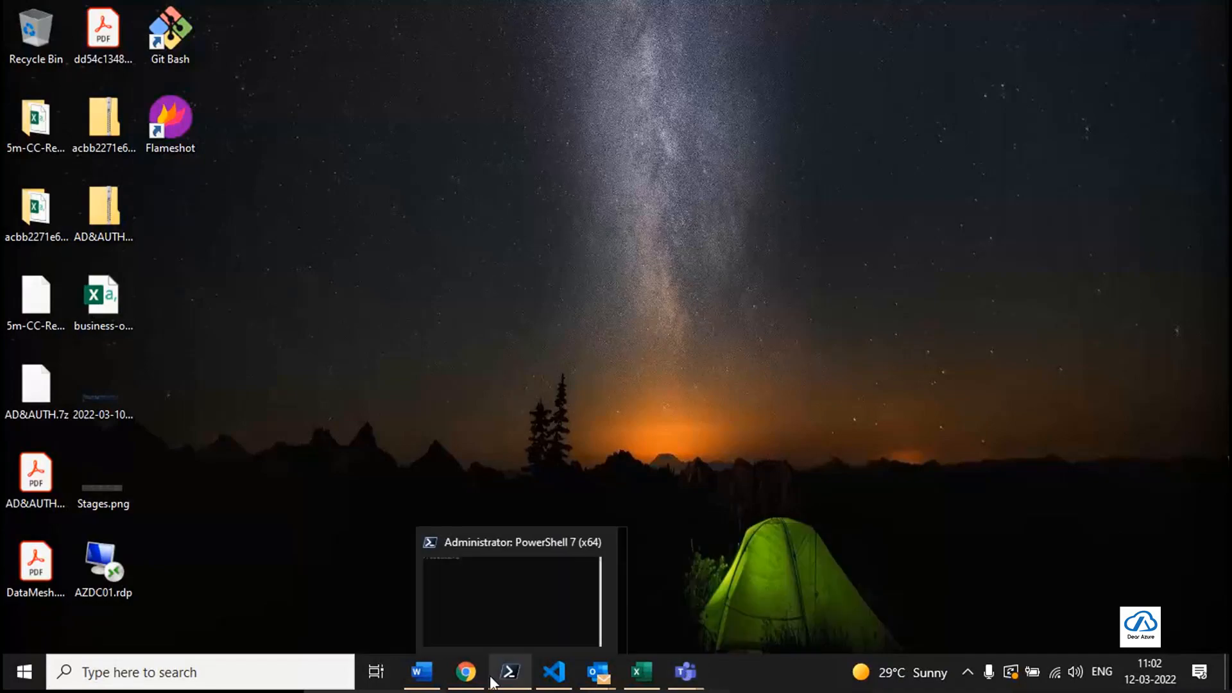
Switch to Chrome and bring up the Kusto queries tutorial page.
left_click(466, 671)
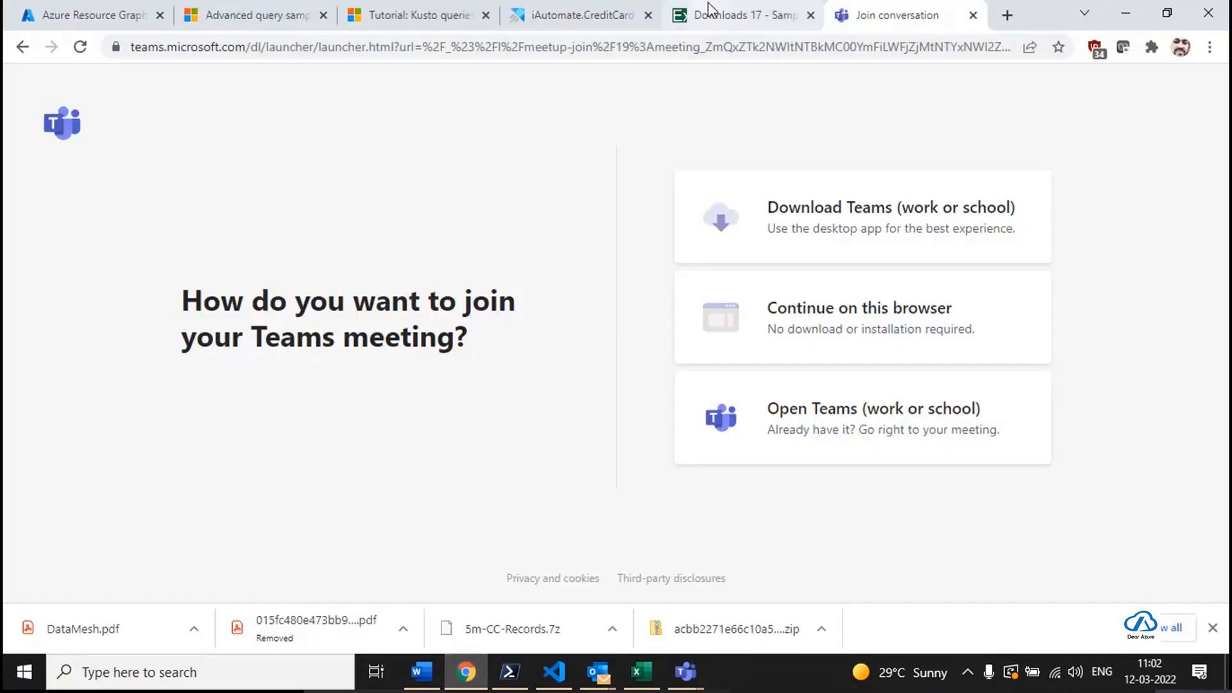
left_click(549, 15)
left_click(378, 15)
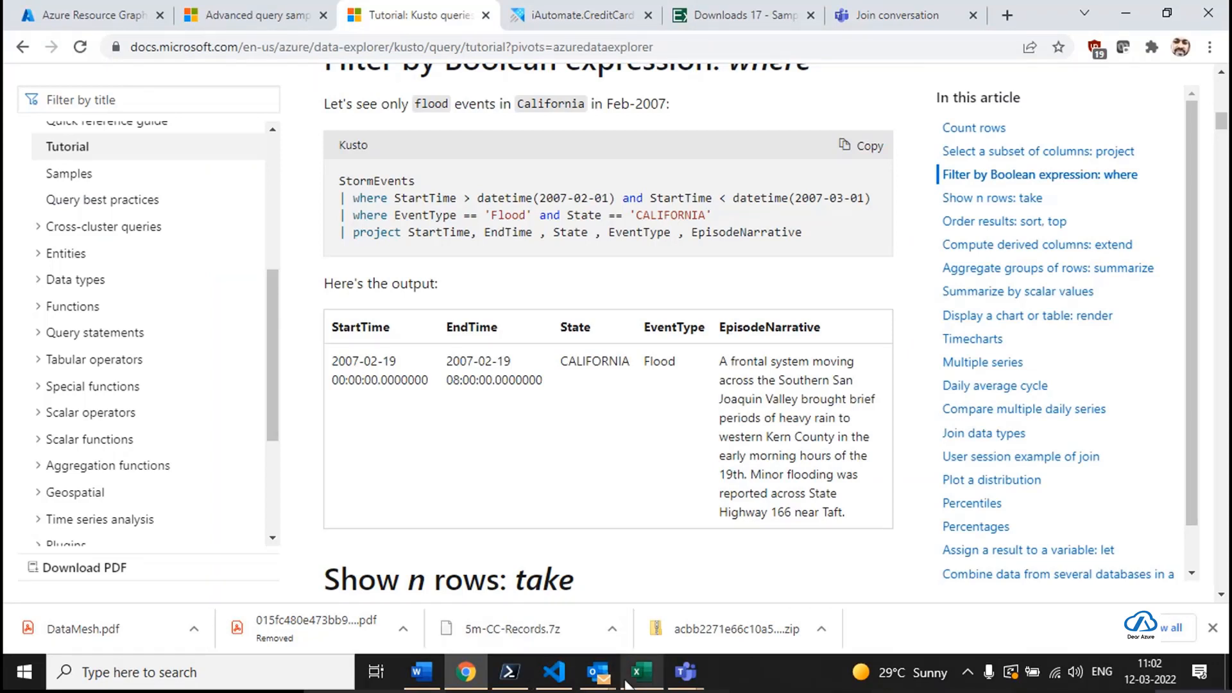
Switch to the azure resource reporting document in Word and highlight the Twitter and YouTube lines under Introduction.
mouse_move(562, 684)
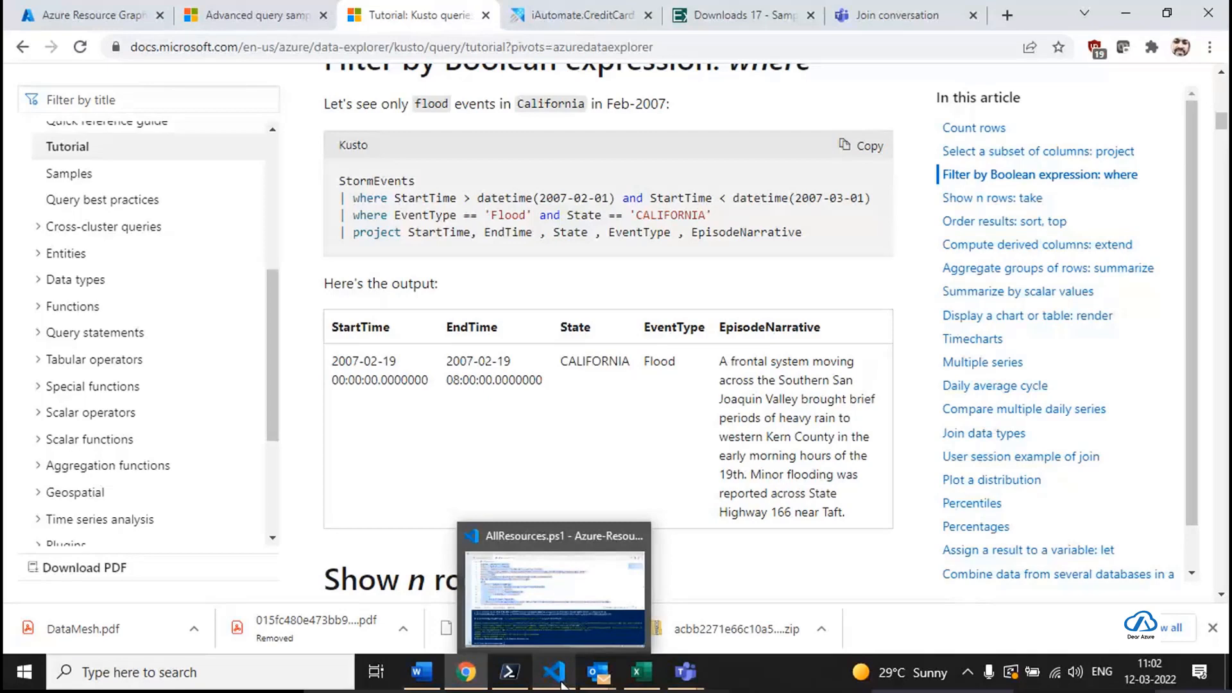
mouse_move(677, 677)
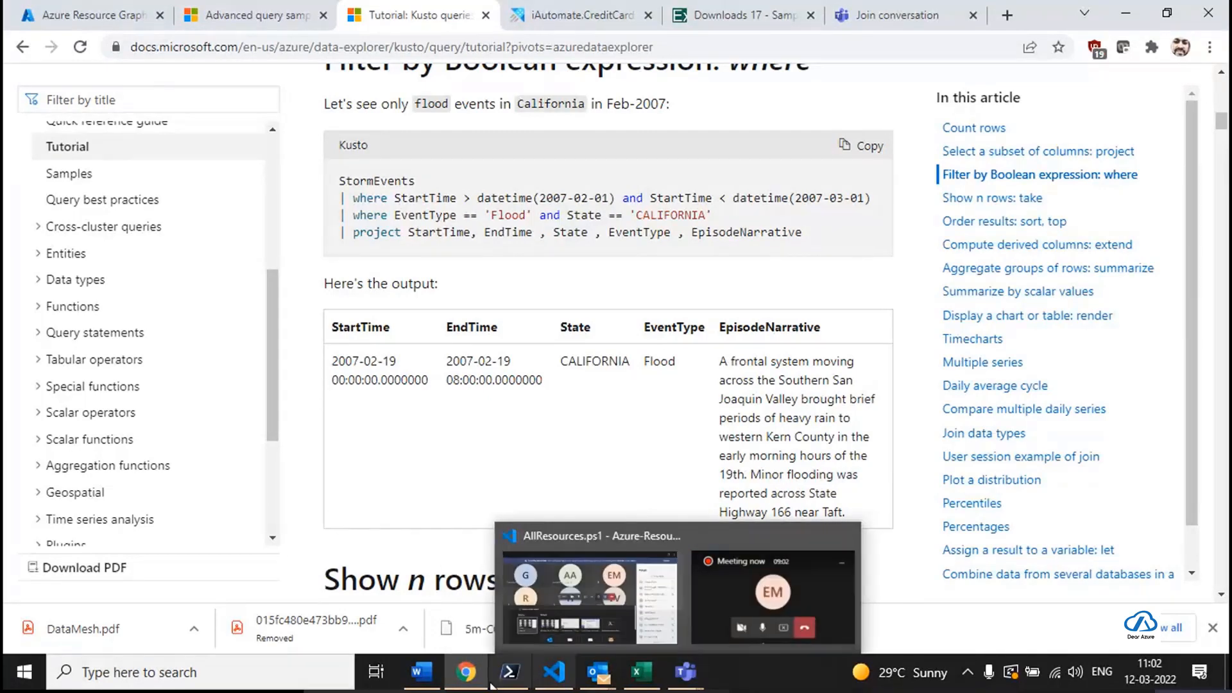
left_click(421, 672)
scroll(512, 465, "up", 2)
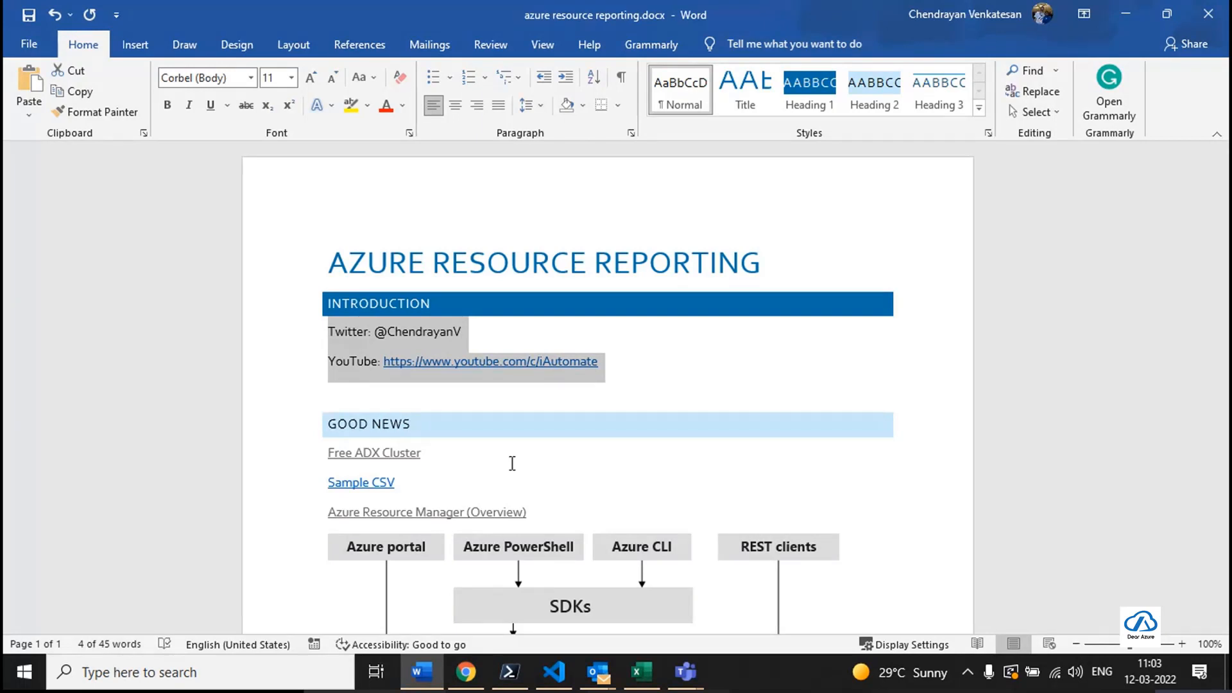
left_click(474, 332)
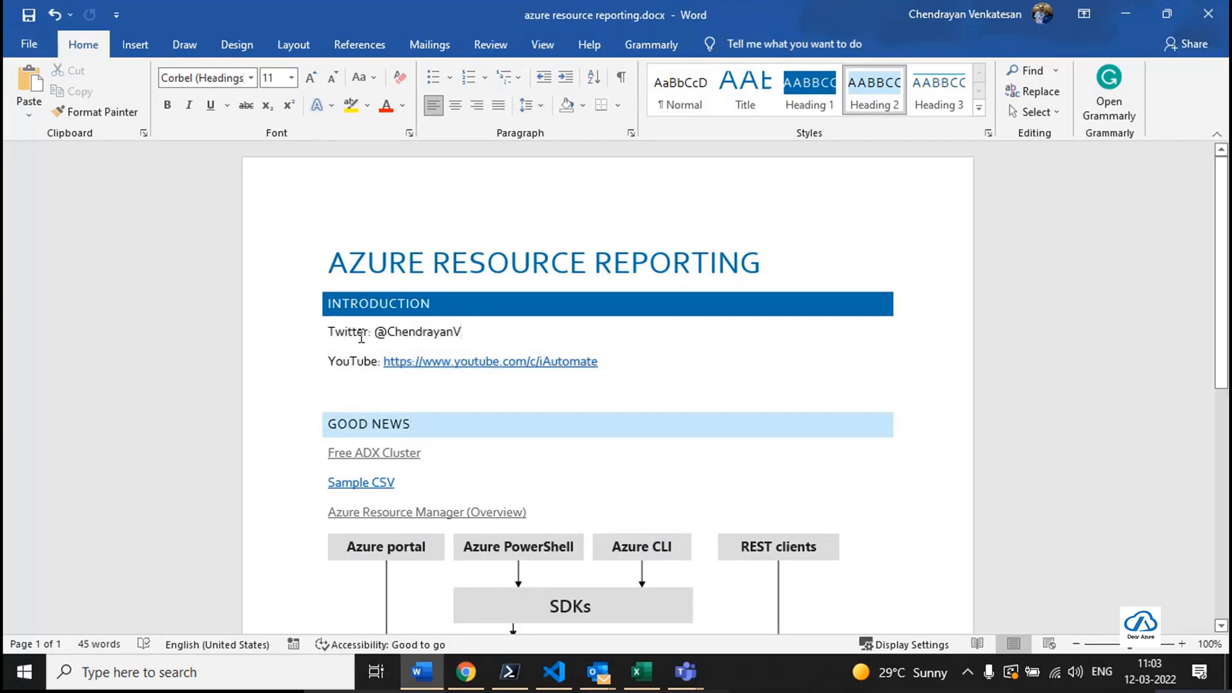
left_click(316, 335)
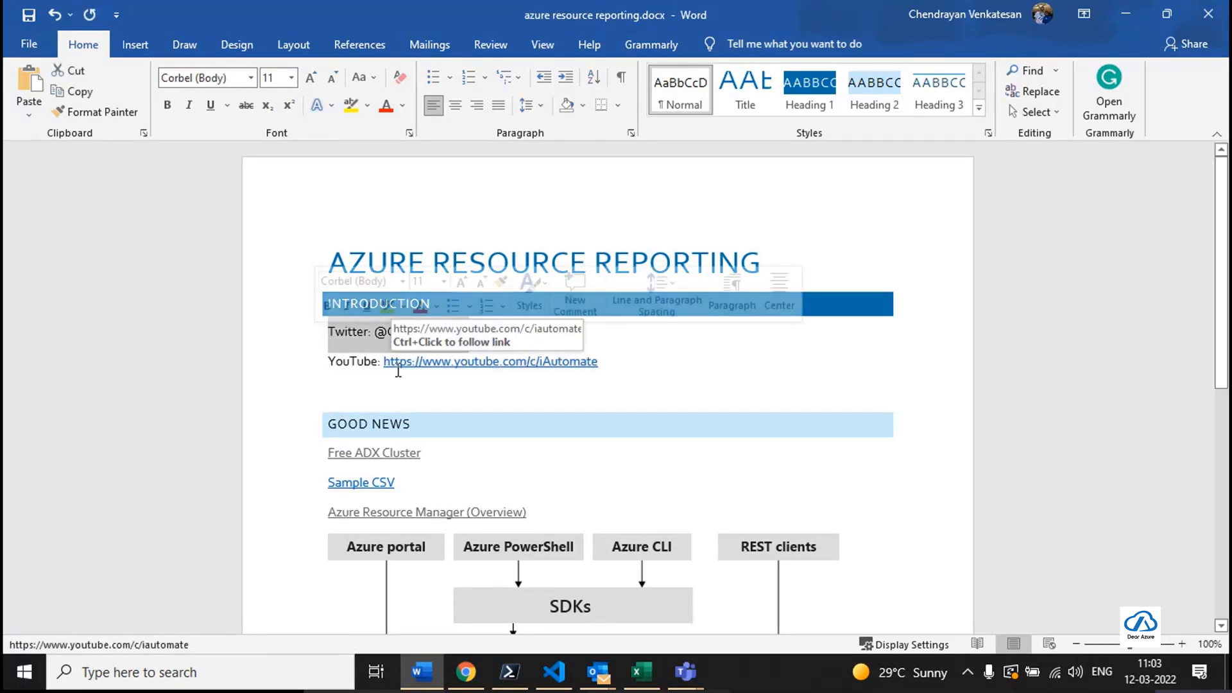
left_click(585, 387)
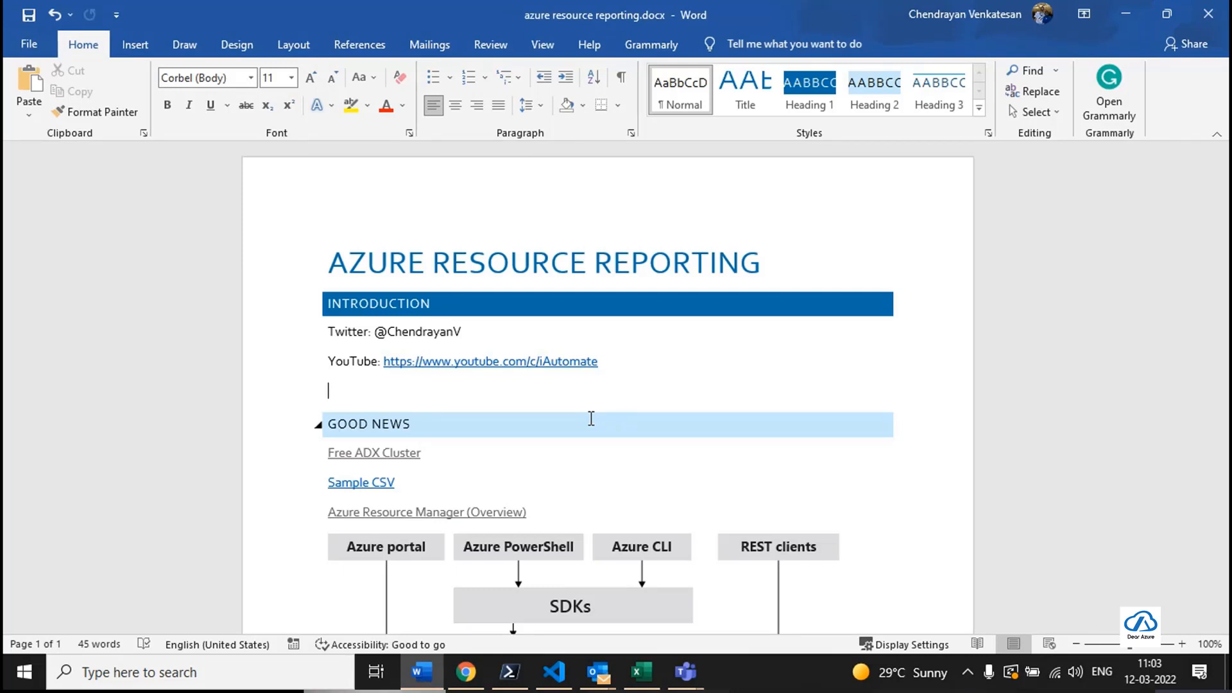
Review the Good News links, the Azure Resource Manager diagram and the Kusto and Resource Graph links in the document.
scroll(591, 419, "down", 2)
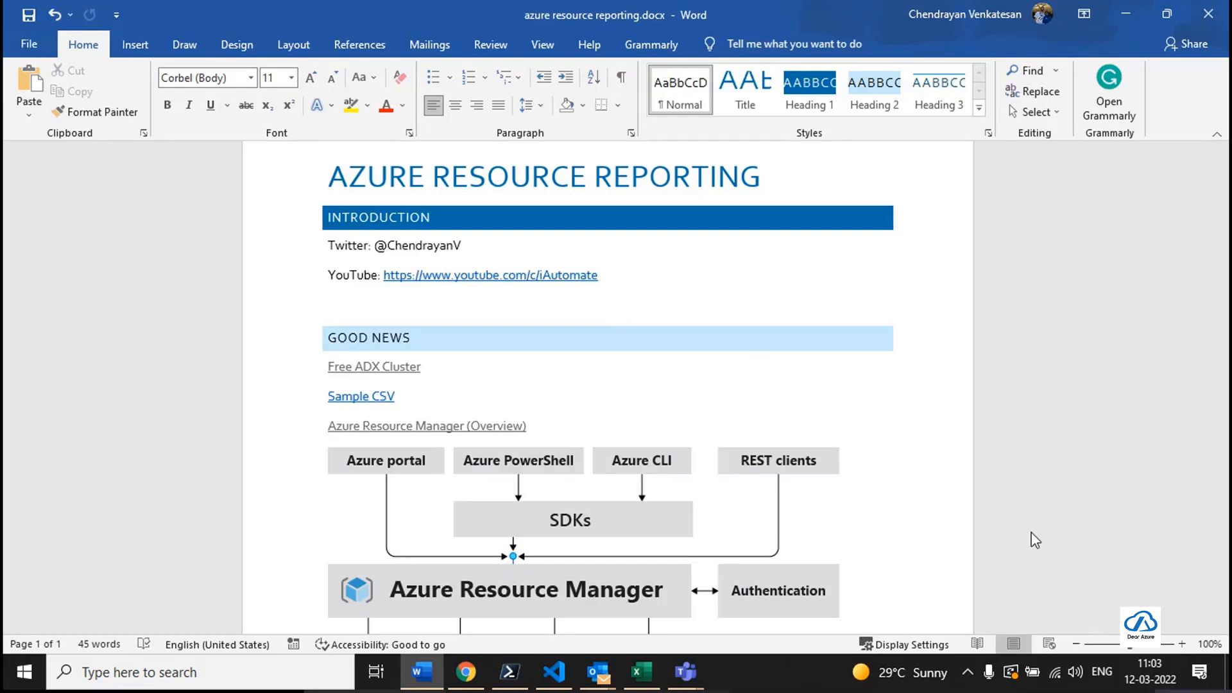
mouse_move(491, 441)
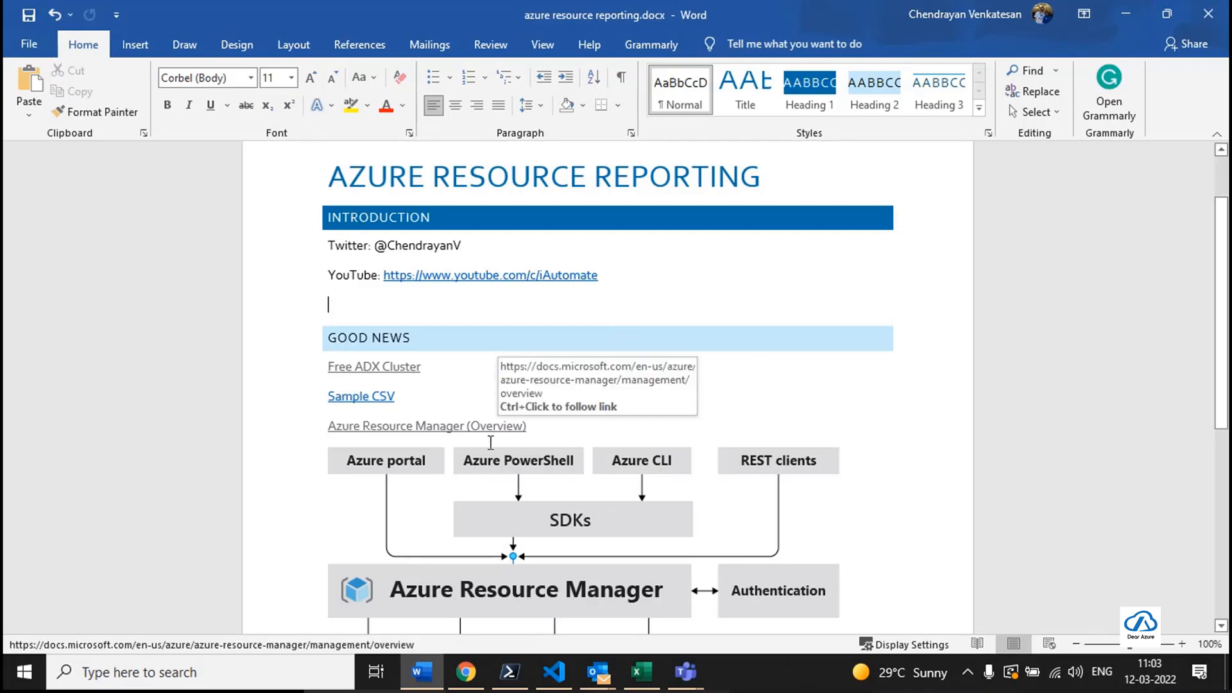
scroll(491, 441, "down", 2)
scroll(489, 443, "down", 3)
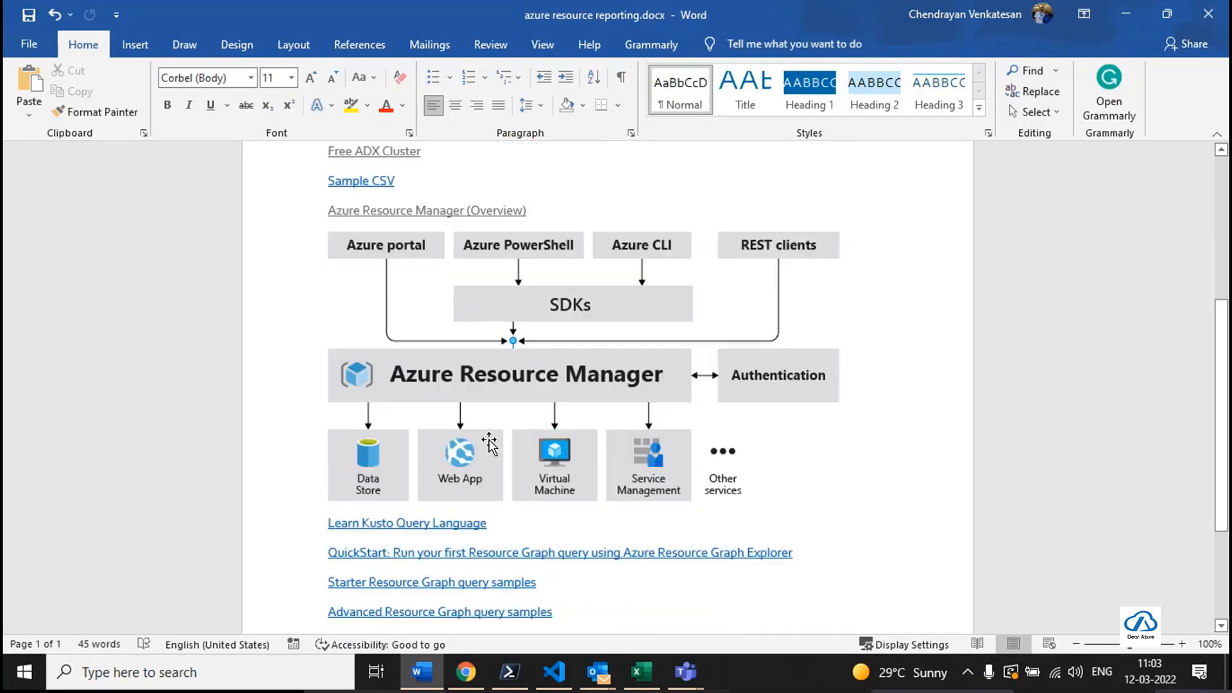
scroll(489, 444, "up", 1)
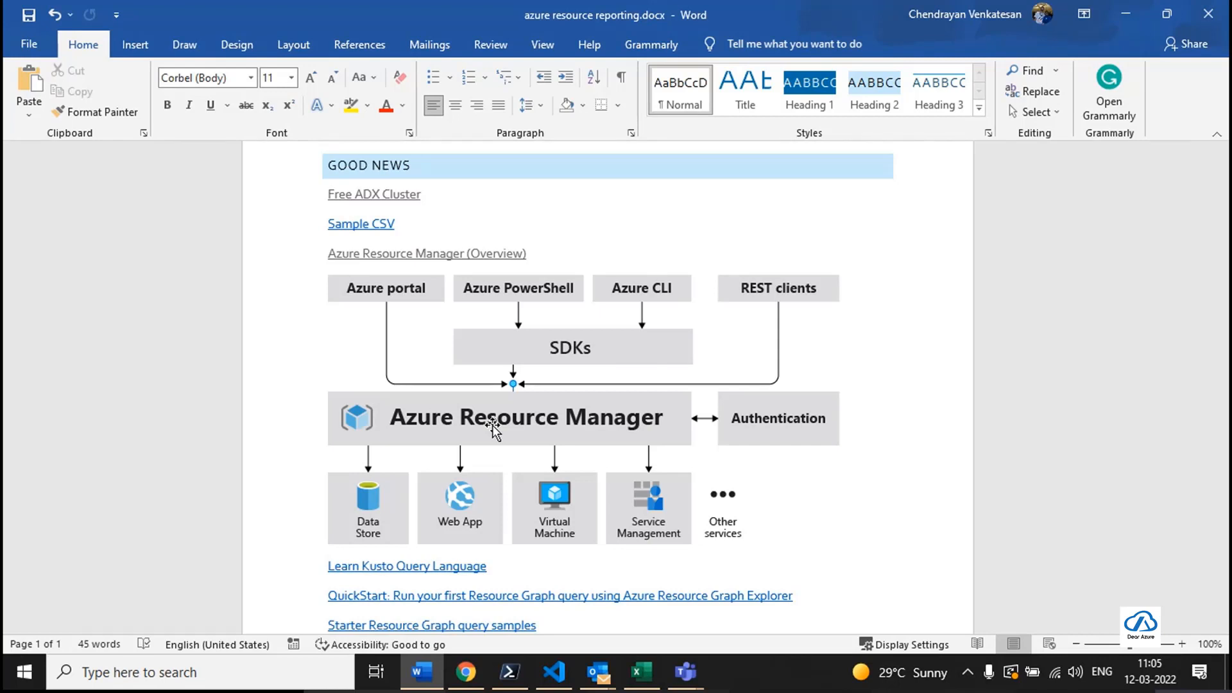
scroll(492, 425, "down", 4)
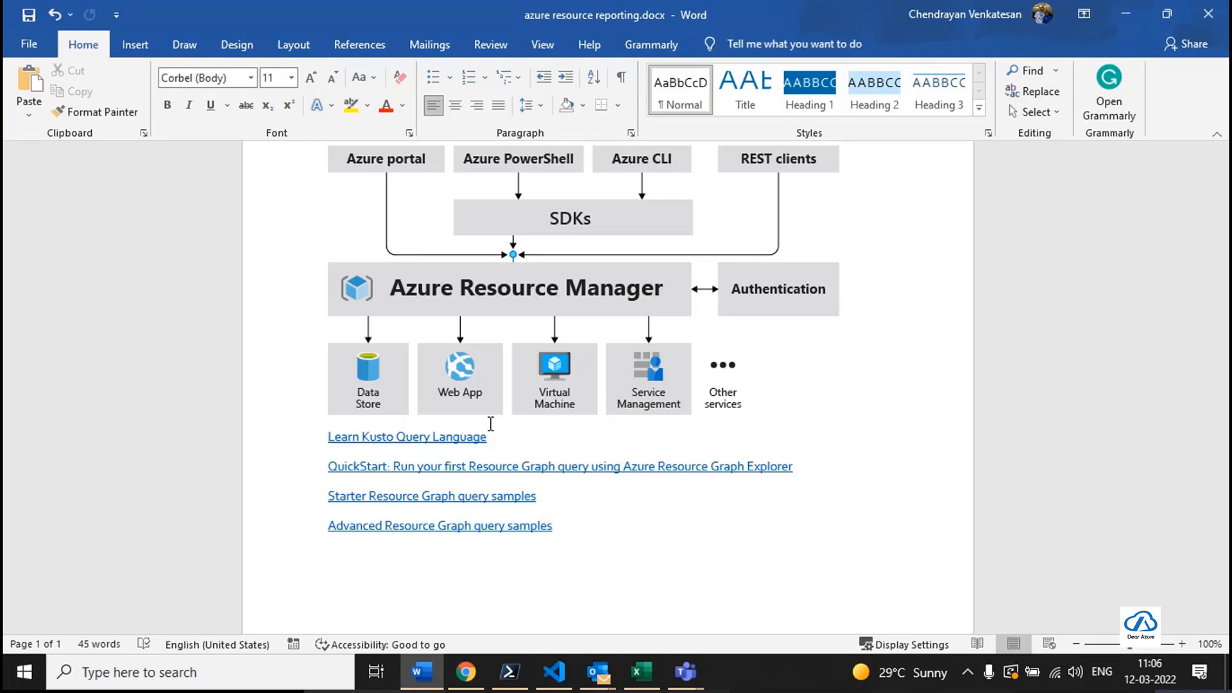
Switch to Chrome, go to the Azure portal home page and open the All resources list.
mouse_move(466, 672)
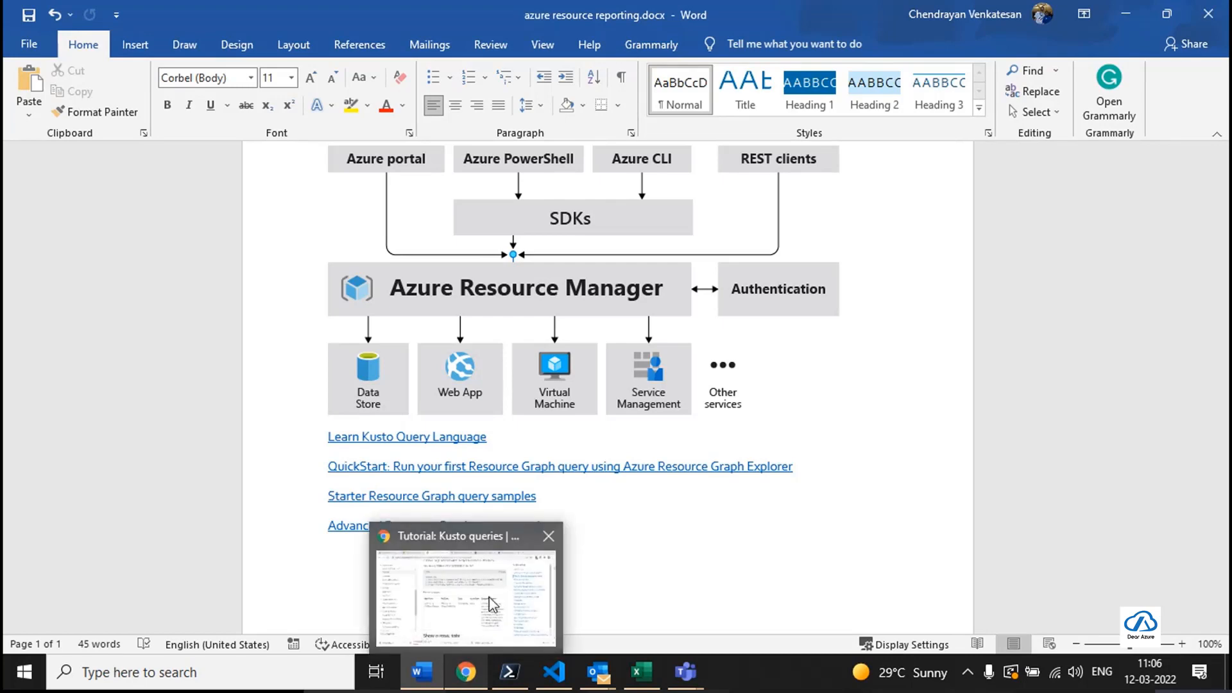
left_click(539, 565)
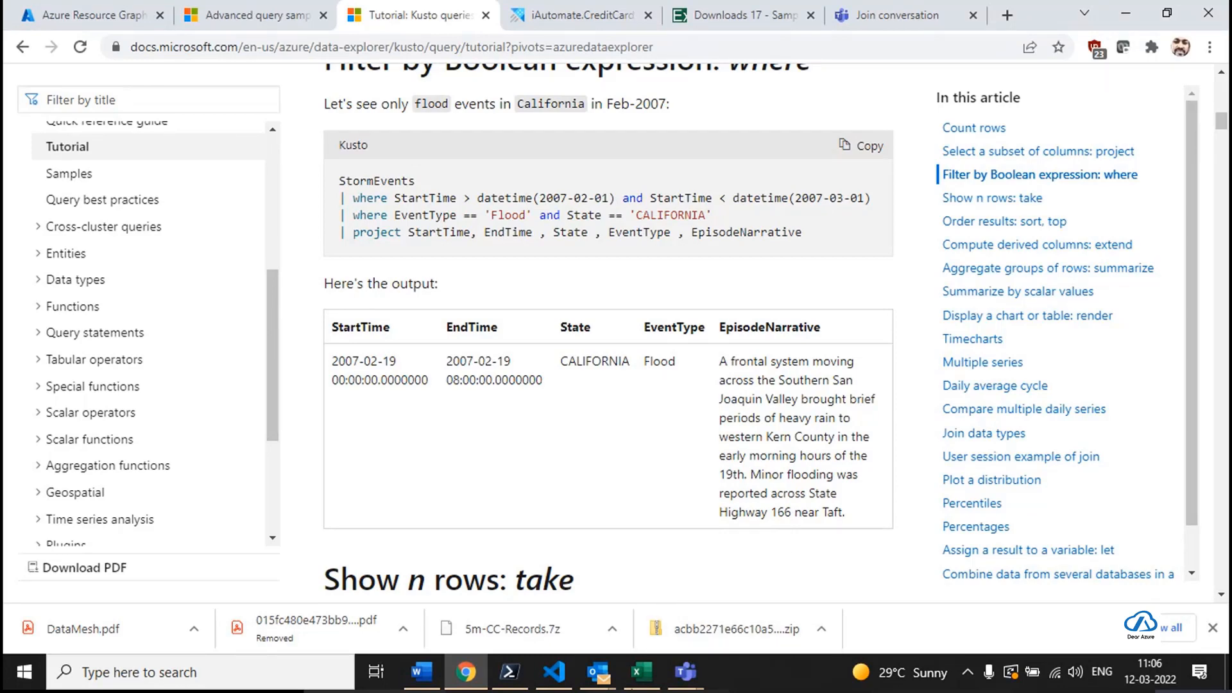
left_click(265, 23)
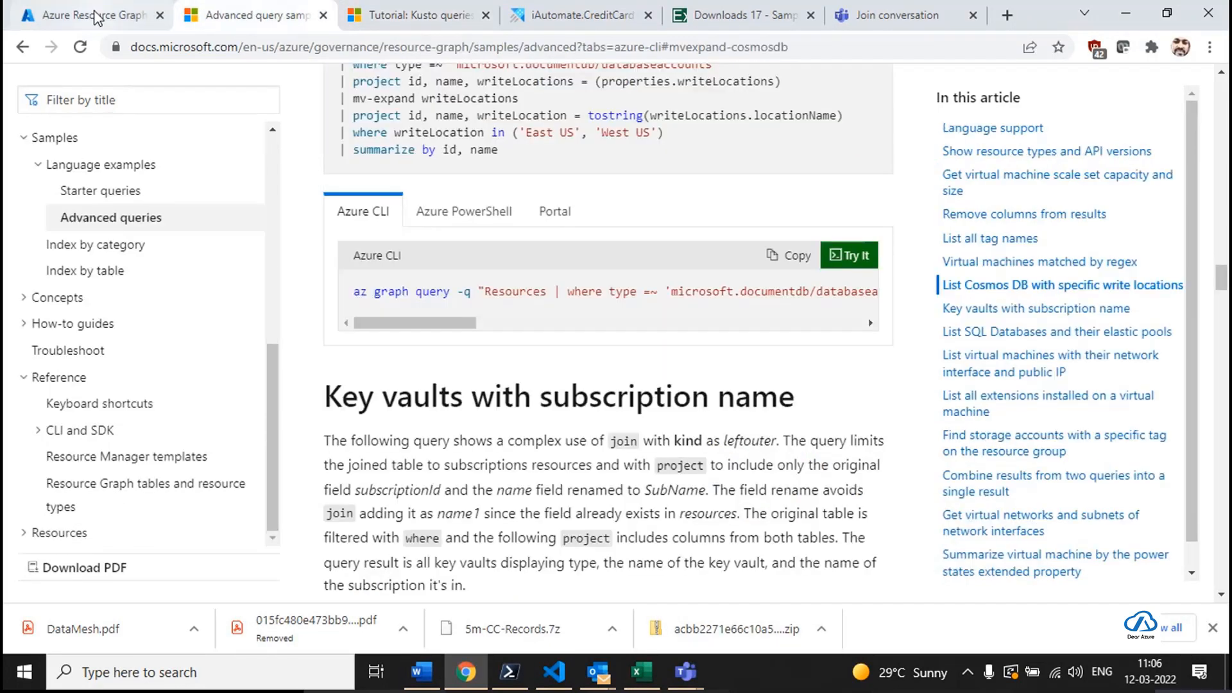
left_click(99, 17)
left_click(239, 116)
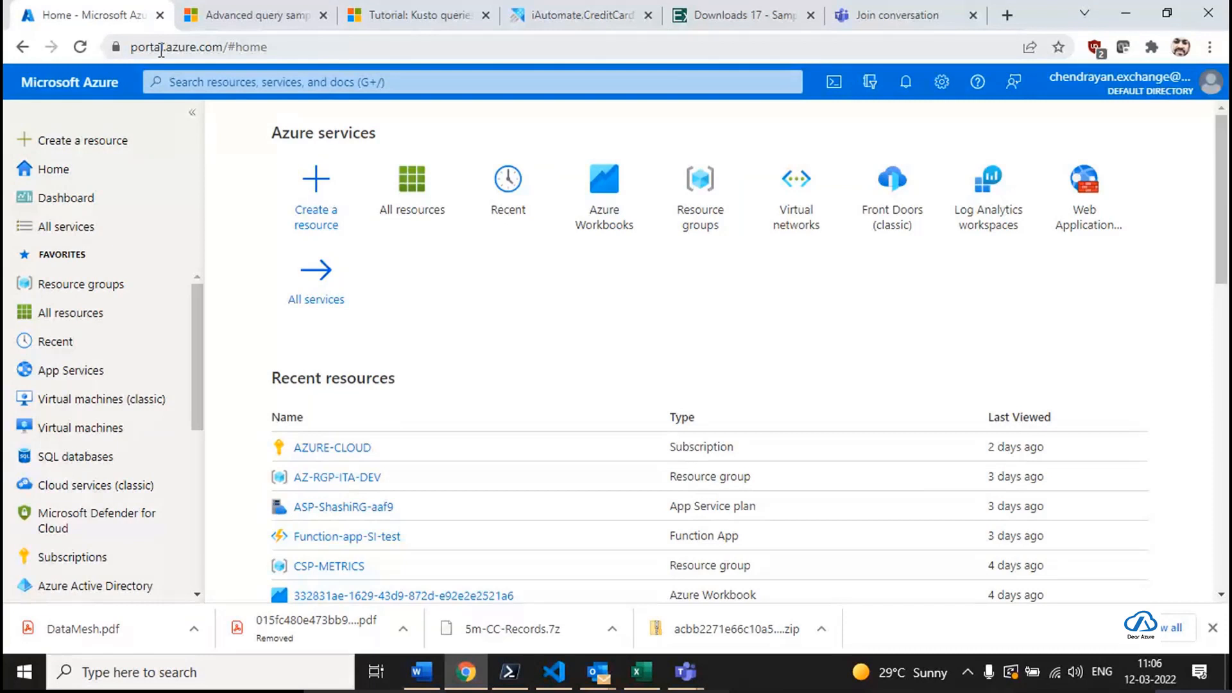
mouse_move(429, 212)
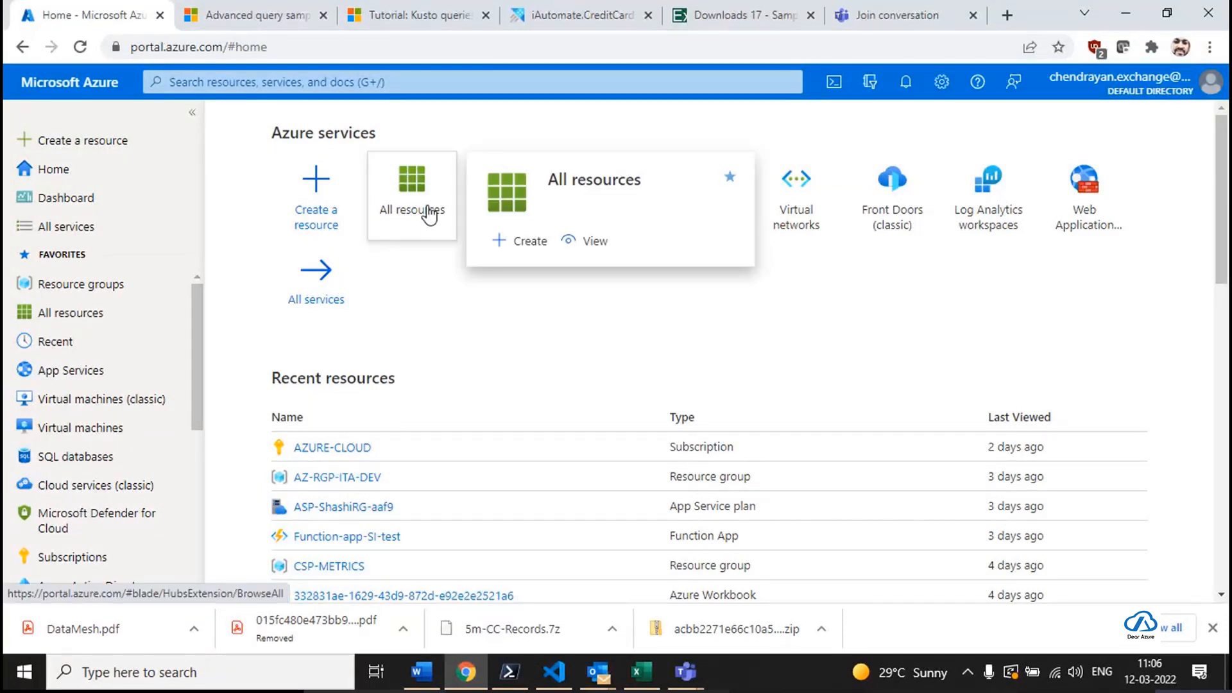
mouse_move(44, 315)
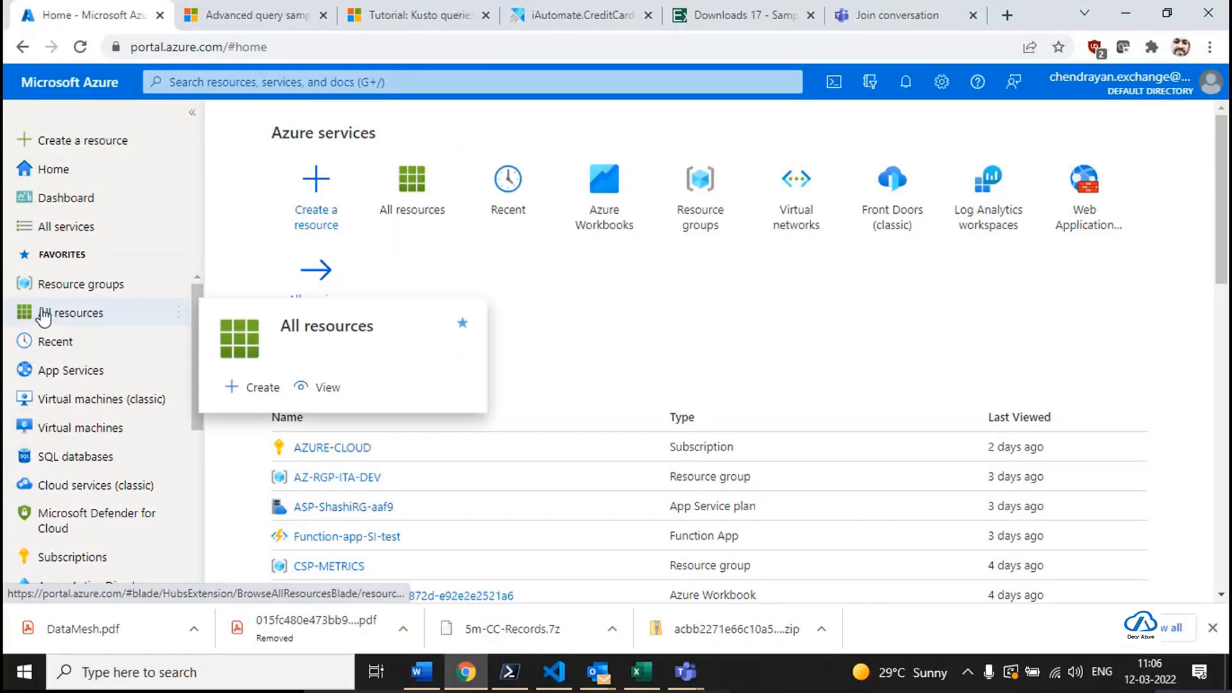
left_click(44, 316)
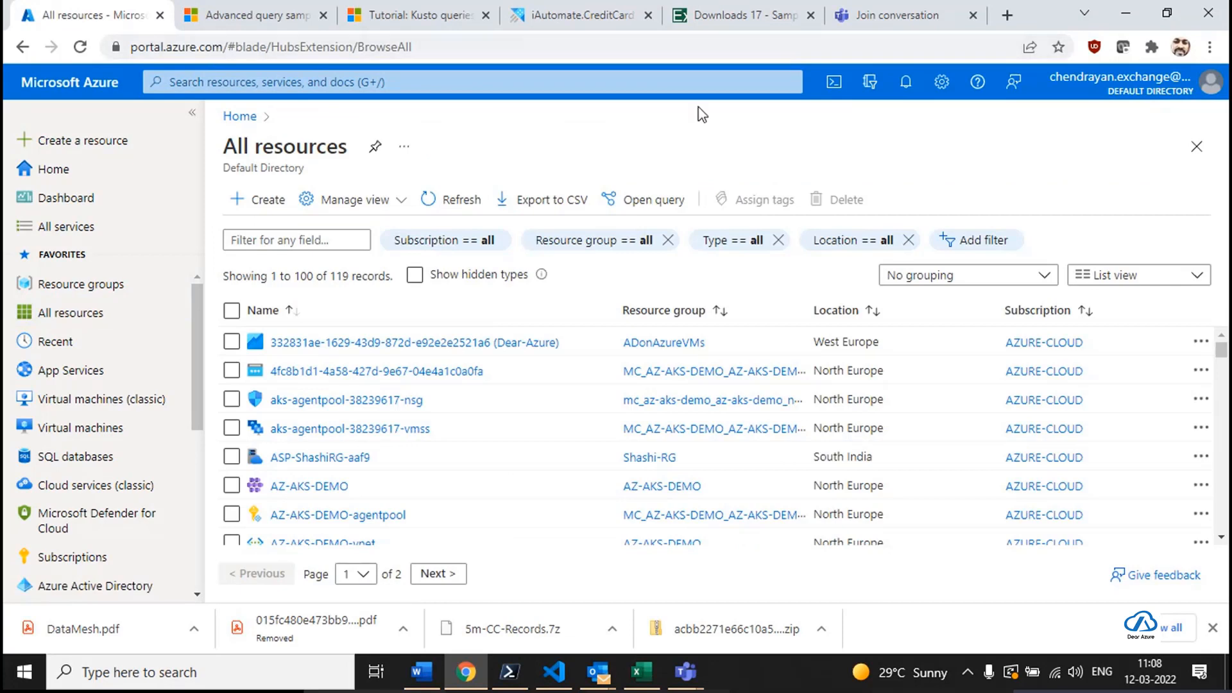
Check the Directories + subscriptions portal settings and the advanced filter choices, and return to All resources.
left_click(865, 89)
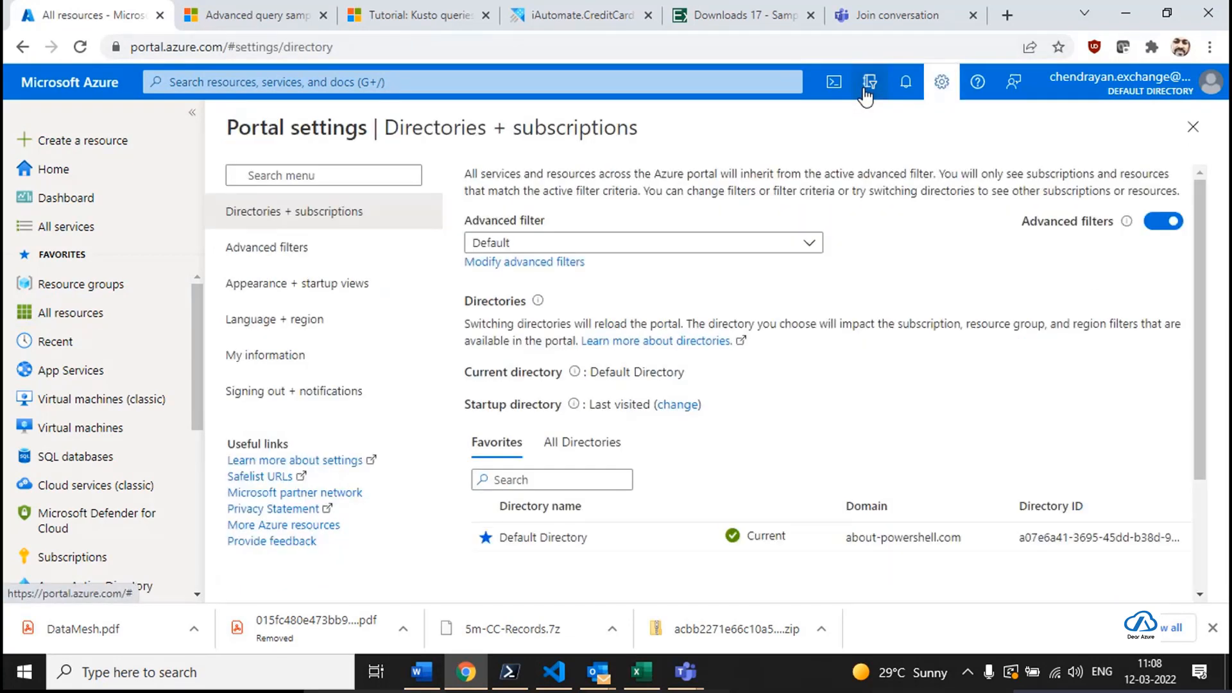
left_click(538, 244)
left_click(970, 289)
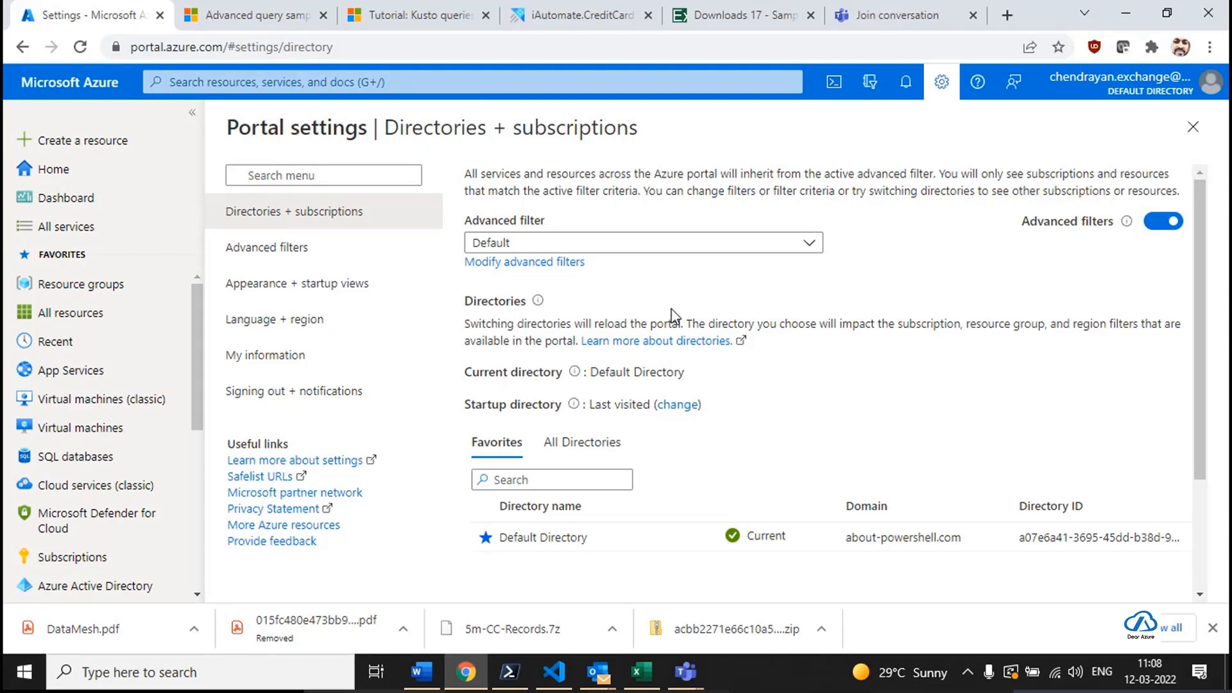
left_click(870, 93)
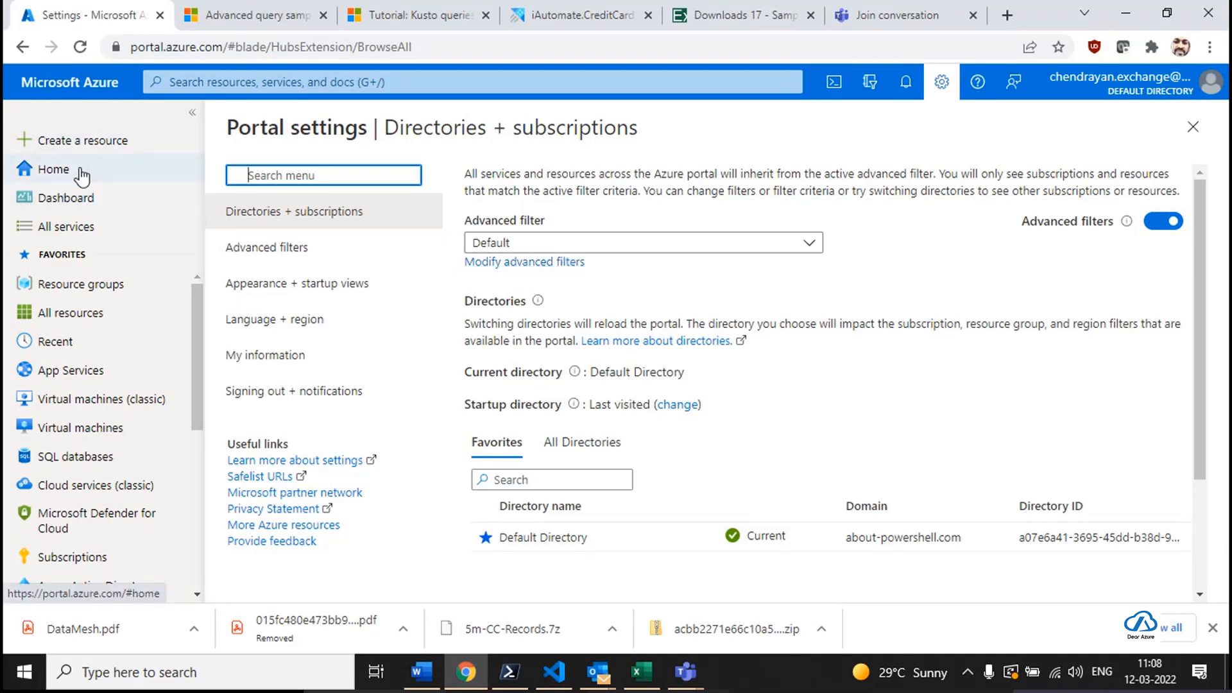
left_click(100, 313)
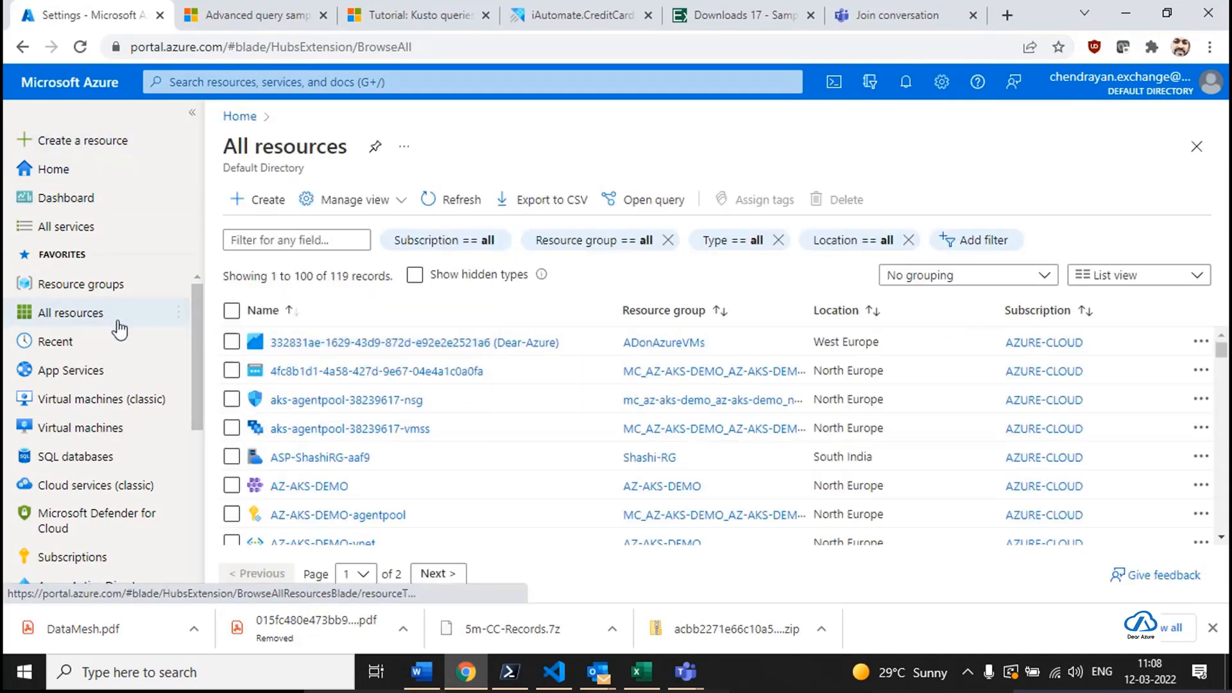
Open the All resources query in Azure Resource Graph Explorer and delete the entire prefilled query text.
left_click(634, 204)
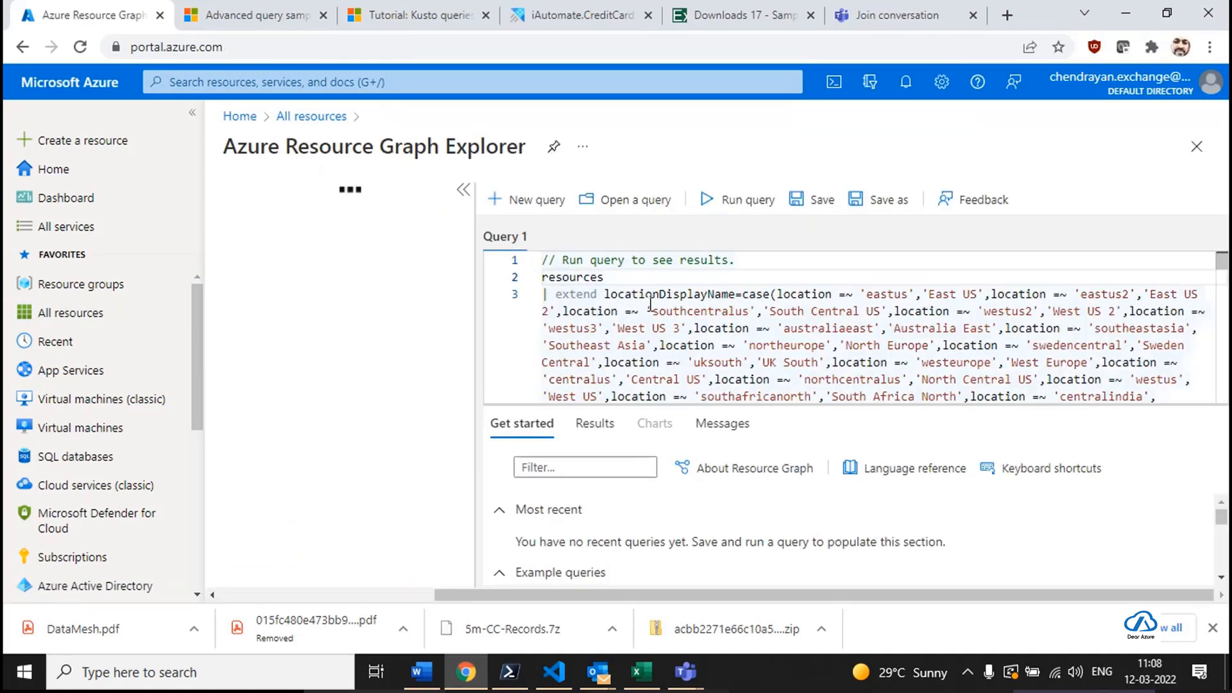
key("ctrl+a")
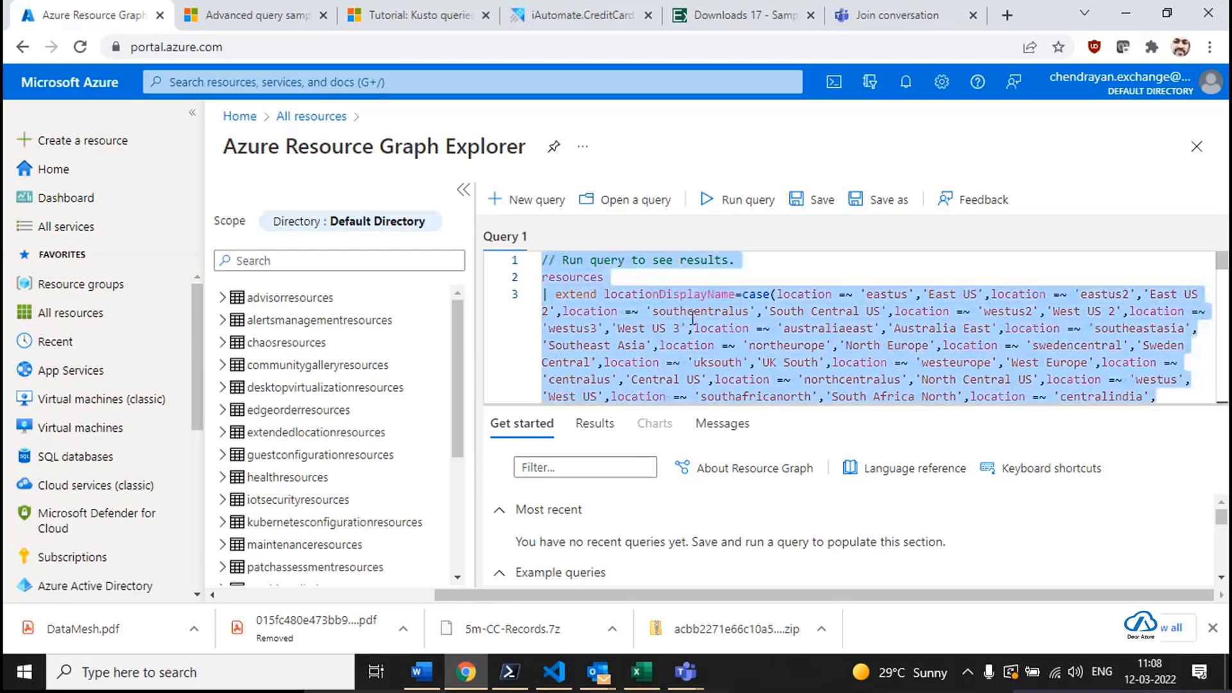
key("Delete")
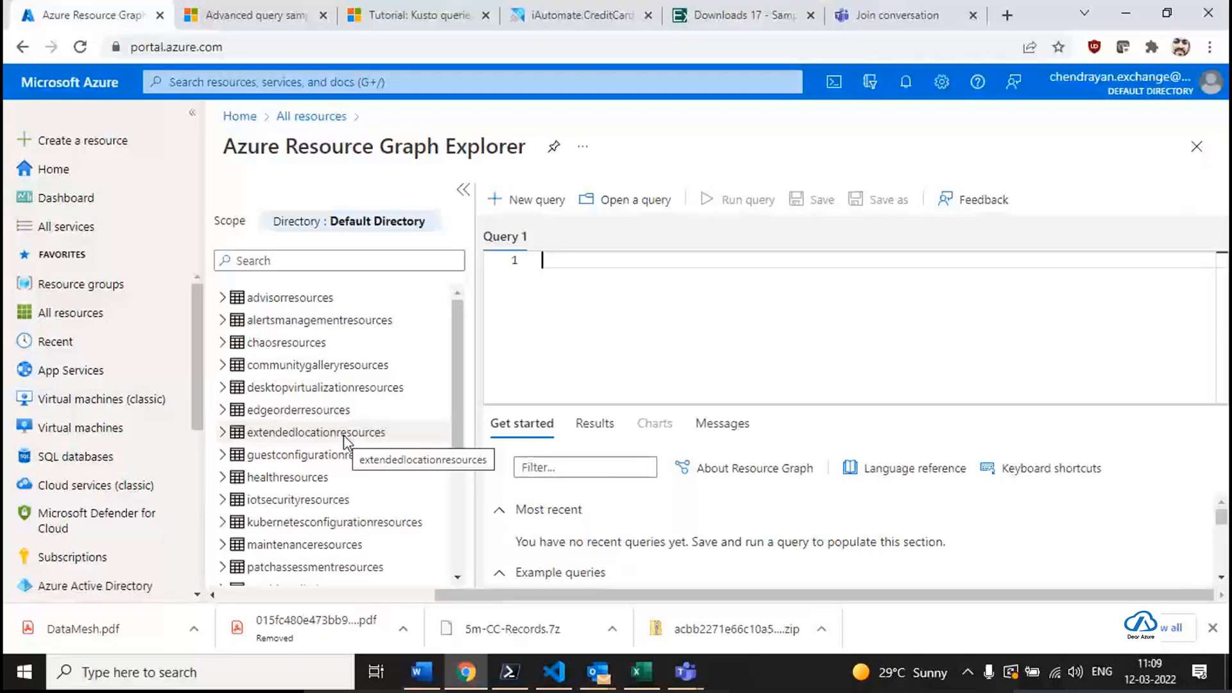
Look through the available tables and start a new query on the resources table, with a second line below it.
scroll(344, 437, "down", 2)
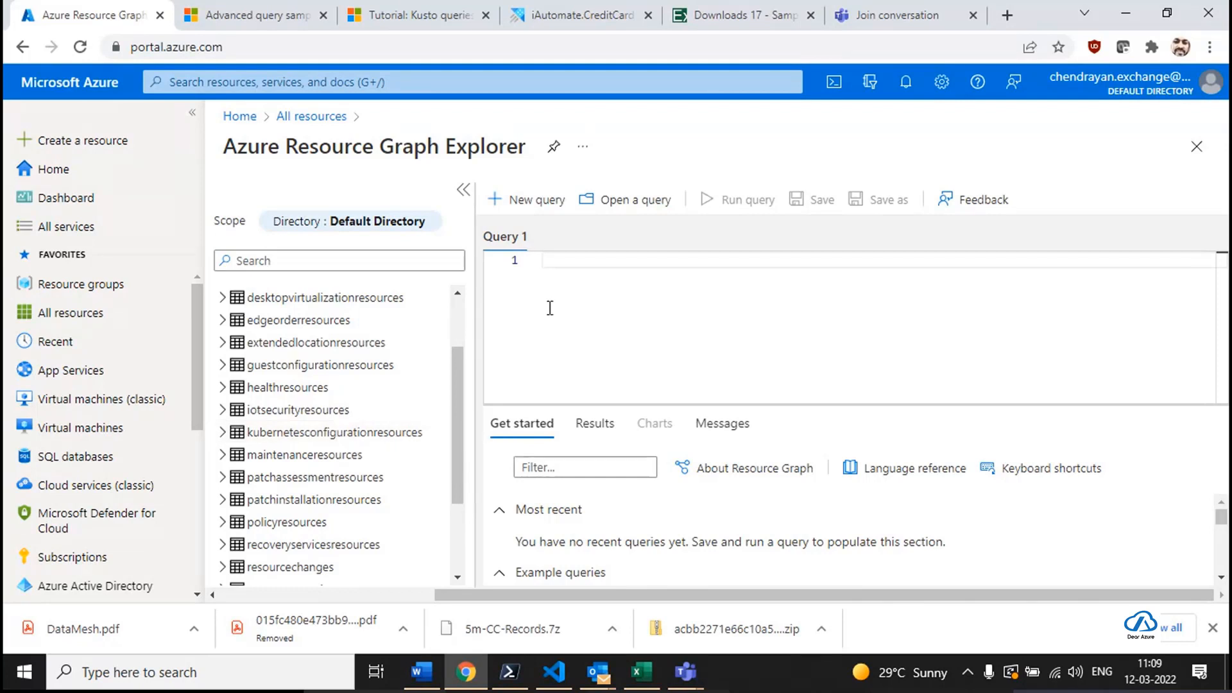
type("r")
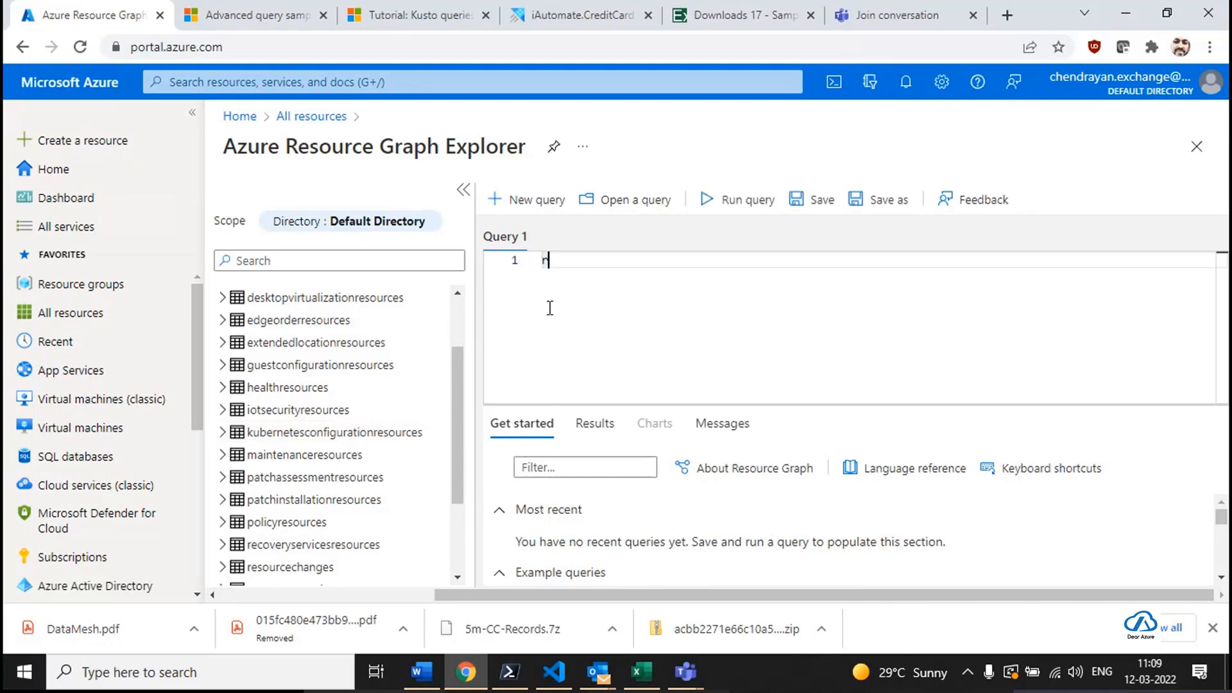
type("es")
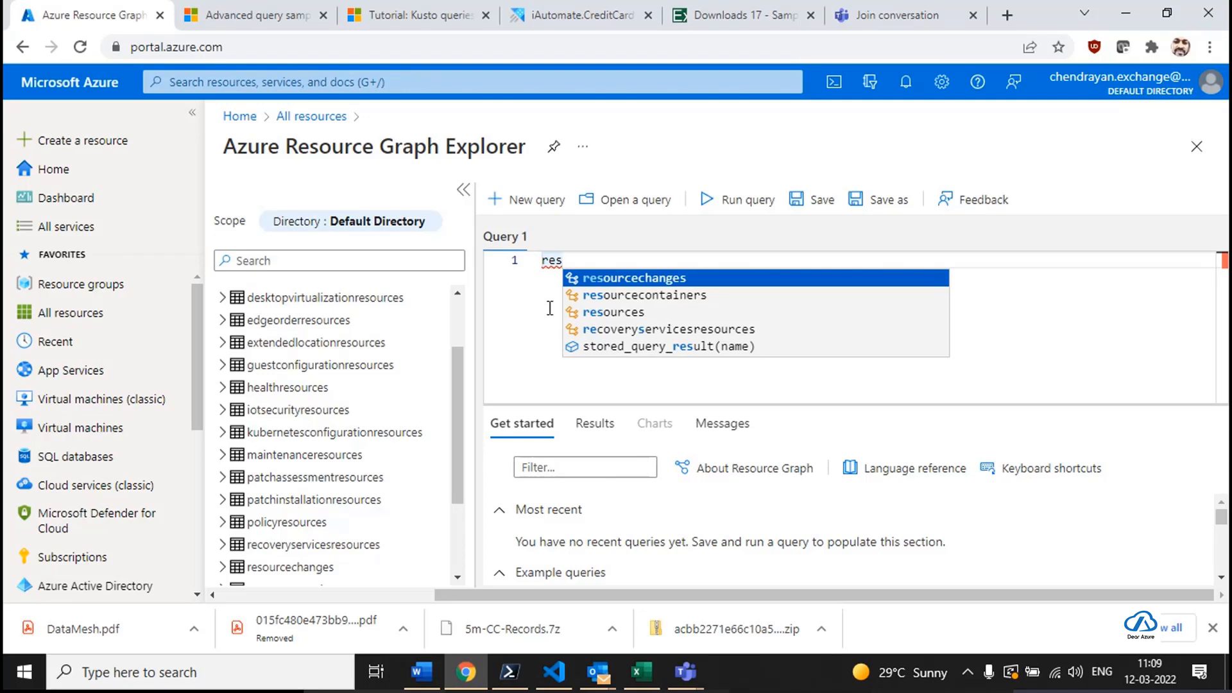
key("Down")
key("Down")
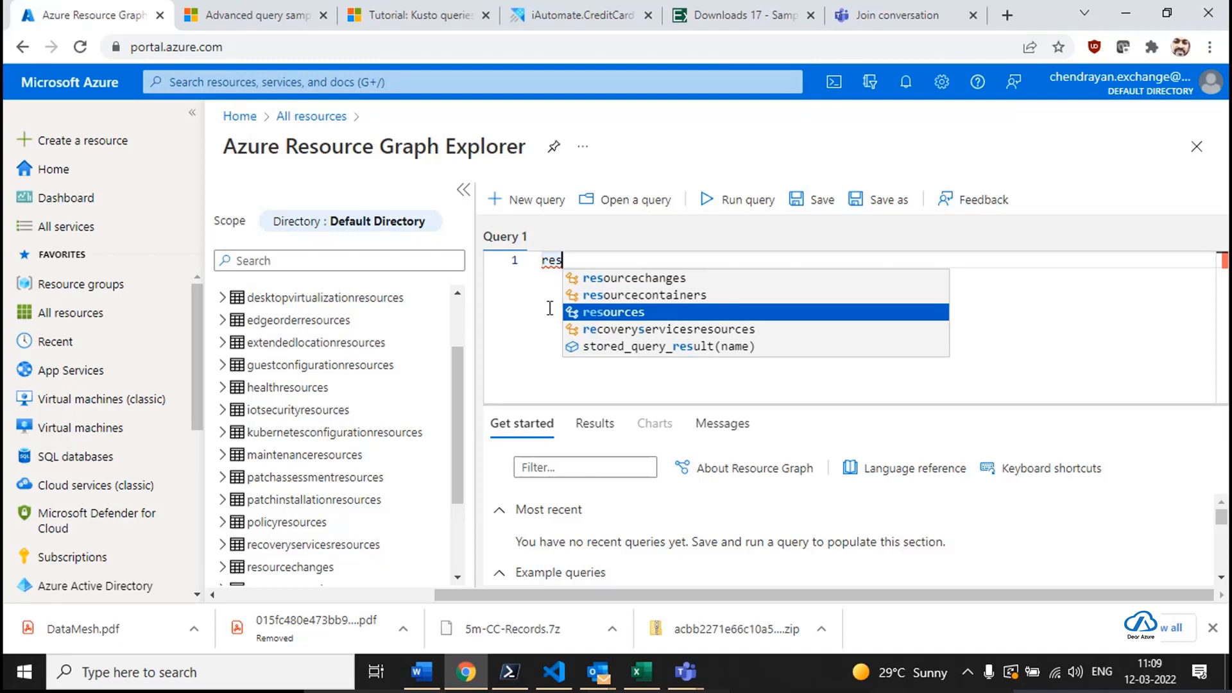
key("Return")
key("Return")
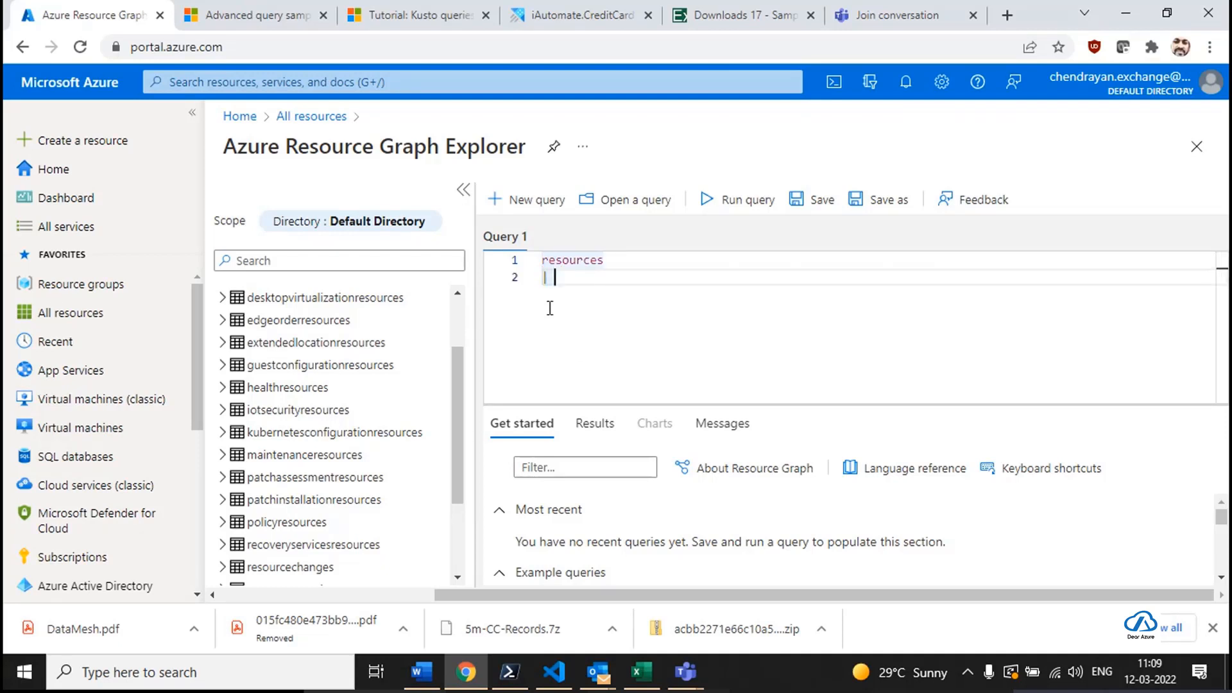
Add a piped project operator to the query that selects the columns id, name and resourceGroup.
type("|")
type("projec")
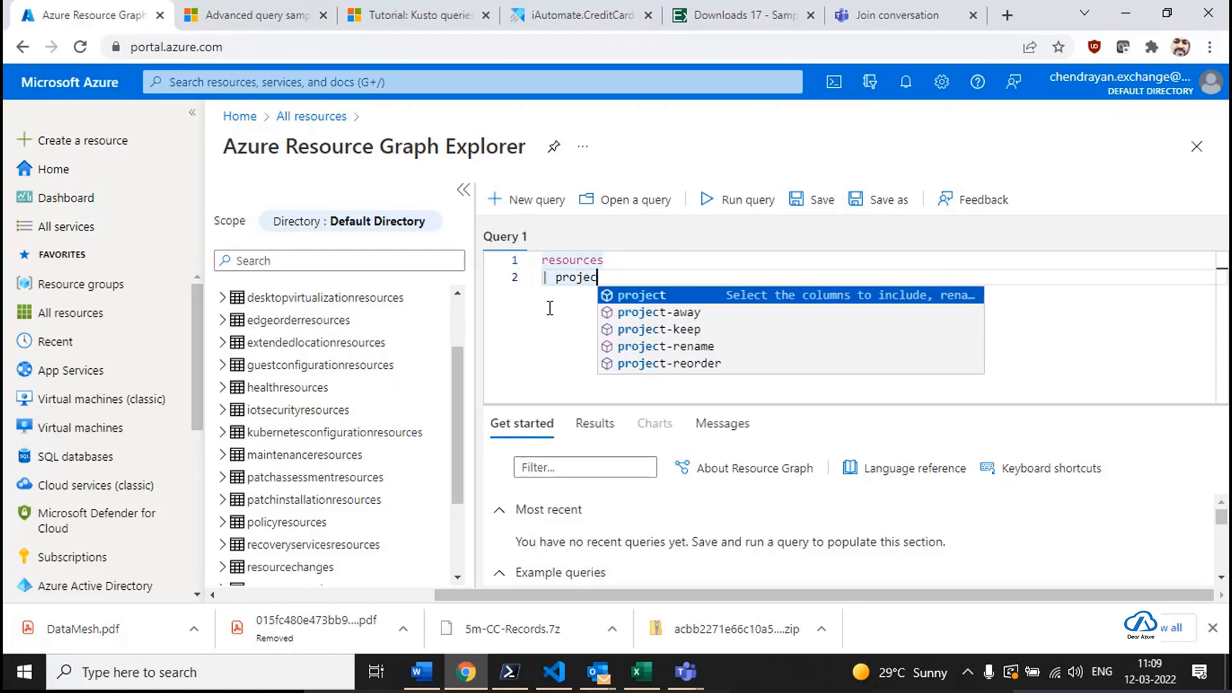
type("t id, name, res")
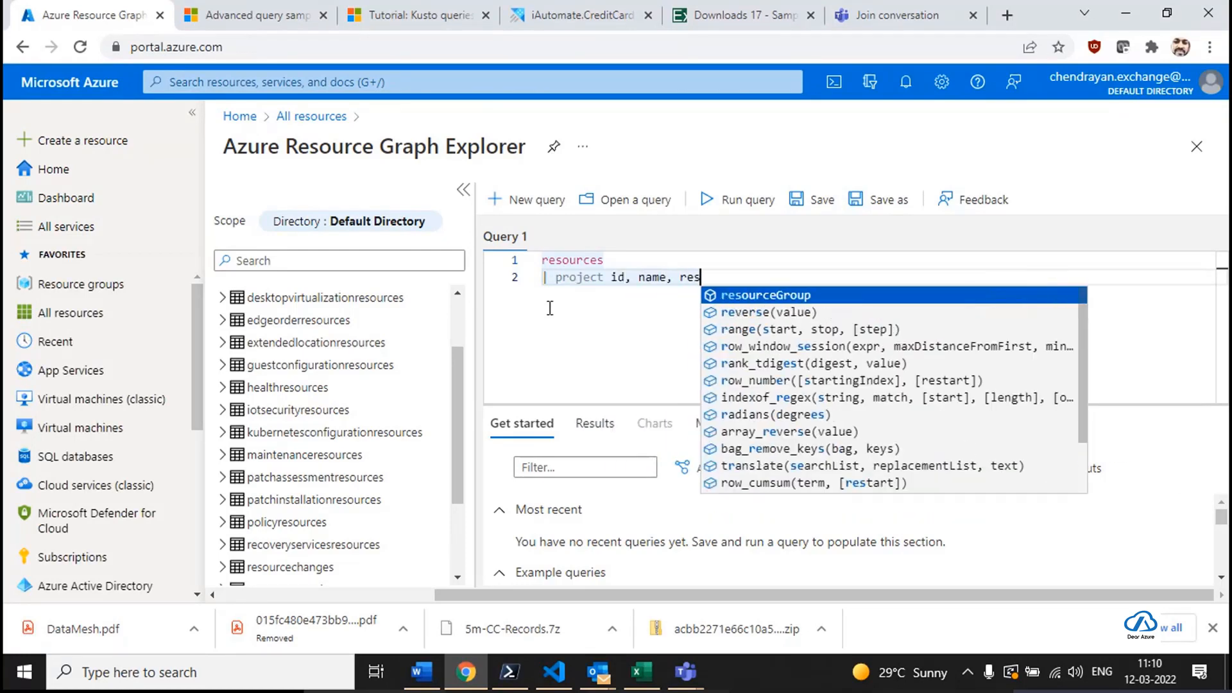
key("Tab")
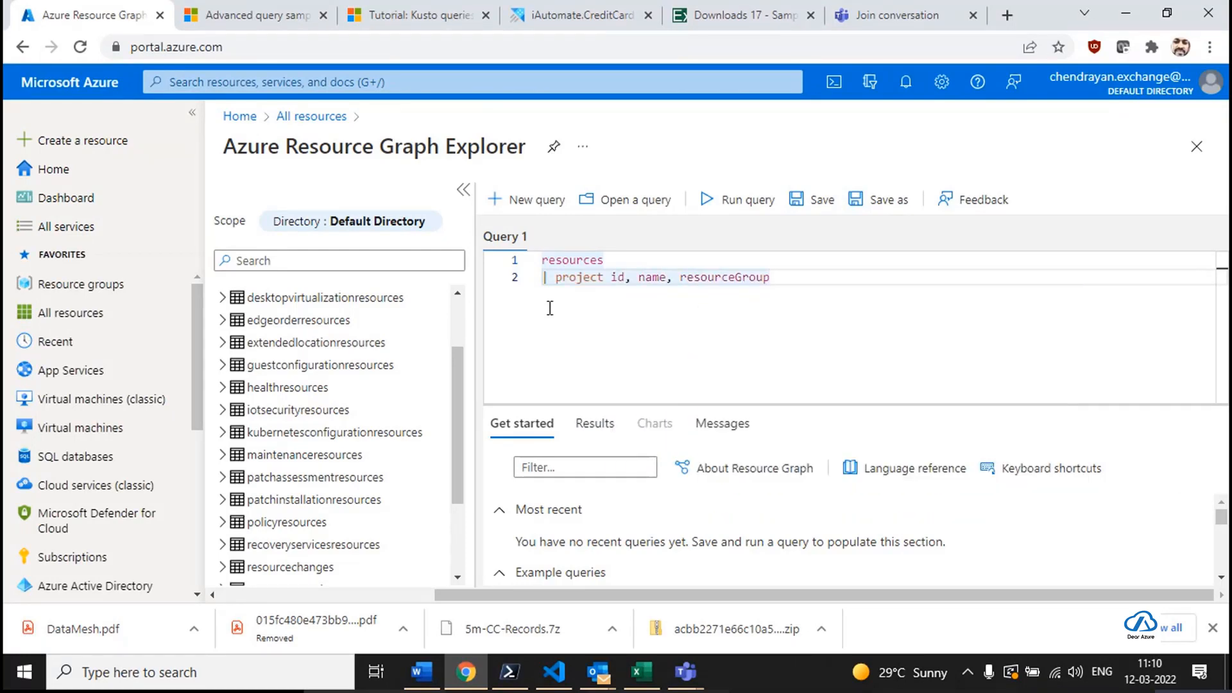
Browse the resource types under the resources table and examine the fields of microsoft.azuredata/sqlinstances.
left_click_drag(611, 276, 783, 272)
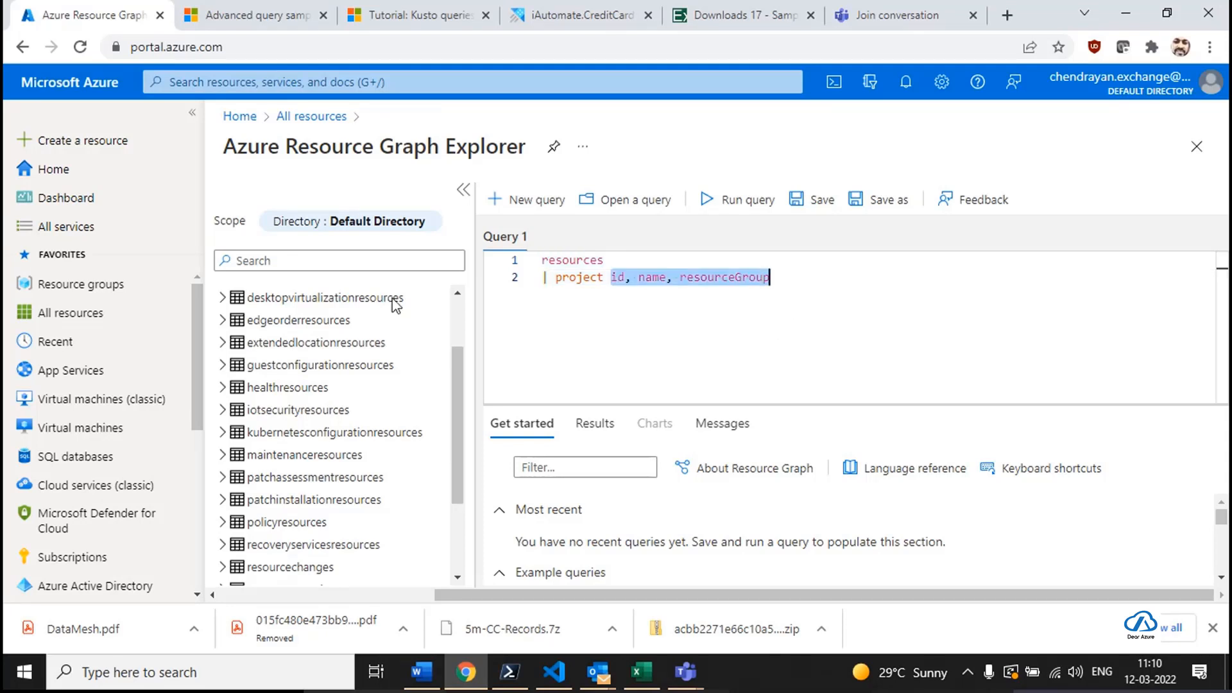
scroll(285, 436, "down", 3)
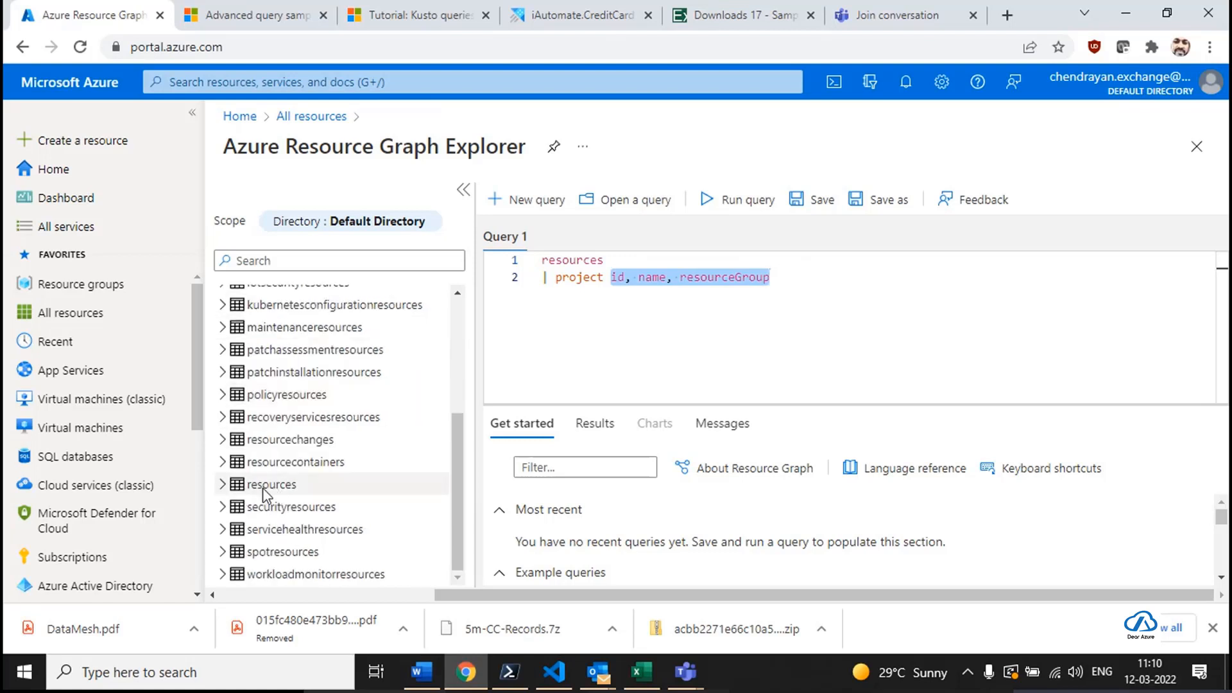
left_click(222, 486)
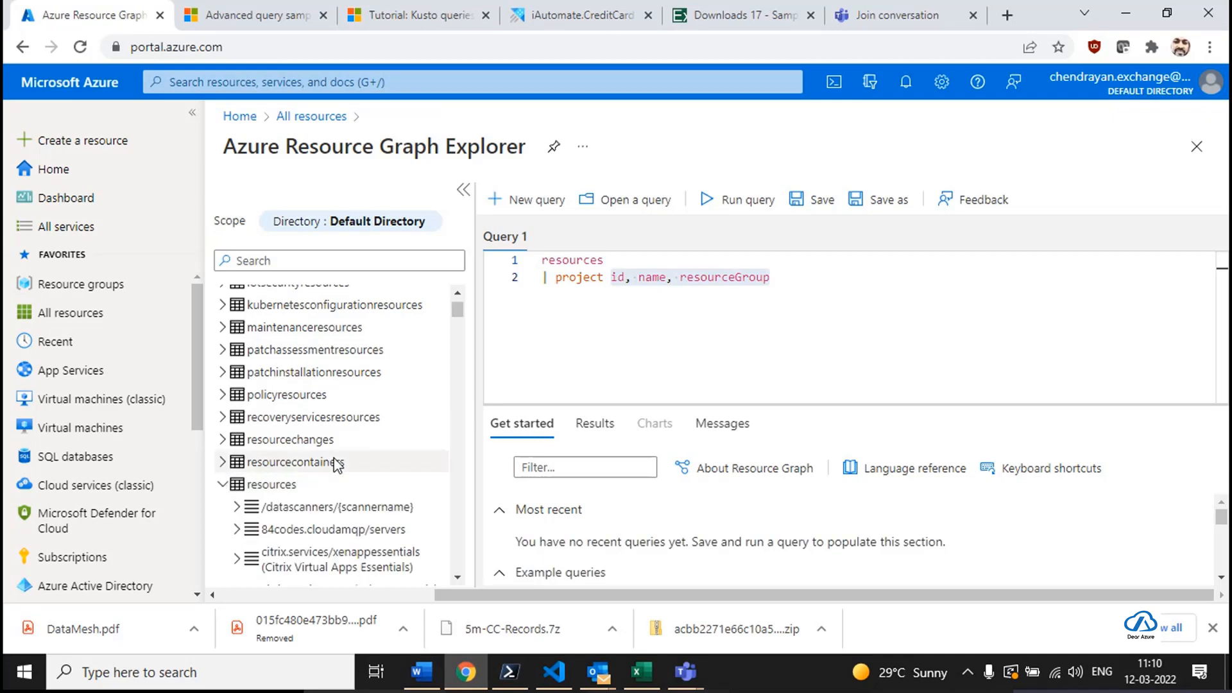
scroll(331, 462, "down", 5)
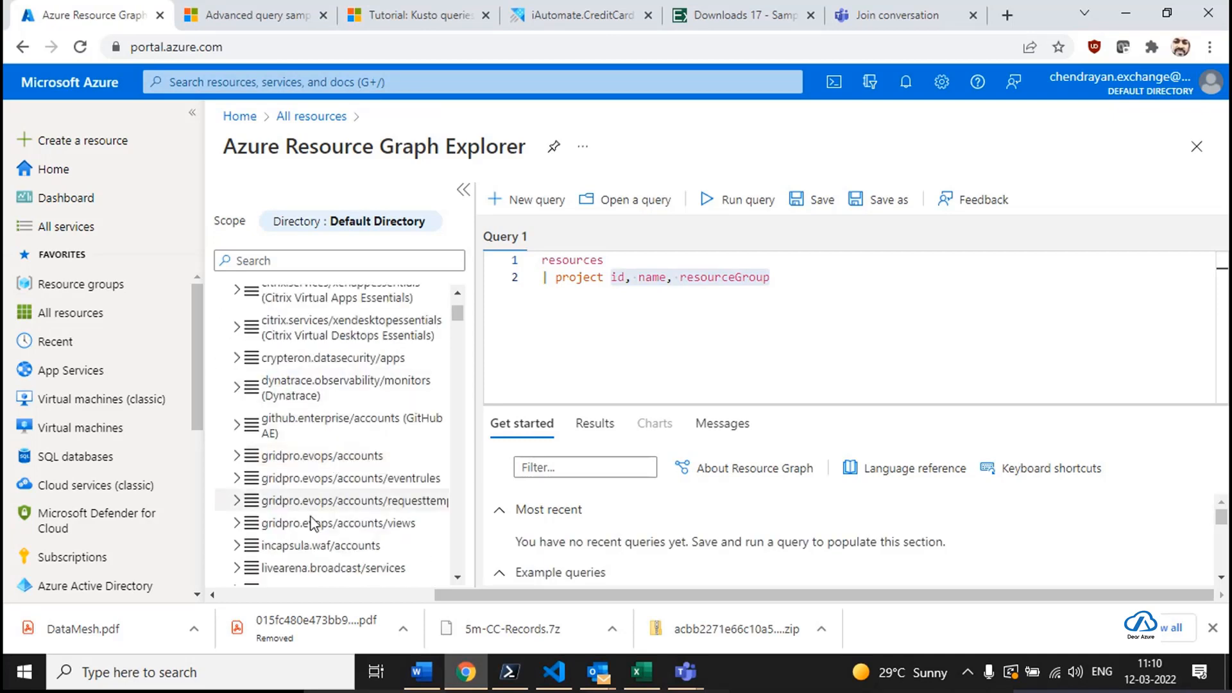
scroll(313, 523, "down", 5)
scroll(308, 510, "down", 2)
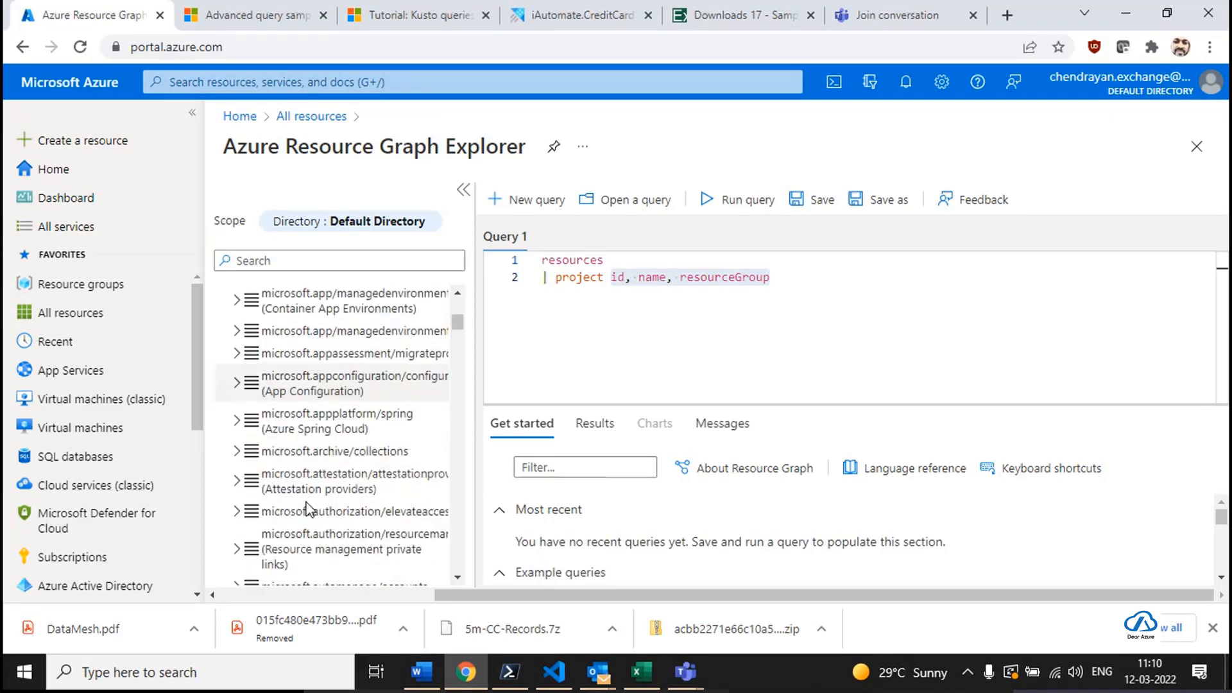
scroll(306, 510, "down", 10)
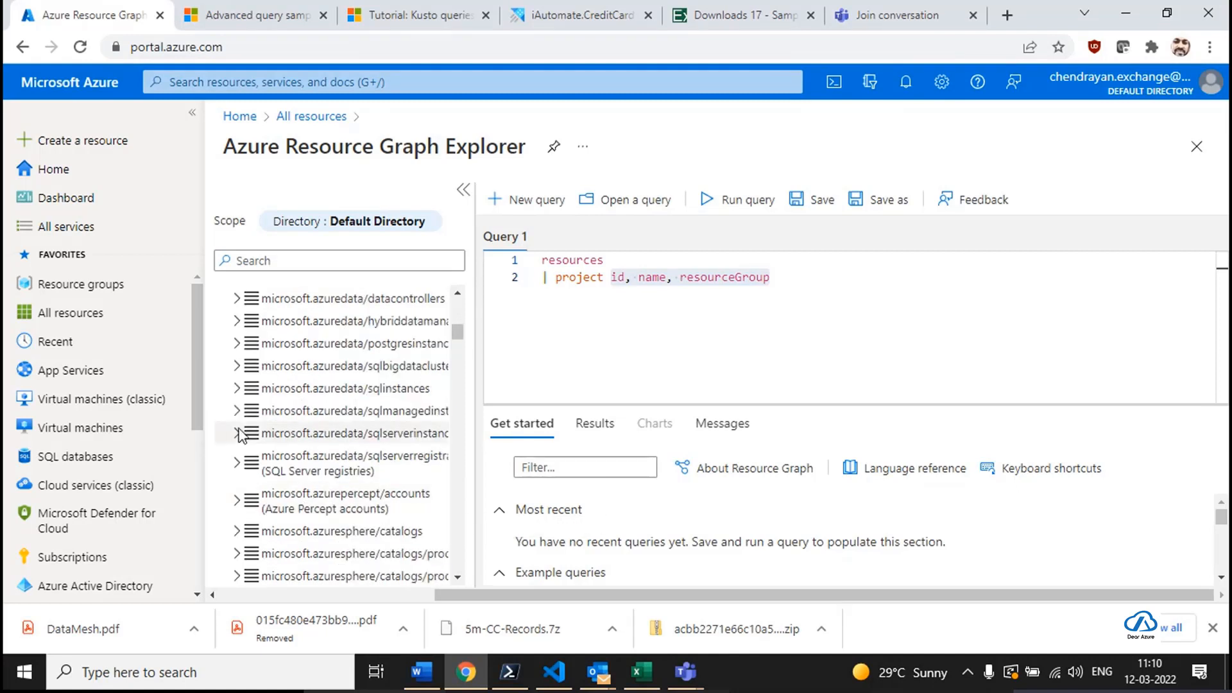
left_click(237, 388)
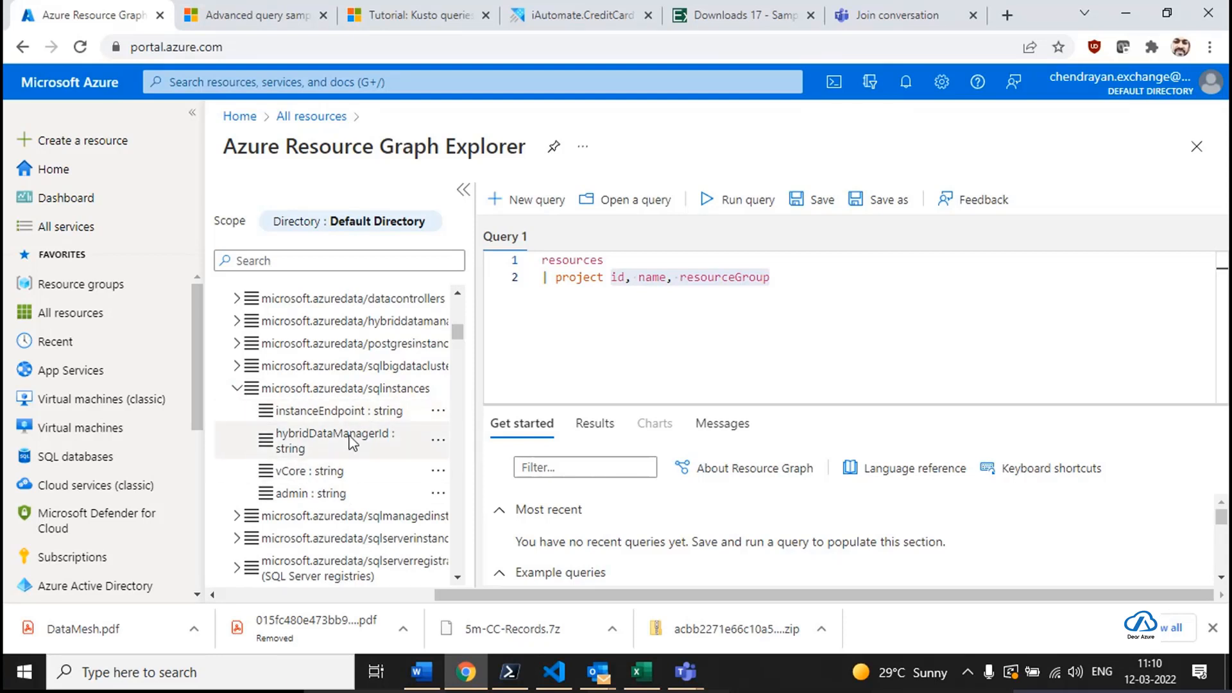
Rewrite the query's project clause to select the columns id, name, subscriptionId and resourceGroup.
left_click(555, 279)
left_click_drag(555, 279, 858, 278)
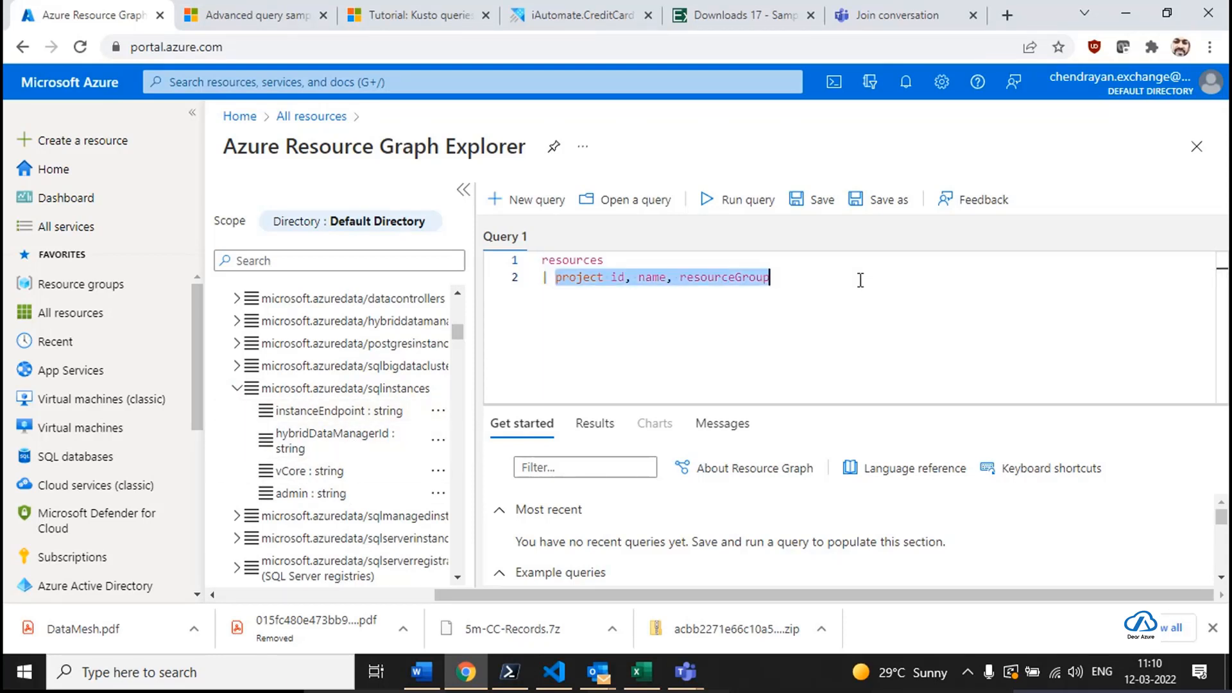
type("pro")
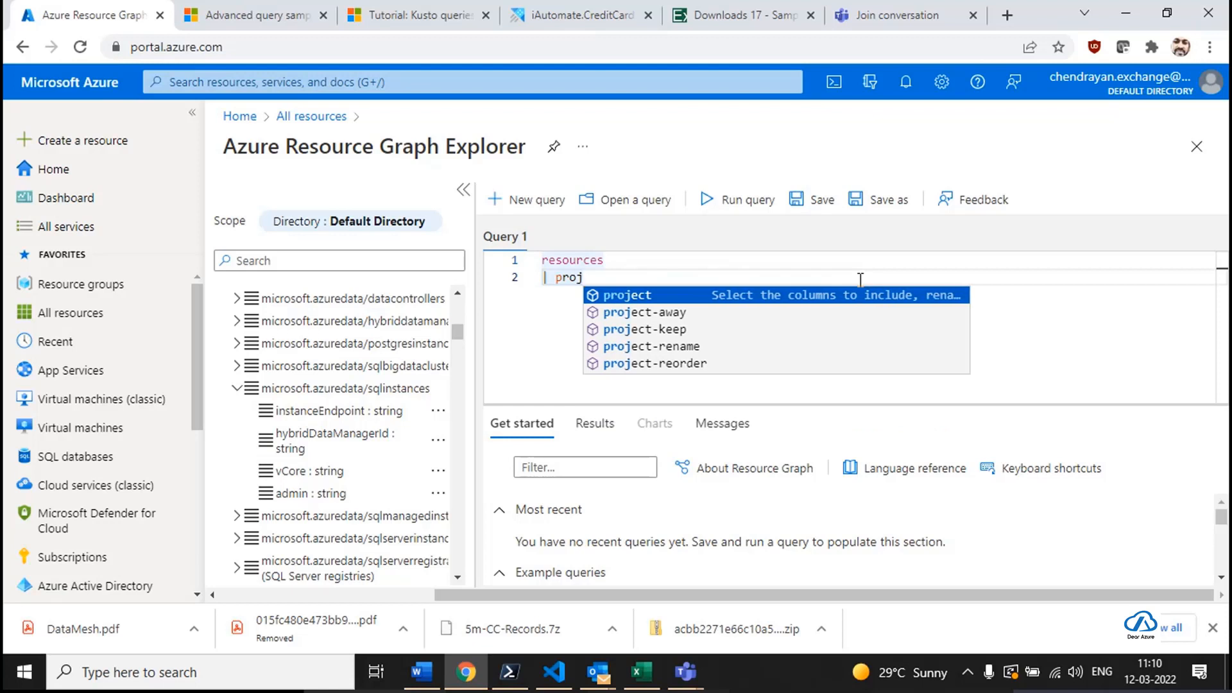
type("j")
key("Tab")
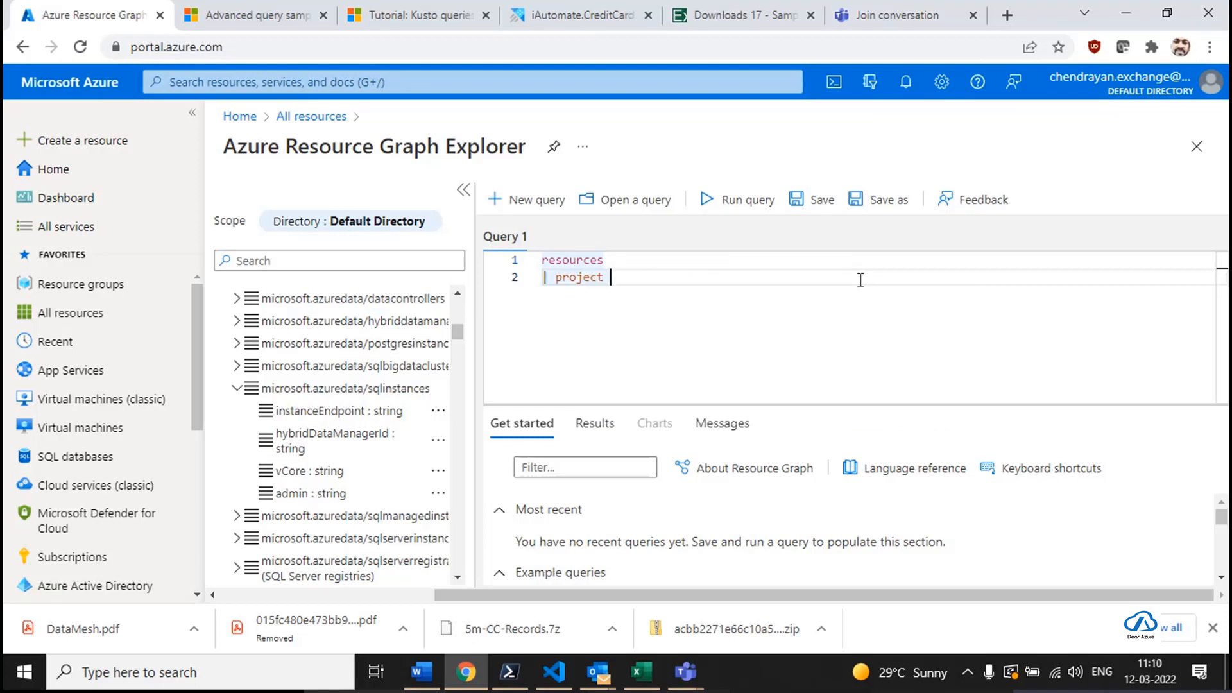
type("id, ")
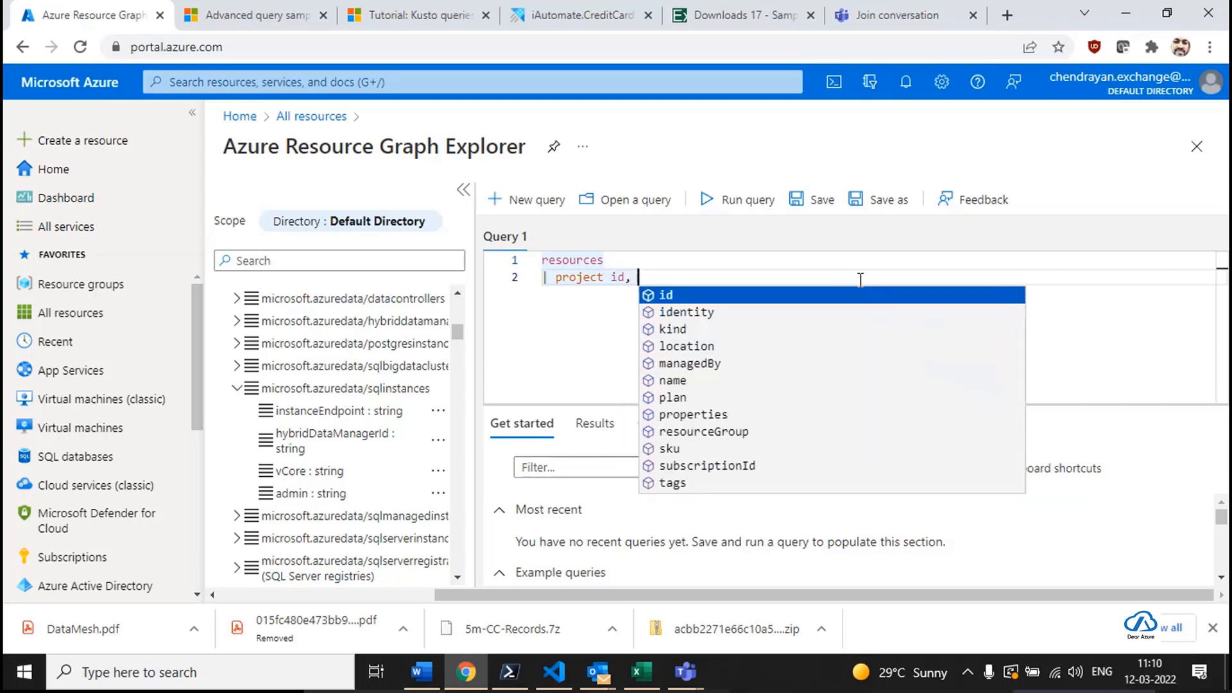
type("nam")
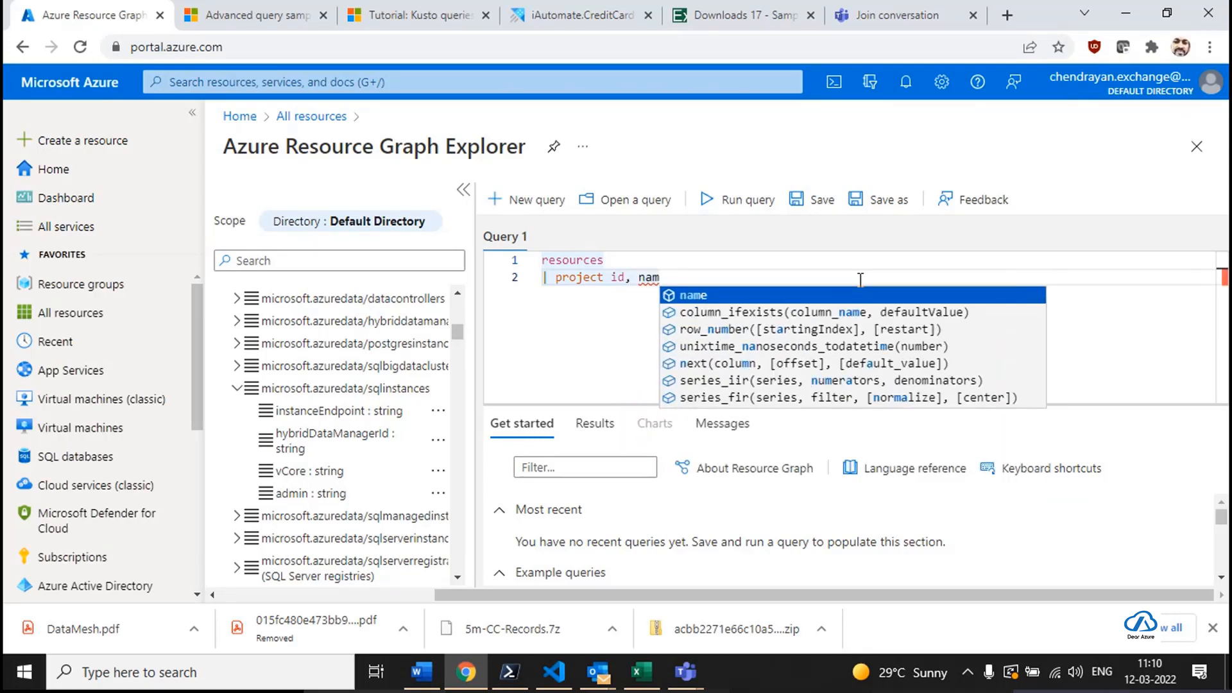
type("e, ")
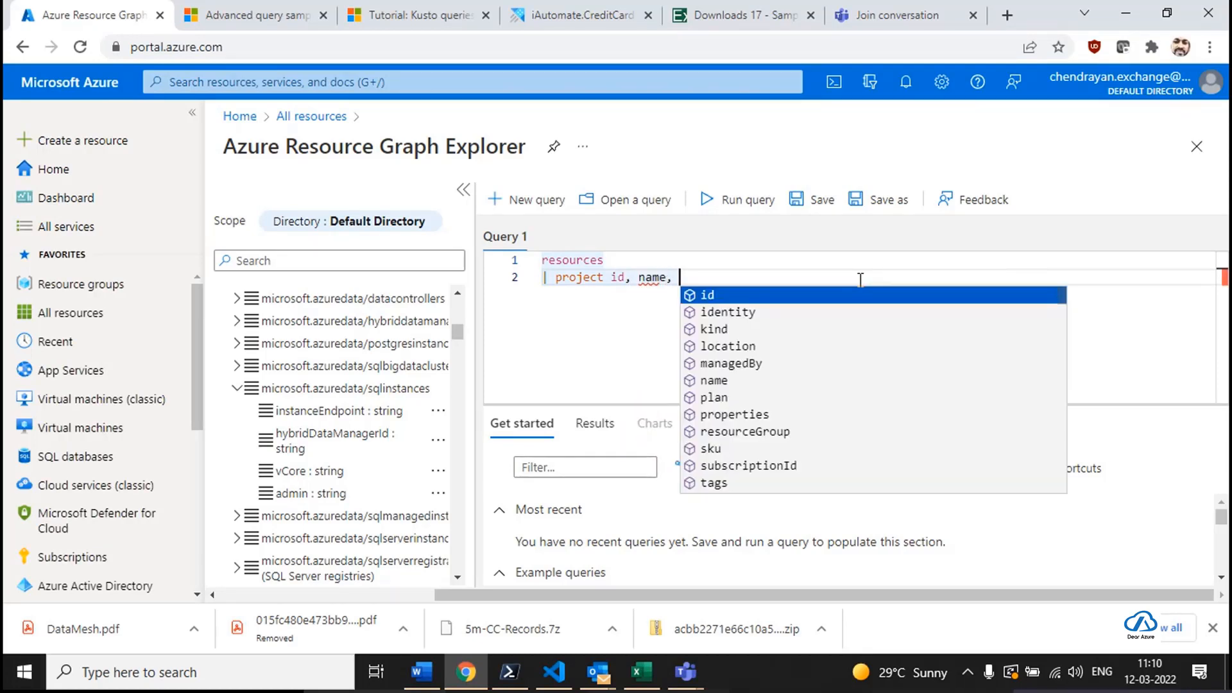
type("su")
key("Return")
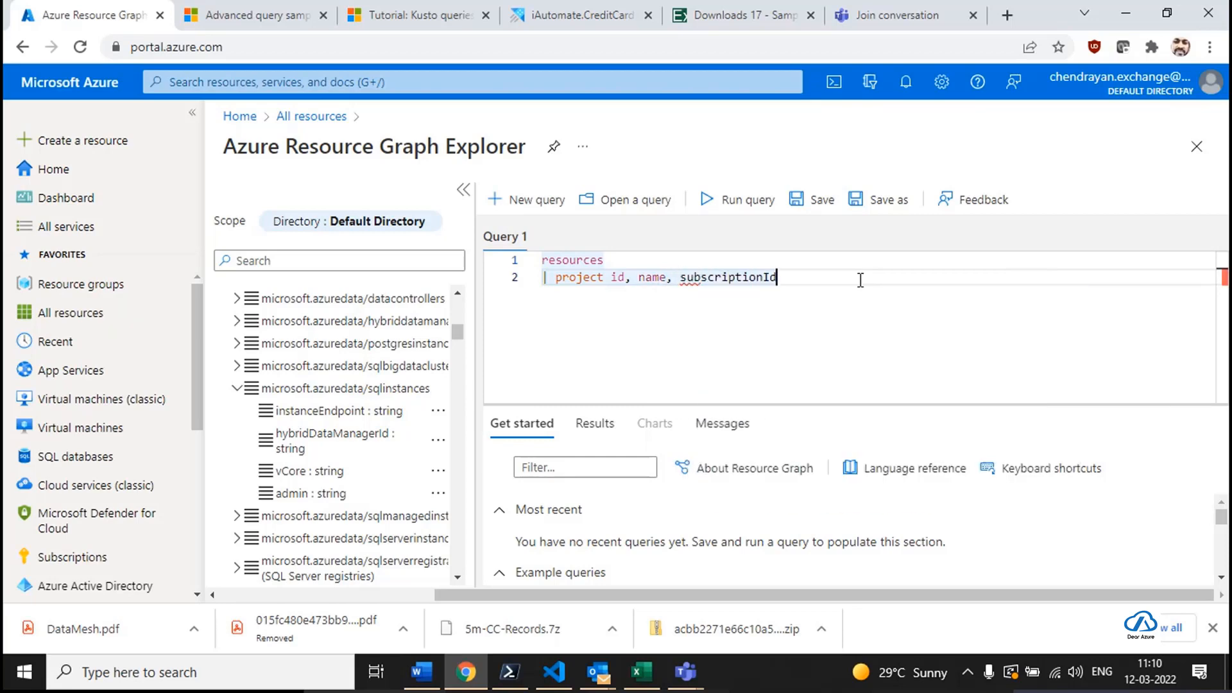
type(", res")
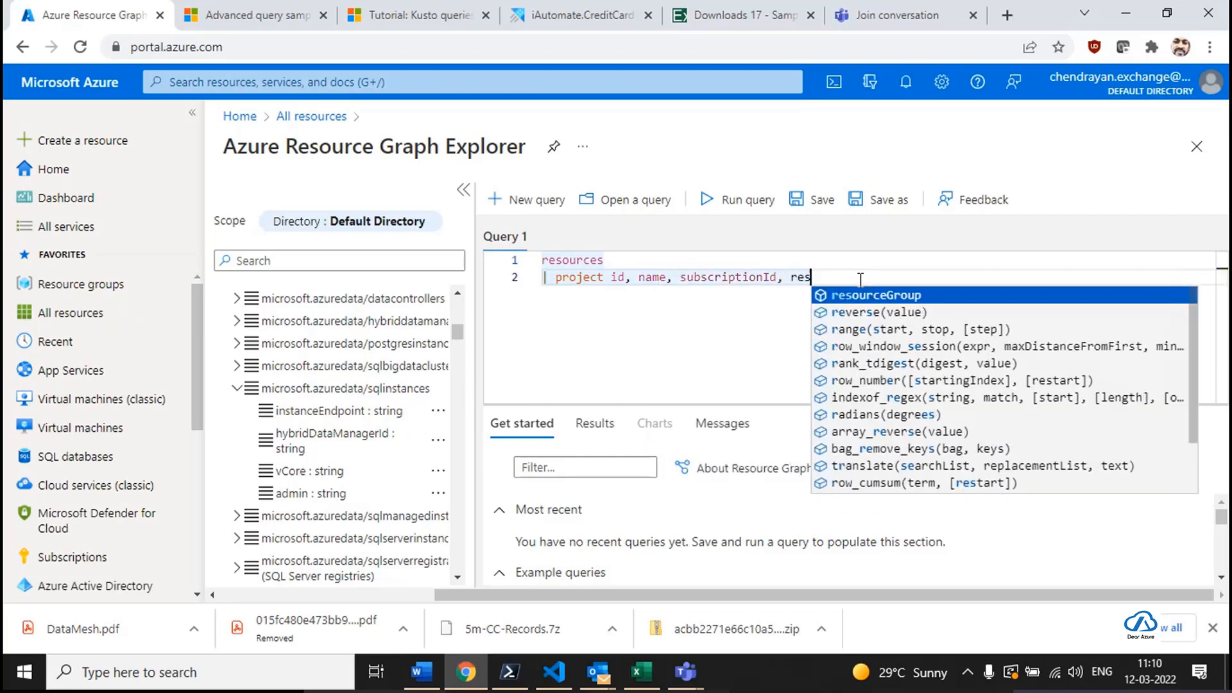
key("Return")
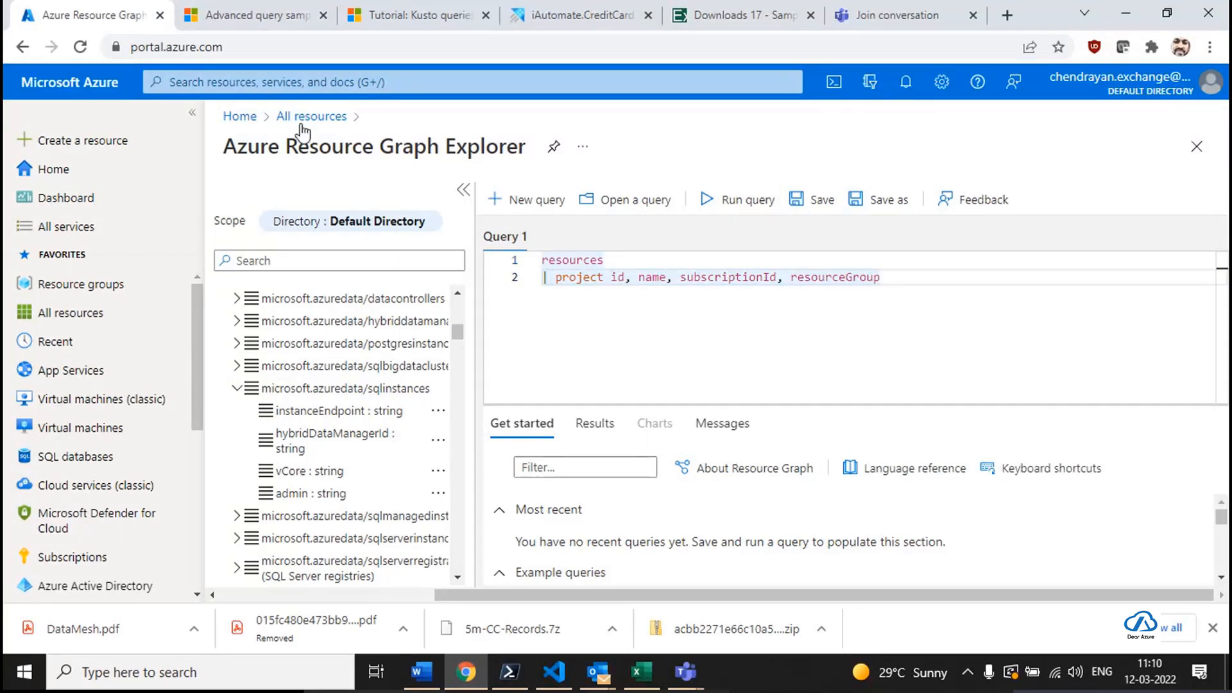
Collapse the portal's navigation menu and show the browser in full screen.
left_click(192, 114)
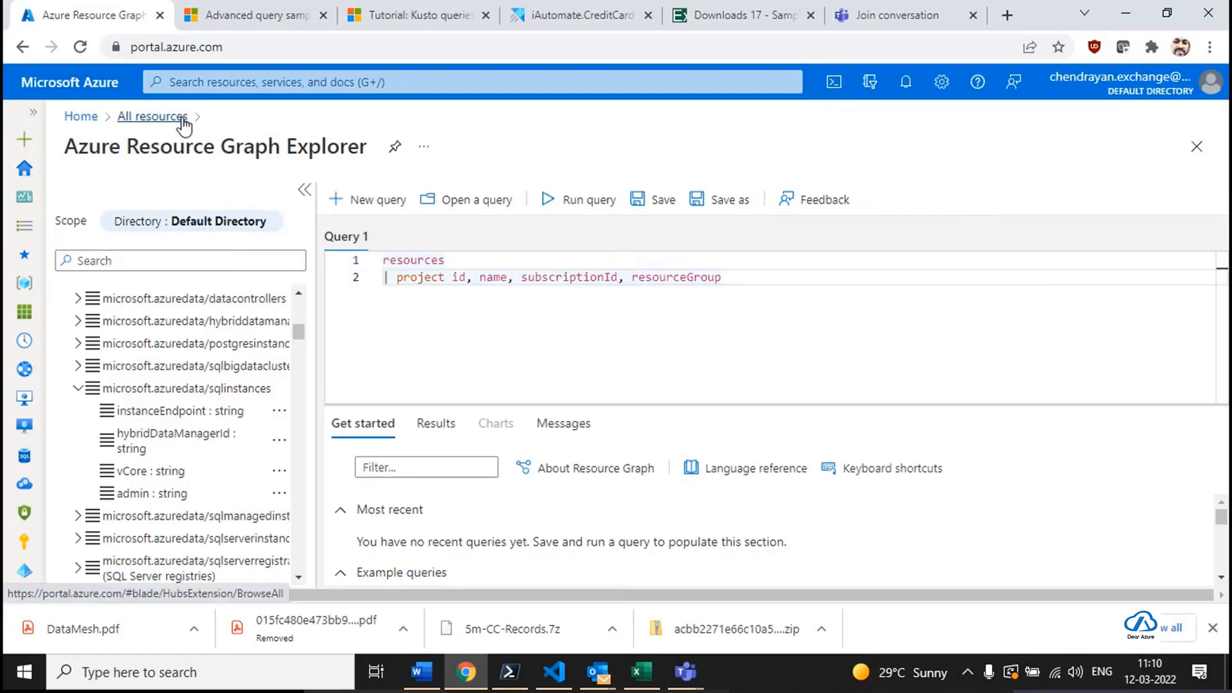
left_click(304, 190)
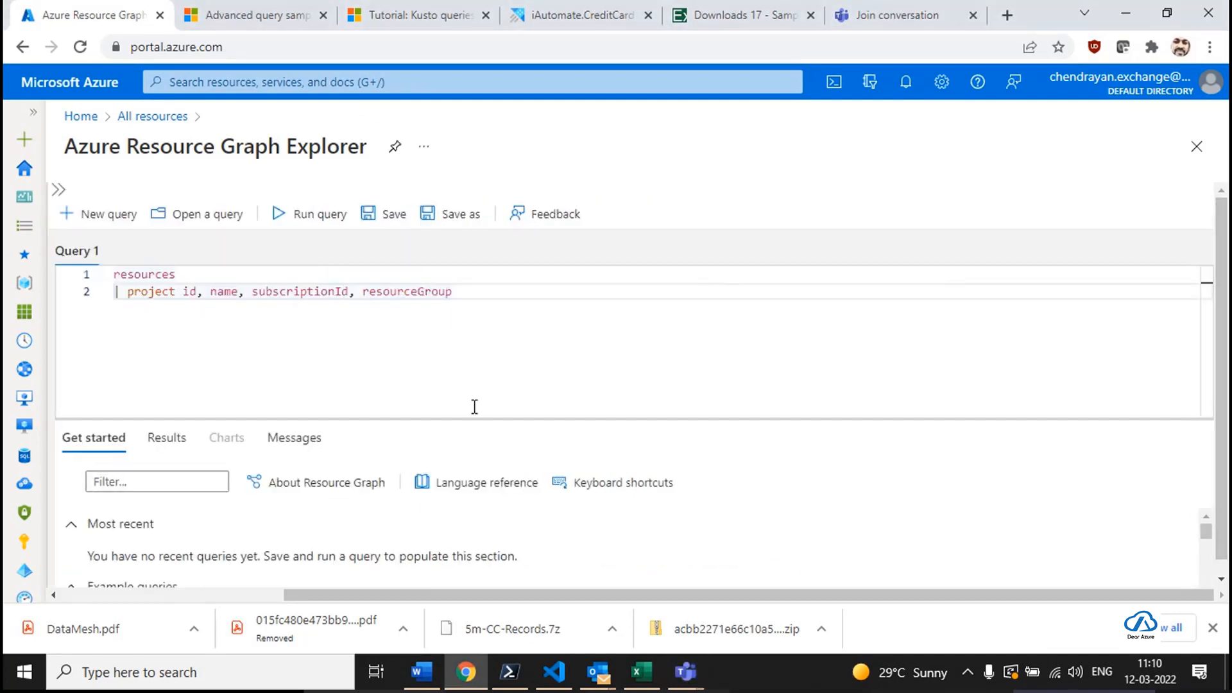
key("F11")
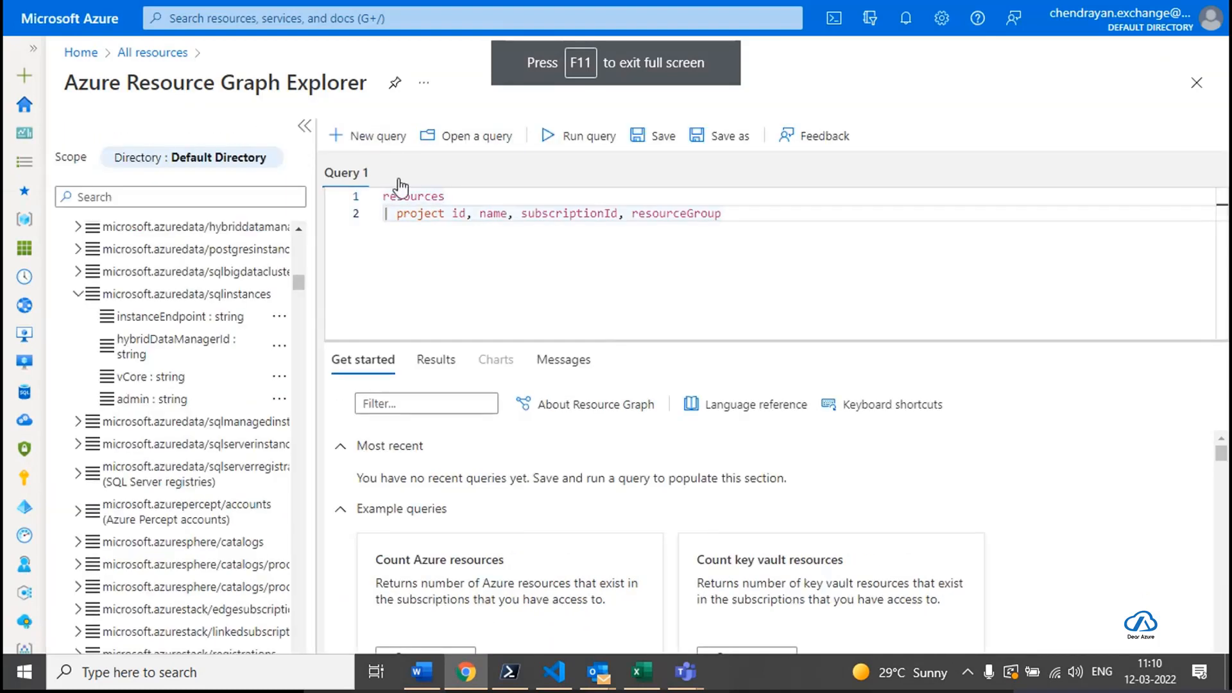
Run the query and show its results unformatted, with the id column widened.
left_click(564, 136)
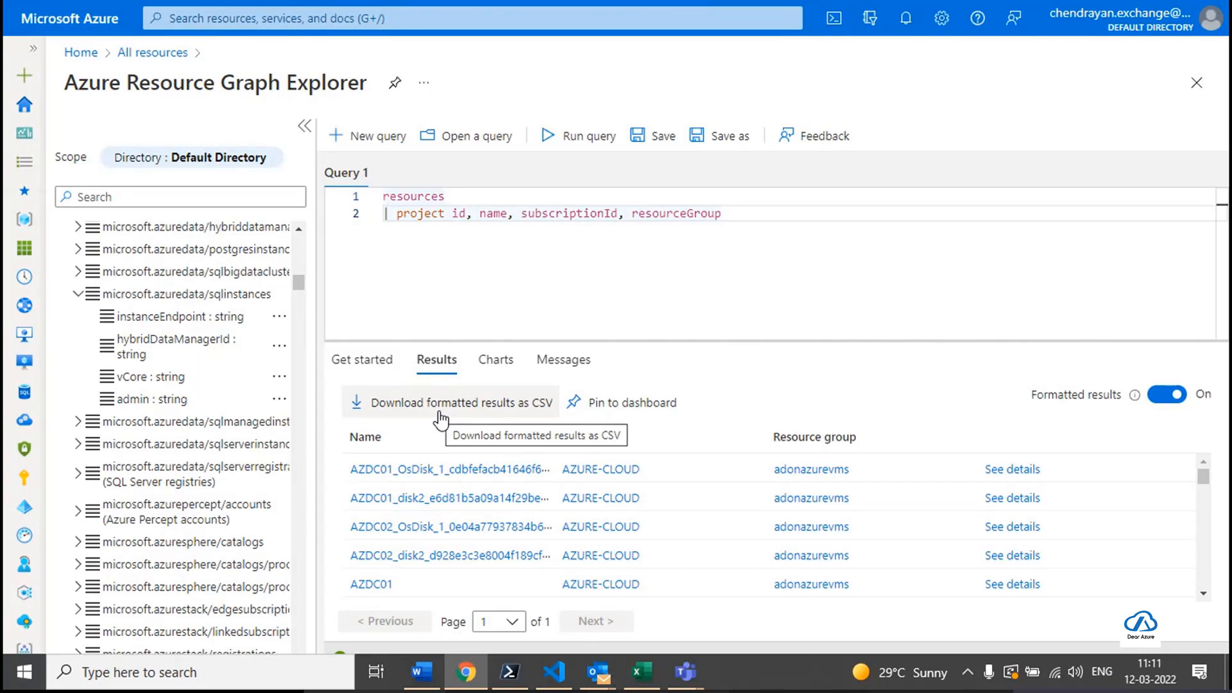
left_click(1156, 399)
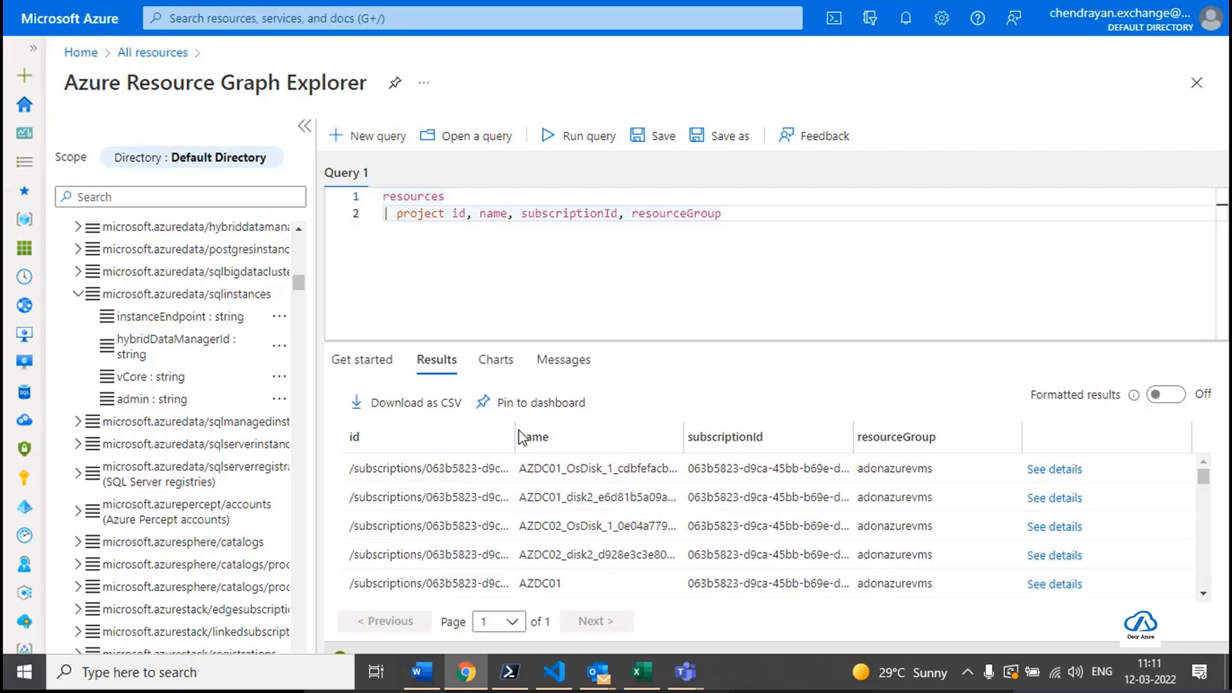
left_click_drag(515, 429, 654, 429)
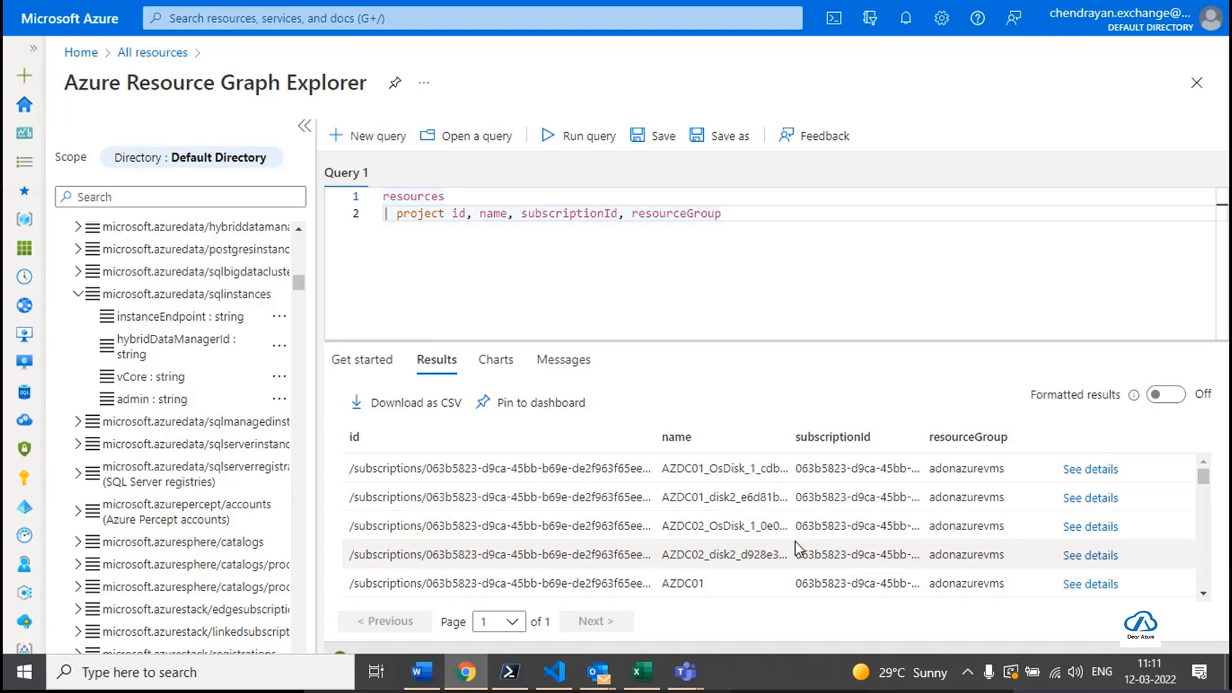
left_click(563, 270)
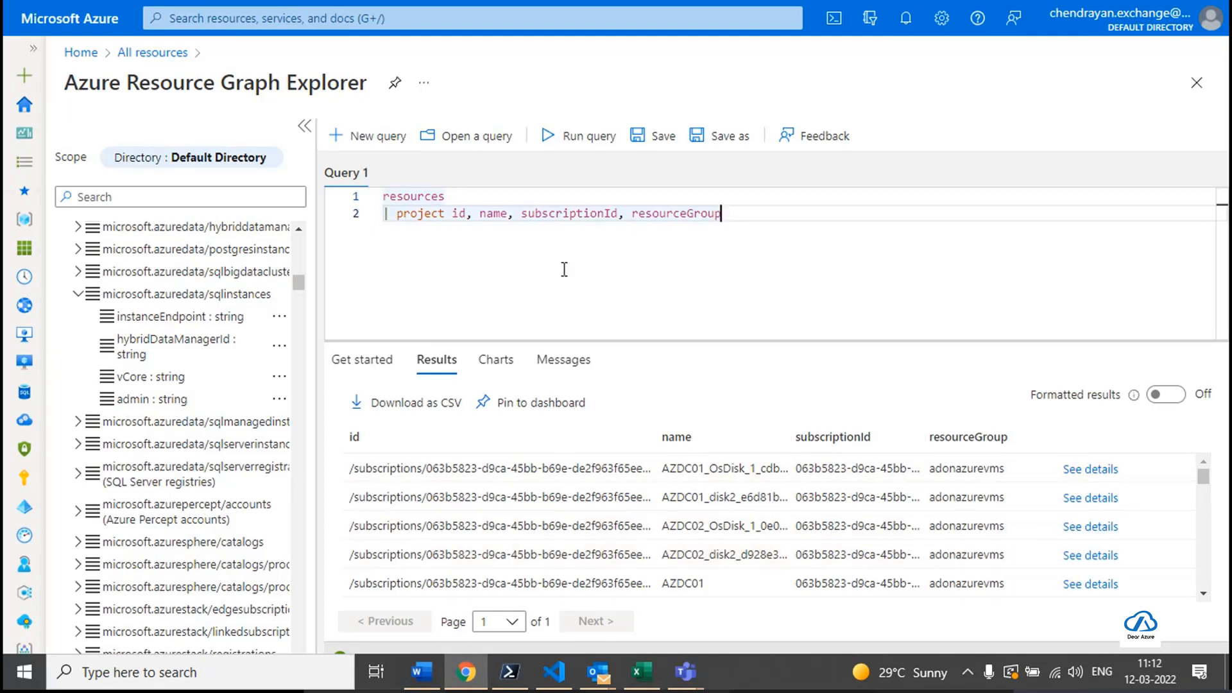
Check the projected fields in the first result's details and return to the query.
left_click(1091, 471)
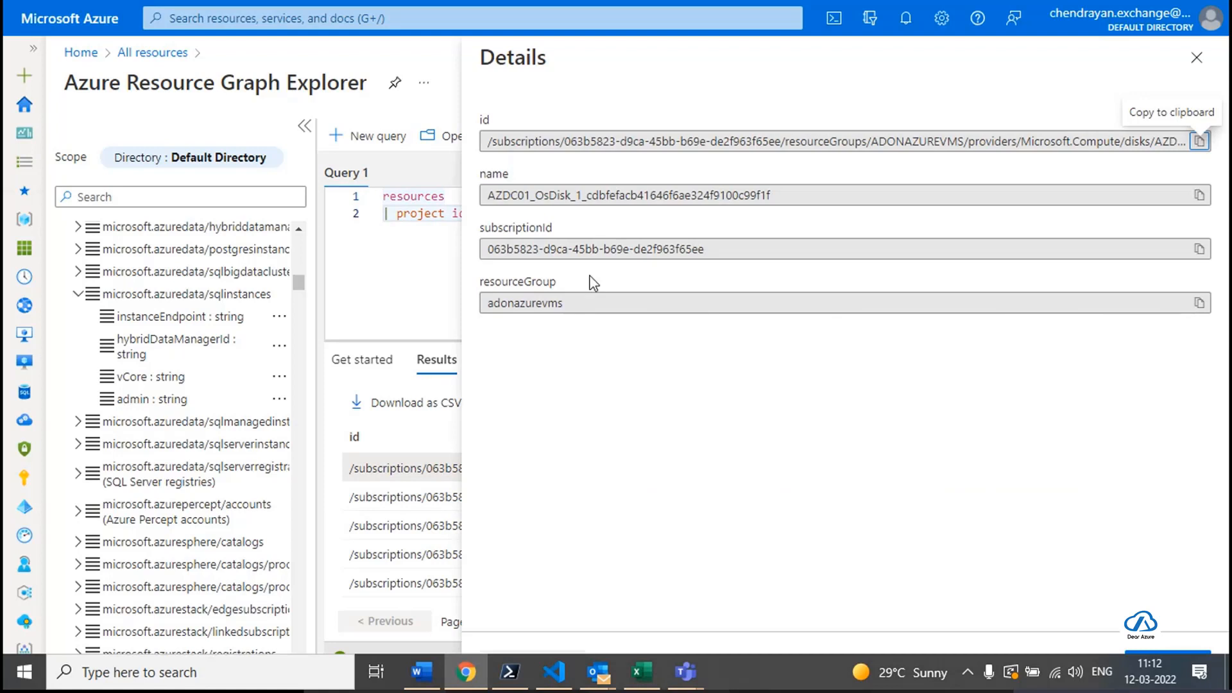
left_click_drag(481, 118, 558, 325)
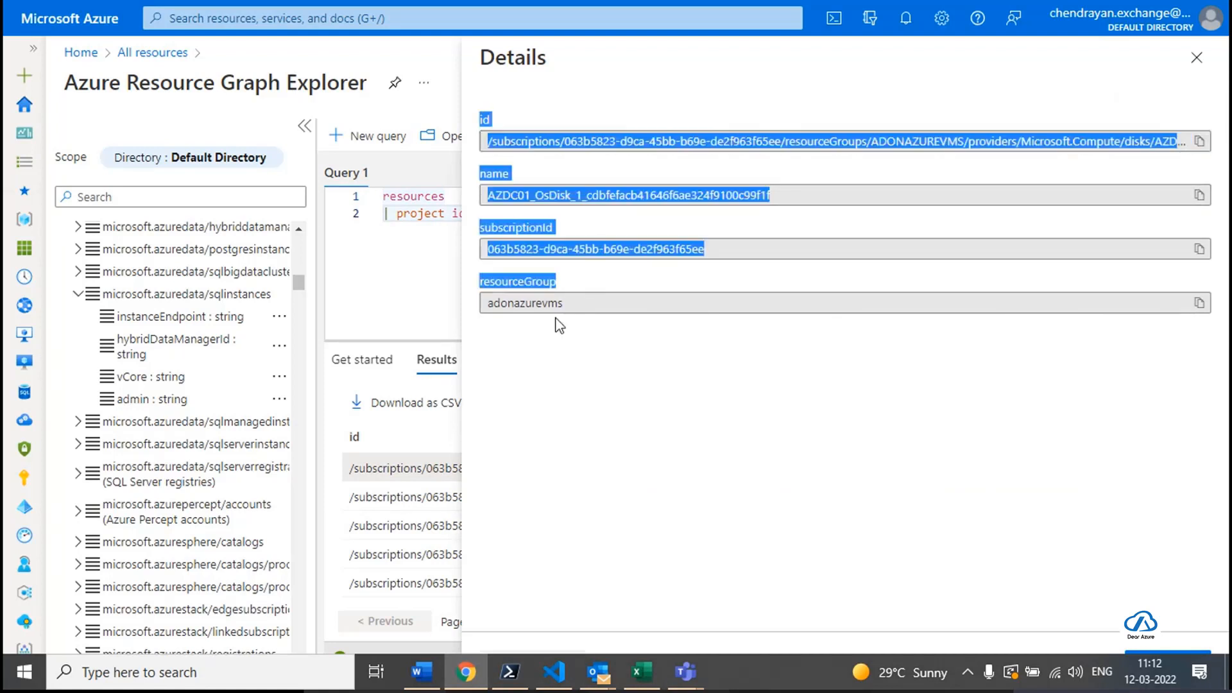
left_click(587, 396)
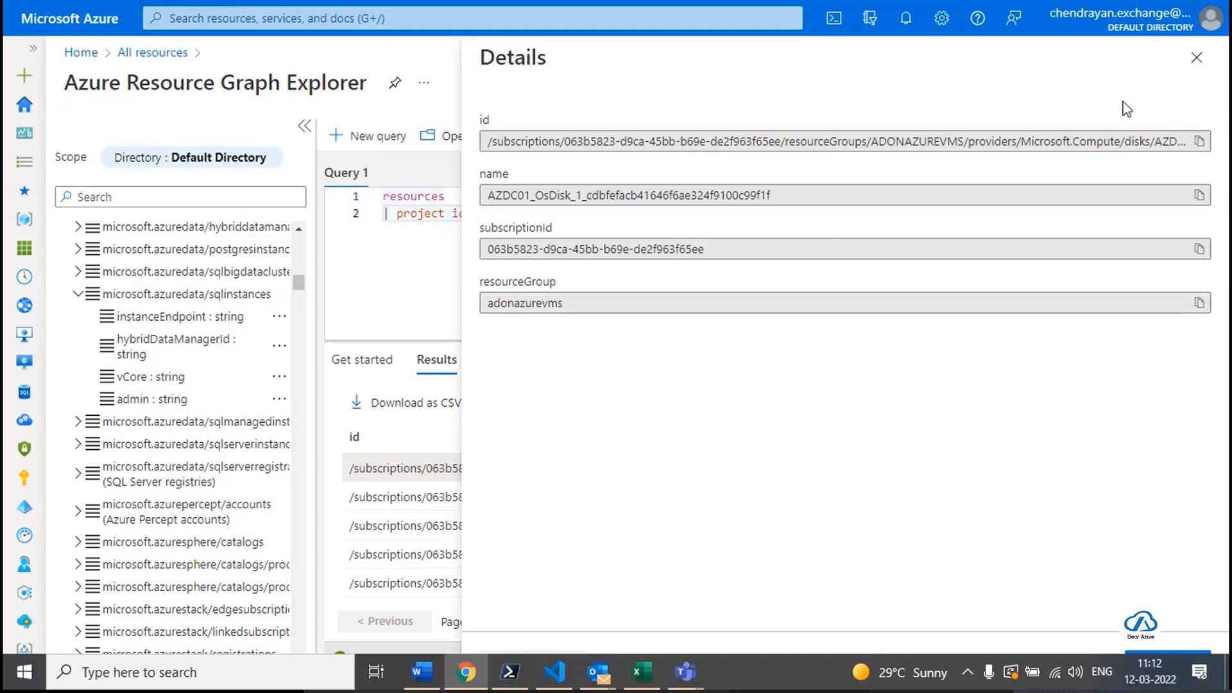
left_click(1195, 64)
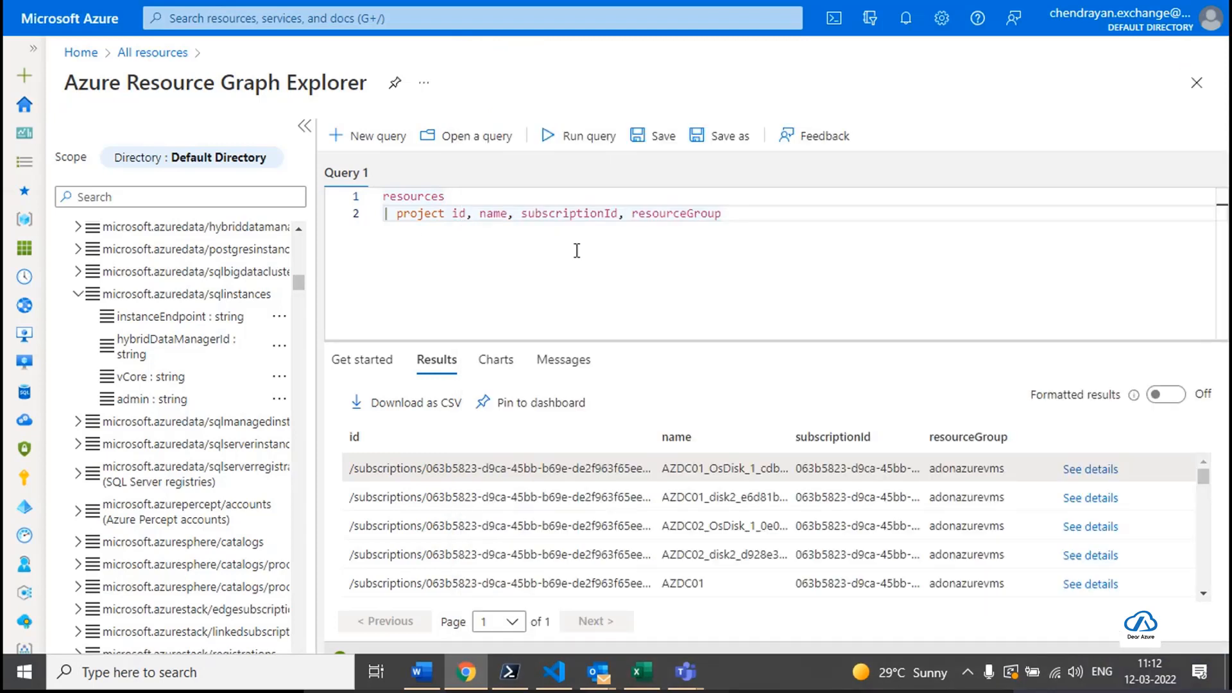
Remove the project line from the query and run it on the resources table alone.
left_click(403, 216)
key("Home")
key("shift+End")
key("Delete")
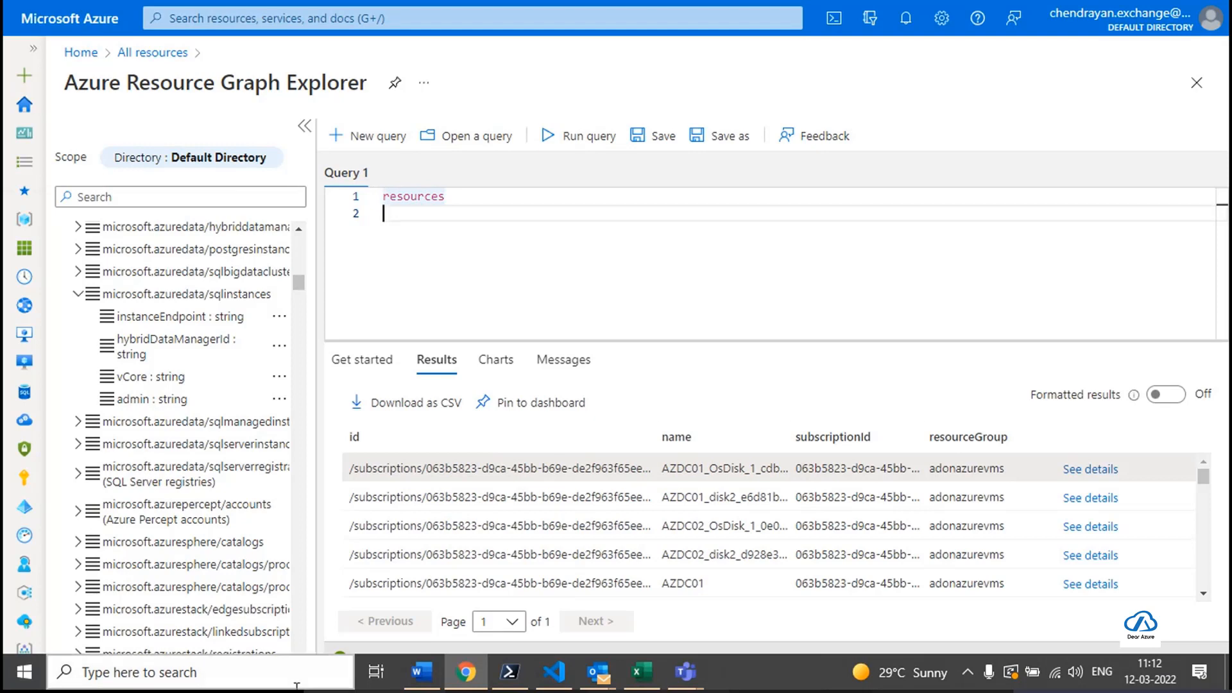
left_click(570, 137)
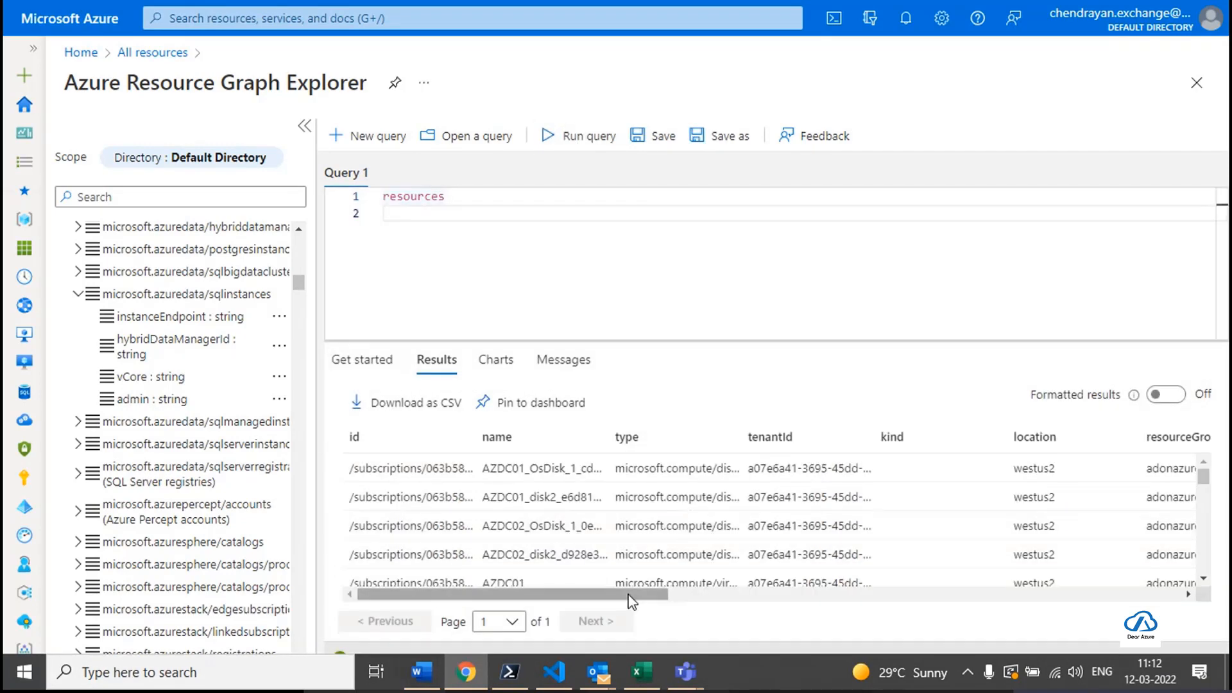
Open the first result's details and examine all its fields, including type, tenantId, resourceGroup, sku and properties.
left_click_drag(632, 602, 1227, 597)
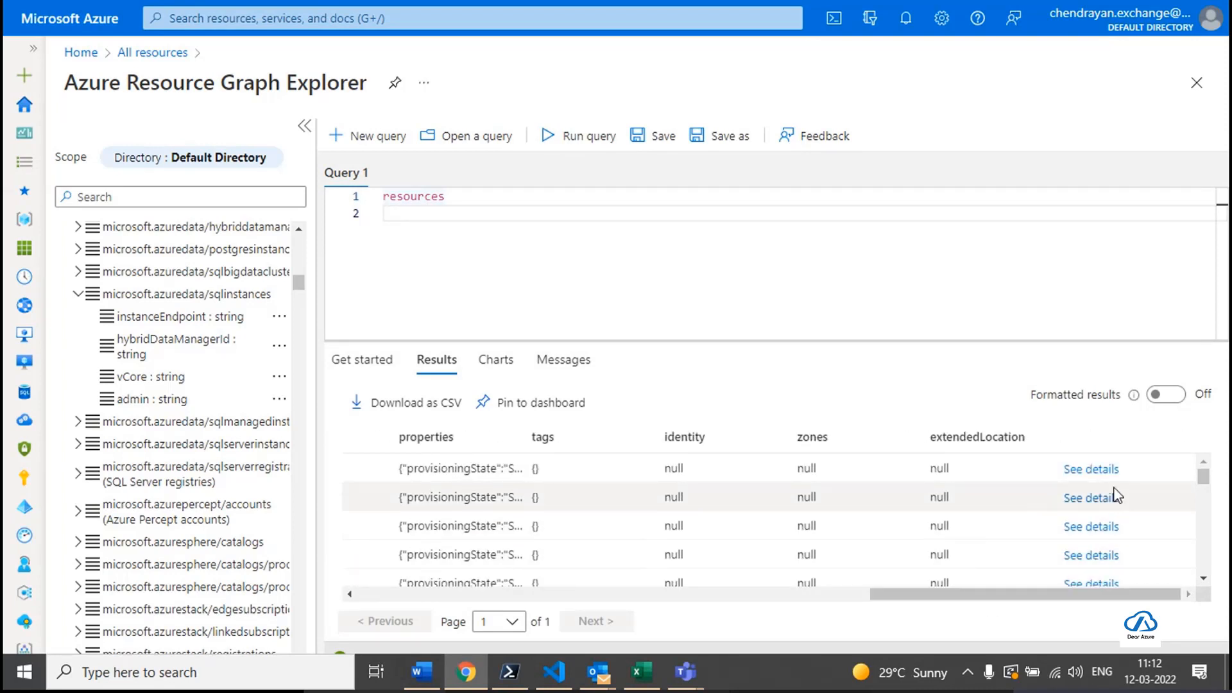
left_click(1096, 470)
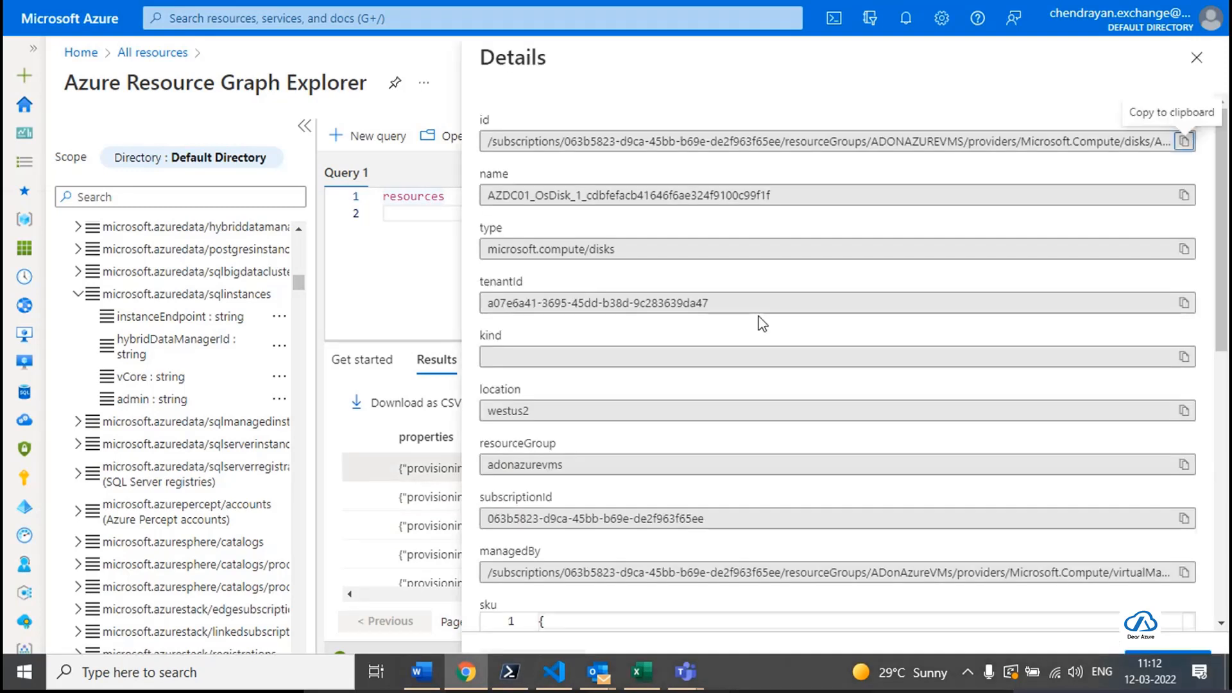
left_click_drag(644, 249, 473, 242)
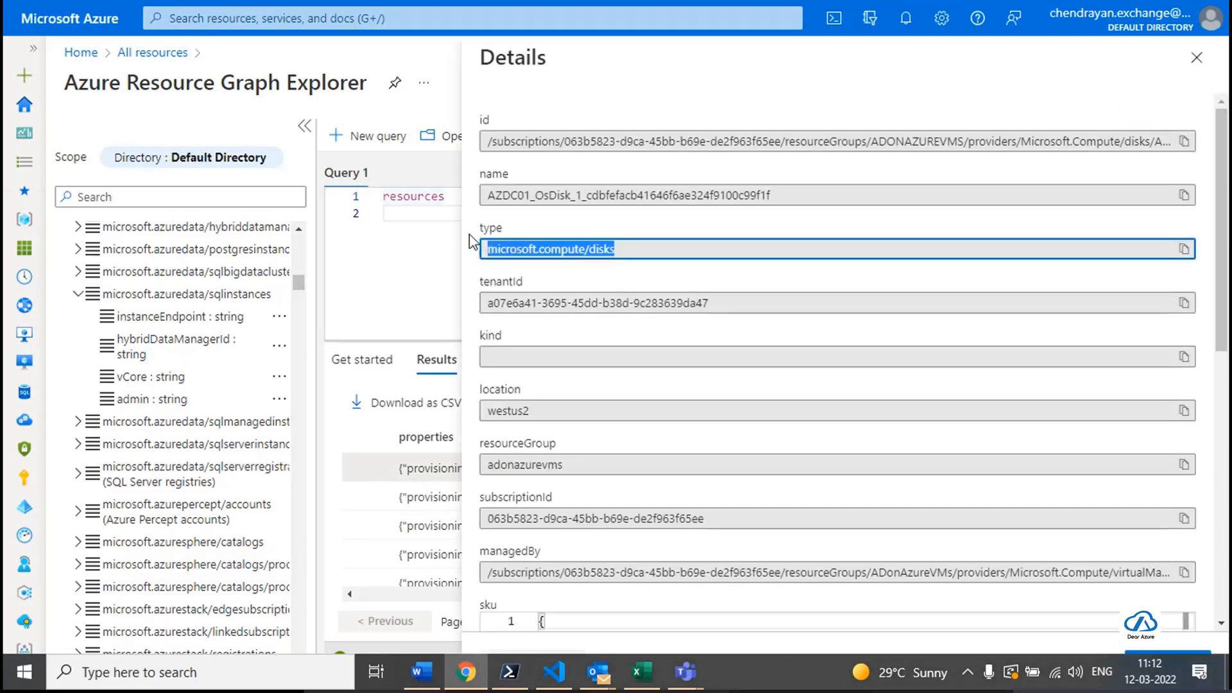
left_click_drag(714, 304, 443, 309)
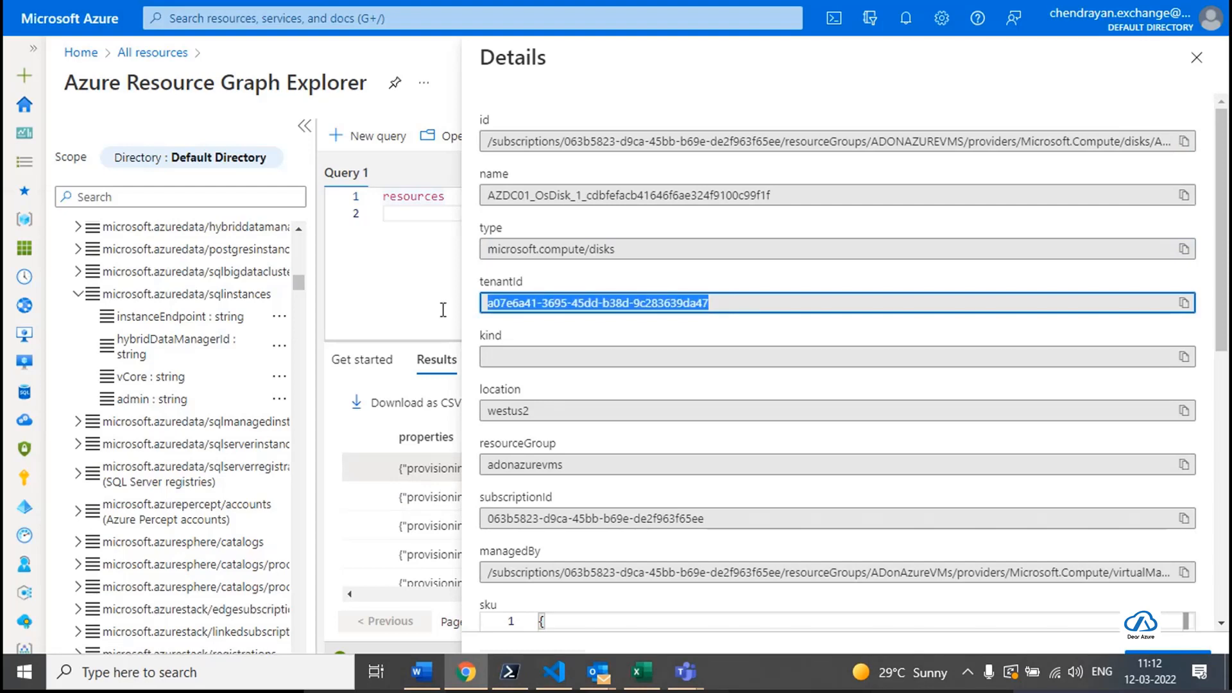
left_click_drag(564, 465, 501, 465)
scroll(696, 452, "down", 2)
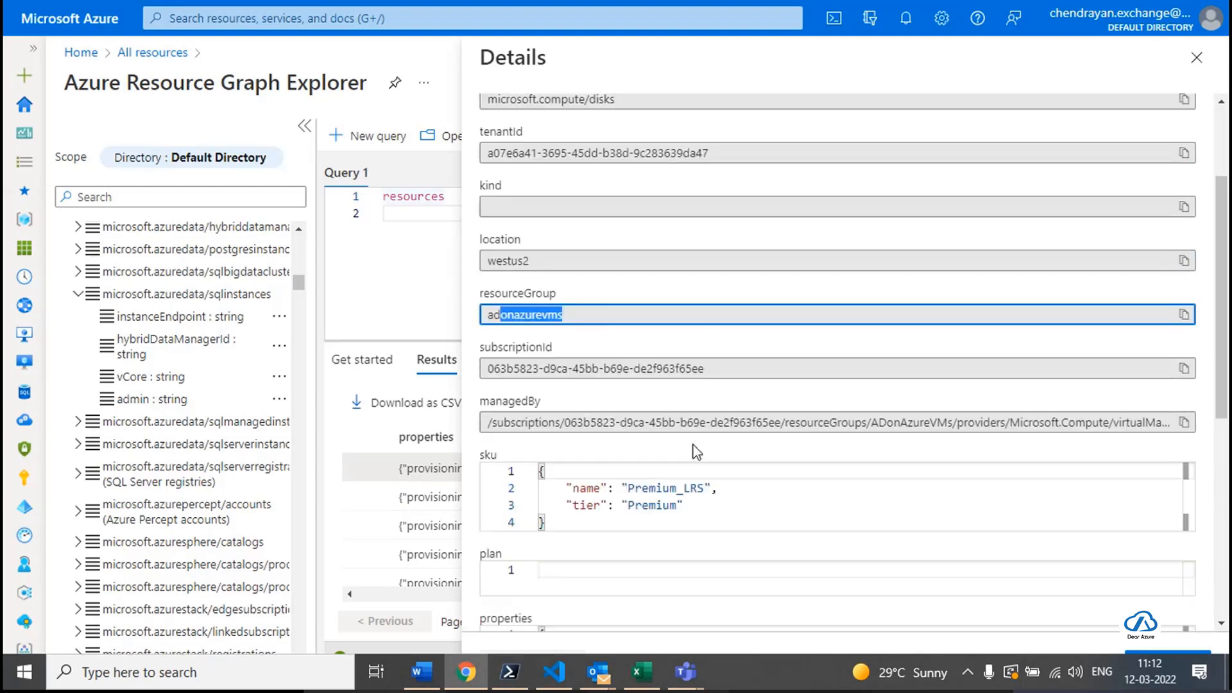
scroll(696, 452, "down", 2)
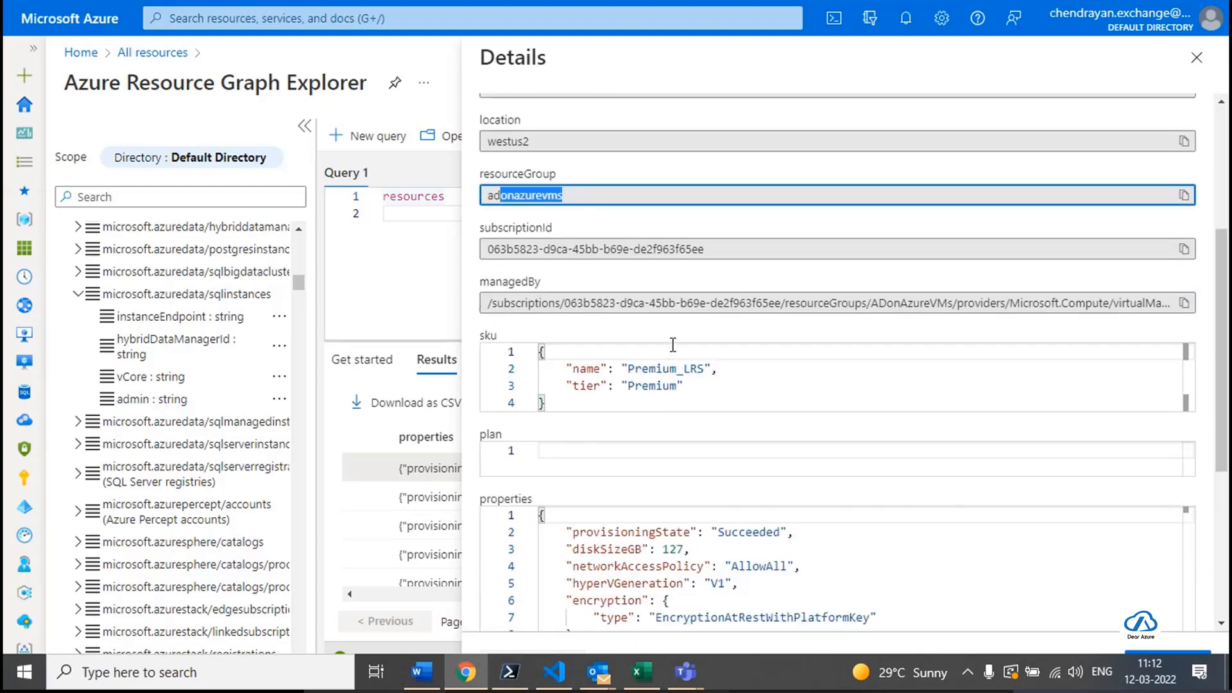
scroll(711, 455, "down", 4)
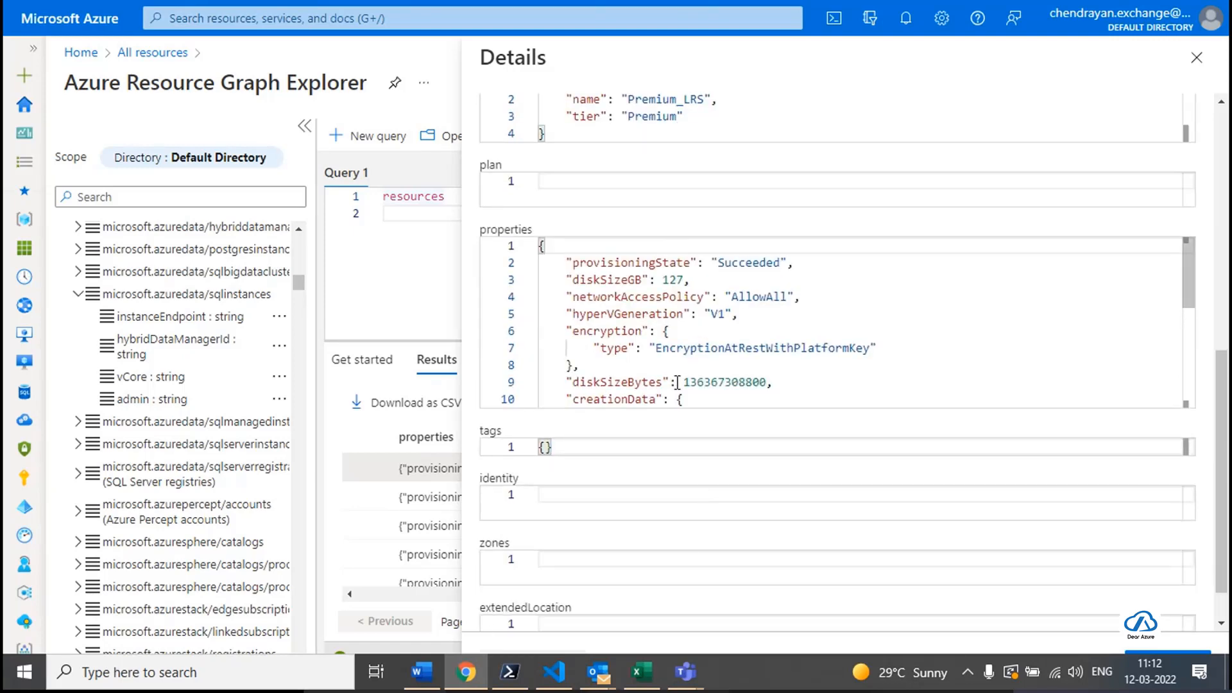
scroll(697, 357, "down", 3)
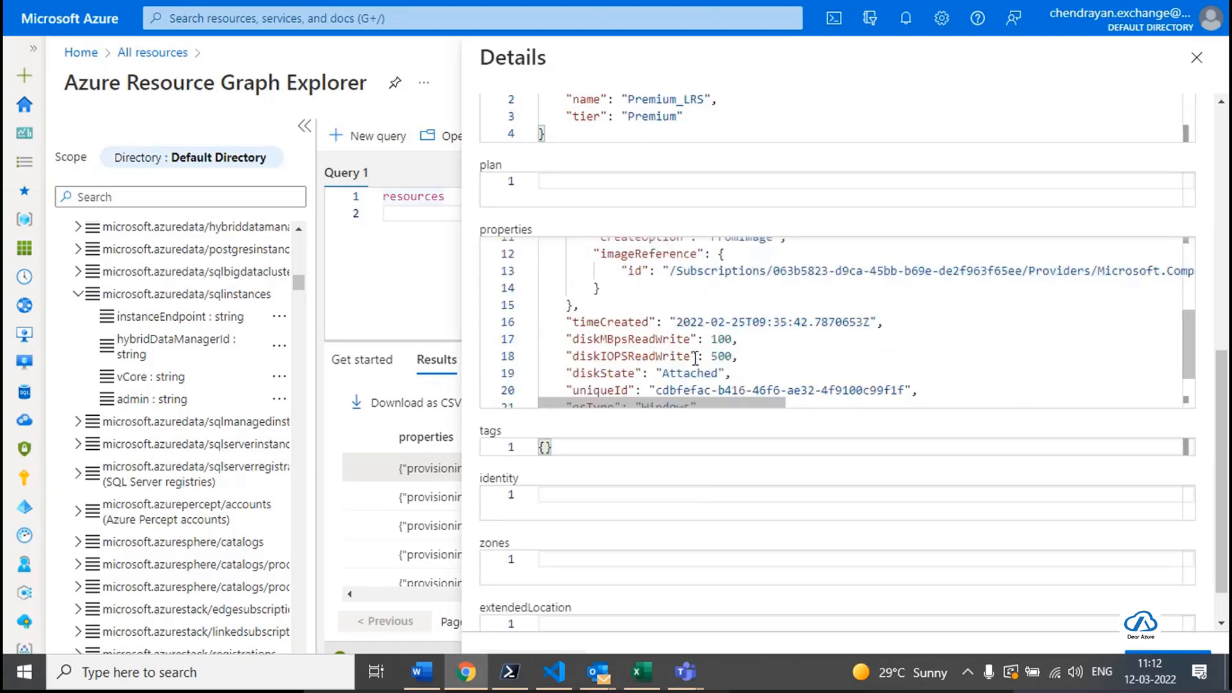
scroll(695, 361, "down", 2)
scroll(694, 361, "up", 8)
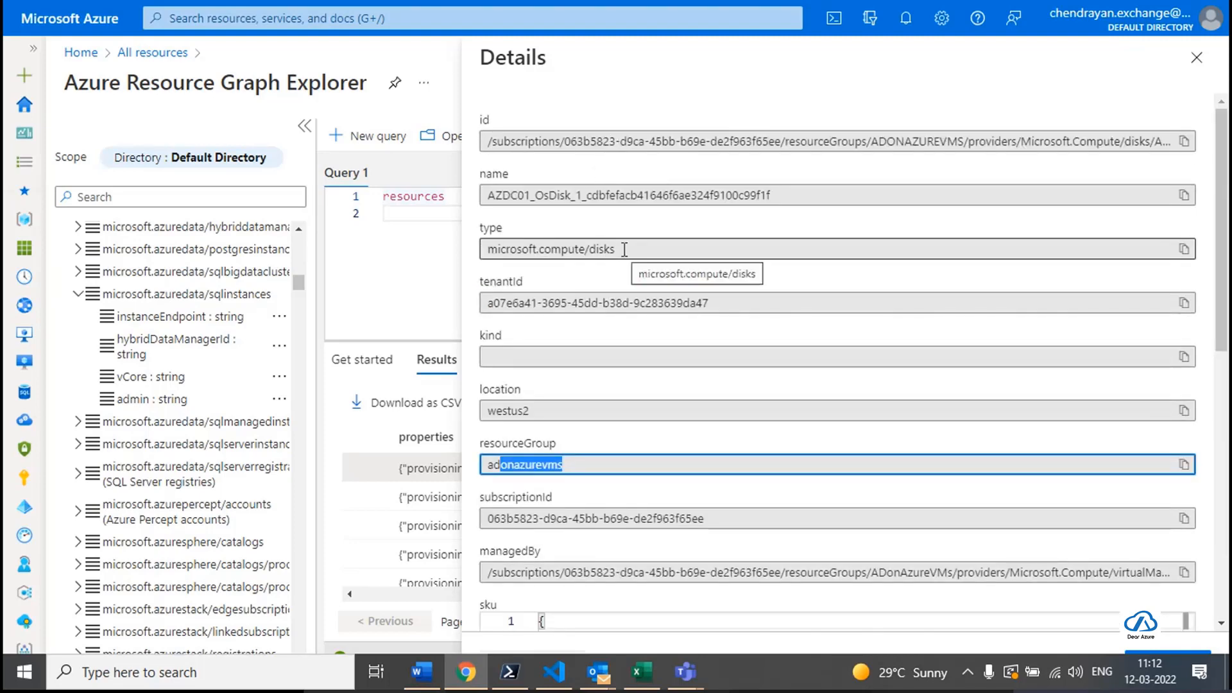
Copy the type value microsoft.compute/disks from the result's details and return to the query.
left_click(624, 250)
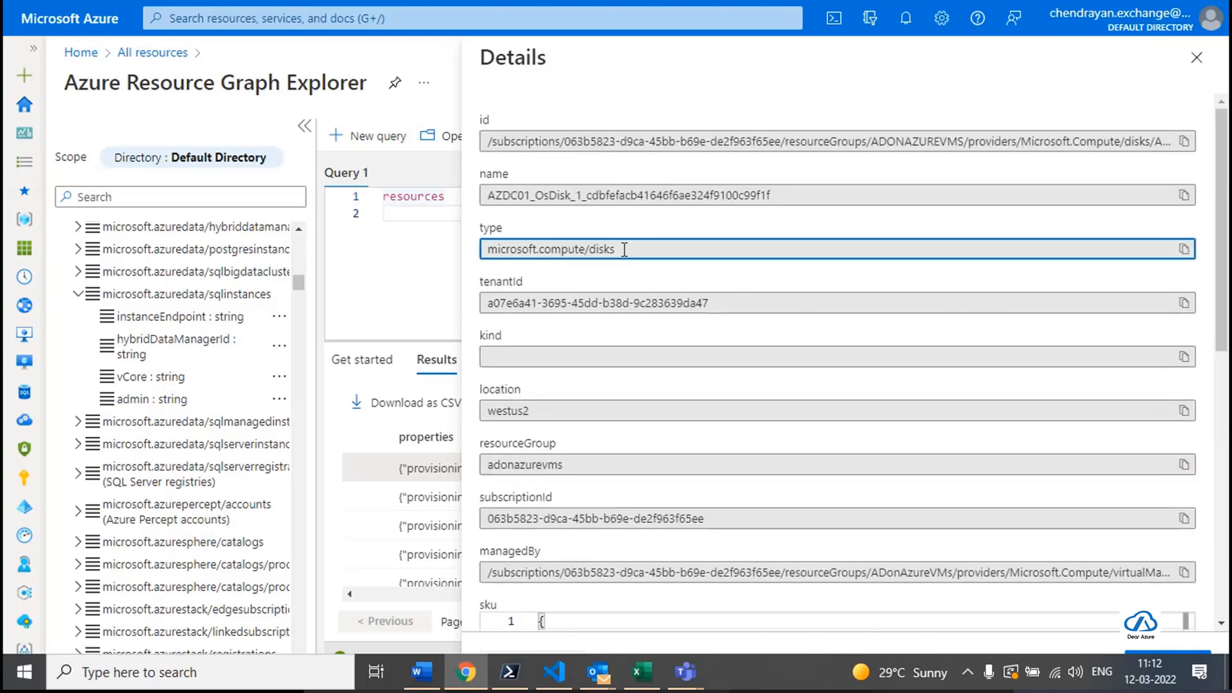
left_click_drag(624, 249, 486, 250)
key("ctrl+c")
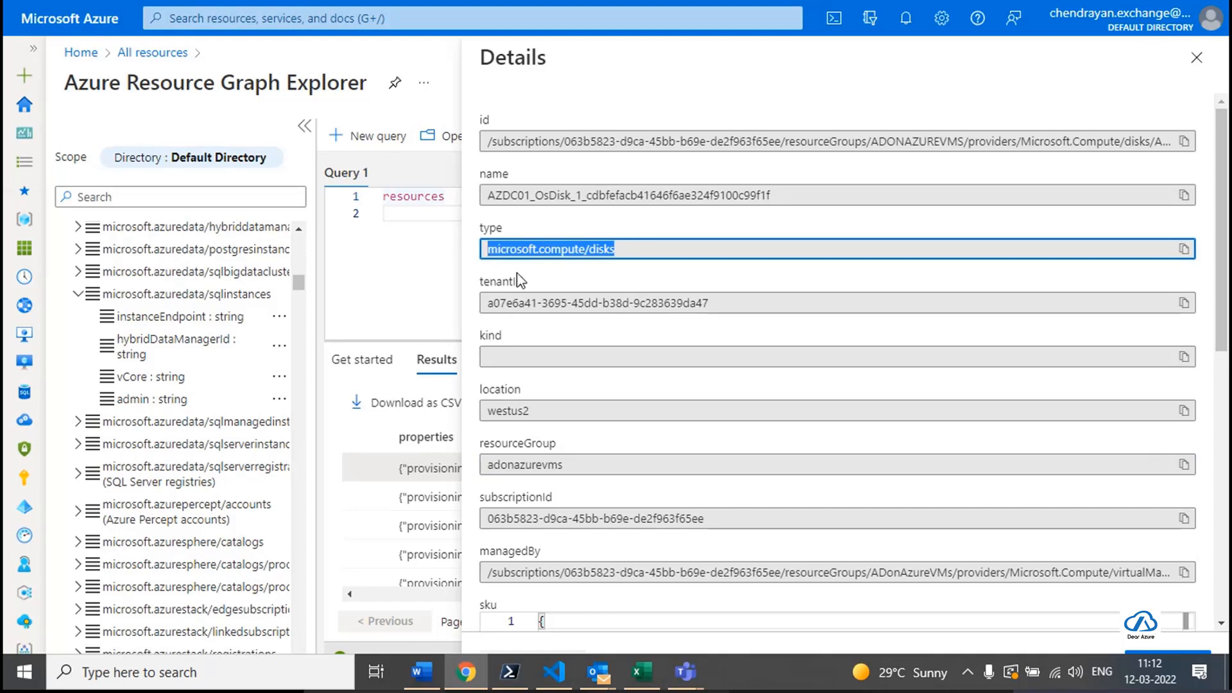
left_click(420, 229)
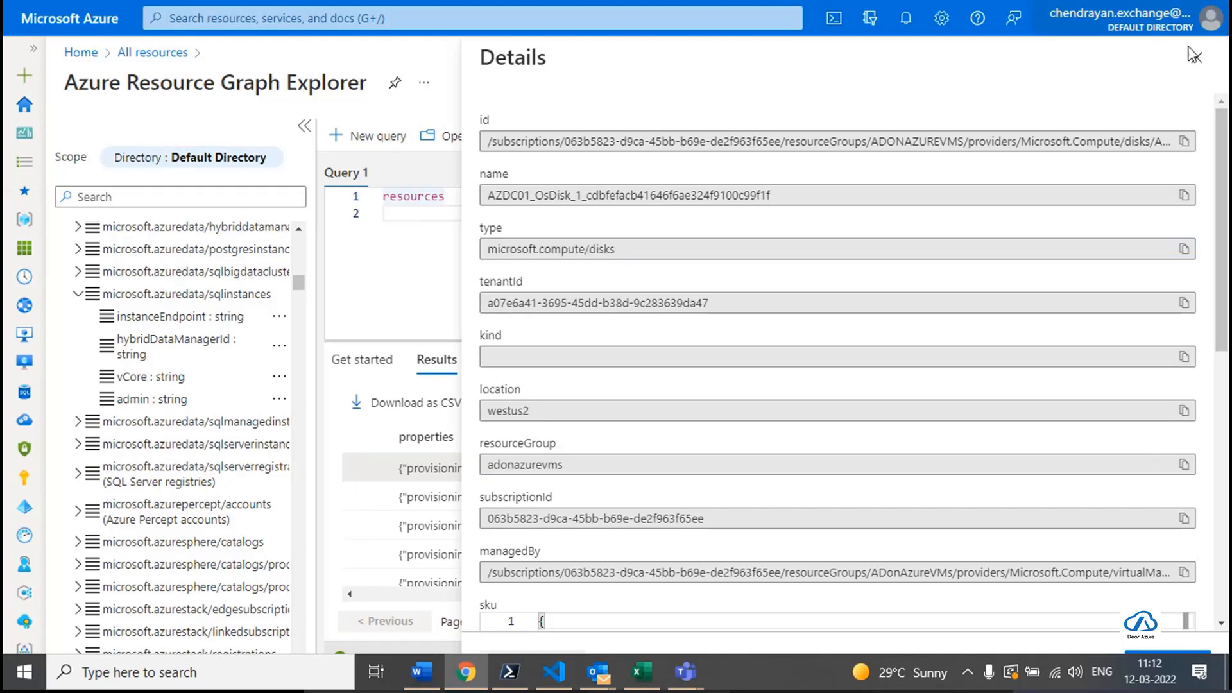
left_click(1193, 54)
Add a filter line to the query: | where ['type'] =~ 'microsoft.compute/disks', using the copied type value.
type("|")
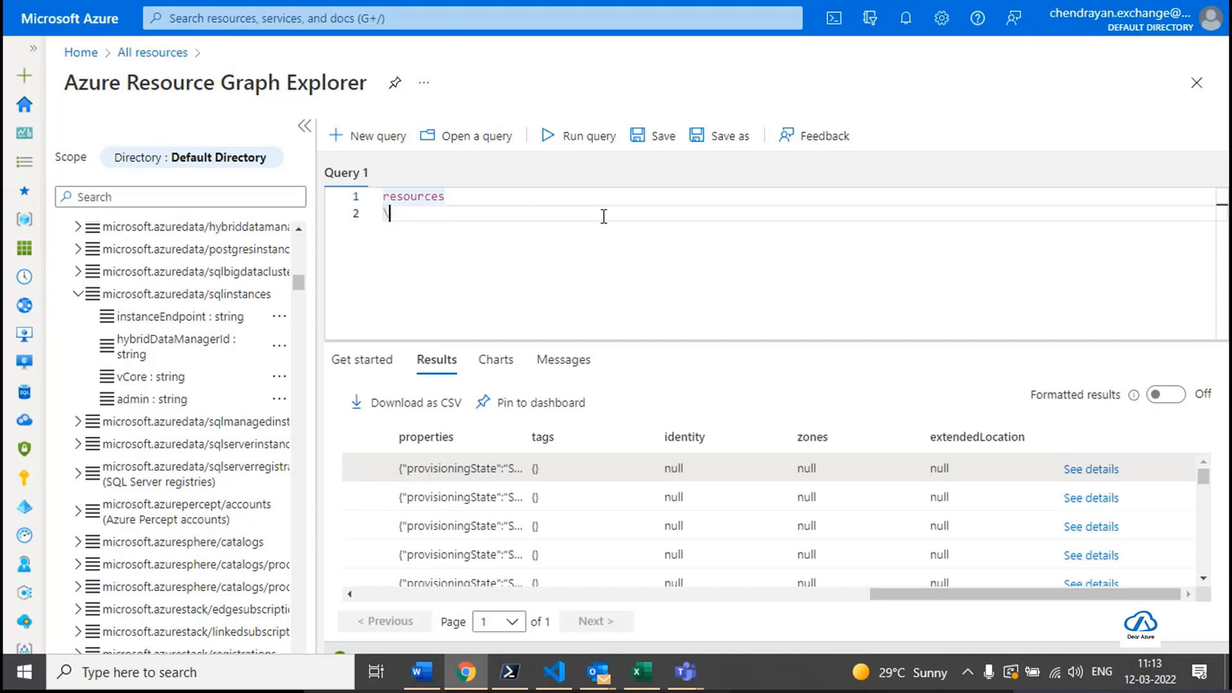
key("BackSpace")
type("|")
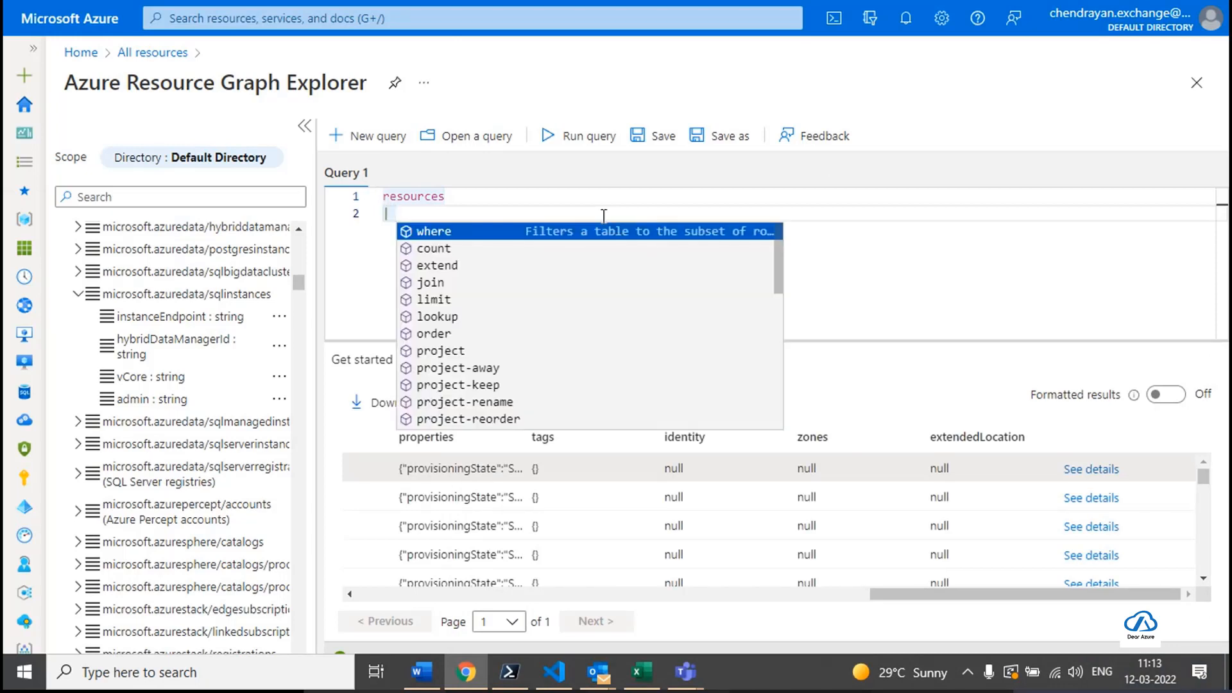
key("Tab")
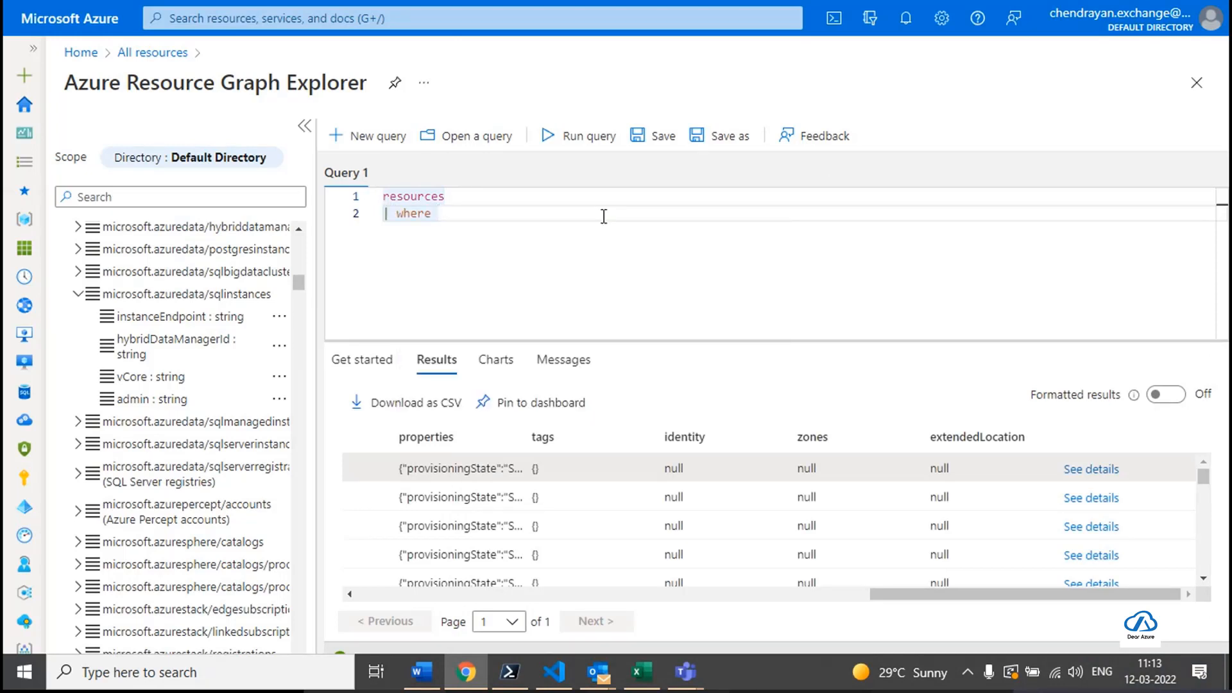
type("ty")
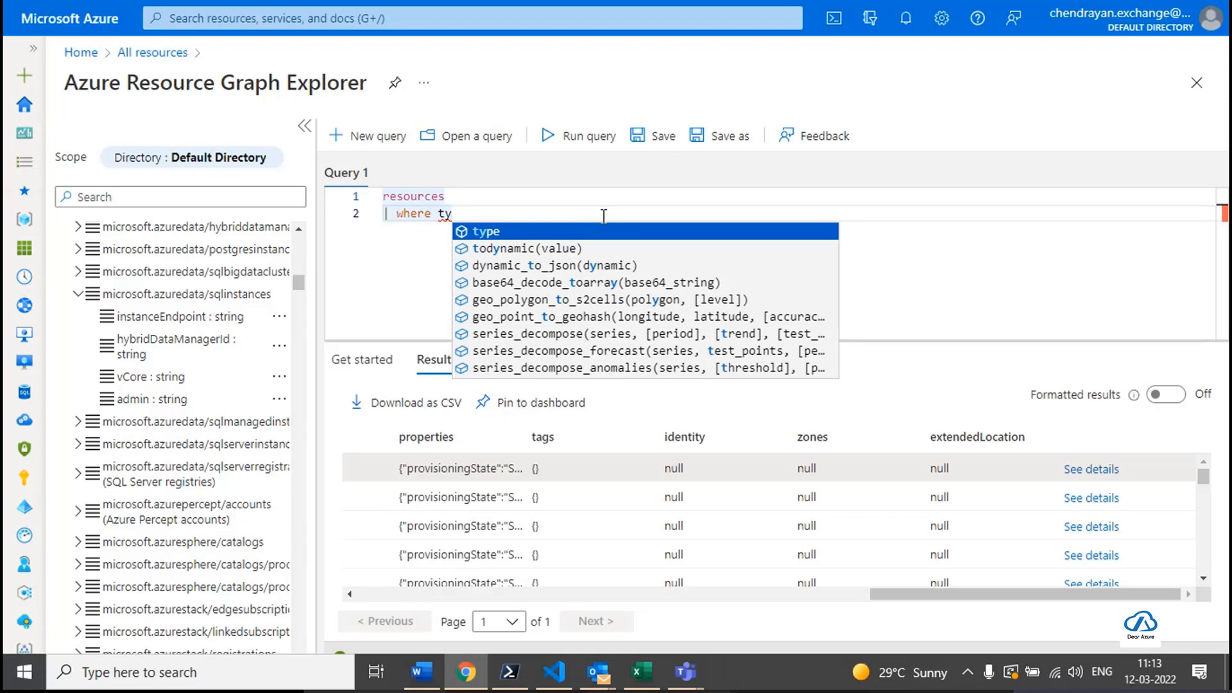
key("Tab")
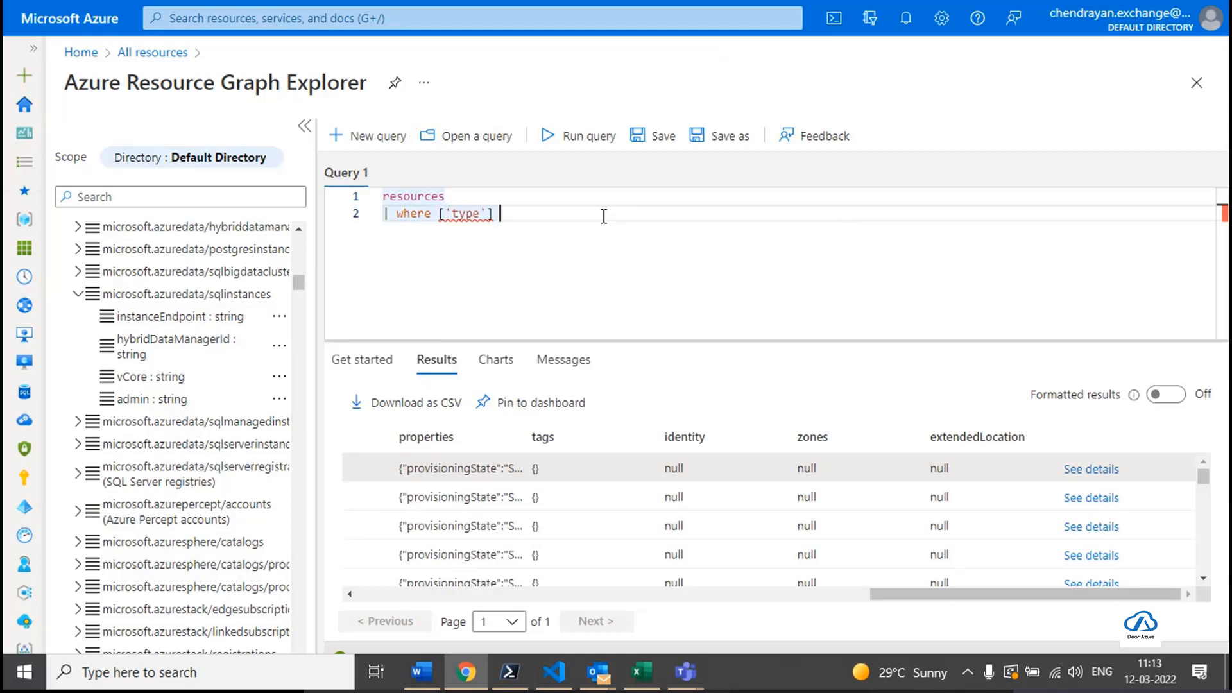
type("=~ '")
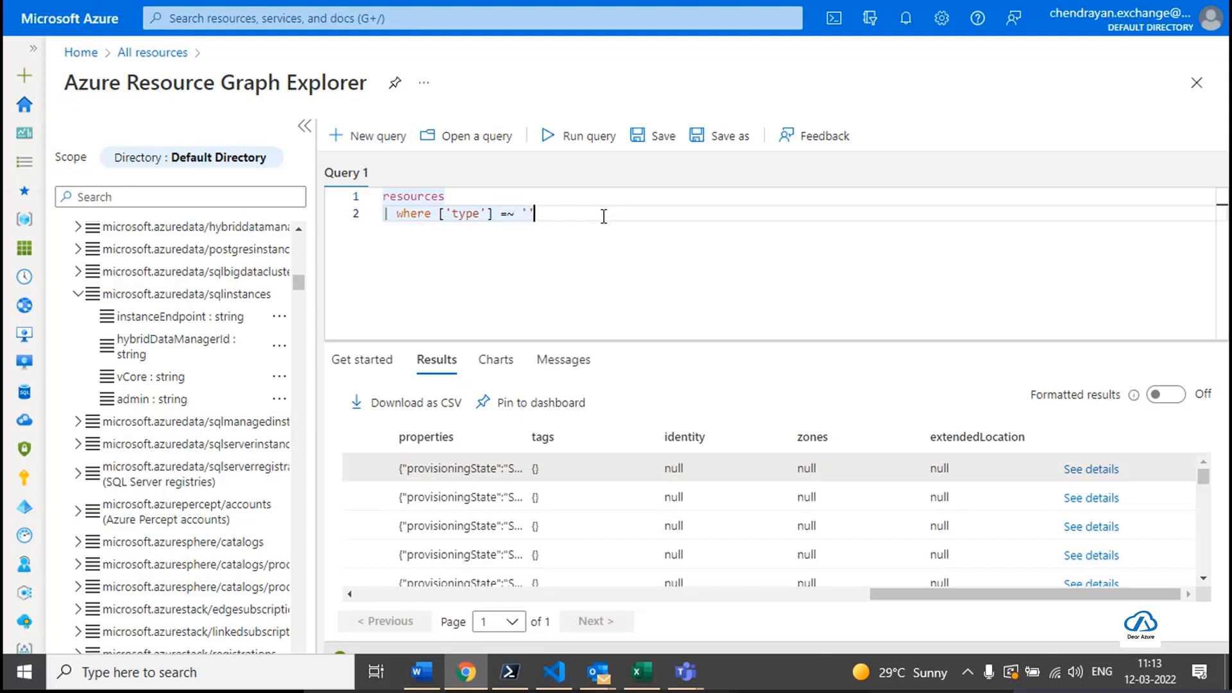
key("ctrl+v")
Try == as the filter's comparison operator and restore =~.
left_click(514, 213)
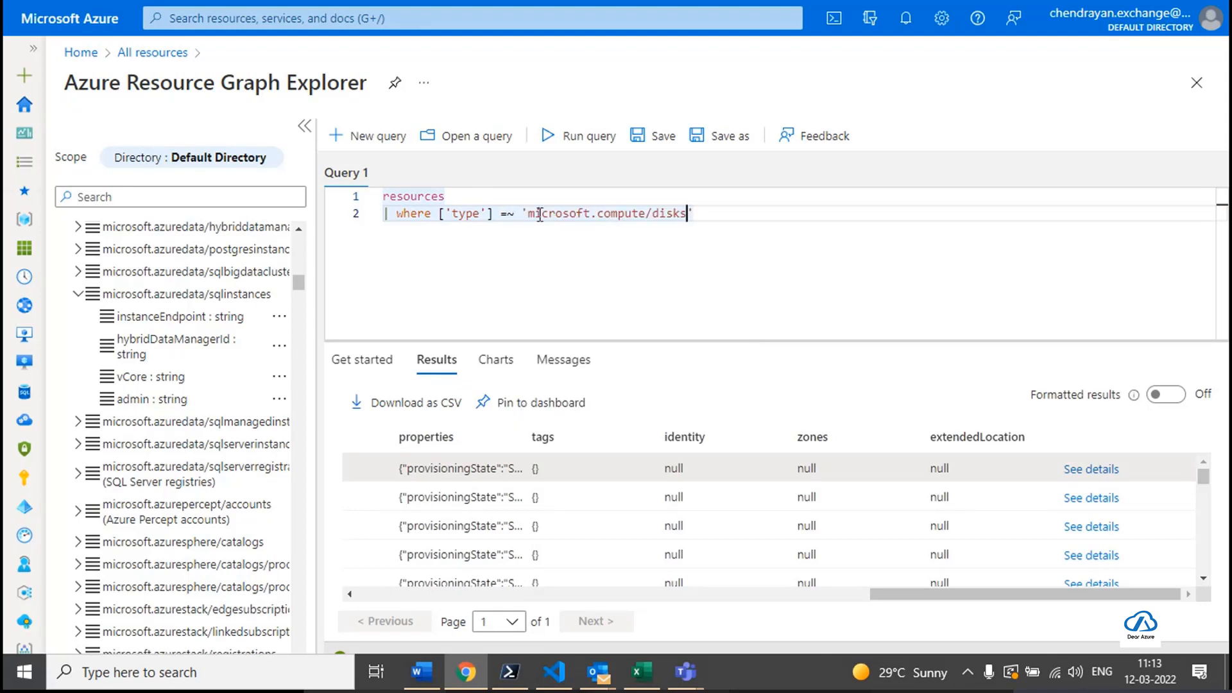
key("BackSpace")
type("=")
key("BackSpace")
type("~")
left_click(604, 213)
left_click_drag(506, 216, 499, 217)
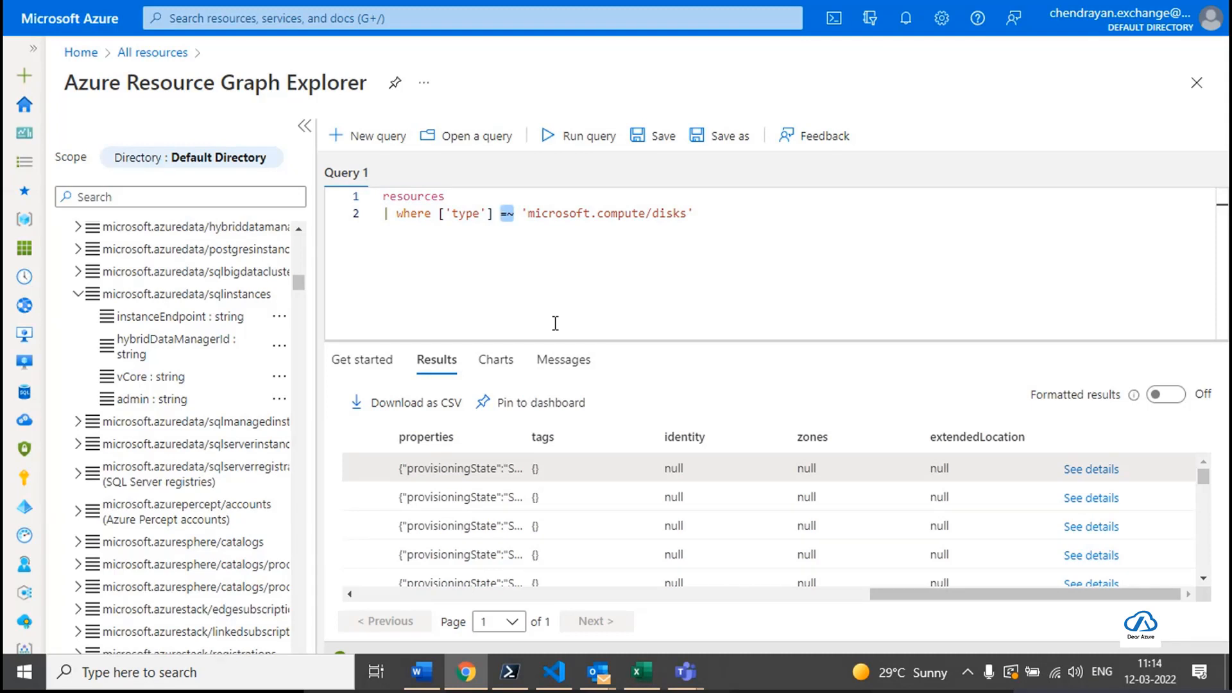
left_click(555, 323)
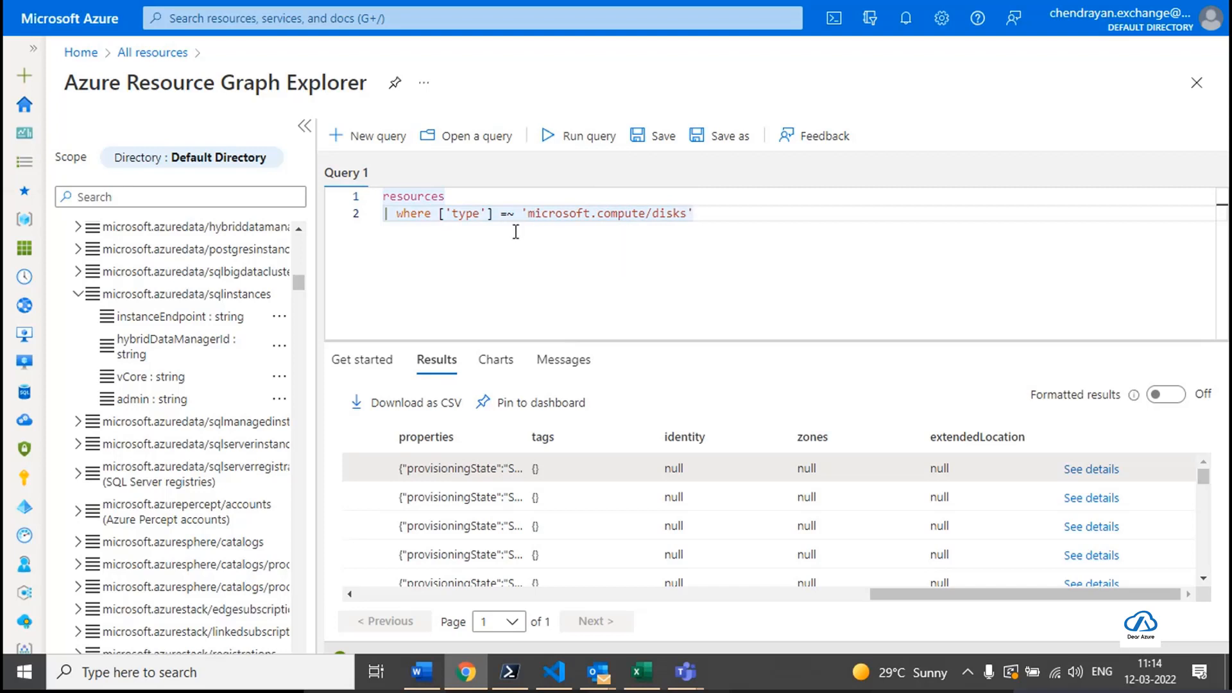
Run the disk-filtered query, widen the type column and check the type of the listed resources.
key("ctrl+a")
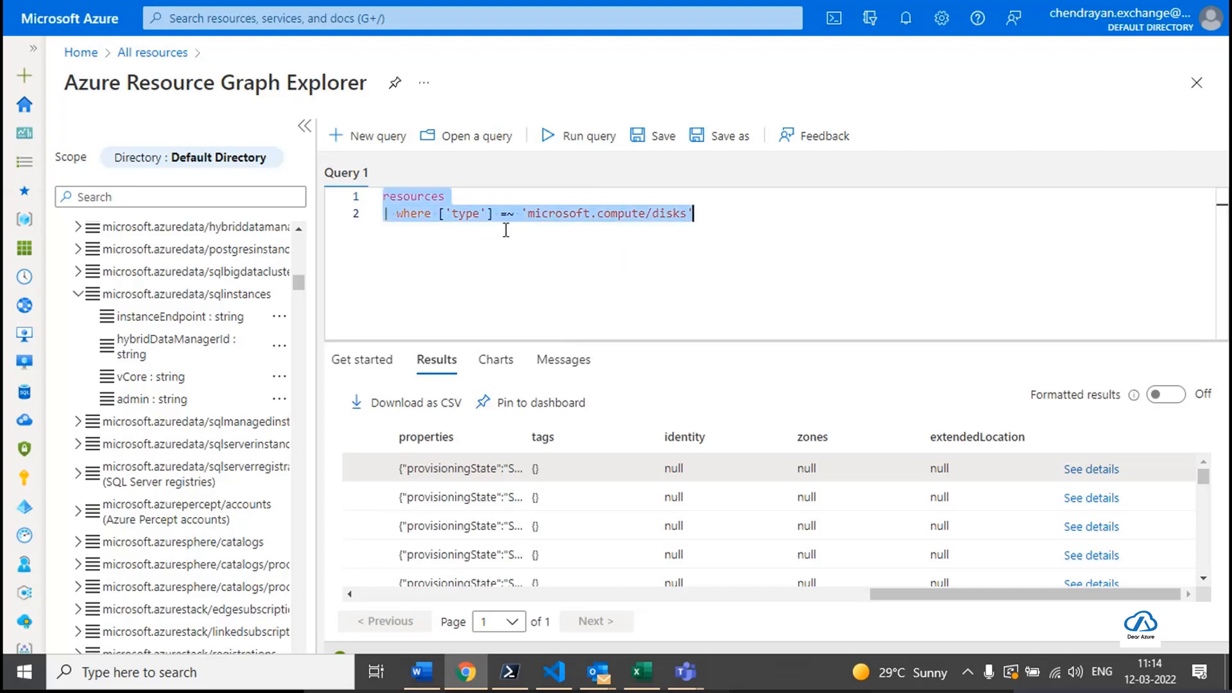
left_click(567, 136)
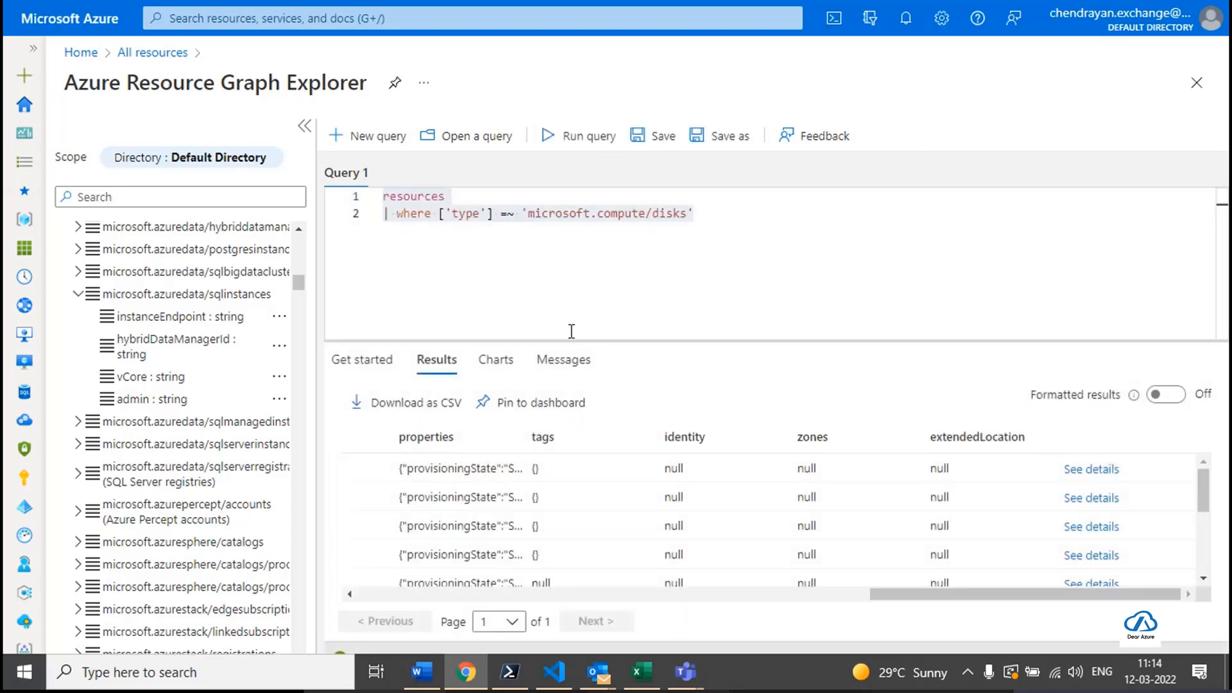
left_click_drag(940, 594, 409, 583)
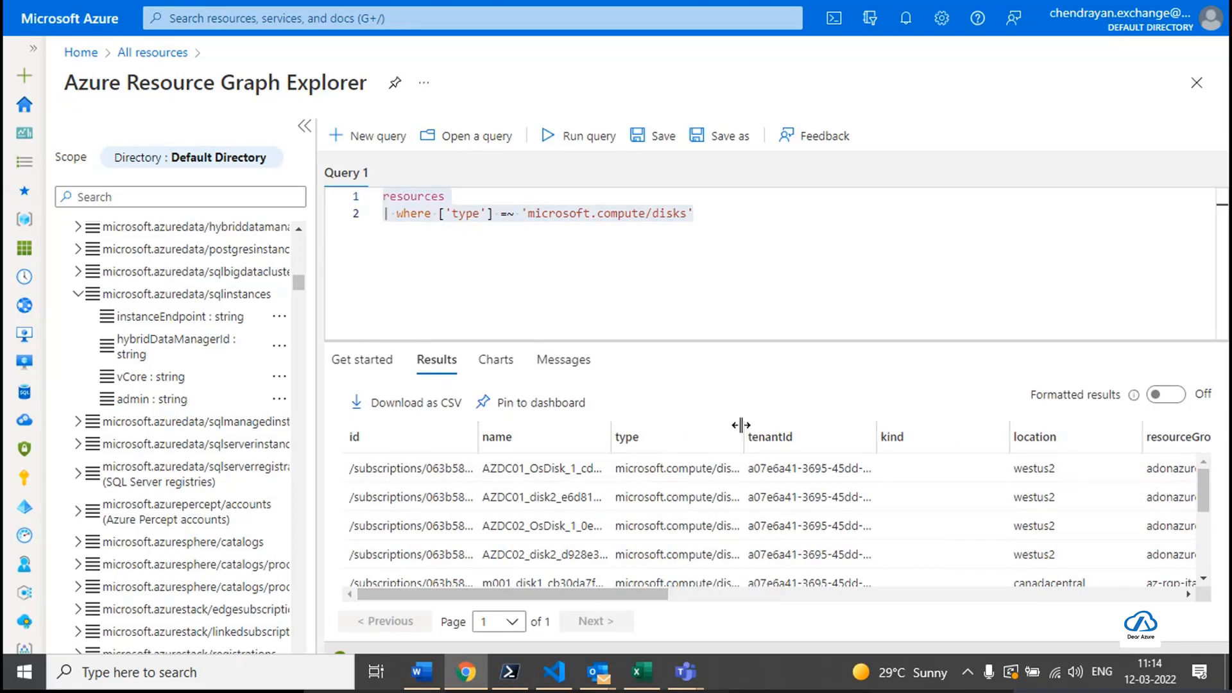
left_click_drag(743, 424, 1008, 443)
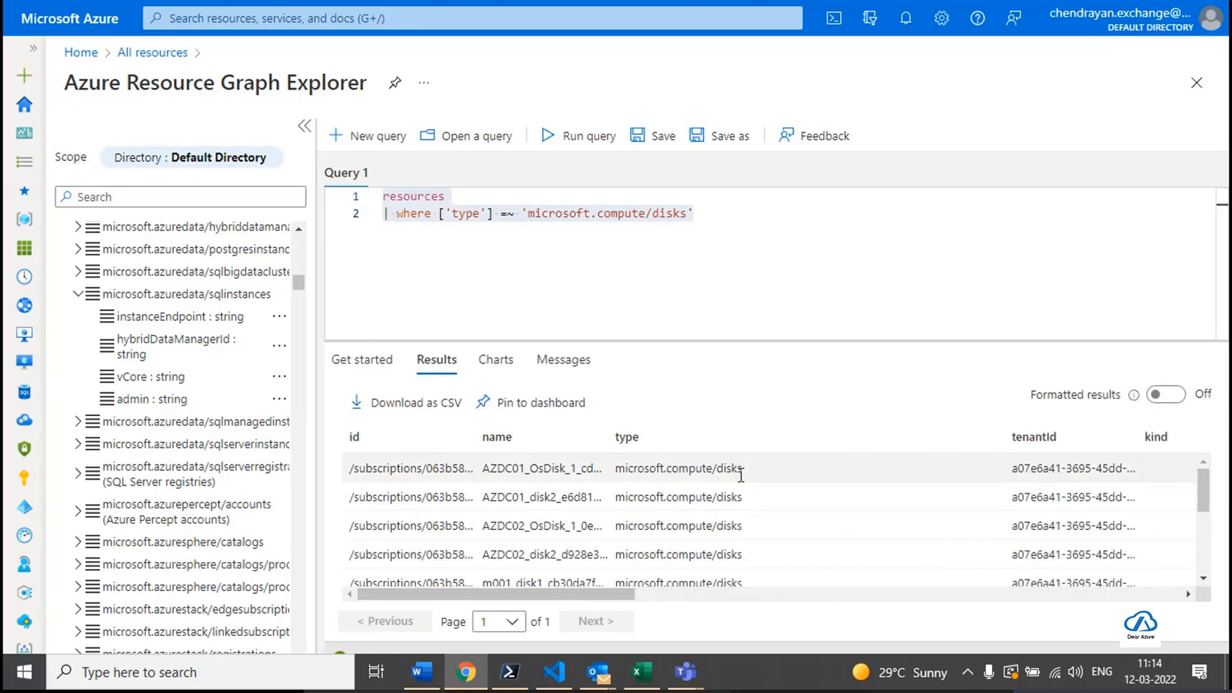
scroll(739, 513, "down", 5)
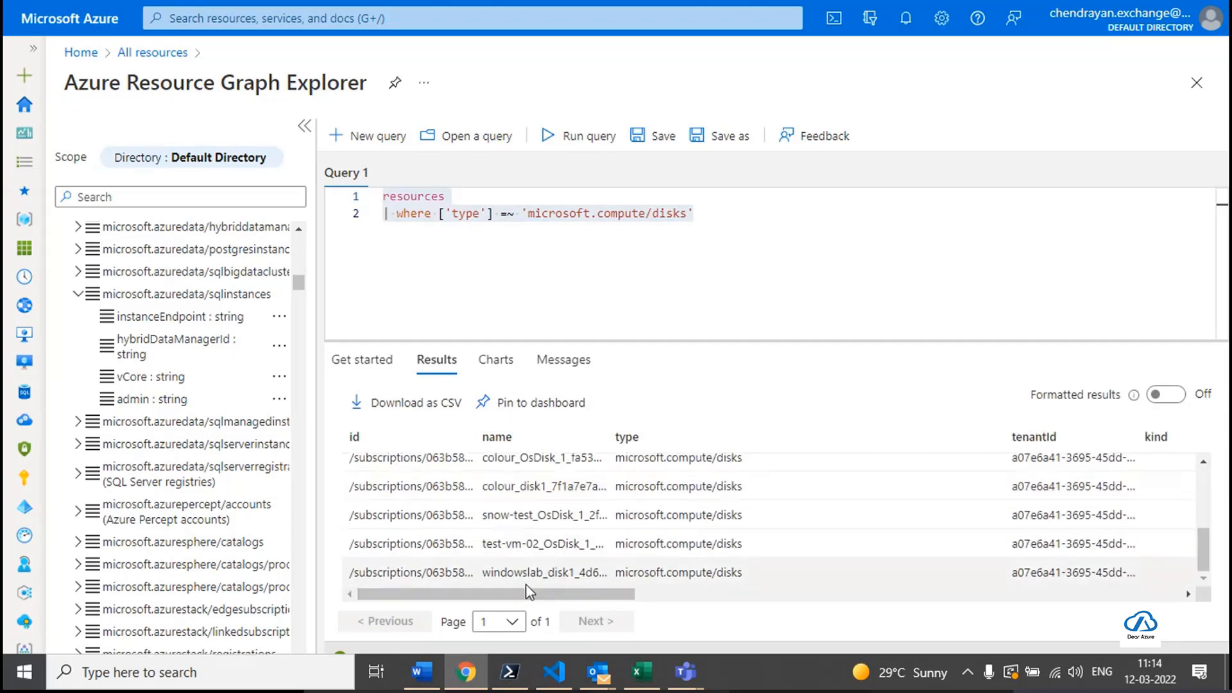
Check the details of the snow-test OS disk in the results and return to the query.
left_click_drag(683, 608, 969, 585)
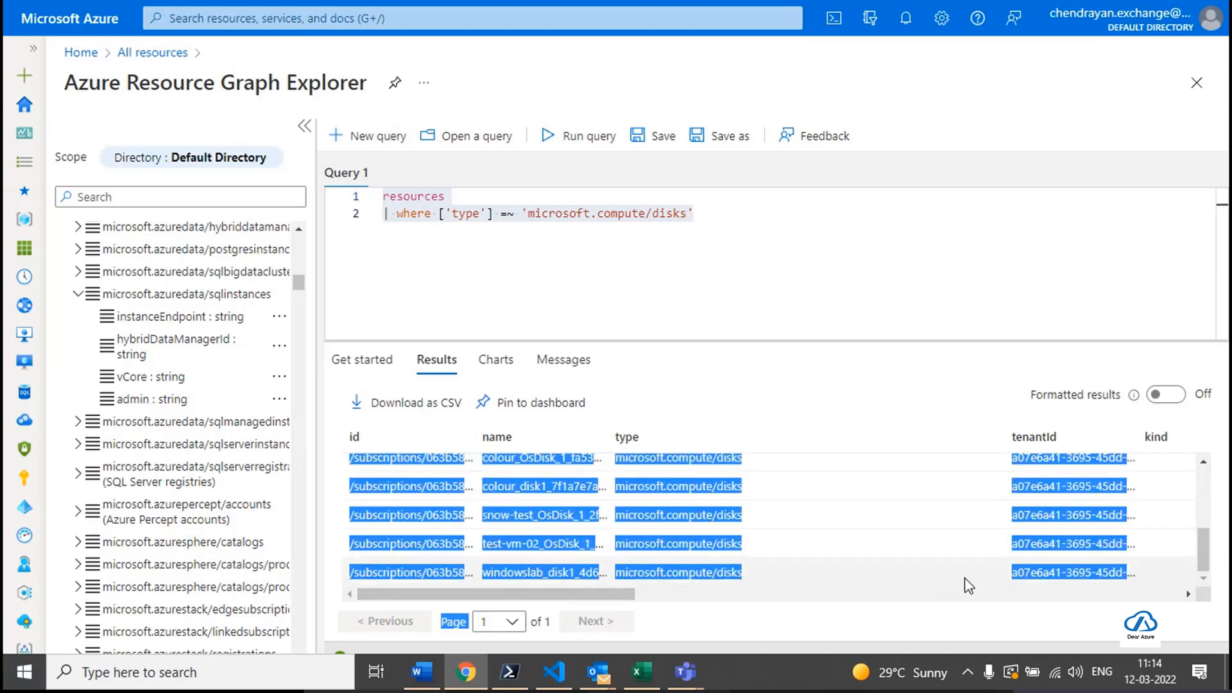
left_click_drag(597, 595, 1181, 596)
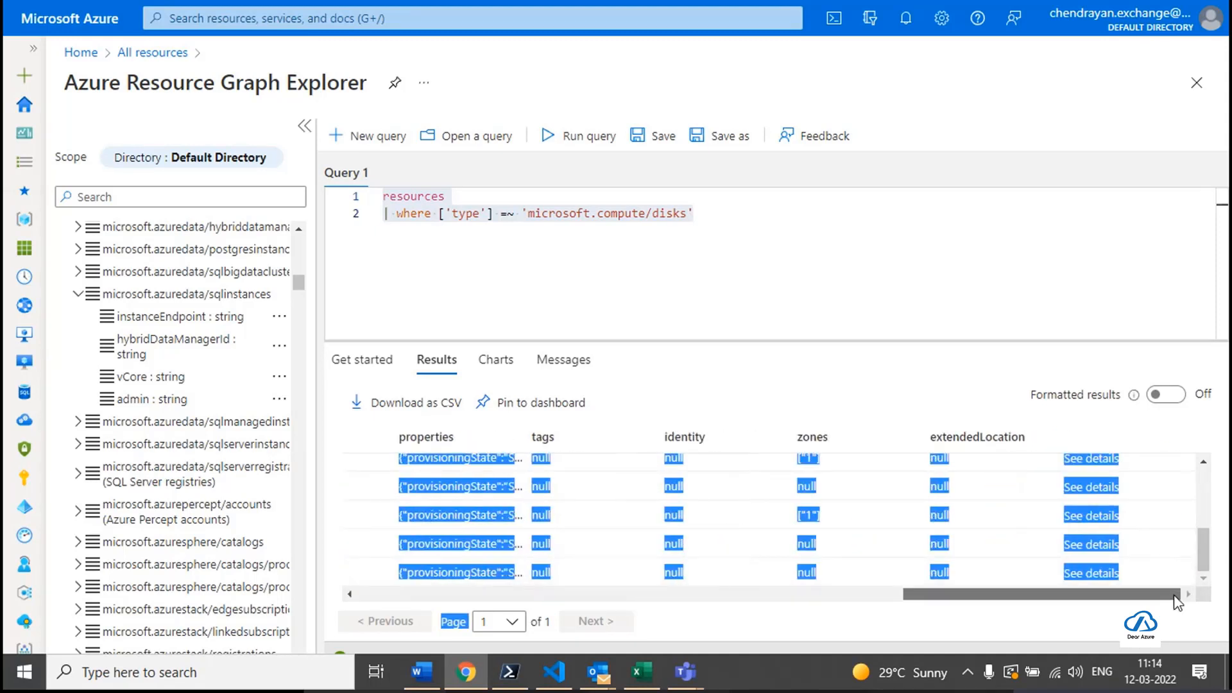
left_click(1091, 516)
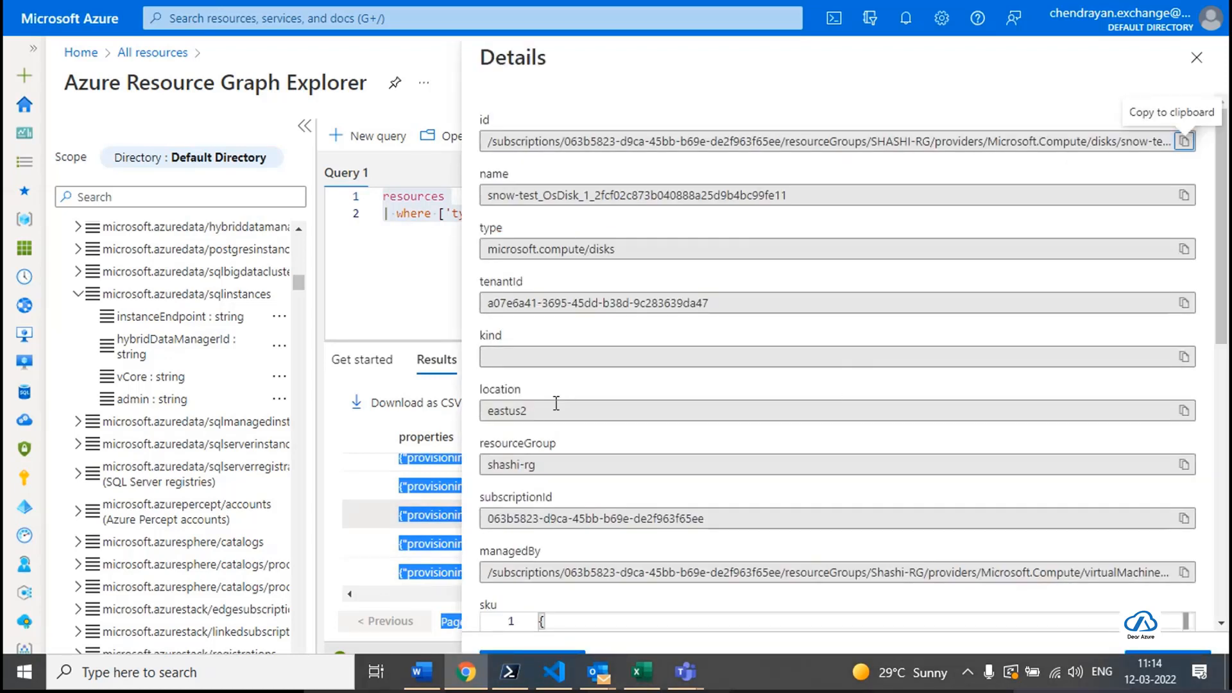
left_click(458, 258)
left_click(1196, 57)
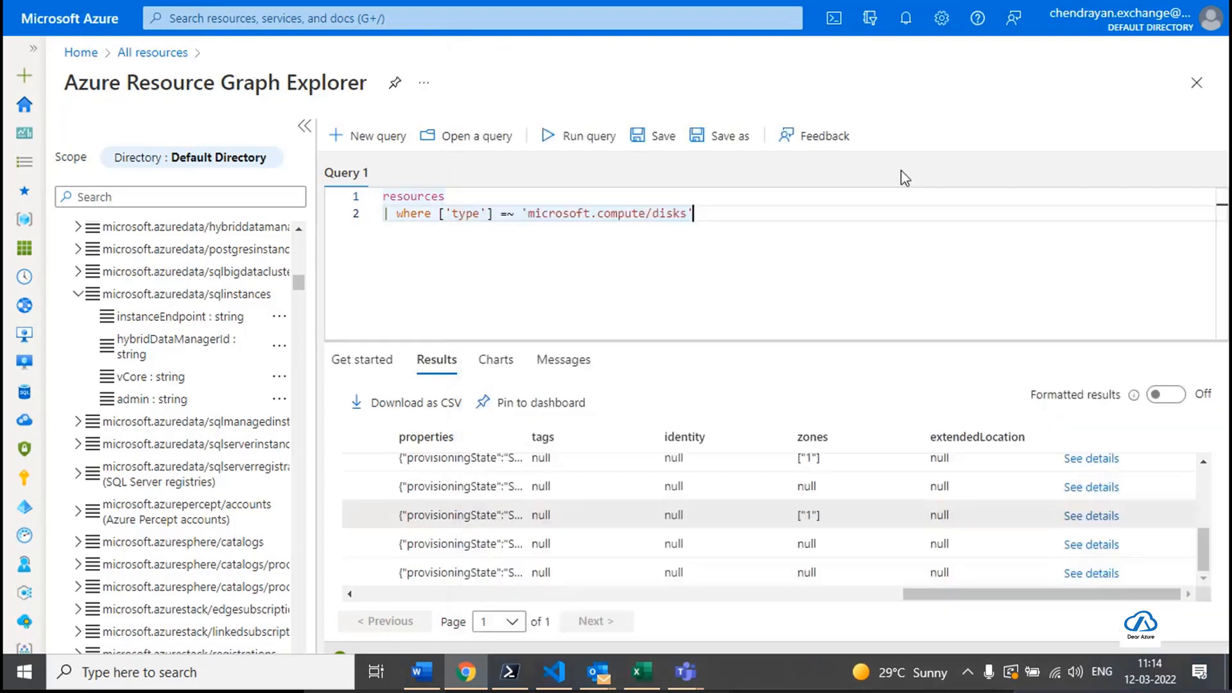
Add a third query line that projects the id, name and resourceGroup columns.
key("Return")
key("Return")
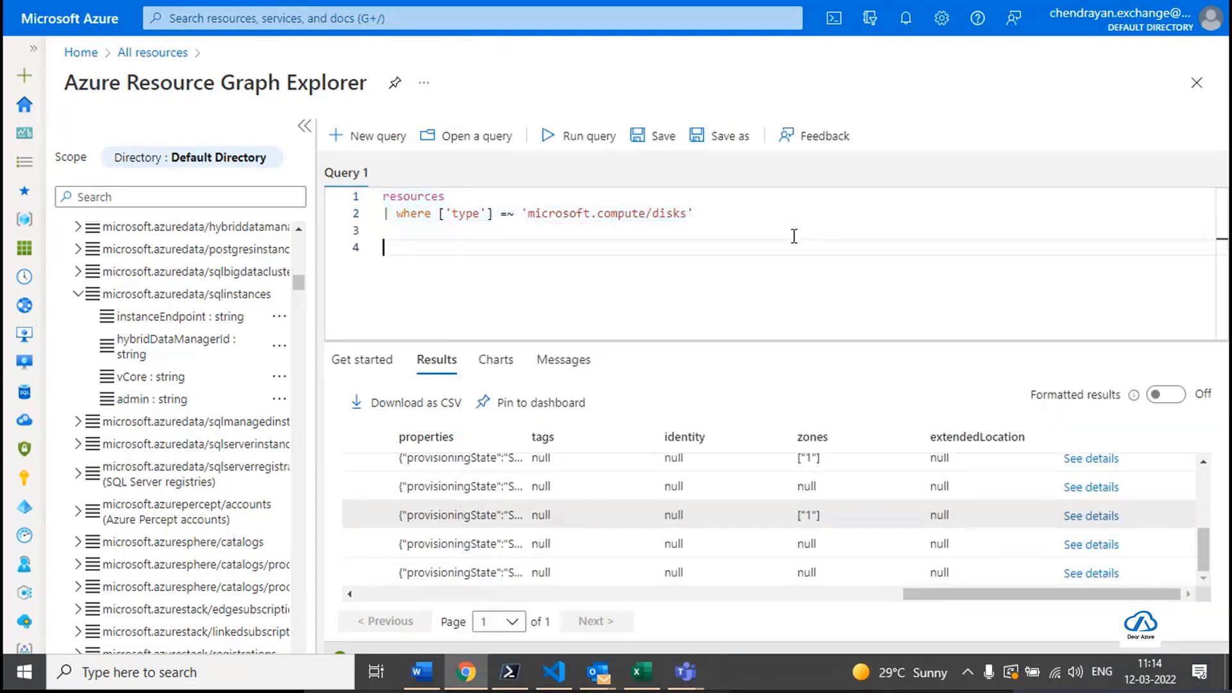
key("BackSpace")
type("| proje")
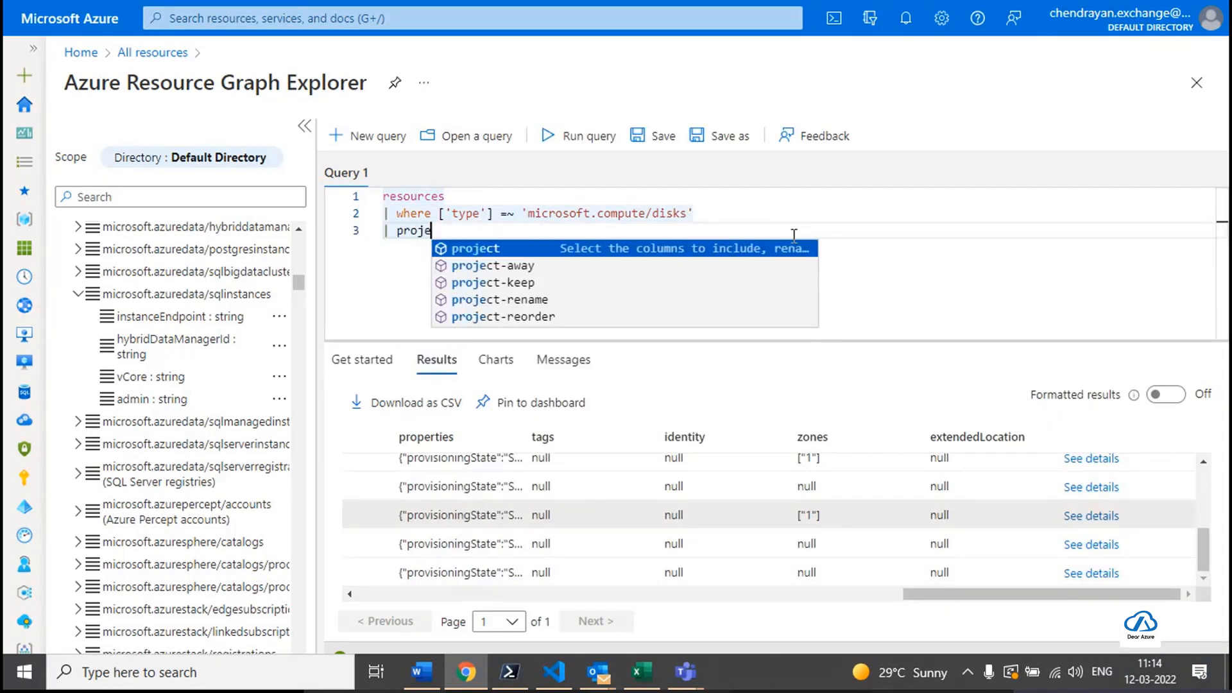
type("ct id")
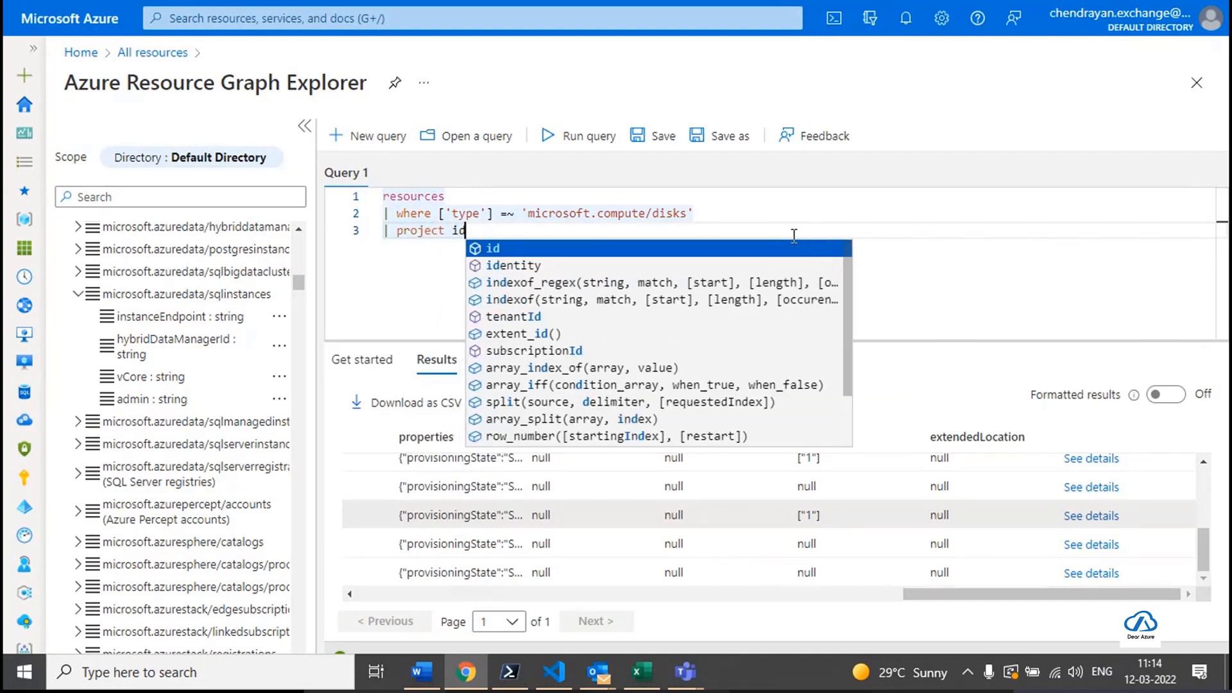
type(", name, r")
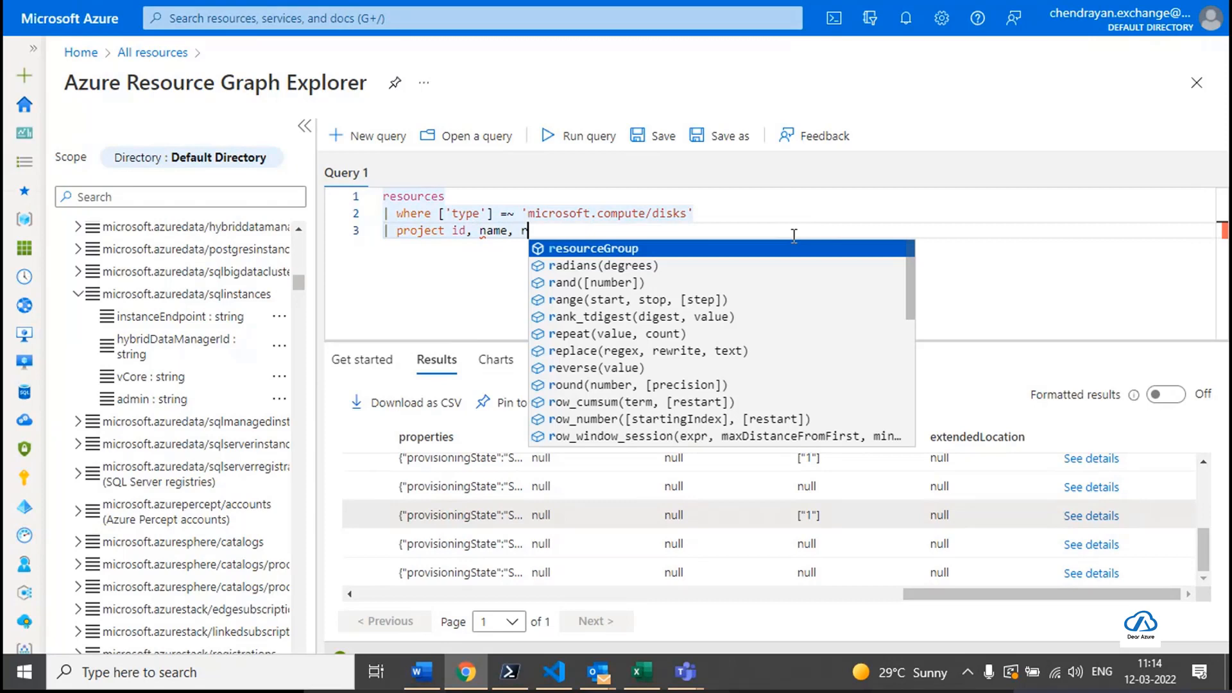
key("Tab")
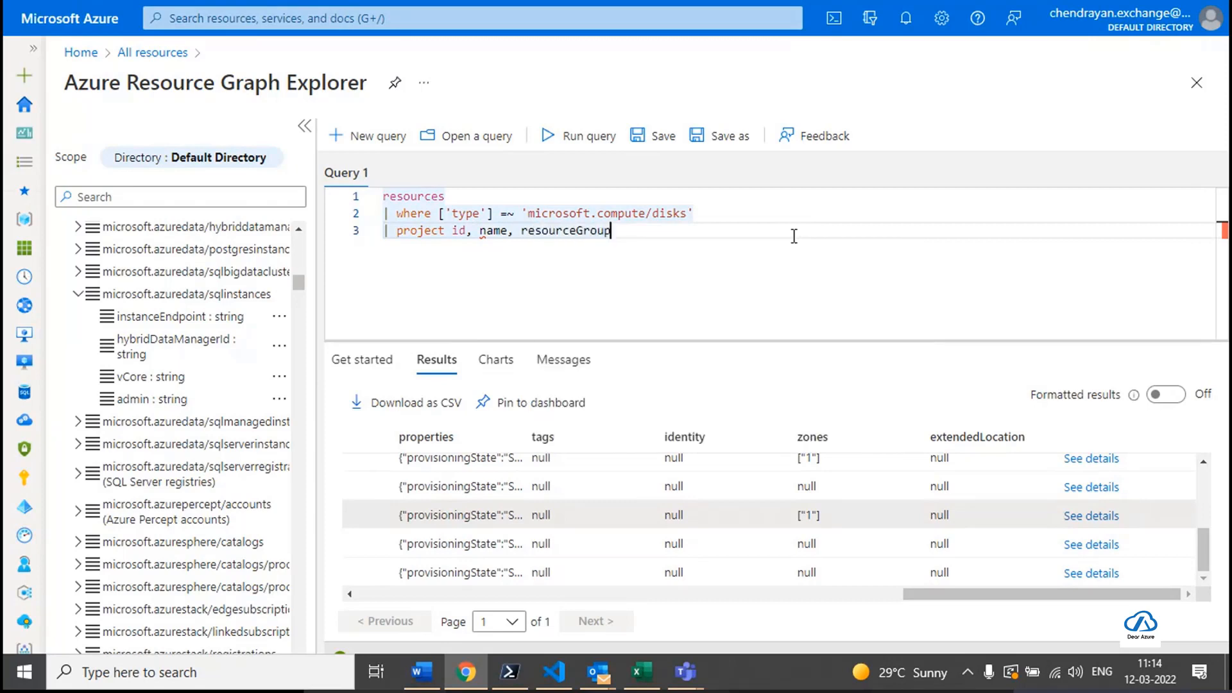
Extend the projection with the subscriptionId and location columns, ending with a comma for a further column.
type(", su")
key("Tab")
type(", ")
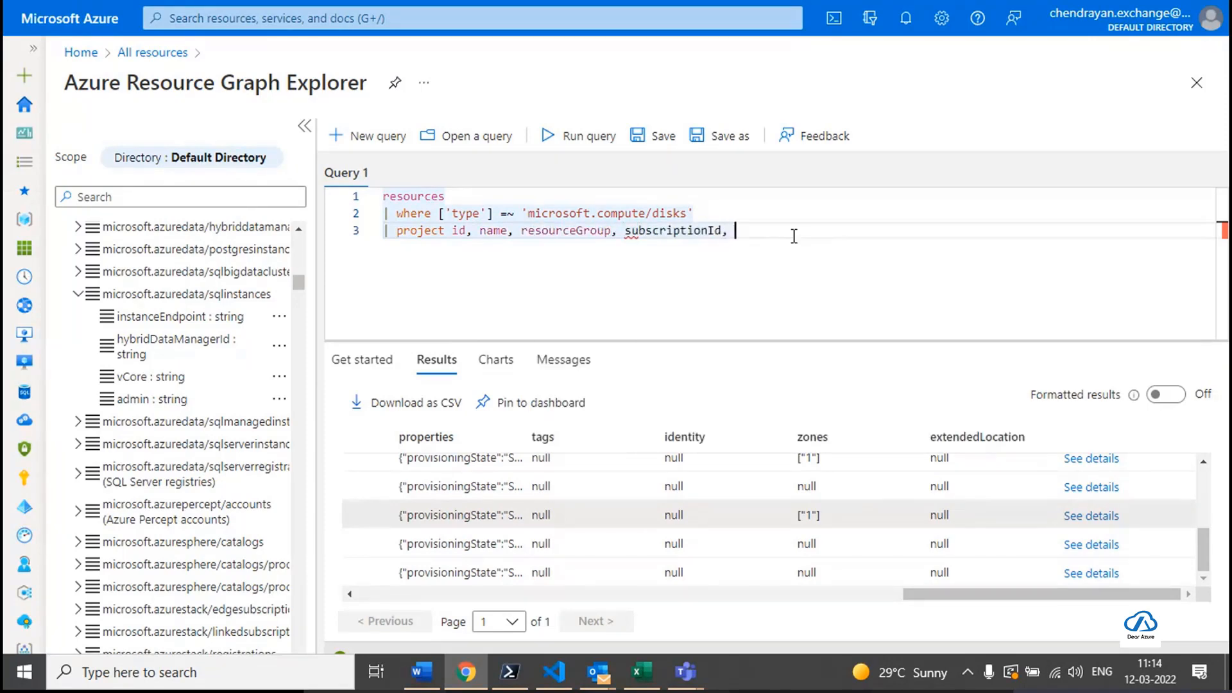
type("lo")
key("Tab")
type(",")
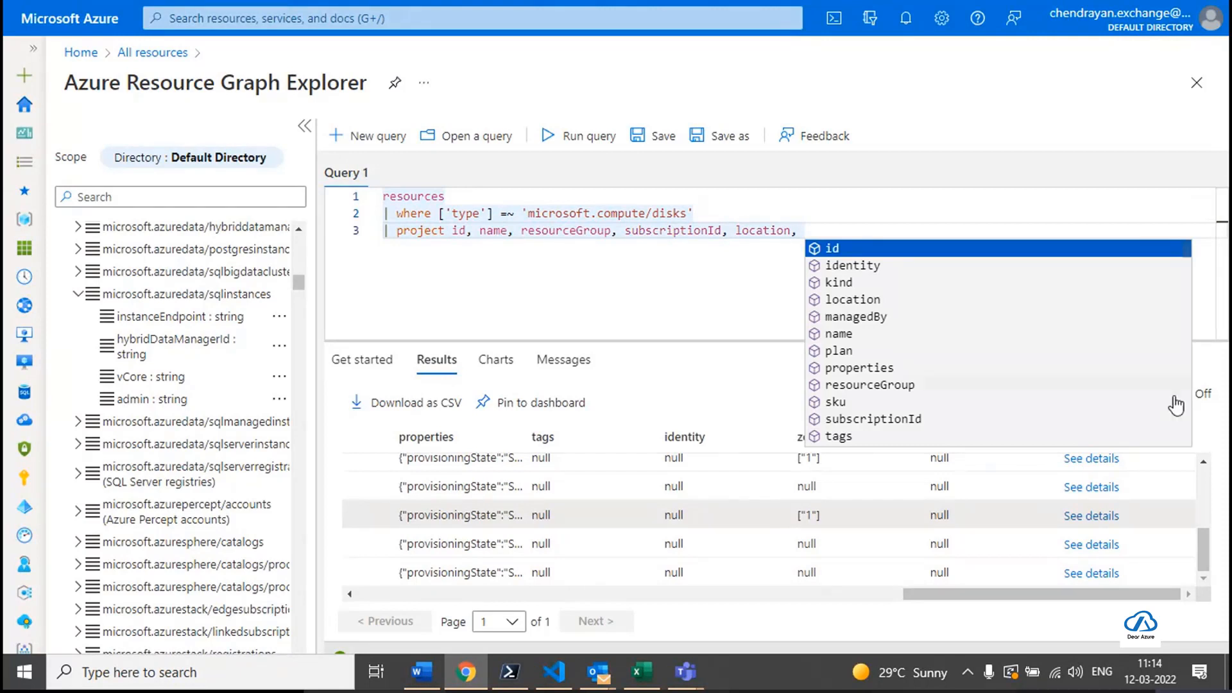
Copy the diskSizeGB property name from the details of the colour disk in colour_group_09092230 and return to the query.
left_click(1110, 489)
double_click(632, 355)
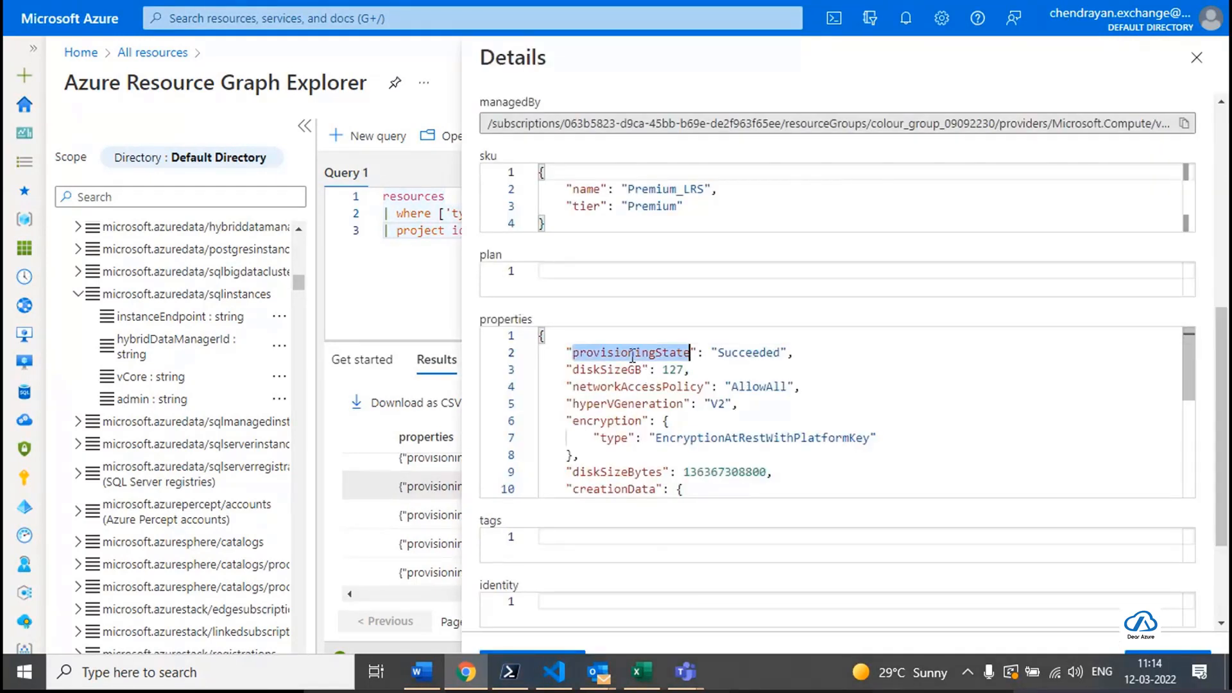
double_click(620, 372)
key("ctrl+c")
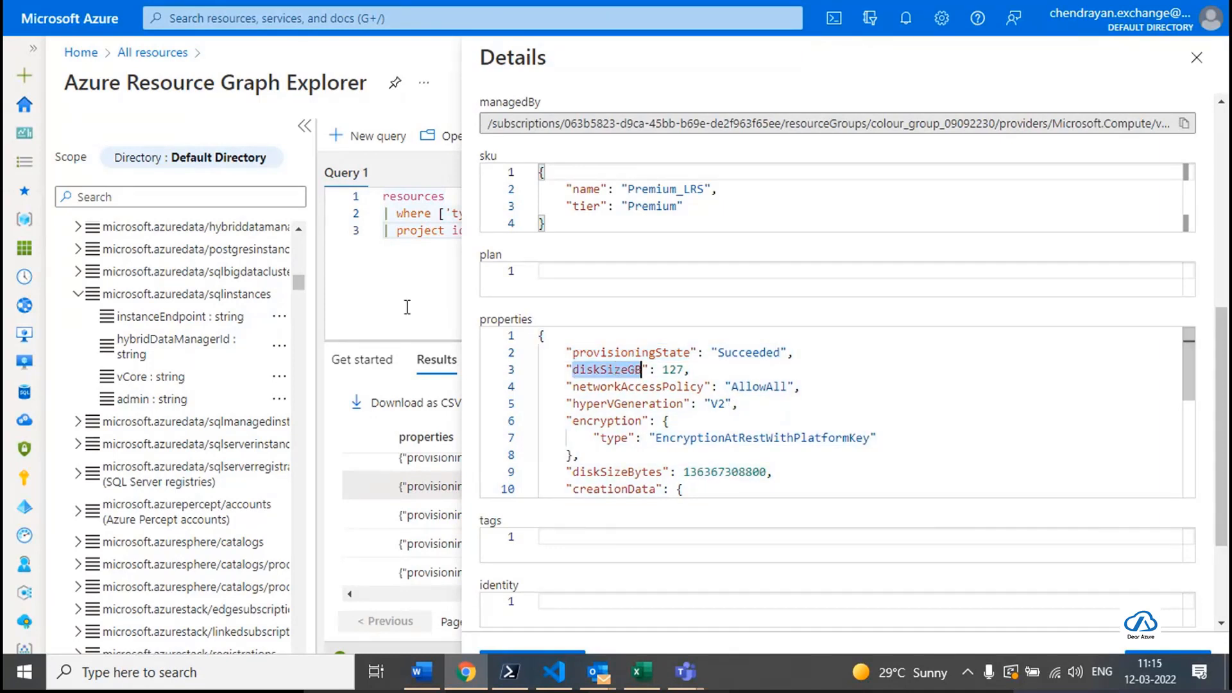
left_click(1197, 57)
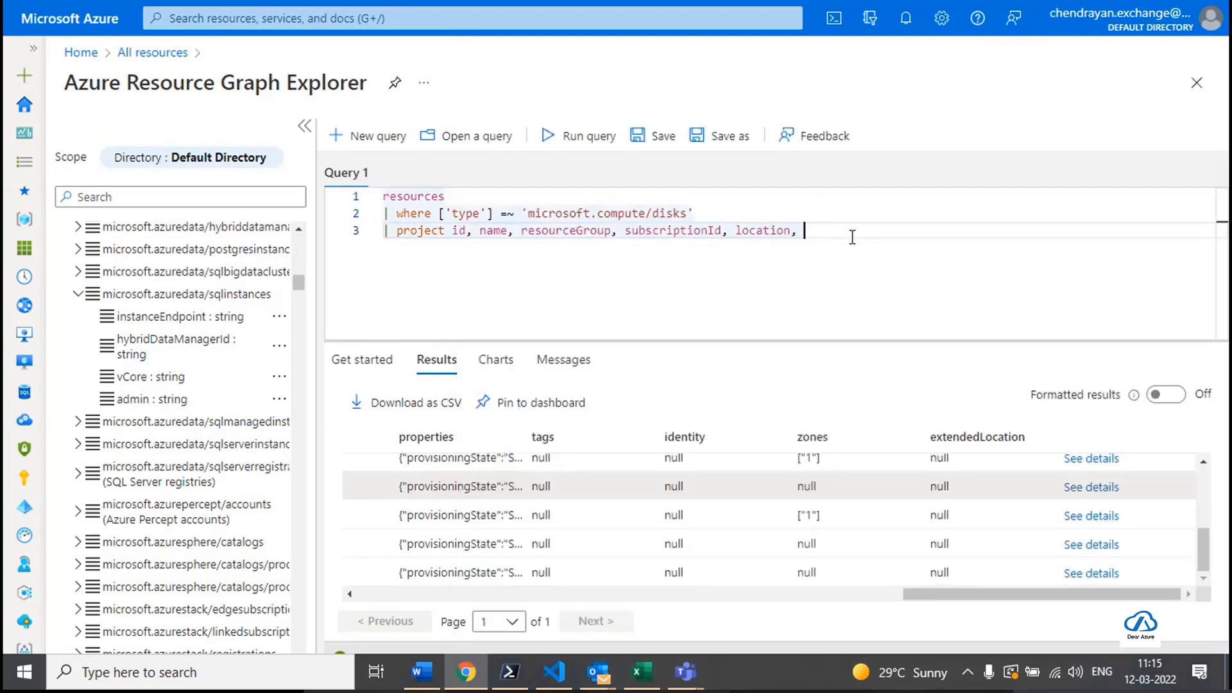
Add a projected column diskSizeGB = tostring(properties.diskSizeGB) to the end of the third query line.
key("ctrl+v")
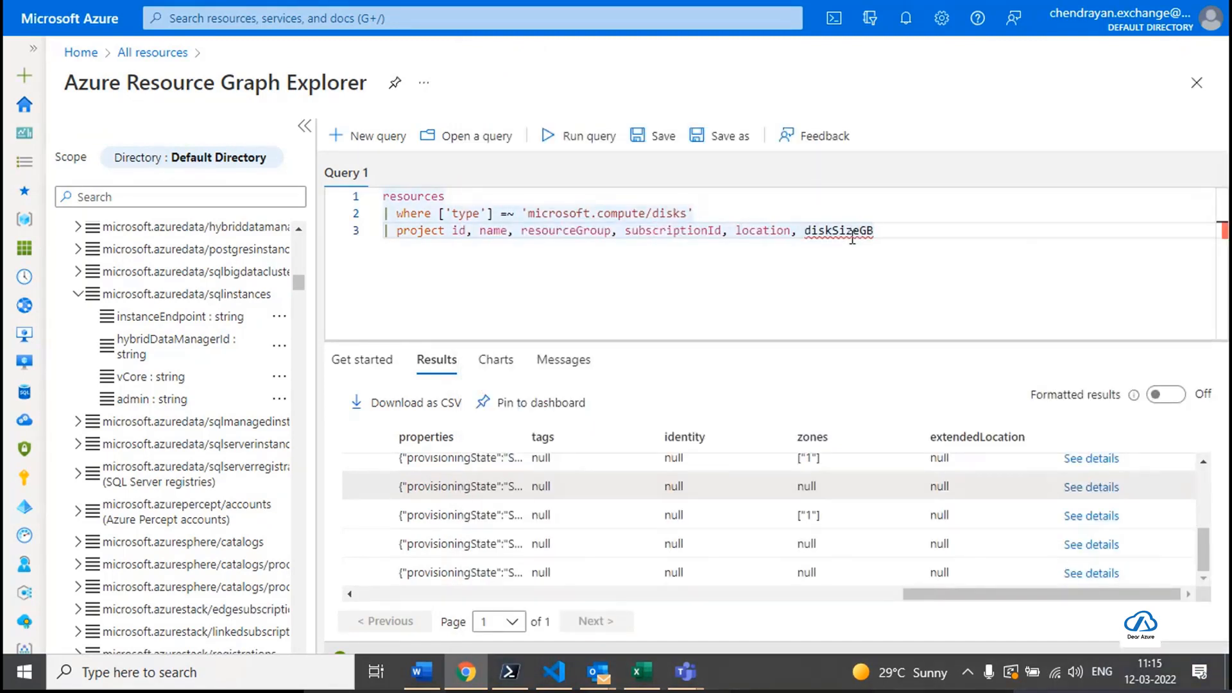
type("= ")
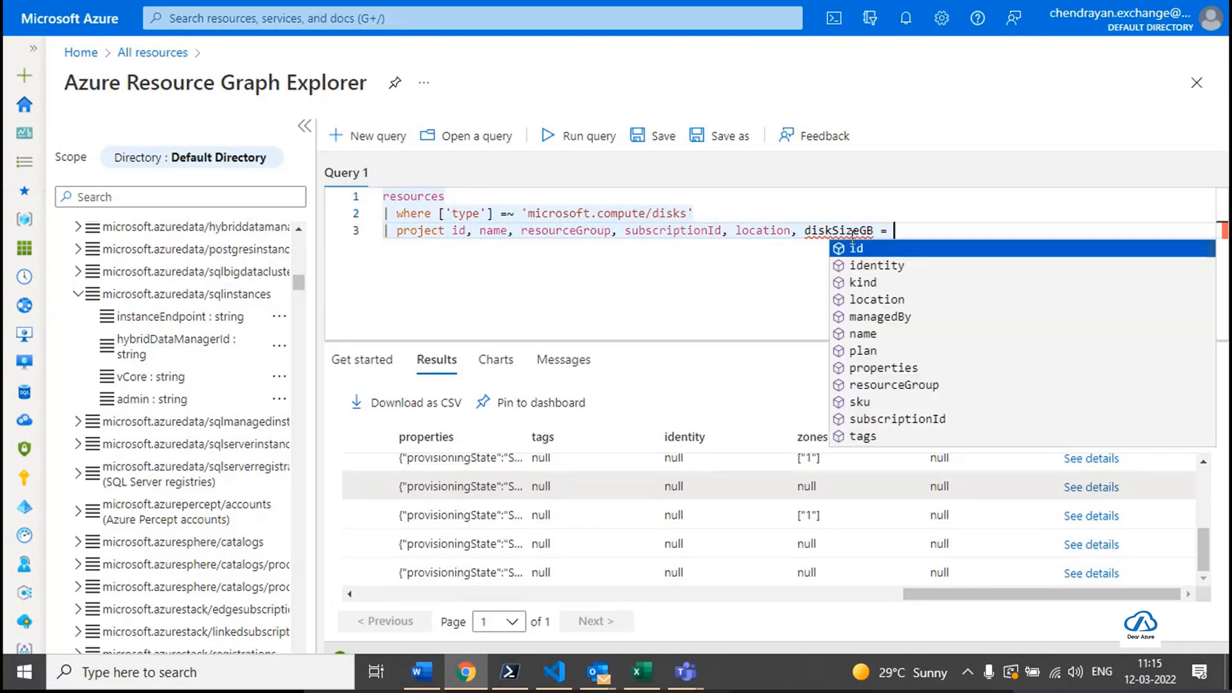
type("tos")
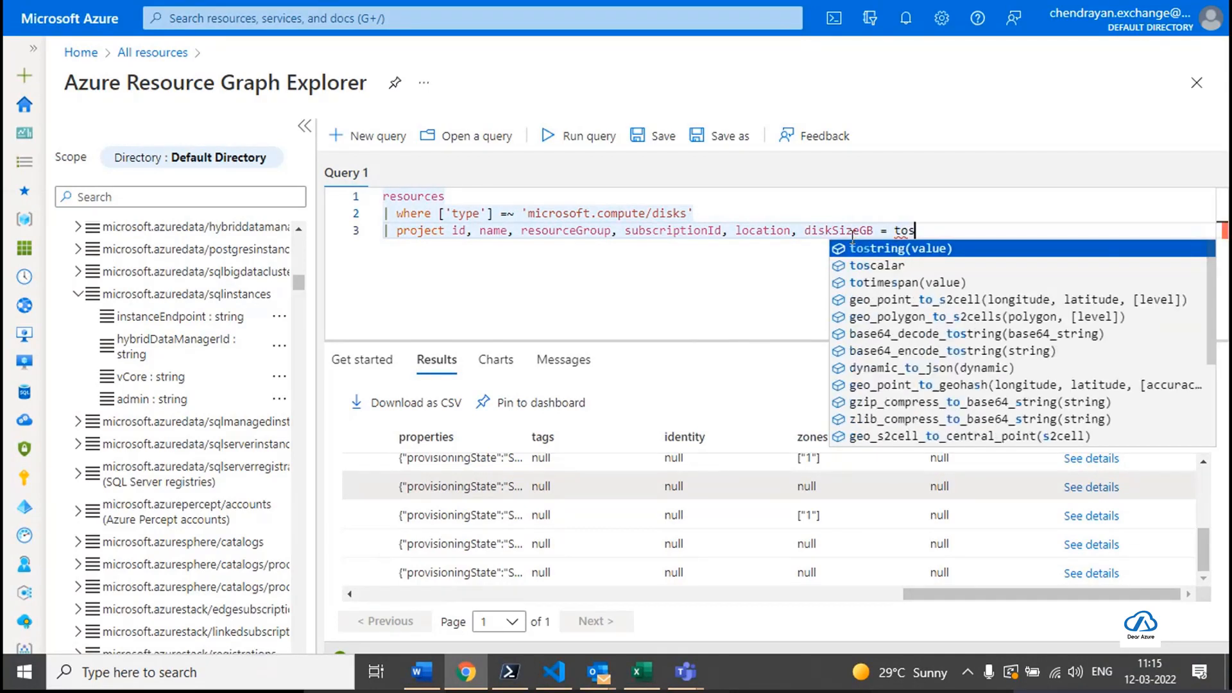
key("Return")
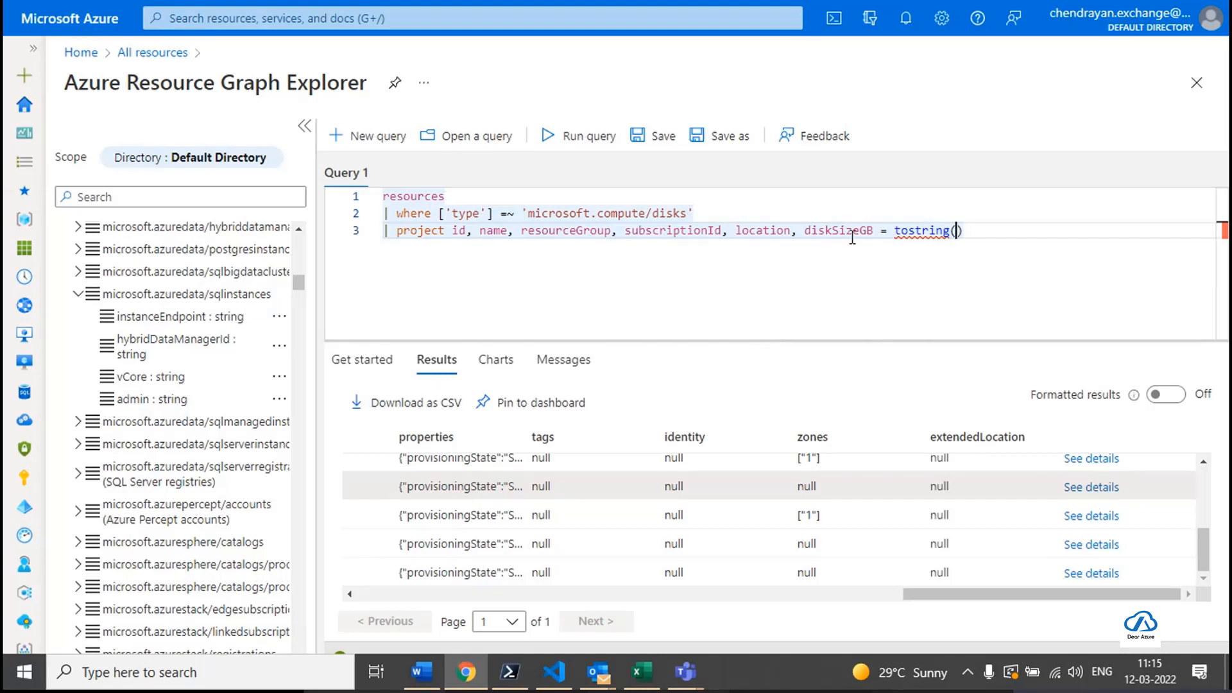
type("pr")
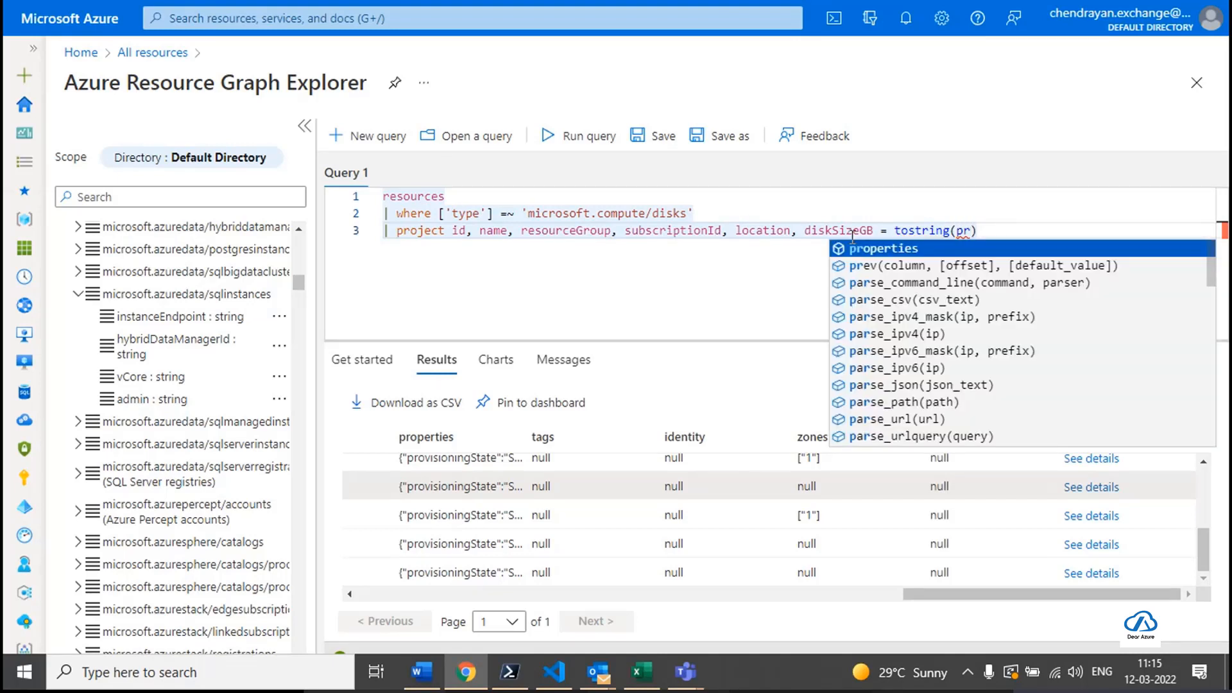
key("Tab")
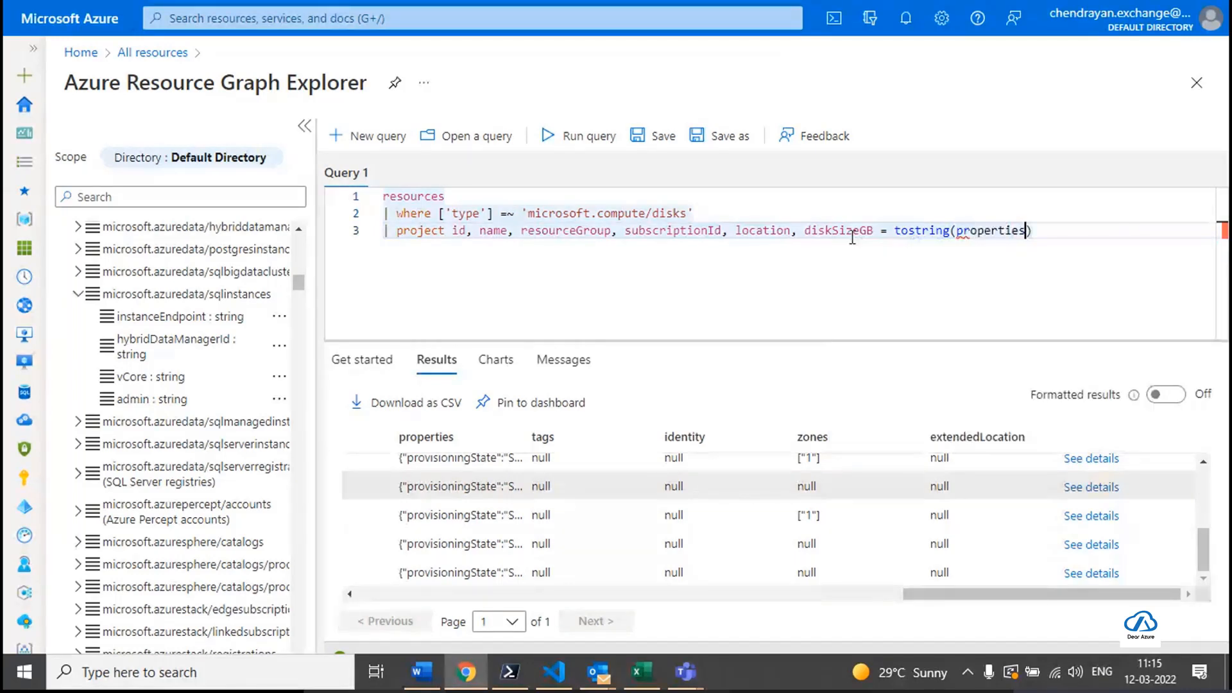
type(".diskSizeGB")
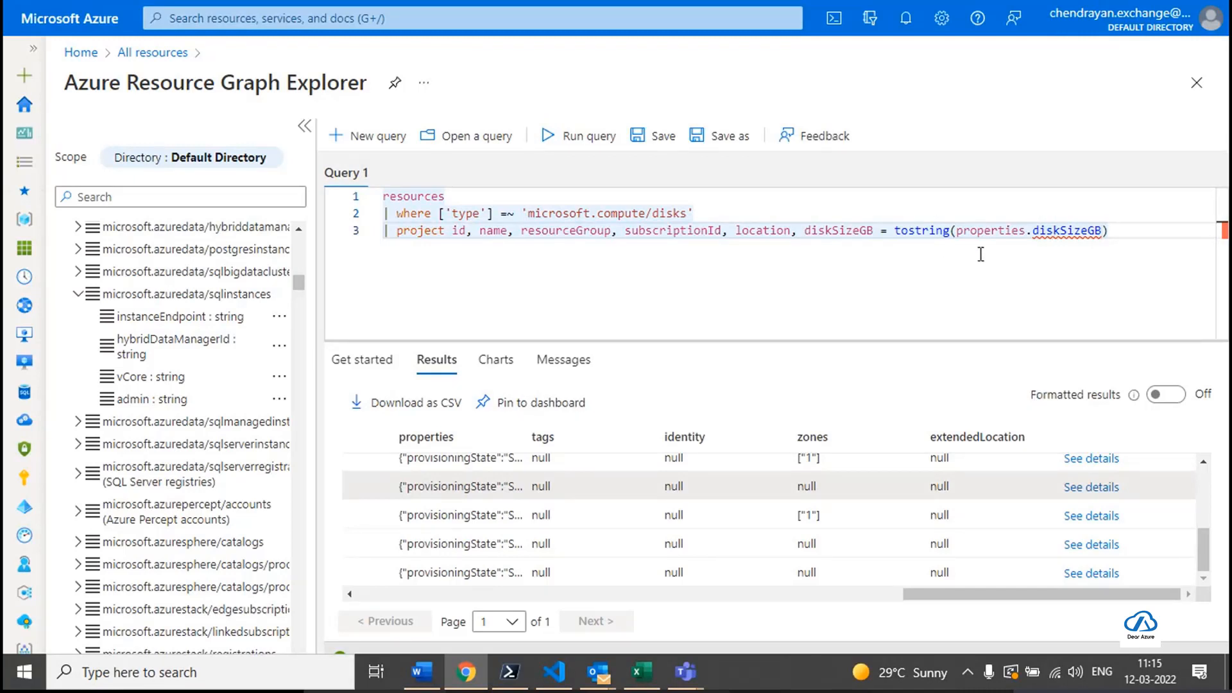
Run the query and widen the name column to show the full disk names.
mouse_move(1048, 247)
left_click(580, 138)
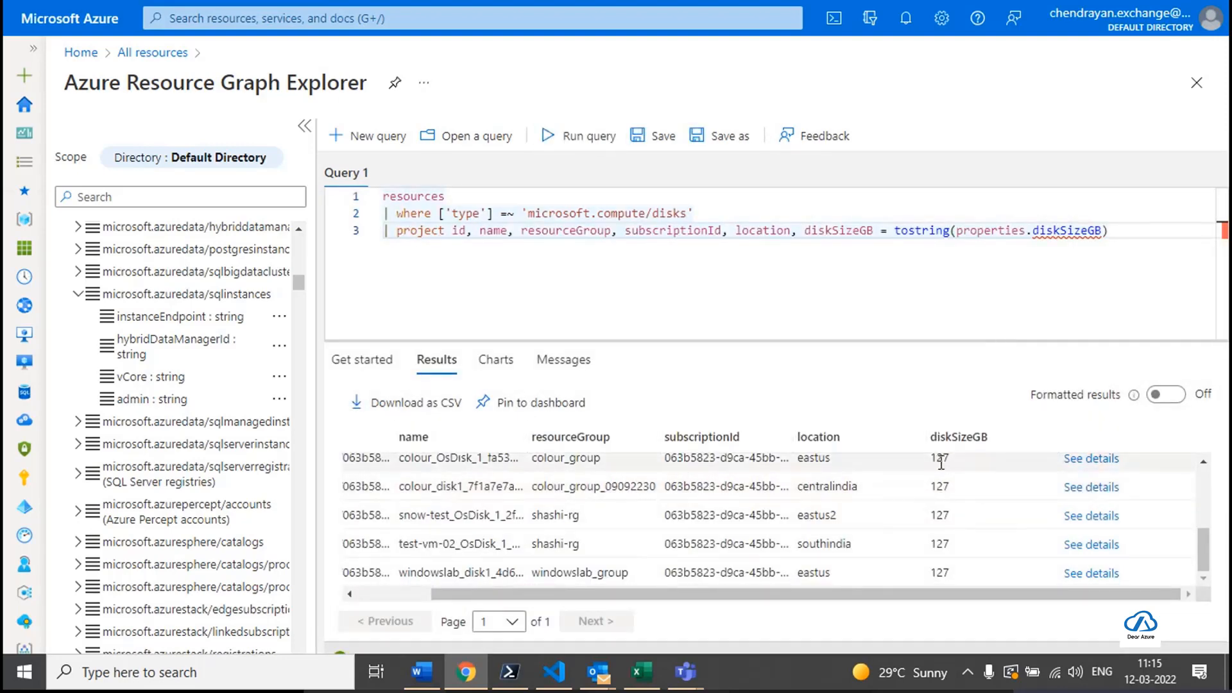
scroll(974, 562, "up", 5)
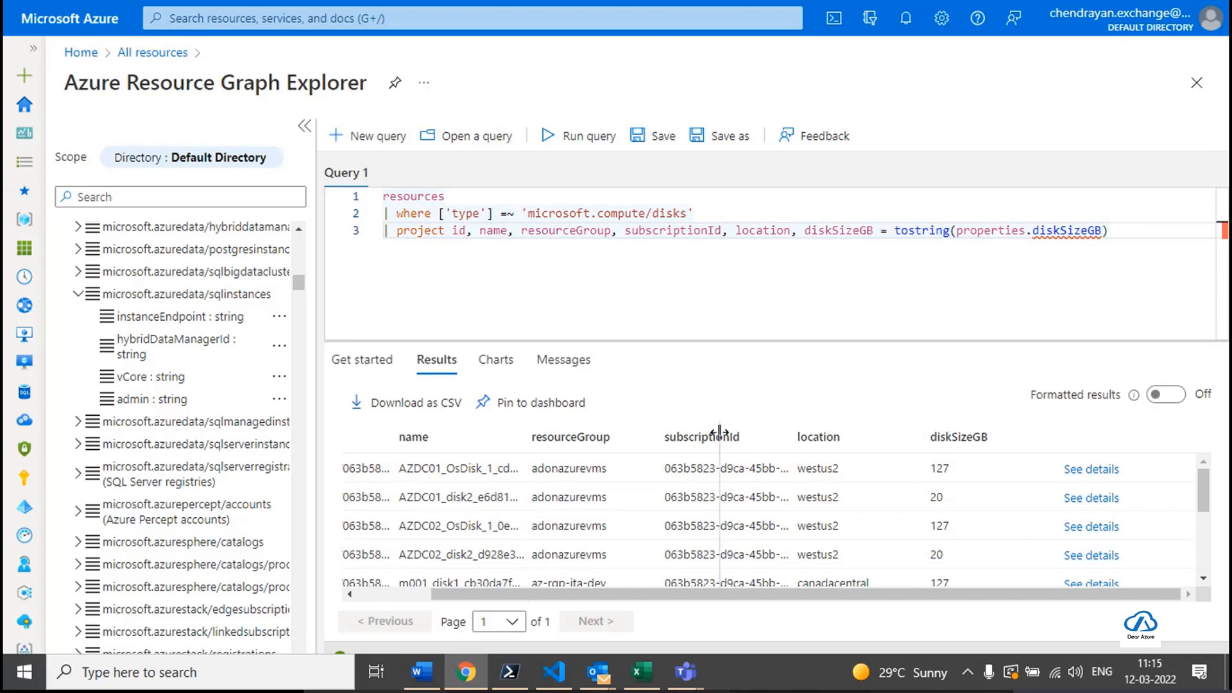
left_click_drag(719, 431, 720, 431)
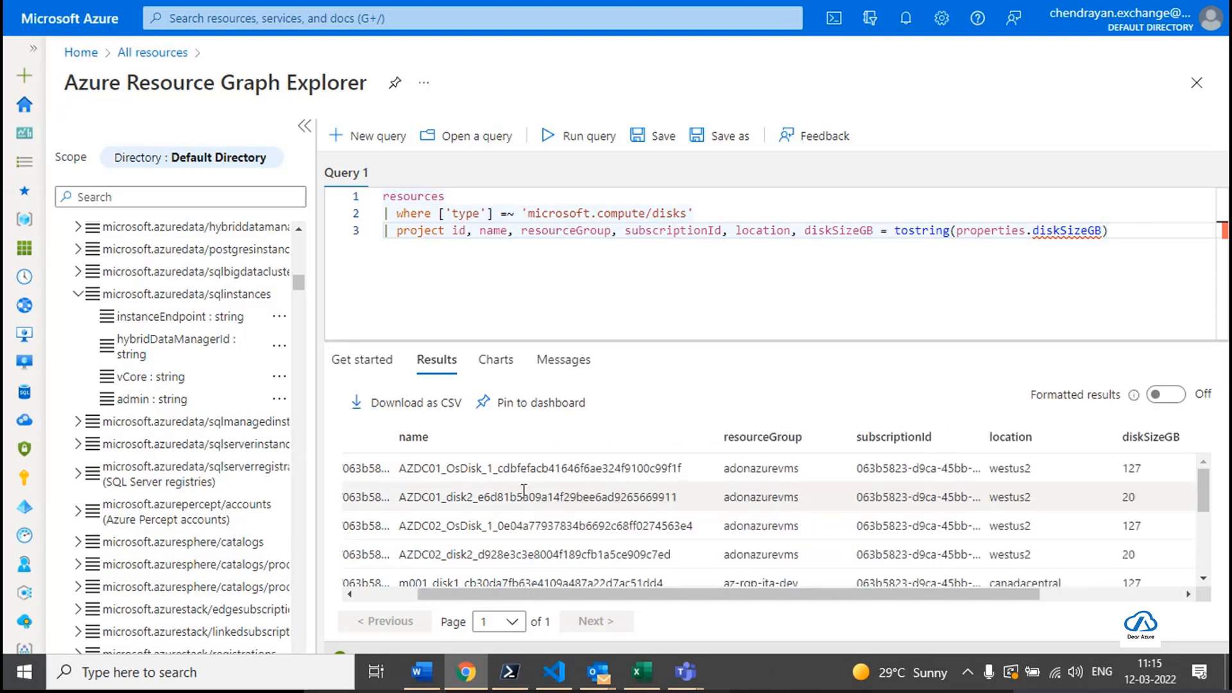
Copy the full name of the AZDC01 disk2 from the results and duplicate the Resource Graph Explorer tab.
left_click_drag(690, 495, 399, 513)
key("ctrl+c")
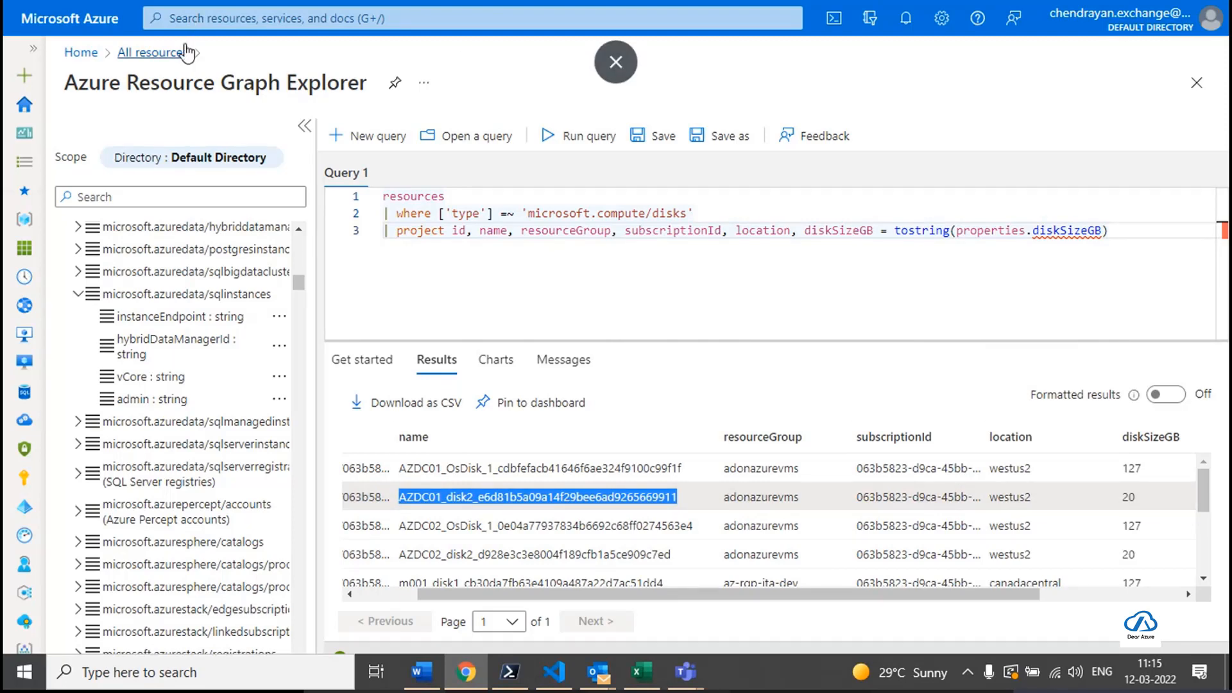
key("F11")
right_click(76, 17)
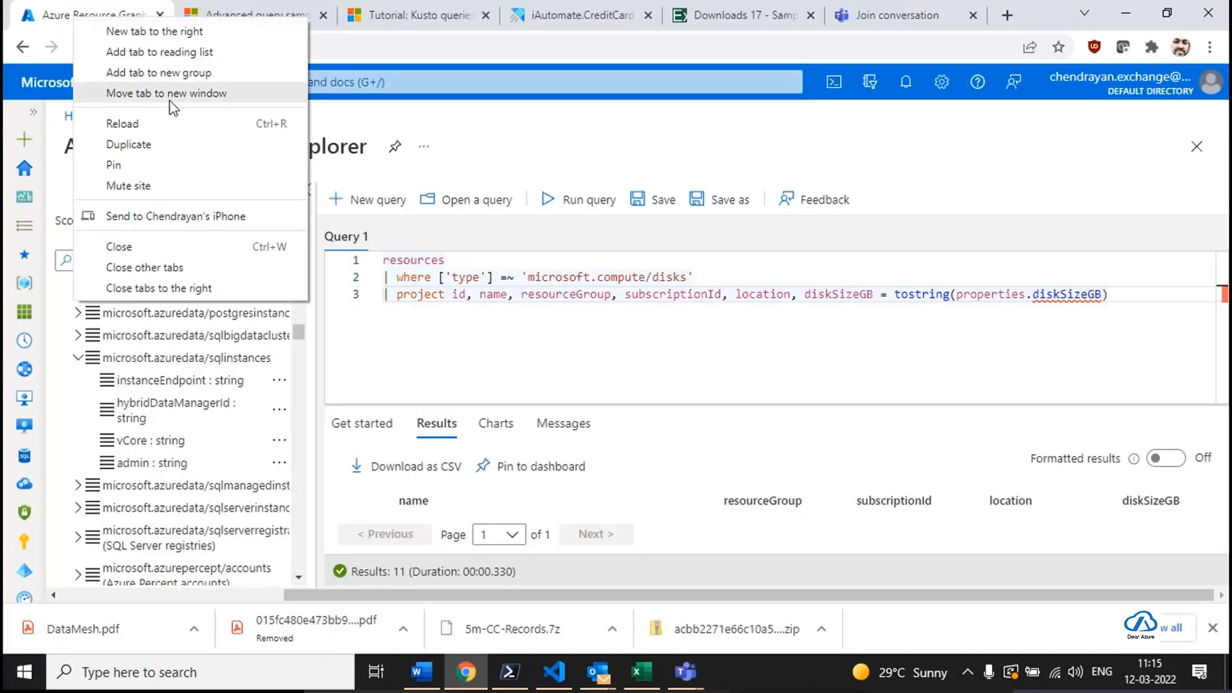
left_click(192, 145)
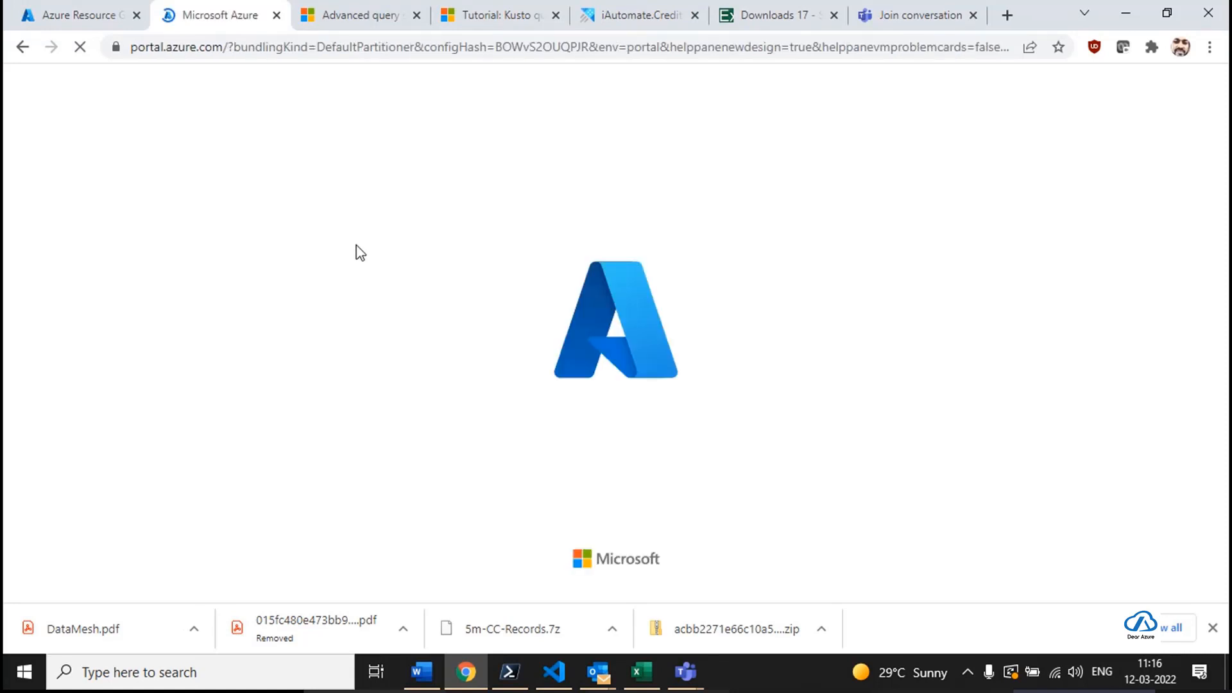
Search the portal for the copied disk name, open that disk and check its disk size.
left_click(240, 81)
key("ctrl+v")
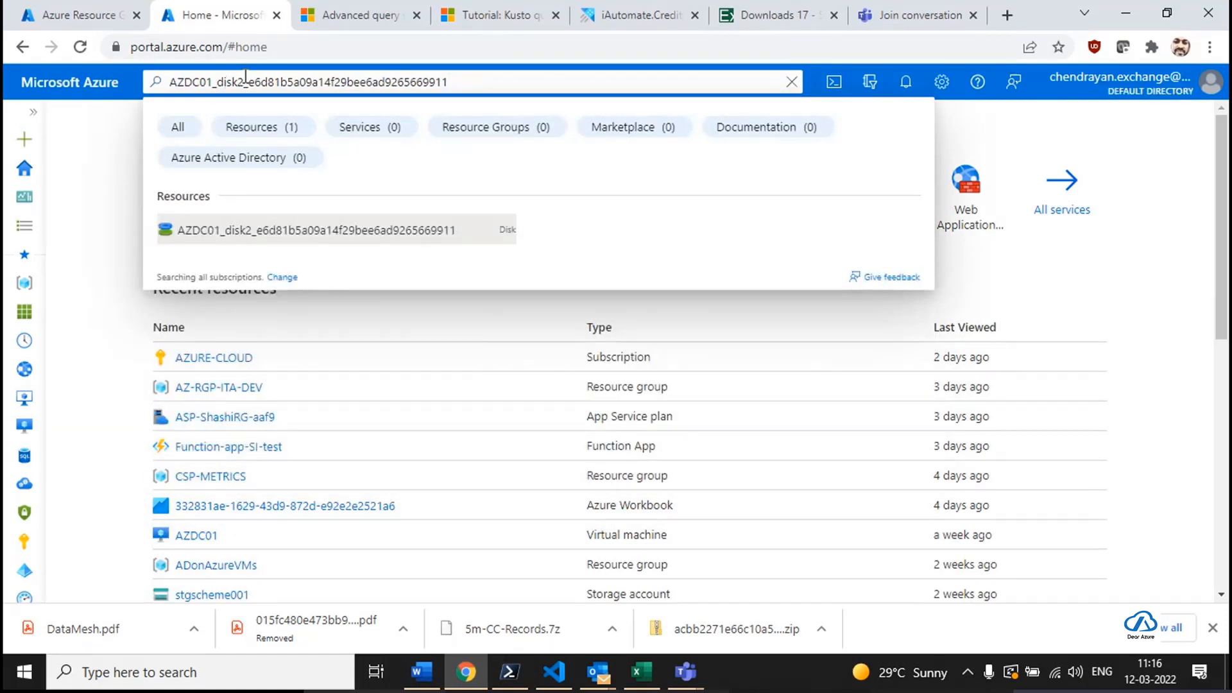
left_click(288, 231)
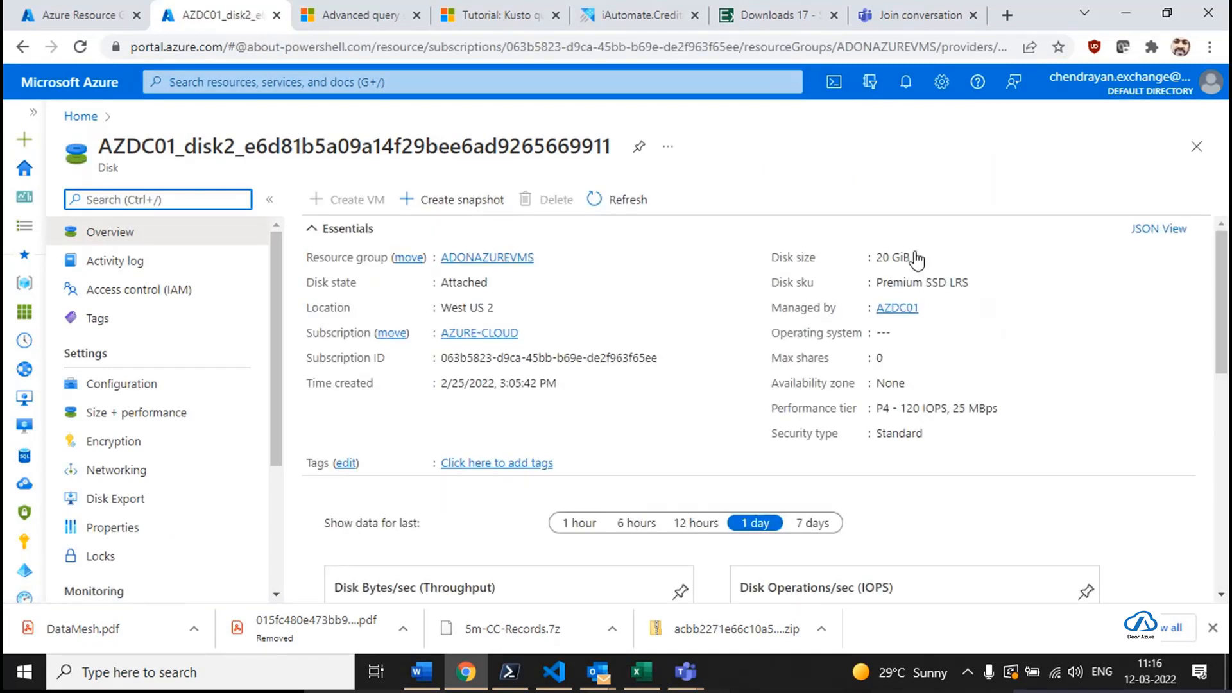
left_click(914, 259)
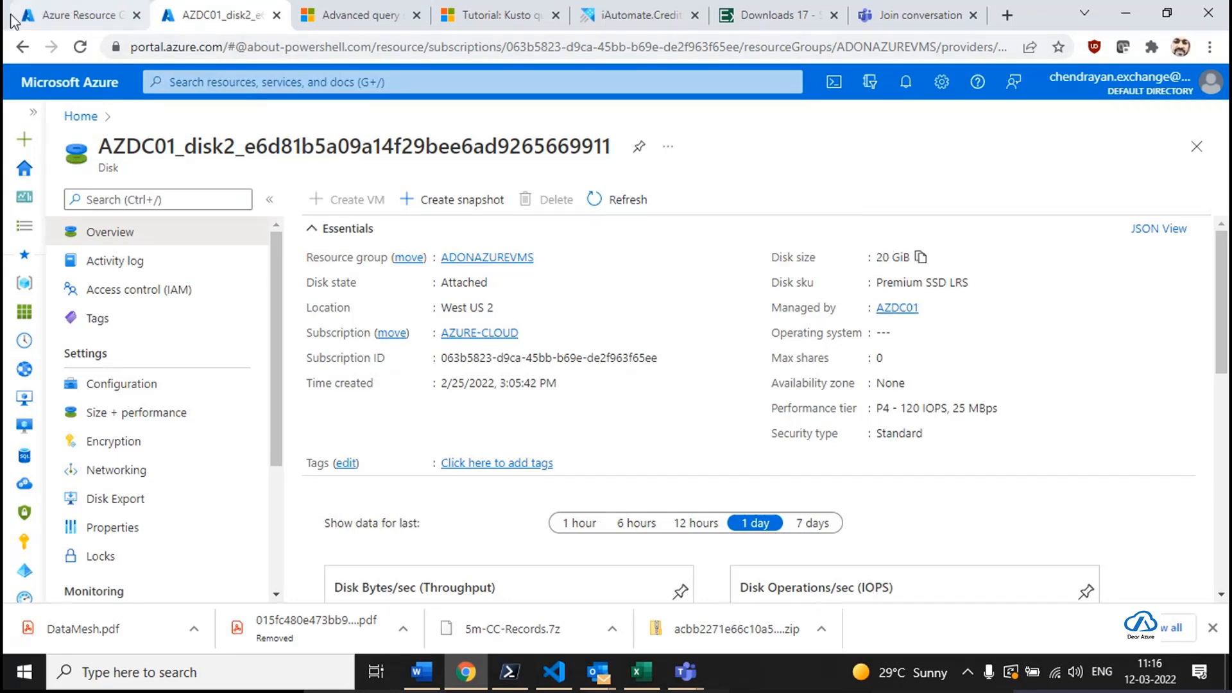
Back in the query, add the properties column to the projection, run it and enlarge the results pane.
left_click(64, 15)
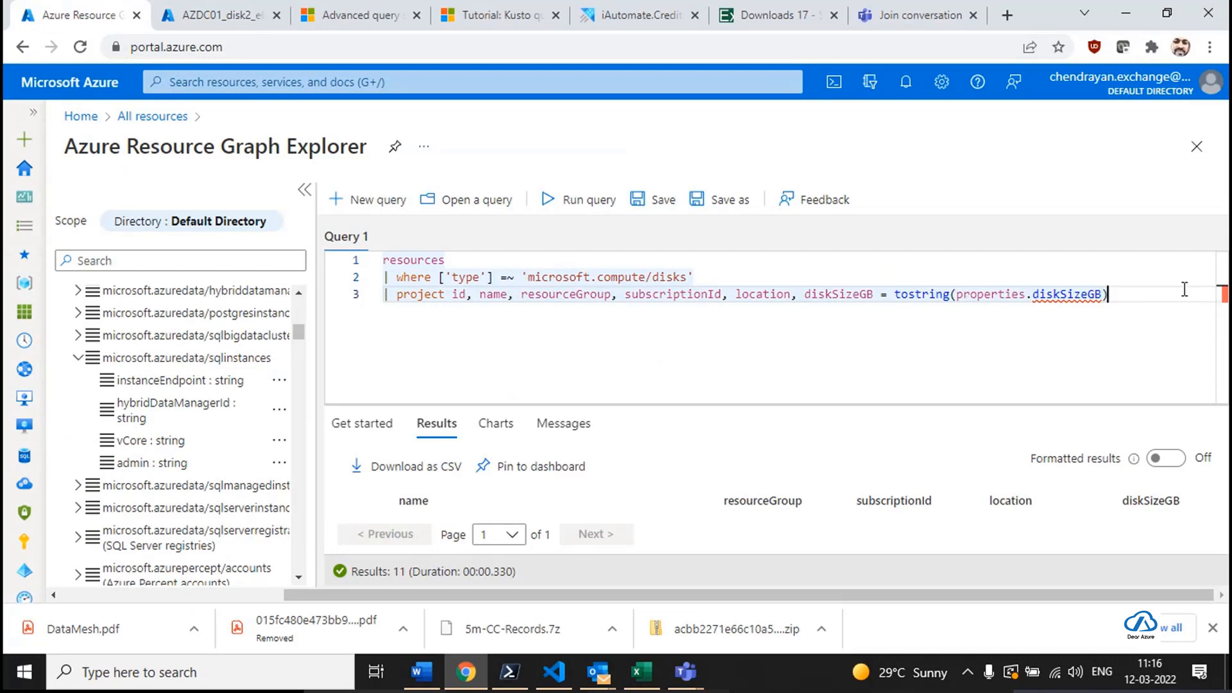
type(", pro")
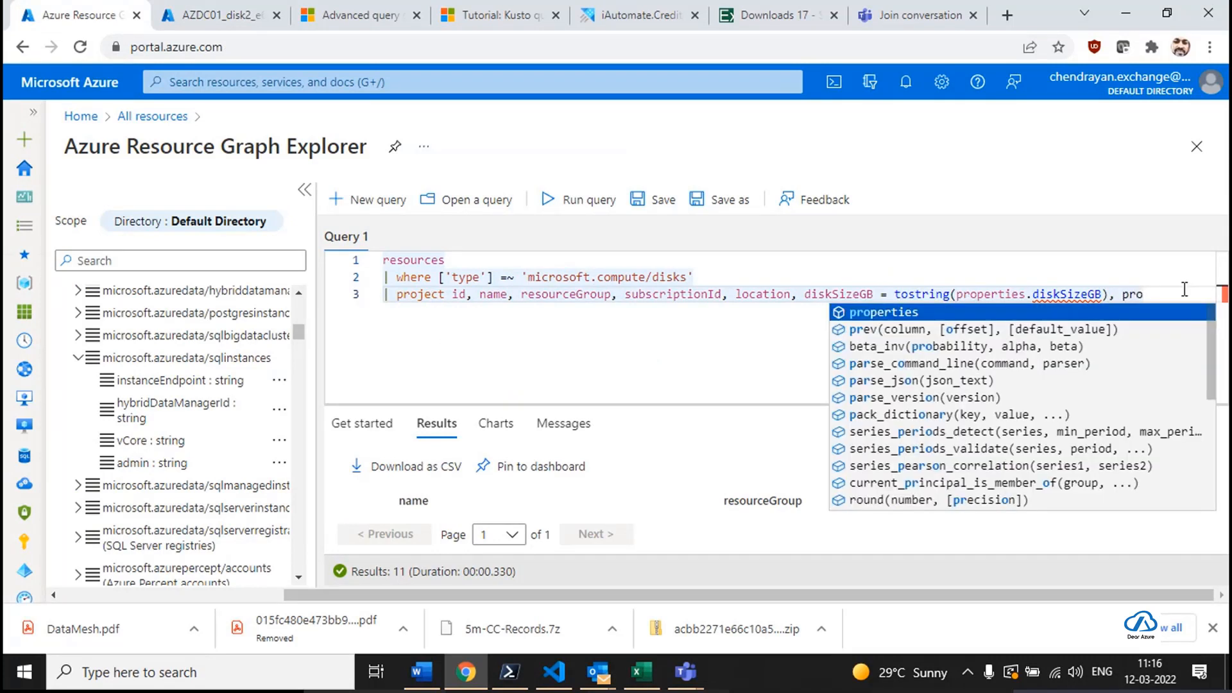
key("Tab")
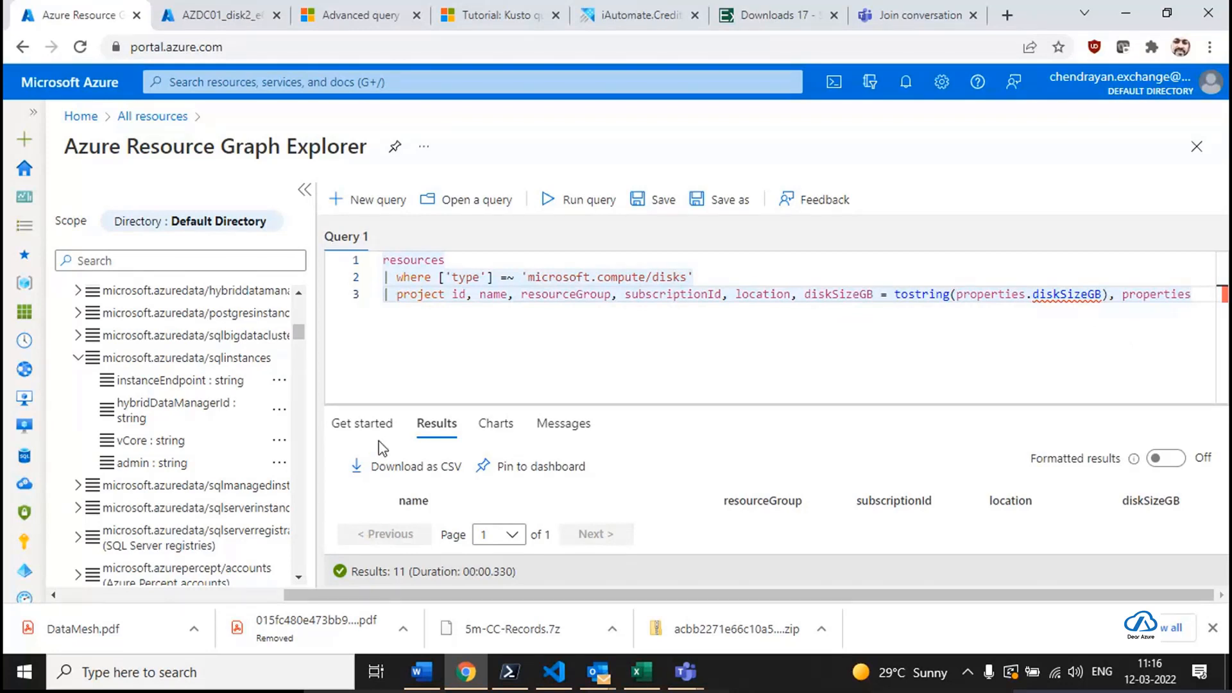
left_click(565, 200)
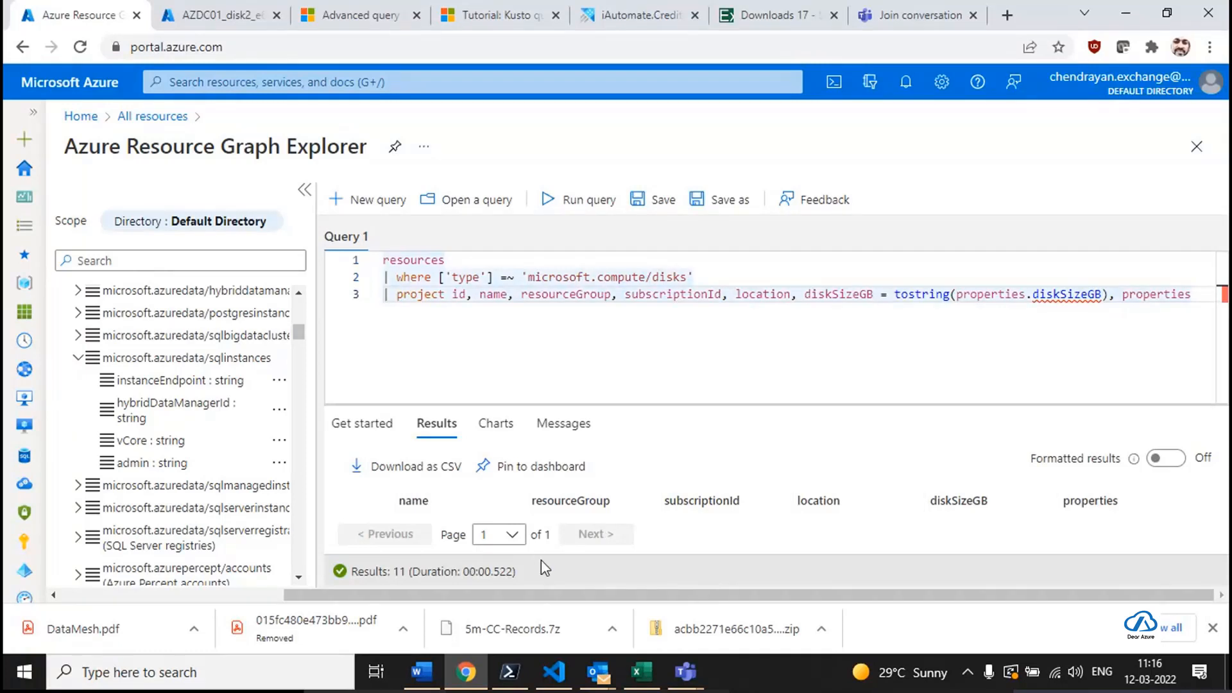
left_click_drag(493, 571, 514, 570)
left_click_drag(723, 405, 725, 359)
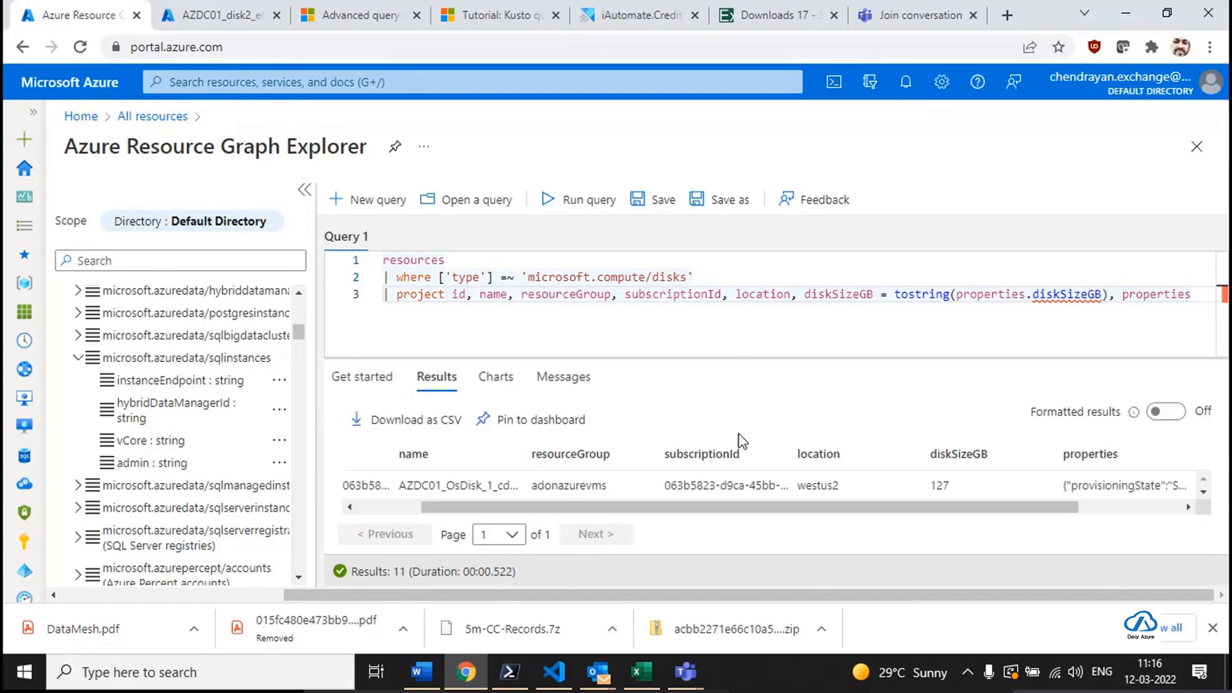
Download the results as AzureResourceGraphResults-Query 1.csv into a new Dear-Azure folder on the Data (D:) drive.
left_click(396, 421)
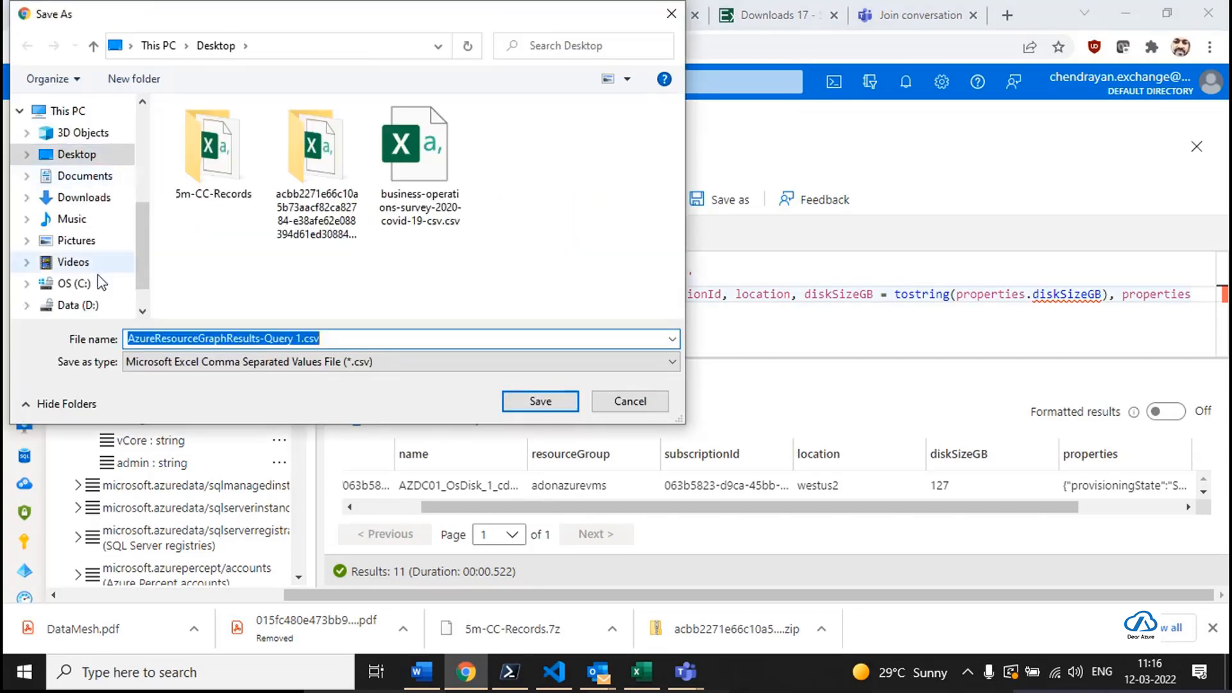
left_click(77, 305)
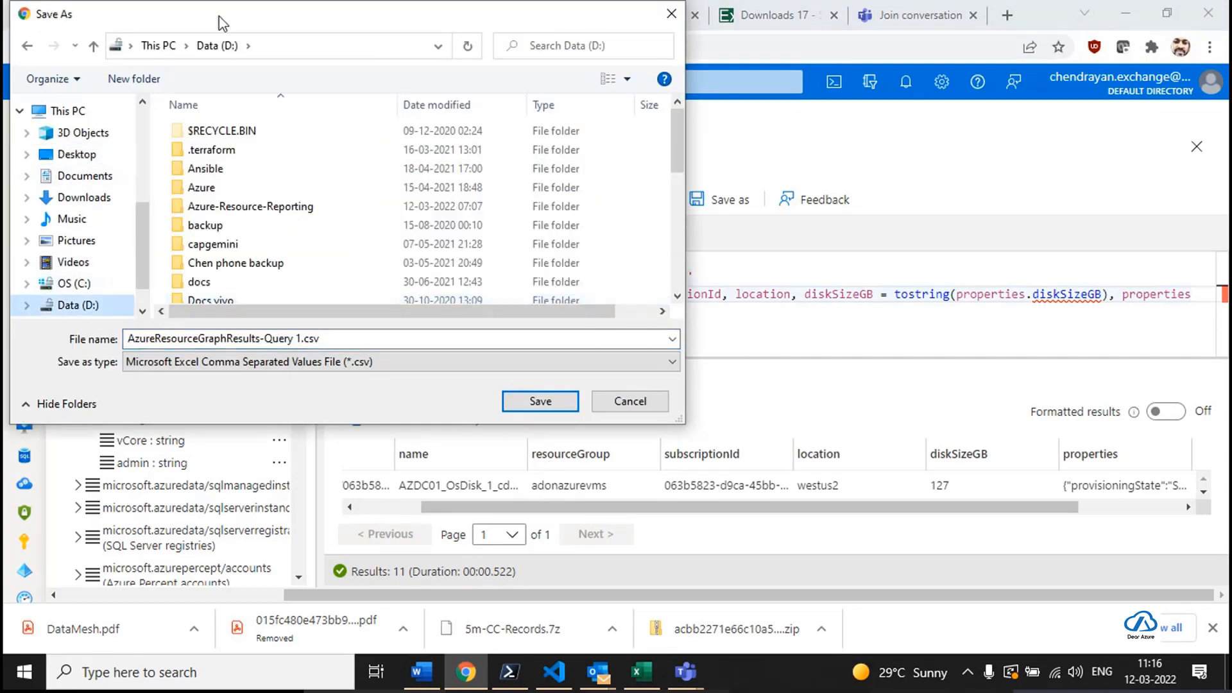
left_click(144, 77)
type("Dea")
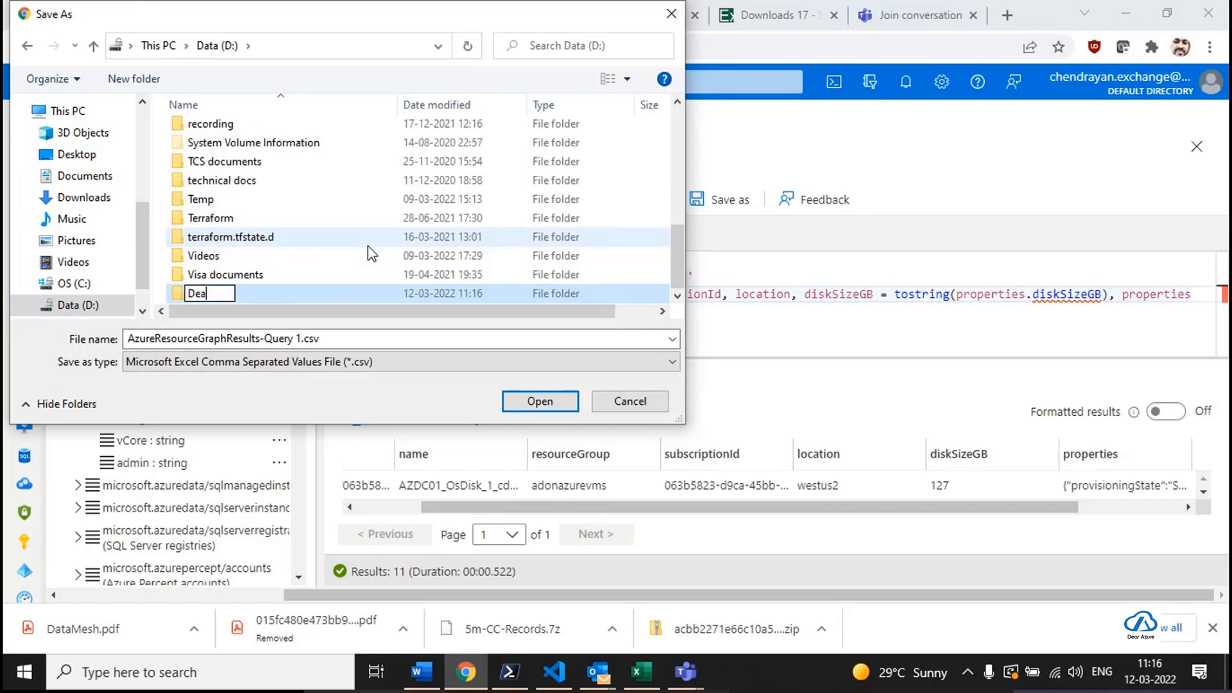
type("r-Azure")
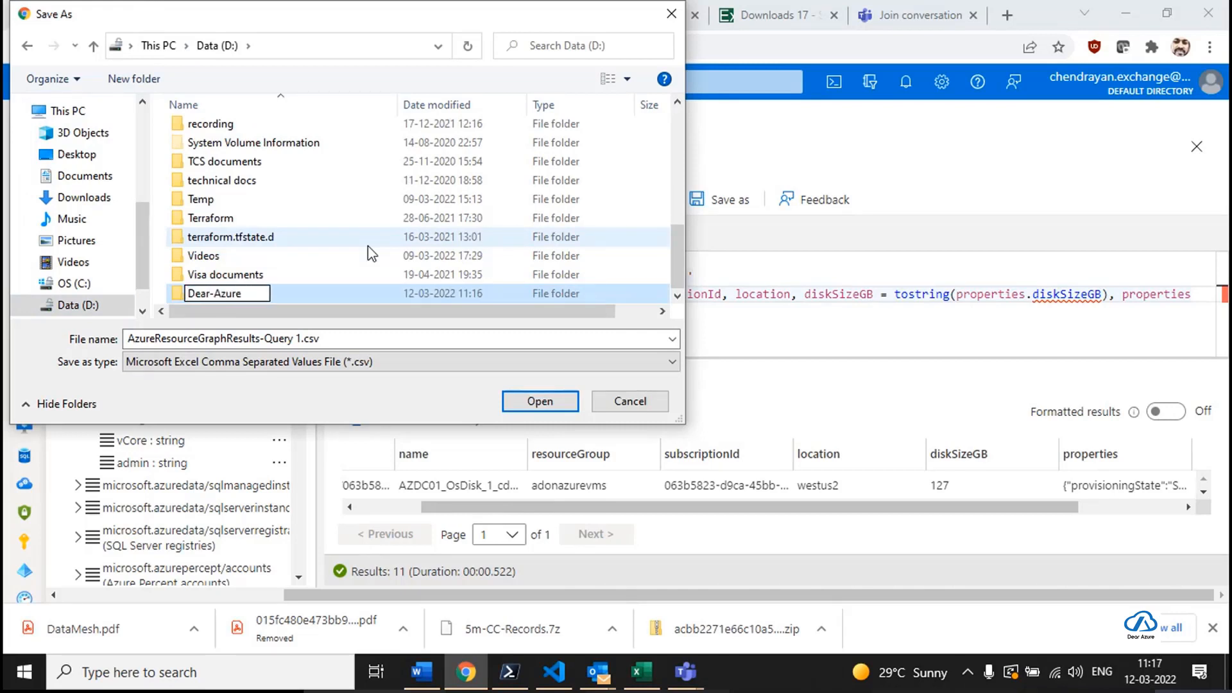
key("Return")
double_click(263, 296)
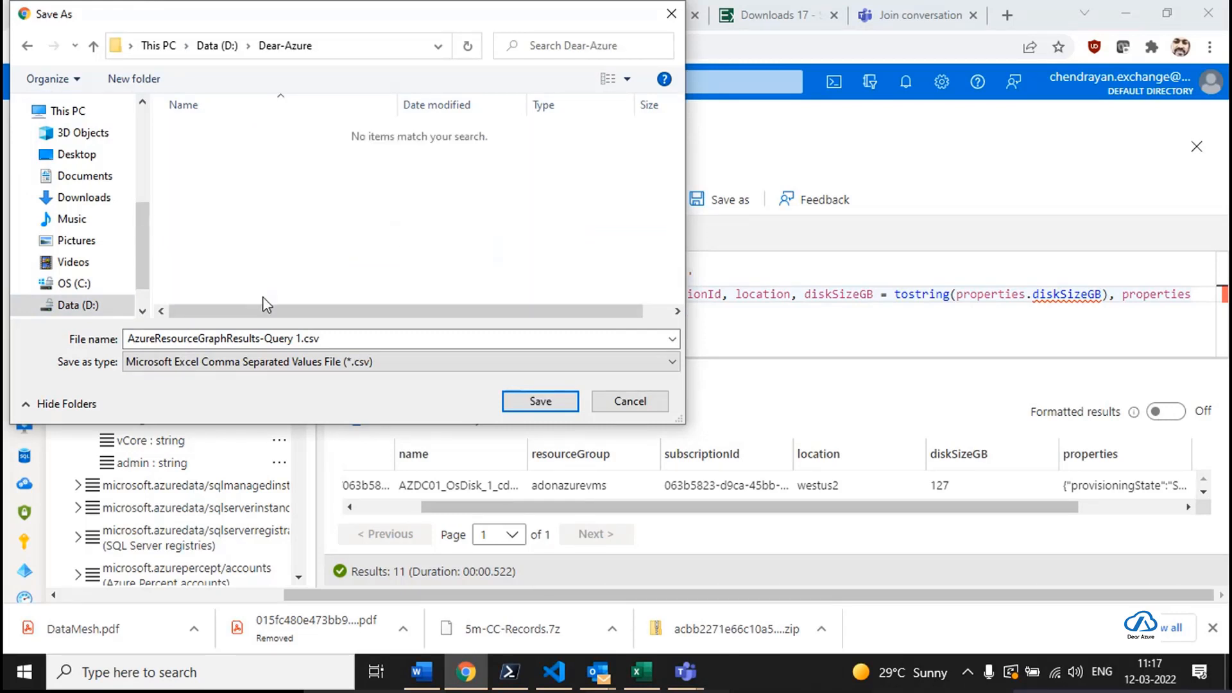
left_click(551, 405)
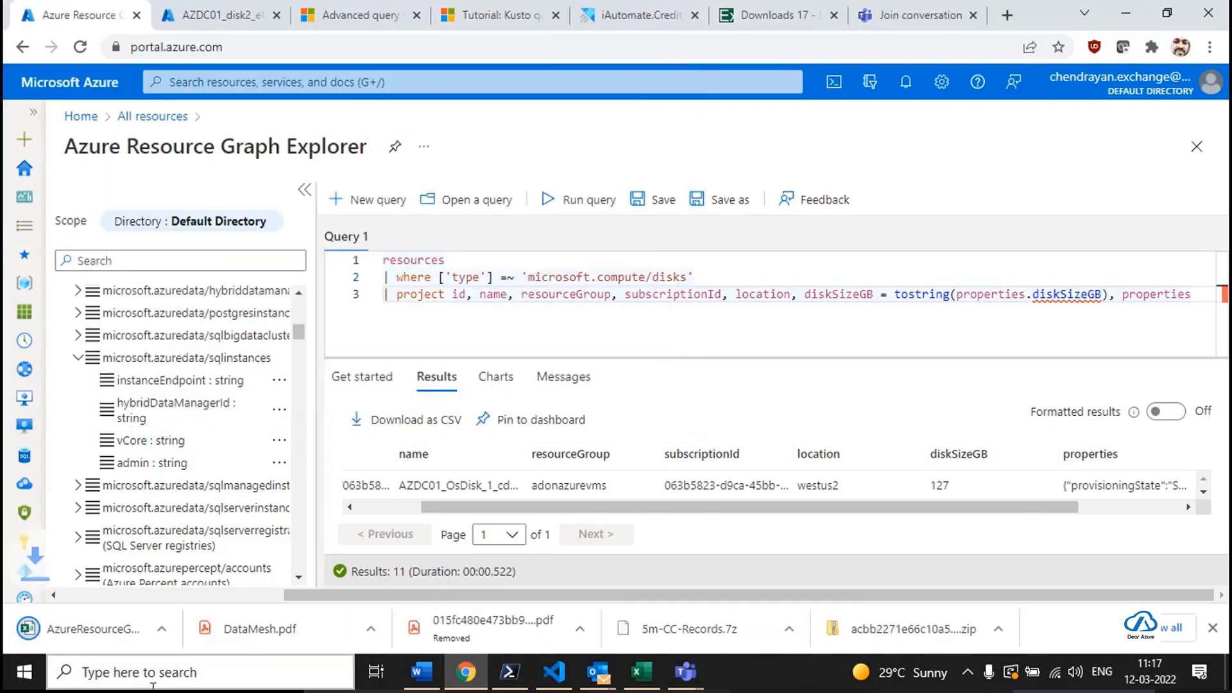
Open the downloaded CSV in Excel, maximize its window and select the ID column.
left_click(76, 638)
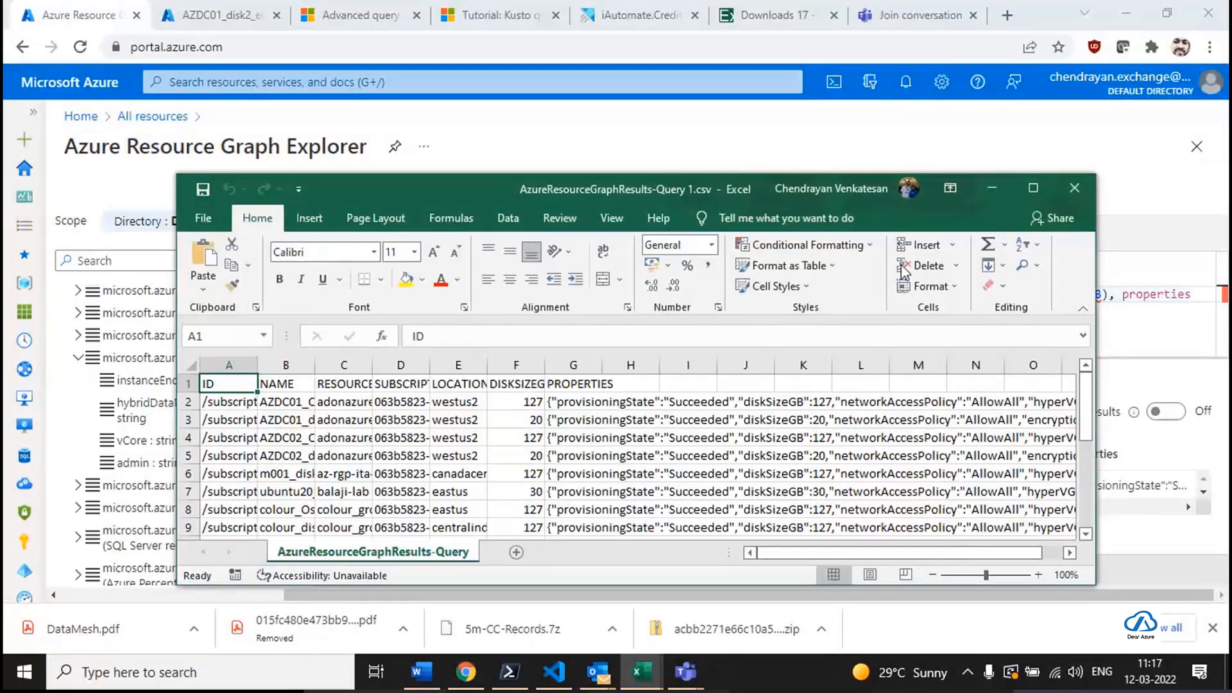
left_click(1033, 171)
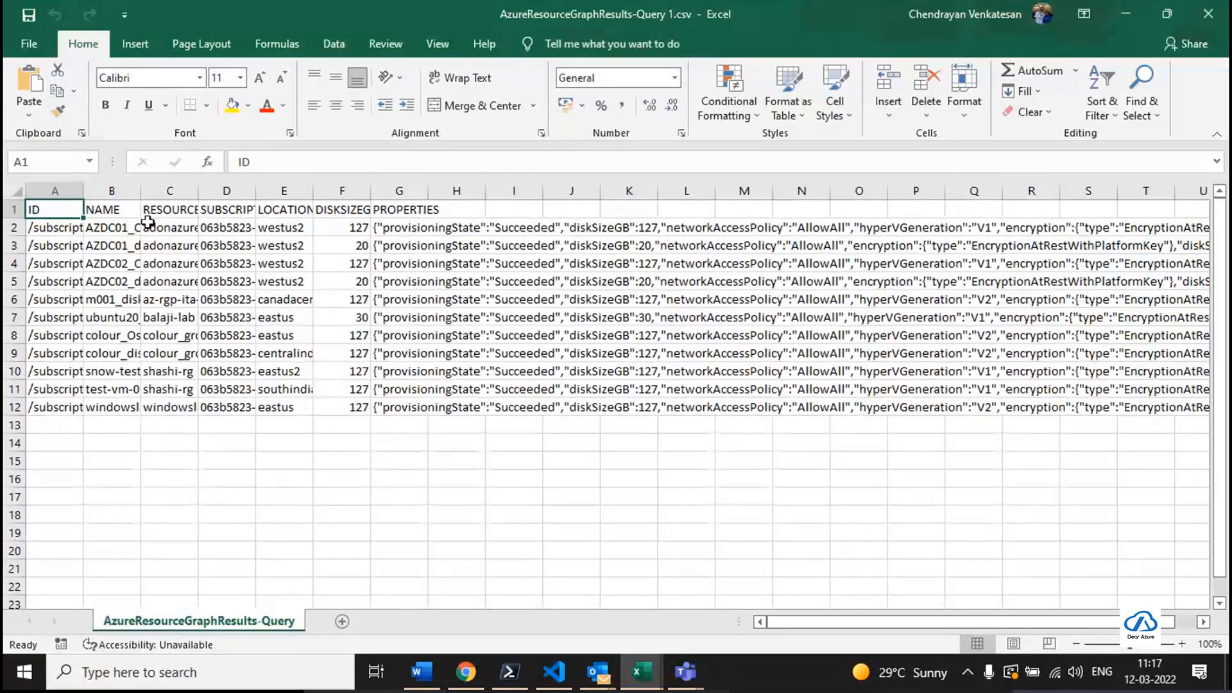
left_click(54, 190)
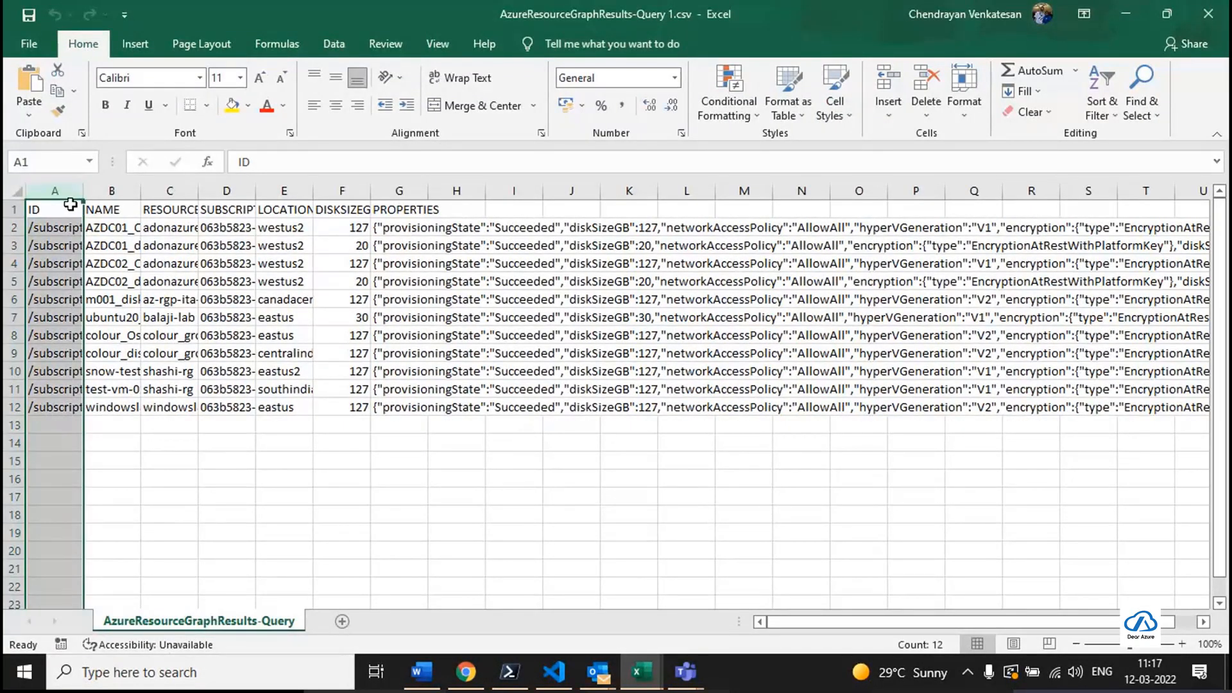
Examine the resource ID in A2 and the ID and name cells of several other disks in the exported sheet.
left_click(65, 227)
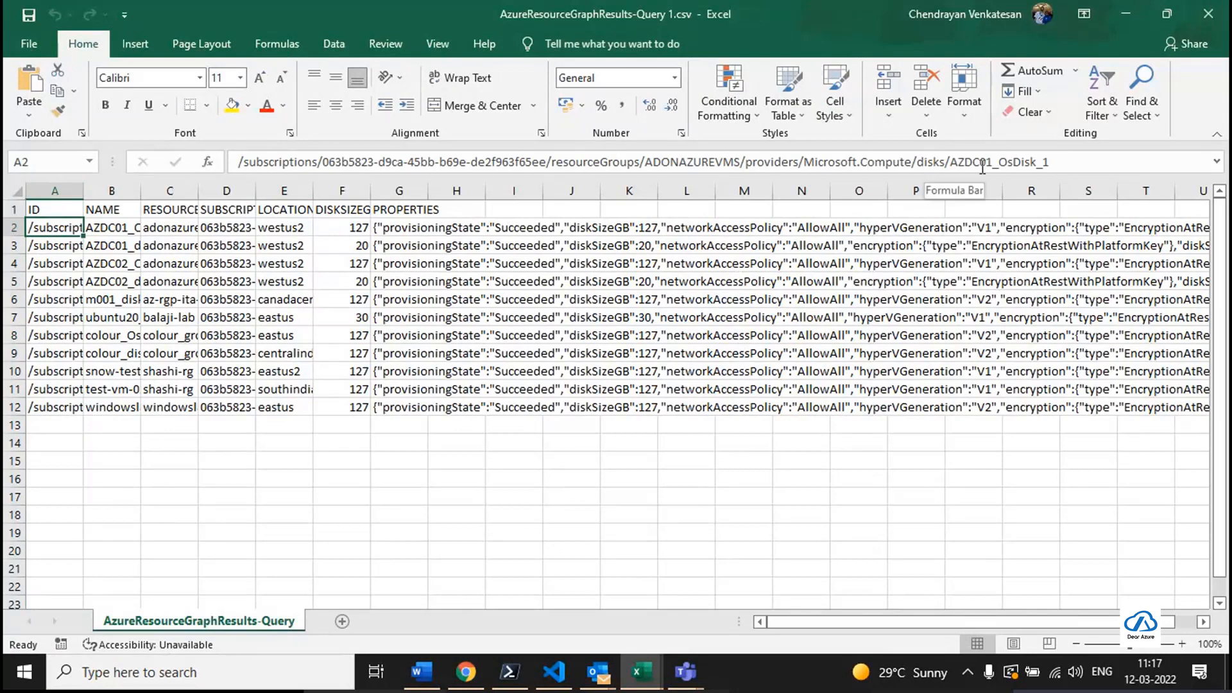
left_click_drag(951, 163, 1091, 172)
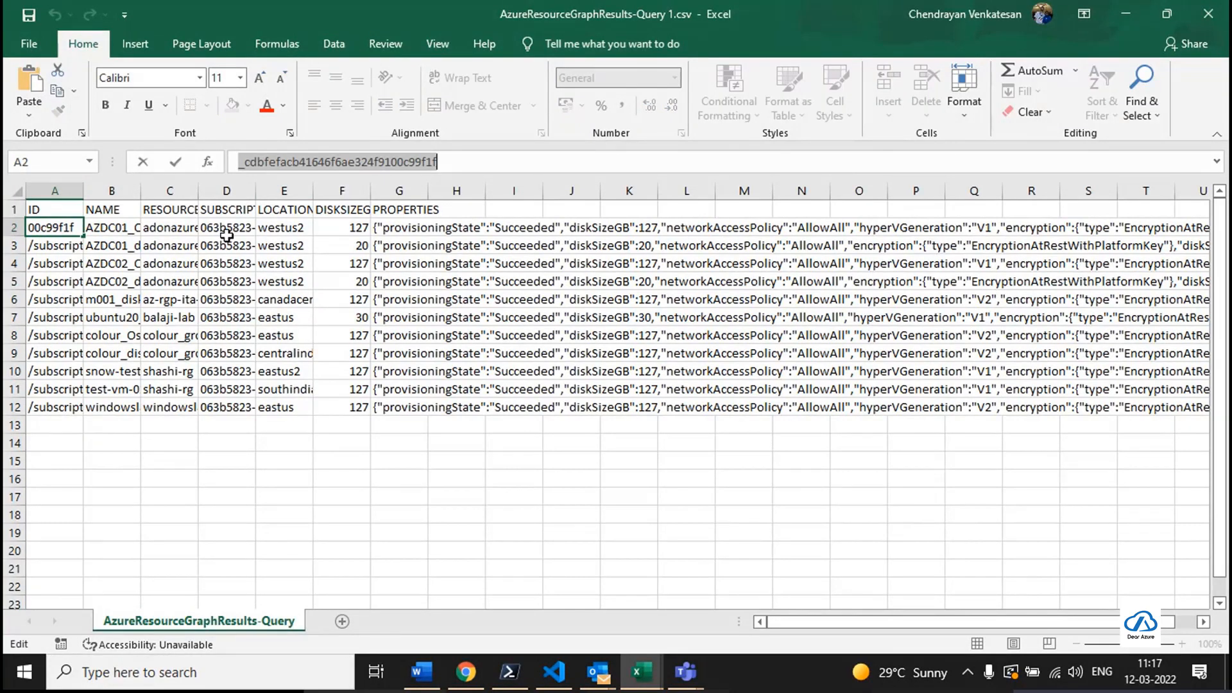
left_click(125, 230)
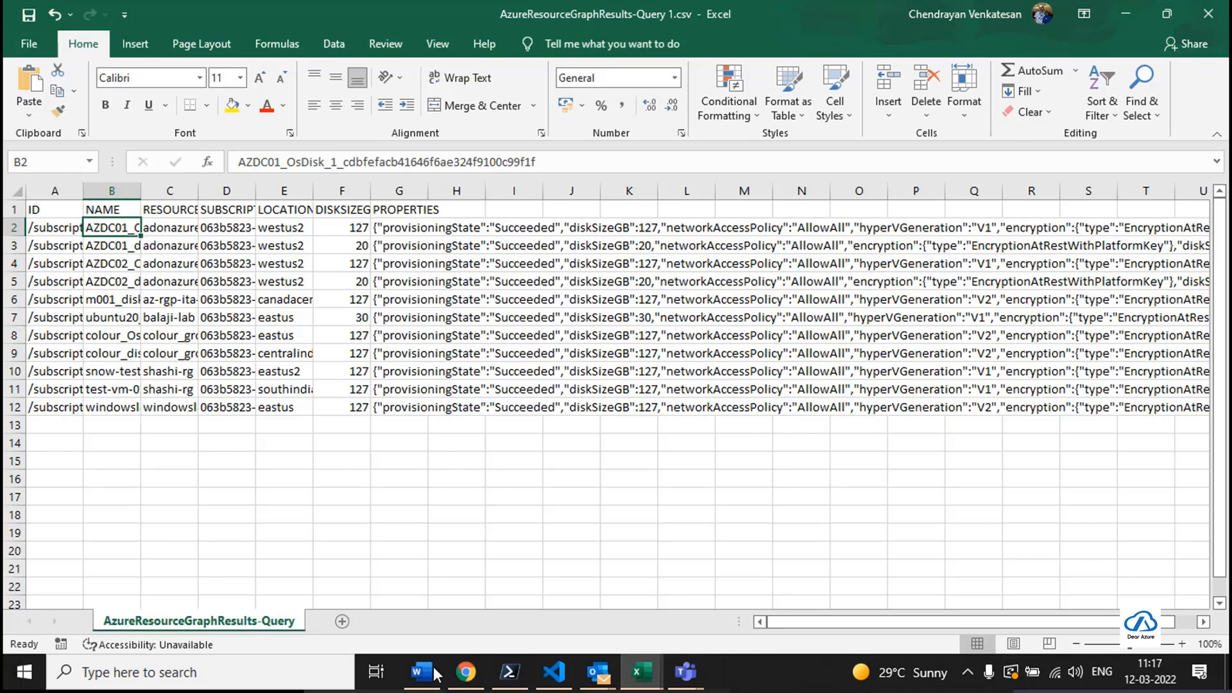
left_click(59, 249)
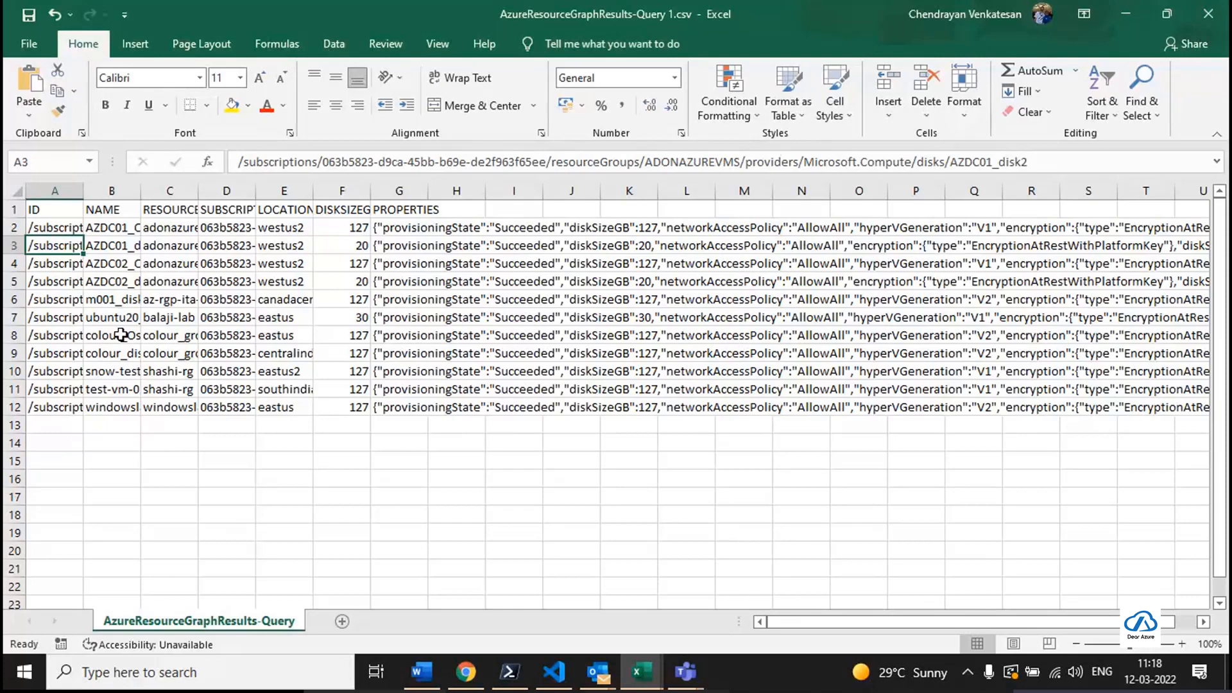
left_click(121, 334)
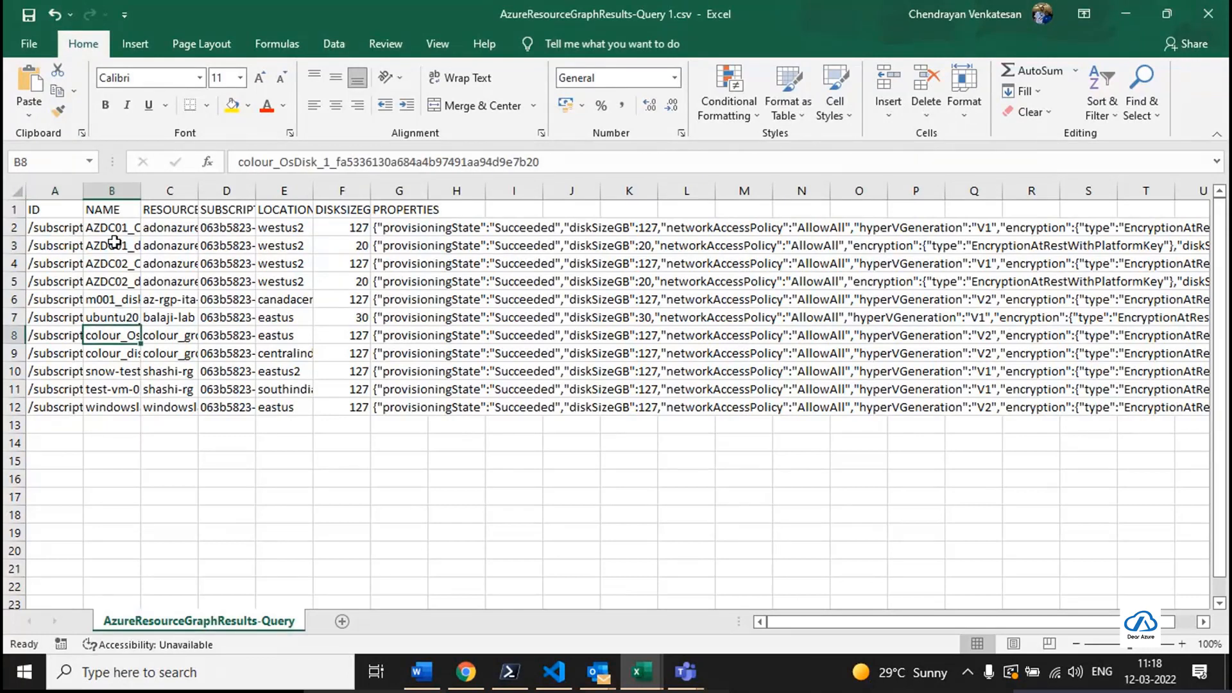
Select the NAME column, followed by only the disk names in B2:B12, to check their count.
left_click(112, 191)
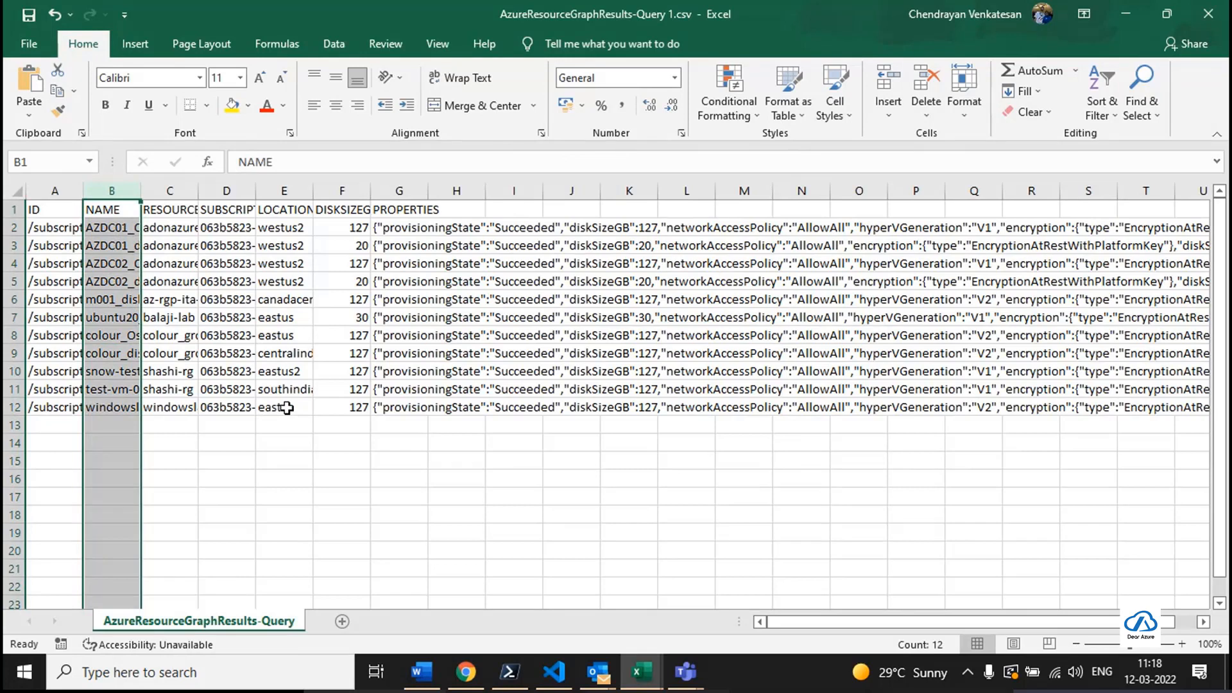
left_click(107, 230)
left_click_drag(107, 230, 125, 413)
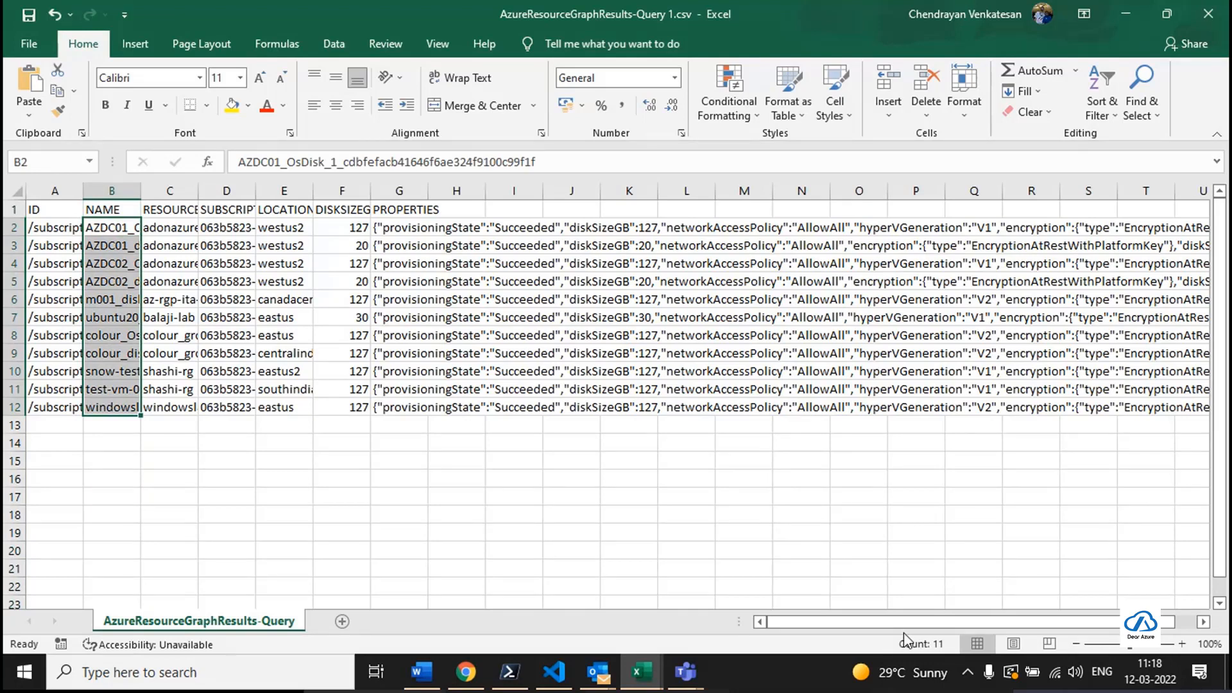
Expand the formula bar to read the properties JSON in G2 and highlight the diskSizeBytes value.
left_click(399, 228)
left_click_drag(457, 171, 459, 336)
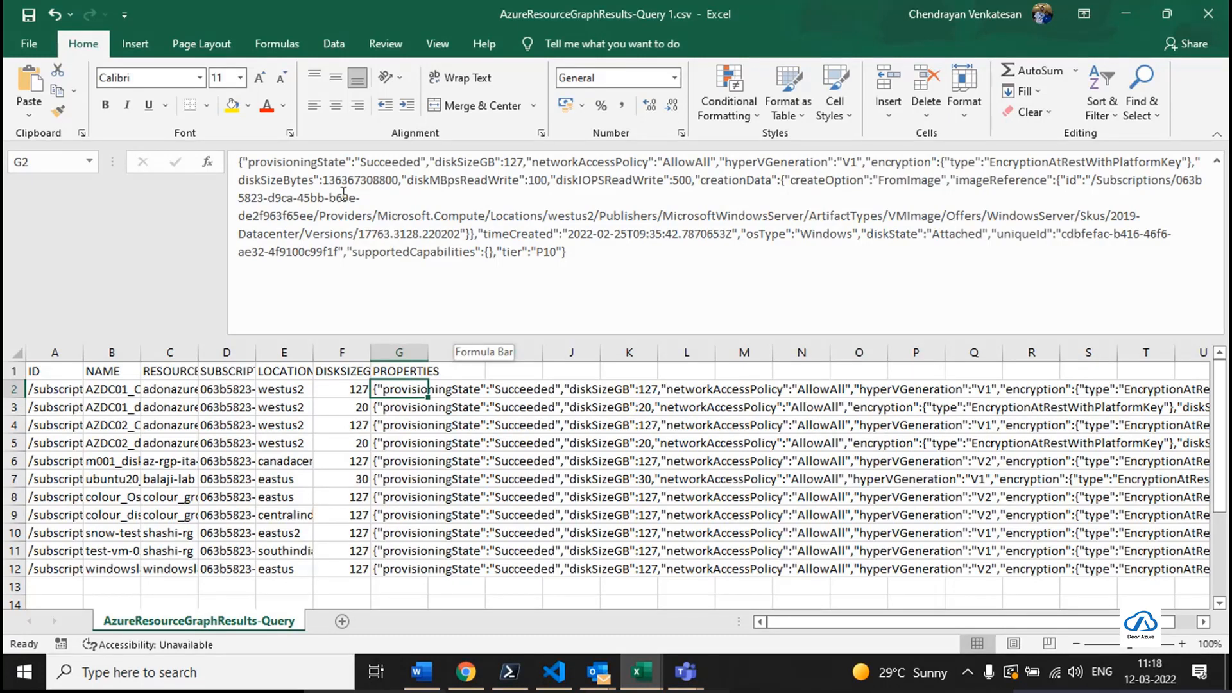
double_click(360, 179)
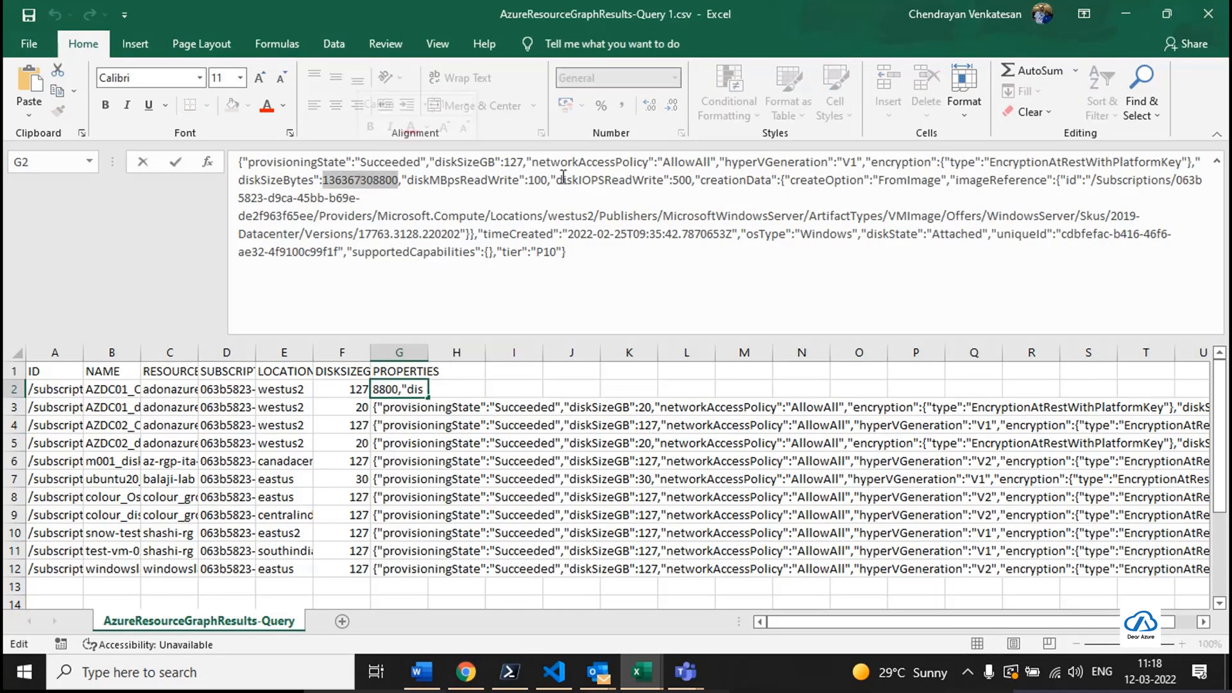
key("Escape")
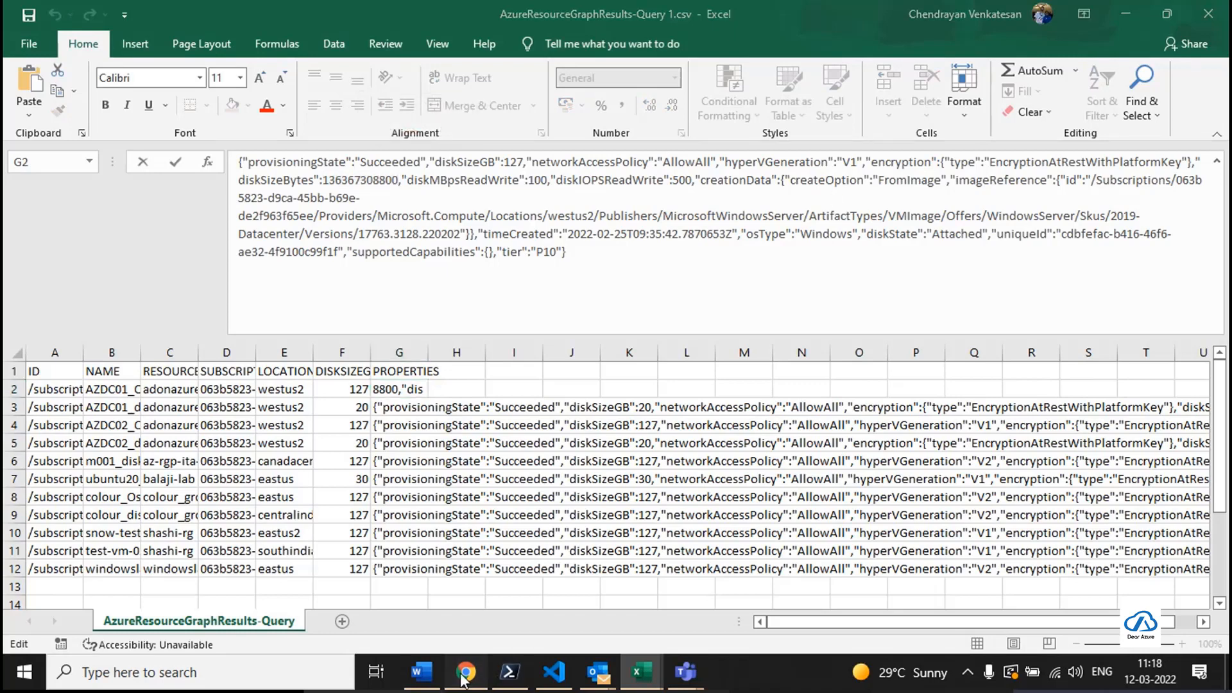
Check the query in the browser, return to Excel and examine creationData and createOption in the G2 properties.
key("alt+Tab")
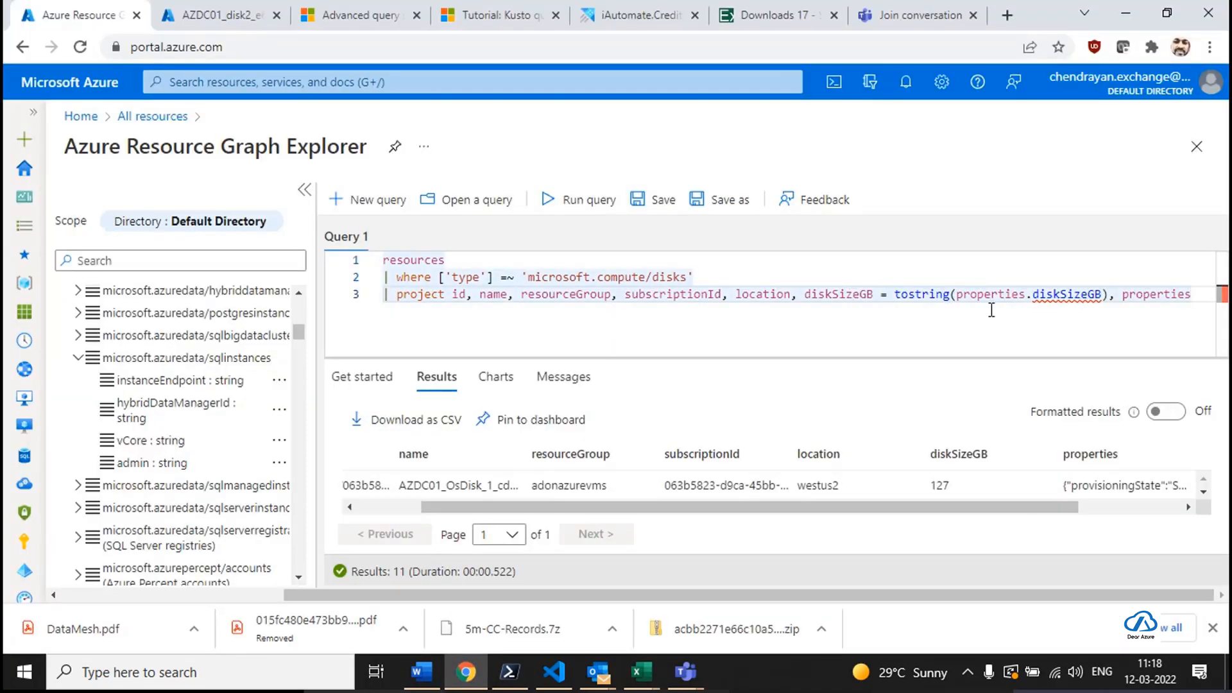
key("alt+Tab")
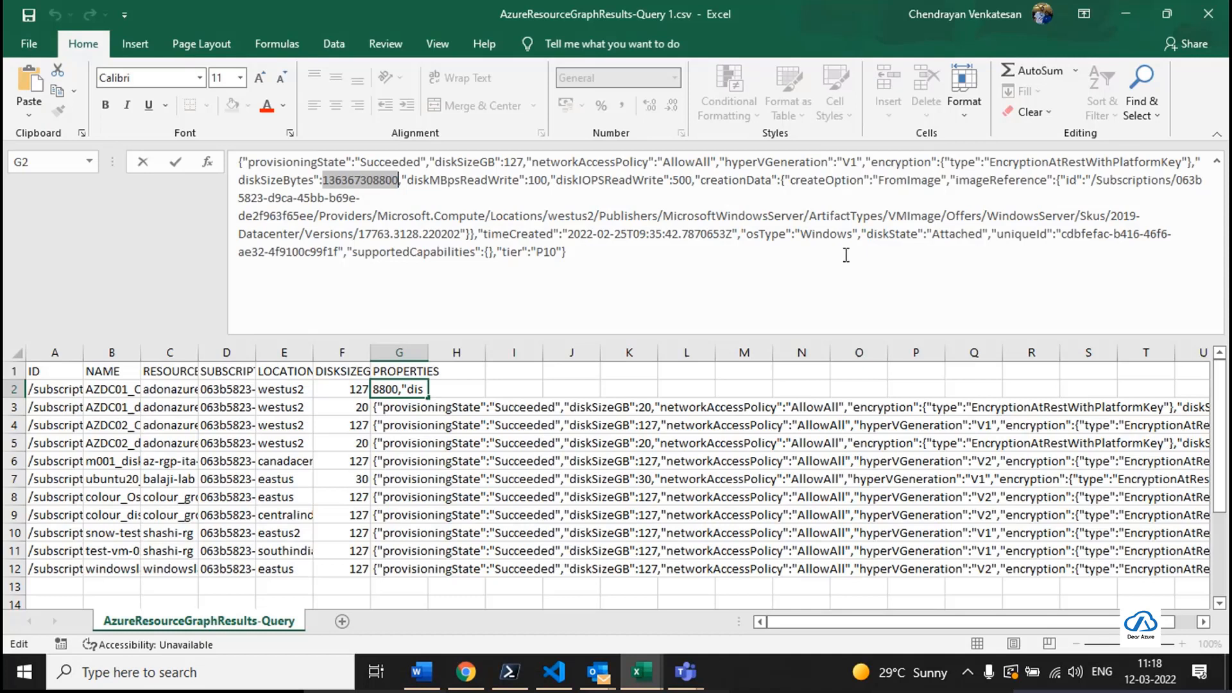
double_click(744, 183)
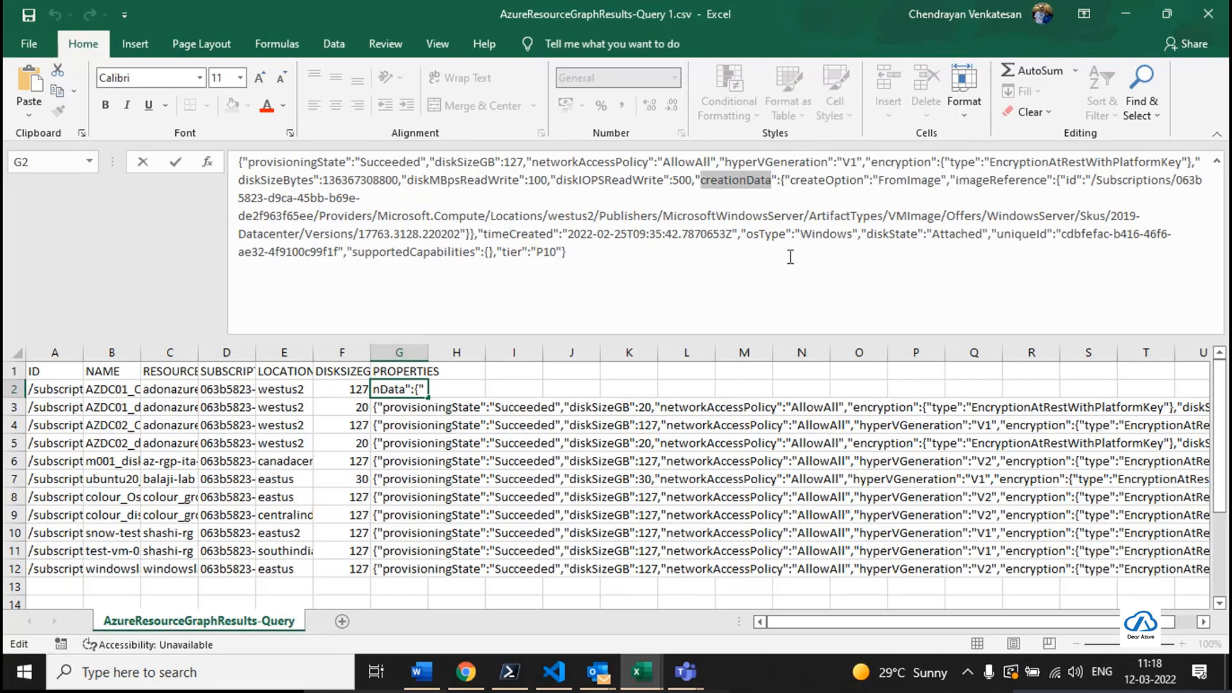
left_click(800, 180)
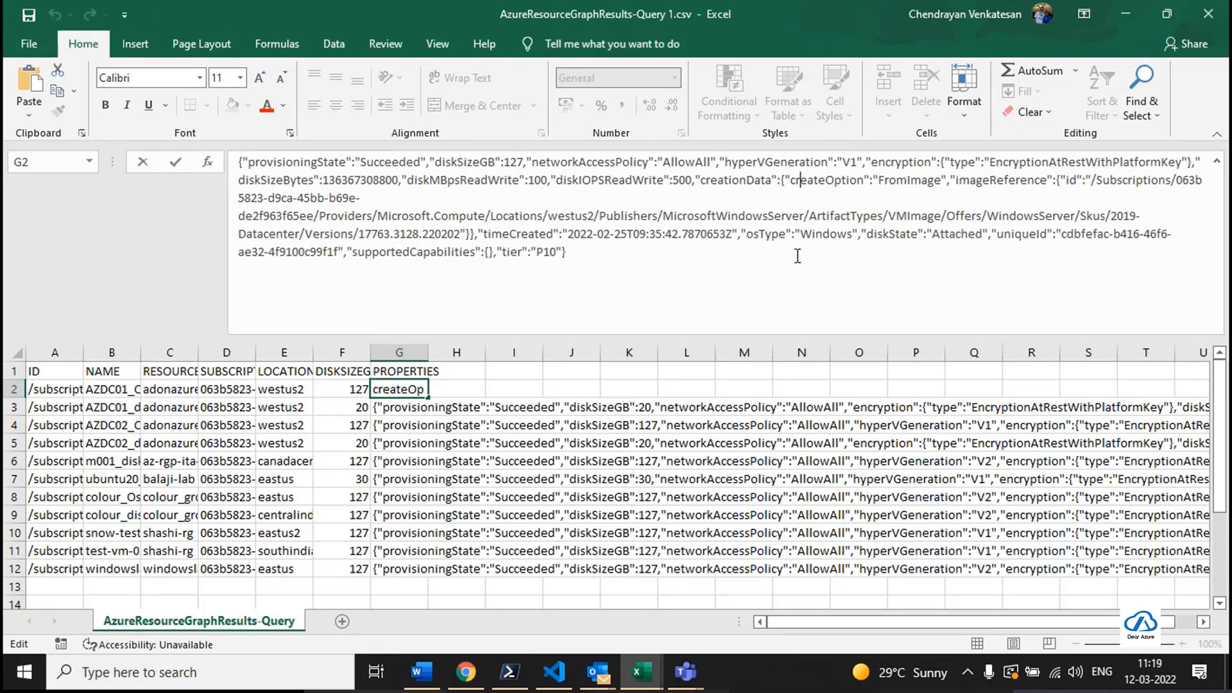
Switch to the Word document azure resource reporting.docx, open its Starter Resource Graph query samples link and look through the page.
key("alt+Tab")
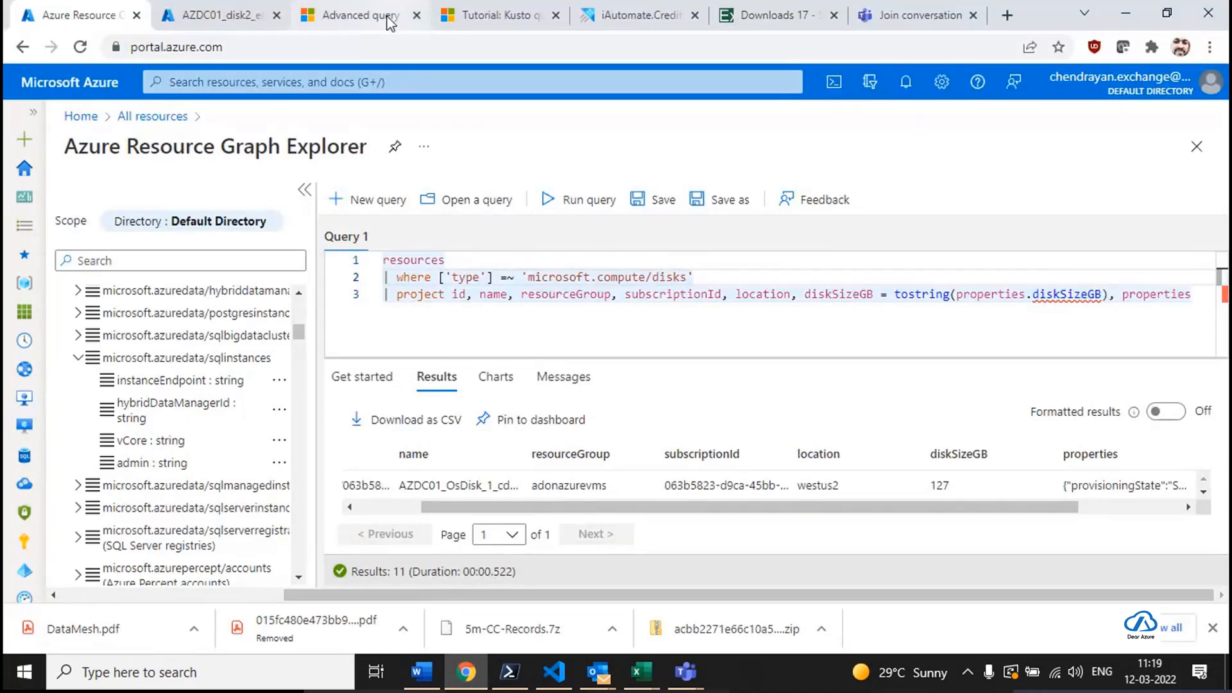
left_click(421, 671)
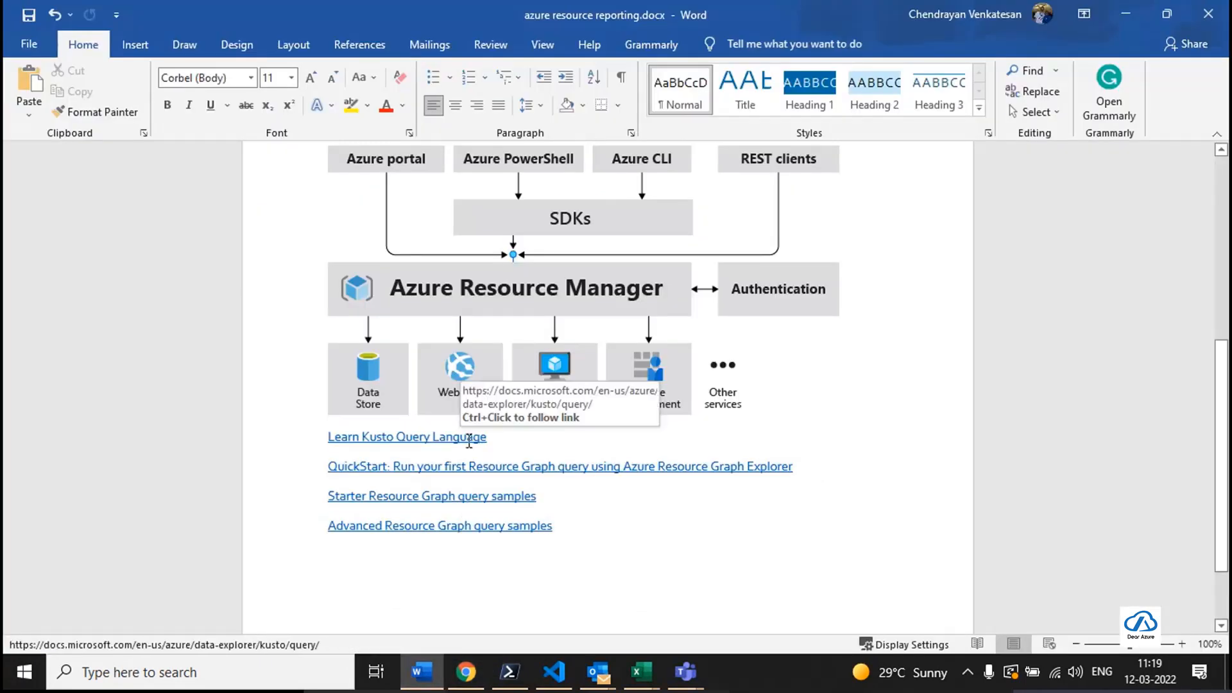
scroll(429, 478, "down", 1)
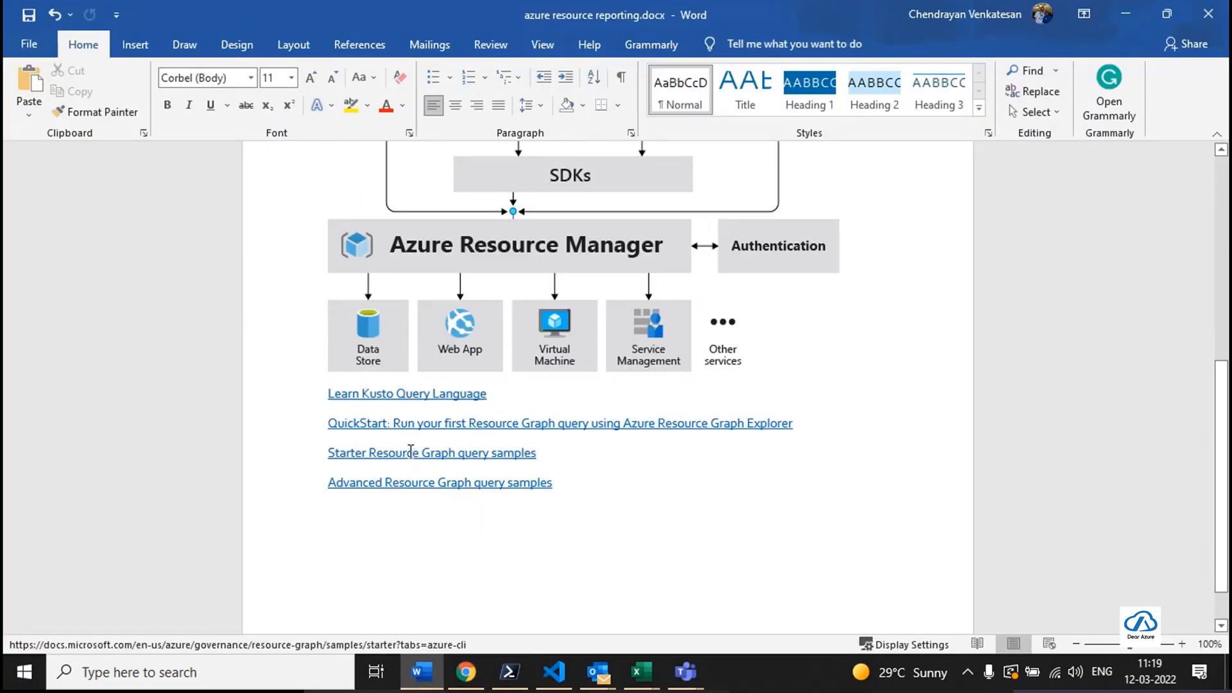
left_click(411, 457)
triple_click(410, 456)
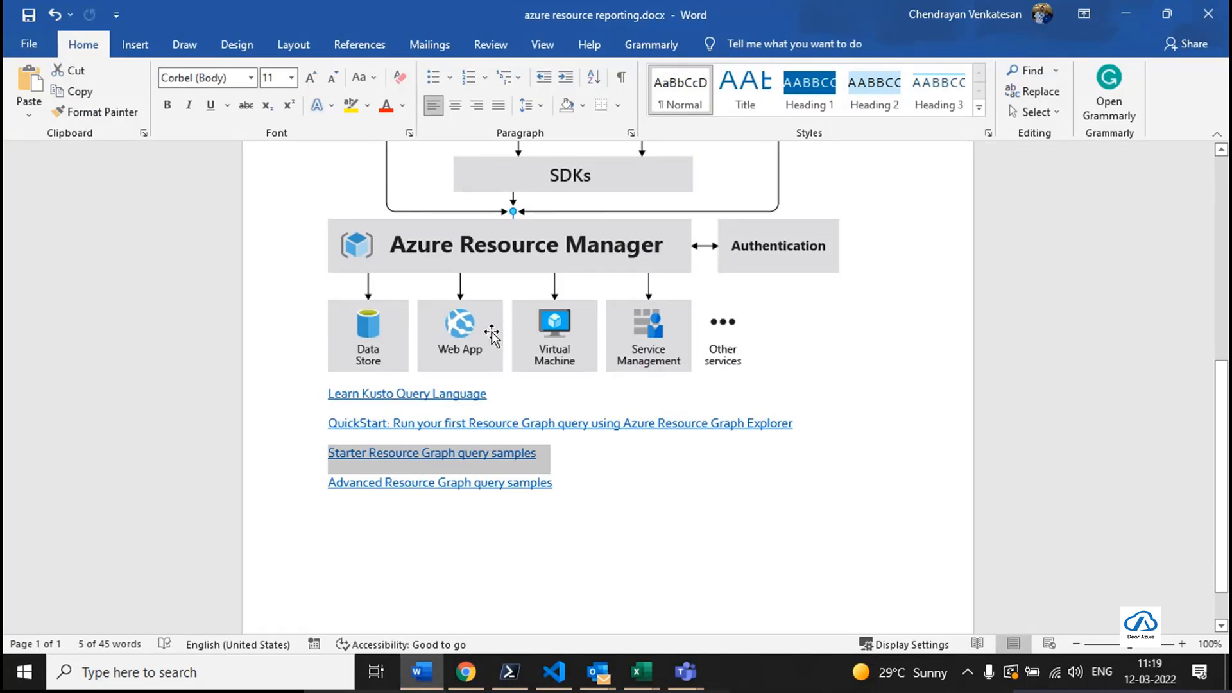
left_click(462, 456, "ctrl")
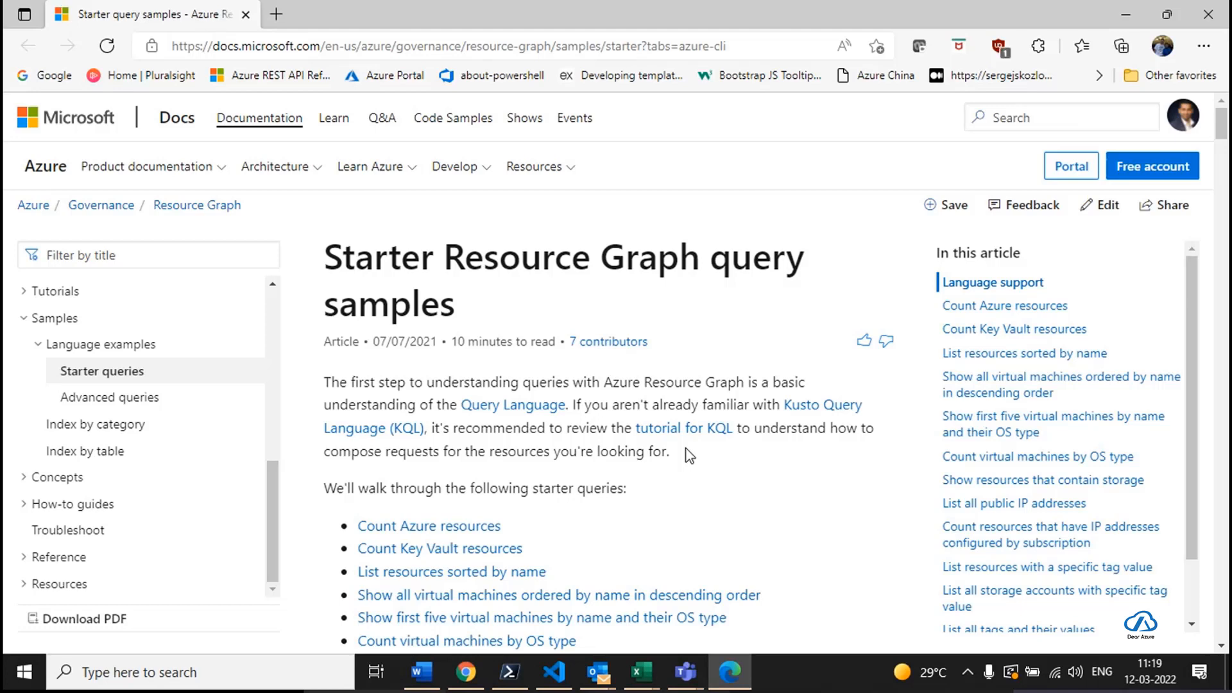
scroll(688, 455, "down", 5)
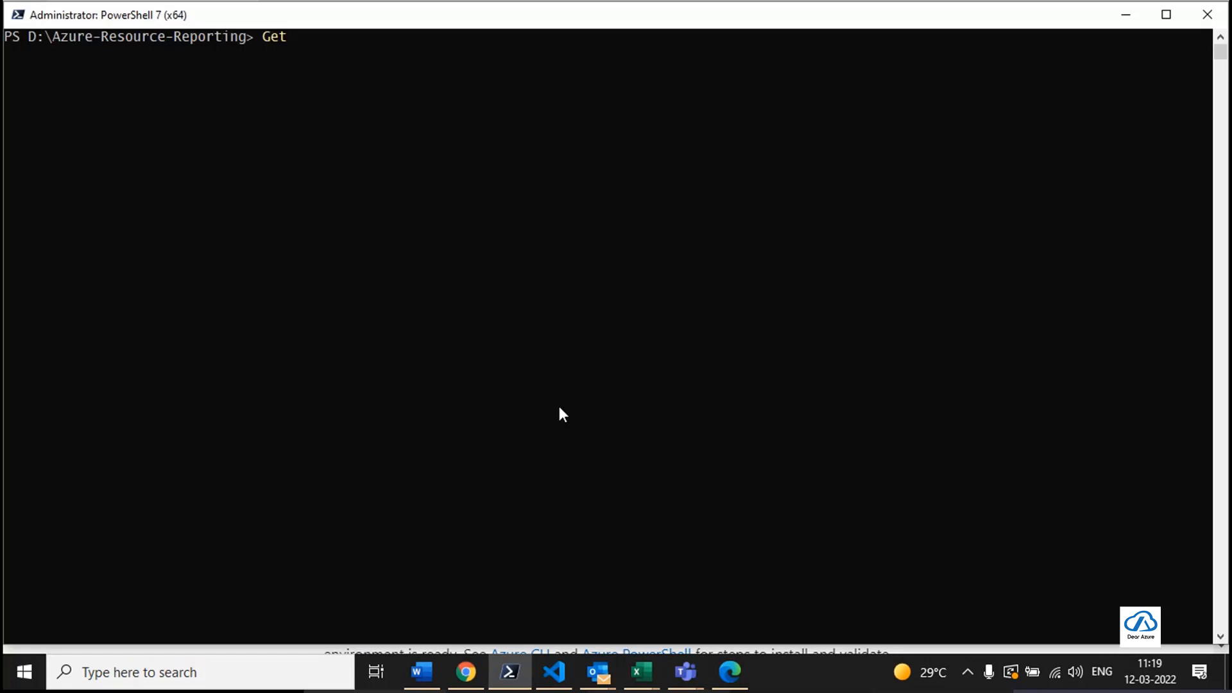
In PowerShell 7, run Get-AzResource, and rerun it piped into Measure-Object to count the resources.
type("-AzResource")
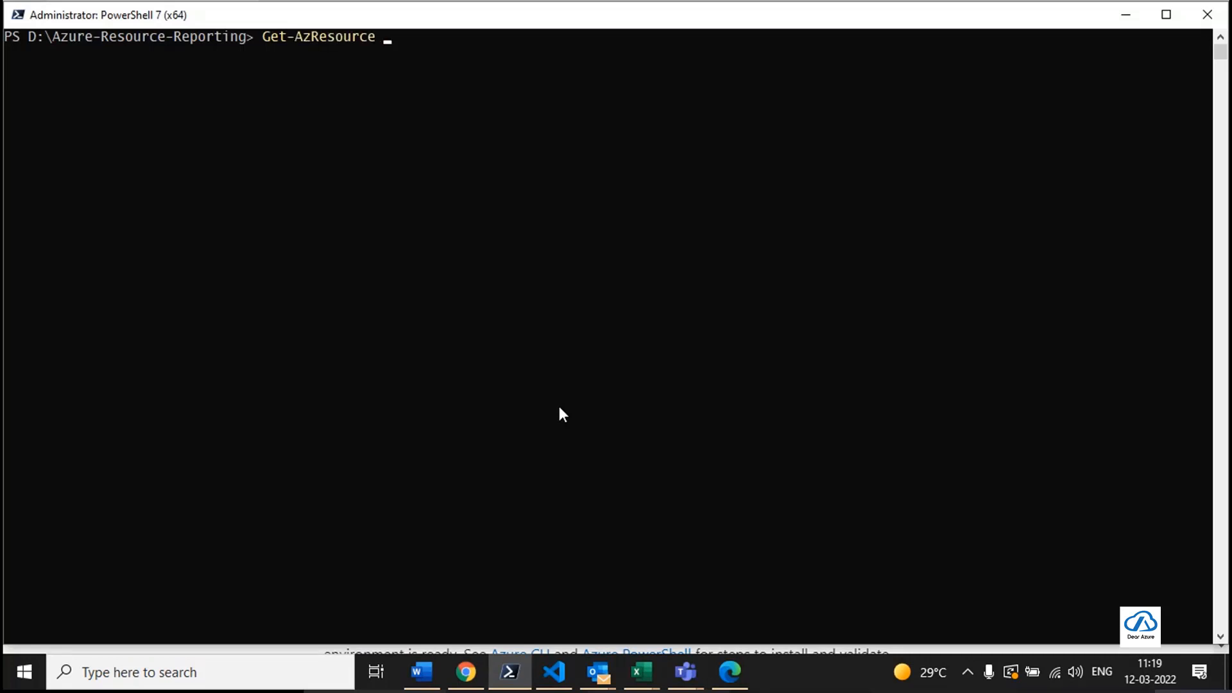
key("Return")
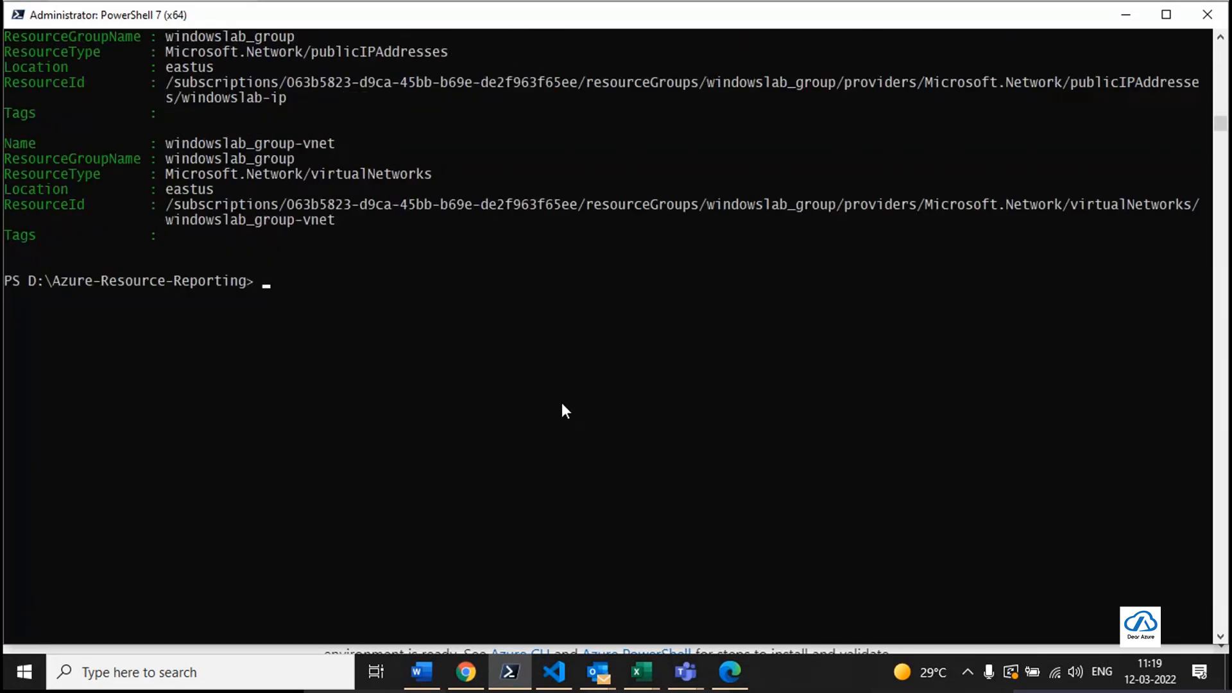
key("Up")
type("| ")
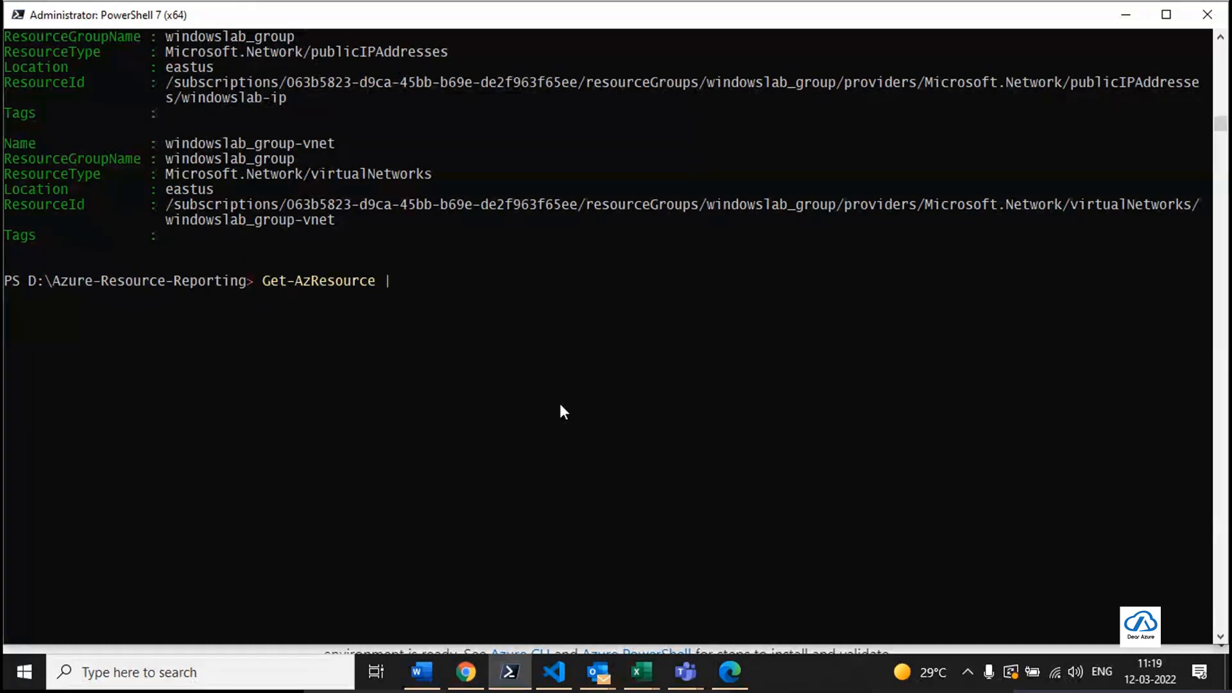
type("Measure-Object")
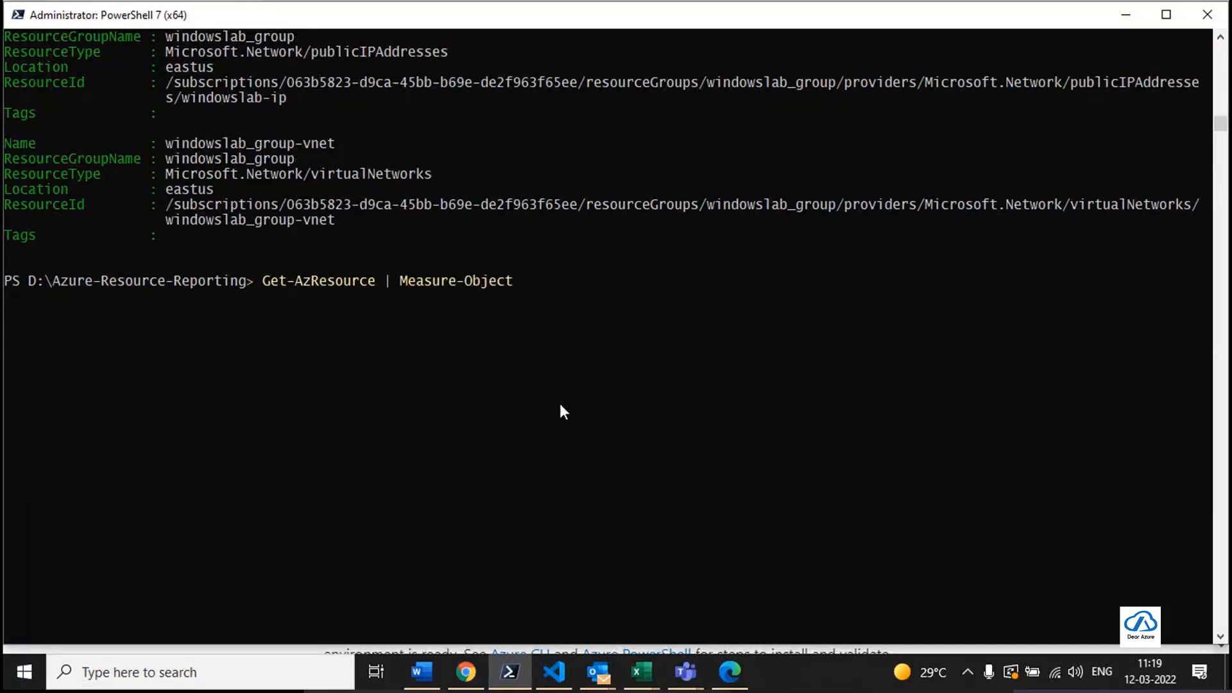
key("BackSpace")
key("BackSpace")
key("BackSpace")
key("BackSpace")
key("BackSpace")
key("BackSpace")
type("Object")
key("Return")
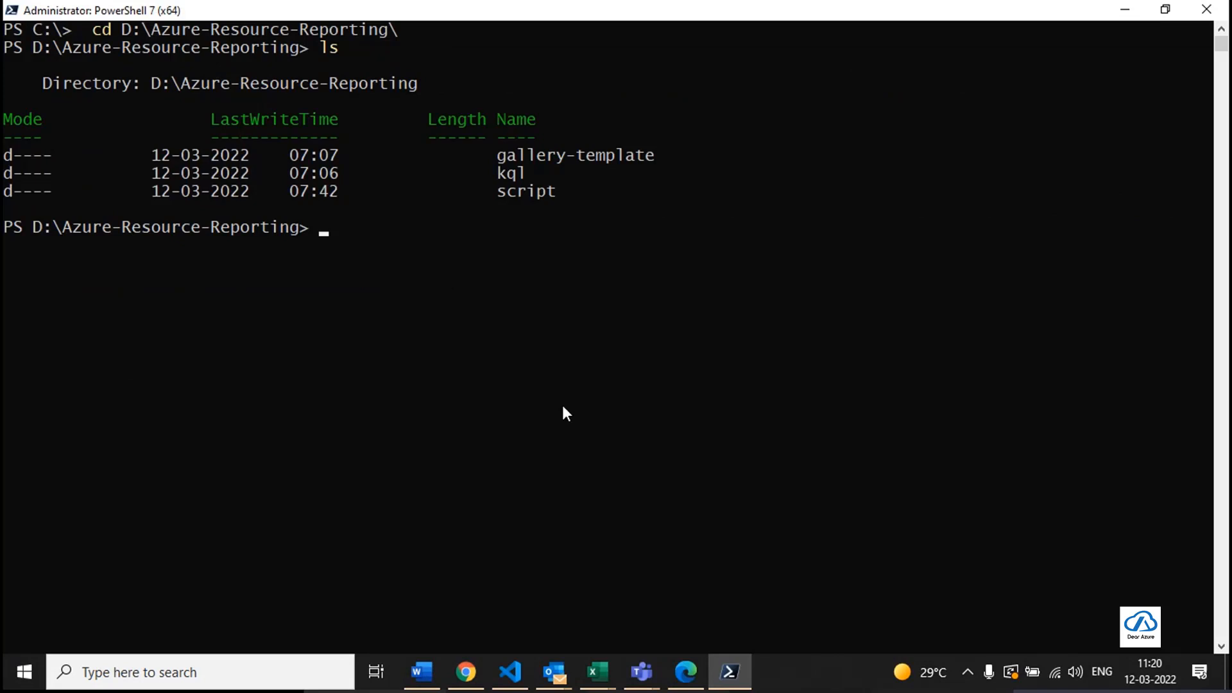
Clear the new PowerShell window, run Get-AzResource and look through the listed resources.
type("cls")
key("Return")
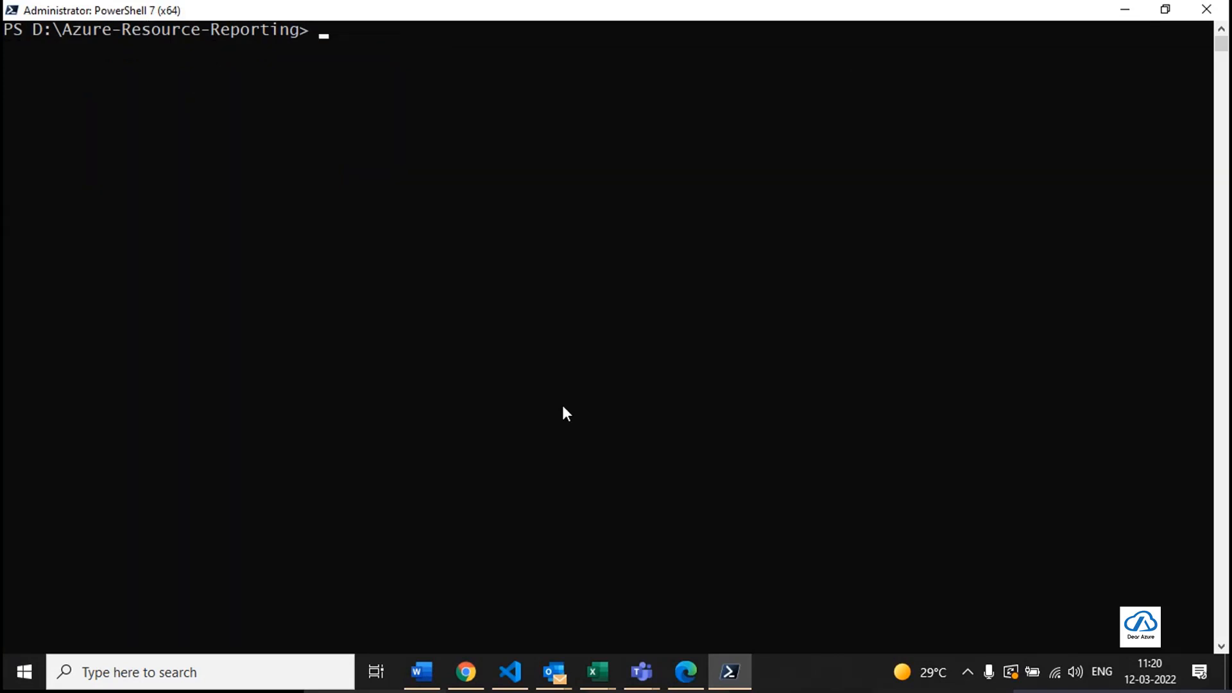
type("Get-Re")
key("BackSpace")
key("BackSpace")
type("AzResource")
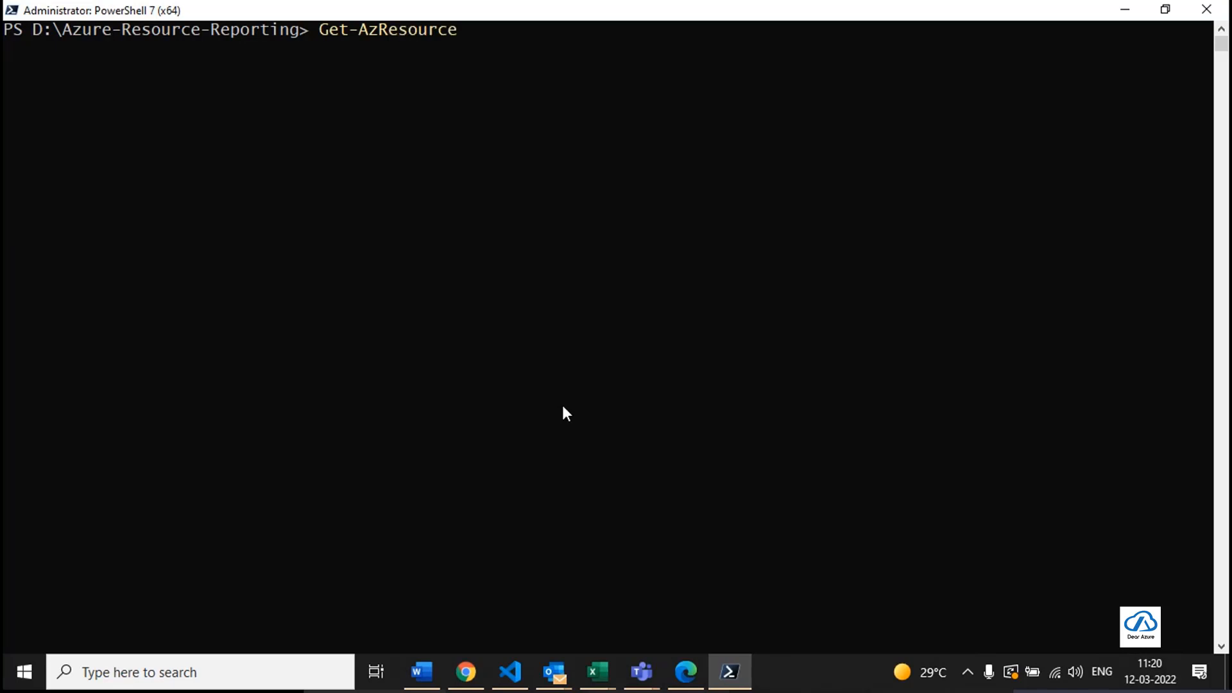
key("Return")
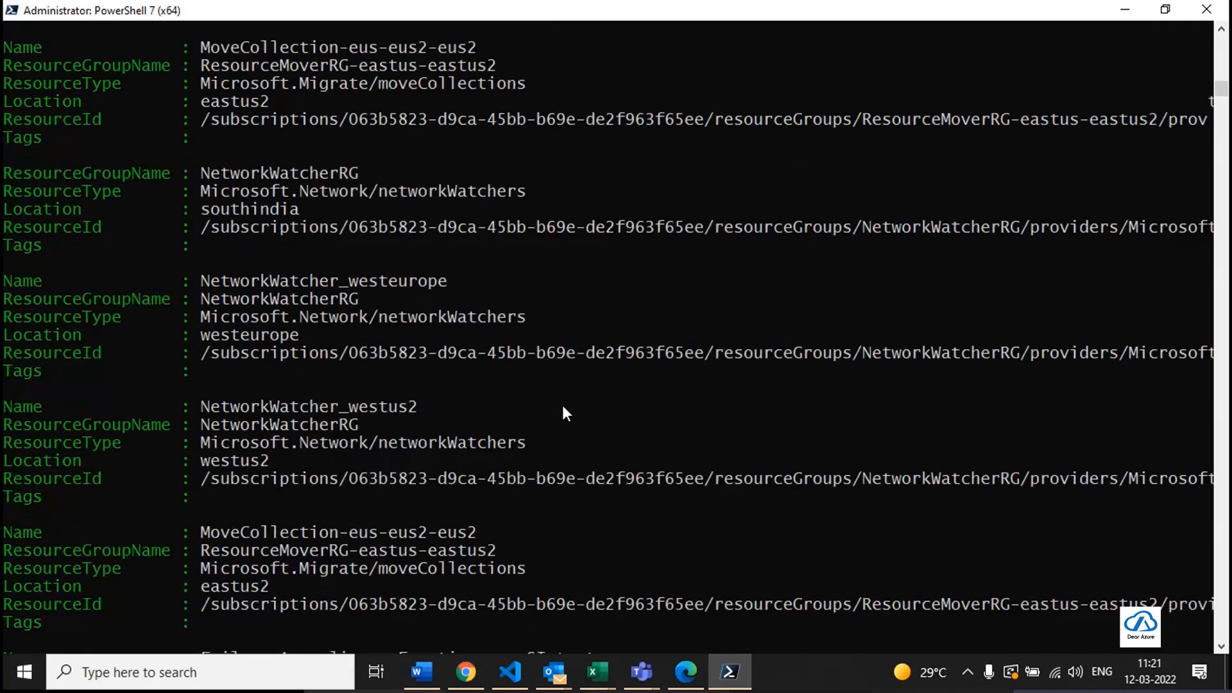
scroll(564, 408, "down", 10)
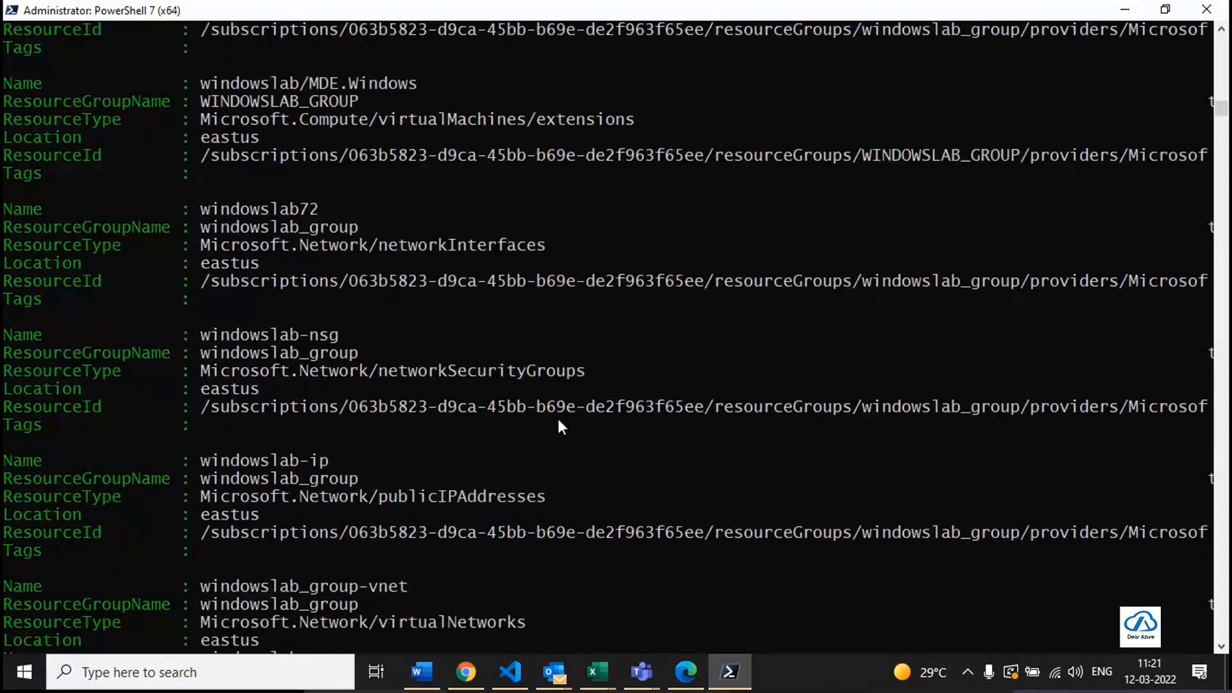
Run Get-AzResource | Measure-Object and highlight the Count line in the output.
key("Up")
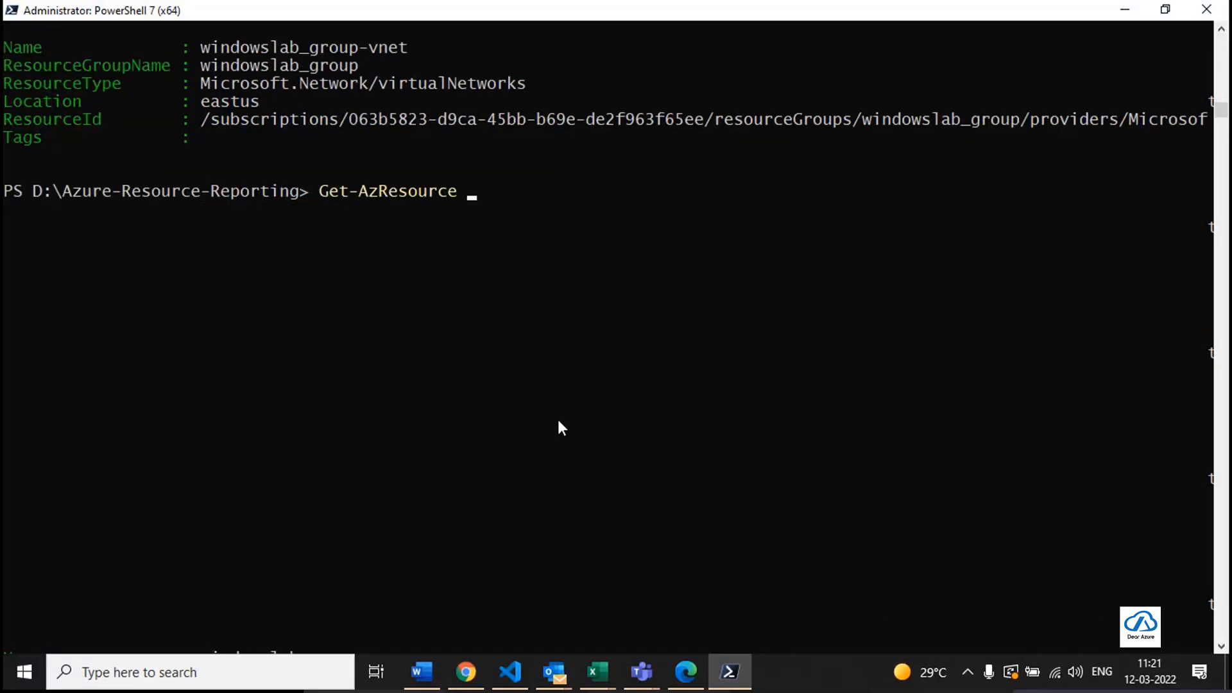
type("| Measure-O")
key("Tab")
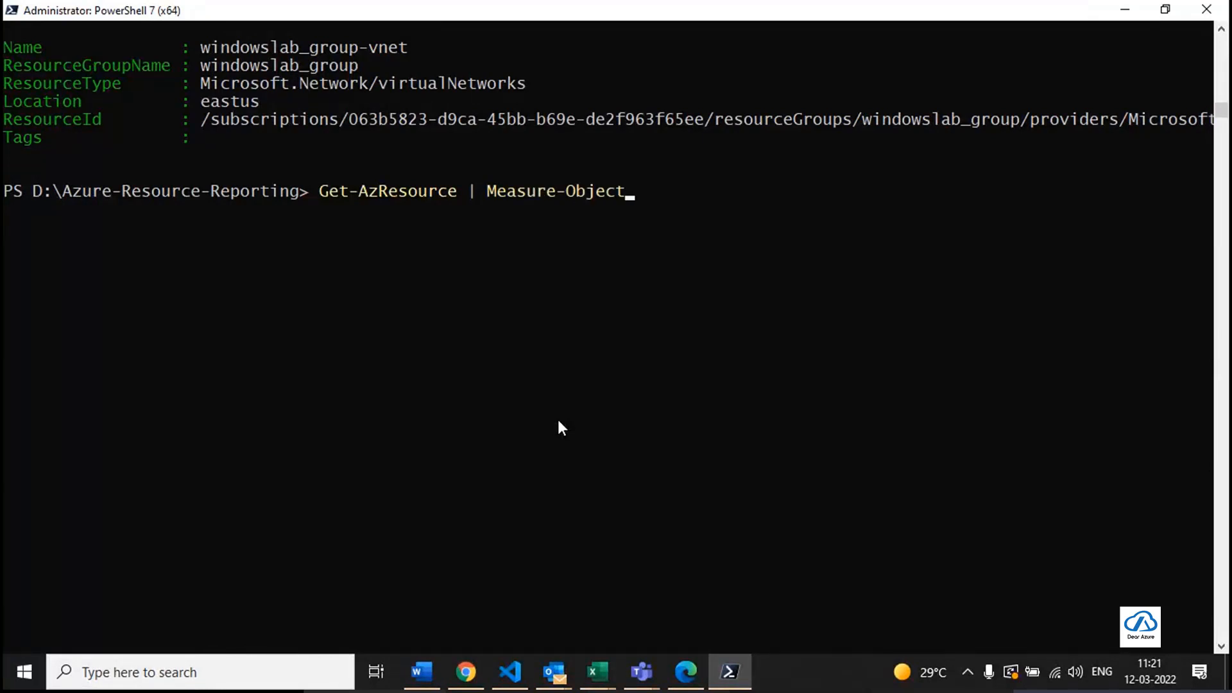
key("Return")
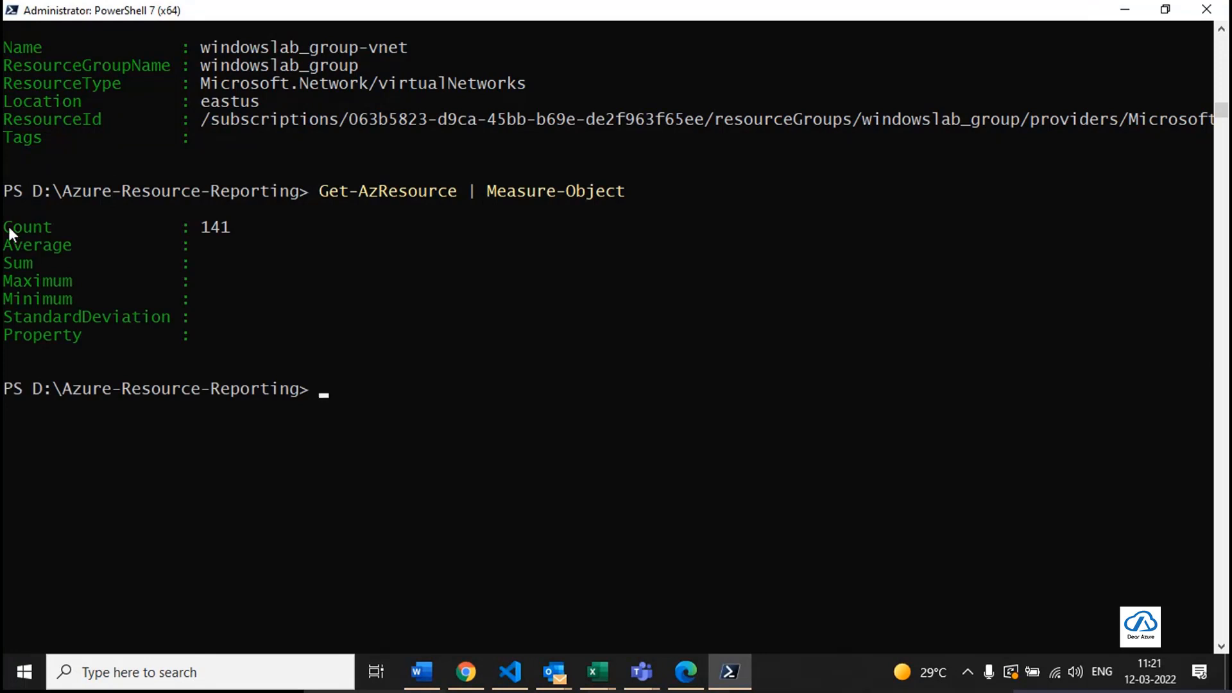
left_click_drag(7, 227, 237, 246)
left_click(228, 237)
Switch to Azure Resource Graph Explorer in Chrome, replace the disks query with resources | summarize count() by id and run it.
left_click(467, 673)
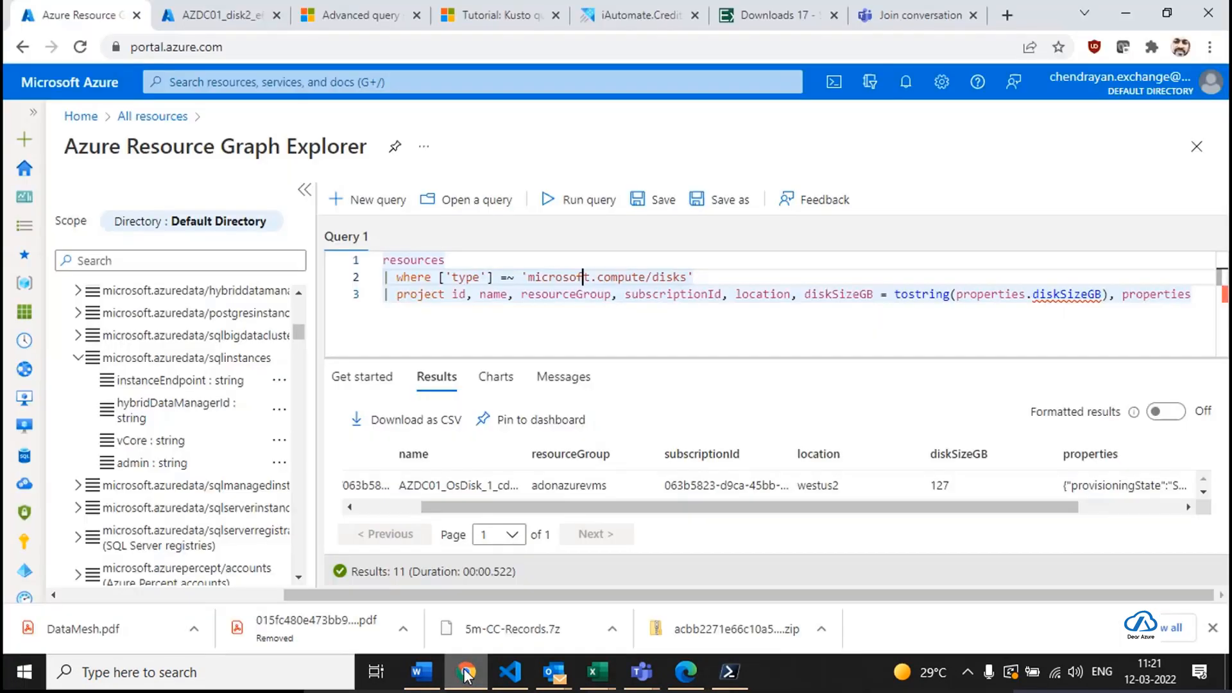
left_click_drag(393, 277, 731, 347)
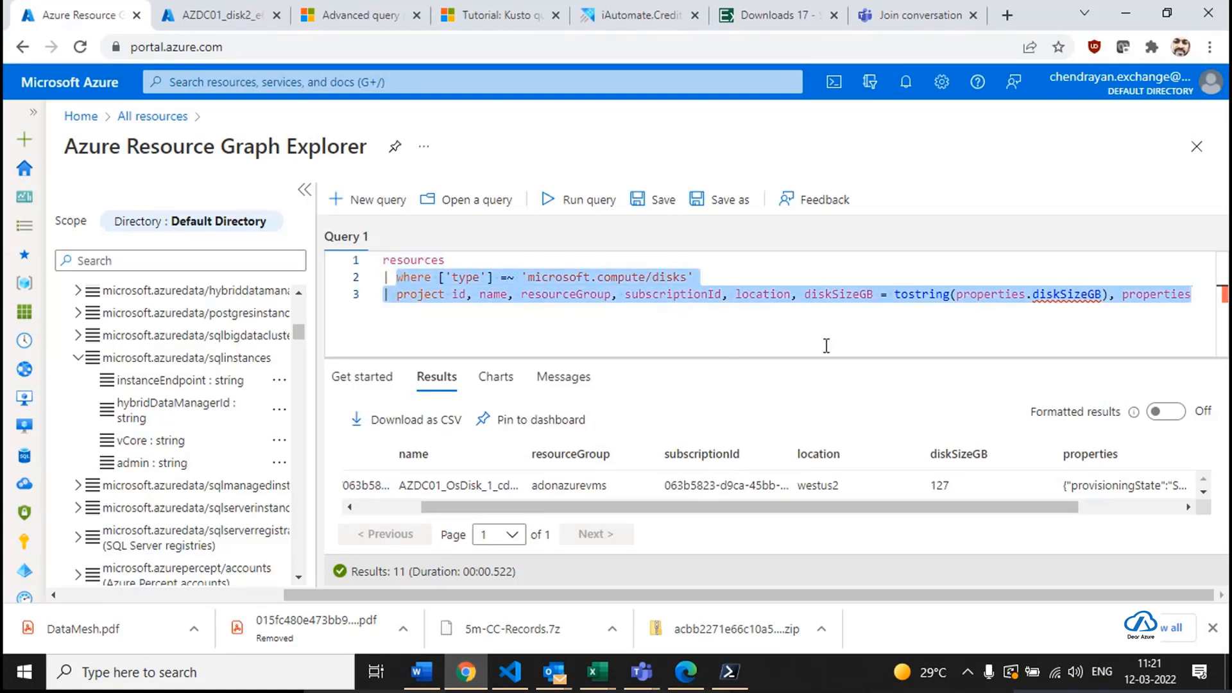
key("BackSpace")
type("su")
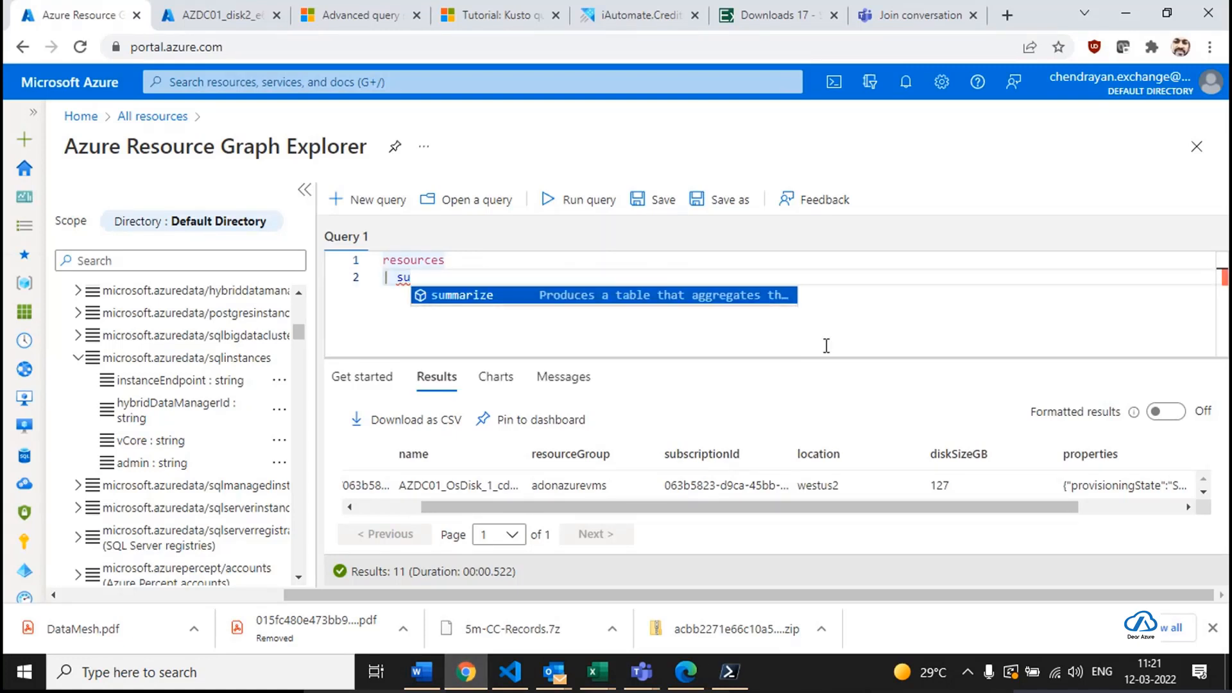
key("Tab")
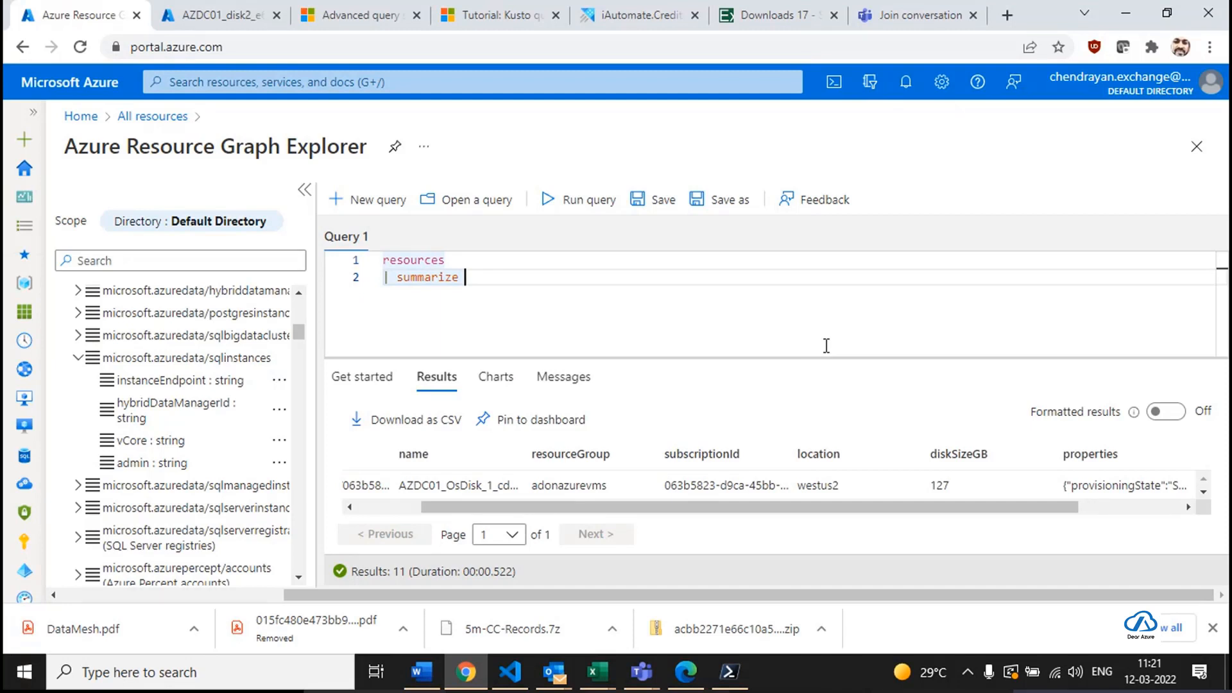
type("co")
key("Tab")
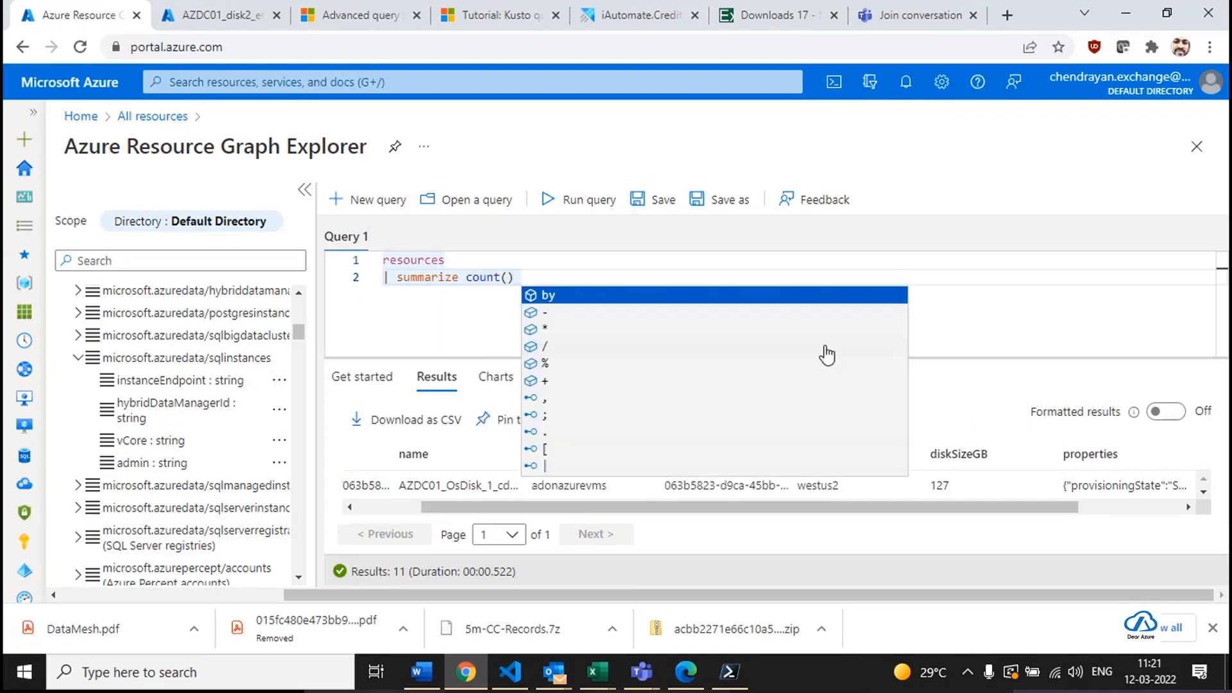
key("Tab")
type("id")
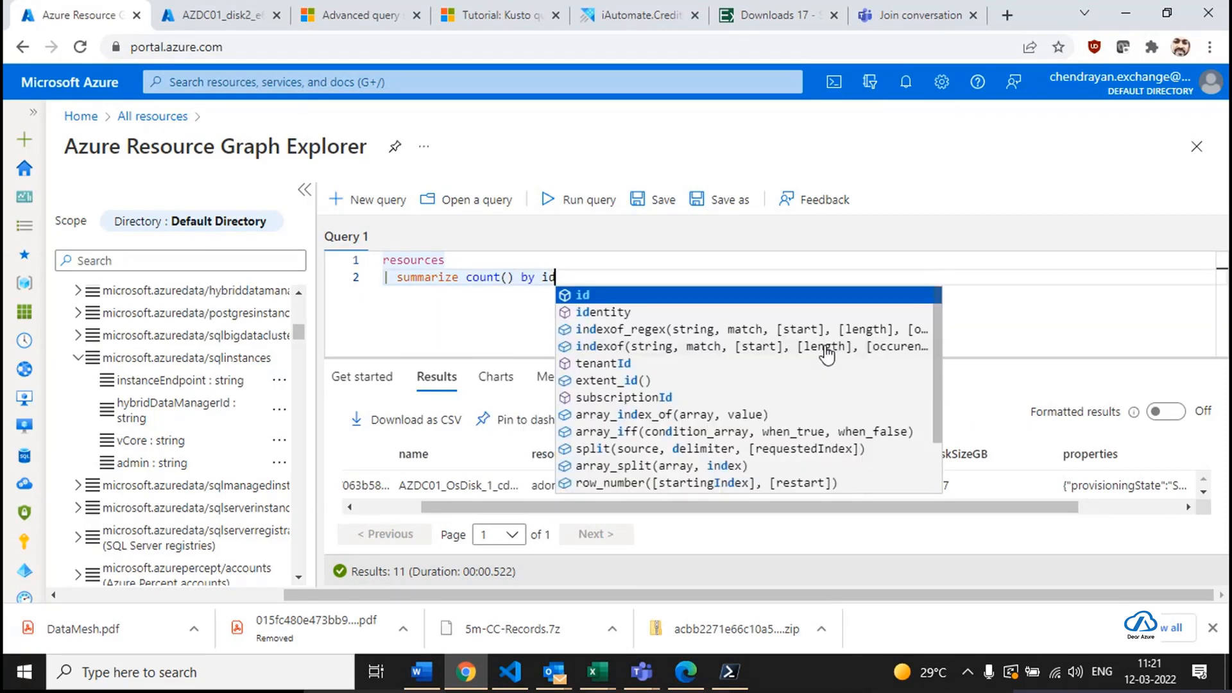
key("ctrl+a")
left_click(587, 202)
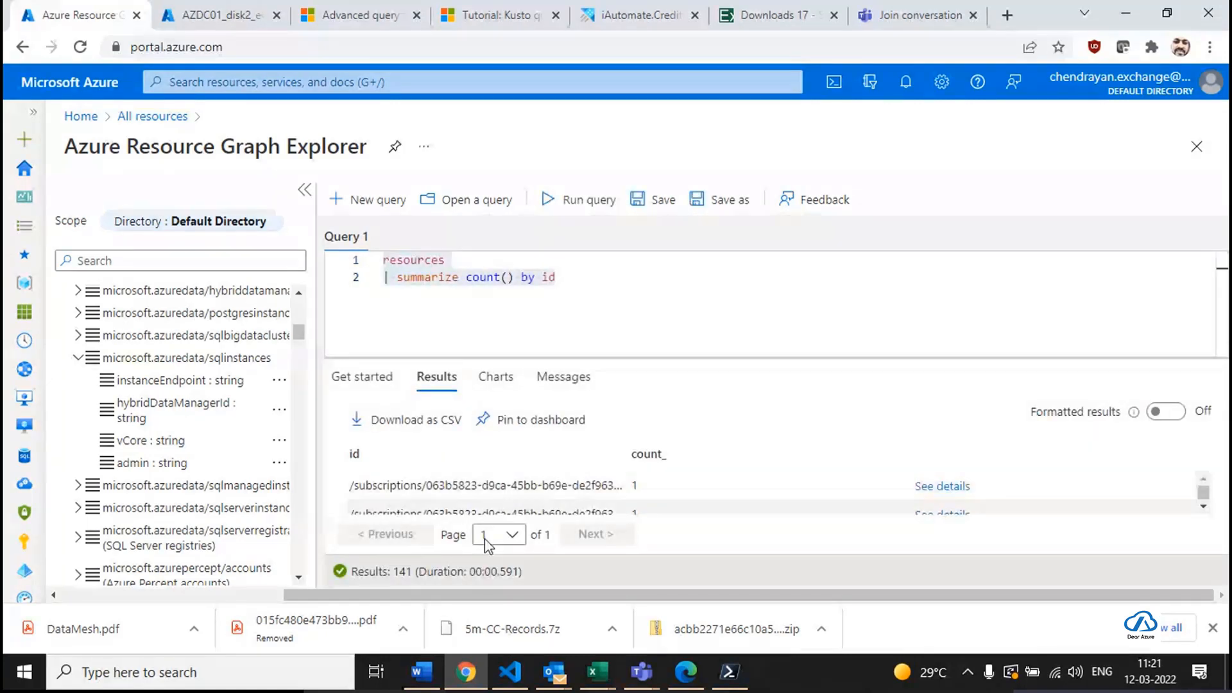
Highlight the query's result count and duration, and compare them with the Measure-Object output in PowerShell.
left_click_drag(416, 574, 393, 572)
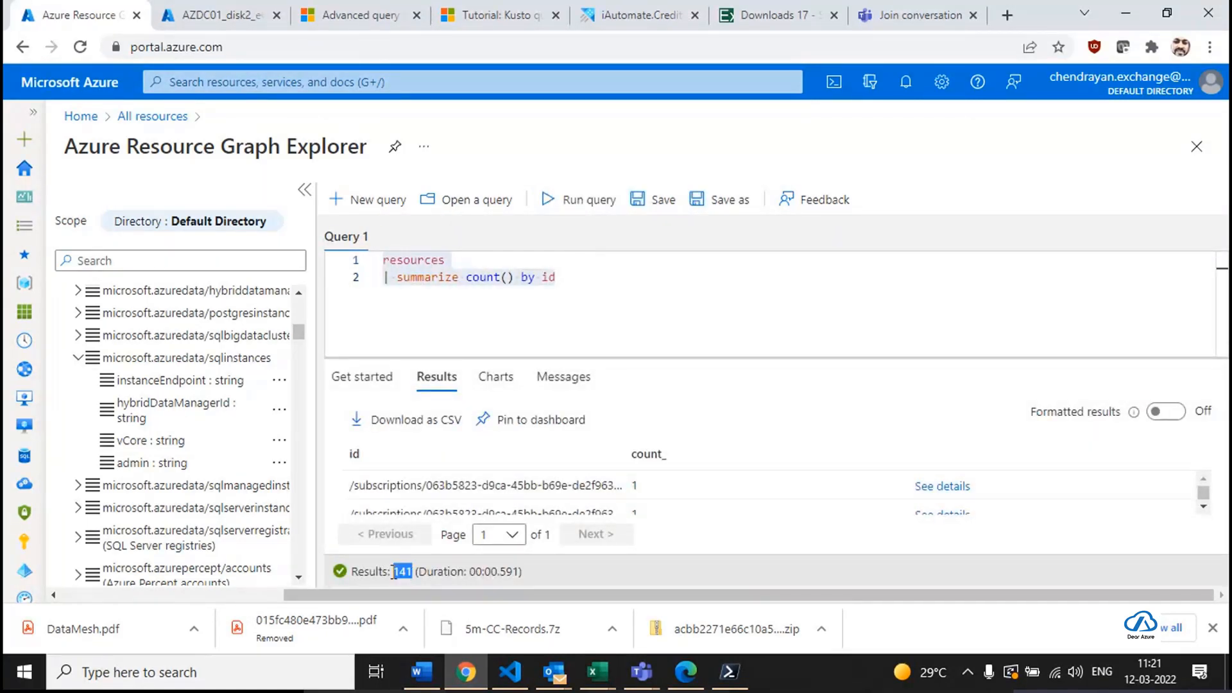
left_click(505, 571)
left_click_drag(504, 571, 518, 568)
key("alt+Tab")
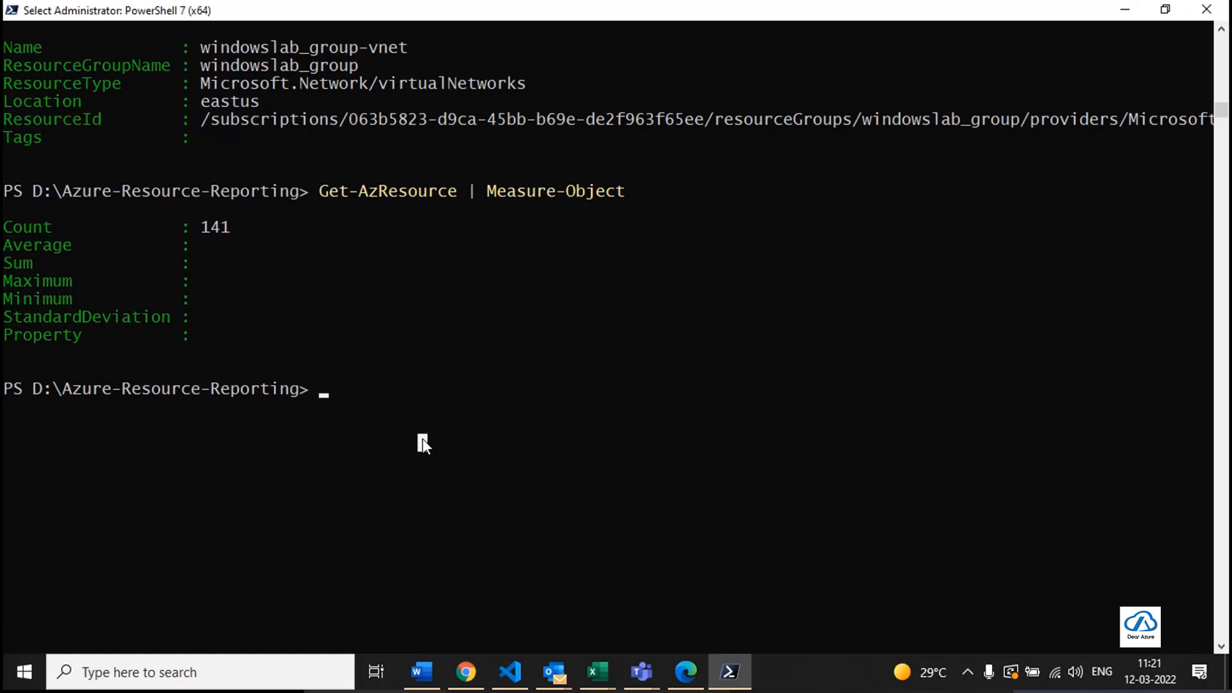
key("alt+Tab")
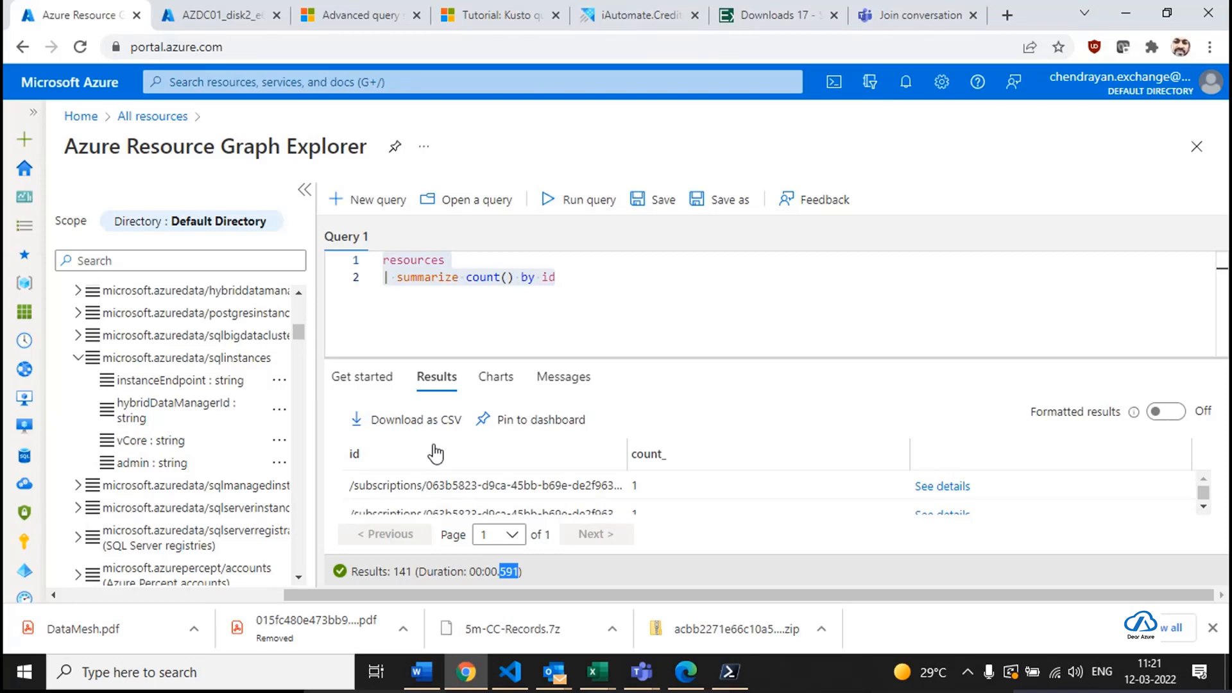
In PowerShell, run Measure-Command -Expression {Get-AzResource} and highlight the Milliseconds value and the measured cmdlet.
key("alt+Tab")
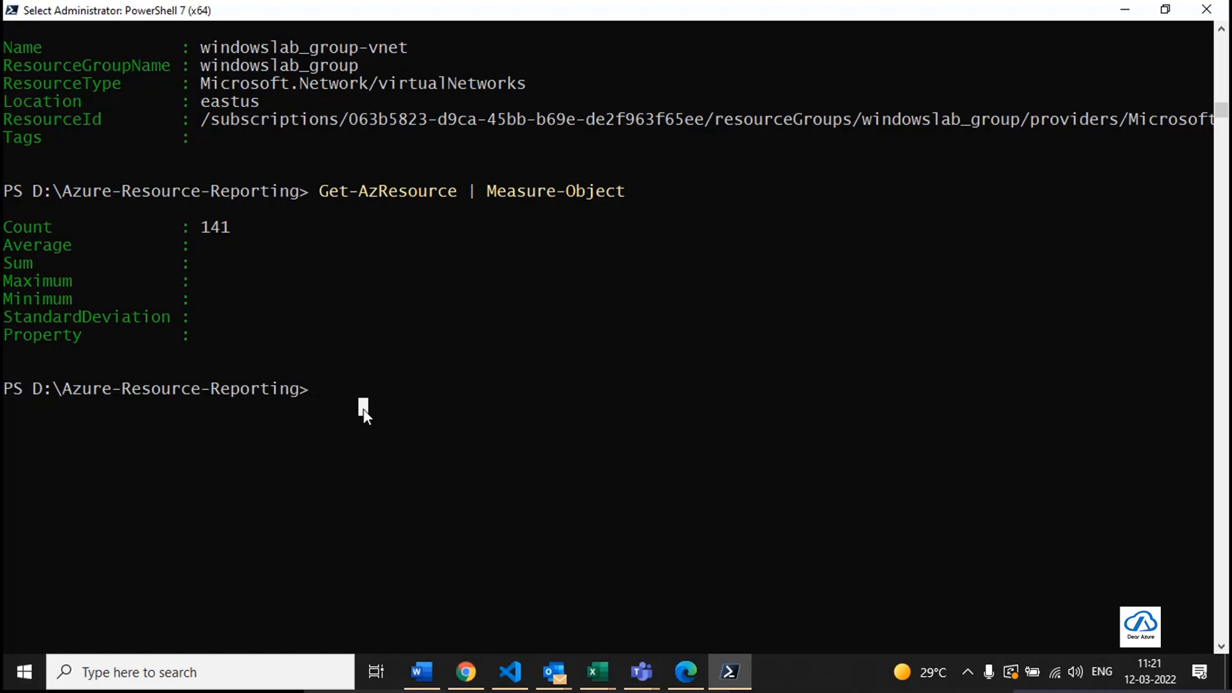
type("Meas")
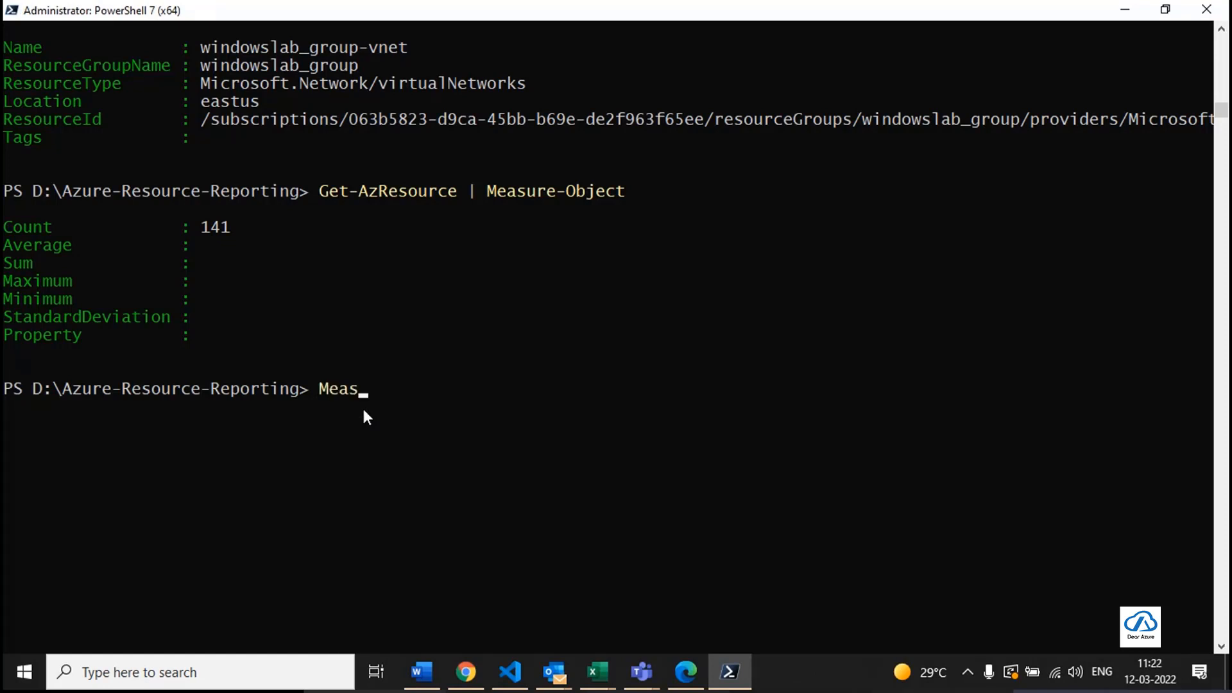
type("ure-Command -")
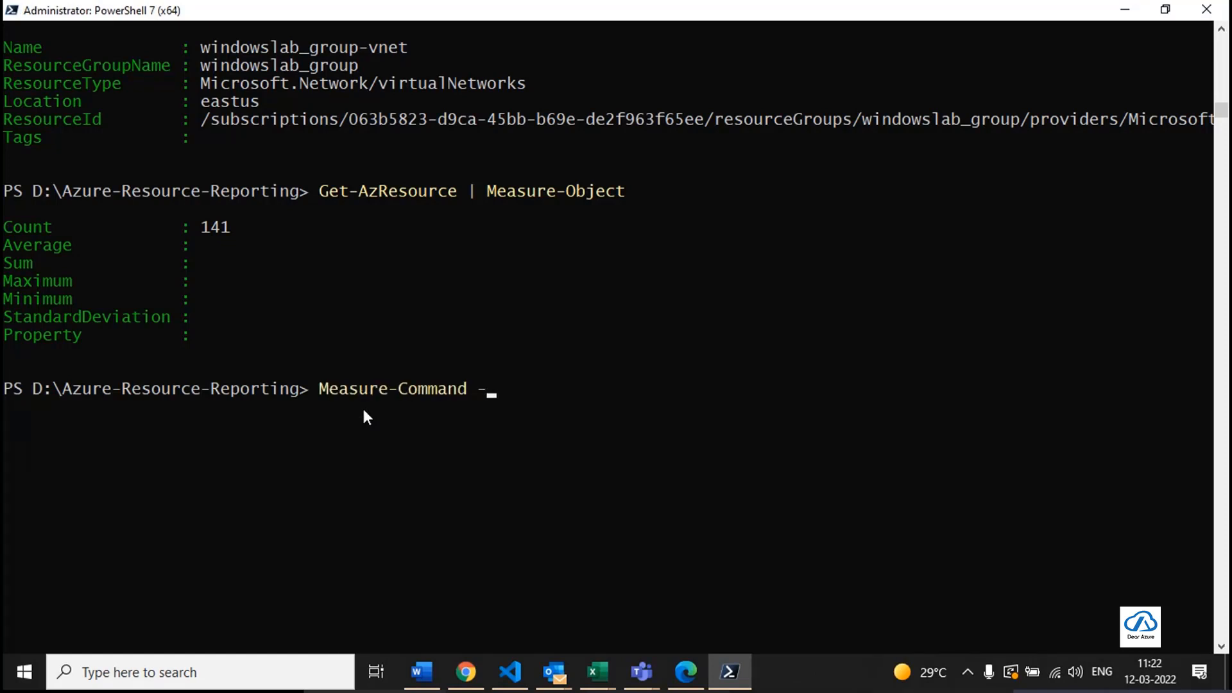
key("Tab")
type("{}")
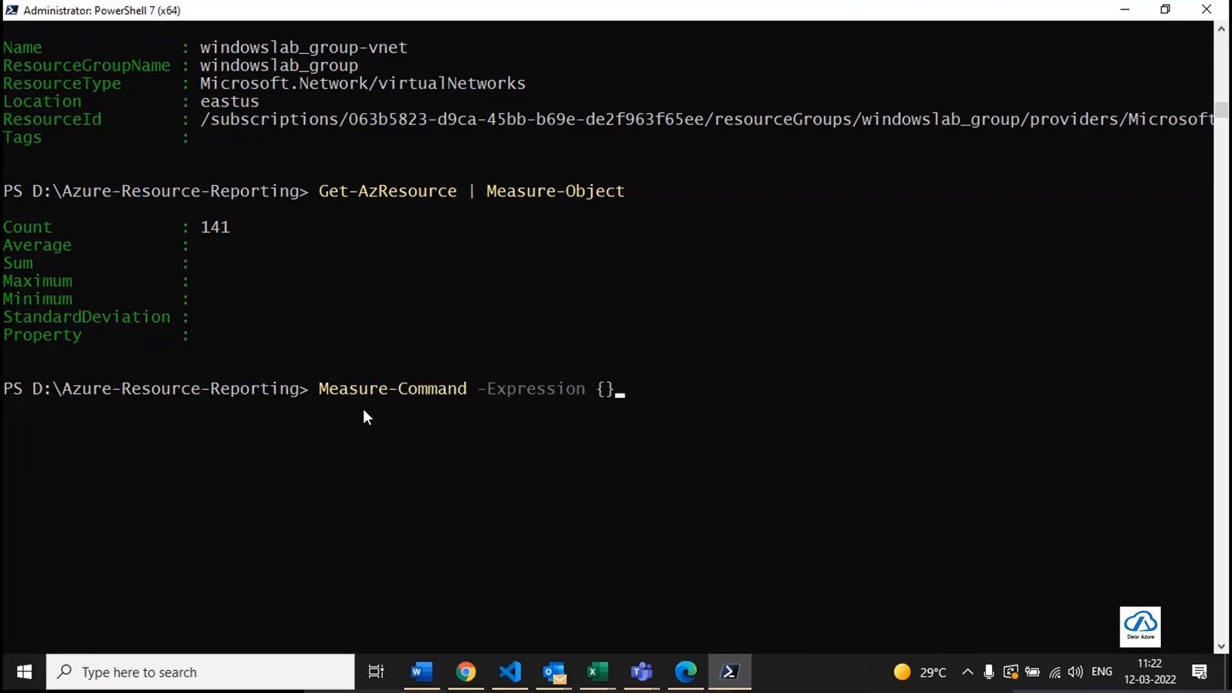
key("Left")
type("Get-AzRe")
key("Tab")
key("Tab")
key("BackSpace")
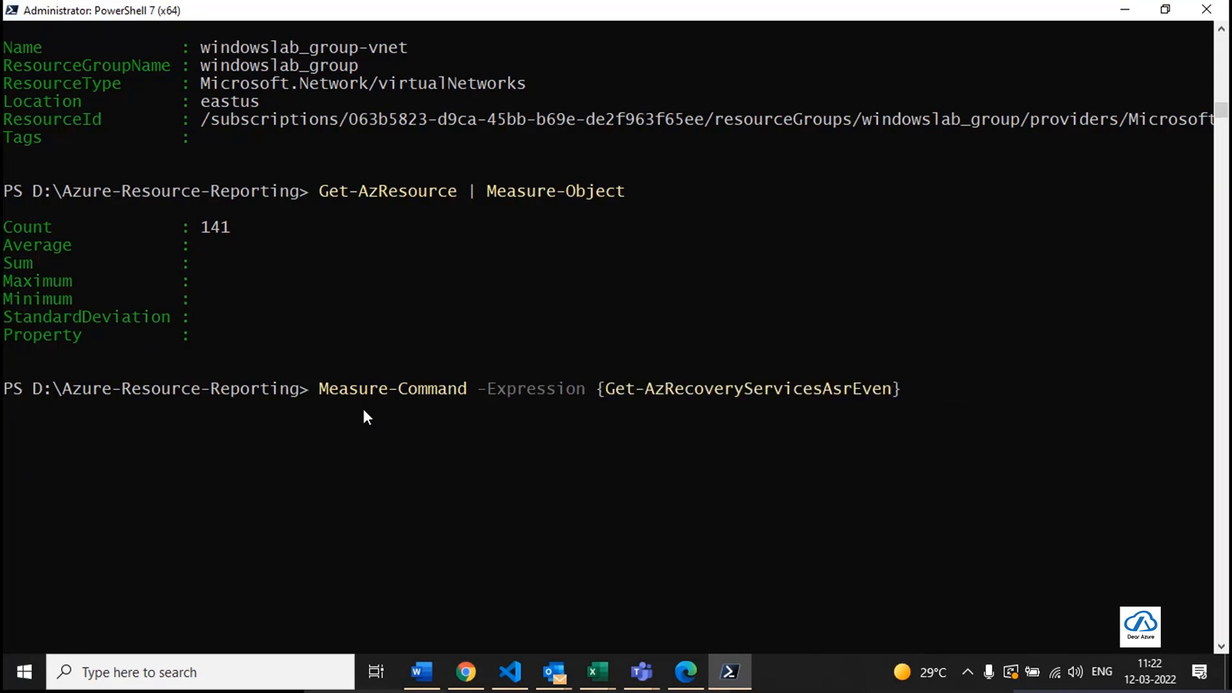
key("BackSpace")
key("BackSpace")
key("BackSpace")
key("BackSpace")
key("BackSpace")
key("BackSpace")
key("BackSpace")
key("BackSpace")
key("BackSpace")
key("BackSpace")
key("BackSpace")
key("BackSpace")
key("BackSpace")
key("BackSpace")
key("BackSpace")
key("BackSpace")
key("BackSpace")
key("BackSpace")
key("BackSpace")
key("BackSpace")
type("s")
key("Tab")
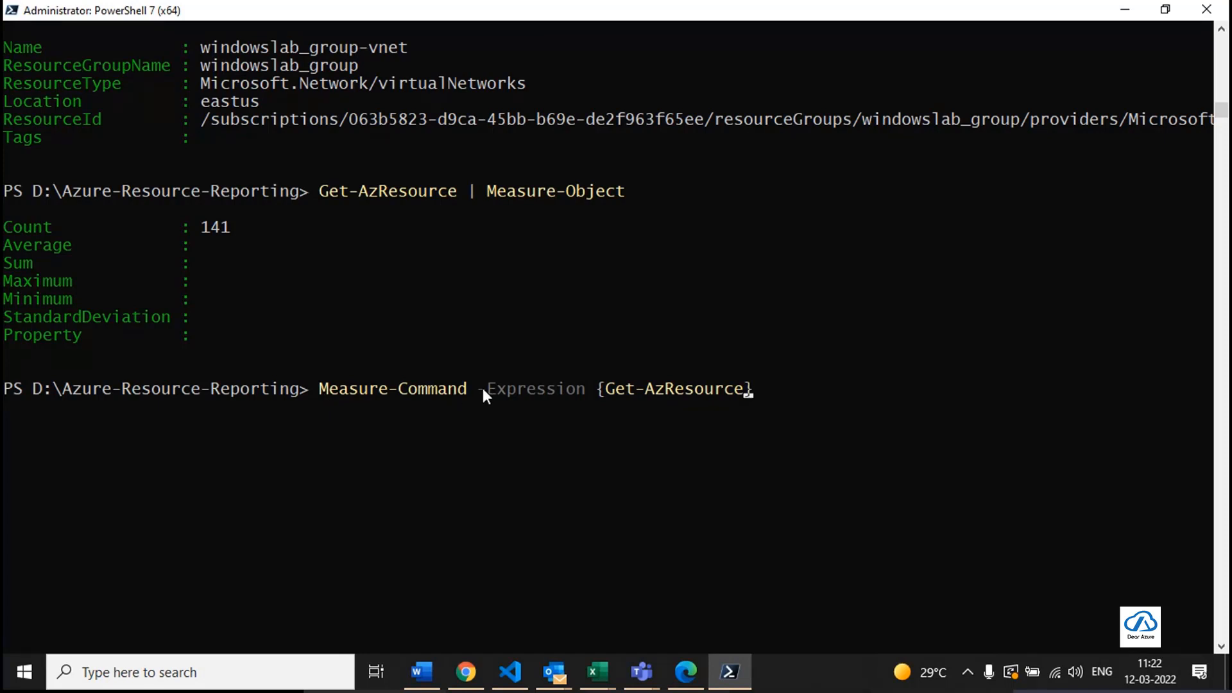
key("End")
key("Return")
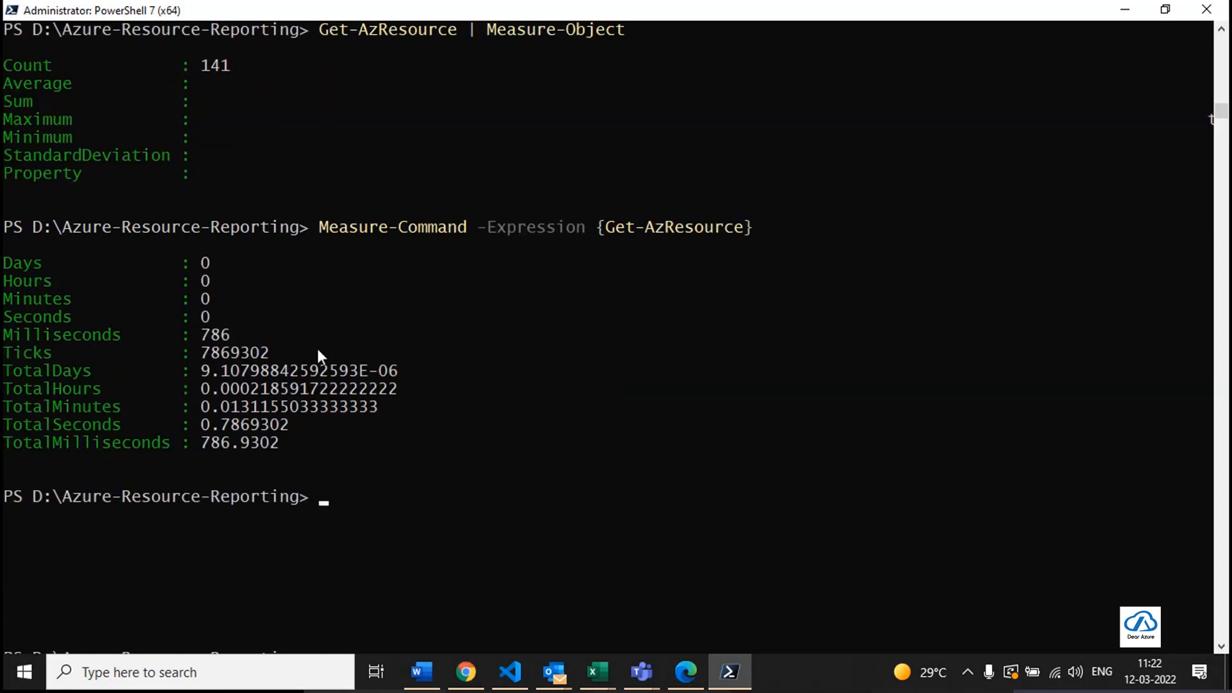
left_click_drag(206, 332, 222, 333)
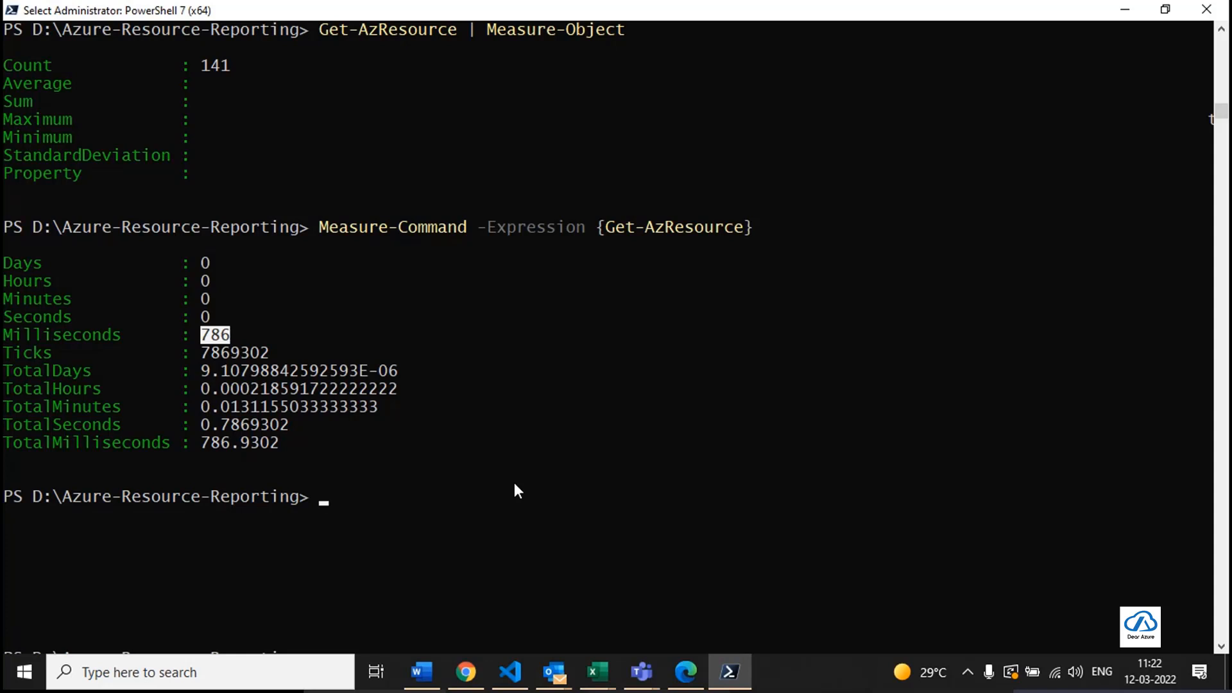
left_click_drag(607, 226, 741, 234)
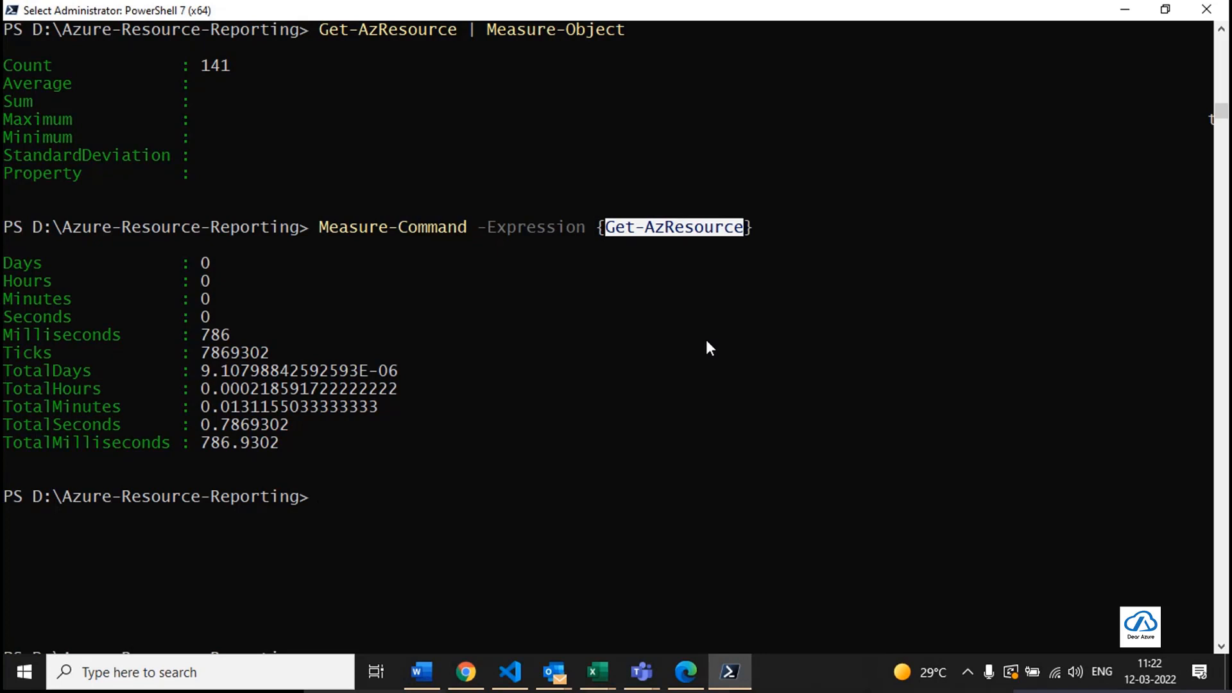
Enter Set-AzContext -Subscription at the PowerShell prompt without running it.
type("Set-Az")
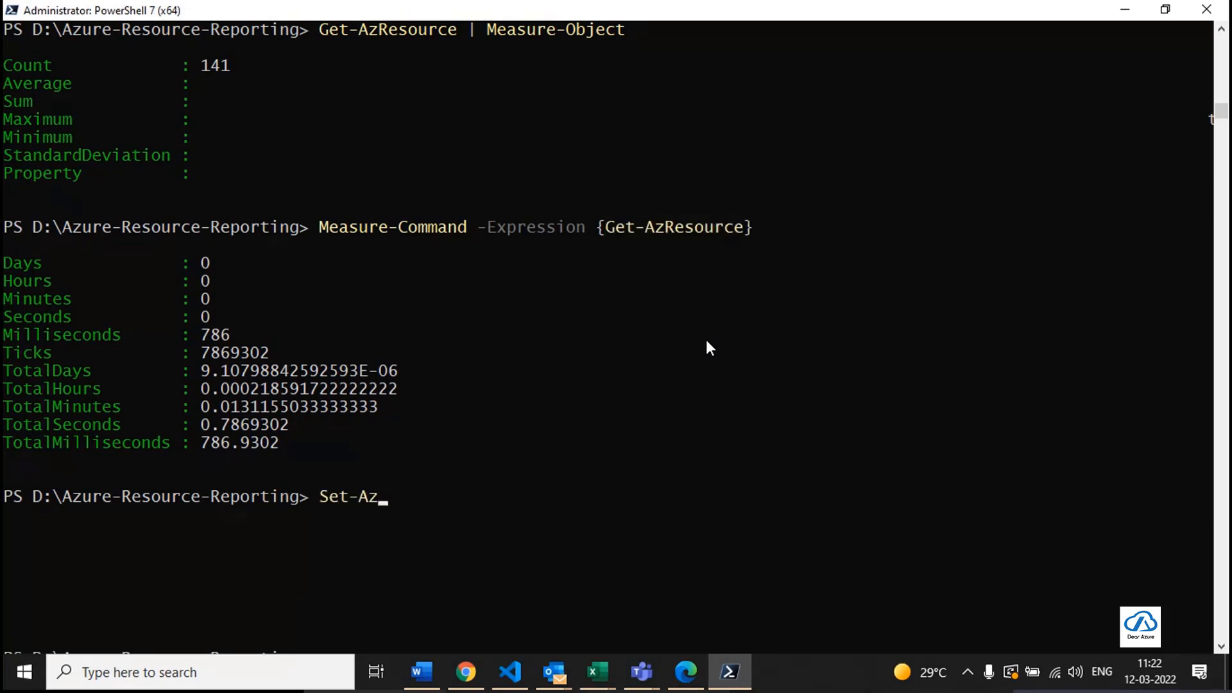
type("C")
key("Tab")
key("Tab")
key("BackSpace")
key("BackSpace")
key("BackSpace")
key("BackSpace")
key("BackSpace")
key("BackSpace")
key("BackSpace")
key("BackSpace")
key("BackSpace")
key("BackSpace")
key("BackSpace")
key("BackSpace")
key("BackSpace")
key("BackSpace")
key("BackSpace")
key("BackSpace")
key("BackSpace")
key("BackSpace")
key("BackSpace")
key("BackSpace")
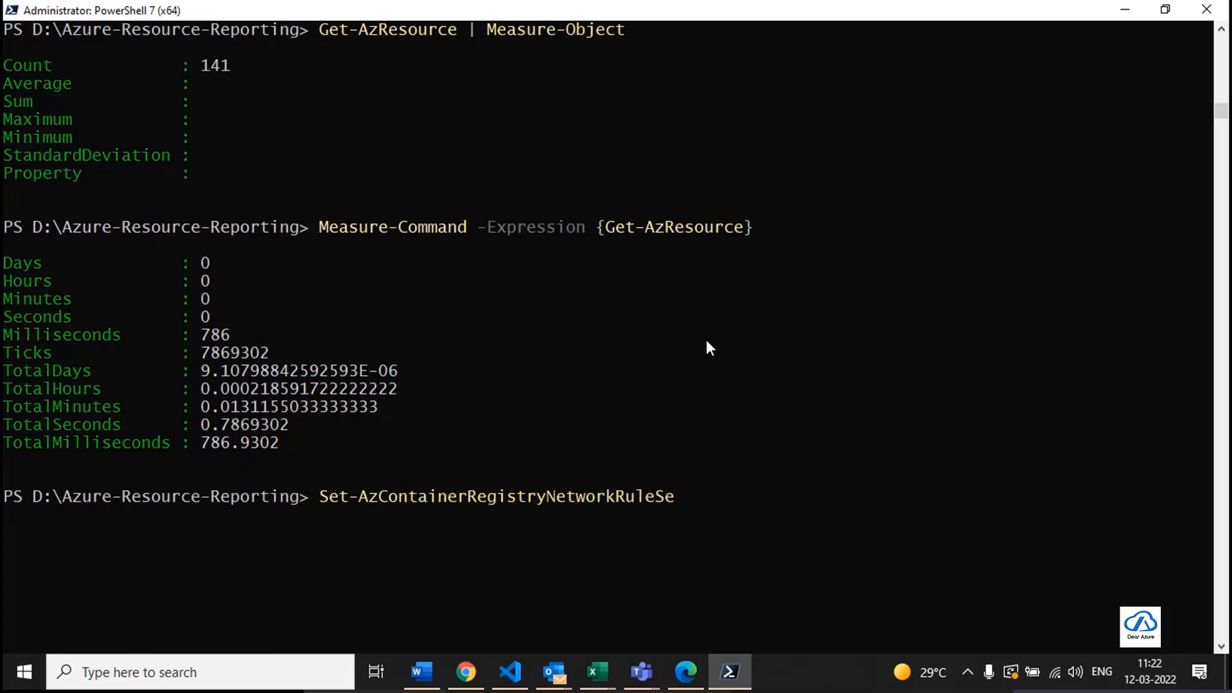
key("BackSpace")
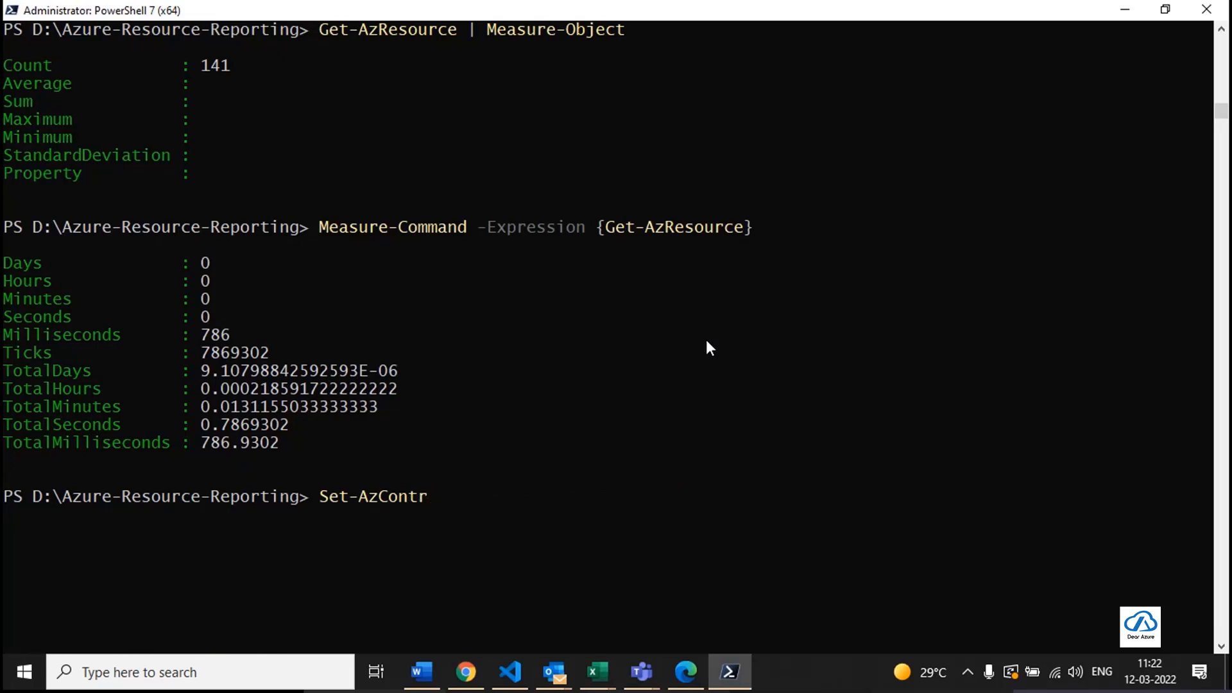
type("ext -S")
key("Tab")
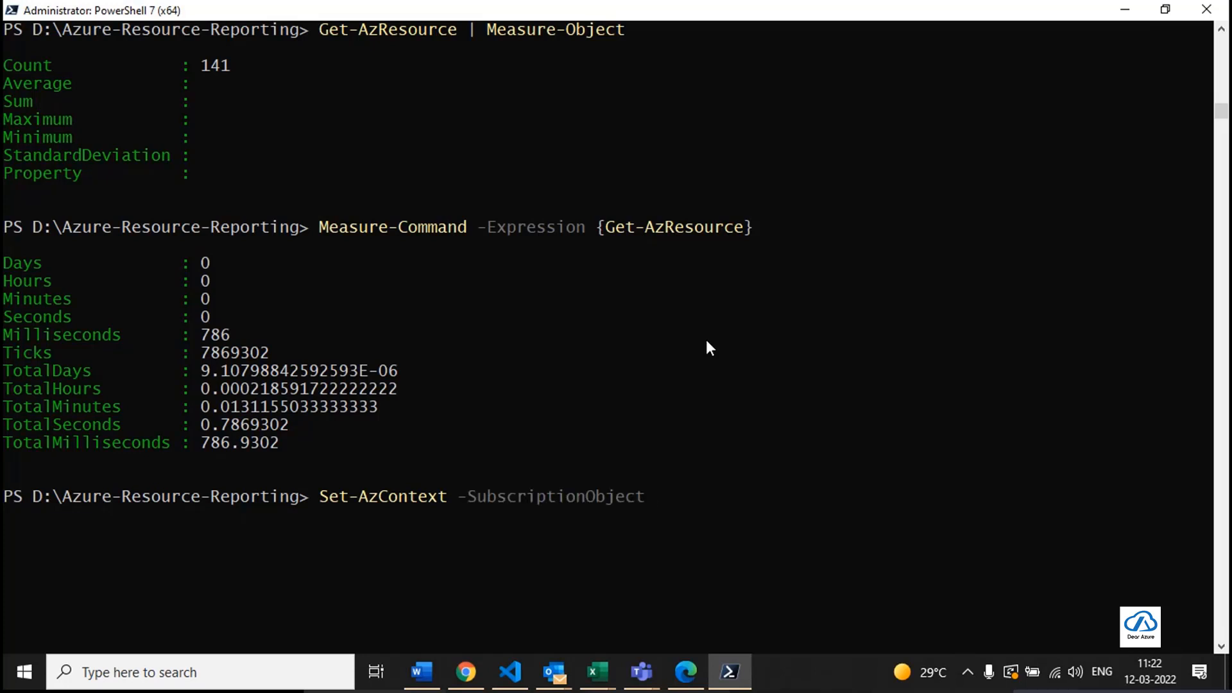
key("Tab")
Highlight the Milliseconds value, switch to Resource Graph Explorer to highlight the summarize query, and collapse the microsoft.azuredata/sqlinstances node.
left_click_drag(193, 332, 222, 336)
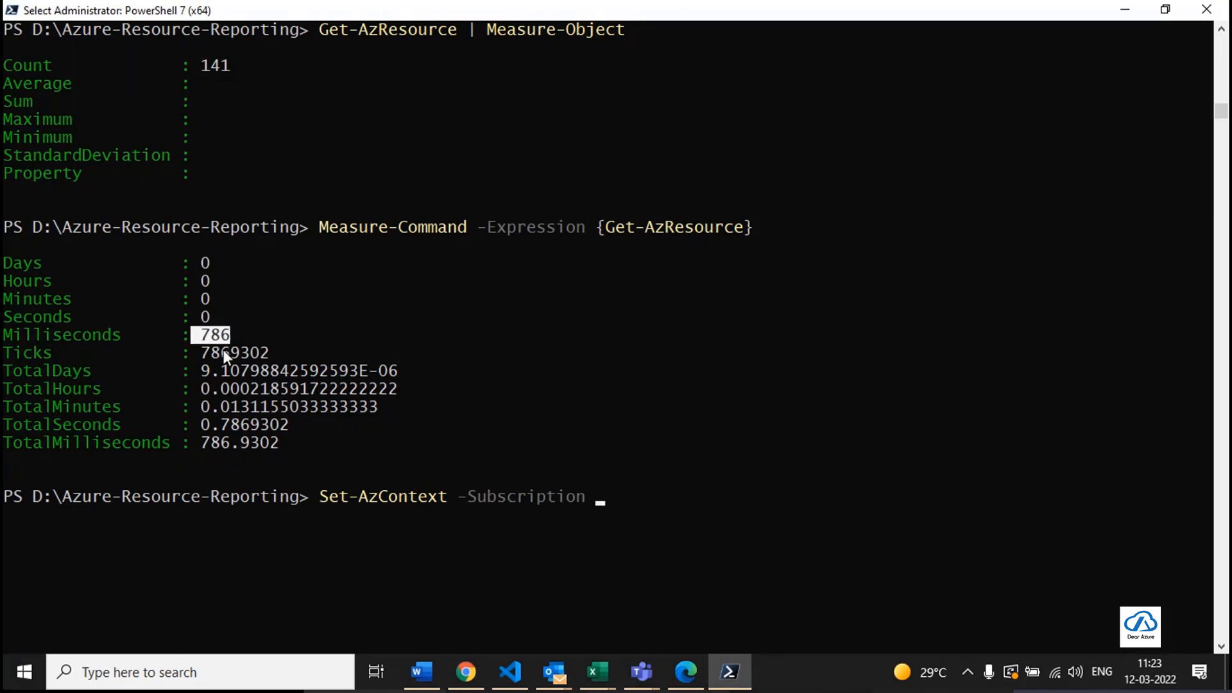
left_click(467, 672)
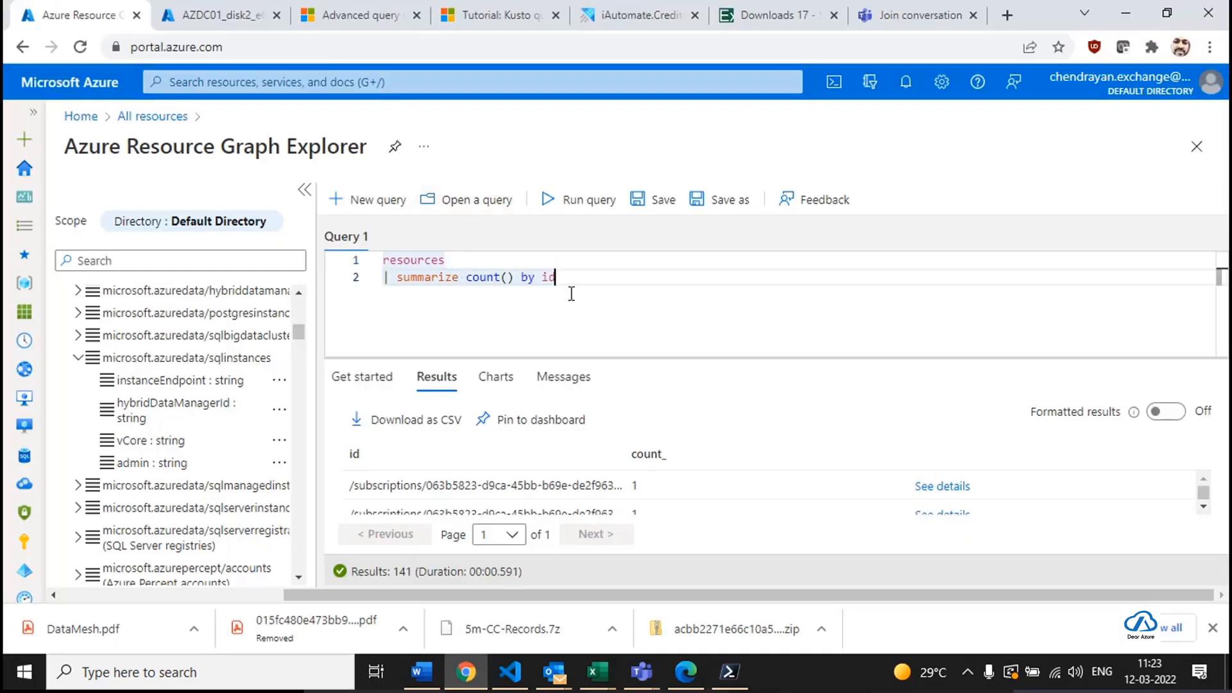
left_click_drag(553, 278, 366, 261)
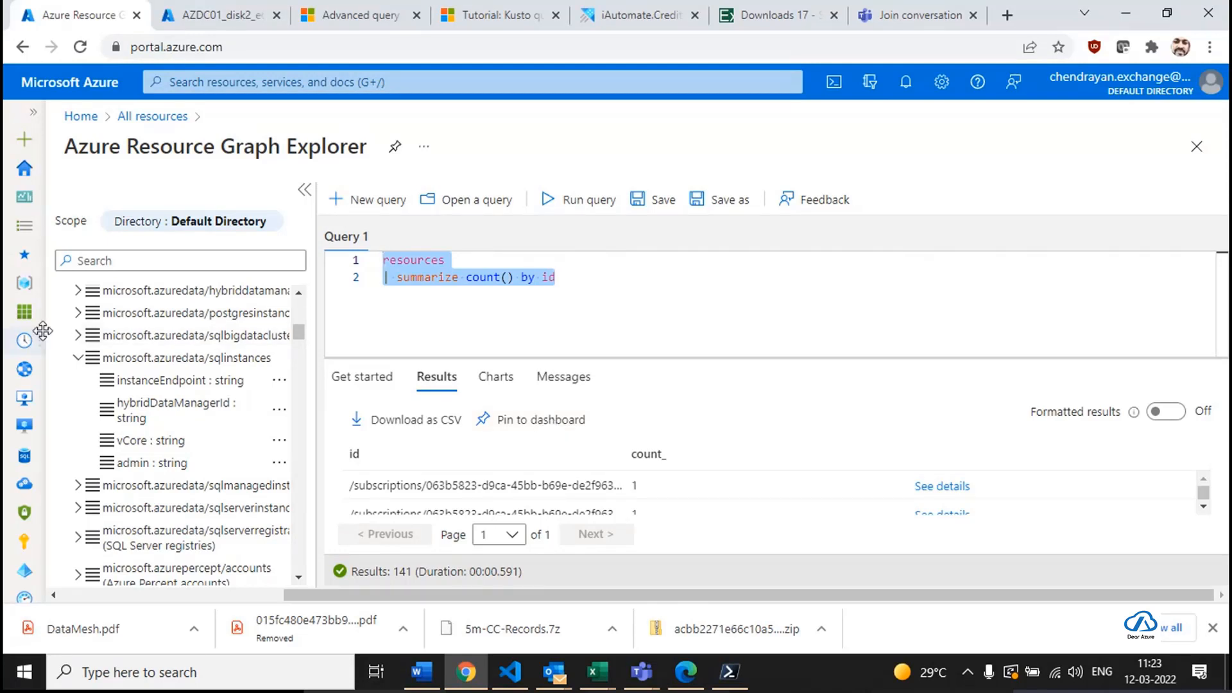
left_click(78, 358)
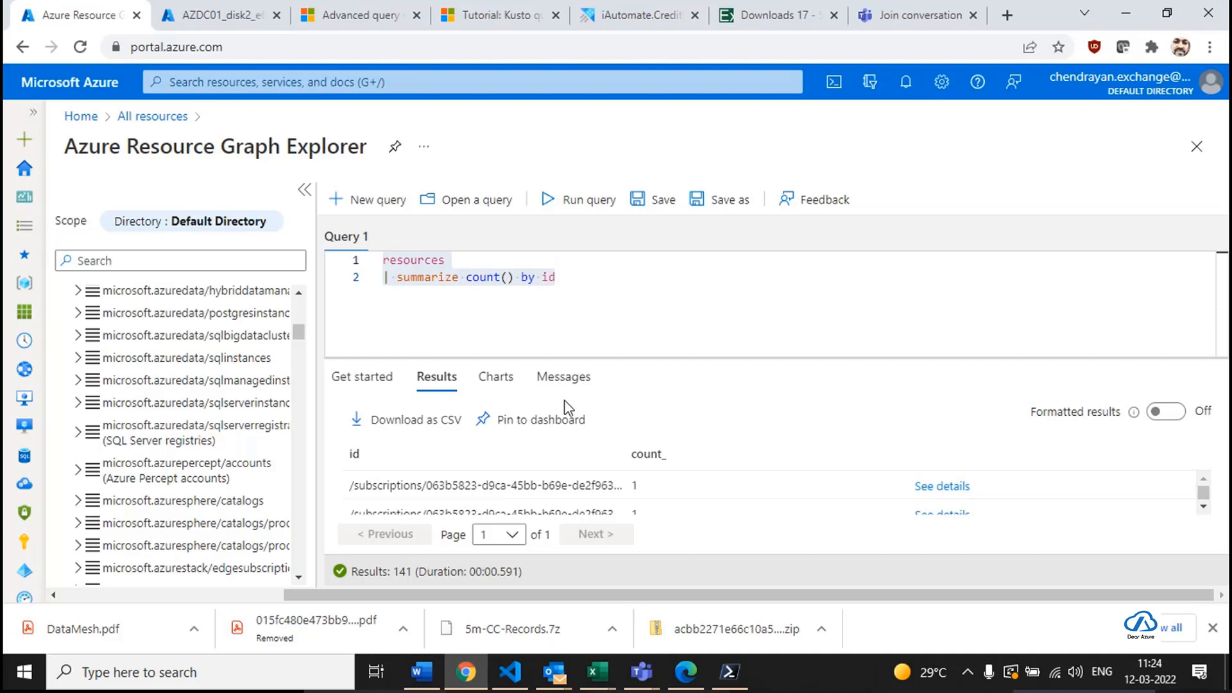
left_click(551, 344)
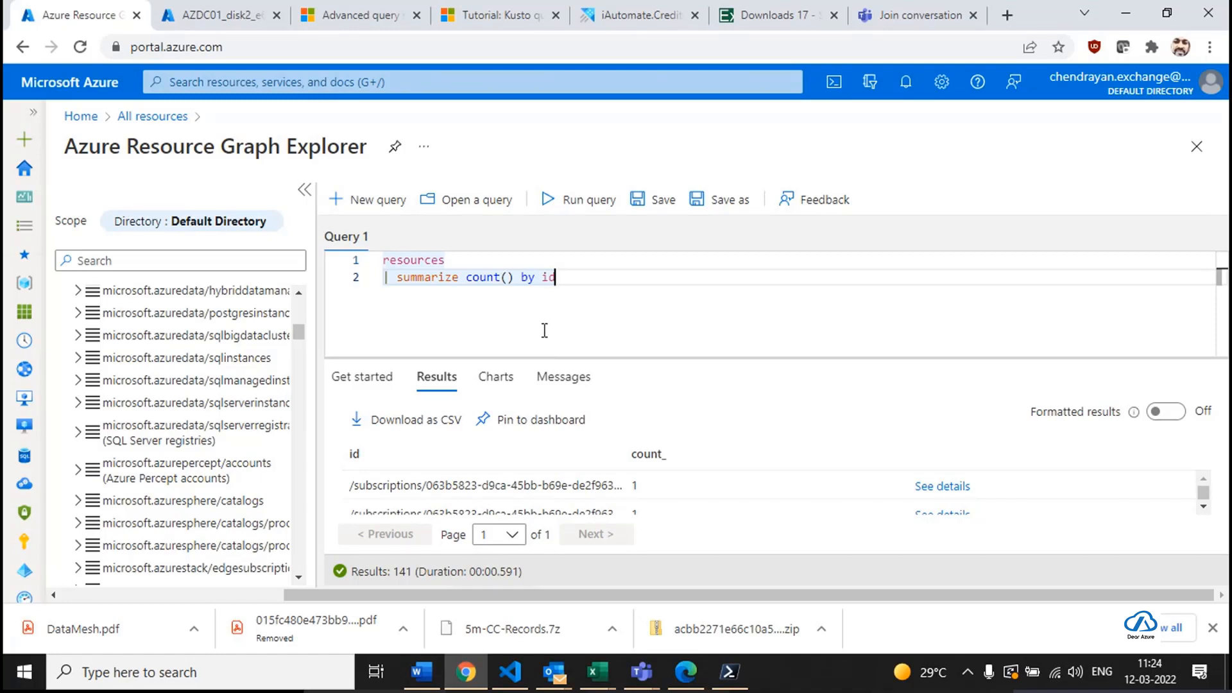
Open the All resources page and read the explanation of the Show hidden types option.
left_click(177, 118)
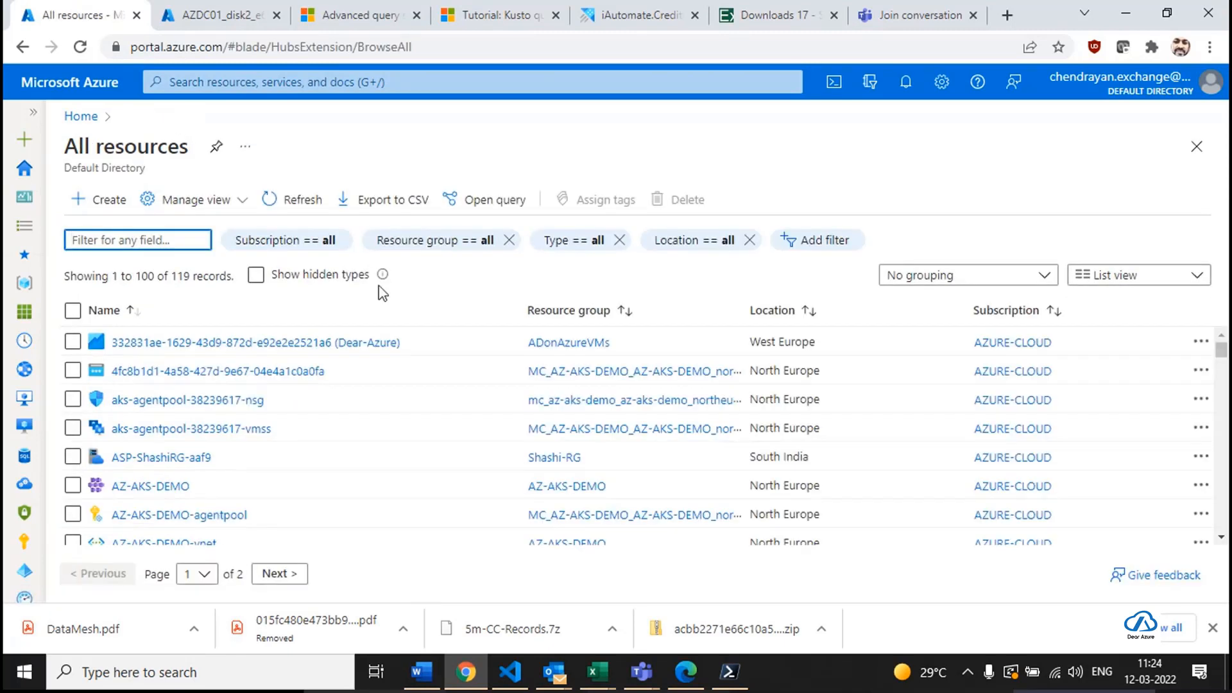
mouse_move(377, 285)
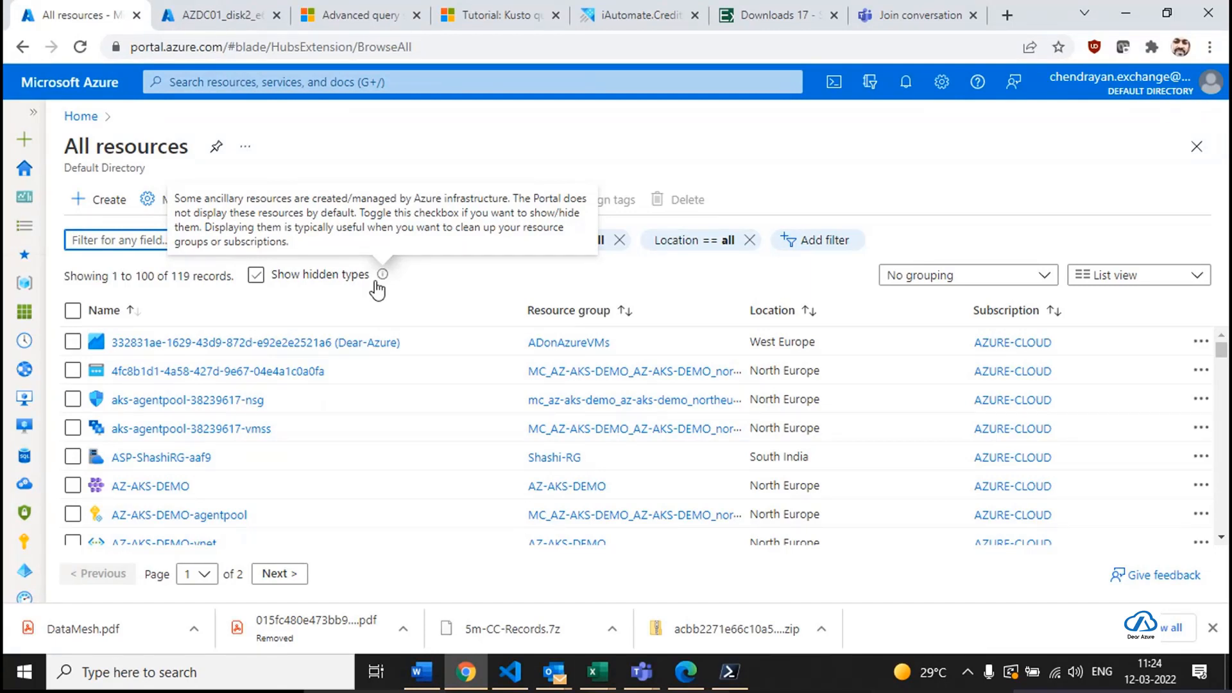
From the portal home page, open Azure Workbooks, start creating a workbook and browse the gallery's quick start and template sections.
left_click(66, 121)
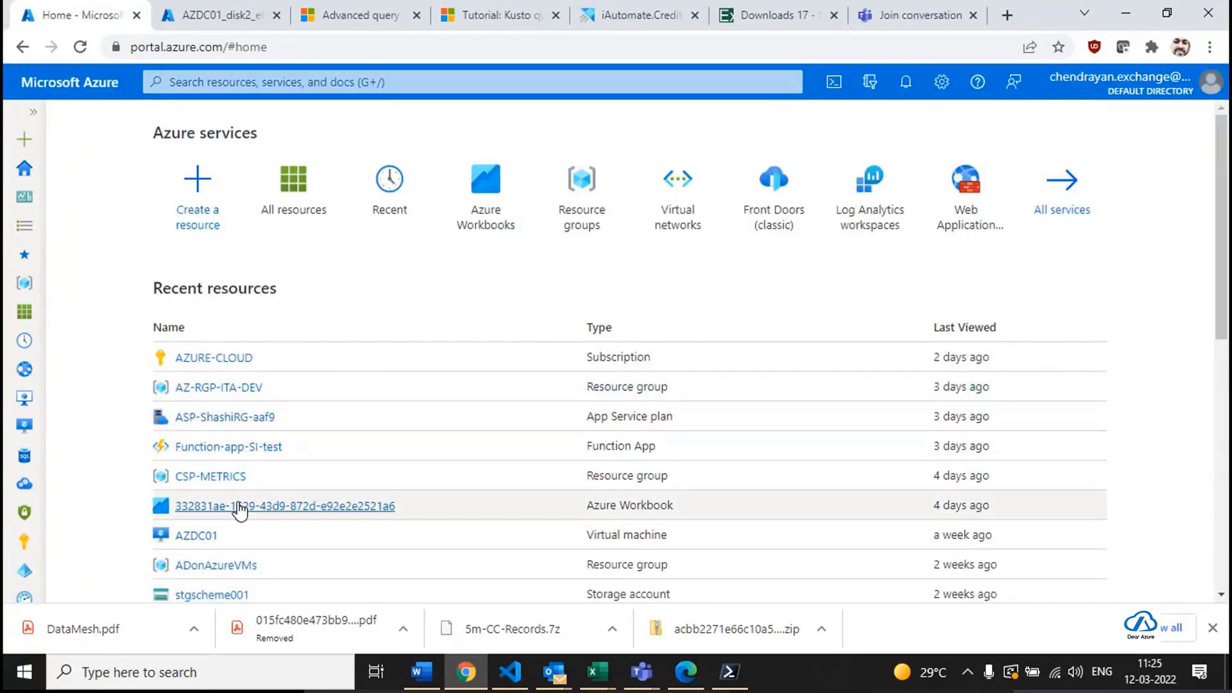
left_click(480, 221)
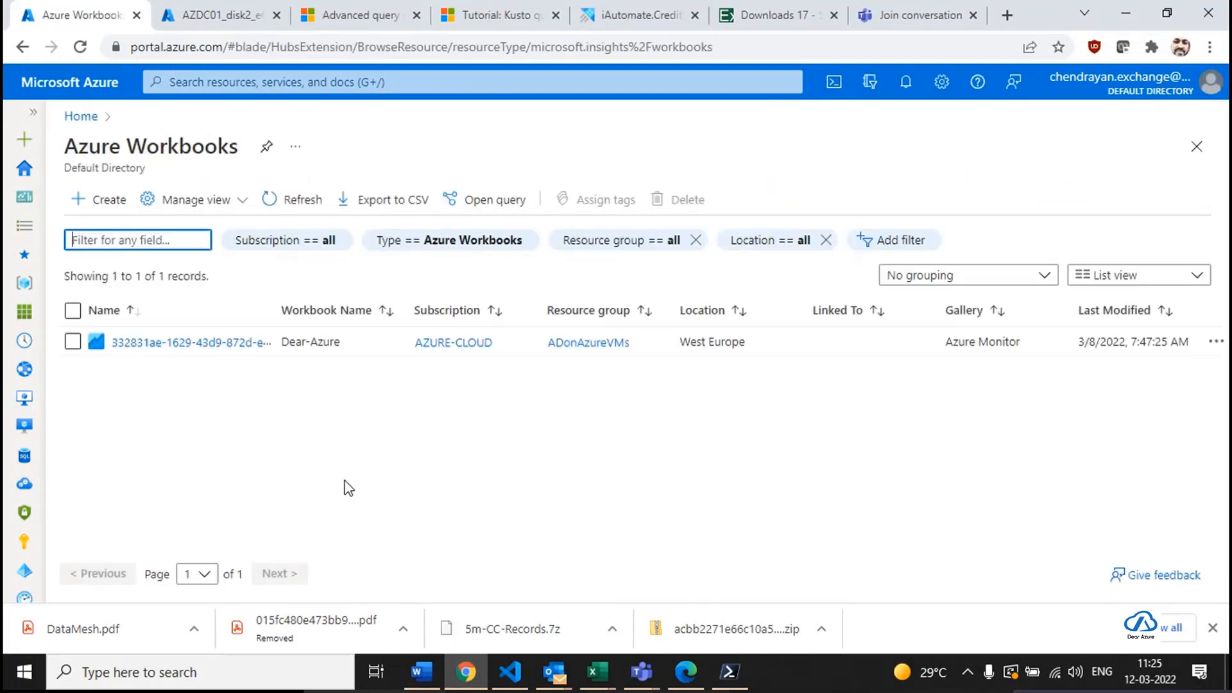
left_click(103, 199)
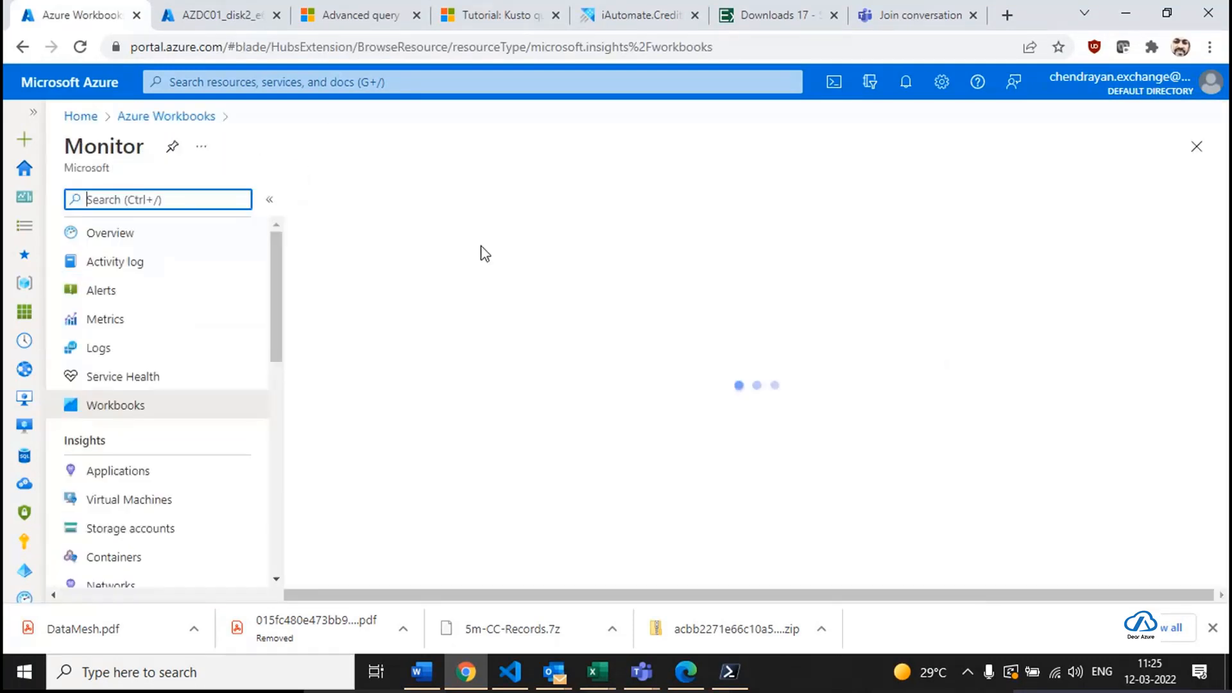
left_click(270, 200)
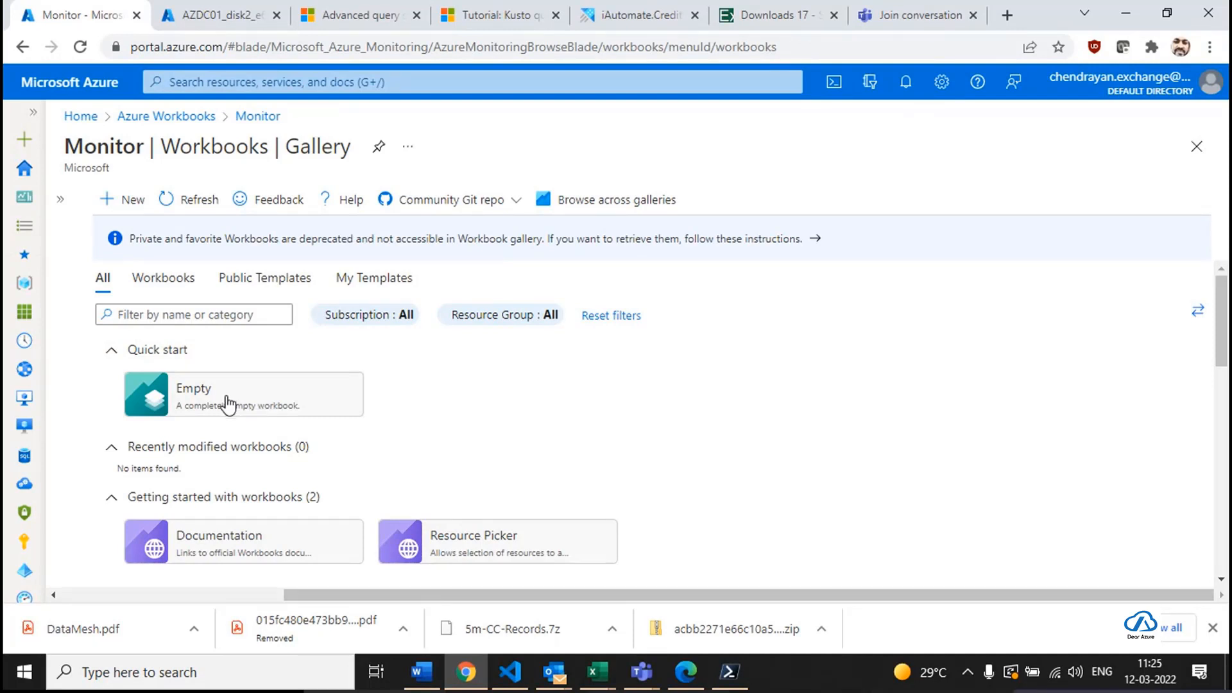
scroll(424, 476, "down", 3)
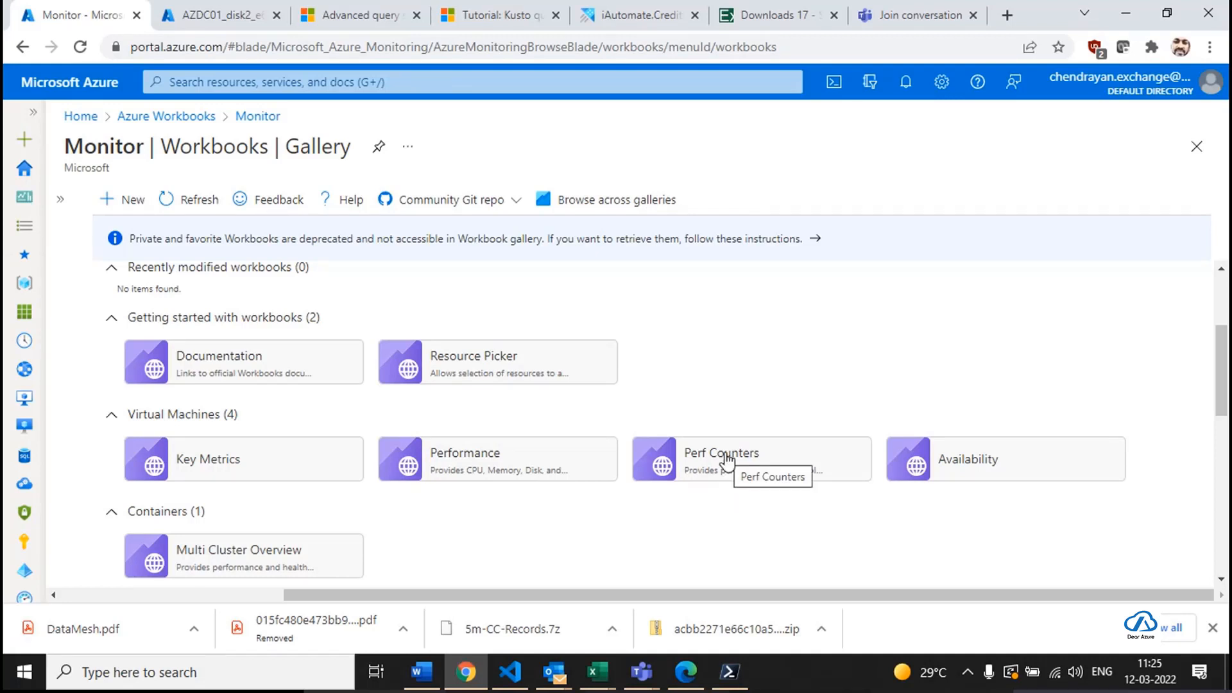
Open an empty workbook from the gallery's quick start section and switch the browser to full screen.
scroll(706, 406, "up", 3)
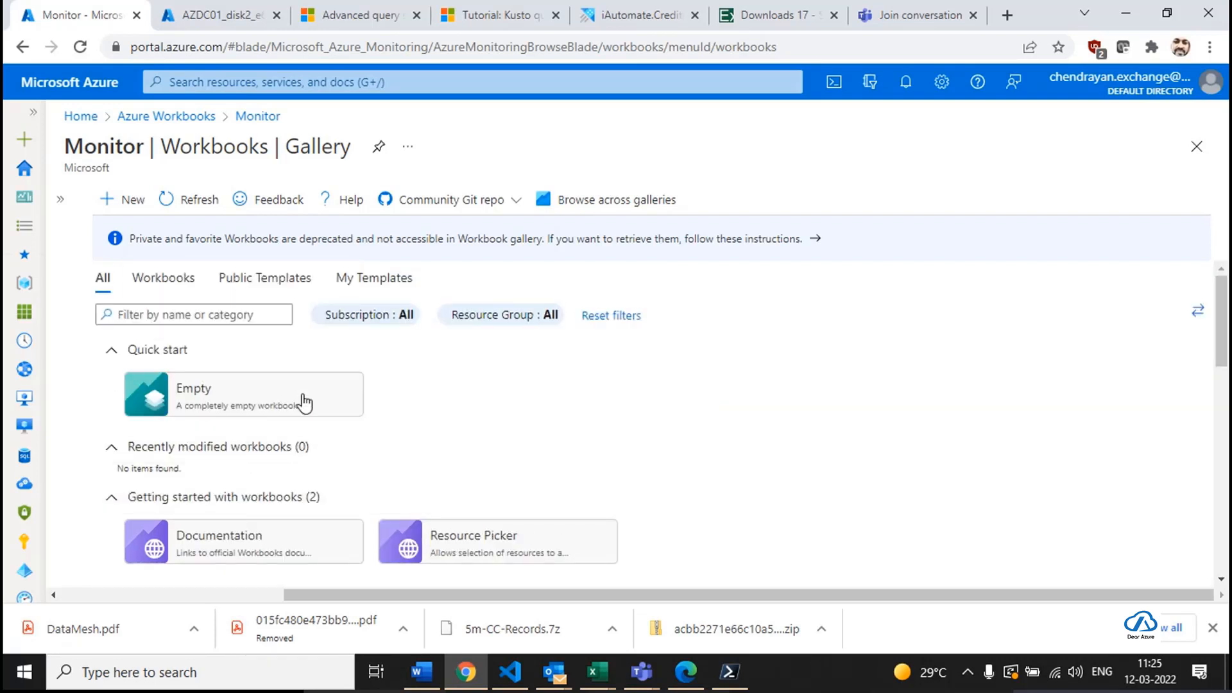
left_click(300, 401)
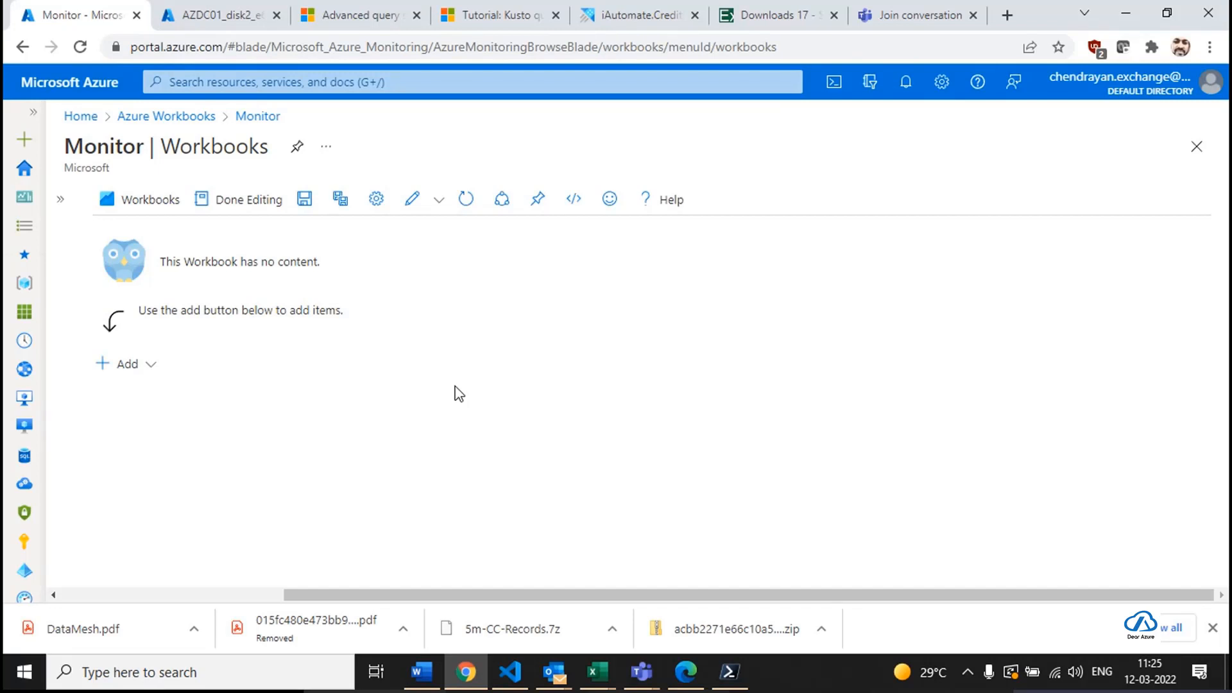
key("F11")
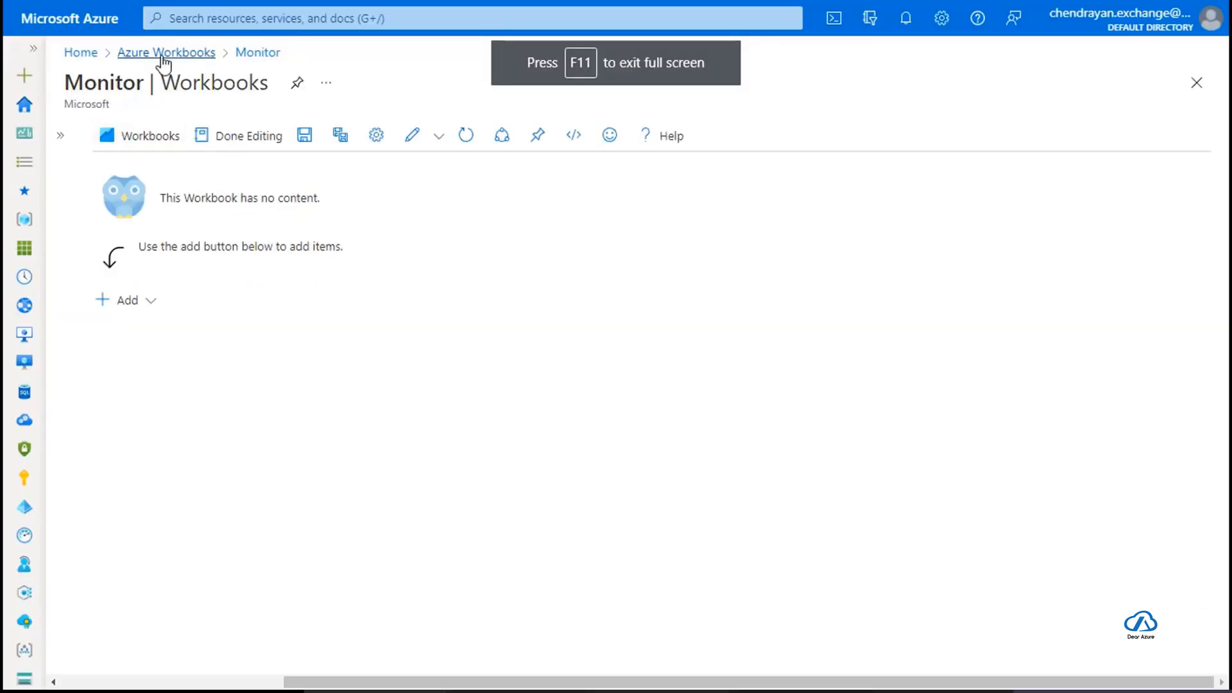
Return to the portal home, search for Azure Workbooks and open the saved Dear-Azure workbook to view its tiles.
left_click(83, 53)
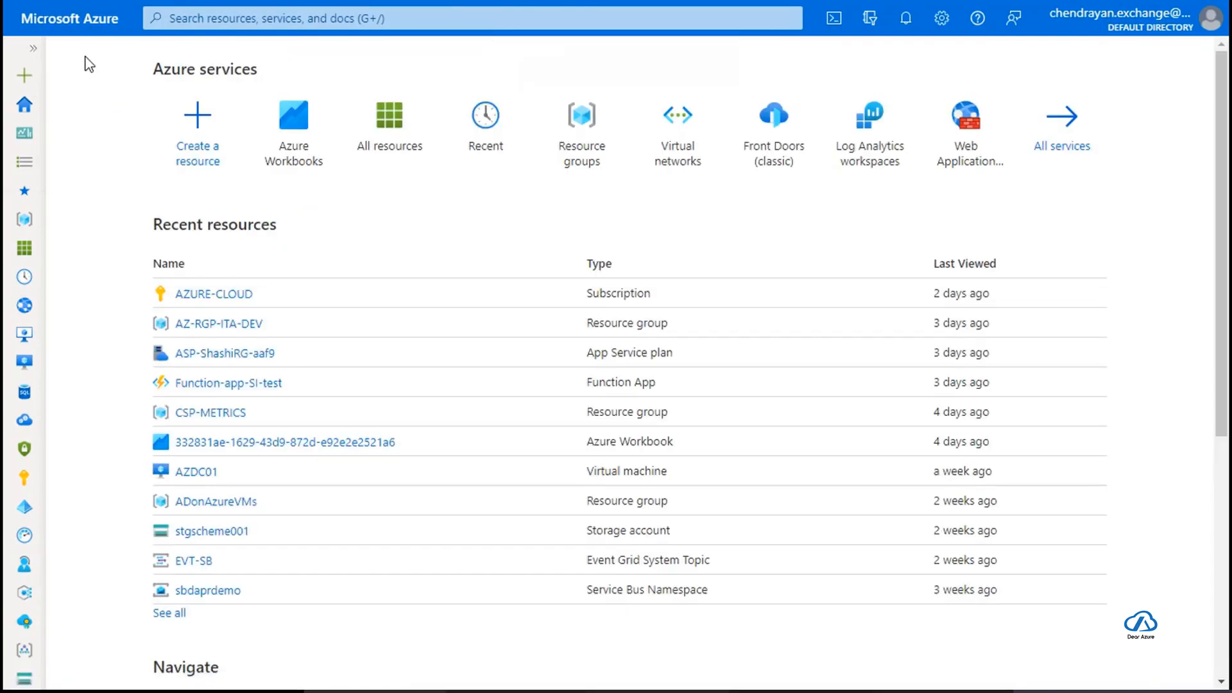
left_click(34, 49)
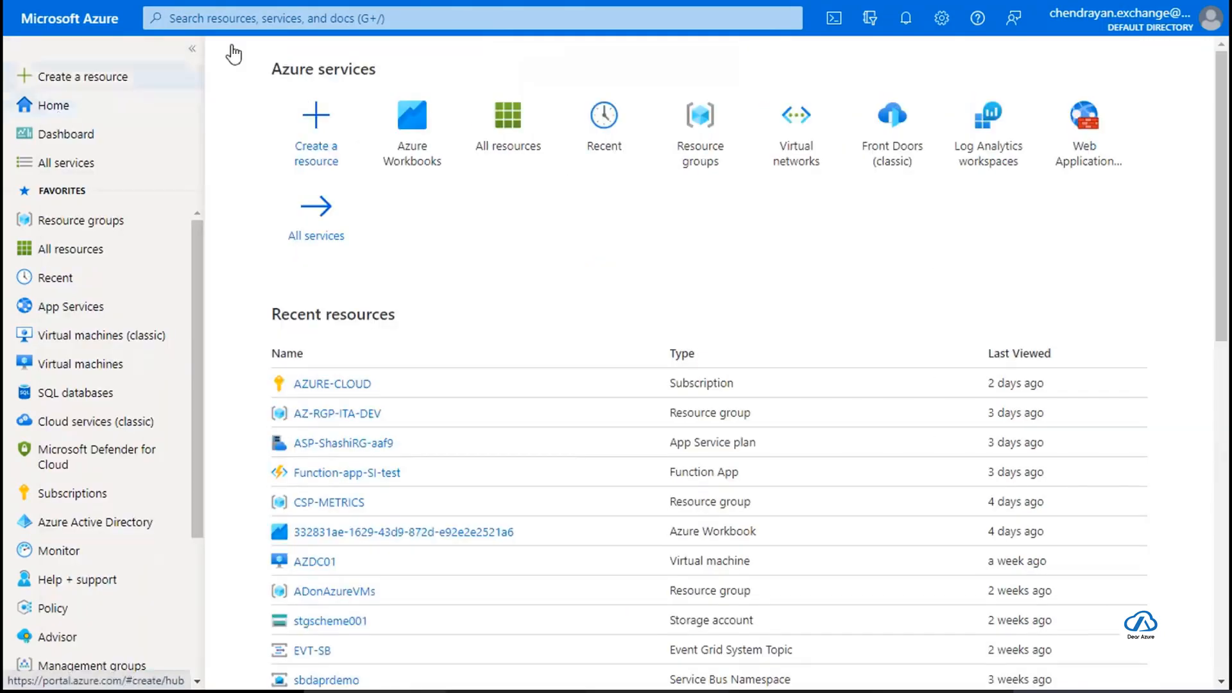
left_click(250, 18)
type("work")
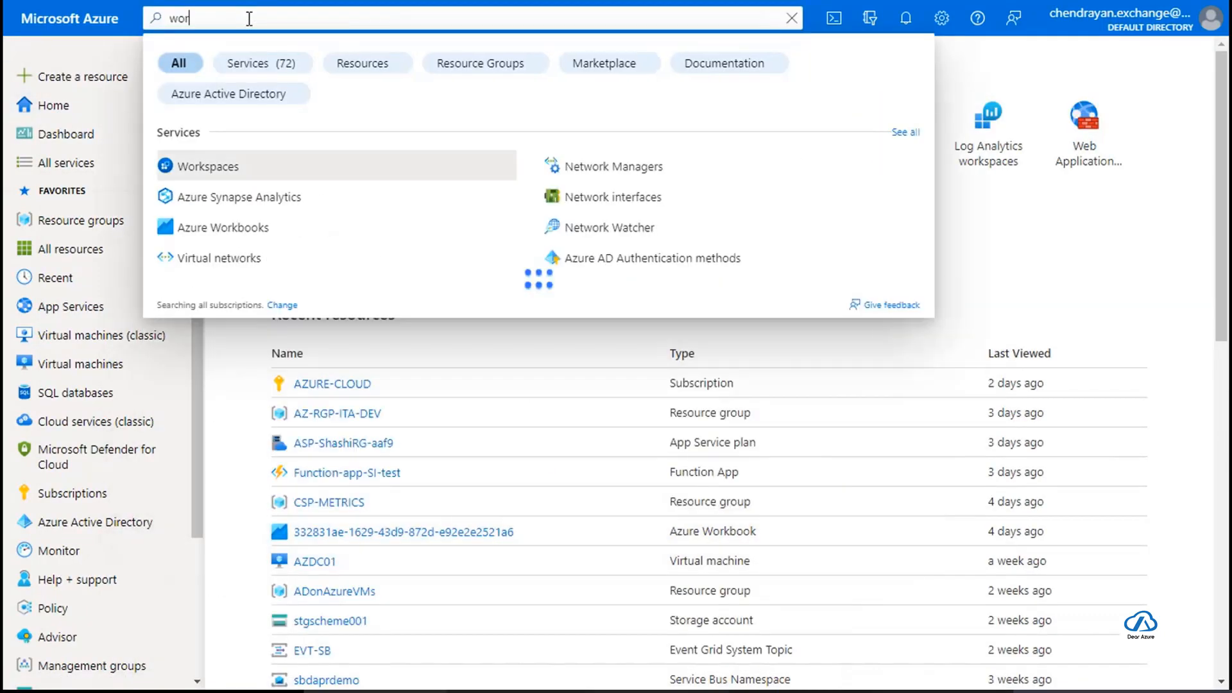
left_click(267, 235)
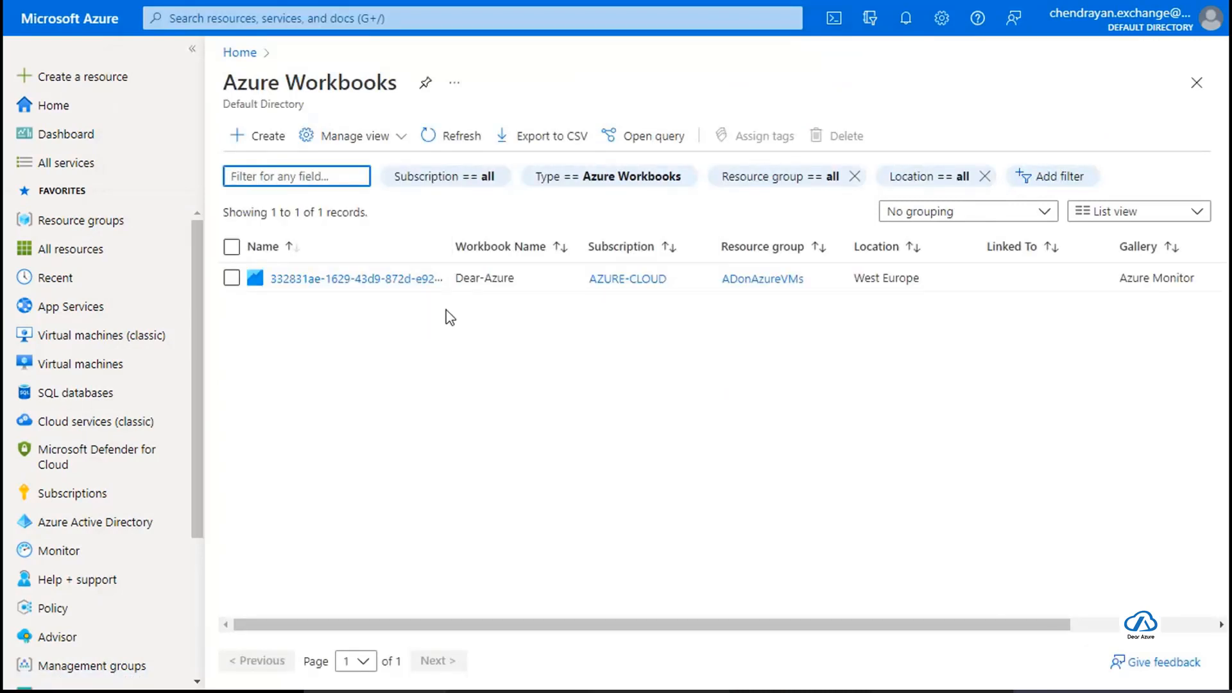
left_click(398, 280)
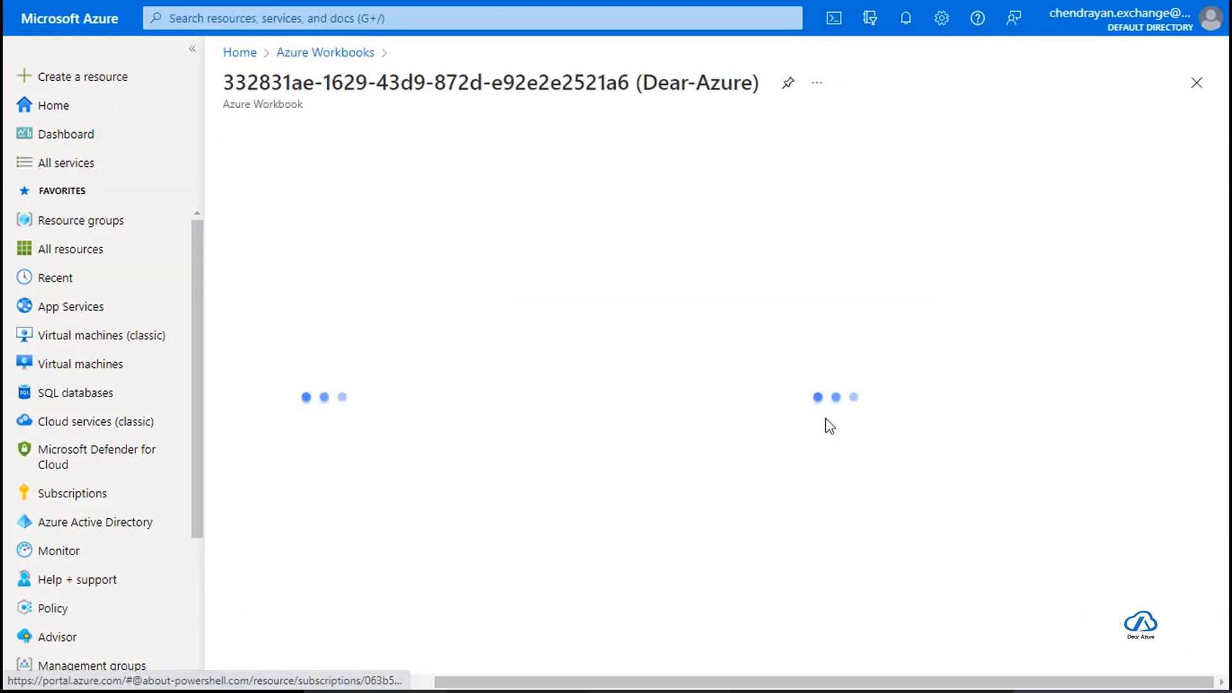
left_click(841, 568)
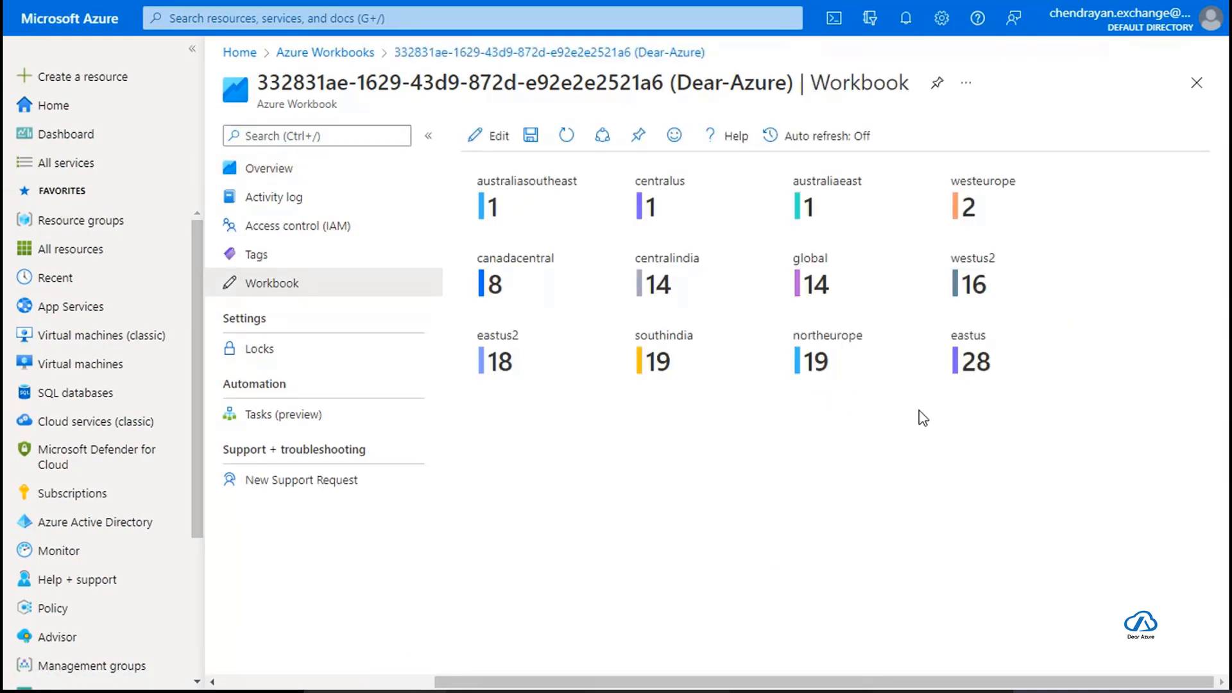
Create an empty workbook from the Azure Workbooks list and collapse the portal and Monitor side menus.
left_click(292, 53)
left_click(267, 134)
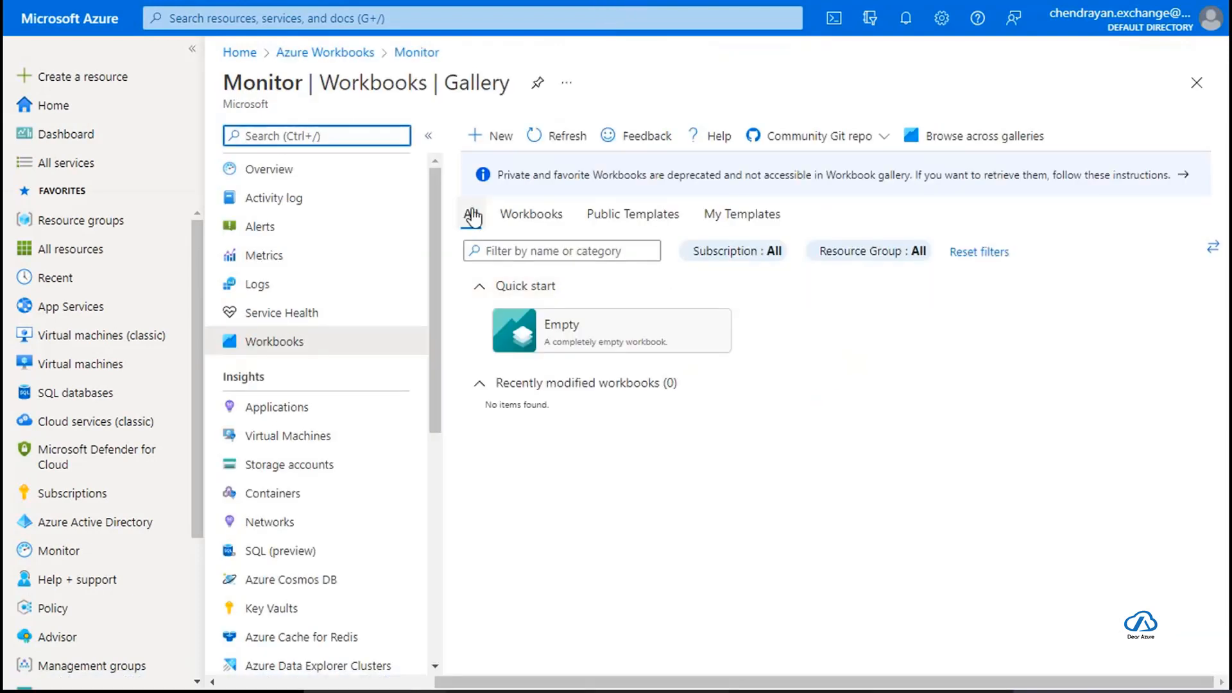
left_click(191, 49)
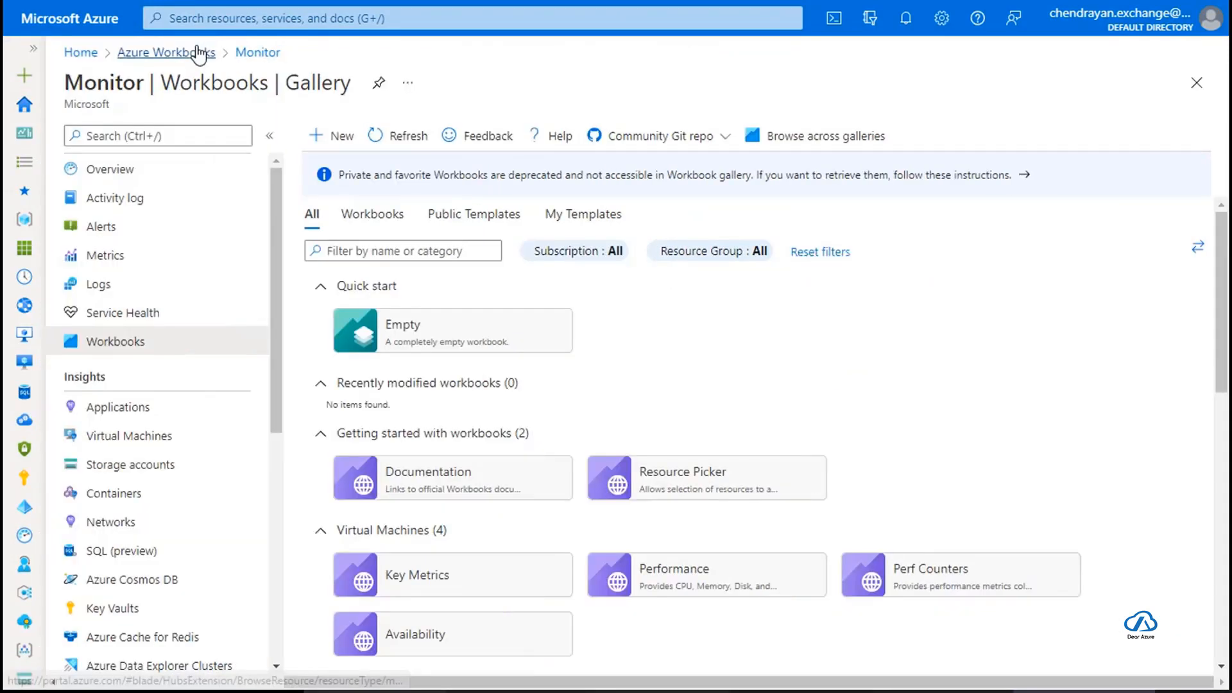
left_click(409, 346)
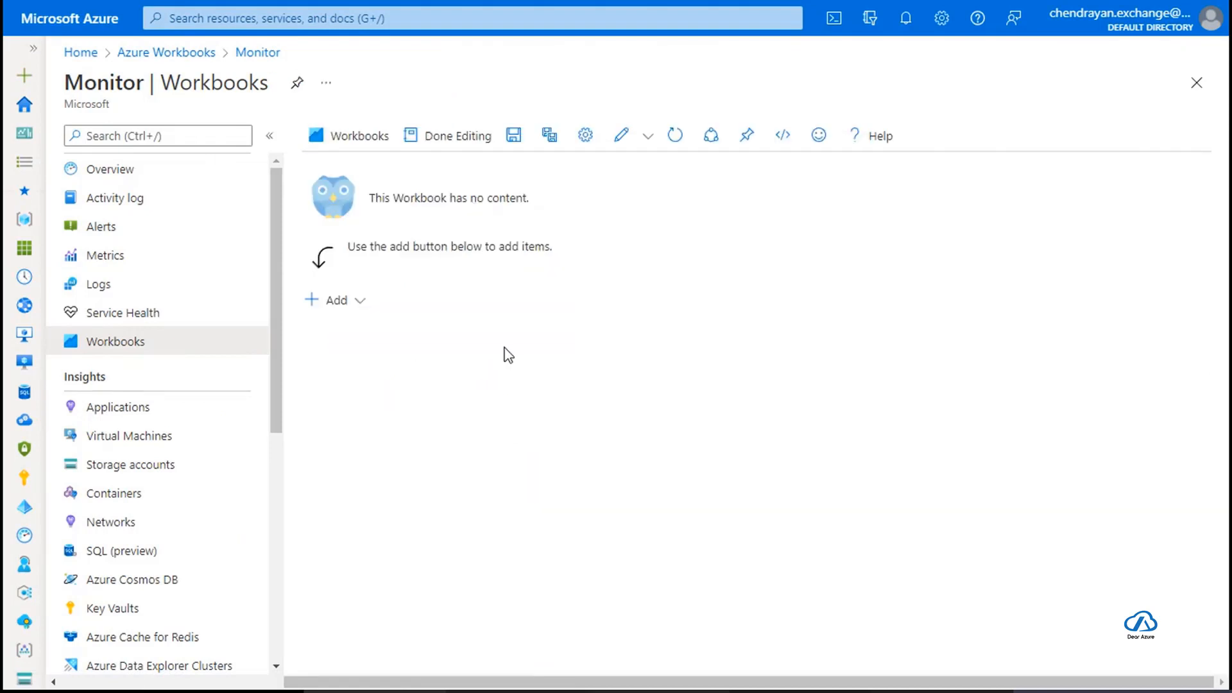
left_click(270, 135)
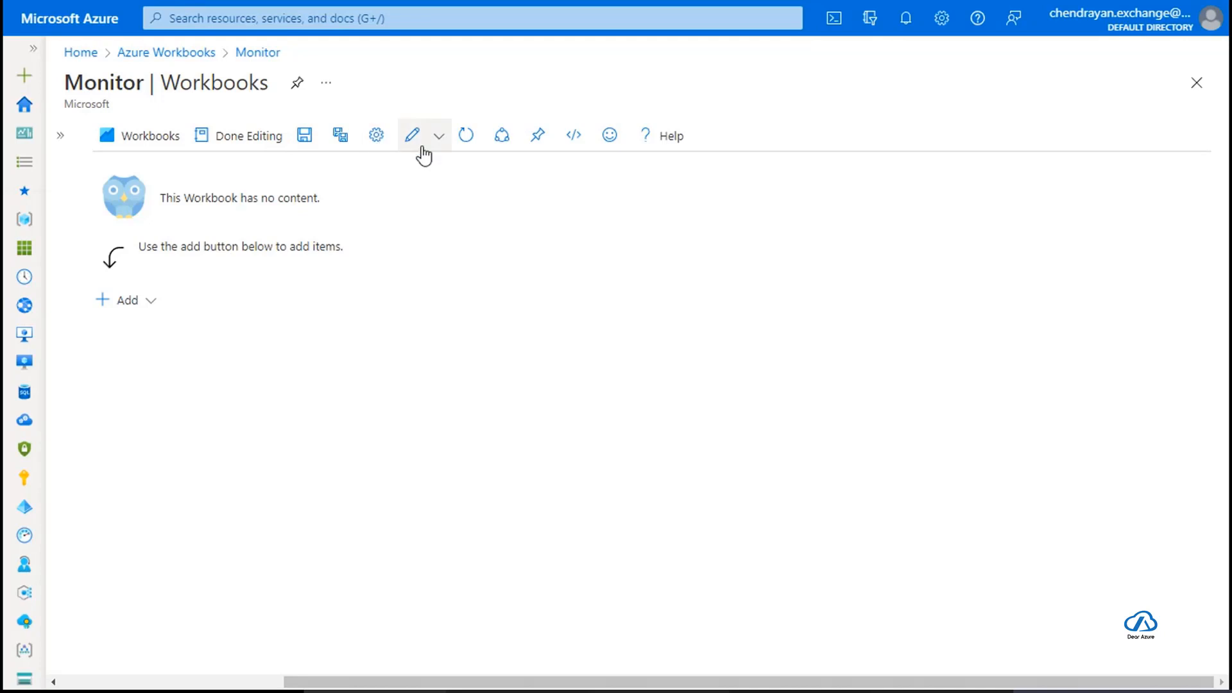
Review the empty workbook's editing options, its ARM Template code and its Gallery Template code.
left_click(439, 137)
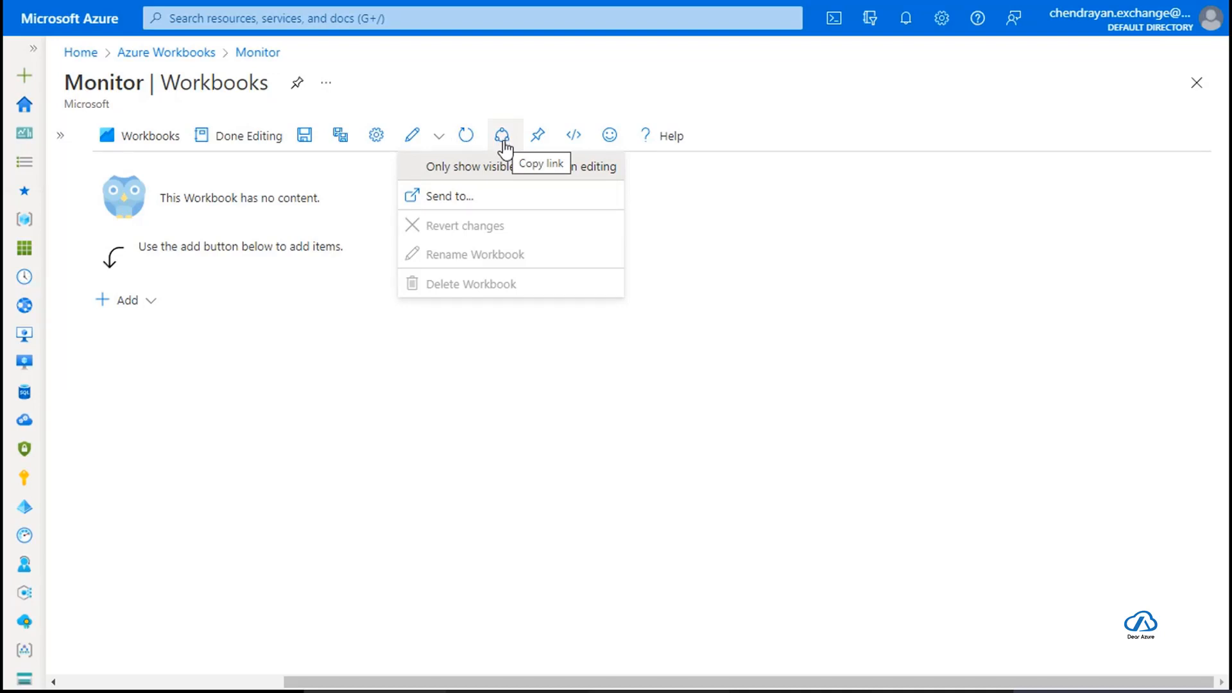
left_click(575, 136)
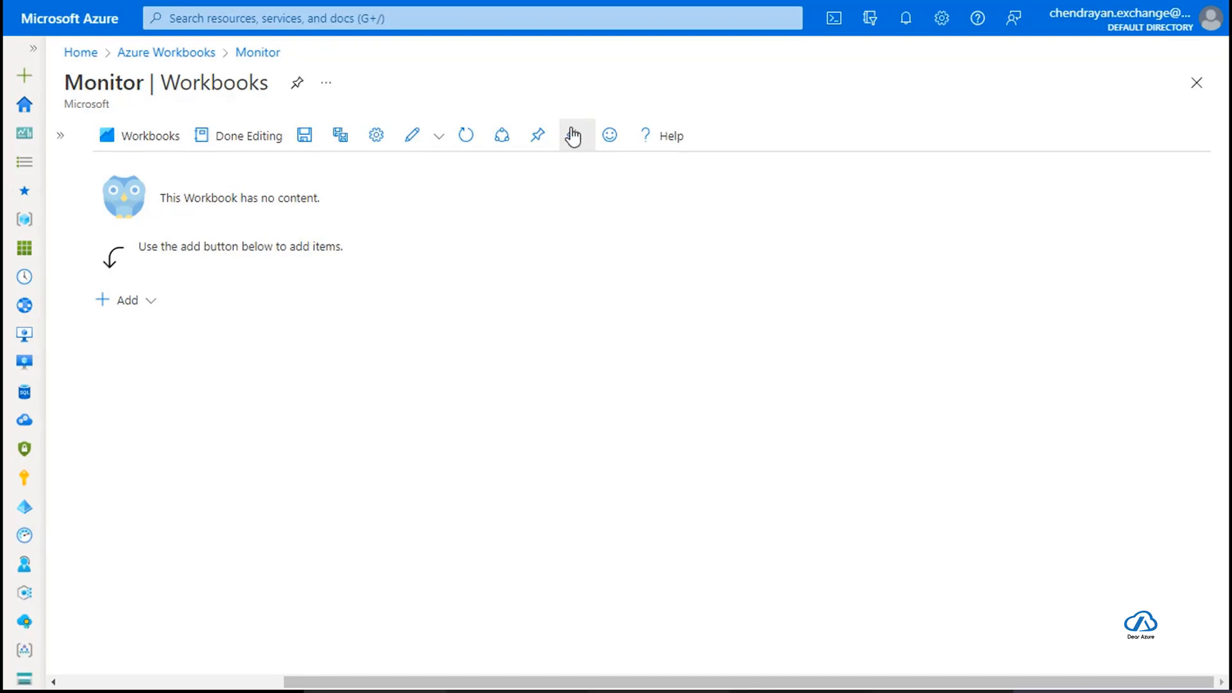
left_click(241, 247)
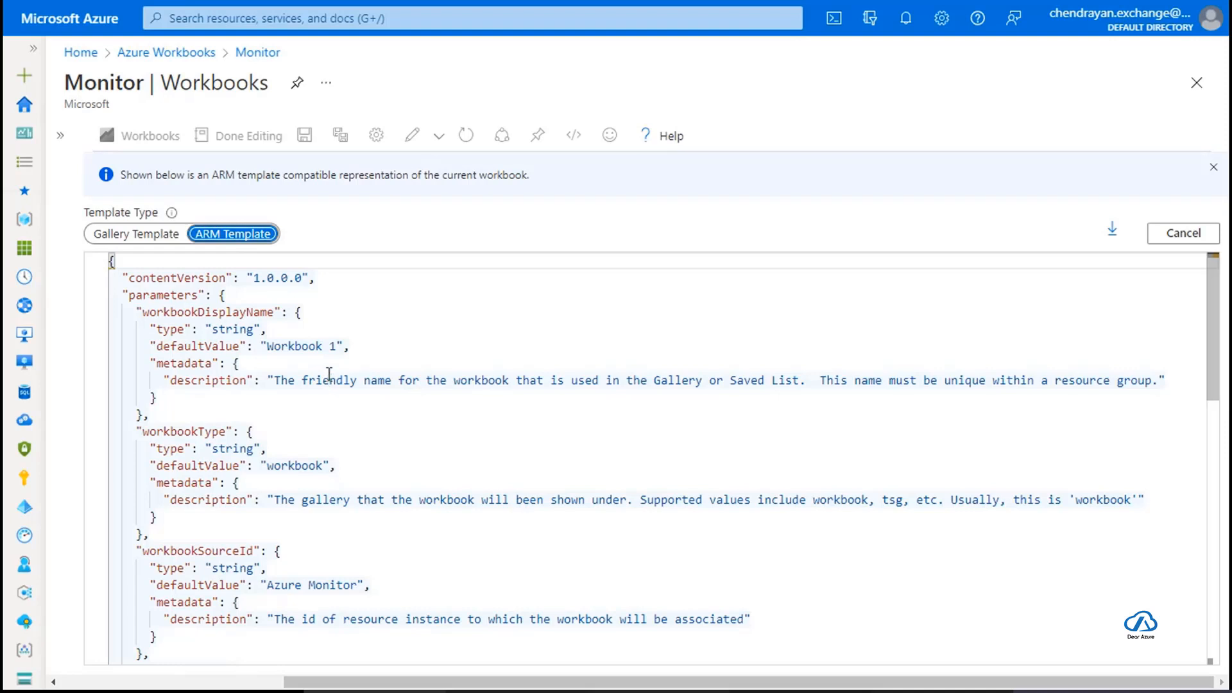
left_click(164, 235)
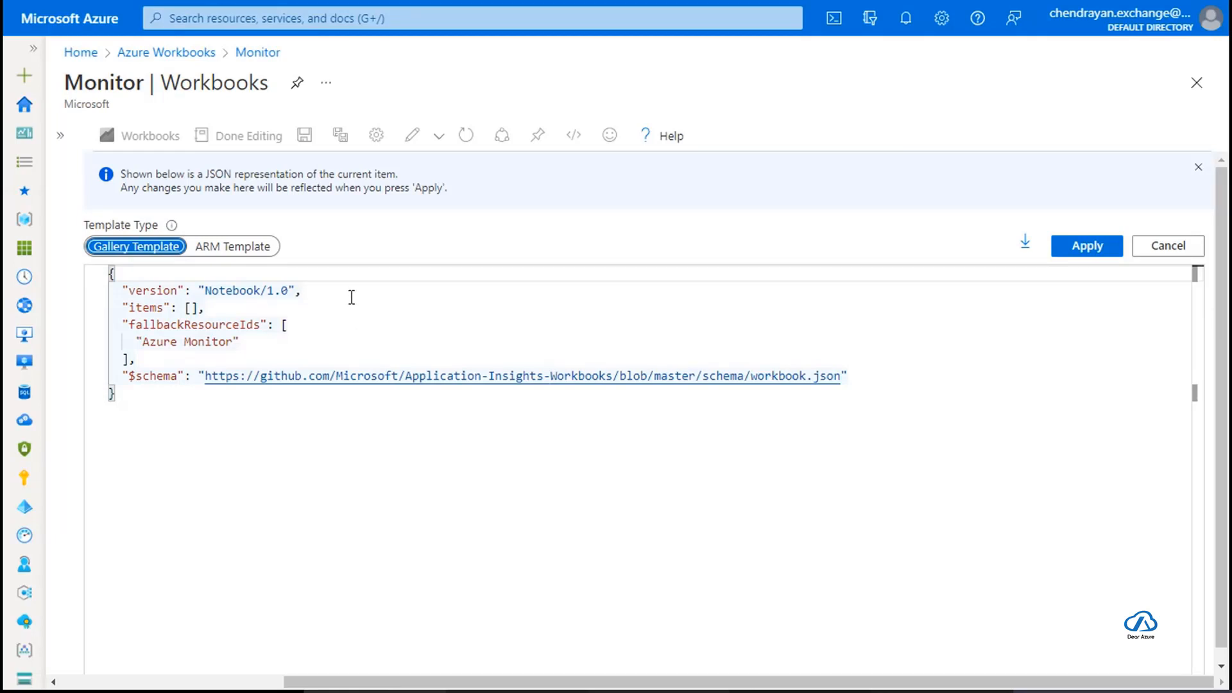
Leave the template code, go back to the Azure Workbooks list and start another empty workbook.
left_click(256, 53)
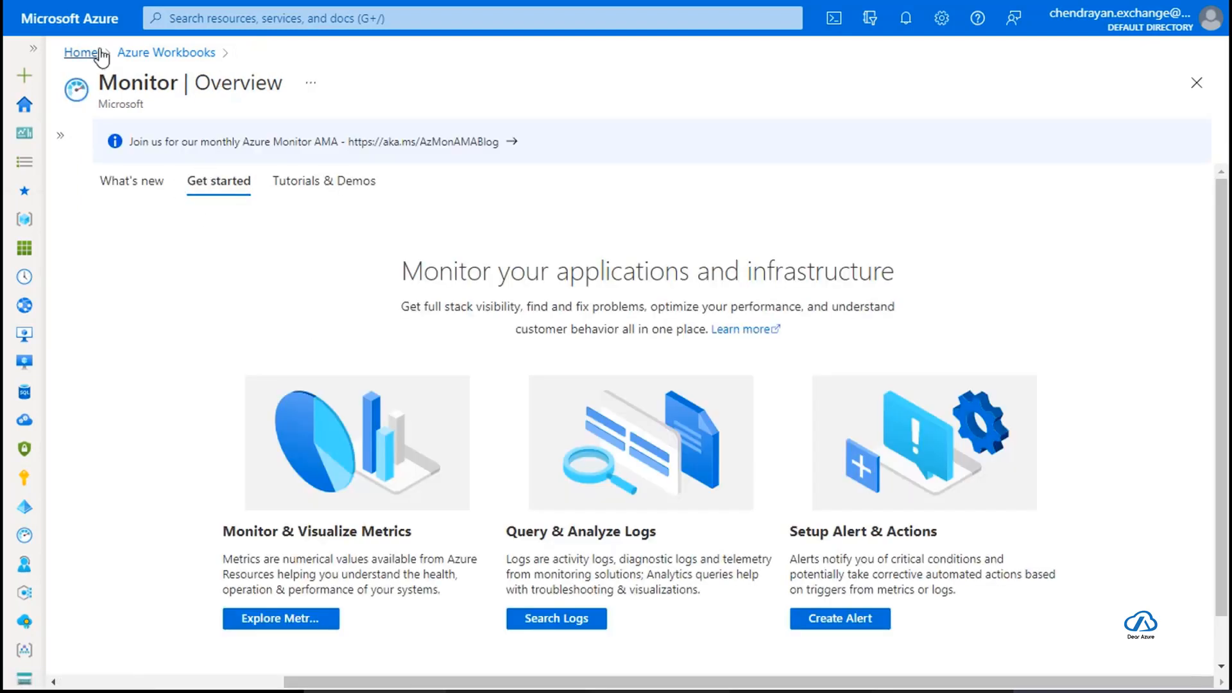
left_click(138, 54)
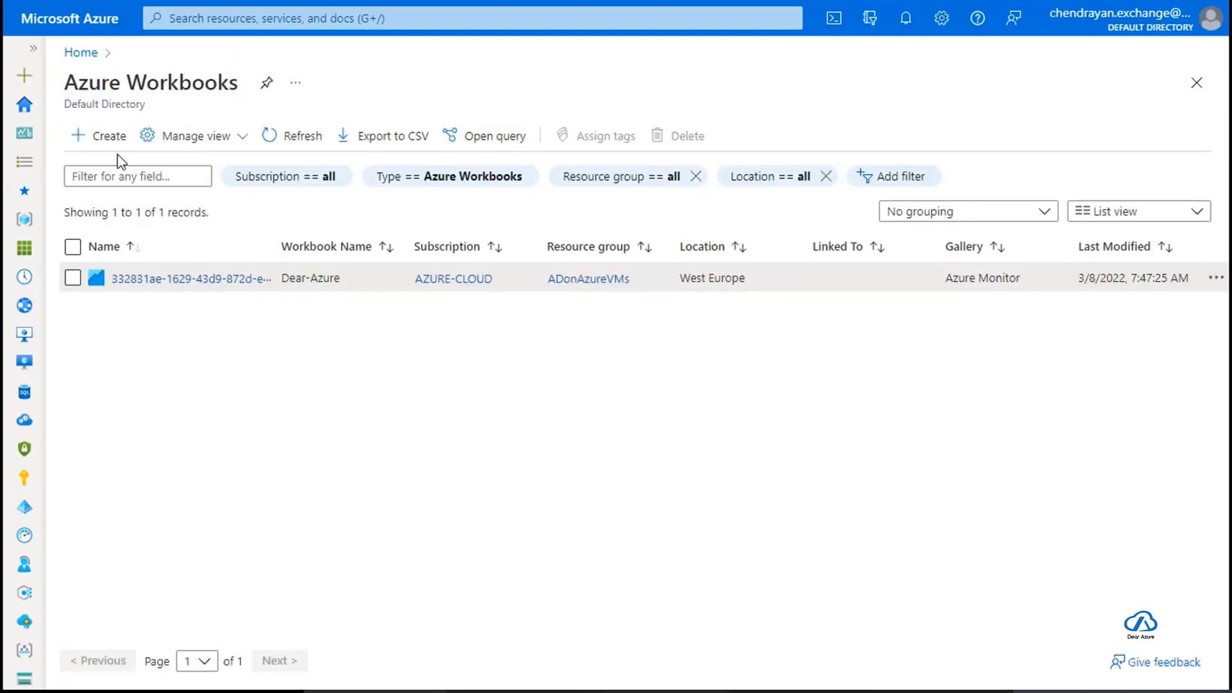
left_click(106, 136)
left_click(399, 340)
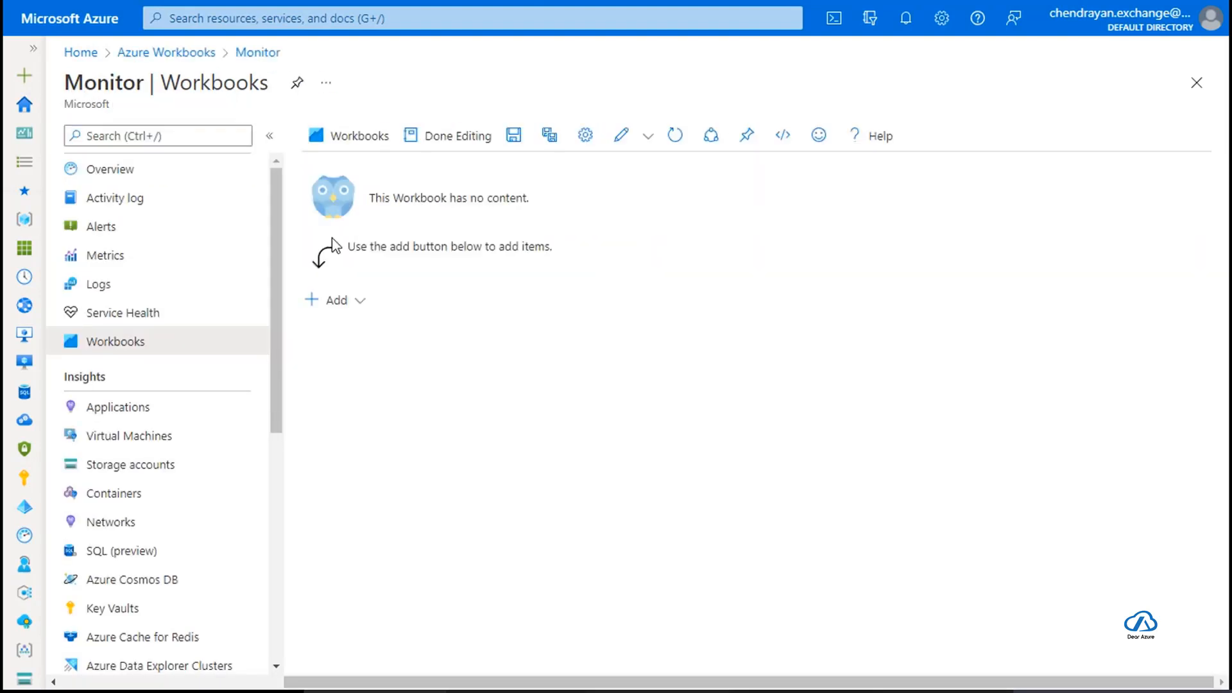
Add a query item to the workbook and set its data source to Azure Resource Graph.
left_click(346, 302)
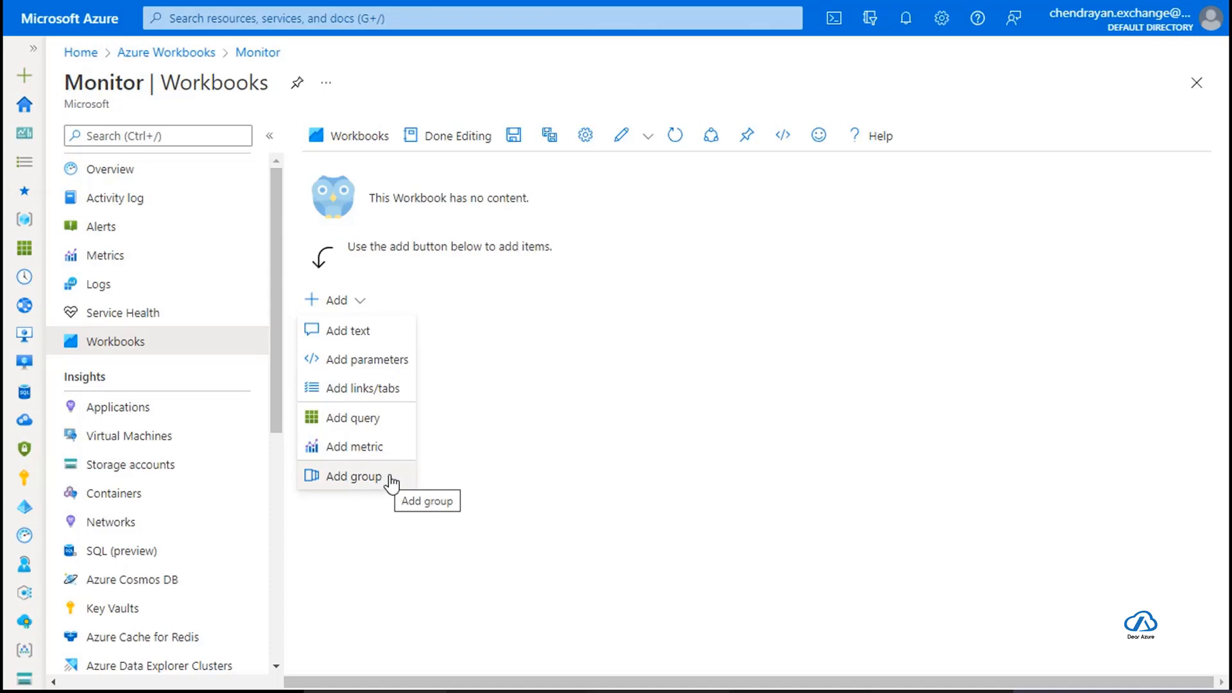
left_click(385, 417)
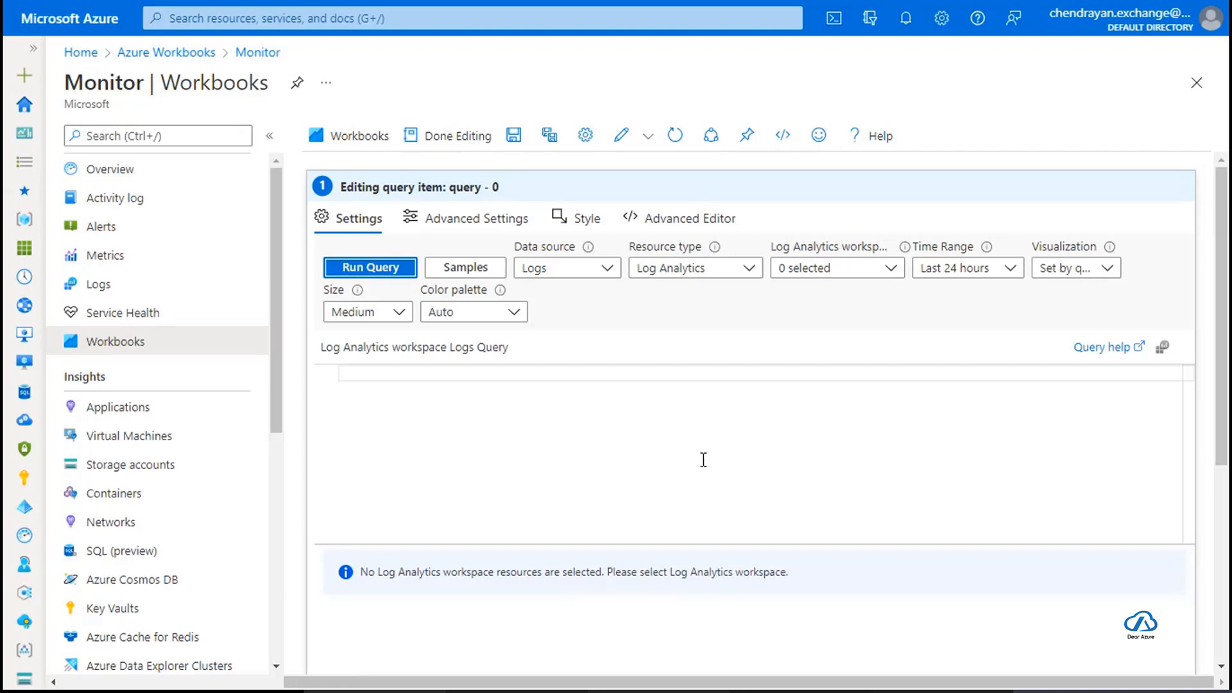
left_click(604, 273)
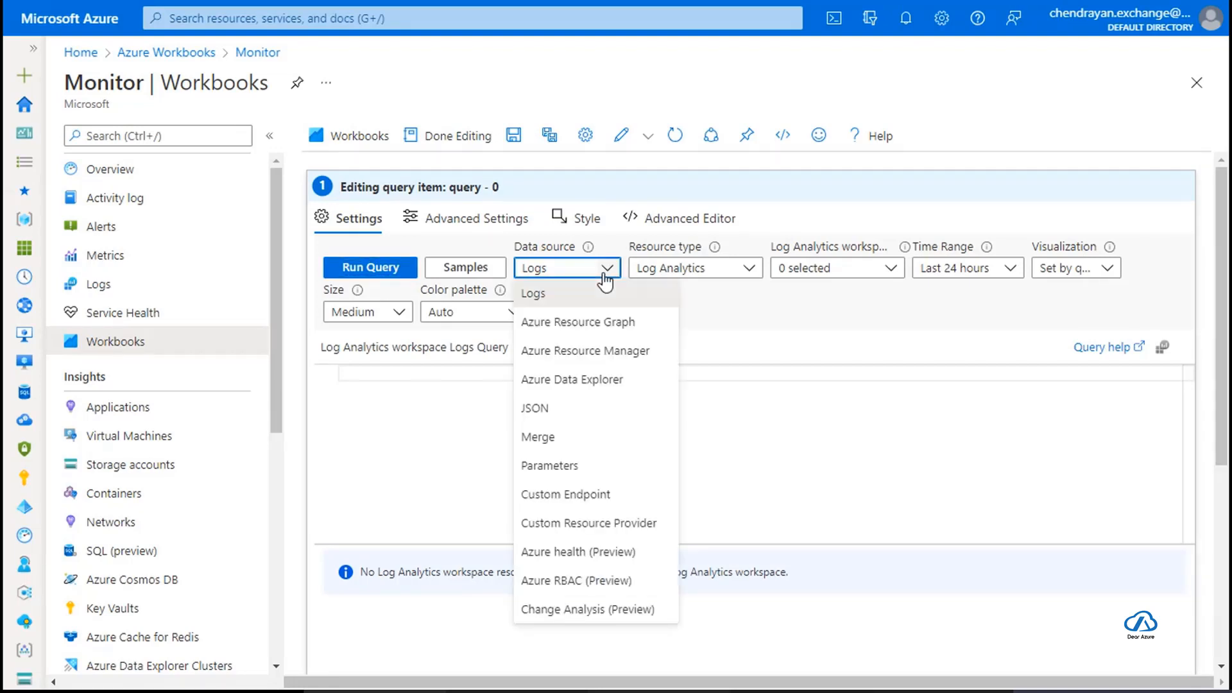
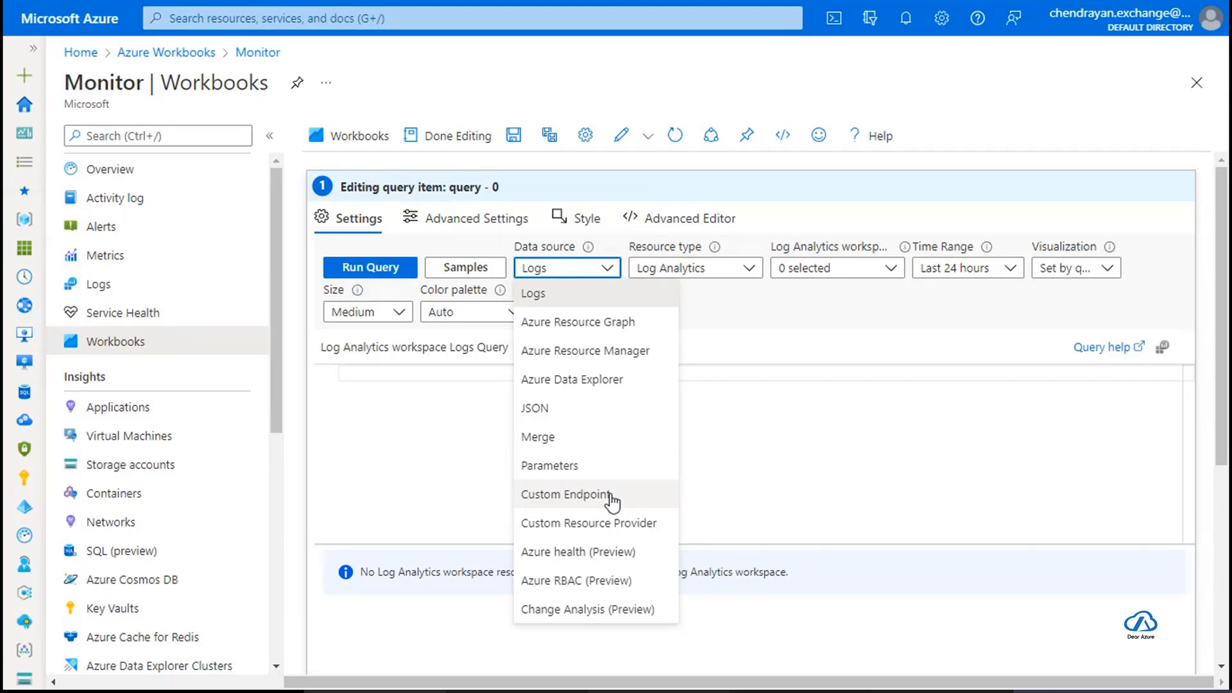
left_click(639, 328)
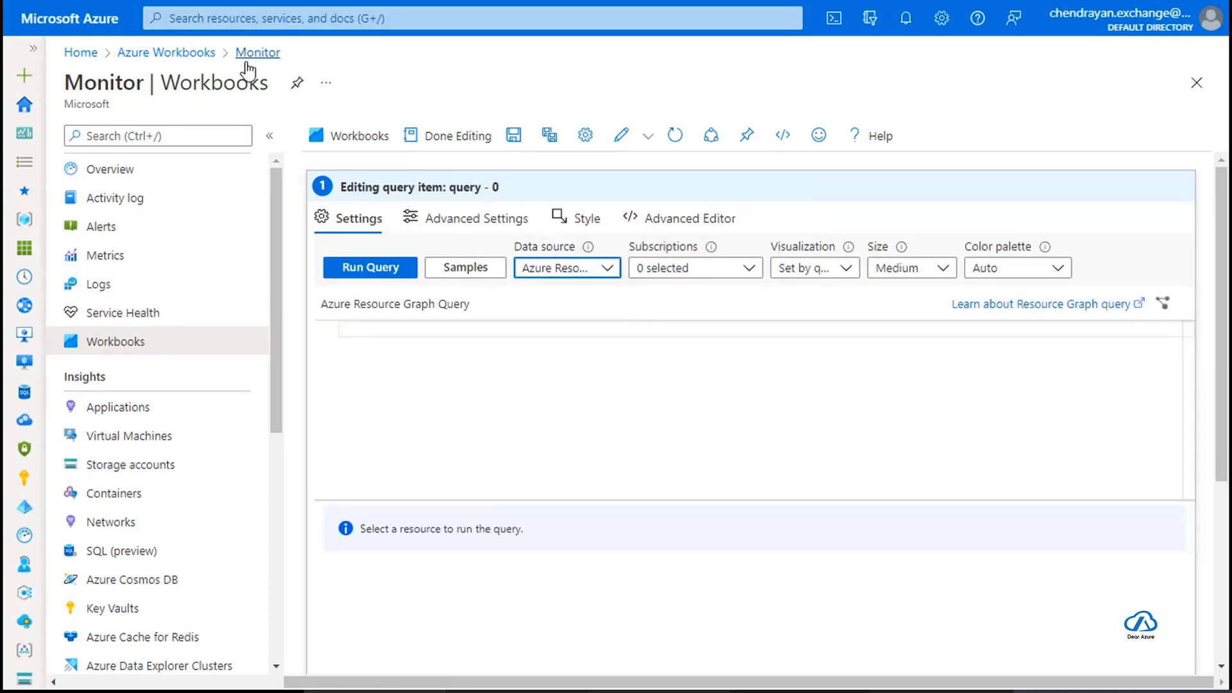
Set the query item to use all subscriptions with the visualization Set by query, collapsing the Monitor side menu.
left_click(269, 136)
left_click(514, 267)
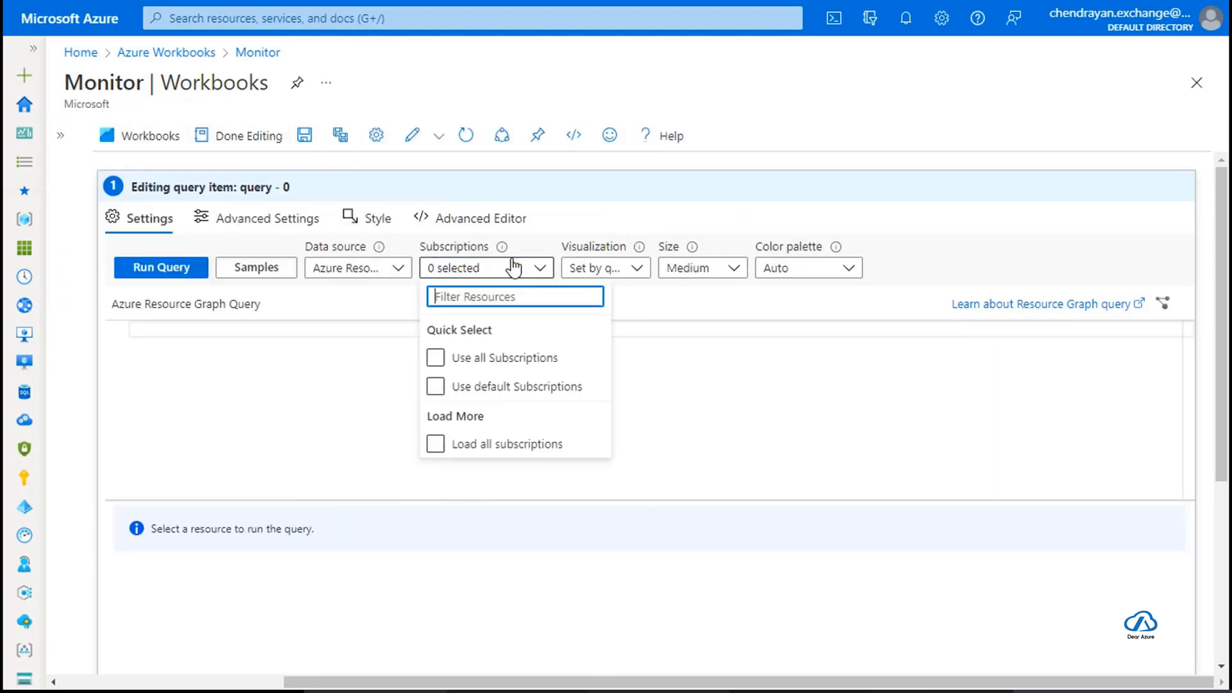
left_click(435, 357)
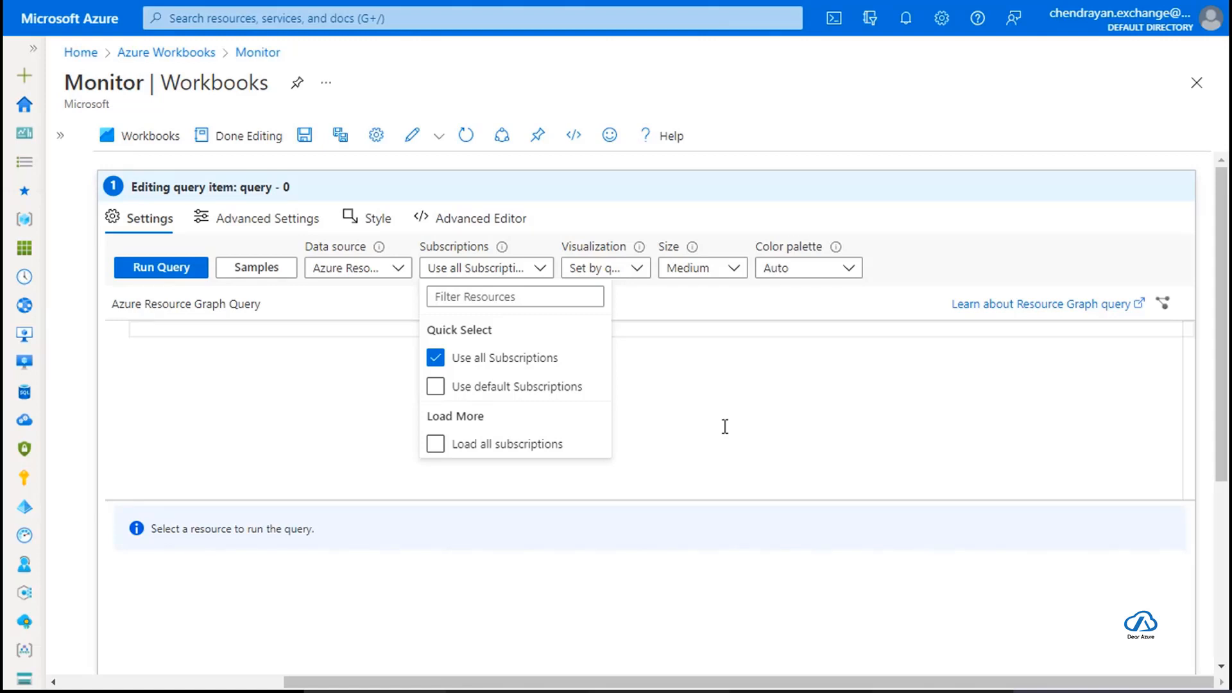
left_click(438, 443)
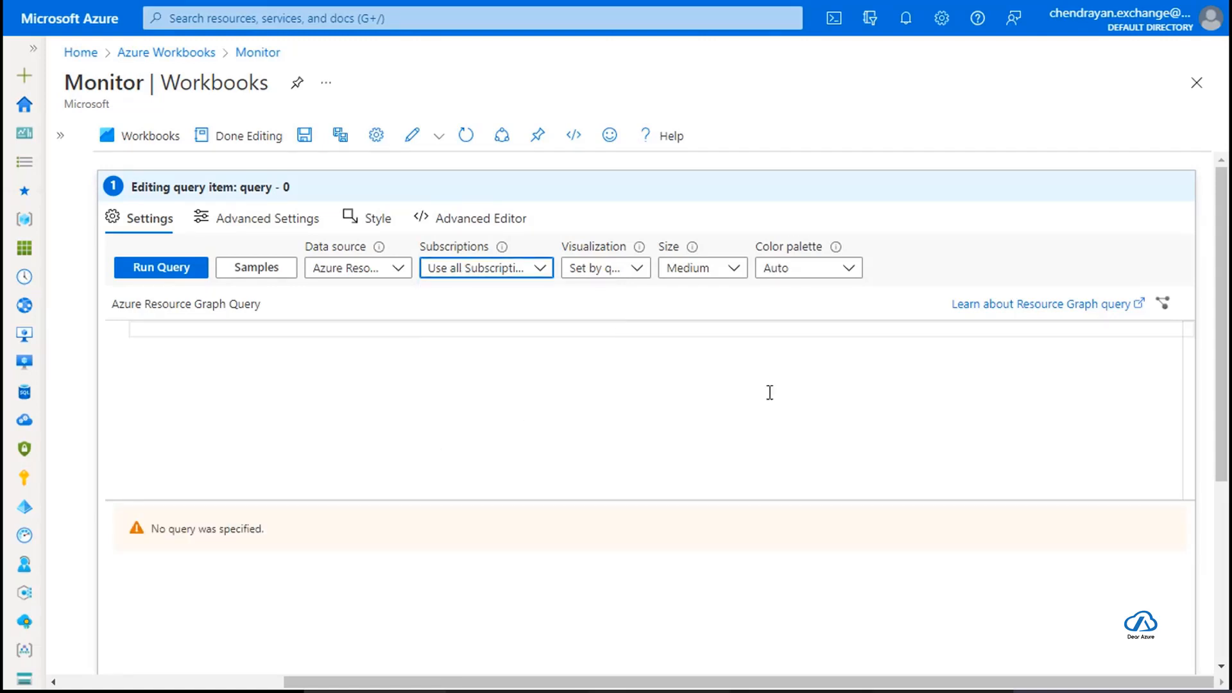
left_click(591, 278)
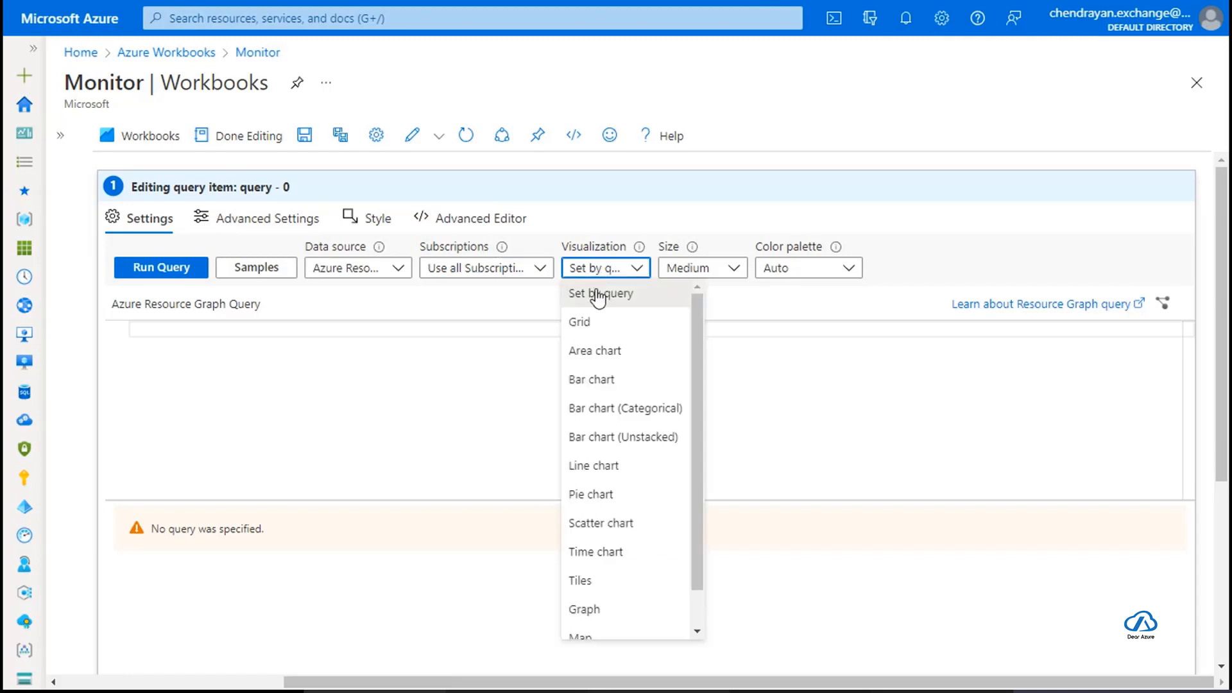
left_click(599, 299)
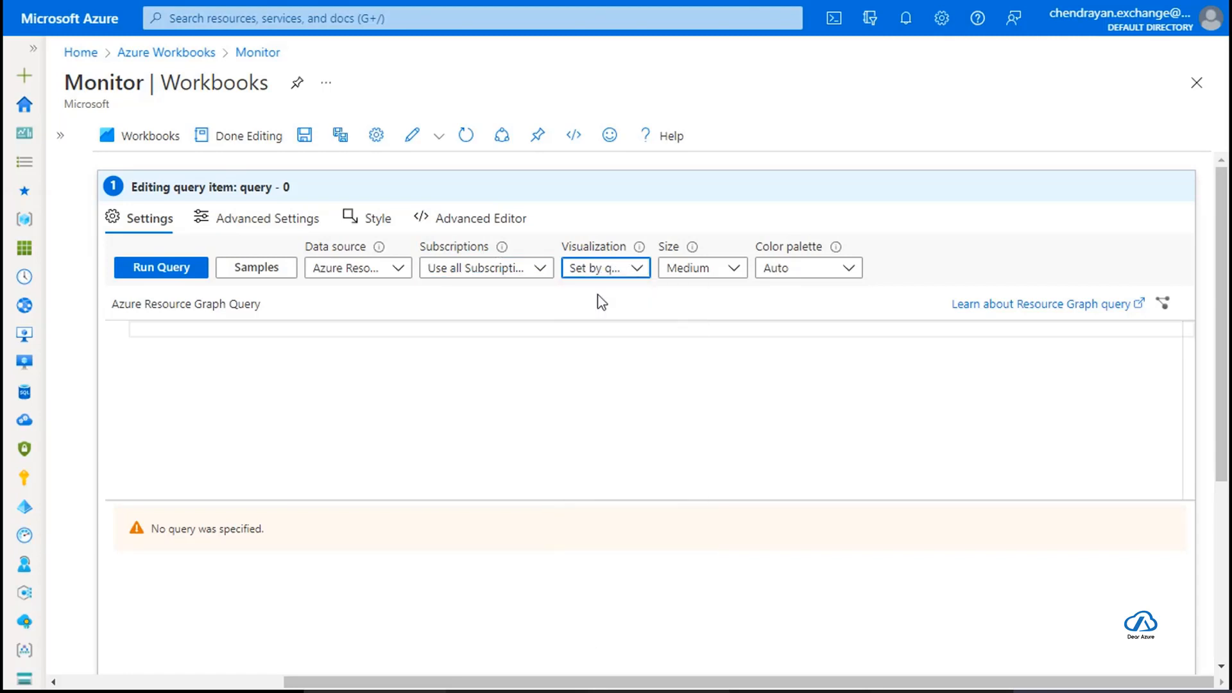
Start the Resource Graph query with the resources table and begin a piped second line.
left_click(820, 404)
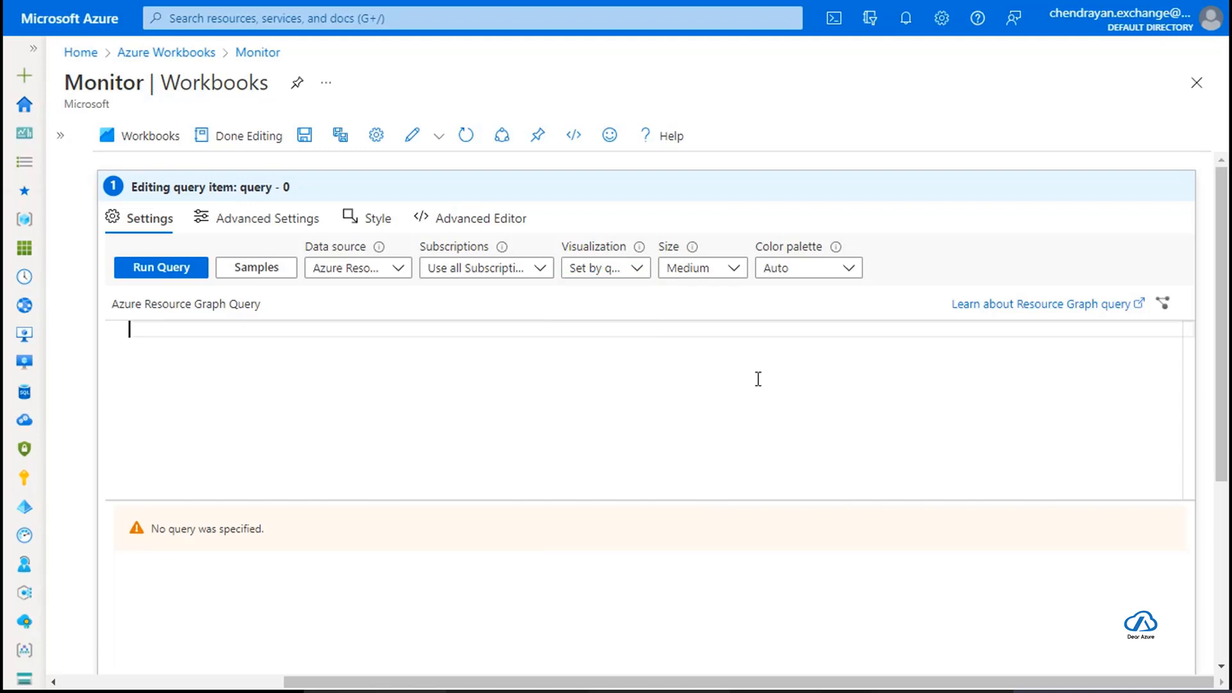
type("res")
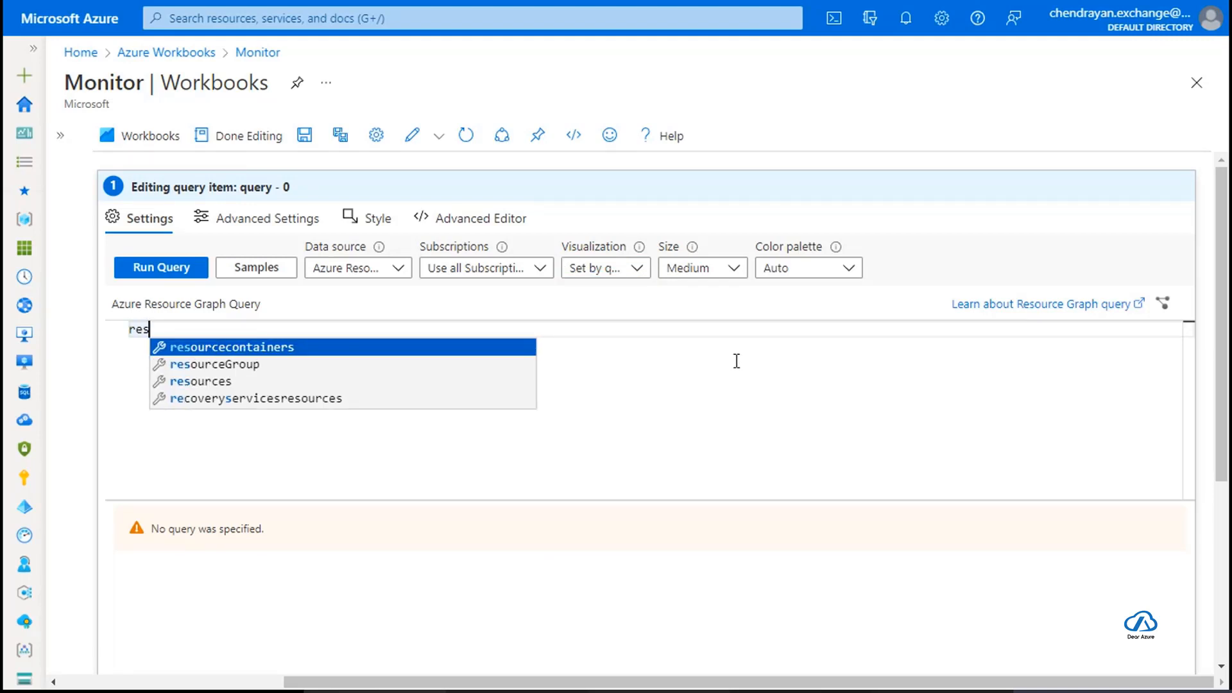
key("Down")
key("Down")
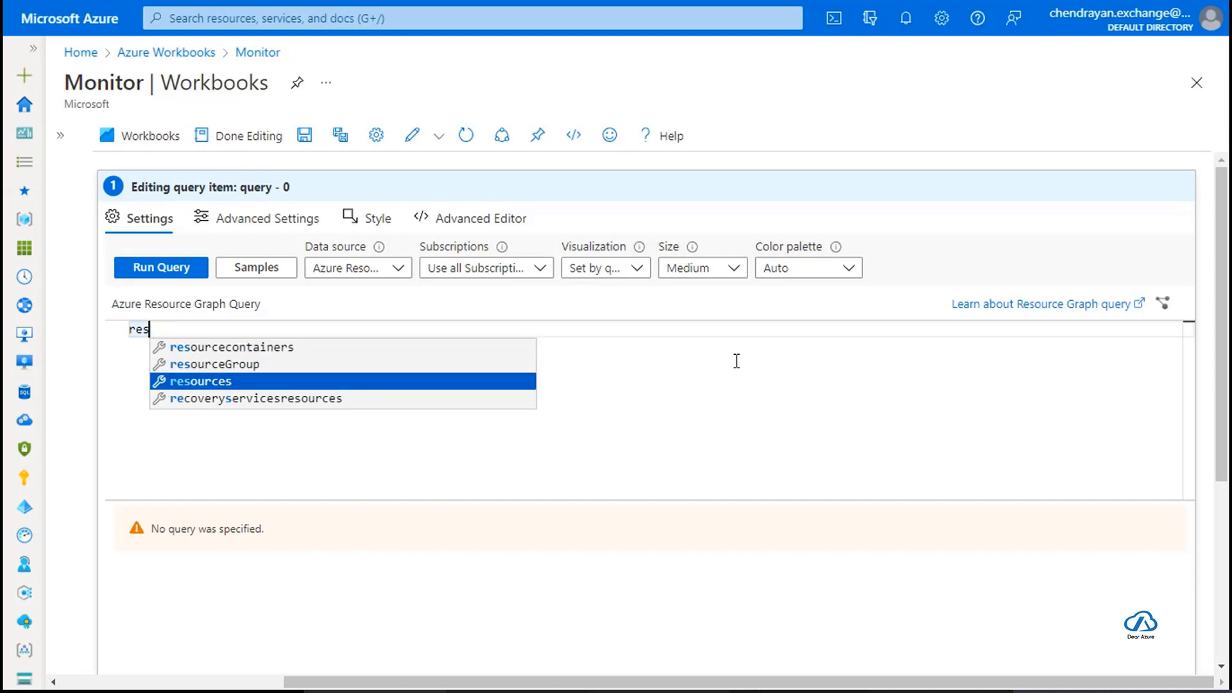
key("Tab")
key("Return")
type("| ")
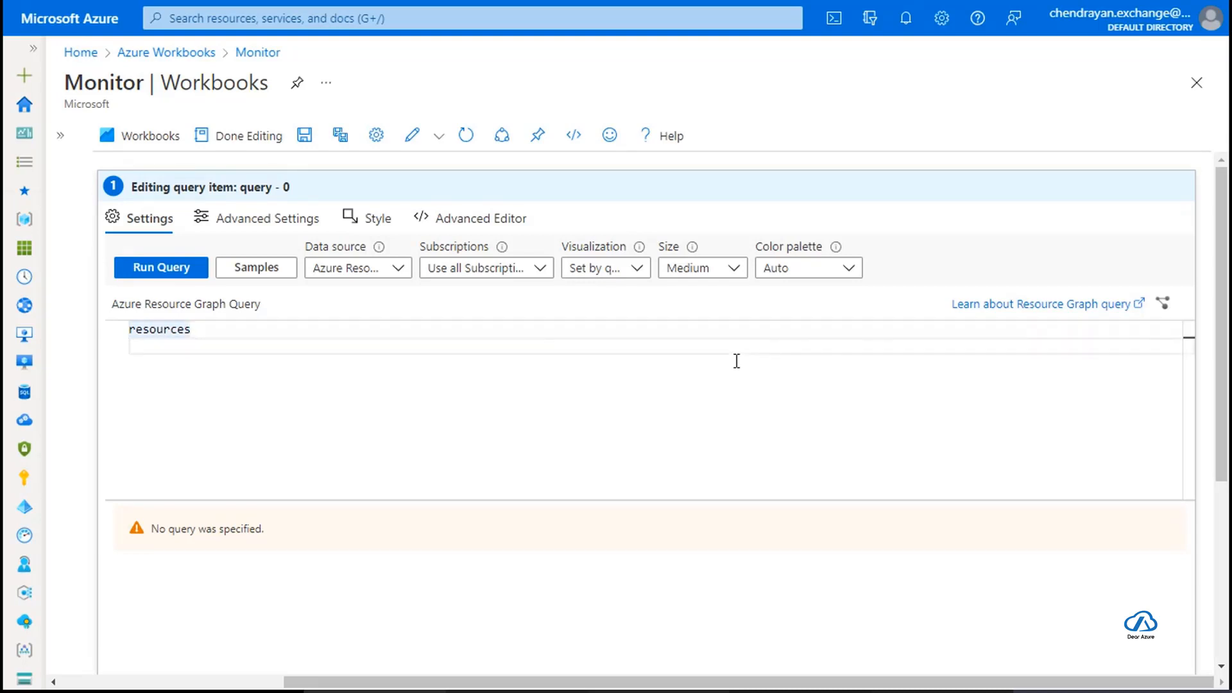
Add a project clause to the query with the columns id, name, resourceGroup and subscriptionId.
type("proje")
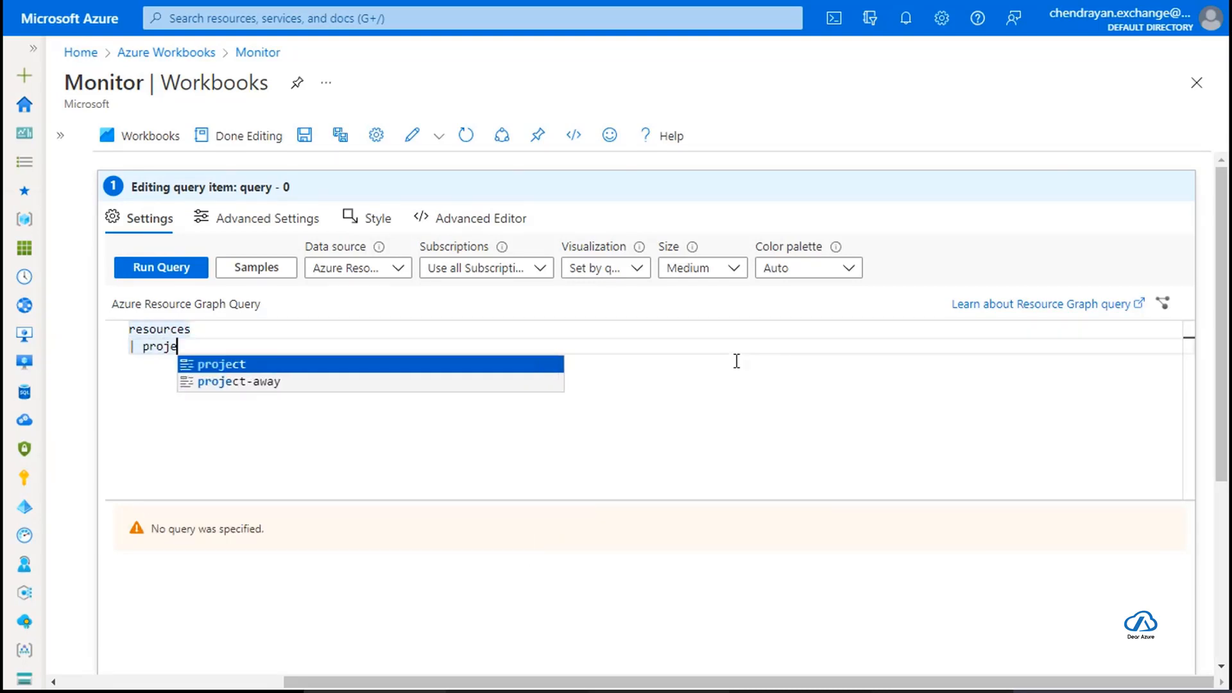
type("ct id, name, e")
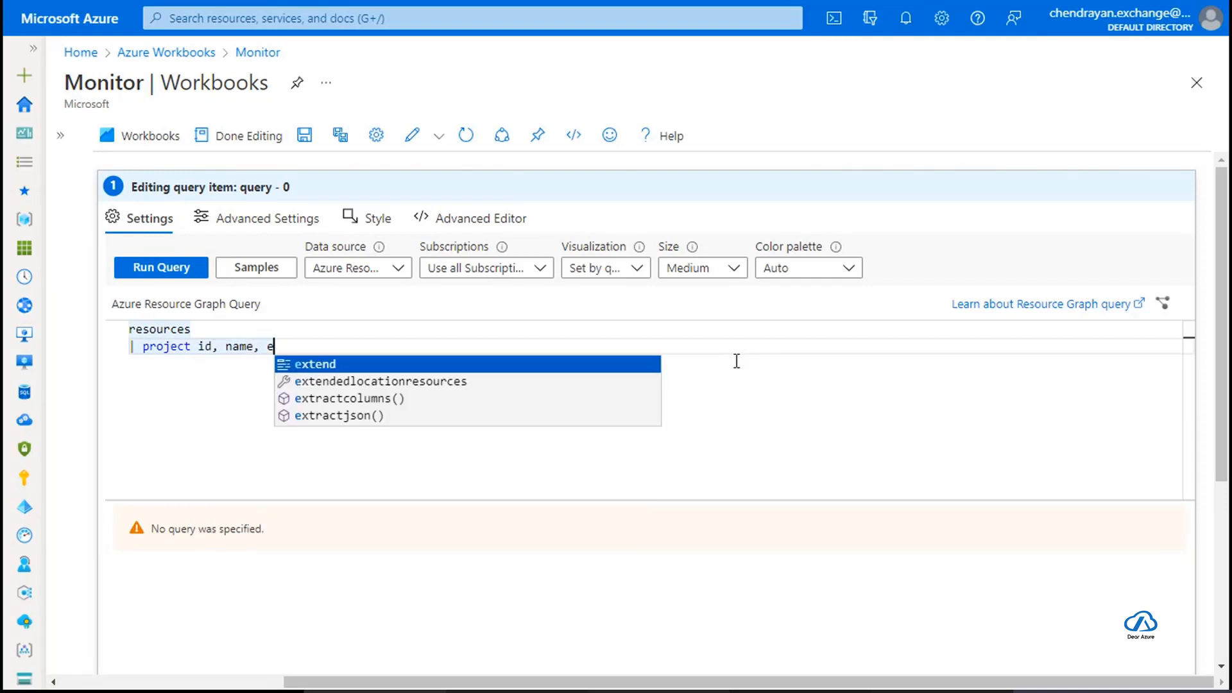
key("BackSpace")
type("re")
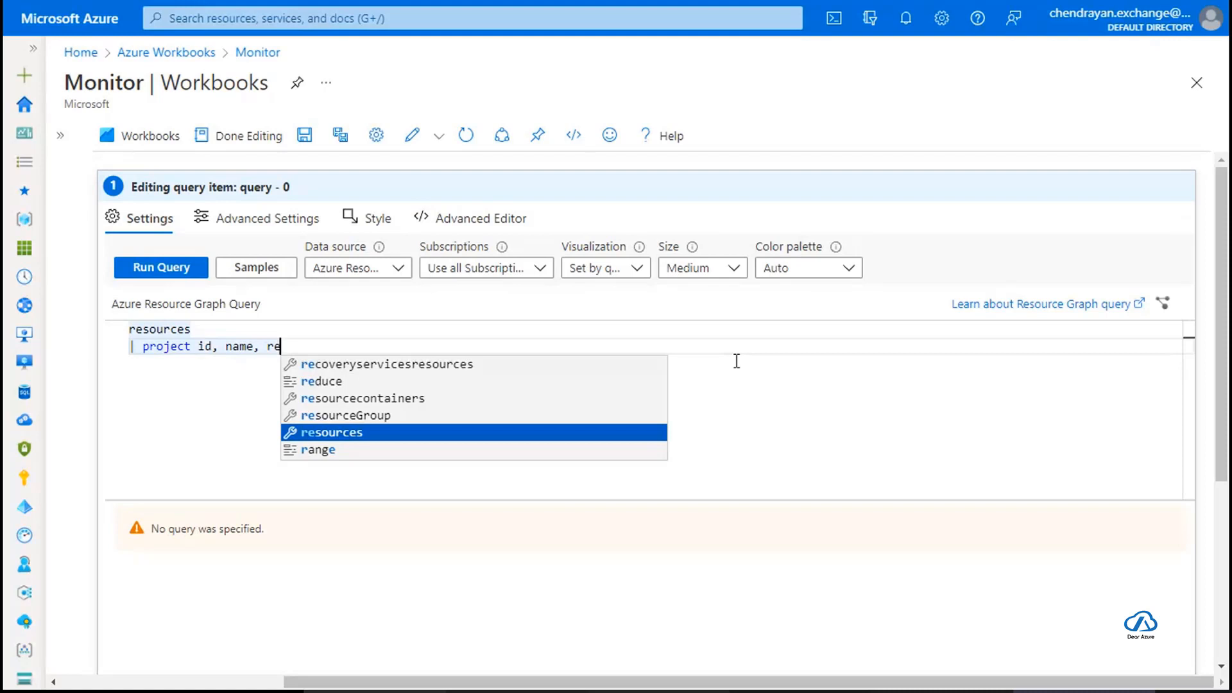
type("sourceGroup, su")
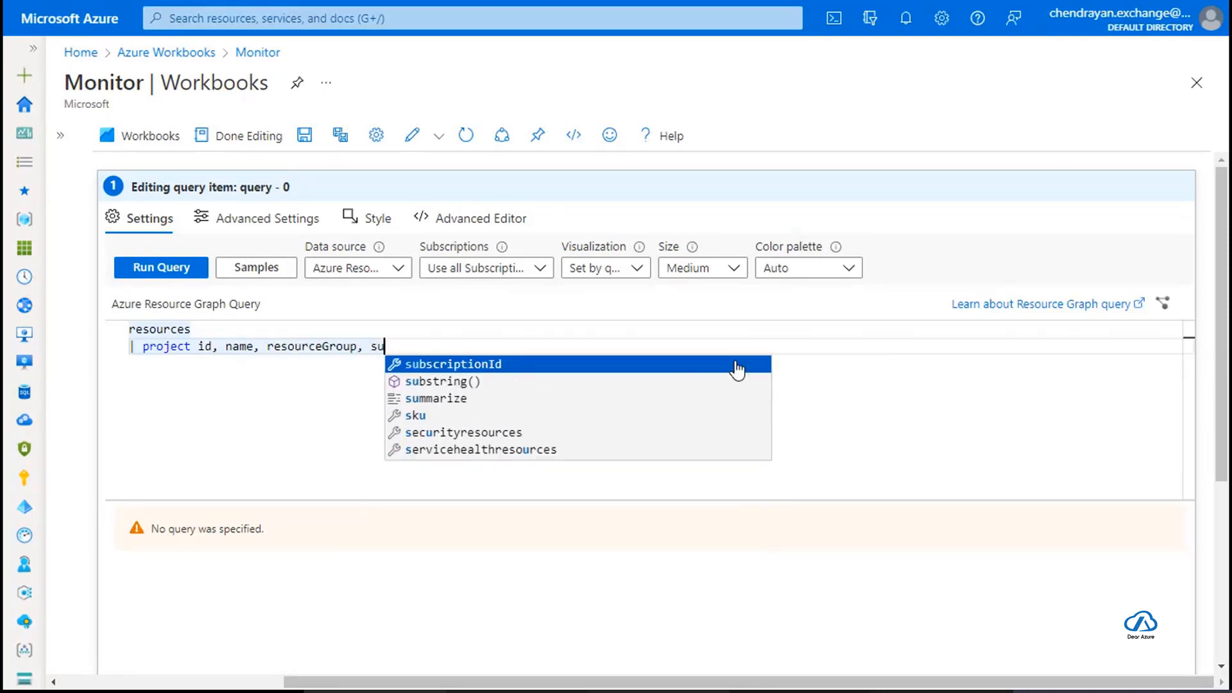
key("Tab")
type(", ")
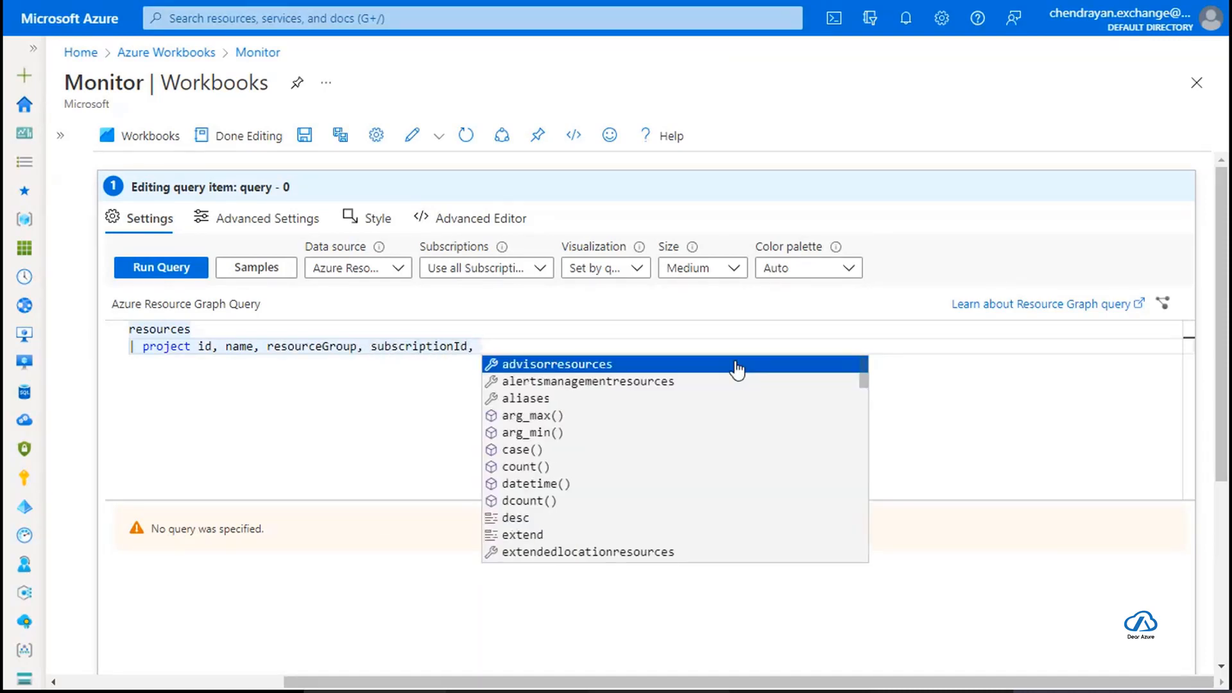
Add type as the last column of the query's project clause.
type("pr")
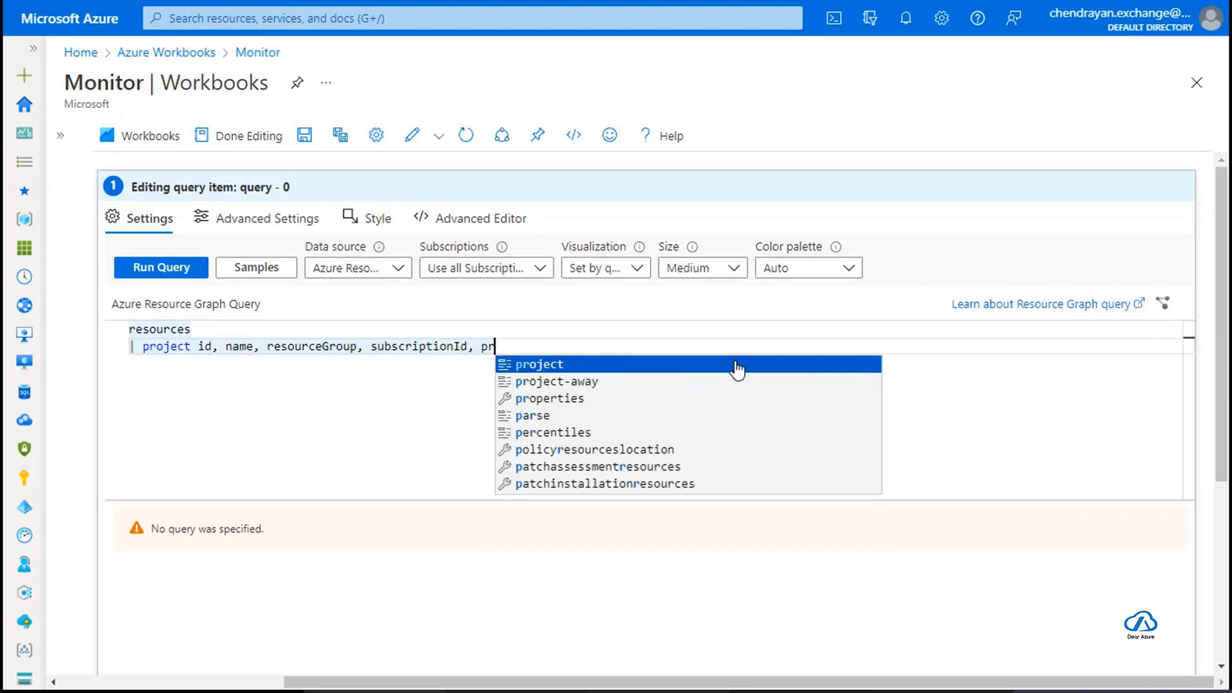
key("BackSpace")
key("BackSpace")
key("BackSpace")
key("BackSpace")
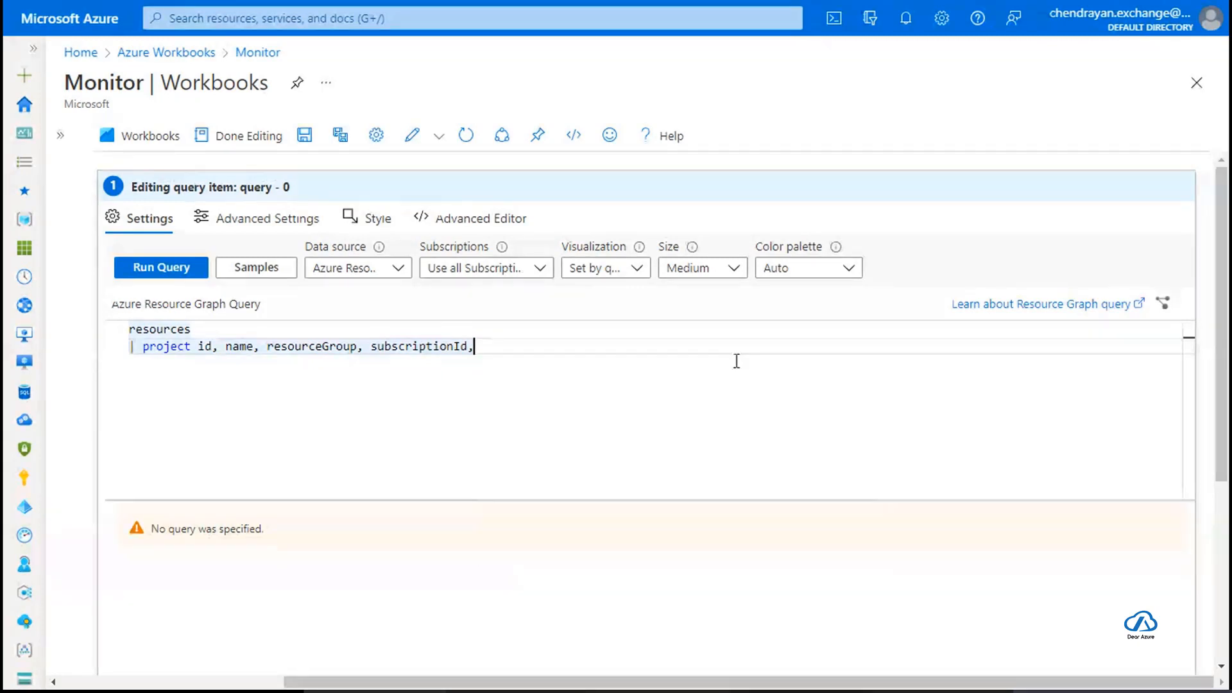
type(", type")
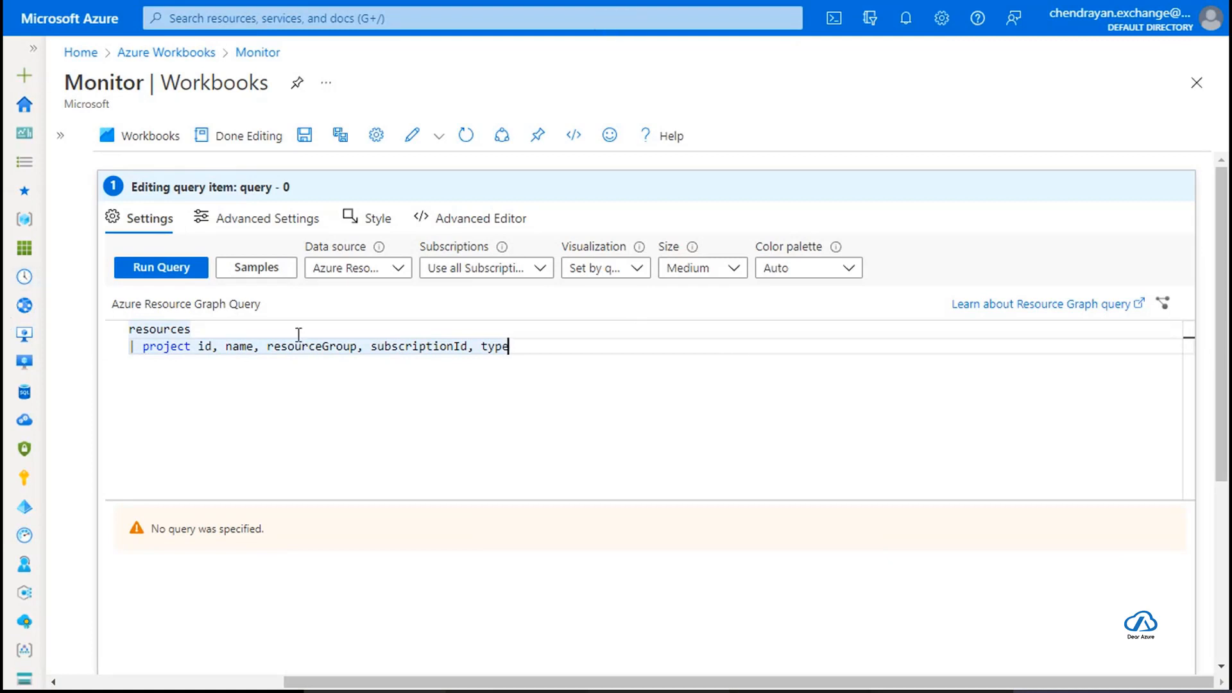
Run the Resource Graph query and look through the returned resource grid.
left_click(190, 267)
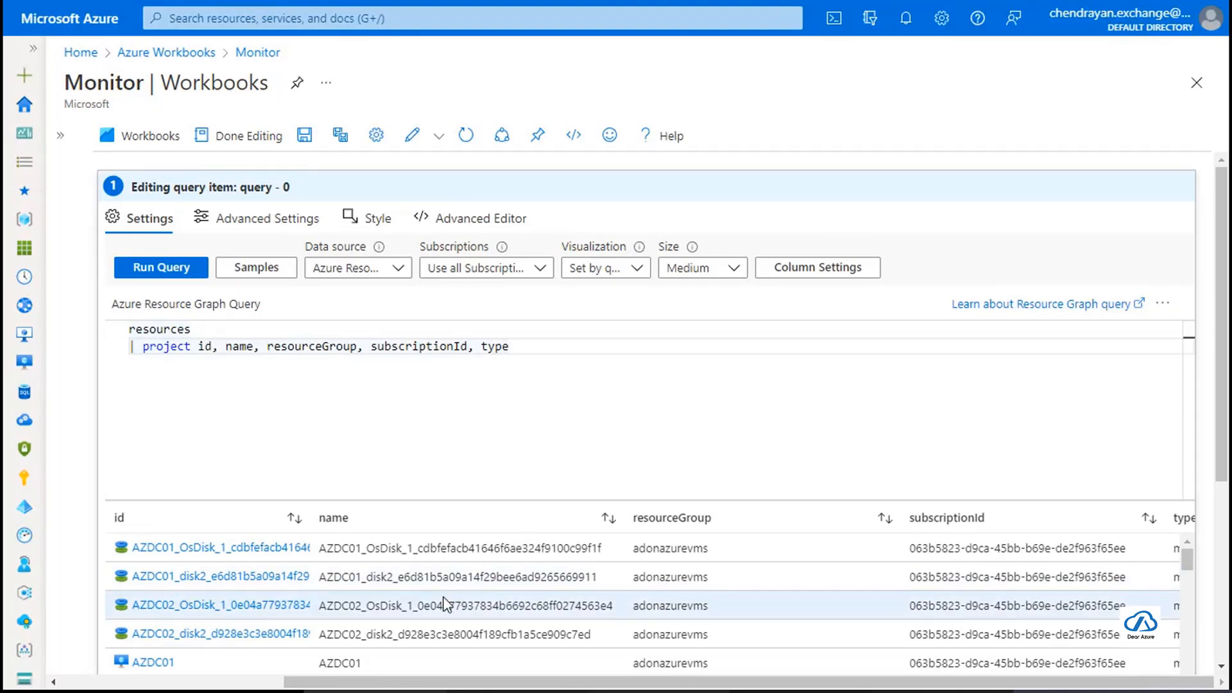
scroll(449, 600, "down", 3)
scroll(441, 600, "up", 3)
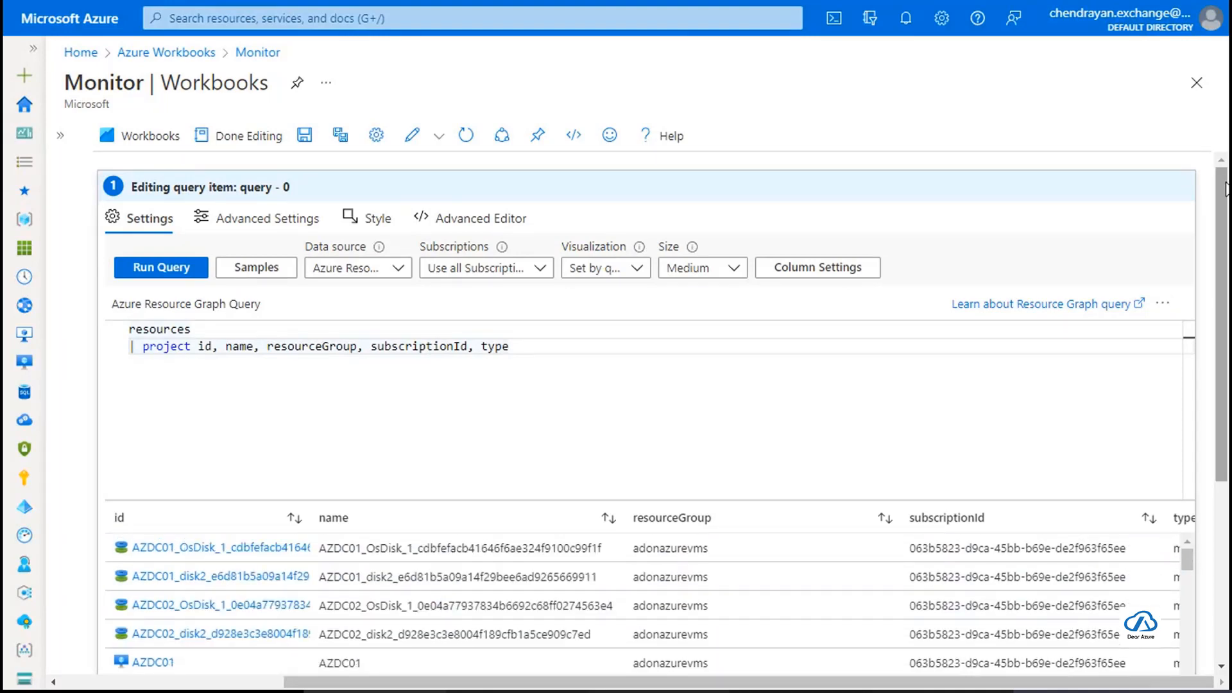
left_click_drag(1224, 192, 1225, 262)
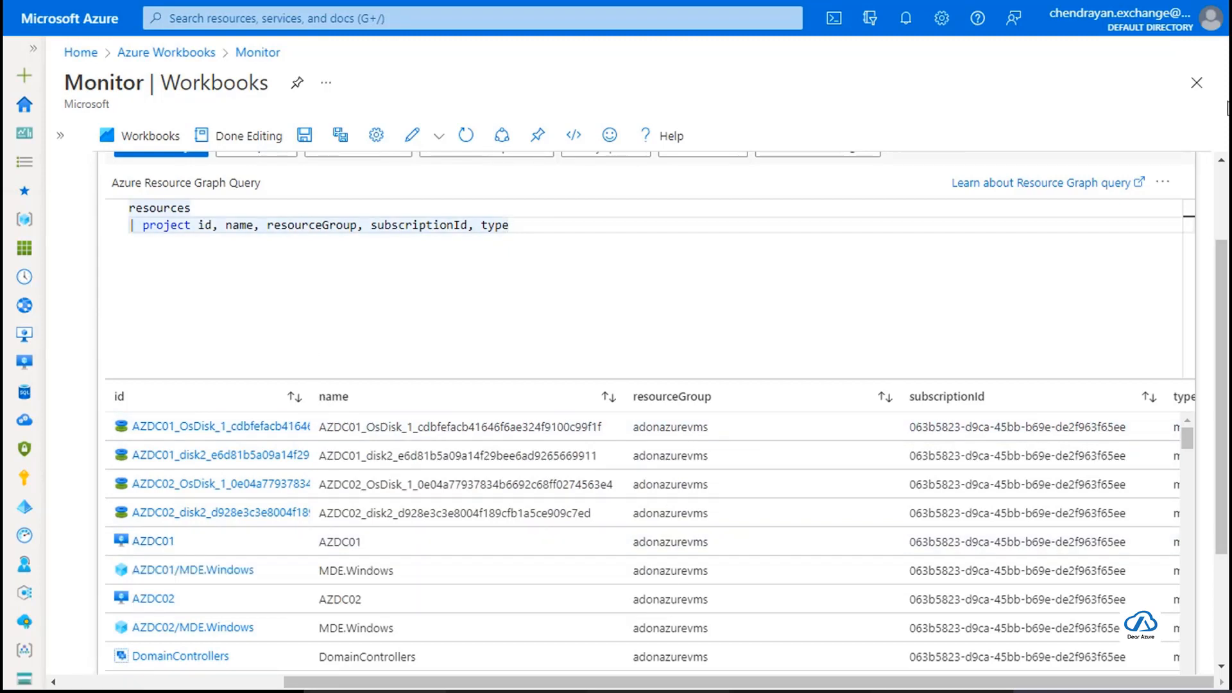
scroll(346, 243, "up", 2)
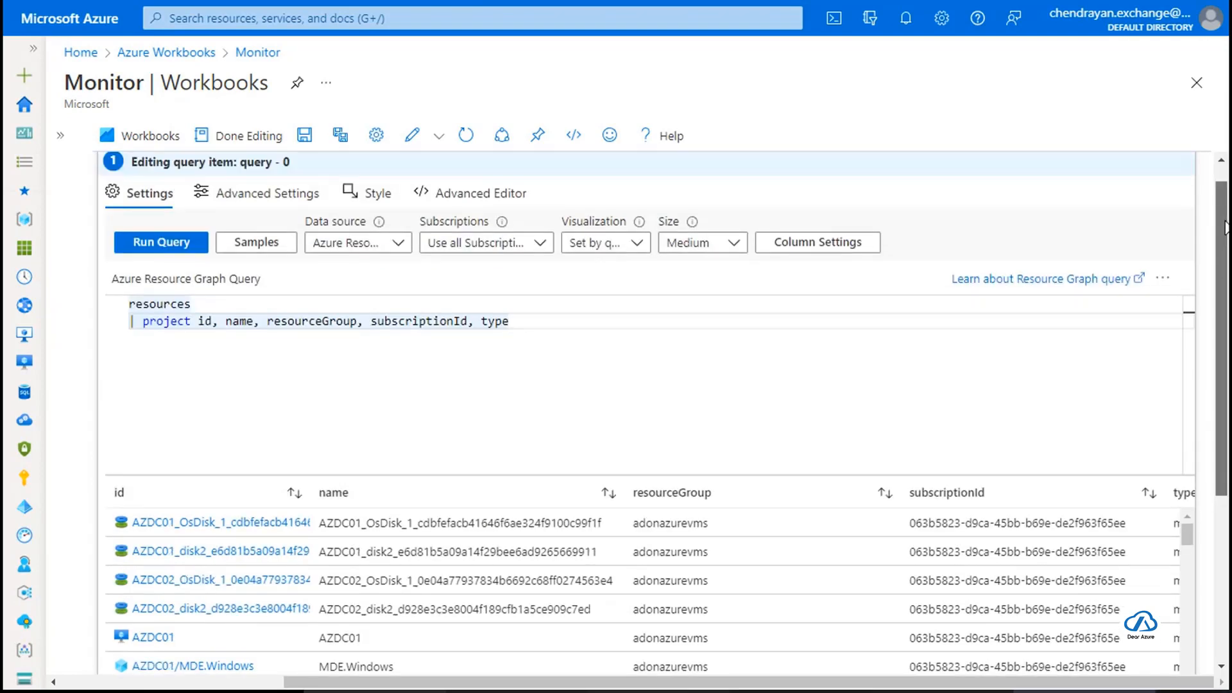
In the query item's advanced settings, name the step All Resources and show the Export to Excel button when not editing.
left_click(240, 204)
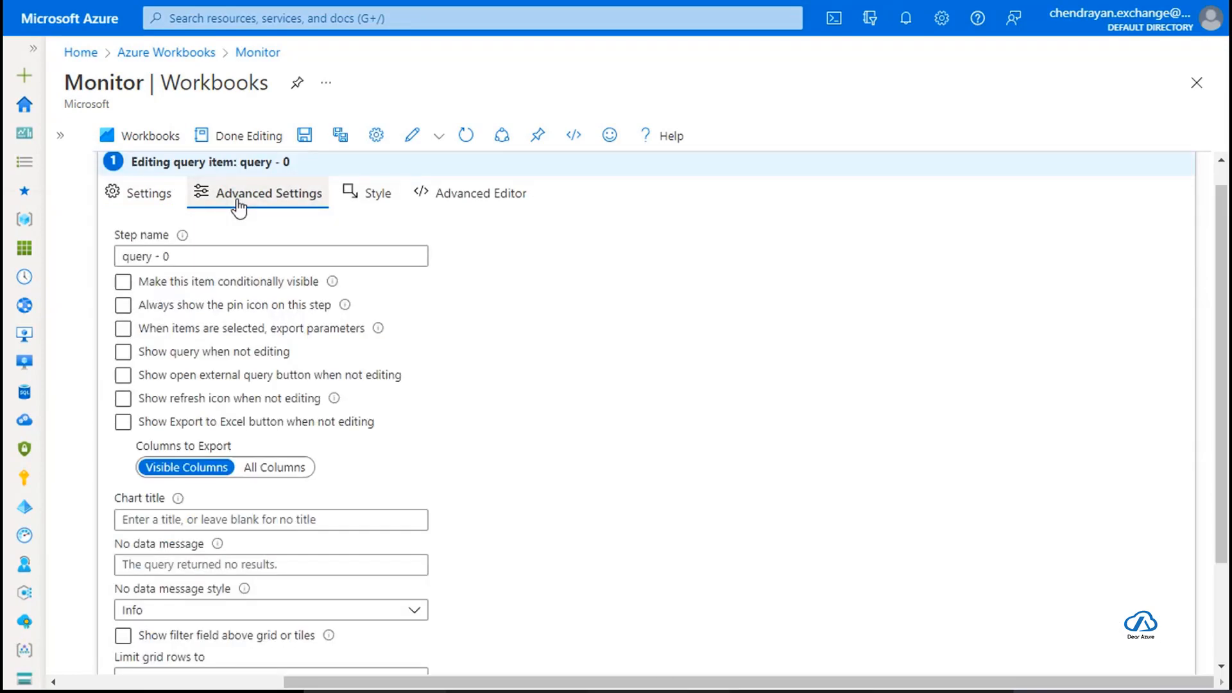
left_click(243, 256)
key("ctrl+a")
key("BackSpace")
type("All Resources")
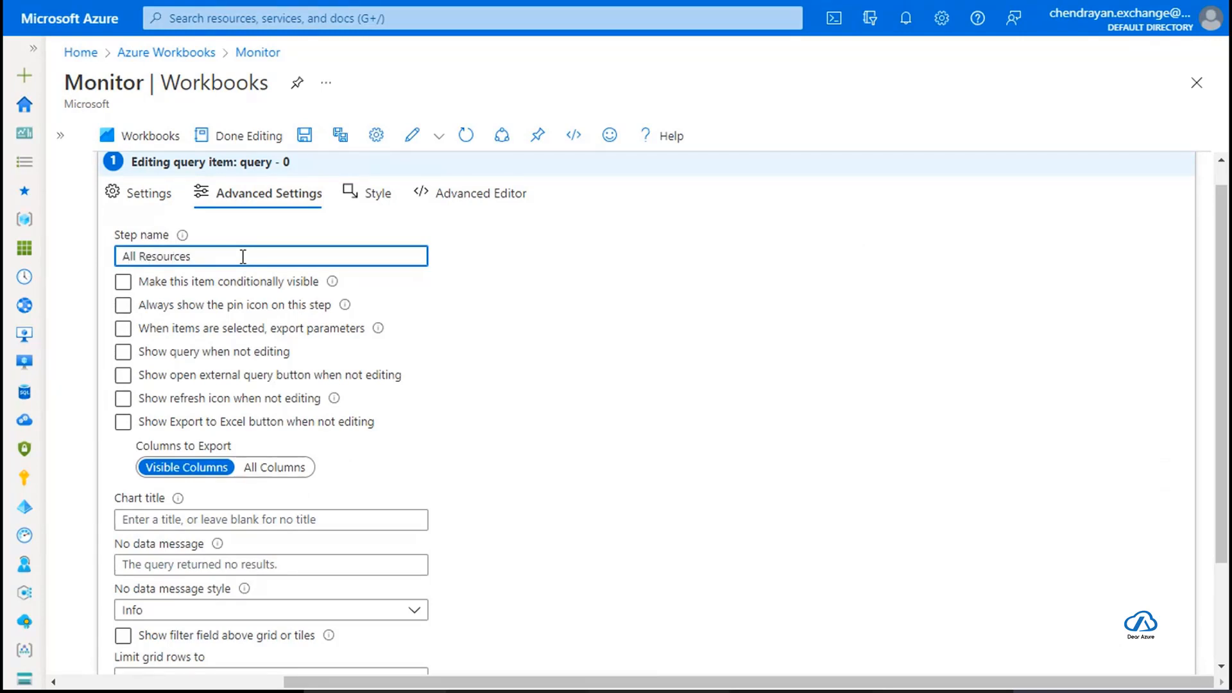
left_click(130, 422)
left_click(128, 424)
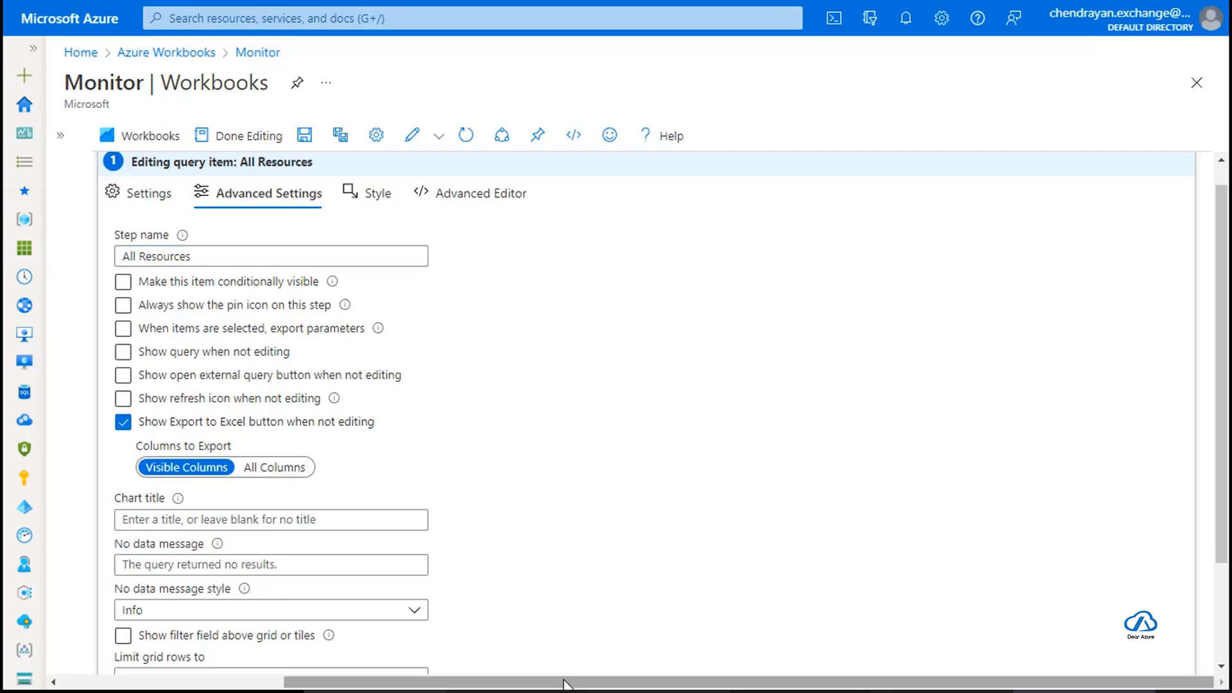
Limit the grid to 10 rows, finish editing the query item and view the workbook in reading mode.
scroll(289, 564, "down", 2)
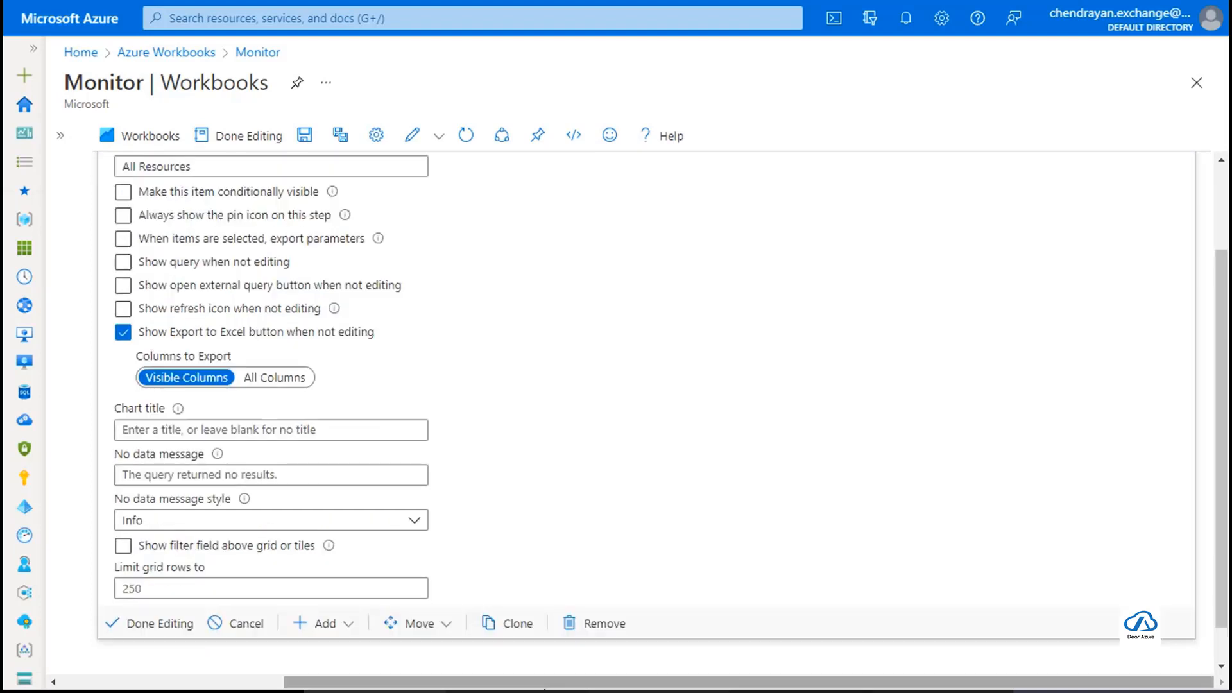
double_click(160, 586)
type("10")
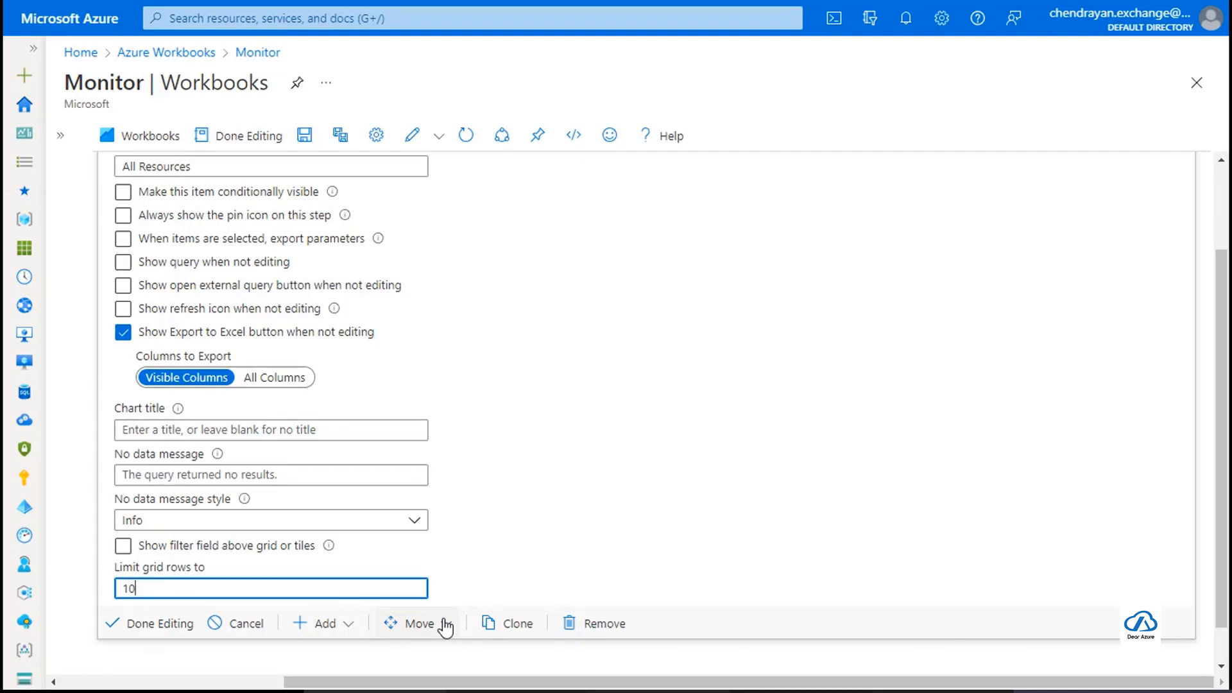
left_click(156, 623)
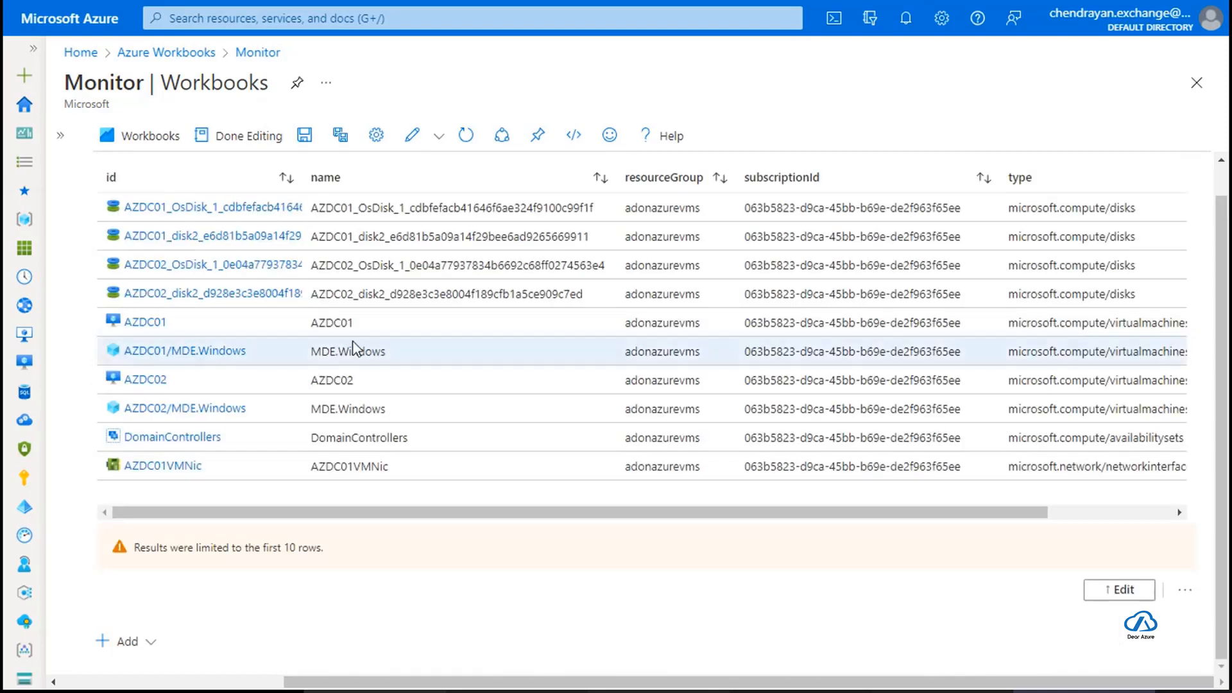
left_click(234, 137)
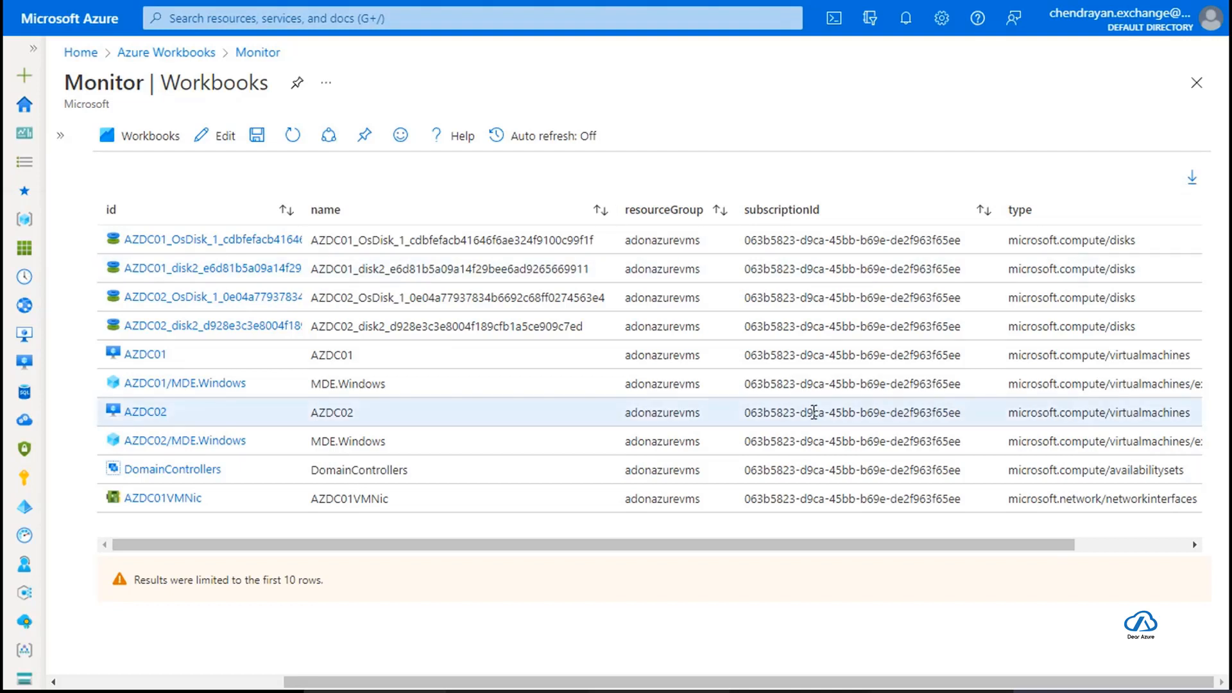
Reopen the workbook for editing and add a text item containing the Markdown heading "# All Azure Resources".
left_click(225, 135)
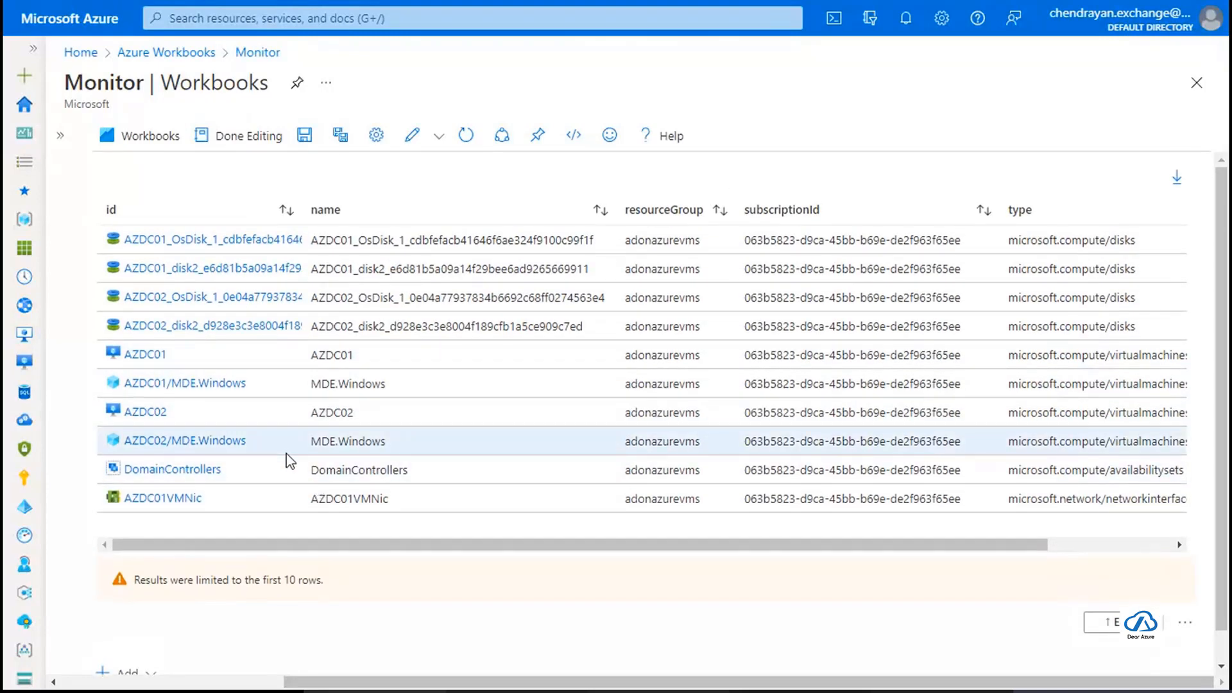
scroll(290, 461, "down", 1)
left_click(146, 641)
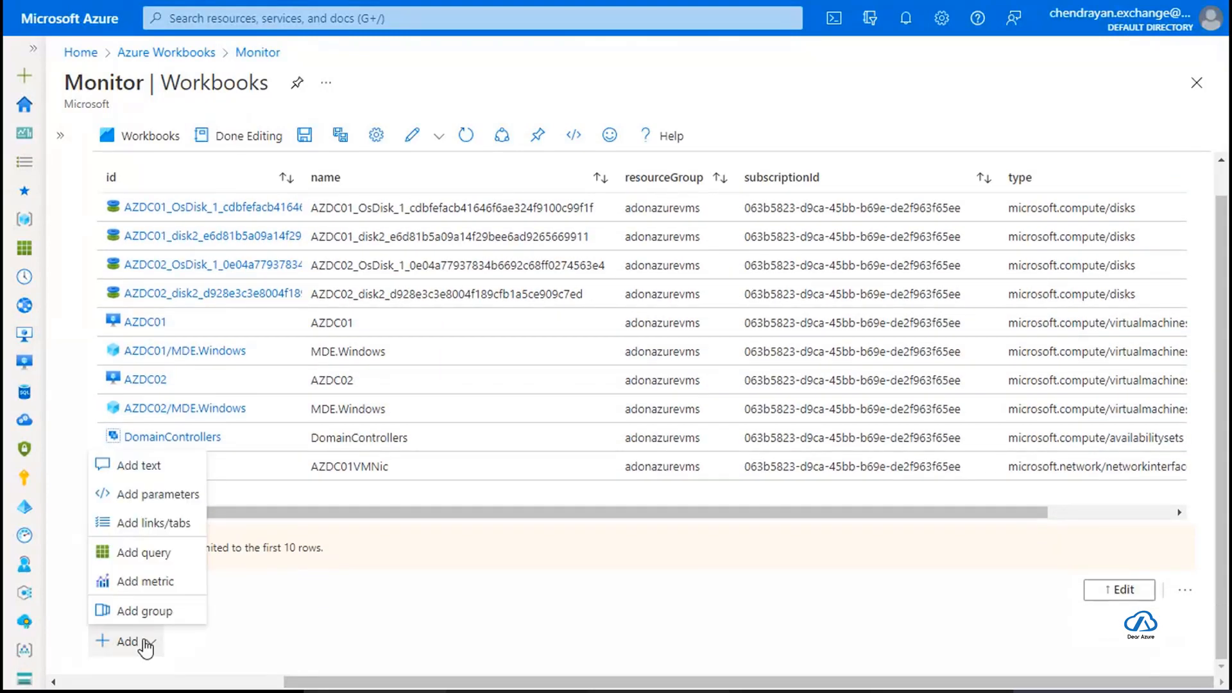
left_click(152, 465)
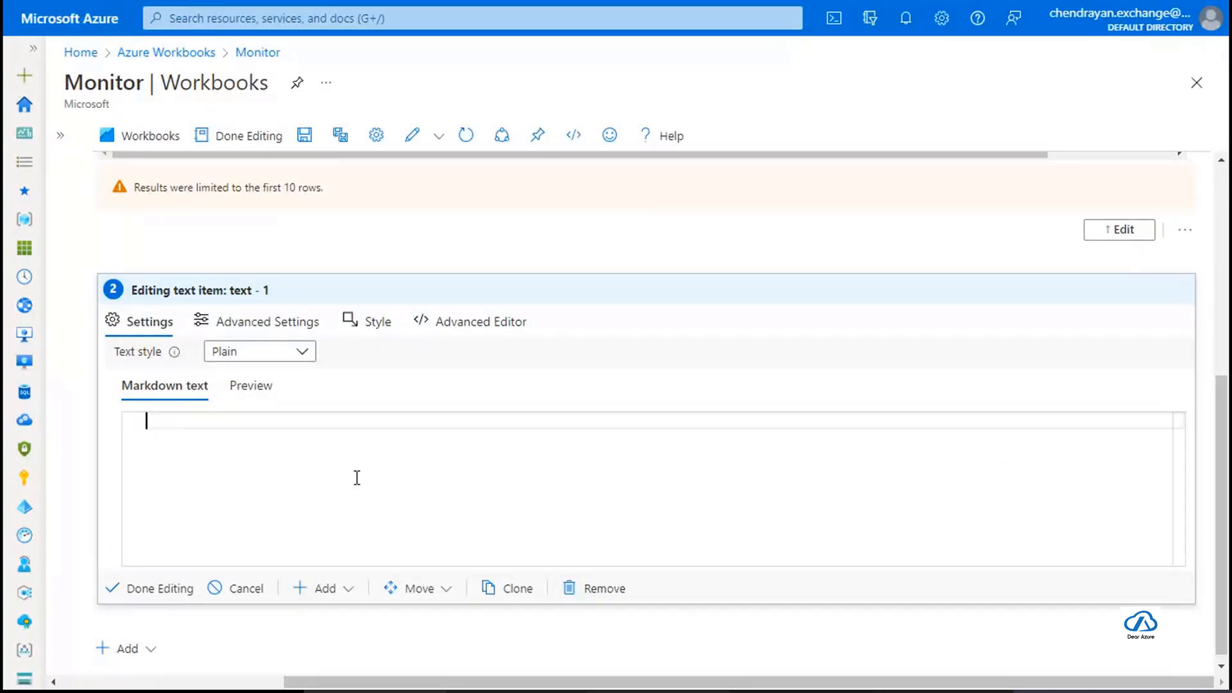
type("# All A")
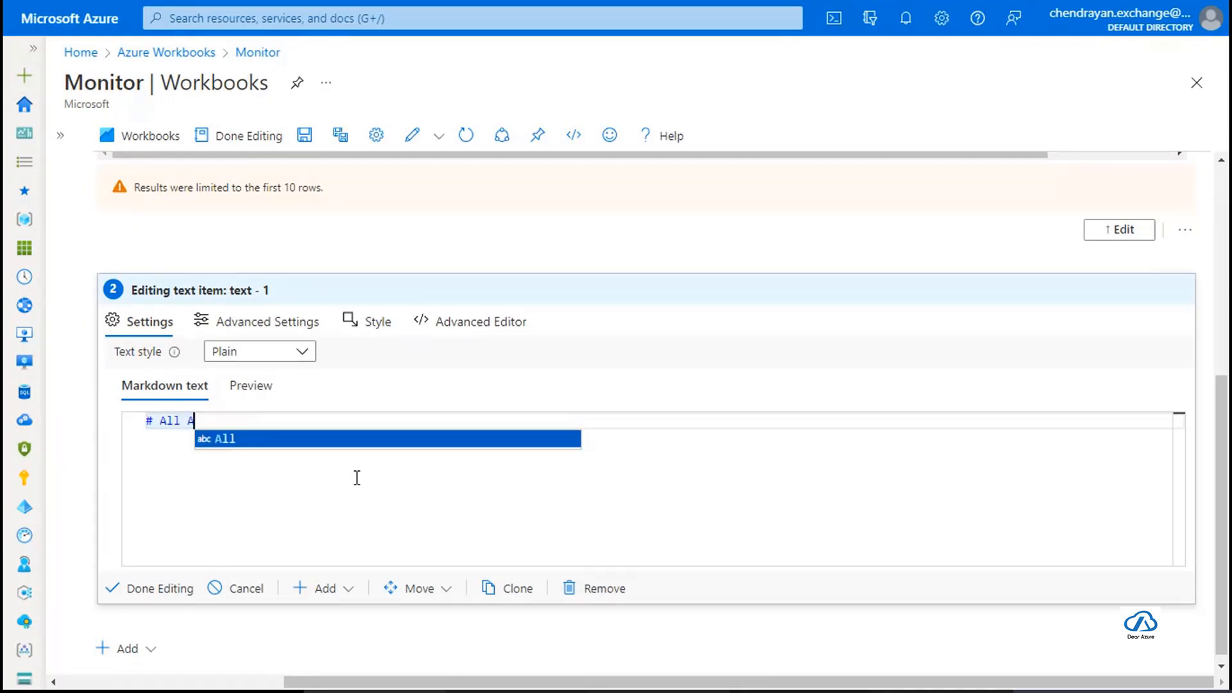
type("zure Resources")
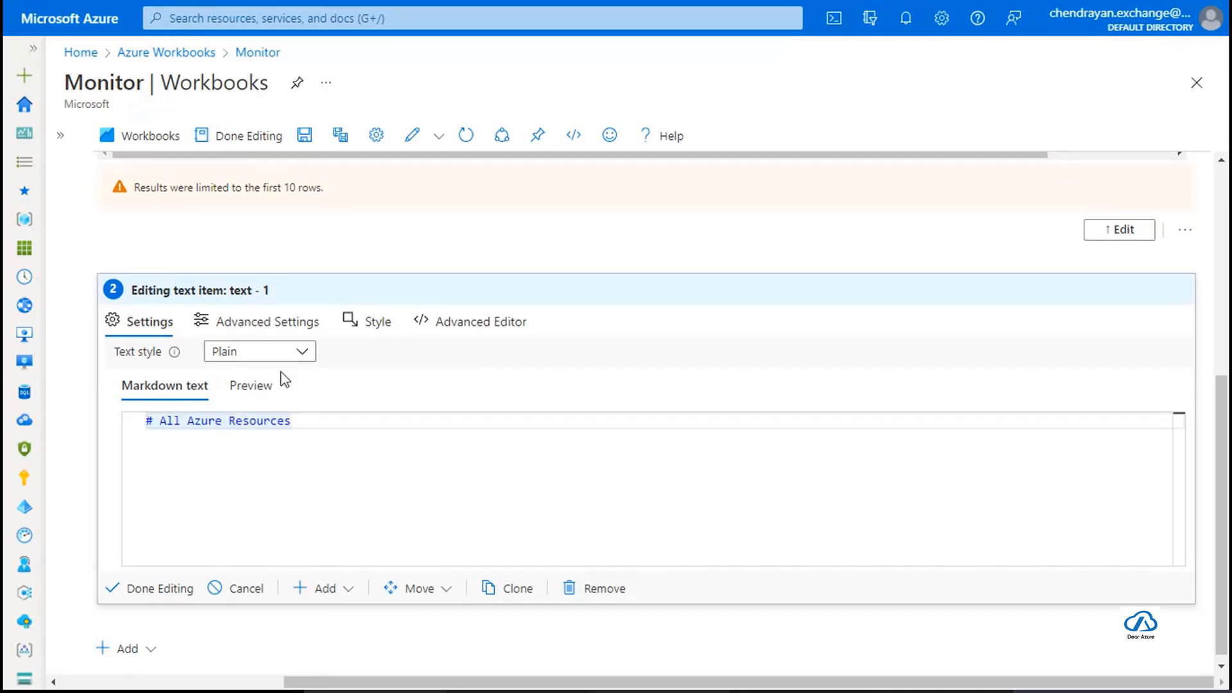
Set the text item's style to Info and change its heading to second level (##).
left_click(262, 352)
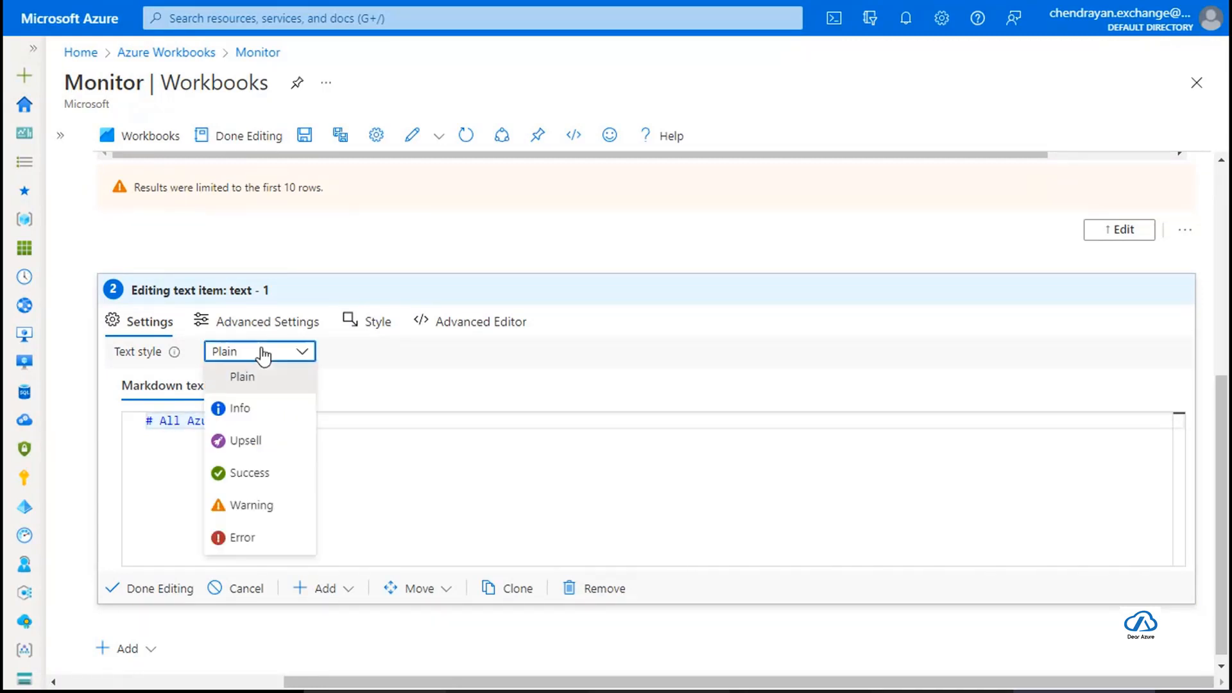
left_click(265, 418)
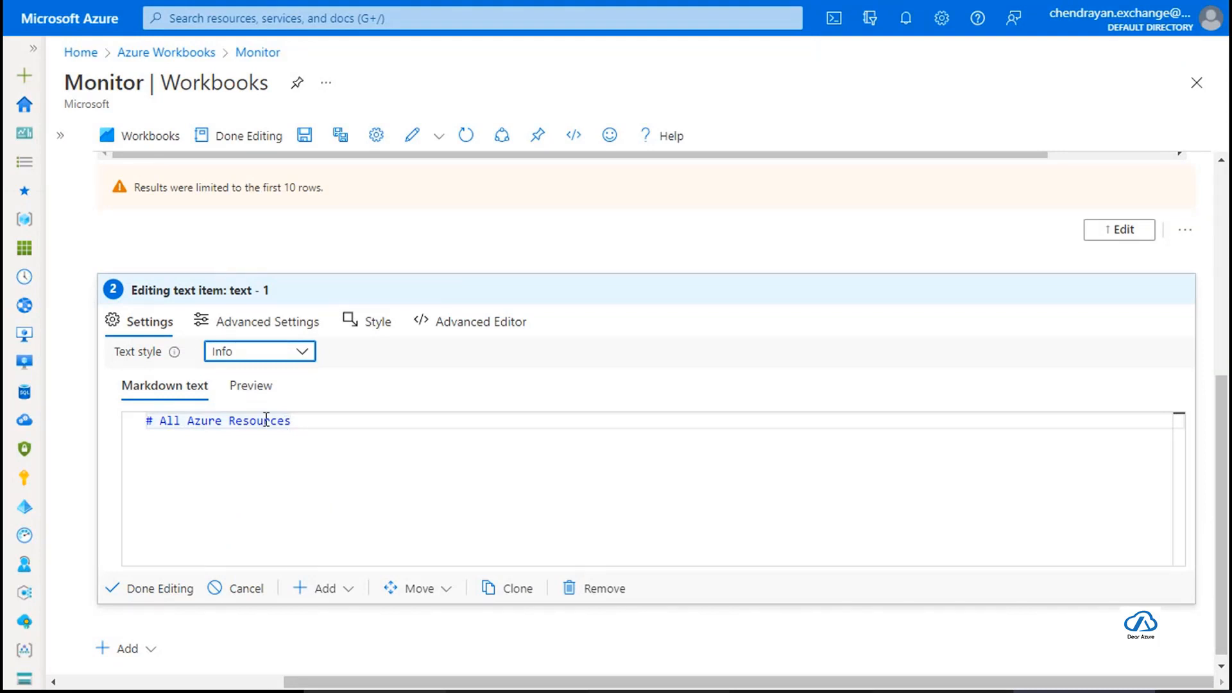
left_click_drag(150, 420, 204, 464)
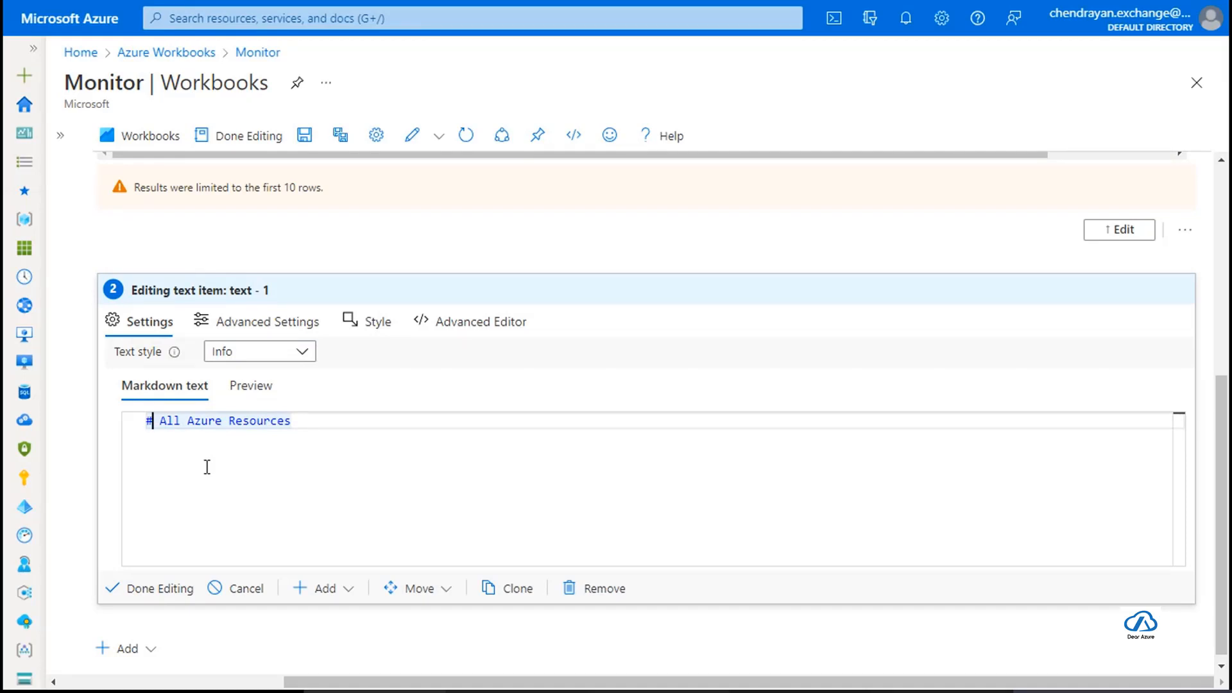
type("#")
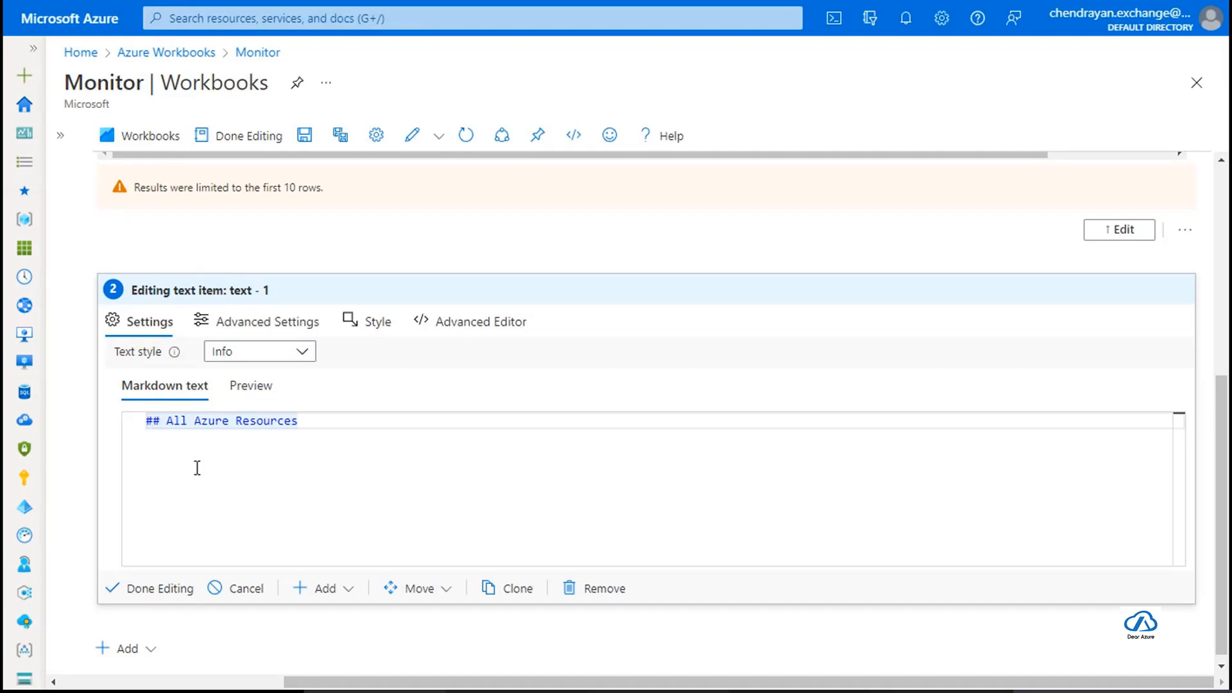
Move the text item to the top of the workbook and finish editing the workbook.
left_click(432, 598)
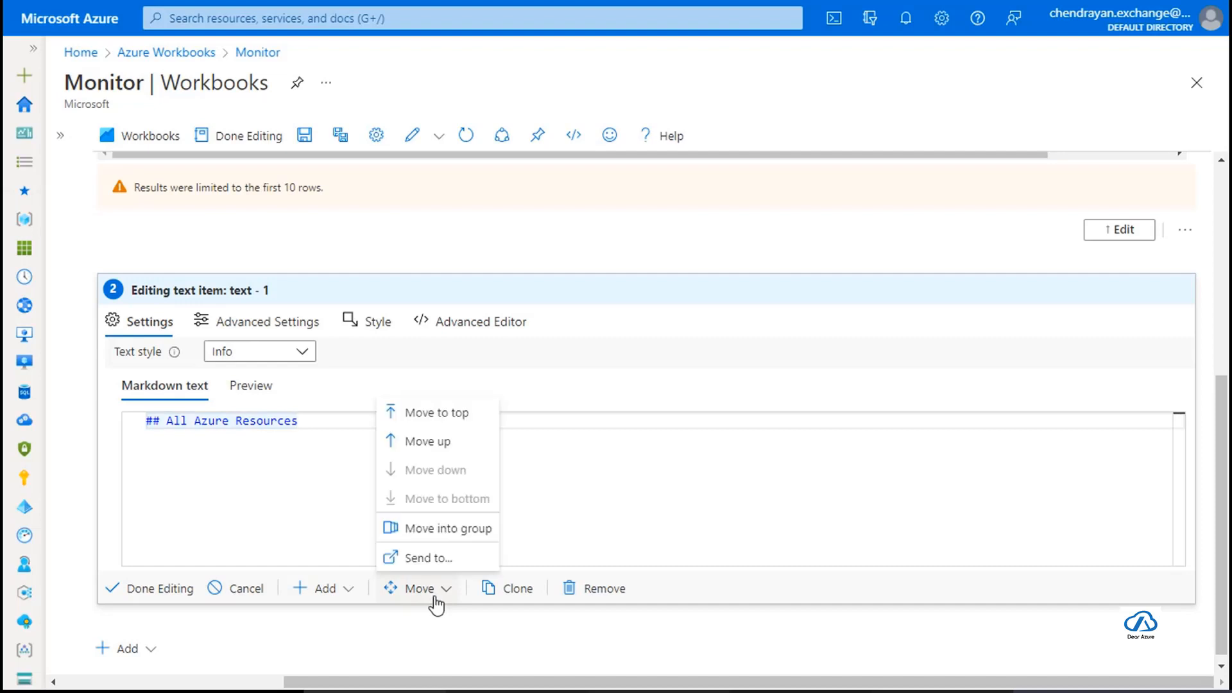
left_click(391, 423)
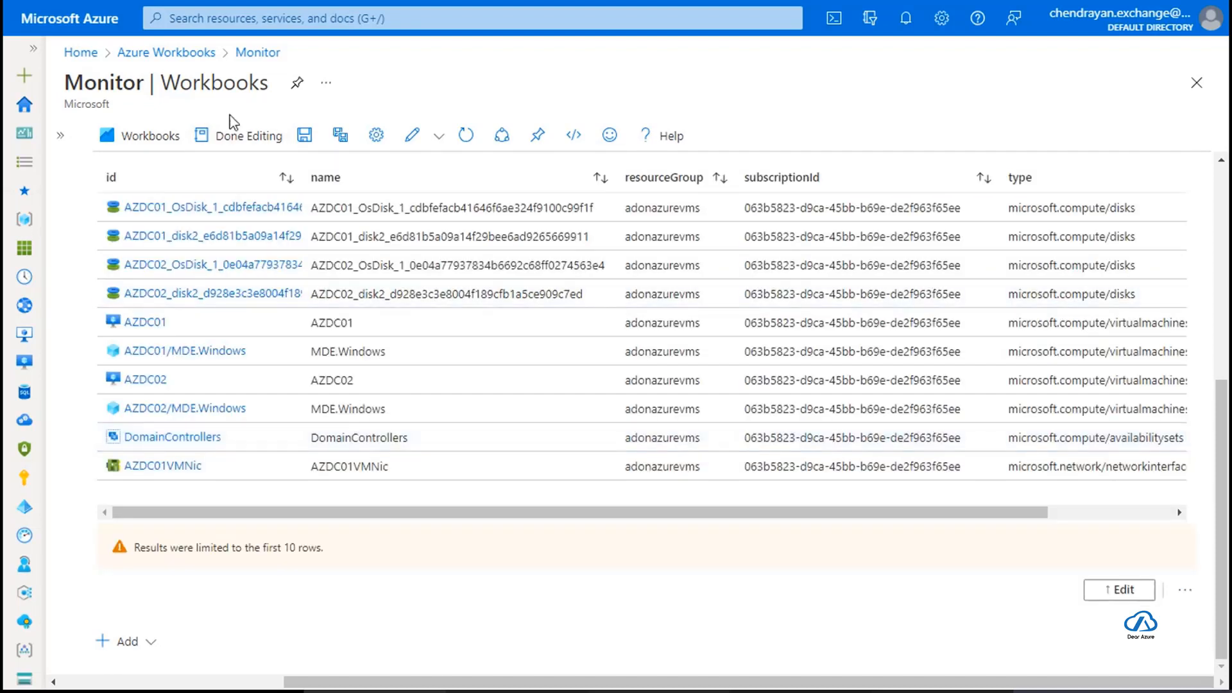
left_click(273, 138)
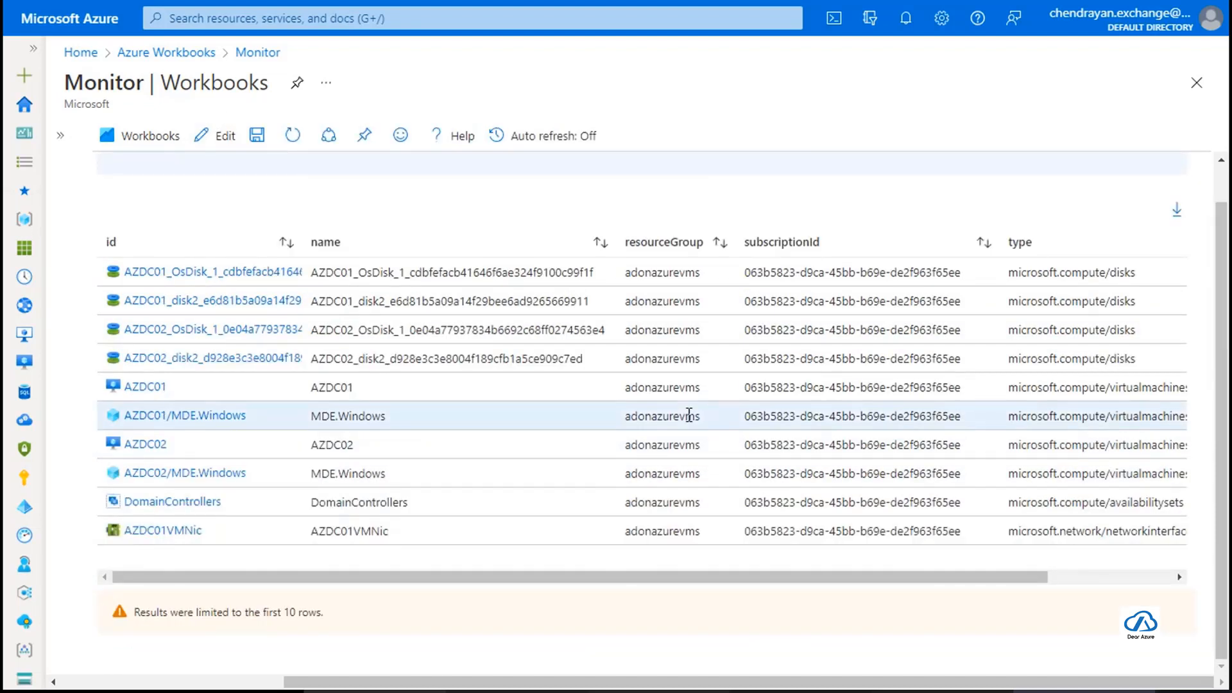
Export the All Azure Resources grid to Excel, saving it as export_data.xlsx in the Dear-Azure folder.
scroll(690, 417, "up", 1)
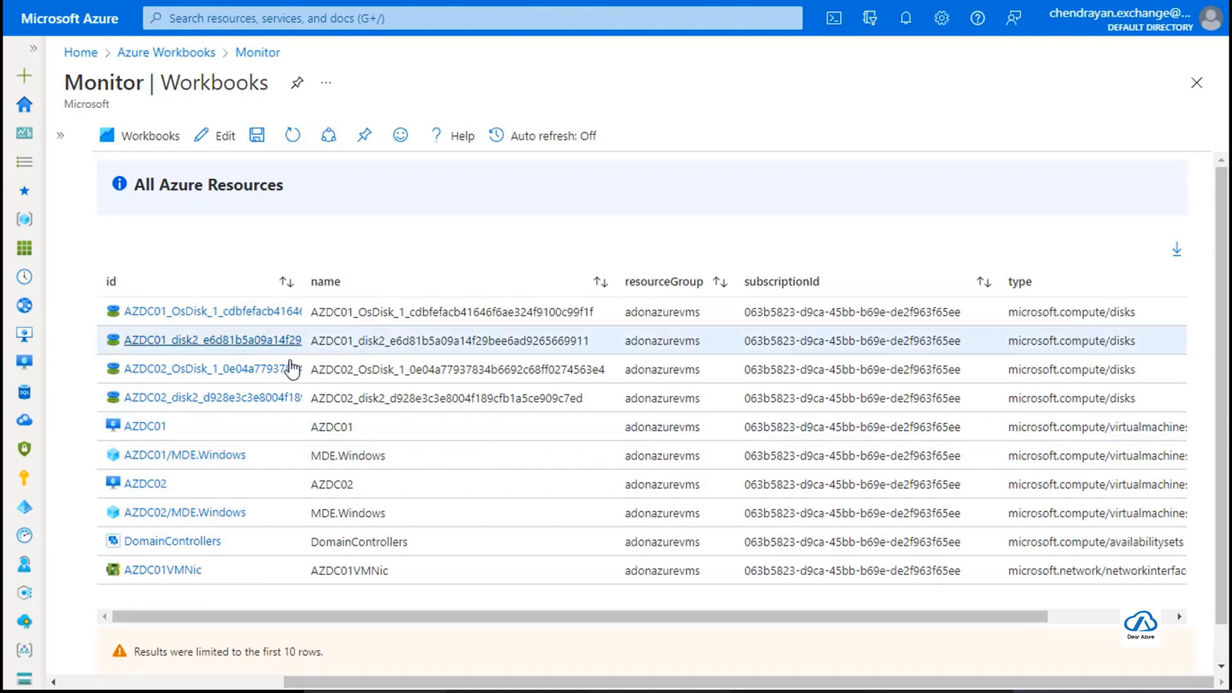
left_click(328, 92)
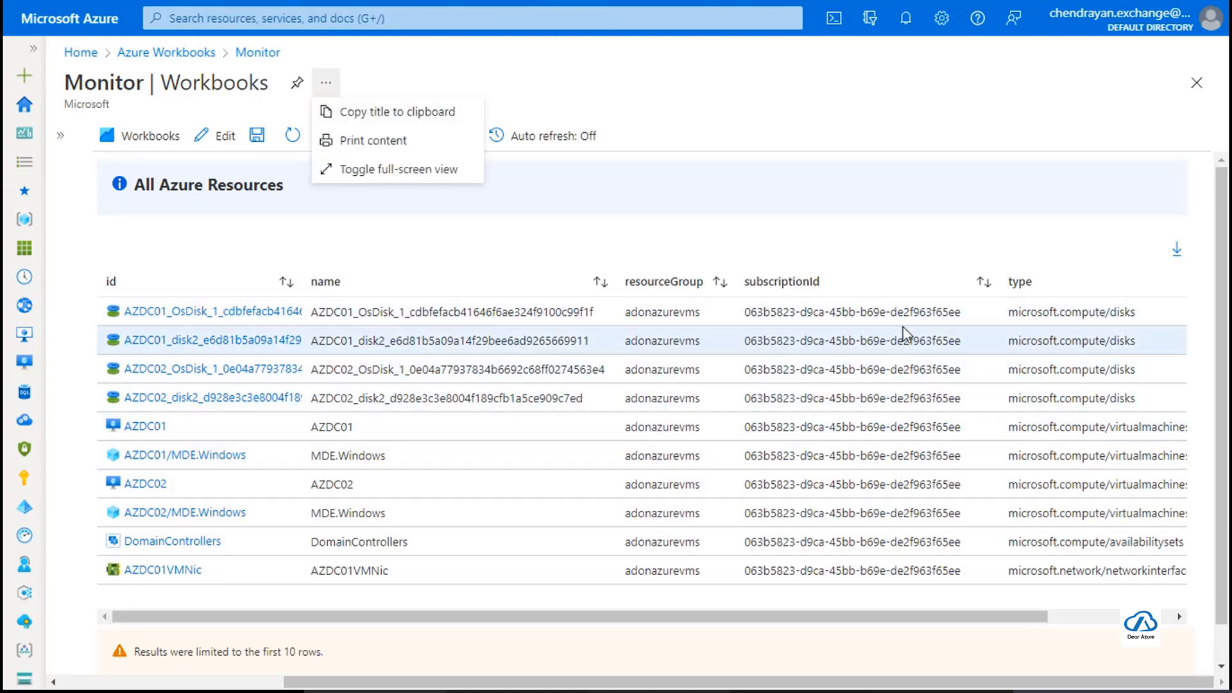
left_click(1177, 257)
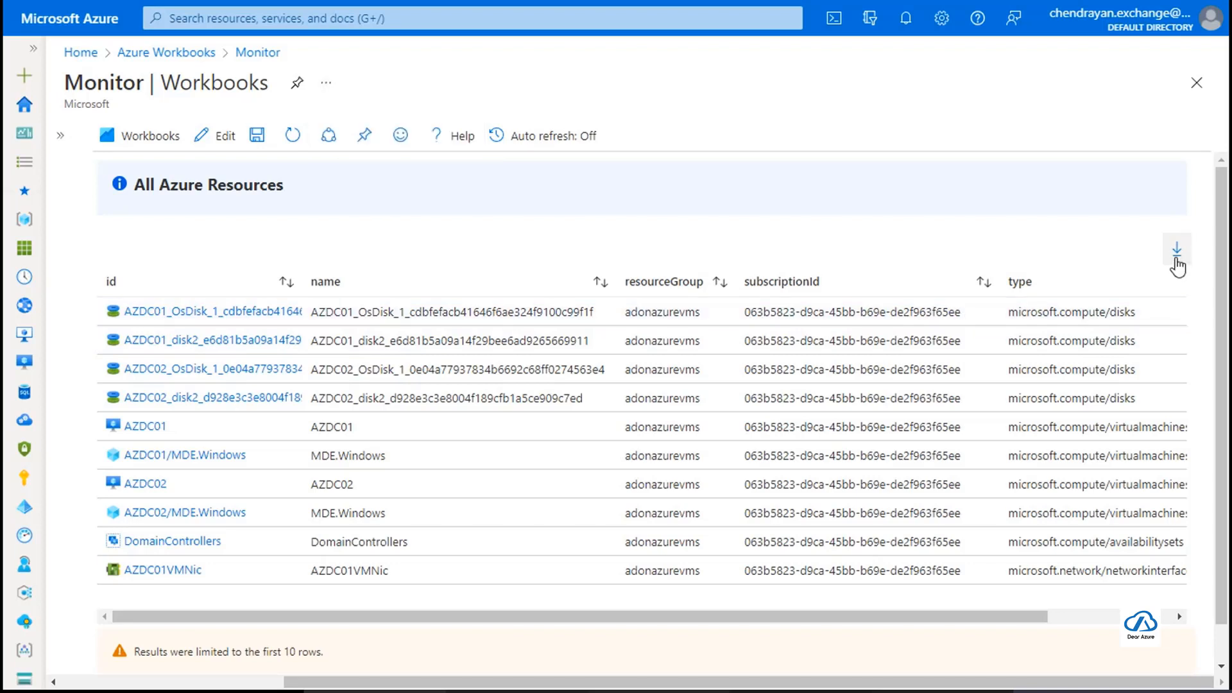
left_click(1177, 264)
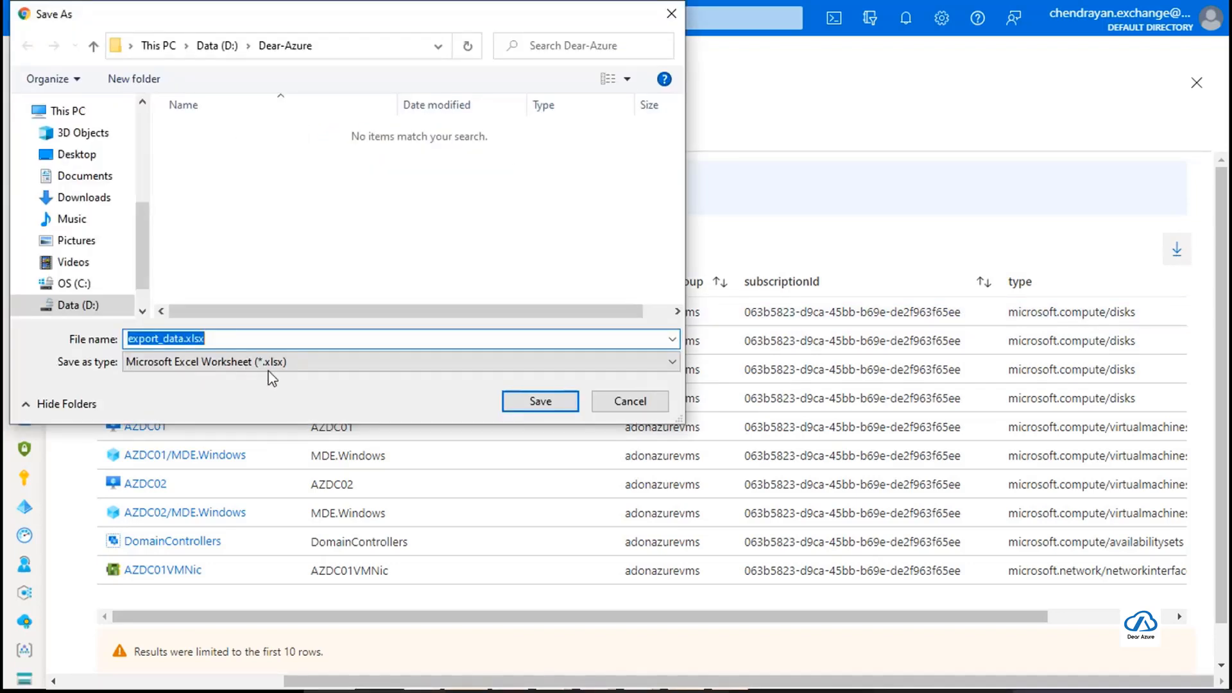
left_click(254, 339)
left_click(541, 402)
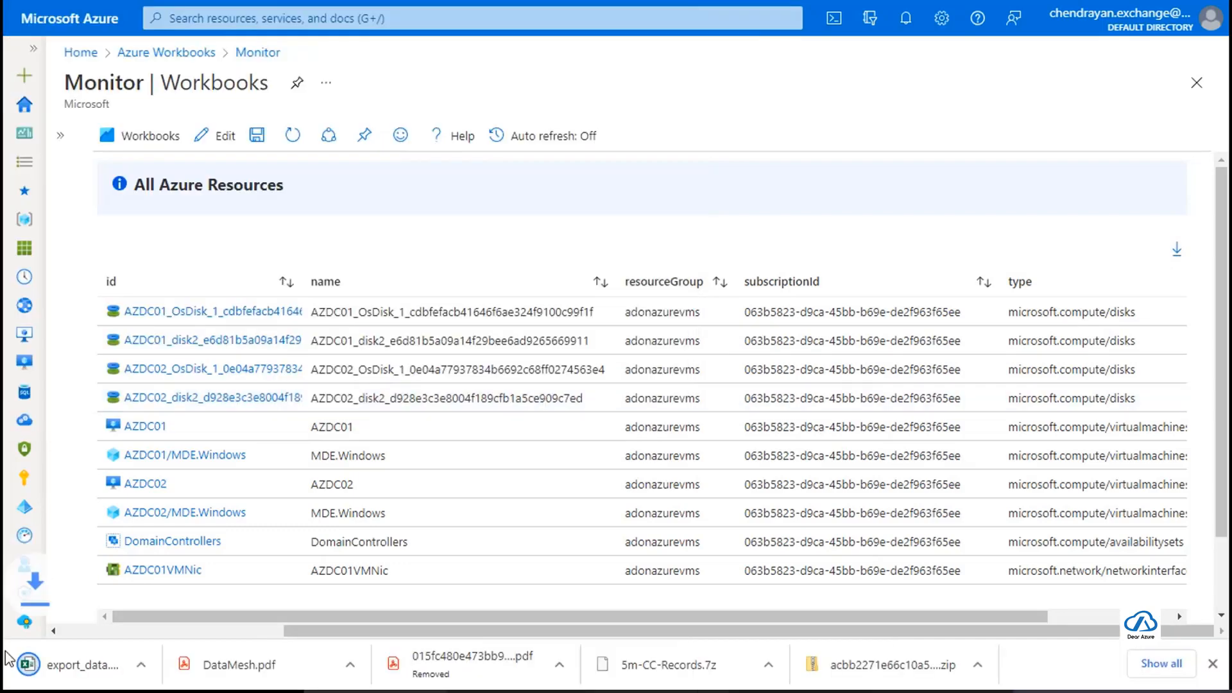
Open the downloaded export_data.xlsx in Excel, widen column A to fit its contents and enable editing.
left_click(117, 672)
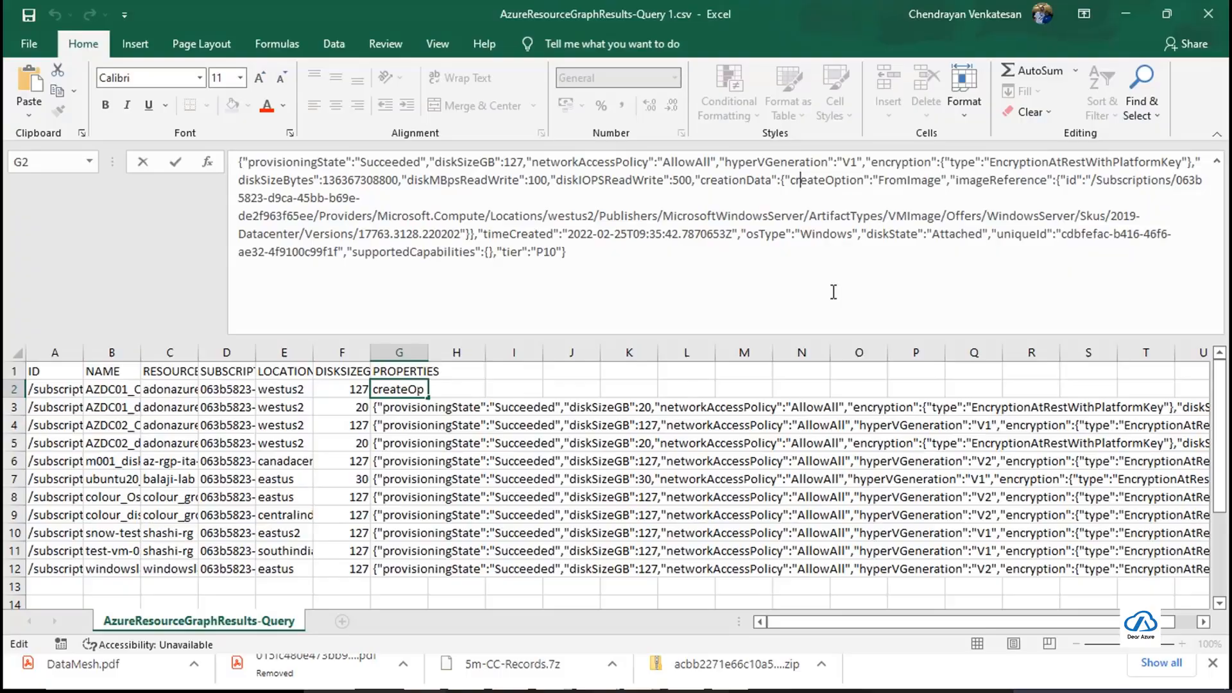
left_click(677, 407)
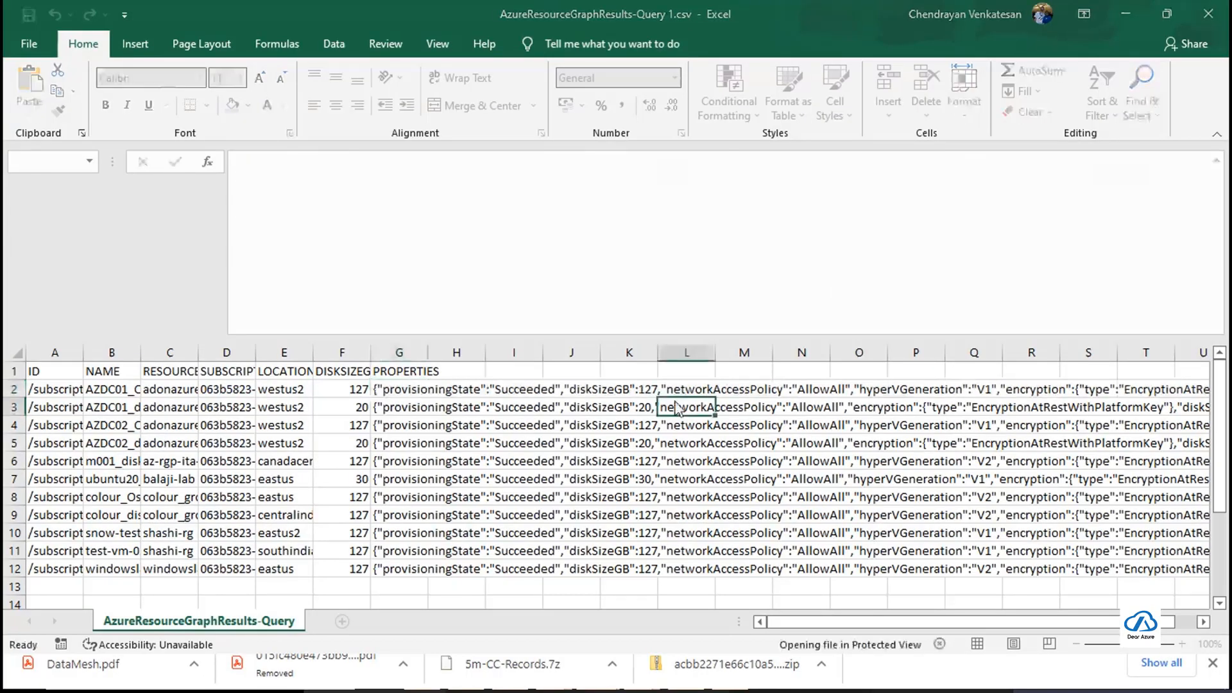
key("ctrl+a")
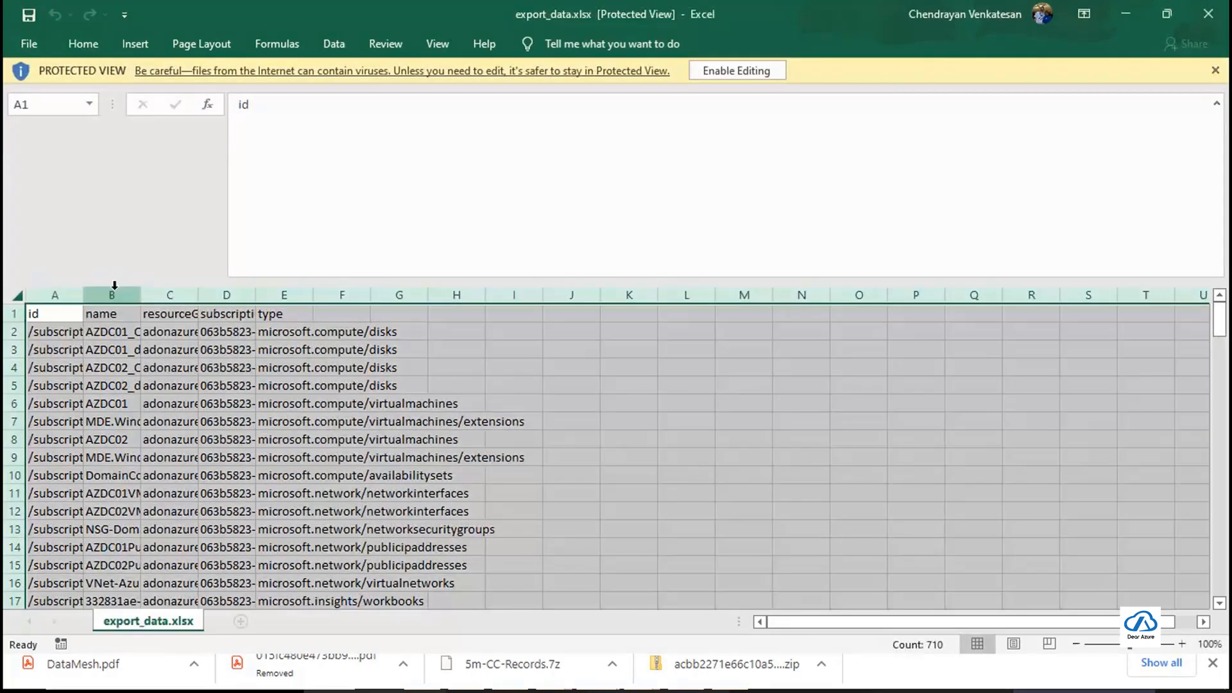
double_click(83, 295)
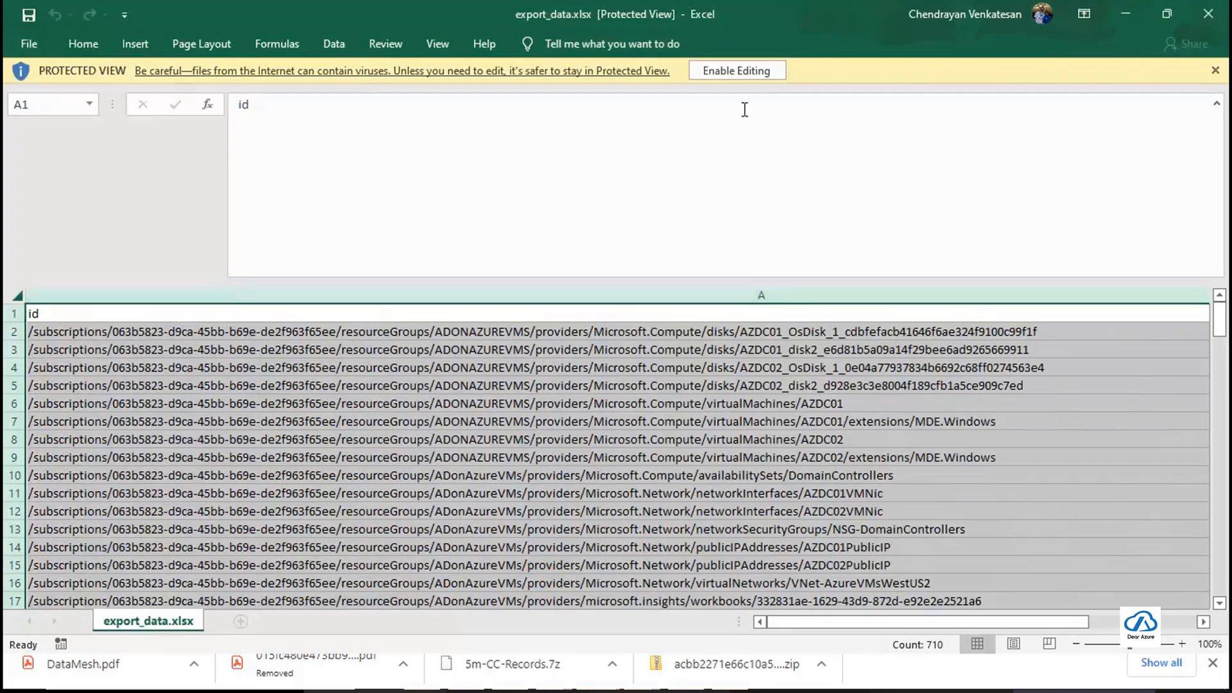
left_click(736, 71)
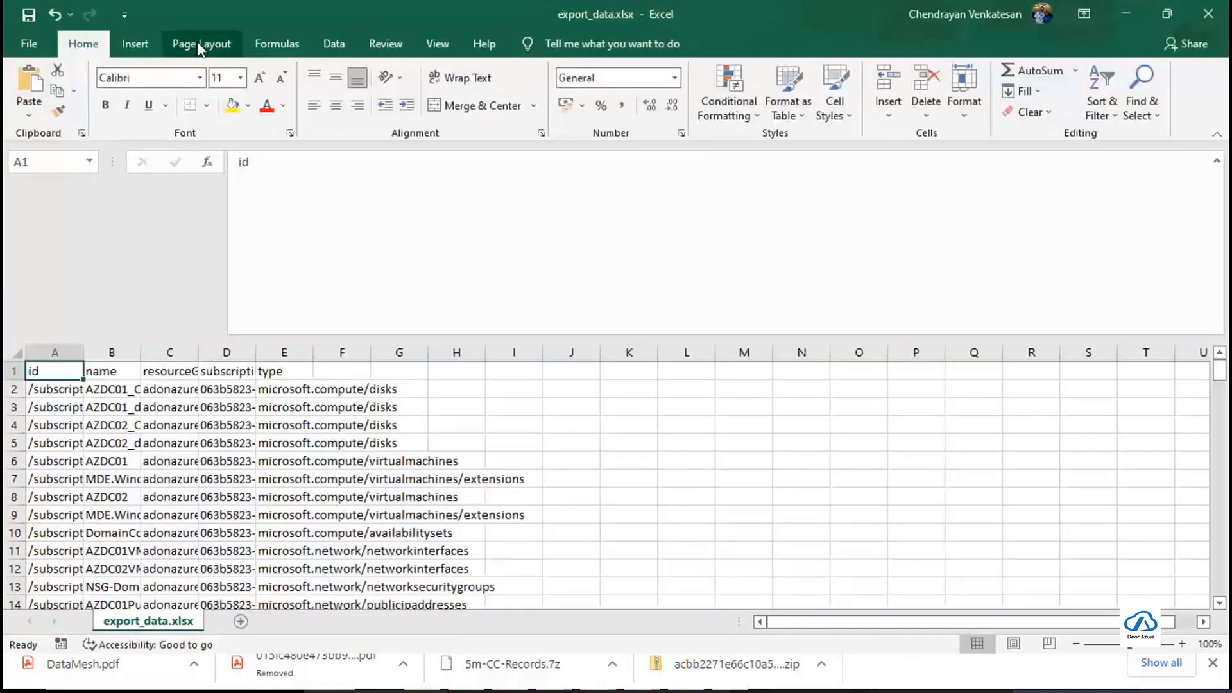
Try to insert a PivotTable from the exported data on a new worksheet and collapse the formula bar.
left_click(143, 48)
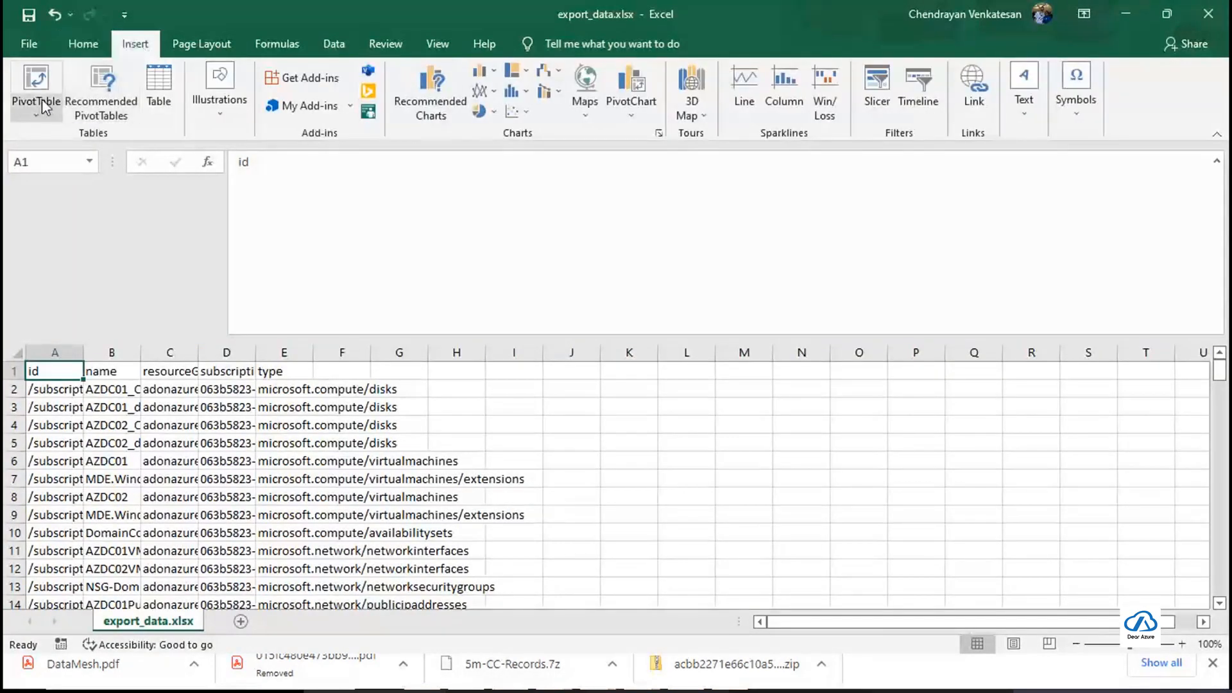
left_click(41, 99)
left_click(54, 137)
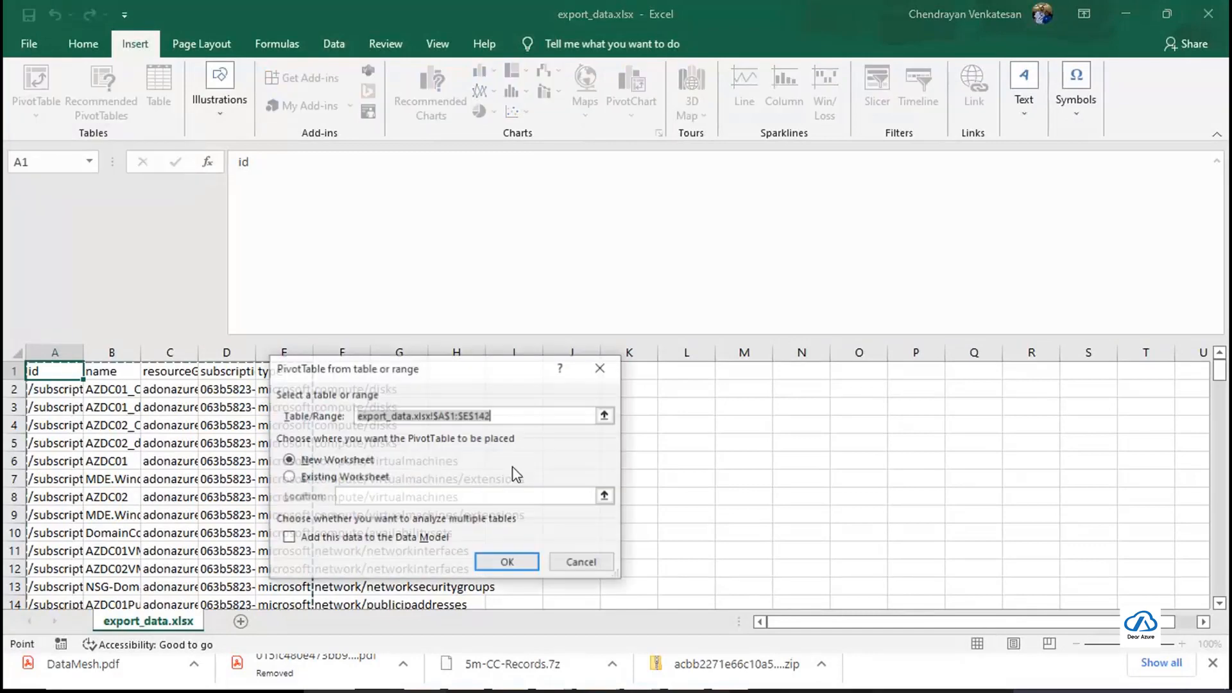
left_click(511, 562)
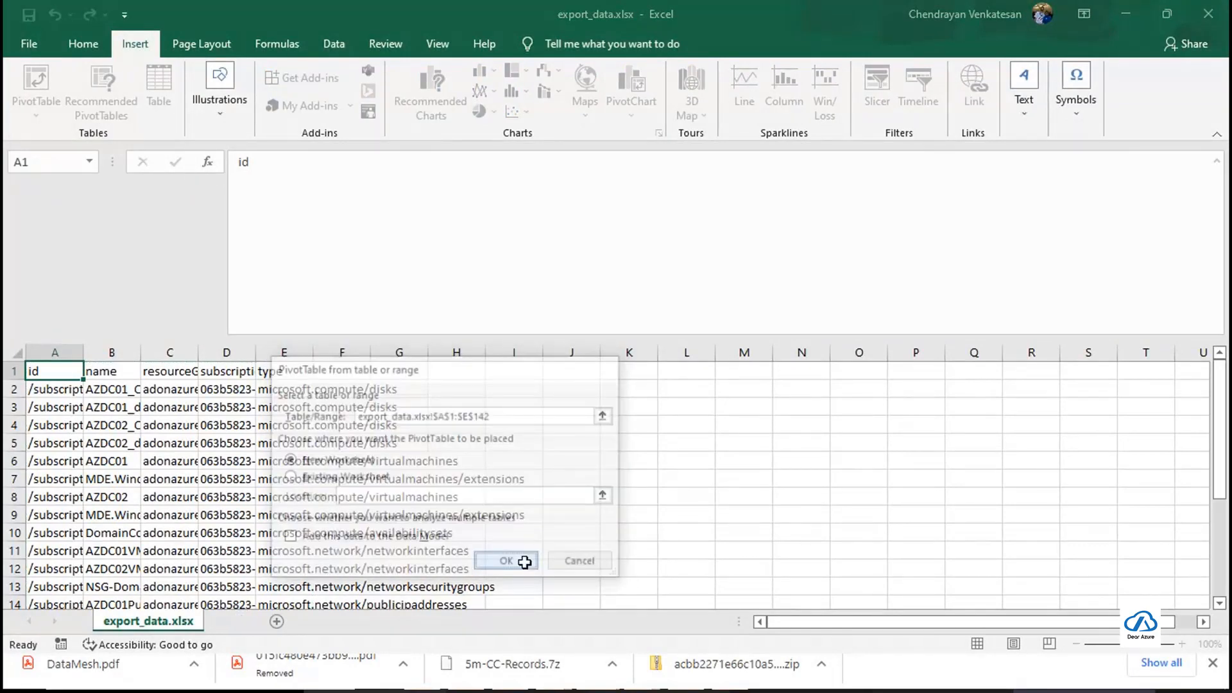
left_click(170, 441)
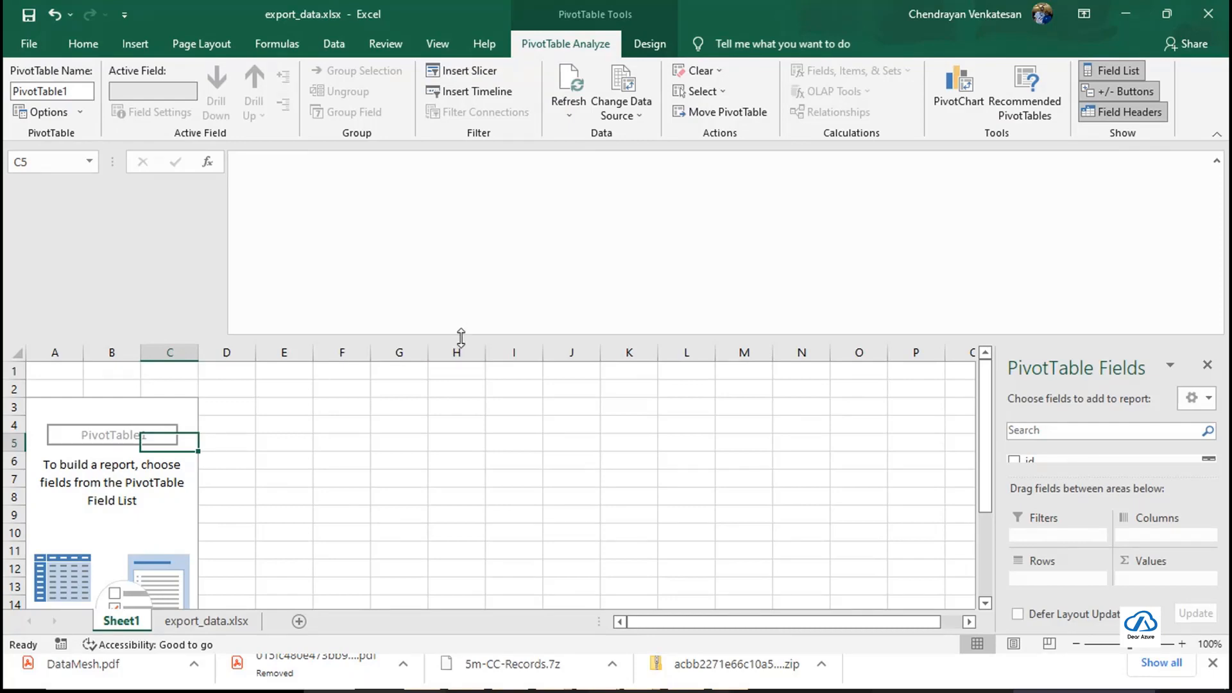
double_click(462, 337)
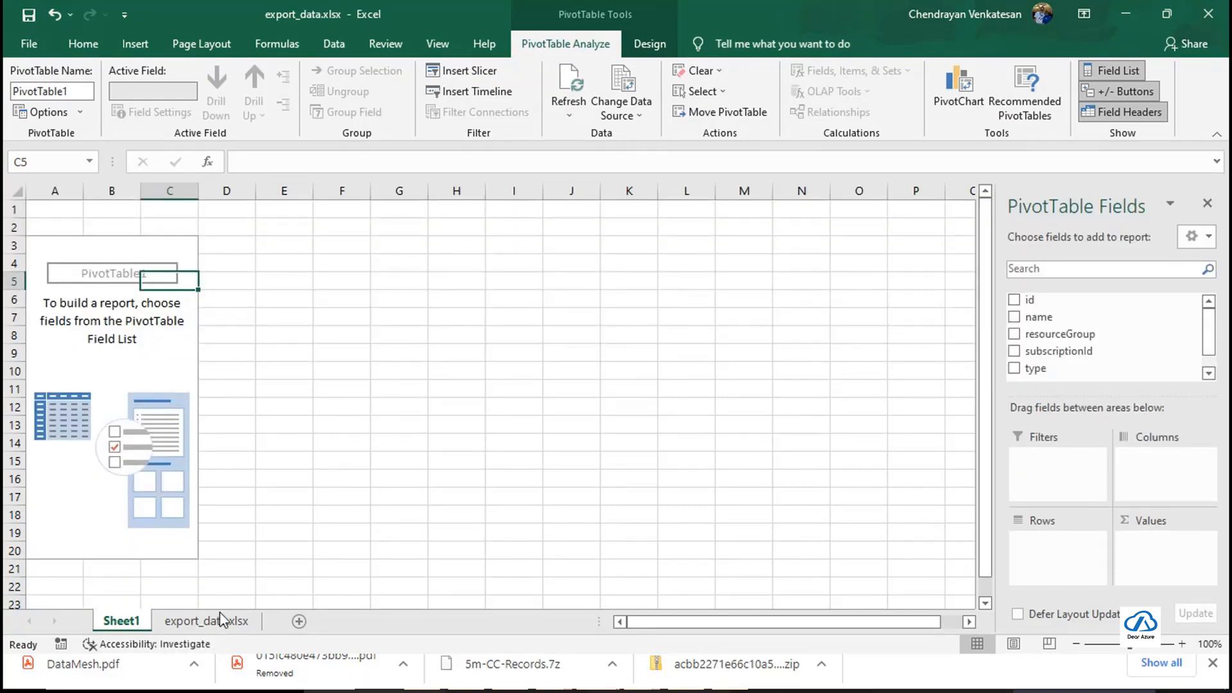
Delete the worksheet that holds the empty PivotTable.
left_click(208, 624)
right_click(122, 620)
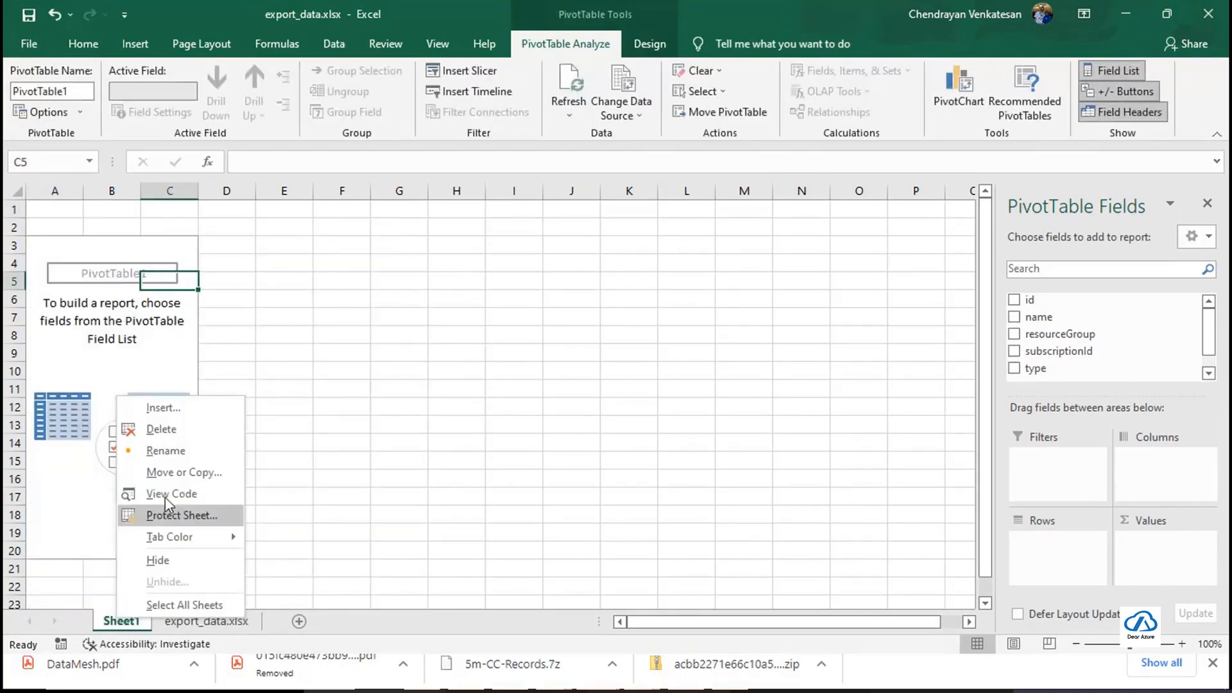
left_click(164, 429)
left_click(571, 385)
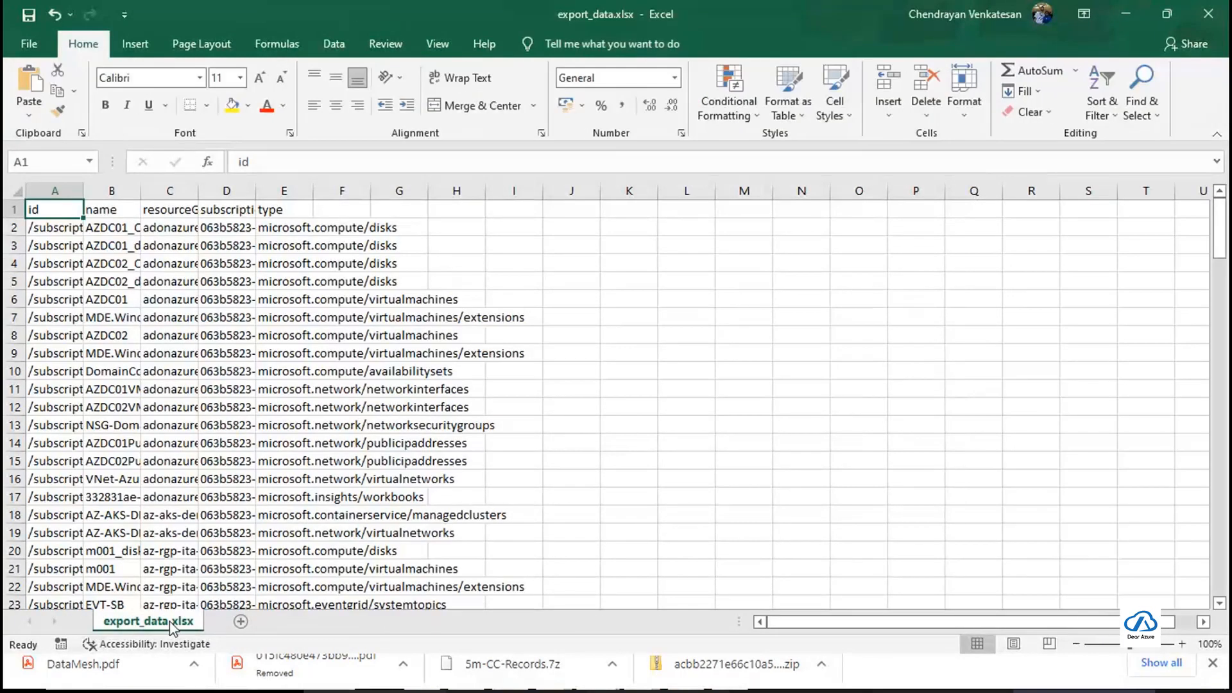
Insert a PivotTable of the exported data on a new worksheet, with type as rows and the count of type as values.
left_click(147, 44)
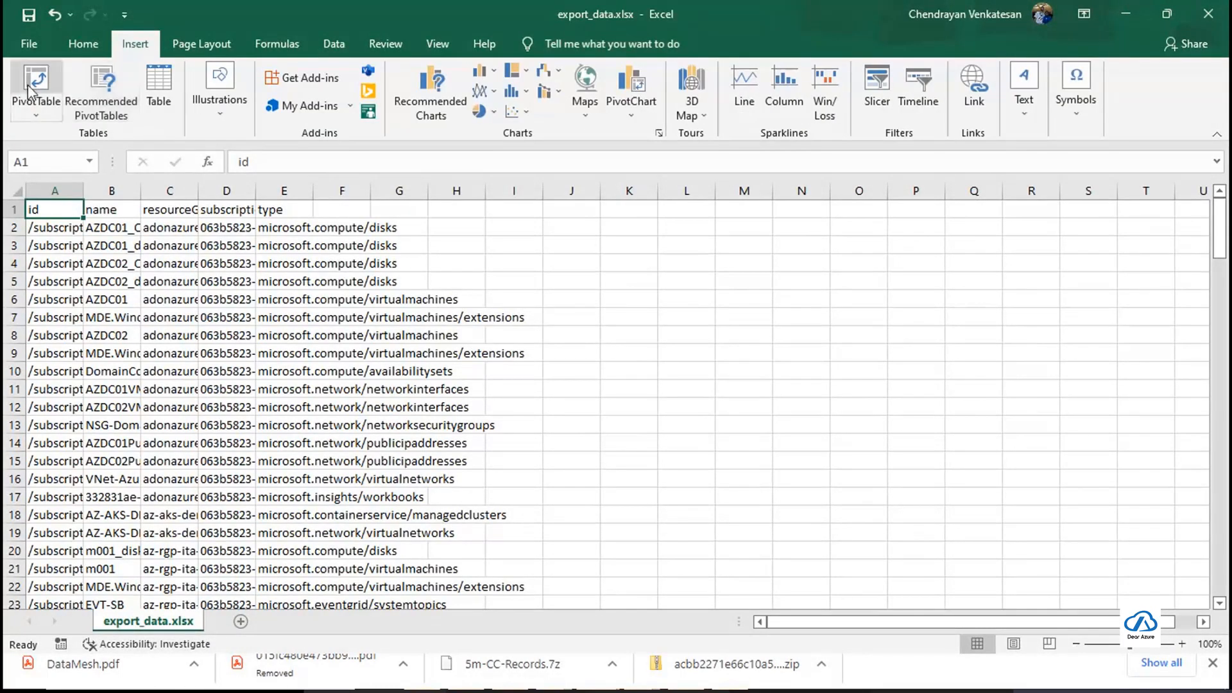
left_click(36, 80)
left_click(511, 564)
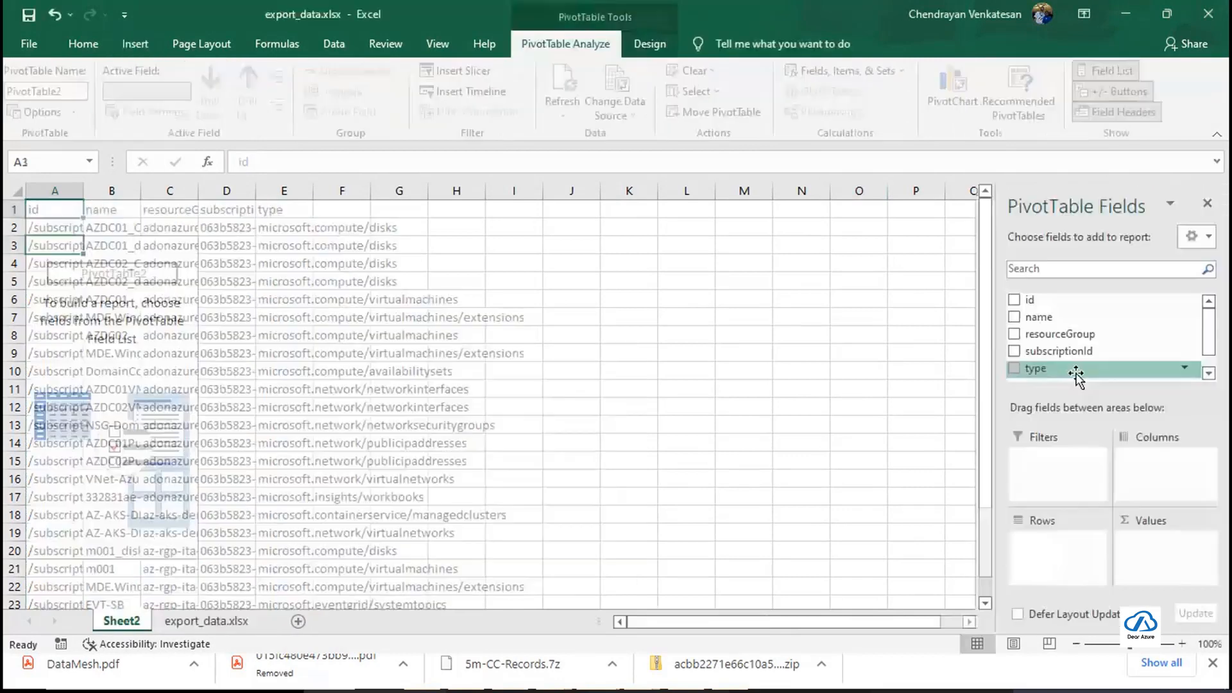
left_click_drag(1041, 367, 1053, 494)
left_click_drag(1042, 371, 1055, 546)
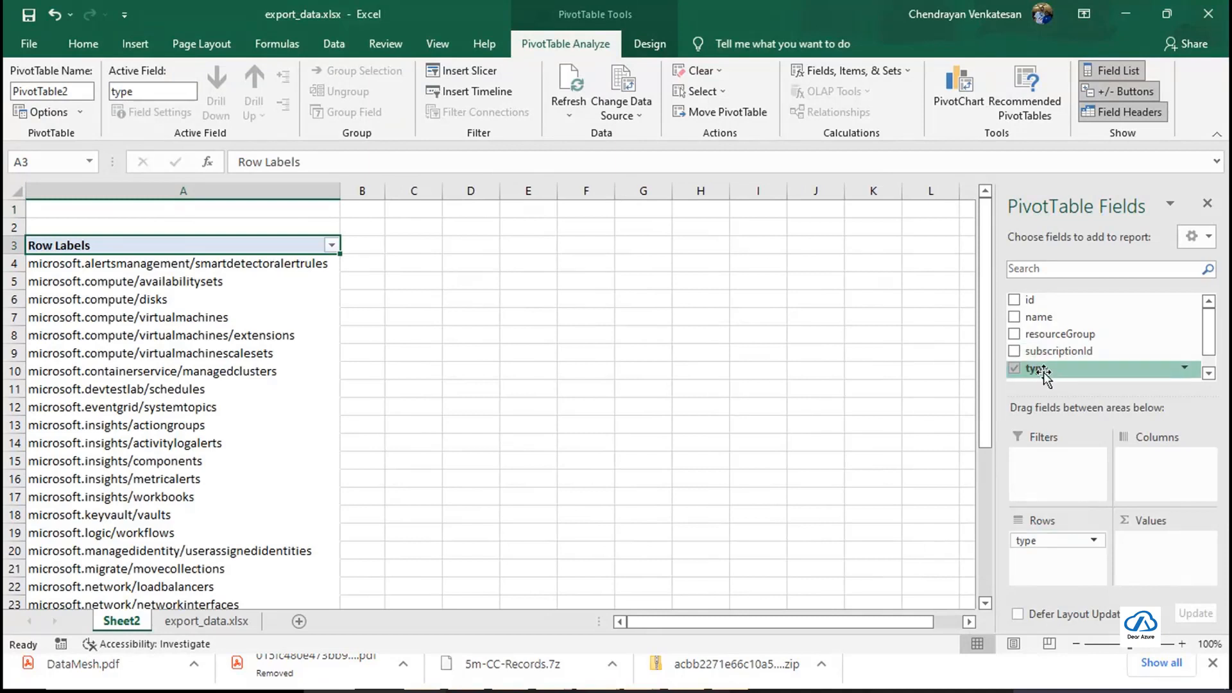
left_click_drag(1042, 367, 1152, 552)
Examine the PivotTable counts for disks, virtual machines, extensions and scale sets, and close export_data.xlsx without saving.
left_click(178, 307)
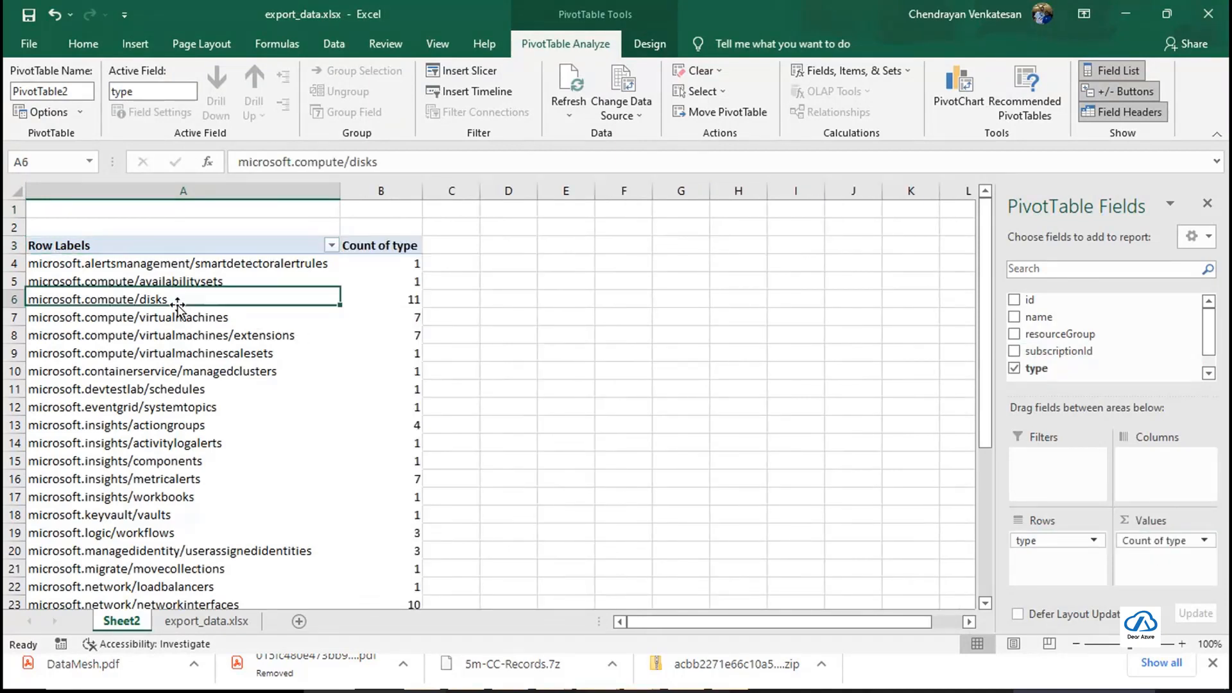
key("Right")
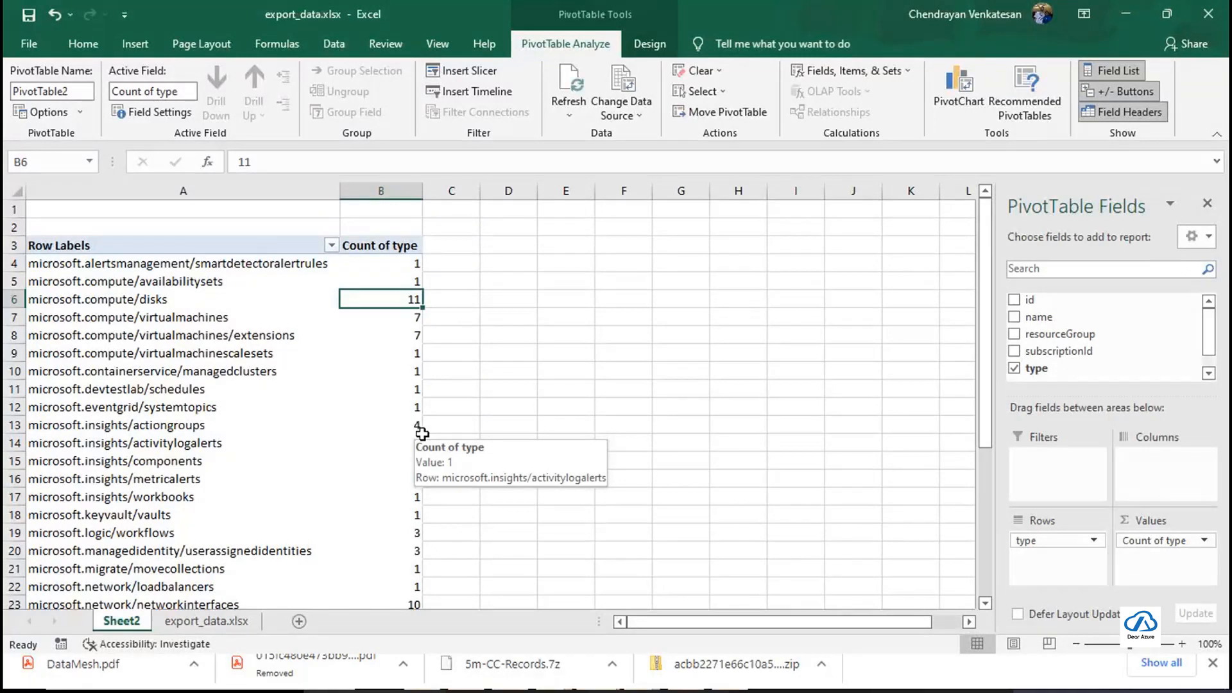
left_click(377, 318)
left_click(338, 340)
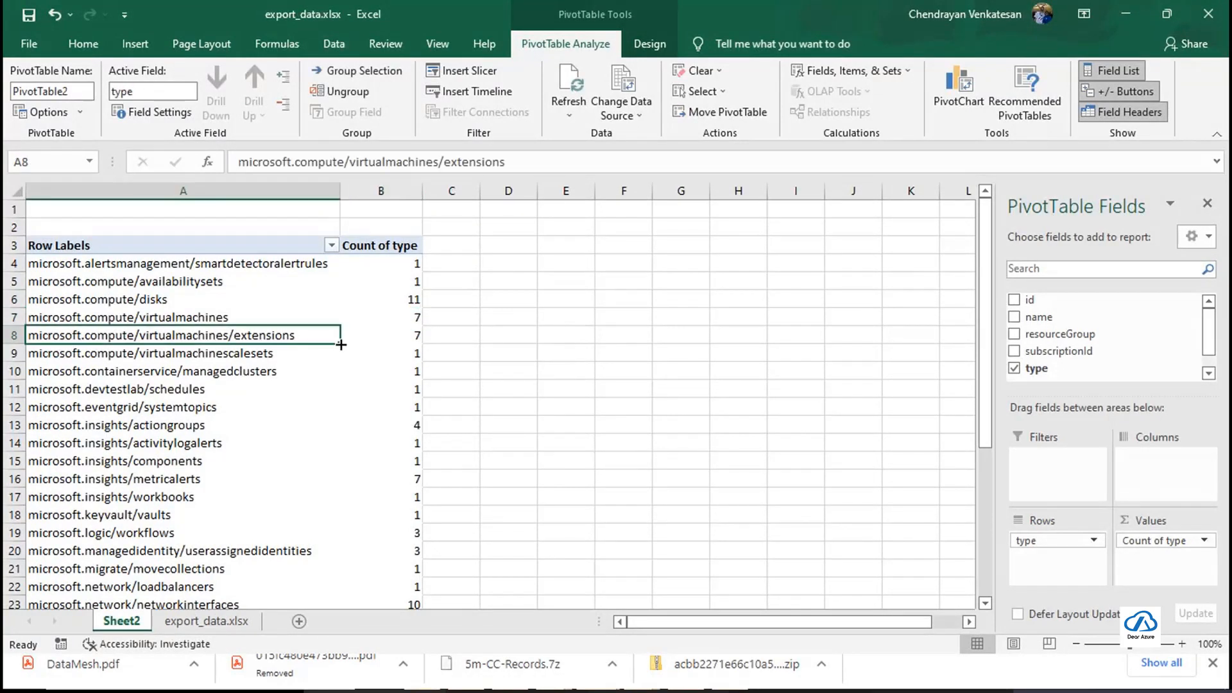
left_click(409, 359)
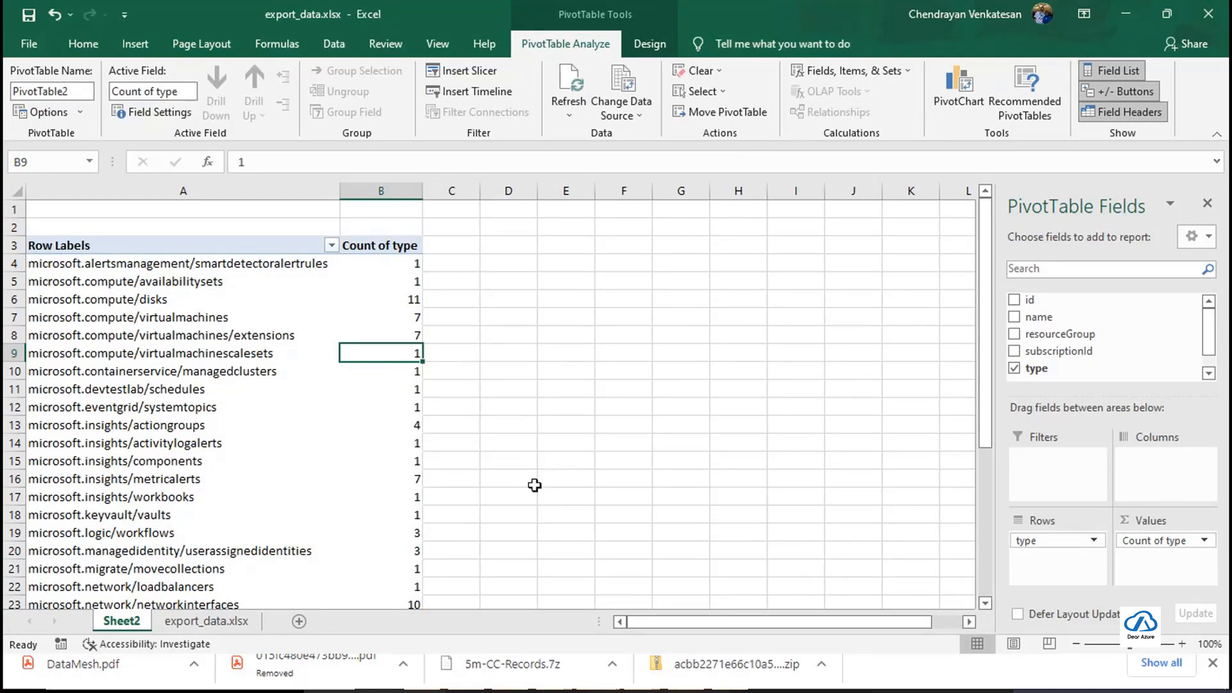
left_click(1208, 13)
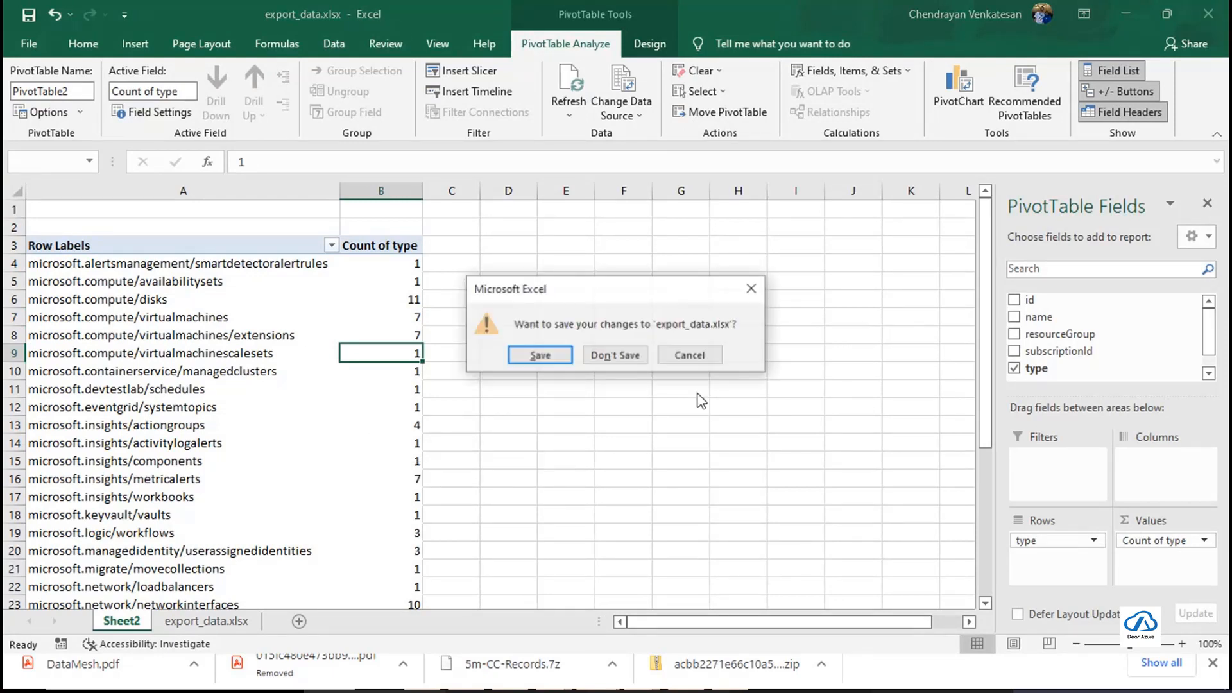
left_click(636, 356)
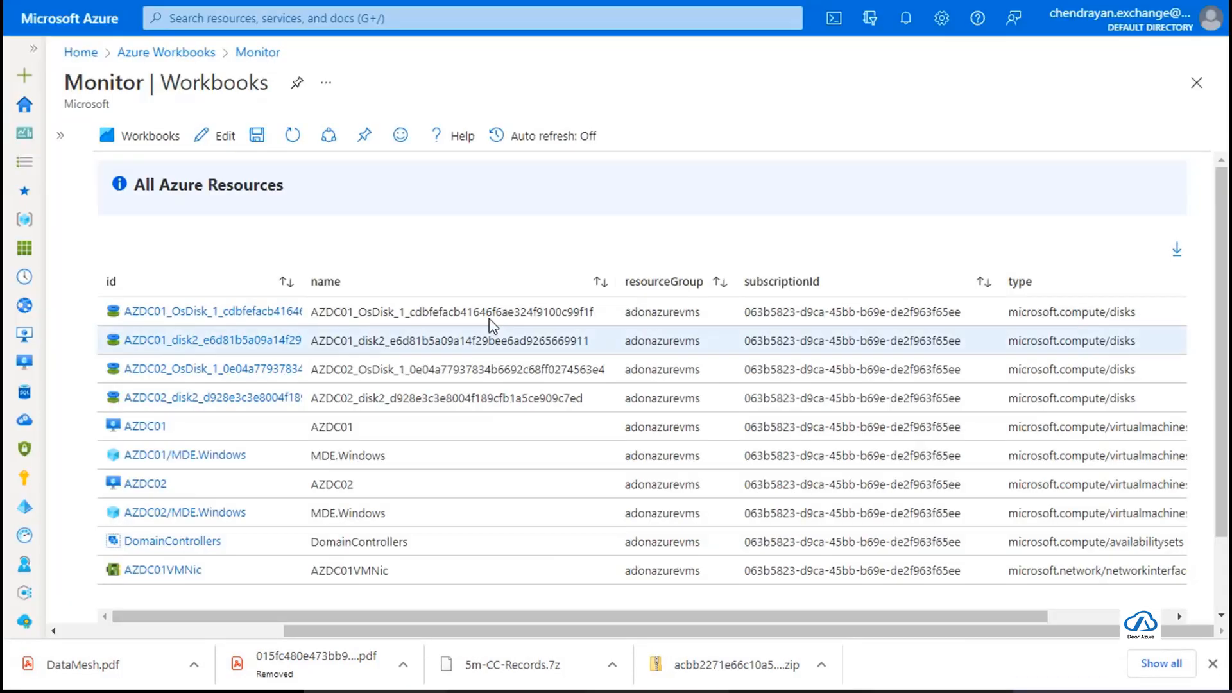
Reopen the workbook for editing, edit the All Resources query item and show its Resource Graph query.
left_click(225, 137)
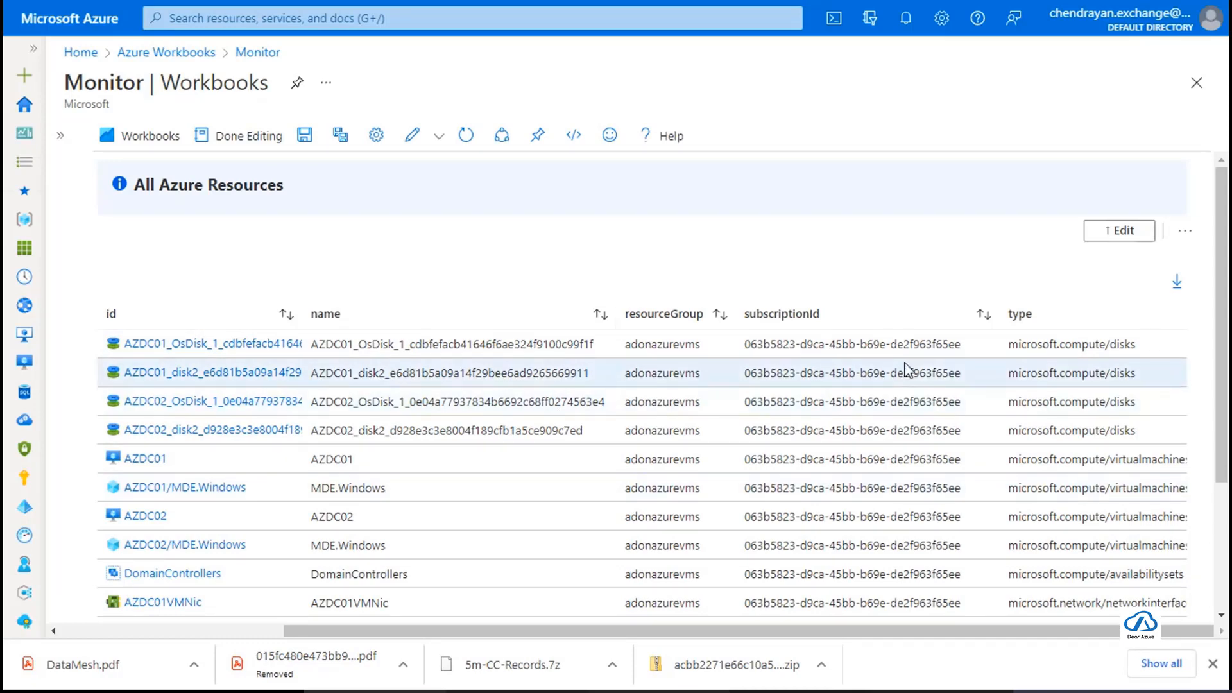
scroll(218, 181, "down", 3)
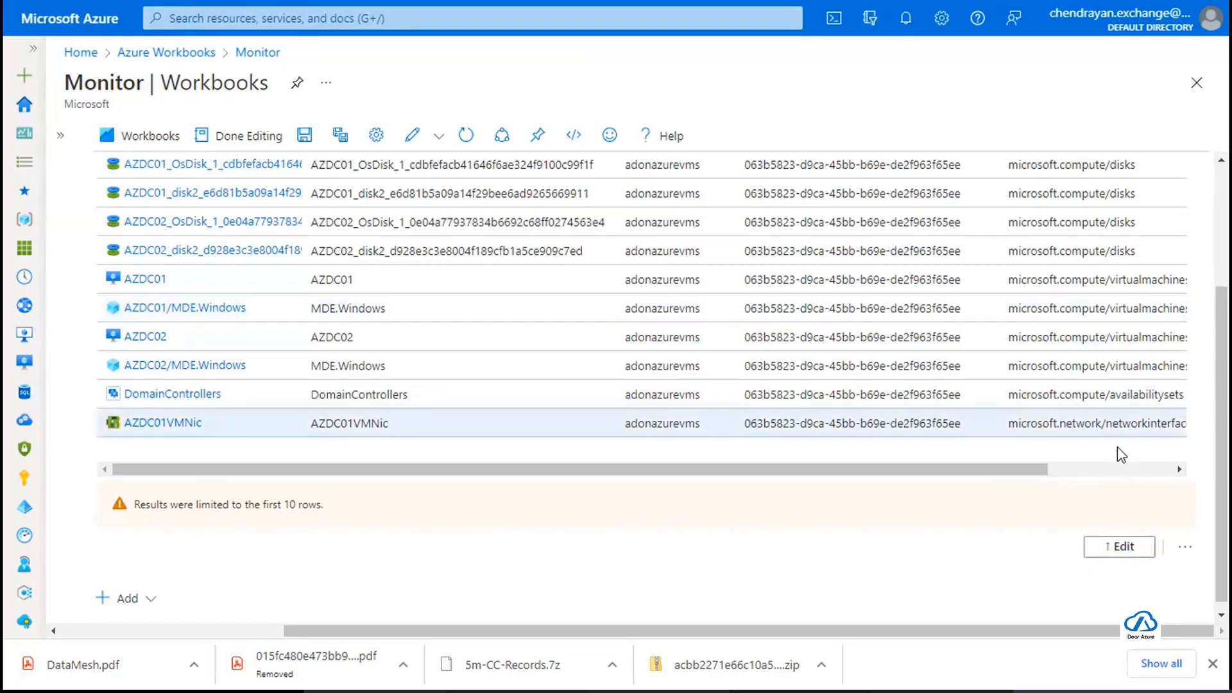
scroll(1097, 369, "up", 2)
scroll(1095, 368, "down", 1)
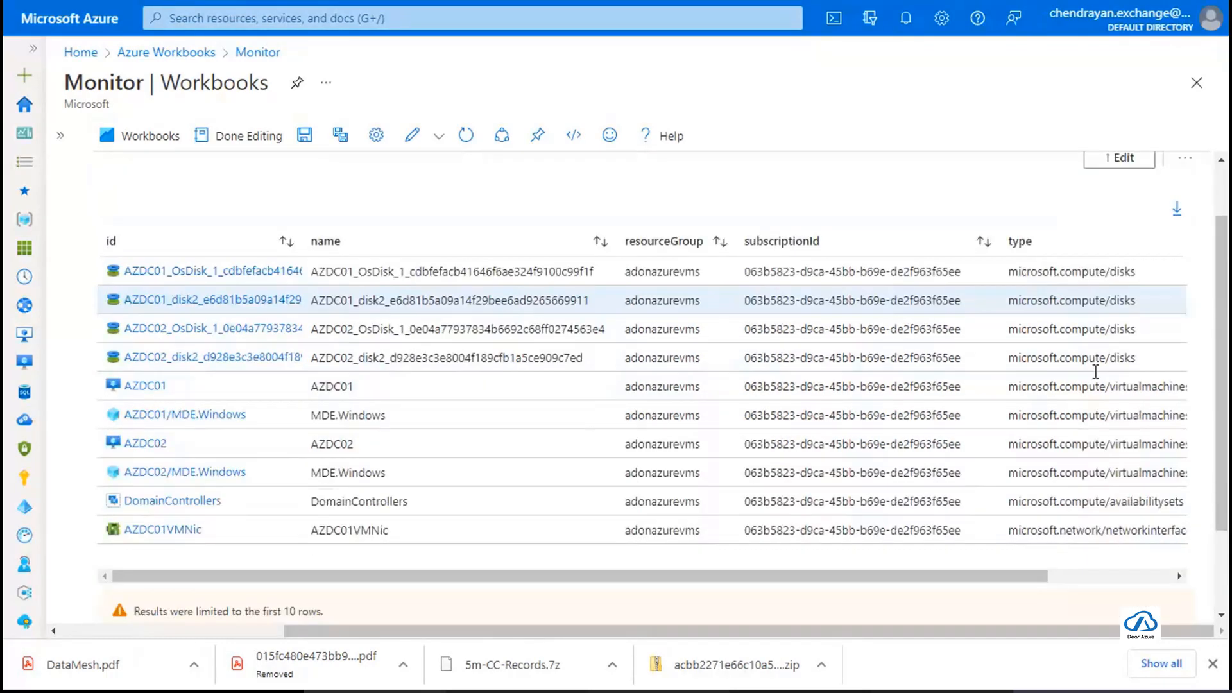
scroll(1095, 367, "down", 2)
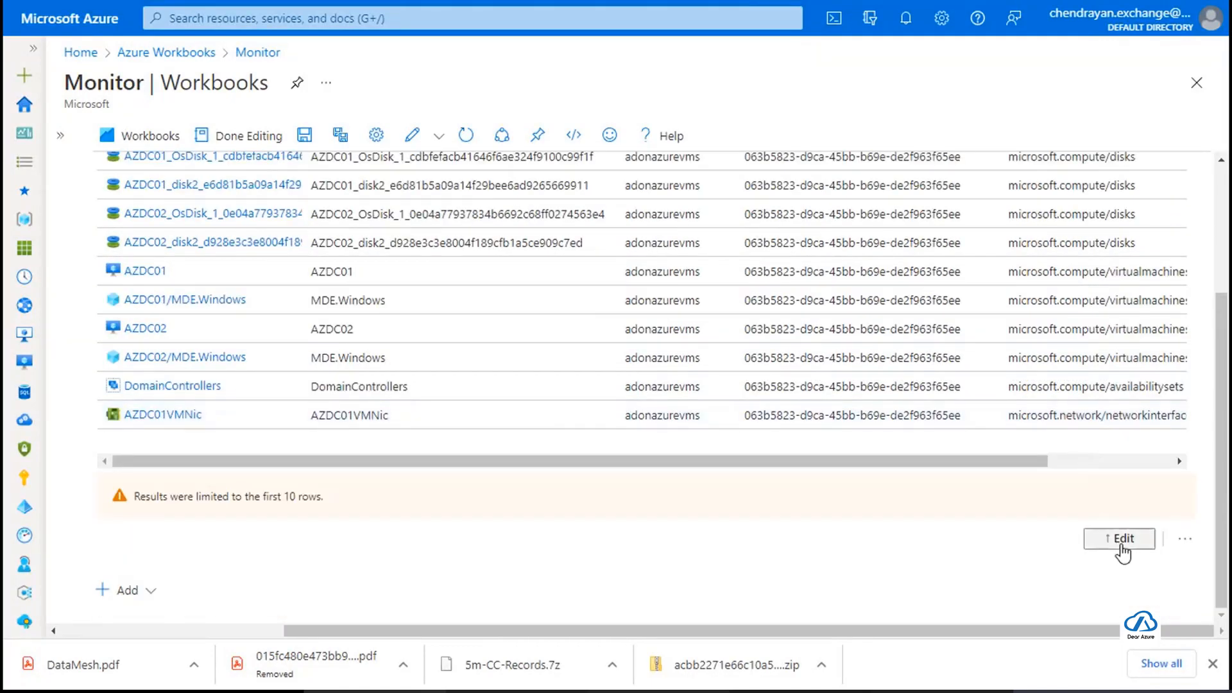
scroll(1123, 552, "up", 5)
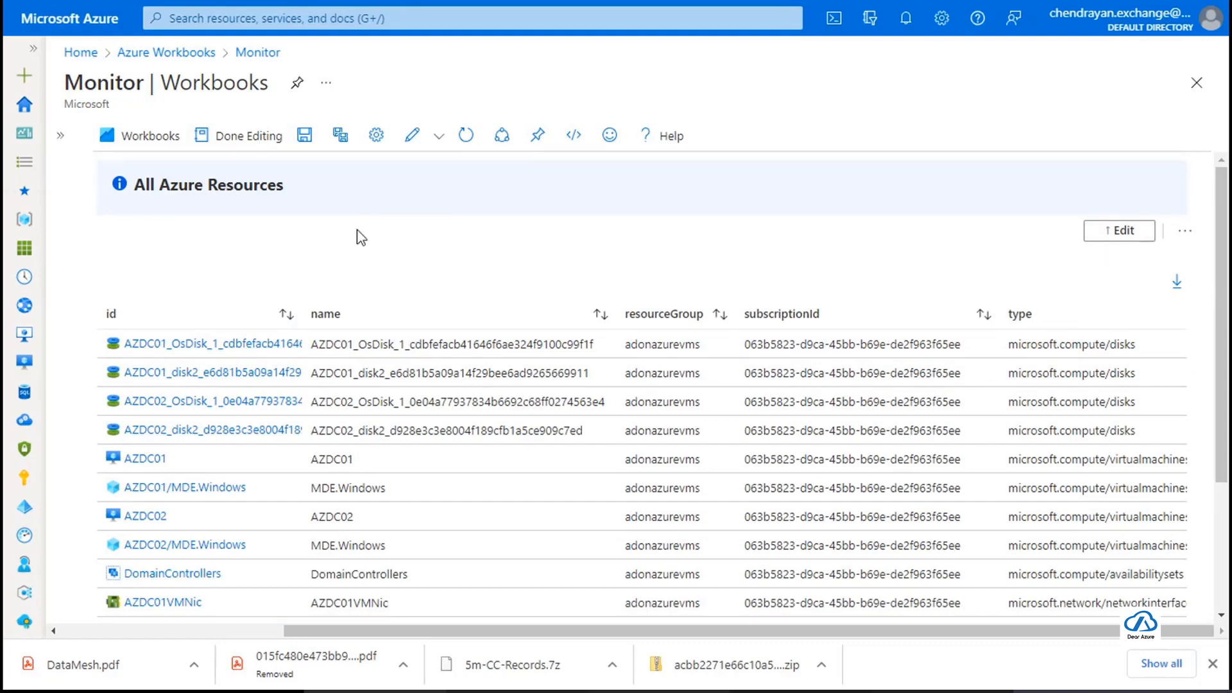
scroll(1025, 448, "down", 3)
scroll(806, 274, "up", 3)
scroll(706, 363, "down", 3)
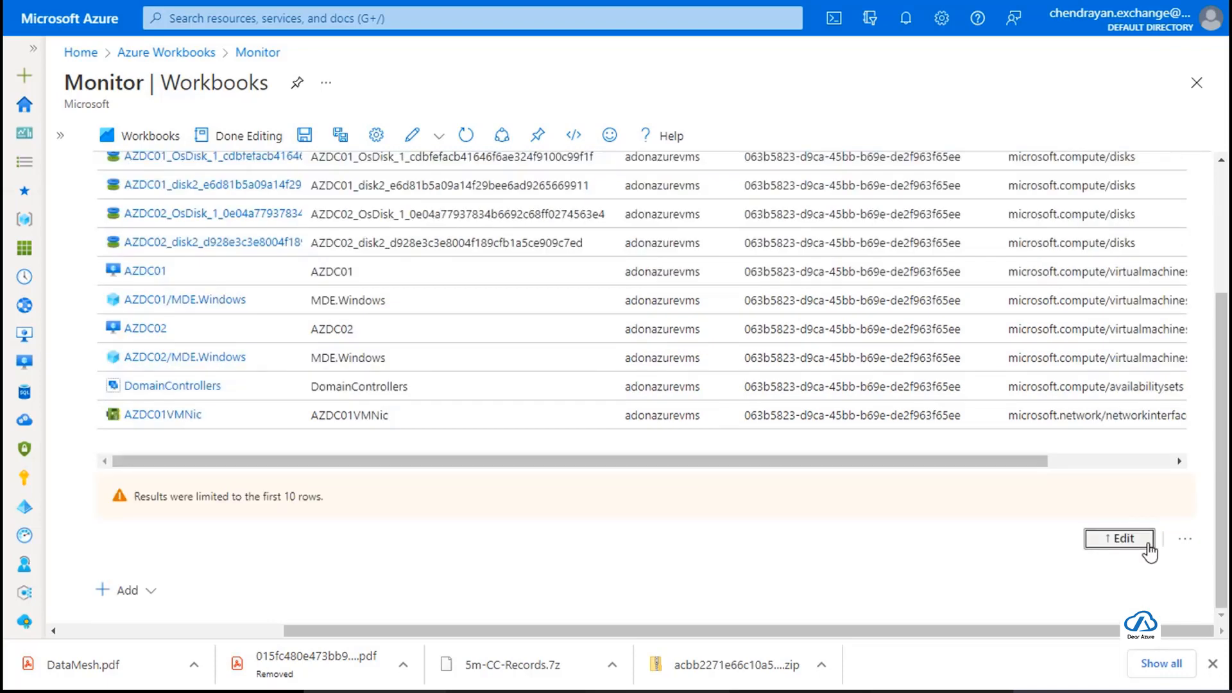
left_click(1128, 542)
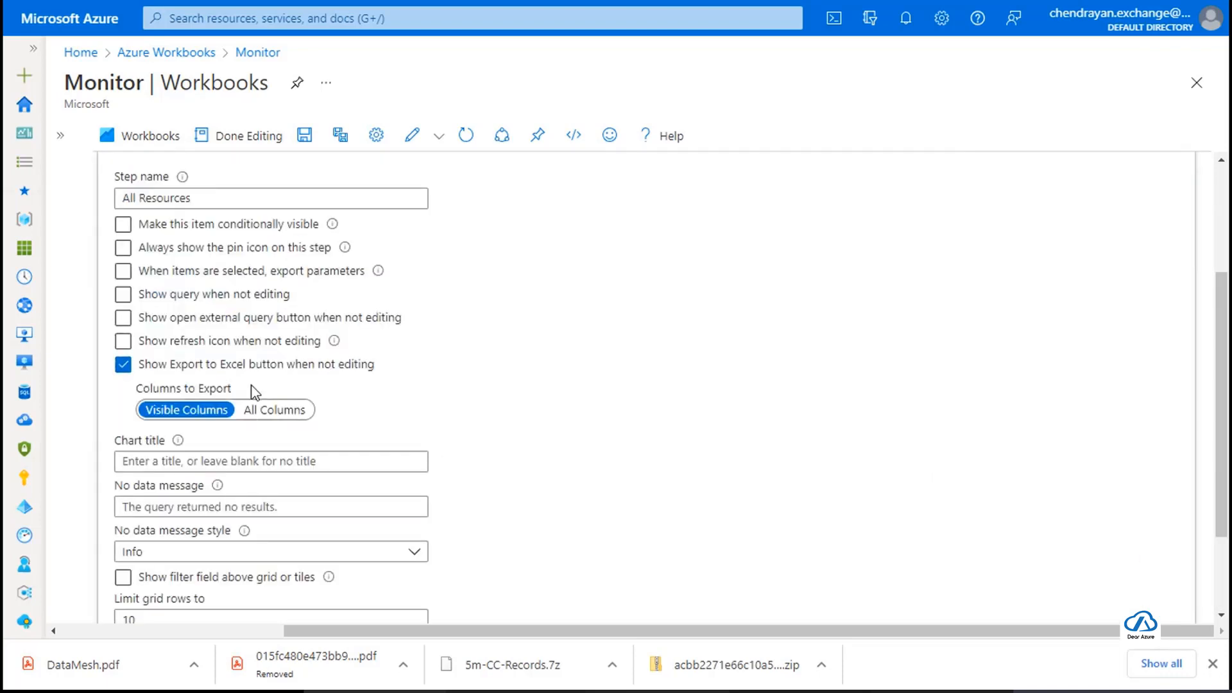
scroll(237, 360, "up", 2)
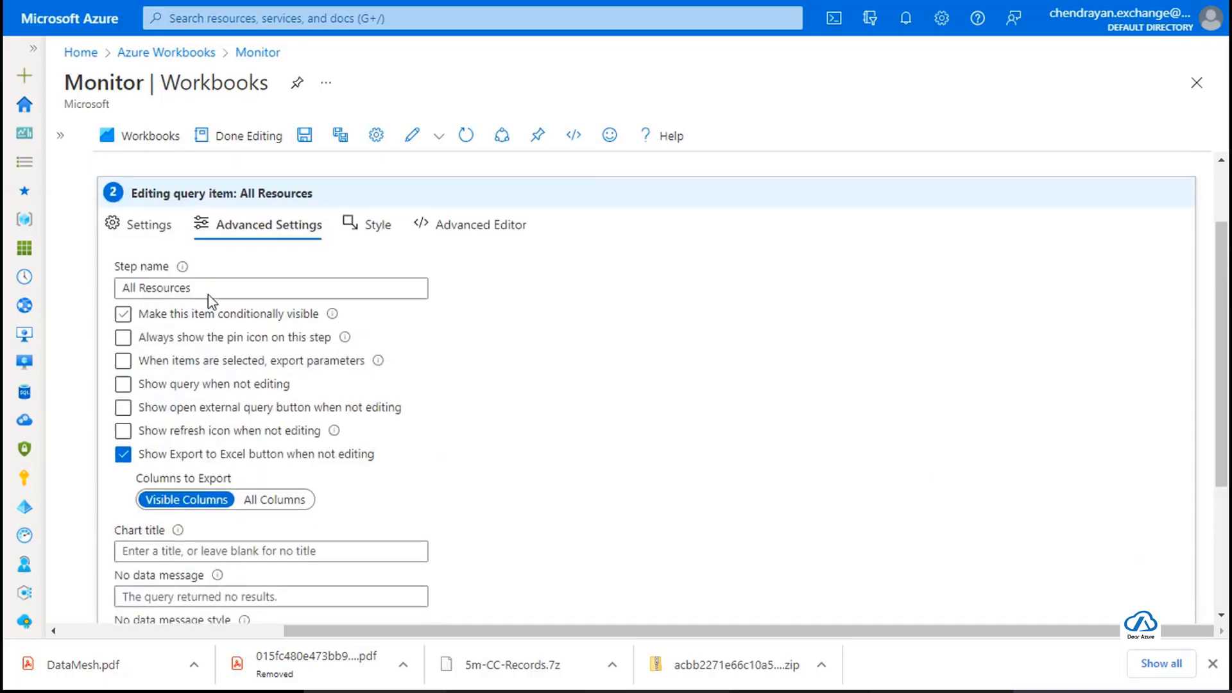
left_click(148, 228)
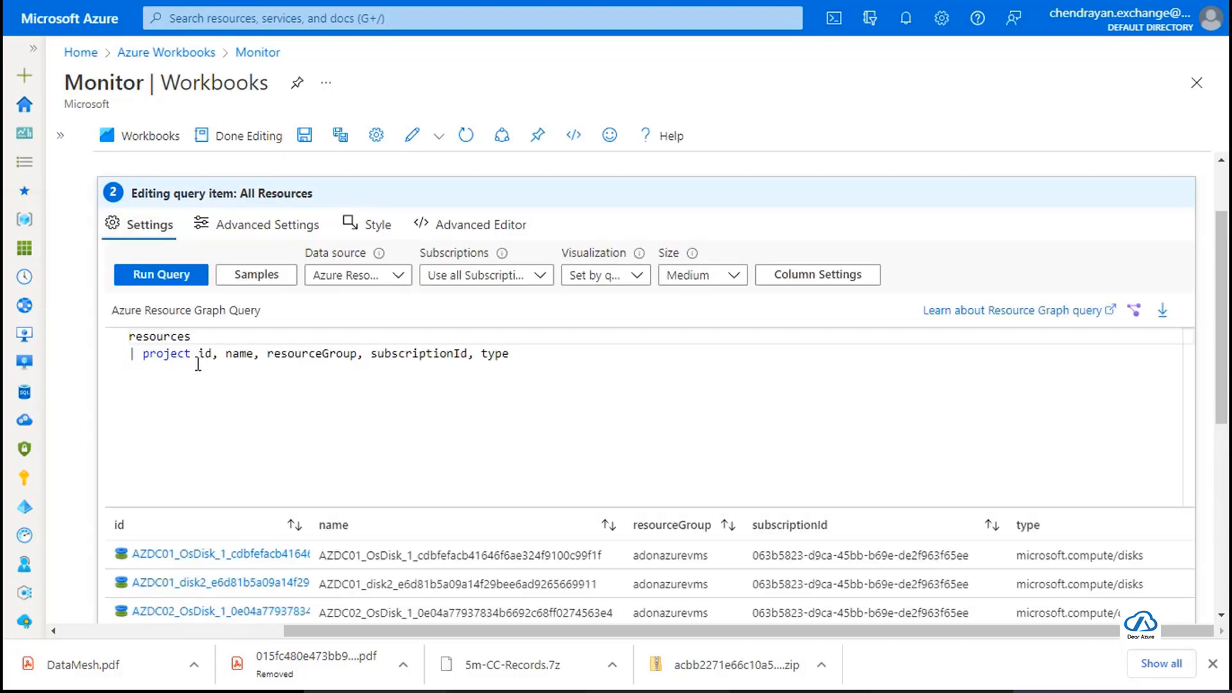
Replace the project line of the All Resources query with "summarize count() by location".
left_click(143, 357)
key("shift+End")
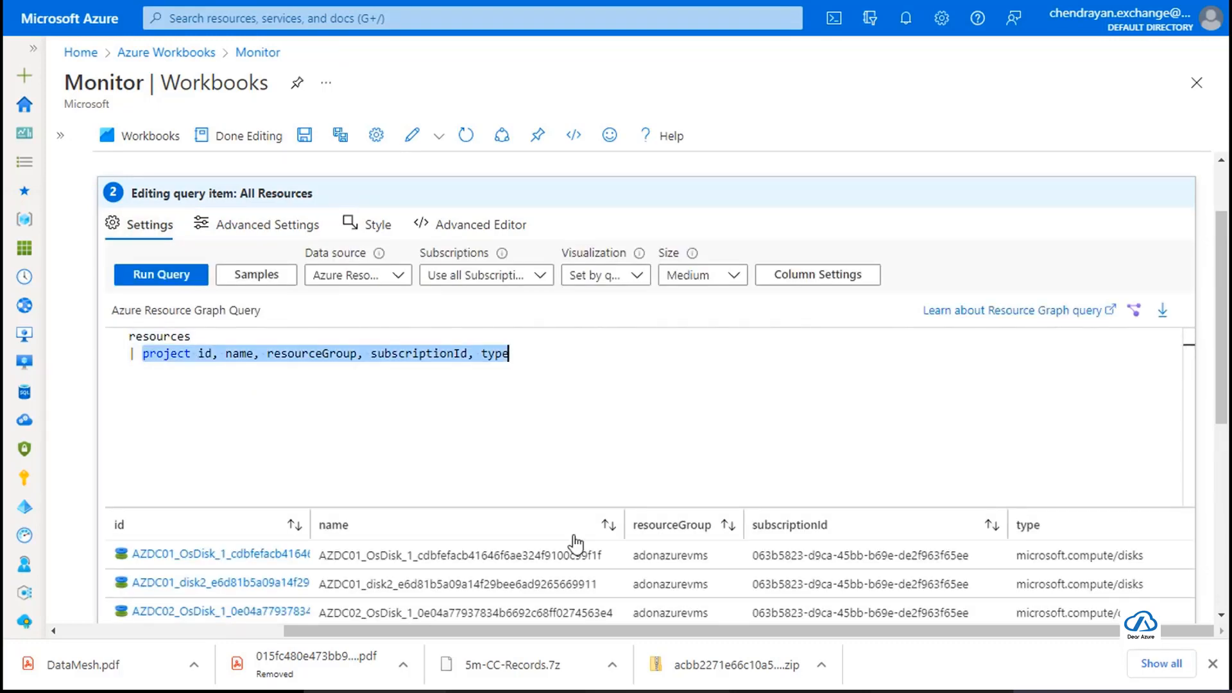
key("BackSpace")
type("summ")
key("Tab")
type("case")
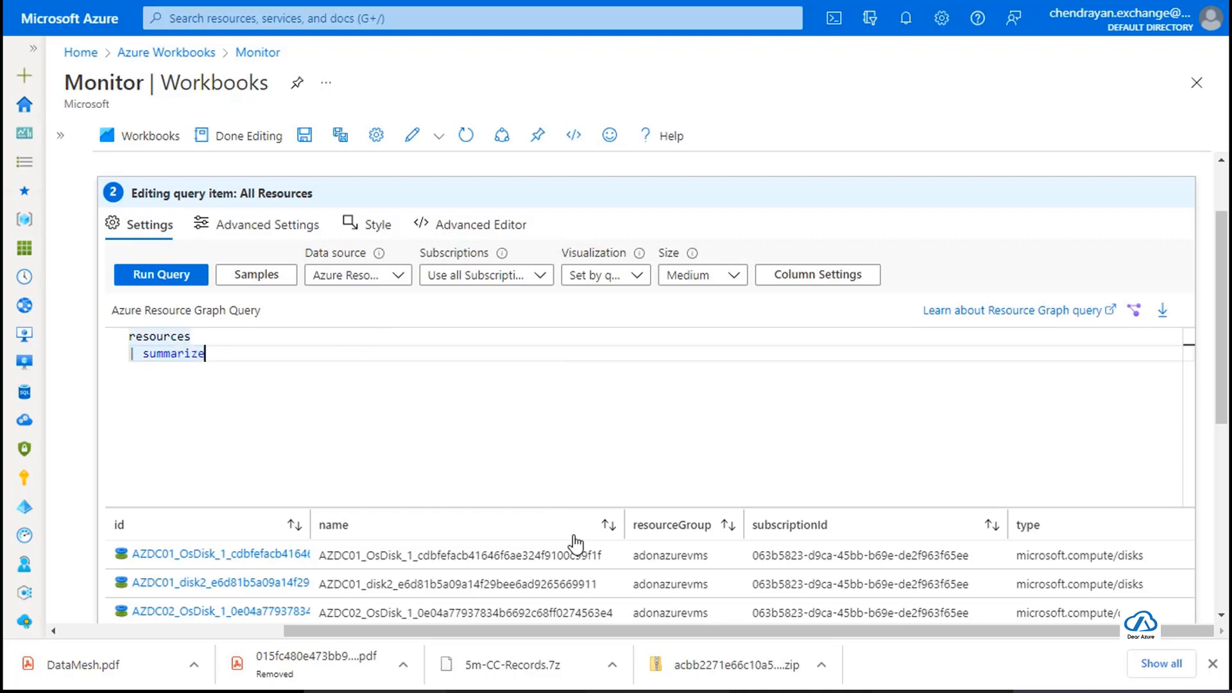
key("BackSpace")
key("BackSpace")
key("BackSpace")
type("o")
key("Tab")
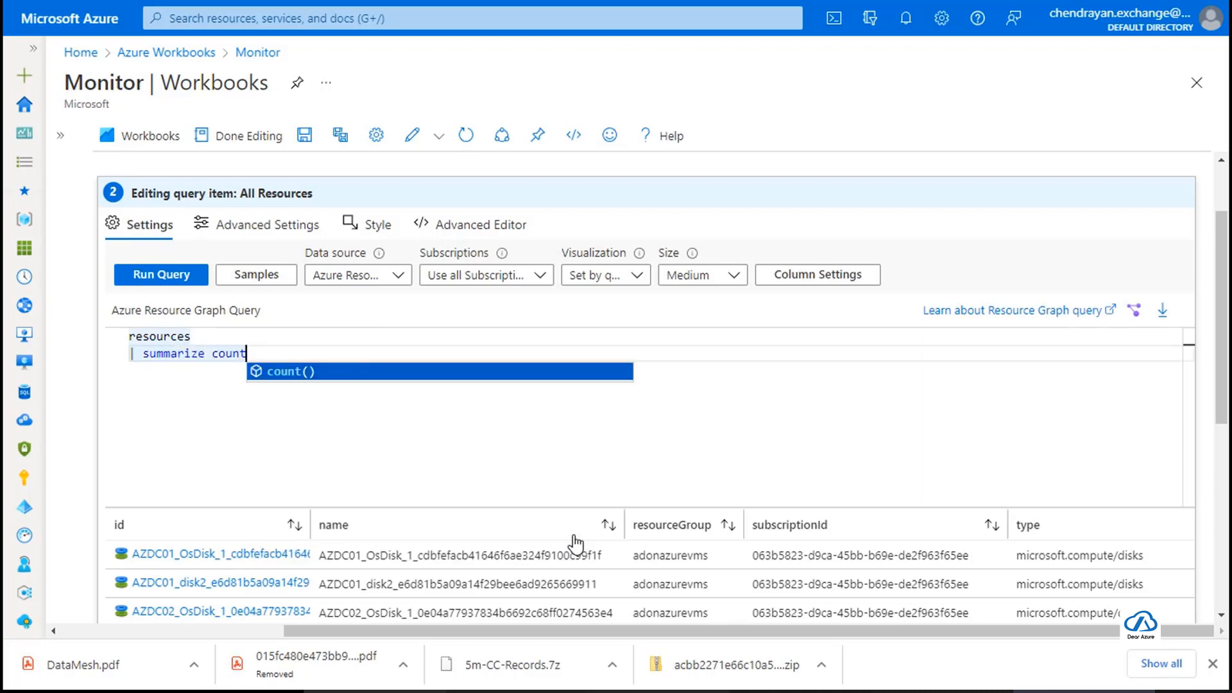
type("() by l")
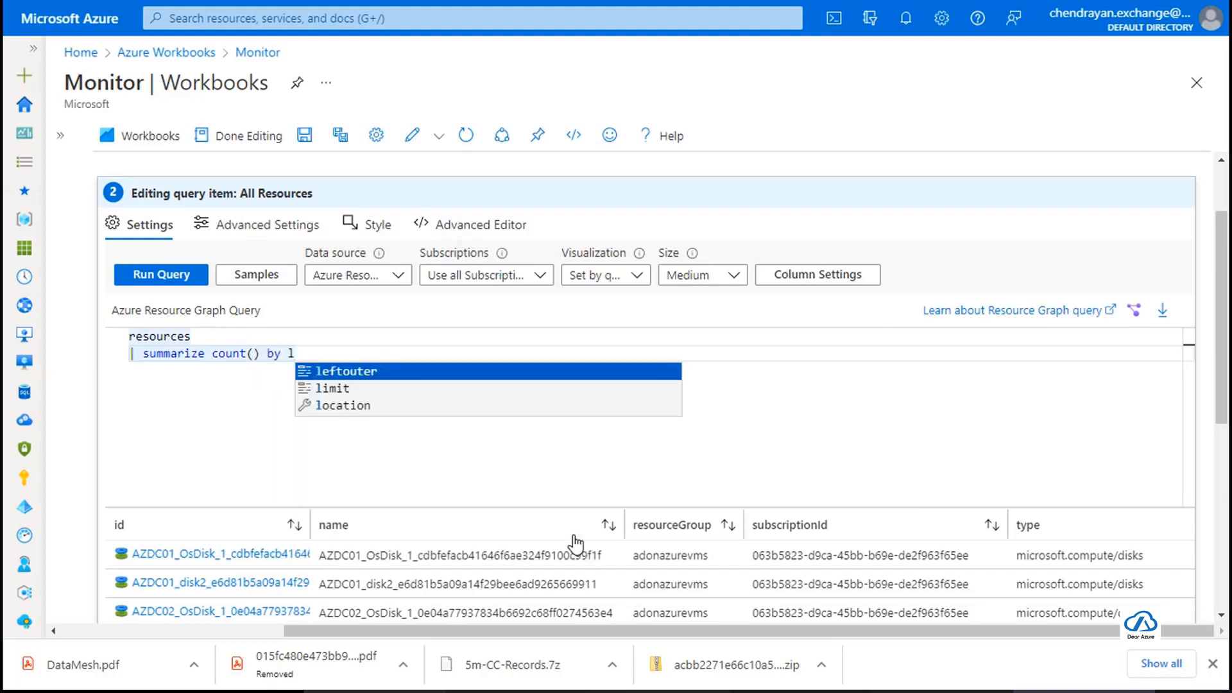
key("Down")
key("Down")
key("Tab")
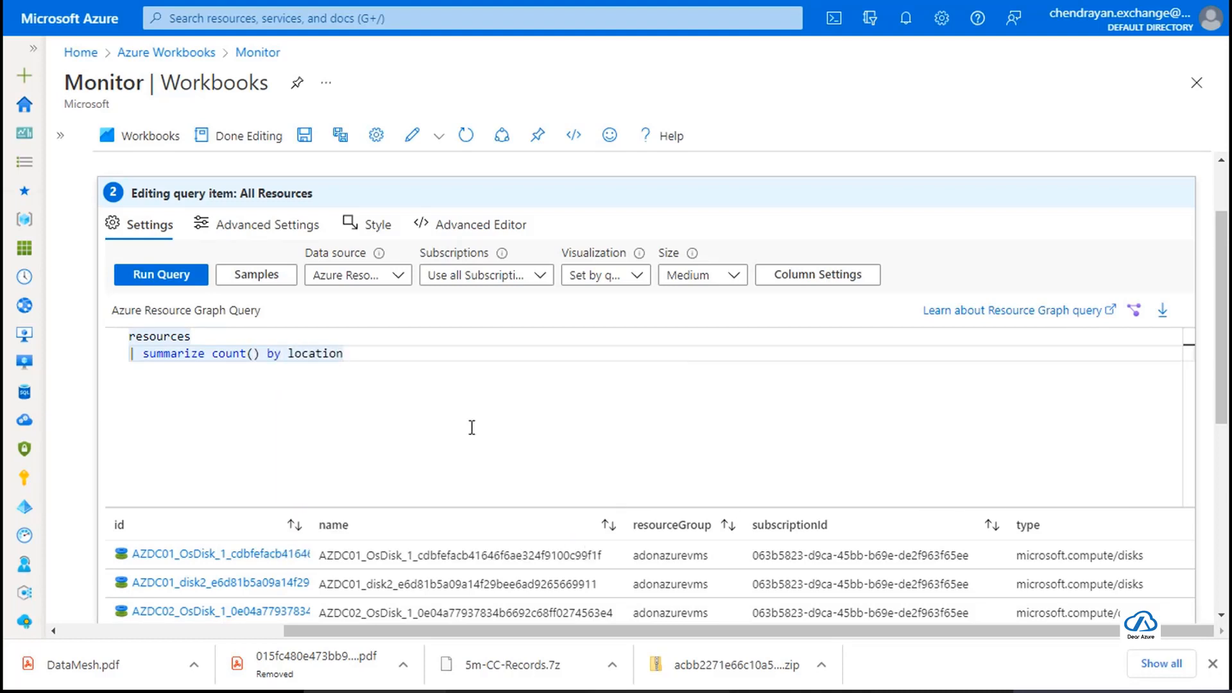
Run the query and examine the resource counts per location through the northeurope row.
left_click(145, 275)
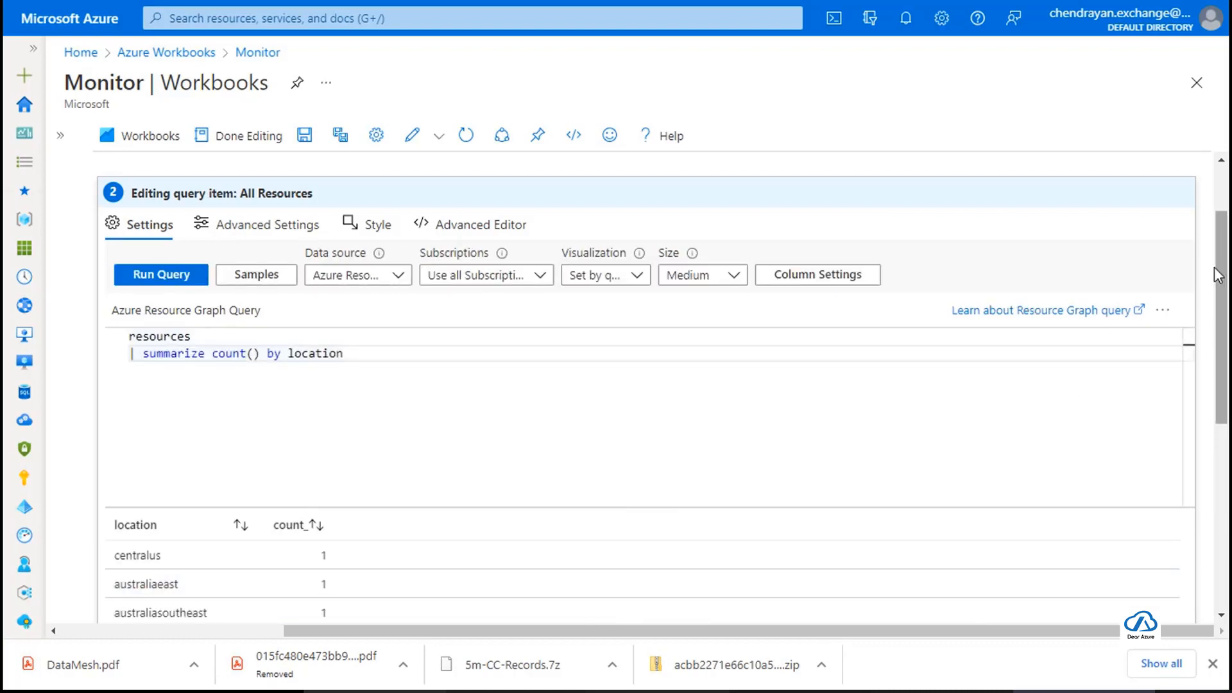
scroll(282, 398, "down", 3)
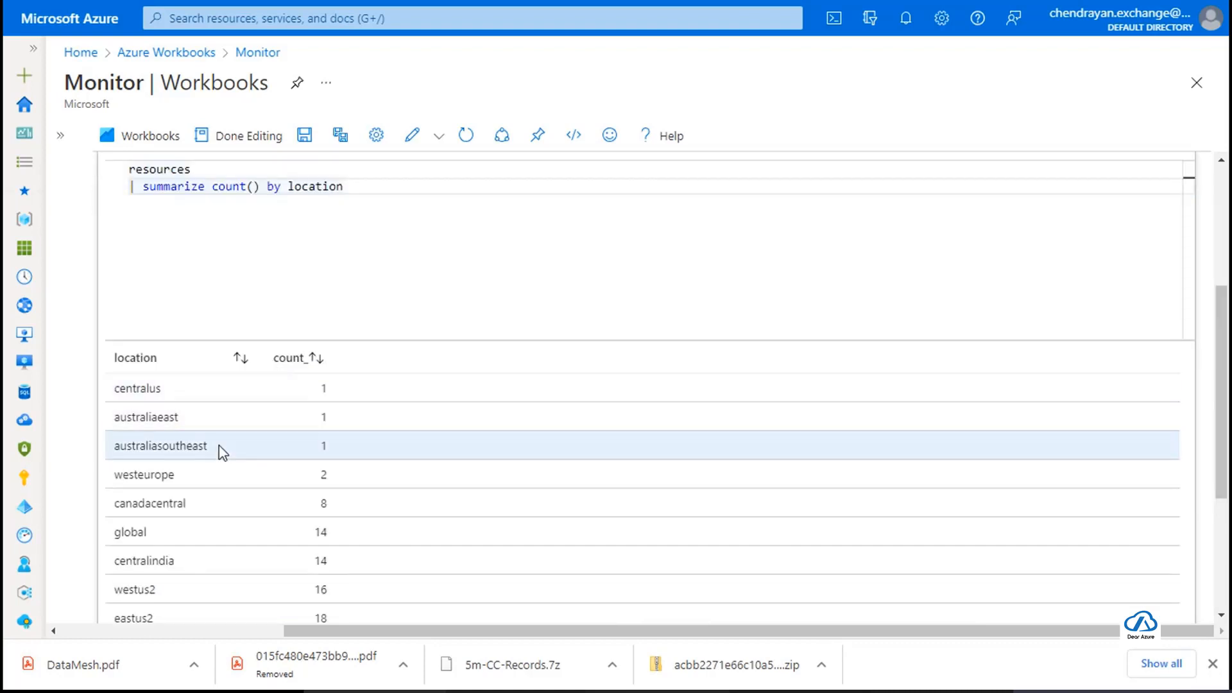
scroll(193, 423, "down", 3)
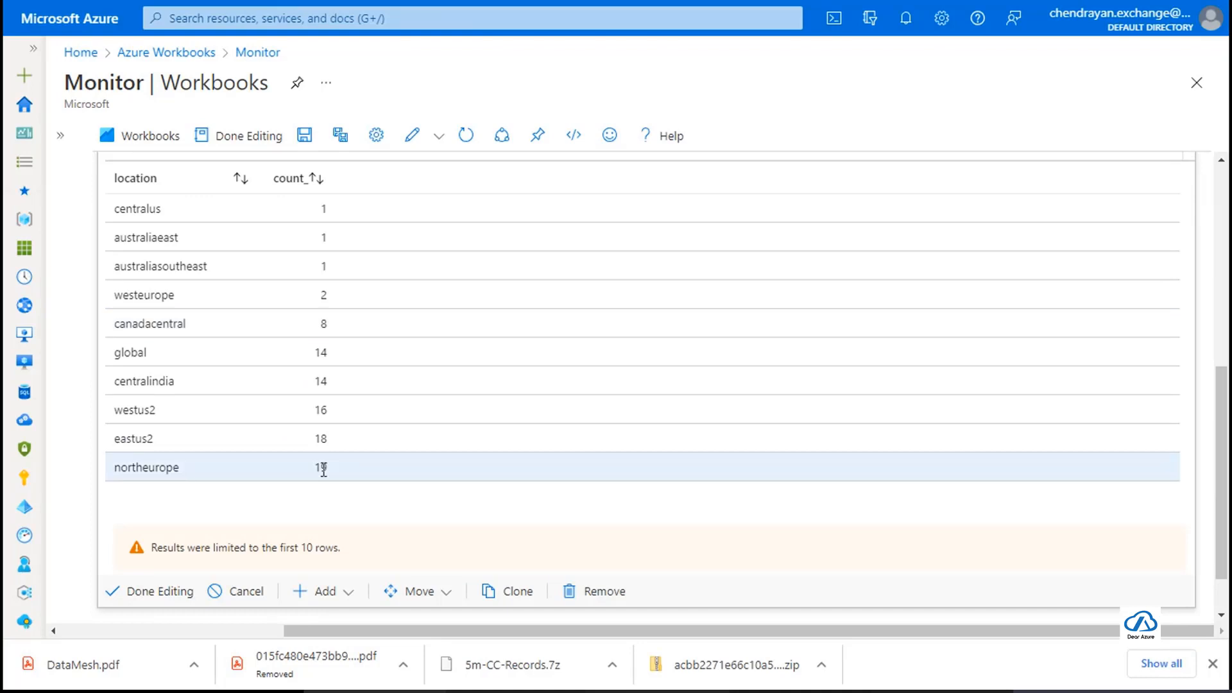
left_click_drag(330, 471, 130, 472)
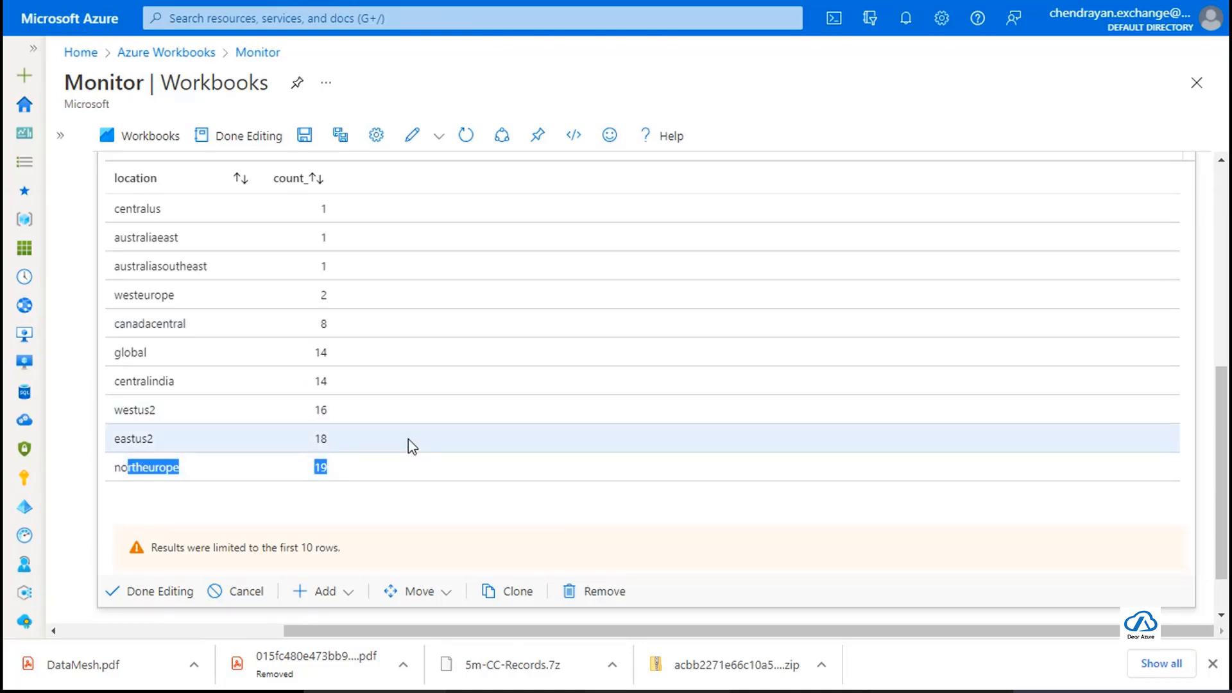
Try the Line chart visualization, settle on Pie chart, and examine the breakdown of resources by location.
scroll(410, 443, "up", 4)
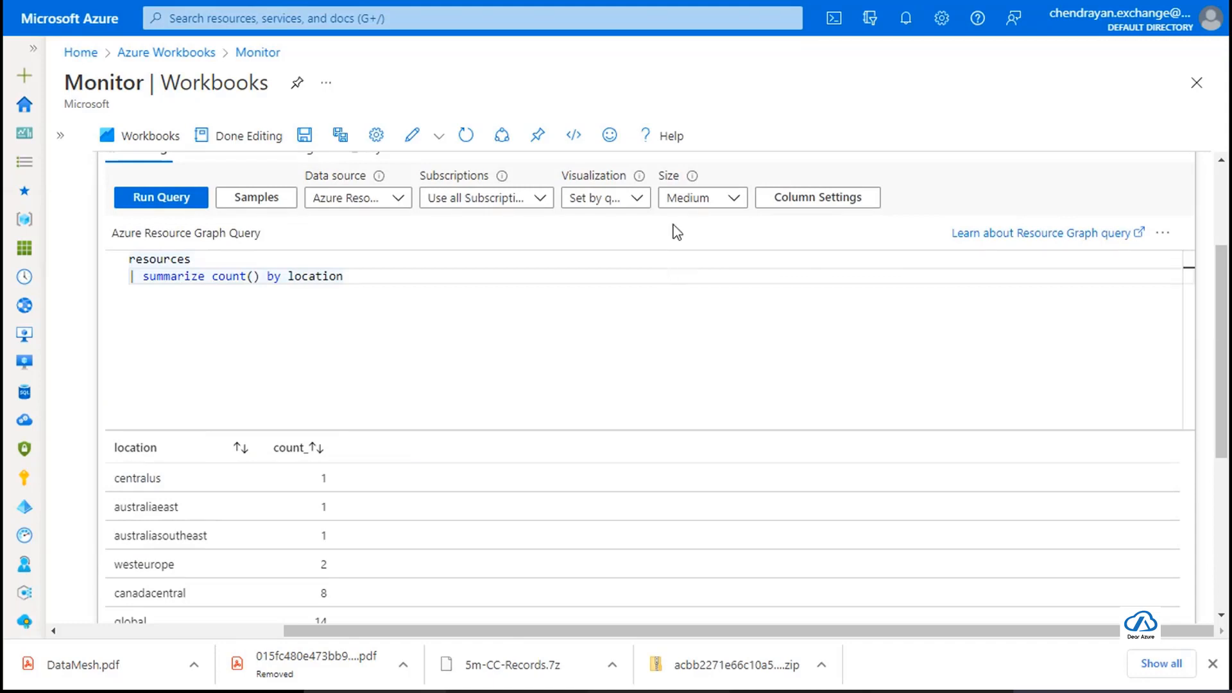
left_click(643, 206)
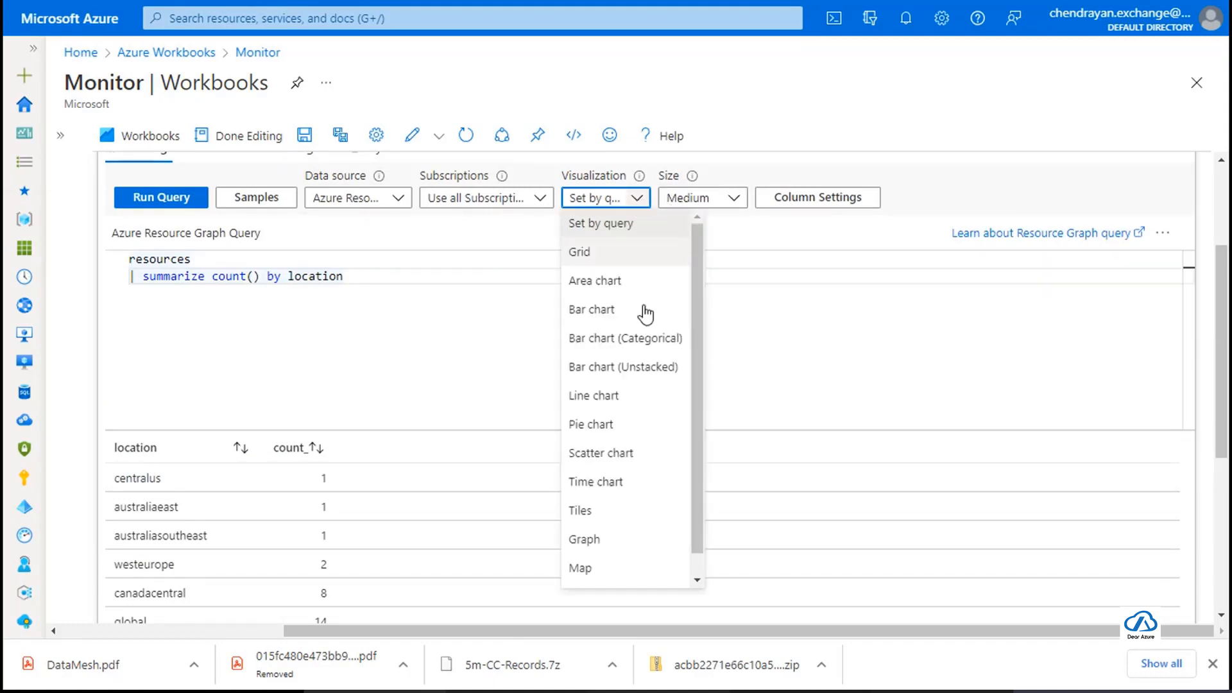
left_click(635, 397)
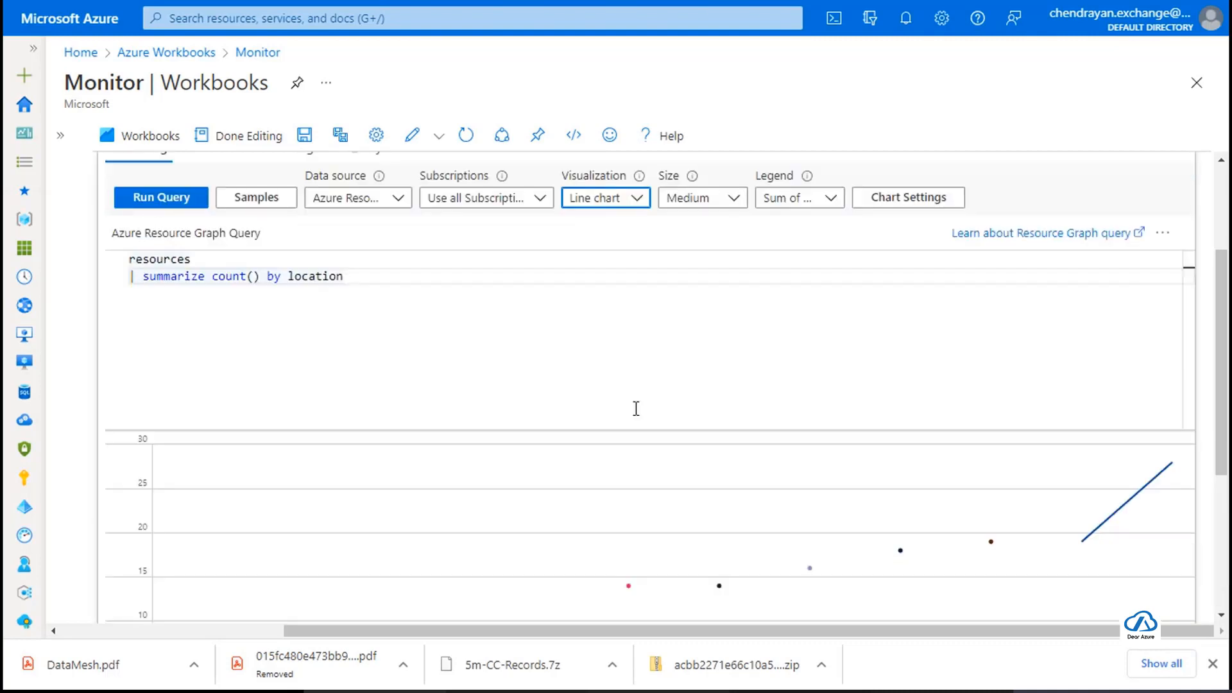
left_click(616, 201)
left_click(597, 423)
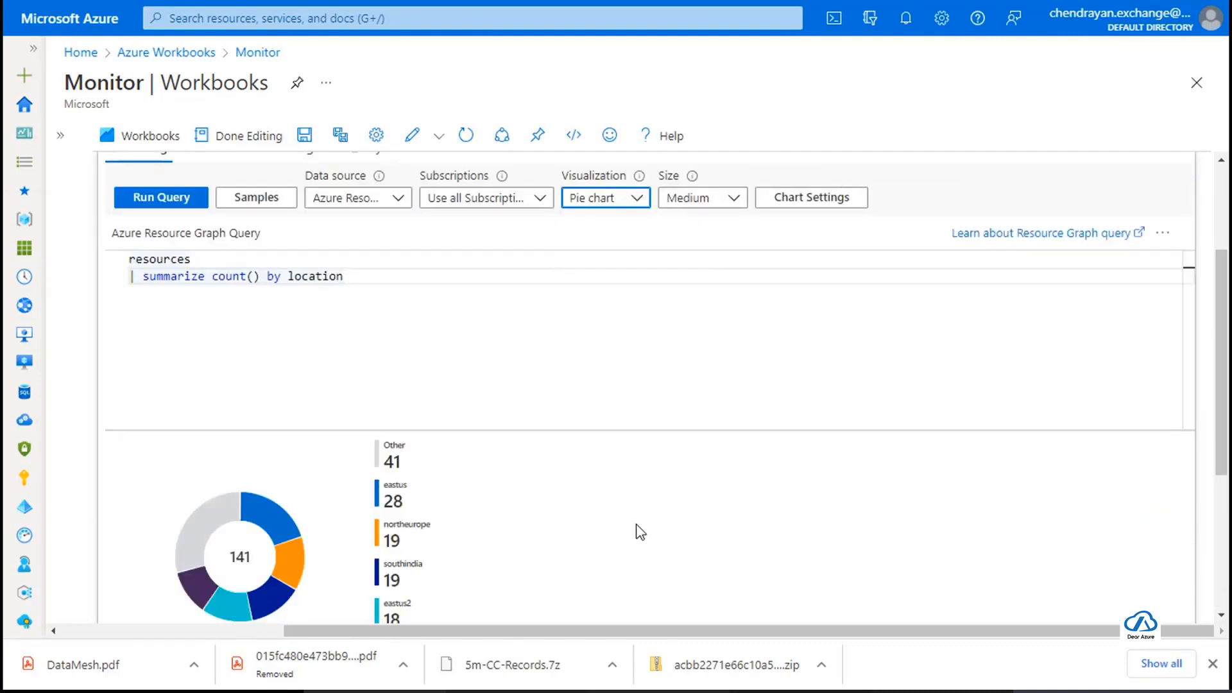
scroll(640, 532, "down", 2)
scroll(600, 543, "down", 2)
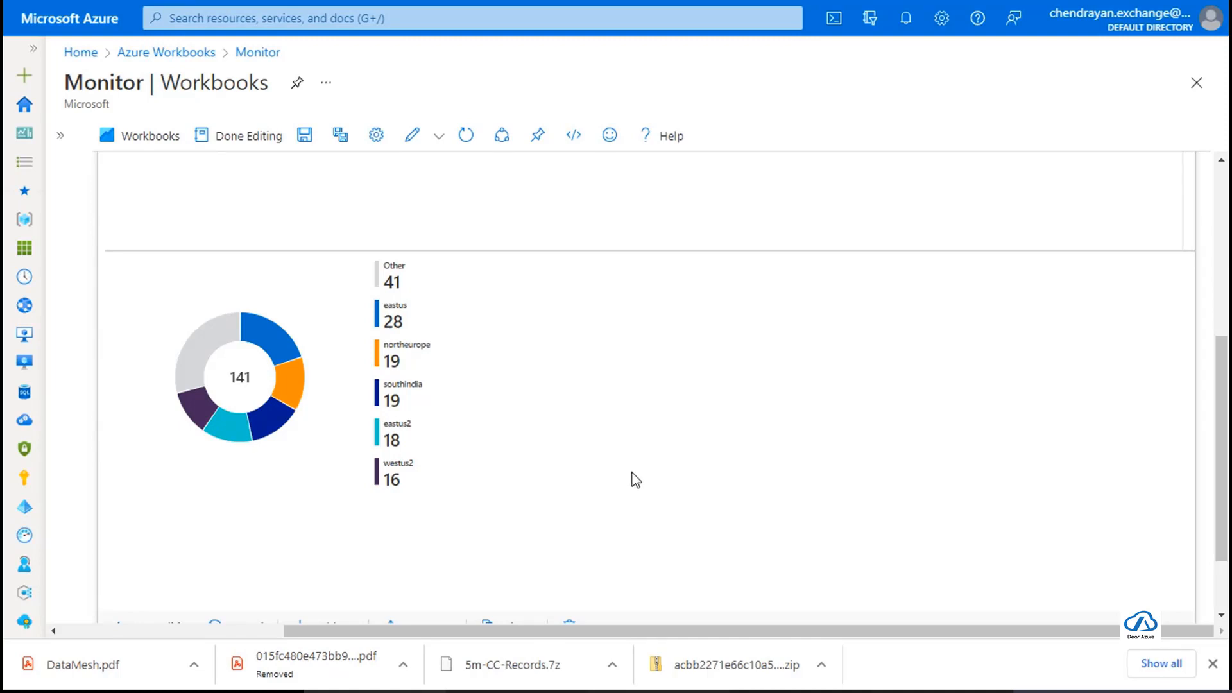
scroll(616, 478, "up", 2)
scroll(607, 478, "up", 3)
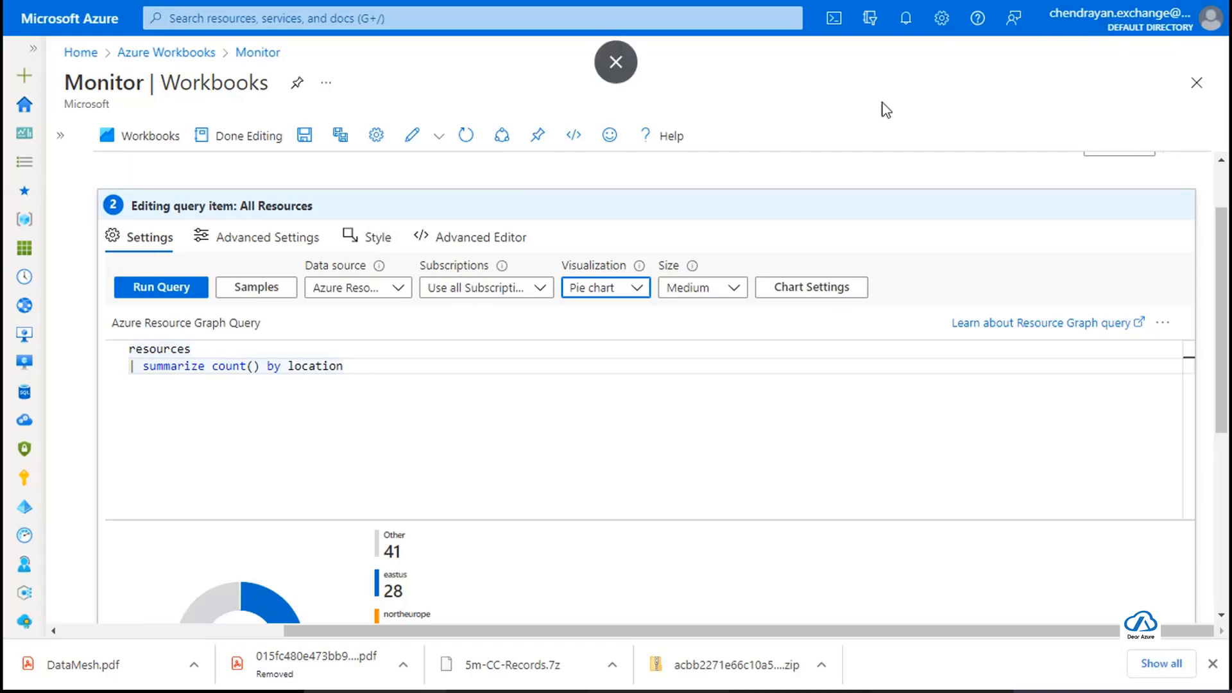
Leave full screen and examine the advanced Resource Graph query samples in the Microsoft documentation.
key("F11")
left_click(350, 15)
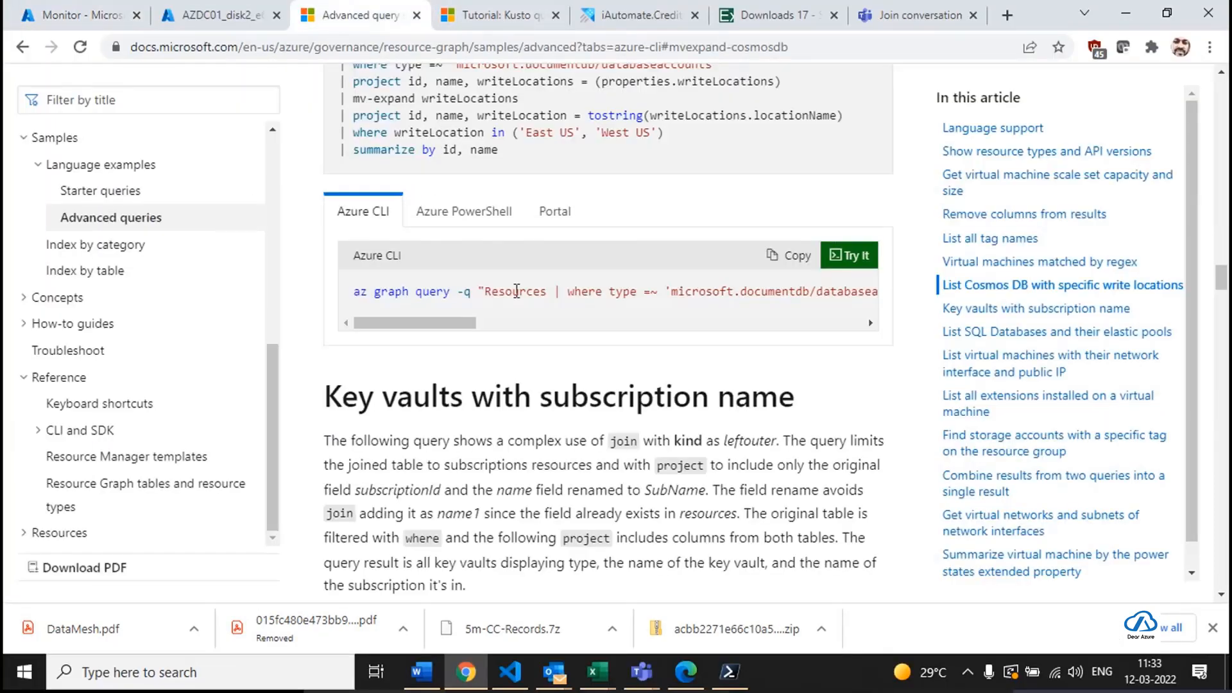
scroll(517, 292, "up", 5)
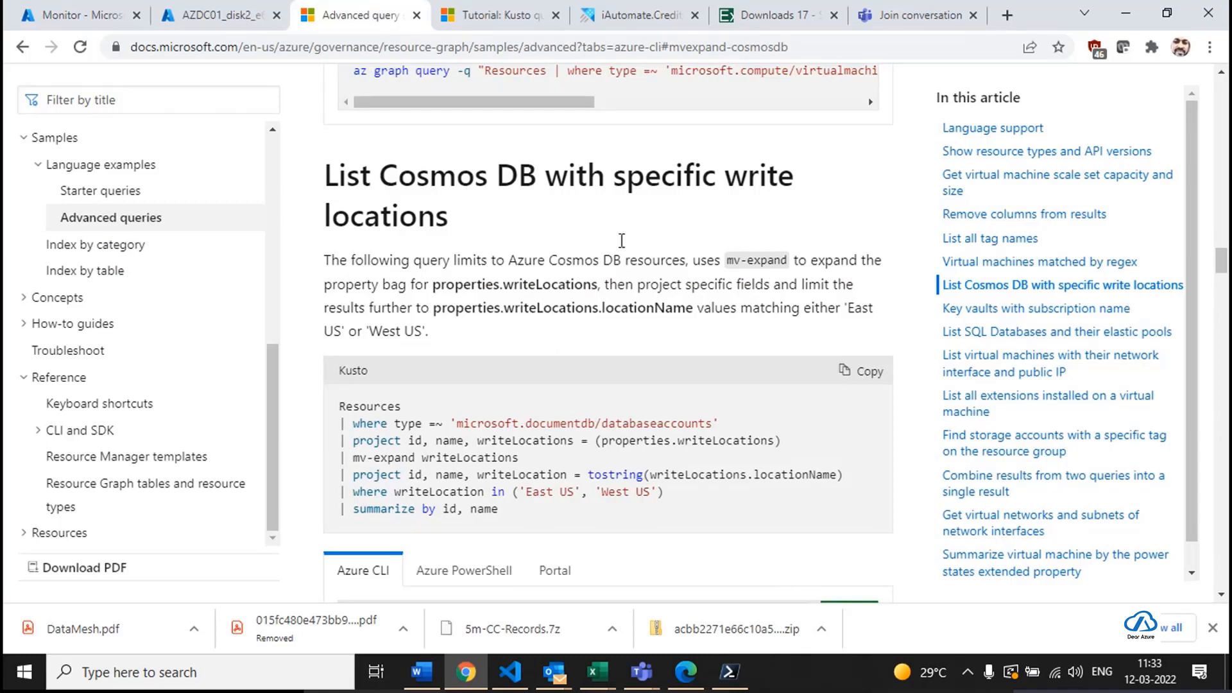
scroll(526, 338, "up", 10)
left_click(323, 50)
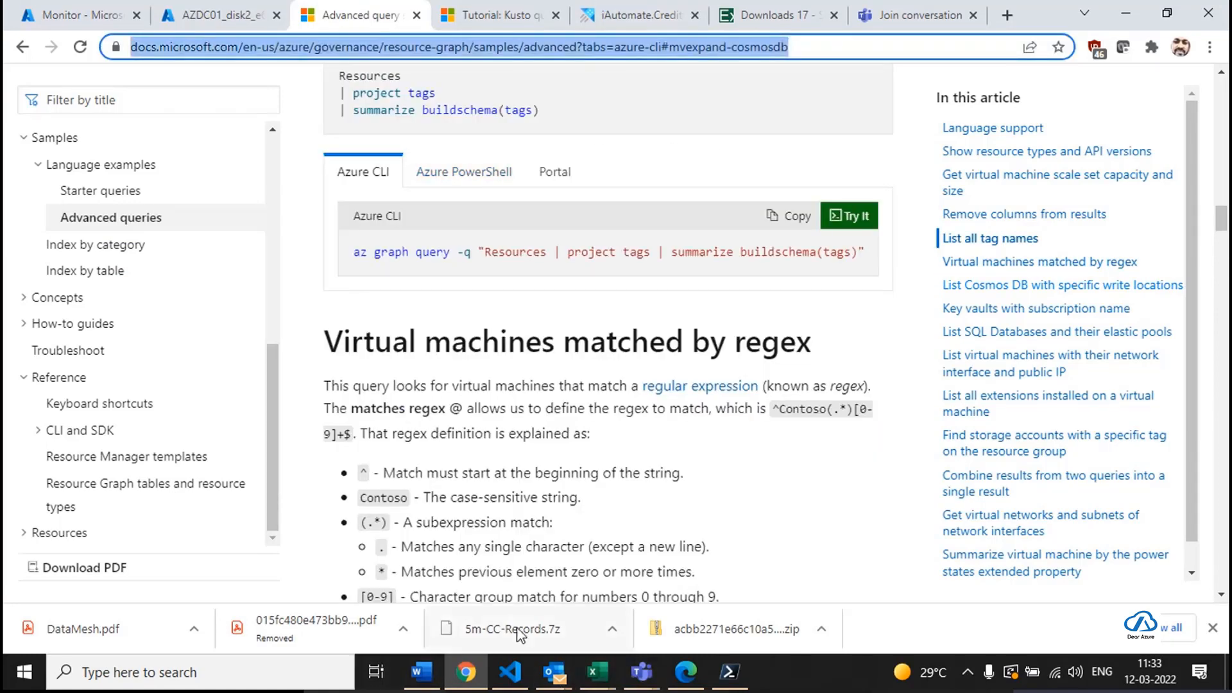
Switch to azure resource reporting.docx in Word and review the Azure Resource Manager diagram and the learning links.
left_click(421, 672)
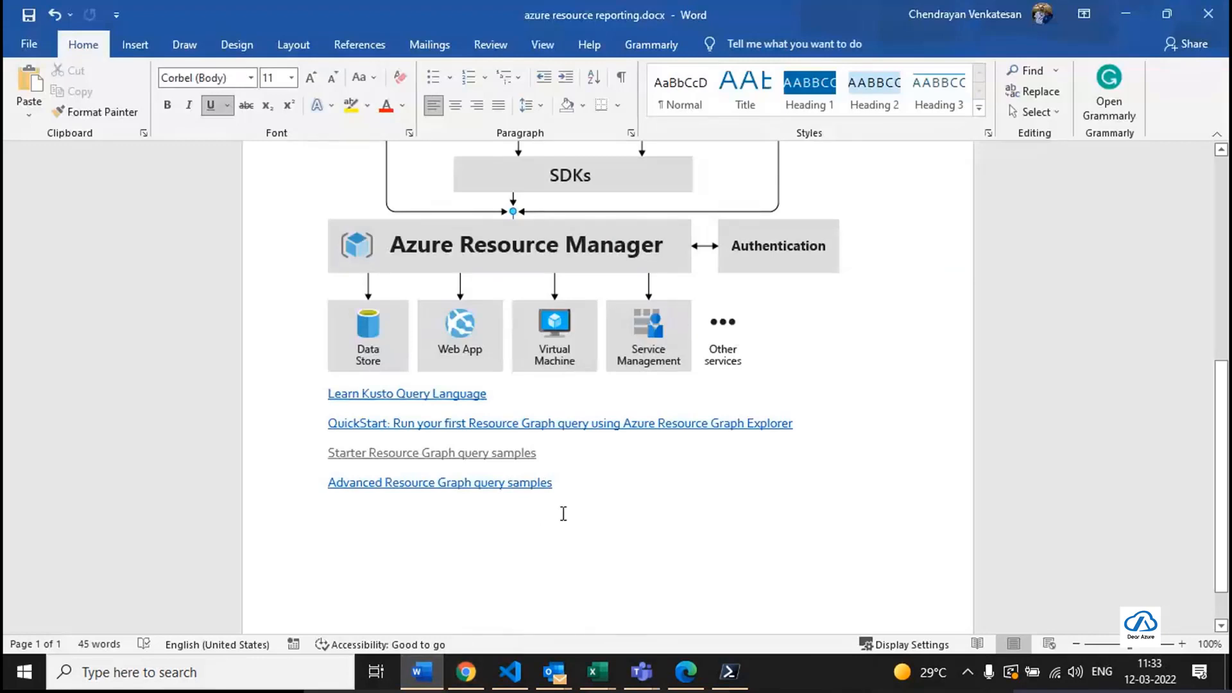
scroll(553, 510, "up", 3)
scroll(558, 511, "down", 3)
scroll(565, 503, "up", 4)
Switch back to the Azure Monitor workbook in the browser and examine the pie chart of resources by location.
key("alt+Tab")
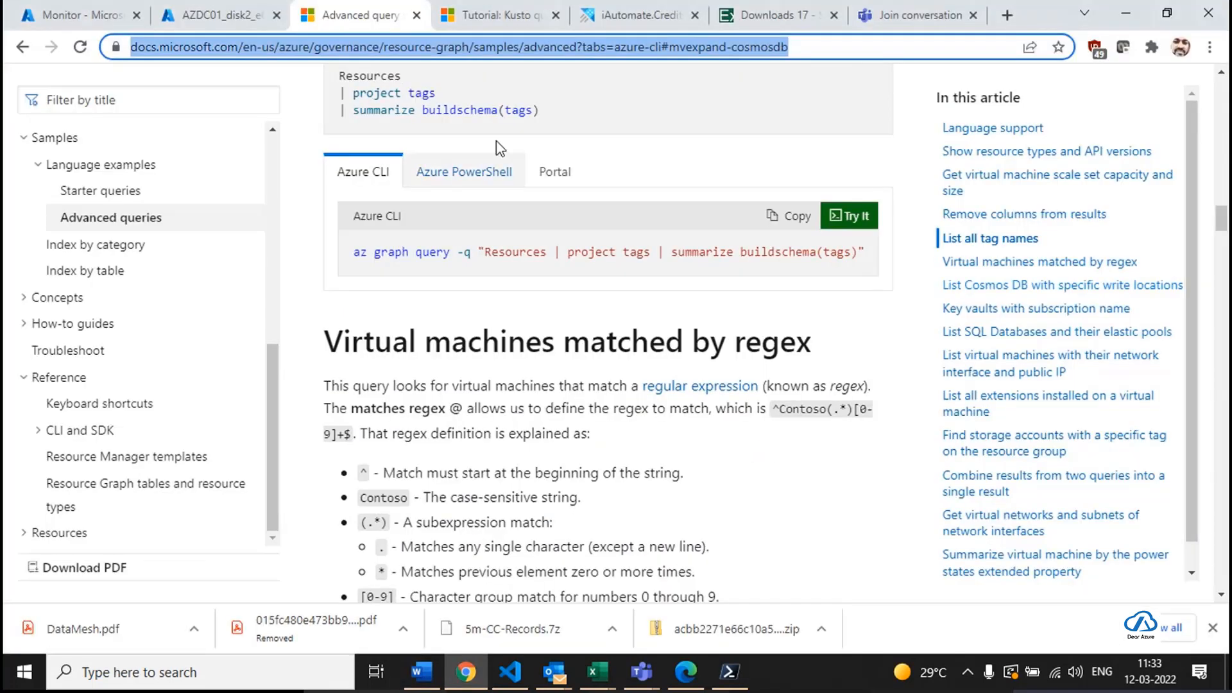
left_click(45, 19)
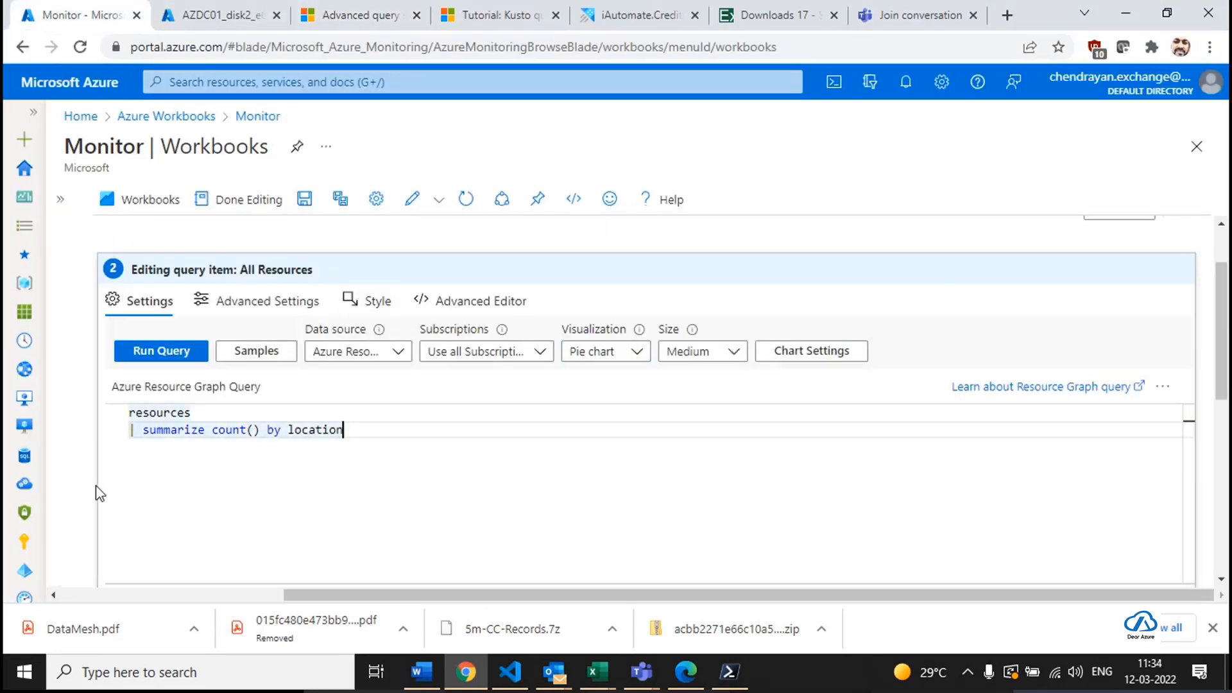
scroll(550, 412, "down", 6)
scroll(485, 513, "up", 1)
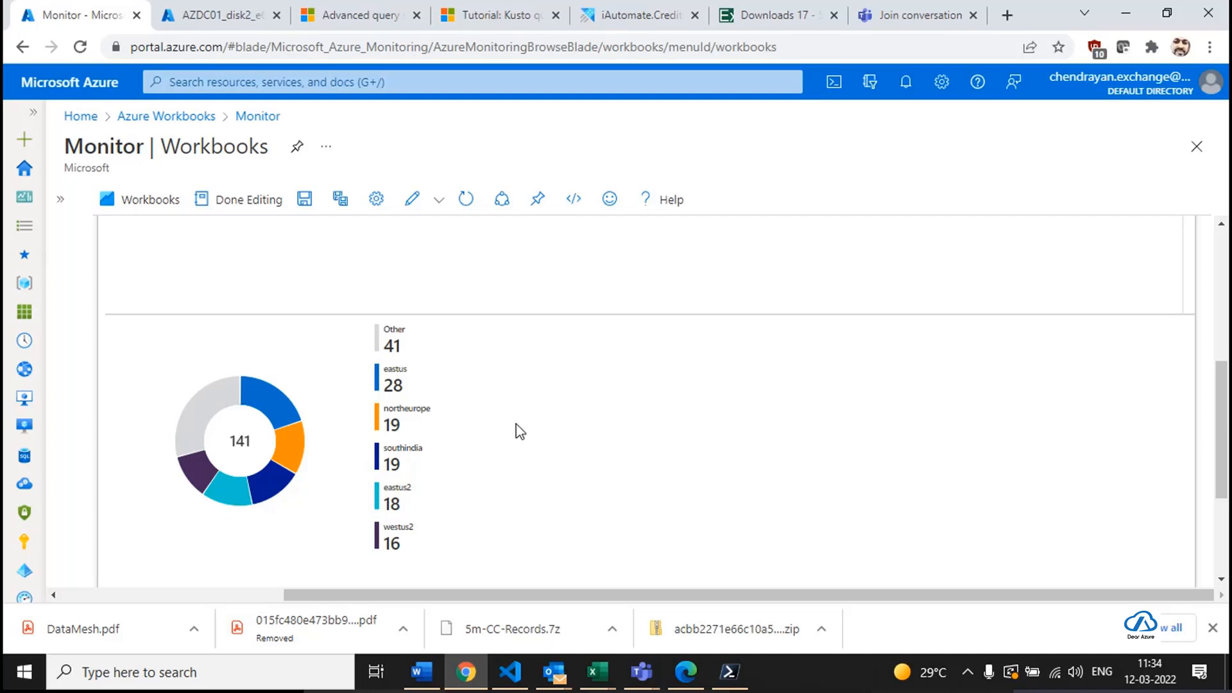
Open the workbook's code view and copy its entire Gallery Template JSON.
left_click(580, 207)
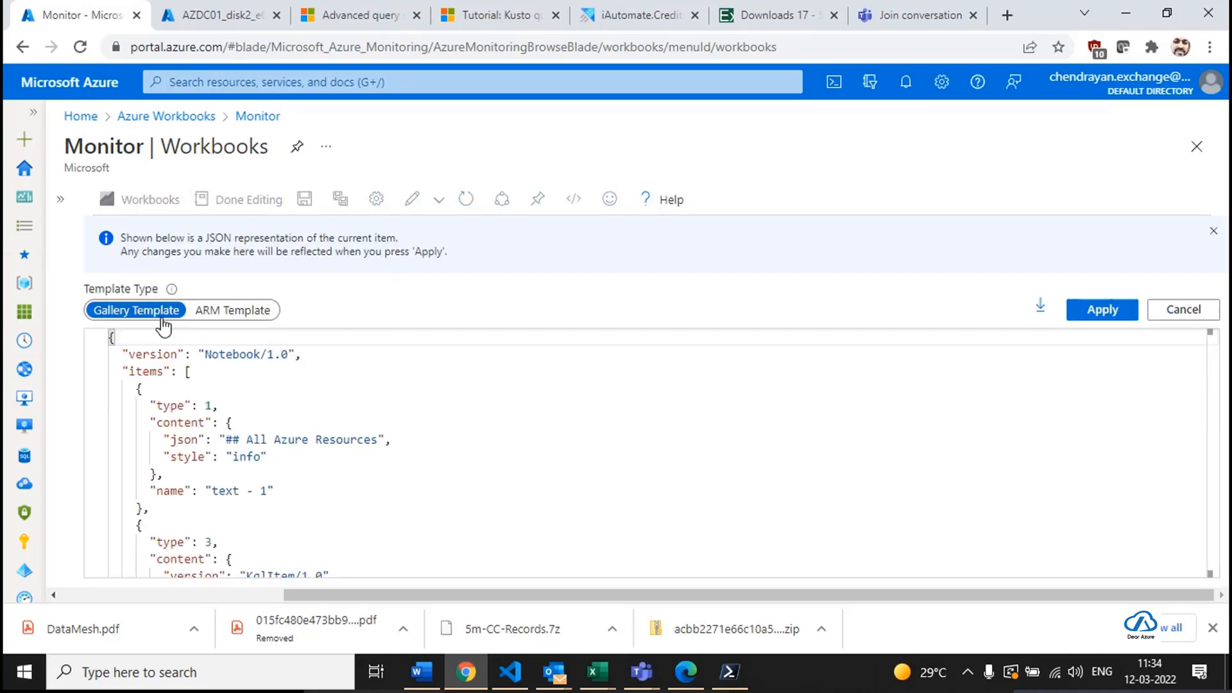
left_click(330, 379)
key("ctrl+a")
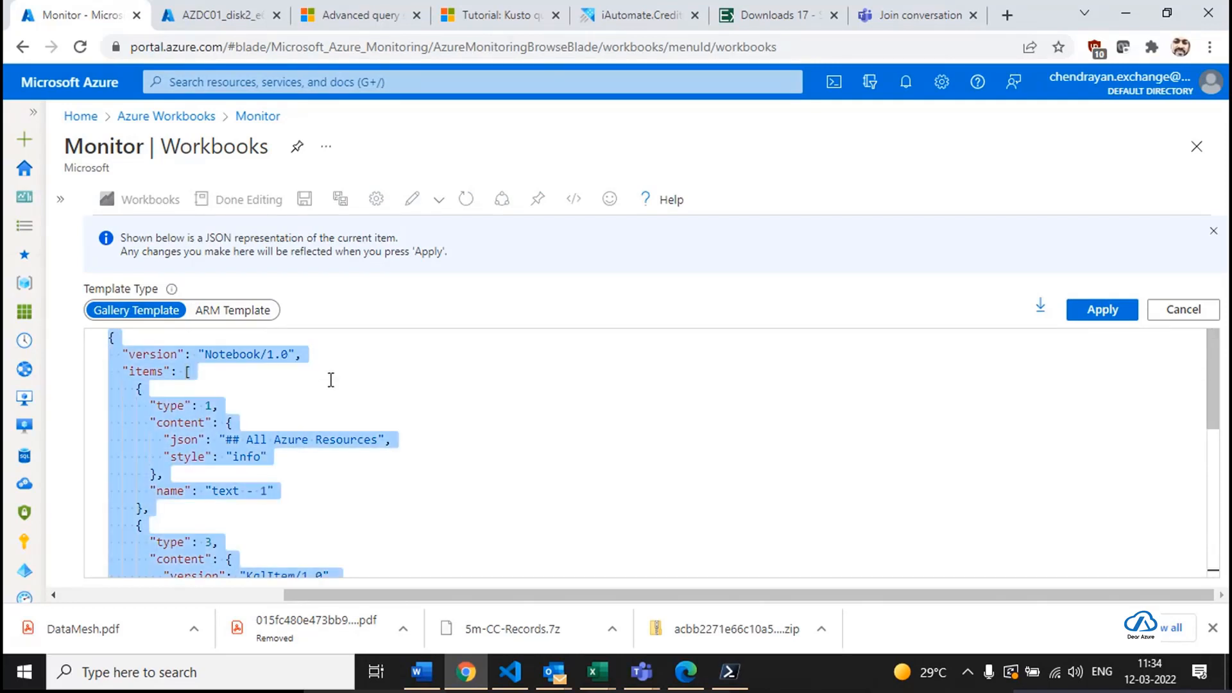
Leave the current workbook for the Azure Workbooks list and create a new empty workbook.
left_click(166, 116)
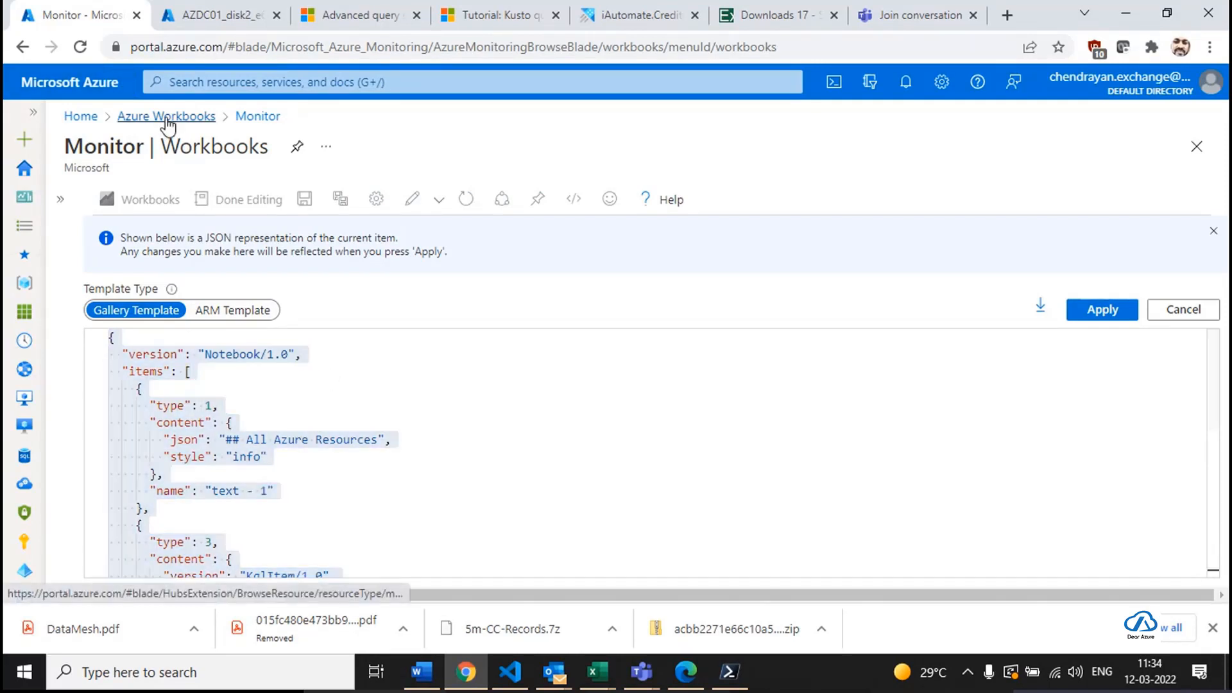
left_click(686, 153)
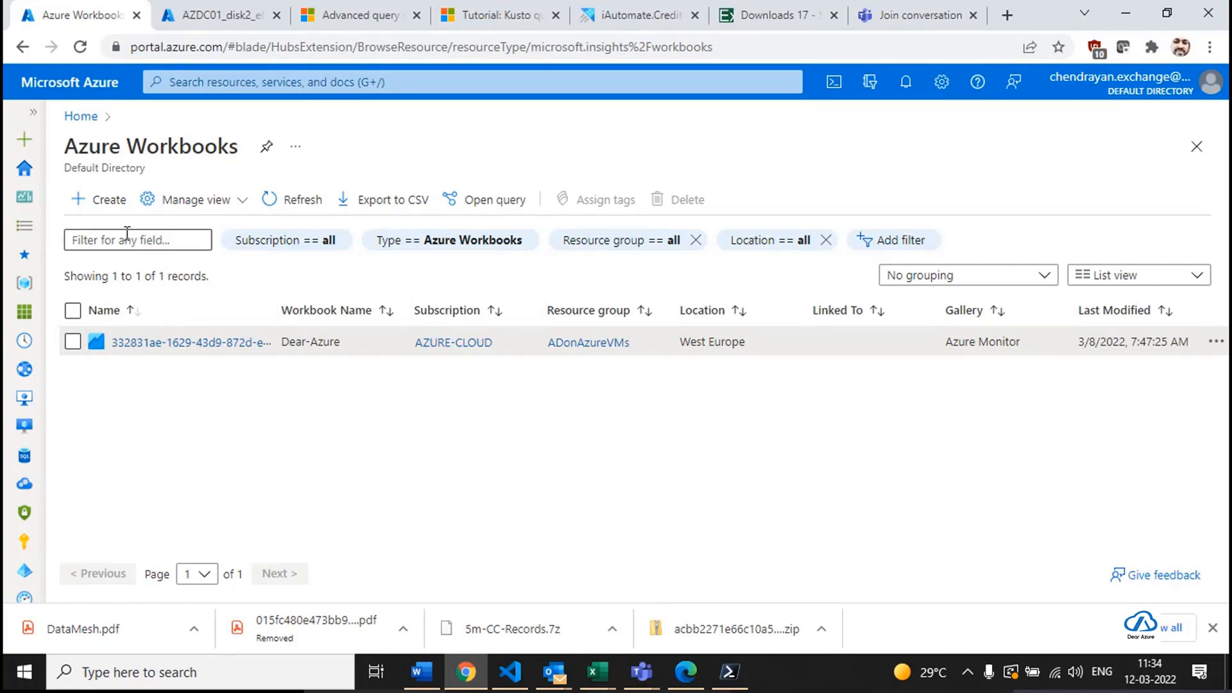
left_click(100, 199)
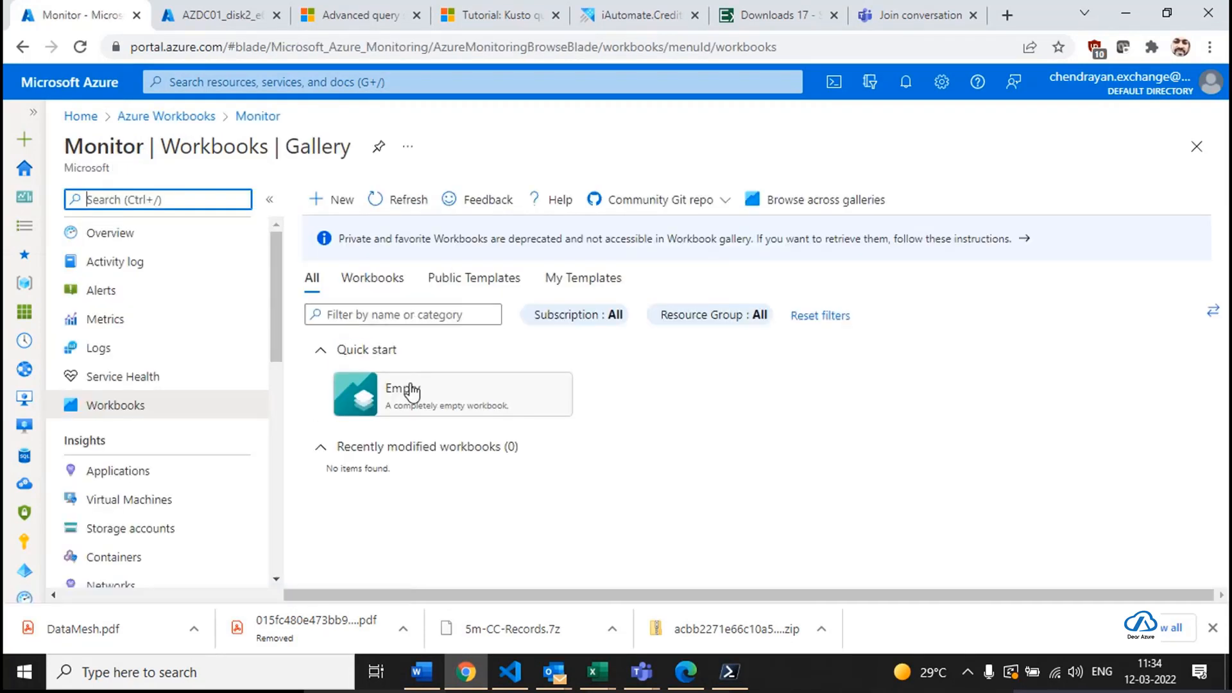
left_click(407, 387)
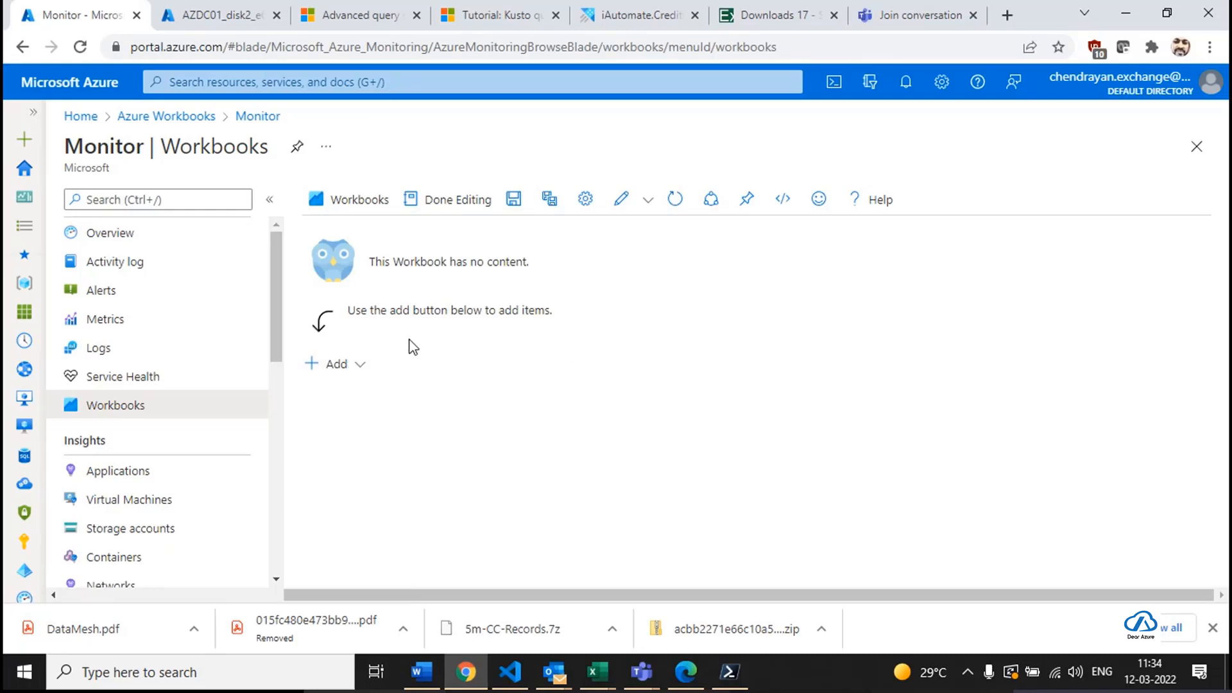
Replace the empty workbook's Gallery Template JSON with the copied workbook JSON and apply it.
left_click(782, 200)
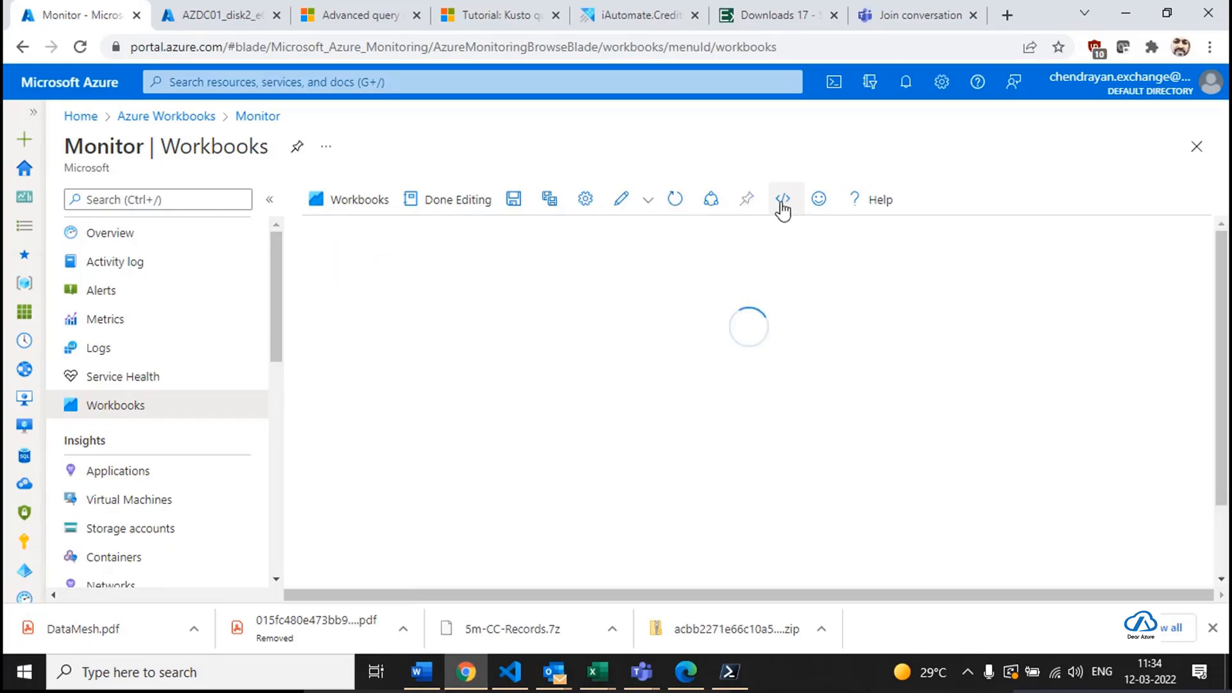
key("ctrl+a")
key("Delete")
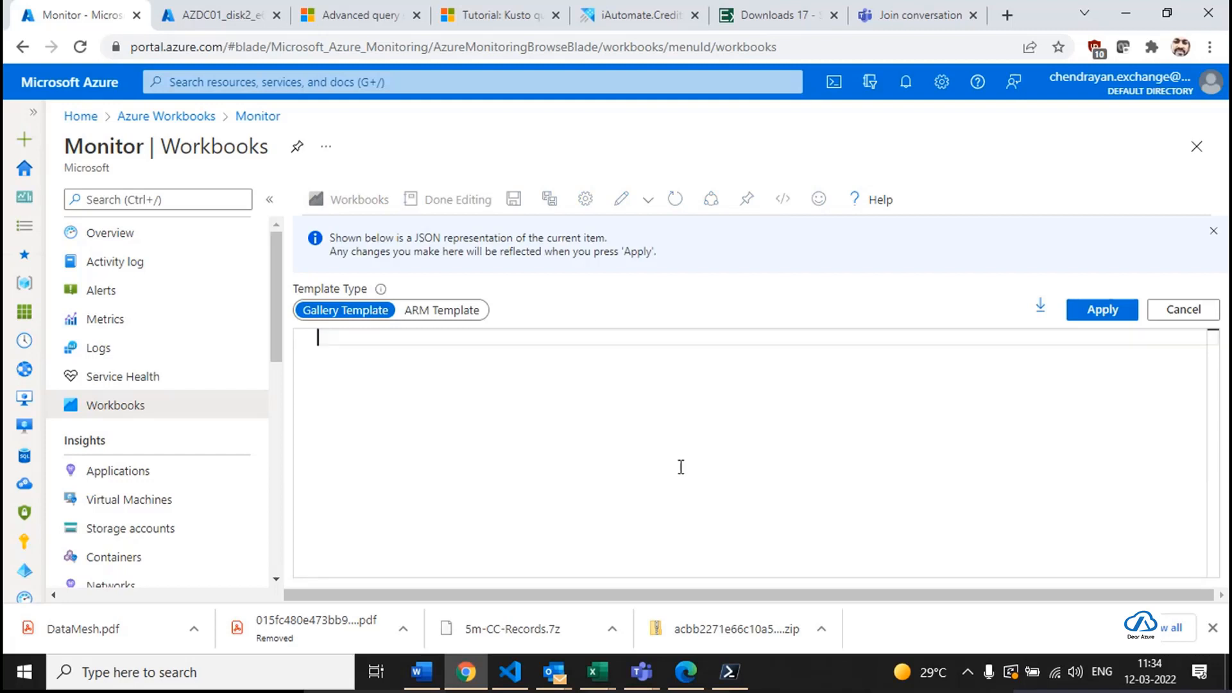
key("ctrl+v")
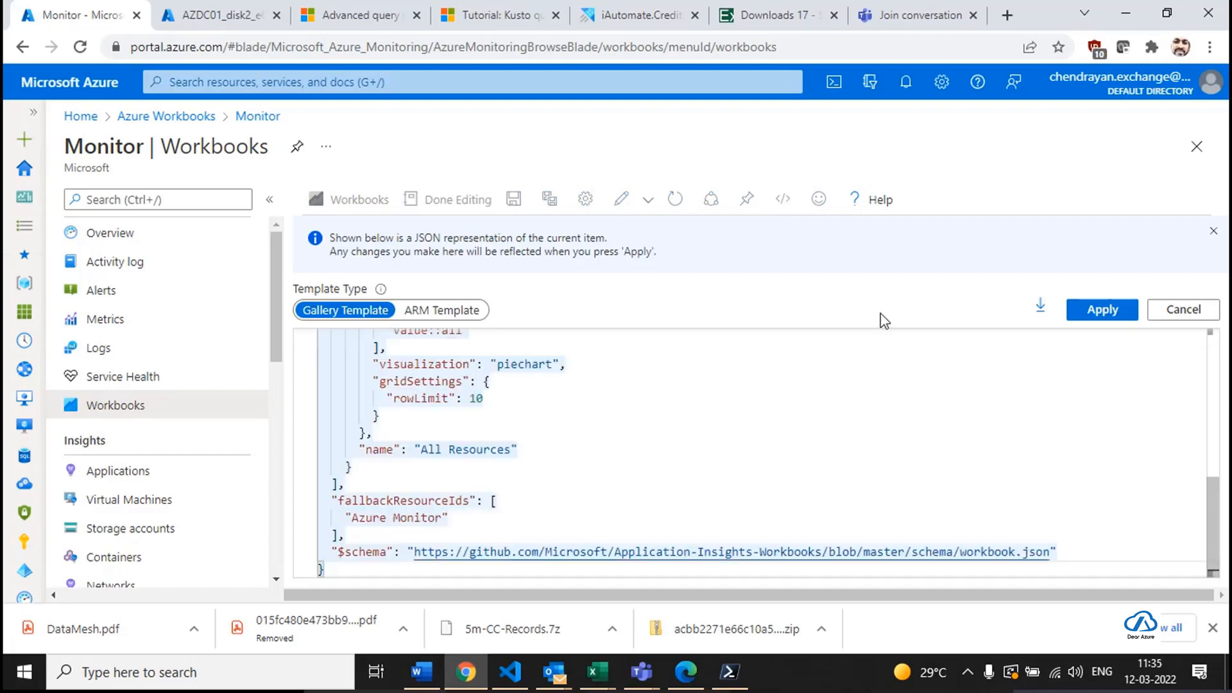
left_click(1102, 309)
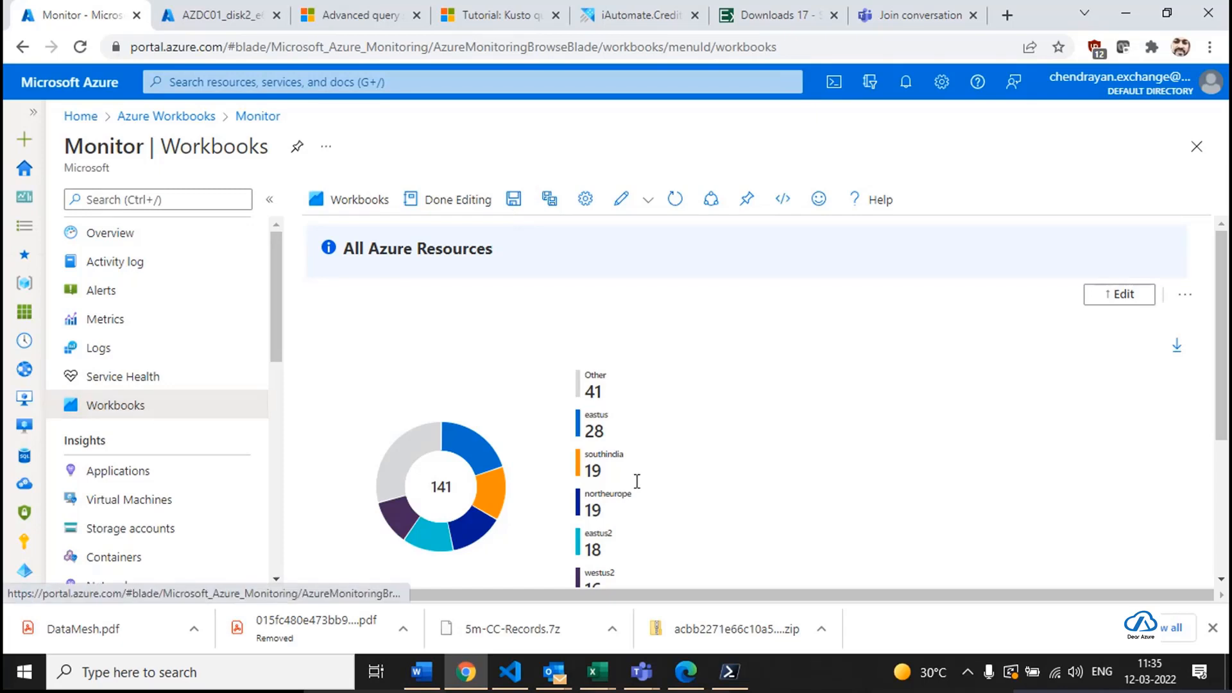
Return to the Azure Workbooks list, create another empty workbook and collapse the list beside it.
left_click(206, 118)
left_click(129, 204)
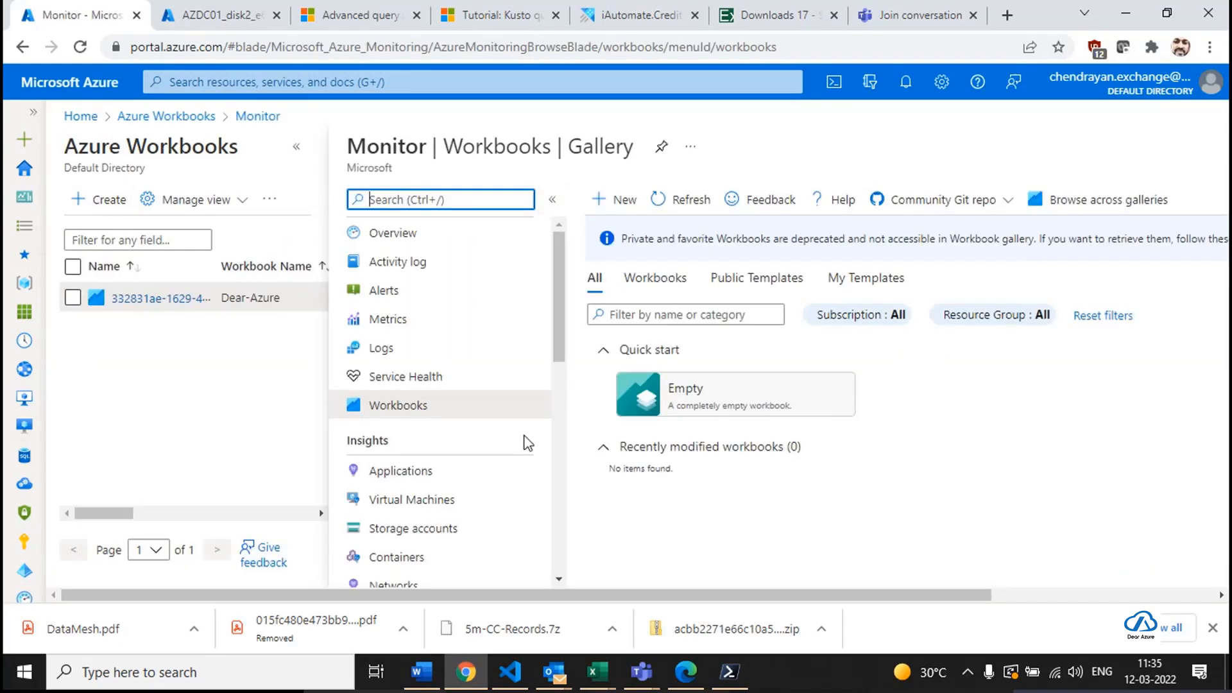
left_click(648, 408)
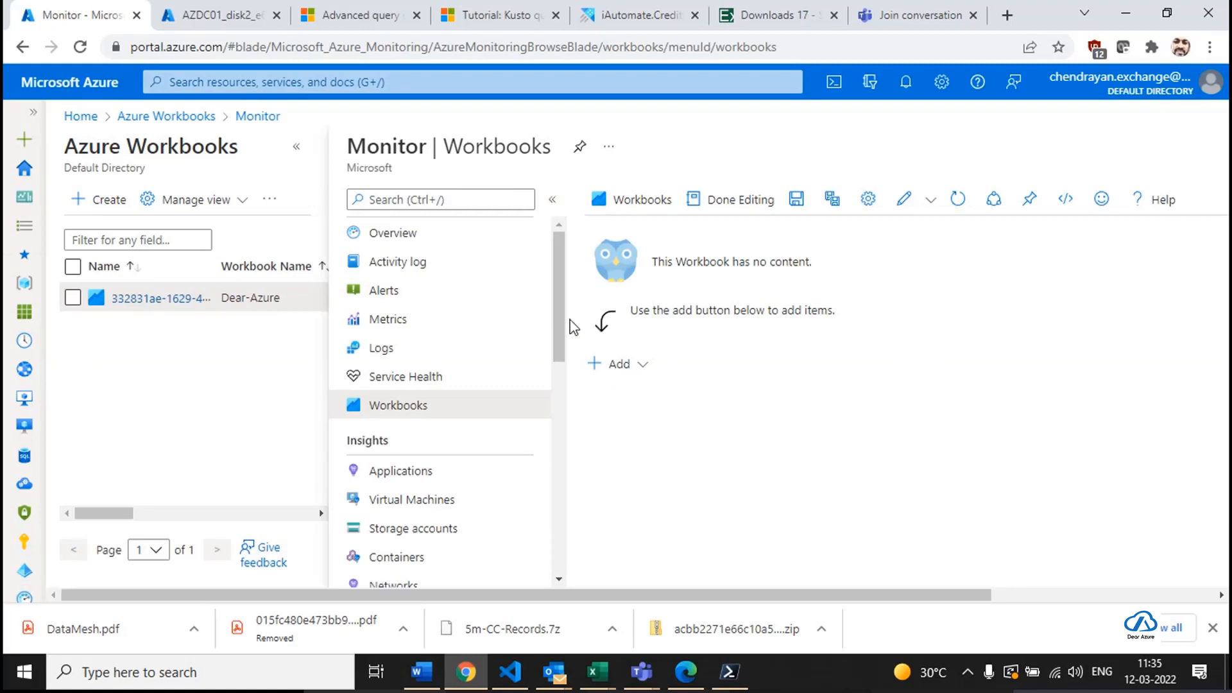
left_click(296, 147)
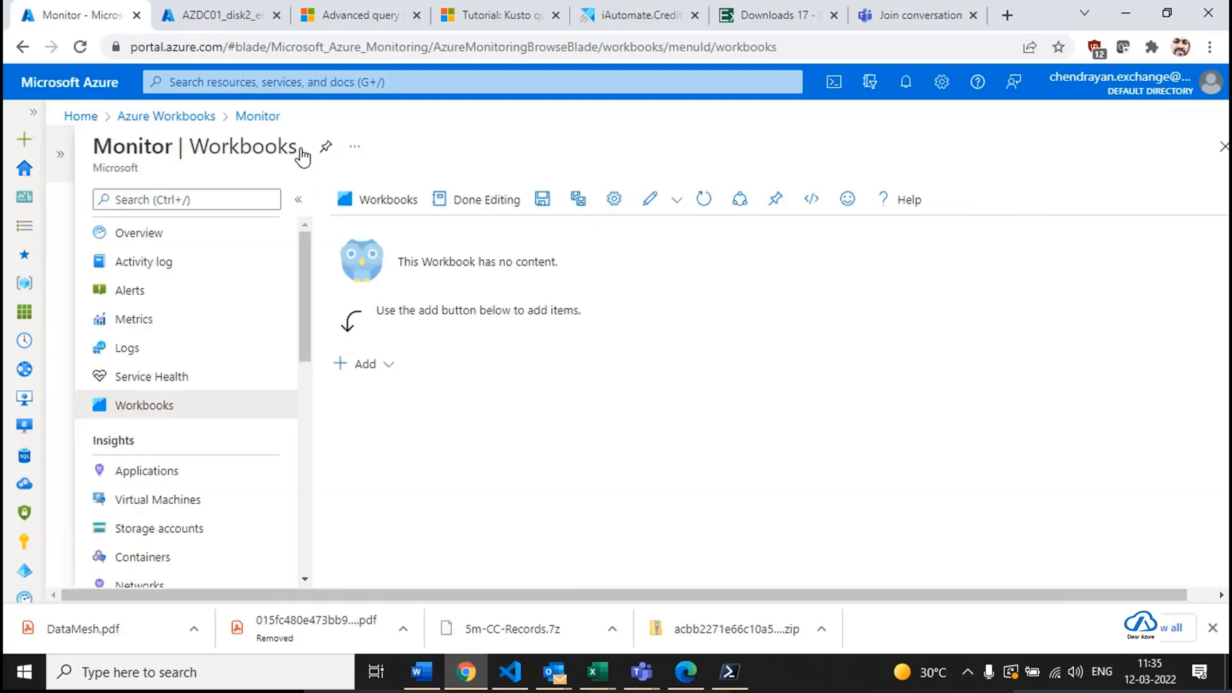
Add a parameters item to the empty workbook and review its available style options, leaving Pills selected.
left_click(389, 364)
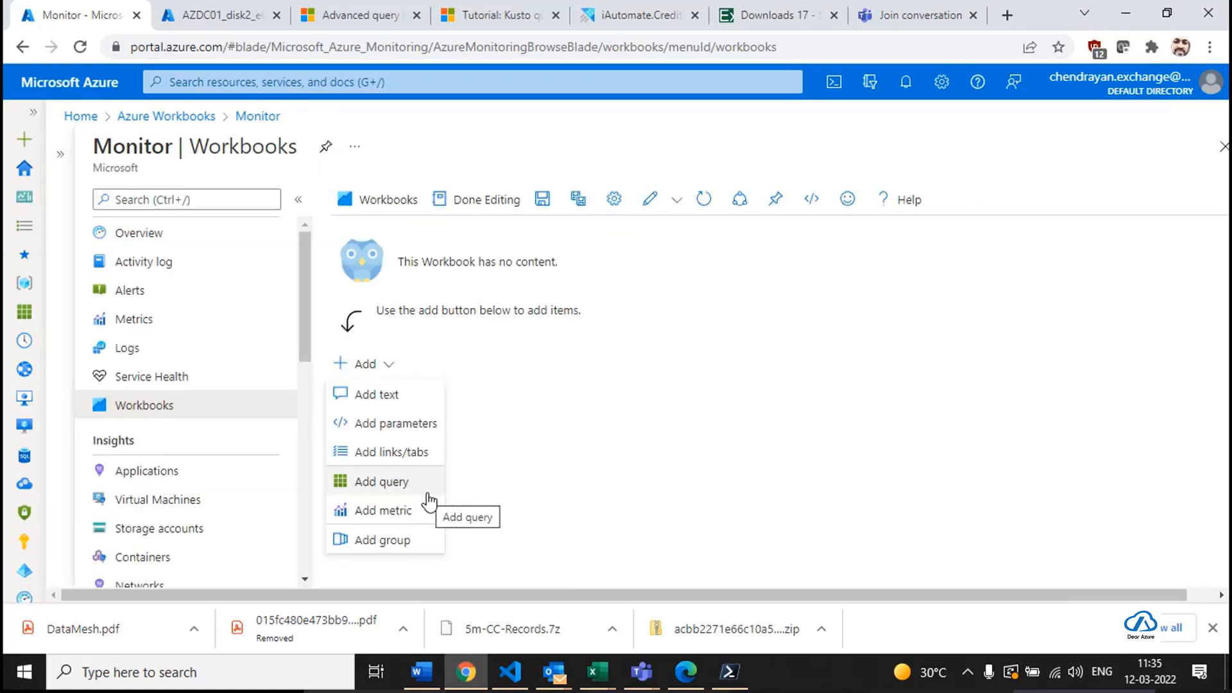
left_click(411, 425)
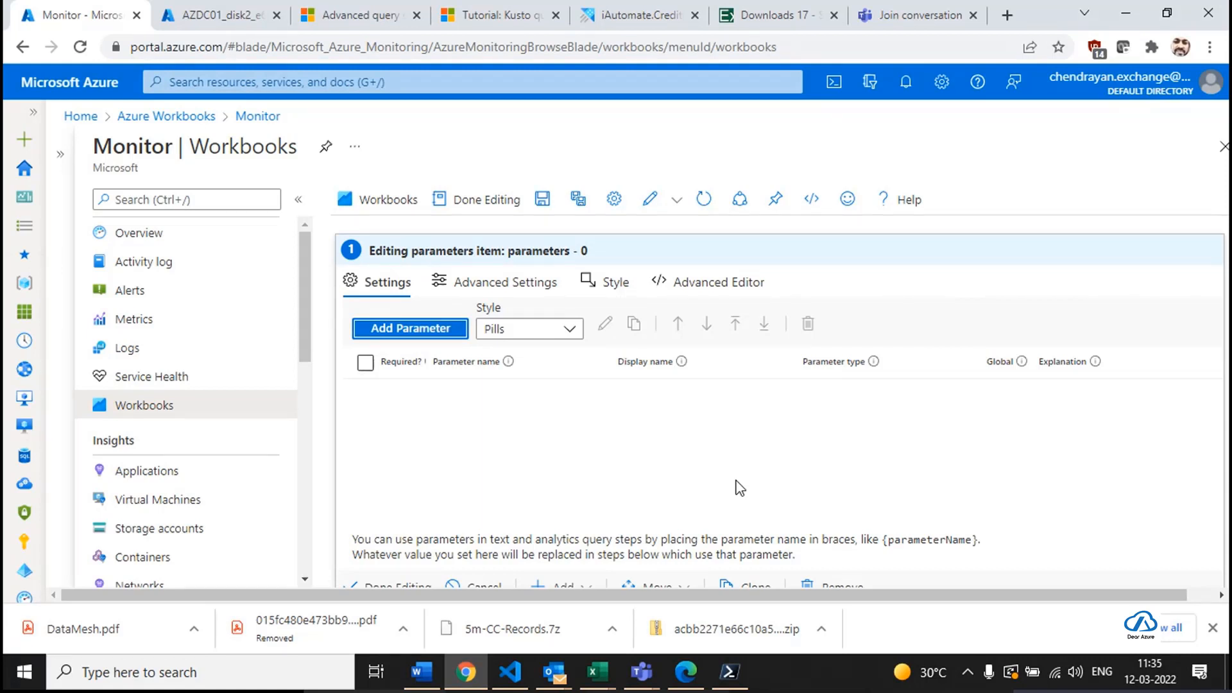
left_click(526, 330)
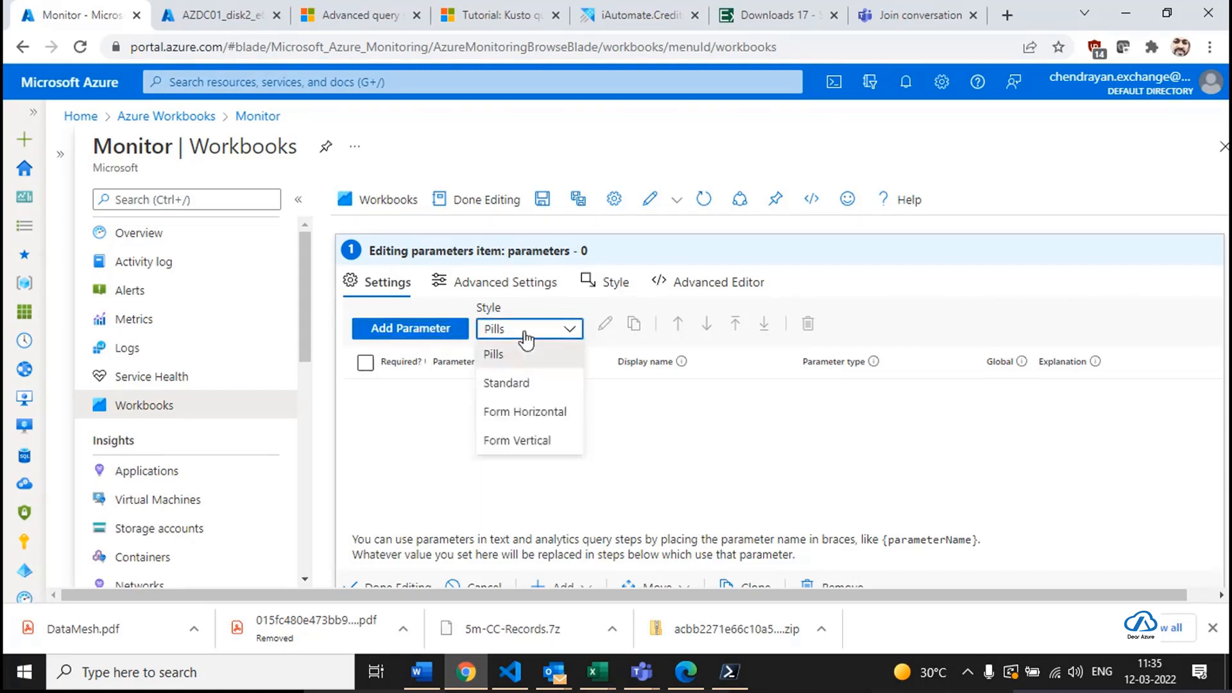
left_click(618, 417)
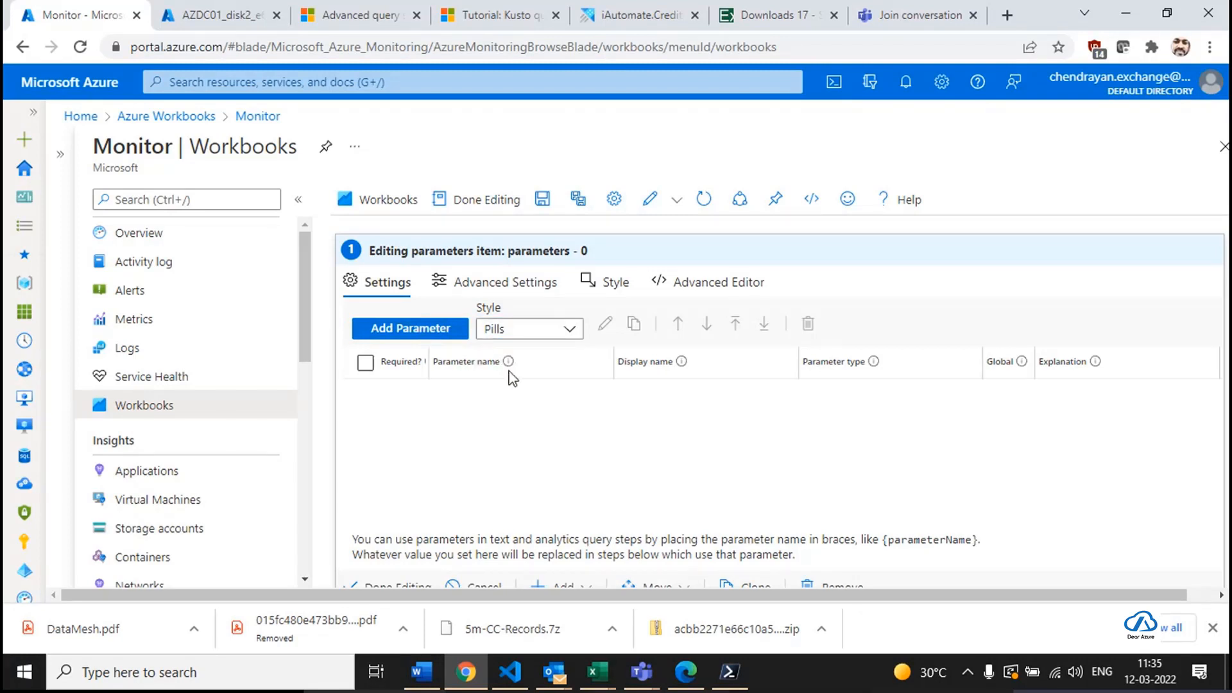
Start a new parameter in the parameters item and name it Subscription.
left_click(456, 337)
left_click(705, 255)
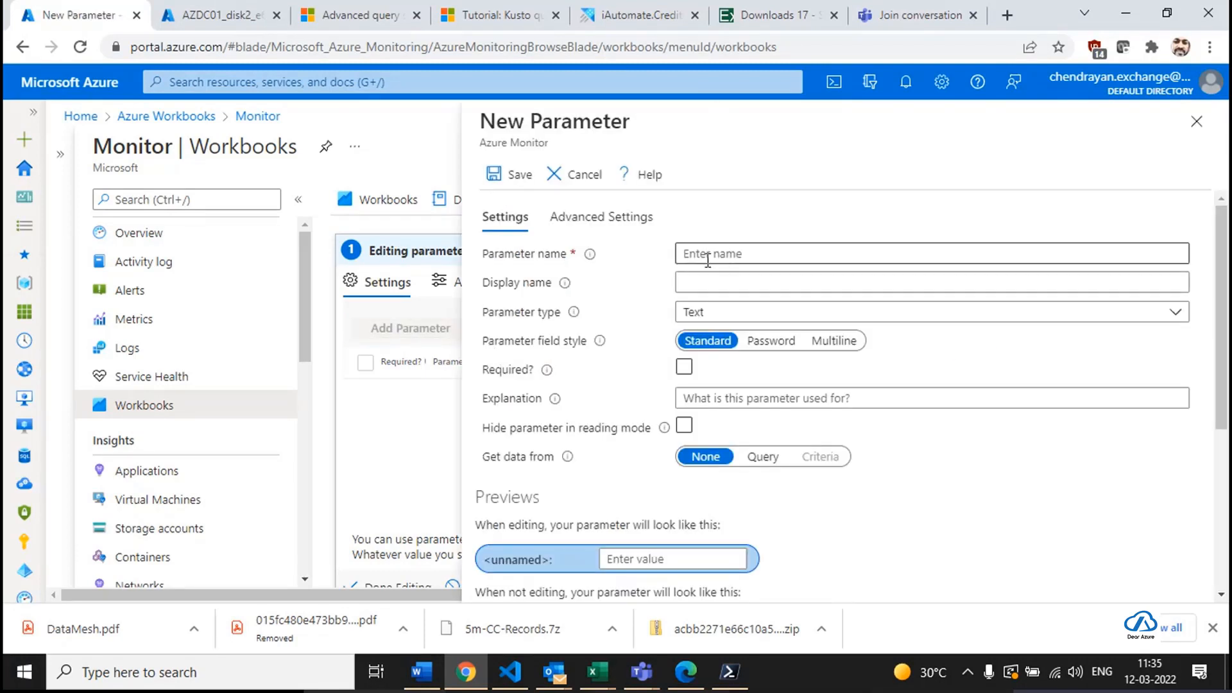
type("Subsc")
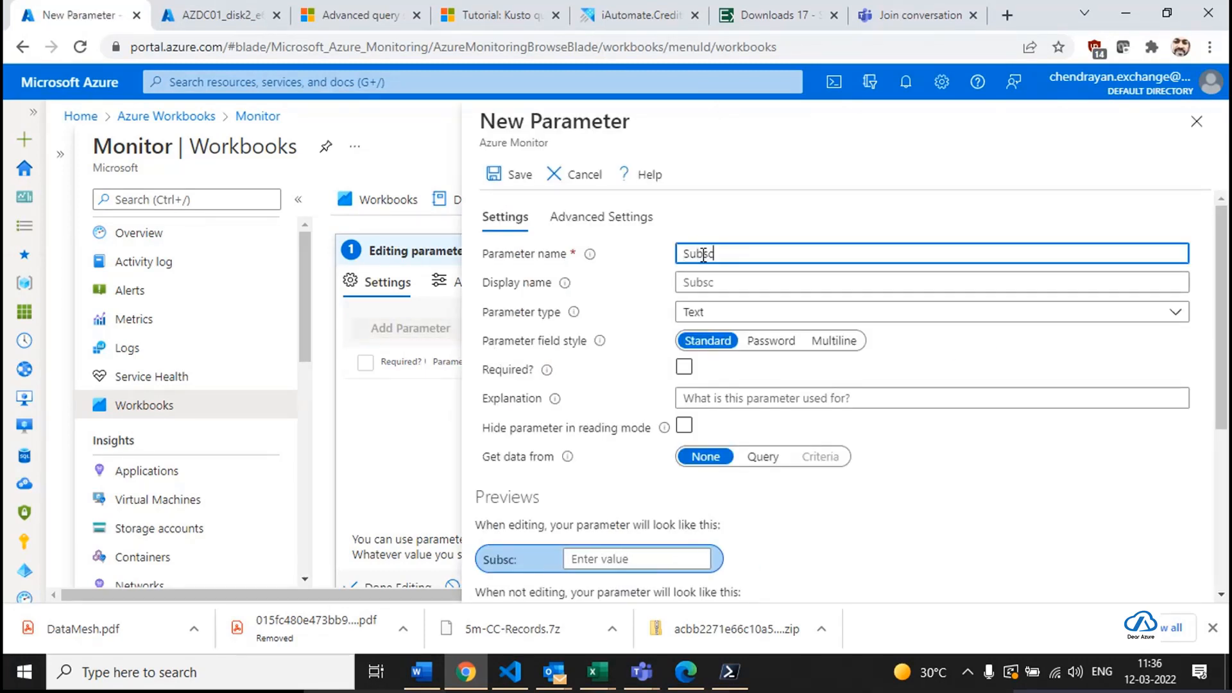
type("ription")
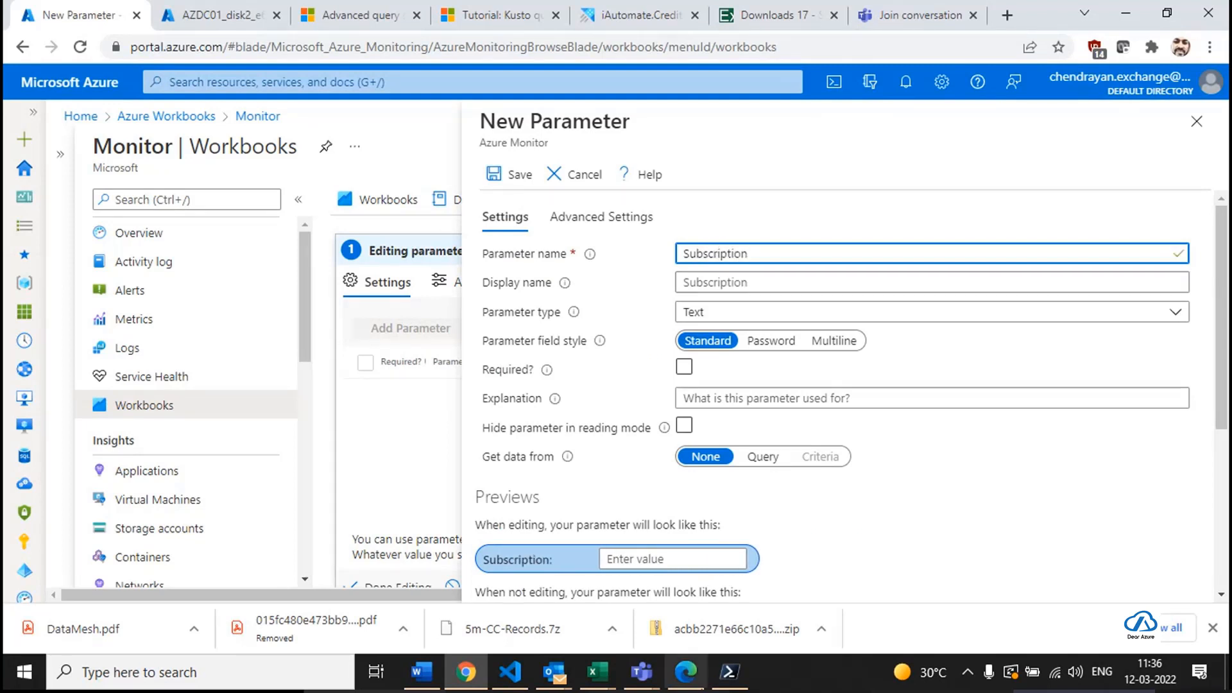
Switch to Microsoft Teams to check the meeting window, and return to the new parameter form in the browser.
mouse_move(653, 677)
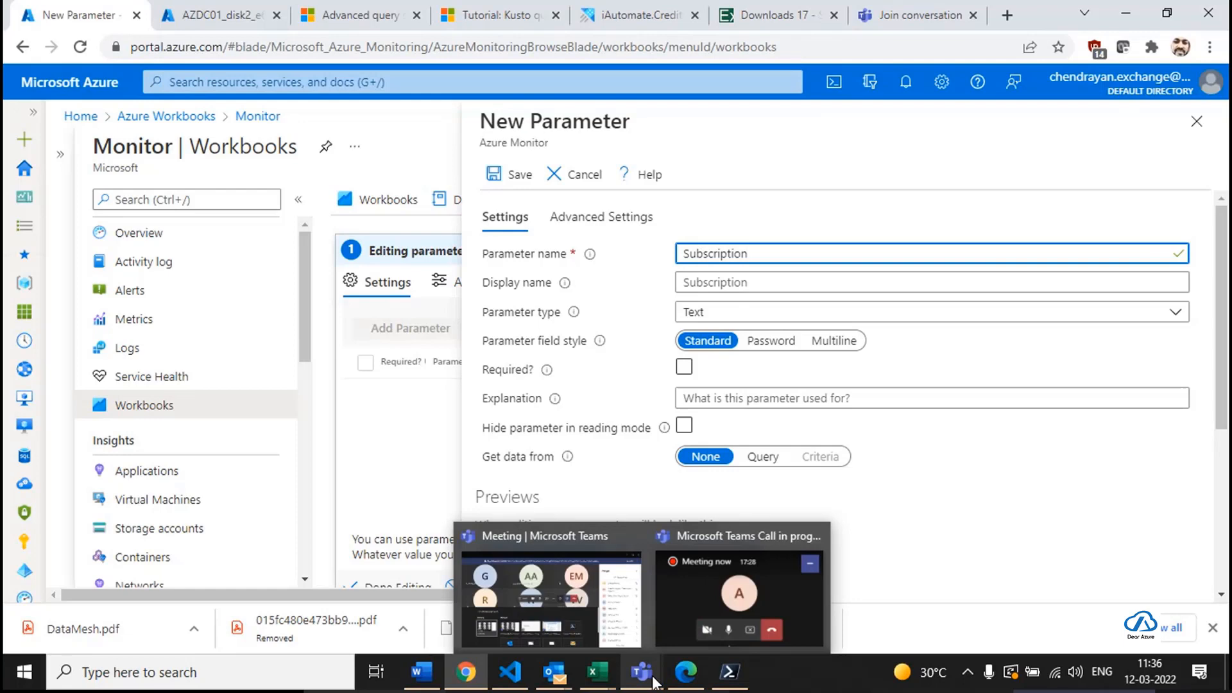
left_click(549, 592)
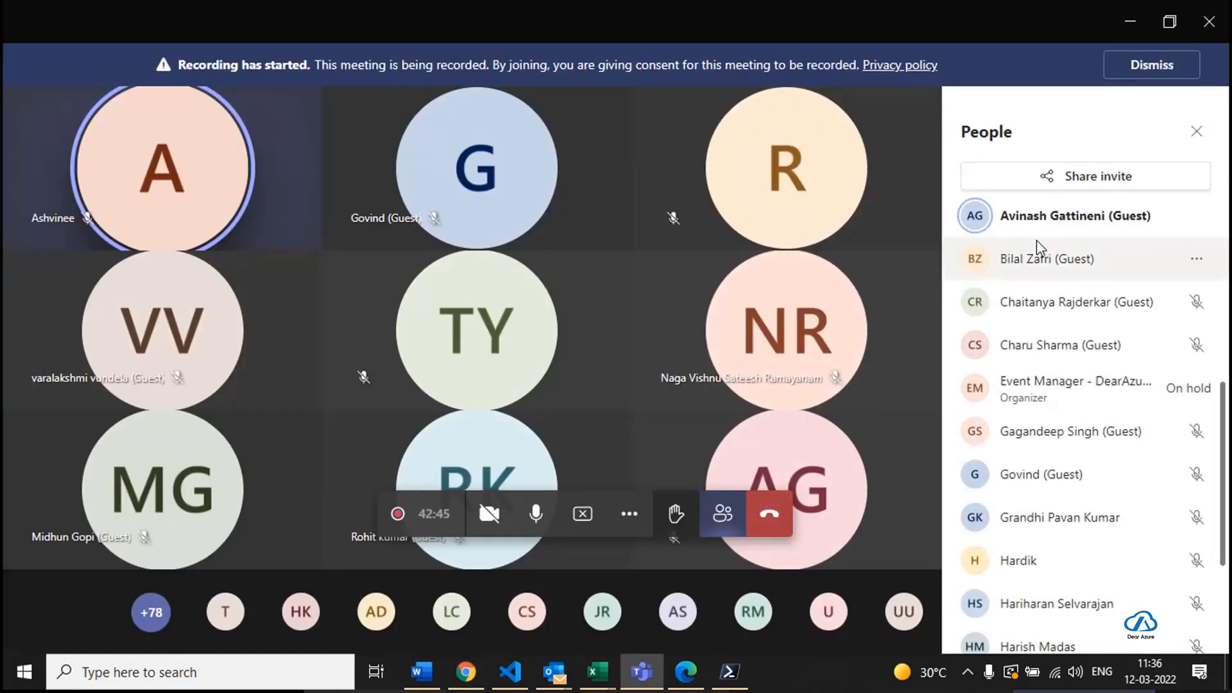
left_click(1129, 24)
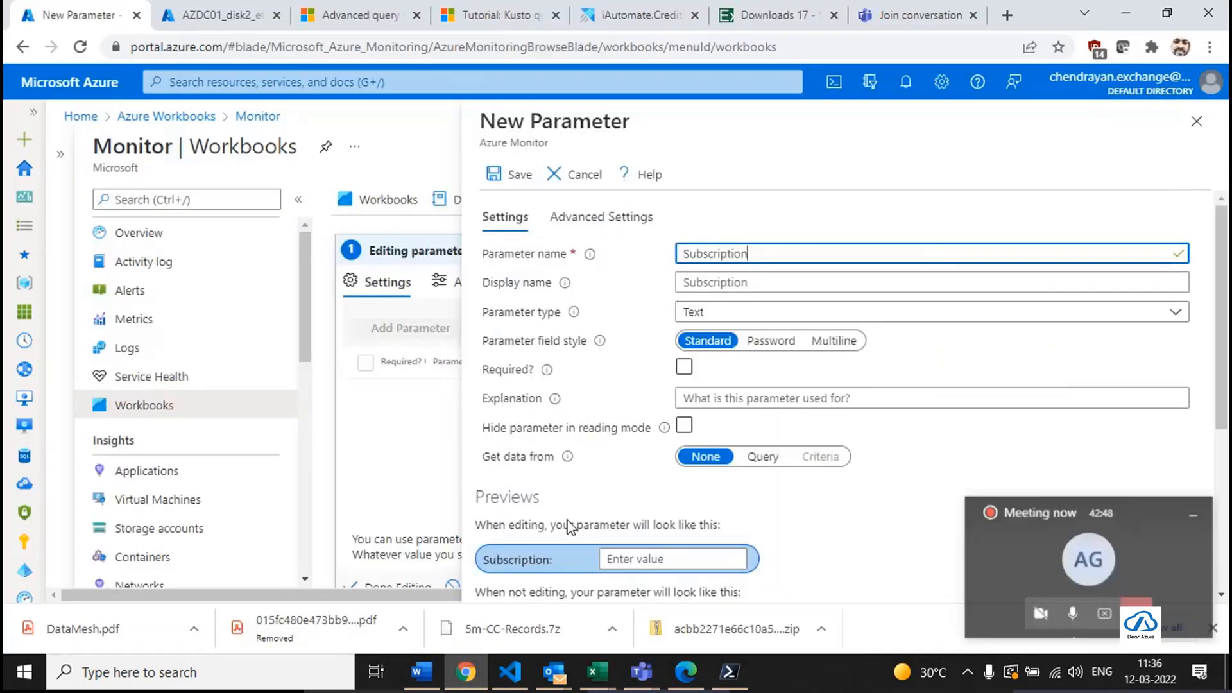
Make the Subscription parameter a required subscription picker.
left_click(748, 290)
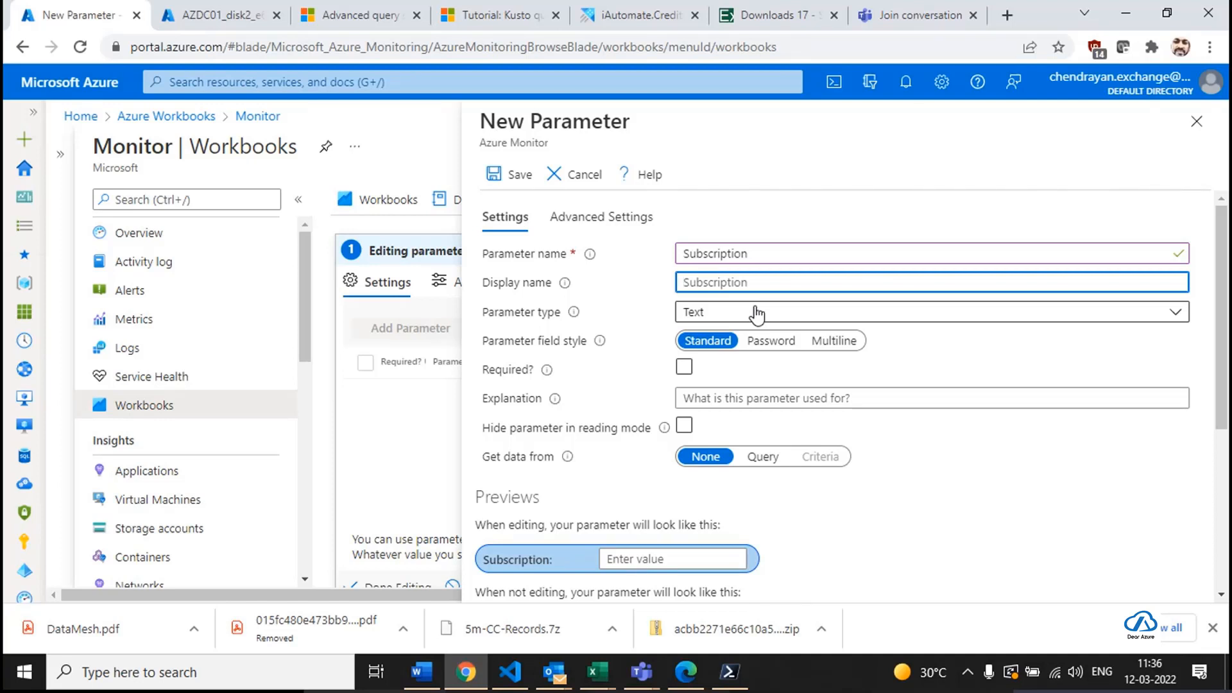
left_click(757, 315)
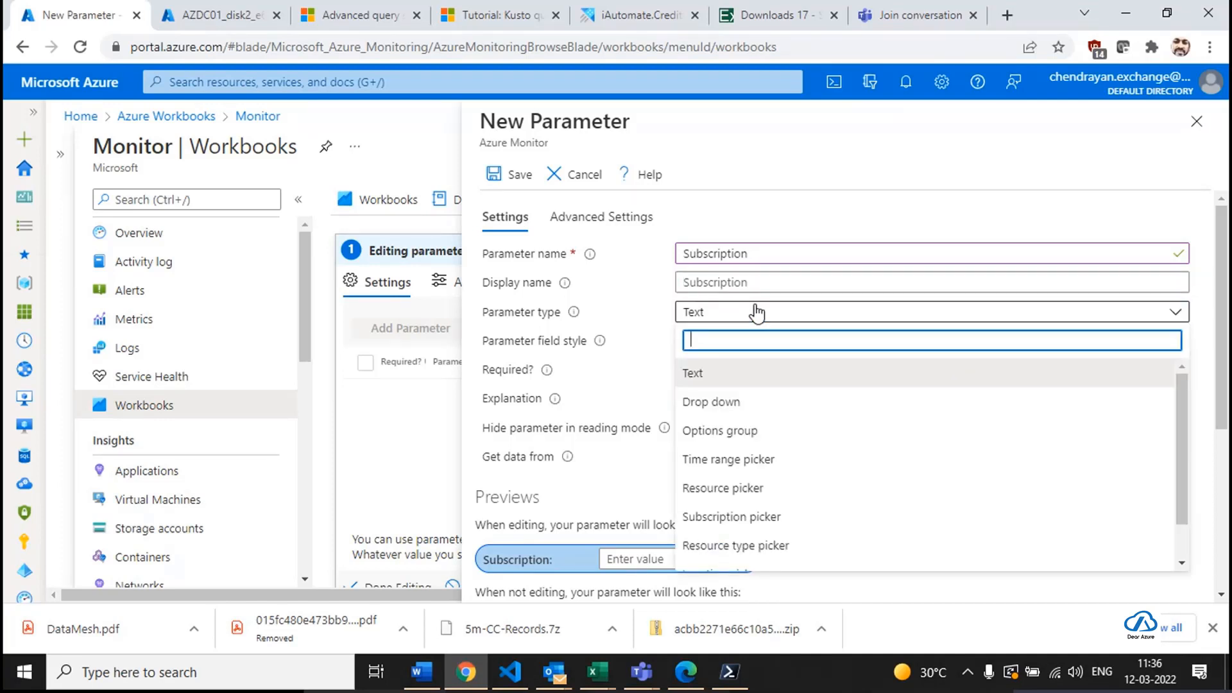
left_click(761, 523)
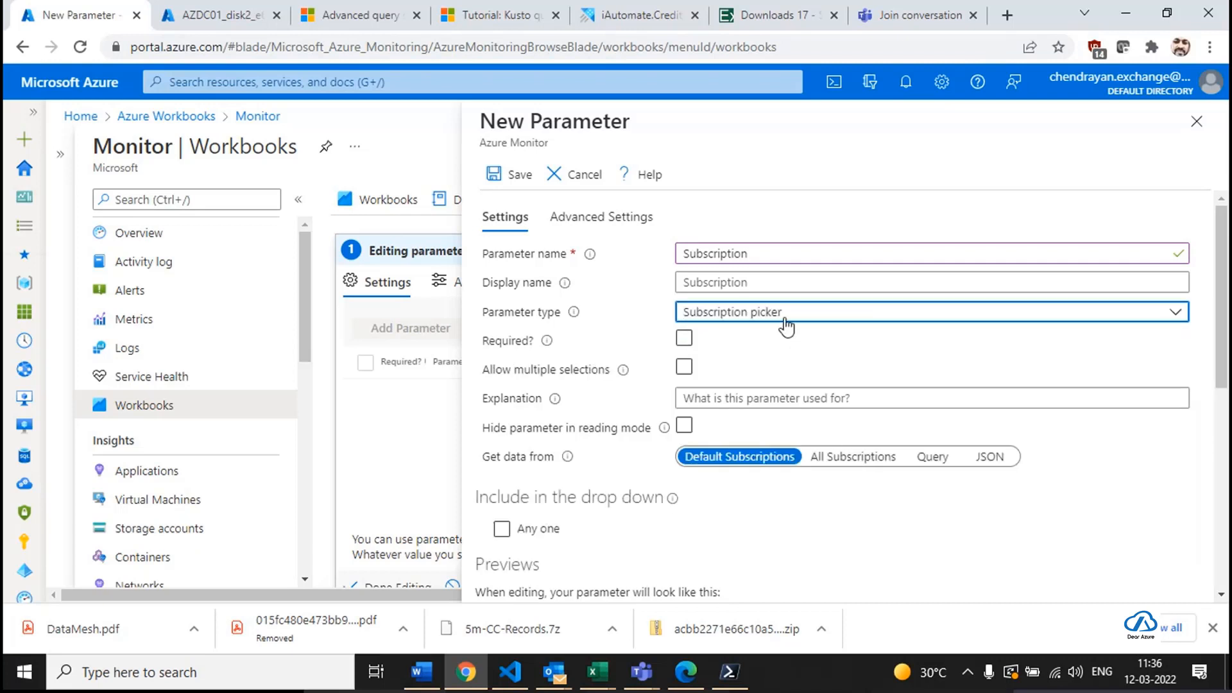
left_click(690, 347)
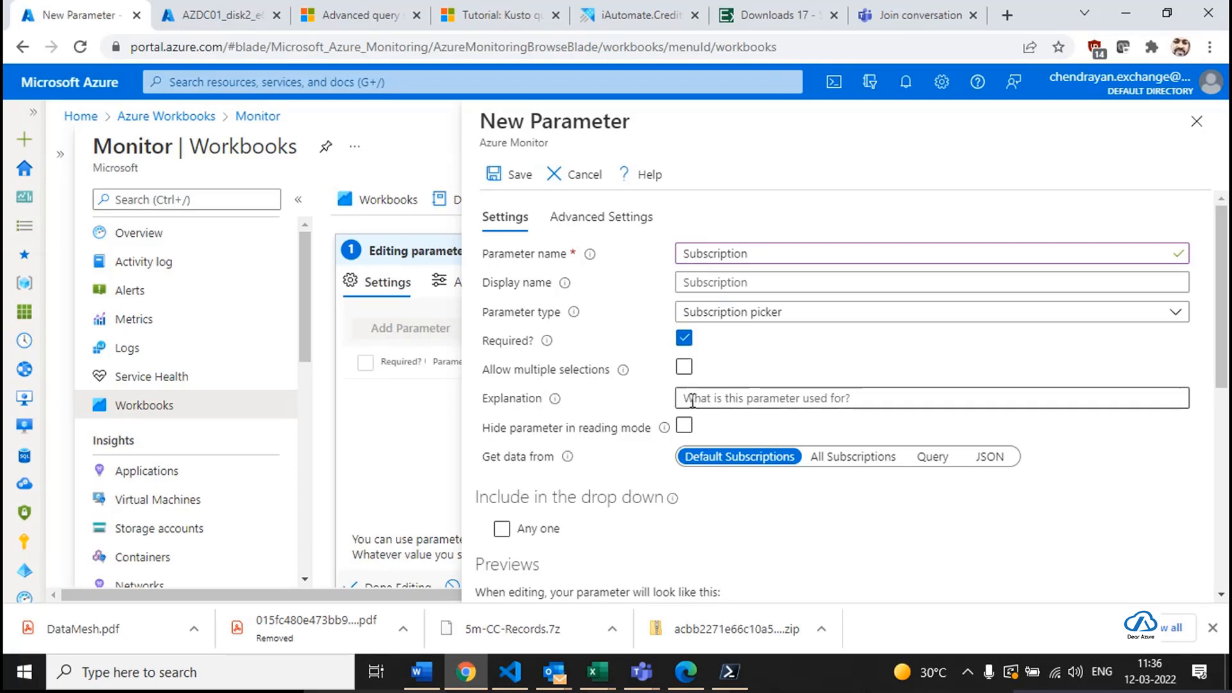
Have the Subscription parameter get its data from All Subscriptions, preview its choices, and save it.
scroll(700, 403, "down", 4)
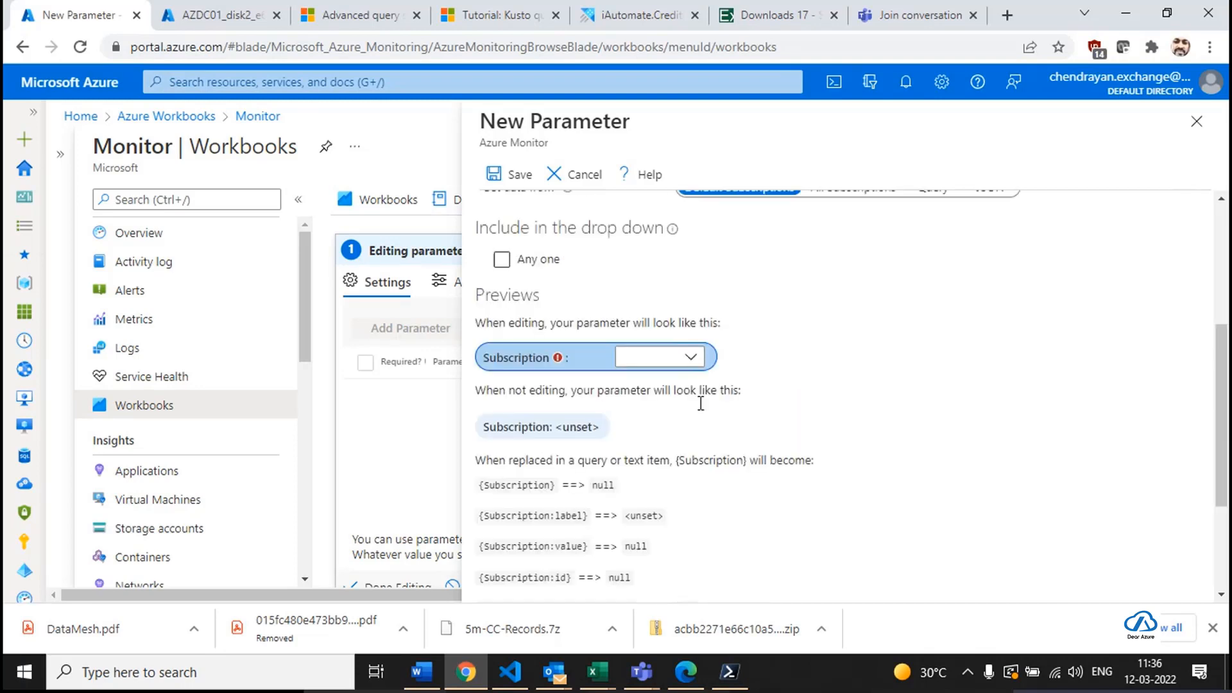
scroll(713, 394, "up", 3)
left_click(833, 369)
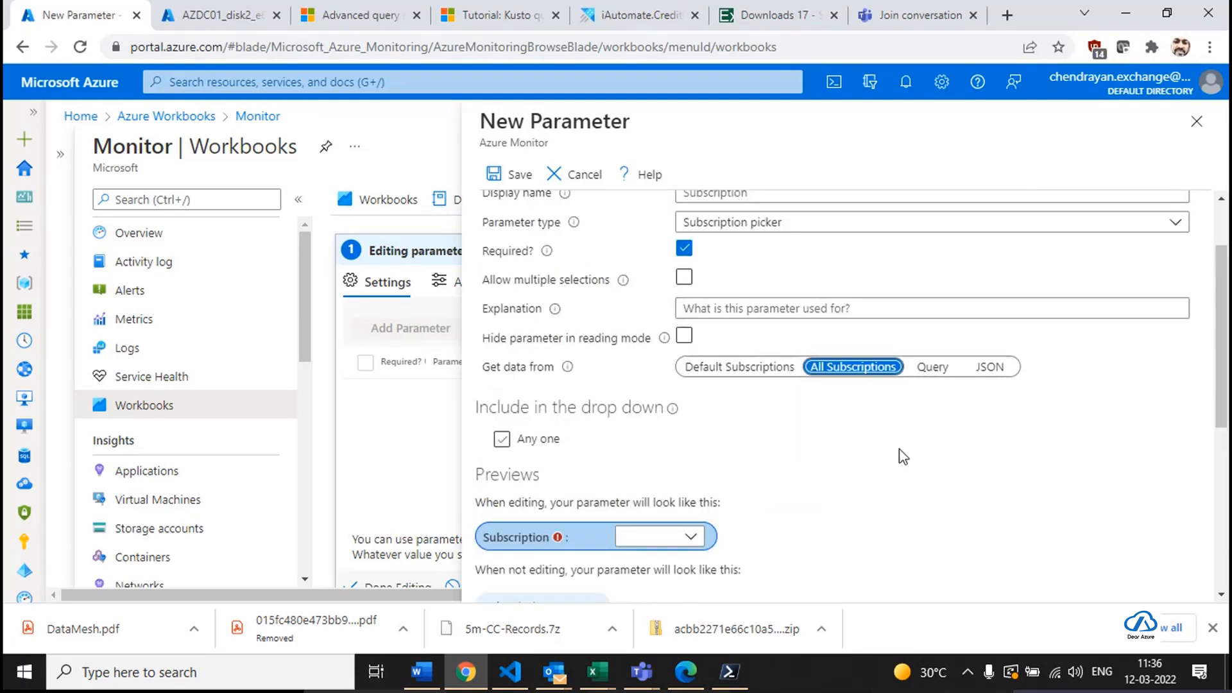
scroll(802, 417, "down", 3)
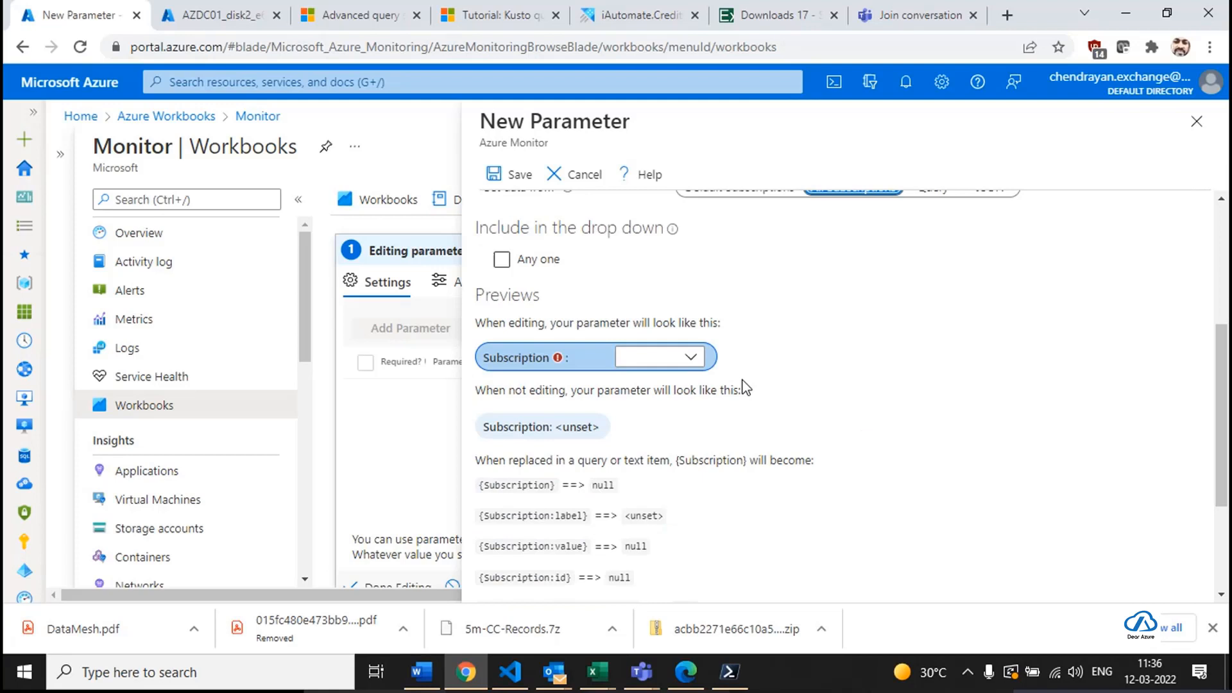
left_click(692, 360)
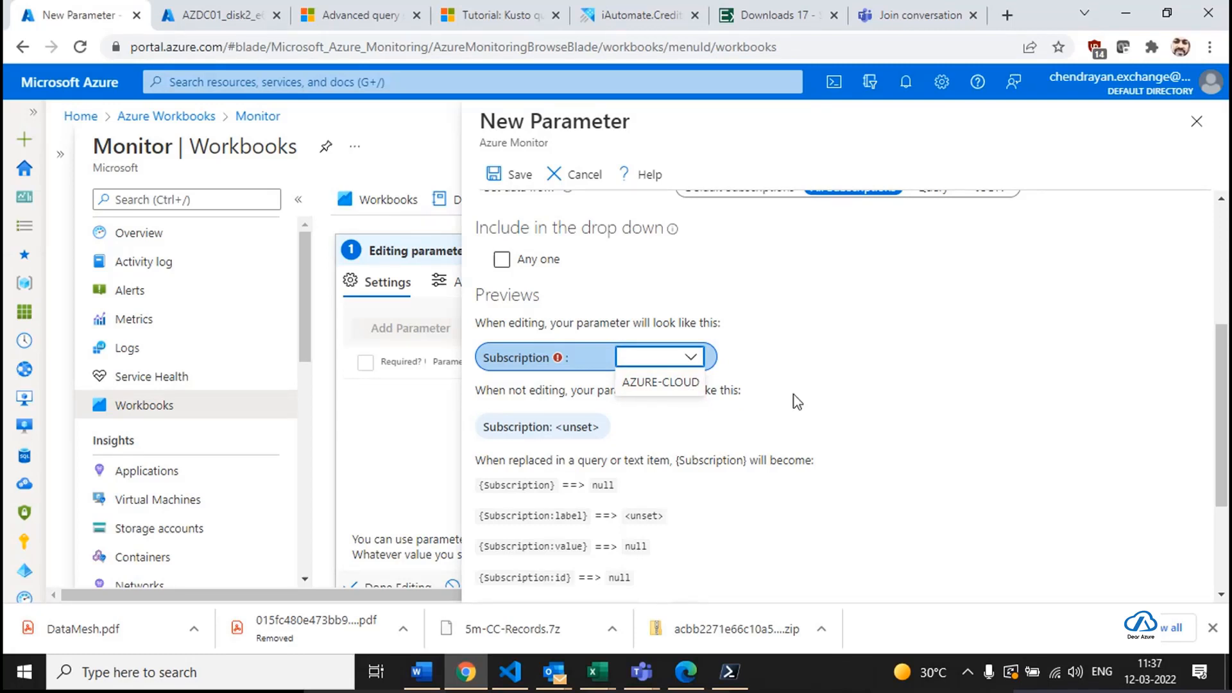
left_click(511, 180)
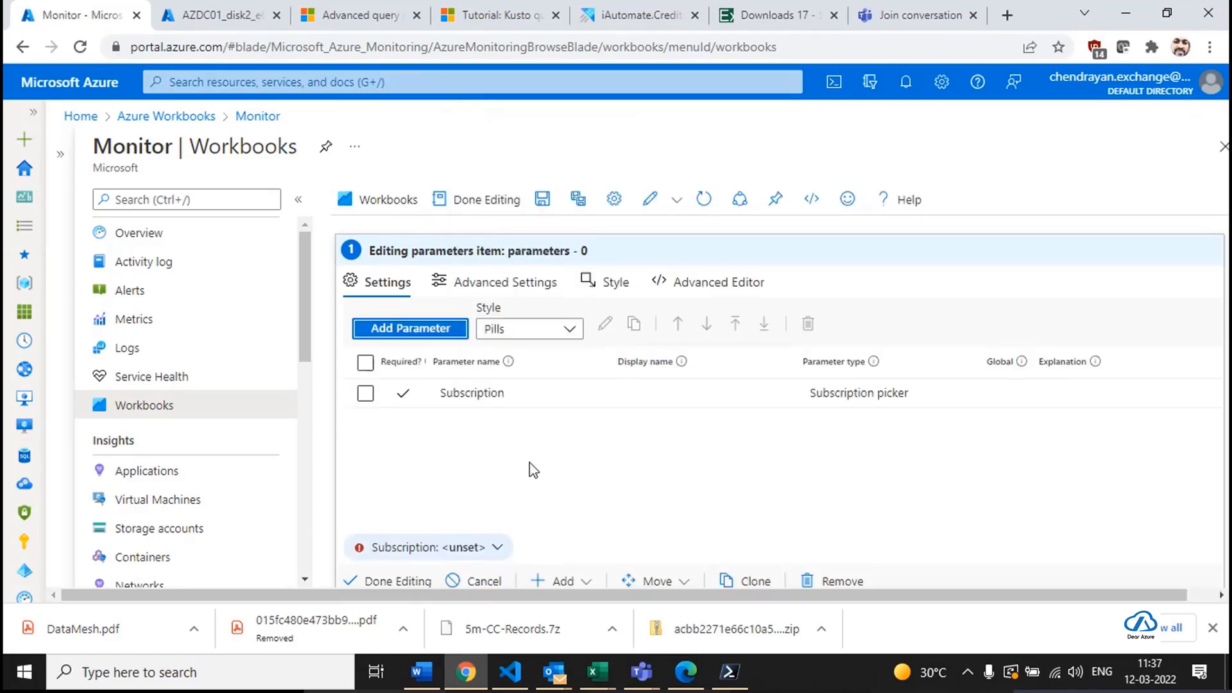
Finish editing the parameters item and choose AZURE-CLOUD as the Subscription value.
scroll(530, 468, "down", 2)
left_click(410, 497)
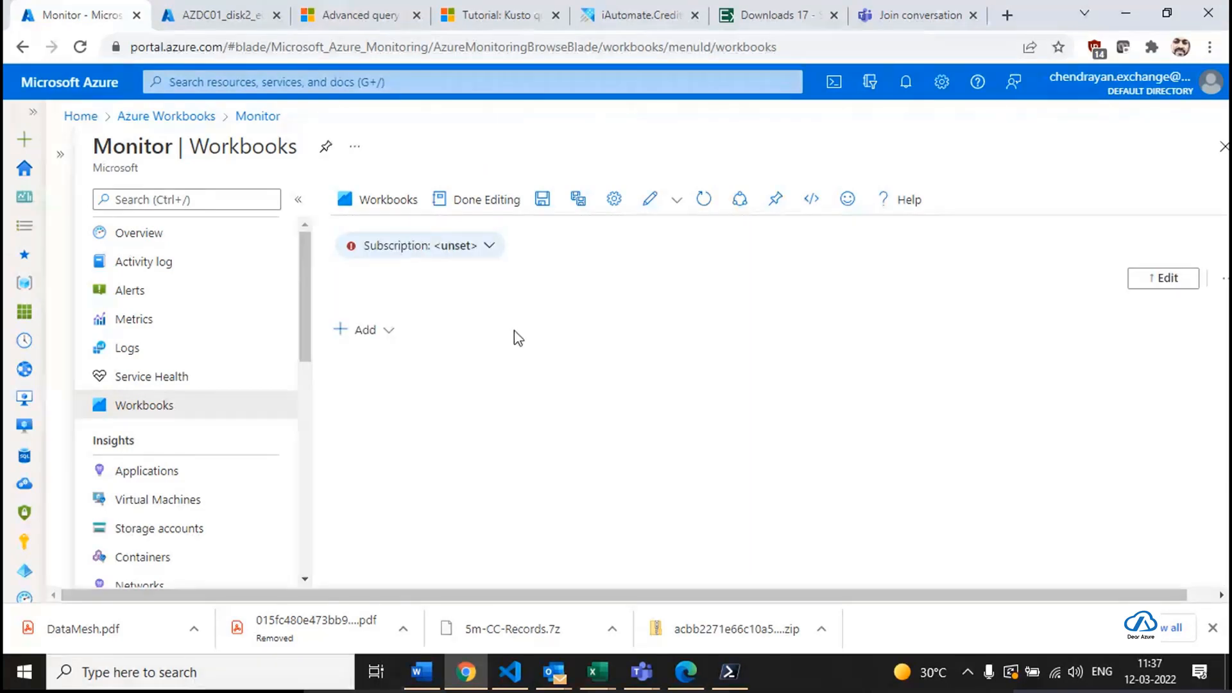
mouse_move(402, 252)
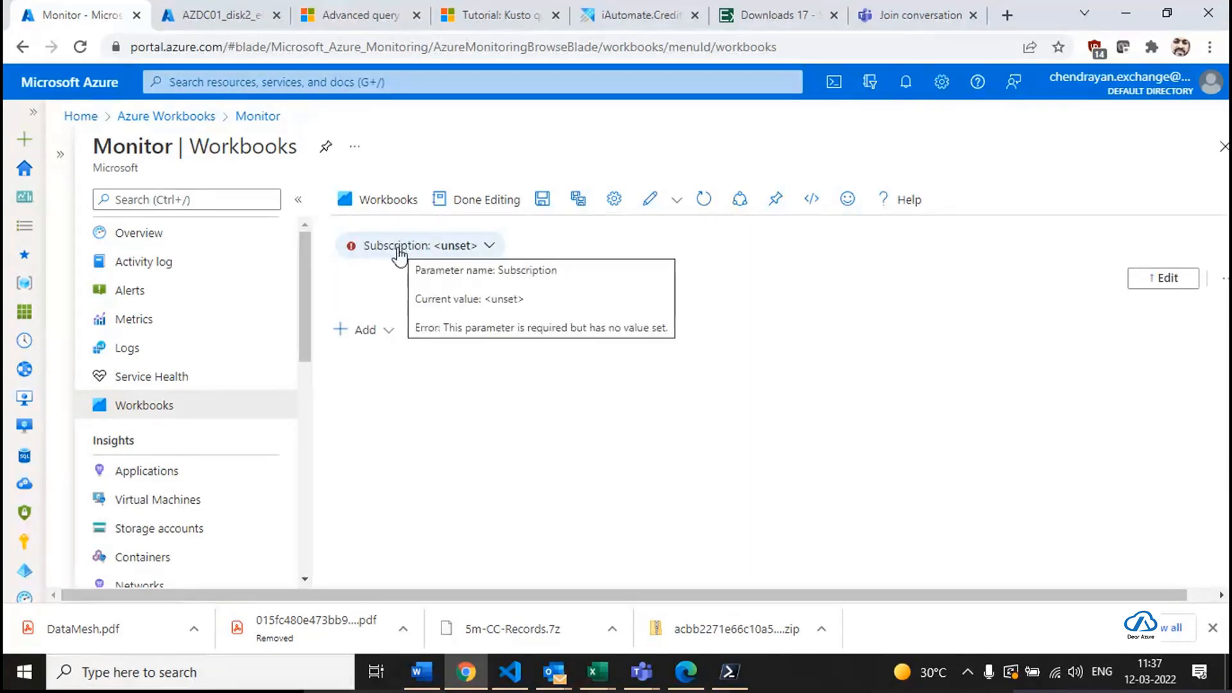
left_click(397, 252)
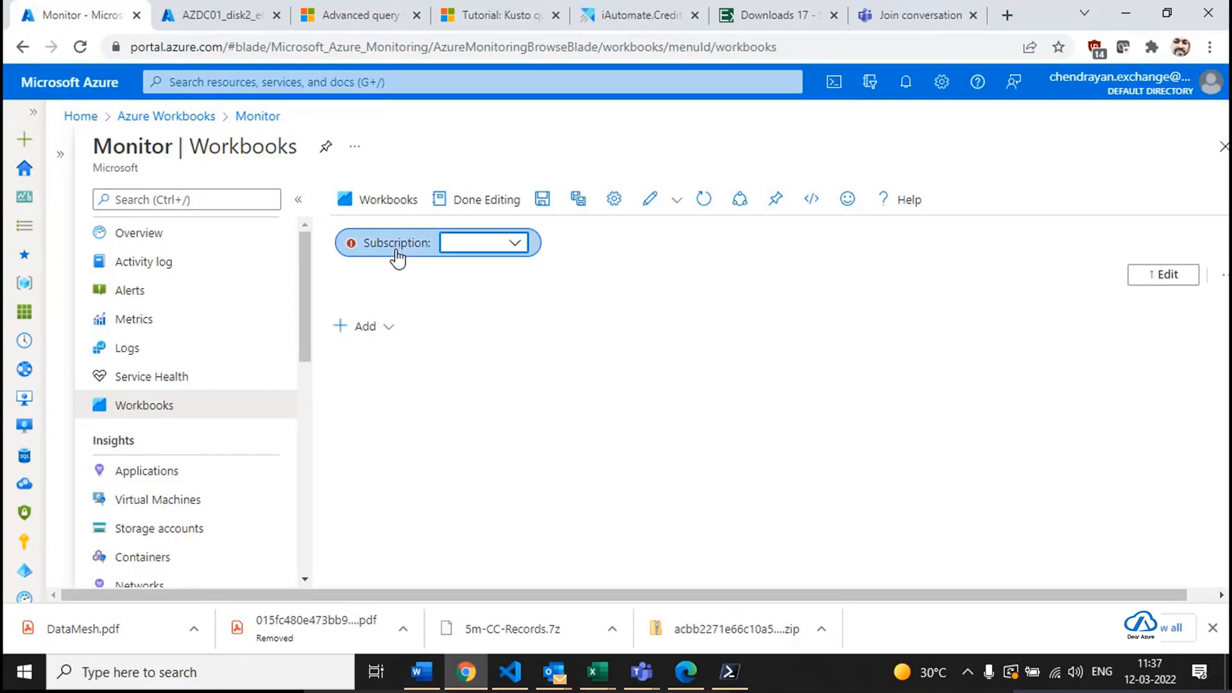
left_click(441, 247)
left_click(480, 269)
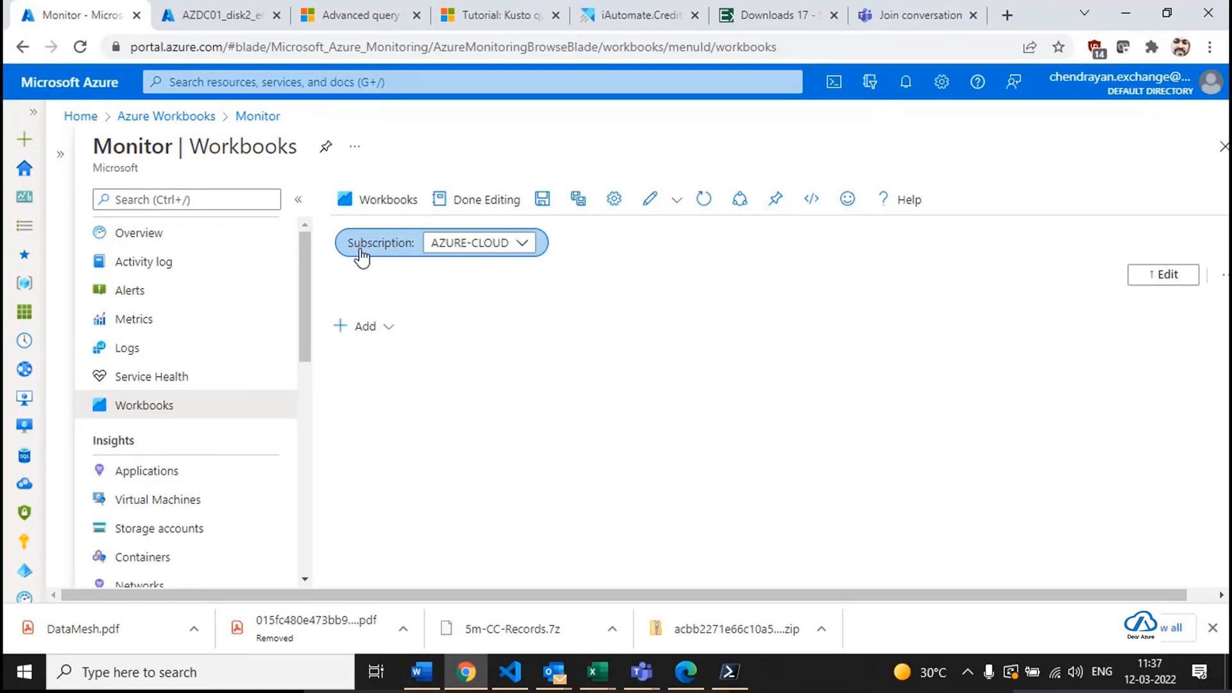
Add a query item to the workbook below the Subscription parameter.
left_click(389, 328)
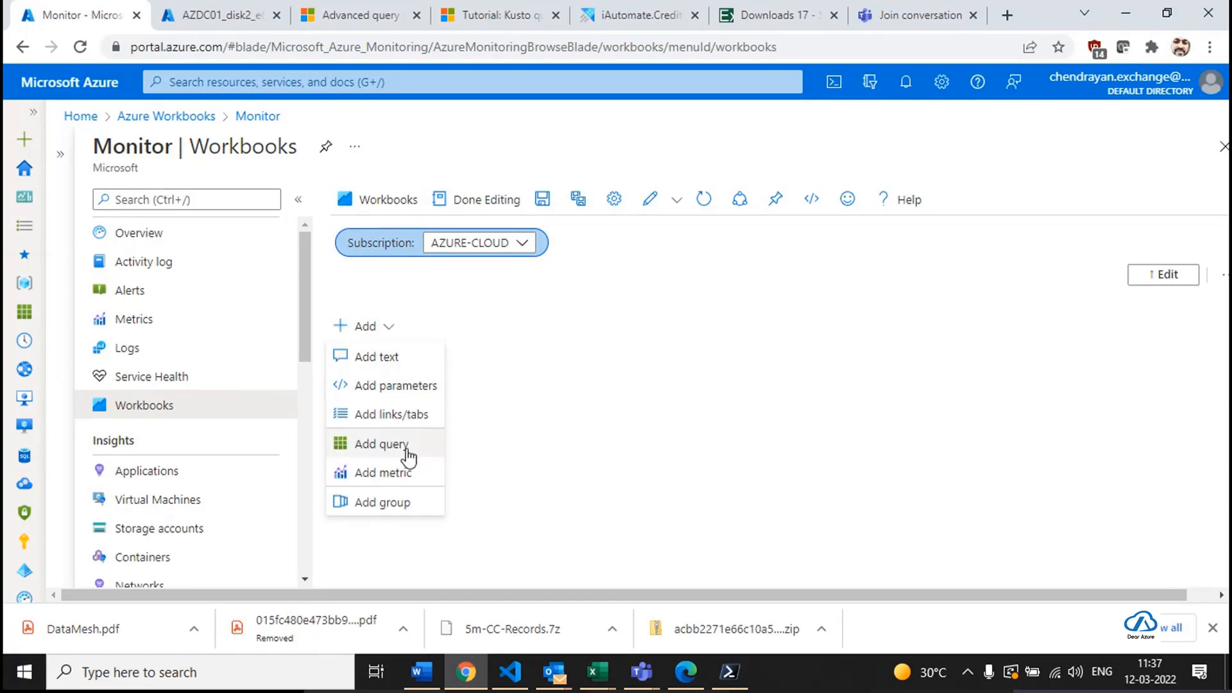
left_click(553, 521)
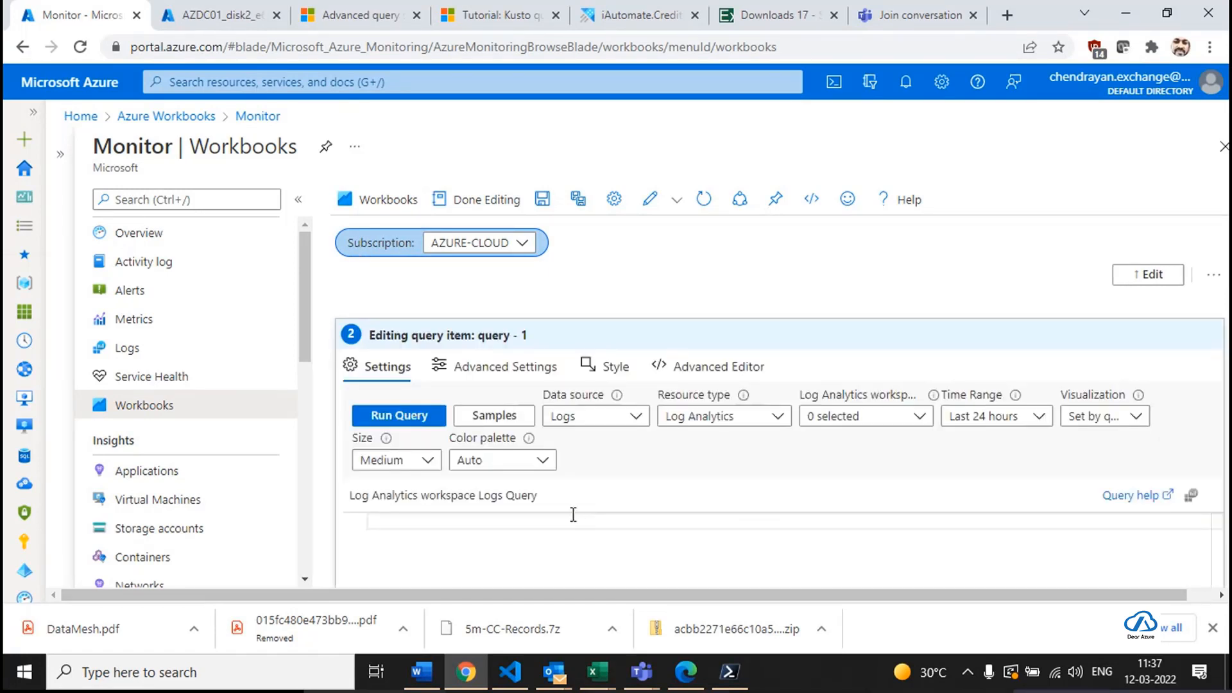
left_click(572, 515)
type("res")
key("Down")
key("Down")
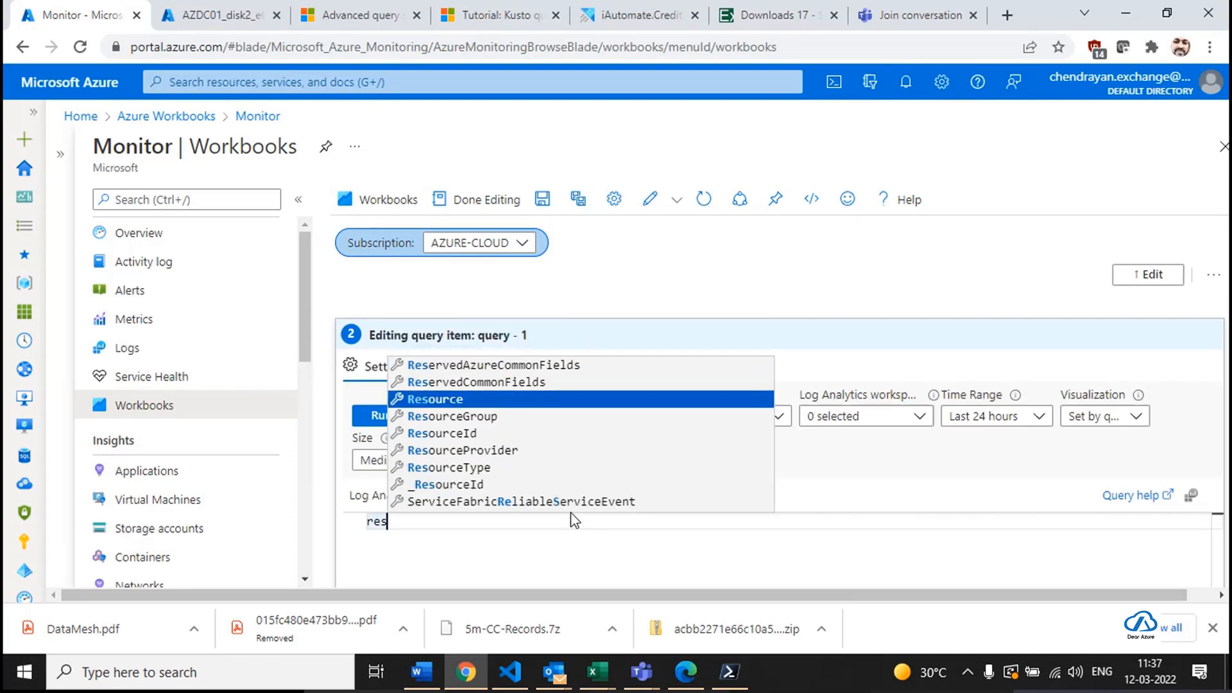
key("Return")
key("BackSpace")
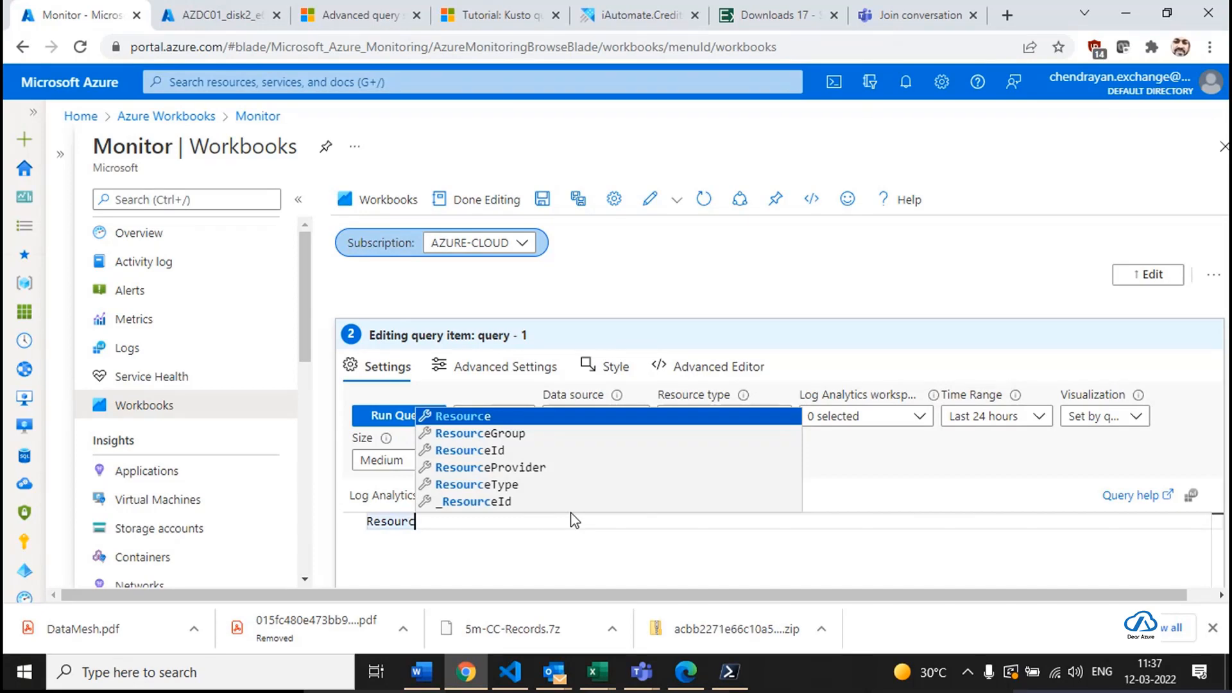
key("ctrl+a")
type("res")
key("Down")
key("Down")
key("Return")
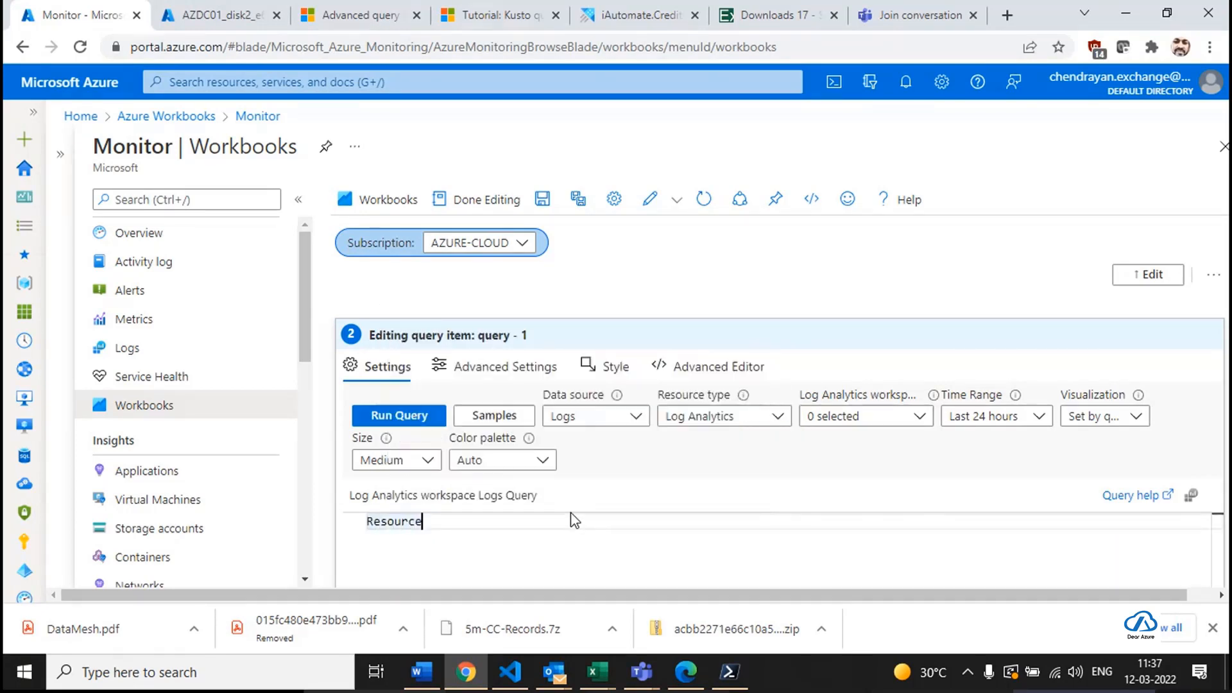
Set the query item's data source to Azure Resource Graph.
scroll(573, 519, "down", 2)
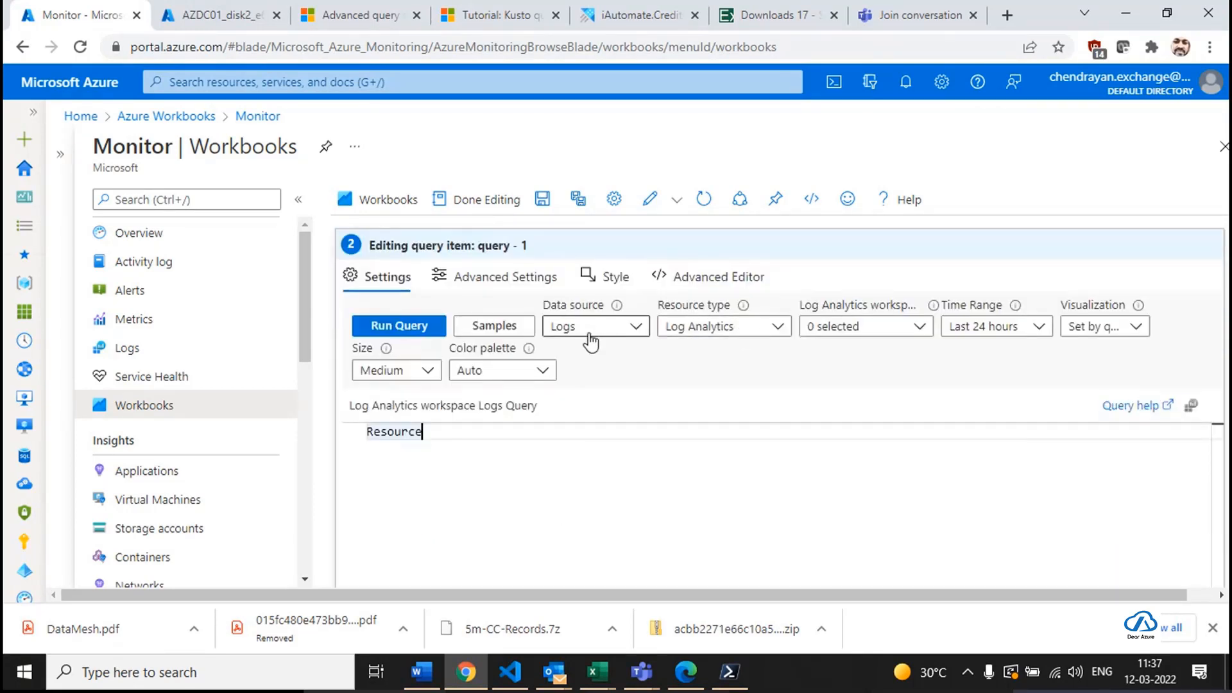
left_click(588, 327)
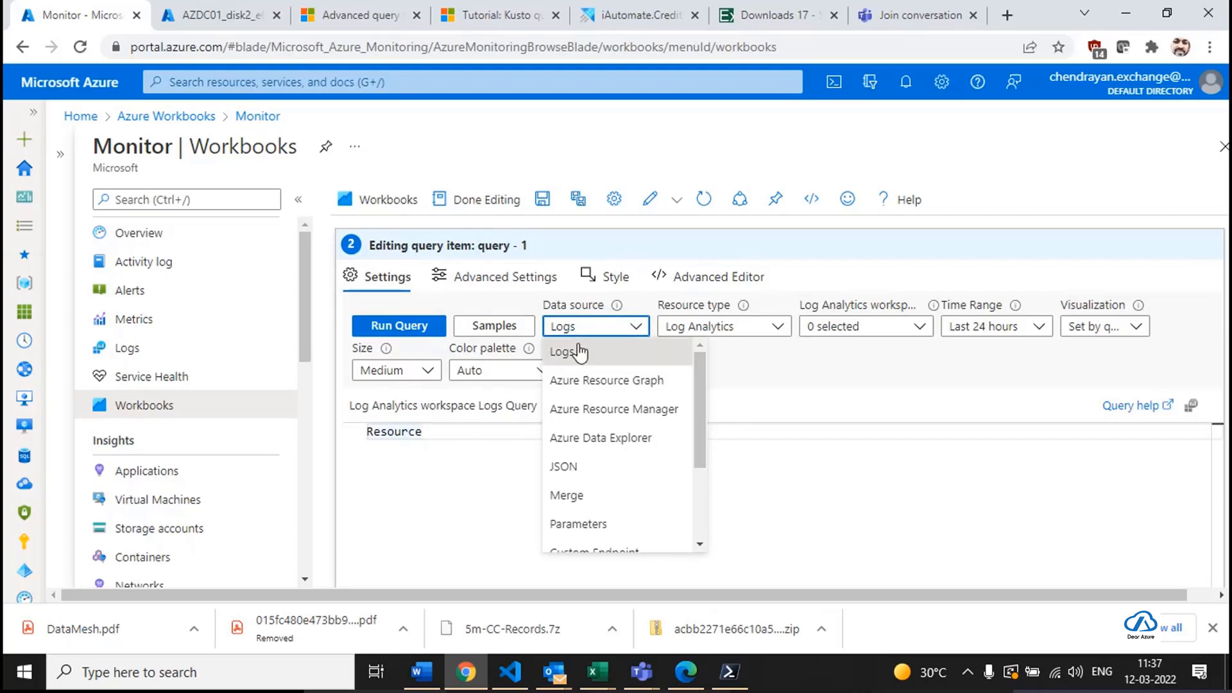
left_click(596, 381)
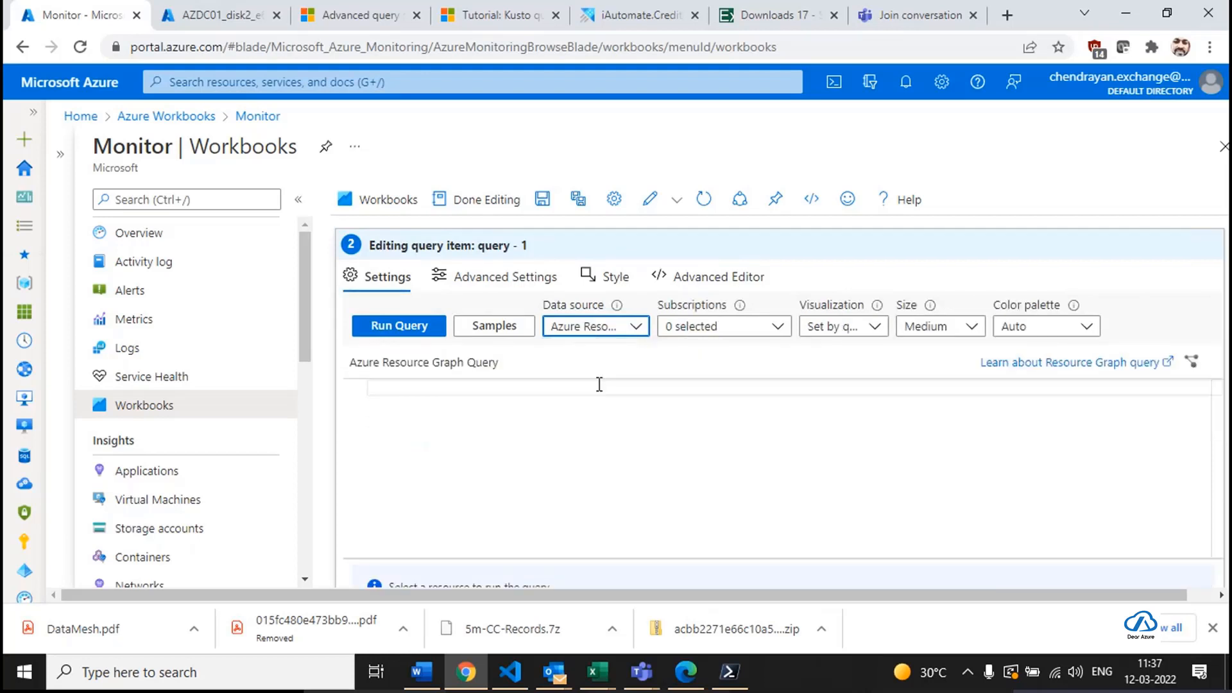
Enter "resources" as the Azure Resource Graph query.
left_click(495, 413)
type("er")
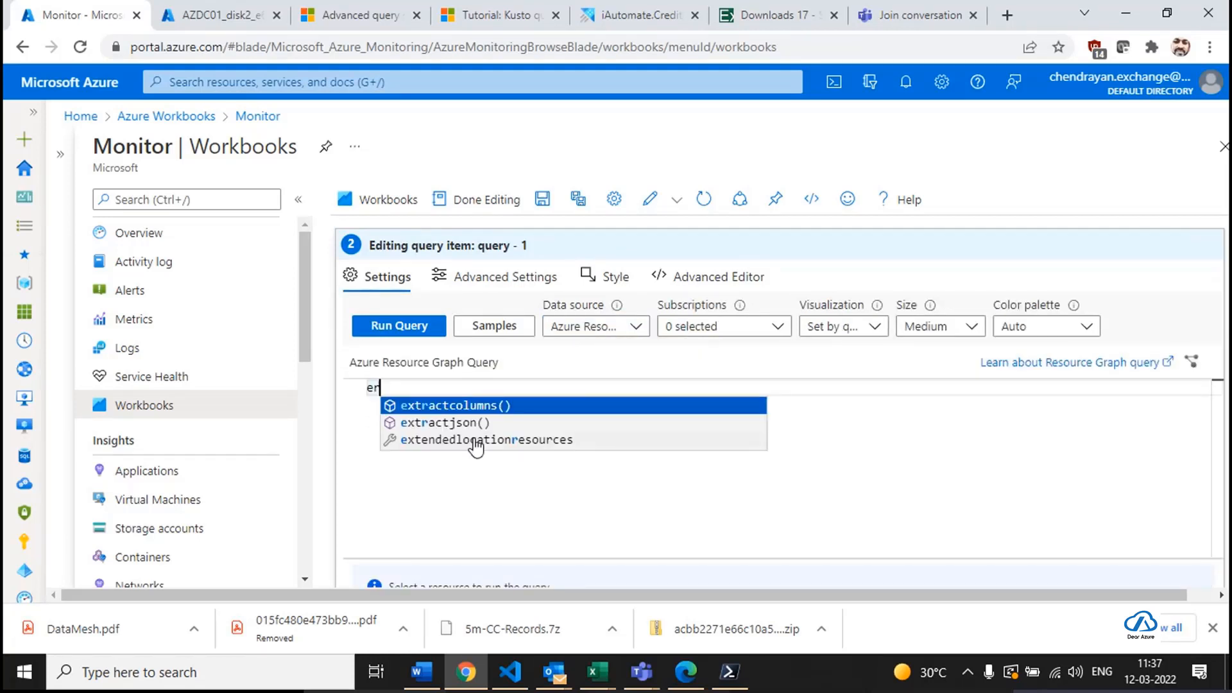
key("BackSpace")
key("BackSpace")
type("res")
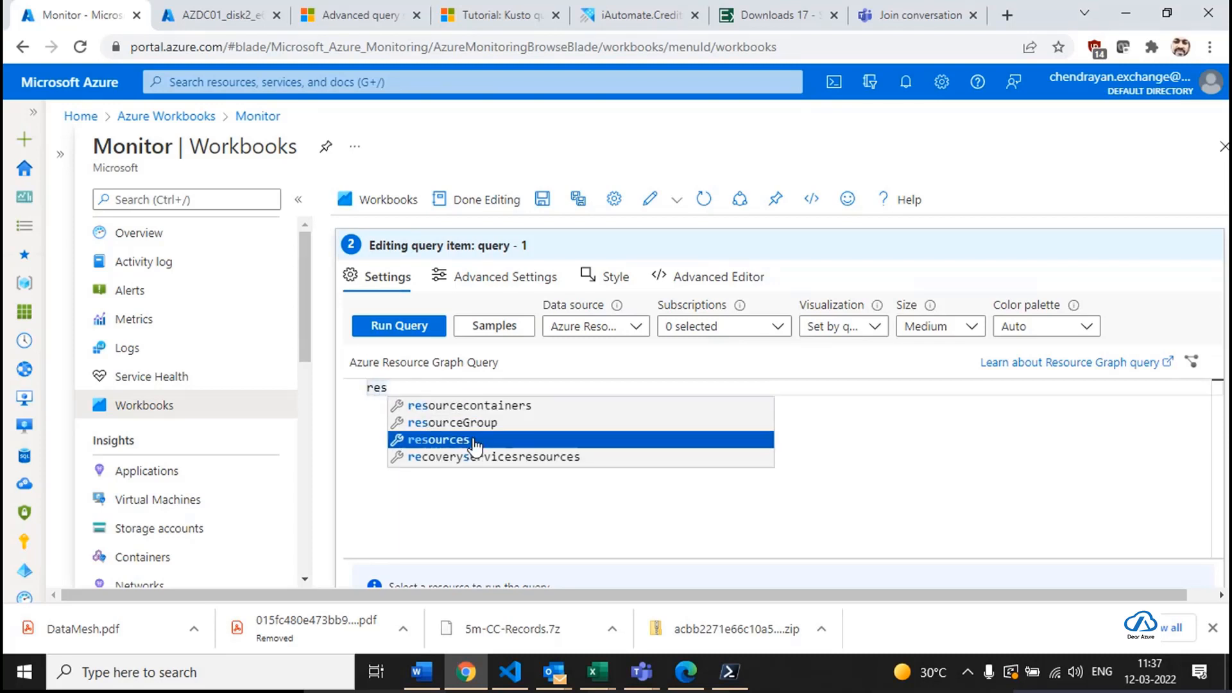
left_click(474, 440)
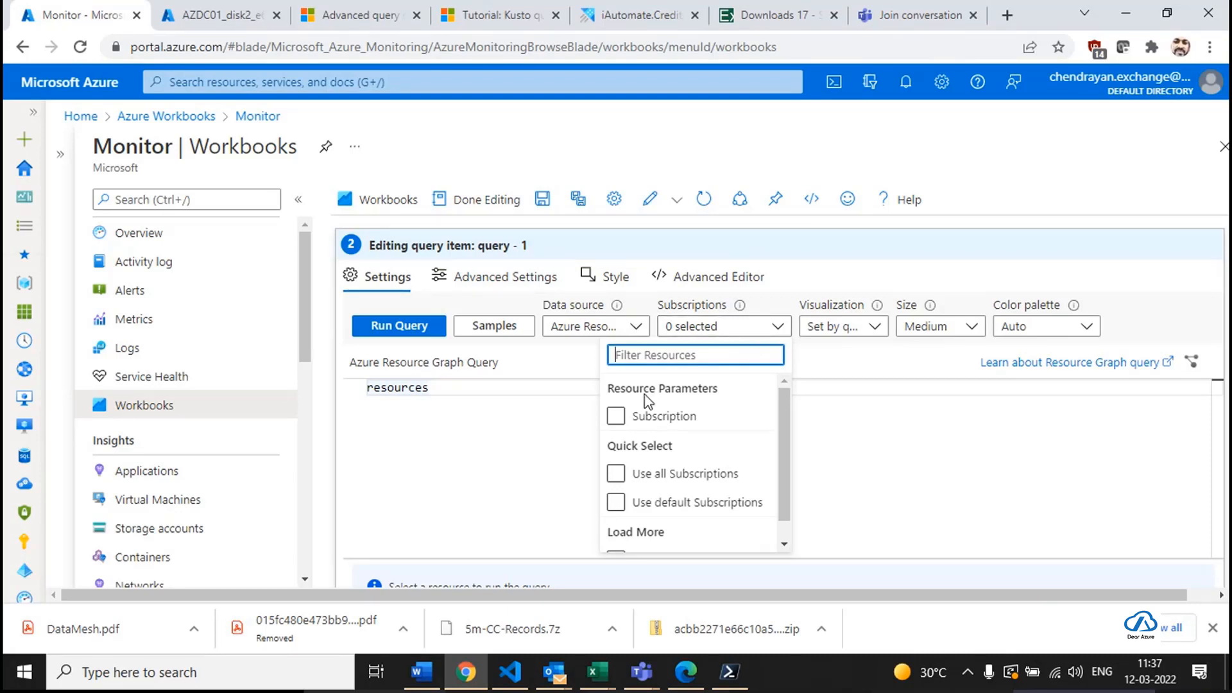
Scope the query to the Subscription resource parameter and close the browser's downloads bar.
left_click(616, 416)
left_click(825, 426)
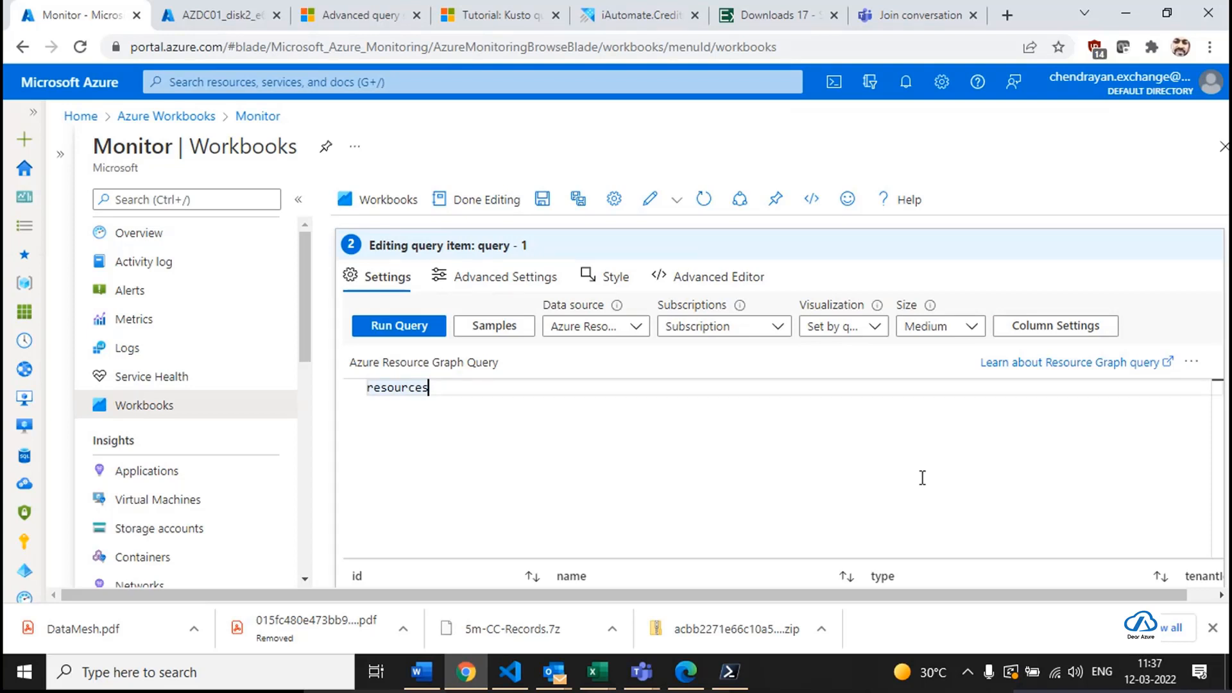
left_click(1212, 628)
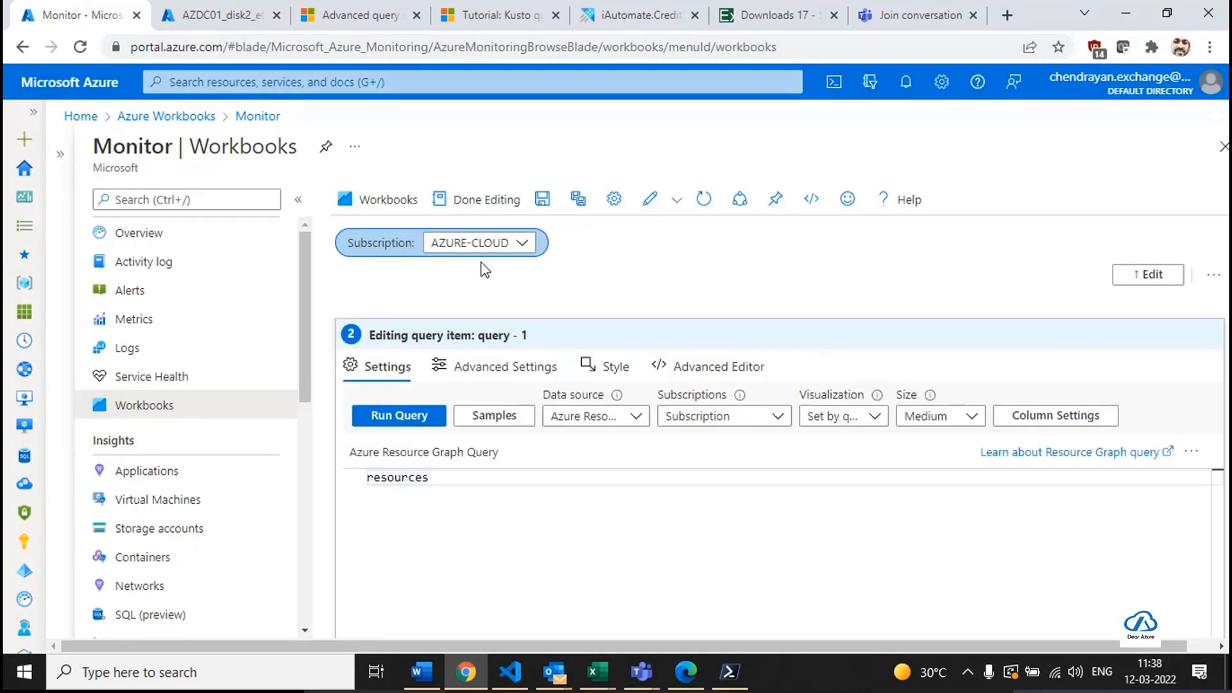
Reopen the parameters item for editing and add a parameter named ResourceGroup of type Resource type picker.
left_click(1155, 275)
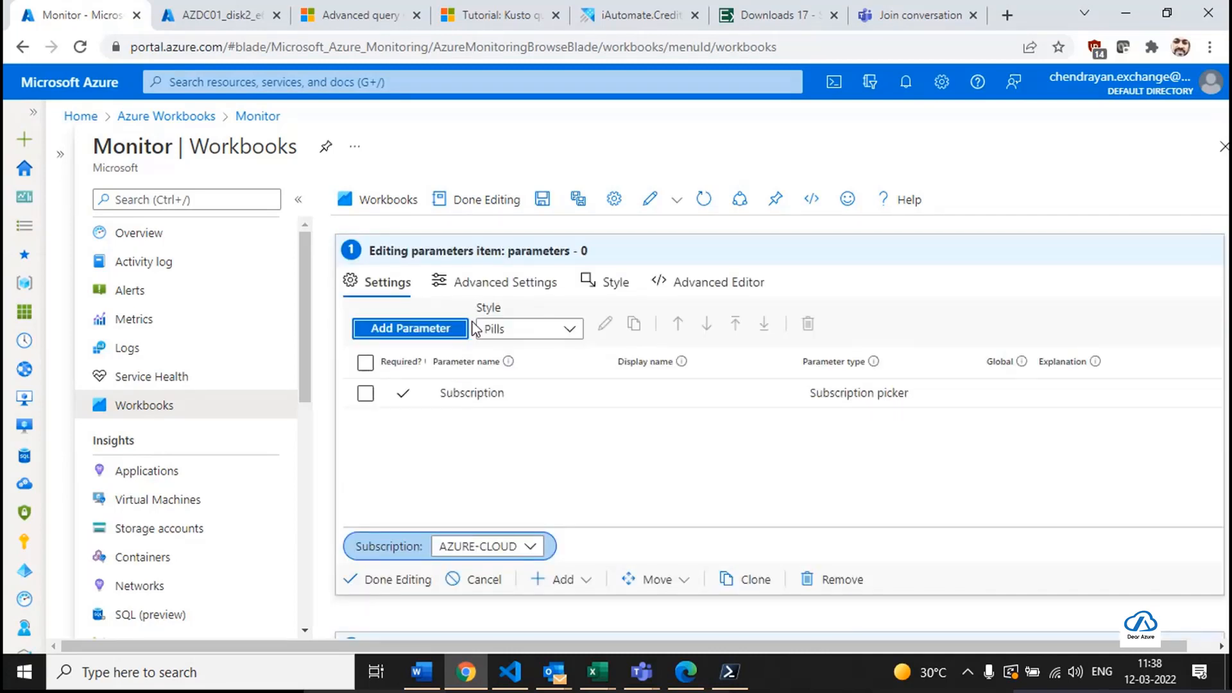
left_click(463, 328)
type("Resour")
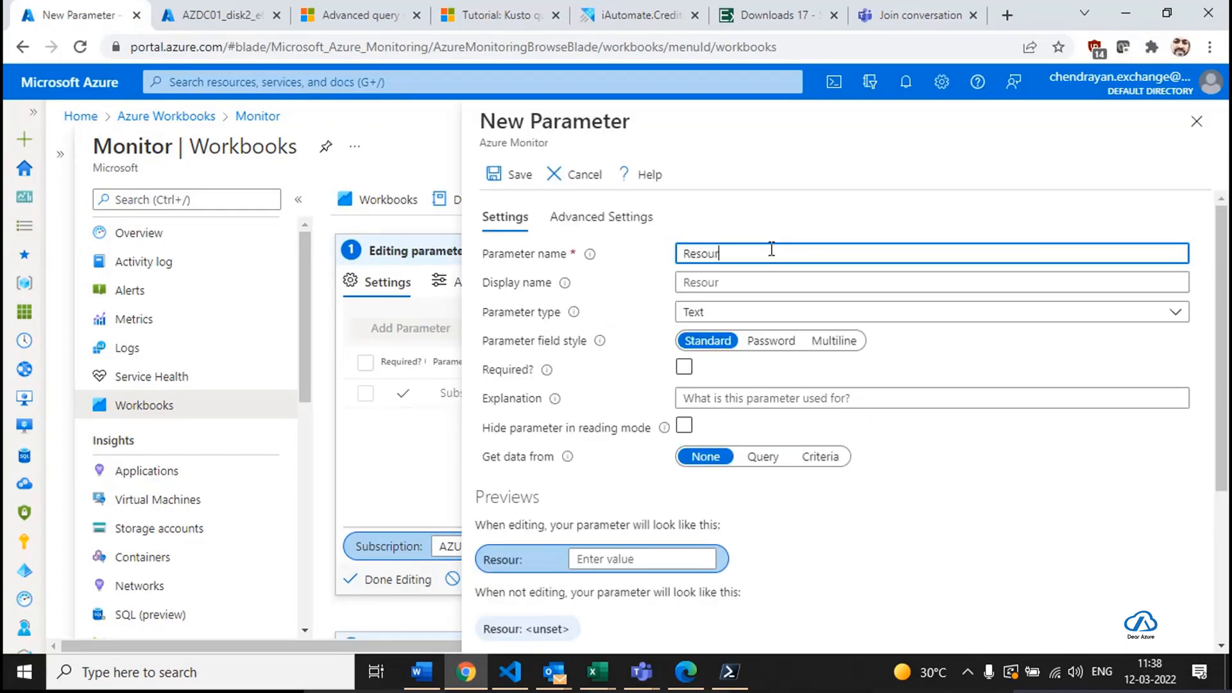
type("ceGroup")
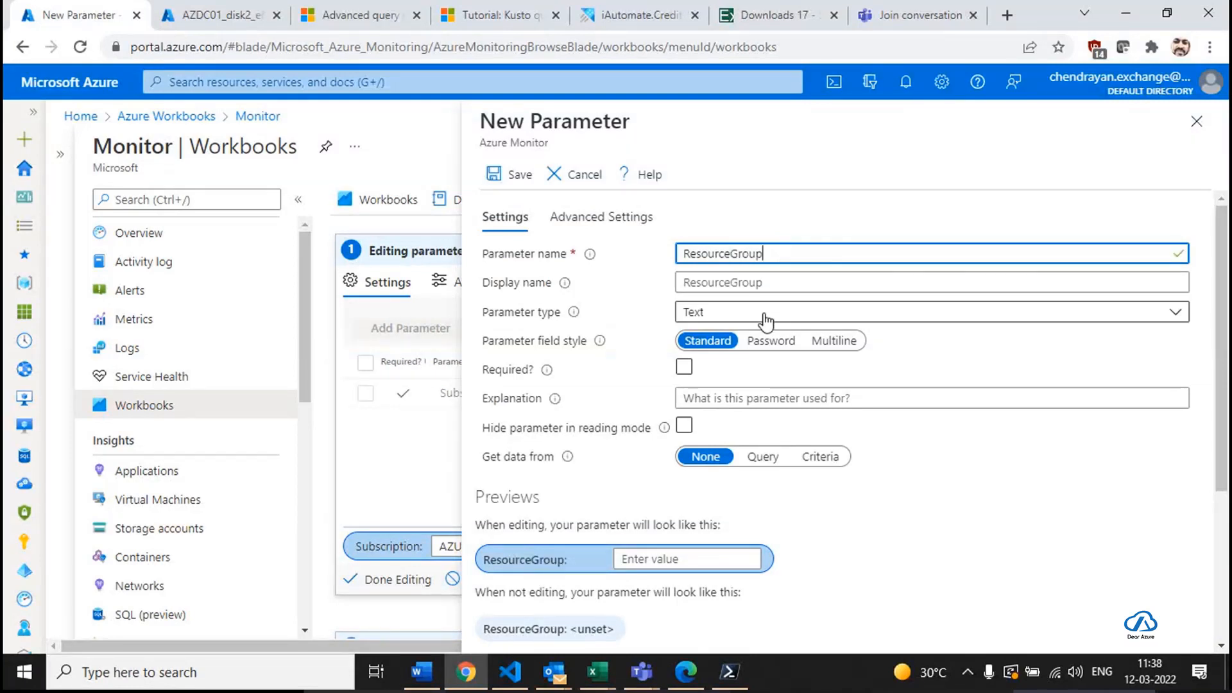
left_click(765, 314)
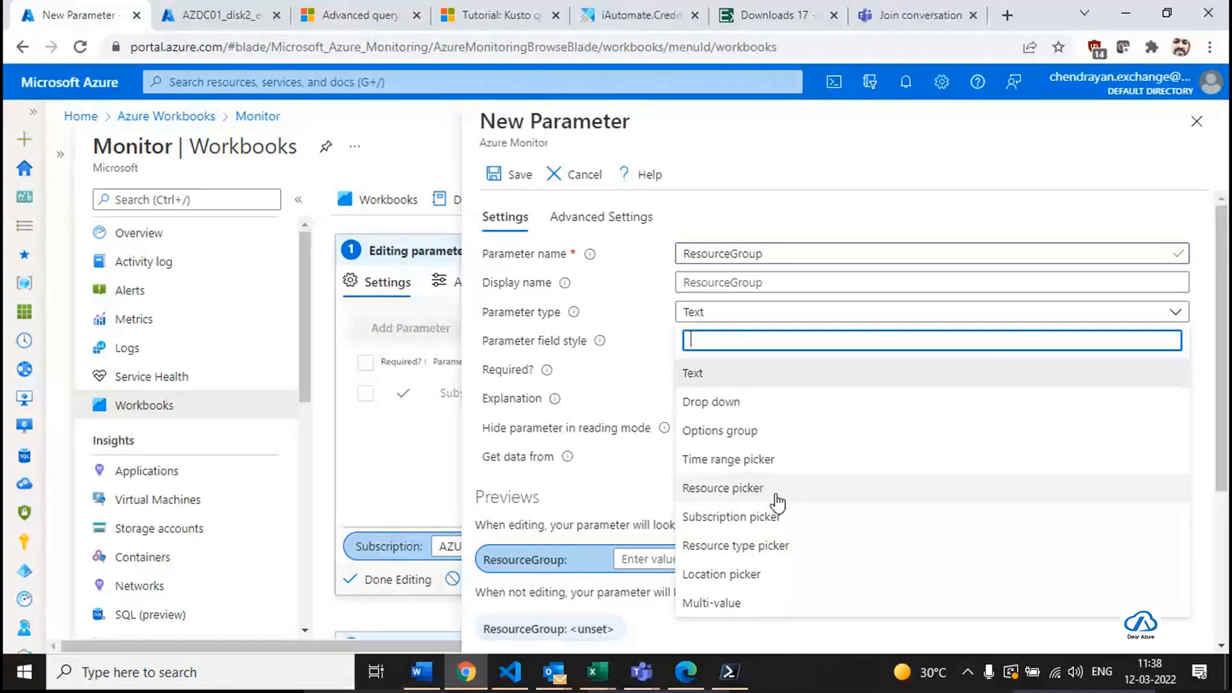
left_click(780, 550)
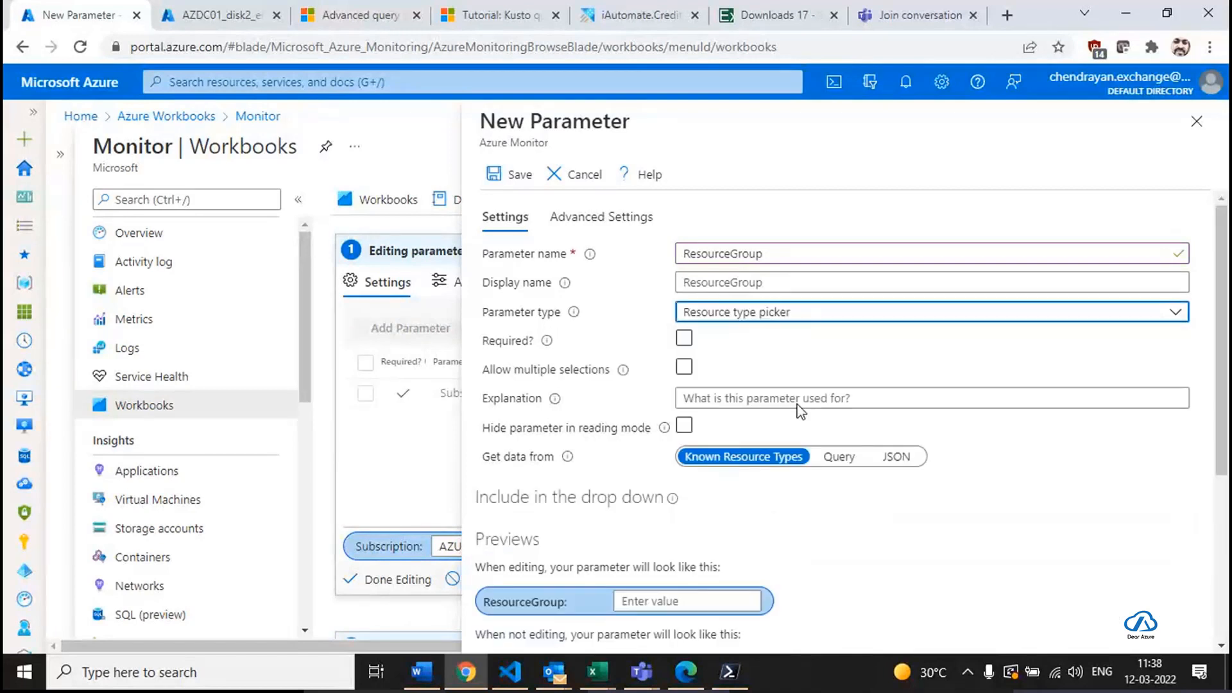
Rename the new parameter to ResourceType and make it required.
left_click(729, 253)
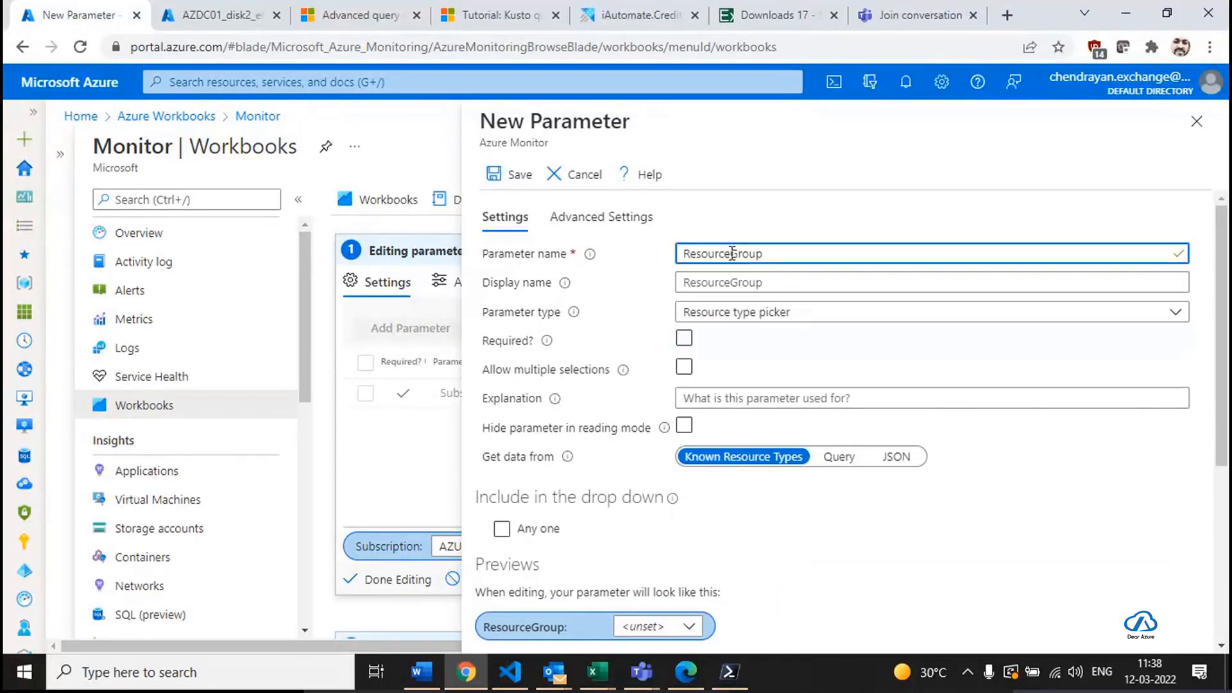
left_click_drag(732, 254, 831, 252)
key("BackSpace")
type("Type")
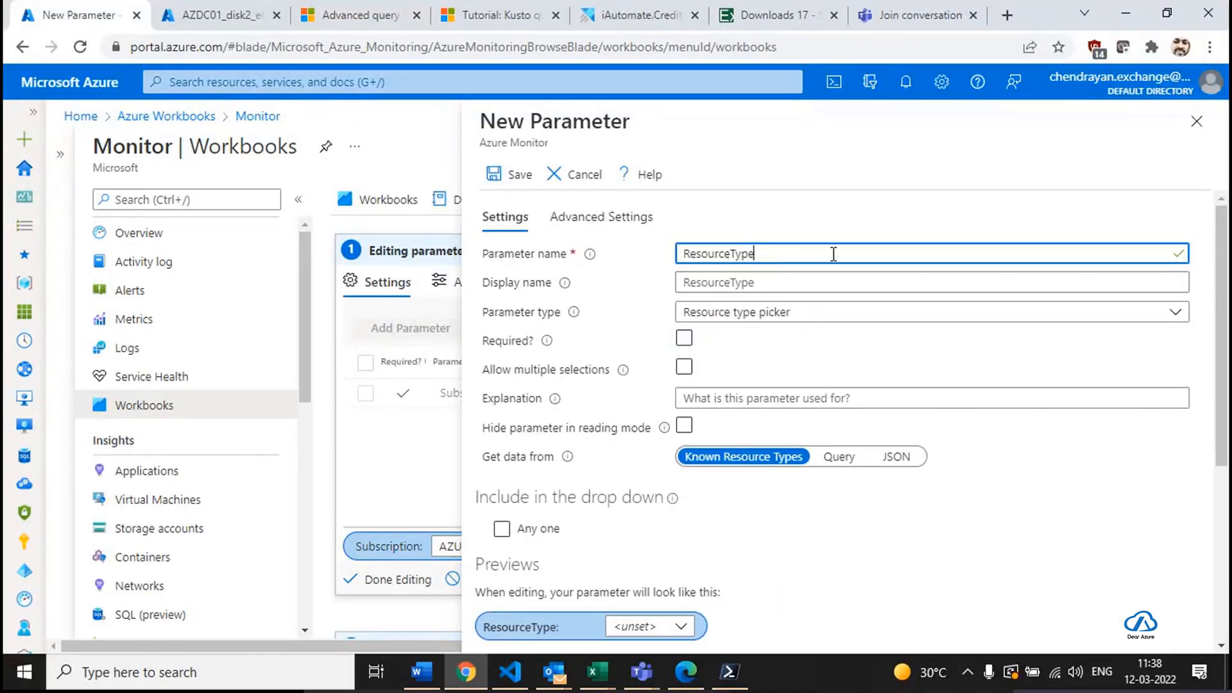
key("ctrl+a")
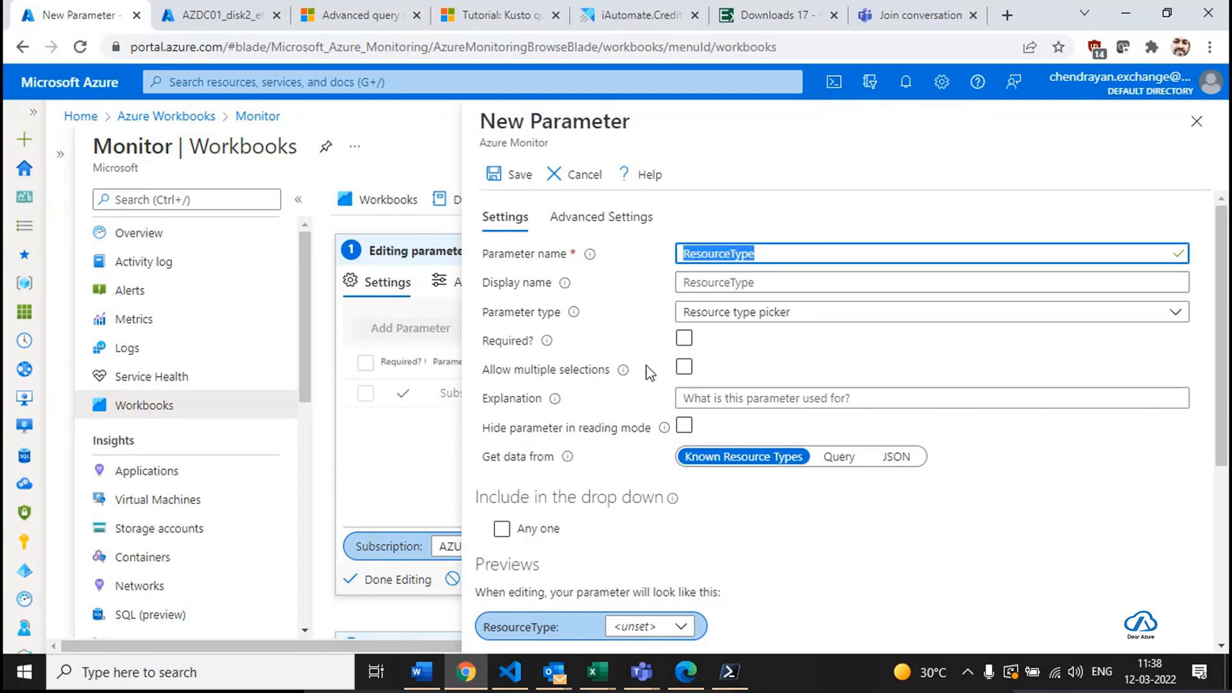
left_click(684, 339)
scroll(664, 513, "down", 3)
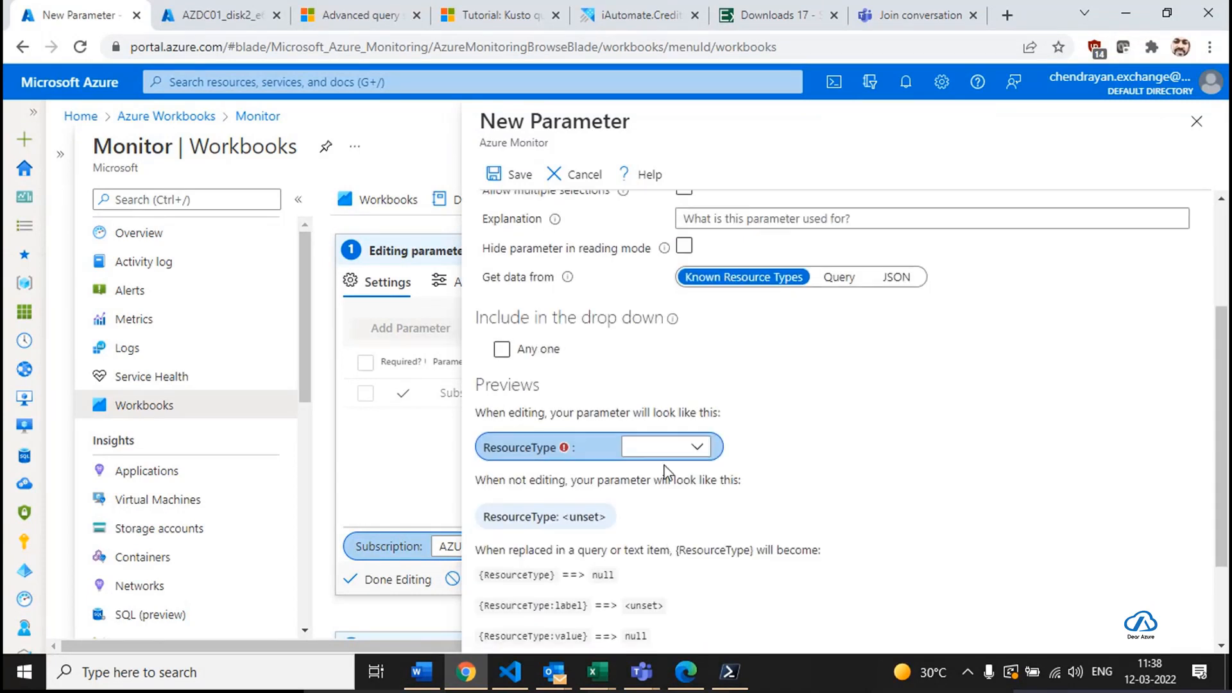
Choose Availability set as the ResourceType value in the parameter preview and save the new parameter.
left_click(669, 449)
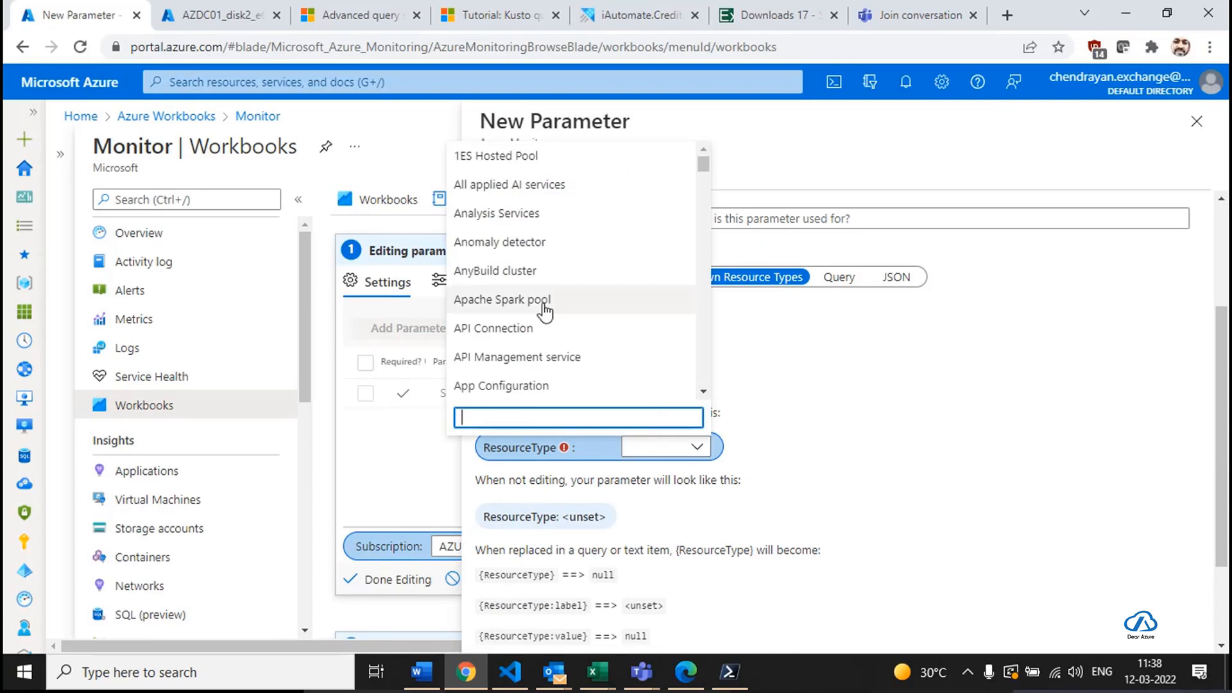
scroll(541, 311, "down", 3)
left_click(540, 387)
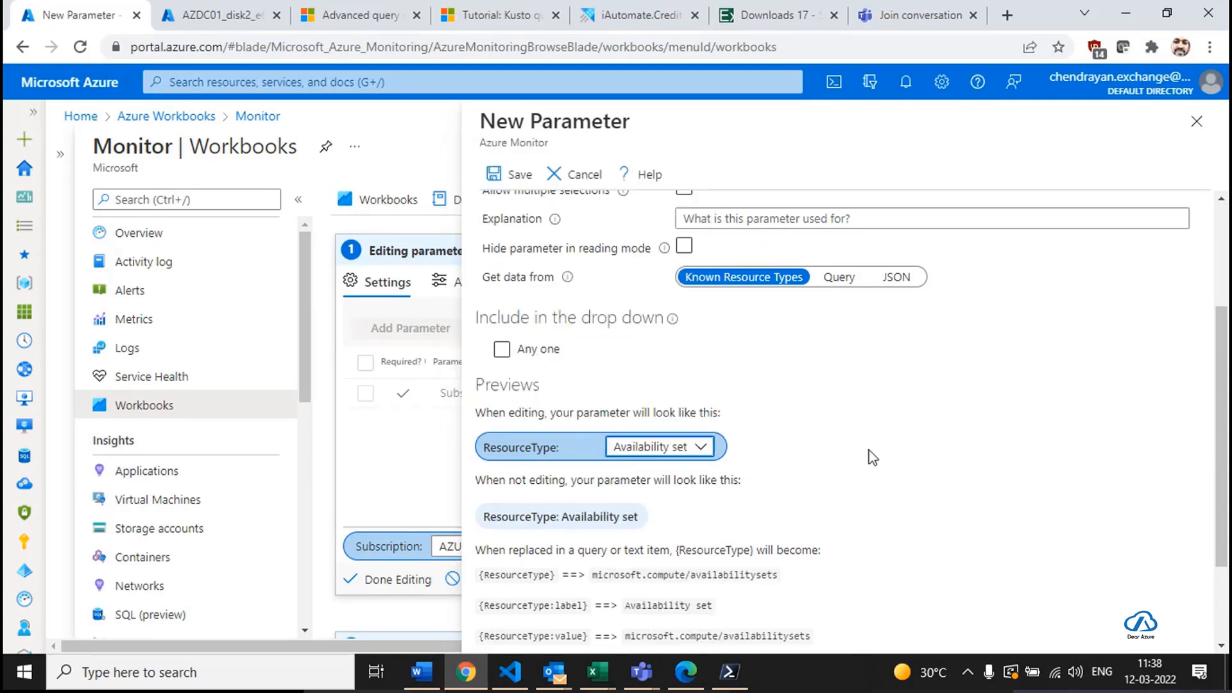
left_click(511, 173)
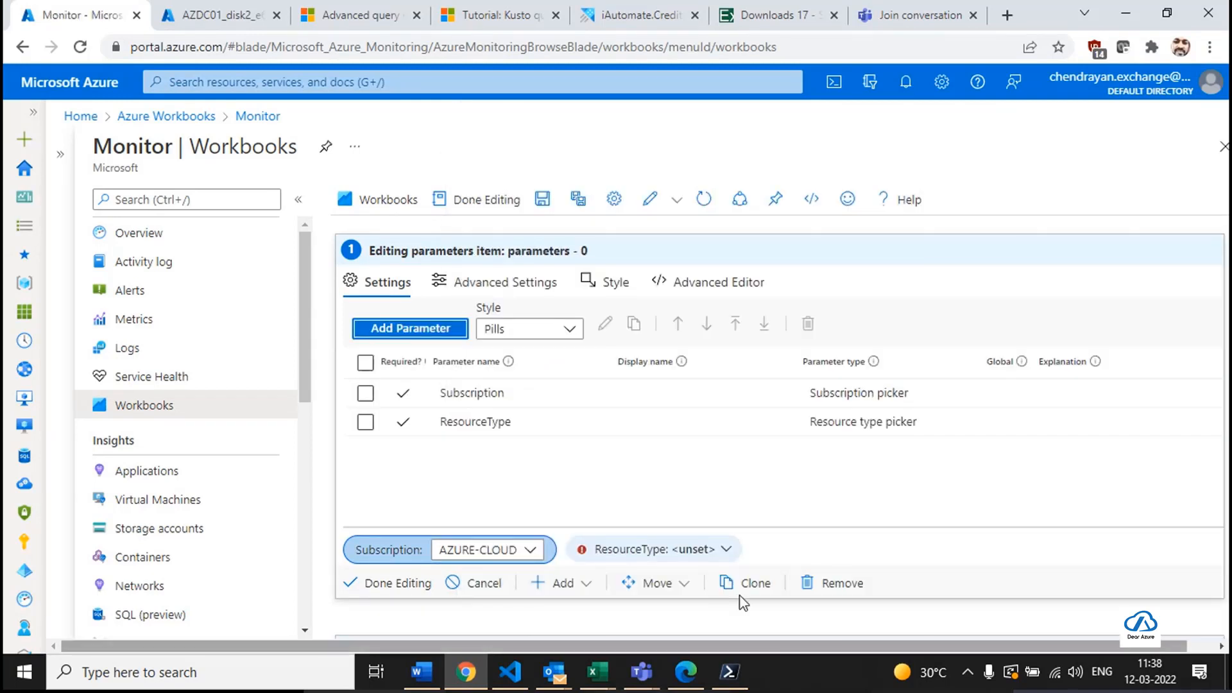
Set the workbook's ResourceType parameter to Azure Workbook and finish editing the parameters item.
scroll(440, 501, "down", 3)
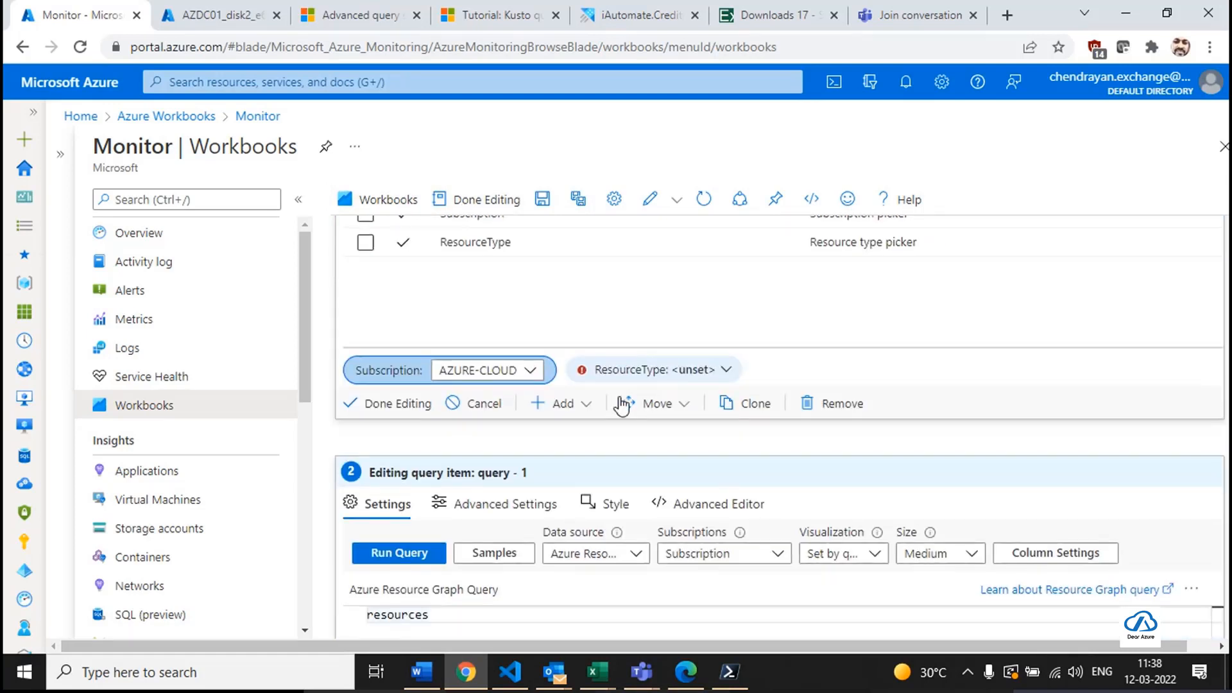
left_click(633, 372)
left_click(732, 367)
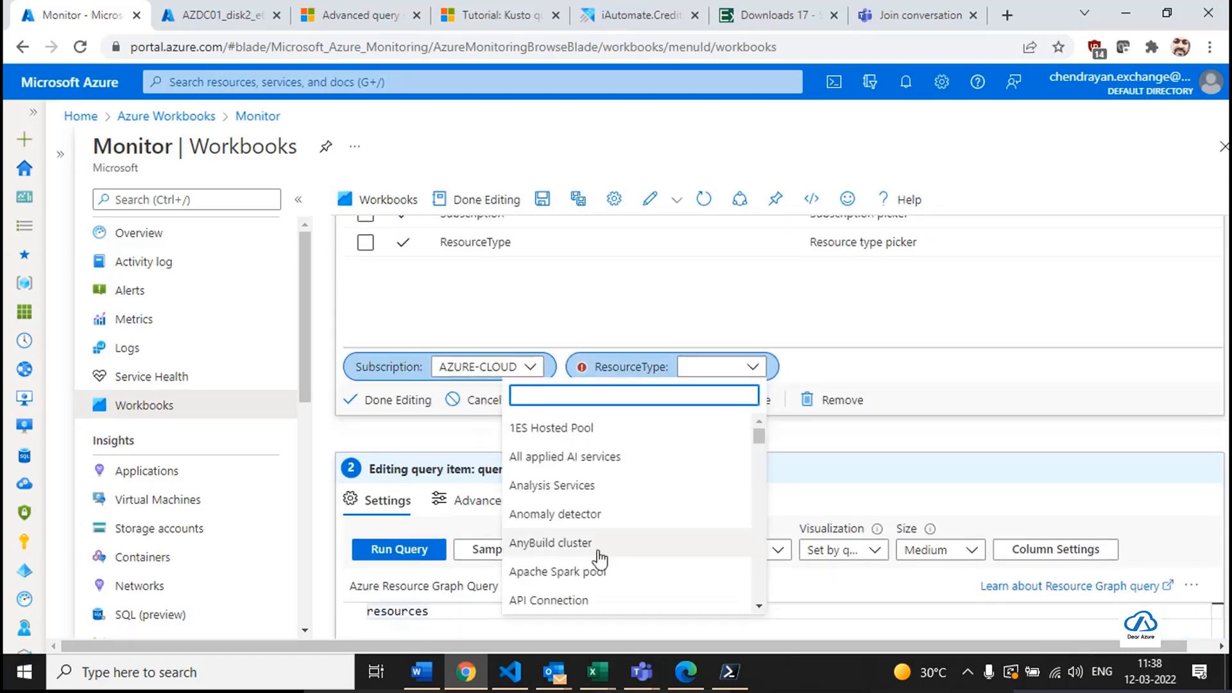
scroll(598, 561, "down", 10)
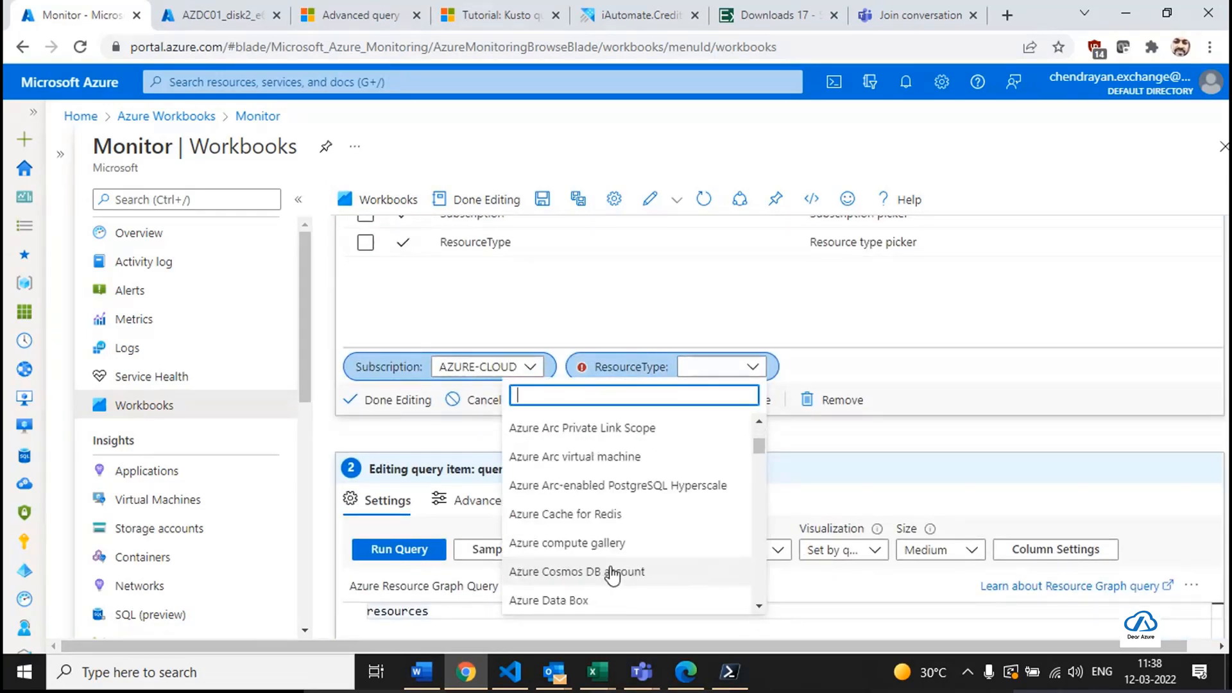
scroll(610, 576, "down", 5)
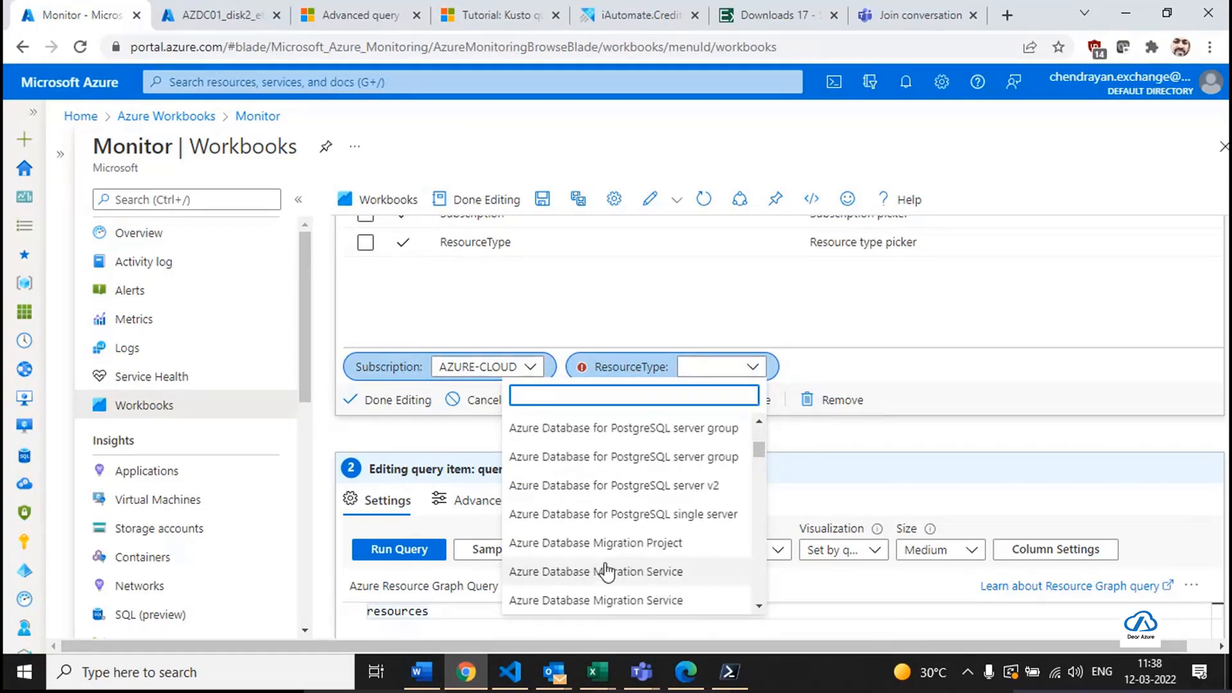
scroll(606, 571, "down", 5)
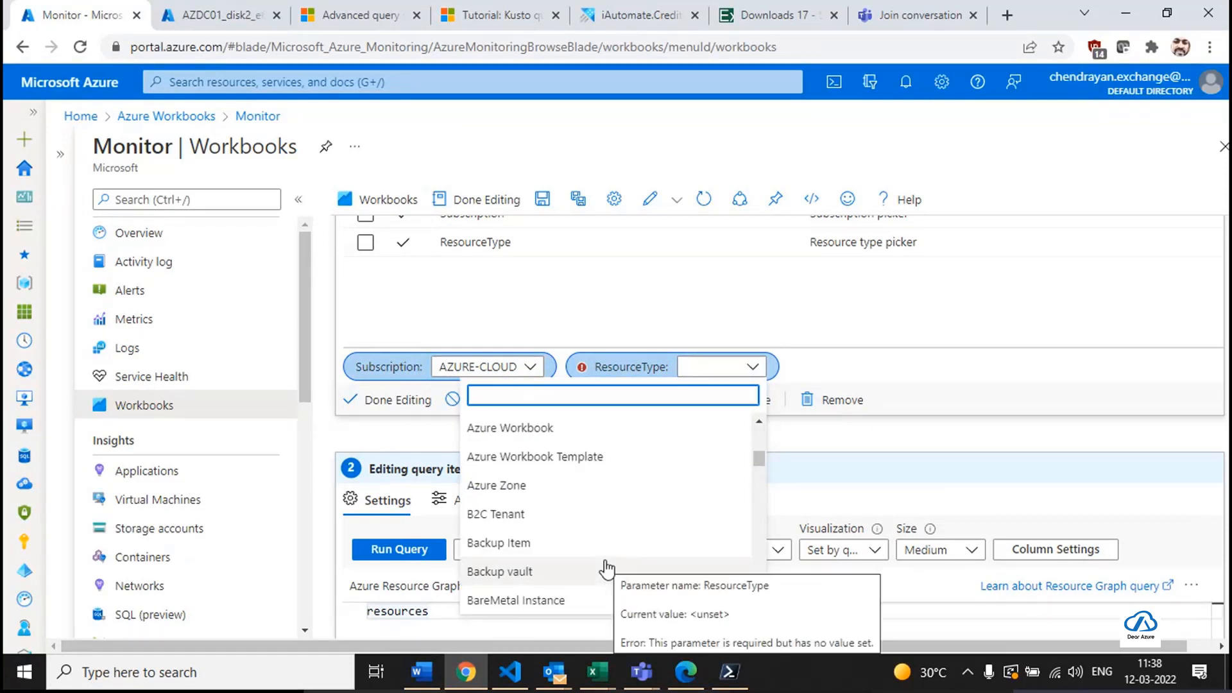
scroll(607, 569, "down", 2)
scroll(539, 453, "up", 2)
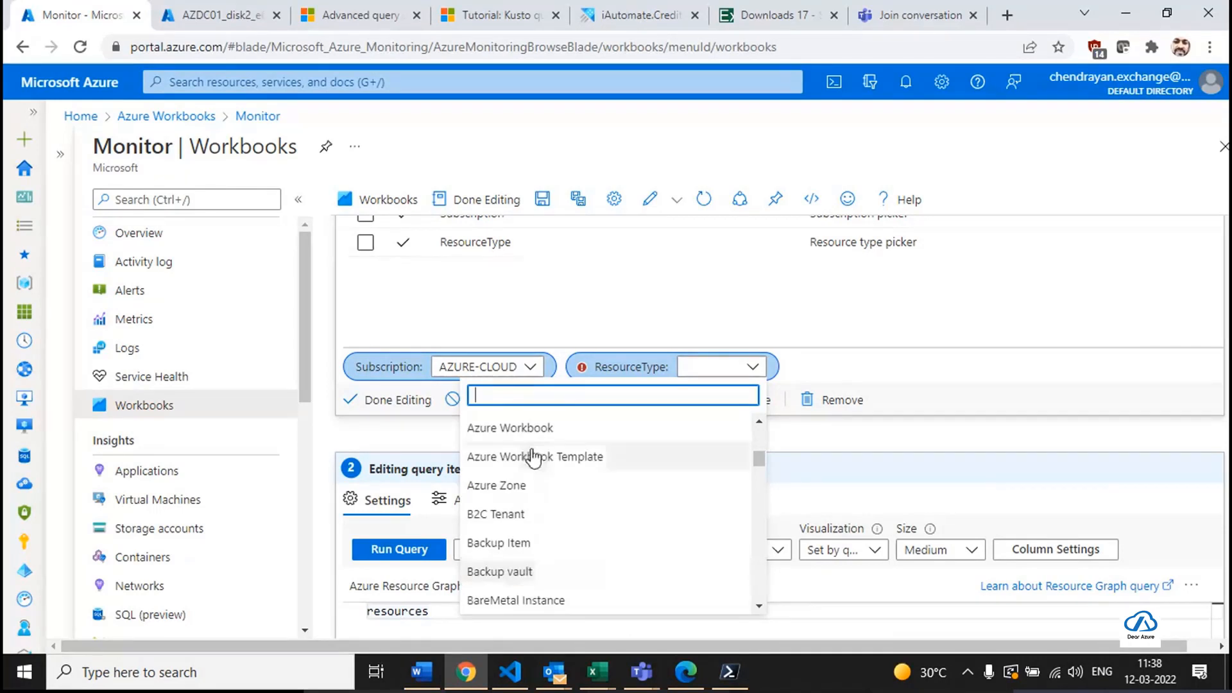
left_click(589, 428)
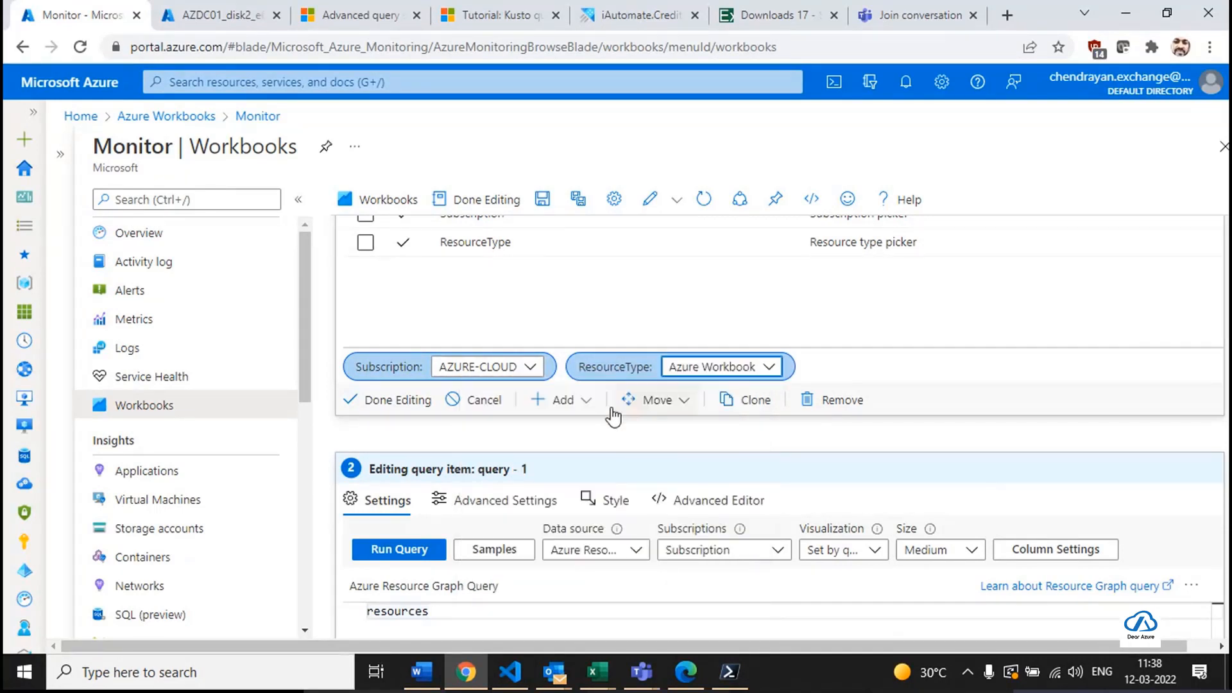
left_click(403, 400)
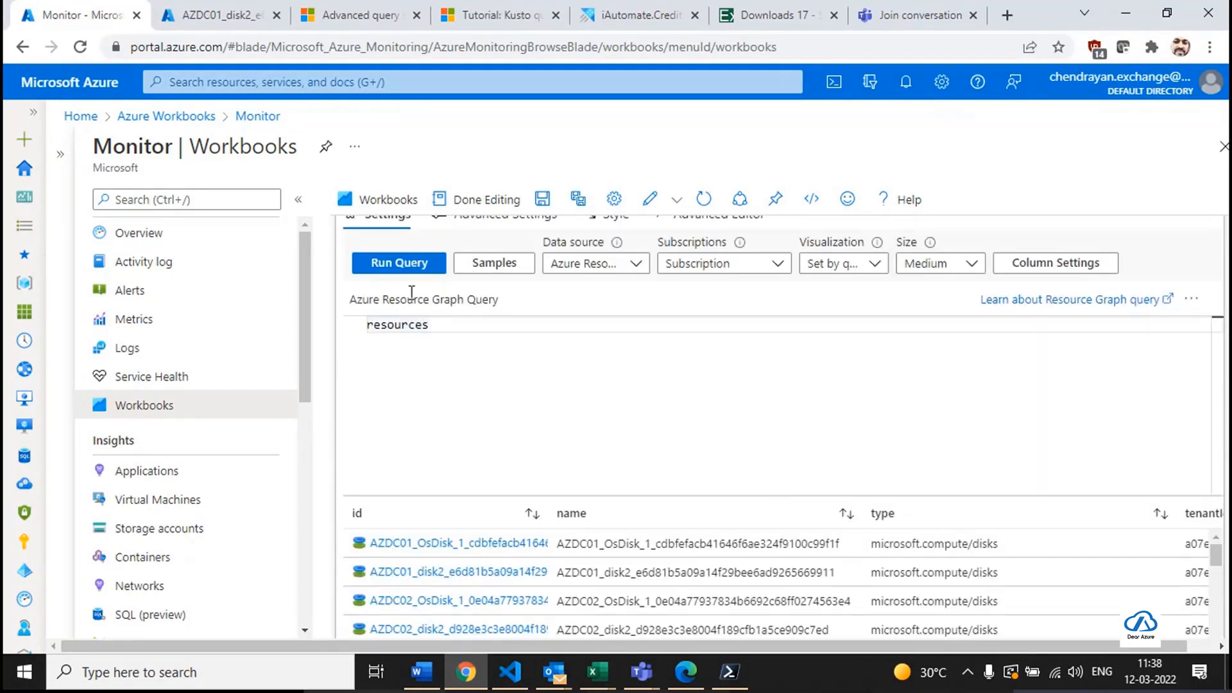
Run the "resources" query, review the listed resources, and check the choices offered by the ResourceType parameter.
left_click(400, 264)
scroll(647, 465, "down", 10)
scroll(454, 365, "up", 5)
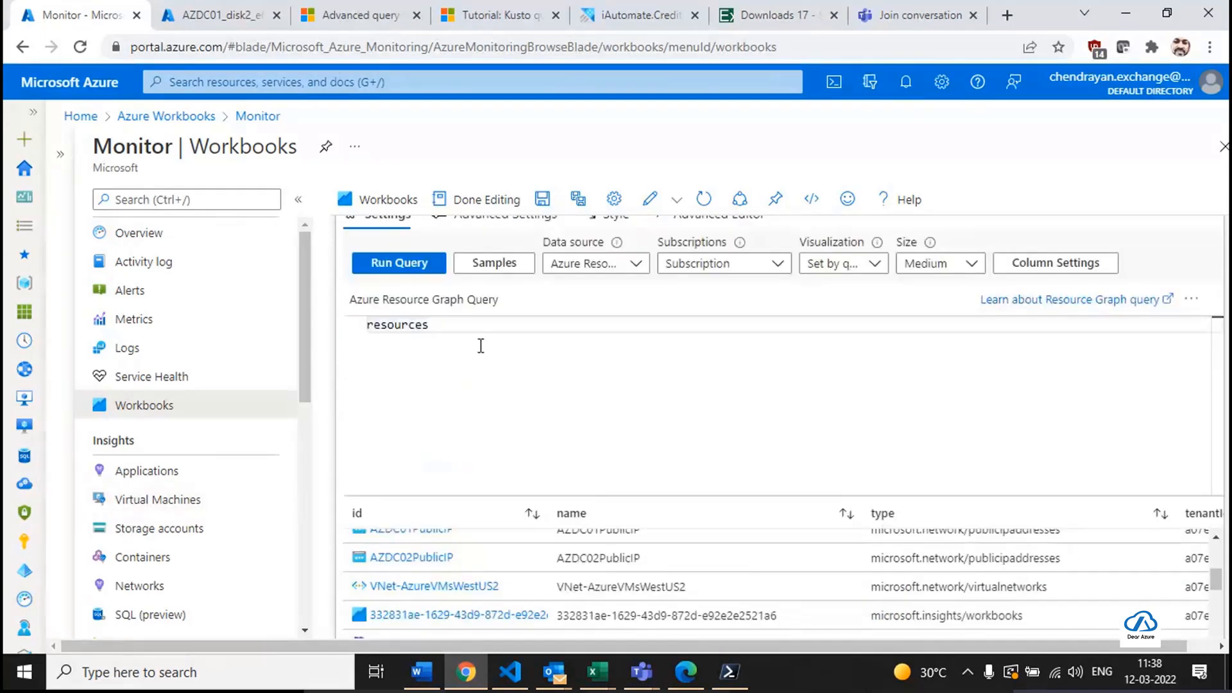
scroll(481, 346, "up", 3)
left_click(667, 244)
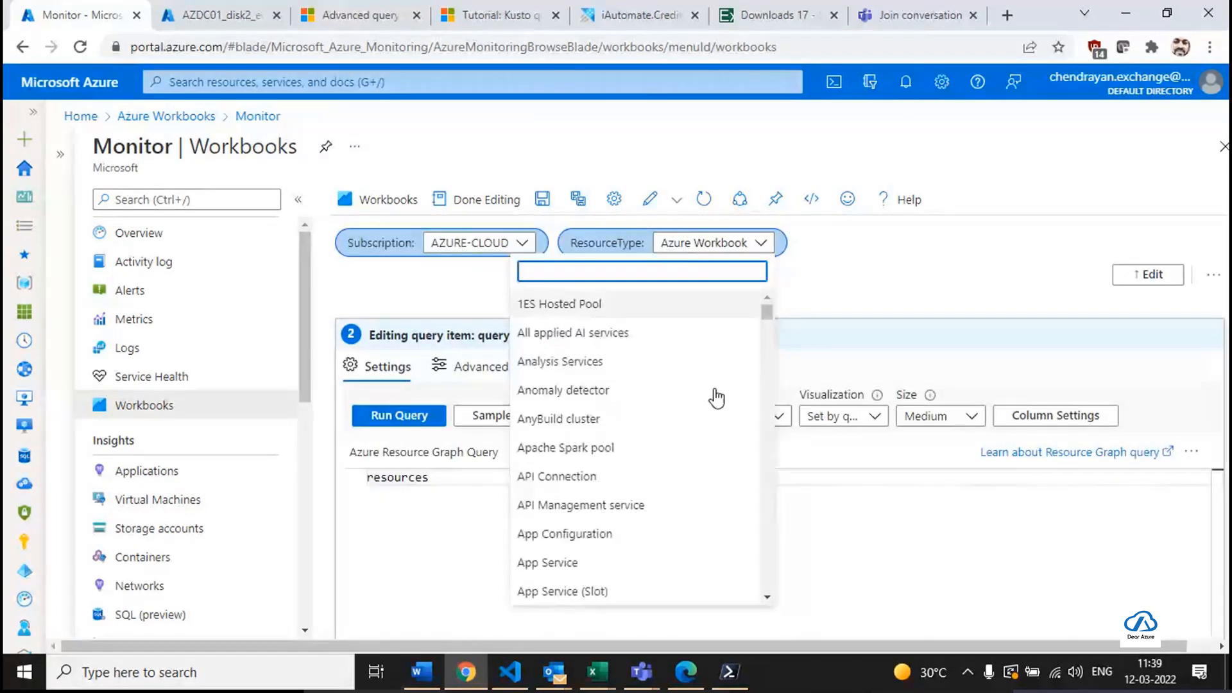
left_click(949, 531)
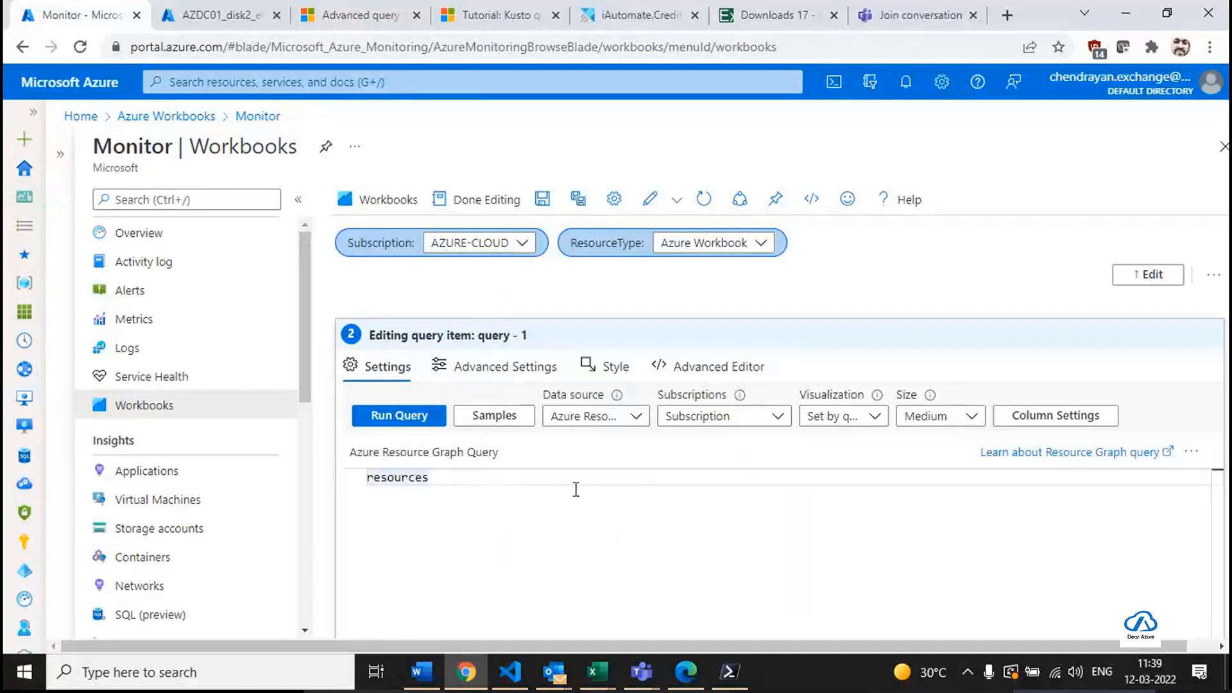
Add the filter line "| where type =~ {ResourceType}" to the query, run it and check the output.
key("Return")
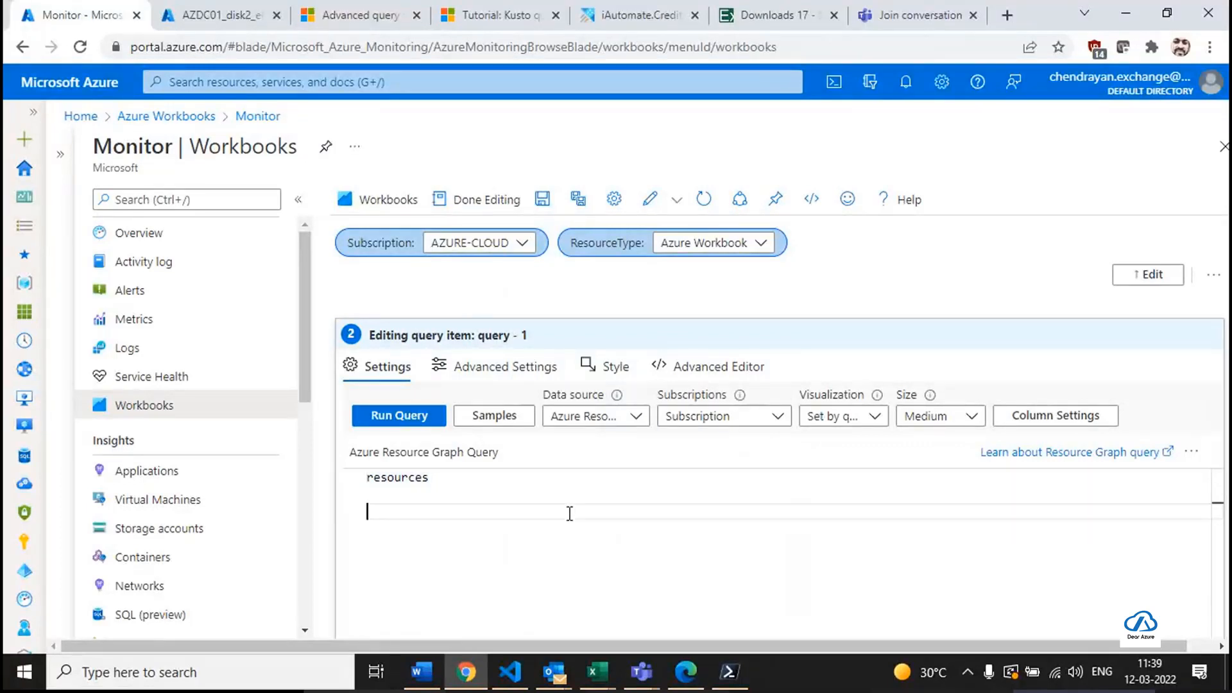
type("| wh")
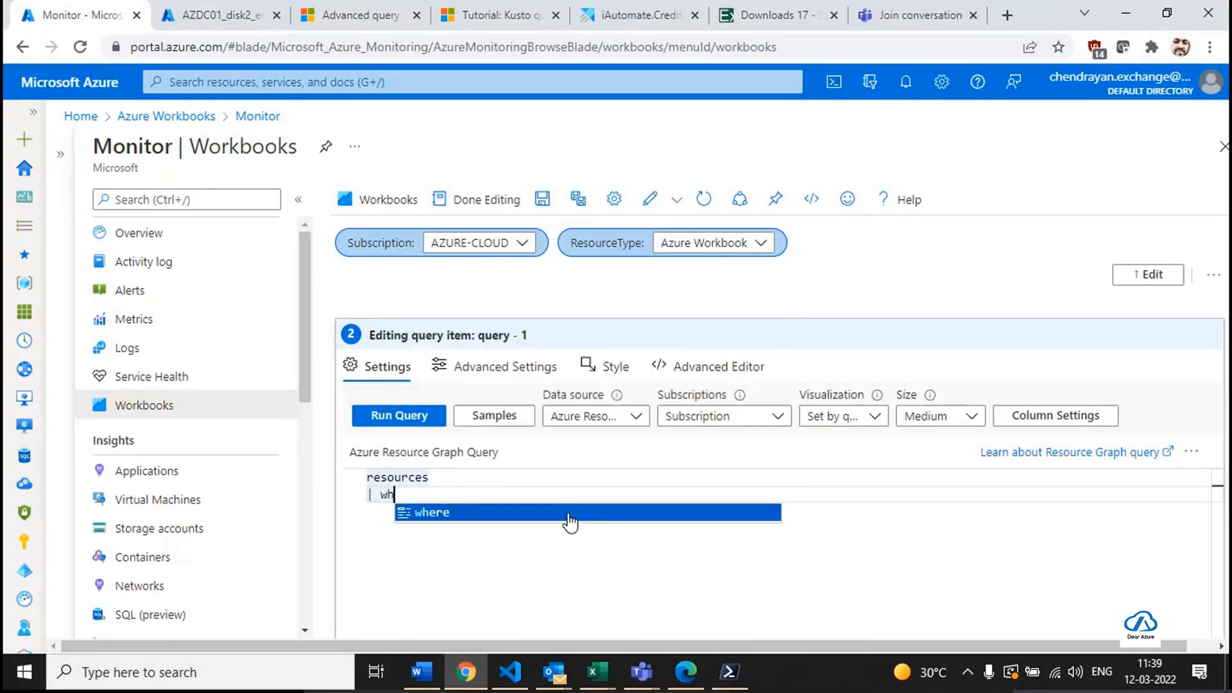
type("ere res")
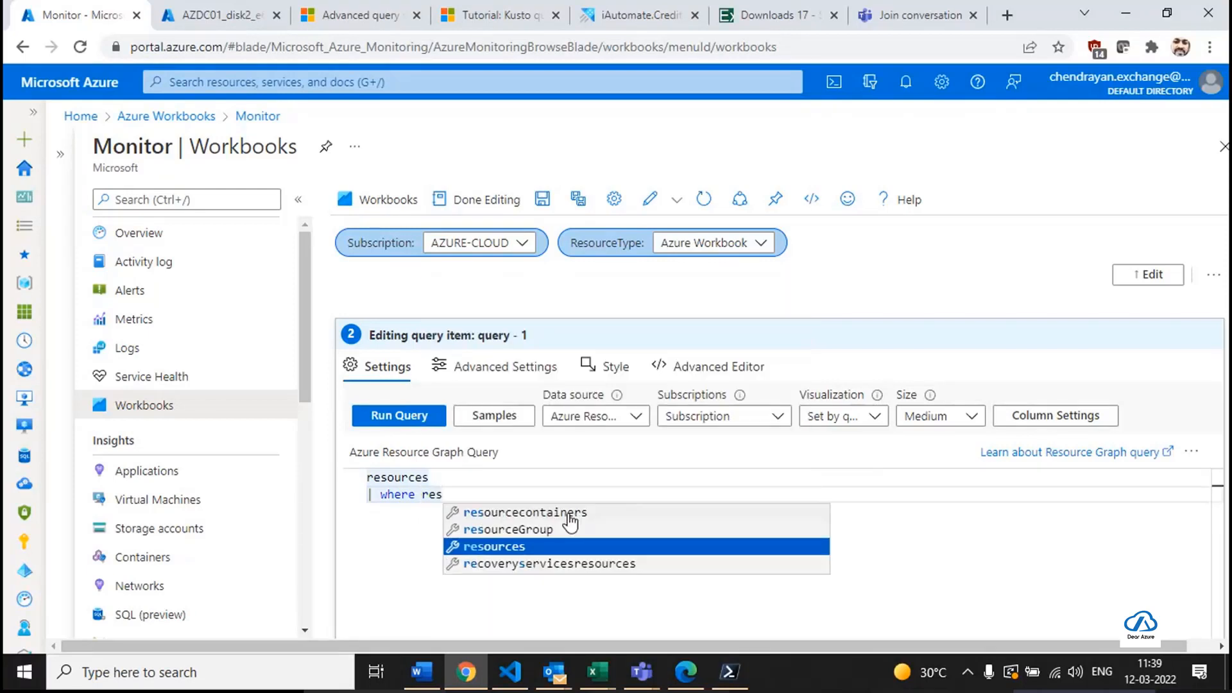
key("BackSpace")
key("BackSpace")
key("BackSpace")
type("ty")
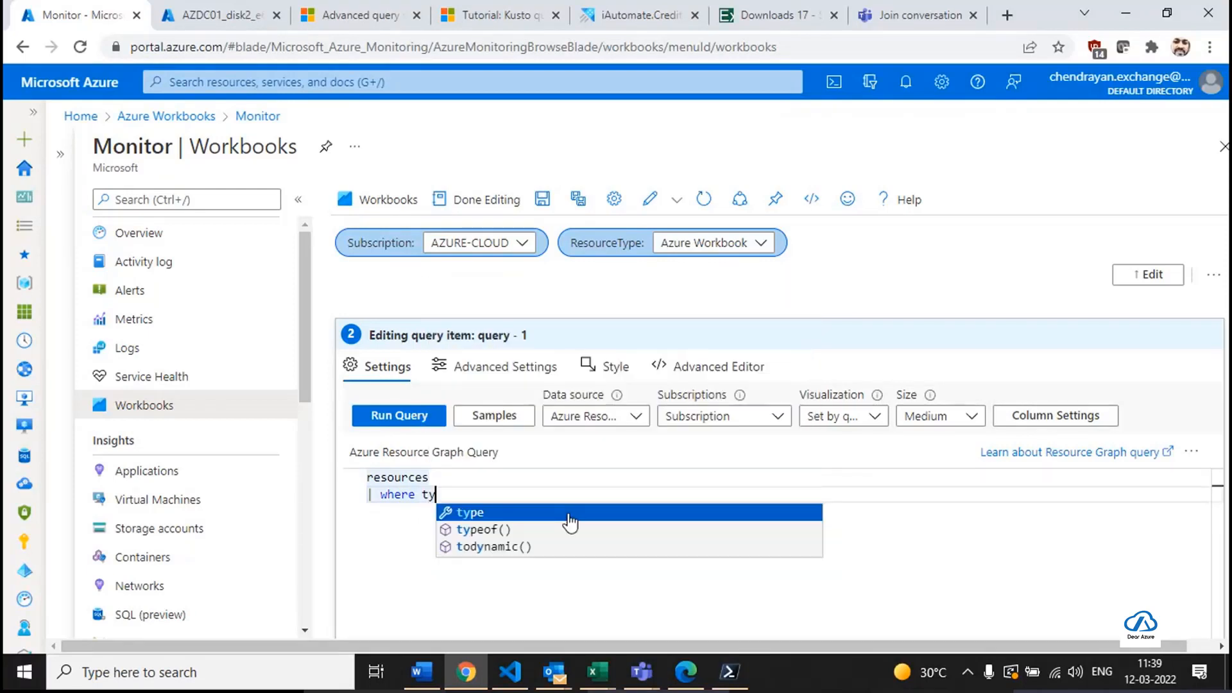
left_click(569, 523)
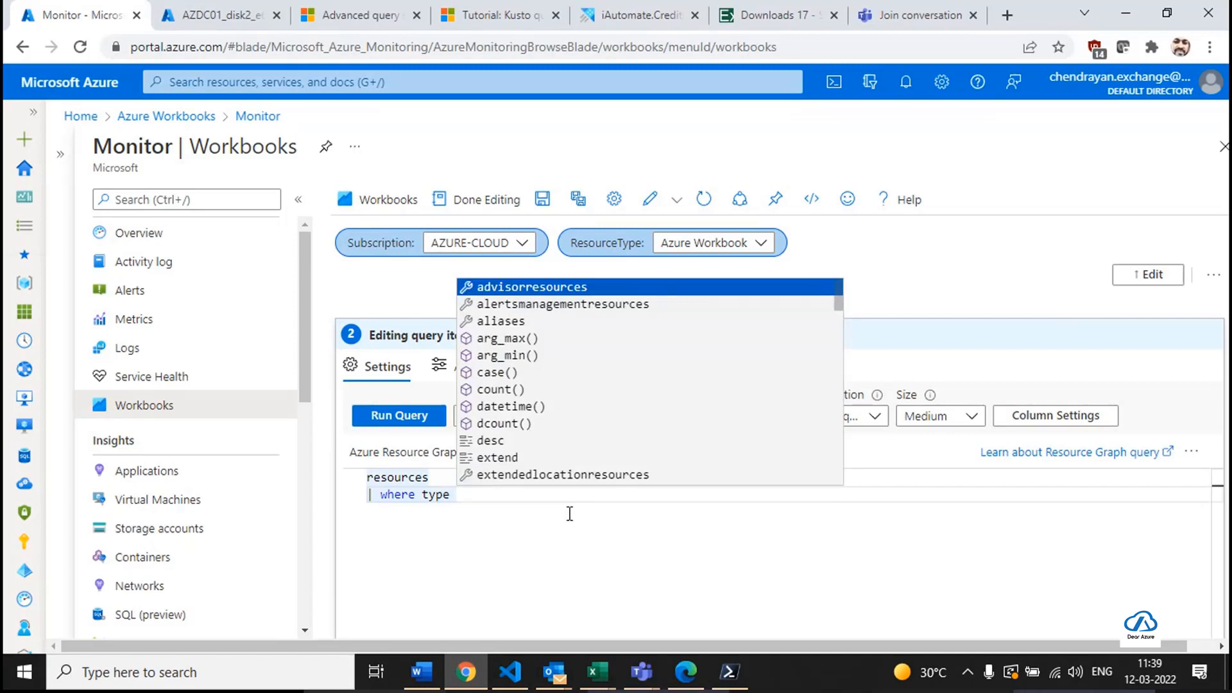
type("=~ (")
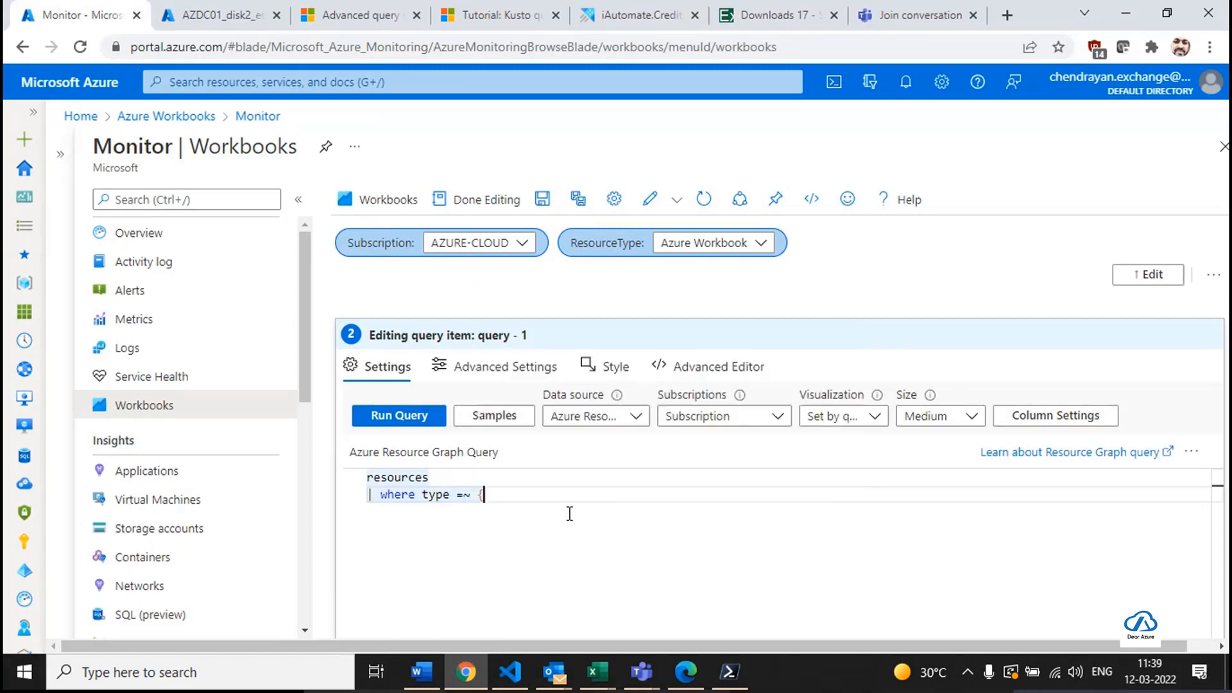
type(")")
type("Res")
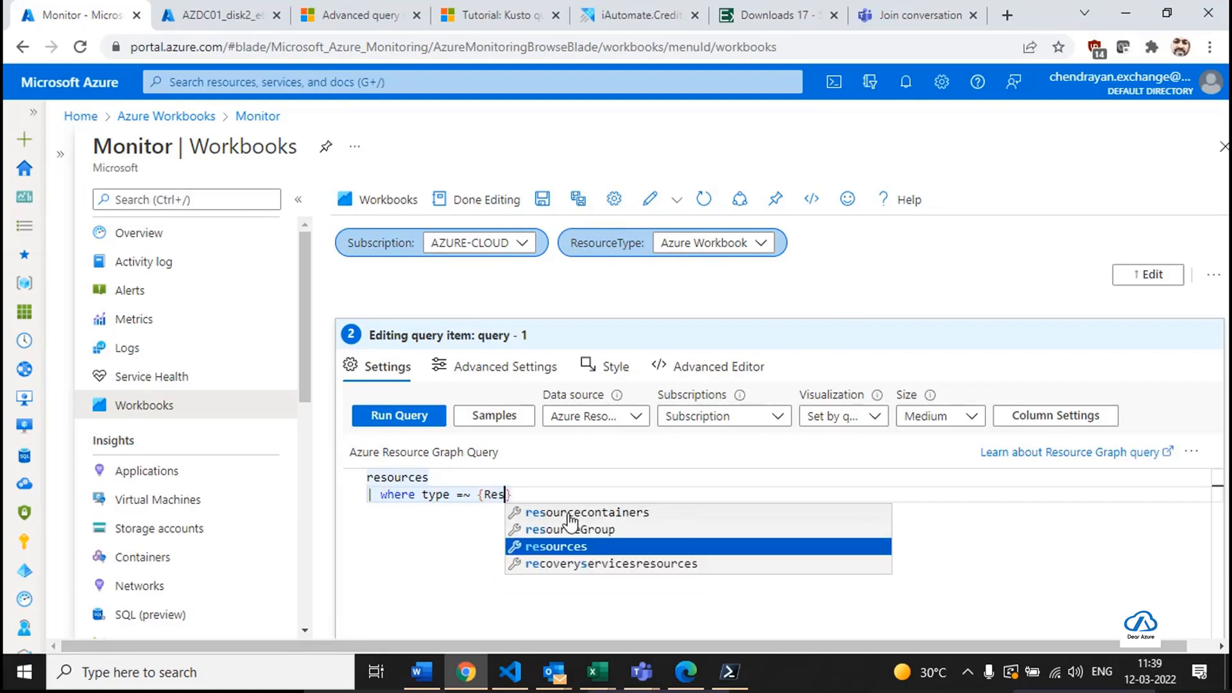
type("ourceType")
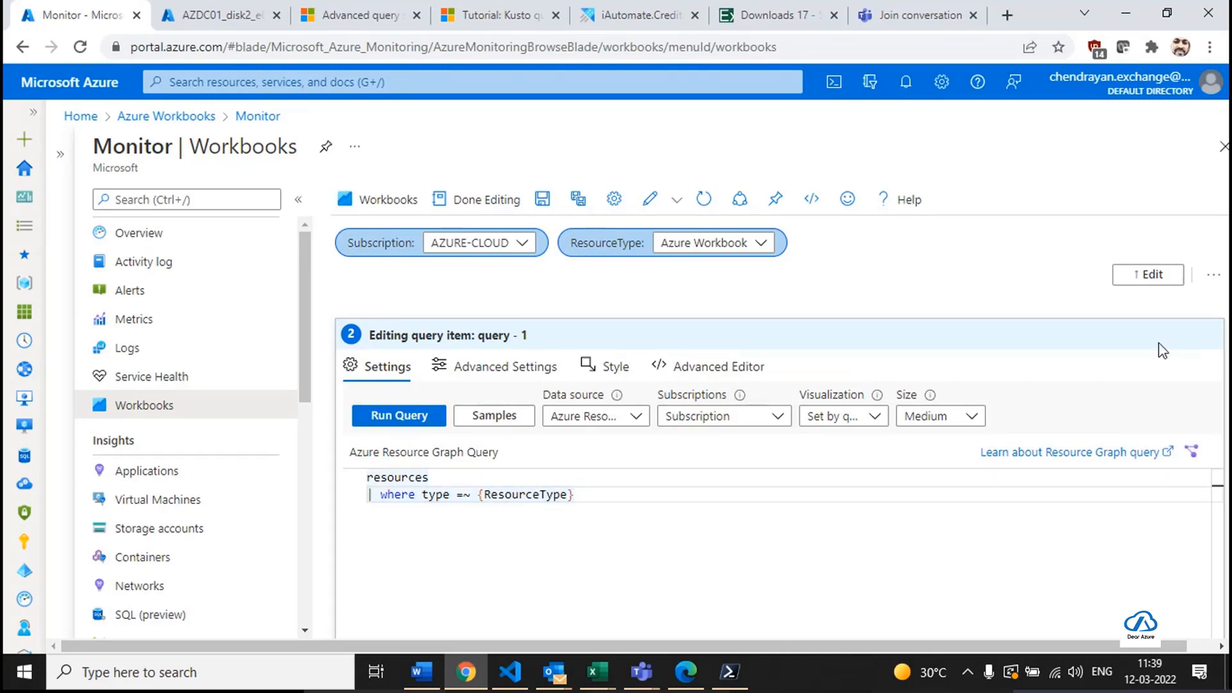
scroll(885, 478, "down", 4)
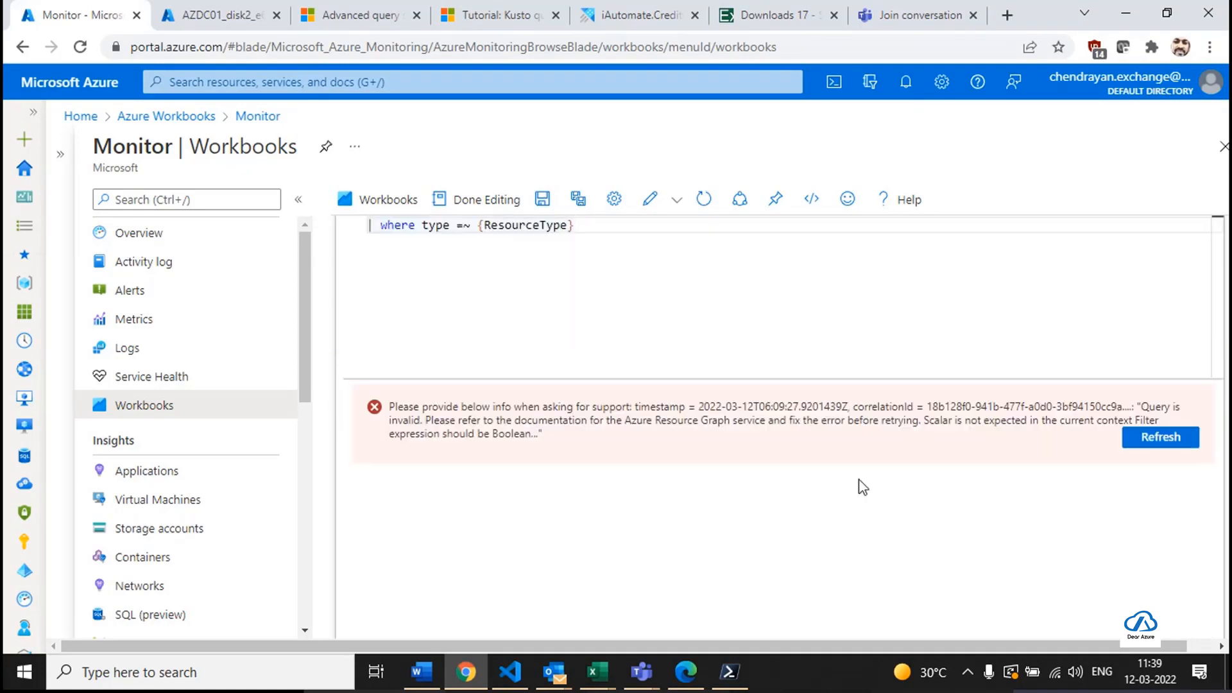
Try the filter with the braces around ResourceType removed by rerunning the query, and check the output.
key("BackSpace")
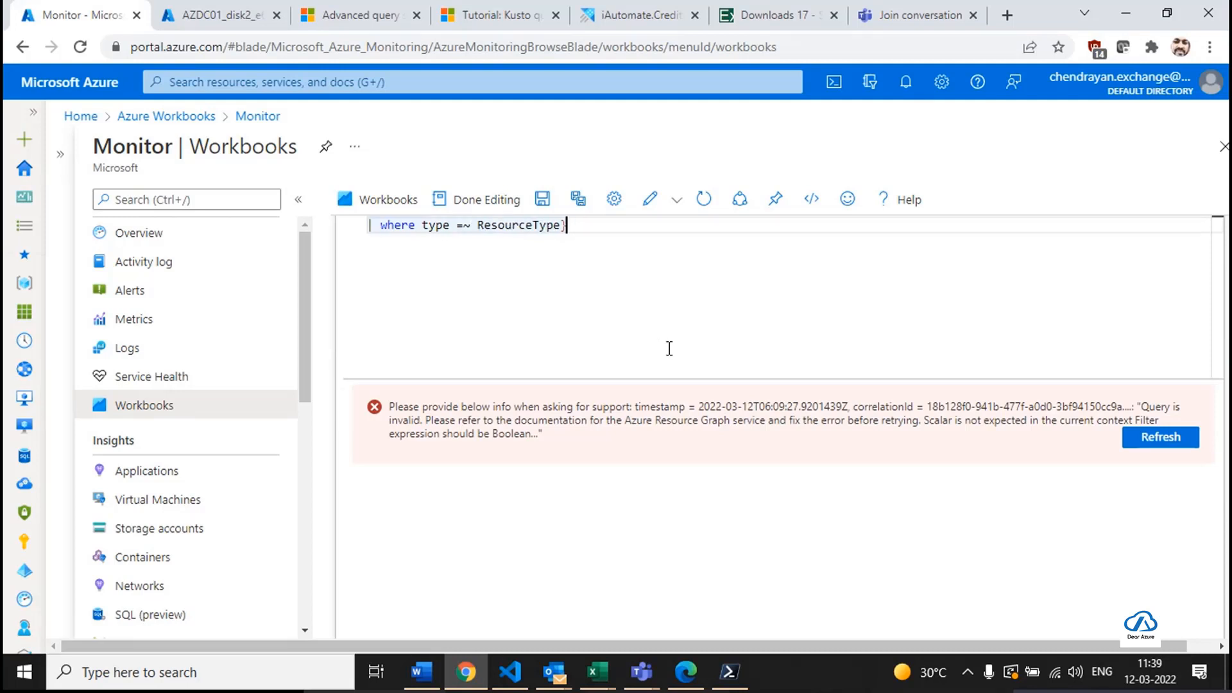
key("BackSpace")
scroll(347, 362, "up", 4)
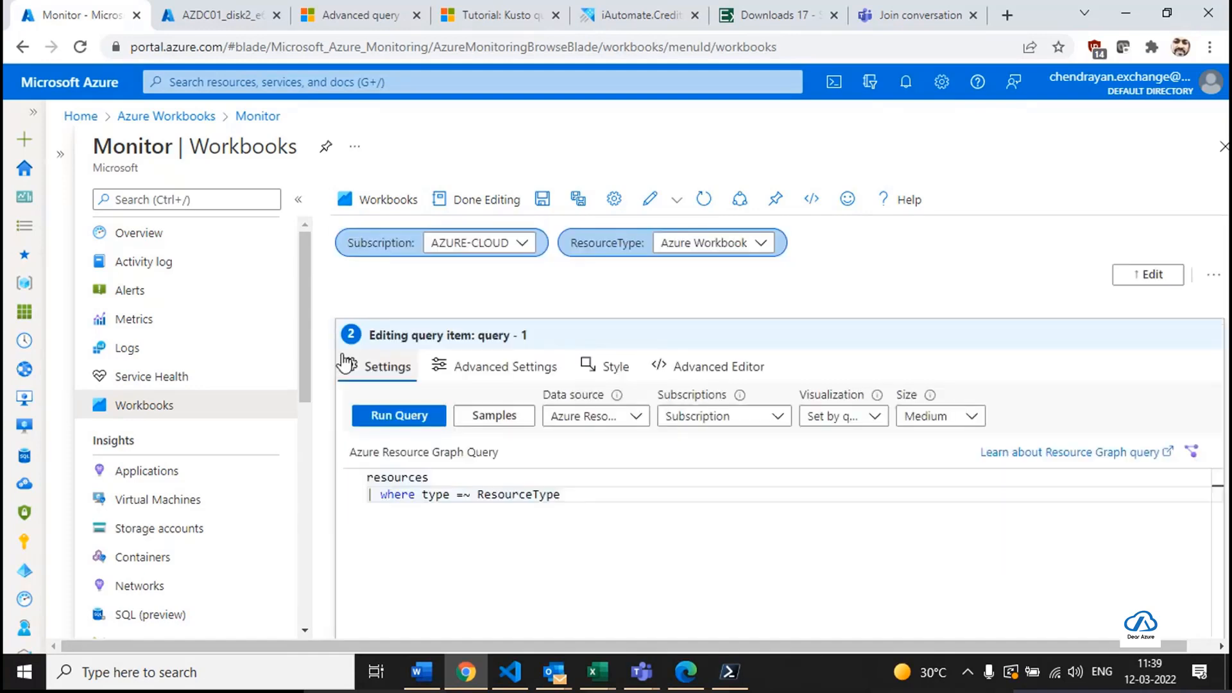
left_click(399, 415)
scroll(682, 467, "down", 4)
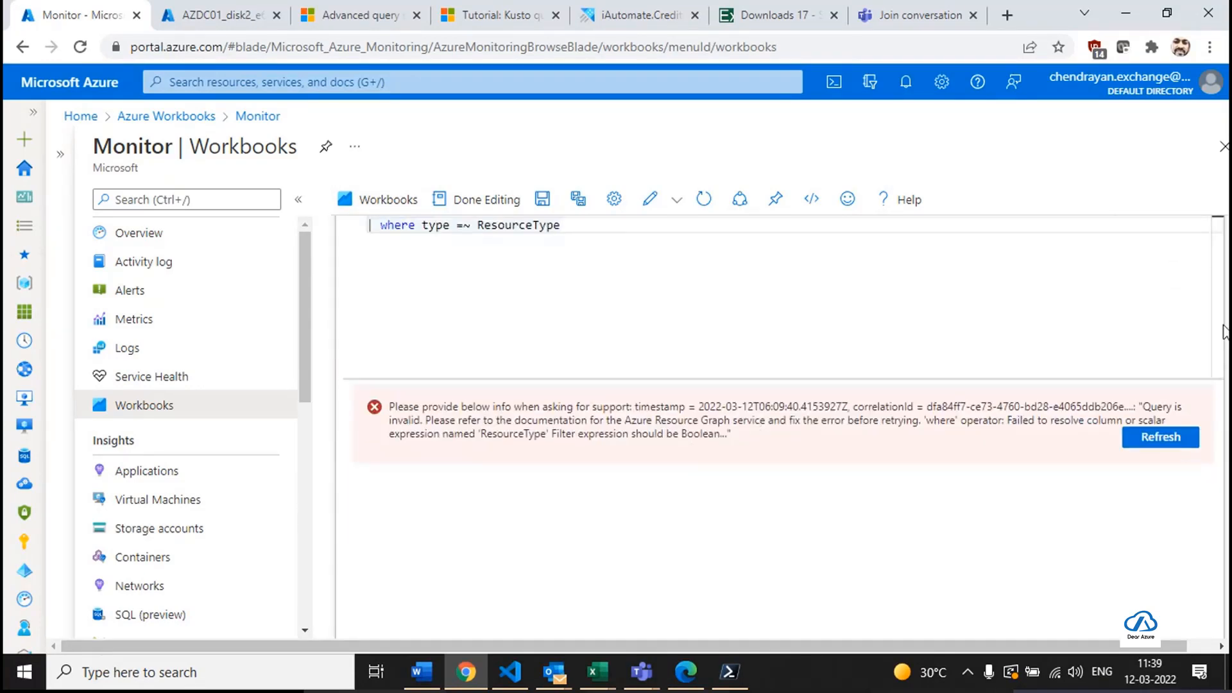
scroll(868, 439, "up", 3)
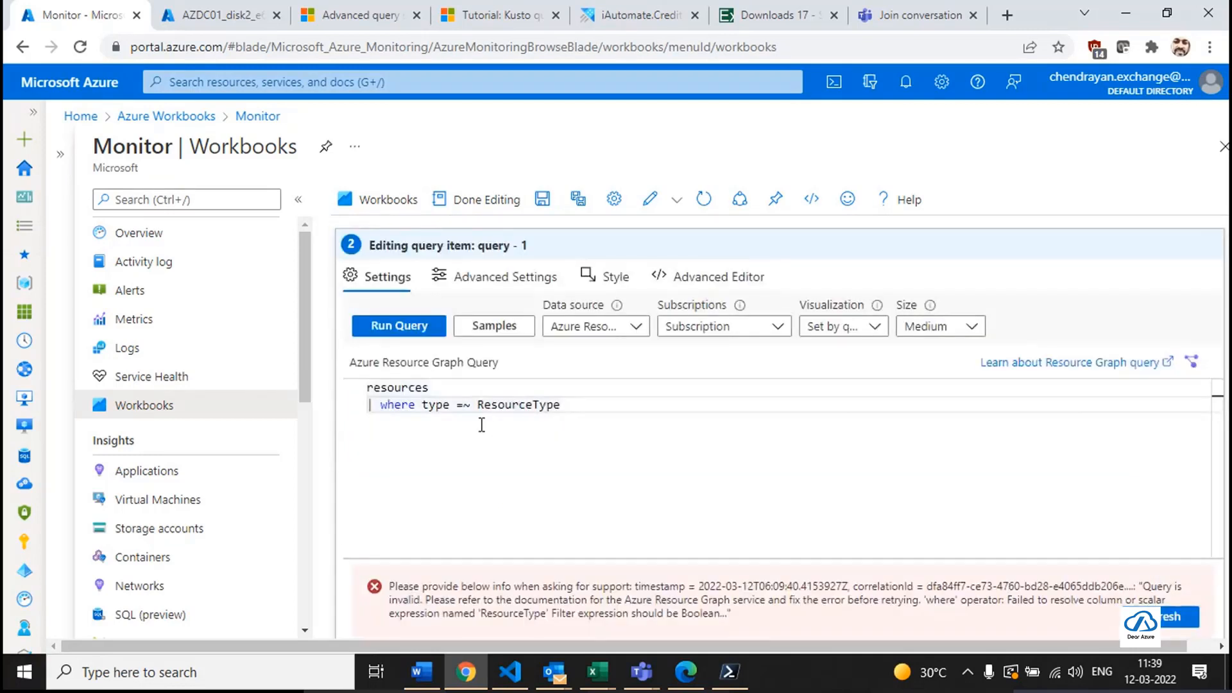
Try wrapping ResourceType in double braces as "{{ResourceType}}" in the where clause and run the query.
left_click_drag(482, 413, 695, 391)
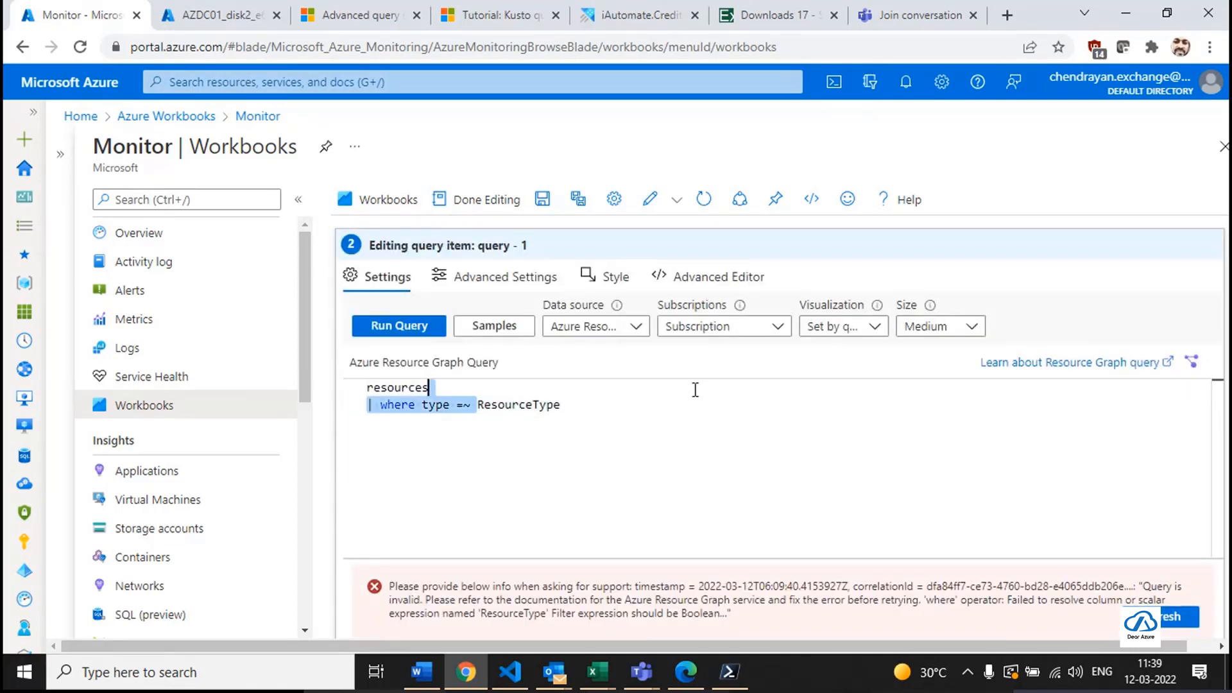
key("Right")
type("{{")
left_click(695, 399)
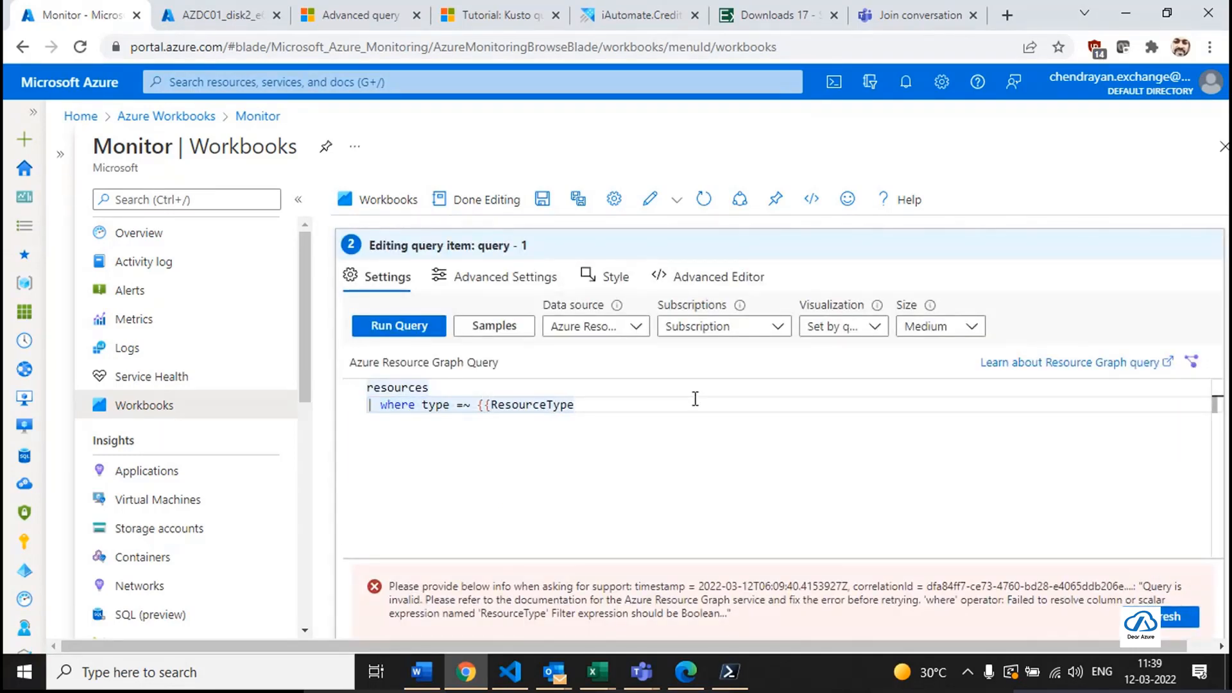
type("}}")
left_click(370, 327)
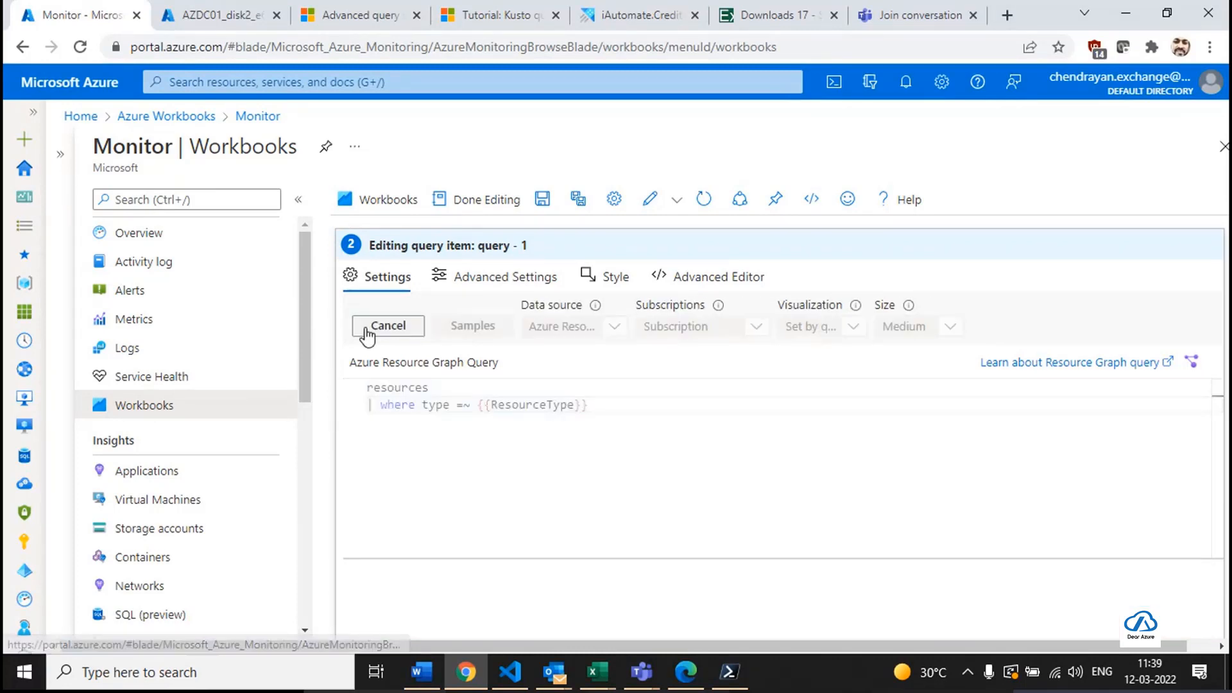
Select the whole query text, then leave the workbook for the Monitor overview, discarding the unsaved edits.
key("ctrl+a")
left_click(605, 454)
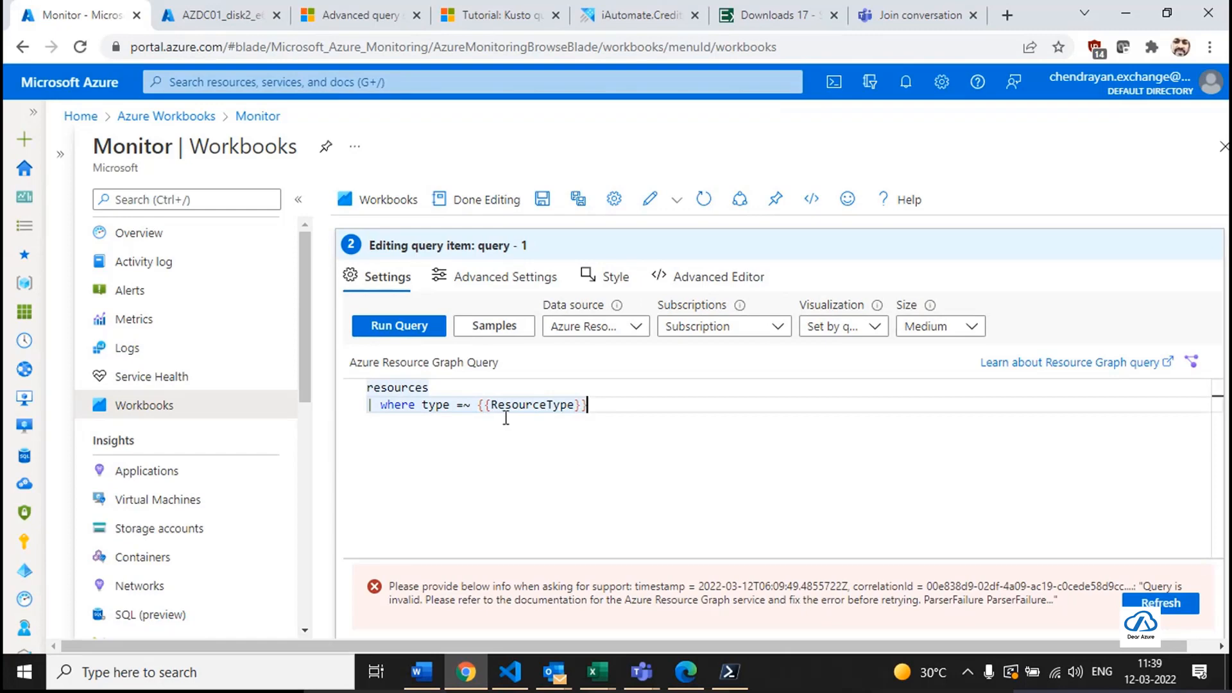
key("ctrl+a")
left_click(258, 117)
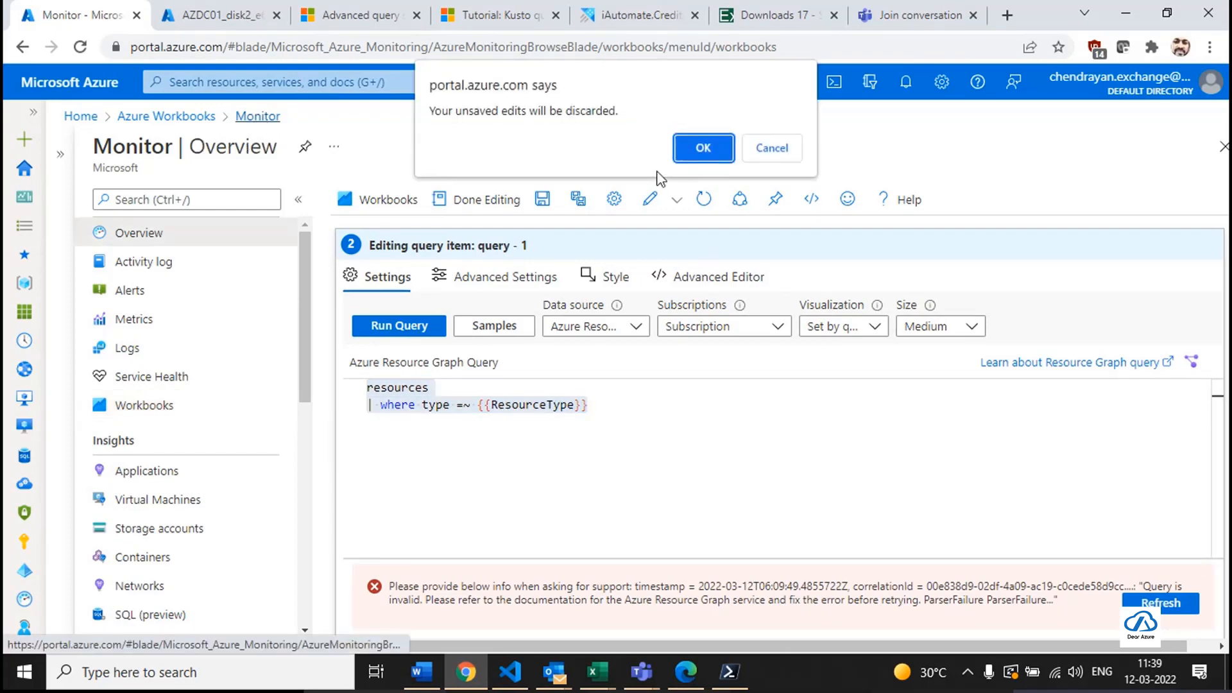
left_click(703, 148)
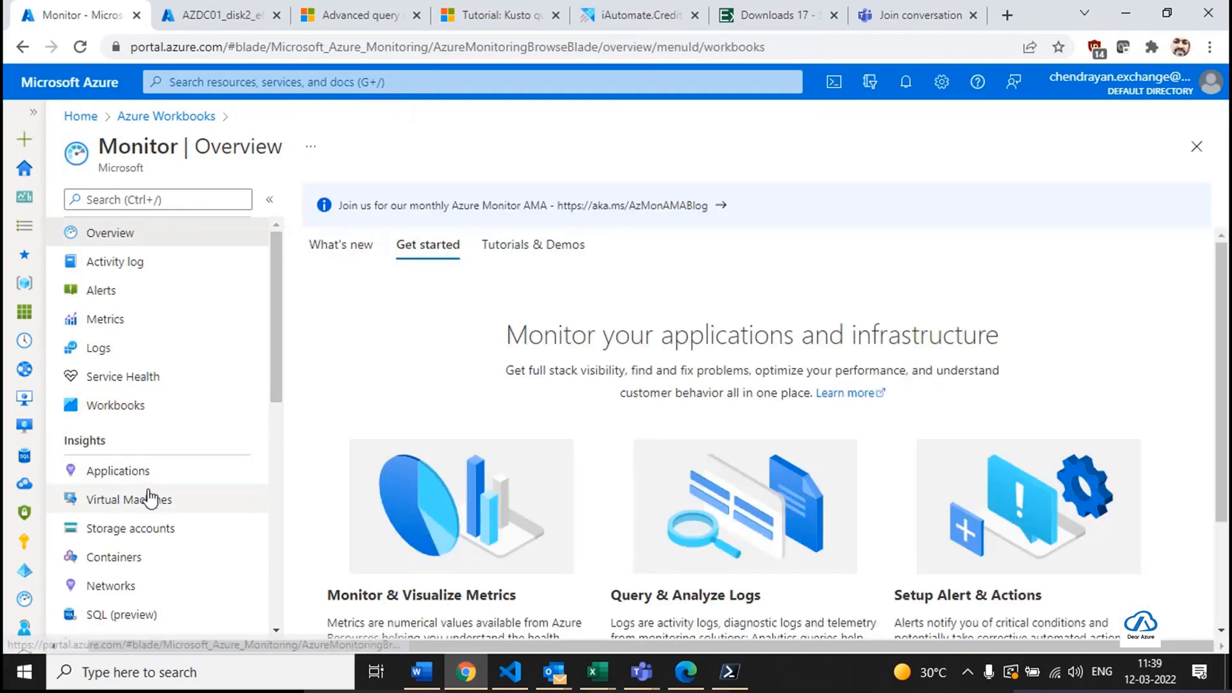
scroll(160, 571, "down", 3)
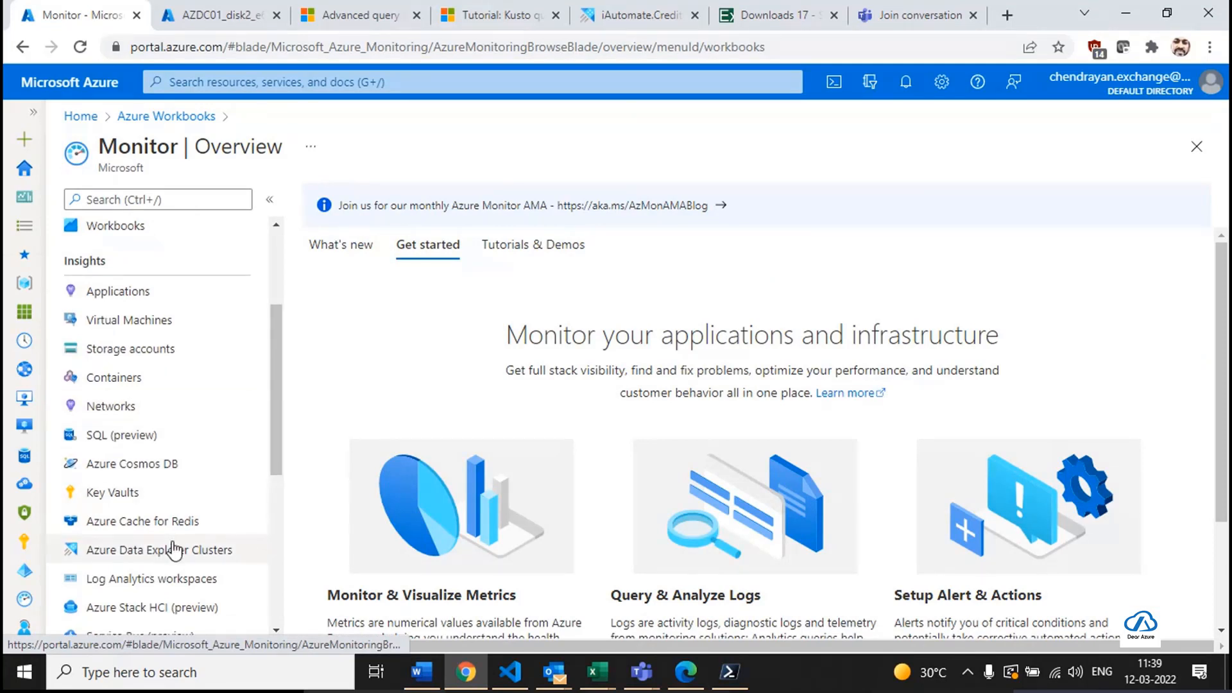
scroll(183, 526, "down", 2)
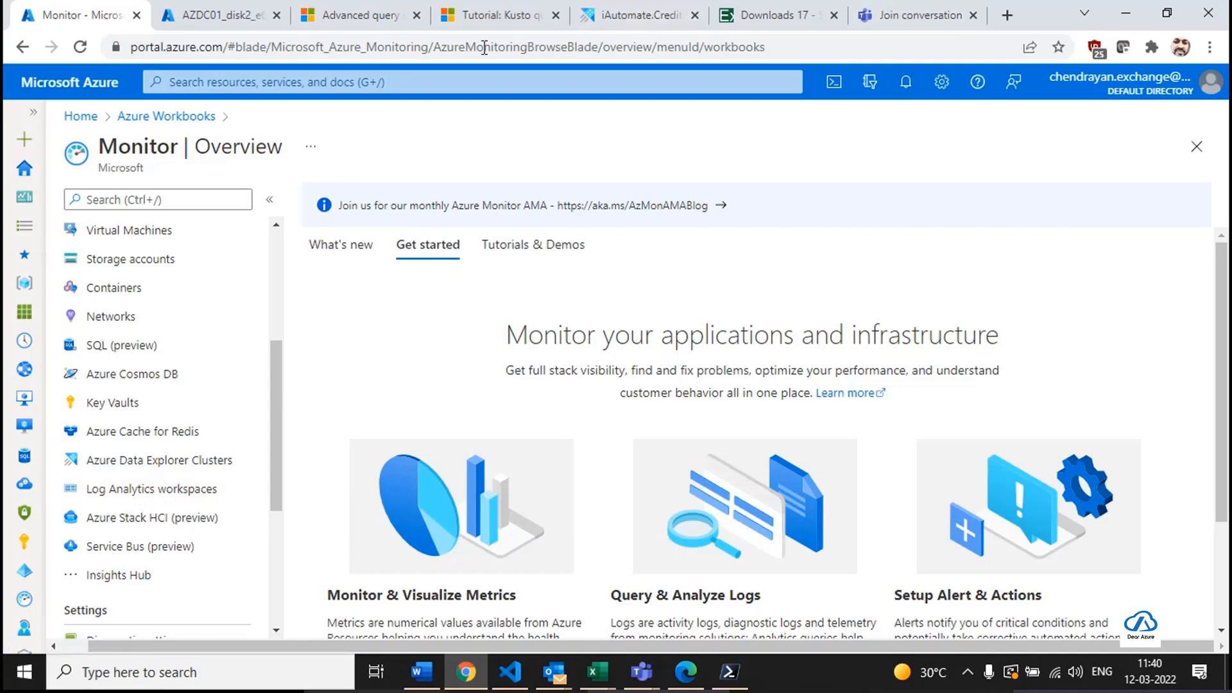
Switch to the Teams meeting, mute and unmute the microphone, and return to the Kusto queries tutorial.
left_click(515, 19)
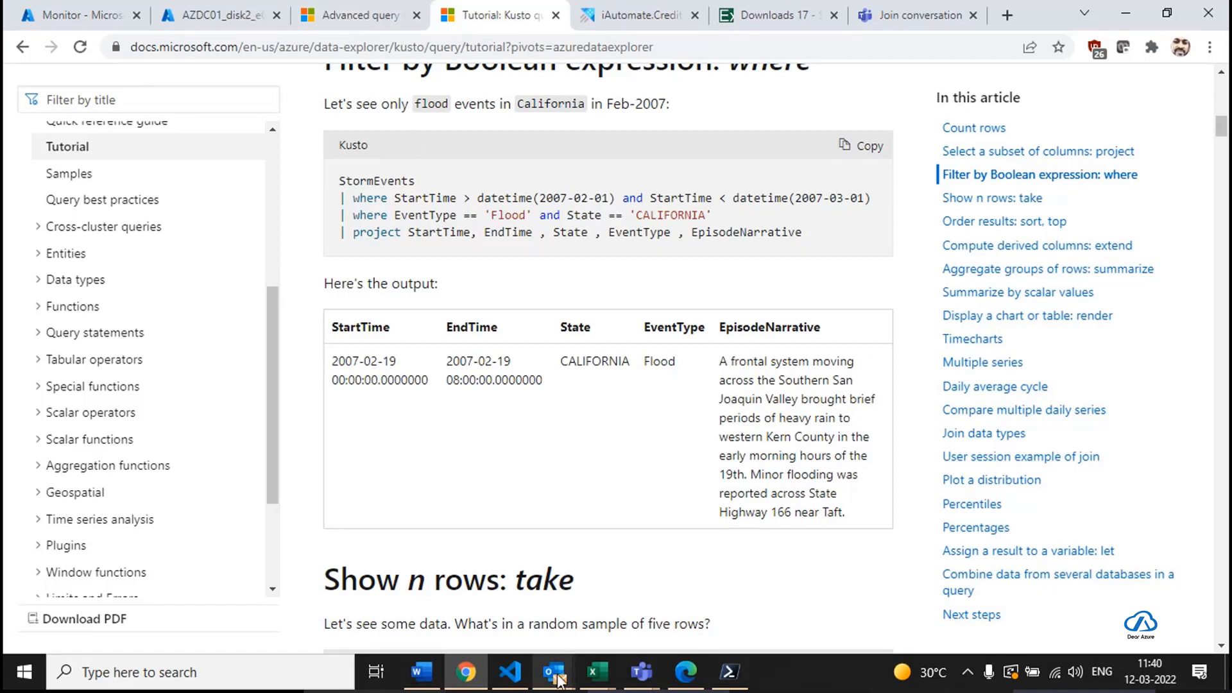
mouse_move(642, 672)
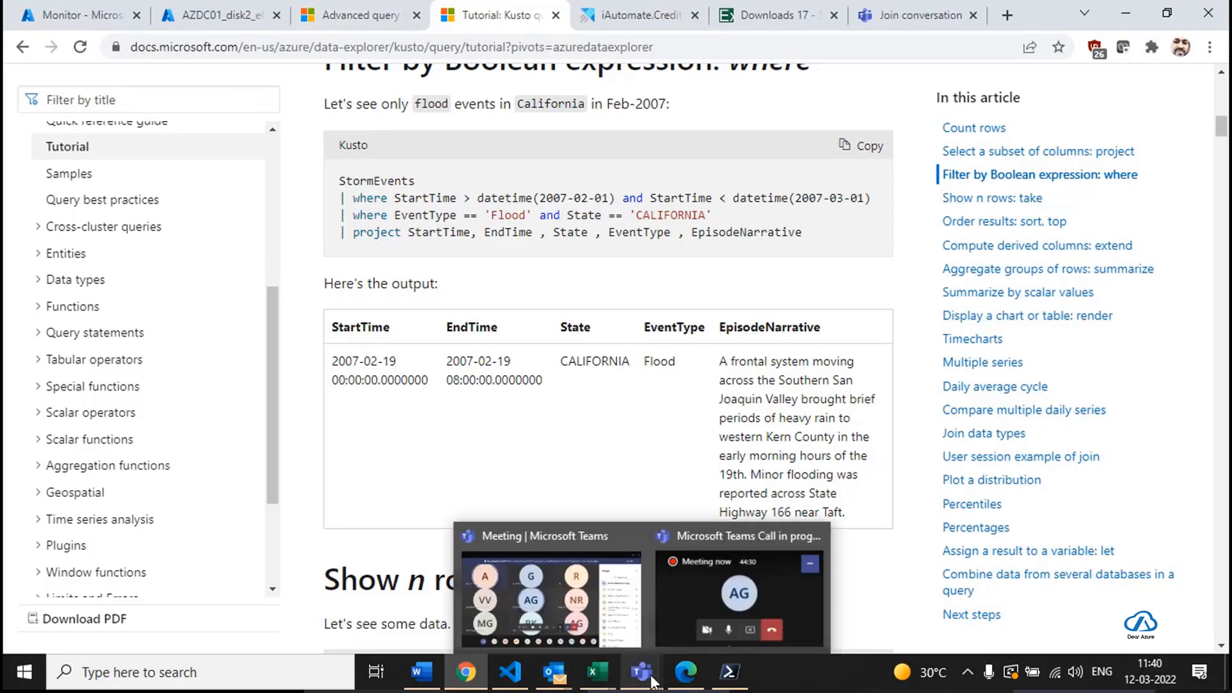
left_click(533, 595)
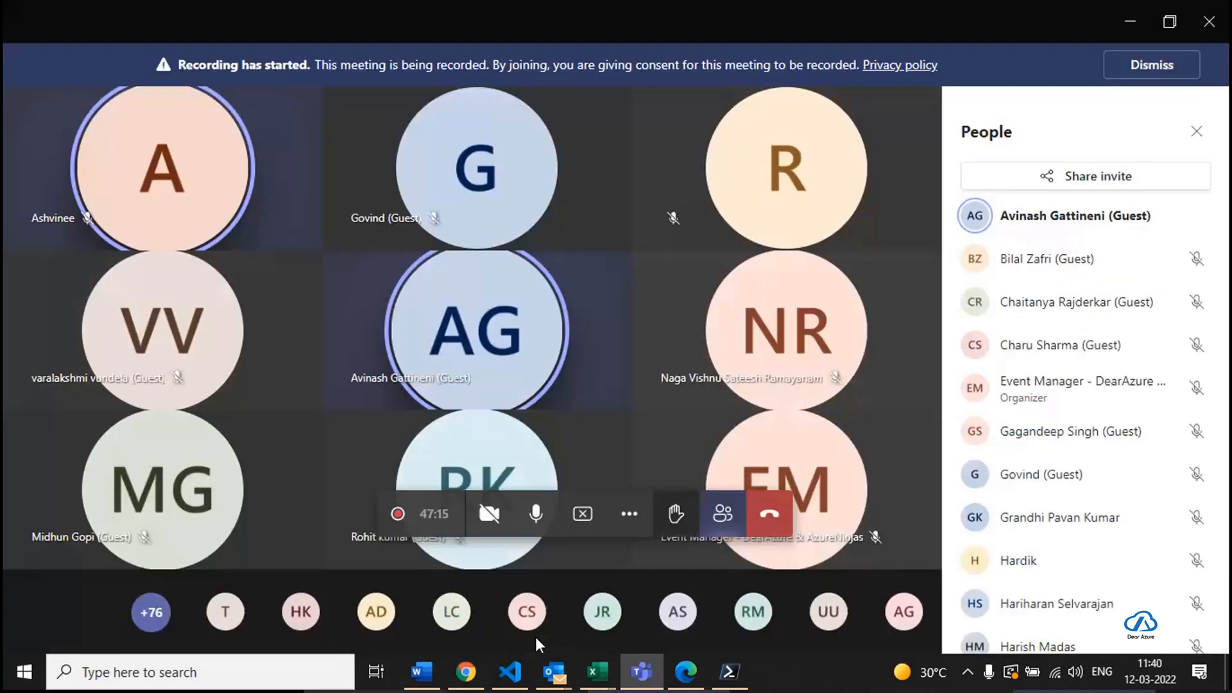
left_click(536, 514)
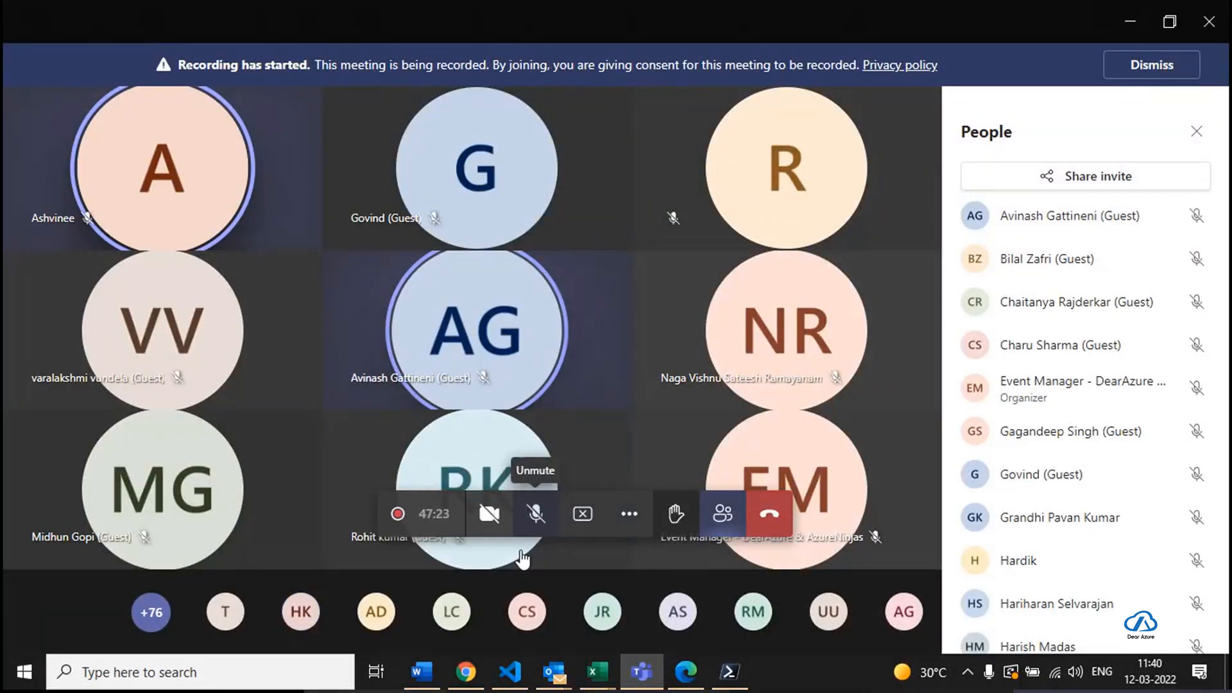
left_click(536, 514)
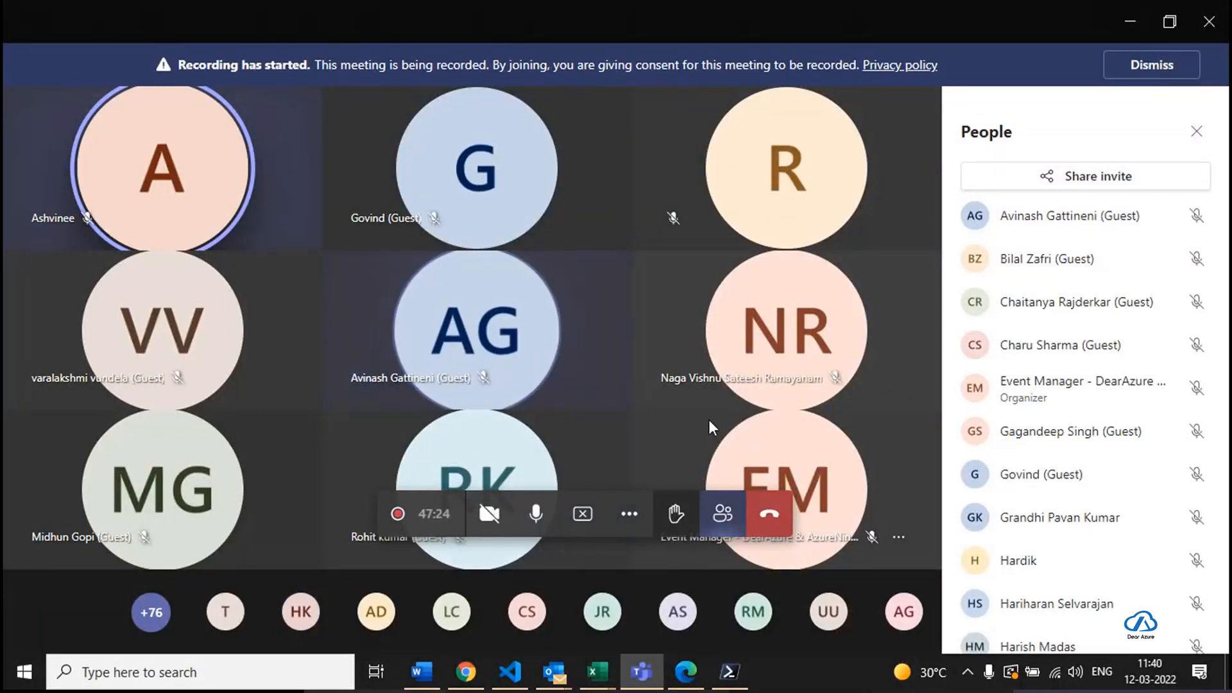
left_click(1130, 22)
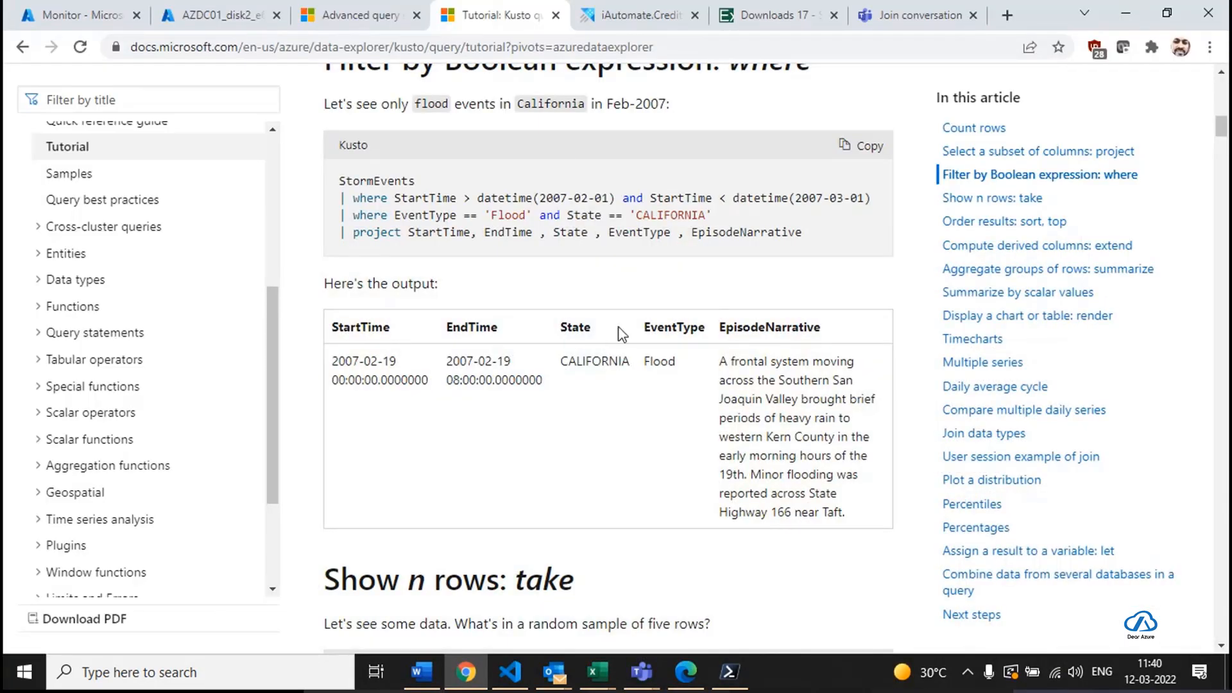
Open the Free ADX Cluster link in the Word document azure resource reporting.docx and review the article's "Create your free cluster" section.
scroll(642, 359, "up", 15)
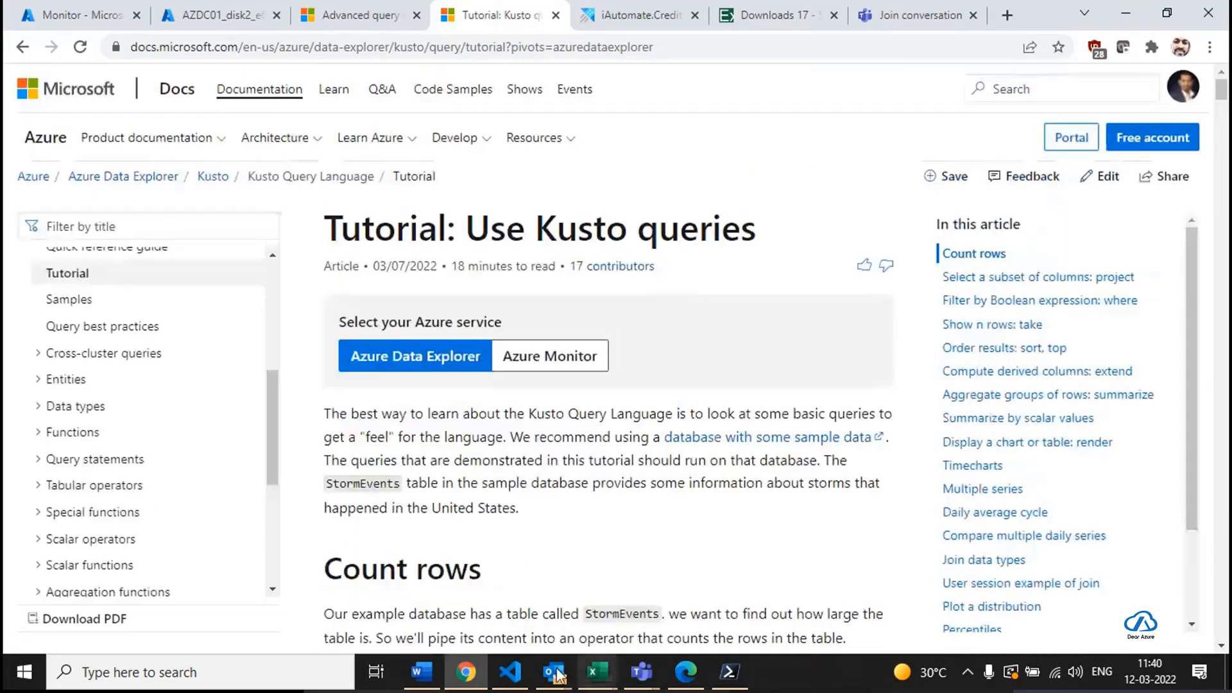
left_click(420, 671)
scroll(419, 488, "up", 3)
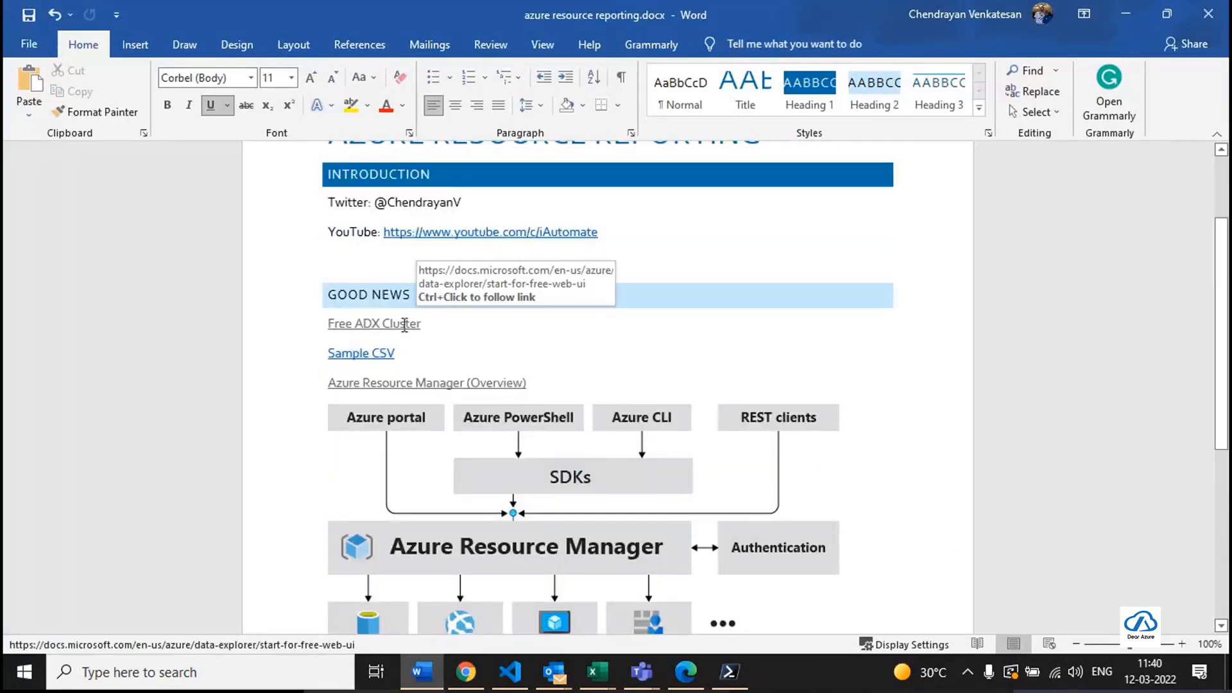
left_click(401, 324, "ctrl")
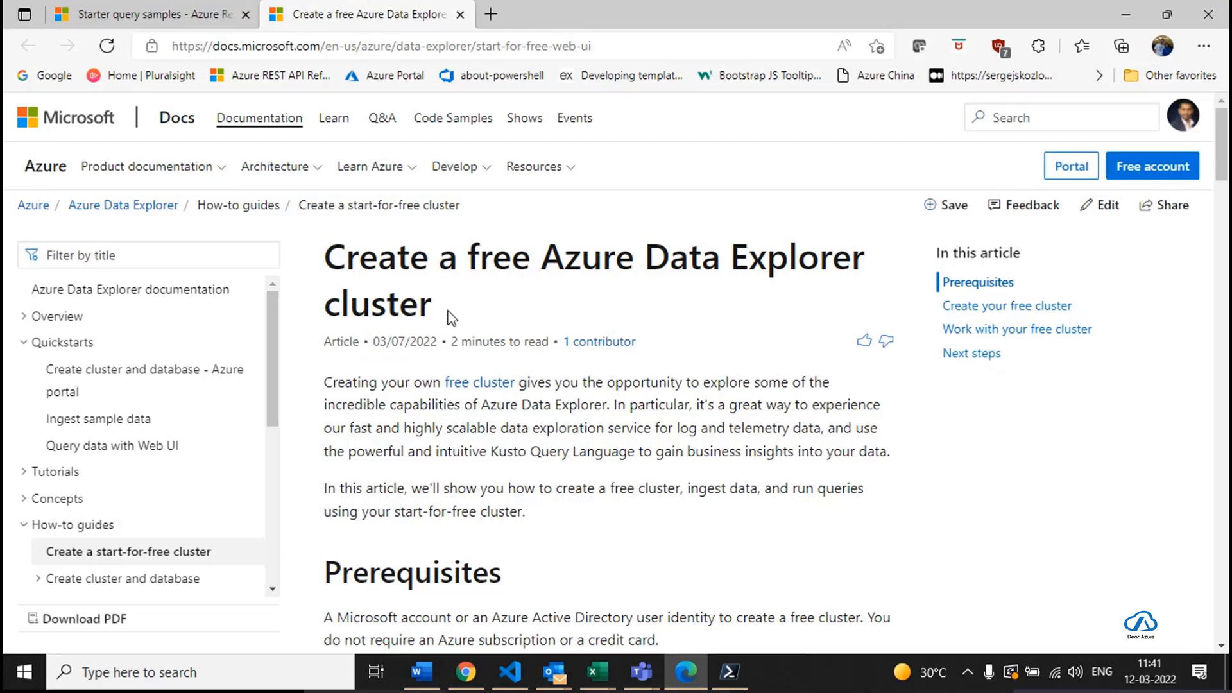
scroll(475, 338, "down", 5)
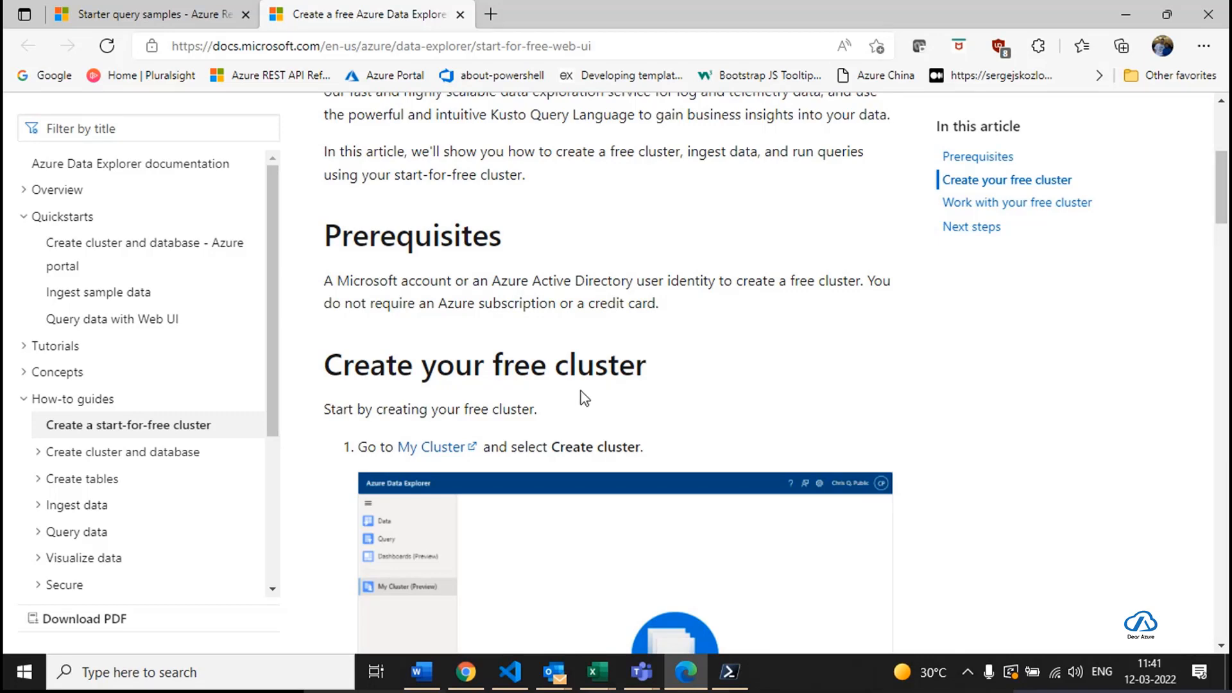
scroll(420, 453, "down", 2)
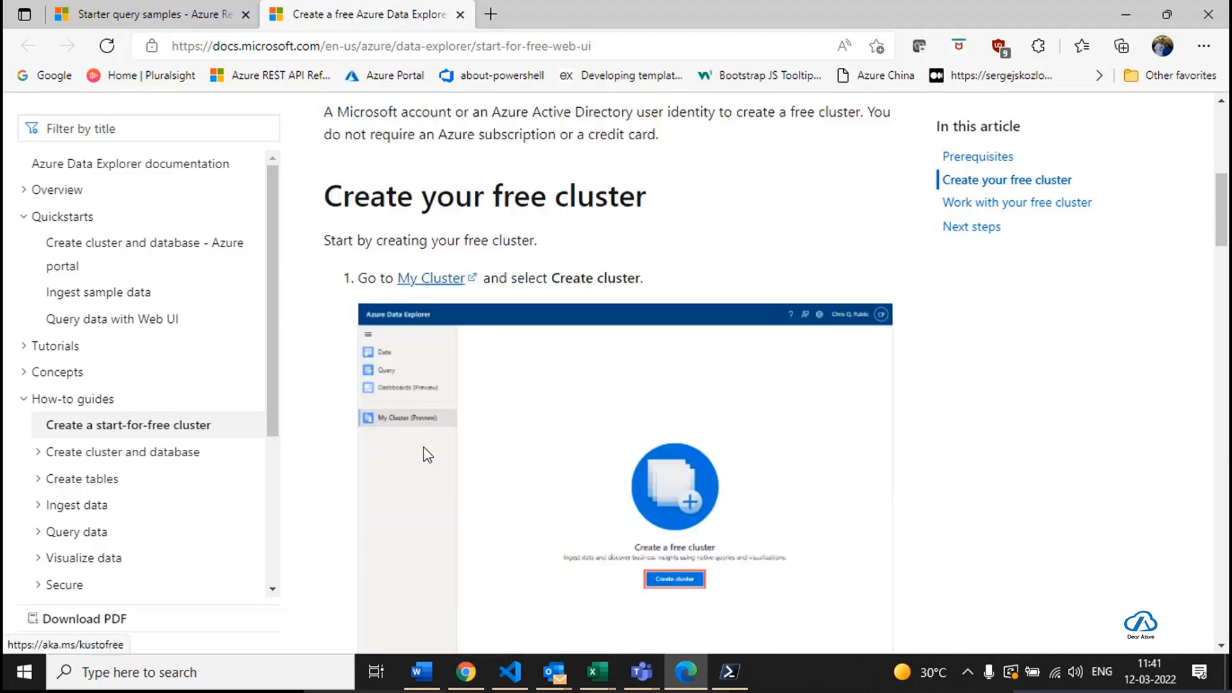
left_click(456, 46)
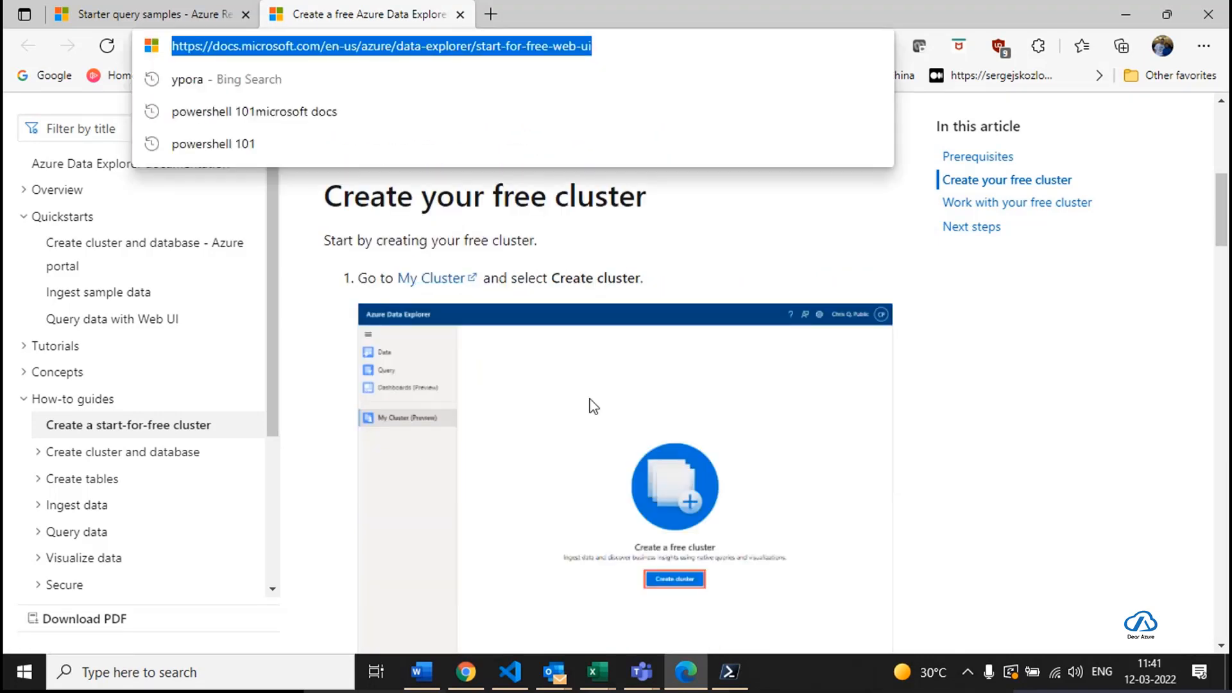
Switch to the Teams meeting, dismiss the recording notice and hide the participants list.
left_click(641, 672)
left_click(714, 576)
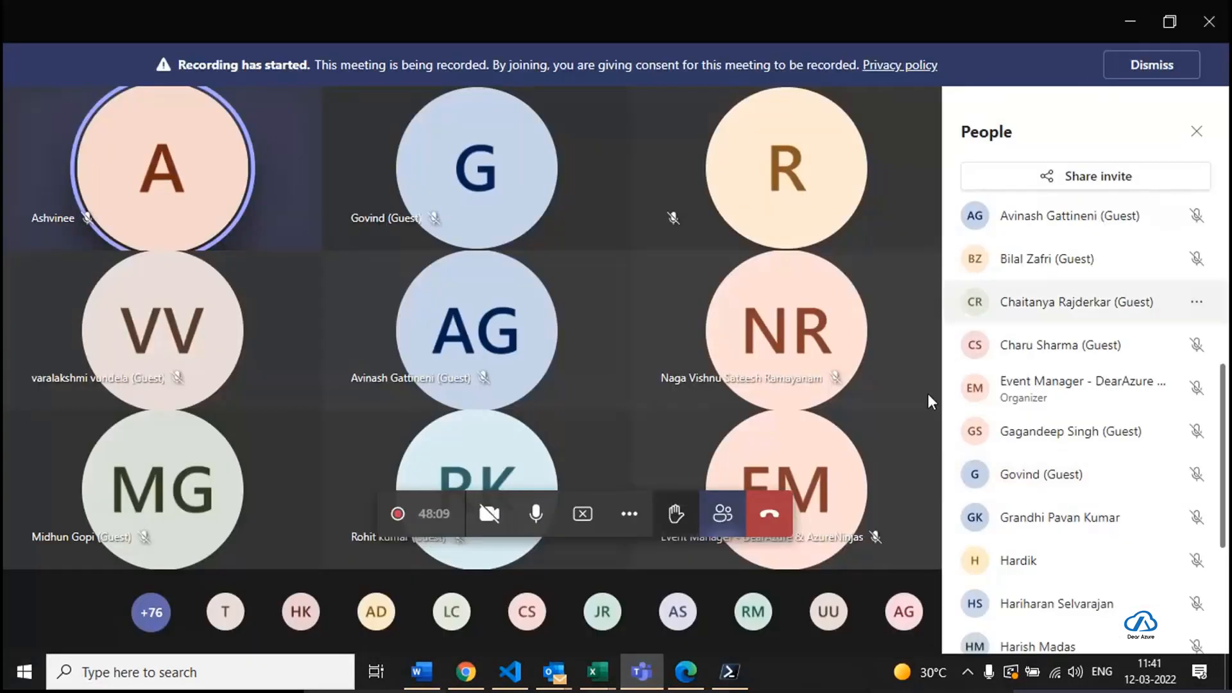
scroll(1053, 587, "down", 3)
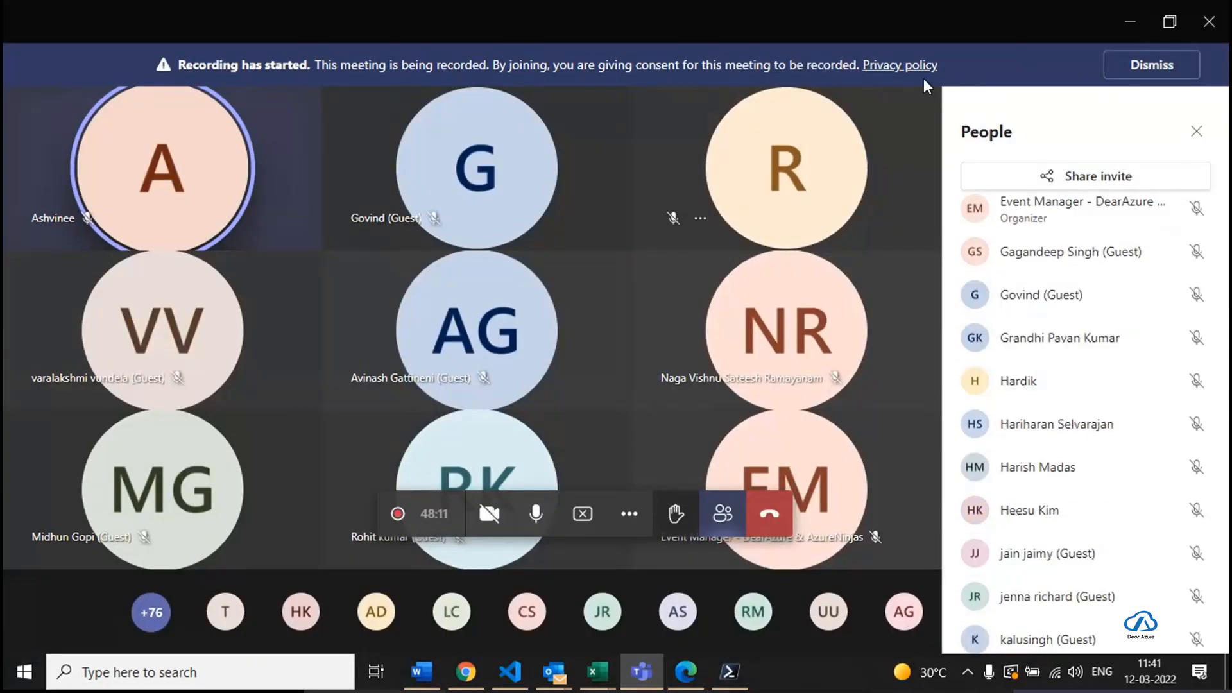
left_click(639, 521)
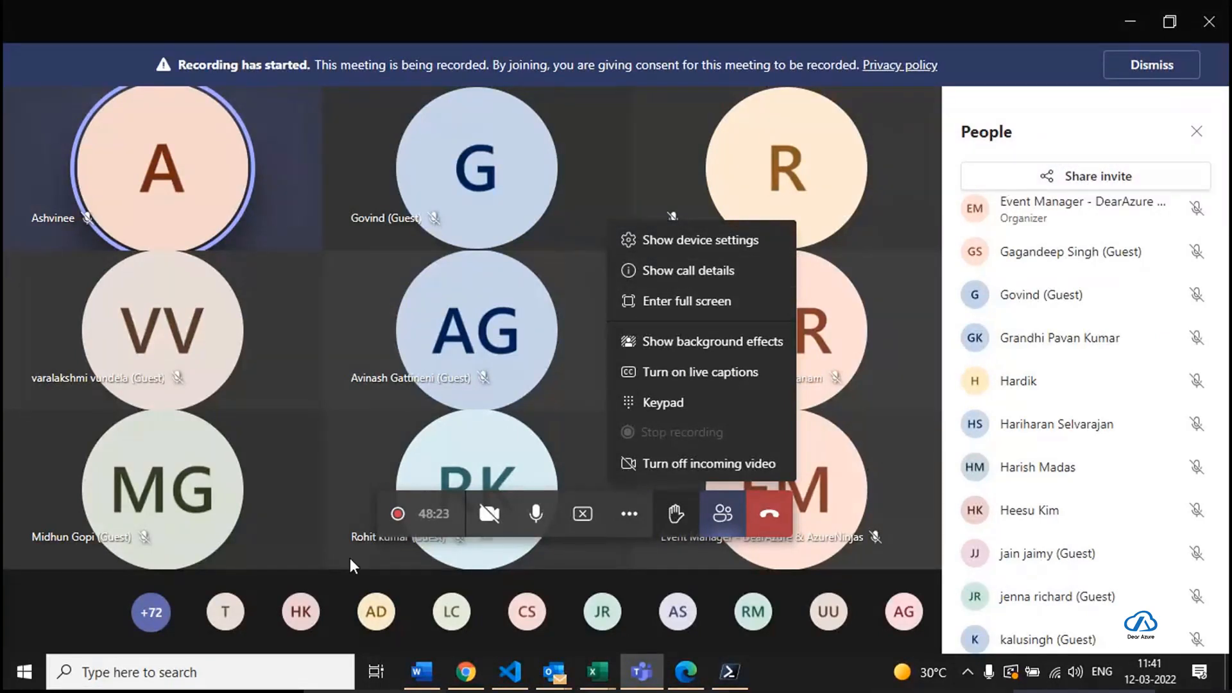
left_click(1142, 82)
scroll(1059, 545, "down", 3)
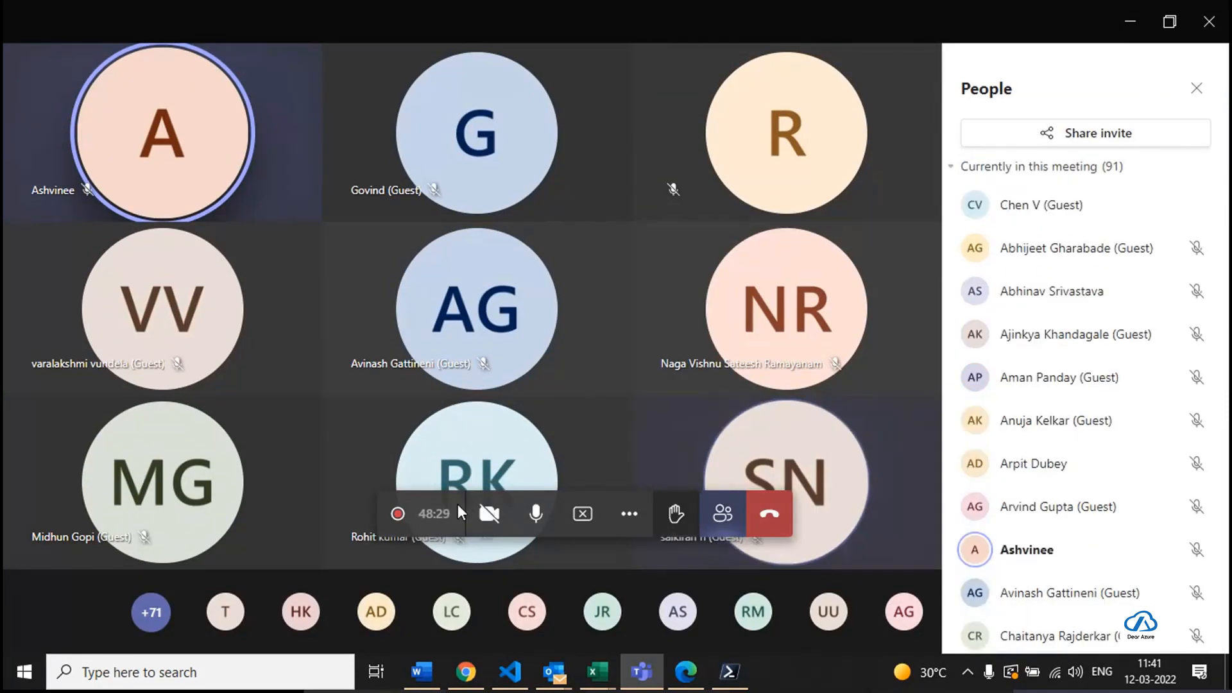
left_click(628, 521)
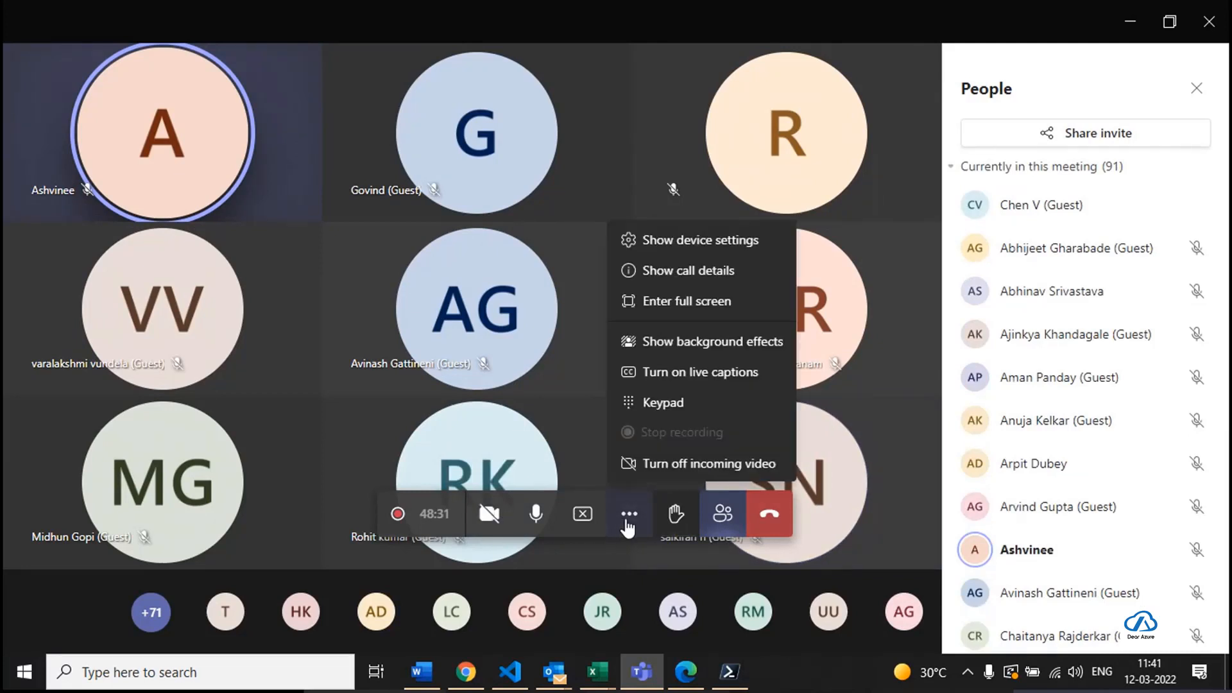
left_click(723, 514)
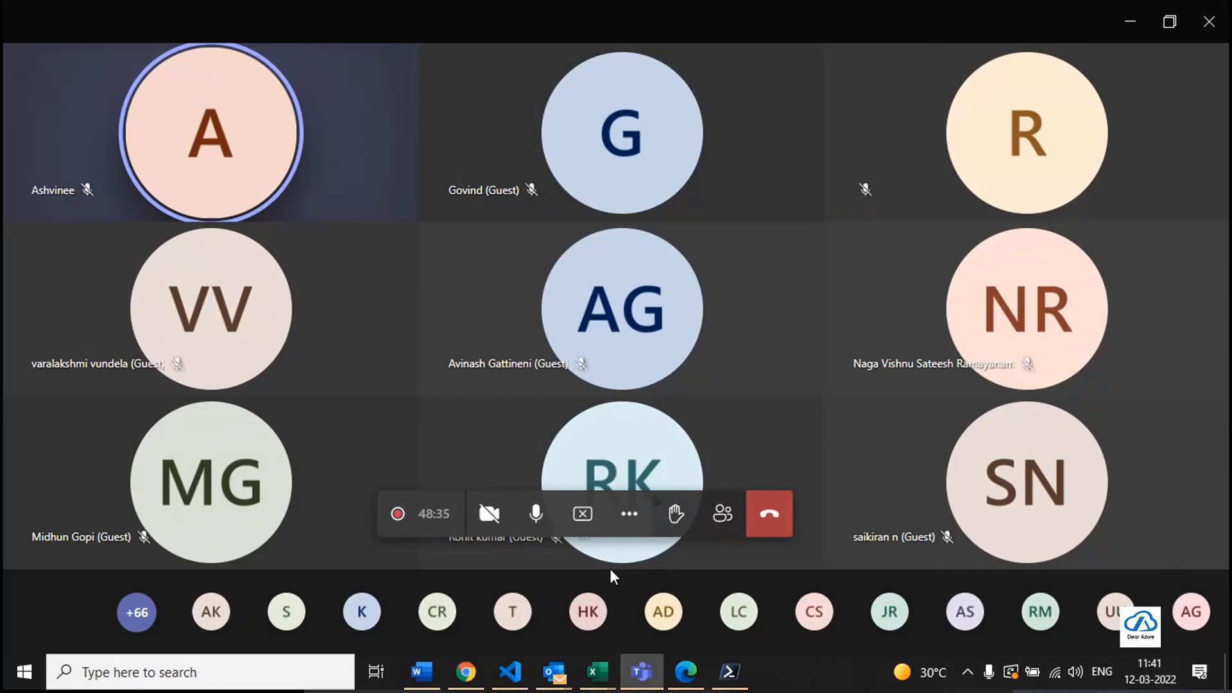
key("alt+Tab")
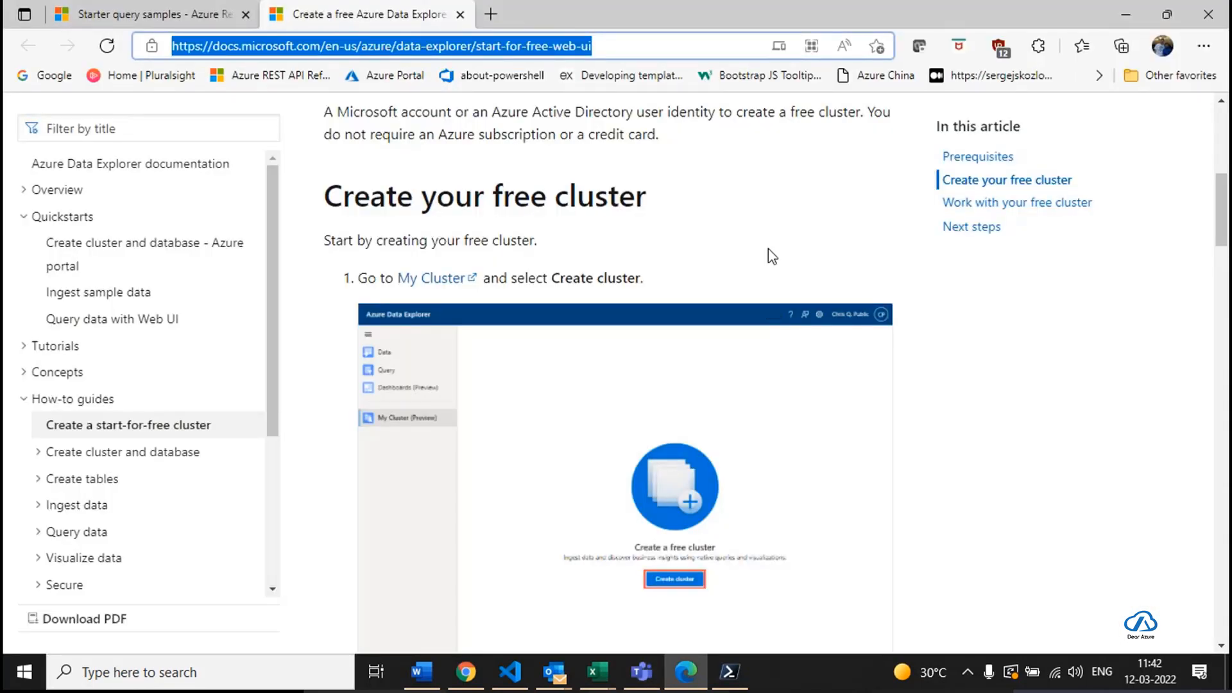
left_click(643, 672)
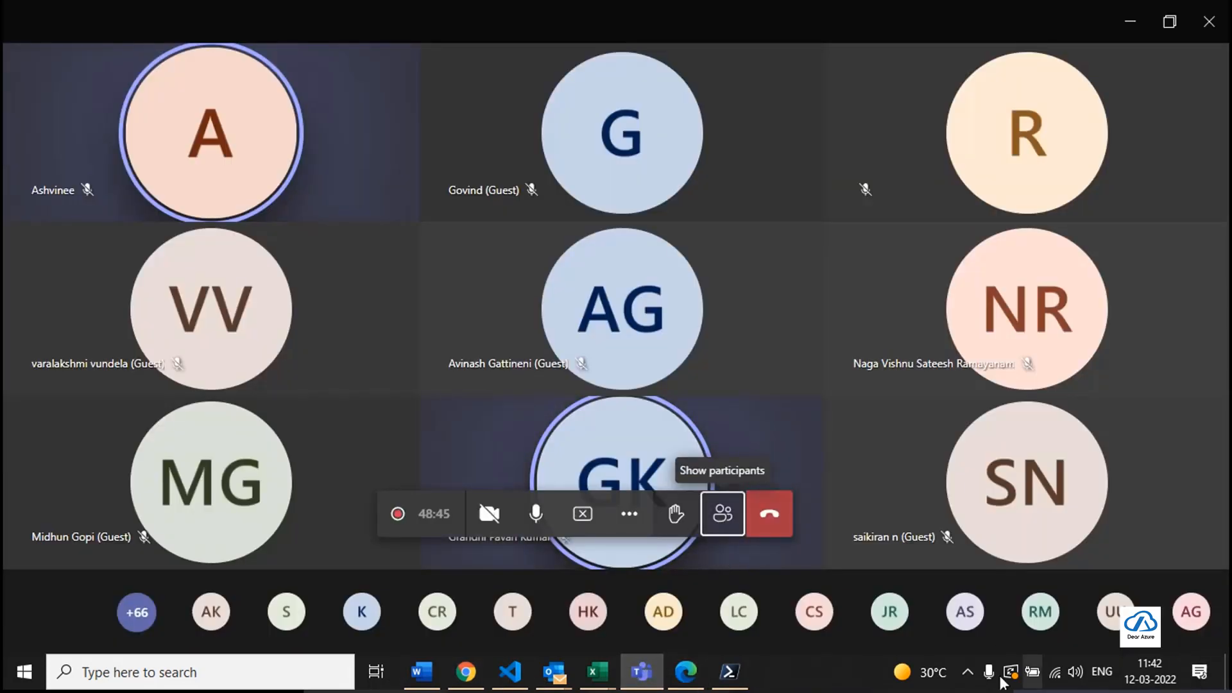
left_click(967, 672)
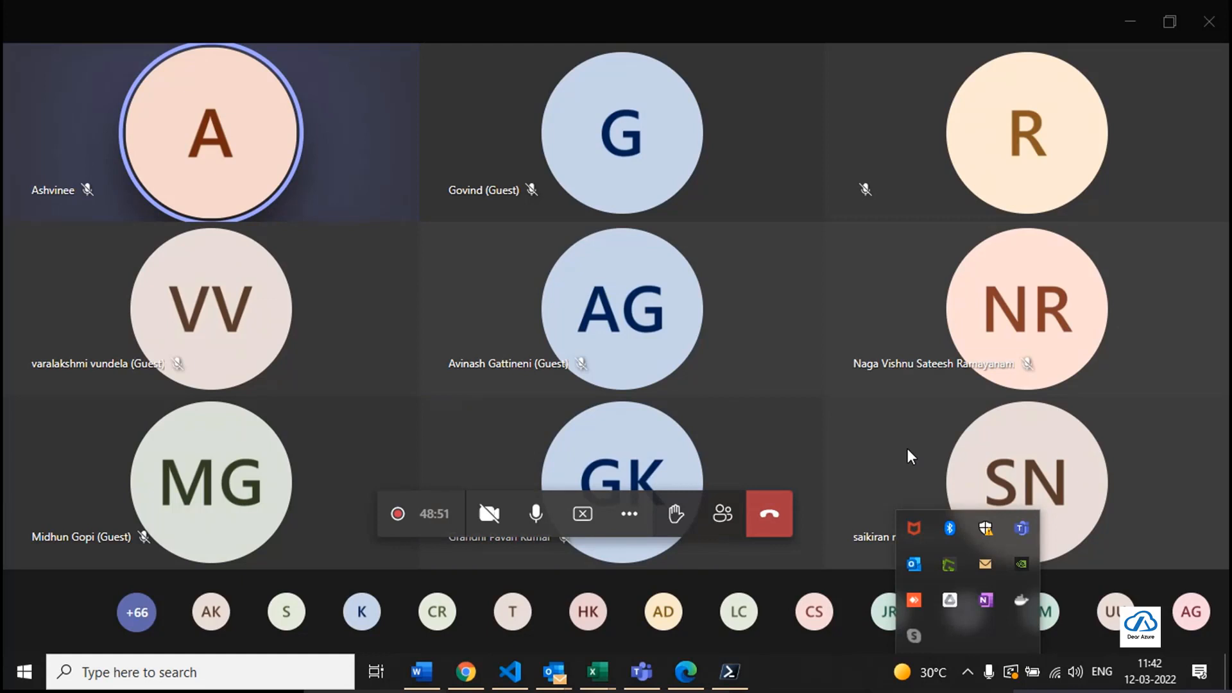
left_click(630, 513)
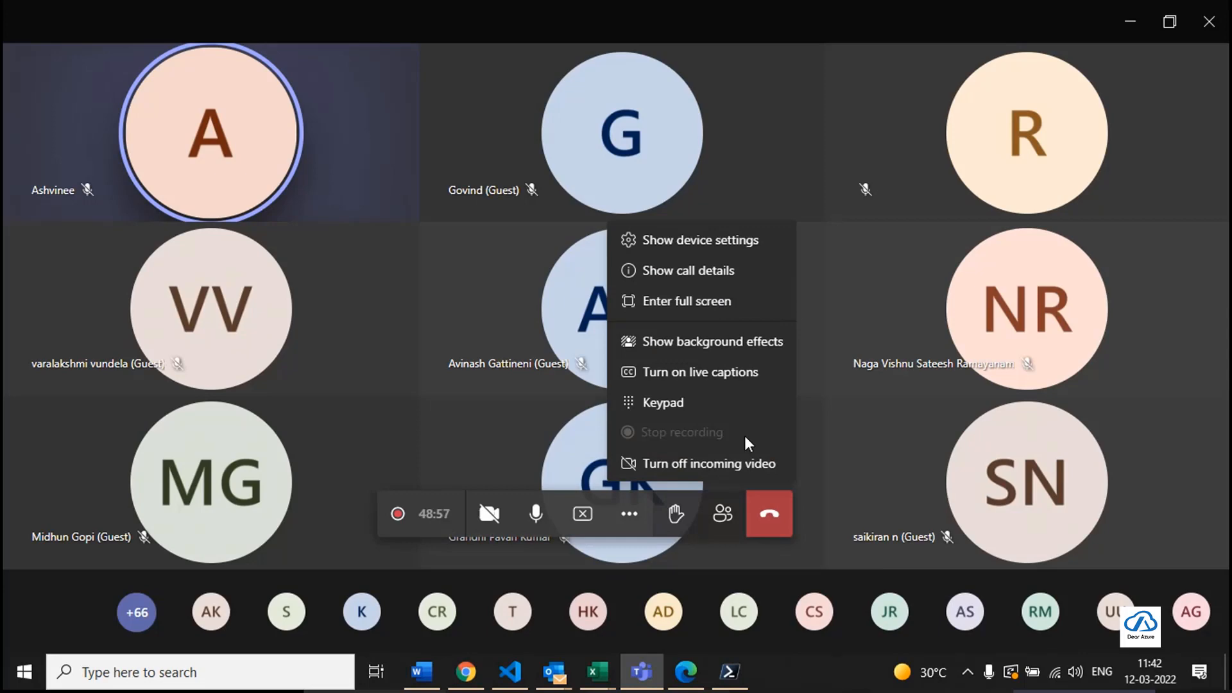
key("alt+Tab")
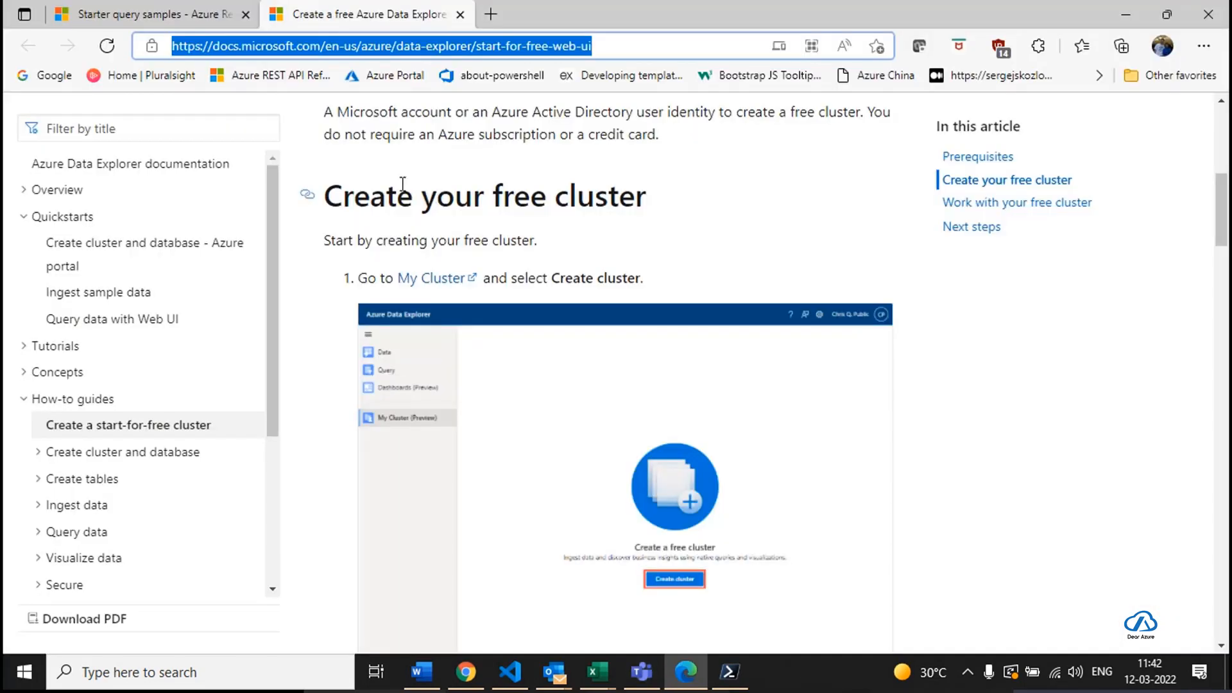
Follow the article's My Cluster link to Azure Data Explorer and sign in with the already signed-in Microsoft account.
left_click(414, 294)
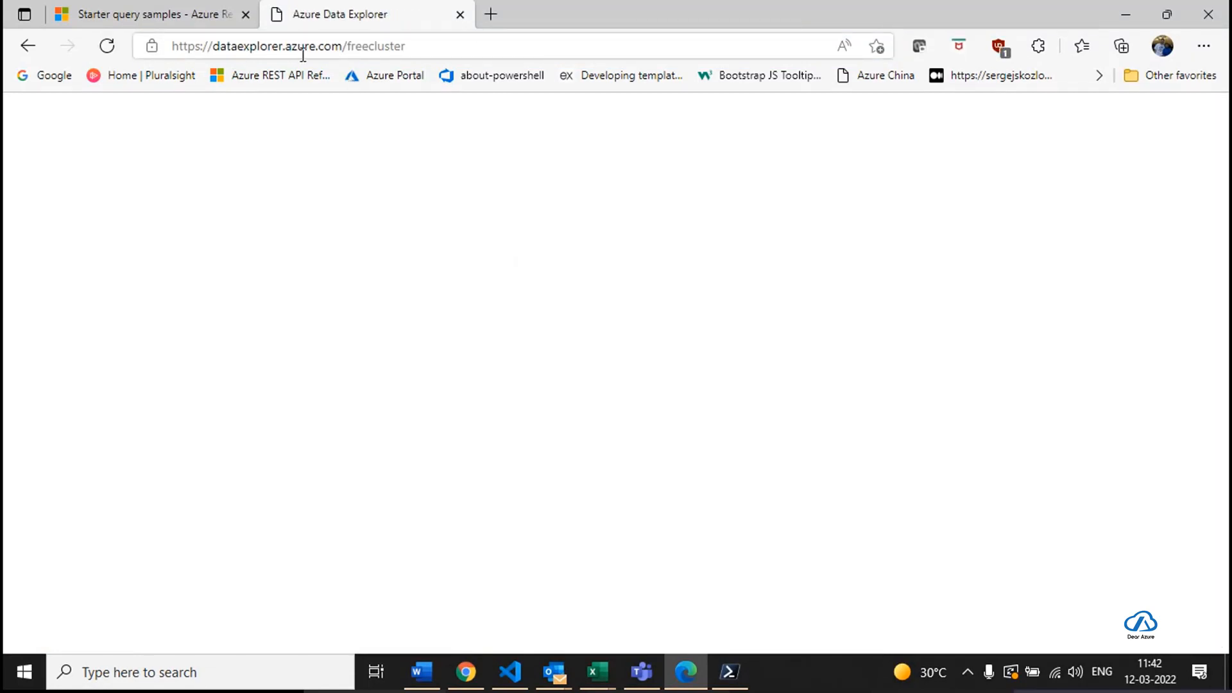
left_click(350, 51)
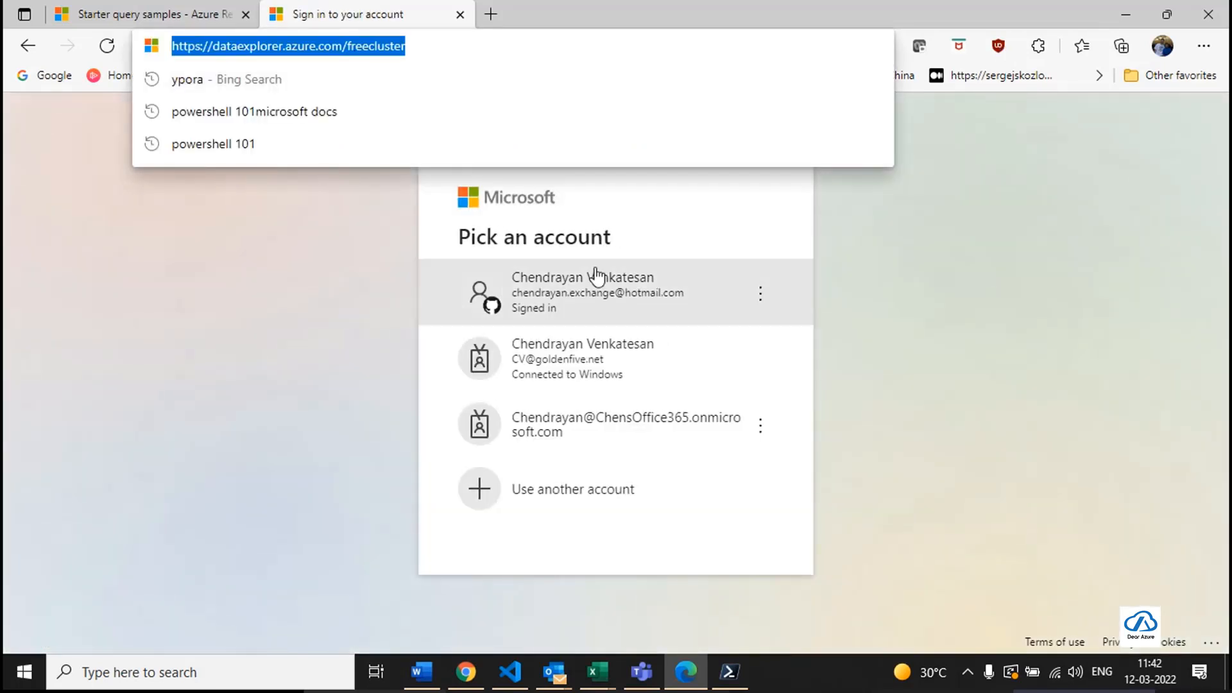
left_click(595, 276)
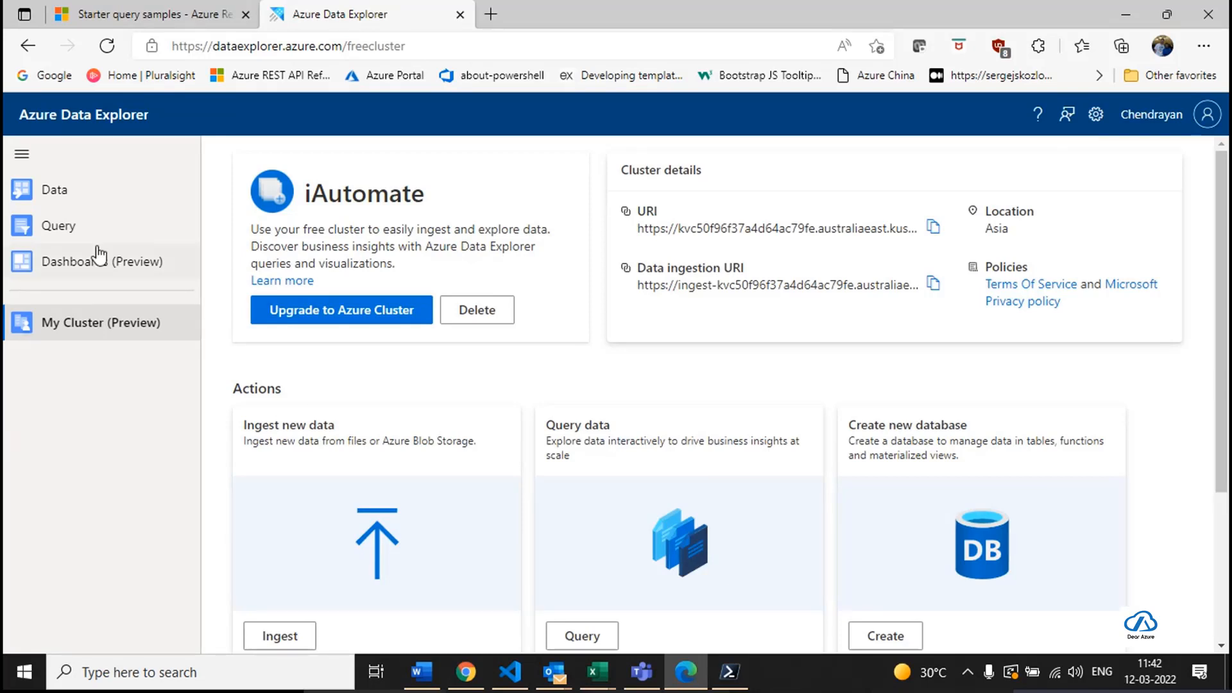
Examine the iAutomate free cluster's name, available actions and list of databases.
scroll(379, 413, "down", 3)
scroll(379, 412, "up", 3)
left_click_drag(448, 194, 303, 192)
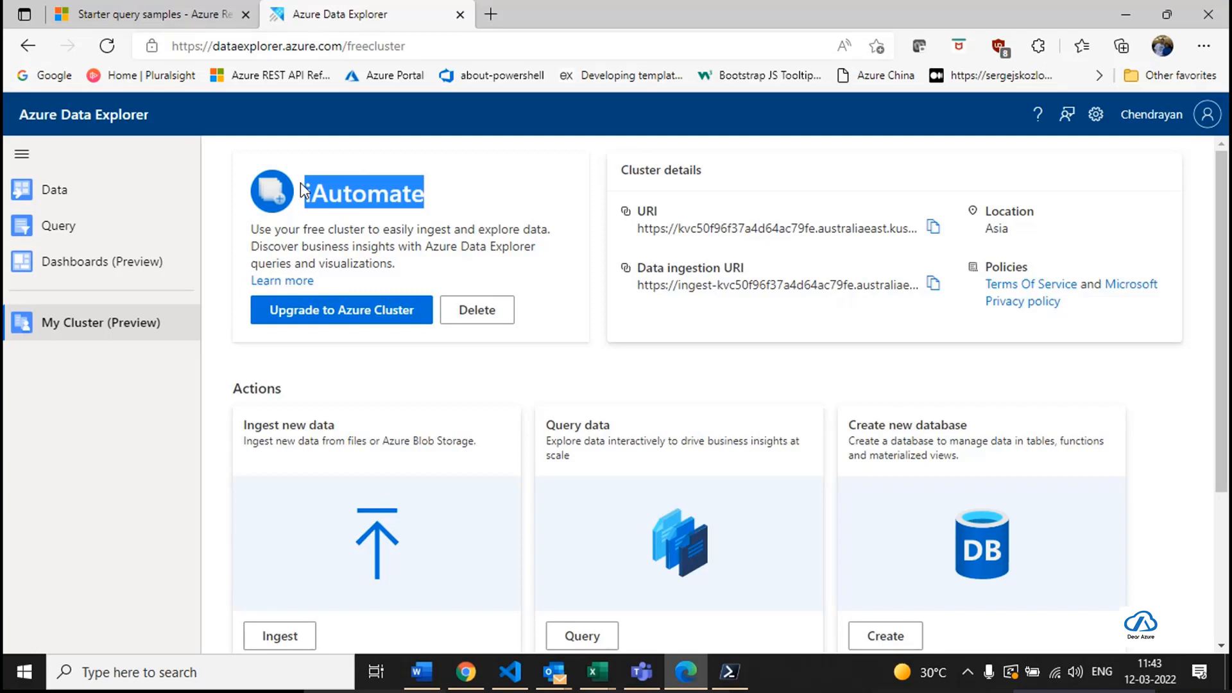
scroll(314, 378, "down", 3)
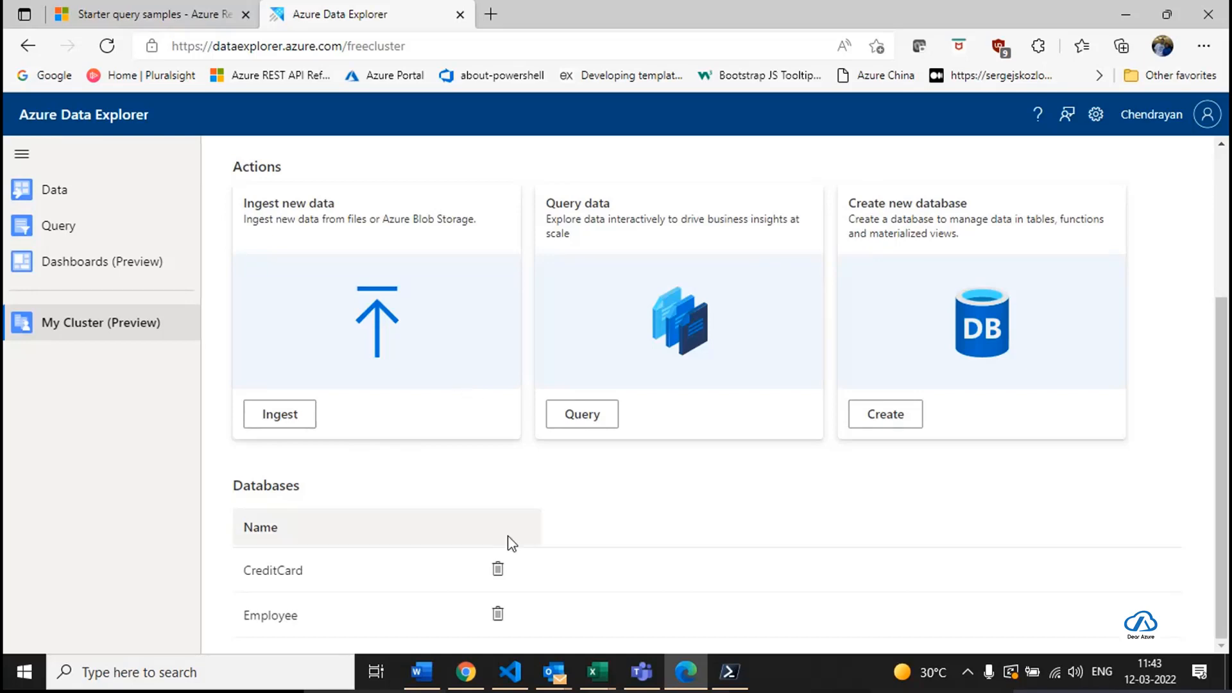
Switch to Chrome and bring up the Azure Data Explorer query page for the CreditCard database.
left_click(466, 672)
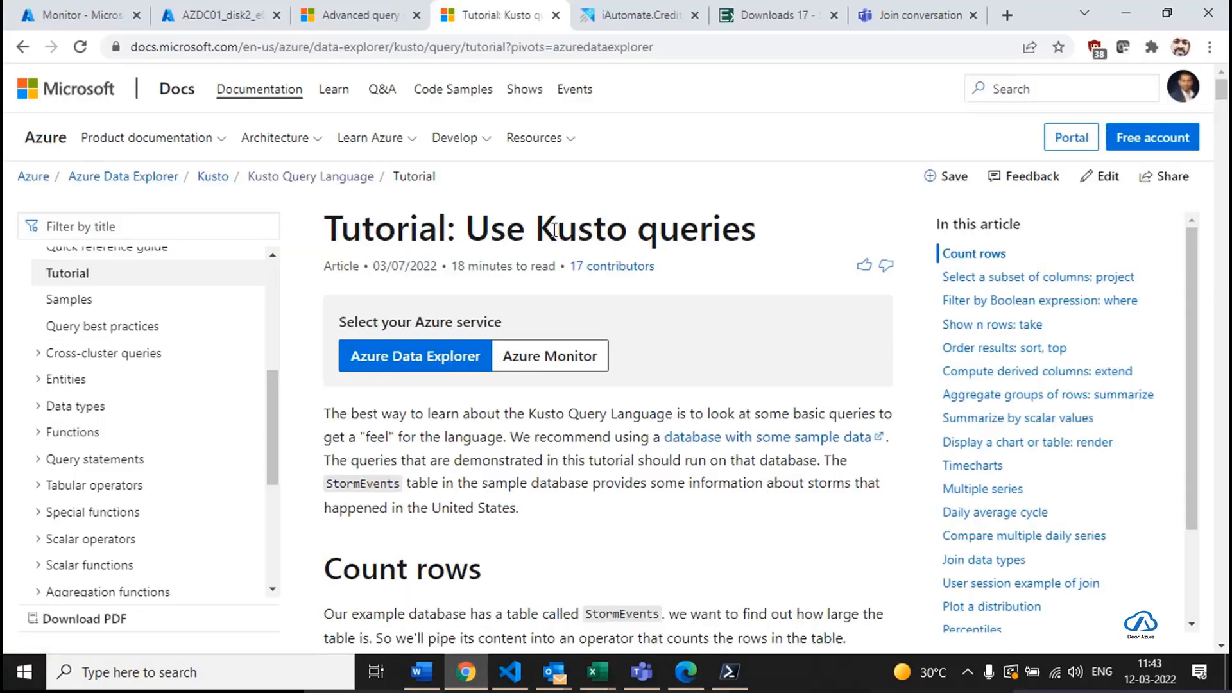
left_click(363, 15)
left_click(207, 16)
left_click(83, 15)
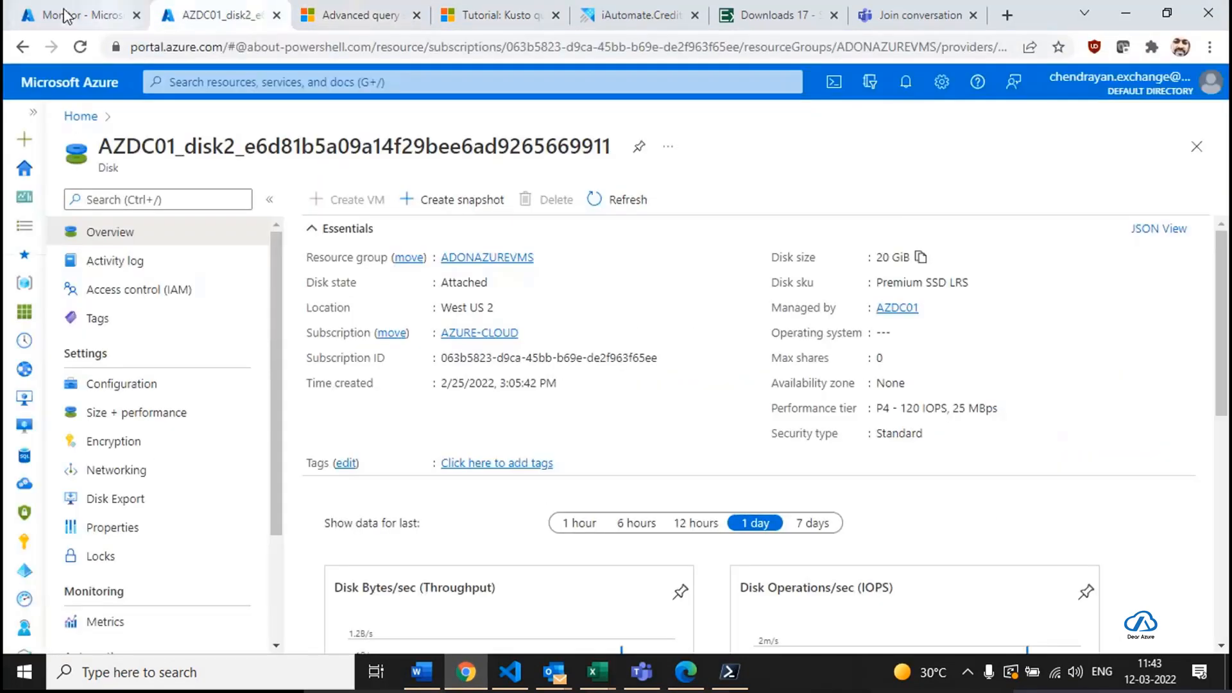
left_click(192, 15)
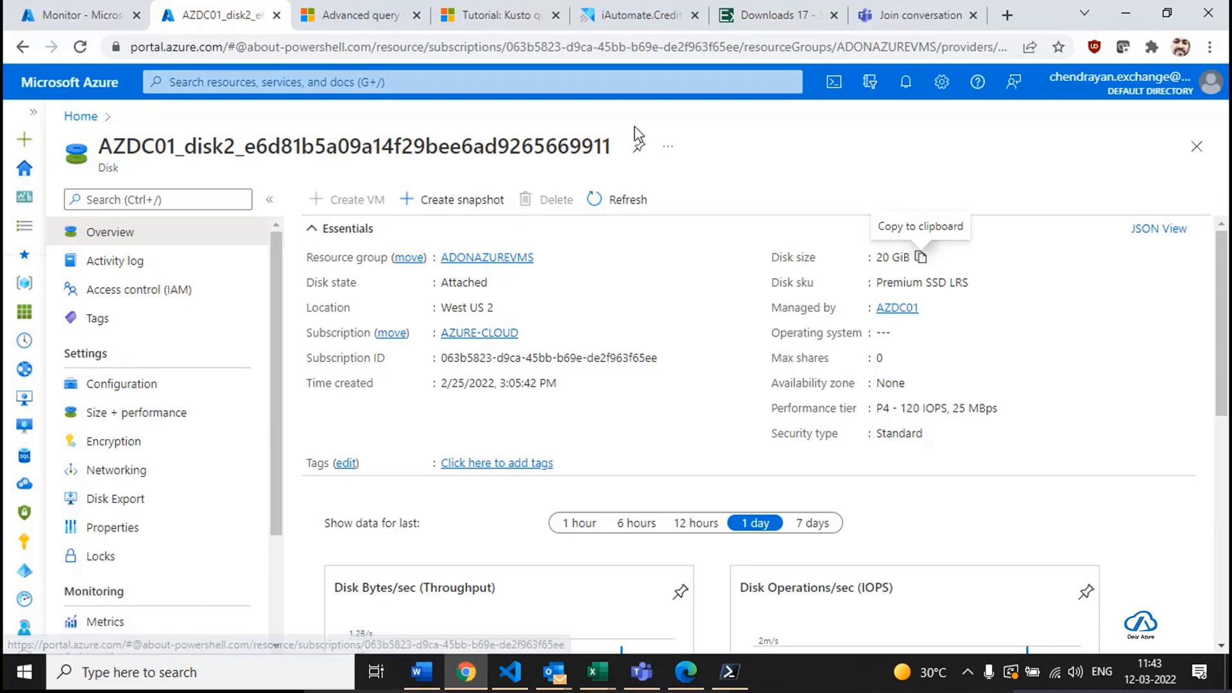
left_click(643, 16)
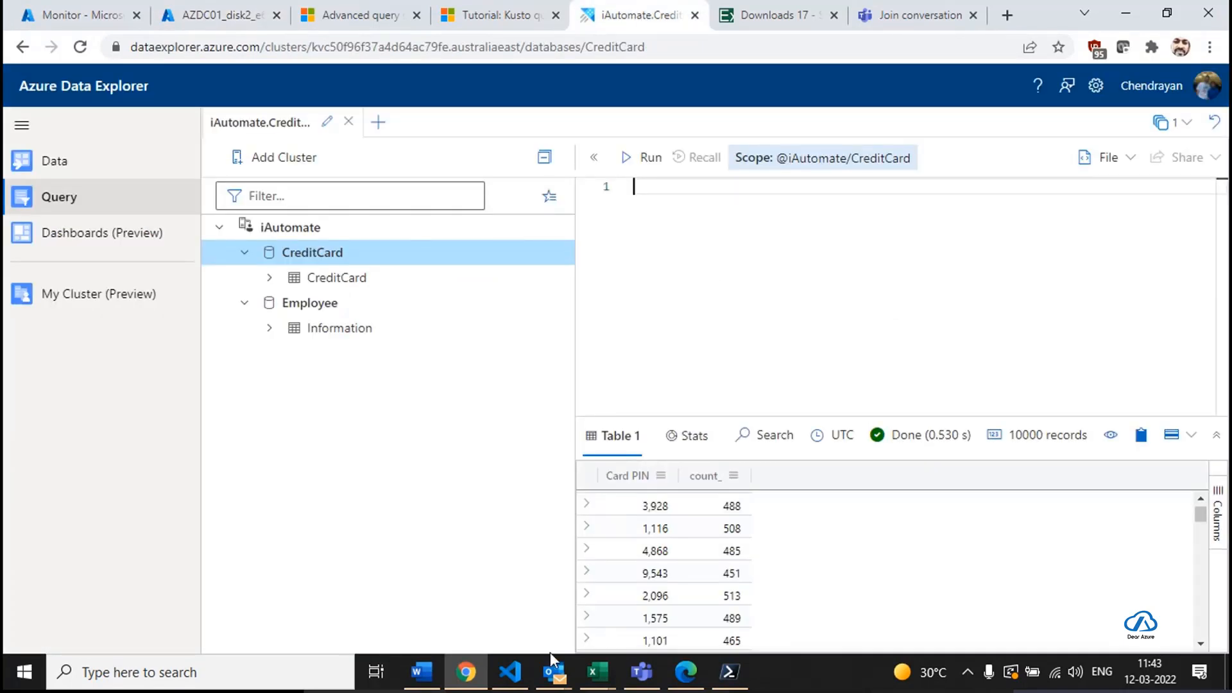
Bring up the eforexcel.com page offering sample credit card CSV data sets and inspect its web address.
left_click(685, 672)
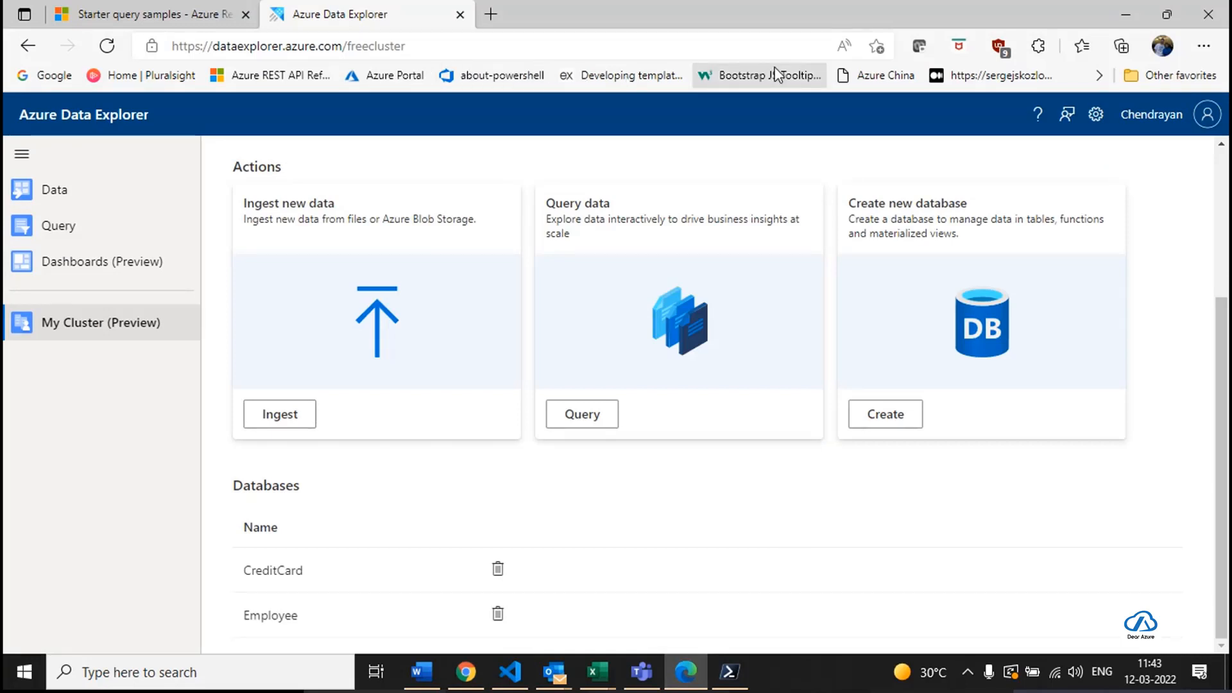
key("alt+Tab")
left_click(771, 16)
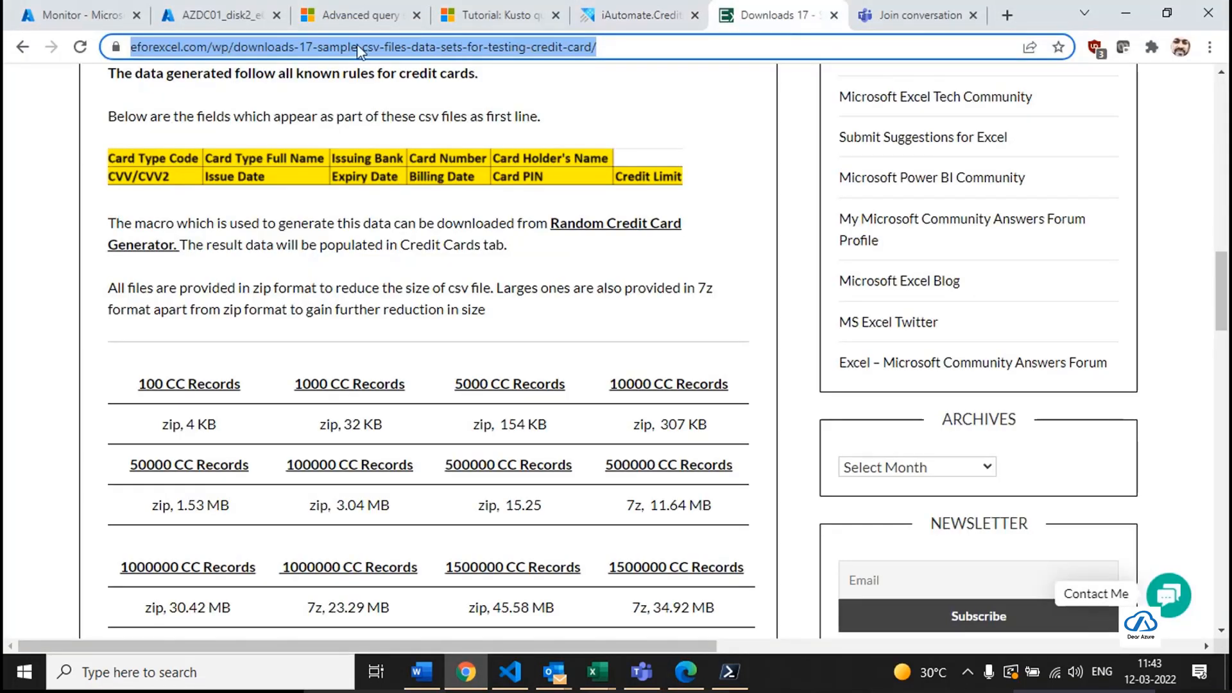
left_click(321, 50)
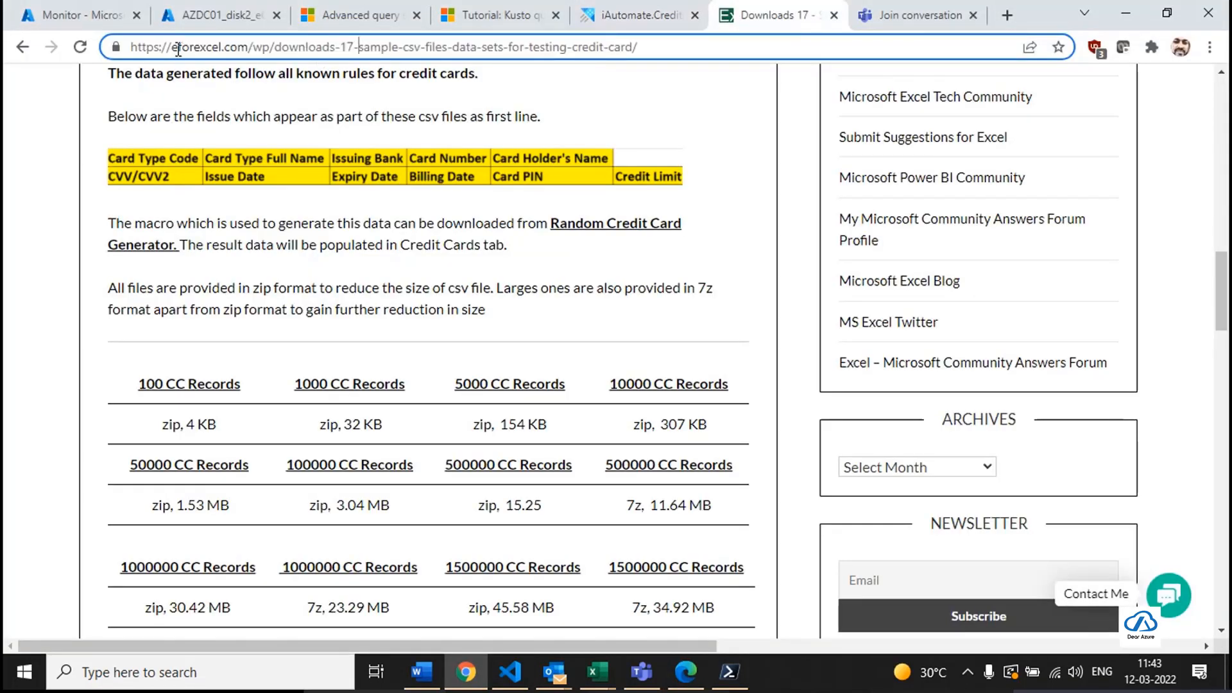
Return to the Azure Data Explorer query page and run CreditCard | limit 10.
scroll(502, 429, "down", 3)
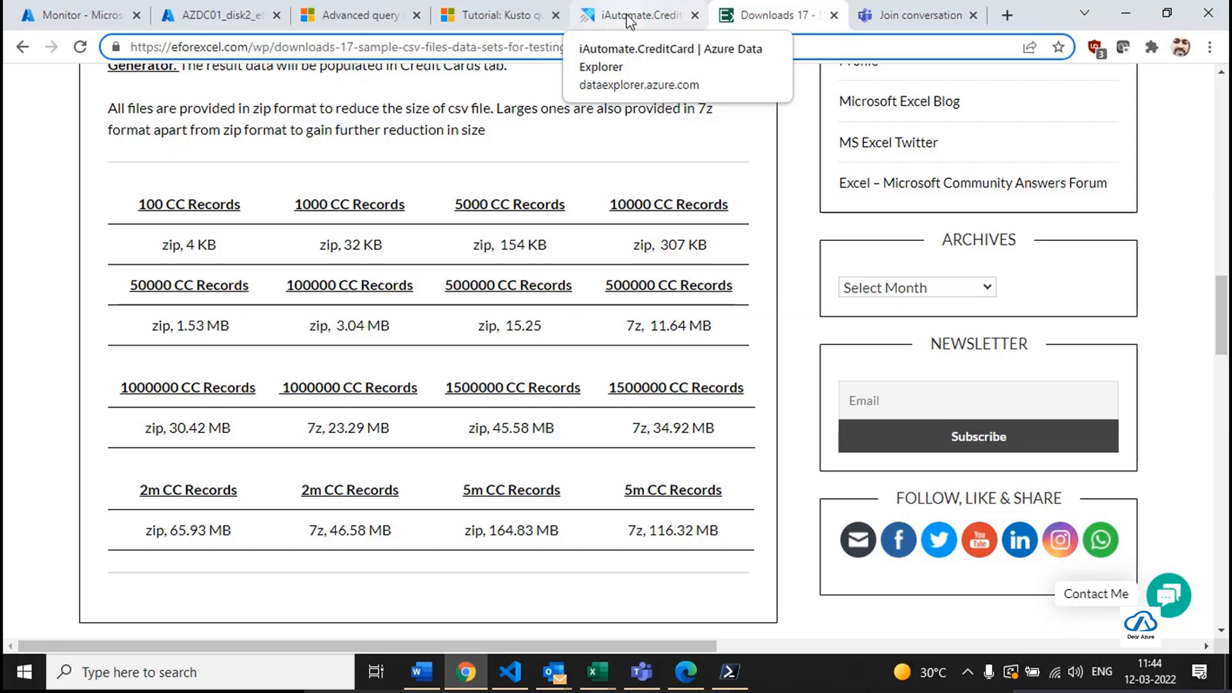
left_click(630, 22)
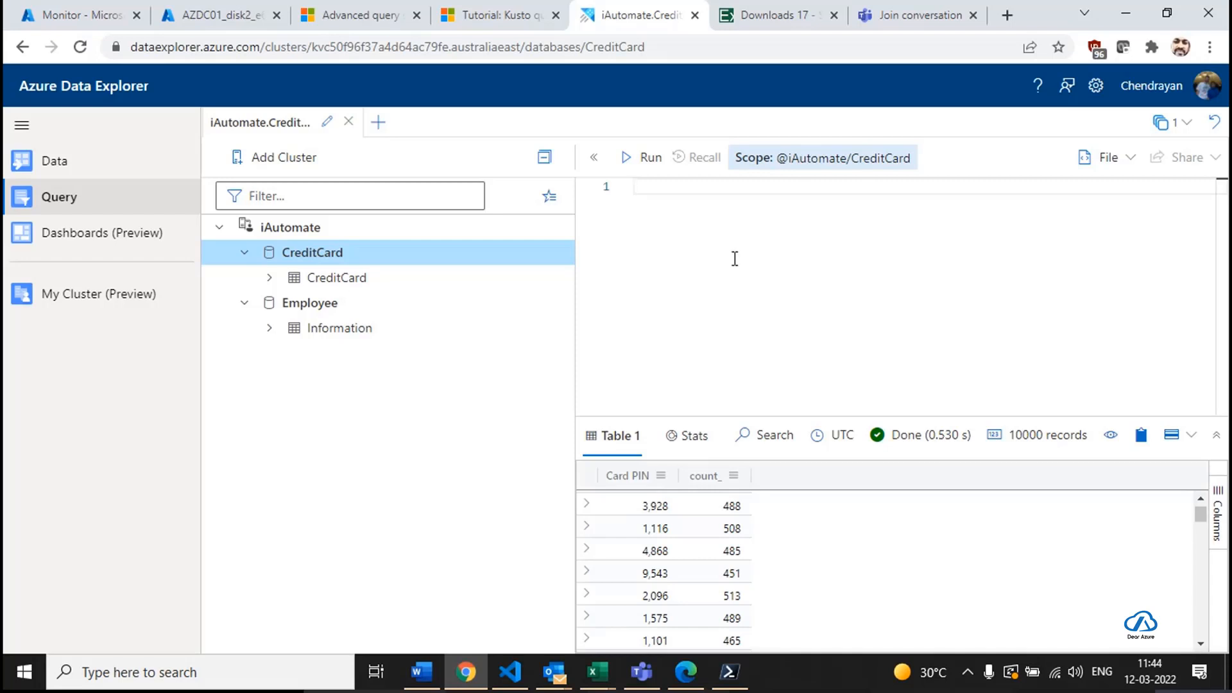
type("cre")
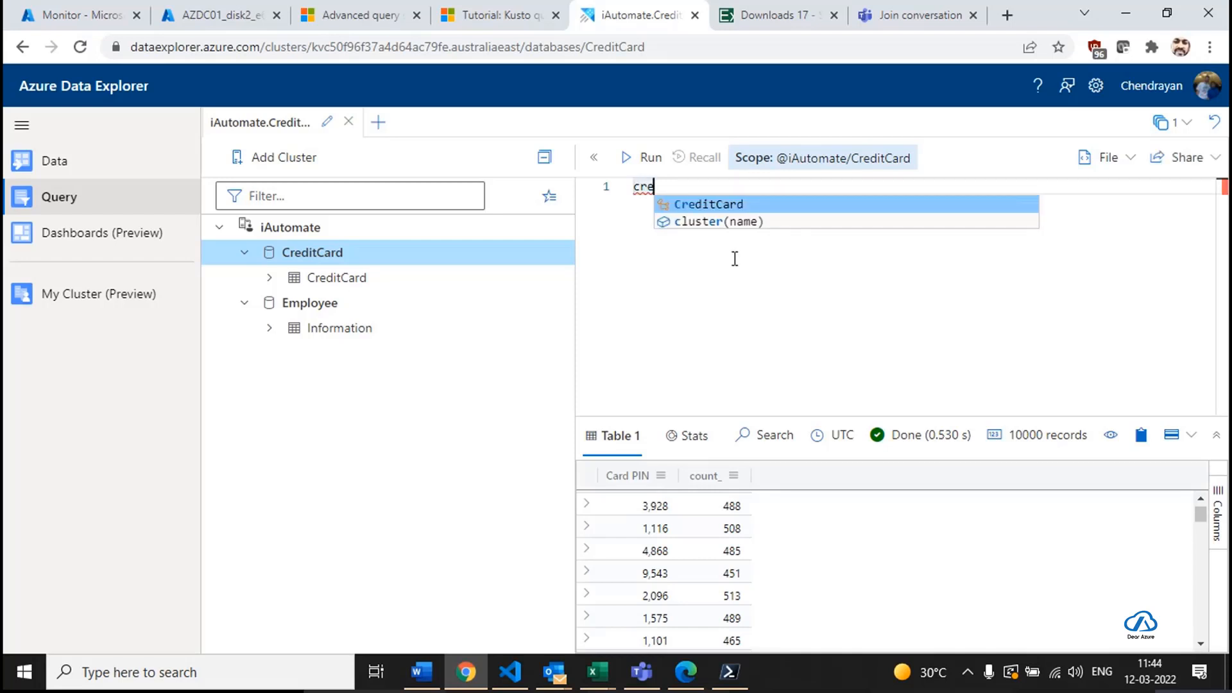
key("Return")
key("Return")
type("| limit 1")
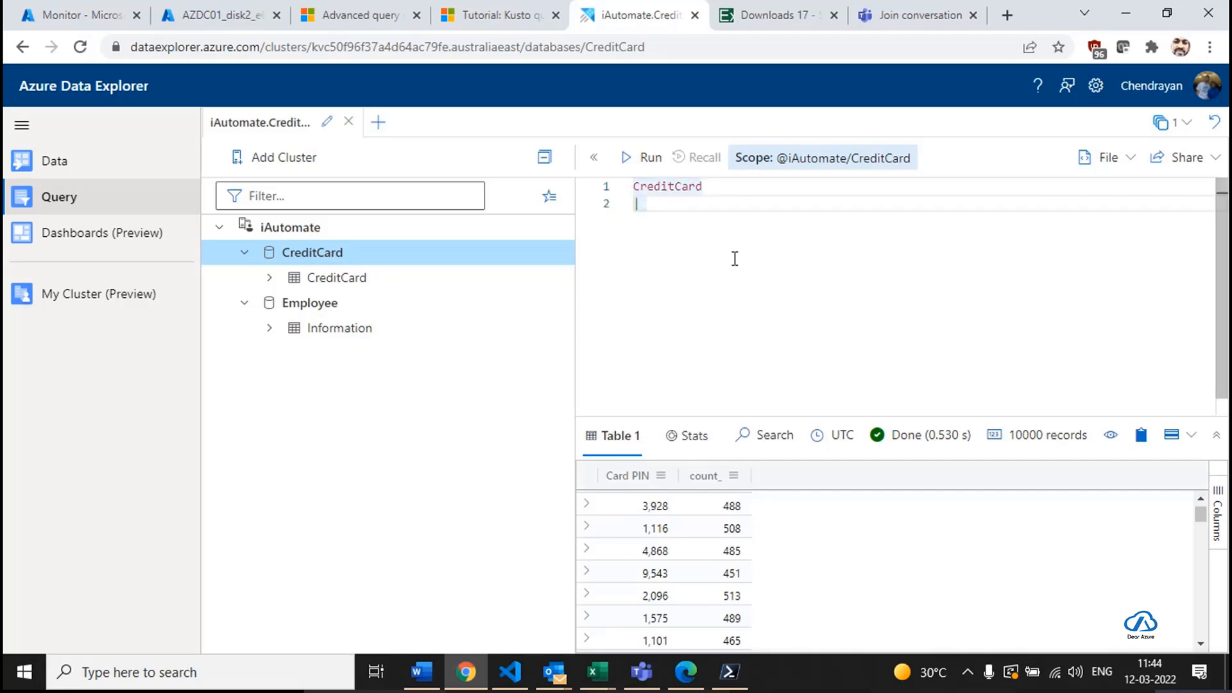
key("Return")
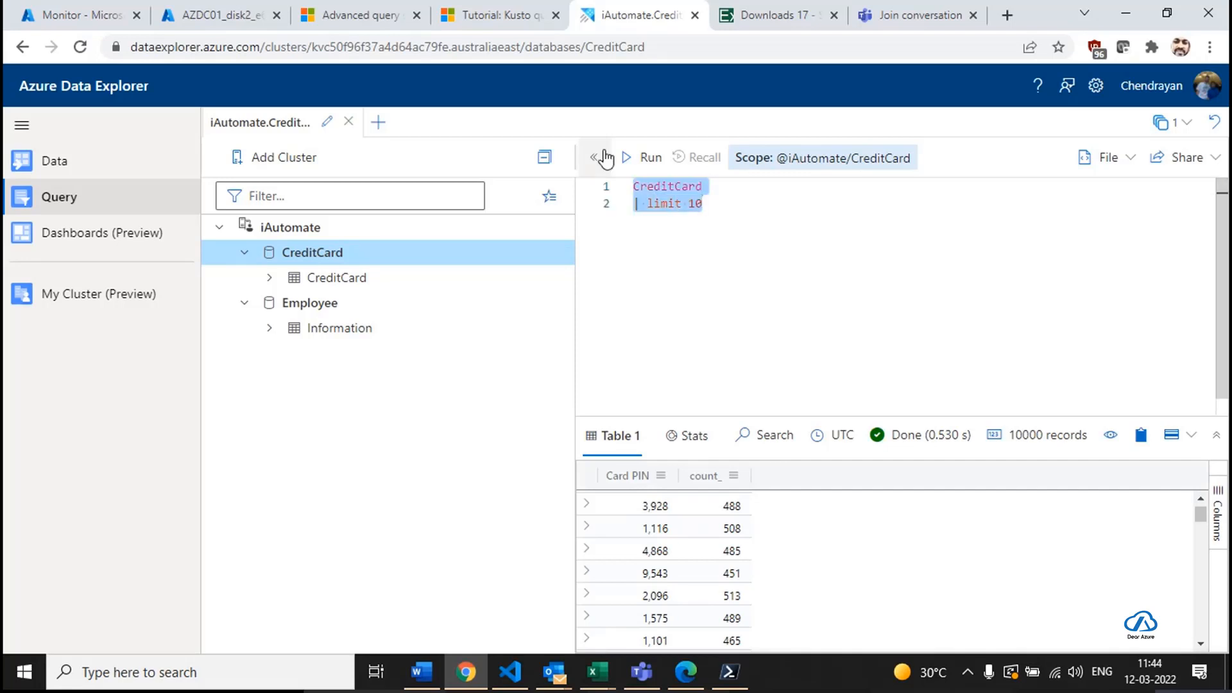
left_click(620, 157)
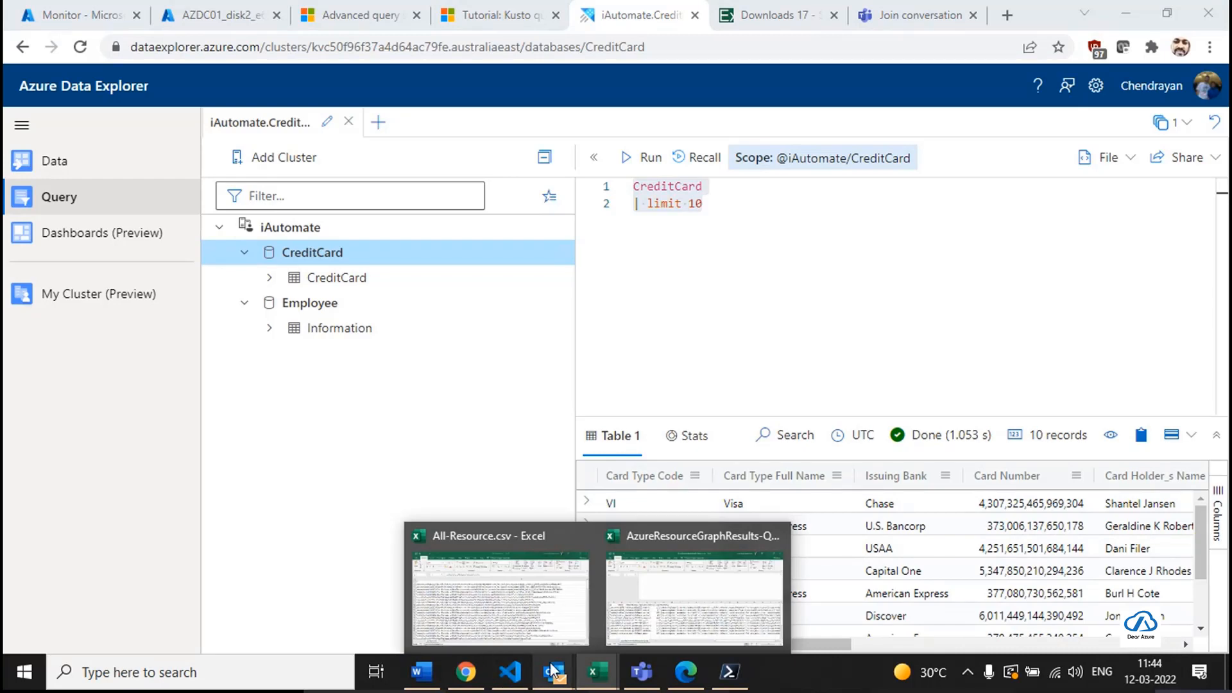
key("super+d")
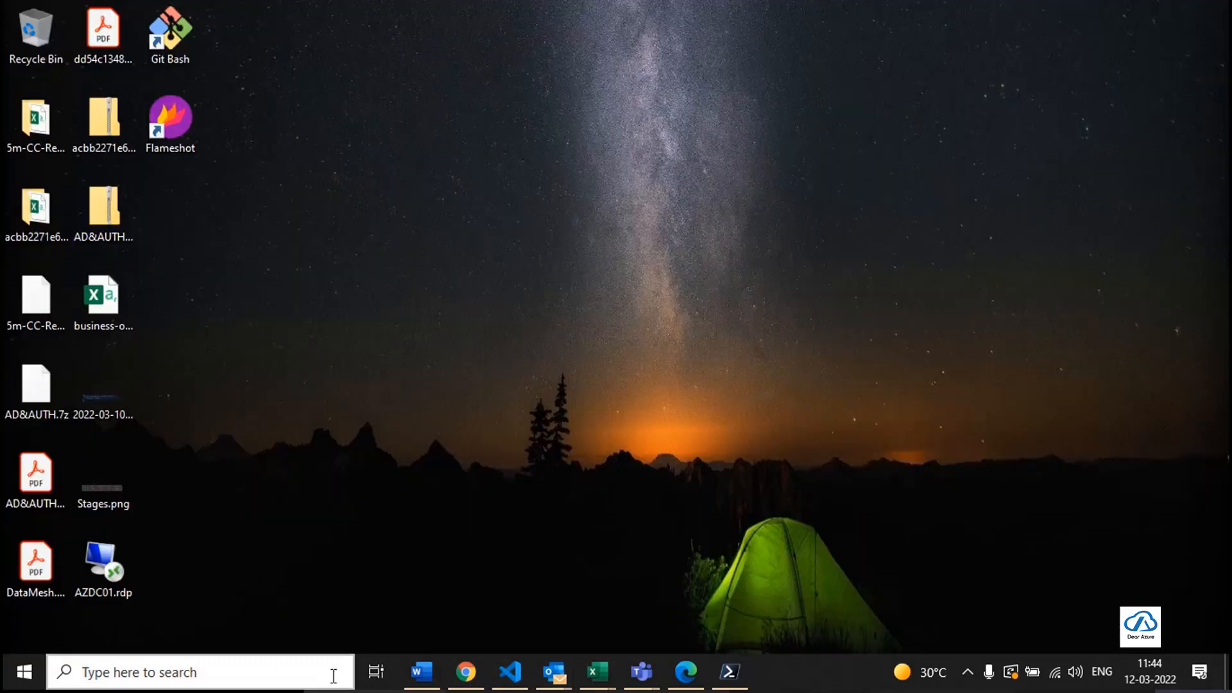
left_click(332, 671)
type("d")
key("BackSpace")
type("C:\\")
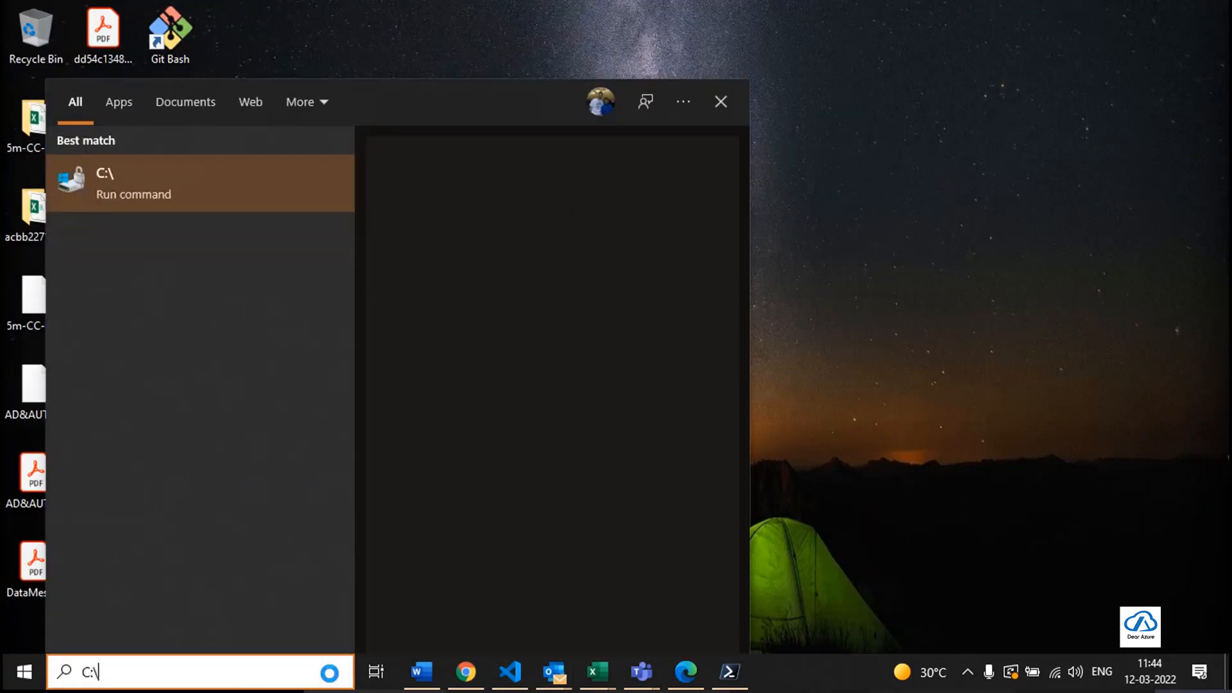
key("Return")
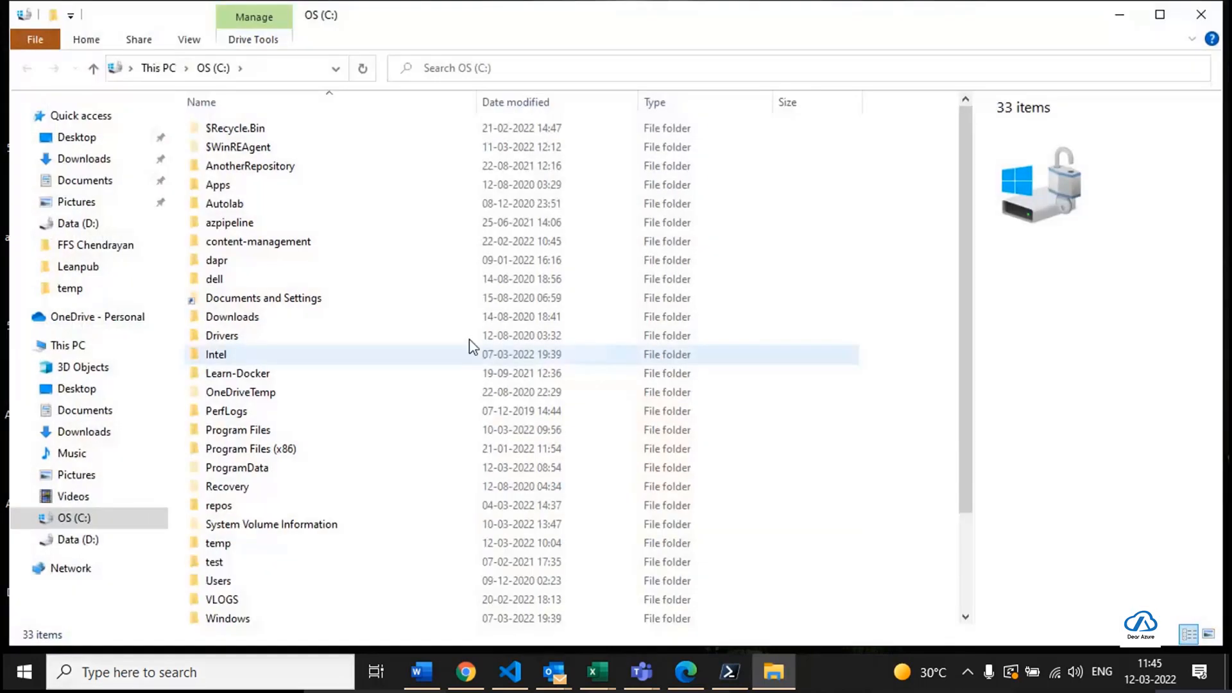
Open the 5m-CC-Records folder from the desktop and compare it with the downloads listed on the eforexcel.com page.
key("super+d")
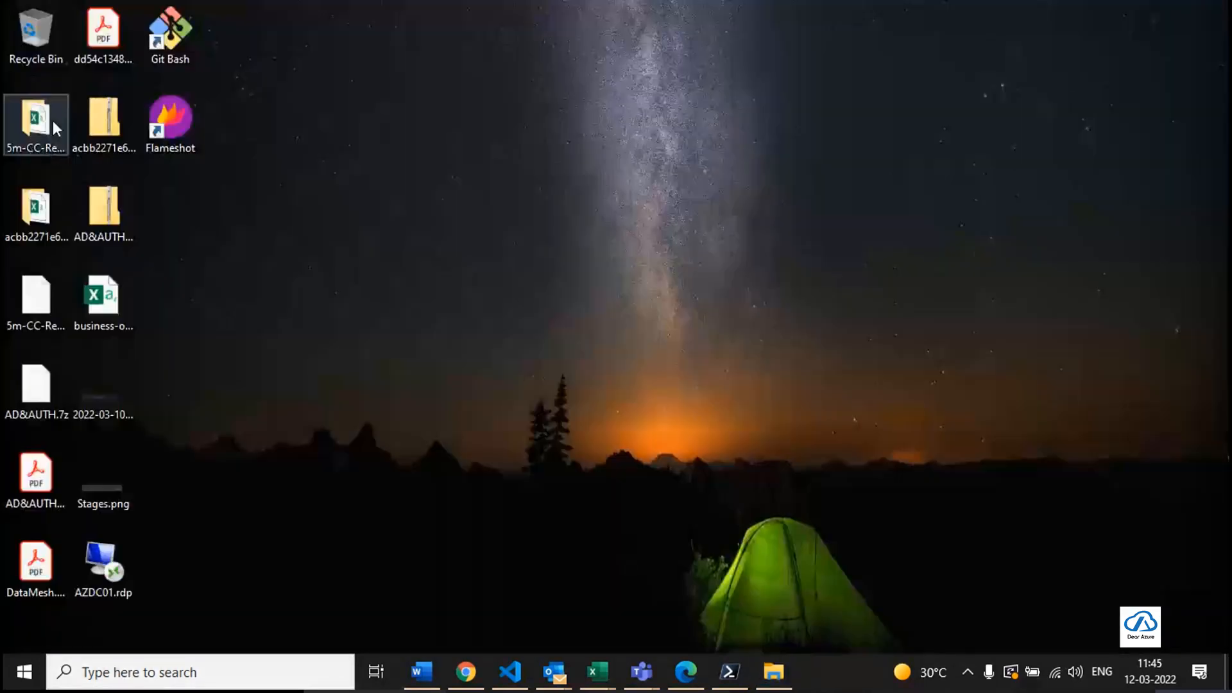
double_click(58, 142)
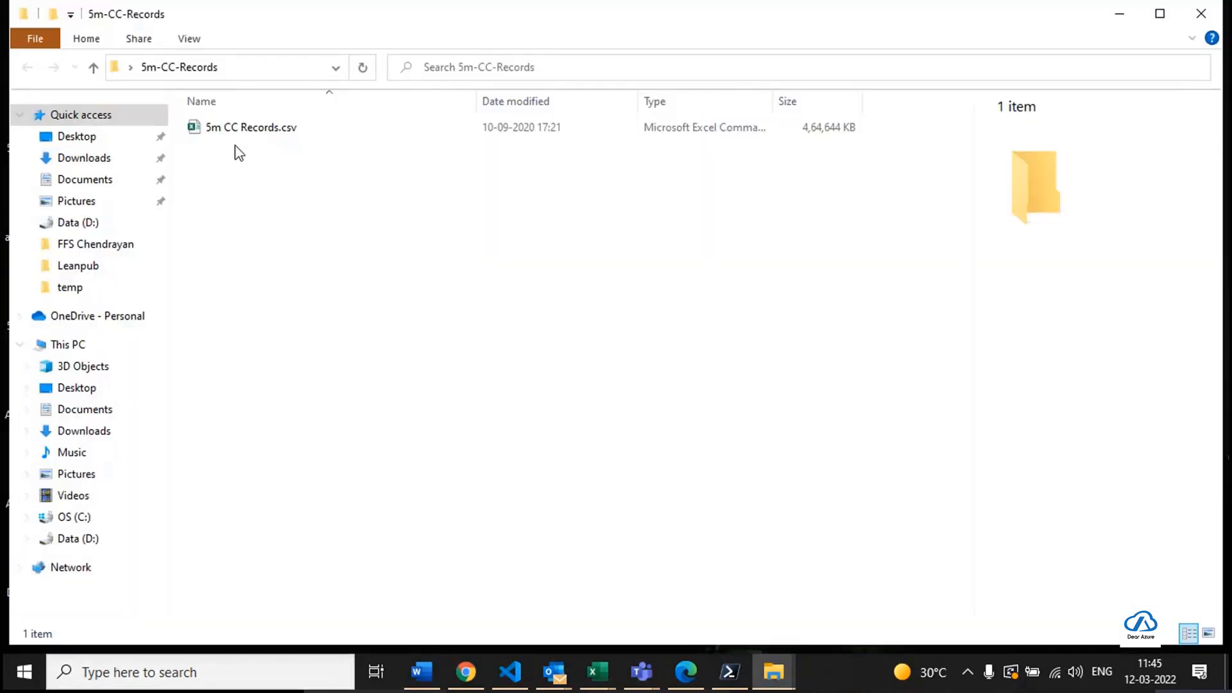
left_click(466, 672)
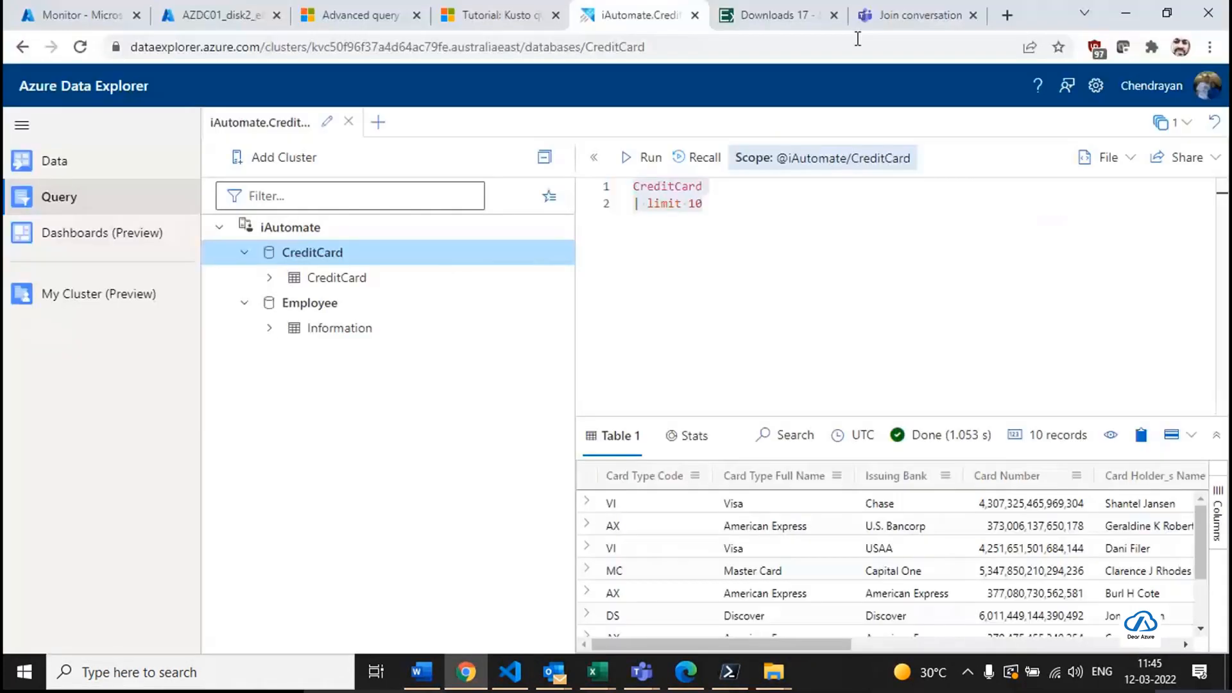
left_click(787, 15)
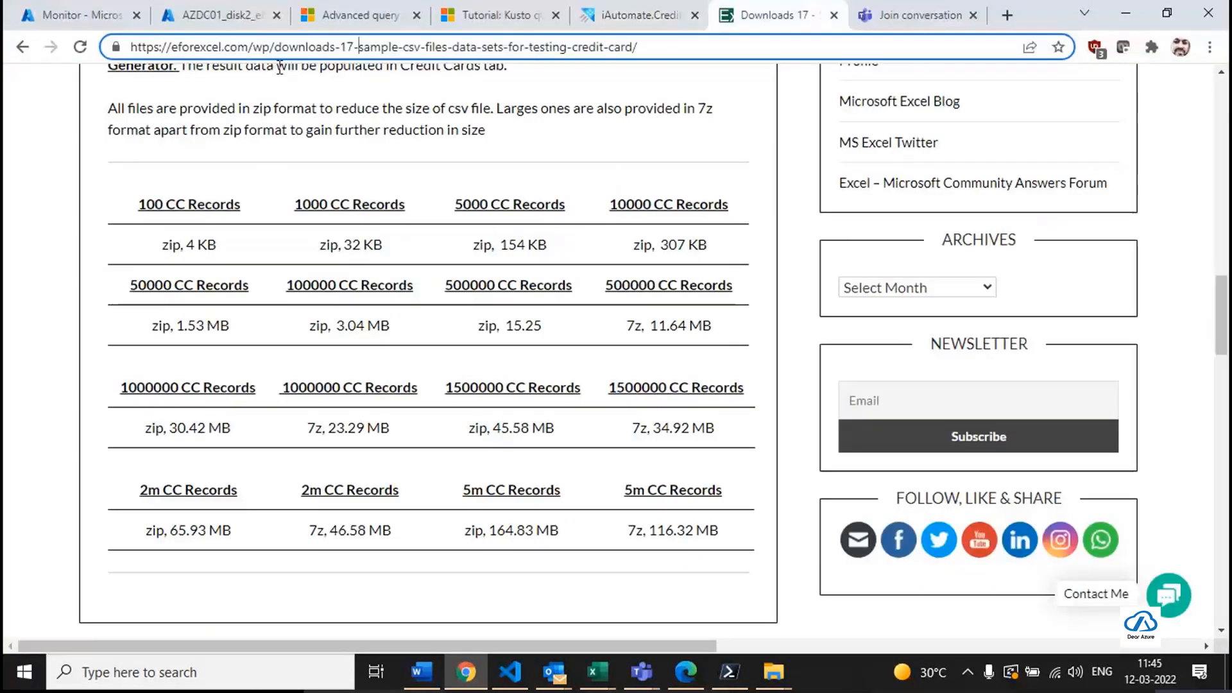
key("alt+Tab")
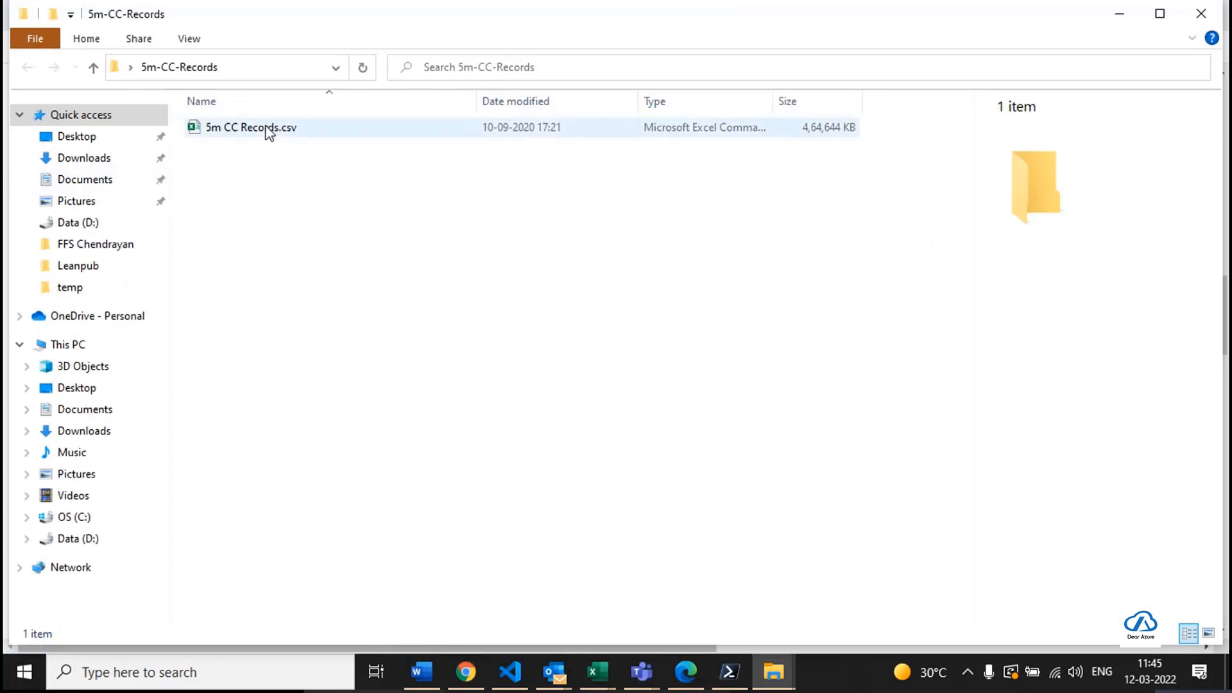
Open 5m CC Records.csv in Excel, accept the partial load and look over its columns.
double_click(269, 129)
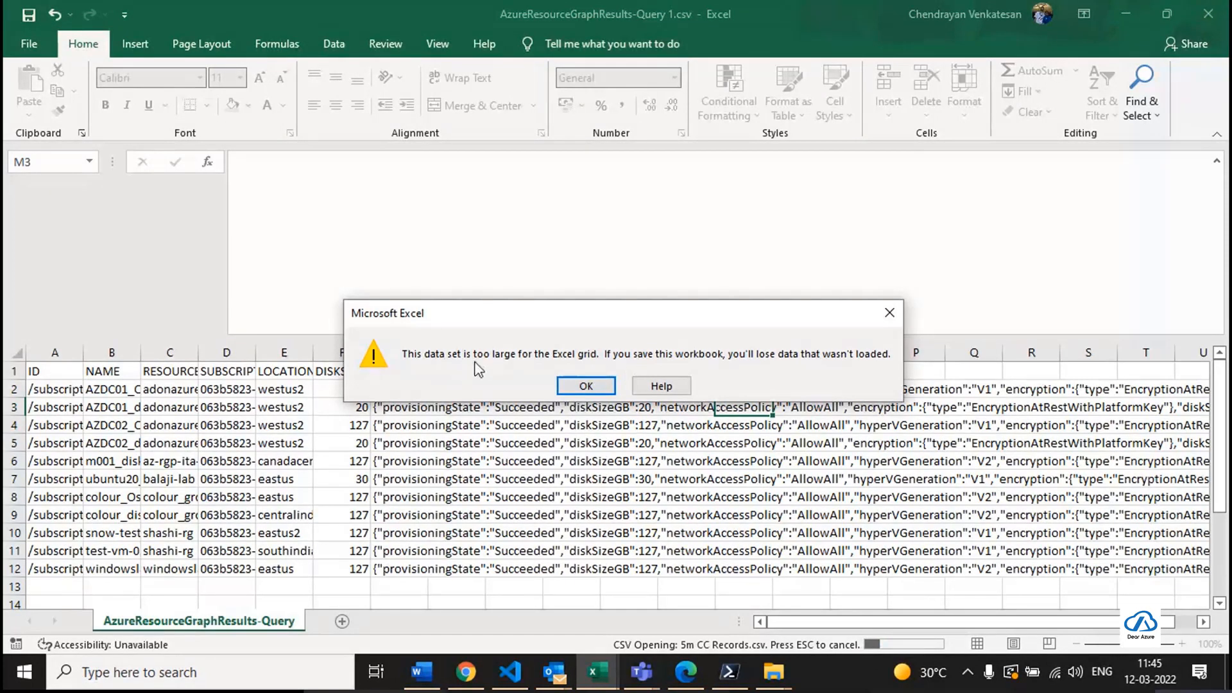
left_click(586, 385)
left_click(793, 408)
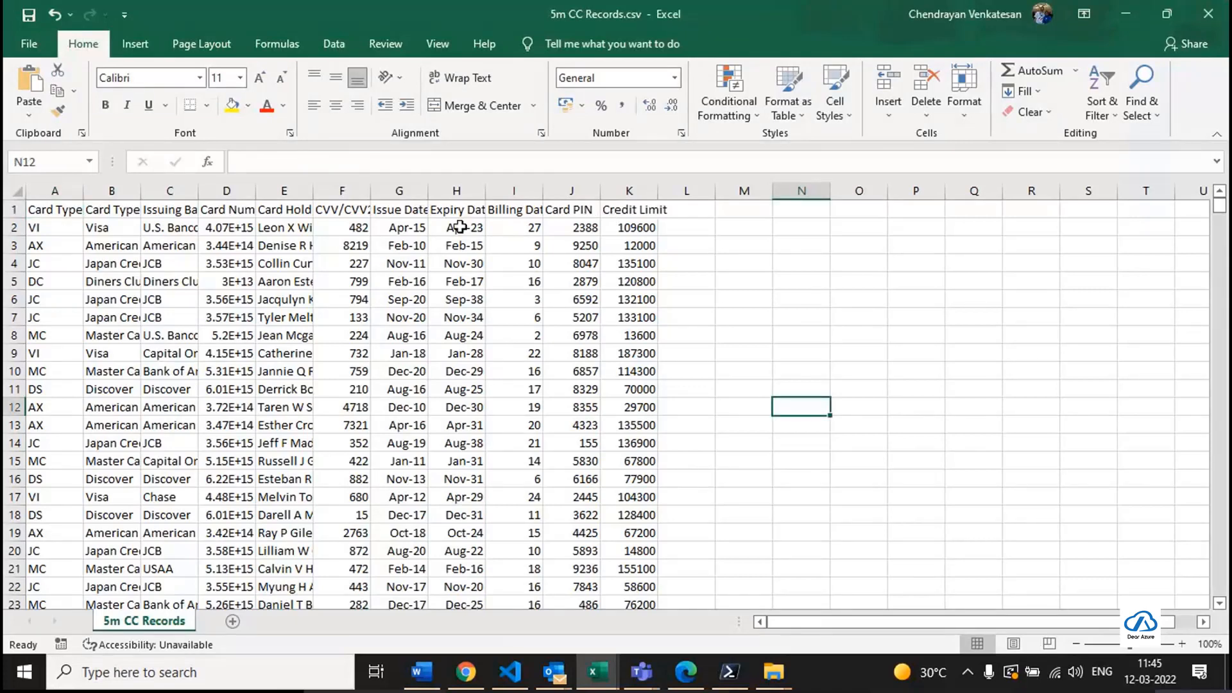
Switch back to the Azure Data Explorer query in Chrome and remove limit 10 from the CreditCard query, keeping the pipe.
left_click(598, 674)
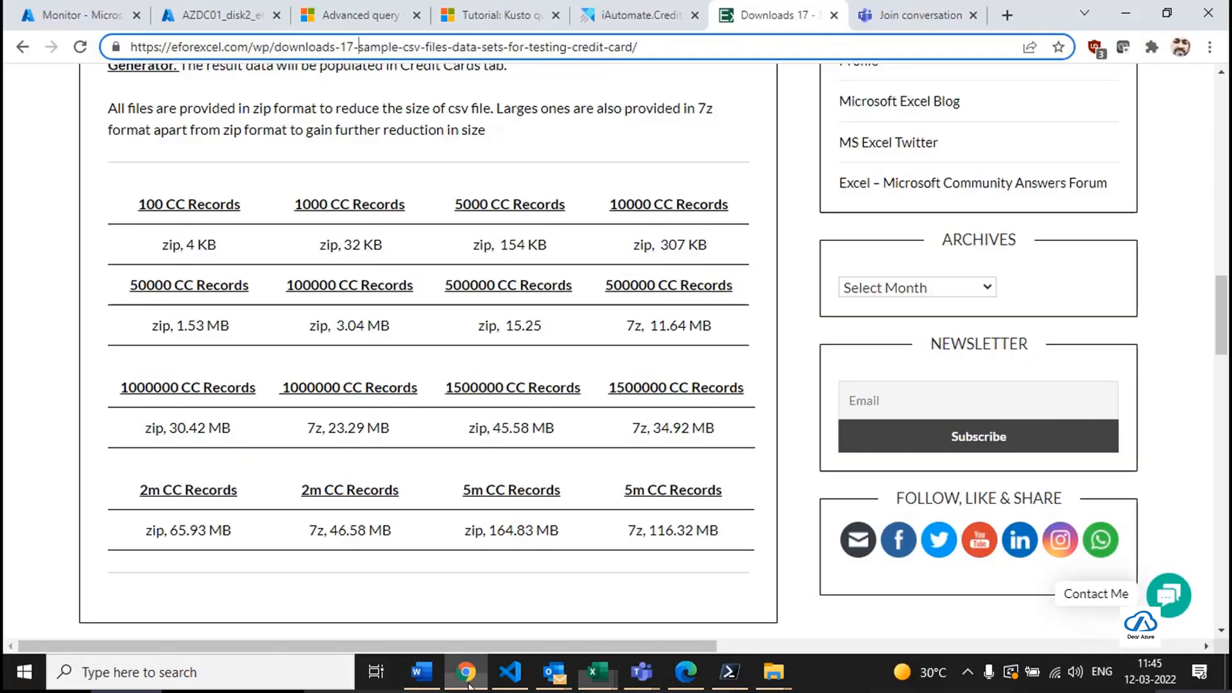
left_click(641, 14)
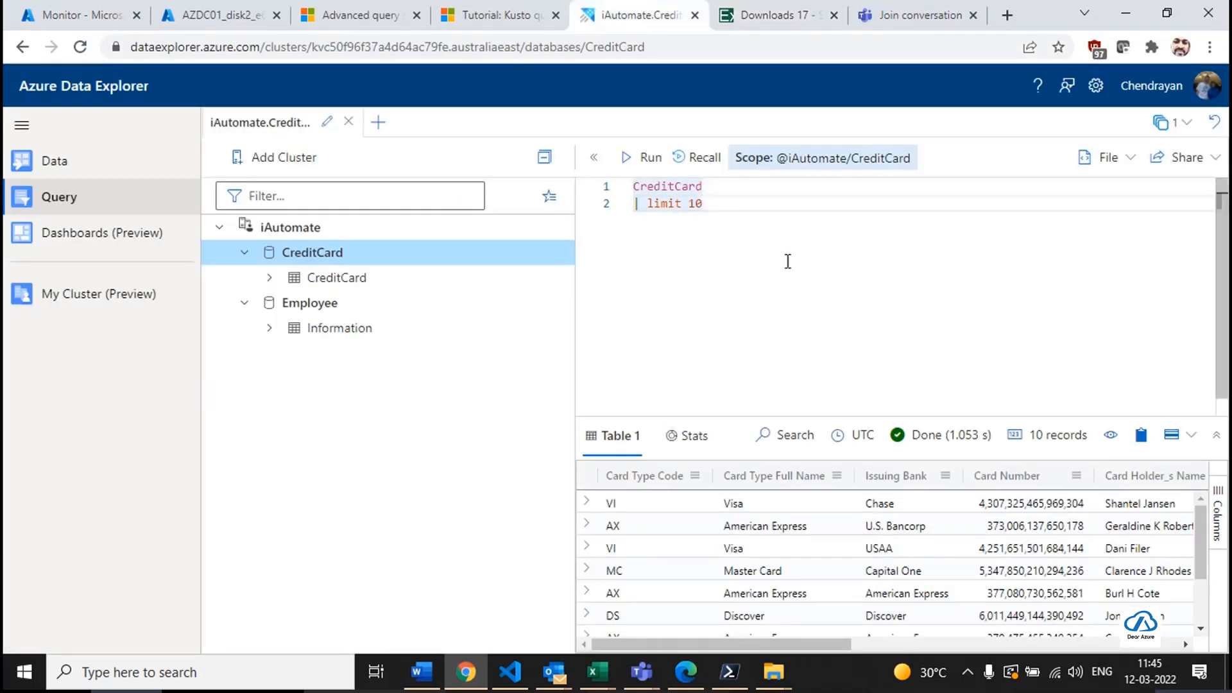
key("BackSpace")
key("BackSpace")
key("BackSpace")
key("BackSpace")
key("BackSpace")
key("BackSpace")
key("BackSpace")
key("BackSpace")
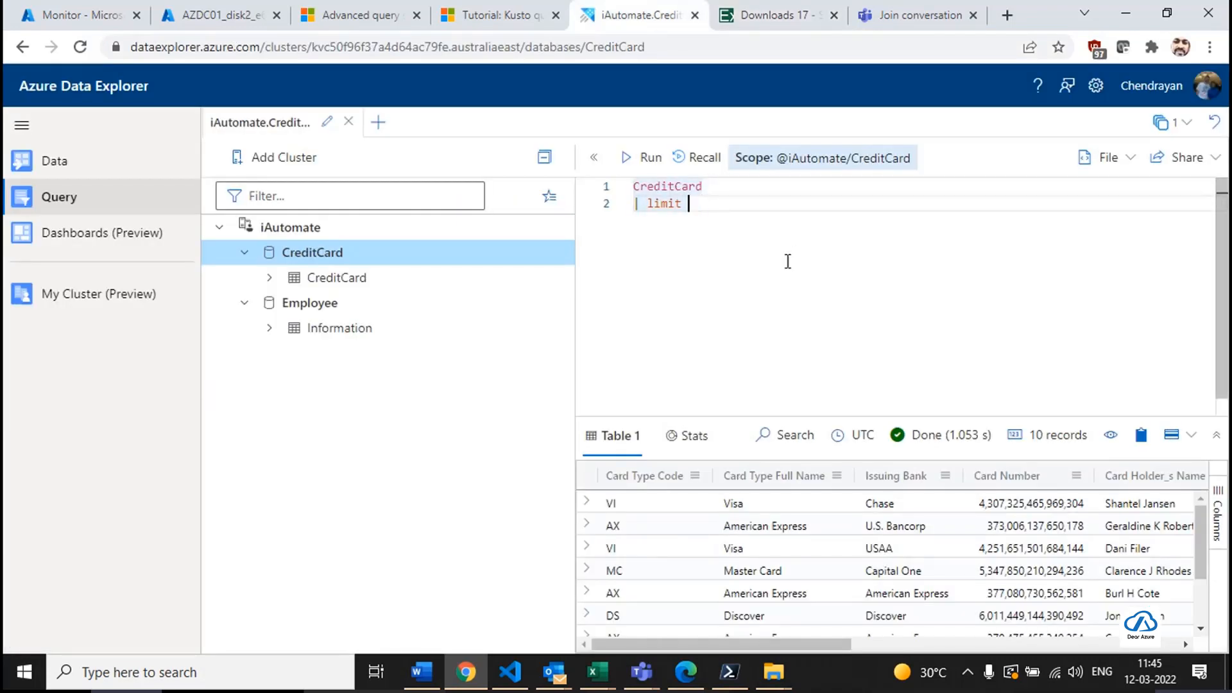
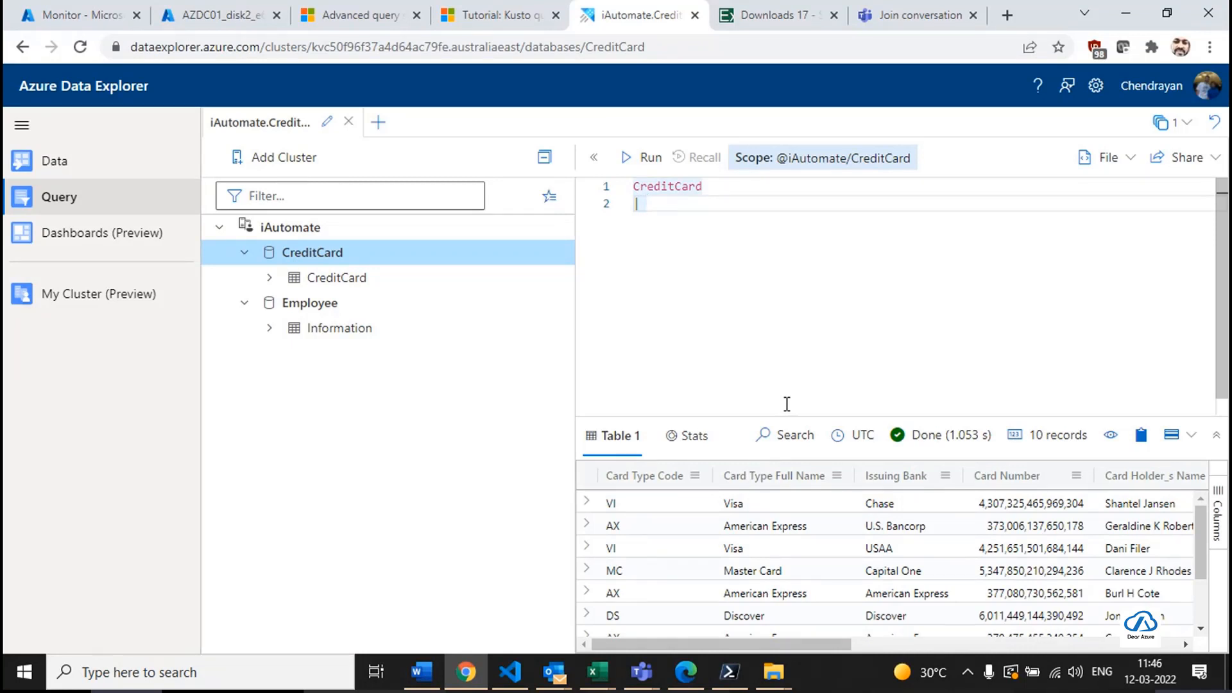
Complete the CreditCard query with summarize count() by ['Issuing Bank'] and run it.
type("summ")
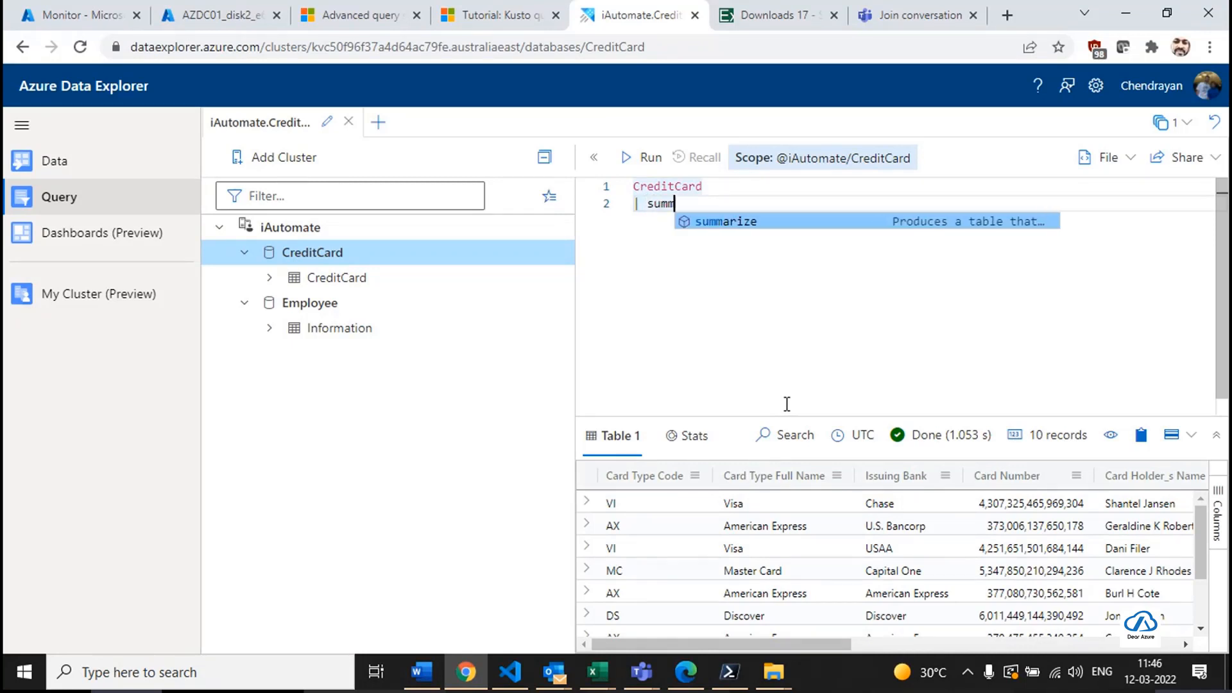
key("Tab")
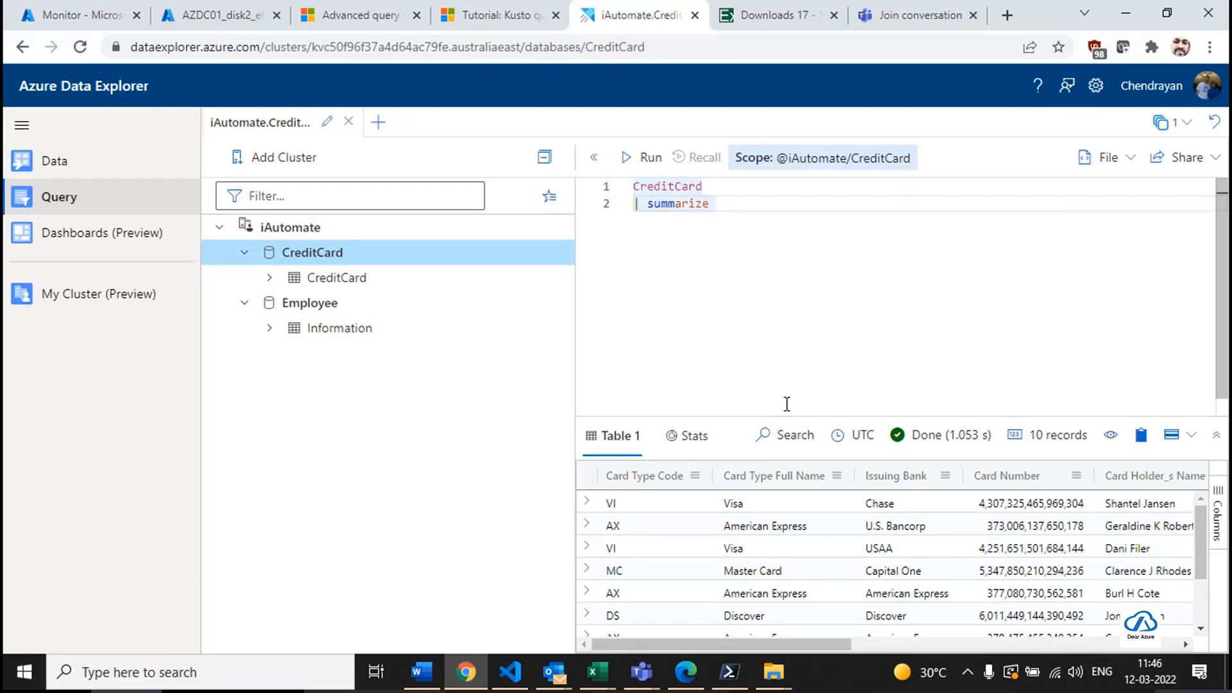
type("count()")
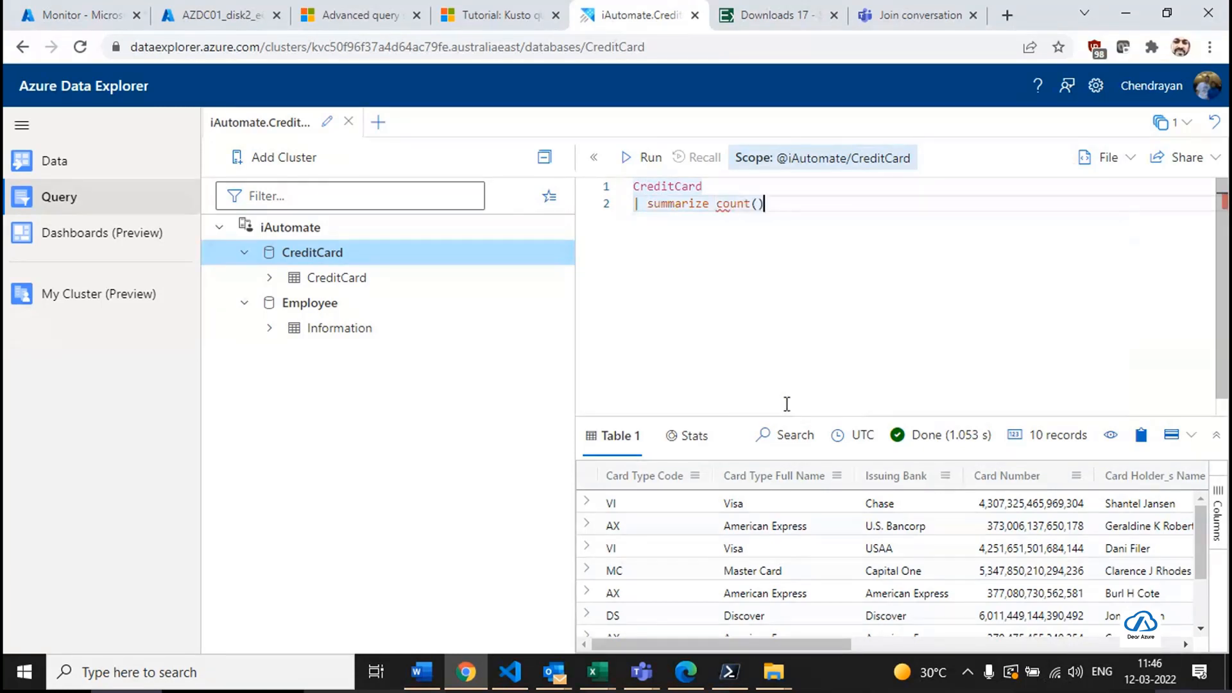
type(" by ['Iss")
key("Tab")
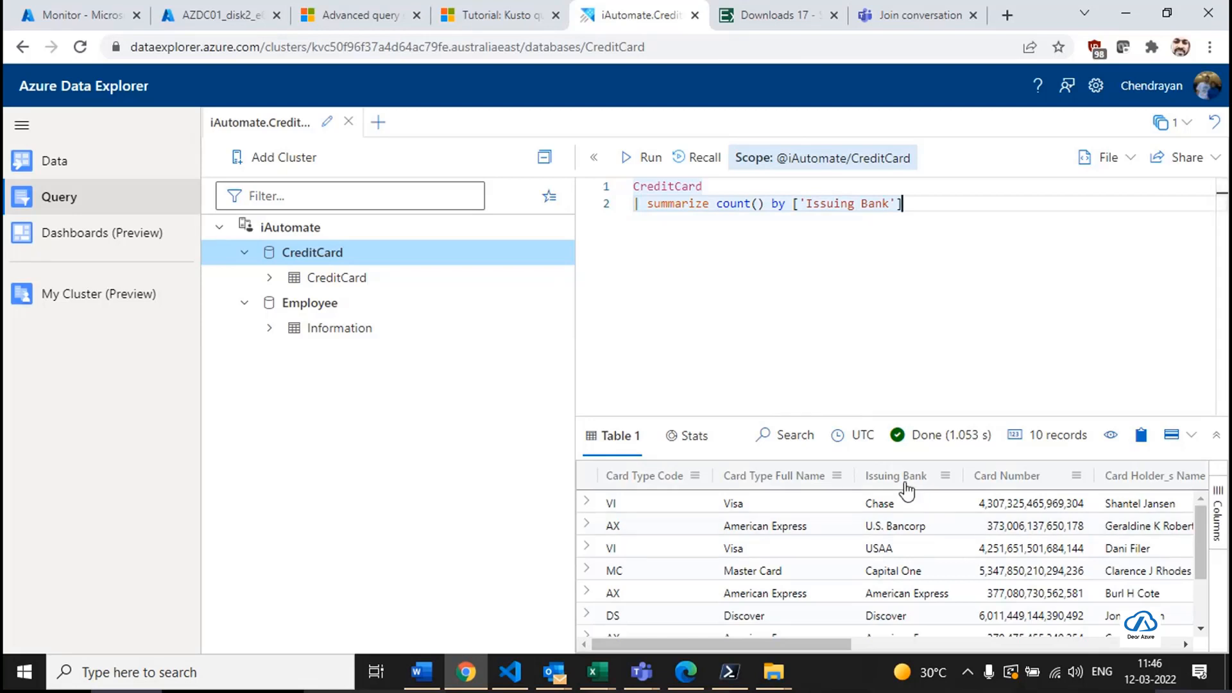
left_click(788, 204)
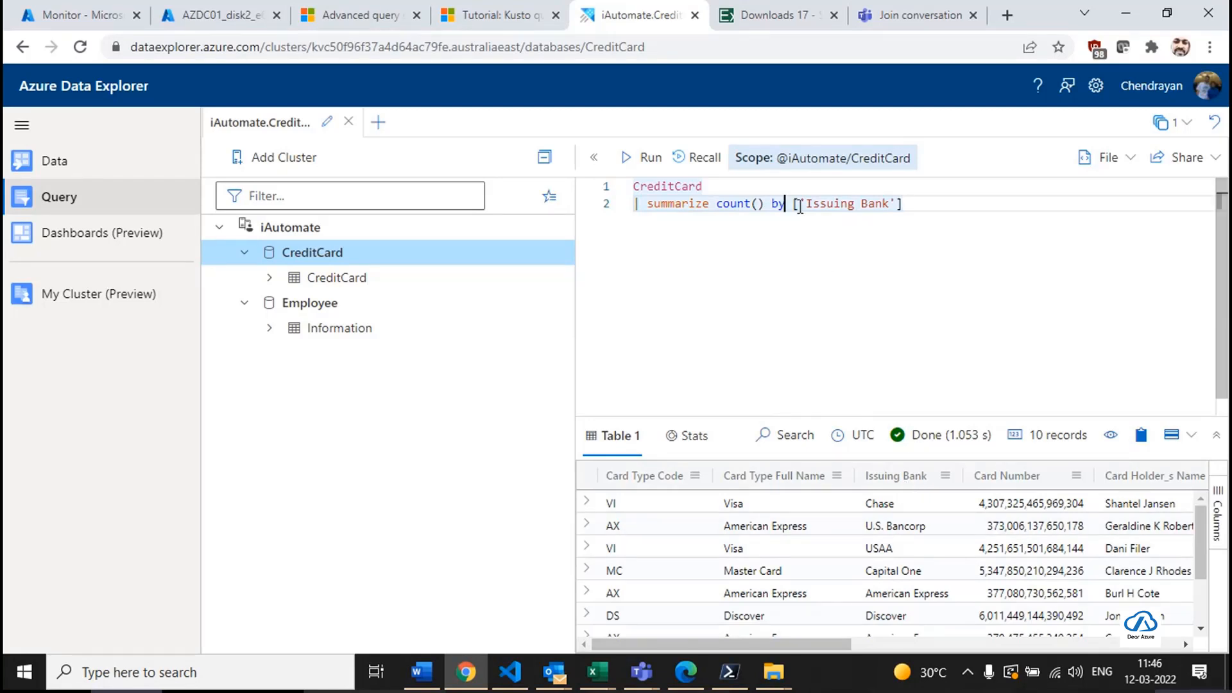
left_click_drag(794, 204, 1085, 197)
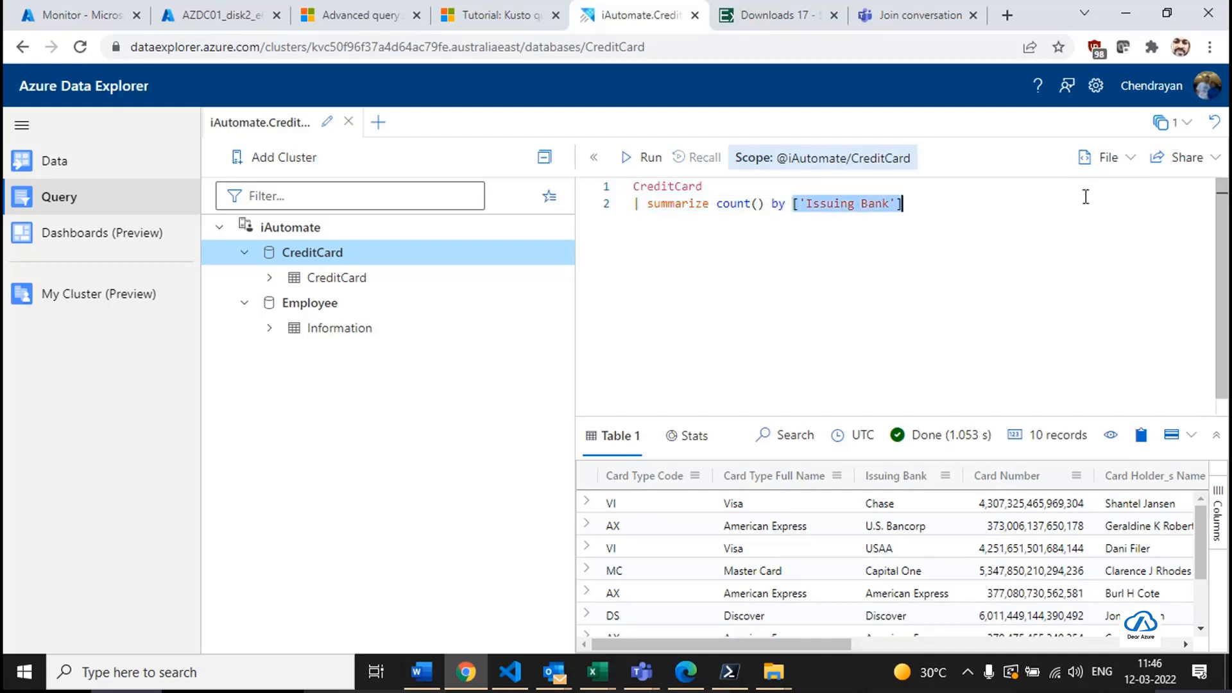
left_click(911, 228)
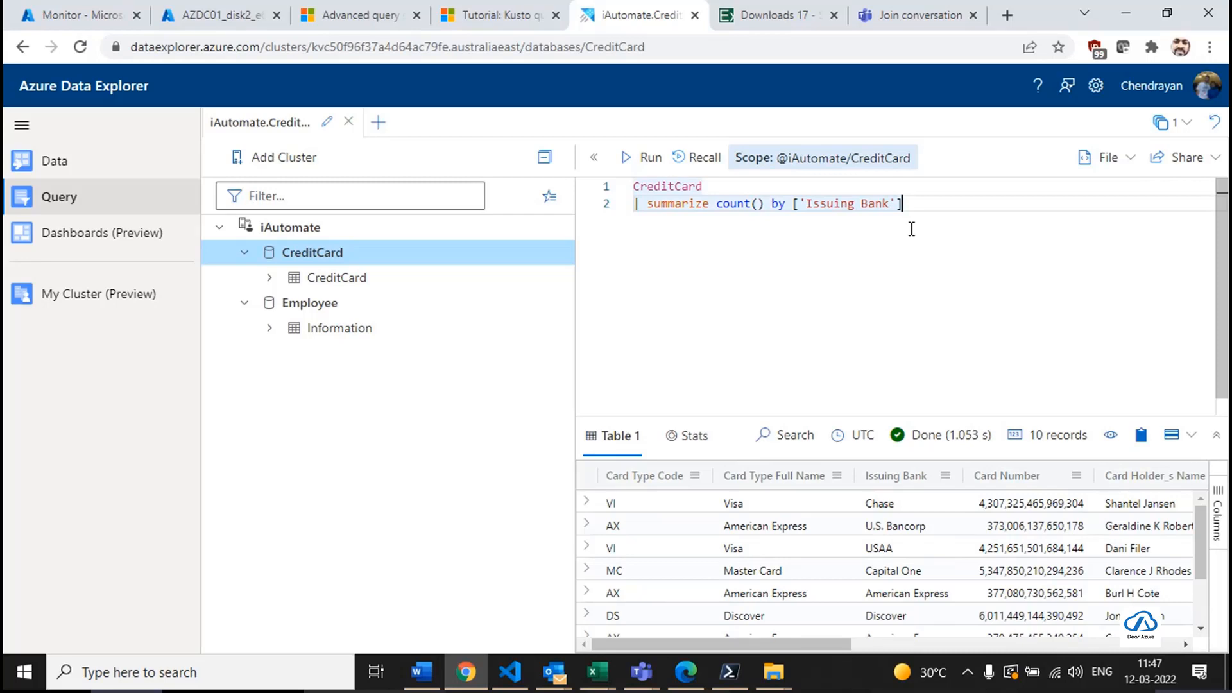
key("ctrl+a")
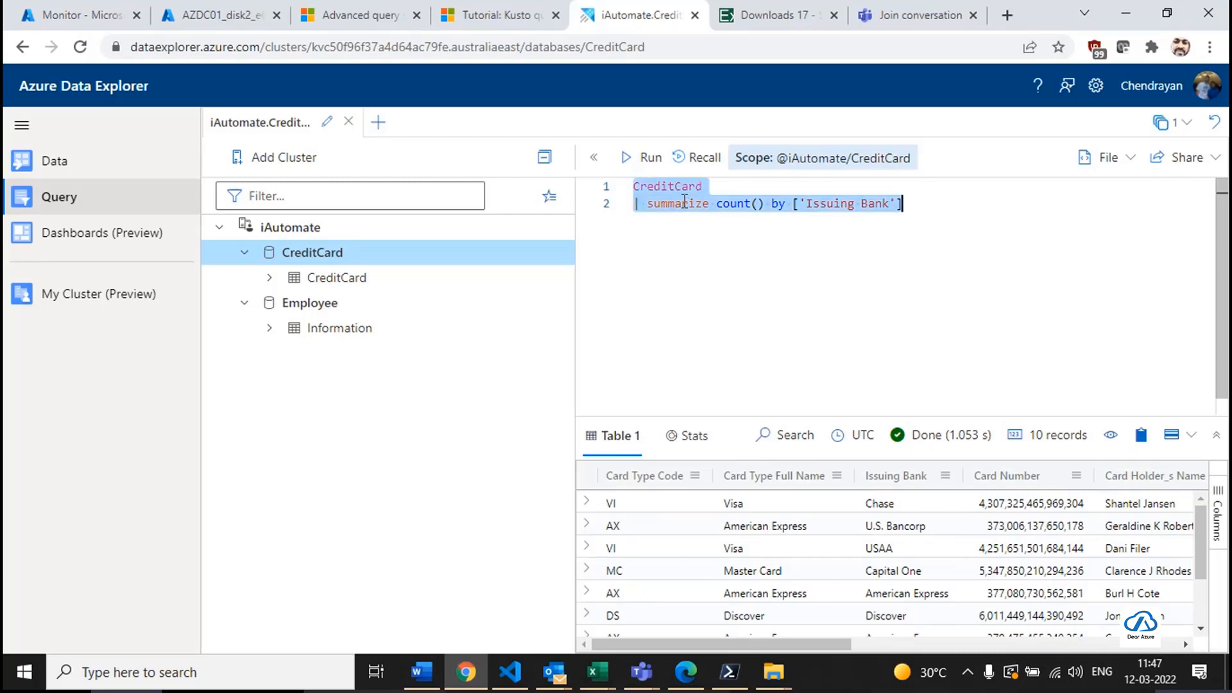
left_click(643, 156)
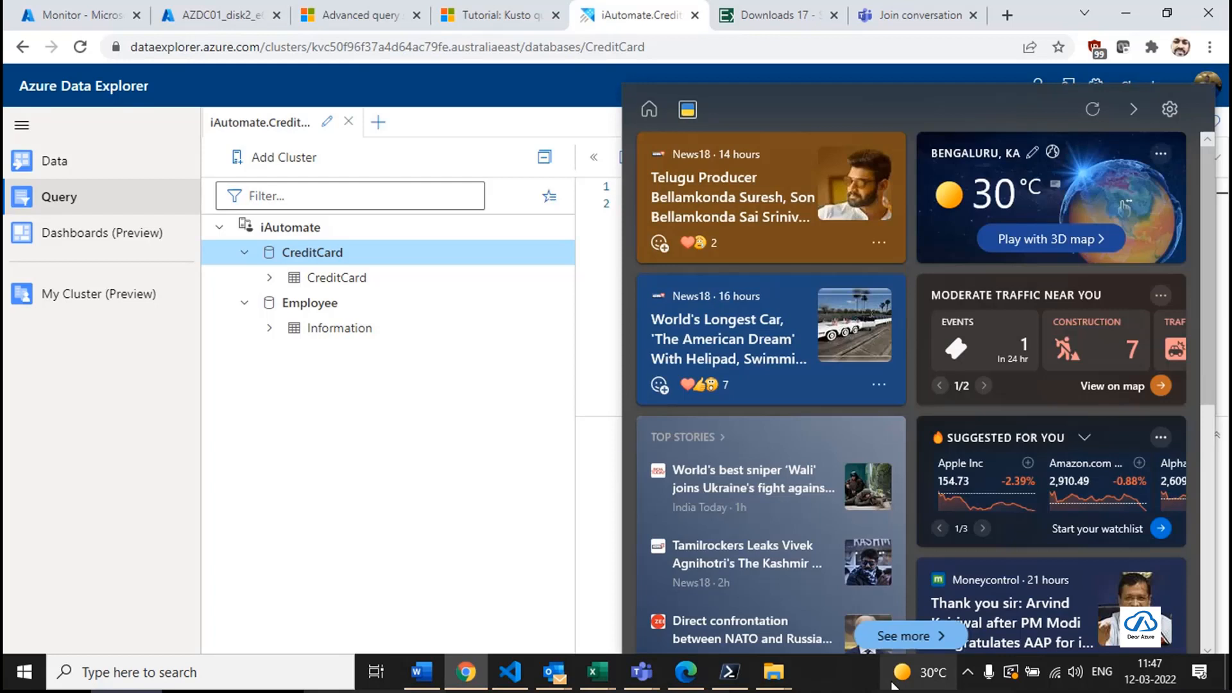
mouse_move(911, 672)
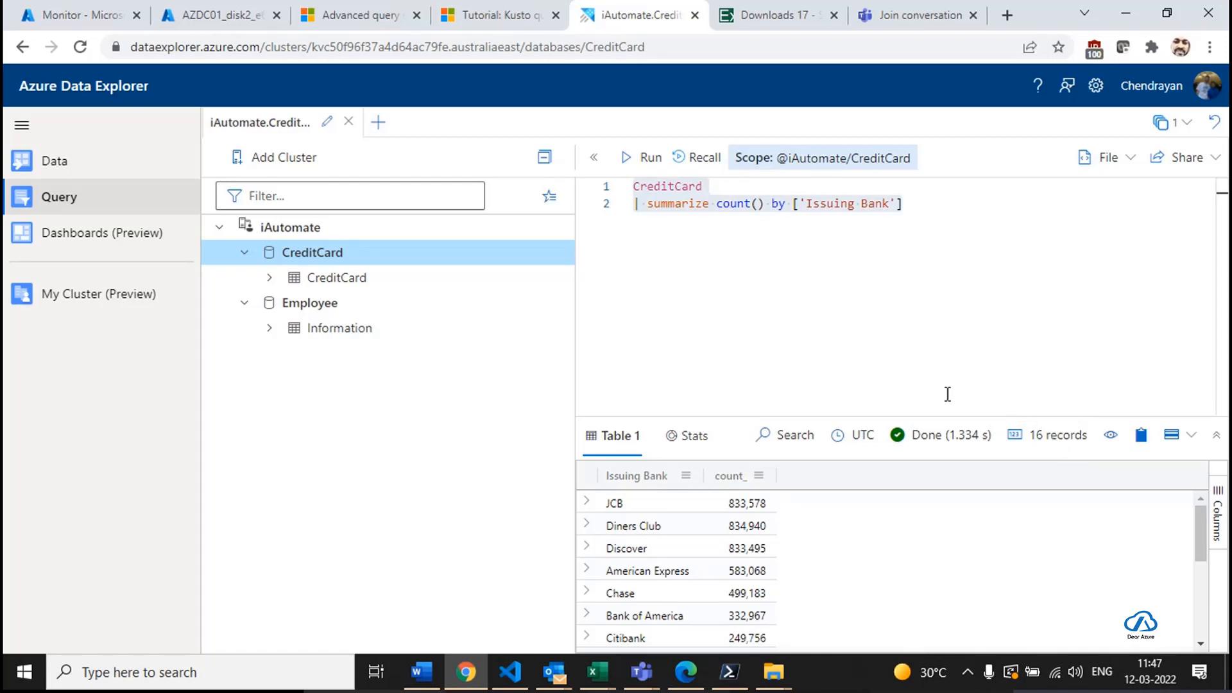
Clear the whole issuing bank query from the query editor.
left_click(645, 207)
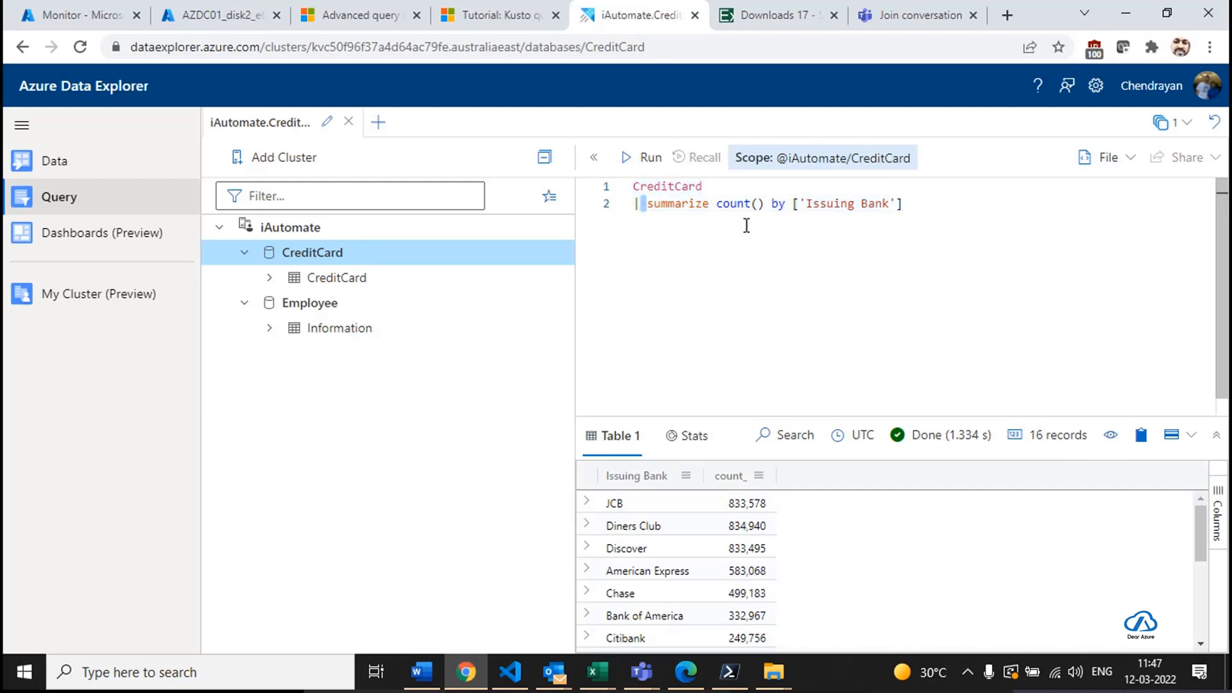
triple_click(645, 206)
key("BackSpace")
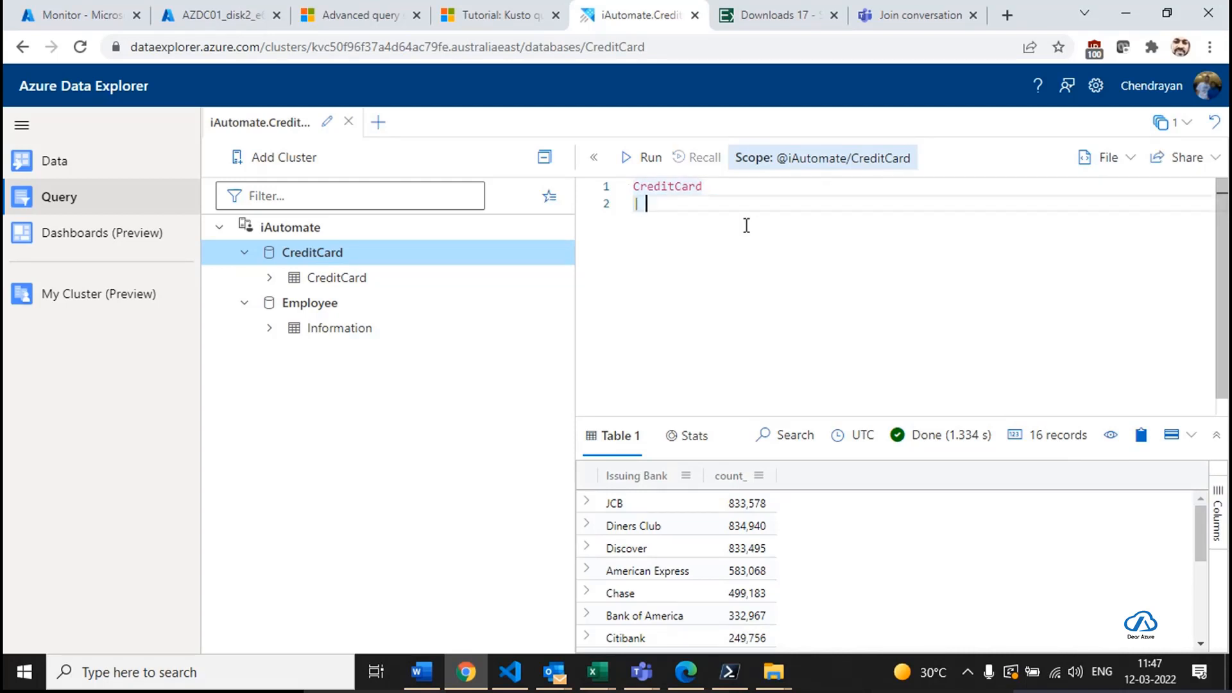
type("|")
key("ctrl+a")
key("BackSpace")
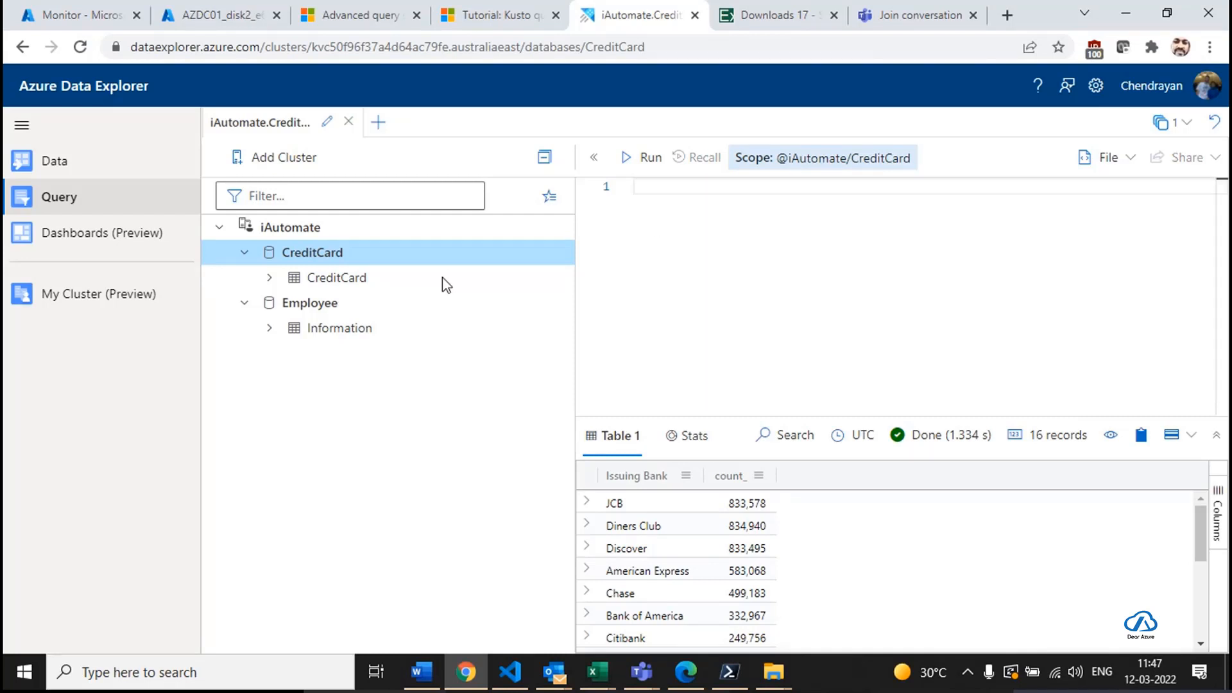
type("In")
key("BackSpace")
key("BackSpace")
left_click(331, 308)
left_click(732, 320)
key("Return")
key("Return")
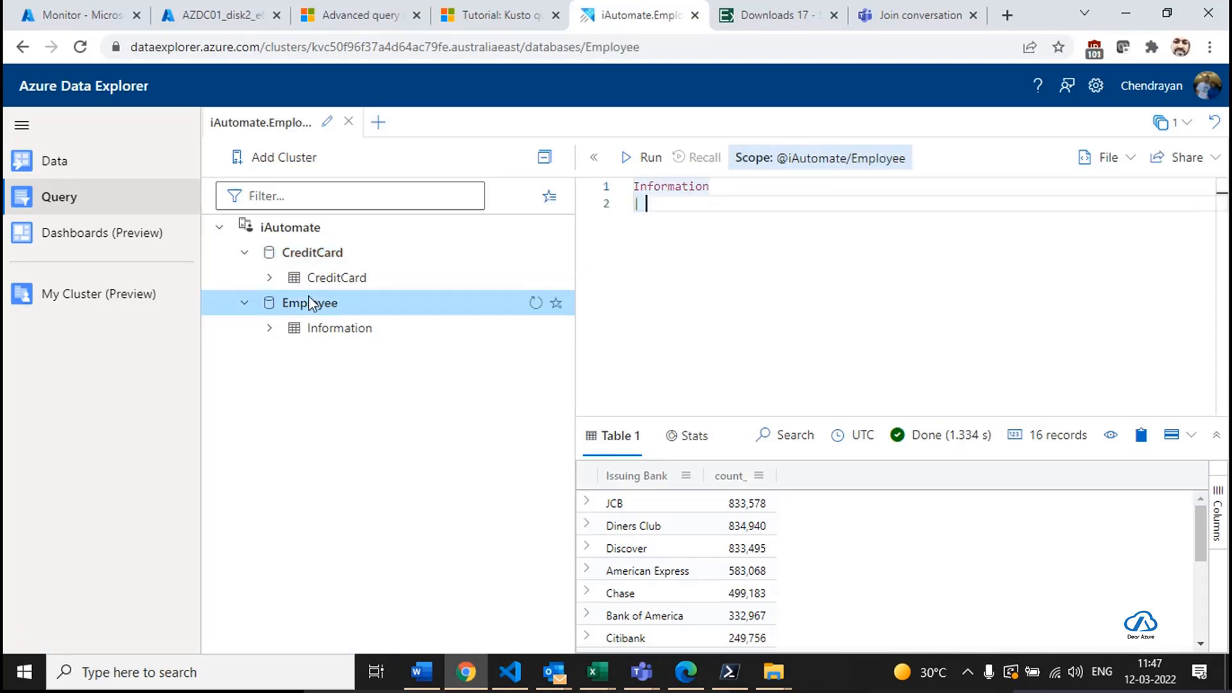
mouse_move(667, 185)
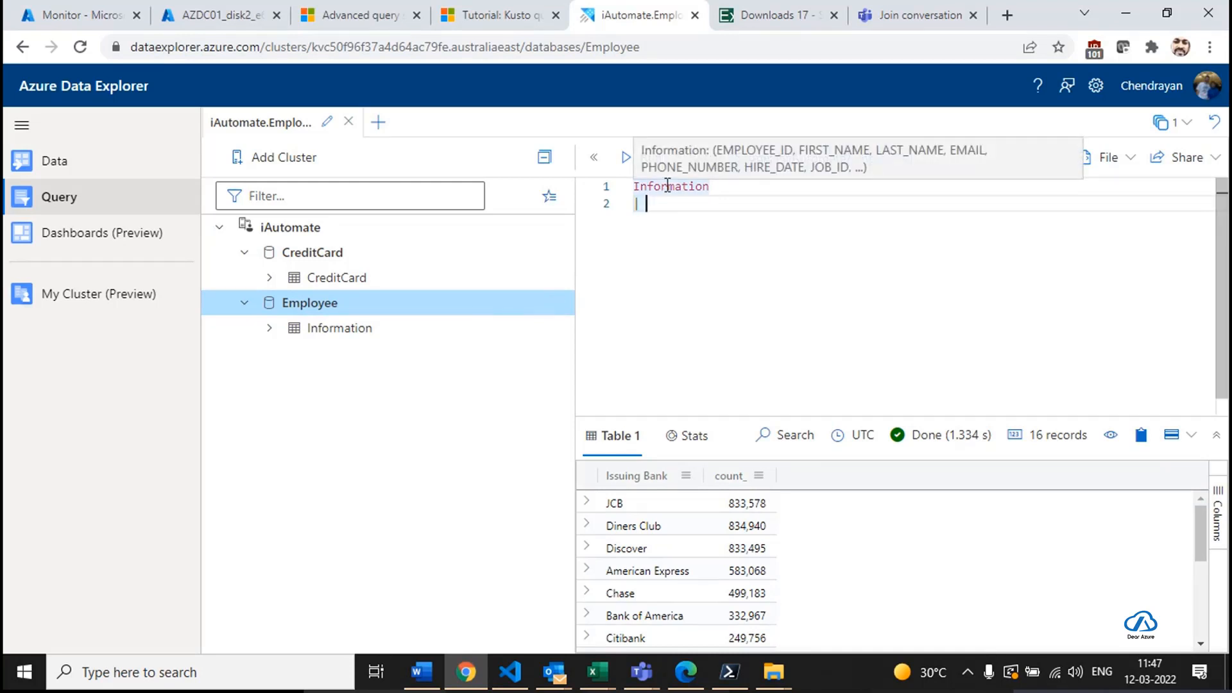
key("ctrl+a")
key("Delete")
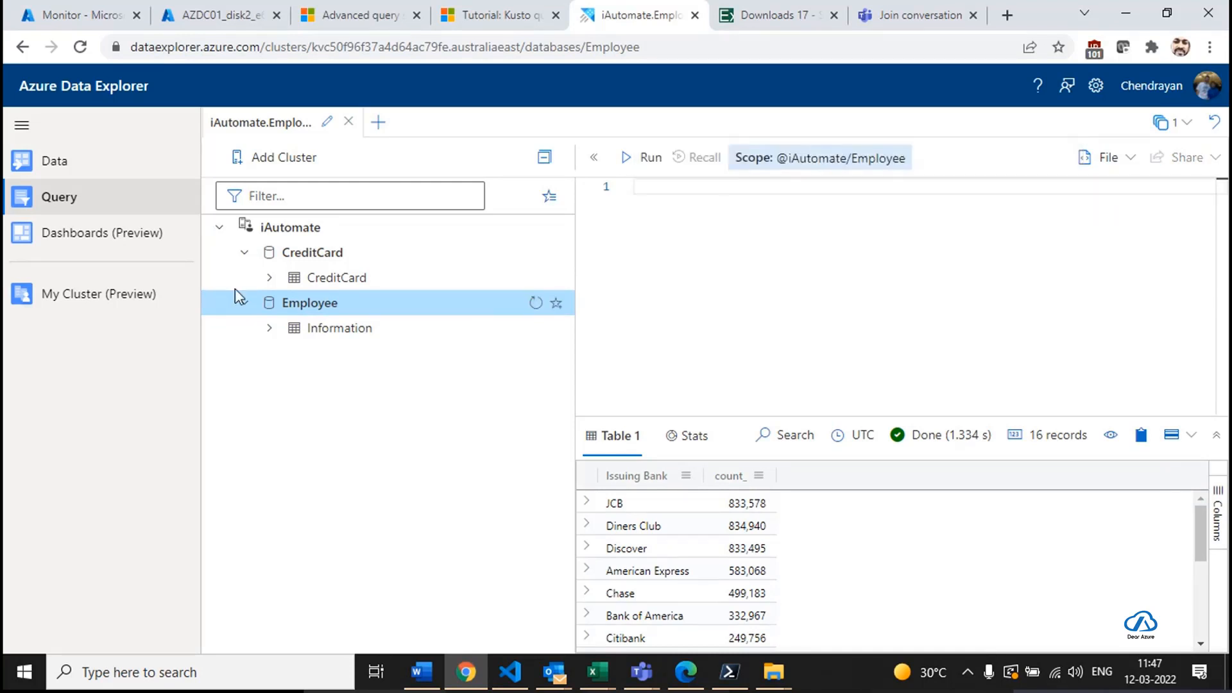
left_click(296, 255)
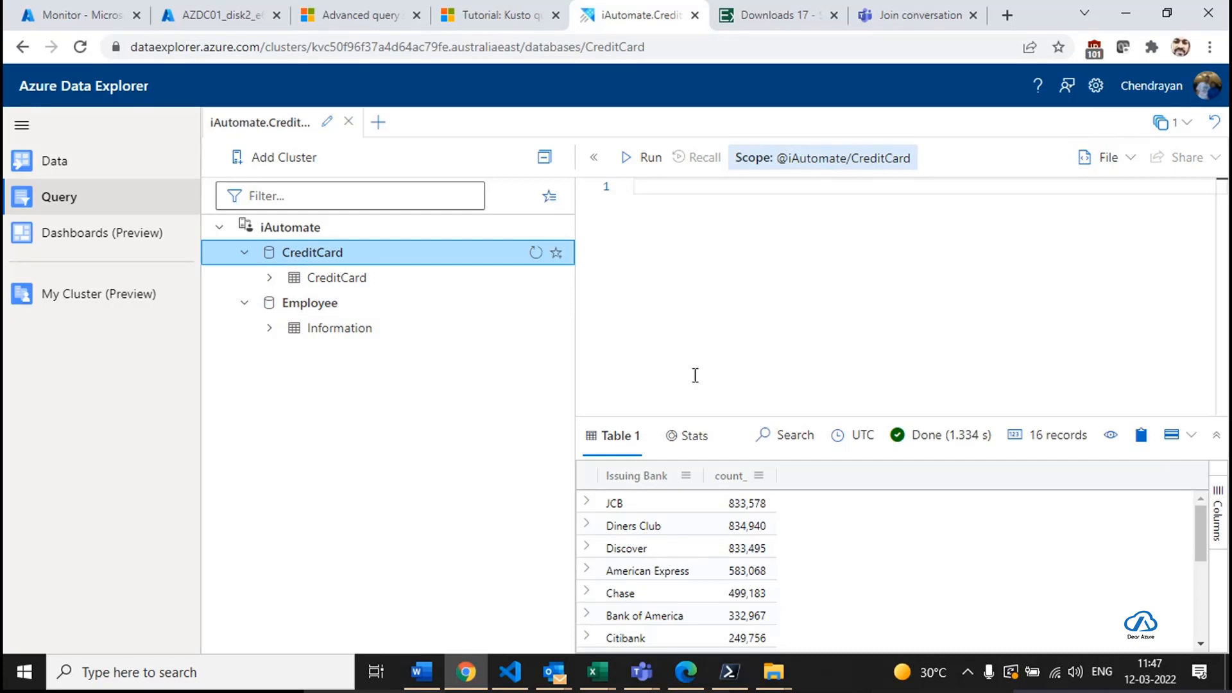
left_click(735, 375)
type("C")
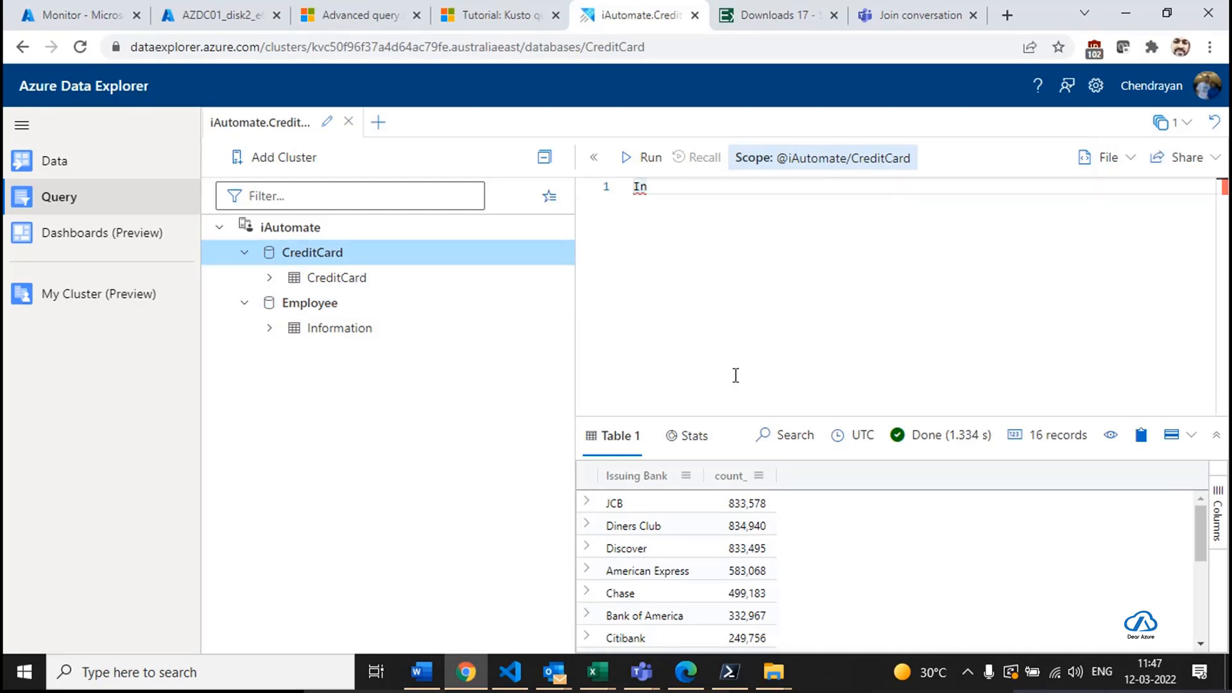
key("BackSpace")
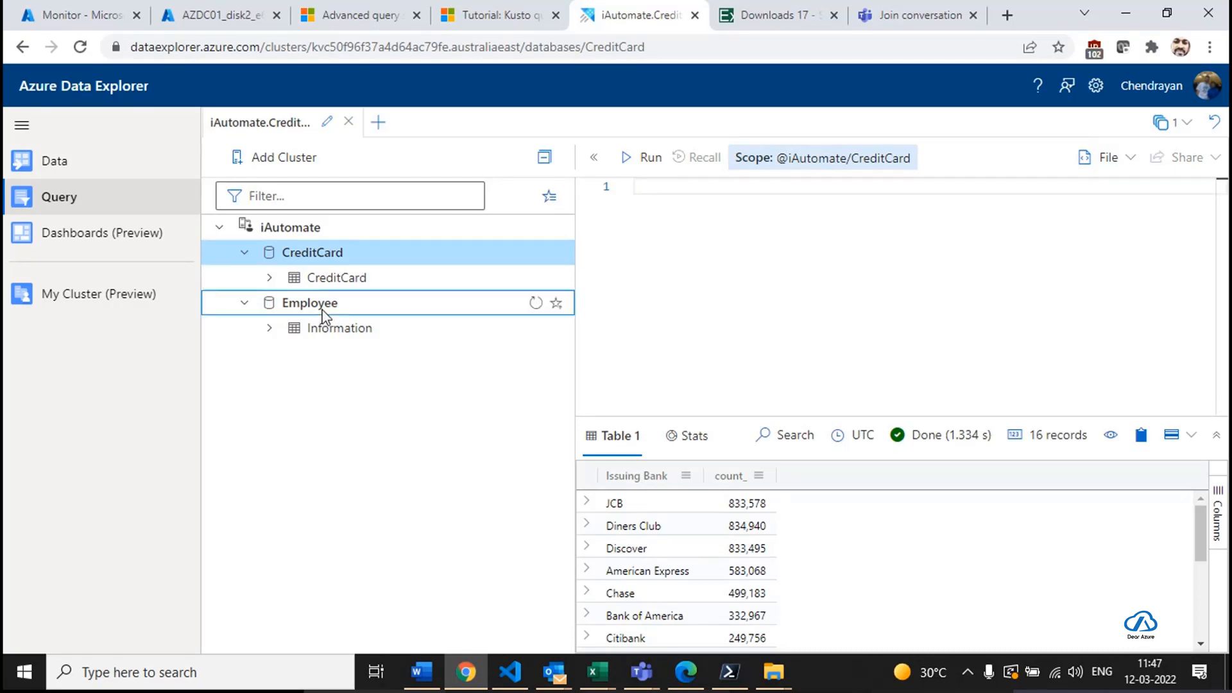
Scope the query to the Employee database and start it with the Information table piped into summarize.
left_click(322, 307)
left_click(718, 308)
type("In")
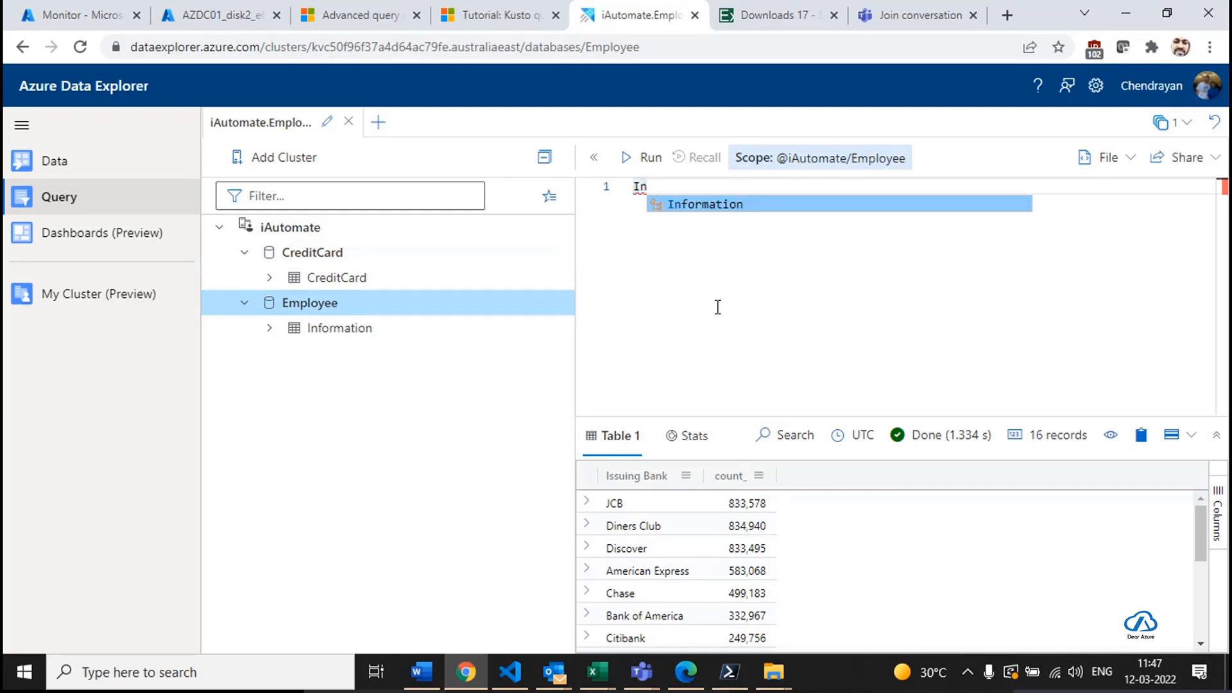
key("Return")
key("Return")
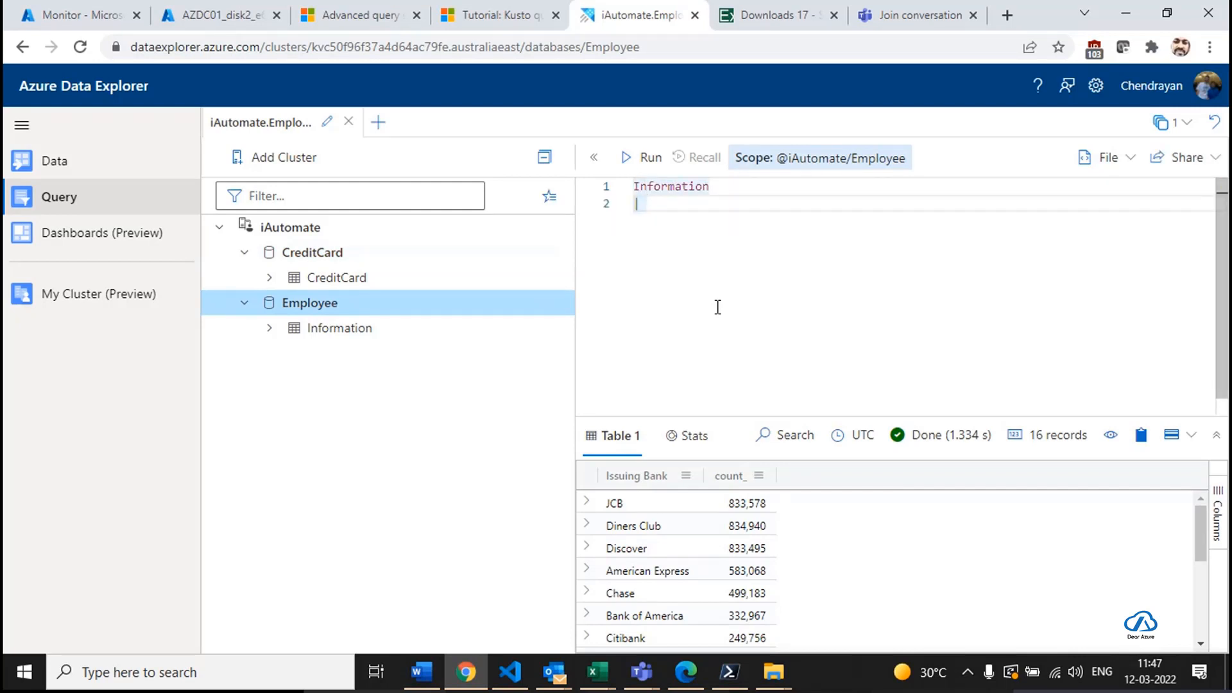
type("| summarize")
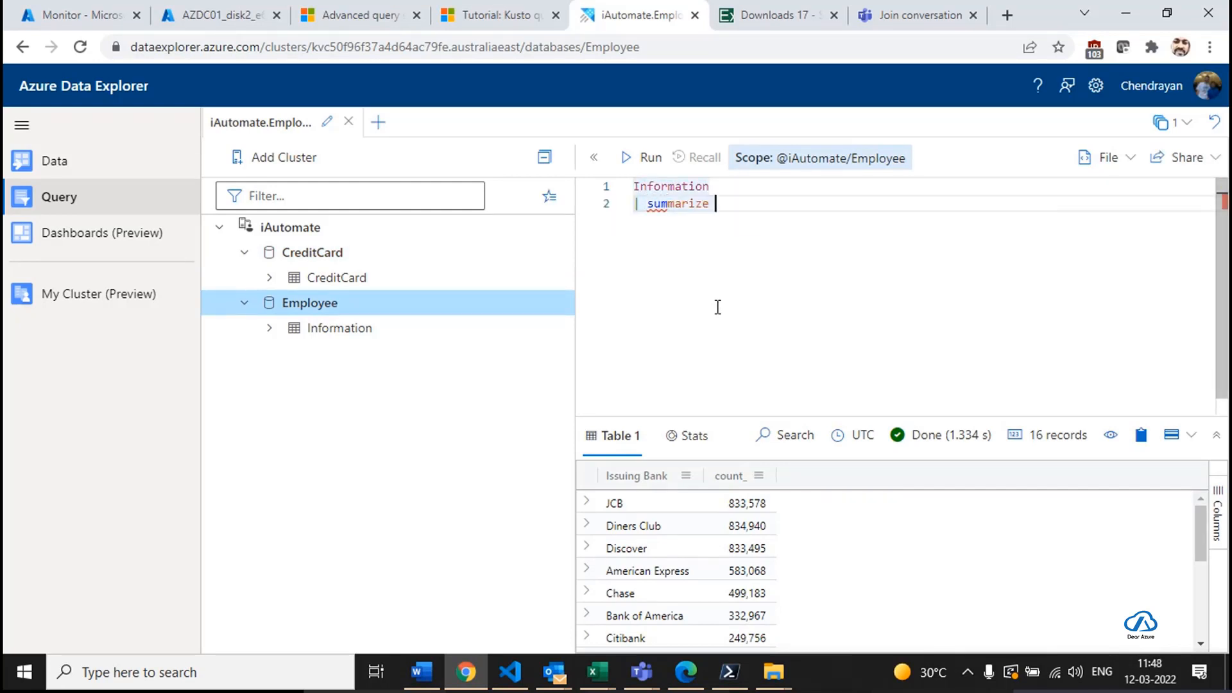
Complete the Information query with count() by EMAIL and run it.
key("Escape")
type("c")
key("Return")
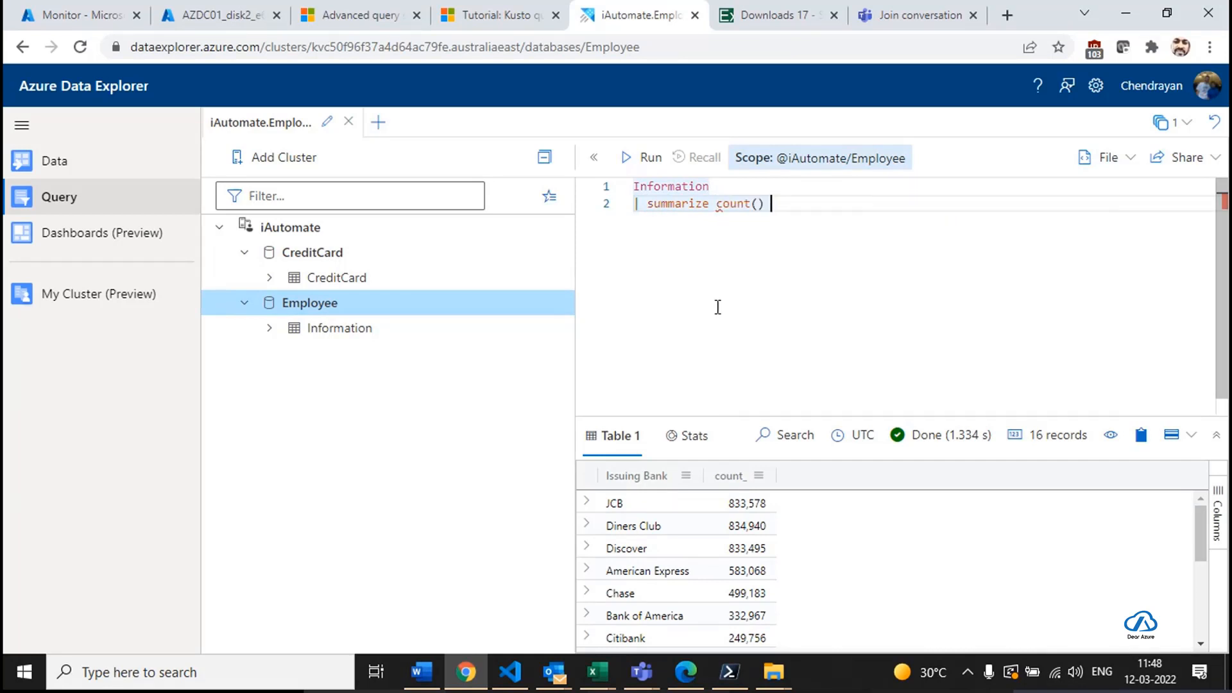
type("bu")
type("y")
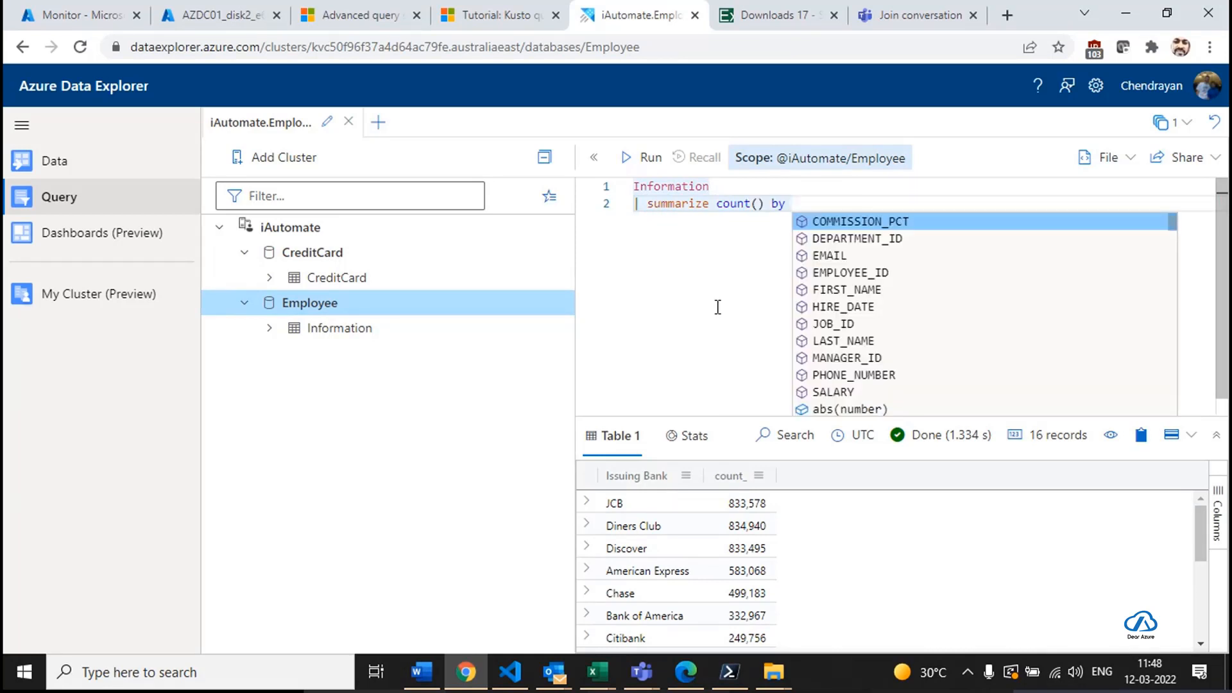
key("Down")
key("Down")
key("Return")
left_click(635, 157)
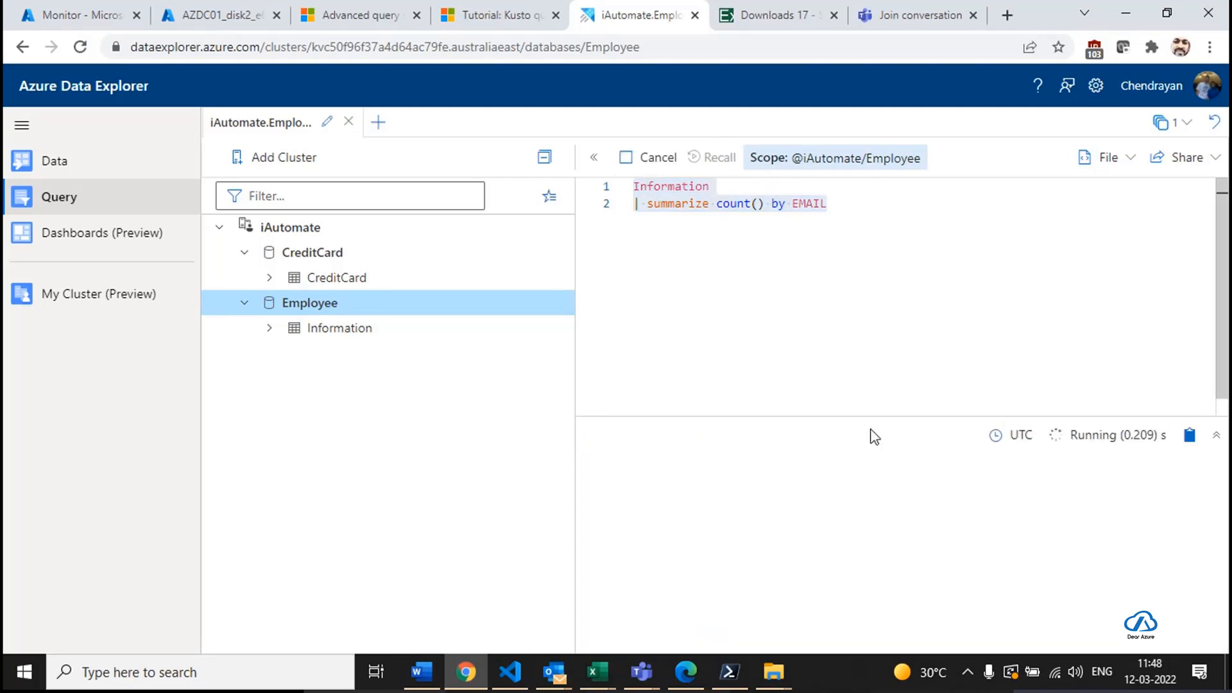
Look through the e-mail count results and clear the query from the editor.
scroll(834, 561, "down", 10)
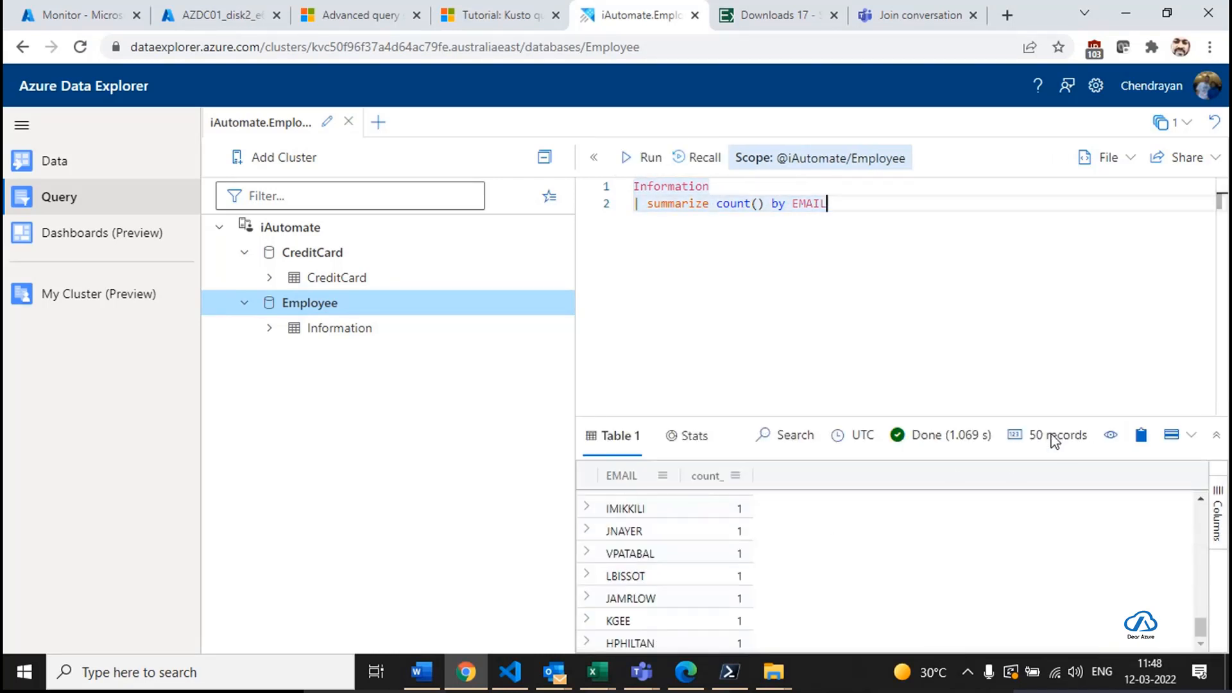
key("ctrl+a")
key("Delete")
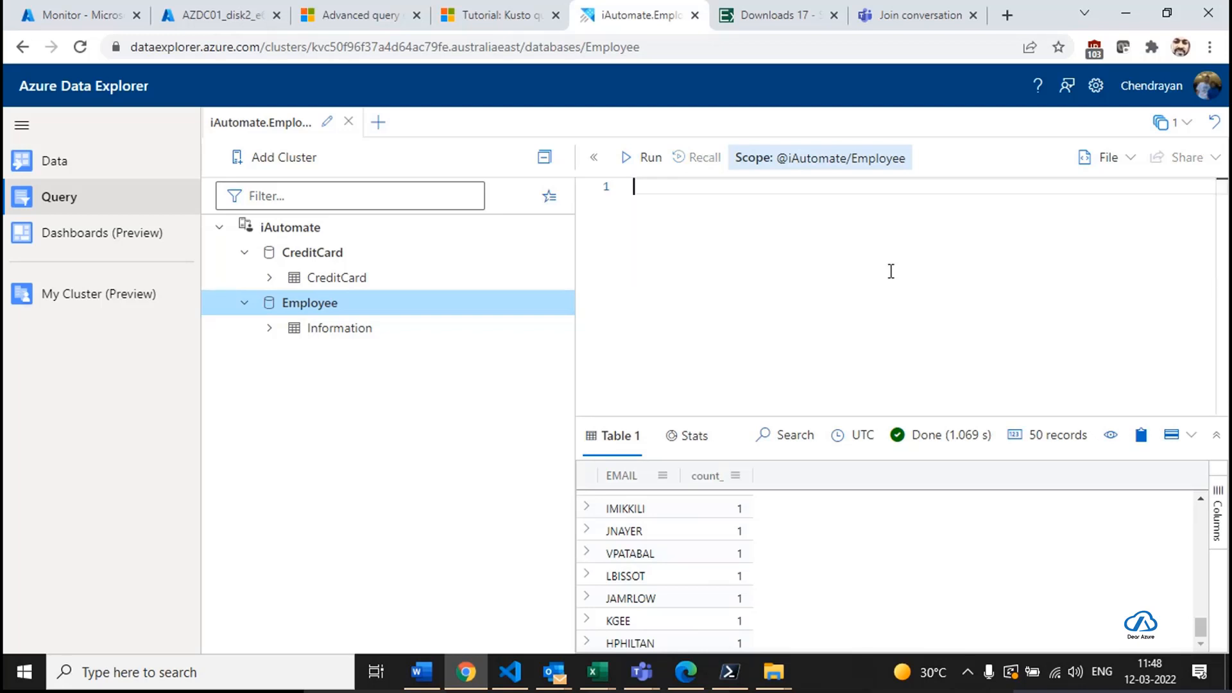
Switch to the Azure portal's Monitor page, look over its remaining sections and expand the portal's side menu.
left_click(75, 14)
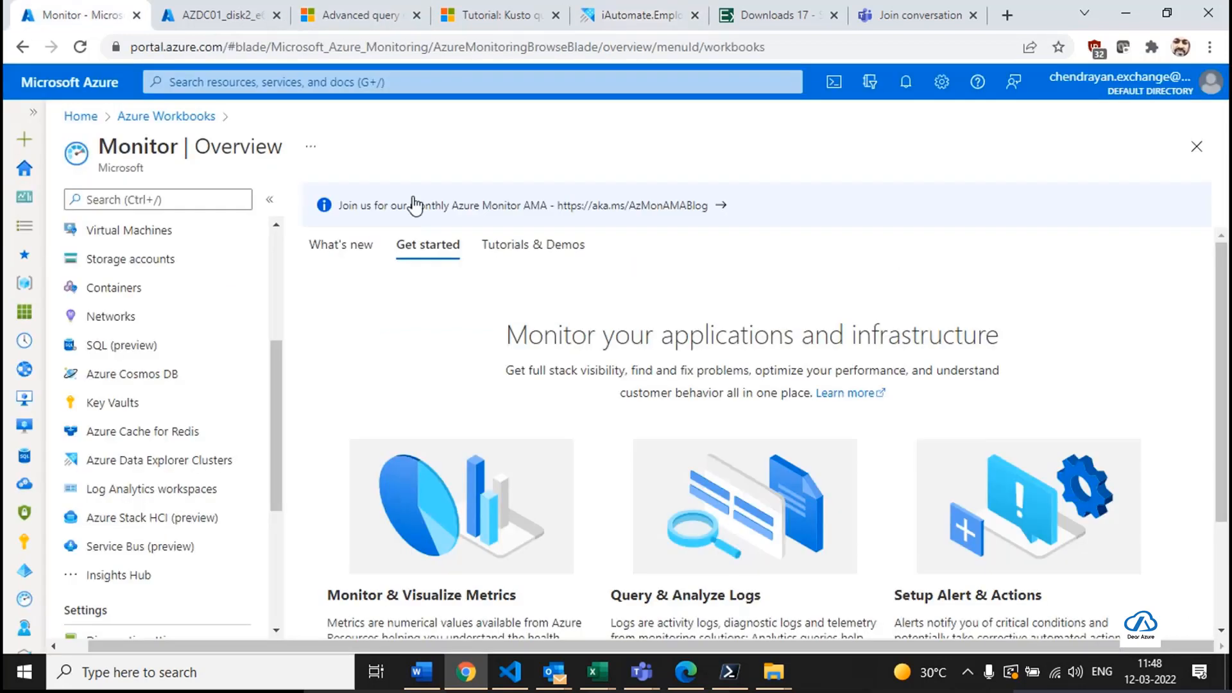
scroll(164, 488, "down", 4)
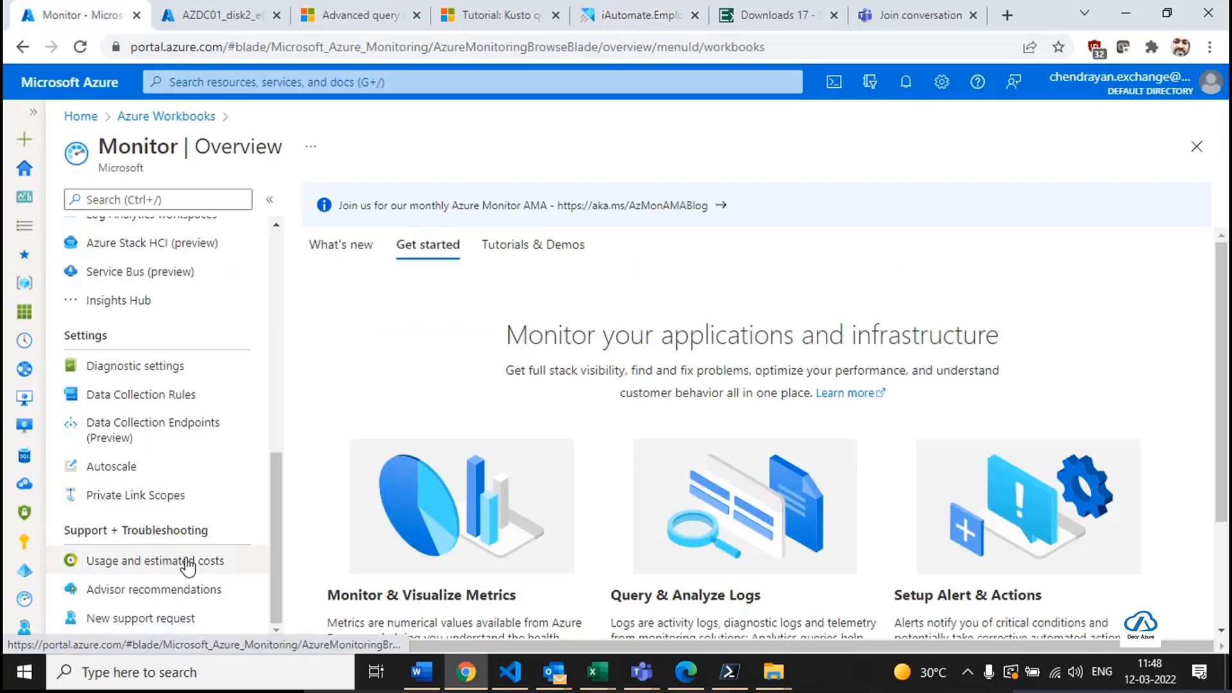
left_click(31, 113)
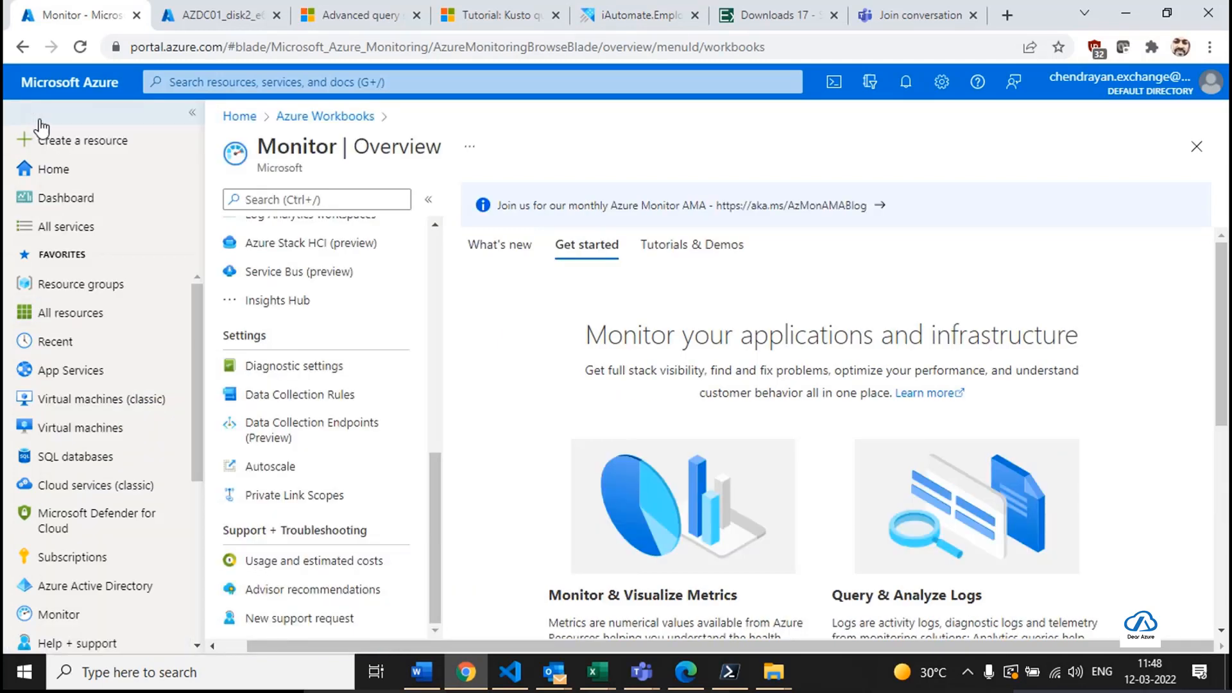
left_click(273, 82)
type("Azure Mon")
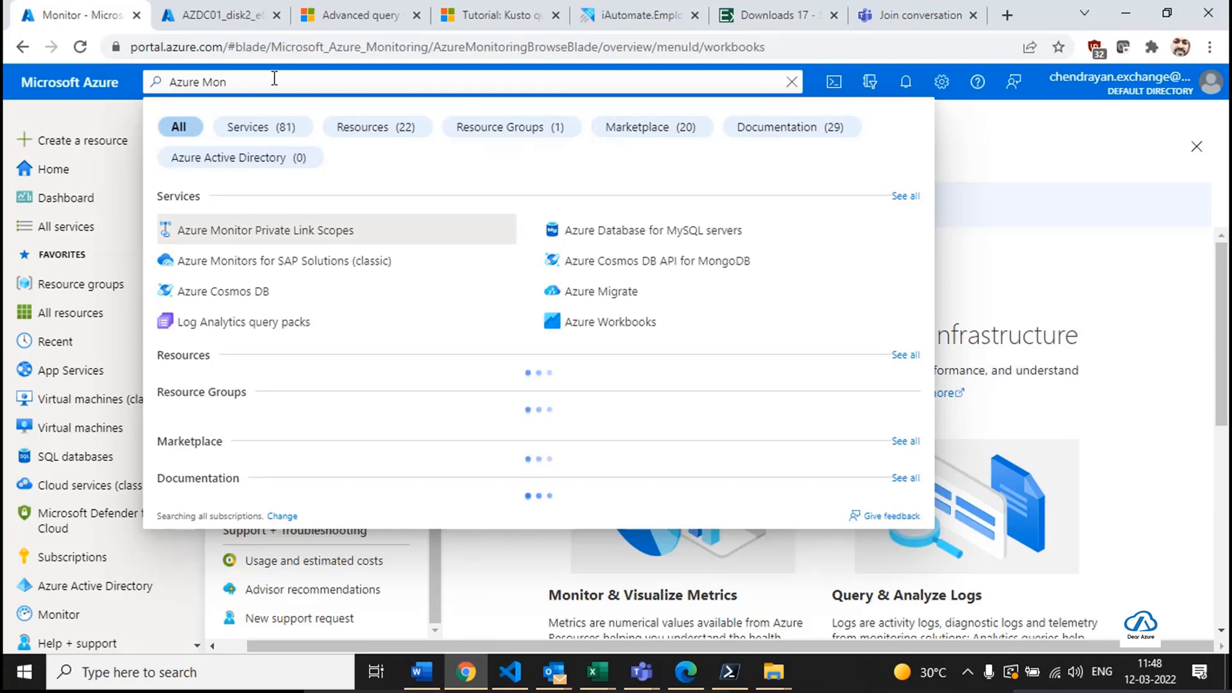
key("ctrl+a")
key("BackSpace")
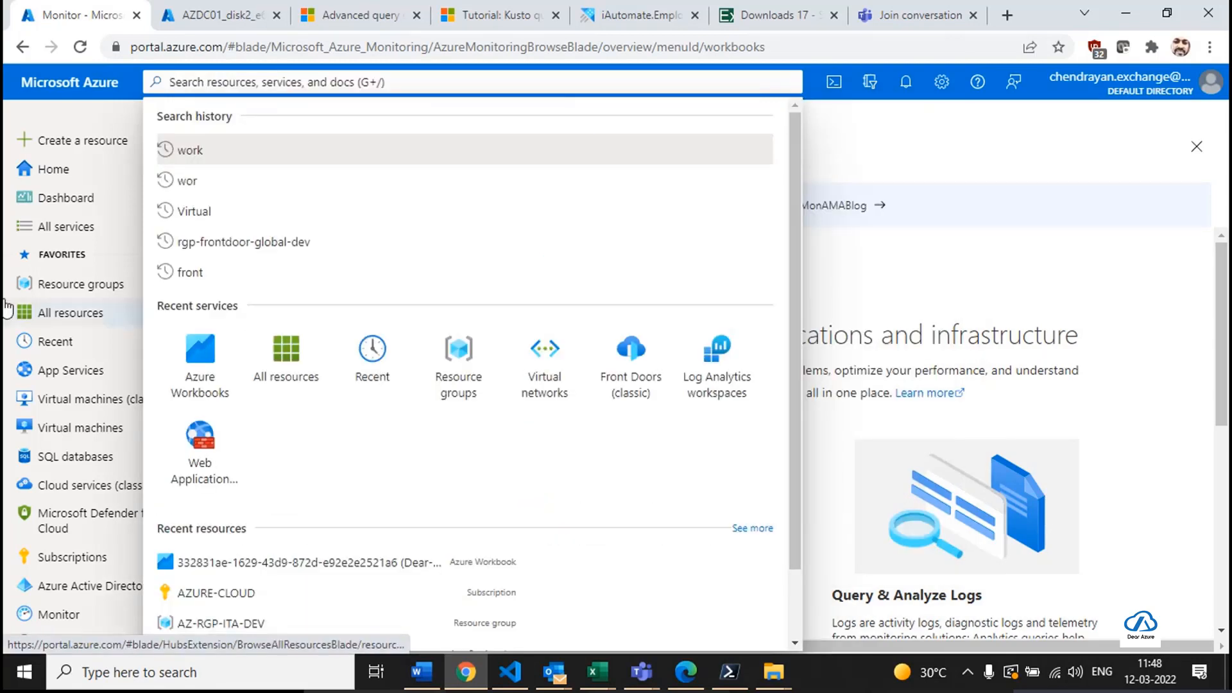
Go to the portal home, open Monitor's workbook gallery and create an empty workbook.
left_click(26, 168)
left_click(16, 120)
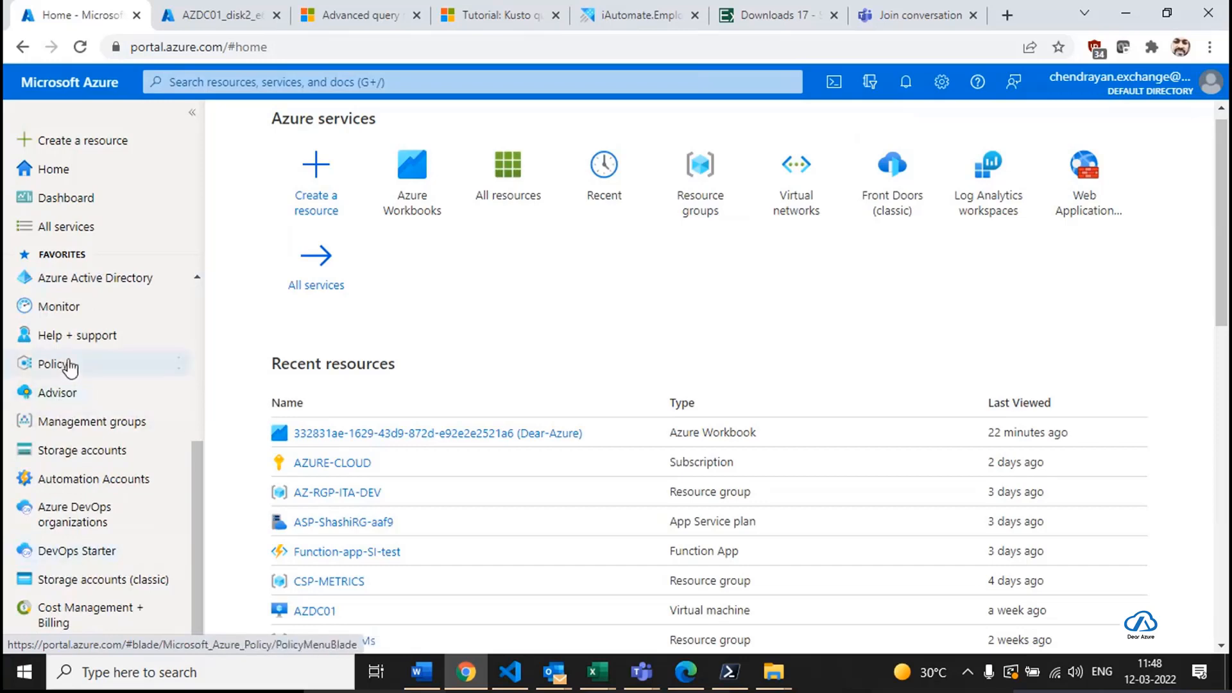
left_click(59, 306)
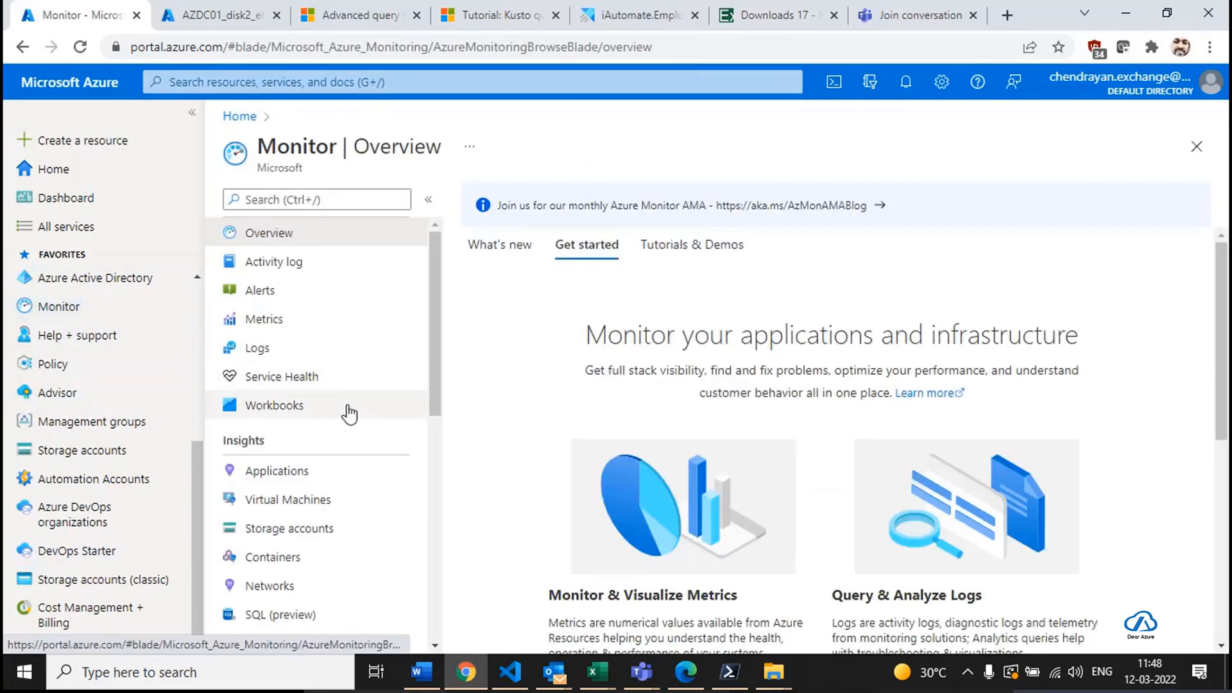
left_click(322, 406)
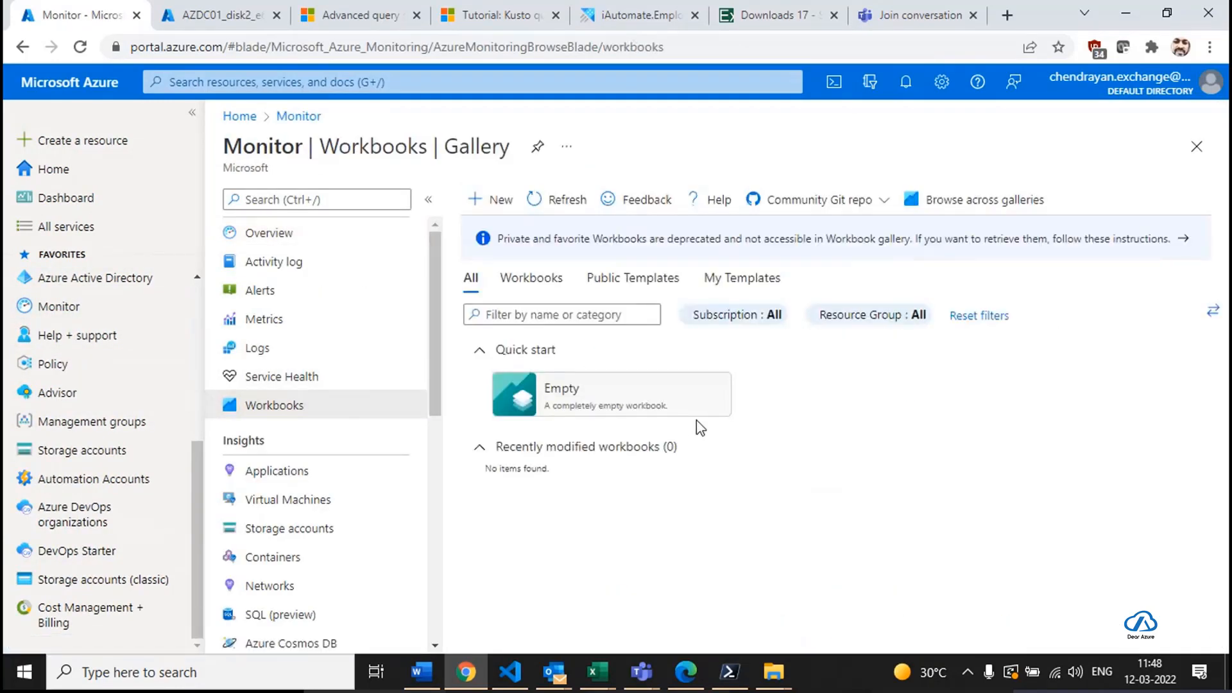
left_click(642, 395)
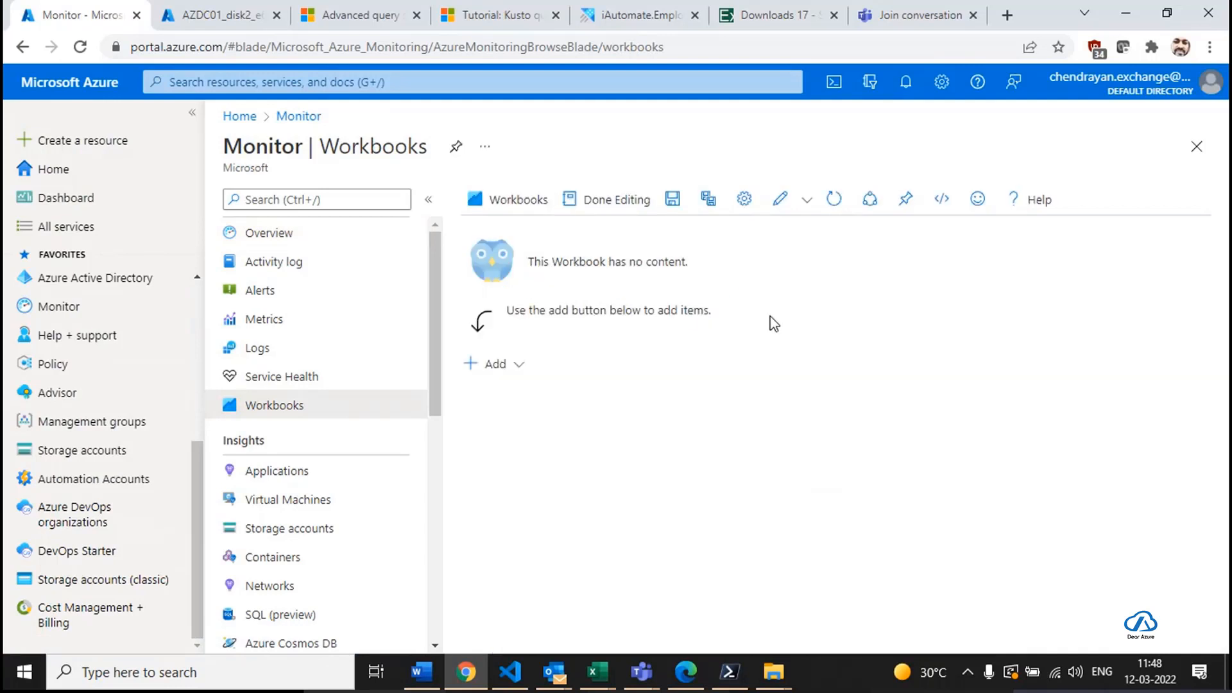
Add a links/tabs item to the empty workbook and set its style to Tabs.
left_click(520, 367)
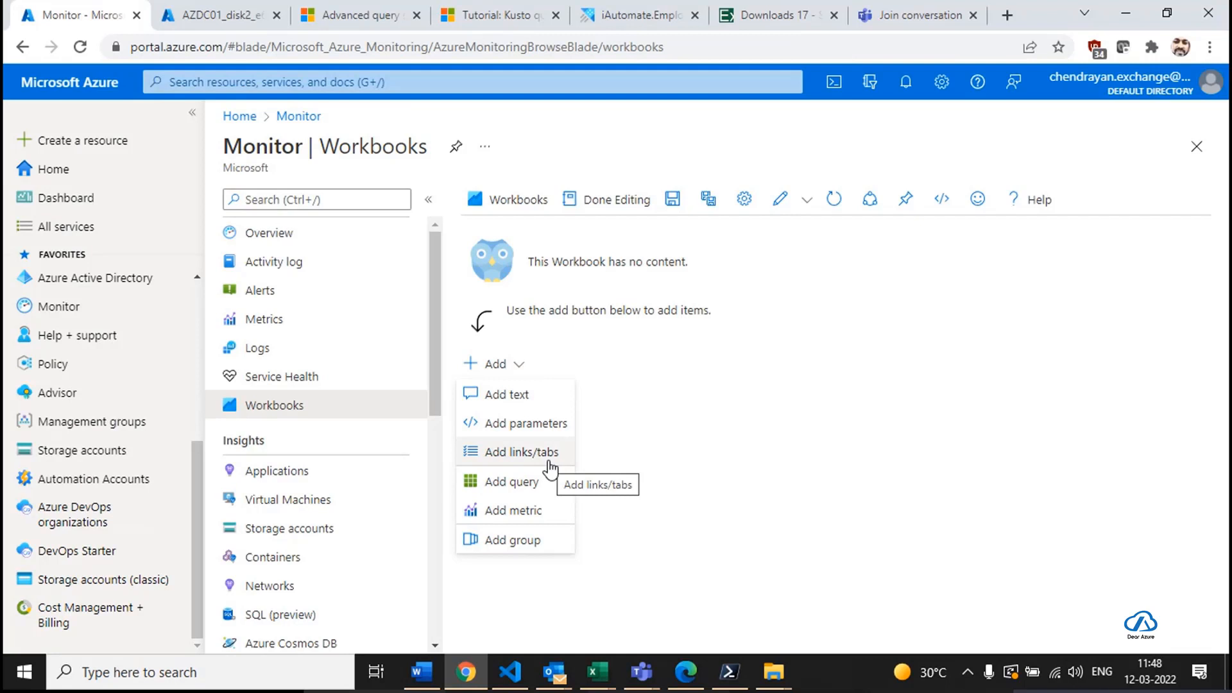
left_click(521, 452)
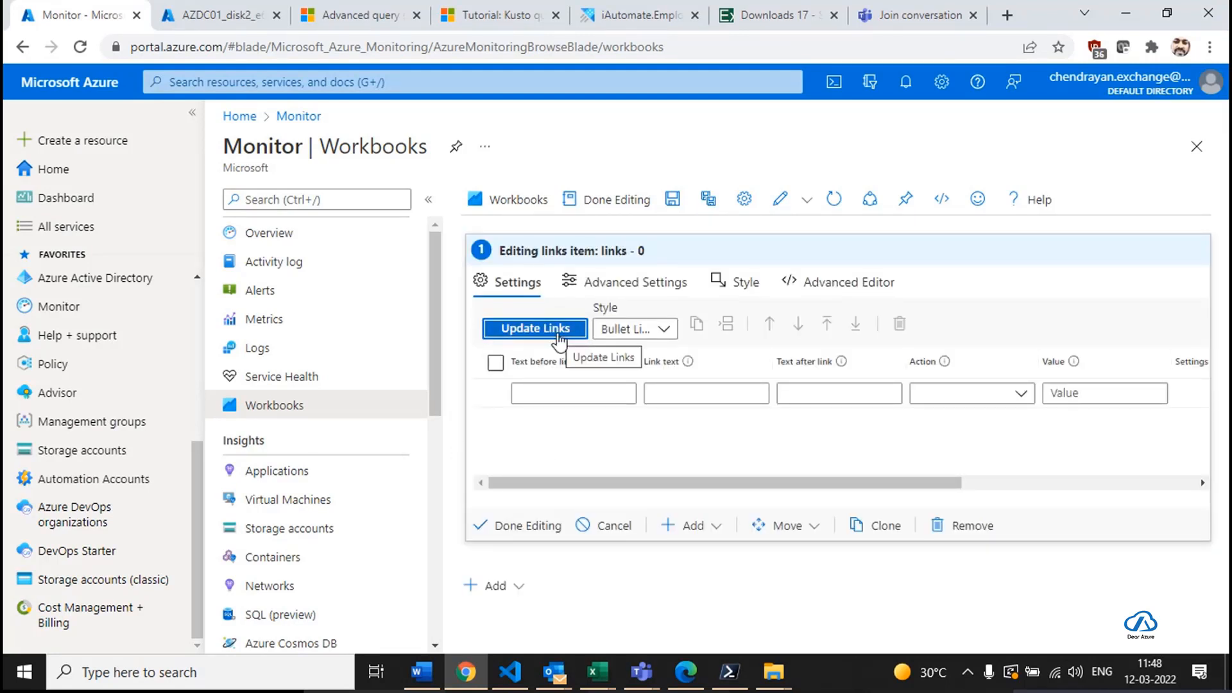
left_click(588, 391)
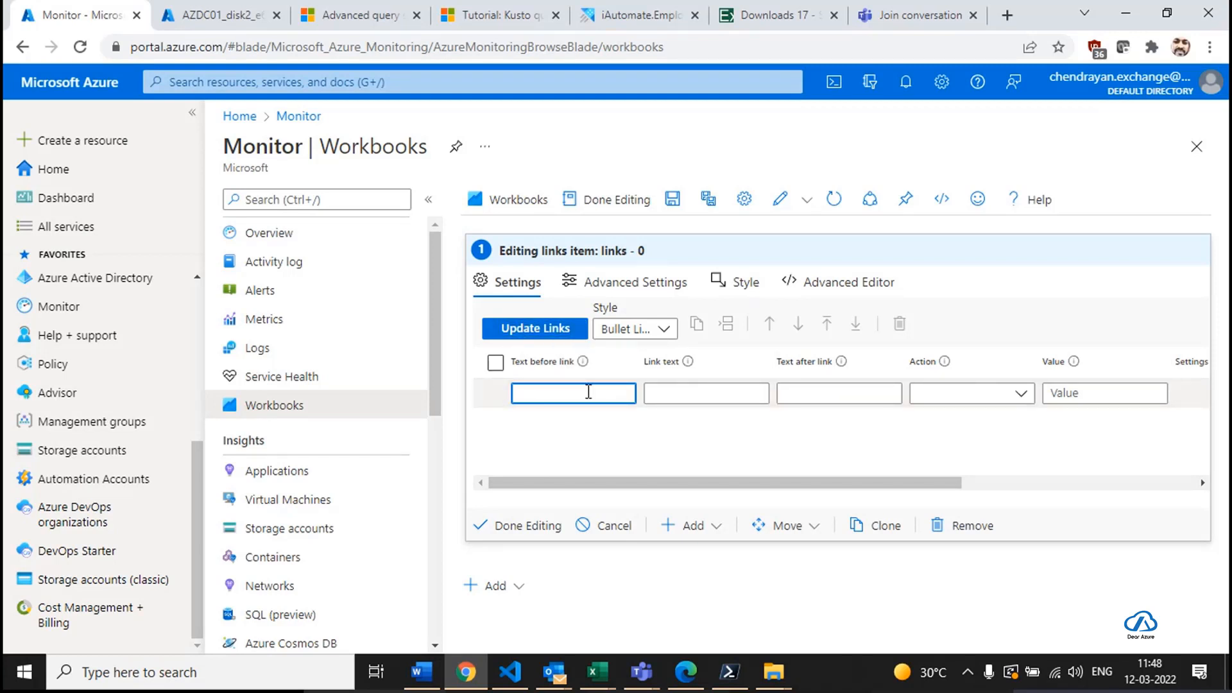
left_click(642, 329)
left_click(646, 473)
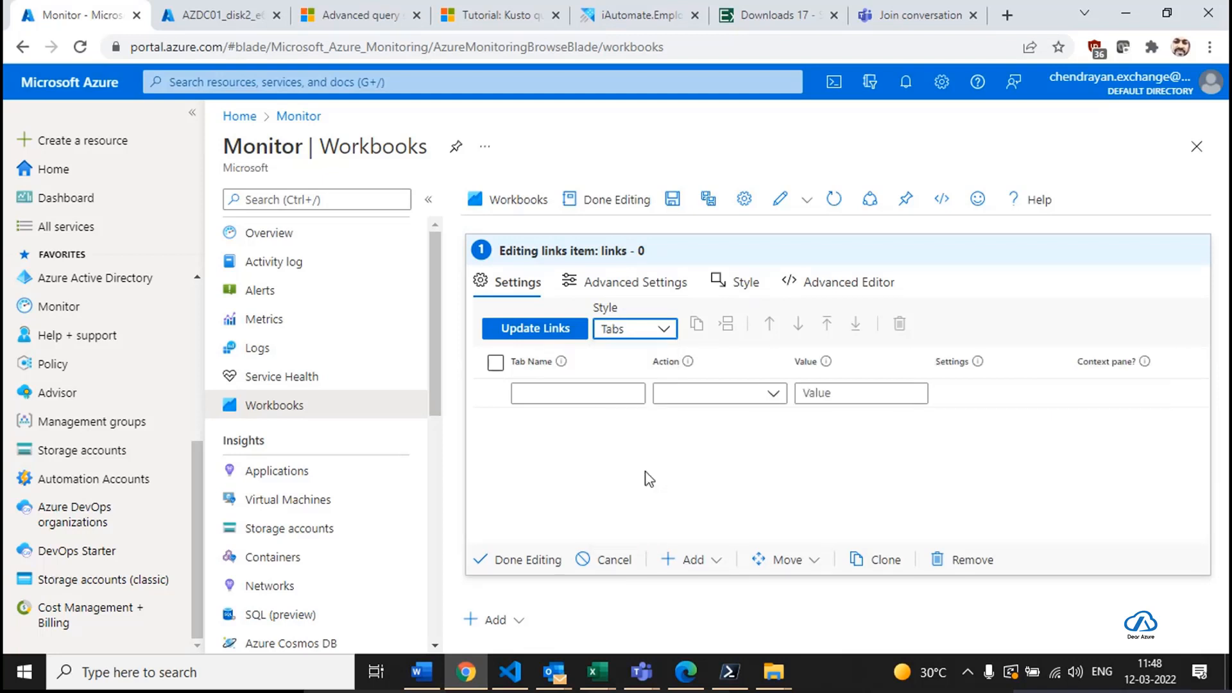
Name the first tab AllResources and set its action to setting a parameter value.
left_click(633, 395)
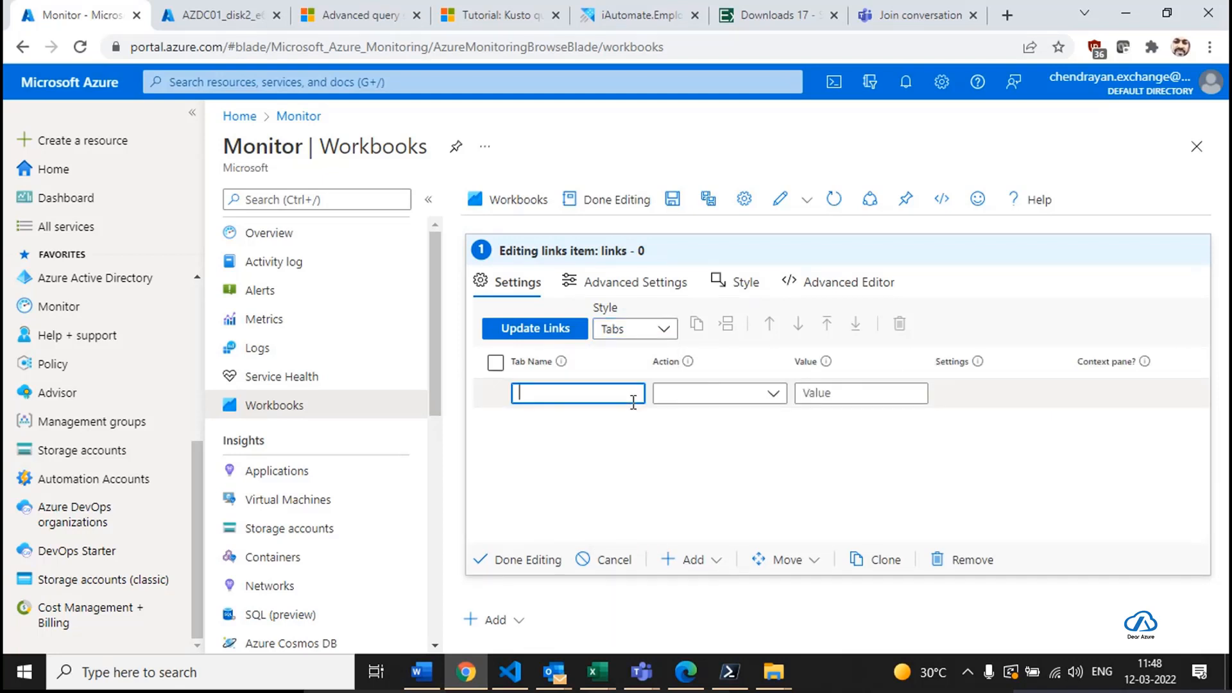
type("AllResources")
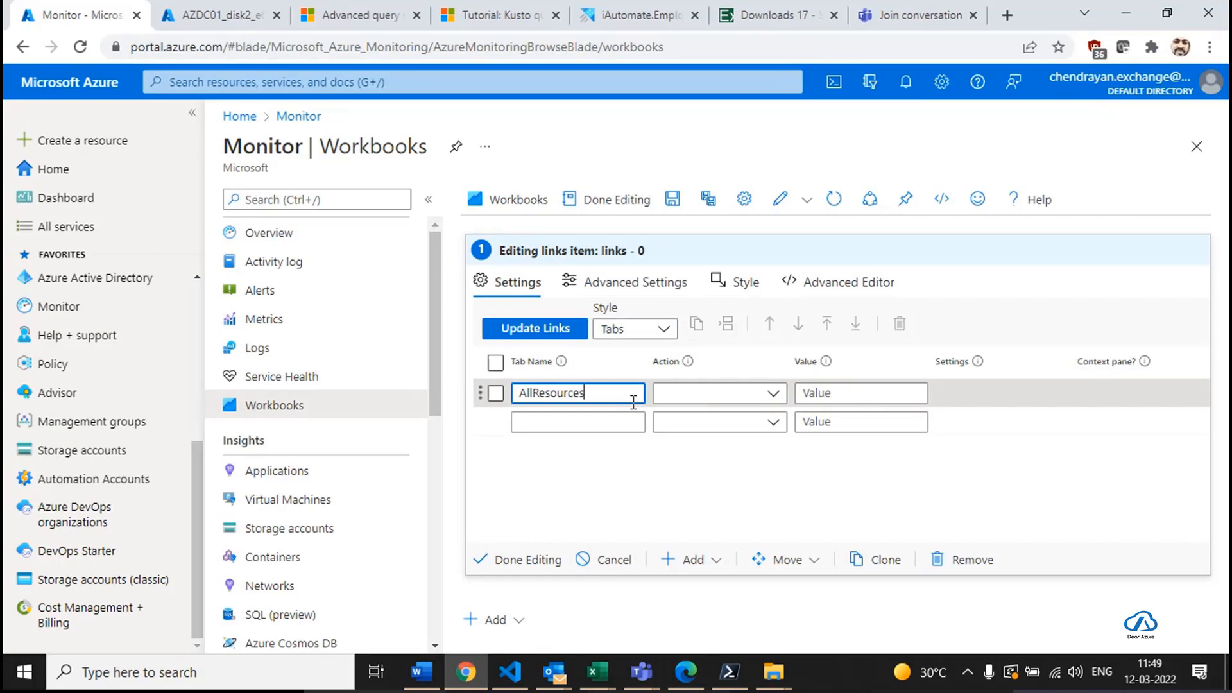
left_click(690, 414)
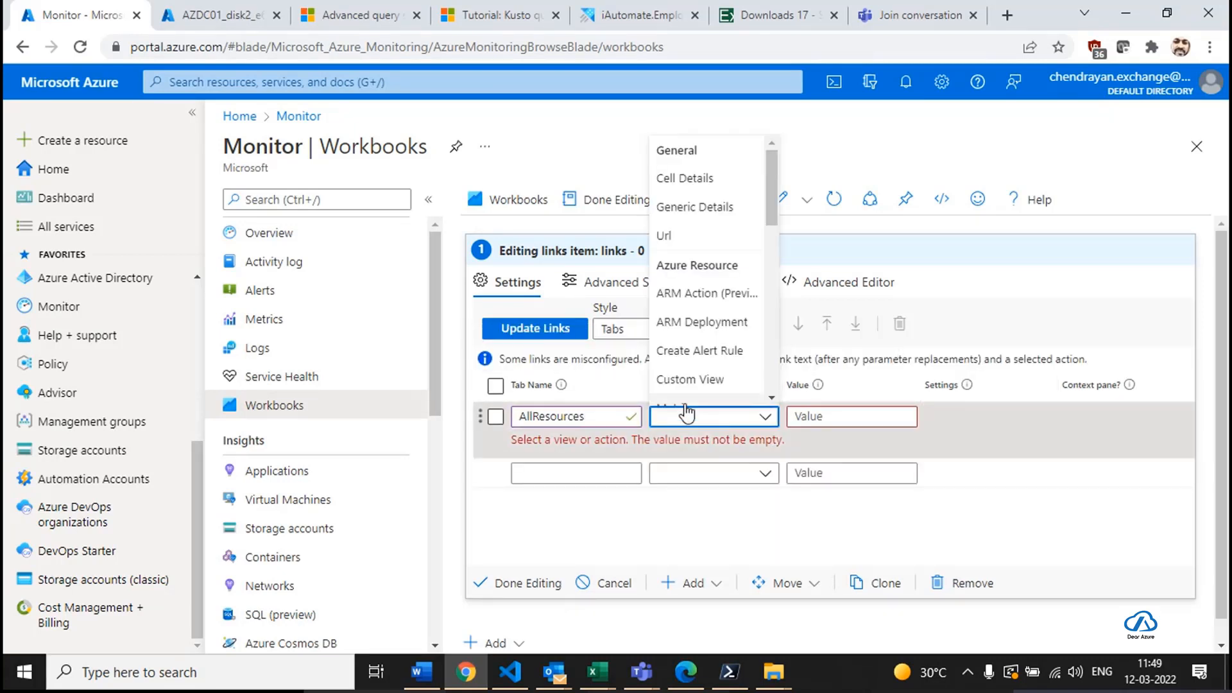
scroll(692, 377, "down", 5)
scroll(690, 377, "down", 1)
left_click(692, 365)
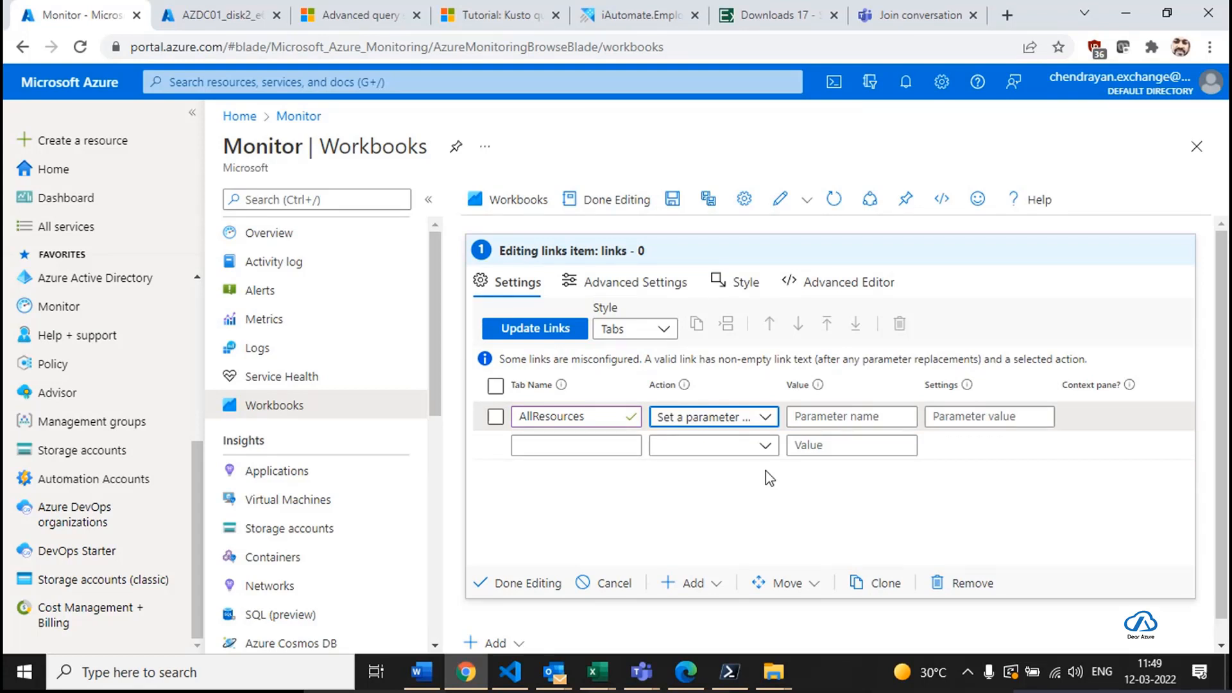
Enter tabView as the AllResources tab's parameter name and copy it into the parameter value.
left_click(834, 416)
type("tabView")
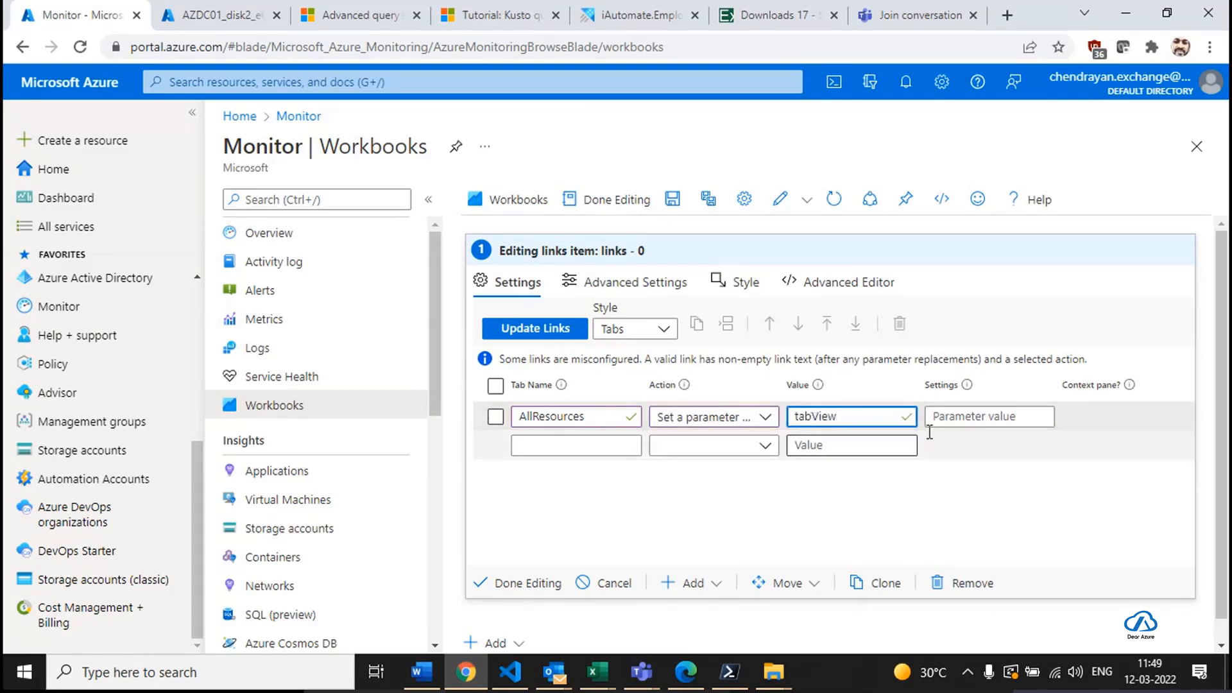
left_click(935, 421)
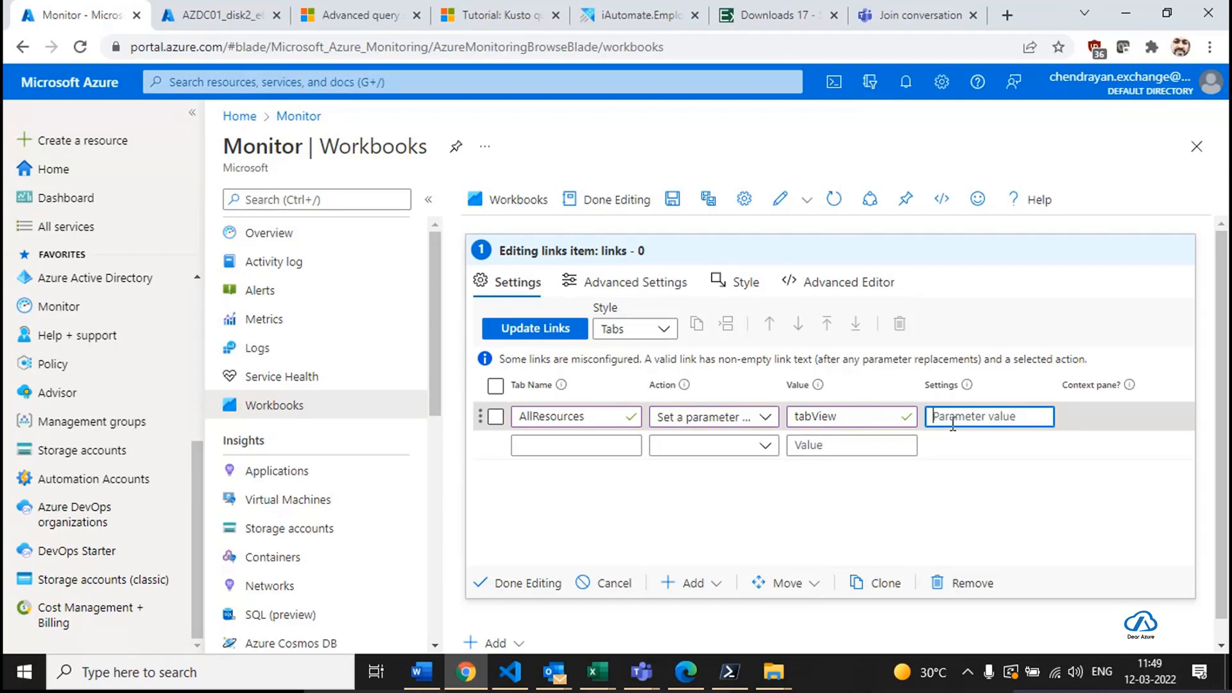
left_click(879, 417)
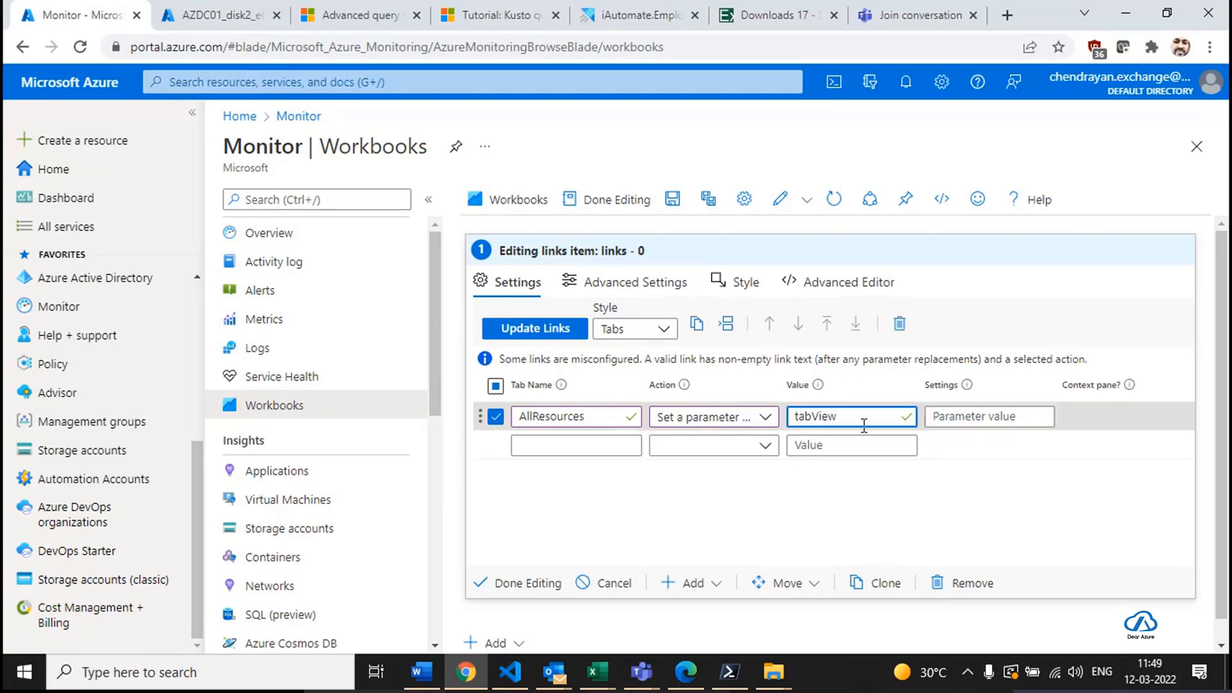
left_click_drag(842, 416, 791, 414)
key("ctrl+c")
left_click(936, 416)
key("ctrl+v")
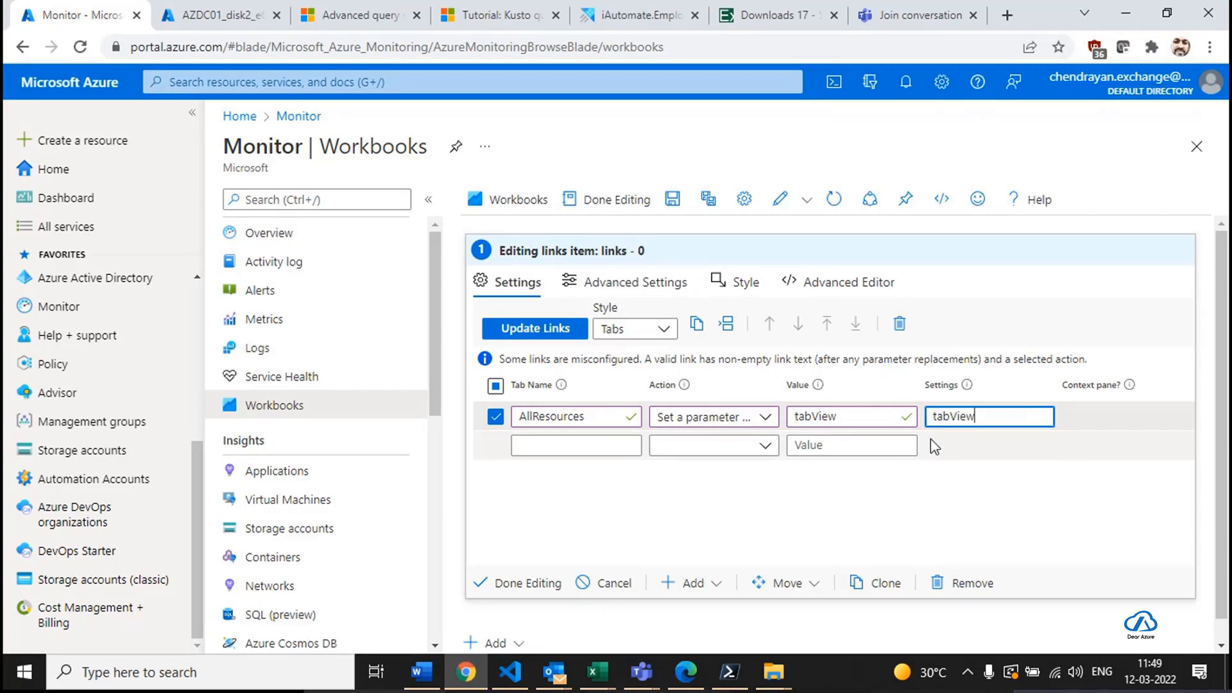
Add a second tab named ResourceByType and set its action to setting a parameter value.
left_click(578, 448)
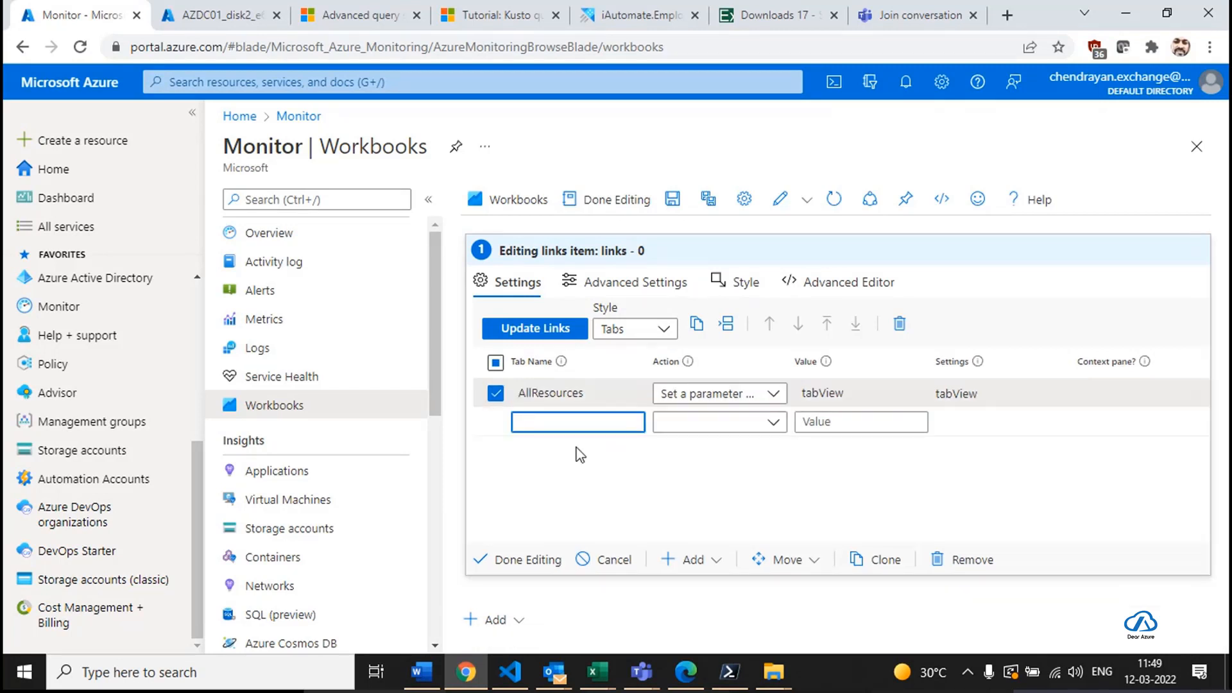
type("Resour")
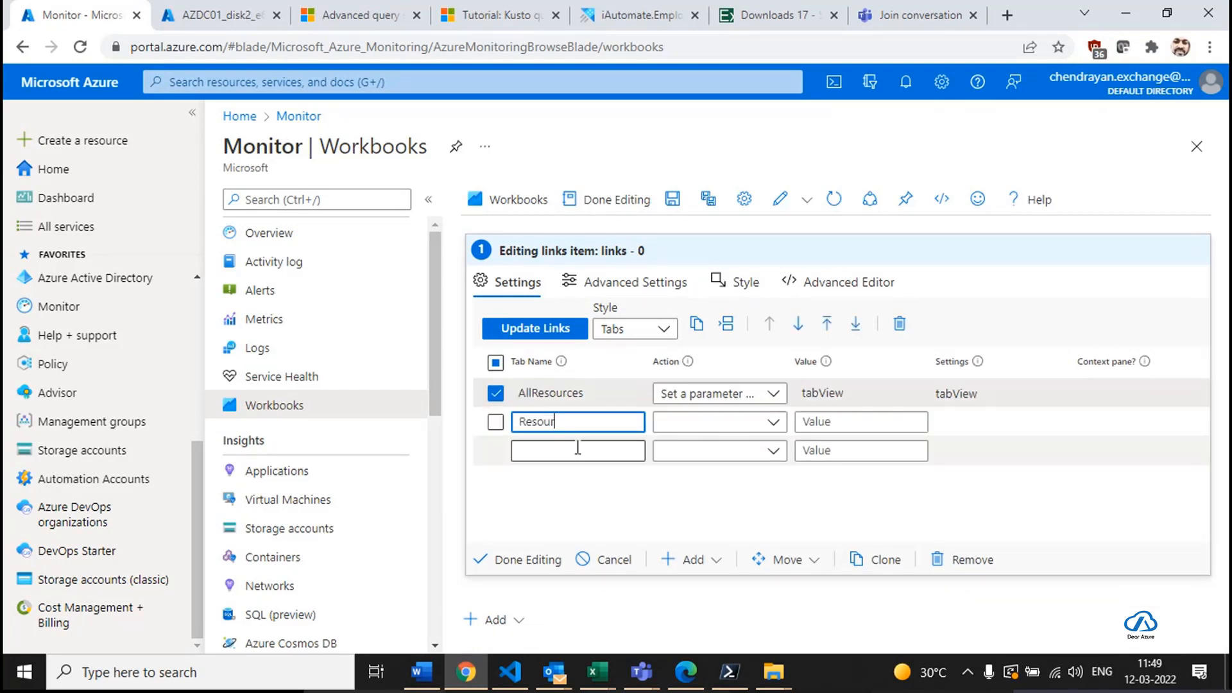
type("ceByType")
left_click(698, 424)
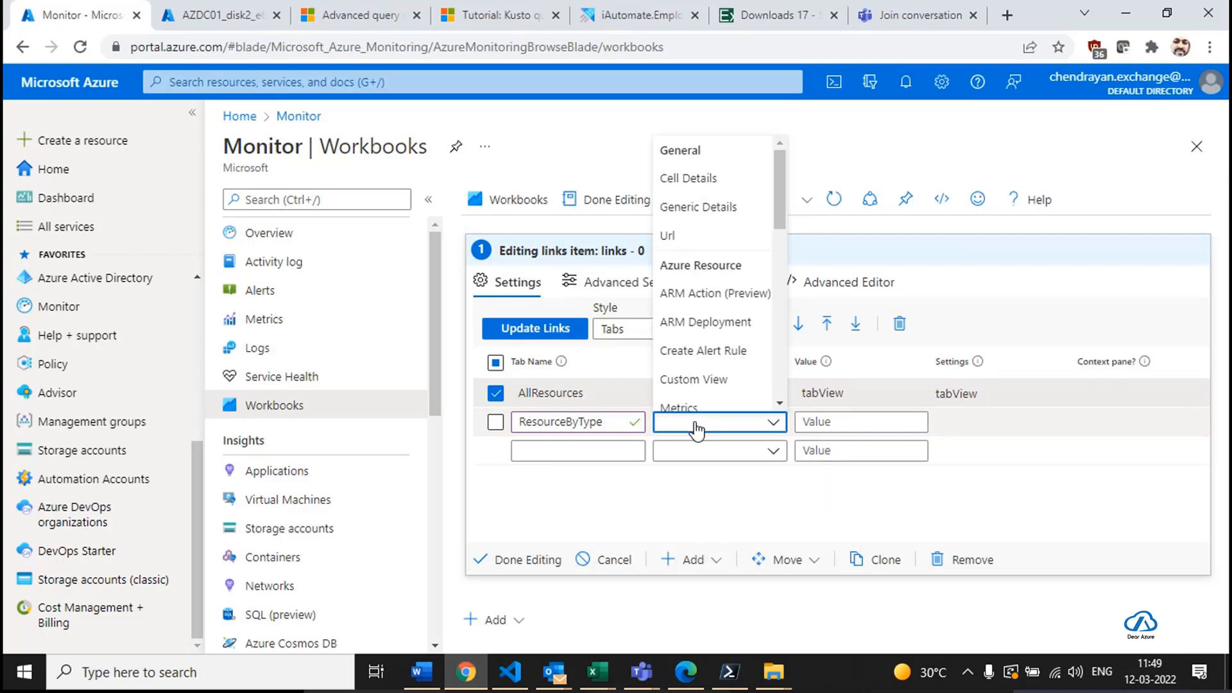
left_click_drag(782, 192, 790, 385)
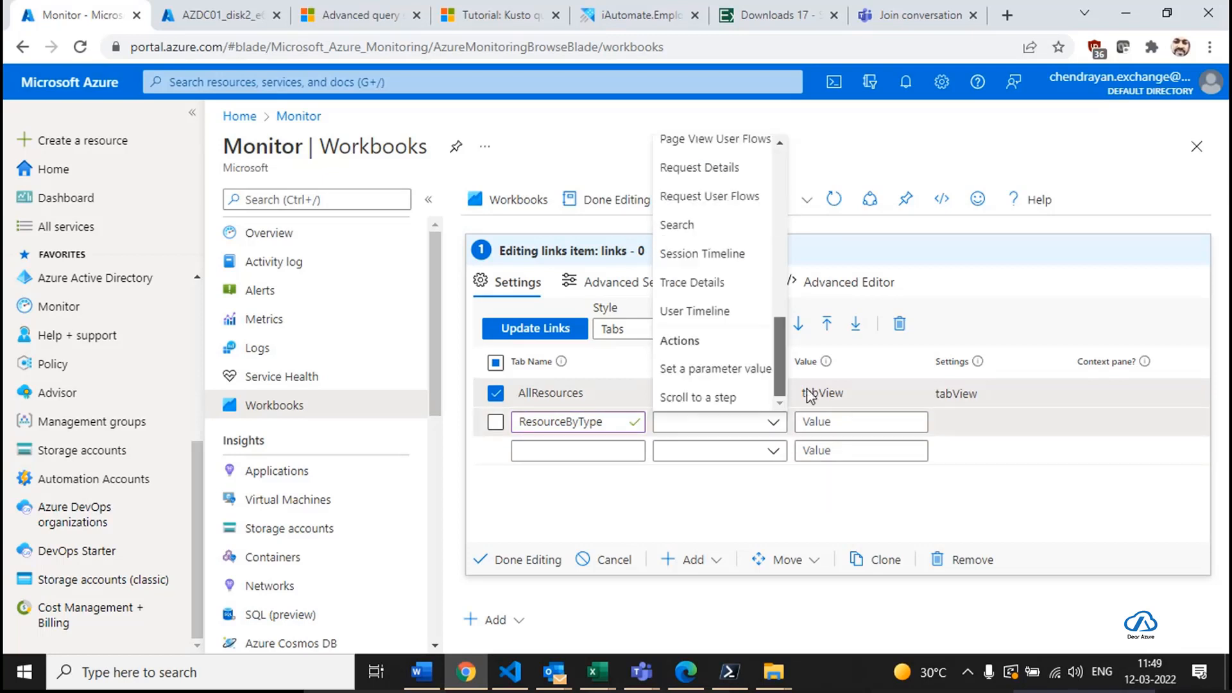
left_click(738, 372)
Enter tabView as both the parameter name and value of the ResourceByType tab, and finish editing the tabs item.
left_click(825, 421)
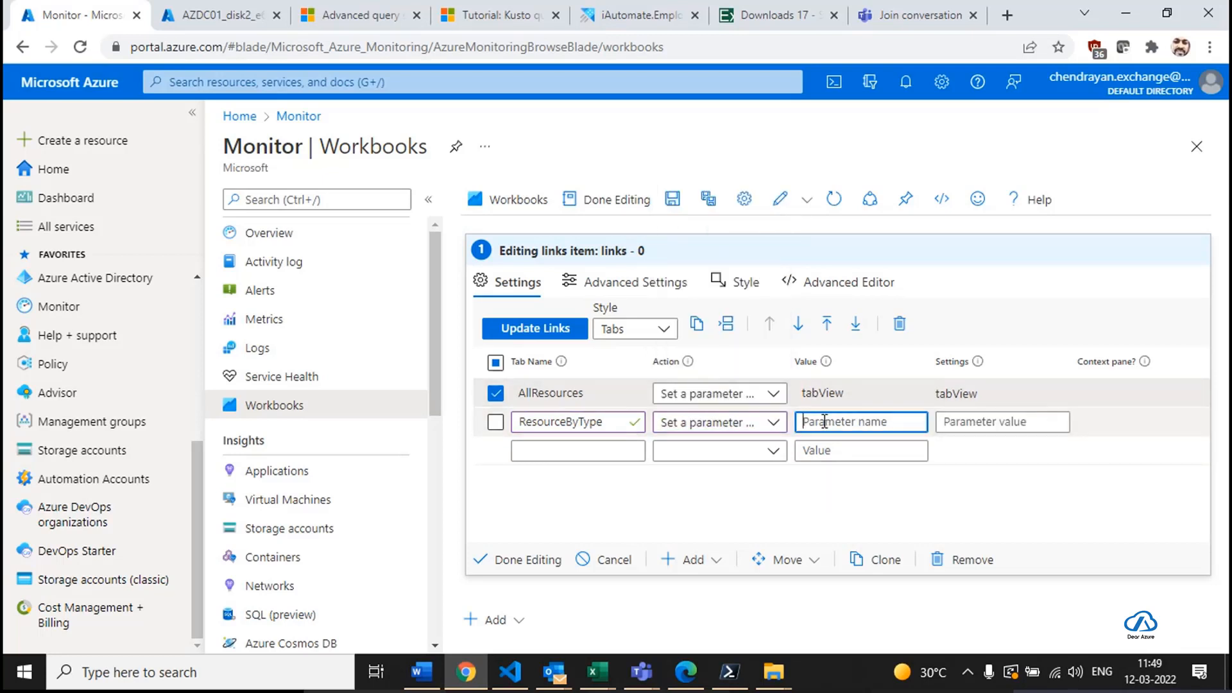
type("tabView")
left_click(1001, 421)
left_click(949, 392)
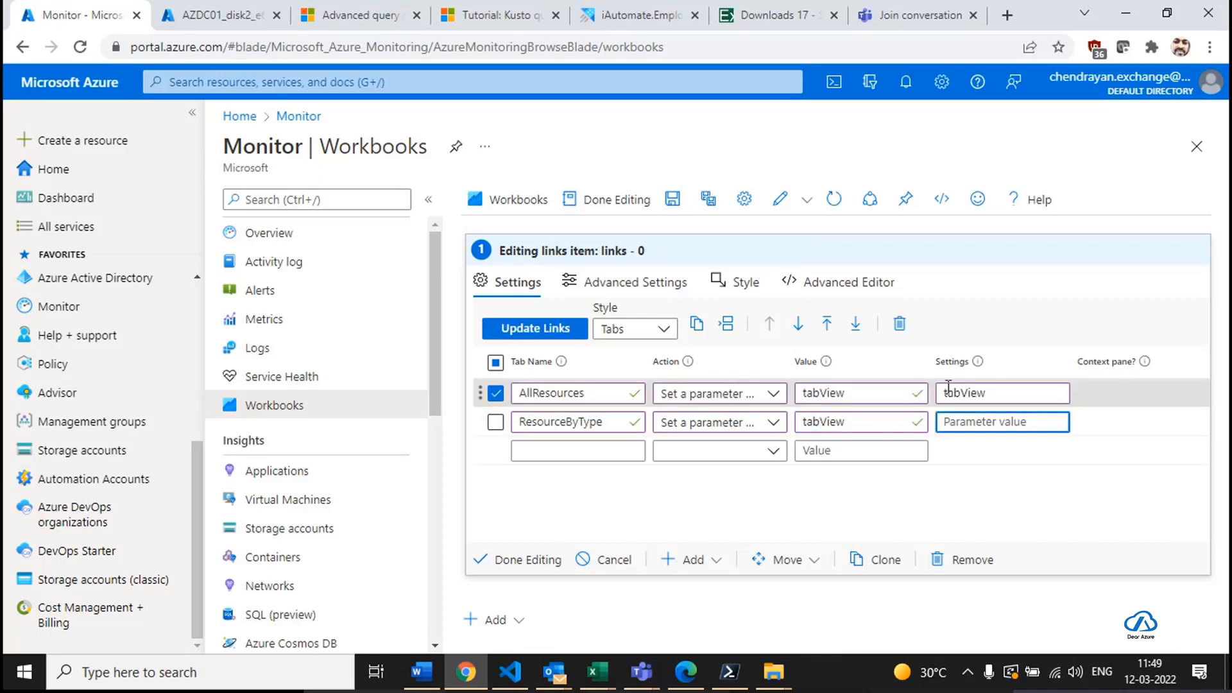
double_click(949, 392)
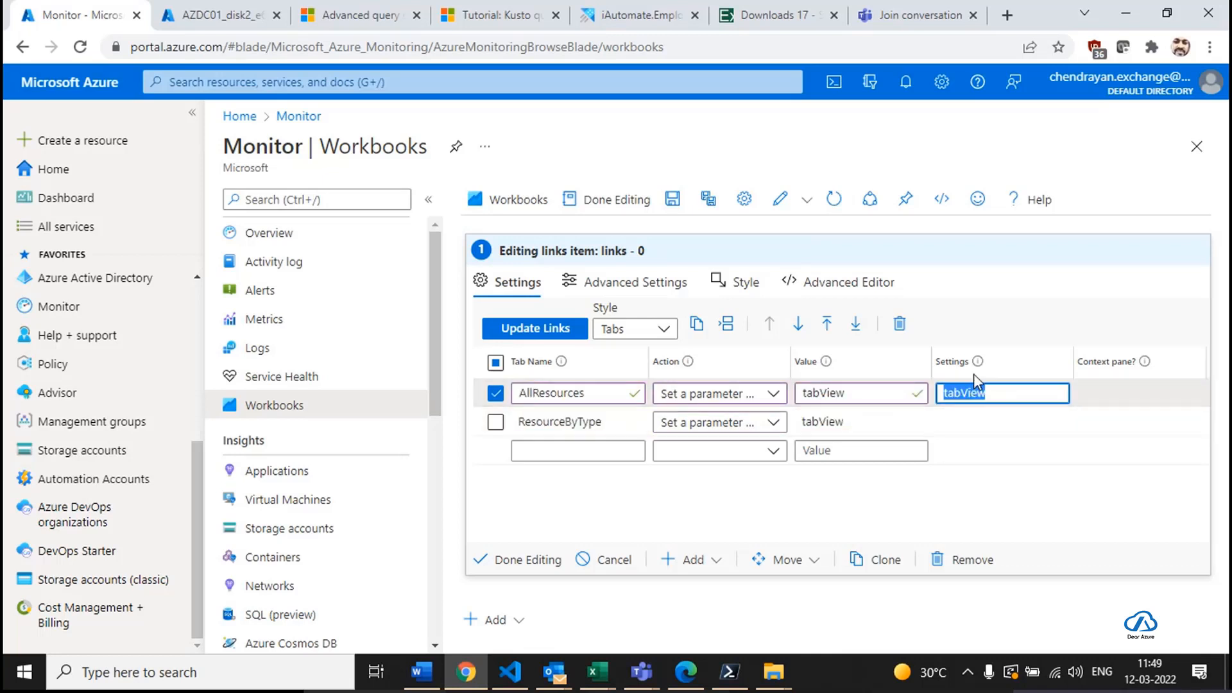
mouse_move(979, 364)
left_click(969, 420)
key("ctrl+v")
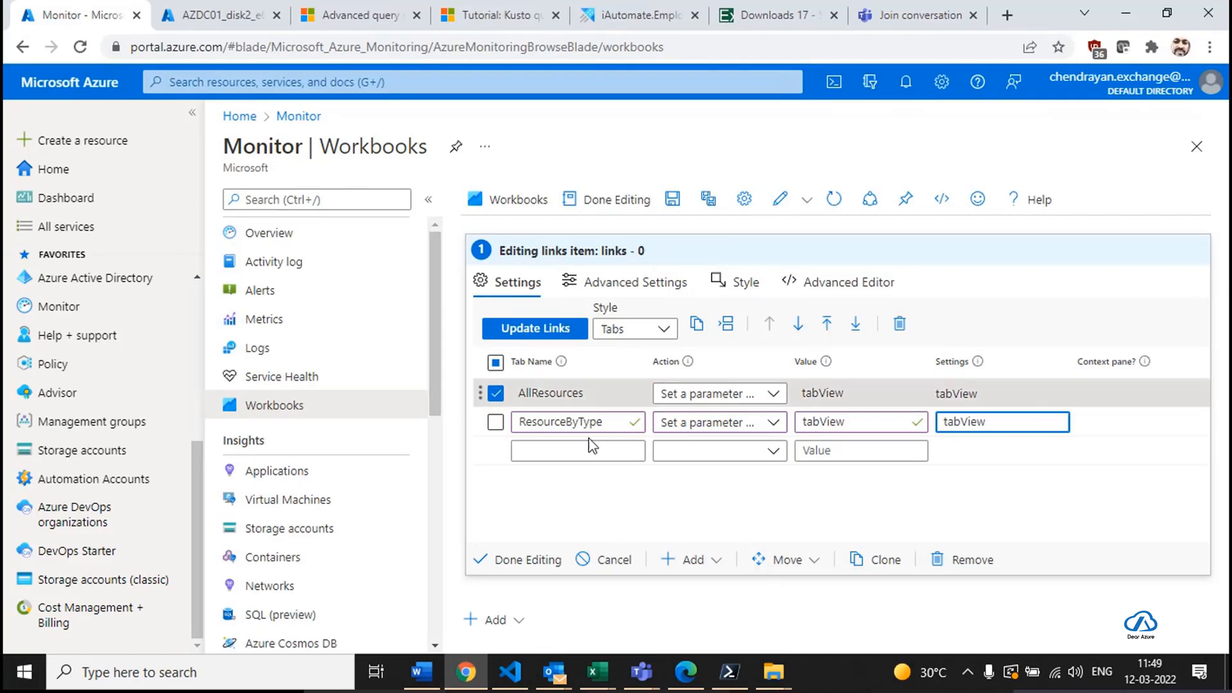
left_click(531, 560)
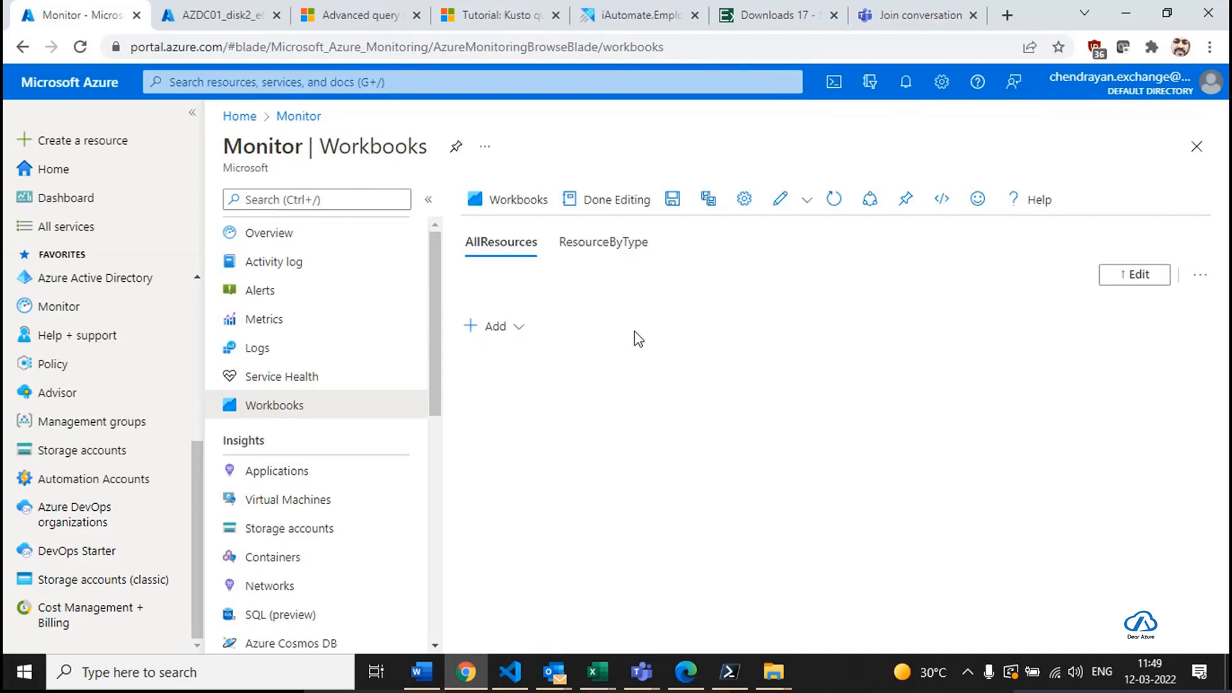
Try switching to the ResourceByType tab and back, and add a query item under AllResources.
left_click(604, 242)
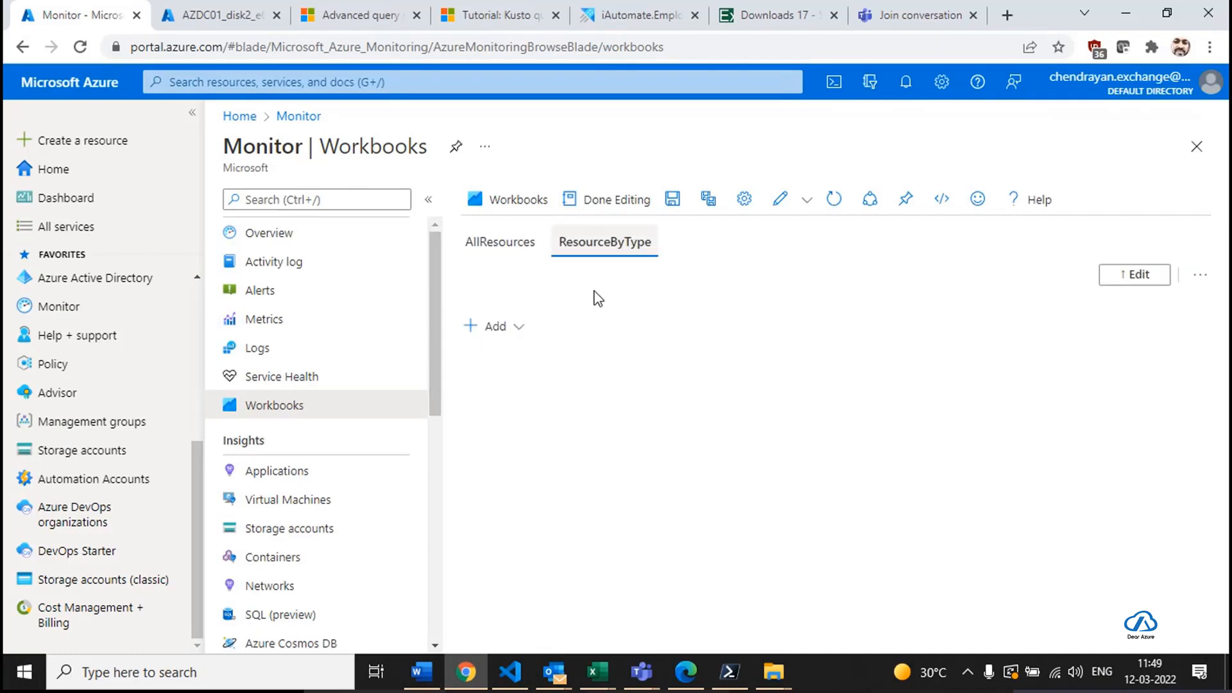
left_click(516, 252)
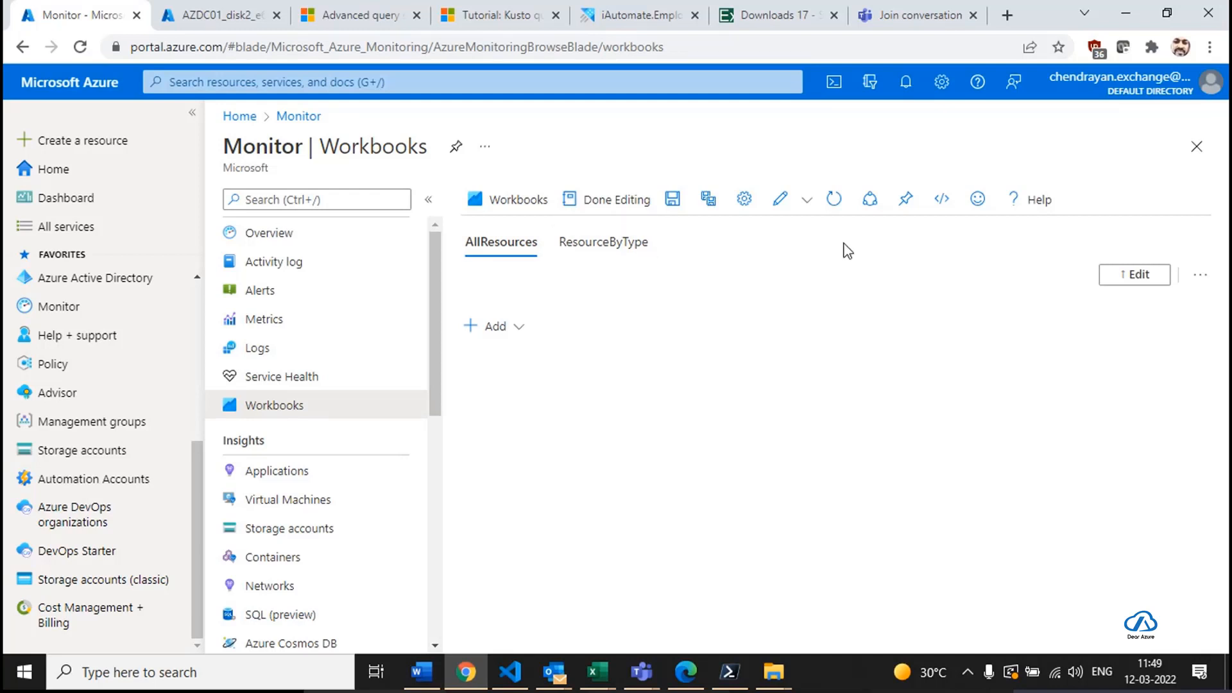
left_click(496, 327)
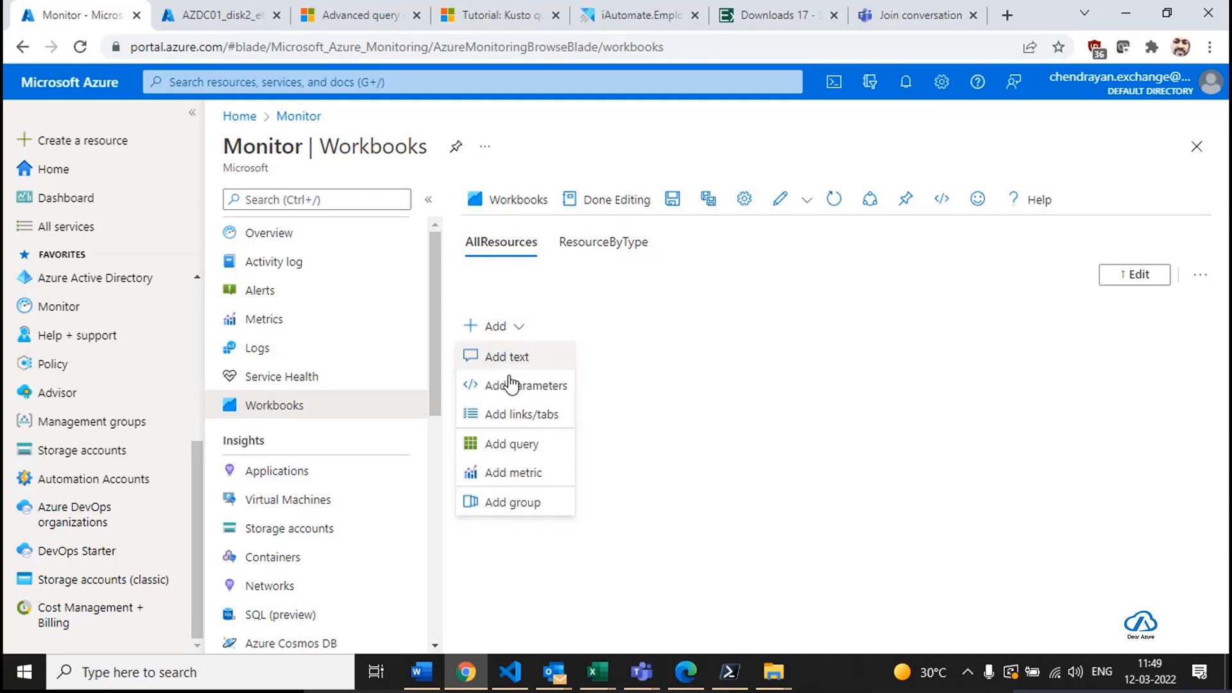
left_click(511, 443)
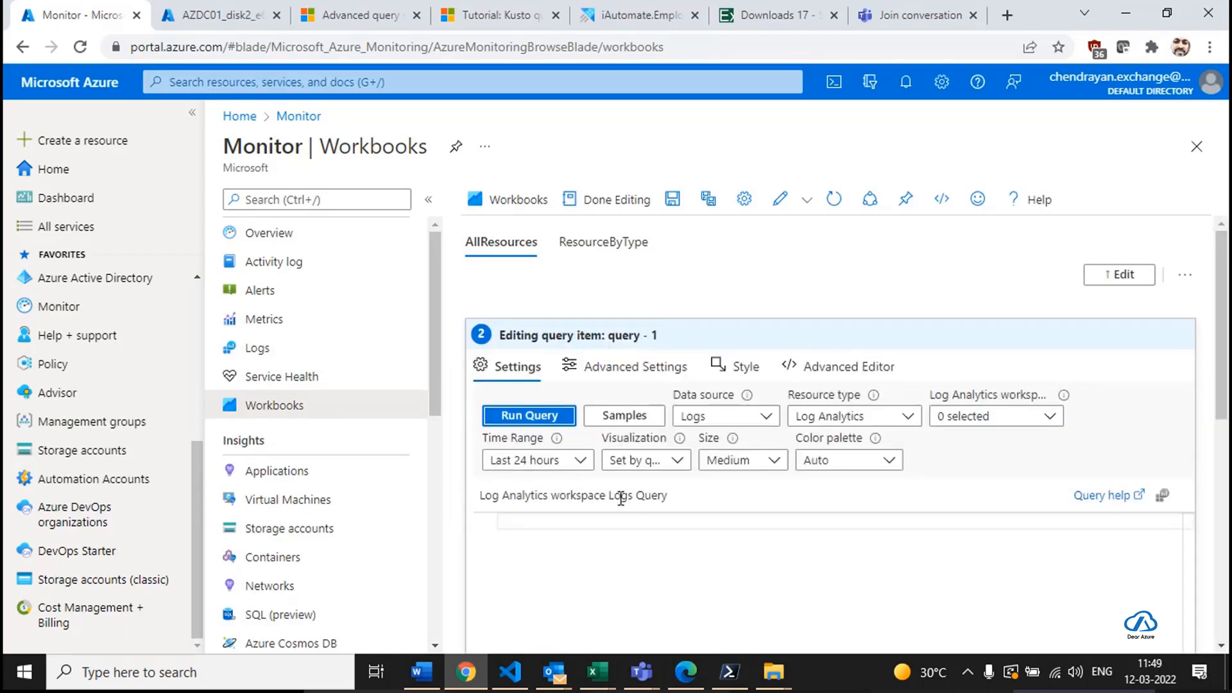
left_click(597, 588)
type("res")
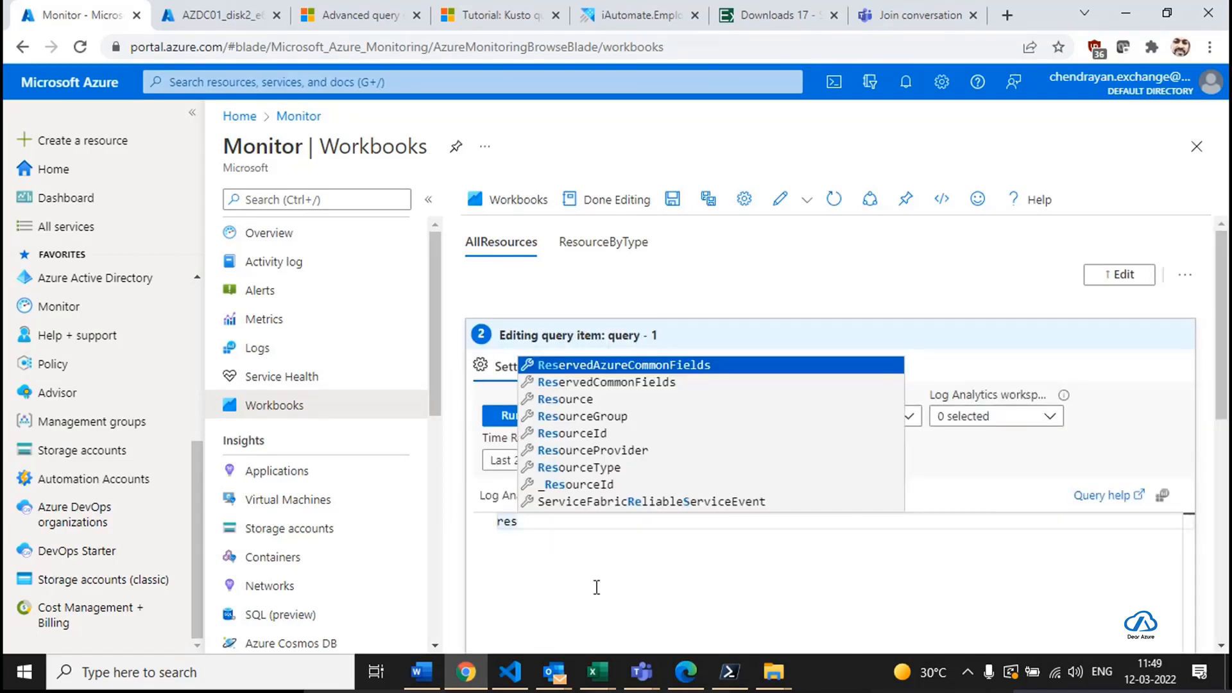
key("Down")
key("Down")
key("Down")
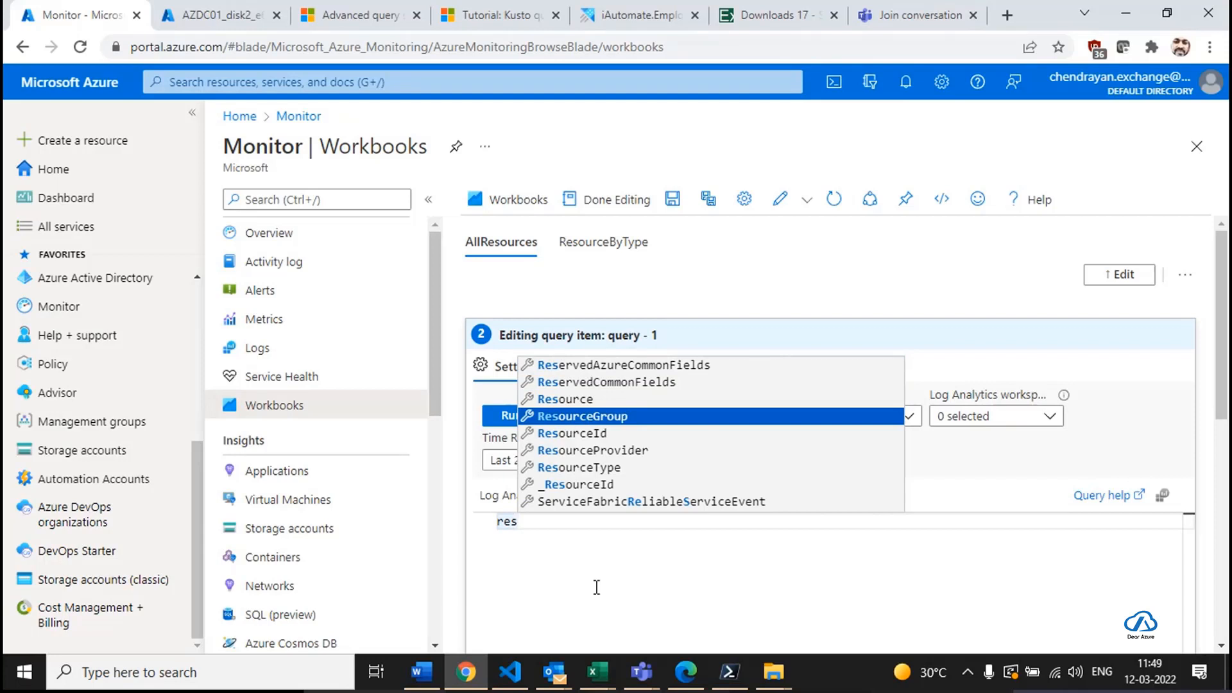
key("BackSpace")
key("BackSpace")
key("BackSpace")
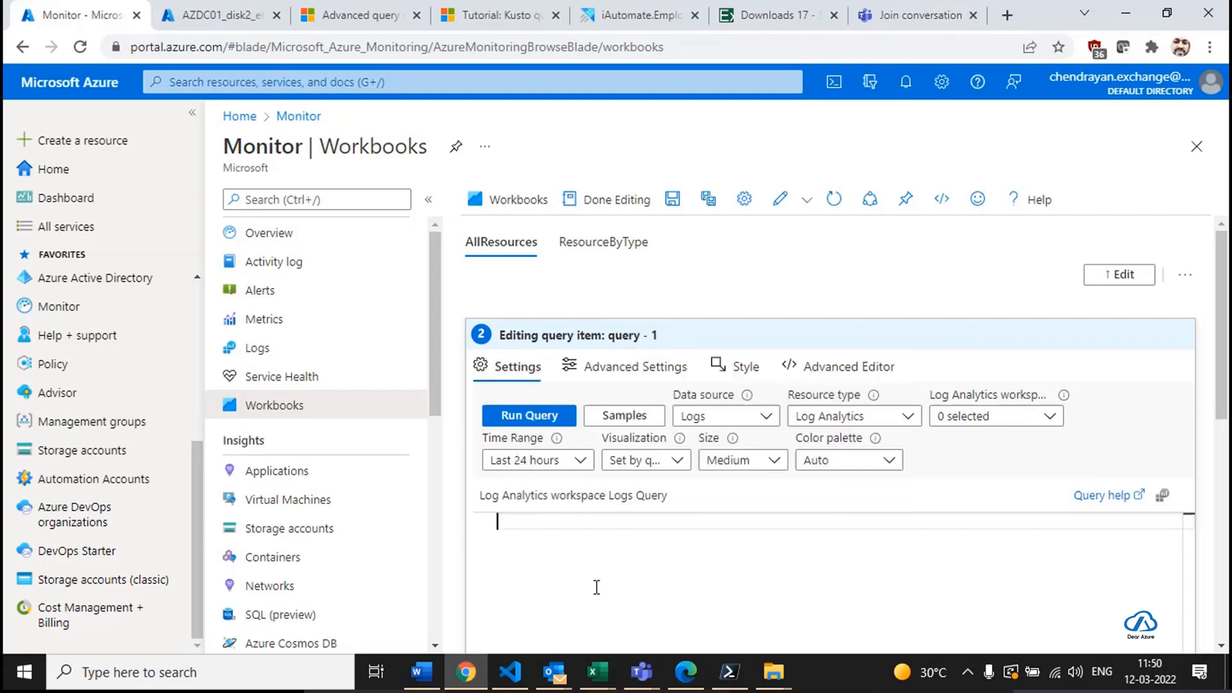
Set the query's data source to Azure Resource Graph and enter resources as the query text.
left_click(736, 422)
left_click(667, 182)
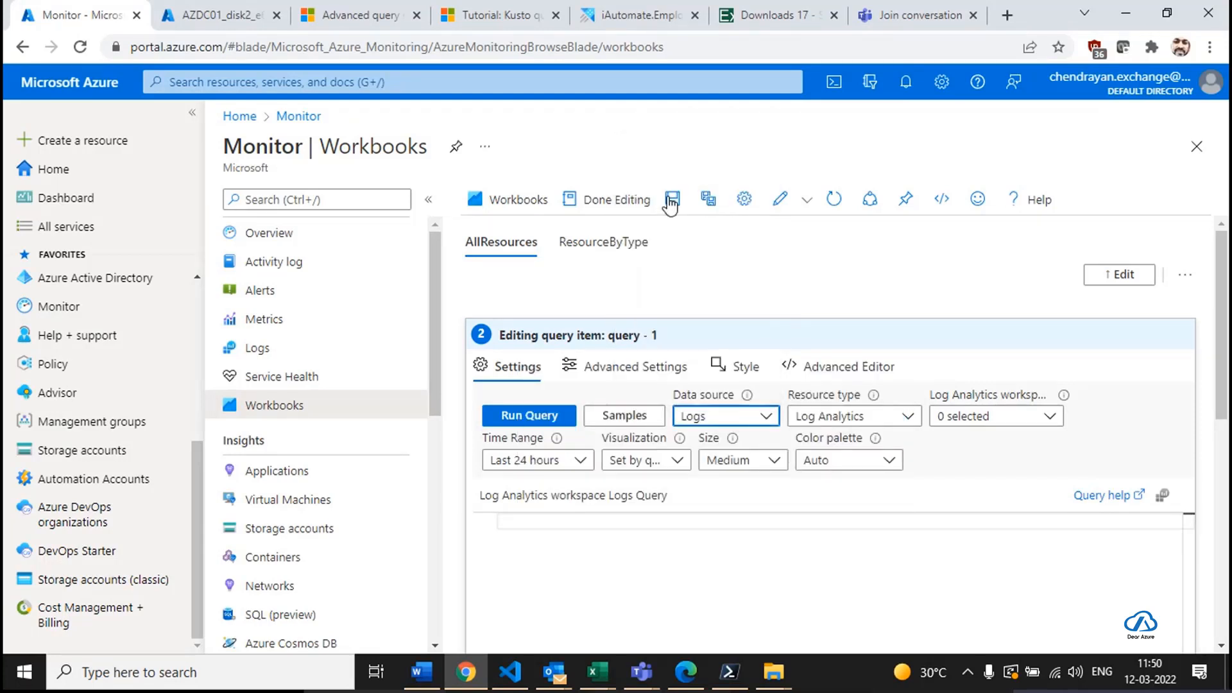
left_click(647, 522)
type("res")
key("Down")
key("Down")
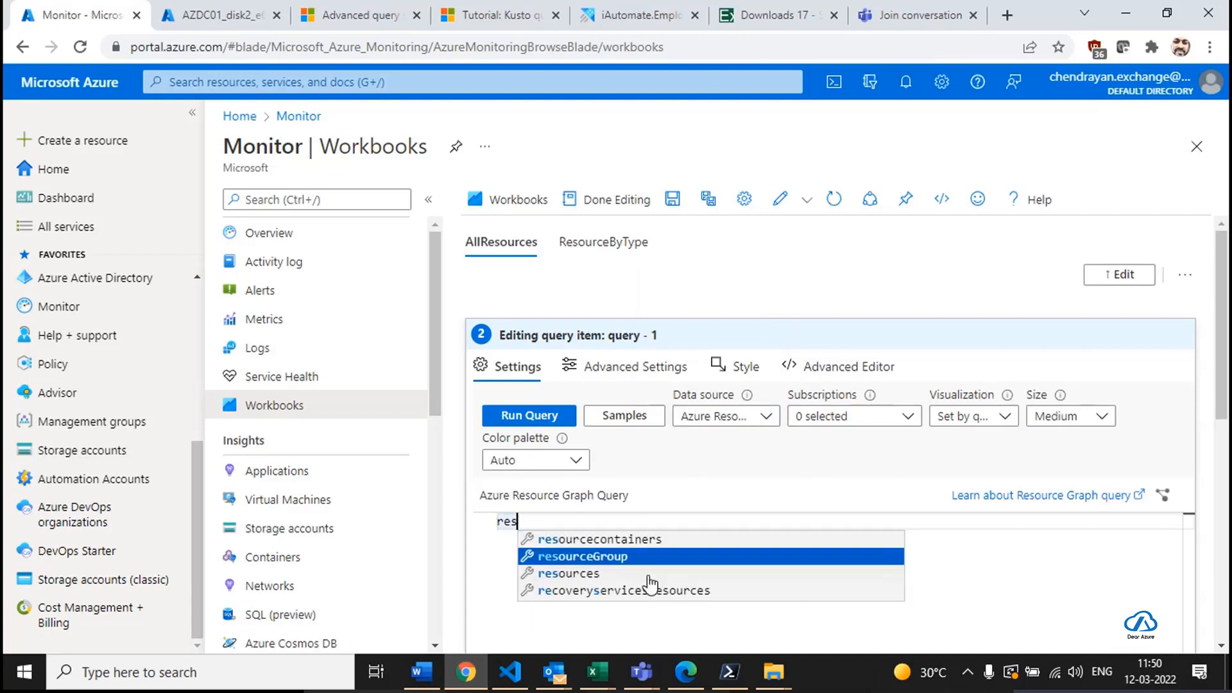
left_click(648, 574)
key("Return")
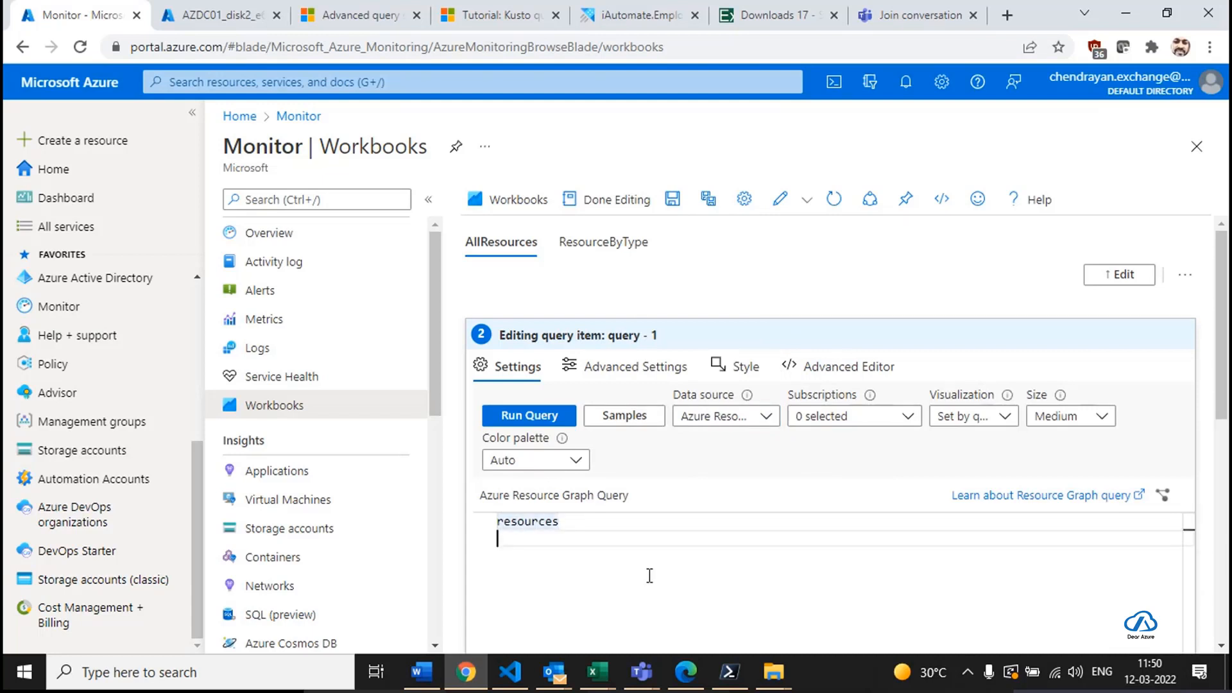
type("|")
key("BackSpace")
key("BackSpace")
Set the query to use all subscriptions and run it.
left_click(844, 414)
left_click(752, 507)
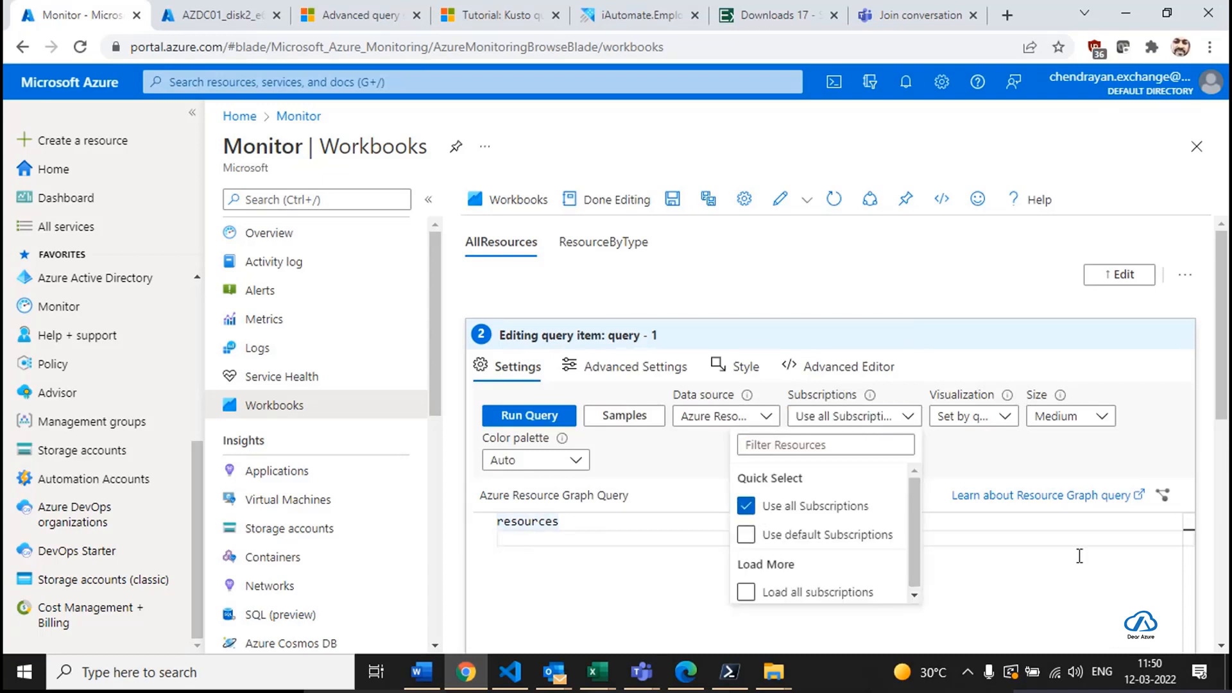
left_click(1062, 594)
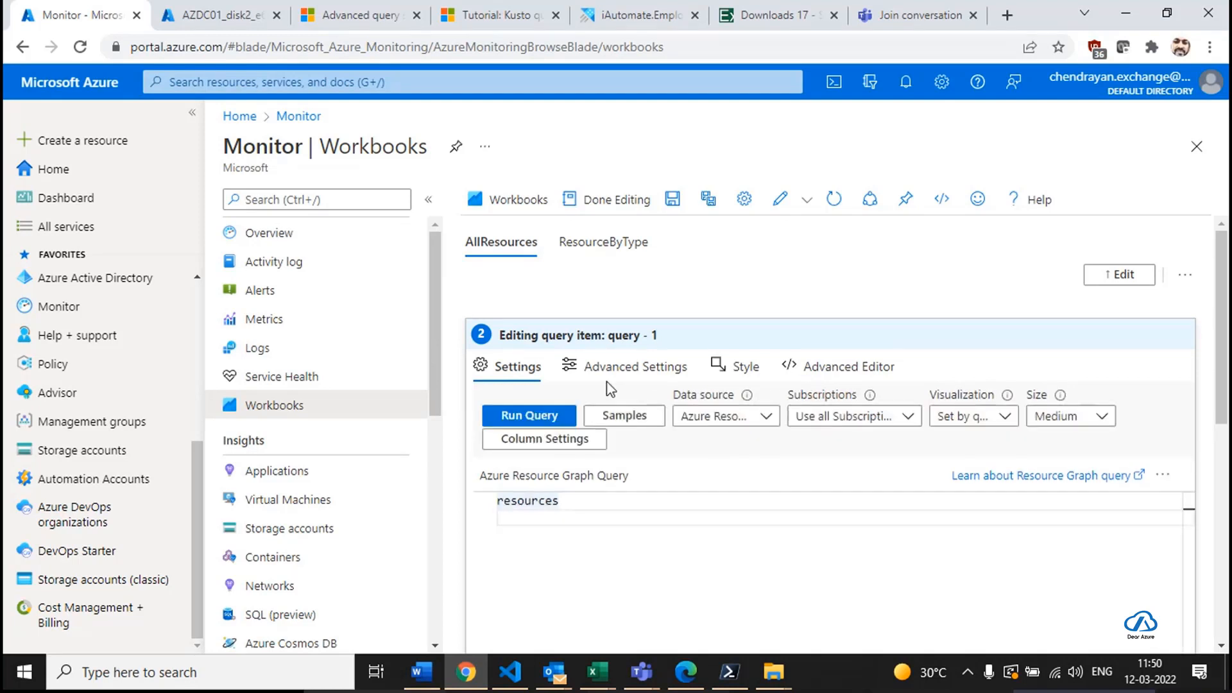
Make the query item conditionally visible and fill in a condition where parameter tabView equals tabView.
left_click(632, 367)
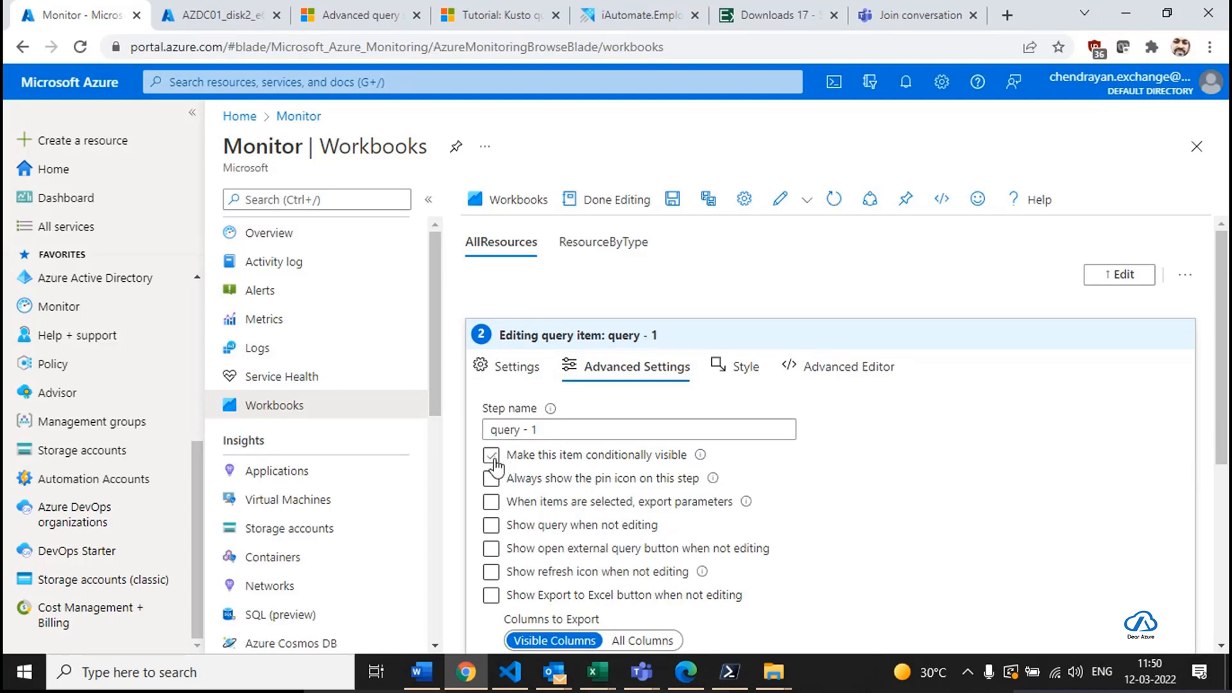
left_click(492, 455)
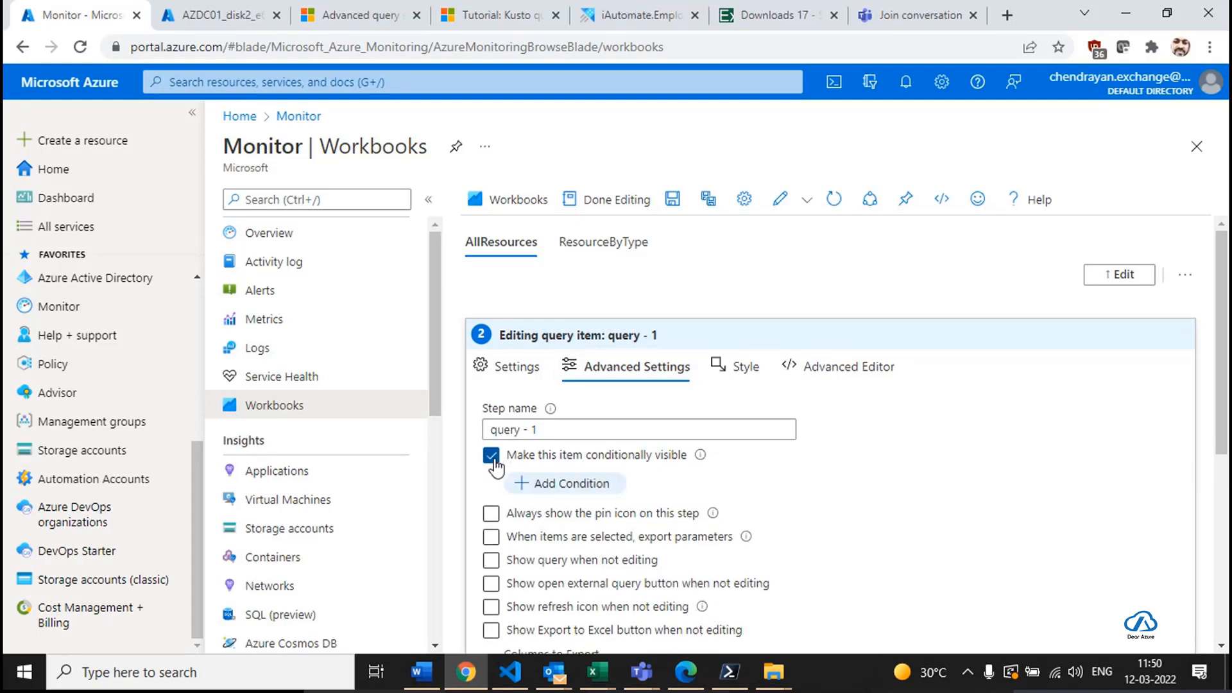
left_click(594, 485)
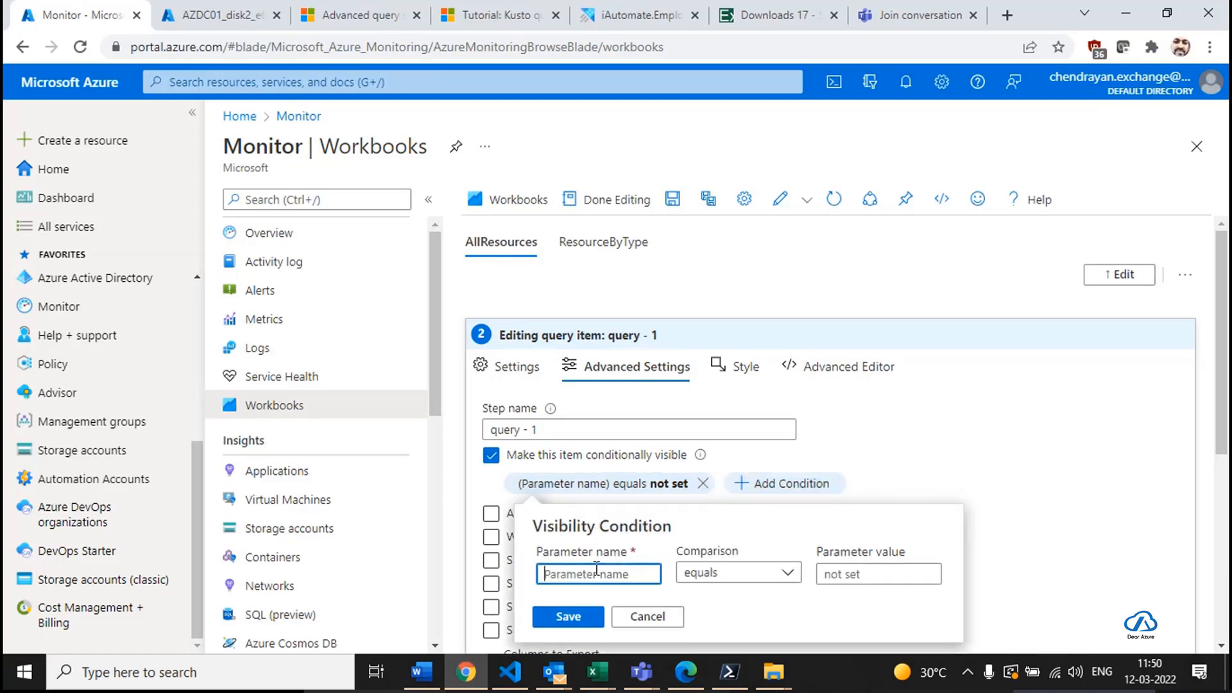
type("tabView")
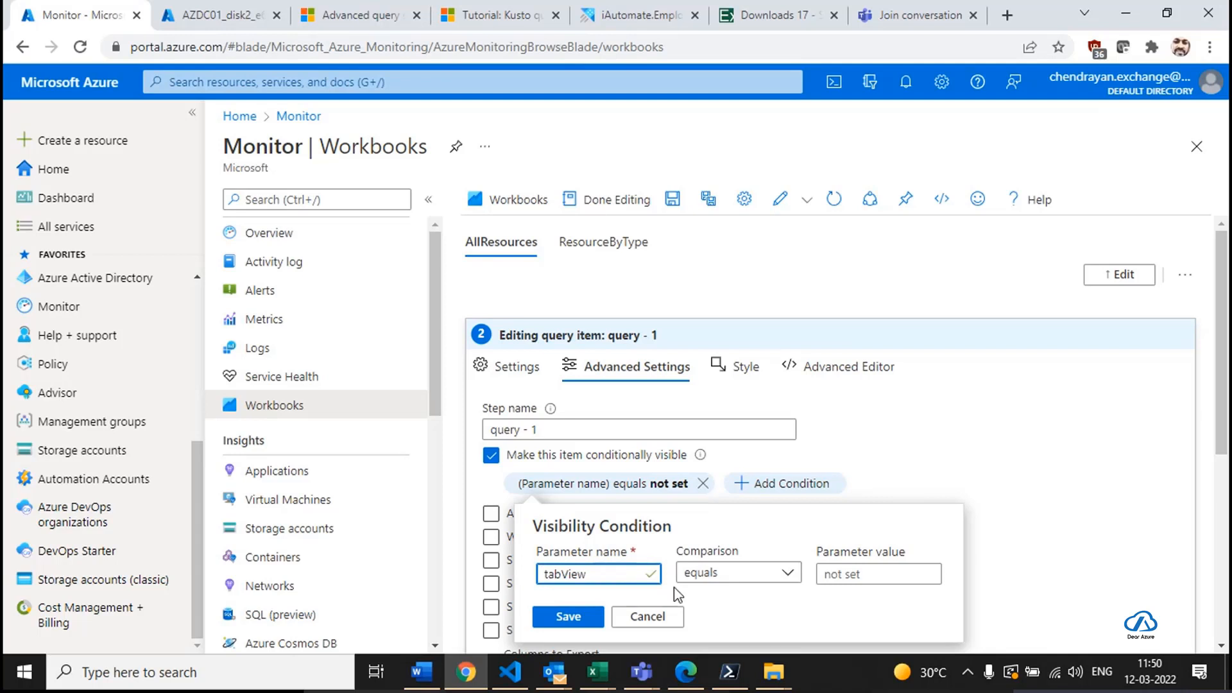
left_click(859, 574)
type("tabView")
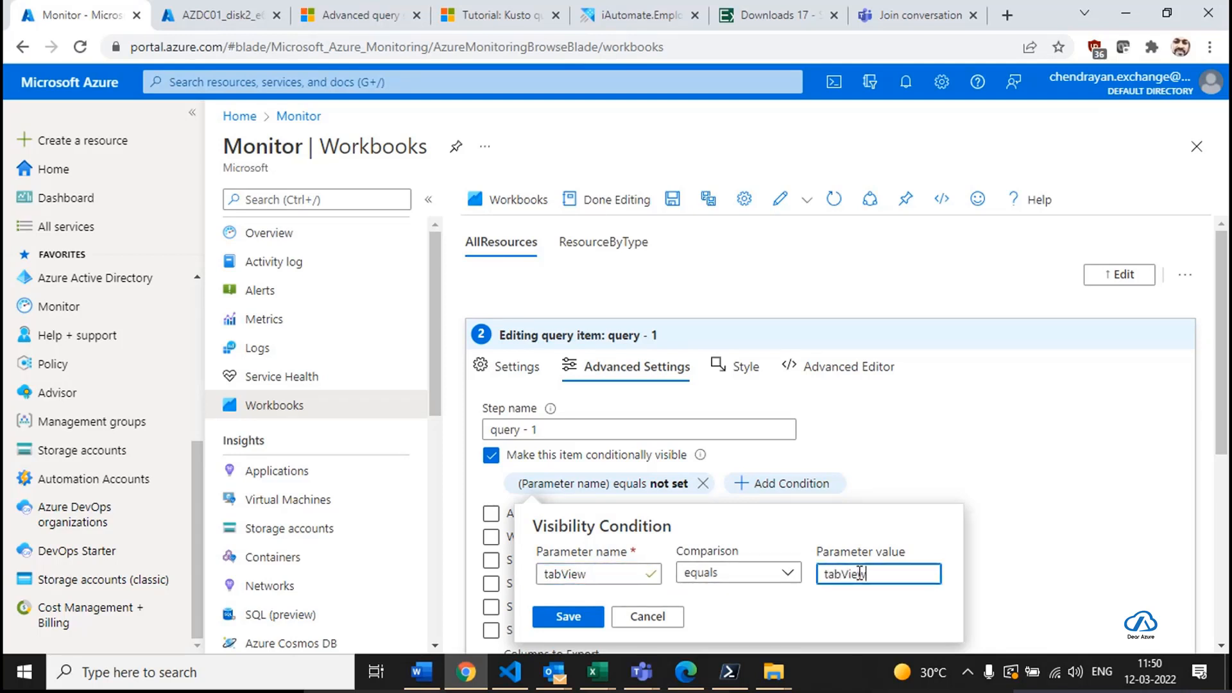
Change the visibility condition's parameter name to AllResources, save the condition and finish editing the workbook.
left_click(597, 573)
key("ctrl+a")
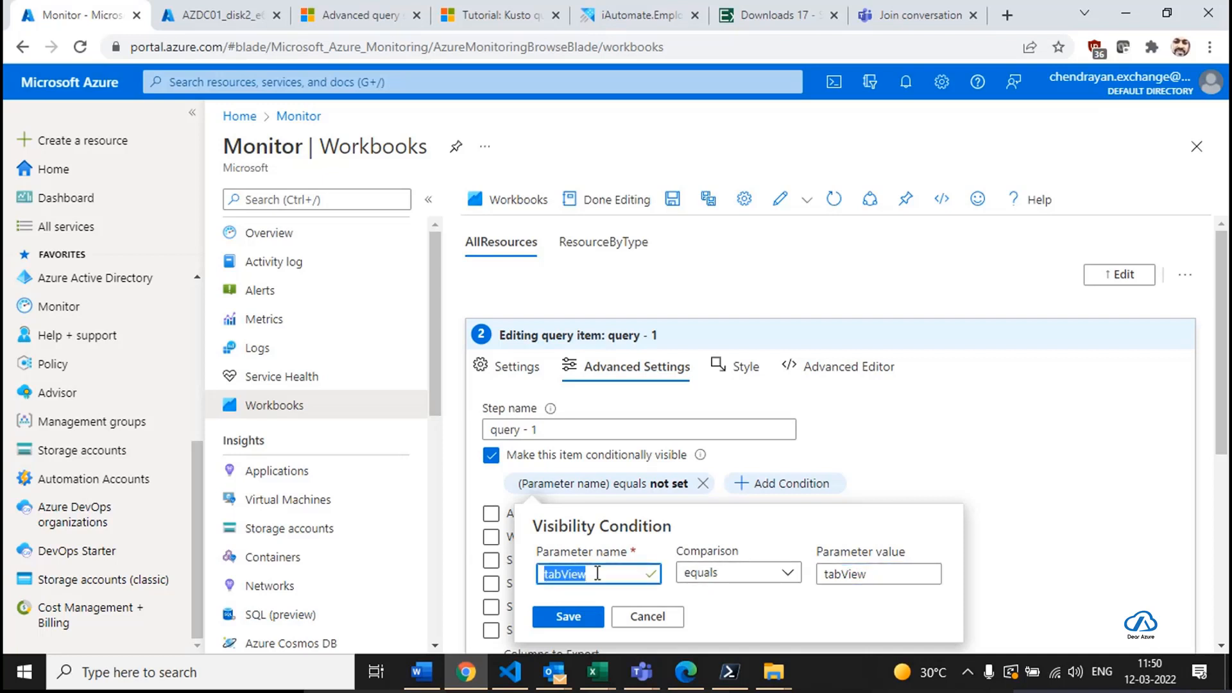
type("AllResources")
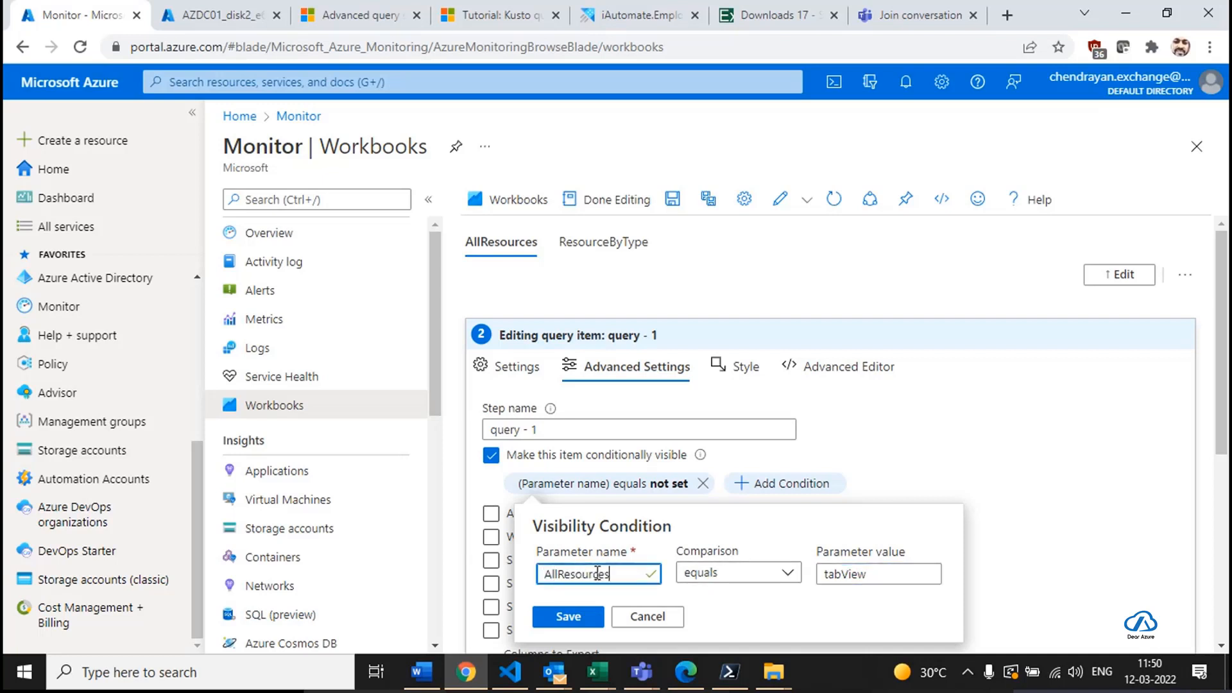
left_click(561, 627)
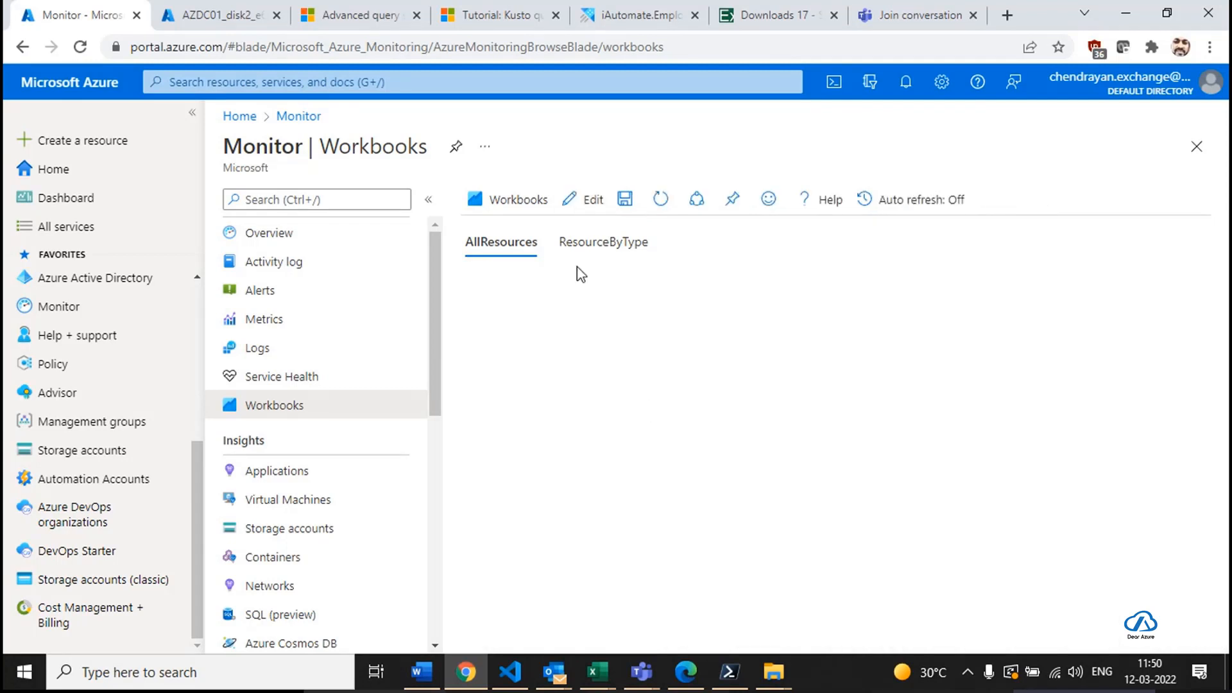
Check both tabs in the finished view and reopen the tabs item's settings in edit mode.
left_click(580, 254)
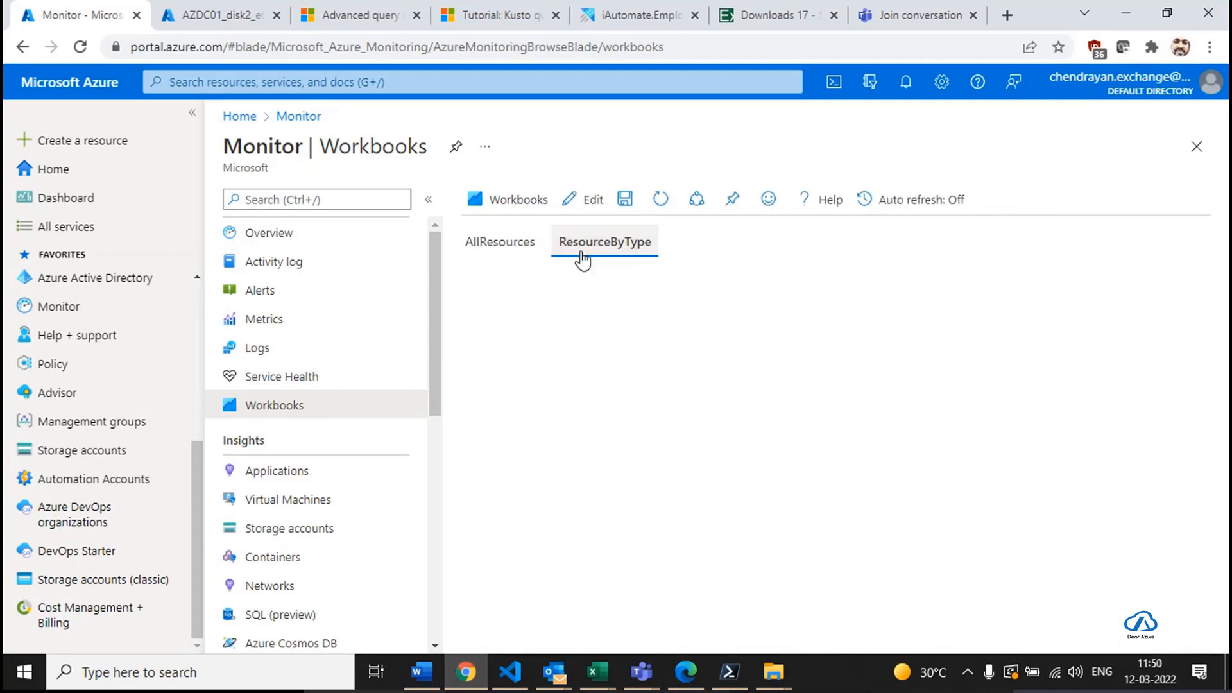
left_click(492, 243)
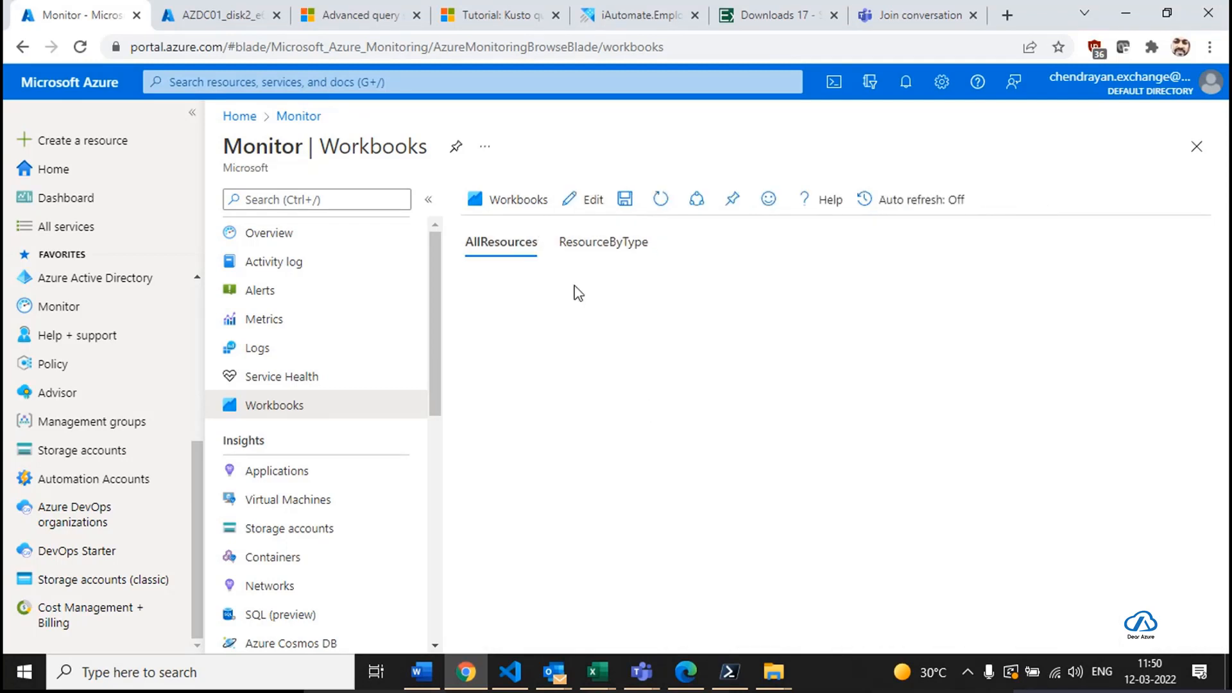
left_click(591, 201)
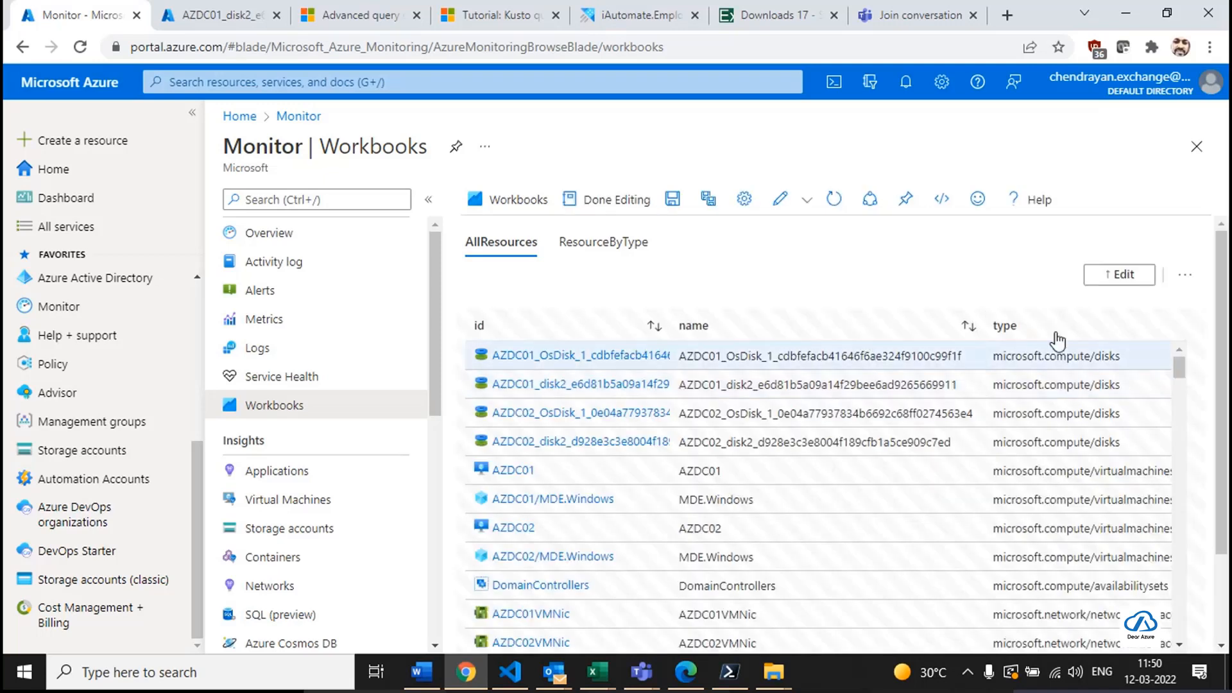
left_click(1099, 283)
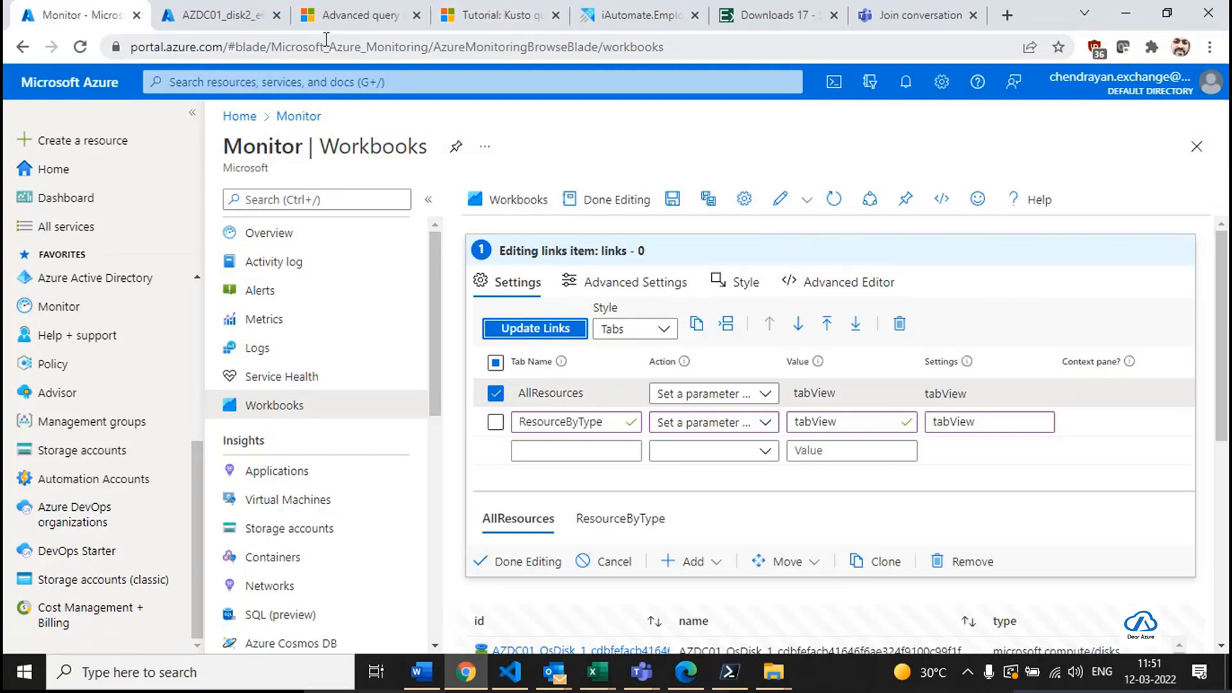
Return to the Monitor overview, discarding the workbook's unsaved edits.
left_click(299, 117)
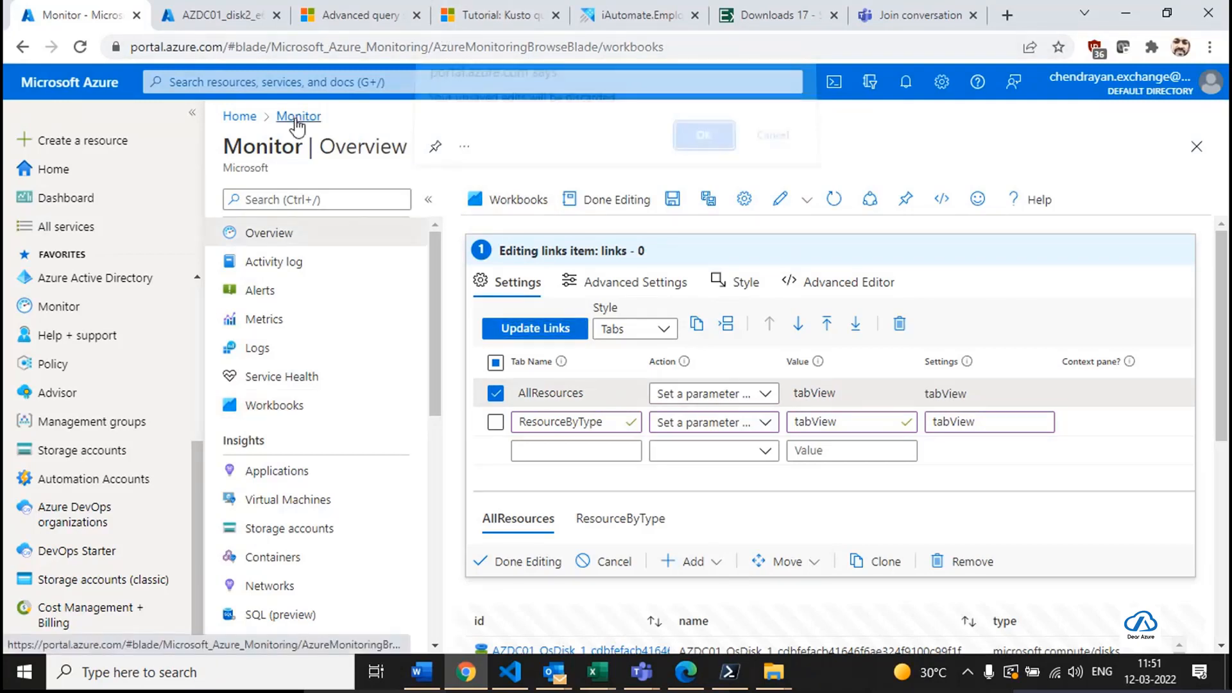
left_click(704, 143)
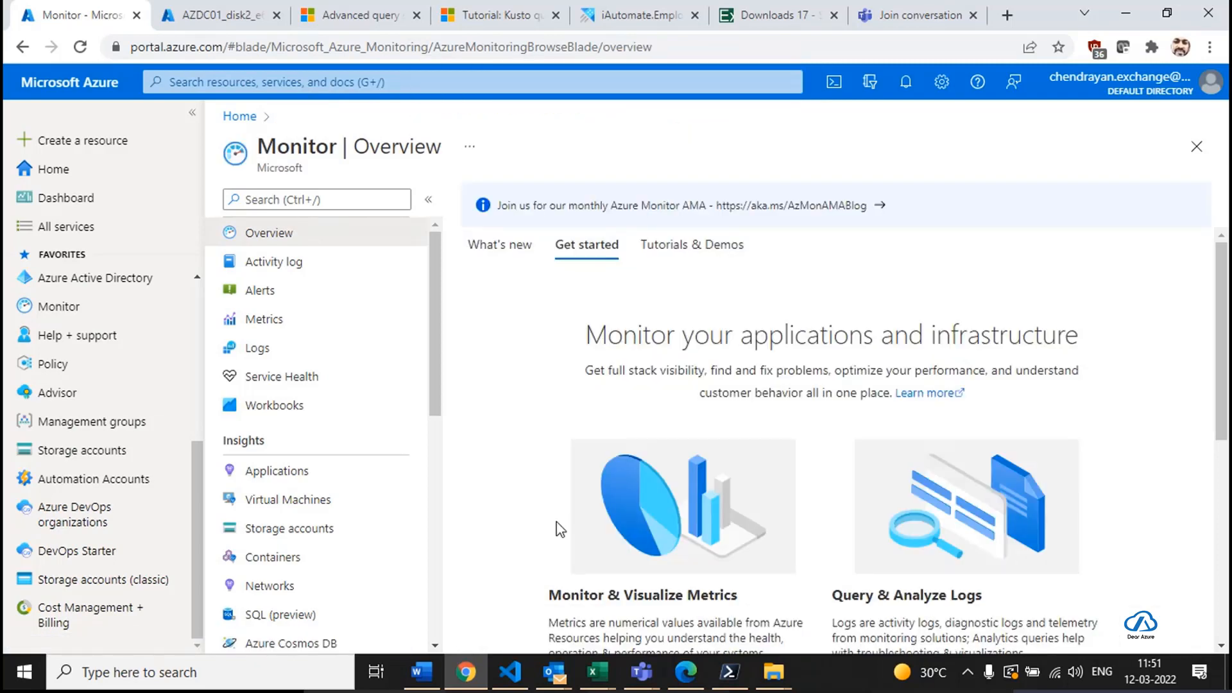
Create an empty workbook in Azure Monitor and open its Gallery Template JSON in the advanced editor.
left_click(273, 406)
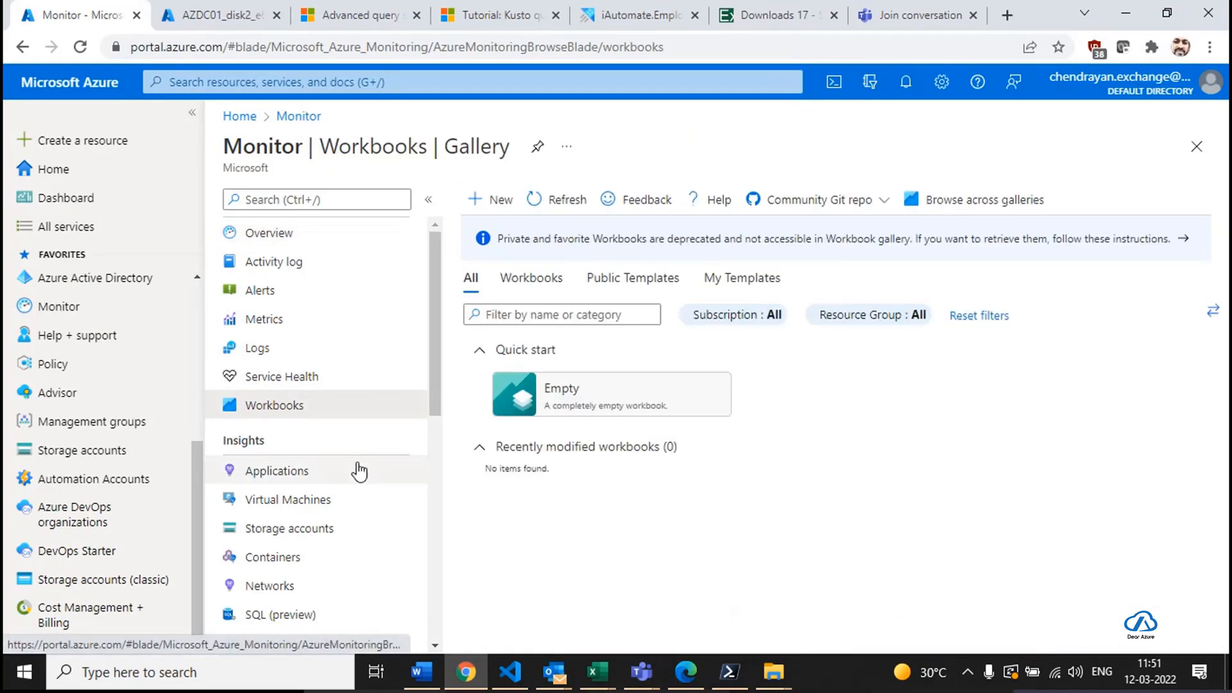
left_click(665, 387)
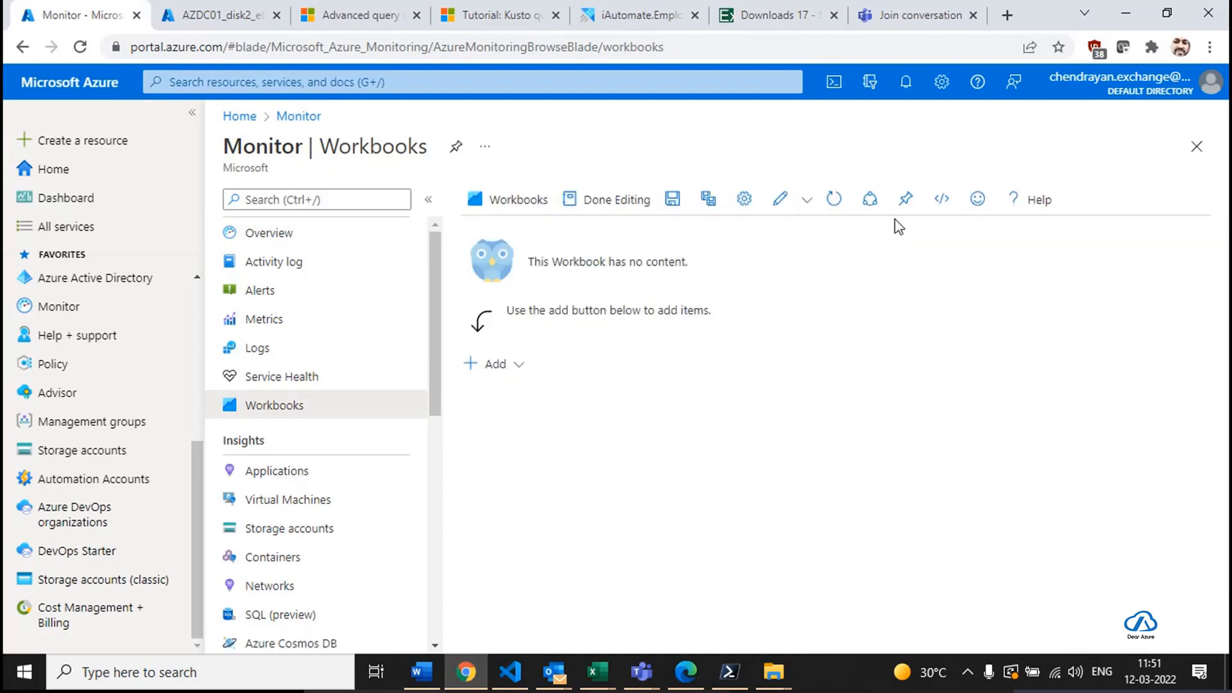
left_click(940, 201)
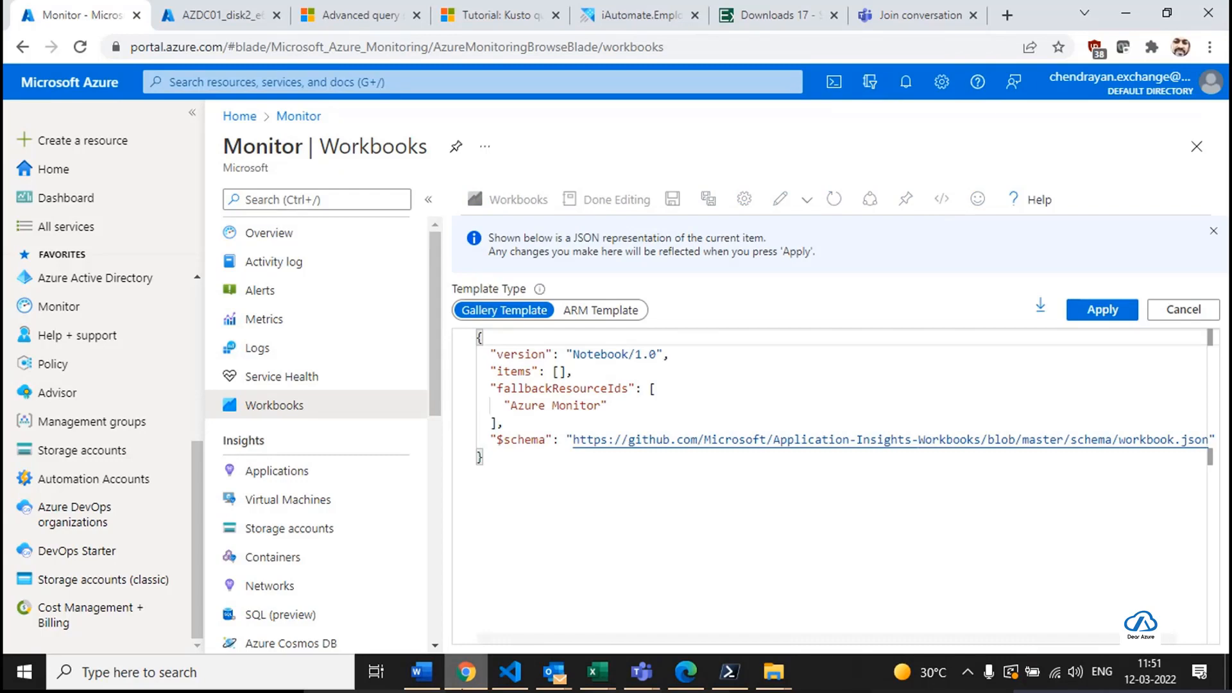
Switch to Visual Studio Code, open azure-inventory.json from the gallery-template folder and copy its entire contents.
key("alt+Tab")
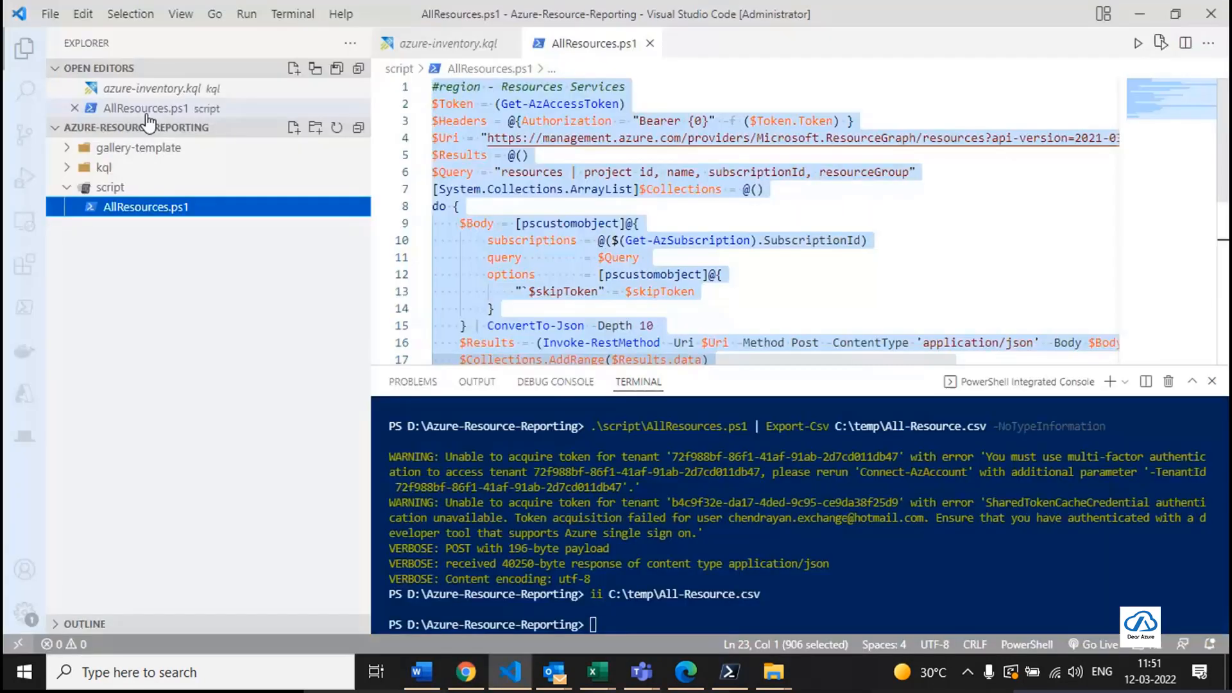
left_click(157, 151)
left_click(164, 168)
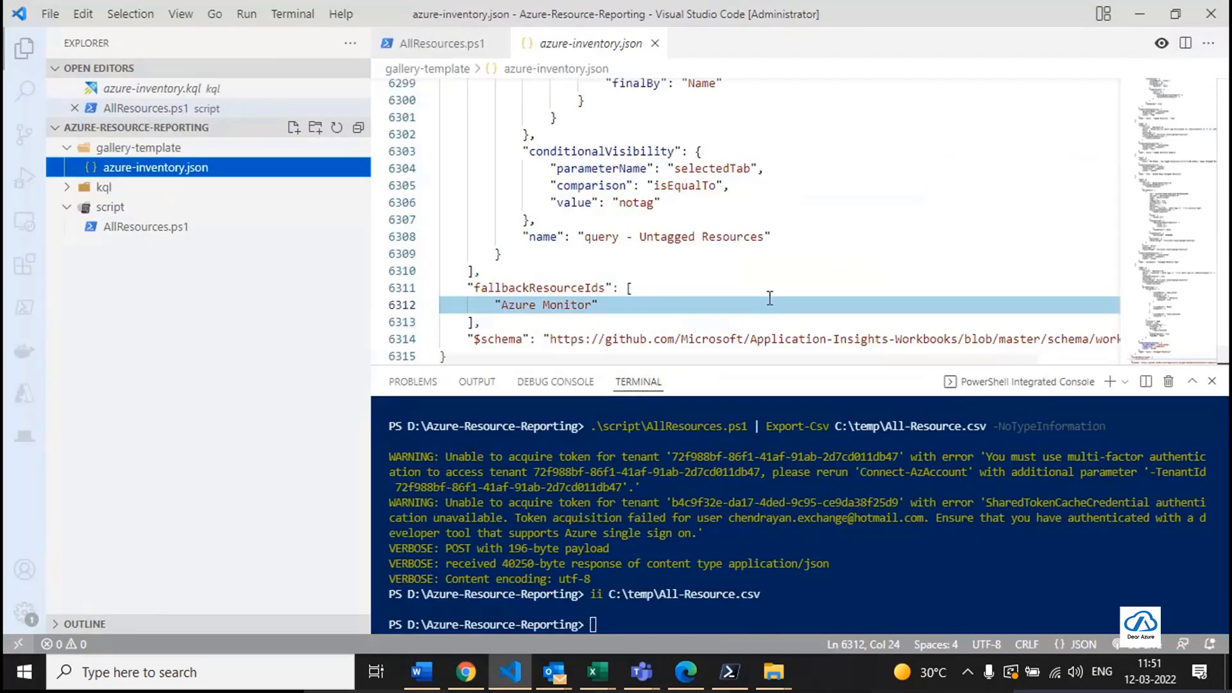
left_click(769, 299)
key("ctrl+a")
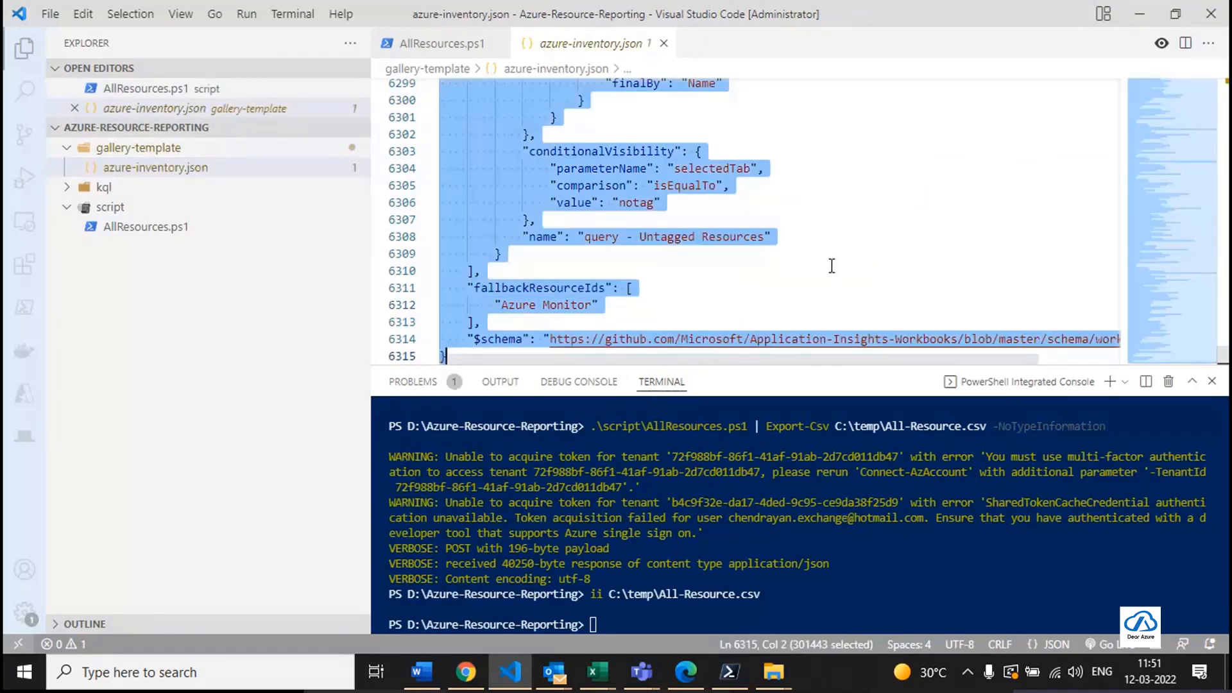
Return to the Azure portal, replace the workbook's template JSON with the copied azure-inventory.json content and apply it.
key("alt+Tab")
key("ctrl+a")
key("Delete")
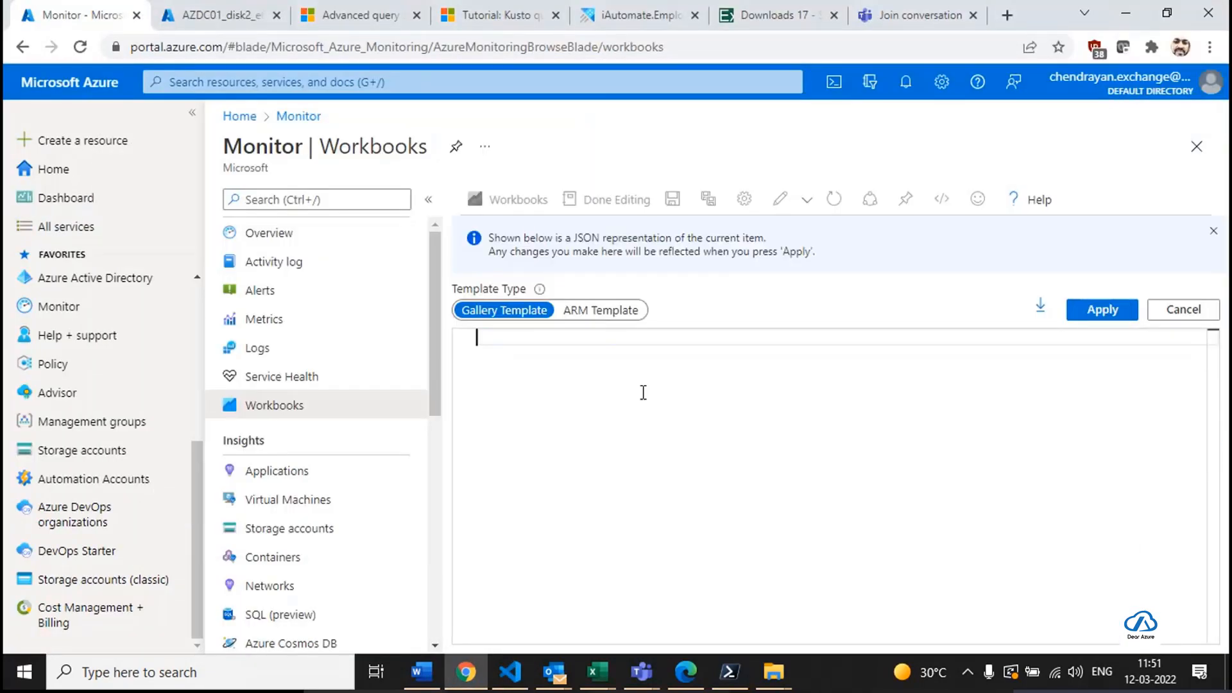
key("ctrl+v")
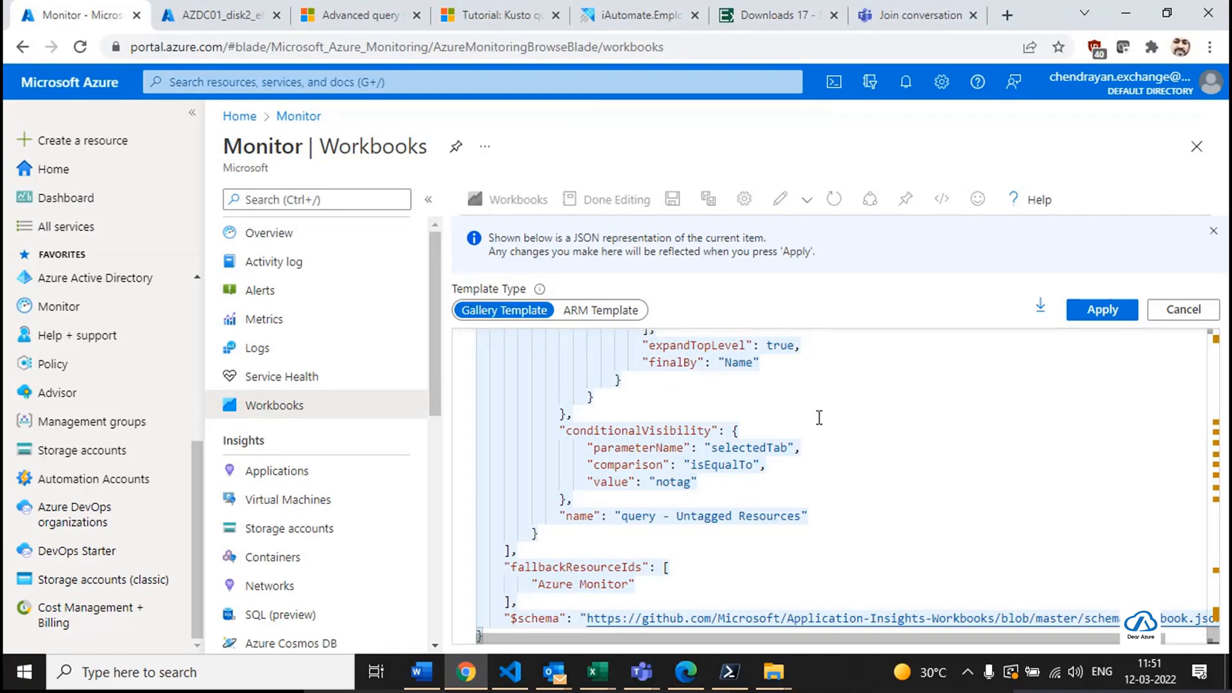
key("Tab")
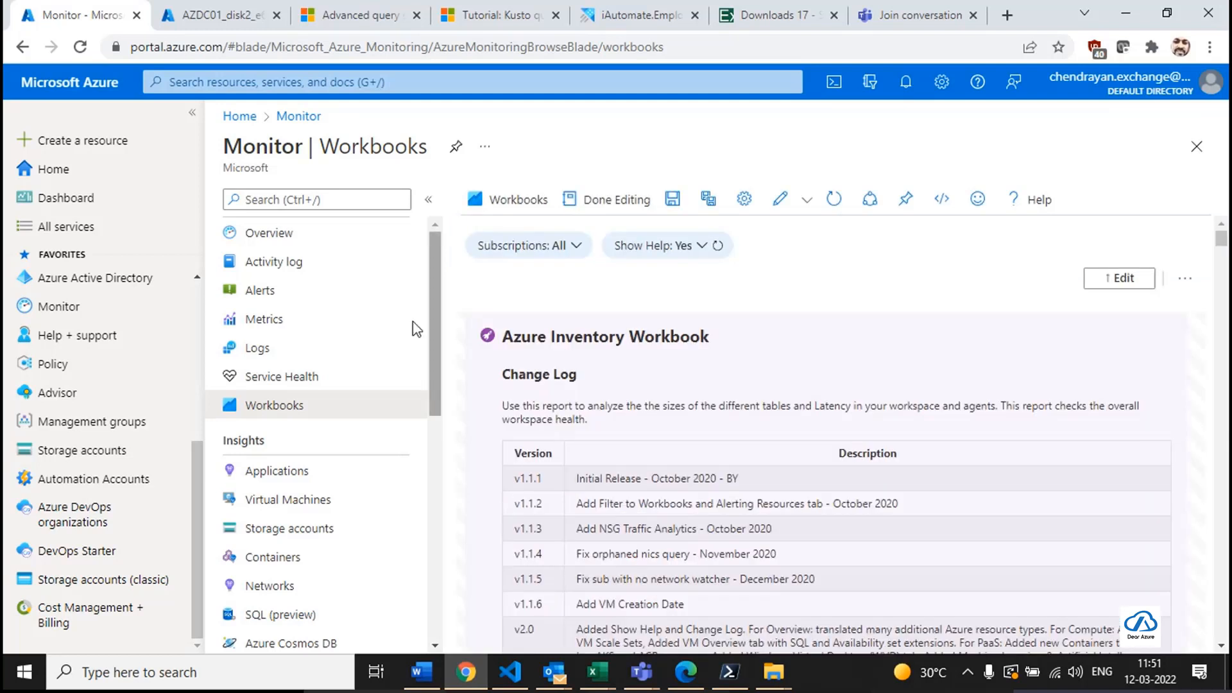
Collapse the side menus, review the Azure Inventory Workbook's change log and finish editing the workbook.
left_click(196, 117)
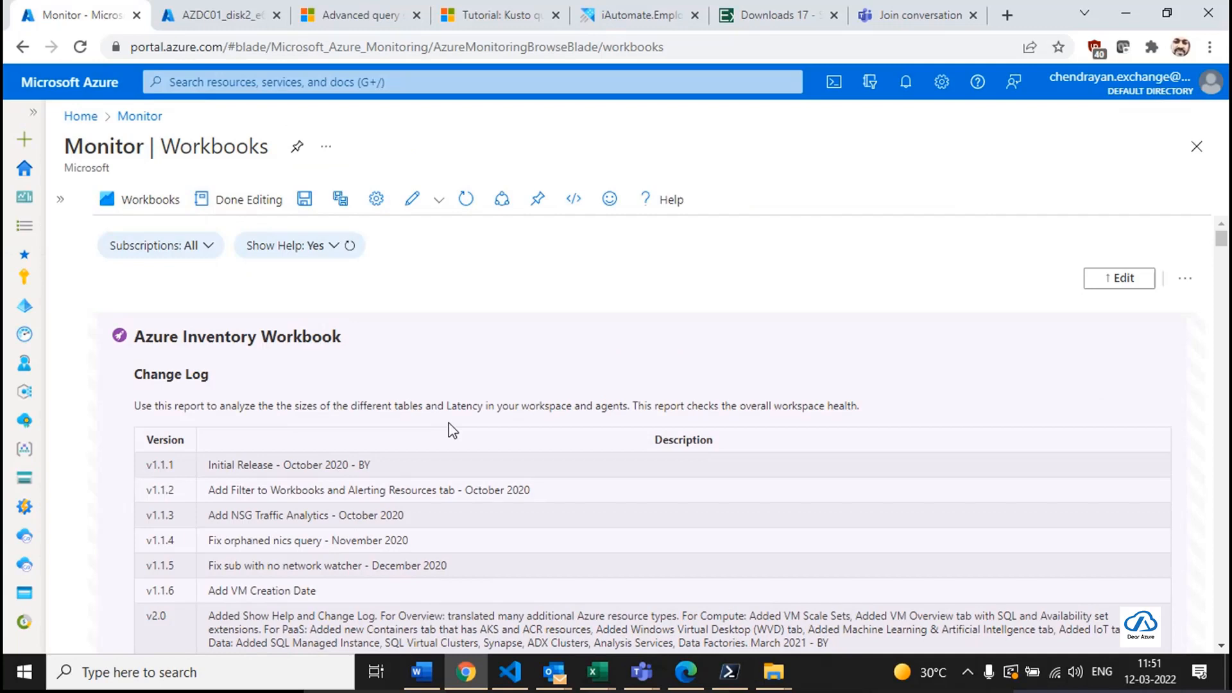
scroll(453, 430, "down", 3)
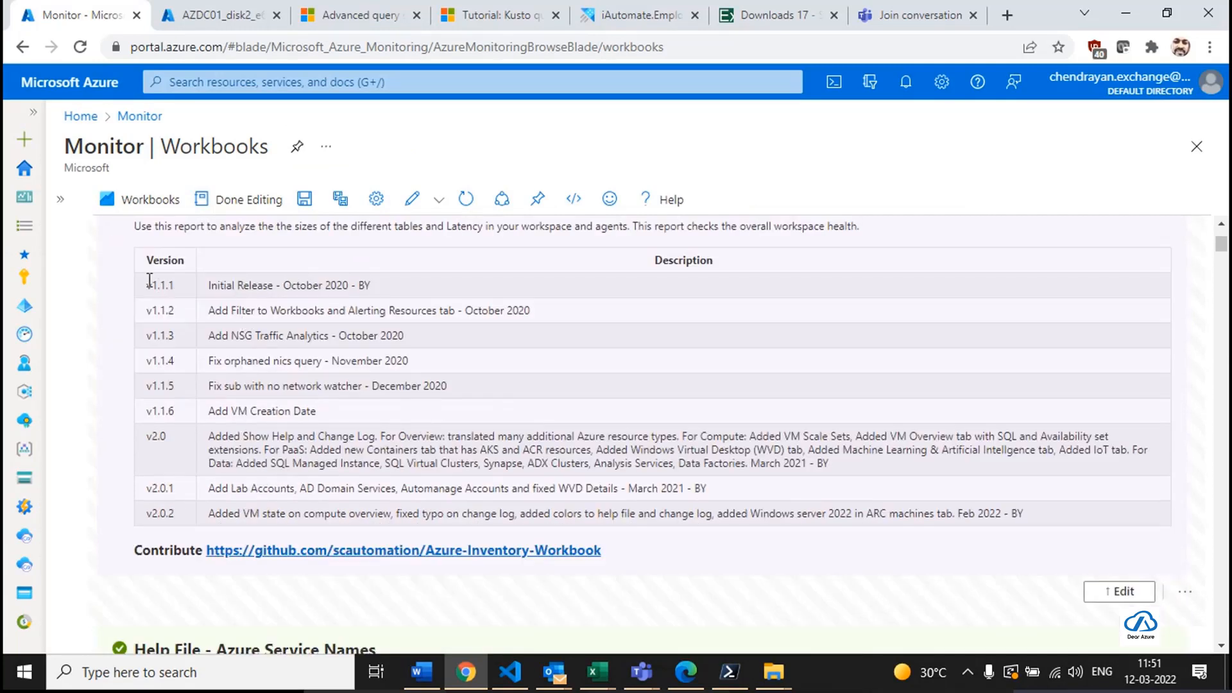
left_click_drag(150, 280, 510, 489)
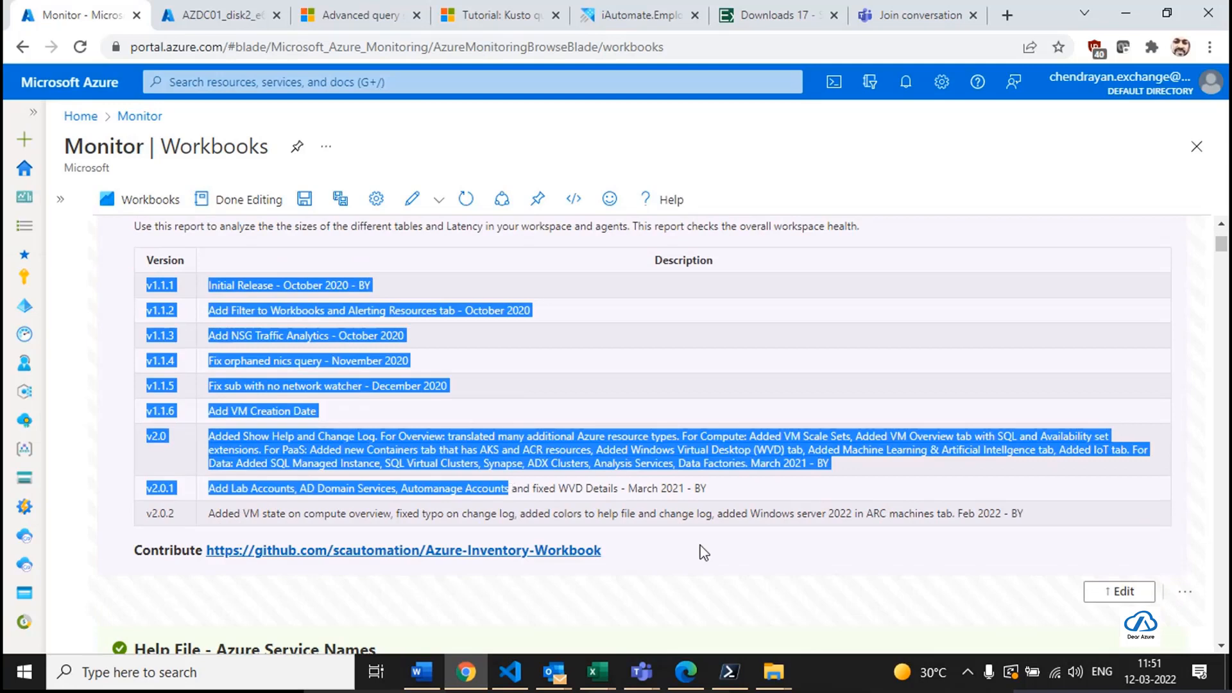
left_click(249, 199)
Examine the Overview's count of all resources and the AZURE-CLOUD entry under Subscriptions and Resource Groups.
scroll(798, 425, "down", 2)
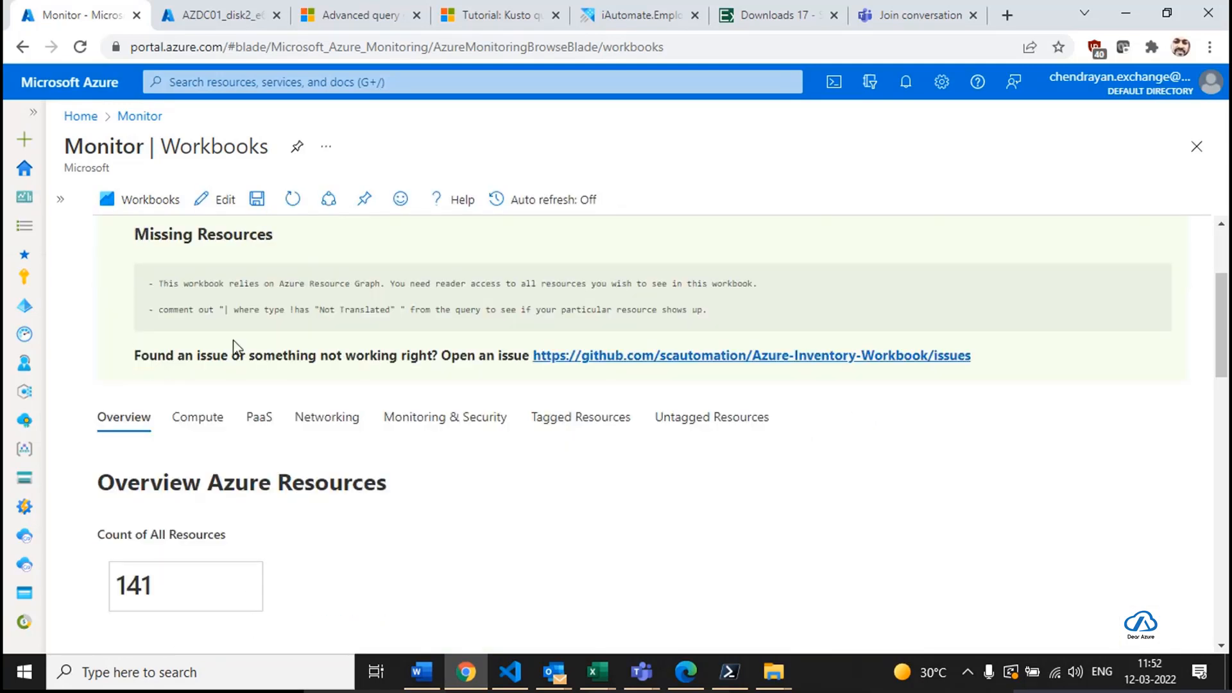
left_click_drag(176, 594, 120, 580)
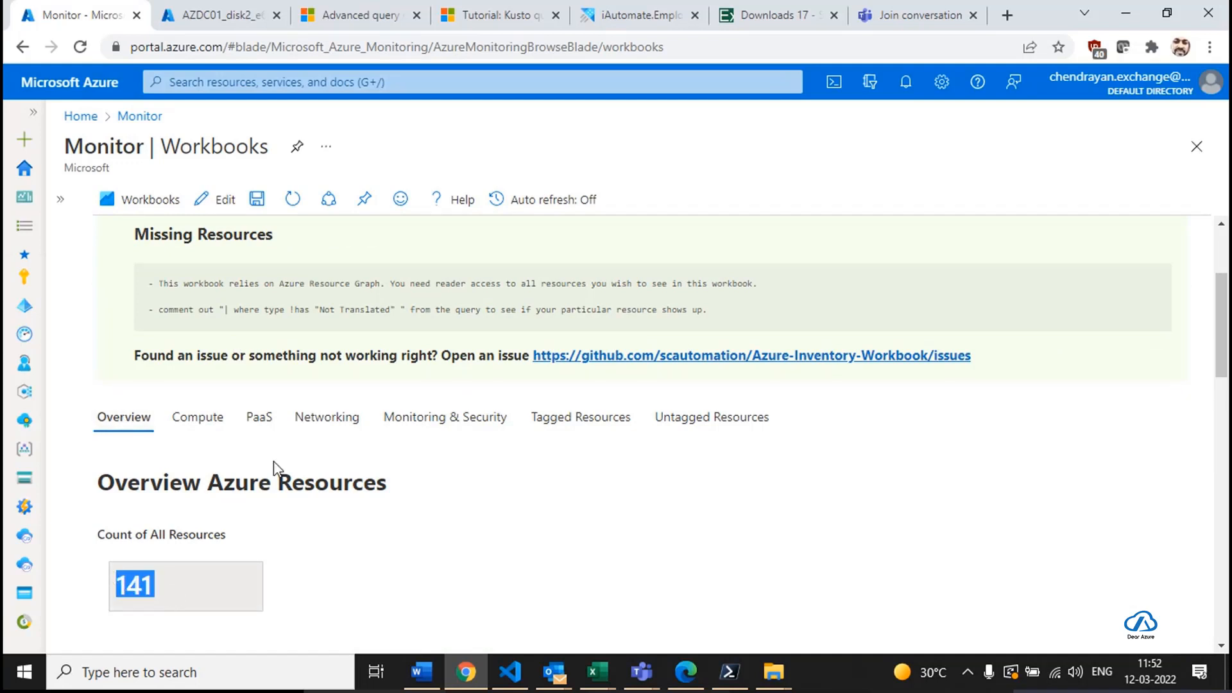
scroll(276, 465, "down", 2)
scroll(276, 461, "down", 2)
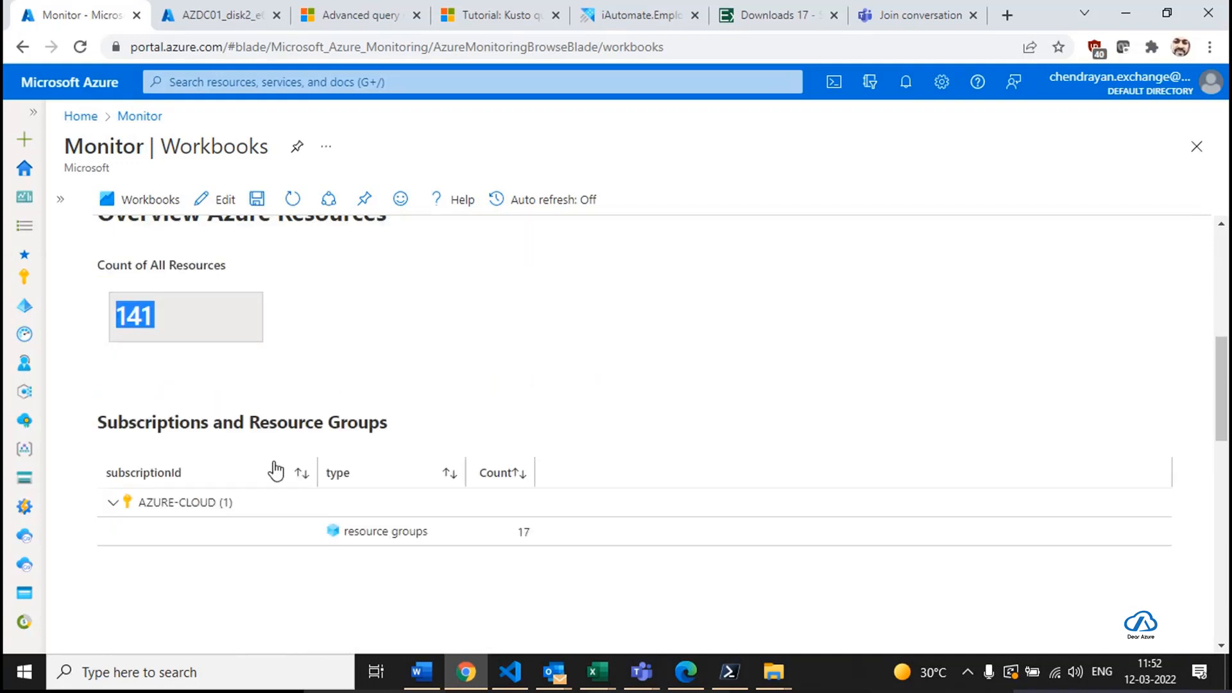
left_click(114, 505)
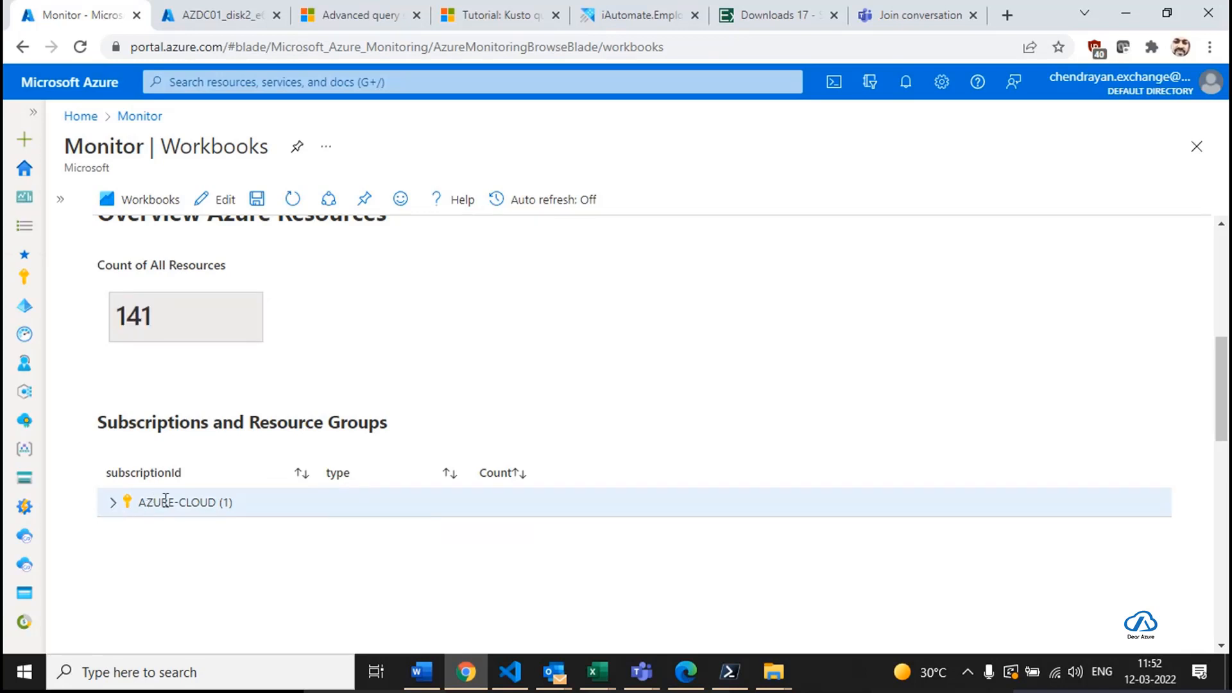
left_click(114, 505)
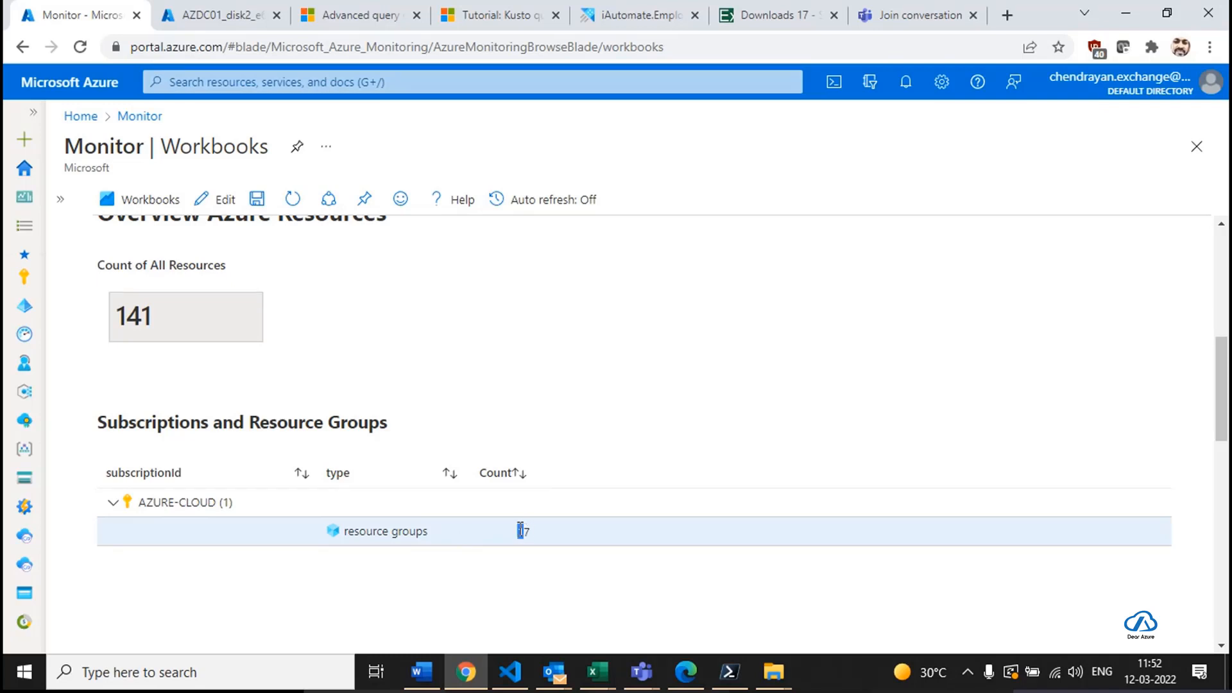
Open the Resource groups list in the second Azure portal browser tab and check its record count.
left_click(192, 14)
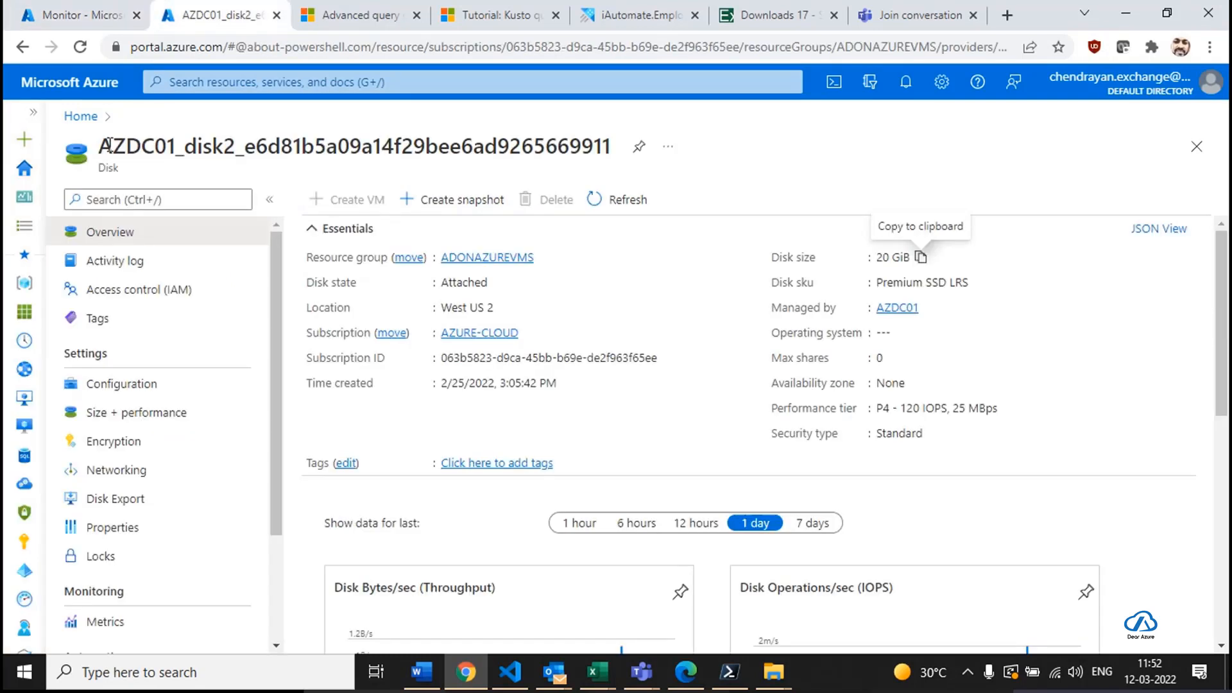
left_click(72, 116)
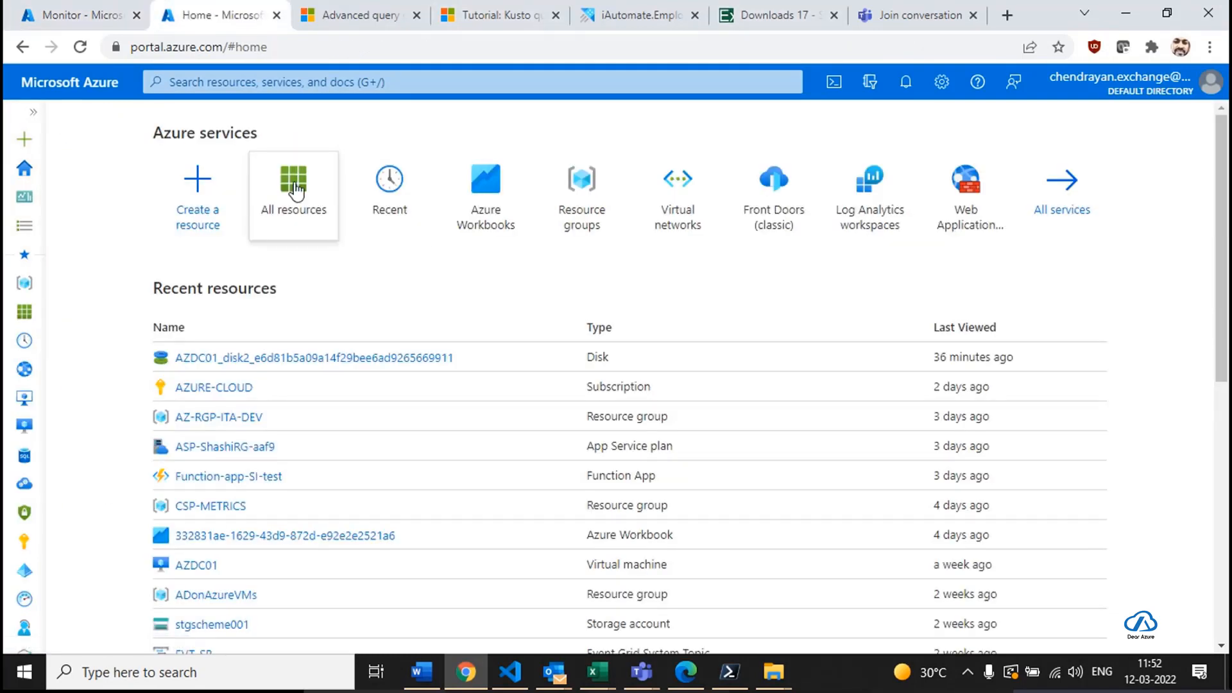
left_click(601, 204)
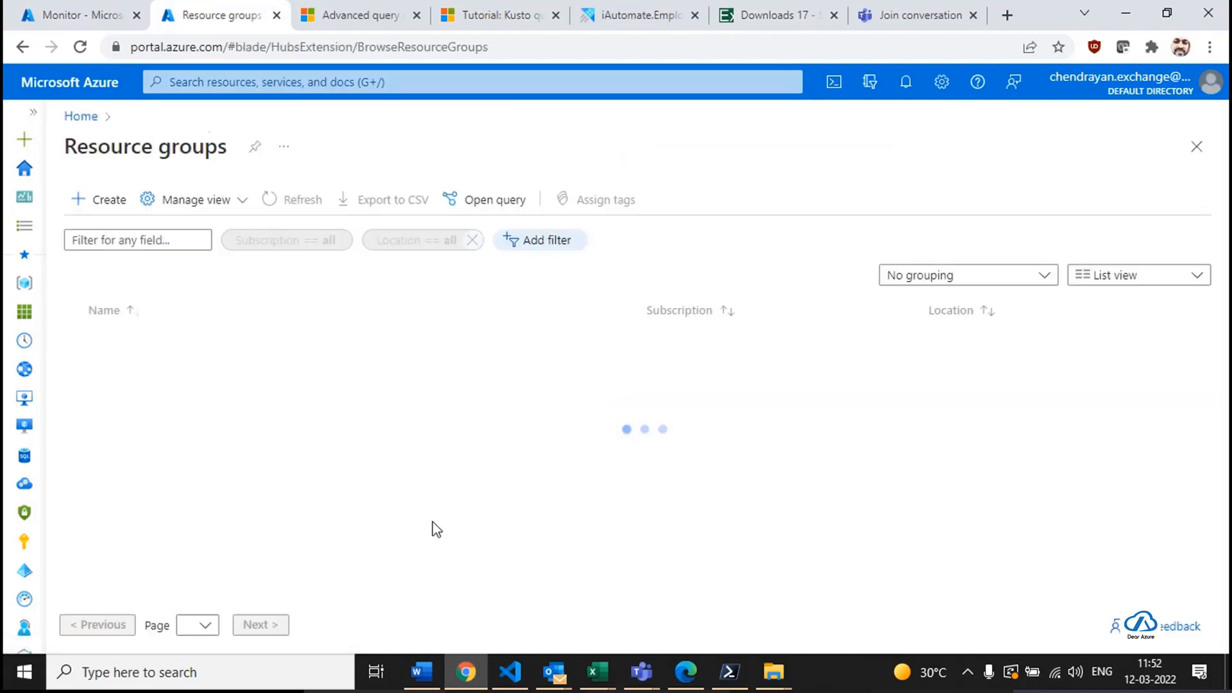
left_click_drag(161, 274, 223, 277)
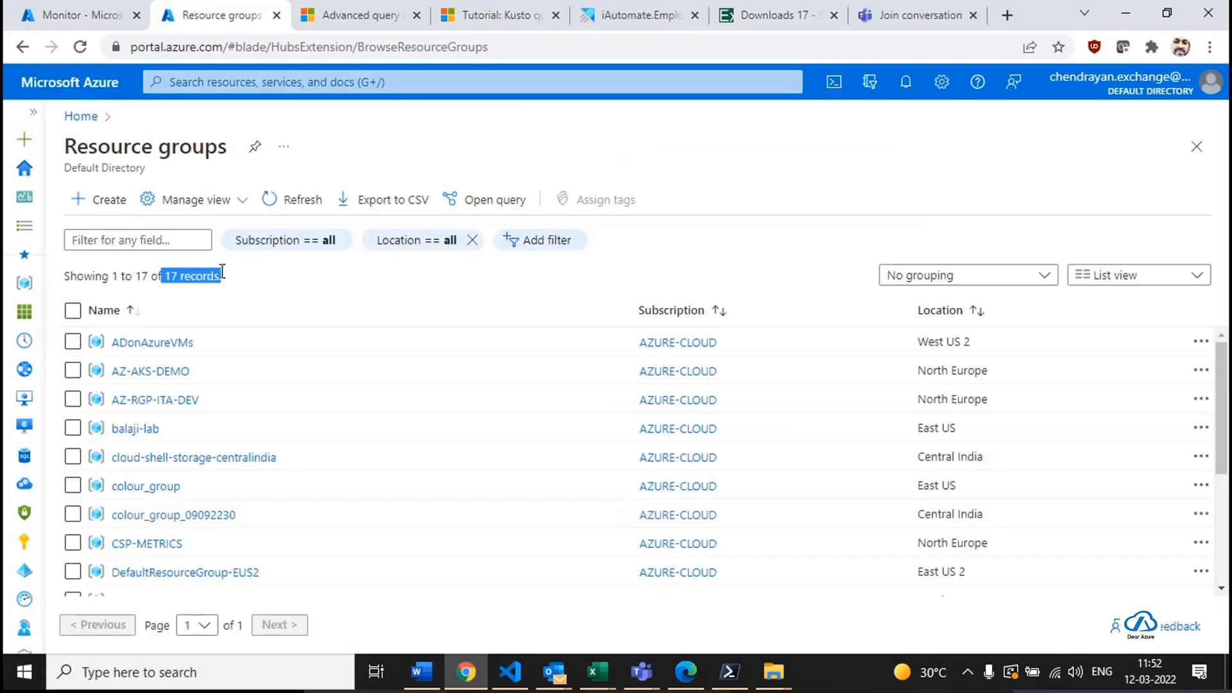
Go back to the inventory workbook and examine its Resource Count by Type tiles.
left_click(85, 21)
scroll(381, 491, "down", 5)
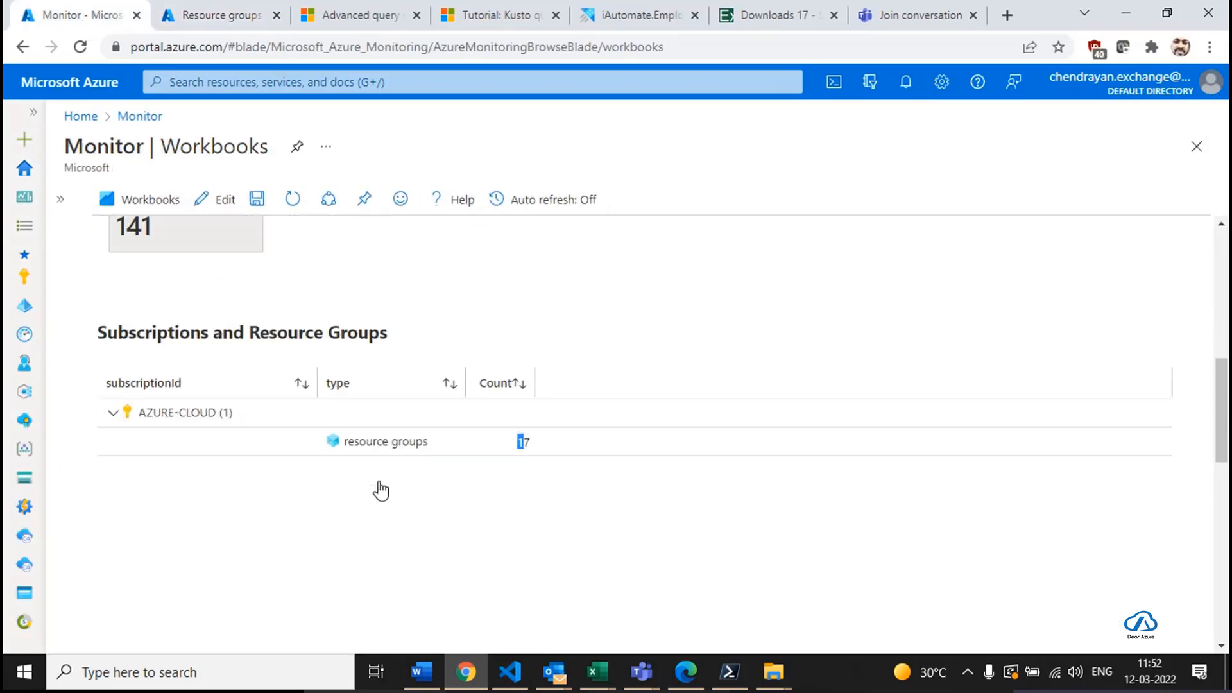
scroll(382, 490, "down", 3)
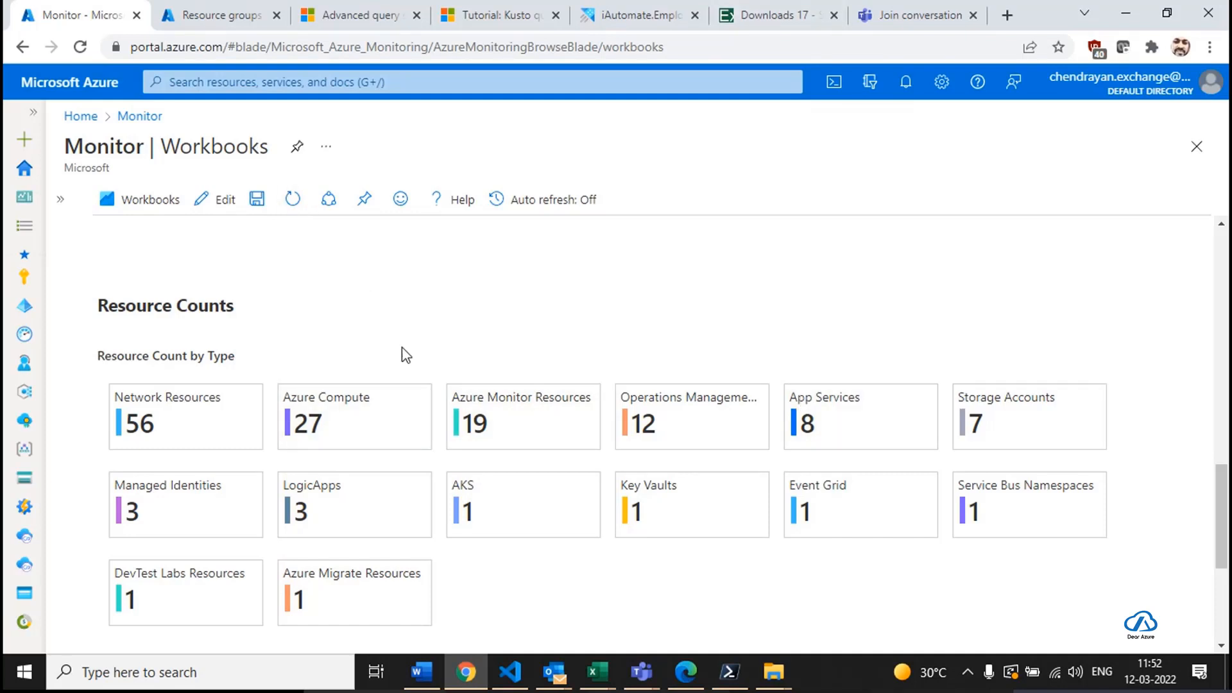
View the All resources list in the second portal tab, open its query in Resource Graph Explorer and return to the home page.
left_click(212, 14)
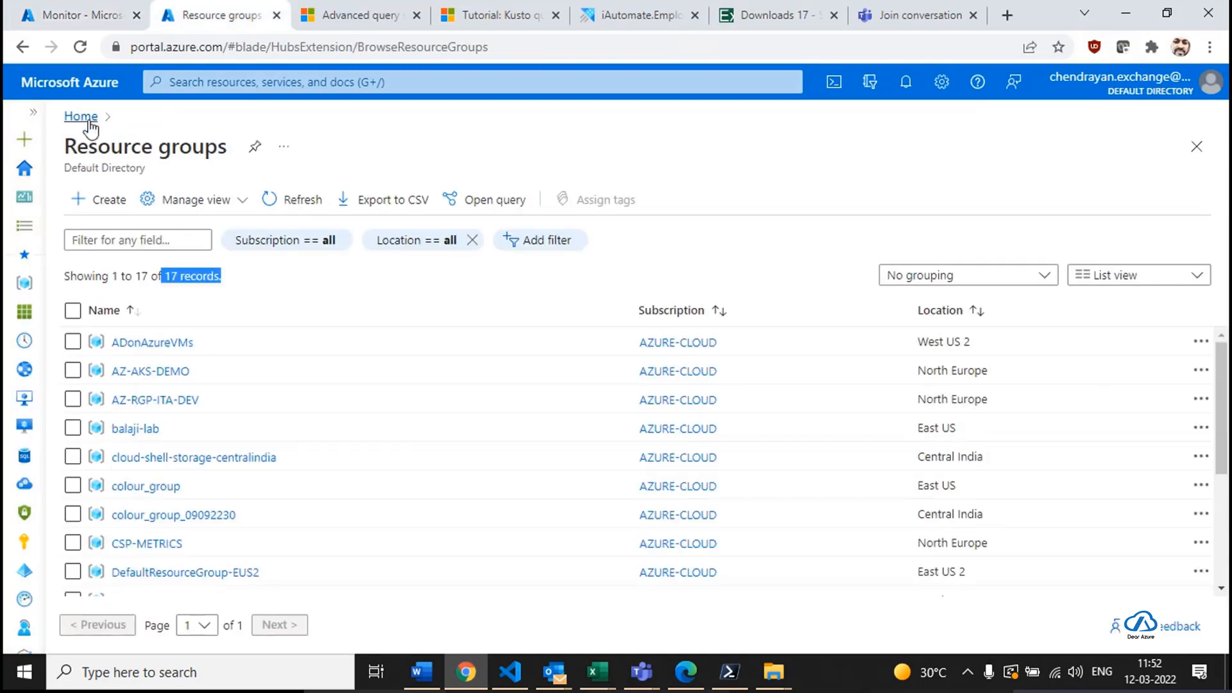
left_click(78, 117)
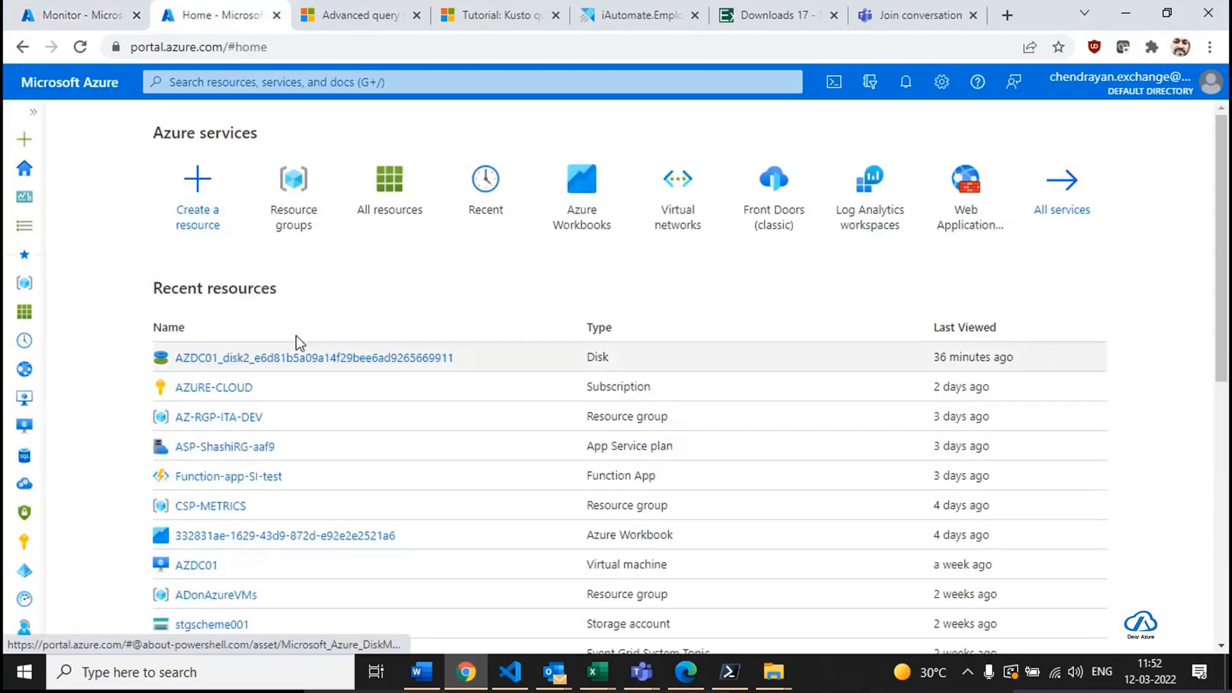
left_click(382, 212)
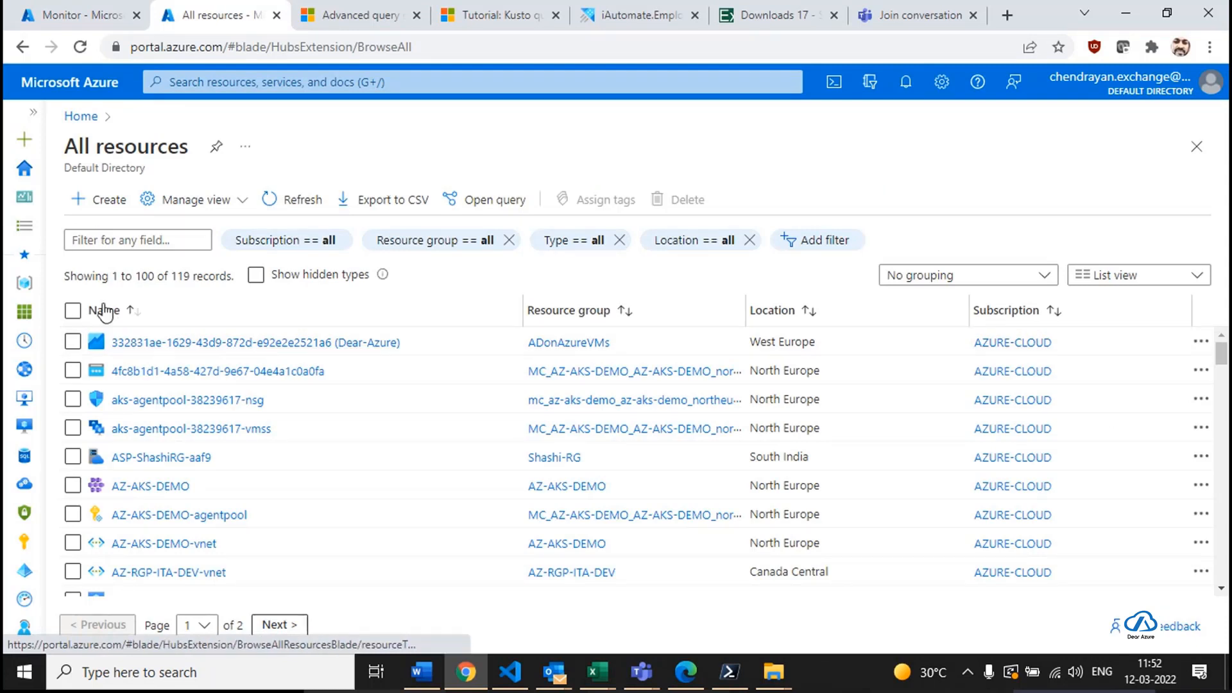
left_click(494, 200)
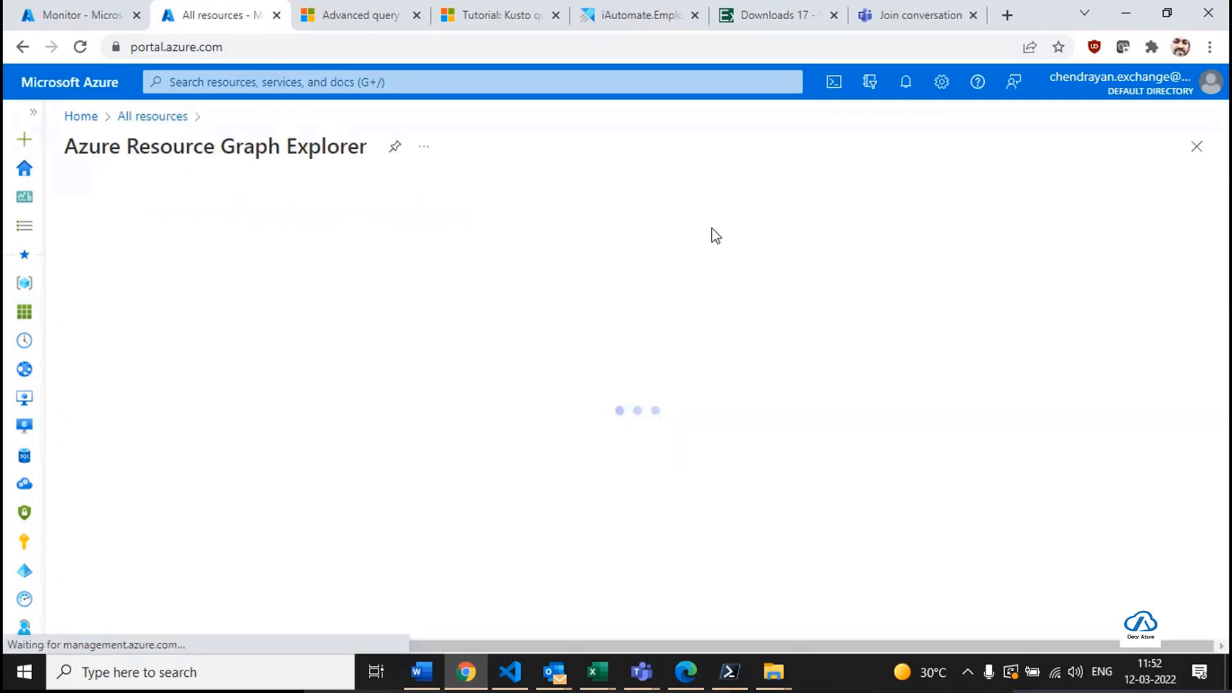
left_click(78, 117)
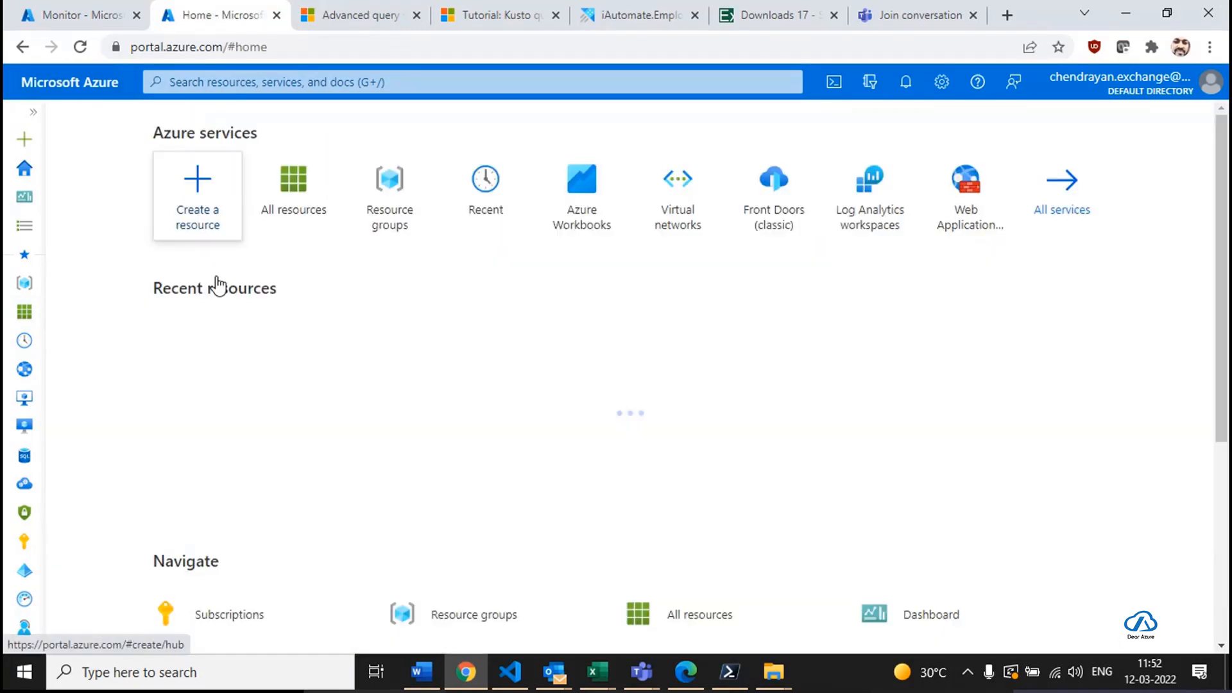
Expand the portal menu, search the portal for "Work" and open the Azure Workbooks gallery.
left_click(32, 112)
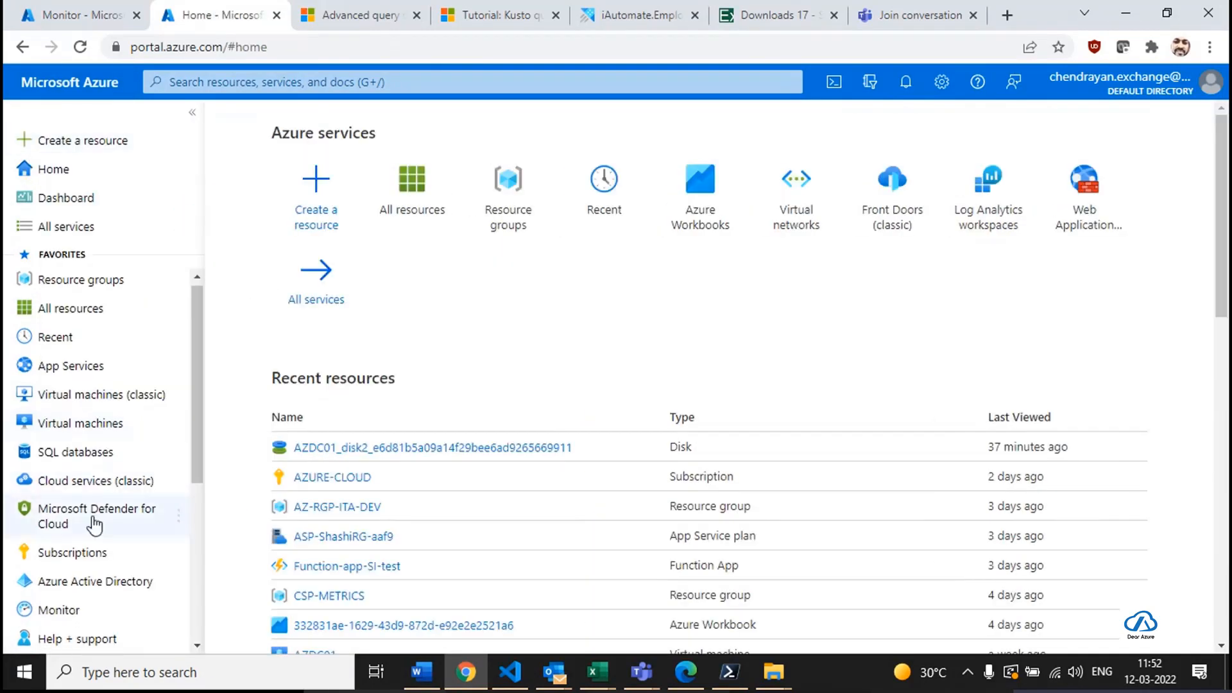
left_click(271, 79)
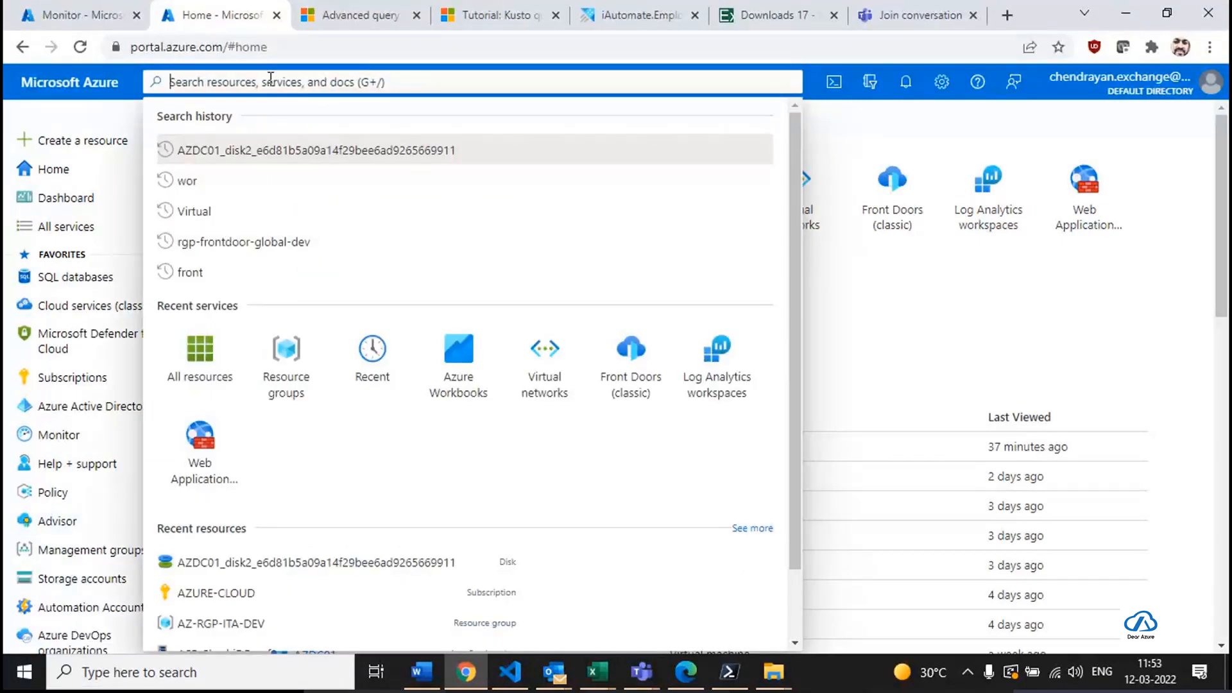
type("Work")
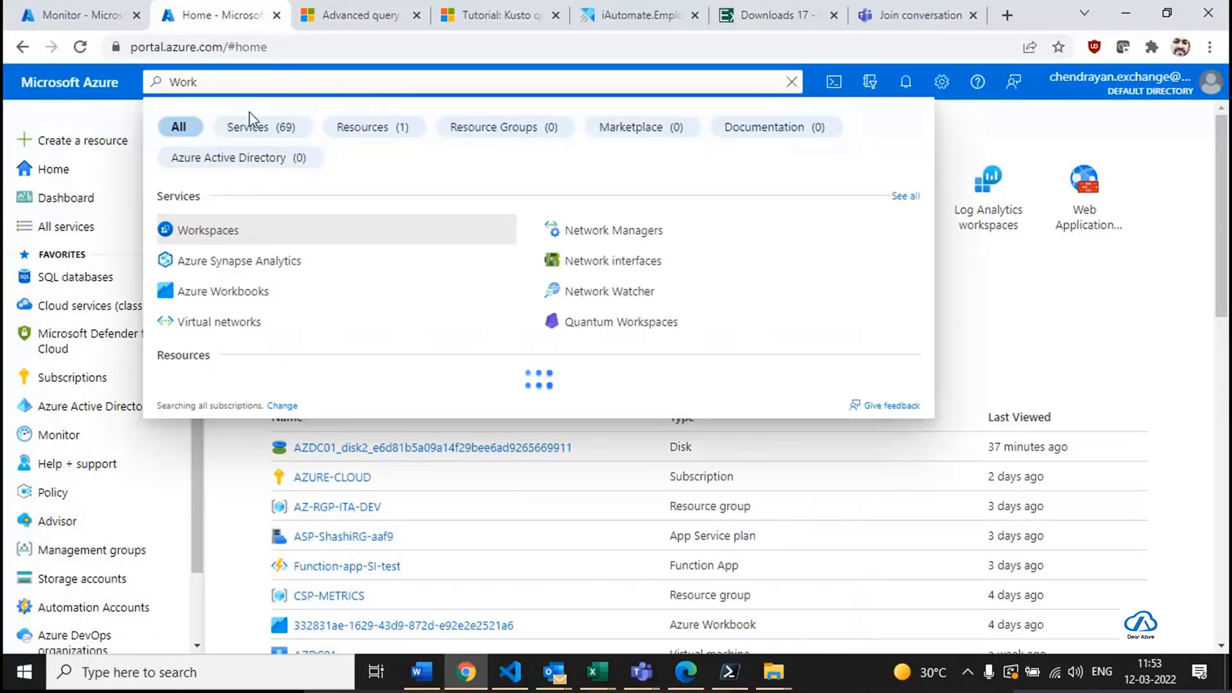
left_click(240, 294)
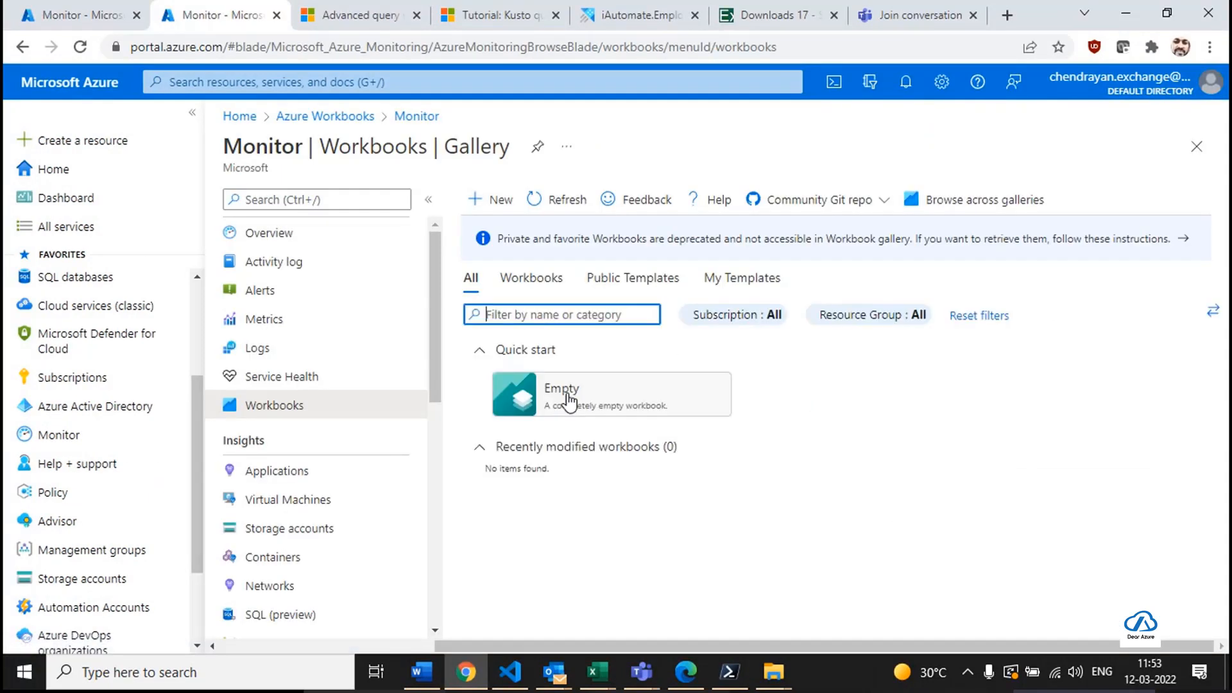
Create an empty workbook and add a query item that uses Azure Resource Graph as its data source.
left_click(567, 401)
left_click(523, 364)
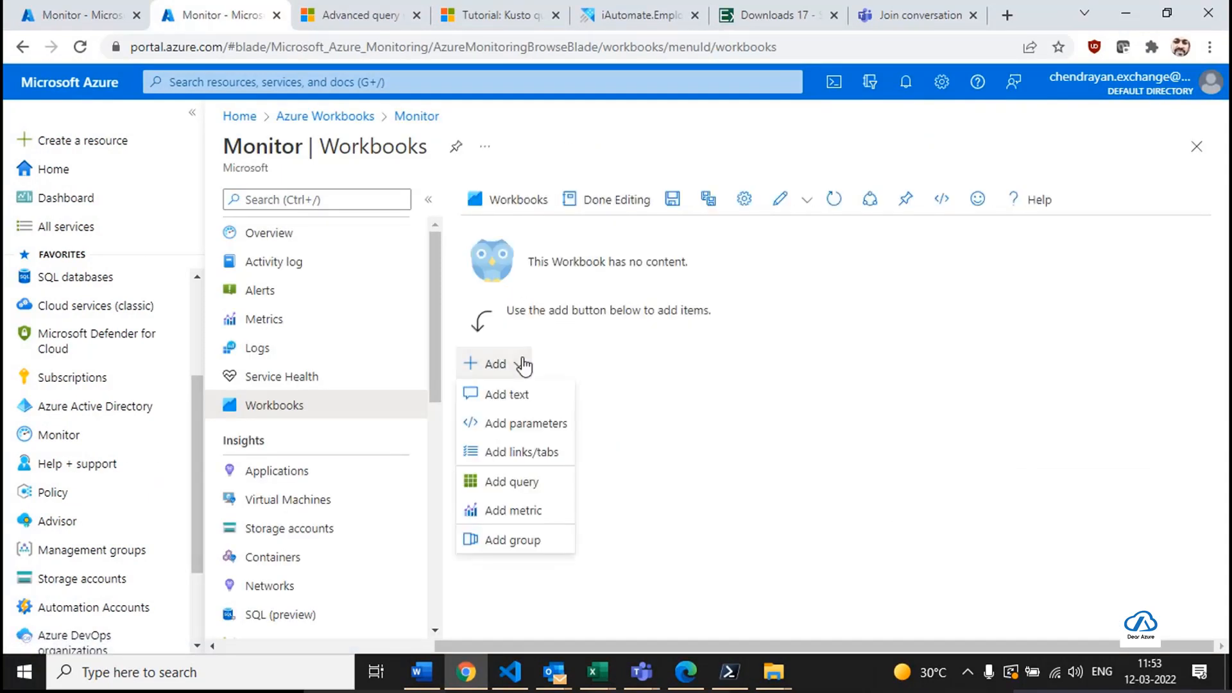
left_click(521, 483)
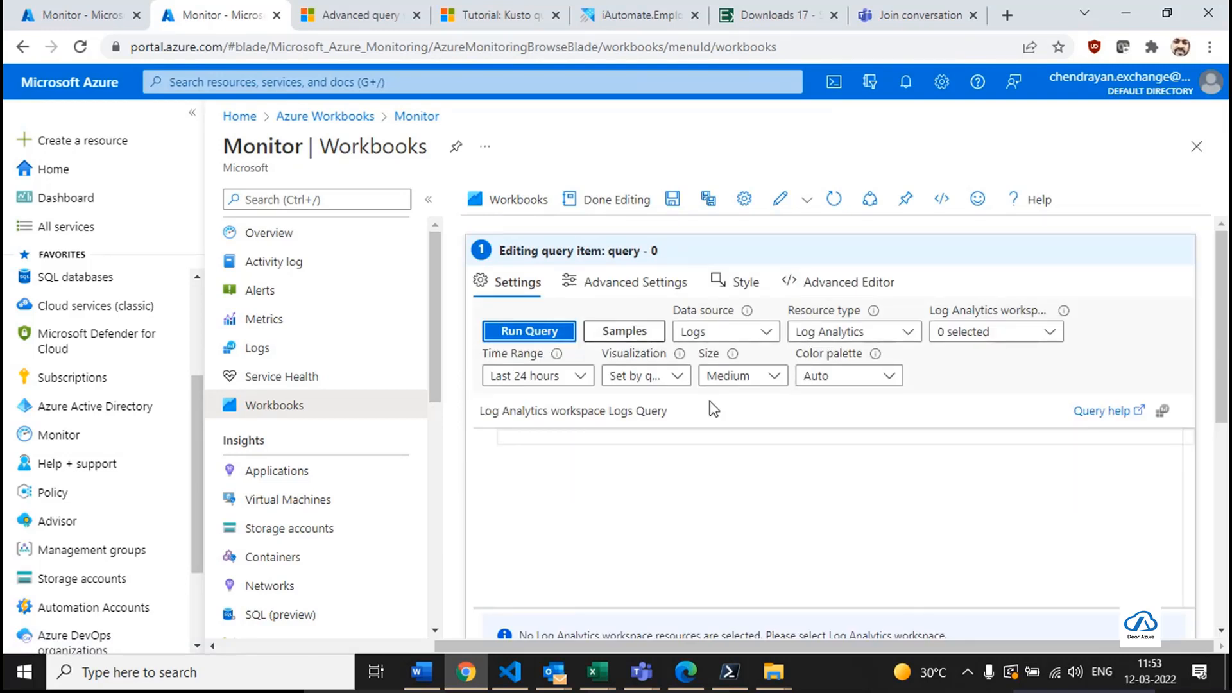
left_click(719, 331)
left_click(706, 386)
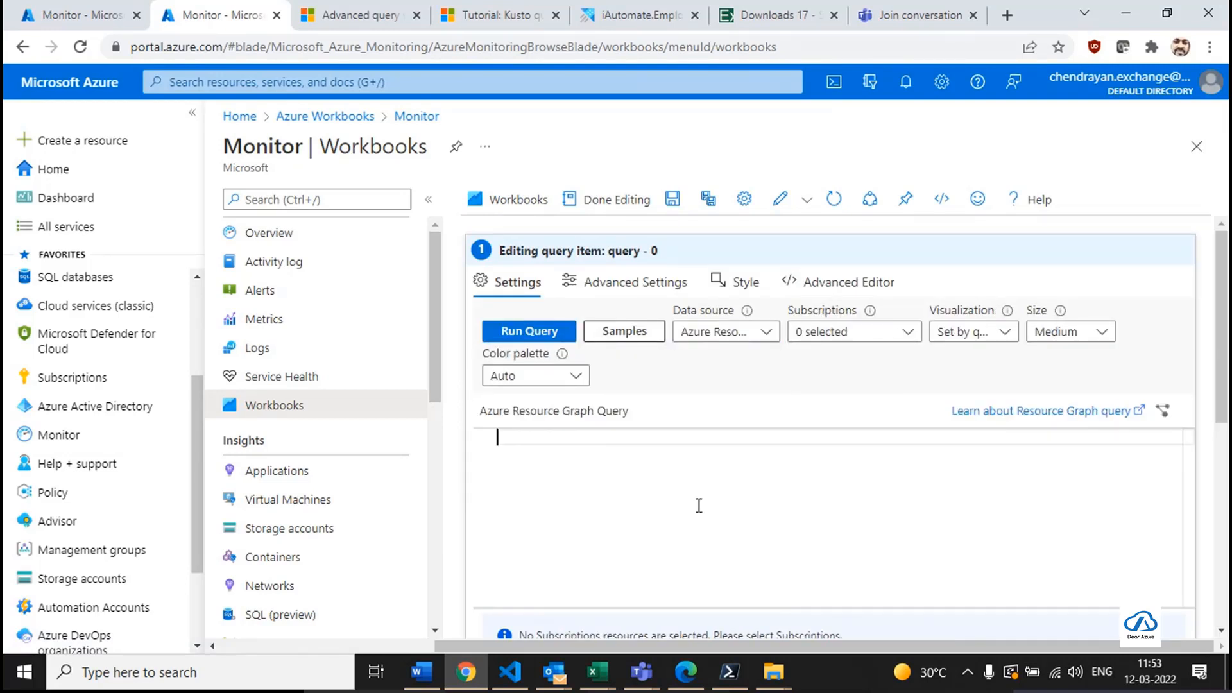
Start the Azure Resource Graph query with the resources table on its own first line.
type("resour")
key("Down")
key("Down")
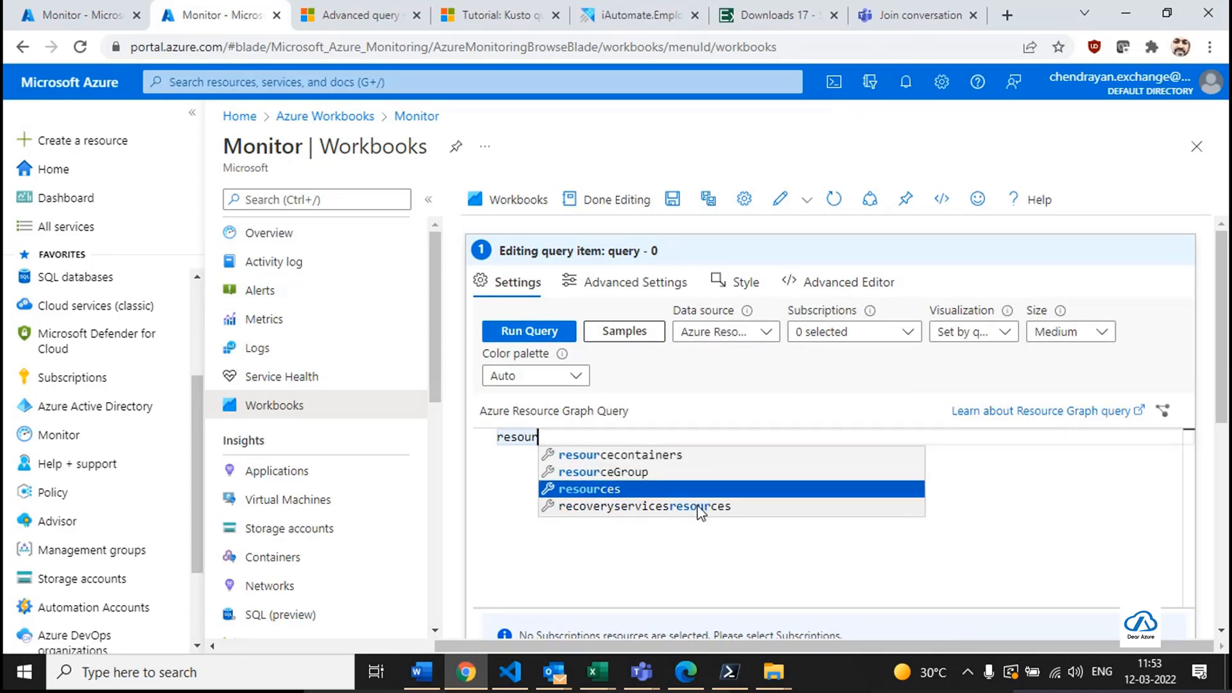
key("Return")
type("| su")
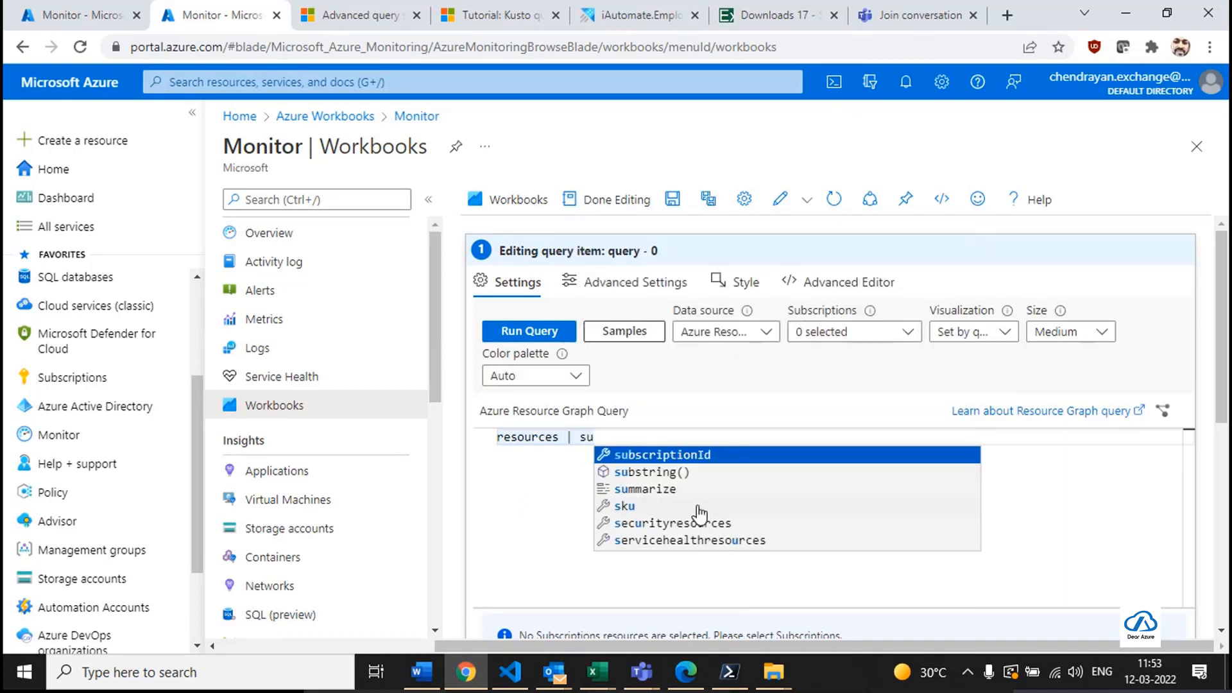
key("BackSpace")
key("BackSpace")
key("BackSpace")
key("BackSpace")
key("BackSpace")
key("Return")
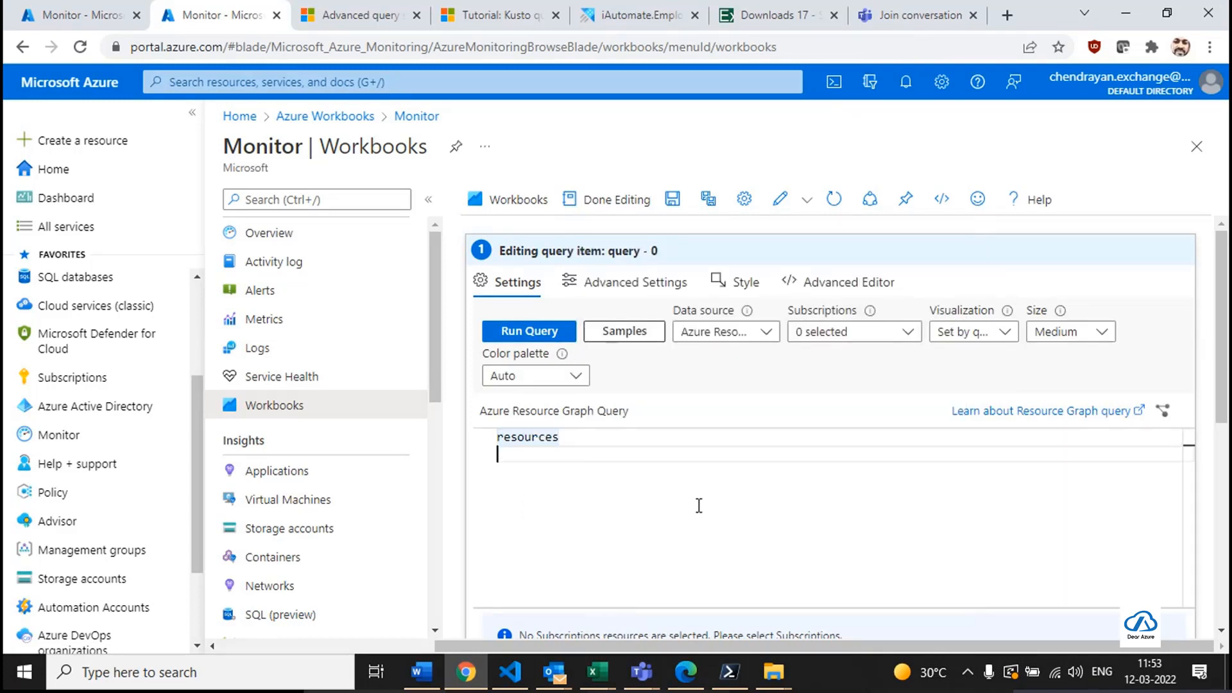
Add the second query line "| summarize count() by location".
type("| su")
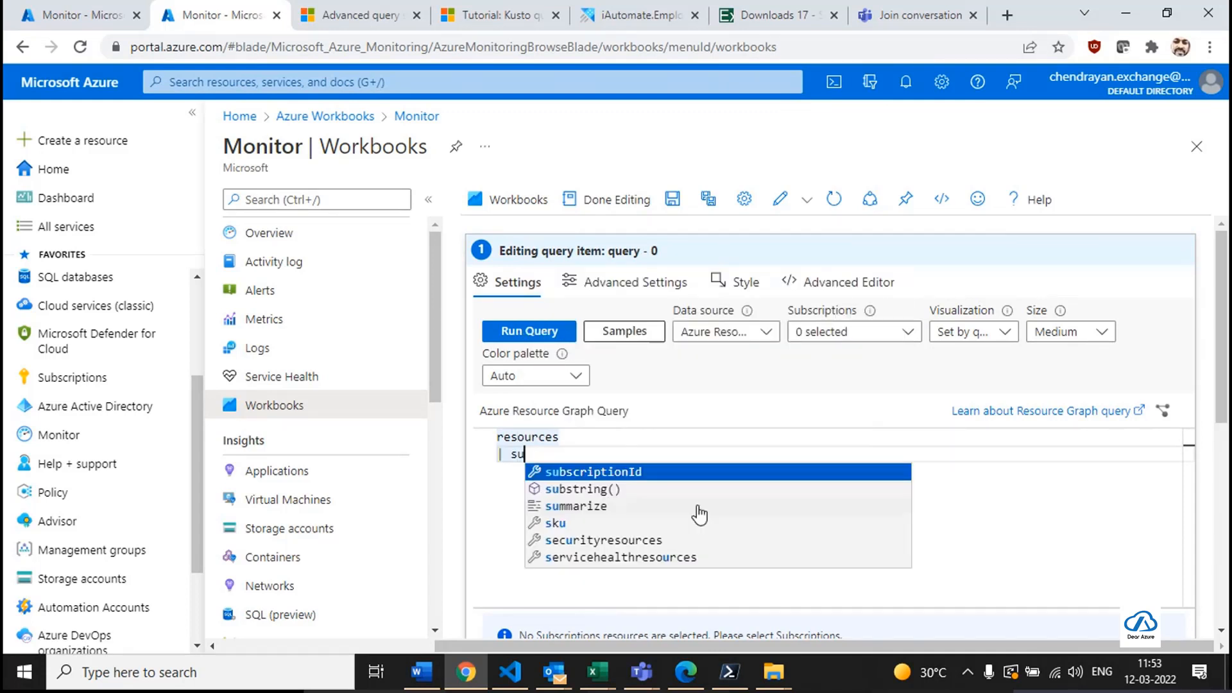
key("Down")
key("Down")
key("Return")
type("count")
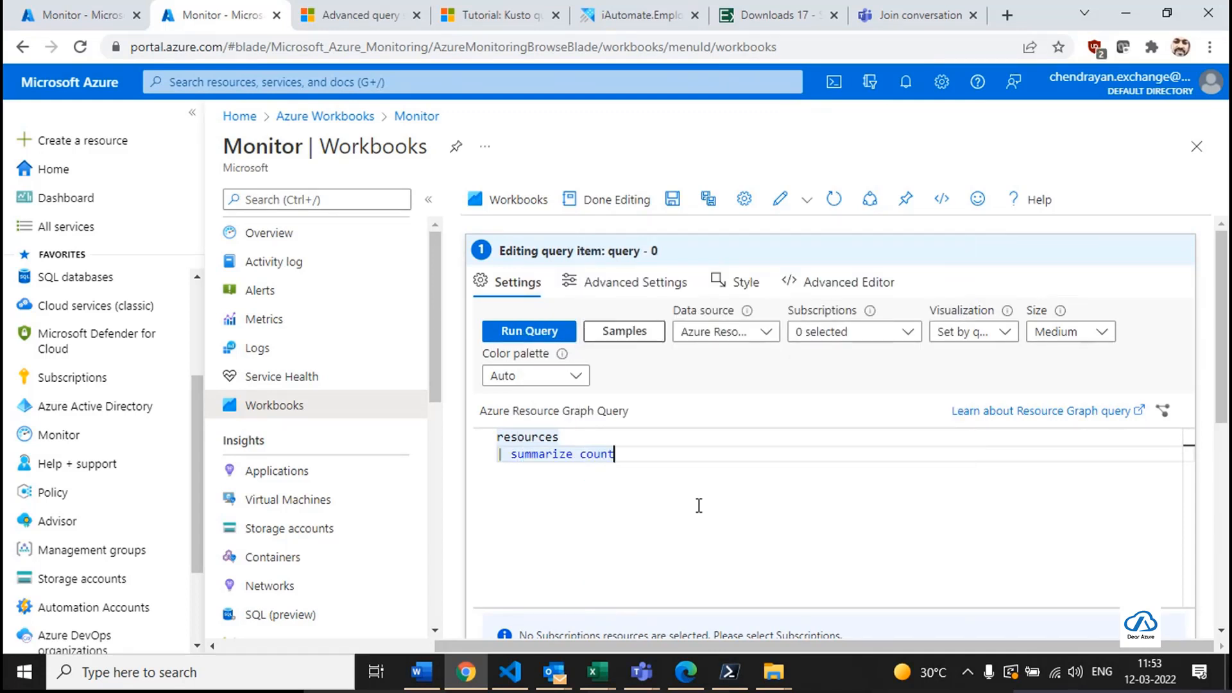
type("() by lo")
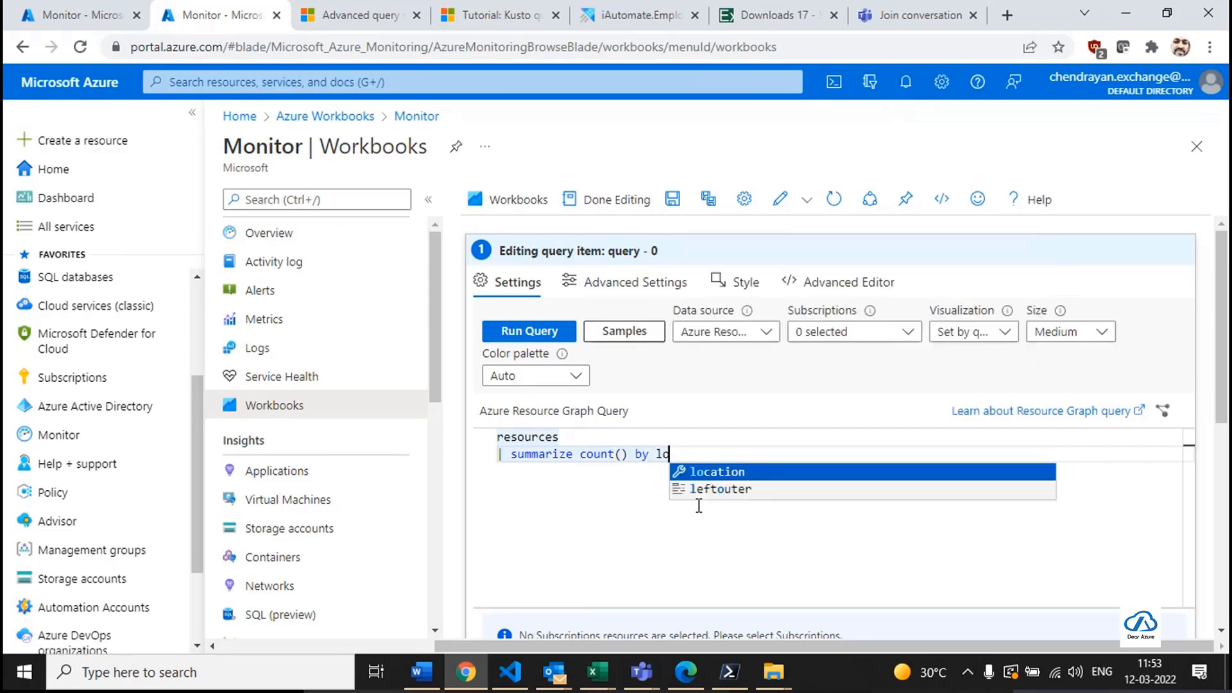
key("Tab")
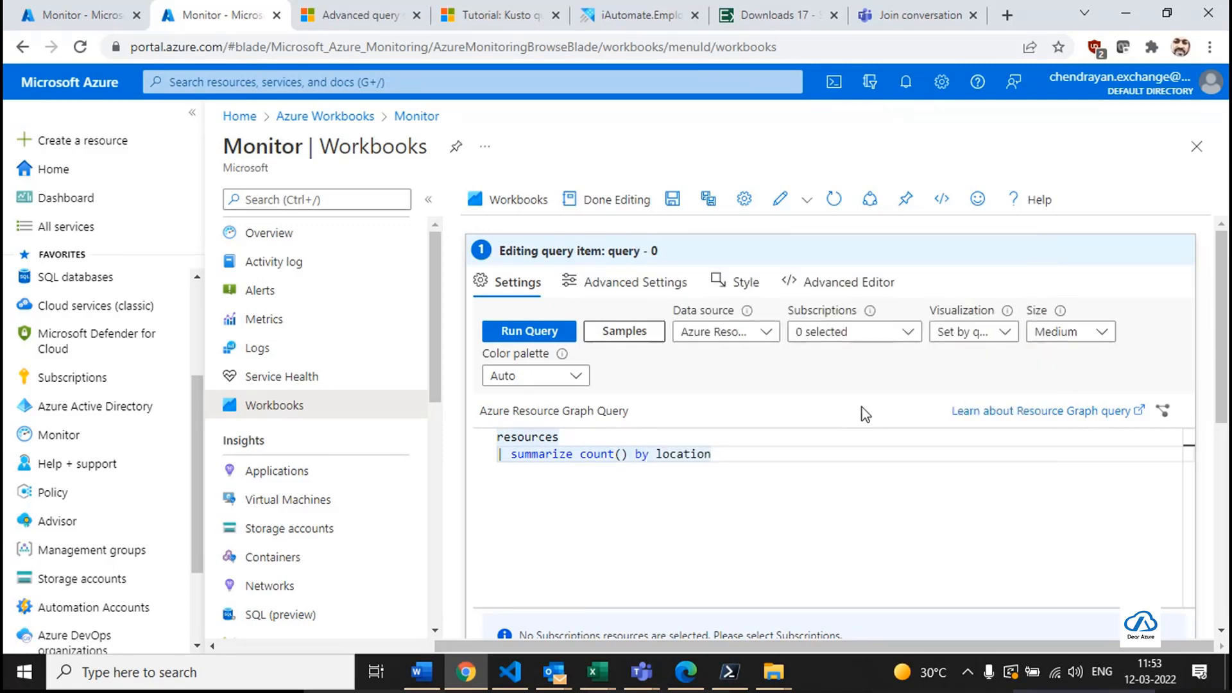
Run the query and set its subscription scope to use all subscriptions.
left_click(542, 335)
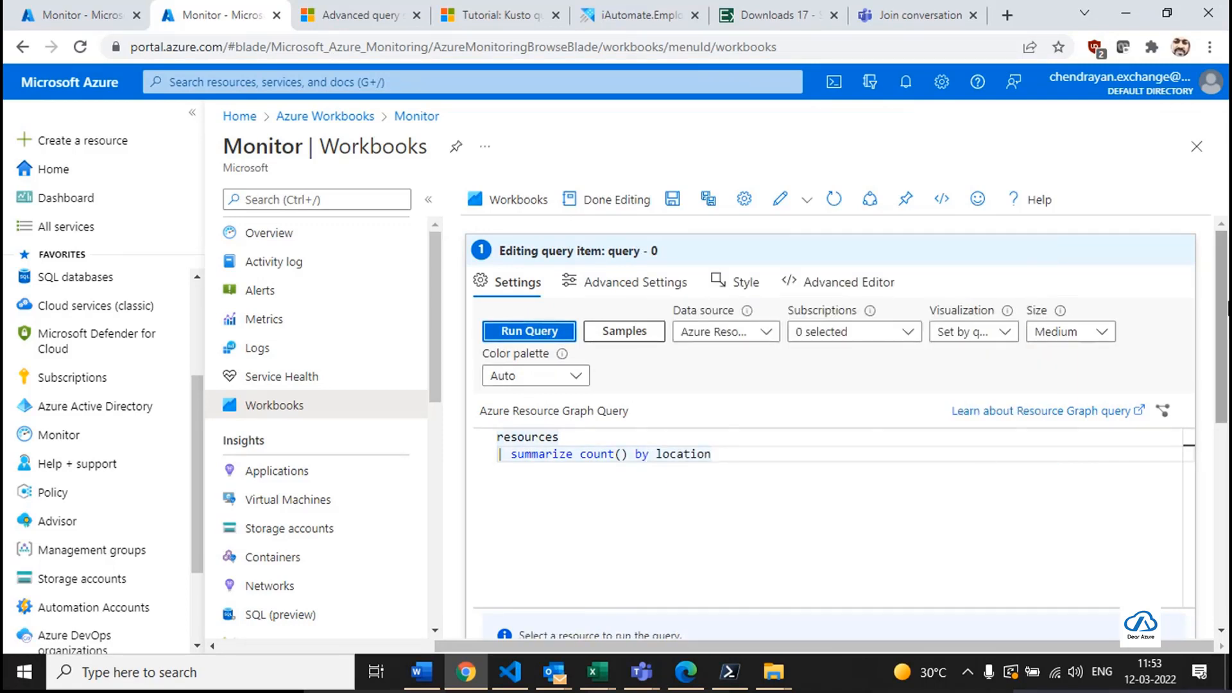
mouse_move(1226, 302)
left_mouse_down()
mouse_move(1226, 424)
mouse_move(1226, 300)
left_mouse_up()
left_click(850, 333)
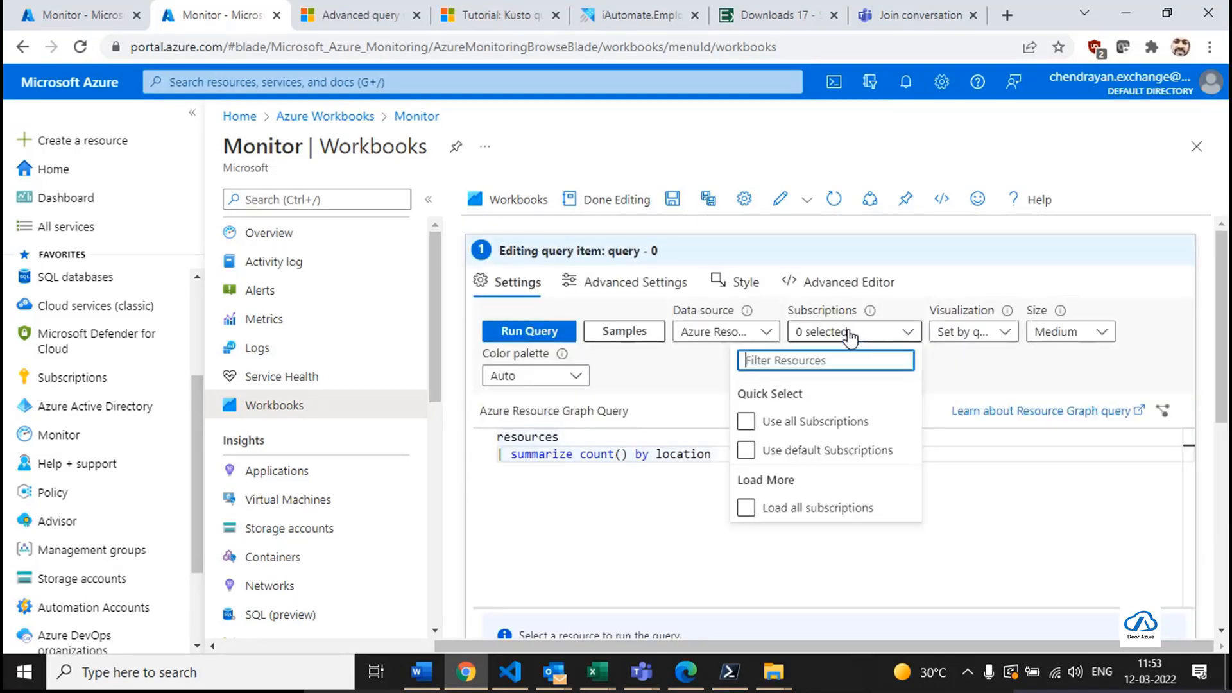
left_click(746, 421)
left_click(969, 490)
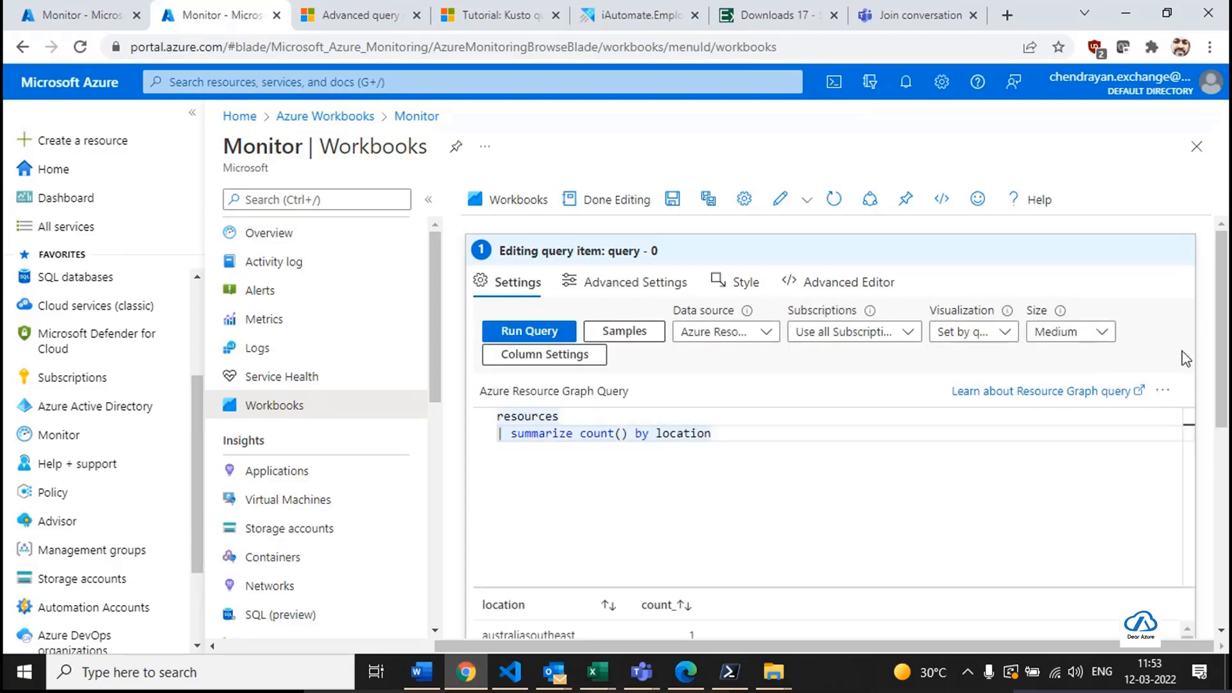
Set the query item's visualization to Tiles.
mouse_move(1224, 341)
left_mouse_down()
mouse_move(1223, 419)
mouse_move(1222, 344)
left_mouse_up()
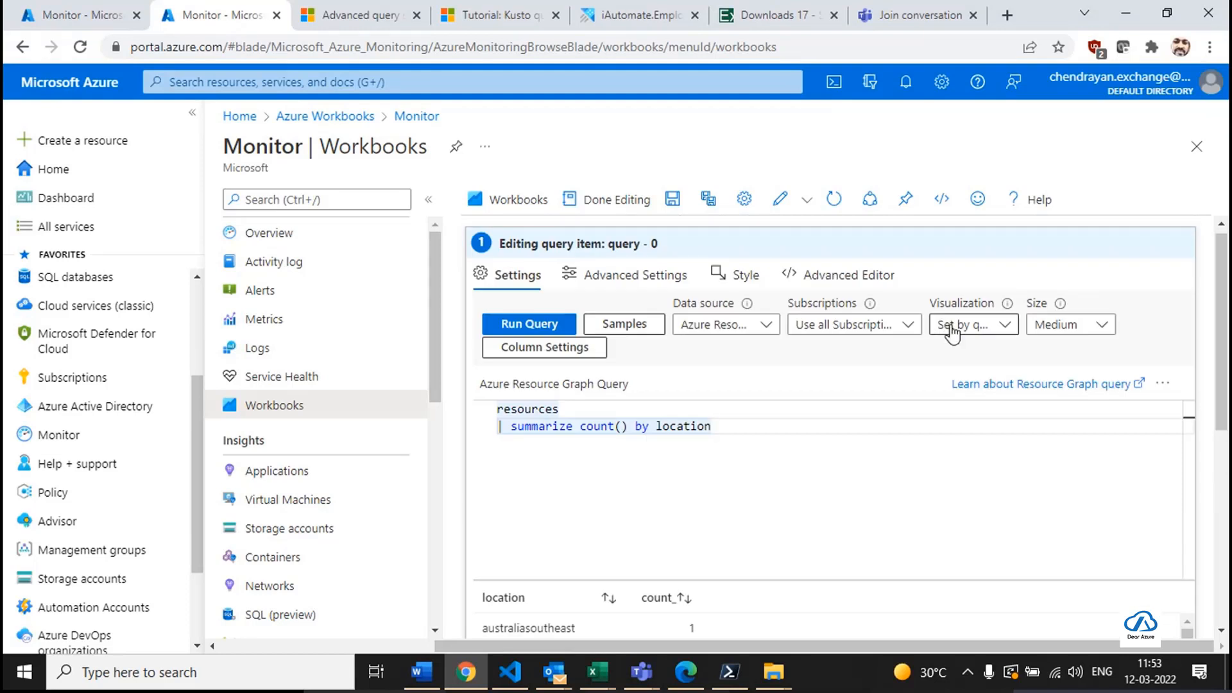
left_click(951, 331)
scroll(928, 499, "down", 1)
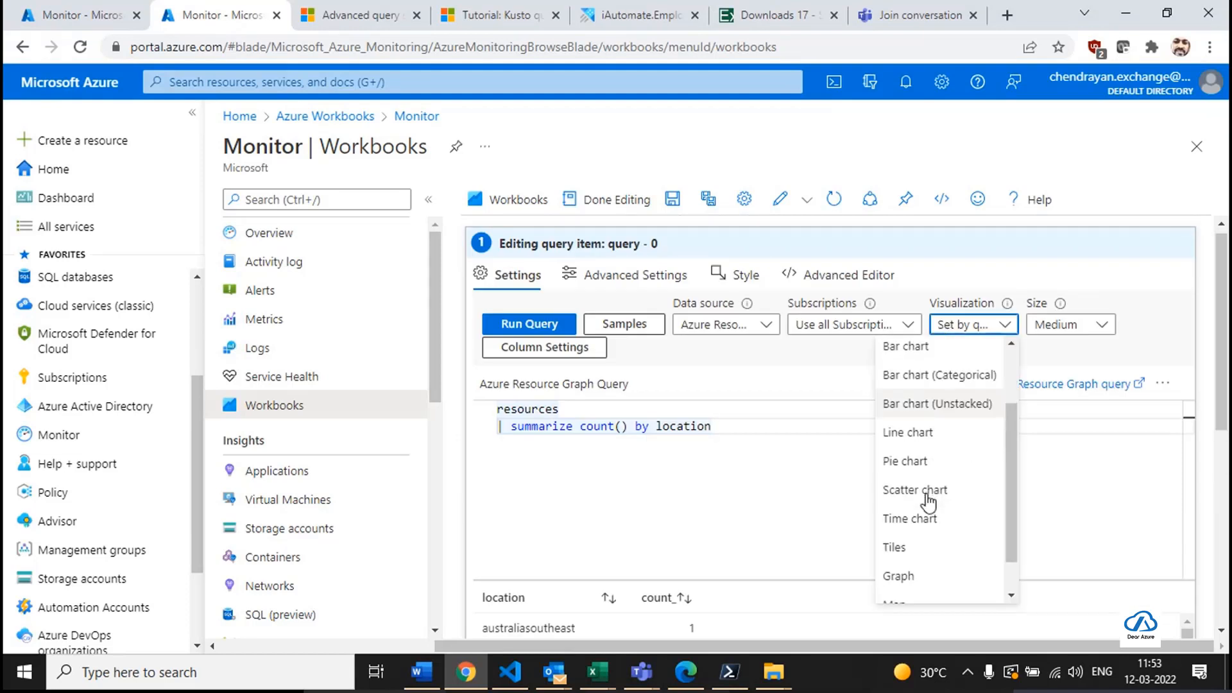
left_click(921, 548)
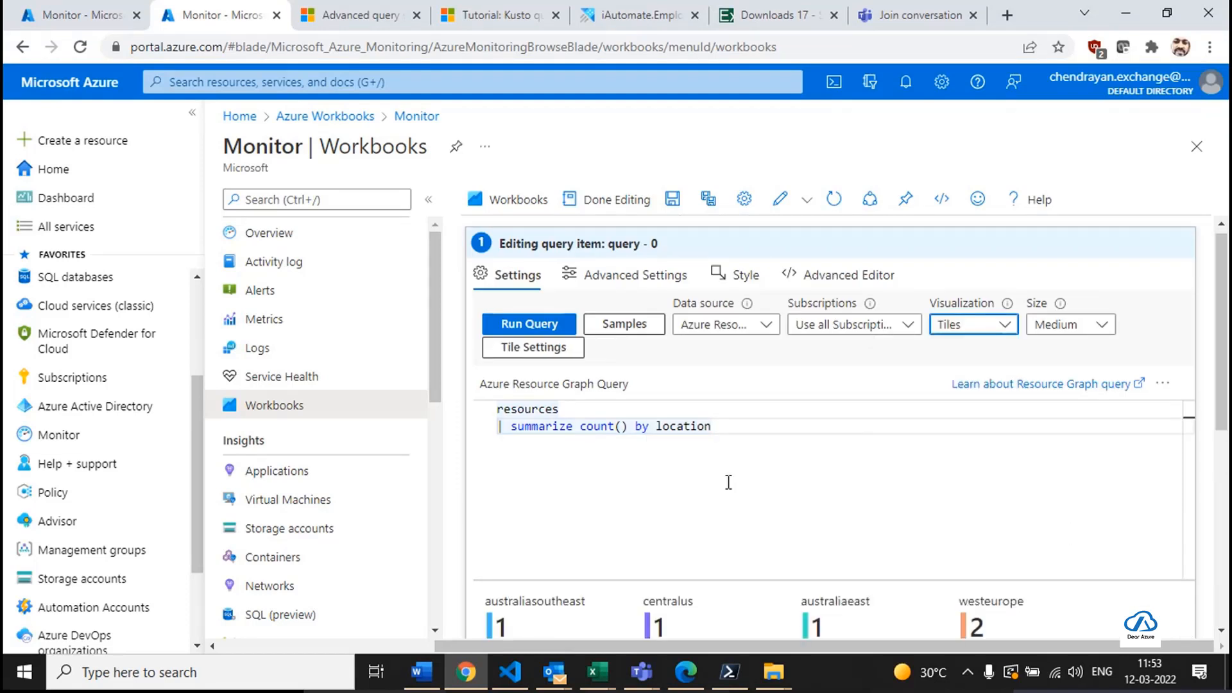
Examine the location tiles and compare them with the inventory workbook's Resource Count by Type tiles.
left_click_drag(1224, 293, 1224, 398)
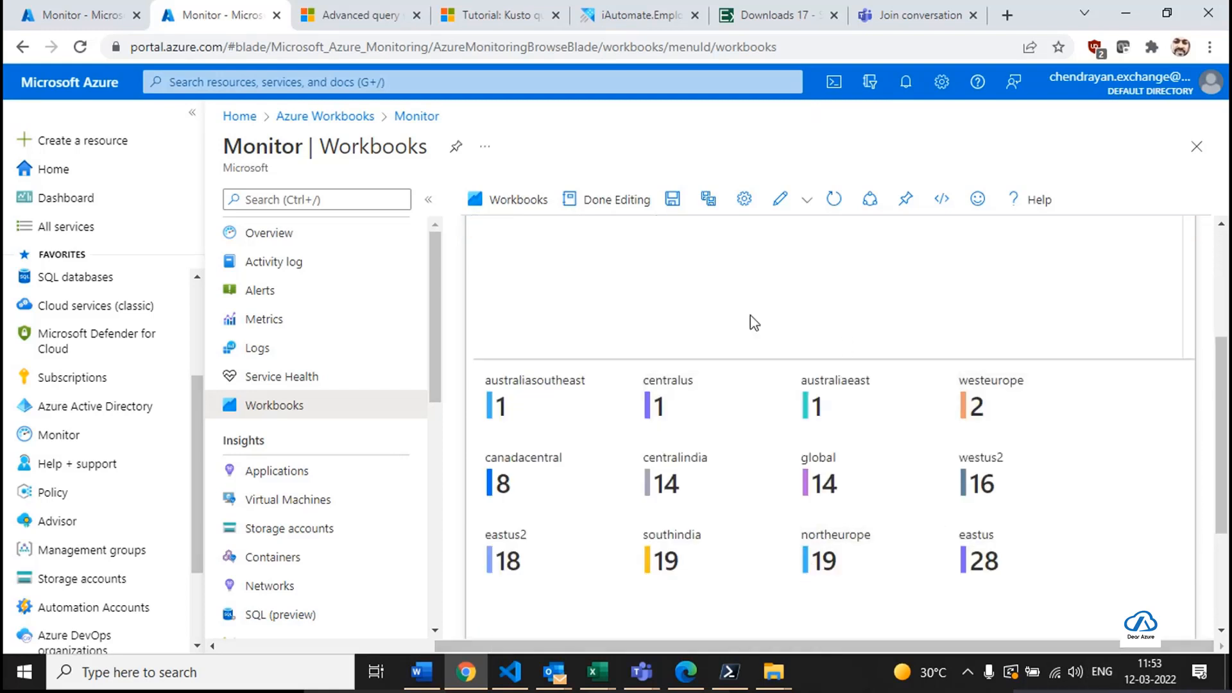
left_click(80, 15)
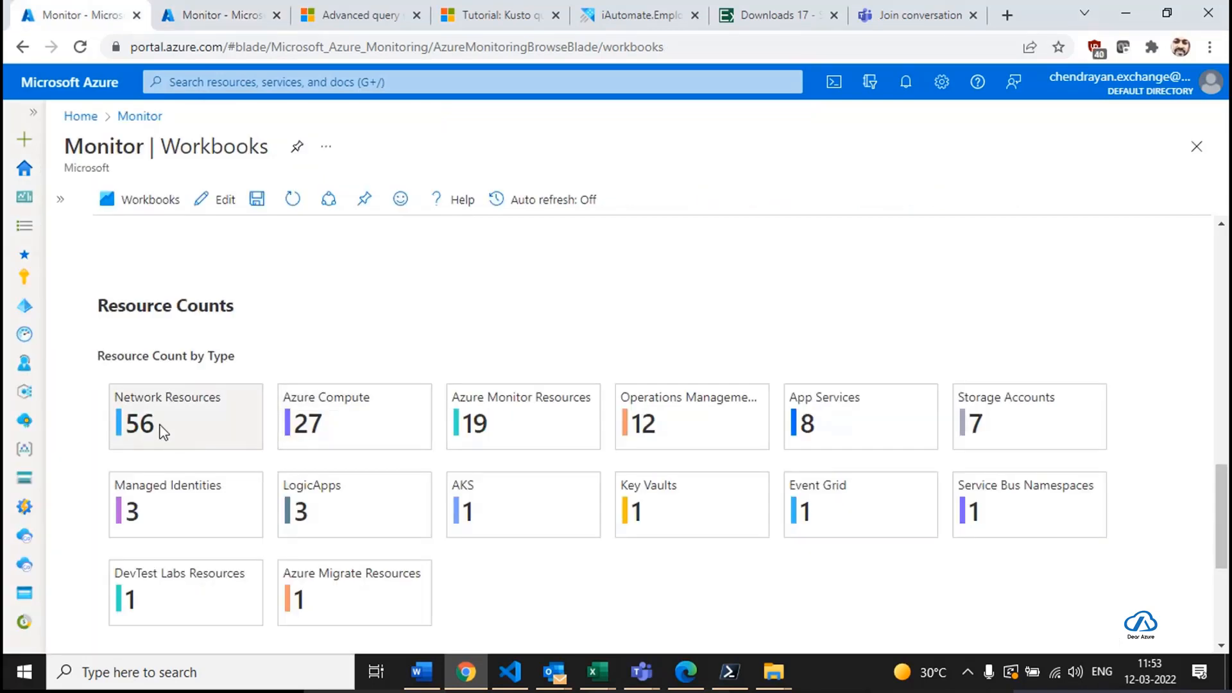
left_click(256, 14)
Change the summarize grouping from location to type, rerun the query and review the resulting tiles.
left_click_drag(1223, 396, 1223, 283)
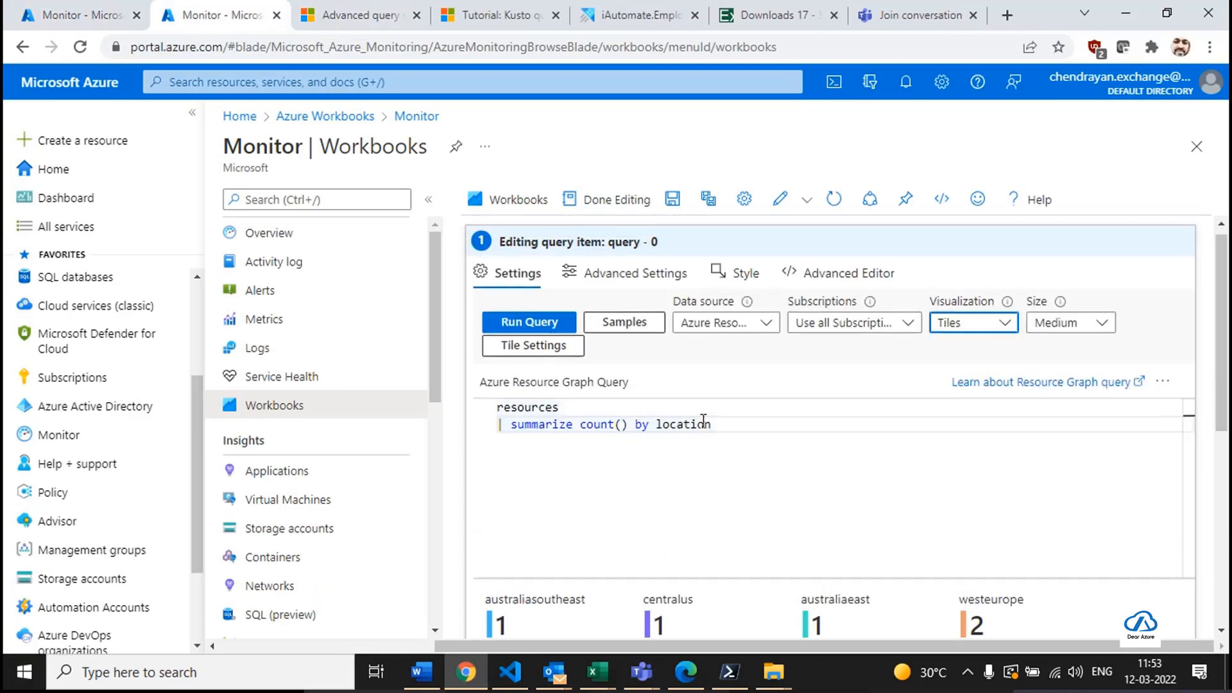
double_click(658, 424)
type("ty")
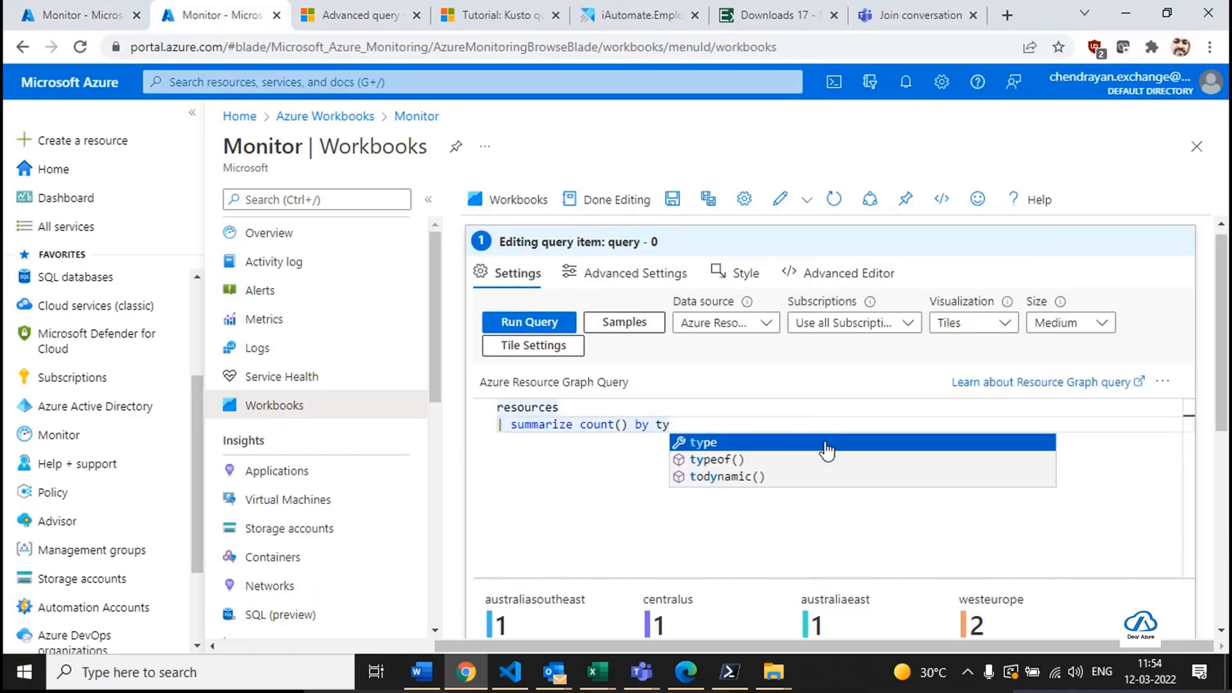
left_click(827, 443)
left_click(507, 321)
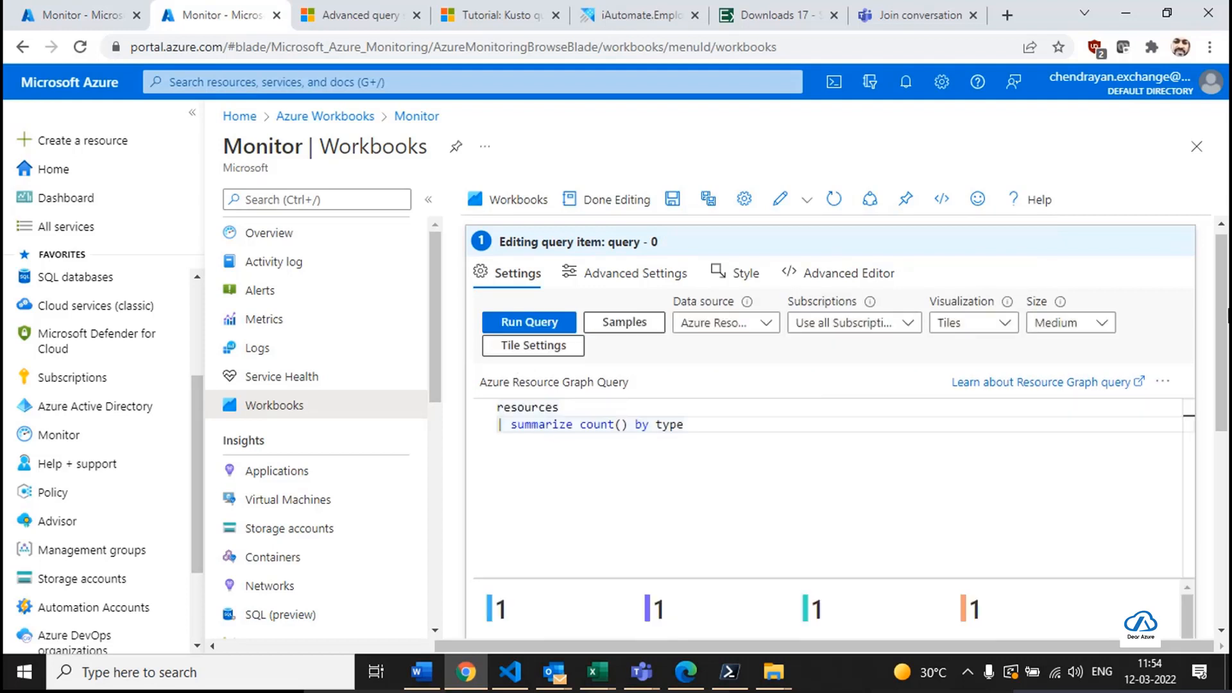
left_click_drag(1221, 314, 1221, 437)
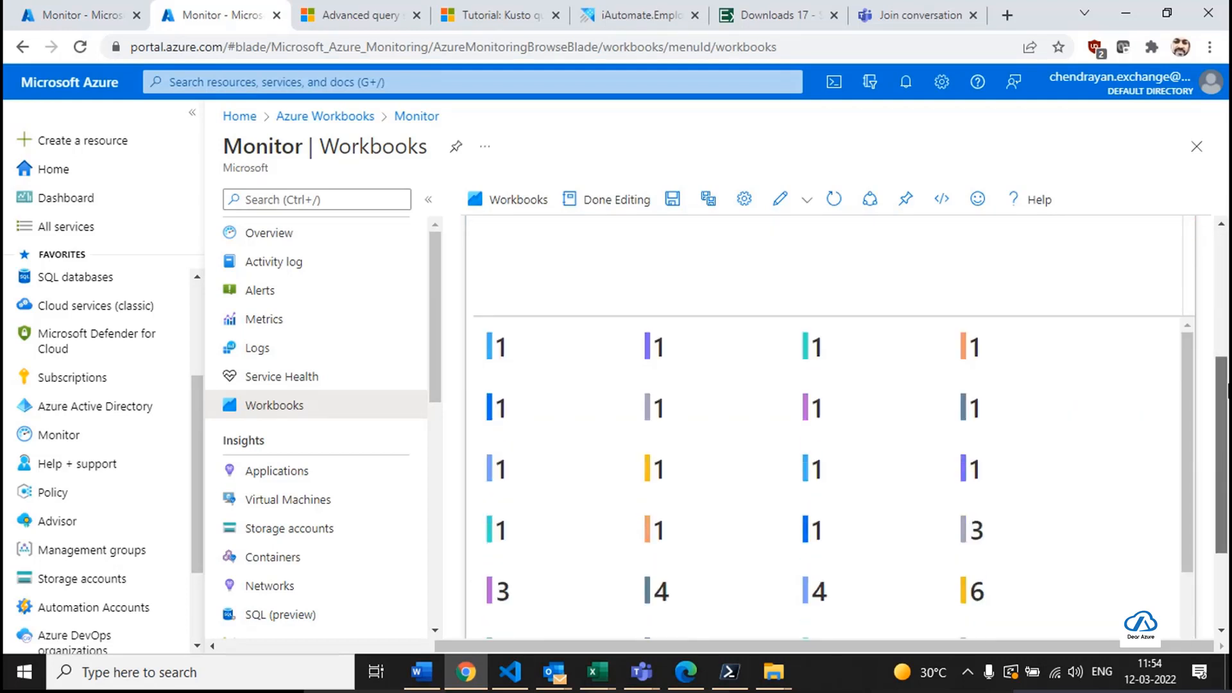
left_click_drag(1227, 391, 1227, 439)
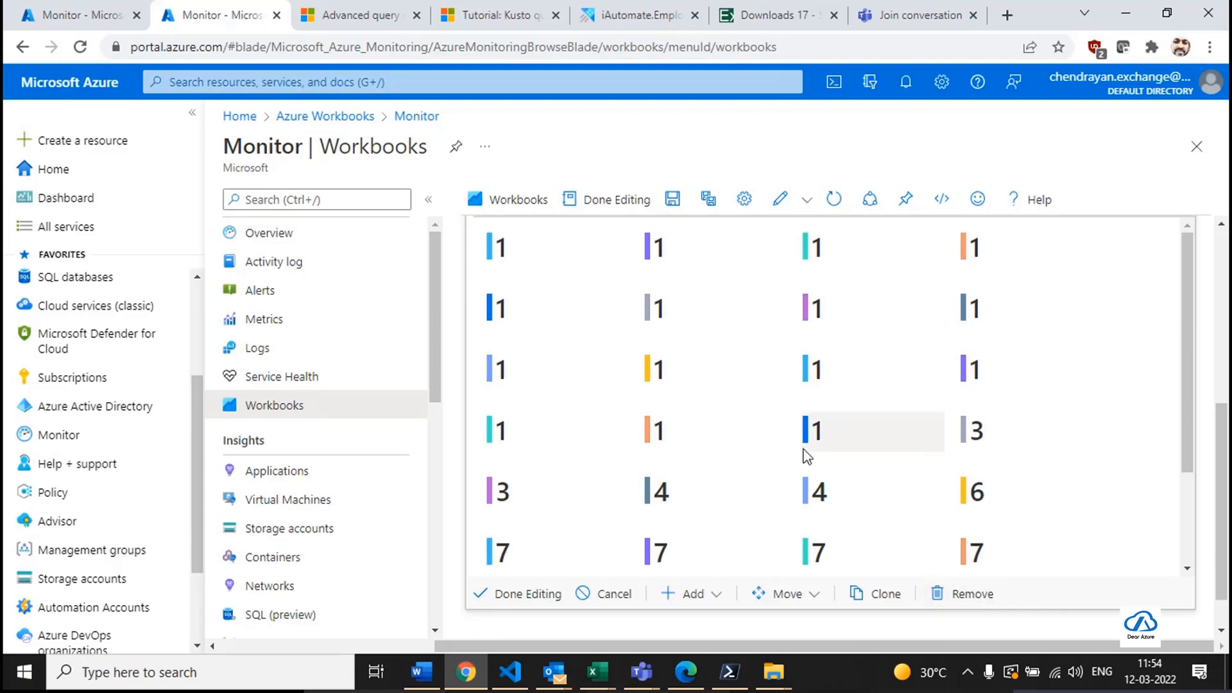
Check the inventory workbook's count tiles again, leave the unsaved workbook in the second portal tab and open the All resources list.
left_click(29, 16)
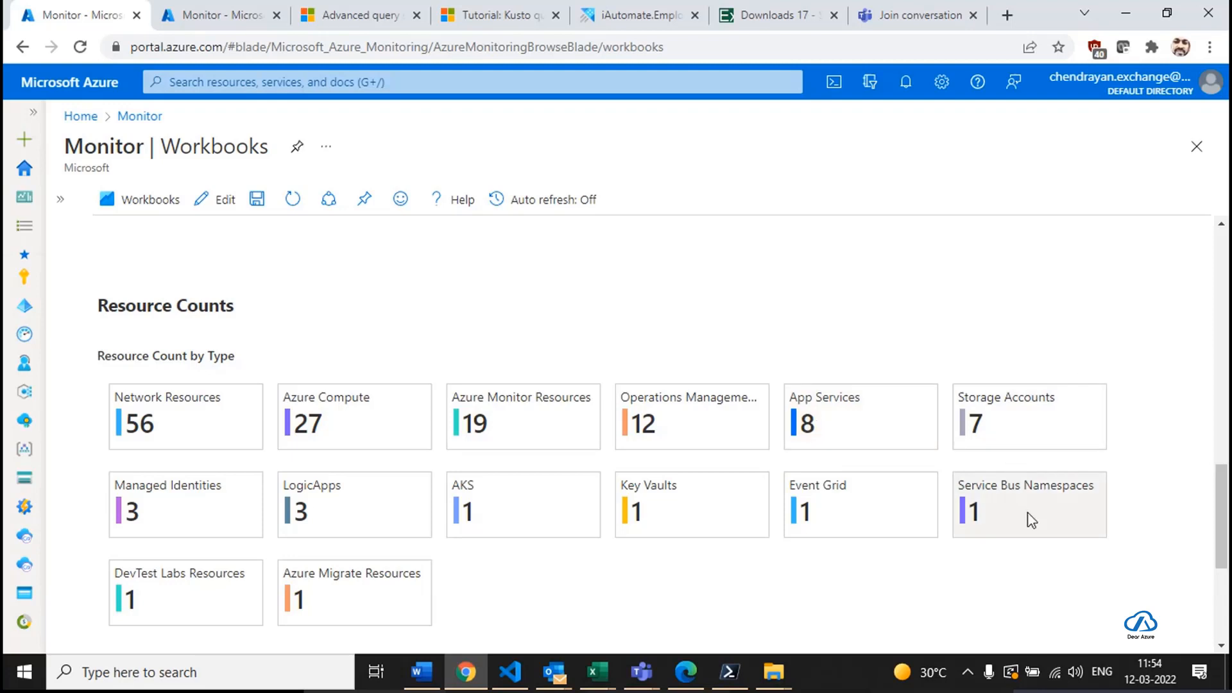
left_click(215, 15)
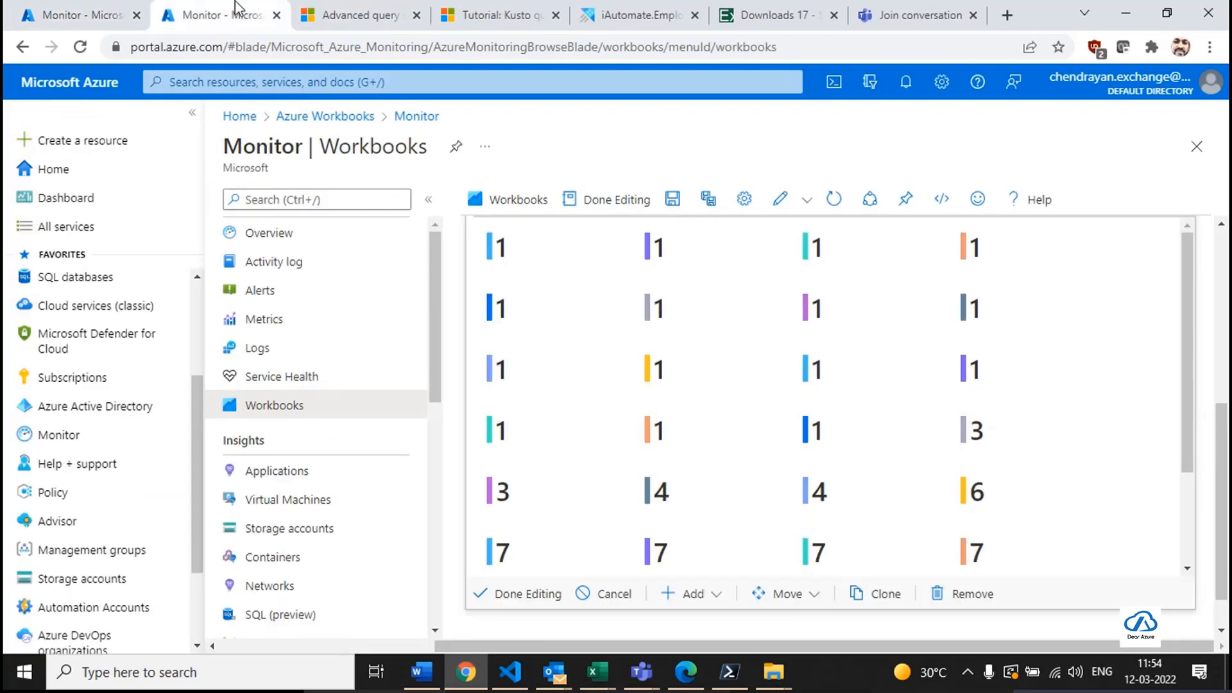
left_click(36, 183)
left_click(701, 147)
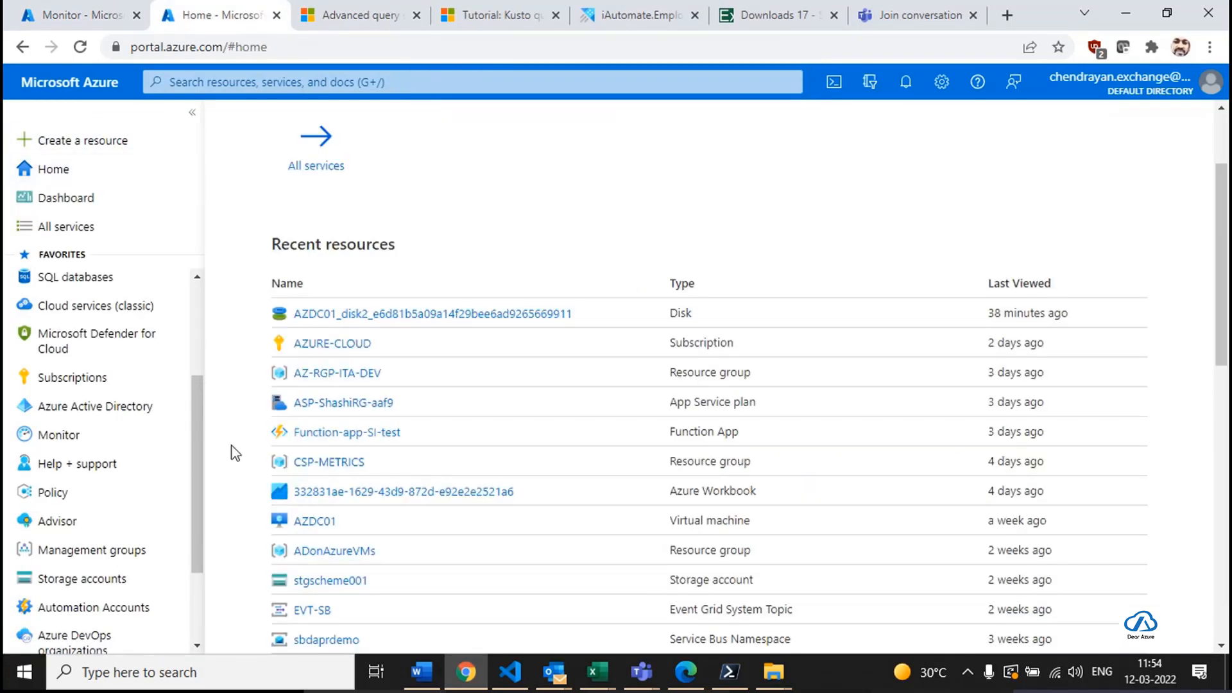
scroll(328, 423, "up", 2)
left_click(538, 217)
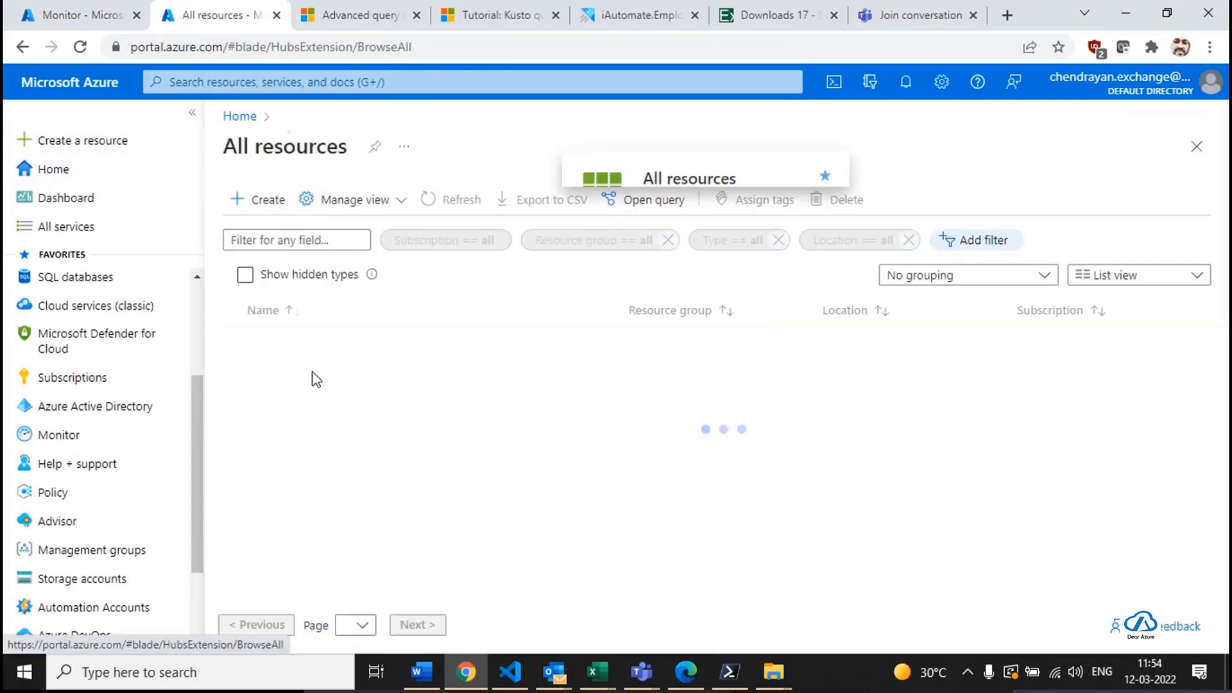
Filter All resources by the Storage account type and compare the record count with the inventory workbook's Storage Accounts tile.
left_click(731, 240)
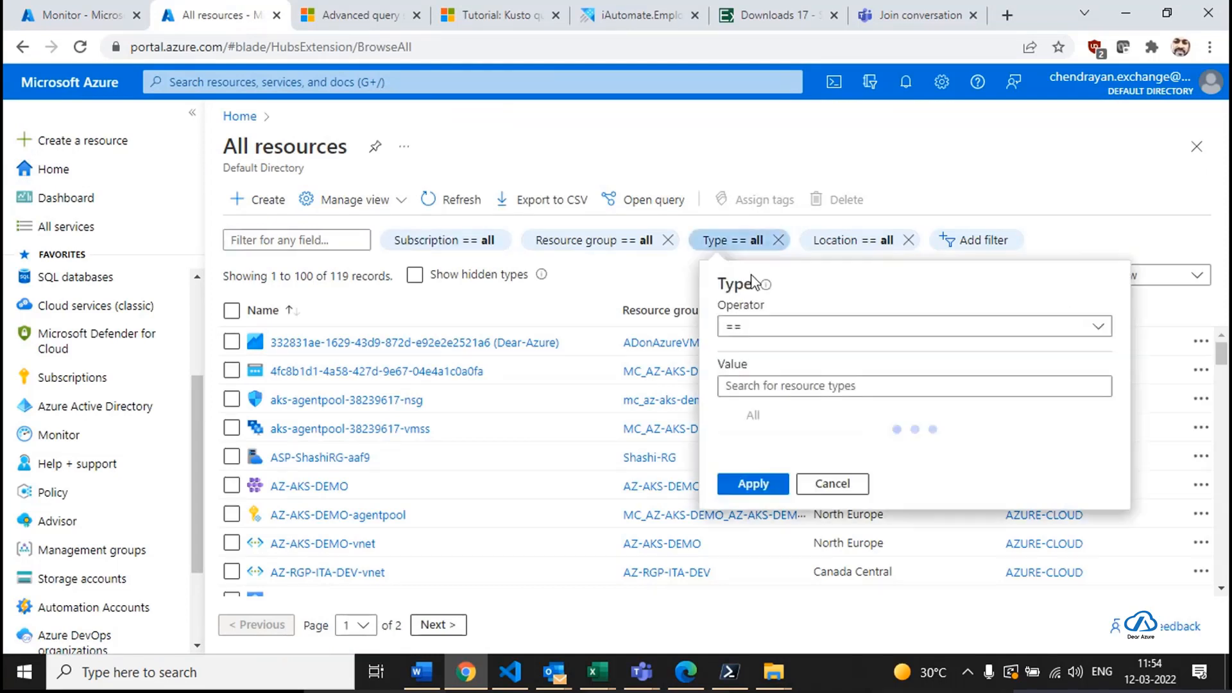
left_click(758, 385)
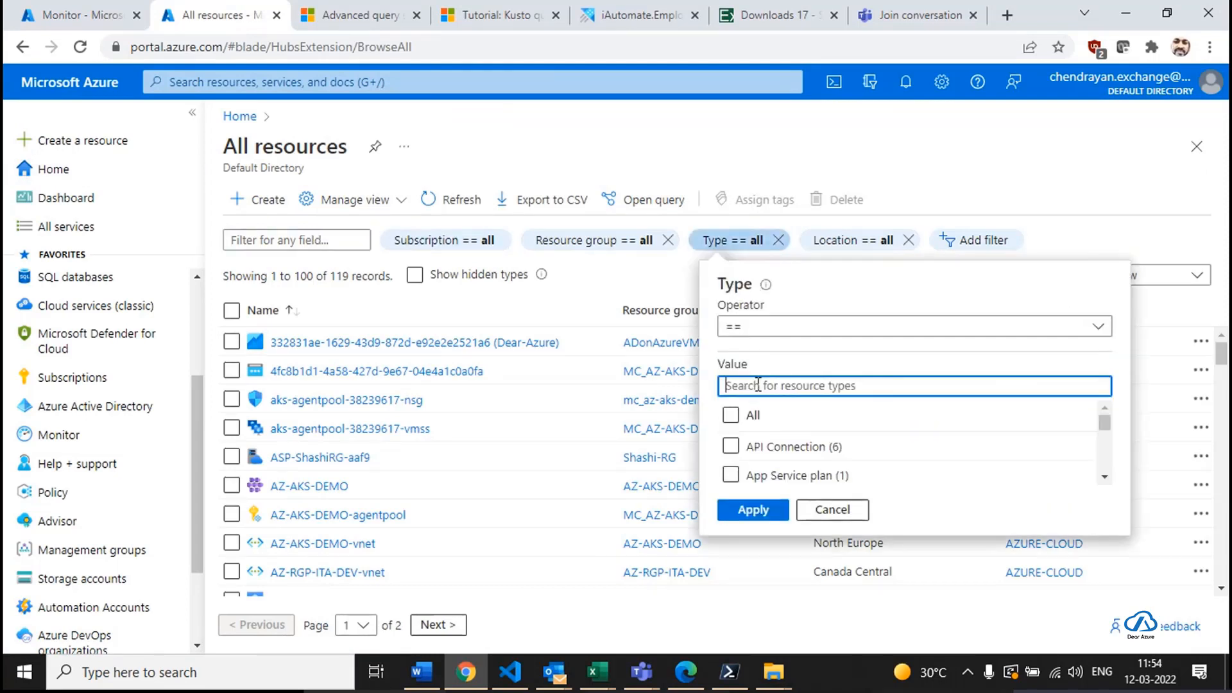
type("storag")
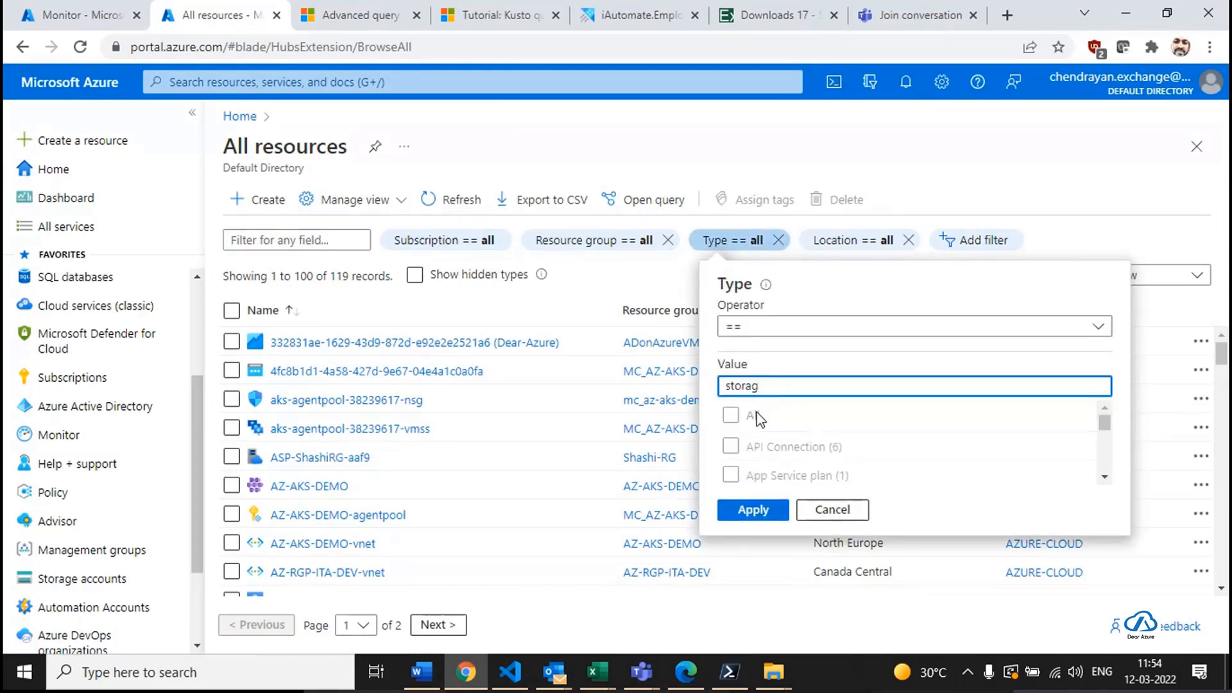
left_click(743, 447)
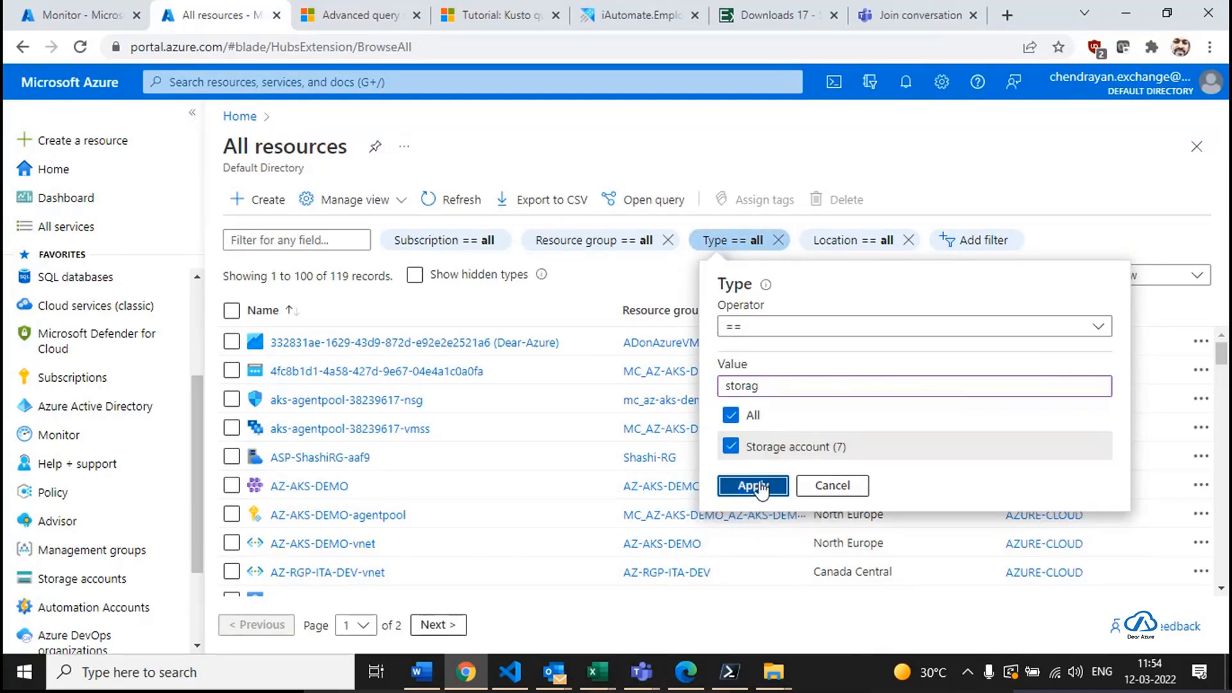
left_click(751, 509)
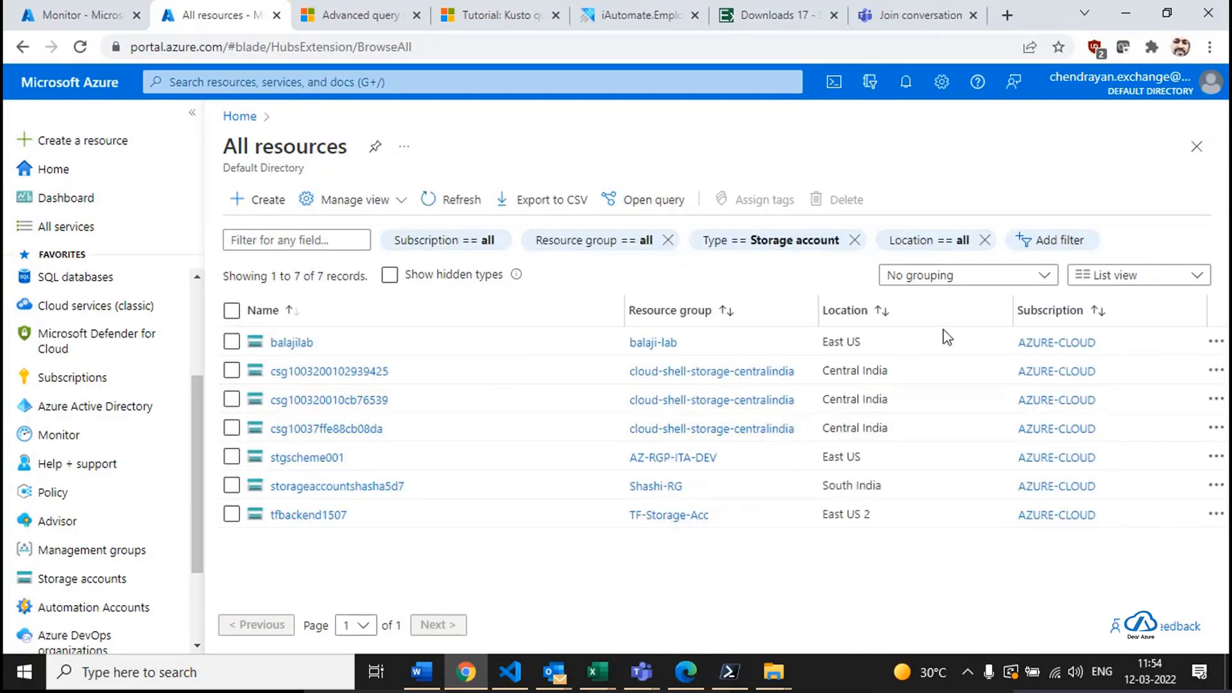
left_click_drag(315, 274, 348, 274)
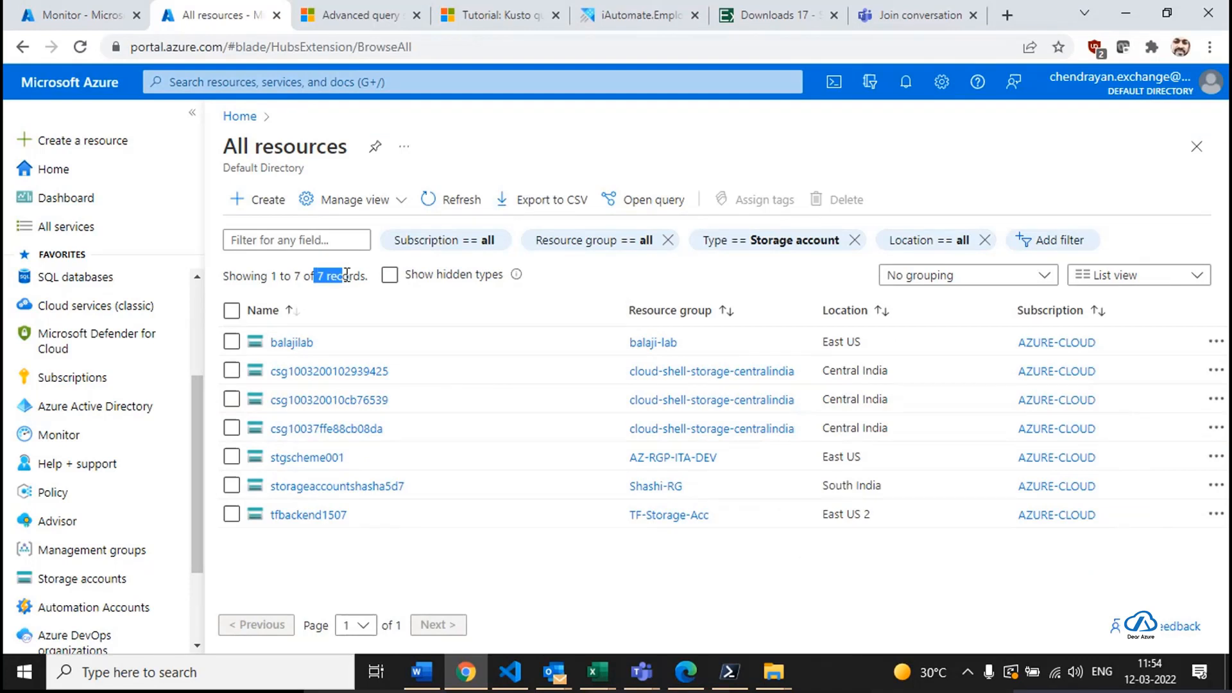
left_click(48, 15)
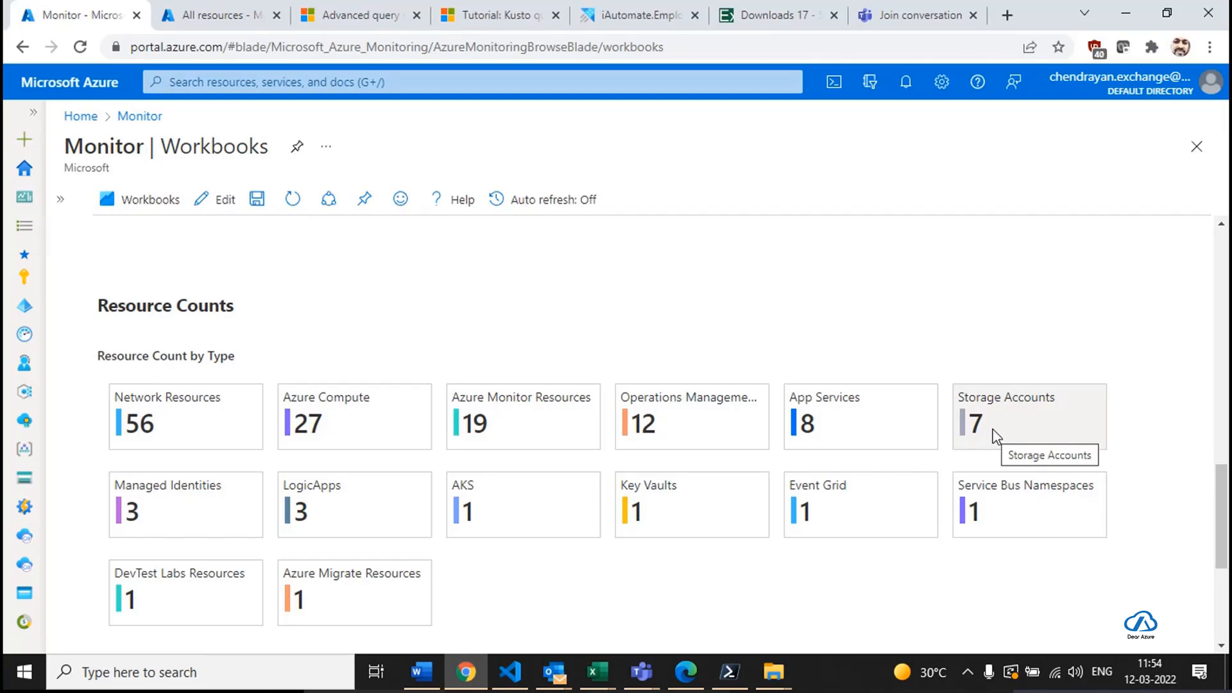
Set the inventory workbook's auto refresh interval to 5 minutes.
left_click(573, 206)
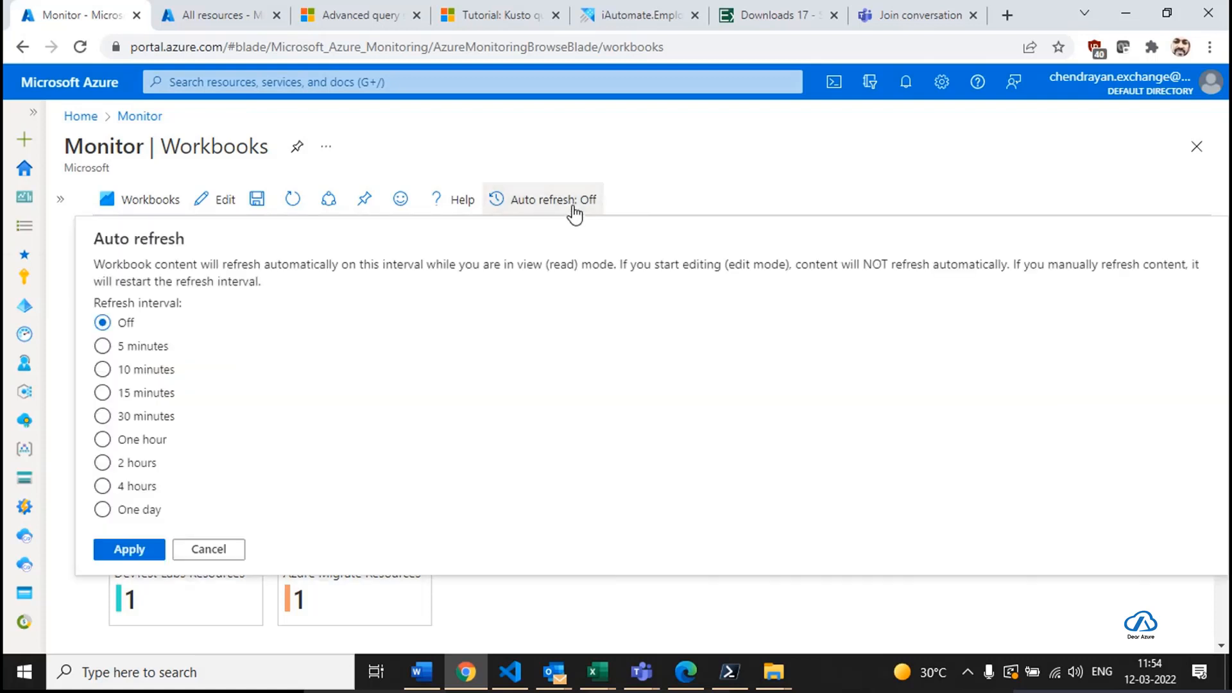
left_click(102, 347)
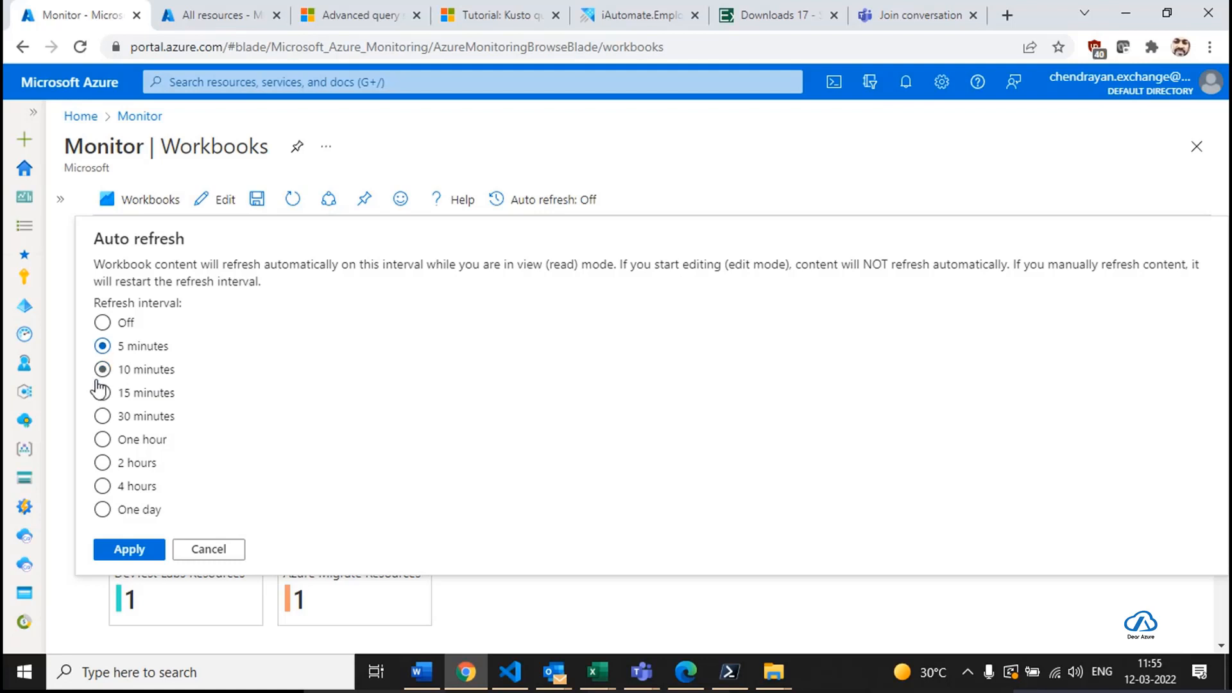
left_click(131, 548)
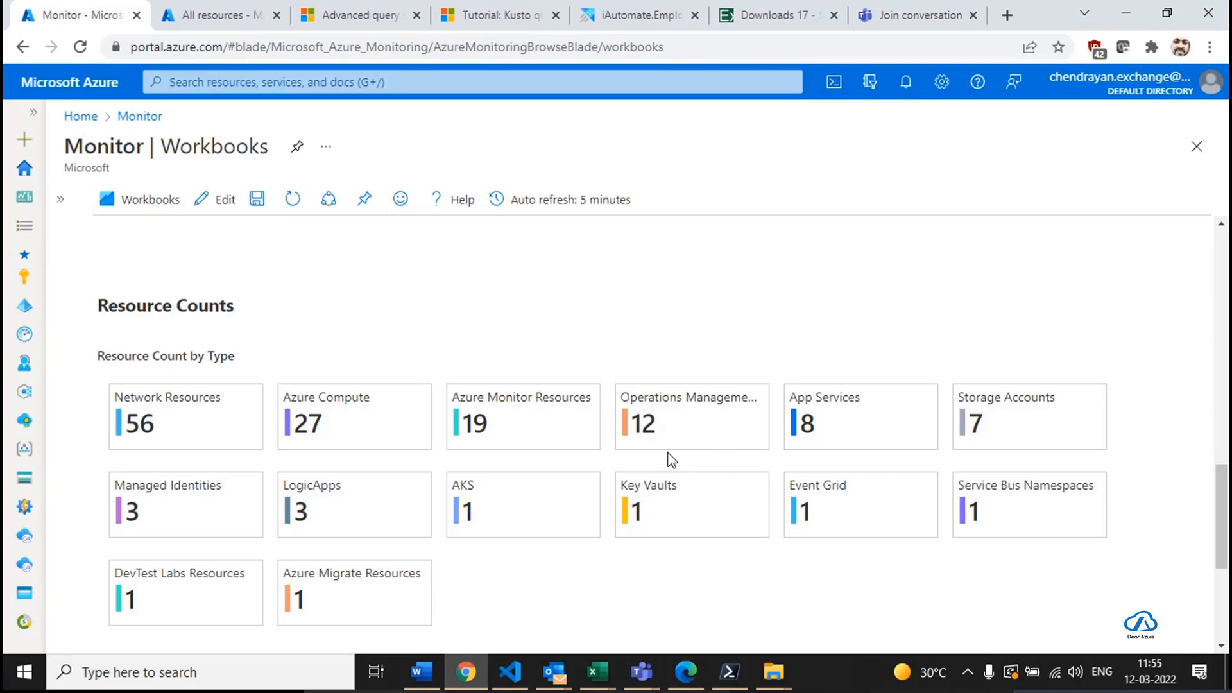
scroll(666, 460, "down", 4)
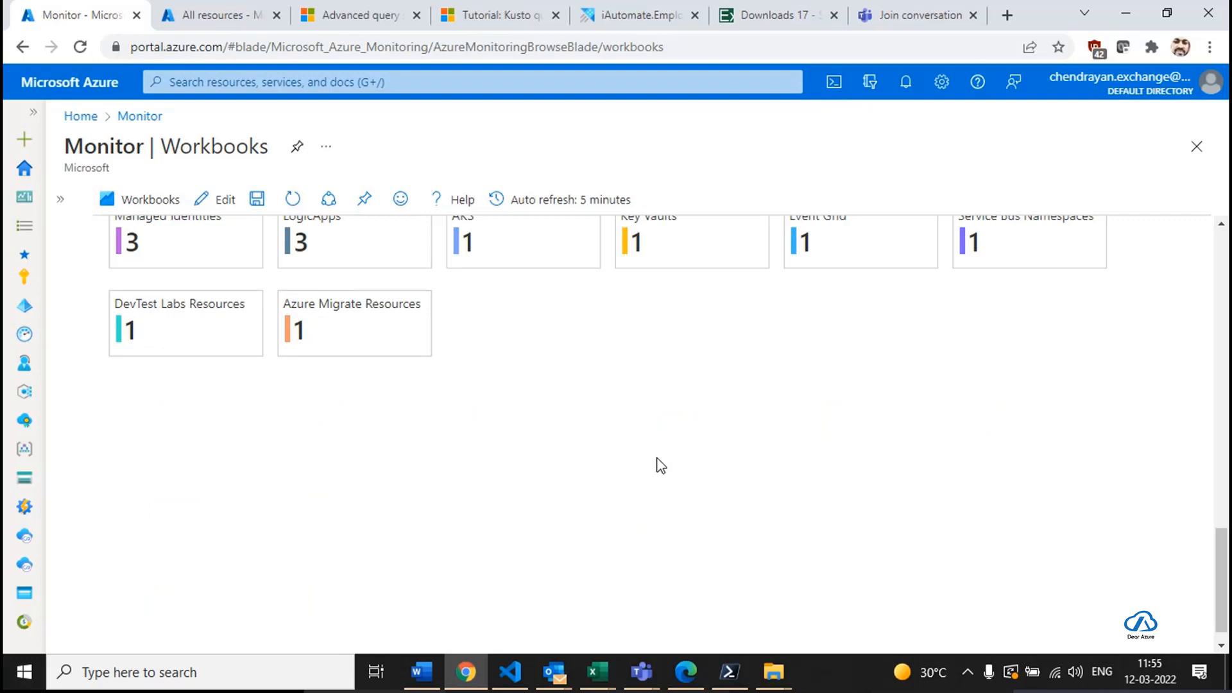
Review the VM status and VM size counts in the inventory workbook's Compute section, and check its Hybrid Compute view.
scroll(618, 462, "up", 15)
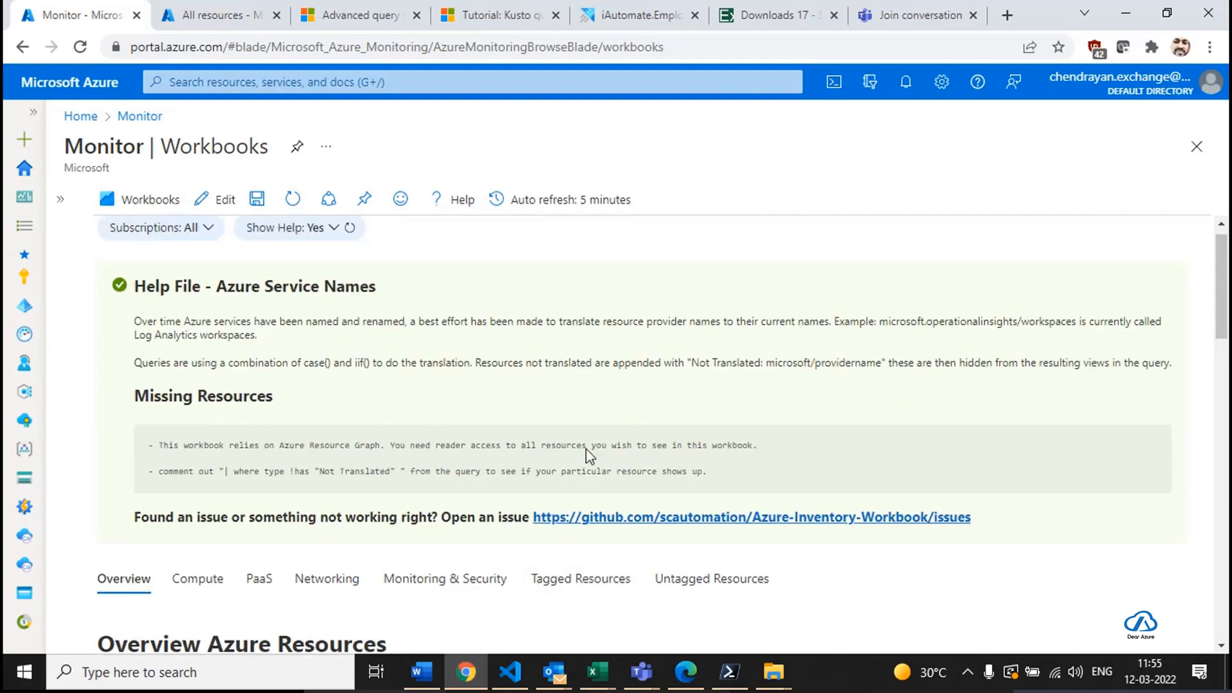
scroll(223, 429, "down", 2)
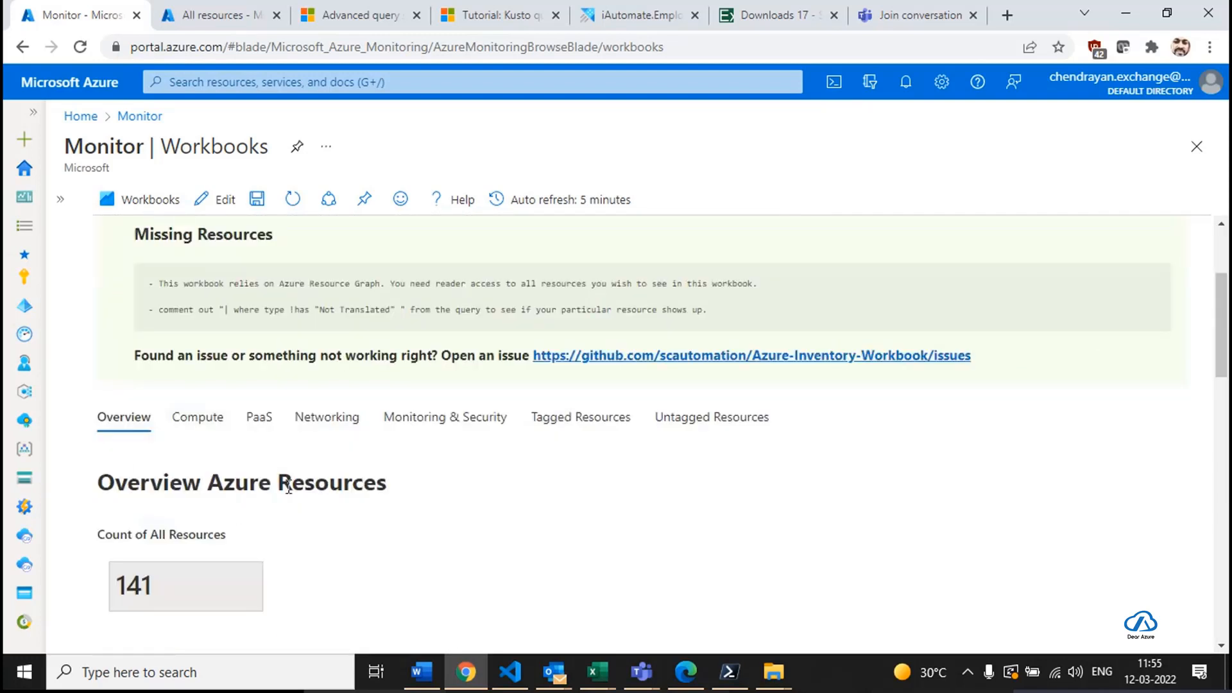
left_click(204, 436)
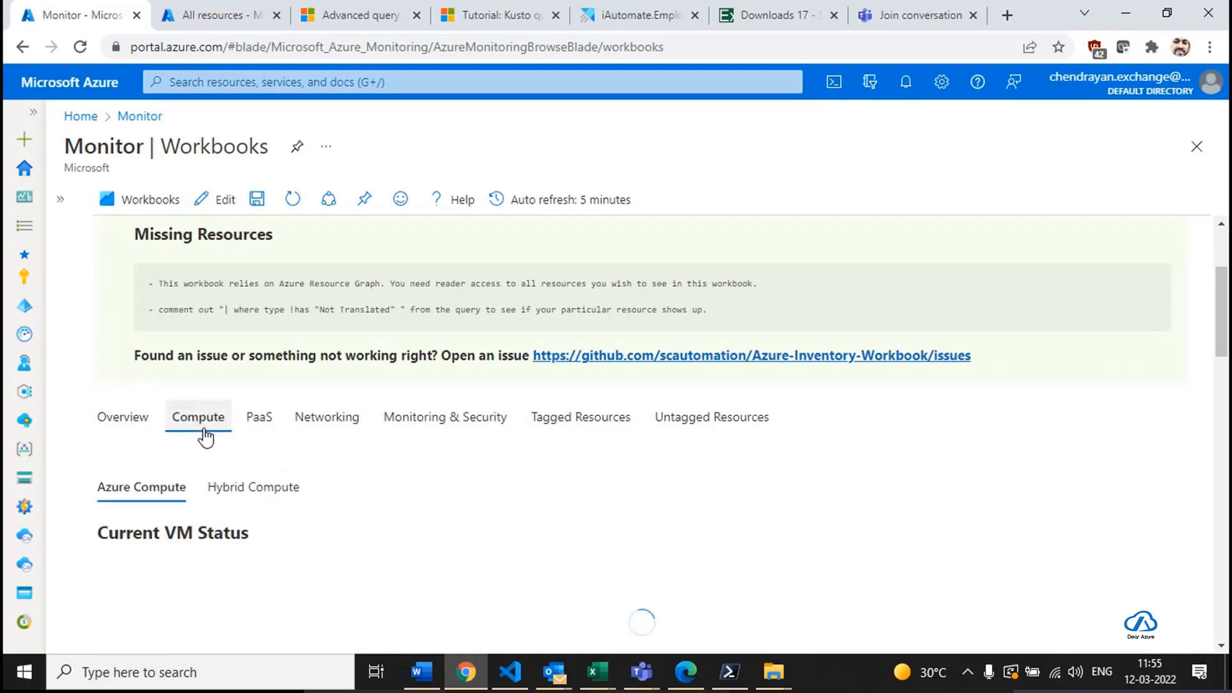
scroll(203, 433, "down", 4)
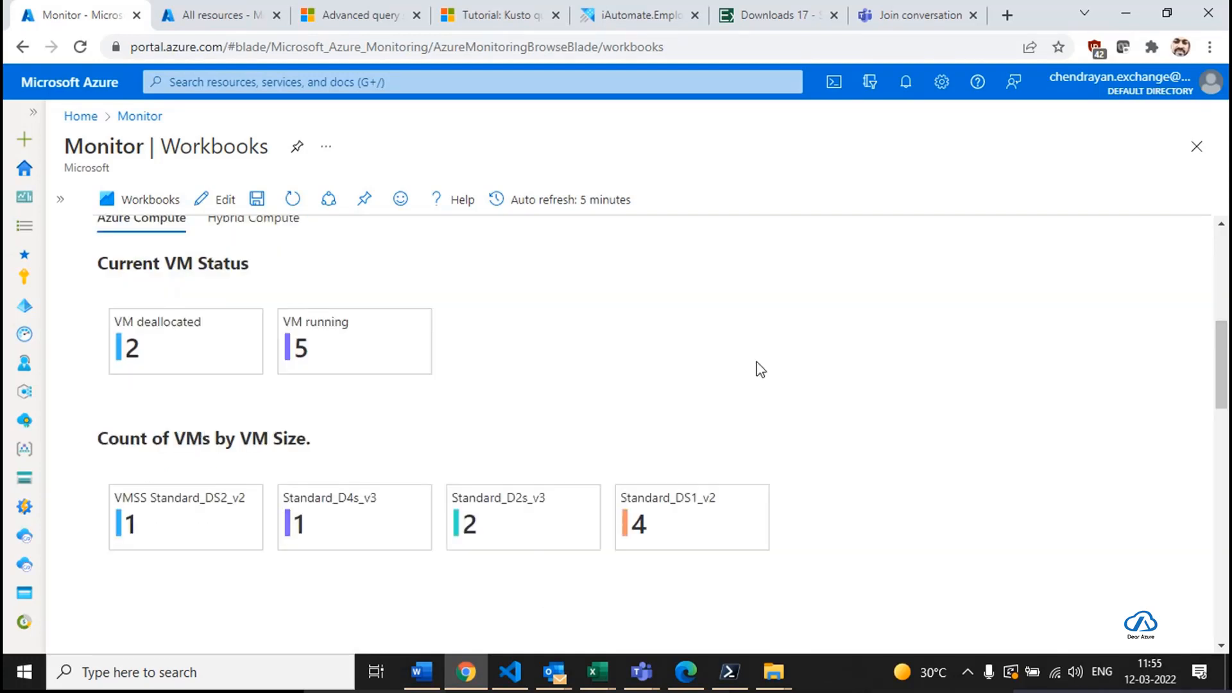
scroll(821, 379, "up", 1)
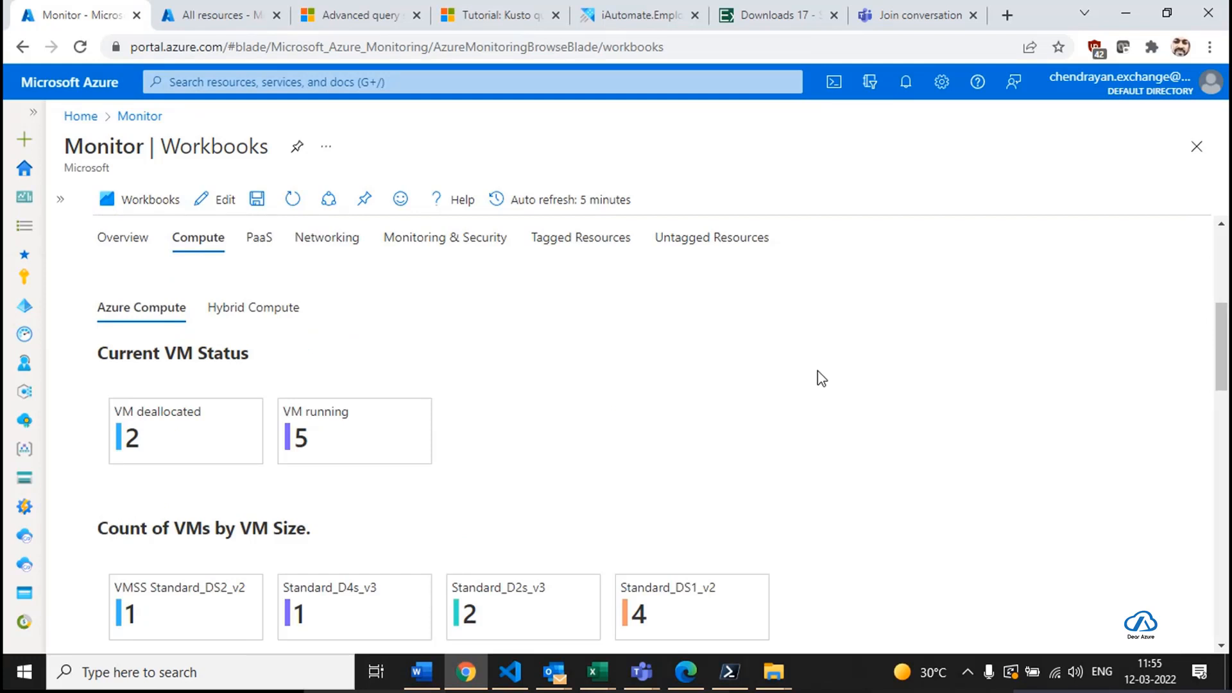
scroll(821, 378, "down", 1)
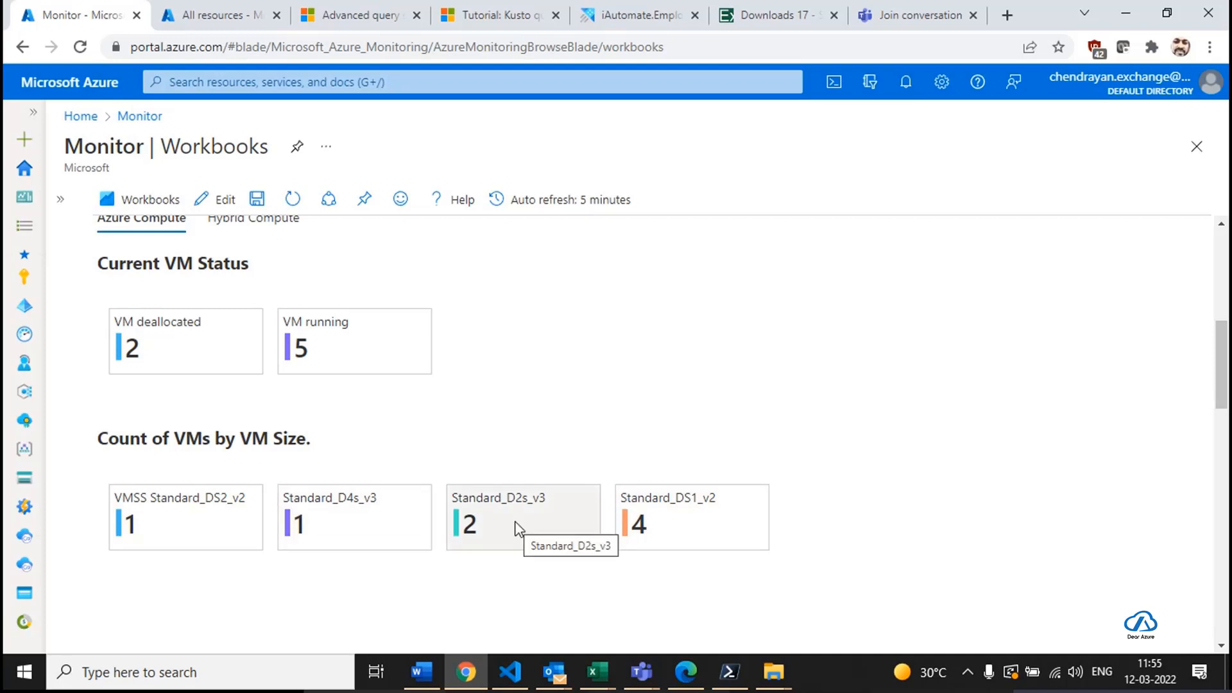
scroll(519, 530, "up", 2)
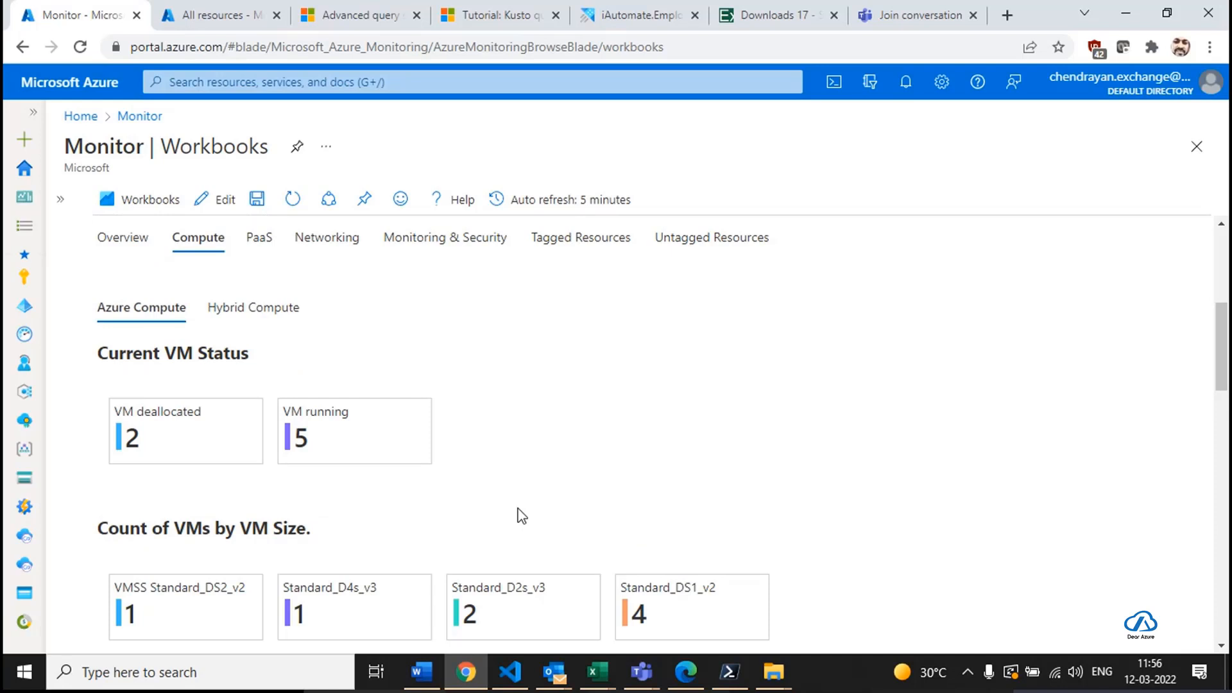
left_click(223, 315)
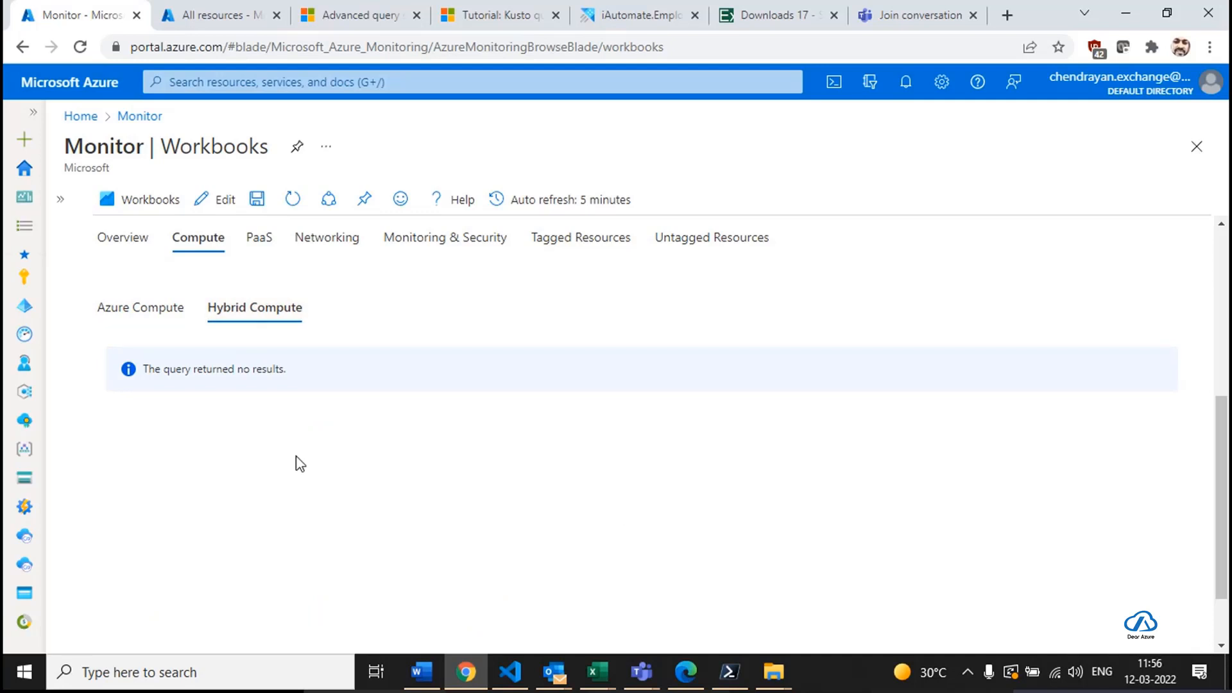
left_click(172, 310)
Review the workbook's PaaS Automation resources and inspect the full details of the AzureMonitorJson logic app.
left_click(260, 238)
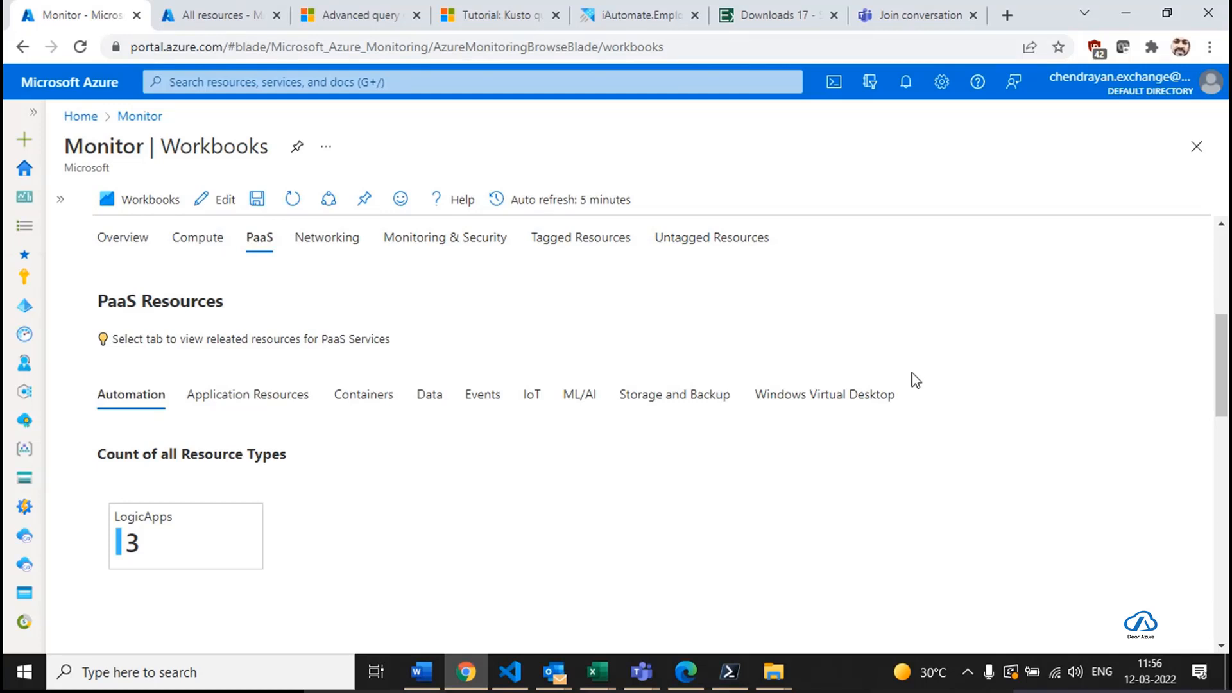
scroll(171, 548, "down", 4)
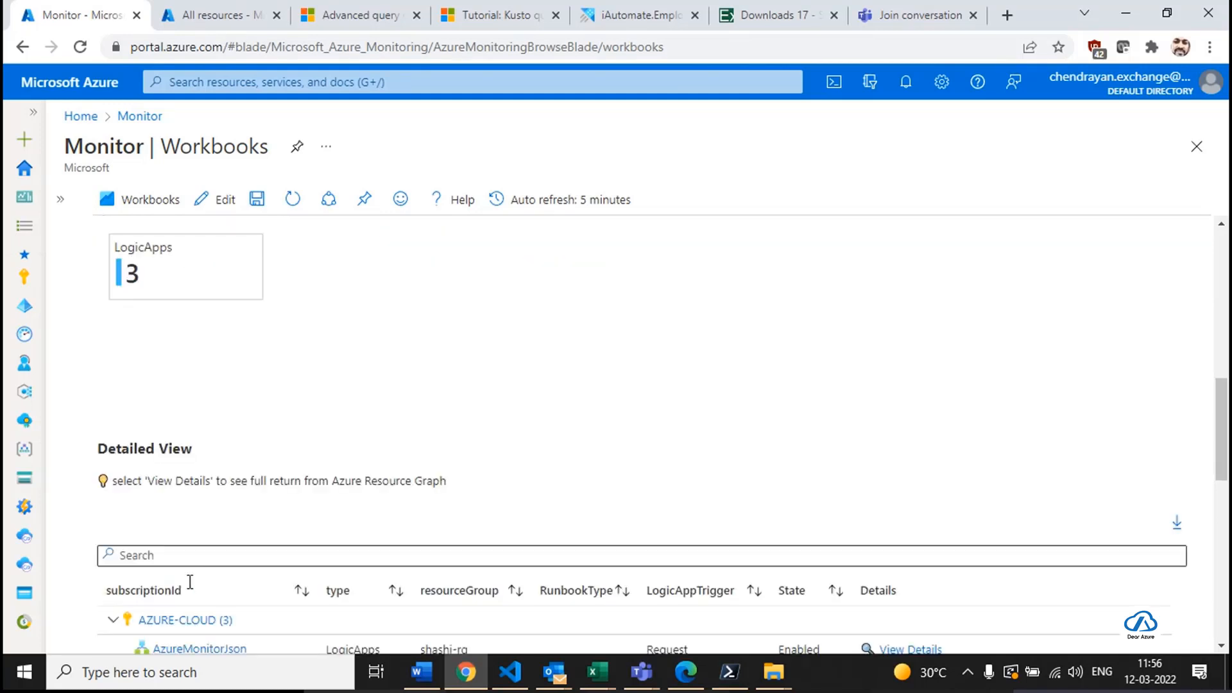
scroll(179, 563, "down", 4)
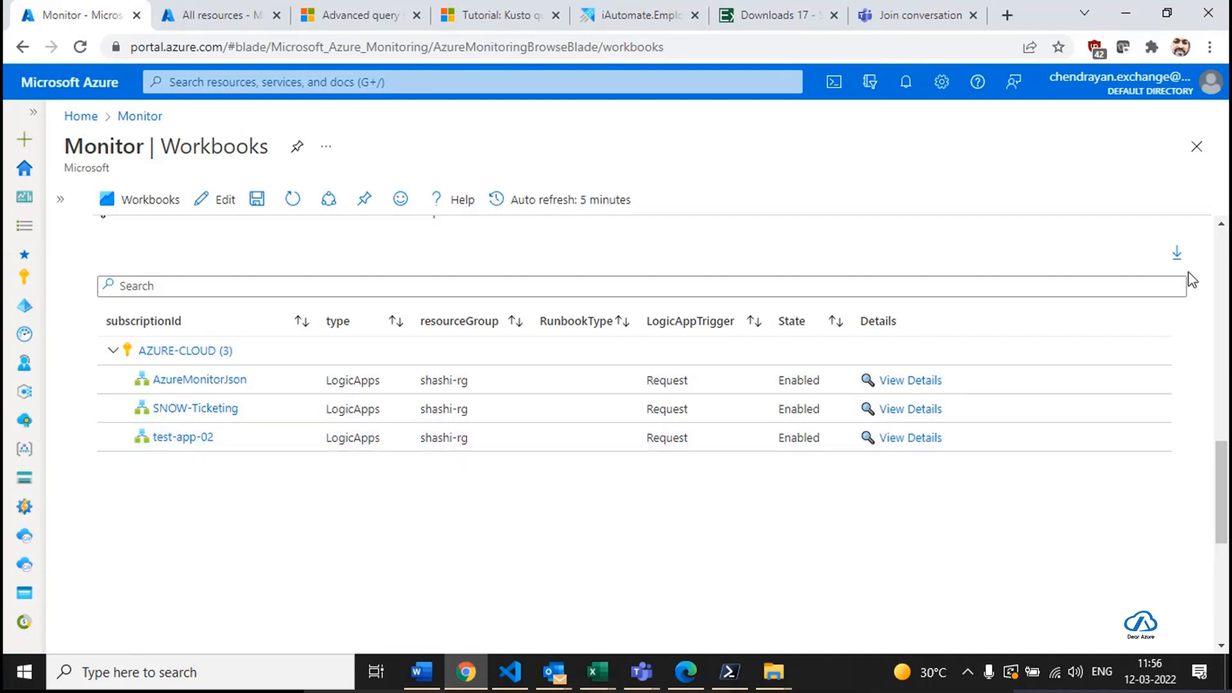
left_click(936, 384)
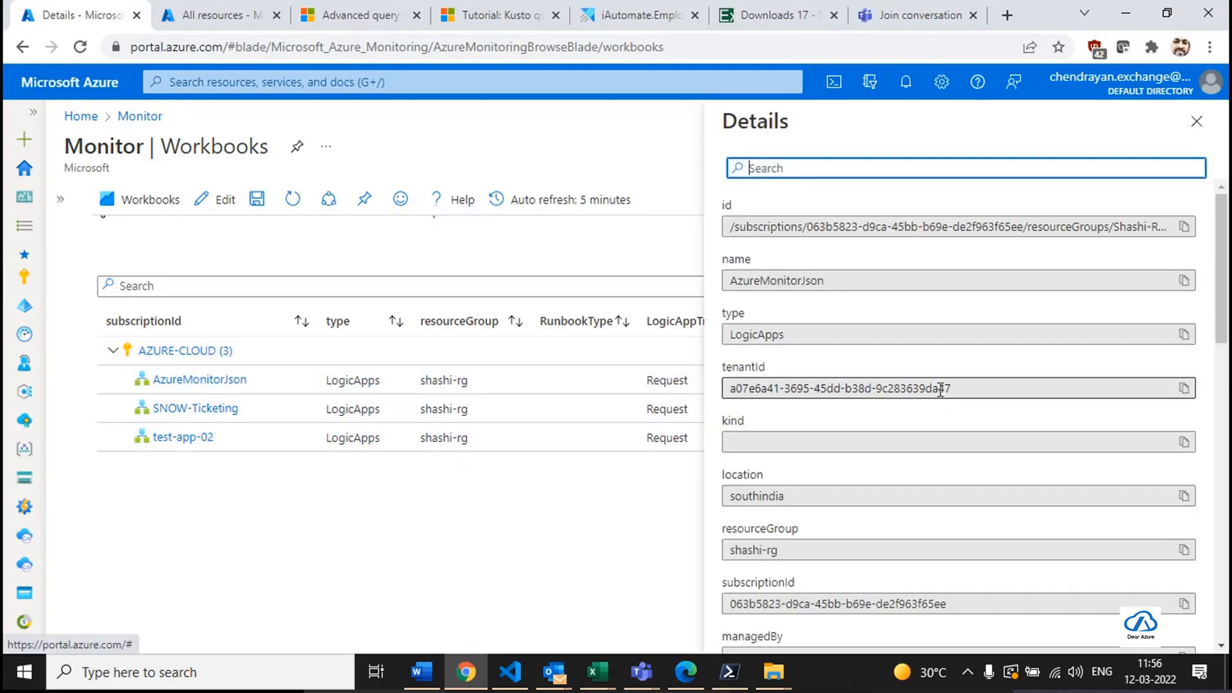
scroll(910, 333, "down", 10)
scroll(927, 365, "down", 3)
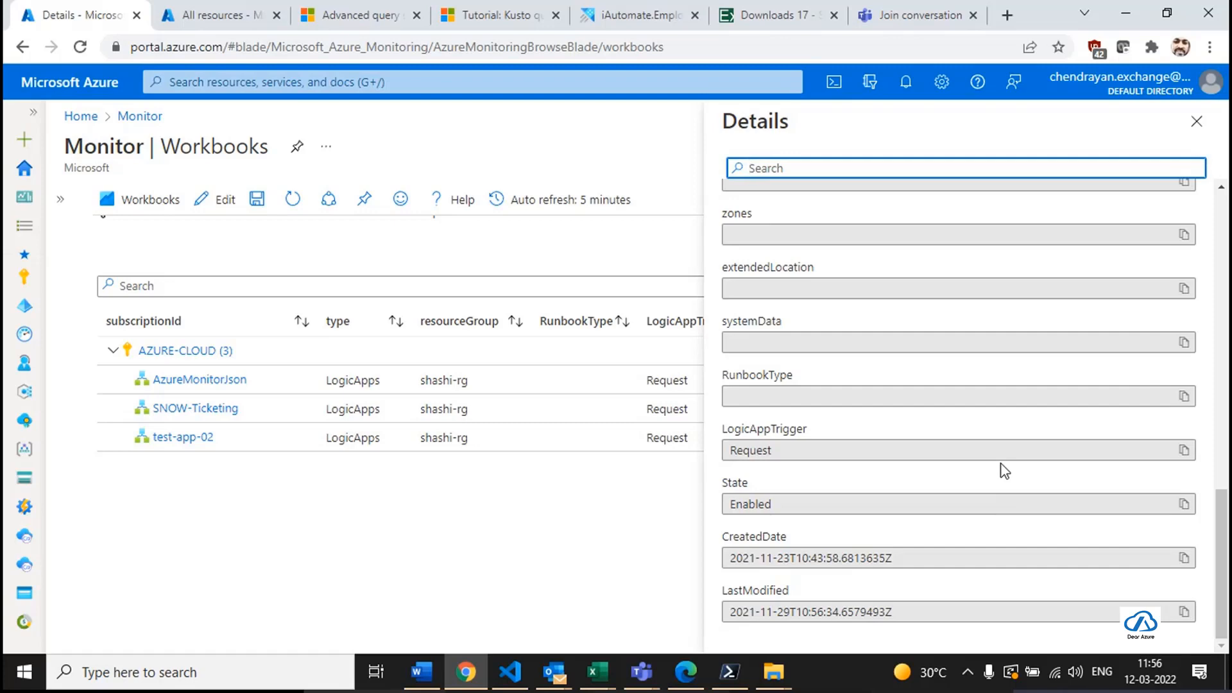
scroll(1025, 472, "up", 1)
scroll(1017, 456, "up", 10)
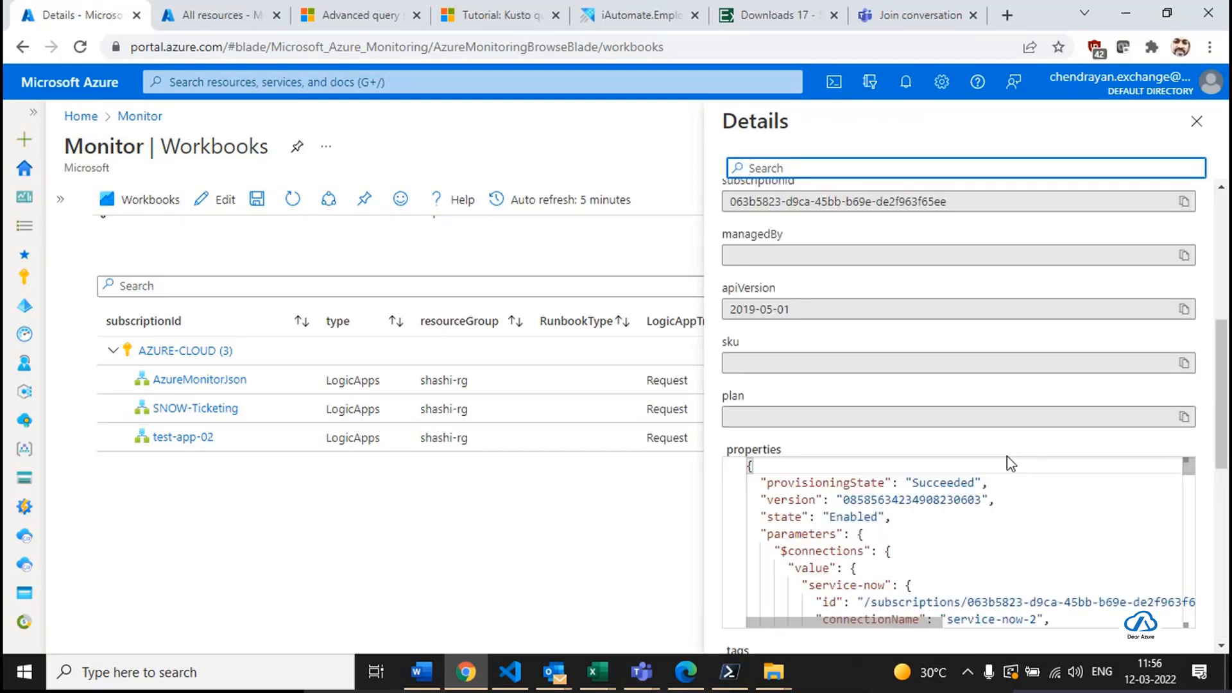
left_click(1197, 122)
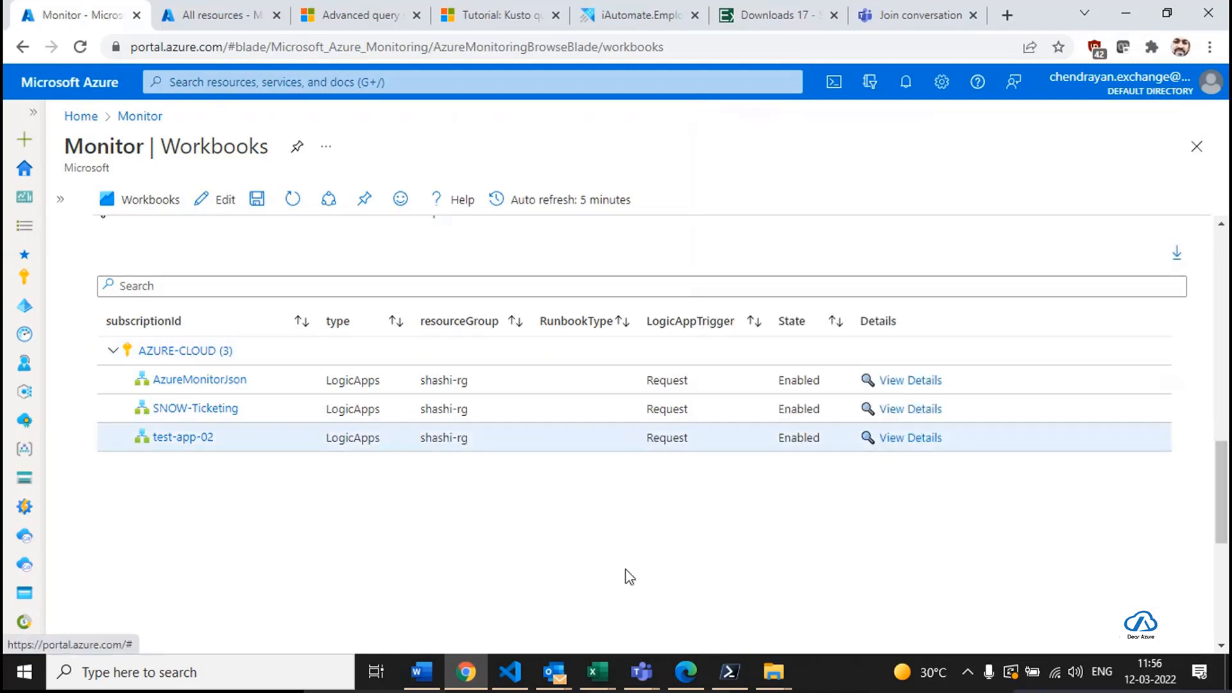
Export the Automation detailed view table to Excel as export_data (1).xlsx in the Dear-Azure folder.
left_click(1177, 253)
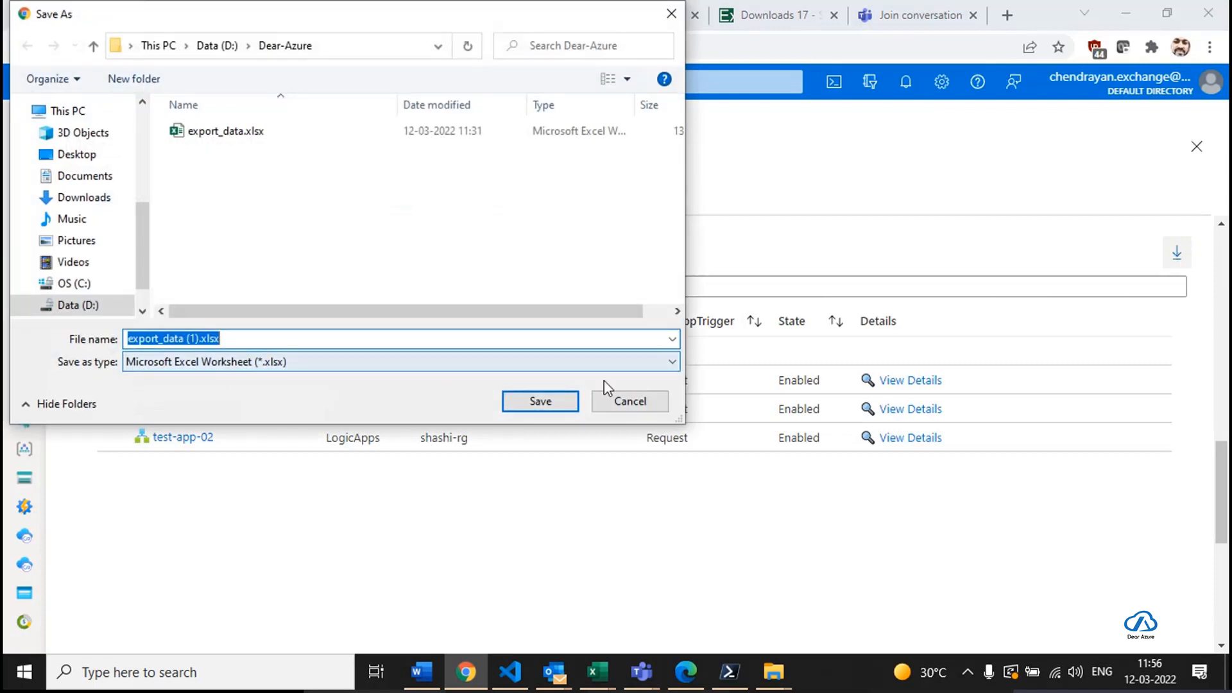
left_click(540, 401)
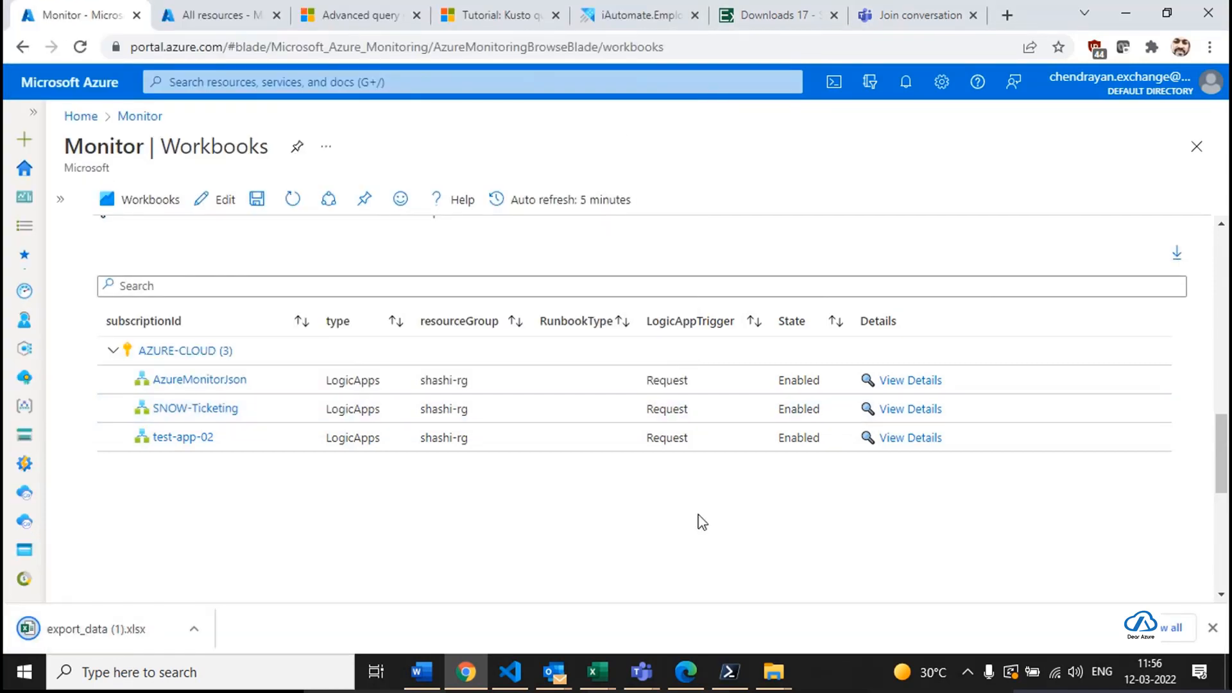
Review the PaaS Application Resources view, comparing its detailed list of resources with the count tiles.
scroll(316, 308, "up", 10)
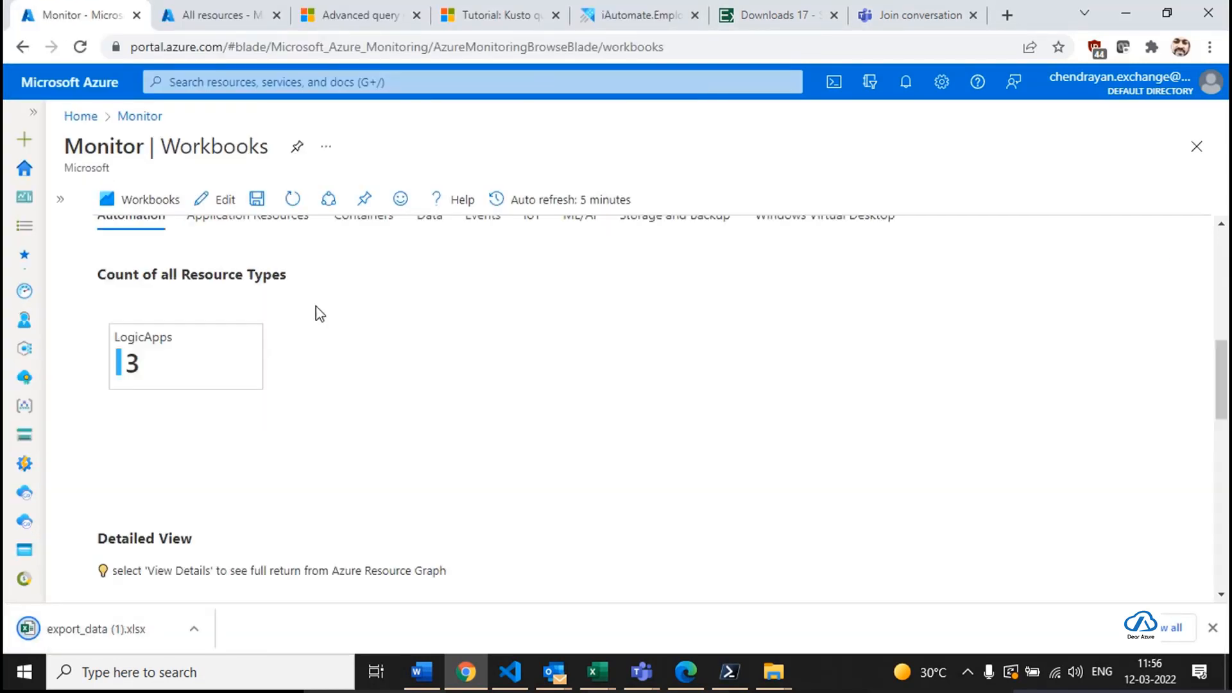
left_click(273, 504)
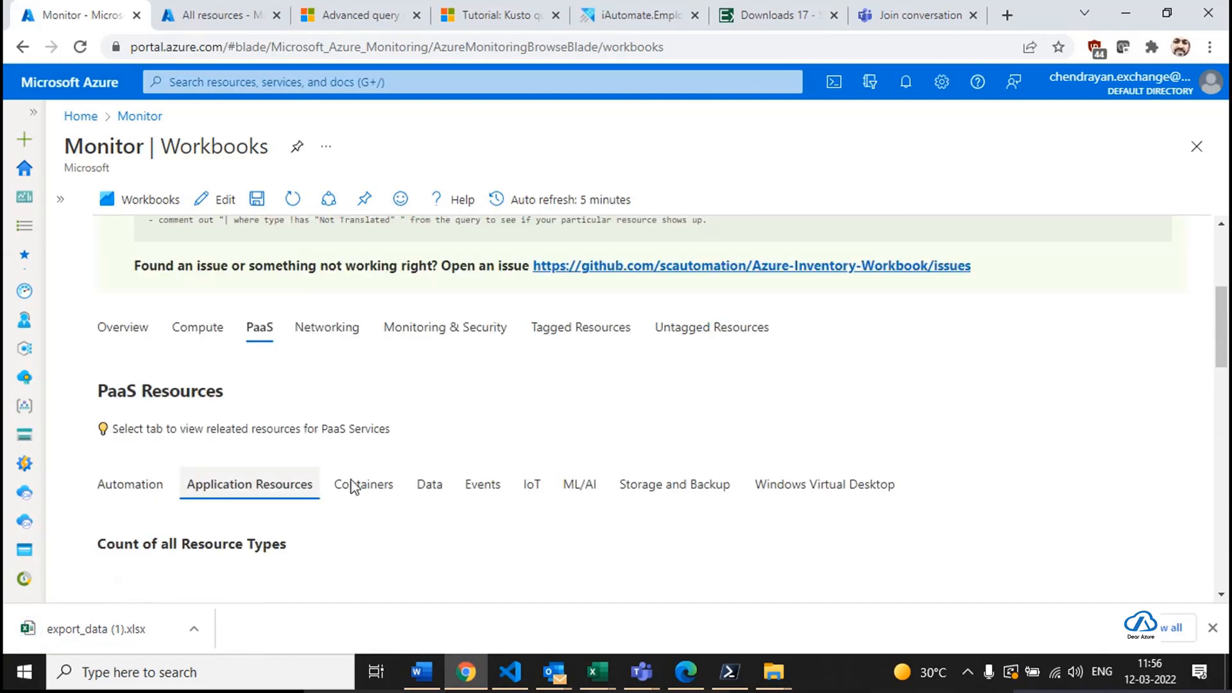
scroll(531, 435, "down", 4)
scroll(531, 435, "down", 4)
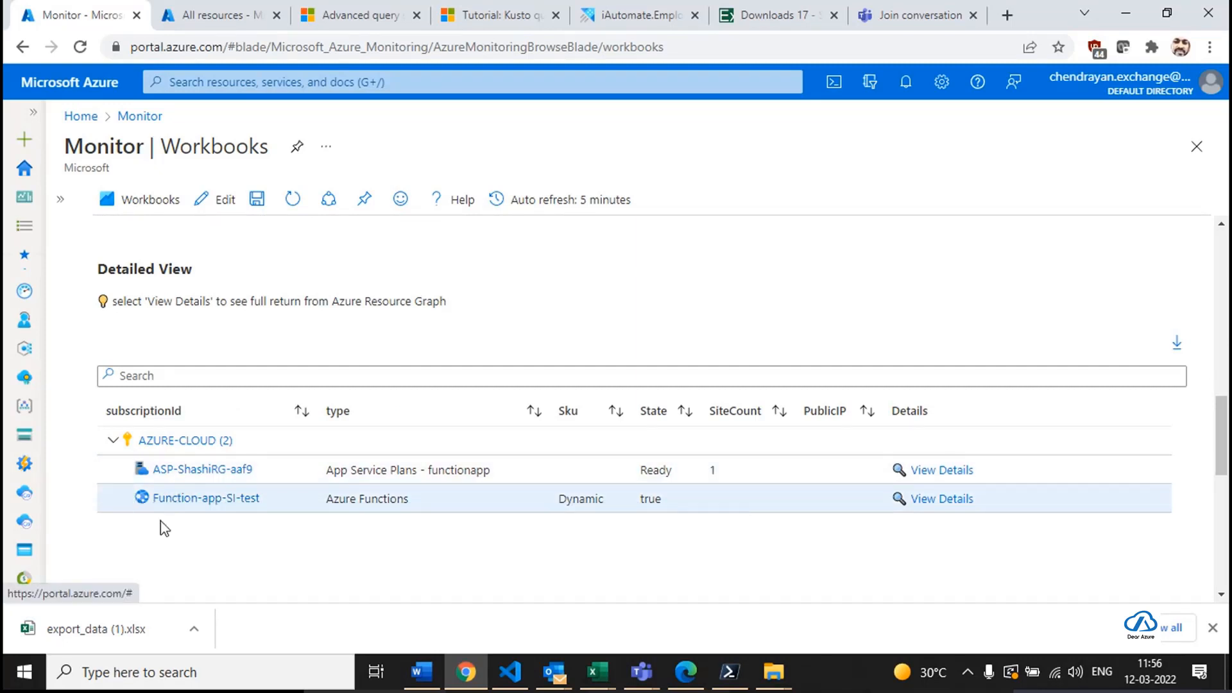
left_click_drag(358, 500, 513, 506)
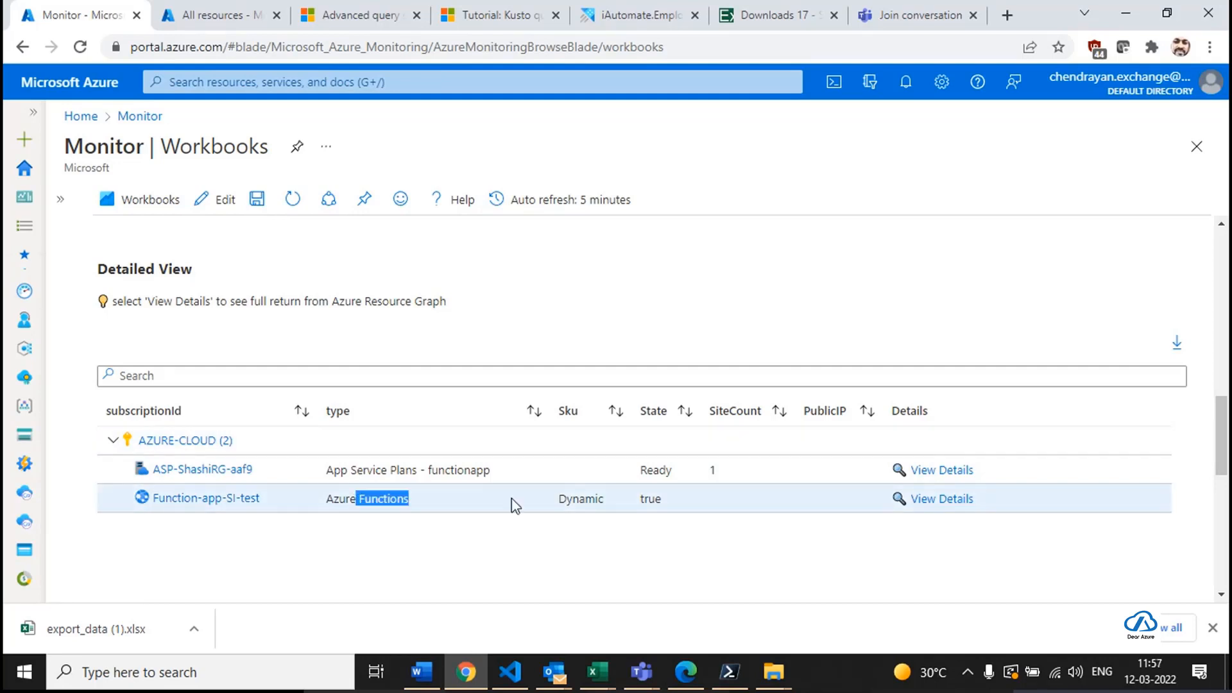
scroll(220, 569, "up", 15)
scroll(209, 482, "down", 4)
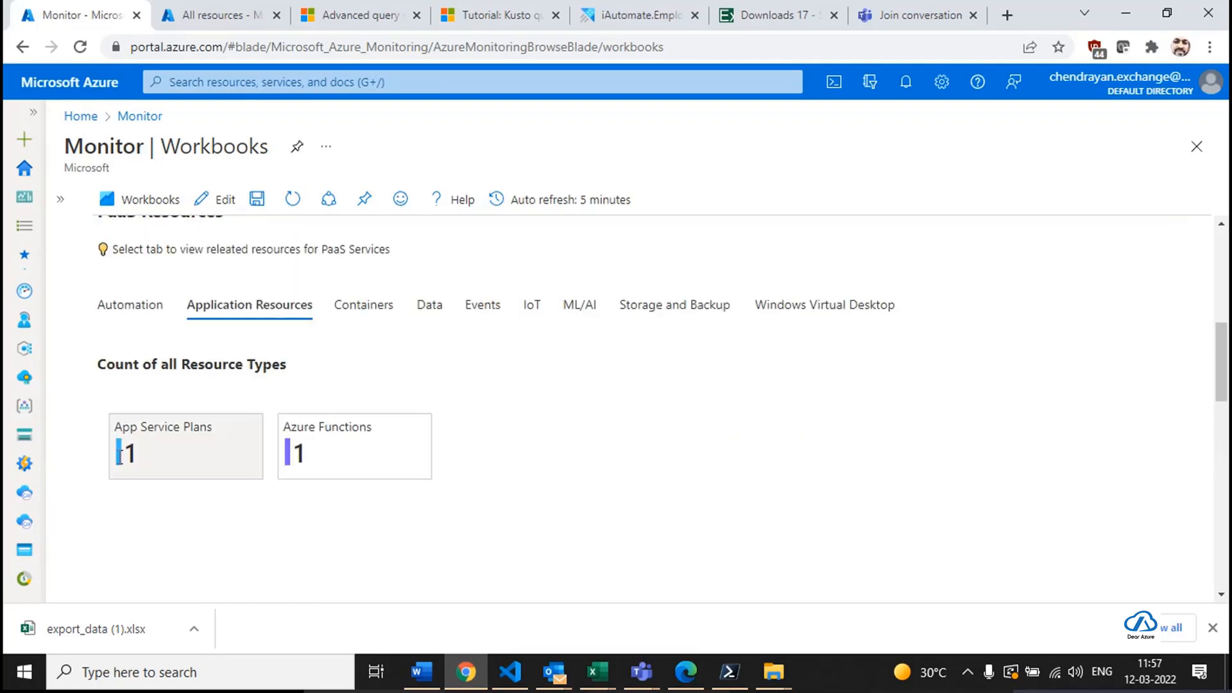
Check the PaaS Containers and Data views, glancing at the All resources list in the second portal tab in between.
left_click(367, 308)
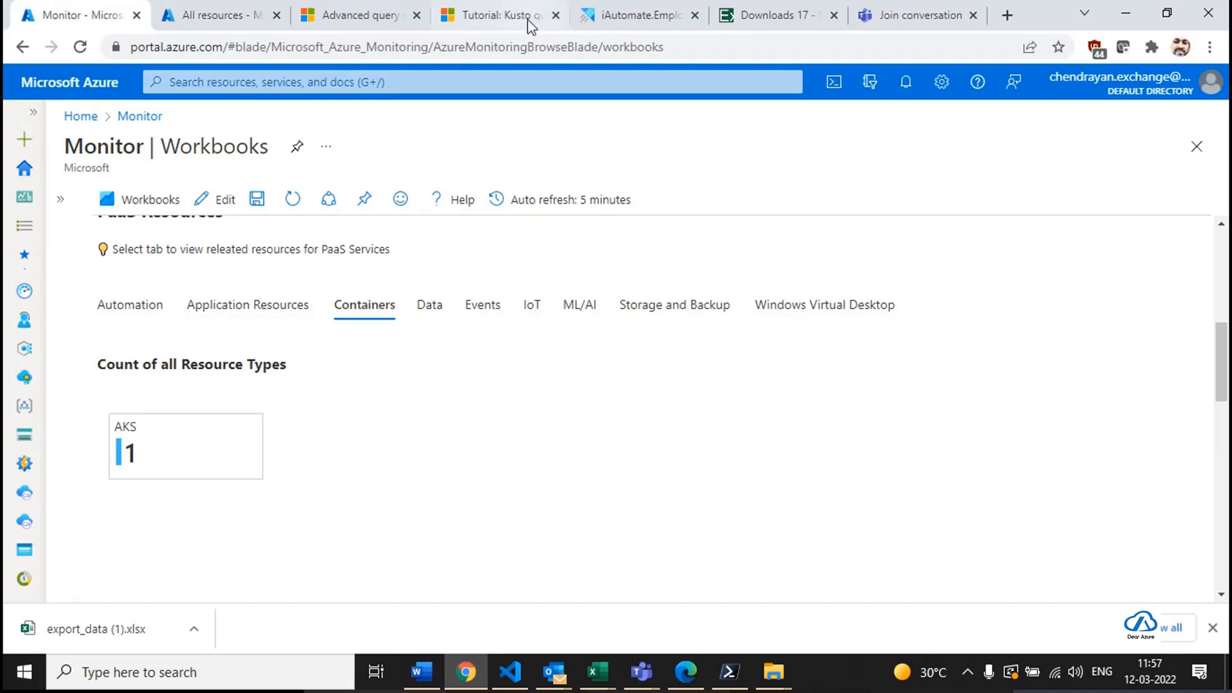
left_click(208, 14)
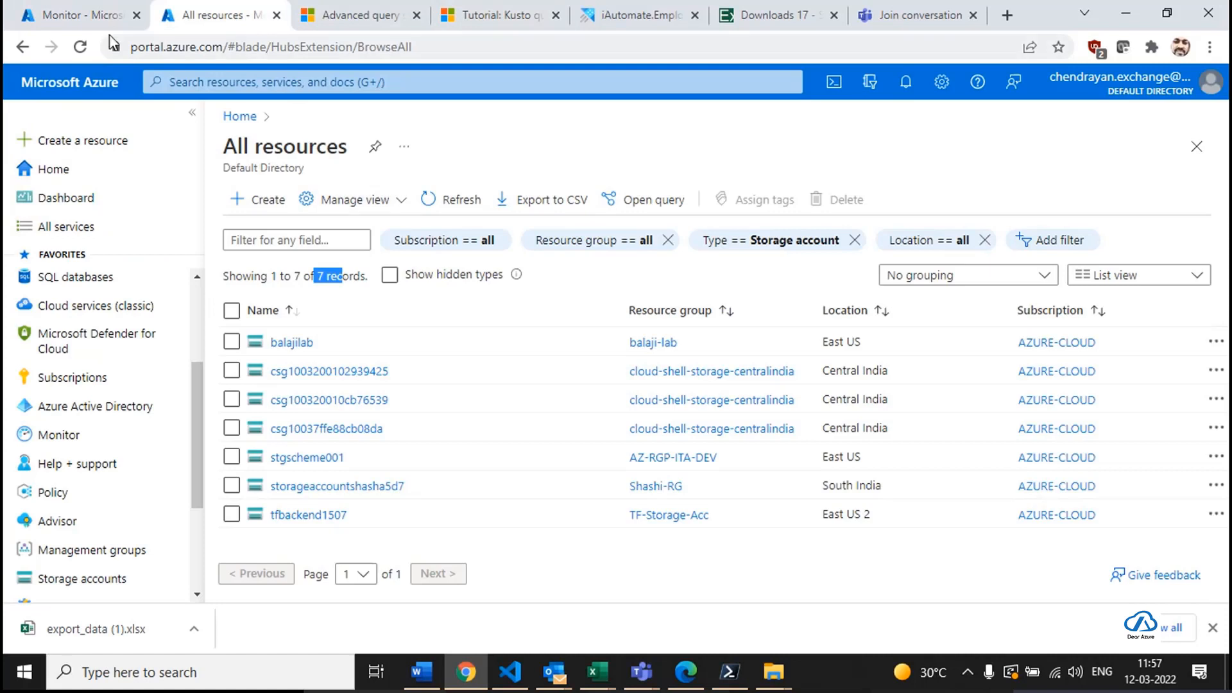
left_click(82, 15)
left_click(440, 311)
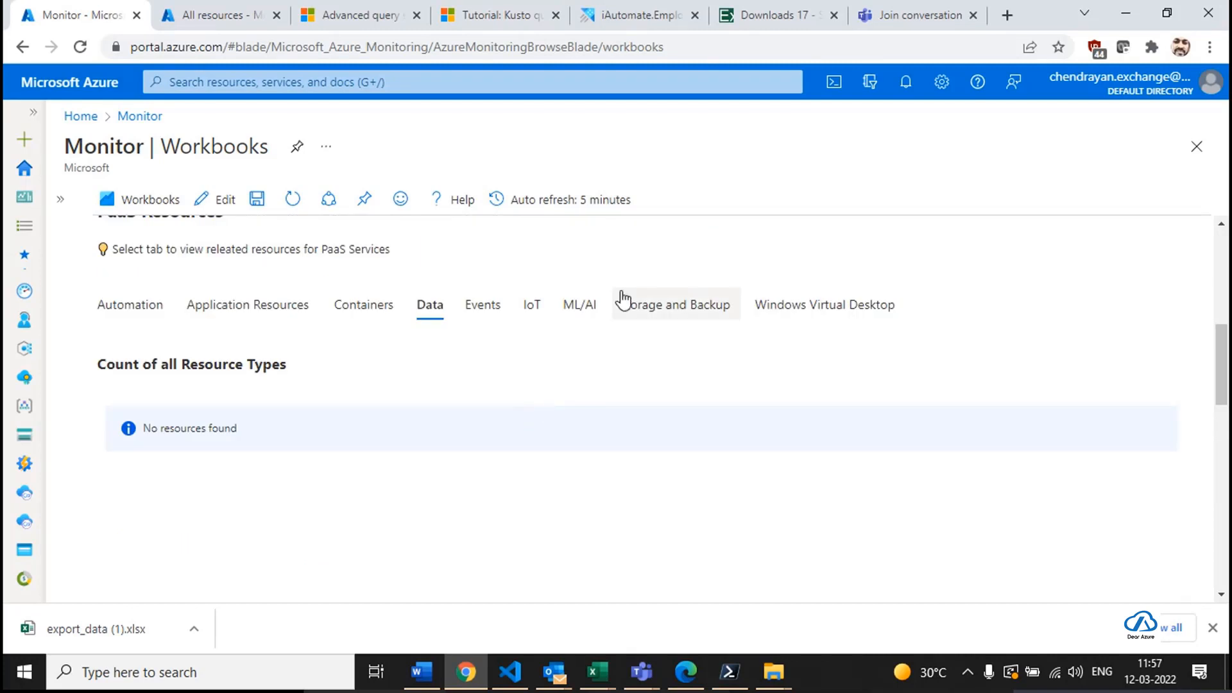
Review the PaaS Storage and Backup detailed list and count tiles, and check the Windows Virtual Desktop view.
left_click(661, 307)
scroll(993, 379, "down", 8)
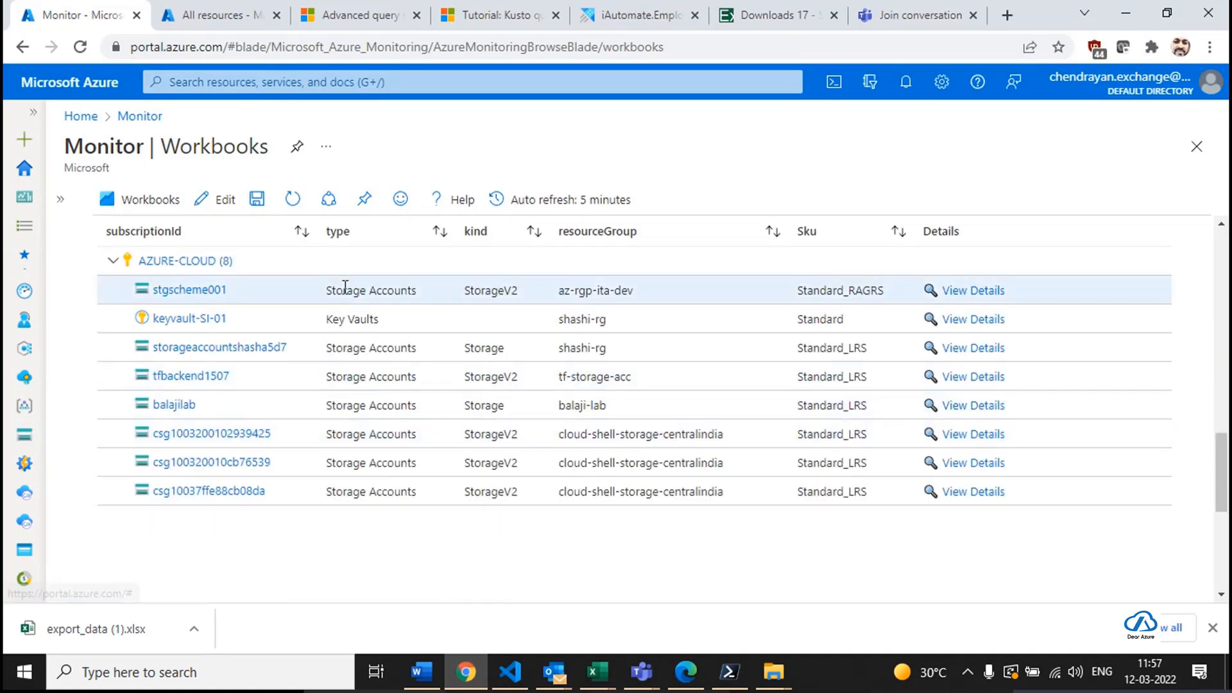
scroll(647, 436, "up", 3)
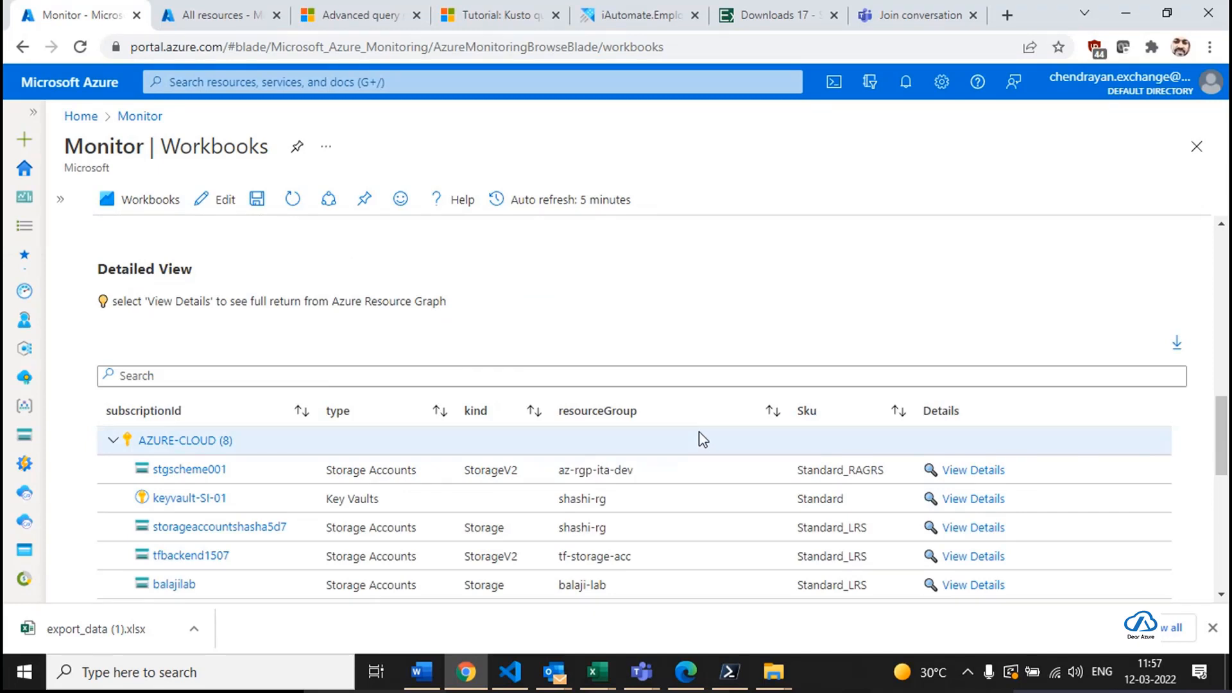
scroll(754, 411, "up", 5)
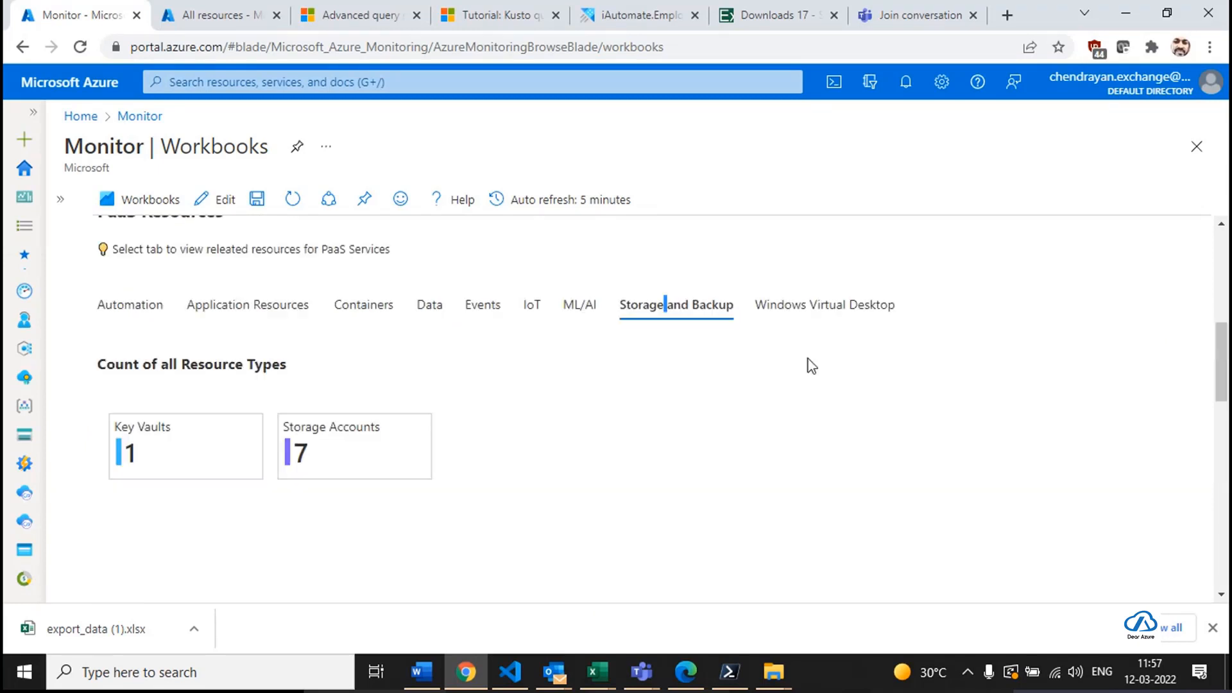
left_click(815, 321)
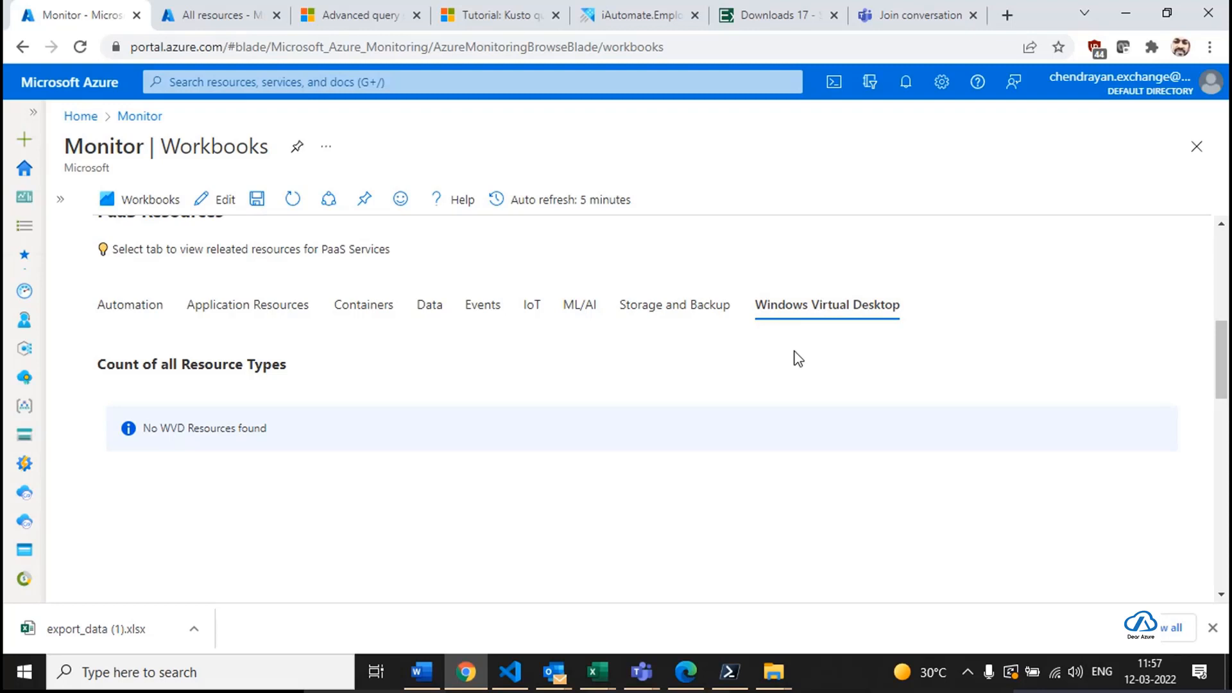
Leave the inventory workbook for the Azure portal home page, discarding the unsaved edits.
scroll(798, 358, "up", 7)
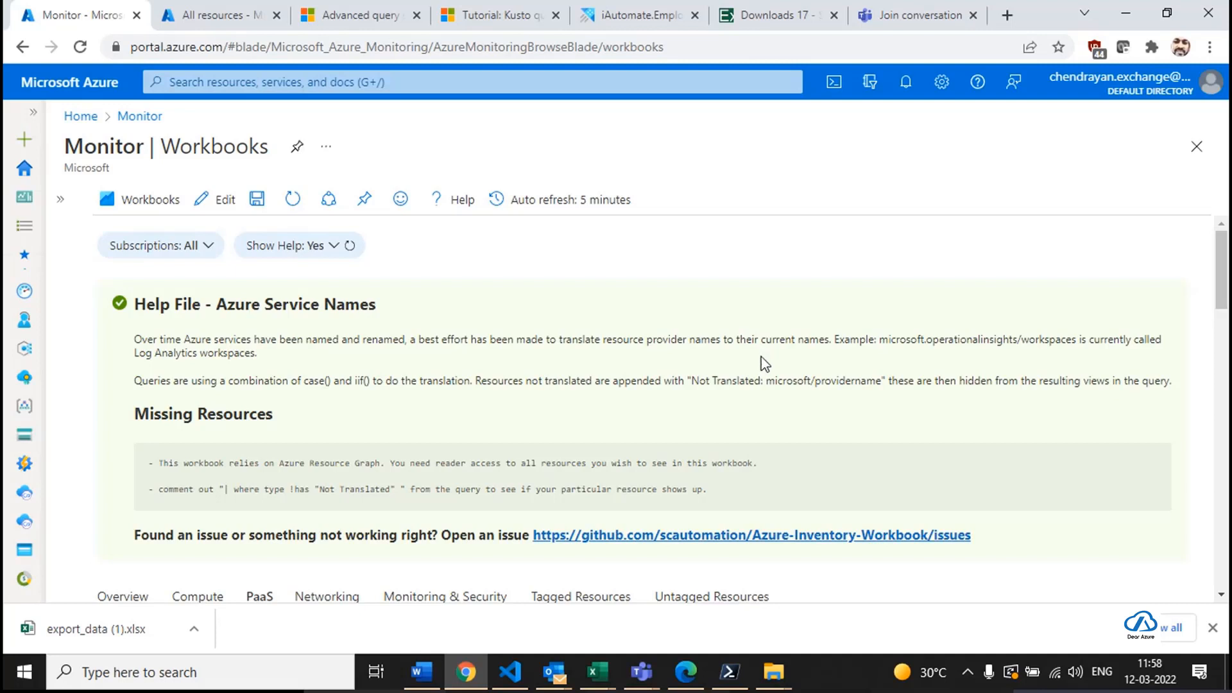
left_click(83, 118)
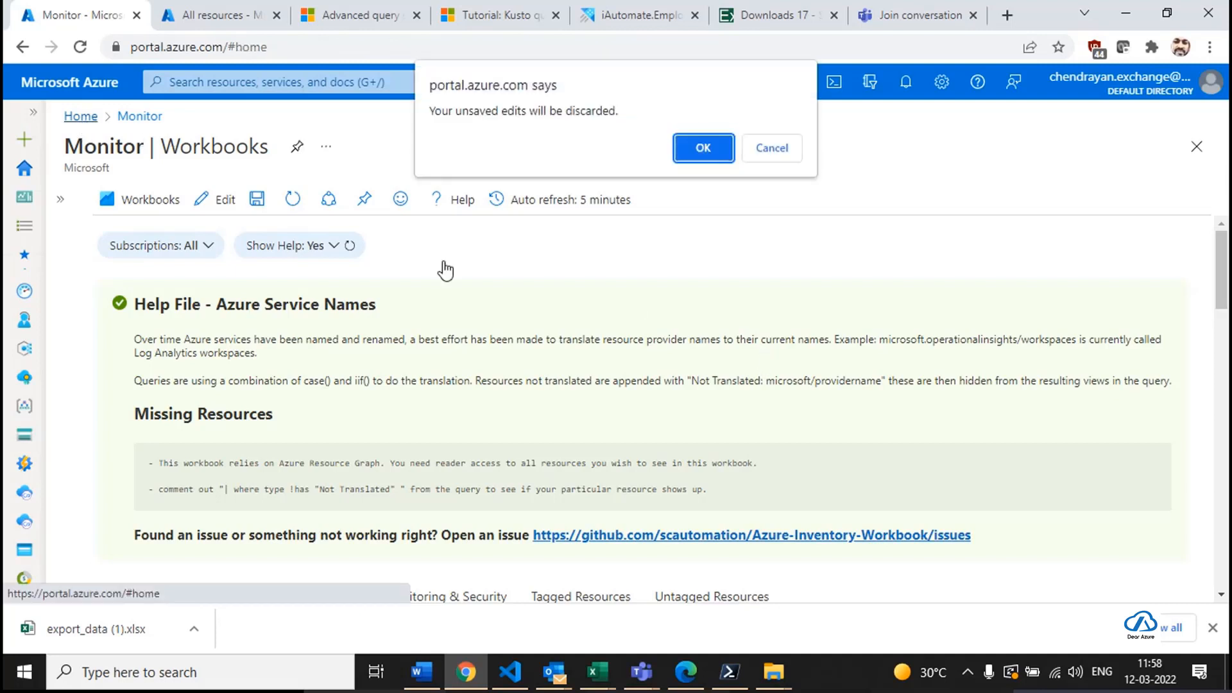
left_click(706, 148)
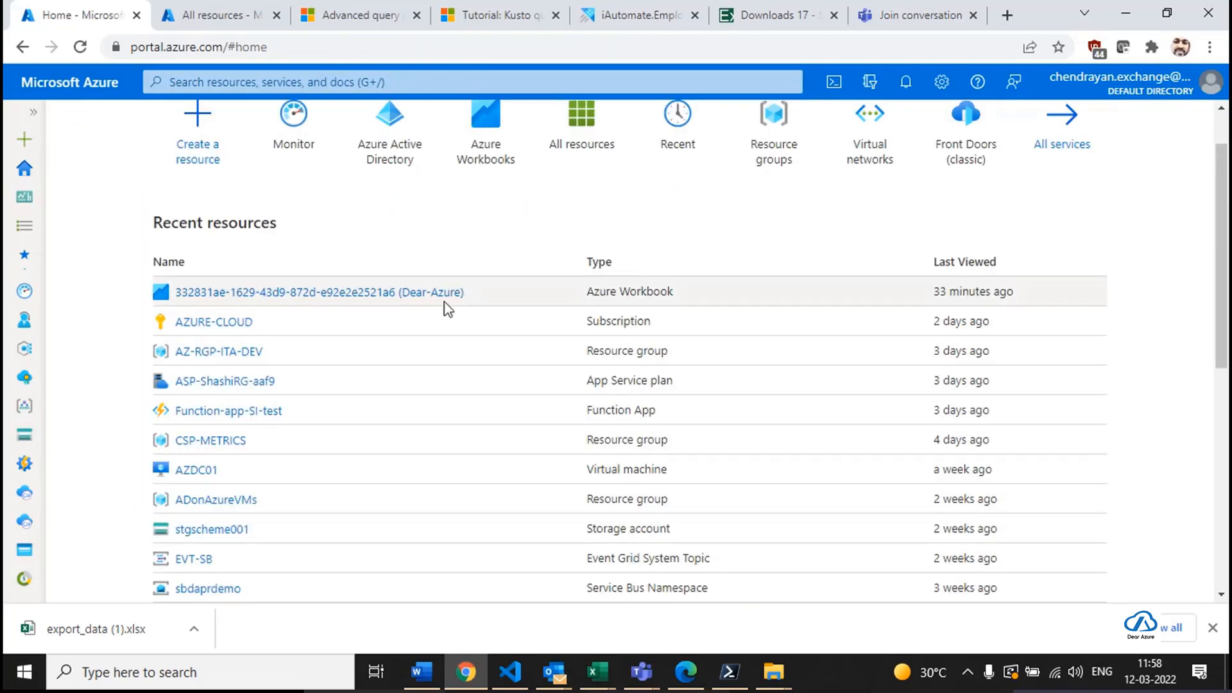
View the overview of the saved Dear-Azure workbook from the recent resources and return to the portal home page.
scroll(448, 310, "up", 1)
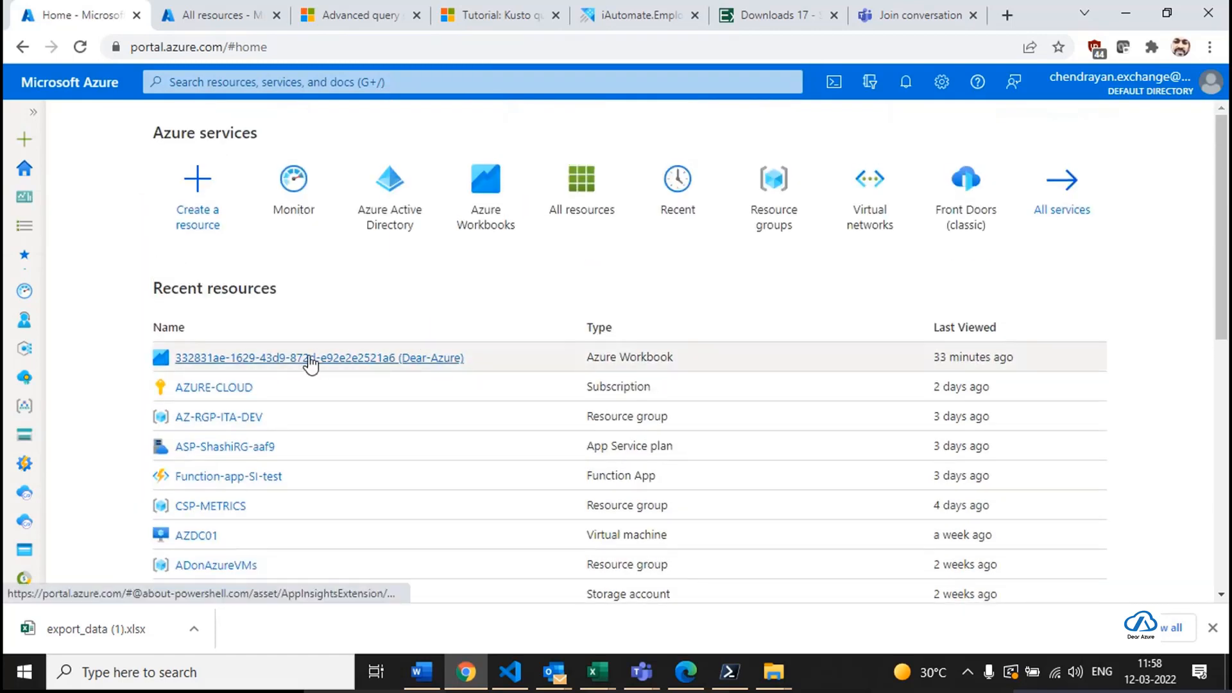
left_click(344, 358)
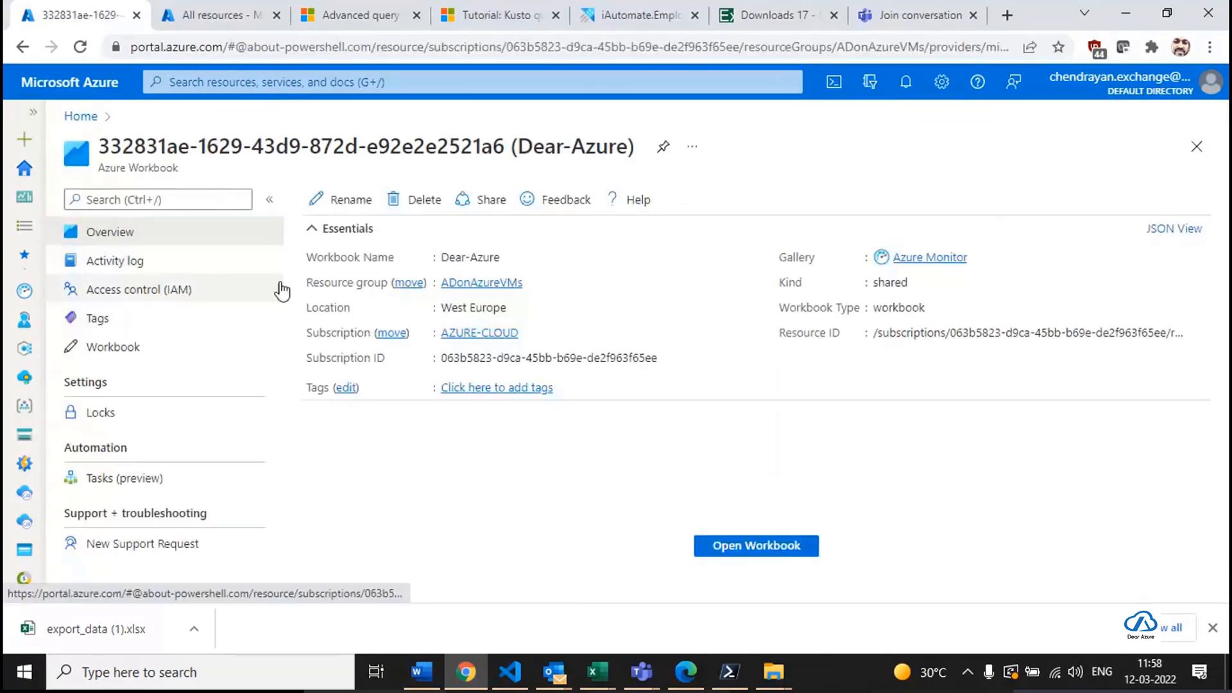
left_click(80, 117)
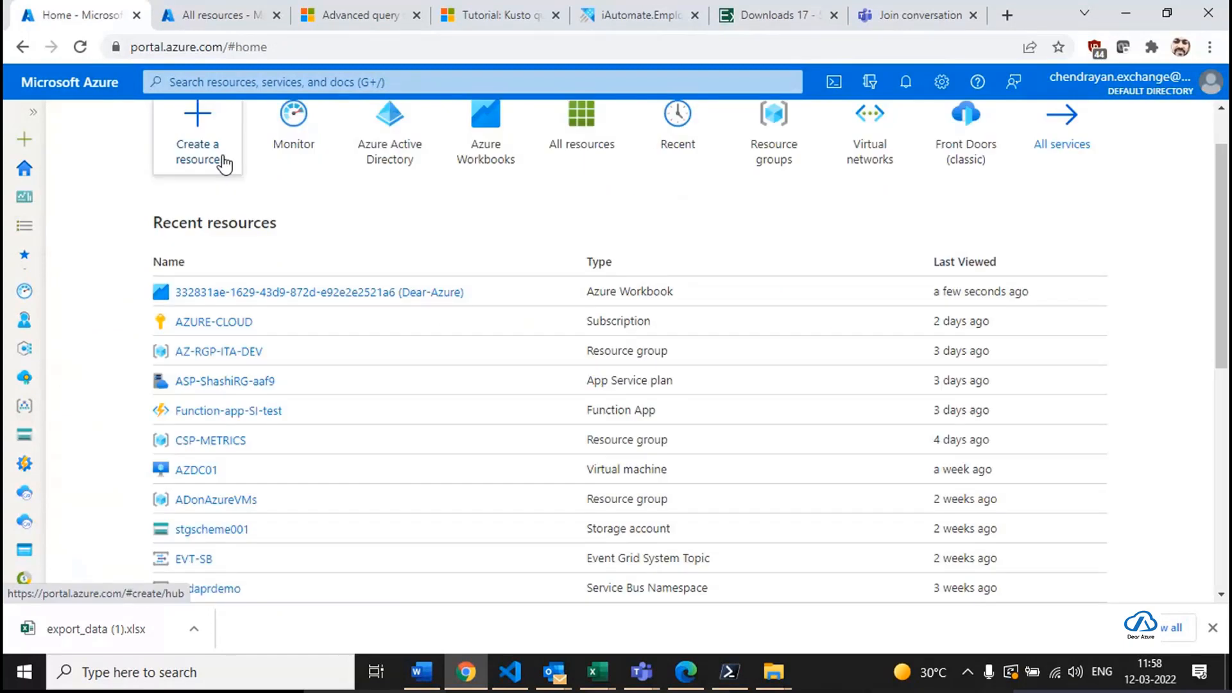
Create a new empty workbook from Azure Workbooks and add a query item to it.
scroll(318, 363, "up", 1)
left_click(491, 212)
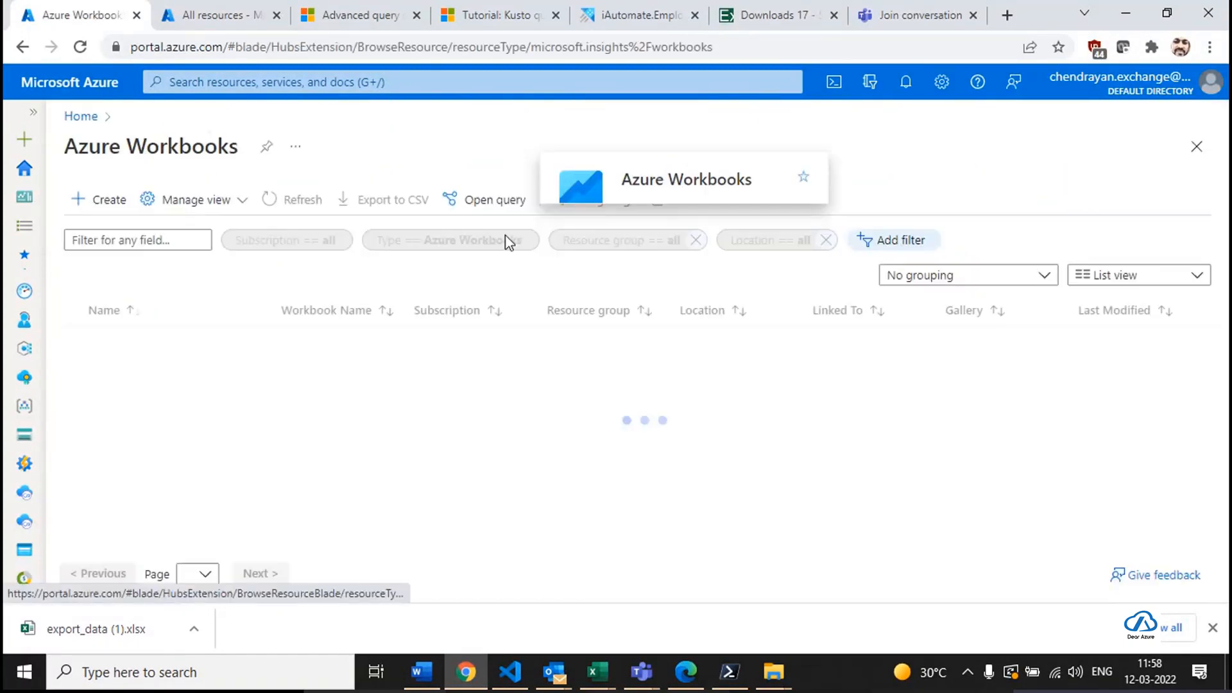
left_click(93, 199)
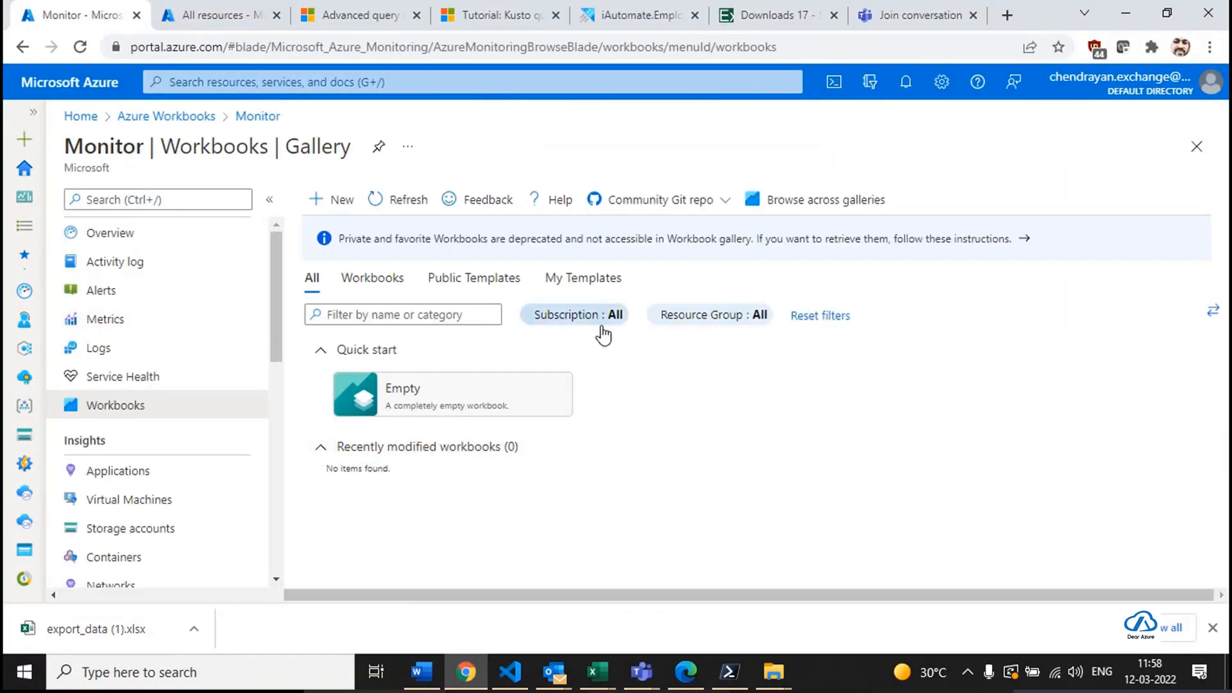
left_click(402, 393)
left_click(333, 364)
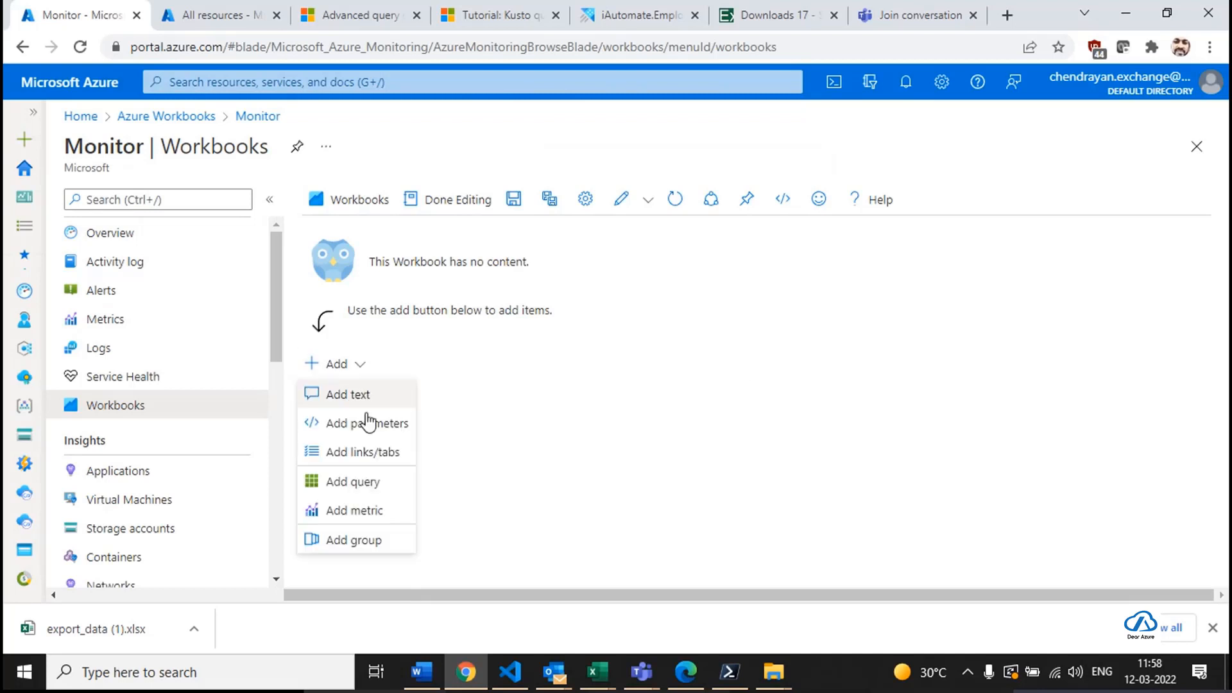
left_click(353, 481)
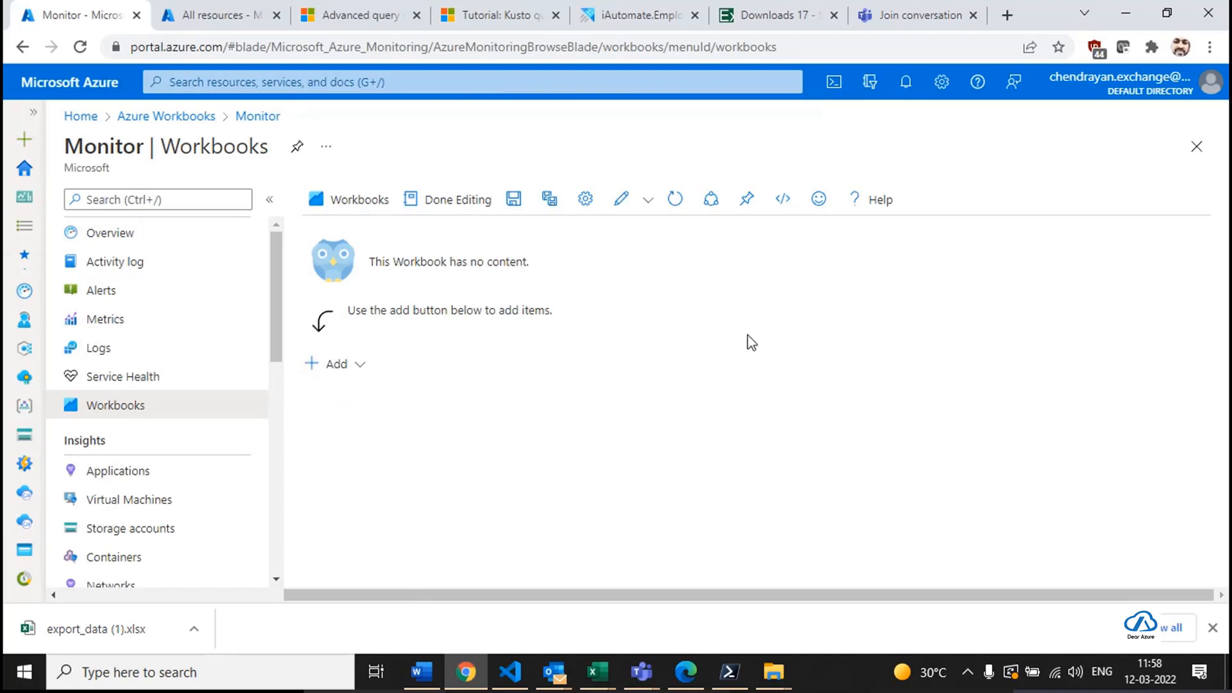
Set the query item's data source to Custom Endpoint and place the cursor in its URL field.
left_click(603, 335)
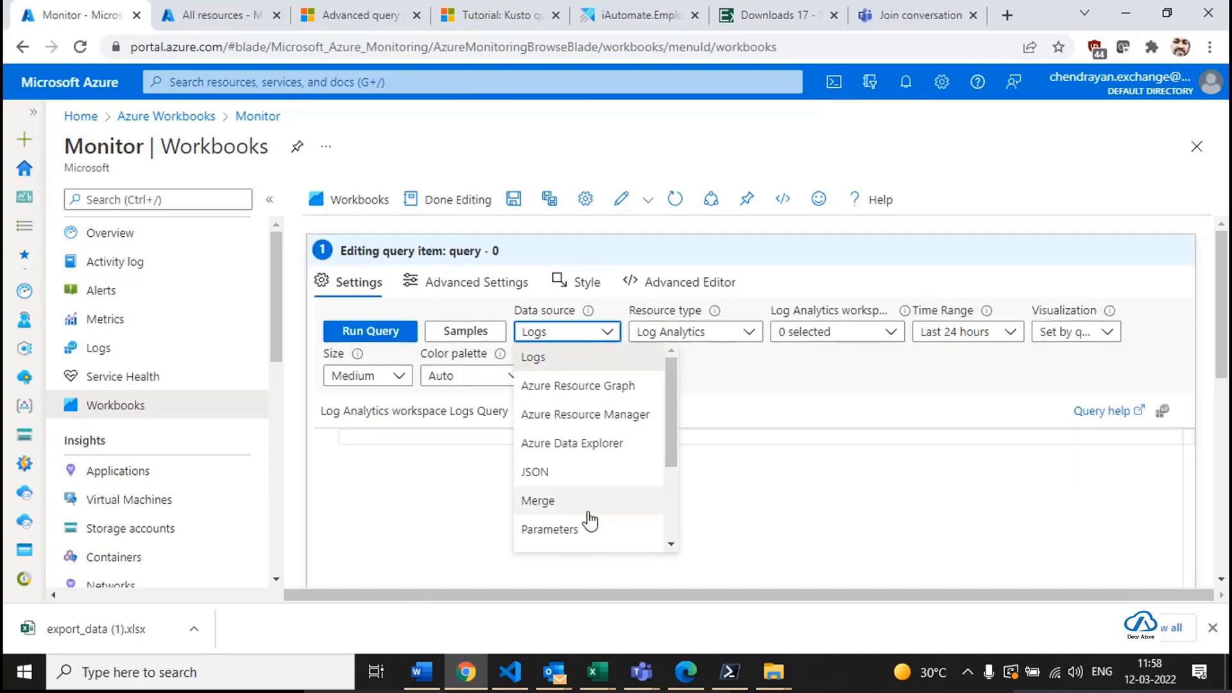
scroll(586, 512, "down", 3)
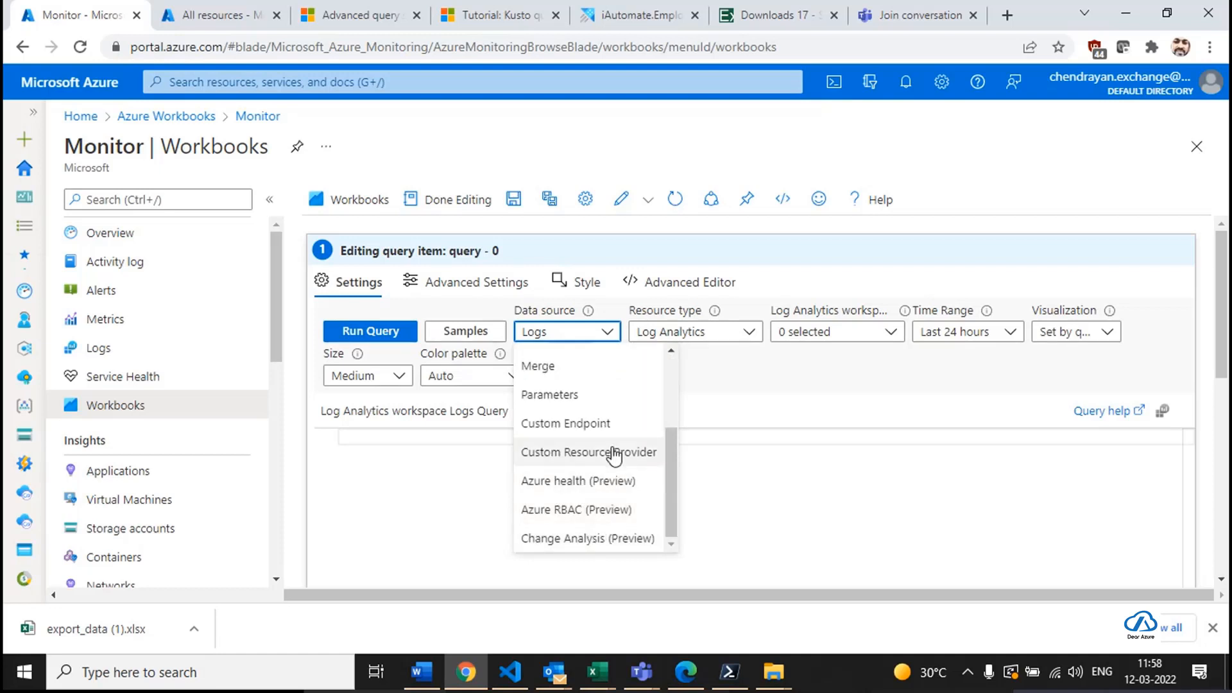
left_click(565, 421)
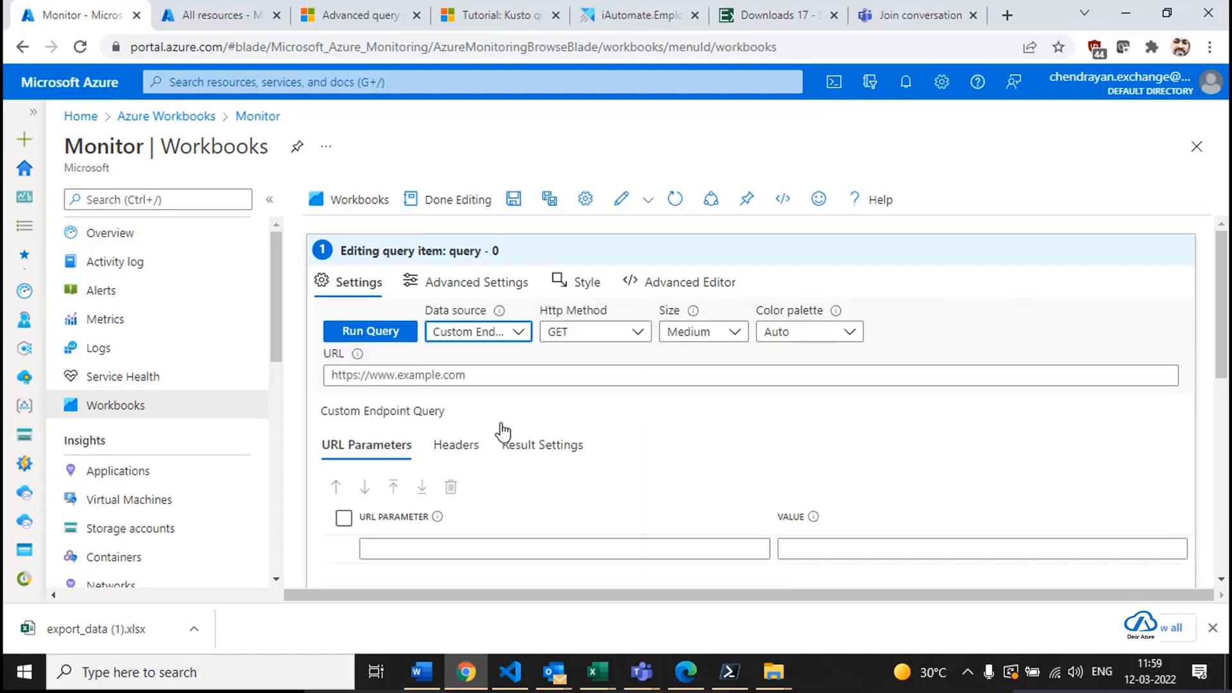
left_click(429, 377)
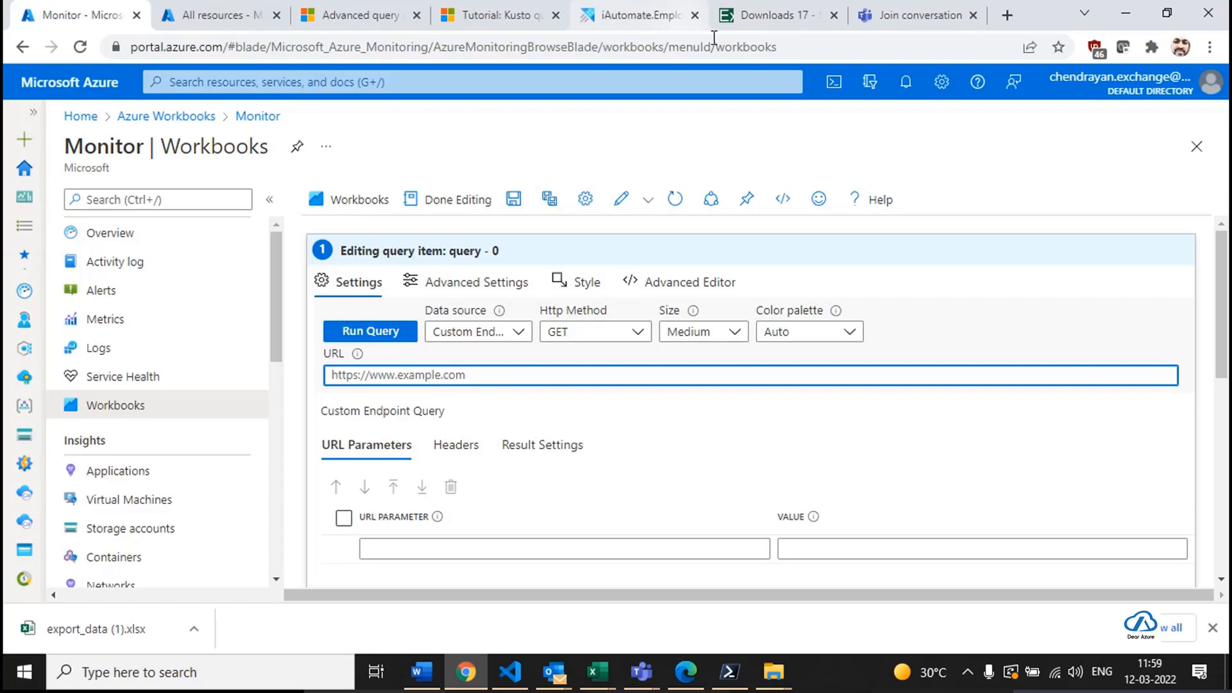
Open Google in a new browser tab and search for "open API weather".
key("ctrl+t")
type("go")
key("Return")
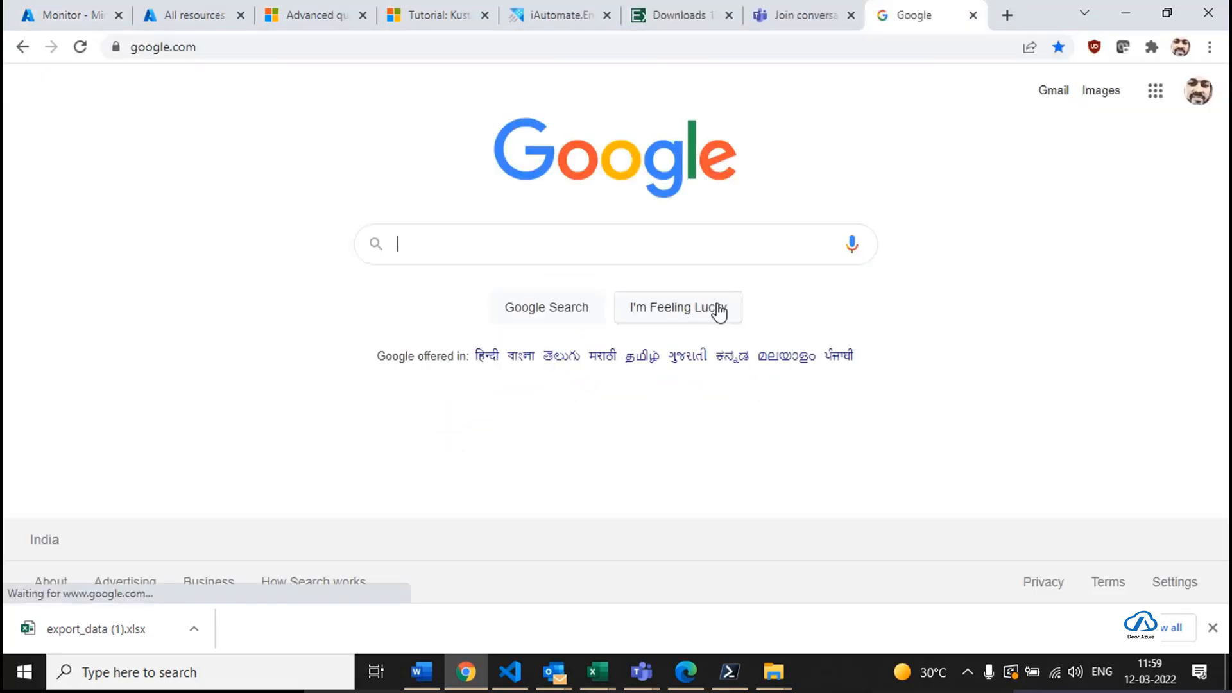
type("open API")
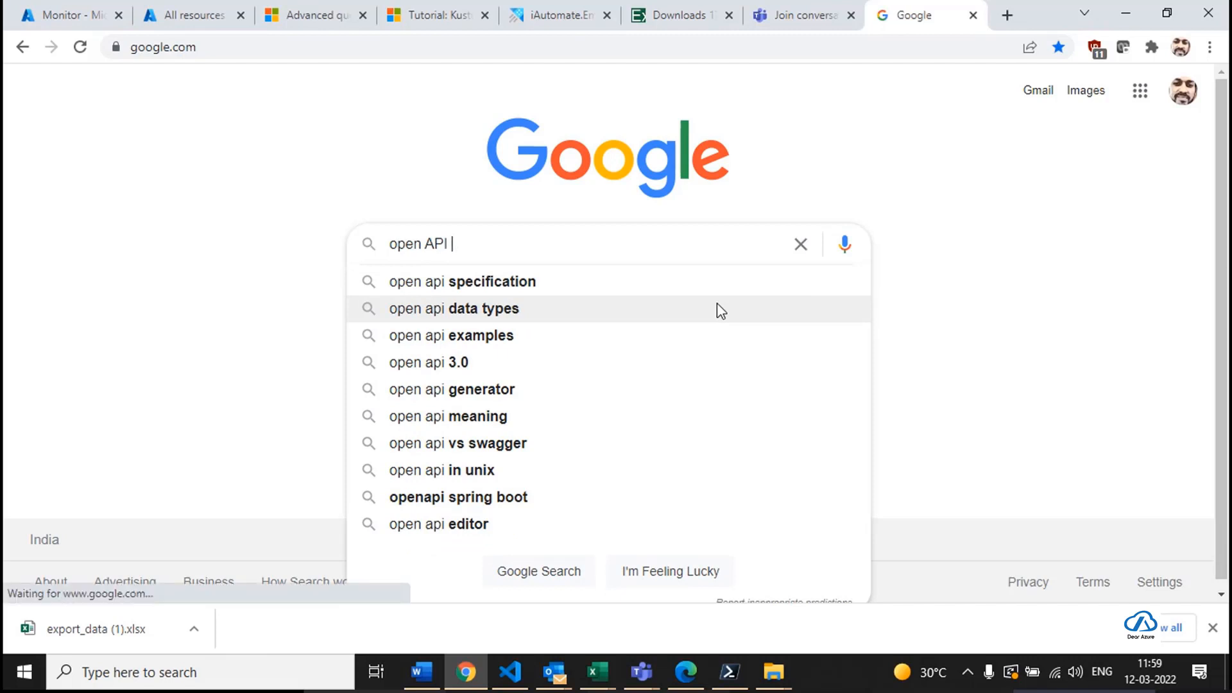
type(" weather")
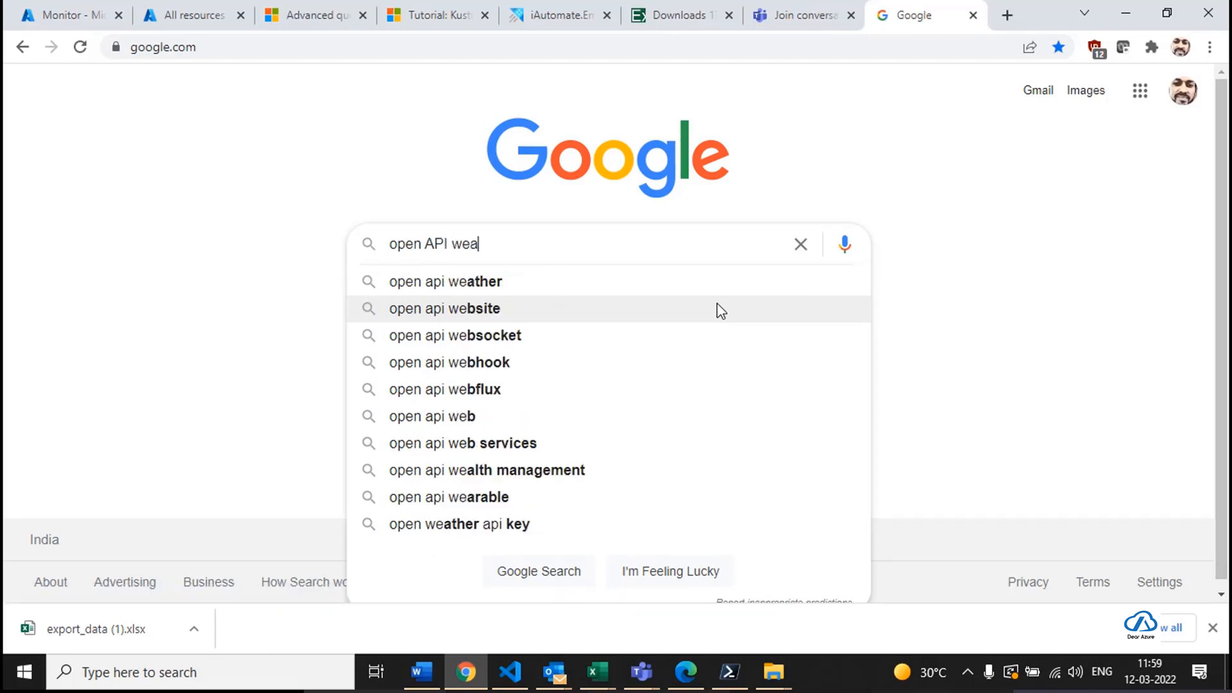
key("Return")
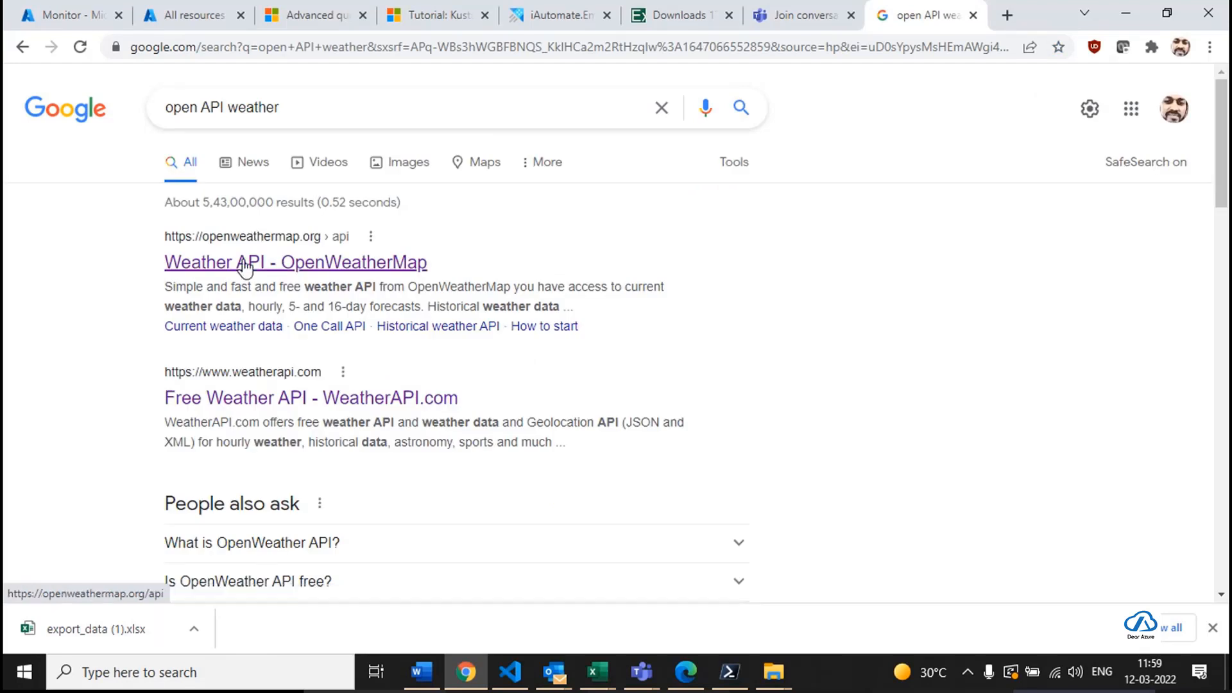
Look over the OpenWeatherMap and WeatherAPI.com sites for a usable weather API, and return to browse the other search results.
left_click(321, 264)
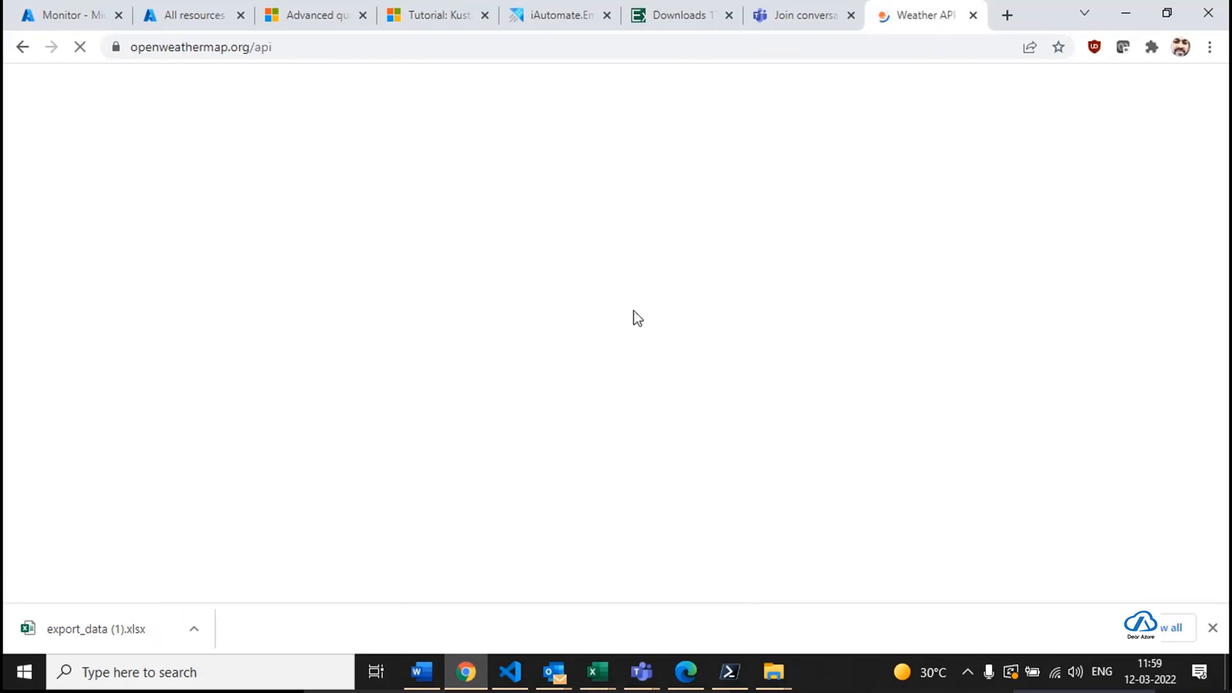
scroll(603, 359, "down", 10)
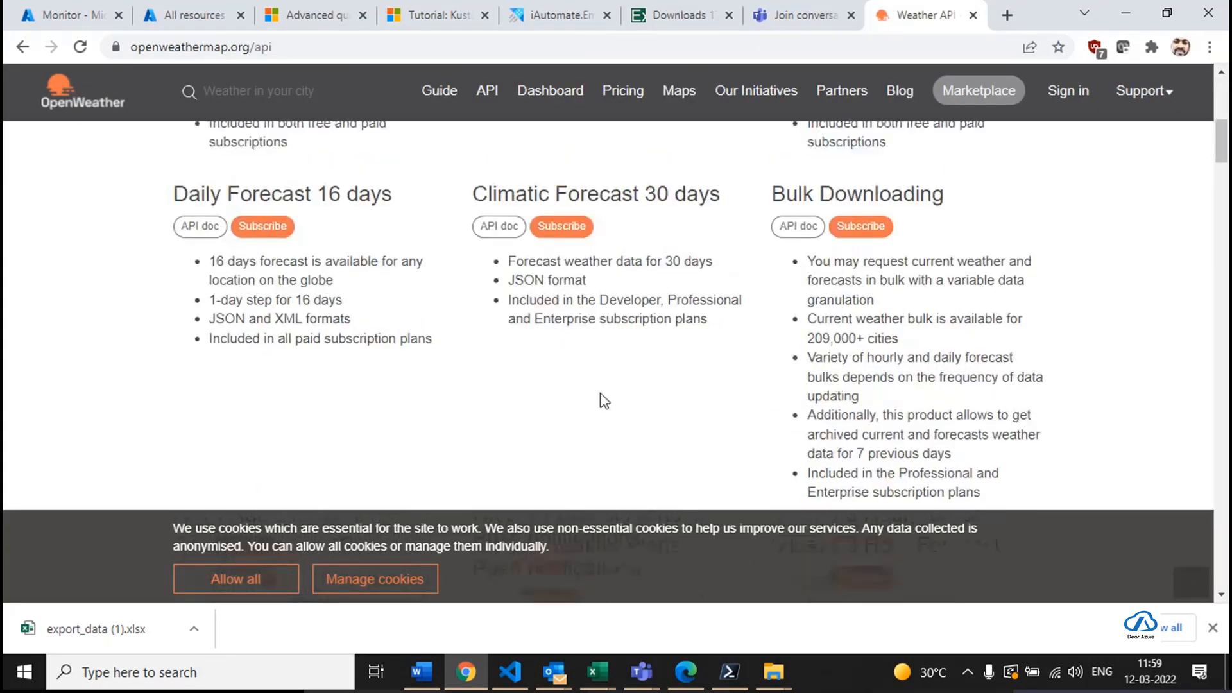
scroll(603, 399, "up", 8)
left_click(29, 52)
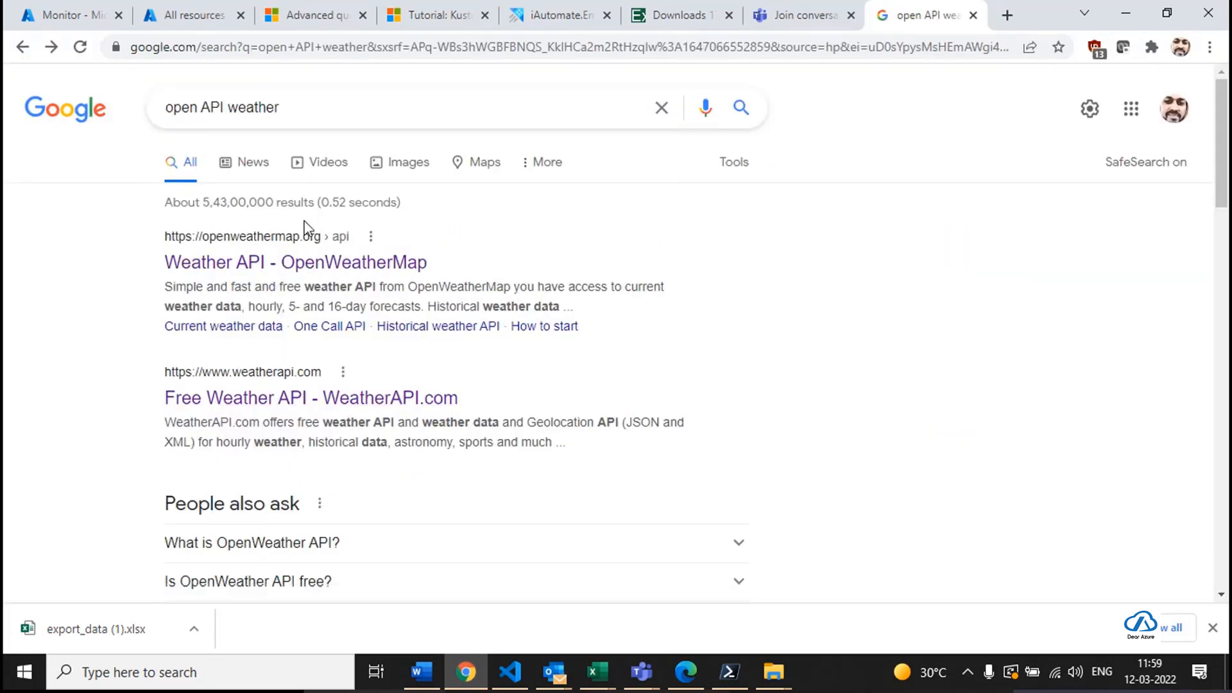
left_click(276, 400)
scroll(365, 344, "down", 3)
scroll(368, 343, "down", 2)
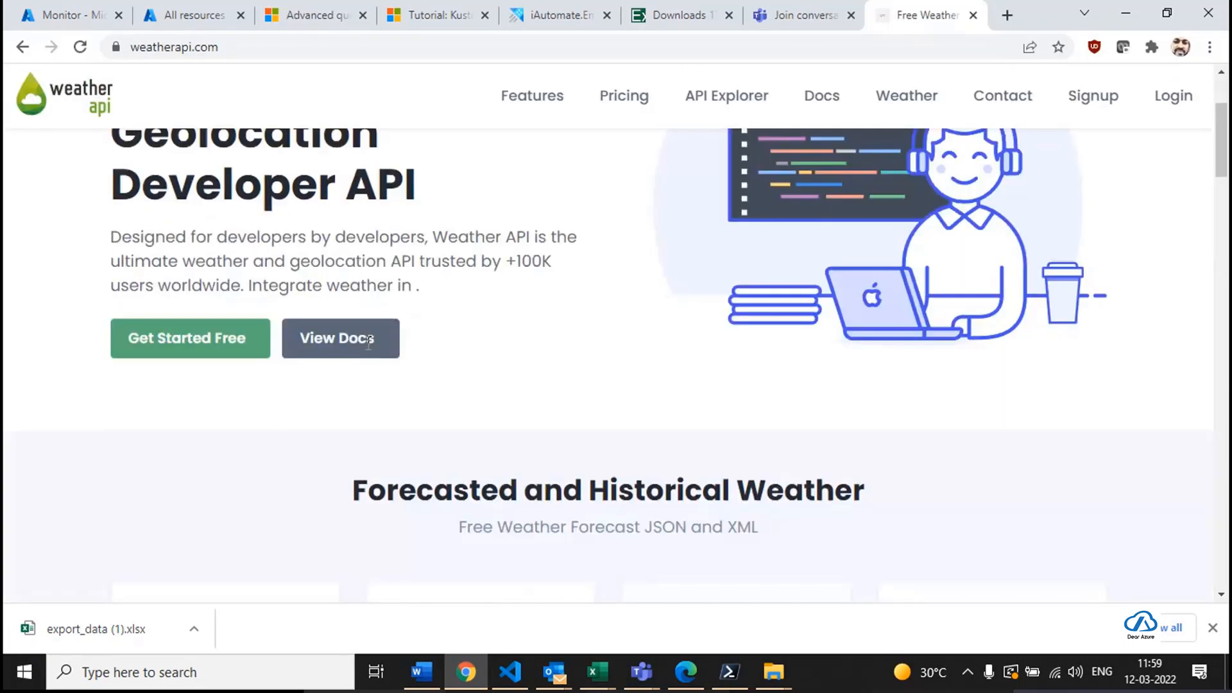
left_click(23, 47)
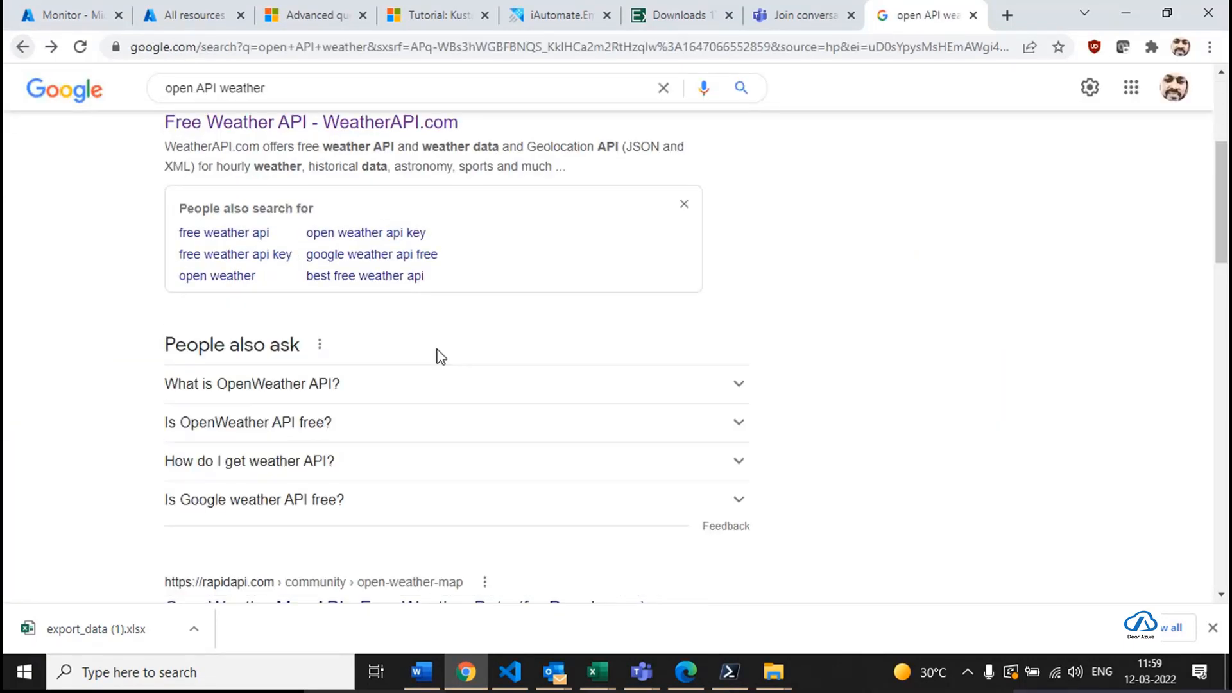
scroll(308, 401, "down", 8)
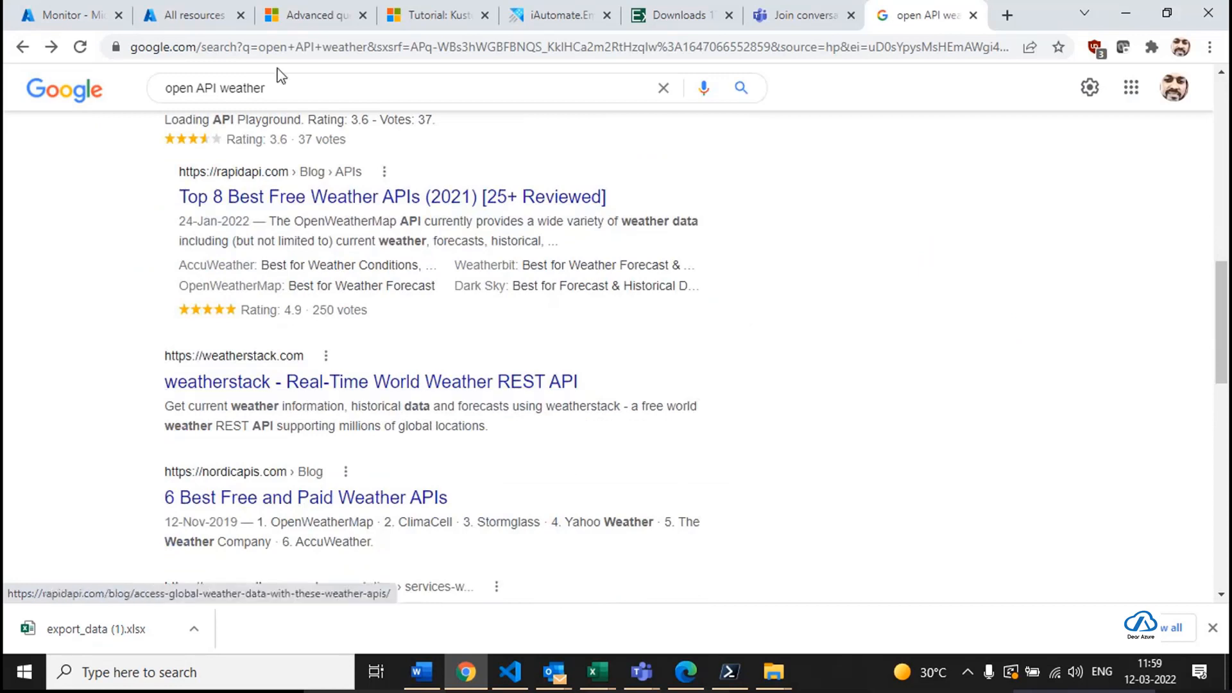
Search Google for "open API quotes github" and open the quotable repository on GitHub.
left_click_drag(223, 88, 505, 111)
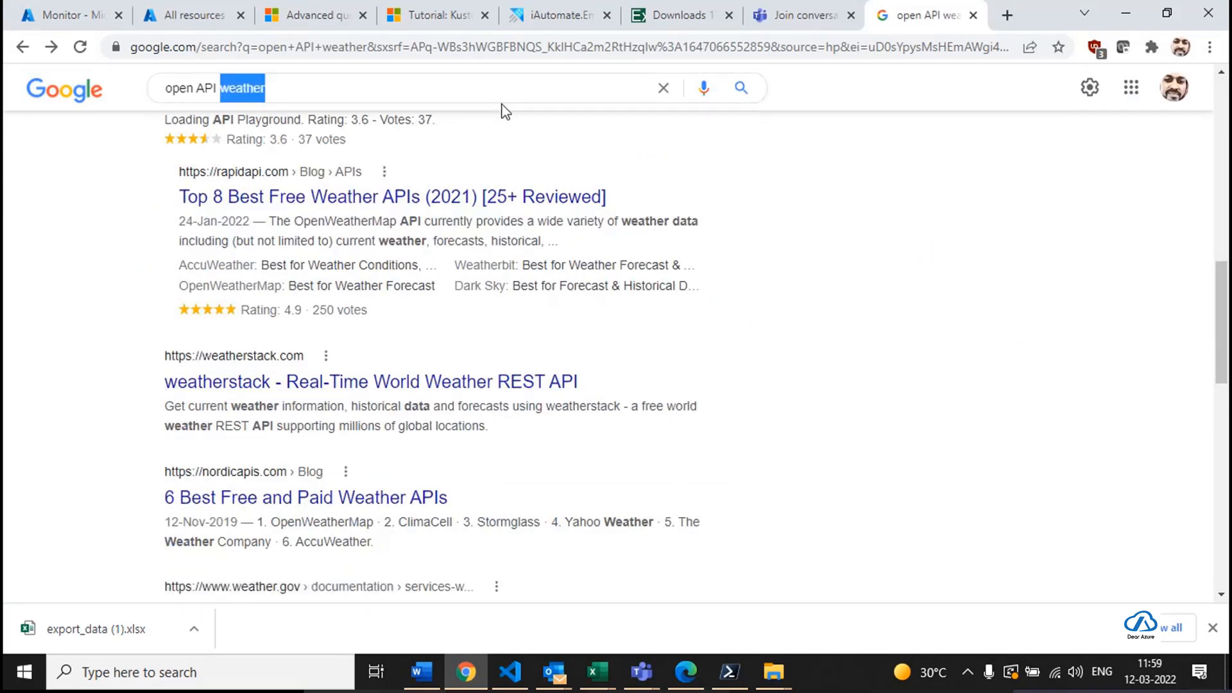
type("quotes")
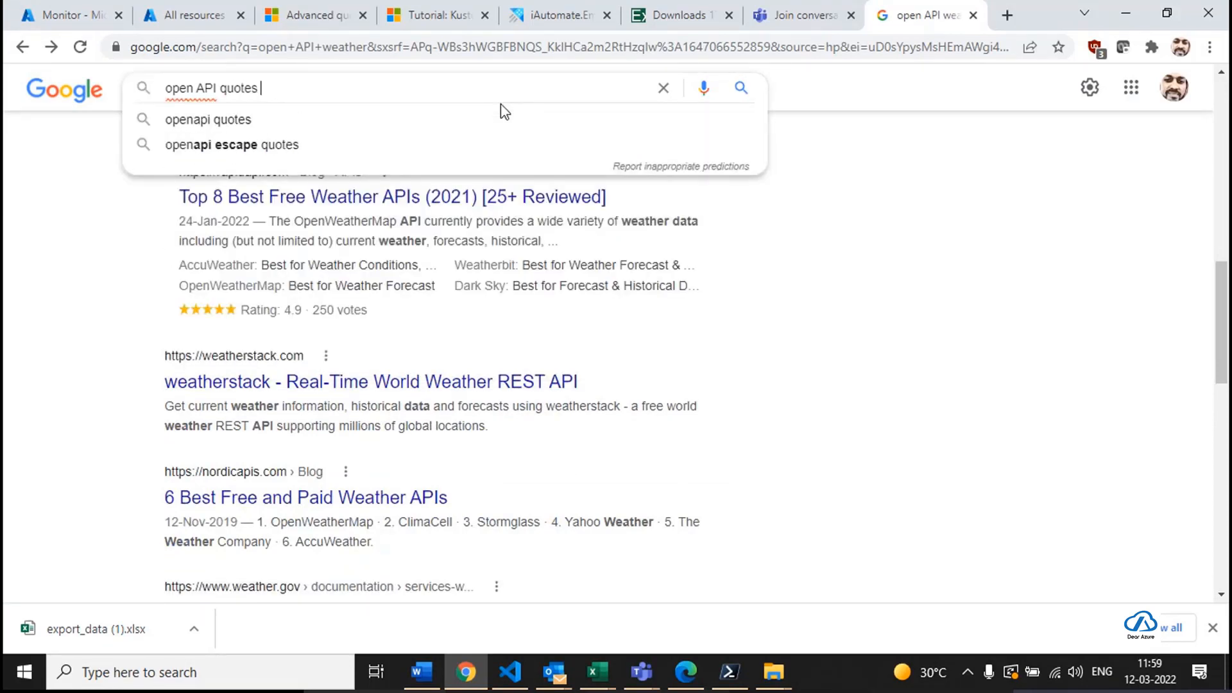
type(" github")
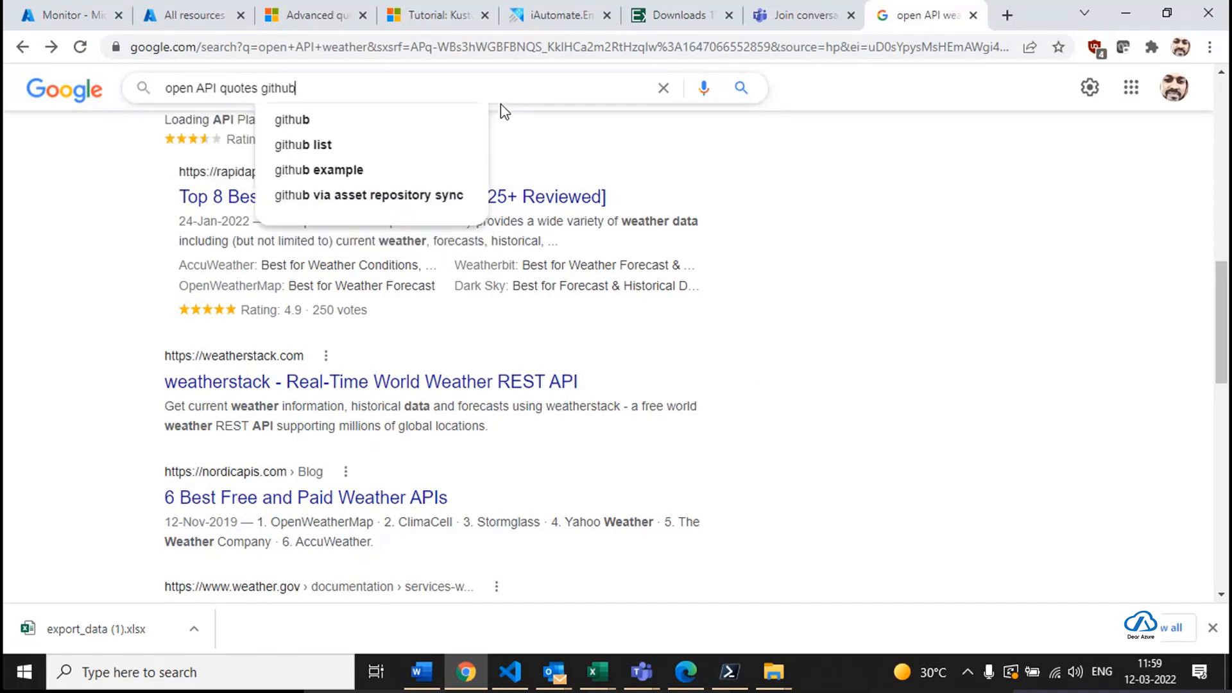
key("Return")
left_click(221, 263)
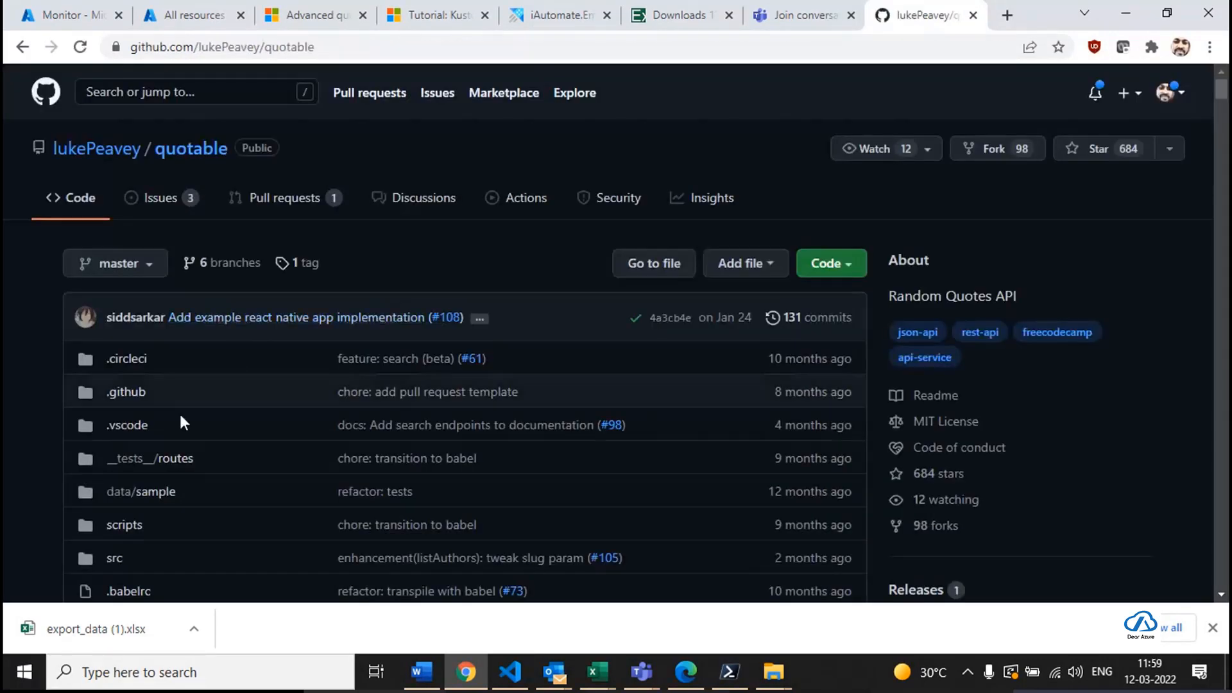
Review the Get random quote and Get Quote By ID references in the quotable README, highlighting the /quotes/:id path.
scroll(182, 417, "down", 10)
scroll(218, 443, "down", 3)
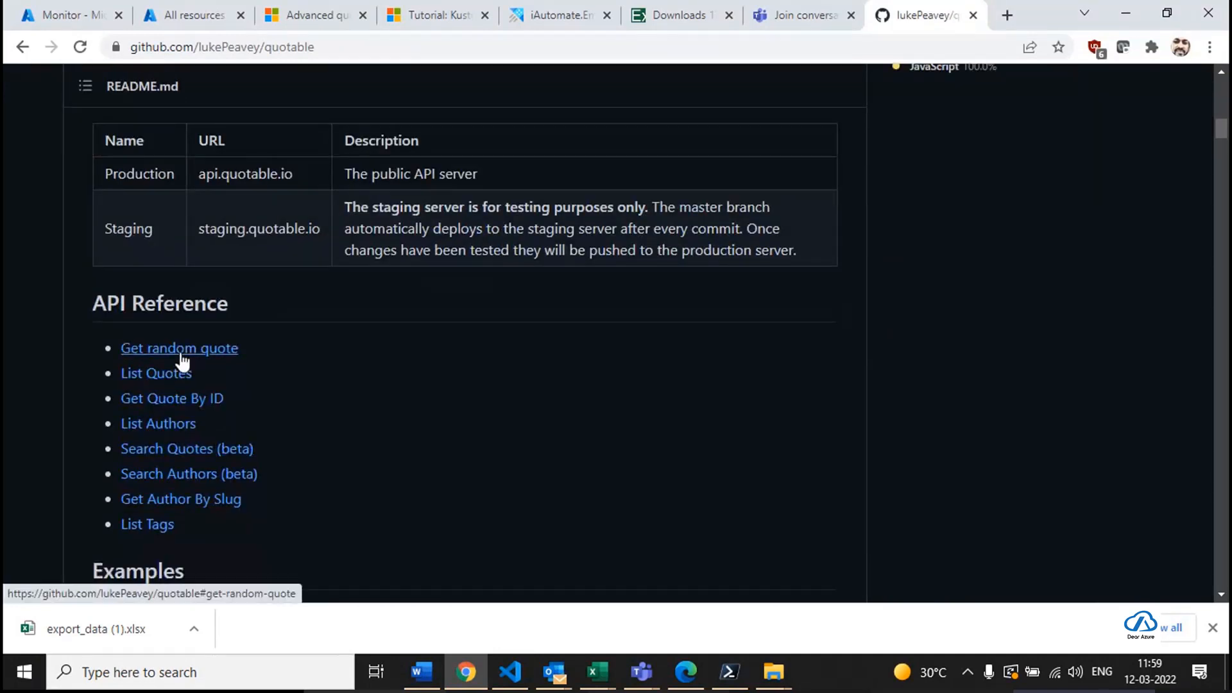
left_click(182, 350)
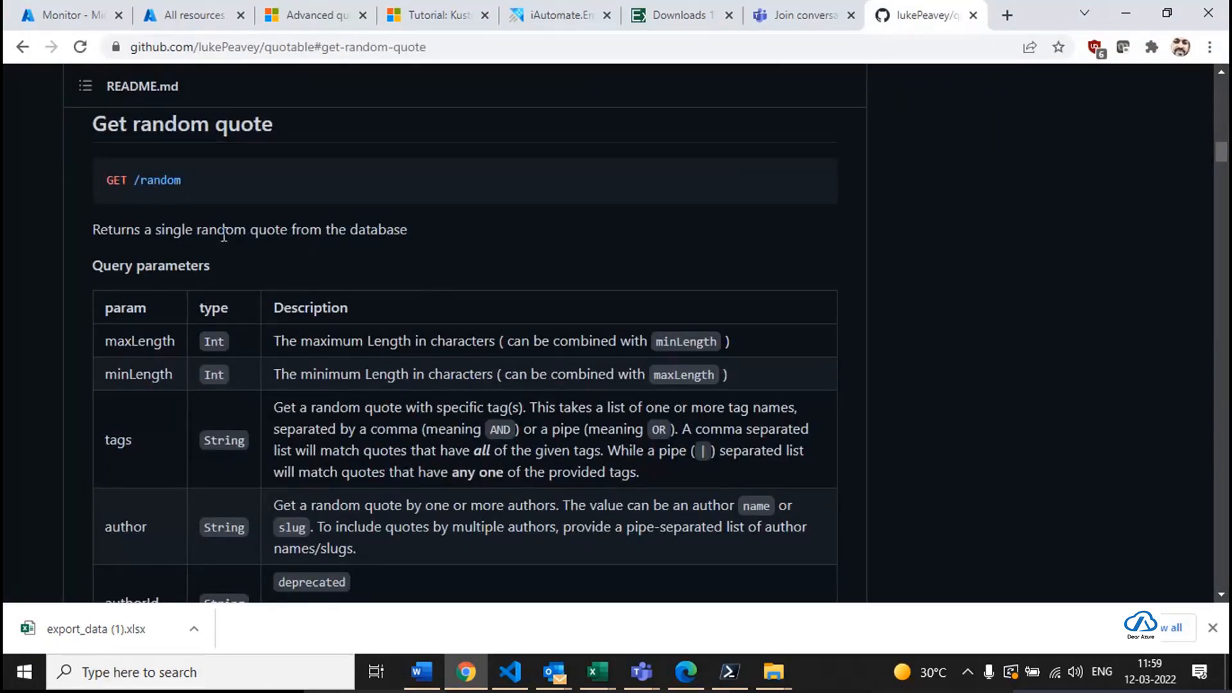
scroll(256, 281, "down", 4)
scroll(327, 377, "up", 7)
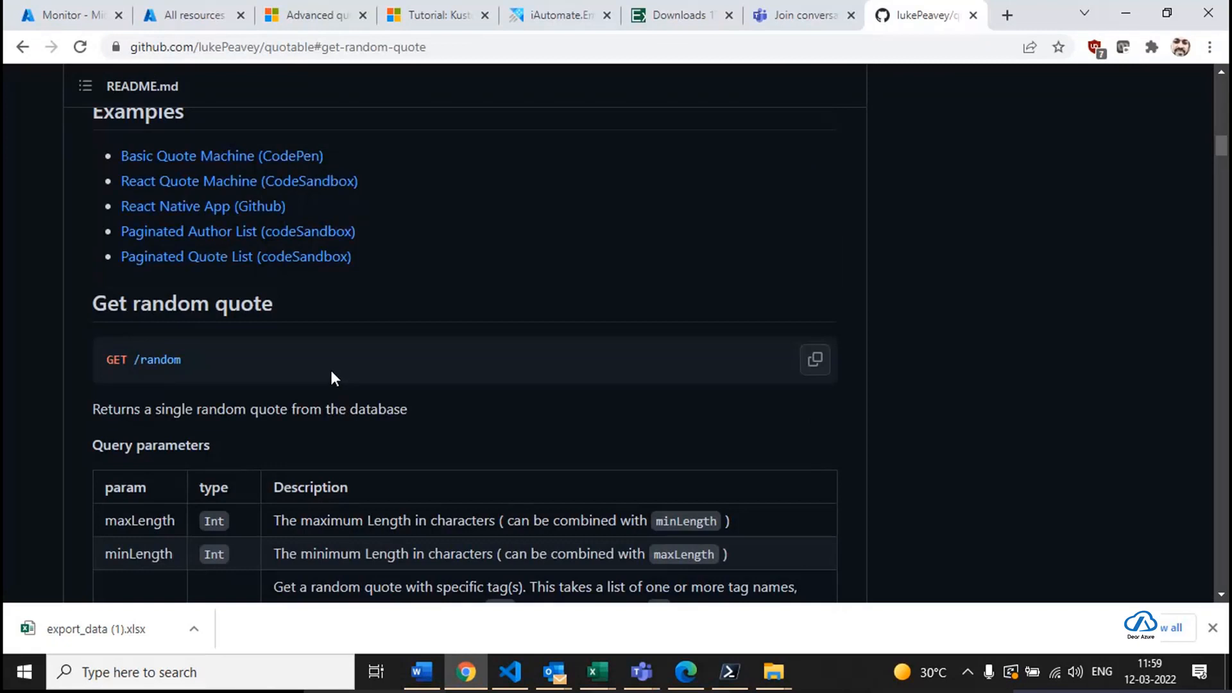
scroll(330, 368, "up", 3)
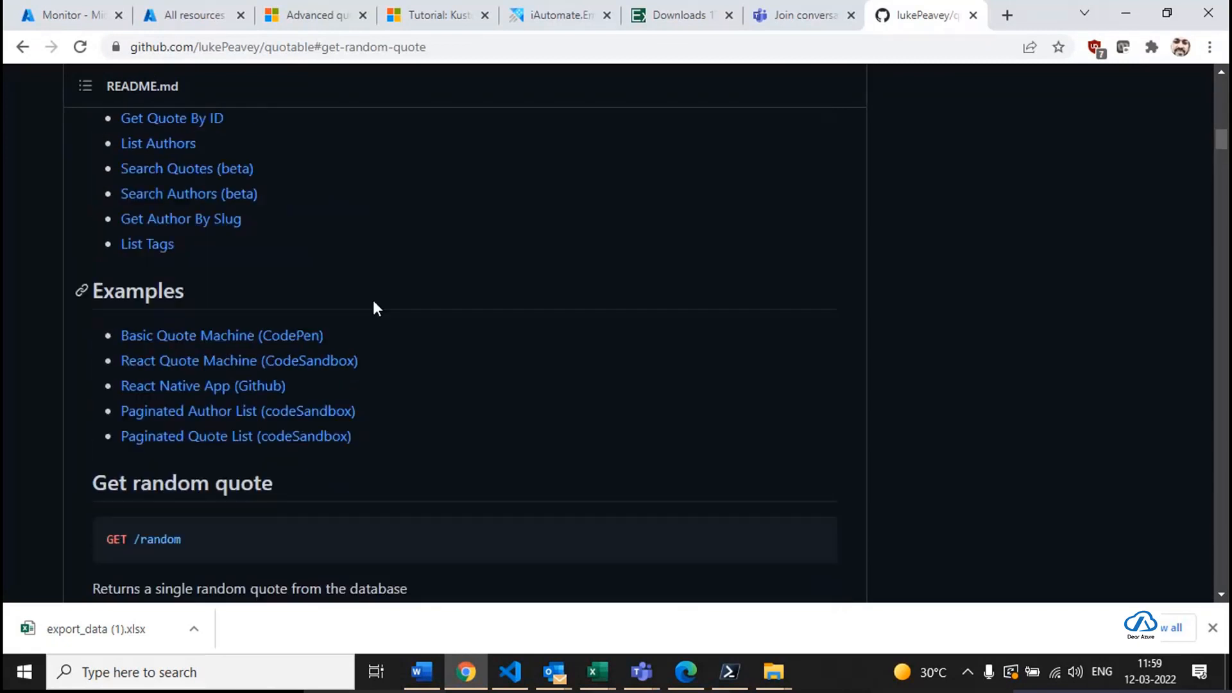
left_click(195, 118)
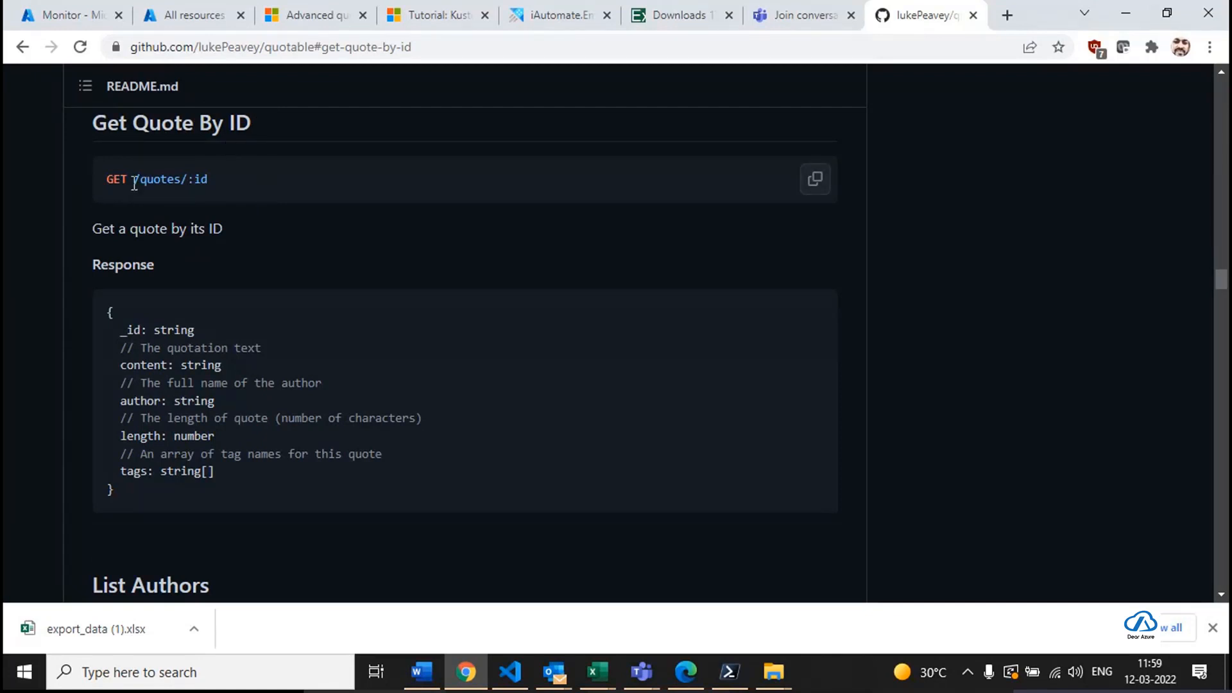
left_click_drag(134, 182, 212, 174)
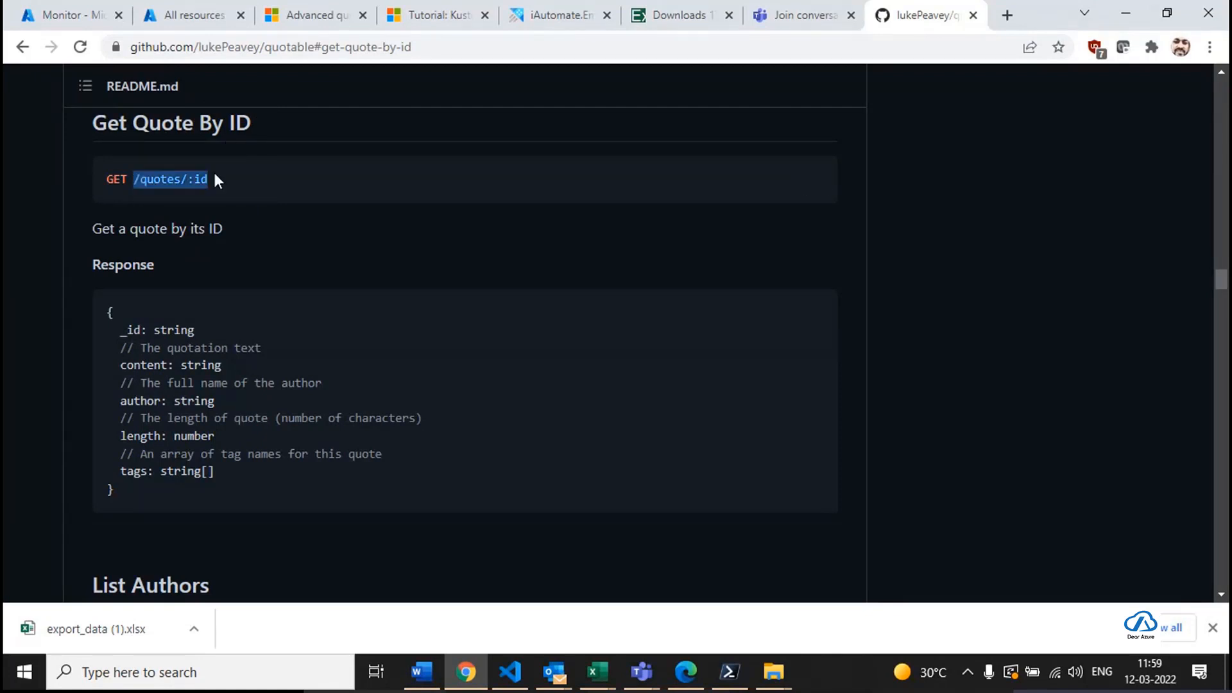
Return to the workbook's custom endpoint query and examine its URL parameters and header settings.
left_click(90, 22)
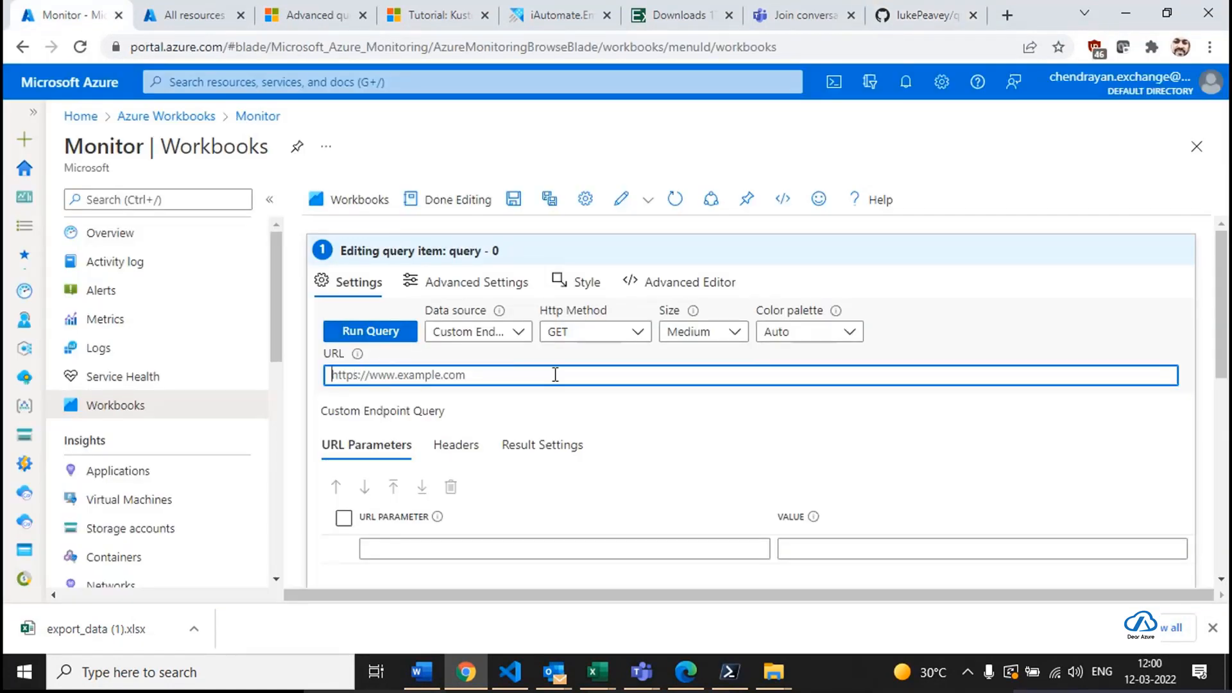
scroll(556, 374, "down", 3)
left_click(478, 376)
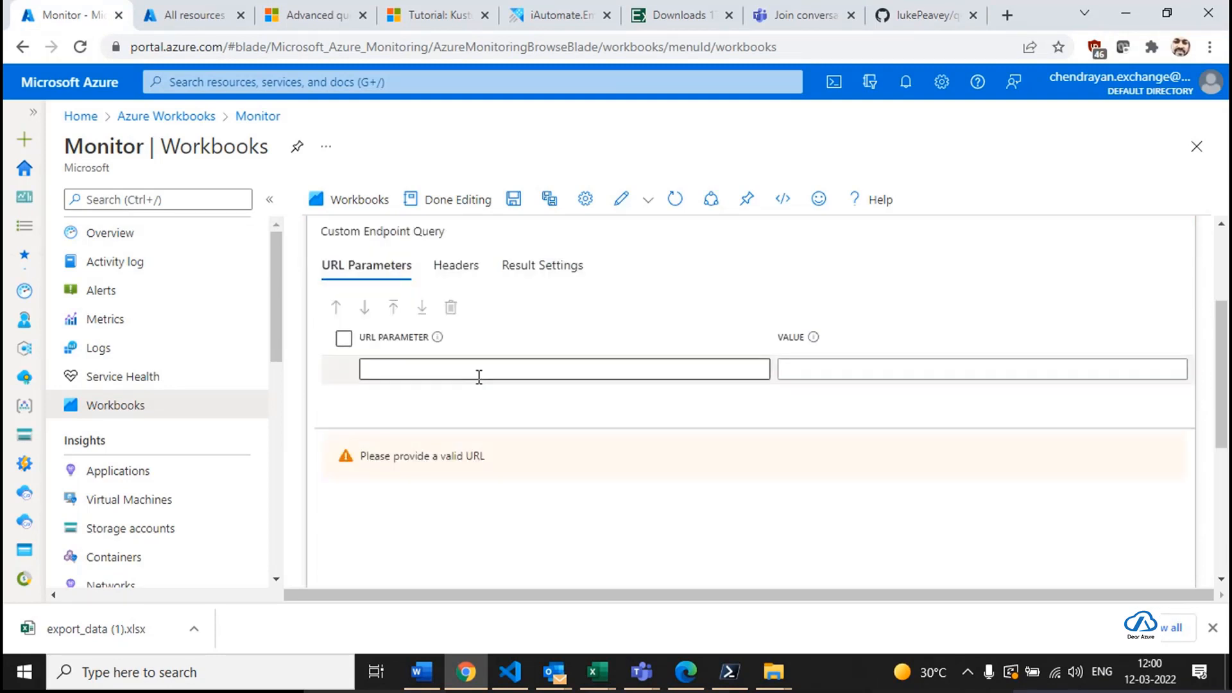
left_click(448, 273)
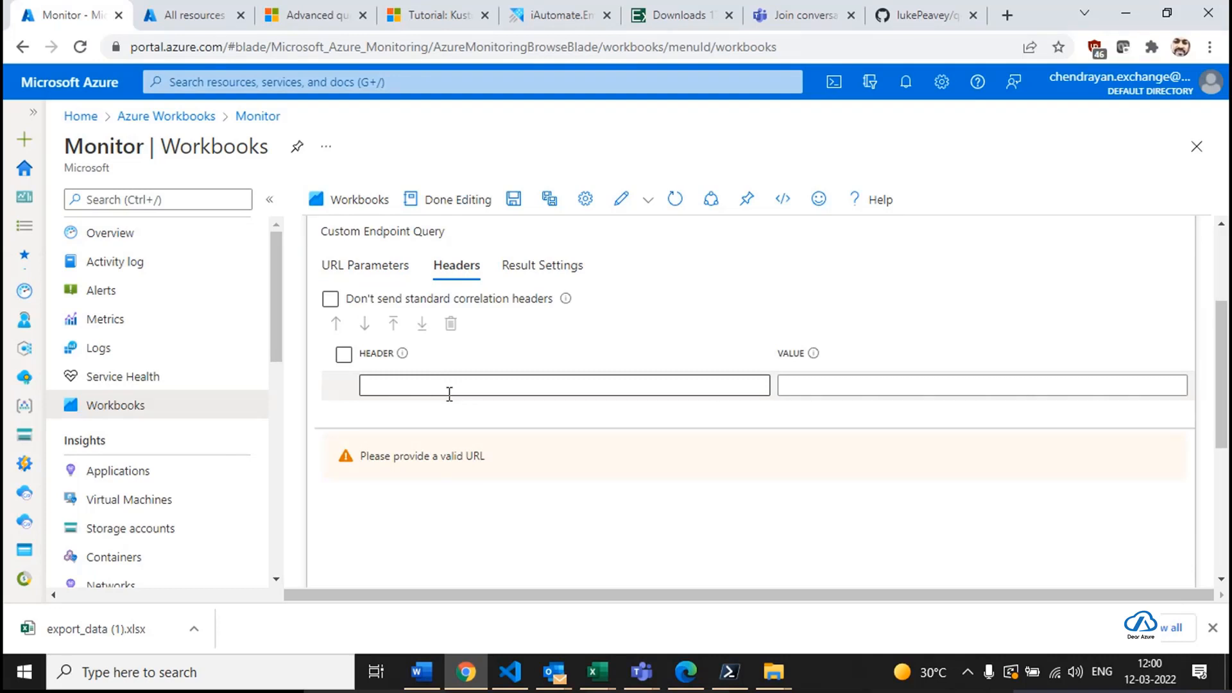
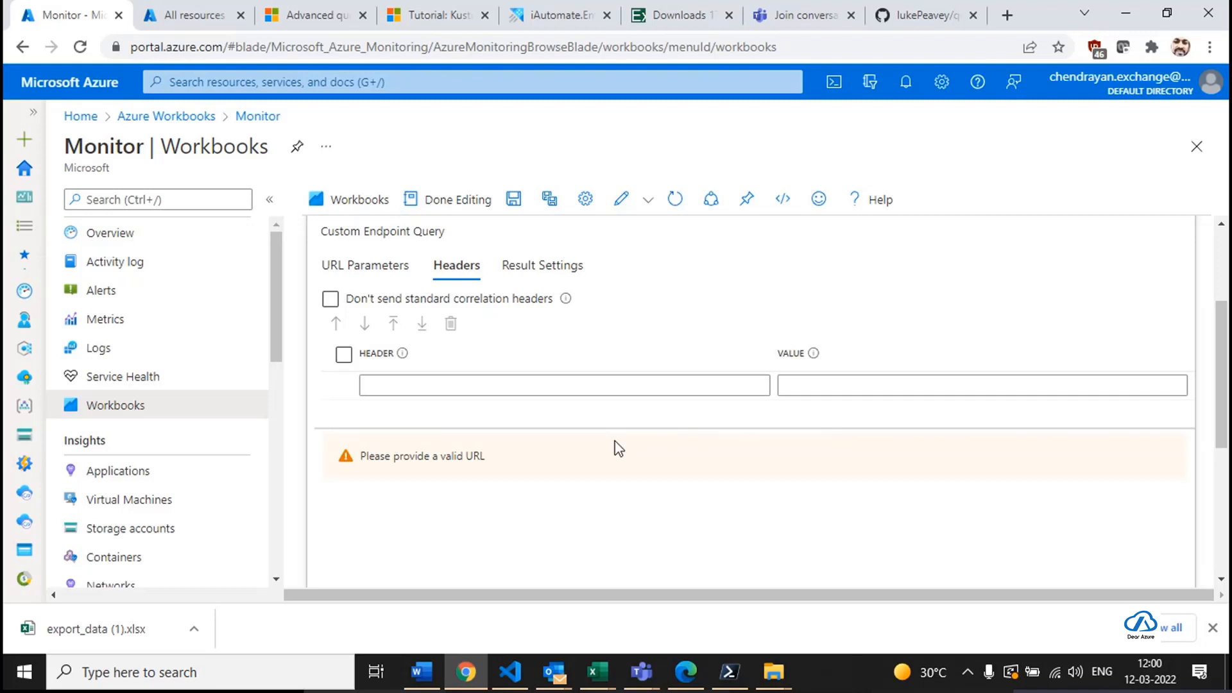
scroll(616, 443, "up", 3)
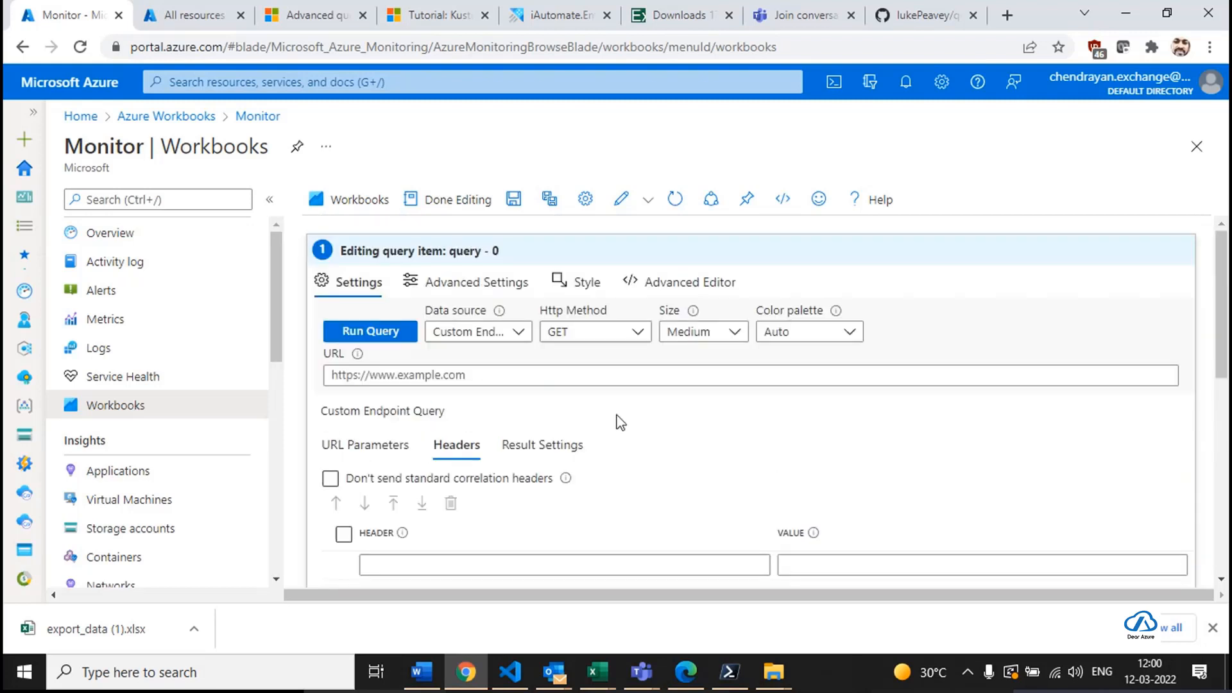
Set the workbook query item's data source to Azure Data Explorer.
left_click(492, 335)
scroll(509, 468, "down", 3)
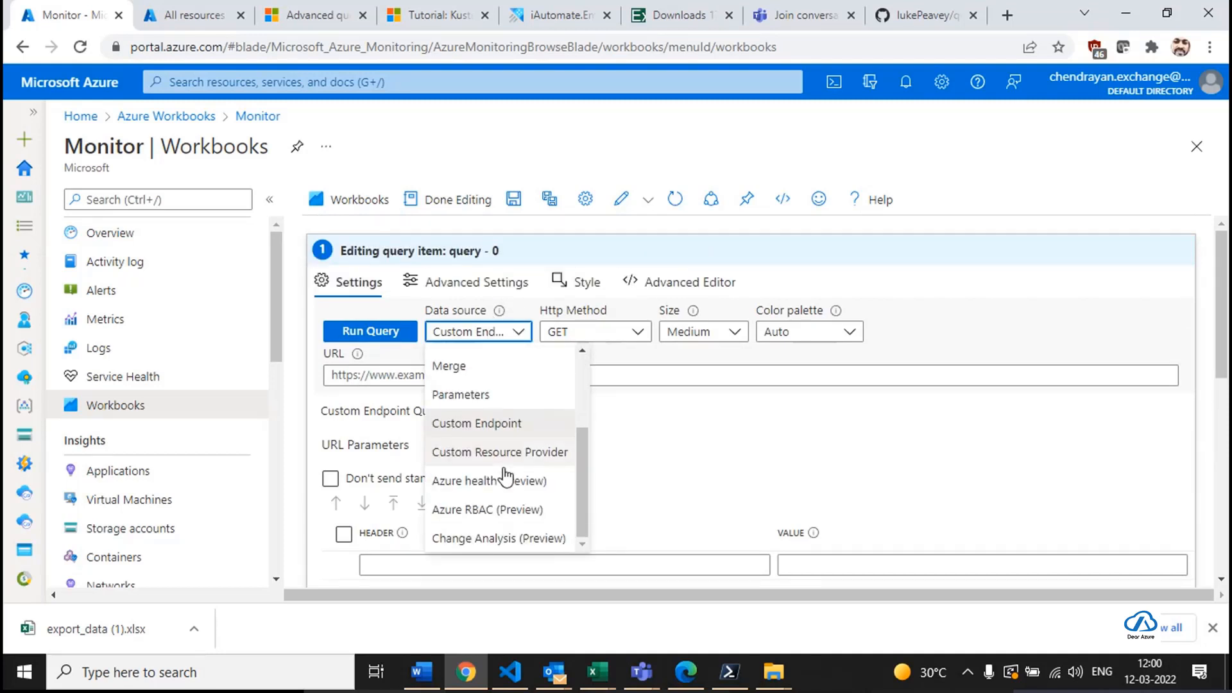
scroll(503, 473, "up", 3)
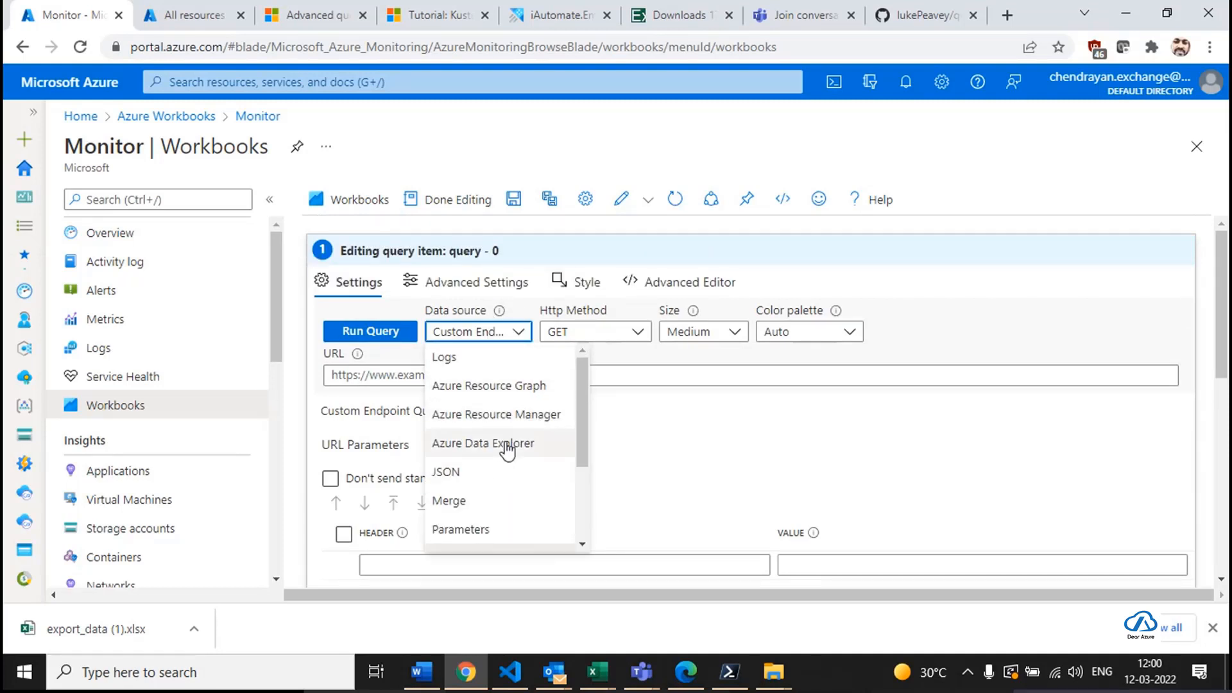
left_click(505, 444)
Look at the Azure Data Explorer query page and reselect Azure Data Explorer as the workbook query's data source.
left_click(563, 25)
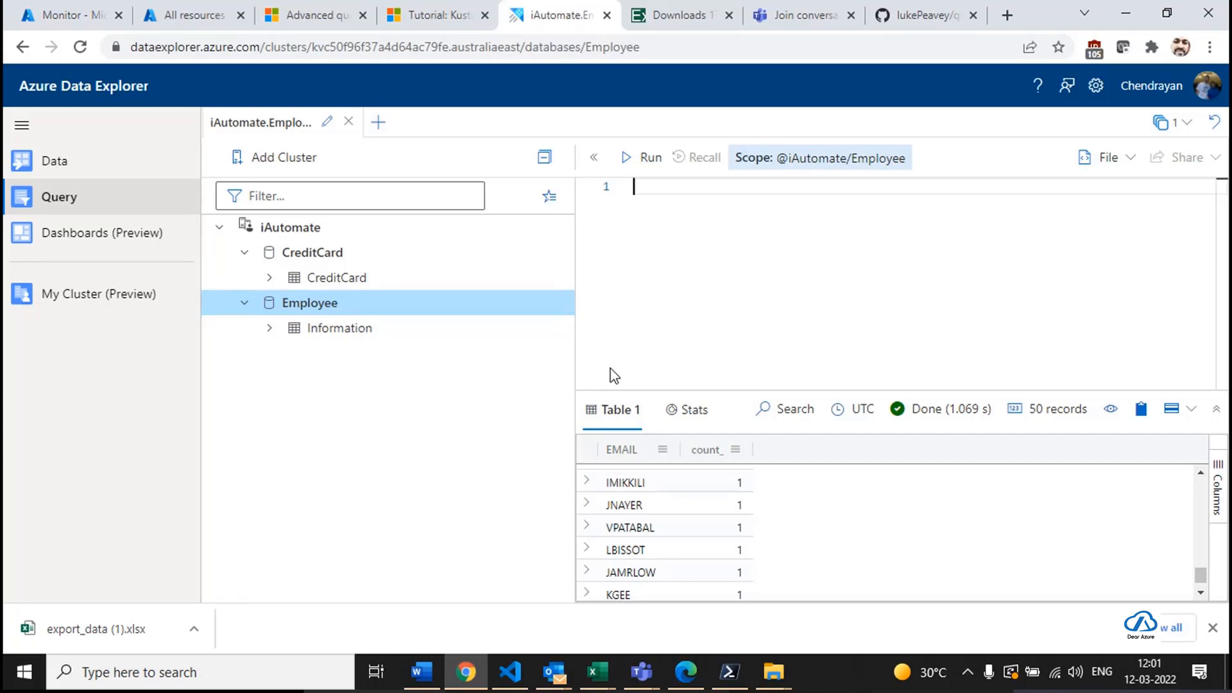
left_click(420, 13)
left_click(308, 15)
left_click(193, 15)
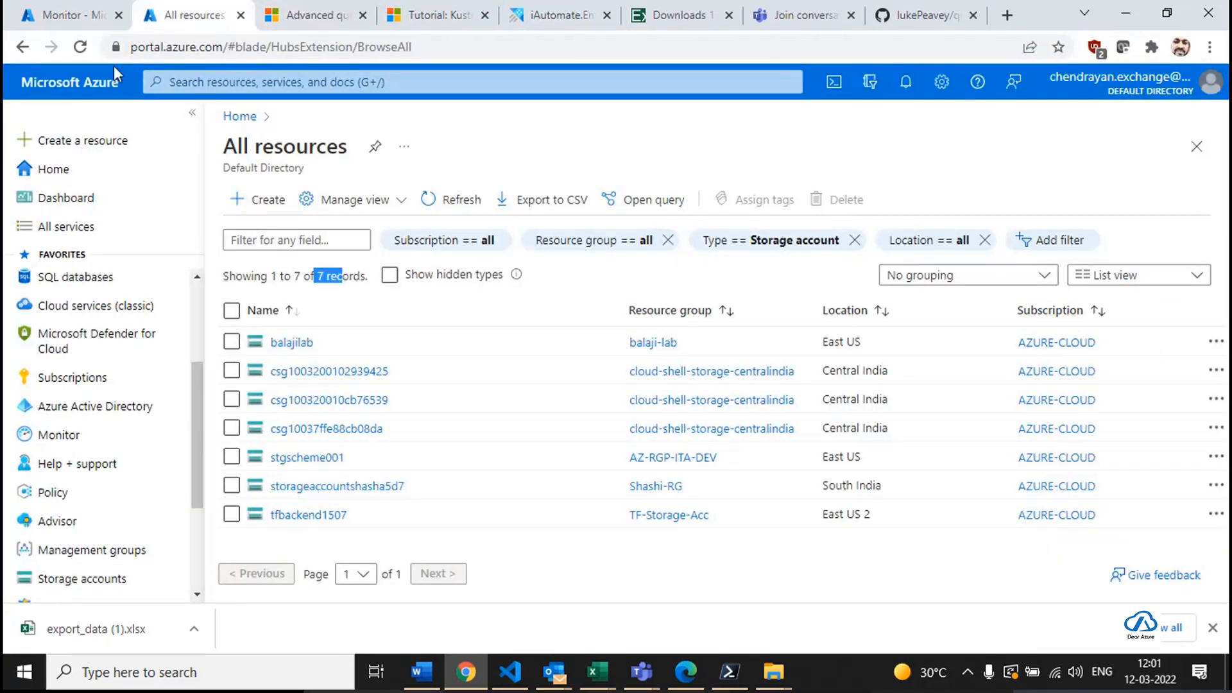
key("ctrl+shift+Tab")
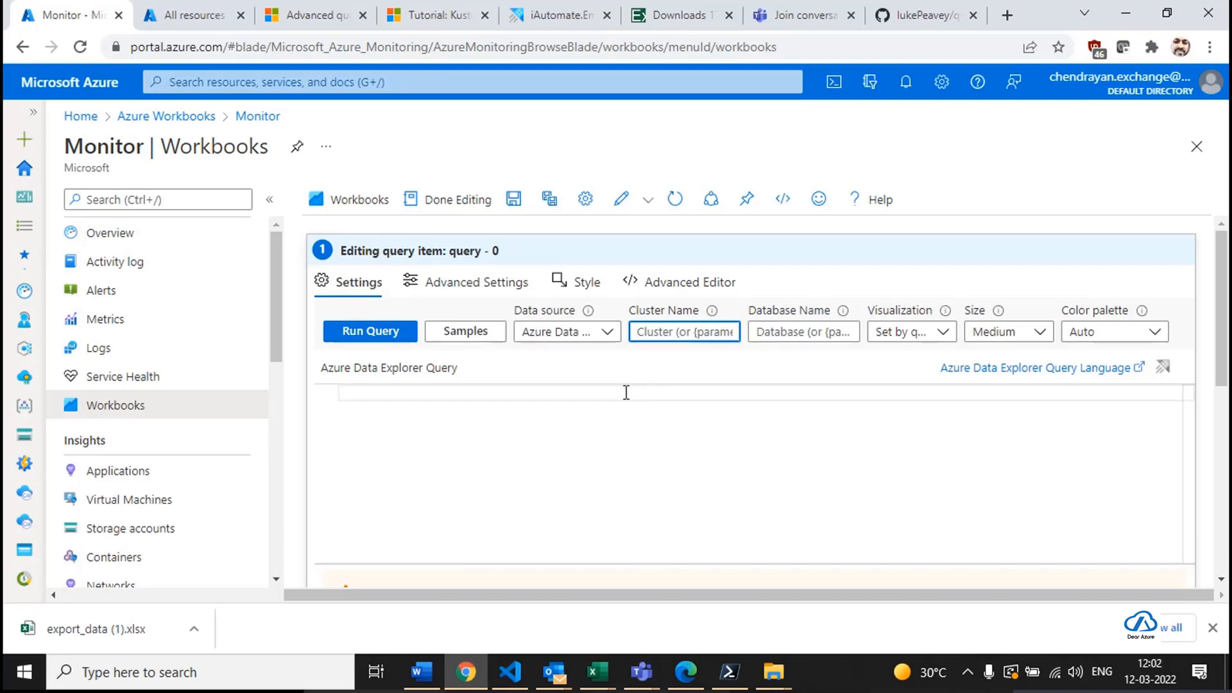
left_click(564, 332)
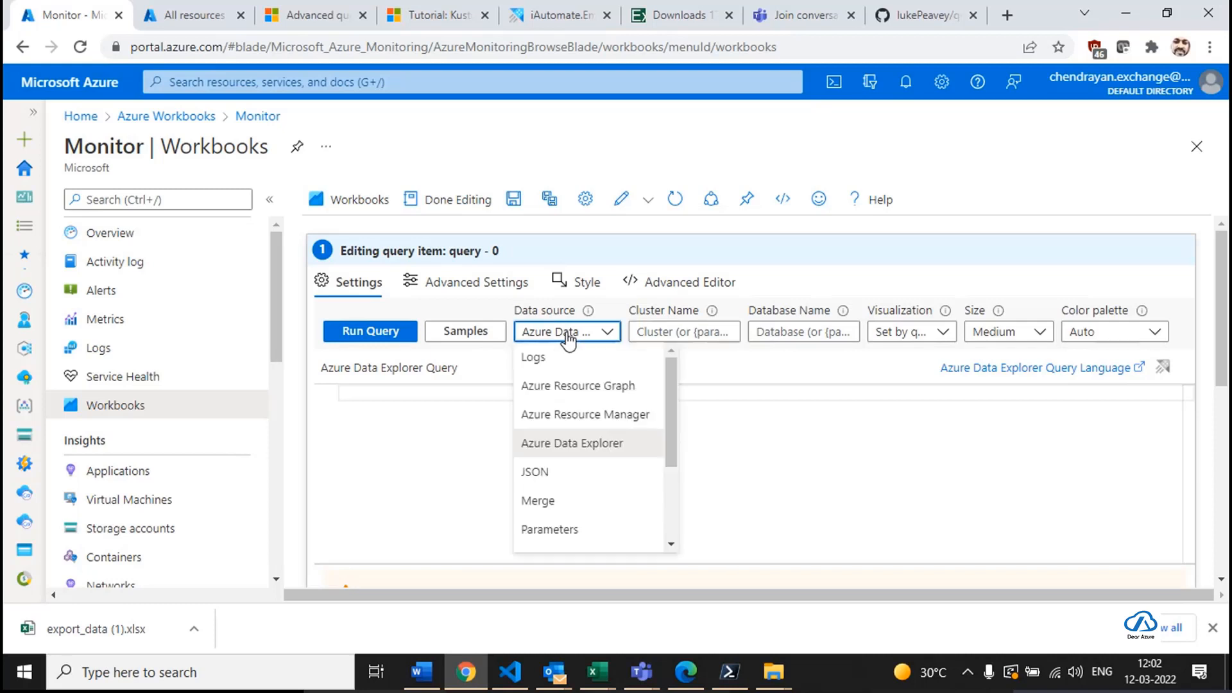
left_click(545, 450)
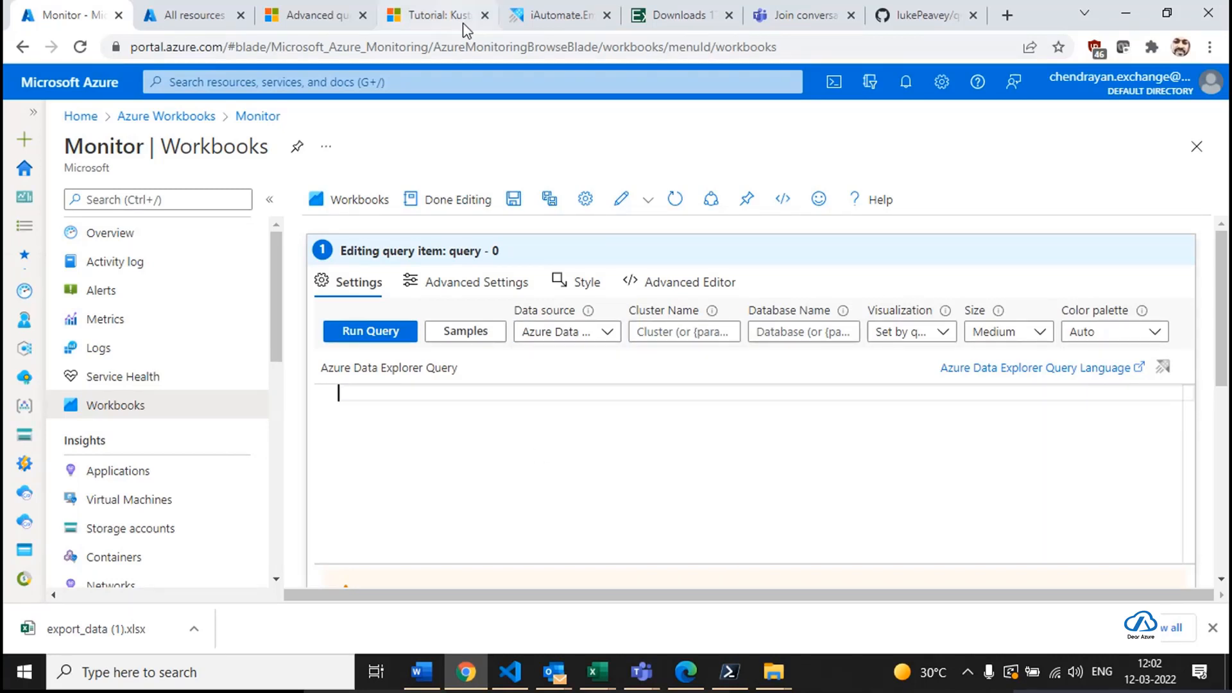
In Azure Data Explorer, write the query "Information | limit 10" for the Employee database and try to run it.
left_click(540, 23)
type("Cr")
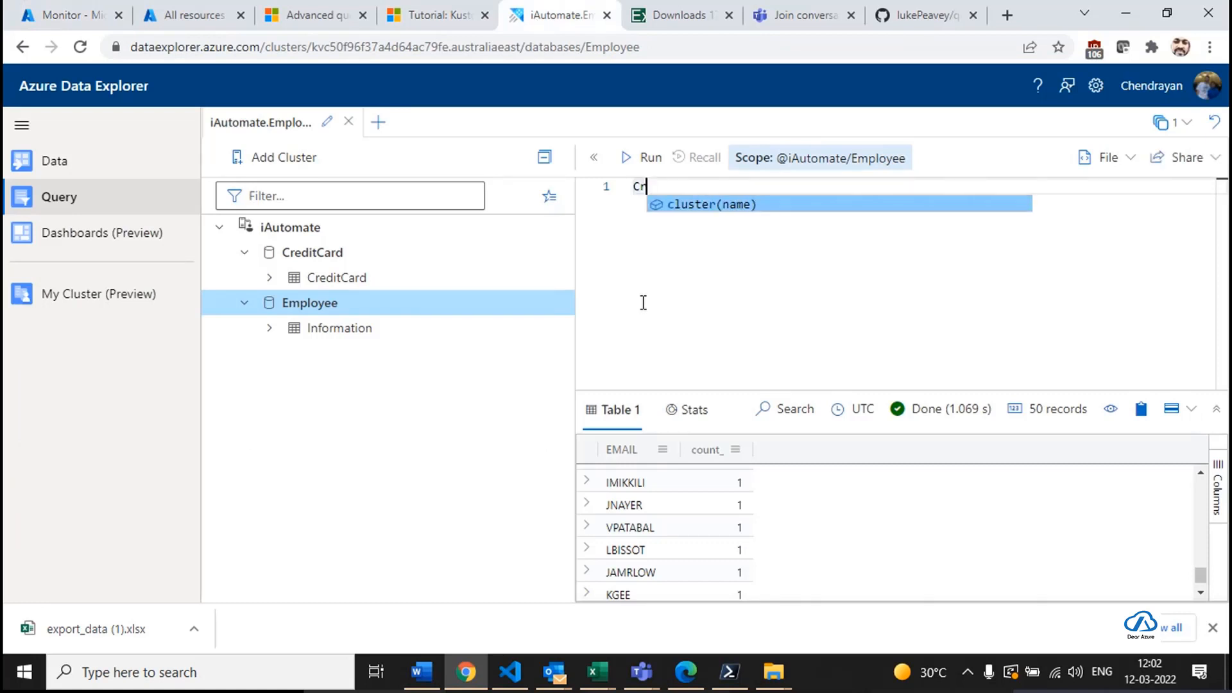
type("ed")
key("BackSpace")
key("BackSpace")
key("BackSpace")
key("BackSpace")
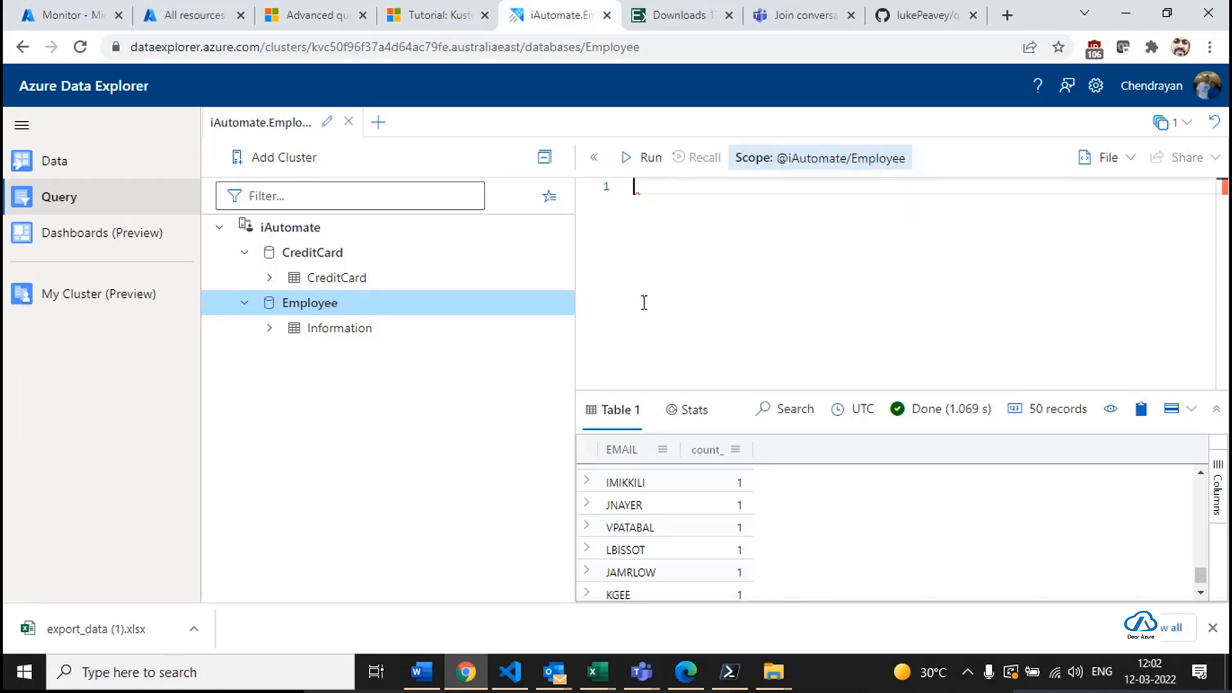
type("I")
key("Return")
key("Return")
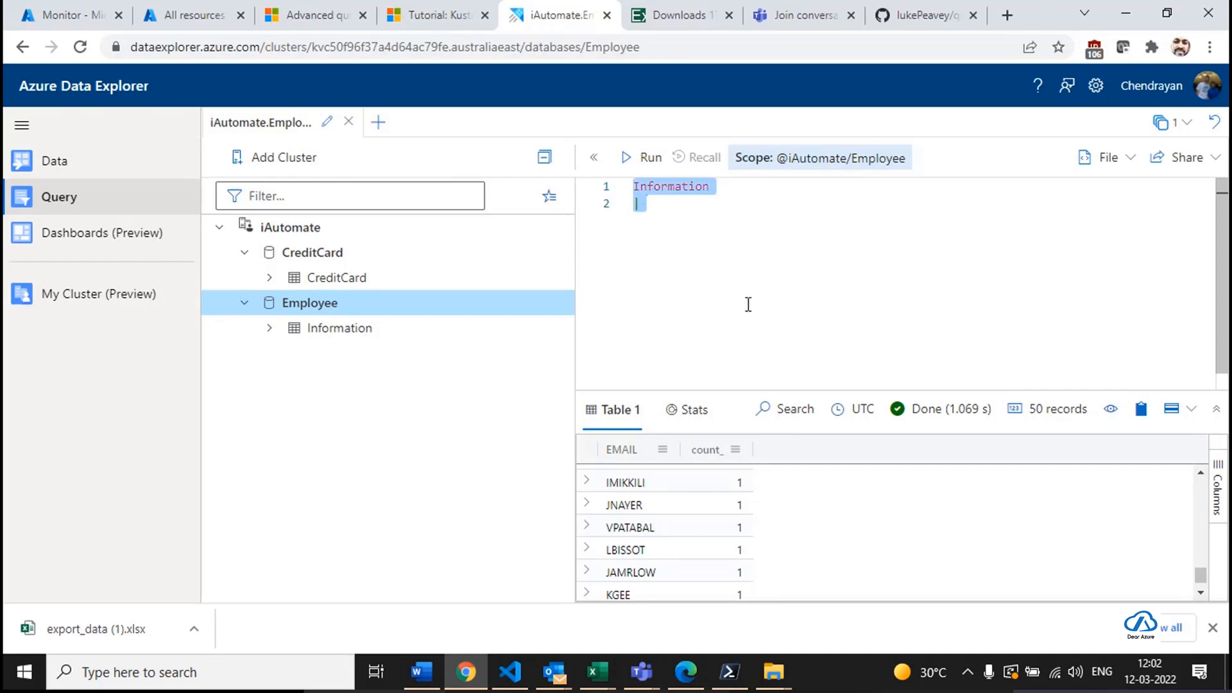
key("BackSpace")
type("Information | ")
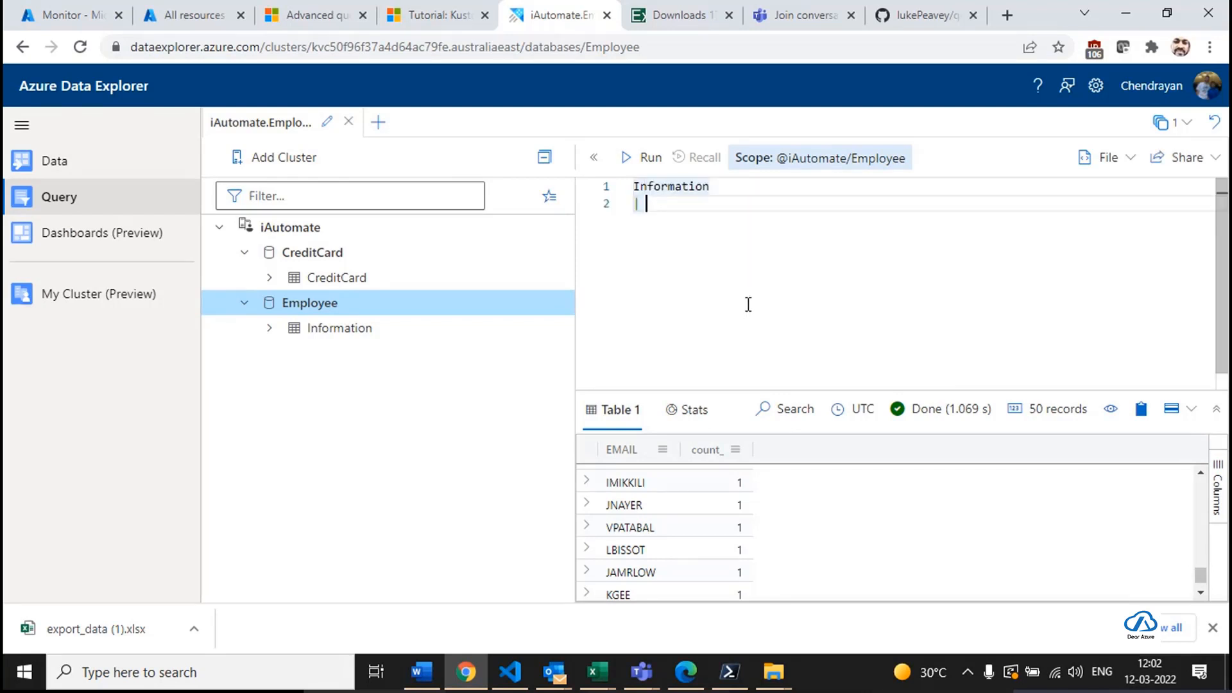
type("limit 10")
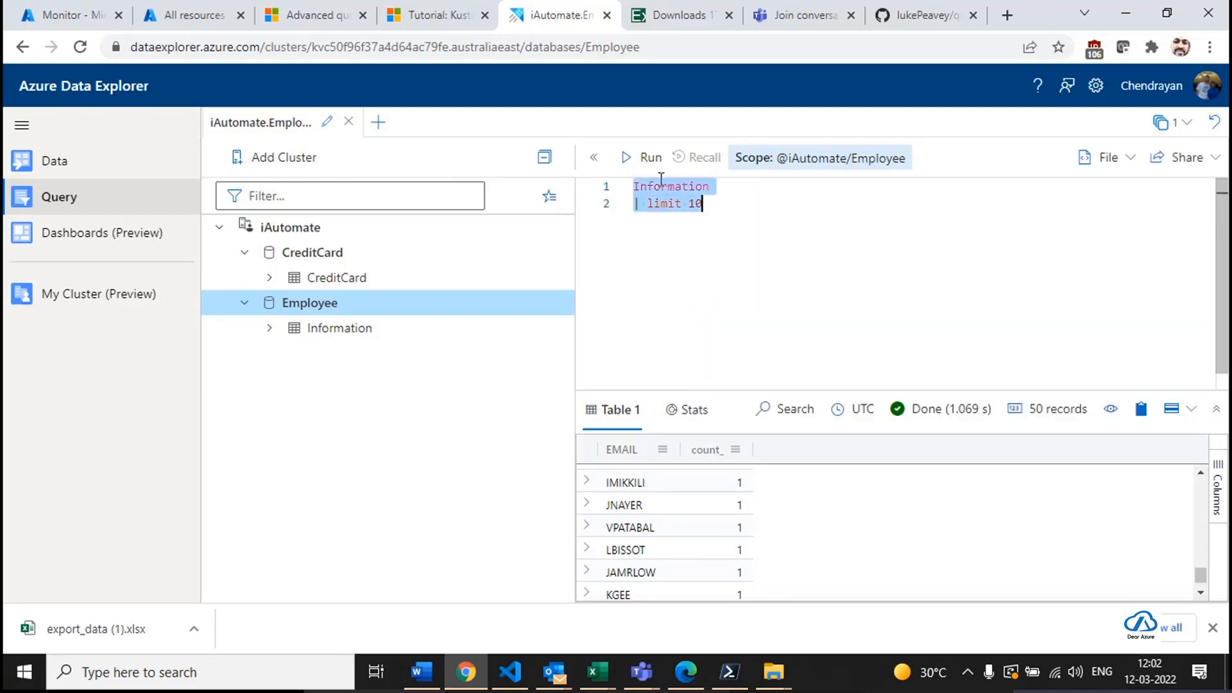
left_click(647, 160)
left_click(649, 163)
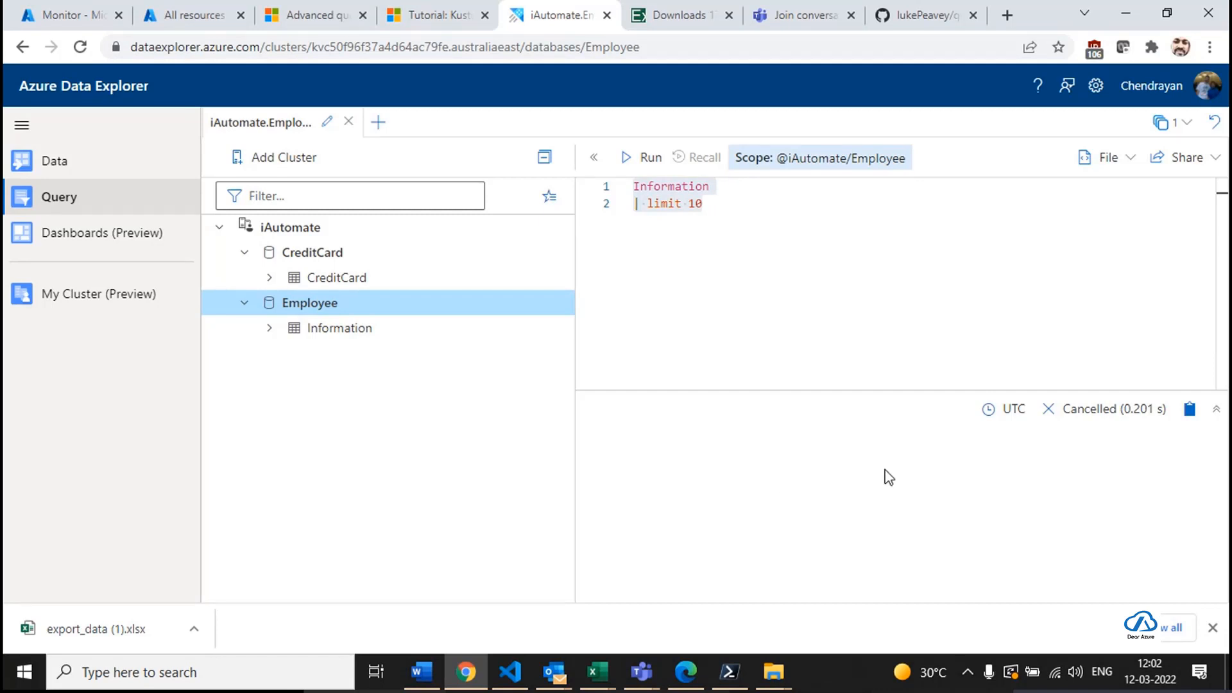
Return to the Monitor workbook's query editor in the Azure portal.
left_click(308, 13)
left_click(189, 15)
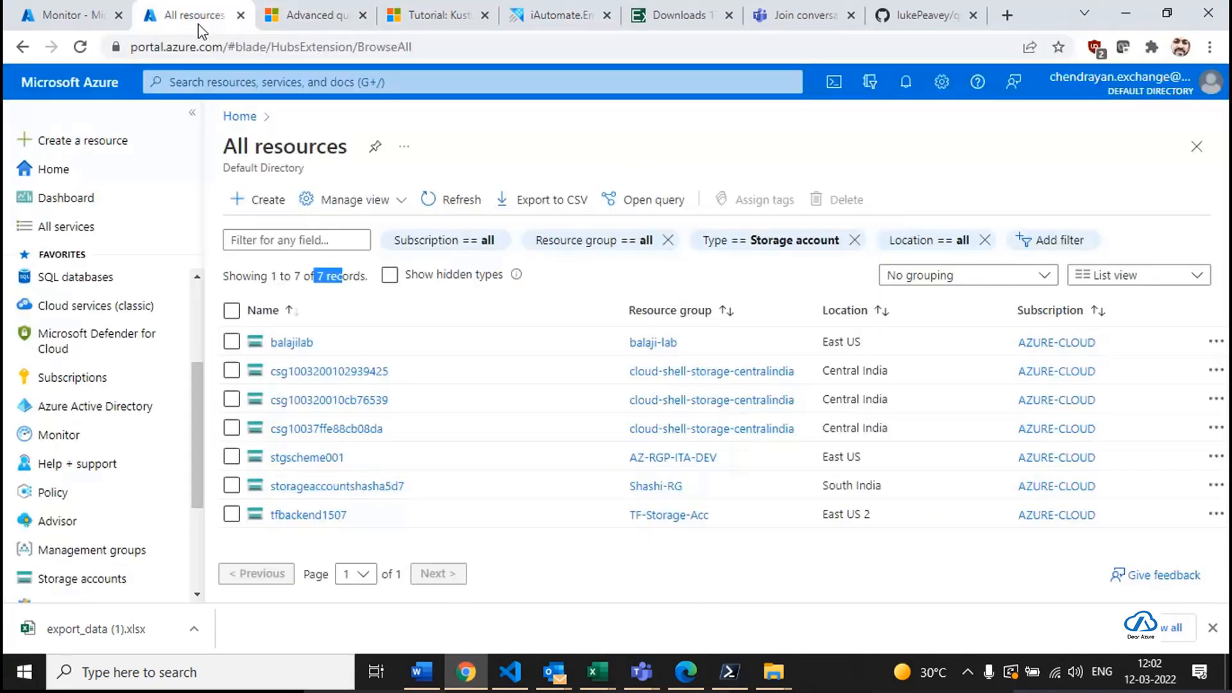
left_click(72, 16)
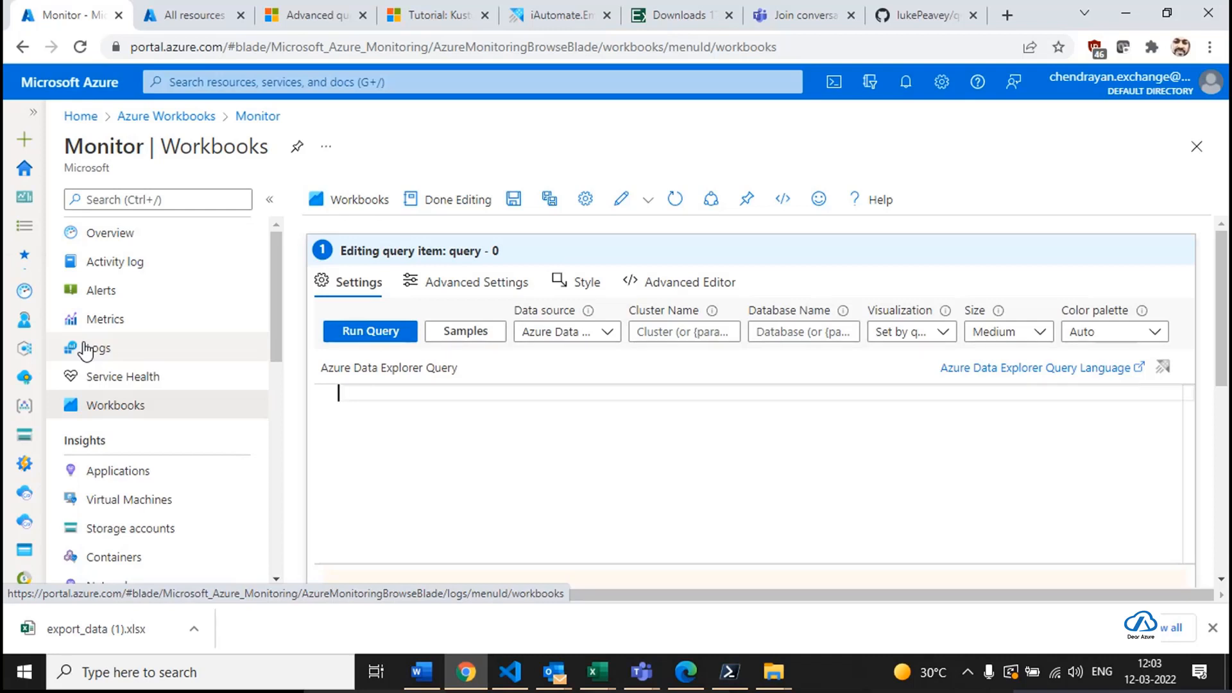
In Visual Studio Code, close azure-inventory.json and show only the AllResources.ps1 script, enlarged, with the explorer and terminal hidden.
left_click(511, 672)
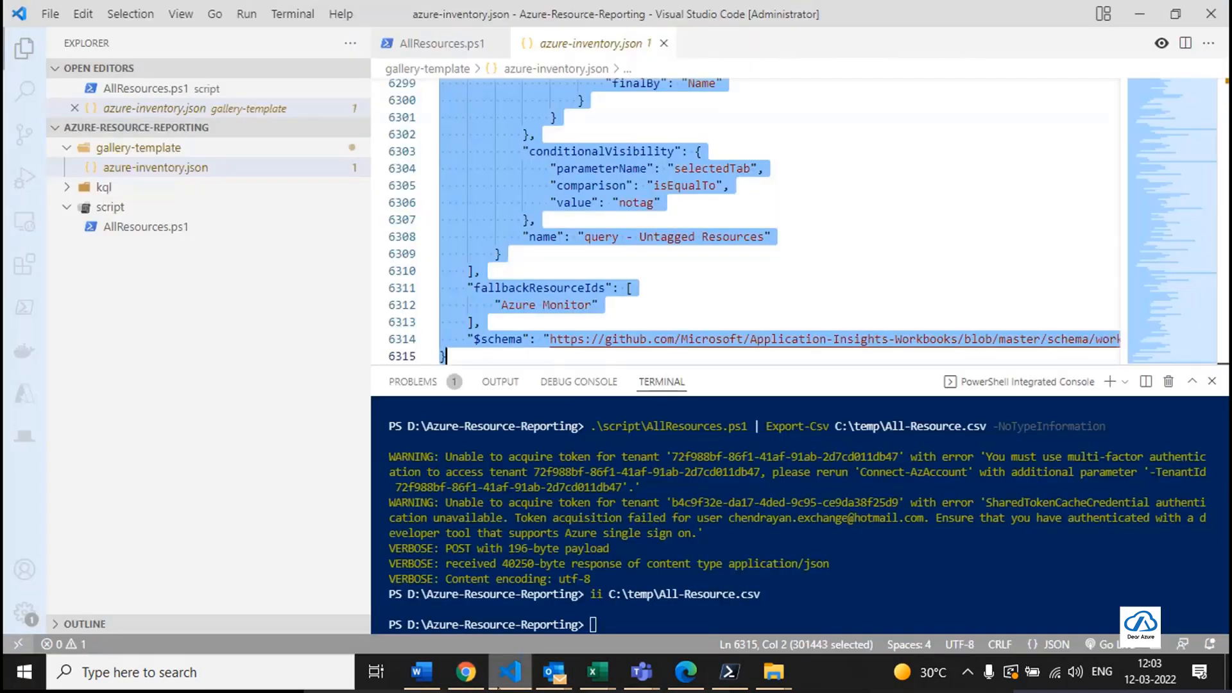
scroll(758, 135, "up", 3)
left_click(663, 43)
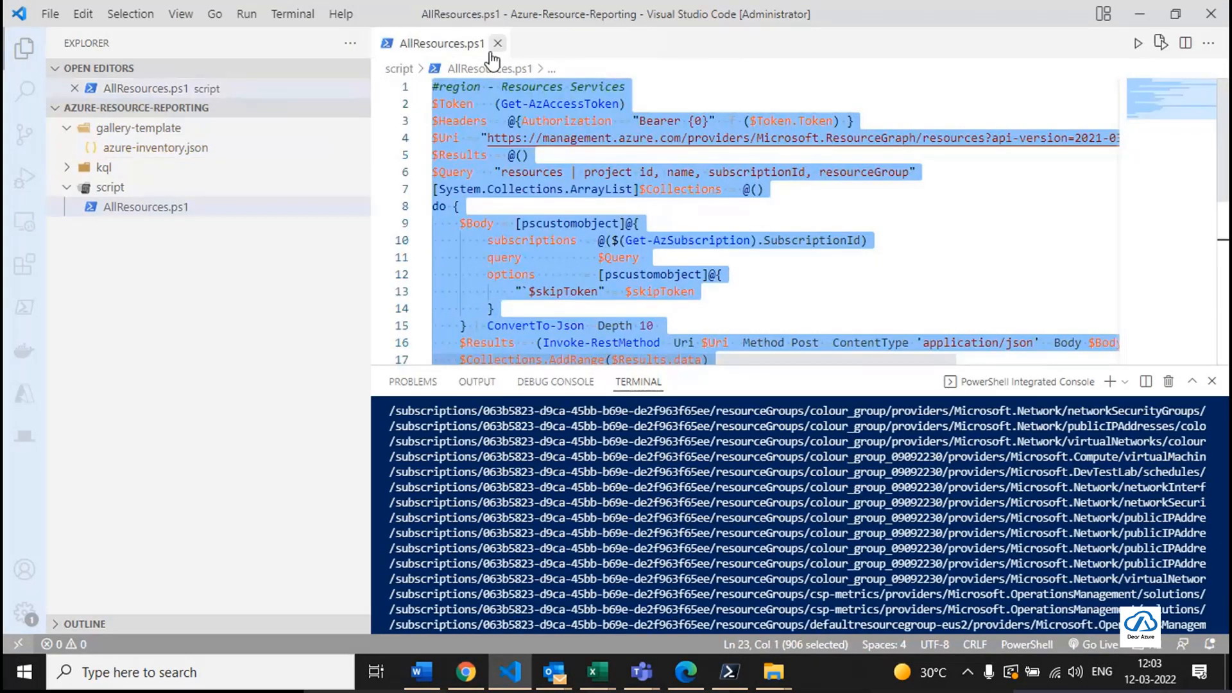
left_click(5, 72)
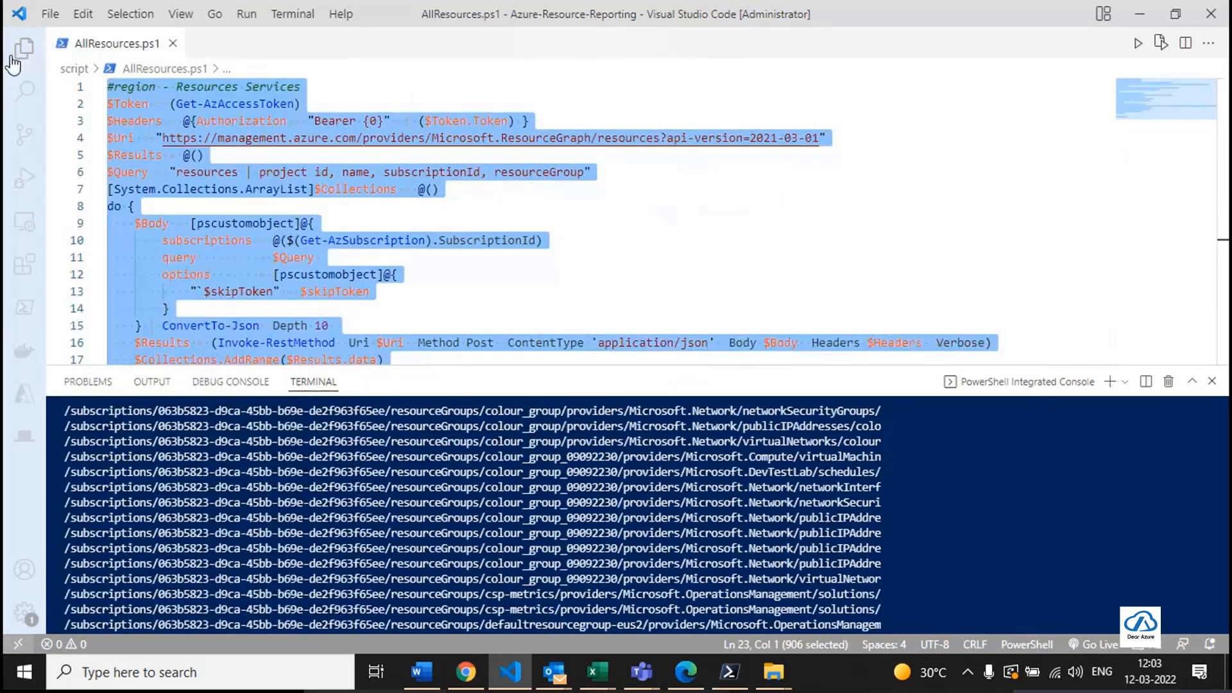
left_click(1211, 382)
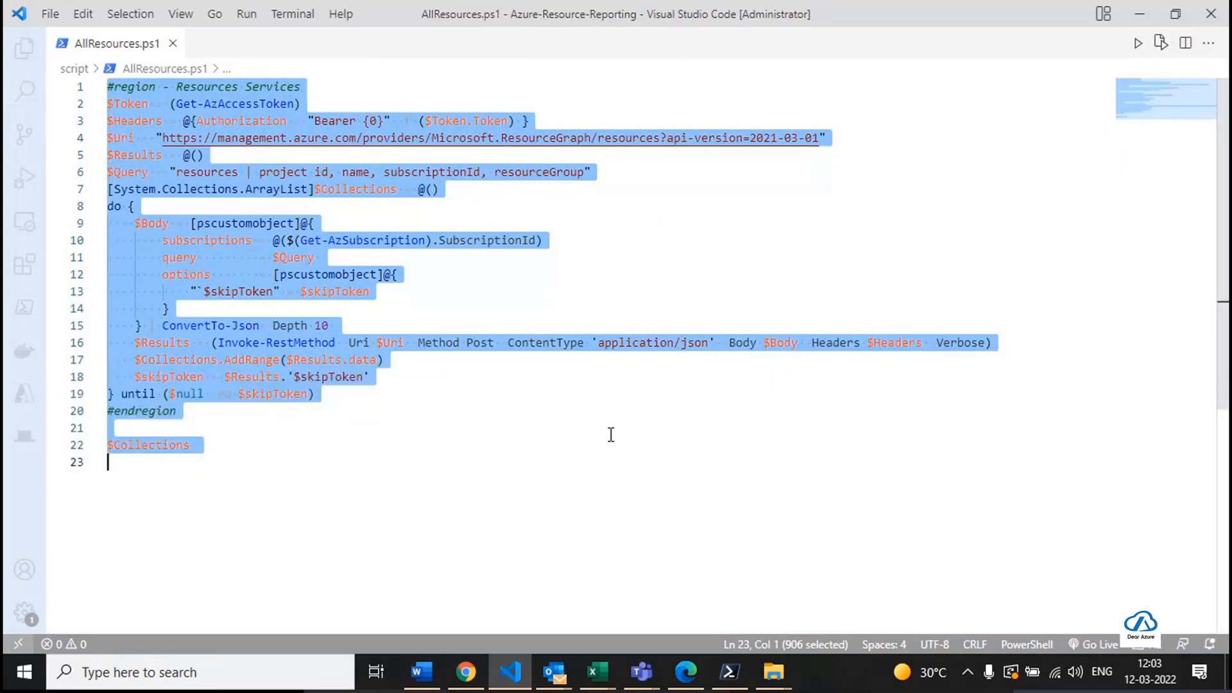
key("ctrl+equal")
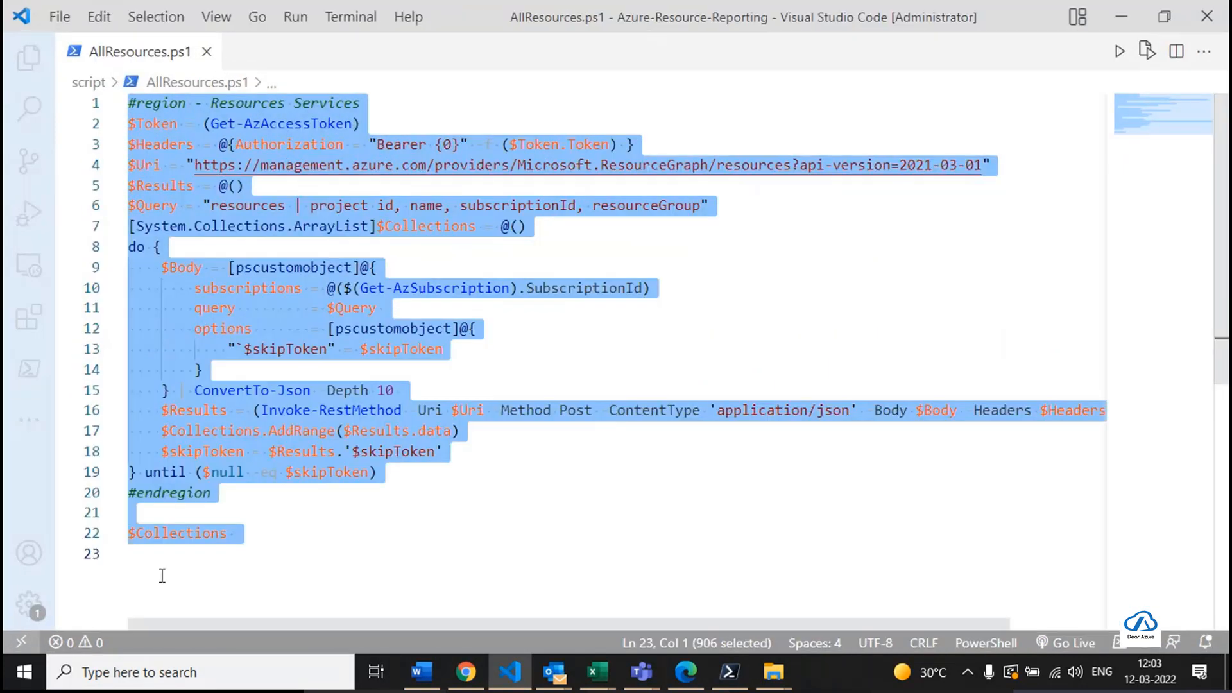
Collapse the do-until block in AllResources.ps1 and insert a blank line between the $Query and $Collections declarations.
left_click(369, 518)
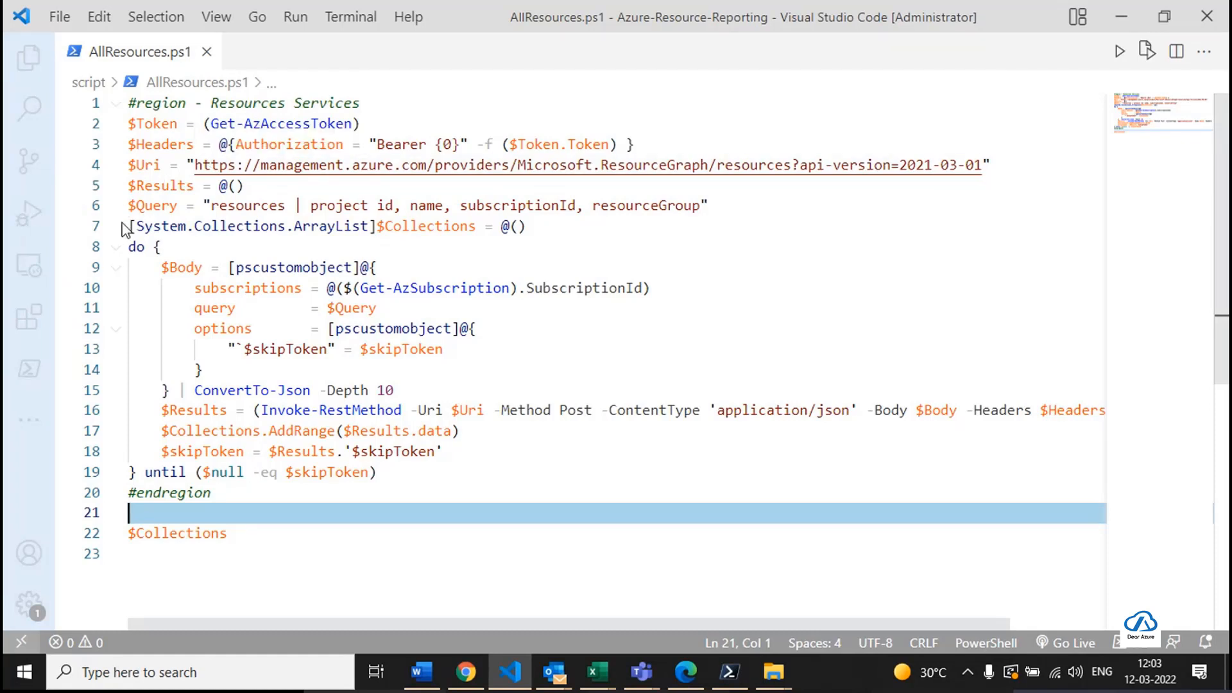
left_click(117, 248)
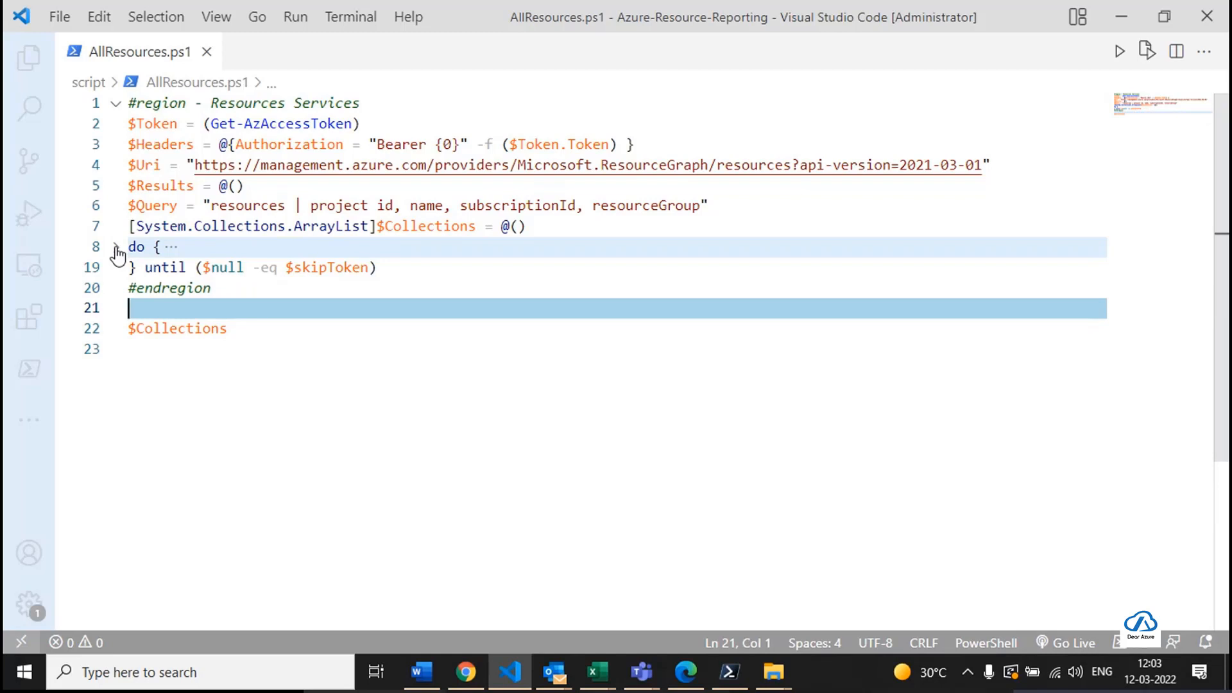
left_click(137, 206)
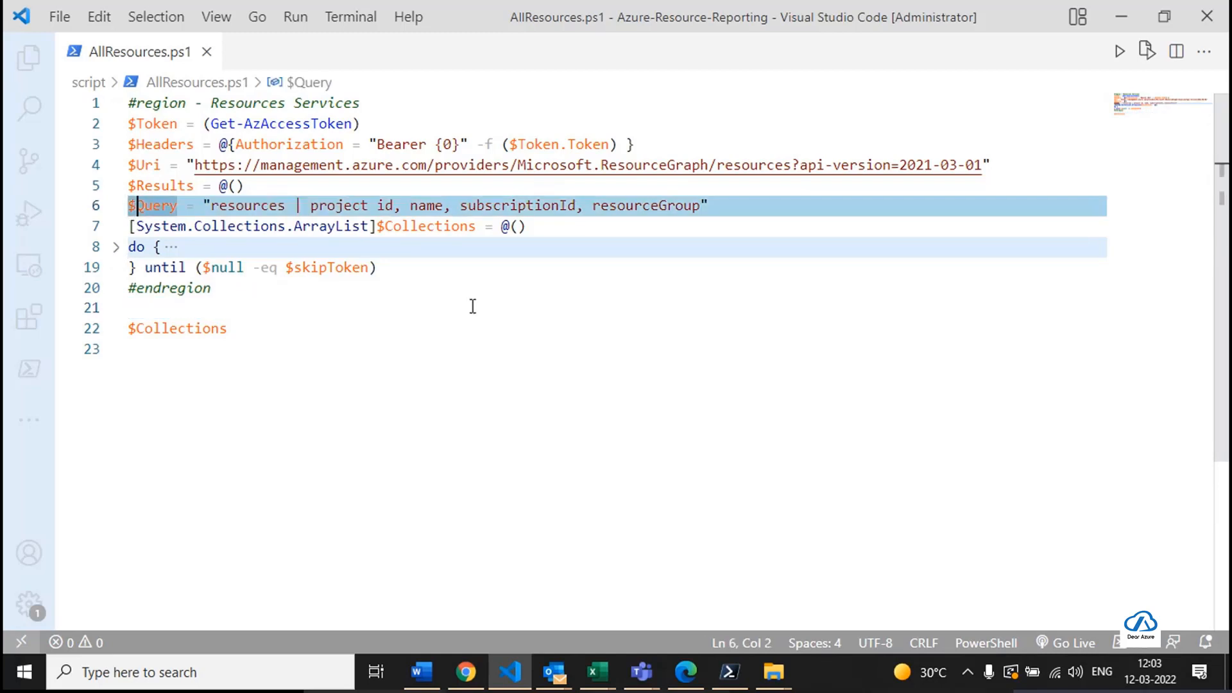
key("Down")
key("Left")
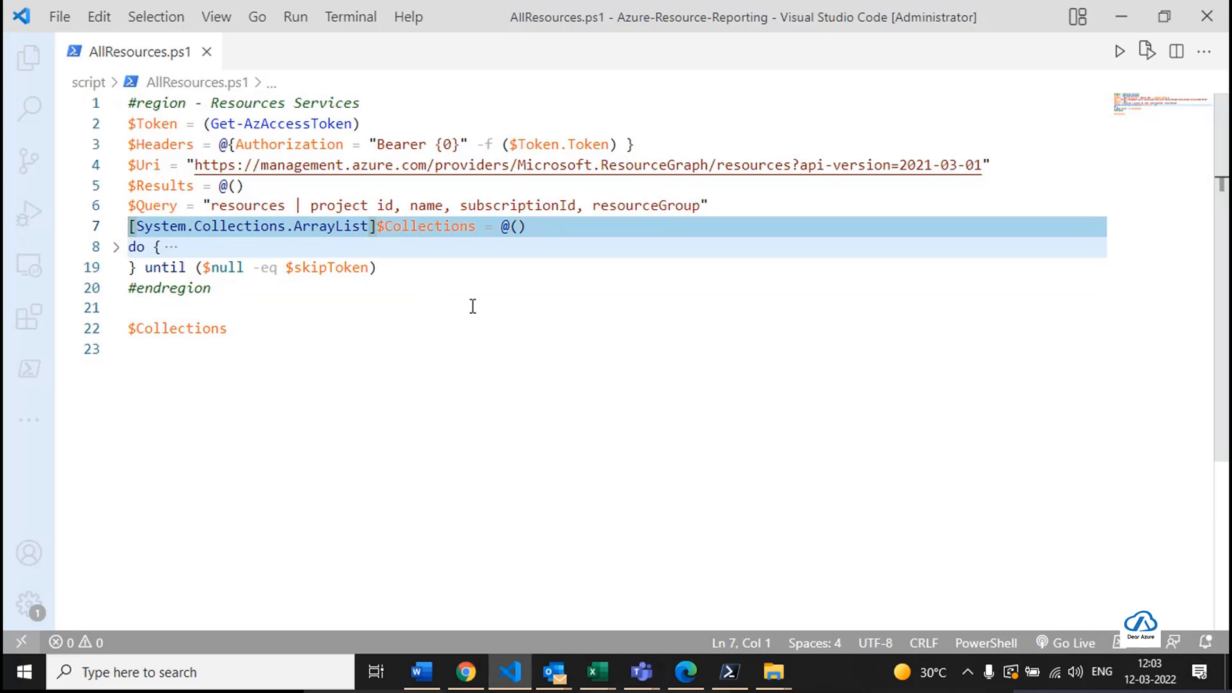
key("Return")
key("Up")
key("Up")
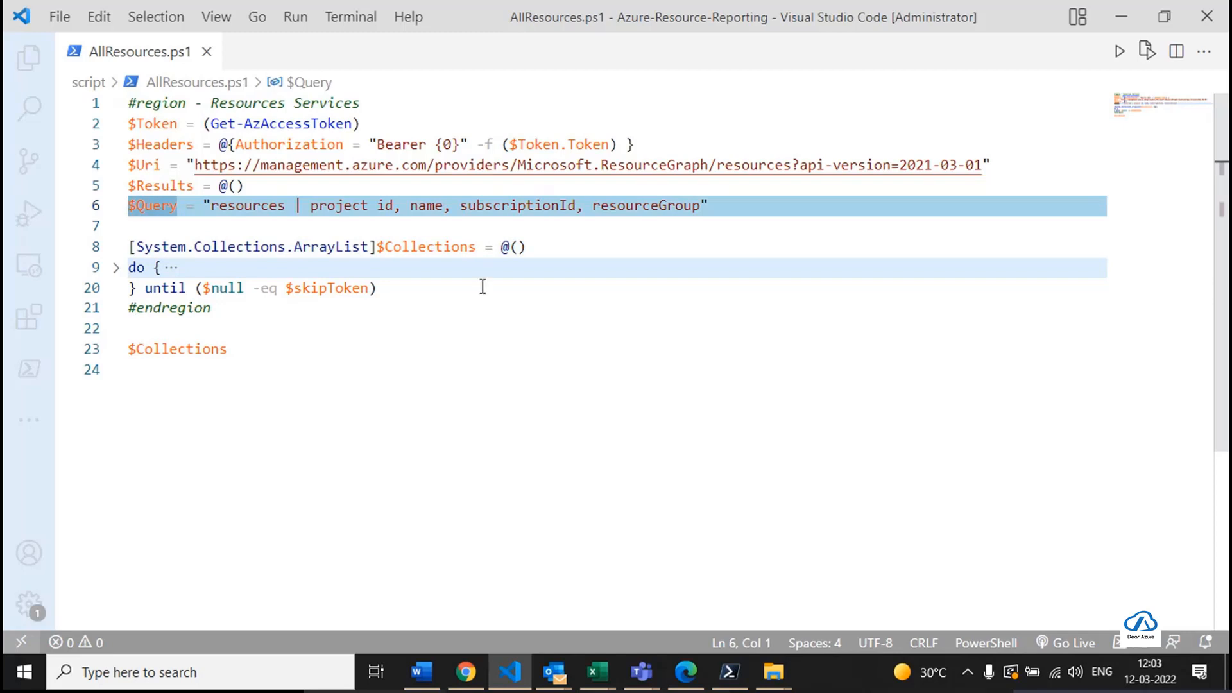
Highlight the $Token assignment and its Get-AzAccessToken call on line 2 of the script.
left_click(354, 123)
left_click_drag(355, 124, 126, 123)
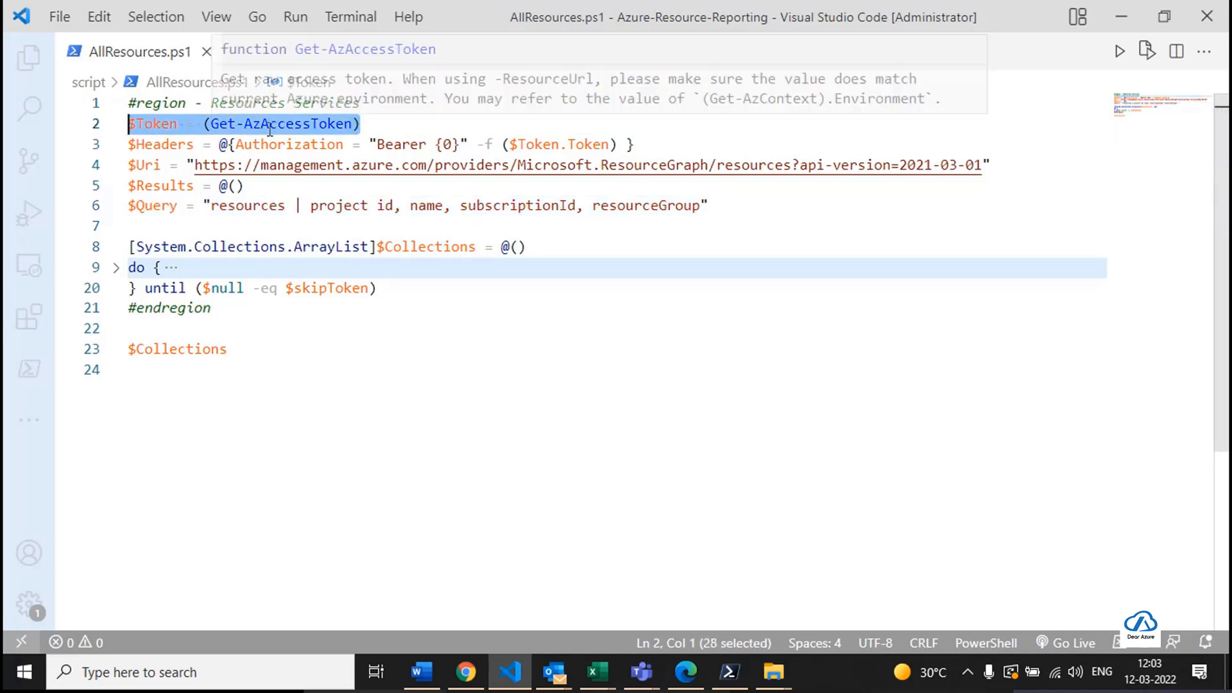
left_click(246, 124)
left_click_drag(246, 123, 361, 123)
Show the integrated terminal and clear its previous output with cls.
left_click(216, 16)
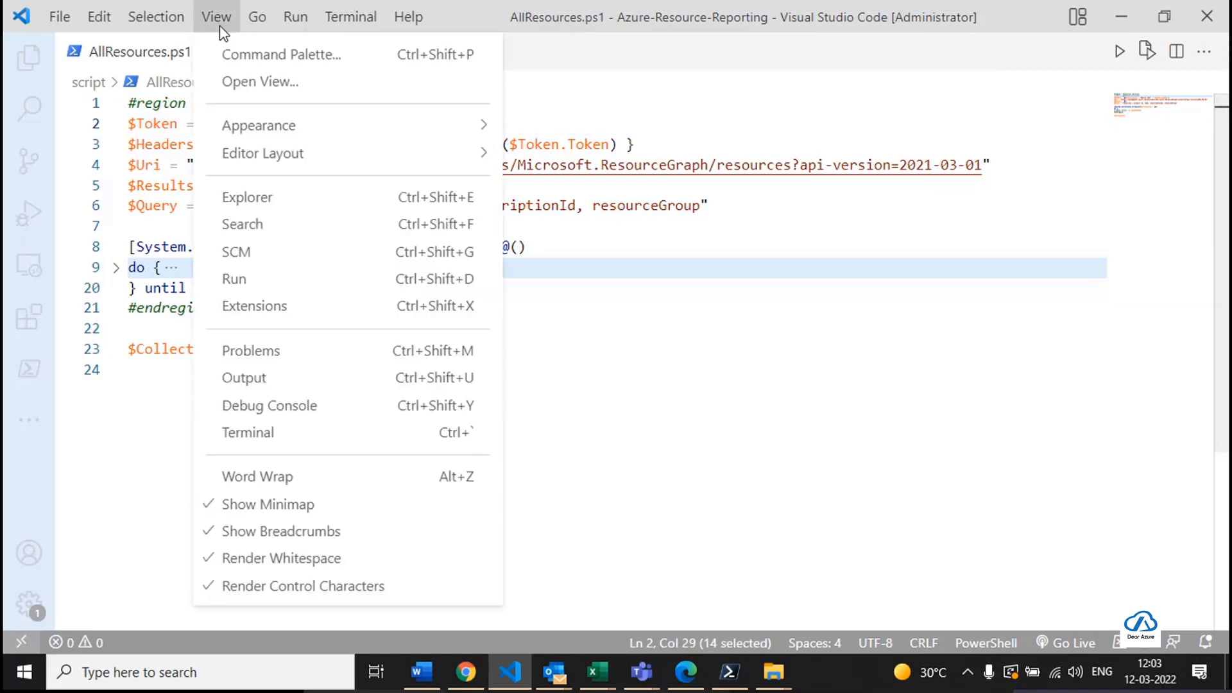
left_click(336, 434)
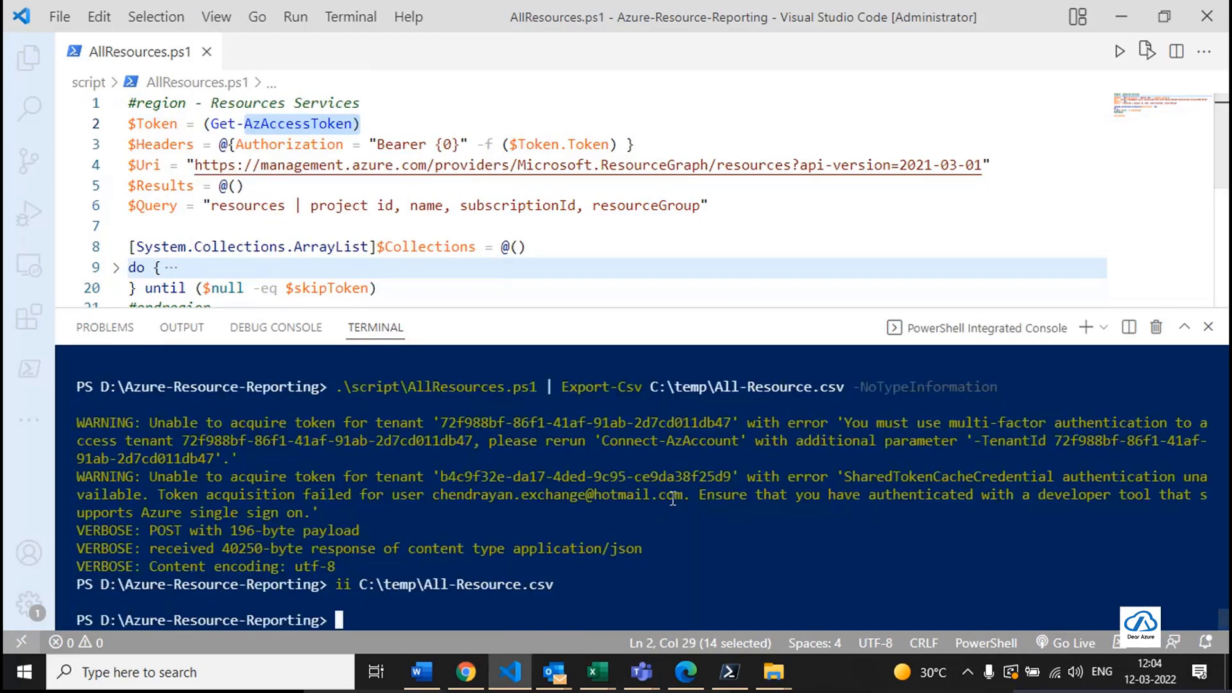
type("cls")
key("Return")
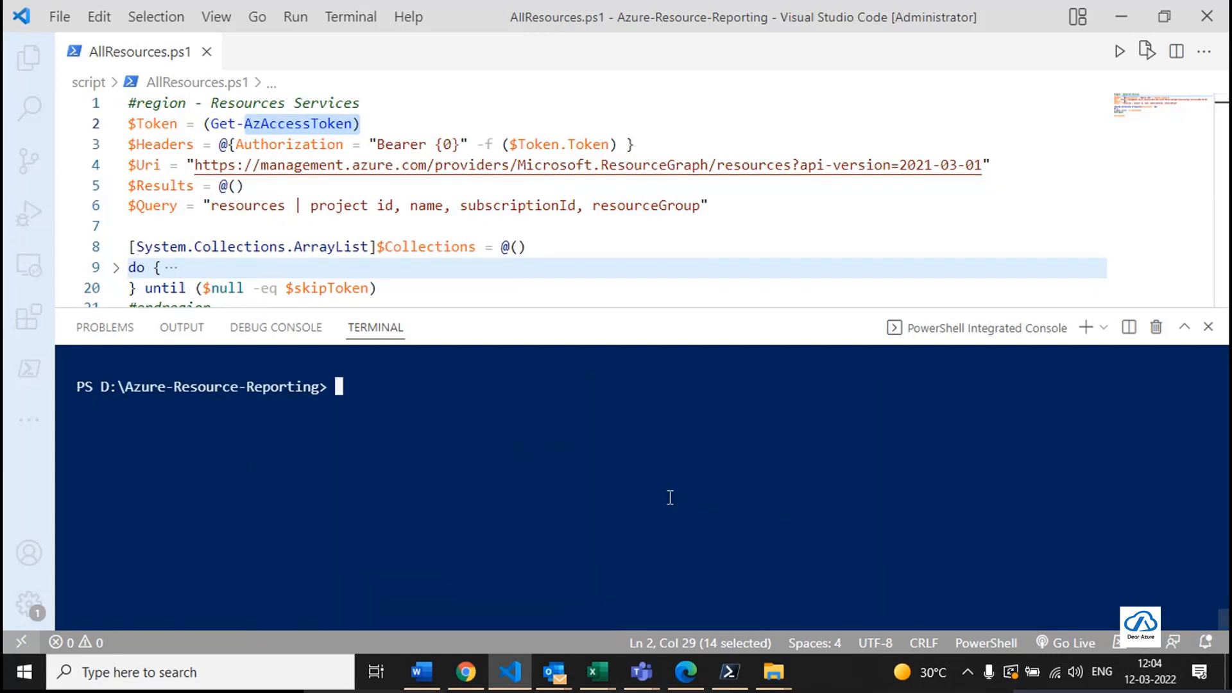
Copy (Get-AzAccessToken) from the script, run it in the terminal and view the start of its output.
left_click(367, 104)
left_click_drag(361, 123, 205, 123)
key("ctrl+c")
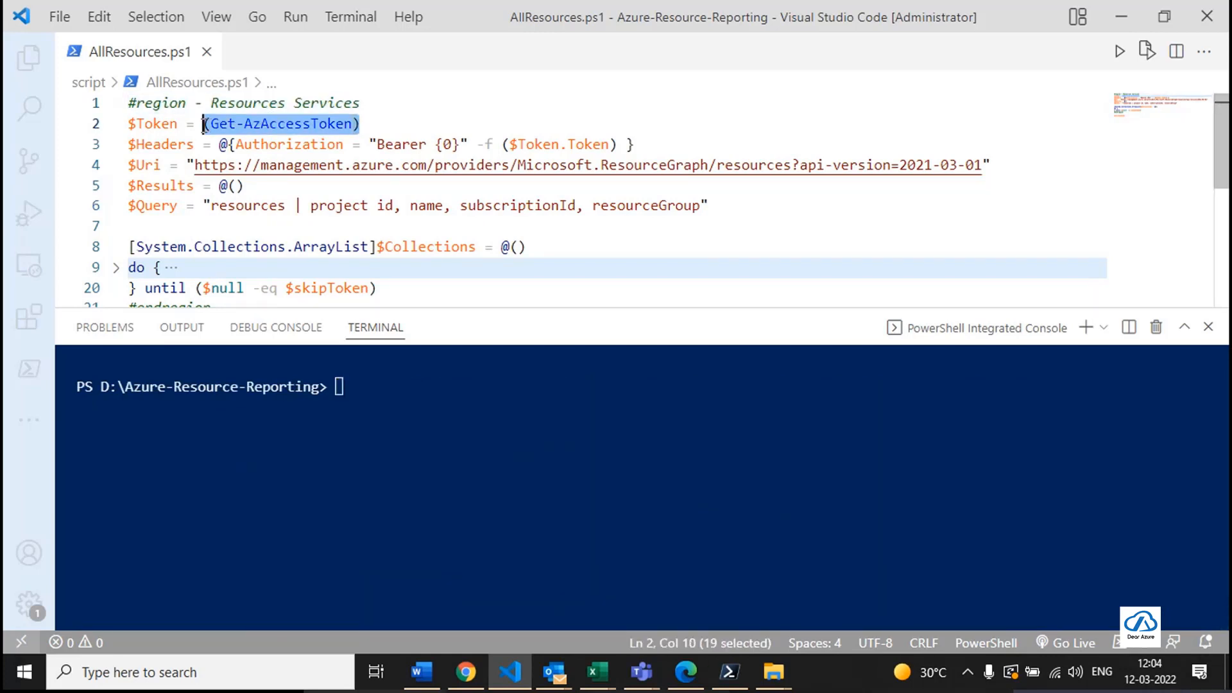
left_click(440, 418)
key("ctrl+v")
key("Return")
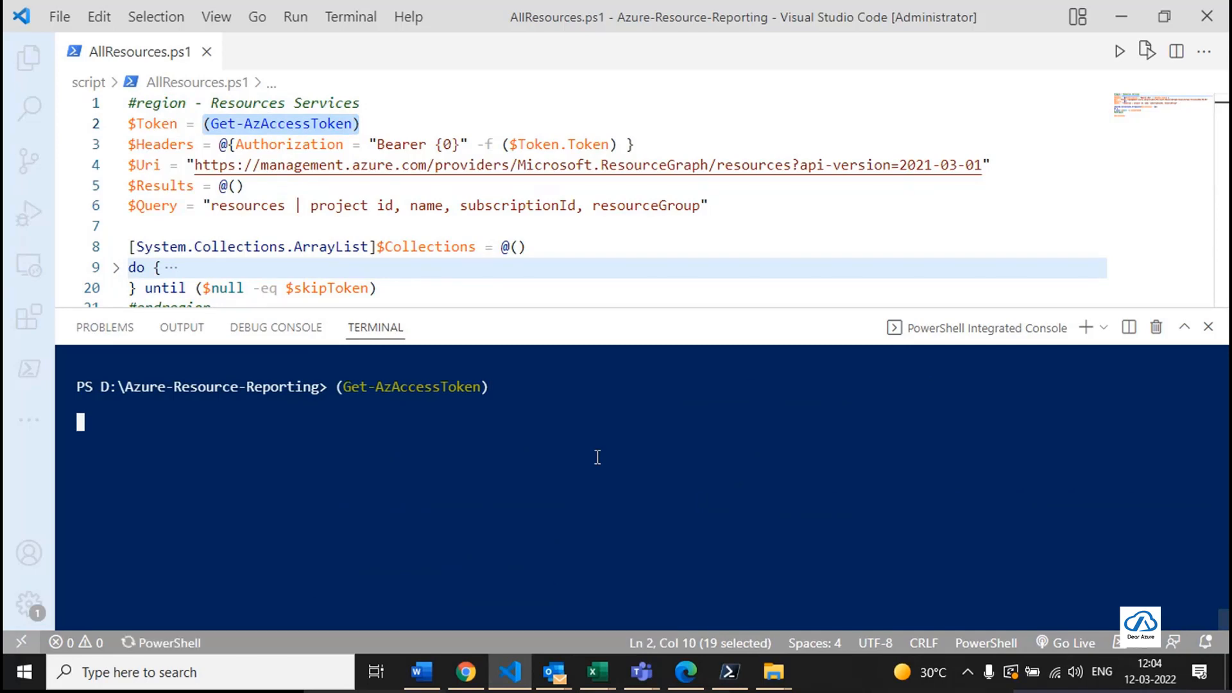
scroll(590, 450, "up", 4)
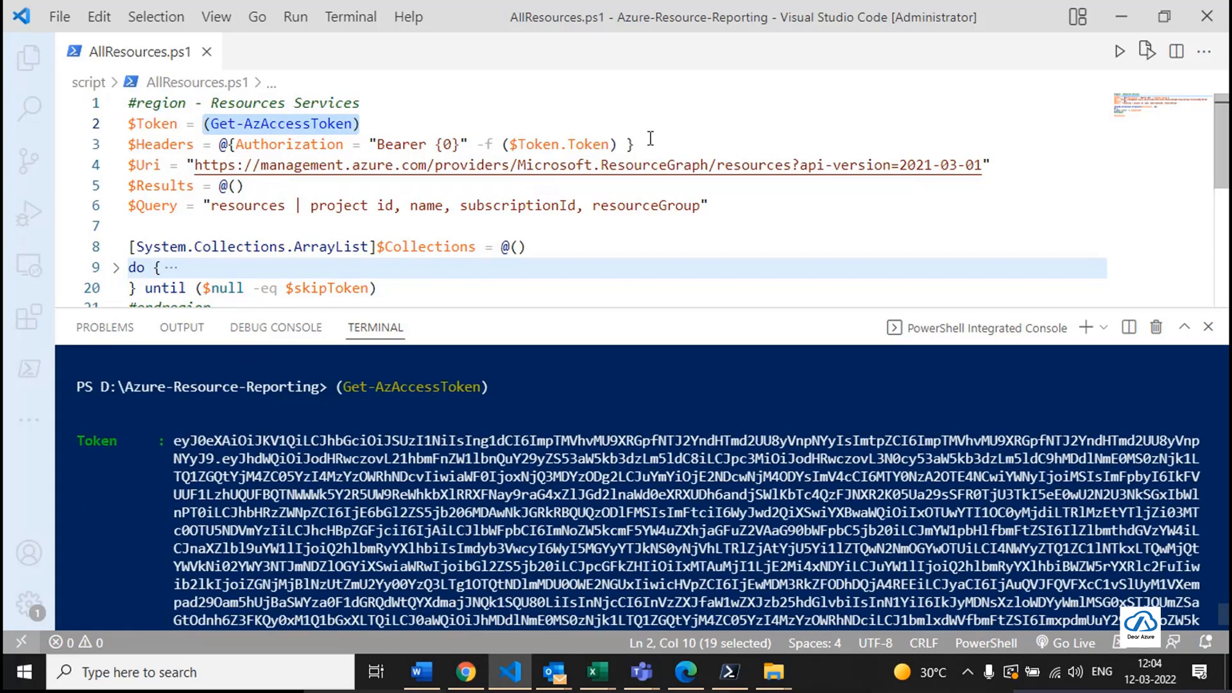
Run the $Headers assignment from line 3 of the script in the terminal and output the $Headers variable.
left_click_drag(646, 144, 220, 144)
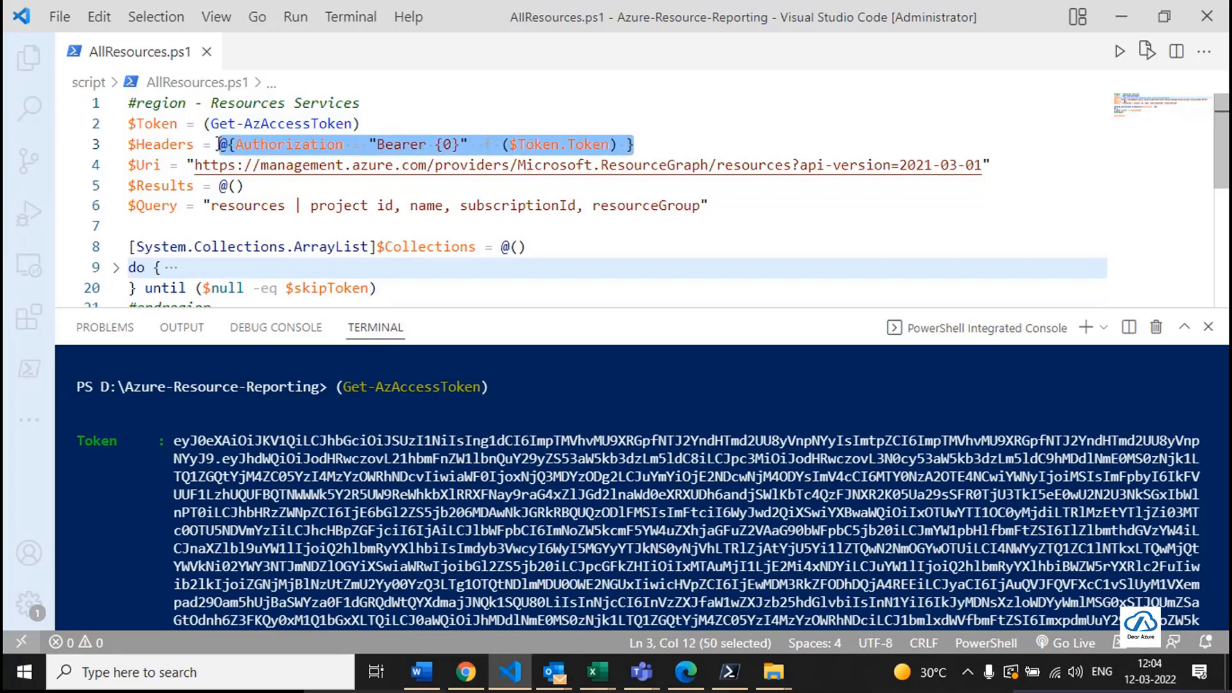
left_click(610, 185)
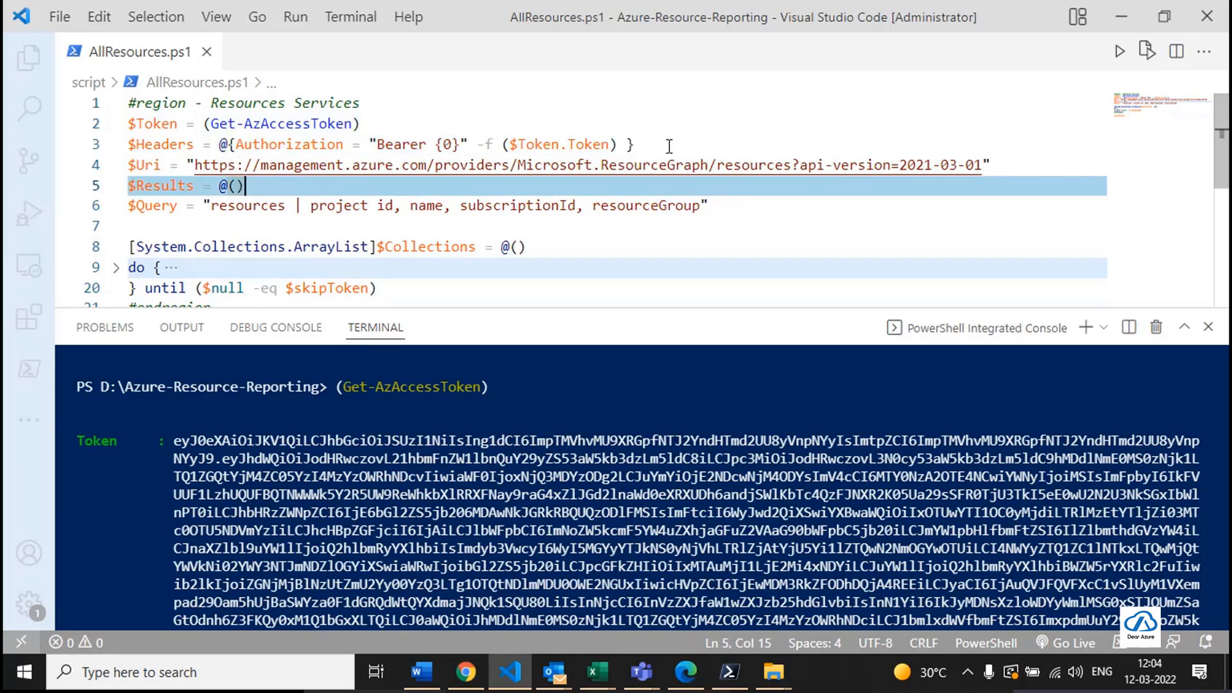
left_click_drag(669, 146, 127, 144)
key("F8")
left_click(631, 562)
type("$Headers")
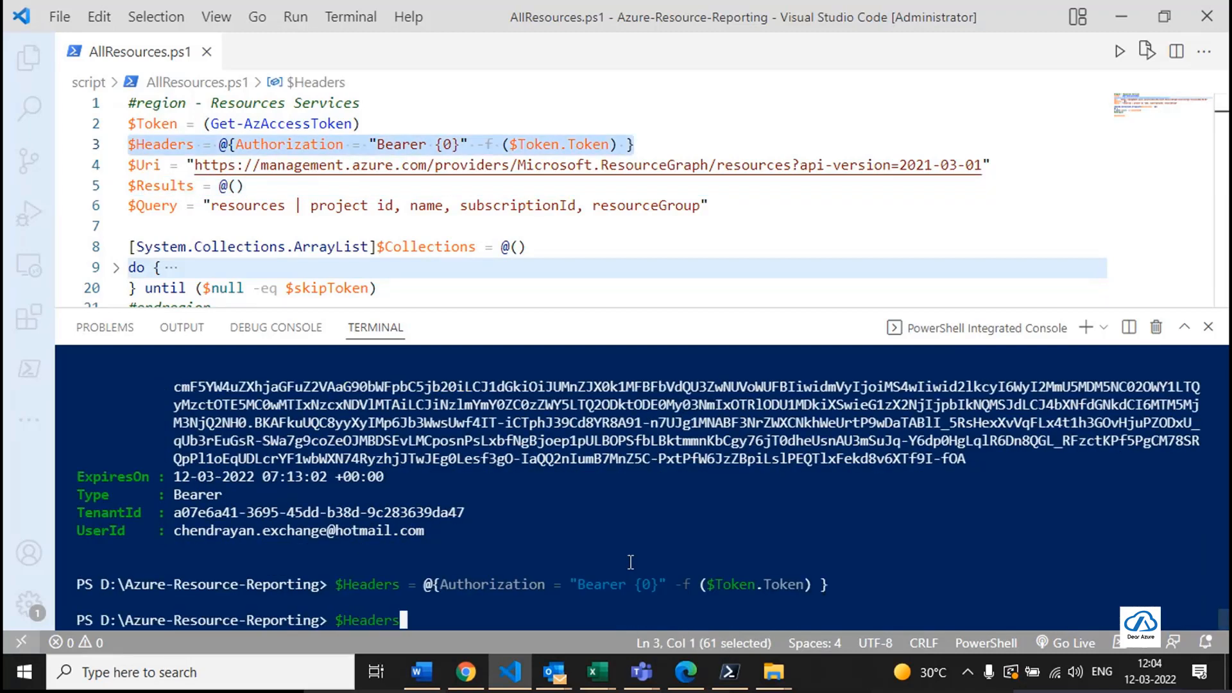
key("Return")
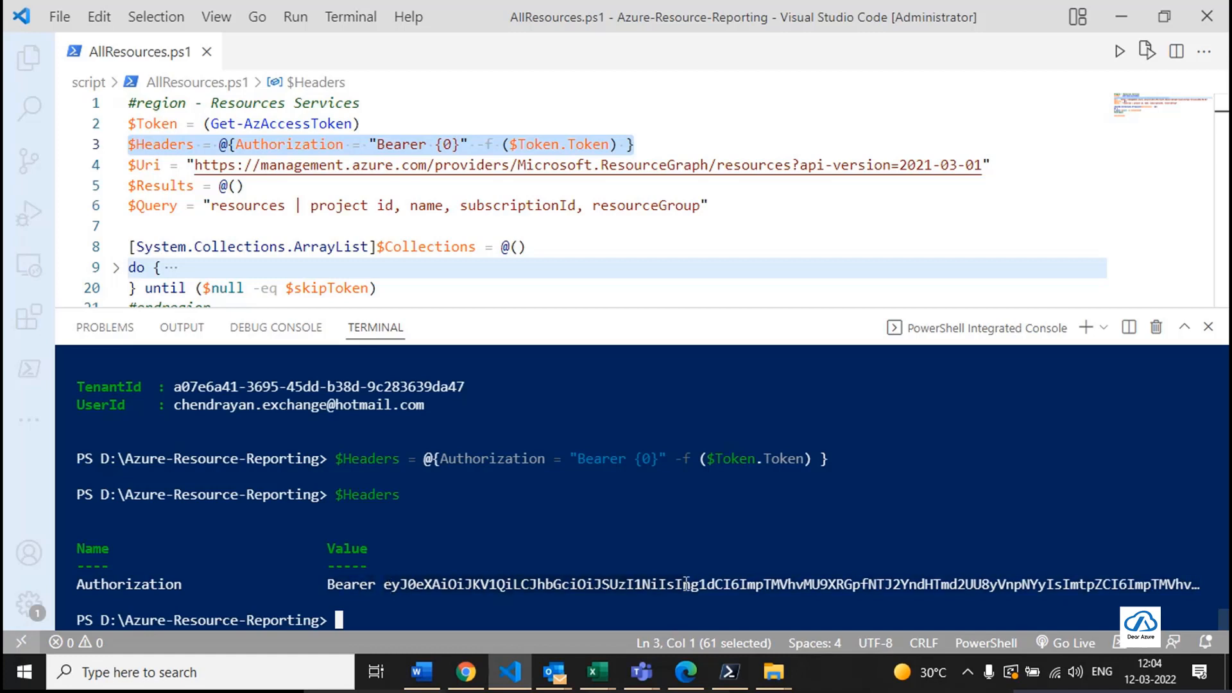
Highlight the {0} placeholder in the bearer string on line 3 and the $Uri address on line 4.
left_click(369, 145)
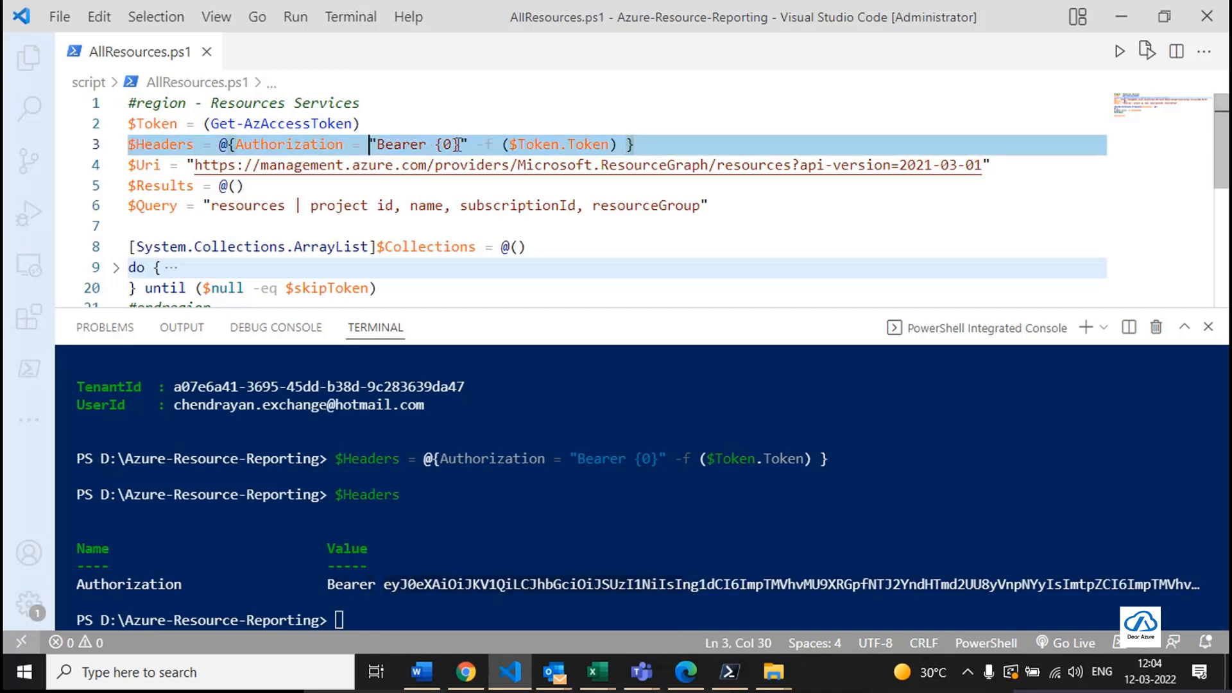
left_click(452, 145)
key("shift+Left")
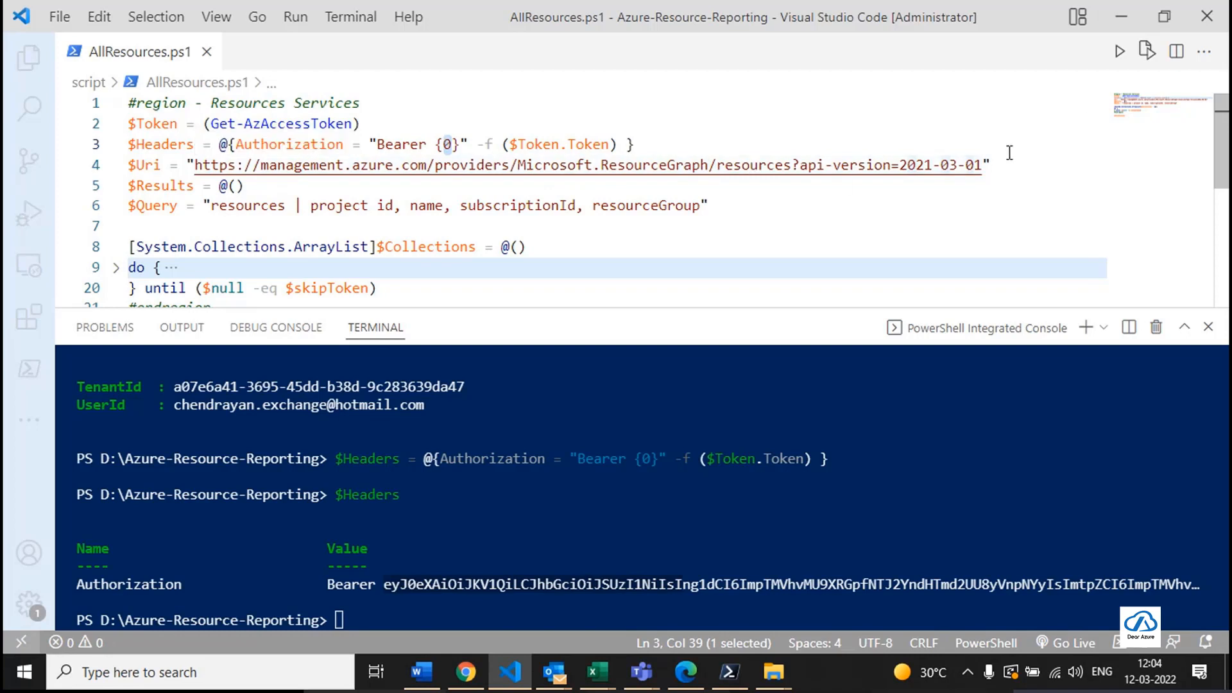
left_click_drag(1002, 166, 183, 163)
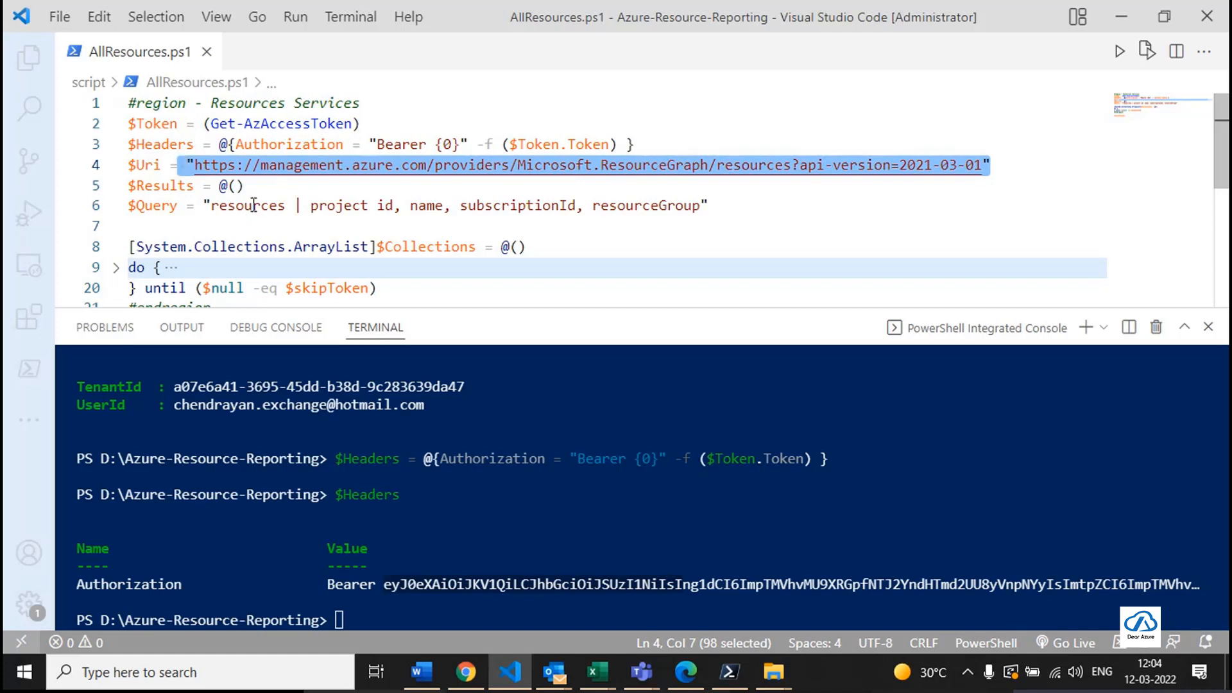
Point out the resources query on line 6 and highlight the $Results declaration on line 5.
left_click(212, 205)
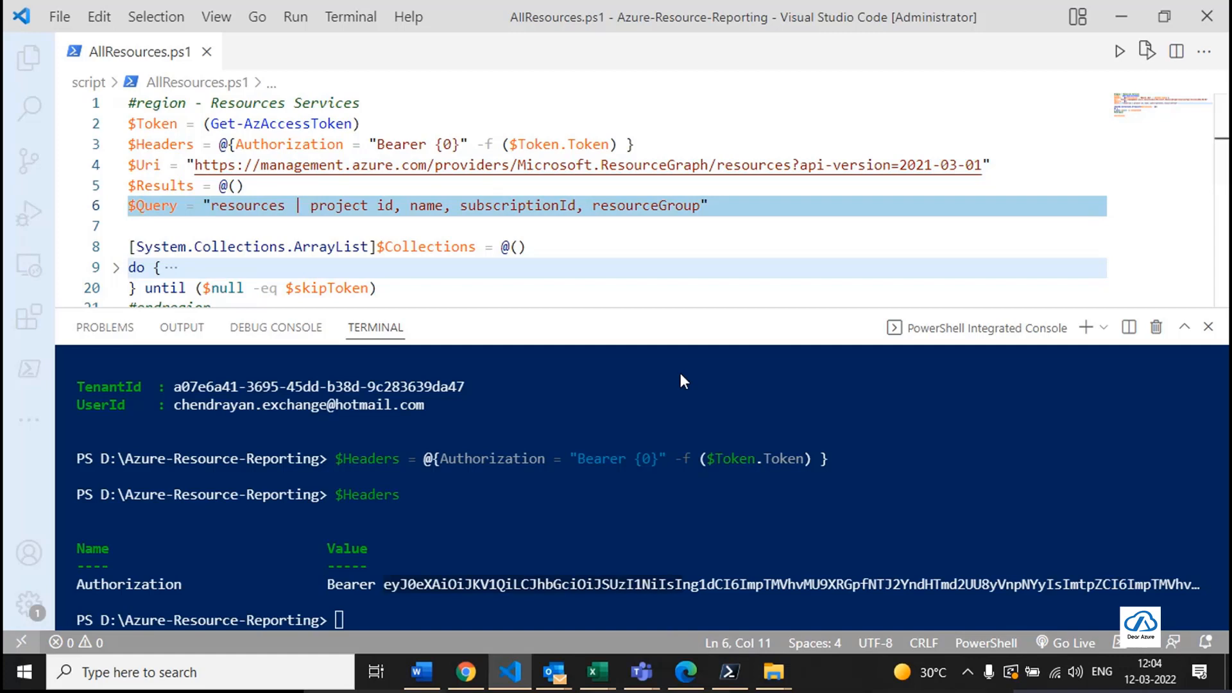
key("Right")
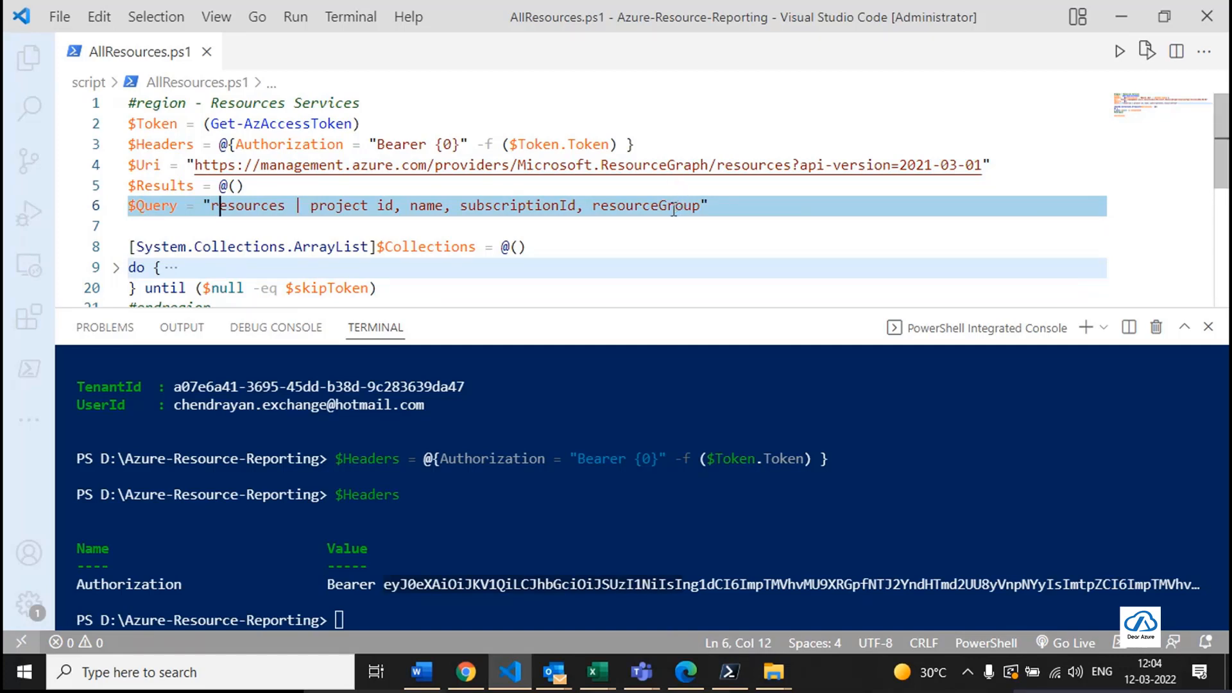
left_click(250, 186)
left_click_drag(250, 185, 106, 189)
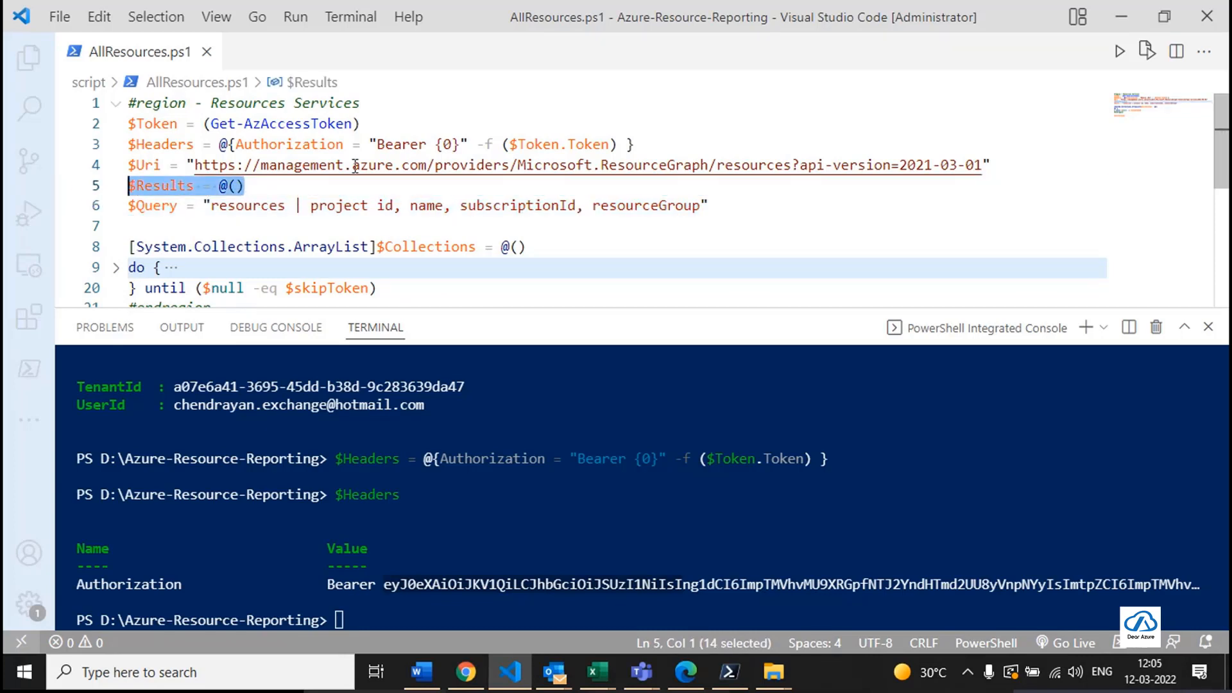
Expand the do-until block in the script and look through its body.
scroll(353, 167, "down", 2)
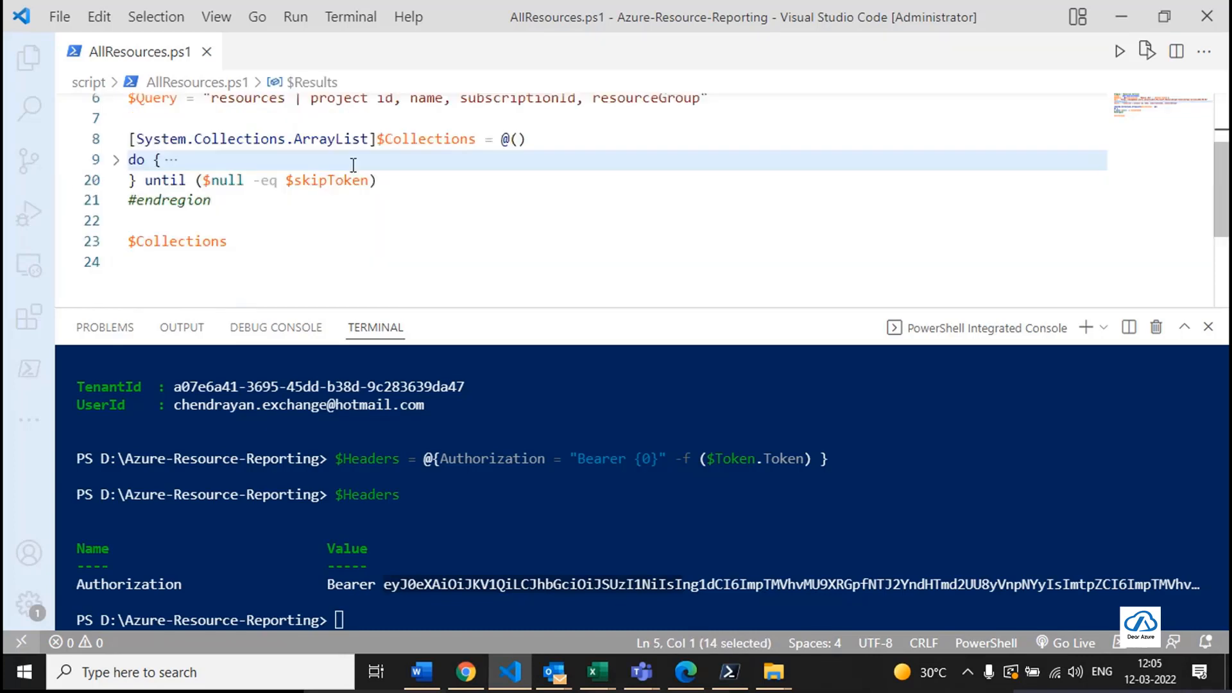
left_click(116, 164)
scroll(309, 201, "down", 2)
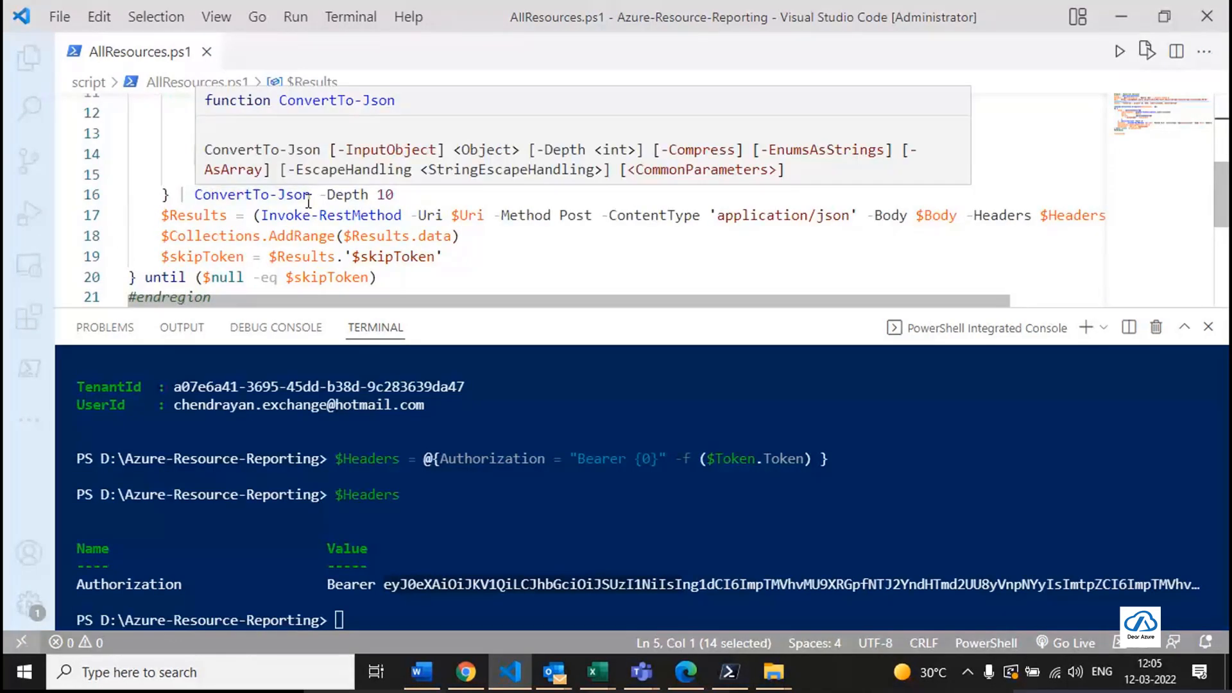
scroll(309, 202, "up", 3)
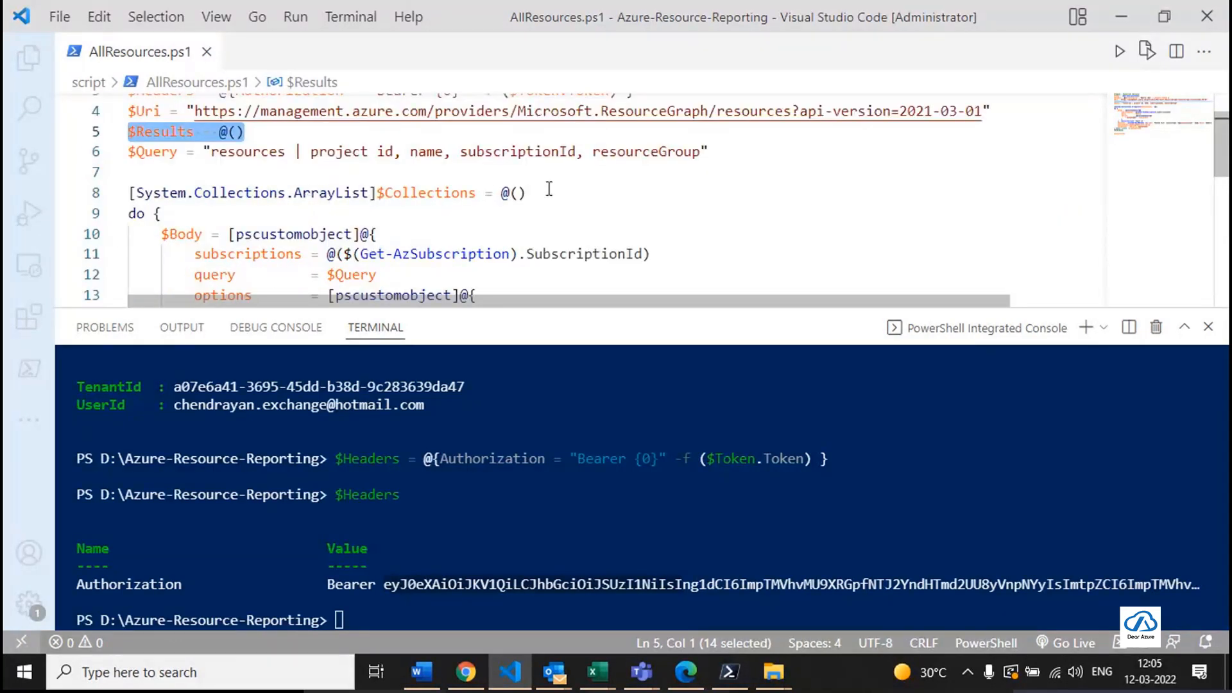
Highlight the $Collections array list declaration, hide the terminal and highlight the subscriptions entry on line 11.
left_click_drag(547, 191, 129, 193)
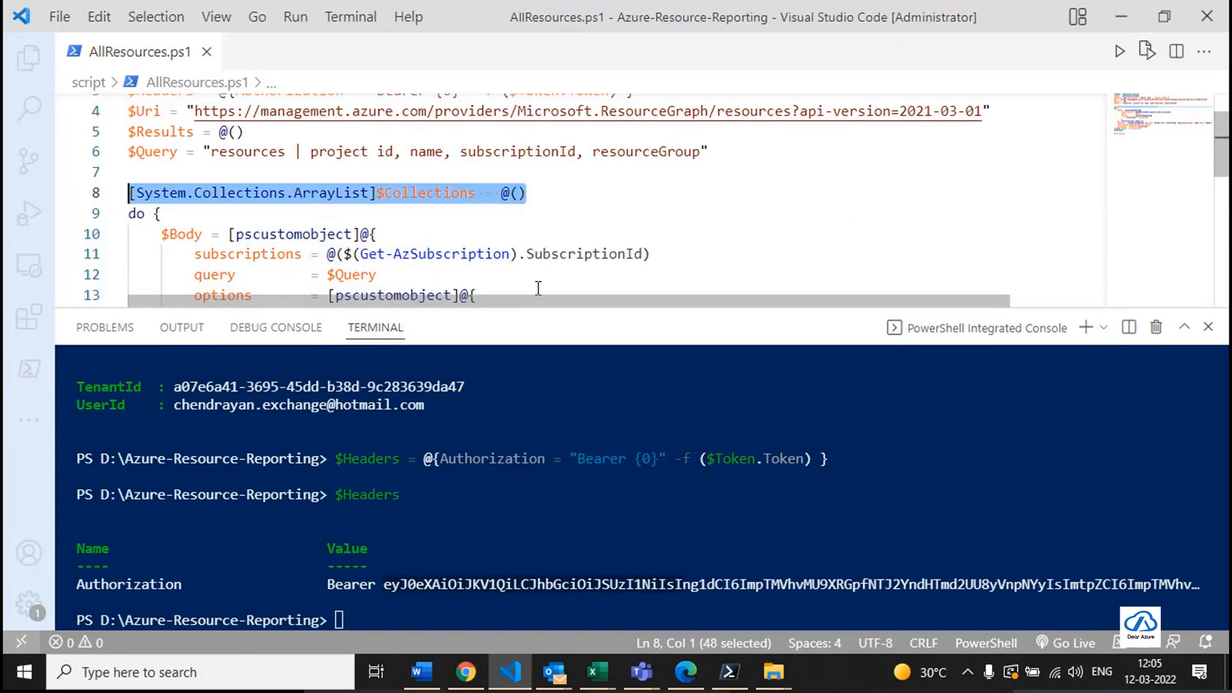
left_click(1207, 327)
left_click_drag(650, 255, 220, 255)
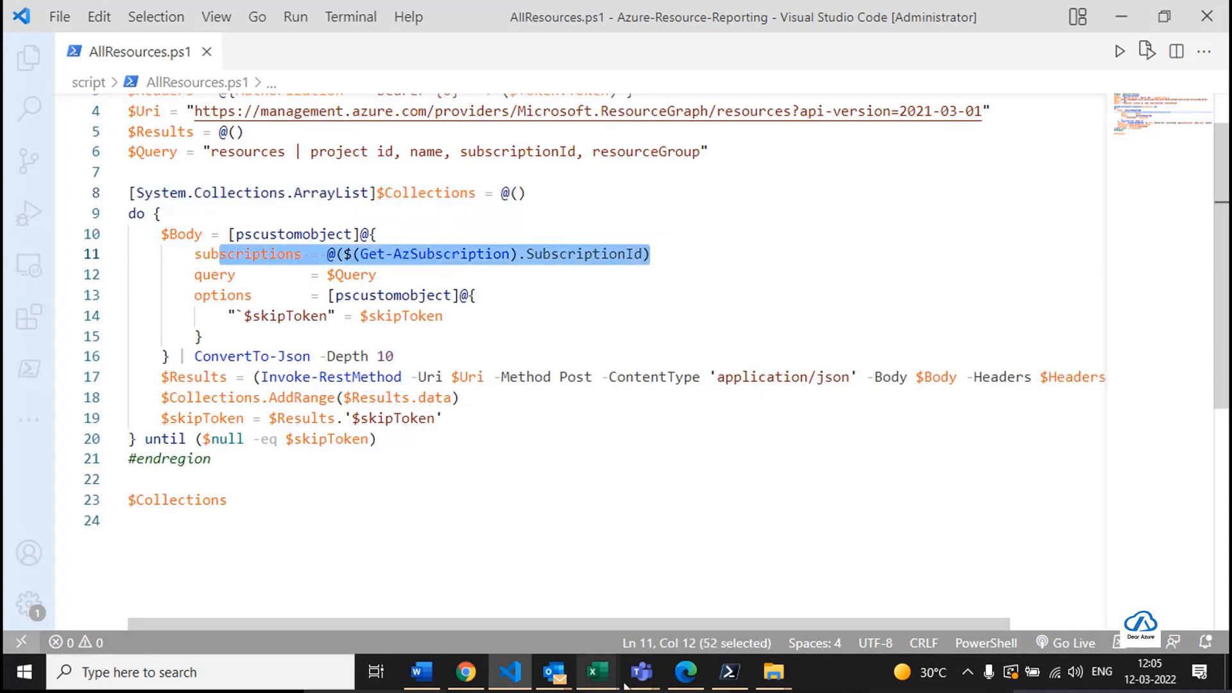
Switch to the PowerShell 7 window, run help Search-AzGraph -Examples, view the first example and exit the help.
left_click(730, 677)
left_click(546, 412)
key("ctrl+a")
type("Se")
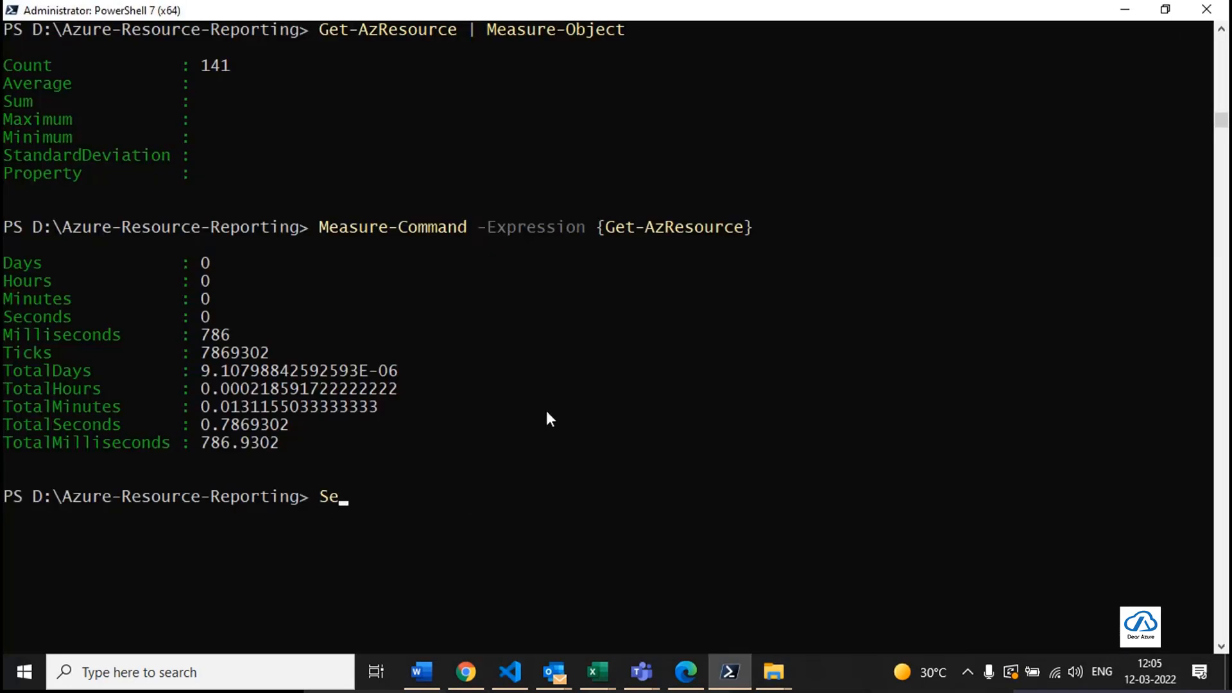
type("arch-AzGraph")
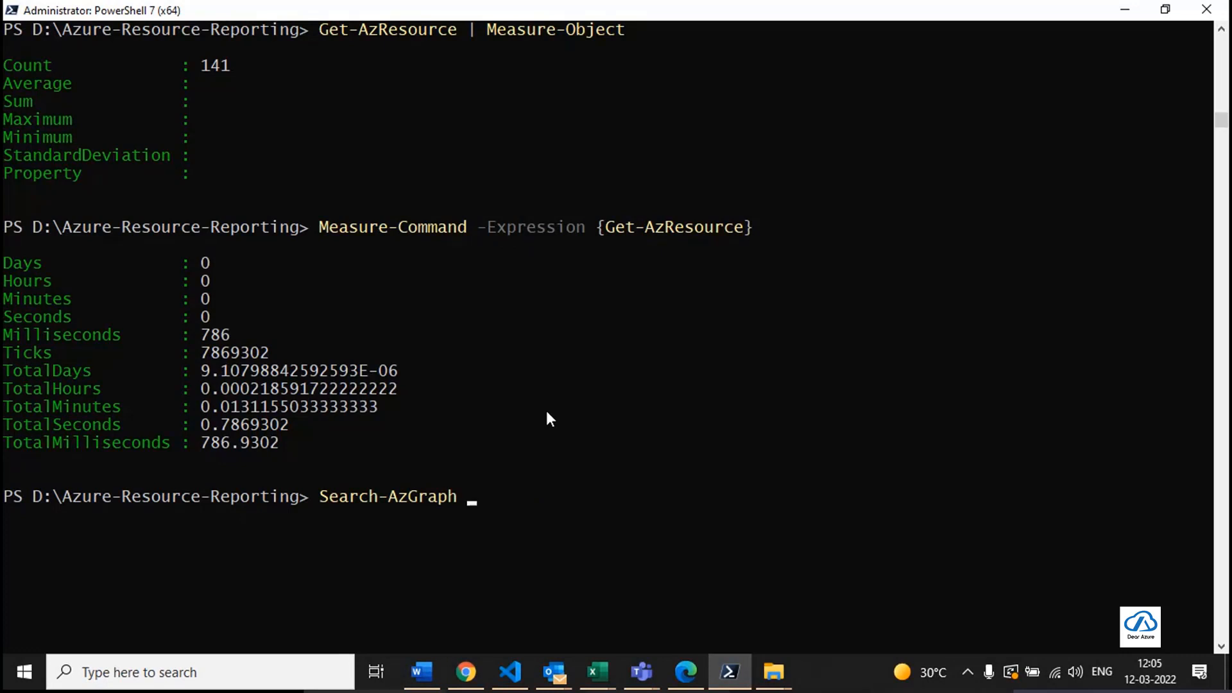
key("Home")
type("help")
key("End")
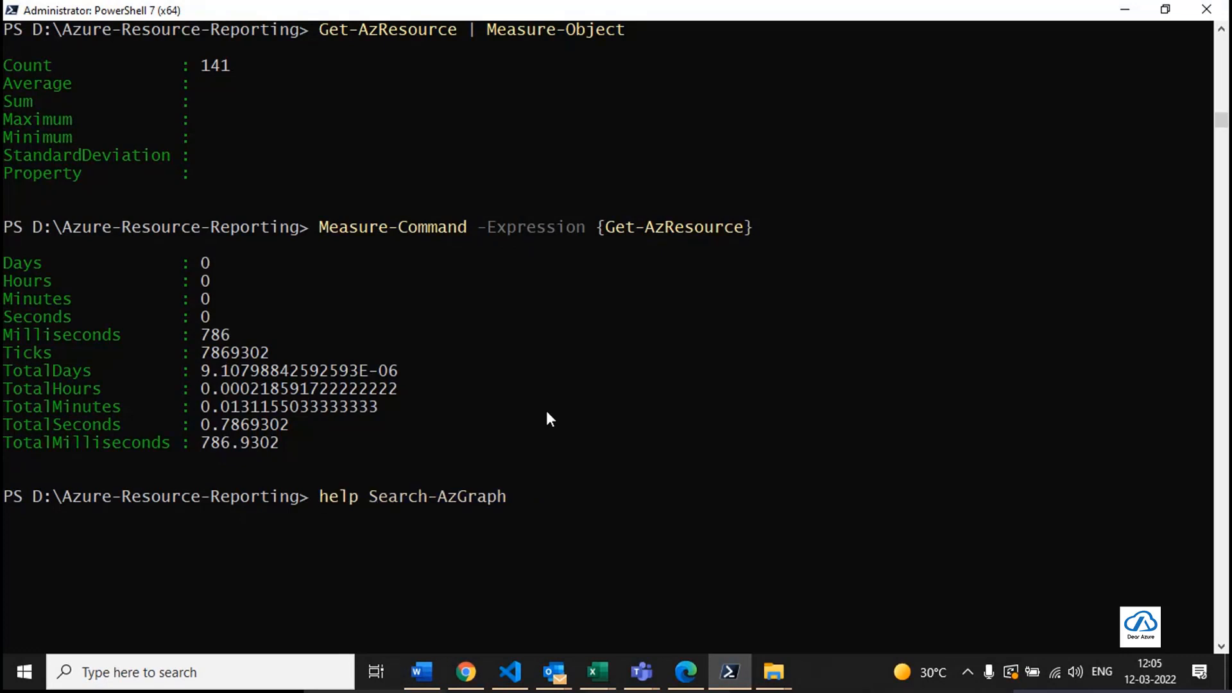
type("-ex")
key("Tab")
key("Return")
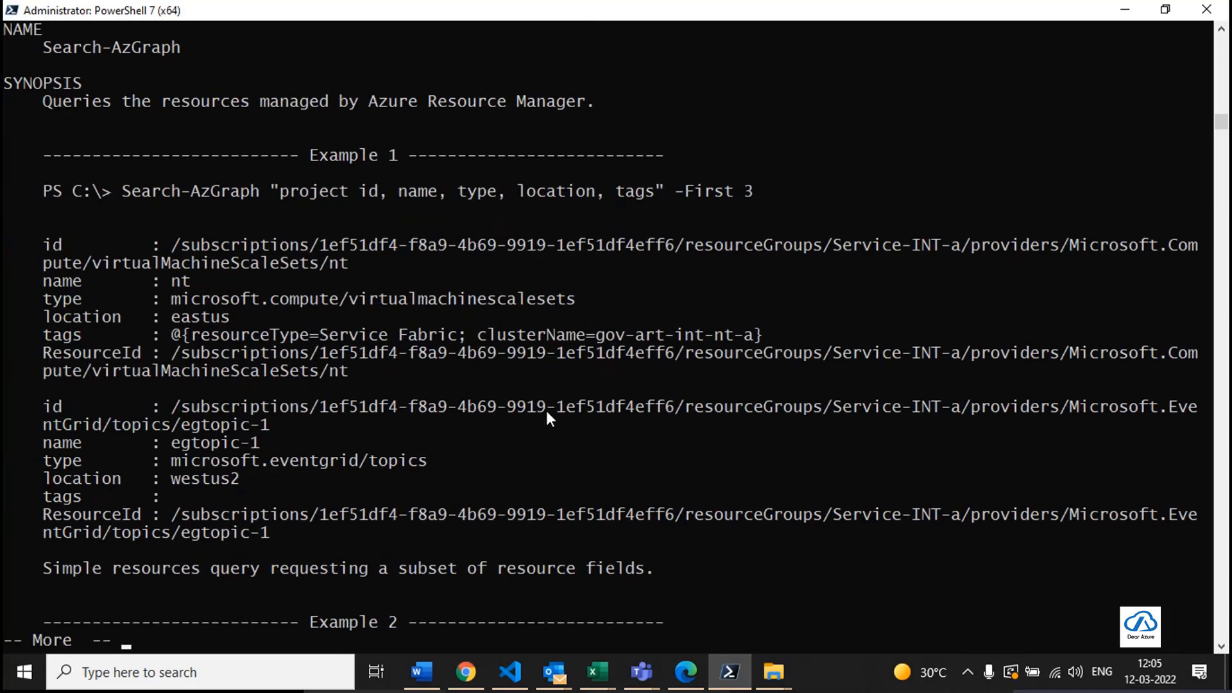
scroll(560, 376, "down", 7)
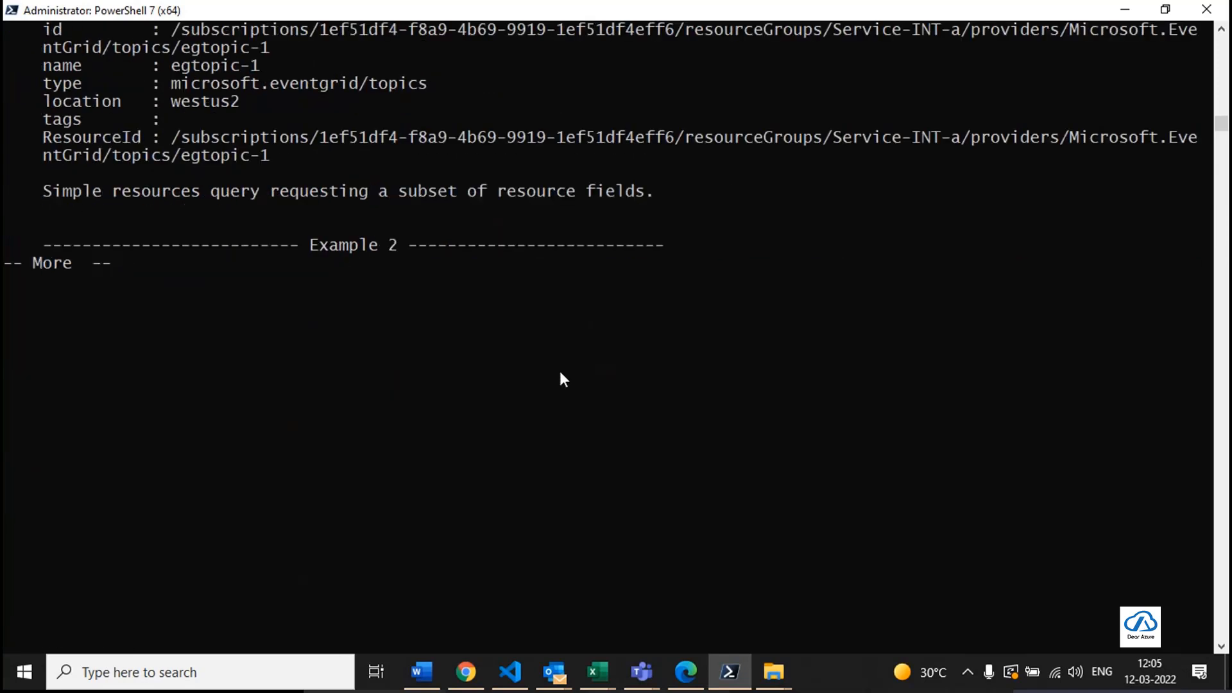
key("ctrl+c")
key("Up")
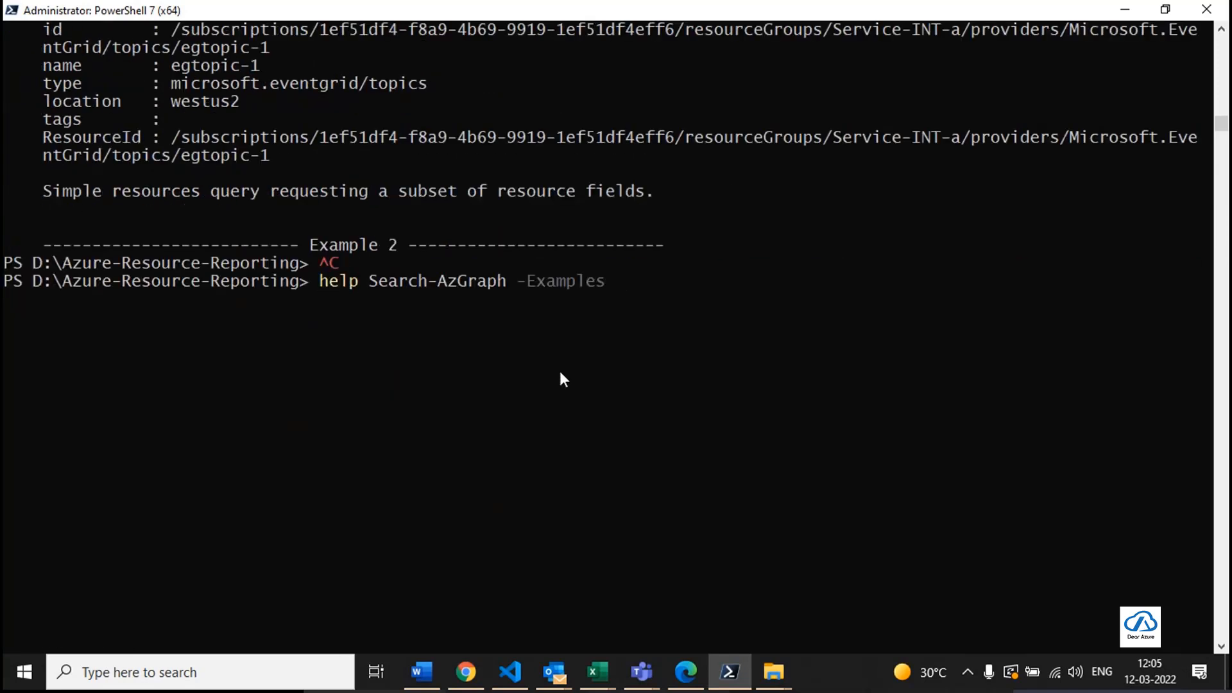
Return to Visual Studio Code and highlight the Get-AzSubscription expression assigned to subscriptions on line 11.
key("alt+Tab")
left_click(500, 264)
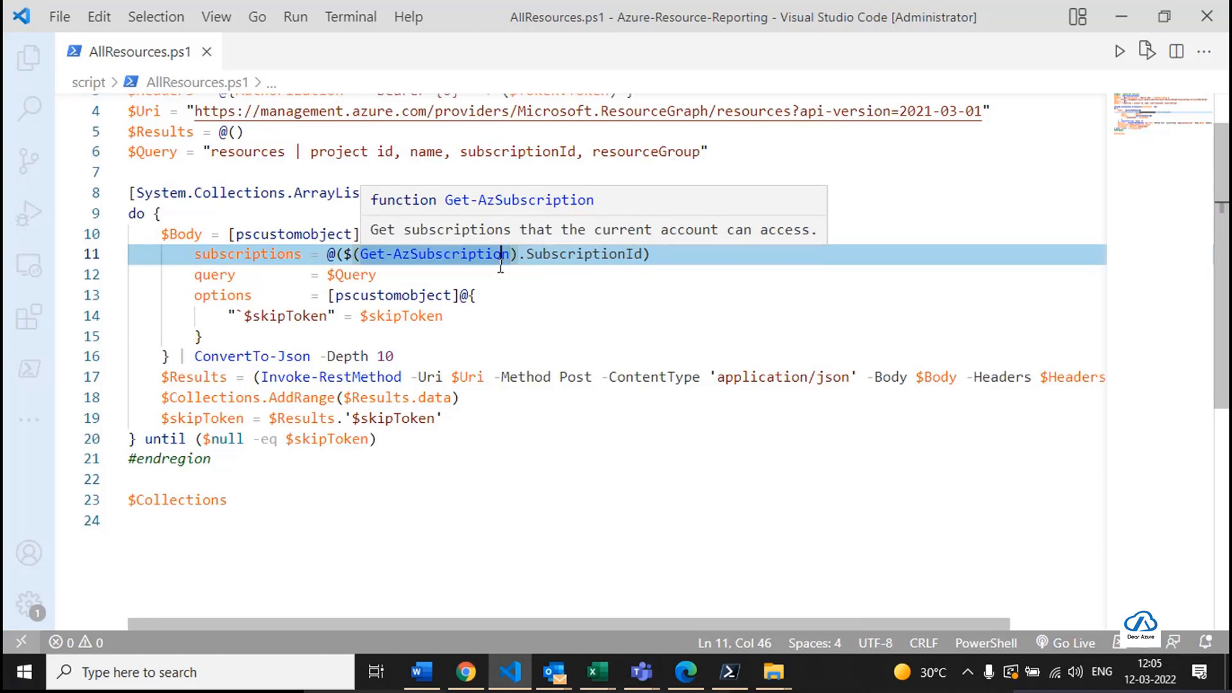
key("Down")
key("Down")
left_click_drag(663, 257, 319, 255)
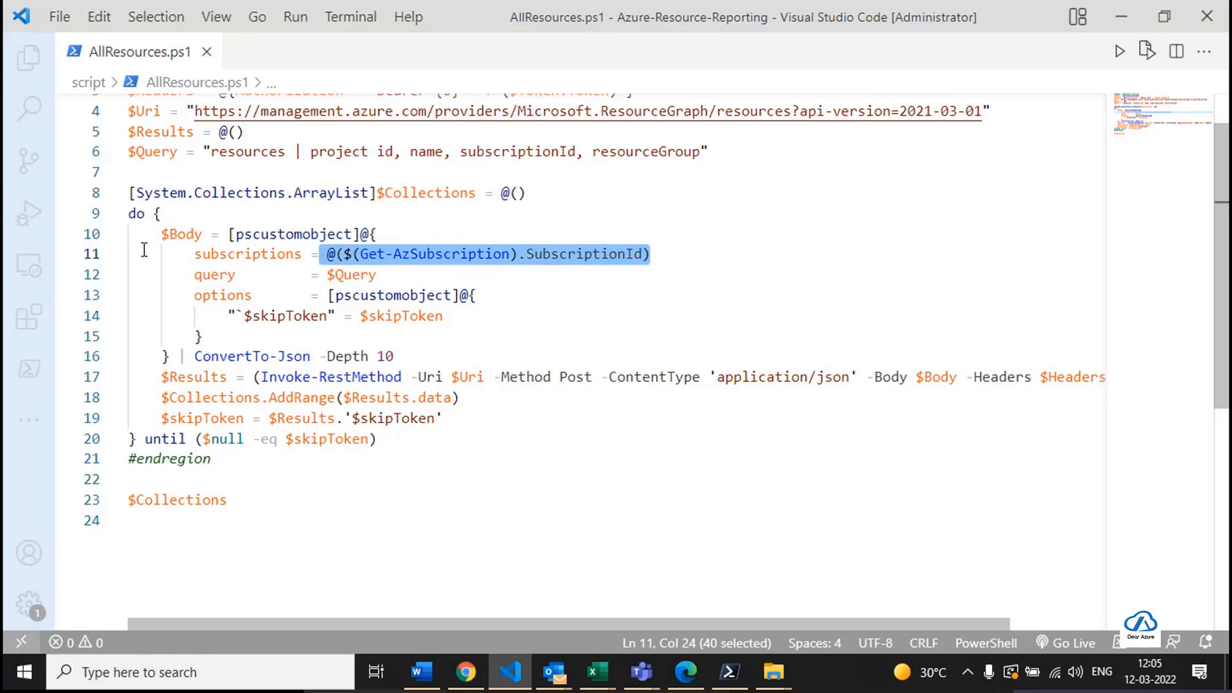
Run the $Body assignment on lines 10 to 16 in the terminal and maximize the terminal.
left_click(408, 357)
left_click_drag(410, 356, 163, 231)
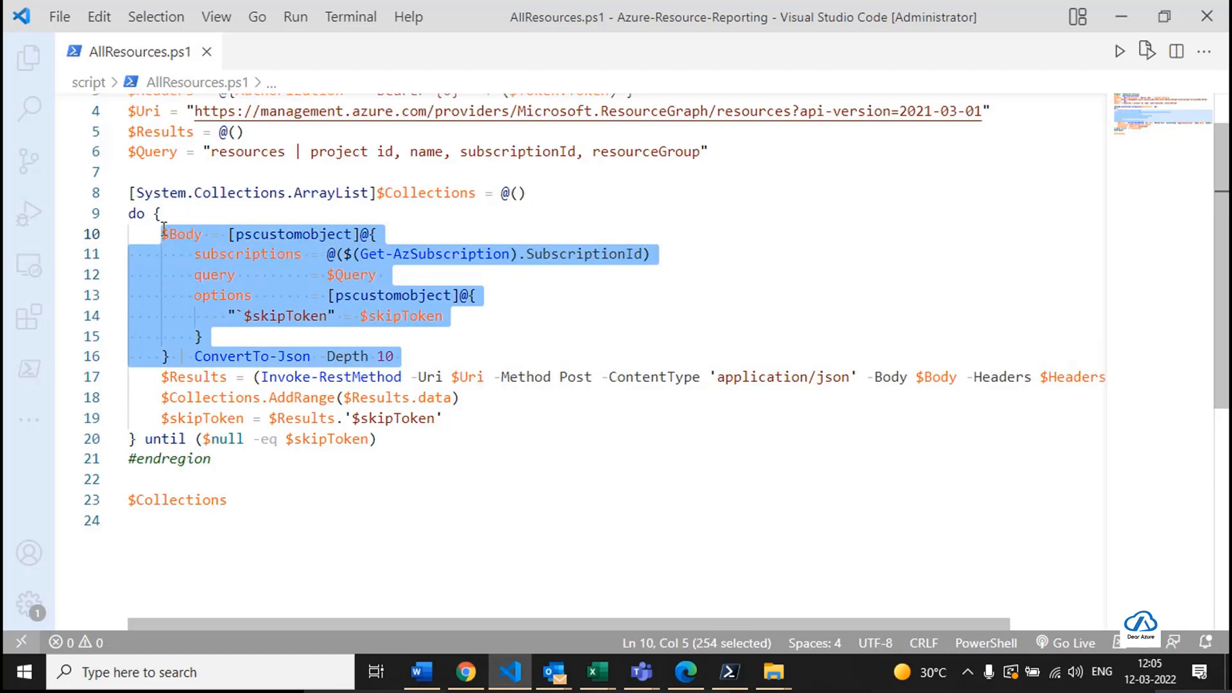
key("F8")
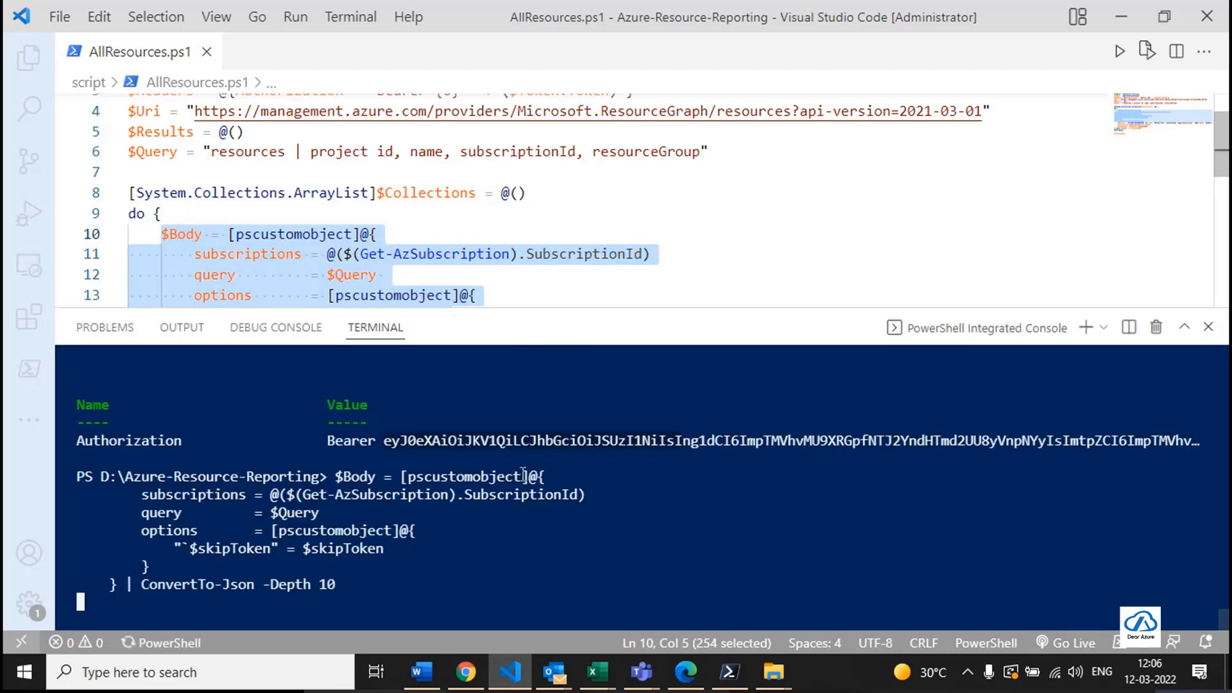
left_click(1185, 327)
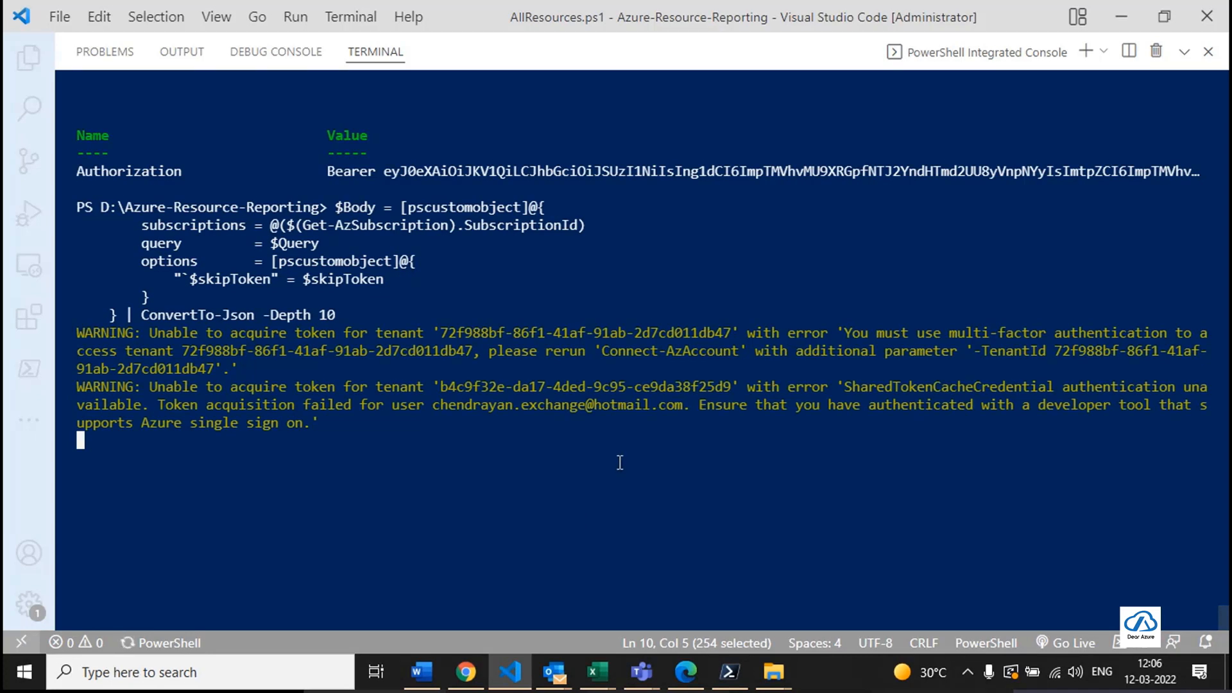
Output the $Body variable in the terminal and highlight its JSON content and query value.
key("Return")
key("Return")
type("$")
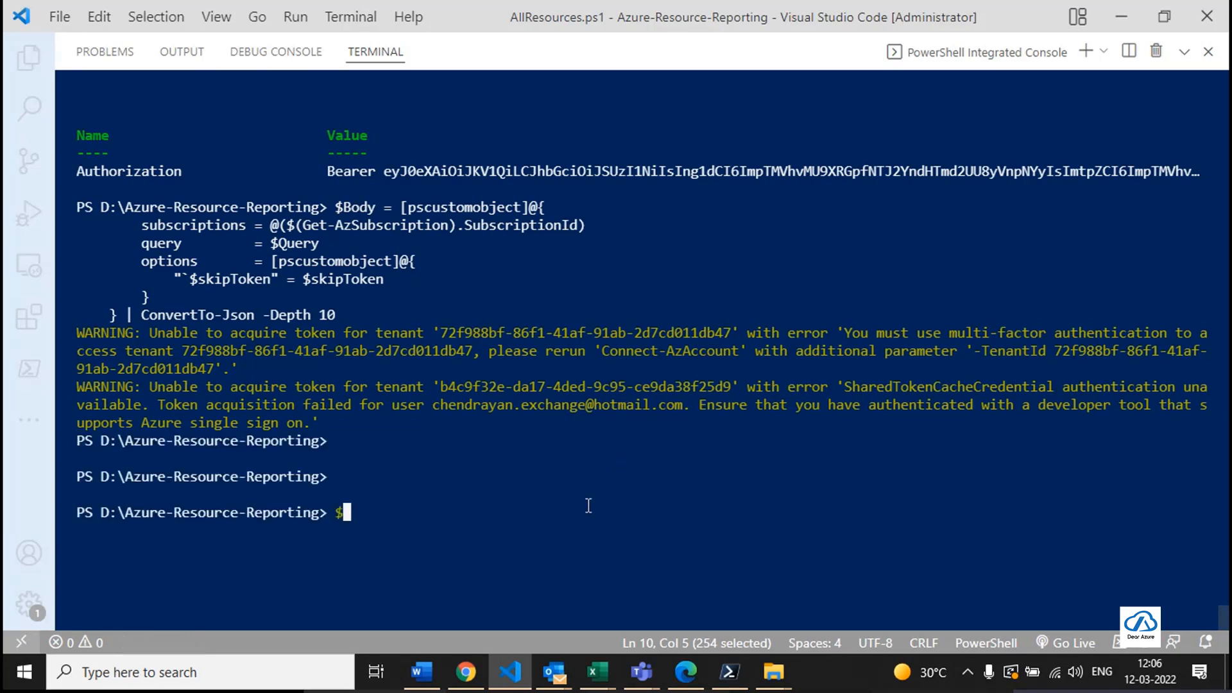
type("Body")
key("Return")
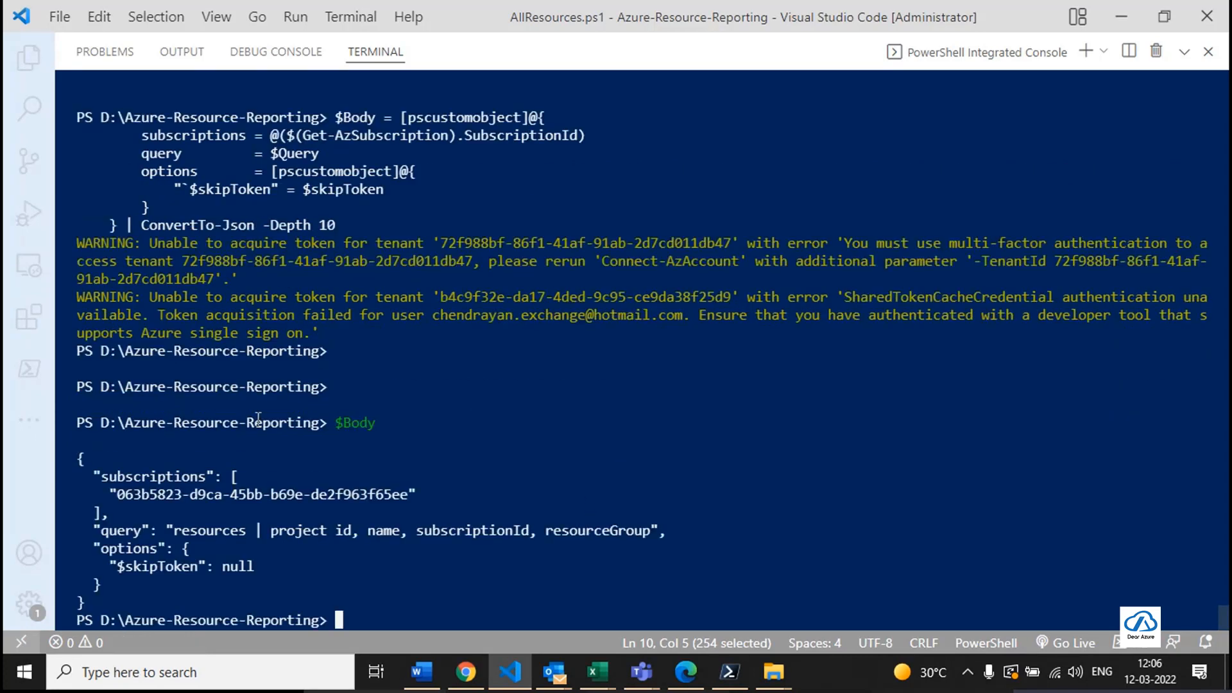
left_click_drag(93, 606, 66, 503)
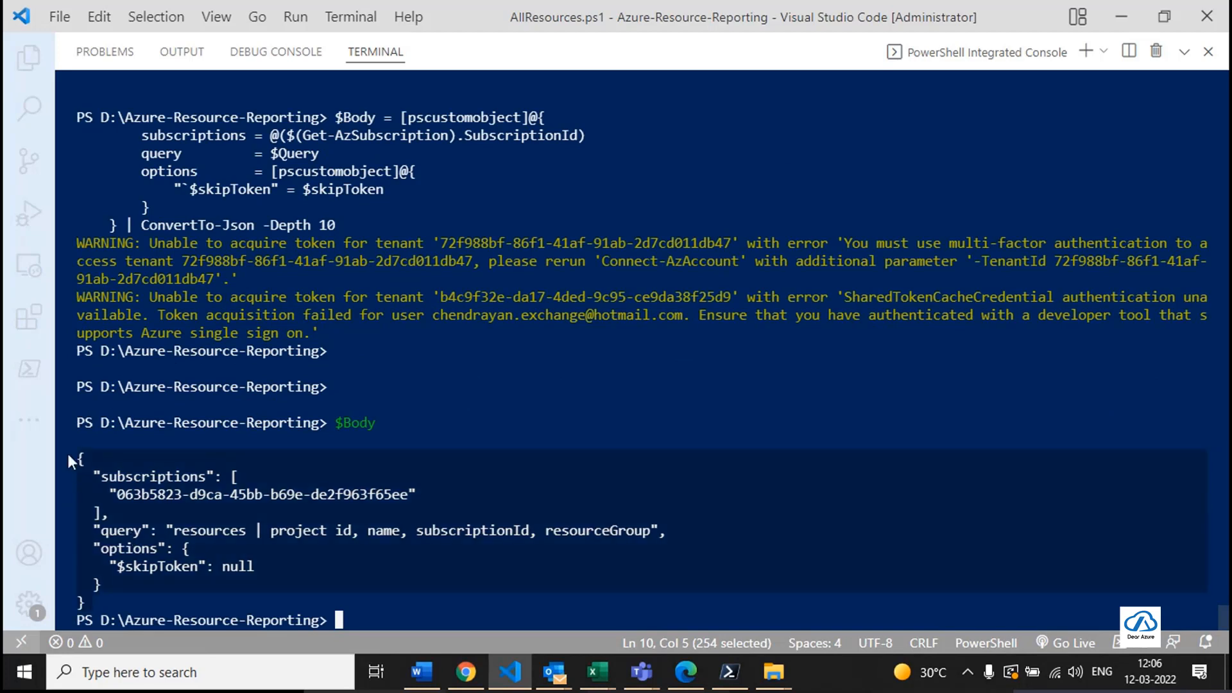
left_click(161, 493)
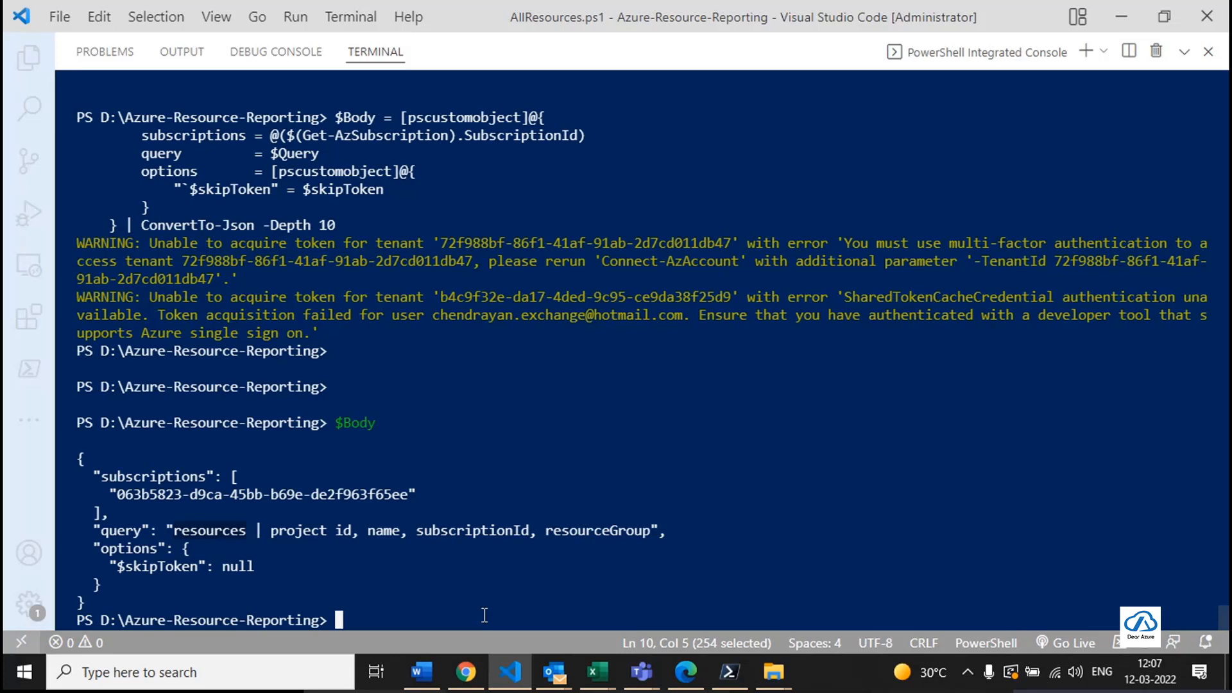
key("Up")
key("Up")
key("Up")
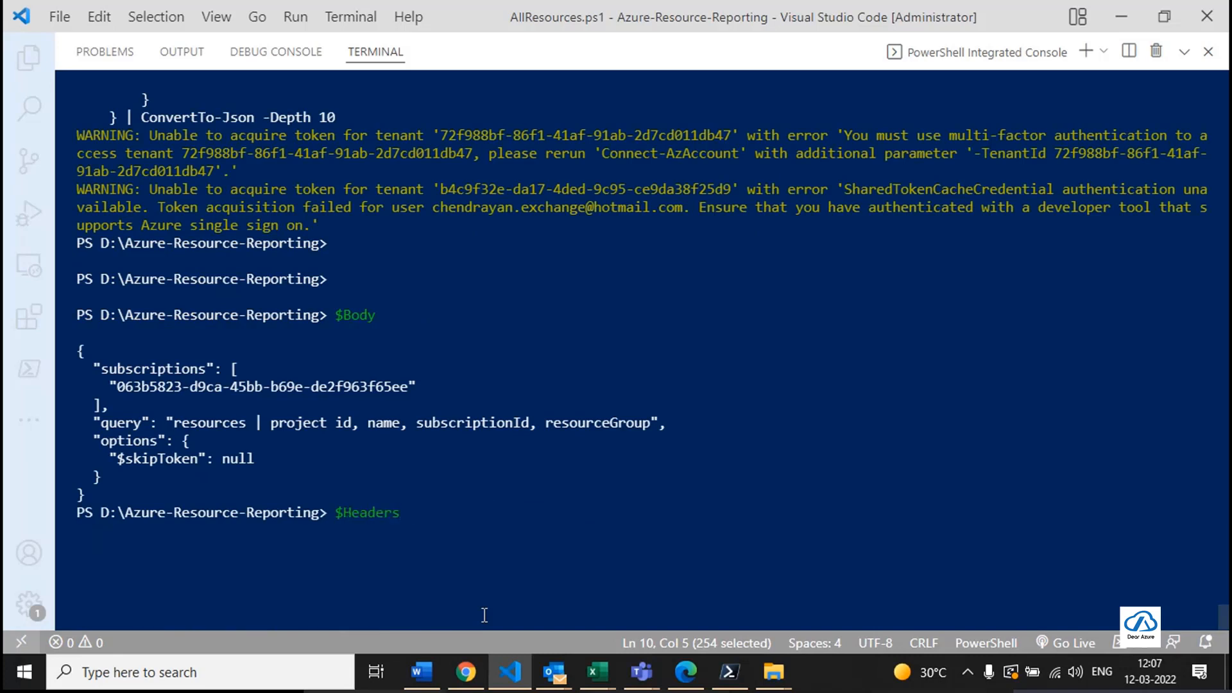
key("Up")
key("Up")
key("Up")
key("Up")
key("Up")
key("Up")
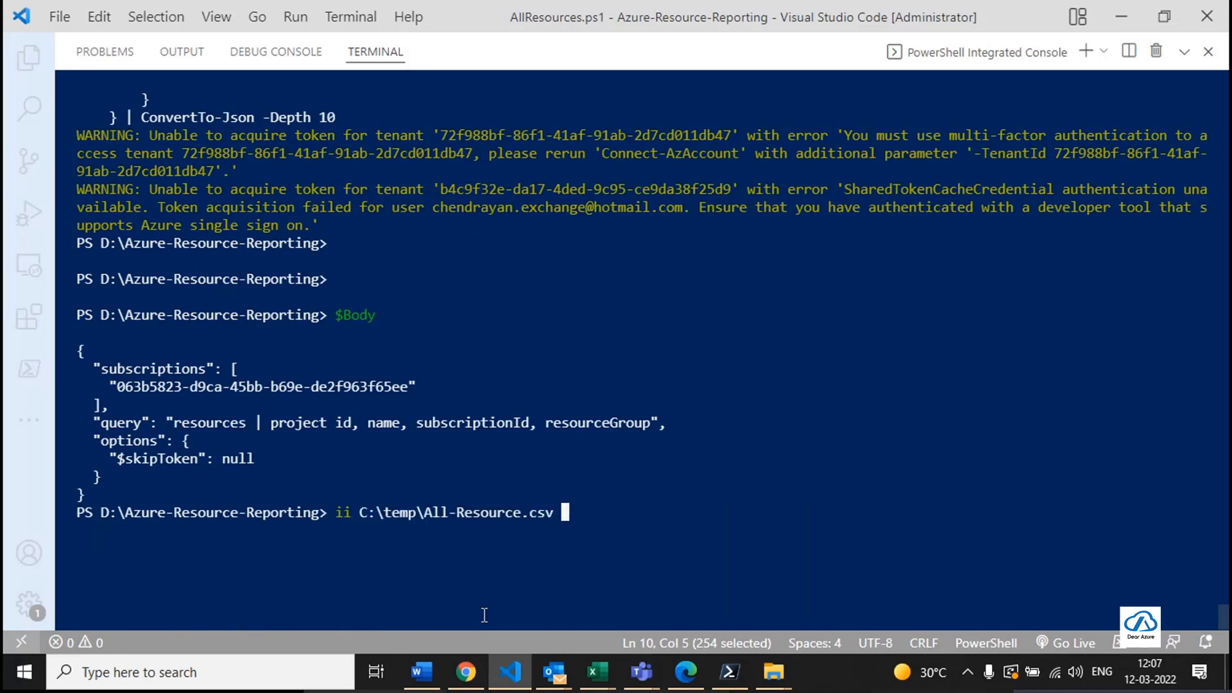
key("Escape")
Run Search-AzGraph -Query 'resources | project id, name' in the terminal.
type("Searc")
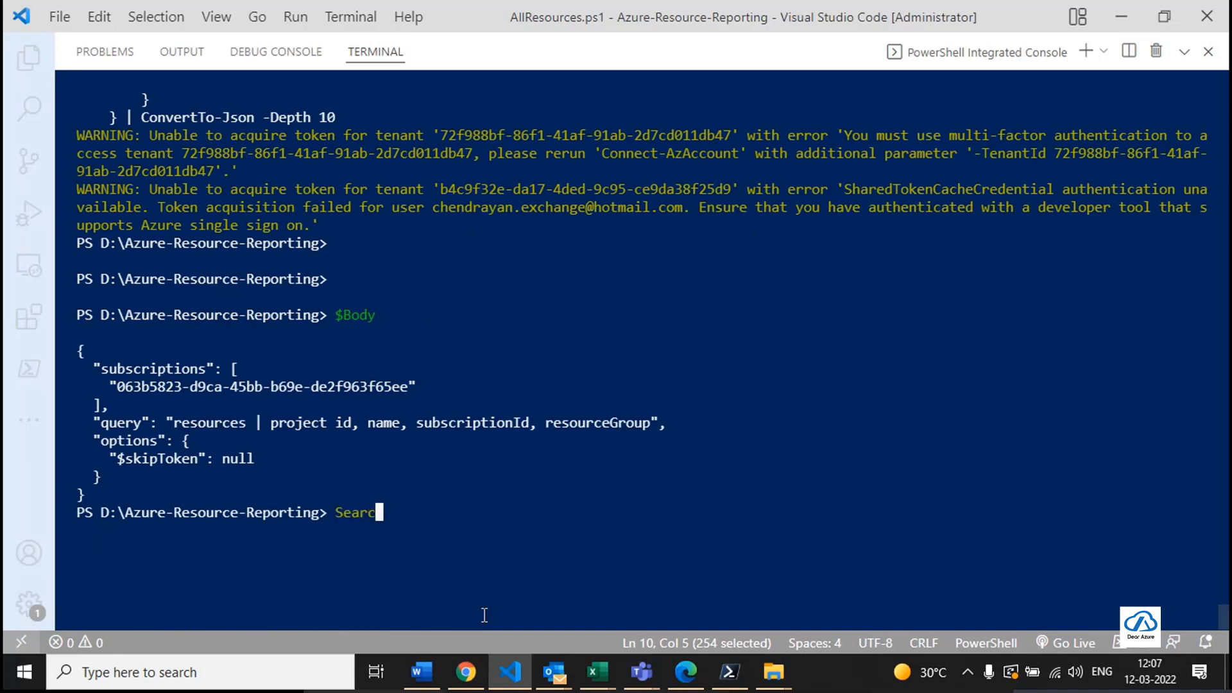
type("h-AzG")
type("raph")
type(" -Query ")
type("'resource")
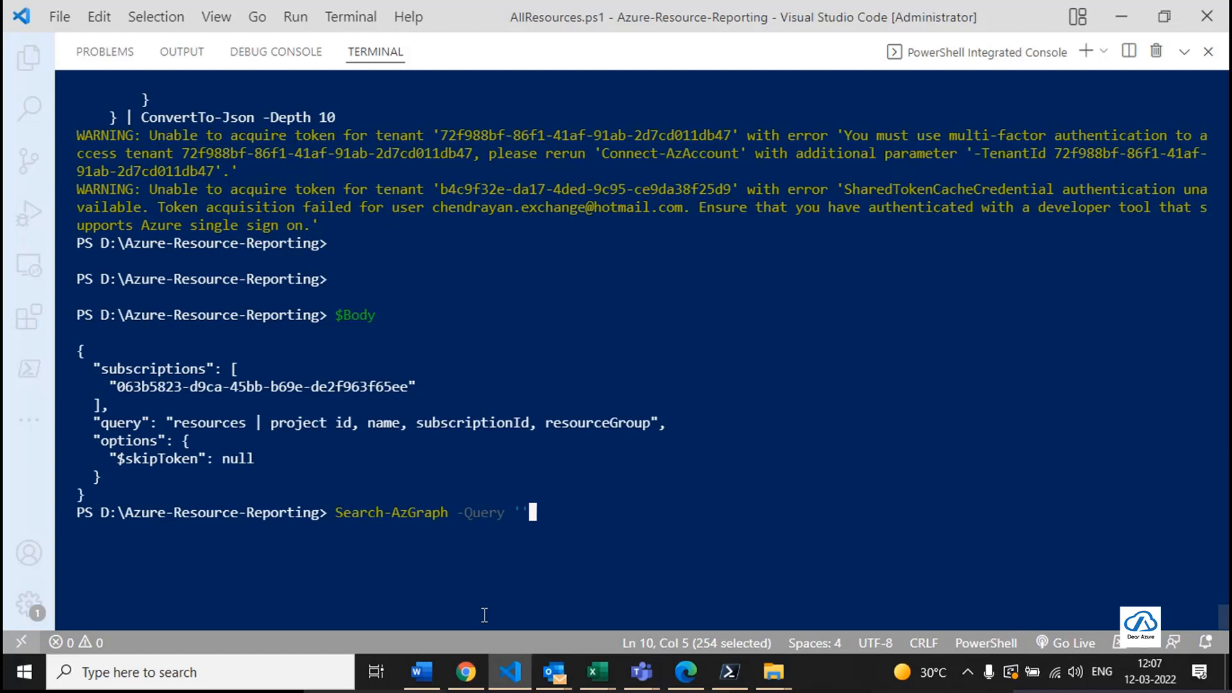
type("s | pro")
type("ject id, name'")
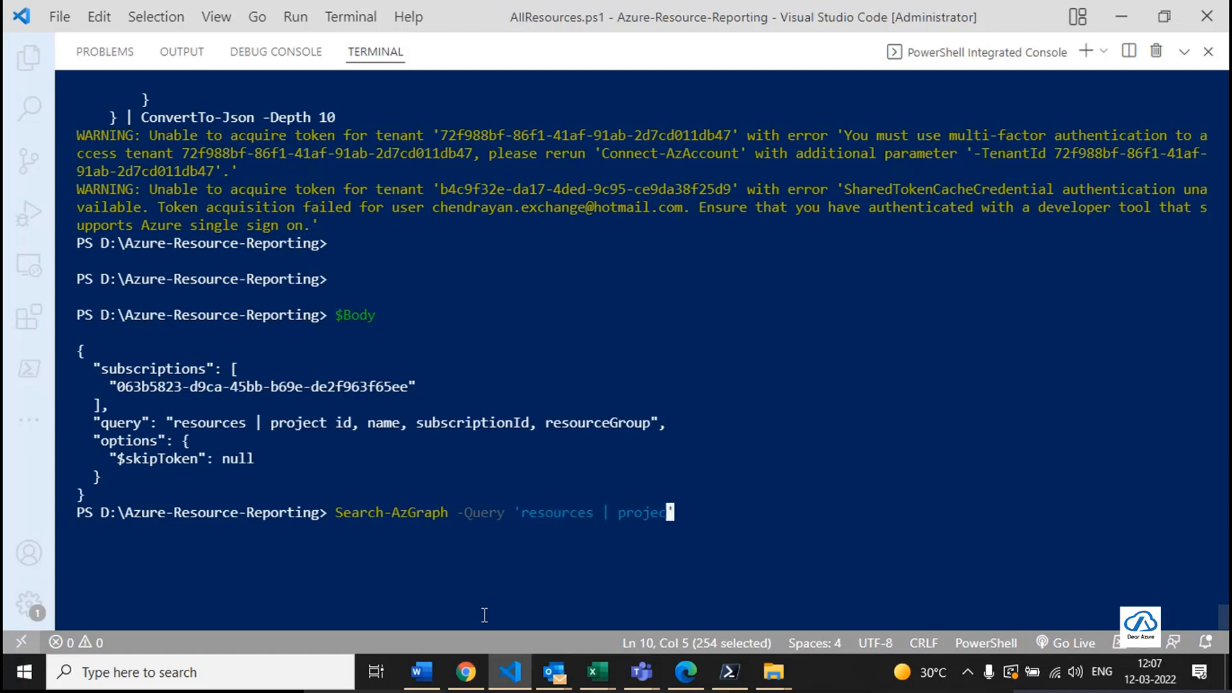
key("Return")
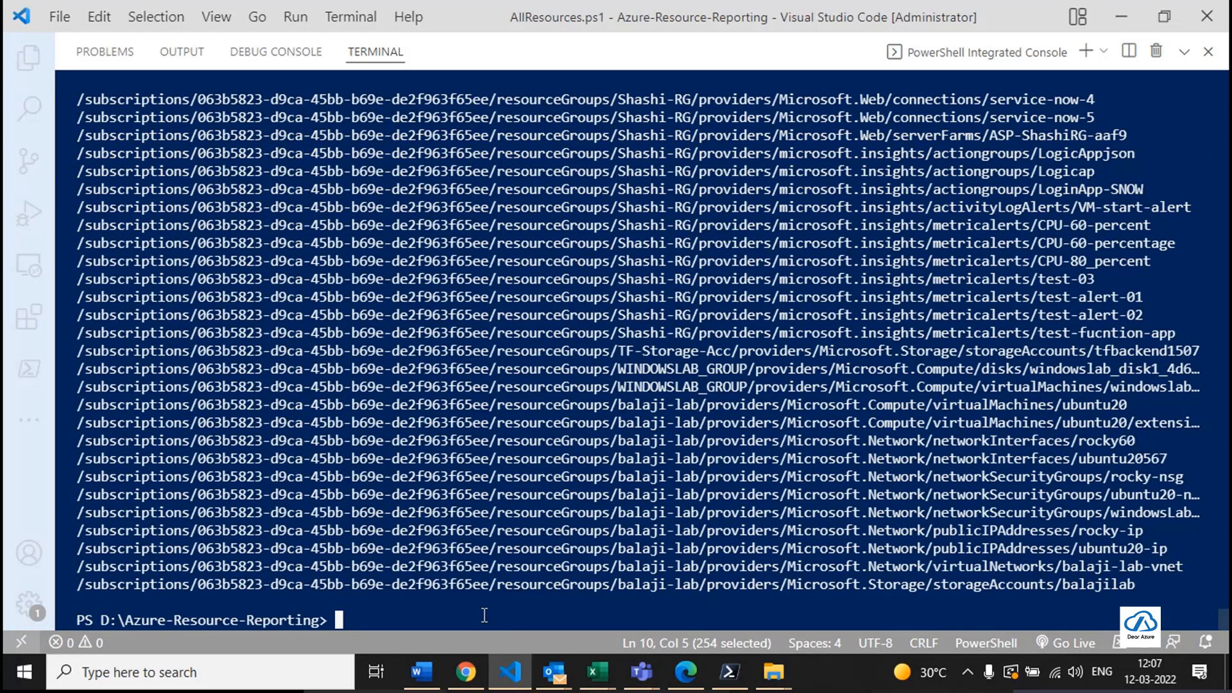
Rerun the Search-AzGraph query projecting name, location instead of id, name, and review the output from its first rows.
key("Up")
key("Delete")
key("Delete")
key("Delete")
key("Right")
key("Right")
key("Right")
key("Right")
key("Right")
type(", loc")
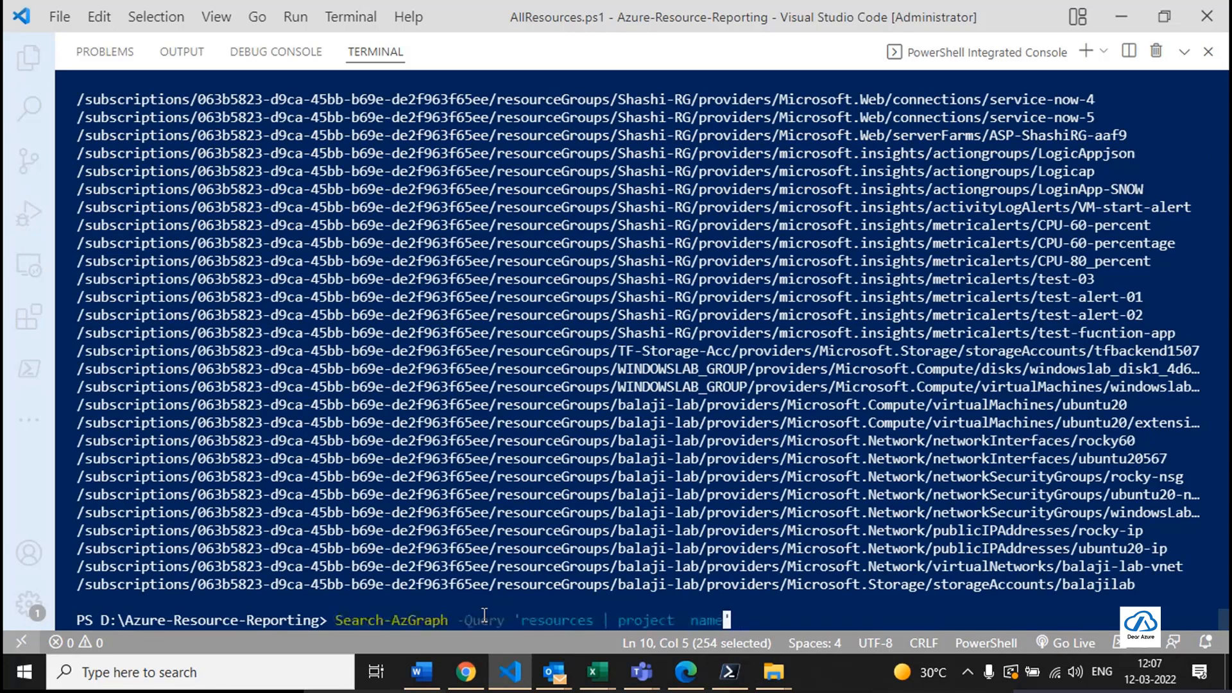
type("ation")
key("Return")
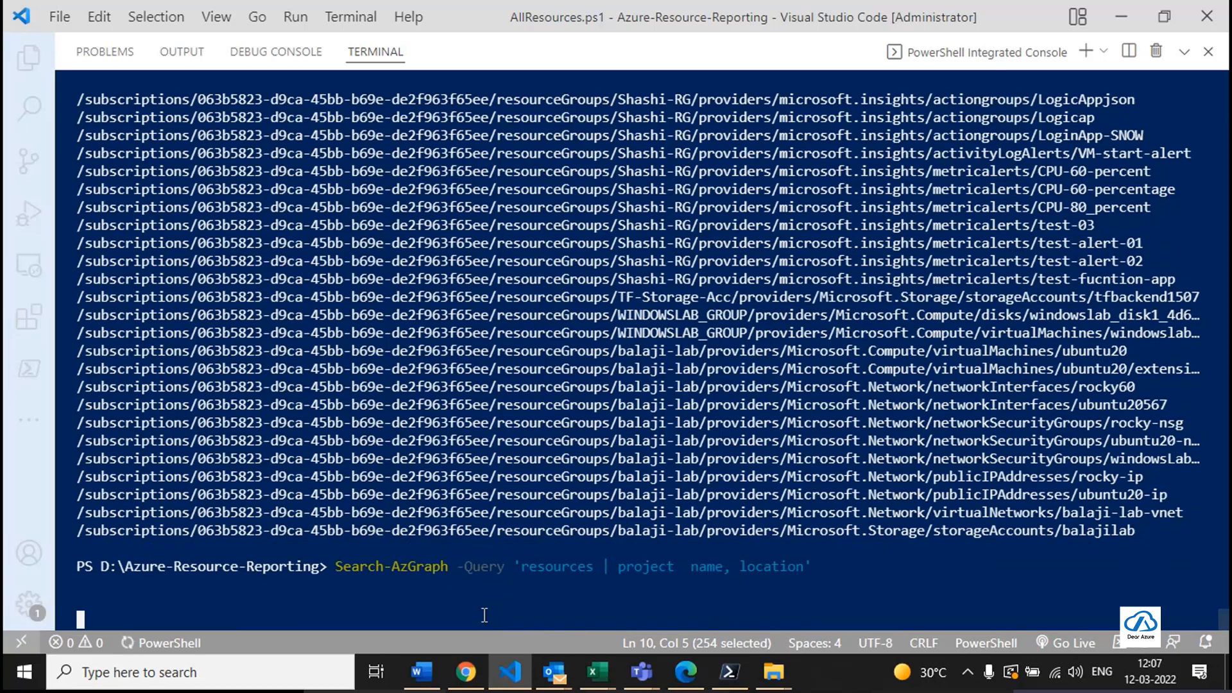
scroll(408, 443, "up", 15)
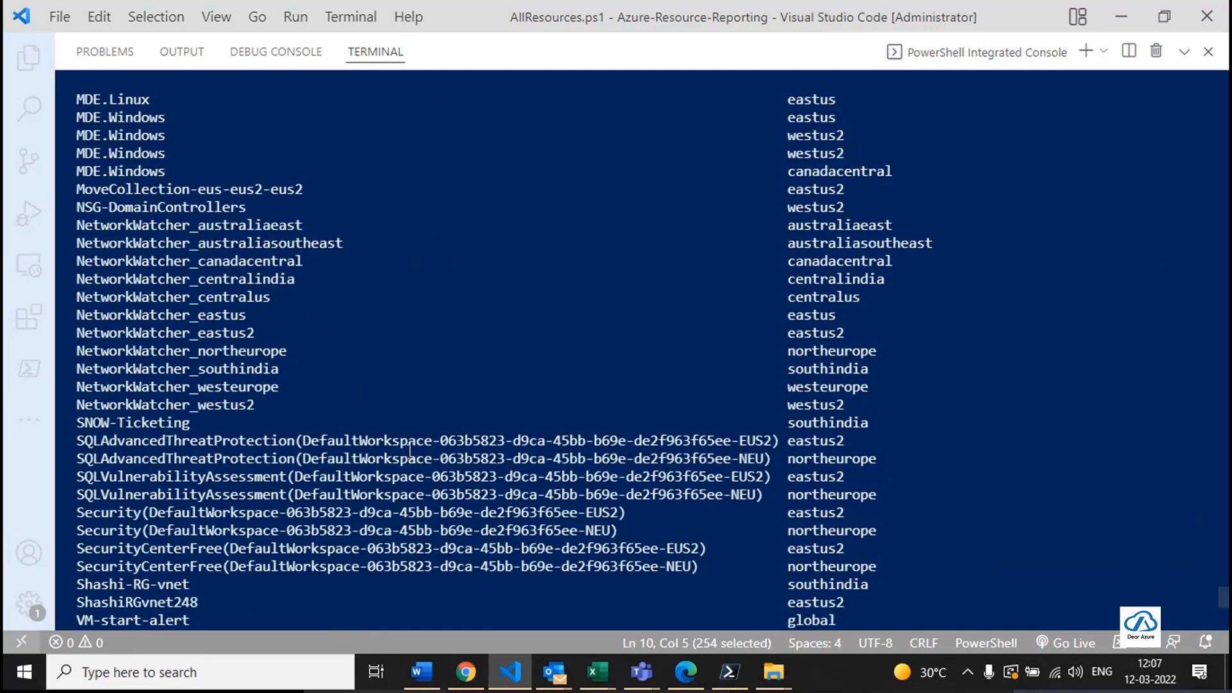
scroll(417, 445, "up", 5)
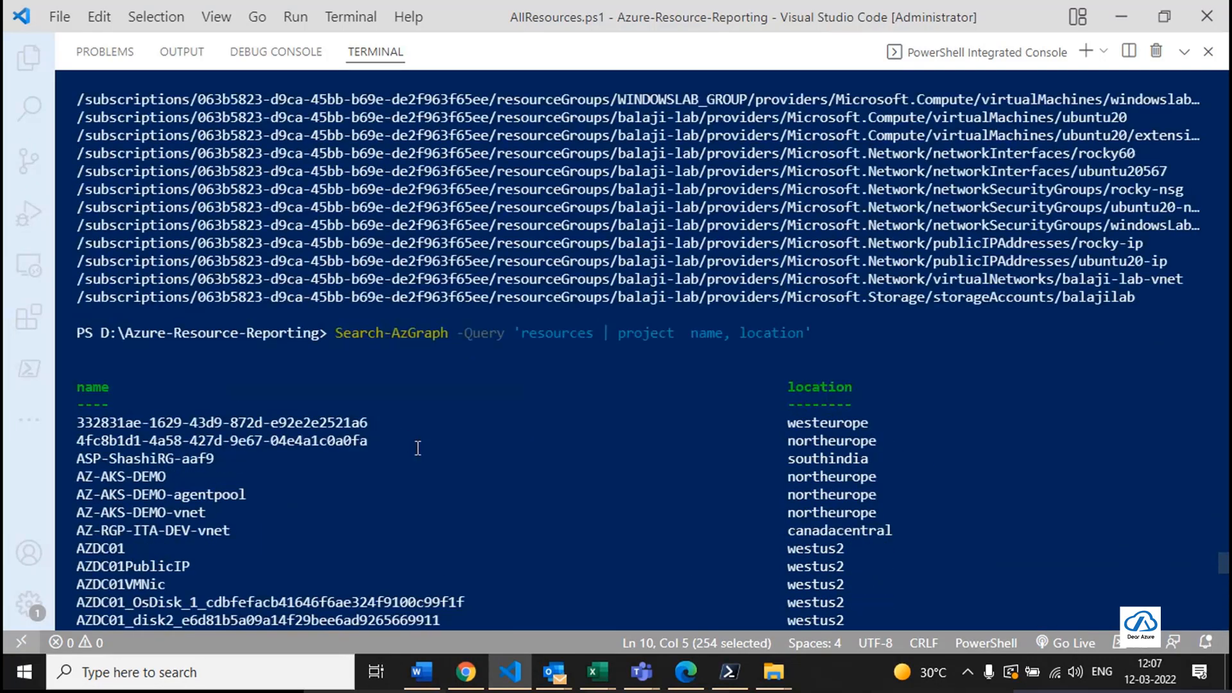
scroll(960, 415, "down", 15)
Rerun the name and location query with the -First 5 parameter added.
key("Up")
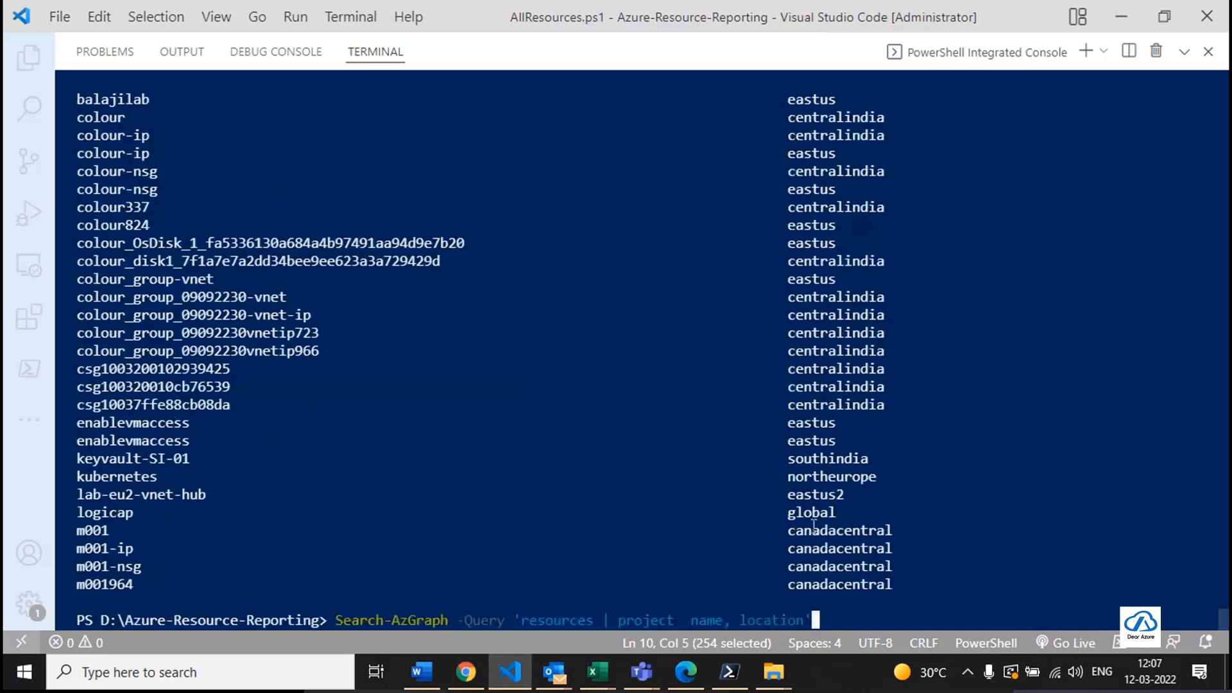
type("-First")
type("5")
key("Return")
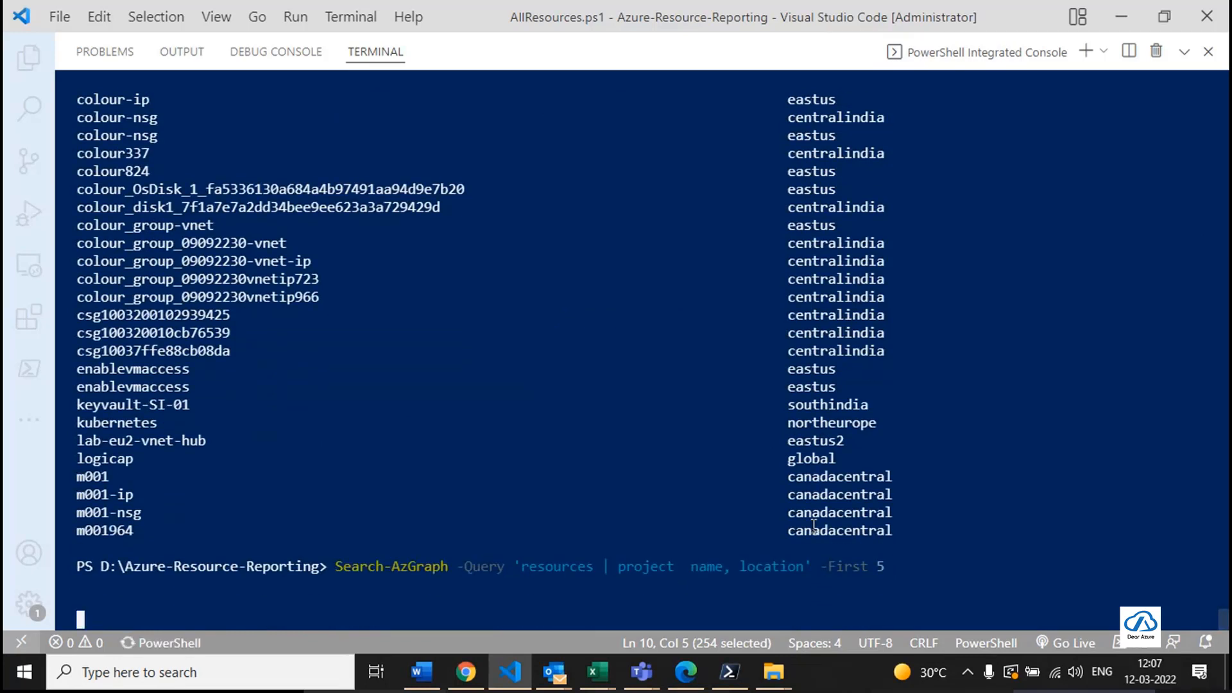
Rerun the query with -First 5 removed and | take 5 added inside the query string after location.
key("Up")
key("Left")
key("Left")
key("Left")
key("Left")
key("Left")
key("Left")
key("Left")
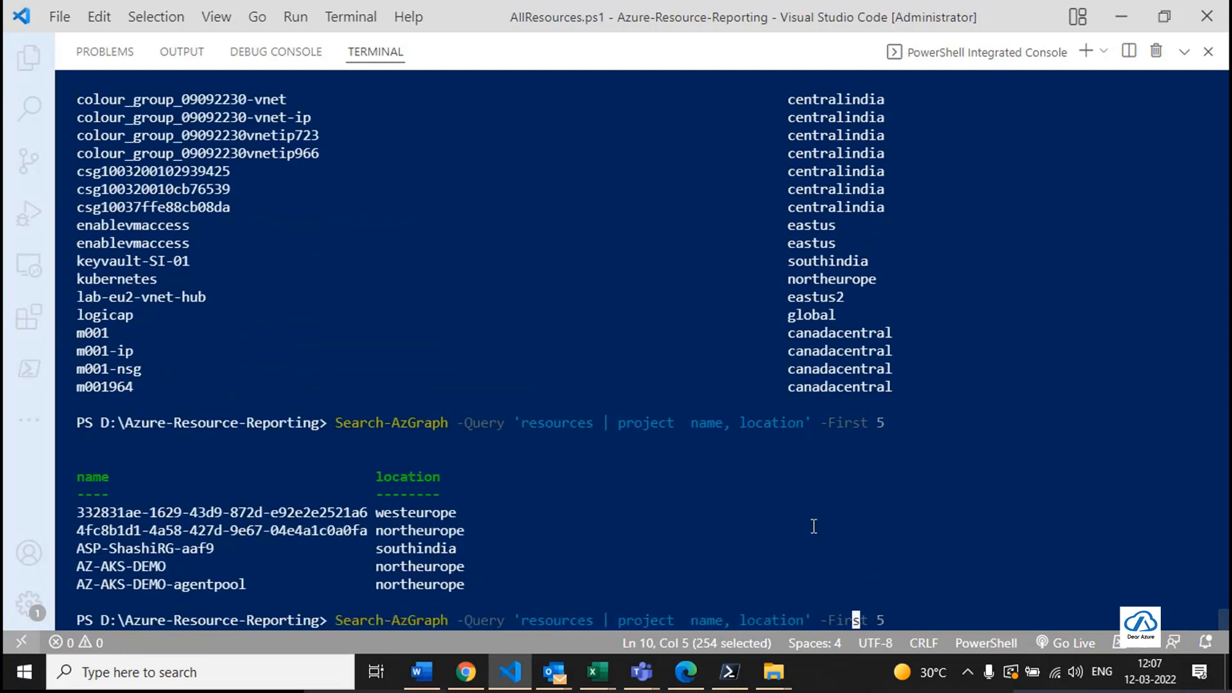
key("Left")
key("Left")
key("shift+End")
key("Delete")
type("| take 5")
key("Return")
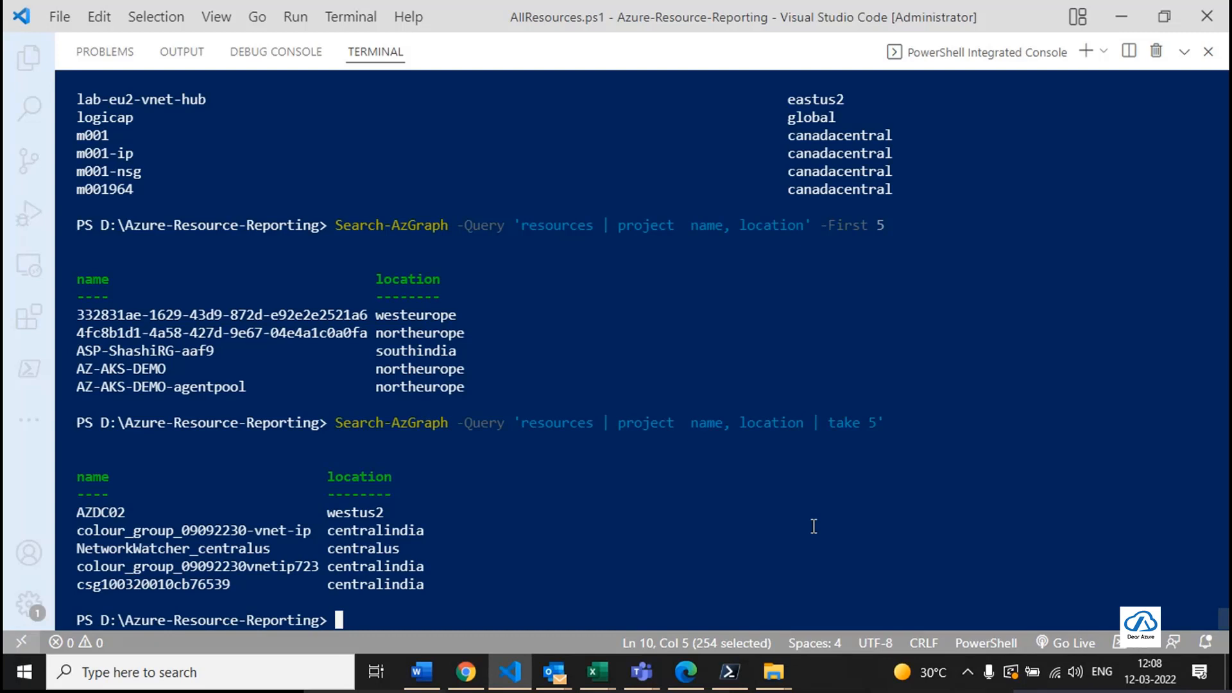
Restore and shrink the terminal panel, and highlight $skipToken in the until condition and its assignment on line 19.
left_click(1184, 51)
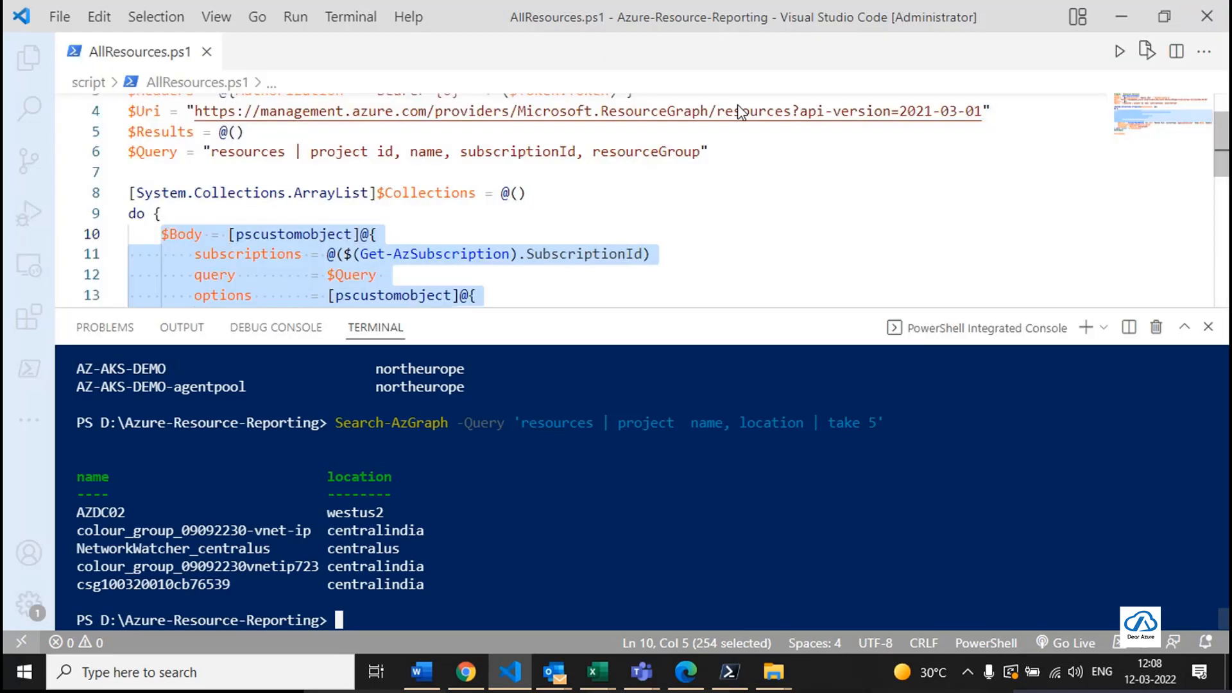
left_click_drag(452, 308, 449, 466)
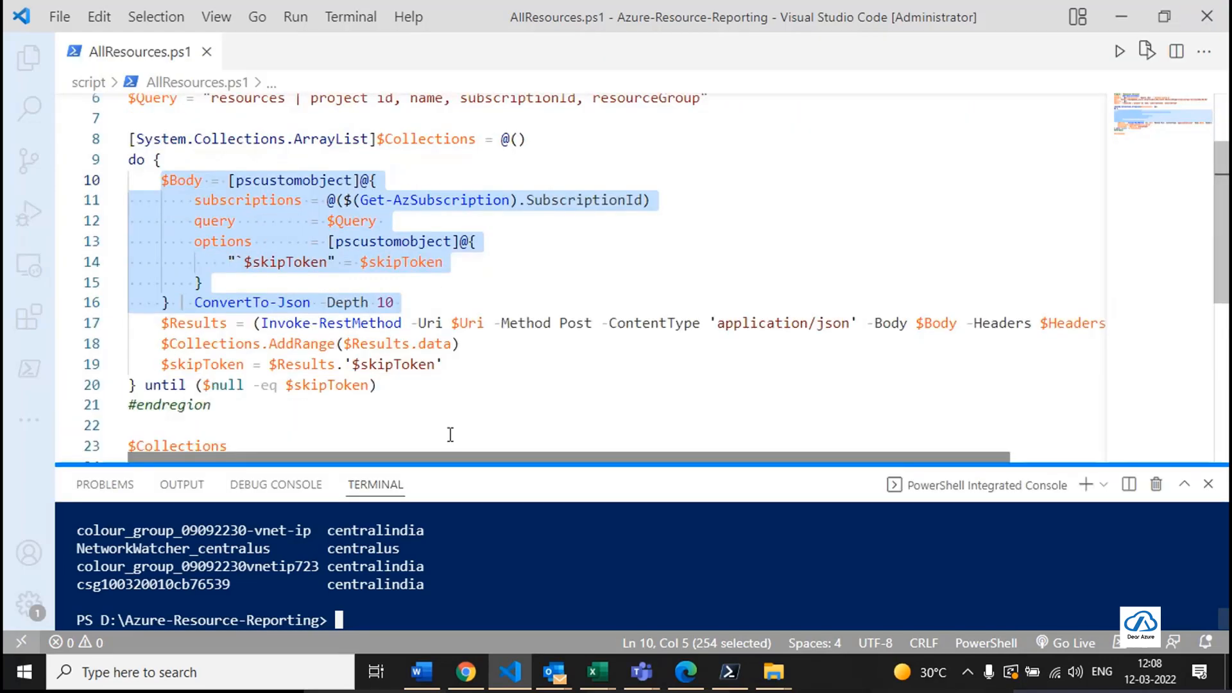
left_click(147, 160)
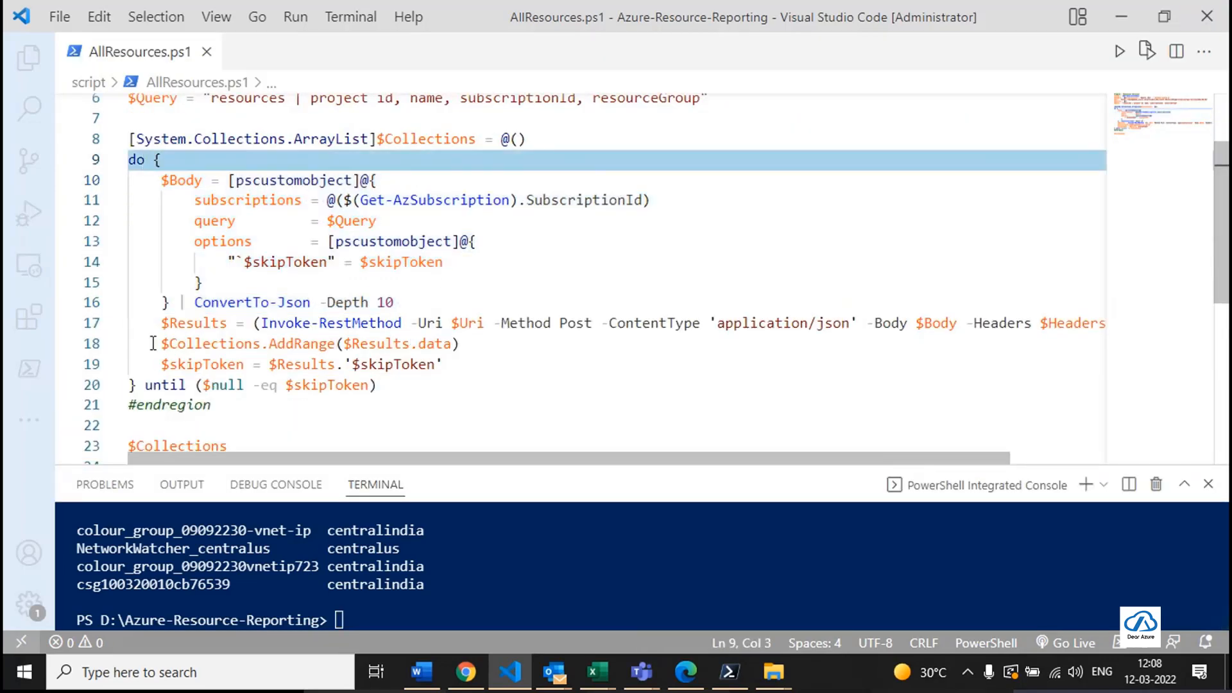
left_click_drag(283, 393, 370, 392)
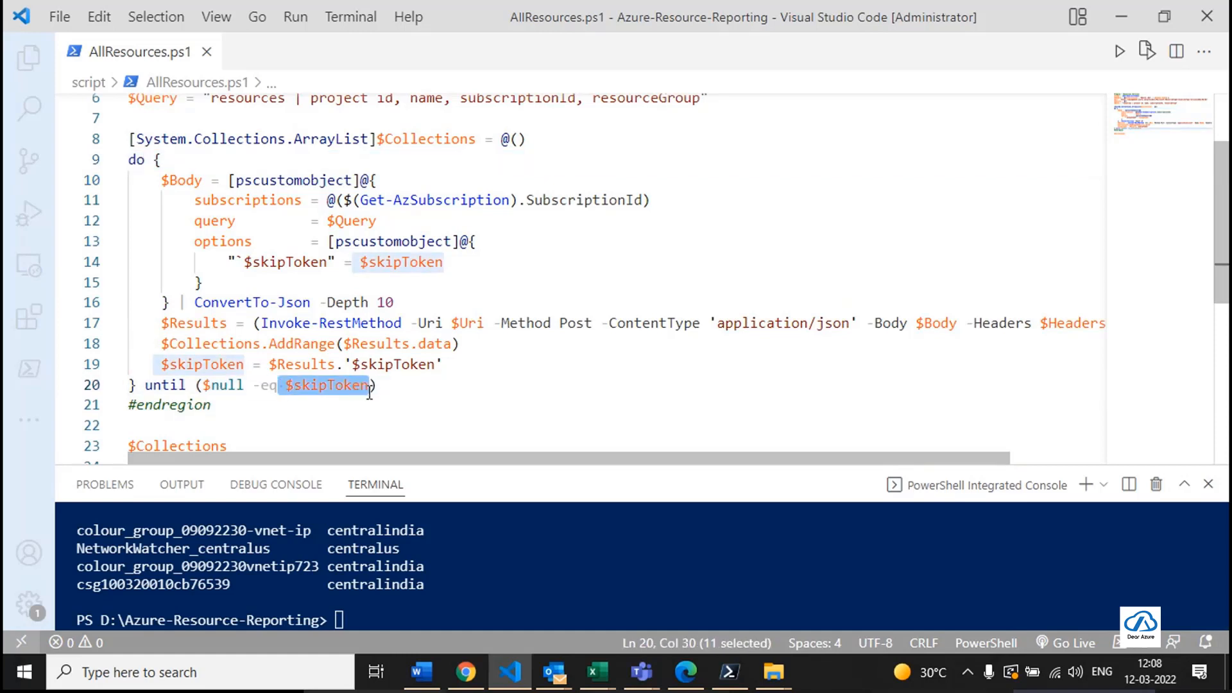
triple_click(388, 448)
left_click_drag(473, 358, 188, 363)
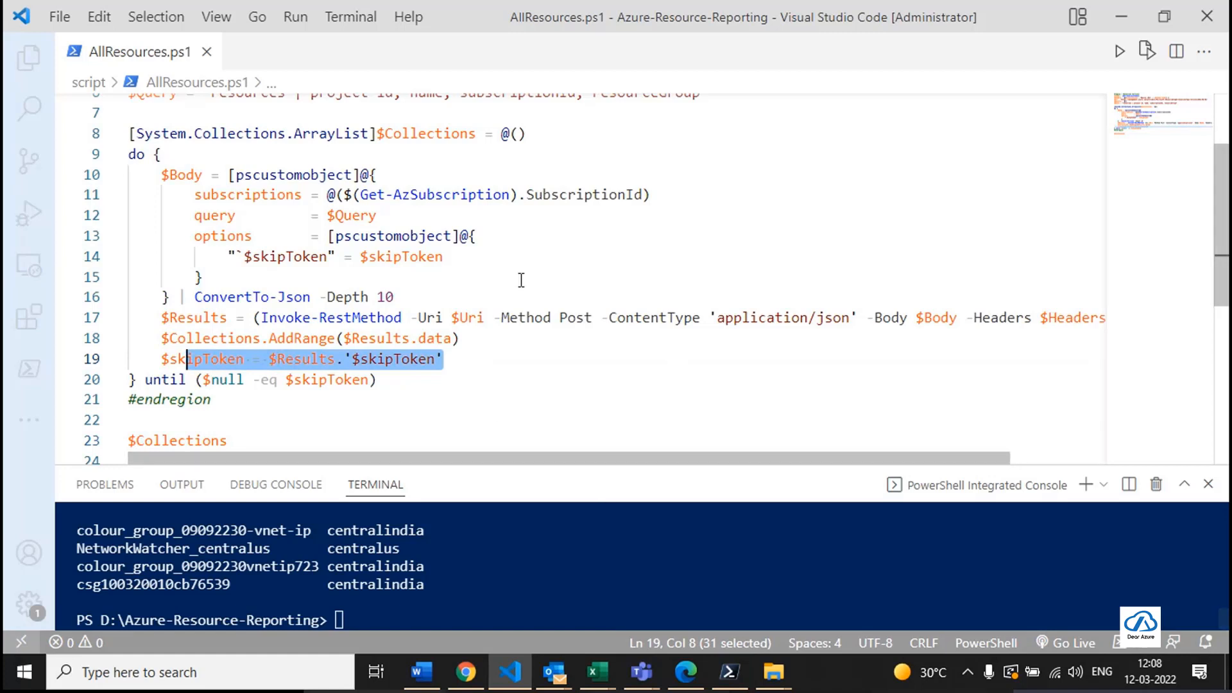
left_click(537, 405)
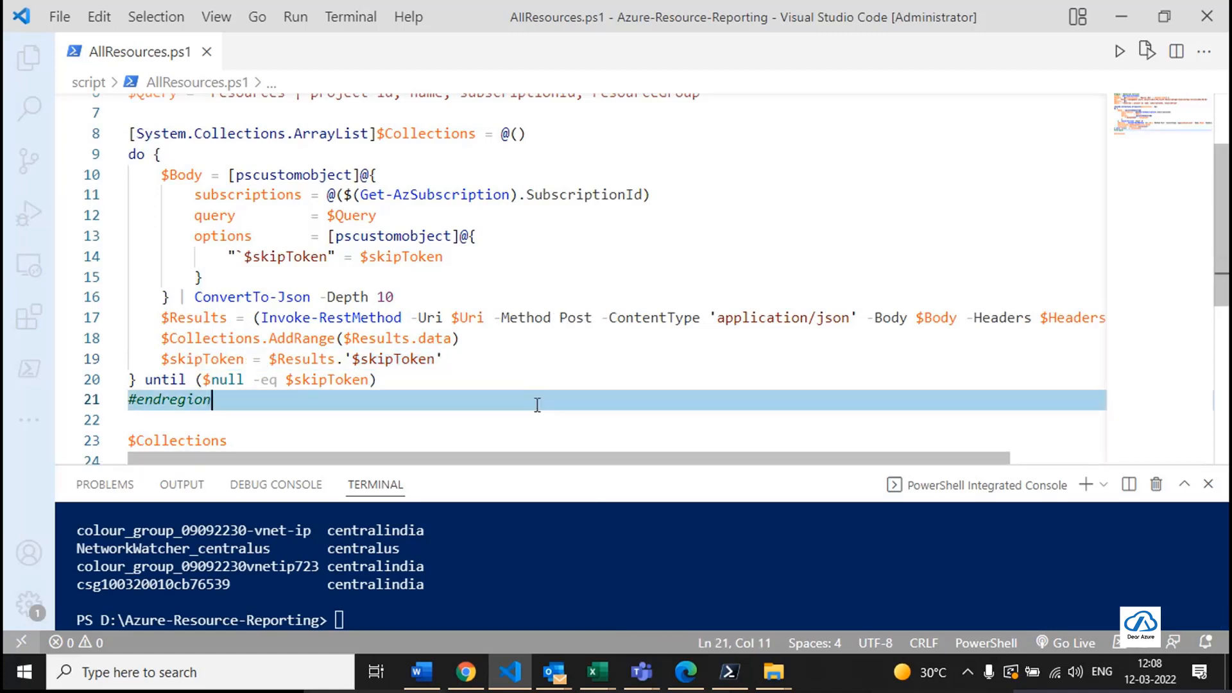
Pipe $Collections on line 23 to Select-Object name, location.
scroll(537, 405, "down", 3)
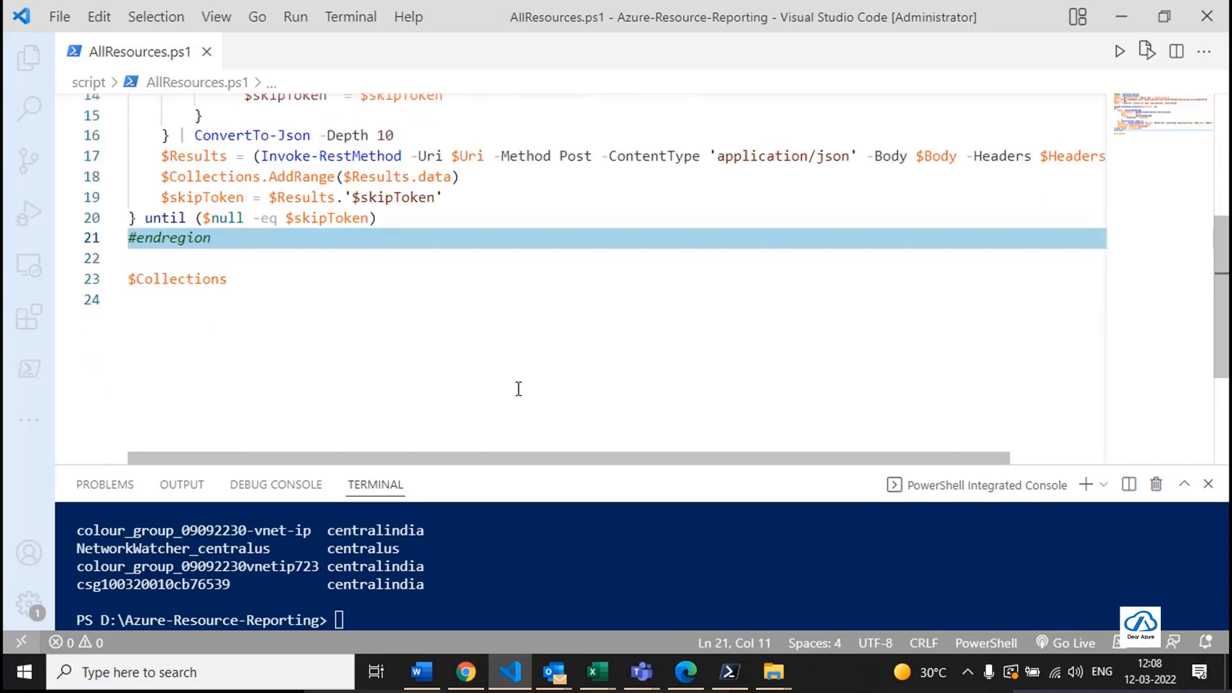
key("ctrl+a")
left_click(517, 390)
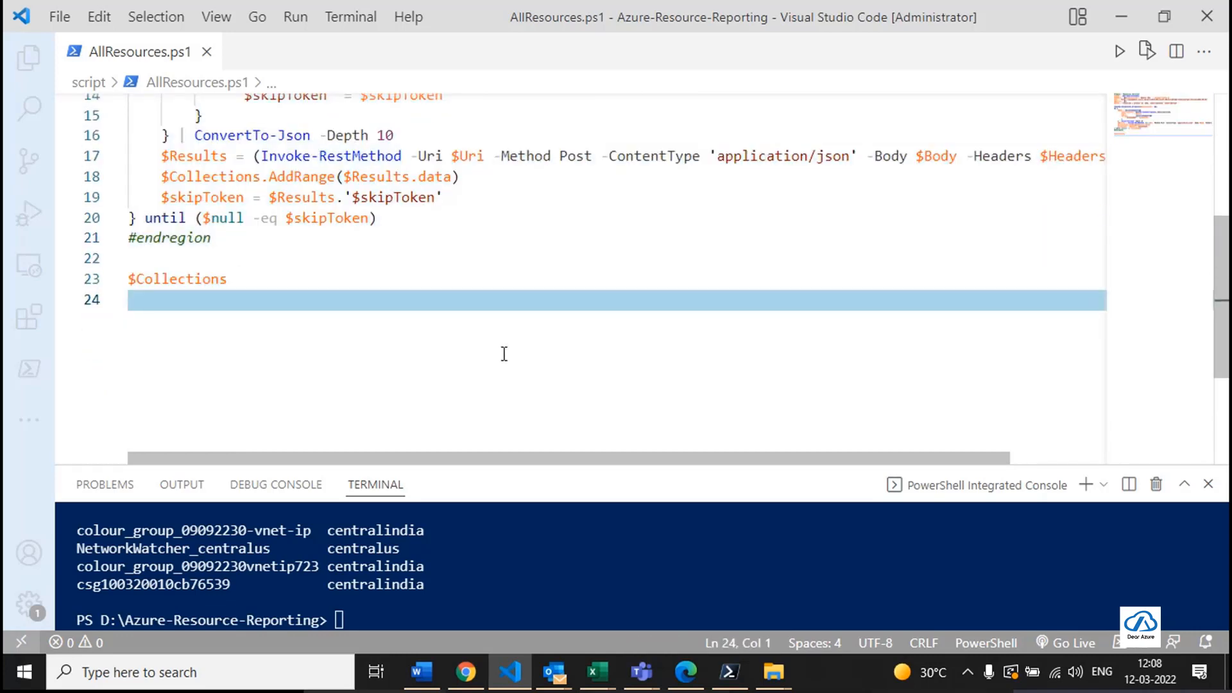
left_click(485, 287)
type("| Select-O")
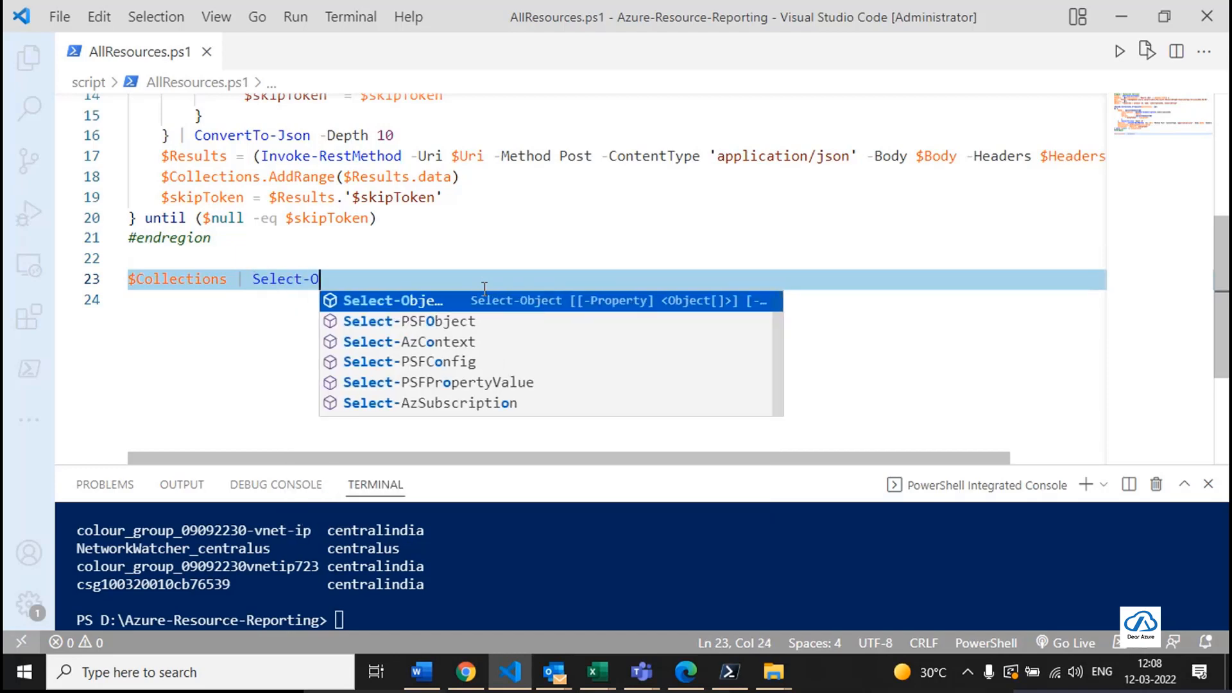
key("Tab")
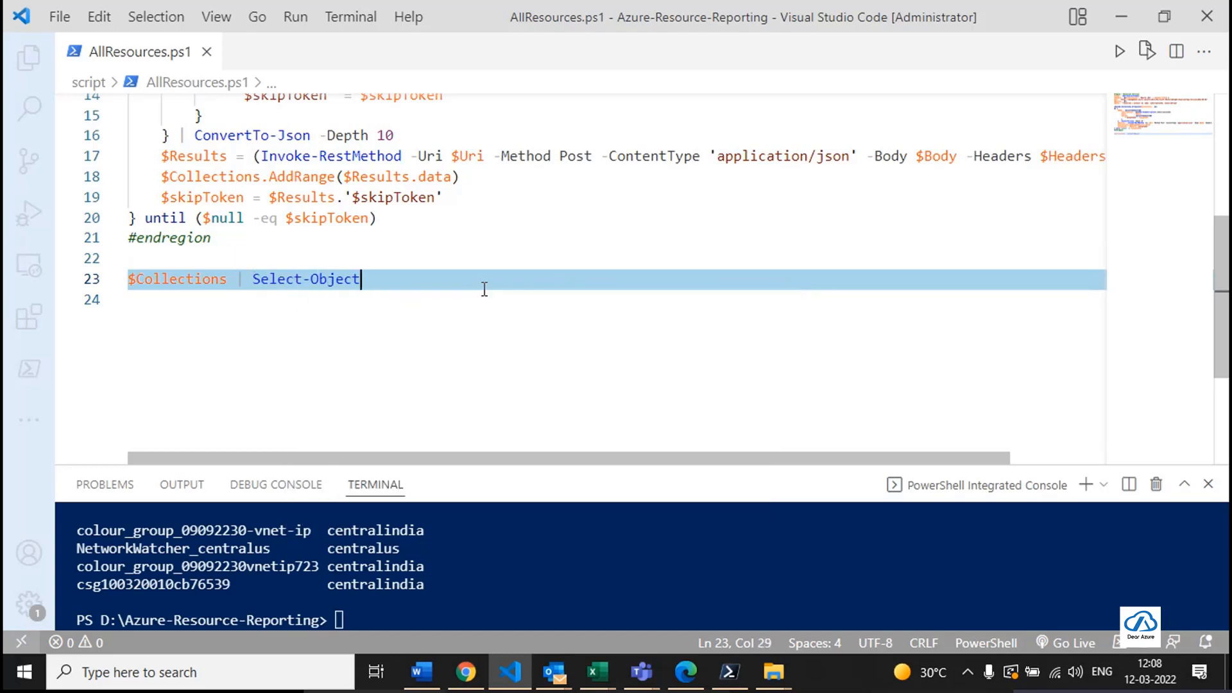
type("name, location")
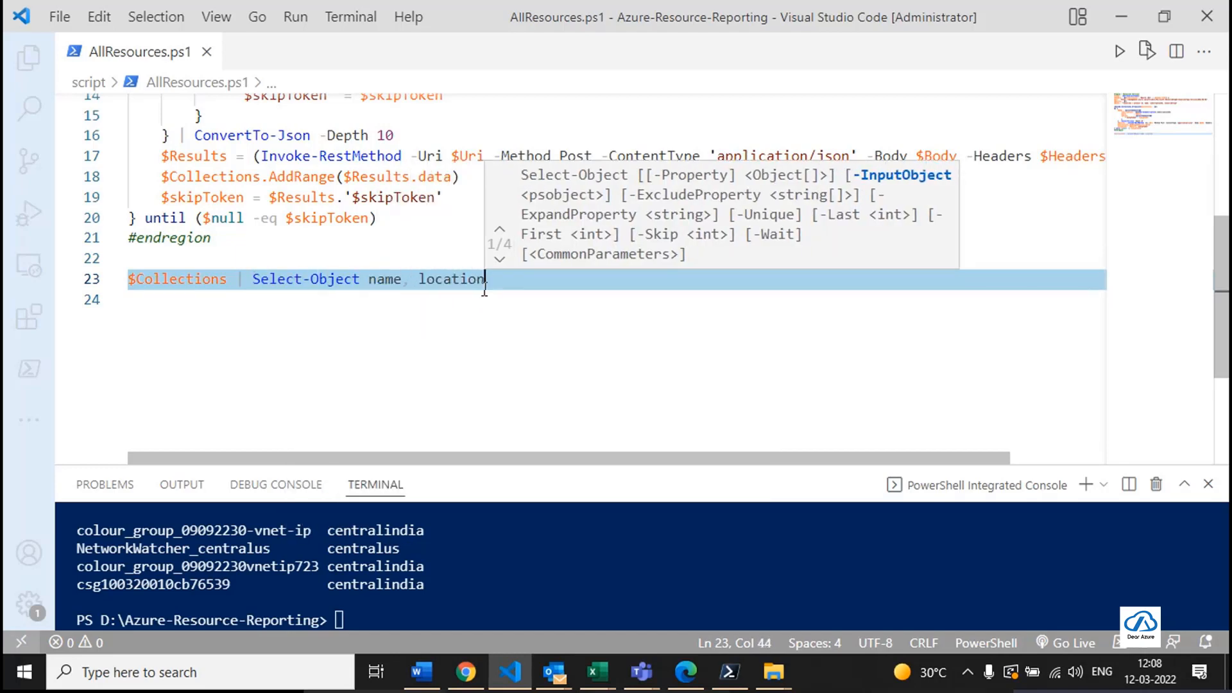
Run the whole AllResources.ps1 script and review the start of its name and location output in the maximized terminal.
key("ctrl+a")
key("F8")
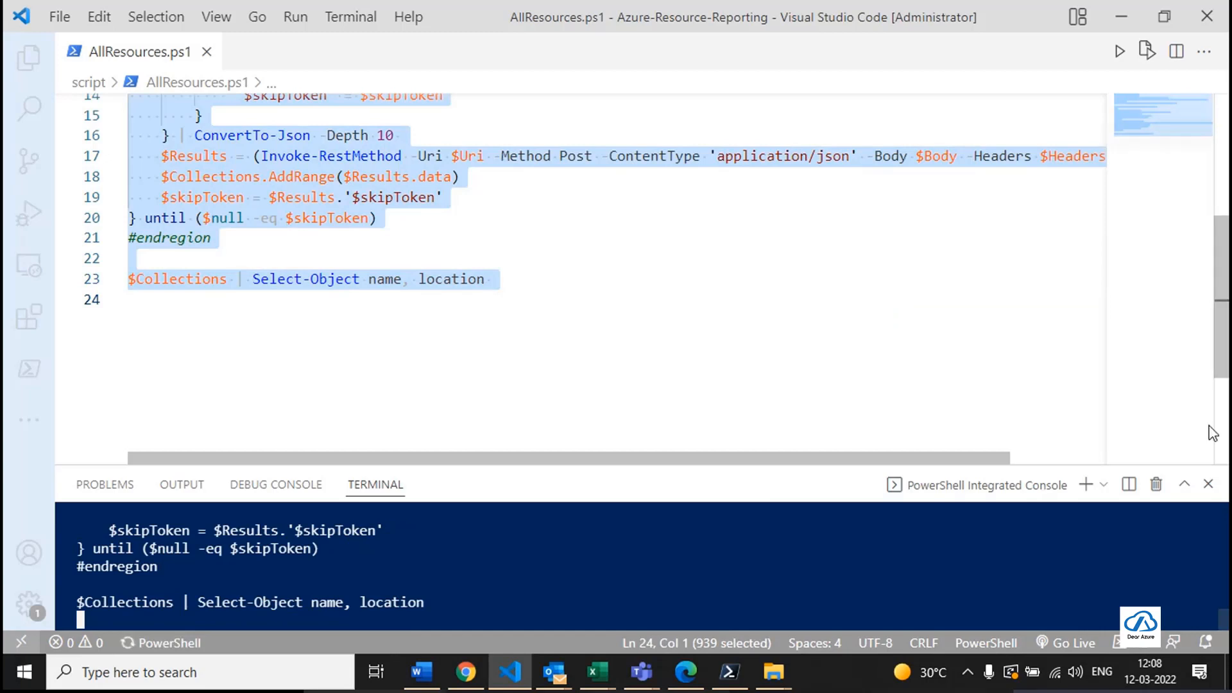
left_click(1184, 484)
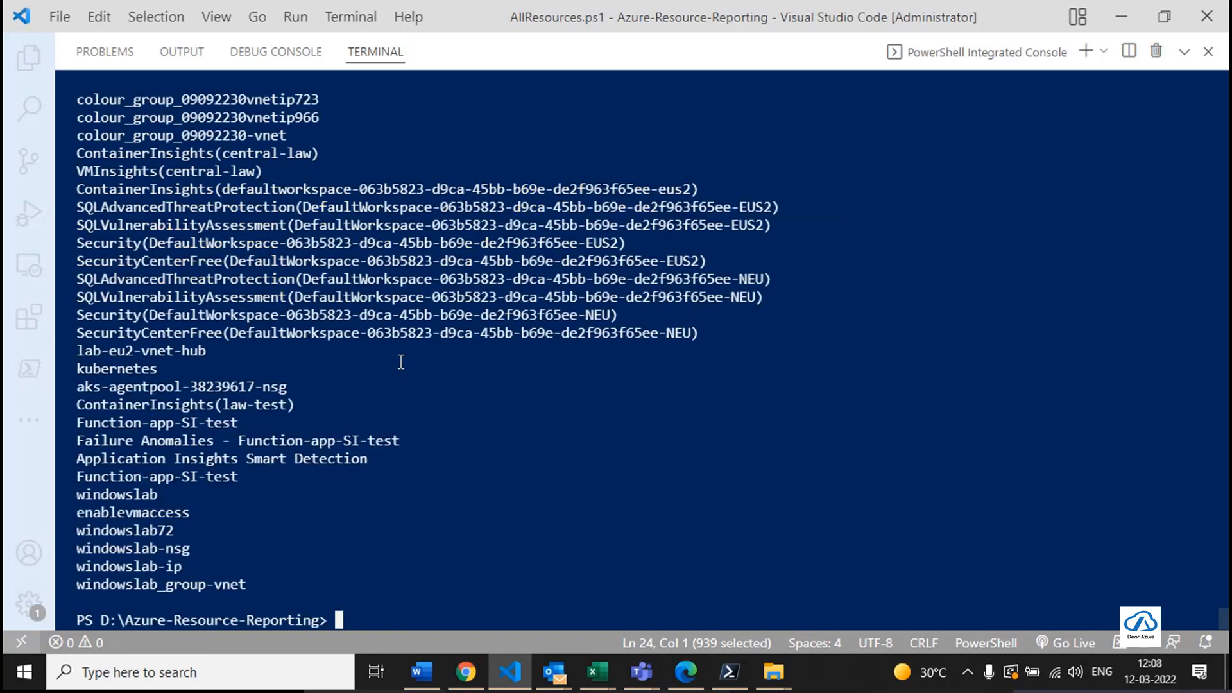
scroll(401, 362, "up", 15)
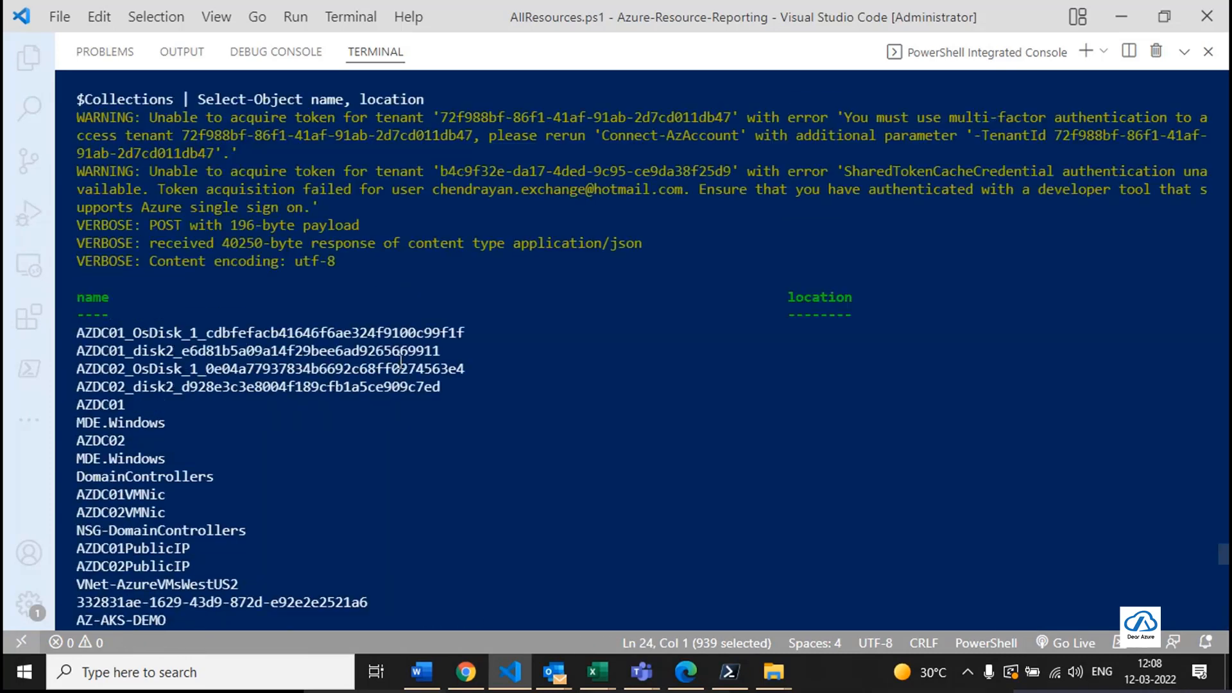
Restore the terminal panel's size and add location after resourceGroup in the $Query string on line 6.
left_click(1185, 52)
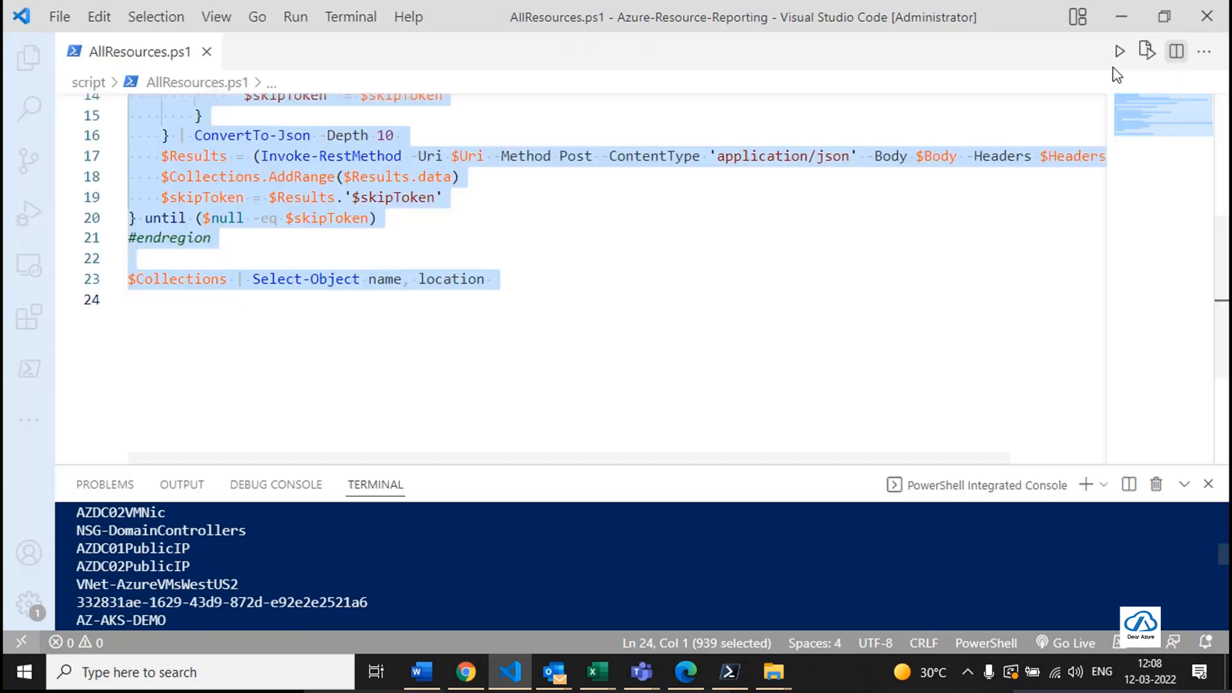
scroll(629, 271, "up", 5)
left_click(630, 270)
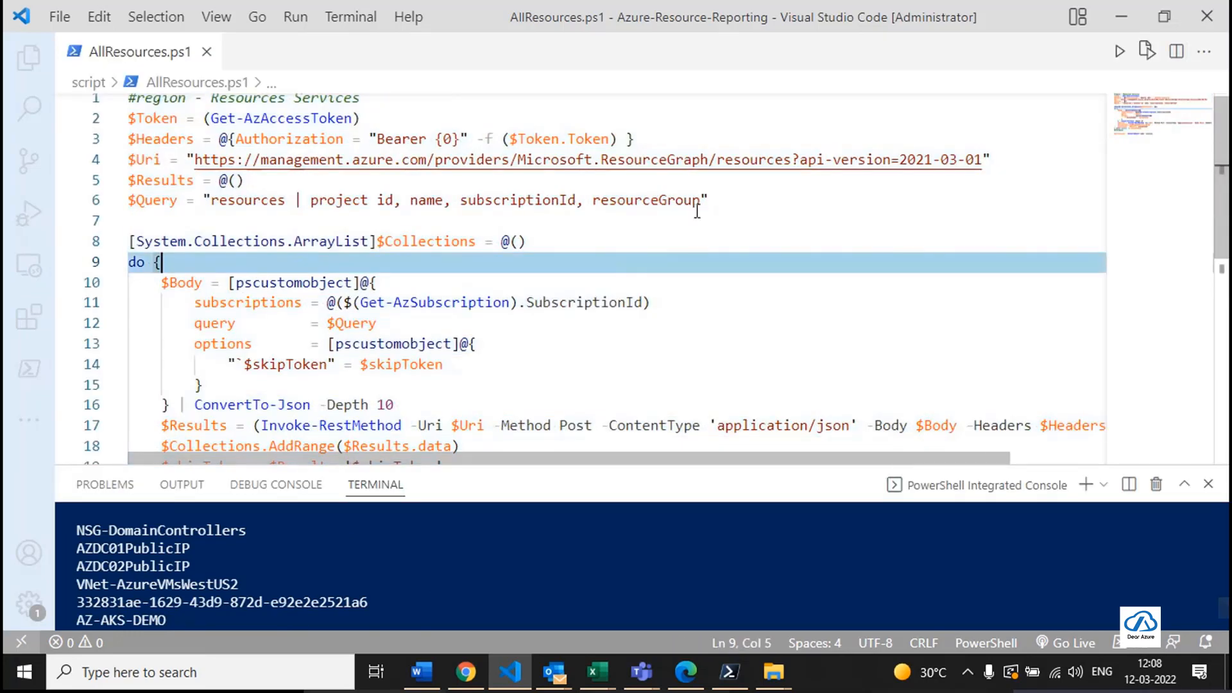
left_click(697, 207)
type(", location")
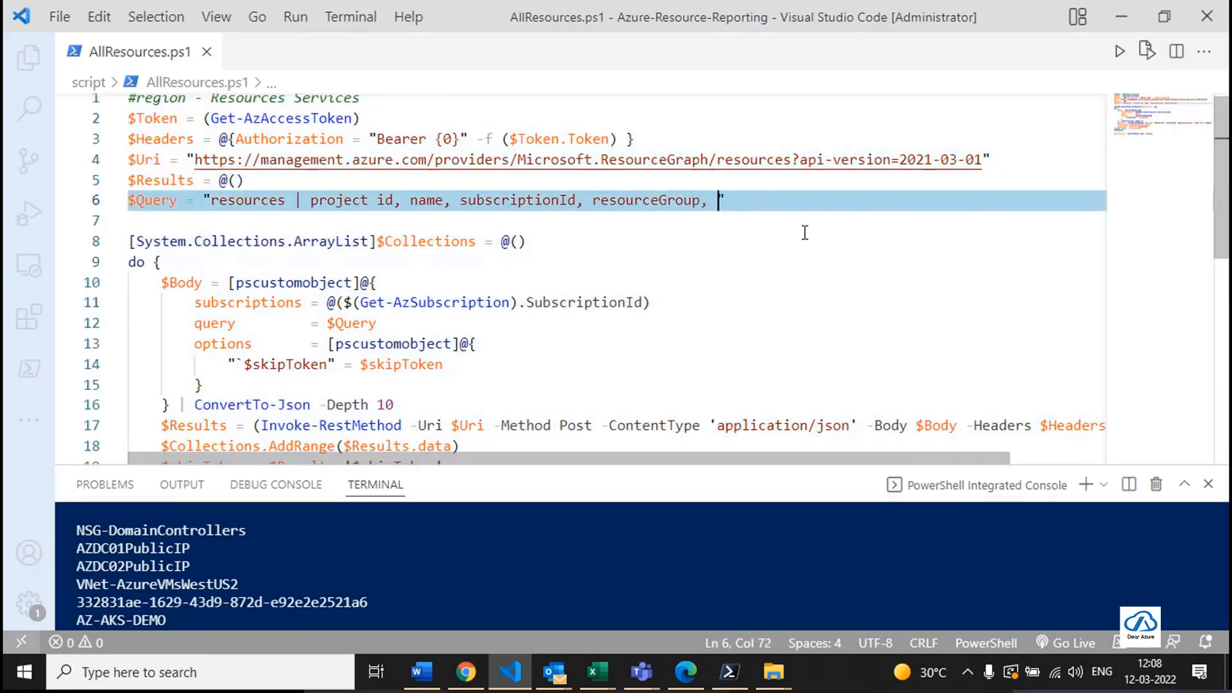
Run the whole script with the updated query, view its output in the maximized terminal, and return to the code.
key("ctrl+a")
key("F8")
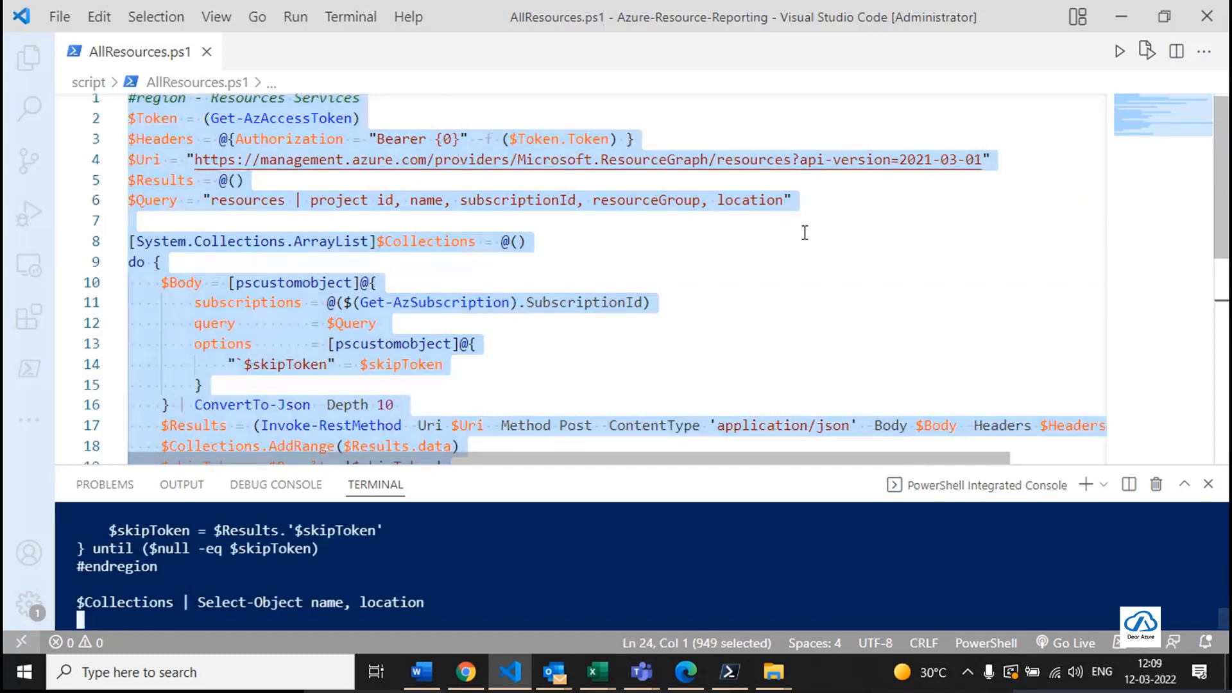
left_click(1205, 485)
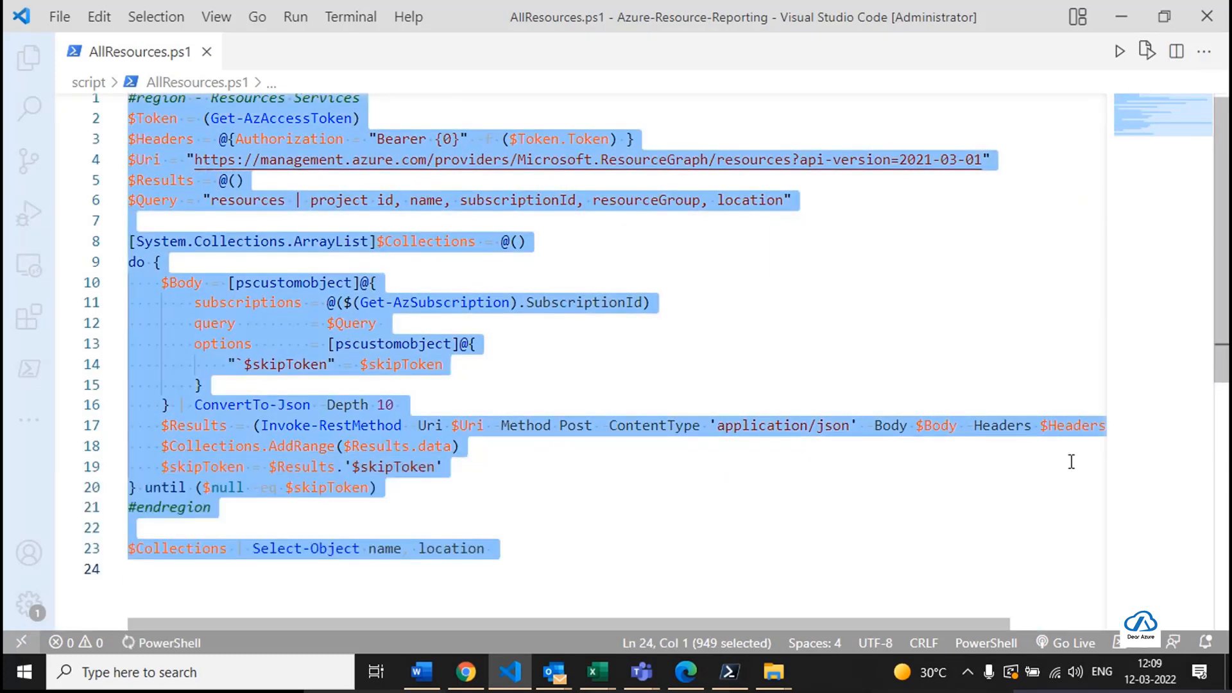
left_click(199, 27)
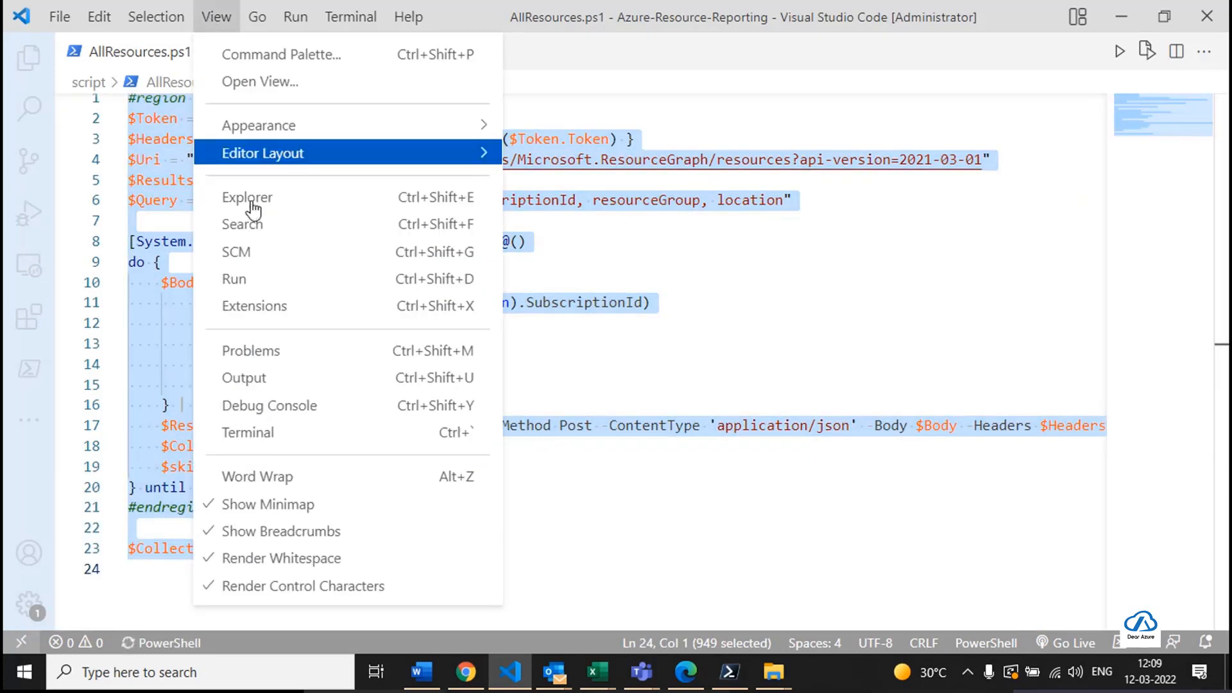
left_click(270, 432)
left_click(1183, 486)
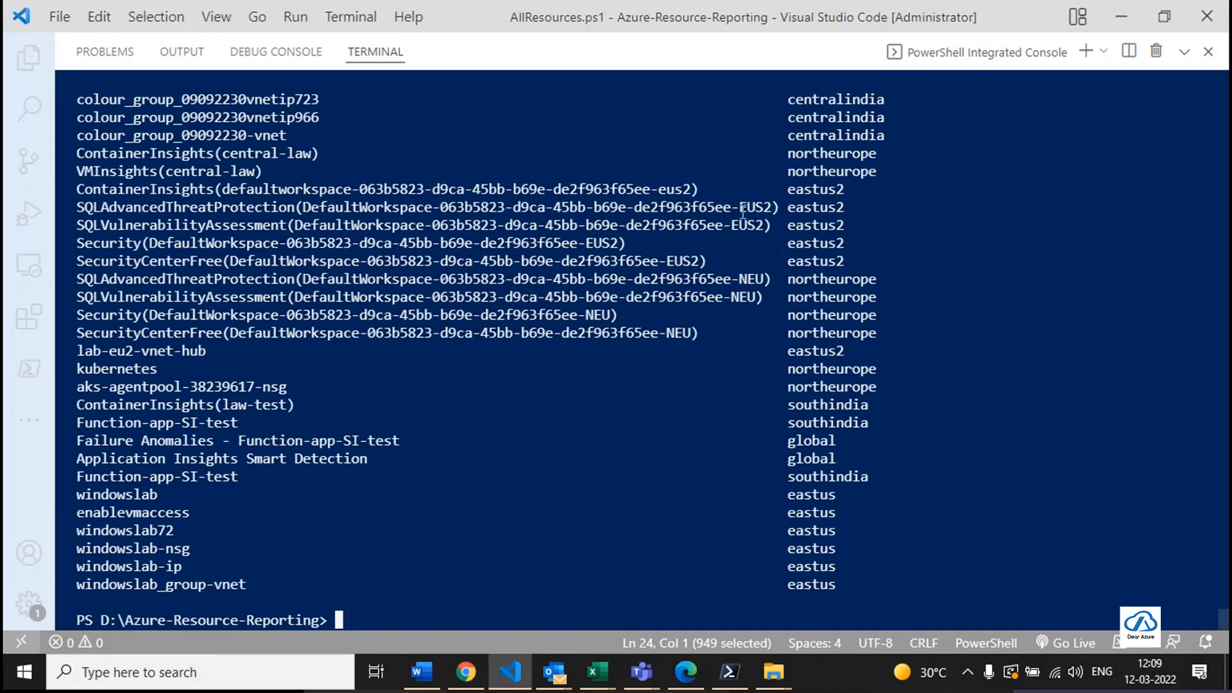
left_click(1185, 52)
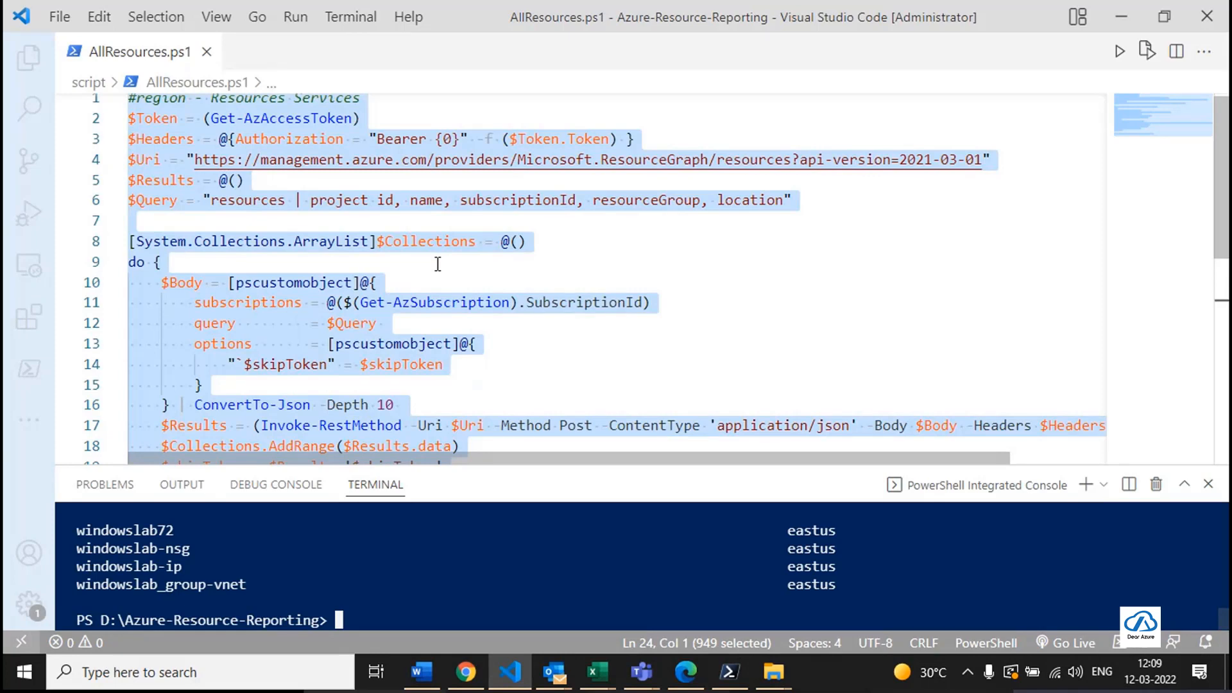
scroll(438, 264, "down", 1)
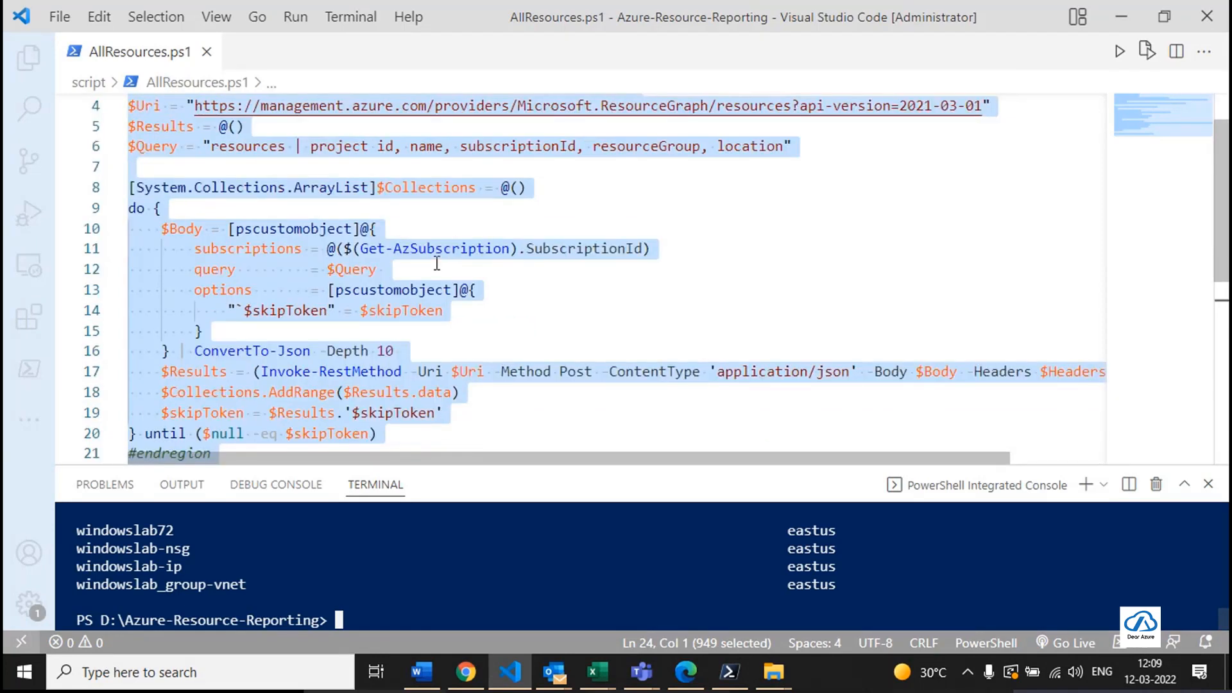
Examine how AllResources.ps1 uses the $Uri, $Body, ArrayList $Collections and $skipToken values in its paging loop, and enlarge the terminal.
left_click(396, 310)
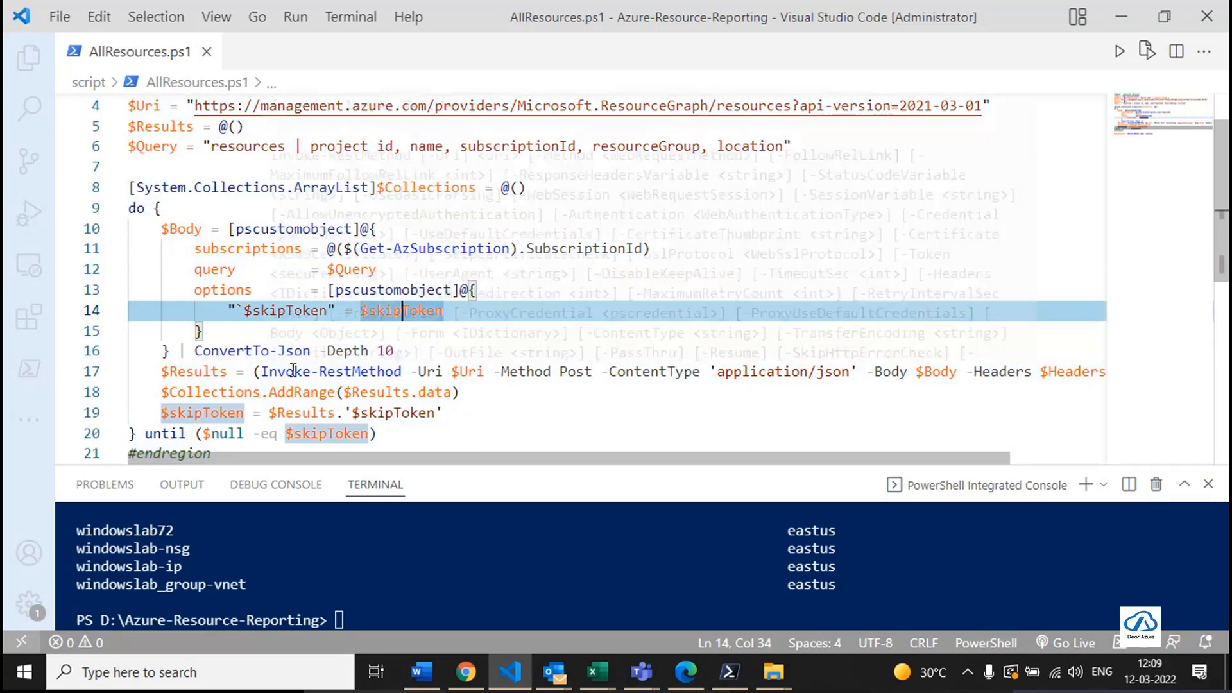
left_click(220, 105)
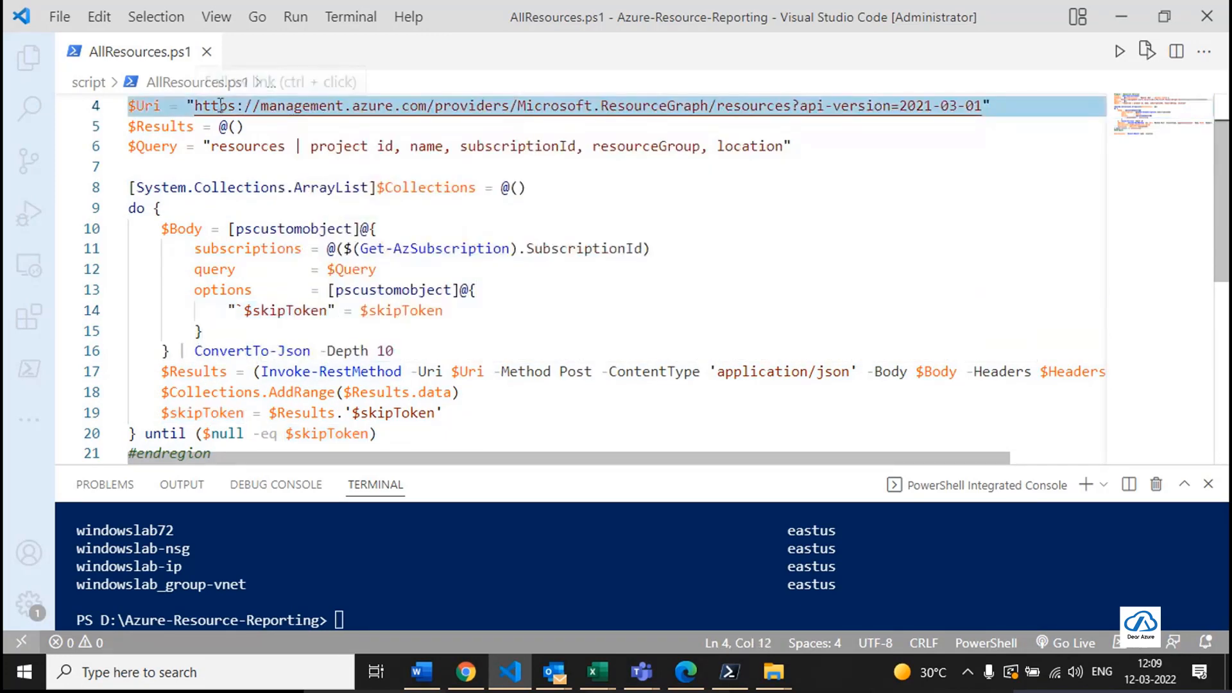
double_click(919, 372)
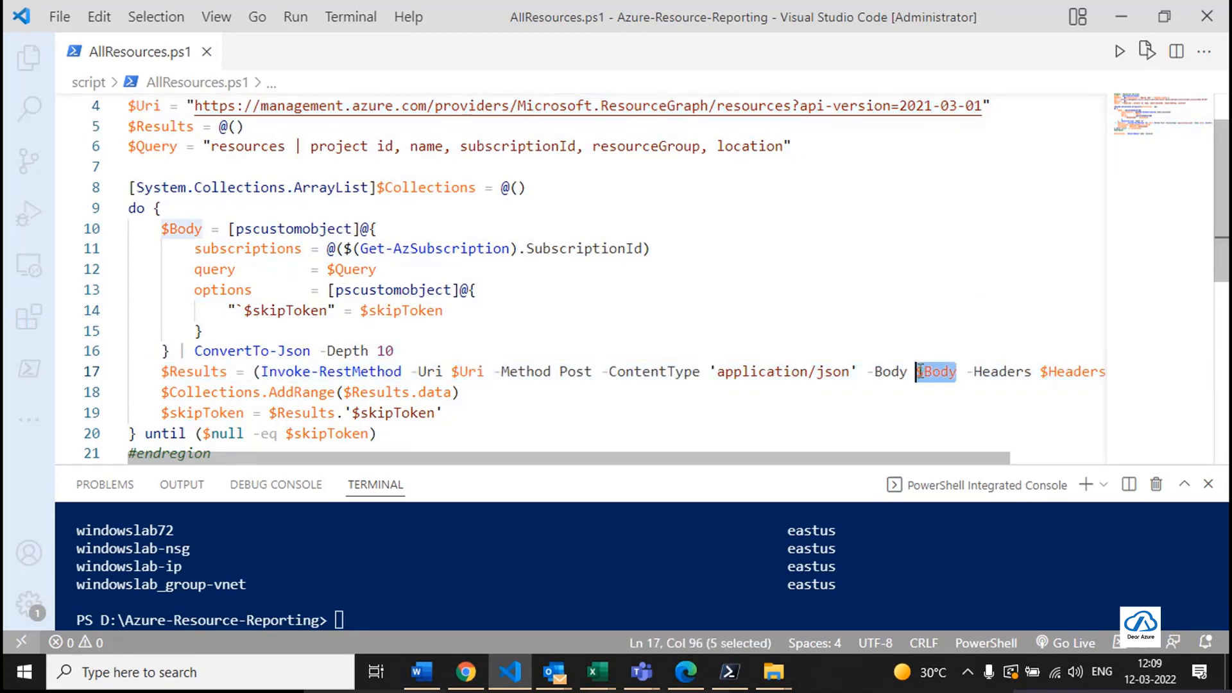
left_click_drag(919, 372, 909, 372)
double_click(324, 187)
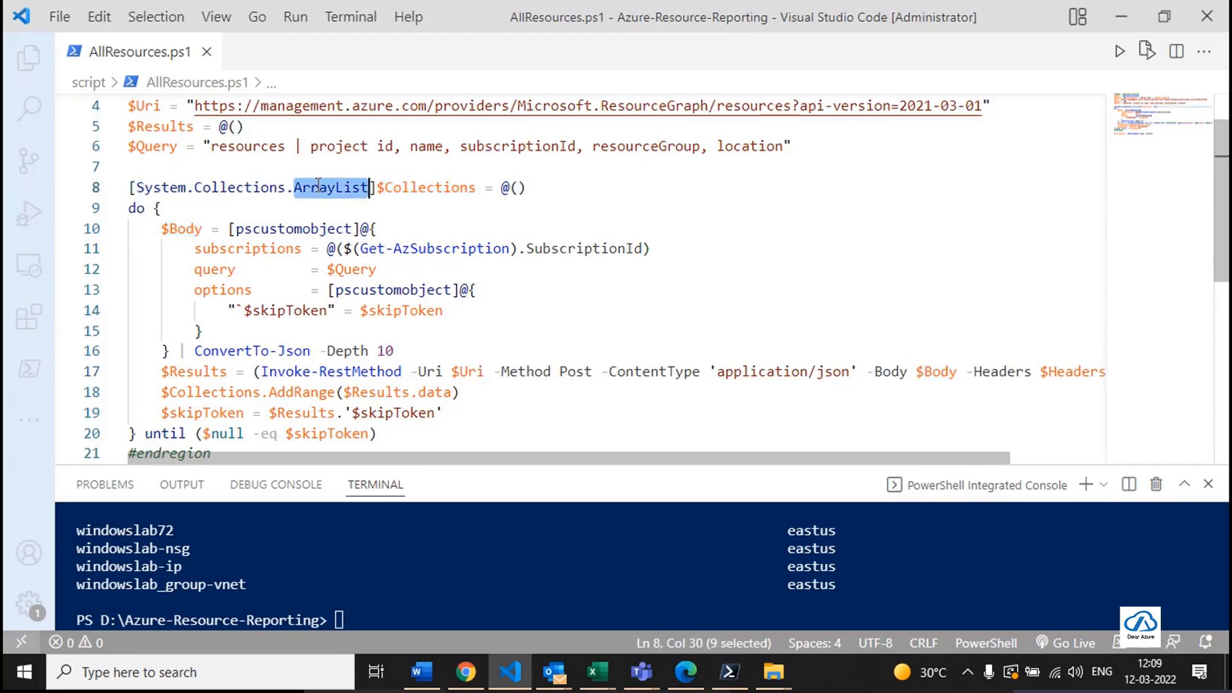
double_click(238, 392)
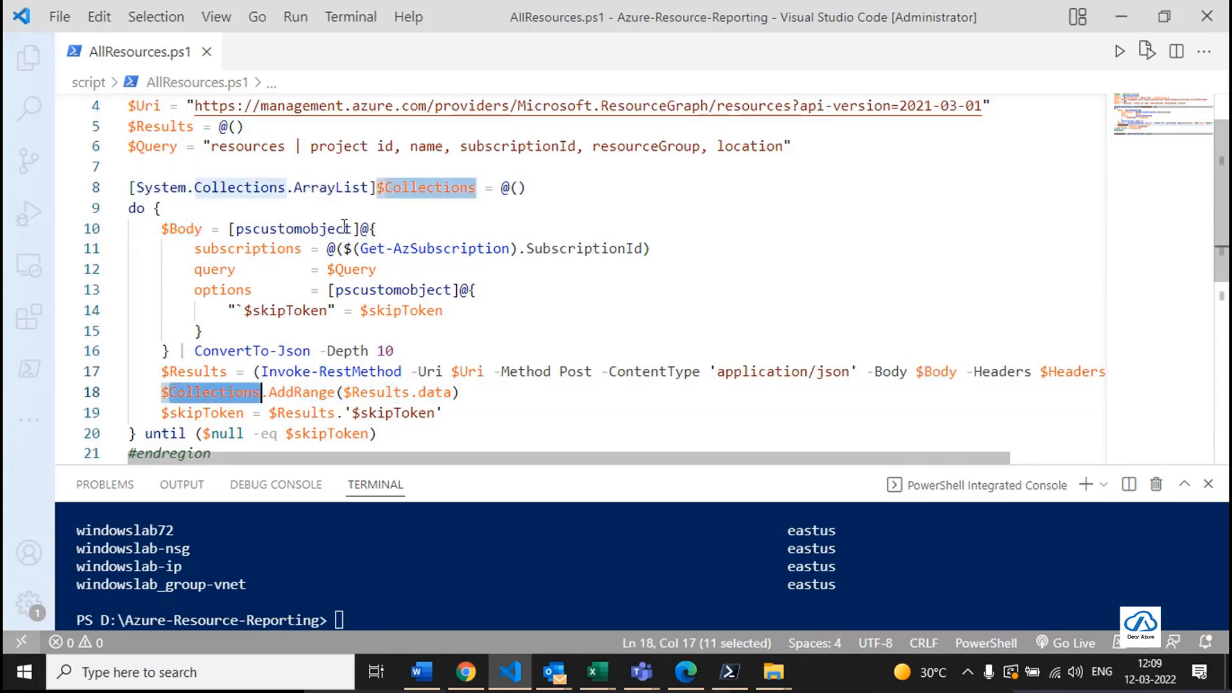
double_click(397, 413)
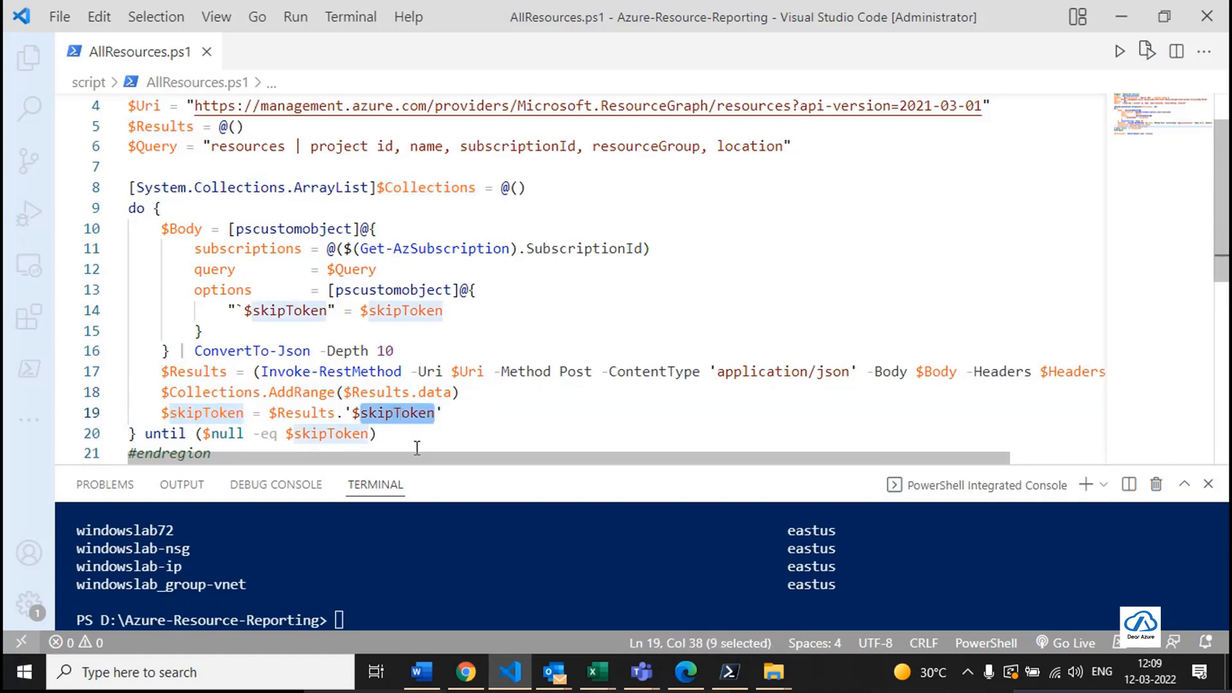
double_click(198, 413)
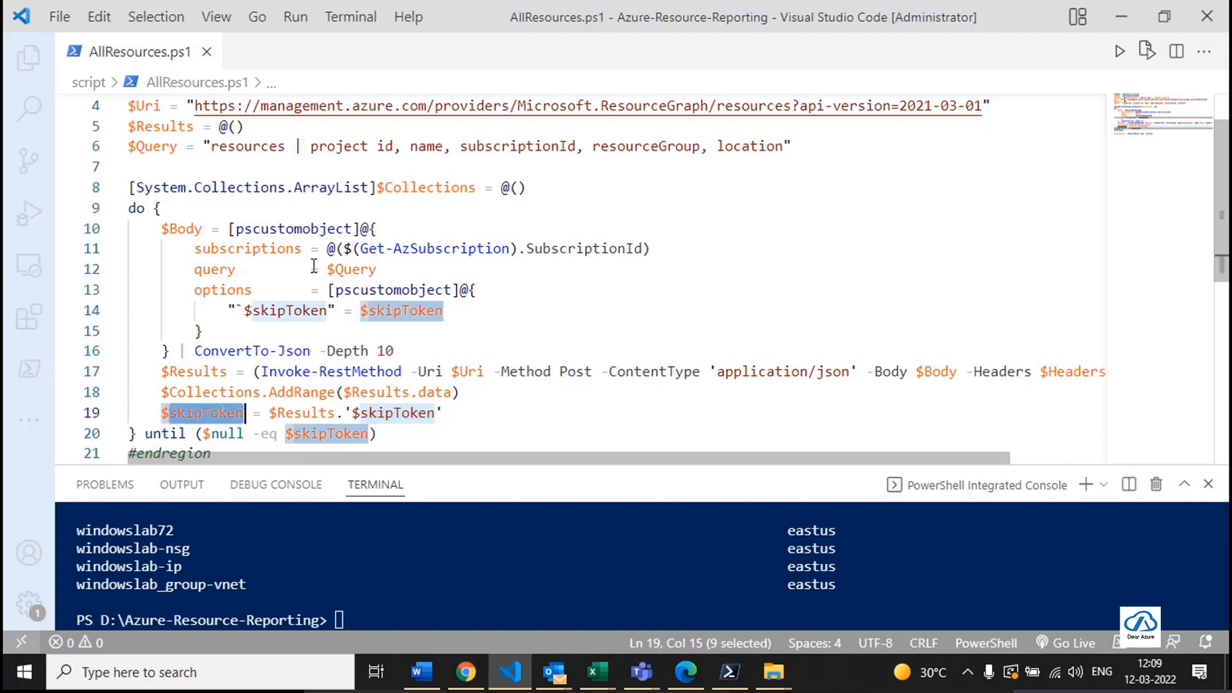
double_click(419, 310)
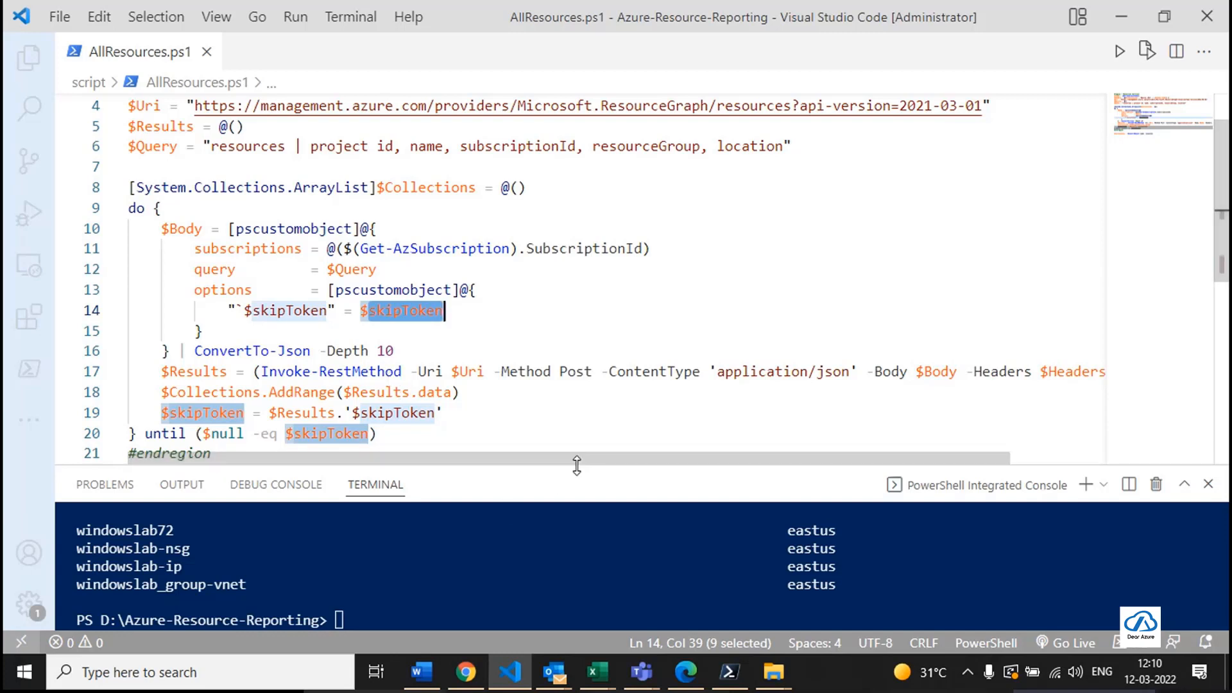
left_click_drag(577, 469, 574, 376)
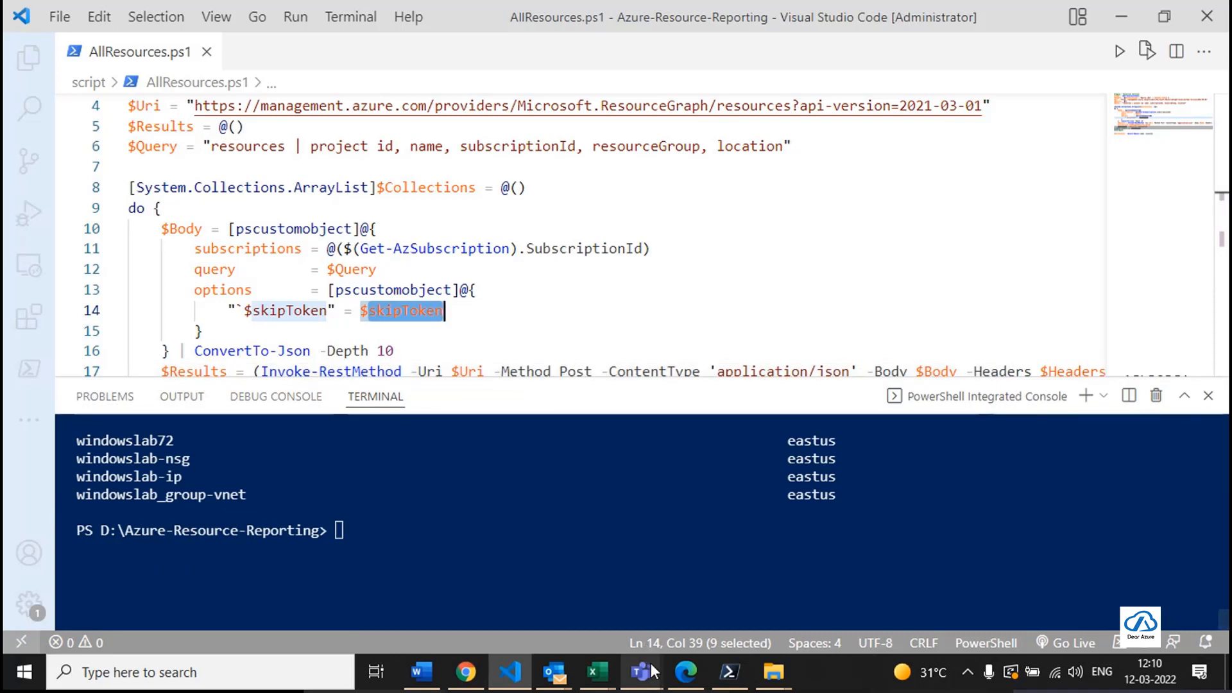
mouse_move(642, 672)
left_click(550, 590)
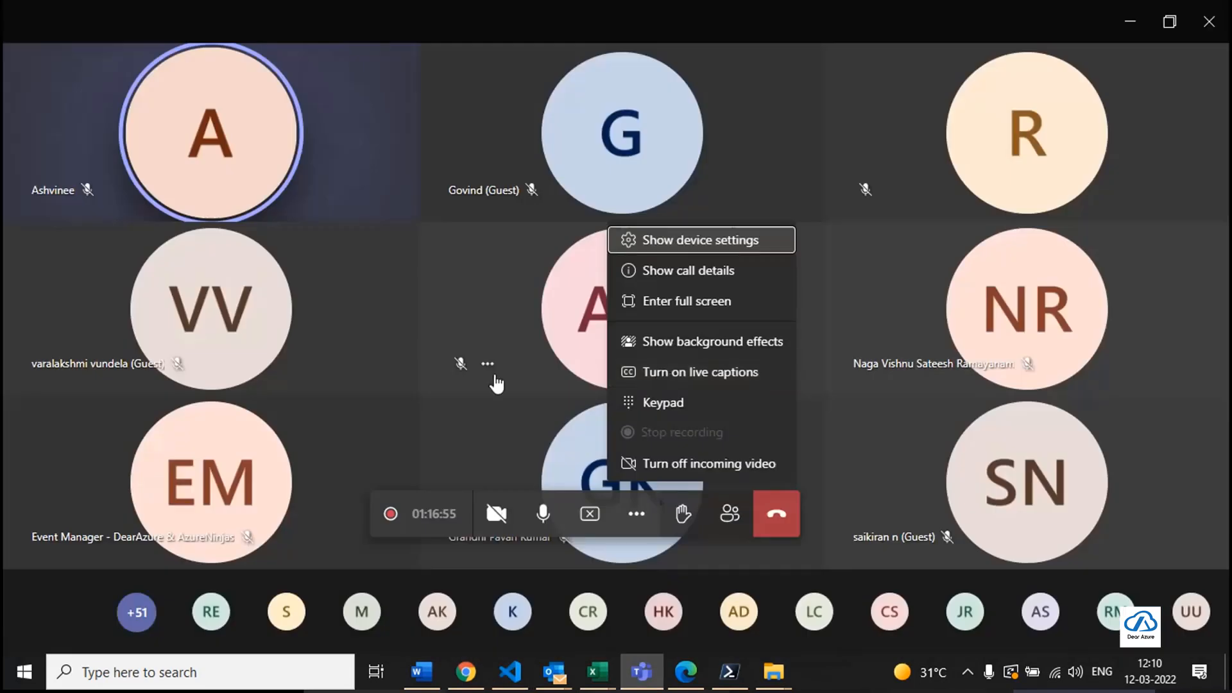
left_click(530, 304)
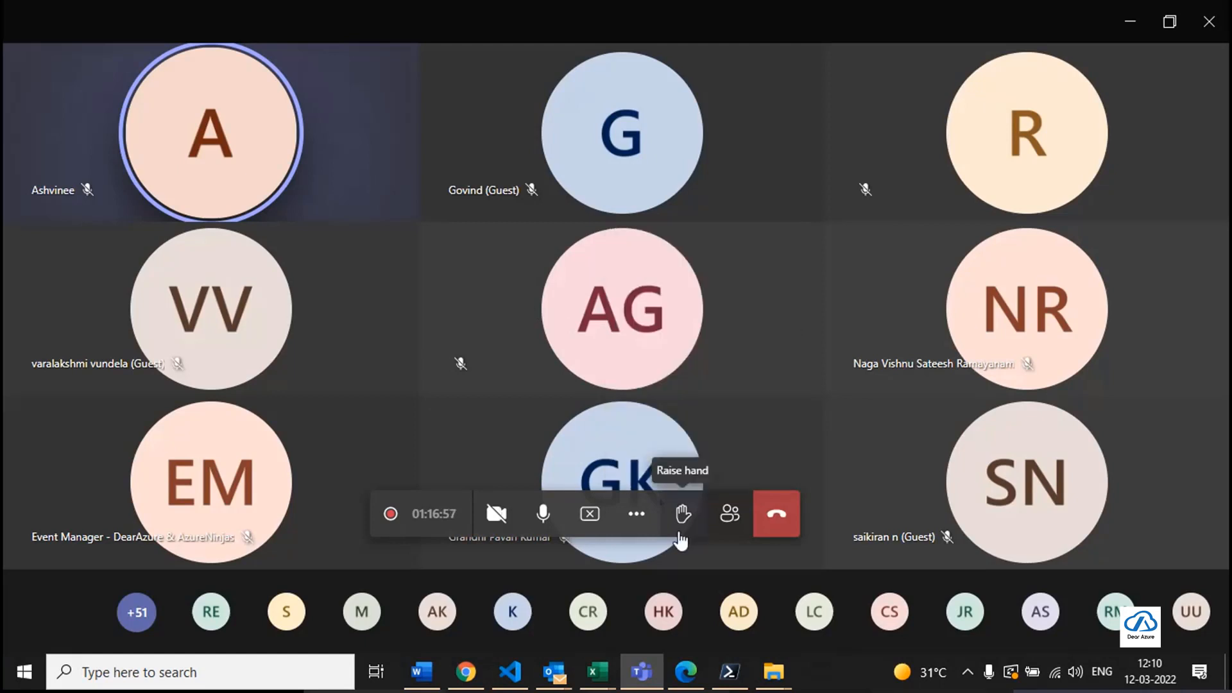
left_click(638, 521)
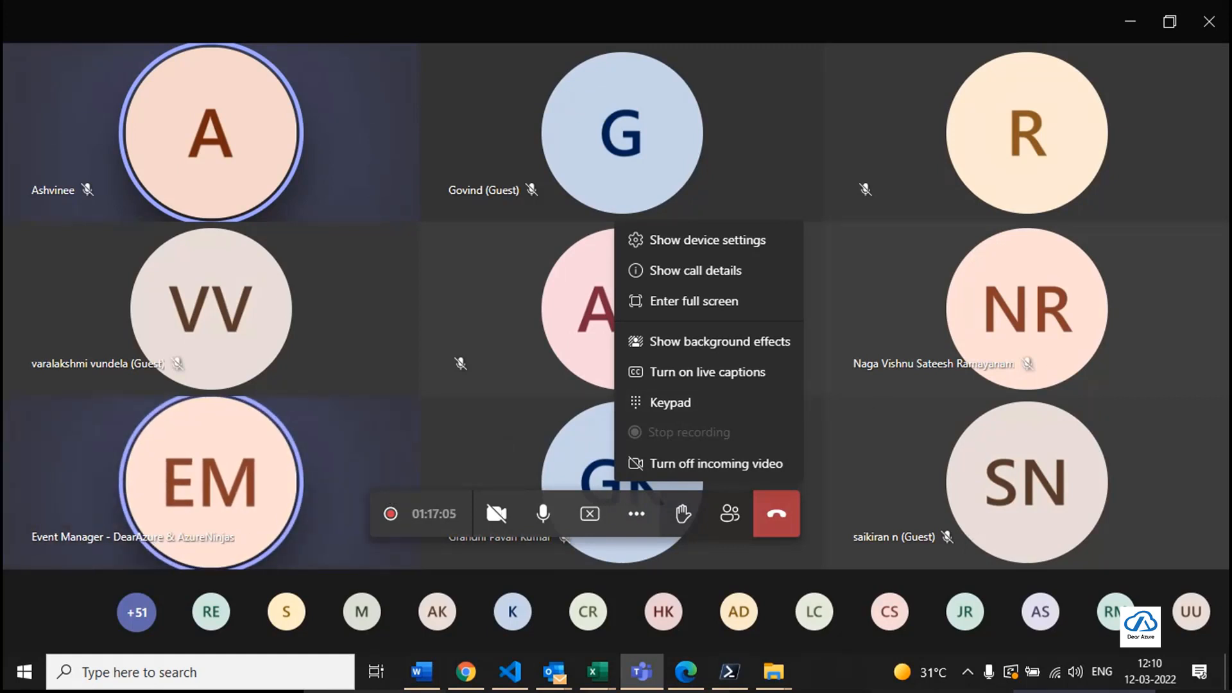
left_click(896, 411)
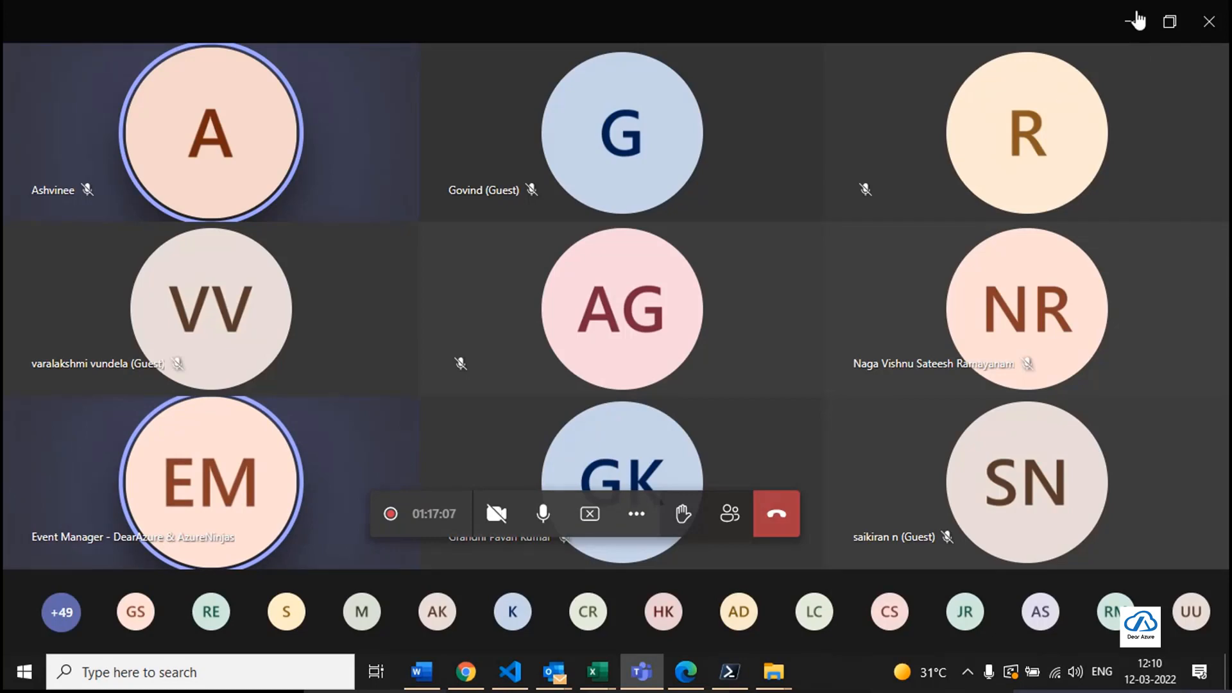
Switch to the Microsoft Teams meeting and show its call details.
left_click(642, 672)
mouse_move(642, 674)
left_click(539, 589)
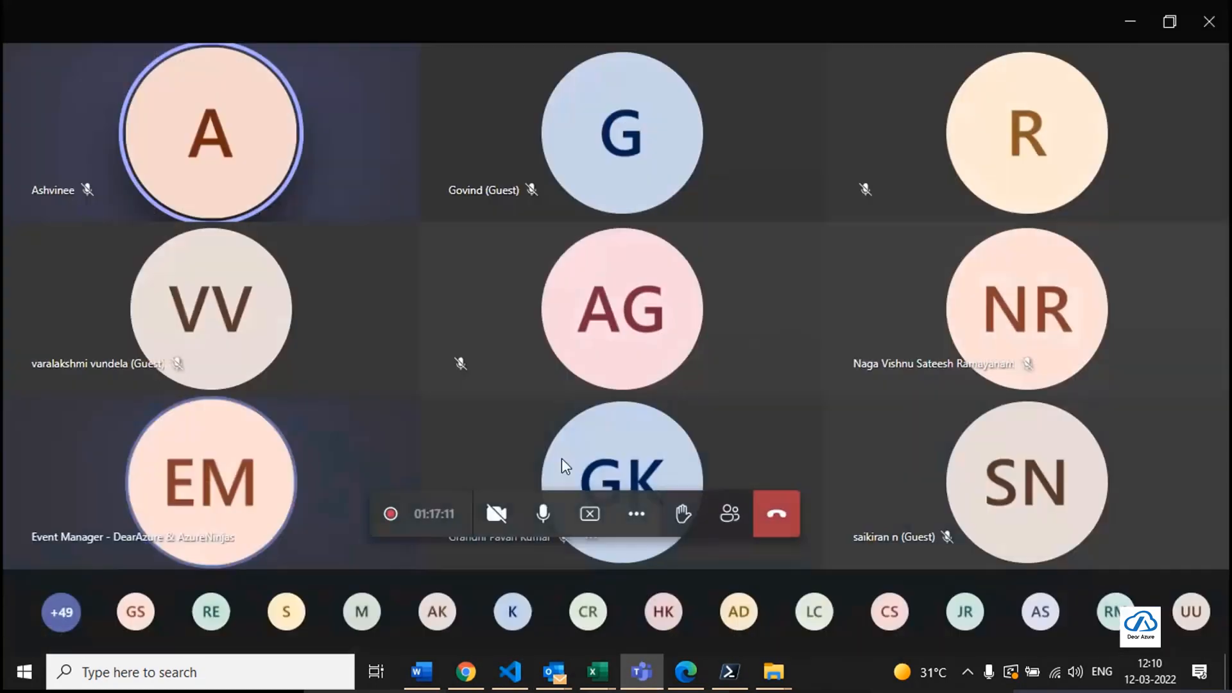
left_click(637, 514)
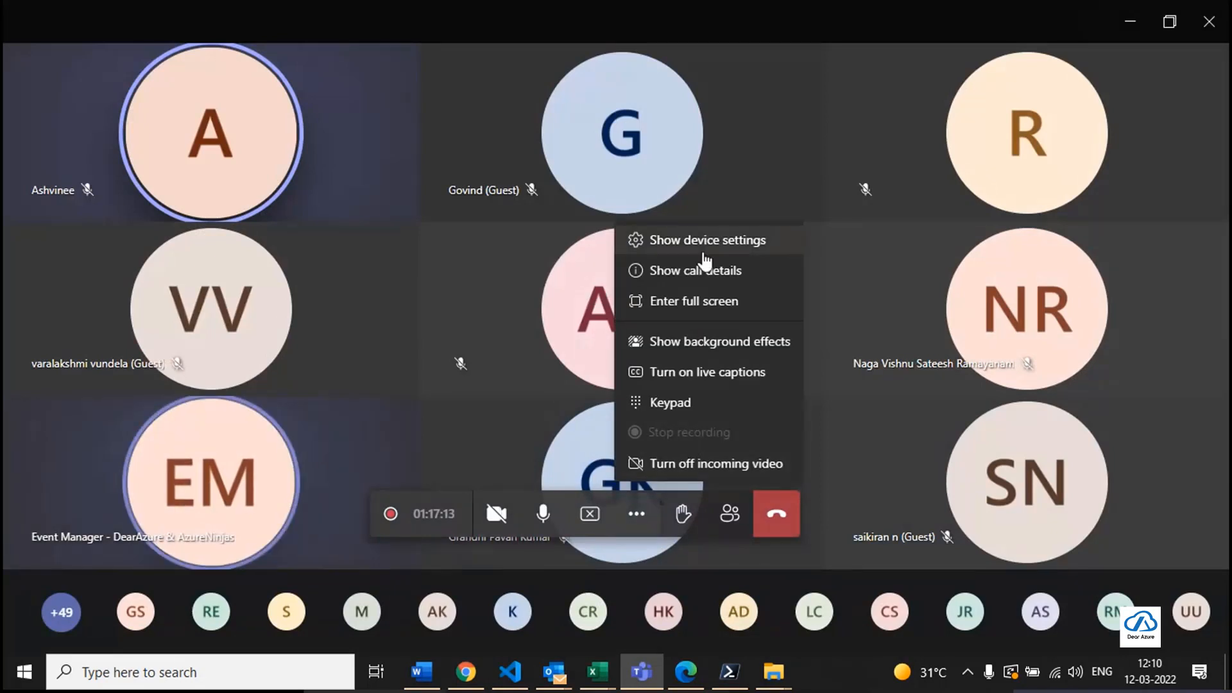
left_click(718, 273)
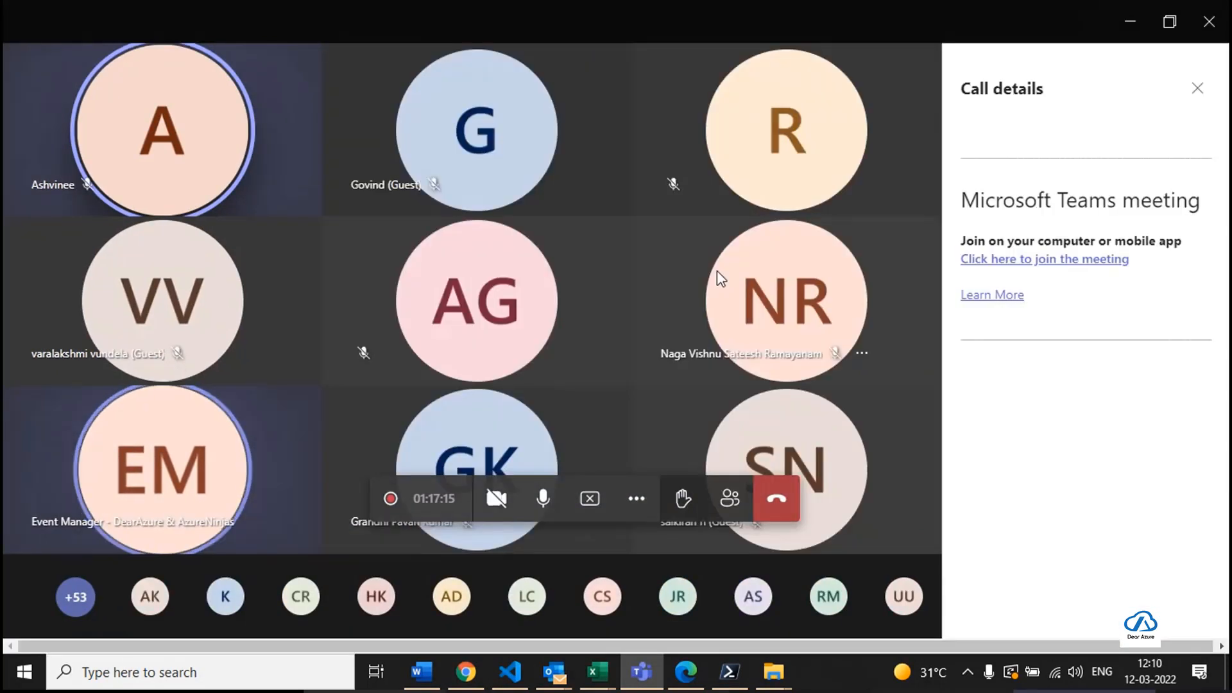
left_click(636, 499)
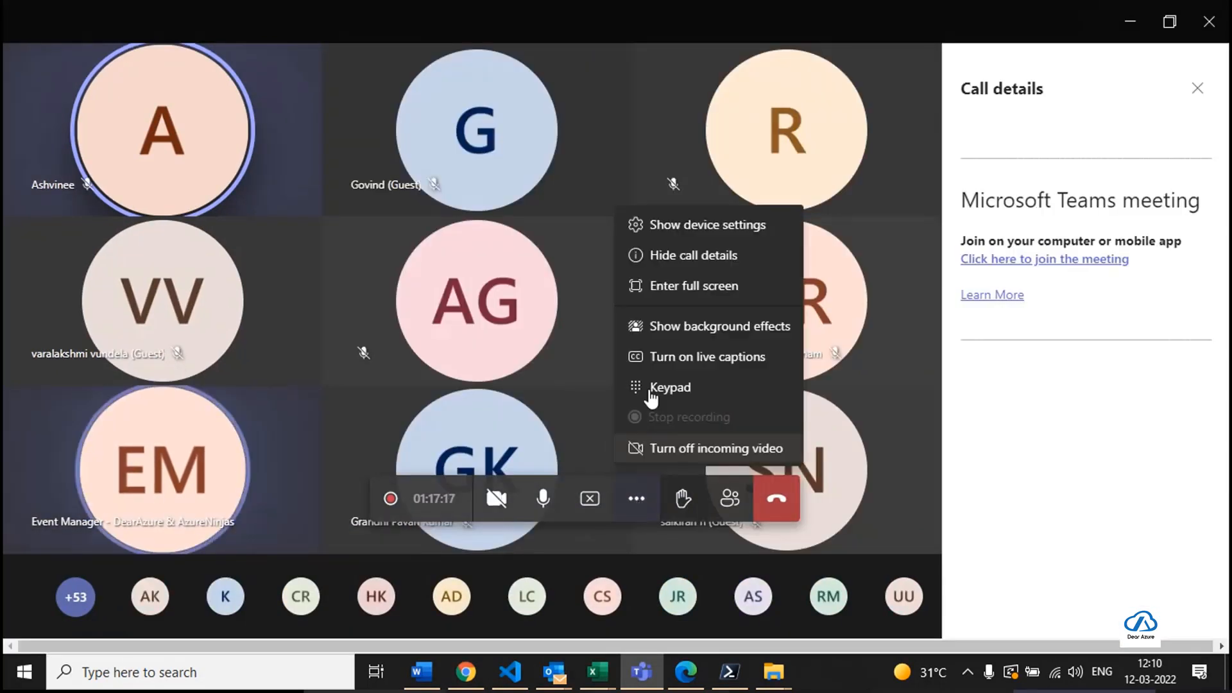
left_click(667, 283)
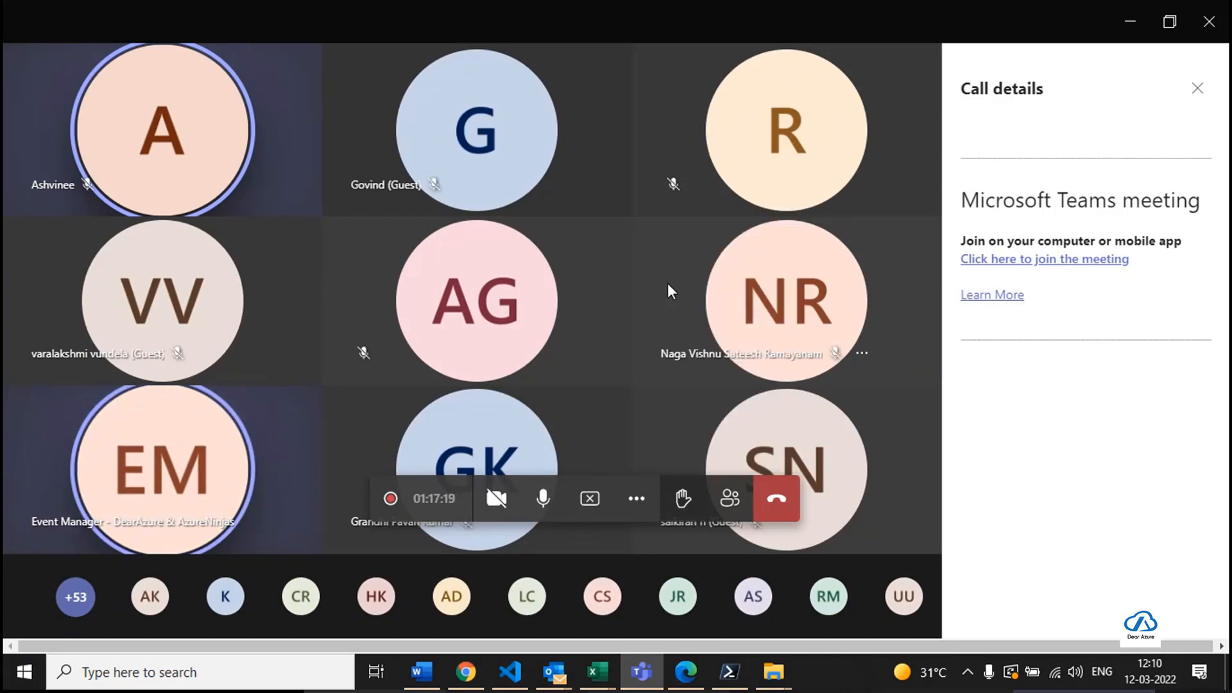
left_click(637, 499)
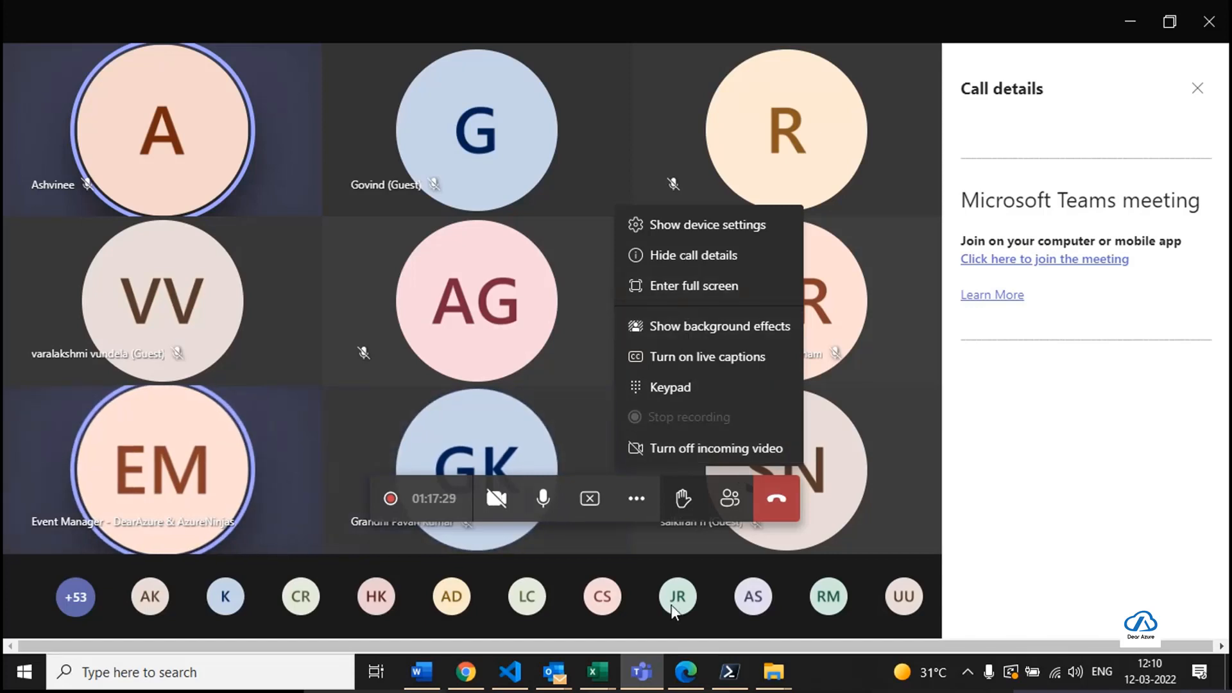
left_click(638, 499)
left_click(641, 501)
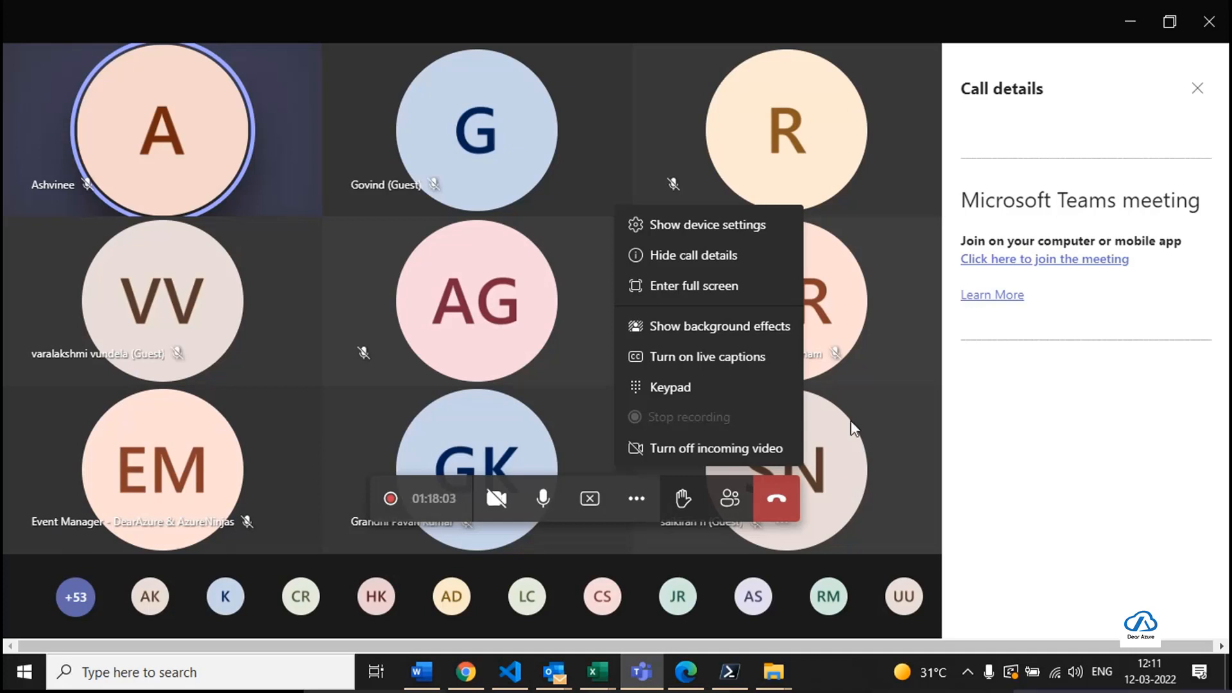
Switch to Chrome, leave the open workbook editor for the Azure portal home page, and expand the portal's navigation.
left_click(466, 671)
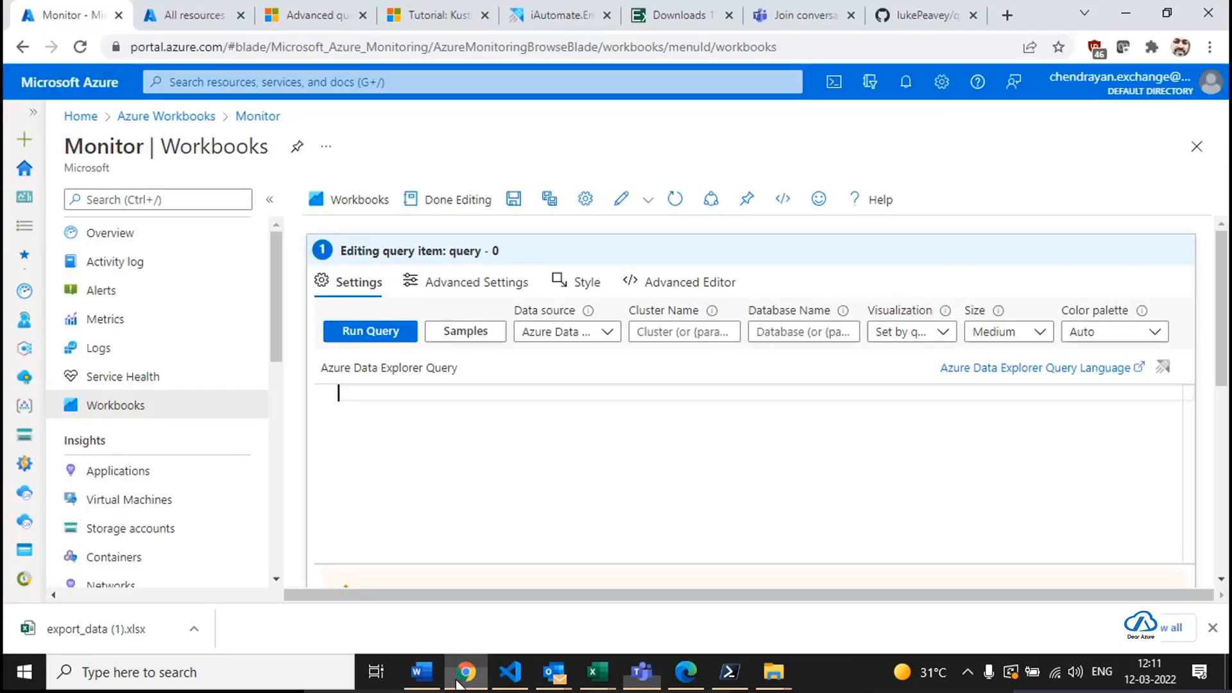
left_click(196, 118)
left_click(703, 150)
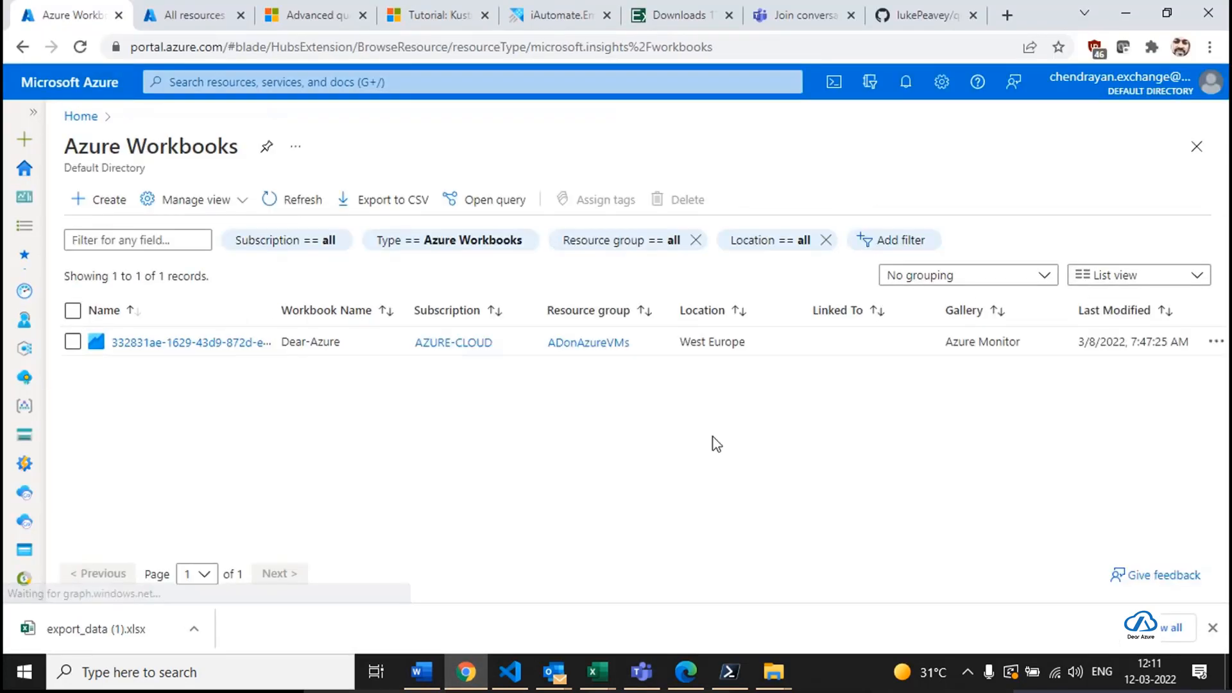
left_click(72, 117)
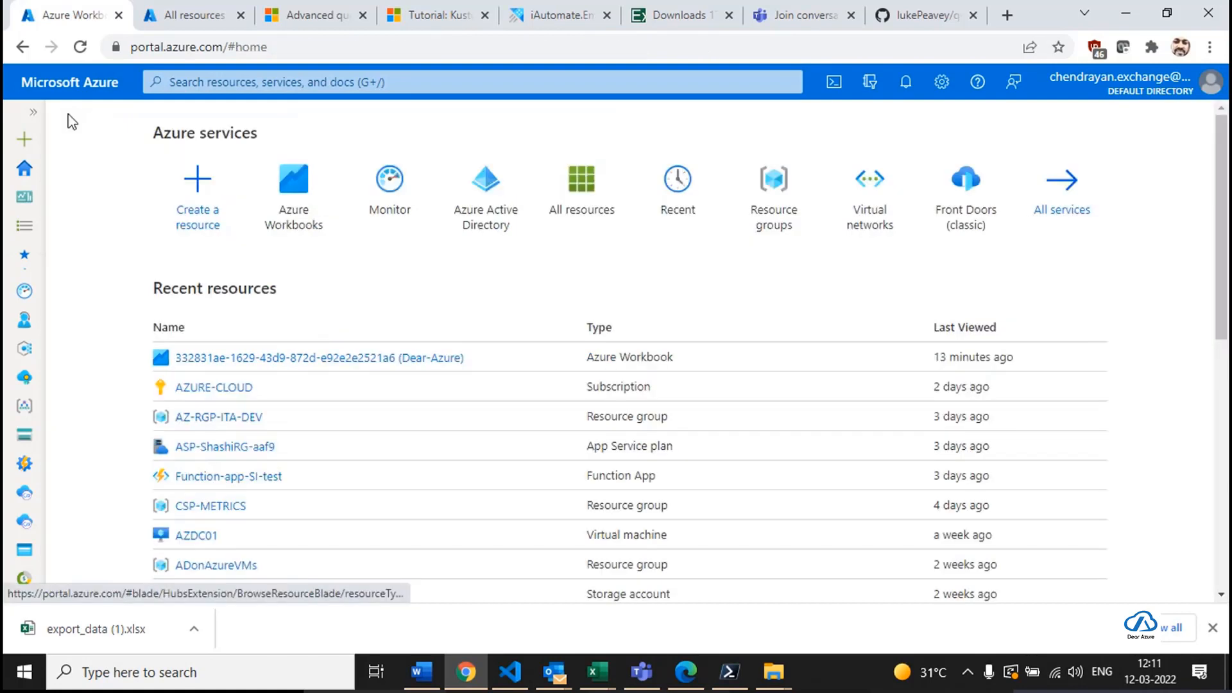
left_click(33, 113)
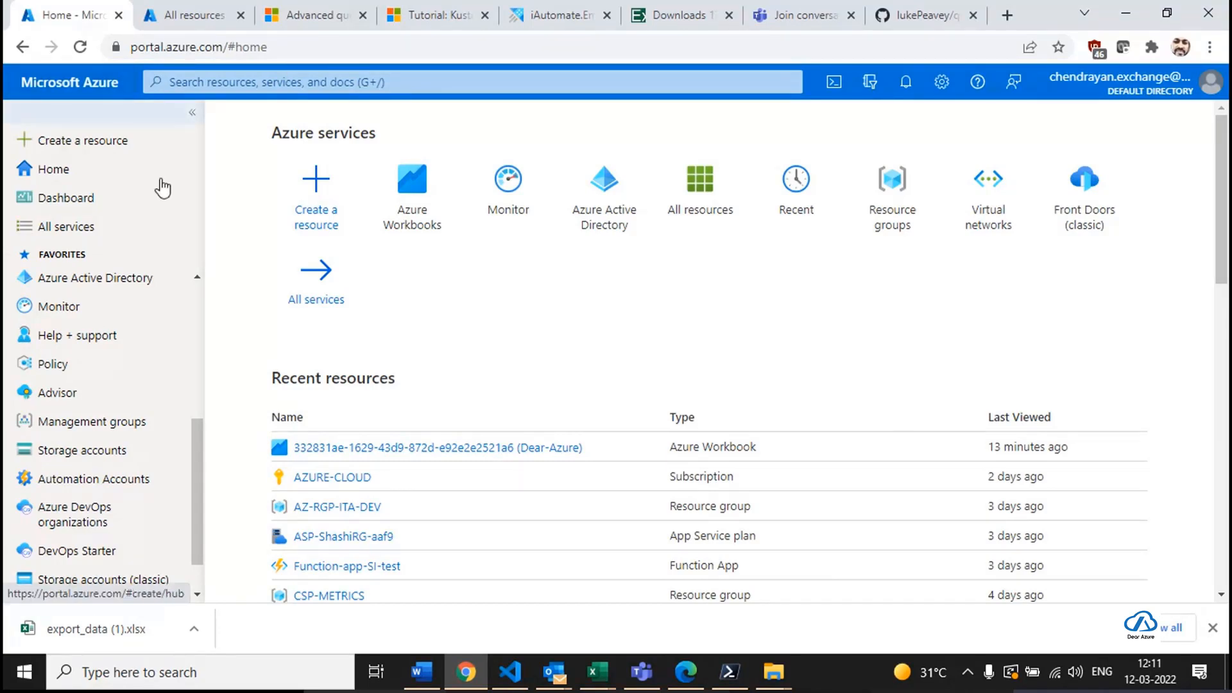
Switch to Visual Studio Code and examine the Get-AzAccessToken line and the resources table name in $Query.
left_click(510, 672)
scroll(459, 206, "up", 1)
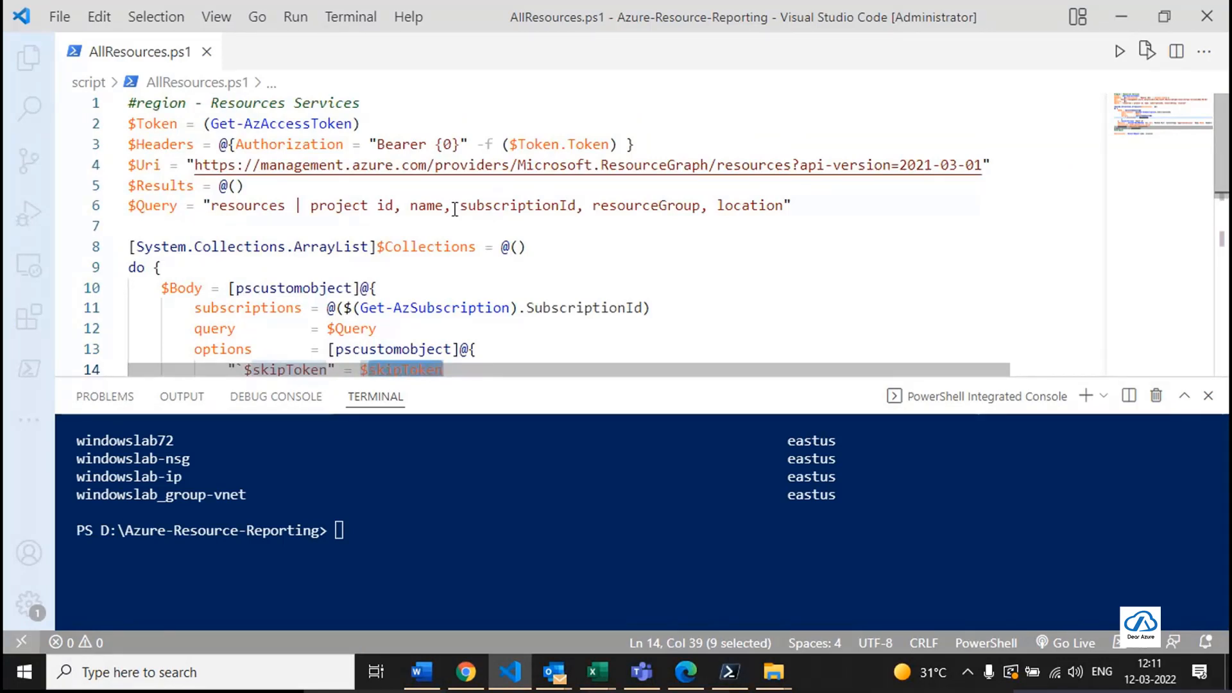
left_click(311, 123)
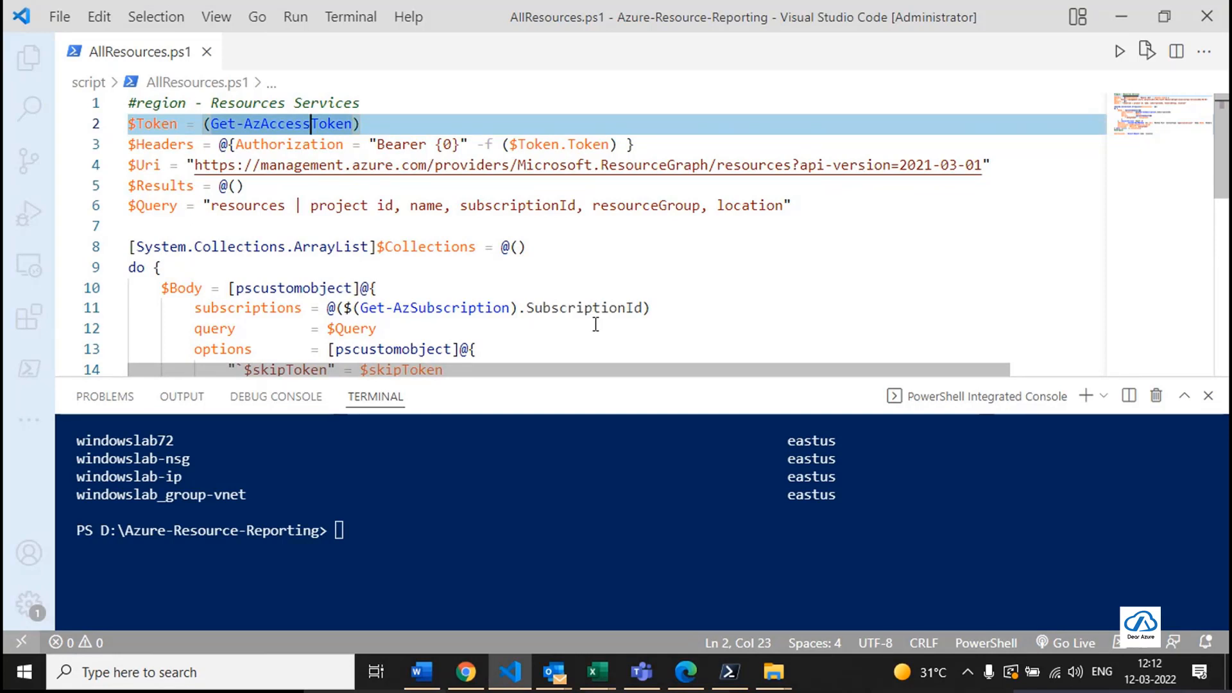
double_click(244, 217)
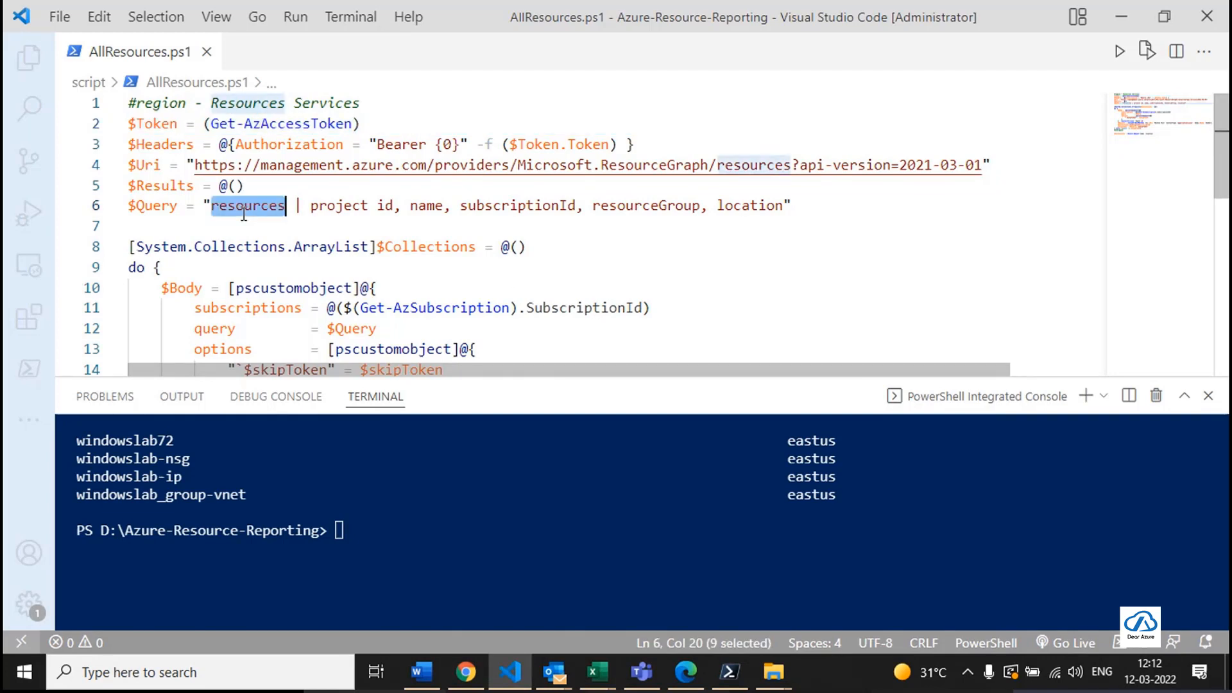
Switch back to the Azure portal in Chrome and open the All resources list as a query in Azure Resource Graph Explorer.
key("alt+Tab")
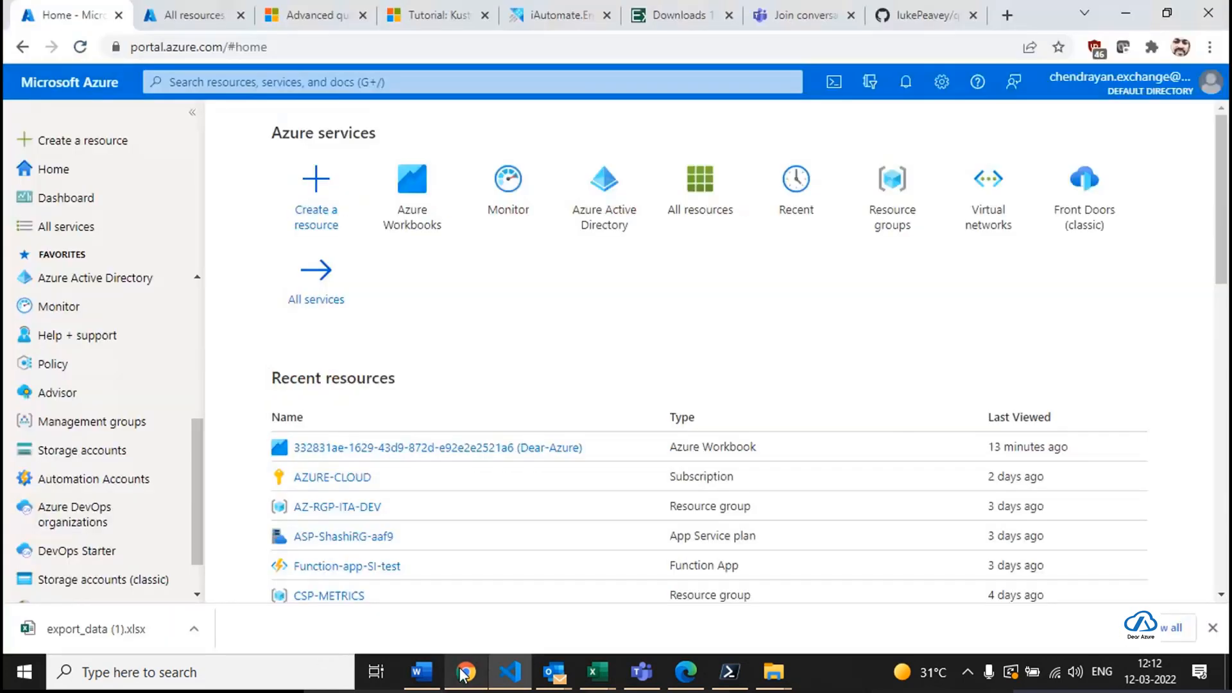
left_click(183, 16)
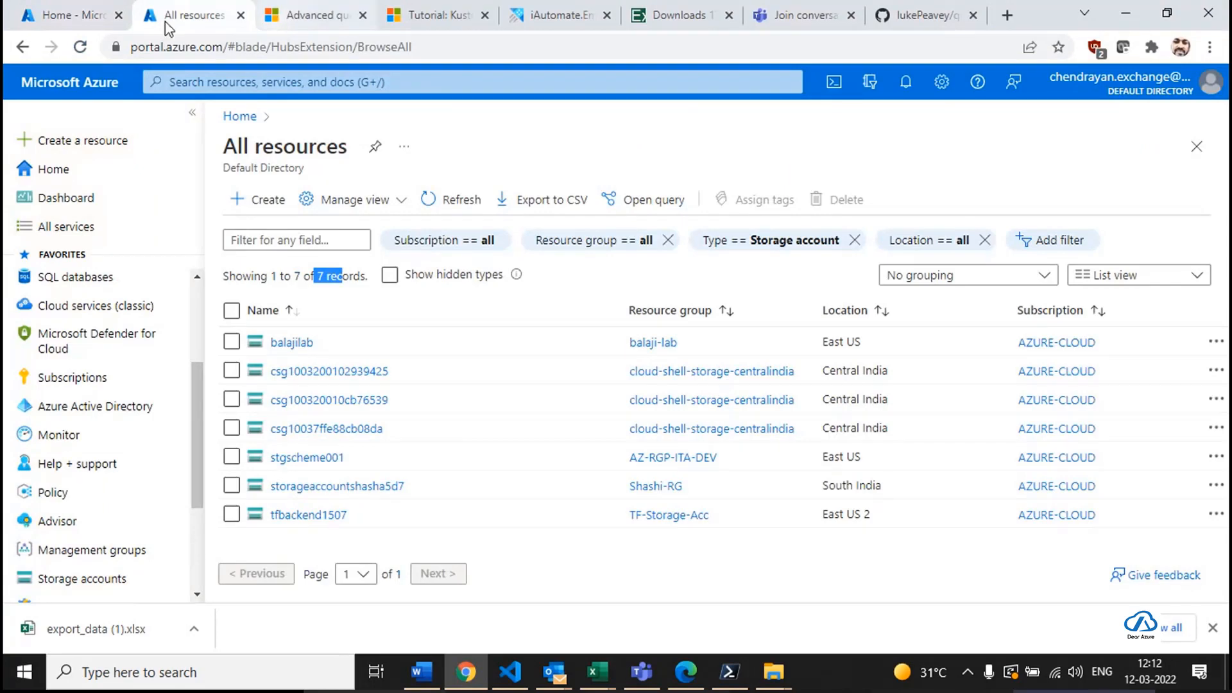
left_click(59, 26)
left_click(700, 193)
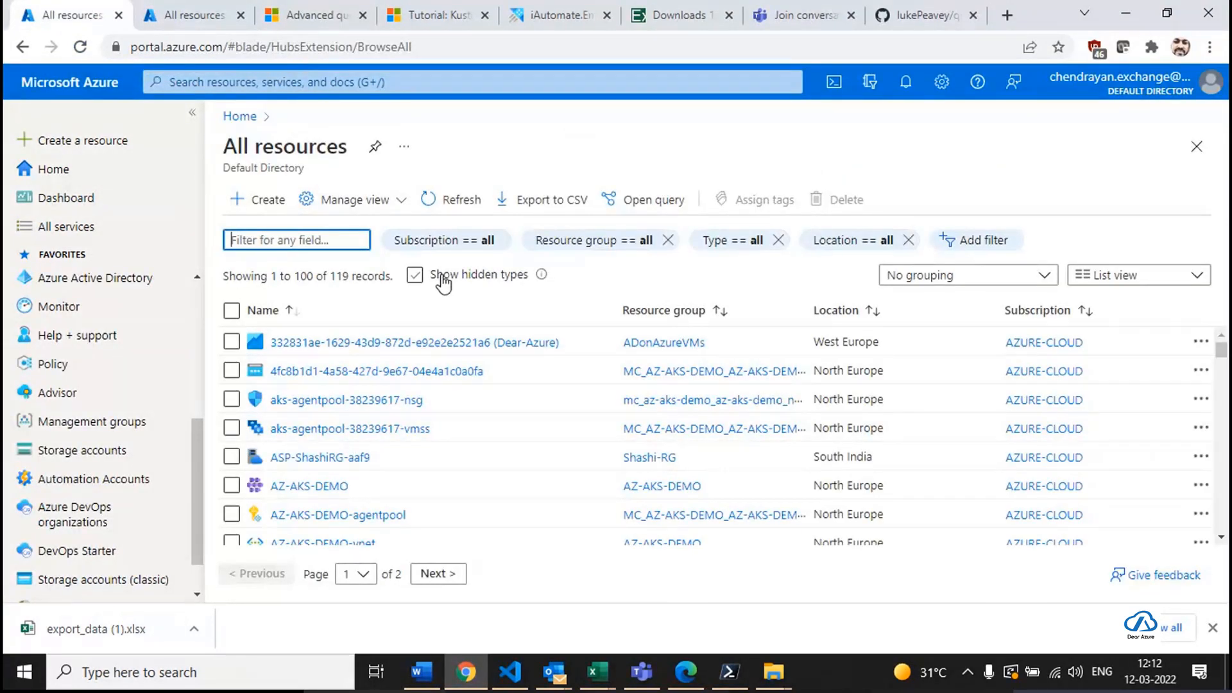
left_click(644, 200)
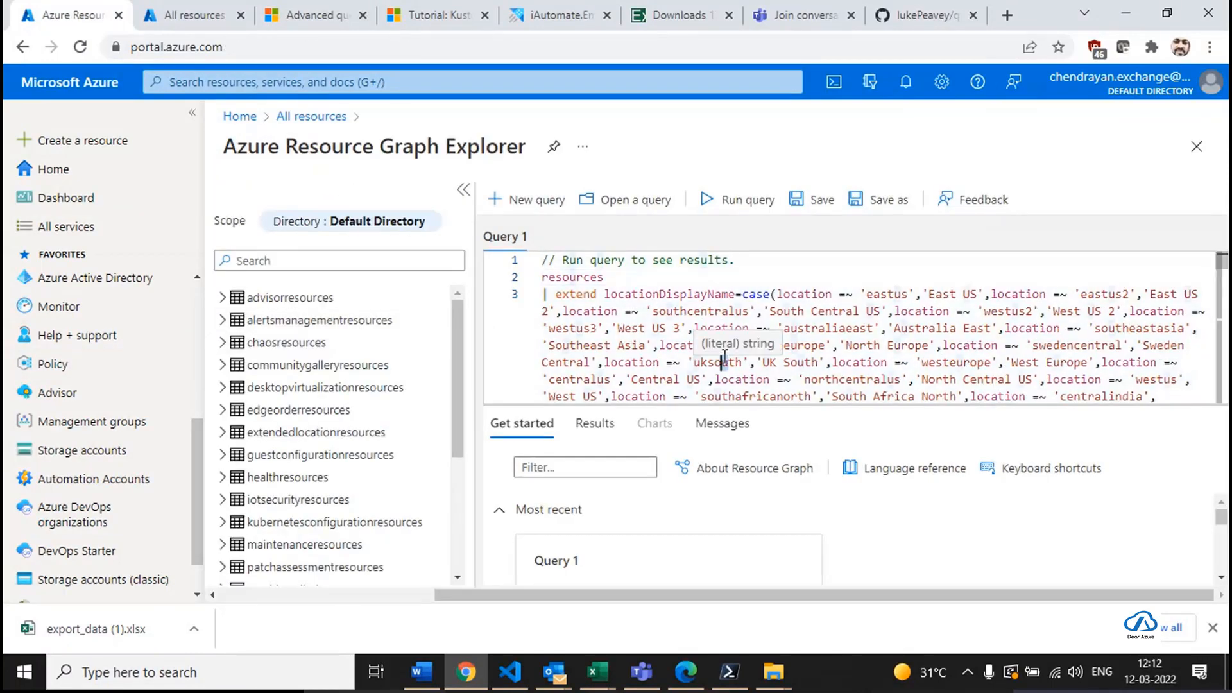
Replace the whole query with resourcechanges | limit 3 and run it.
left_click(725, 356)
key("ctrl+a")
type("res")
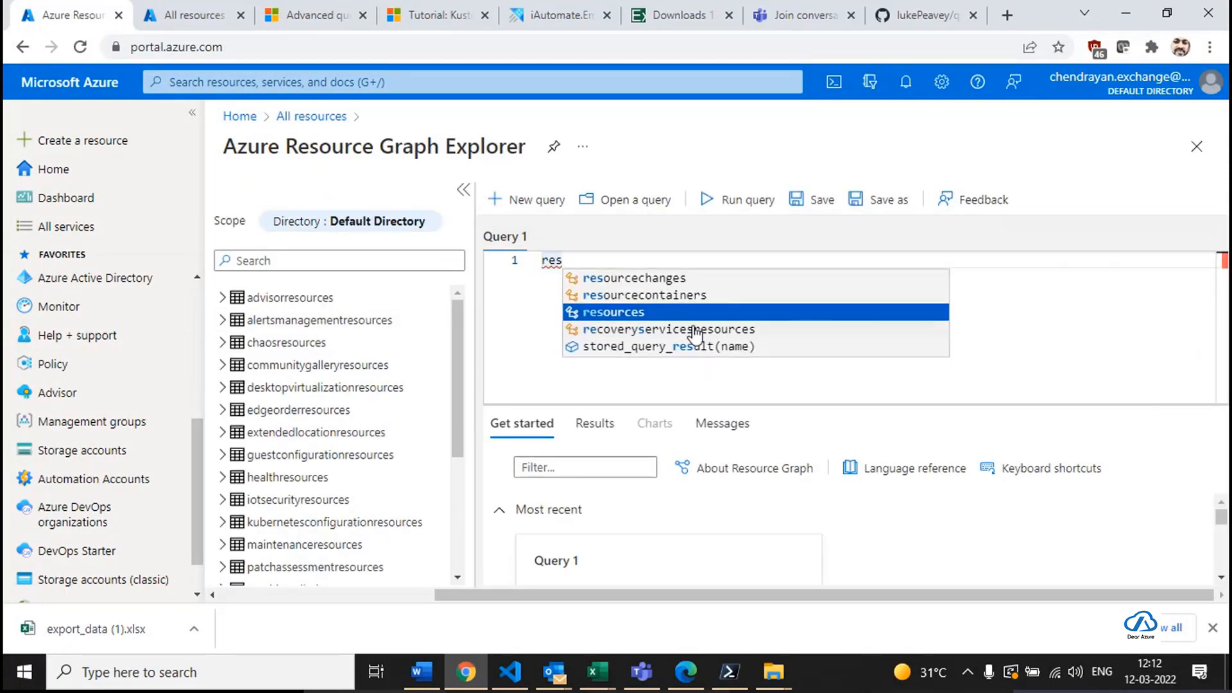
key("Return")
key("Return")
type("| limit ")
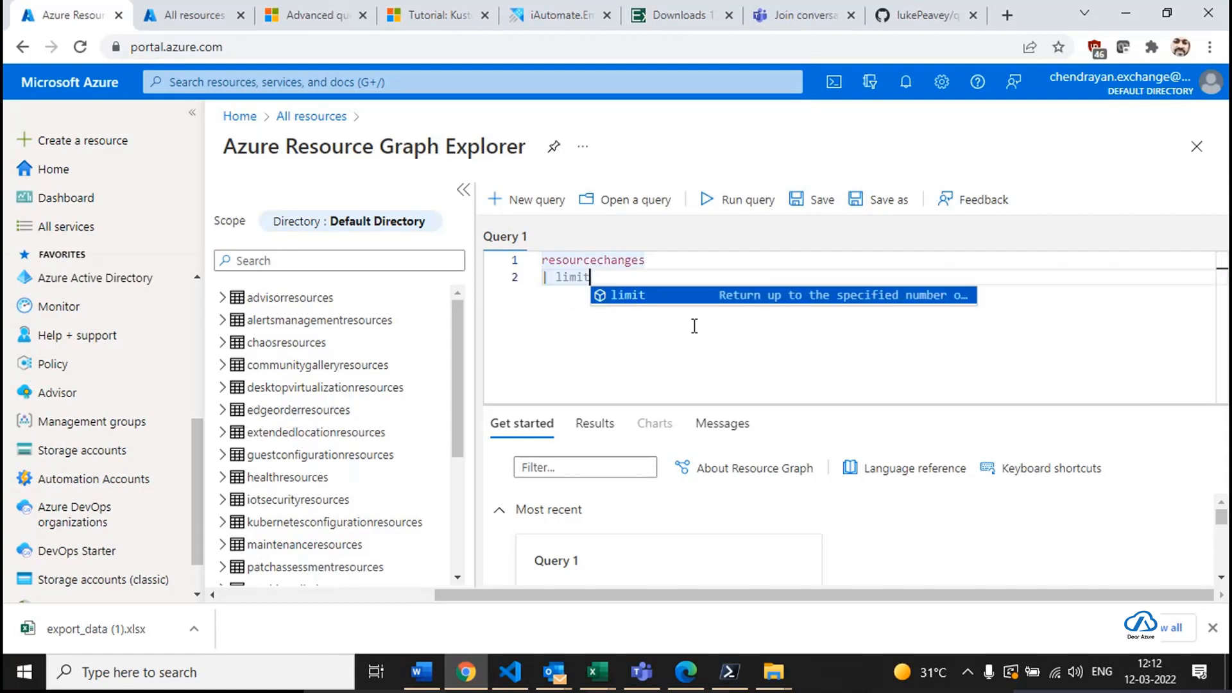
type("3")
key("ctrl+a")
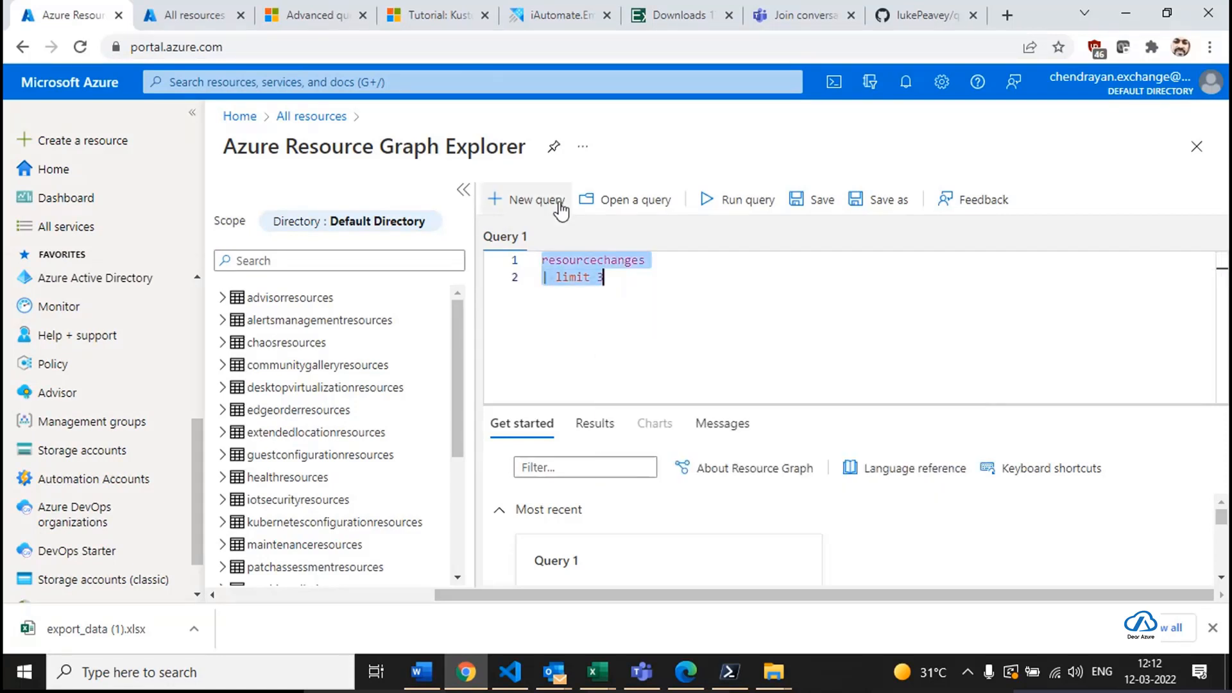
left_click(720, 200)
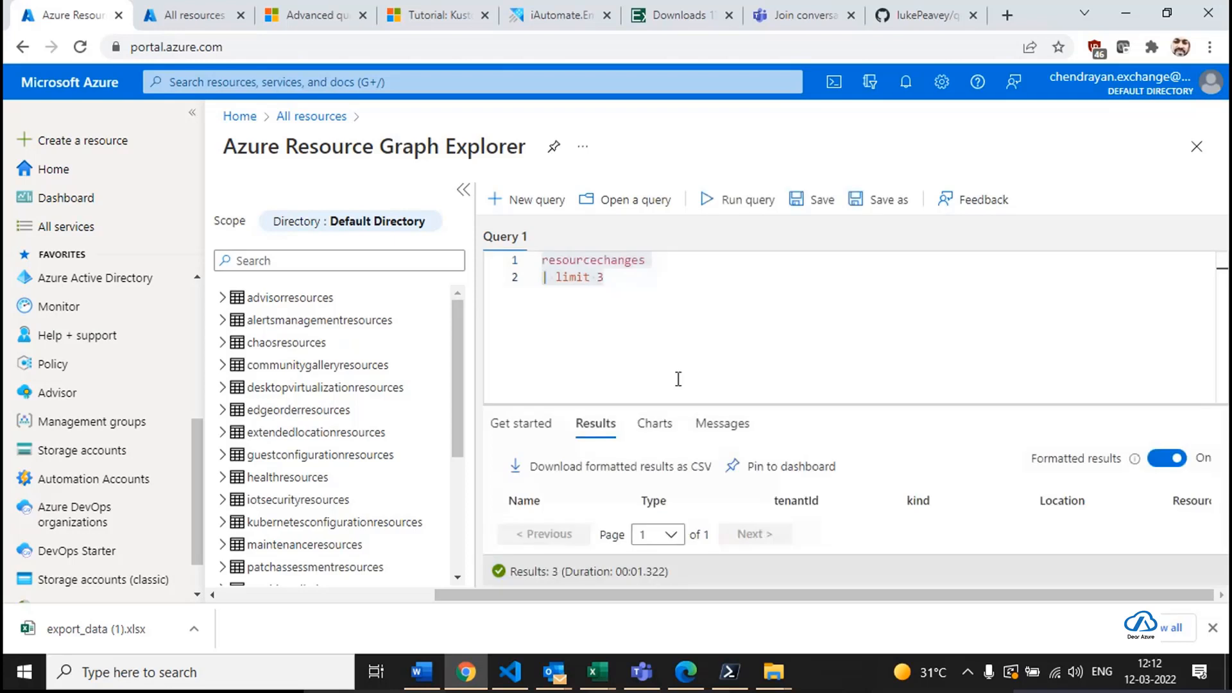
Enlarge the query results area, dismiss the browser's download bar, and bring the results' details links into view.
left_click_drag(931, 405, 929, 360)
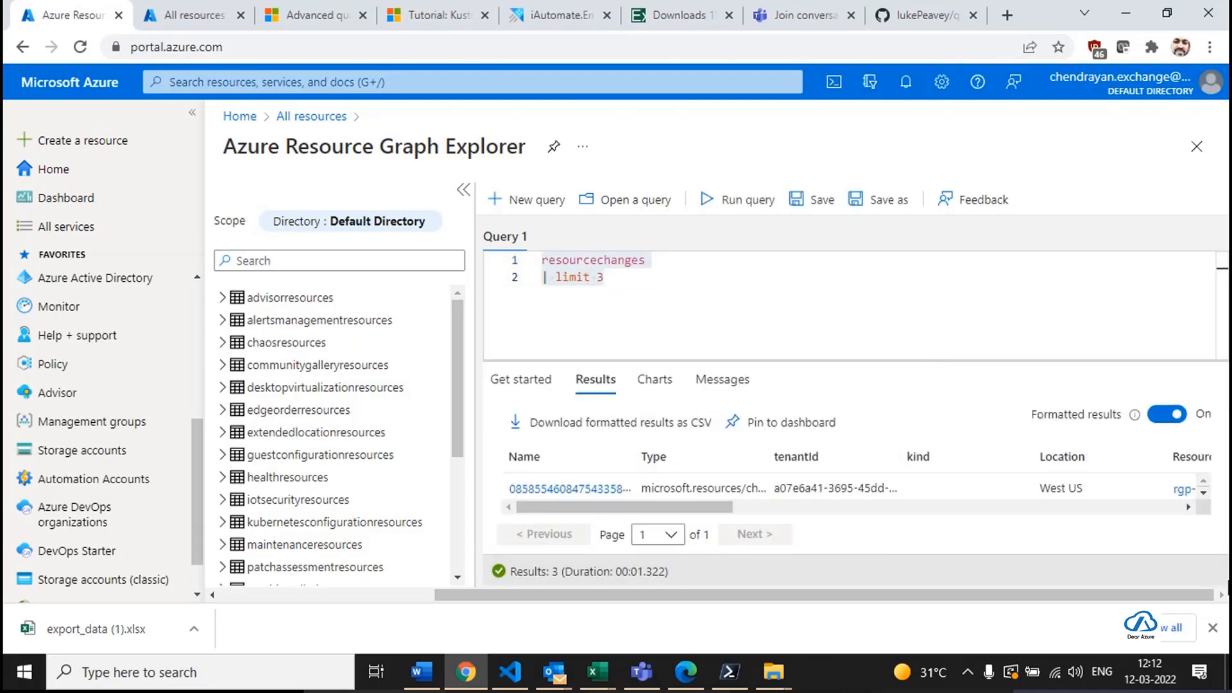
left_click(1207, 628)
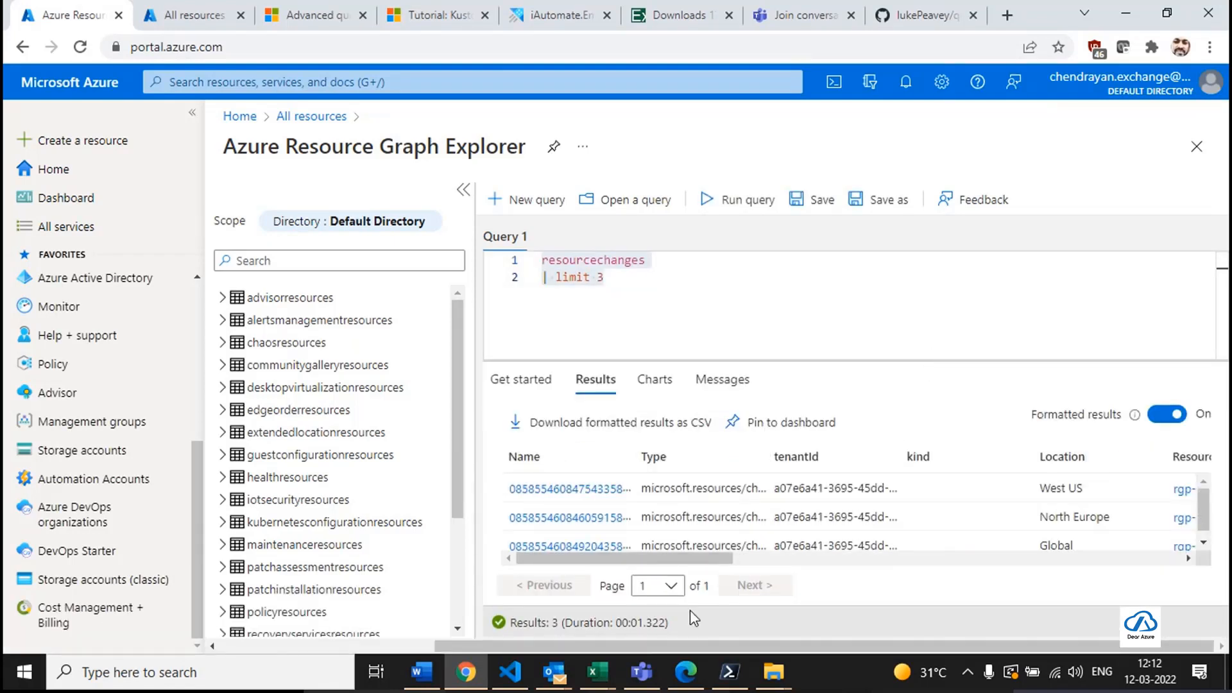
left_click_drag(689, 557, 1169, 545)
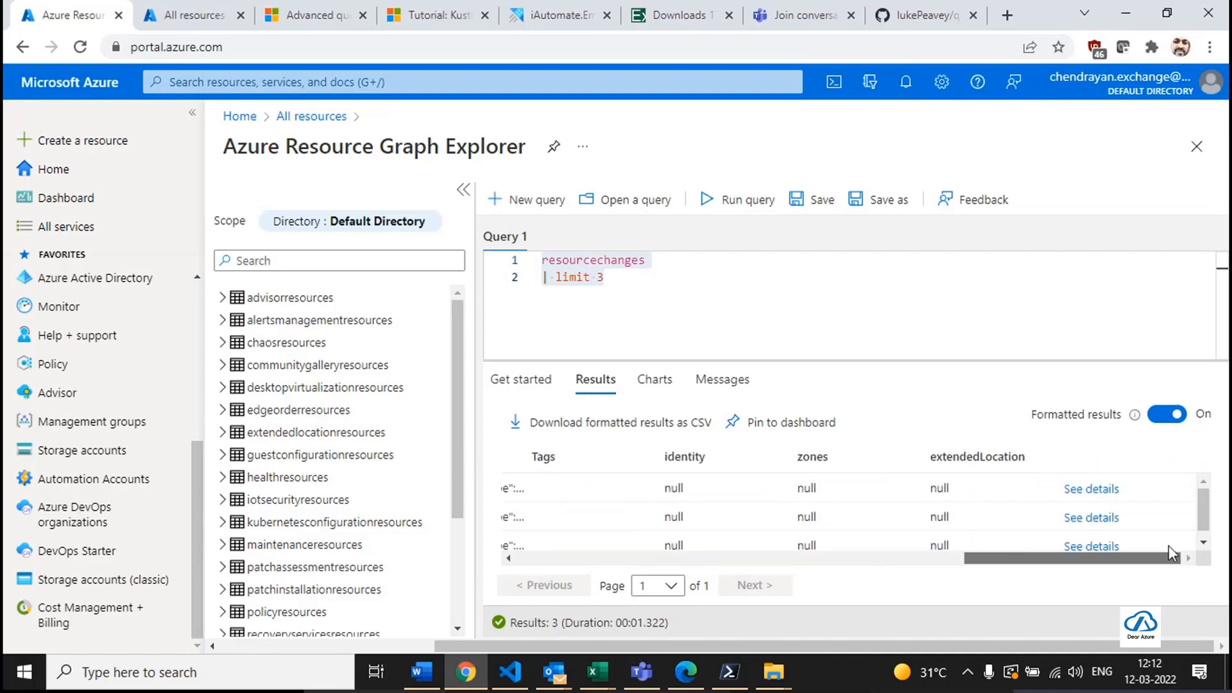
Open the details of the first resourcechanges result, examine its targetResourceType and changeAttributes properties, and close the details.
left_click(1103, 486)
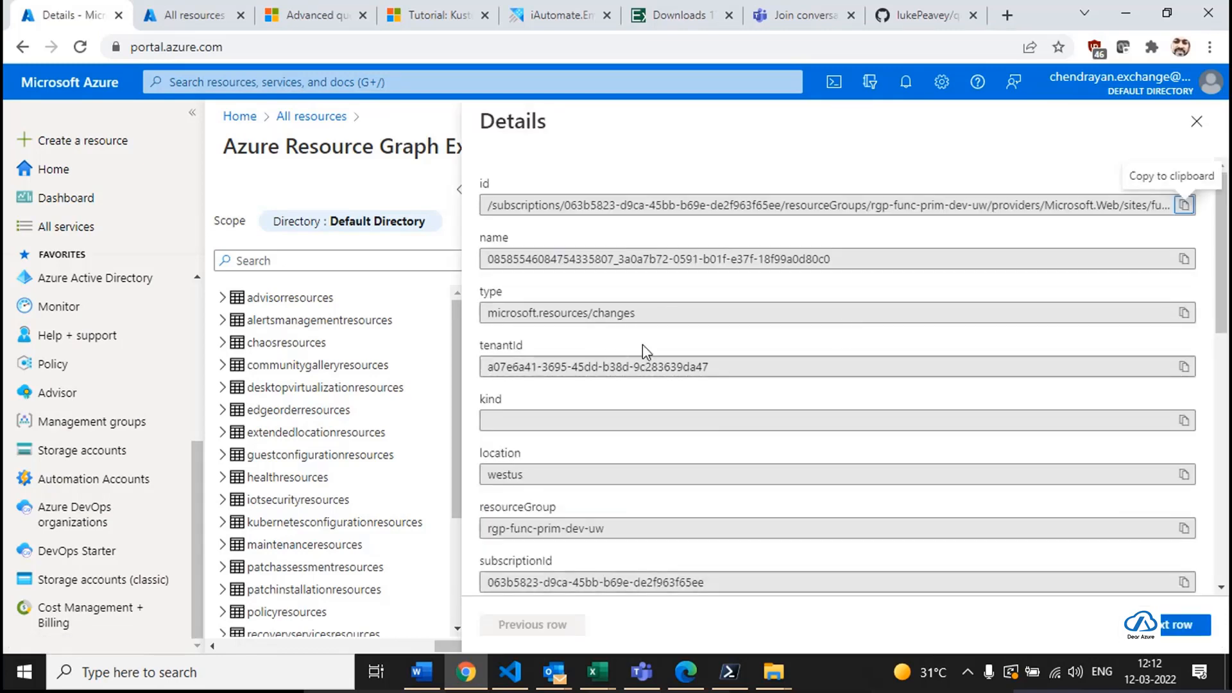
scroll(644, 358, "down", 5)
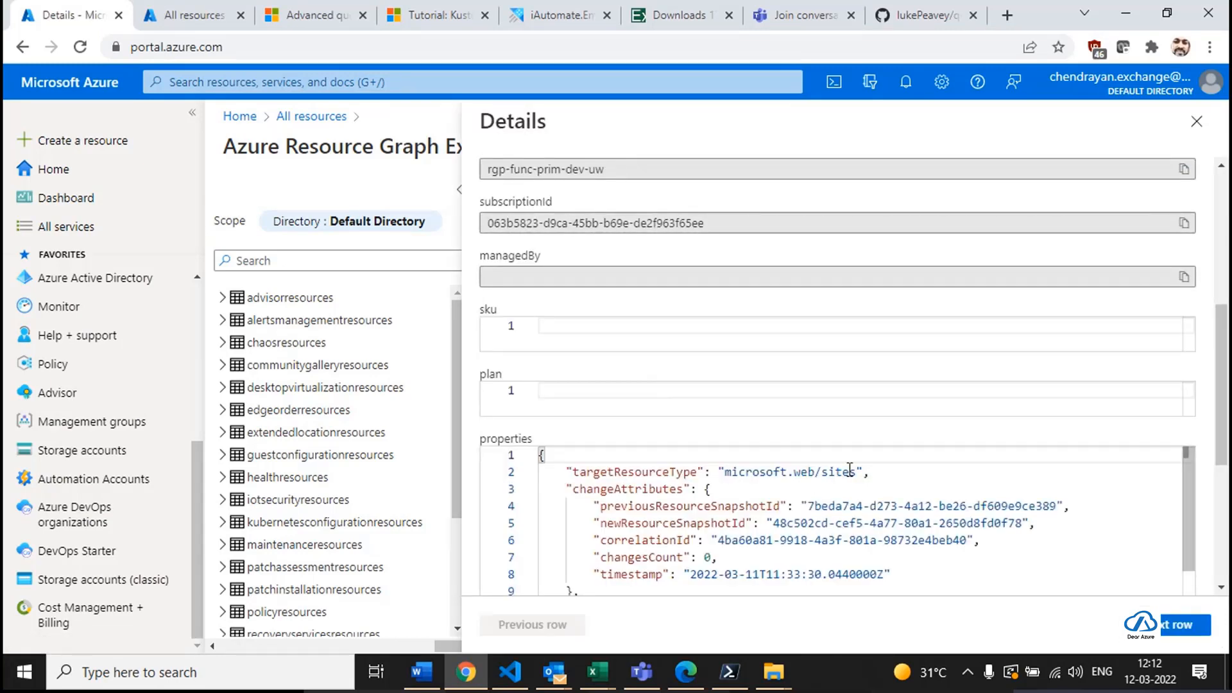
left_click_drag(856, 473, 868, 489)
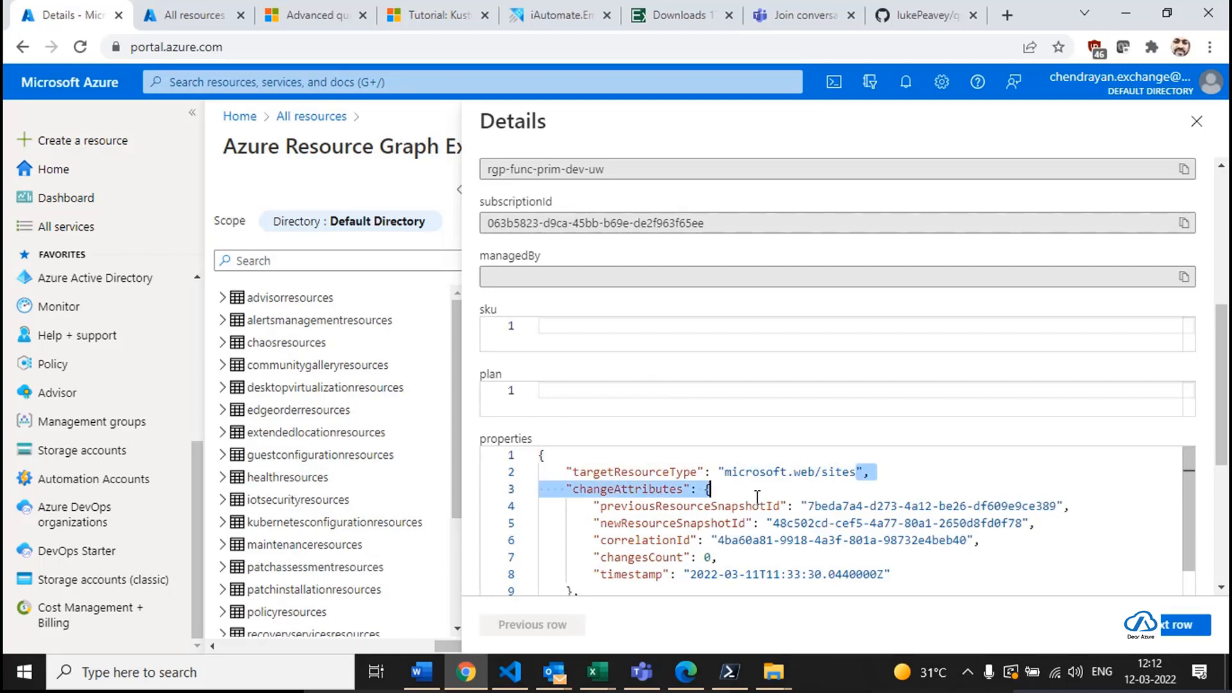
scroll(828, 511, "down", 1)
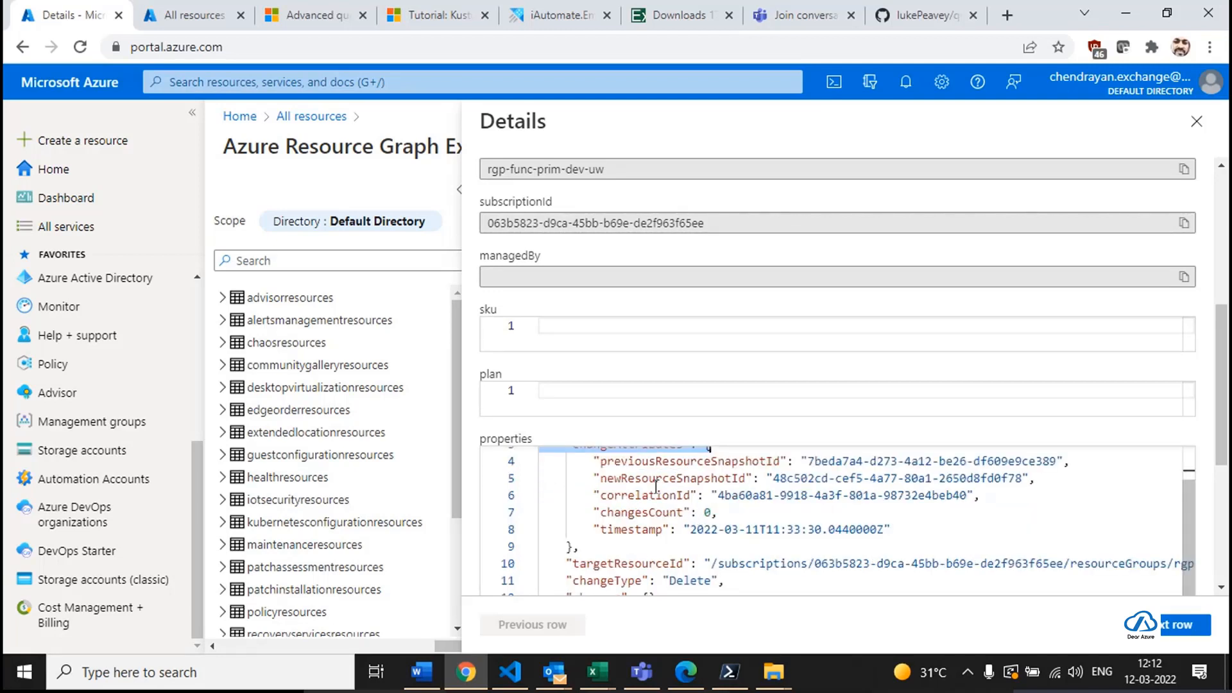
scroll(656, 489, "down", 1)
scroll(656, 538, "up", 1)
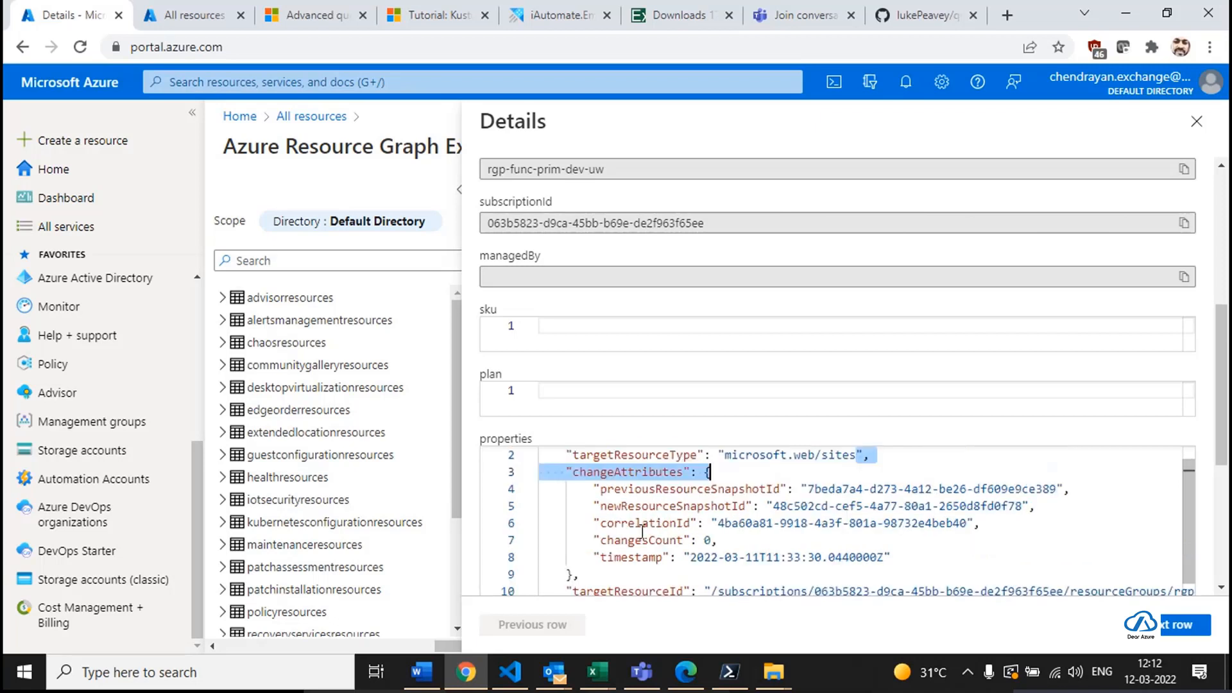
double_click(743, 506)
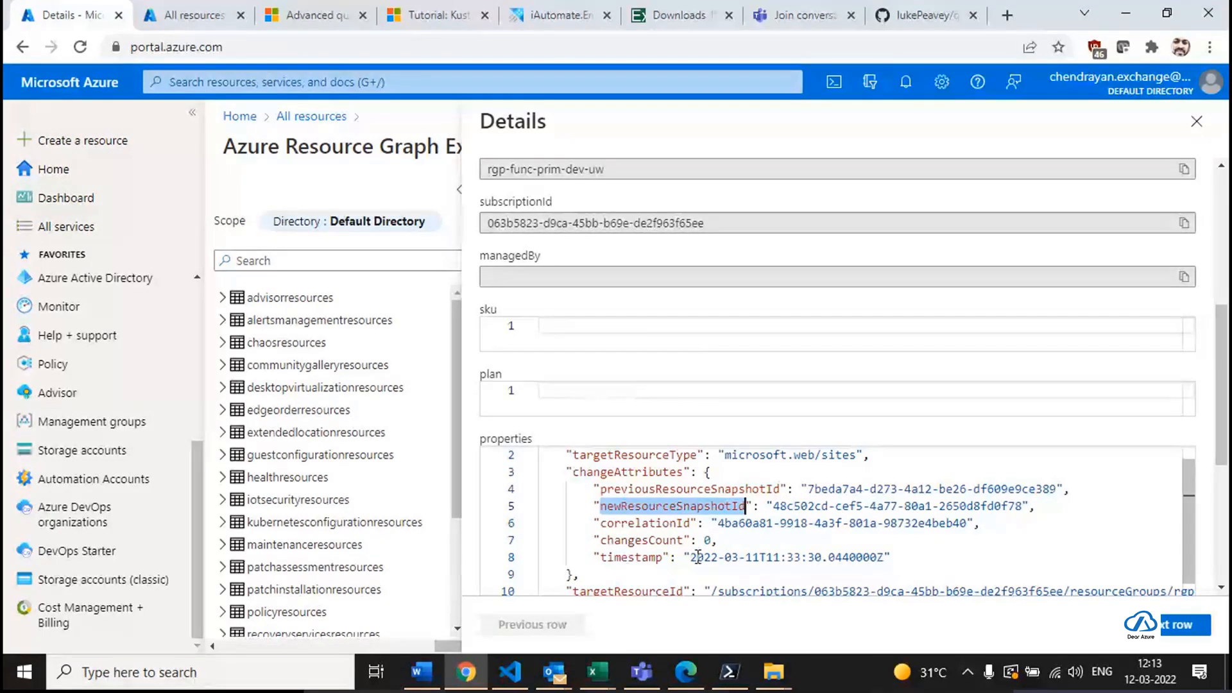
scroll(697, 557, "down", 1)
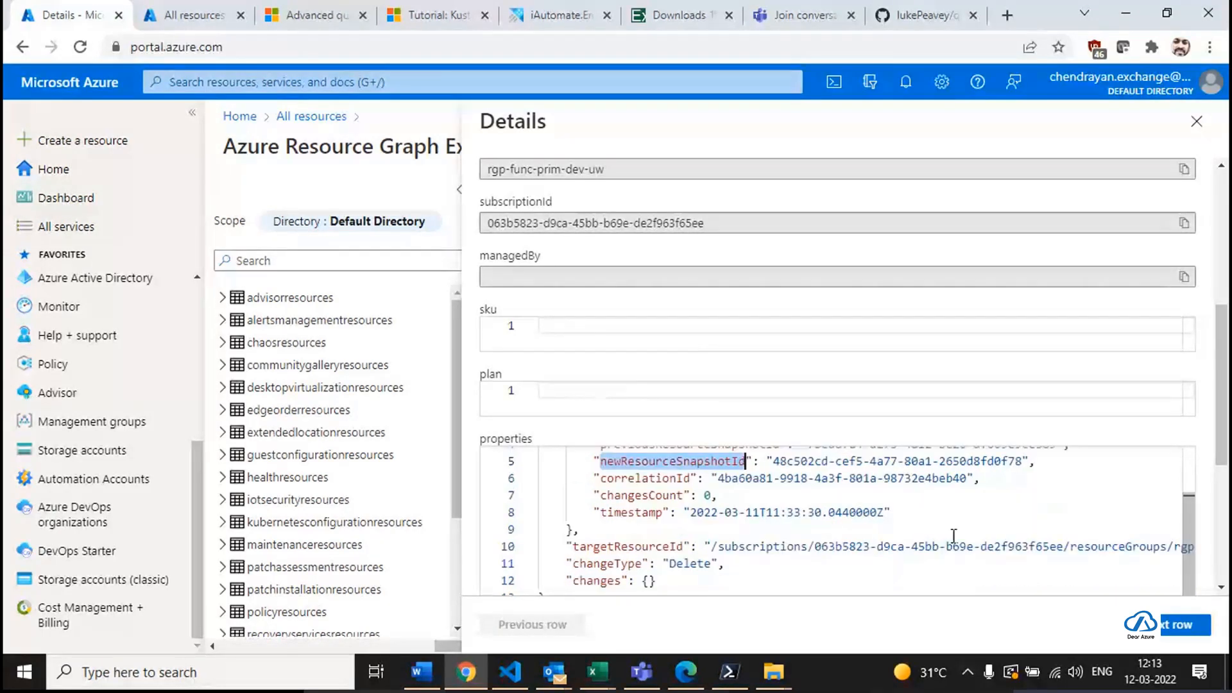
left_click(1197, 122)
Open the details of the third resourcechanges result, examine its properties down to changeType and changes, and close the details.
scroll(1026, 487, "down", 1)
left_click(1095, 537)
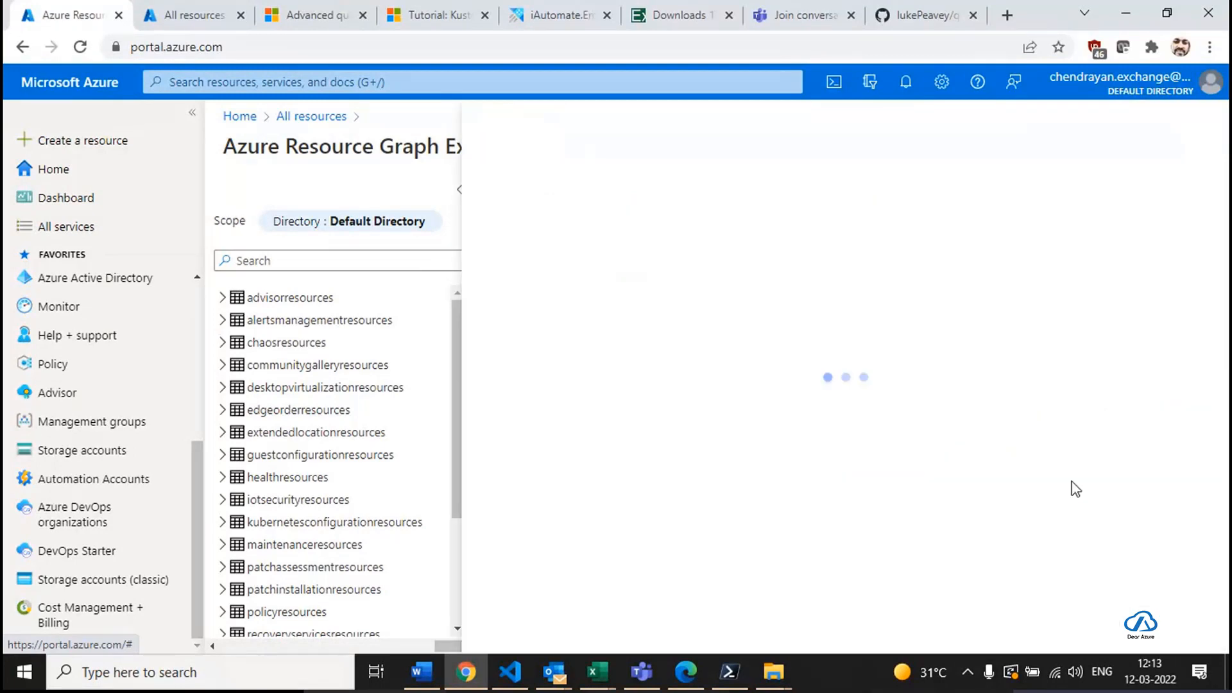
scroll(908, 406, "down", 5)
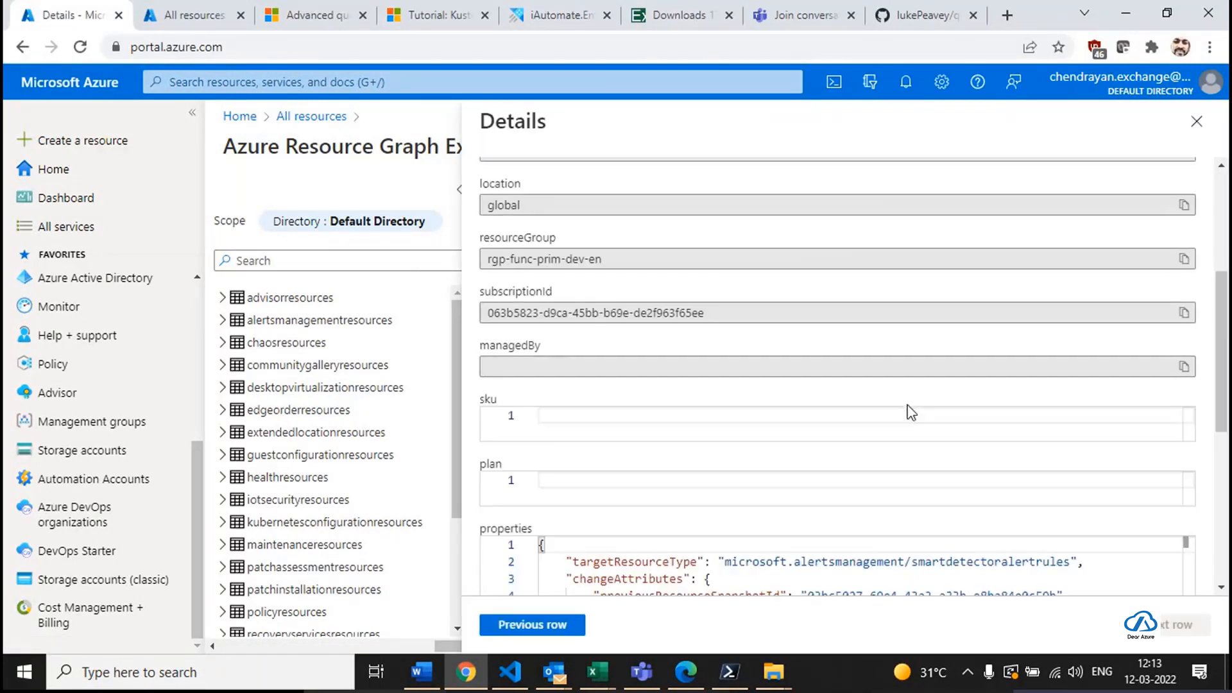
scroll(911, 412, "down", 4)
scroll(908, 407, "down", 2)
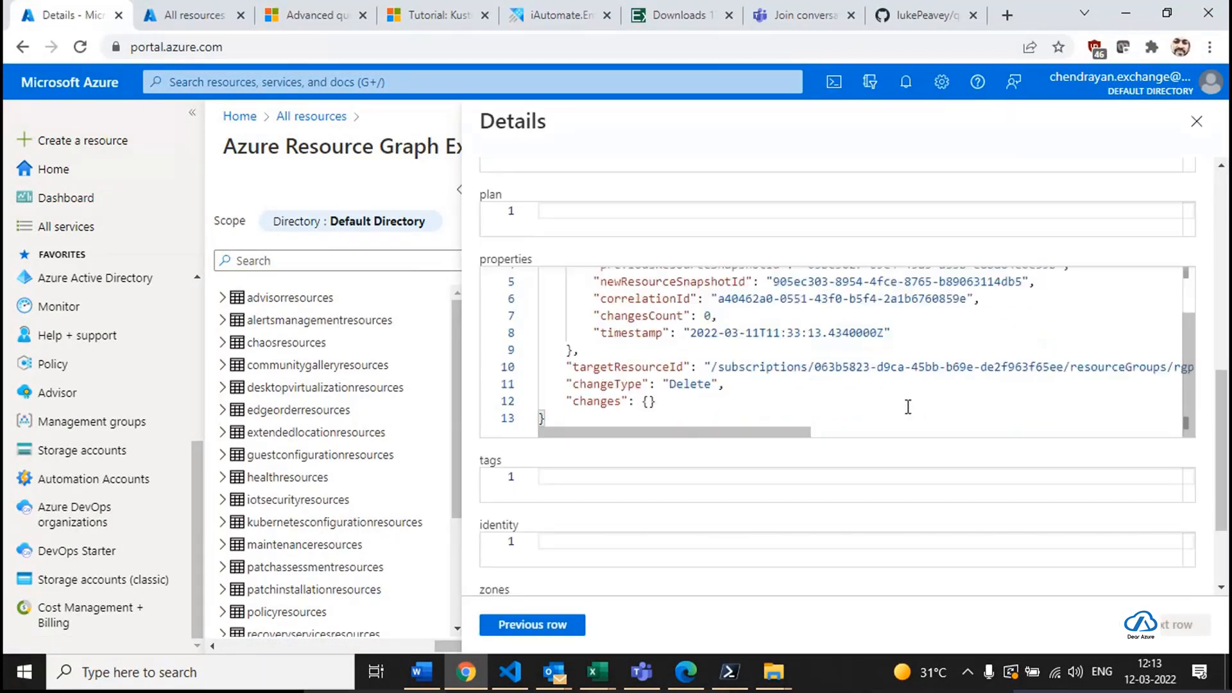
left_click(1197, 121)
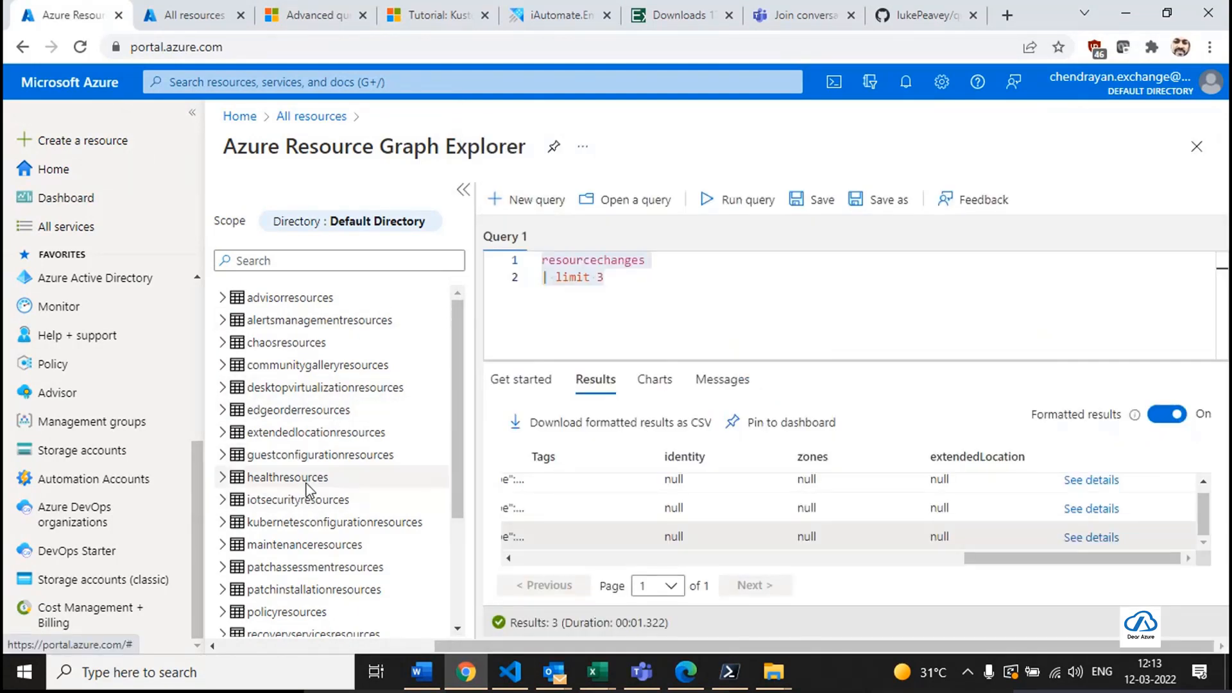
Replace the whole query with healthresources | take 5 and run it.
left_click(629, 306)
key("ctrl+a")
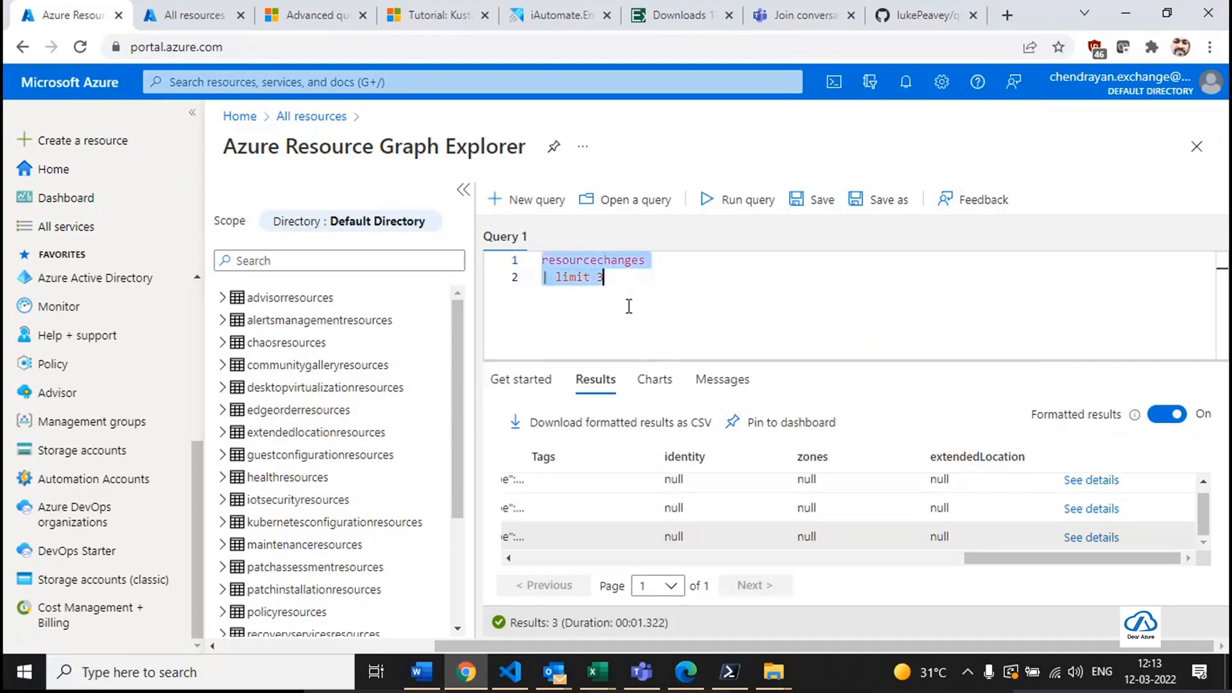
key("BackSpace")
type("hea")
key("Return")
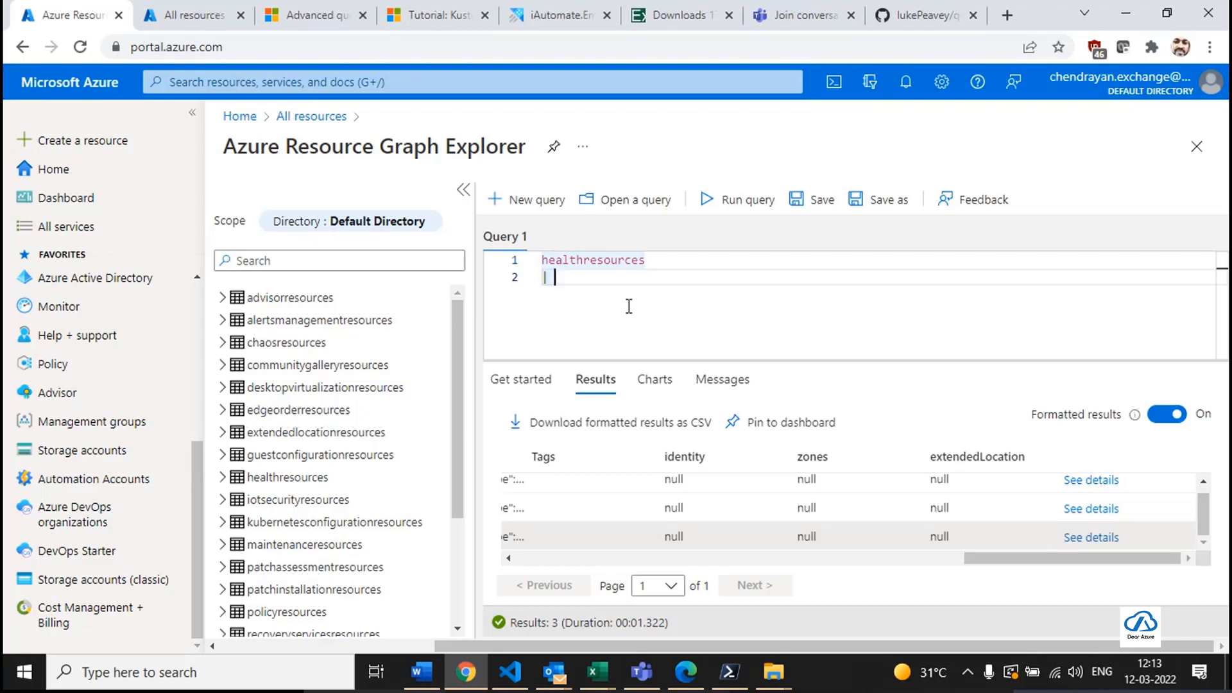
type("atk")
key("BackSpace")
key("BackSpace")
key("BackSpace")
type("t")
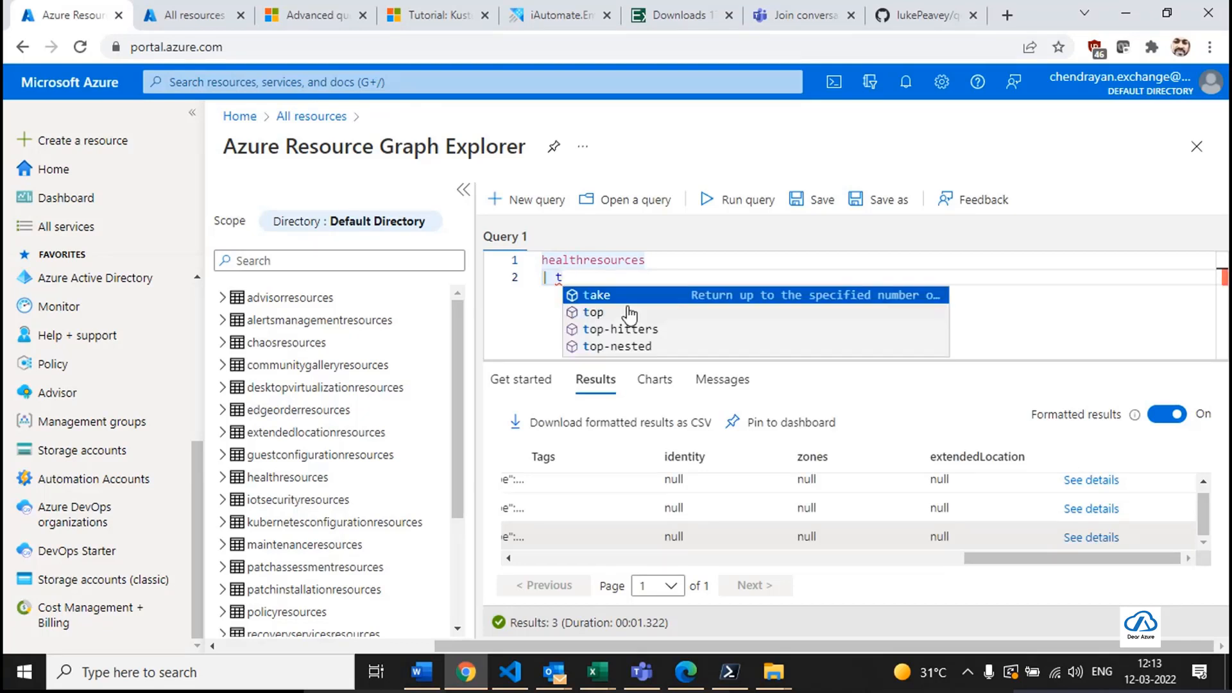
type("k")
key("BackSpace")
type("ake 5")
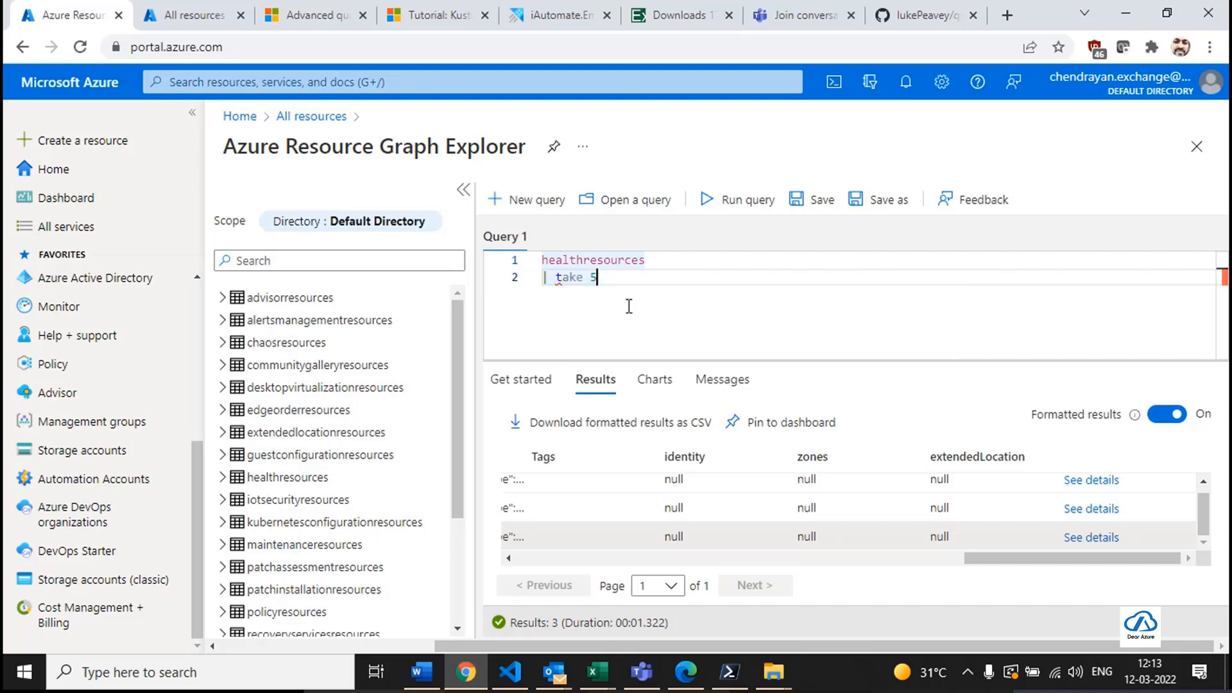
key("ctrl+a")
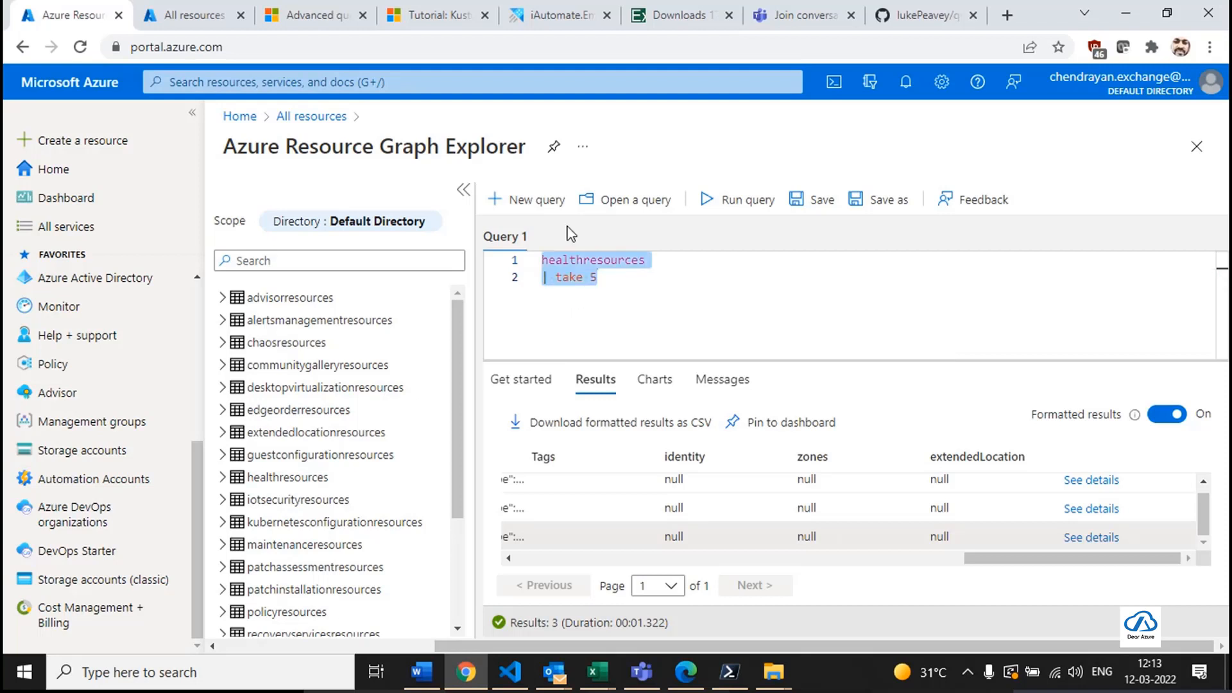
left_click(715, 216)
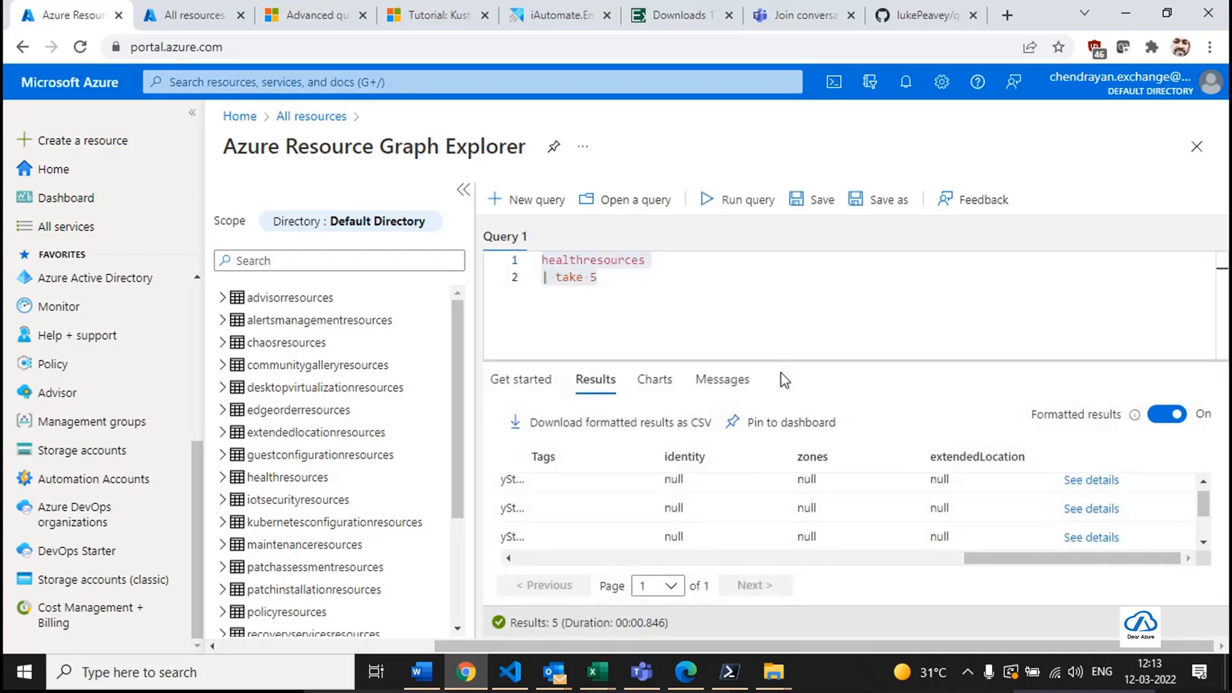
Open the details of the second healthresources result, examine its type, availability states and targetResourceId, and close the details.
left_click(1098, 513)
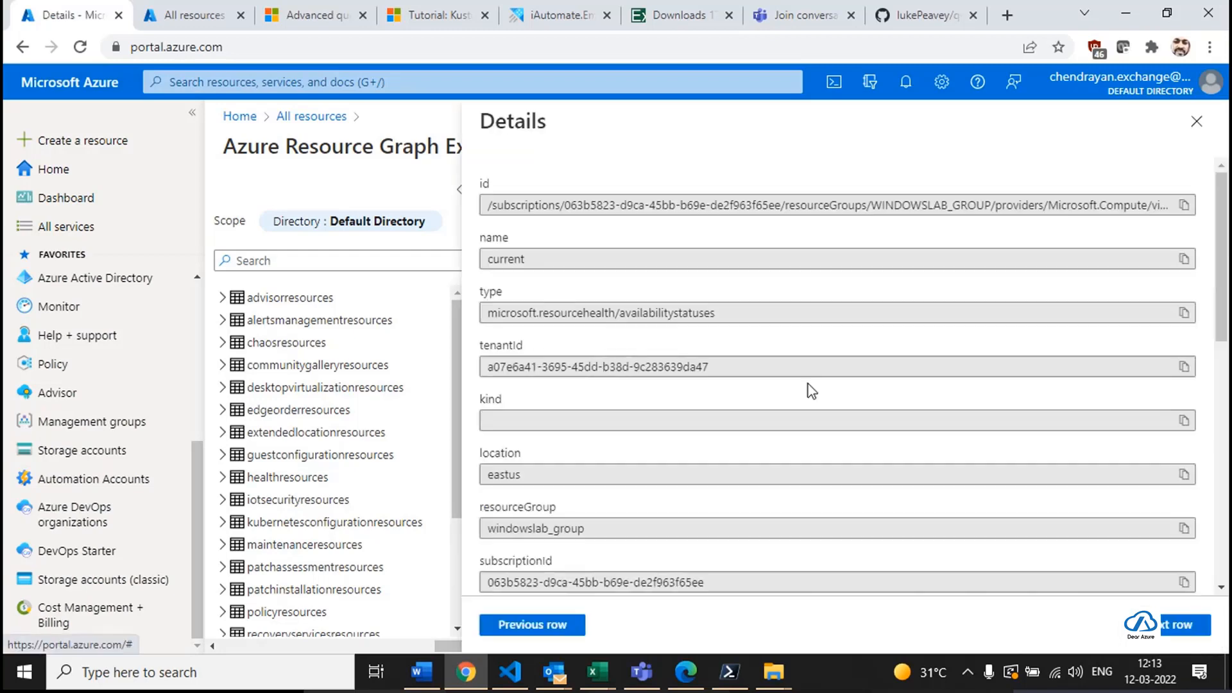
left_click_drag(730, 313, 589, 314)
scroll(763, 408, "down", 3)
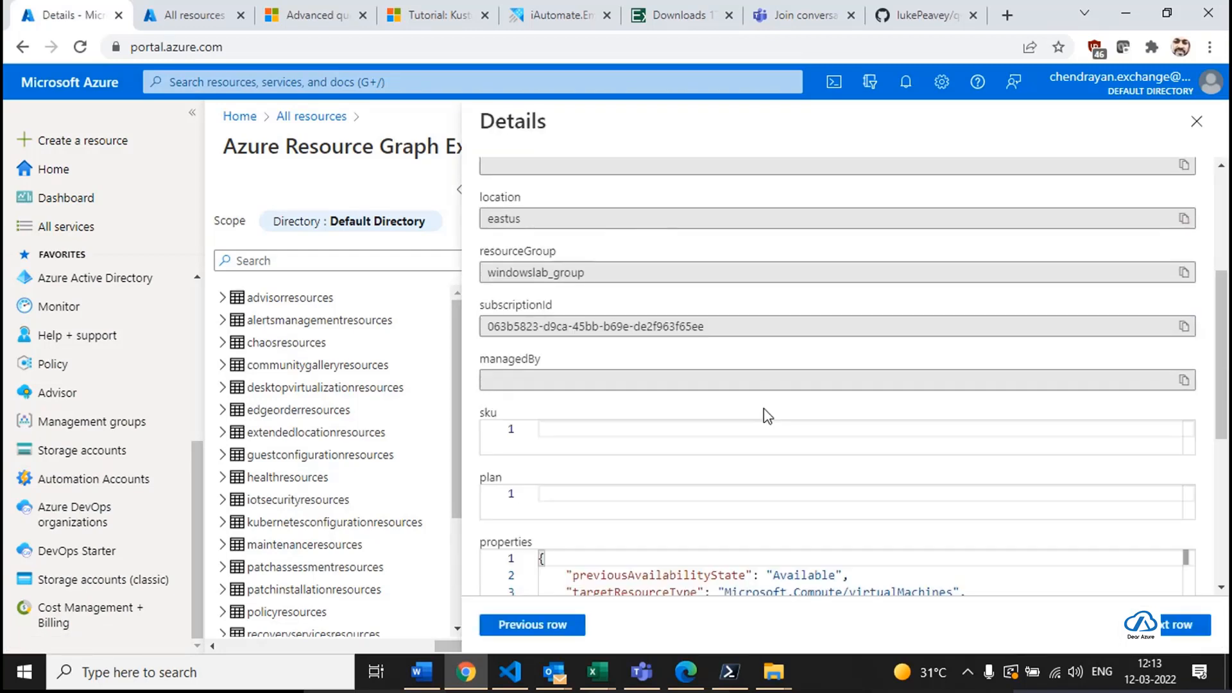
scroll(883, 541, "down", 1)
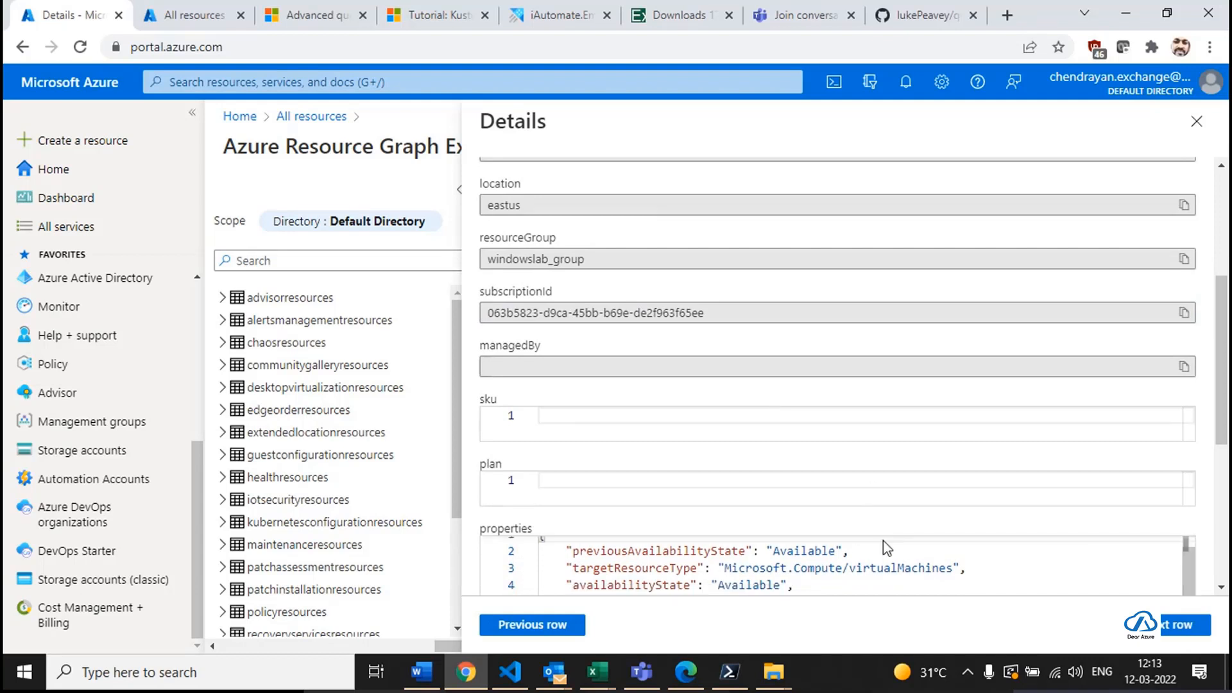
double_click(810, 551)
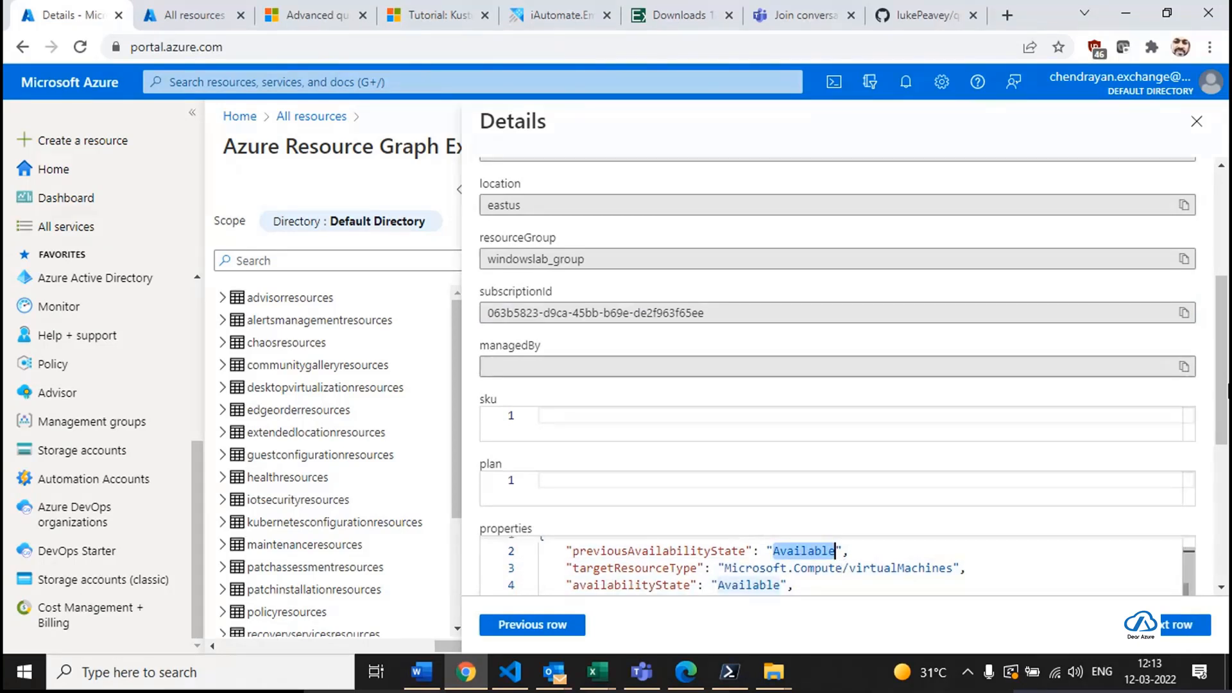
scroll(1222, 392, "down", 4)
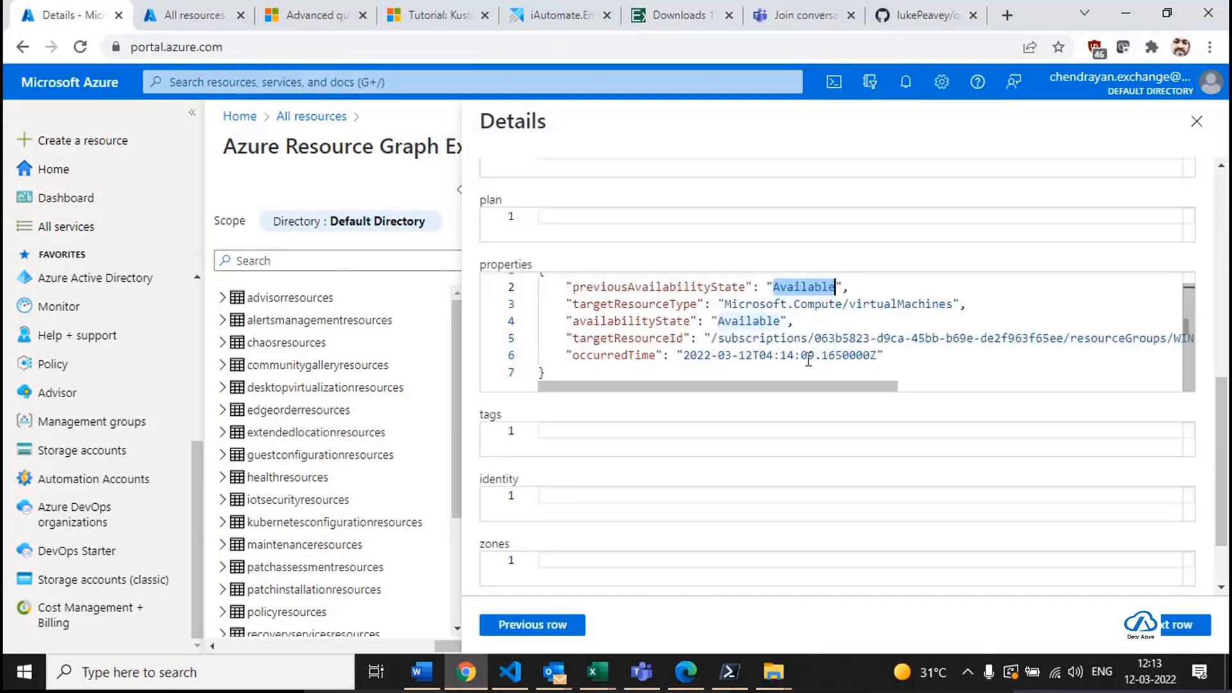
left_click_drag(688, 378, 1110, 372)
double_click(1129, 344)
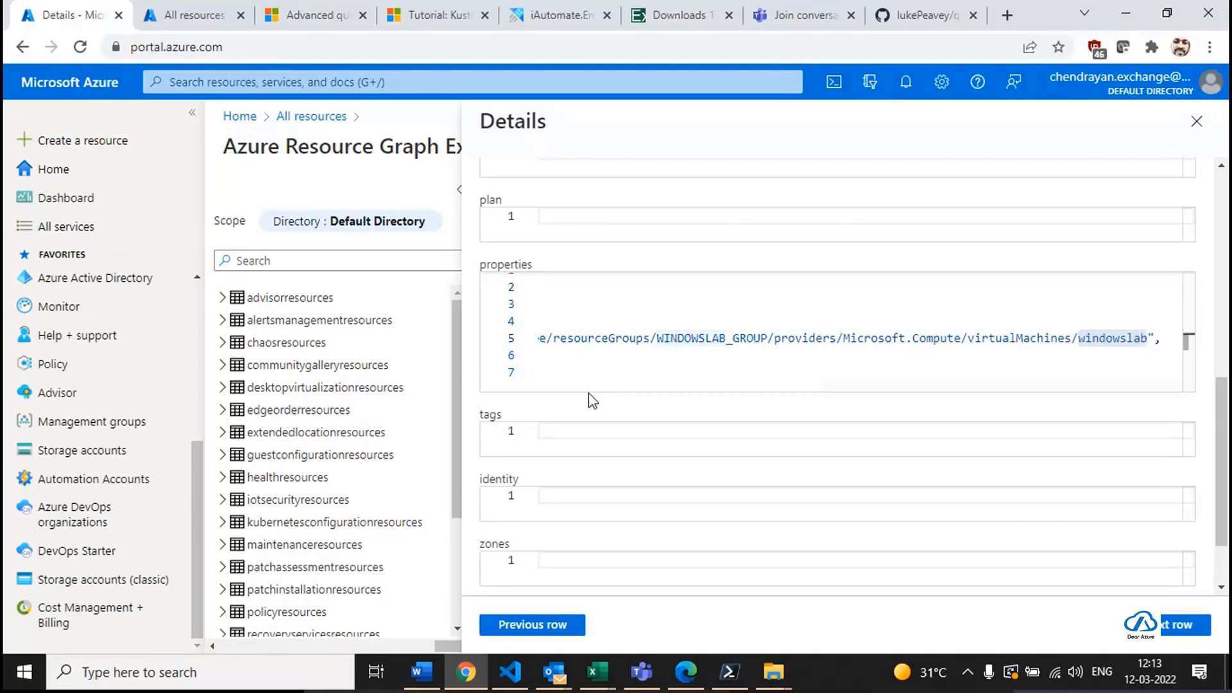
left_click_drag(960, 392, 462, 404)
scroll(649, 264, "up", 8)
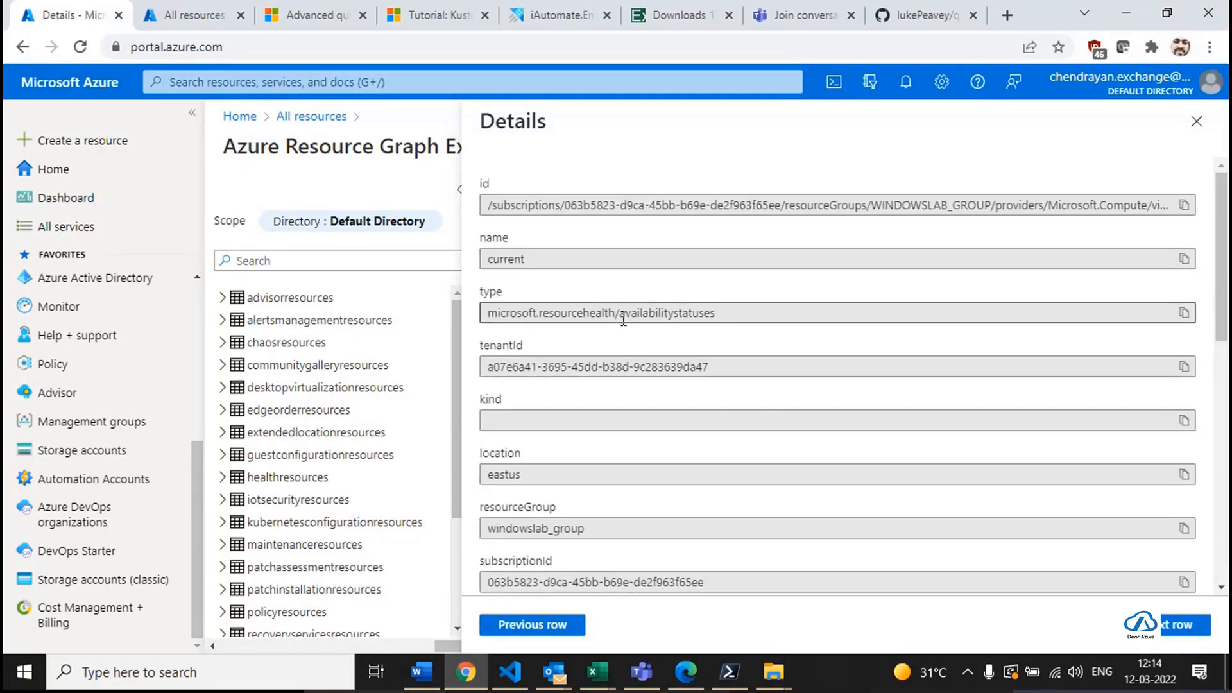
double_click(623, 314)
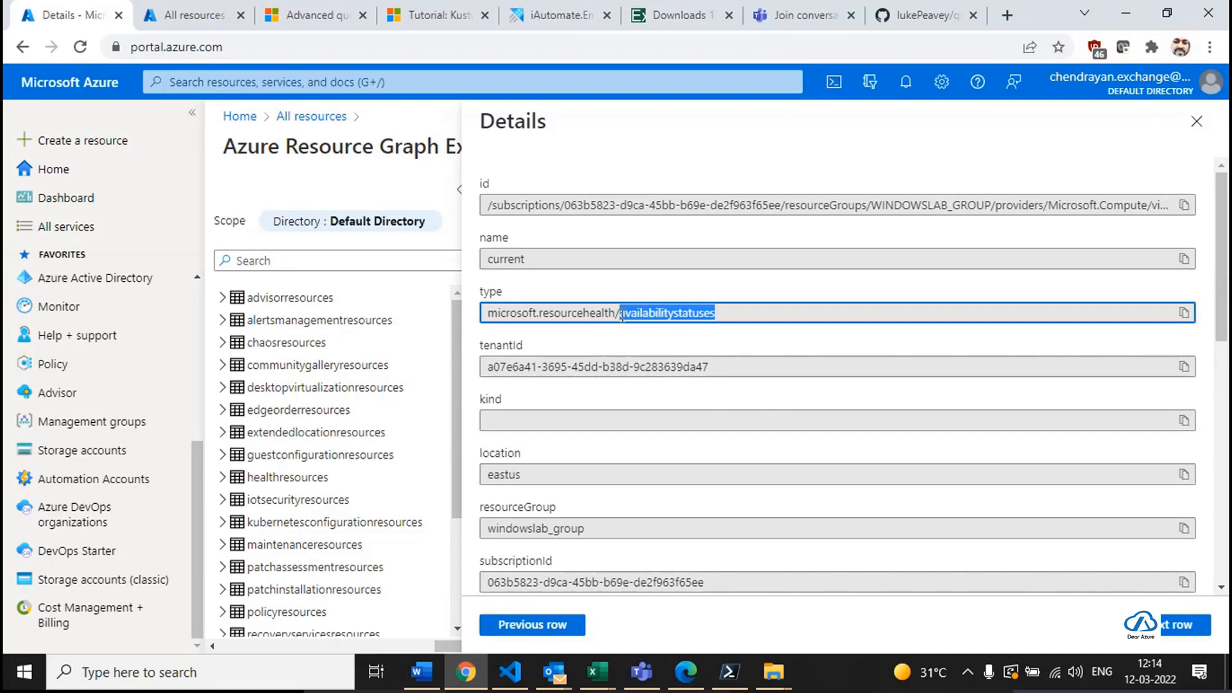
left_click(1195, 123)
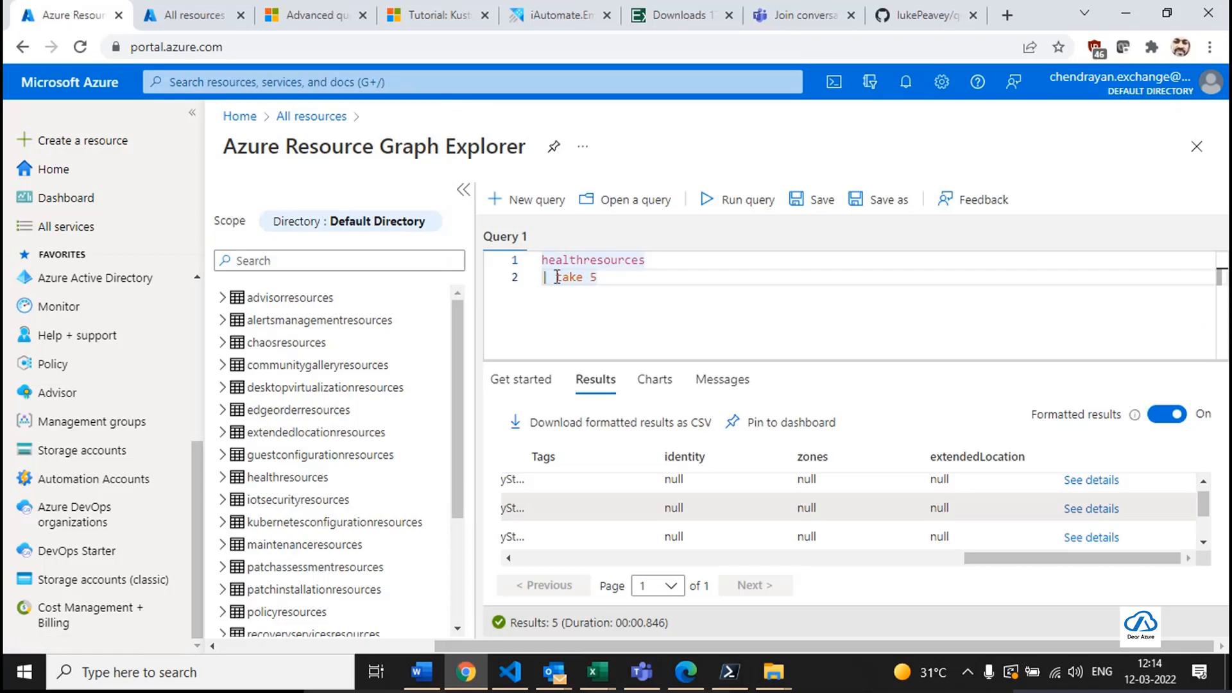
Replace take 5 in the healthresources query with project id, name, resourceGroup, subscriptionId and run it.
left_click_drag(557, 277, 762, 286)
type("roe")
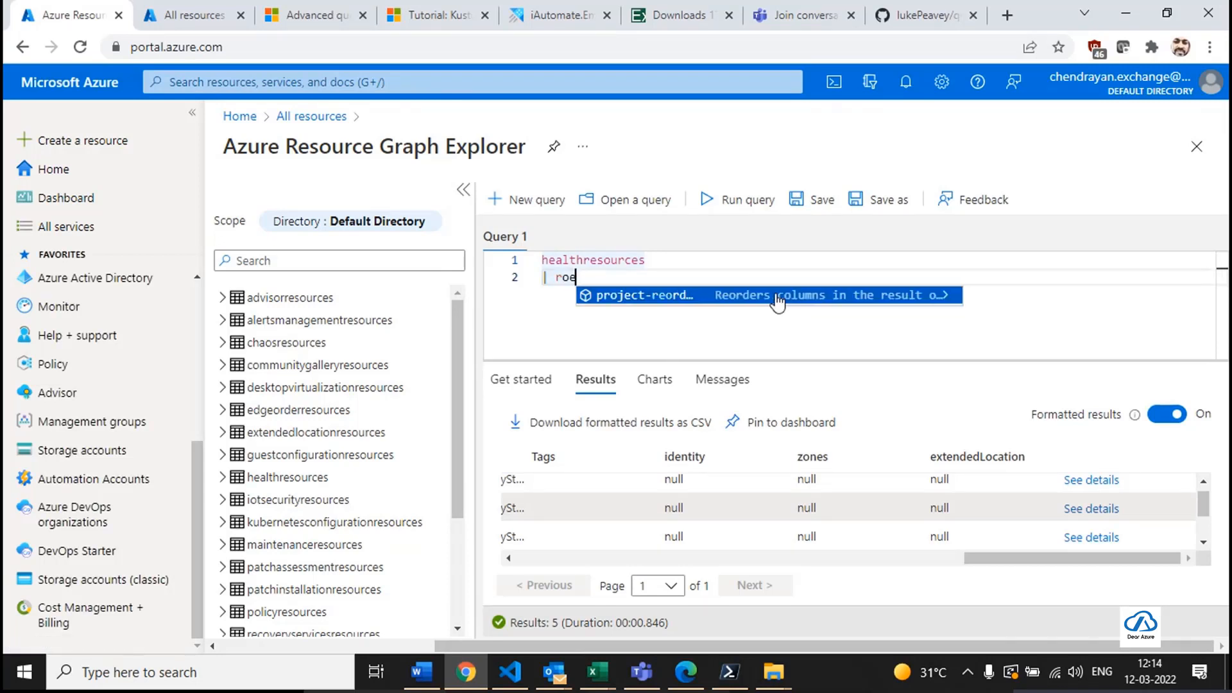
key("BackSpace")
type("ject")
key("BackSpace")
key("BackSpace")
key("BackSpace")
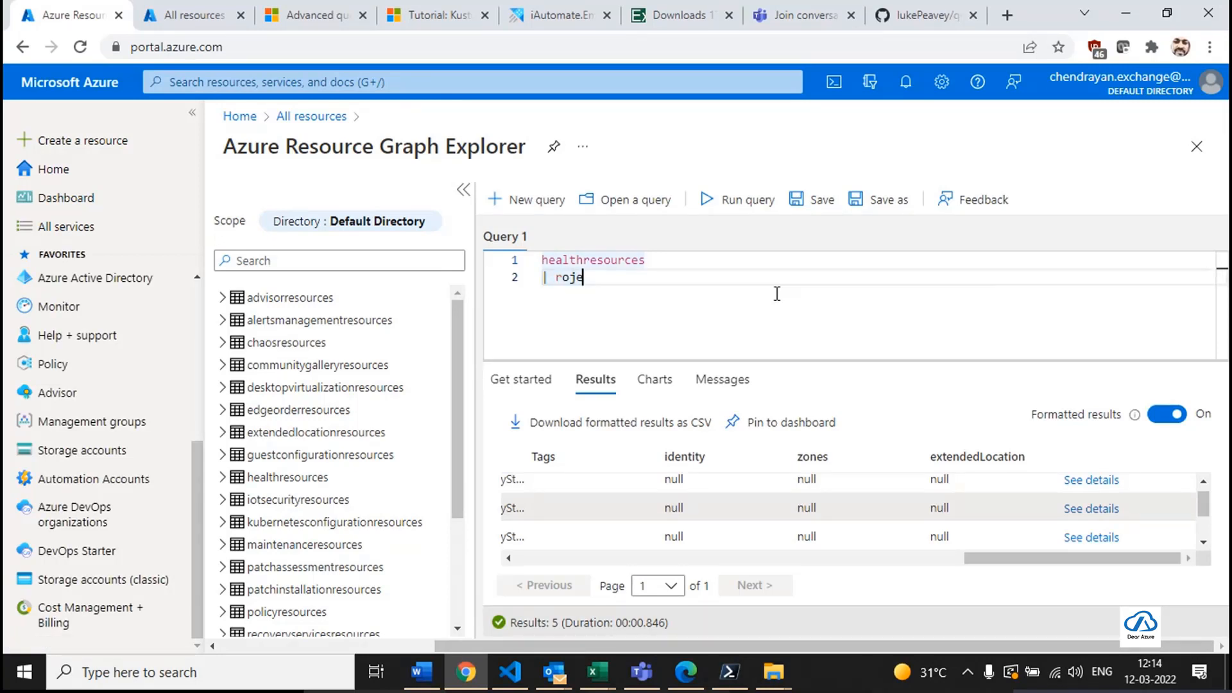
key("BackSpace")
key("BackSpace")
key("BackSpace")
key("BackSpace")
type("proj")
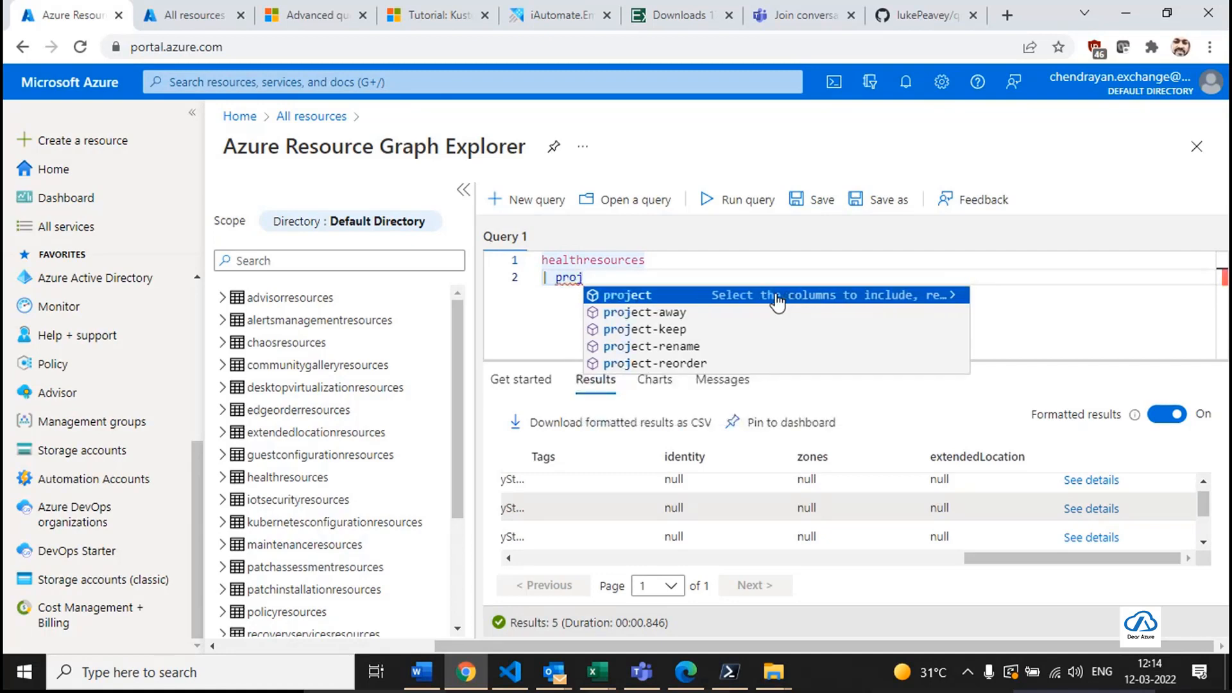
type("ect  id, namem")
type(",")
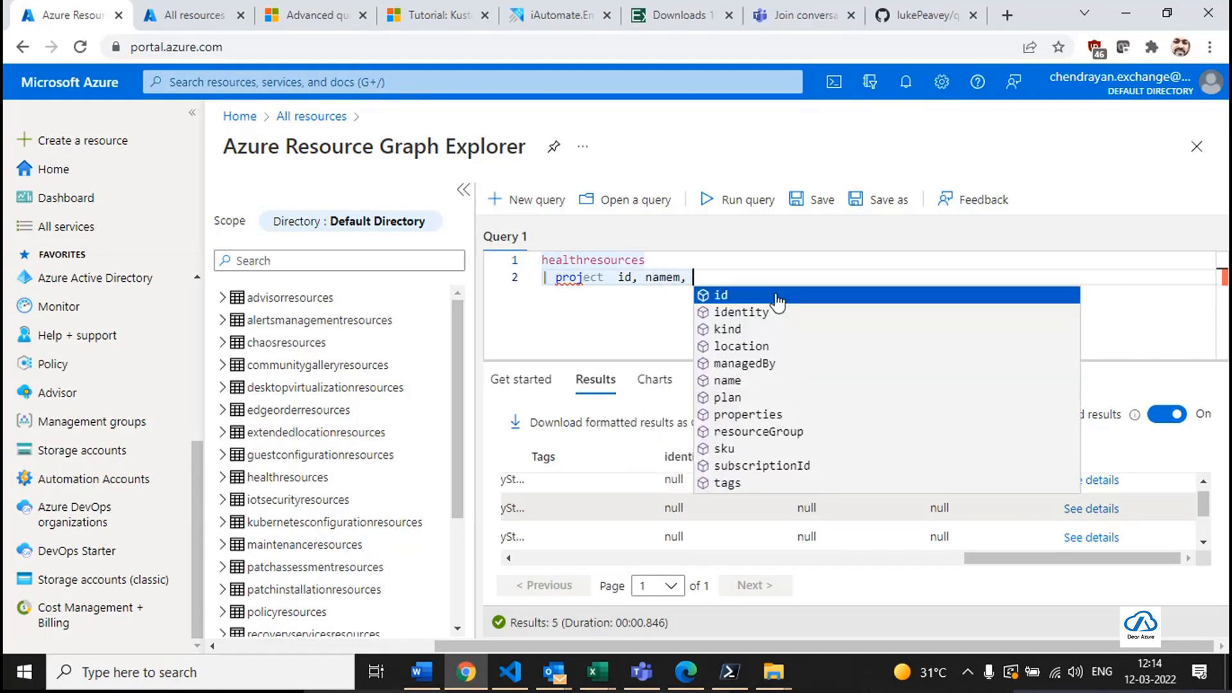
key("Escape")
key("BackSpace")
type(", resourceGroup, subscriptionId")
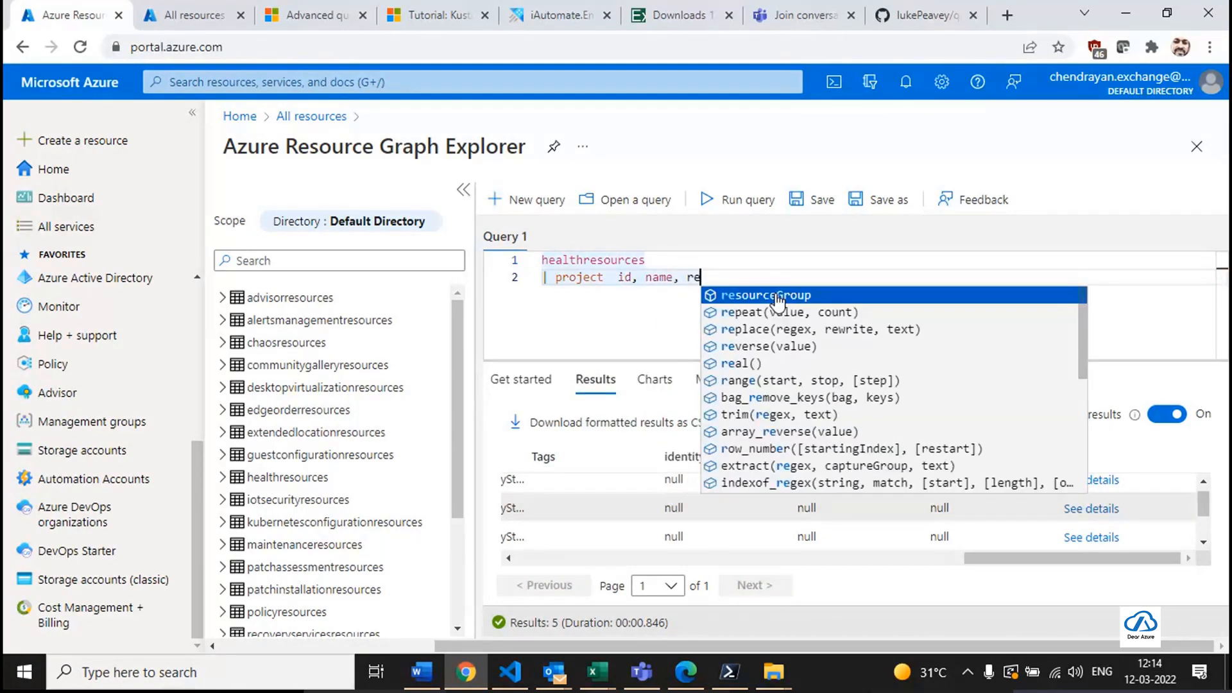
key("ctrl+a")
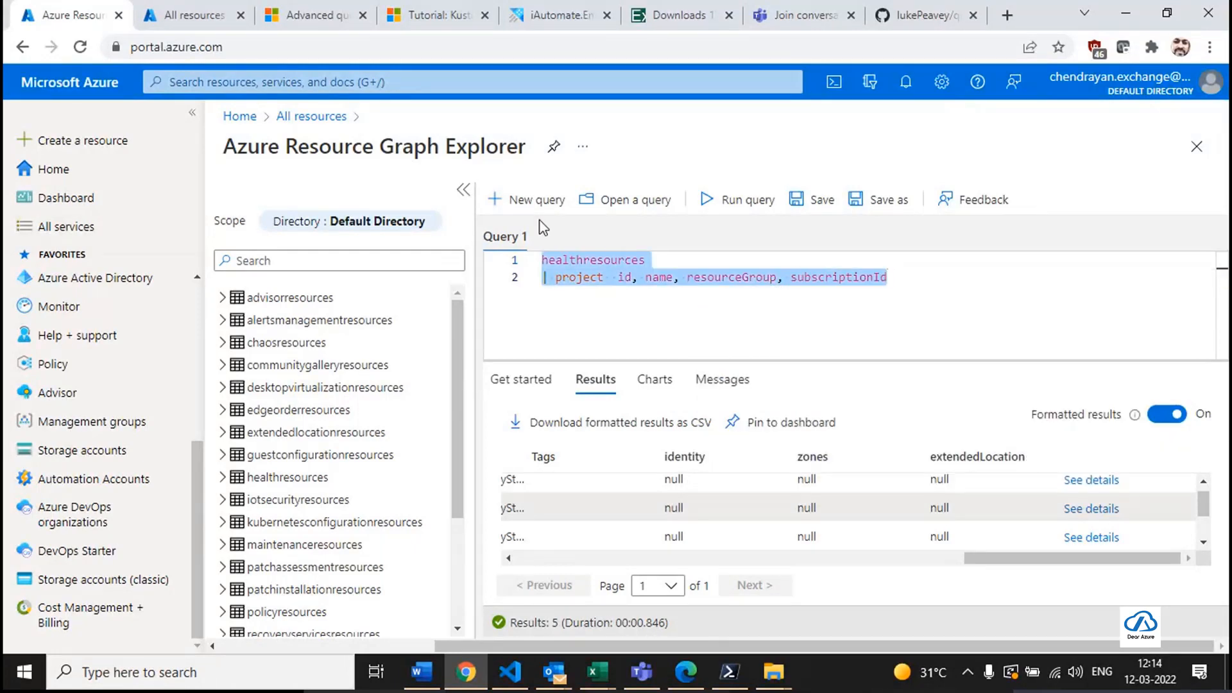
left_click(733, 211)
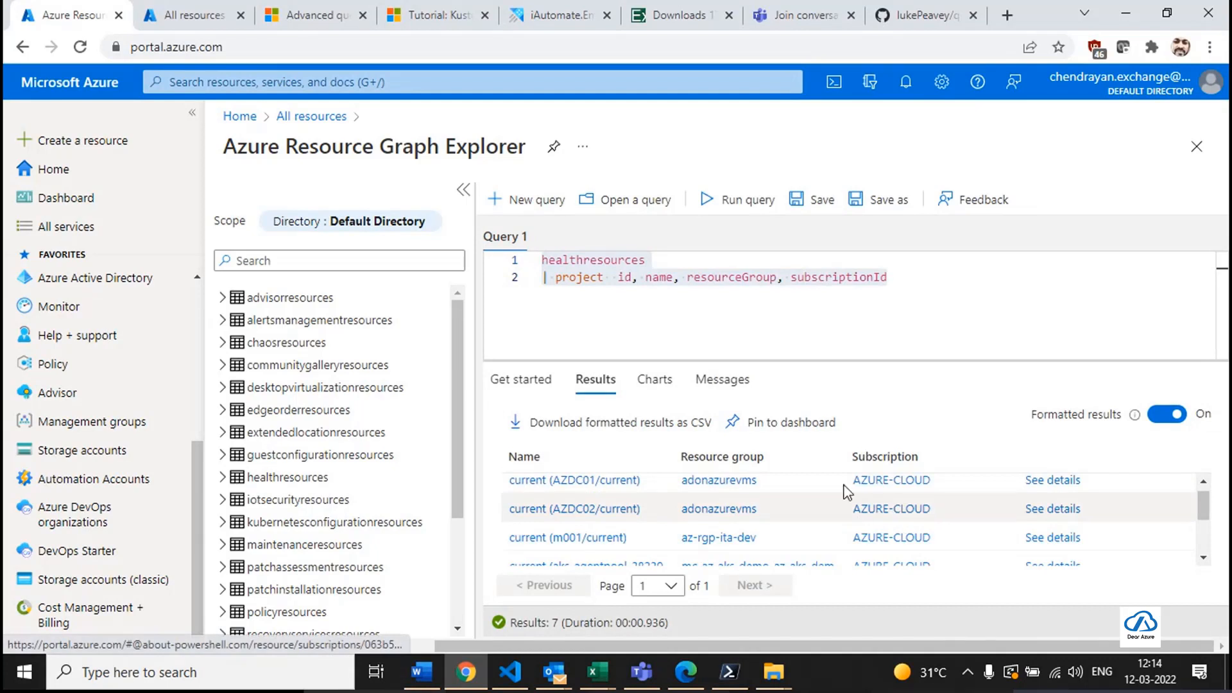
Turn off formatted results, examine the details of the first projected healthresources result, and close them.
left_click(1166, 414)
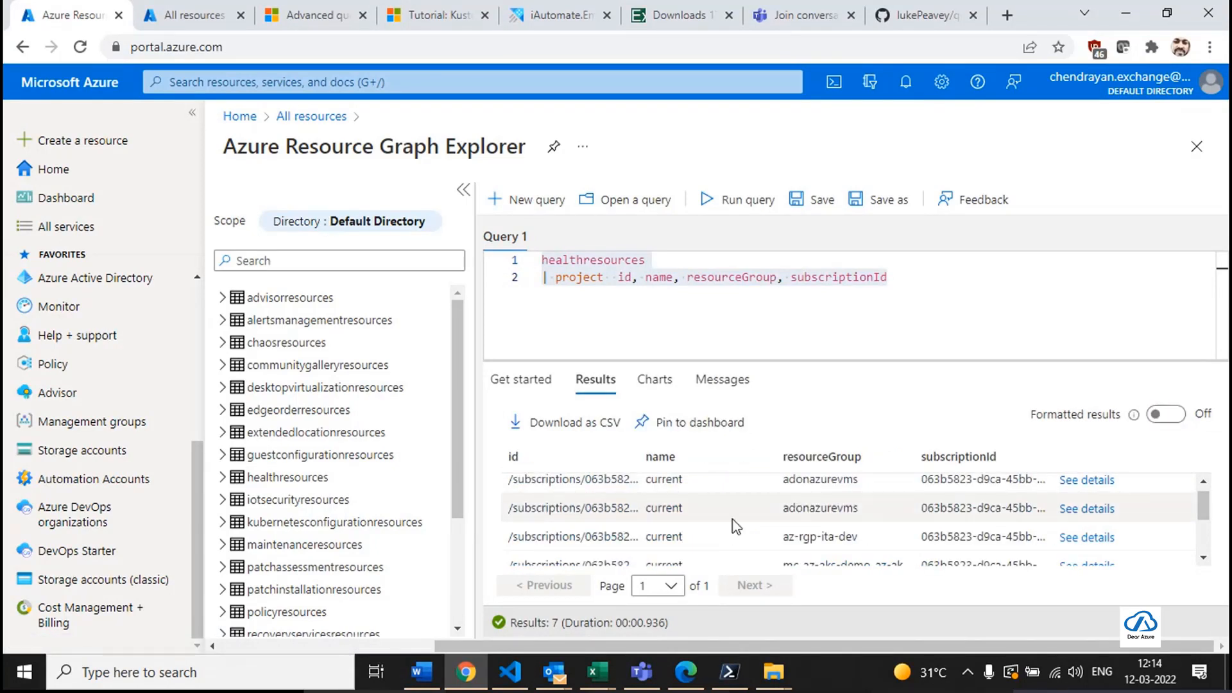
scroll(738, 520, "up", 1)
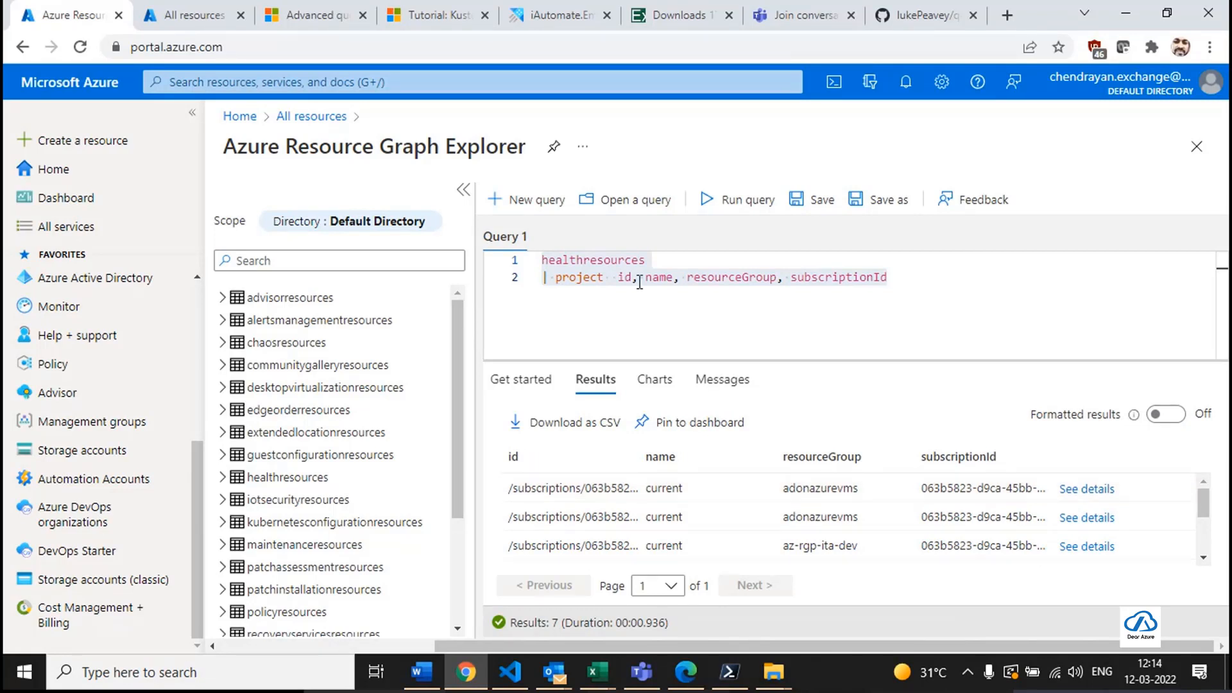
double_click(642, 261)
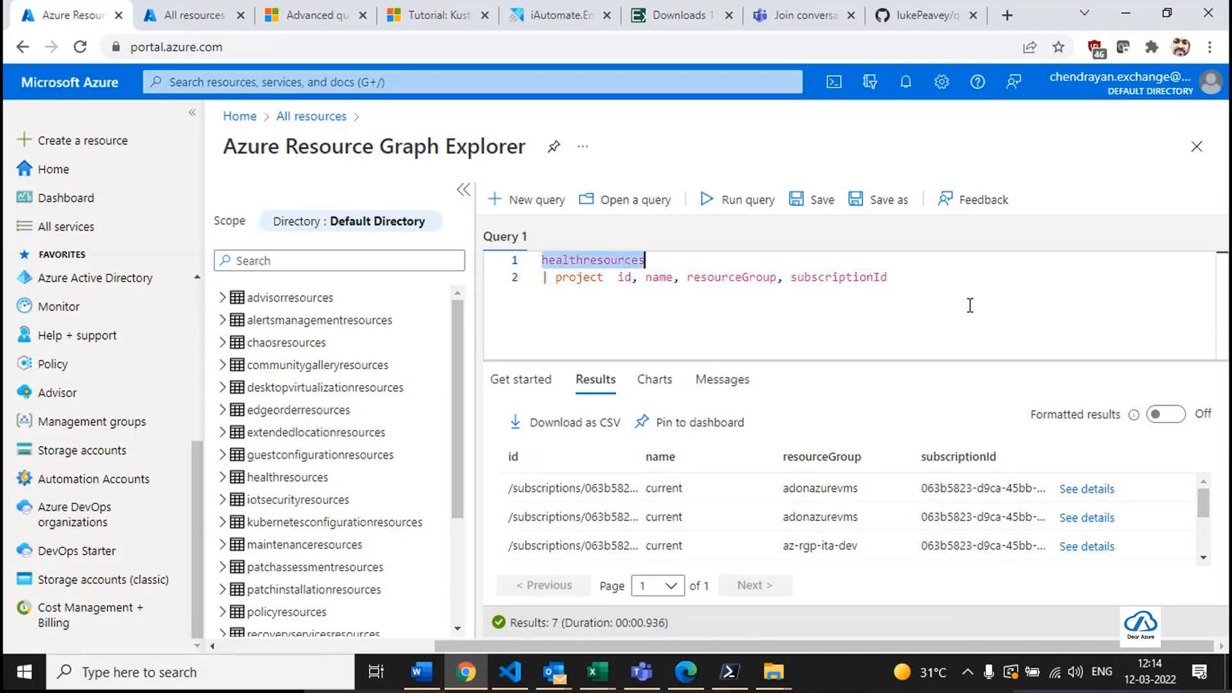
left_click(1083, 501)
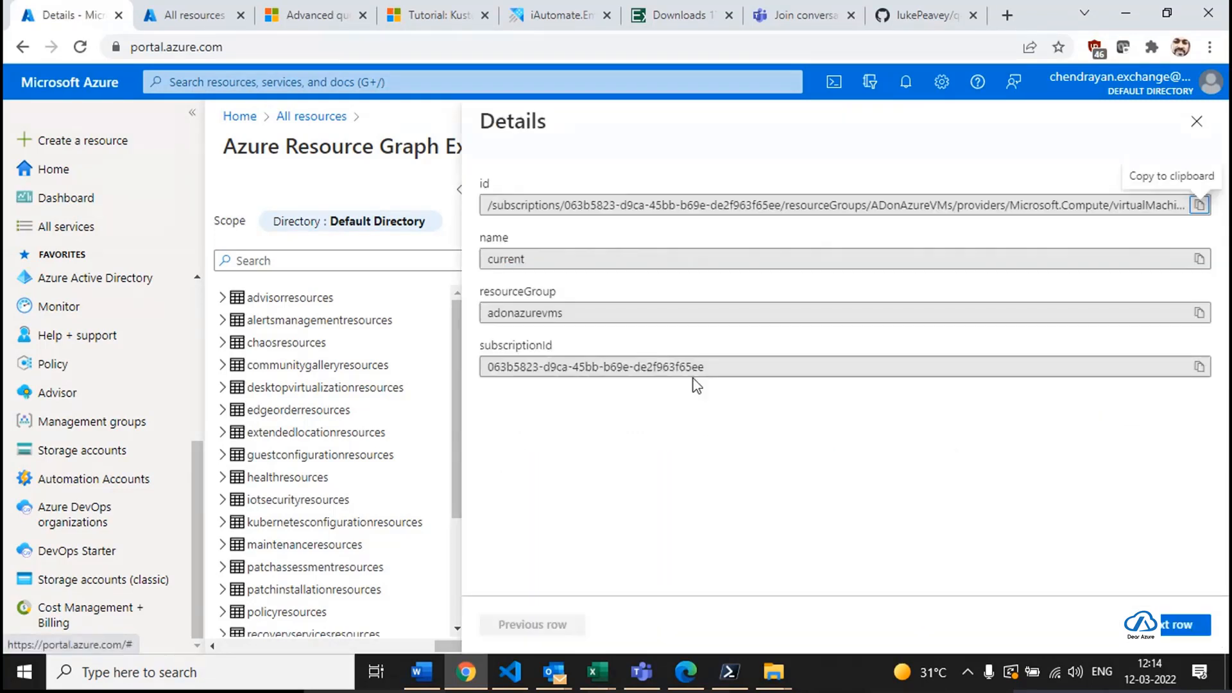
key("Escape")
Comment out the project line with // and rerun the healthresources query.
left_click(827, 290)
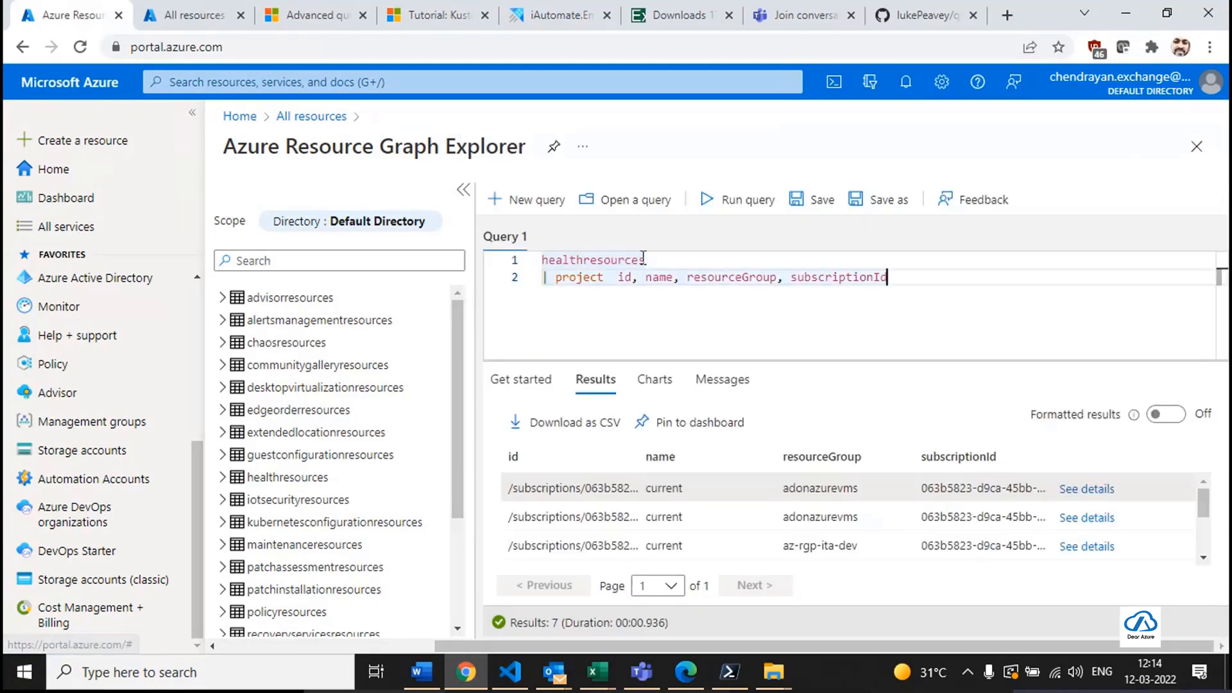
key("Home")
type("/")
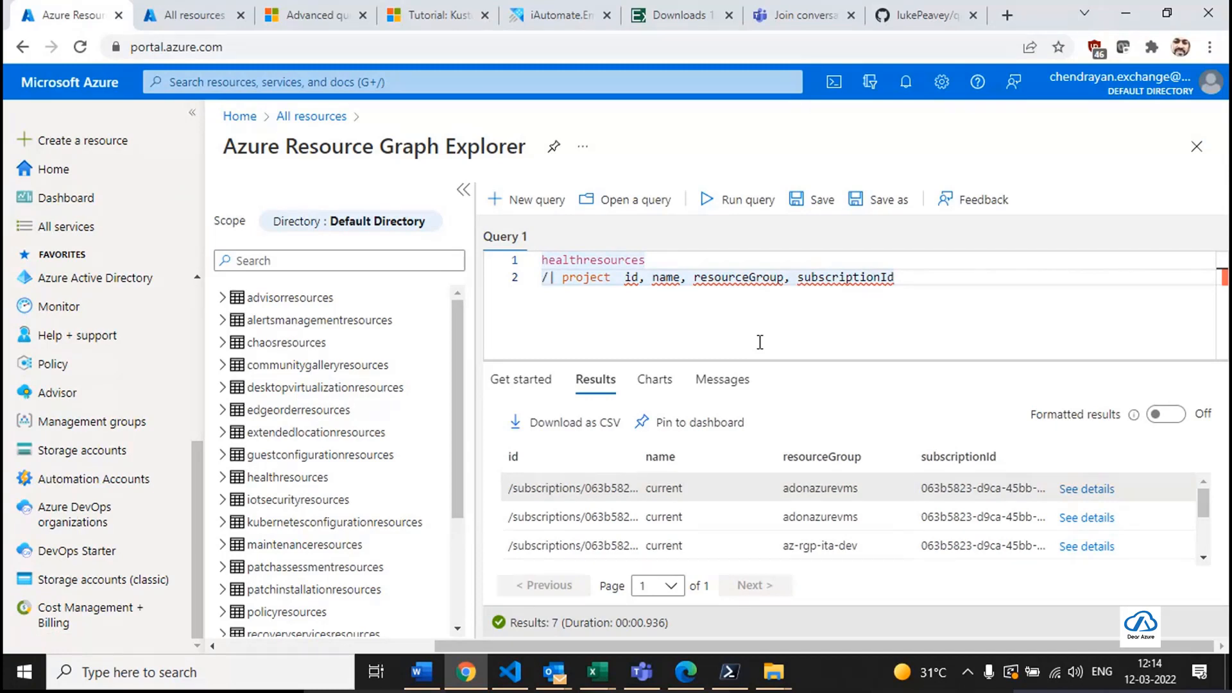
type("/")
key("shift+Return")
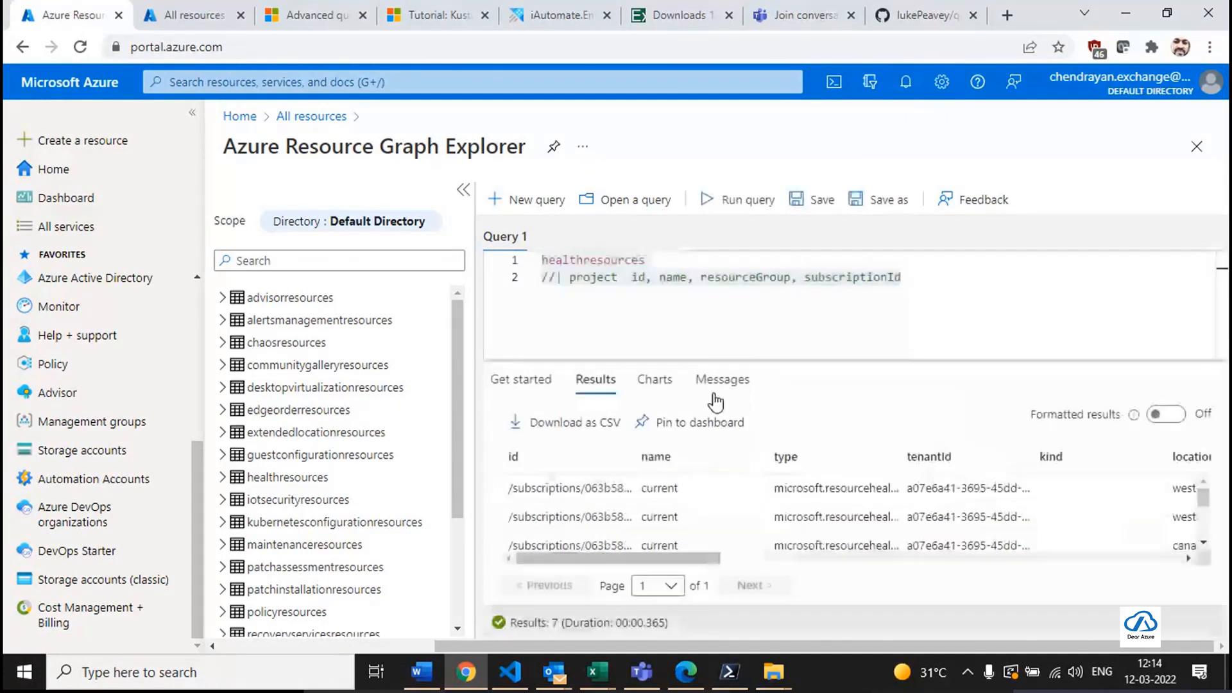
Open the details of the first full healthresources result and examine its location, availability states and other properties.
left_click(1025, 510)
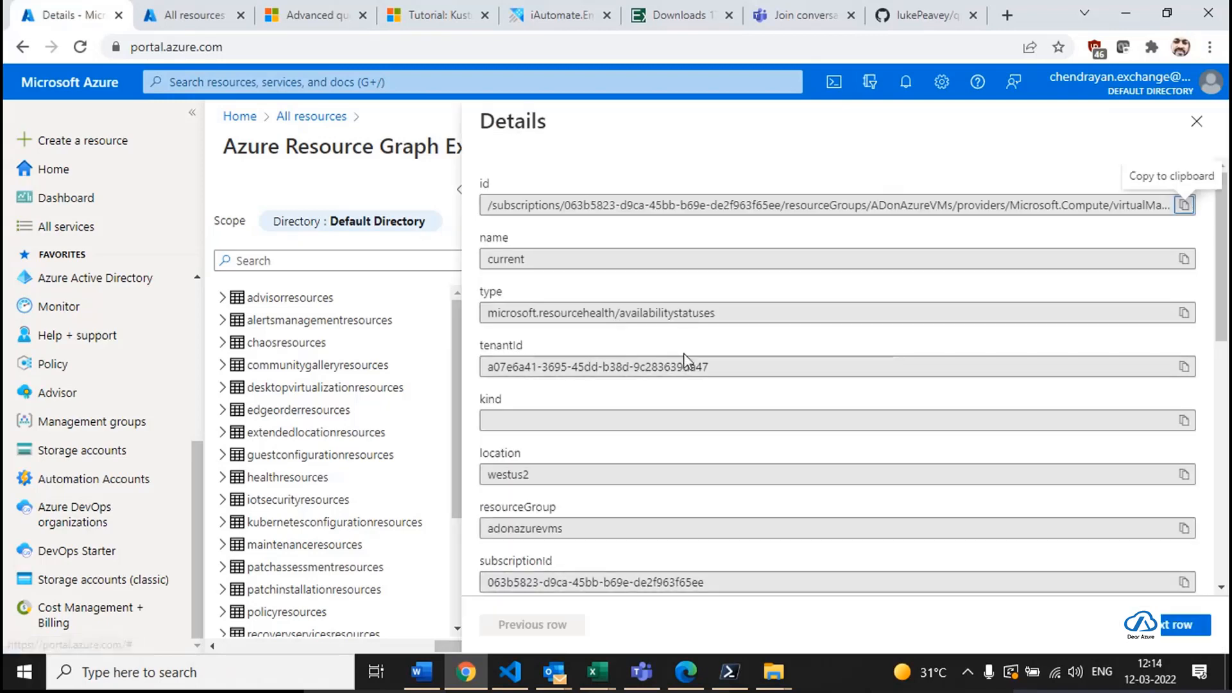
scroll(622, 374, "down", 3)
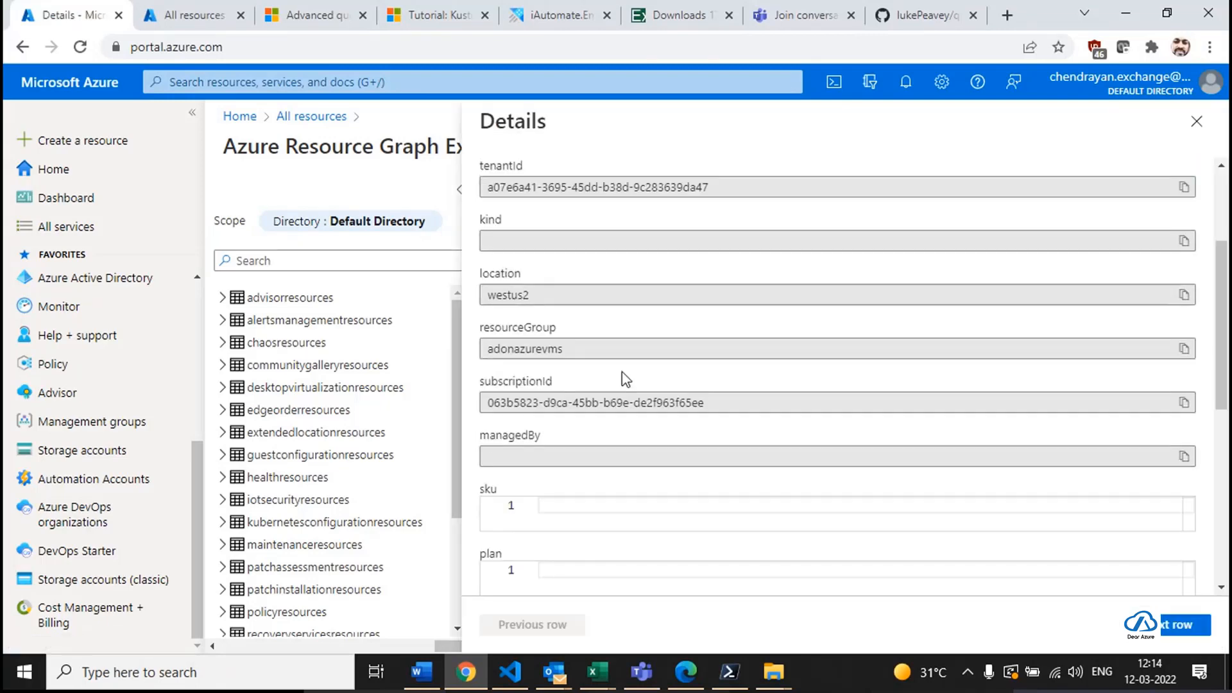
scroll(622, 372, "down", 6)
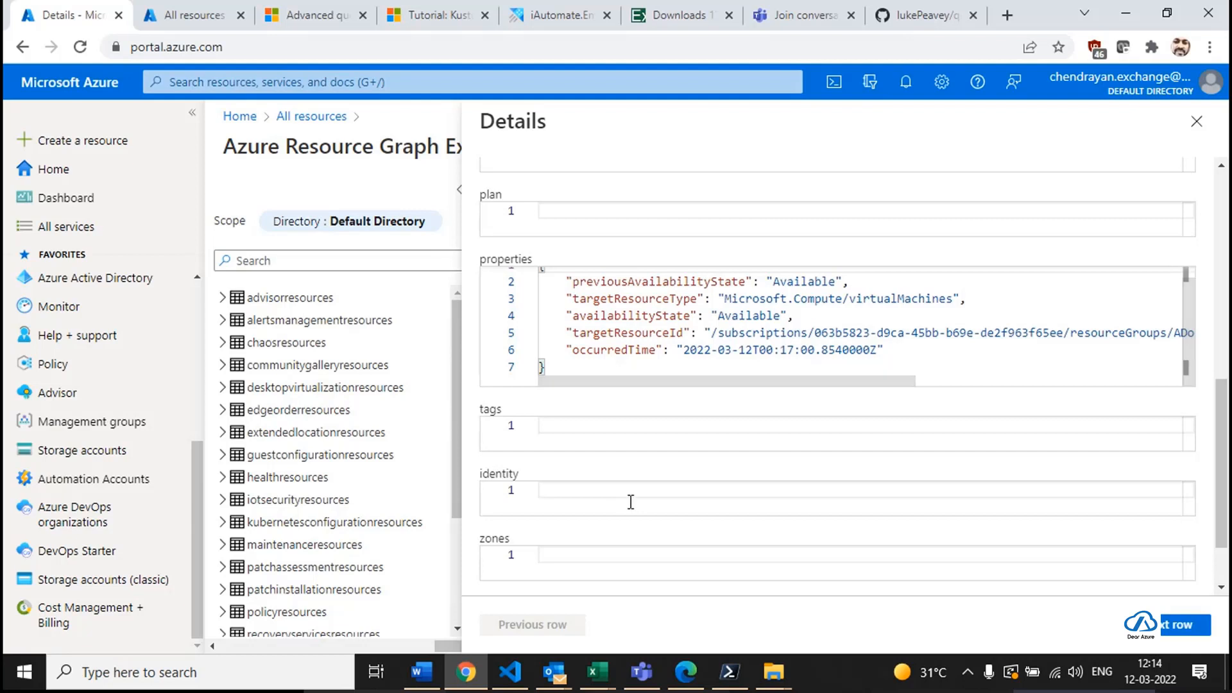
scroll(615, 327, "up", 1)
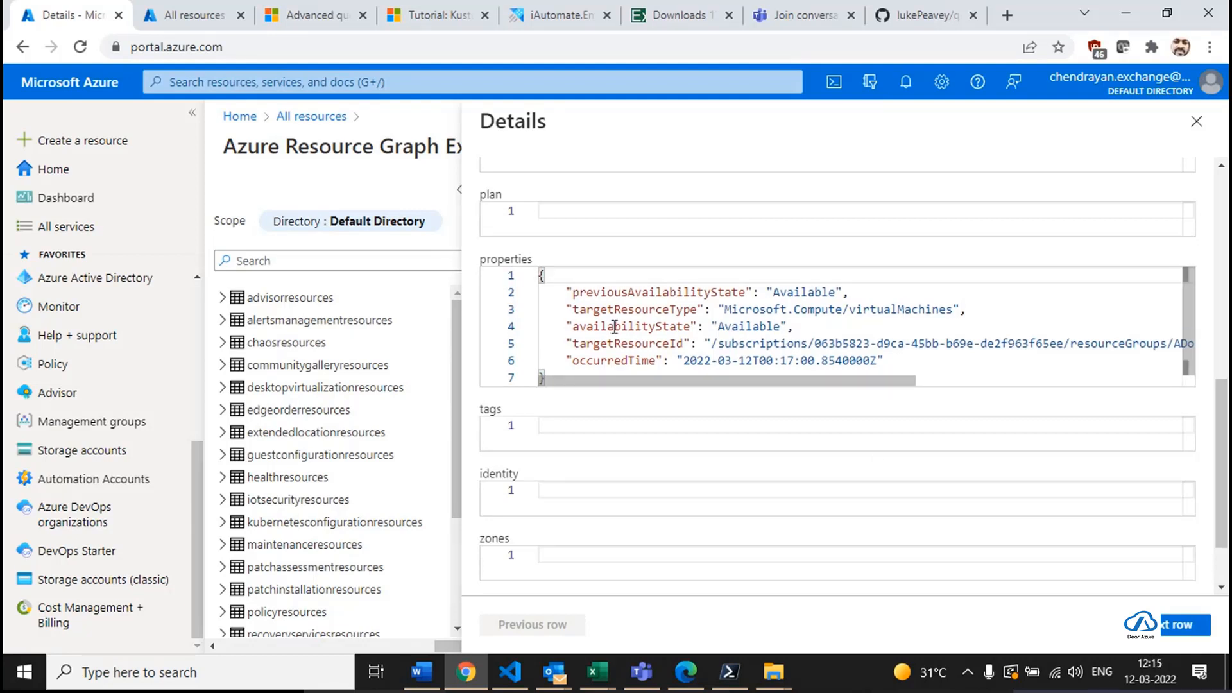
scroll(615, 327, "up", 6)
Examine the id value through to its end and highlight the virtual machine name AZDC01 within it.
left_click(684, 205)
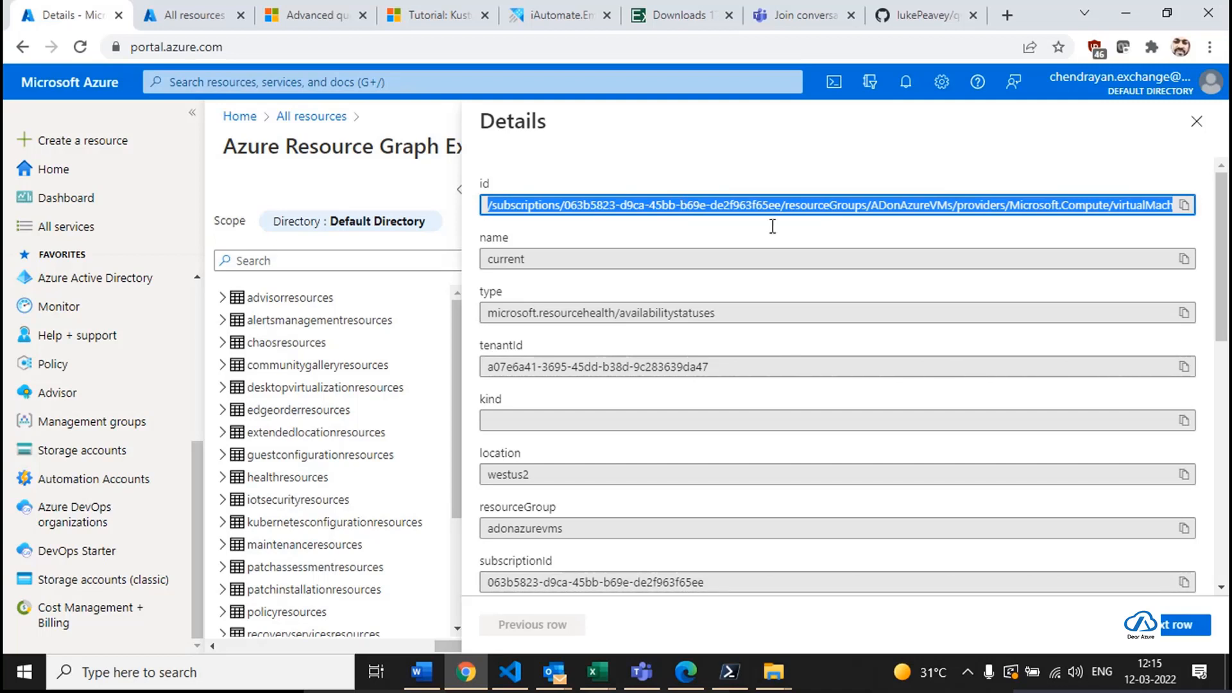
left_click(1128, 202)
left_click_drag(1119, 204, 1225, 207)
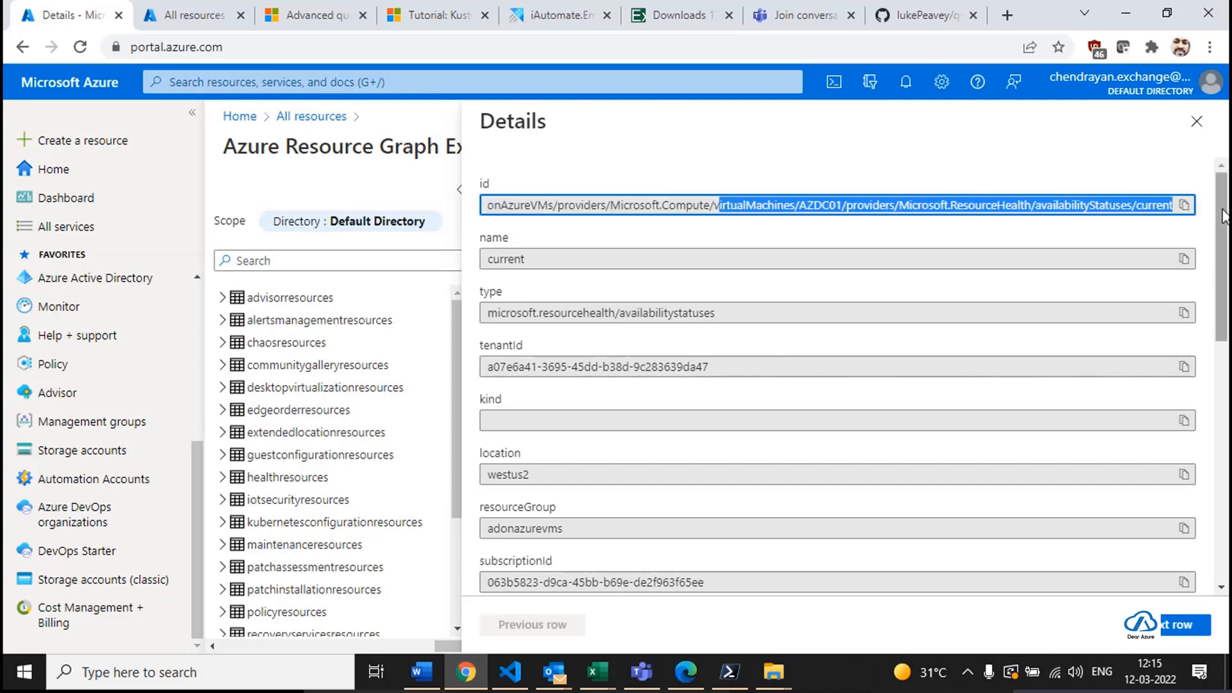
left_click(1146, 207)
left_click_drag(1143, 206, 1229, 205)
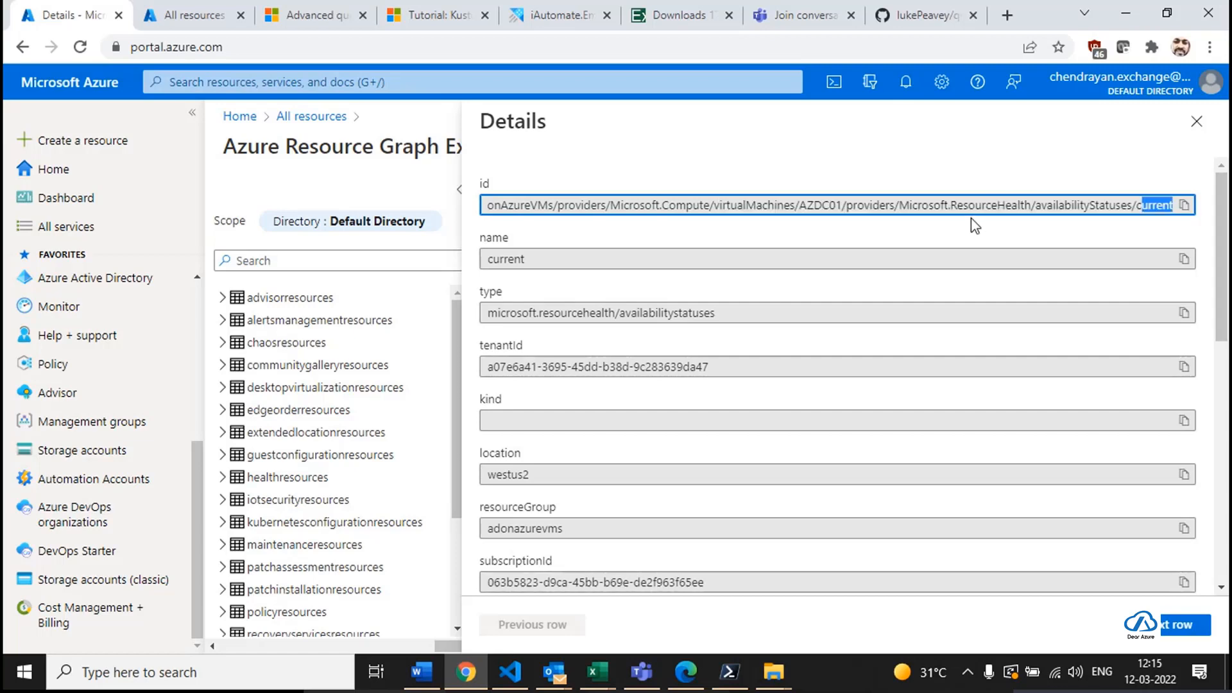
double_click(819, 205)
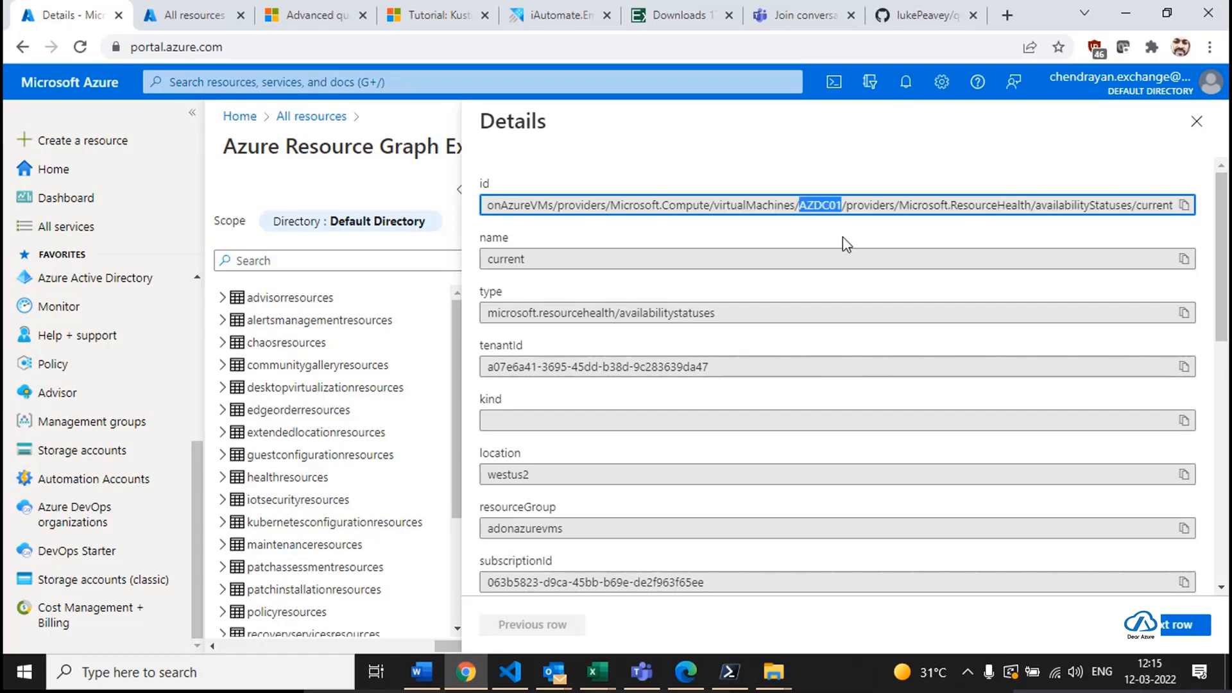
Examine the full targetResourceId in the result's properties, highlight it, and close the details.
scroll(759, 377, "down", 8)
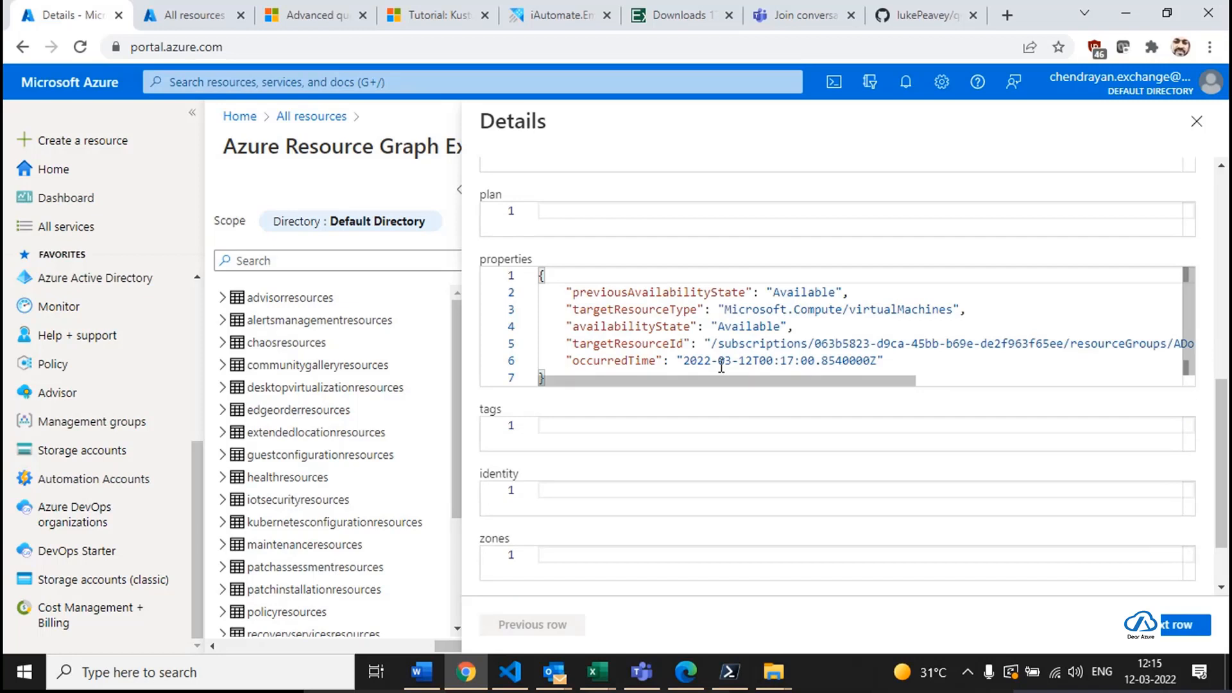
double_click(757, 344)
left_click_drag(772, 381, 1110, 409)
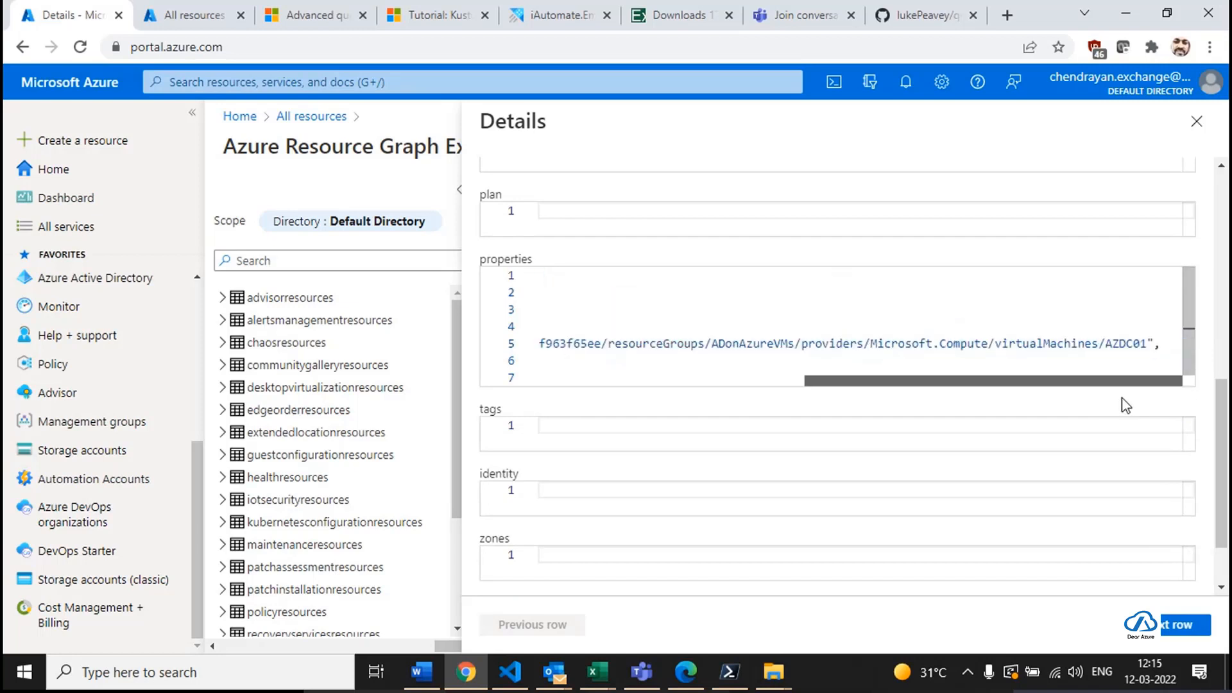
left_click_drag(1153, 344, 650, 343)
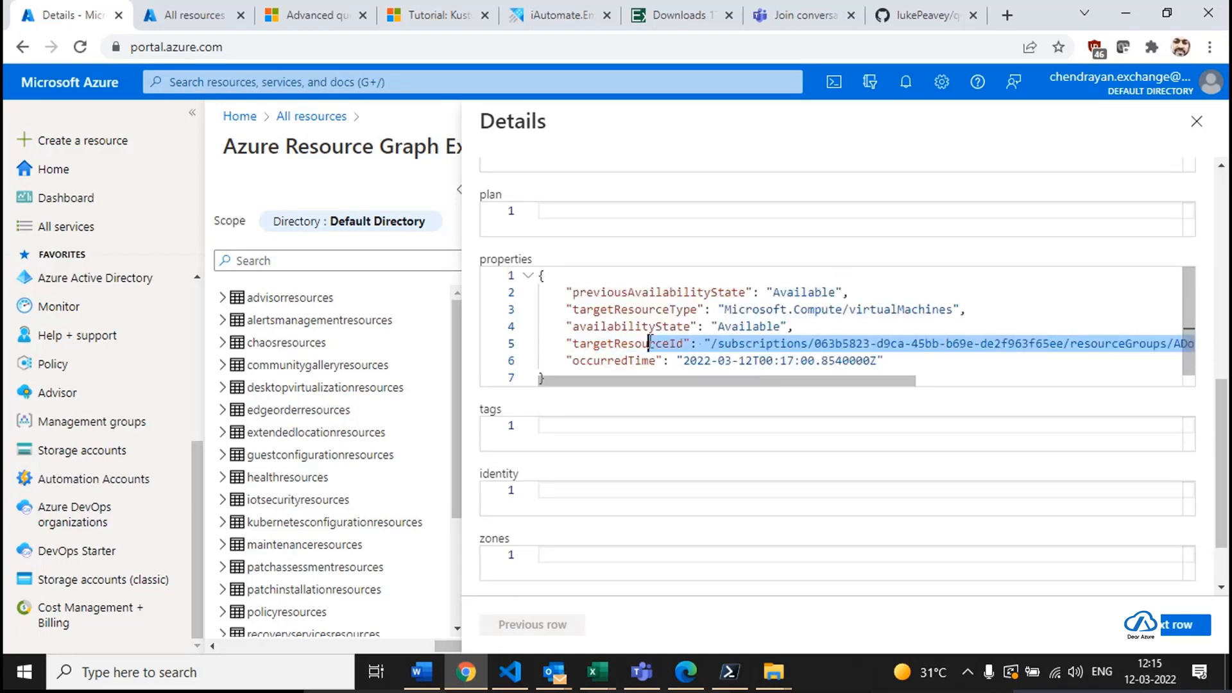
left_click(1197, 122)
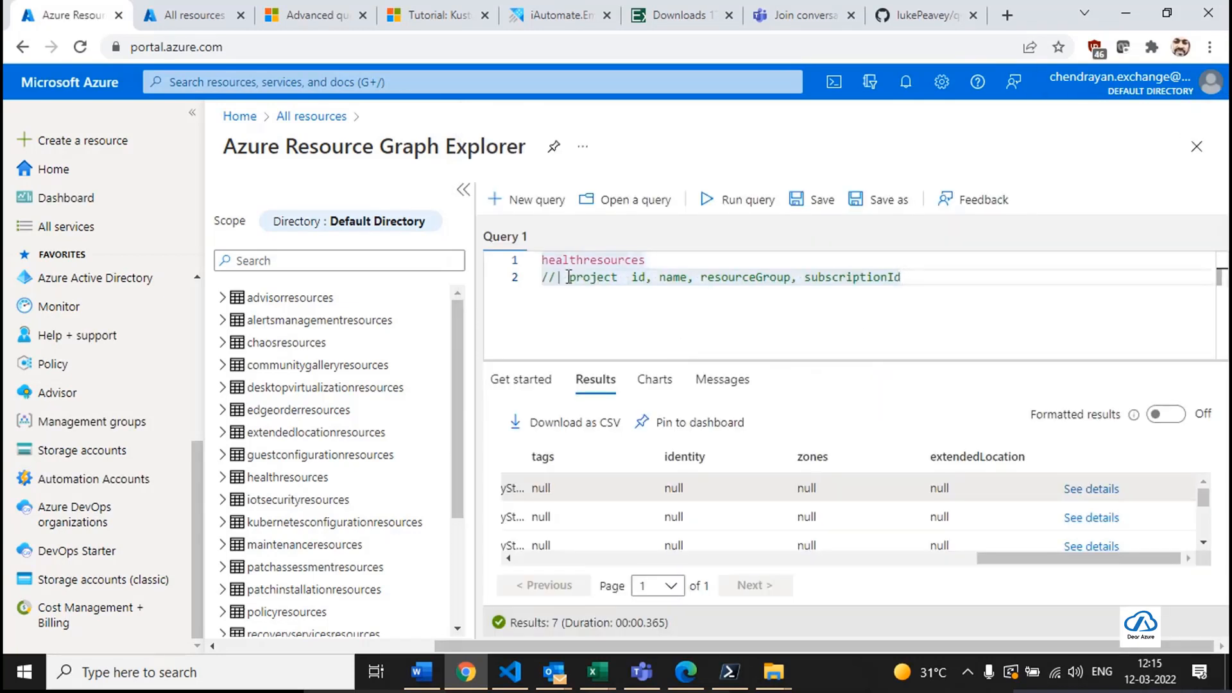
Uncomment the project line of the healthresources query.
left_click(568, 277)
key("BackSpace")
key("BackSpace")
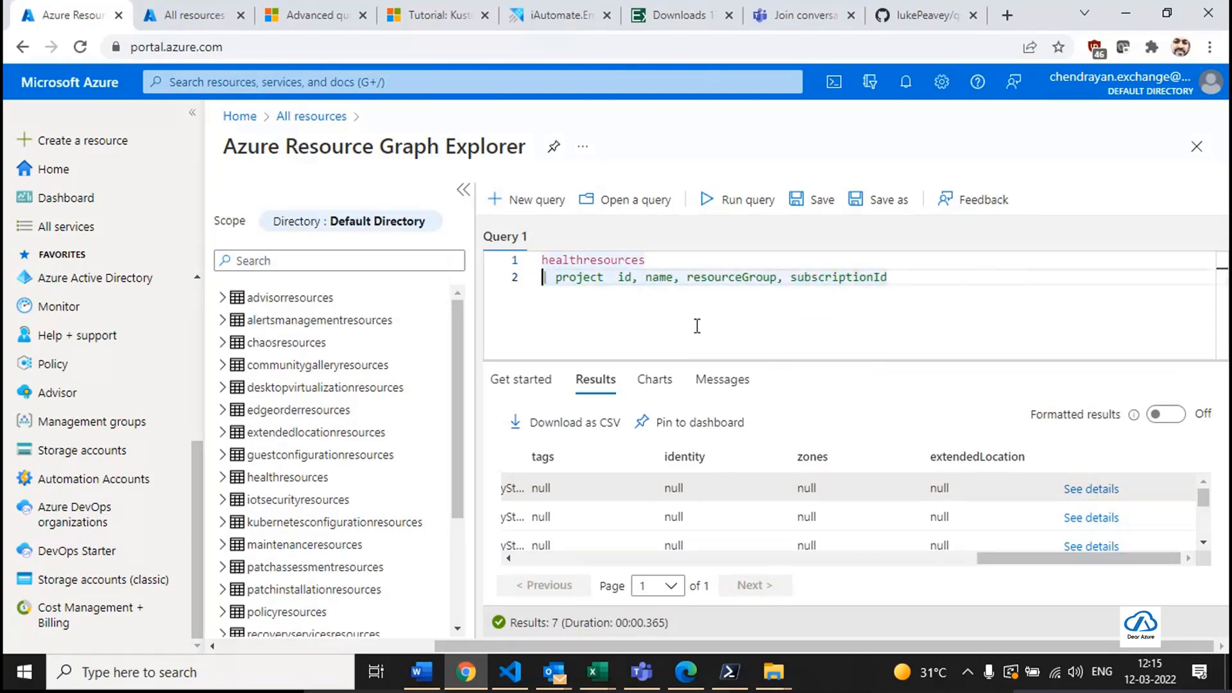
Append a calculated column starting with resourceName = to the end of the project line.
key("End")
type(", resourceName ")
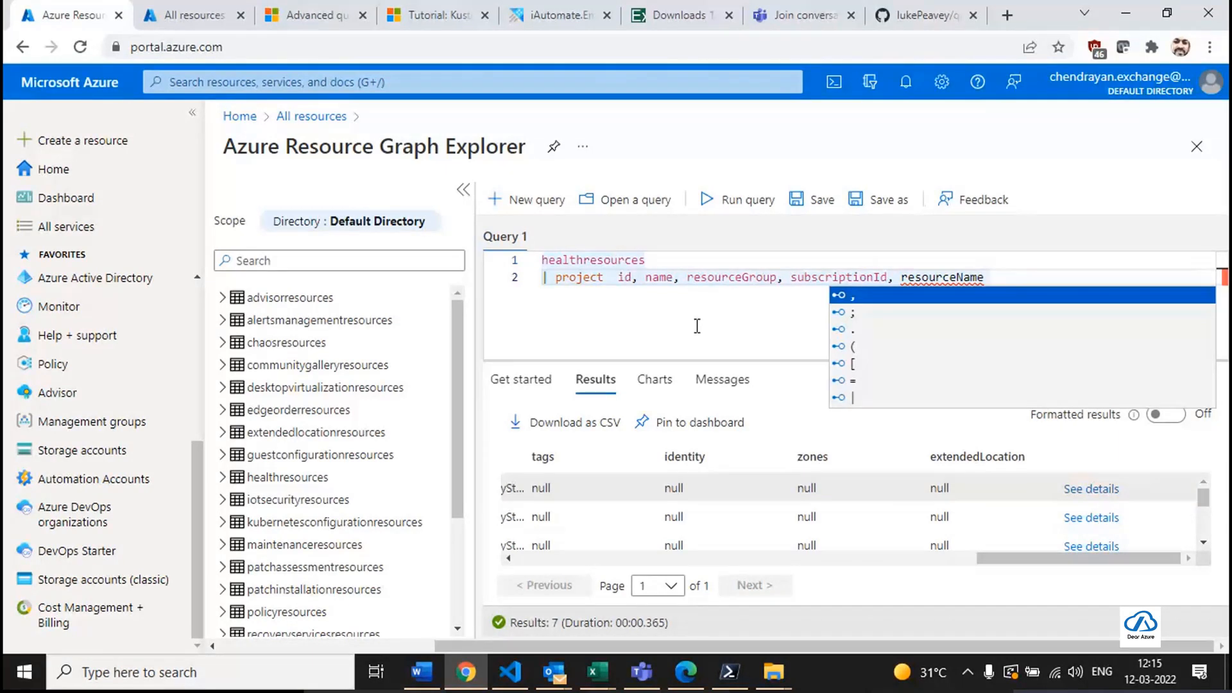
type("=")
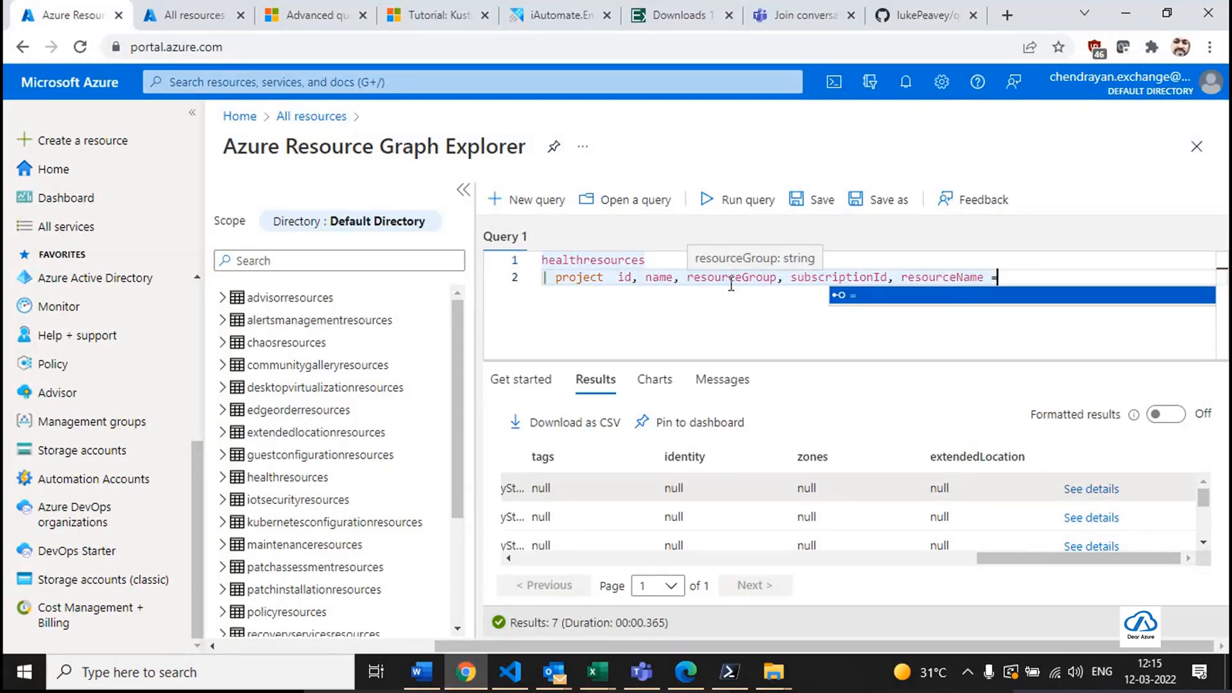
Break the project column list onto new lines before resourceGroup and before resourceName.
left_click(693, 278)
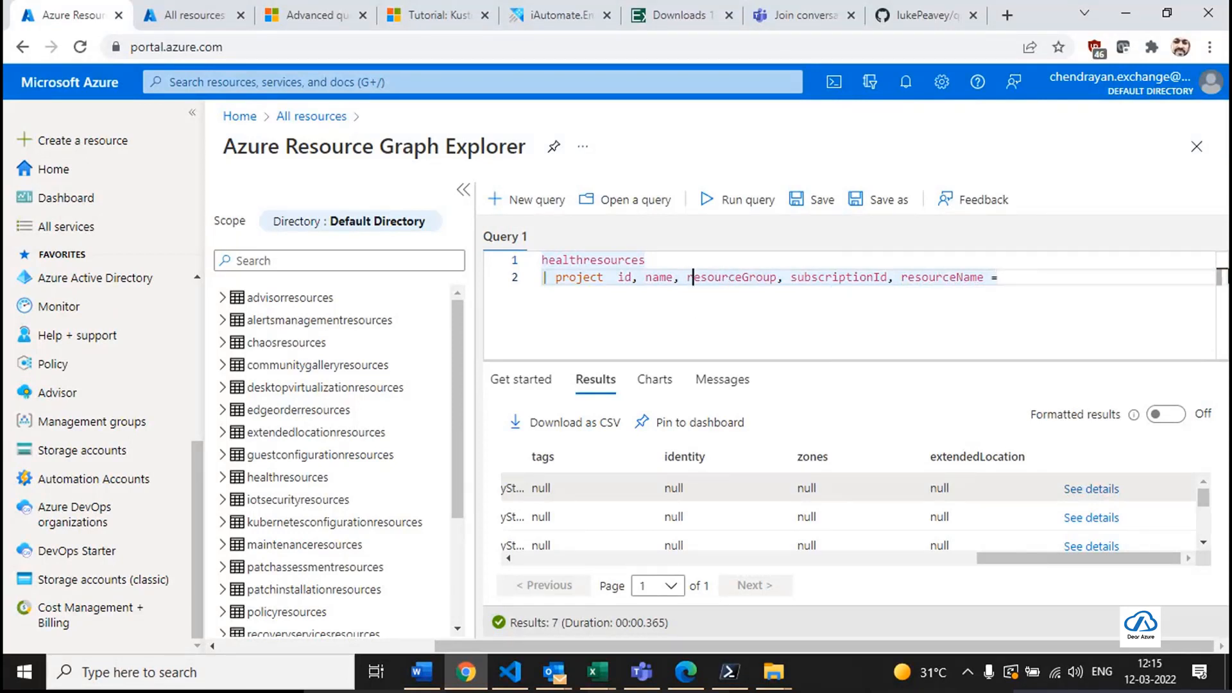
key("Return")
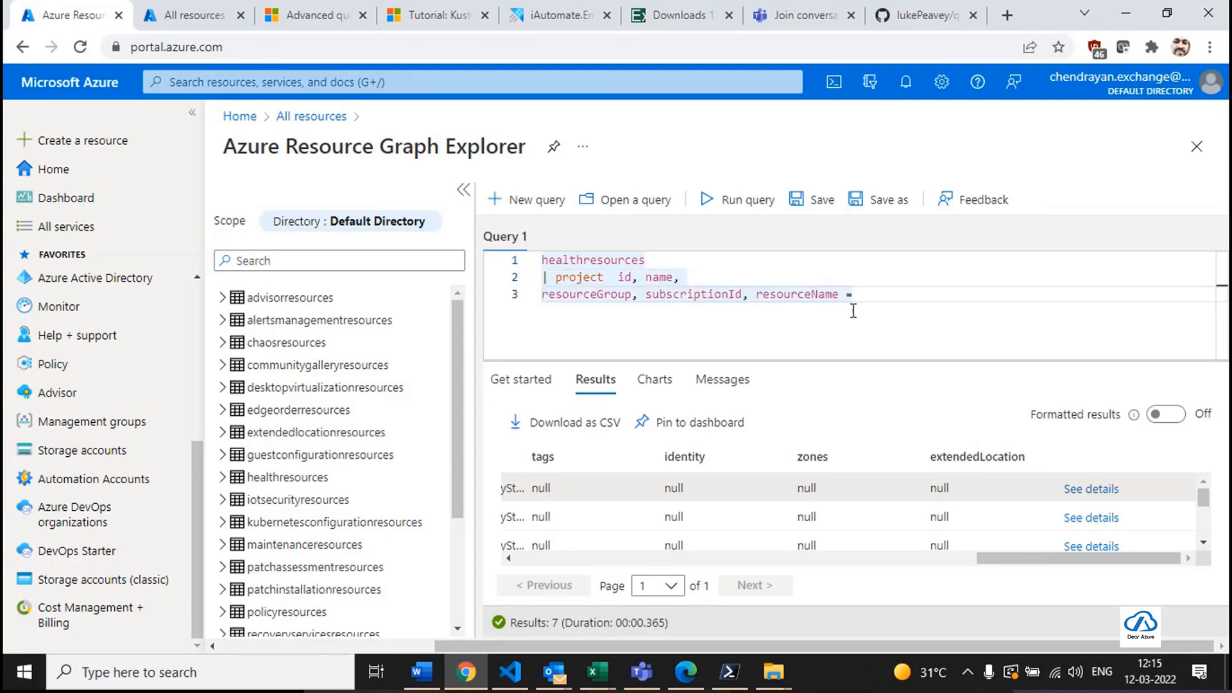
left_click(756, 294)
key("Return")
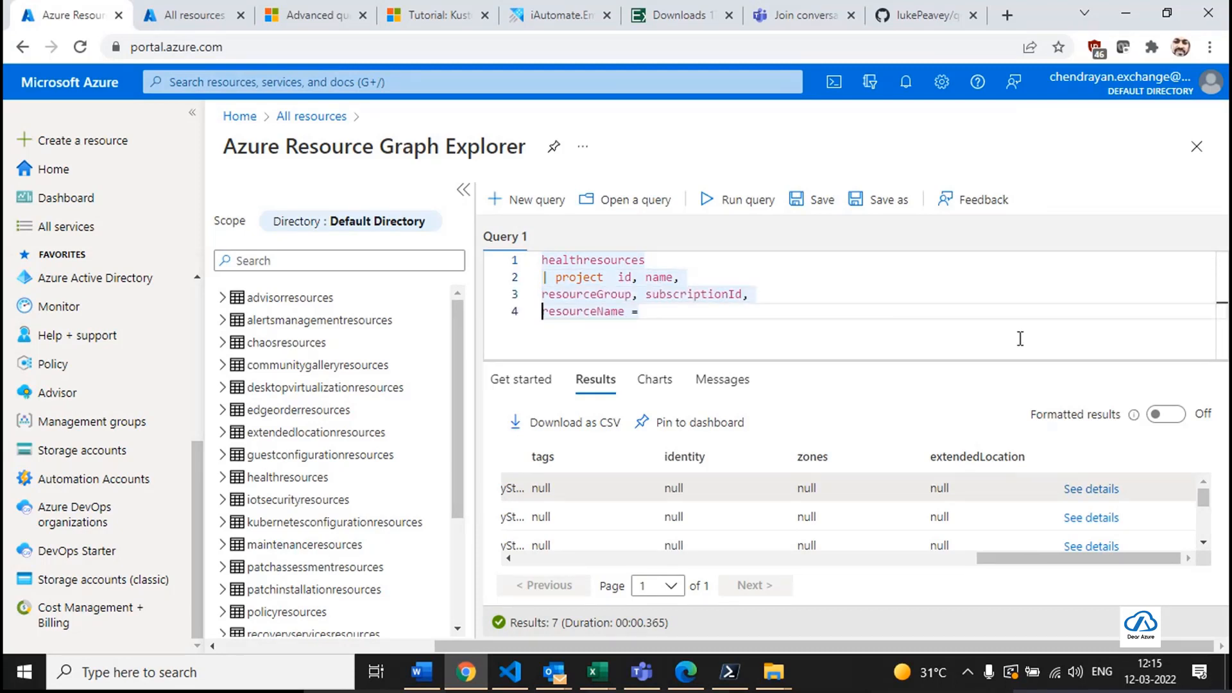
Remove the unfinished resourceName = column, its line break and the comma after subscriptionId.
key("shift+End")
key("BackSpace")
key("BackSpace")
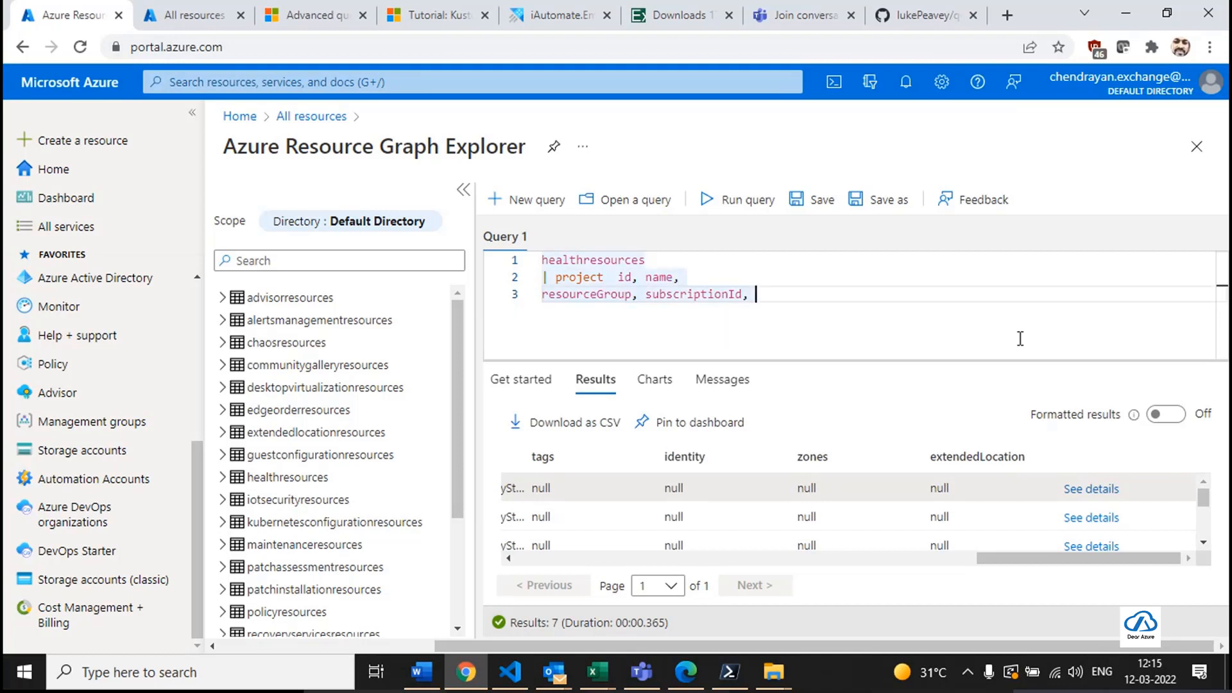
key("BackSpace")
Auto-format the entire healthresources query with the editor's formatting commands.
key("ctrl+a")
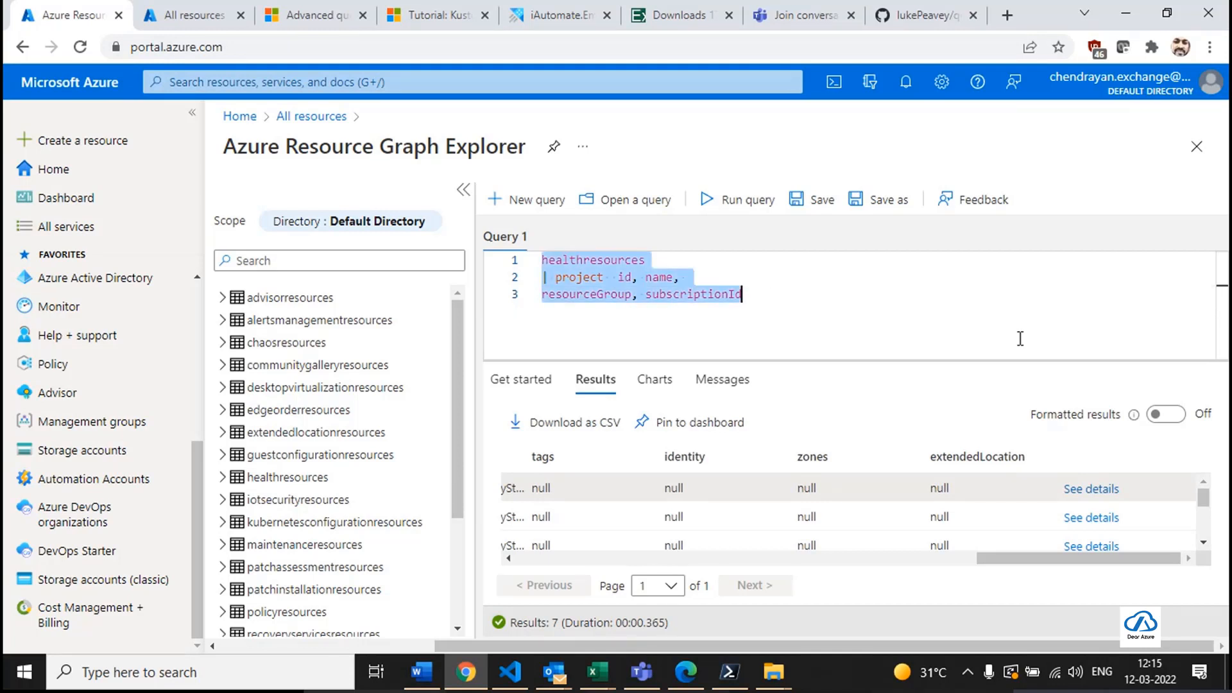
right_click(607, 285)
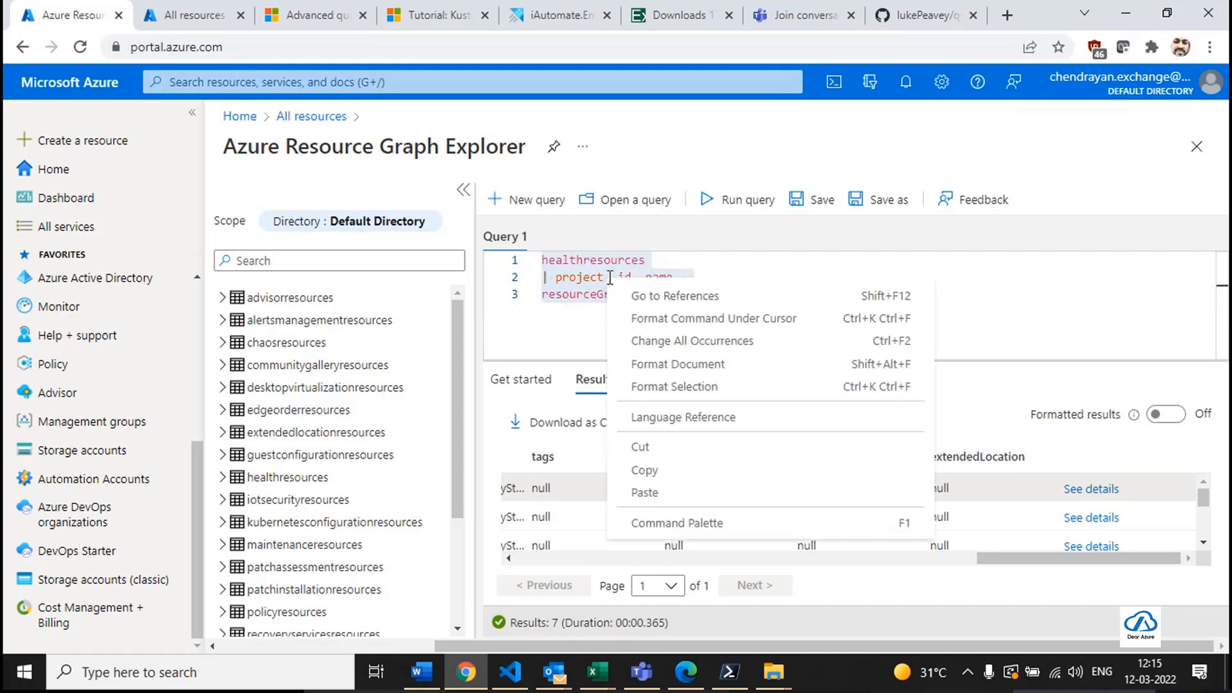
left_click(700, 324)
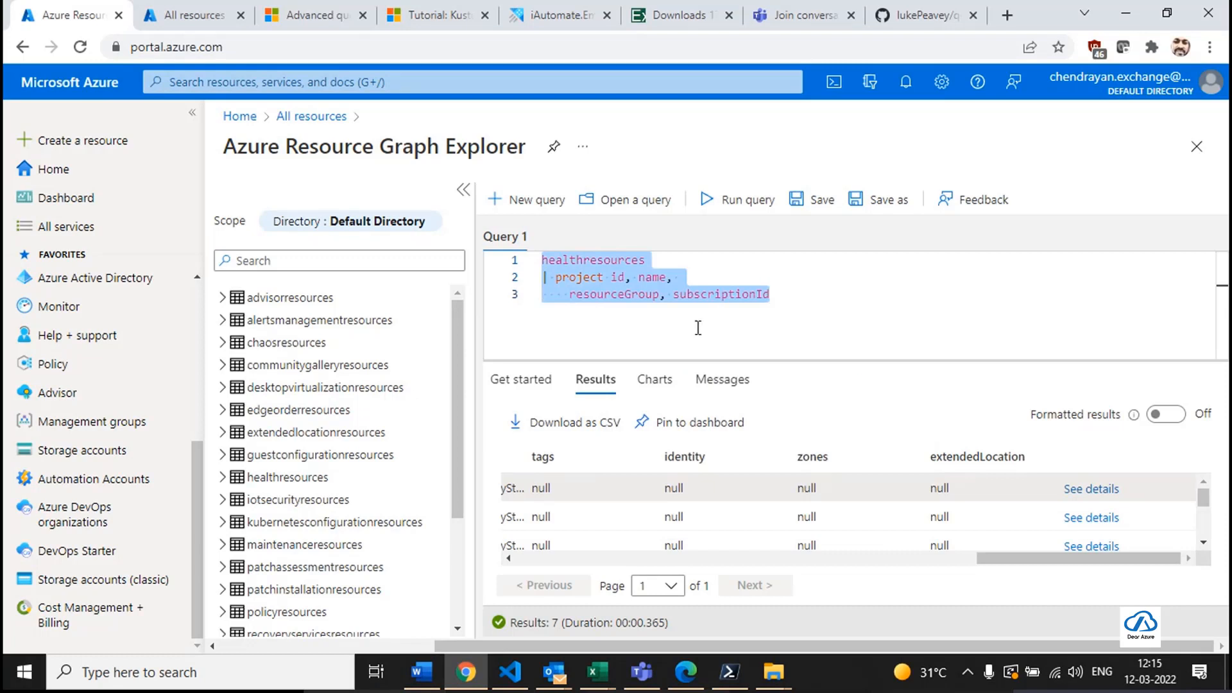
left_click(698, 327)
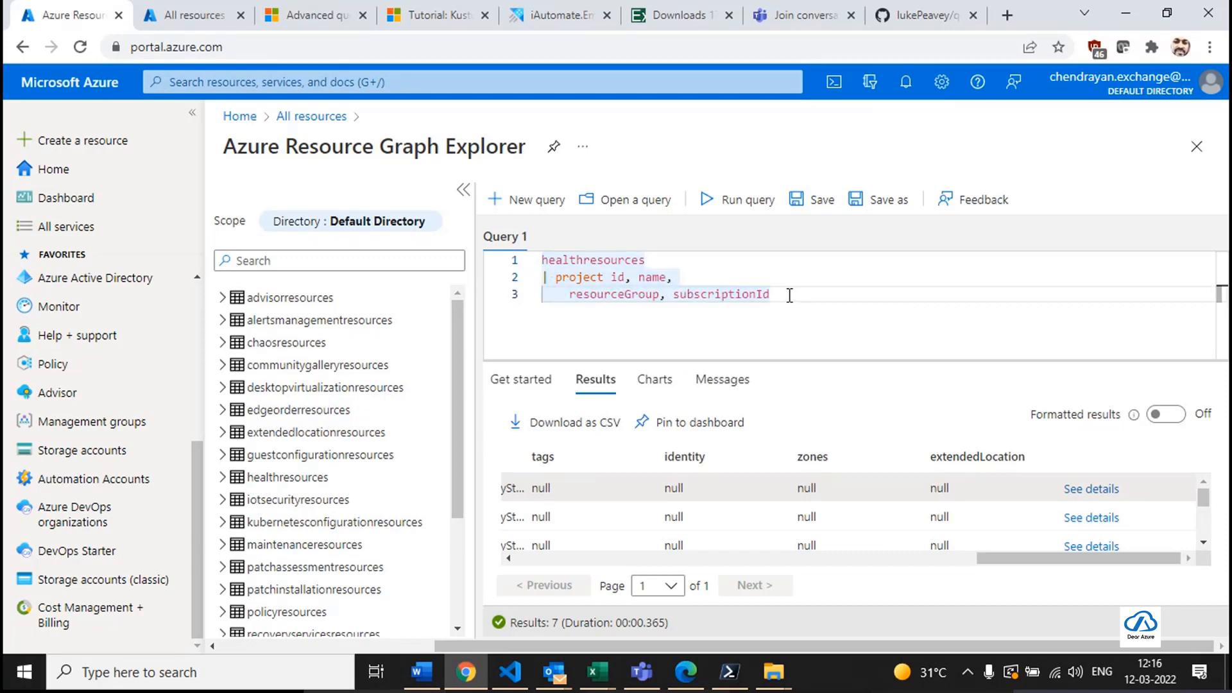
key("ctrl+a")
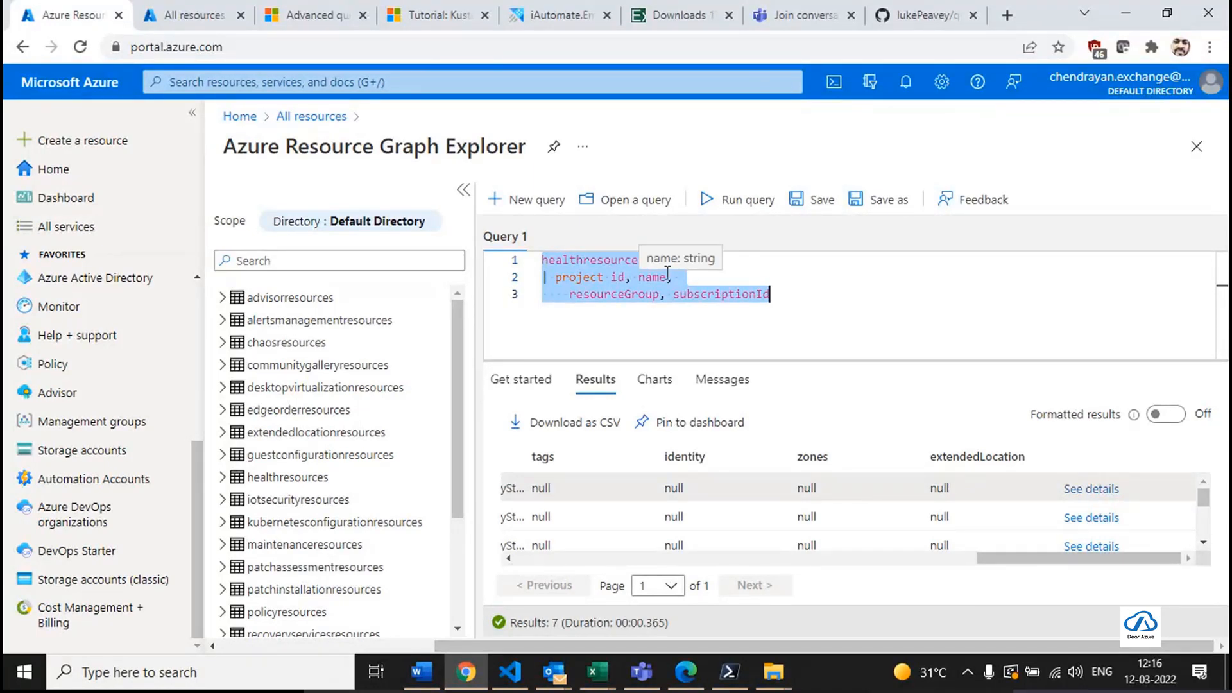
right_click(609, 274)
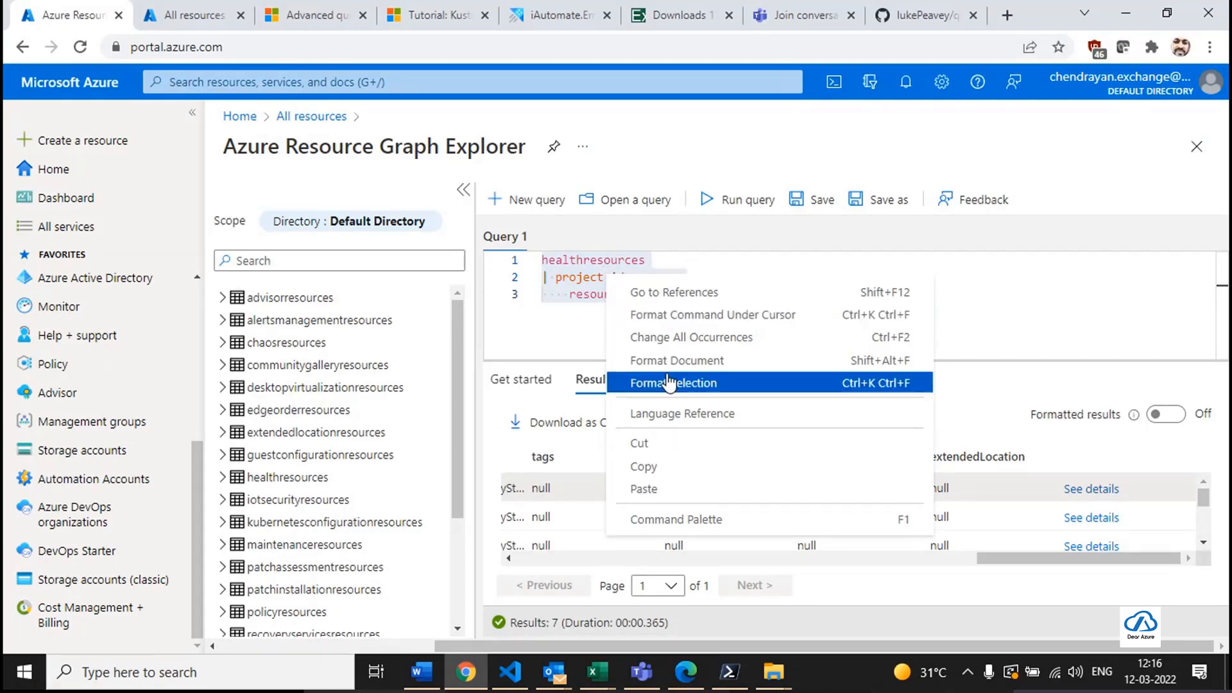
left_click(814, 360)
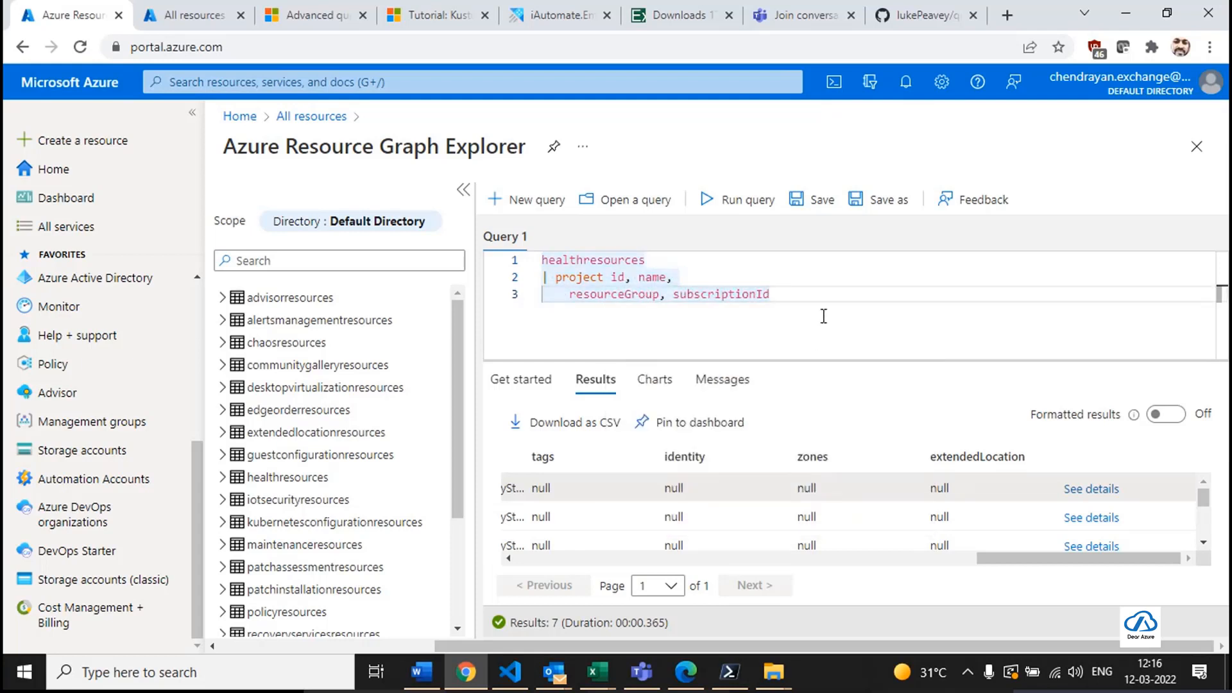
Add a resourceName = tostring(properties.) column on a new line after subscriptionId.
type(",")
key("Return")
type("re")
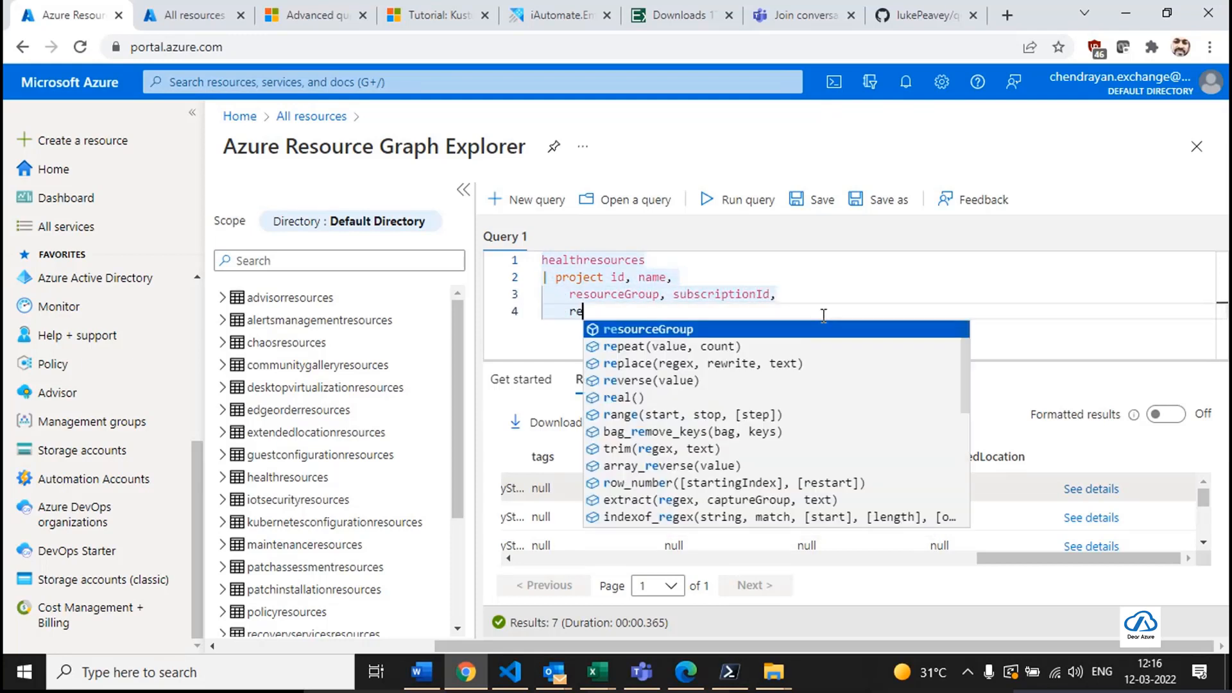
type("sourceName = ")
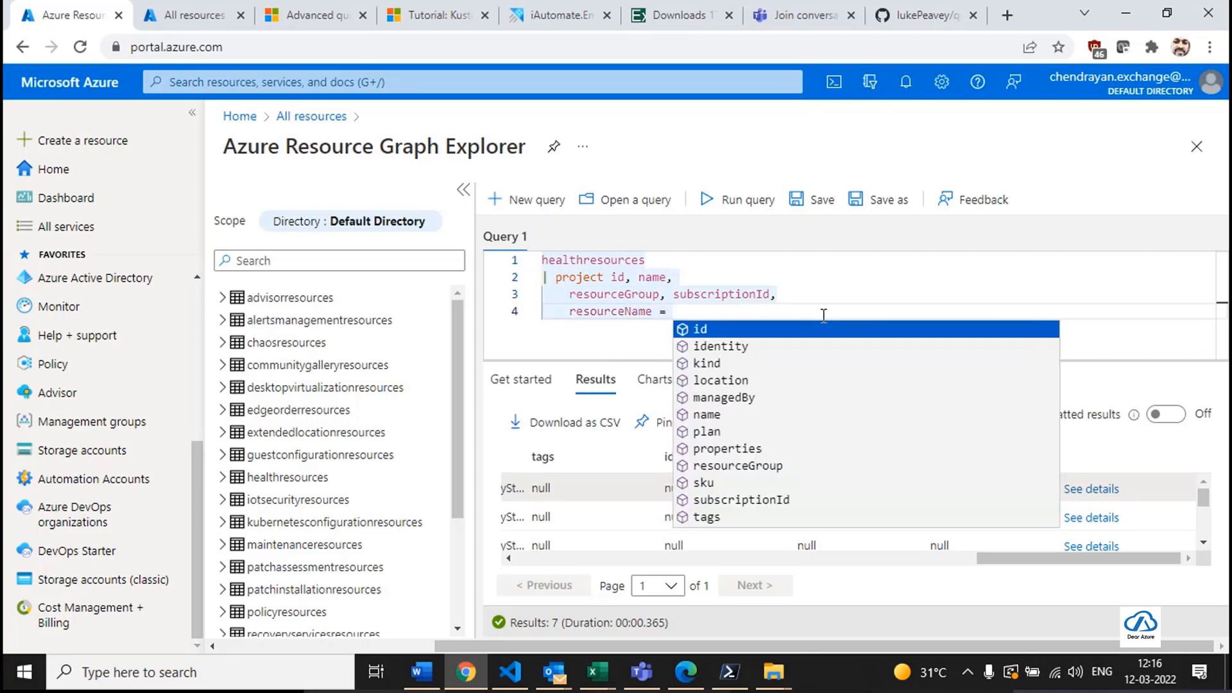
type("tostring()")
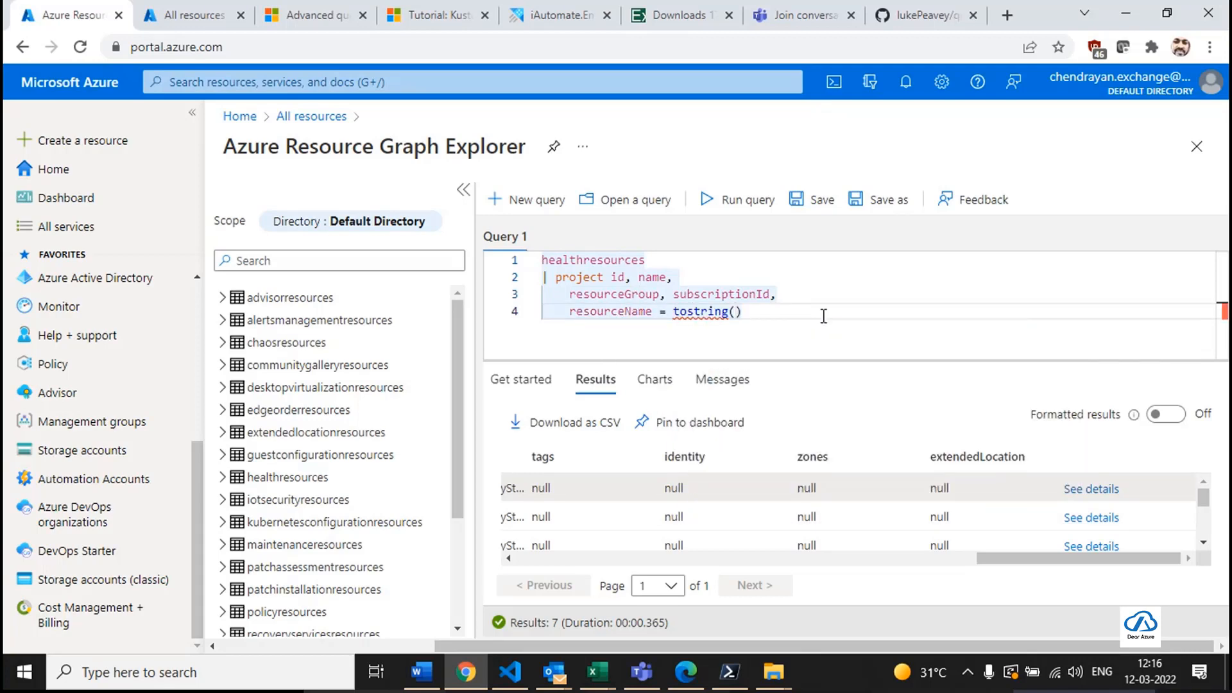
type("properties.")
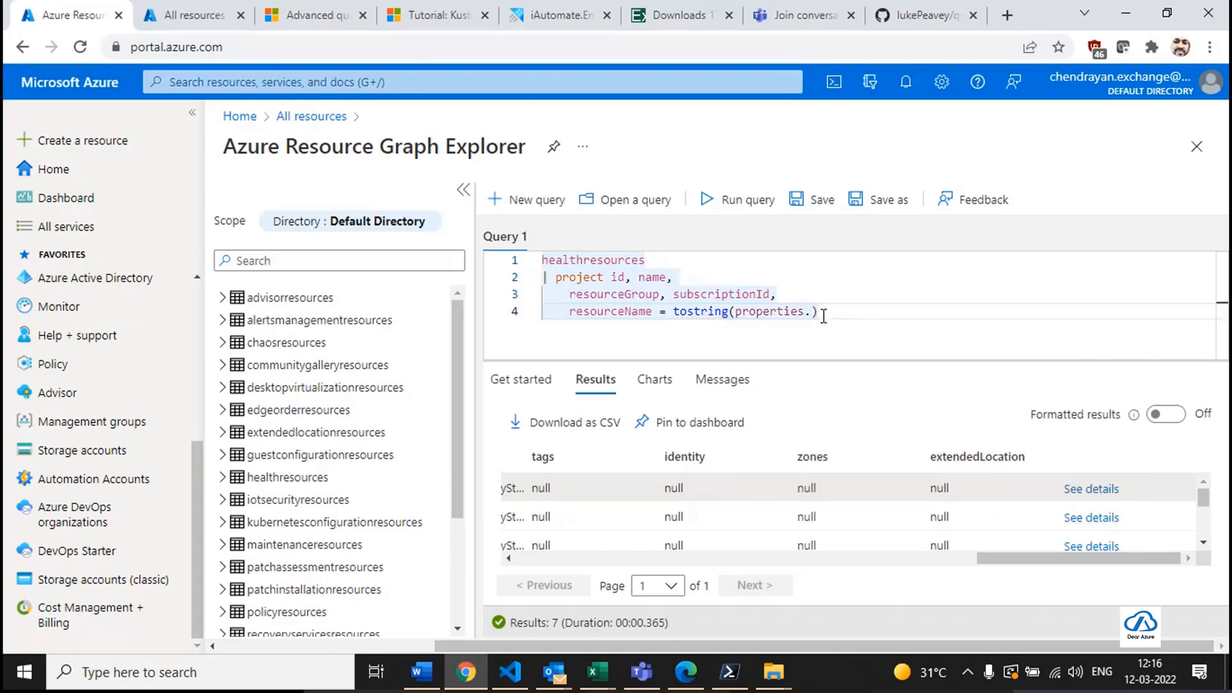
Copy the targetResourceId property name from the second result's details and close the details.
left_click(1091, 517)
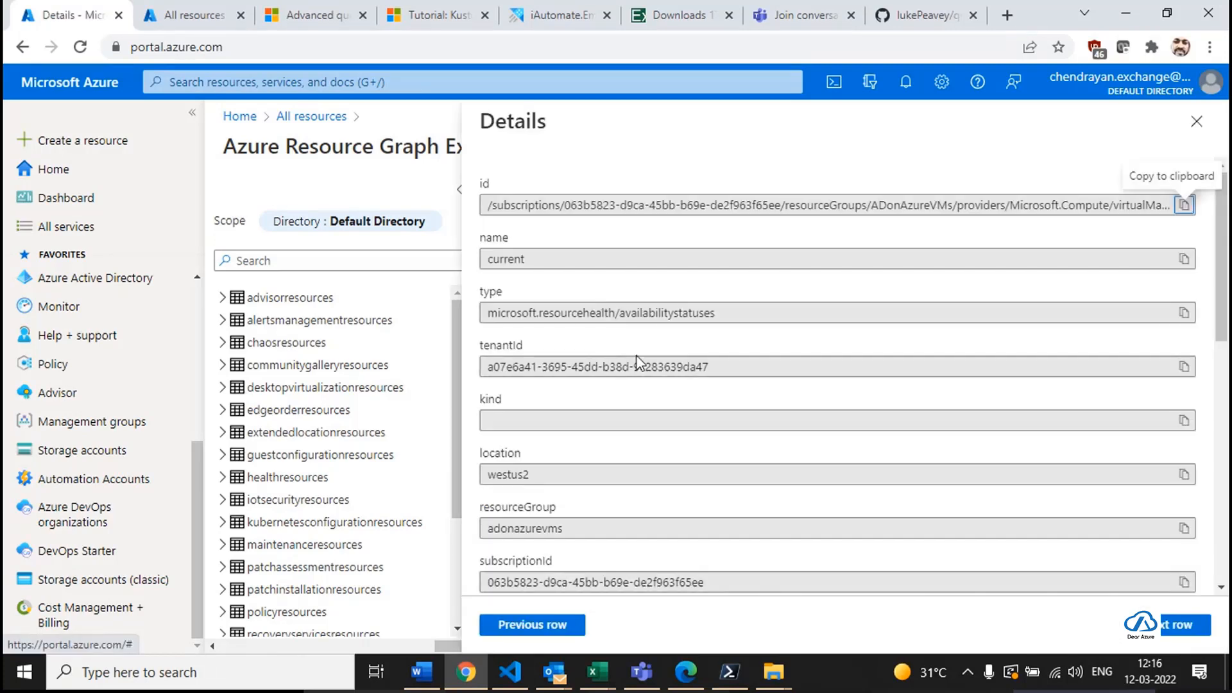
scroll(513, 501, "down", 5)
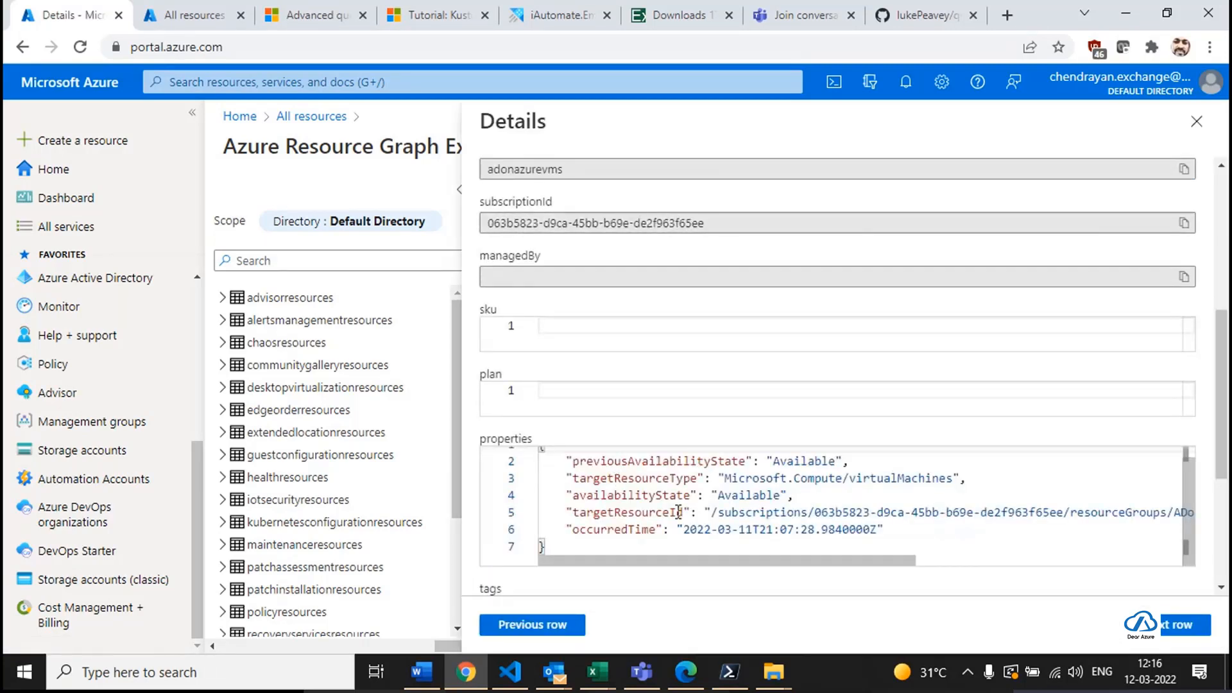
scroll(641, 514, "up", 1)
double_click(641, 521)
key("ctrl+c")
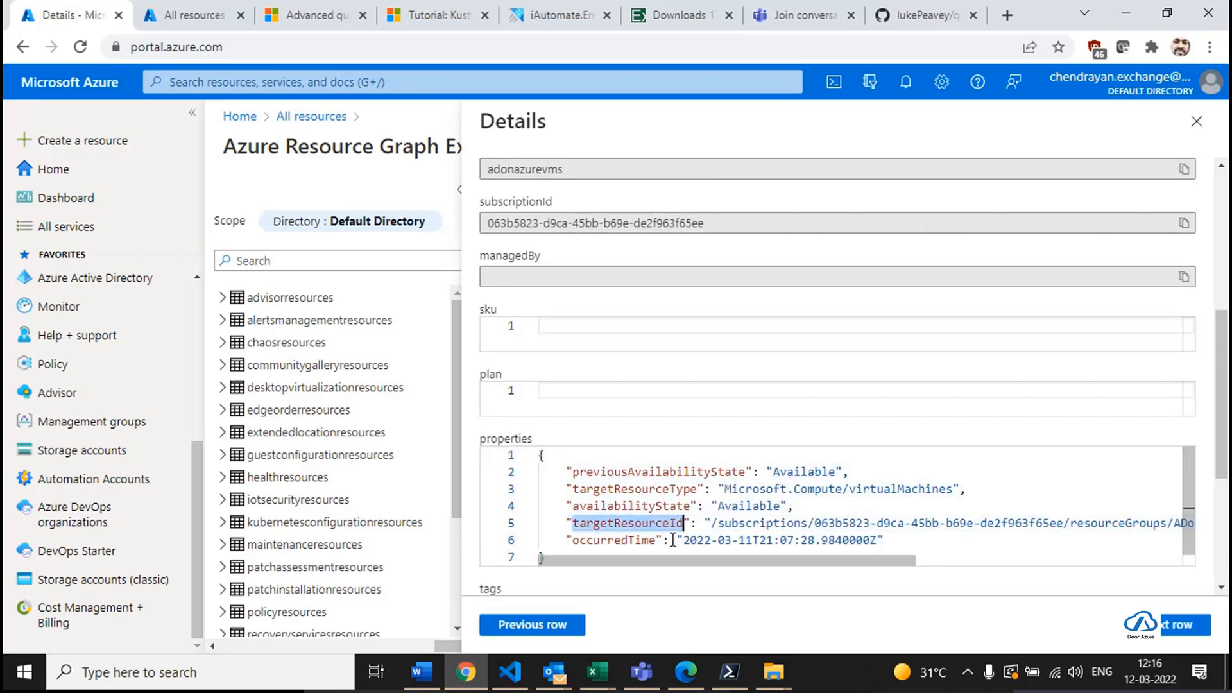
left_click(1197, 121)
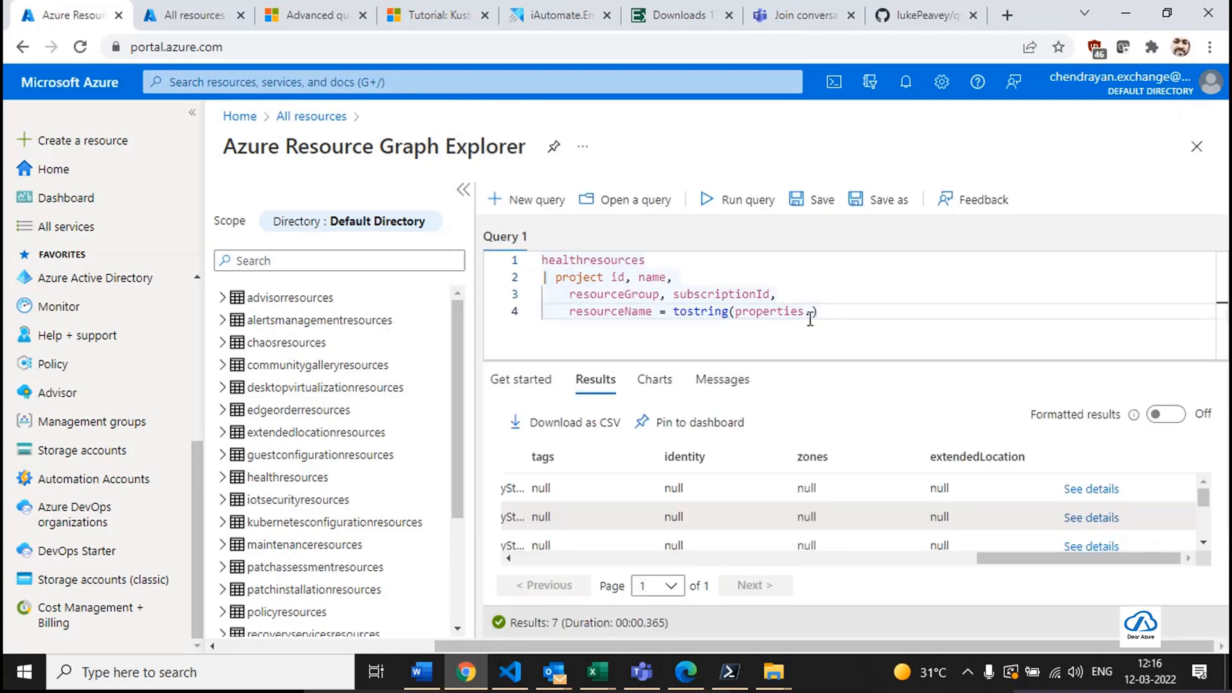
Complete the column as resourceName = tostring(properties.targetResourceId) and run the query.
type(".")
key("ctrl+v")
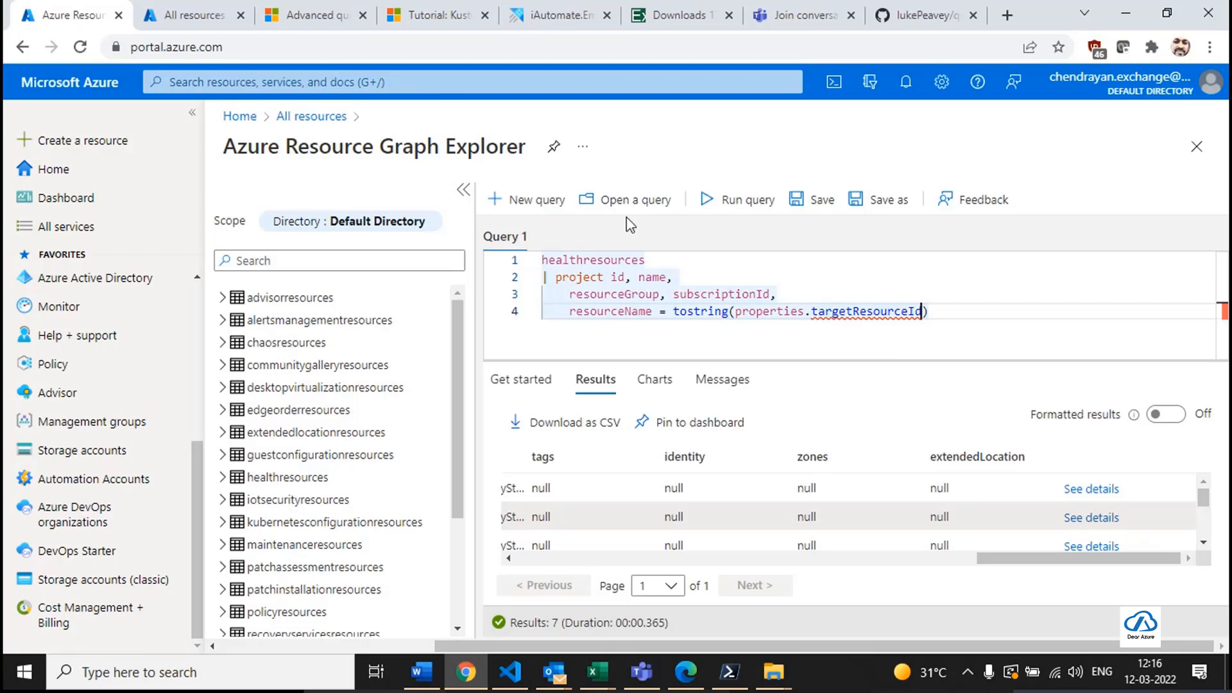
key("shift+Return")
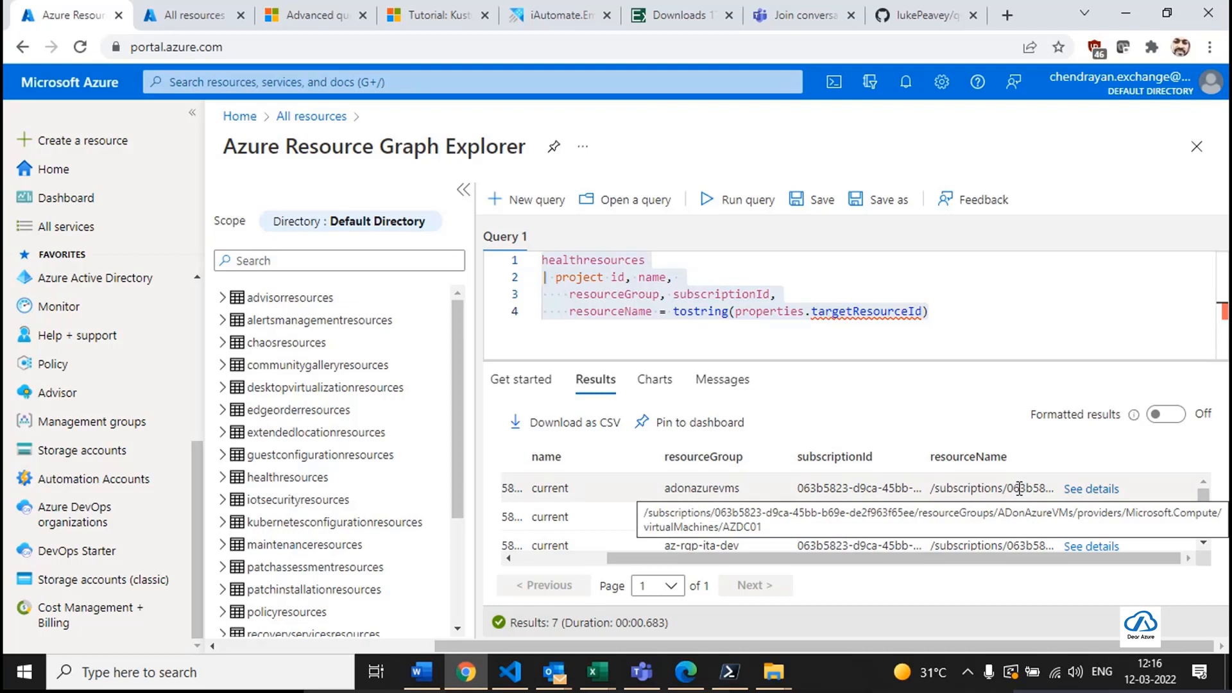
Replace the resourceName expression with tostring(split(properties.tostring(properties.targetResourceId))).
left_click(863, 319)
left_click(674, 314)
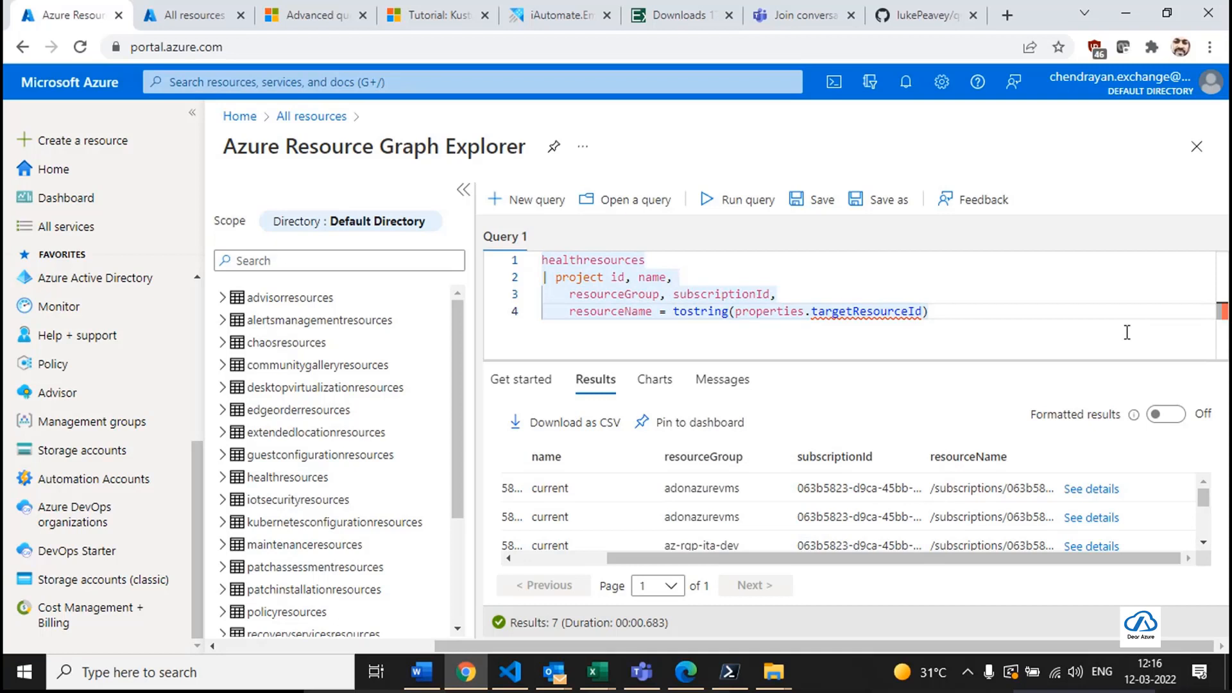
key("shift+End")
key("Delete")
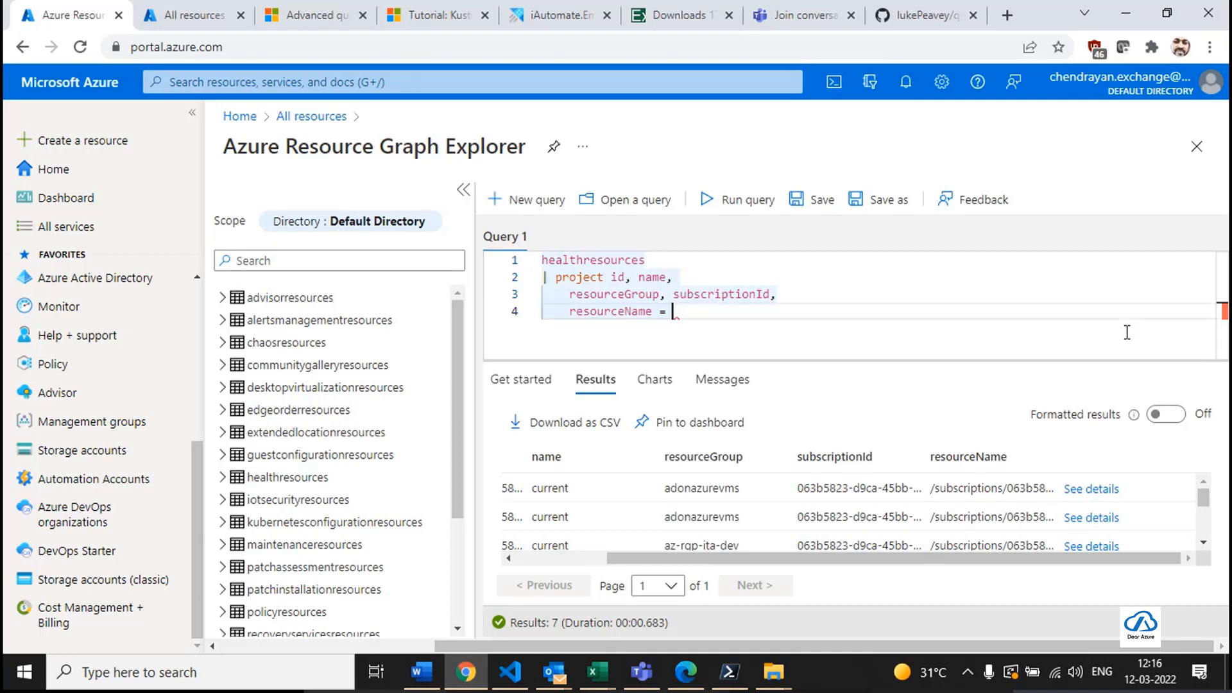
type("to")
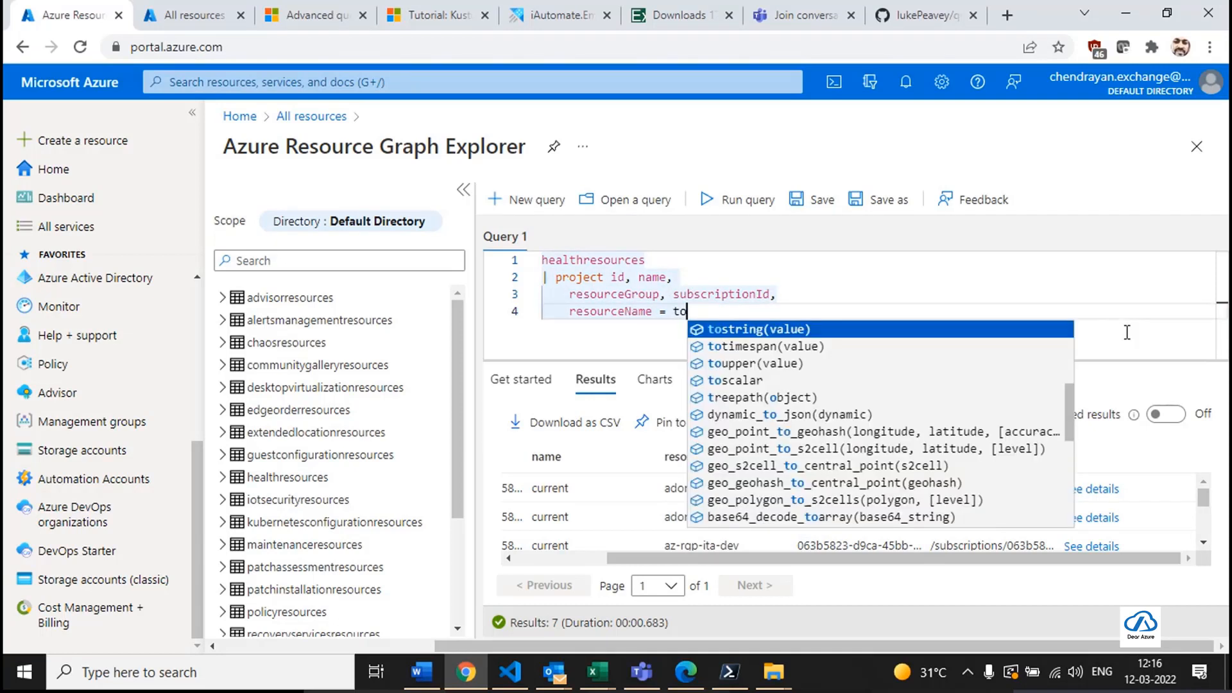
key("Tab")
type("s")
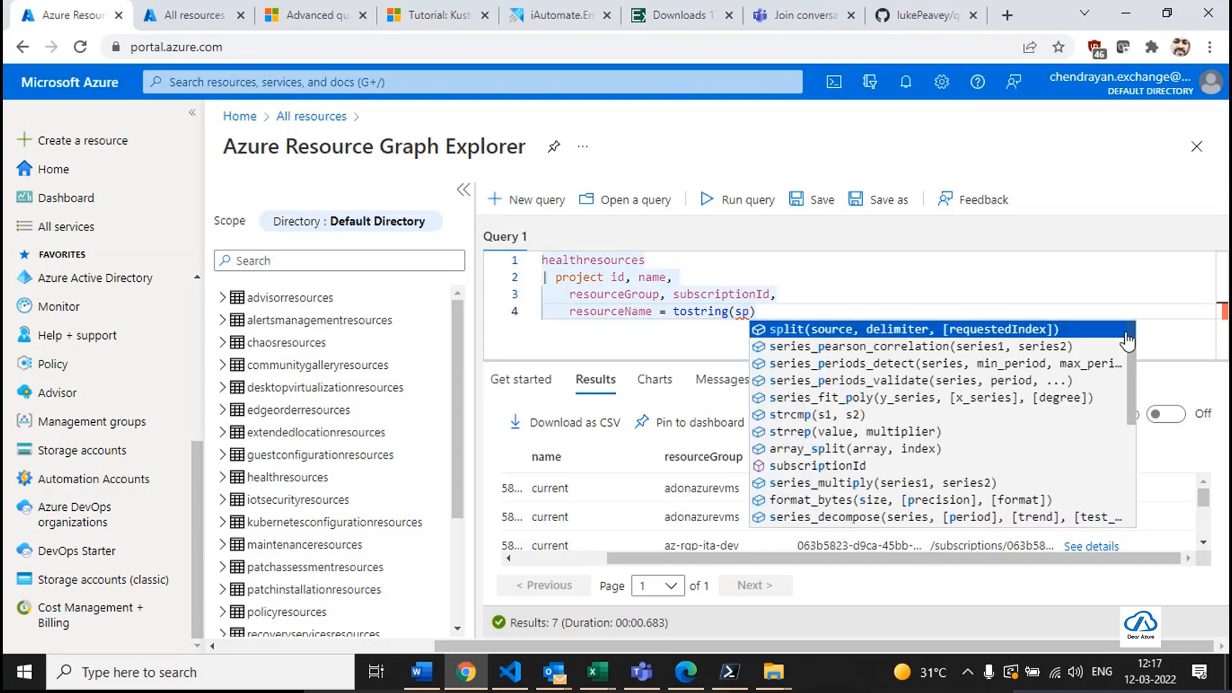
key("Tab")
type("p")
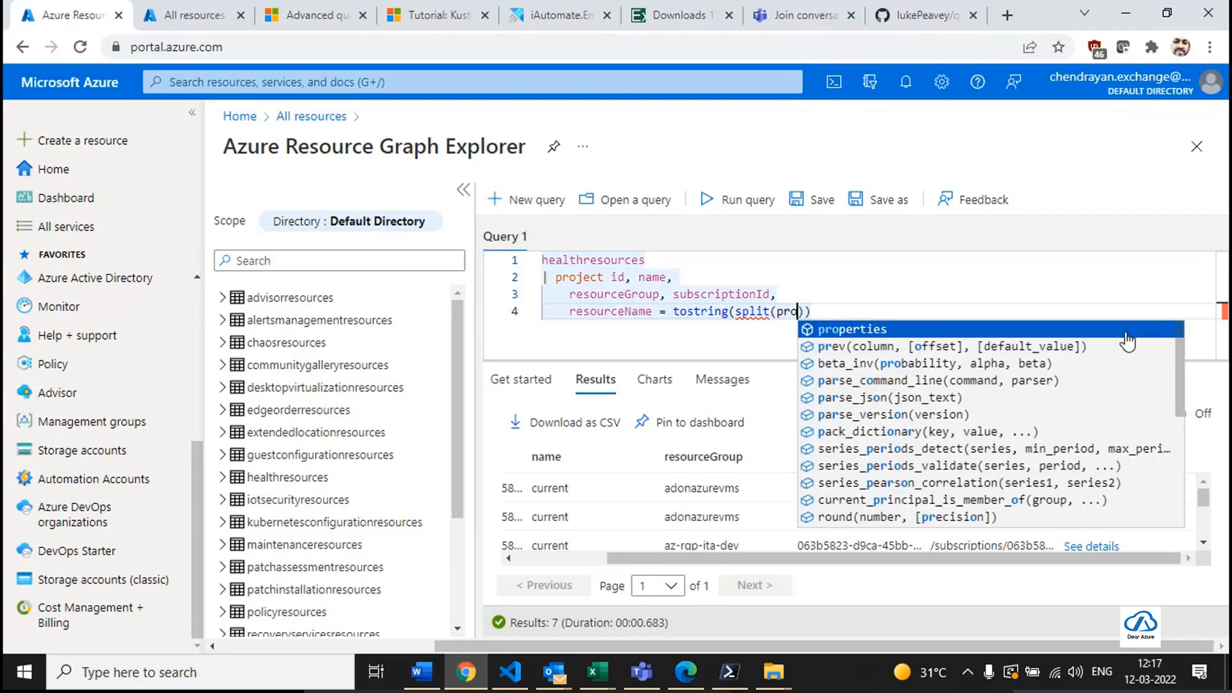
key("Tab")
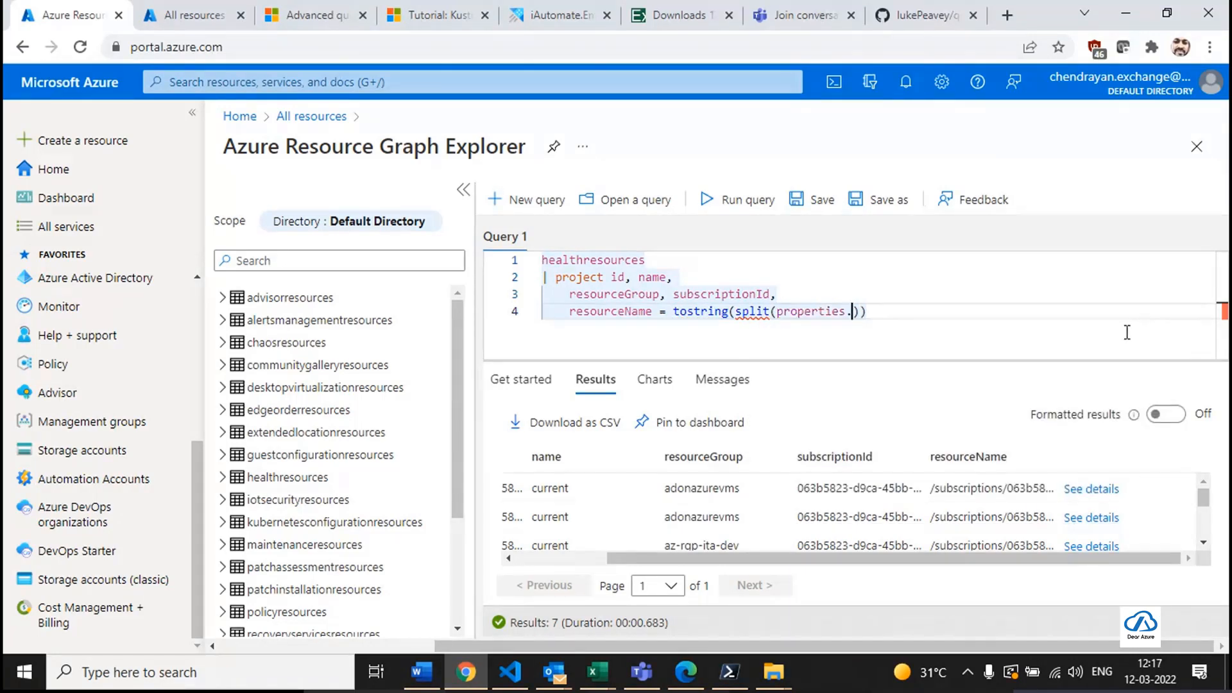
type(".tostring(properties.targetResourceId)")
Reduce the resourceName expression to tostring(split(properties.targetResourceId)) by deleting the repeated tostring(properties. part and the extra closing parenthesis.
key("Left")
key("Left")
key("Left")
key("Left")
key("Left")
key("Left")
key("Left")
key("Left")
key("Left")
key("Left")
key("Left")
key("Left")
key("Left")
key("Left")
key("Left")
key("Left")
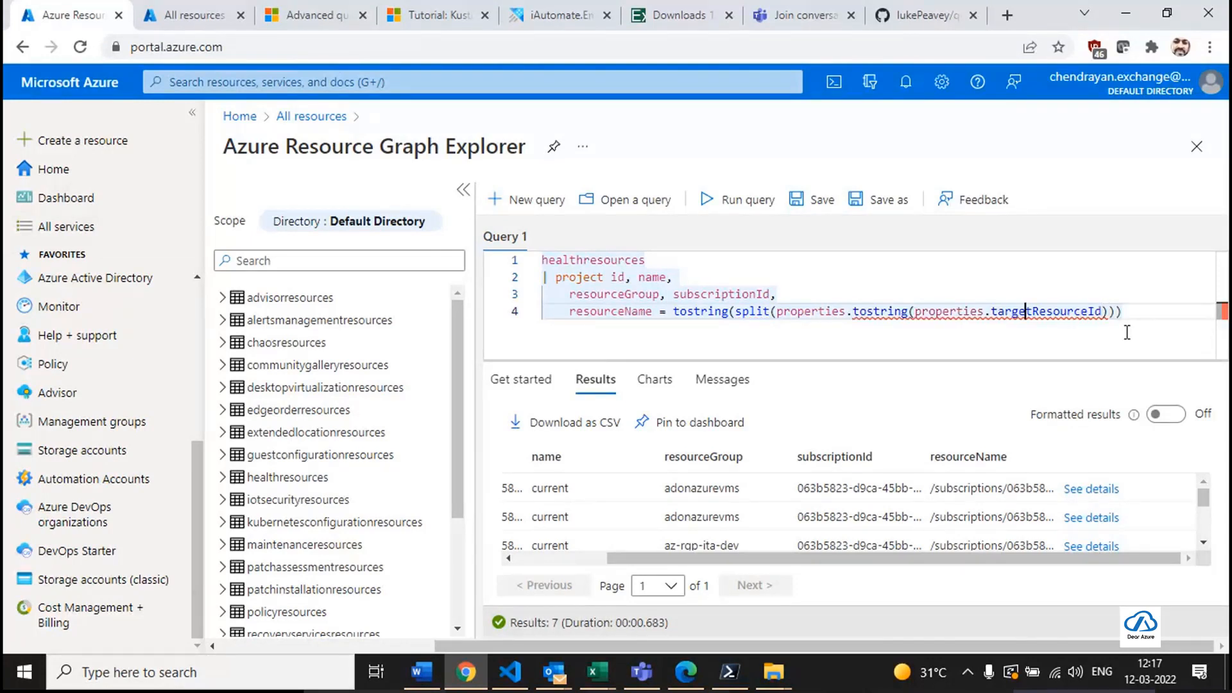
key("BackSpace")
key("BackSpace")
key("BackSpace")
key("BackSpace")
key("BackSpace")
key("BackSpace")
key("BackSpace")
key("BackSpace")
key("BackSpace")
key("BackSpace")
key("BackSpace")
key("BackSpace")
key("BackSpace")
key("BackSpace")
key("BackSpace")
key("BackSpace")
key("BackSpace")
key("BackSpace")
key("BackSpace")
key("BackSpace")
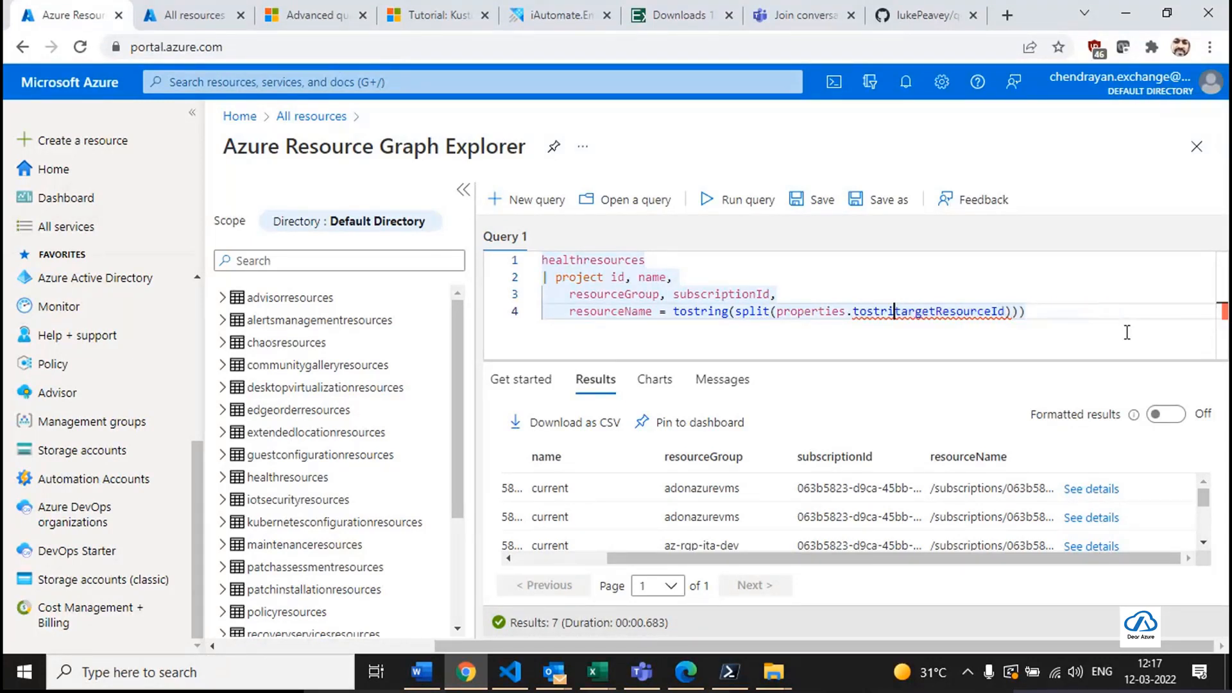
key("End")
key("BackSpace")
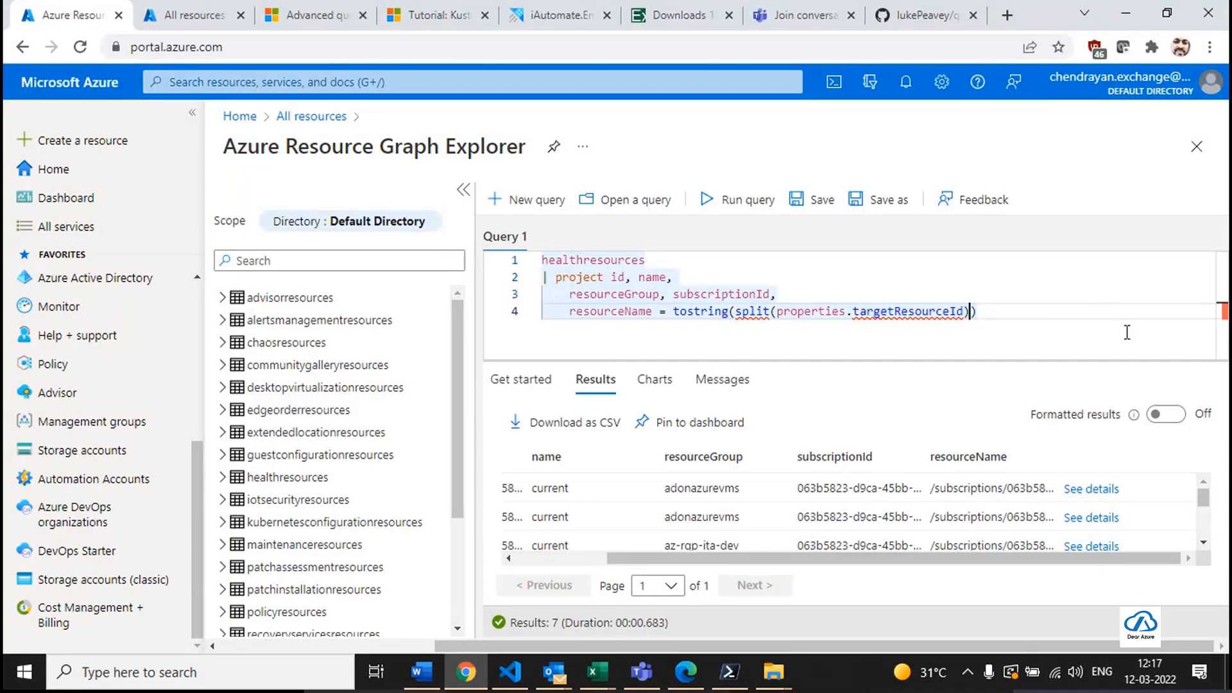
Add the '/' delimiter after split(properties.targetResourceId) in the resourceName expression and try to run the query.
key("Left")
type(",")
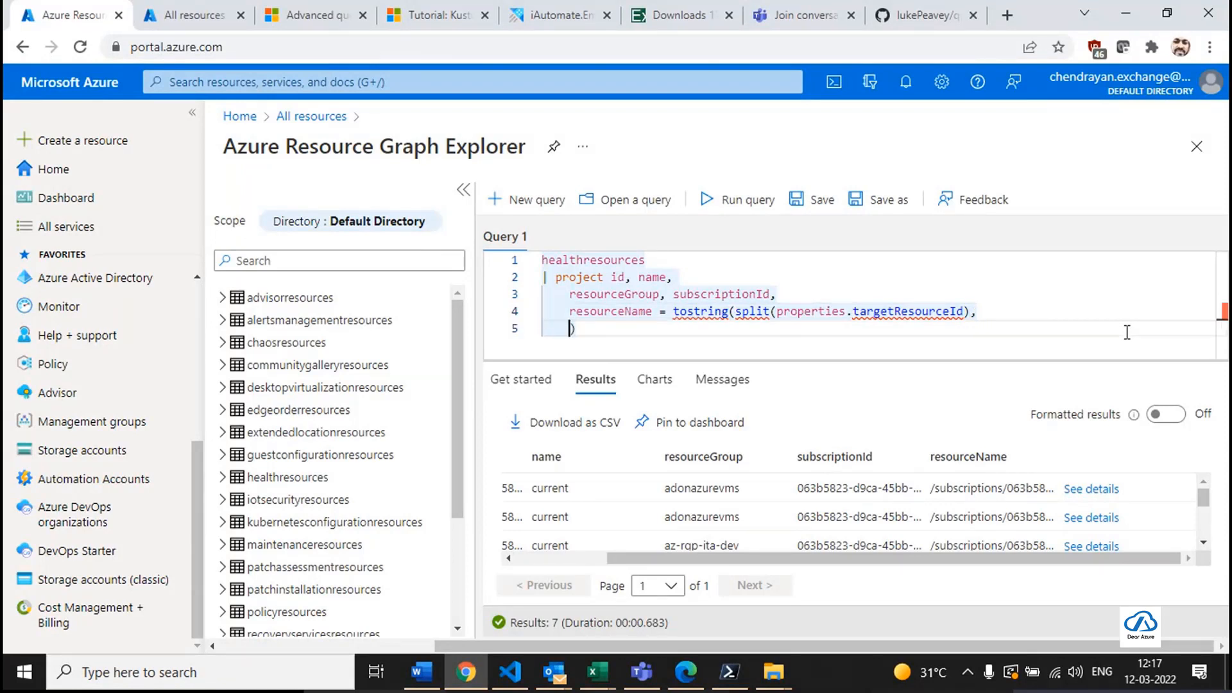
type("'/")
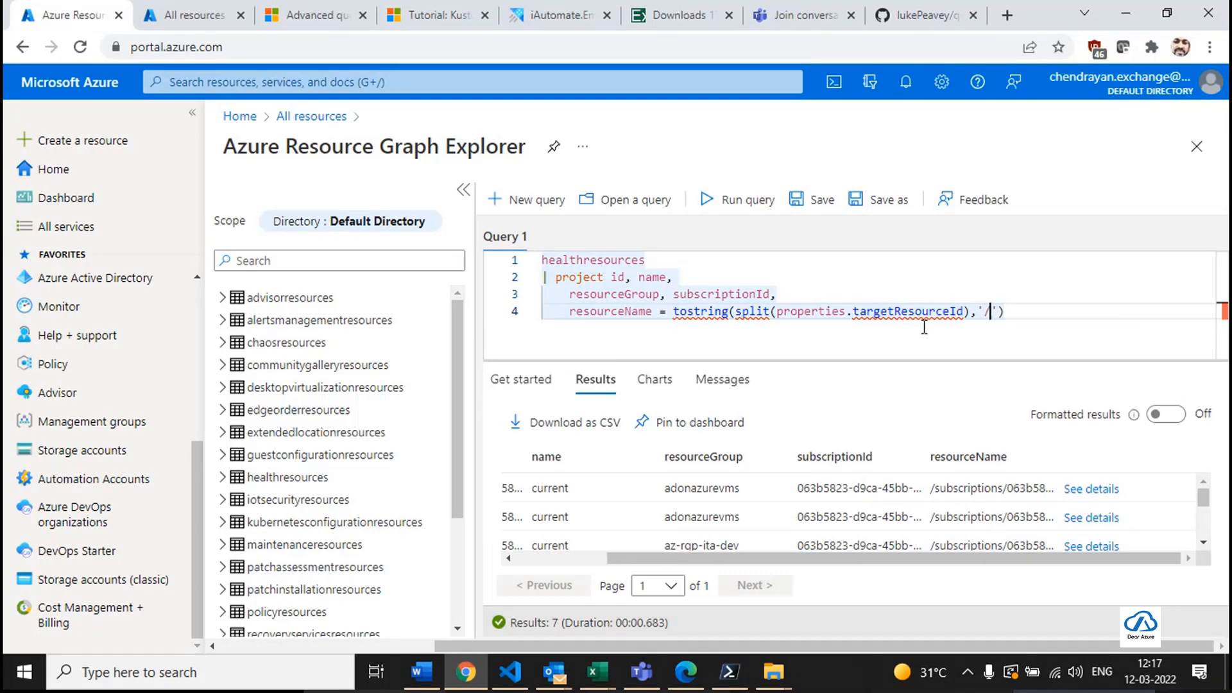
key("ctrl+a")
left_click(713, 204)
left_click(989, 330)
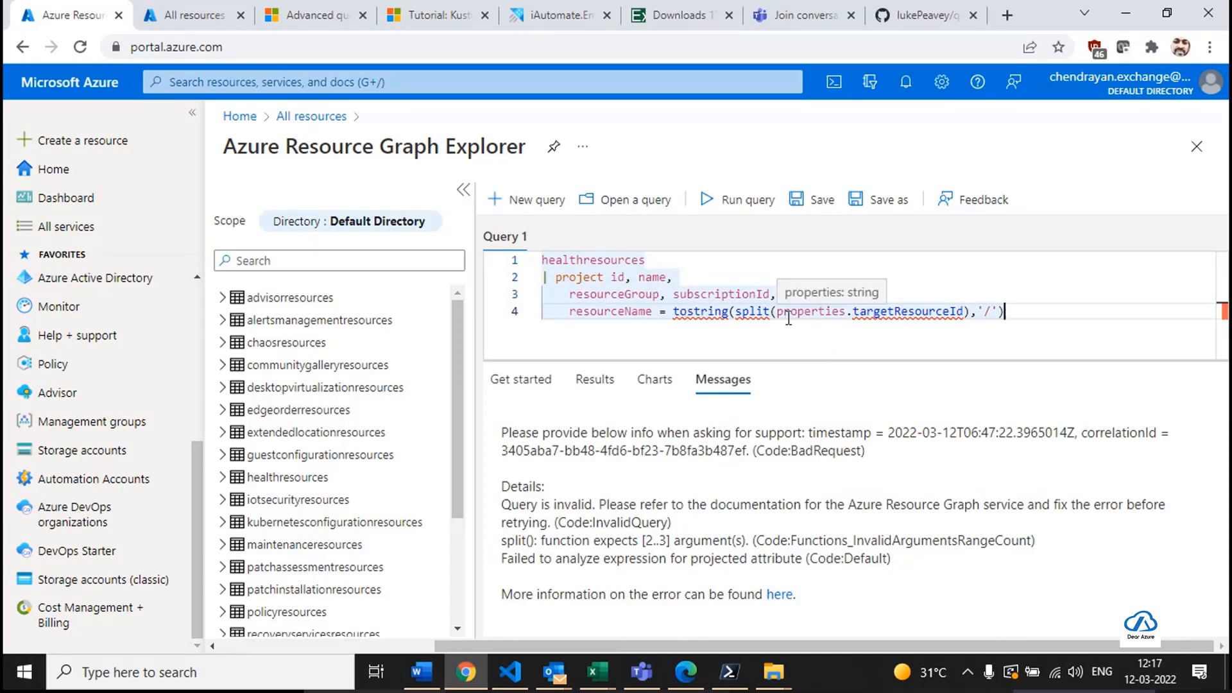
left_click(994, 312)
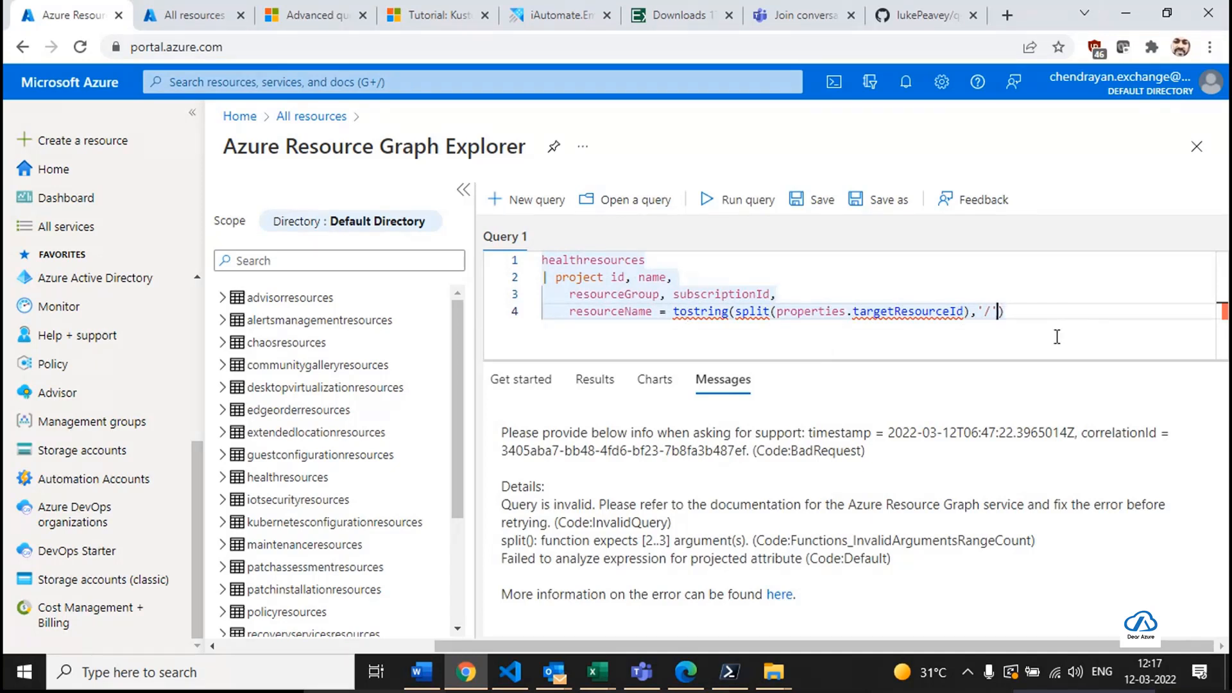
type(")")
Rewrite the resourceName expression as split(tostring(properties.targetResourceId),'/')[-1] and run the whole query.
left_click(669, 312)
key("shift+End")
type("s")
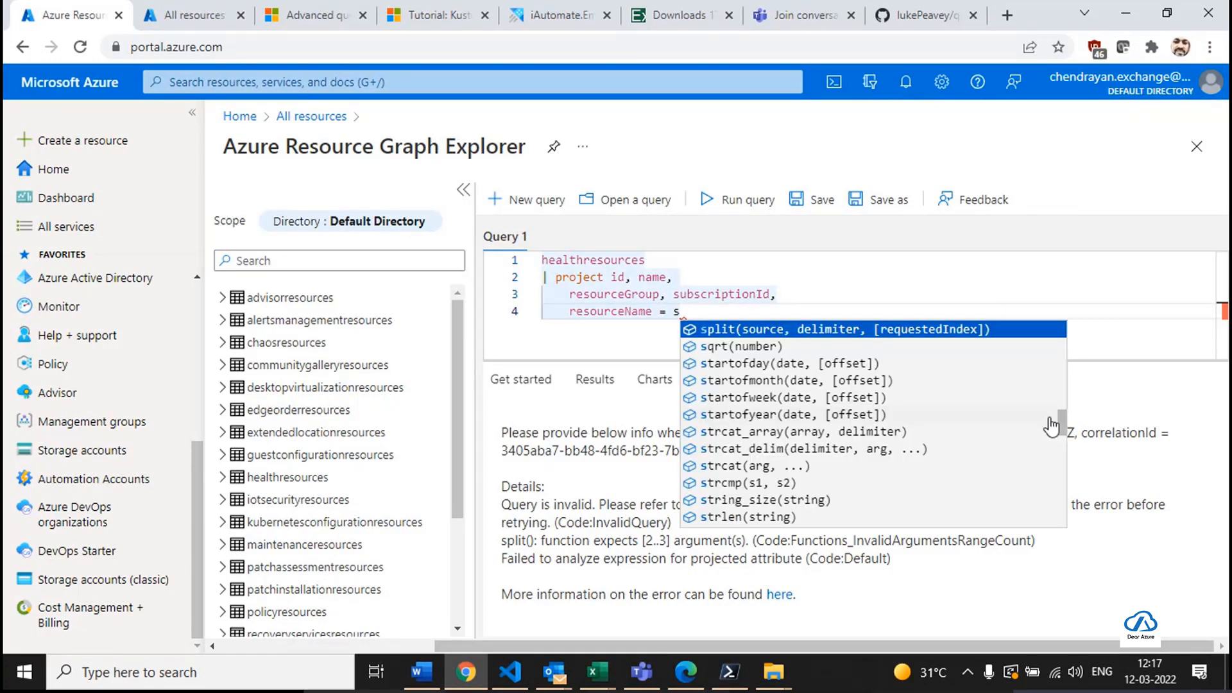
type("pl")
key("Tab")
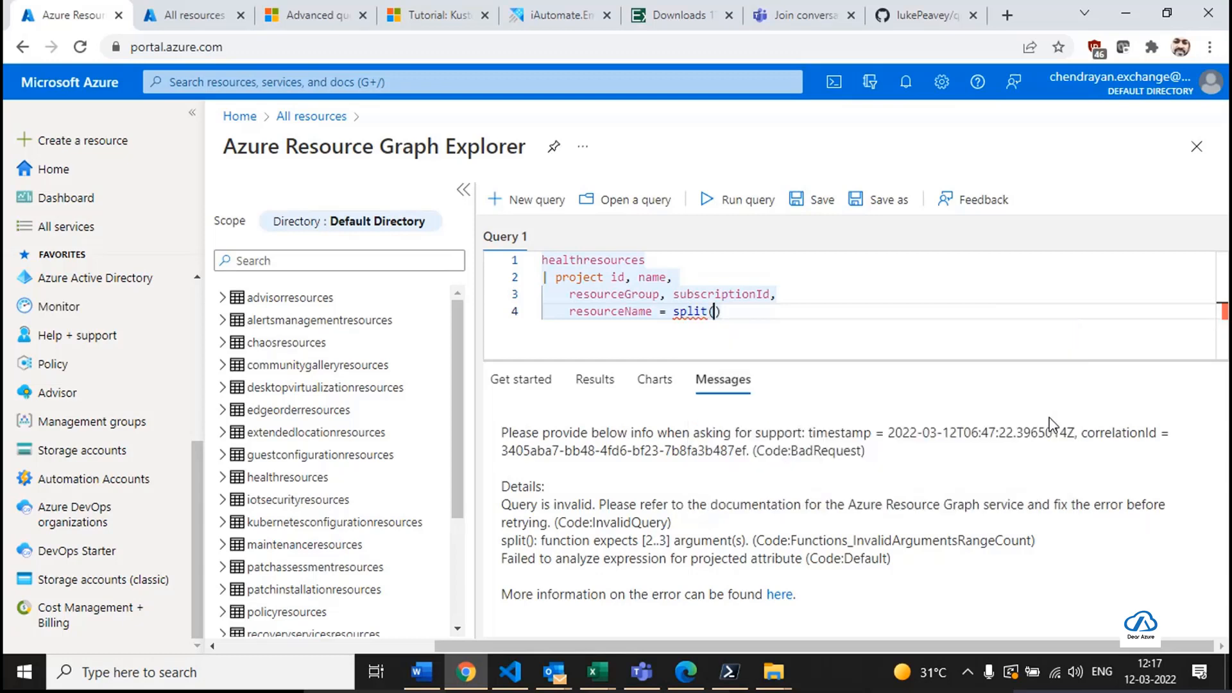
type("tostring(properties.targetResourceId)")
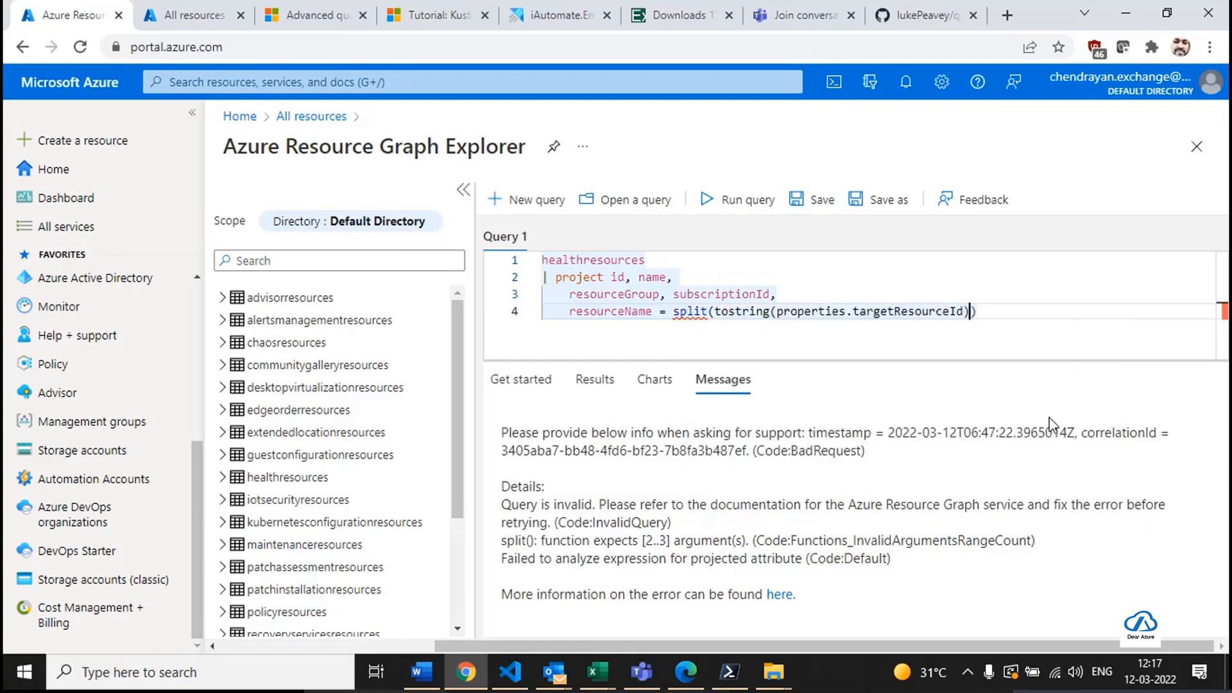
type(",'/')")
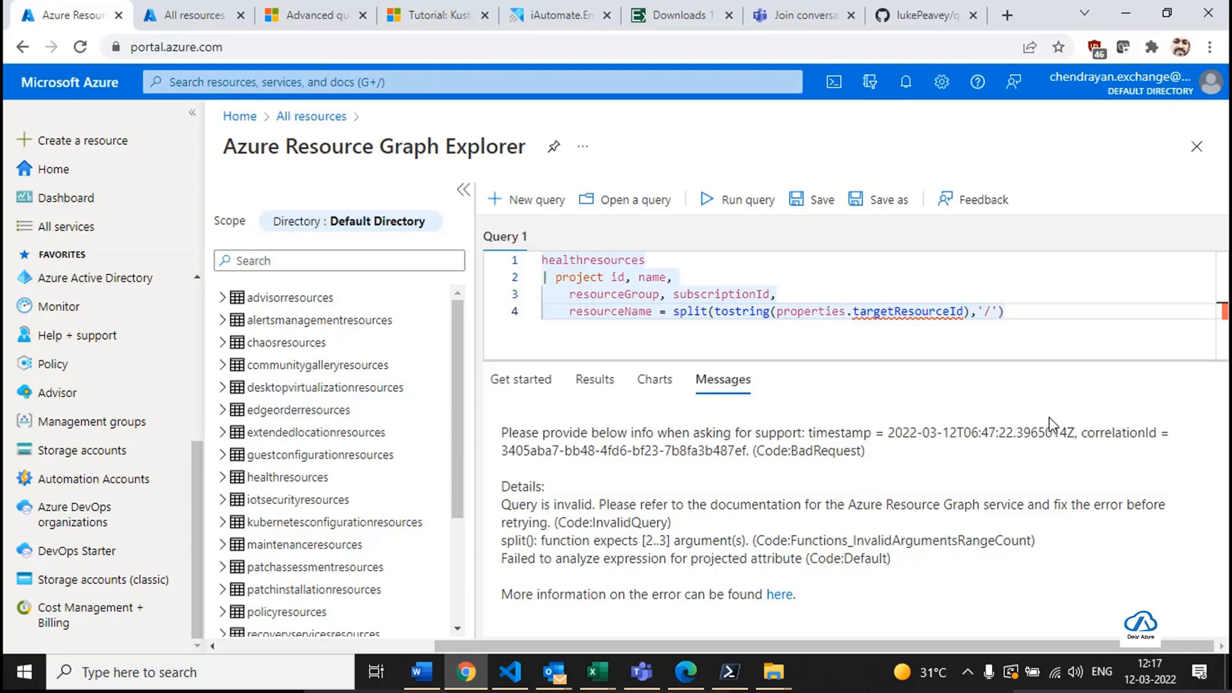
type("[]-1")
key("ctrl+a")
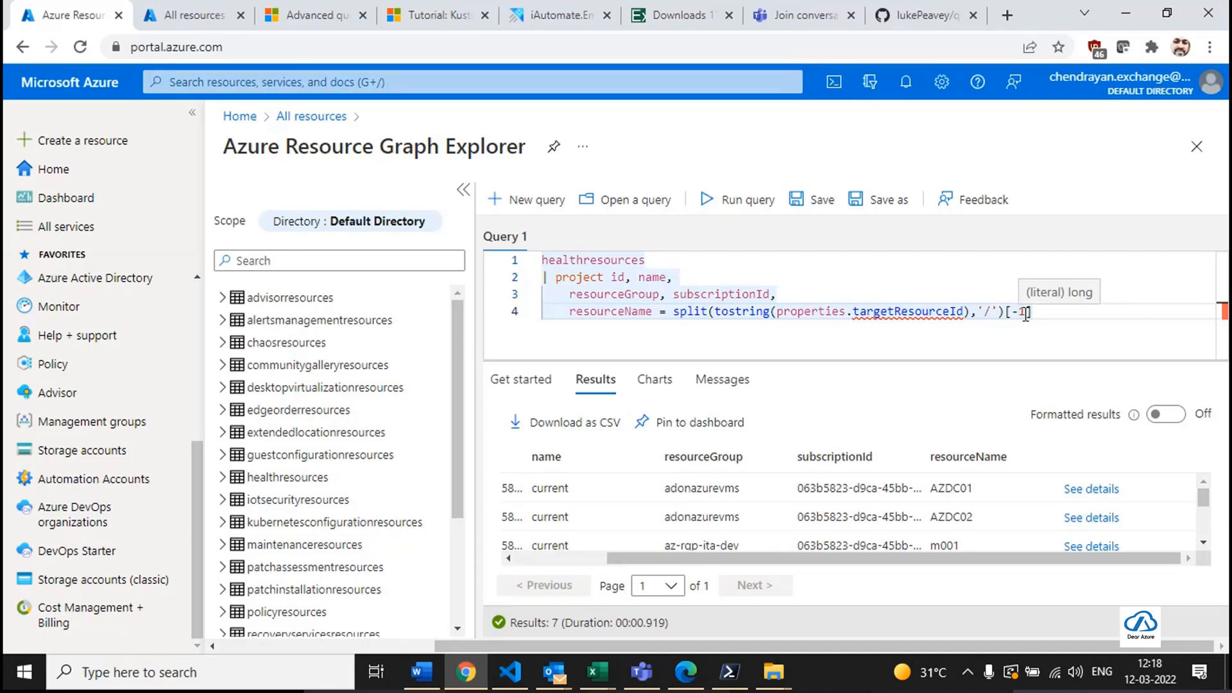
Copy the resource name windowslab from the query results and search the Azure portal for it in the All resources browser tab.
scroll(963, 513, "down", 2)
double_click(960, 508)
key("ctrl+c")
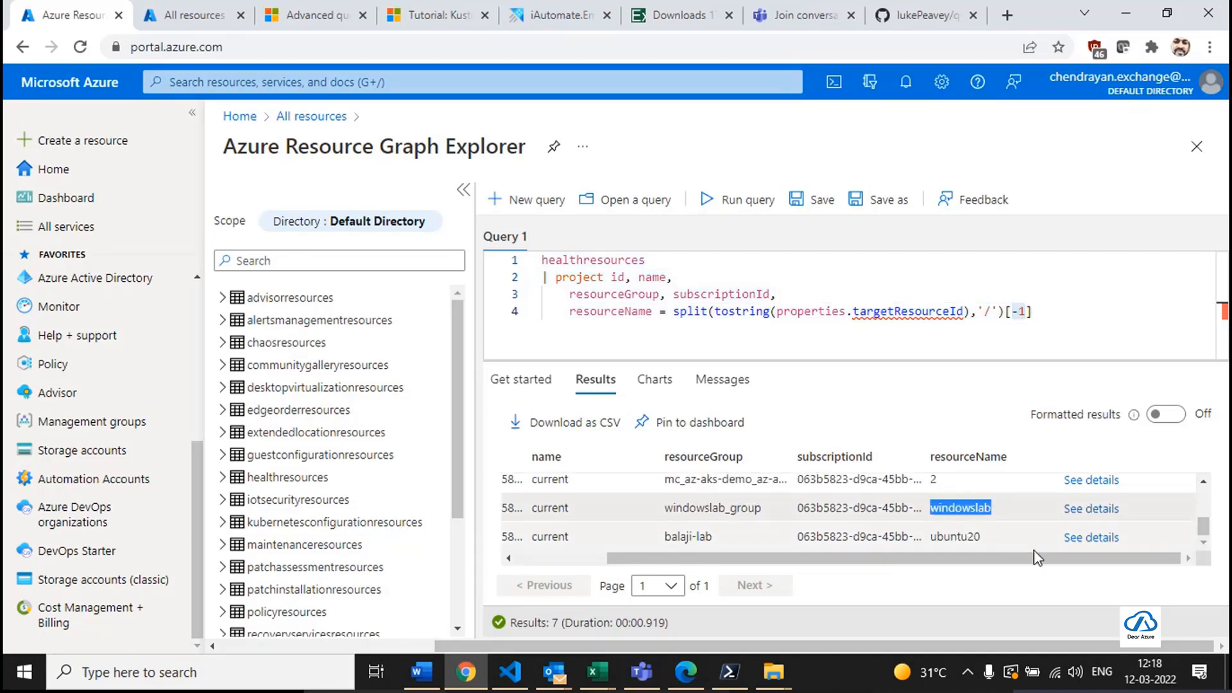
left_click(186, 15)
left_click(450, 82)
key("ctrl+v")
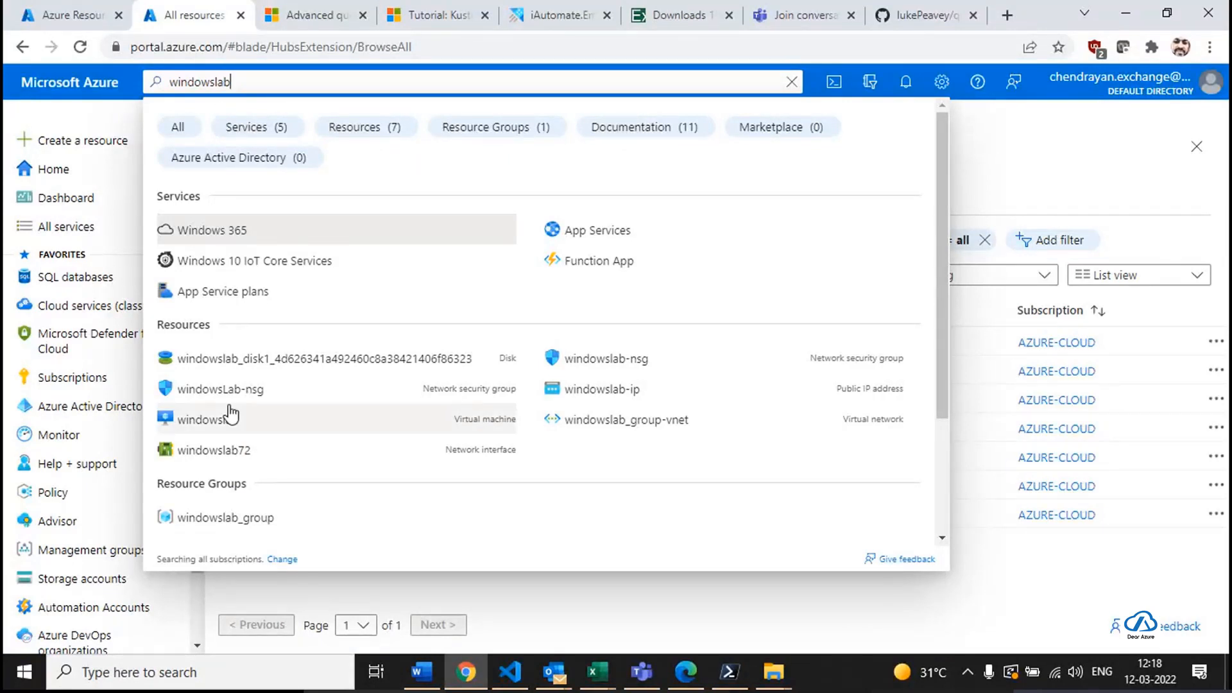
double_click(246, 80)
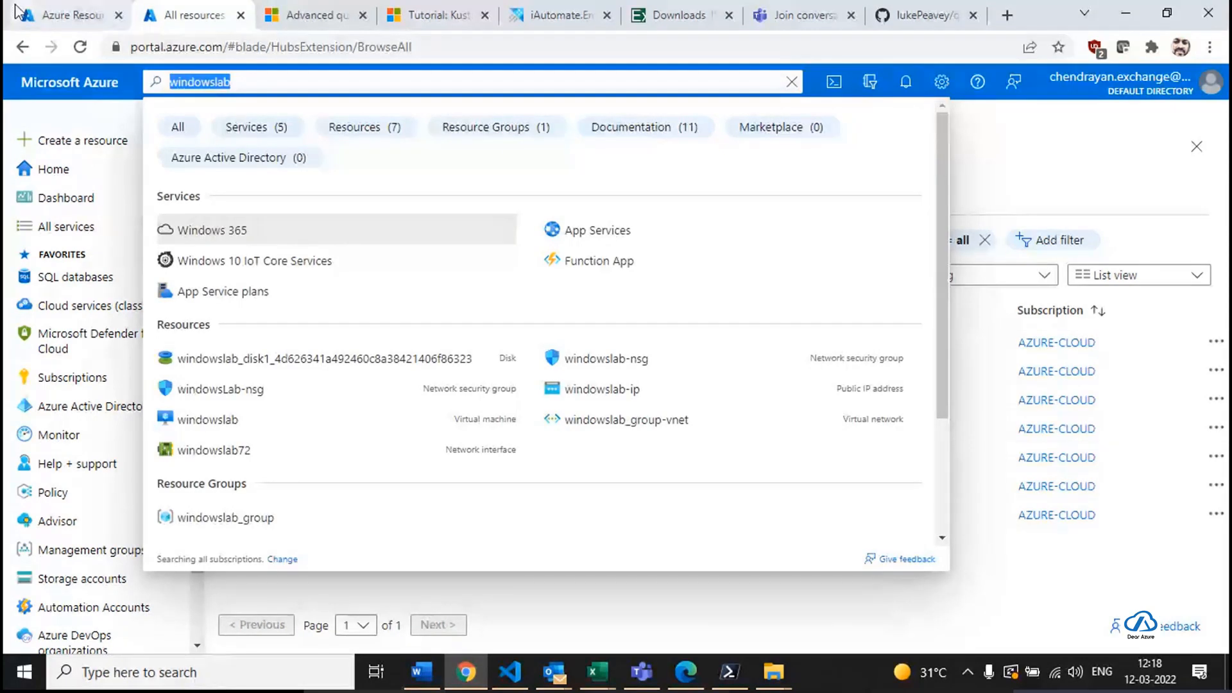
Return to Resource Graph Explorer and replace the whole query with resources | where name startswith "windowslab".
left_click(71, 15)
key("ctrl+a")
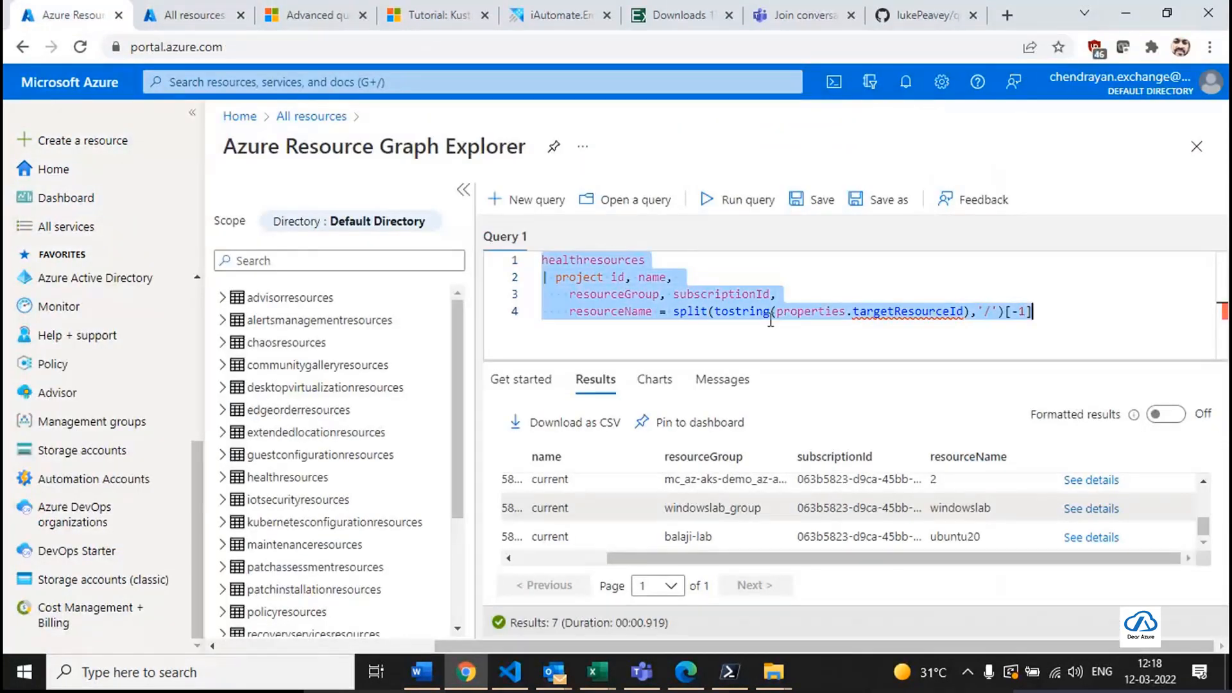
type("res")
key("Tab")
key("Return")
type("| w")
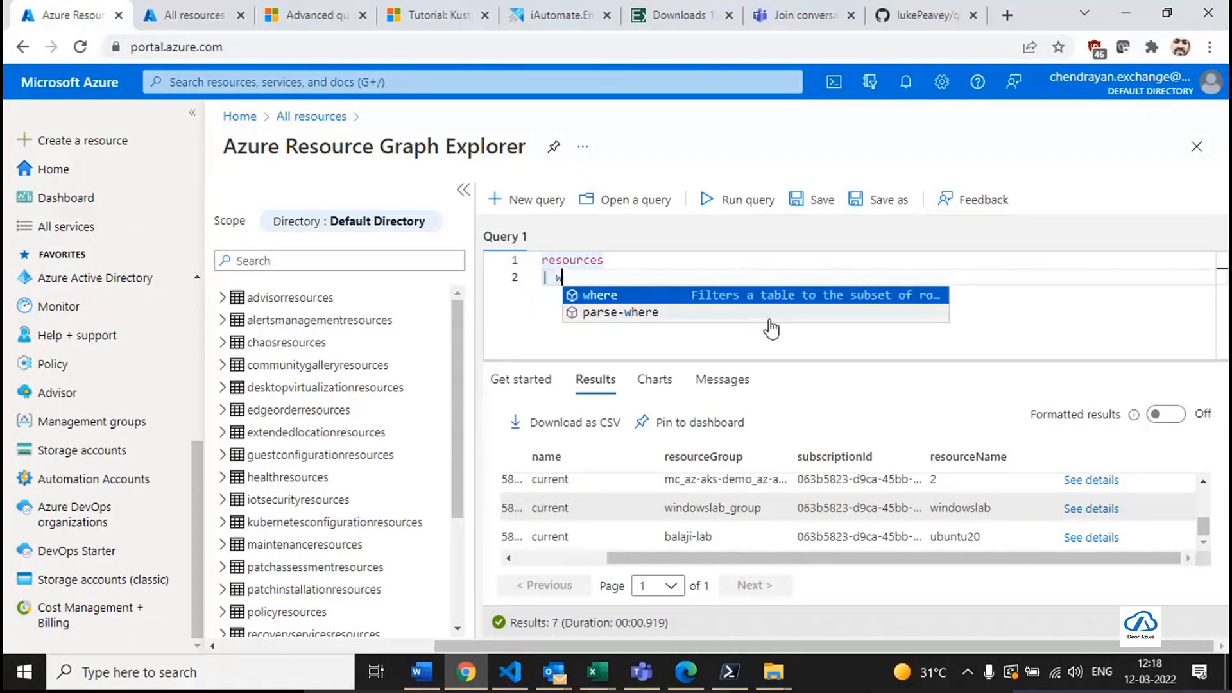
key("Tab")
type("name js")
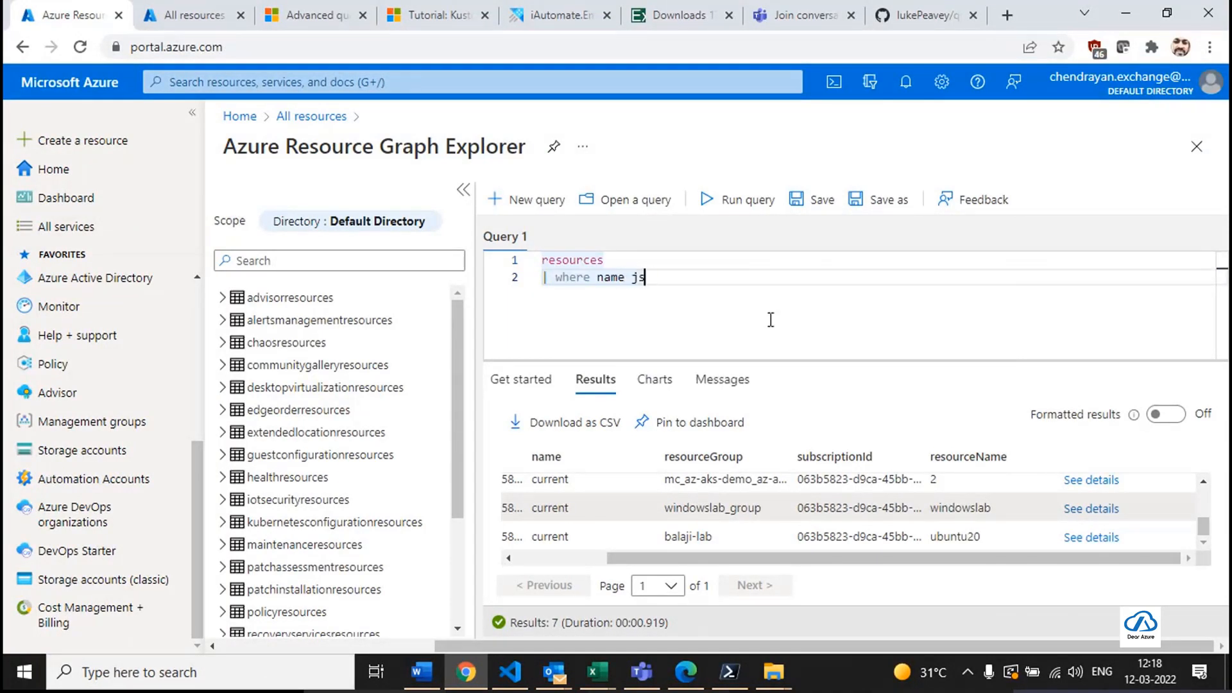
type("t")
key("Tab")
type("\"windowslab")
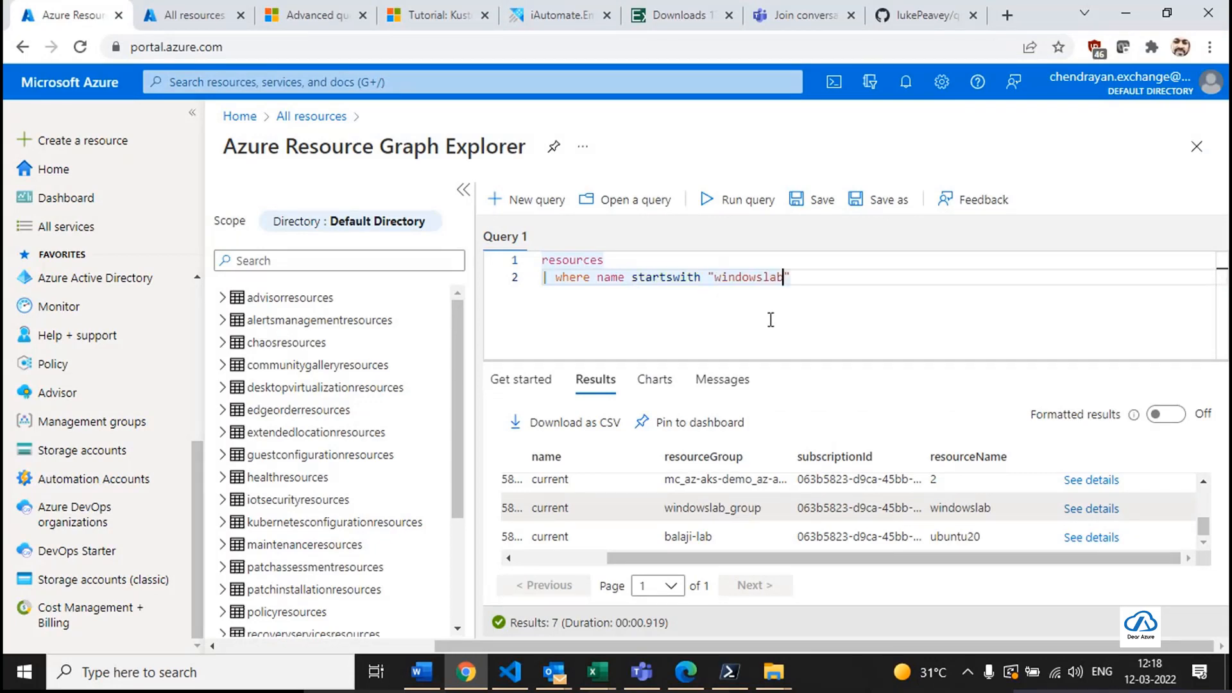
Run the whole startswith query and widen the name column to read through the full resource names.
key("ctrl+a")
left_click(737, 199)
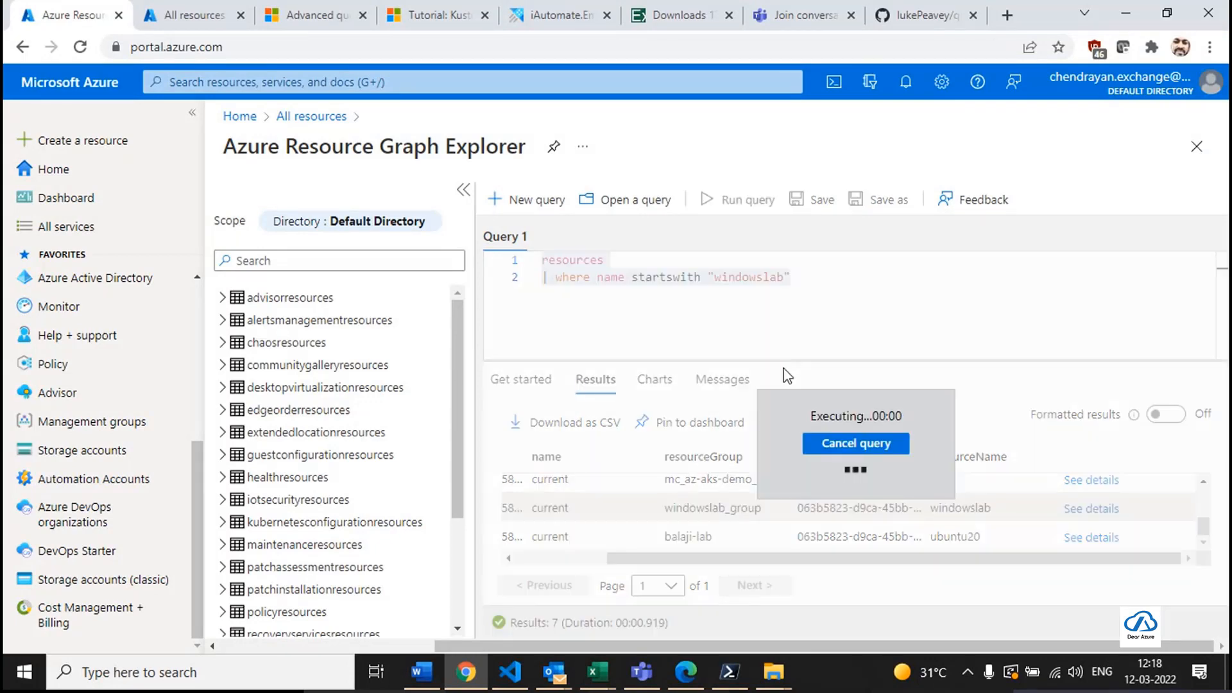
scroll(995, 536, "up", 3)
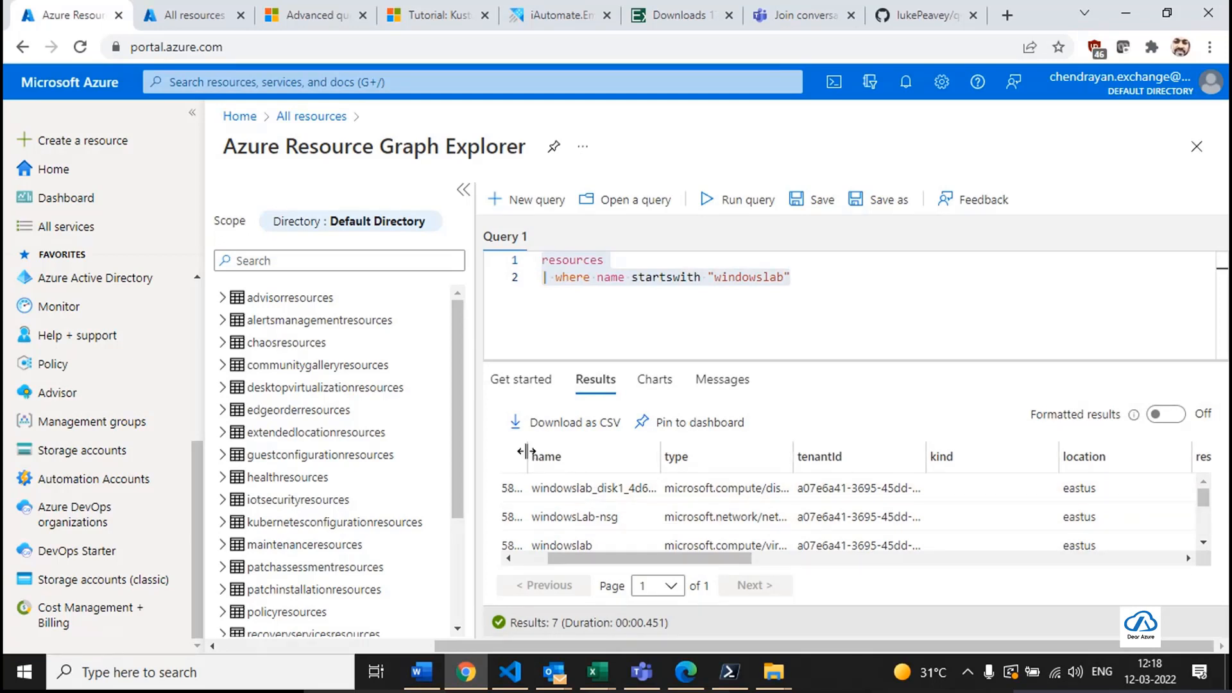
left_click_drag(662, 456, 925, 425)
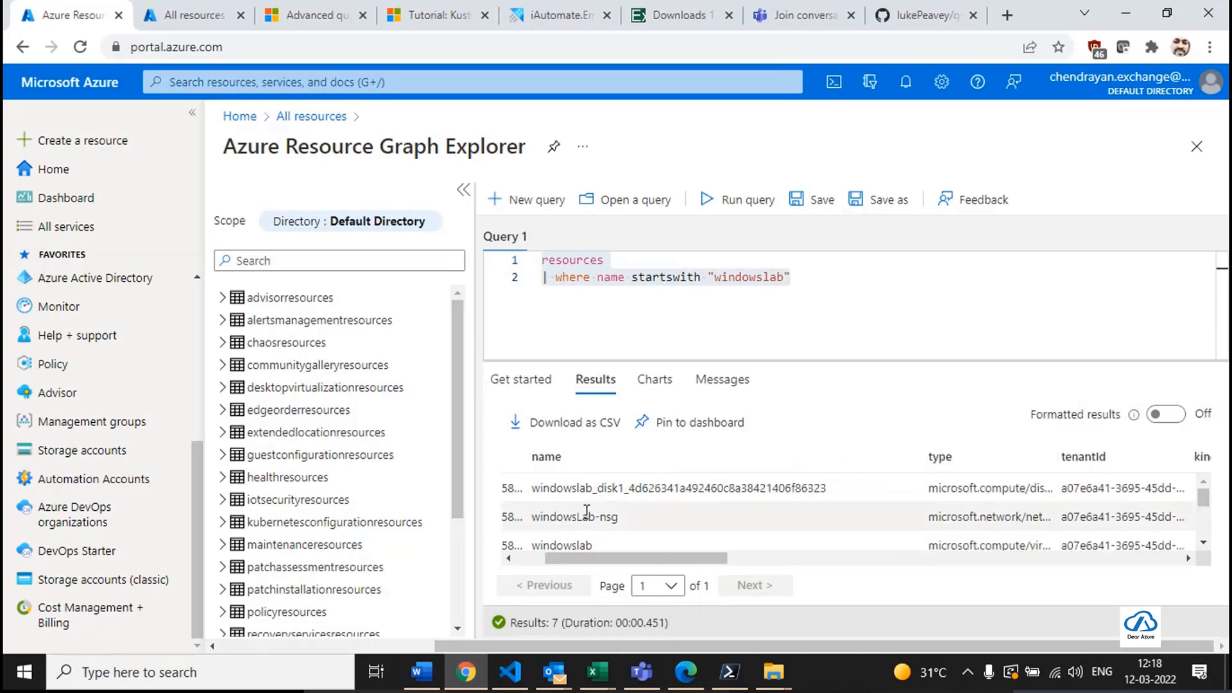
scroll(586, 511, "down", 3)
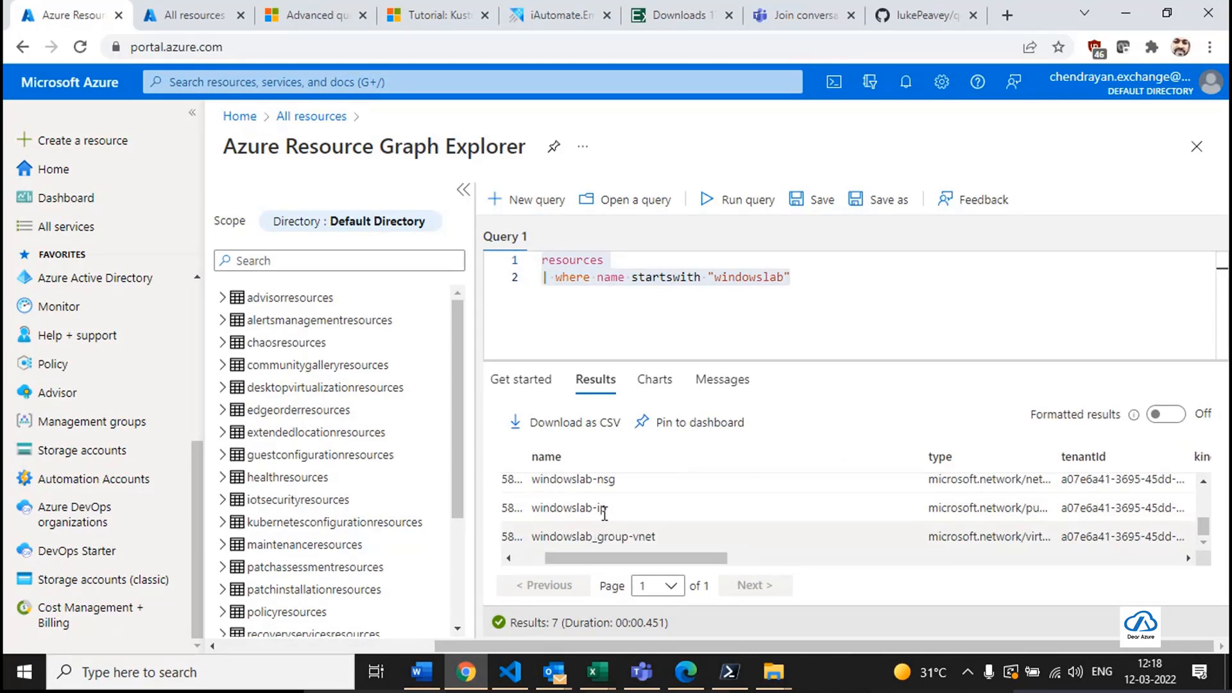
Replace the startswith operator in the where clause with the case-sensitive startswith_cs.
left_click_drag(701, 279, 781, 356)
left_click(749, 309)
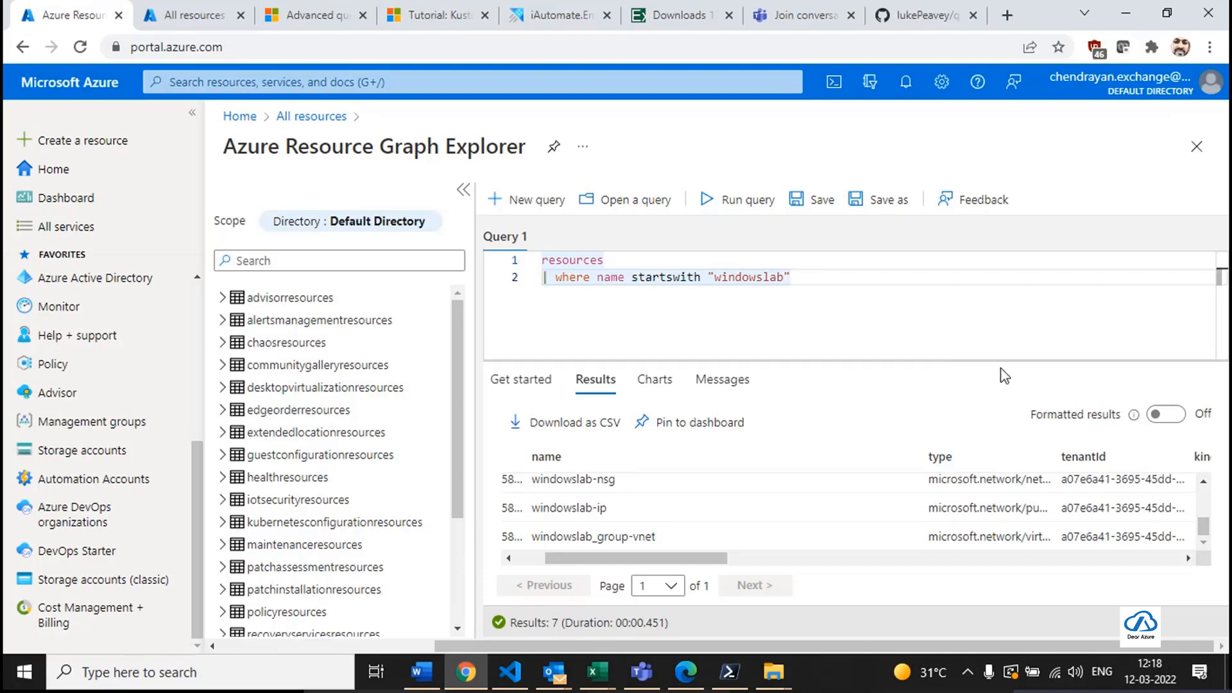
key("ctrl+space")
key("BackSpace")
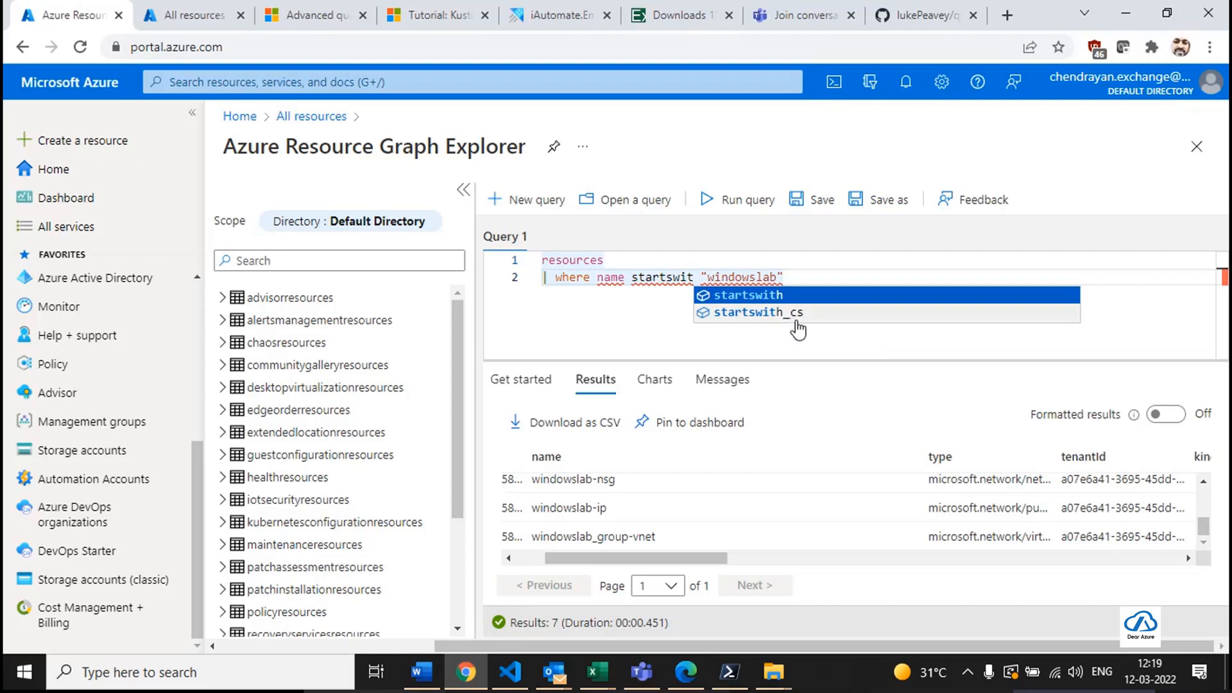
left_click(800, 317)
Insert empty quotes after startswith_cs, capitalize the filter value as "Windowslab", and try to run the whole query.
type("\"")
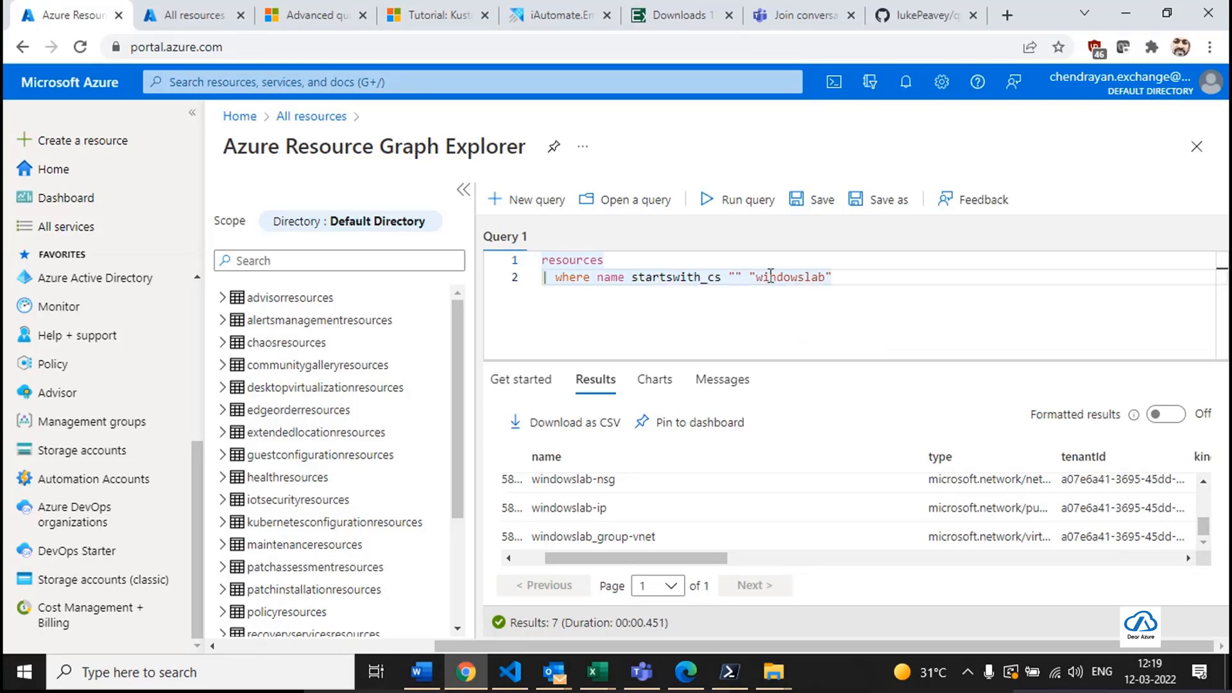
key("Right")
key("Right")
key("Right")
key("ctrl+a")
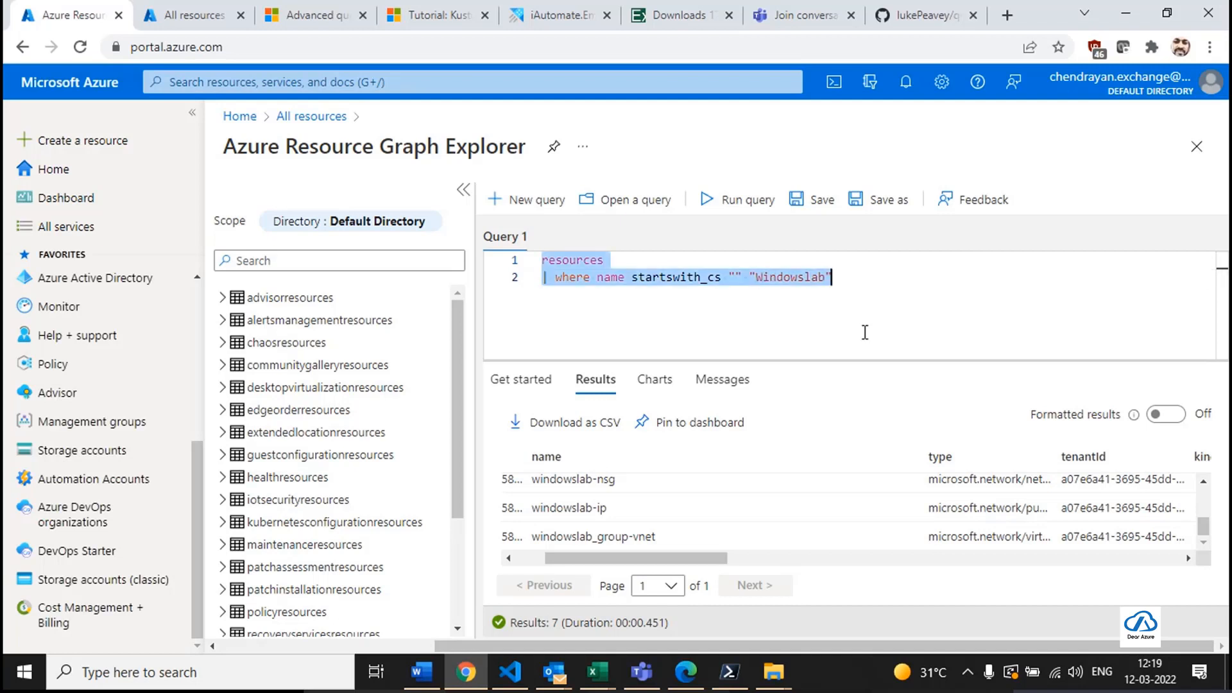
left_click(738, 200)
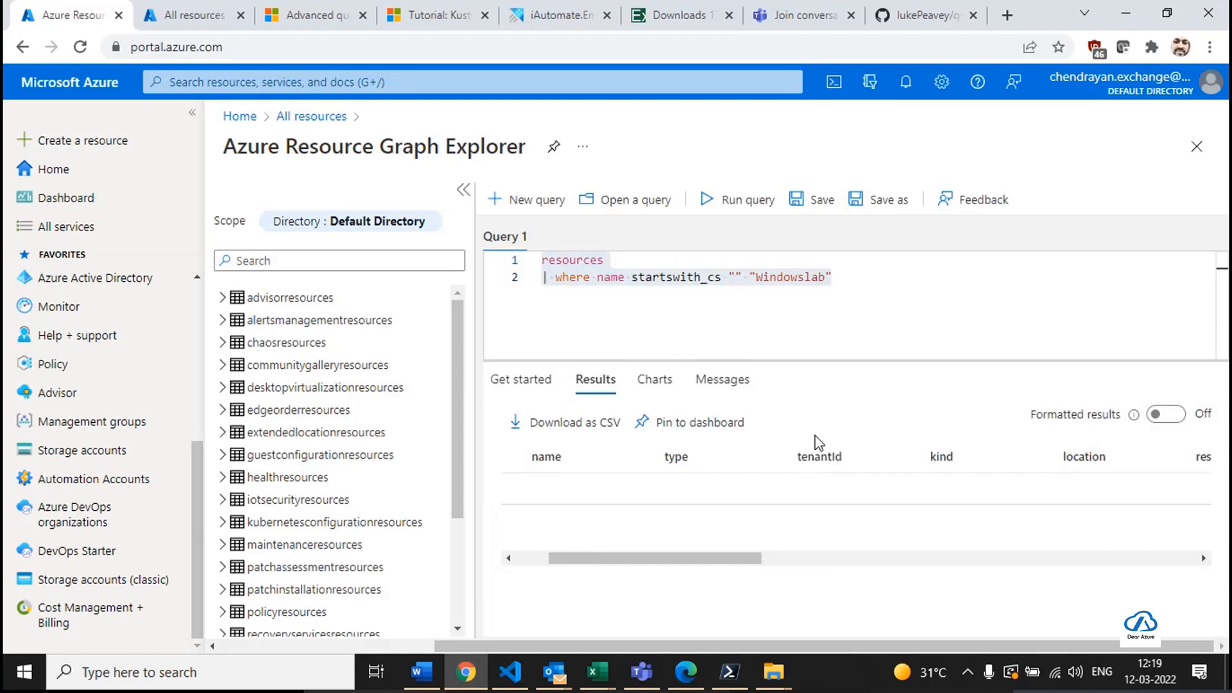
Remove the stray empty quotes before "Windowslab" and run the whole query again.
left_click(743, 276)
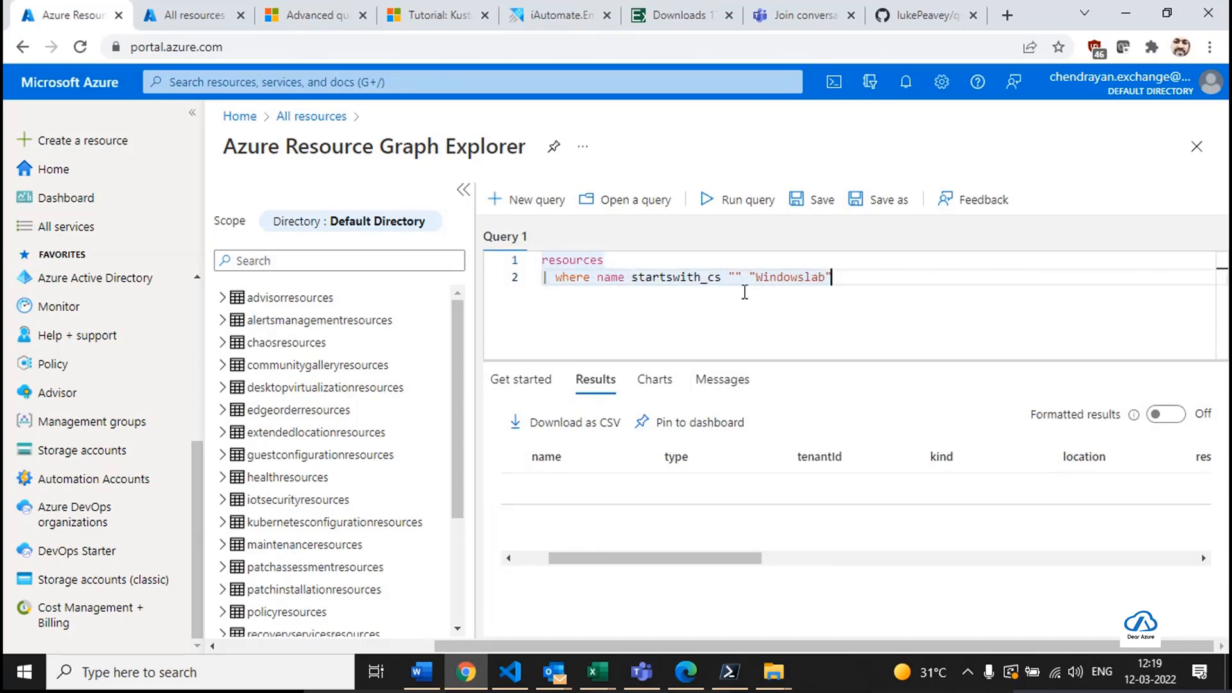
key("BackSpace")
key("BackSpace")
key("ctrl+a")
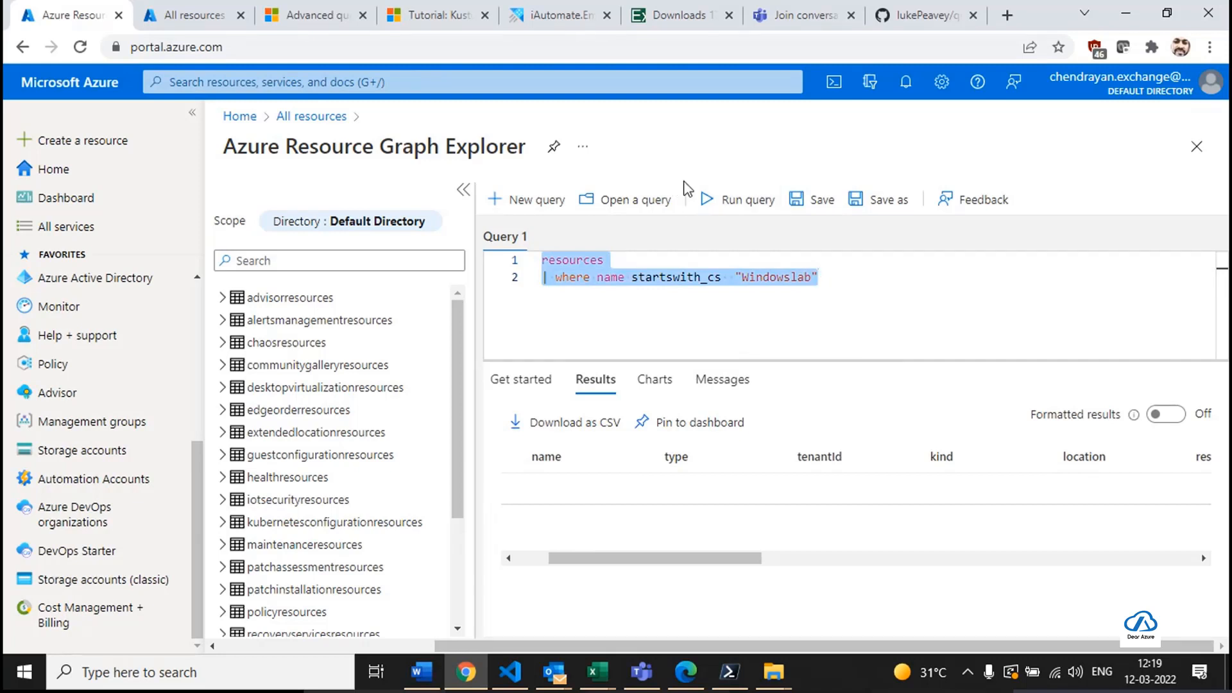
left_click(725, 200)
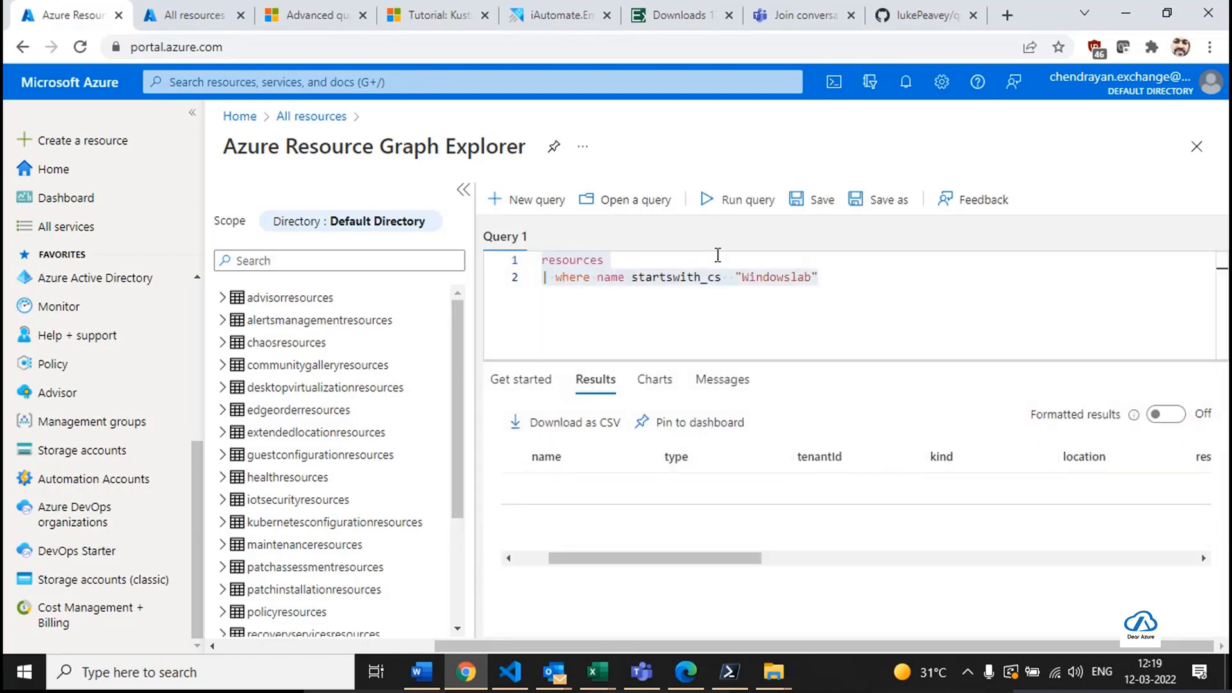
Set the startswith_cs filter value to lowercase "windowslab", run the whole query, and check the result count.
left_click(748, 276)
key("ctrl+a")
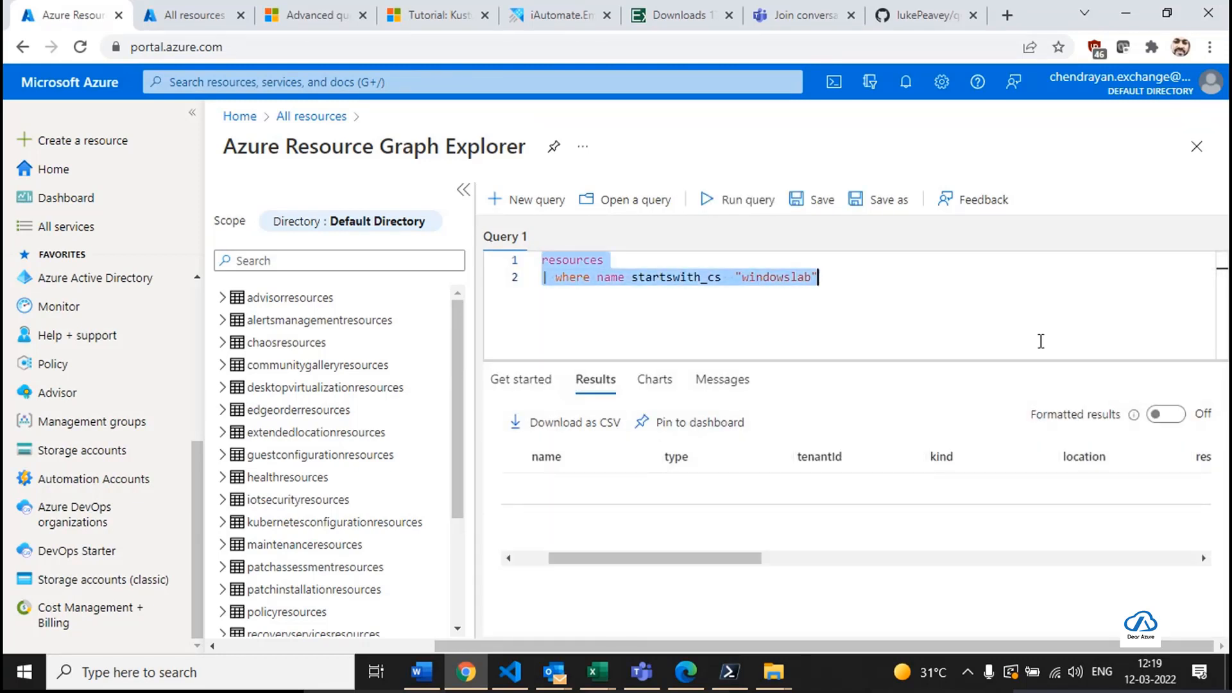
left_click(725, 200)
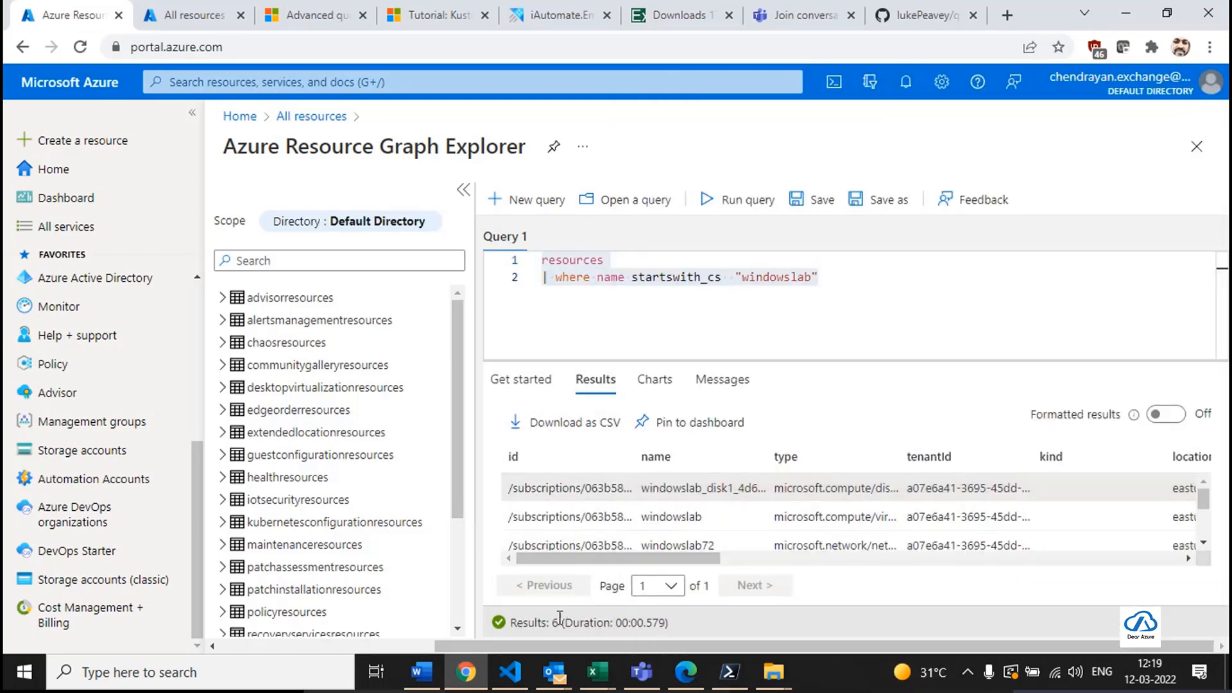
double_click(554, 624)
In the other portal browser tab, start a new resource group in the AZURE-CLOUD subscription and name it Windowslabdearazure.
left_click(183, 14)
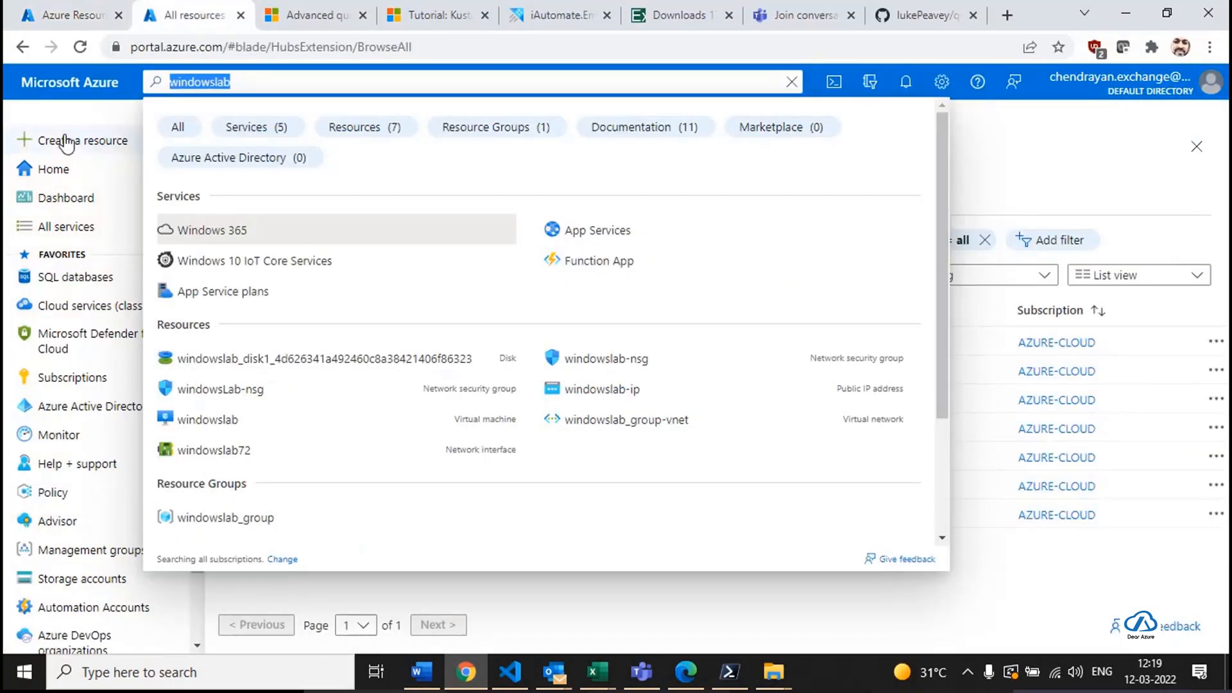
left_click(45, 168)
left_click(603, 186)
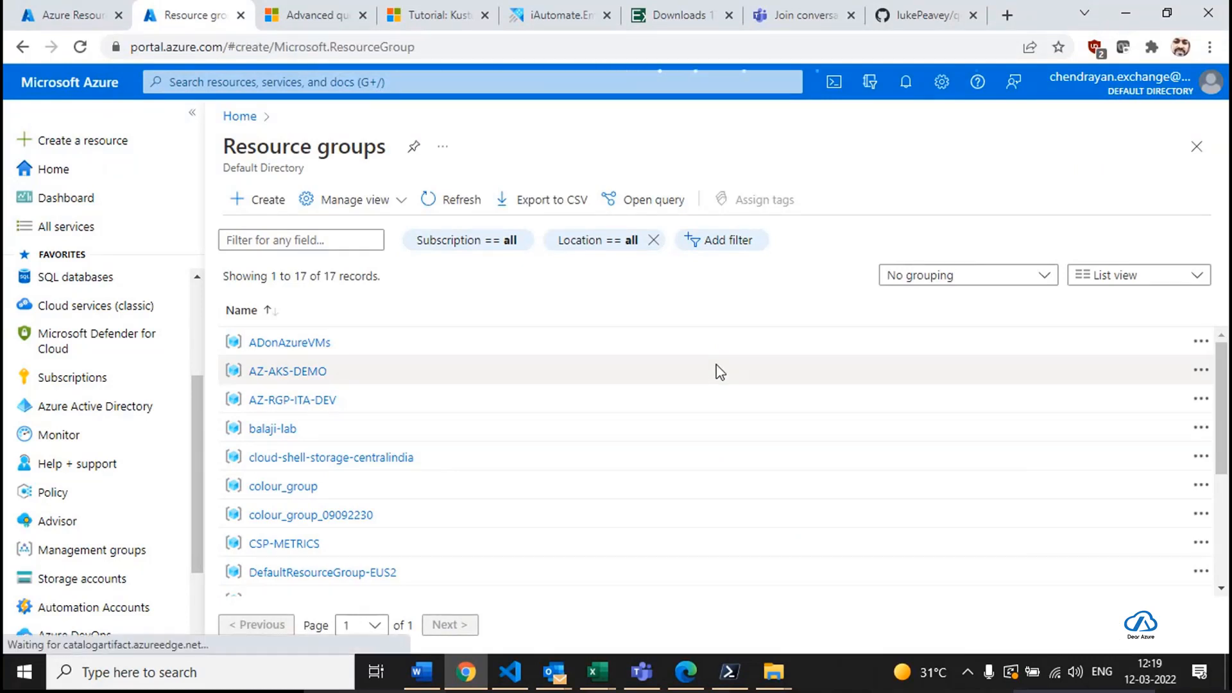
left_click(785, 368)
type("W")
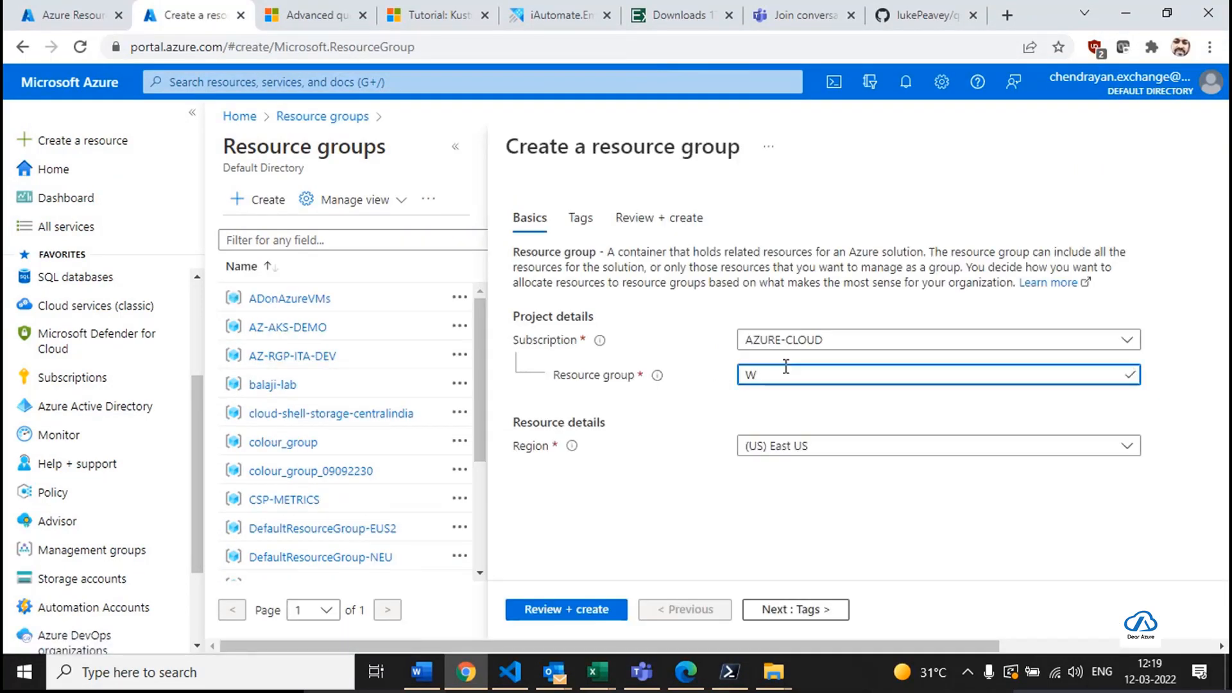
type("Indowslabdearazure")
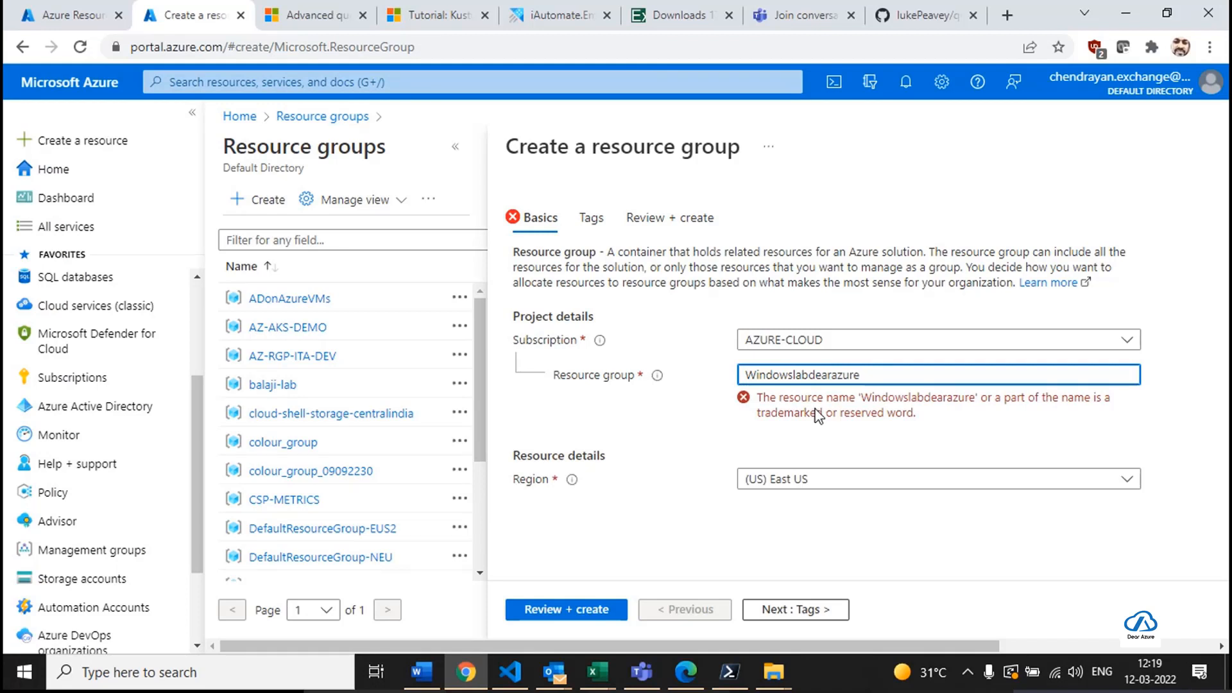
Shorten the resource group name to Winlabdearazure, then review and create the group in East US.
left_click(766, 375)
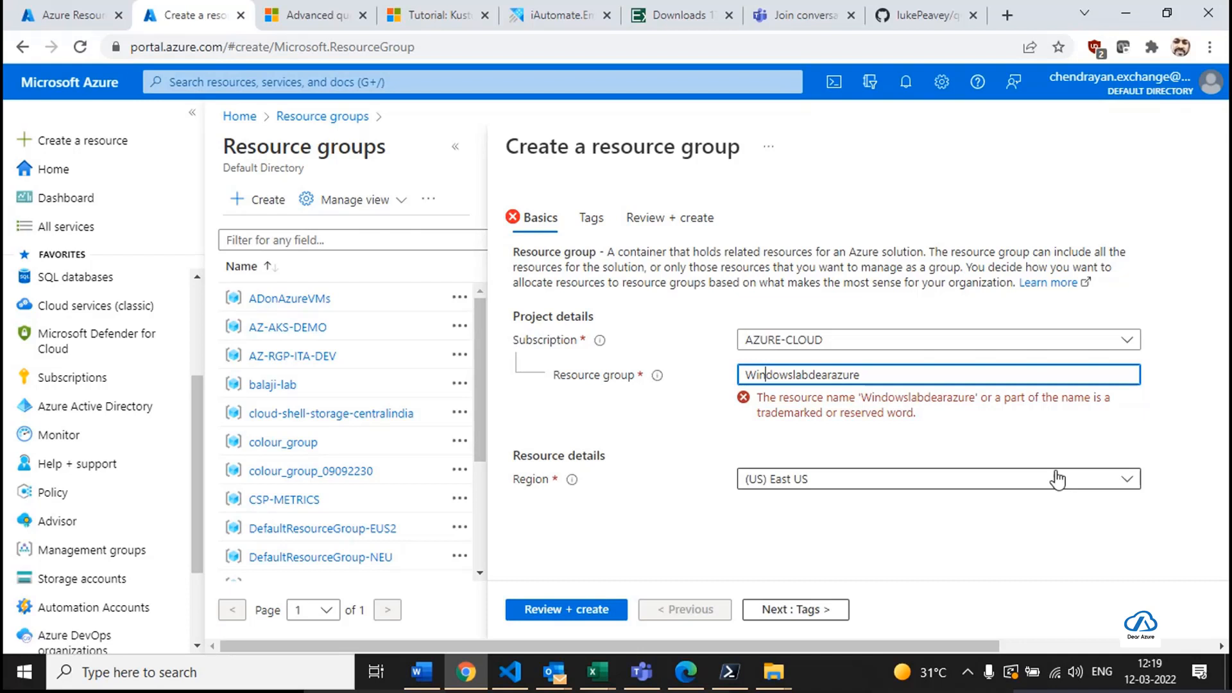
key("Delete")
key("Delete")
key("Delete")
key("Delete")
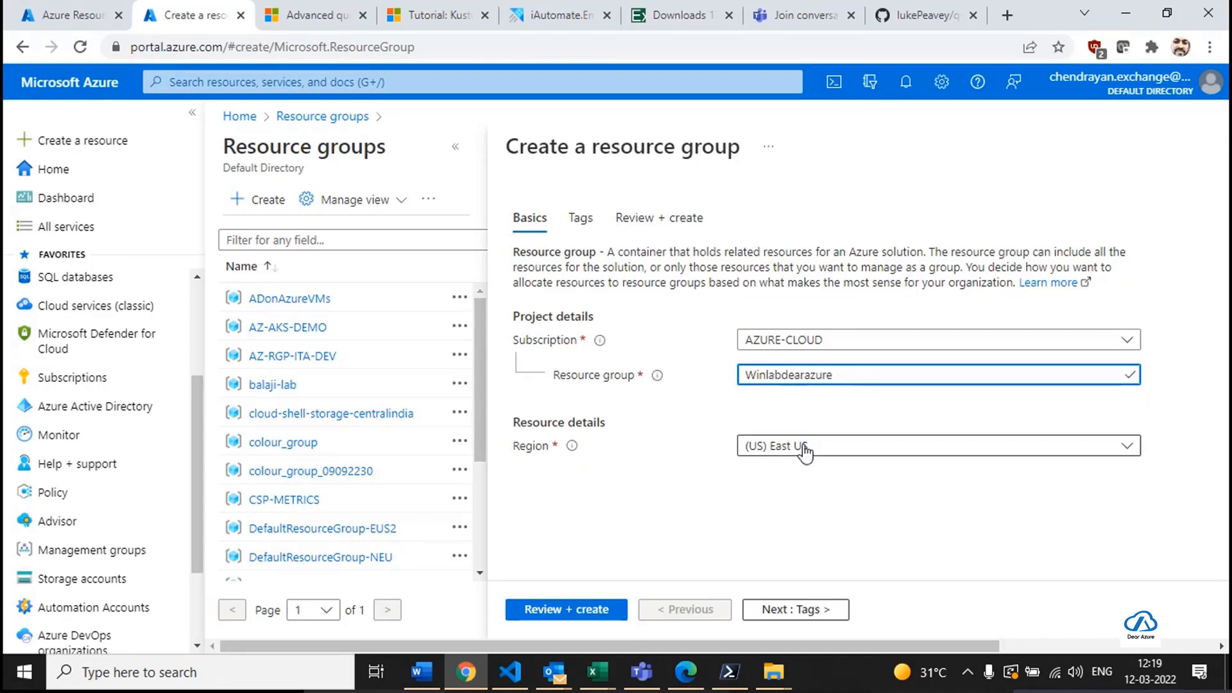
left_click(545, 611)
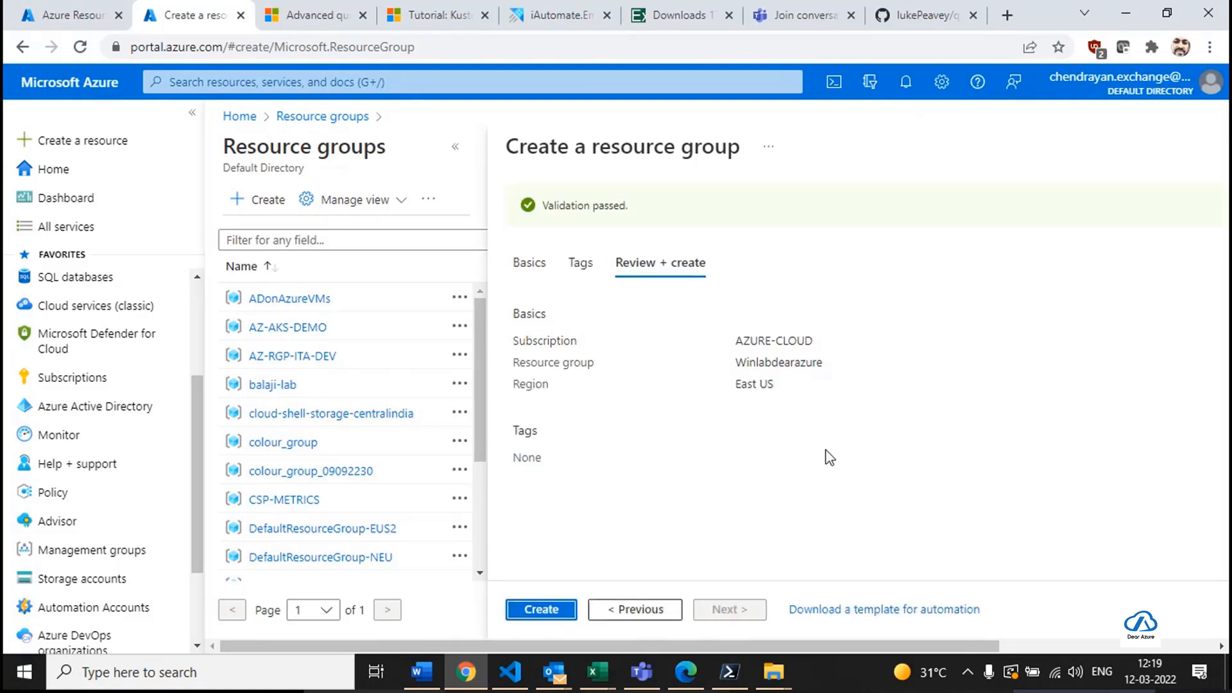
left_click(541, 609)
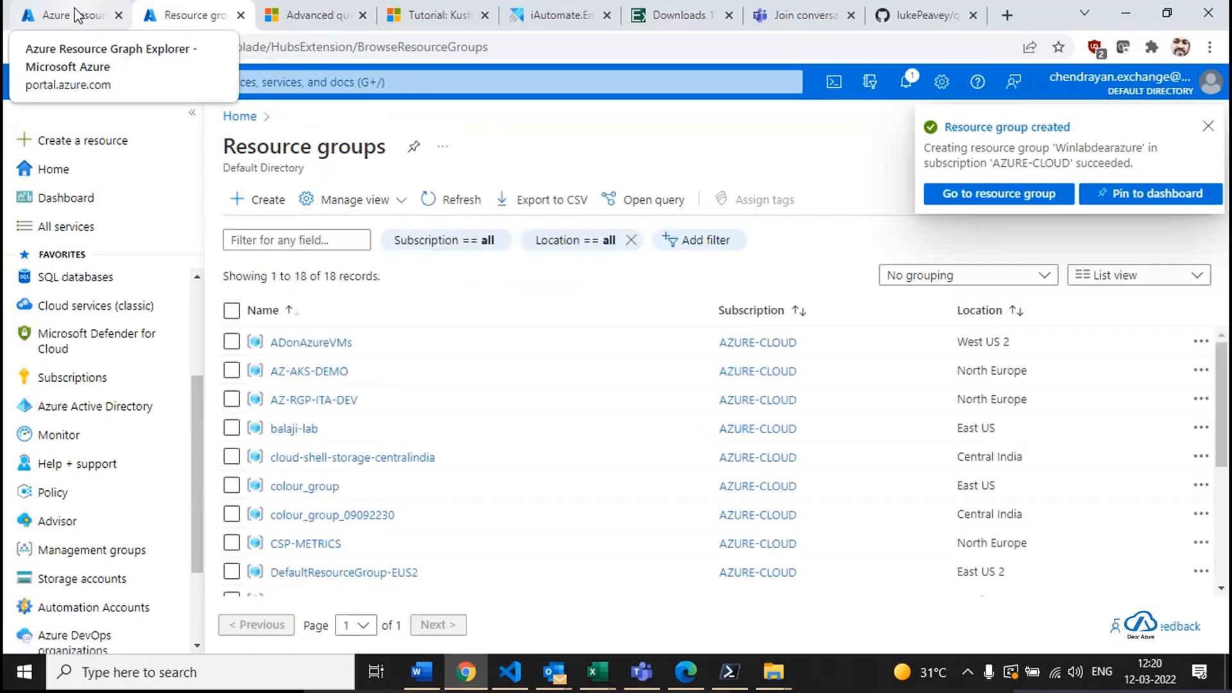
Return to Resource Graph Explorer and replace the whole query with resources followed by a new piped line.
left_click(77, 14)
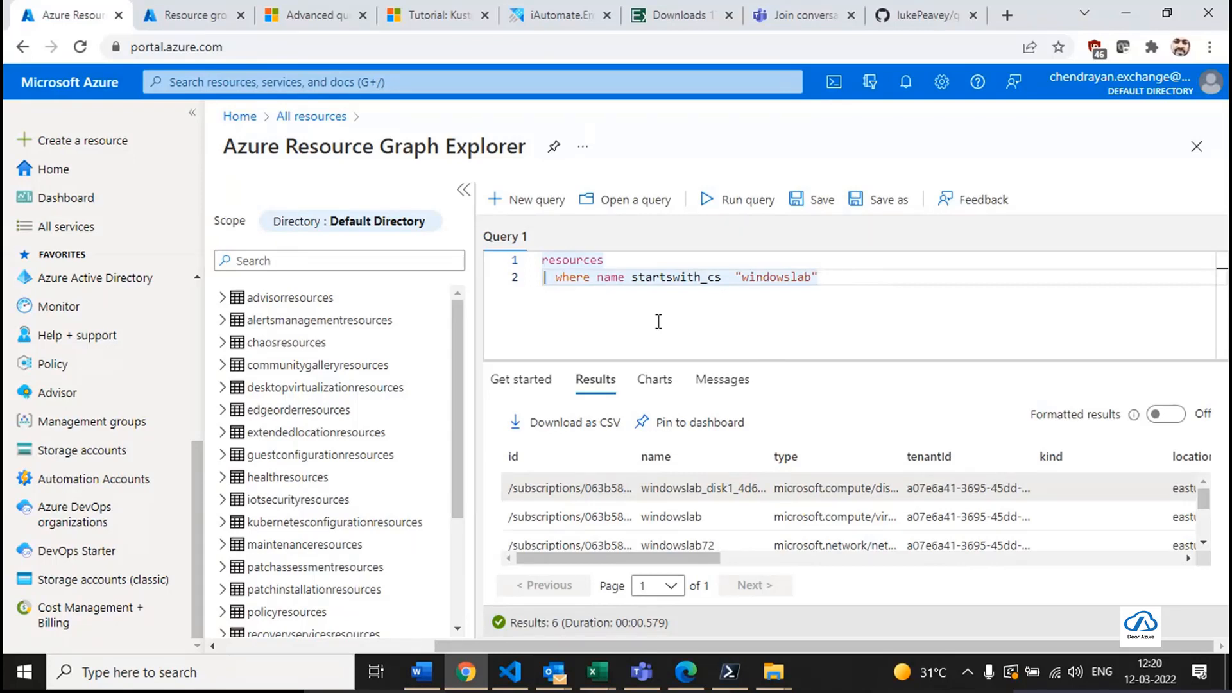
left_click(756, 277)
left_click_drag(728, 276, 635, 277)
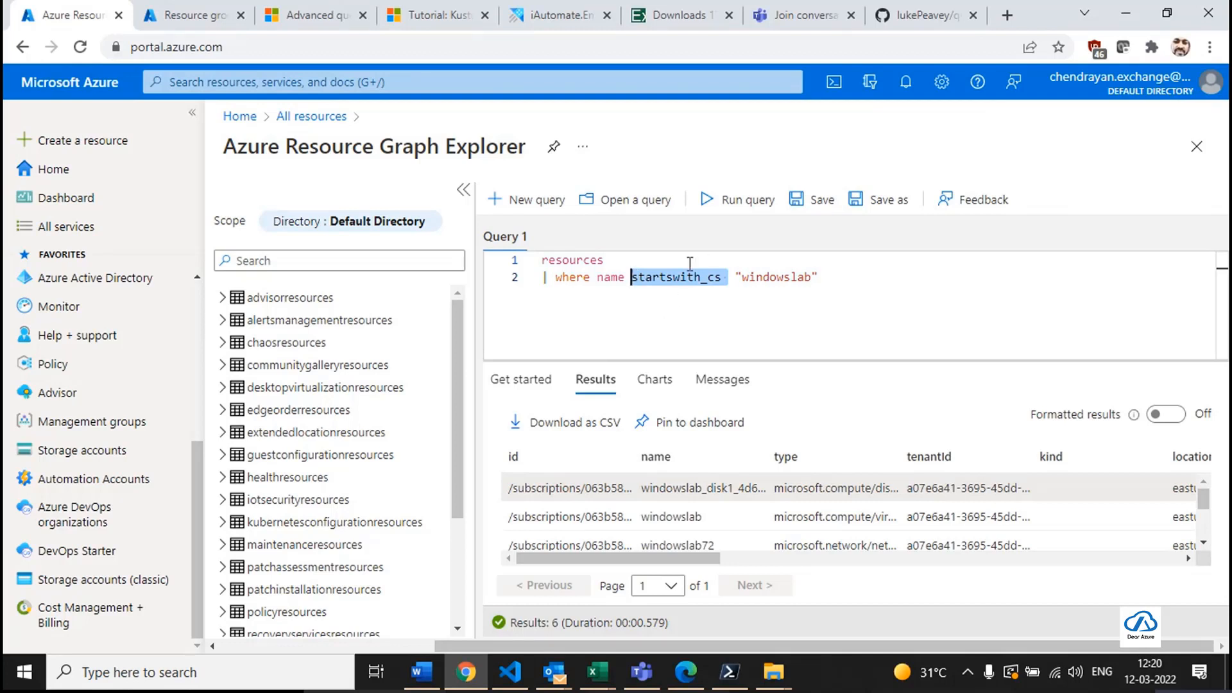
left_click(664, 285)
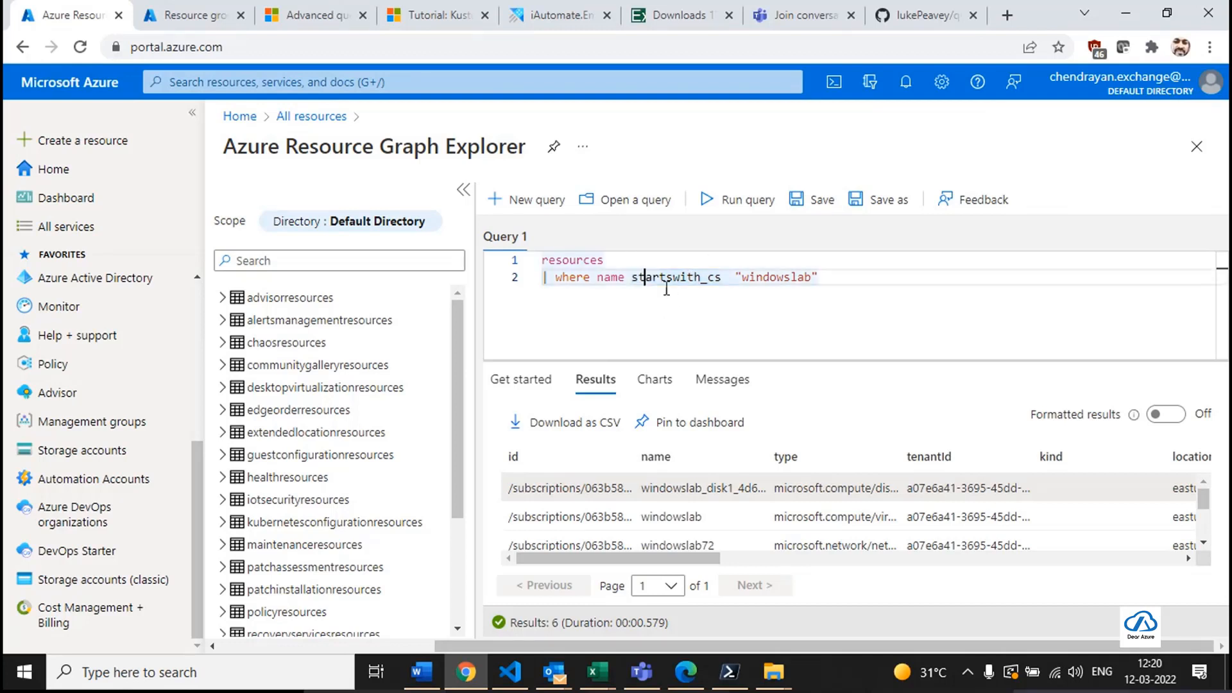
key("ctrl+a")
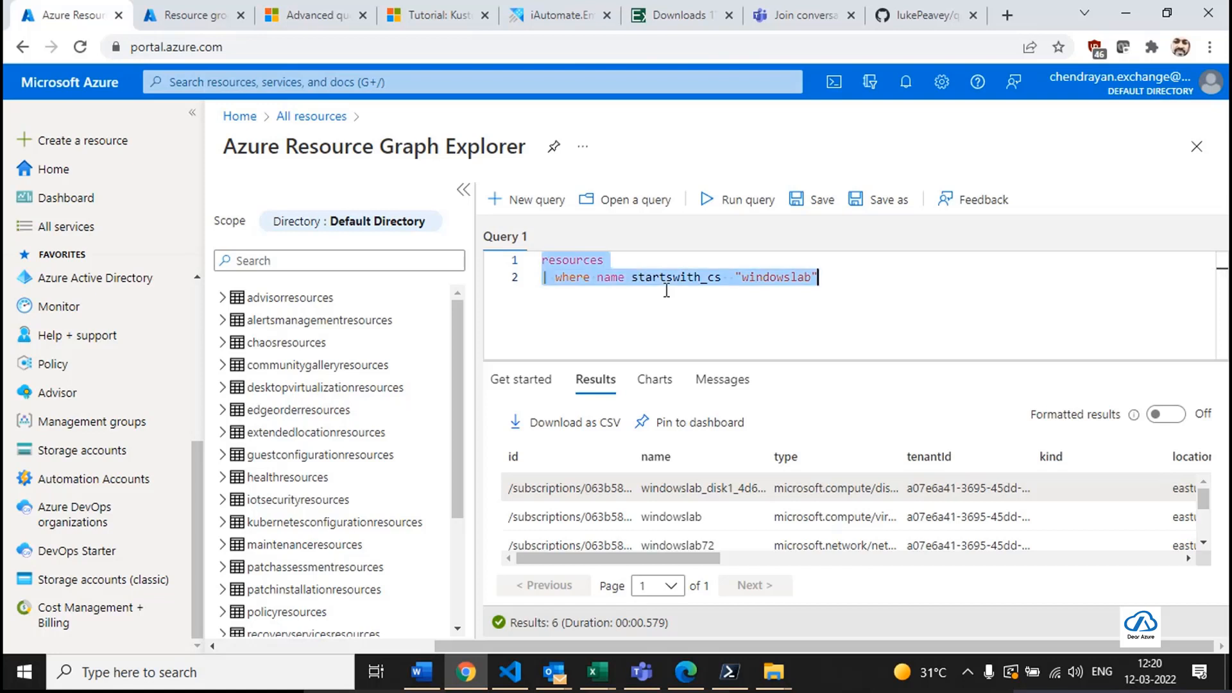
key("Delete")
type("resources")
key("Return")
type("| ")
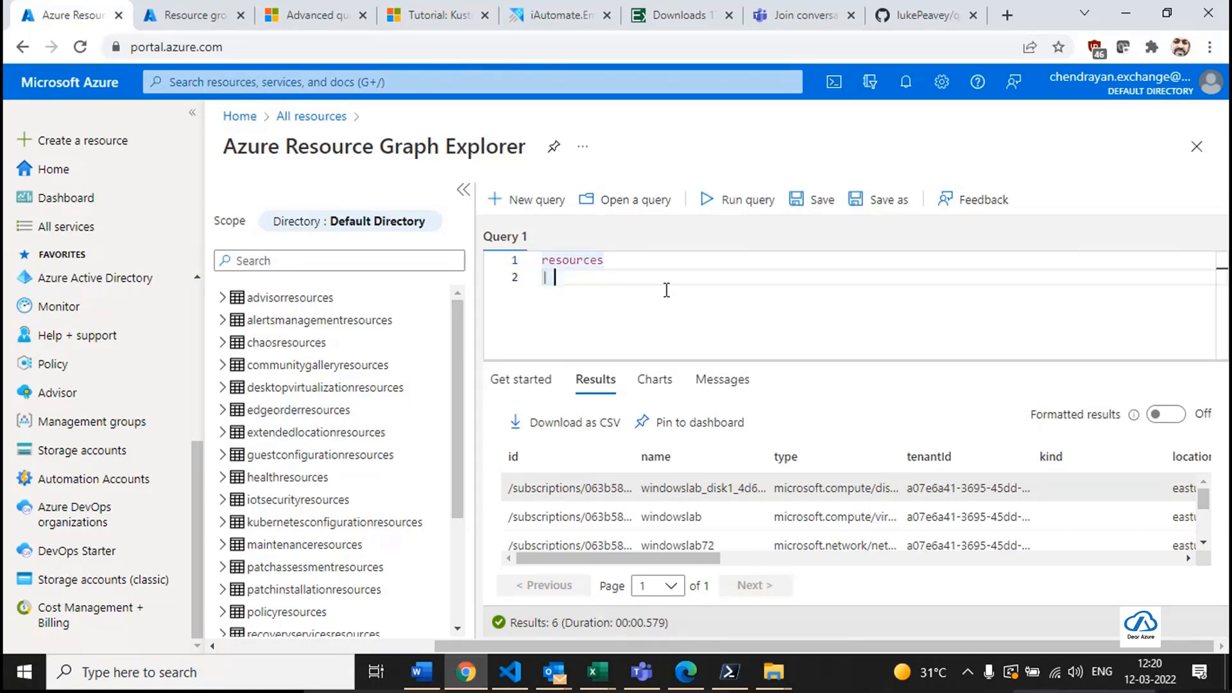
Write a project clause on the piped line of the resources query that lists the id and name columns.
type("roject")
key("BackSpace")
key("BackSpace")
key("BackSpace")
key("BackSpace")
key("BackSpace")
key("BackSpace")
key("BackSpace")
type("project id, name")
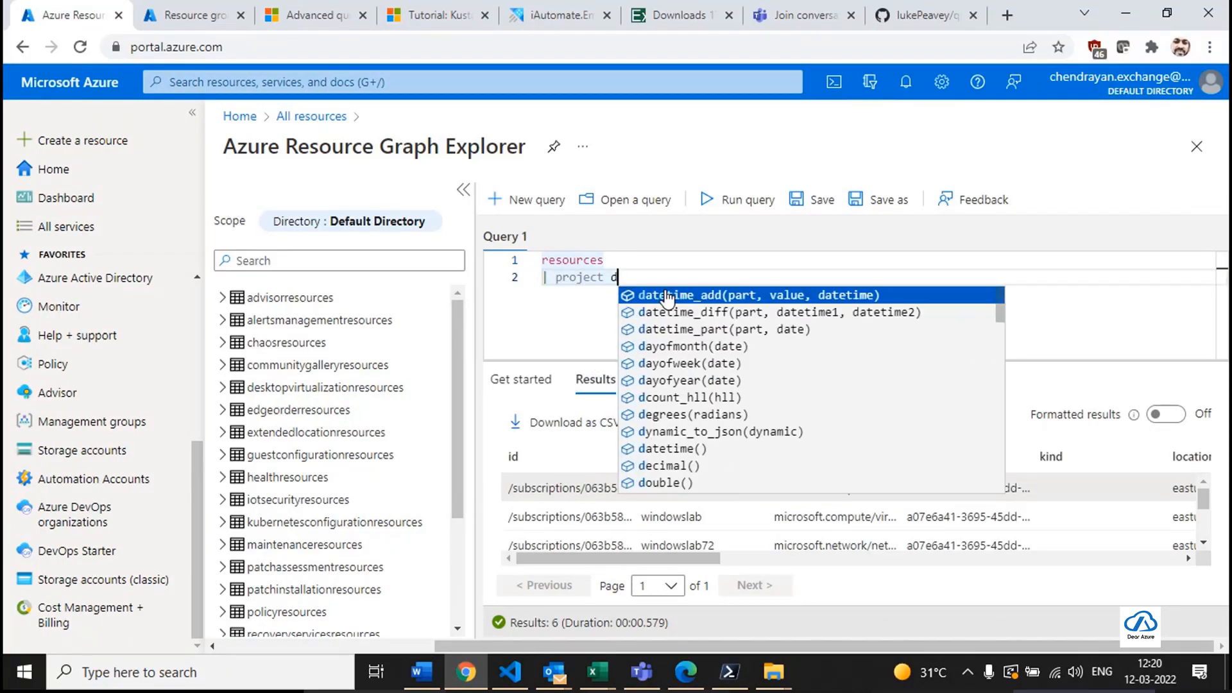
type(",")
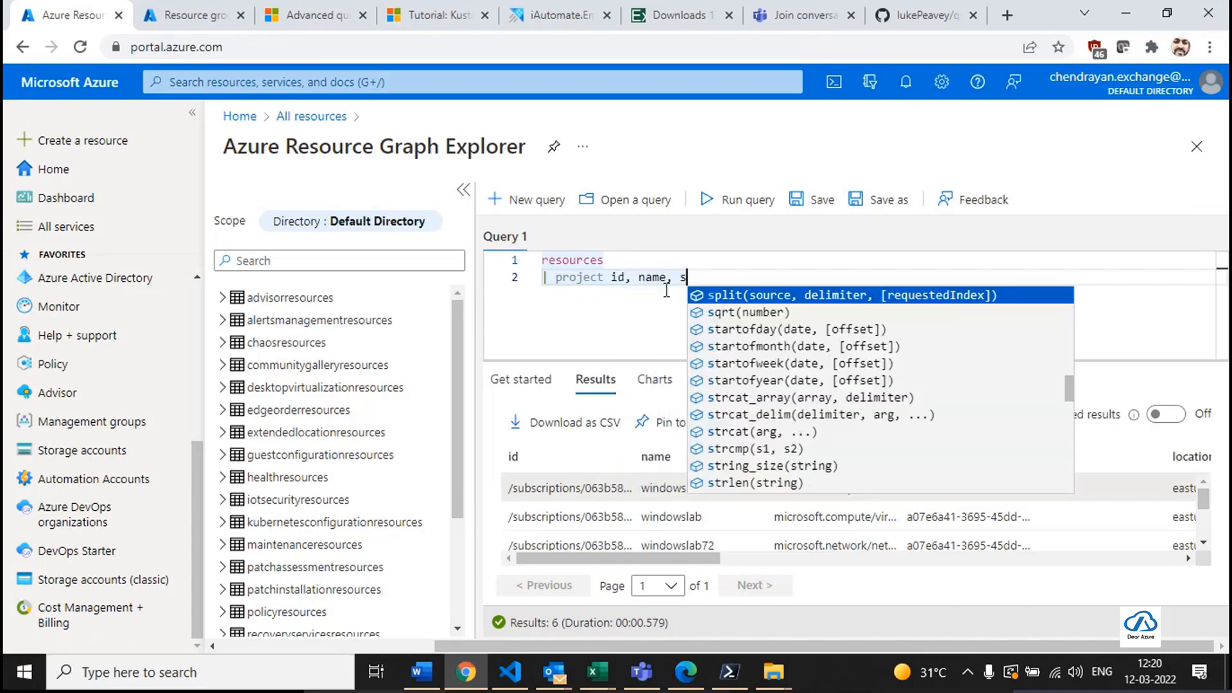
Replace name in the project clause with subscriptionId and resourceGroup, and run the whole query.
key("Down")
key("BackSpace")
key("BackSpace")
key("BackSpace")
key("BackSpace")
key("BackSpace")
key("BackSpace")
key("BackSpace")
key("BackSpace")
key("BackSpace")
key("BackSpace")
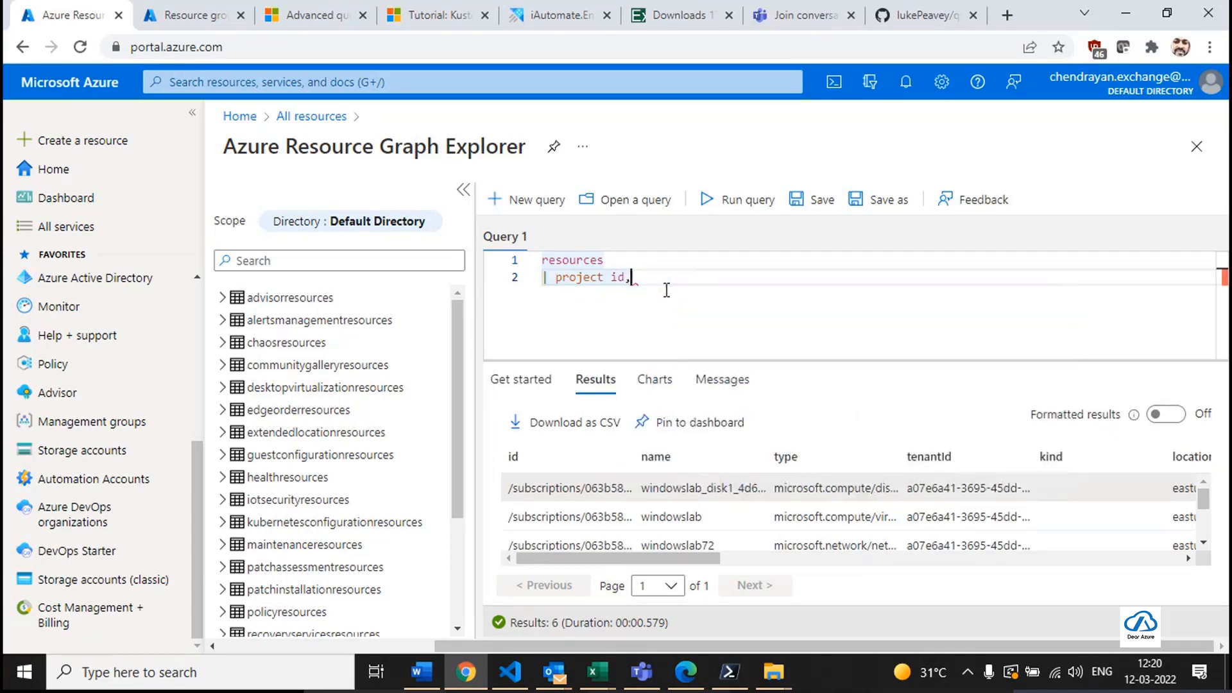
type("id, s")
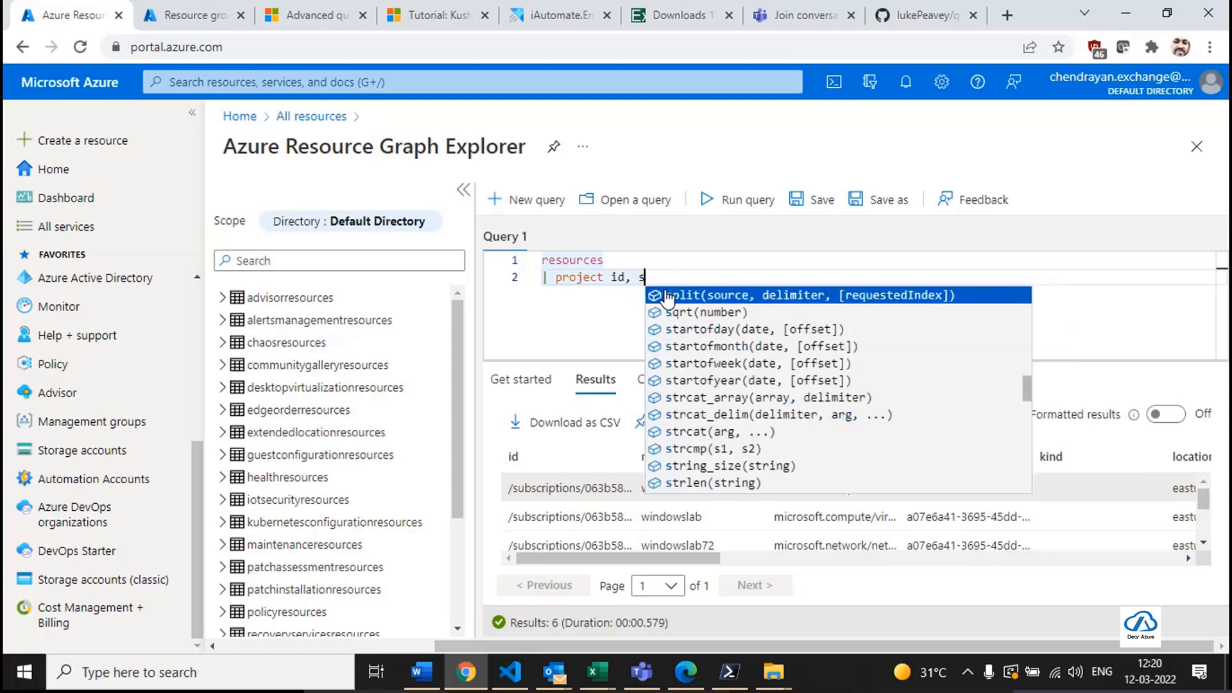
type("ubscriptionId, resourceGroup")
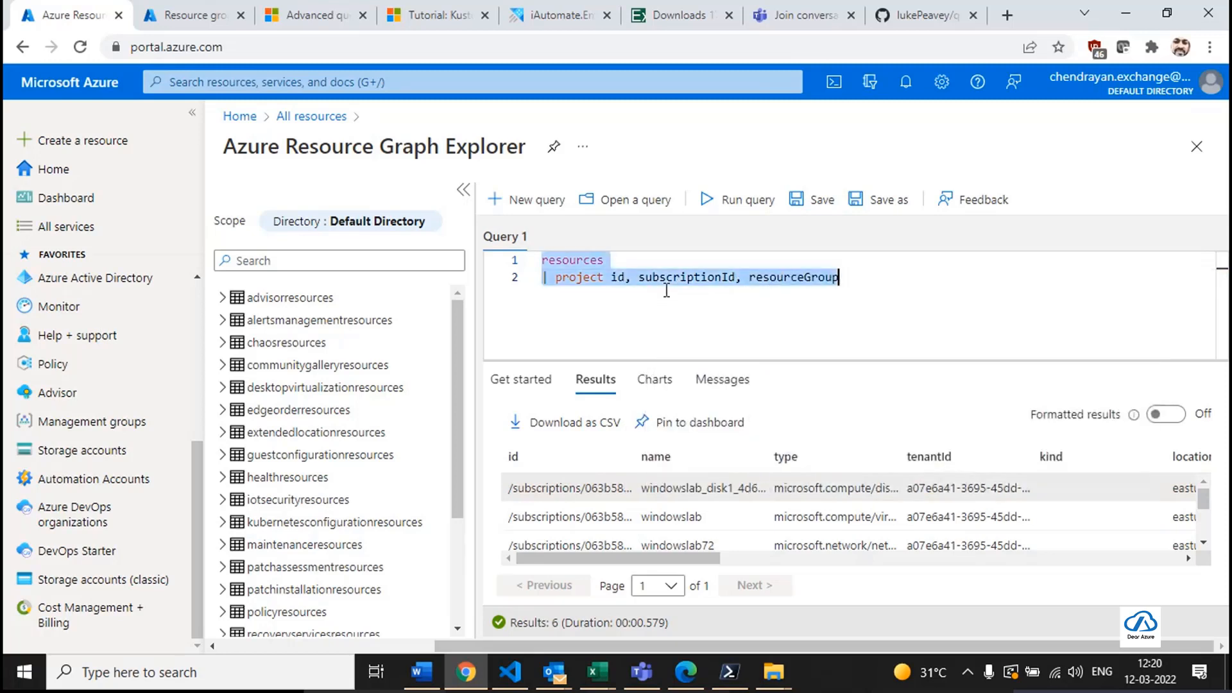
key("ctrl+a")
left_click(732, 206)
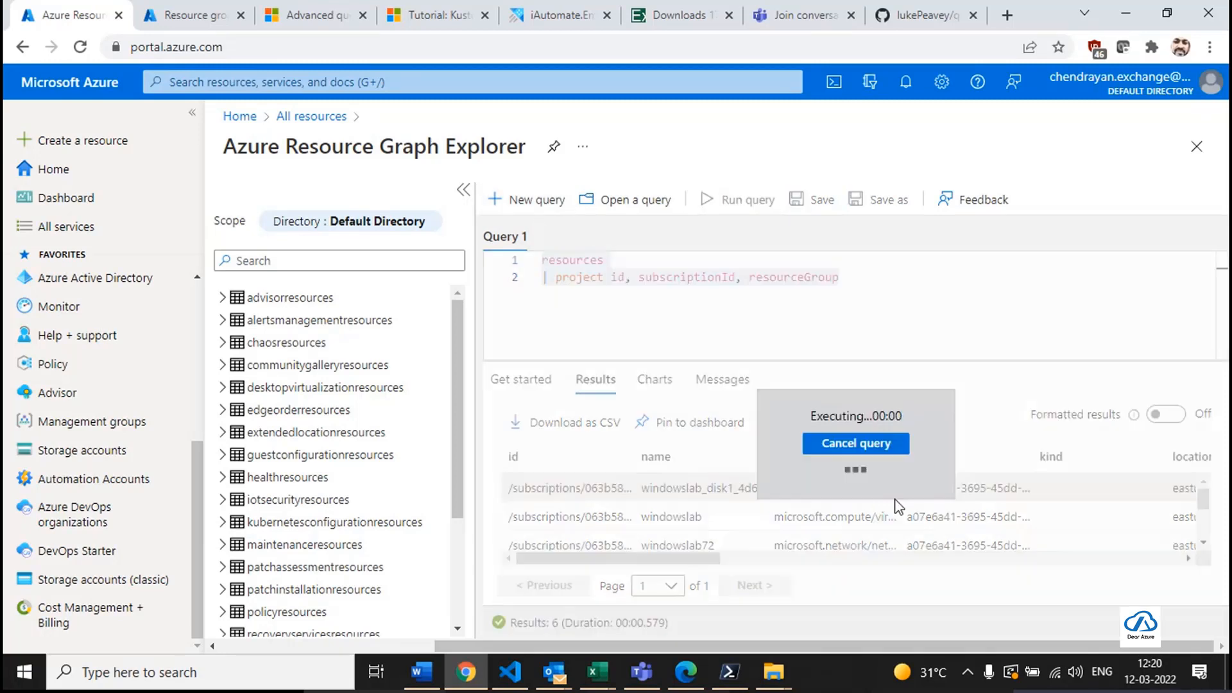
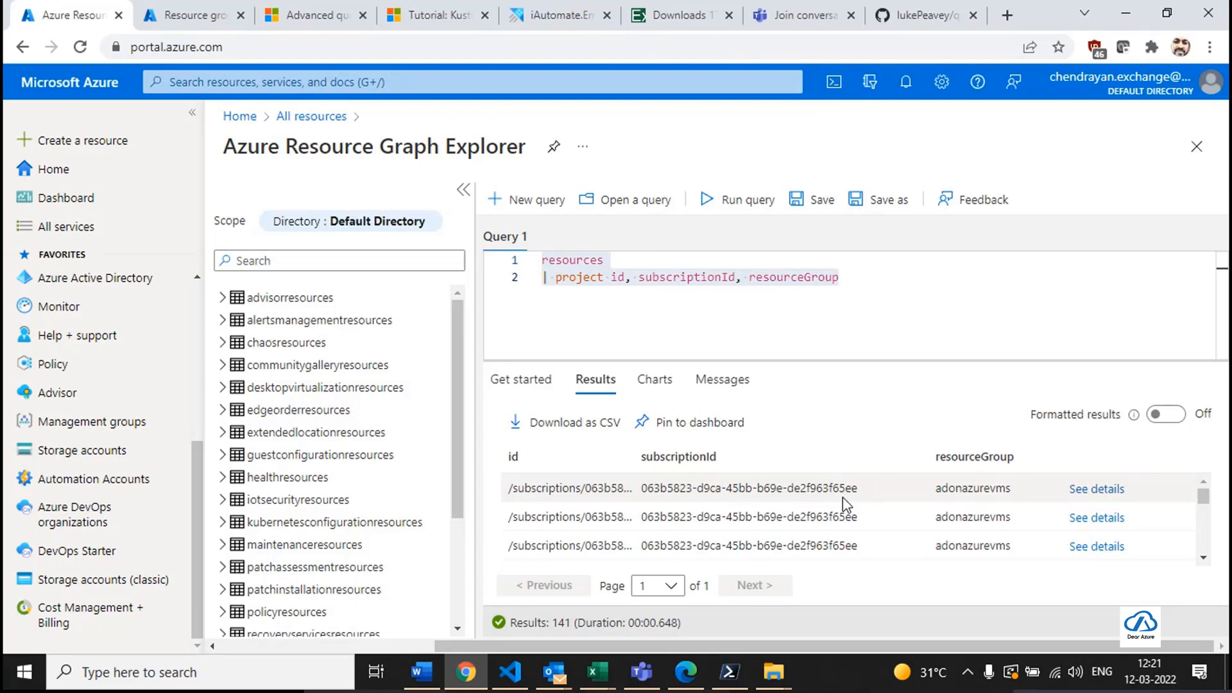
Add a "| join kind=inner()" clause below the project line, with its closing parenthesis on a separate line.
left_click(855, 328)
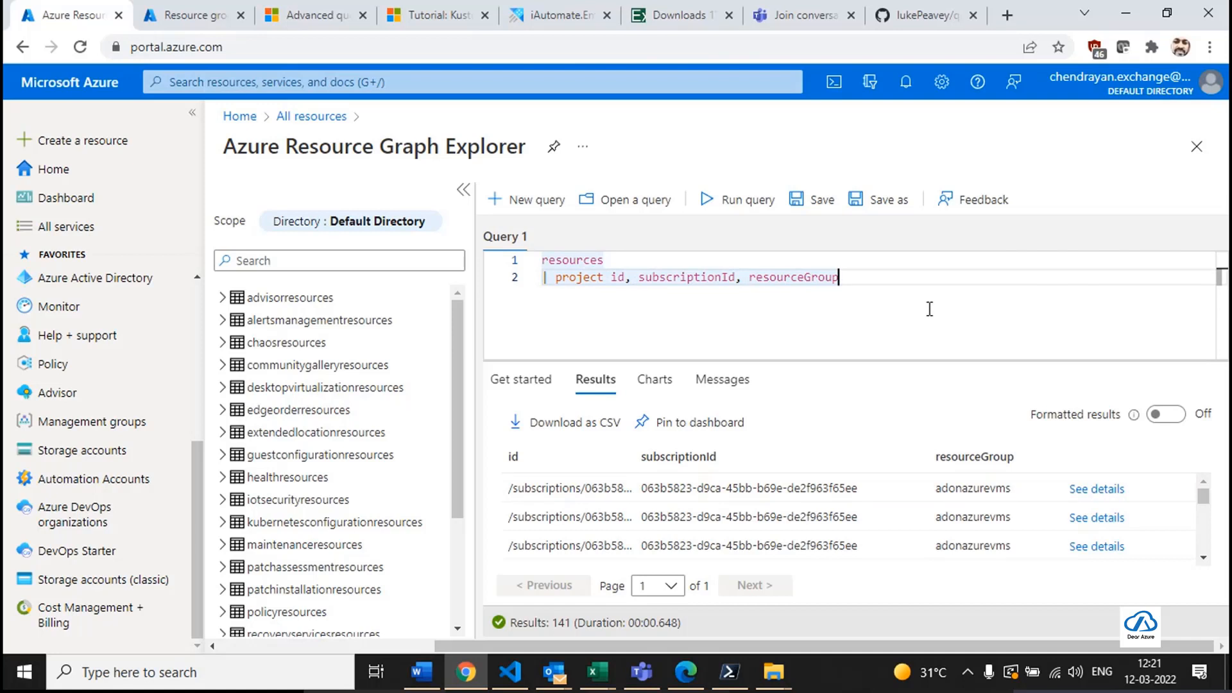
key("Return")
type("|")
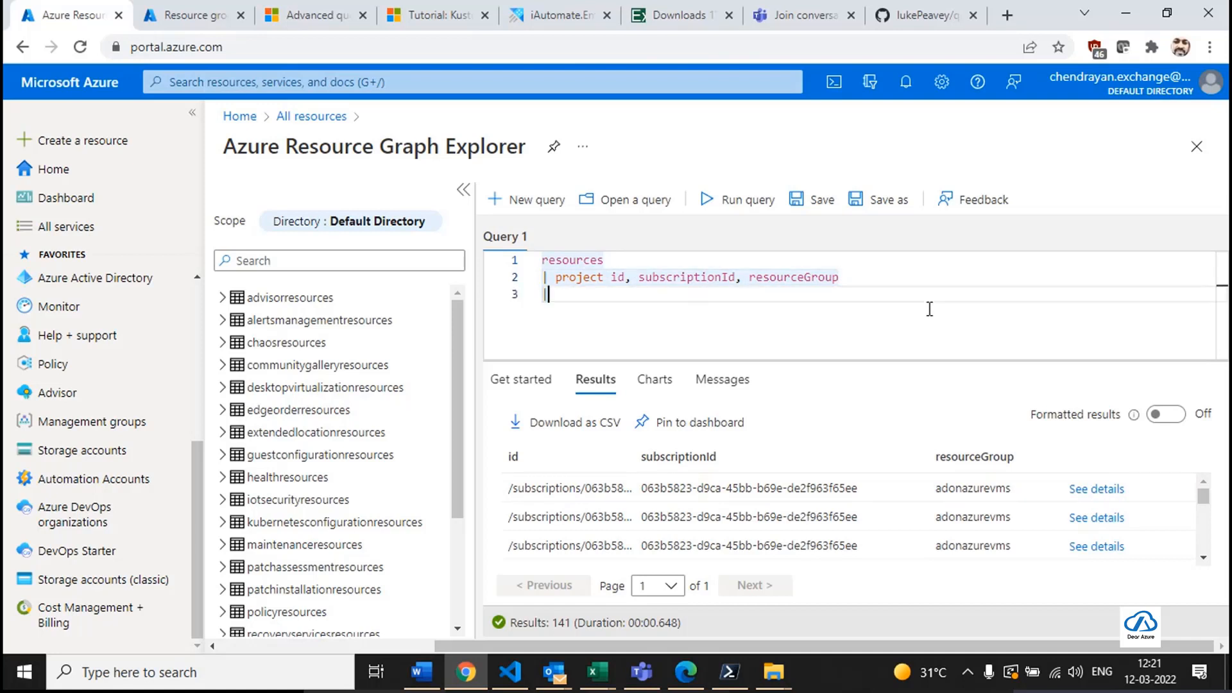
key("BackSpace")
type("| join ki")
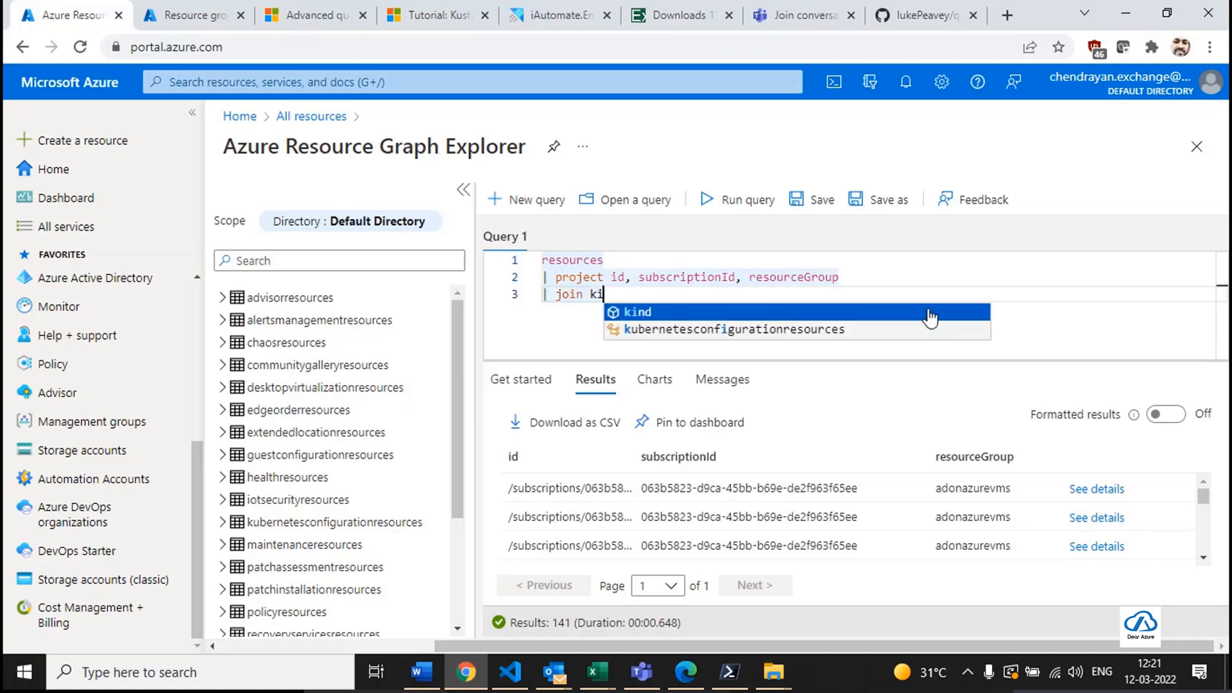
type("nd=inn")
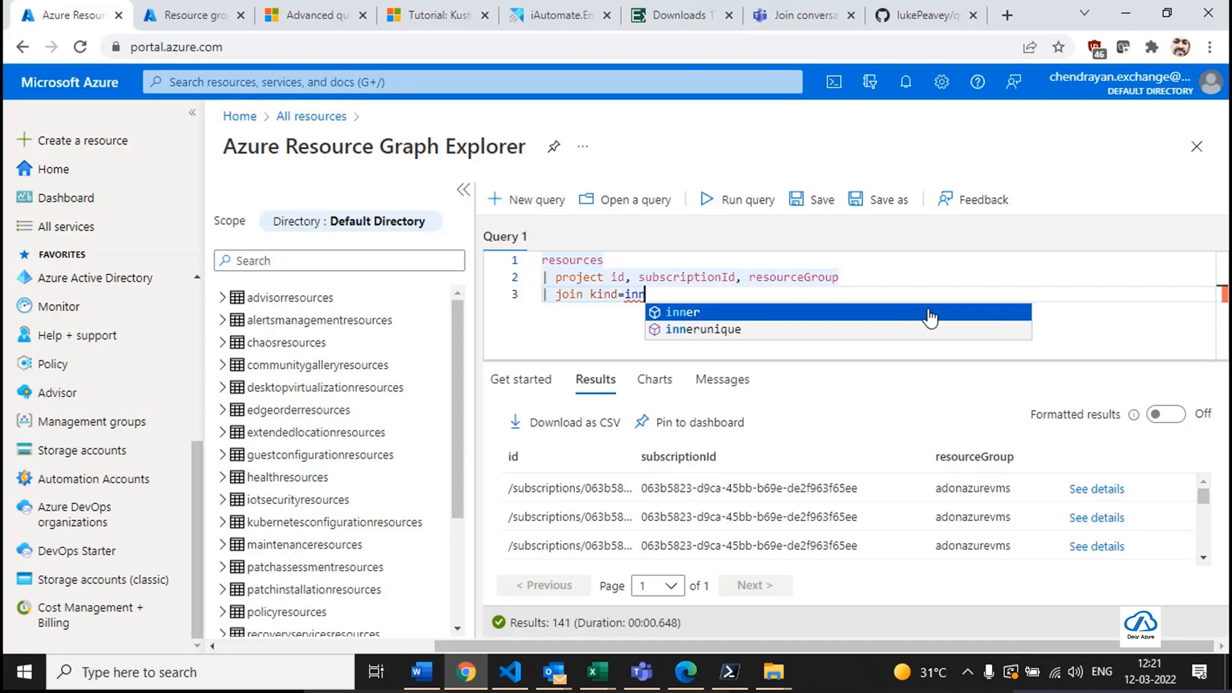
left_click(930, 312)
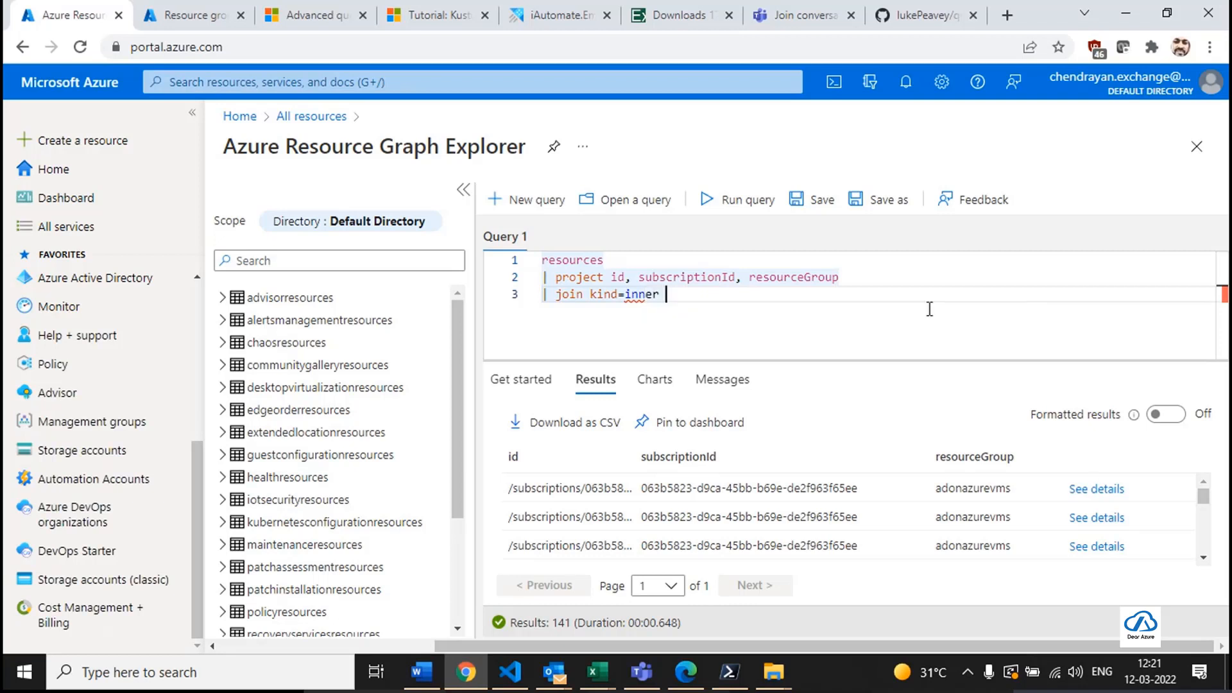
type("()")
key("Left")
key("Return")
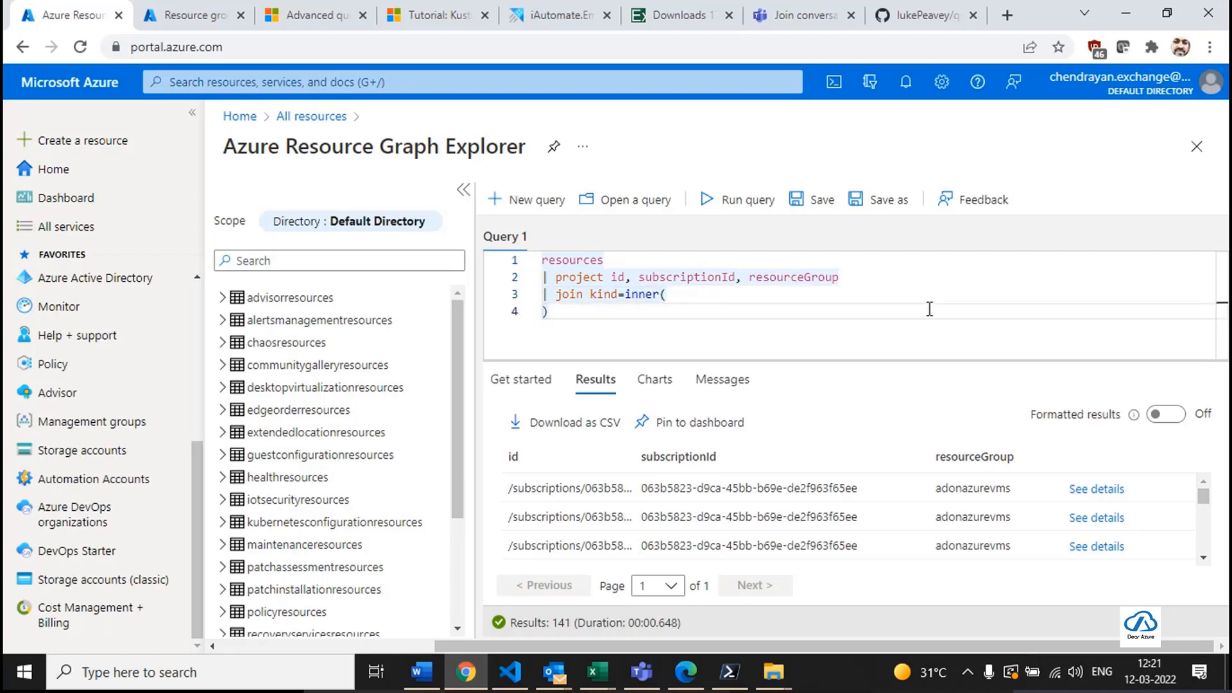
Enter resourcecontainers on an indented line inside the join parentheses and expand the resourcecontainers table in the schema tree.
key("Return")
key("Tab")
type("re")
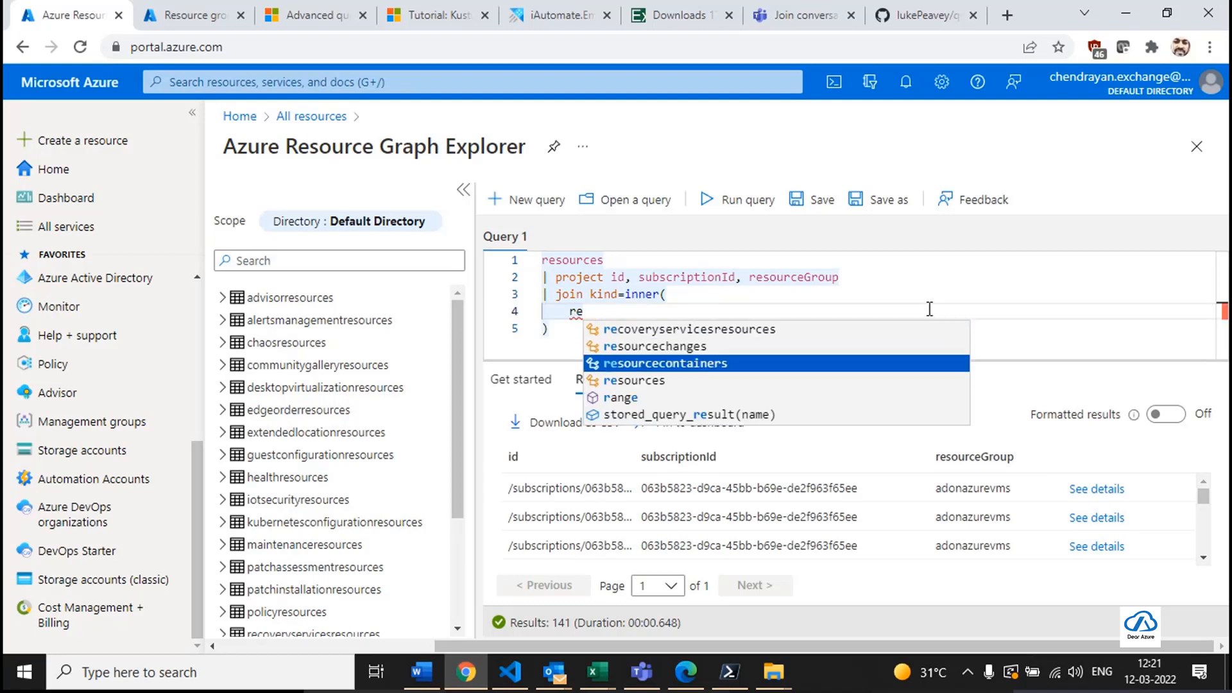
key("Return")
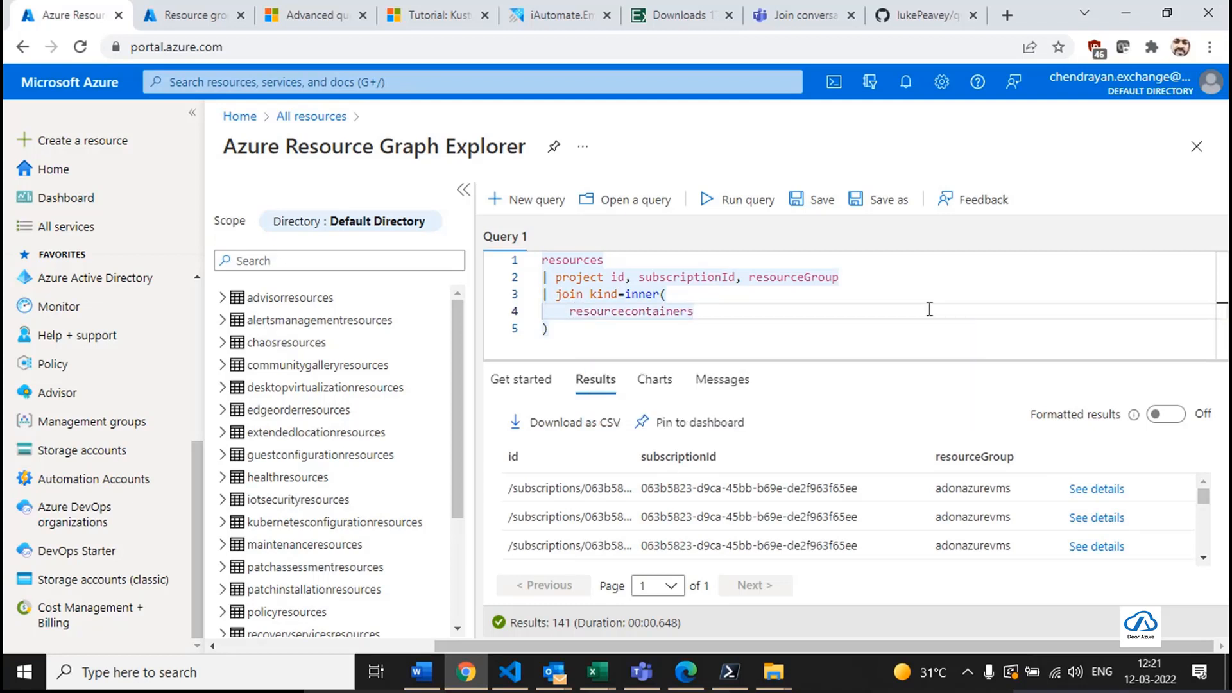
scroll(303, 558, "down", 3)
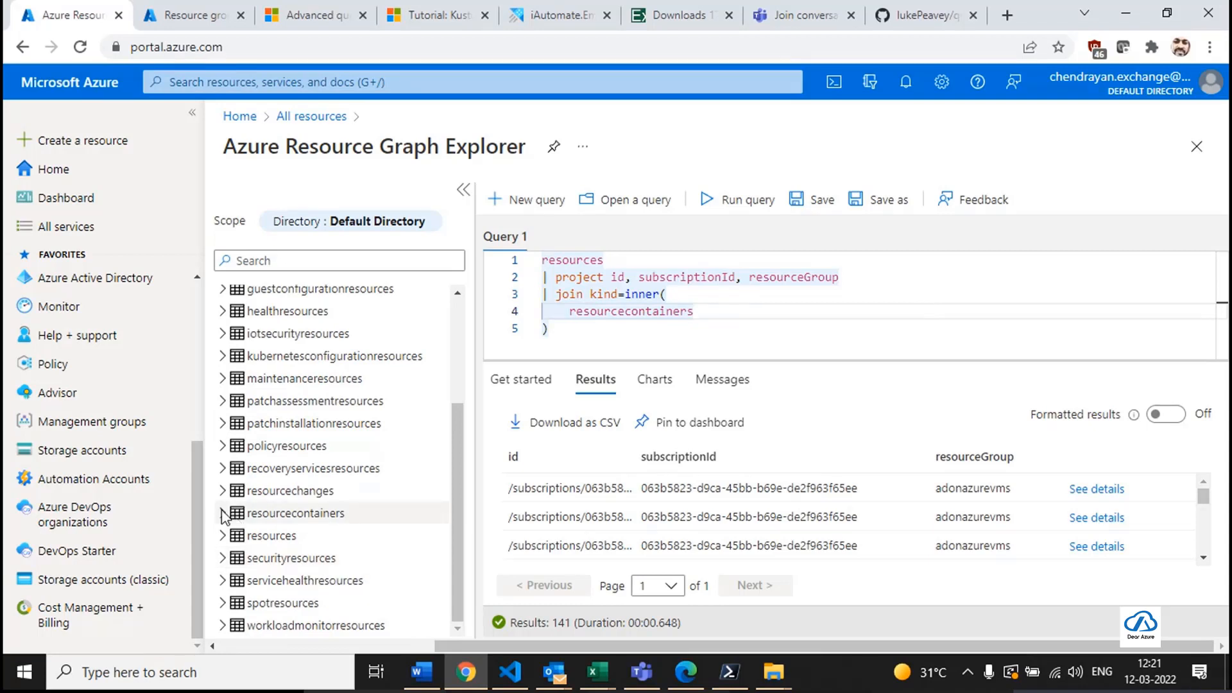
left_click(339, 516)
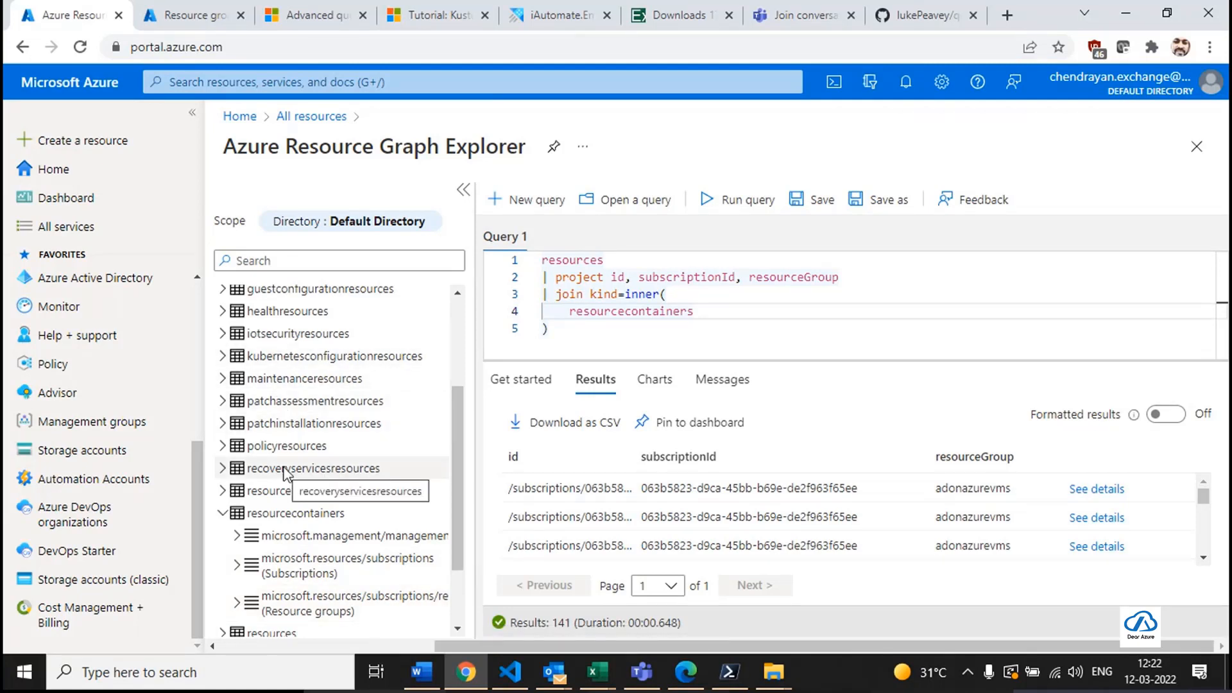
Replace the whole query with resourcecontainers, run it, and look over the returned rows.
left_click(736, 321)
key("ctrl+a")
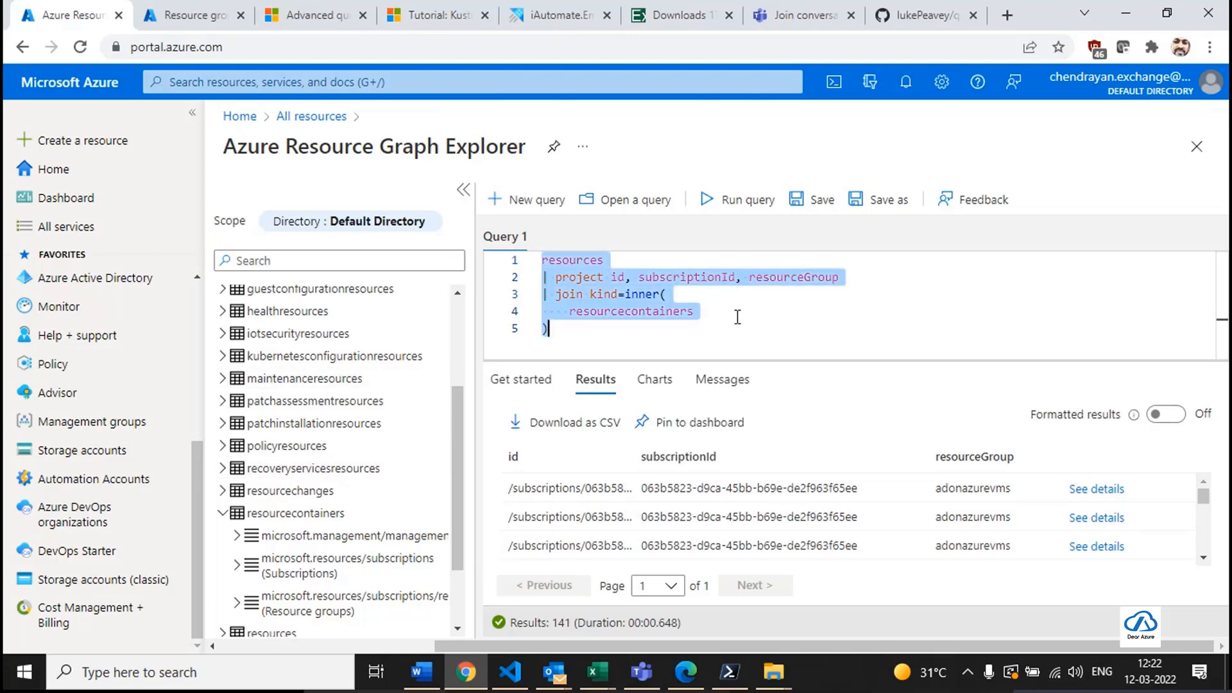
key("Delete")
type("res")
key("Up")
key("Return")
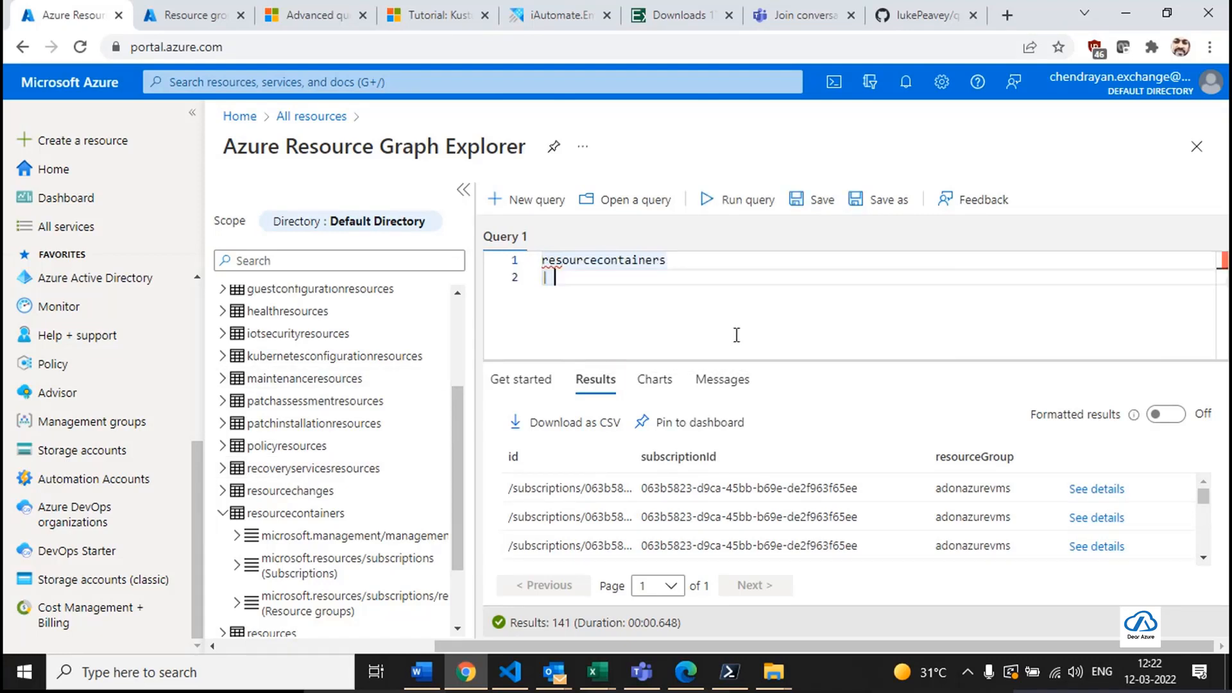
key("ctrl+a")
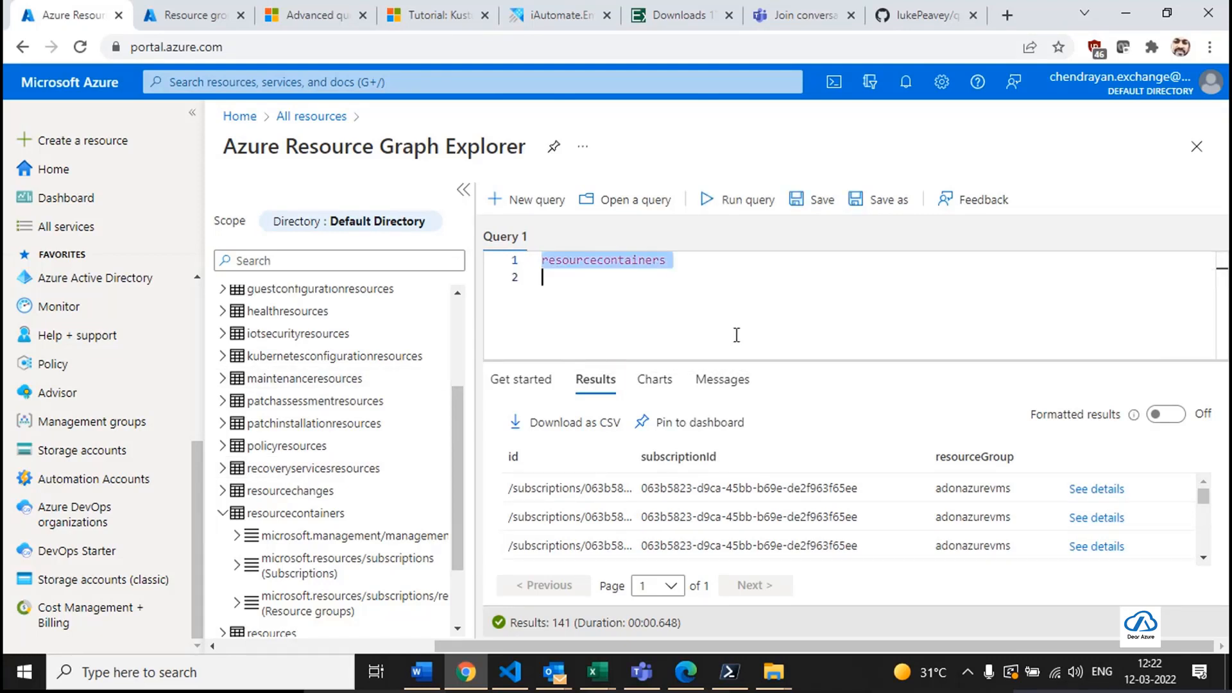
left_click(731, 198)
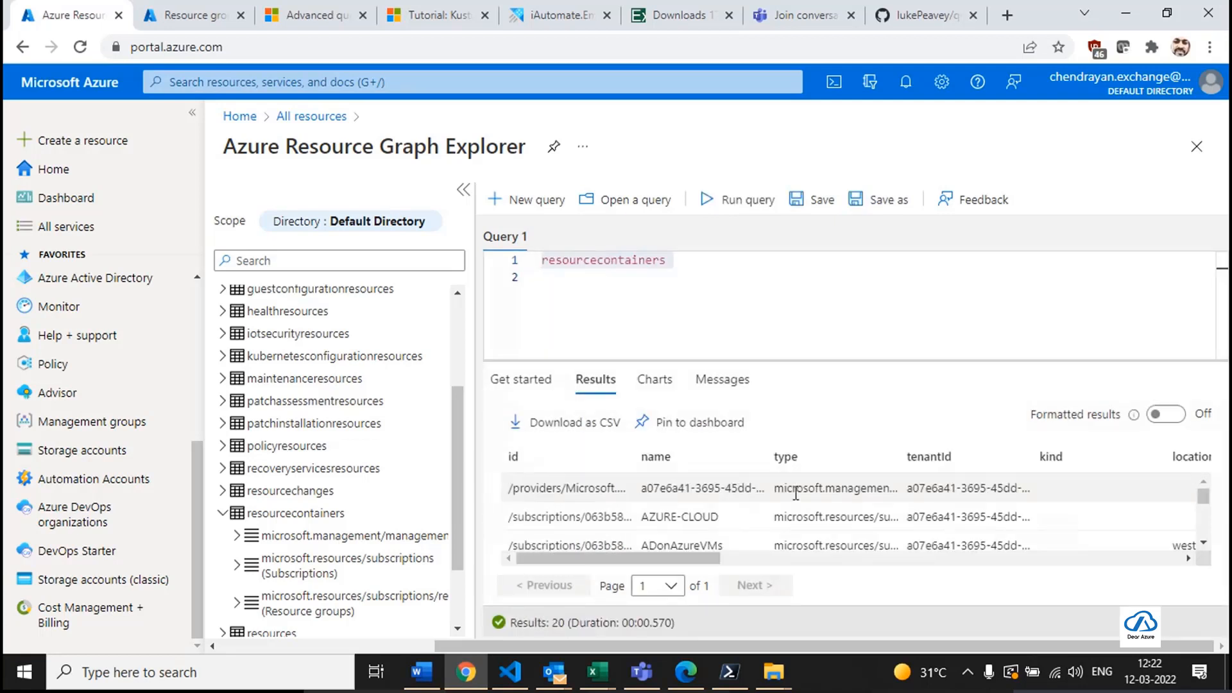
left_click_drag(656, 558, 620, 560)
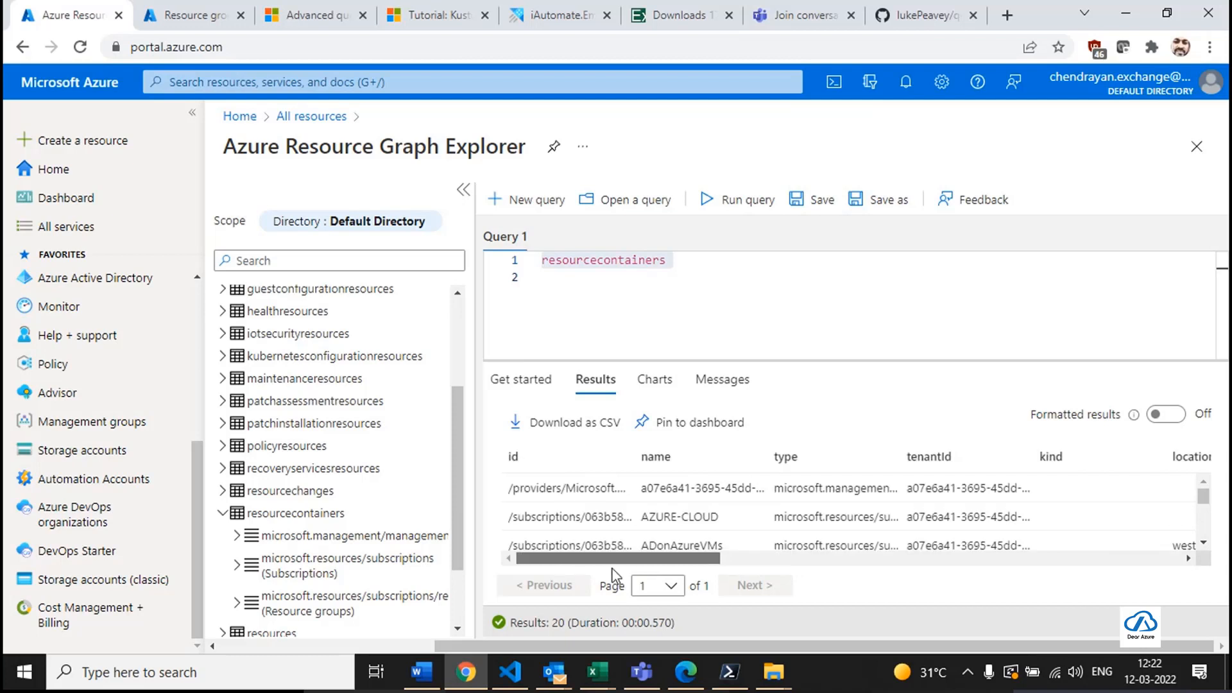
Add the filter line "| where ['type'] =~ ''" with an empty comparison value below resourcecontainers.
left_click(815, 333)
type("| w")
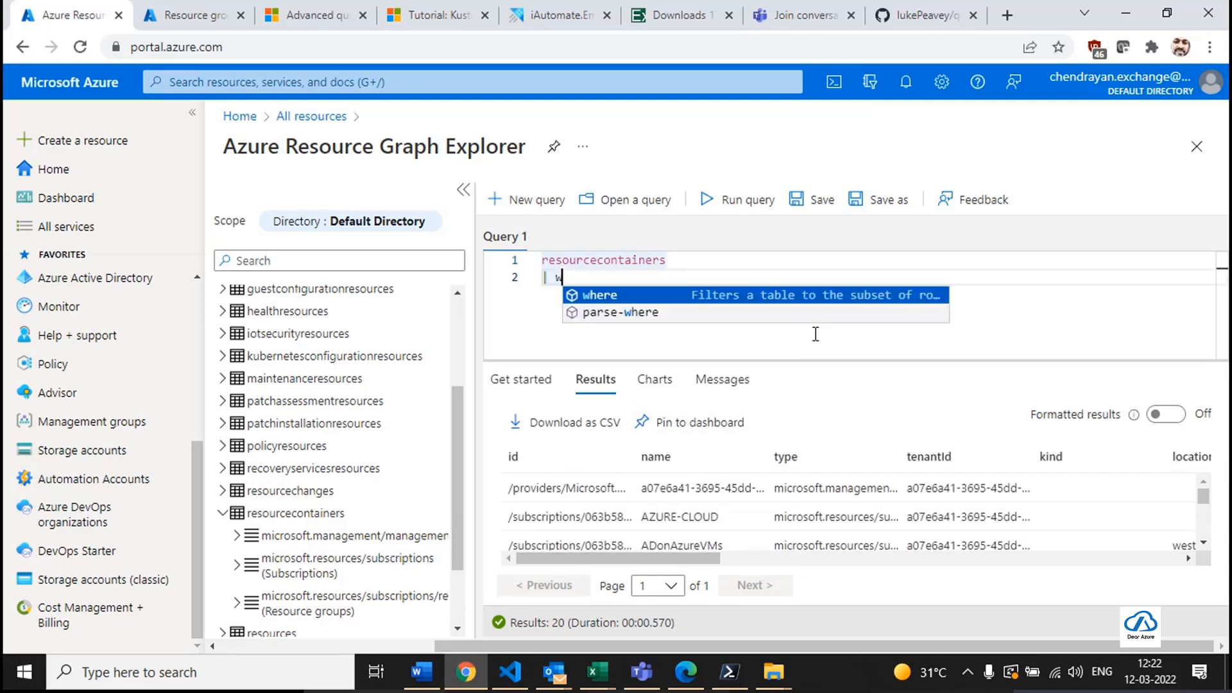
type("here ['type']")
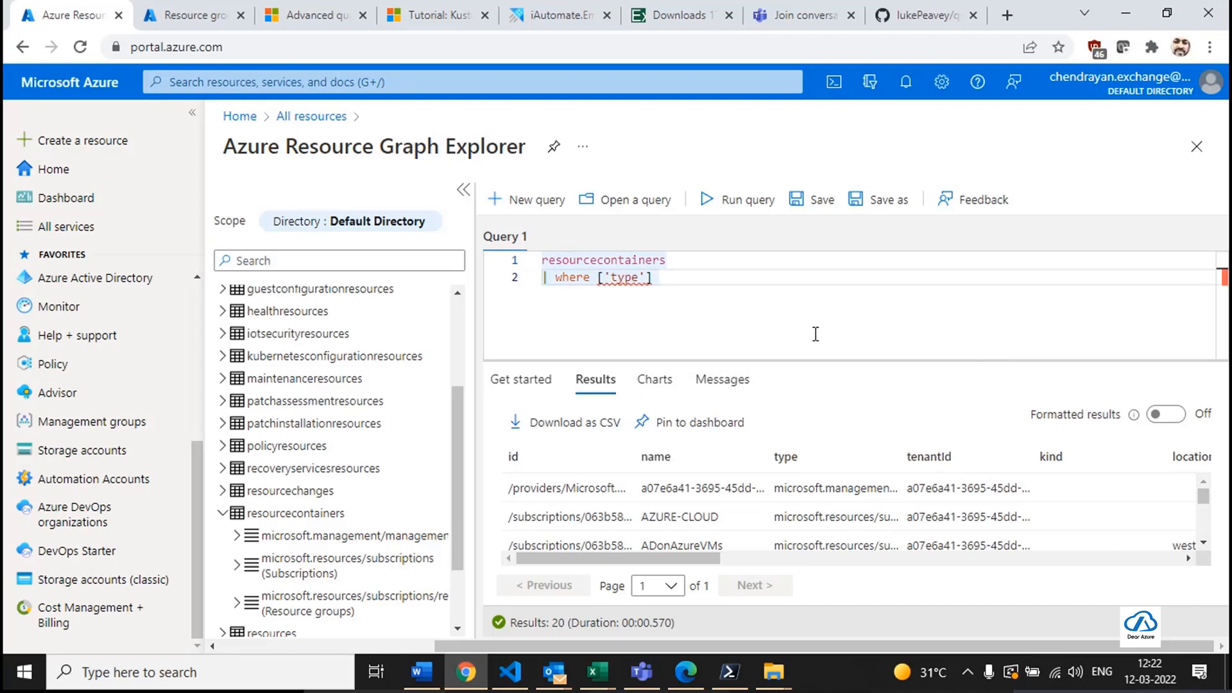
type(" =~ ")
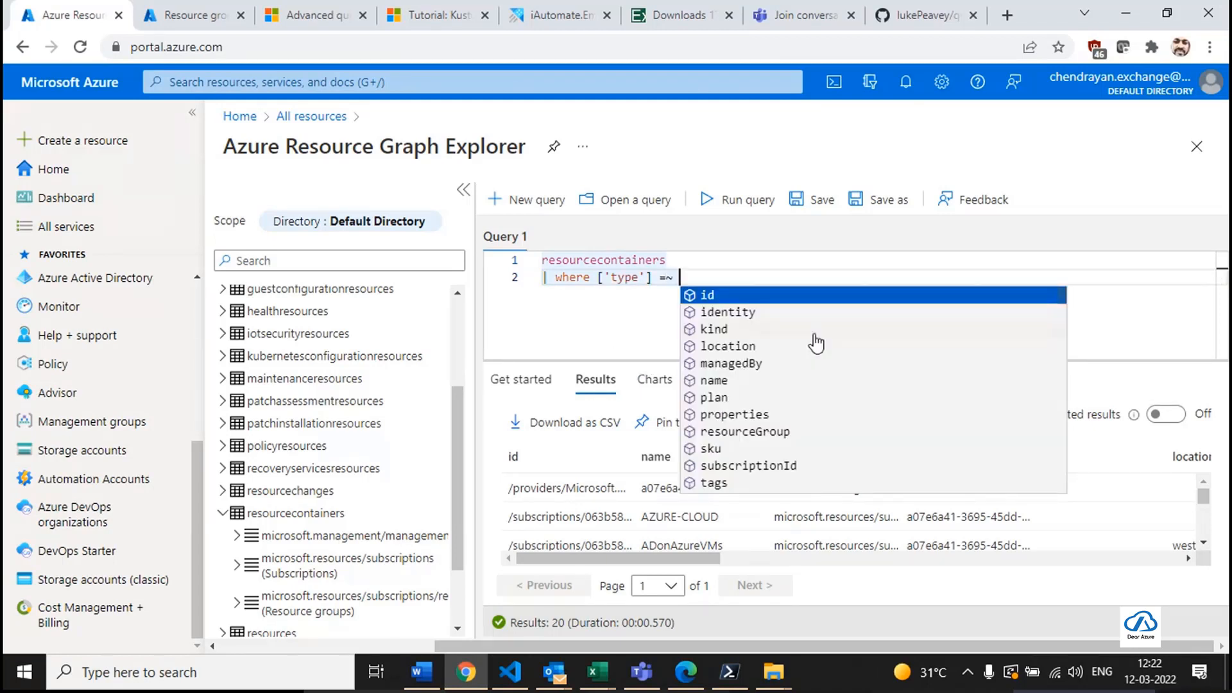
type("'")
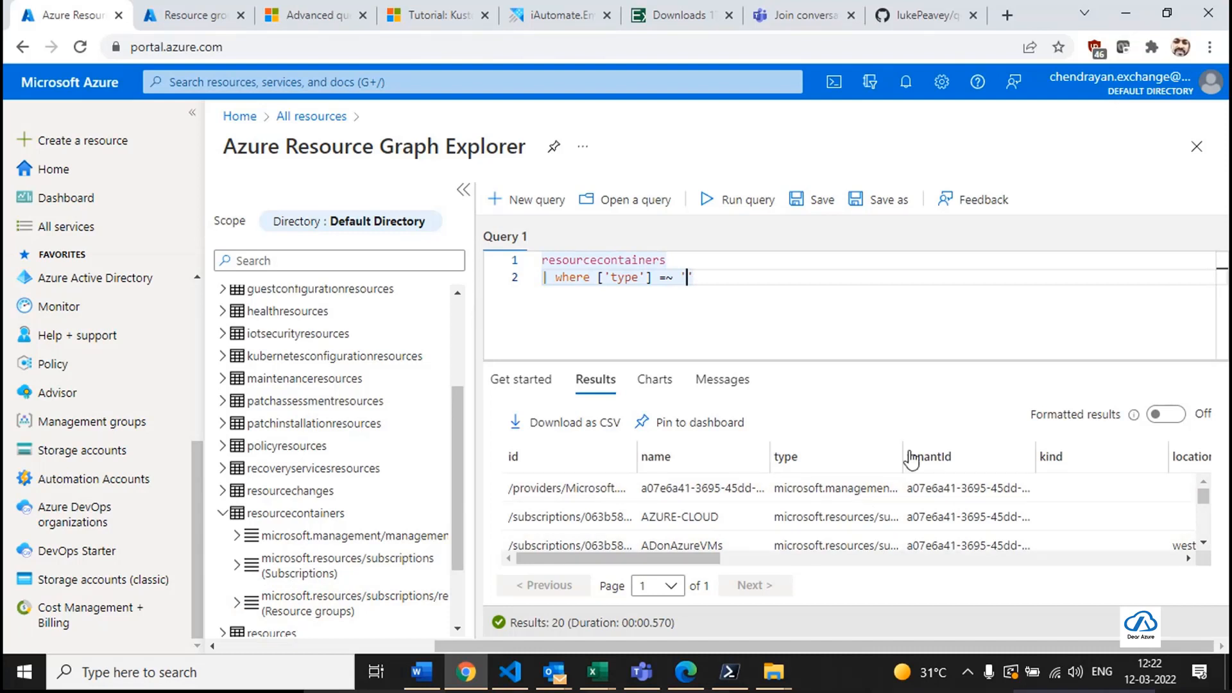
Widen the type column, copy microsoft.resources/subscriptions/resourcegroups from a result row, and paste it as the filter value.
left_click_drag(903, 457, 1158, 457)
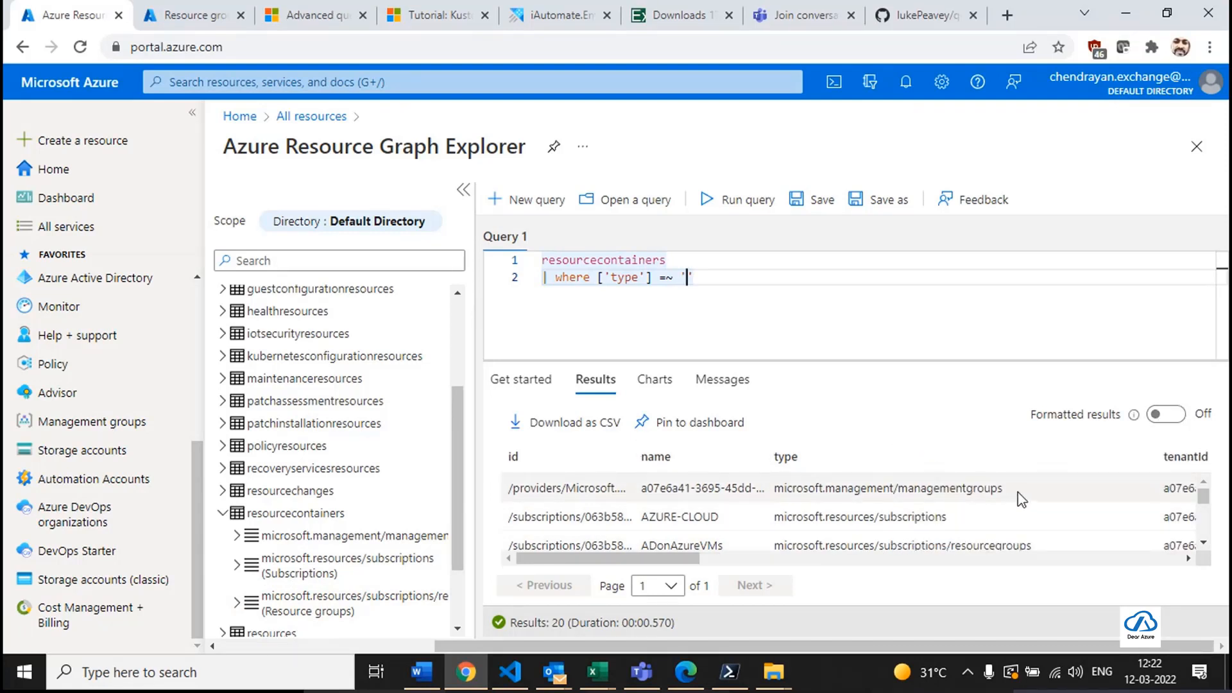
scroll(1020, 494, "down", 2)
left_click_drag(1035, 509, 771, 518)
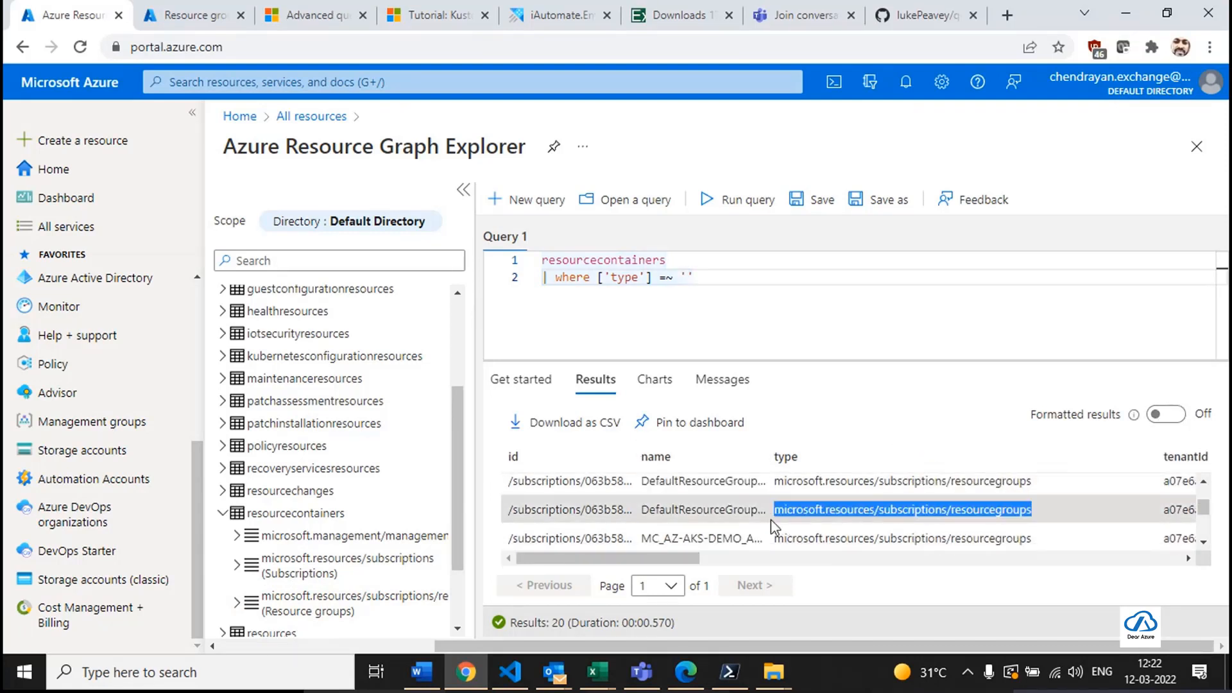
key("ctrl+c")
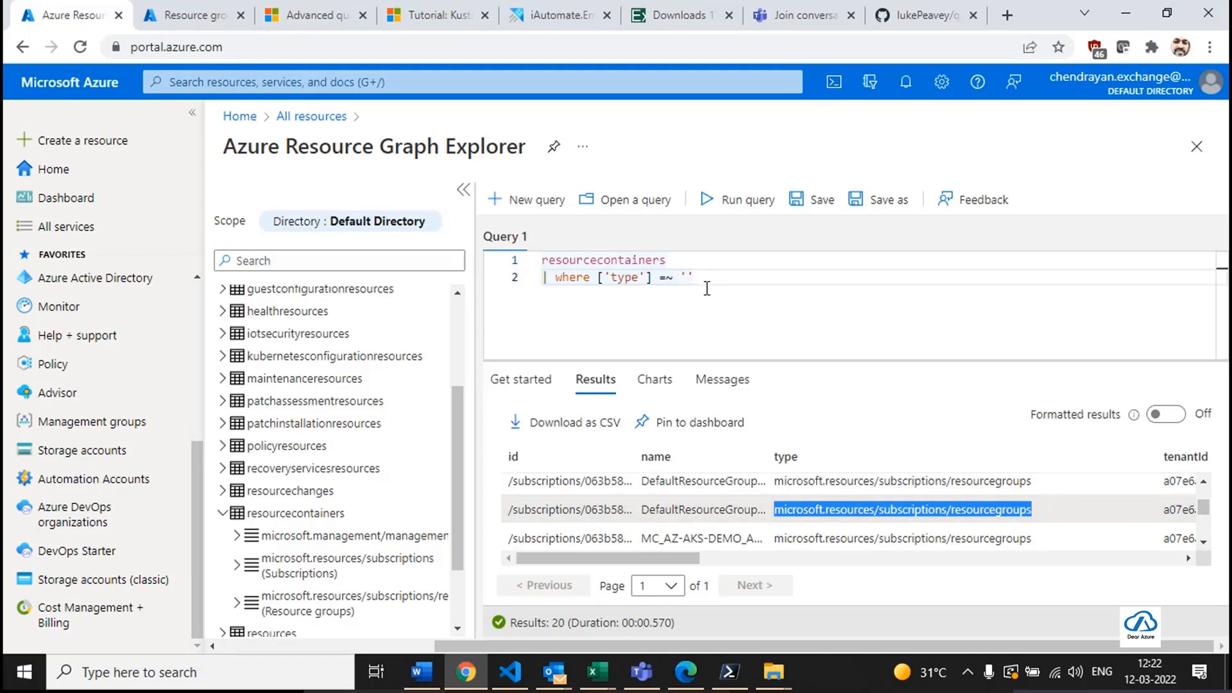
left_click(688, 277)
key("ctrl+v")
Run the whole filtered query, then review the listed resource groups and the result count.
key("ctrl+a")
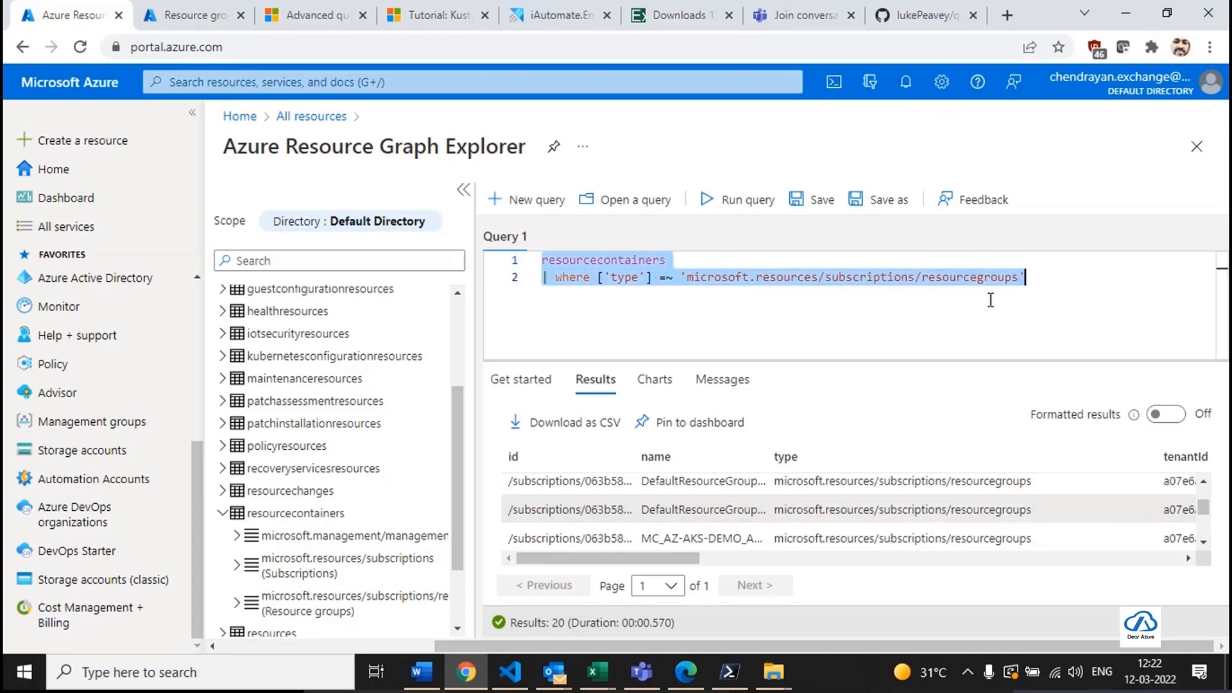
left_click(731, 200)
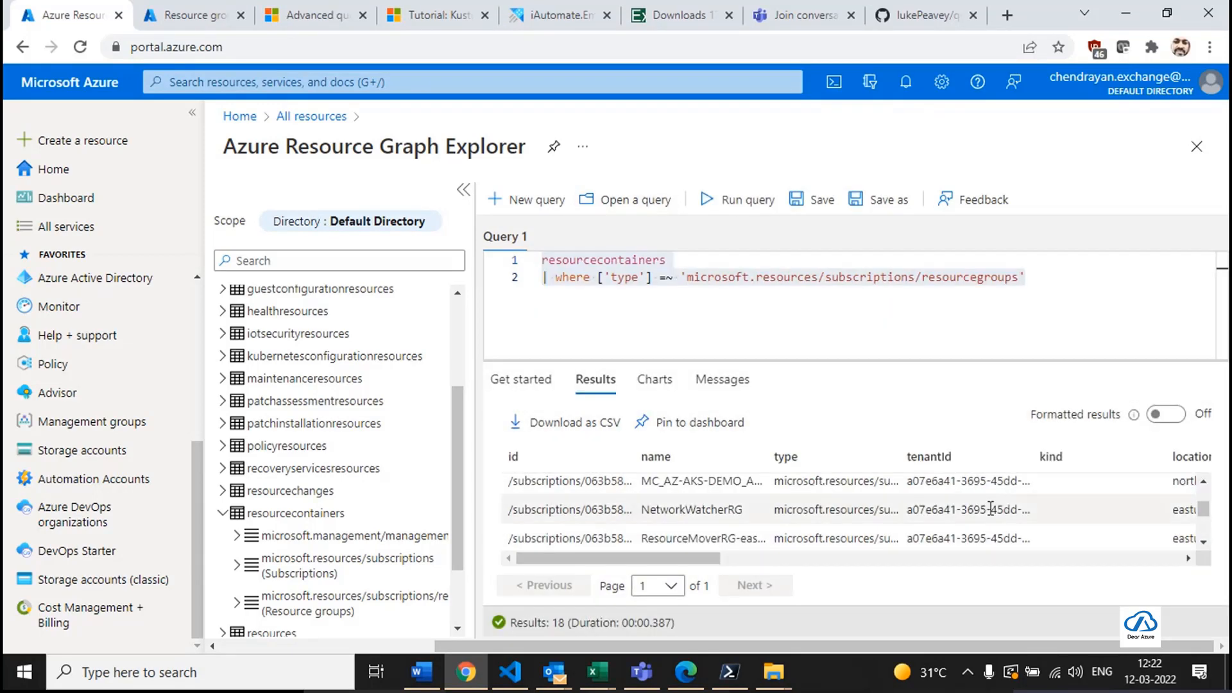
scroll(733, 531, "down", 1)
scroll(733, 531, "down", 3)
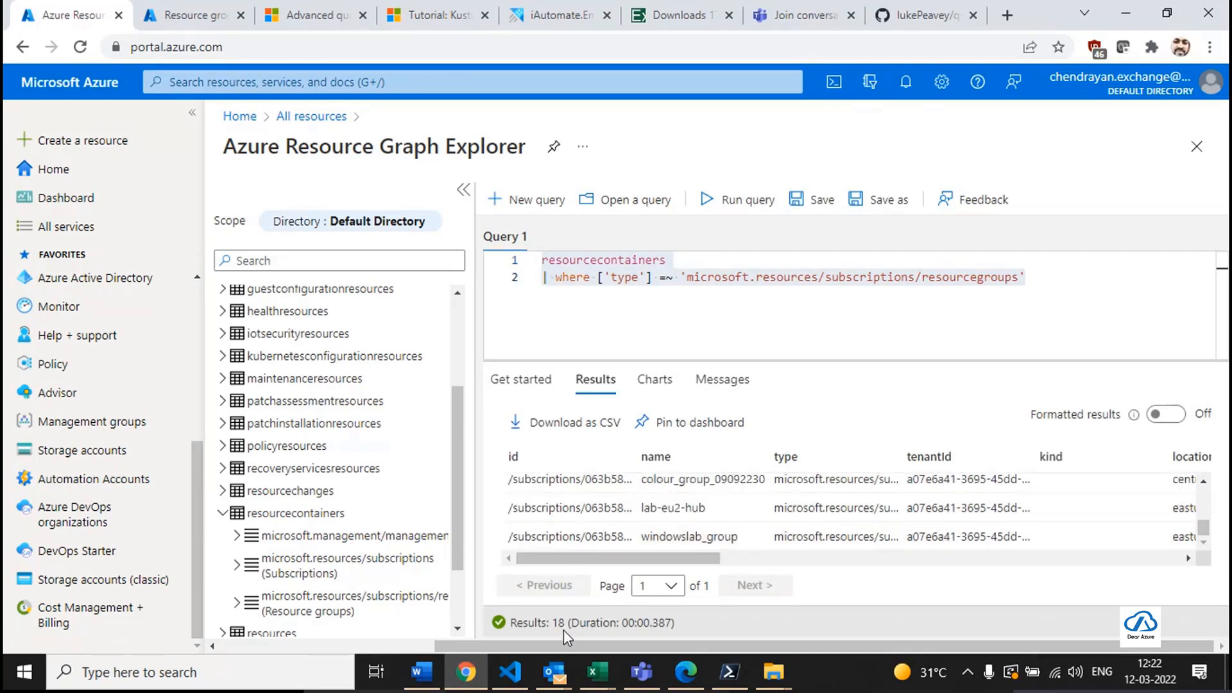
left_click_drag(566, 626, 557, 629)
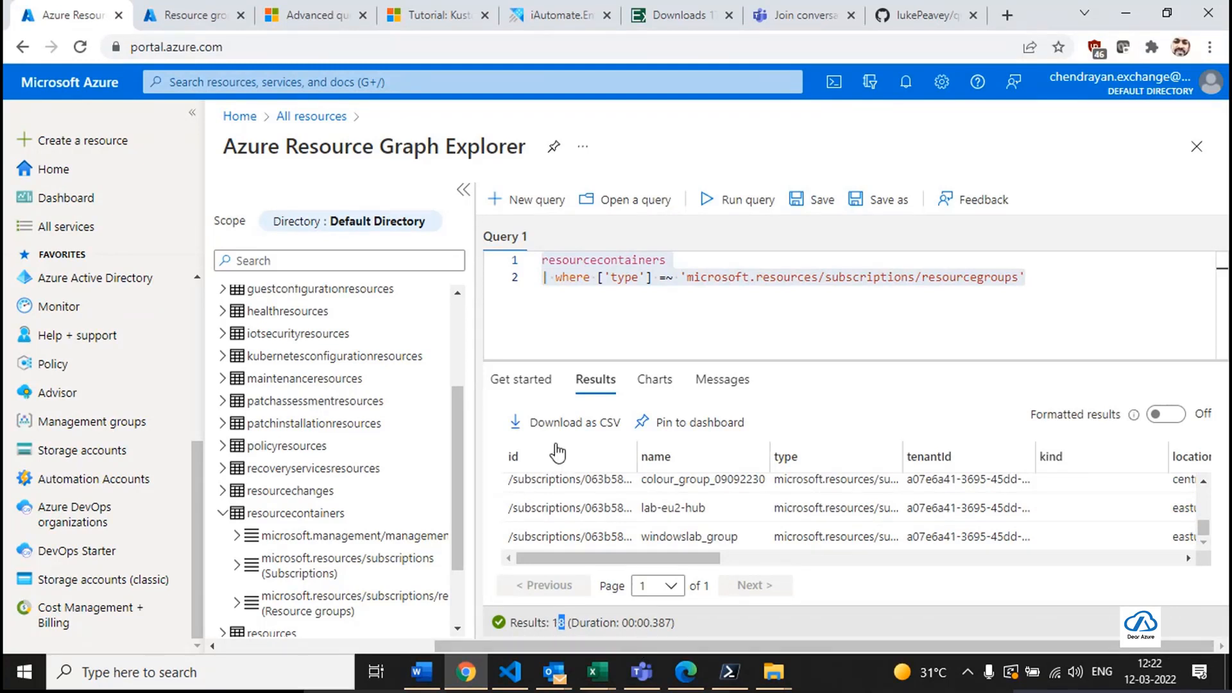
Clear the whole query and start a new one with the resources table followed by a piped line.
left_click(730, 290)
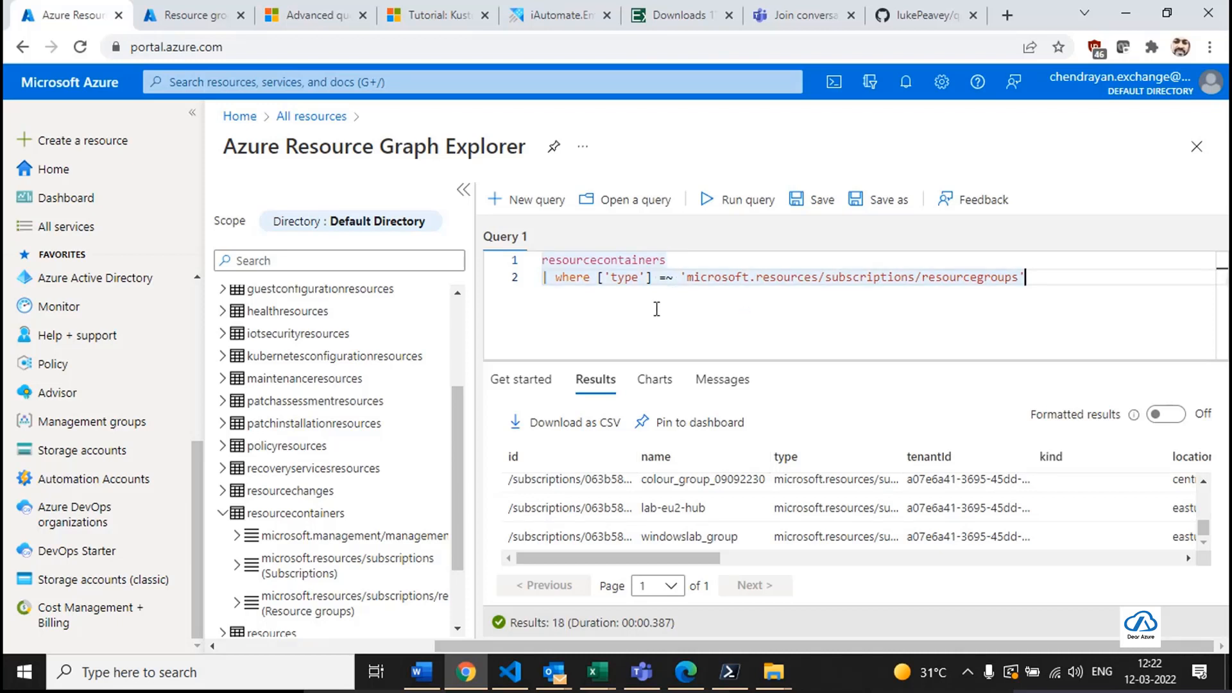
key("ctrl+a")
key("BackSpace")
key("ctrl+v")
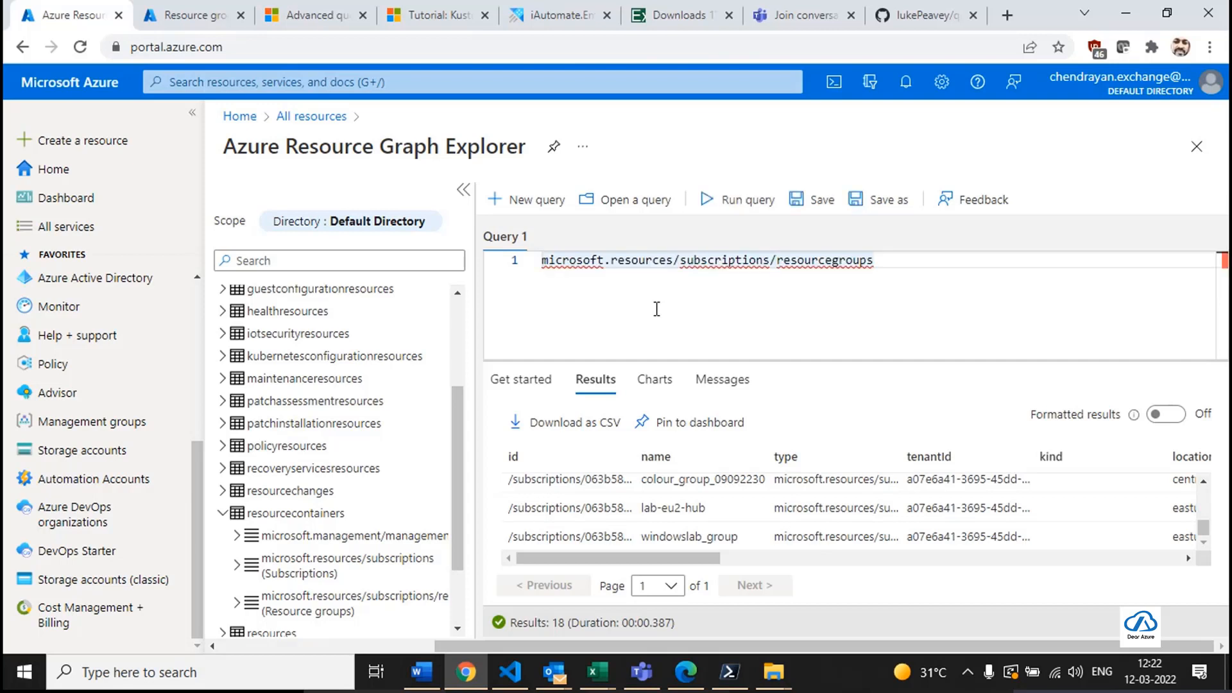
key("ctrl+z")
type("e")
key("BackSpace")
type("re")
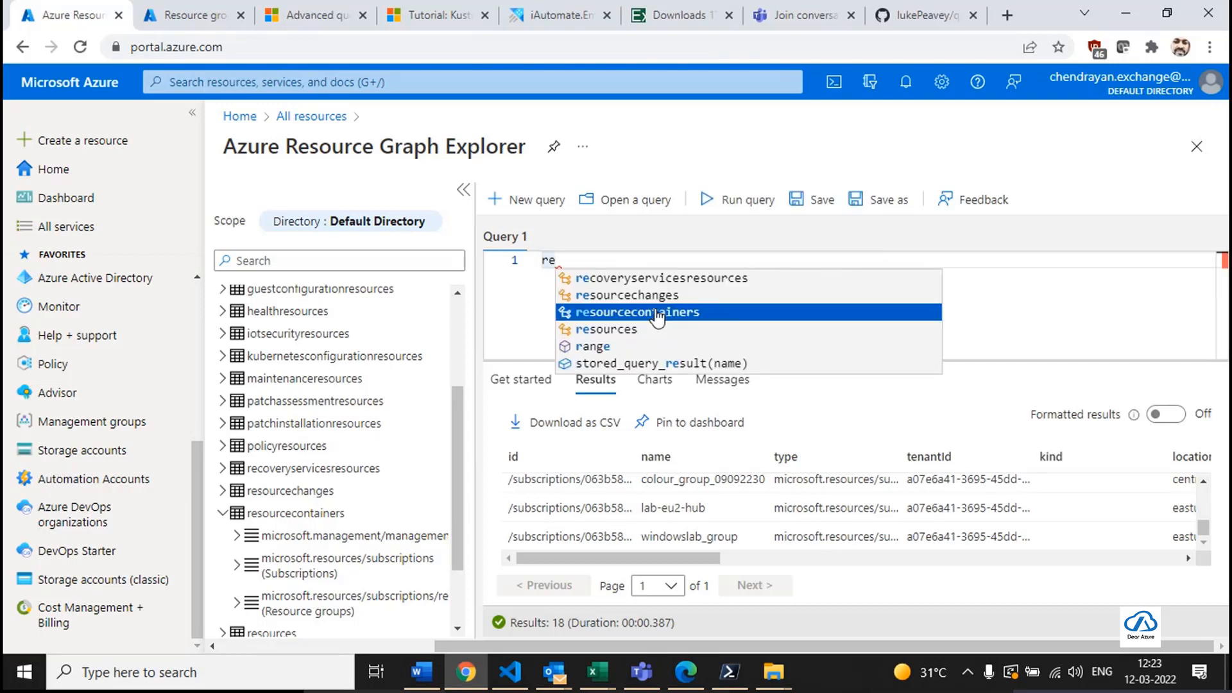
key("Down")
key("Return")
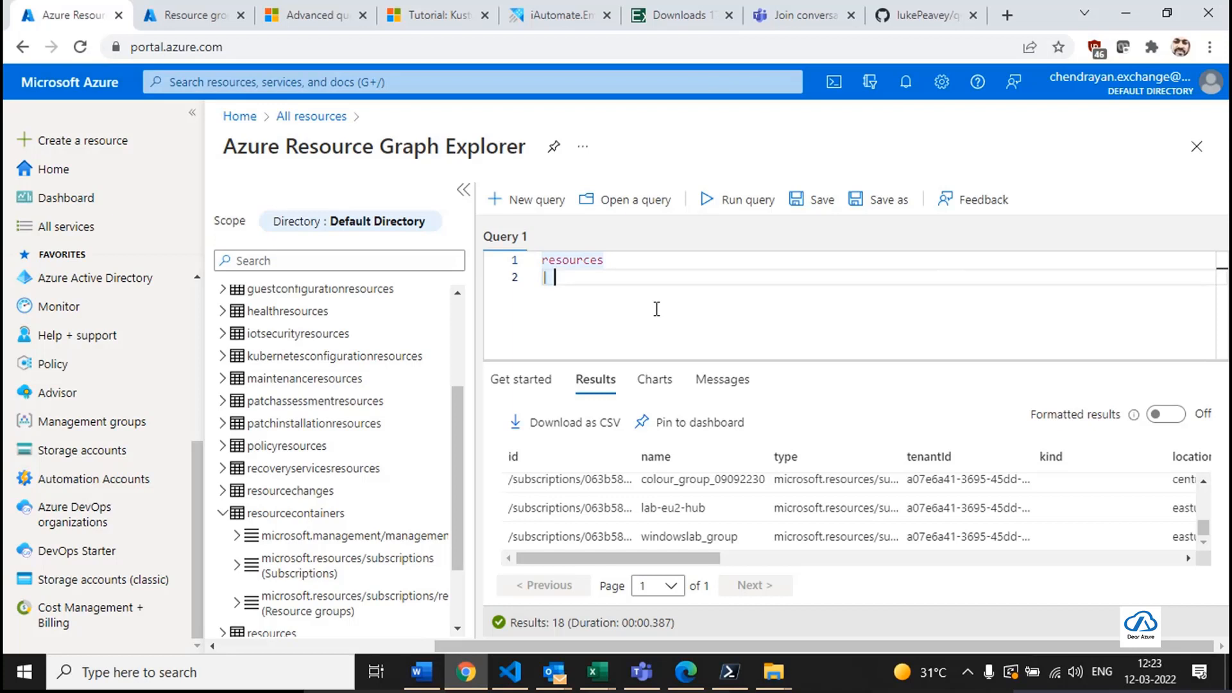
Add "join kind=inner( resourcecontainers ) on subscriptionId" as the piped operation, with resourcecontainers on its own line.
type("join kind=inn")
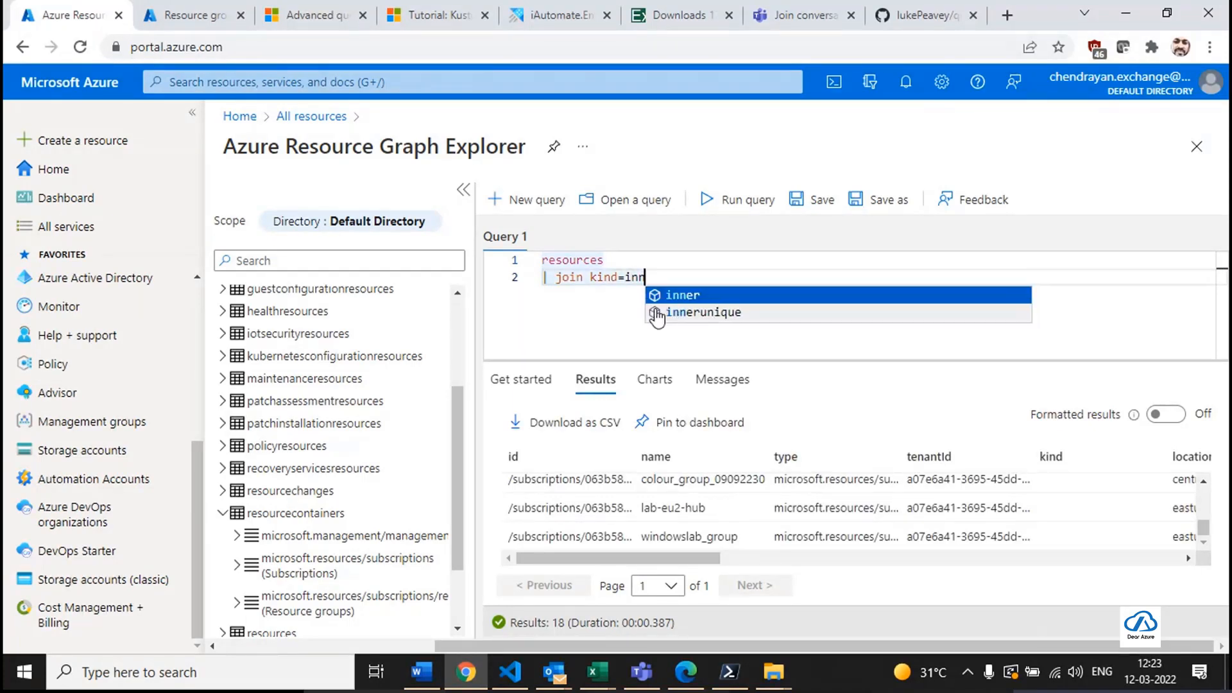
key("Return")
type("()")
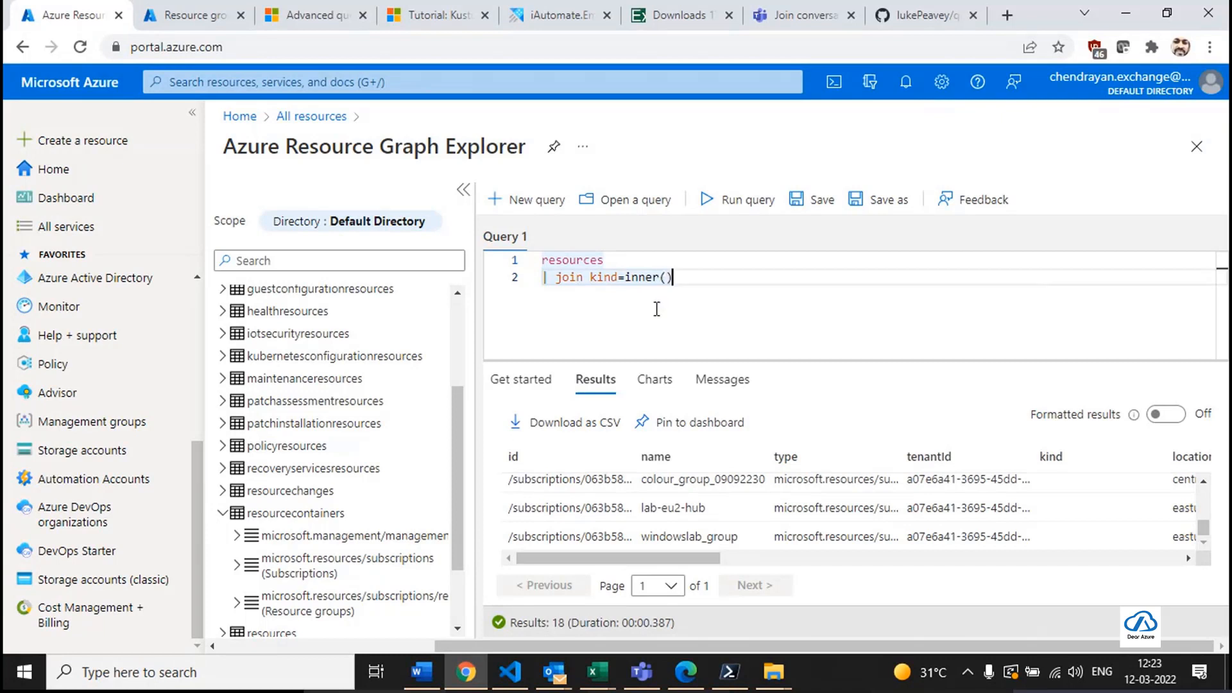
key("Left")
key("Return")
type("resourcecontainers")
key("Down")
type("on subscriptionId")
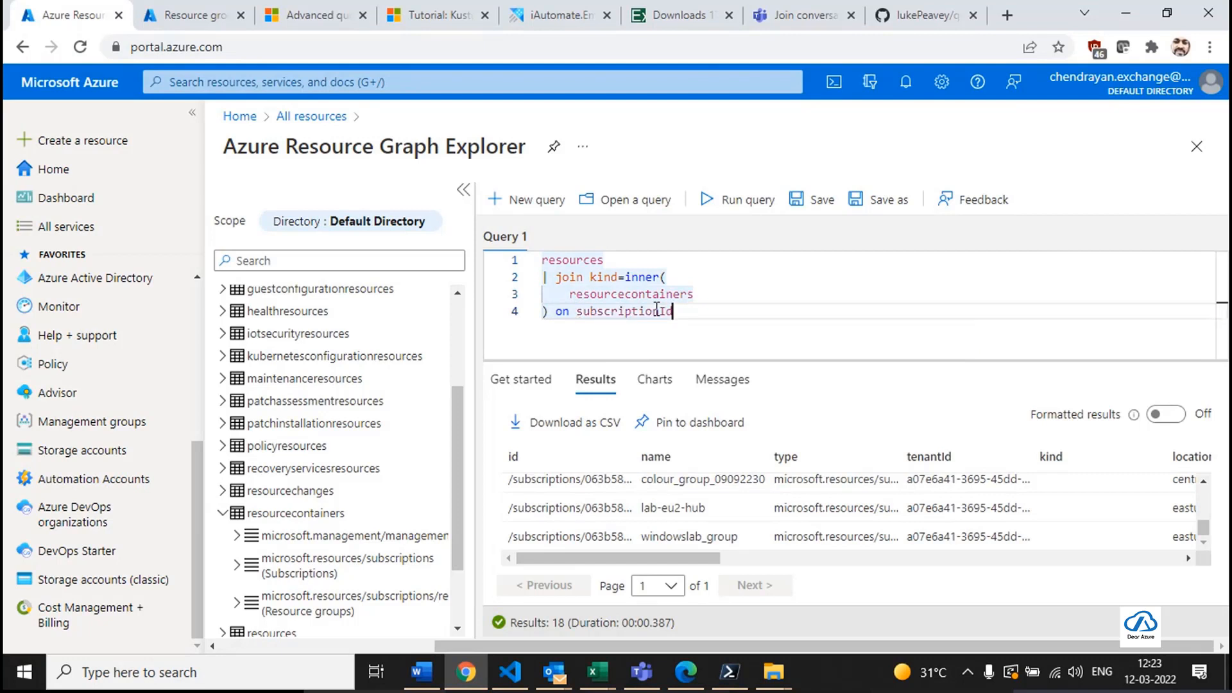
Append "| where ['type'] =~" after resourcecontainers inside the join, leaving the comparison value empty.
key("Up")
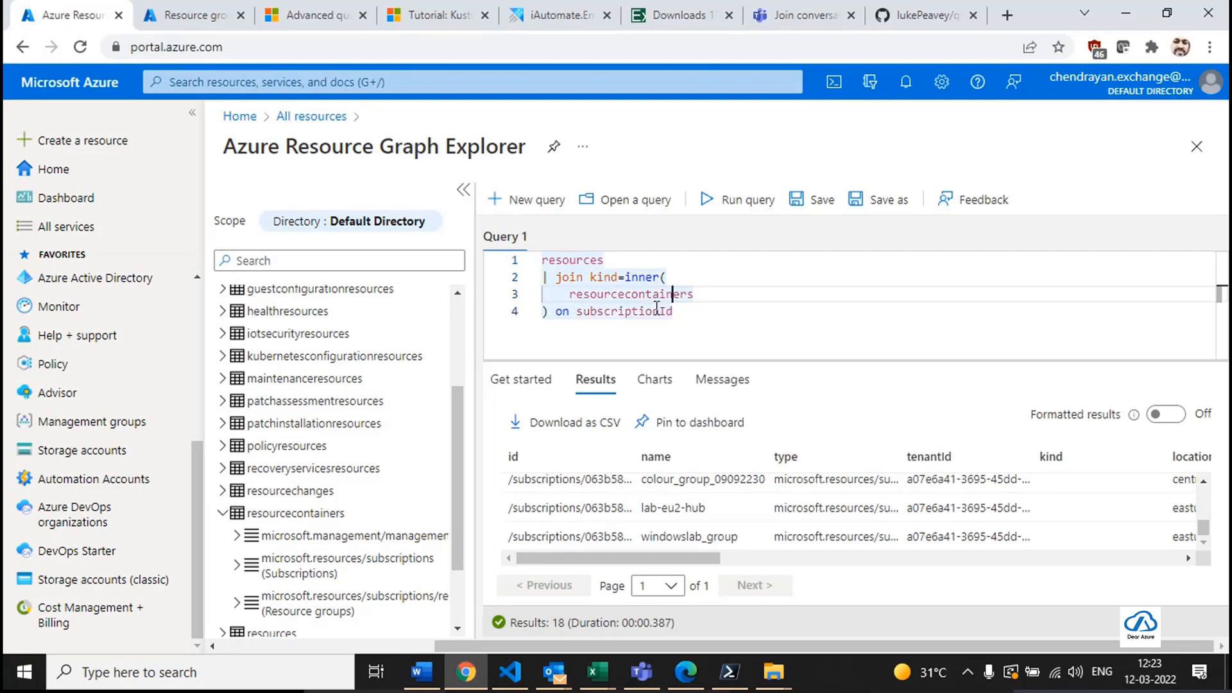
double_click(657, 297)
mouse_move(657, 301)
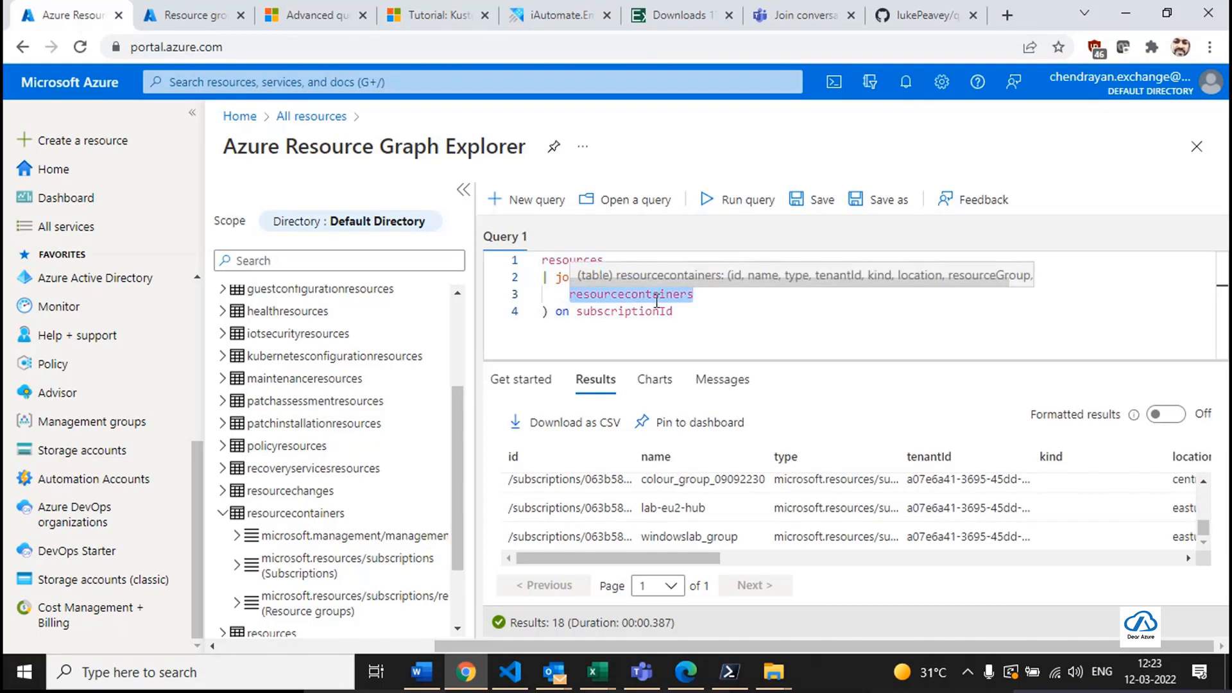
left_click(698, 294)
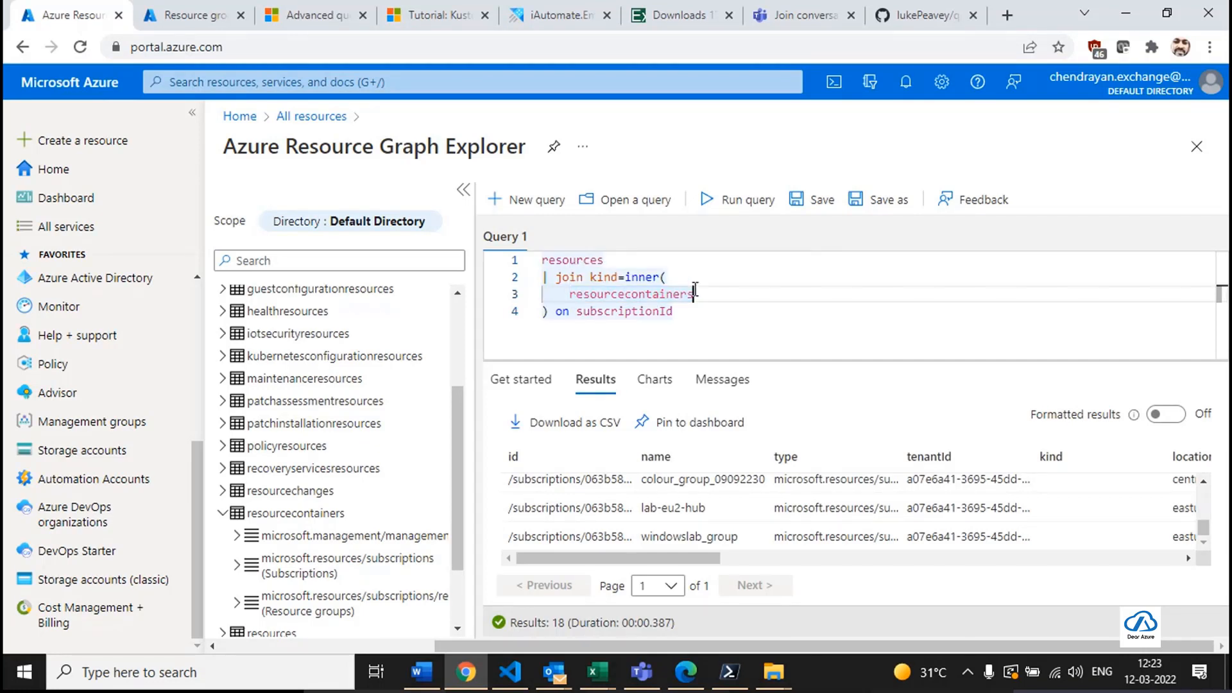
type("|")
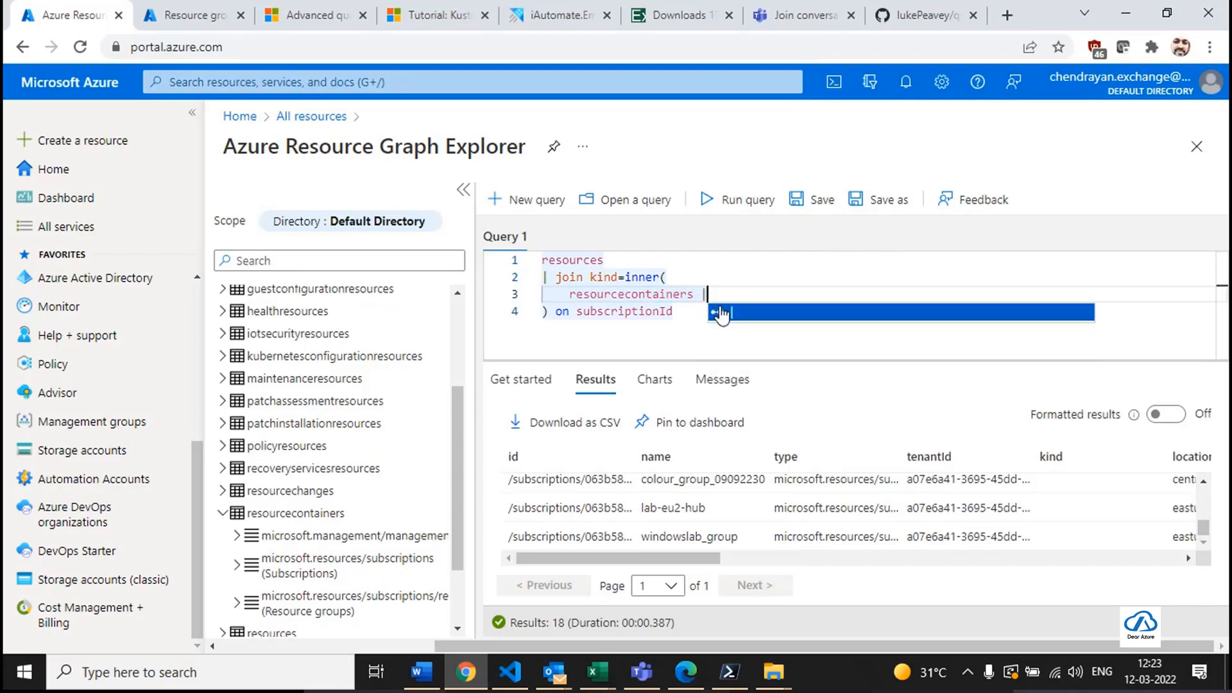
type(" where ['type'] ")
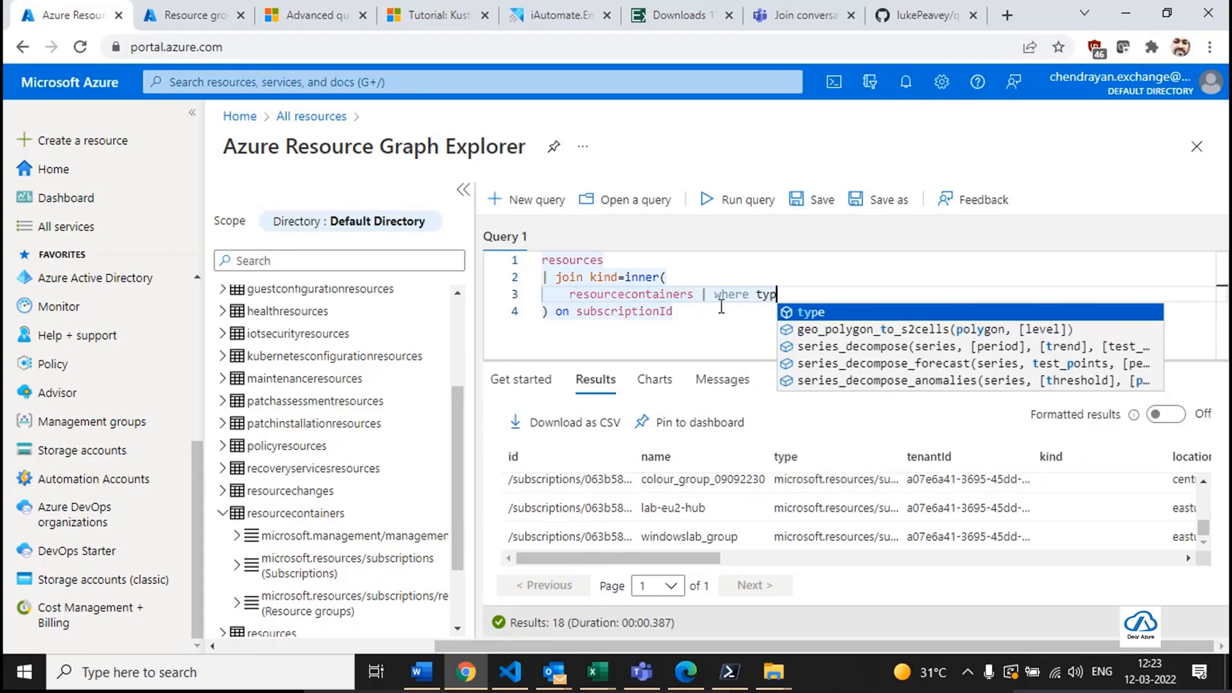
type("=~")
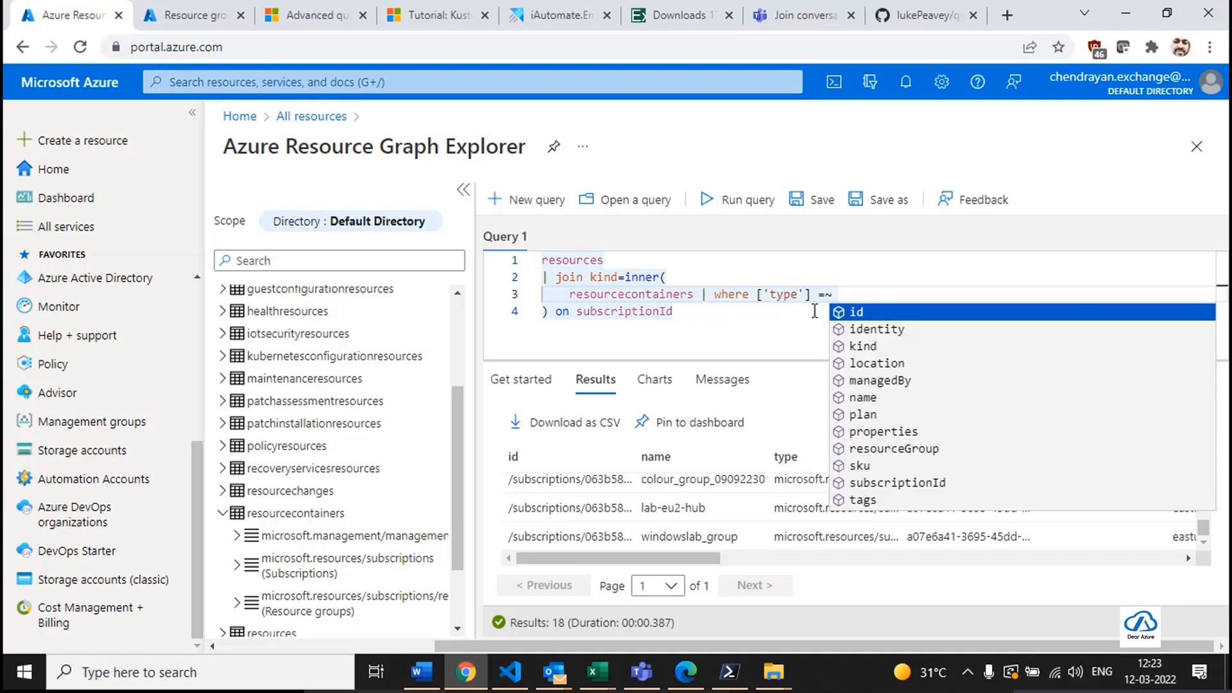
left_click(762, 353)
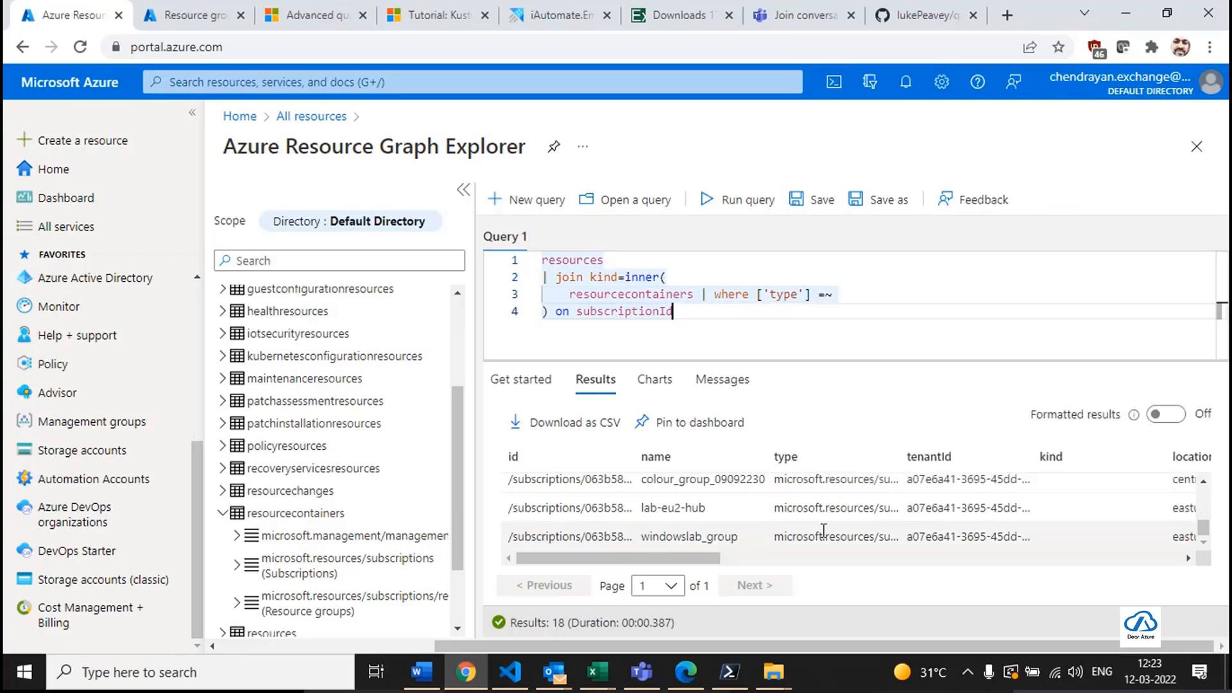
Widen the type column, copy microsoft.resources/subscriptions from the lab-eu2-hub row, and use it as the join filter's quoted value.
left_click_drag(903, 451, 1040, 452)
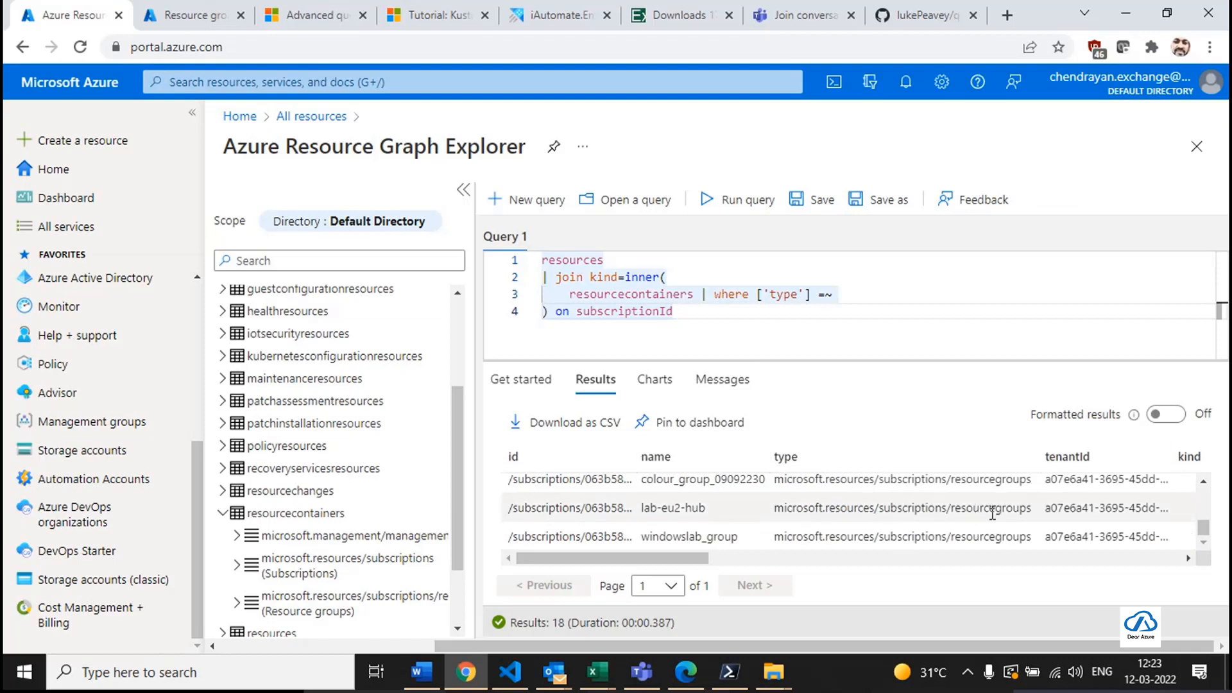
left_click_drag(948, 508, 765, 523)
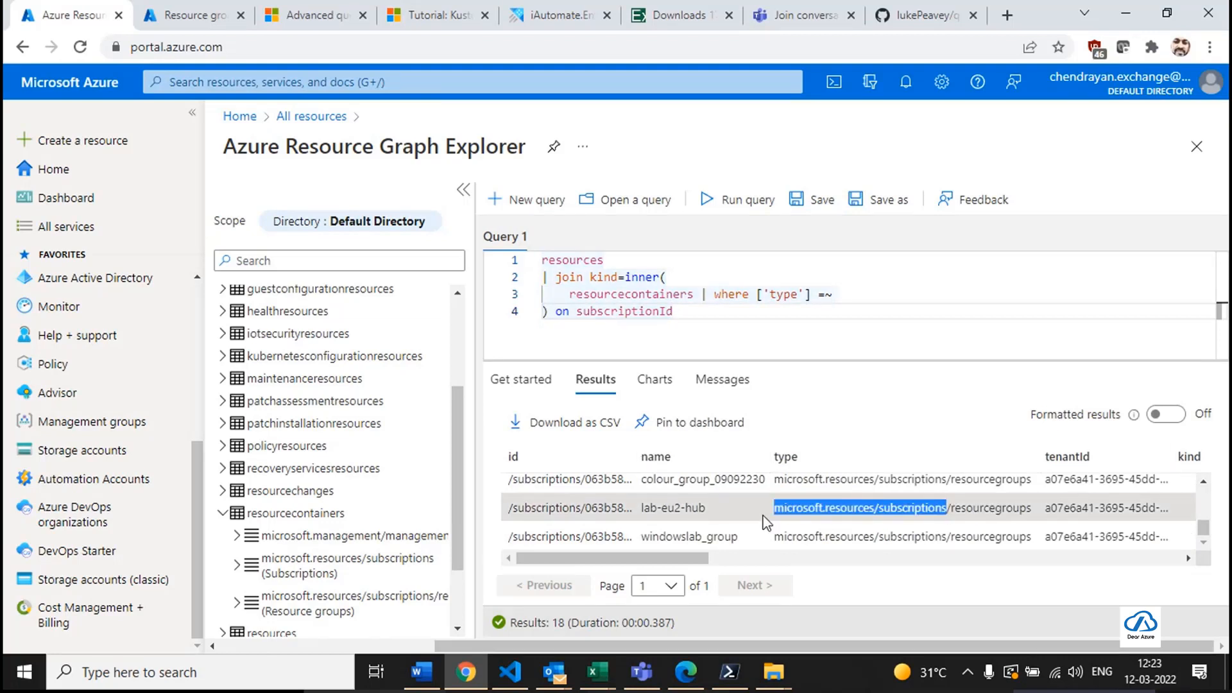
left_click(916, 291)
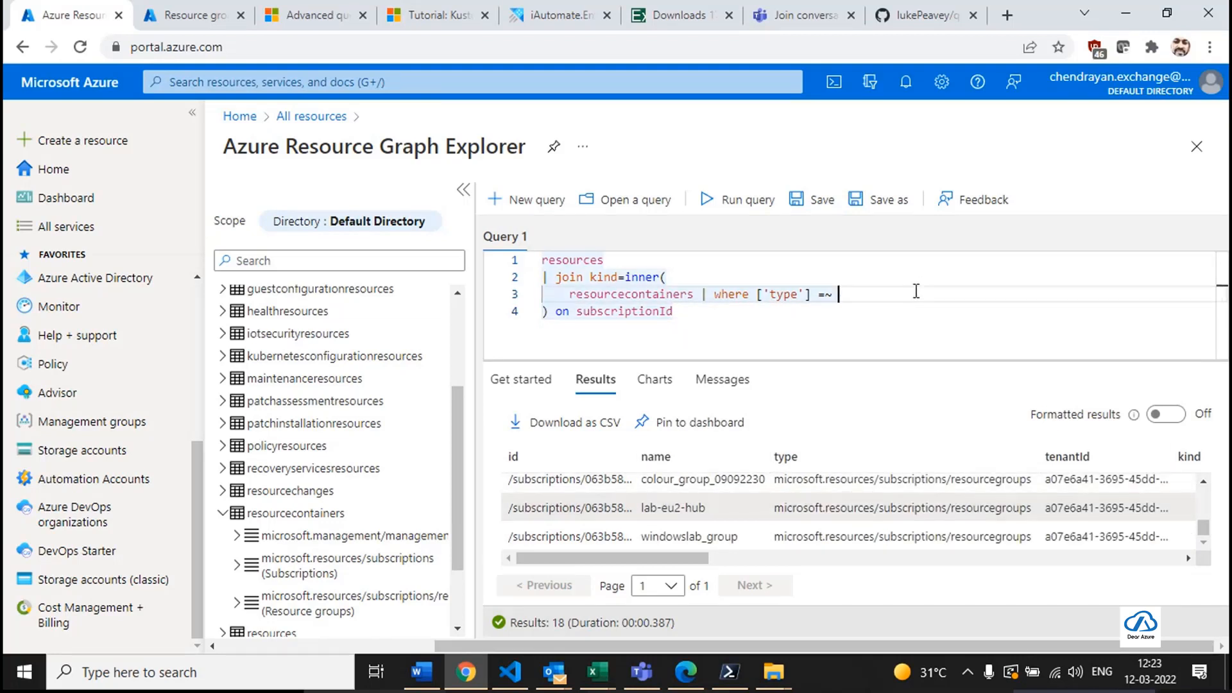
type("'")
key("Left")
type("' microsoft.resources/subscriptions")
key("Home")
key("BackSpace")
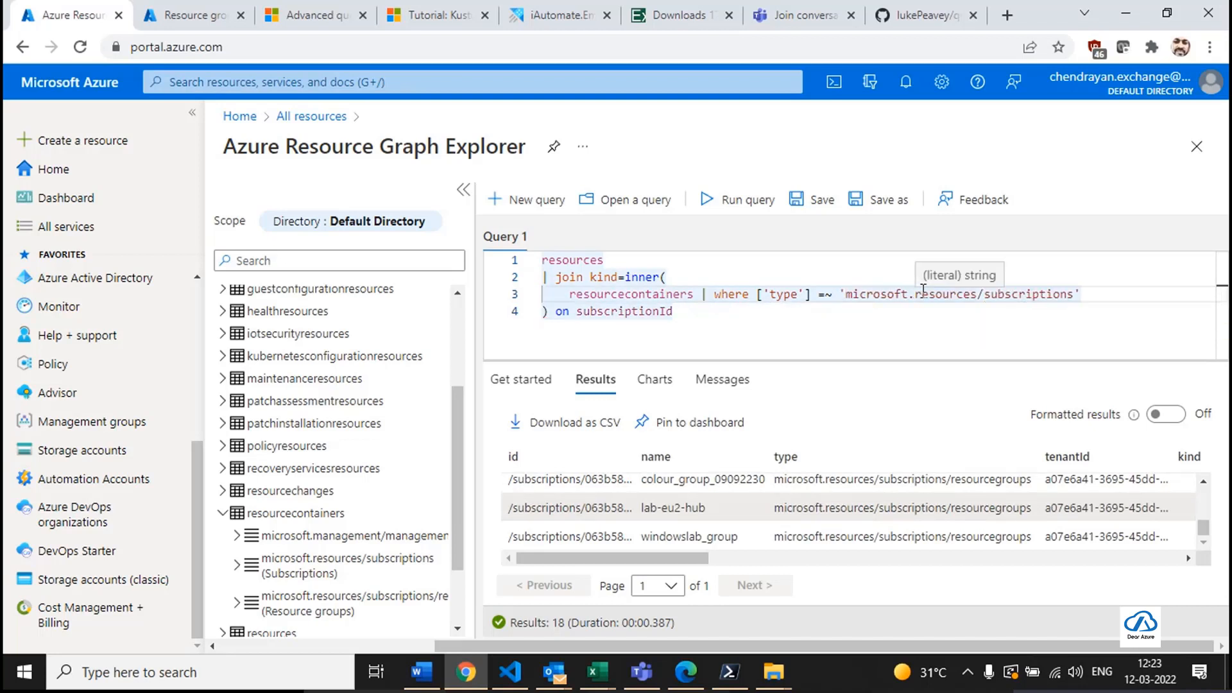
key("ctrl+End")
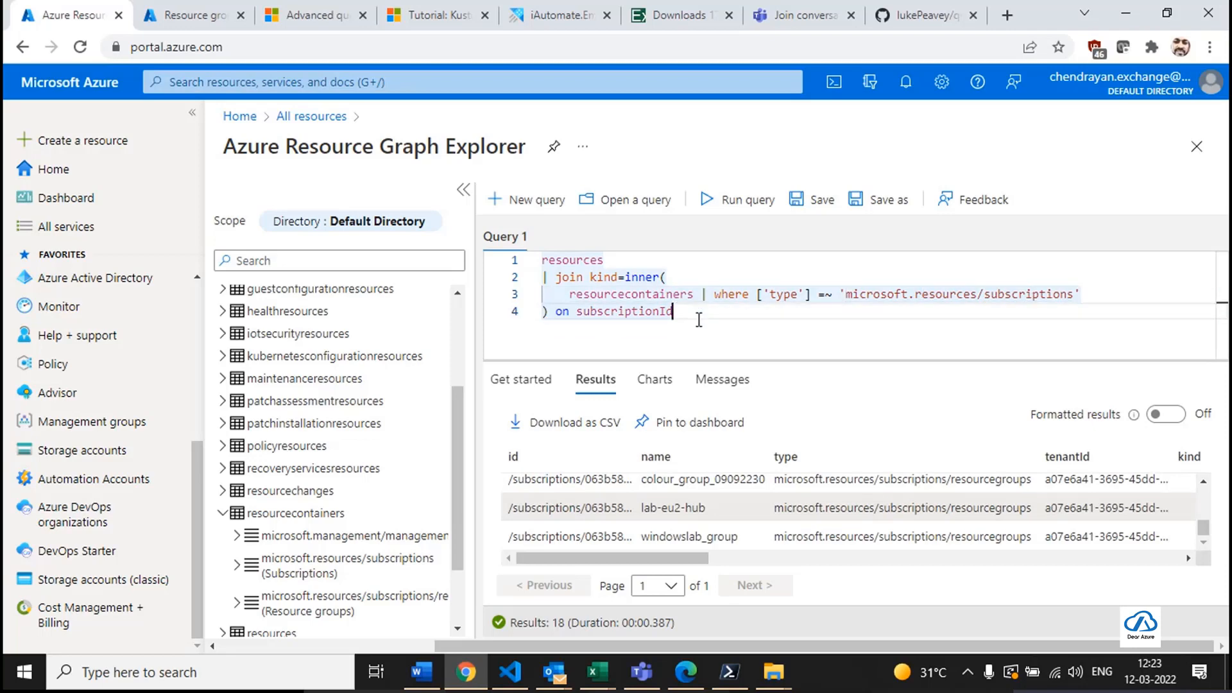
Run the entire join query and bring the last result columns into view.
key("ctrl+a")
left_click(713, 215)
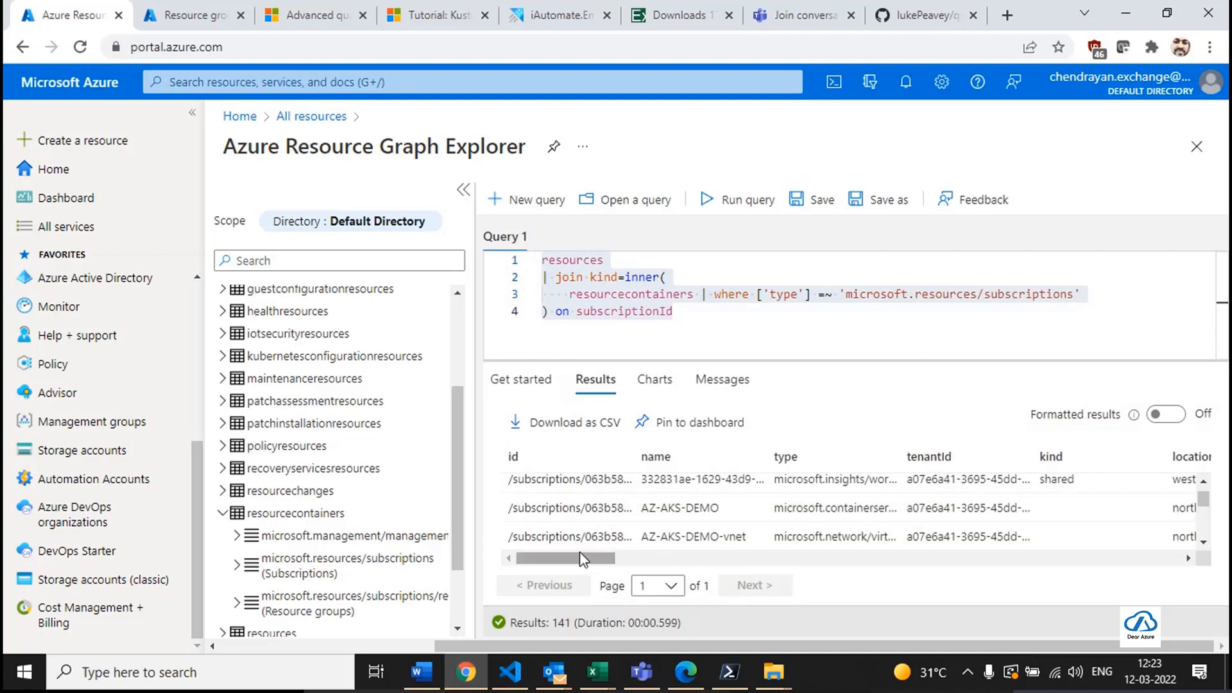
left_click_drag(610, 558, 1132, 556)
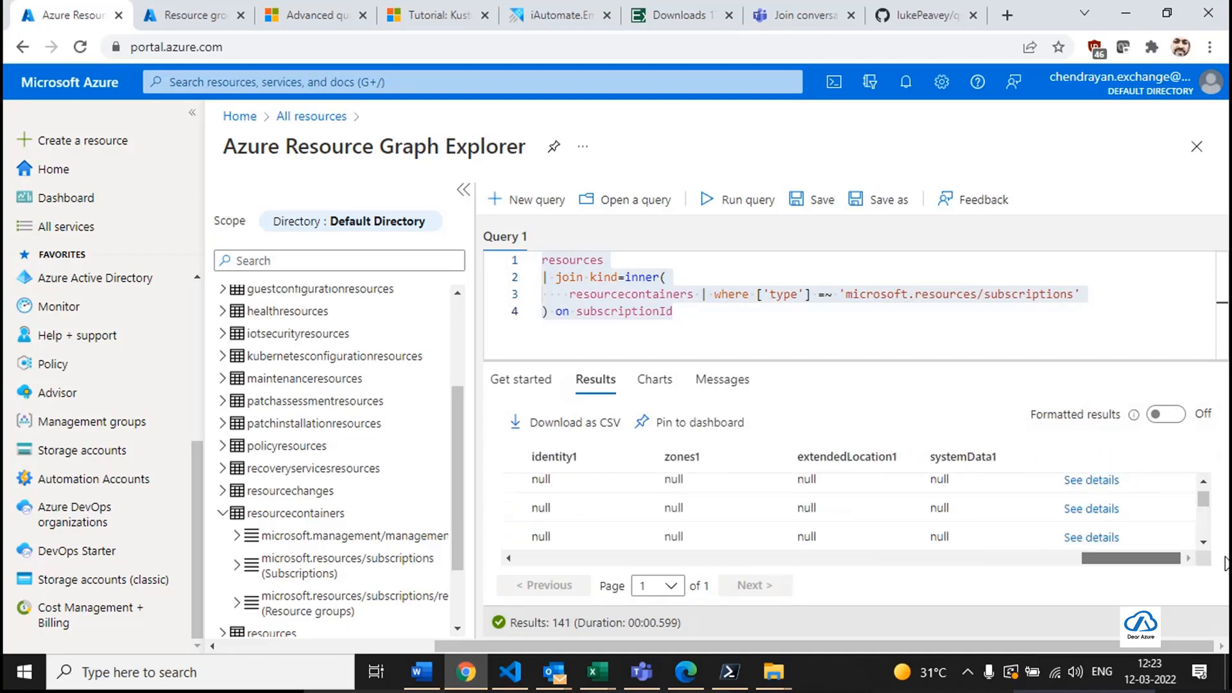
Open the details of the AZ-AKS-DEMO row, review its resource and joined subscription fields, and close the details.
left_click(1091, 509)
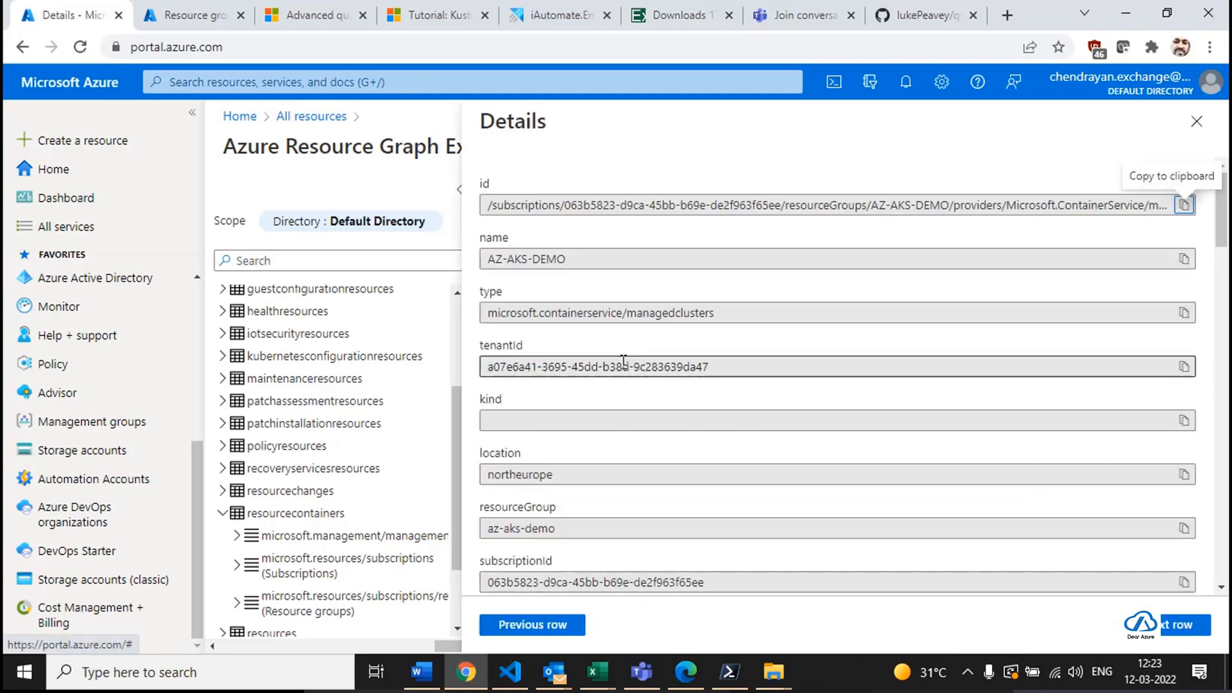
scroll(620, 363, "down", 4)
scroll(622, 366, "down", 3)
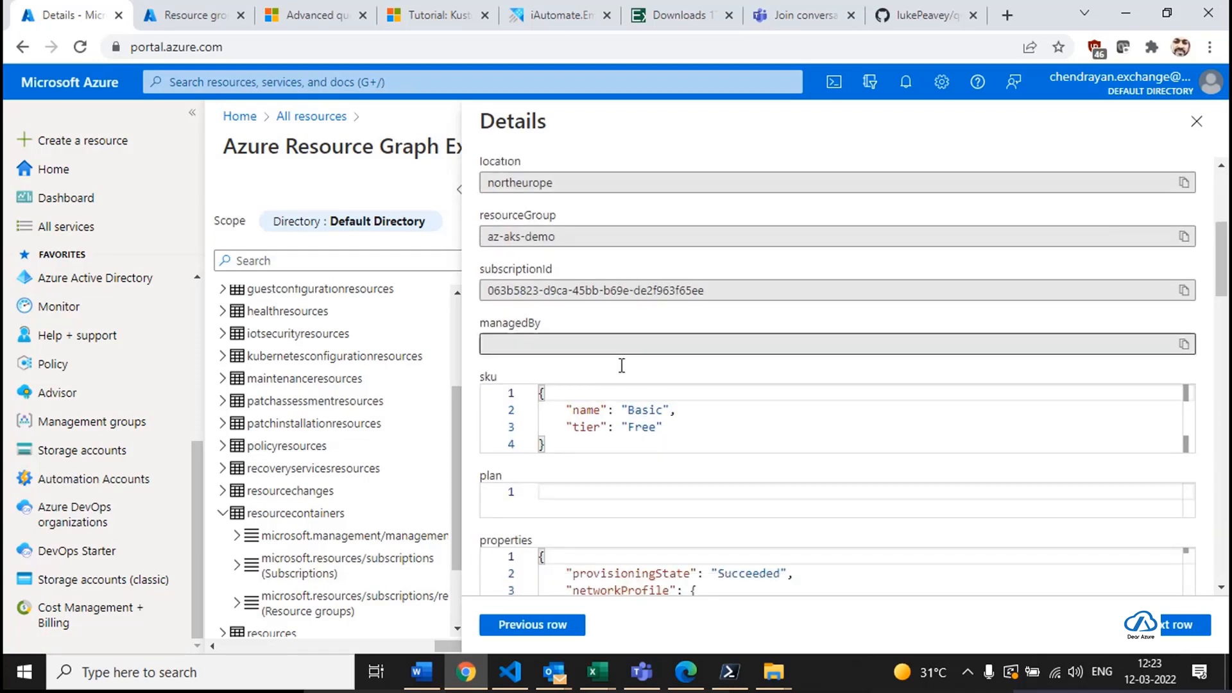
scroll(621, 366, "down", 3)
scroll(603, 398, "down", 4)
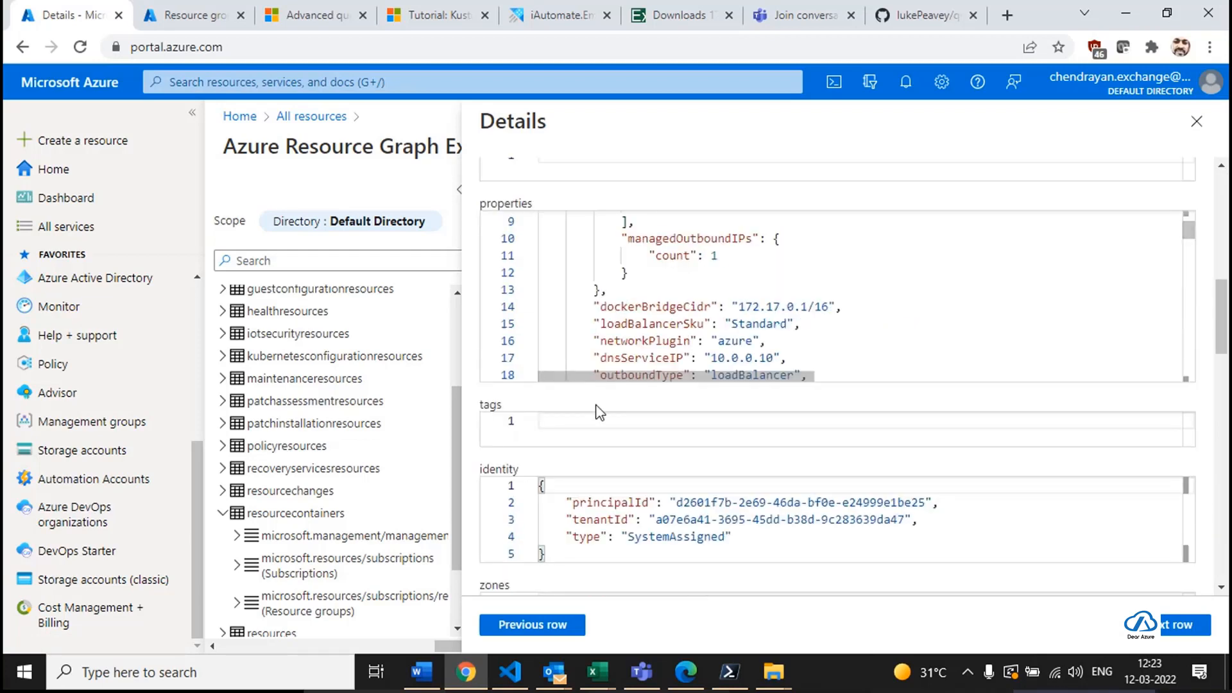
scroll(568, 453, "down", 5)
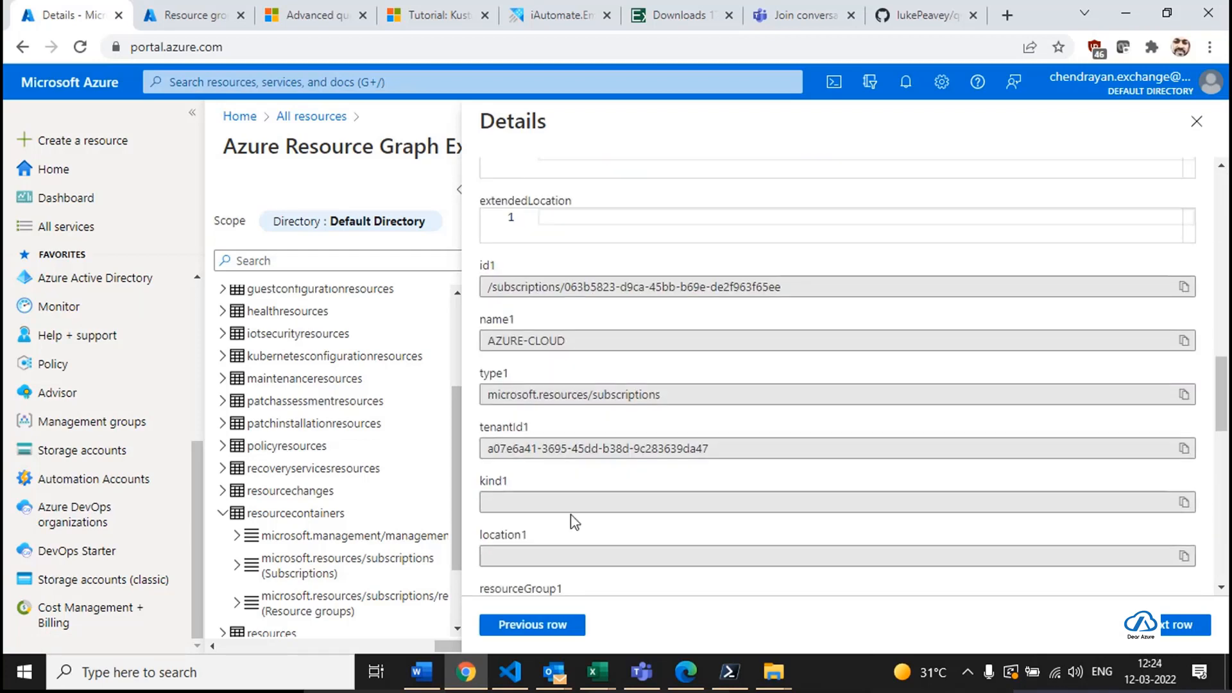
scroll(574, 522, "down", 4)
scroll(573, 521, "down", 8)
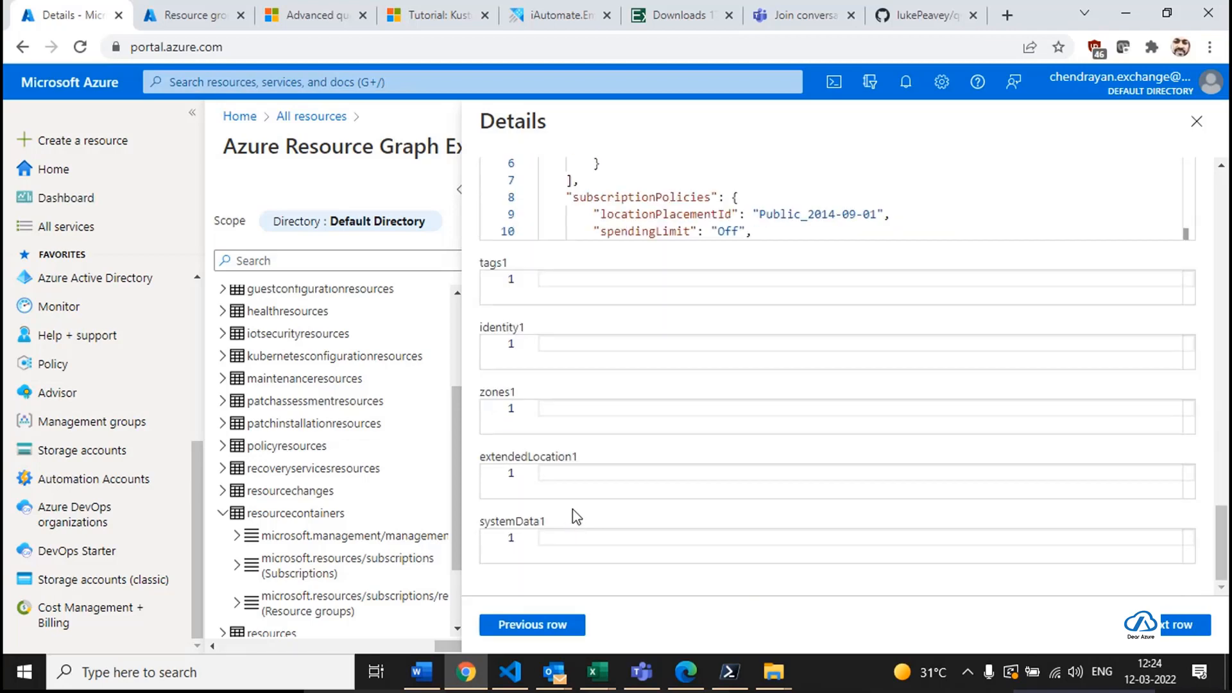
key("Escape")
Add the line "| project id, resourceGroup, subscriptionId, name" below the type filter inside the join.
left_click(948, 293)
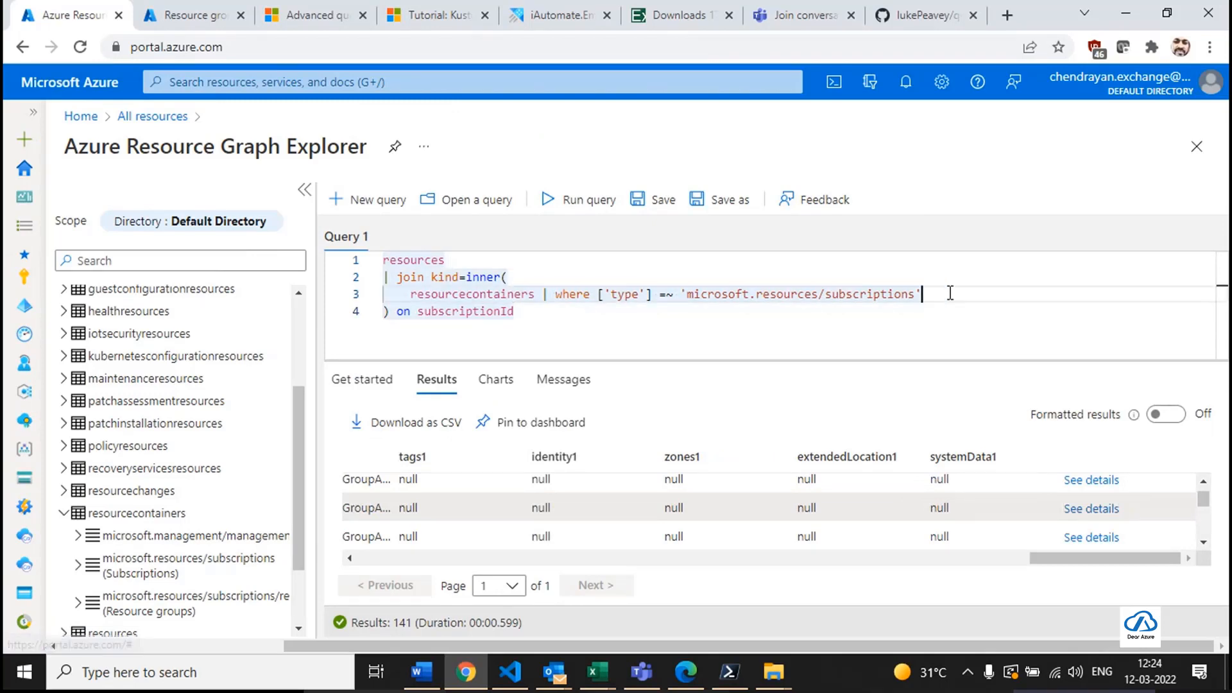
key("Return")
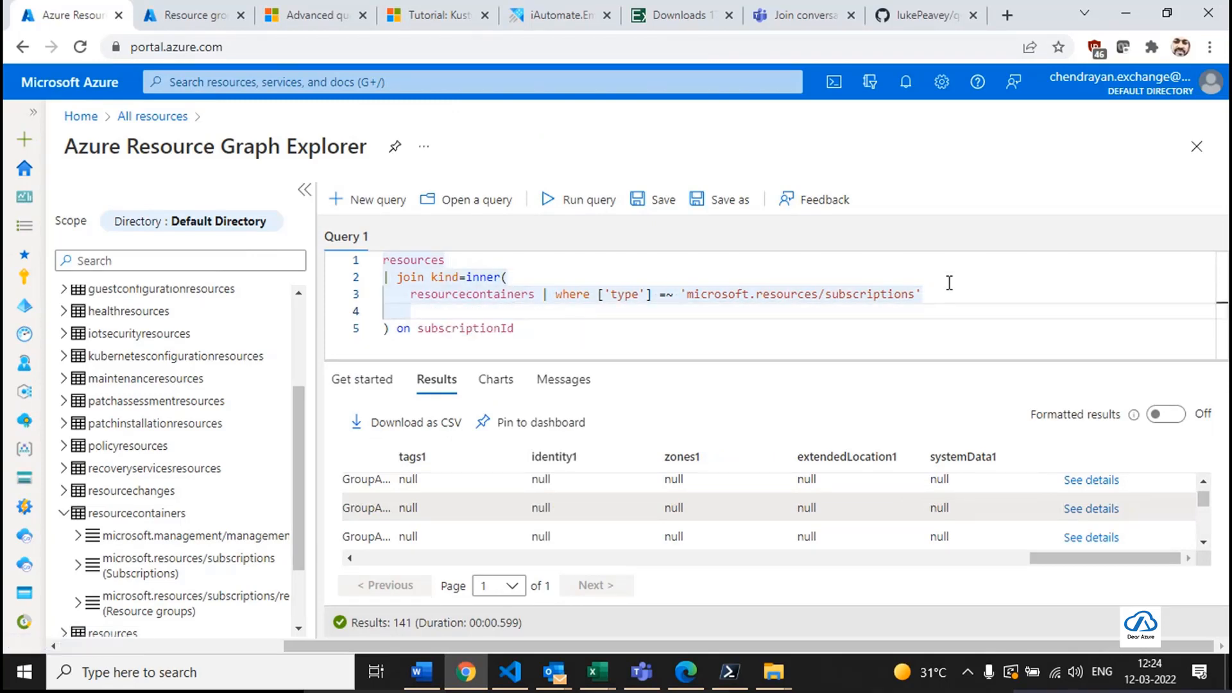
type("| proj")
key("Tab")
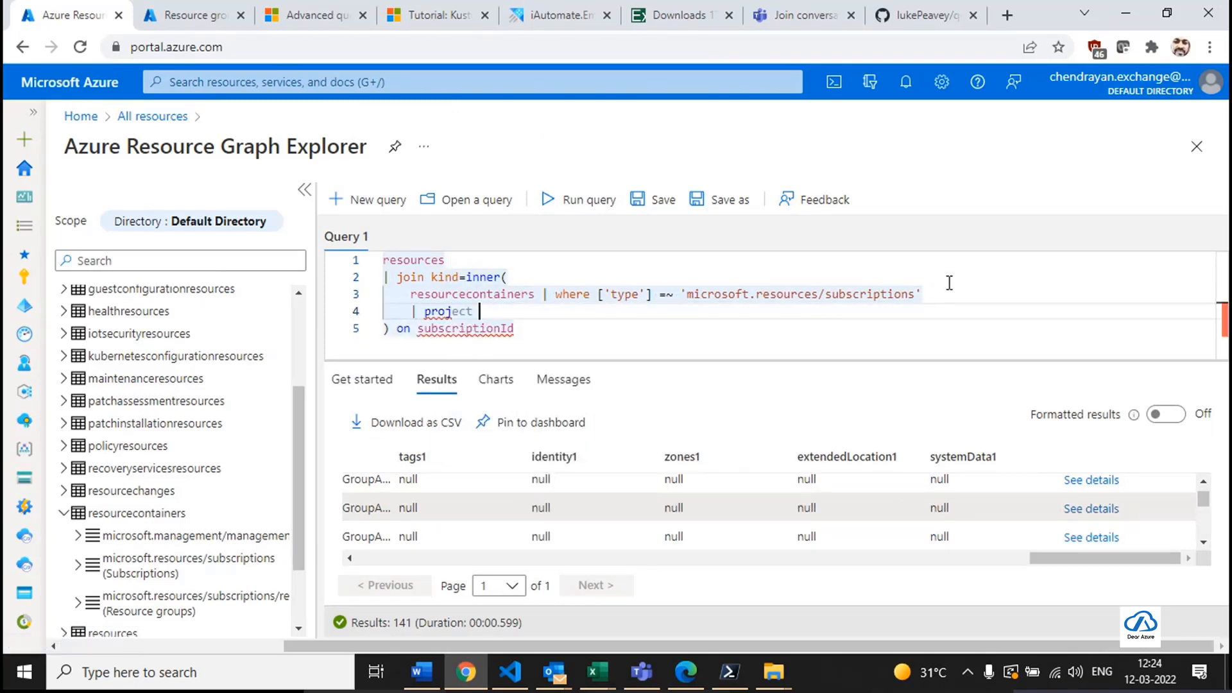
type("id, res")
key("Tab")
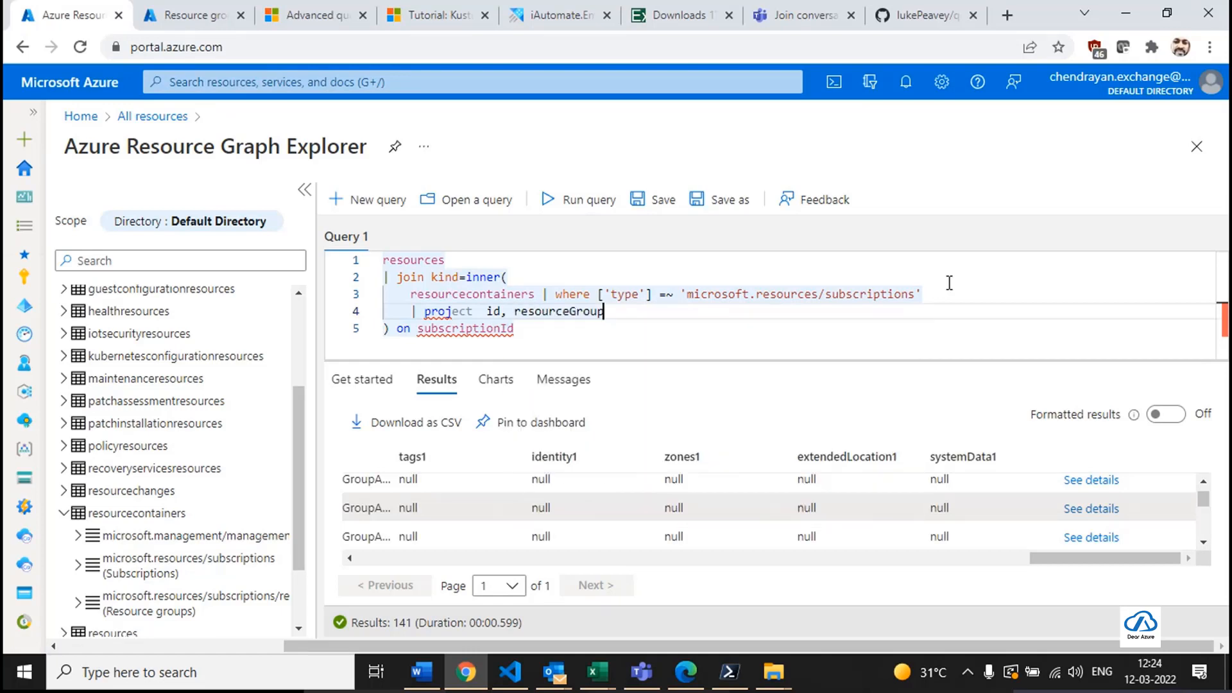
type(", su")
key("Tab")
type(", name")
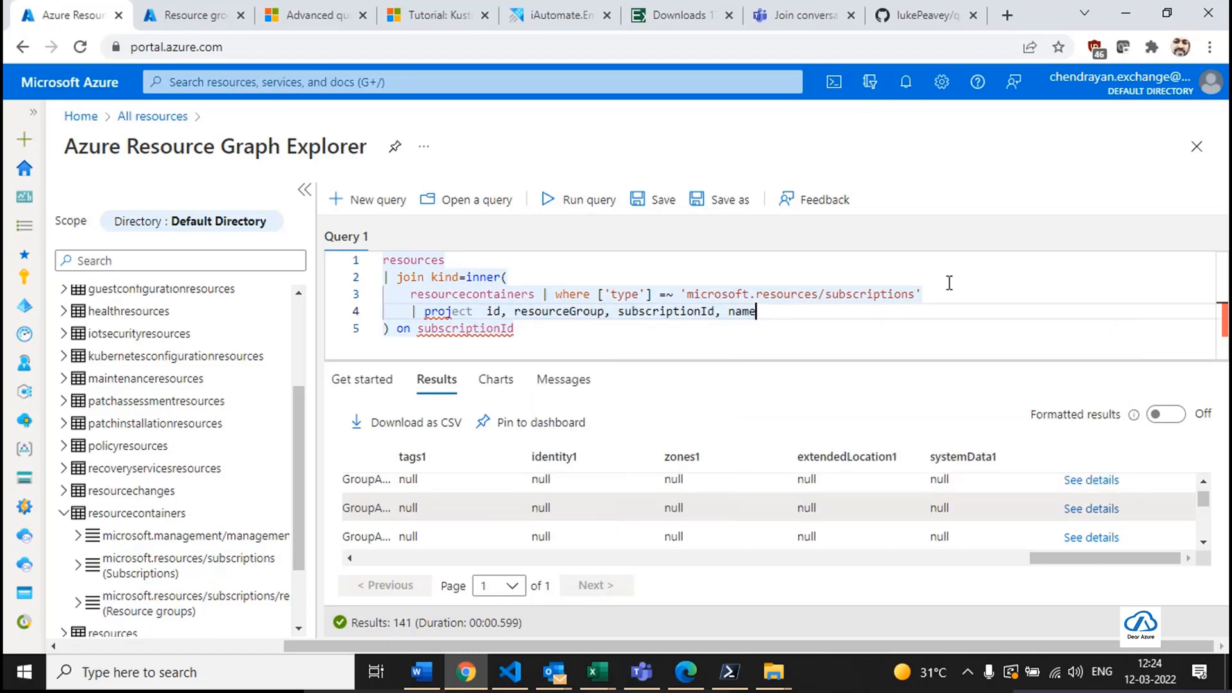
Insert the line "| project id, resourceGroup, subscriptionId" between resources and the join.
left_click(457, 260)
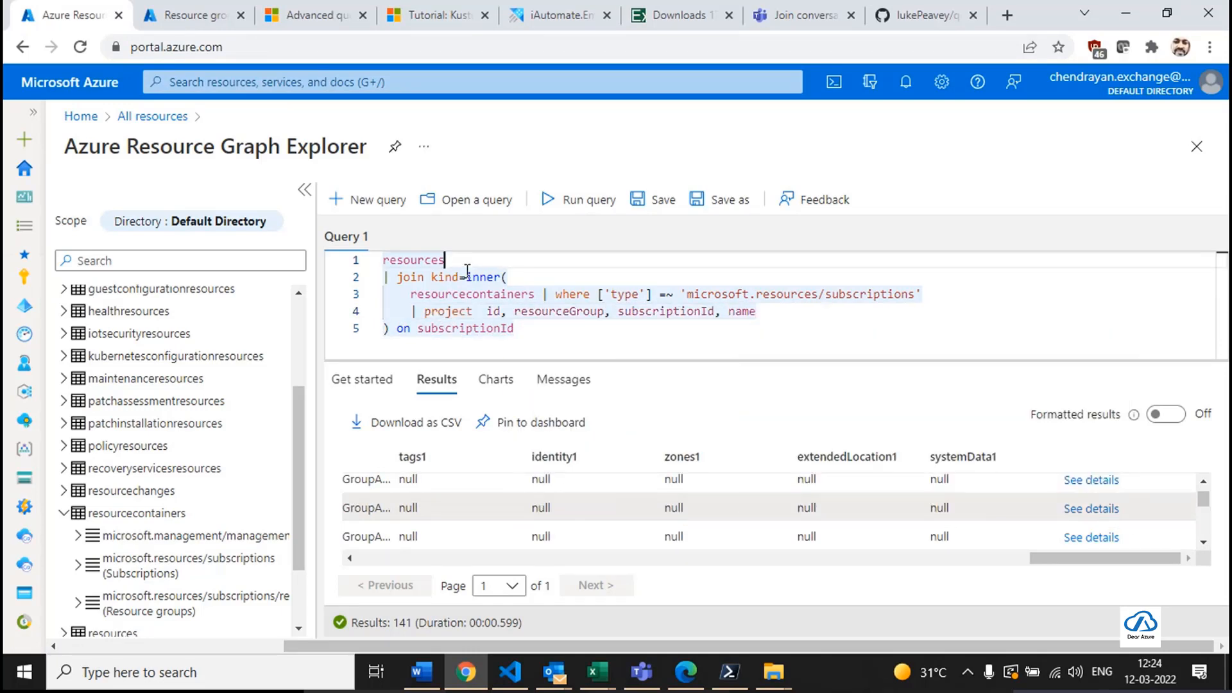
key("Return")
type("| pr")
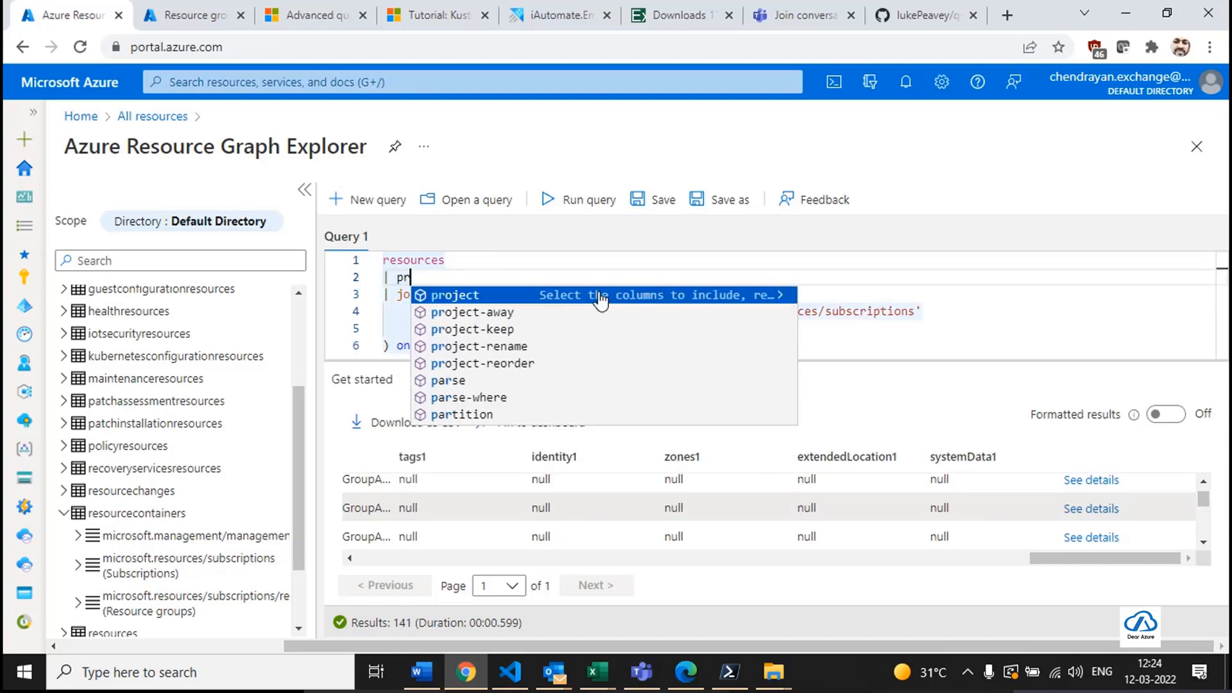
key("Tab")
key("Escape")
type("id, resourceGroup, s")
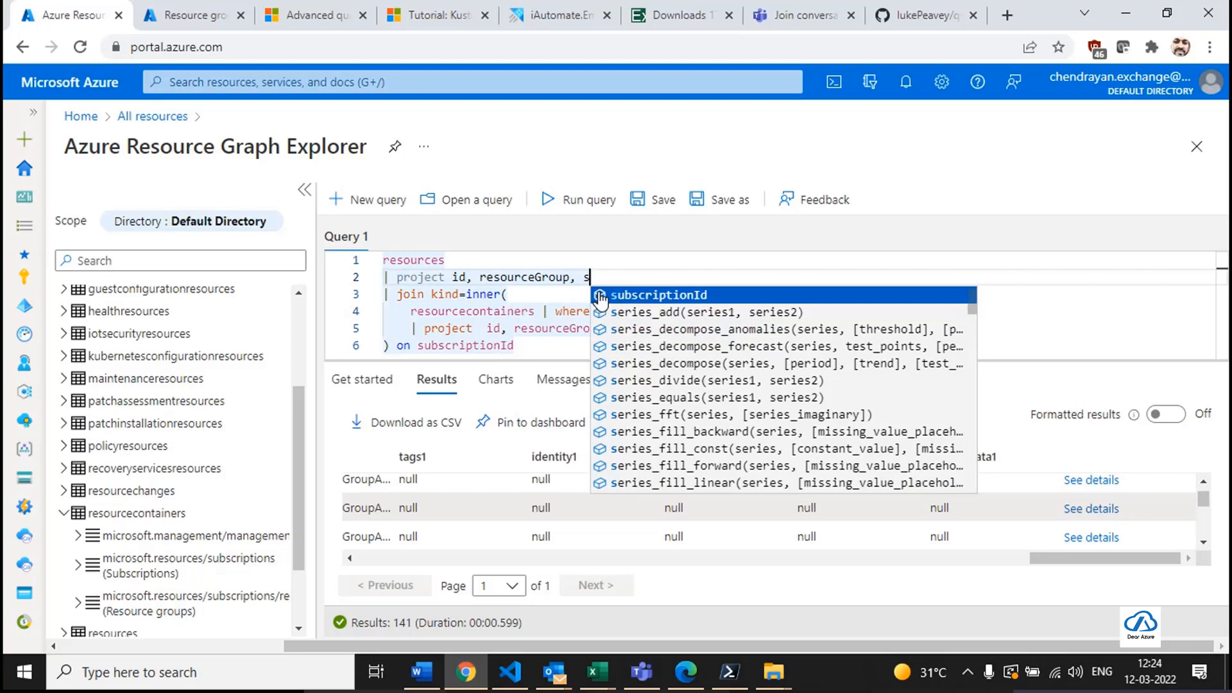
left_click(658, 295)
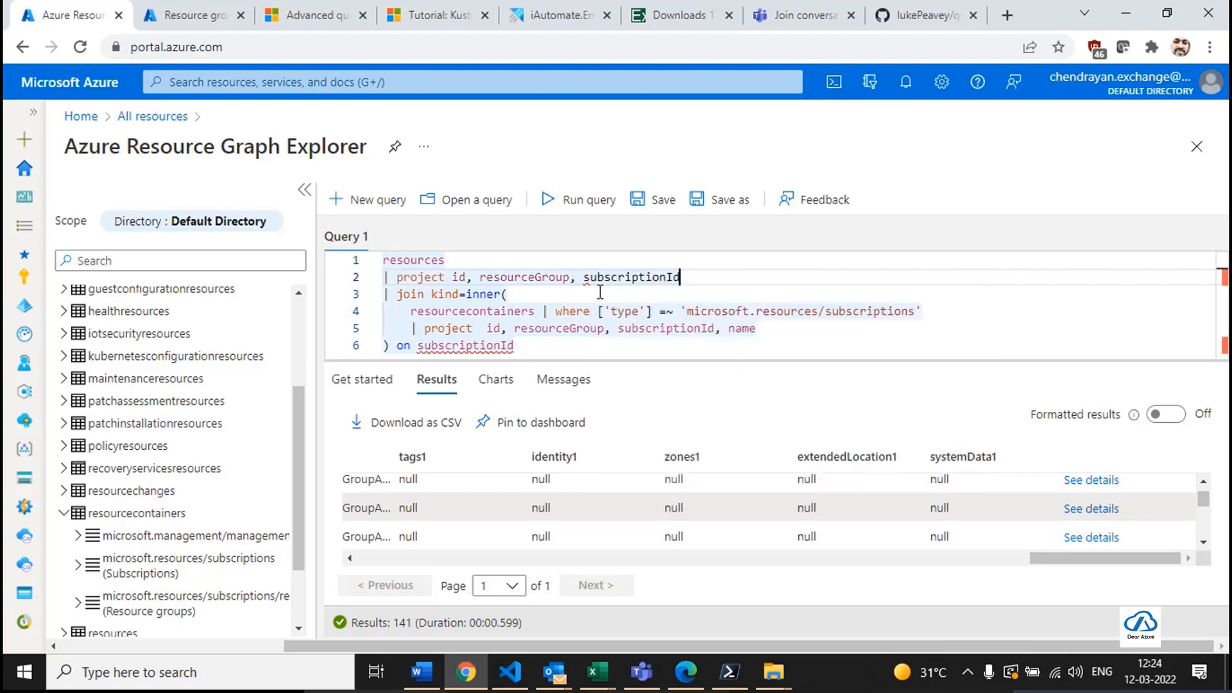
Append name to the project line directly below resources and run the entire join query.
type(", name")
key("ctrl+a")
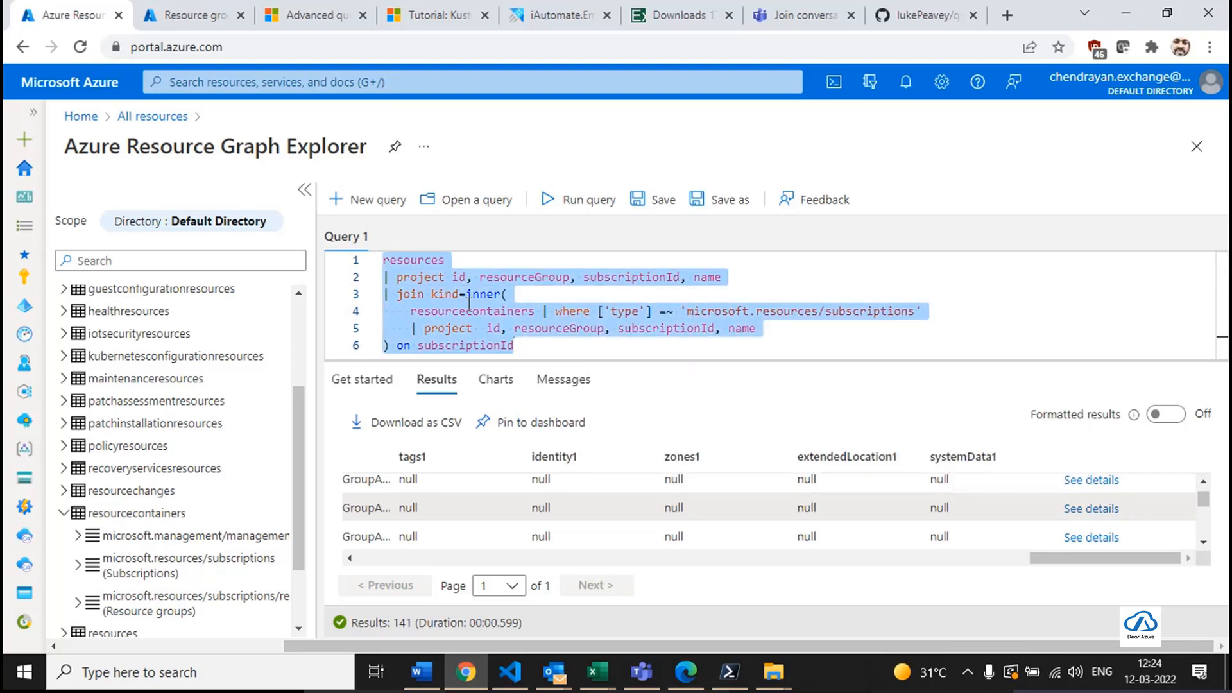
left_click(577, 200)
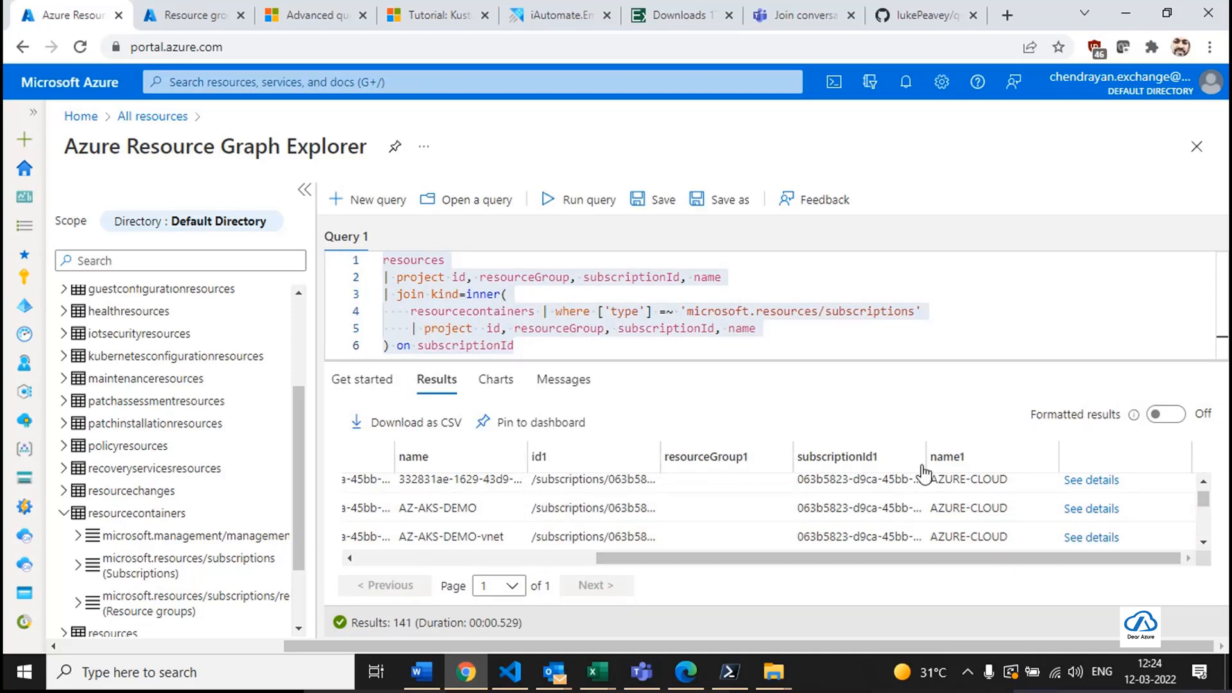
left_click(698, 328)
double_click(553, 278)
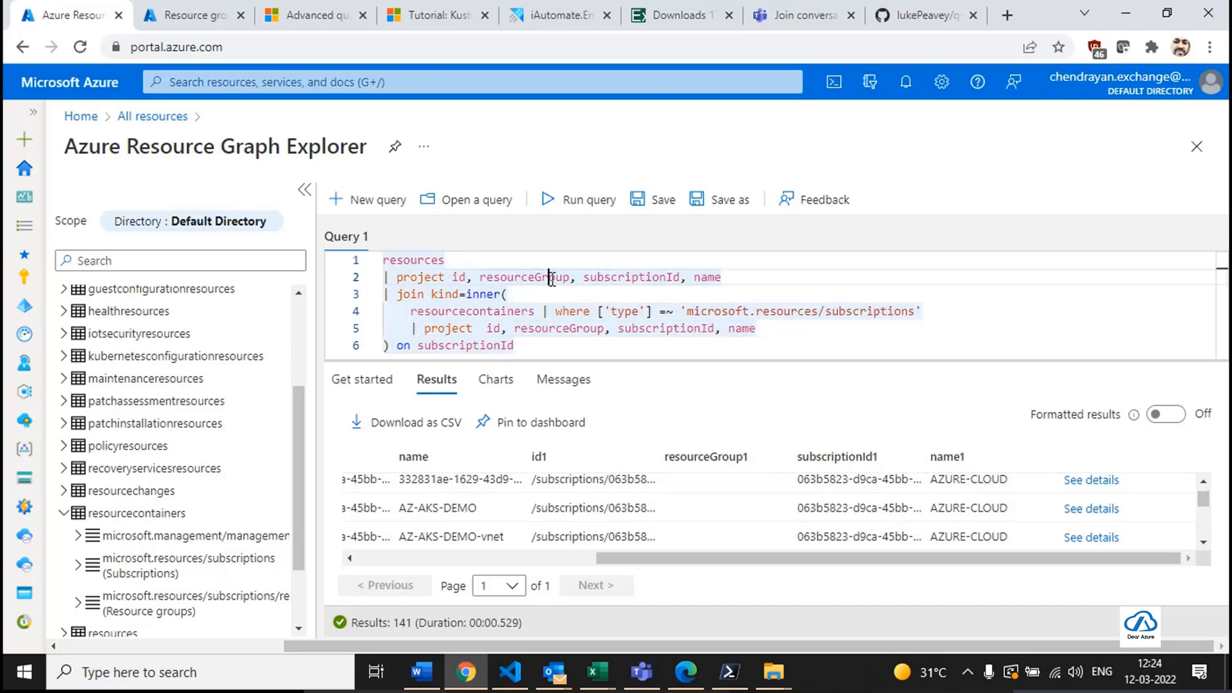
double_click(544, 328)
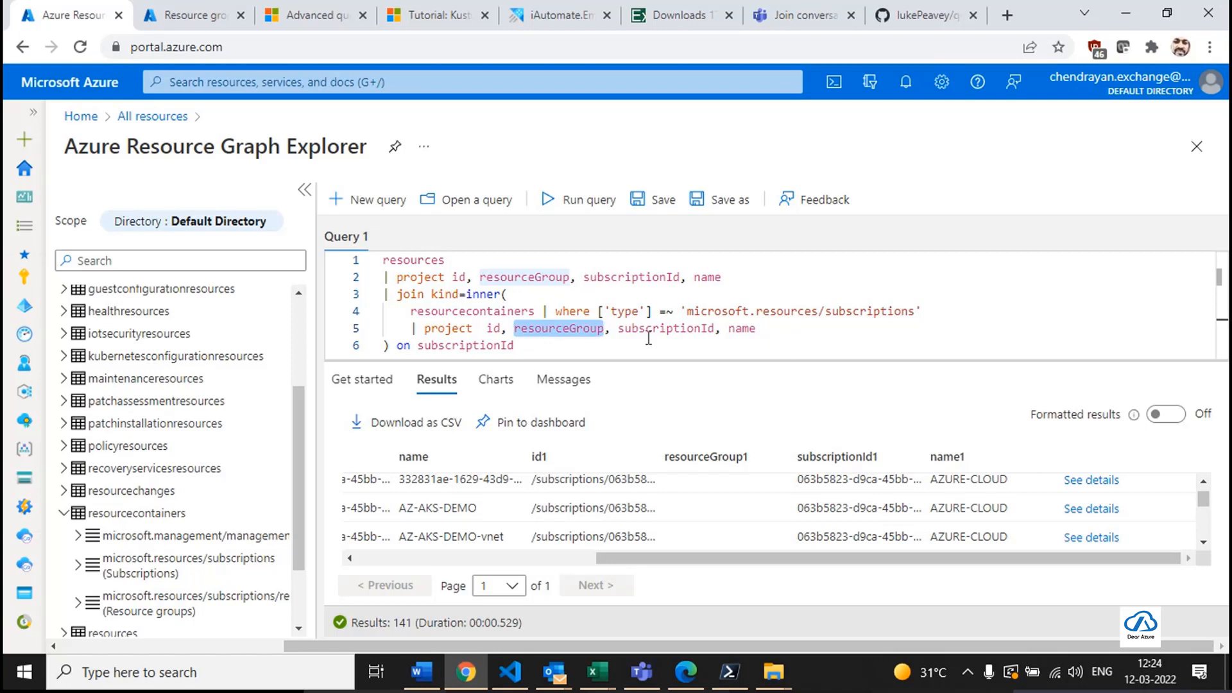
Add the line "| project-away id1, resourceGroup1, subscriptionId1, name1" after the join and run the entire query.
key("ctrl+a")
key("Return")
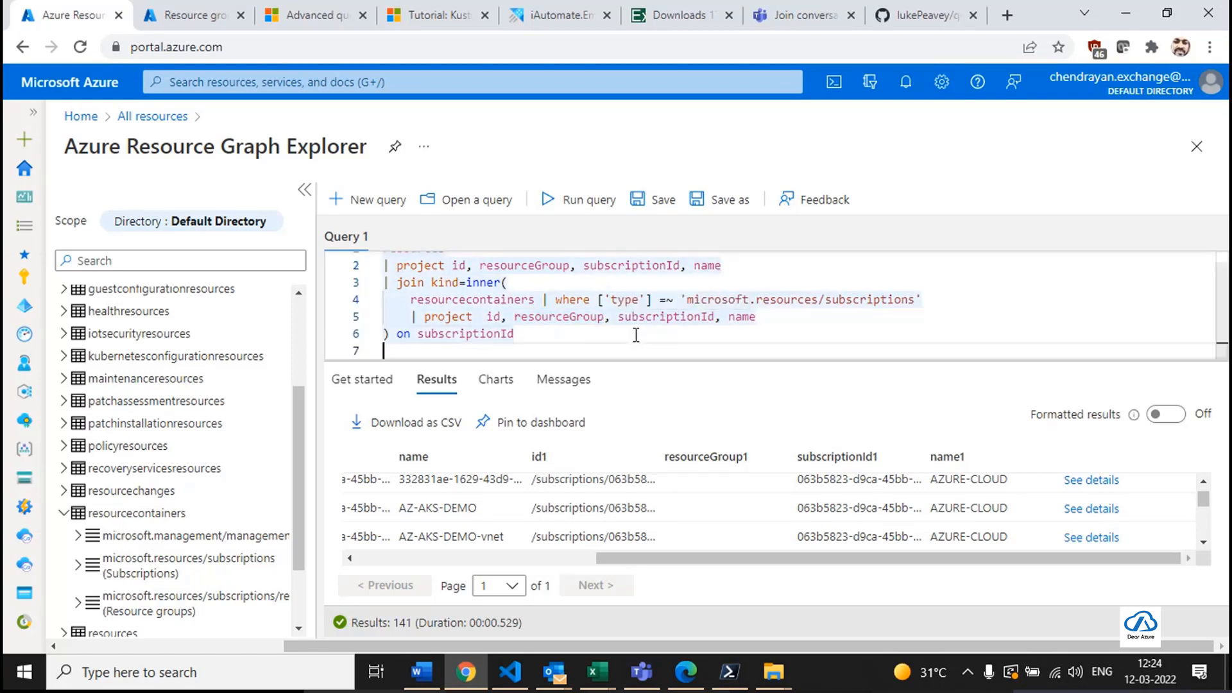
type("| pr")
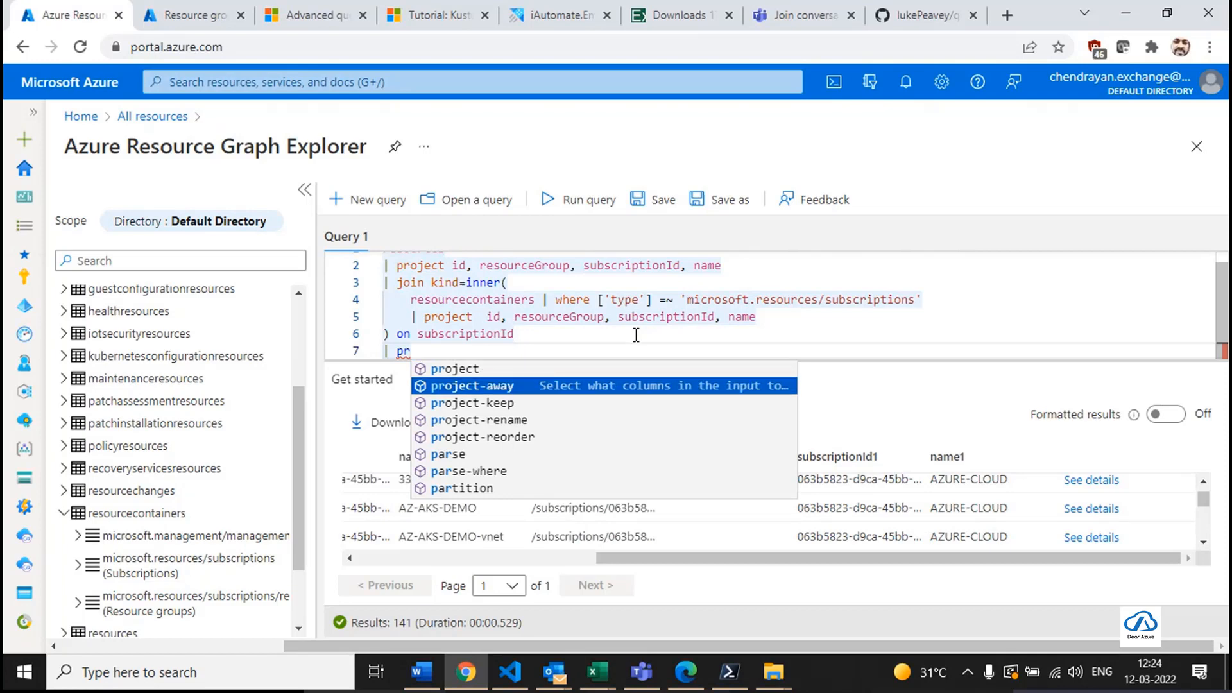
key("Tab")
type("id1,")
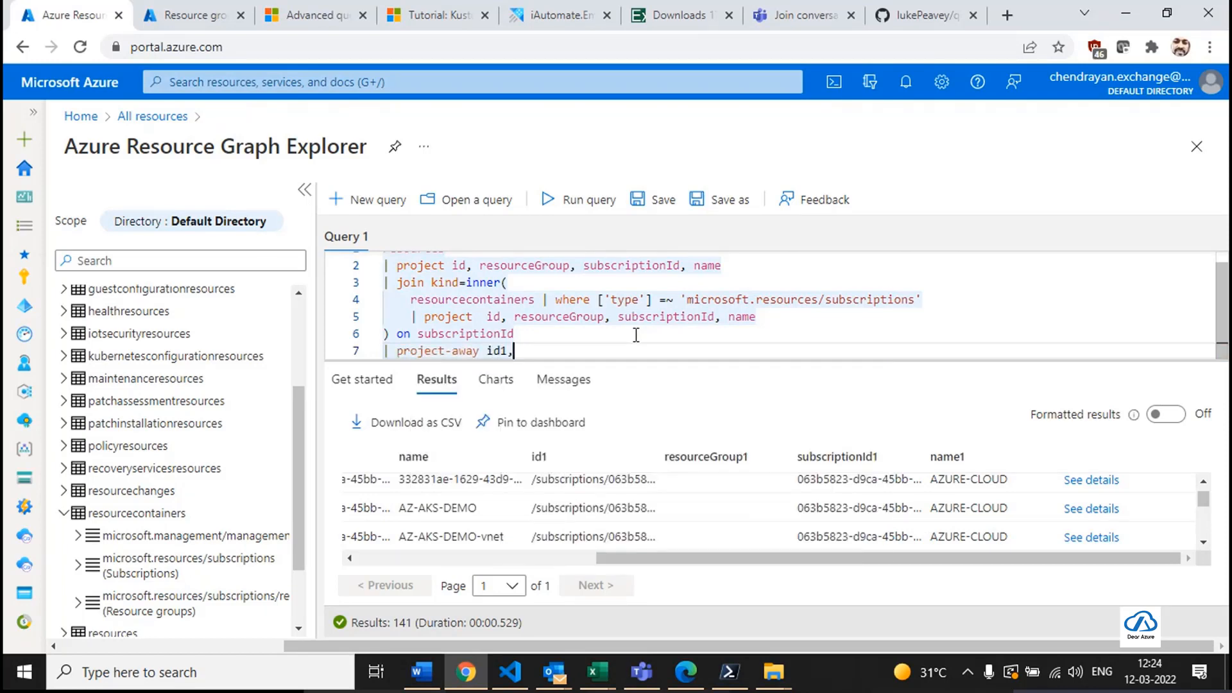
type(" resourceGroup1,")
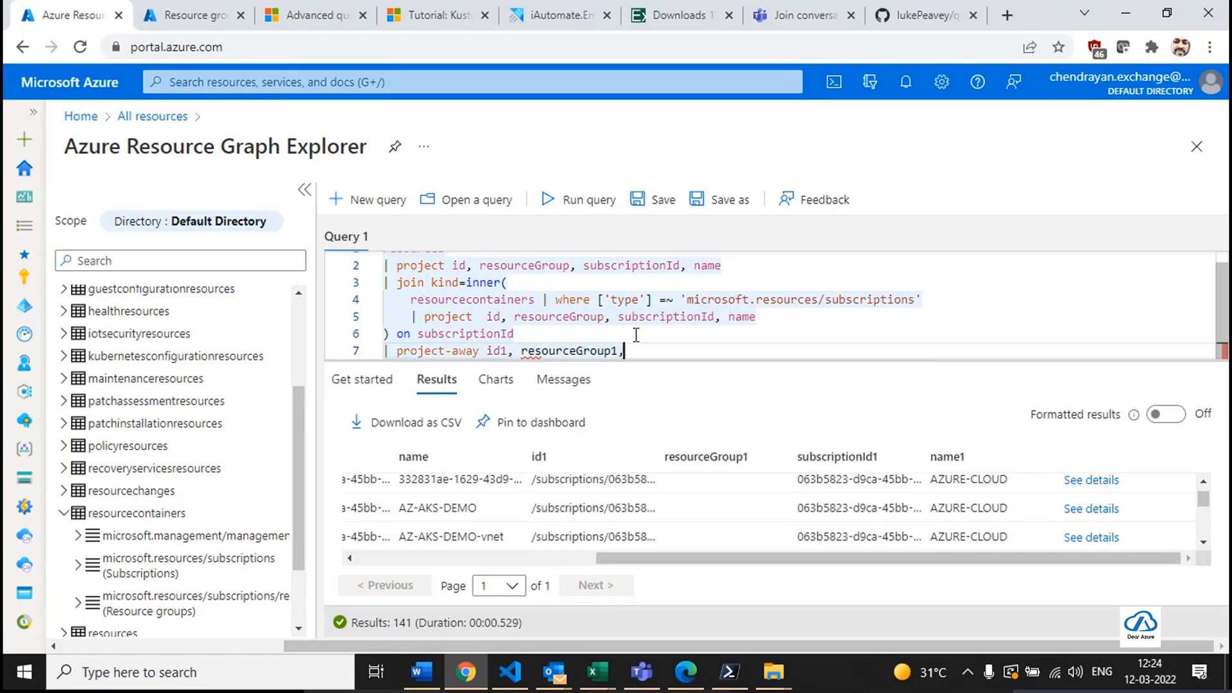
type(" s")
key("Down")
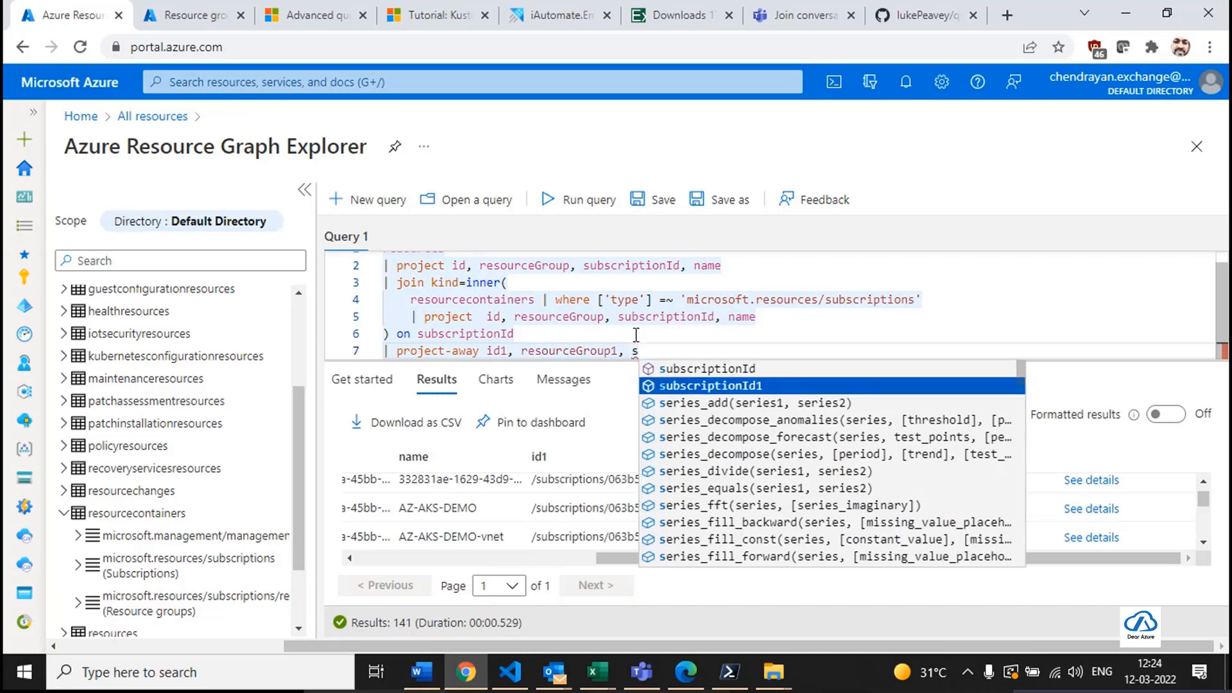
key("Tab")
type(", n")
key("Down")
key("Tab")
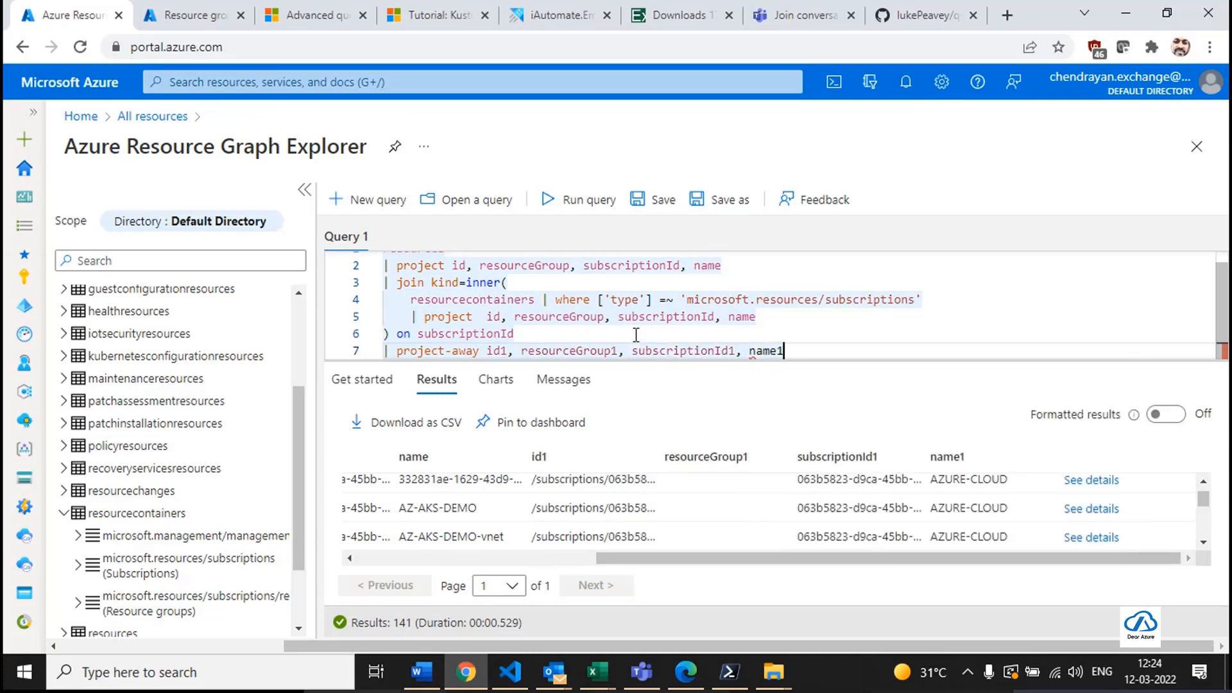
key("ctrl+a")
left_click(563, 212)
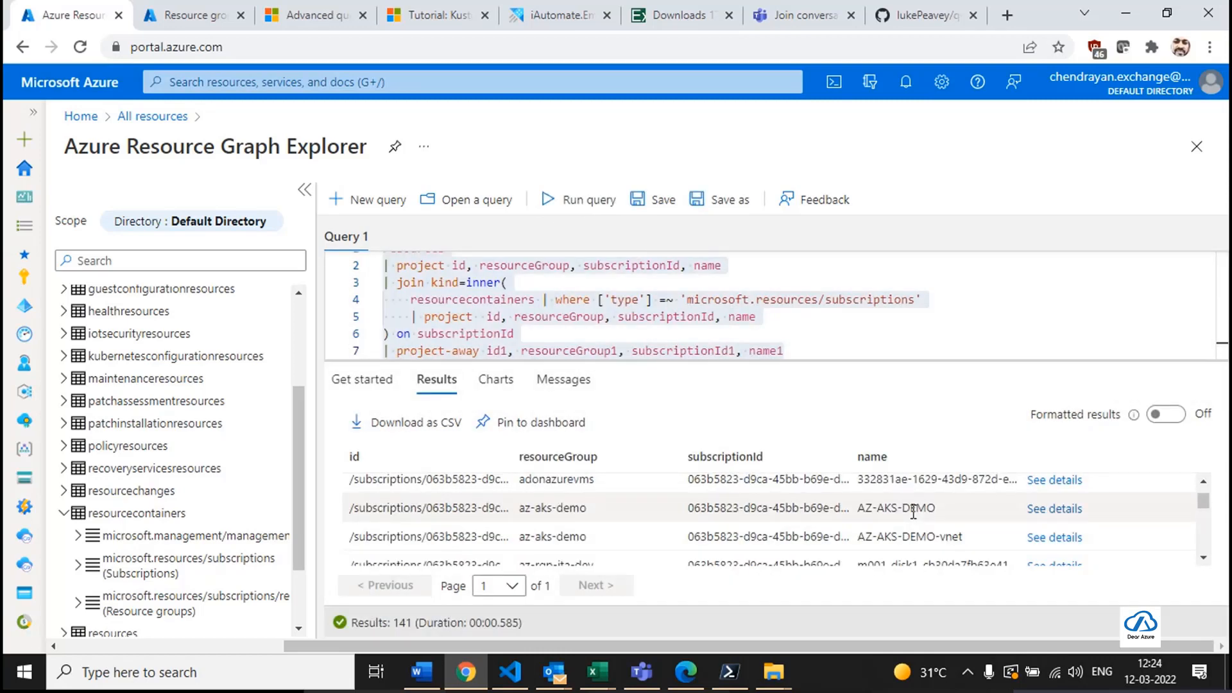
Check which fields the AZ-AKS-DEMO row's details contain, close them, and return to the query text.
left_click(1041, 510)
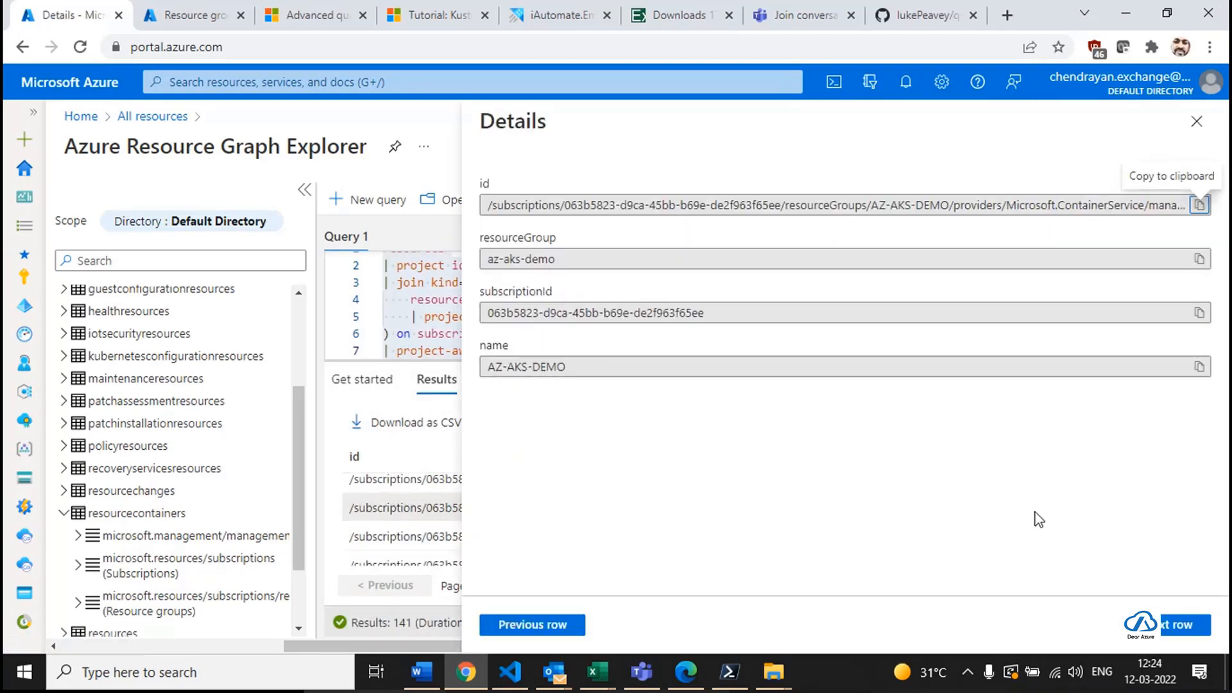
left_click(1195, 125)
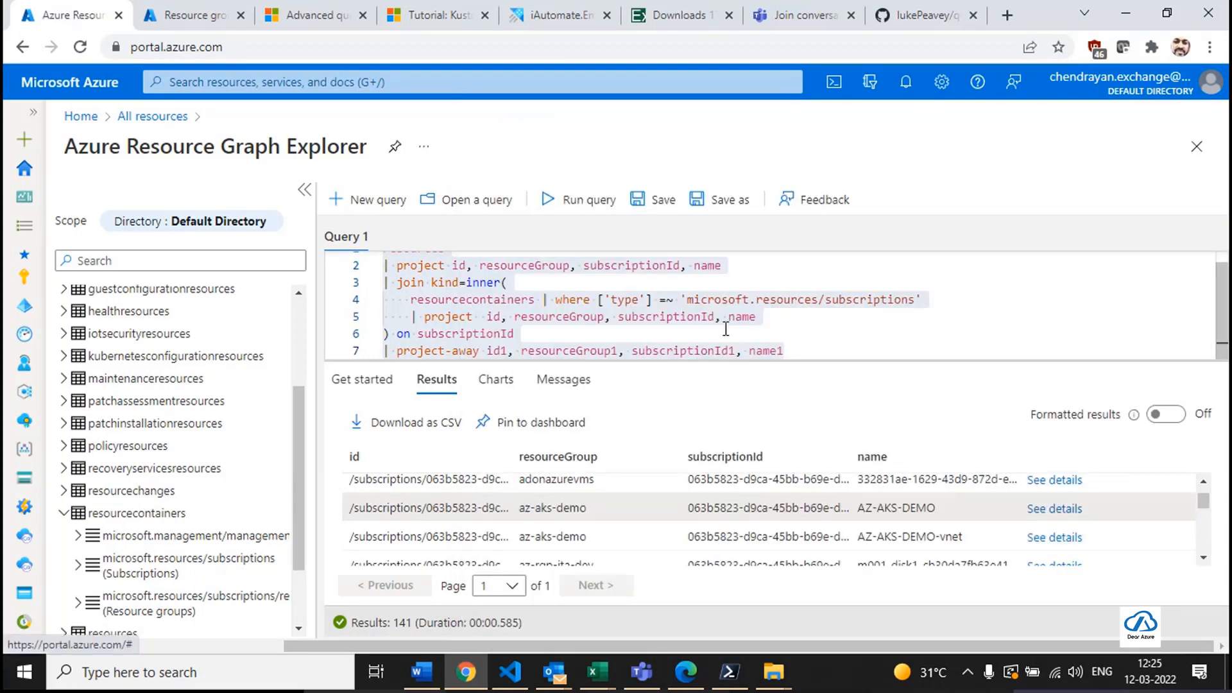
left_click(726, 330)
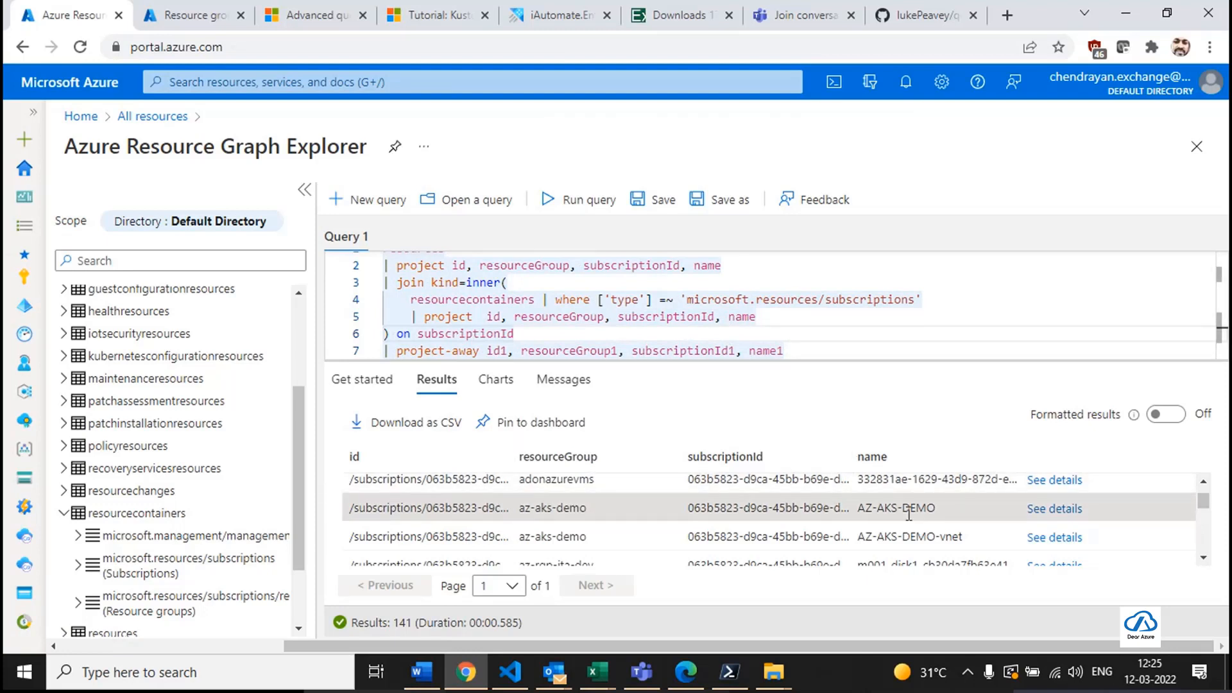
Remove name1 from the project-away list, rerun the query, and inspect the name1 column in the results.
scroll(909, 513, "down", 1)
scroll(909, 520, "down", 3)
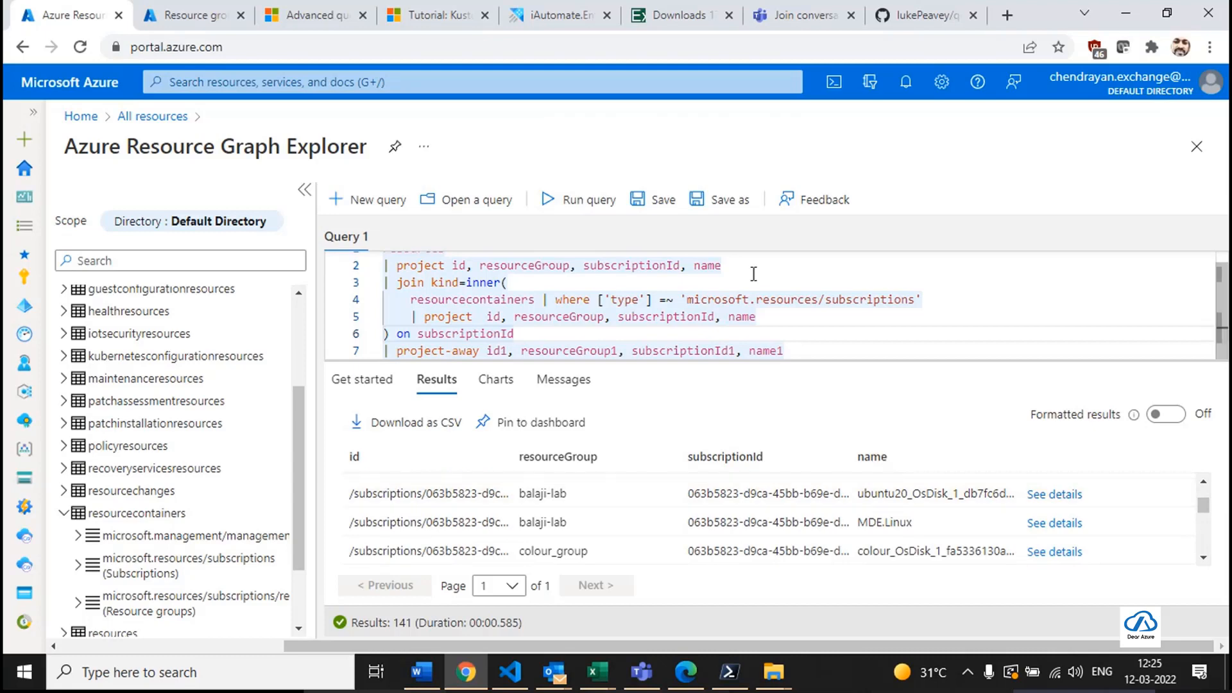
left_click(781, 342)
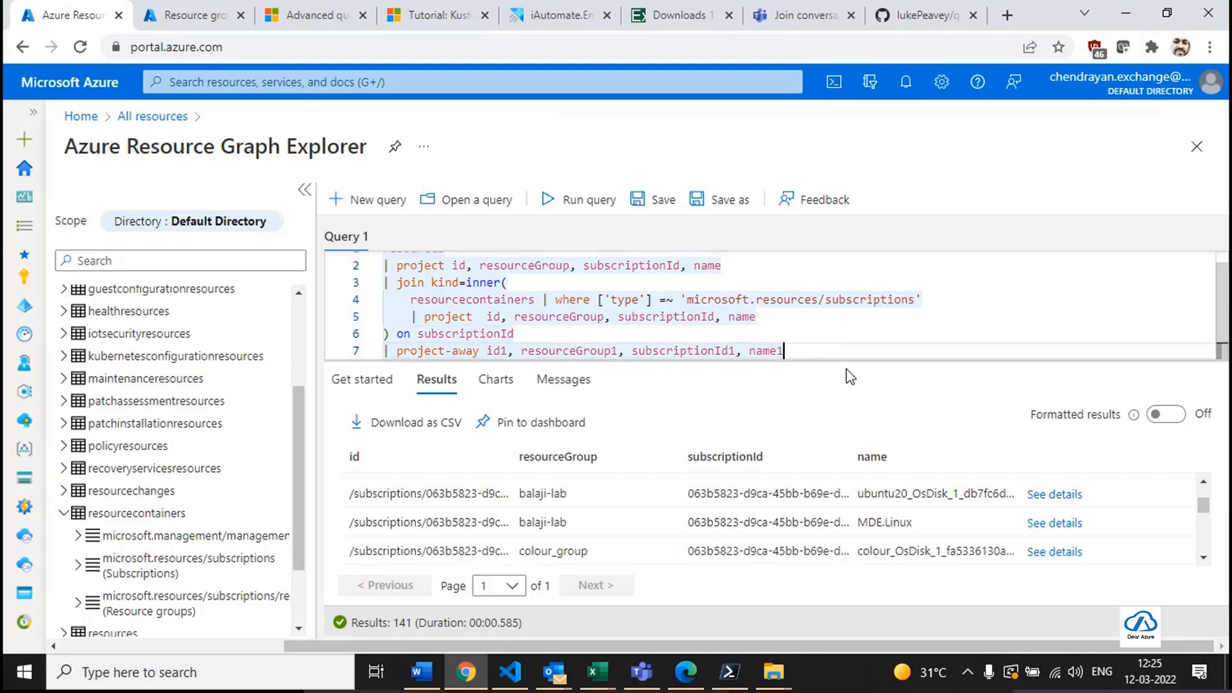
key("BackSpace")
key("BackSpace")
key("BackSpace")
key("BackSpace")
key("BackSpace")
key("BackSpace")
key("BackSpace")
key("ctrl+a")
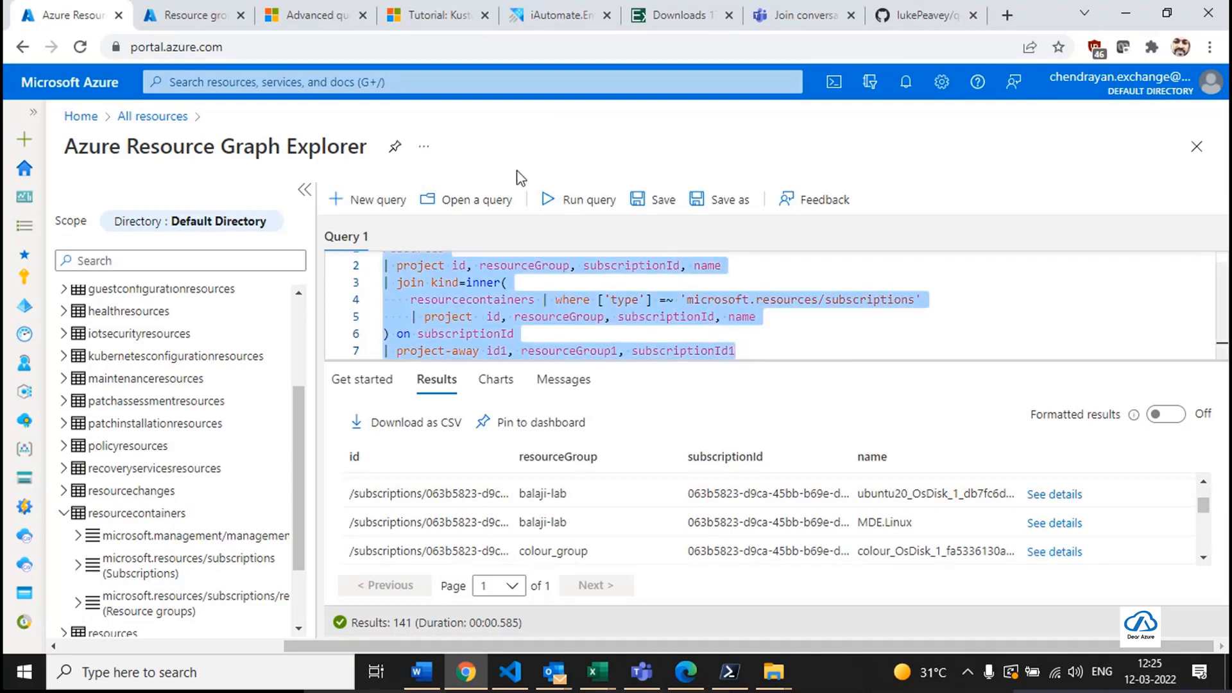
left_click(553, 200)
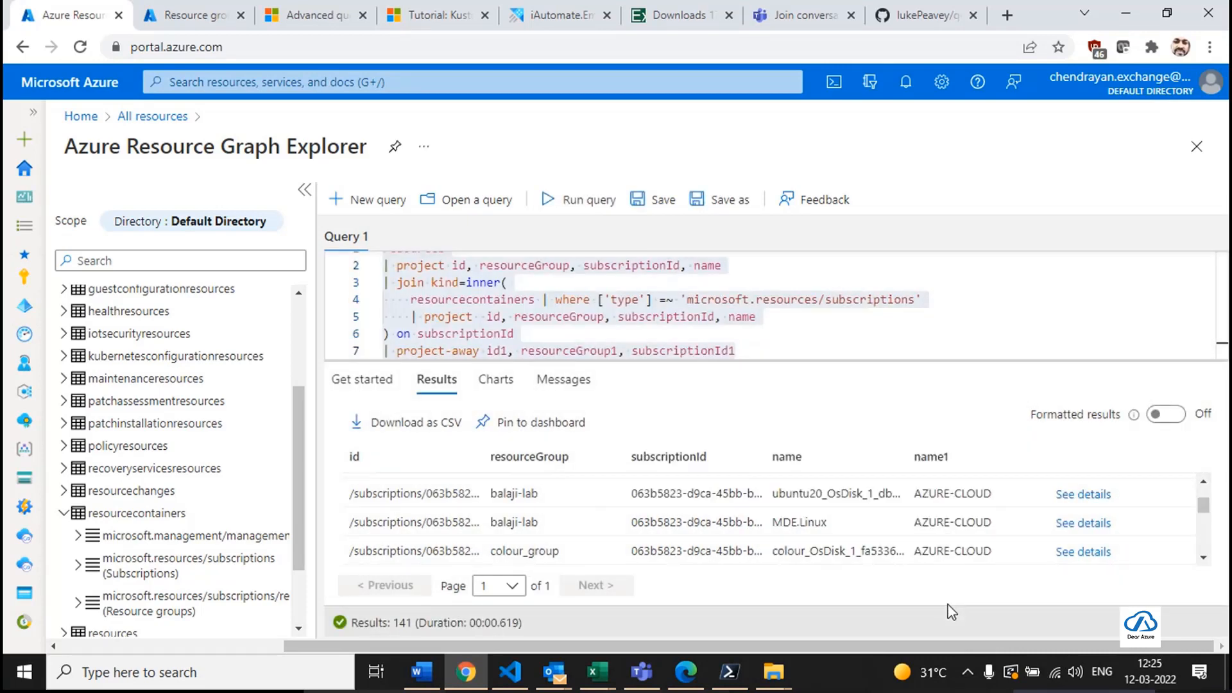
scroll(988, 533, "down", 2)
left_click_drag(992, 543, 912, 542)
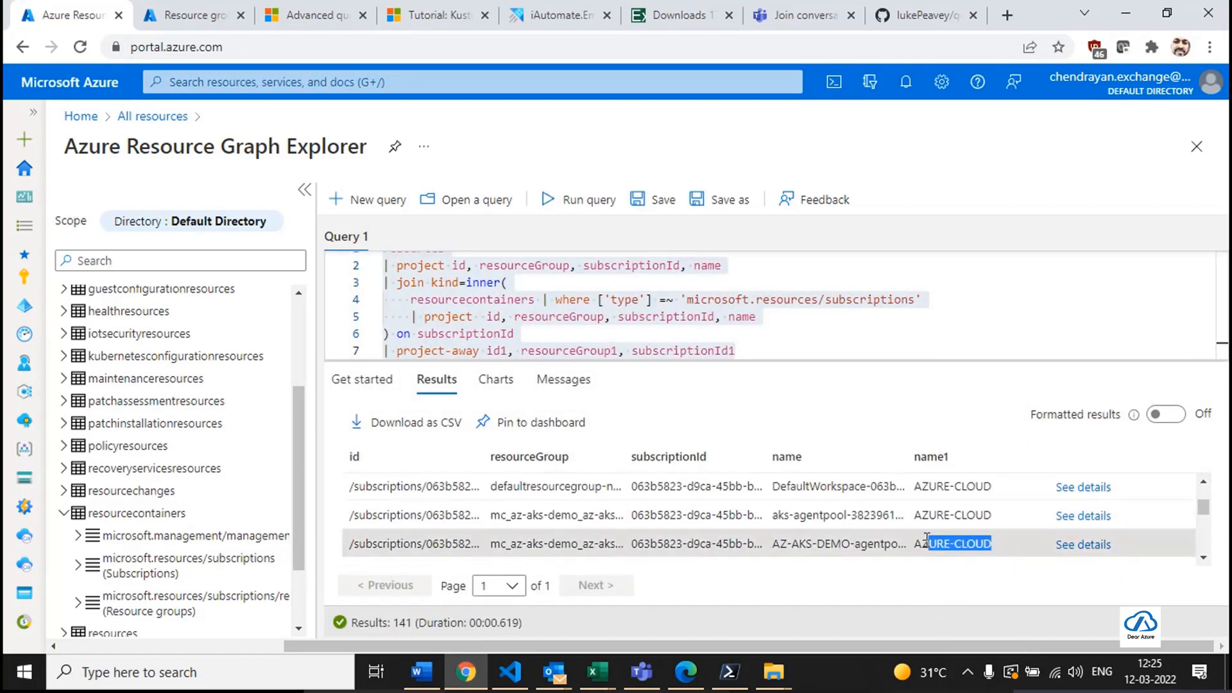
Replace name with subscriptionName = name in the project line of the joined resourcecontainers subquery.
left_click(758, 319)
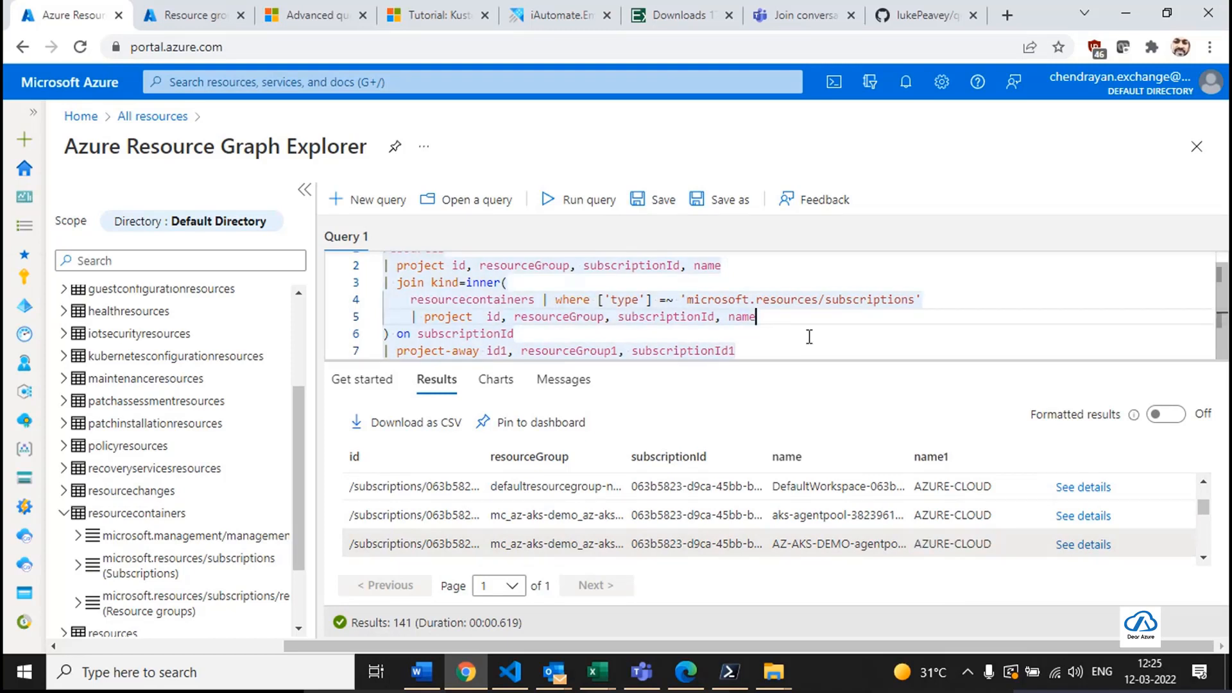
key("BackSpace")
key("BackSpace")
key("BackSpace")
key("BackSpace")
type("subs")
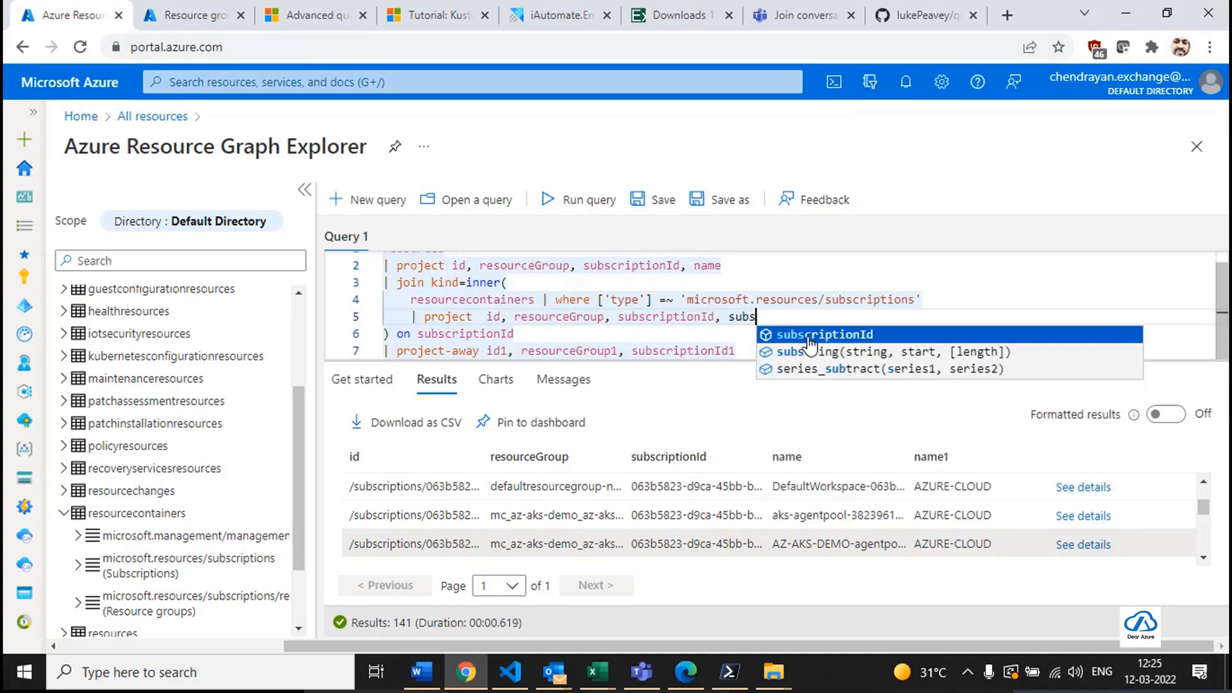
type("criptionName =")
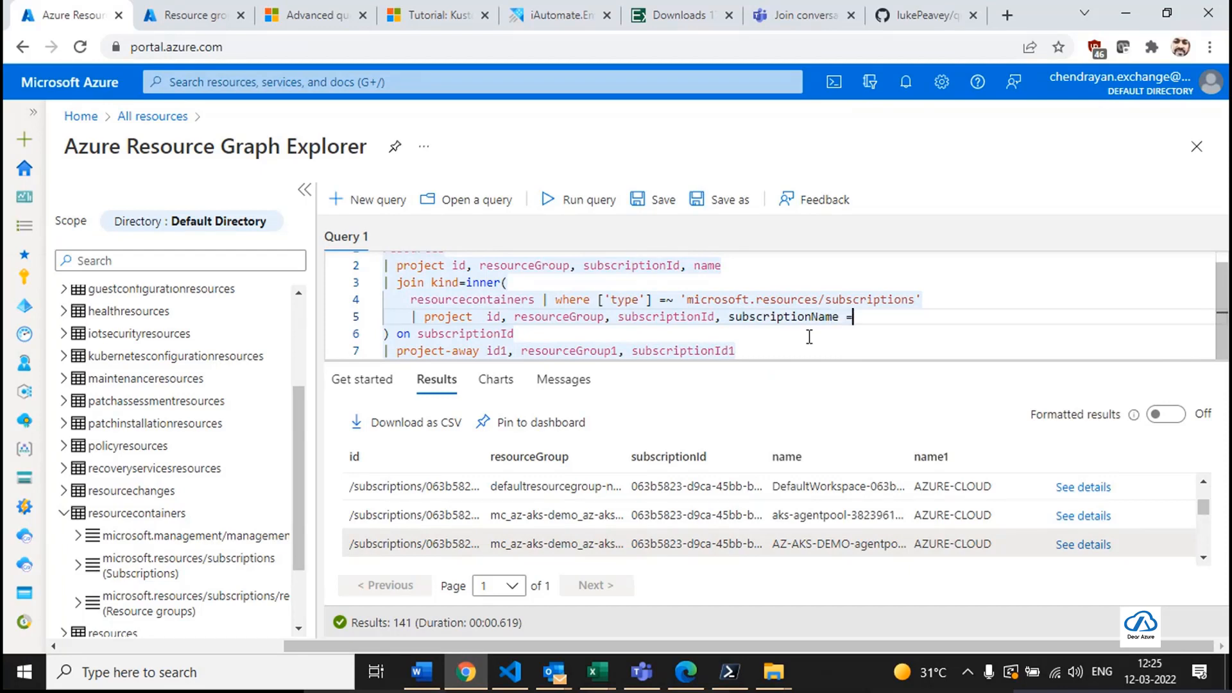
type(" name")
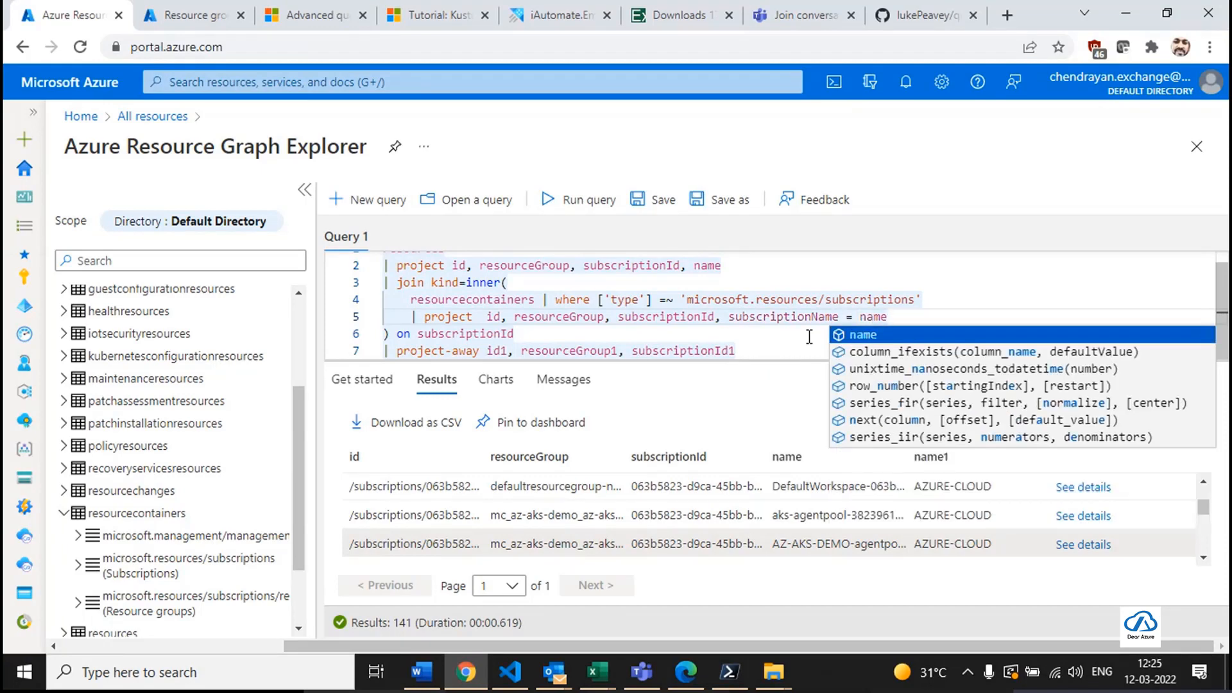
Add name to the end of the project-away list and rerun the whole query.
left_click(769, 350)
type(", ")
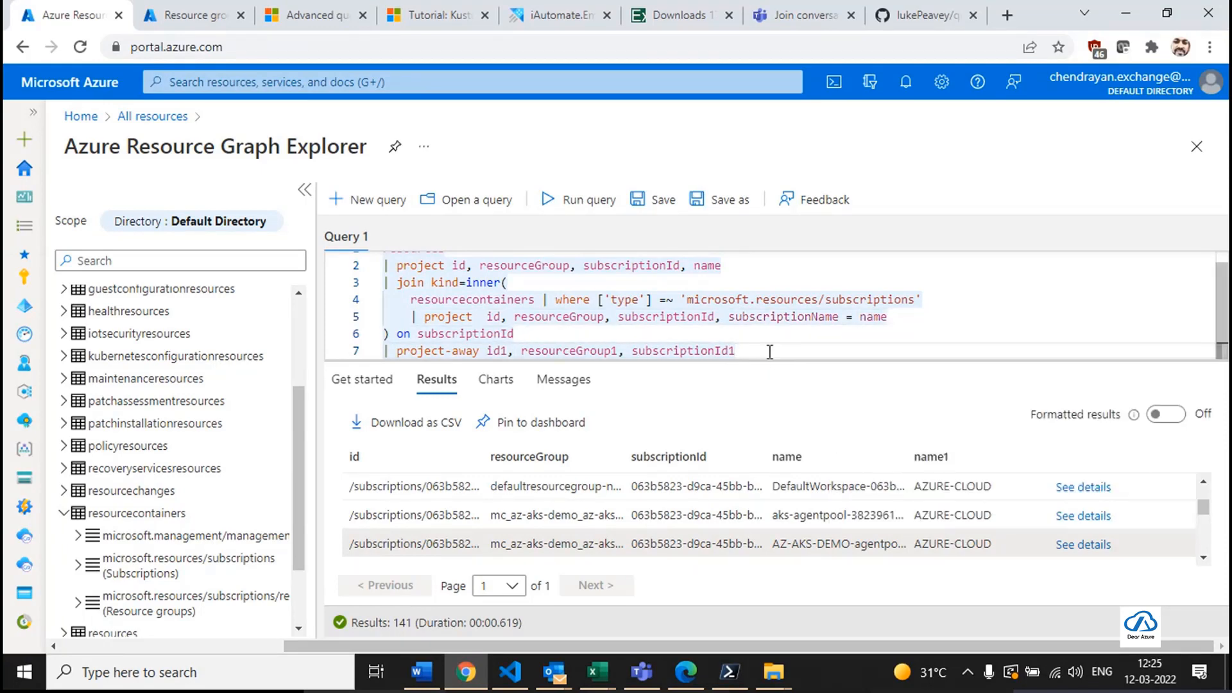
type("name")
key("ctrl+a")
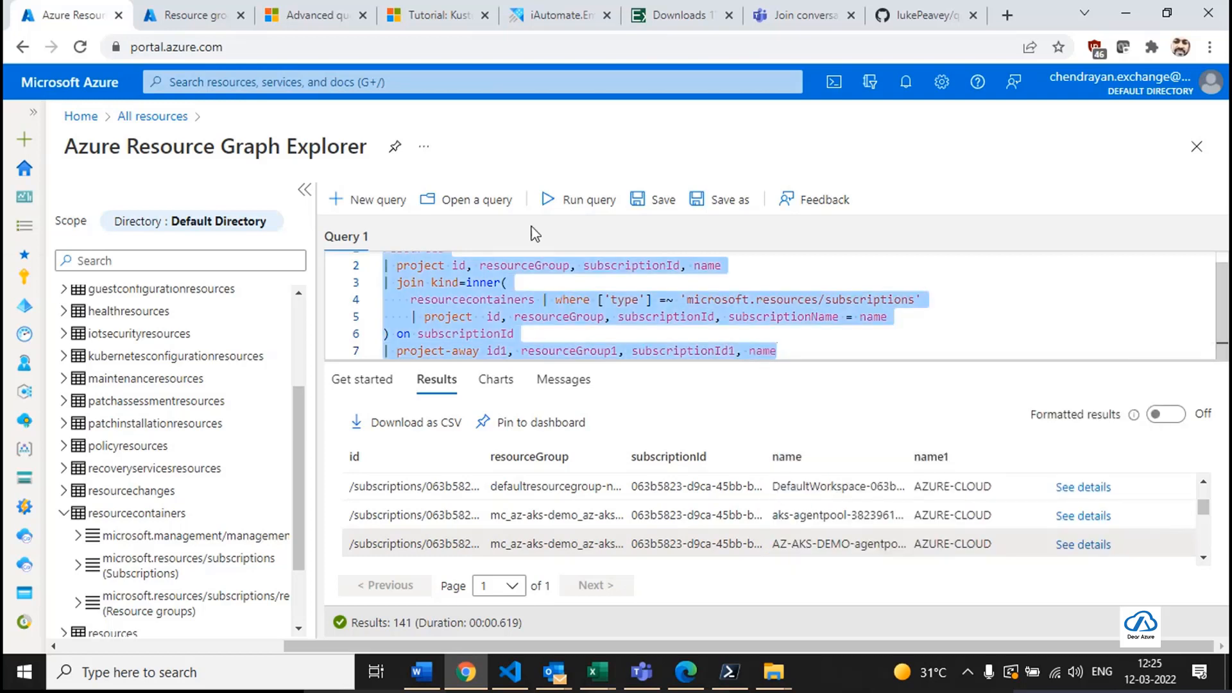
left_click(549, 202)
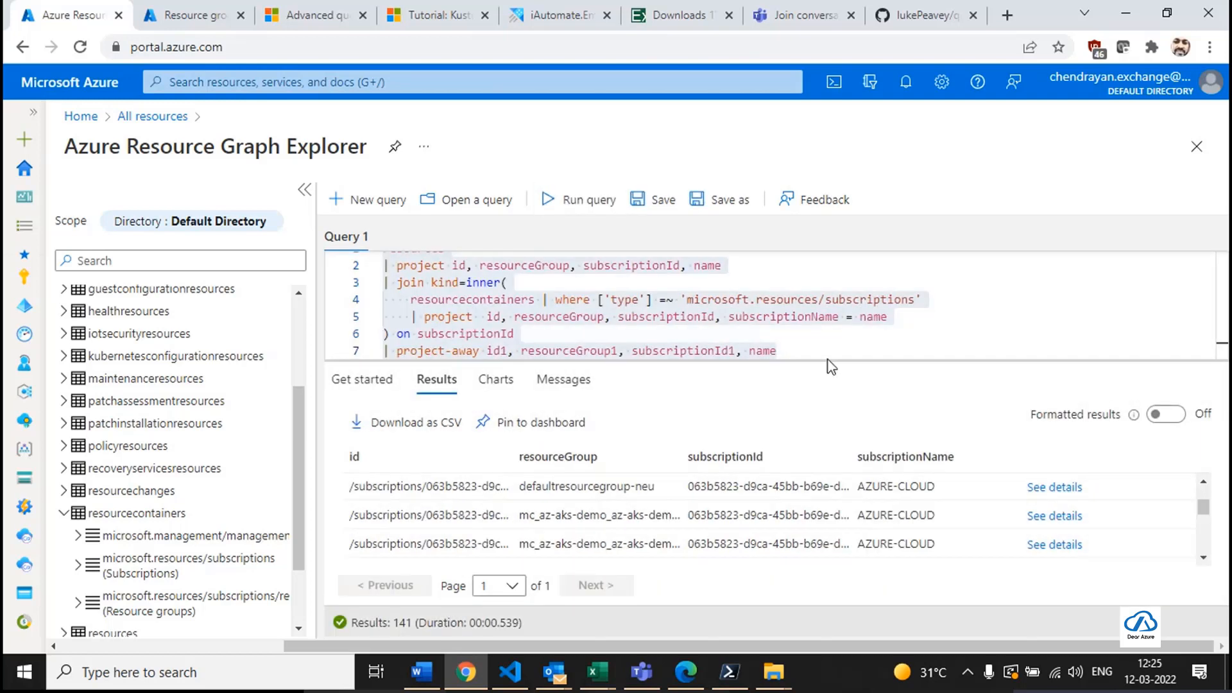
Try excluding subscriptionName instead of name in the project-away list and rerun the query.
double_click(805, 315)
key("ctrl+c")
double_click(772, 350)
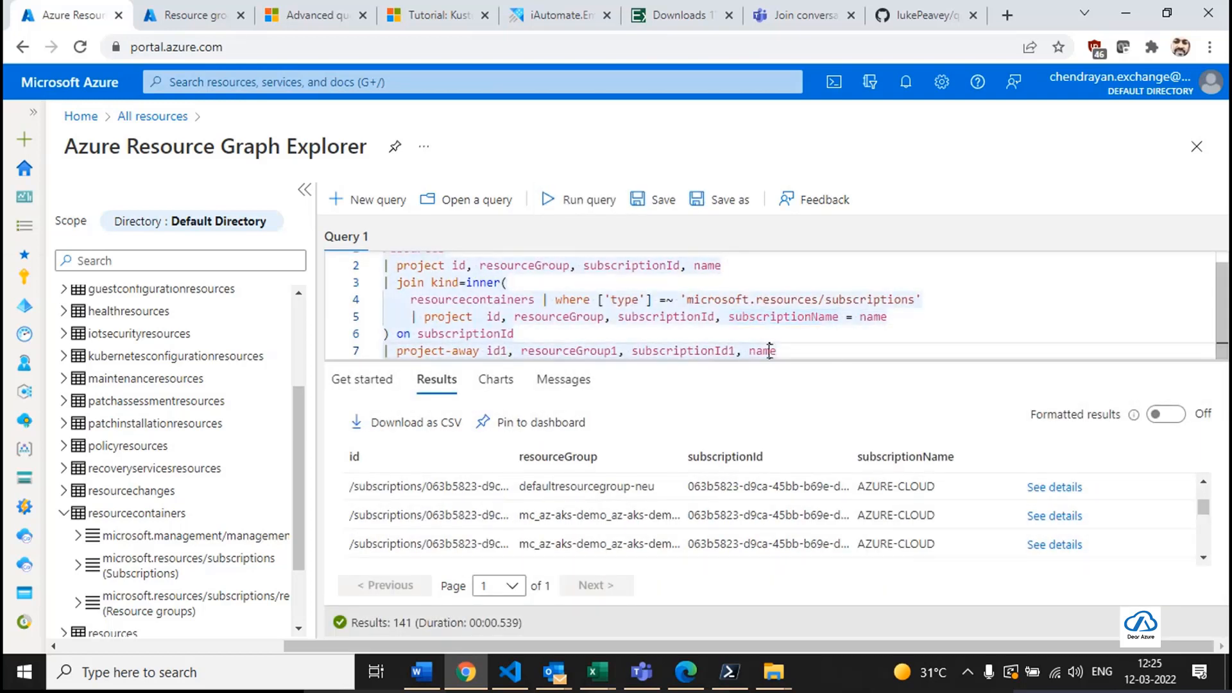
key("ctrl+v")
key("ctrl+a")
left_click(580, 200)
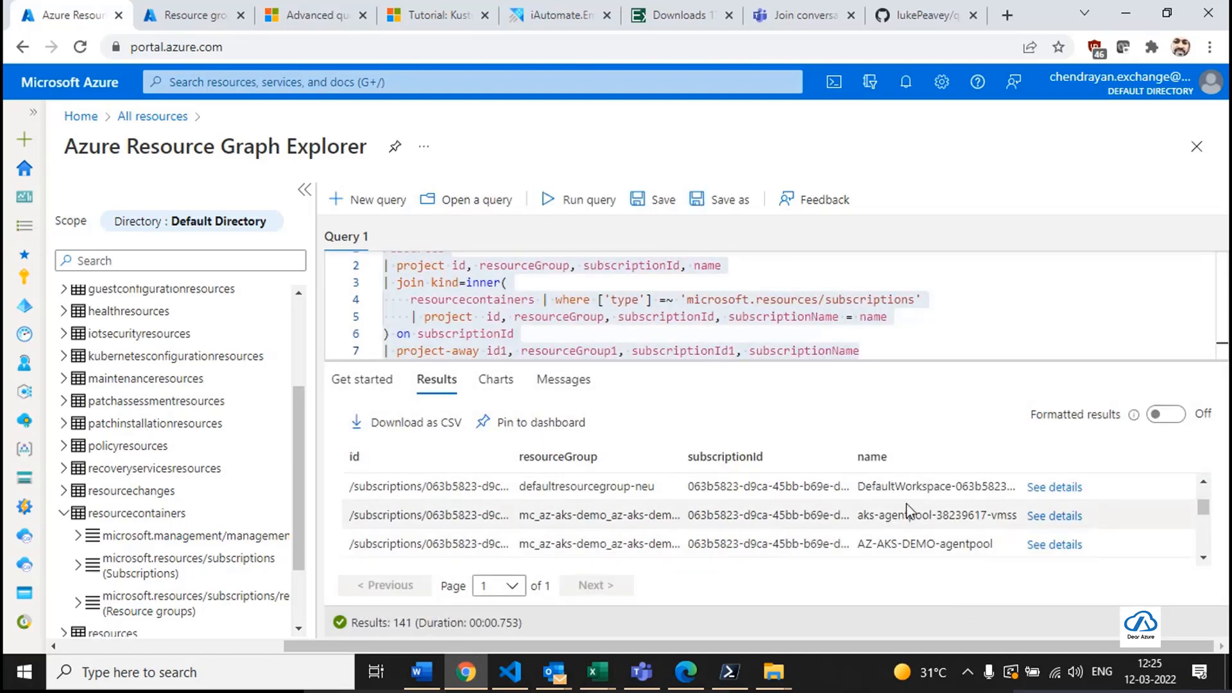
View the details of the NetworkWatcher_southindia result row, copy its resource id, and close the details.
scroll(906, 507, "down", 5)
left_click(1055, 530)
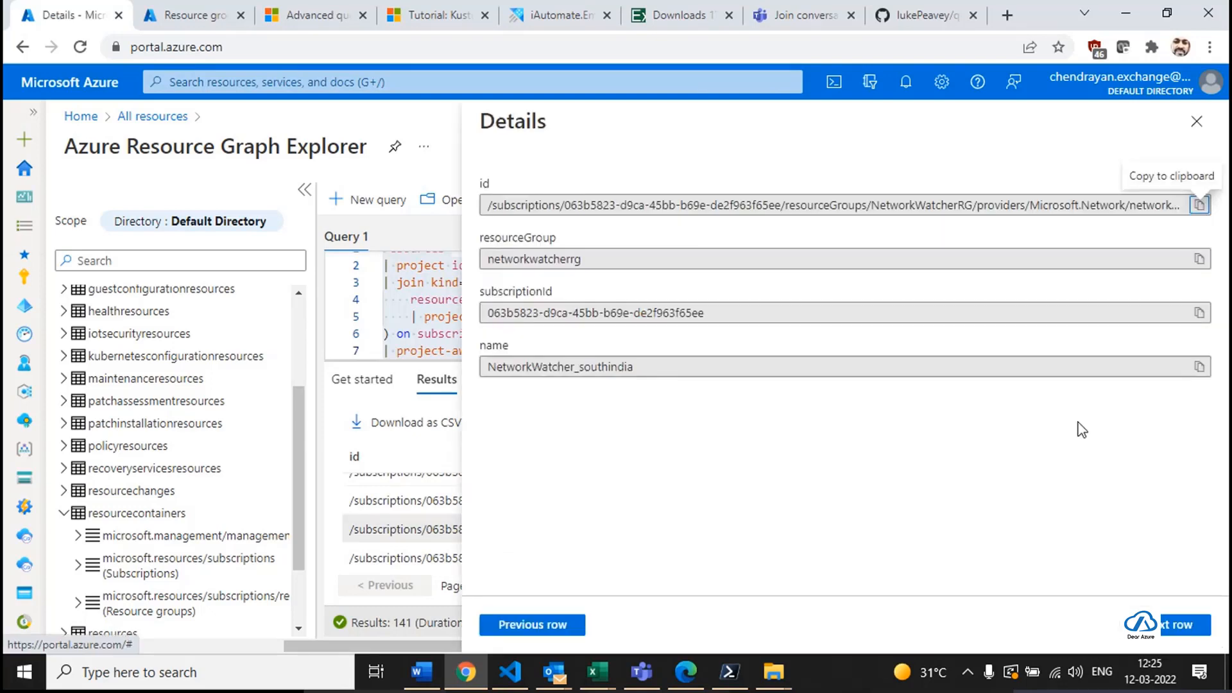
left_click(1199, 205)
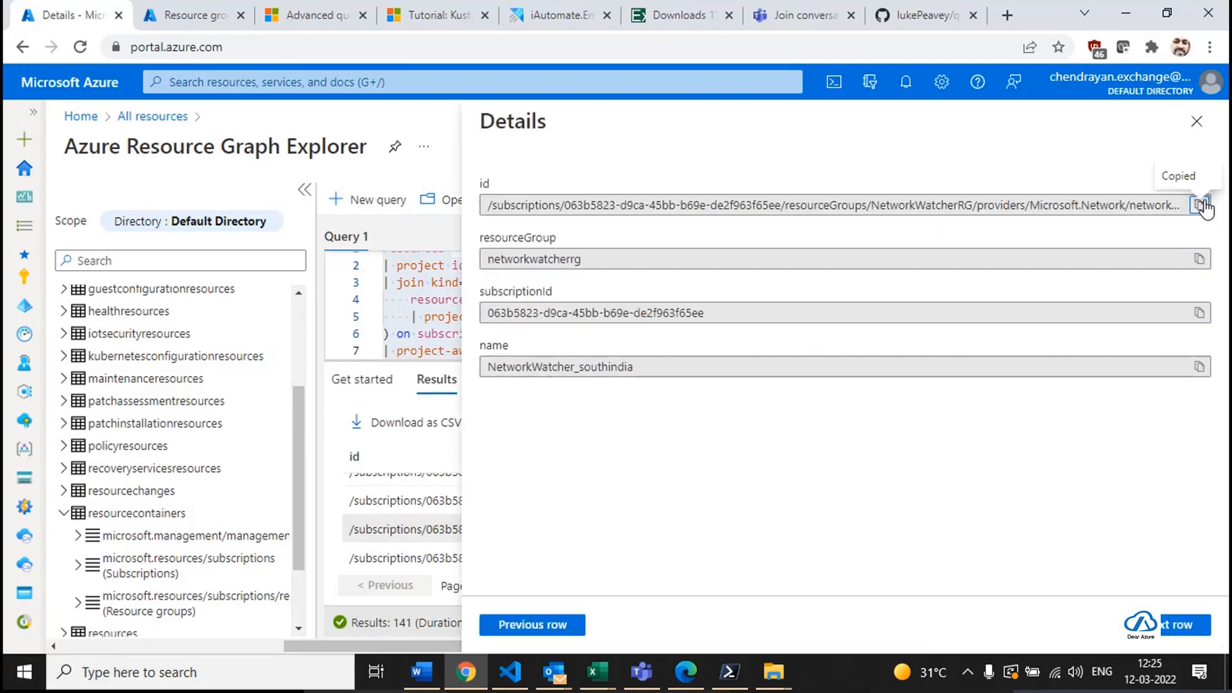
left_click(1197, 122)
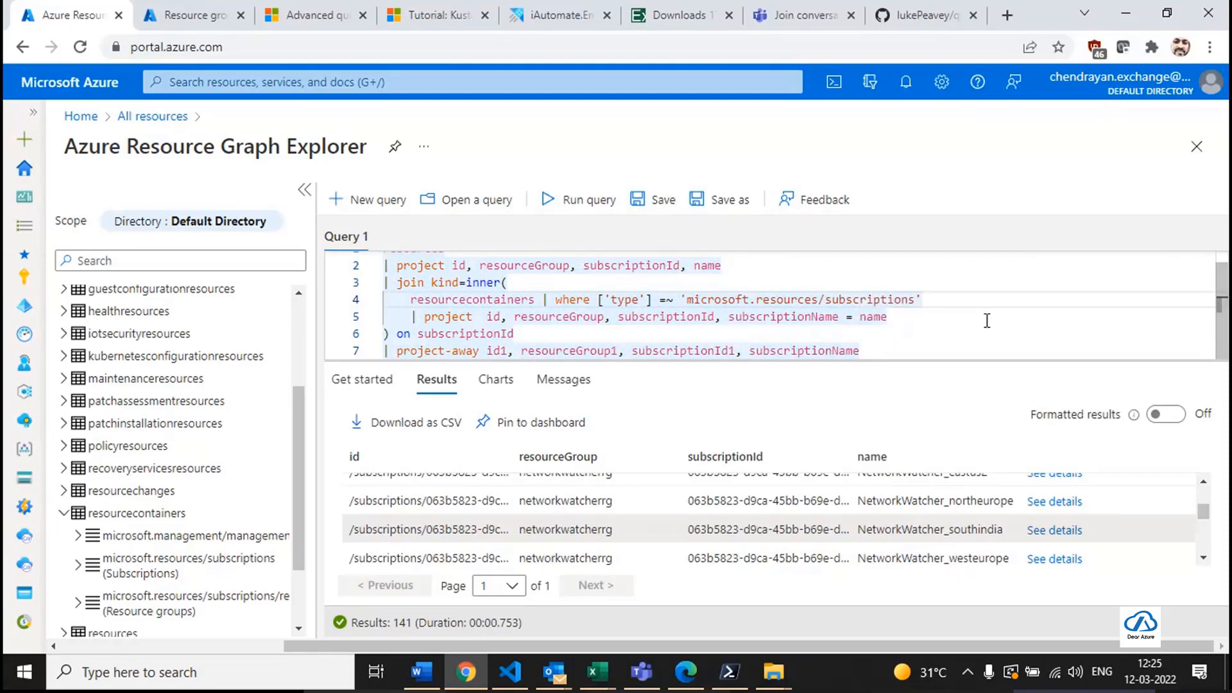
Replace subscriptionName with name in the project-away list, rerun the query, and check the subscriptionName column.
double_click(806, 350)
type("name")
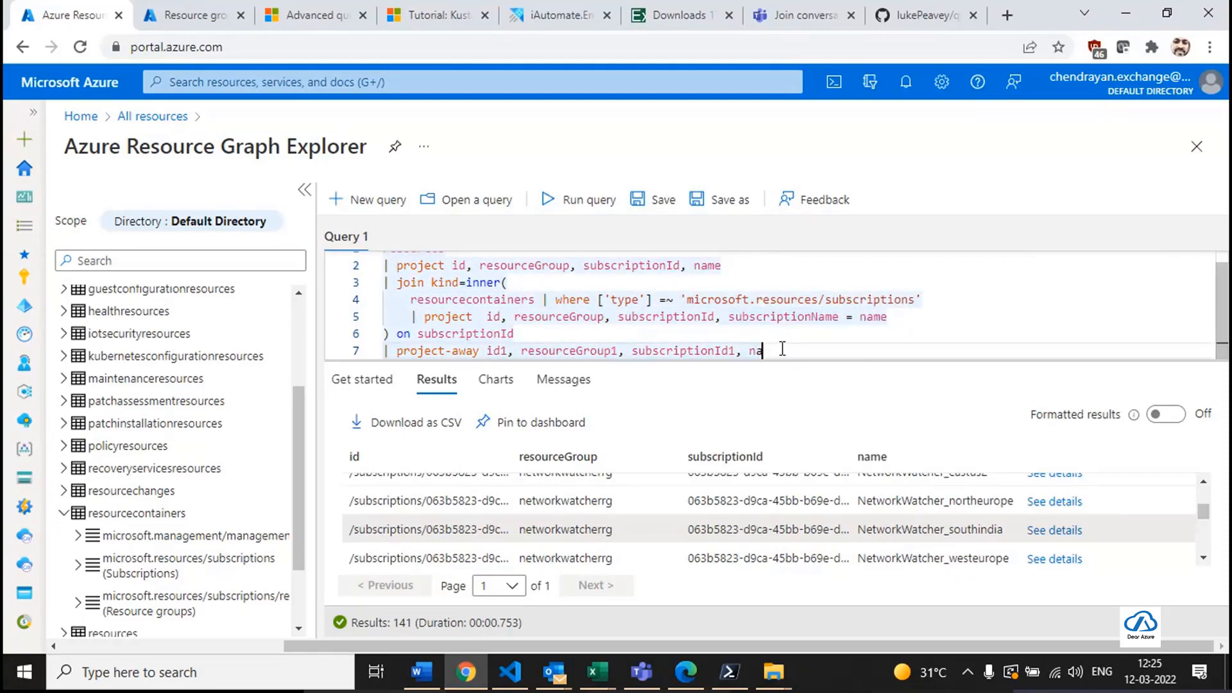
key("ctrl+a")
left_click(571, 199)
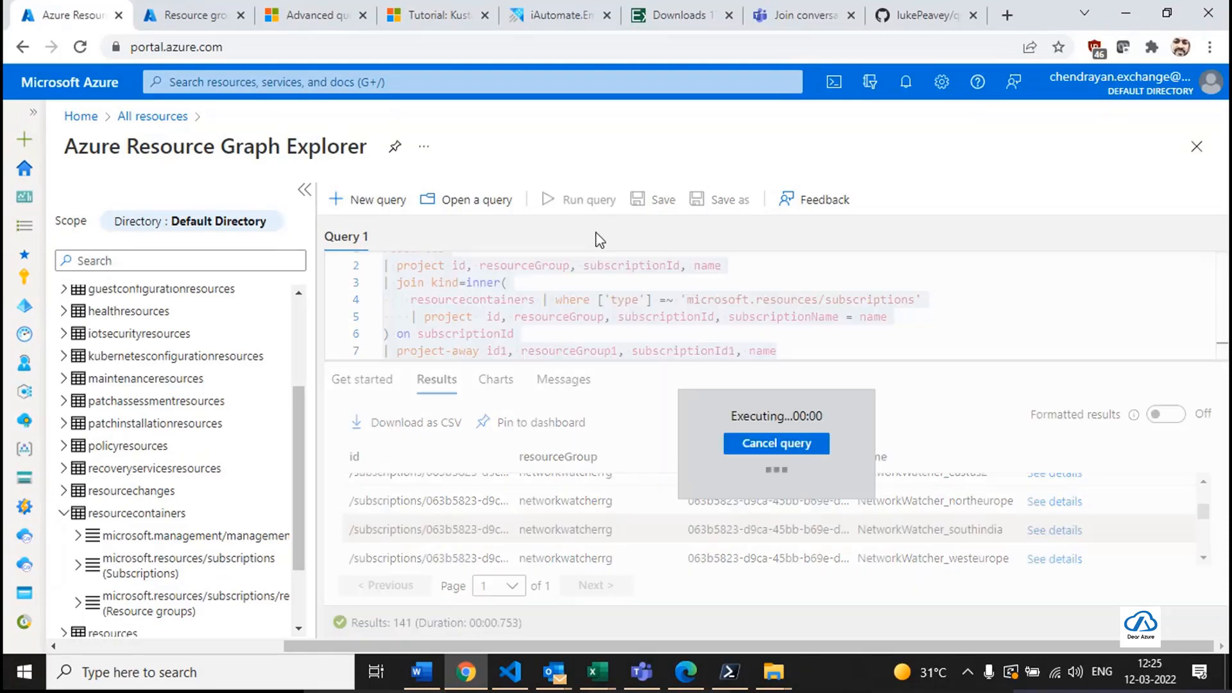
left_click_drag(935, 501, 874, 498)
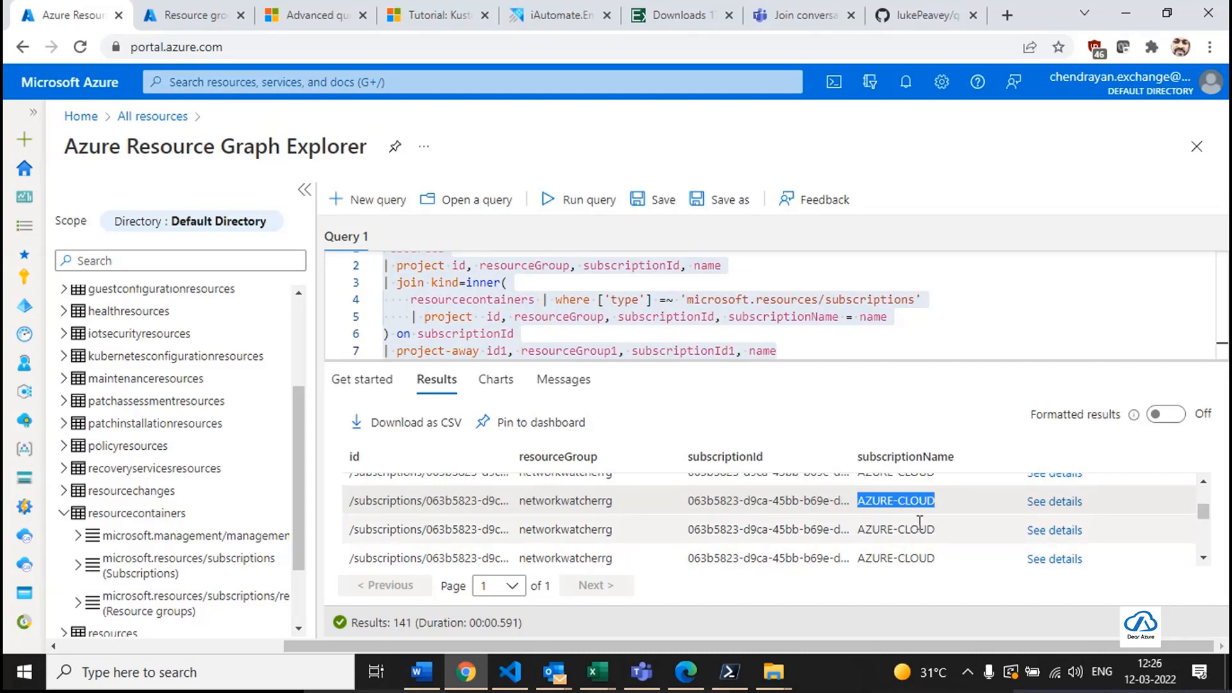
scroll(917, 519, "down", 2)
scroll(919, 523, "down", 3)
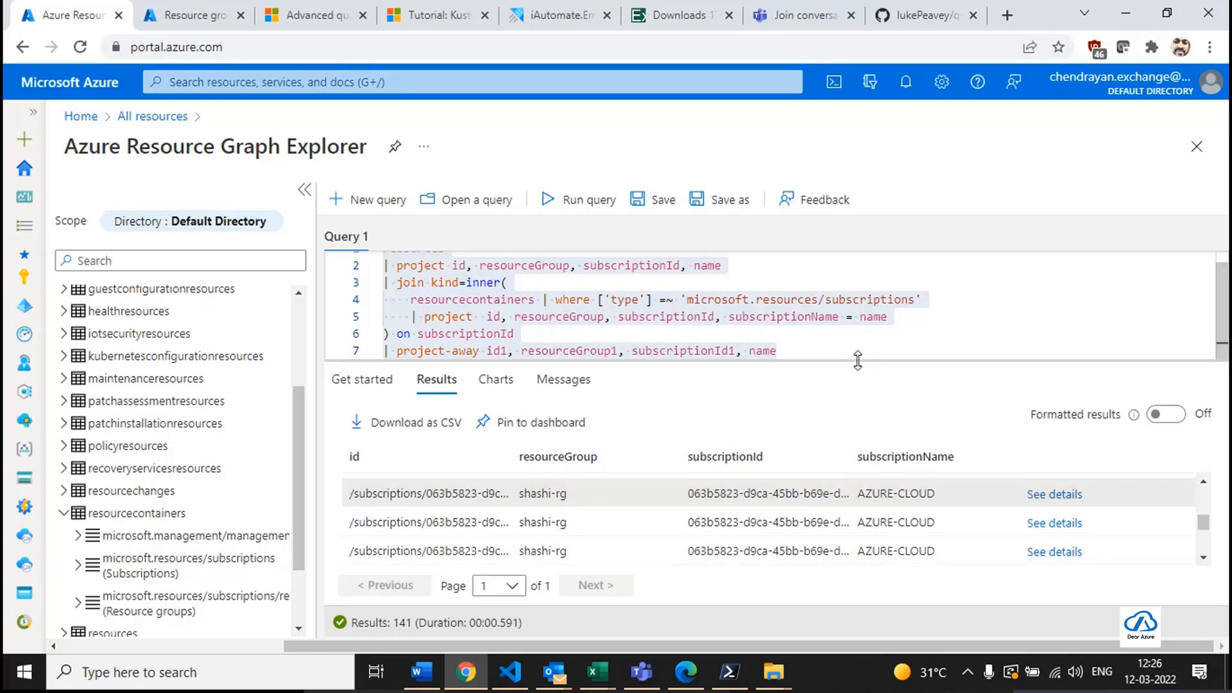
Enlarge the query editor to show the full query and examine its inner join and project-away clauses.
left_click_drag(855, 358, 857, 459)
left_click(531, 389)
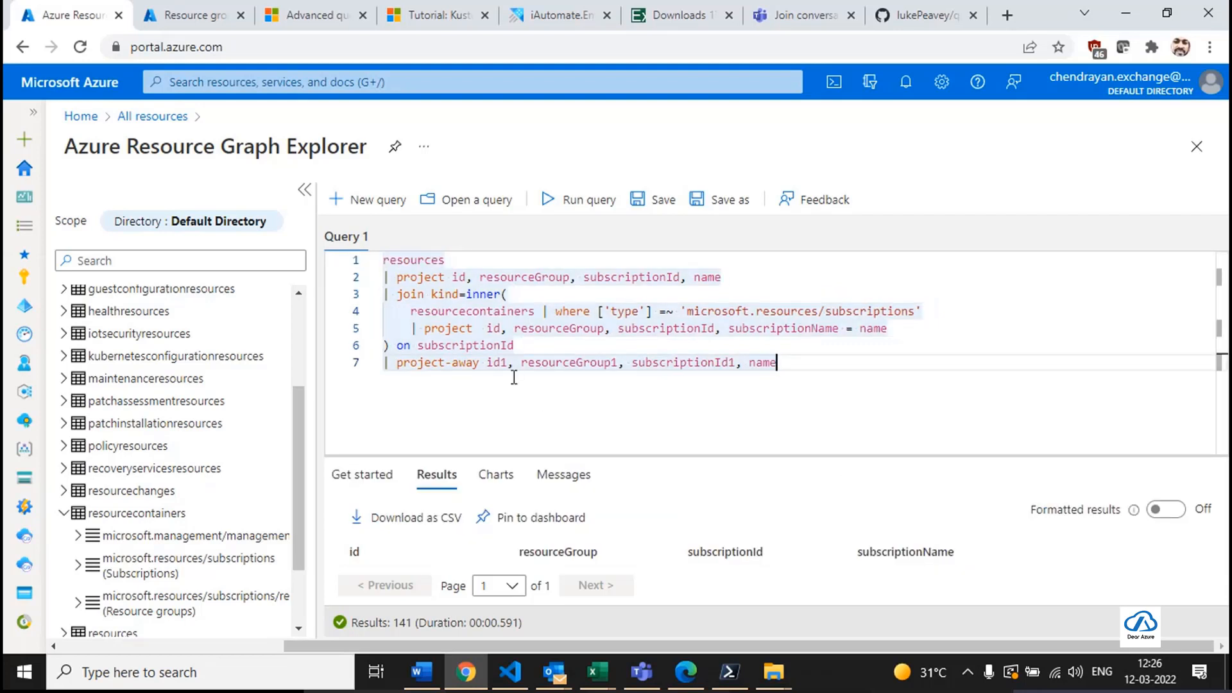
left_click_drag(399, 295, 559, 413)
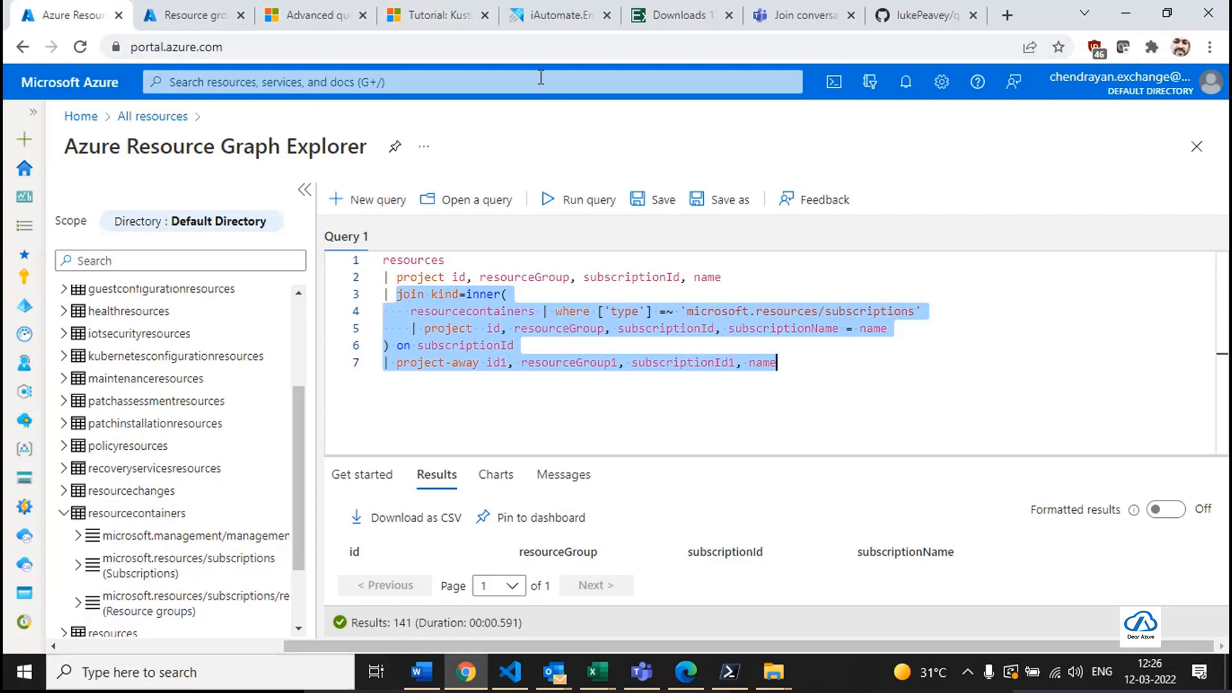
left_click(588, 351)
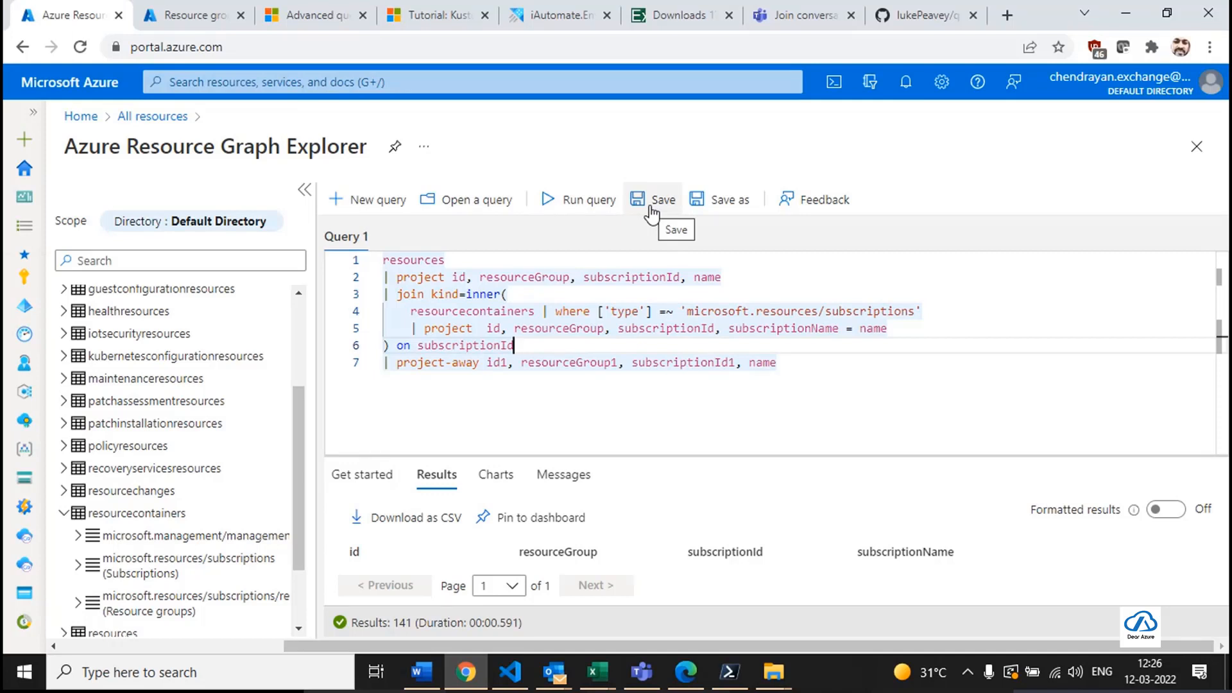
key("ctrl+a")
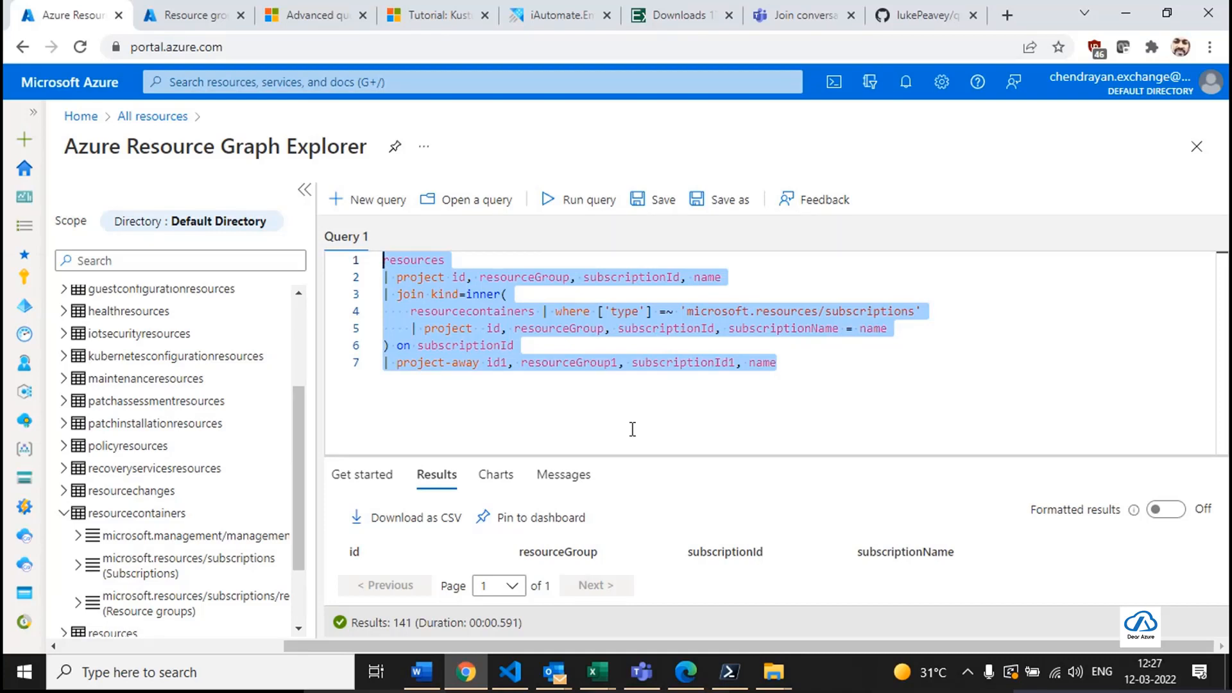
Switch to the second portal tab, return to its home page, search for Azure Ad, and open Azure Active Directory.
left_click(205, 20)
left_click(74, 171)
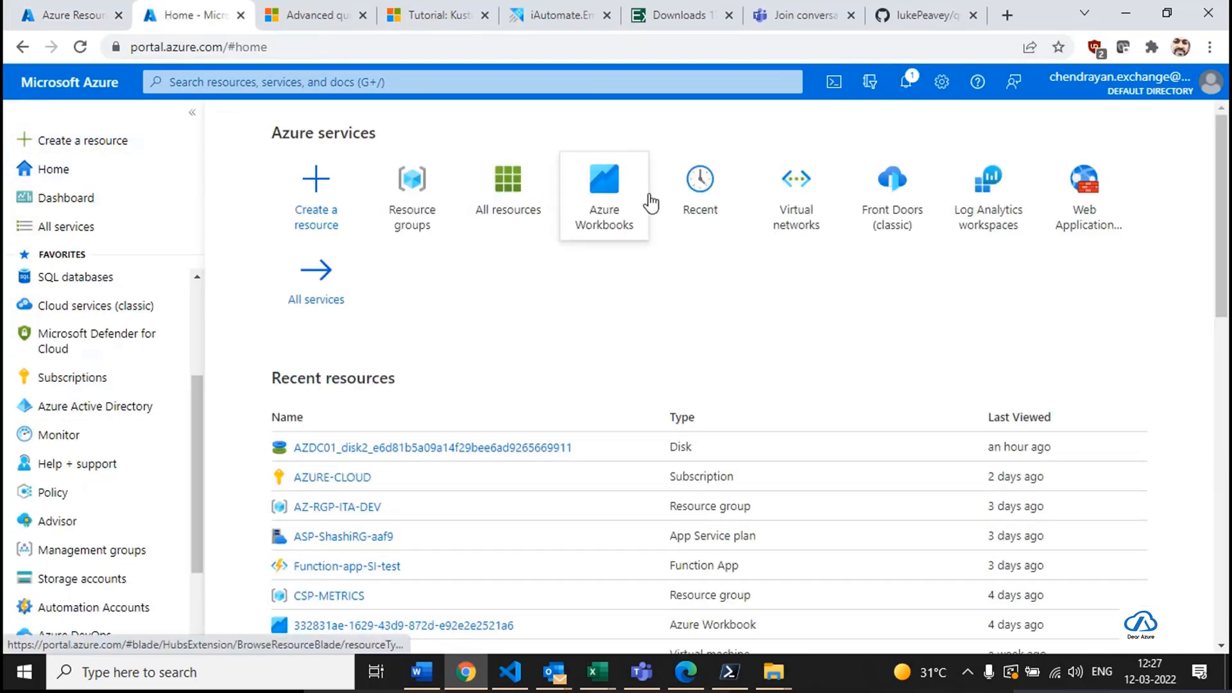
left_click(374, 81)
type("A")
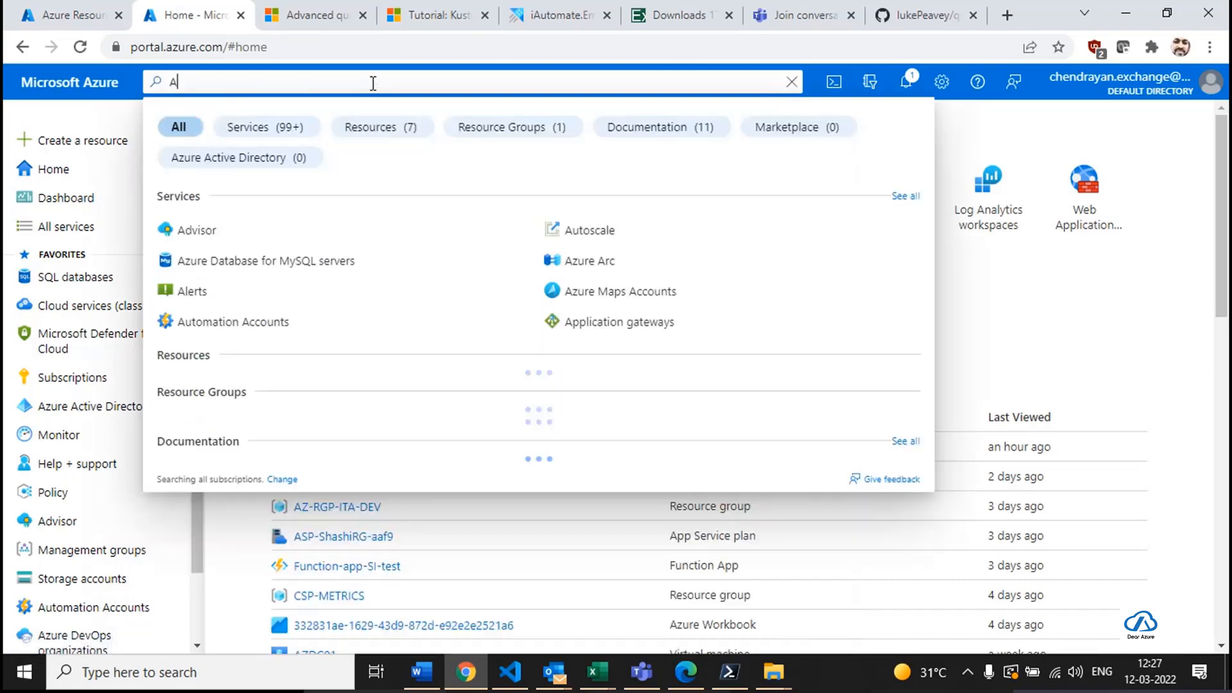
type("zure Ad")
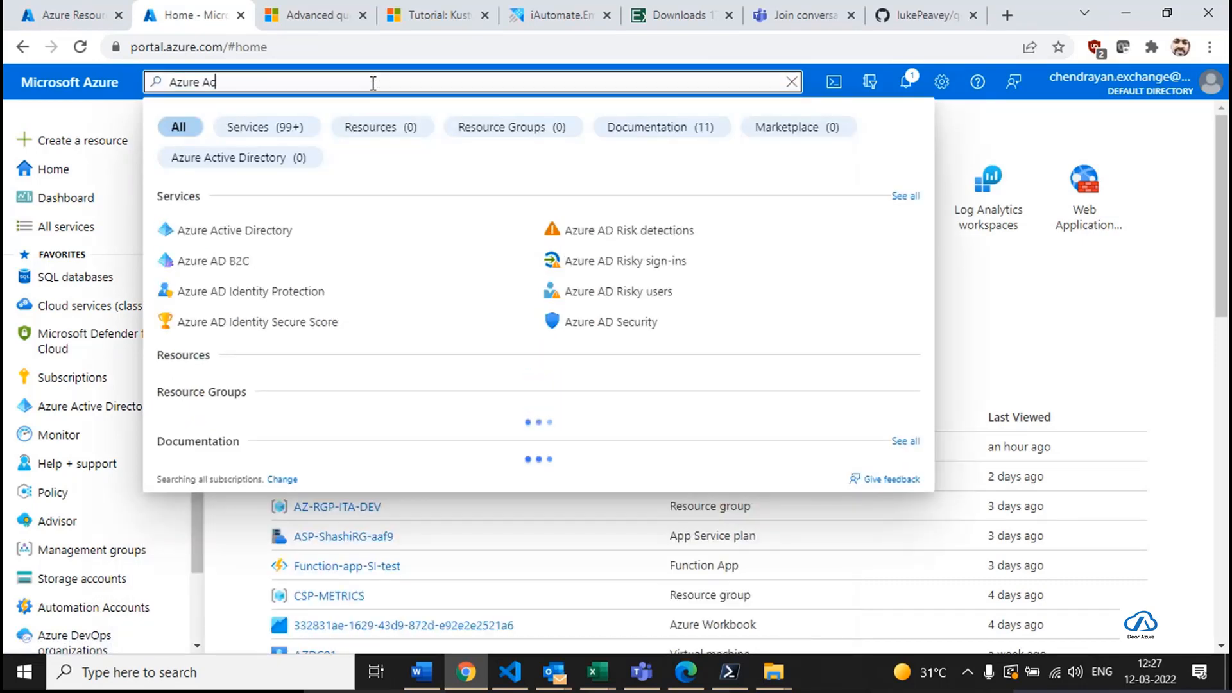
key("Down")
key("Down")
key("Up")
key("Up")
key("Return")
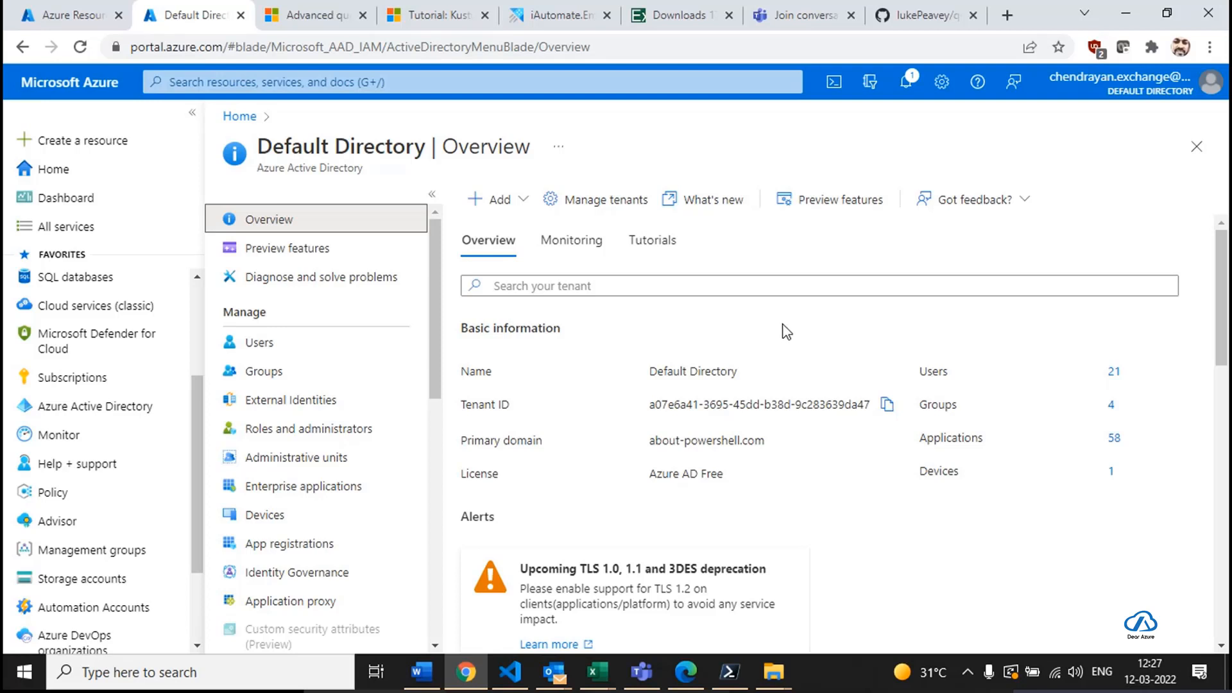
Register a new application named dear-azure-iautomate in the directory's app registrations, keeping the single-tenant account type.
scroll(784, 330, "down", 4)
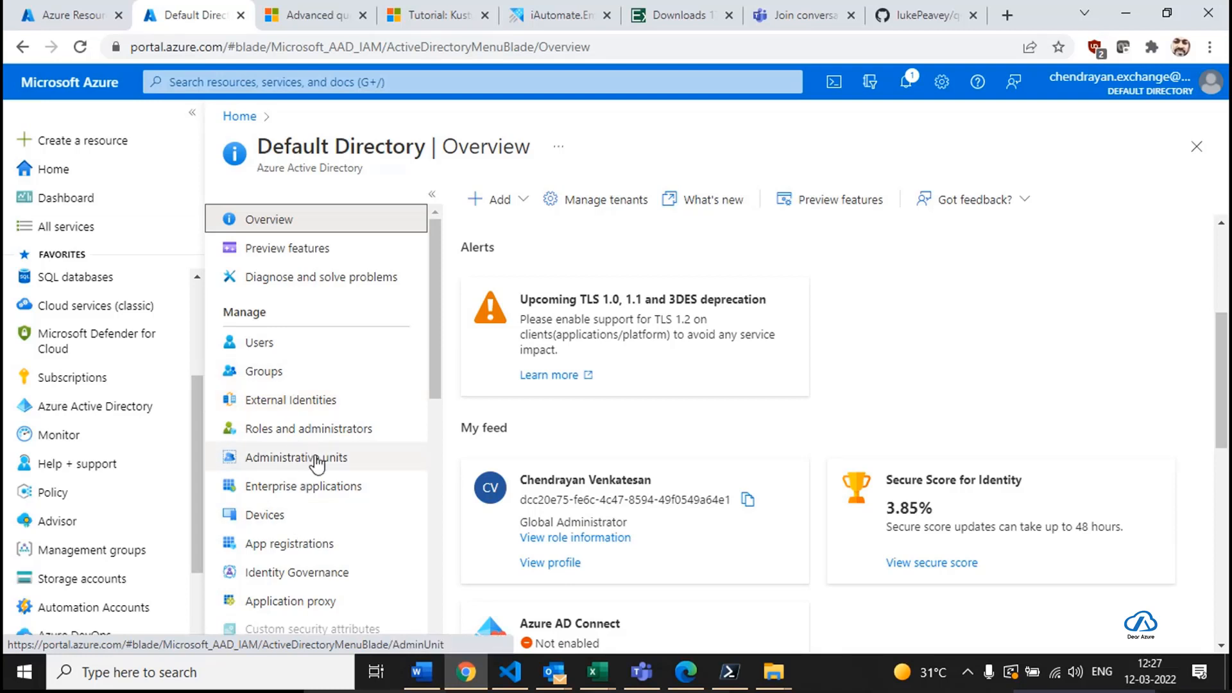
left_click(317, 544)
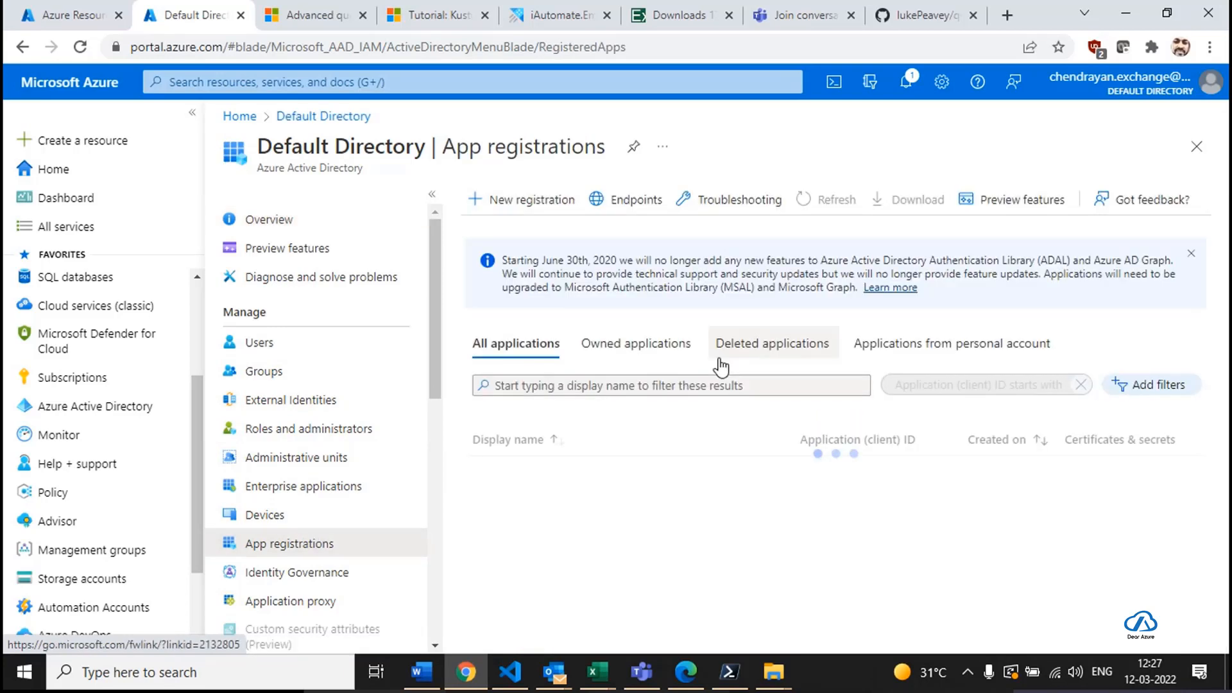
left_click(507, 199)
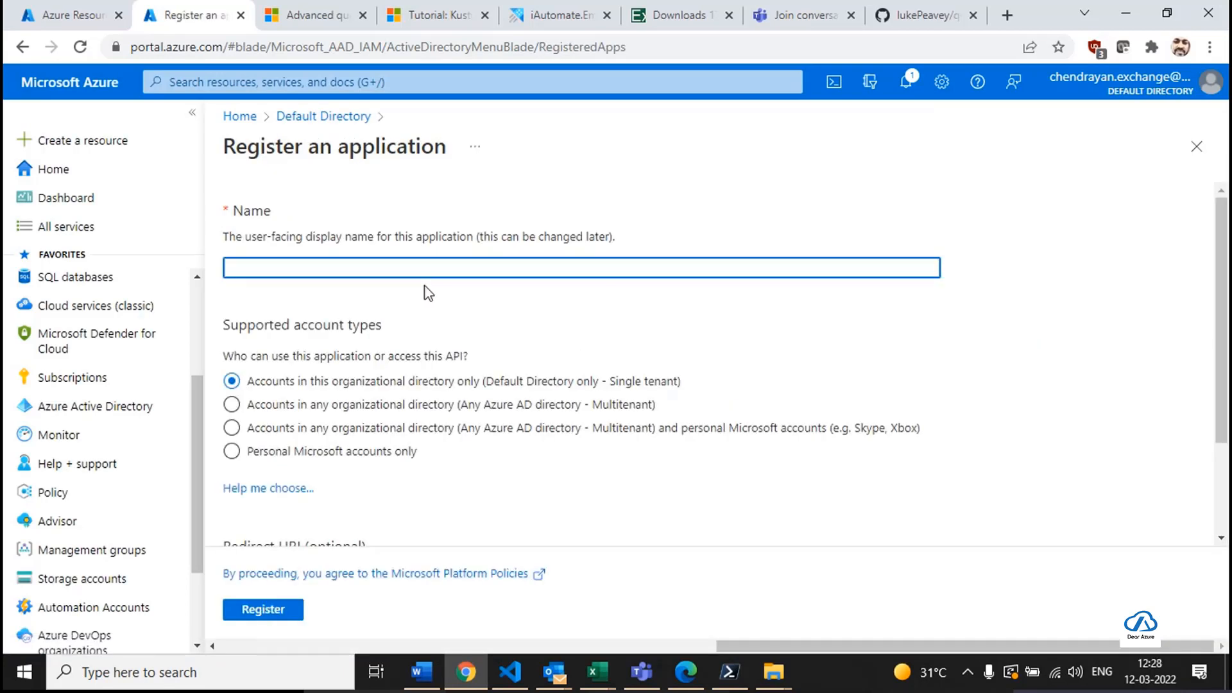
type("dear-azure-iautoma")
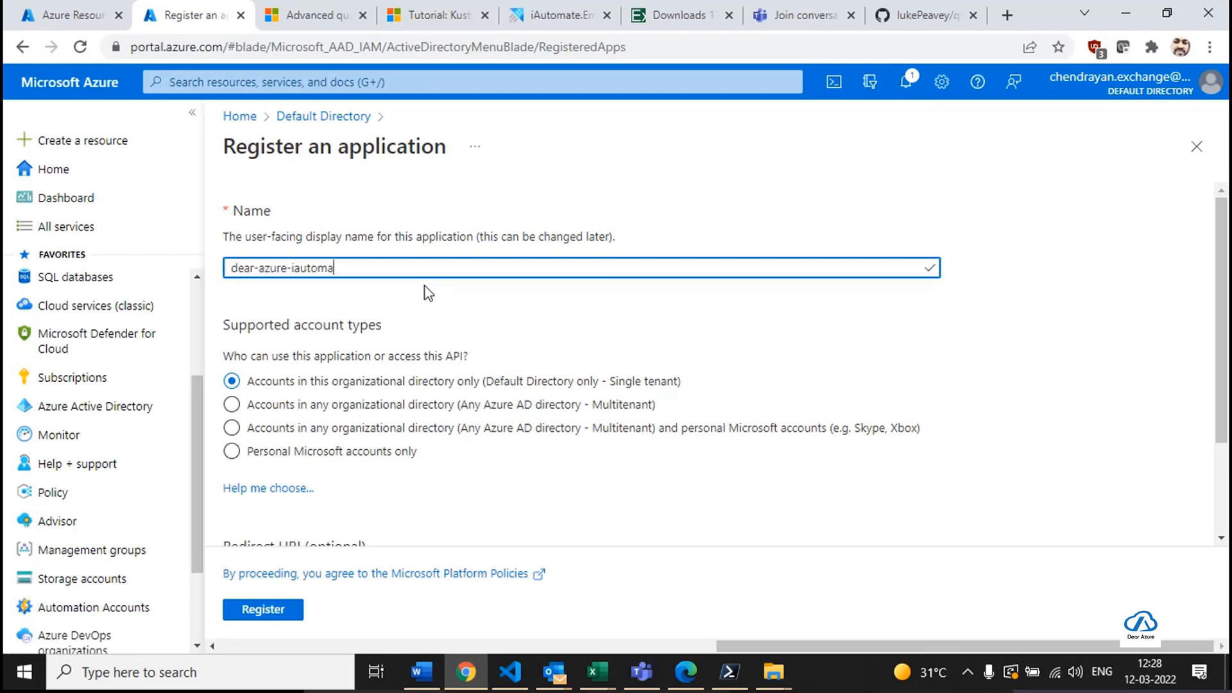
type("te")
key("ctrl+a")
scroll(340, 398, "down", 2)
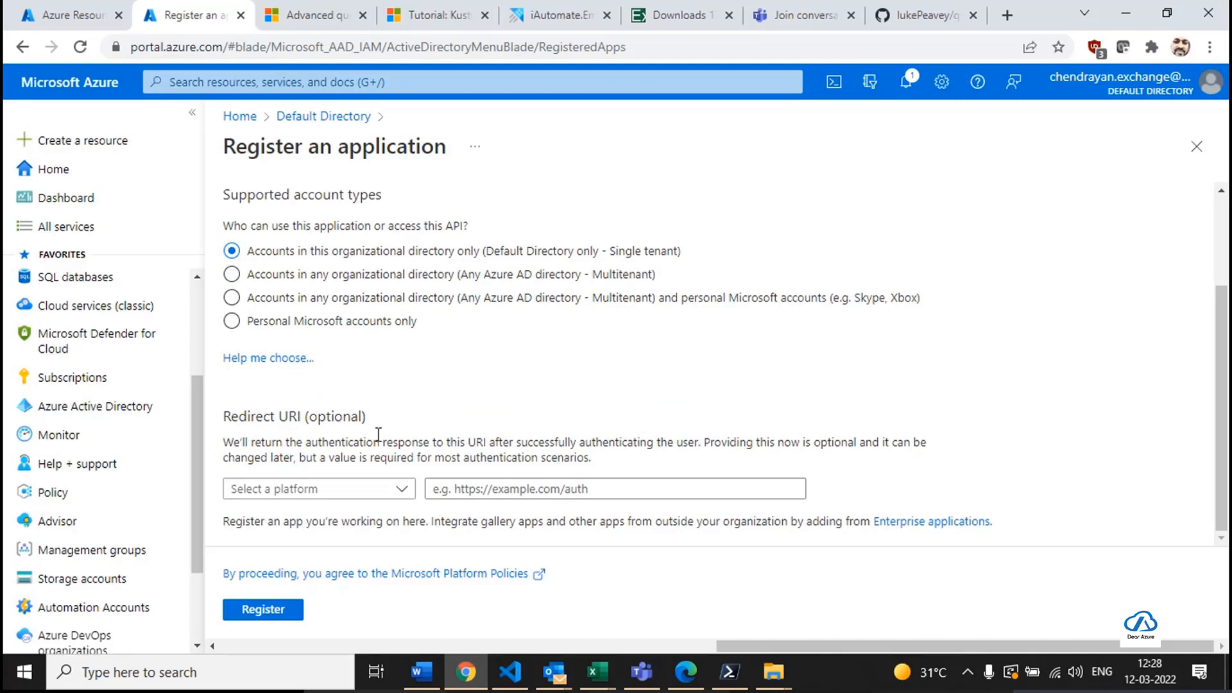
left_click(263, 611)
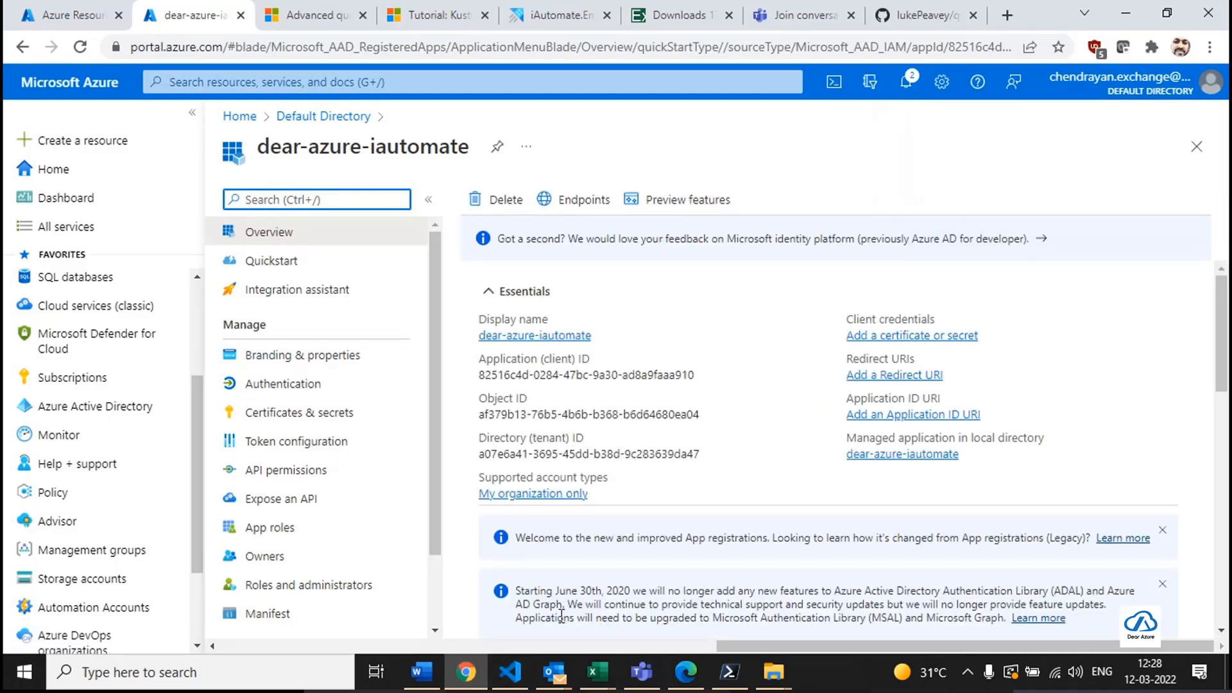
Switch to Visual Studio Code and insert two blank lines above the $Token assignment in AllResources.ps1.
left_click(513, 672)
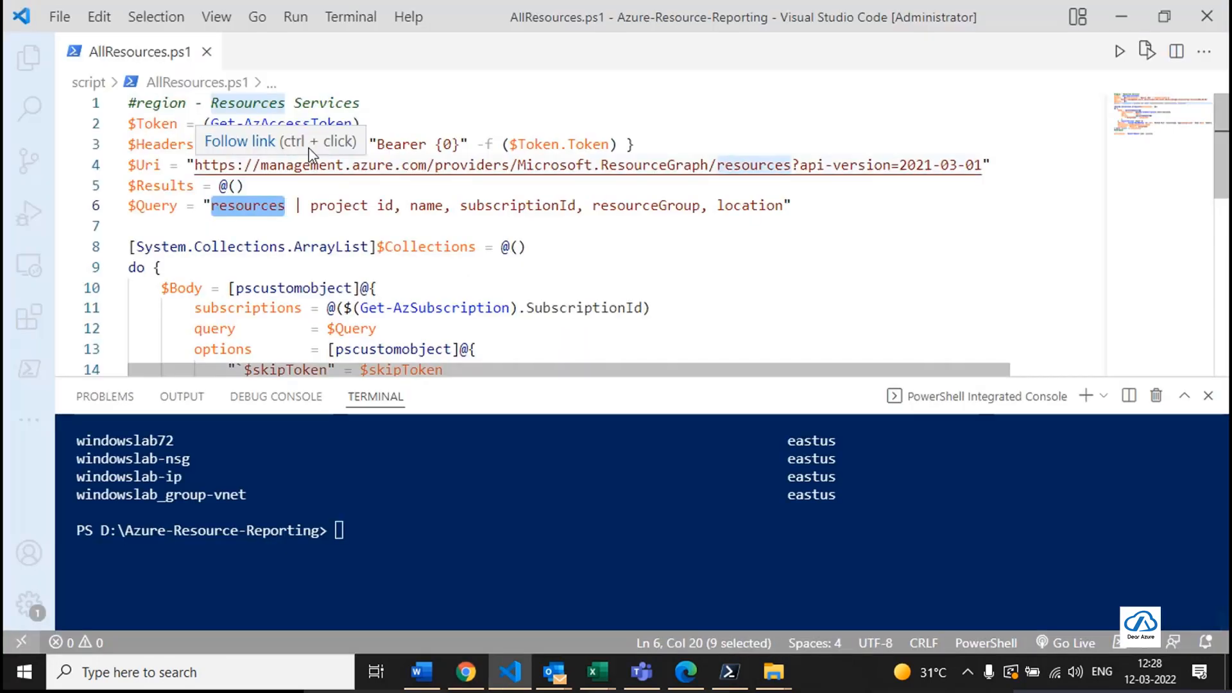
left_click(145, 123)
key("Return")
key("Return")
key("Up")
key("Up")
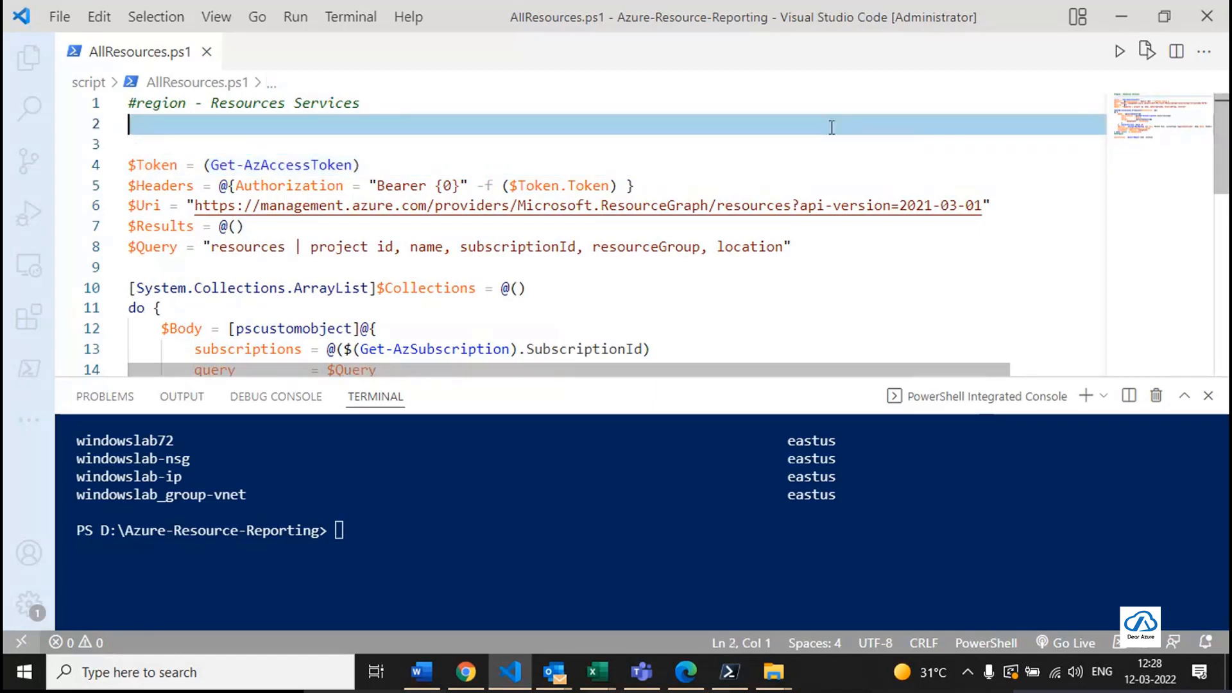
Run Get-AzContext in the terminal to check the current Azure context.
left_click(598, 557)
type("Get-AzContext")
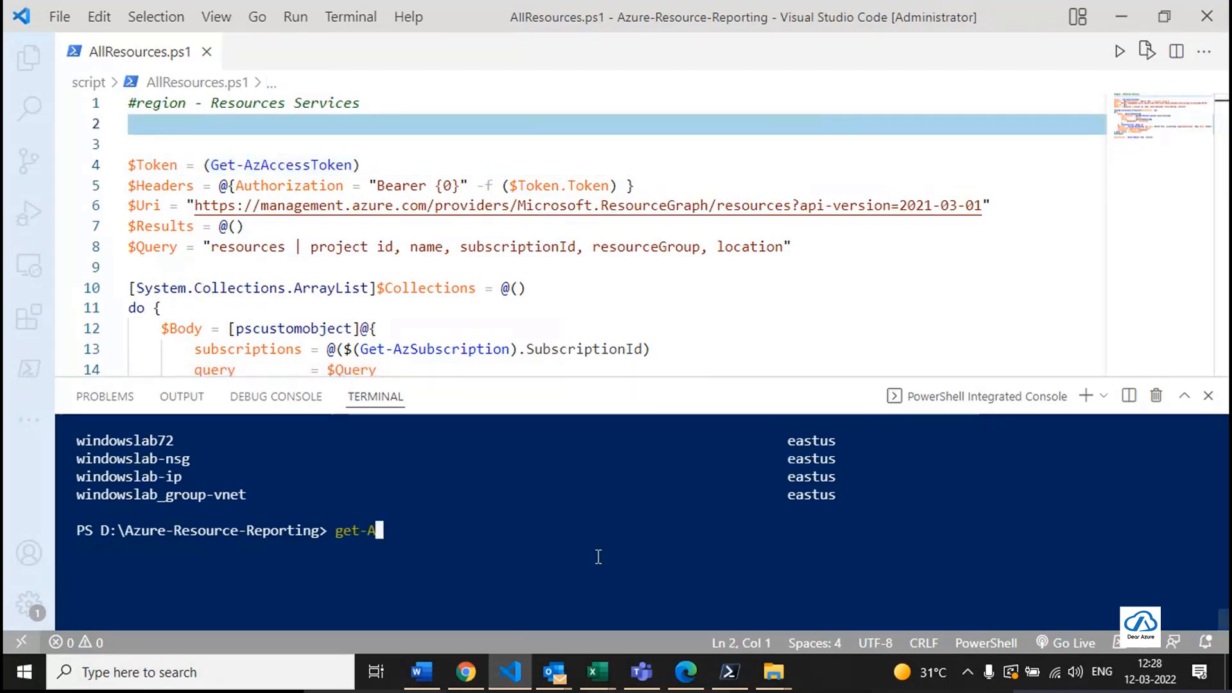
key("Return")
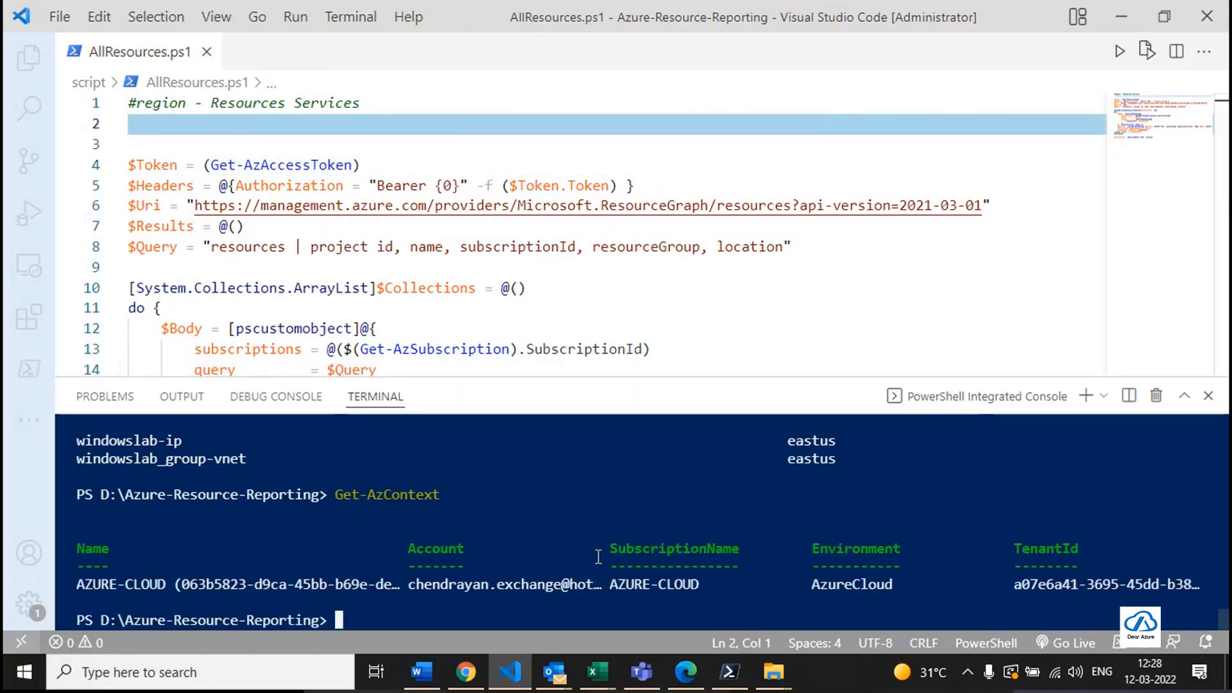
Run (Get-AzContext).Account in the terminal and examine the signed-in account's Id and Type.
key("Up")
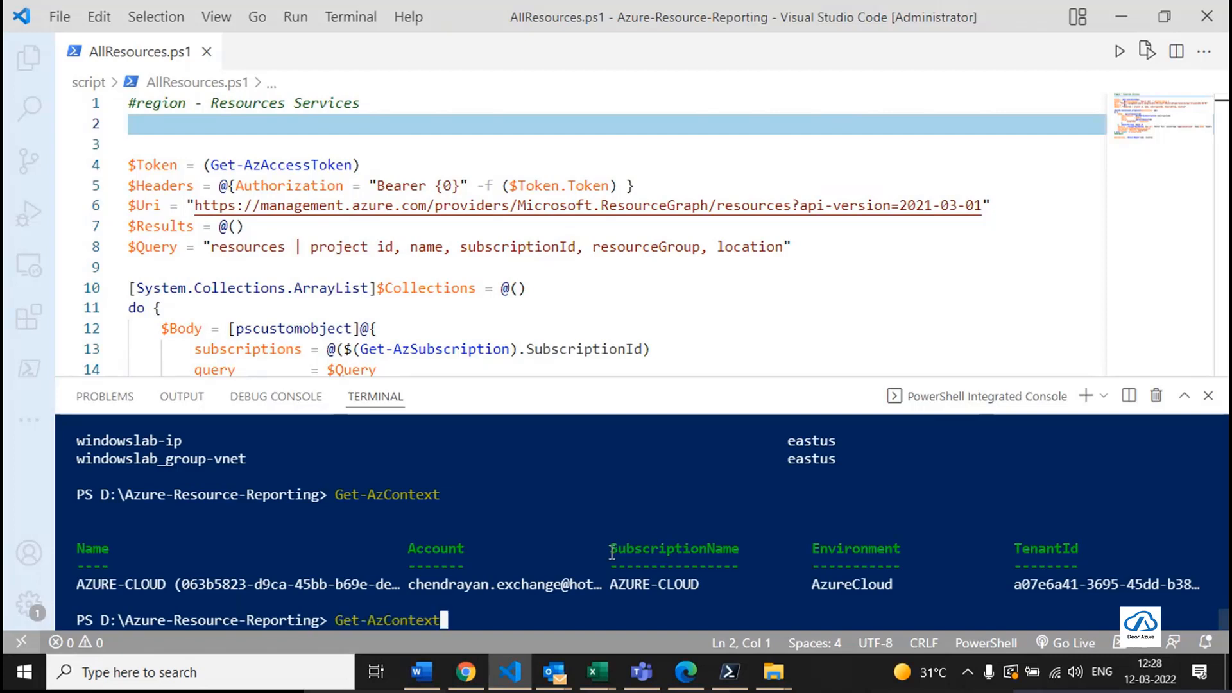
key("Home")
type("(")
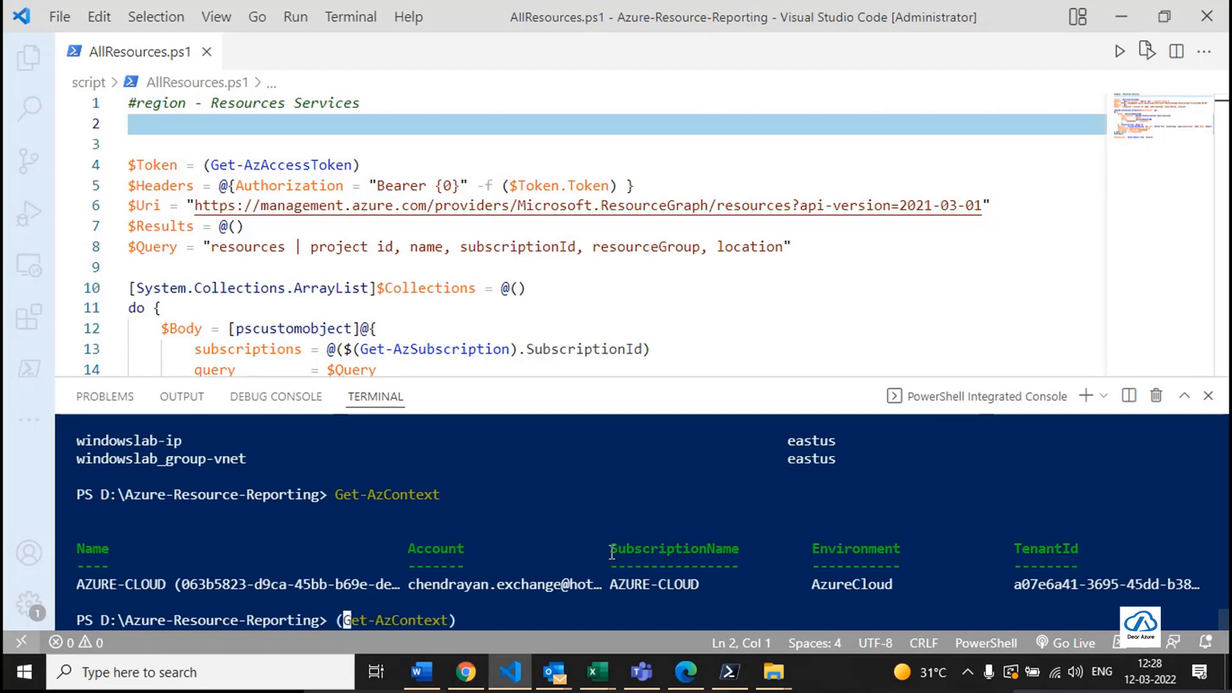
key("End")
type(").Account")
key("Return")
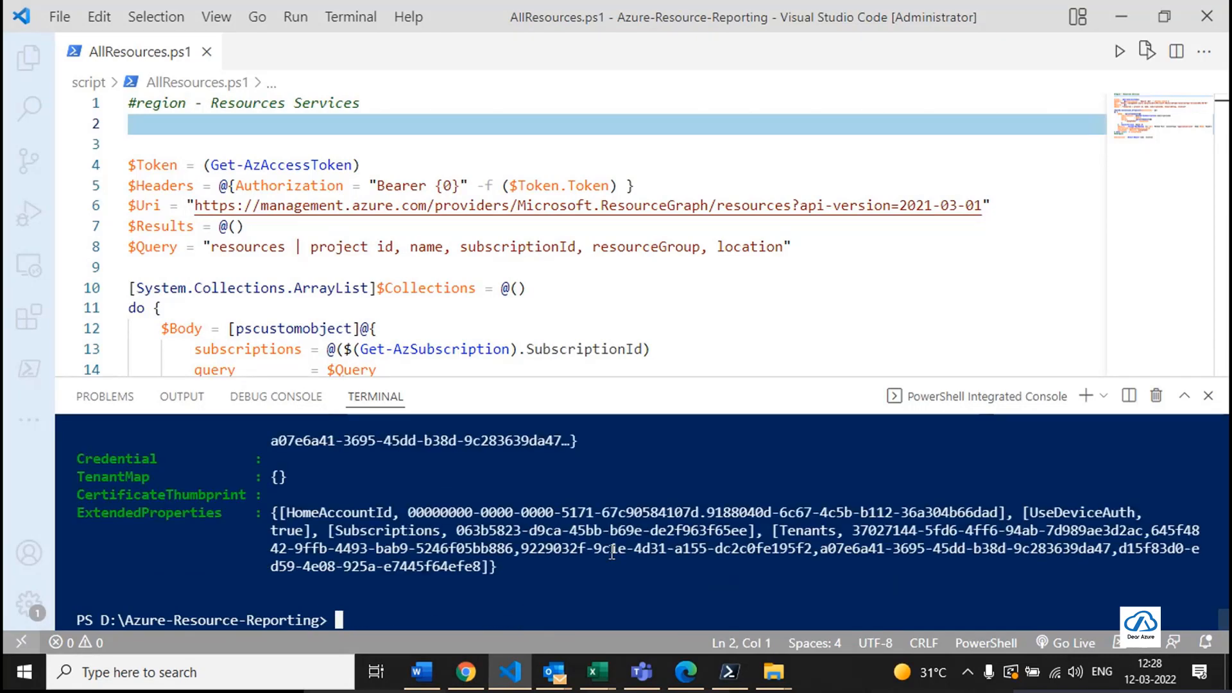
scroll(471, 493, "up", 5)
scroll(494, 565, "down", 2)
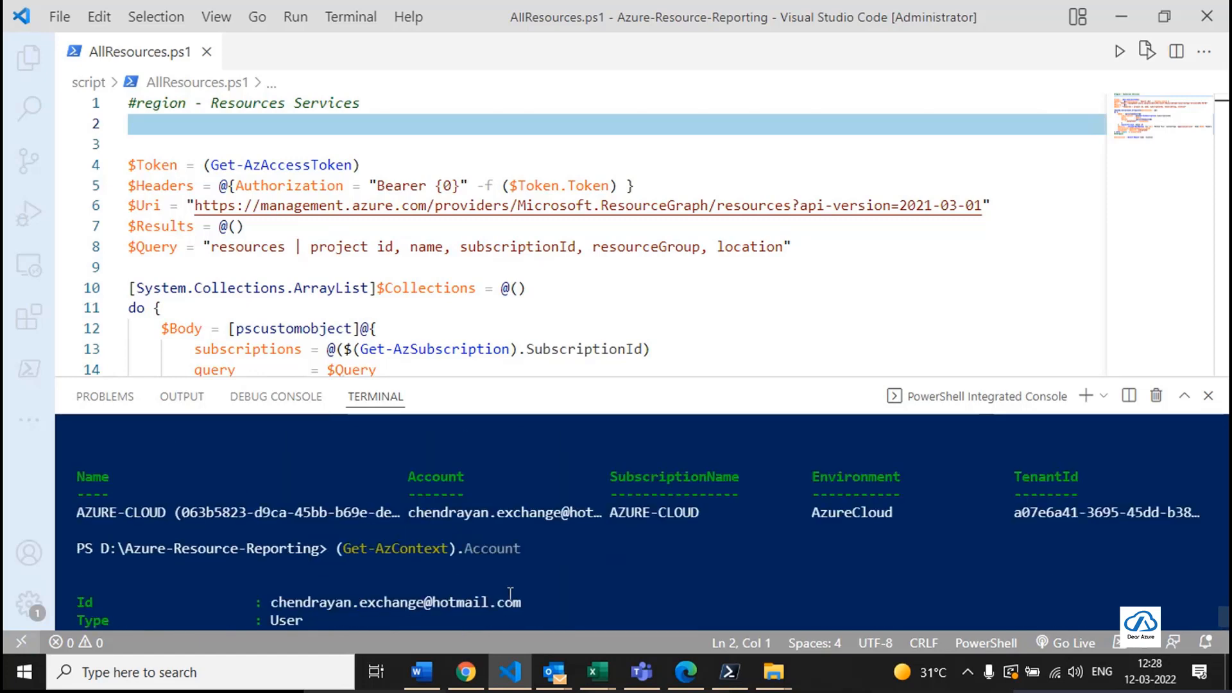
double_click(274, 604)
Copy the application (client) ID from the dear-azure-iautomate overview in Chrome and assign it to a $ClientId variable under the script's region comment.
left_click(466, 672)
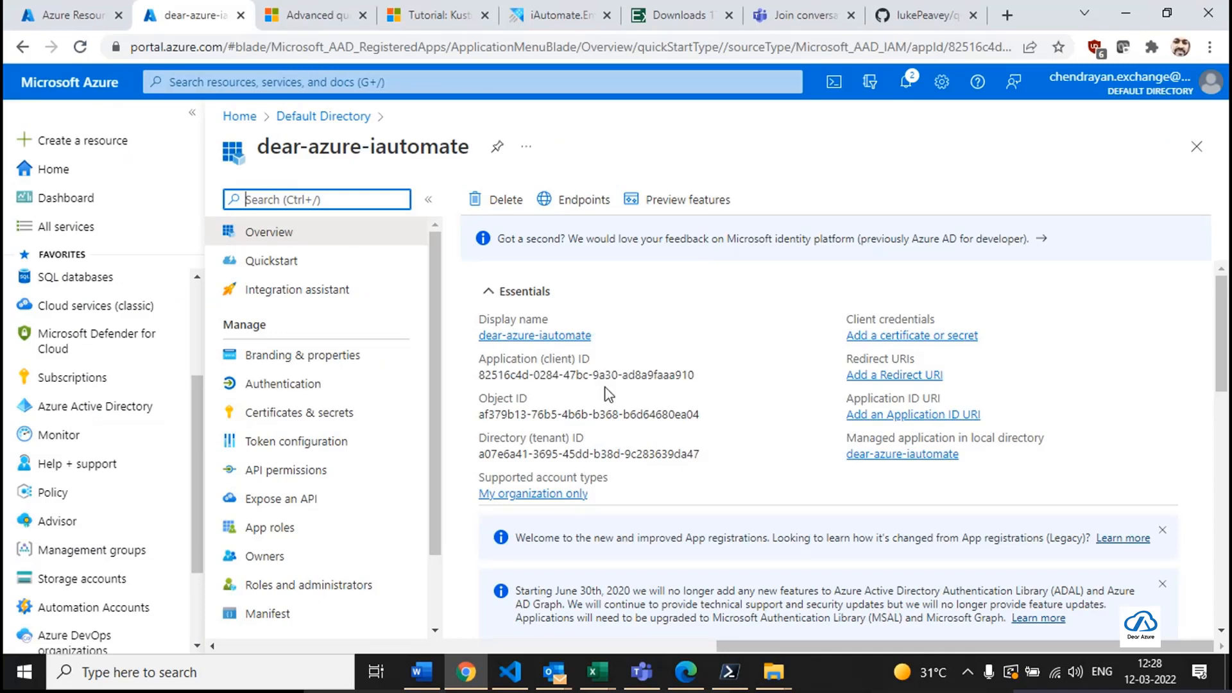
left_click(704, 376)
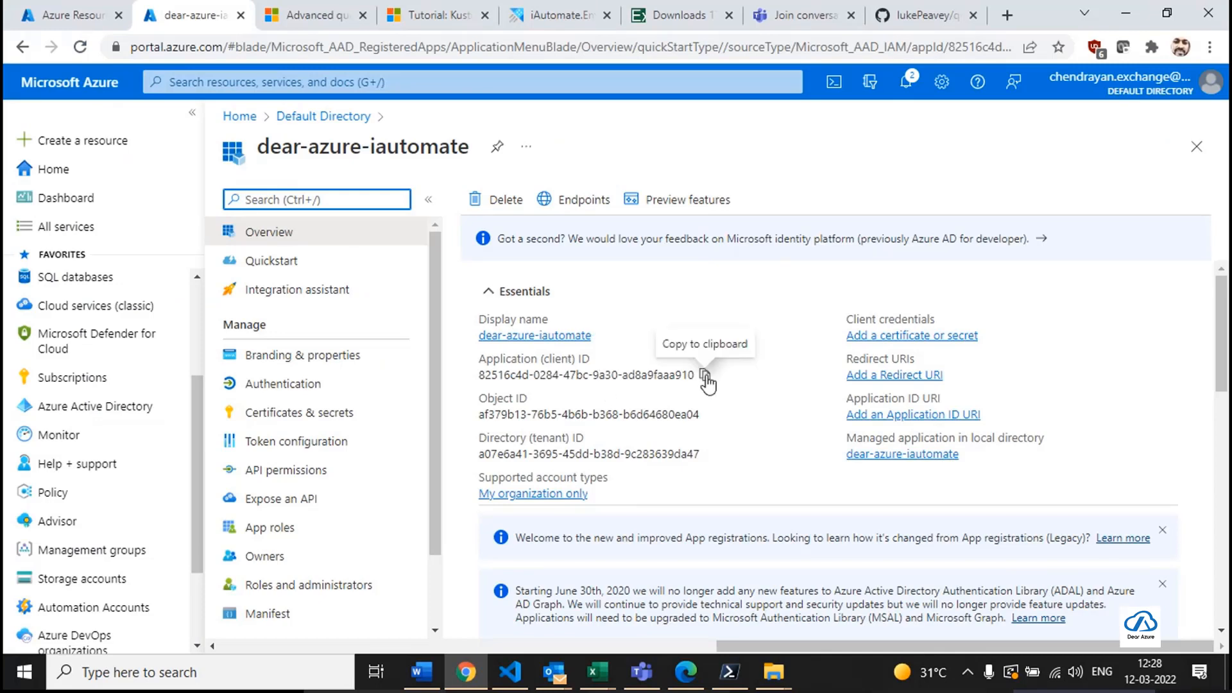
key("alt+Tab")
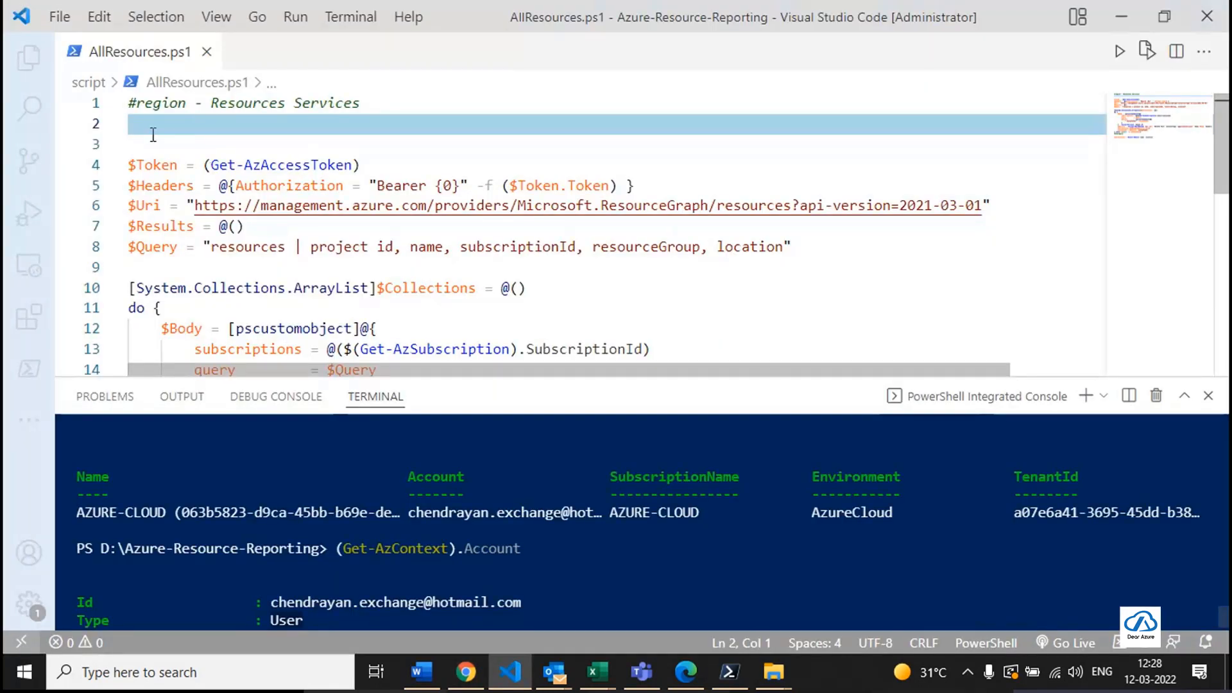
type("$Client")
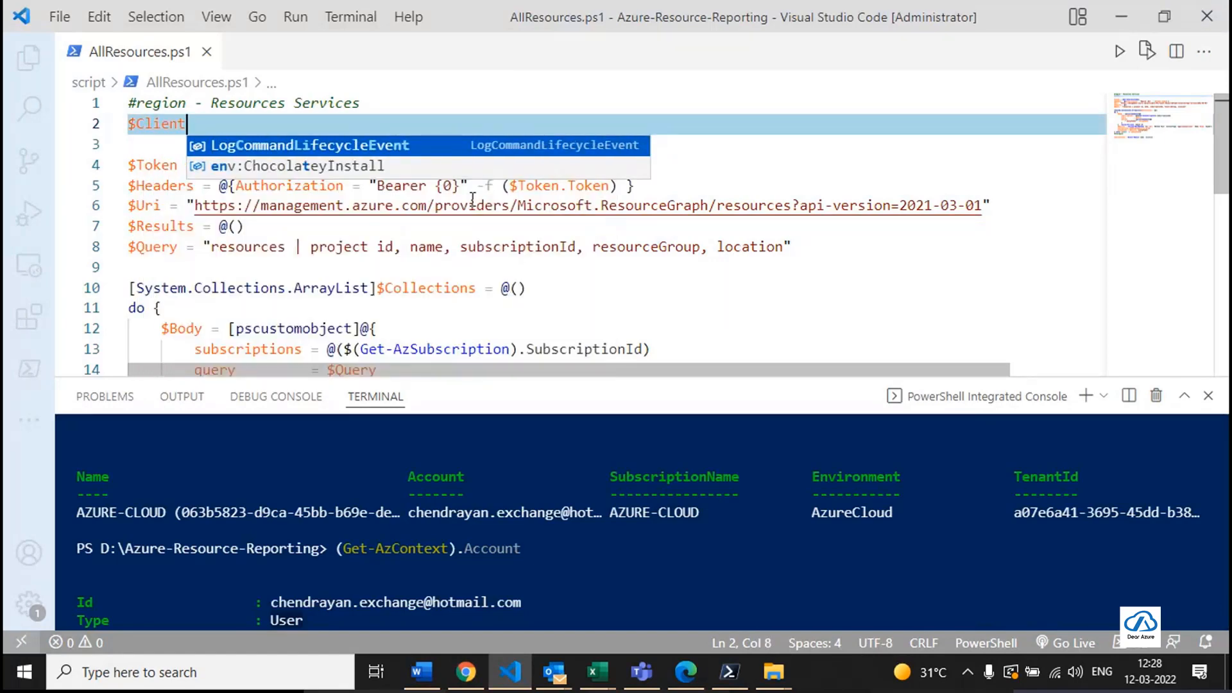
type("Id = \"")
key("ctrl+v")
type("\"")
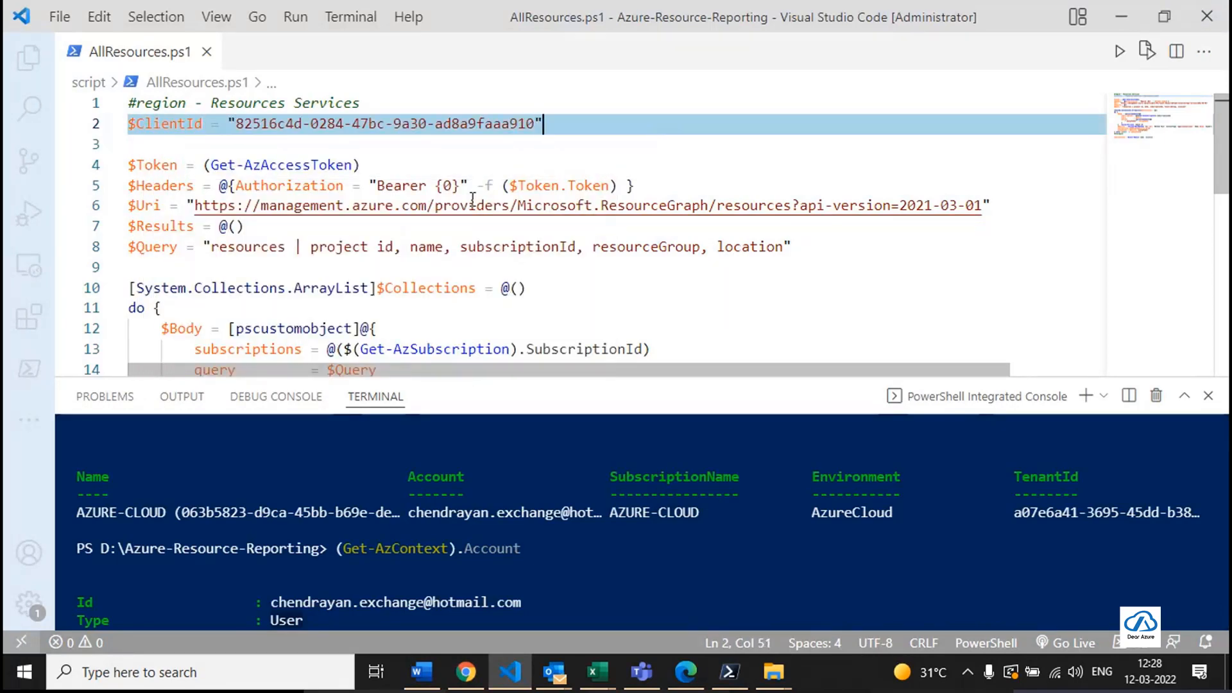
Below $ClientId, add the variables $ClientSecret and $TenantId, each assigned an empty string.
key("Return")
type("$Client")
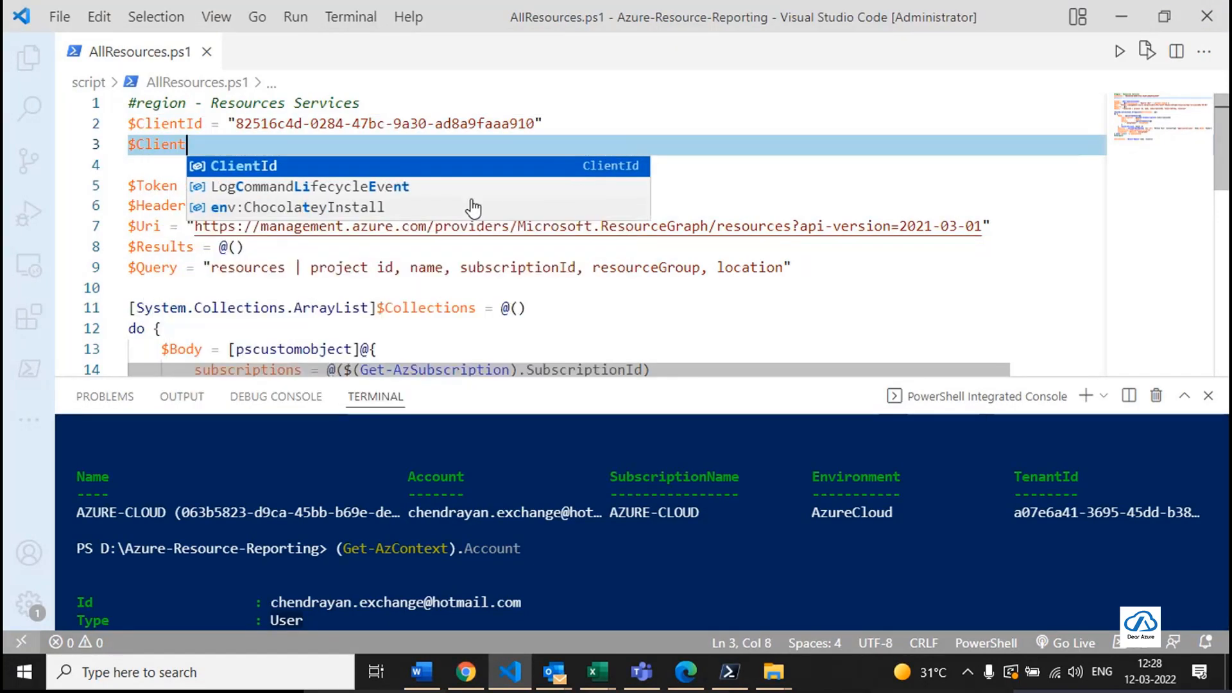
type("Secret = \"\"")
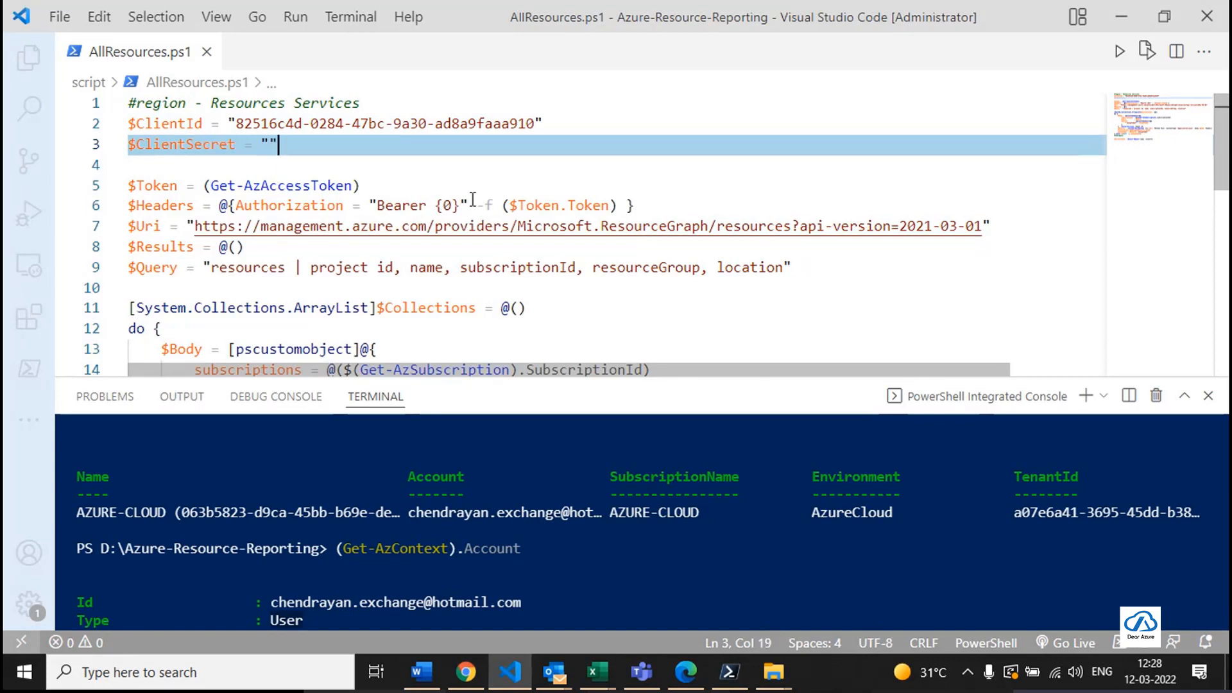
key("Down")
type("$Te")
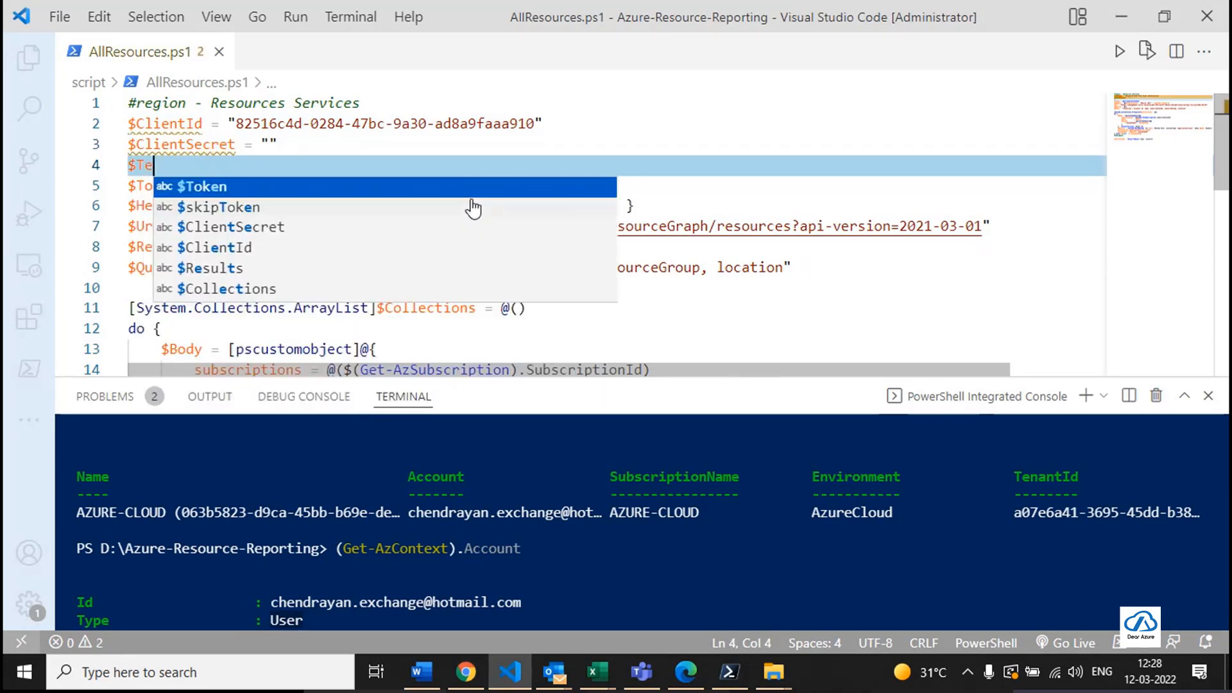
type("nantId = \"")
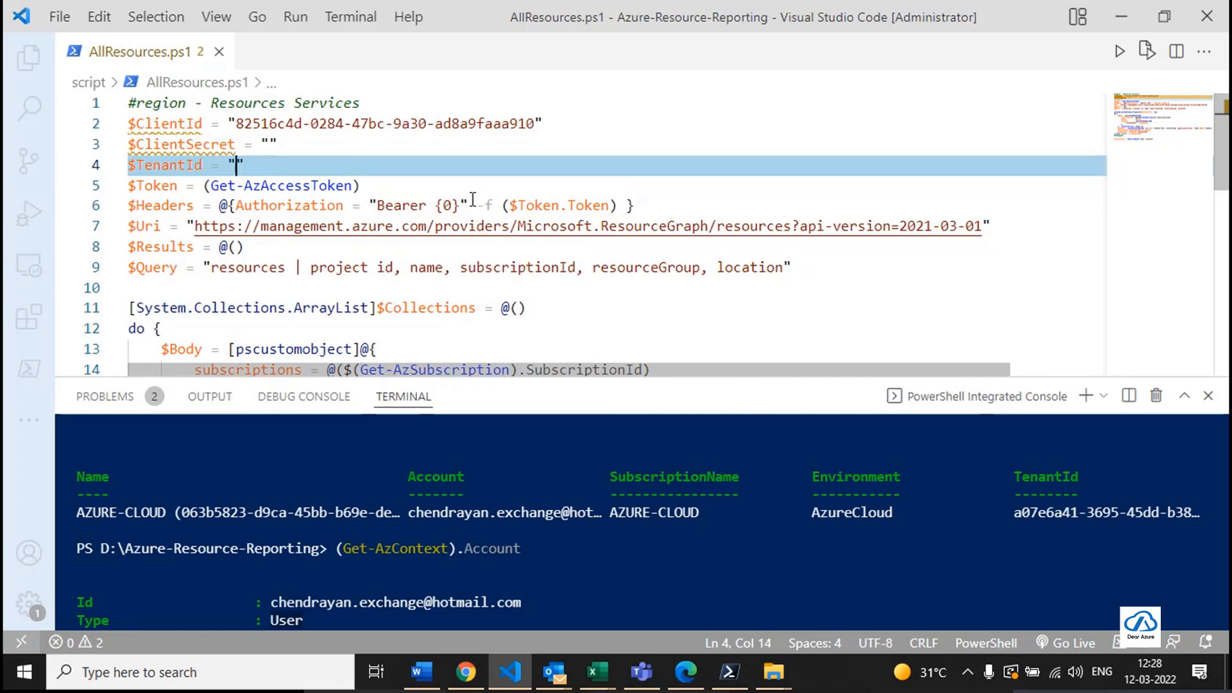
type("\"")
Add a Connect-AzAccount command with the -Credential parameter below the $TenantId line.
key("Return")
type("Co")
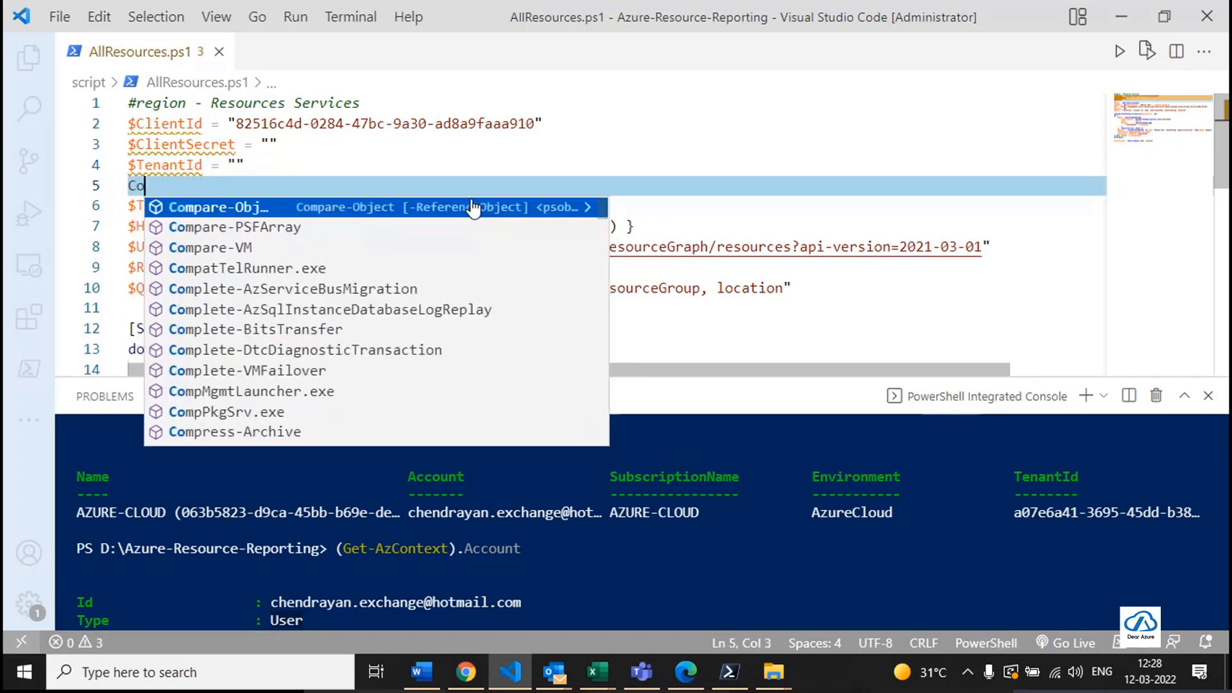
type("nnect-A")
key("Tab")
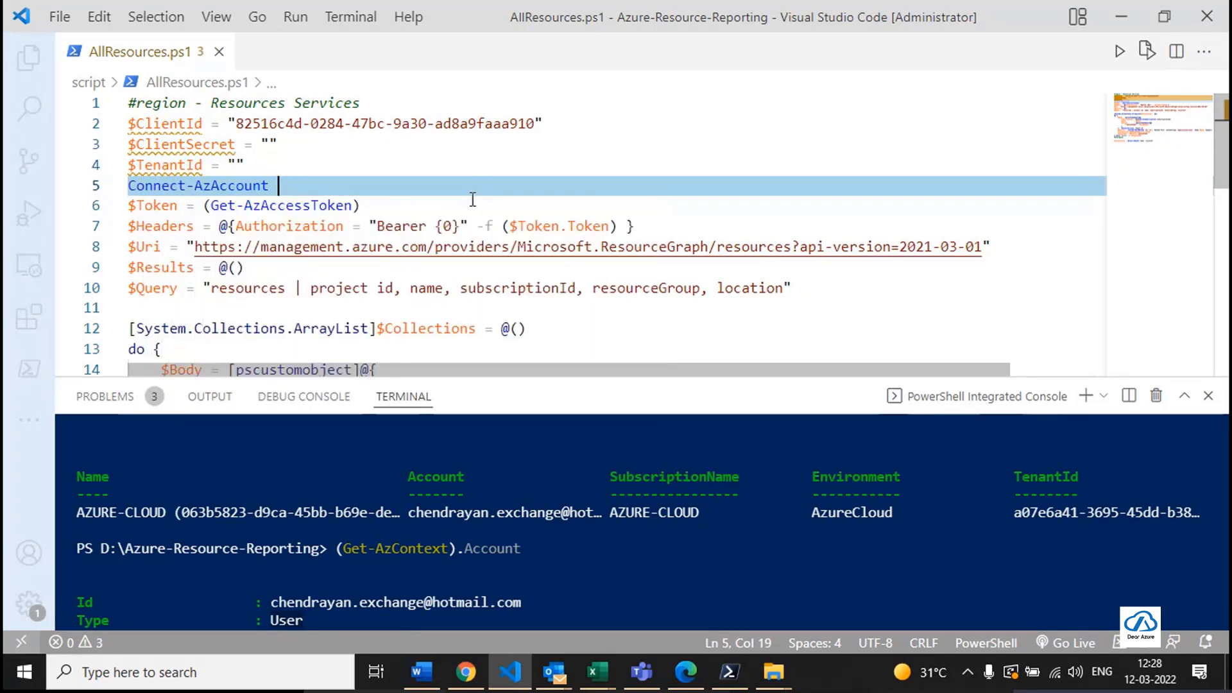
type("-")
key("Down")
key("Tab")
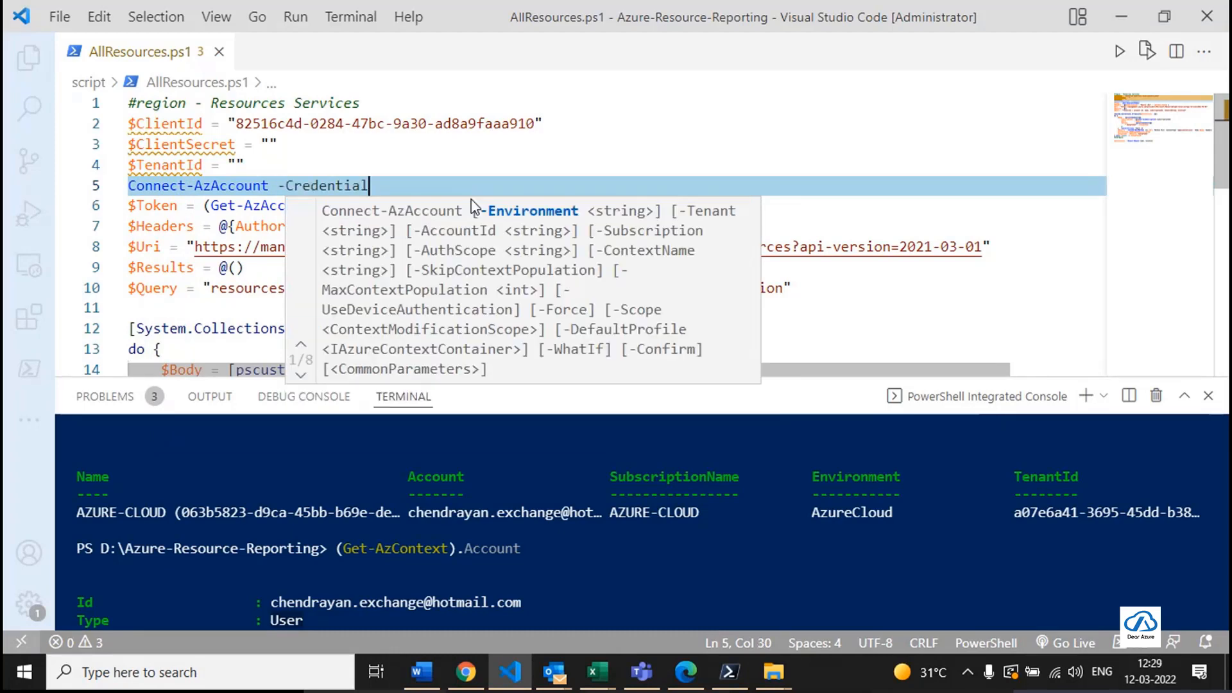
Pipe the empty $ClientSecret string to ConvertTo-SecureString with the -AsPlainText and -Force parameters.
key("Up")
key("Up")
key("Up")
type("| Convertt")
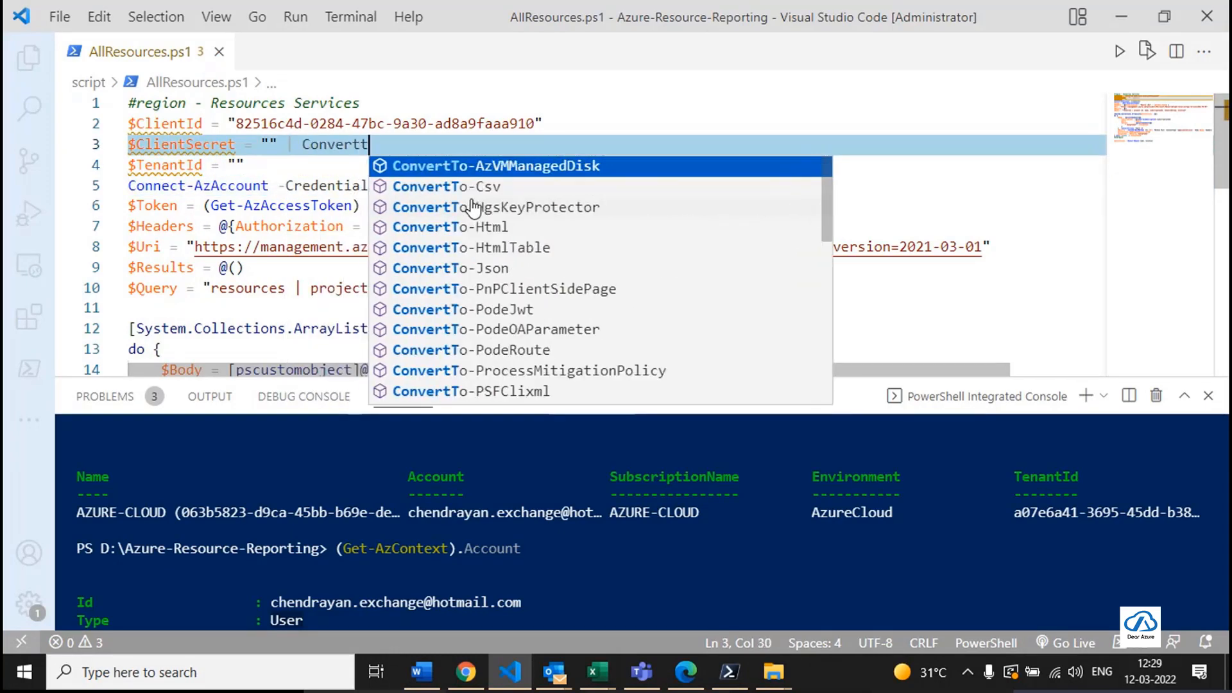
key("BackSpace")
type("To-S")
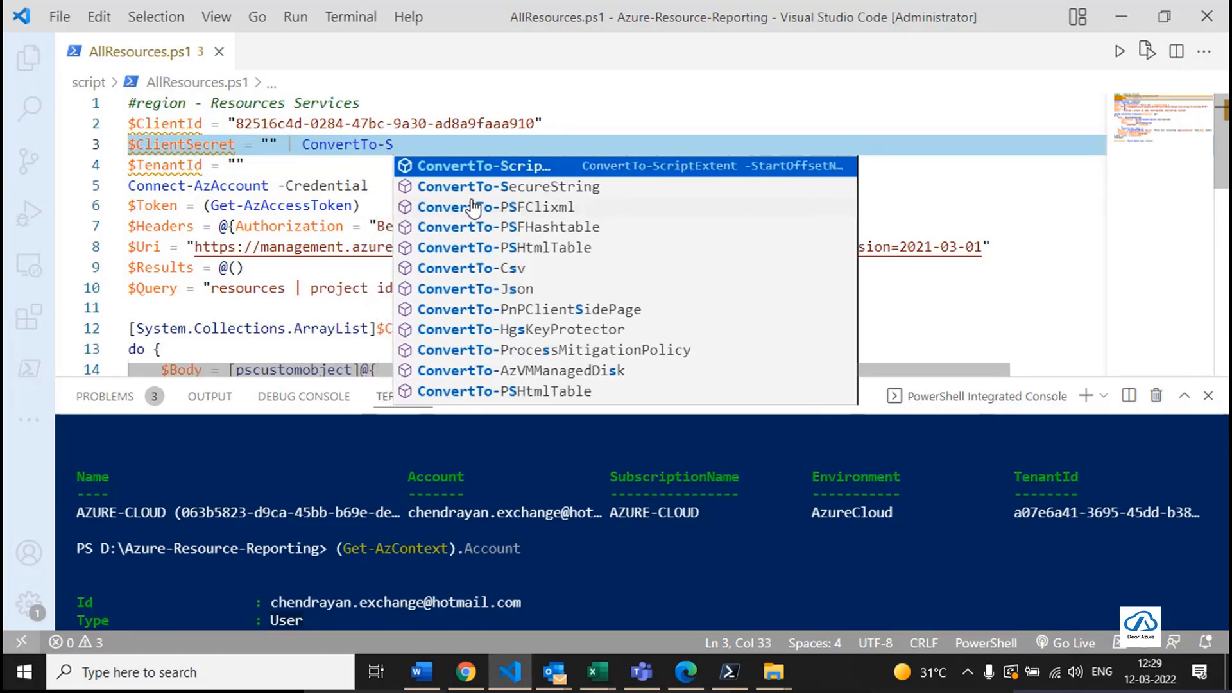
key("Down")
key("Tab")
type("-")
key("Tab")
type("-F")
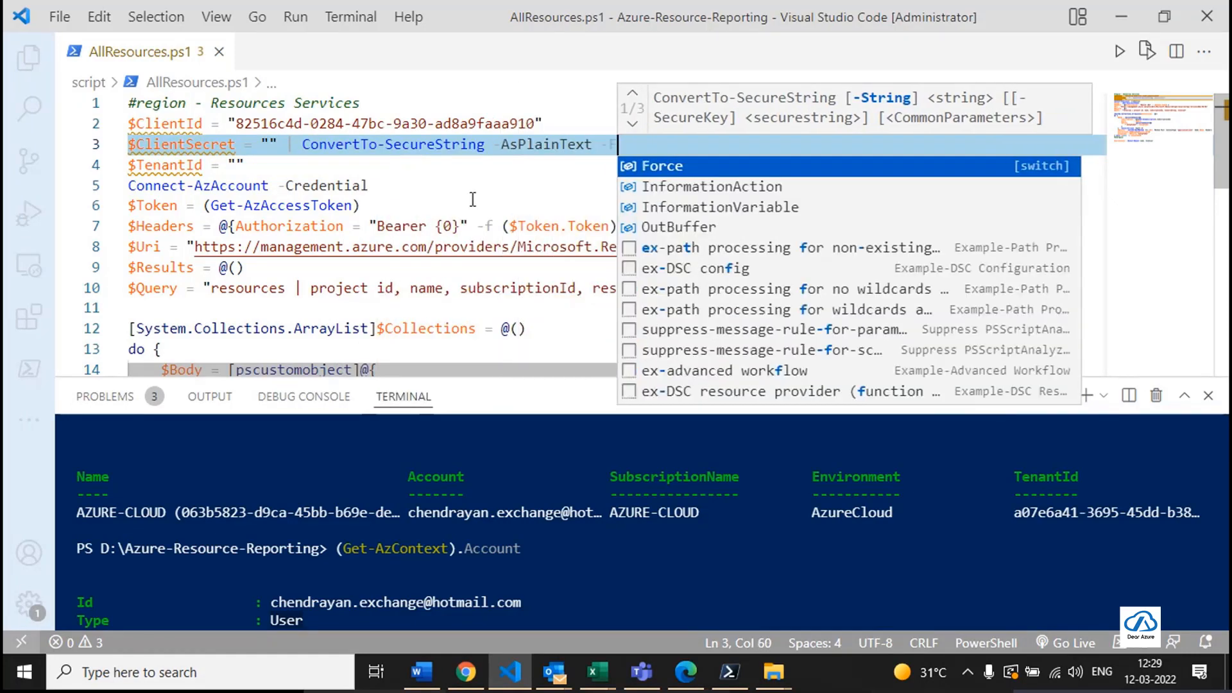
key("Tab")
key("Down")
key("Down")
key("Escape")
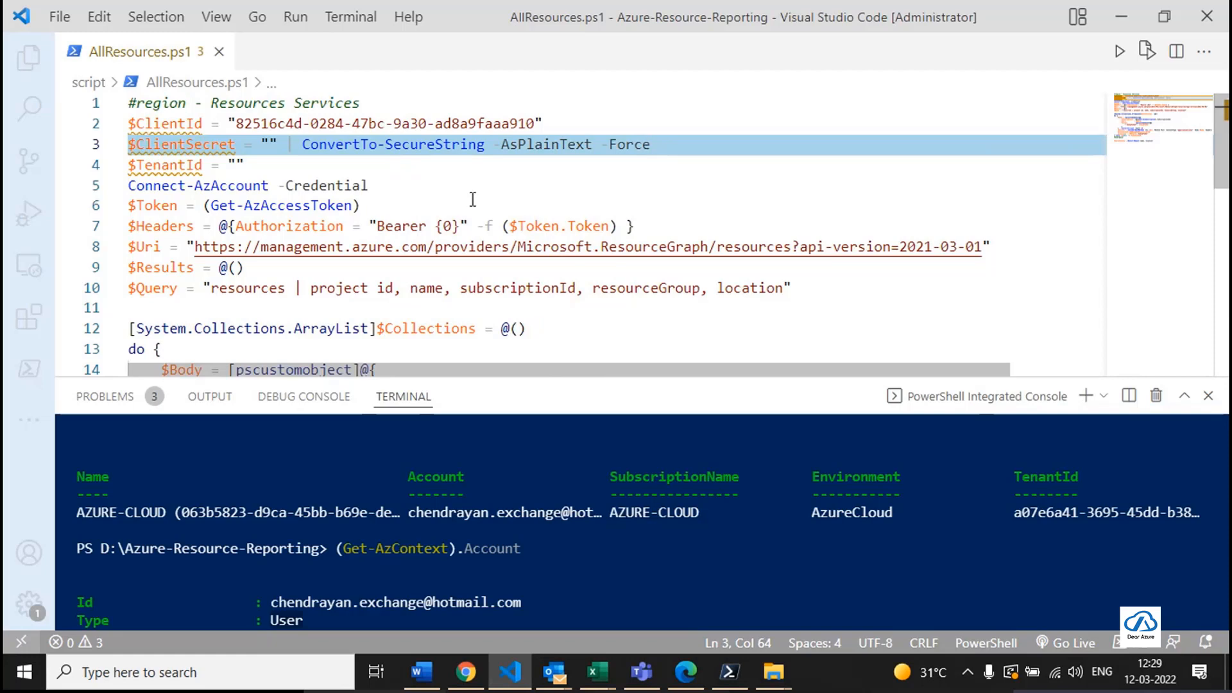
Below the $TenantId line, add a $Credential variable assigned to [pscredential]::new().
key("Down")
key("Return")
type("$C")
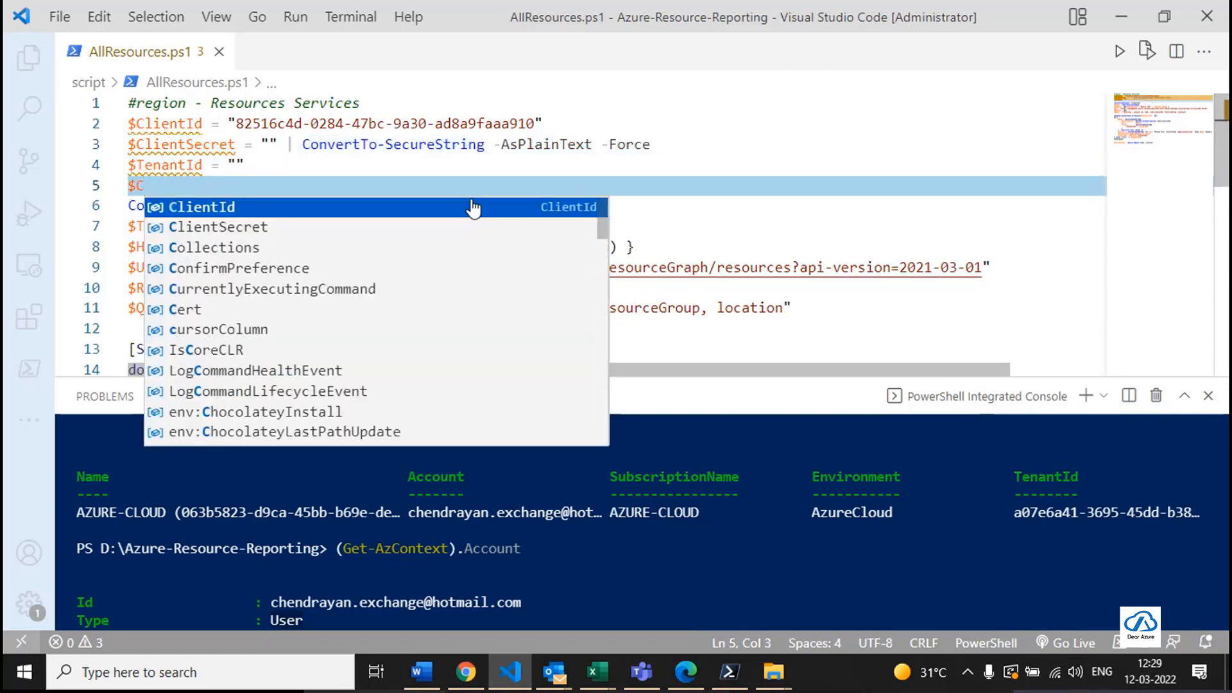
type("redenti")
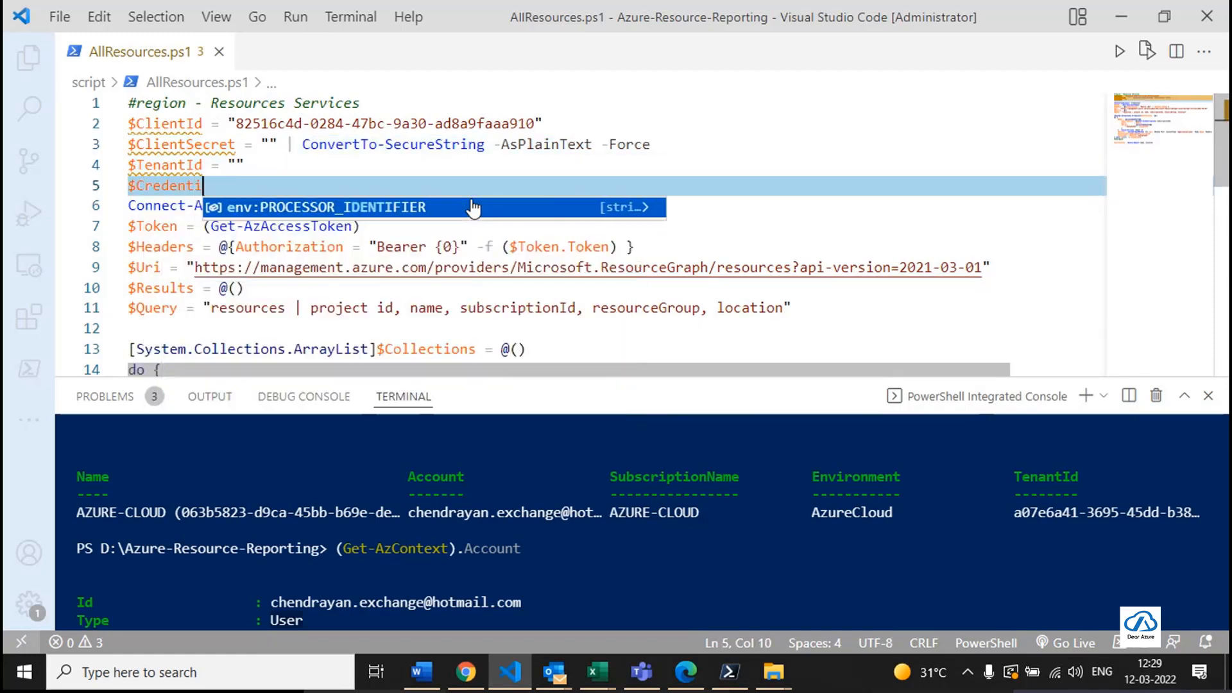
type("al = [pscre")
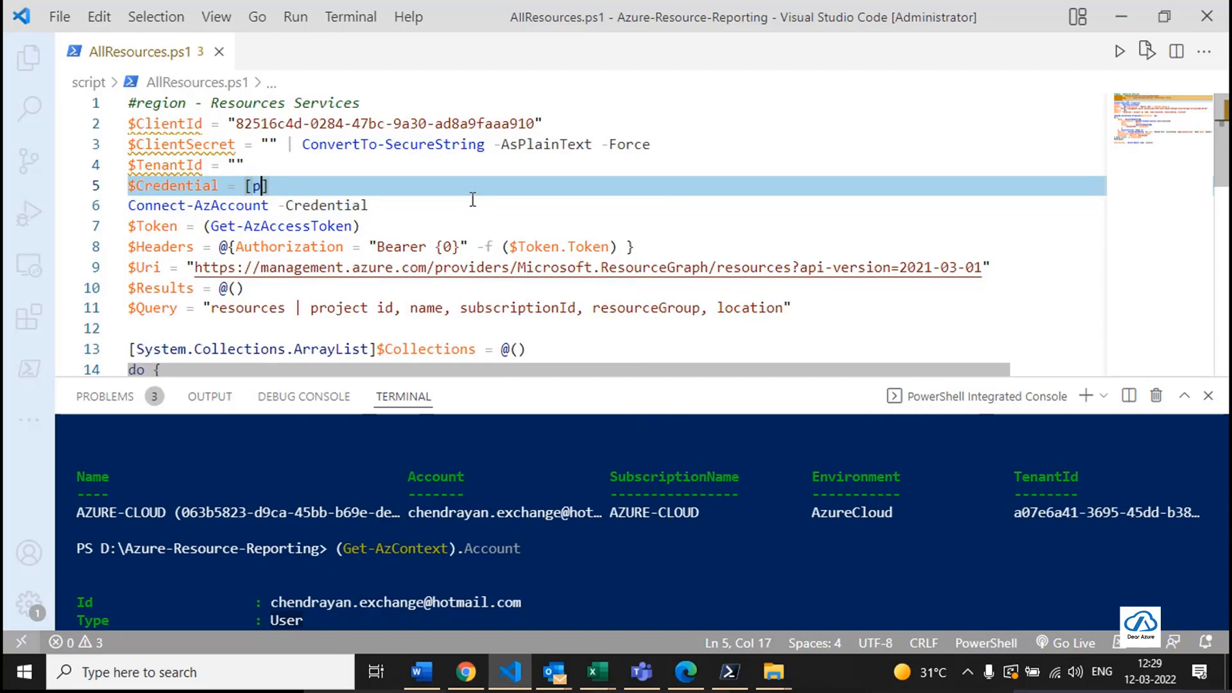
type("den")
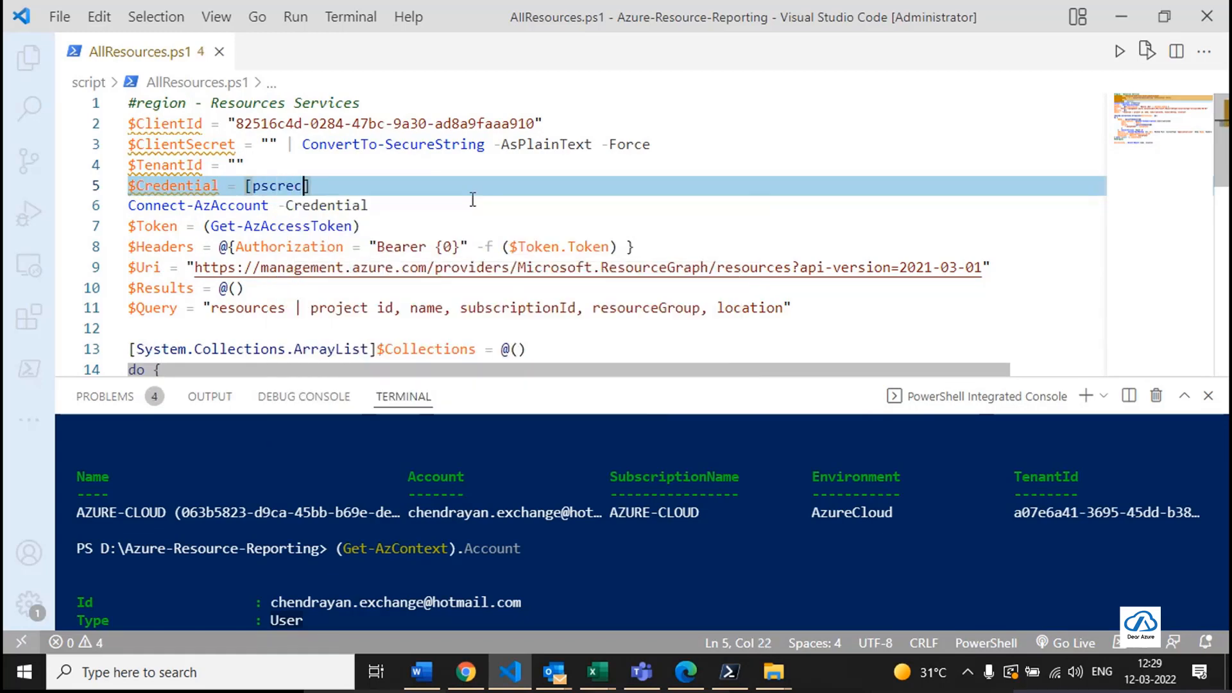
type("tial]::new()")
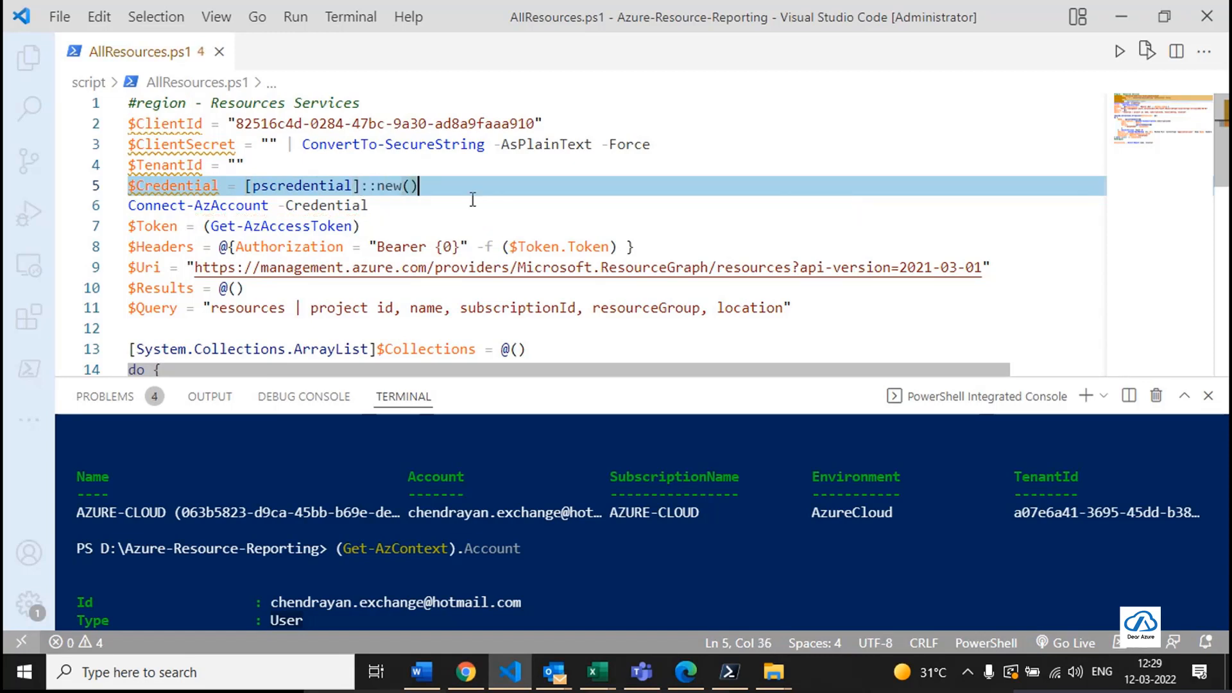
Pass $ClientId and $ClientSecret as the arguments of the pscredential constructor.
key("Left")
type("$")
key("Down")
key("Up")
key("Tab")
type(",$C")
key("Down")
key("Tab")
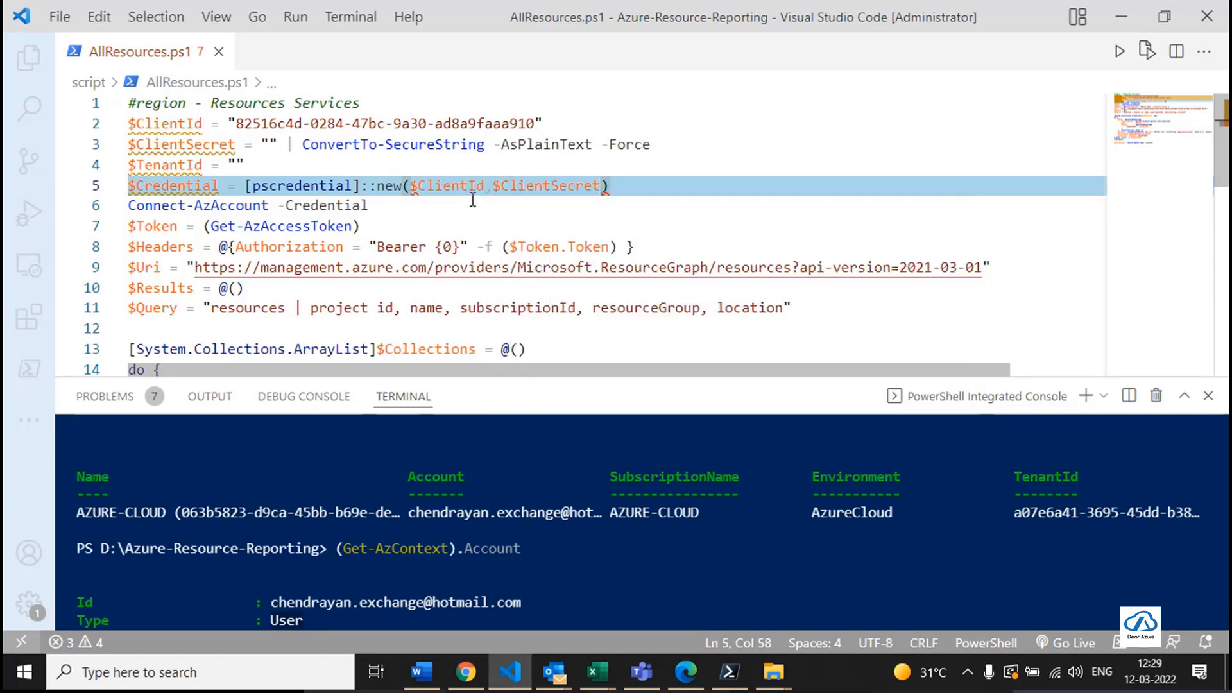
Copy the directory (tenant) ID from the application overview in Chrome and paste it into the $TenantId string in the script.
key("Up")
key("alt+Tab")
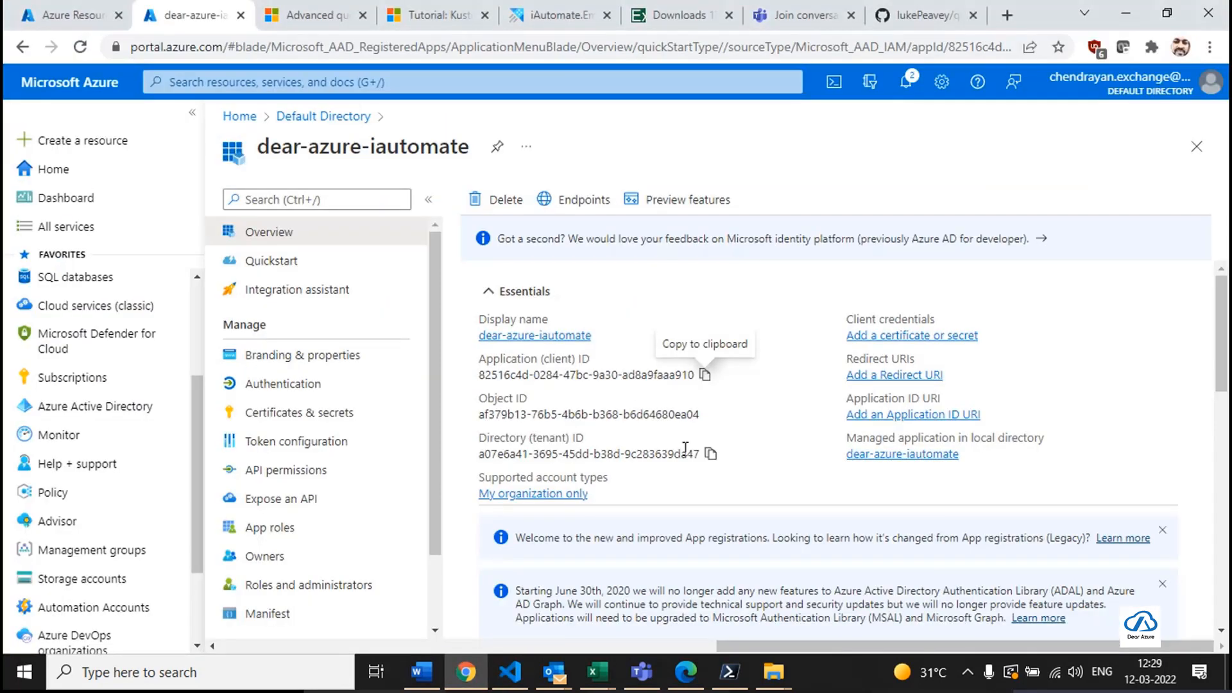
left_click(711, 455)
key("alt+Tab")
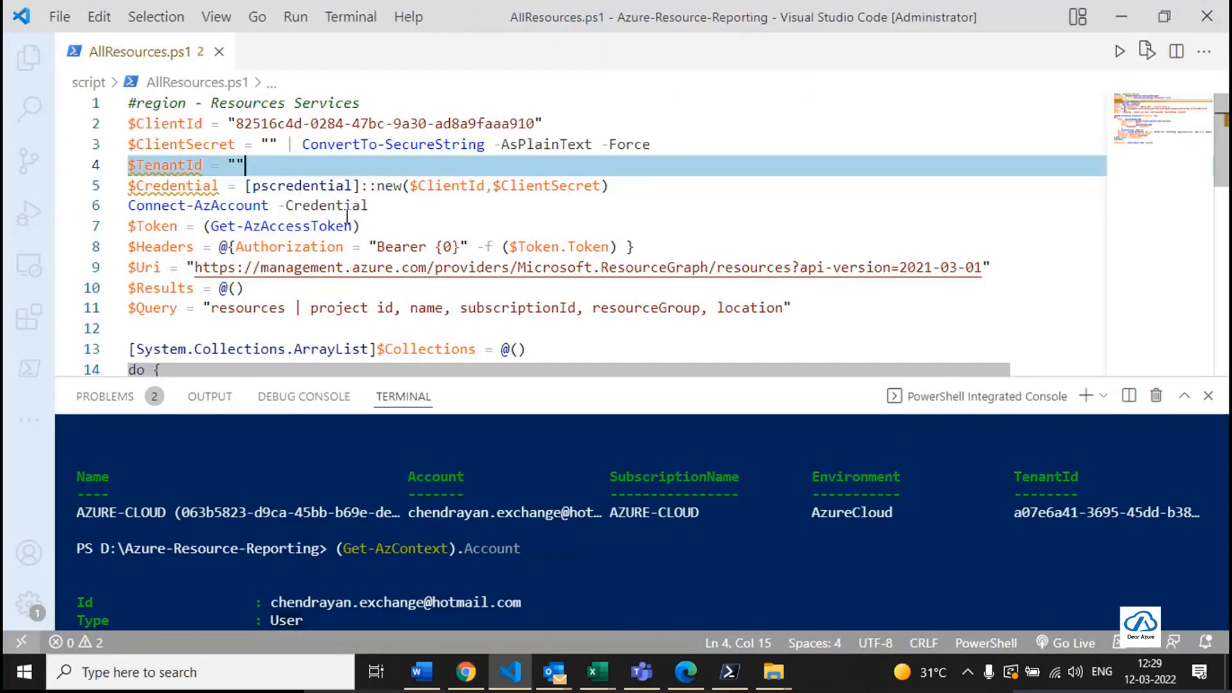
key("ctrl+v")
Complete Connect-AzAccount's -Credential parameter with $Credential and add the -ServicePrincipal switch.
key("Down")
key("Down")
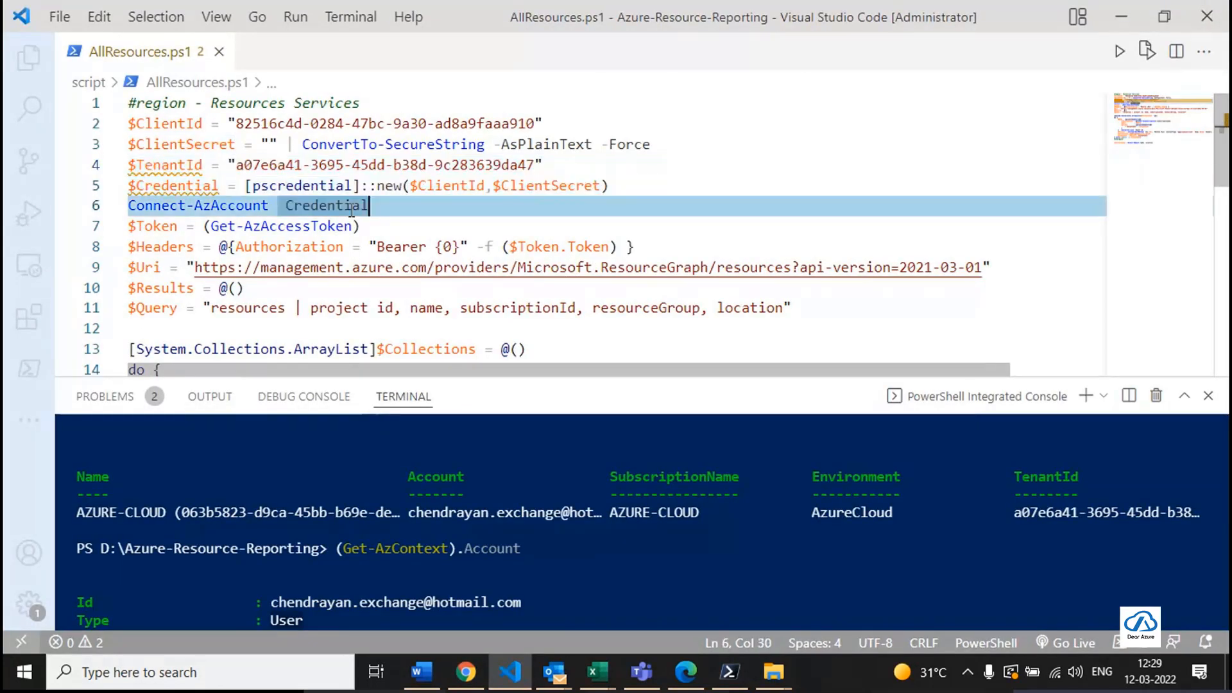
type("$C")
key("Down")
key("Down")
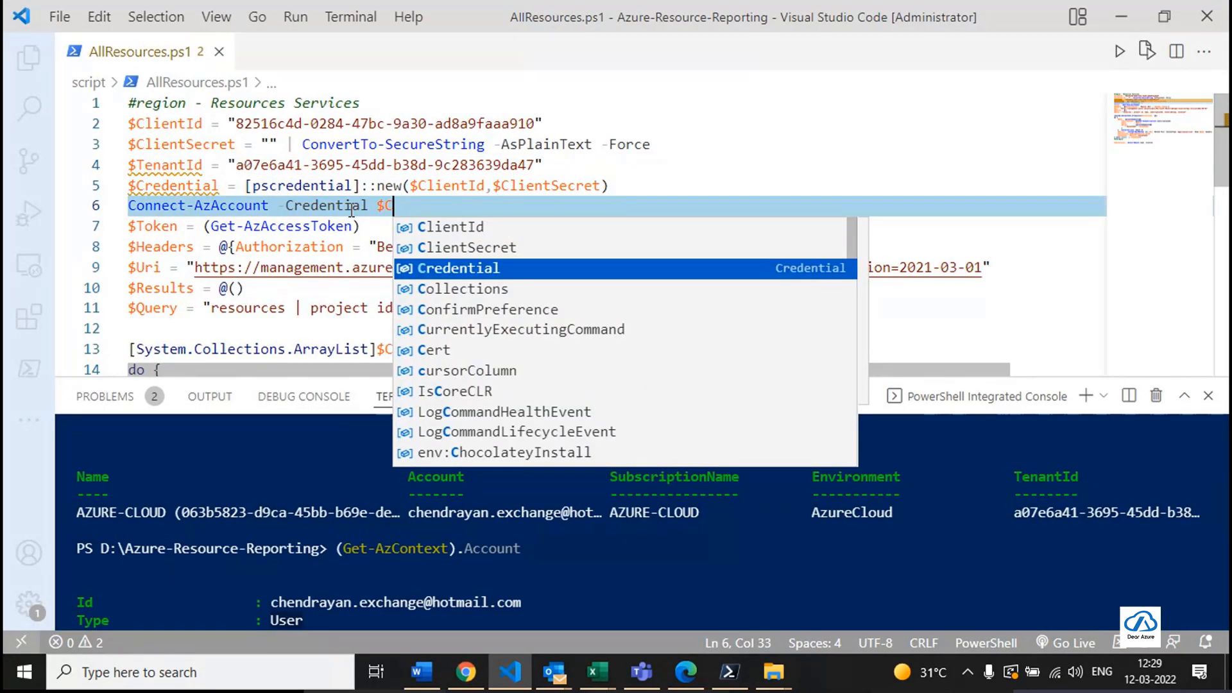
key("Tab")
type("-")
key("Down")
key("Tab")
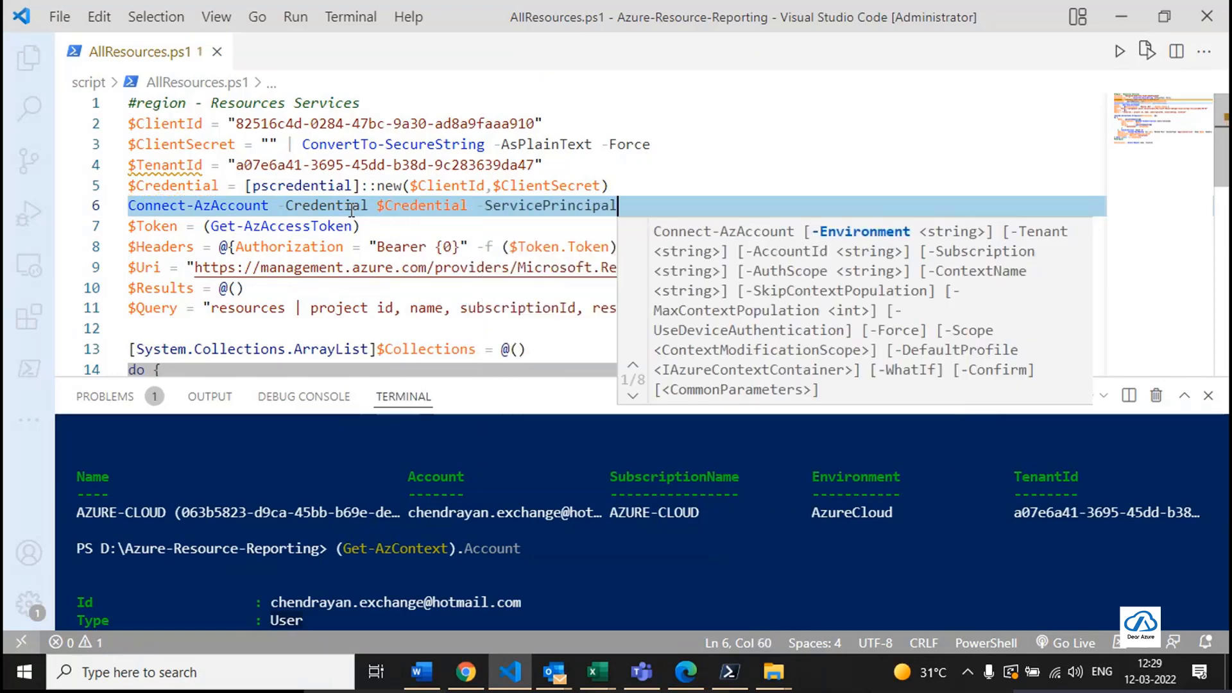
Insert the -Tenant parameter with $TenantId between $Credential and -ServicePrincipal in the Connect-AzAccount line.
key("Left")
key("Left")
key("Left")
key("Left")
key("Left")
key("Left")
key("Left")
key("Left")
key("Left")
key("Left")
key("Left")
key("Left")
key("Left")
key("Left")
key("Left")
key("Left")
key("Left")
key("Left")
key("Left")
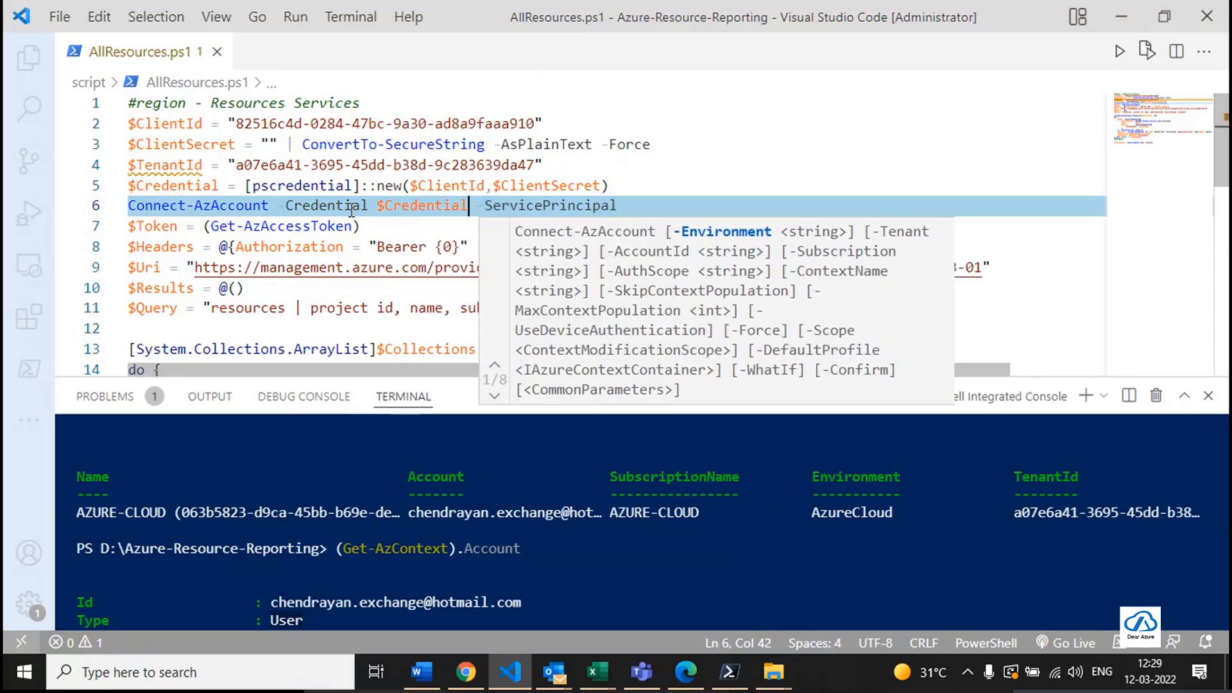
key("Right")
key("Escape")
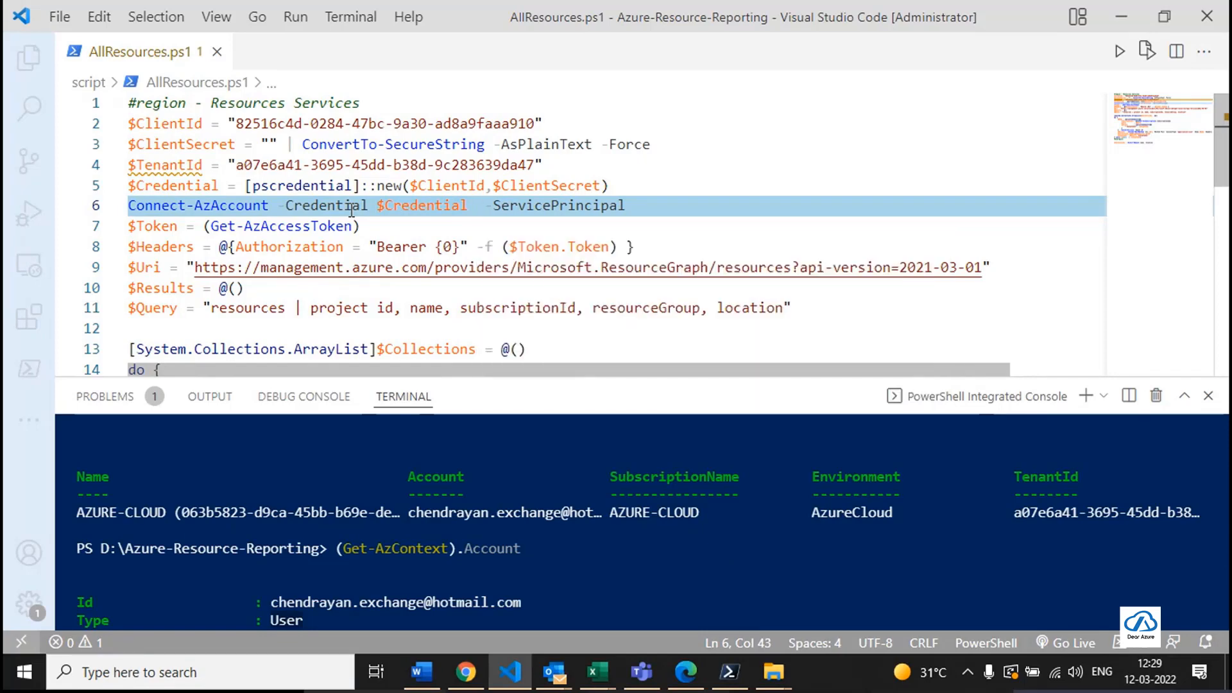
type("-")
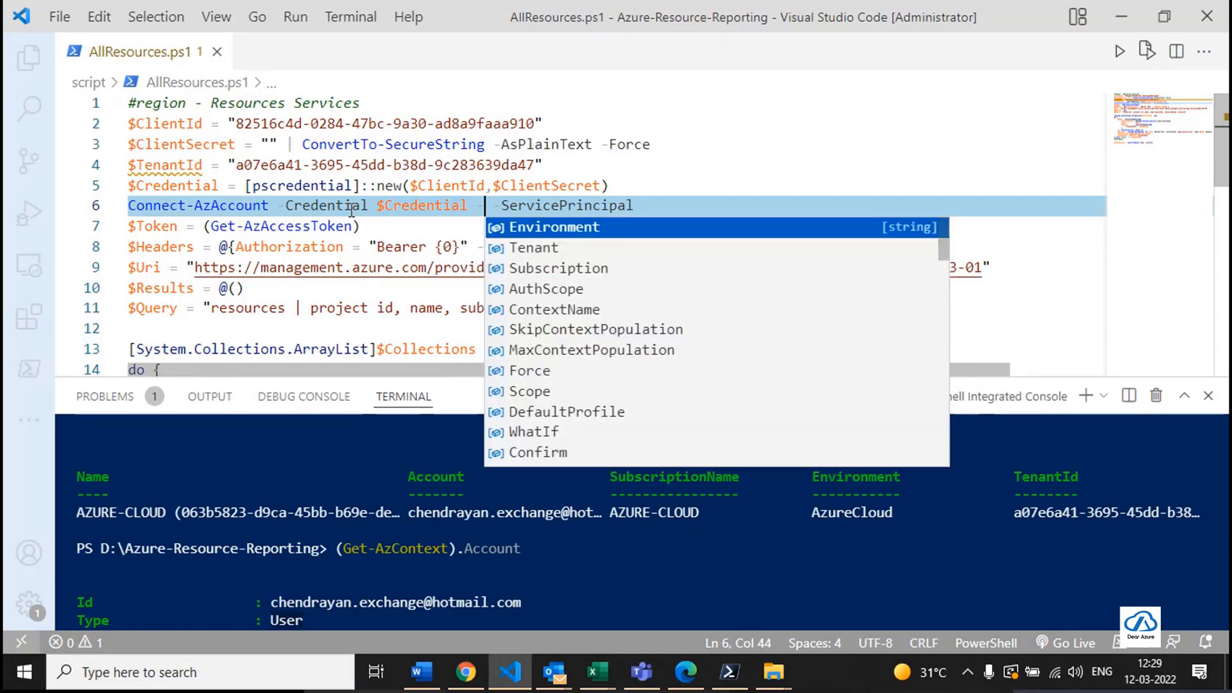
type("Tenant $Re")
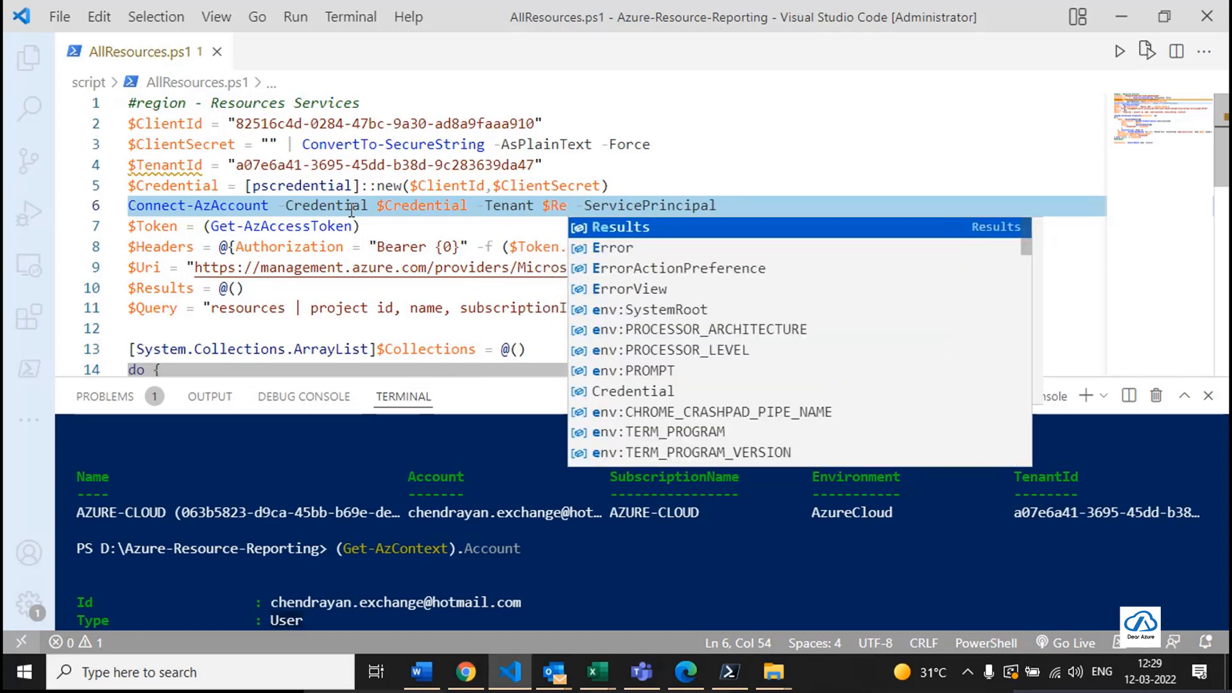
key("BackSpace")
key("BackSpace")
type("R")
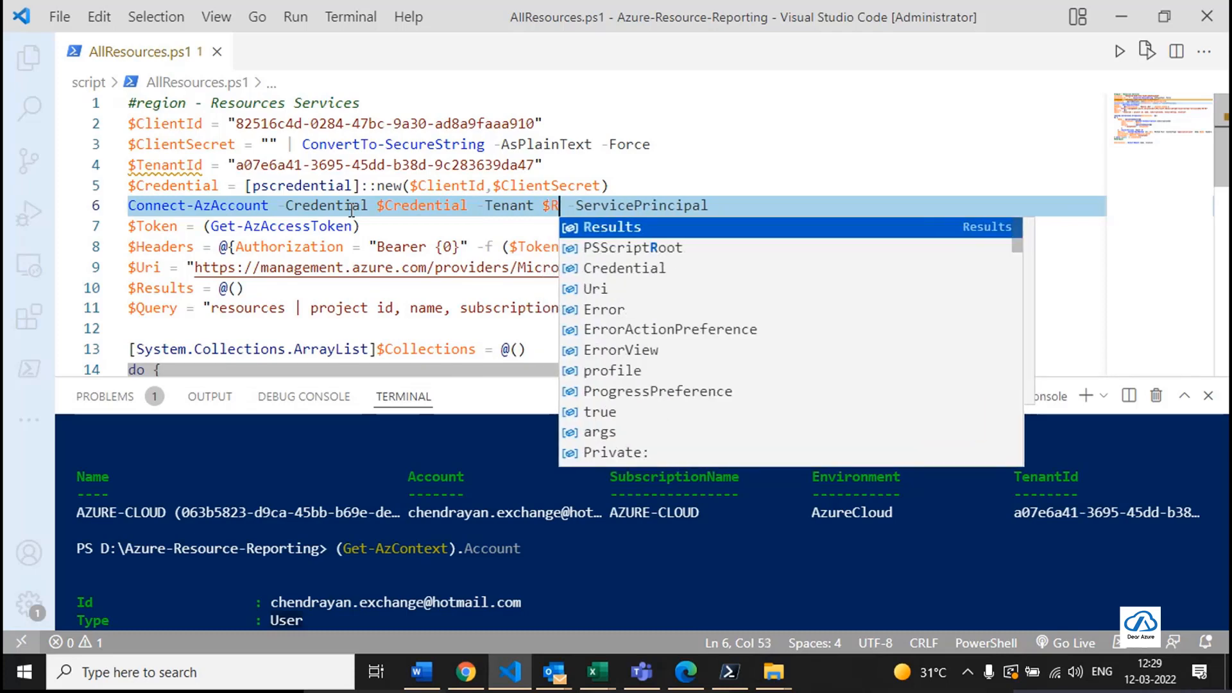
key("BackSpace")
type("Te")
key("Tab")
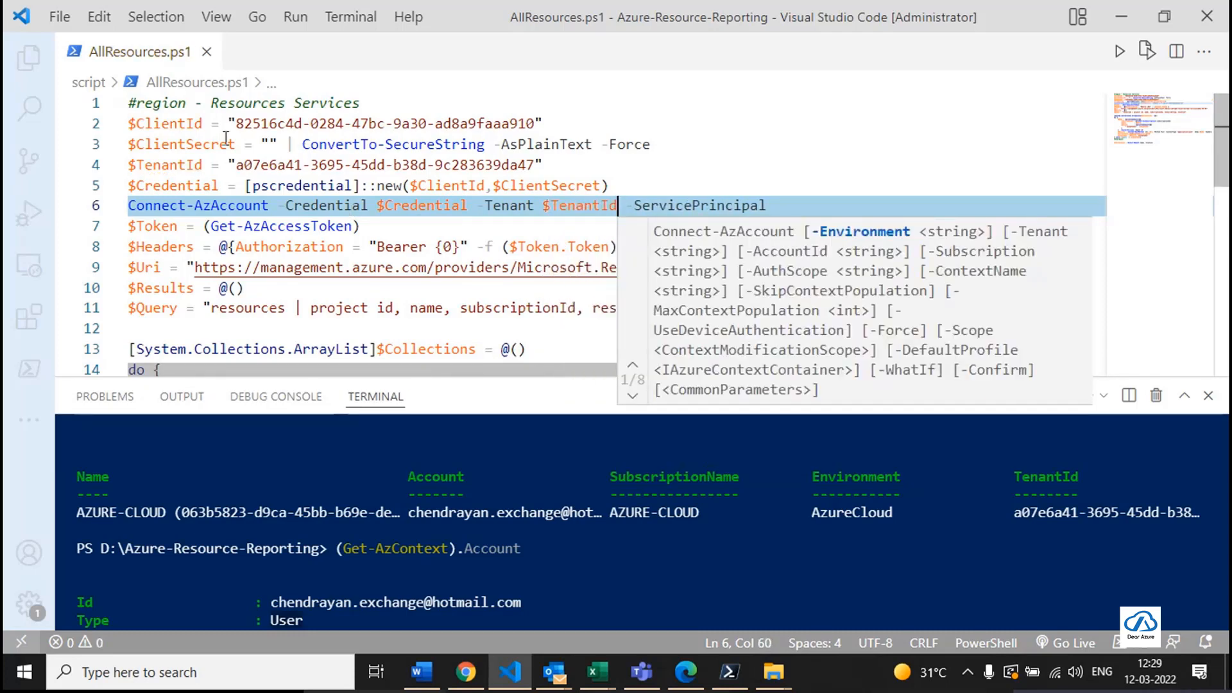
left_click(666, 172)
In Chrome, add a client secret described as dear-azure-iautomate to the app registration, keeping the recommended 6-month expiry.
key("alt+Tab")
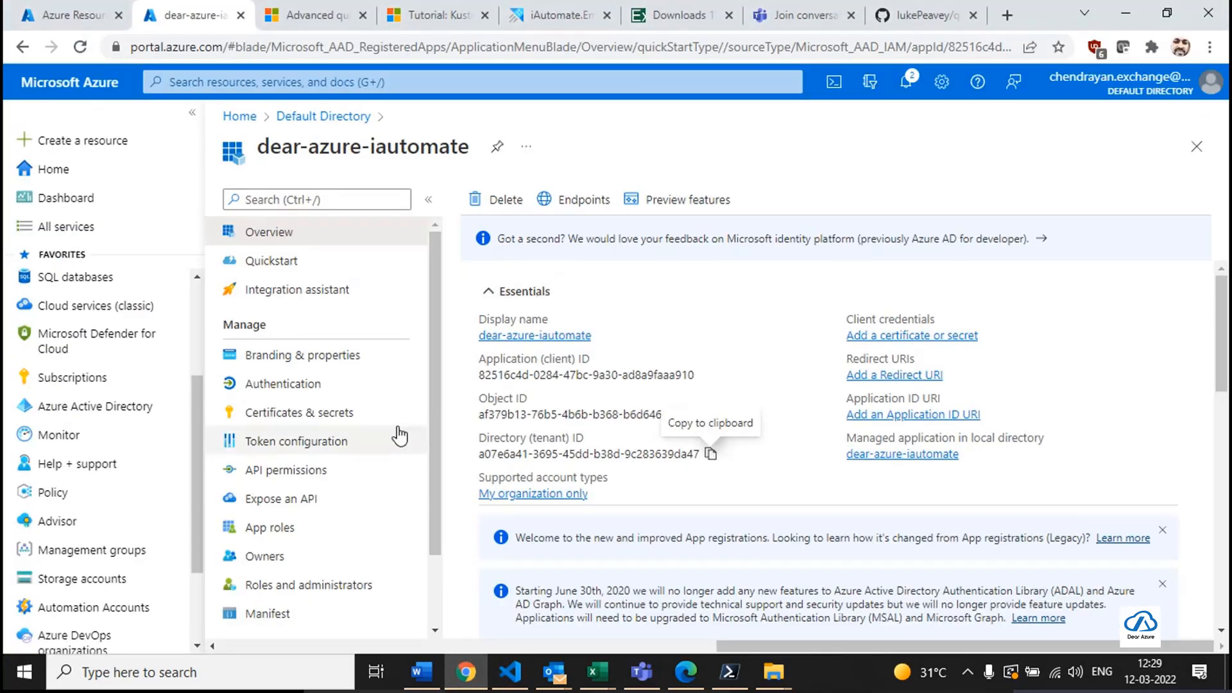
left_click(378, 413)
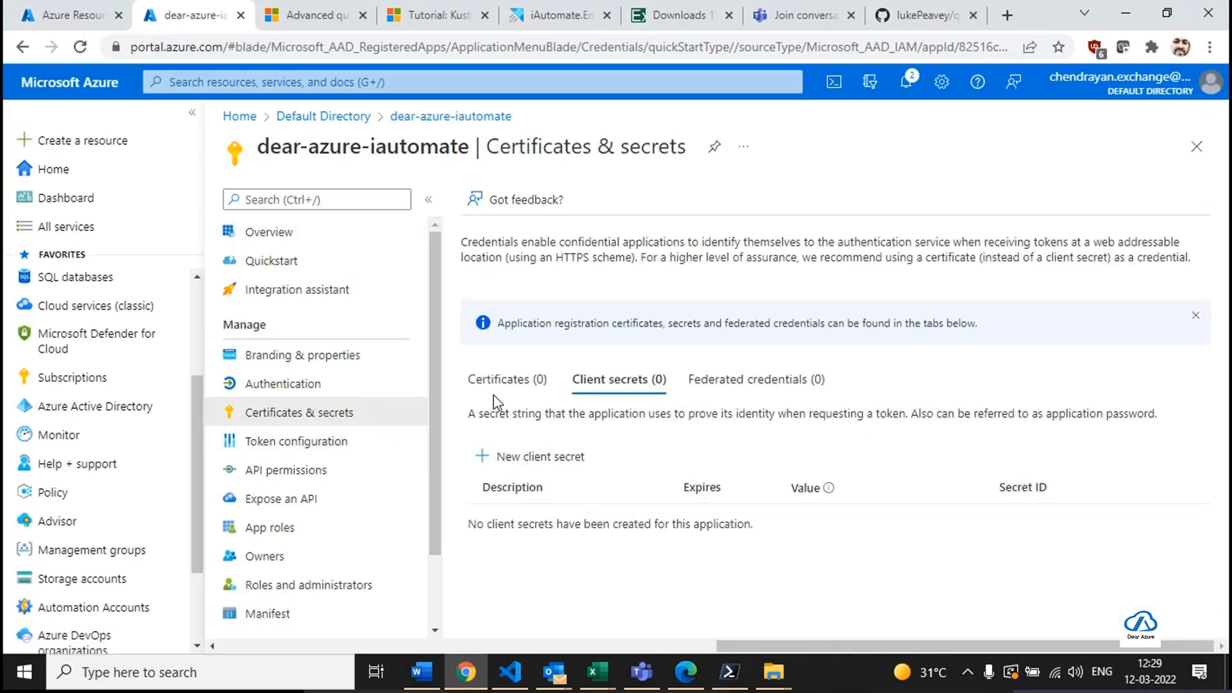
left_click(527, 457)
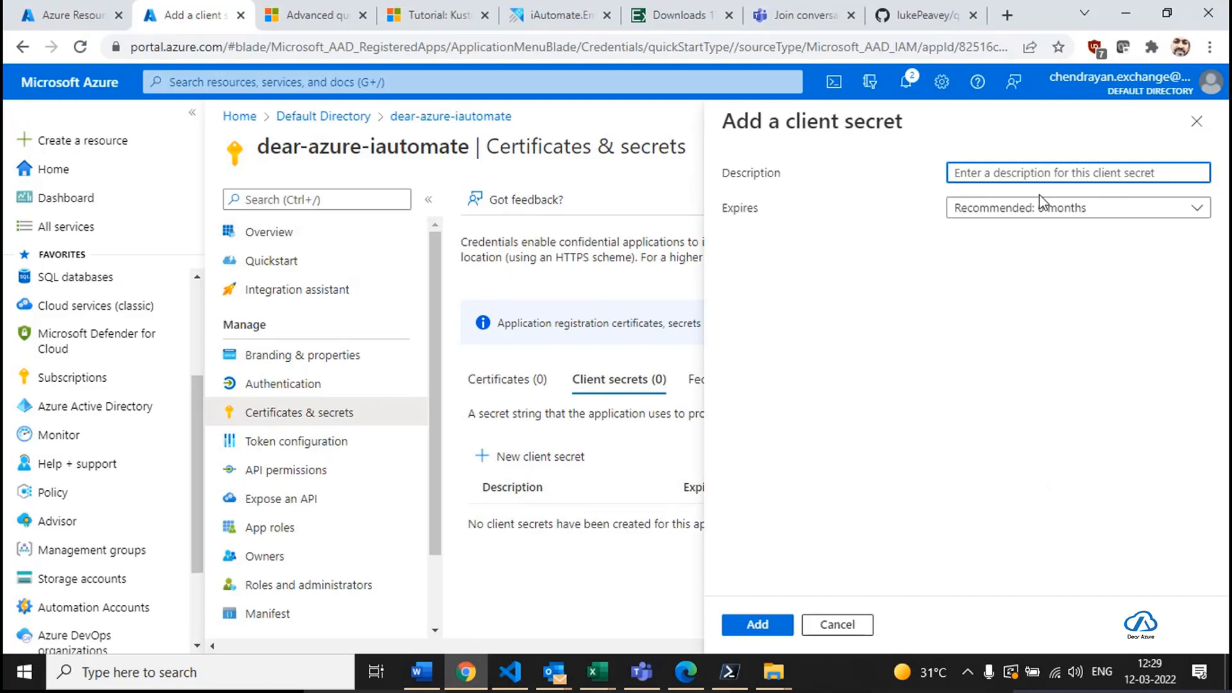
type("dear-azure-i")
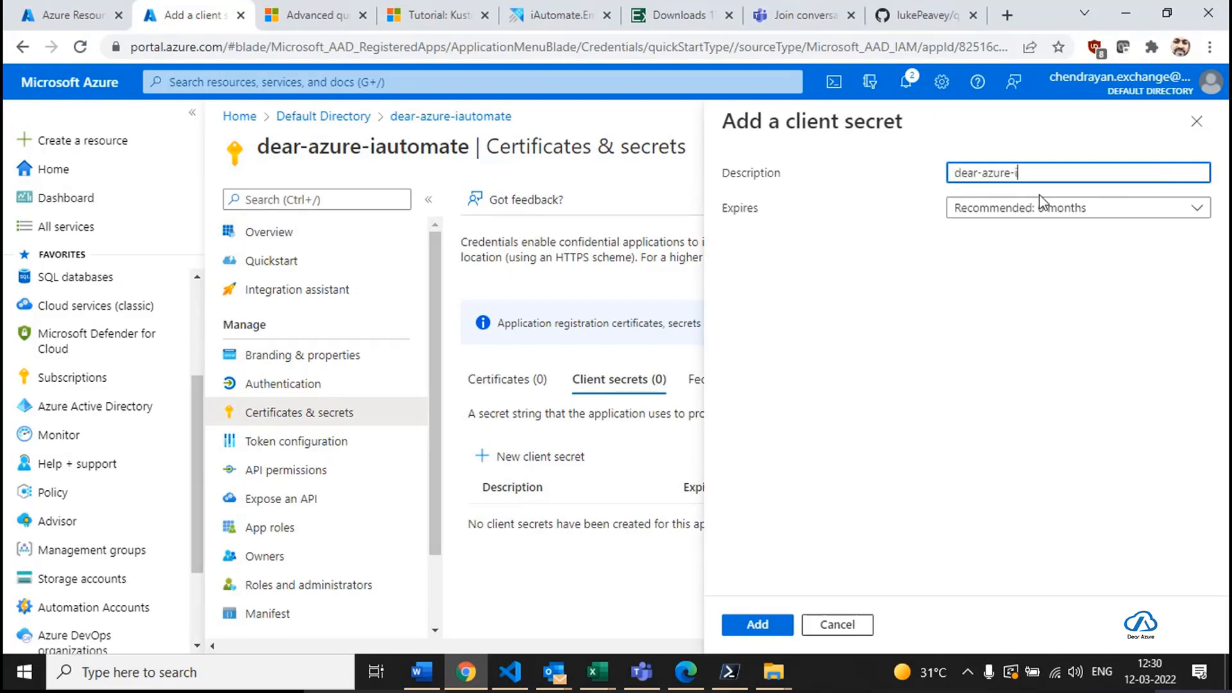
type("automate")
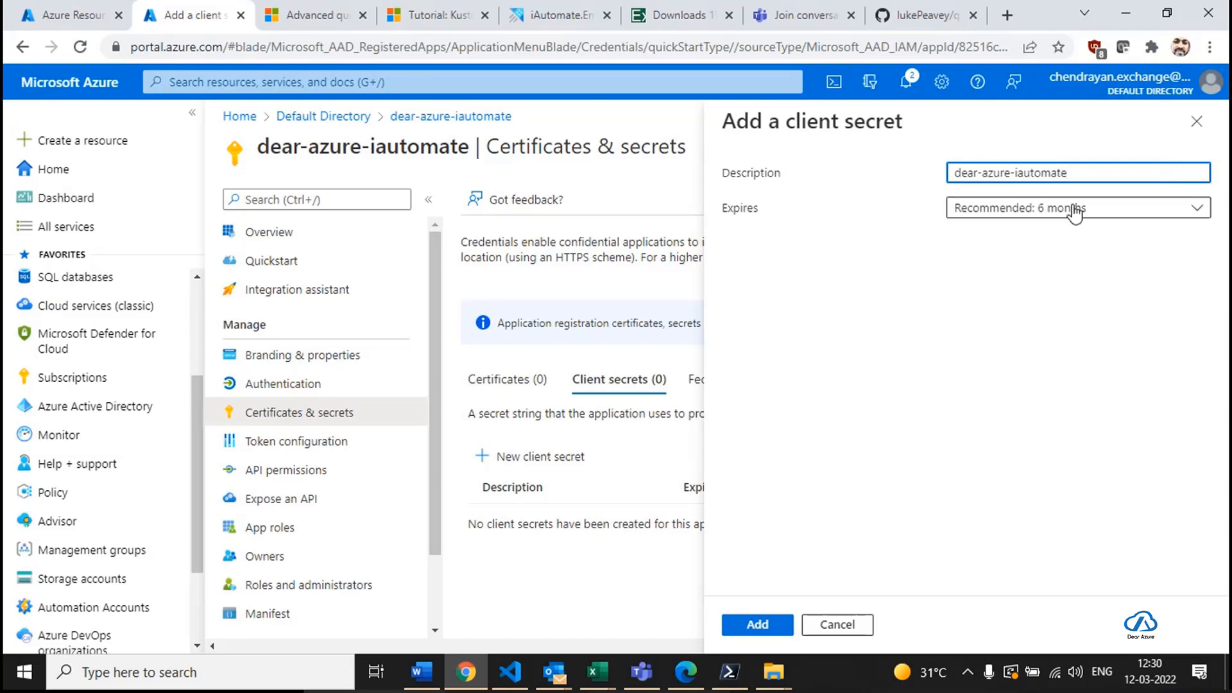
left_click(768, 622)
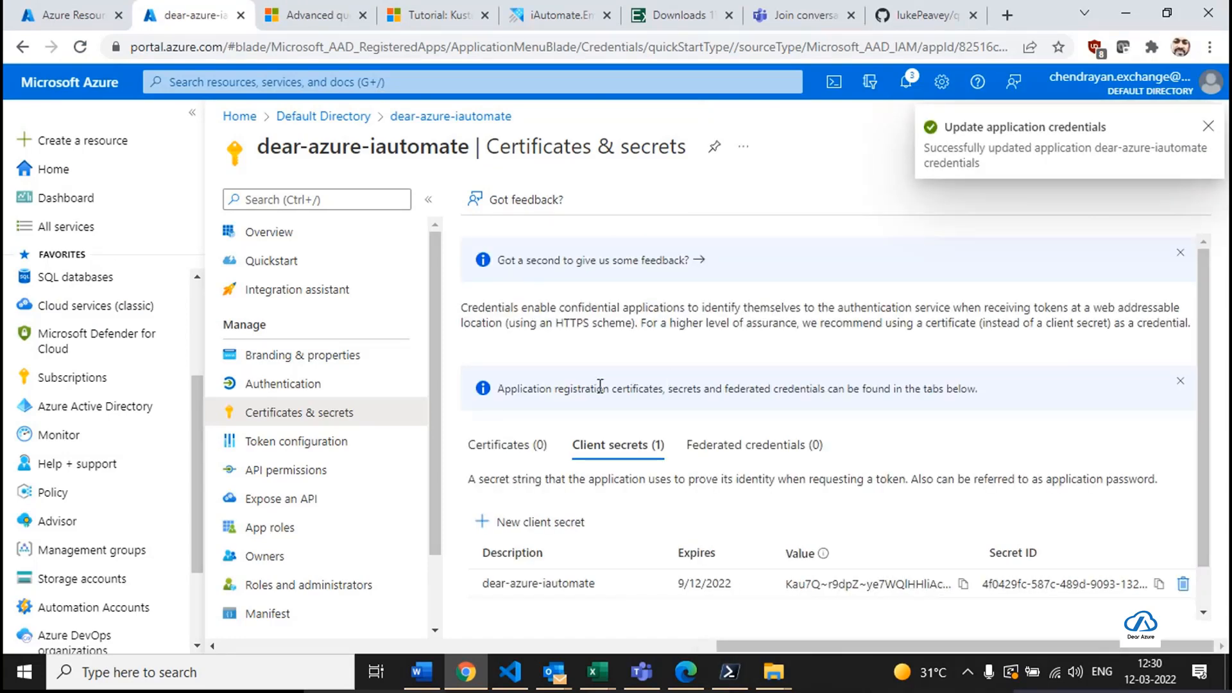
Copy the new client secret's value and paste it into the empty $ClientSecret string of AllResources.ps1 in Visual Studio Code.
scroll(743, 438, "down", 1)
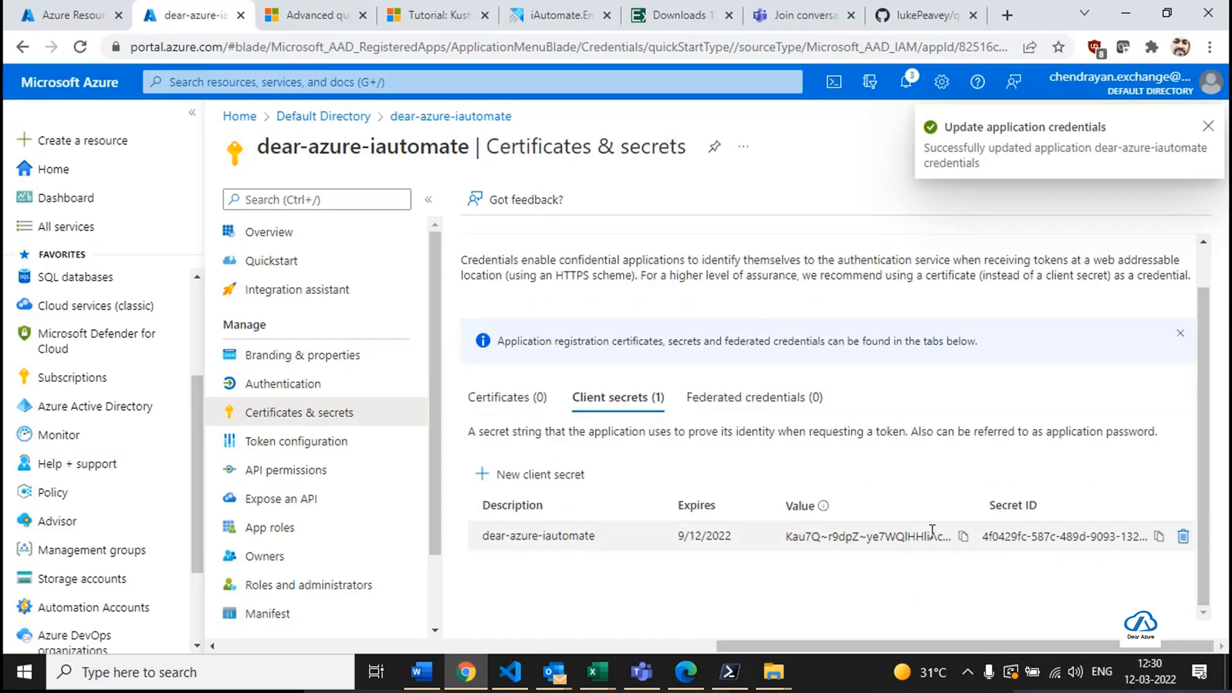
left_click(964, 537)
key("alt+Tab")
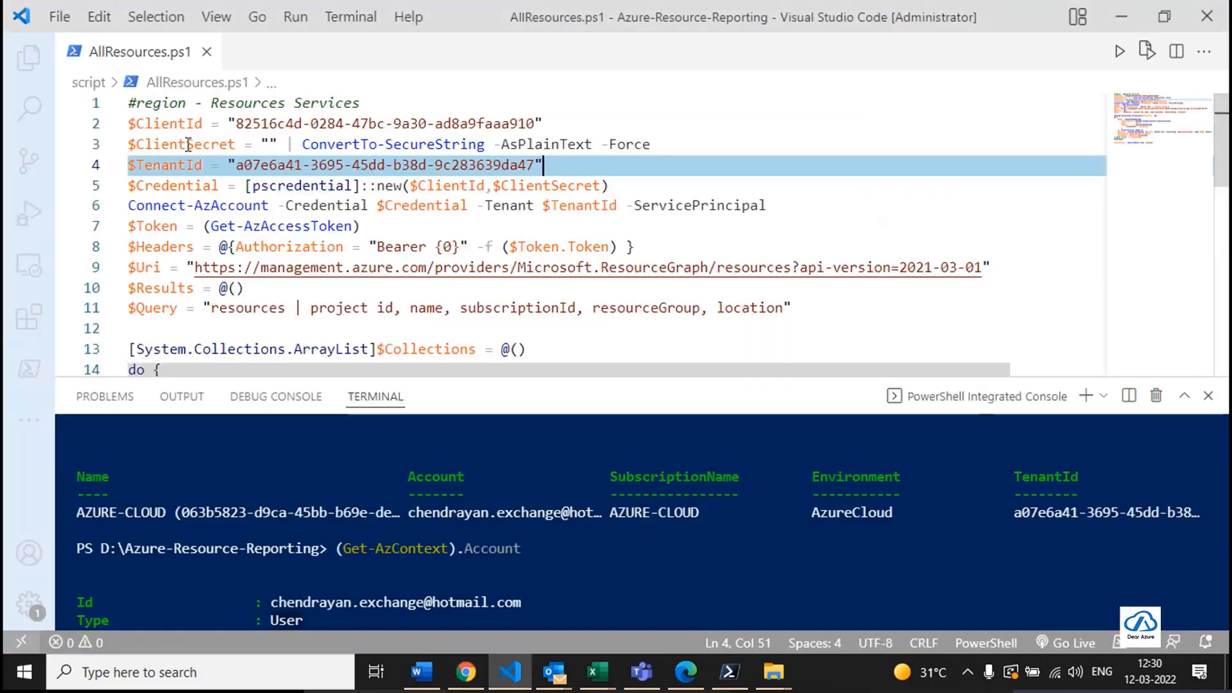
left_click(270, 147)
key("ctrl+v")
Try to sign in with the service principal by running only lines 1 to 6 of the script.
key("ctrl+a")
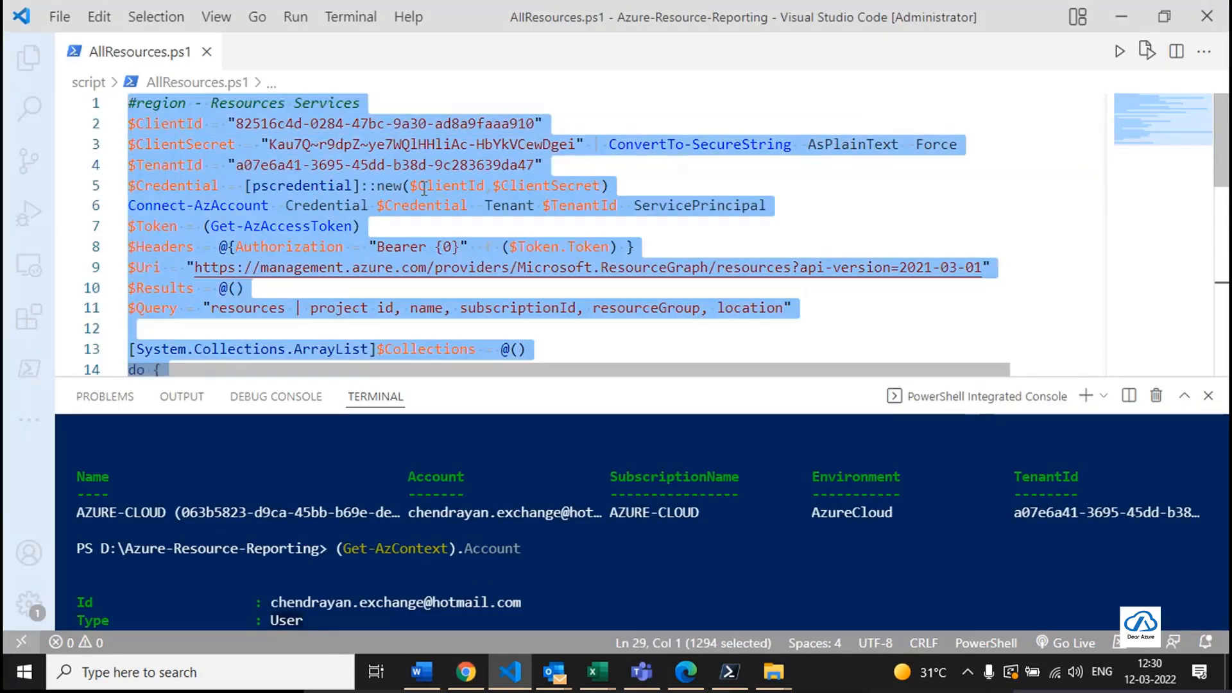
left_click(263, 205)
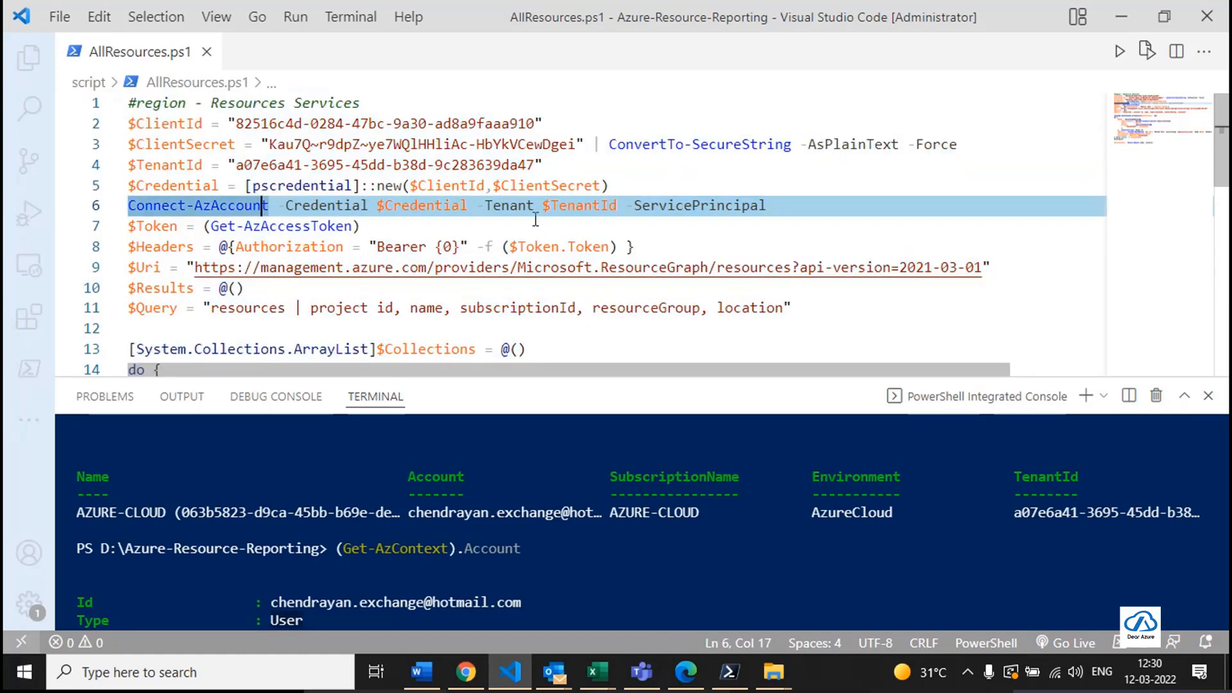
left_click_drag(896, 212, 9, 87)
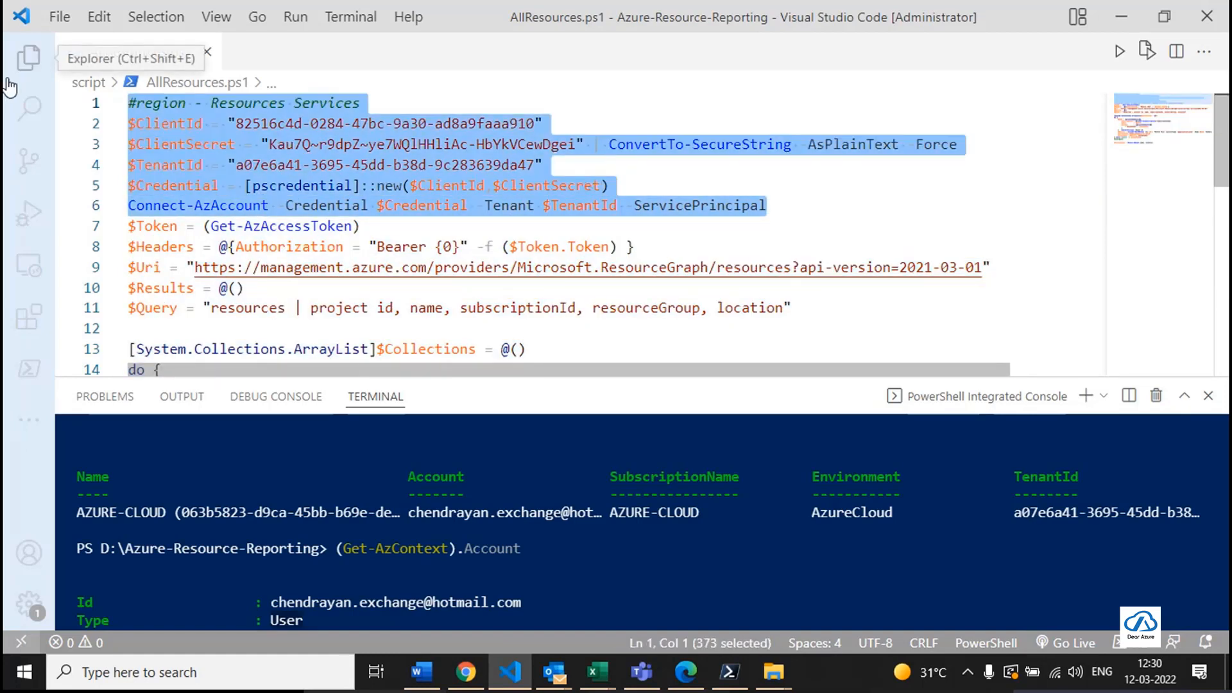
right_click(219, 152)
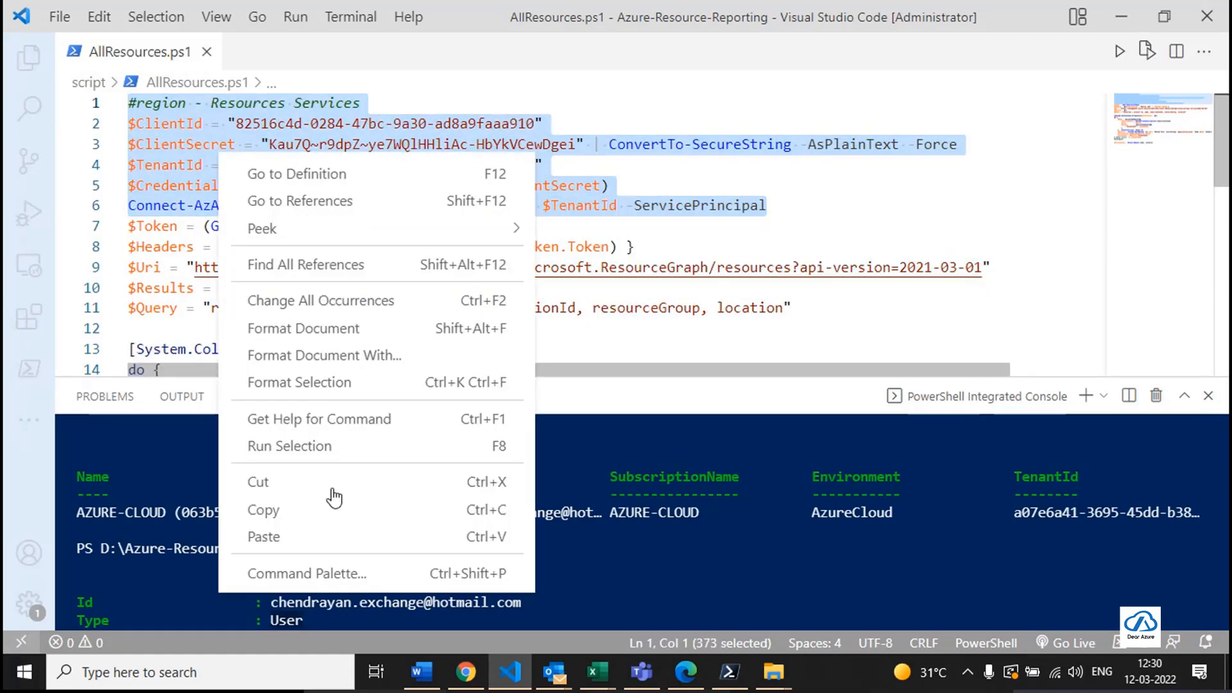
left_click(324, 447)
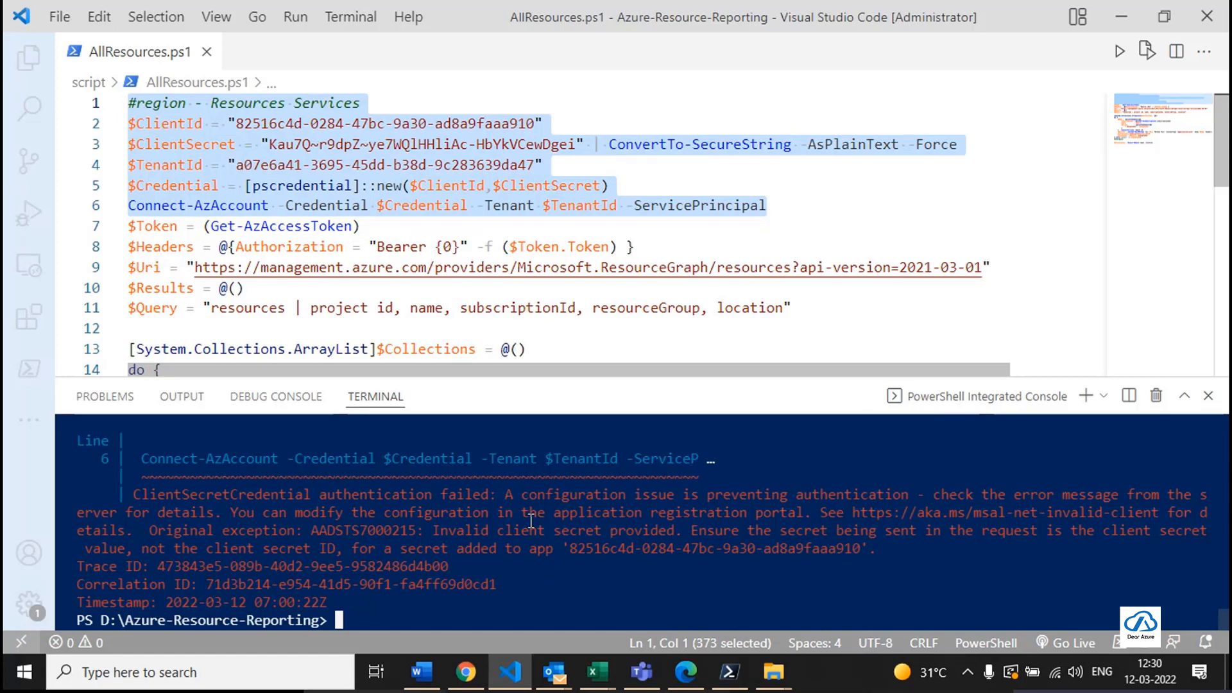
key("F8")
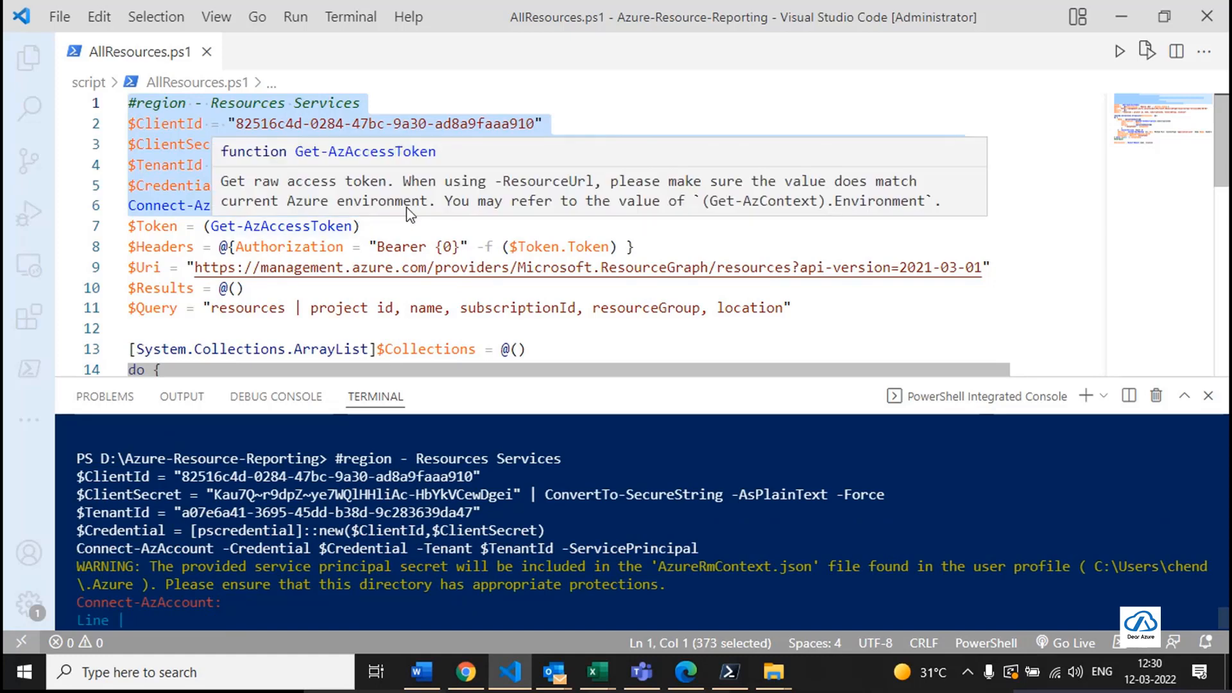
In Chrome, start a role assignment in the AZURE-CLOUD subscription's access control (IAM) and choose the Reader role.
key("alt+Tab")
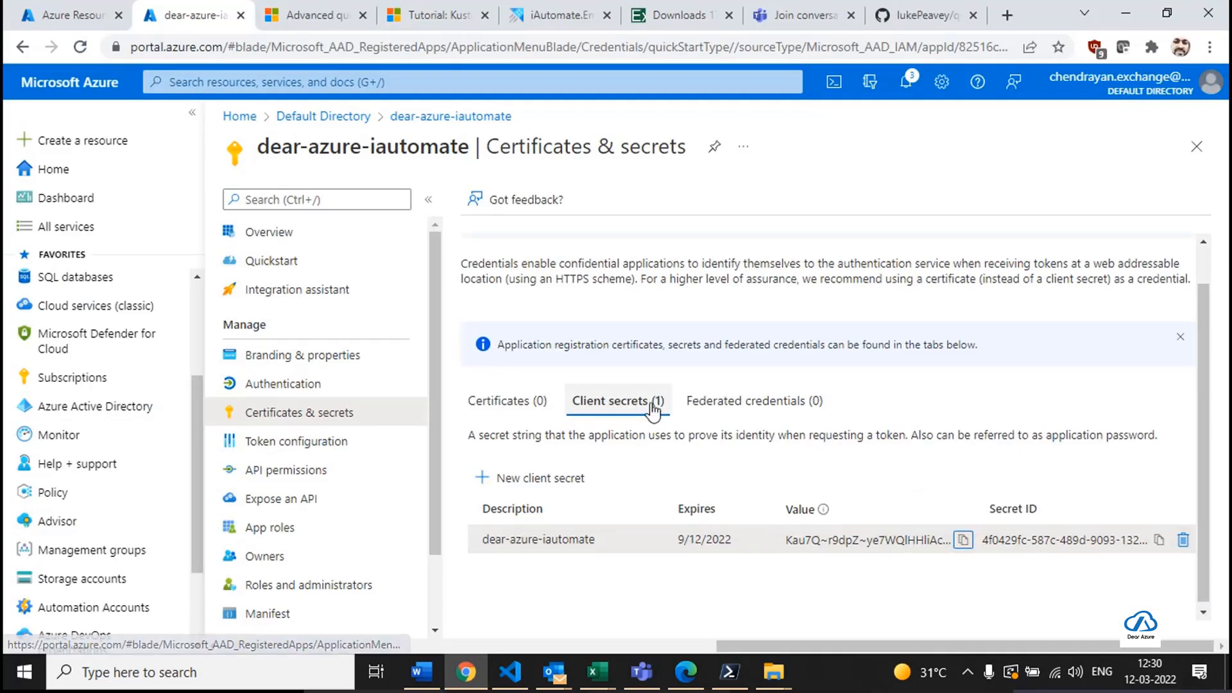
left_click(51, 169)
left_click(340, 343)
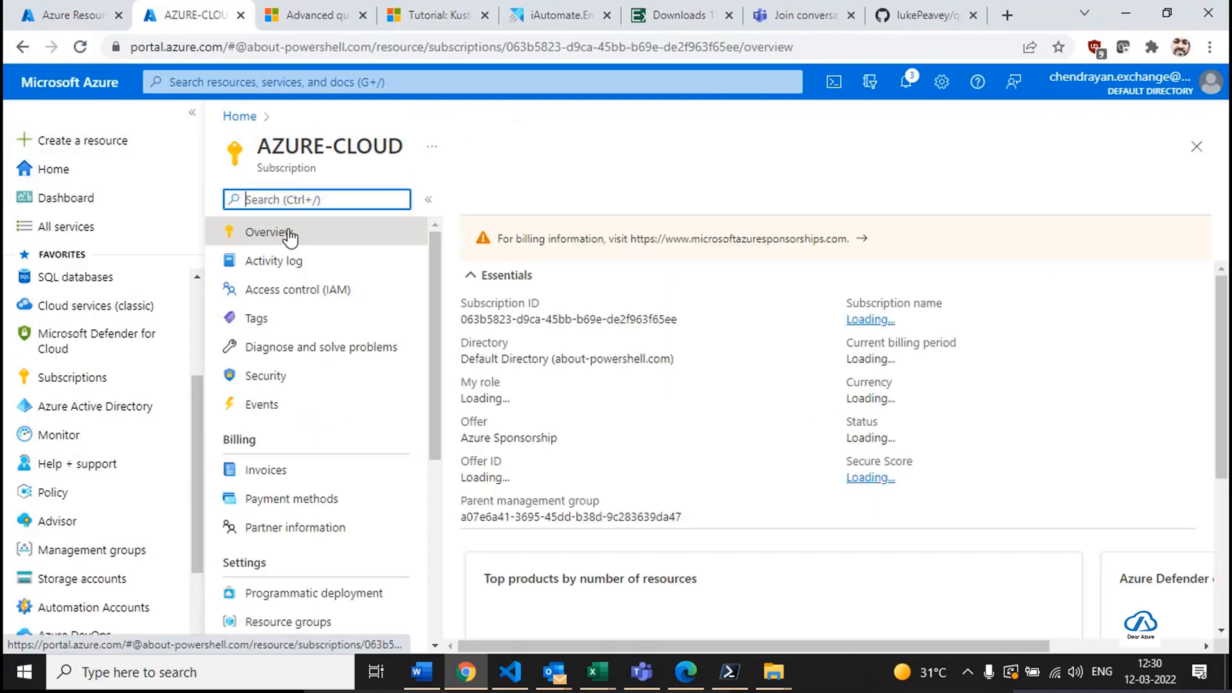
left_click(306, 296)
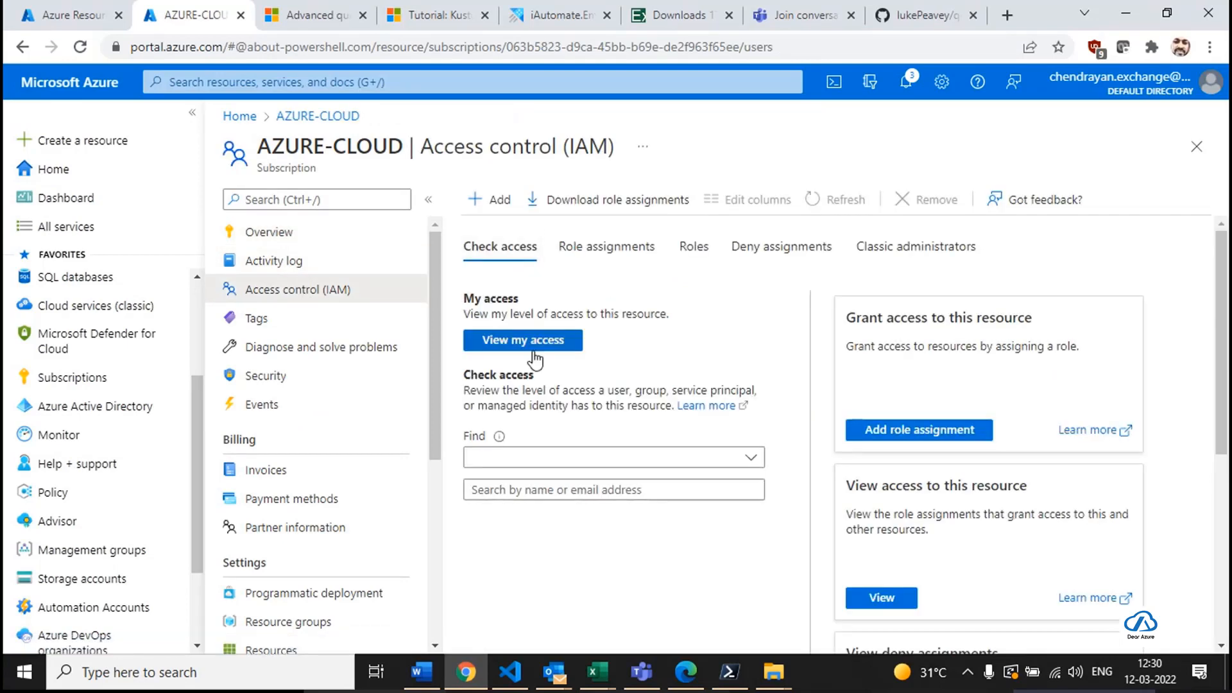
left_click(494, 200)
left_click(554, 230)
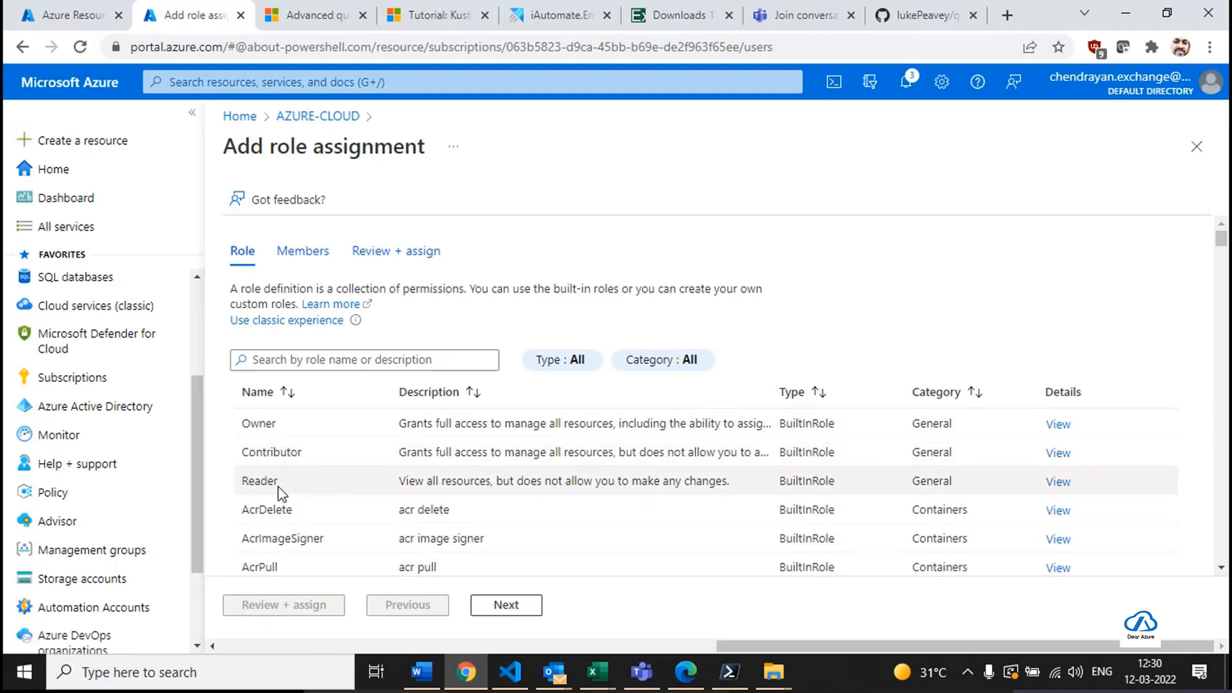
left_click(273, 486)
left_click(505, 606)
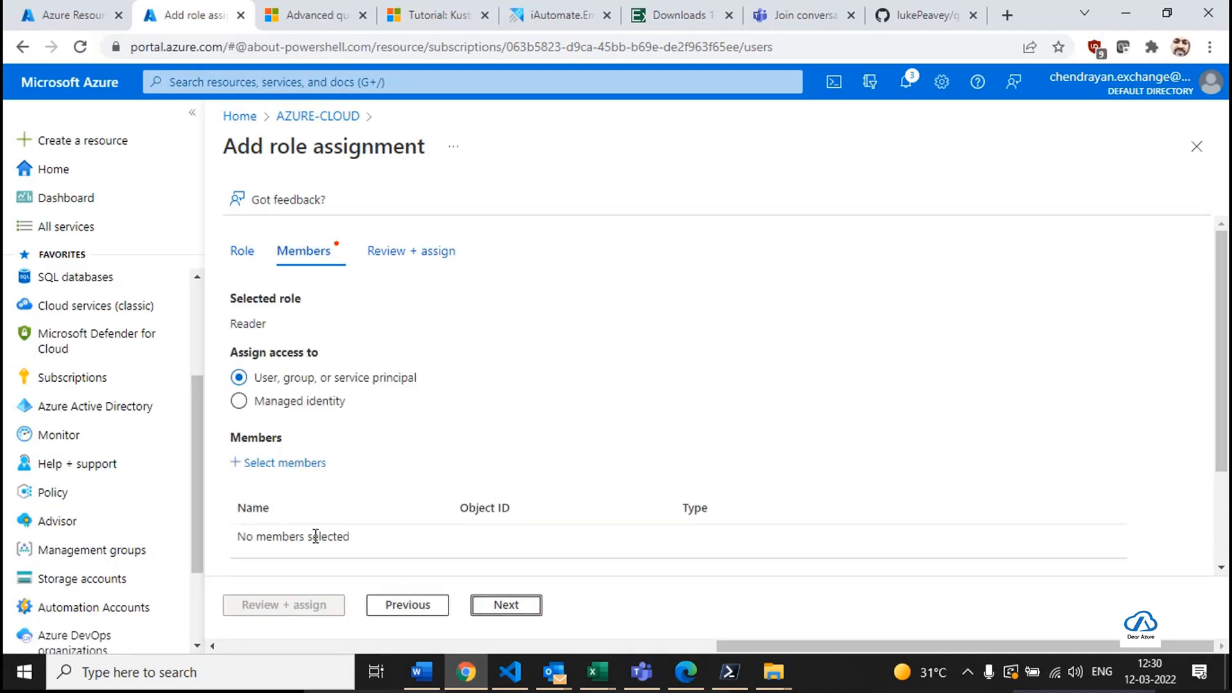
Select the dear-azure-iautomate service principal as the member and complete the Reader role assignment.
left_click(316, 465)
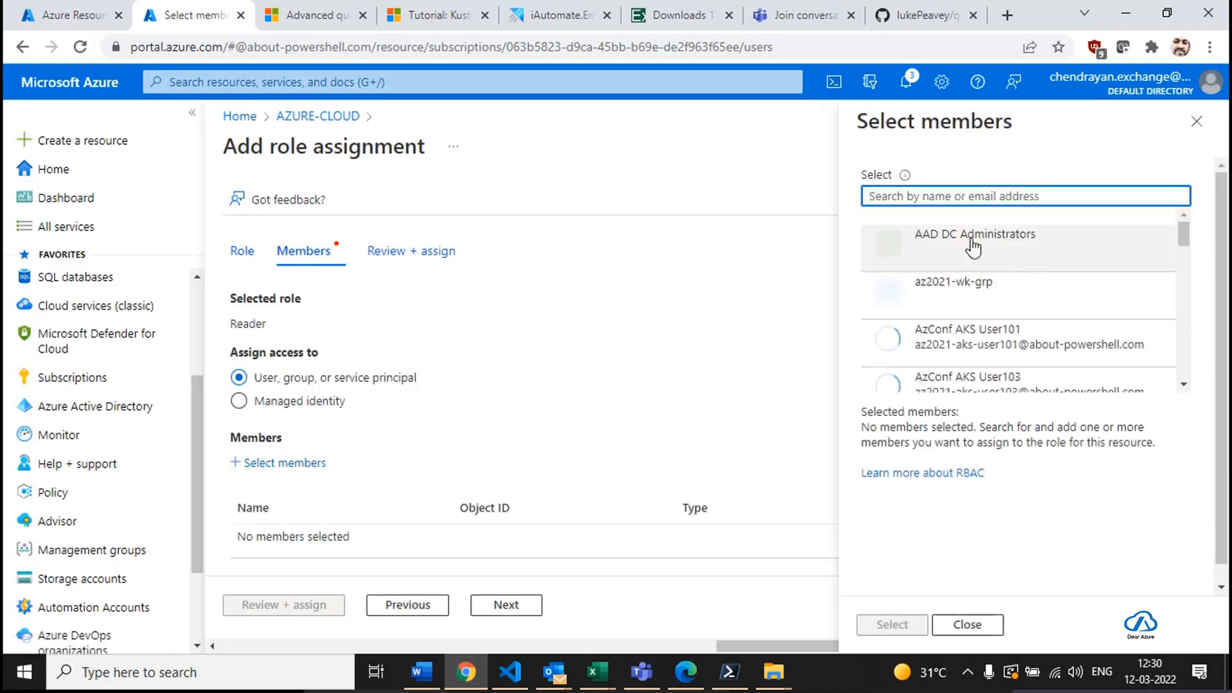
type("dear-azure")
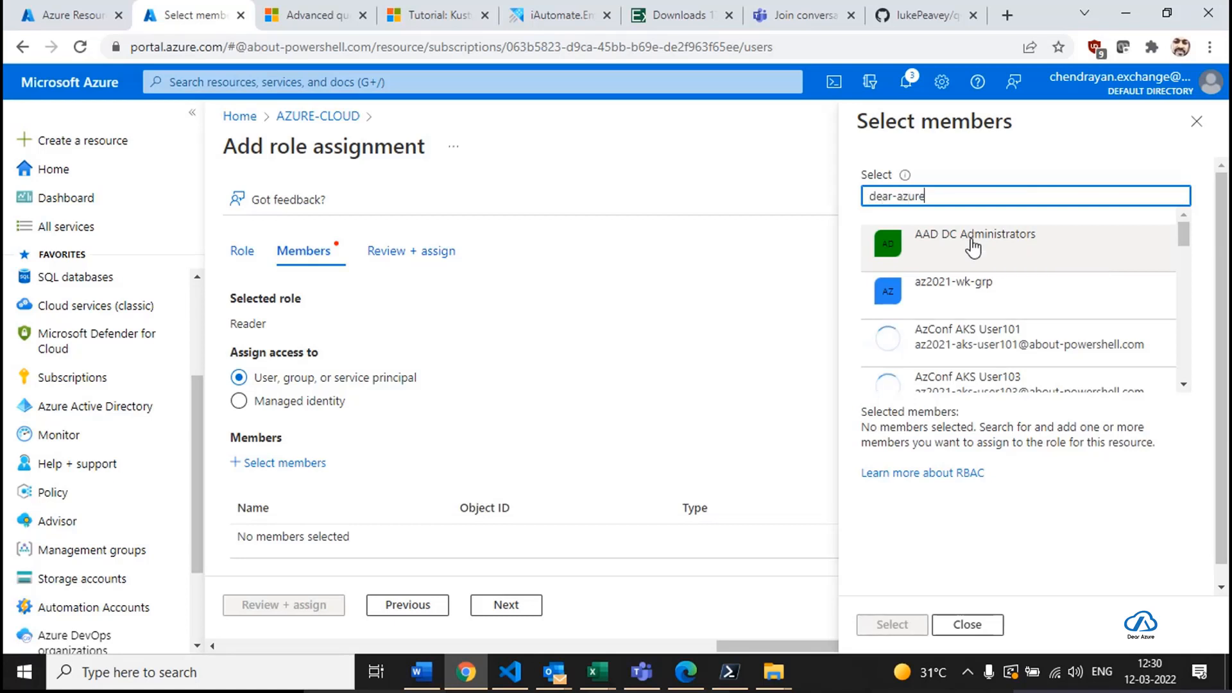
type("-iau")
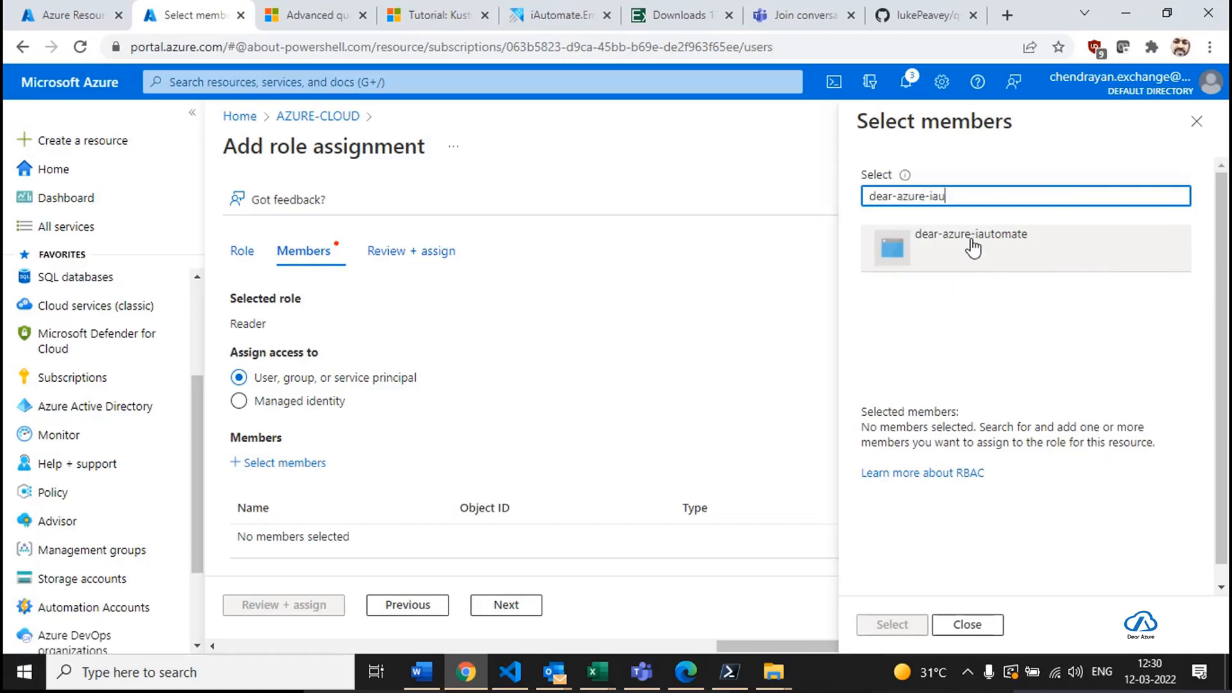
left_click(969, 243)
left_click(894, 625)
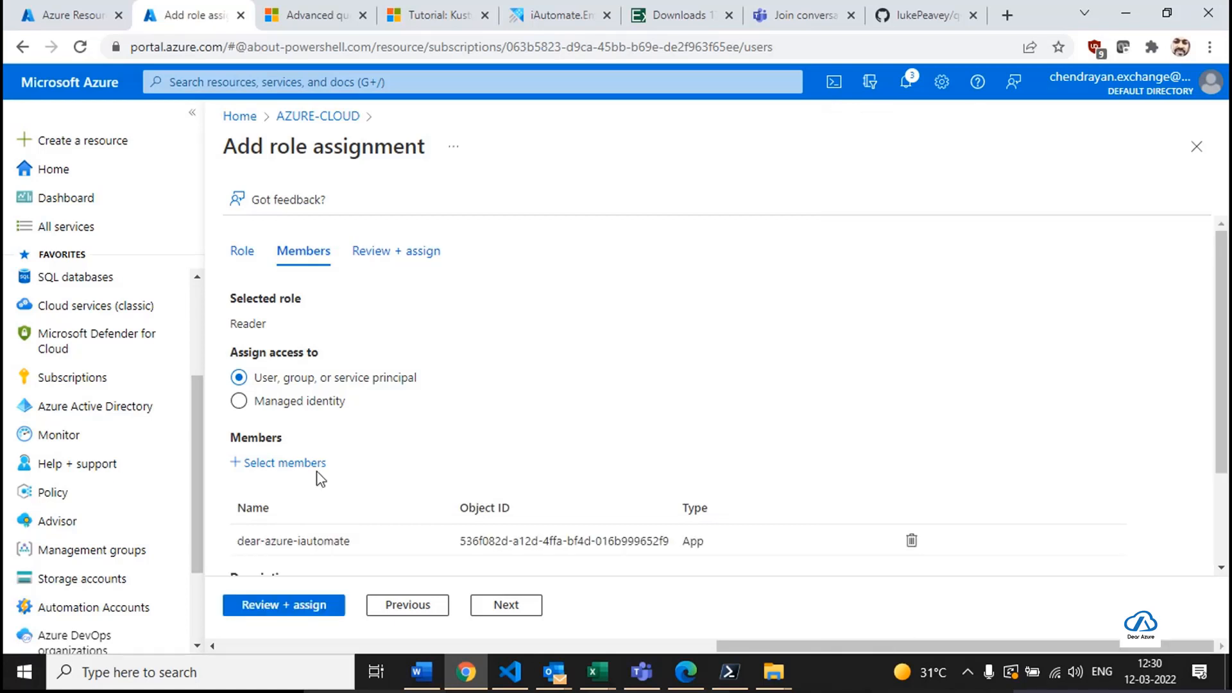
left_click(311, 606)
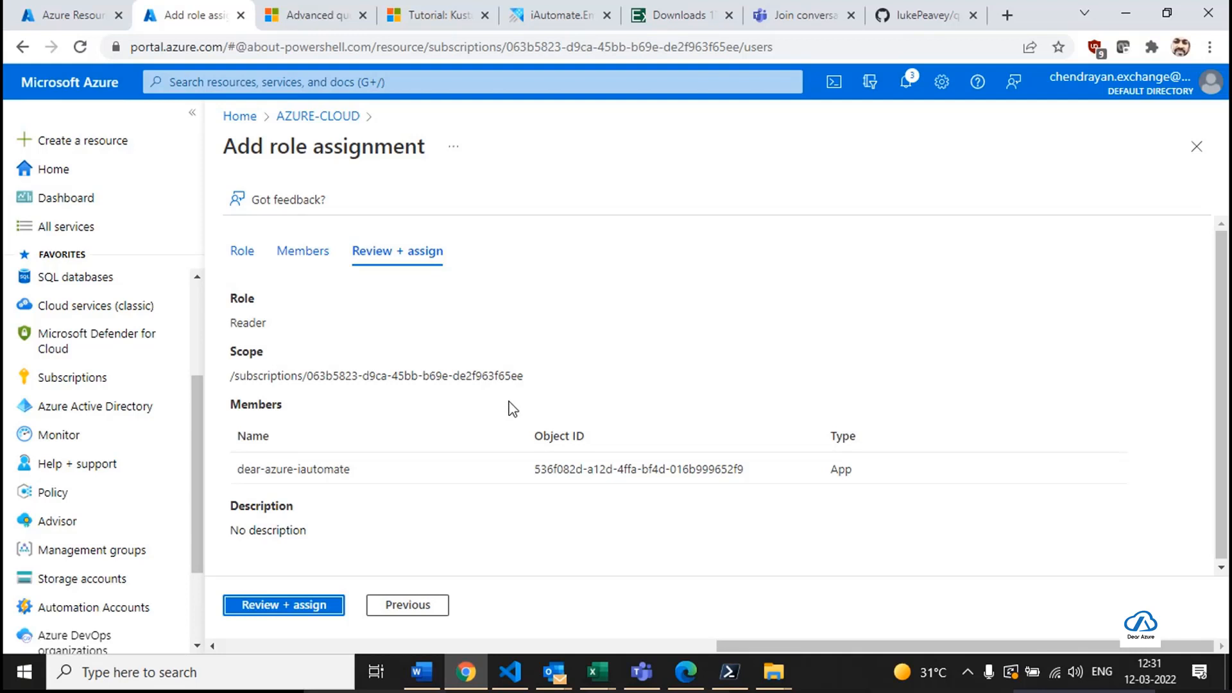
left_click(292, 609)
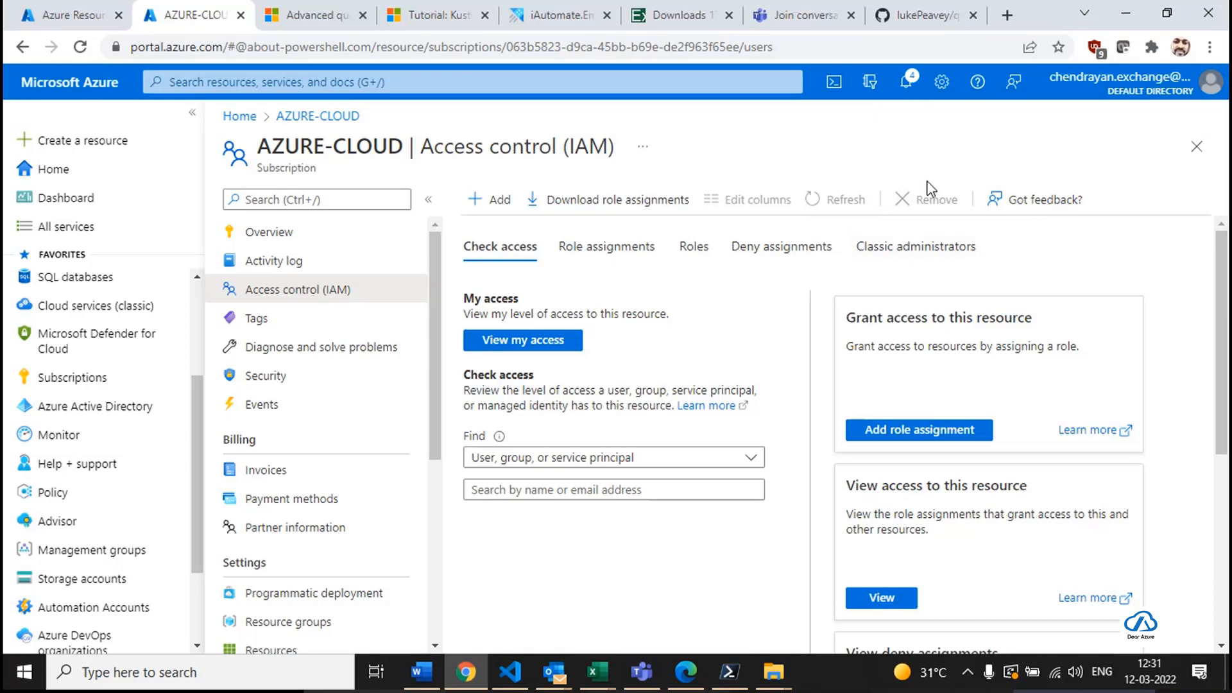
Back in Visual Studio Code, rerun lines 1 to 6 of the script to connect with the service principal.
key("alt+Tab")
left_click_drag(767, 205, 494, 123)
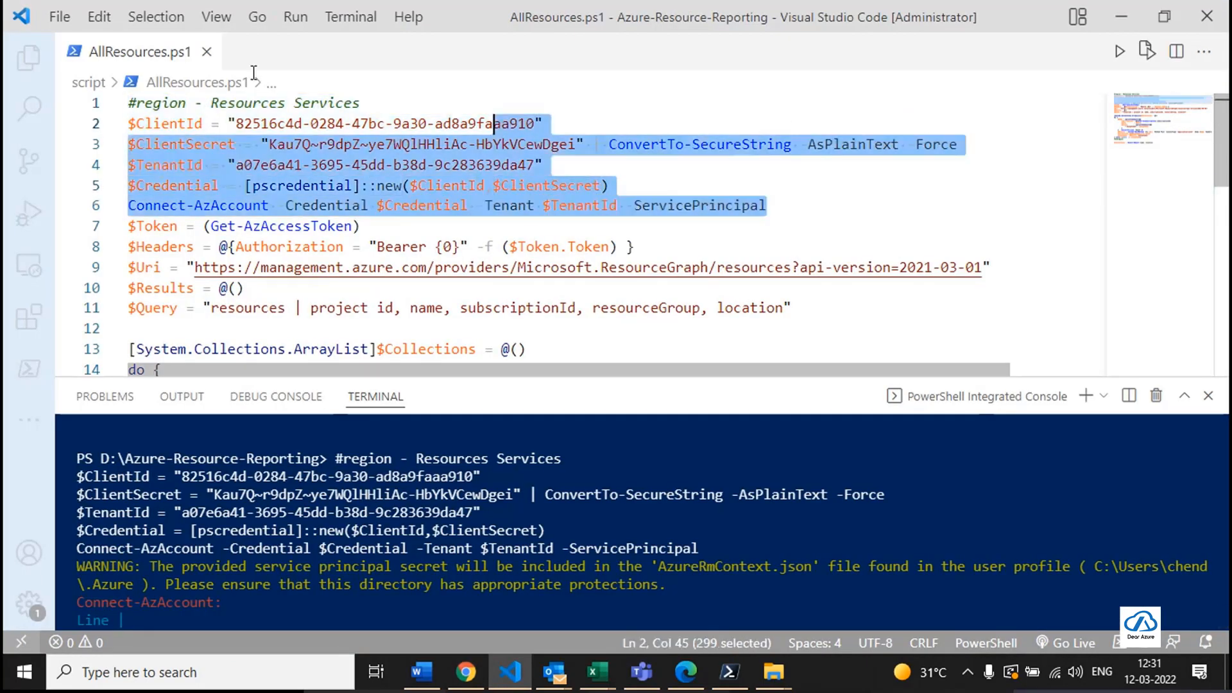
left_click_drag(254, 73, 254, 72)
key("F8")
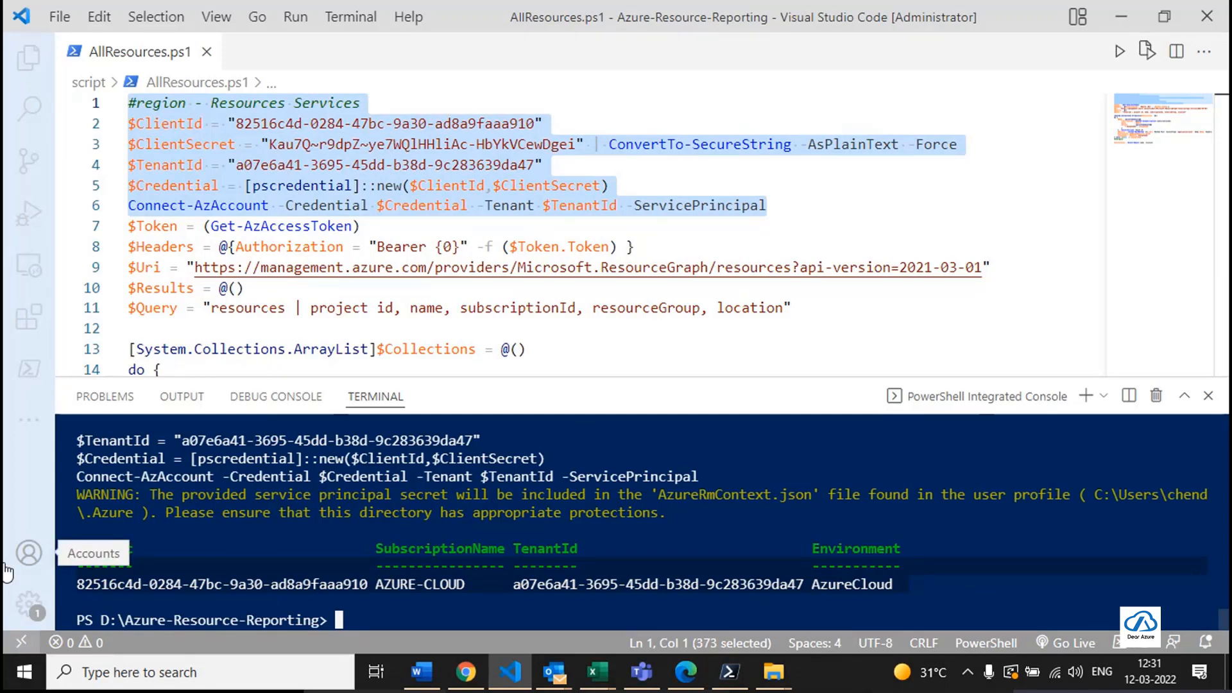
Run (Get-AzContext).Account in the terminal and compare the returned account Id with the script's $ClientId value.
left_click(417, 186)
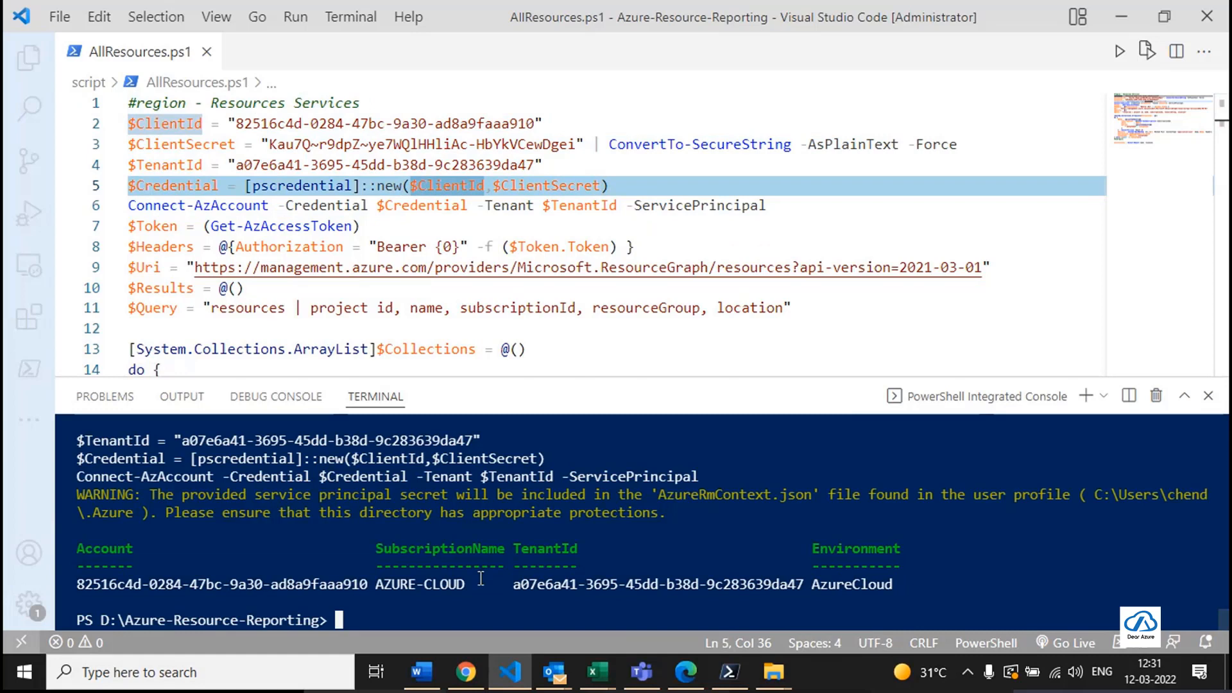
type("(Get-AzContext)/")
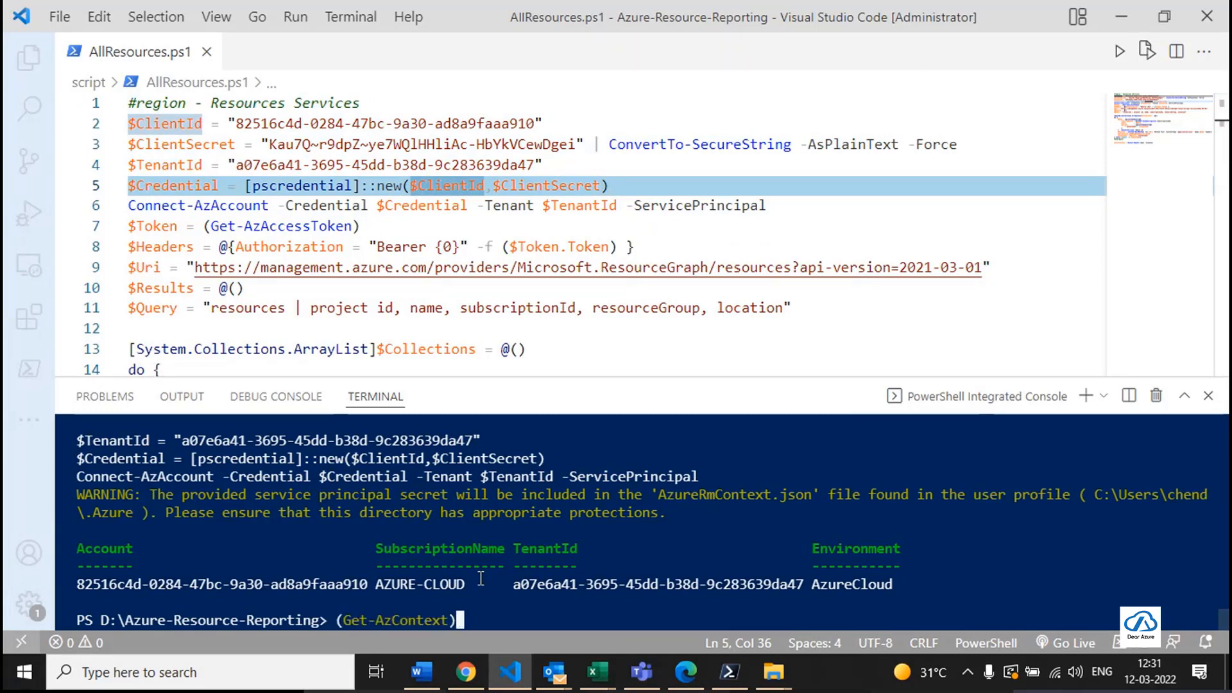
type("Account")
key("Return")
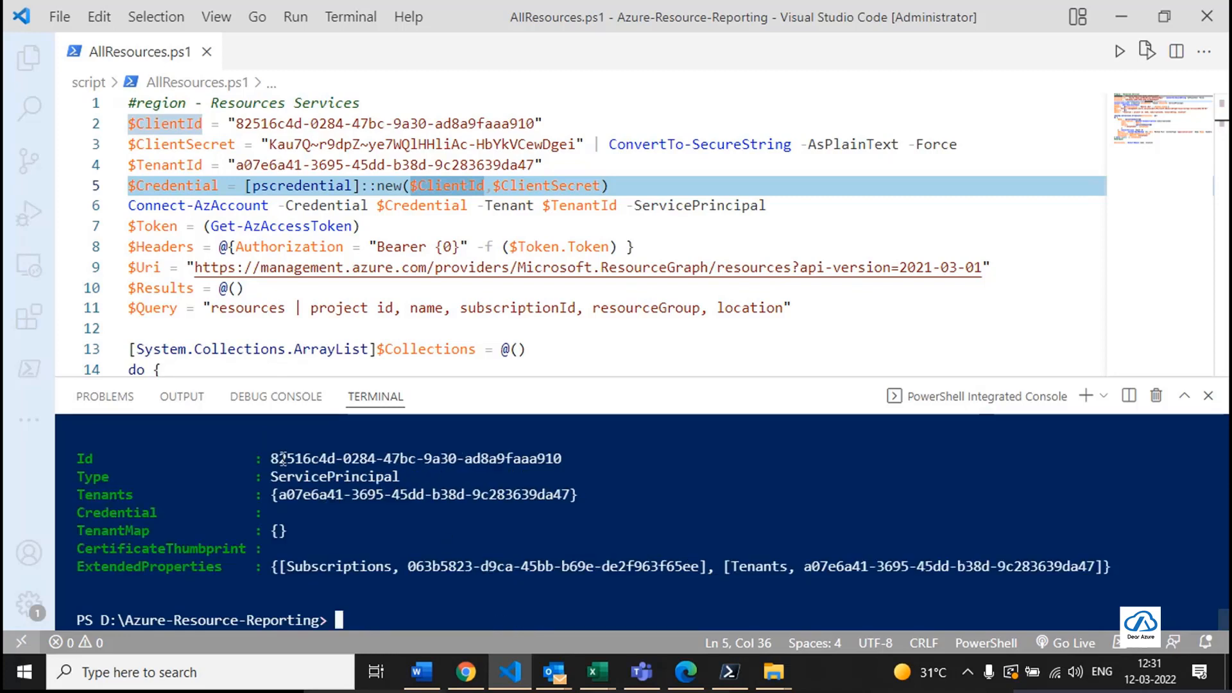
left_click_drag(275, 458, 674, 460)
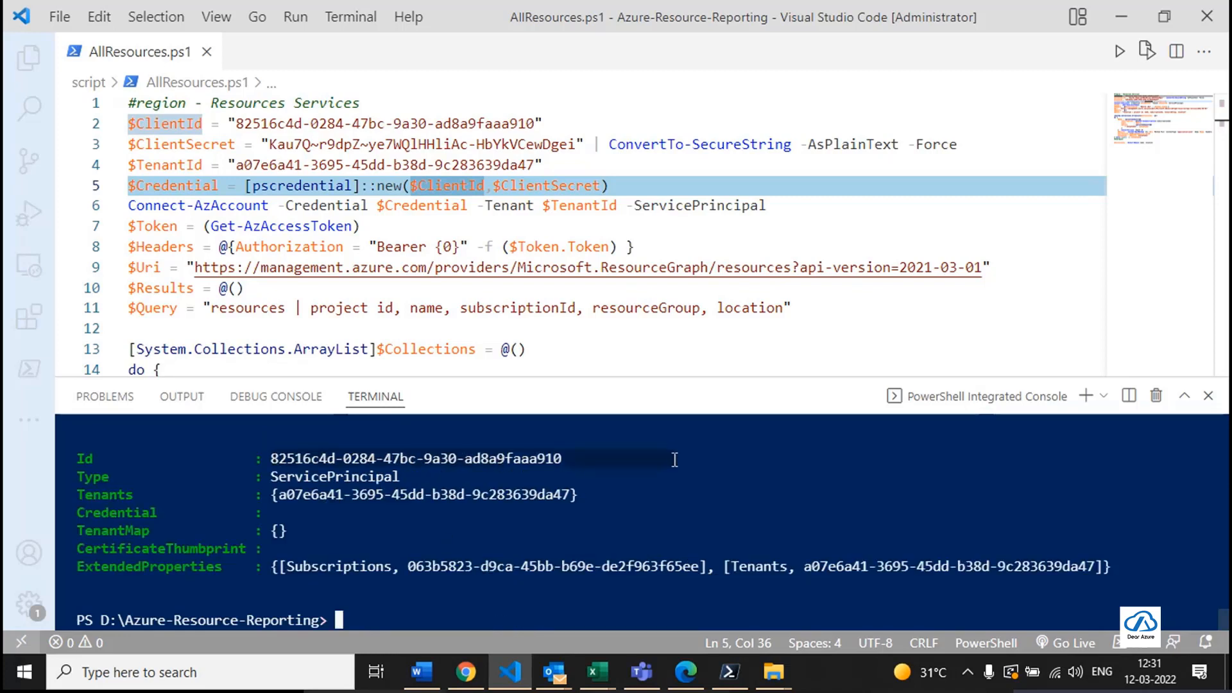
left_click_drag(544, 123, 10, 123)
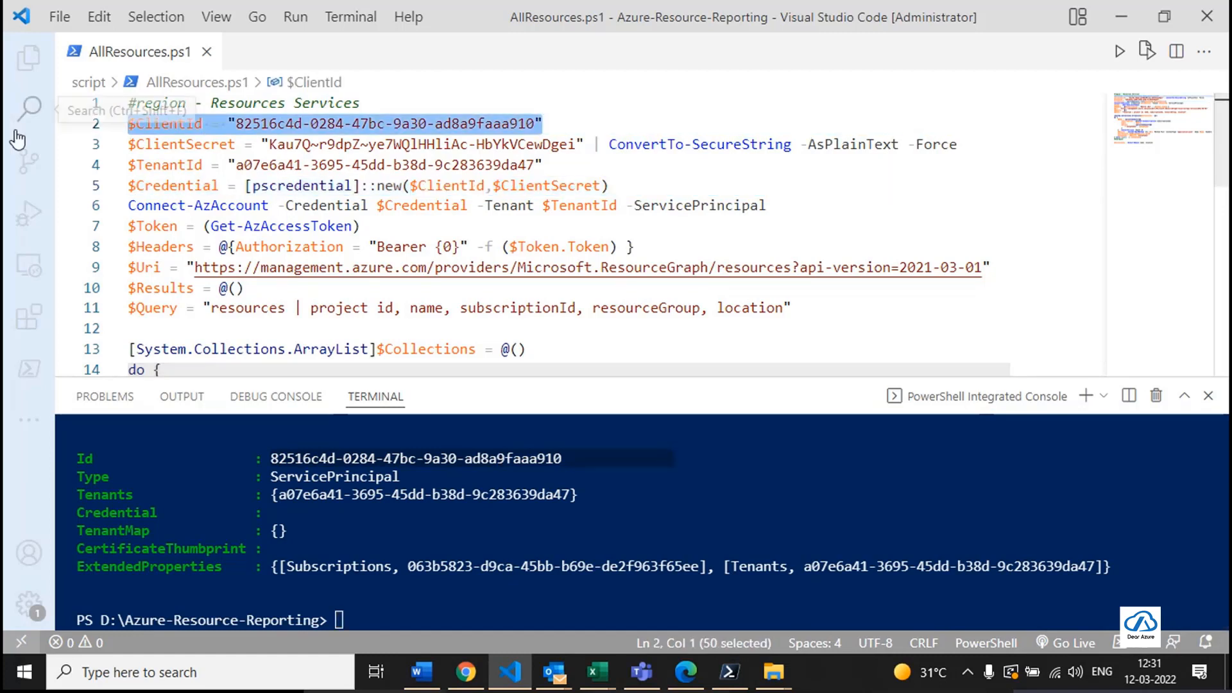
left_click(417, 594)
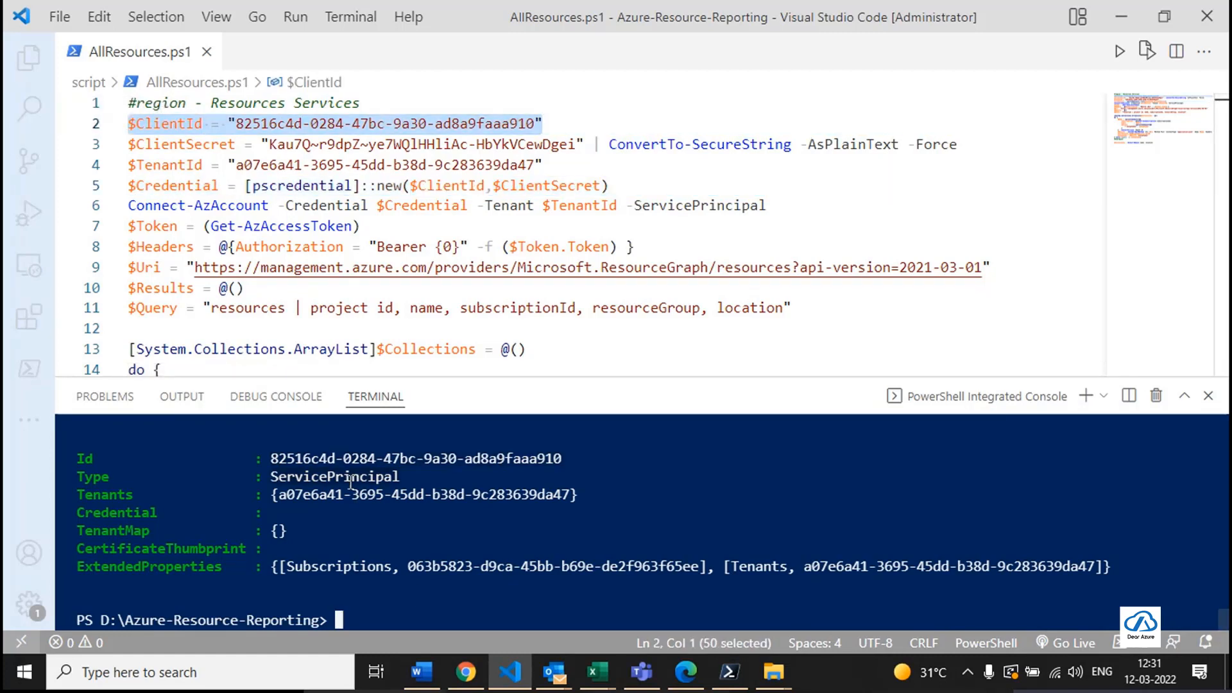
Switch to Chrome and open the Azure DevOps organization at about-powershell.visualstudio.com.
left_click(467, 672)
left_click(923, 17)
left_click(799, 53)
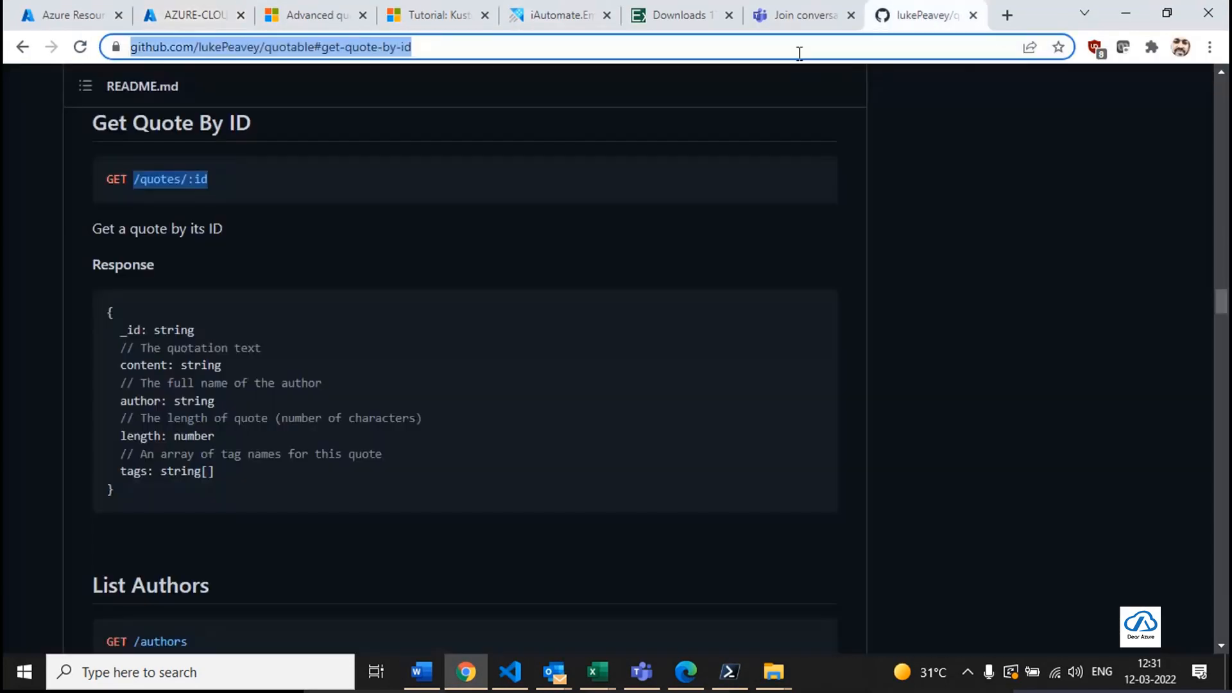
type("abopu")
key("BackSpace")
key("BackSpace")
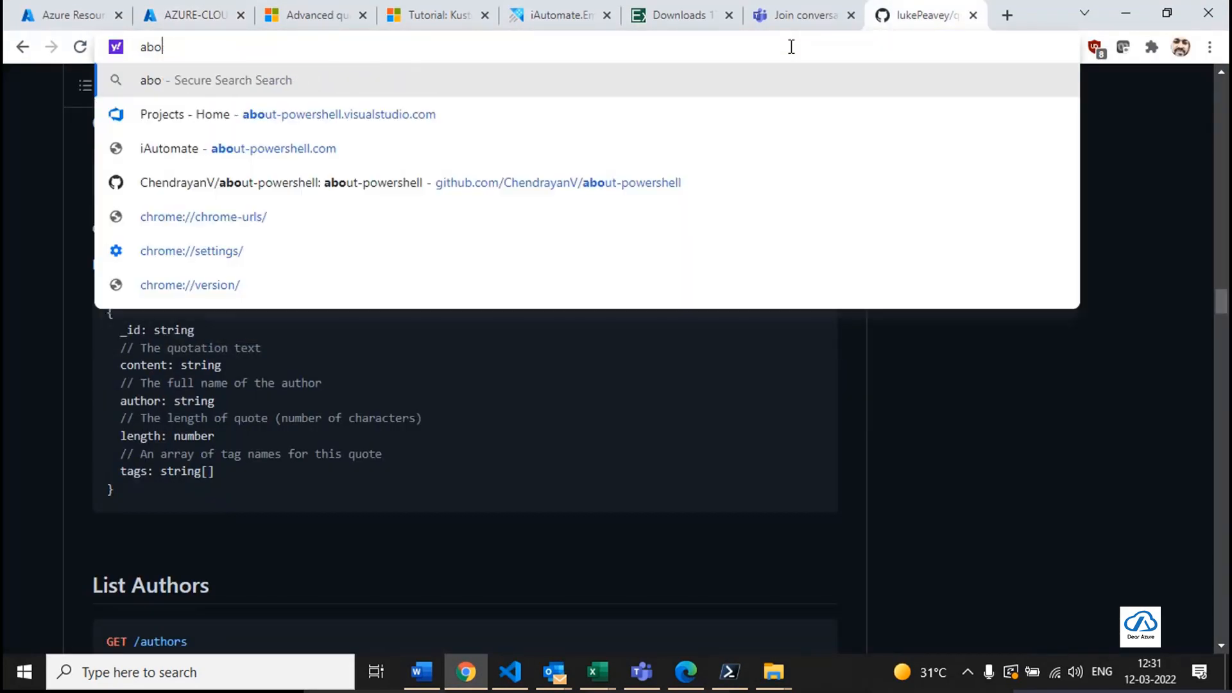
type("ut-powershell.visualstudio.com")
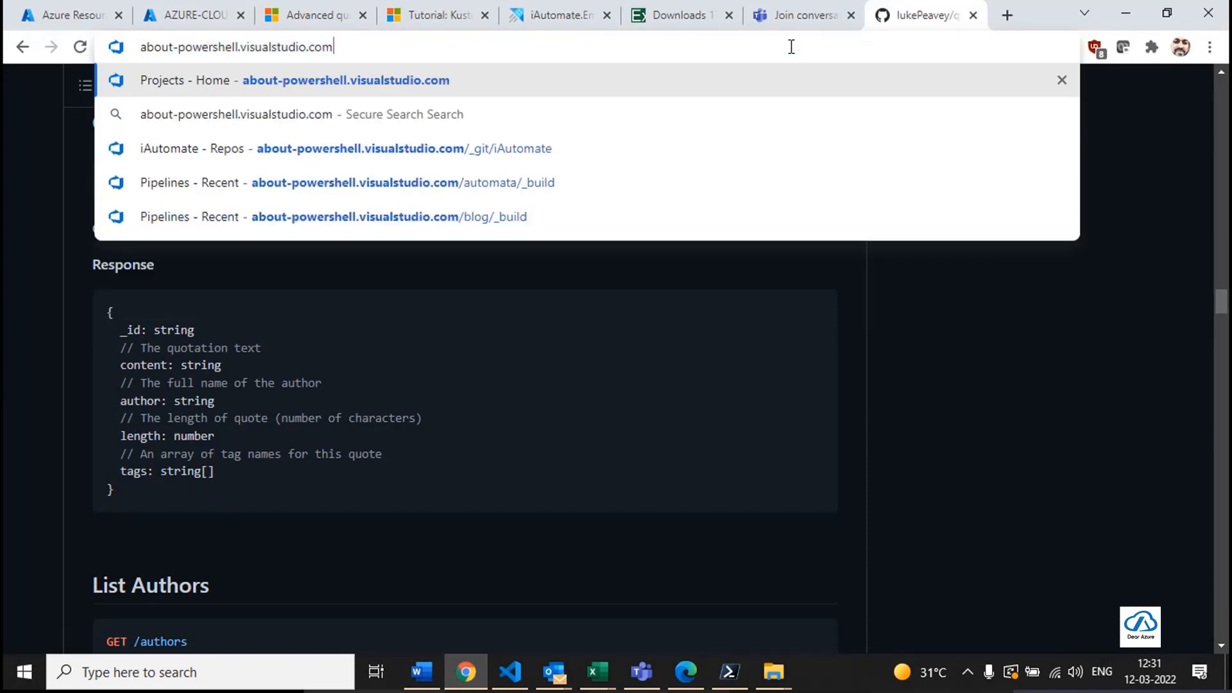
key("Return")
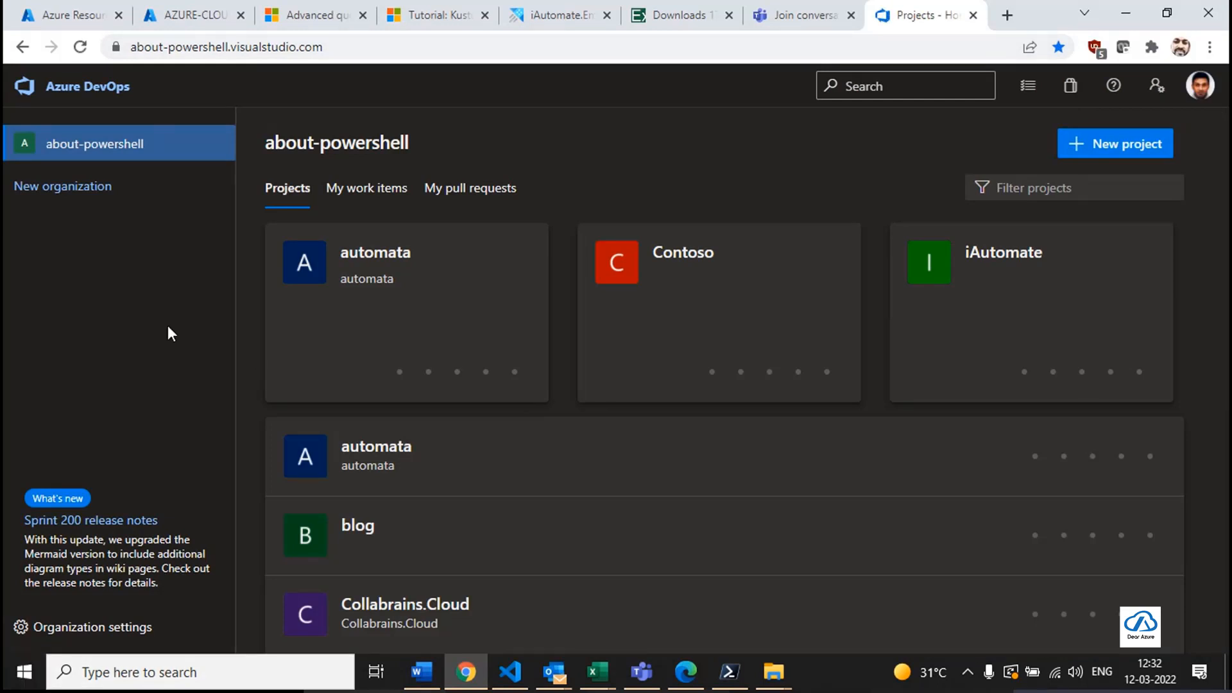
Create a private project named dear-azure-reporting in the about-powershell organization.
left_click(1096, 147)
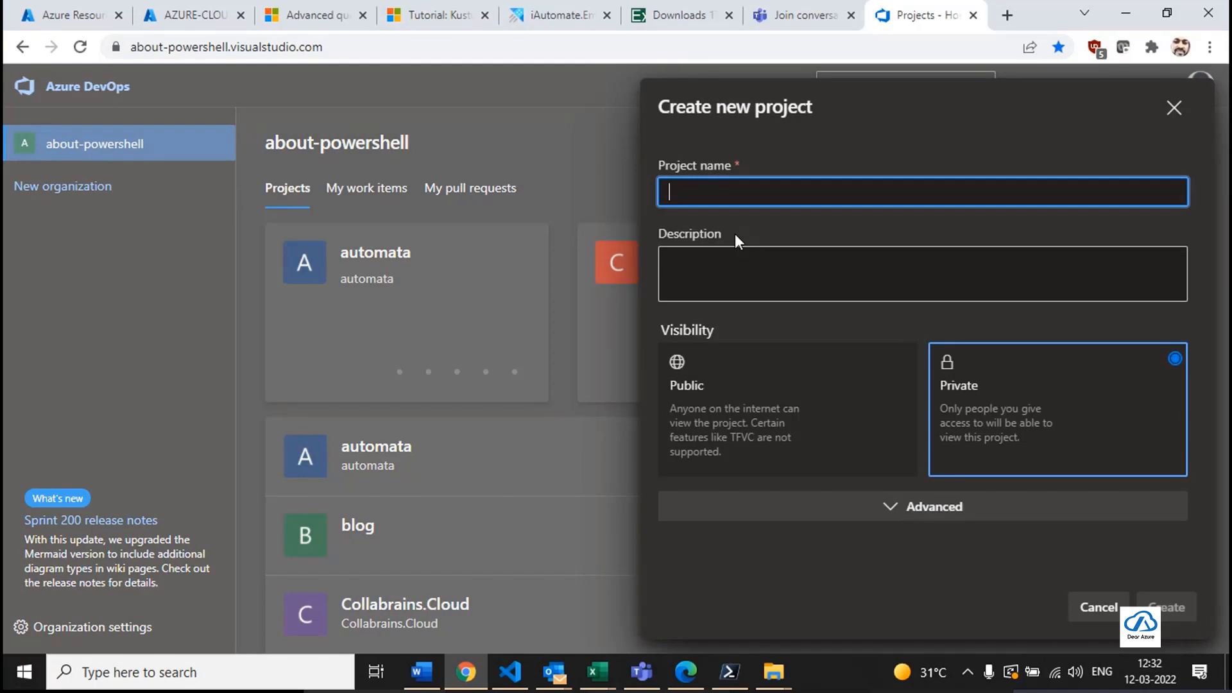
type("de")
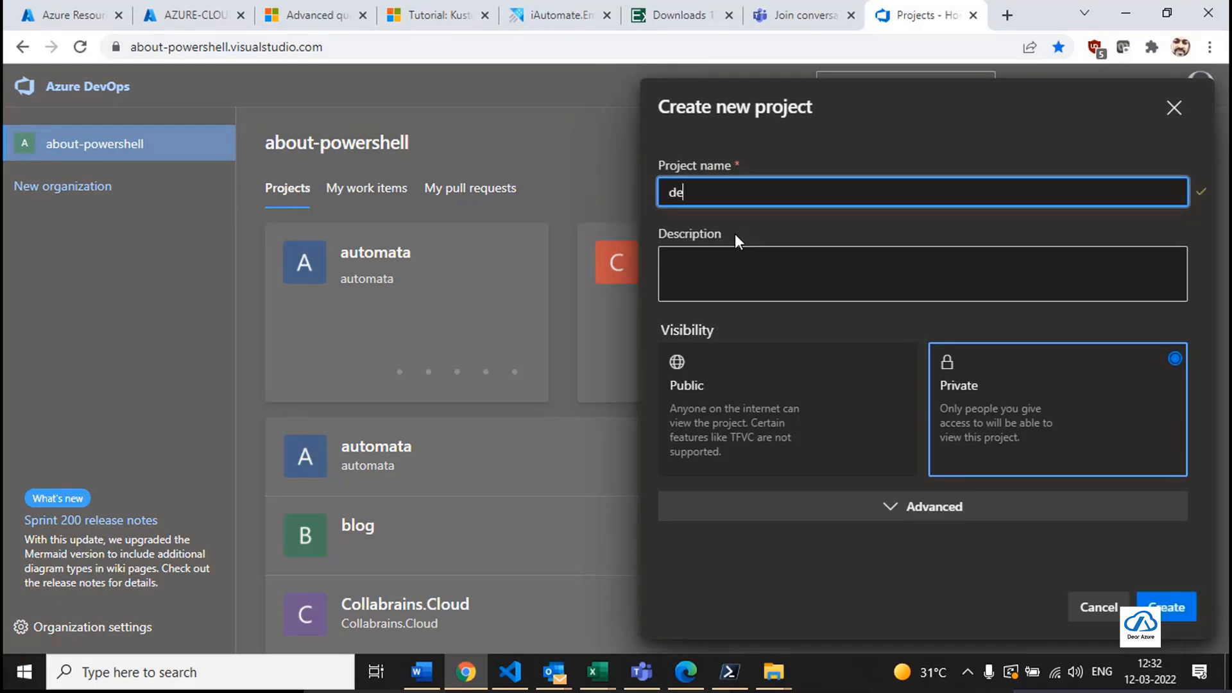
type("ar-azure")
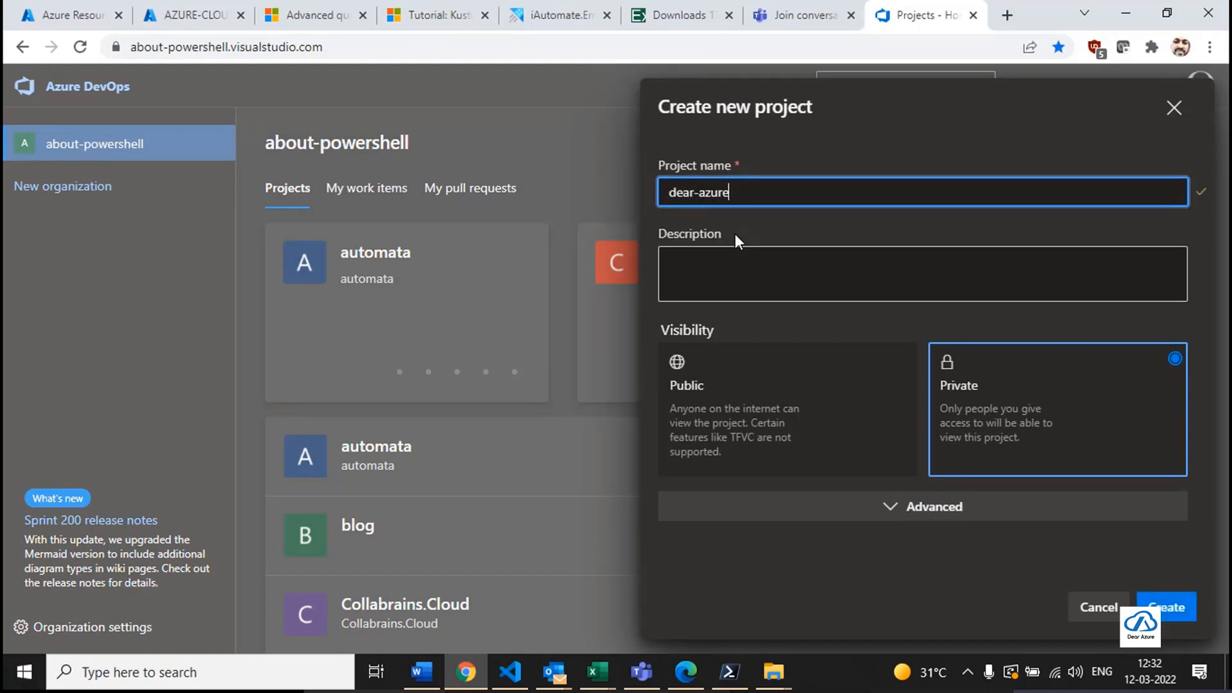
type("-reportin")
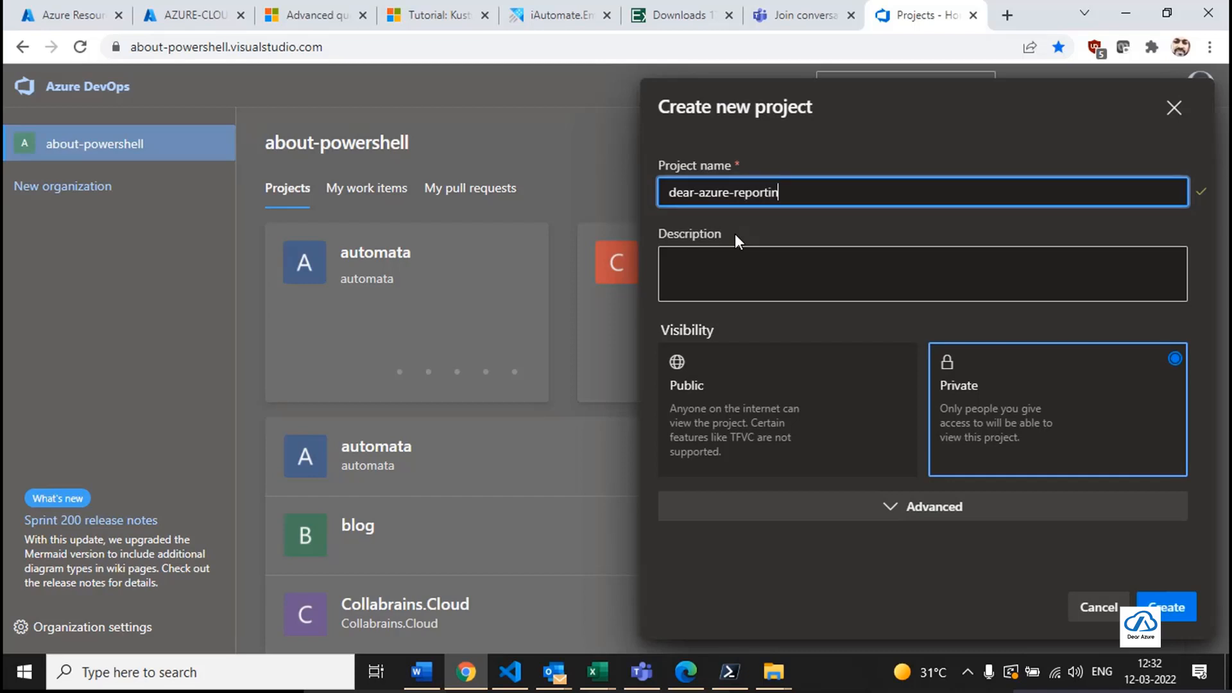
type("g")
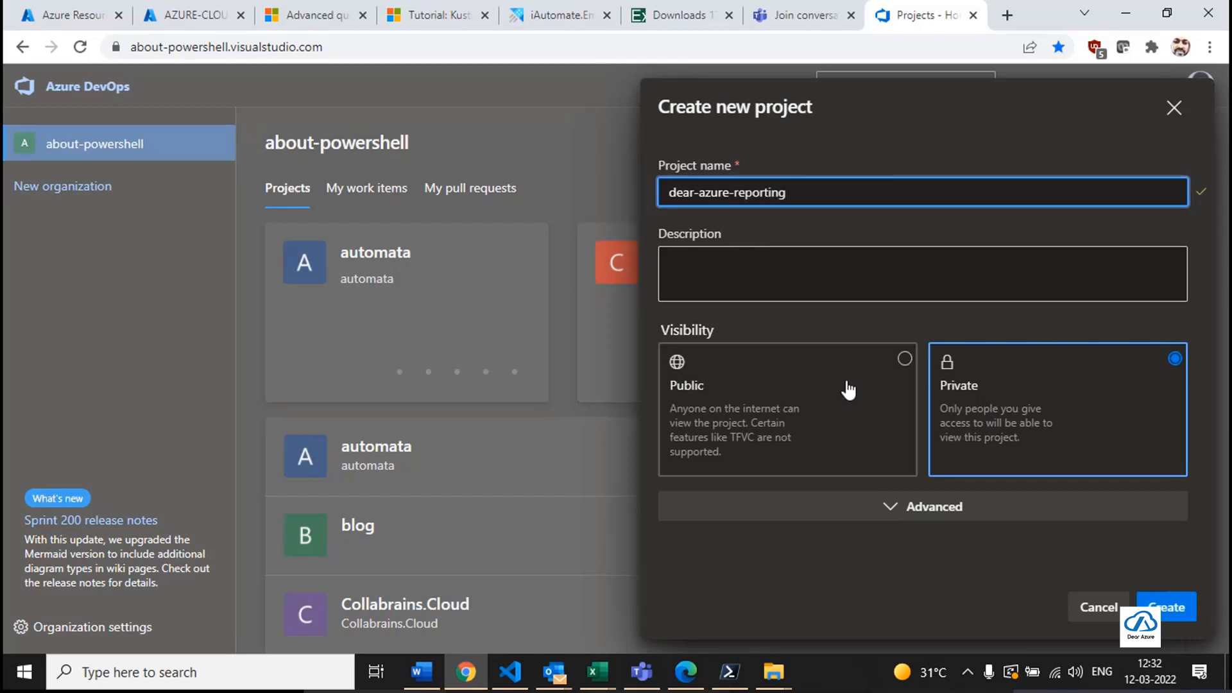
left_click(1165, 611)
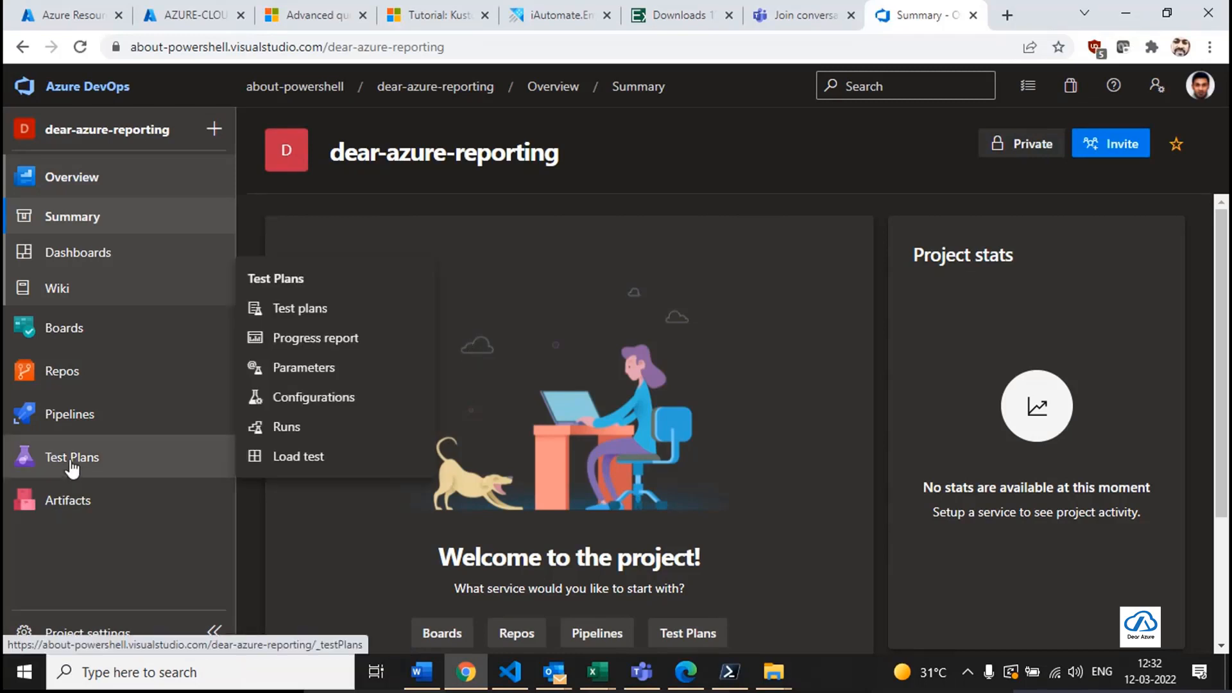
Open the service connections in the dear-azure-reporting project settings and start creating the first one.
mouse_move(82, 378)
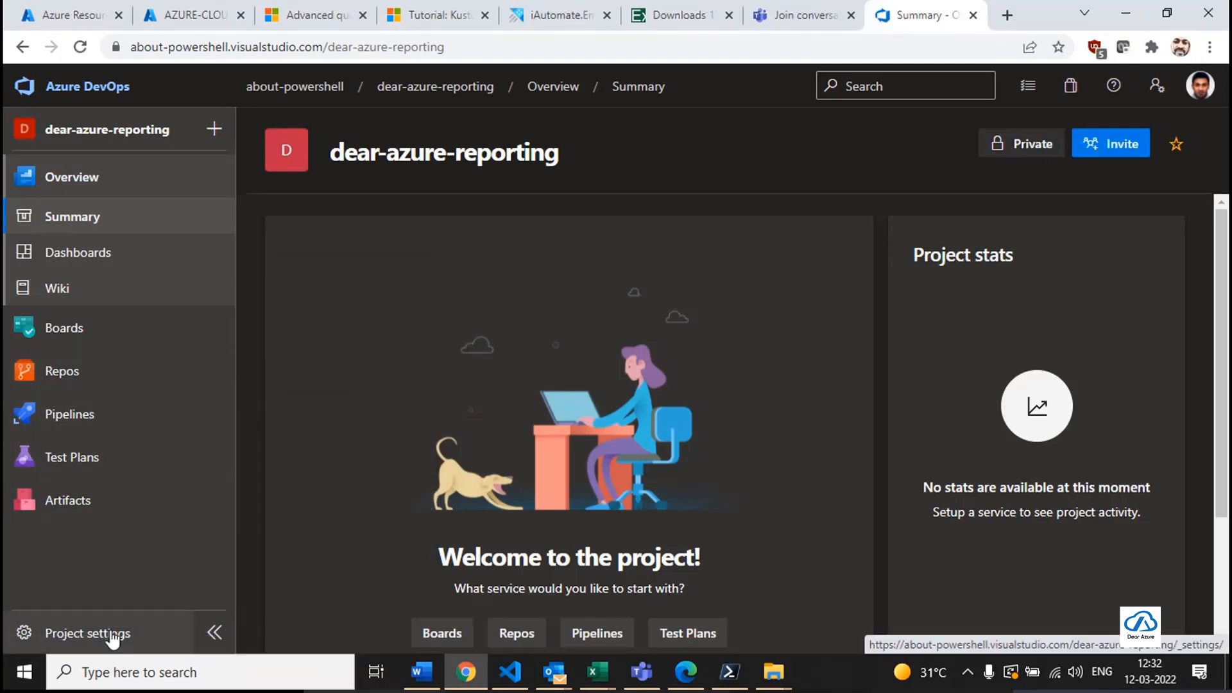
left_click(90, 631)
scroll(242, 478, "down", 4)
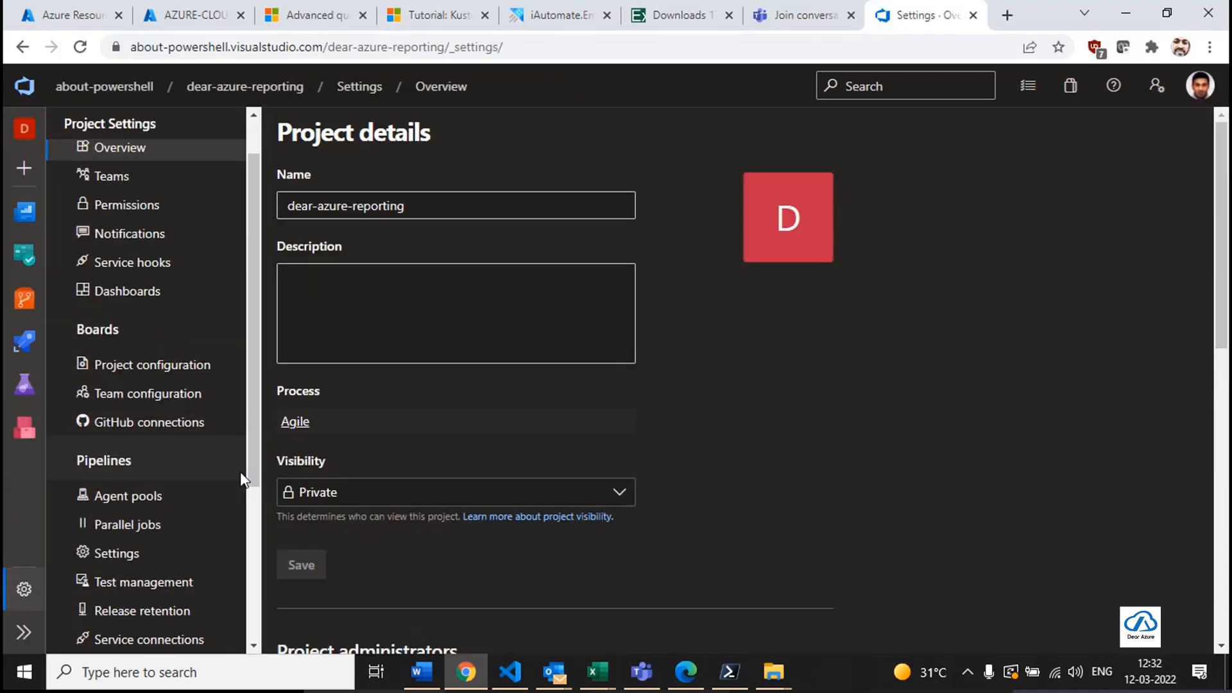
left_click(150, 470)
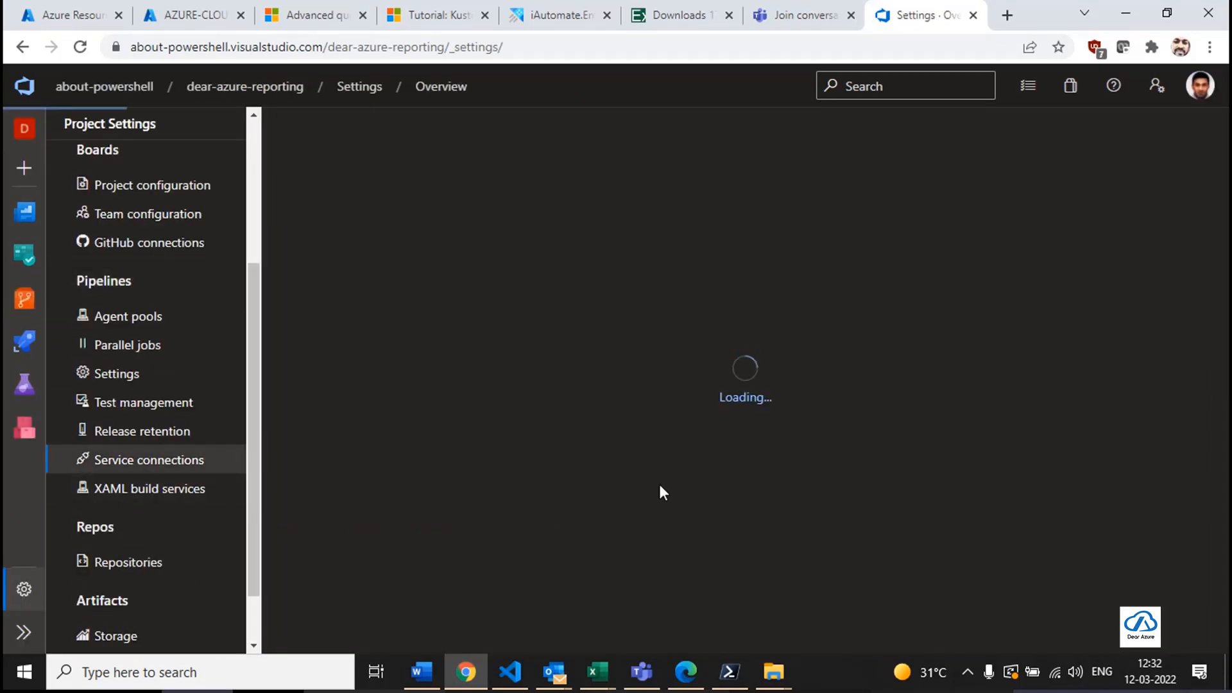
left_click(726, 414)
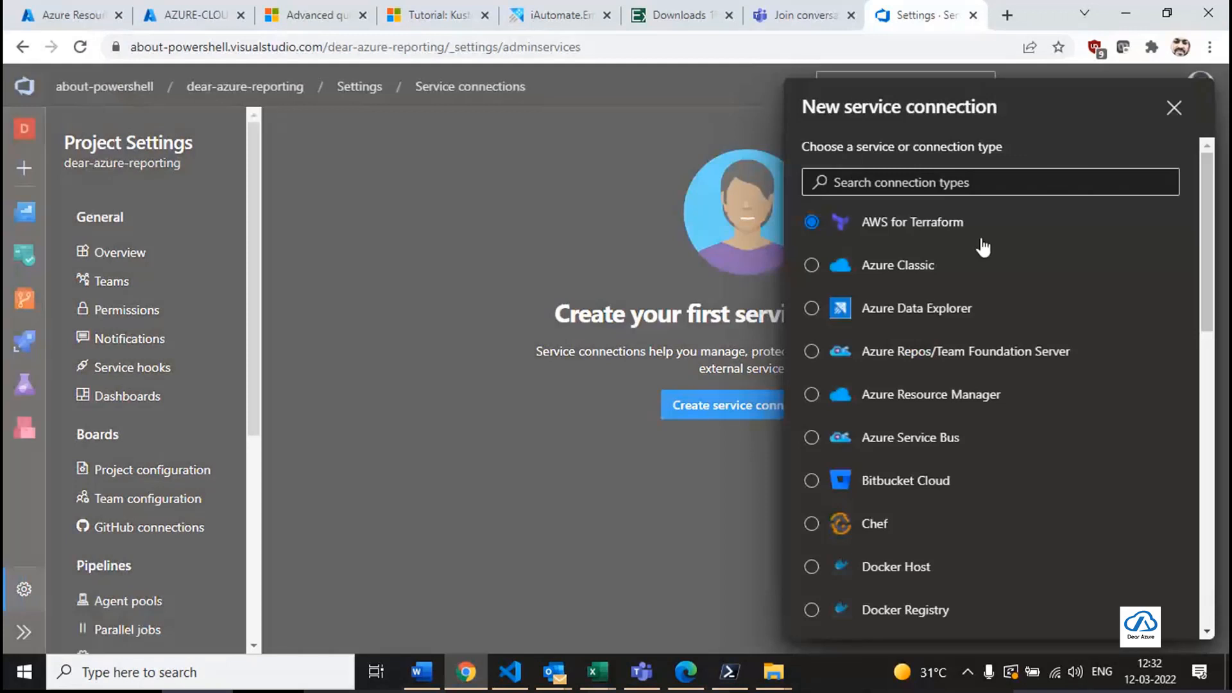
Choose Azure Resource Manager as the connection type with Service principal (manual) as the authentication method.
left_click(931, 405)
scroll(950, 411, "down", 10)
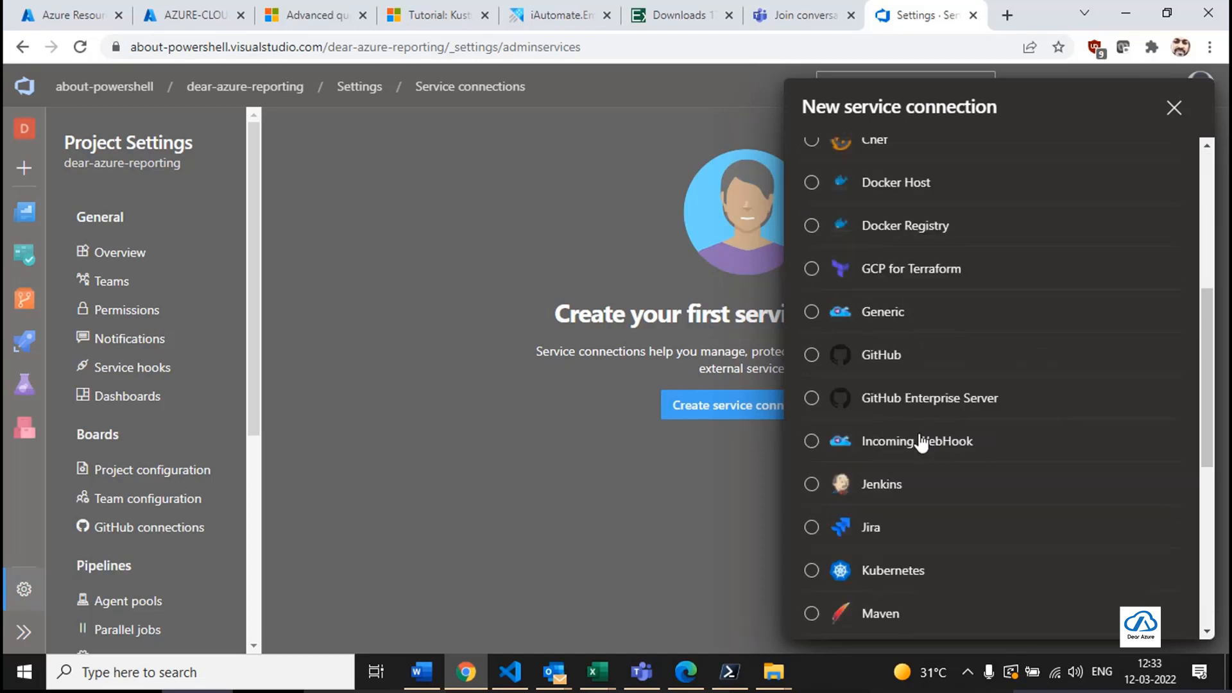
scroll(962, 496, "down", 2)
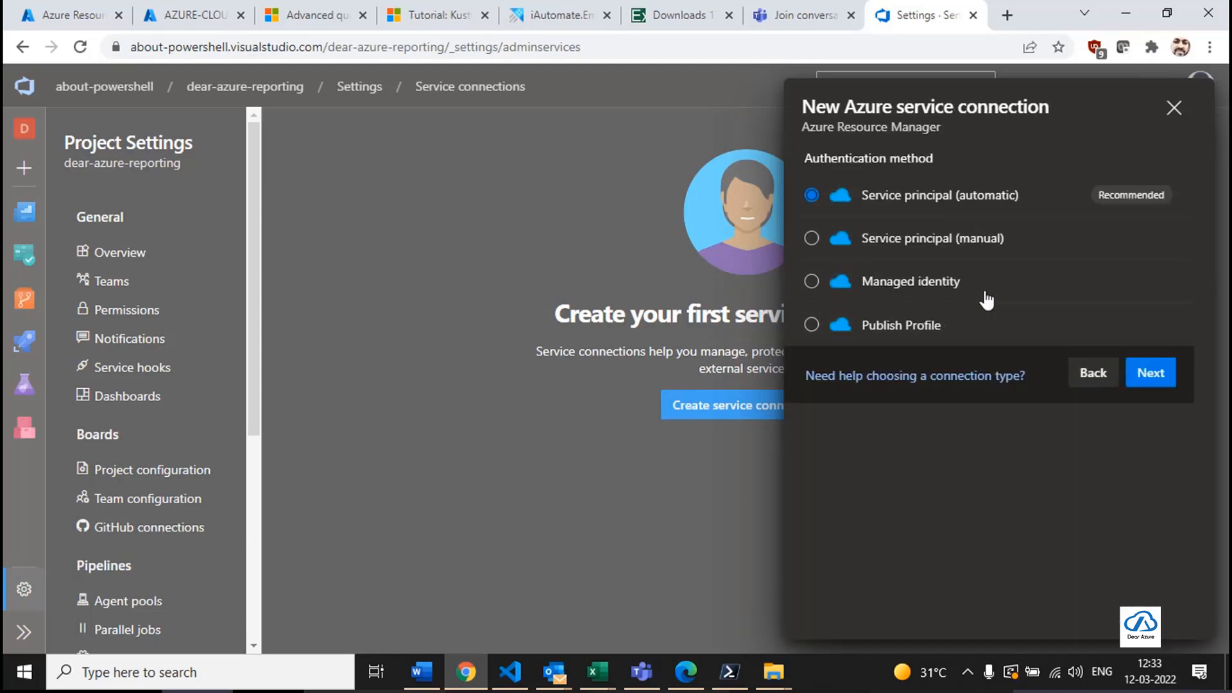
left_click(889, 240)
left_click(1149, 374)
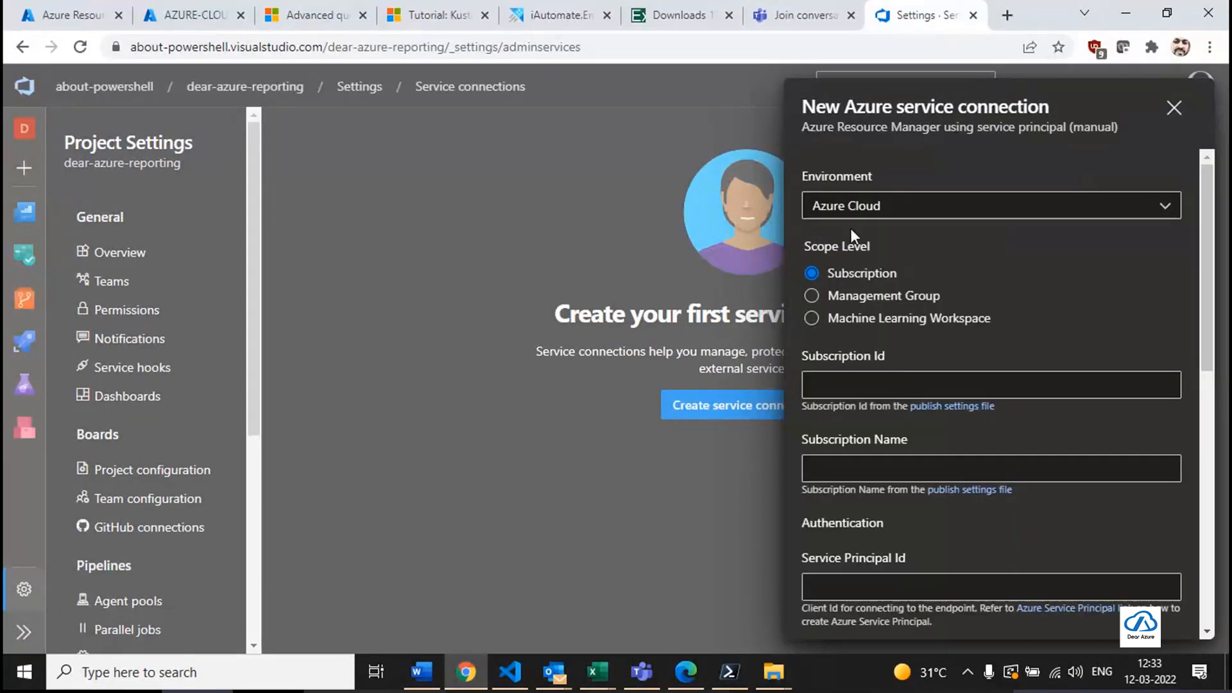
Copy the subscription ID from the AZURE-CLOUD overview in the Azure portal into the service connection's Subscription Id.
left_click(861, 374)
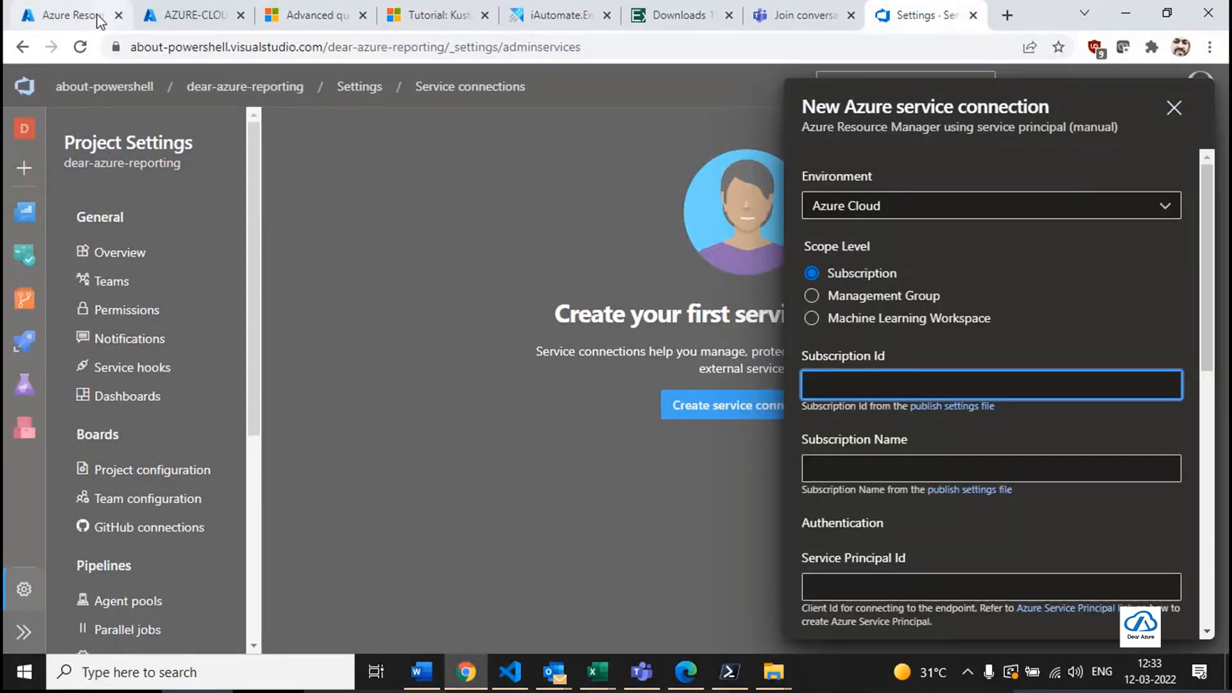
left_click(186, 16)
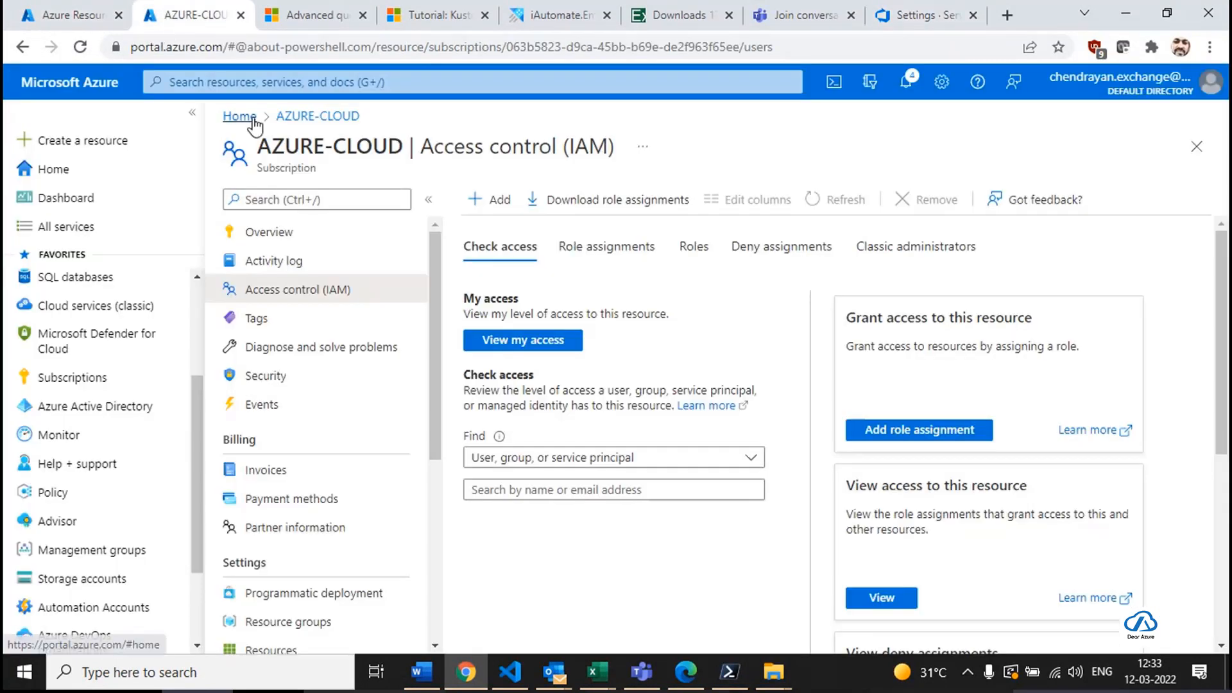
left_click(262, 230)
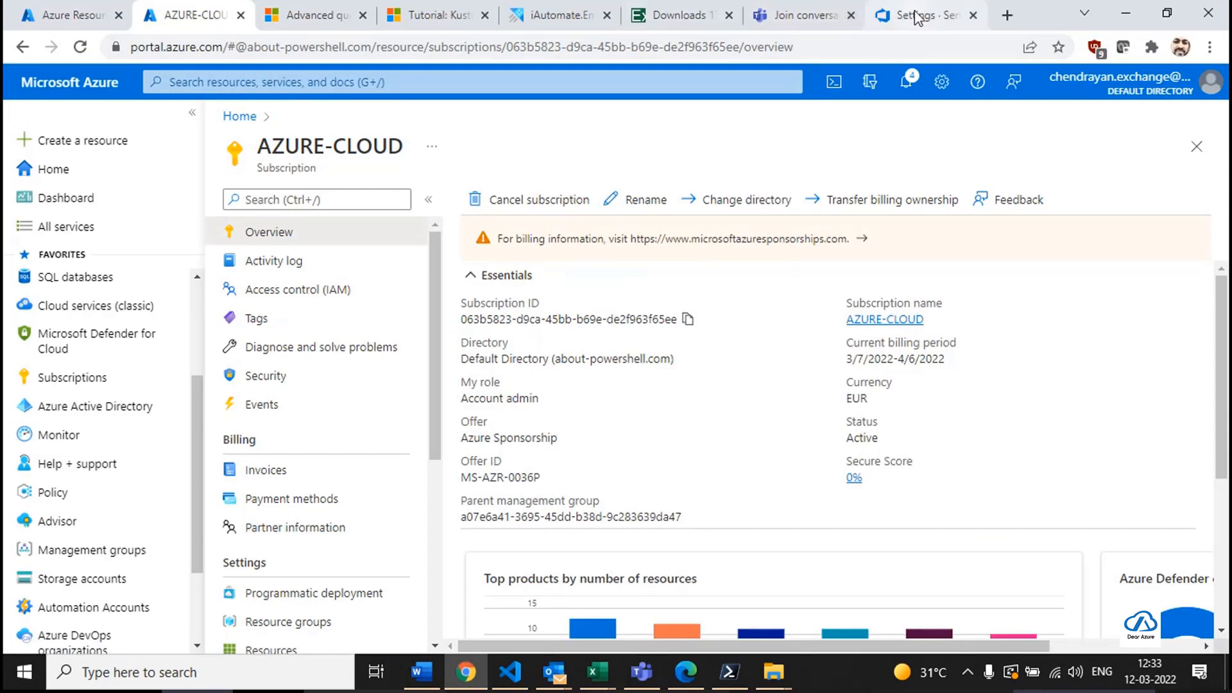
left_click_drag(922, 16, 269, 14)
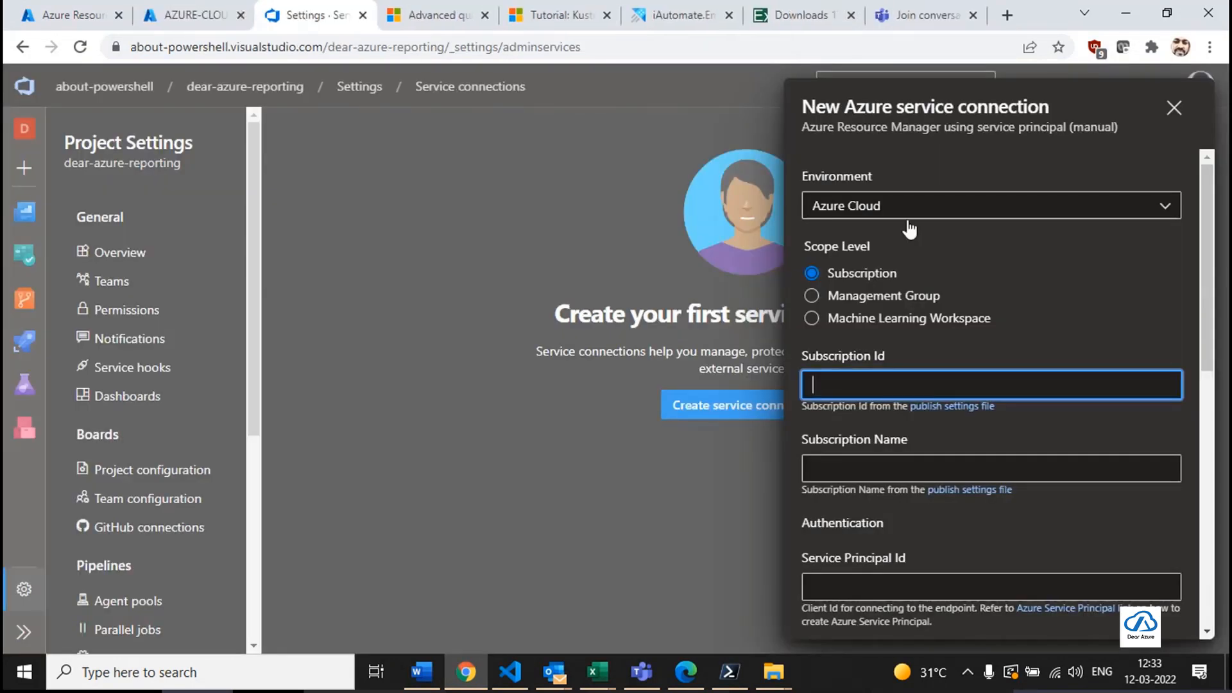
type("063b5823-d9ca-45bb-b69e-de2f963f65ee")
Set the service connection's Subscription Name to AZURE-CLOUD, with a hyphen between the words.
left_click(857, 478)
type("AZURE_CLOUD")
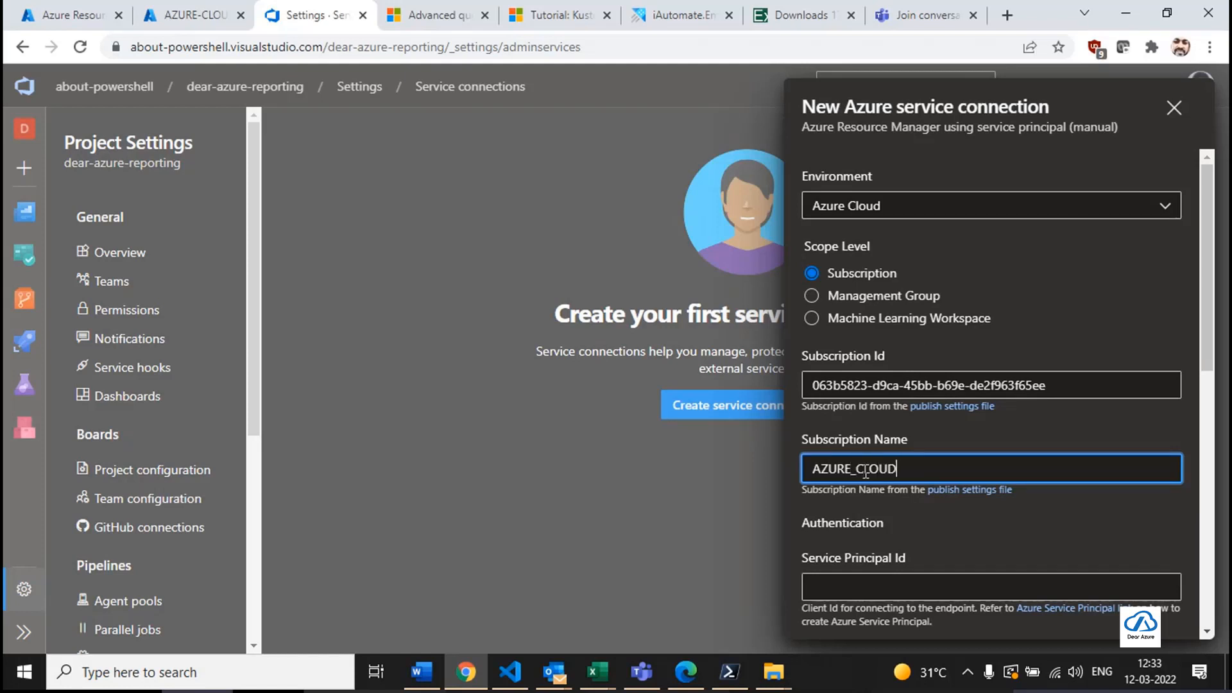
left_click(866, 472)
key("End")
key("Left")
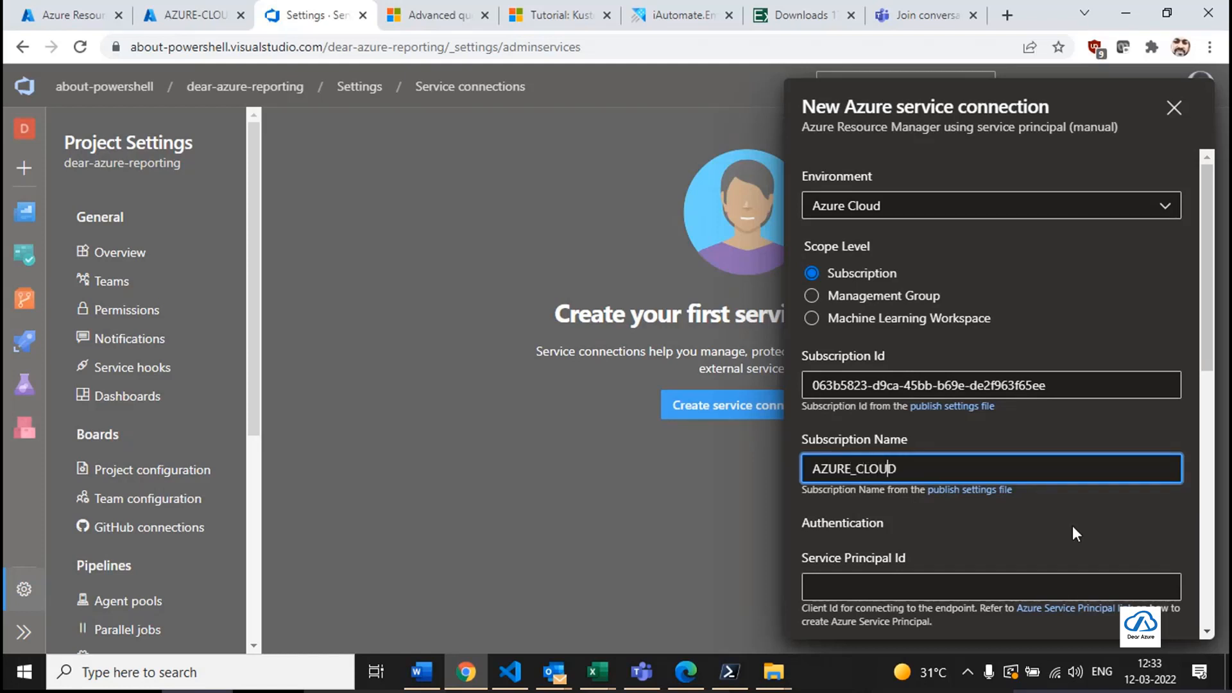
key("Left")
key("Left")
key("Left")
key("Left")
key("BackSpace")
type("-")
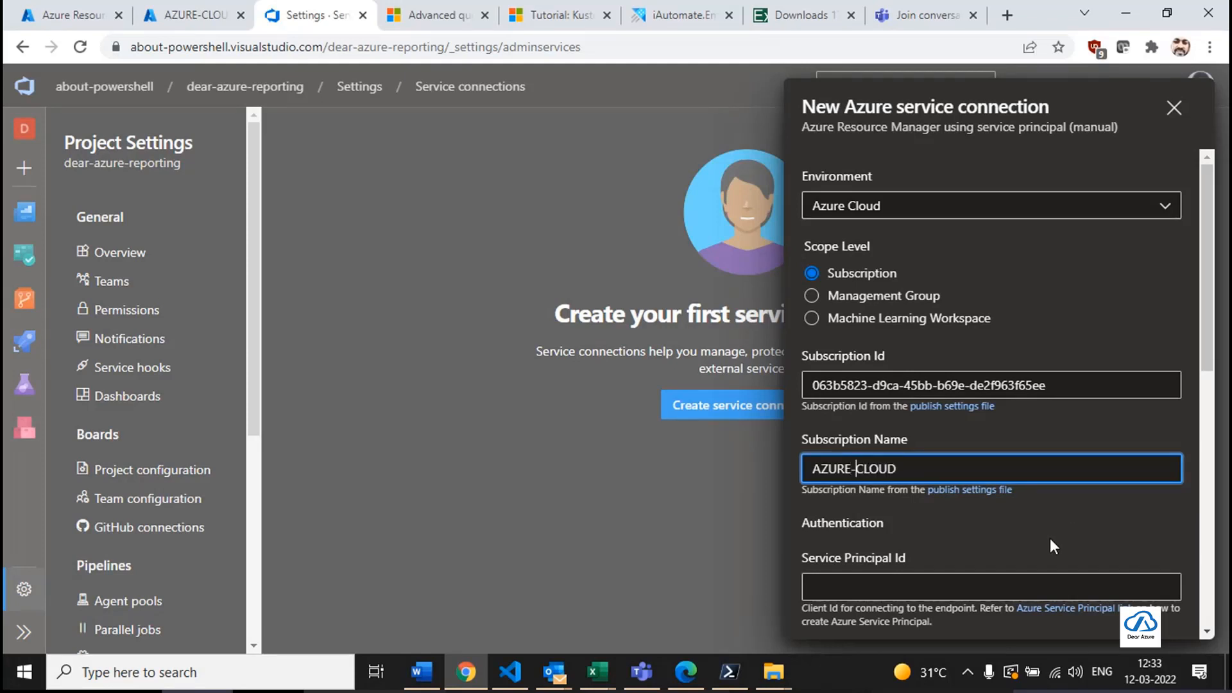
Copy the $ClientId value from AllResources.ps1 in Visual Studio Code into the service connection's Service Principal Id.
left_click(932, 581)
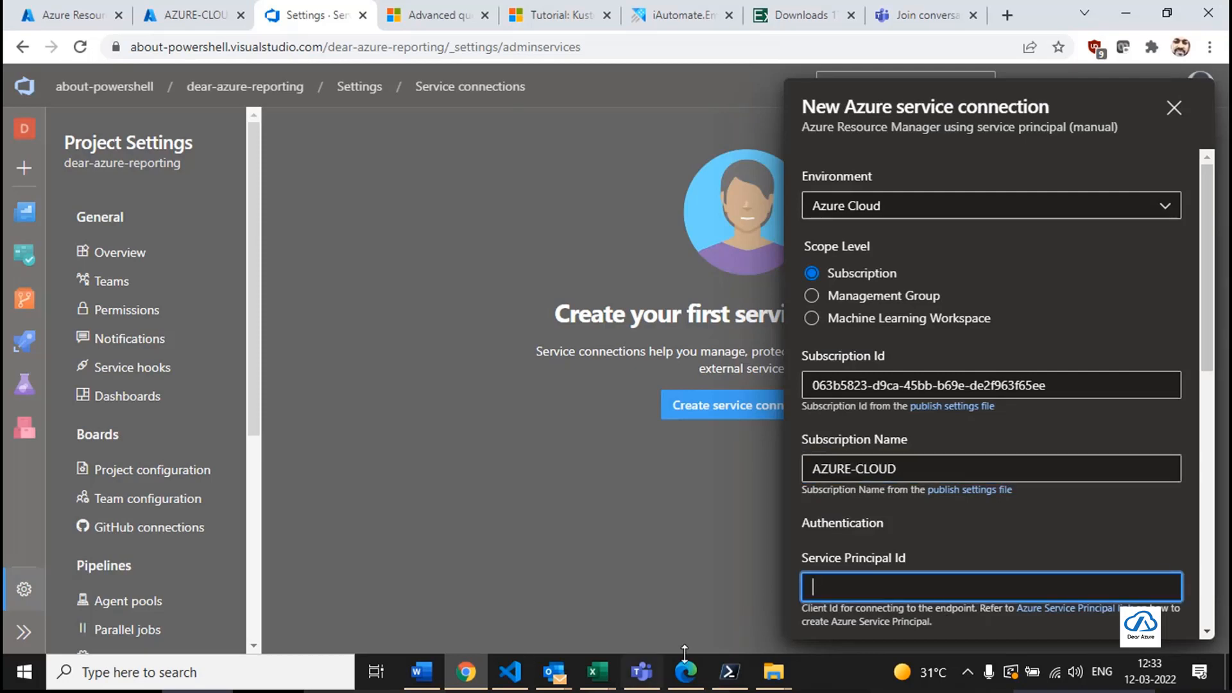
left_click(510, 672)
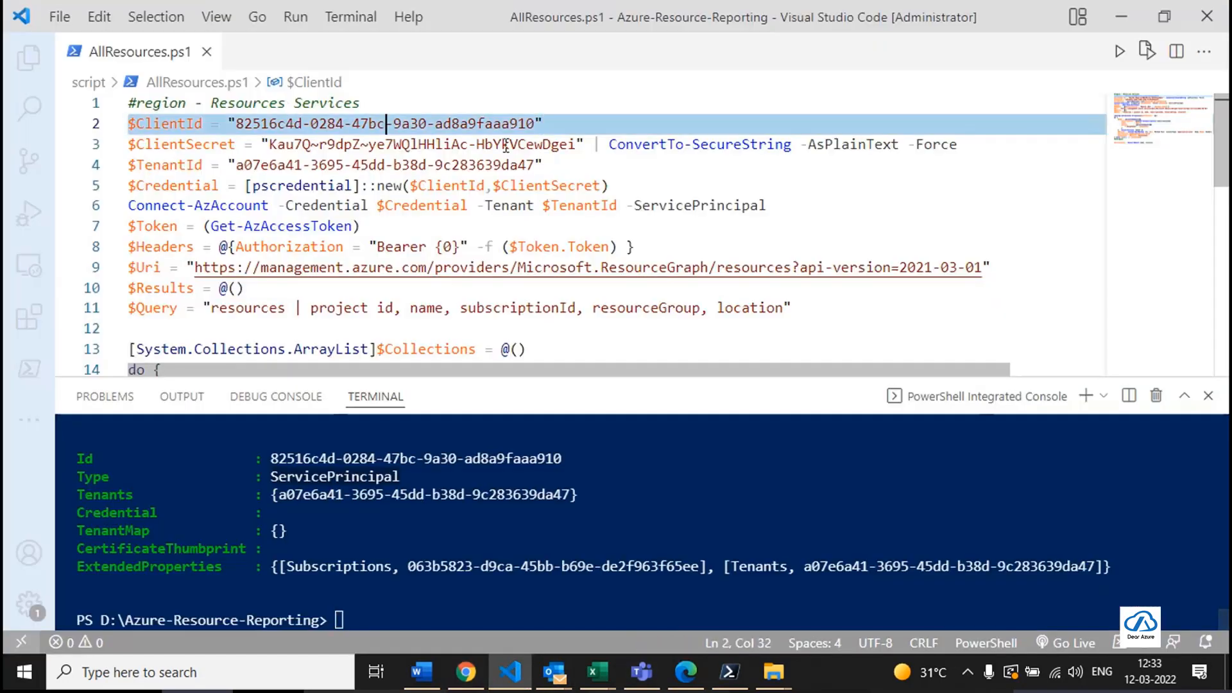
left_click_drag(536, 123, 236, 123)
key("ctrl+c")
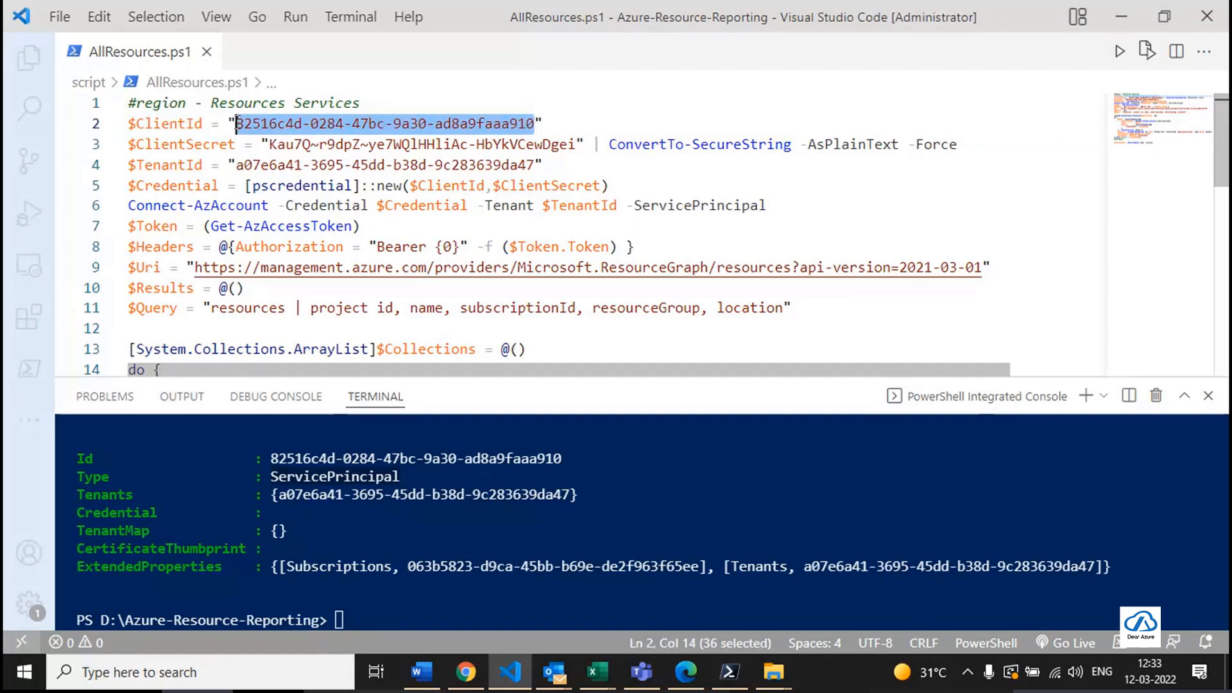
key("alt+Tab")
key("ctrl+v")
scroll(925, 573, "down", 3)
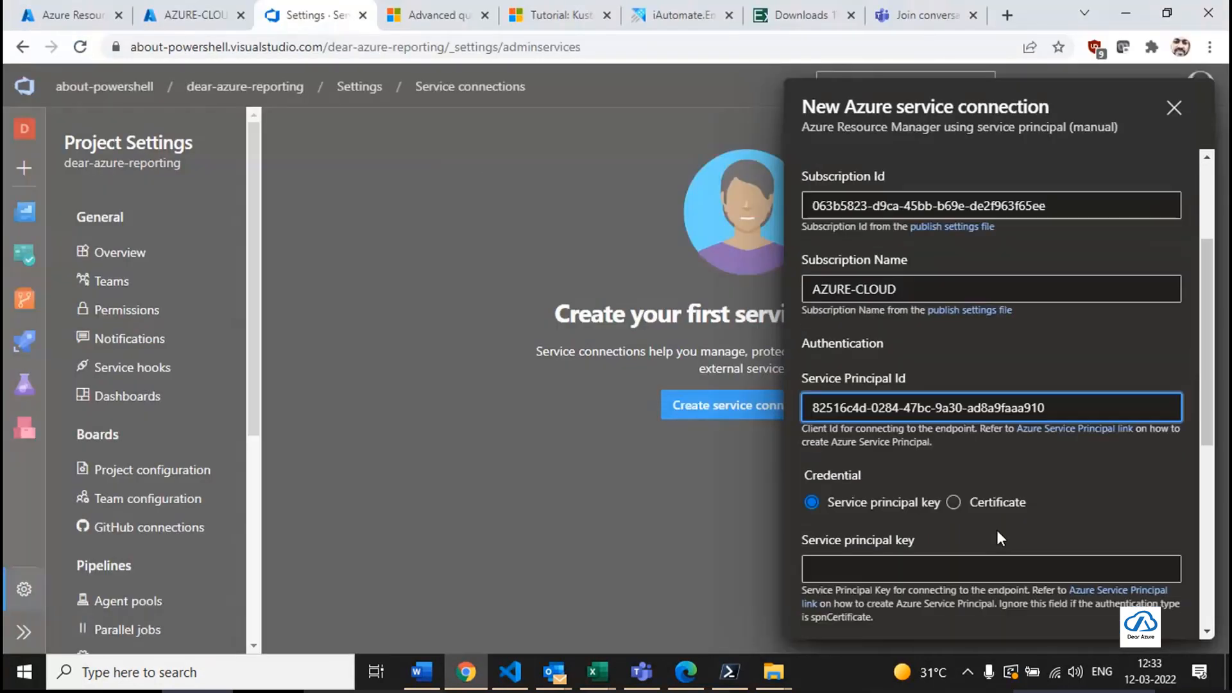
Copy the $ClientSecret value from AllResources.ps1 in Visual Studio Code into the service connection's Service principal key.
key("alt+Tab")
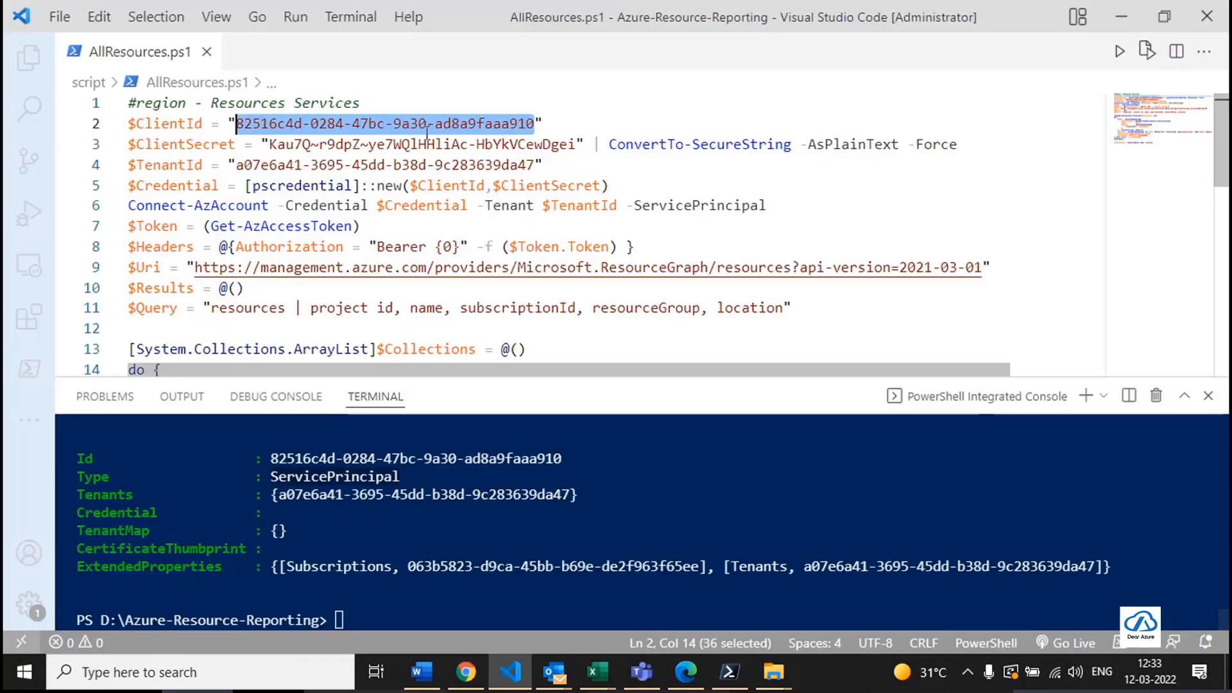
left_click_drag(576, 144, 270, 144)
key("alt+Tab")
left_click(936, 569)
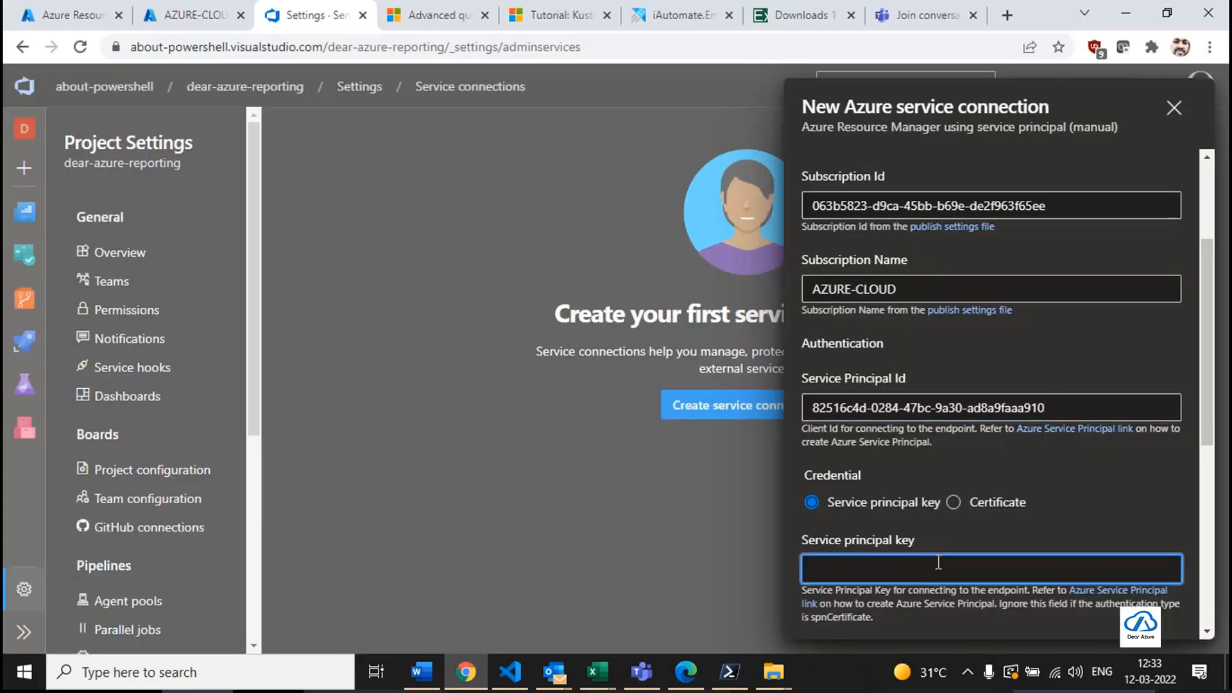
key("ctrl+v")
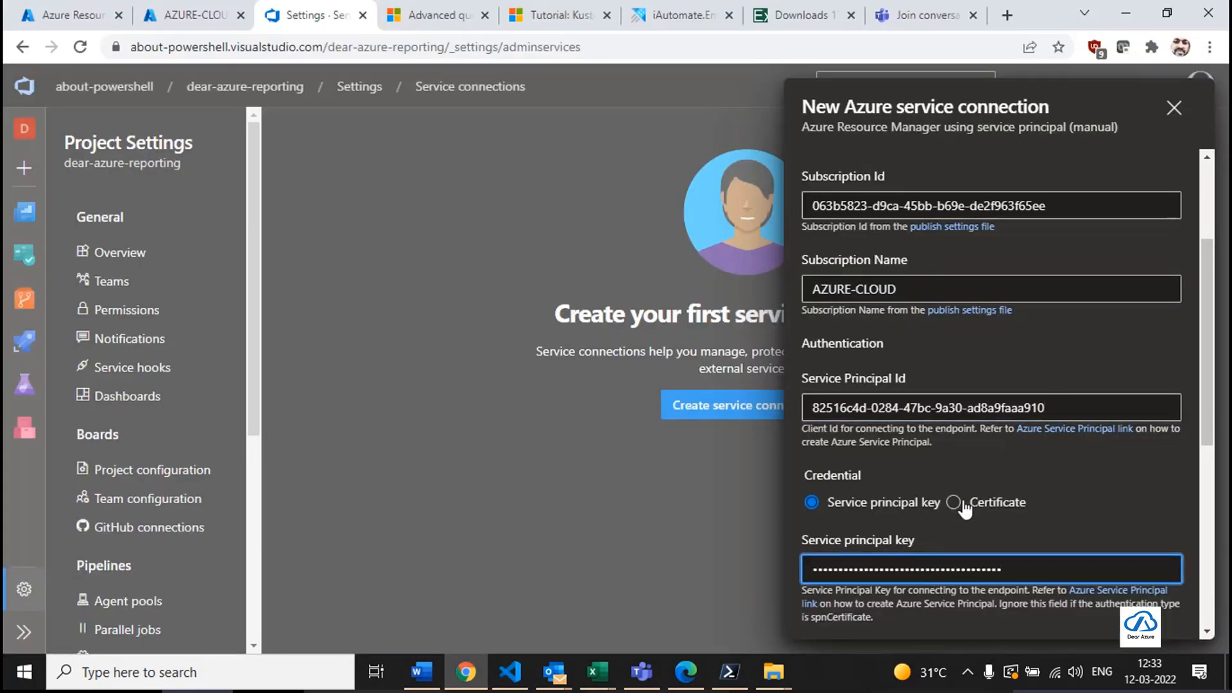
Copy the $TenantId value from AllResources.ps1 into the service connection's Tenant ID and verify the credentials.
scroll(972, 481, "down", 1)
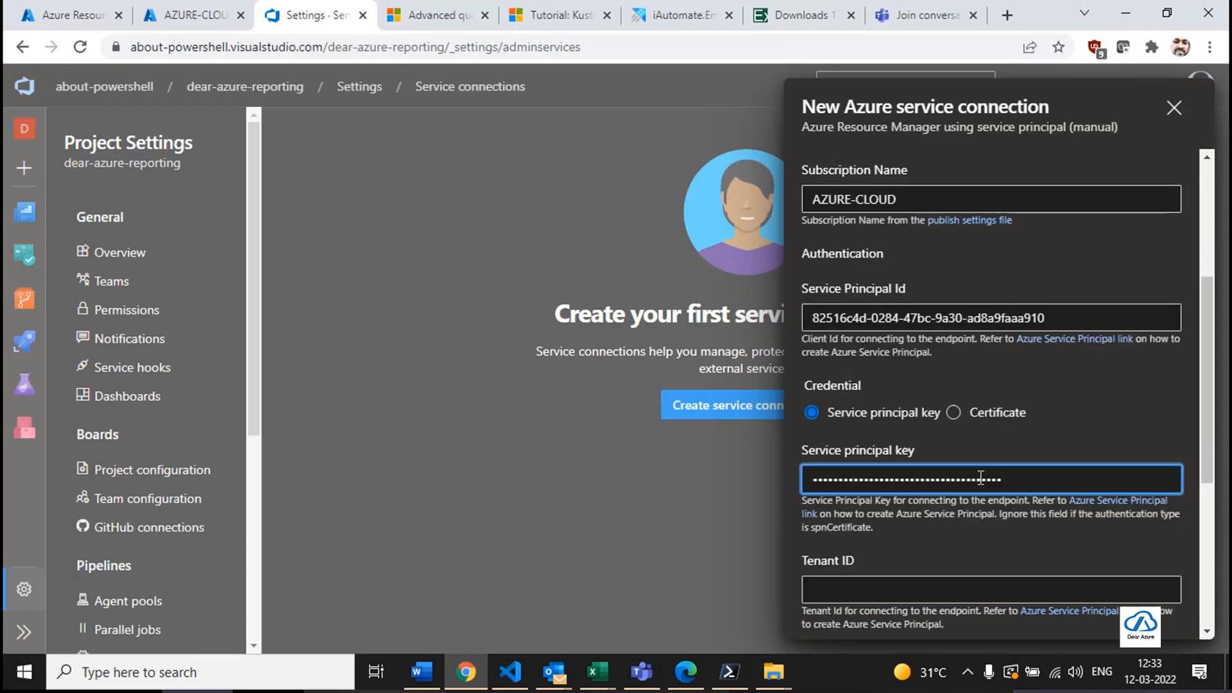
scroll(961, 425, "down", 2)
left_click(957, 414)
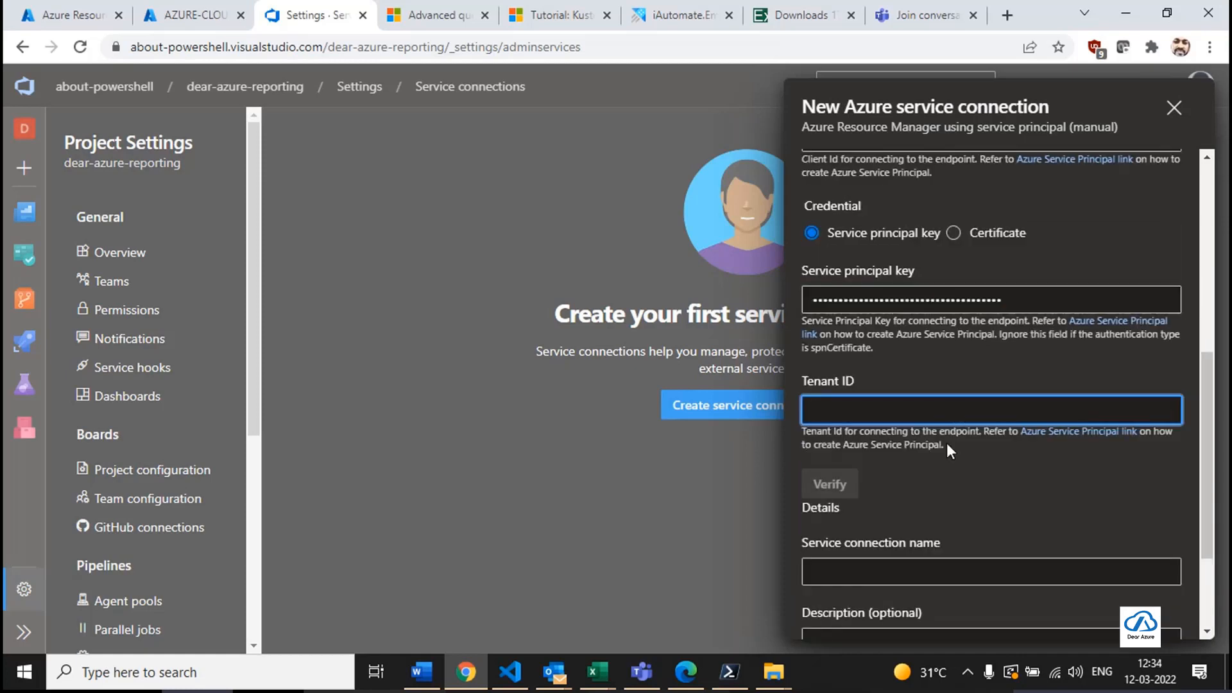
key("alt+Tab")
left_click(534, 166)
left_click_drag(534, 166, 236, 167)
key("ctrl+c")
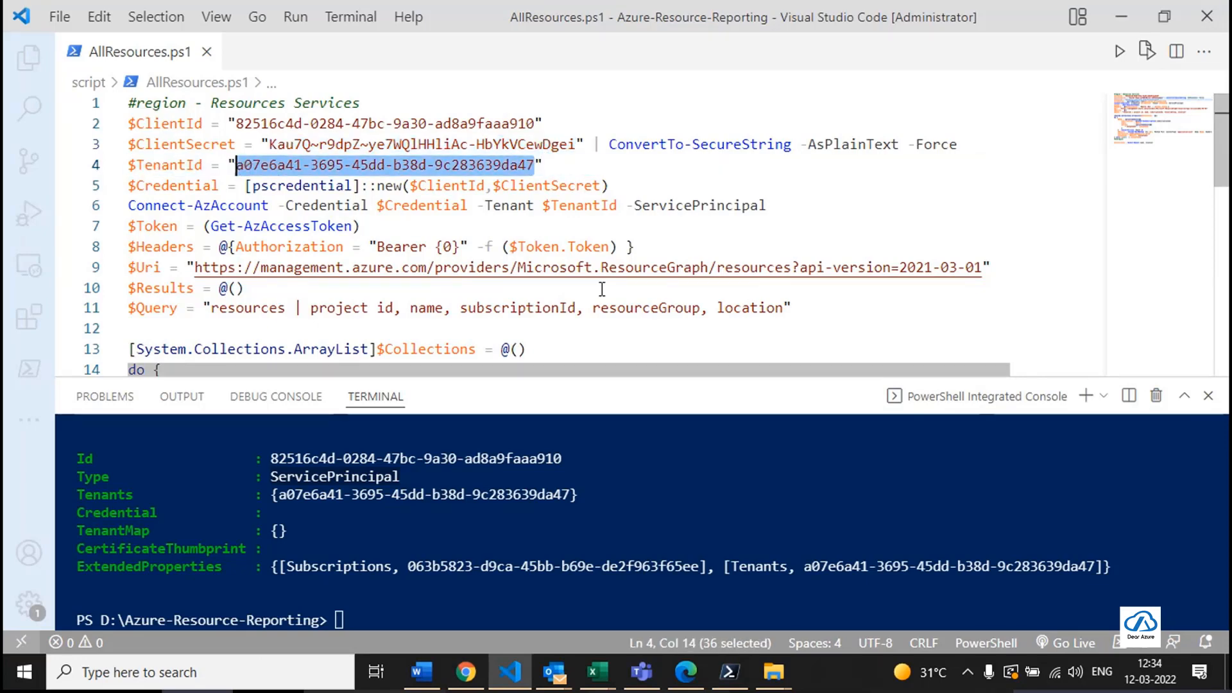
key("alt+Tab")
key("ctrl+v")
left_click(851, 489)
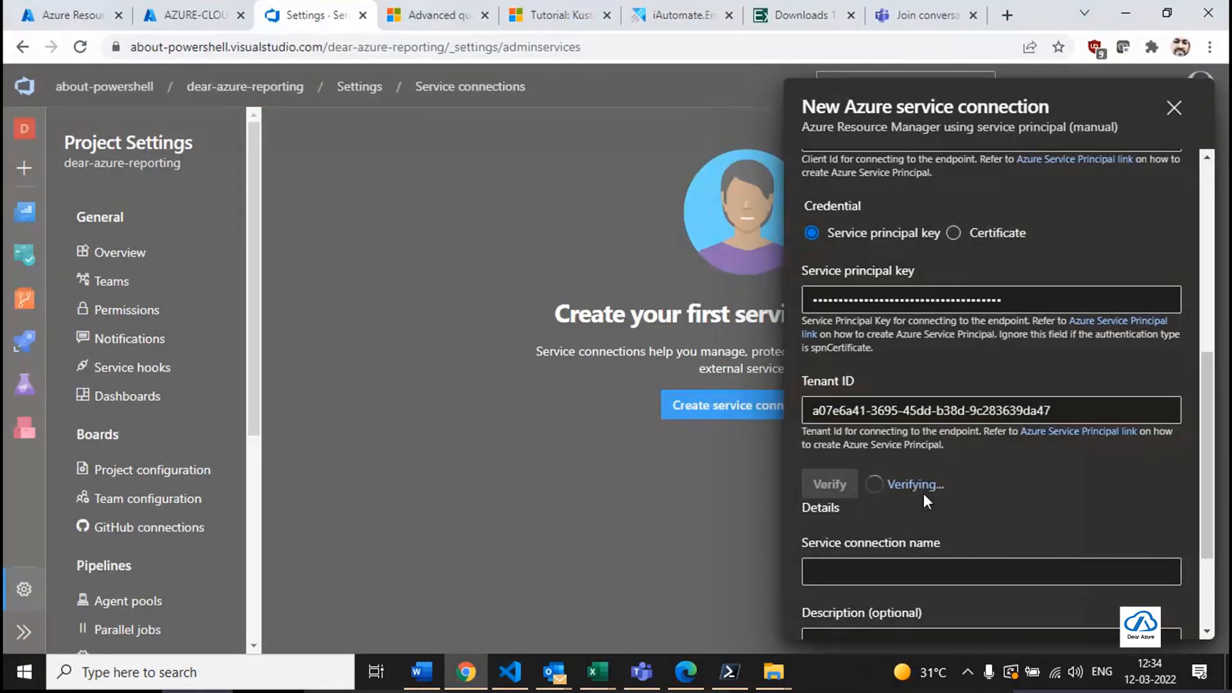
left_click_drag(888, 484, 1007, 483)
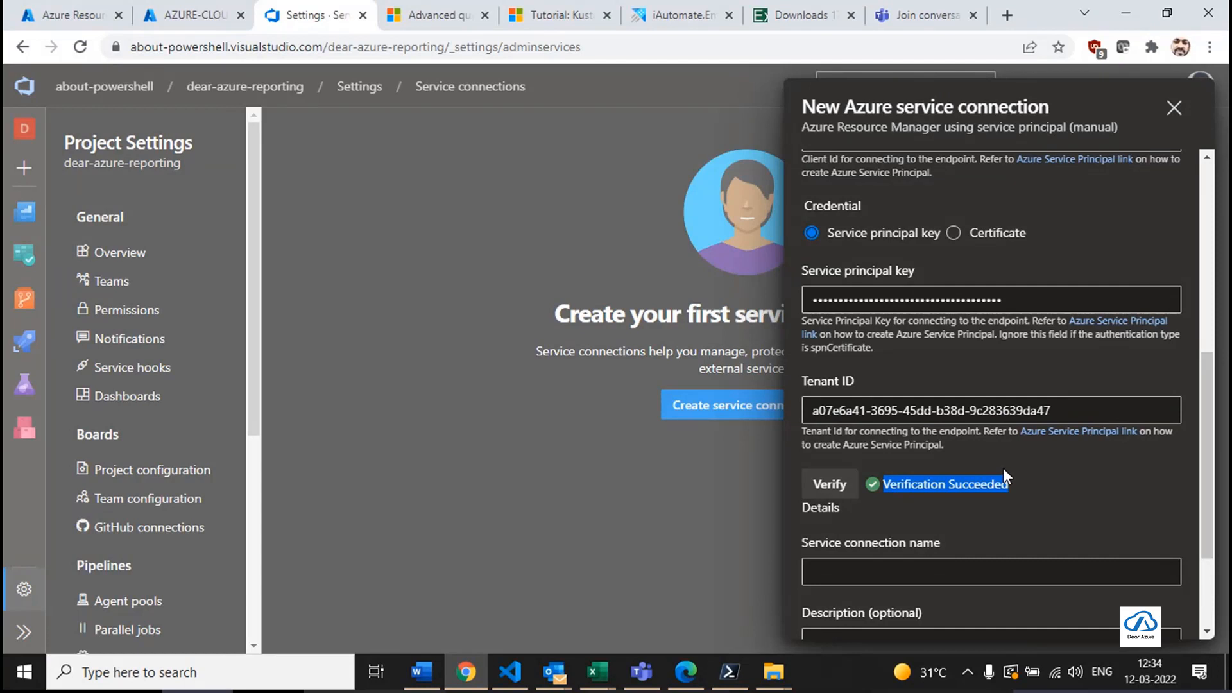
Name the service connection dear-azure-iautomate, grant access permission to all pipelines, and verify and save it.
scroll(1003, 468, "down", 2)
left_click(964, 410)
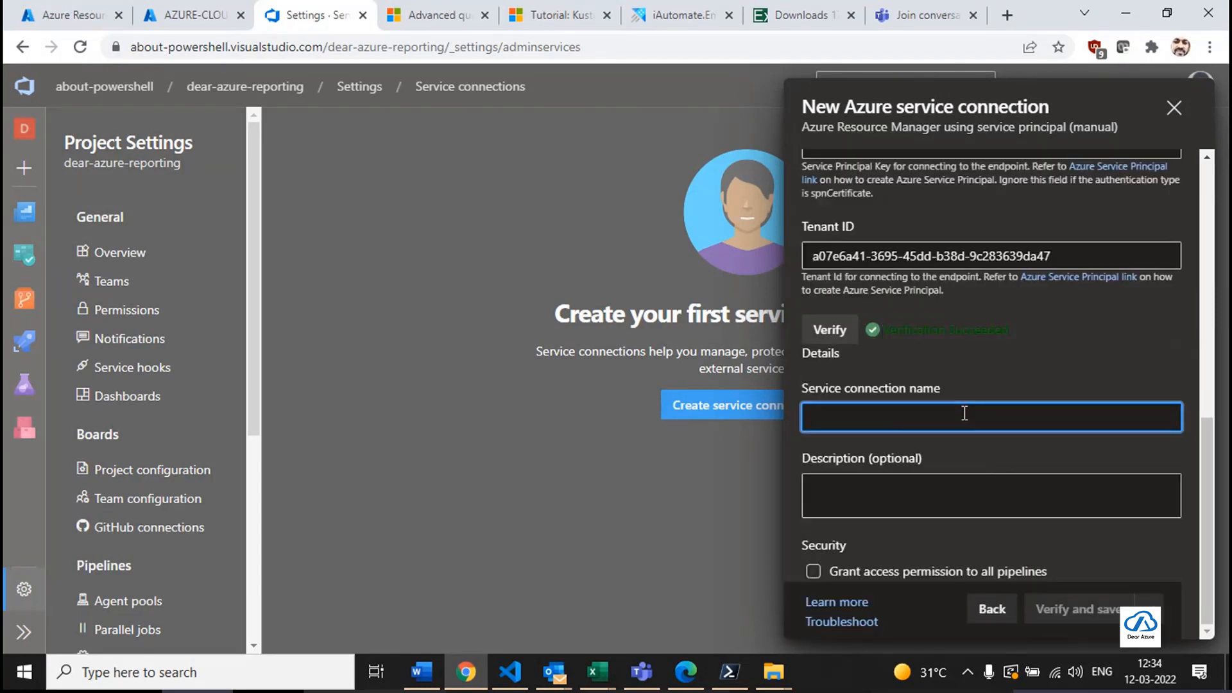
type("dear-azure-")
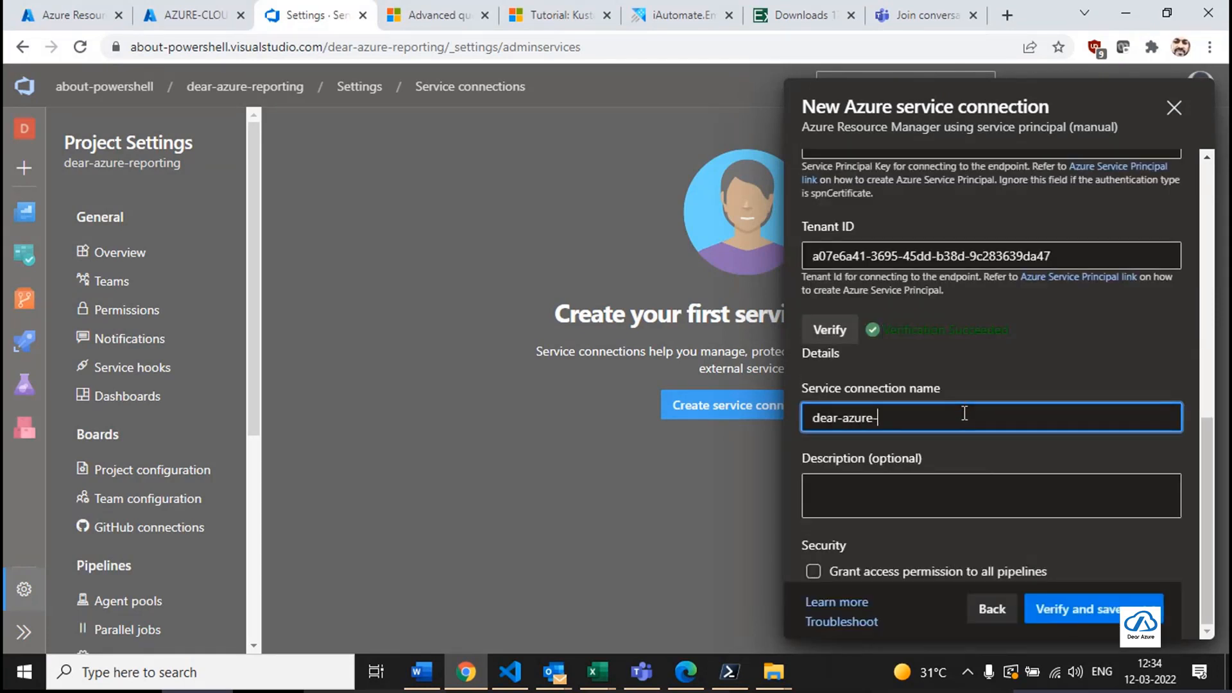
type("iautomate")
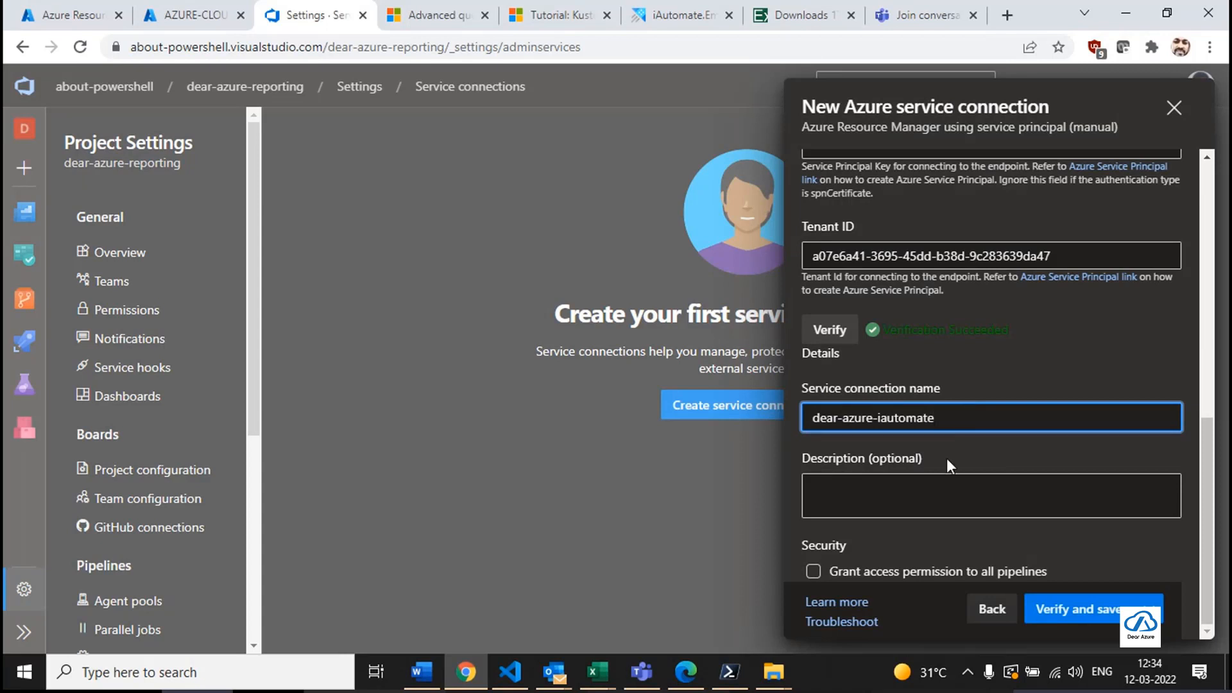
left_click(951, 578)
left_click(1072, 609)
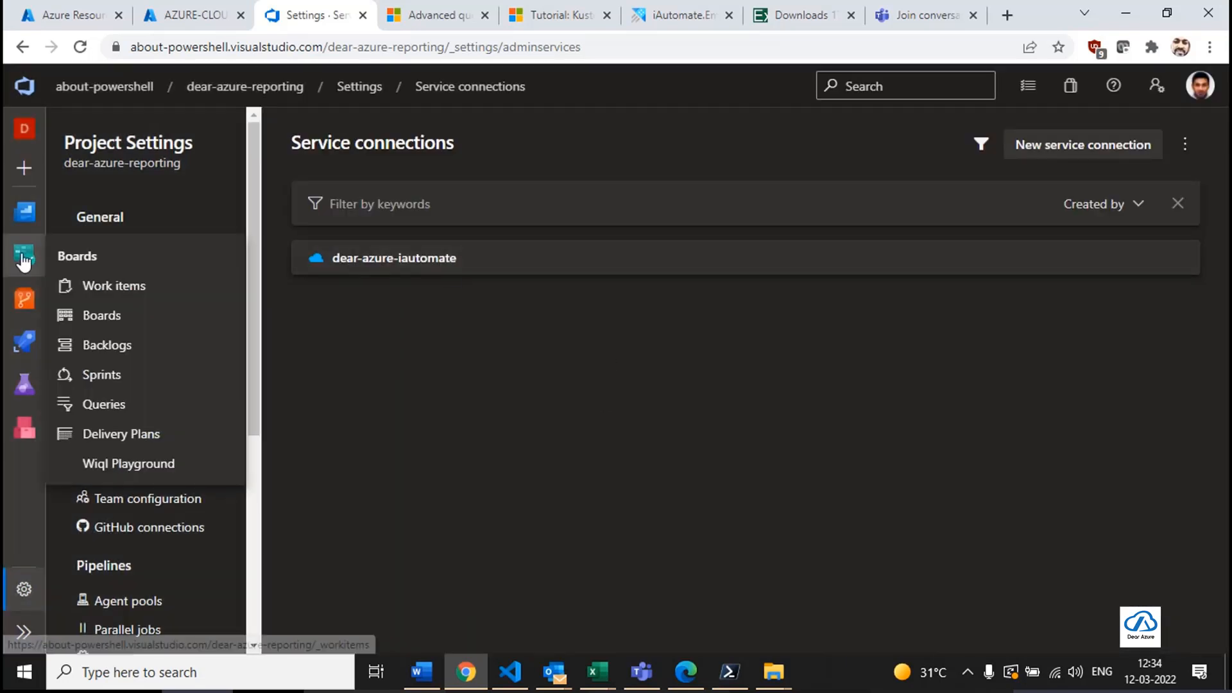
Copy the HTTPS clone URL of the dear-azure-reporting repository from the project's Repos files.
left_click(24, 299)
scroll(553, 416, "down", 2)
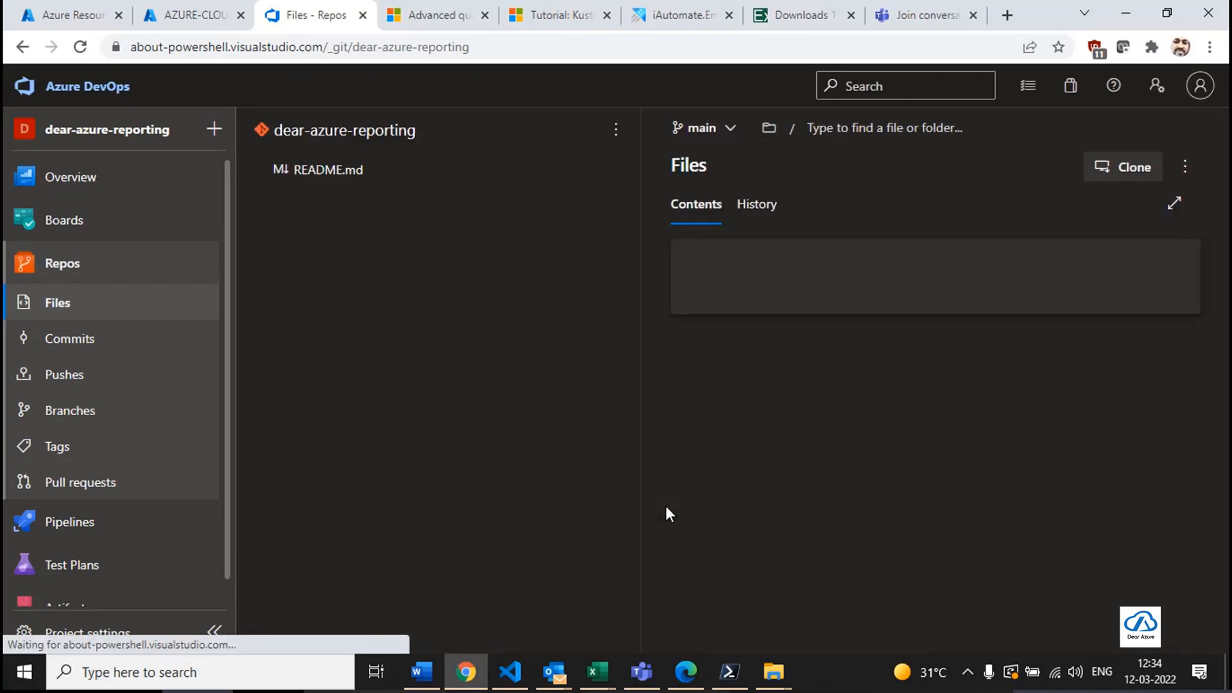
left_click(1110, 165)
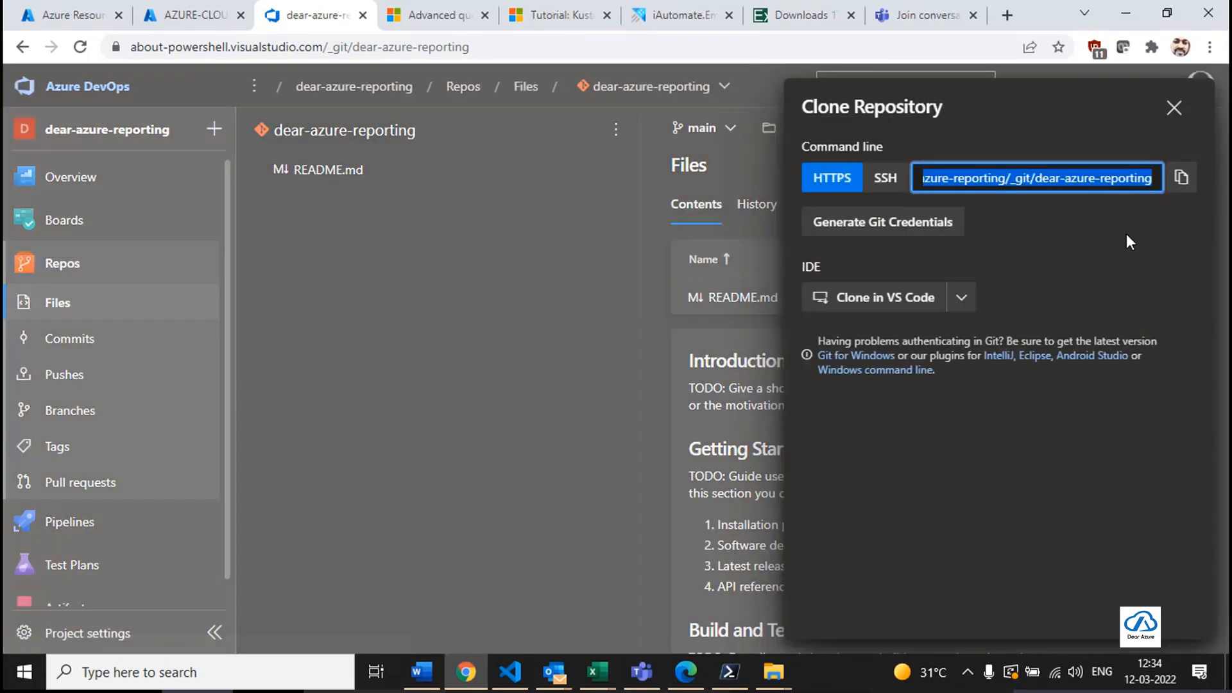
left_click(1181, 177)
Switch to the PowerShell 7 console and move up from D:\Azure-Resource-Reporting to the root of drive D with cd...
left_click(729, 672)
left_click(419, 400)
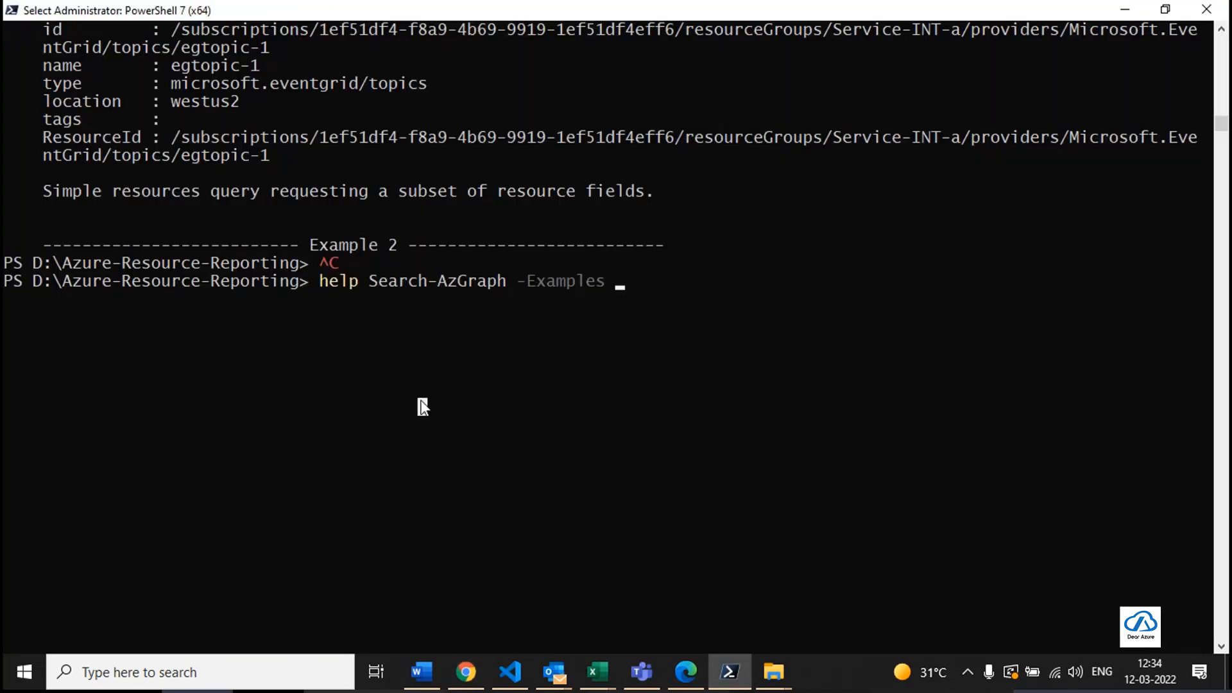
key("ctrl+a")
type("cd..")
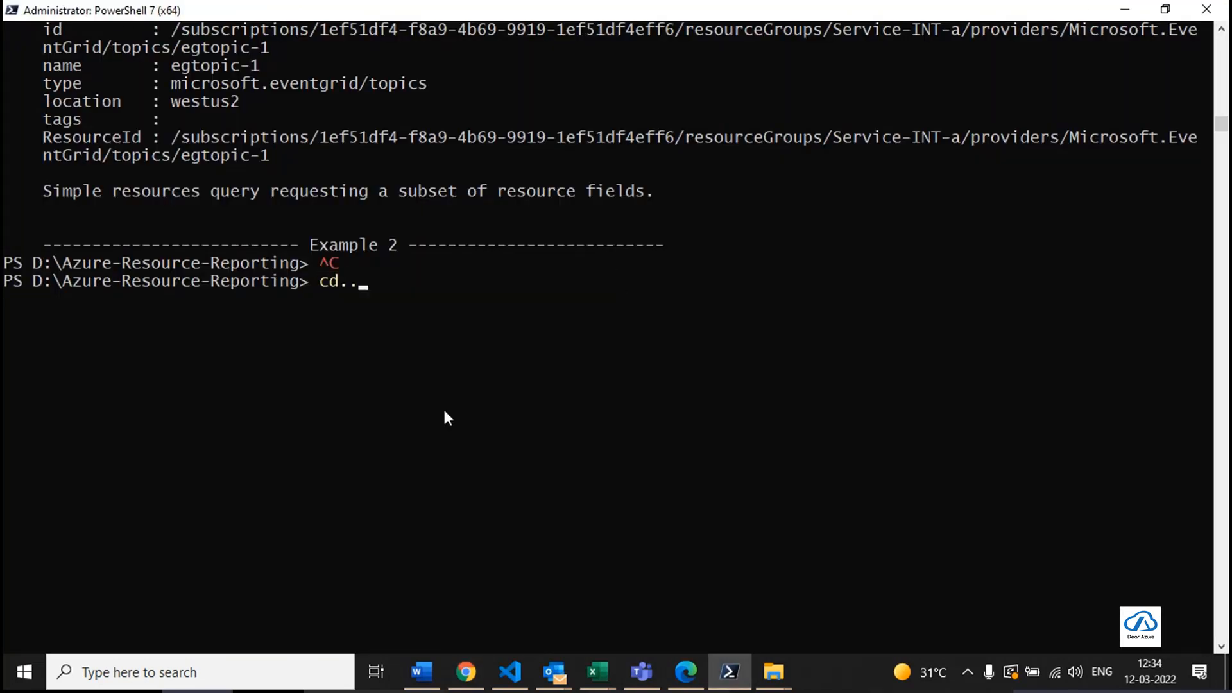
key("Return")
key("Return")
key("Return")
key("Return")
Clone the dear-azure-reporting repository into the root of drive D with git clone and the copied URL.
type("cd")
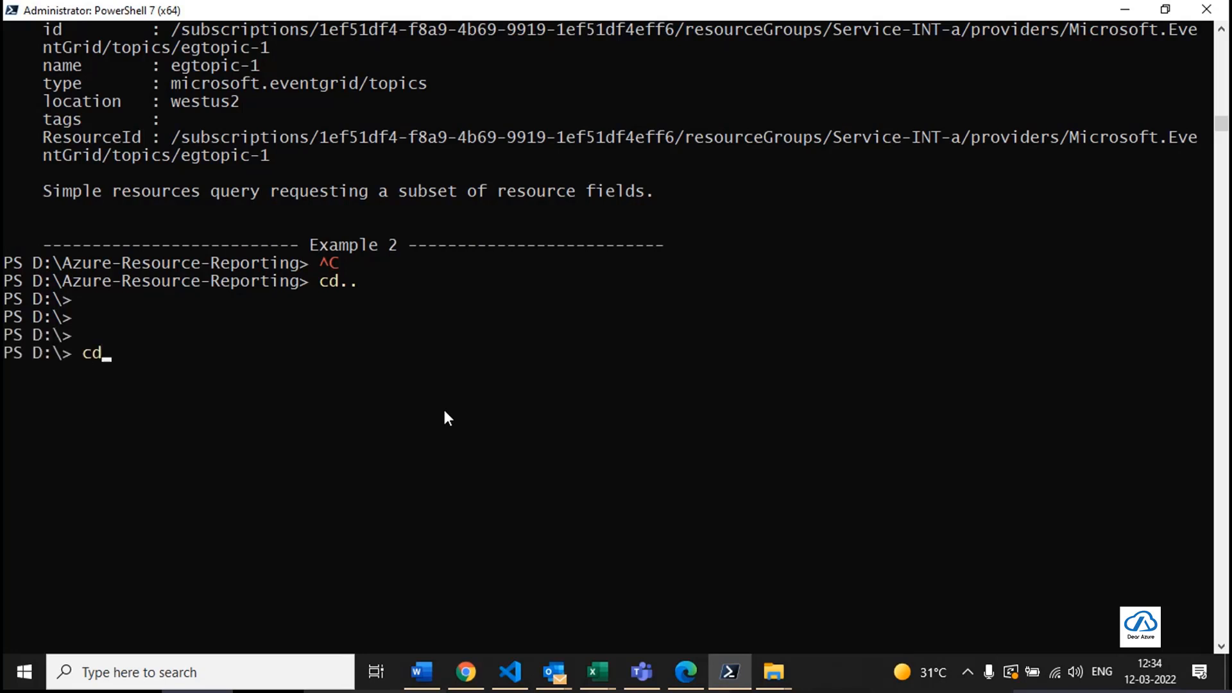
key("BackSpace")
key("BackSpace")
type("git clone")
key("ctrl+v")
key("Return")
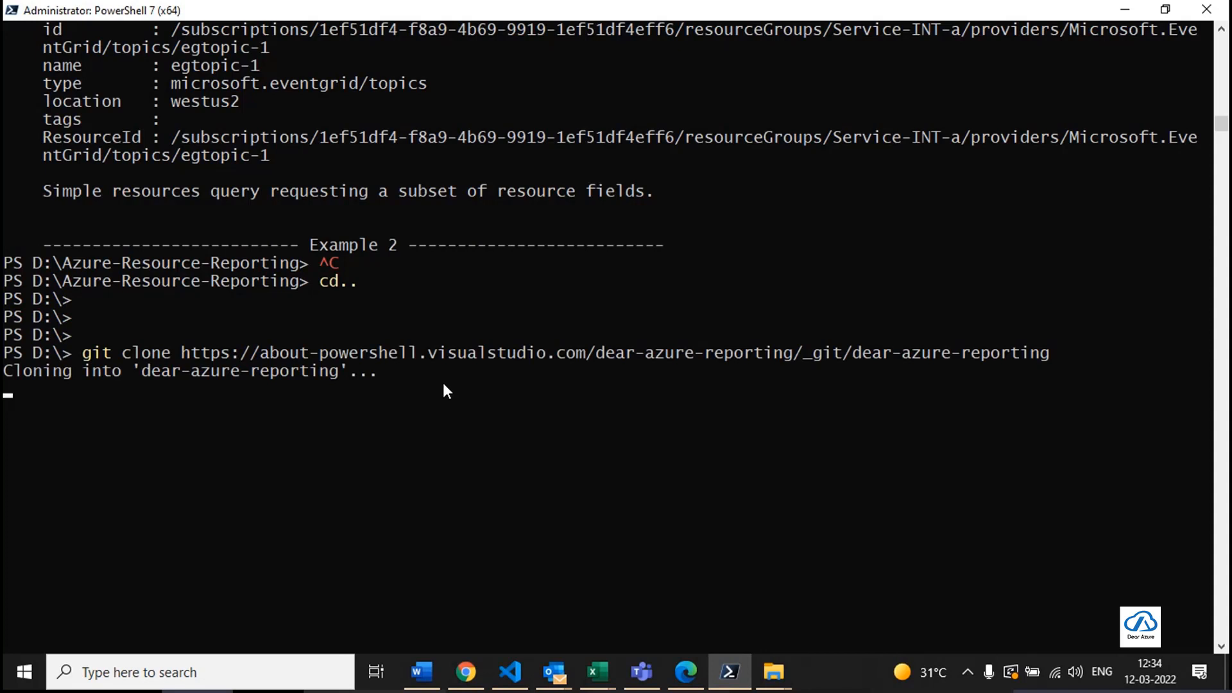
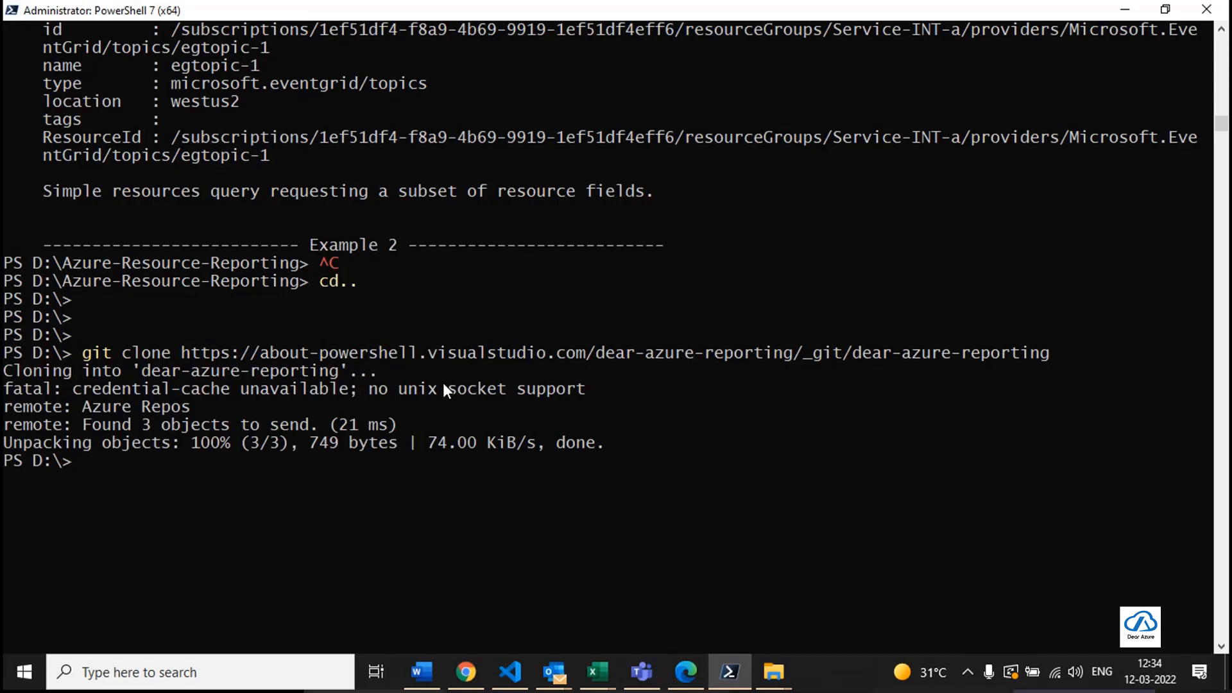
Change into the cloned dear-azure-reporting folder and open it in Visual Studio Code with code.
left_click(232, 513)
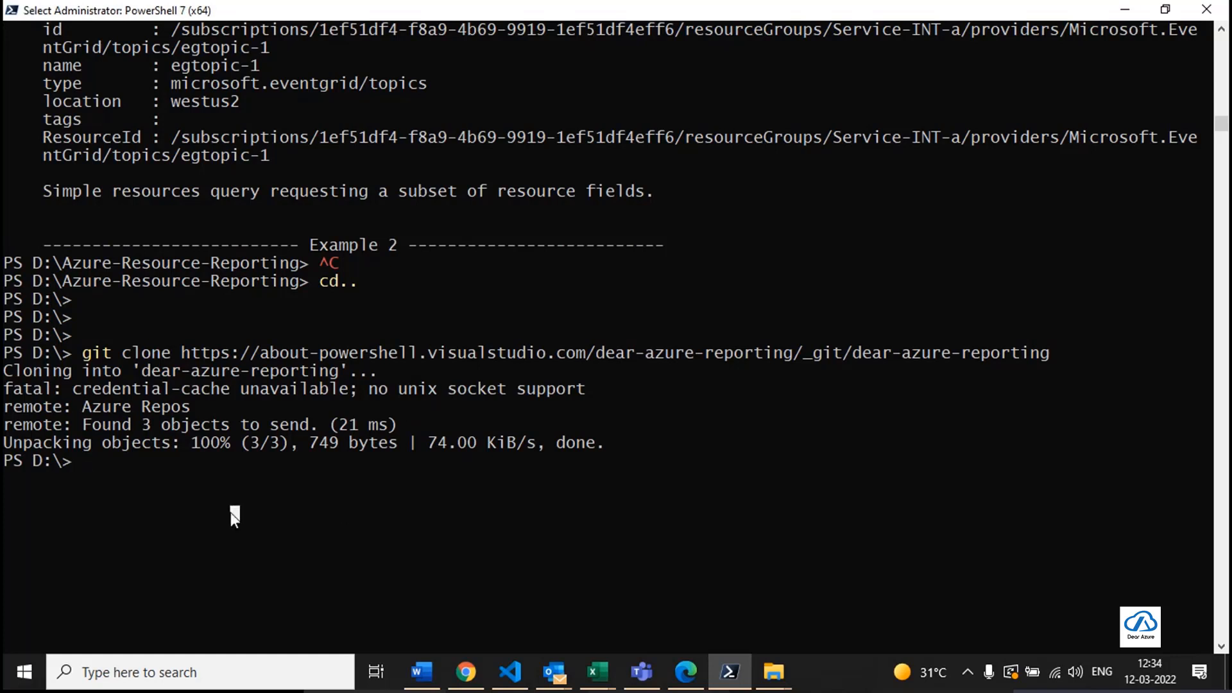
type("cd")
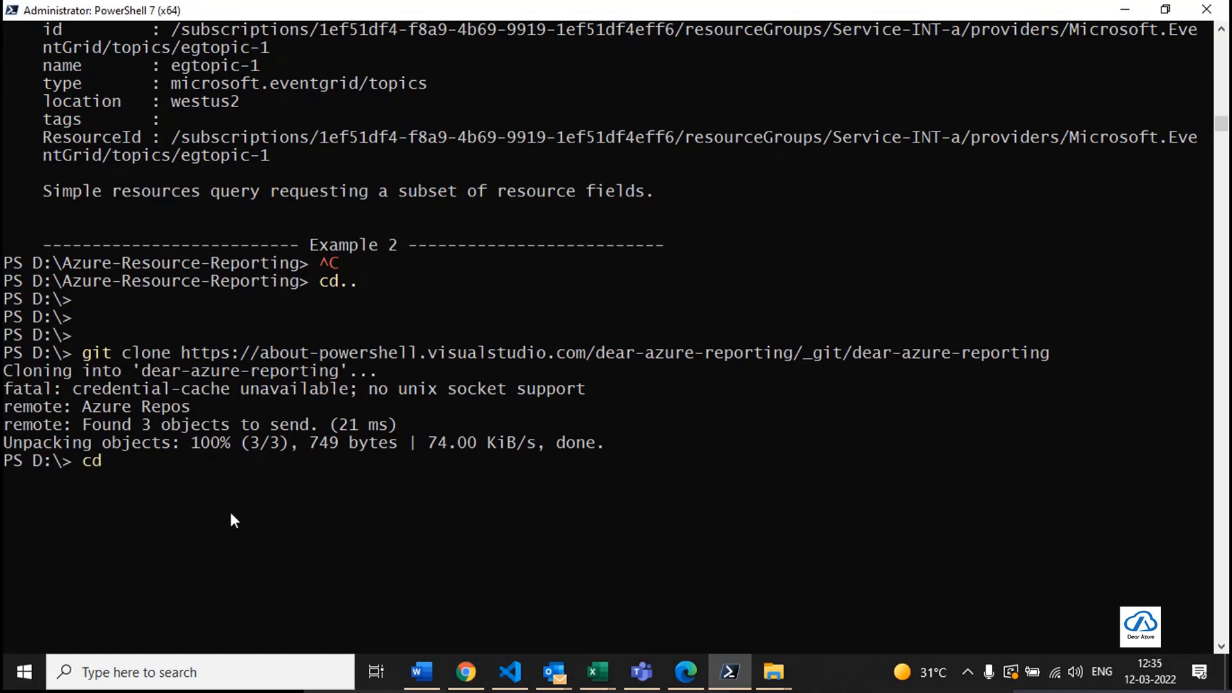
type(" dear-az")
key("Tab")
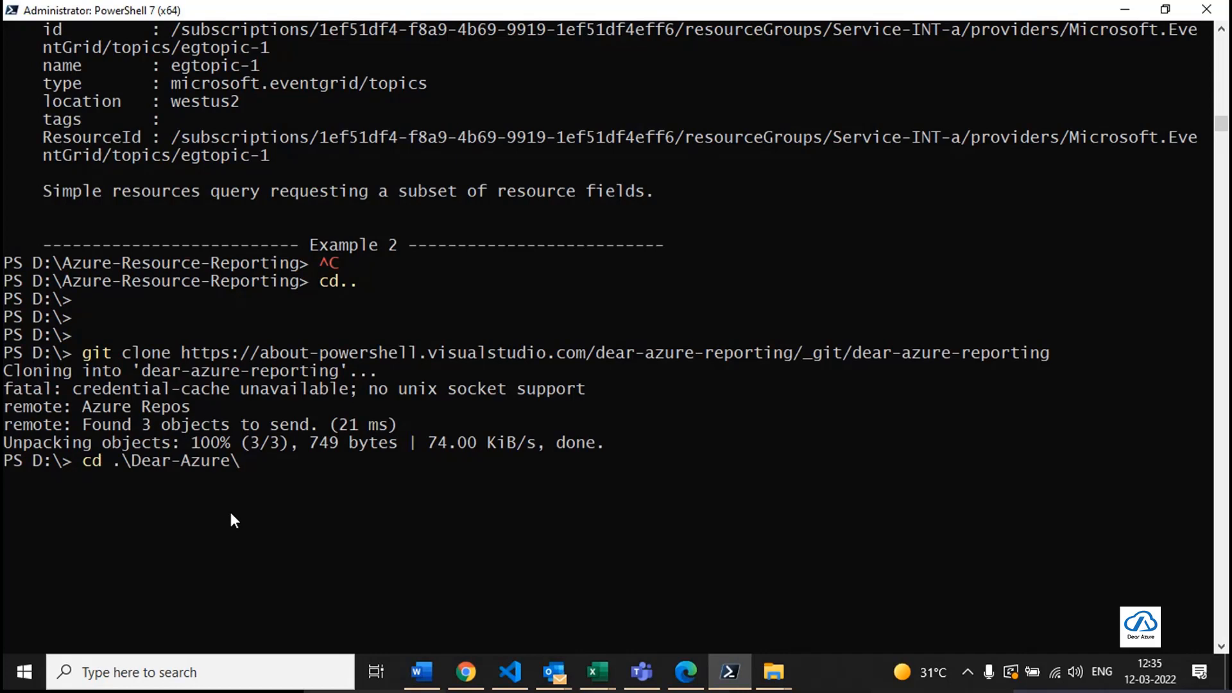
key("Tab")
key("Return")
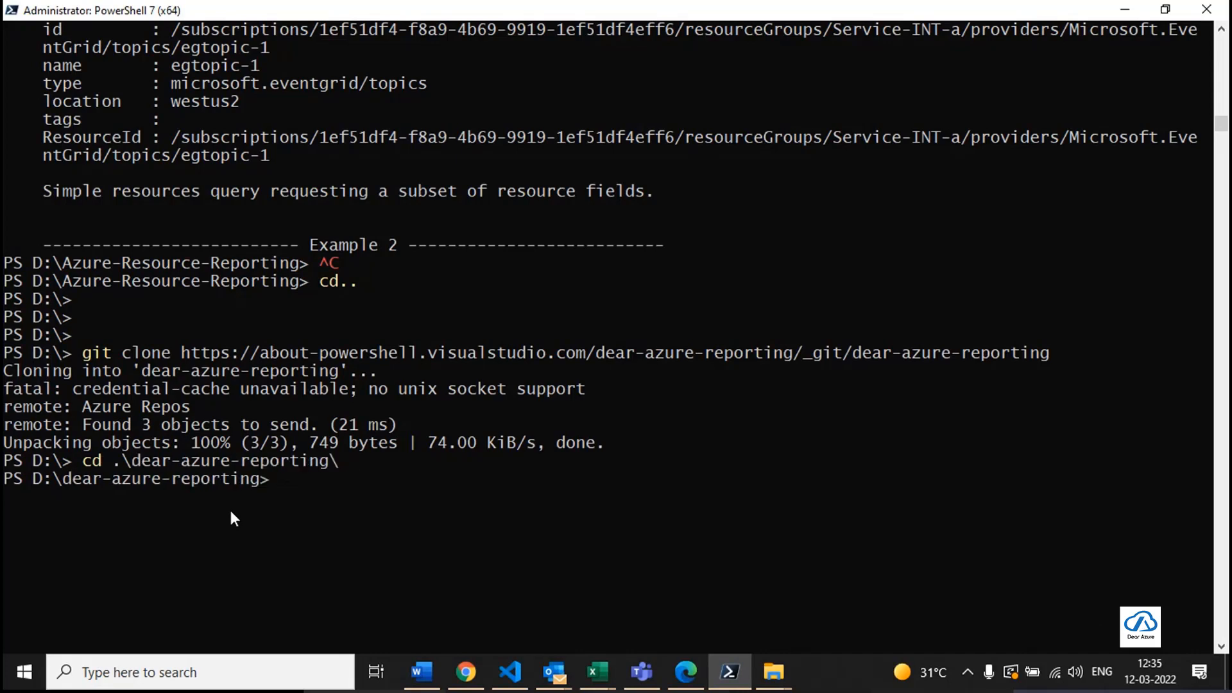
type("code .")
key("Return")
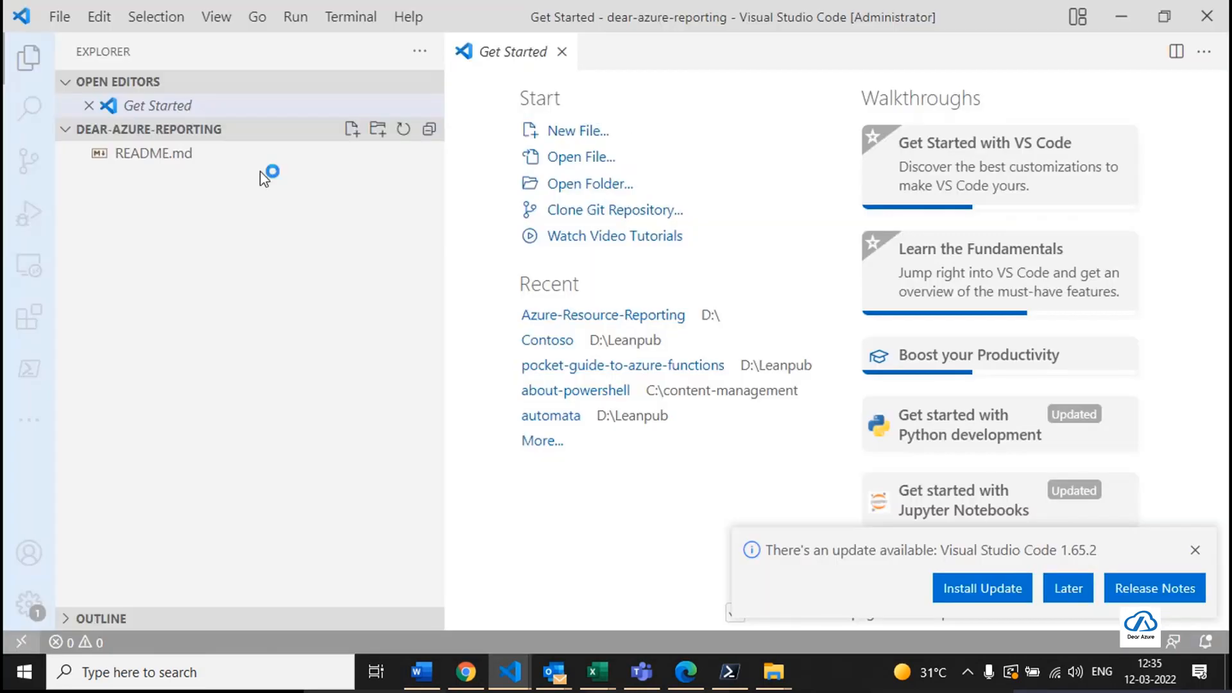
Create a new file named report.ps1 in the dear-azure-reporting folder.
left_click(355, 133)
type("report.")
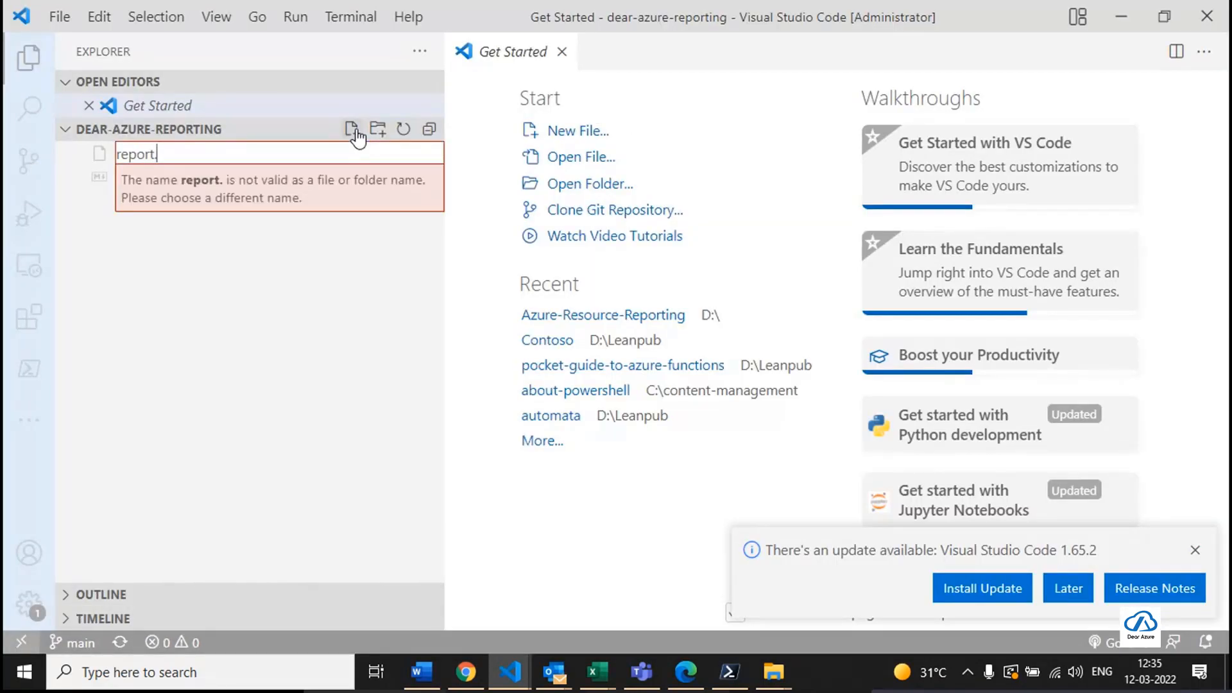
type("ps1")
key("Return")
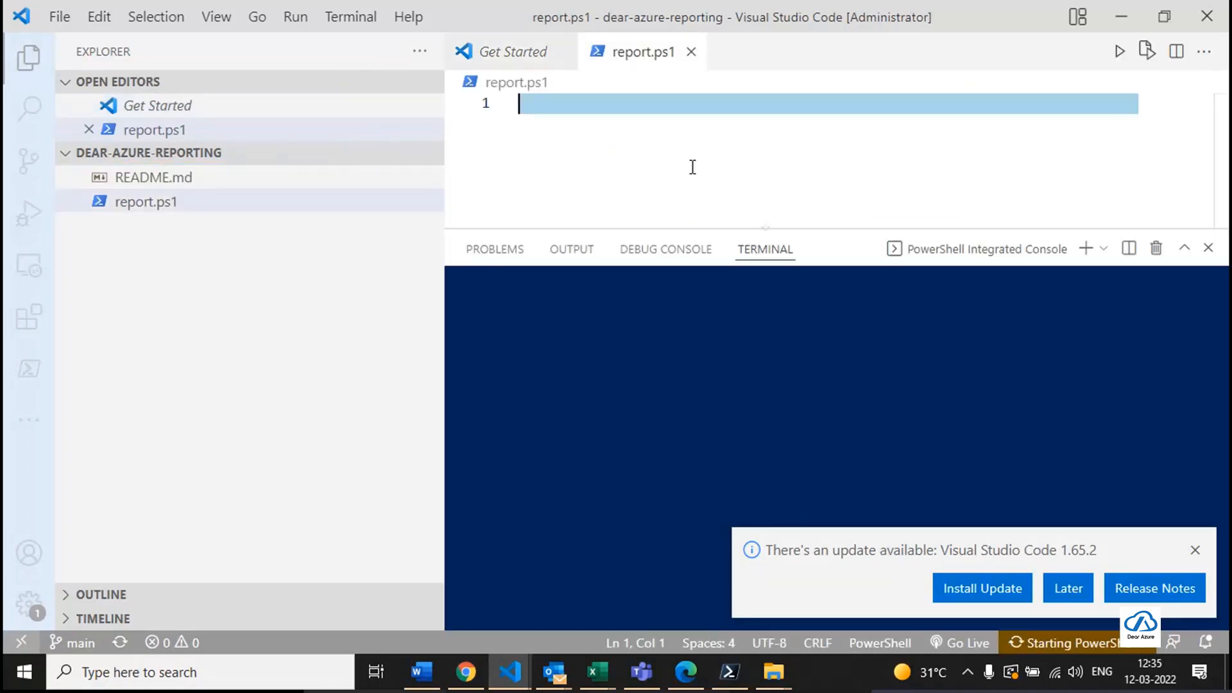
Copy the whole AllResources.ps1 script, including its client secret line, from the Azure-Resource-Reporting window into report.ps1.
mouse_move(511, 672)
left_click(464, 584)
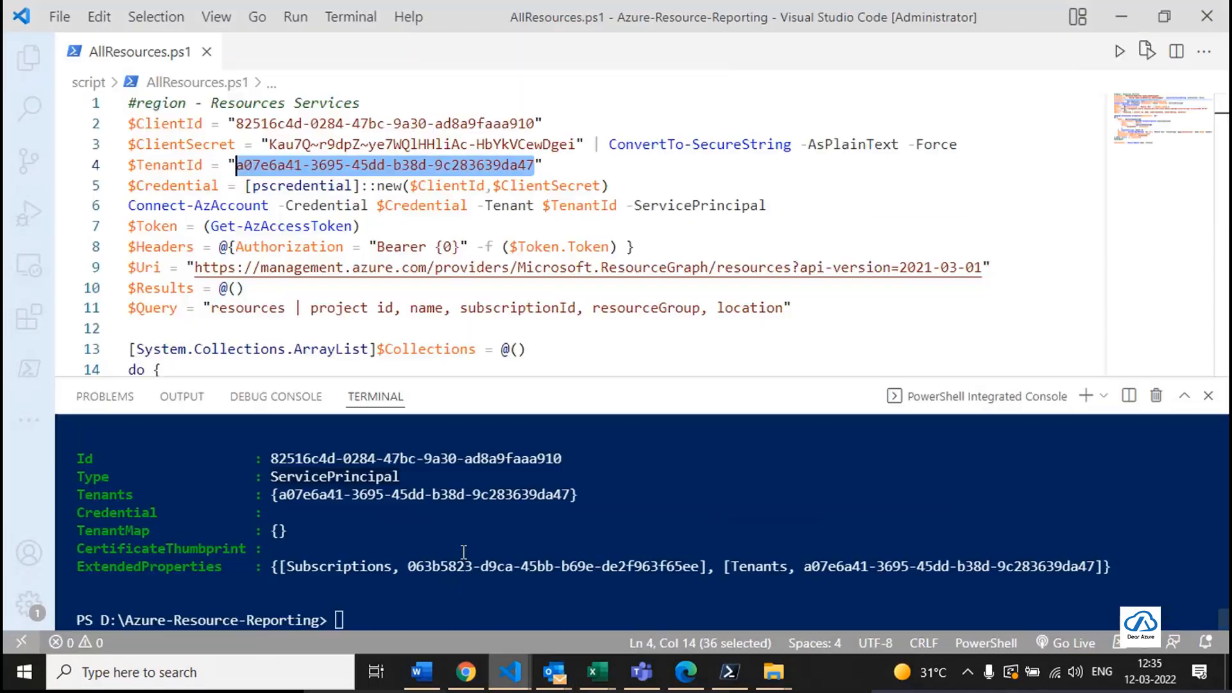
left_click(423, 231)
key("ctrl+a")
key("alt+Tab")
left_click(424, 236)
key("ctrl+v")
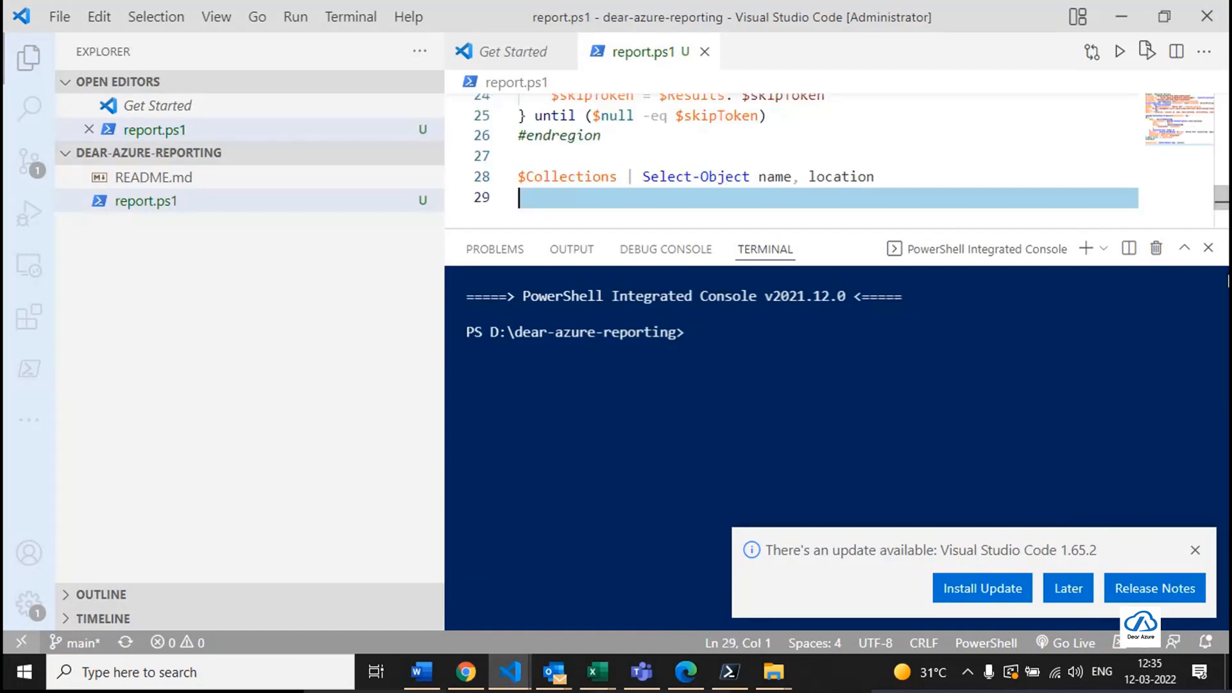
Delete the lines from $ClientId through Connect-AzAccount in report.ps1, so the script starts with $Token below the region comment.
left_click(1209, 245)
left_click(28, 57)
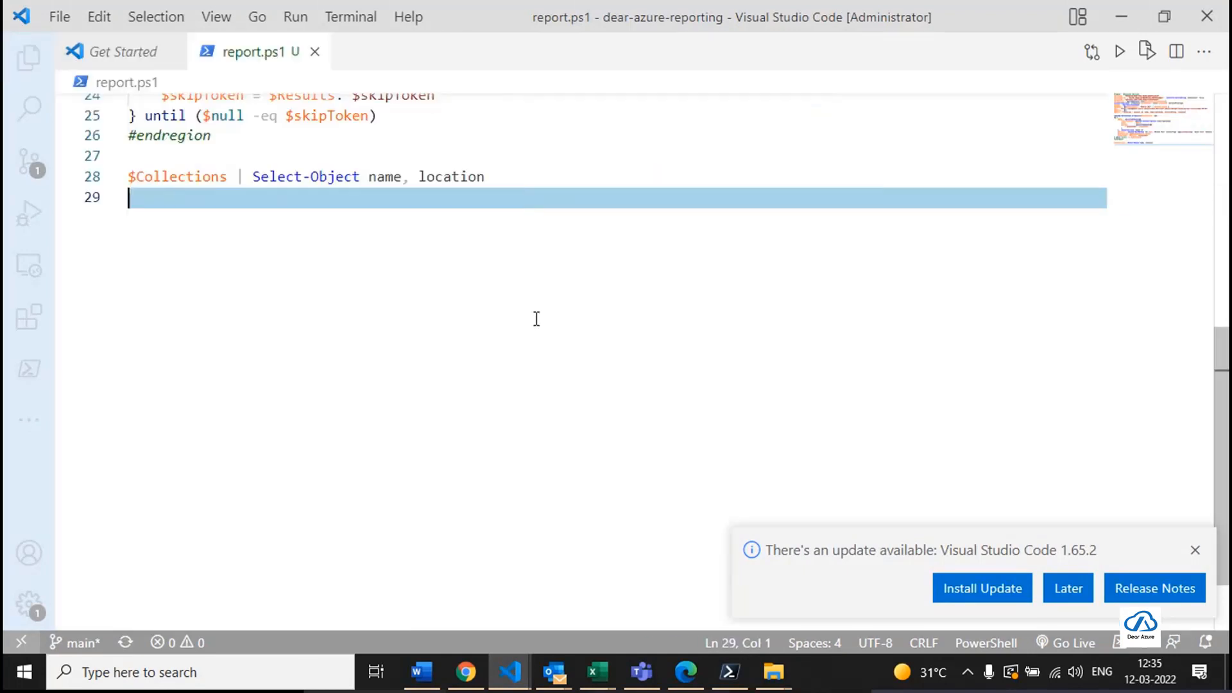
scroll(536, 319, "up", 8)
left_click_drag(778, 211, 29, 125)
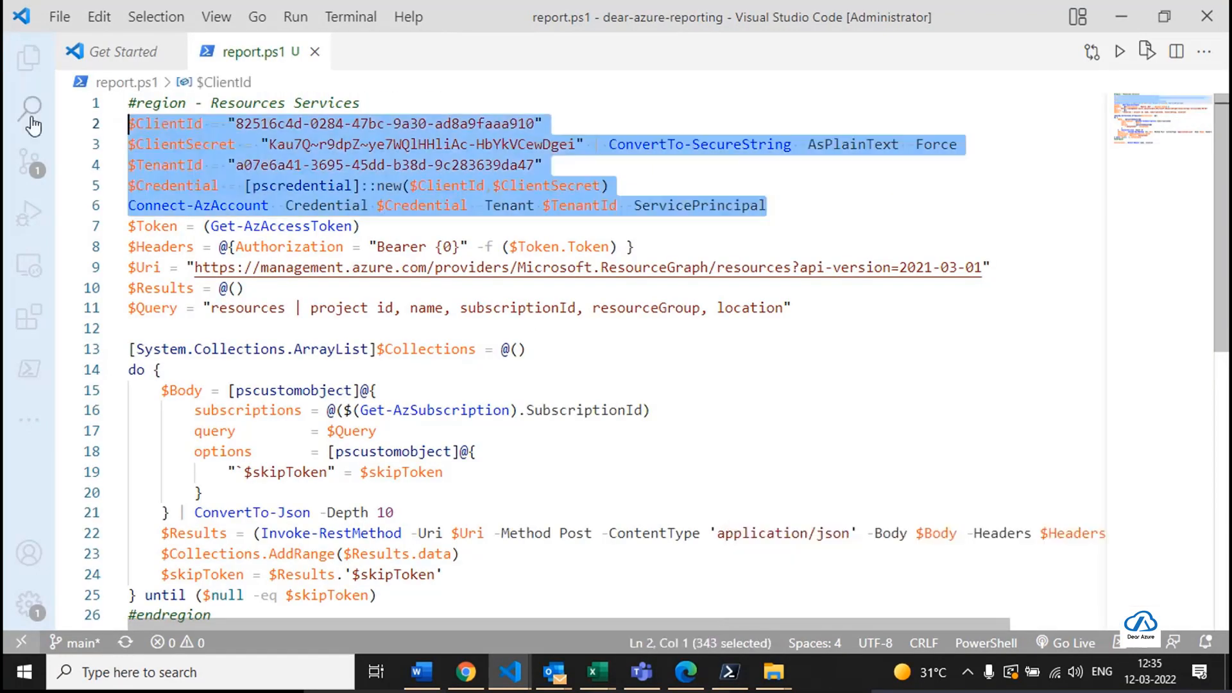
key("Delete")
key("Delete")
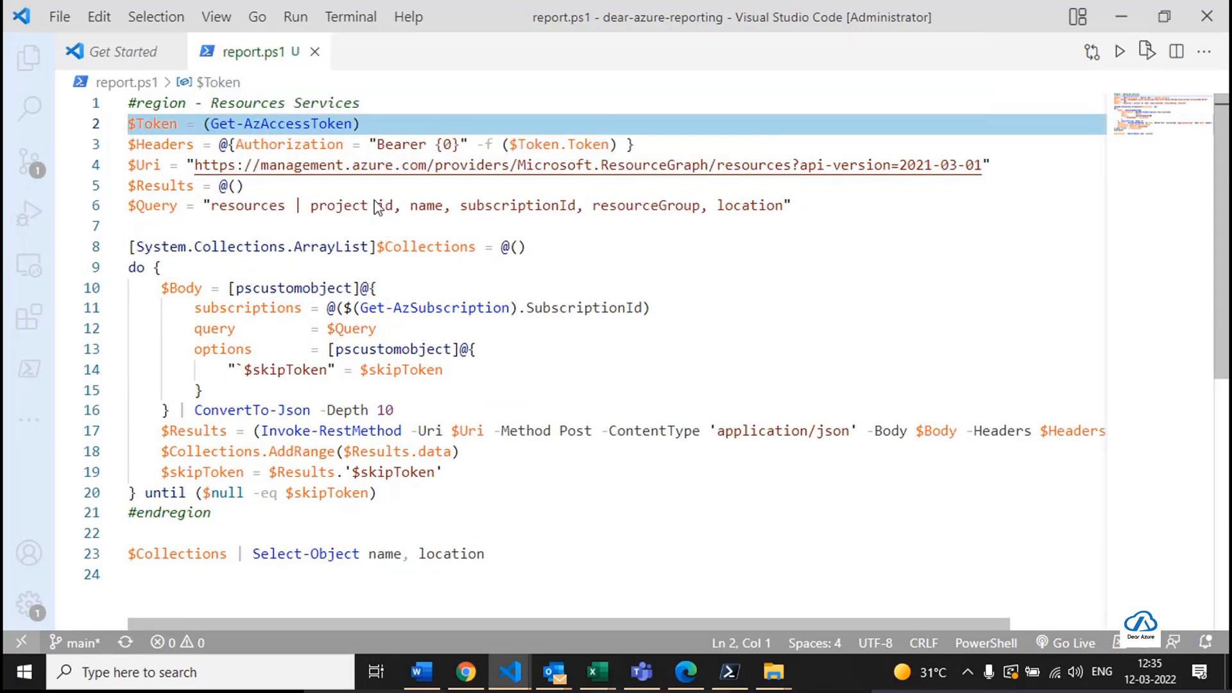
Show the integrated terminal and create a new file named azure-pipeline.yaml in the dear-azure-reporting folder.
left_click(214, 26)
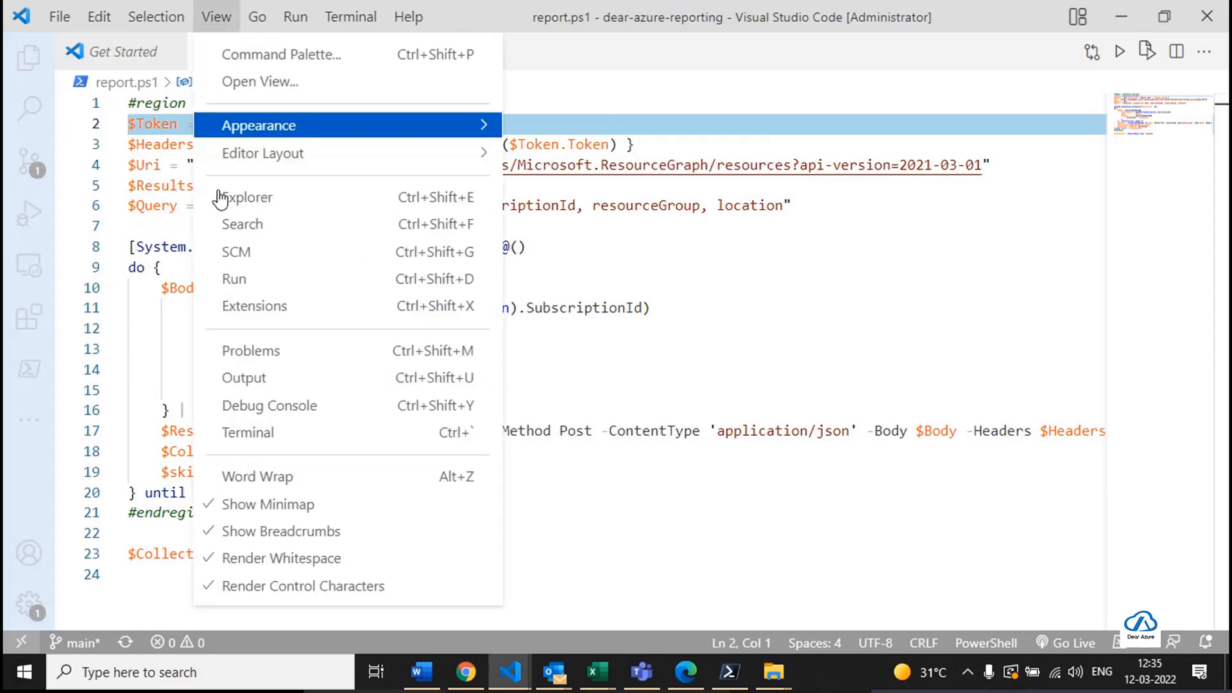
left_click(283, 432)
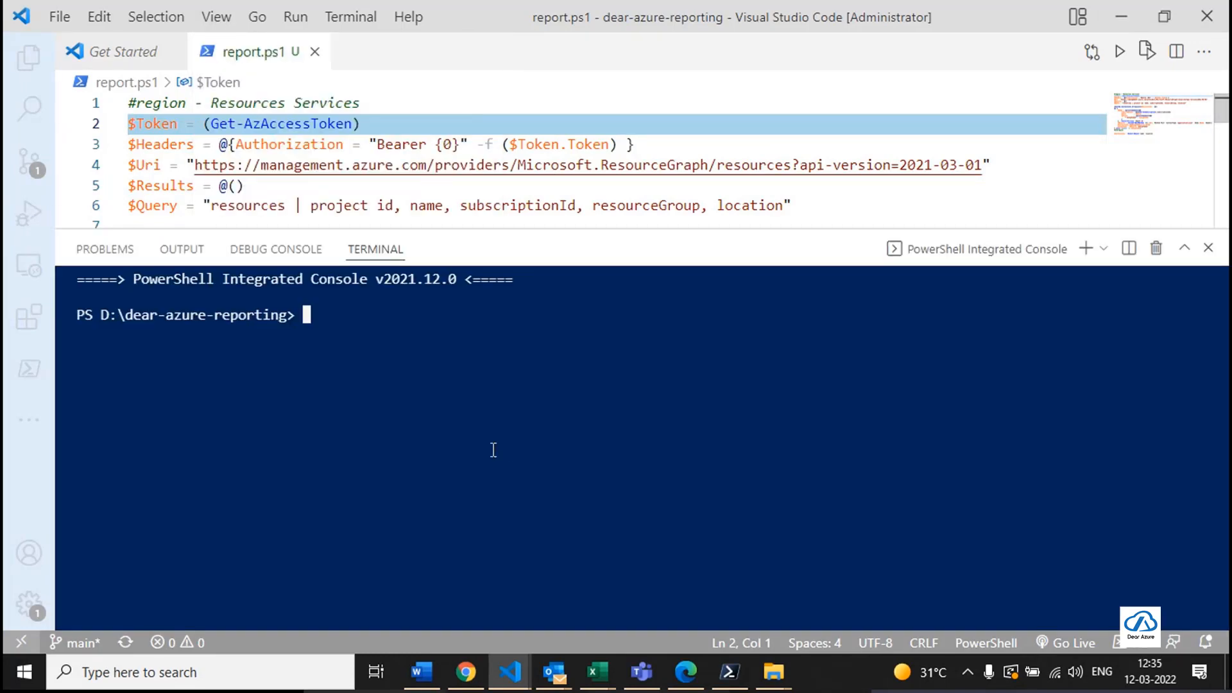
left_click(23, 59)
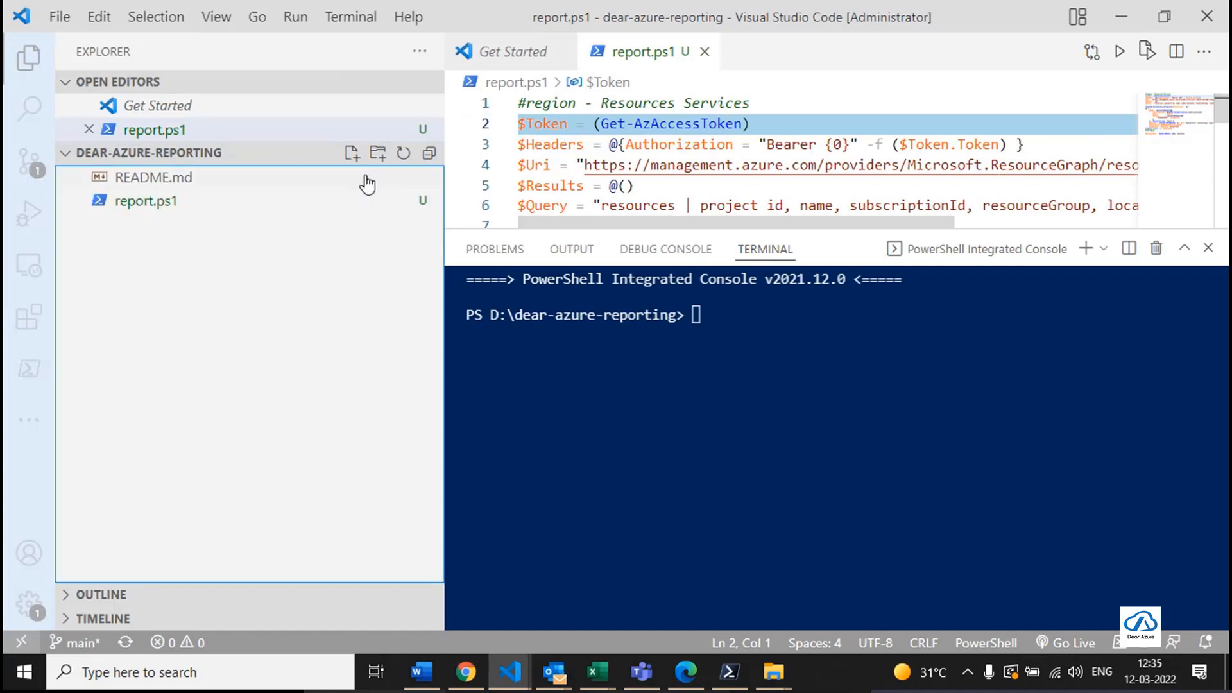
left_click(352, 154)
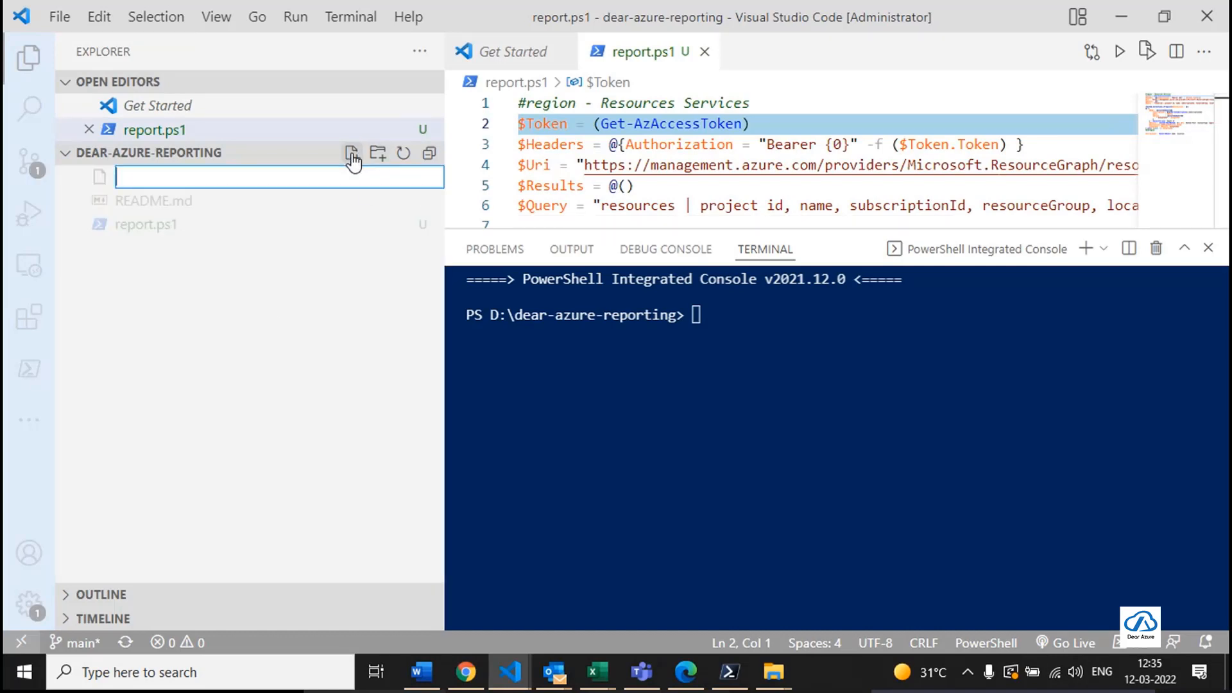
type("azure-pipeline.")
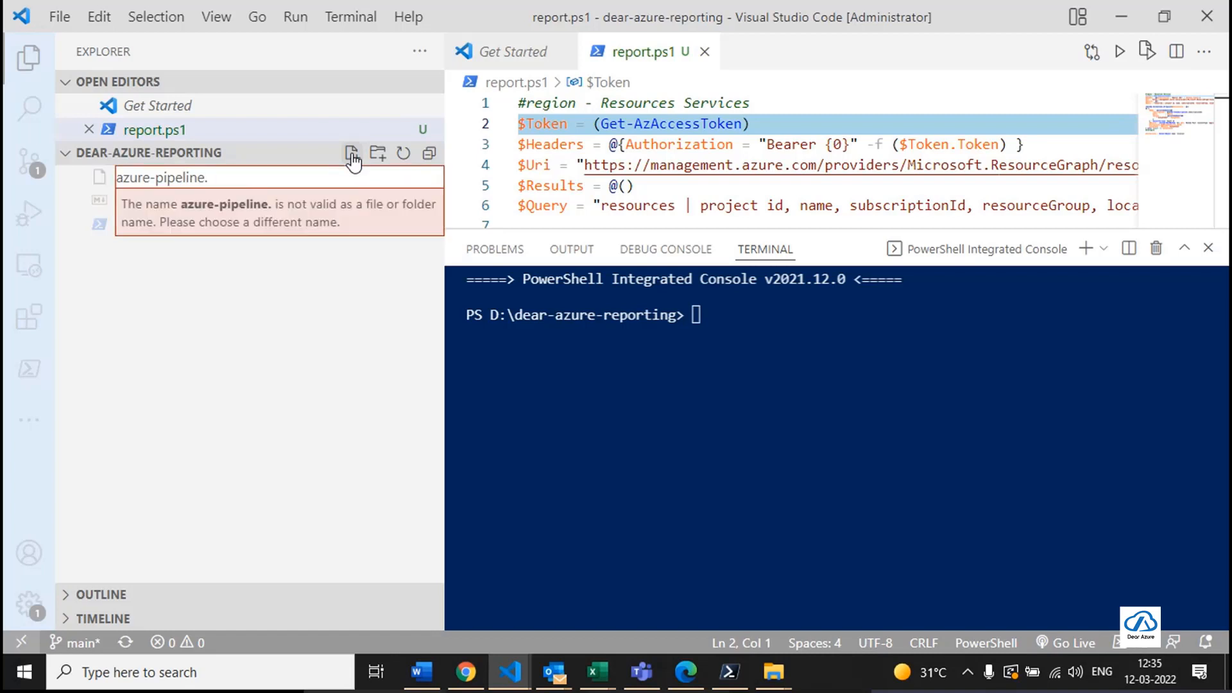
type("yaml")
key("Return")
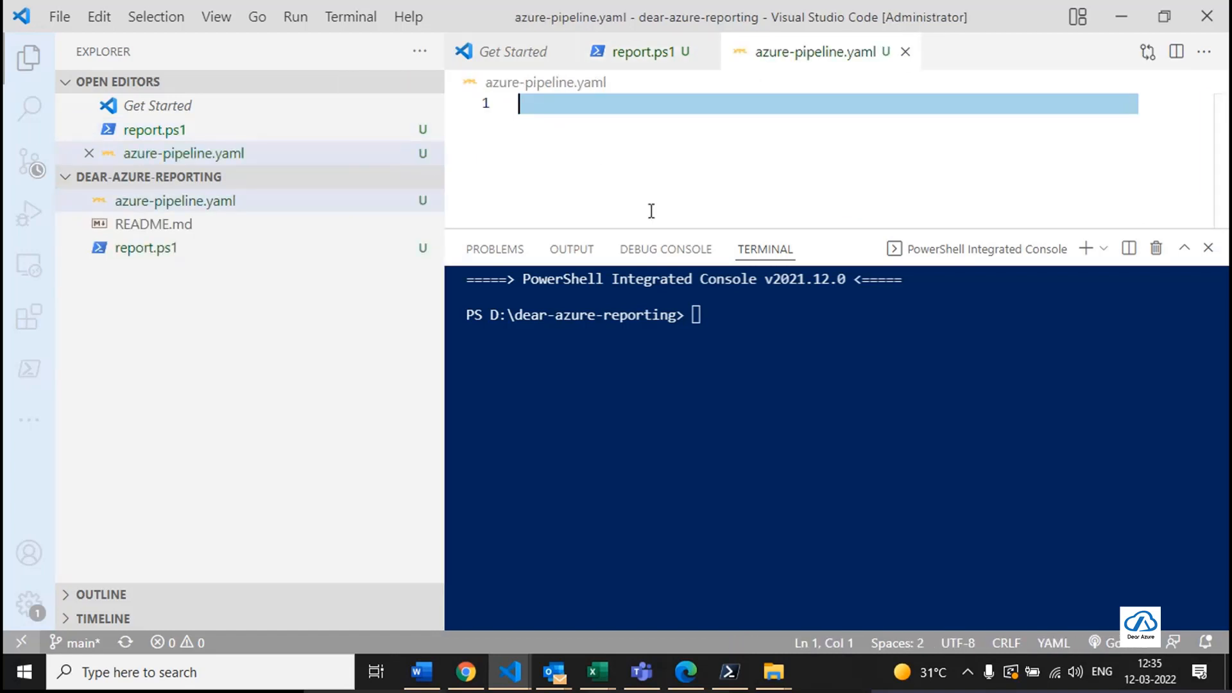
Enlarge the editor area and set the language mode of azure-pipeline.yaml to Azure Pipelines.
left_click_drag(657, 229, 597, 403)
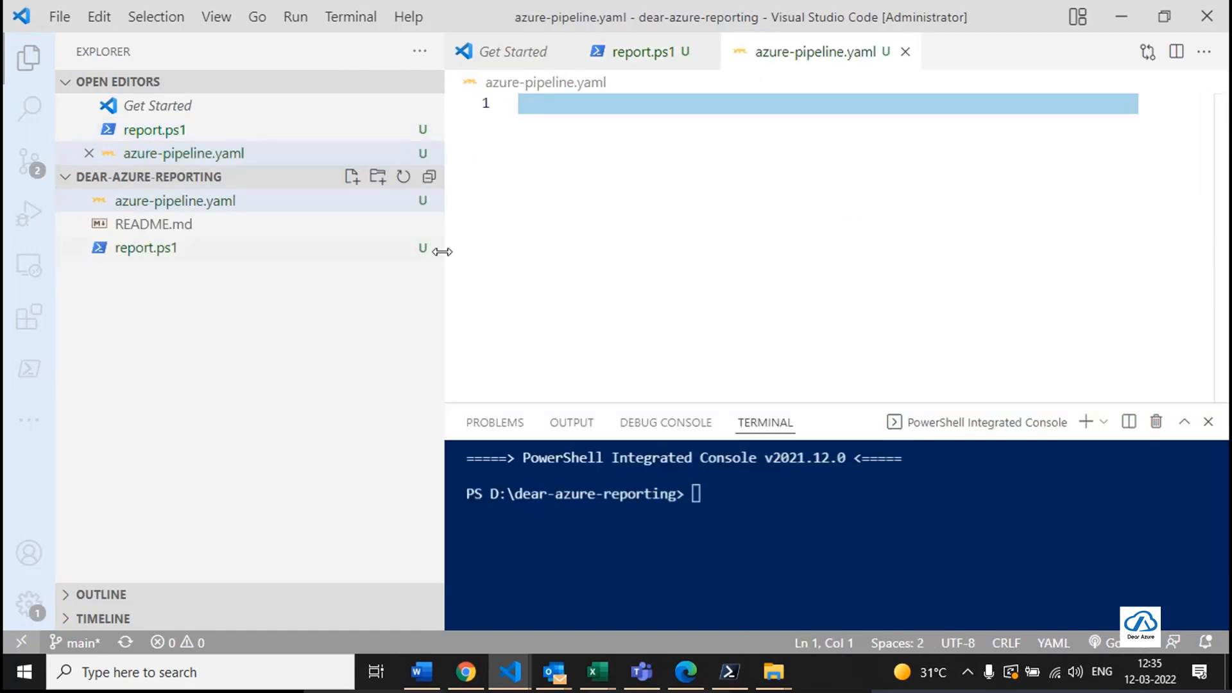
left_click_drag(443, 252, 307, 279)
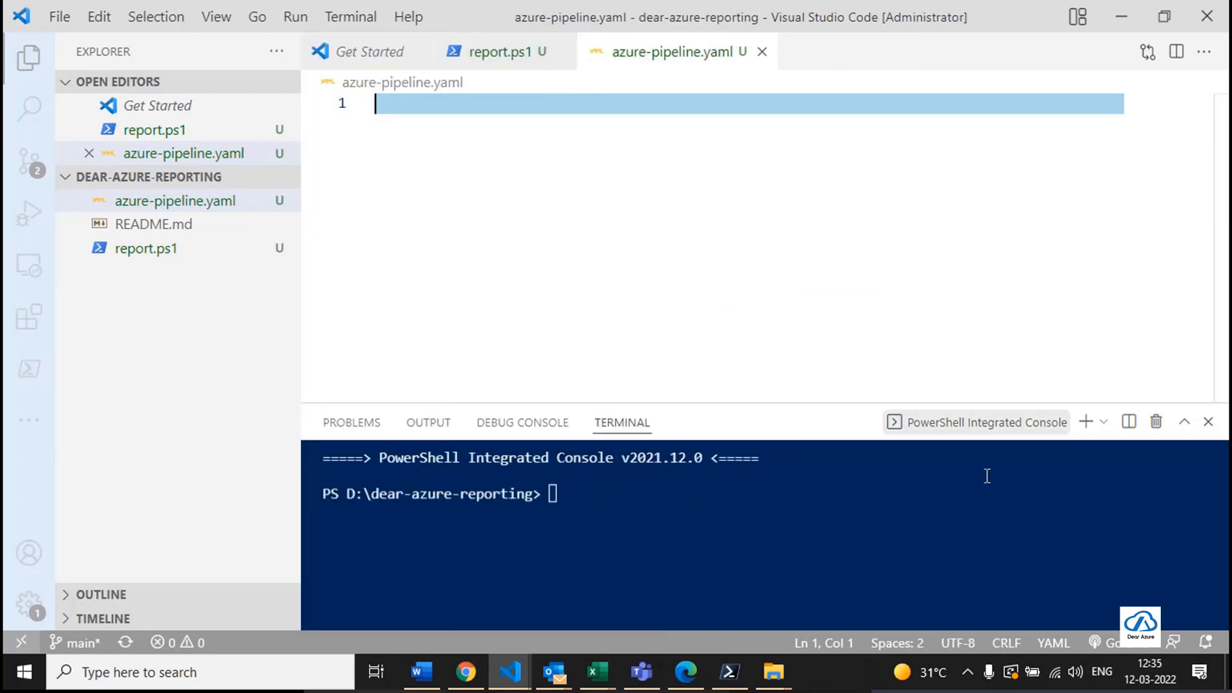
left_click(1055, 643)
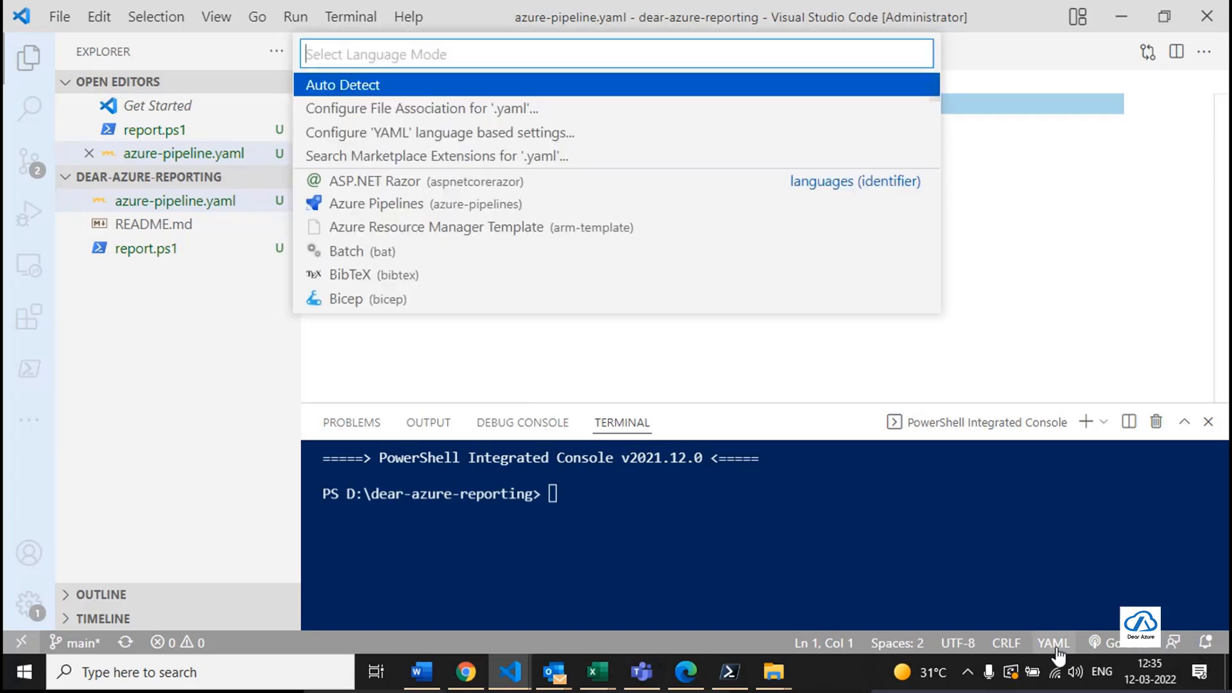
left_click(430, 206)
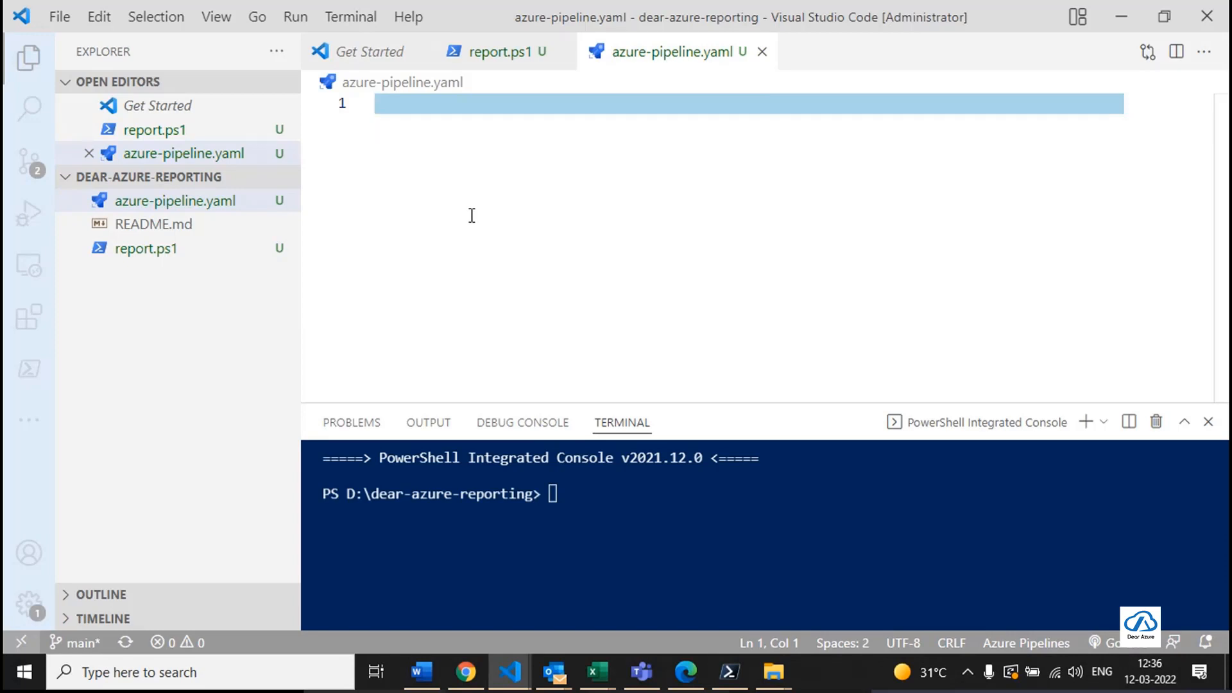
Add a trigger section whose branches include '*' at the start of azure-pipeline.yaml.
type("tr")
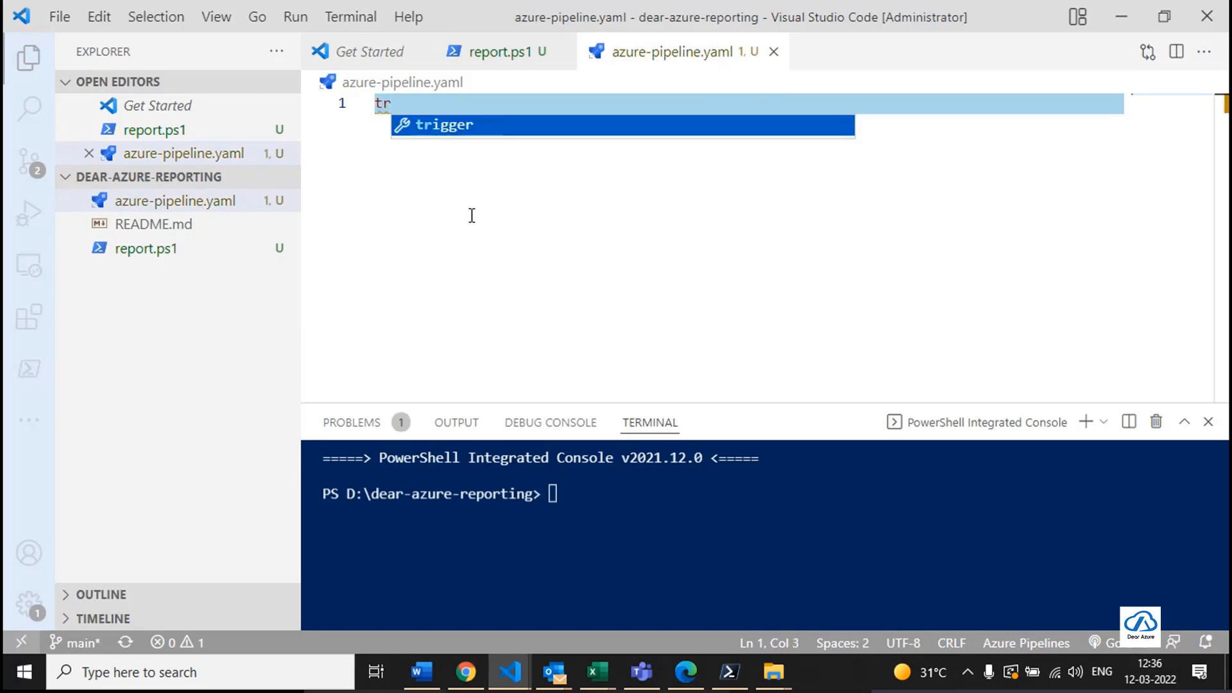
key("Return")
key("Return")
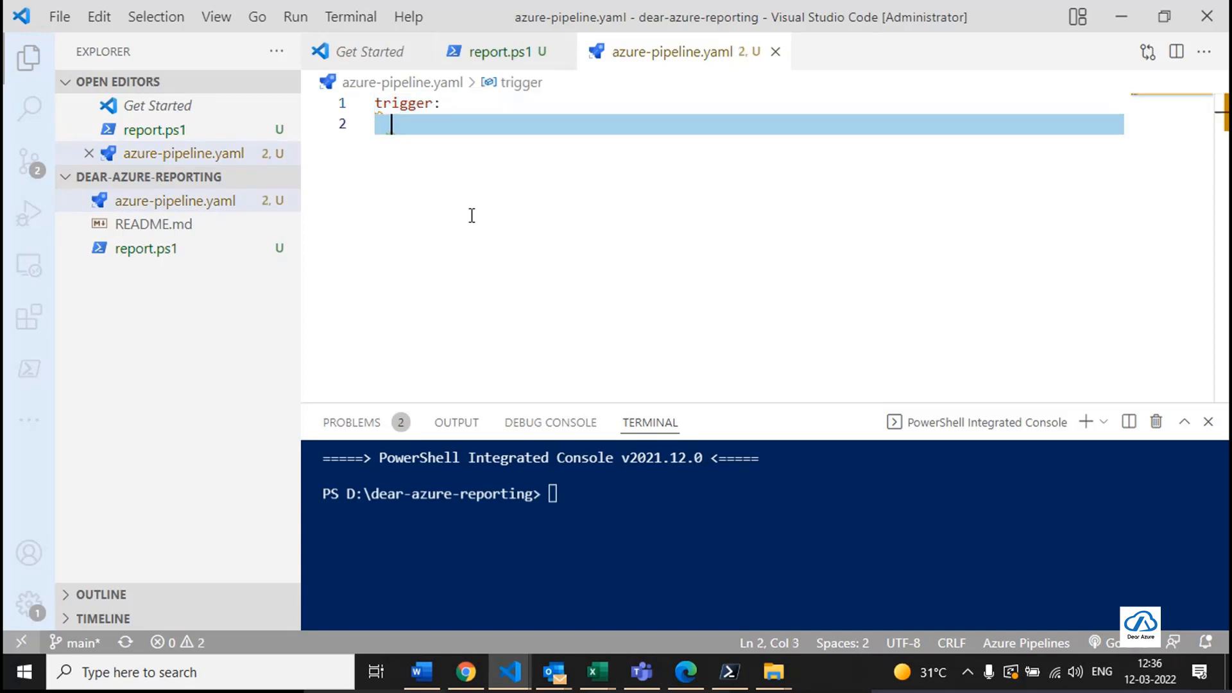
key("Down")
key("Return")
key("Down")
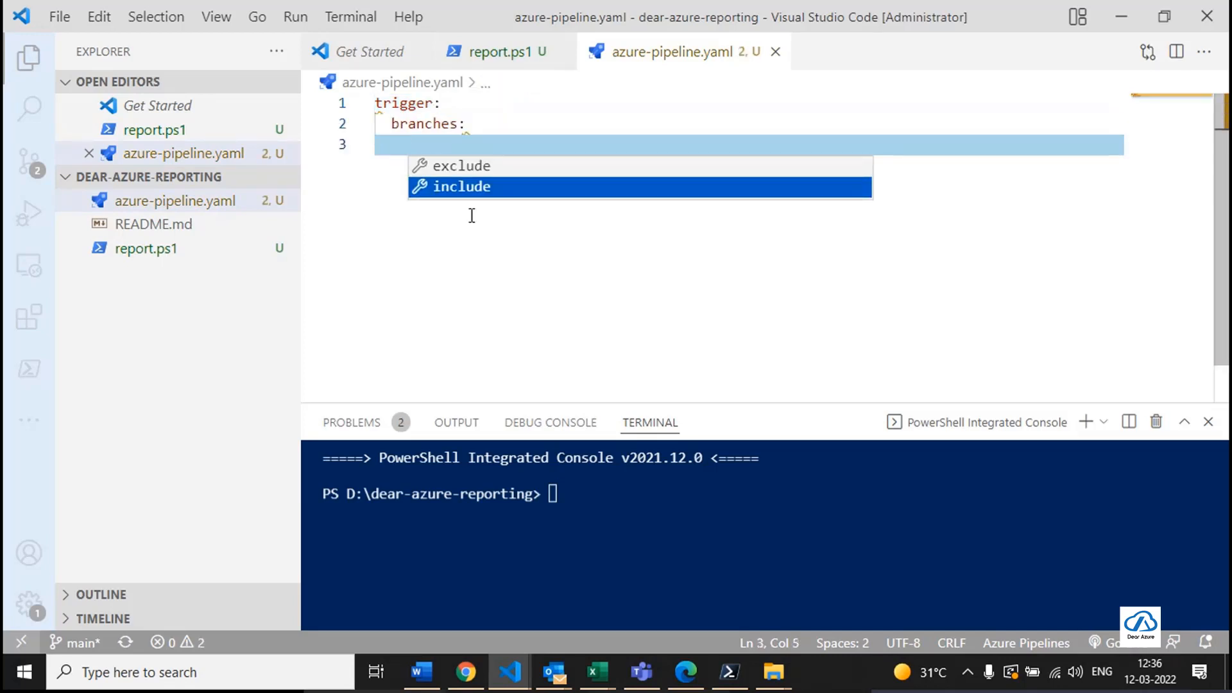
key("Return")
type("'*'")
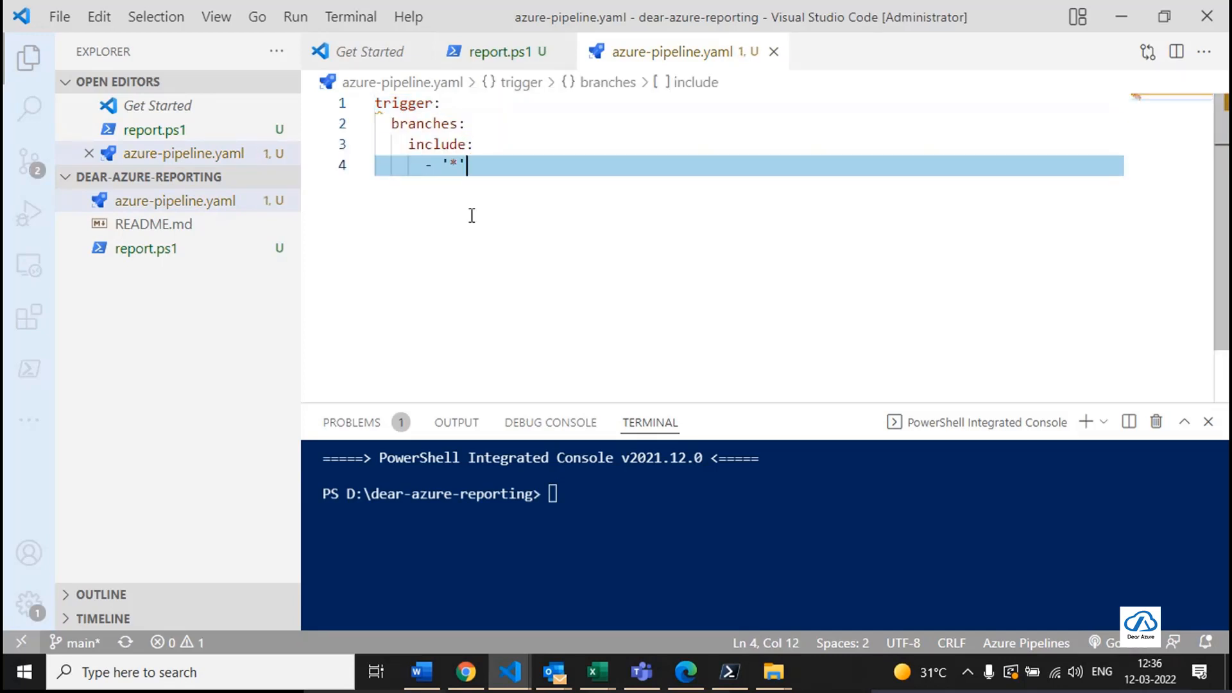
Add a top-level pool section below the trigger section, separated by a blank line.
key("Return")
key("BackSpace")
key("BackSpace")
key("BackSpace")
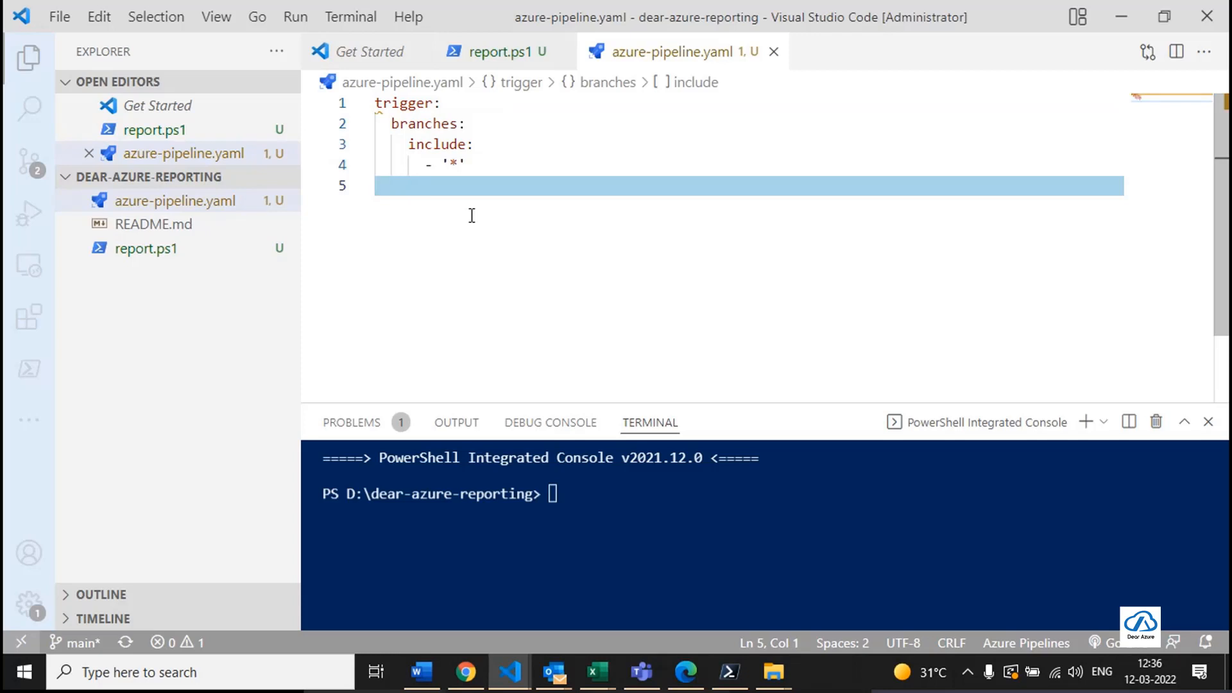
key("Return")
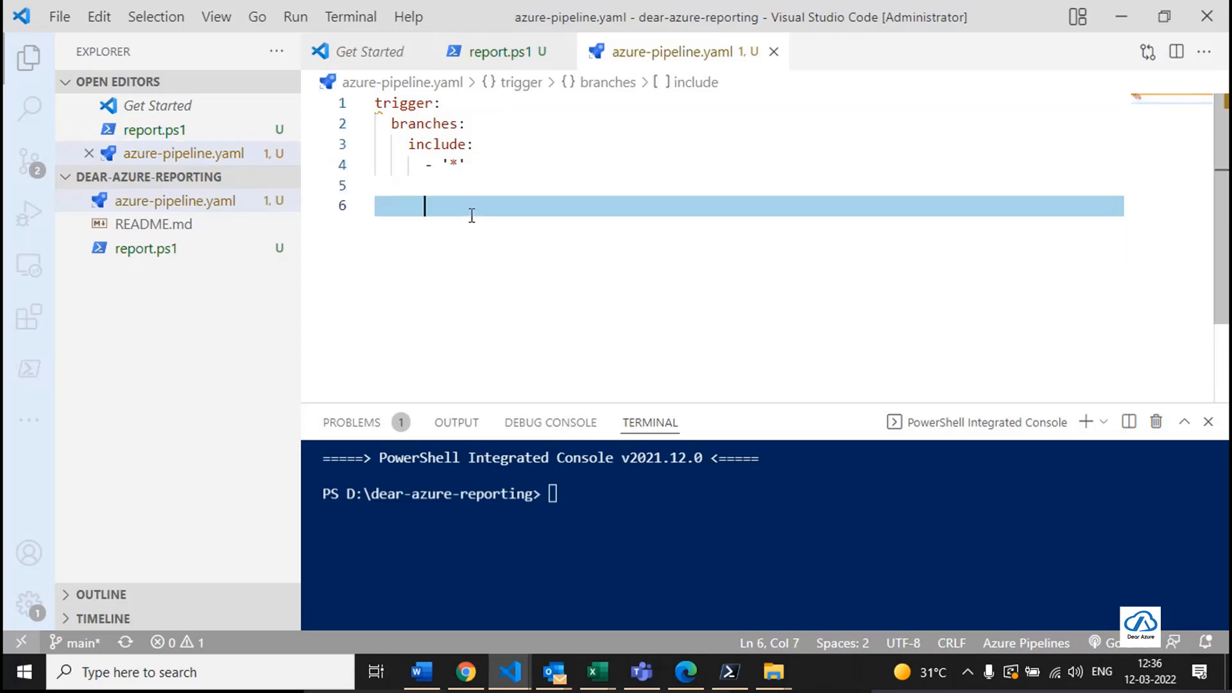
key("BackSpace")
key("BackSpace")
key("BackSpace")
type("pool:")
key("Return")
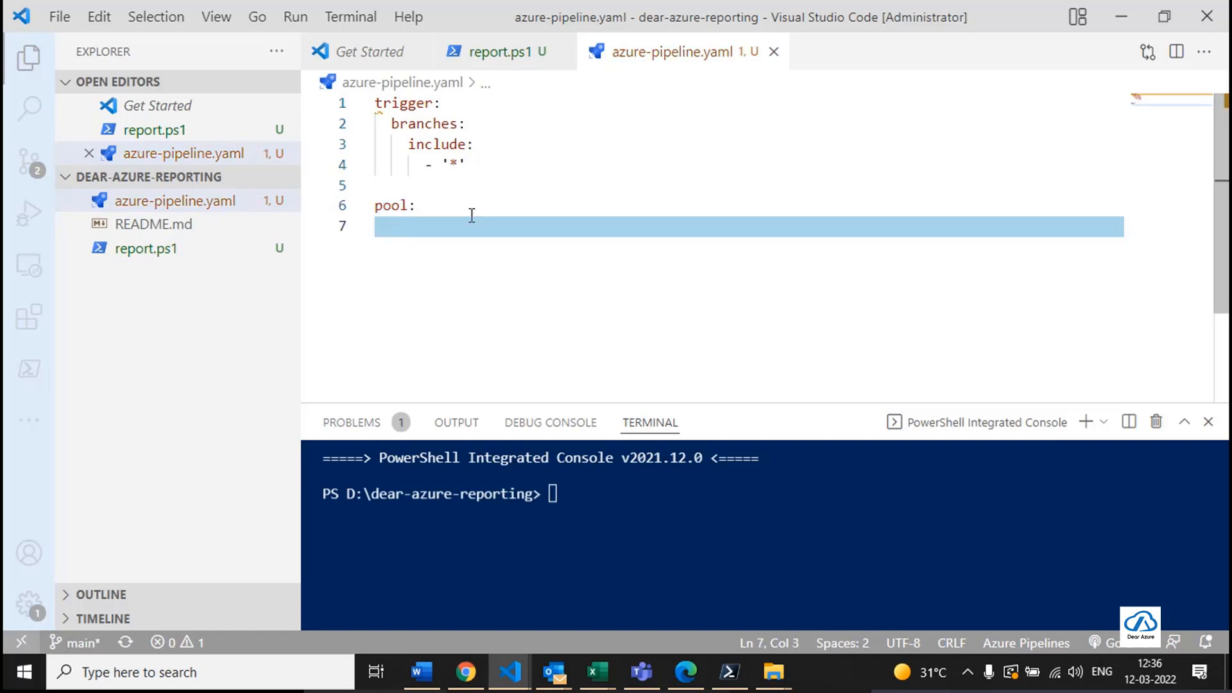
Set vmImage: 'windows-latest' under pool, correcting the key's spelling.
type("vmImge: '")
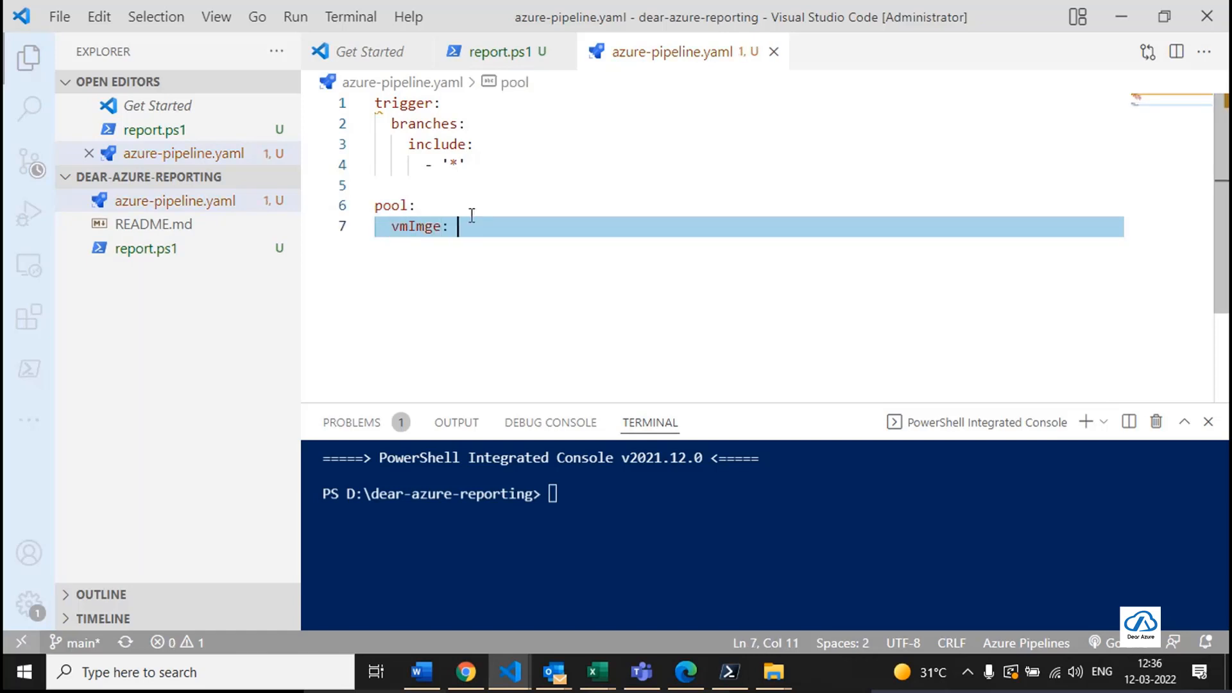
key("Left")
key("Left")
key("Left")
key("Left")
key("Left")
type("a")
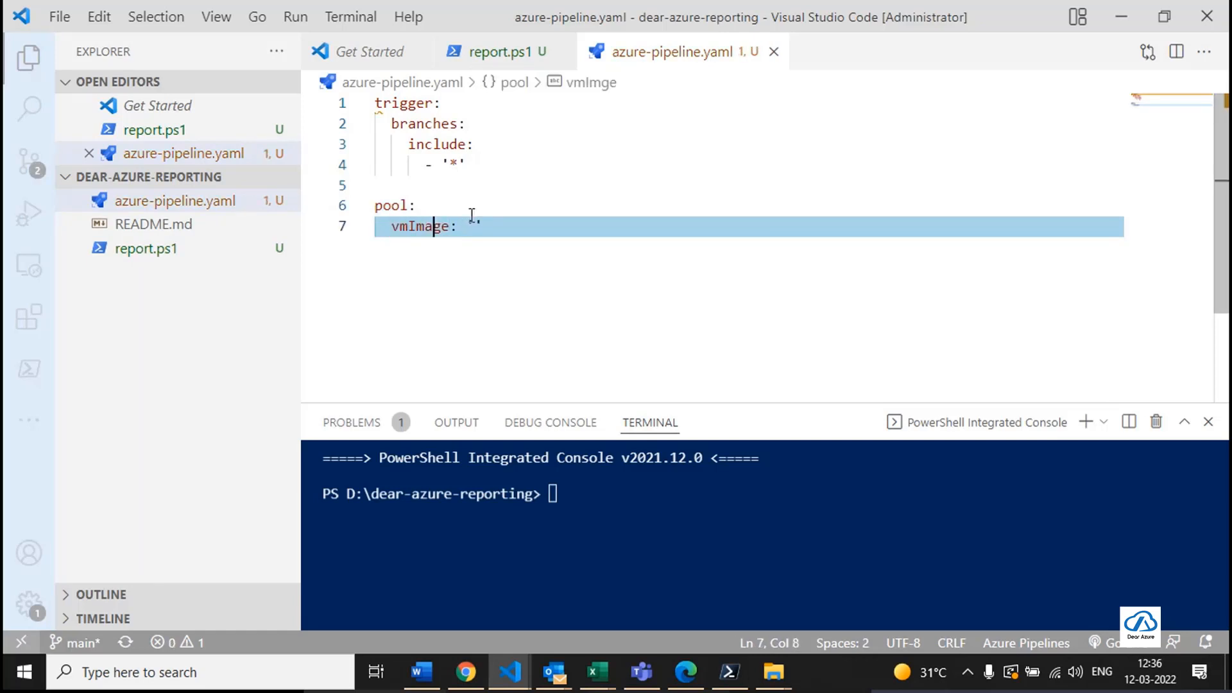
key("End")
type("wi")
type("ndows-lat")
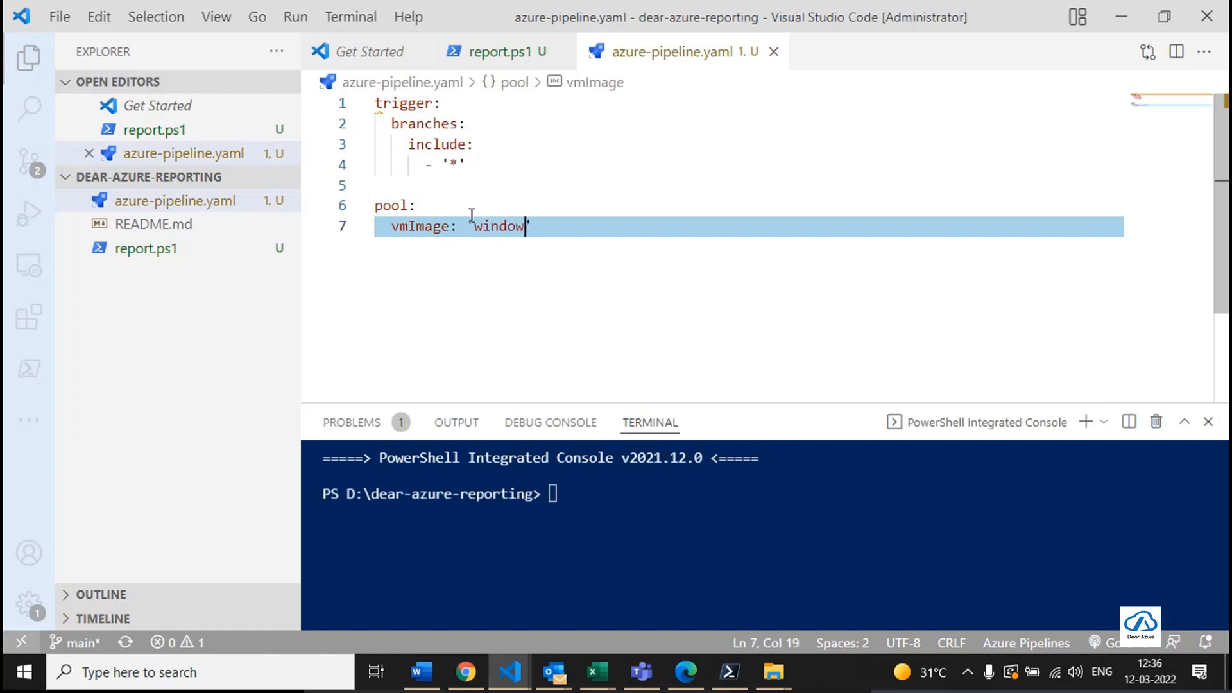
type("est'")
Add a top-level stages section below the pool section, separated by a blank line.
key("Return")
key("Return")
key("ctrl+space")
key("Down")
key("Down")
key("Down")
key("Down")
key("Down")
key("Down")
key("Down")
key("Down")
key("Down")
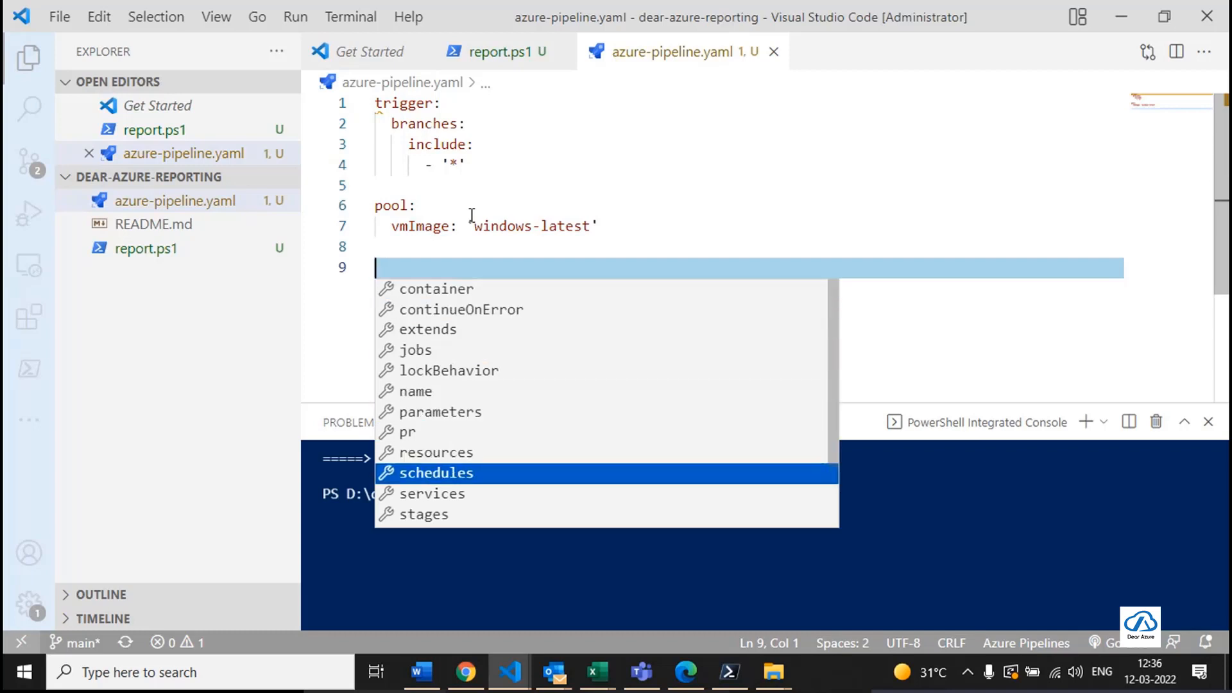
key("Down")
key("Down")
key("Return")
Add an unnamed stage entry as the first item under stages.
key("Down")
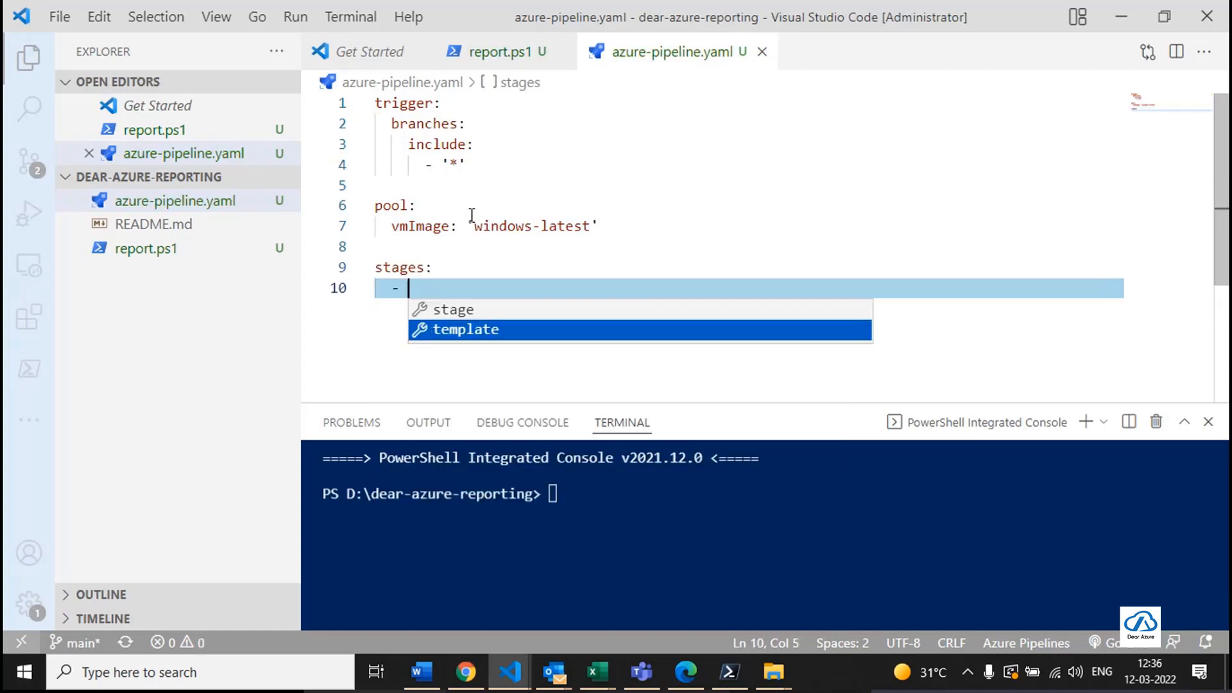
key("Up")
key("Return")
key("Escape")
key("Return")
Add a jobs list with one unnamed job entry to the stage.
key("ctrl+space")
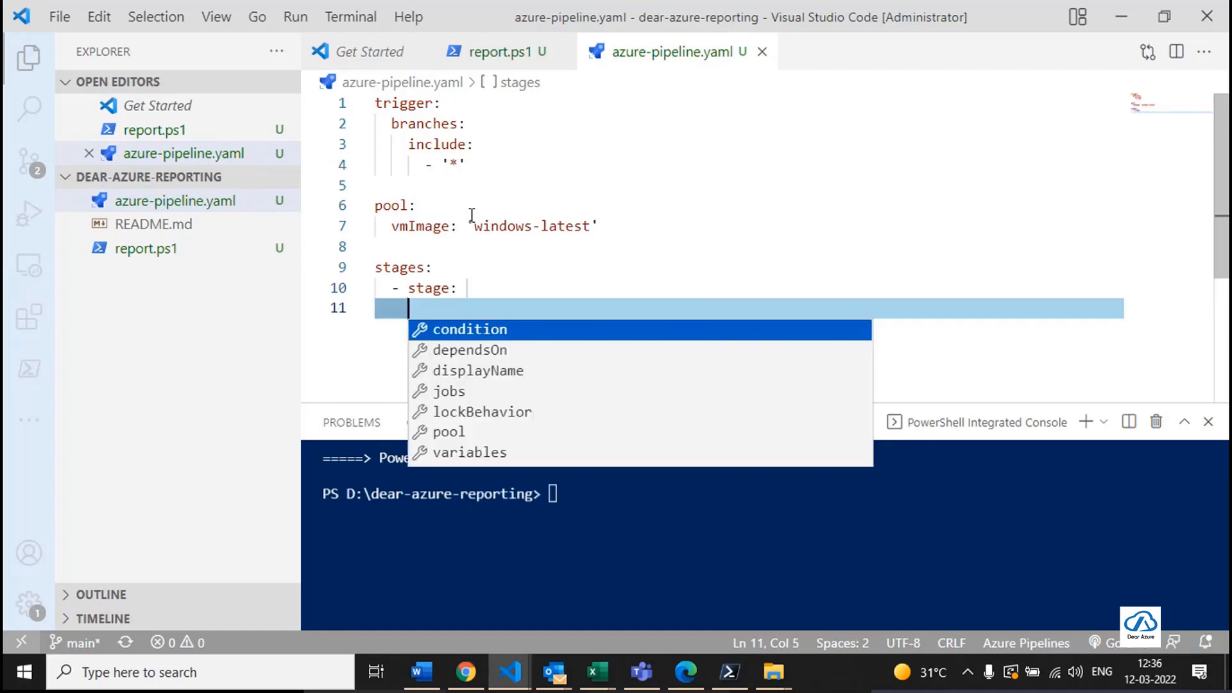
key("Down")
key("Down")
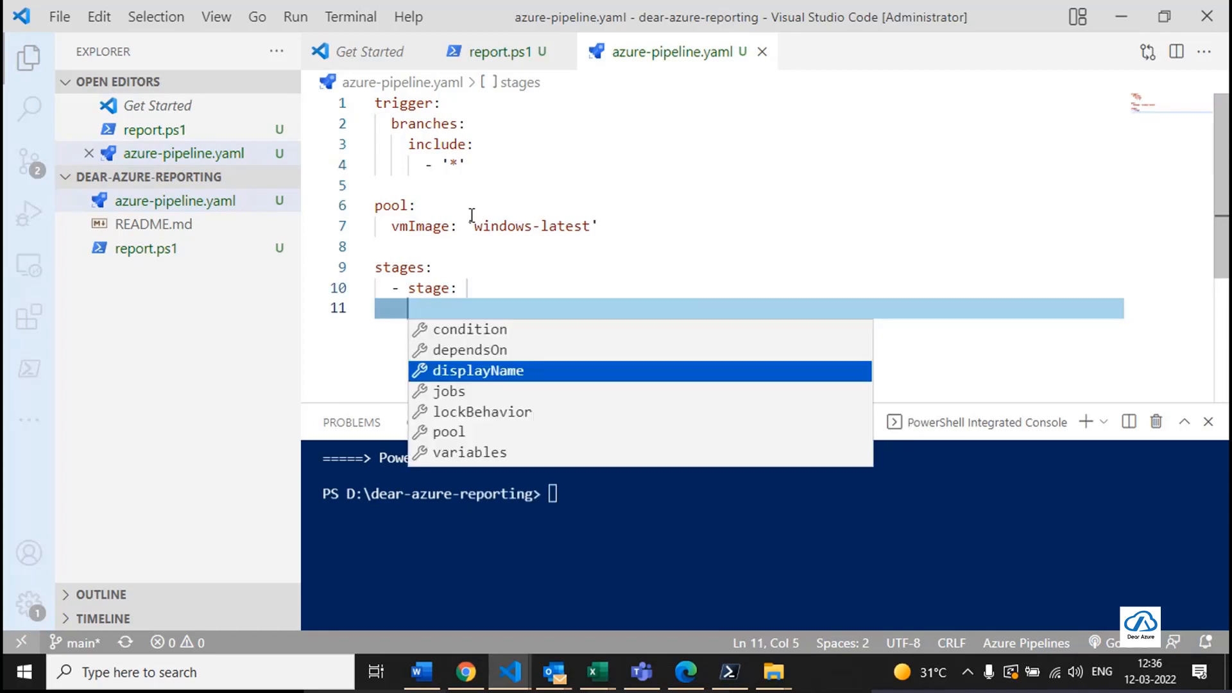
key("Down")
key("Return")
key("Return")
key("Up")
key("ctrl+space")
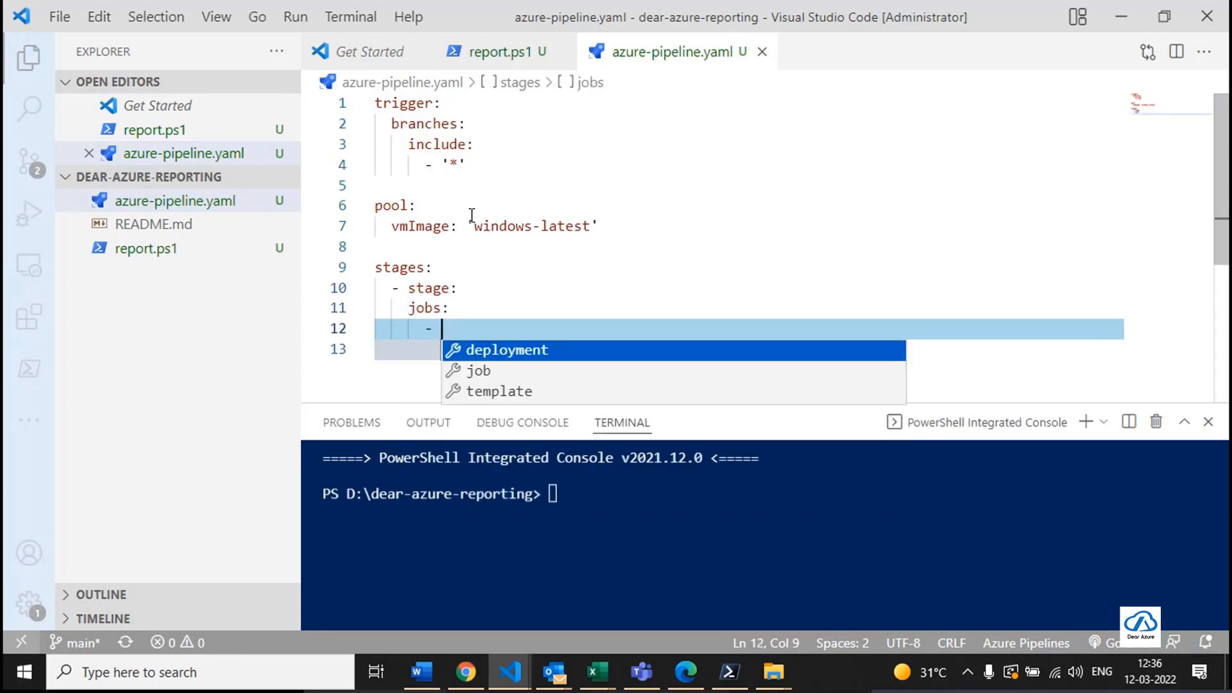
key("Down")
key("Return")
key("Return")
key("Return")
key("Up")
Add a steps list to the job entry.
key("ctrl+space")
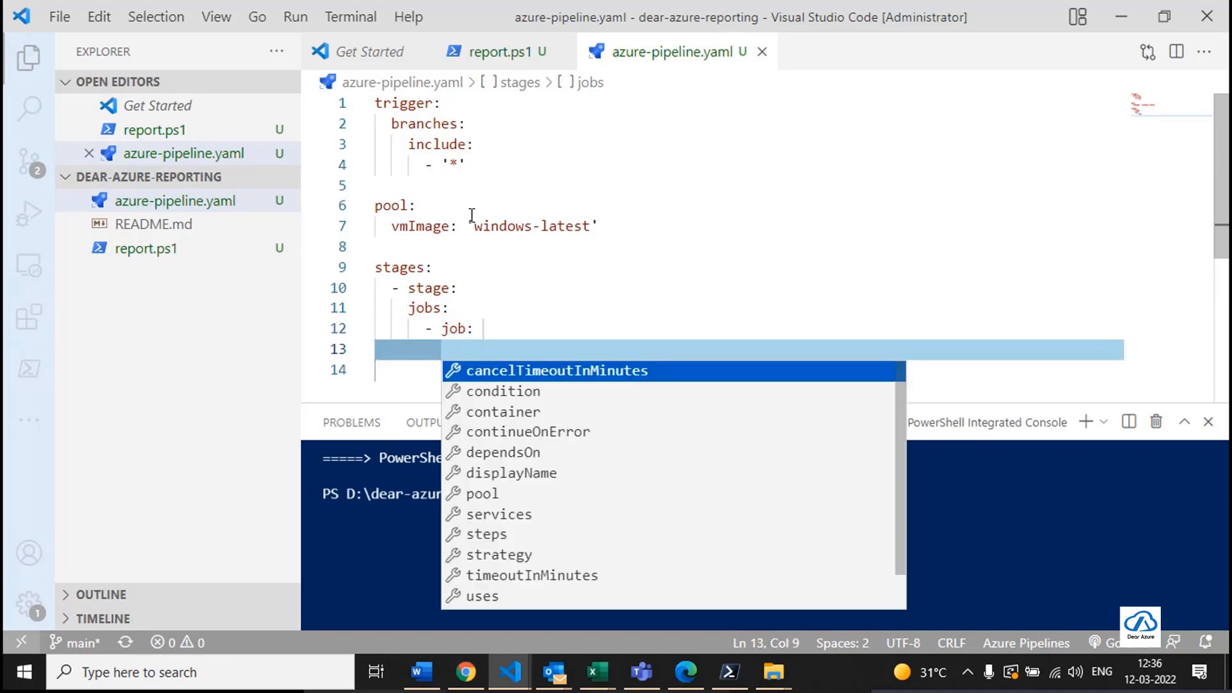
type("t")
key("BackSpace")
type("s")
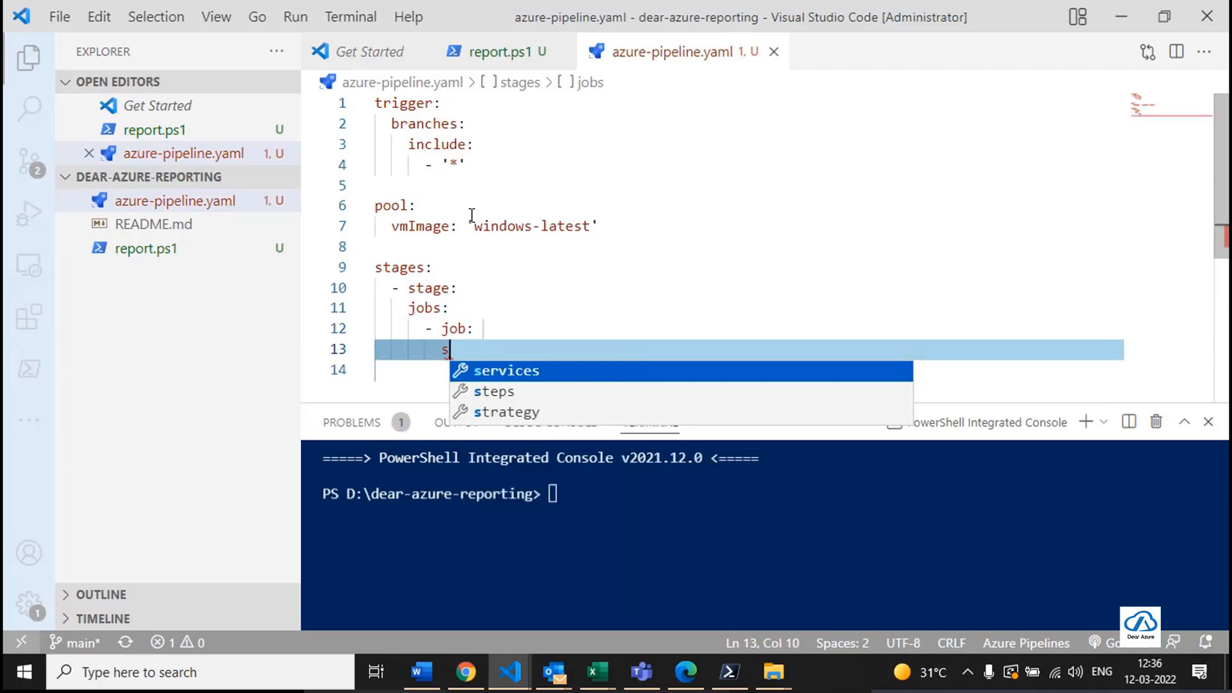
key("Down")
key("Return")
Add a task entry under steps that uses AzurePowerShell@5.
key("ctrl+space")
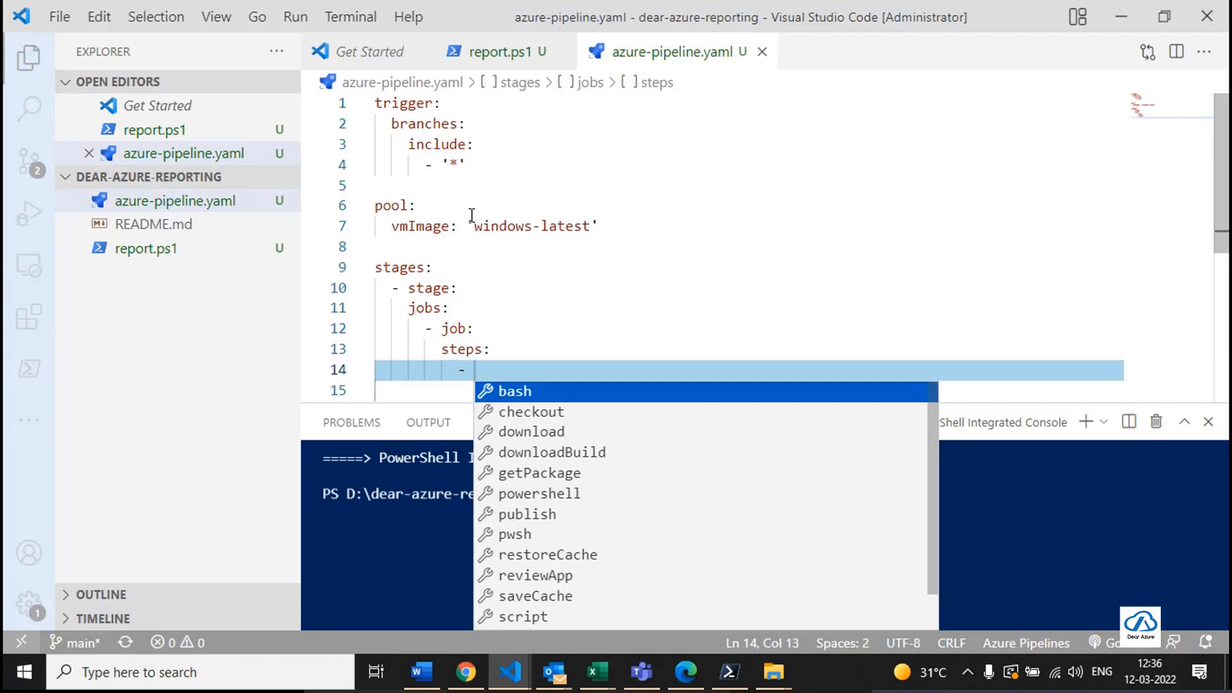
type("t")
key("Return")
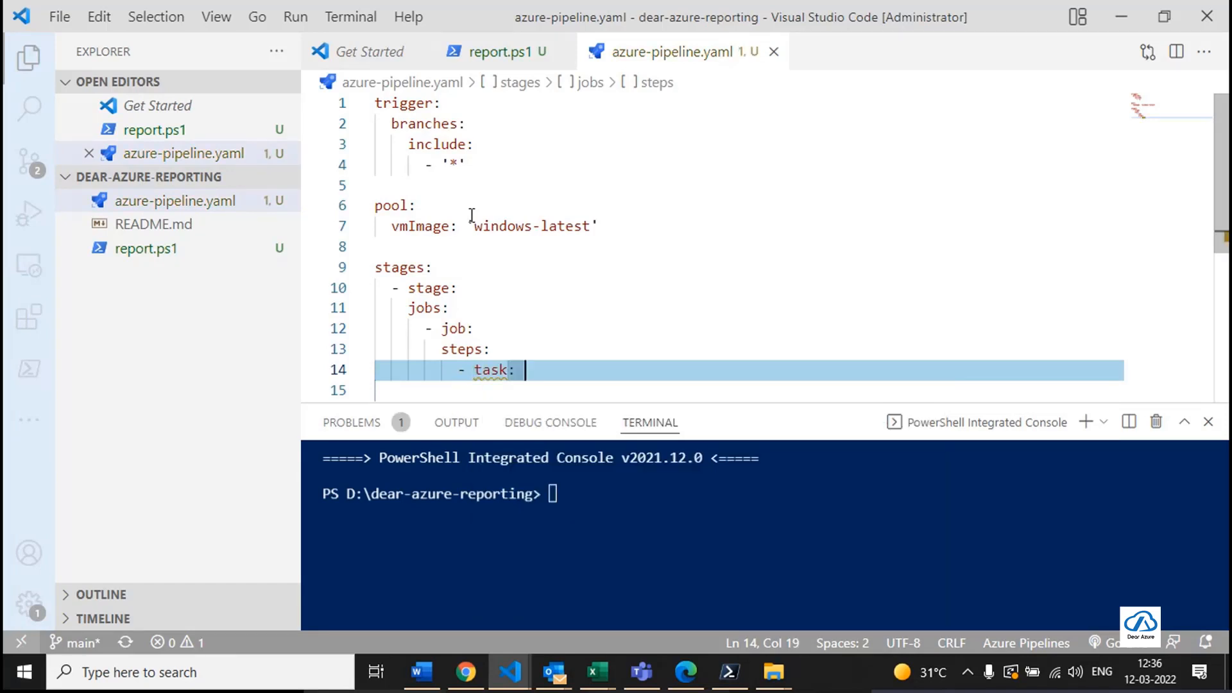
type("Azure")
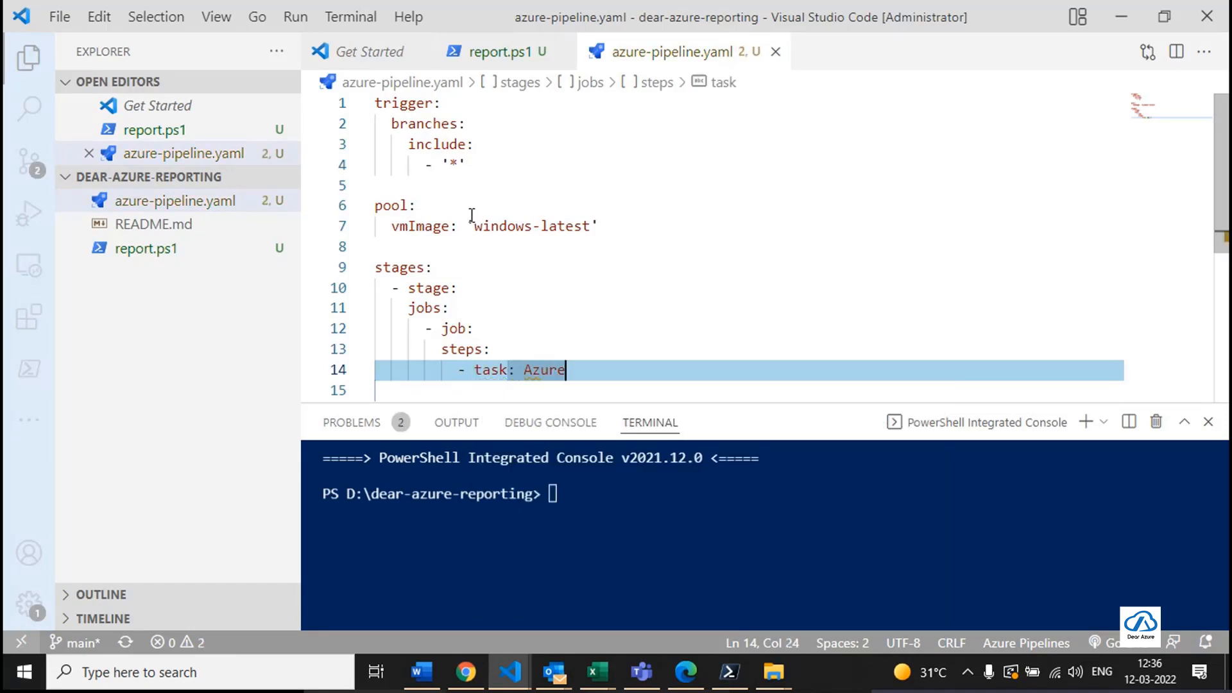
type("Powe")
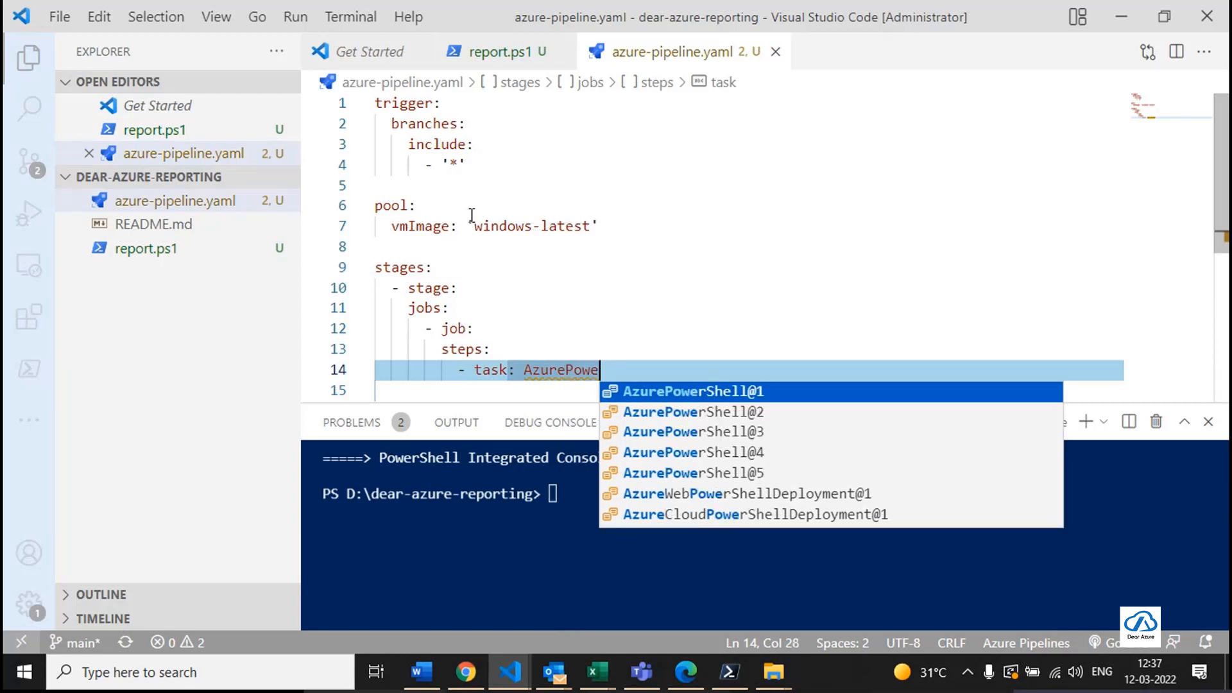
key("BackSpace")
key("BackSpace")
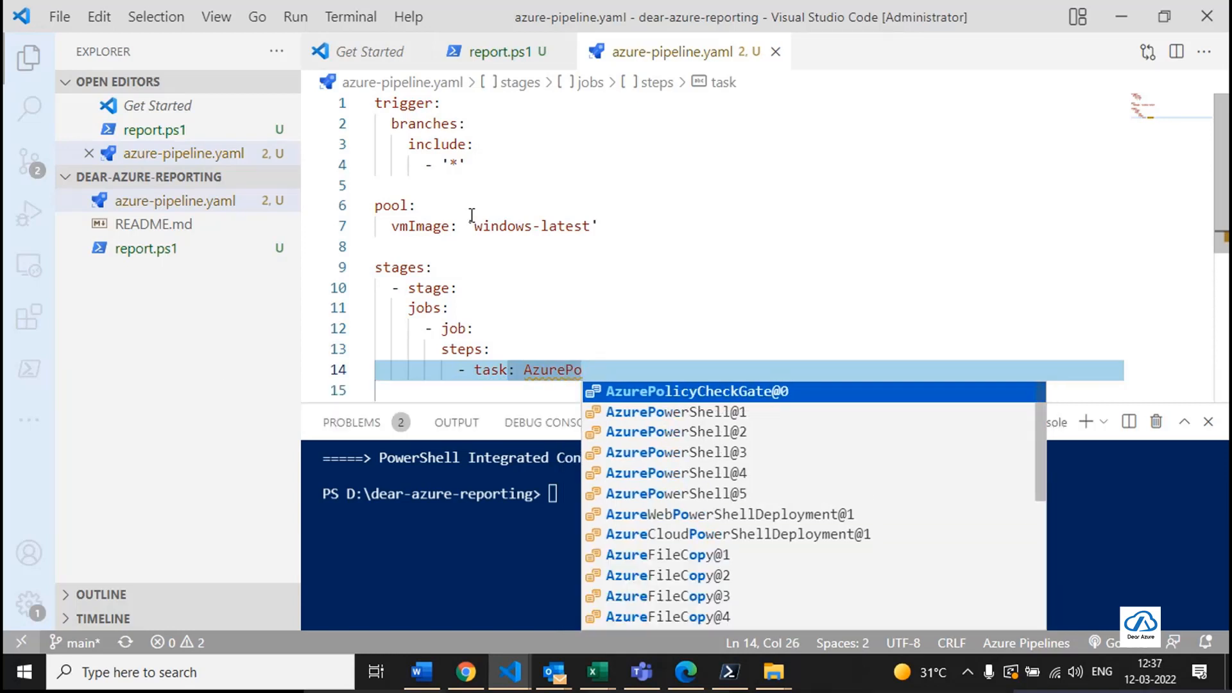
key("Down")
key("Down")
key("Down")
key("Down")
key("Down")
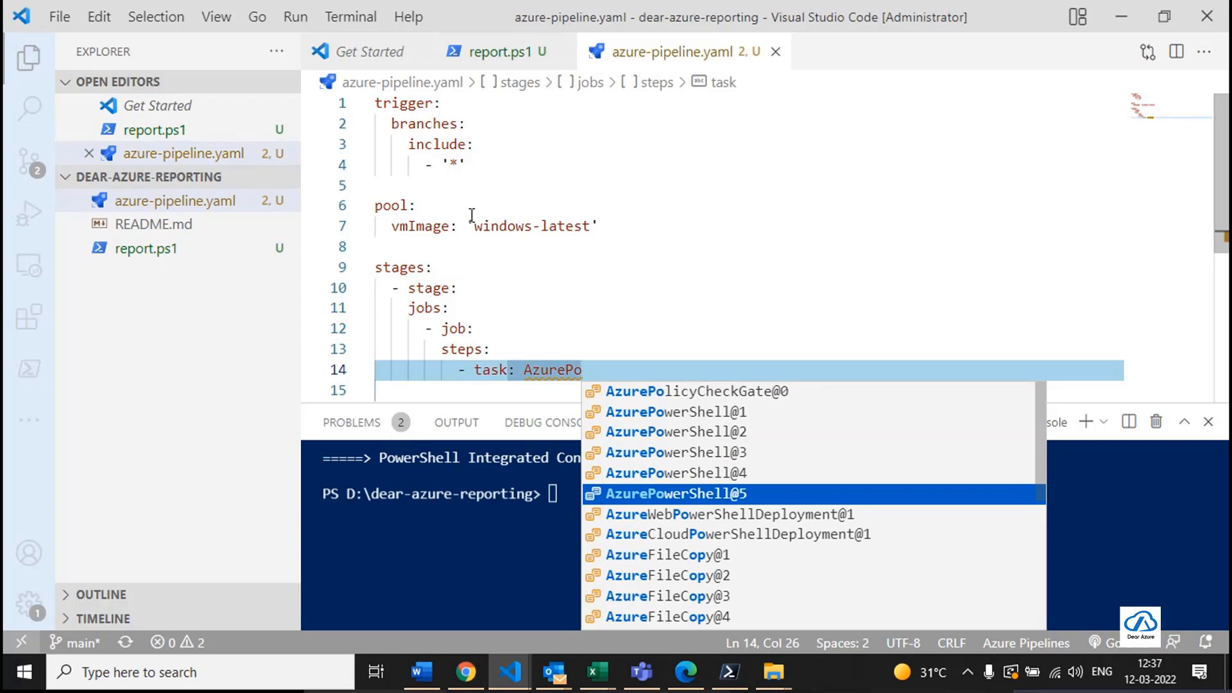
key("Return")
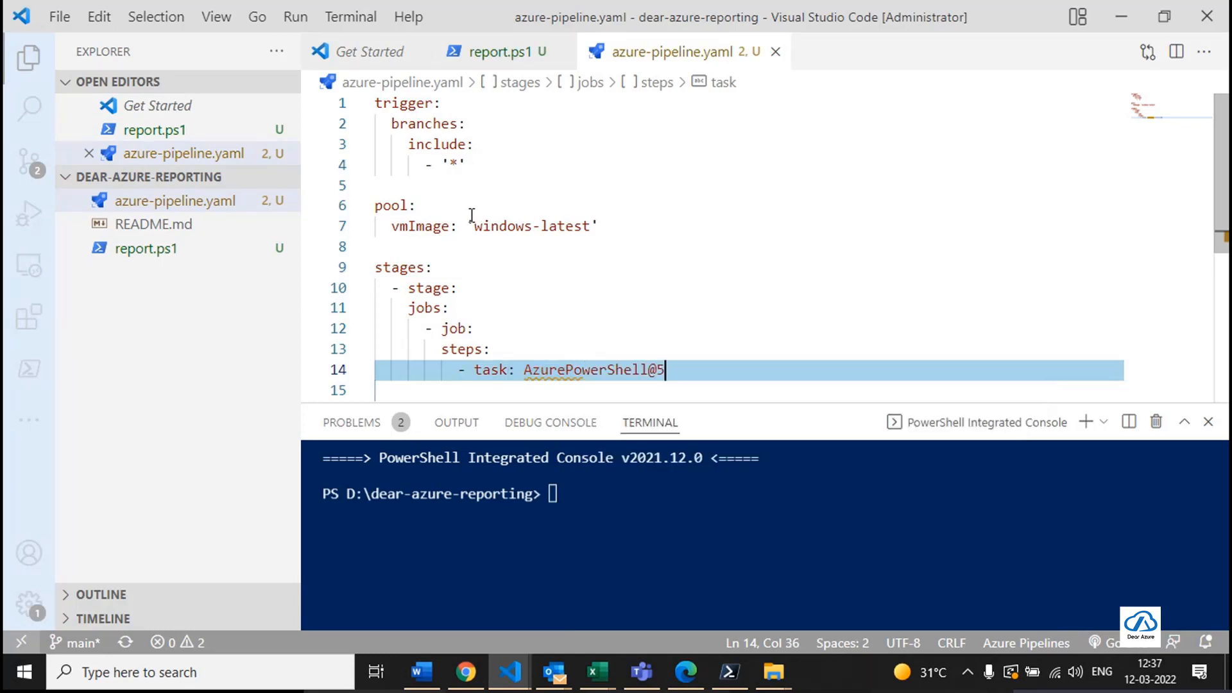
key("Return")
key("Down")
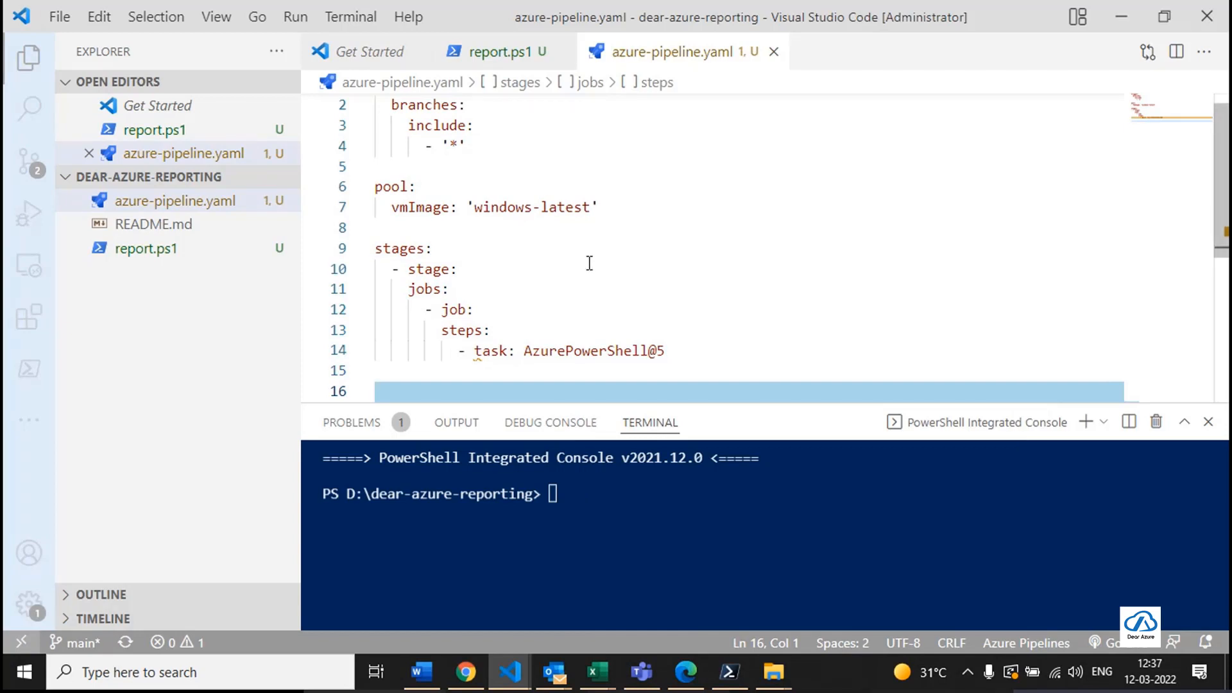
Review the trigger, pool, stages and AzurePowerShell@5 task sections of azure-pipeline.yaml.
scroll(585, 263, "up", 1)
left_click_drag(500, 172, 347, 106)
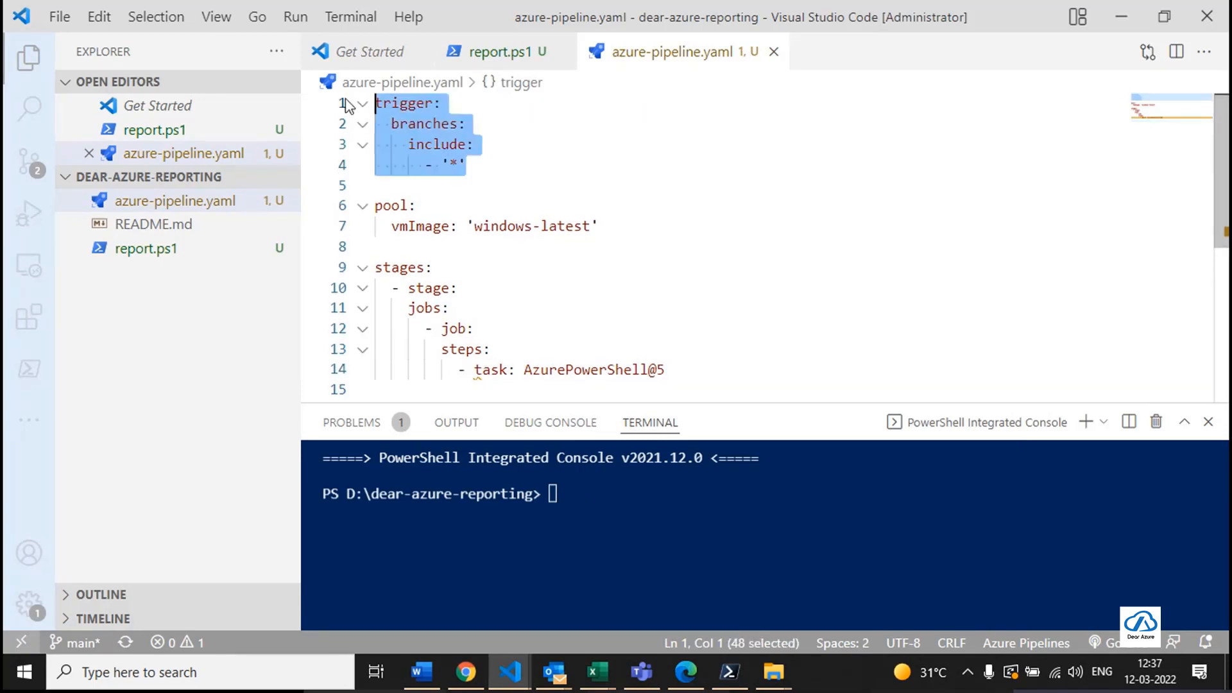
left_click_drag(458, 165, 449, 165)
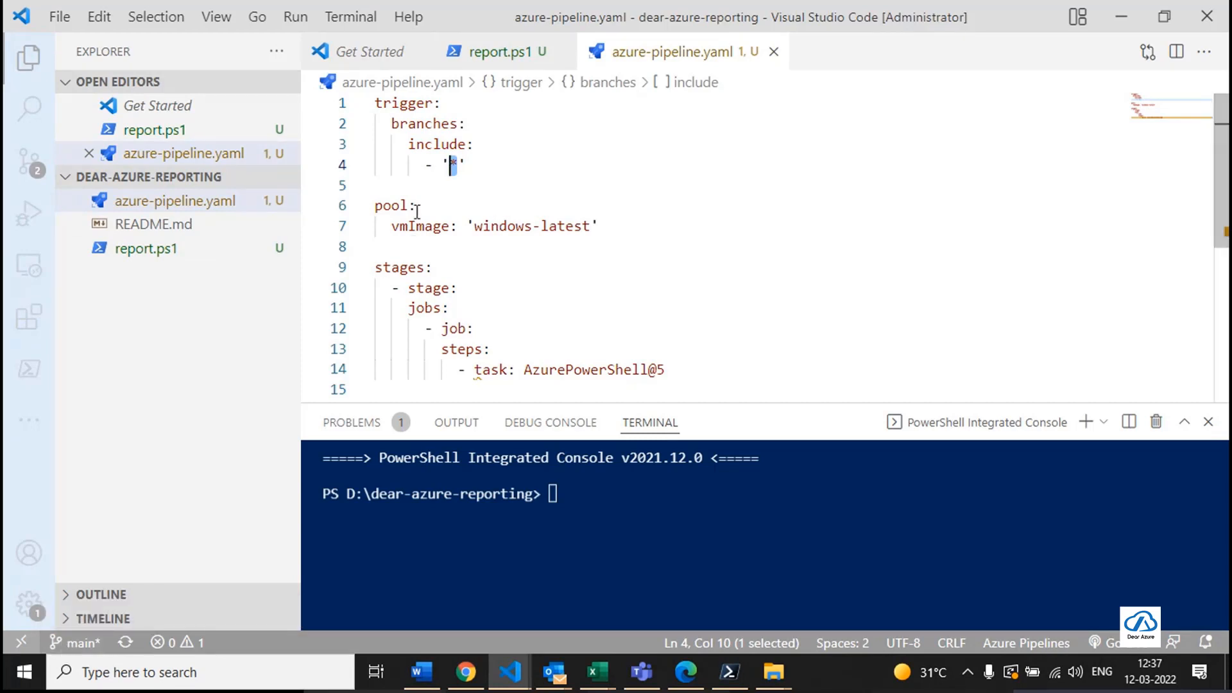
mouse_move(415, 204)
left_click_drag(415, 204, 358, 206)
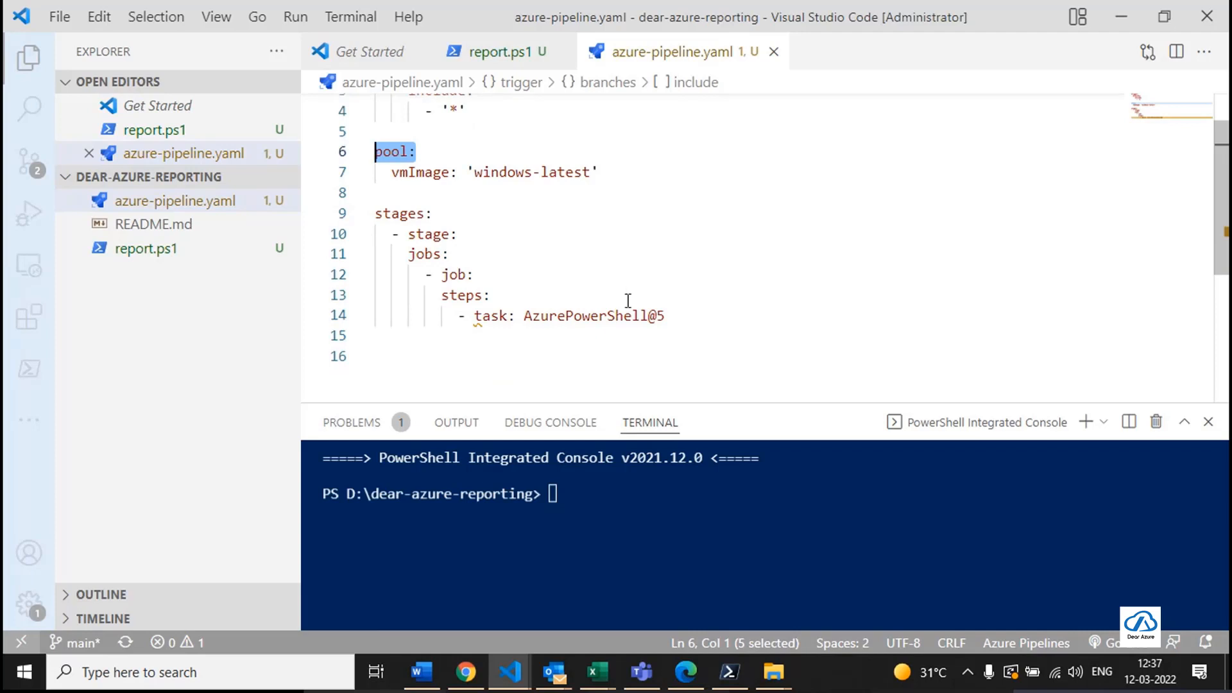
mouse_move(413, 216)
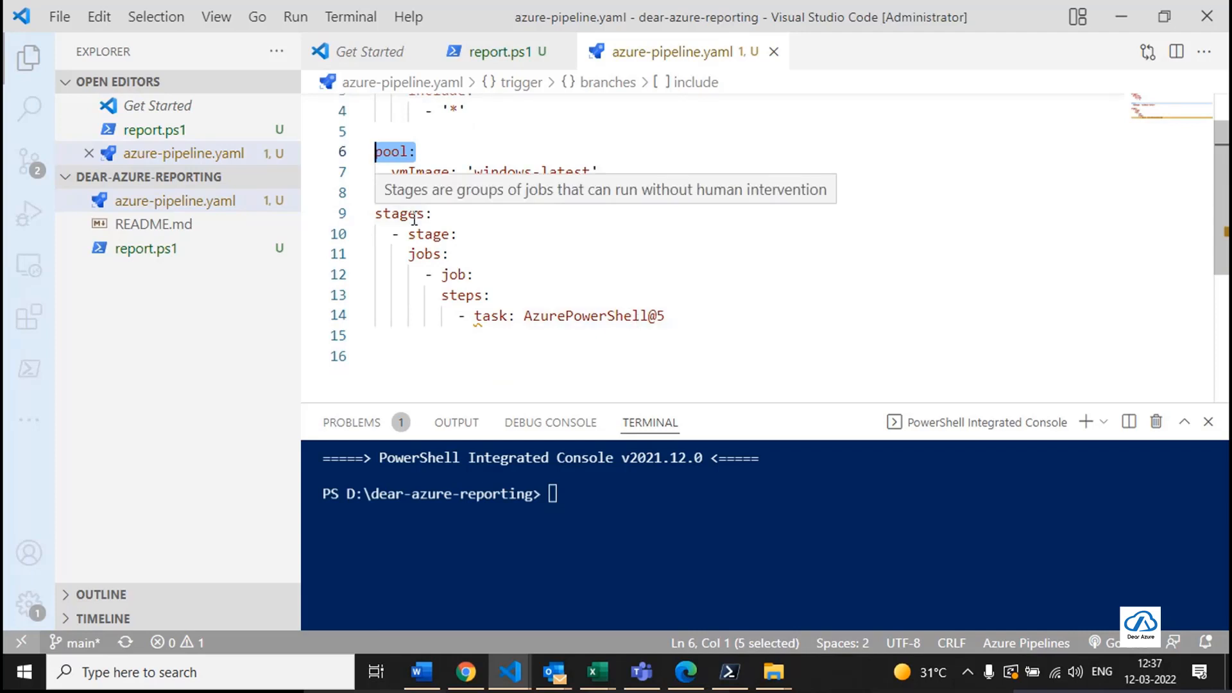
mouse_move(605, 312)
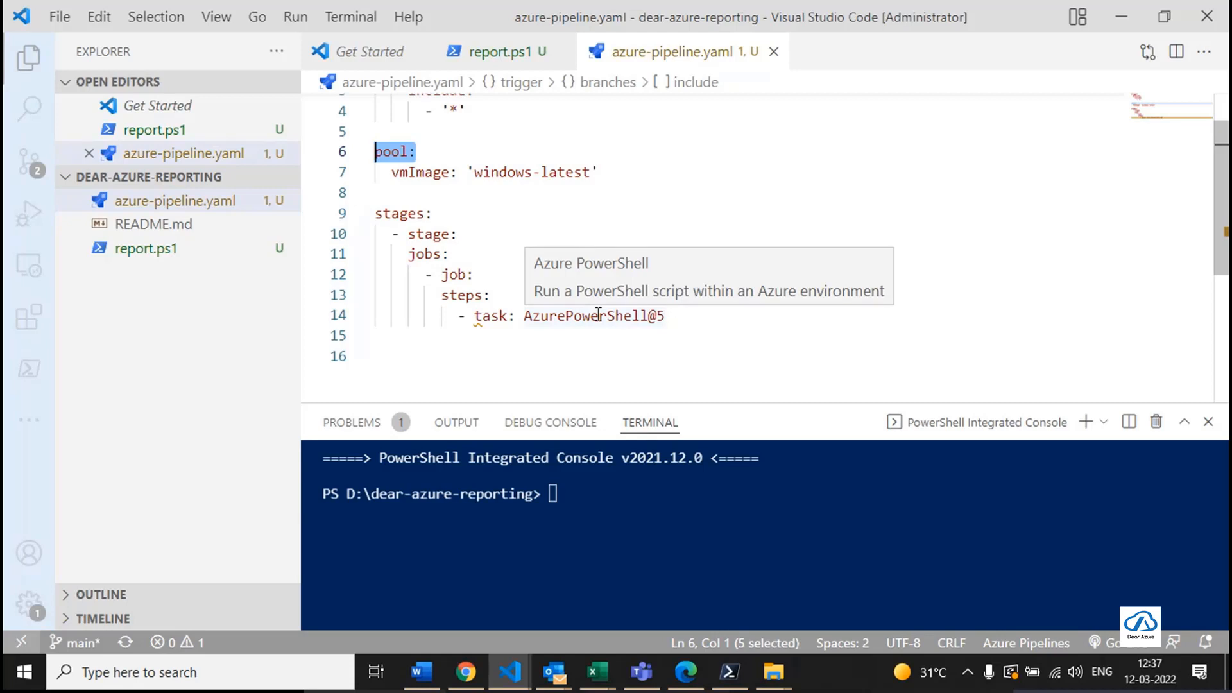
Add an inputs block to the AzurePowerShell@5 task with an empty azureSubscription entry.
left_click(720, 316)
key("Return")
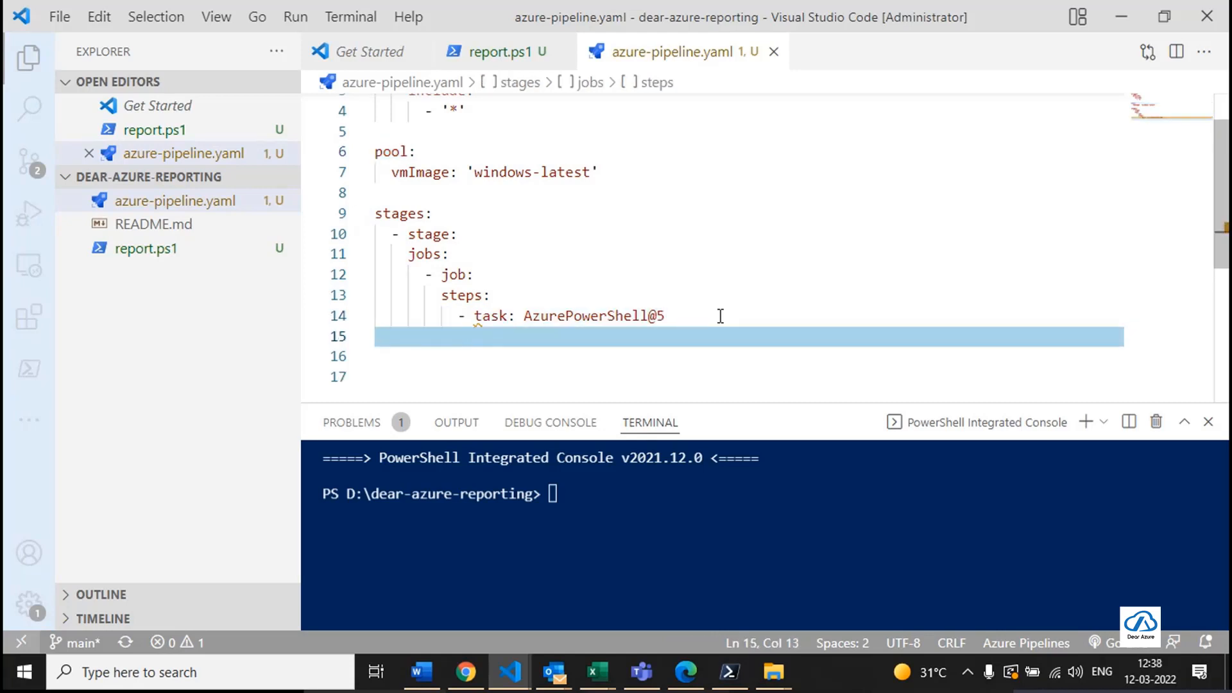
key("ctrl+space")
key("Down")
key("Down")
key("Down")
key("Down")
key("Down")
key("Return")
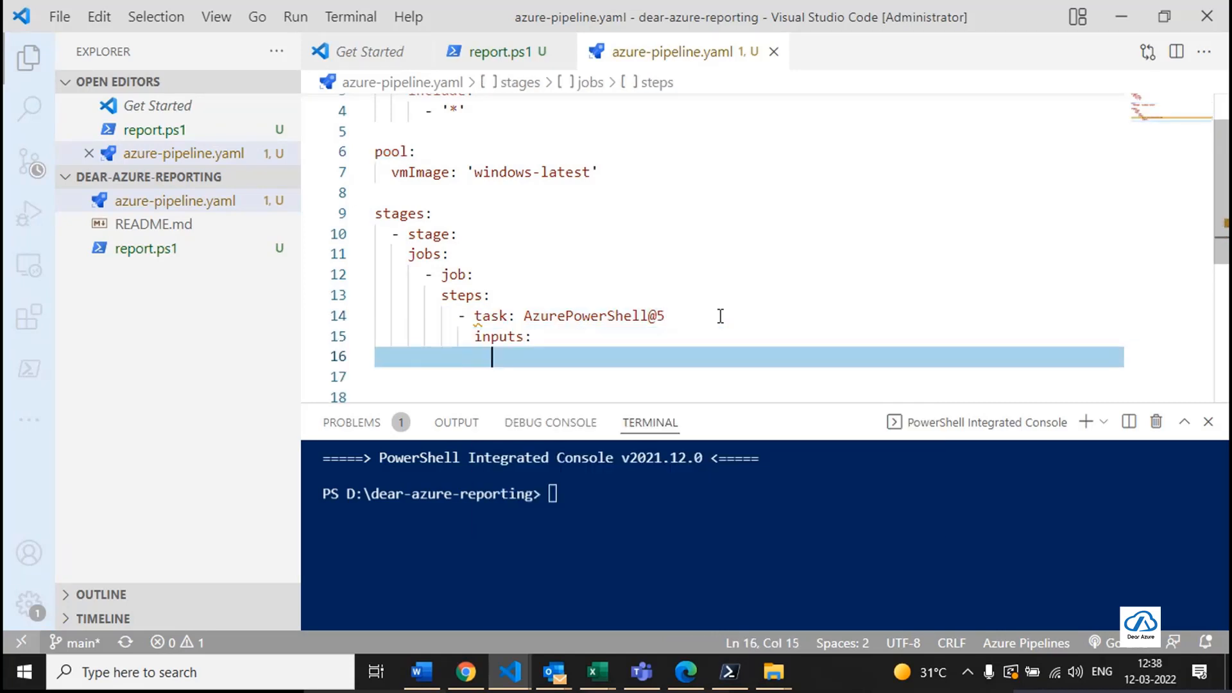
key("Down")
key("Return")
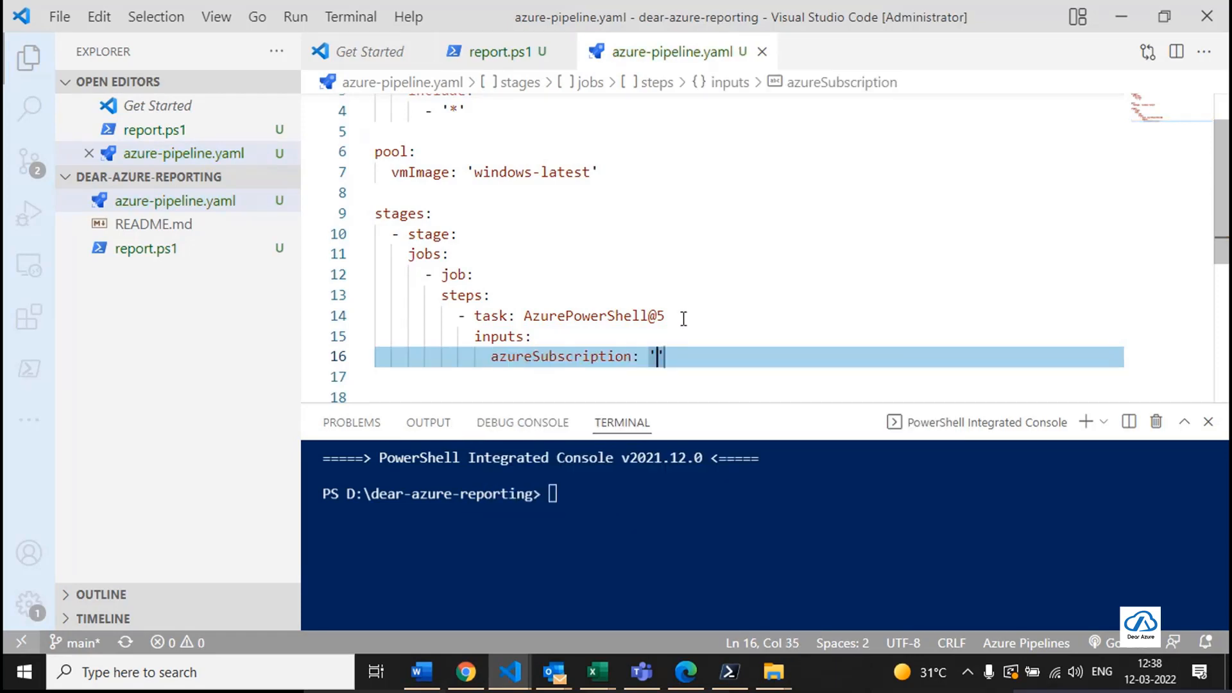
Switch to Azure DevOps in Chrome and copy the dear-azure-iautomate service connection's name from the project's service connection settings.
left_click_drag(682, 317, 527, 314)
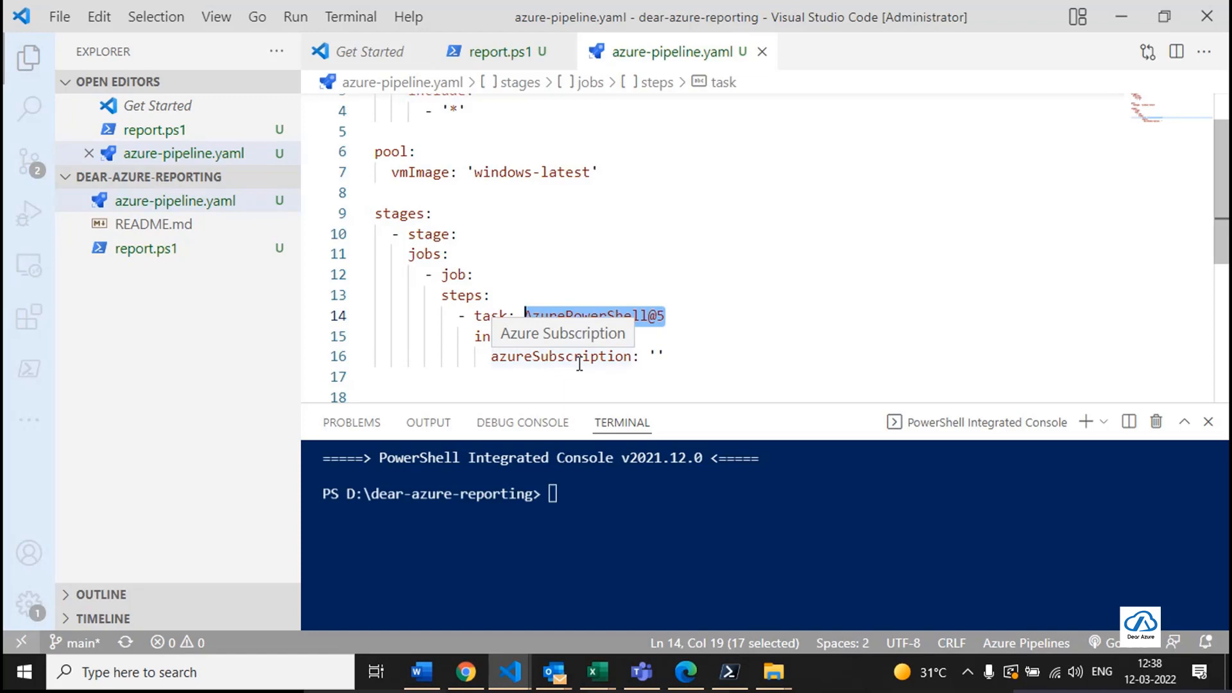
left_click(466, 672)
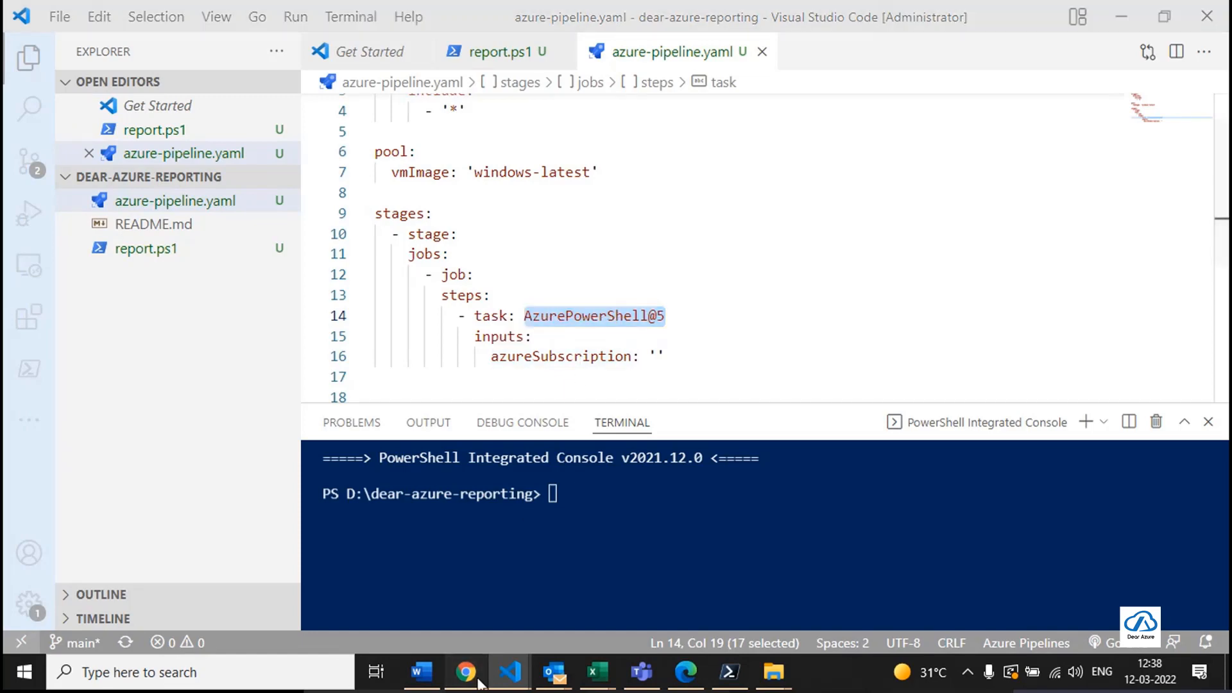
left_click(120, 633)
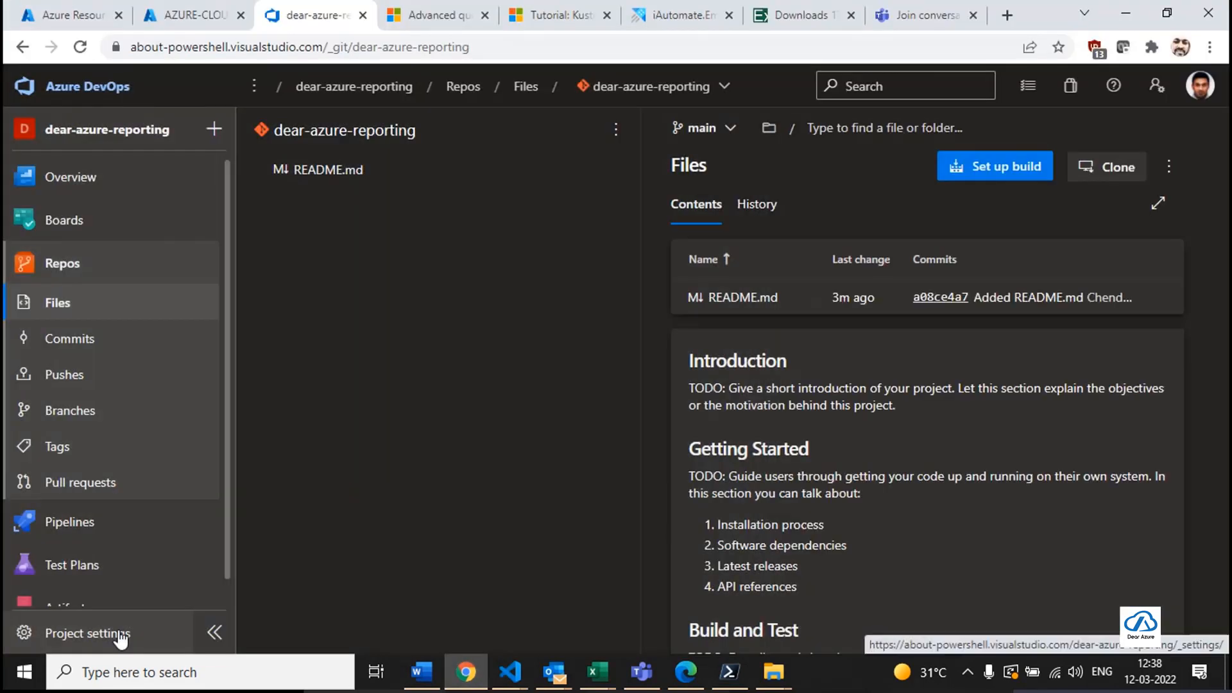
scroll(190, 460, "down", 2)
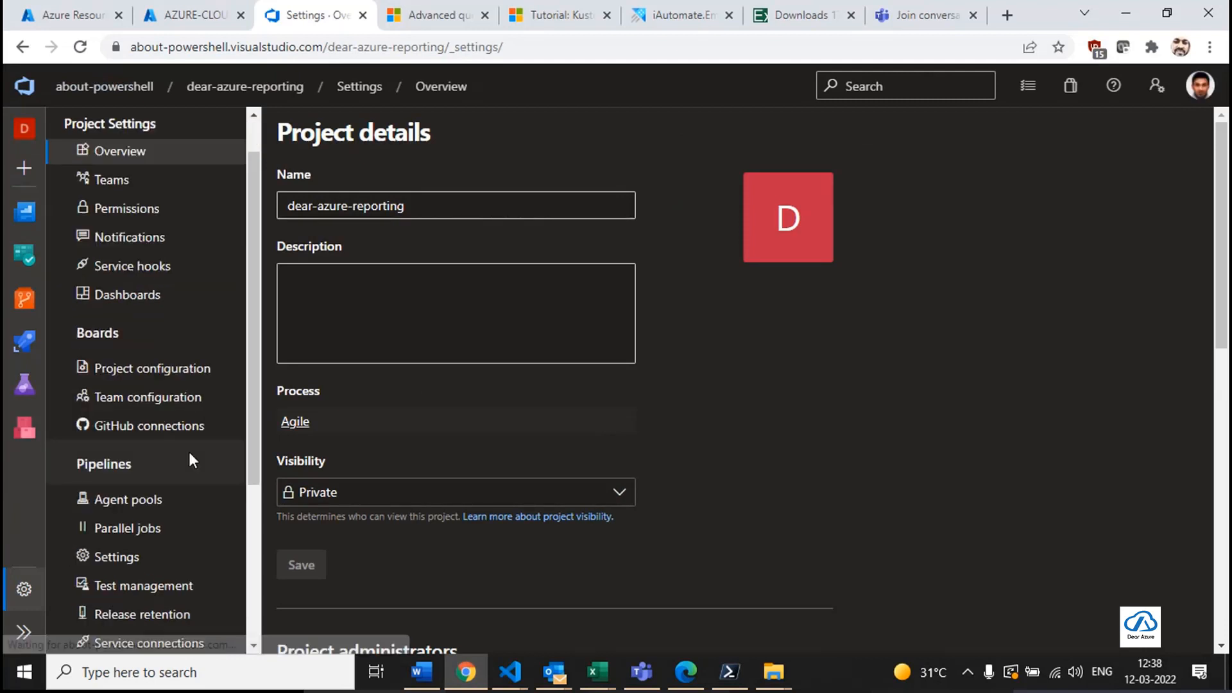
scroll(157, 584, "down", 3)
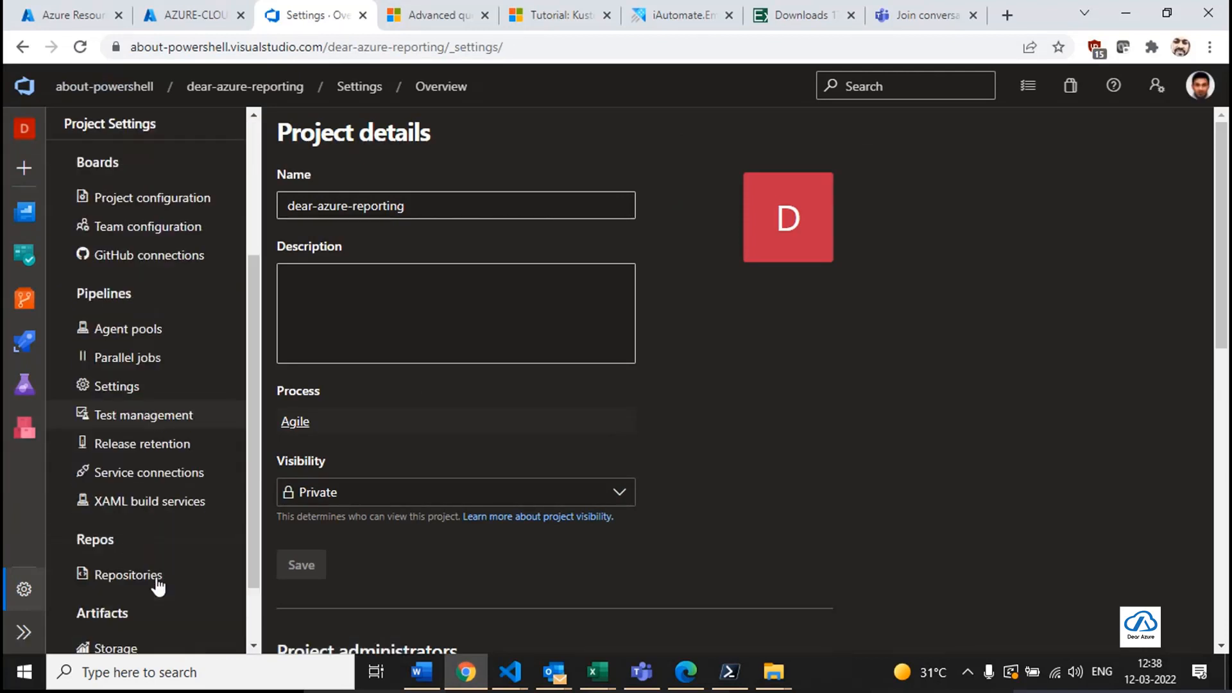
left_click(162, 463)
left_click(404, 257)
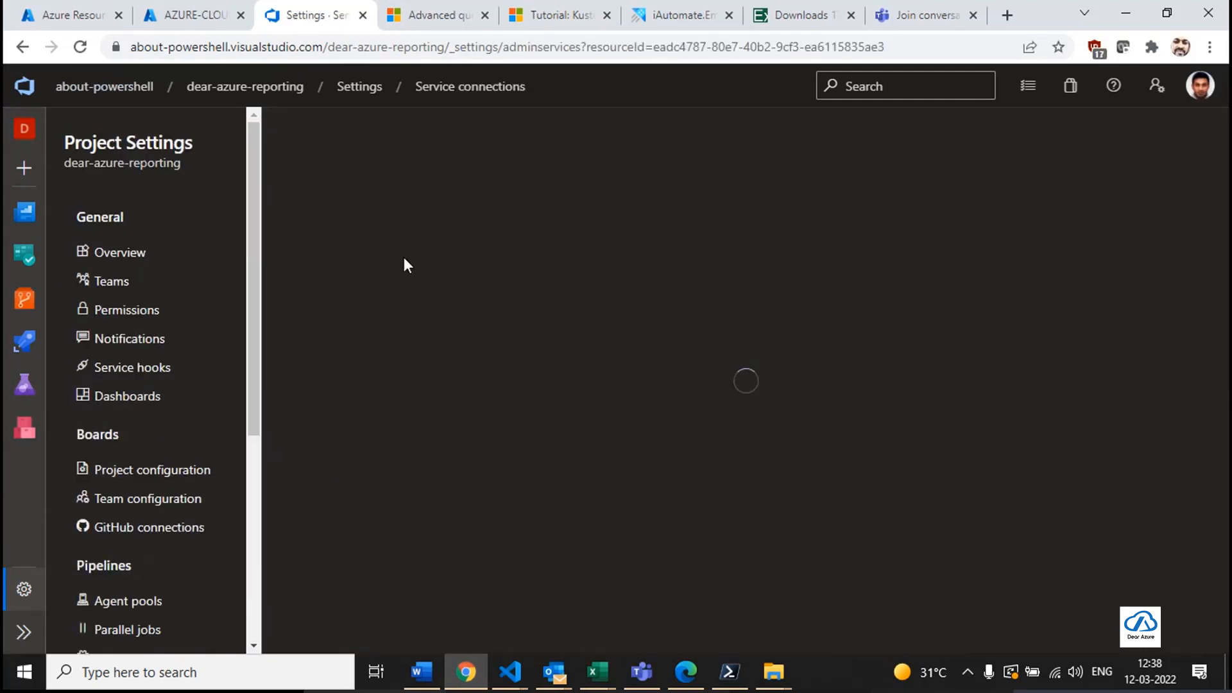
left_click_drag(537, 151, 344, 140)
key("ctrl+c")
Back in Visual Studio Code, paste 'dear-azure-iautomate' as the azureSubscription value.
key("alt+Tab")
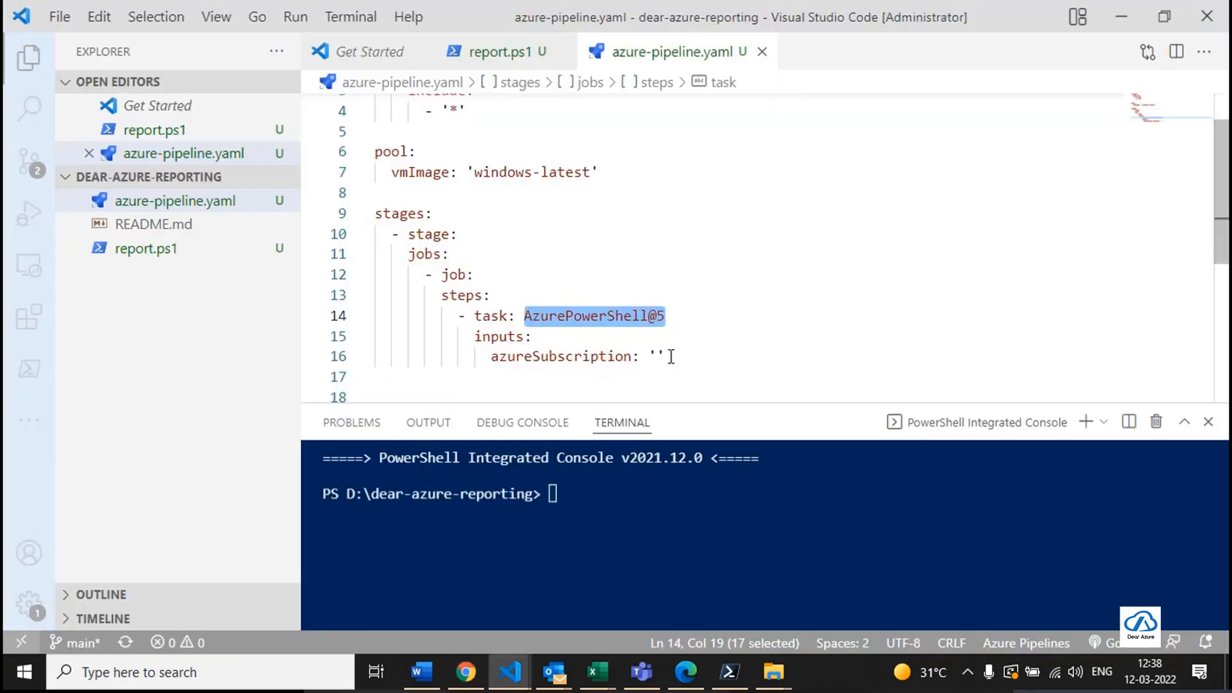
left_click(656, 356)
key("ctrl+v")
key("End")
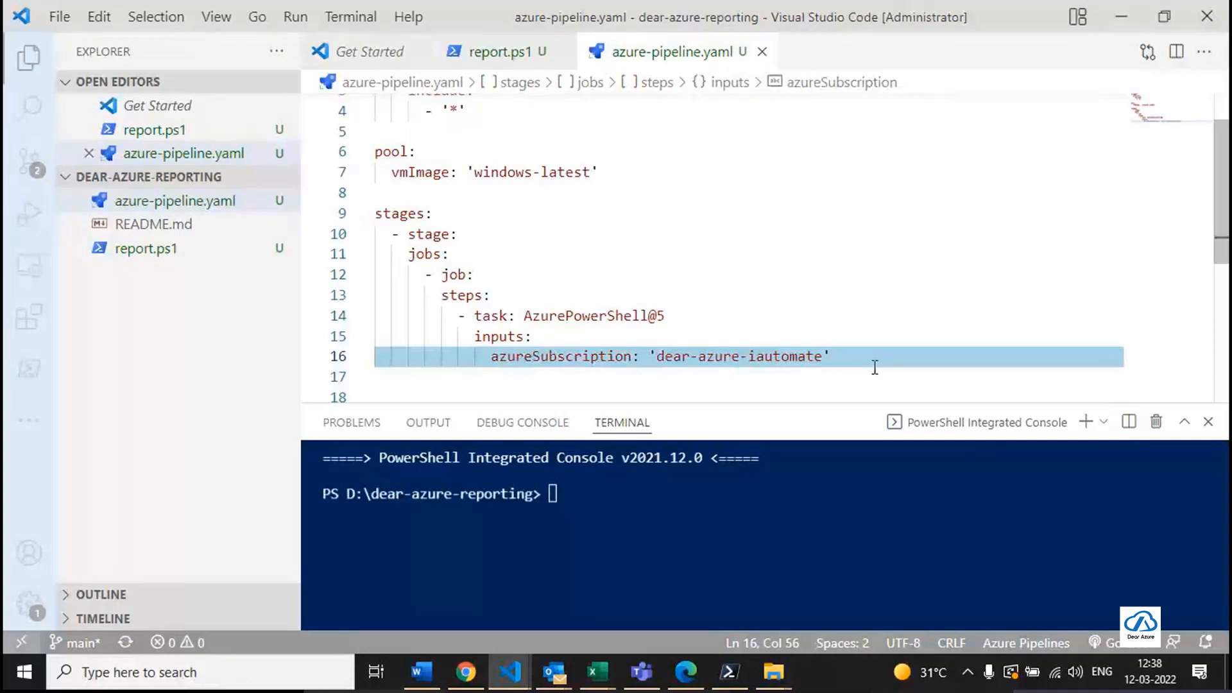
key("alt+Tab")
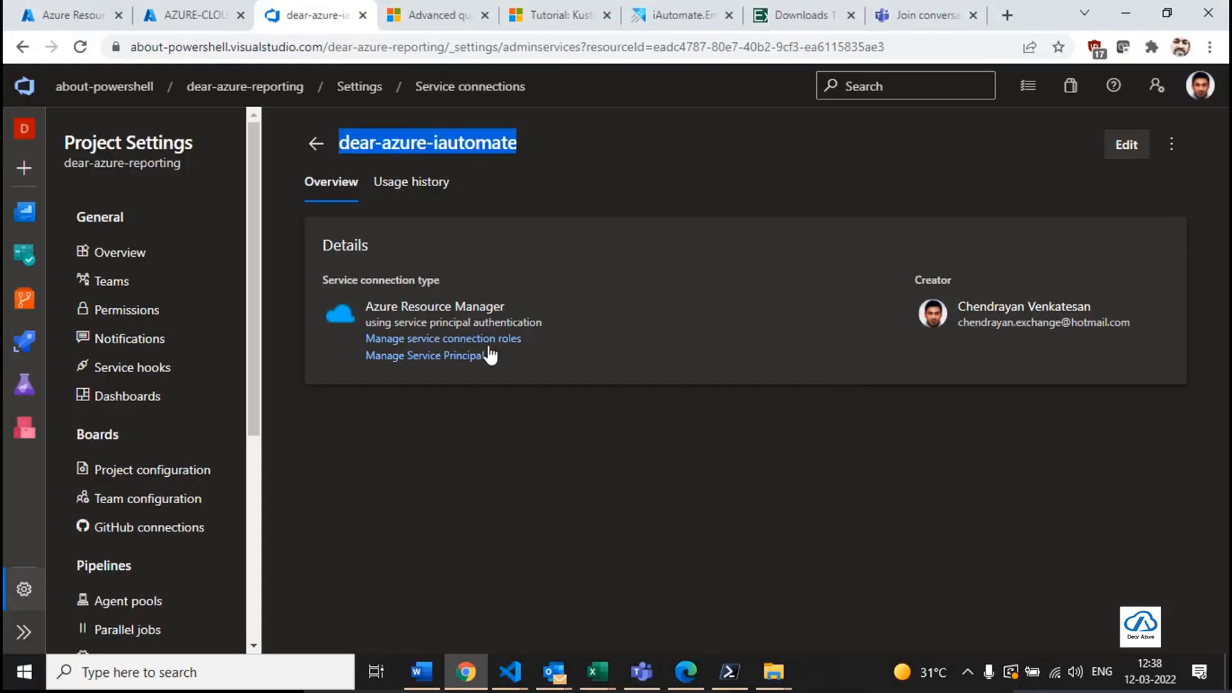
key("alt+Tab")
Add a ScriptType input set to FilePath below azureSubscription.
key("Return")
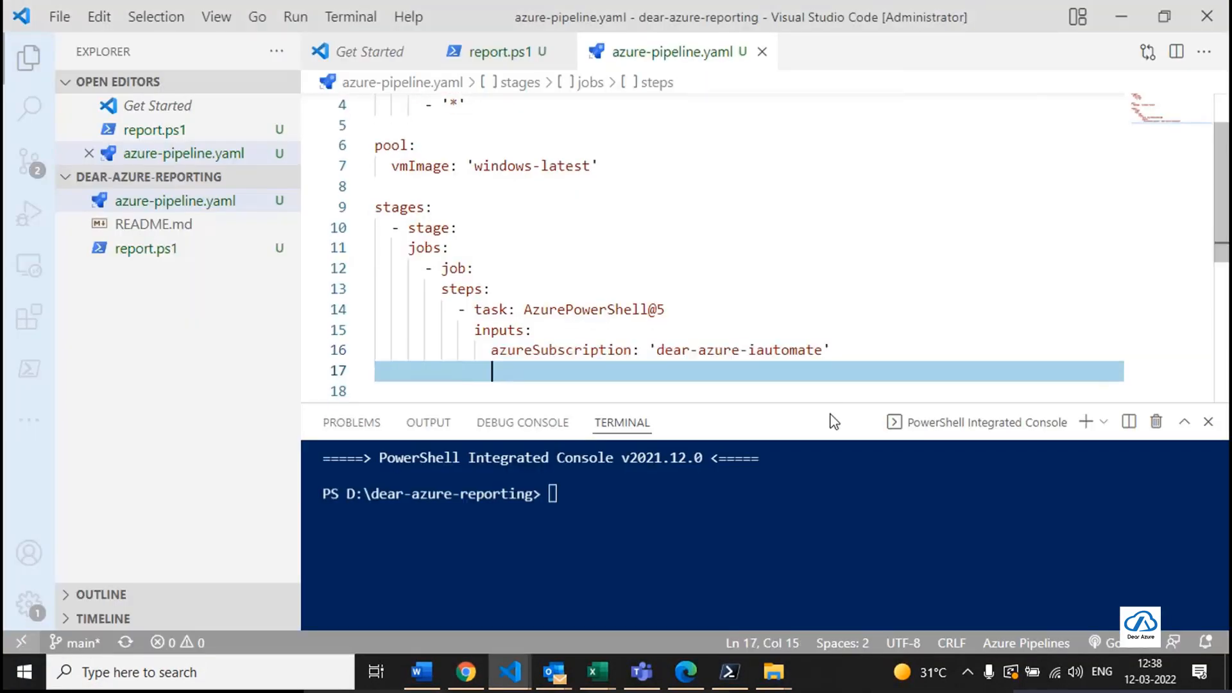
key("ctrl+space")
key("Down")
key("Down")
key("Down")
key("Down")
key("Down")
key("Down")
key("Down")
key("Down")
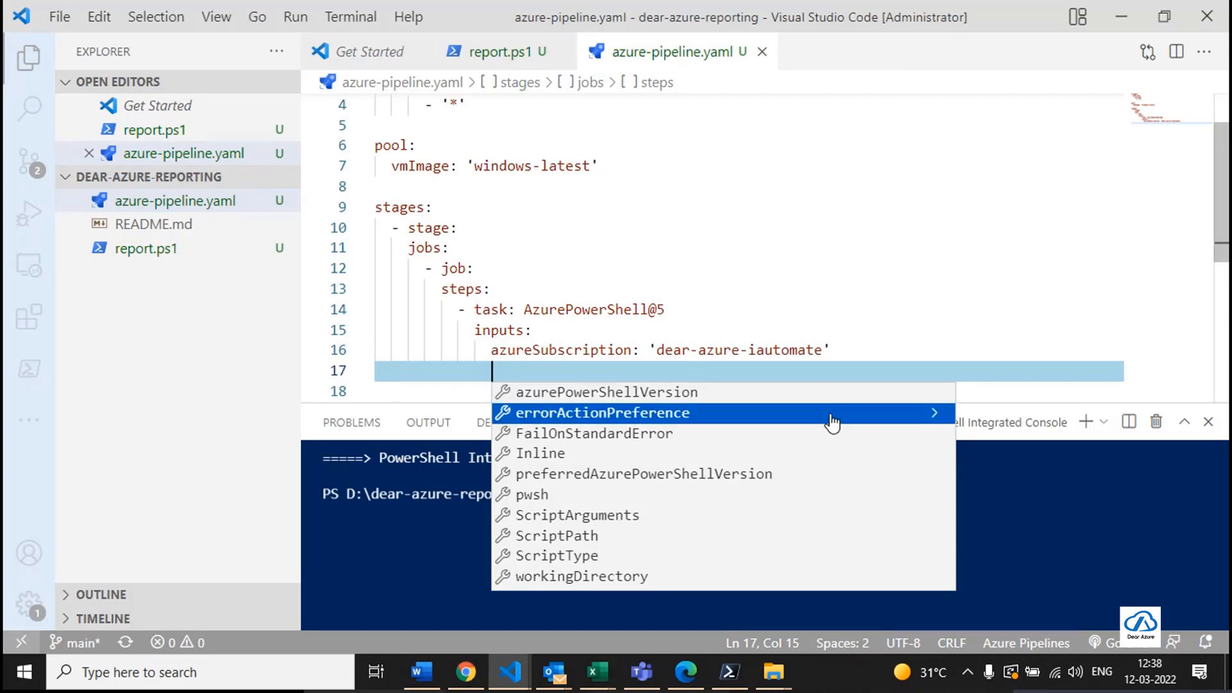
key("Return")
type(":")
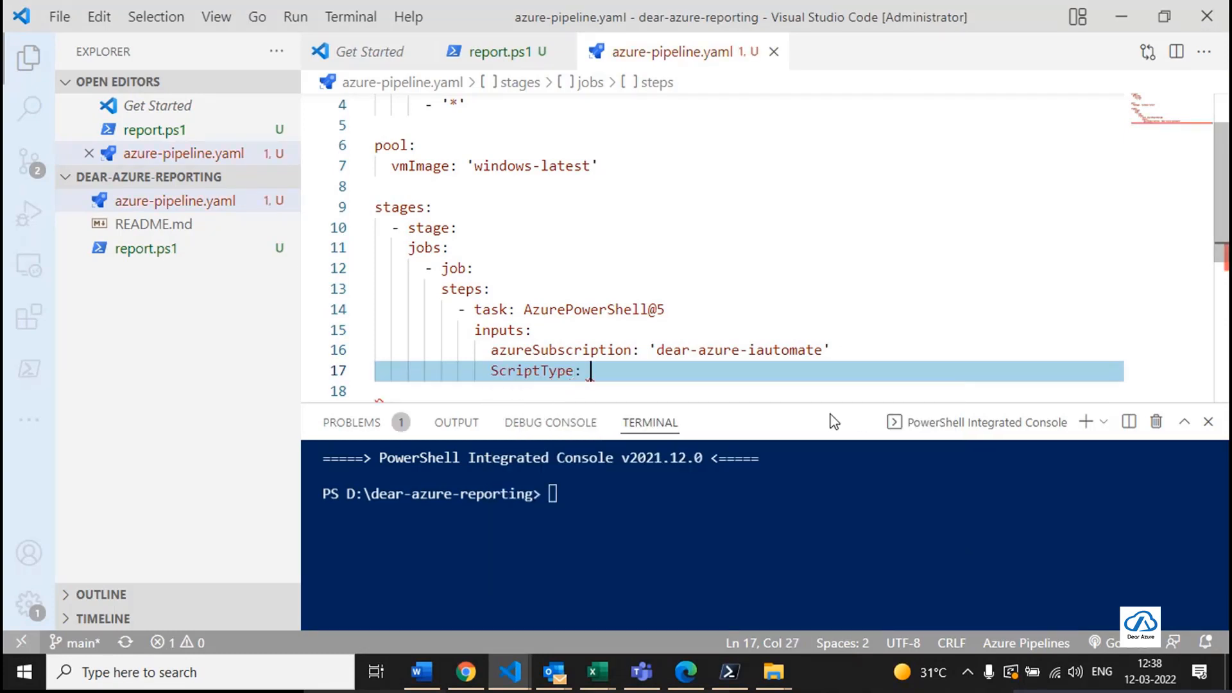
key("ctrl+space")
key("Return")
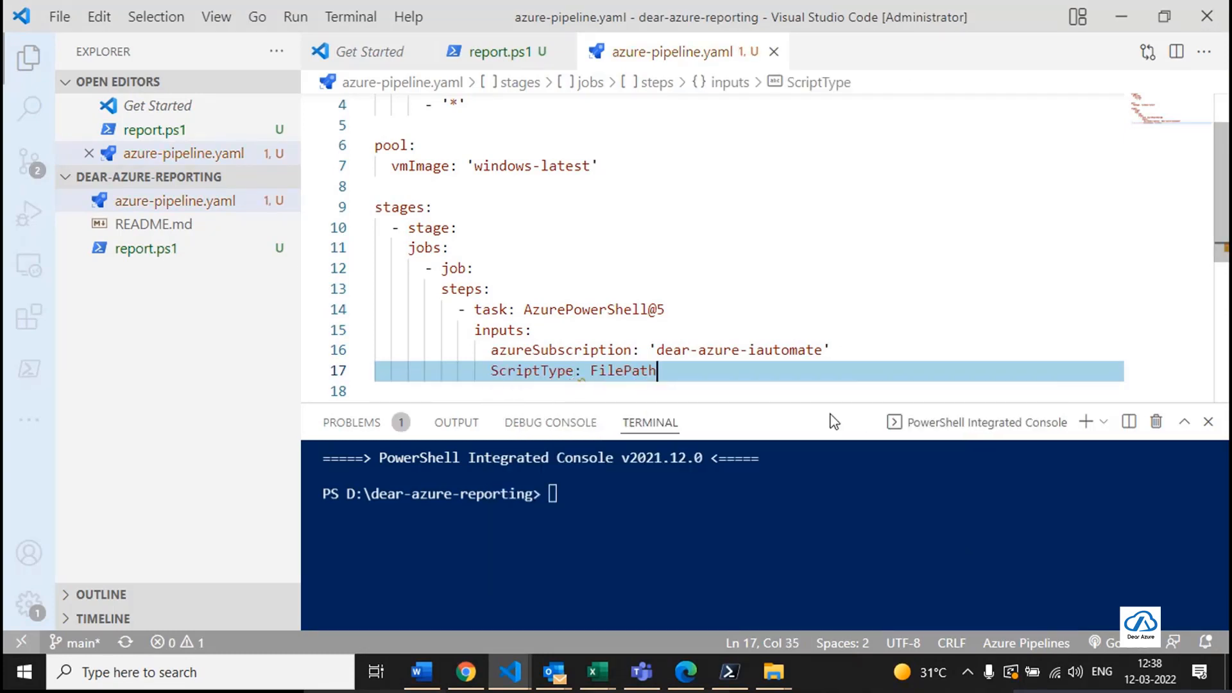
Add a ScriptPath input with an empty quoted value below ScriptType.
key("Return")
key("ctrl+space")
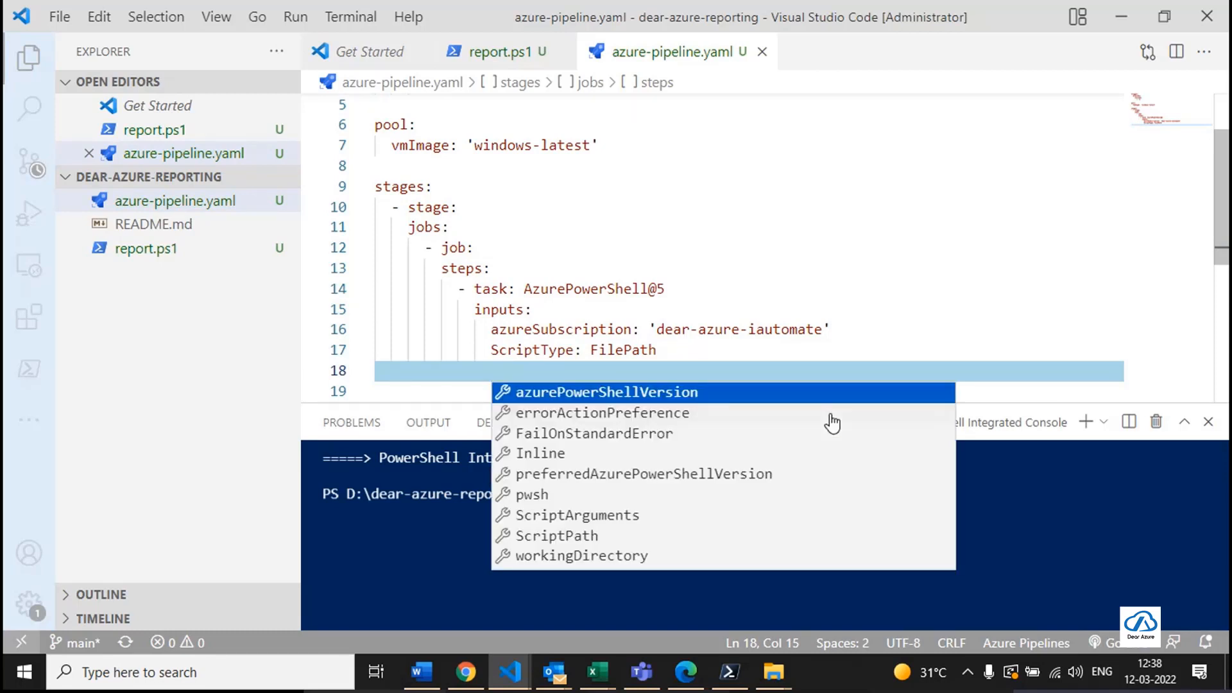
key("Down")
key("Down")
key("Down")
key("Down")
key("Down")
key("Down")
key("Down")
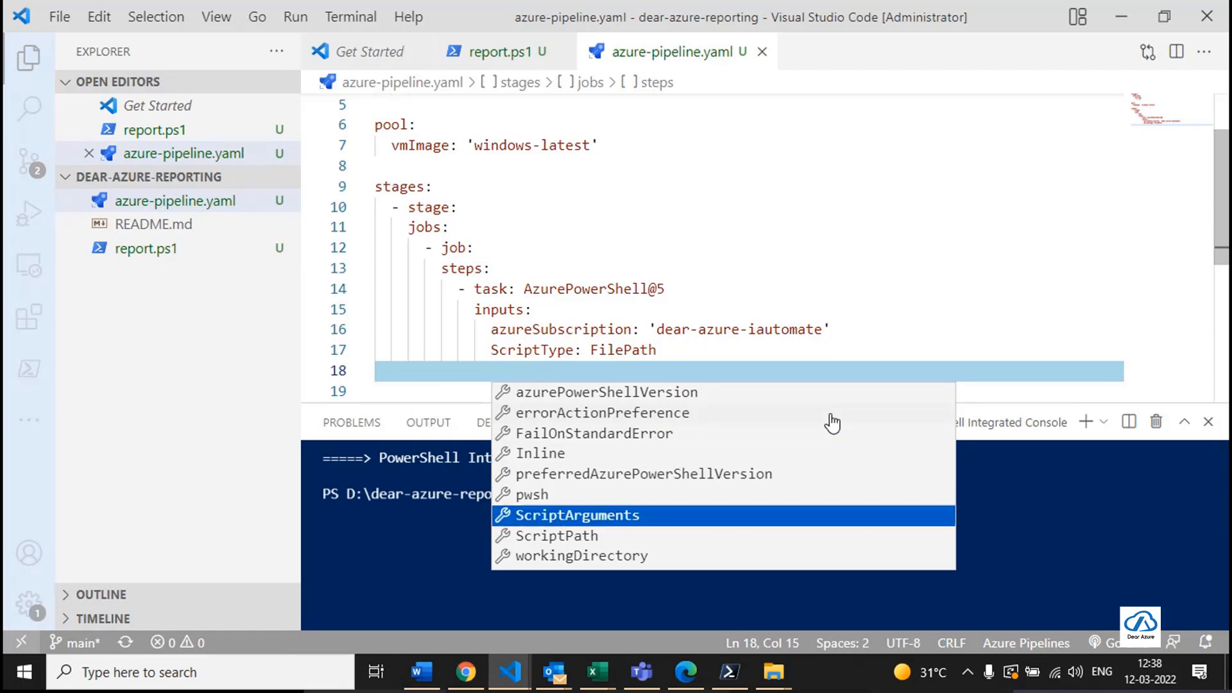
key("Return")
type("'")
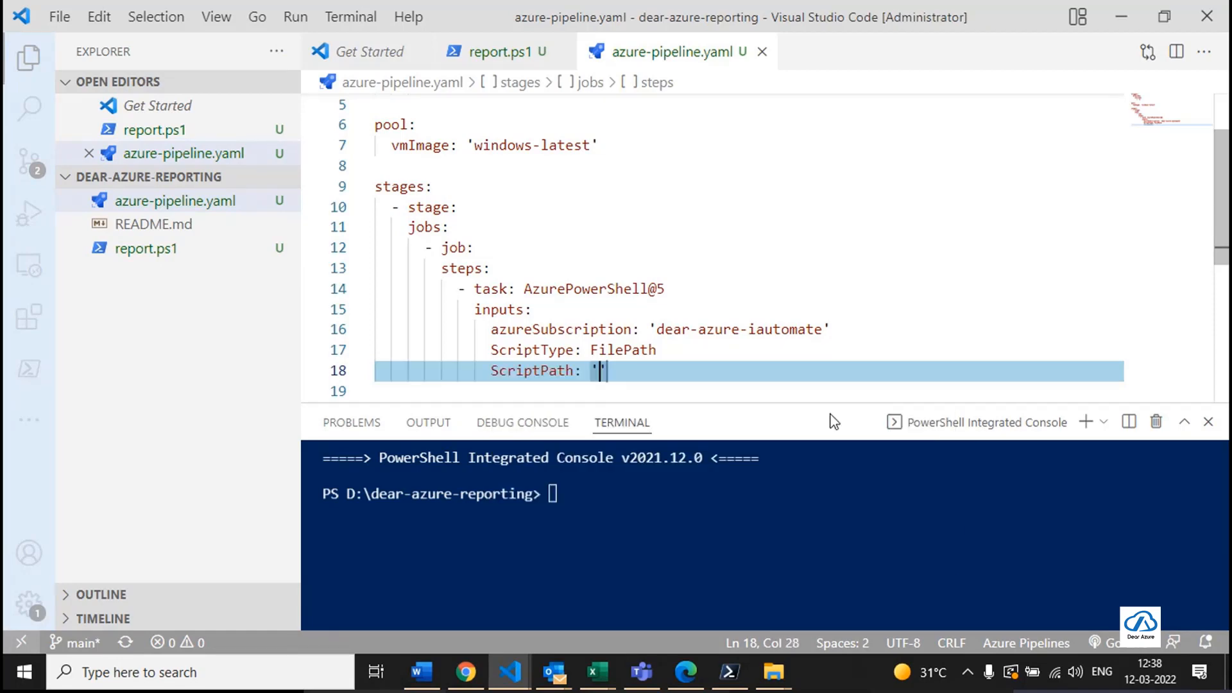
Set the ScriptPath value to 'report.ps1' and start an empty line below it.
left_click(167, 250)
right_click(170, 245)
key("Escape")
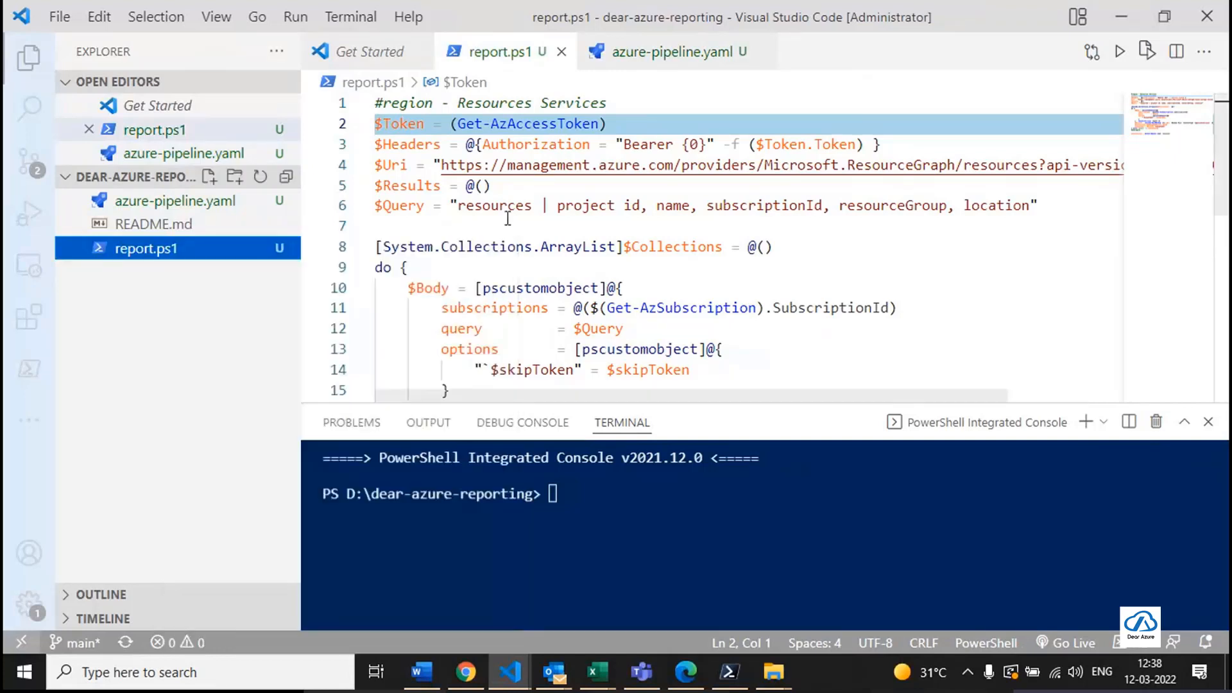
left_click(651, 55)
type("report.ps1")
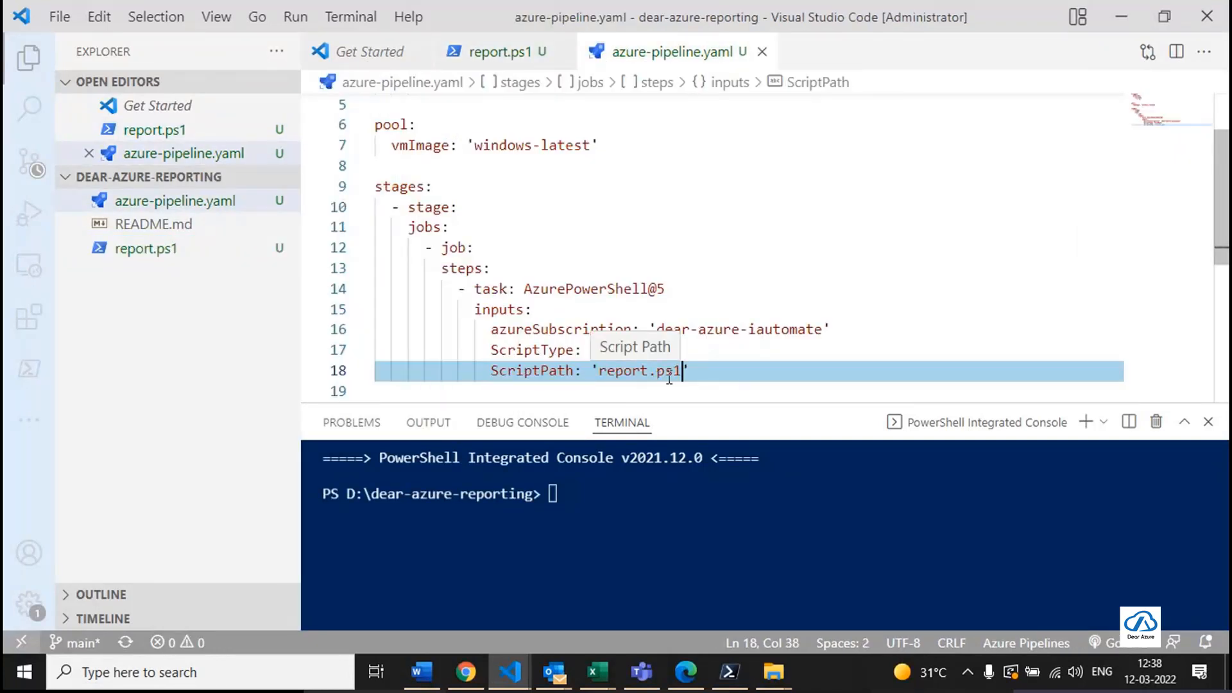
left_click(722, 381)
key("Return")
key("ctrl+space")
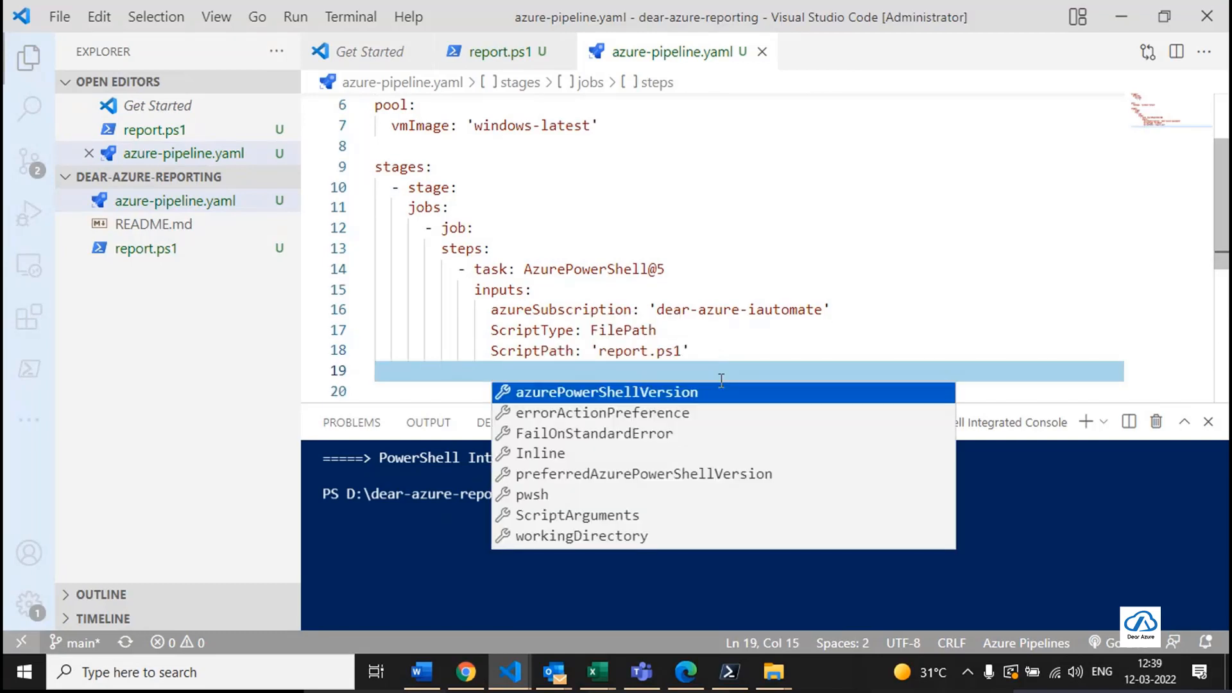
key("Escape")
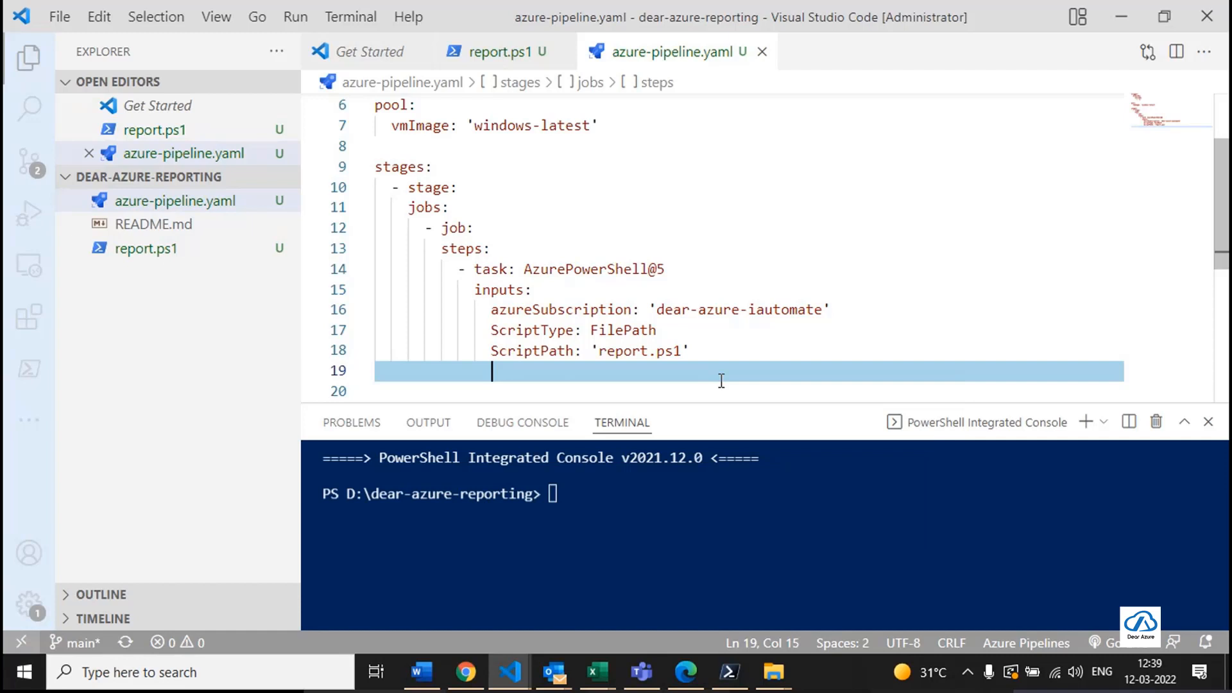
Stage all project files by running git add . in the integrated terminal.
left_click(615, 547)
type("it a")
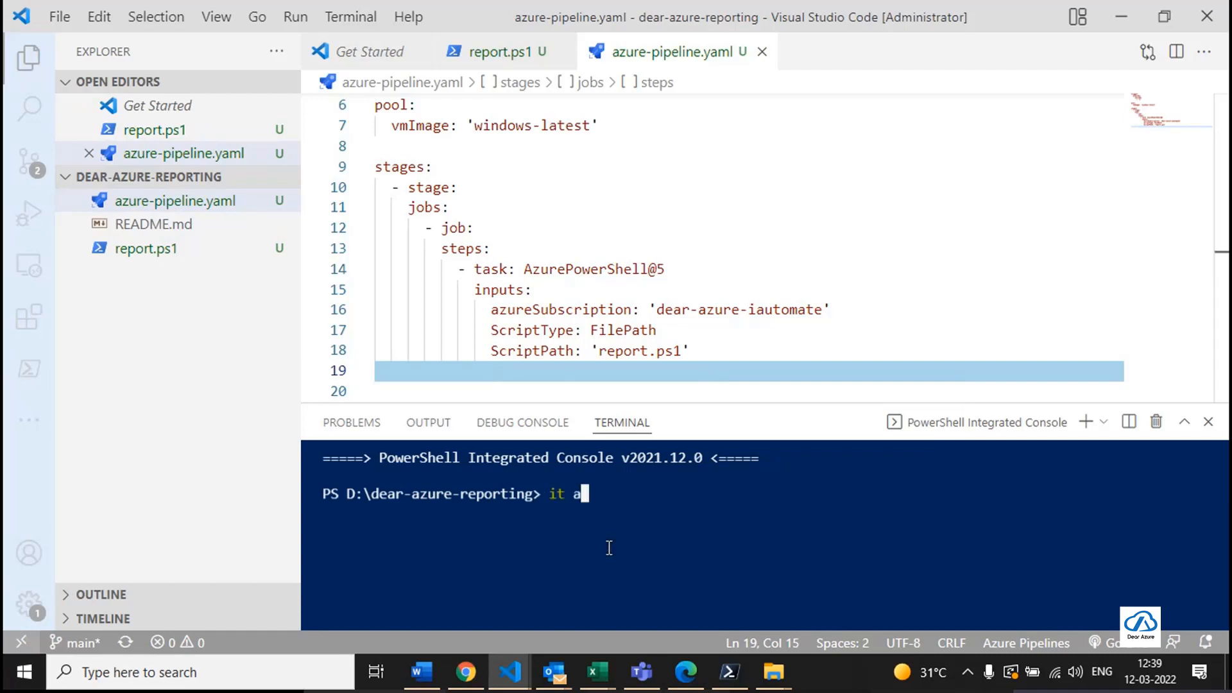
key("BackSpace")
key("BackSpace")
key("BackSpace")
key("BackSpace")
type("git add .")
key("Return")
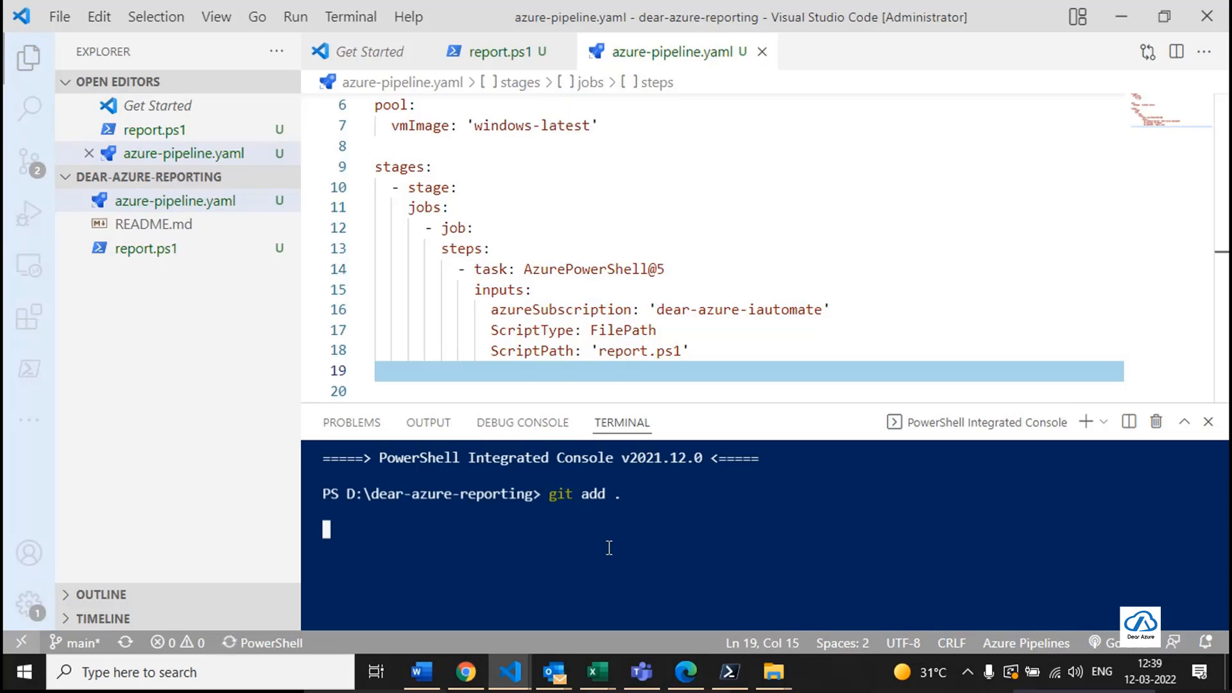
Commit the staged files with the message "initial commit".
type("git")
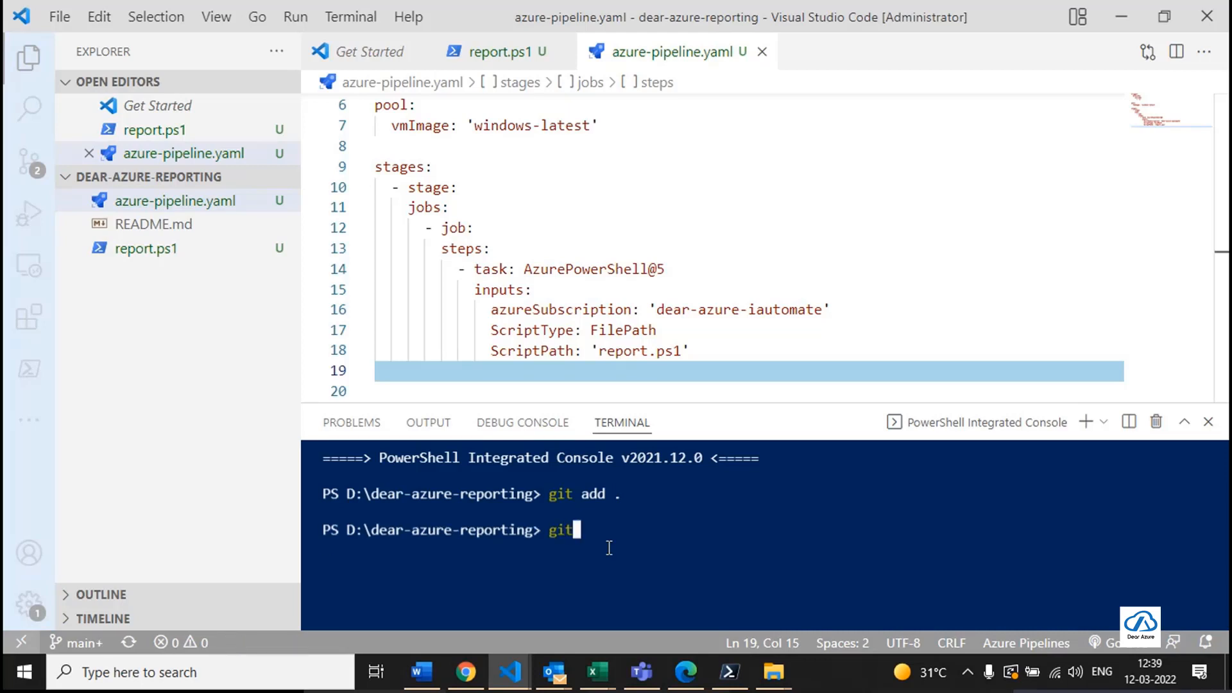
type(" commit -m ")
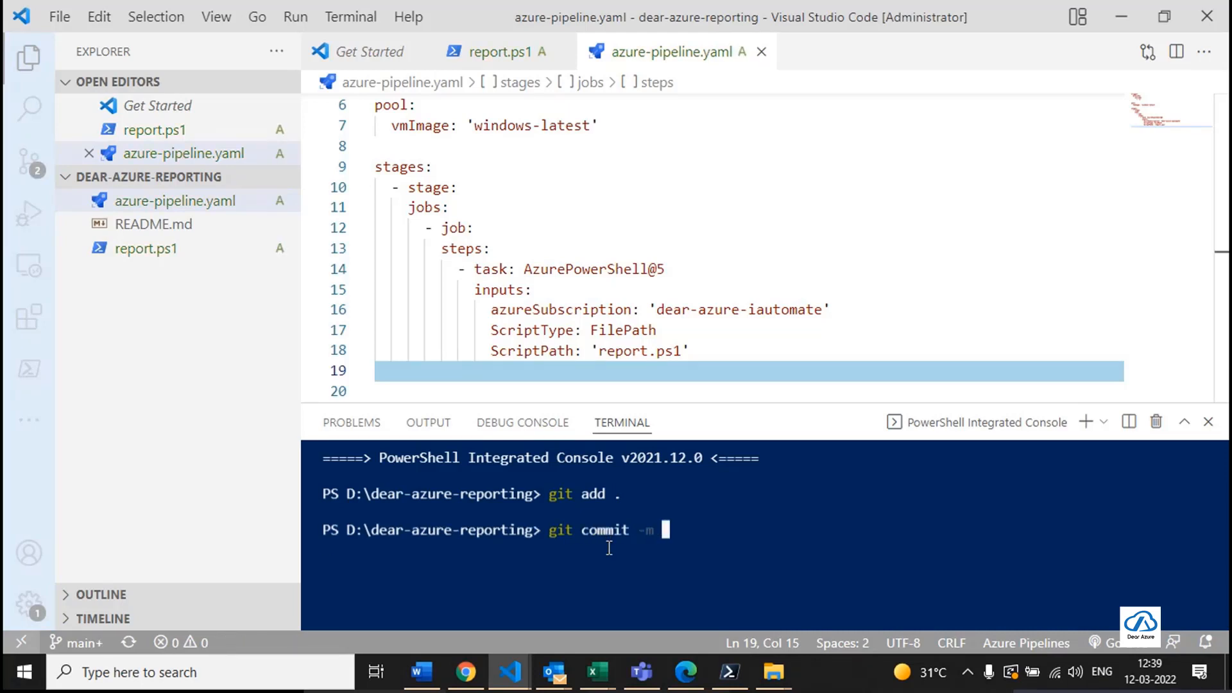
type("\"initial commit\"")
key("Return")
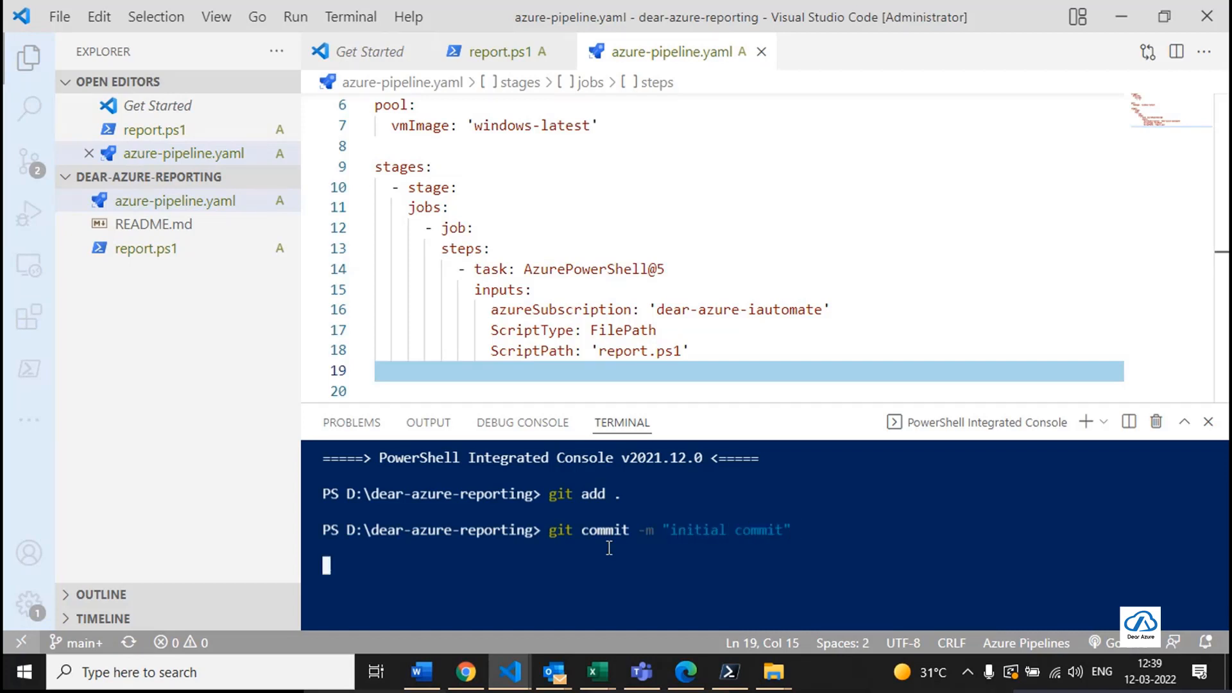
Push the initial commit to the remote by running git push -u origin main in the terminal.
type("git")
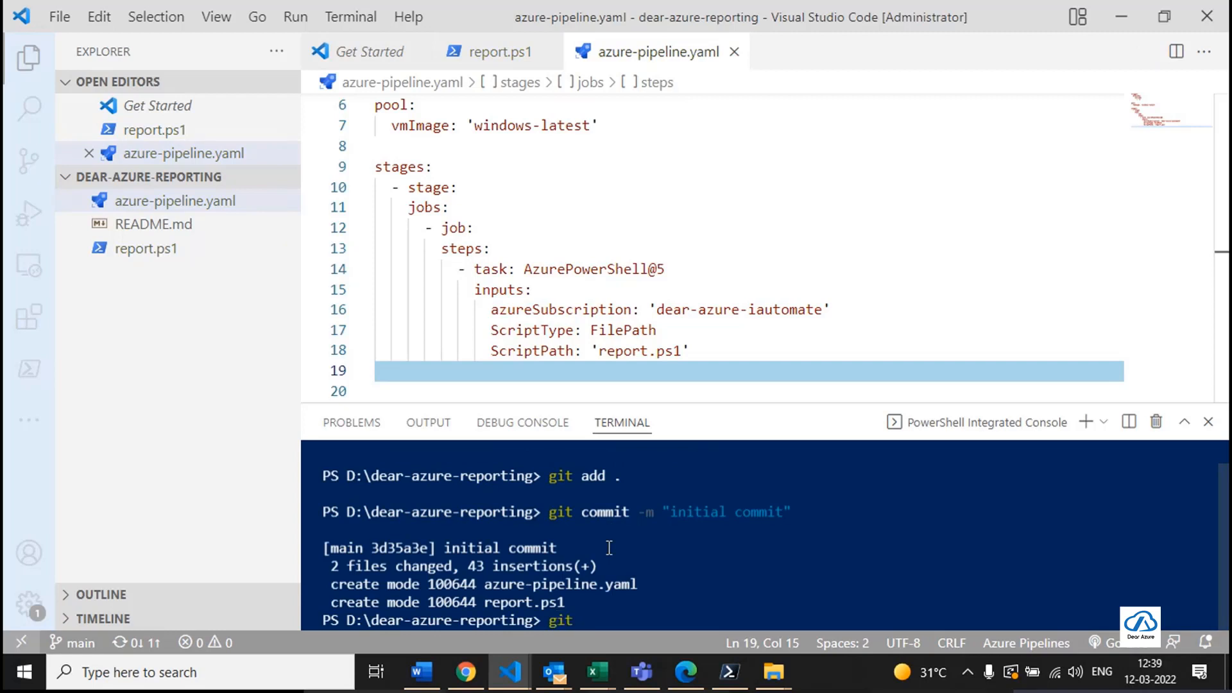
type(" push -u origin ma")
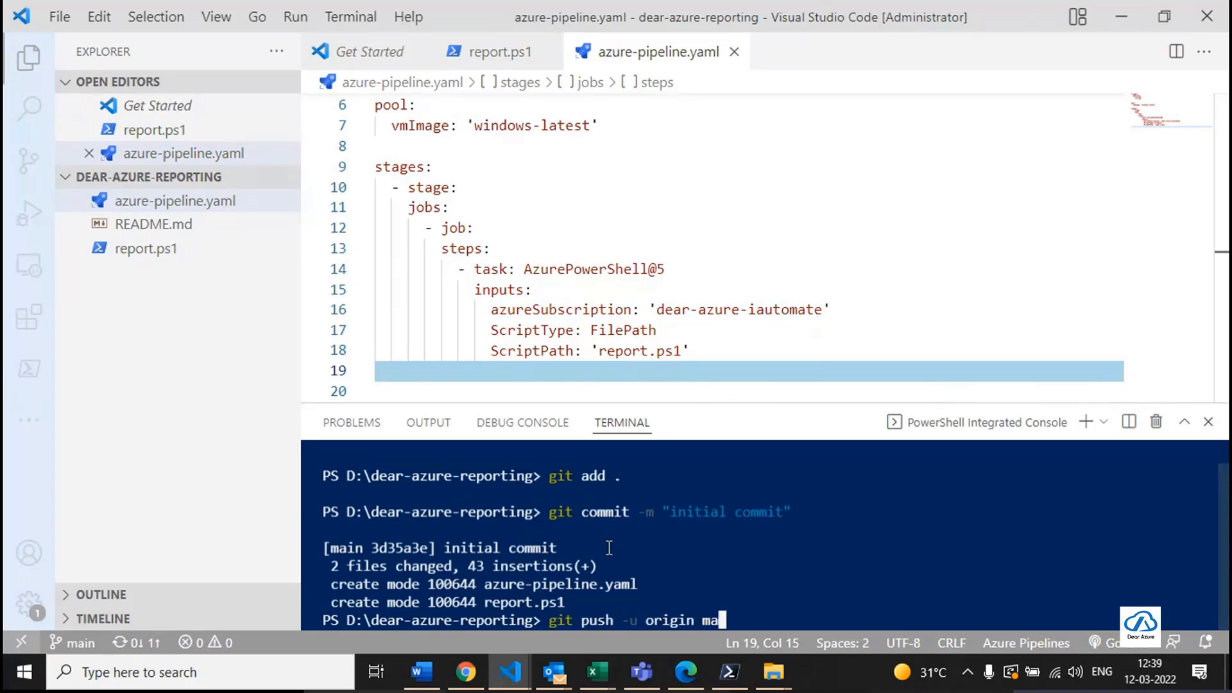
type("in")
key("Return")
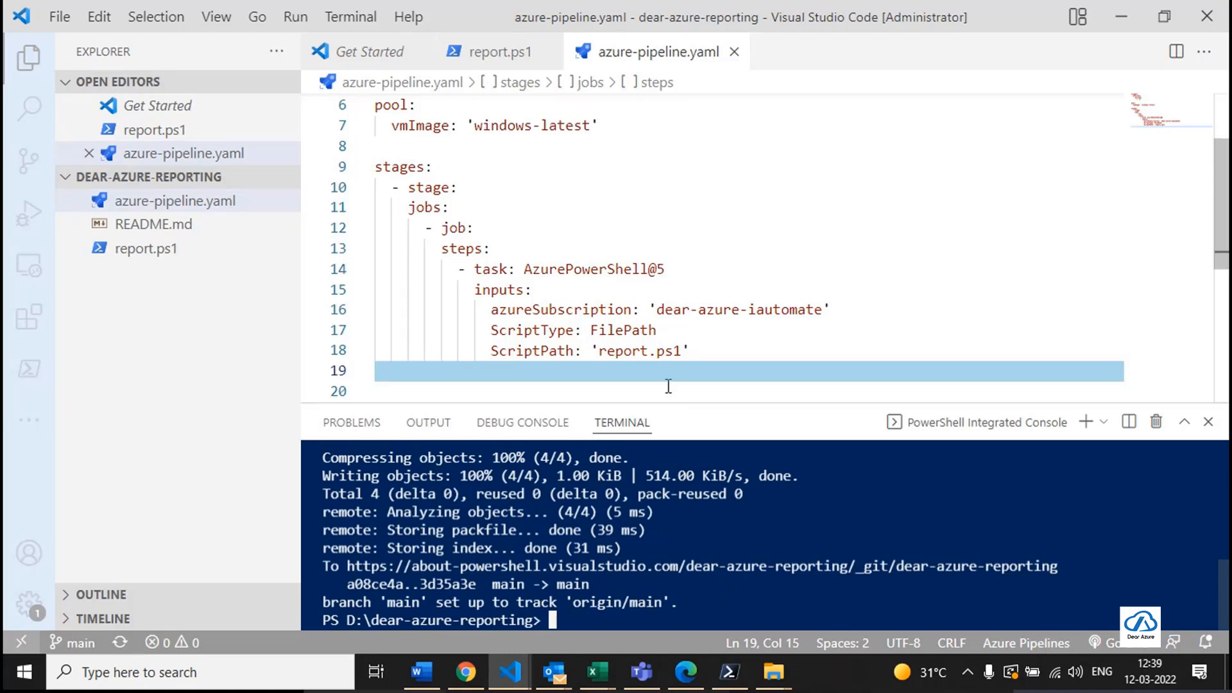
Switch to Chrome and open the Repos files of the dear-azure-reporting project in Azure DevOps.
mouse_move(473, 675)
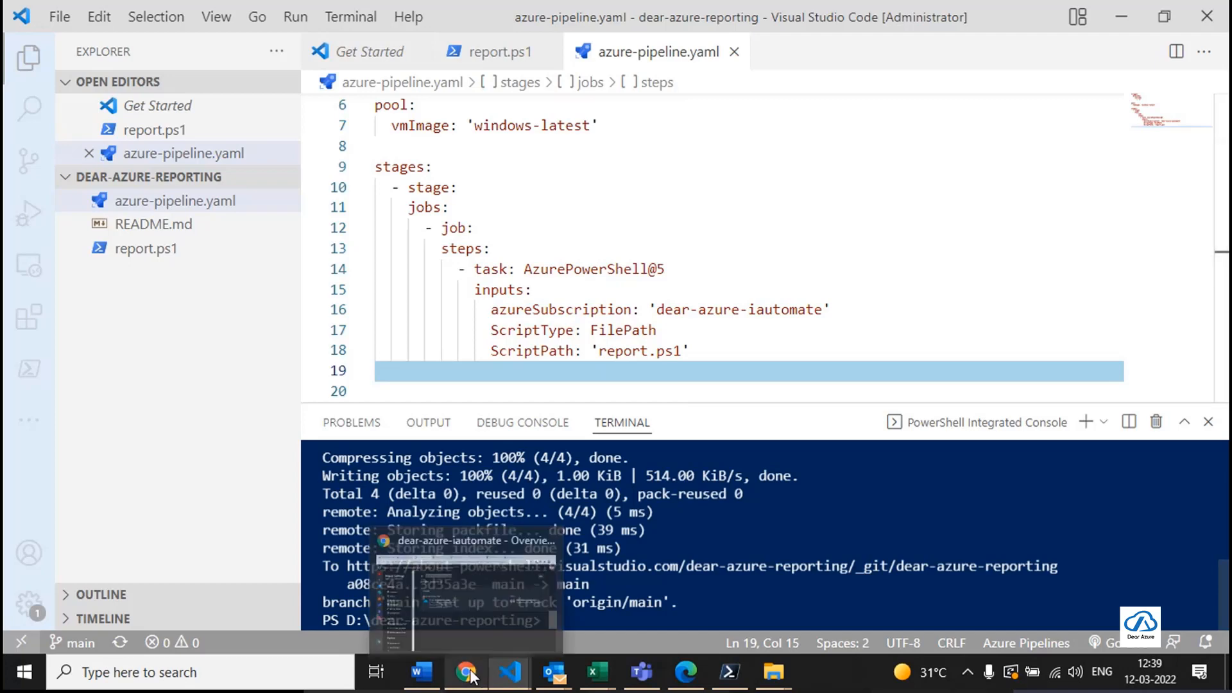
mouse_move(440, 626)
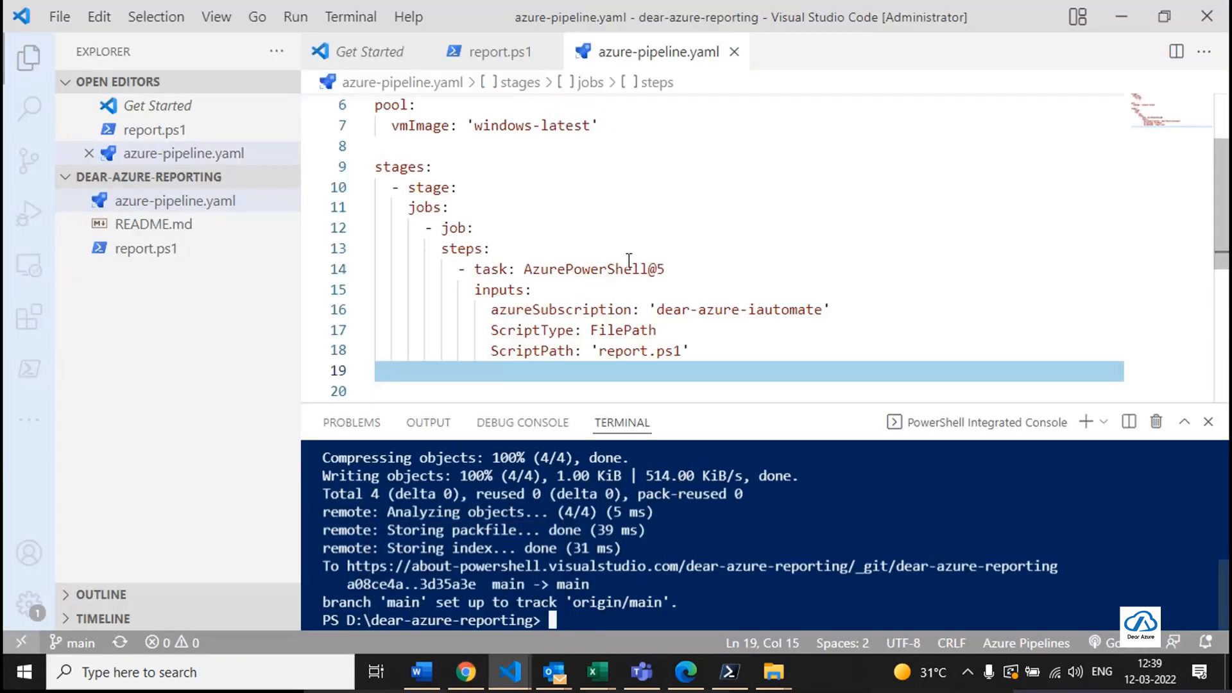
left_click(463, 665)
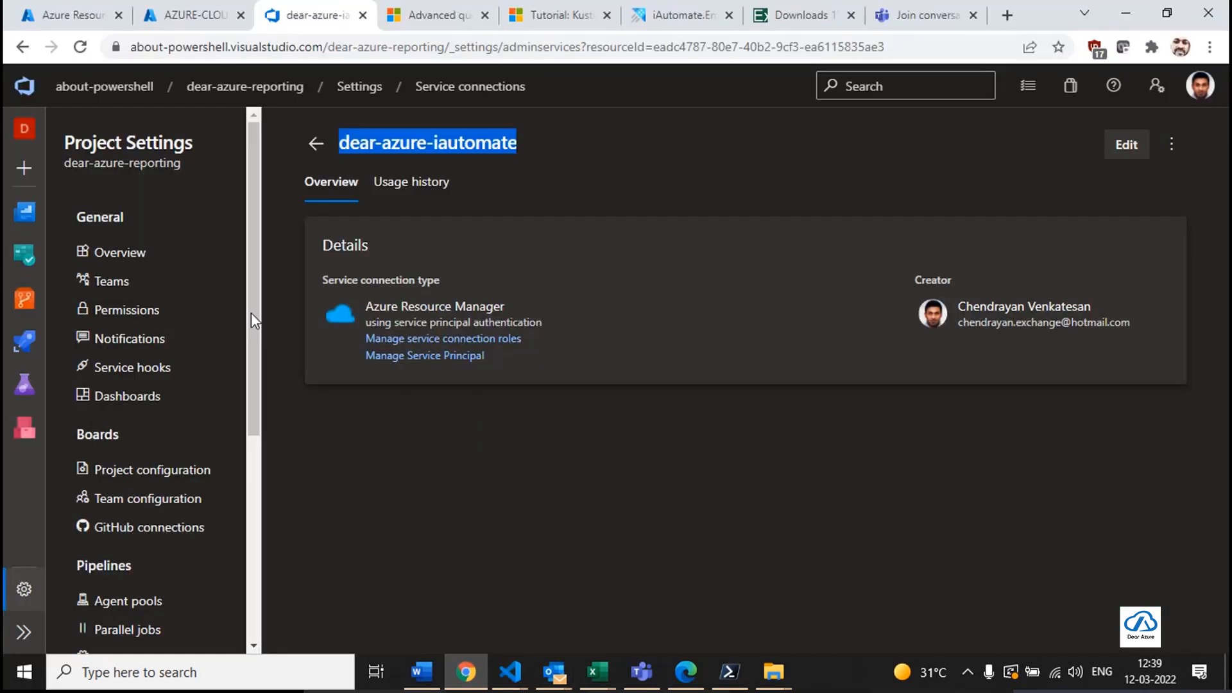
left_click(23, 256)
left_click(30, 301)
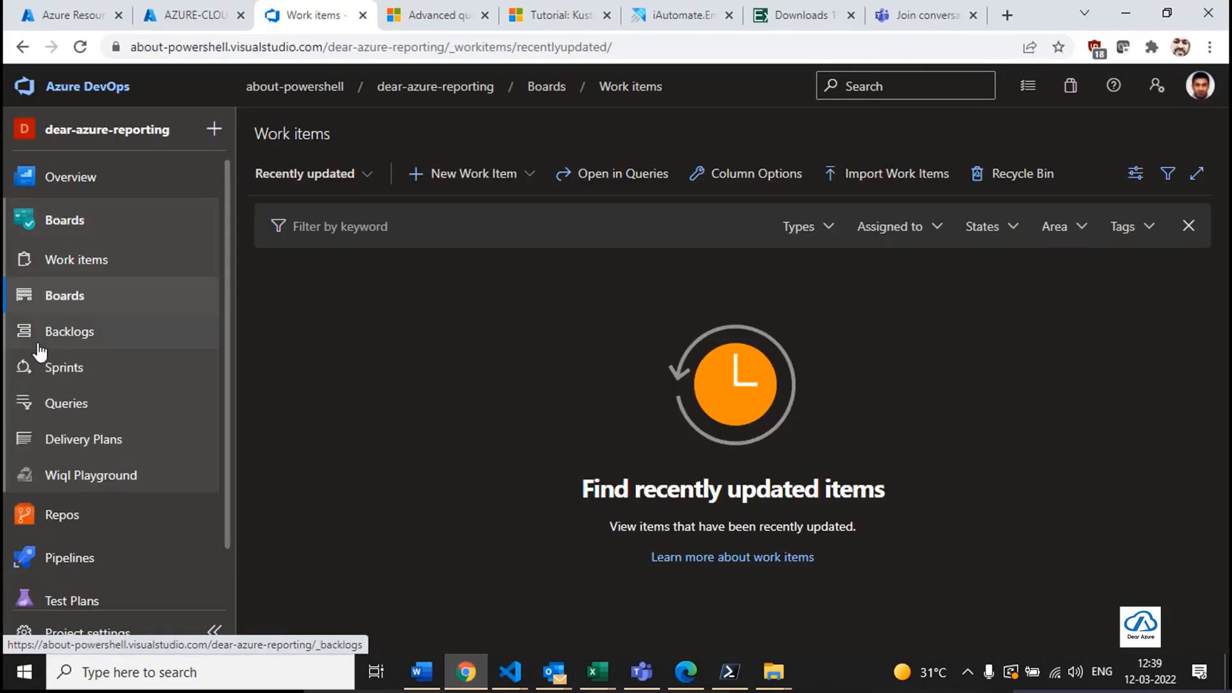
left_click(83, 514)
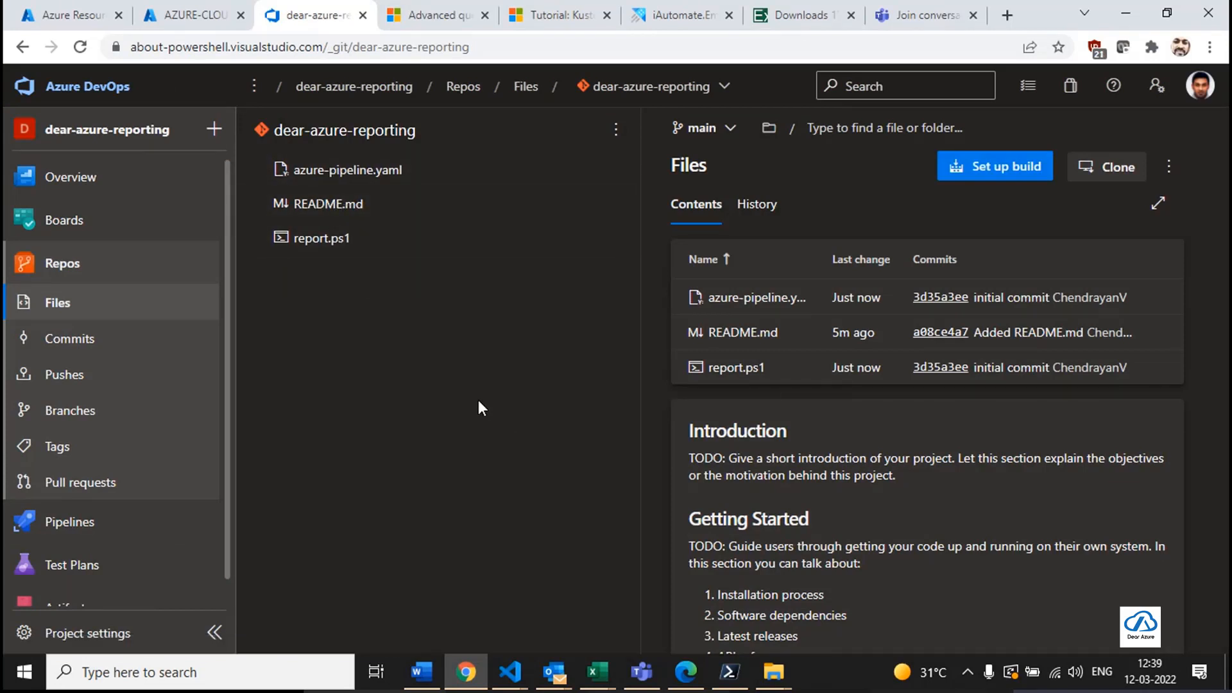
Set up a build for the repository from the existing YAML file /azure-pipeline.yaml on the main branch.
left_click(966, 172)
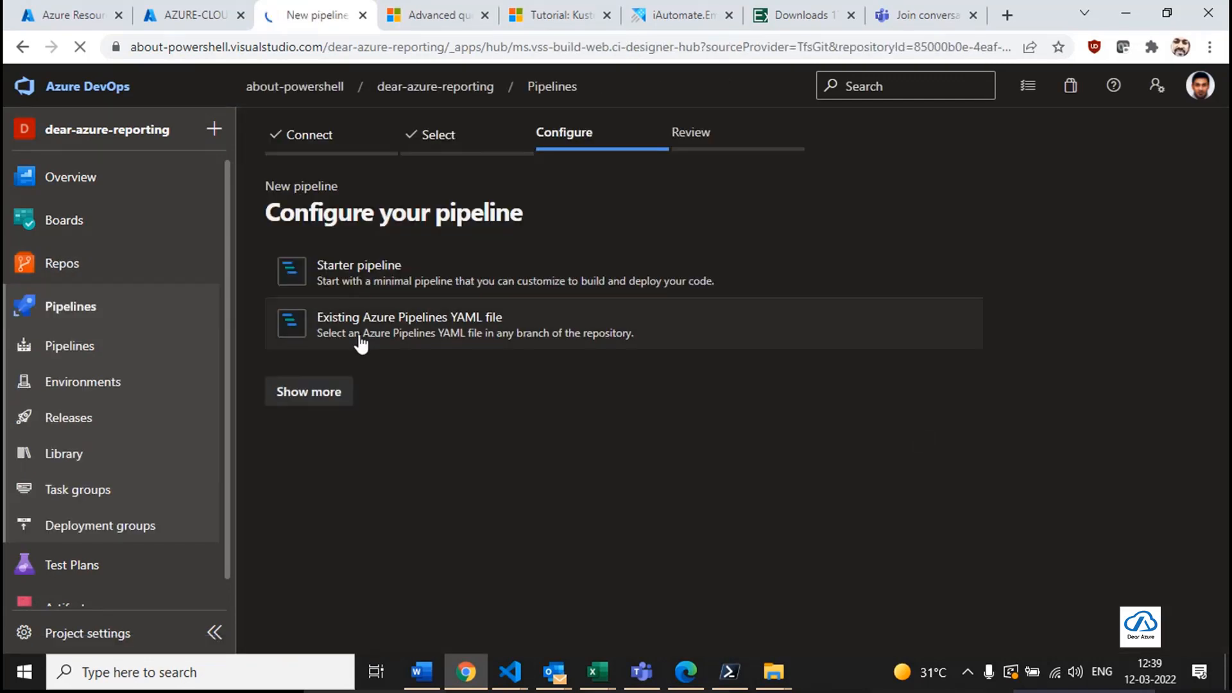
left_click(359, 335)
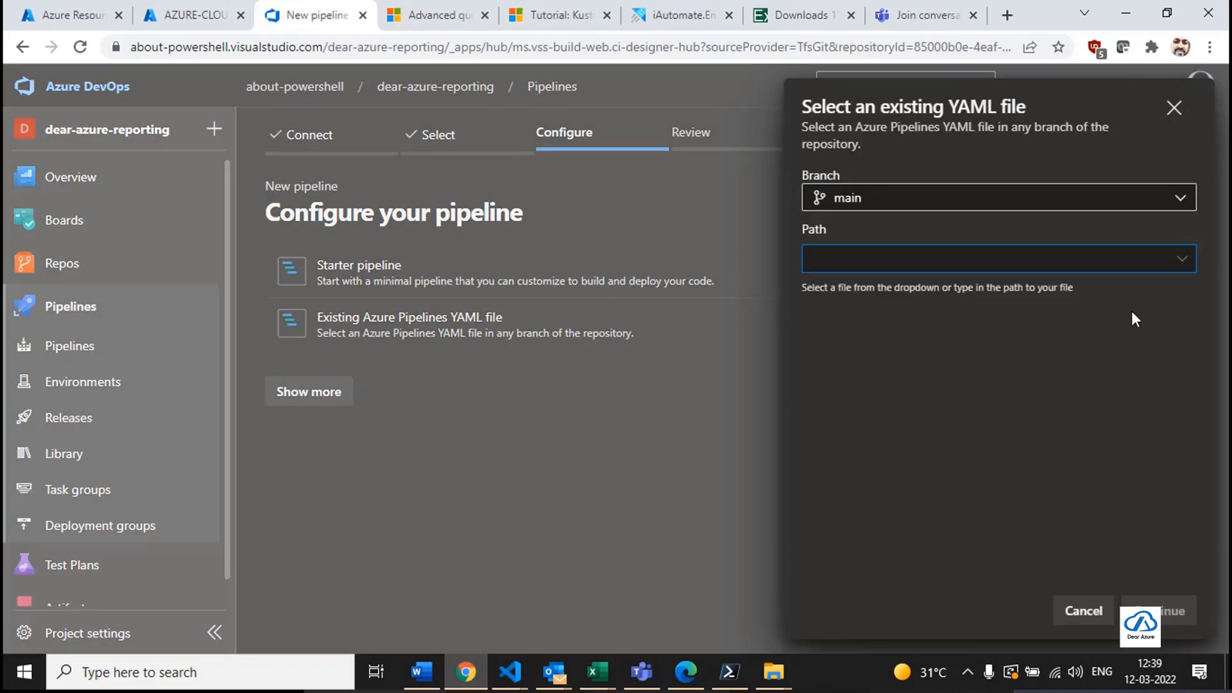
left_click(1179, 262)
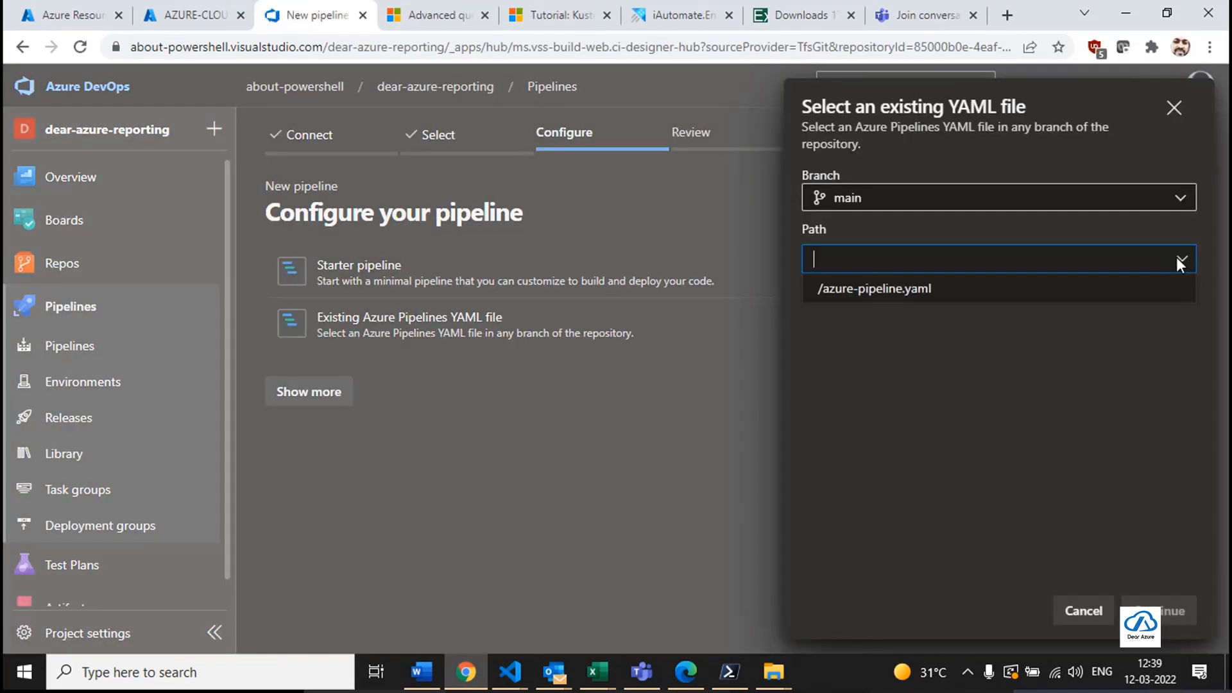
left_click(1053, 287)
left_click(1192, 616)
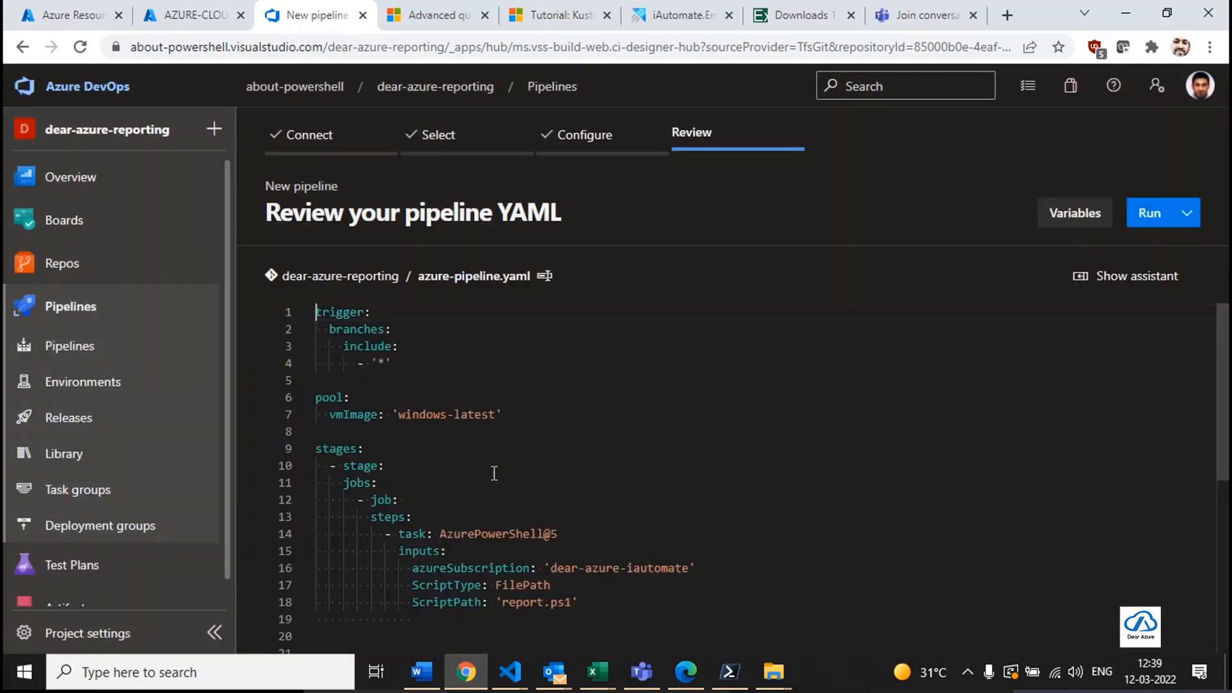
Run the reviewed pipeline and examine the job preparation parameters in its job log.
scroll(438, 398, "down", 3)
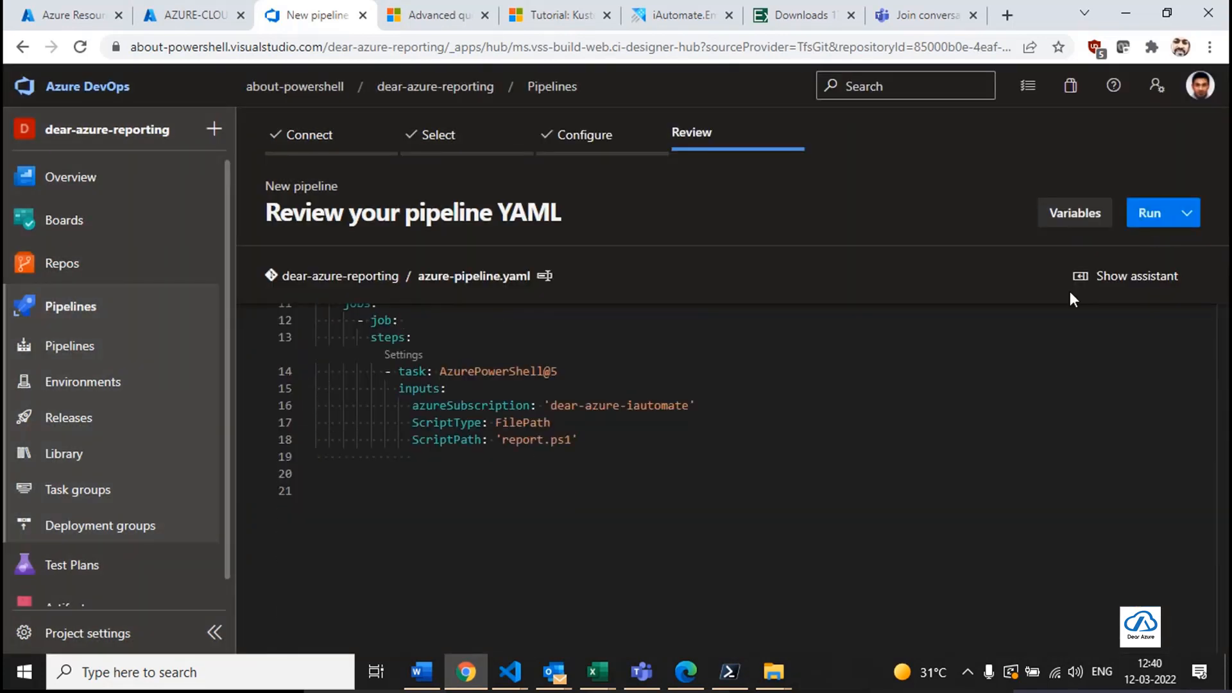
left_click(1148, 213)
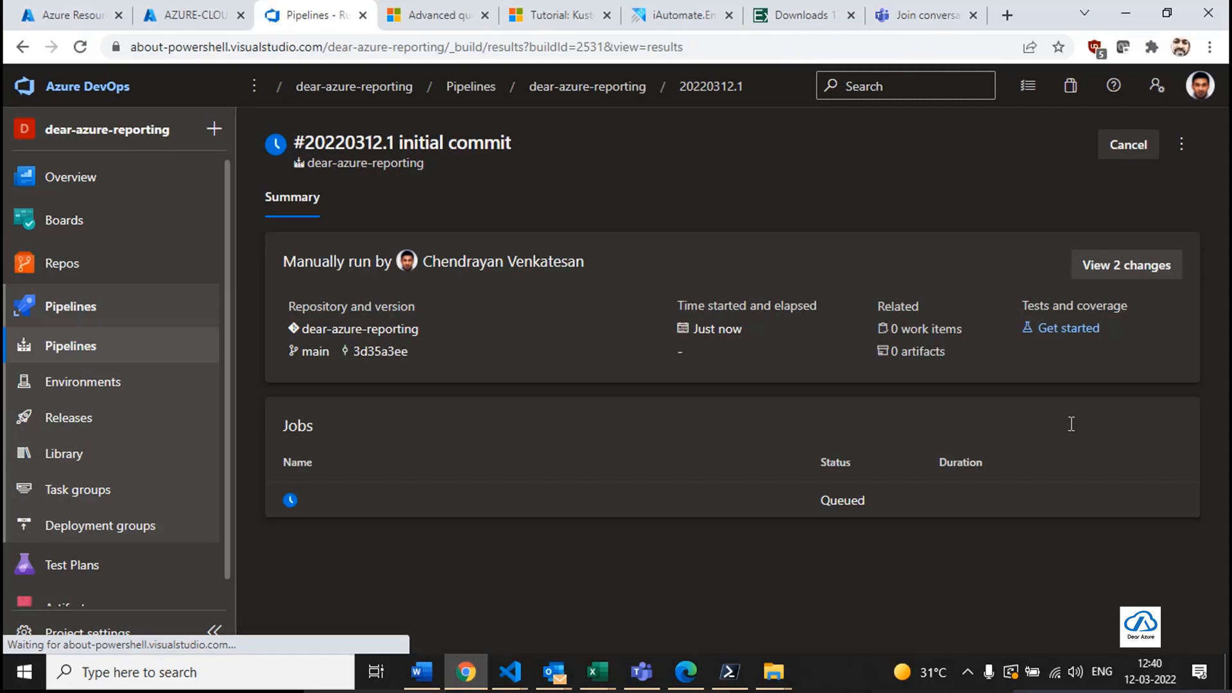
left_click(401, 509)
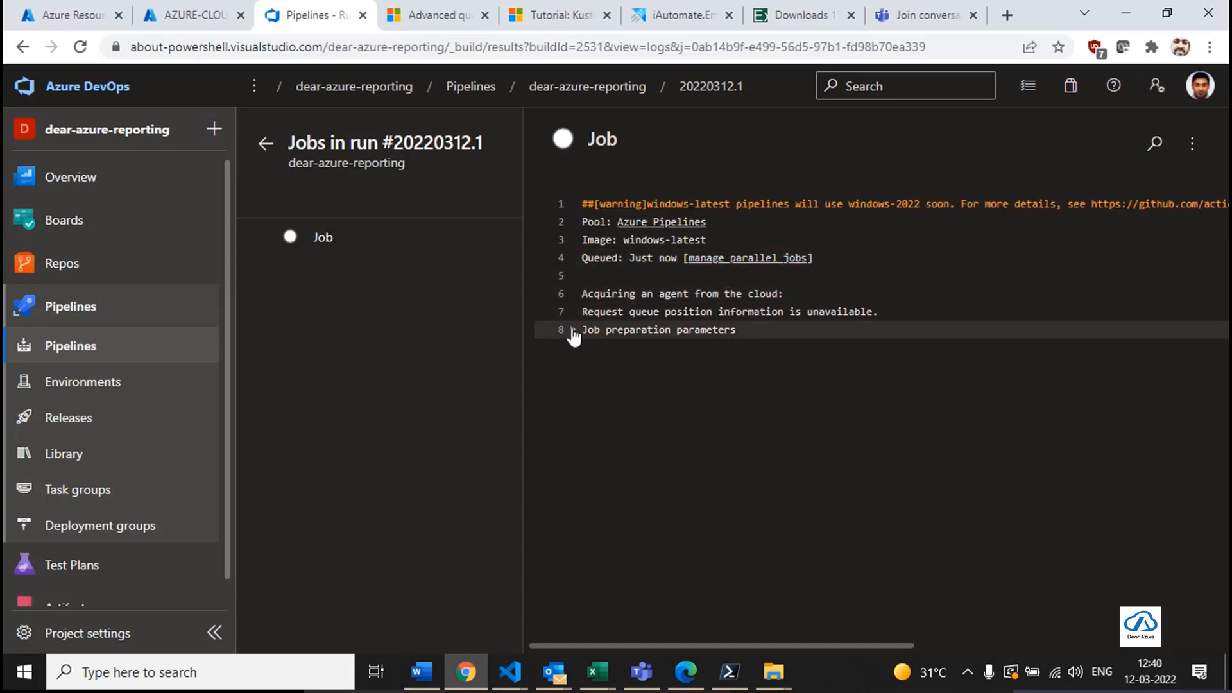
left_click(573, 331)
scroll(751, 390, "down", 3)
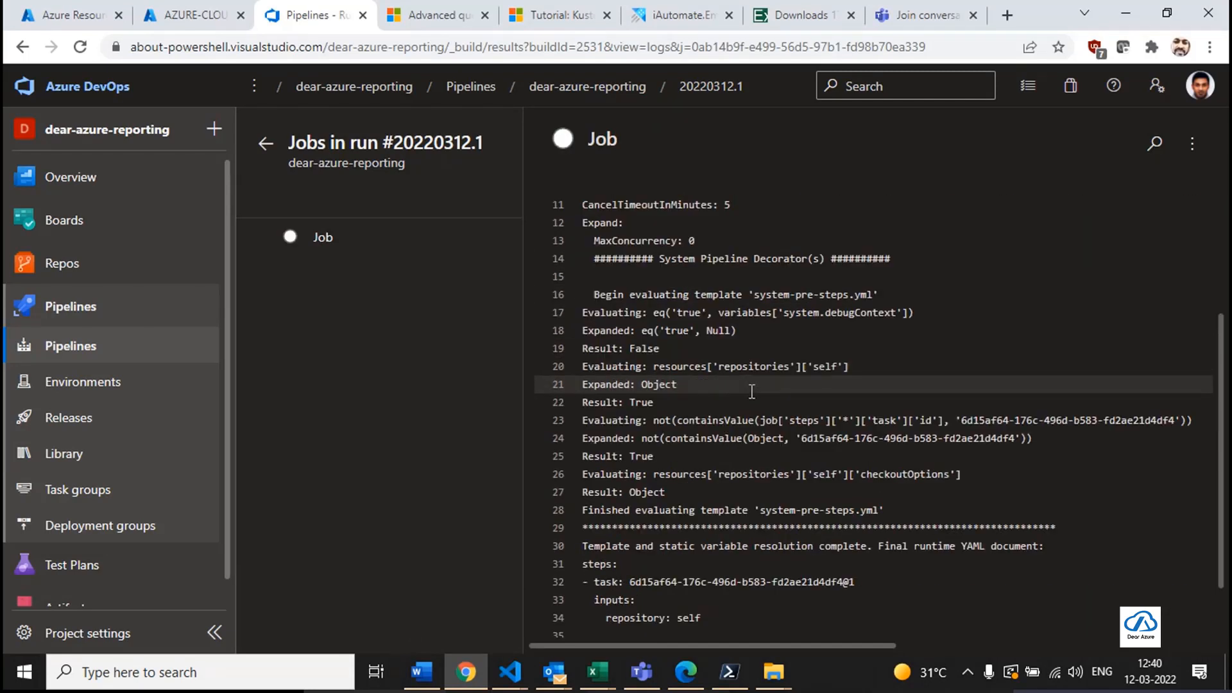
Review the AzurePowerShell@5 task in Visual Studio Code and open the AzurePowerShell step's log of the pipeline run in Chrome.
left_click(509, 672)
left_click(581, 591)
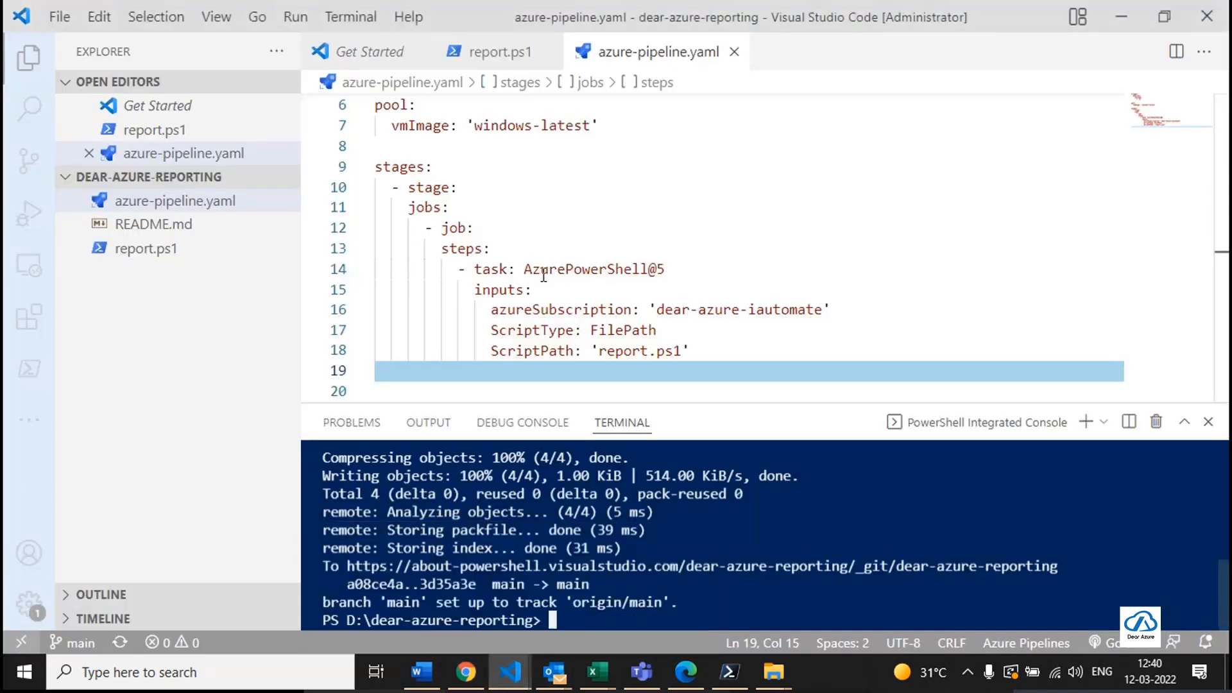
left_click_drag(666, 267, 523, 268)
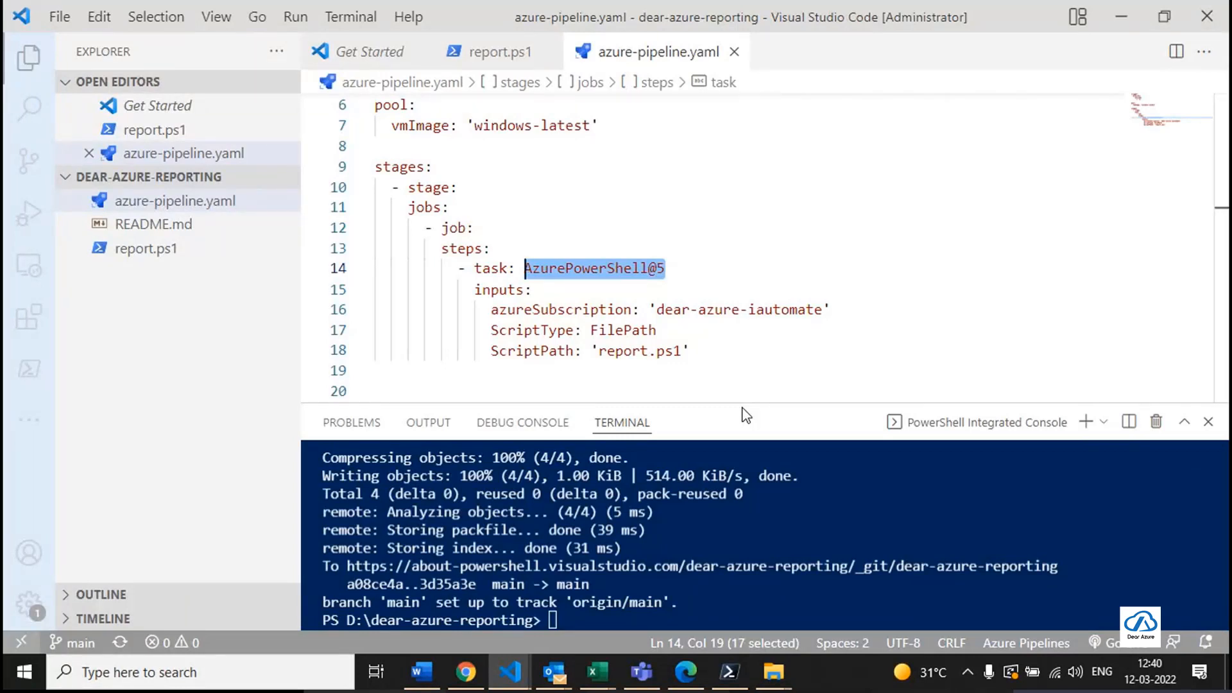
left_click(721, 330)
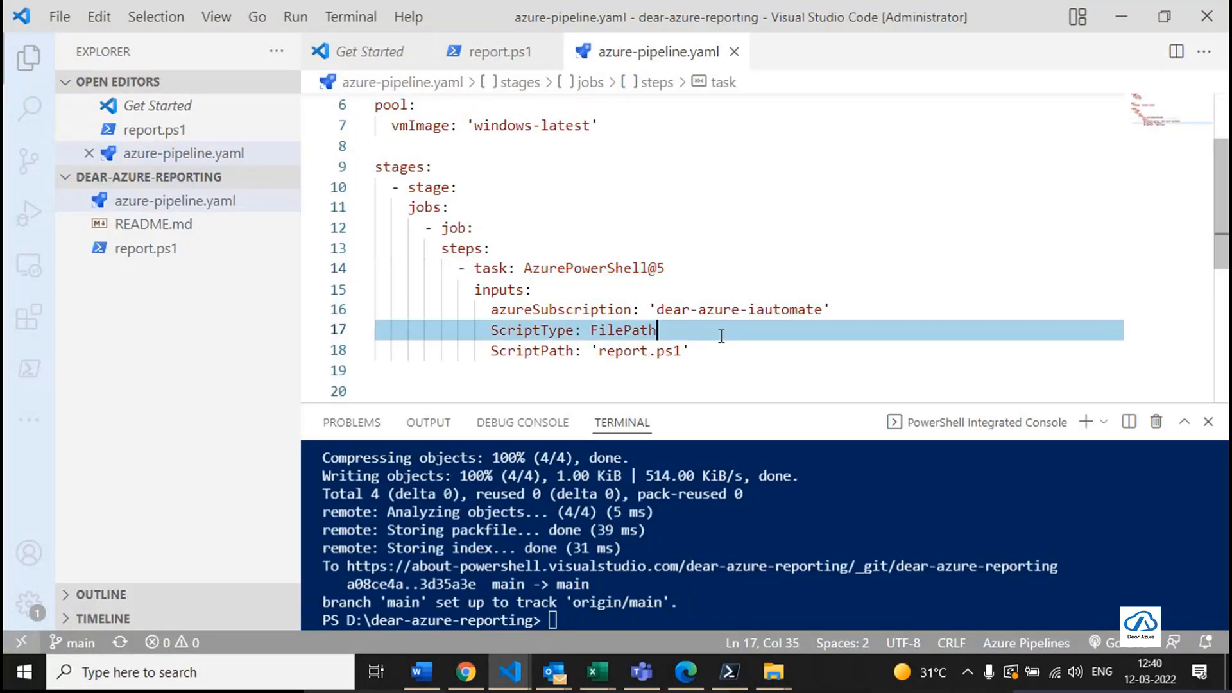
left_click_drag(671, 268, 526, 265)
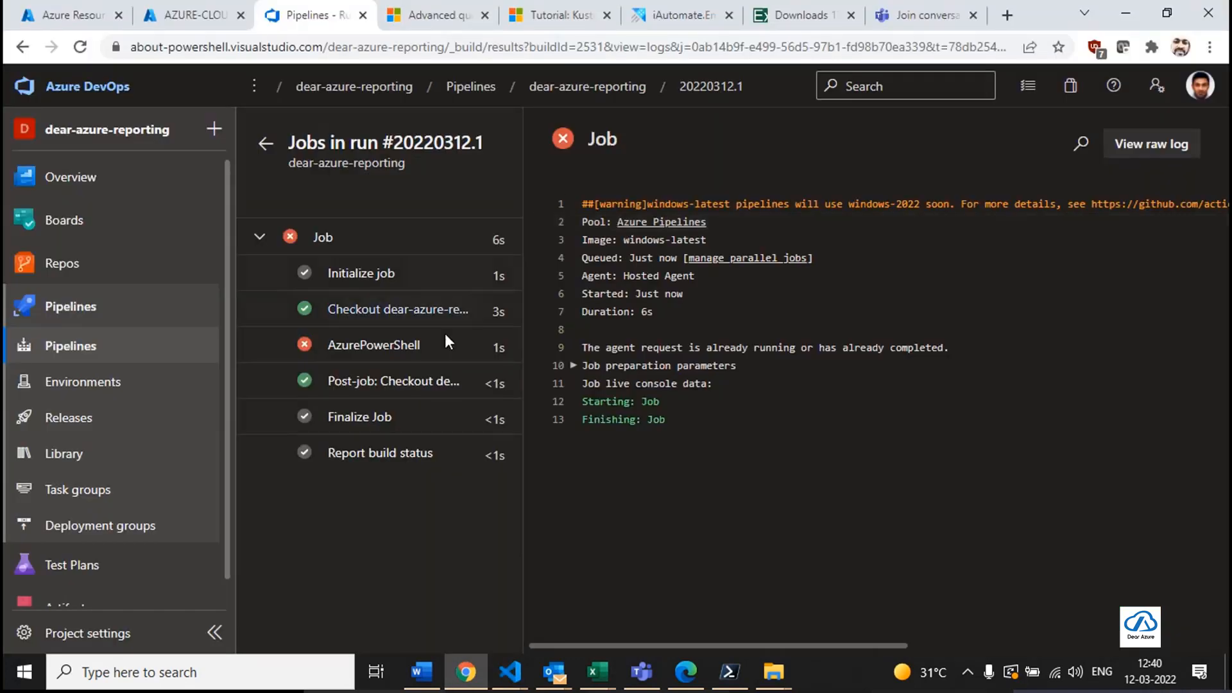
left_click(445, 340)
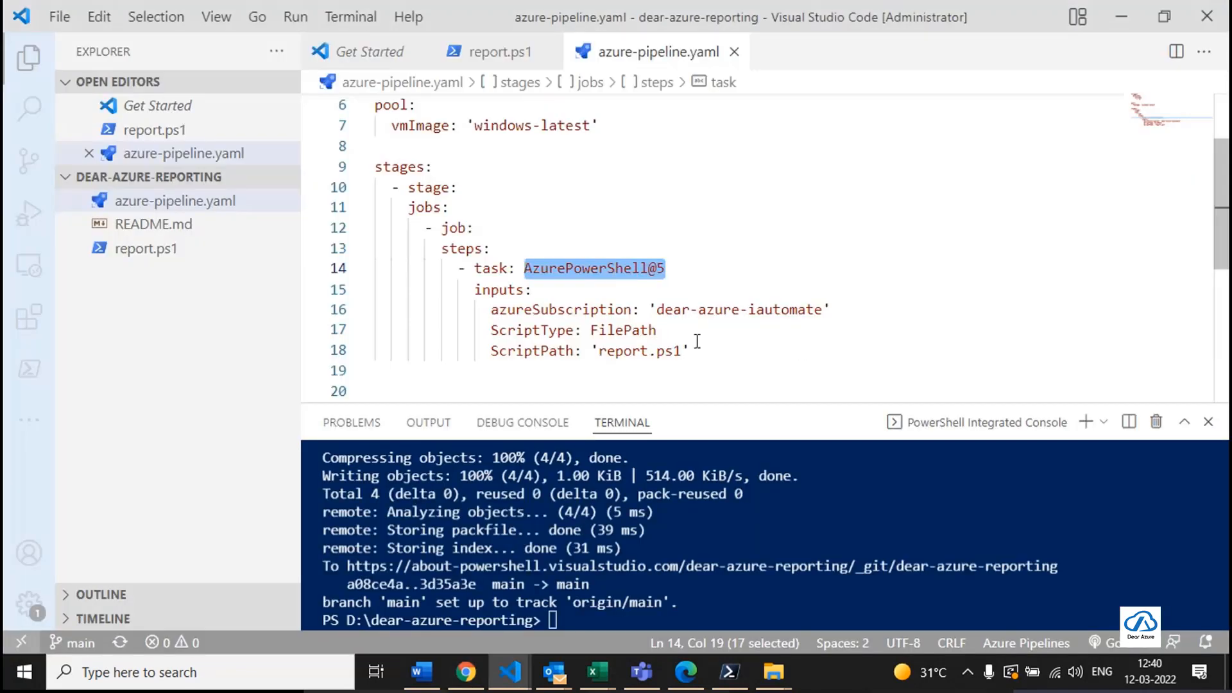
In Visual Studio Code, add the input azurePowerShellVersion: LatestVersion below ScriptPath in azure-pipeline.yaml.
left_click(698, 339)
left_click(747, 352)
key("Return")
key("ctrl+space")
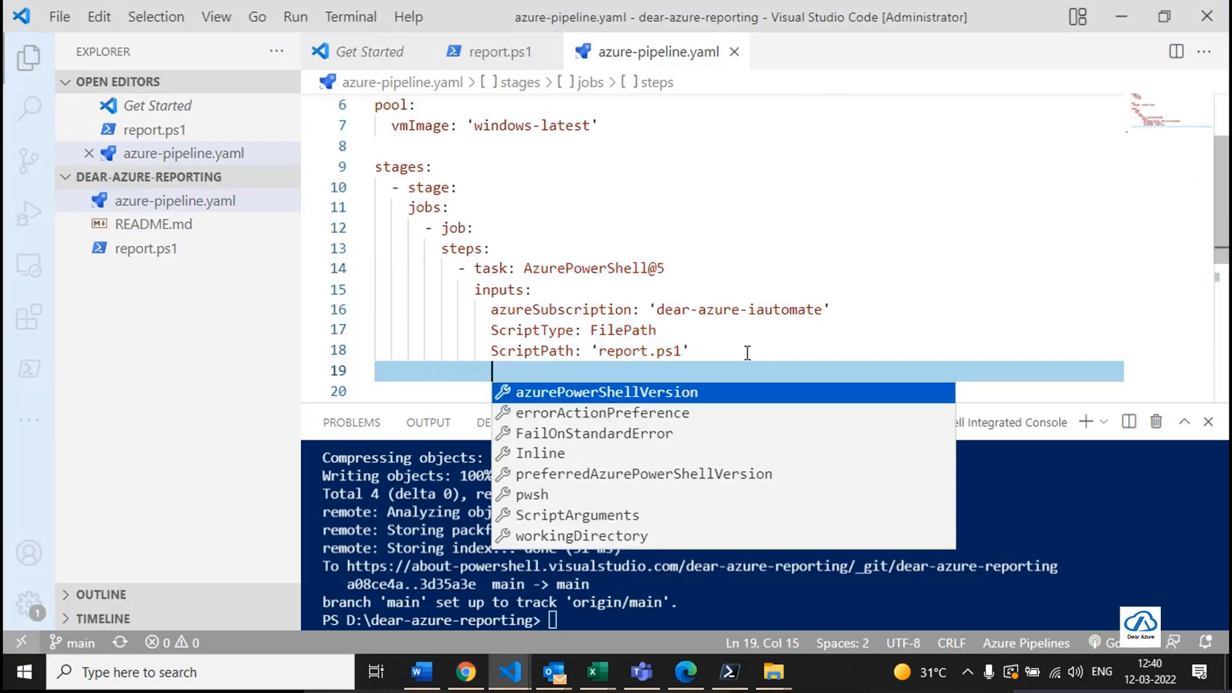
key("Return")
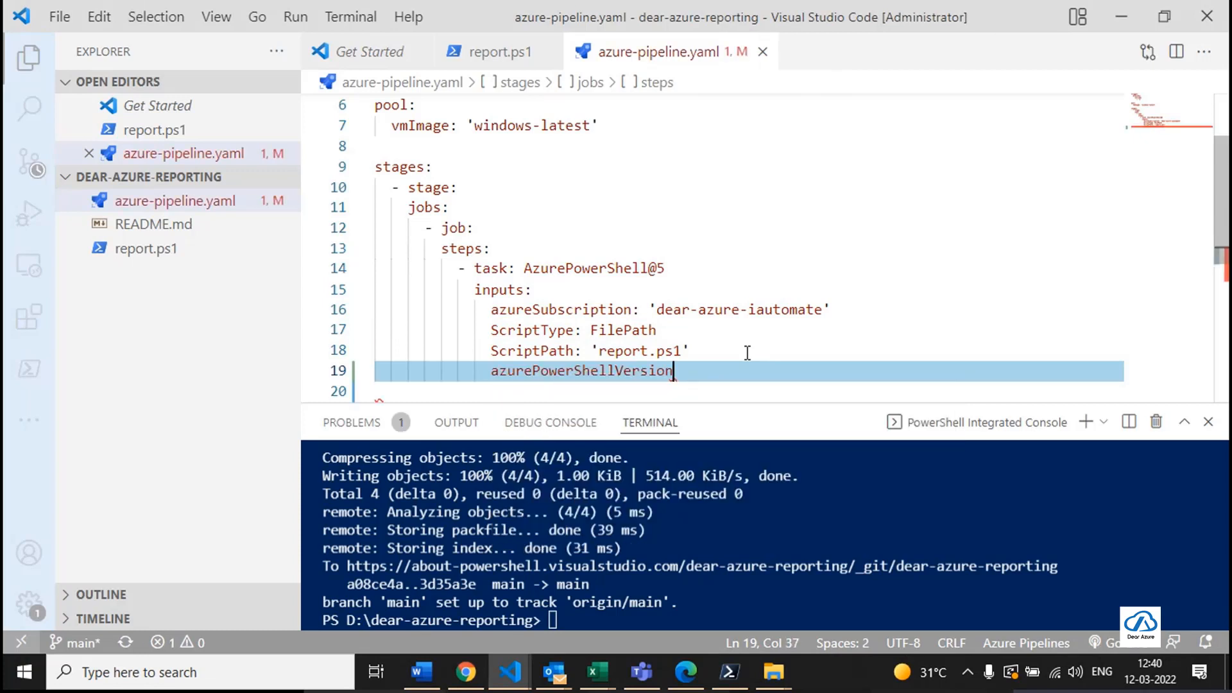
type(":")
key("Return")
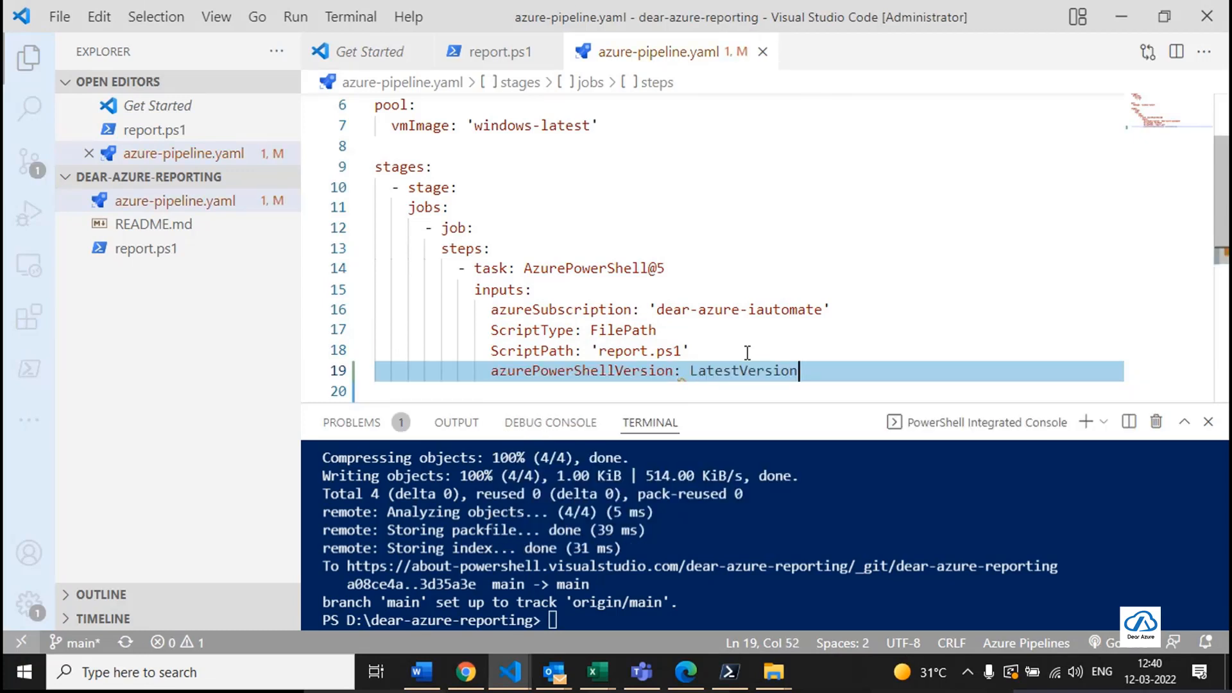
Stage the updated pipeline file by running git add . in the terminal.
left_click(665, 557)
type("git add .")
key("Return")
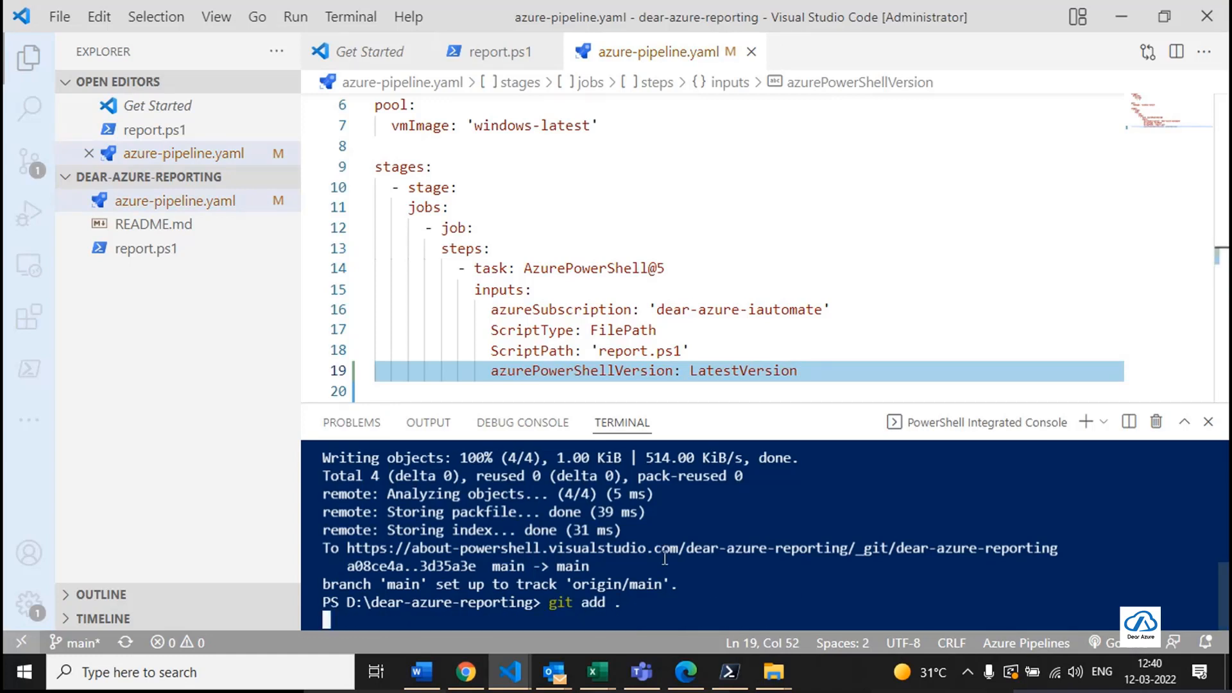
Commit the staged change with the message "using latest version on az module".
key("Up")
key("Up")
key("BackSpace")
key("BackSpace")
key("BackSpace")
key("BackSpace")
key("BackSpace")
key("BackSpace")
key("BackSpace")
key("BackSpace")
key("BackSpace")
key("BackSpace")
key("BackSpace")
key("BackSpace")
key("BackSpace")
key("BackSpace")
key("BackSpace")
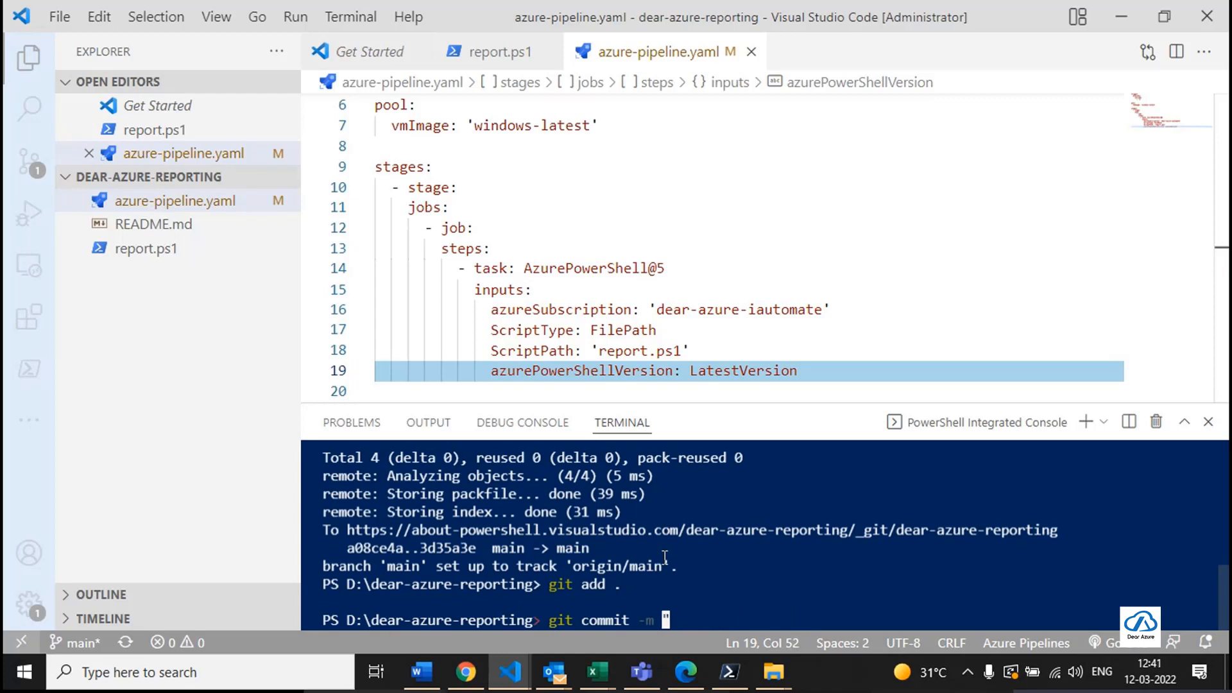
type("\"using")
type("latest version on")
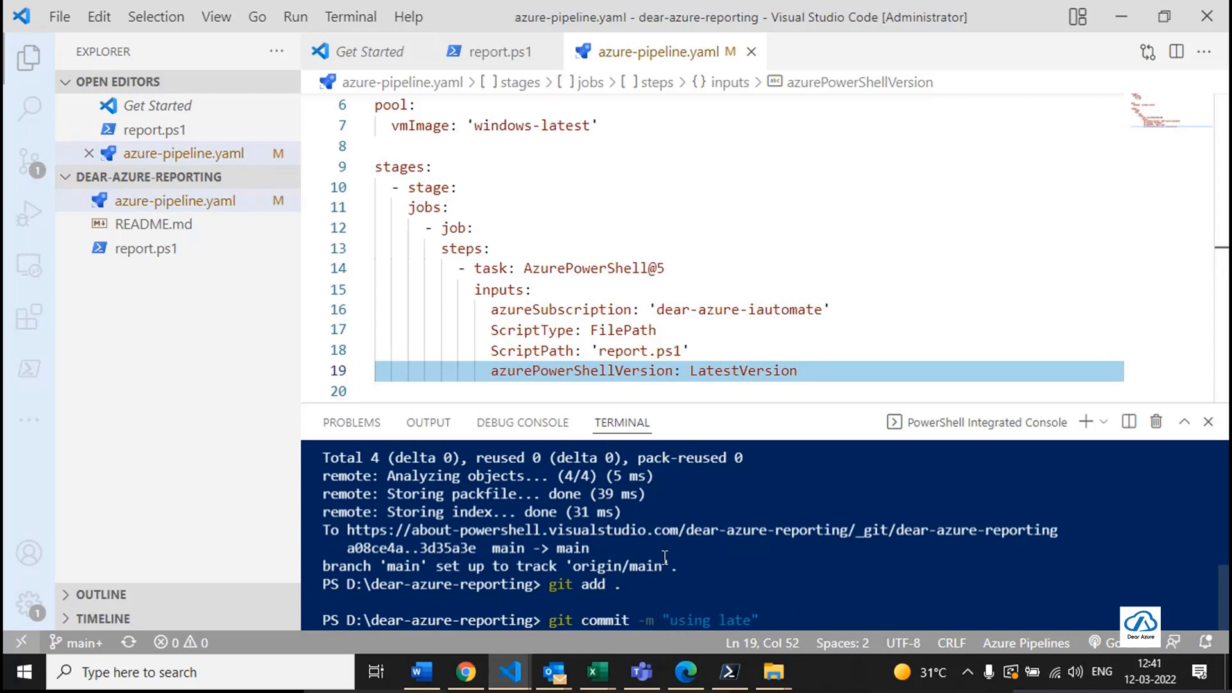
type(" az module")
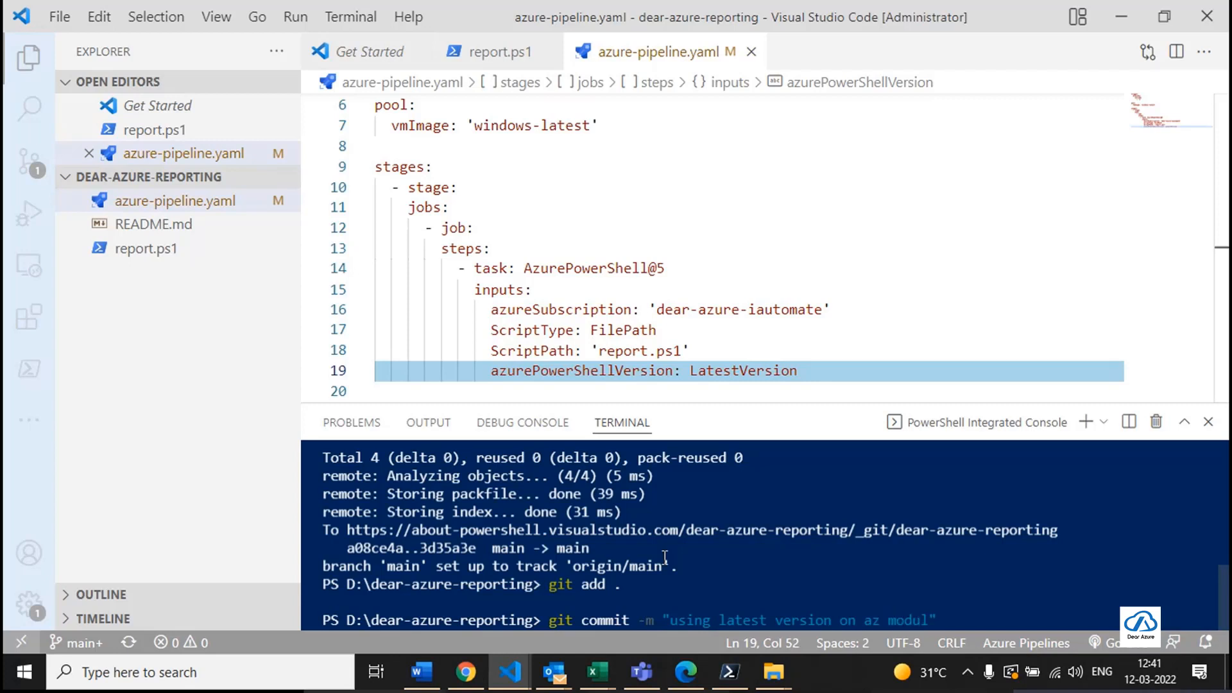
key("Return")
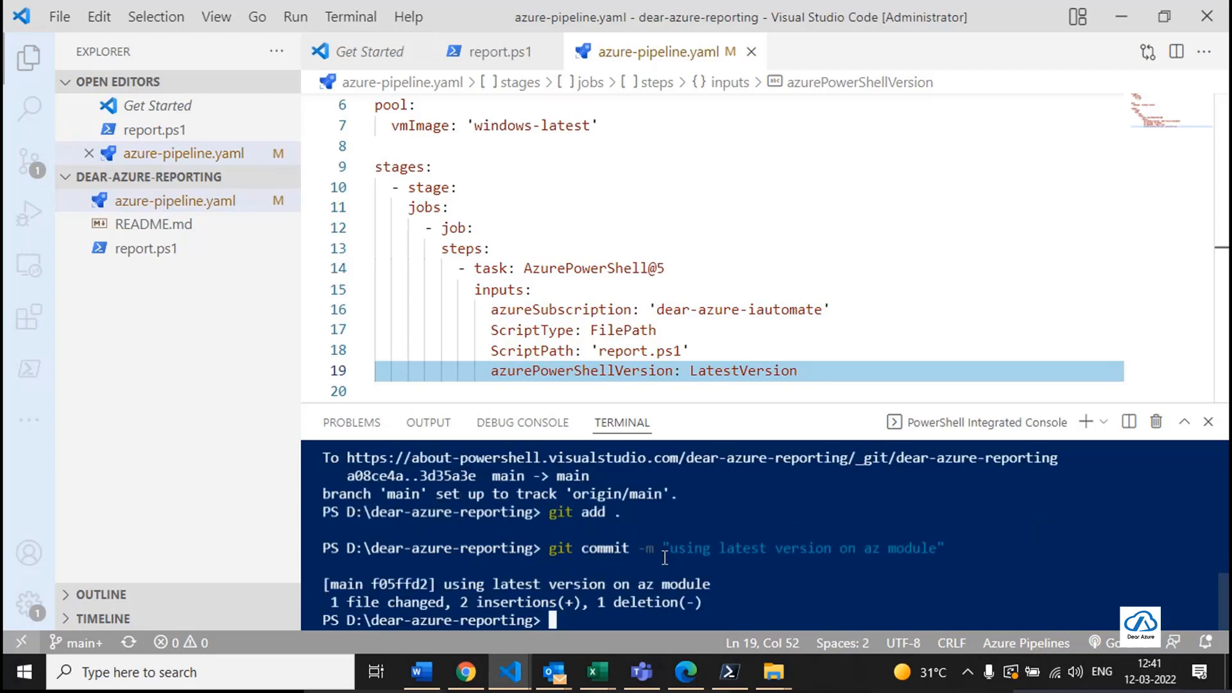
Push the Azure PowerShell version change to the remote with git push -u origin main.
type("git push -")
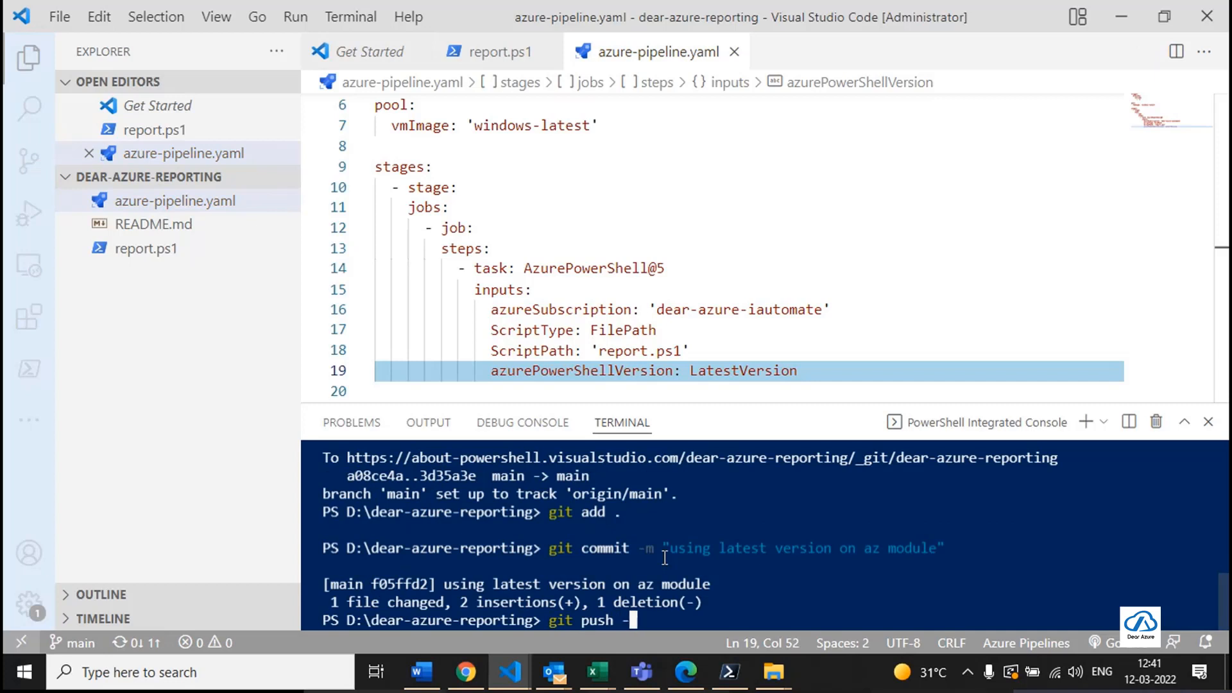
type("u origin main")
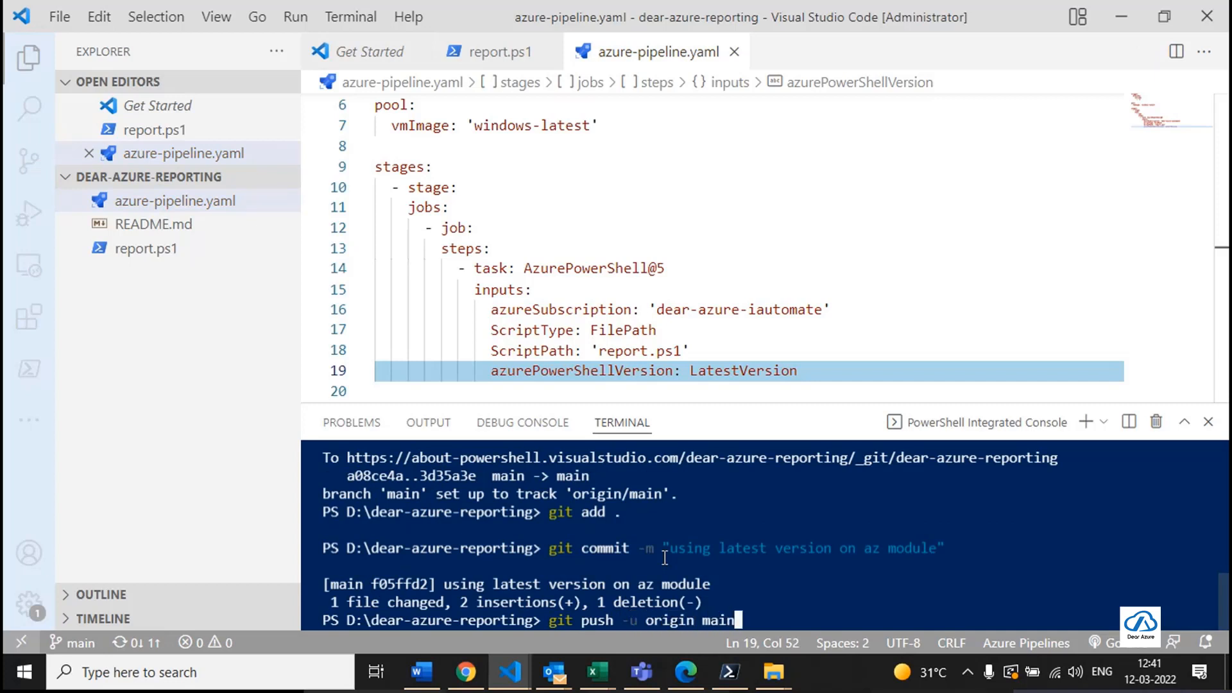
key("Return")
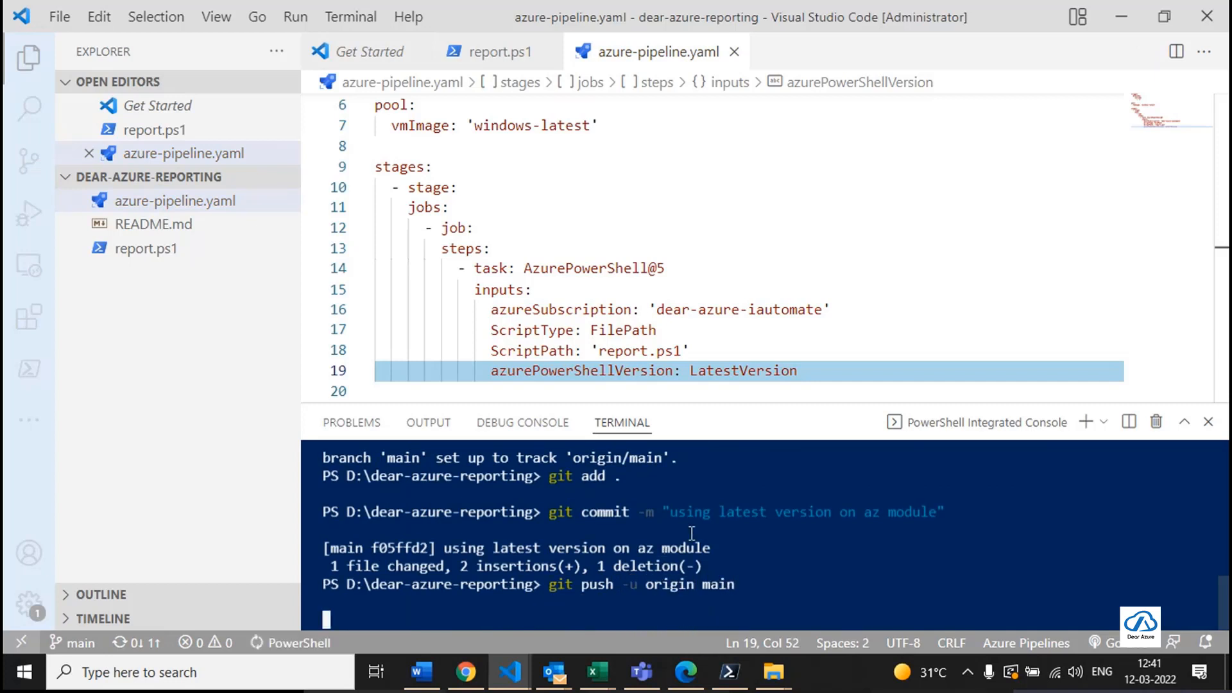
Switch to Chrome and show all pipelines of the dear-azure-reporting project.
key("alt+Tab")
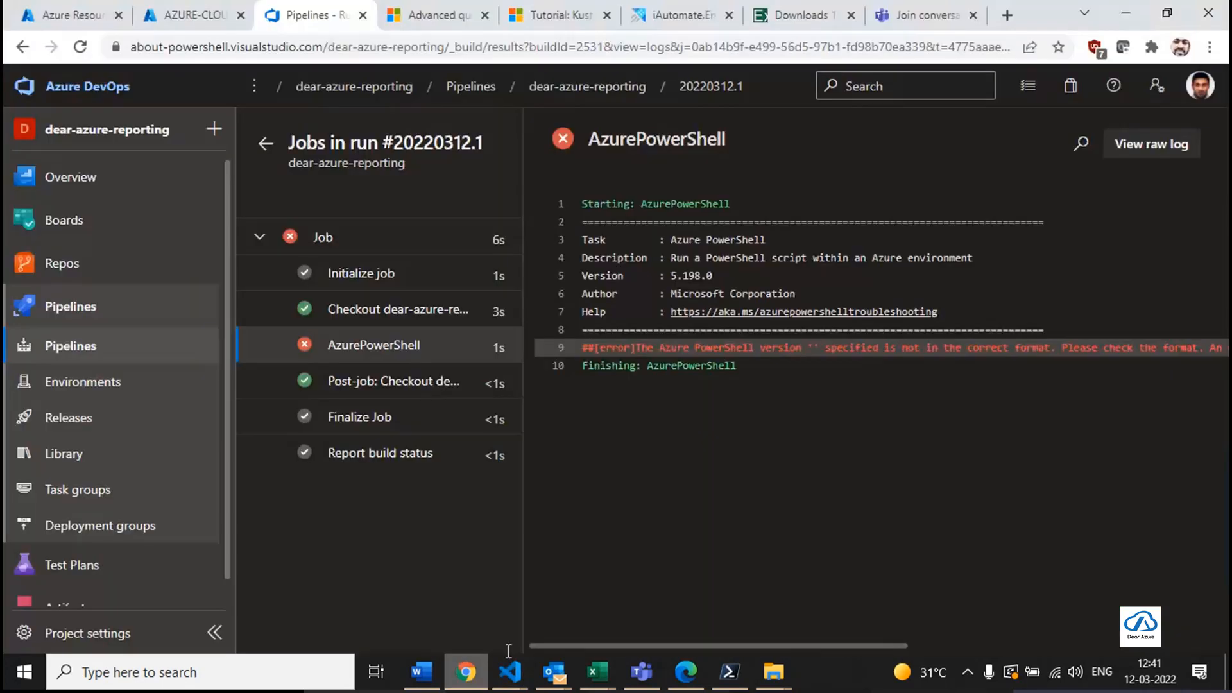
left_click(96, 346)
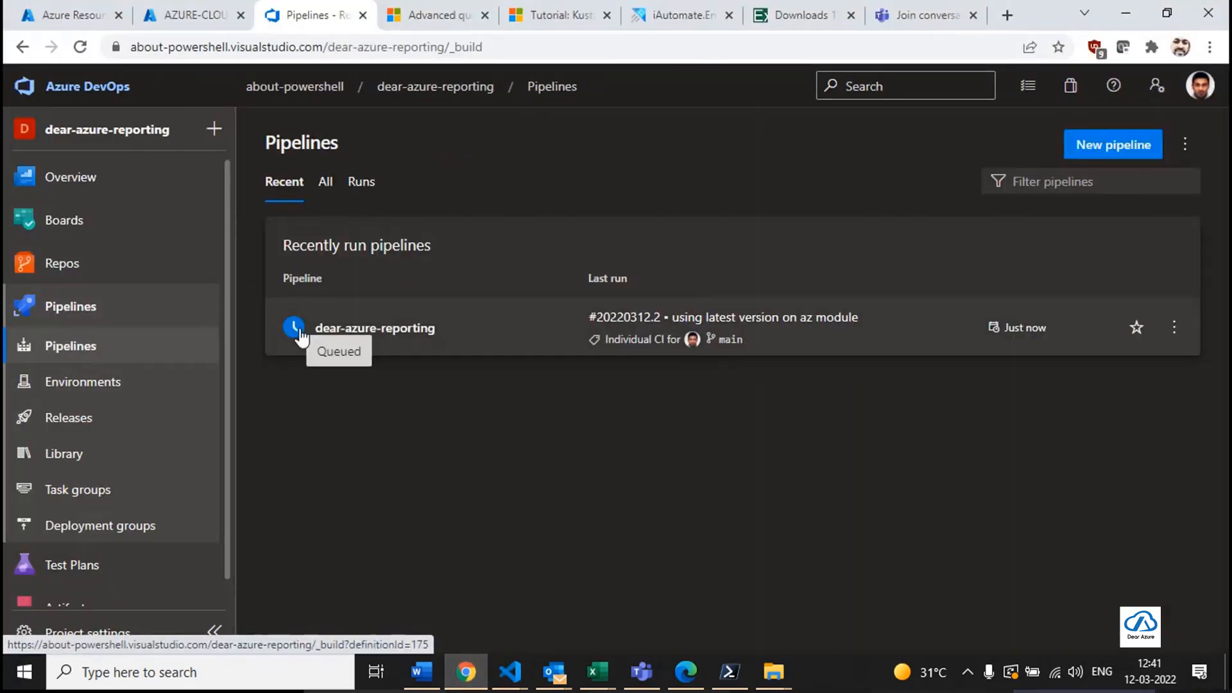
left_click(329, 191)
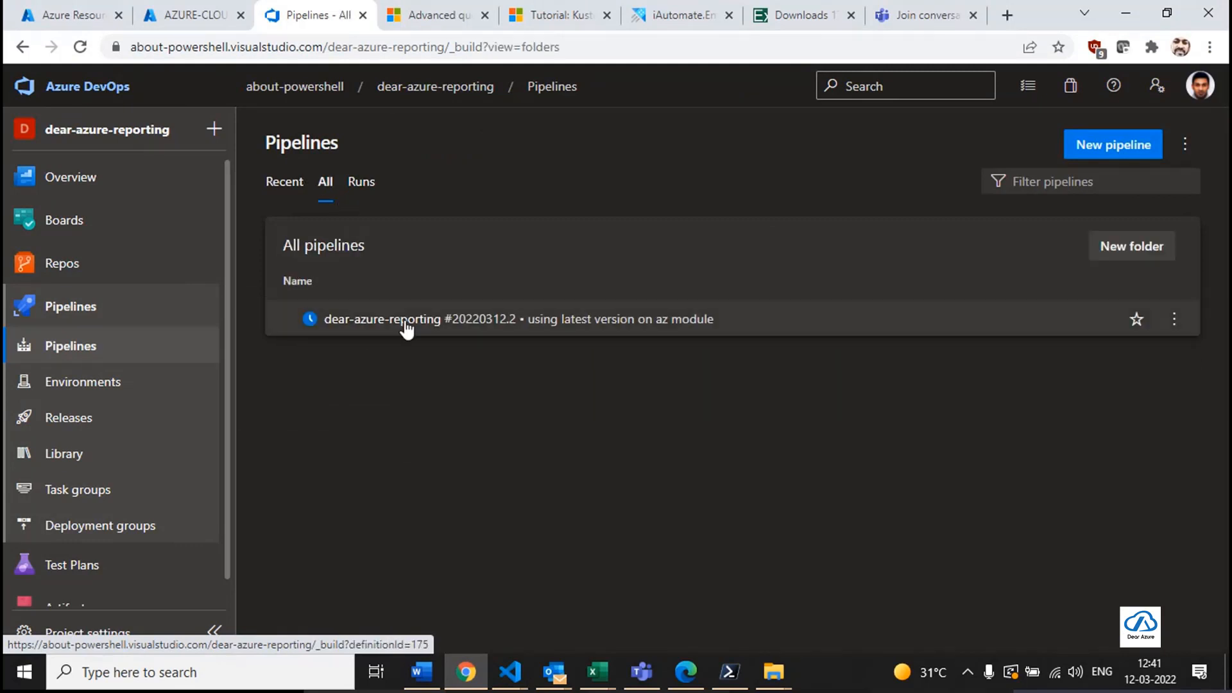
Open the job log of the "using latest version on az module" run from the pipeline runs and check the job preparation parameters.
left_click(364, 191)
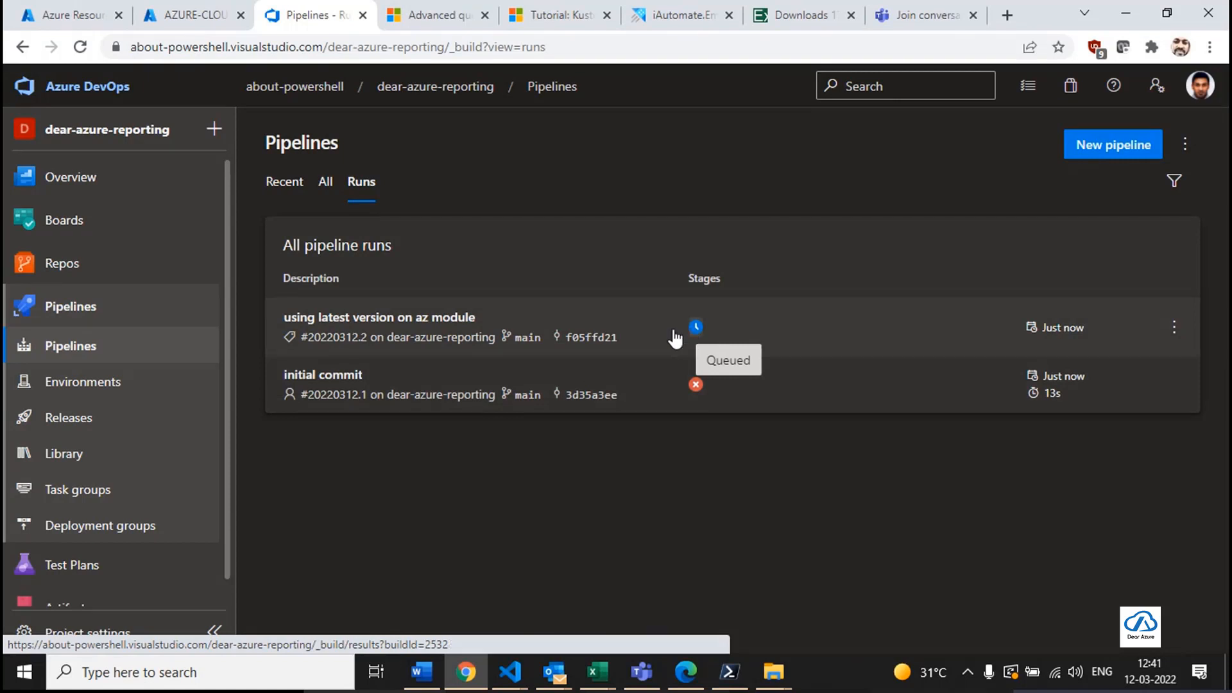
left_click(693, 335)
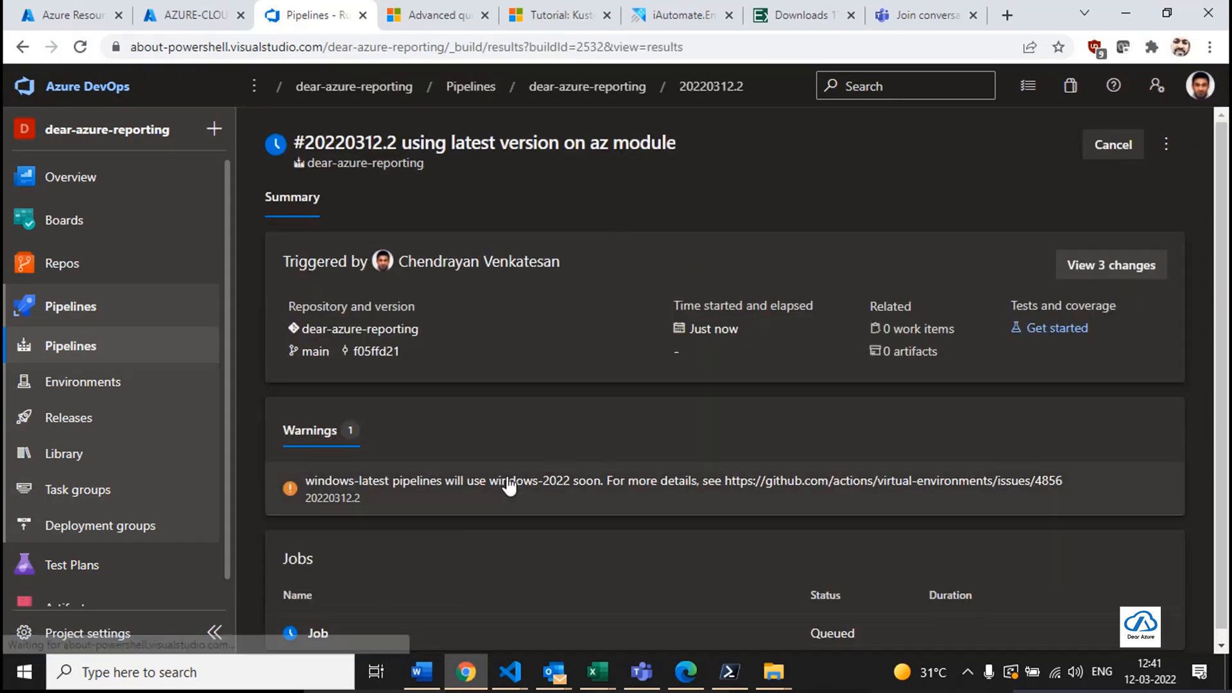
scroll(371, 645, "down", 1)
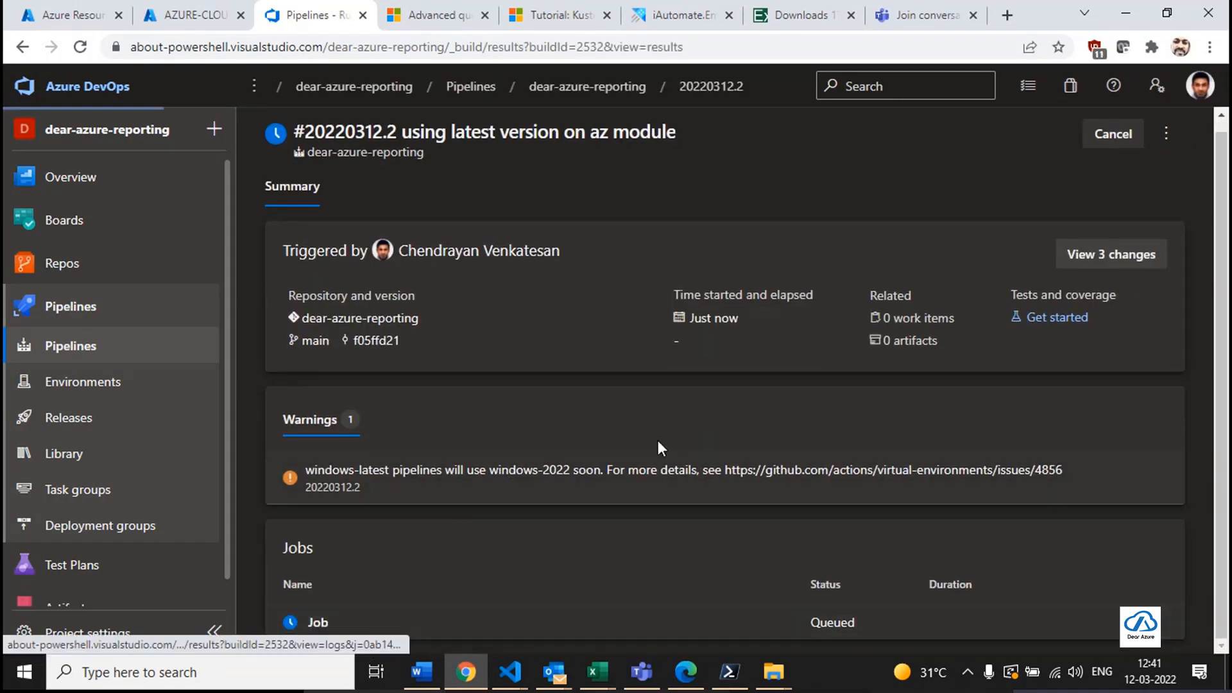
left_click(521, 452)
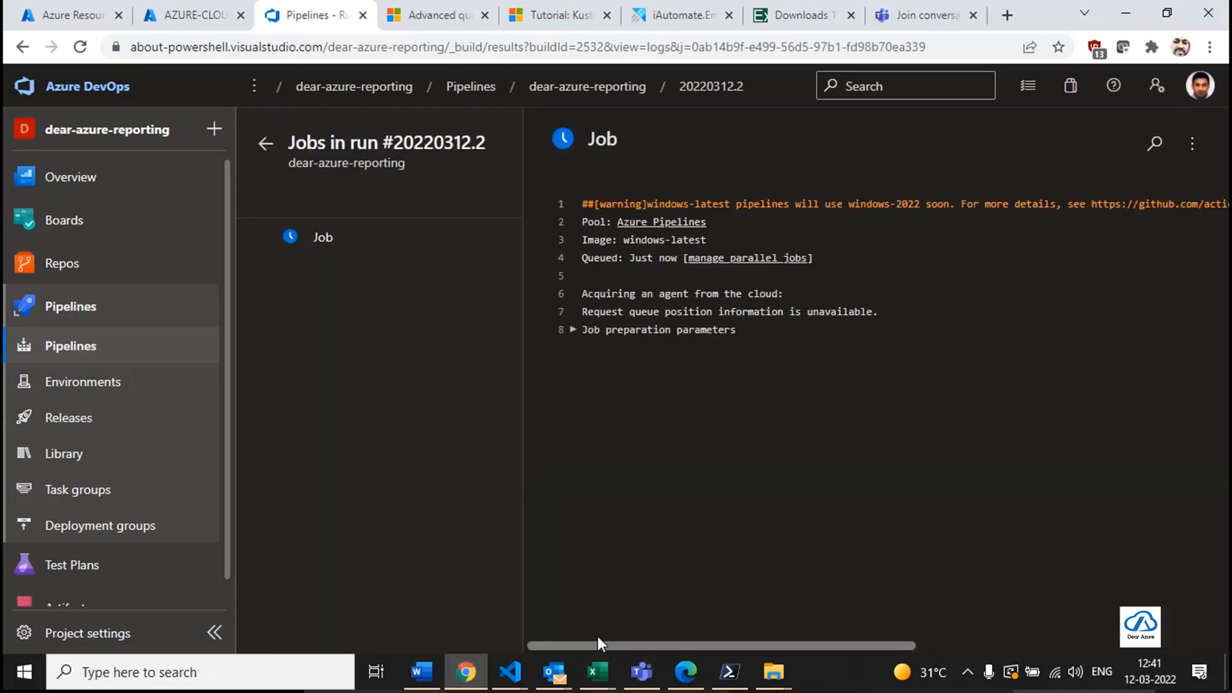
left_click(575, 331)
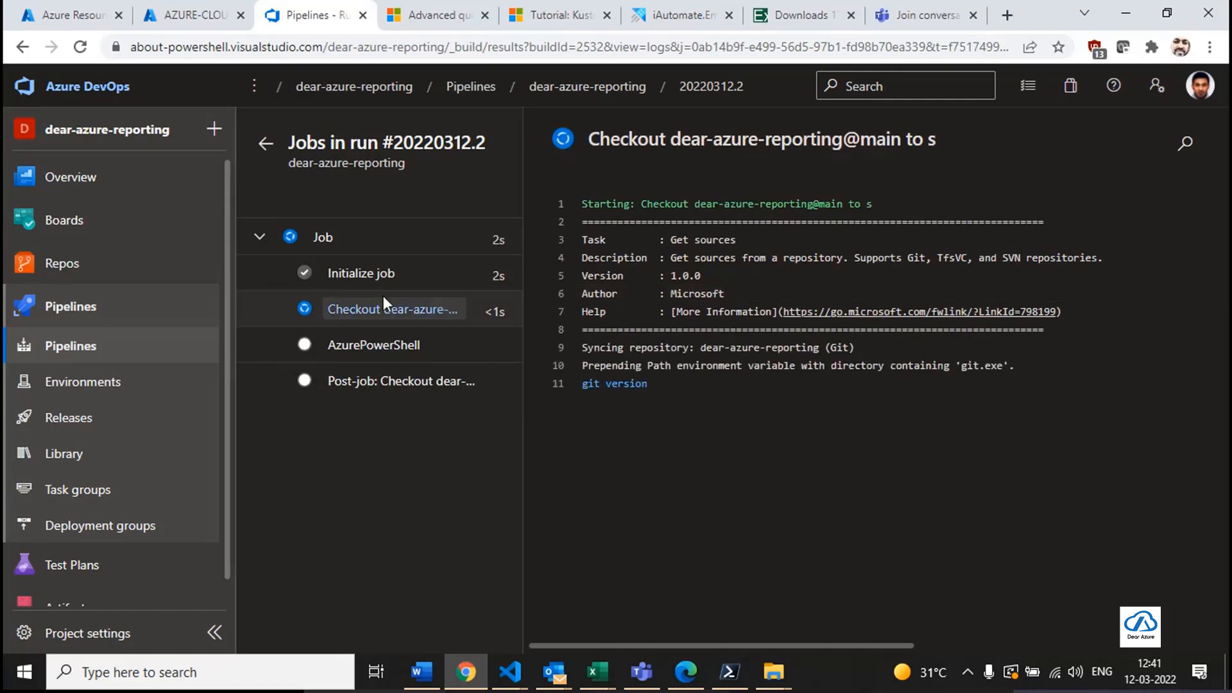
Review the Initialize job log and expand its Virtual Environment Provisioner details.
left_click(382, 279)
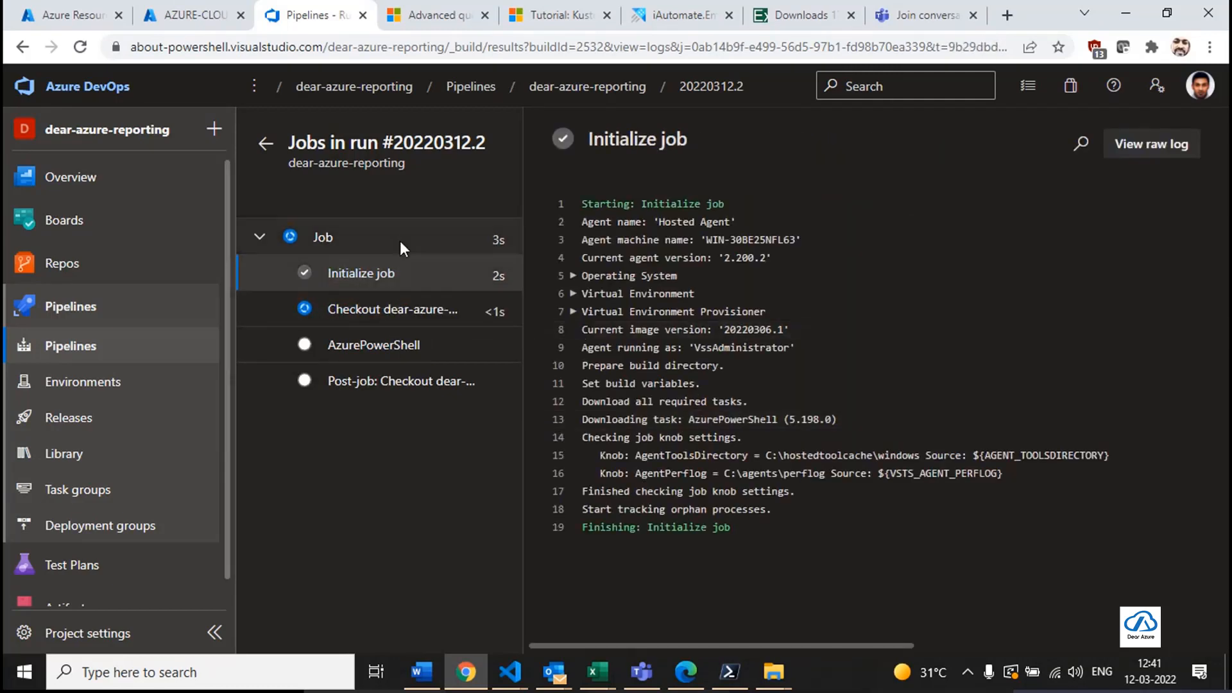
left_click(400, 243)
left_click(379, 276)
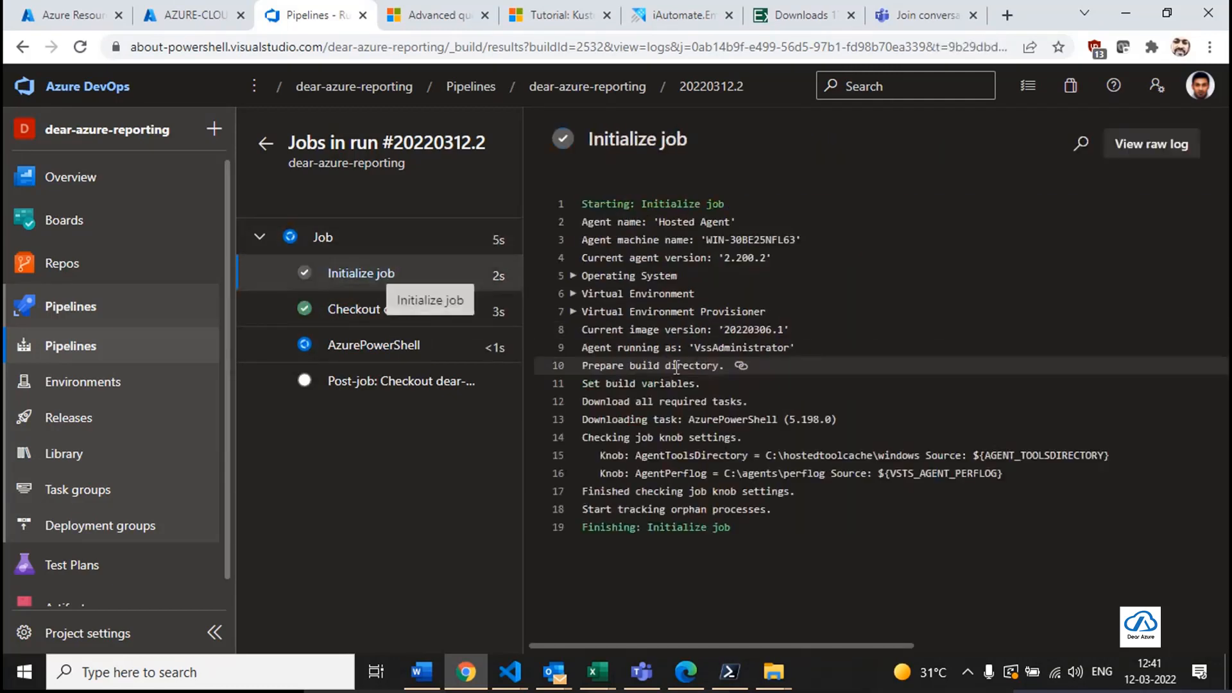
left_click(569, 312)
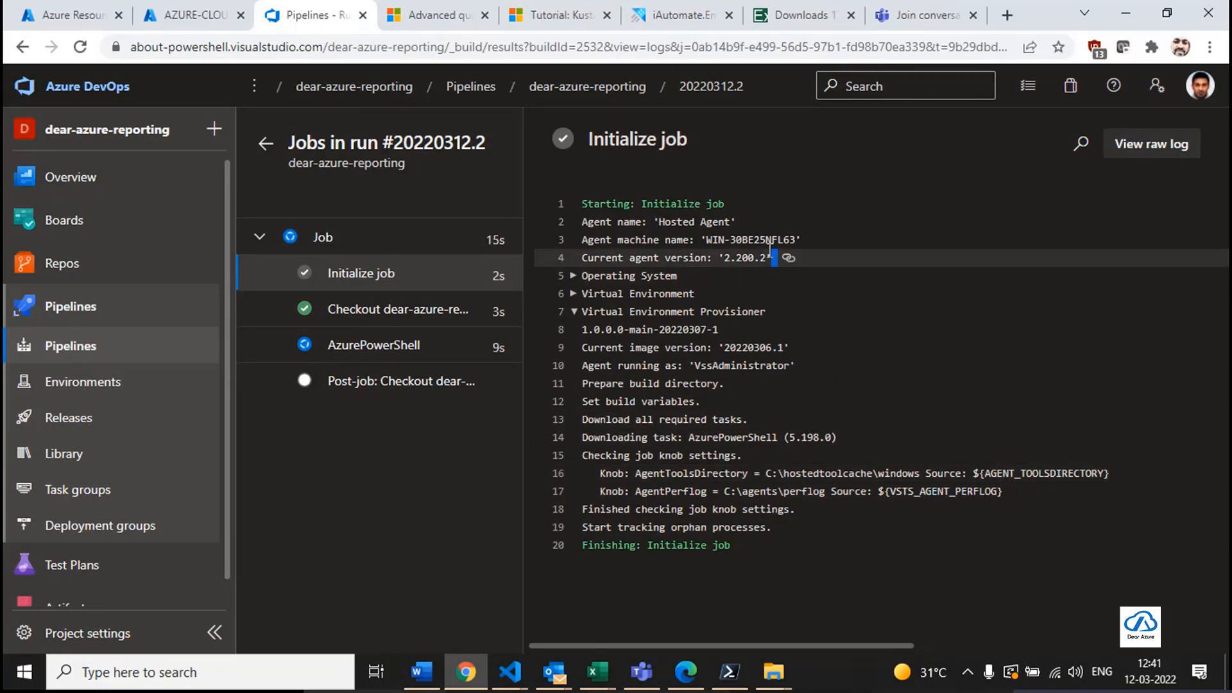
Examine the AzurePowerShell task log, including the resource output and the tenant ID in the Connect-AzAccount line.
left_click(399, 347)
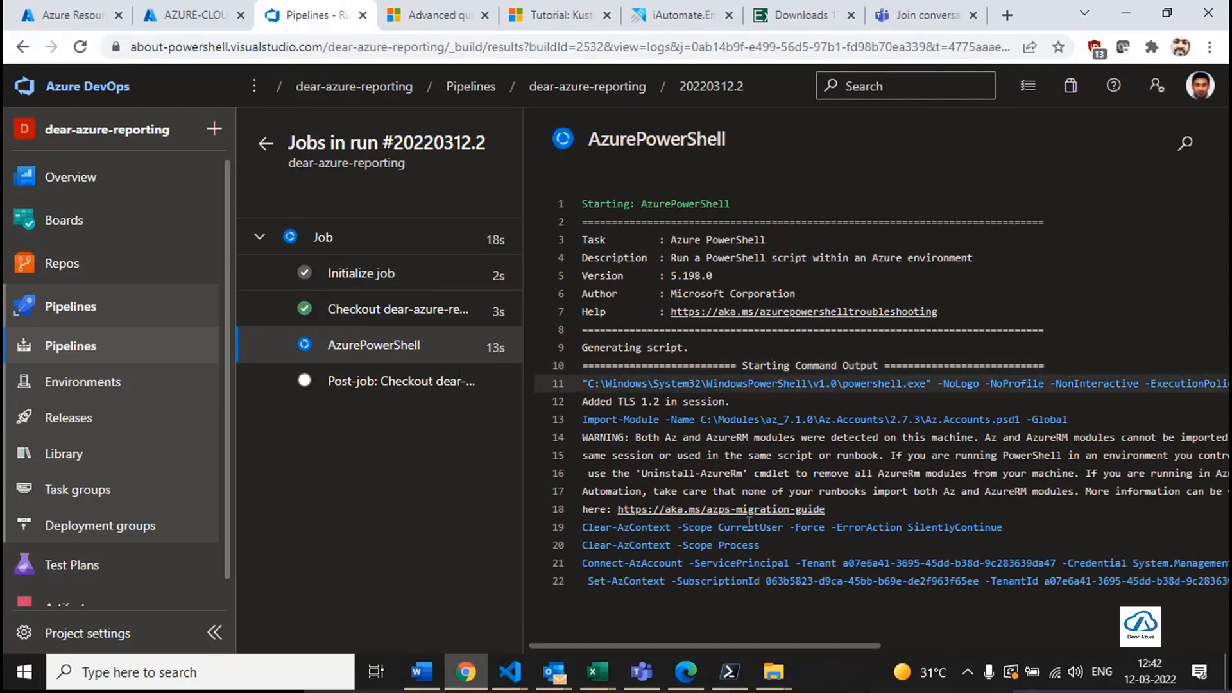
left_click(265, 143)
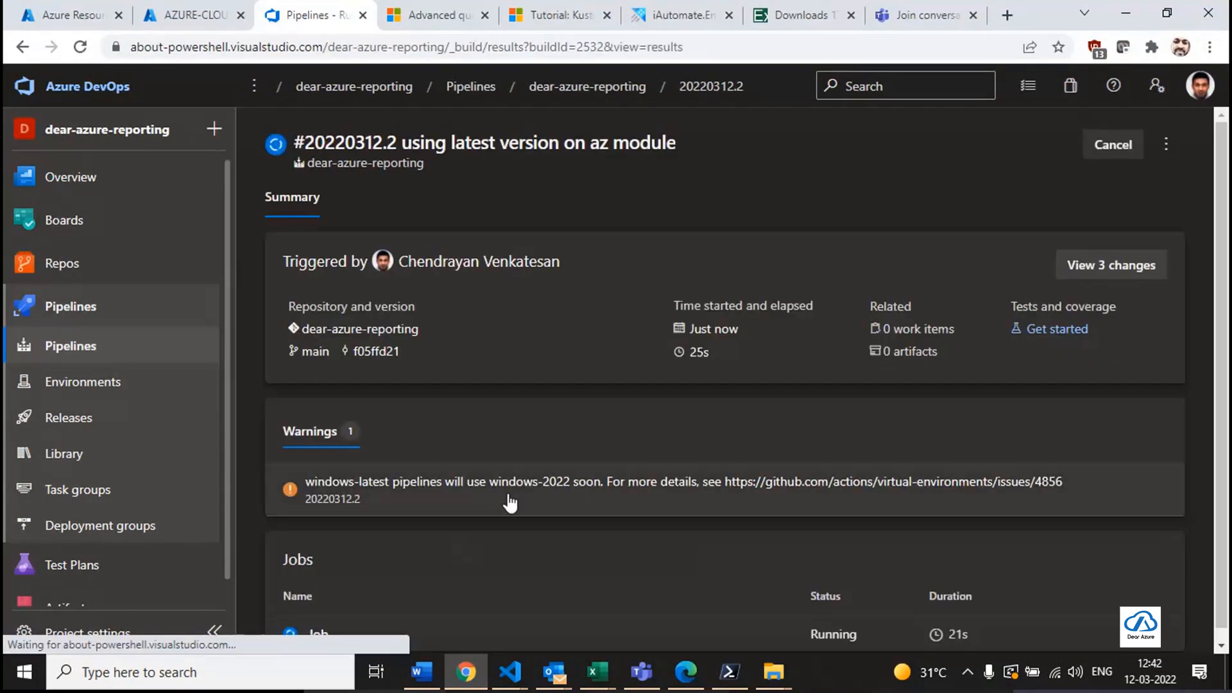
left_click(552, 499)
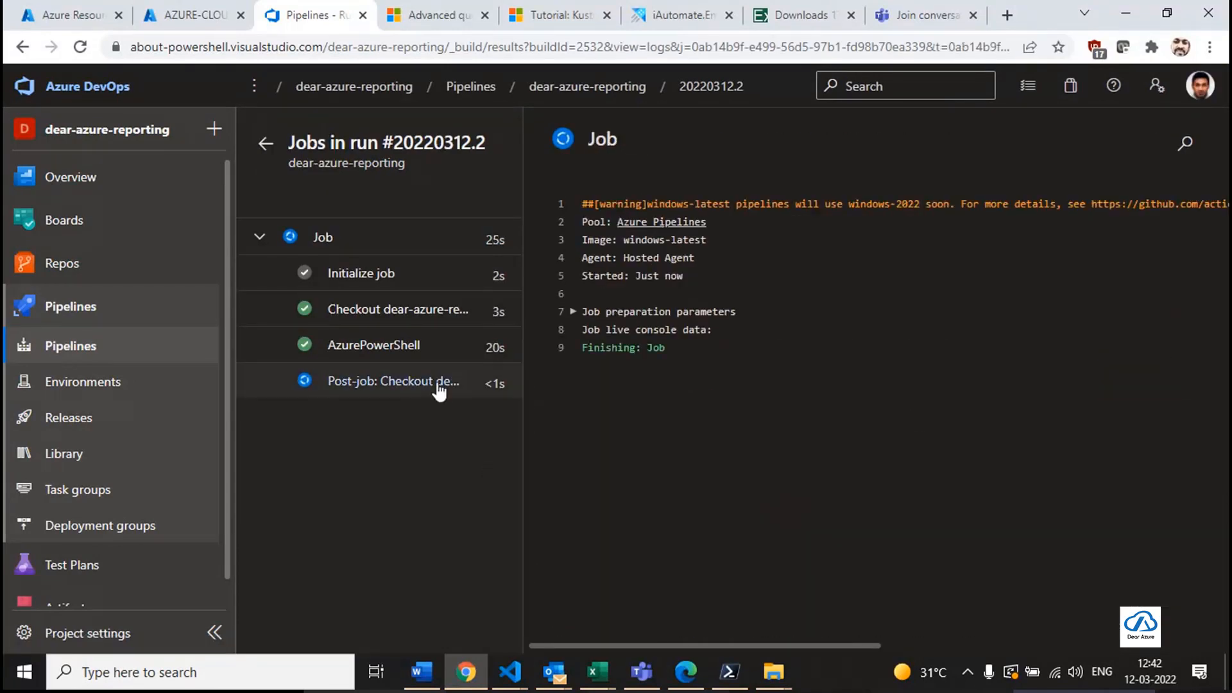
left_click(411, 347)
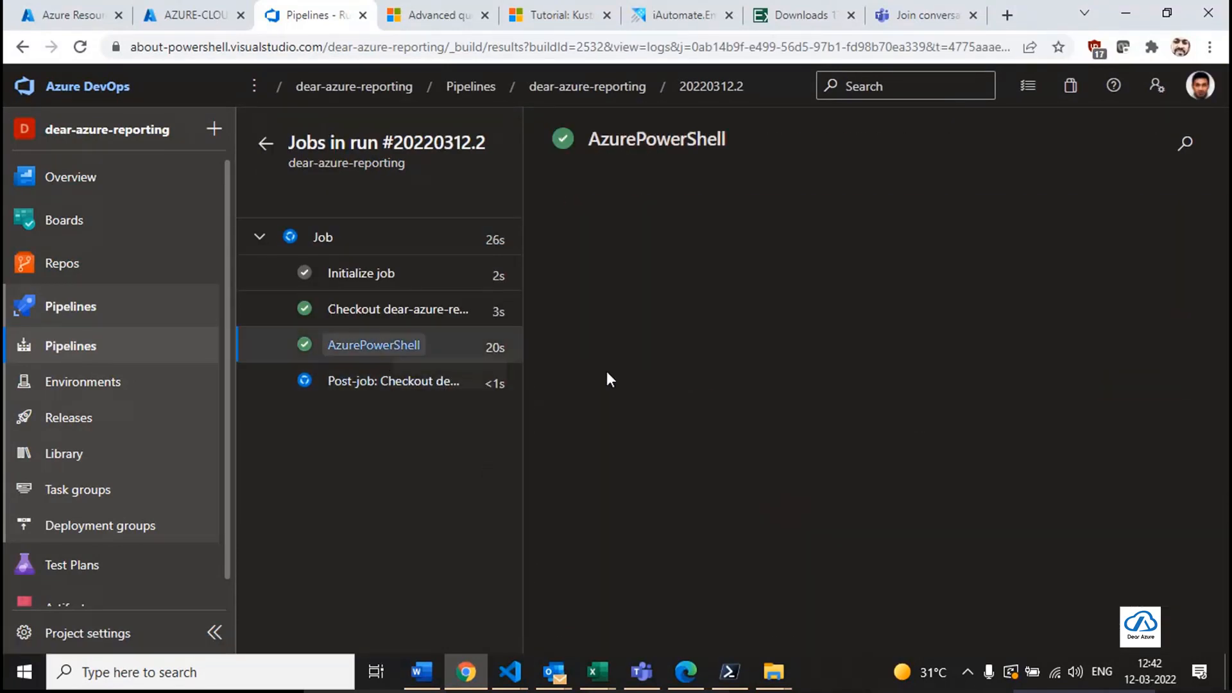
left_click(506, 331)
scroll(828, 439, "down", 4)
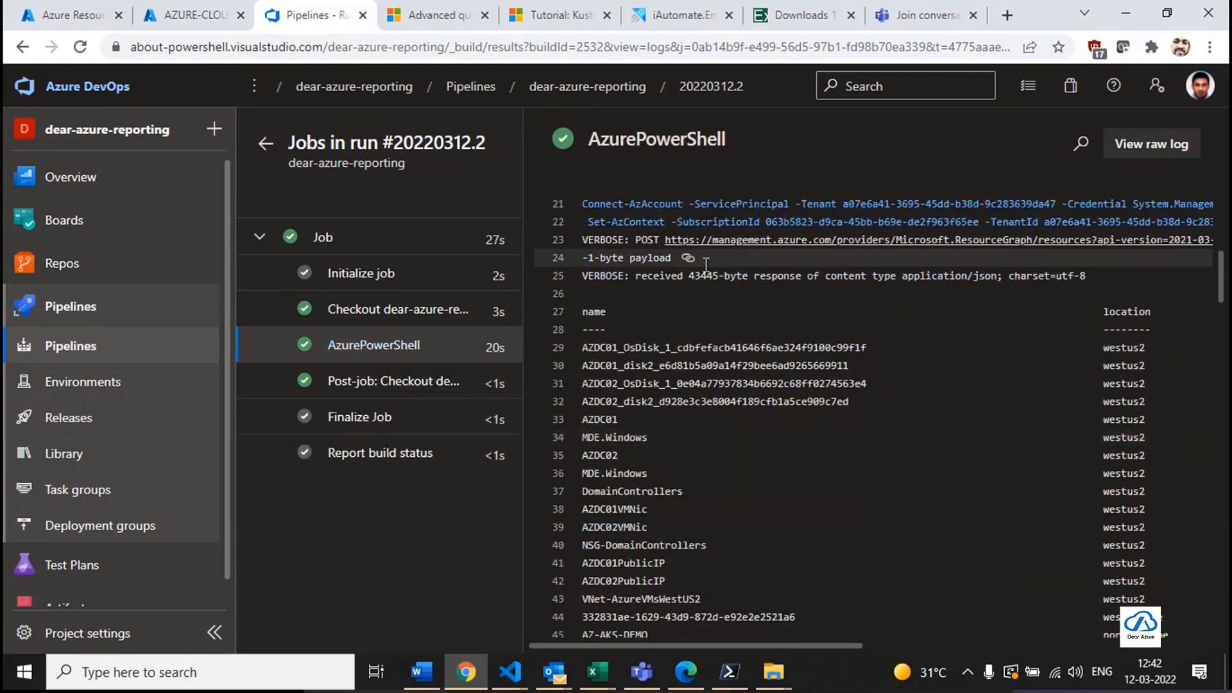
scroll(834, 385, "up", 2)
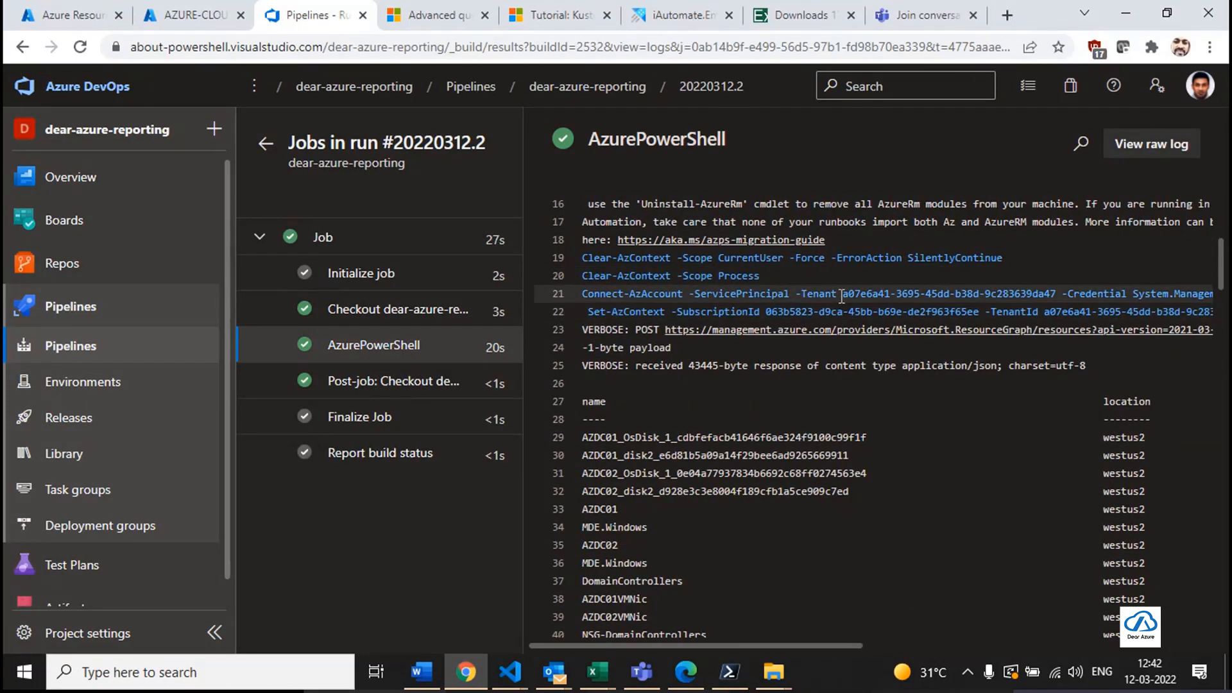
left_click_drag(847, 299, 1061, 287)
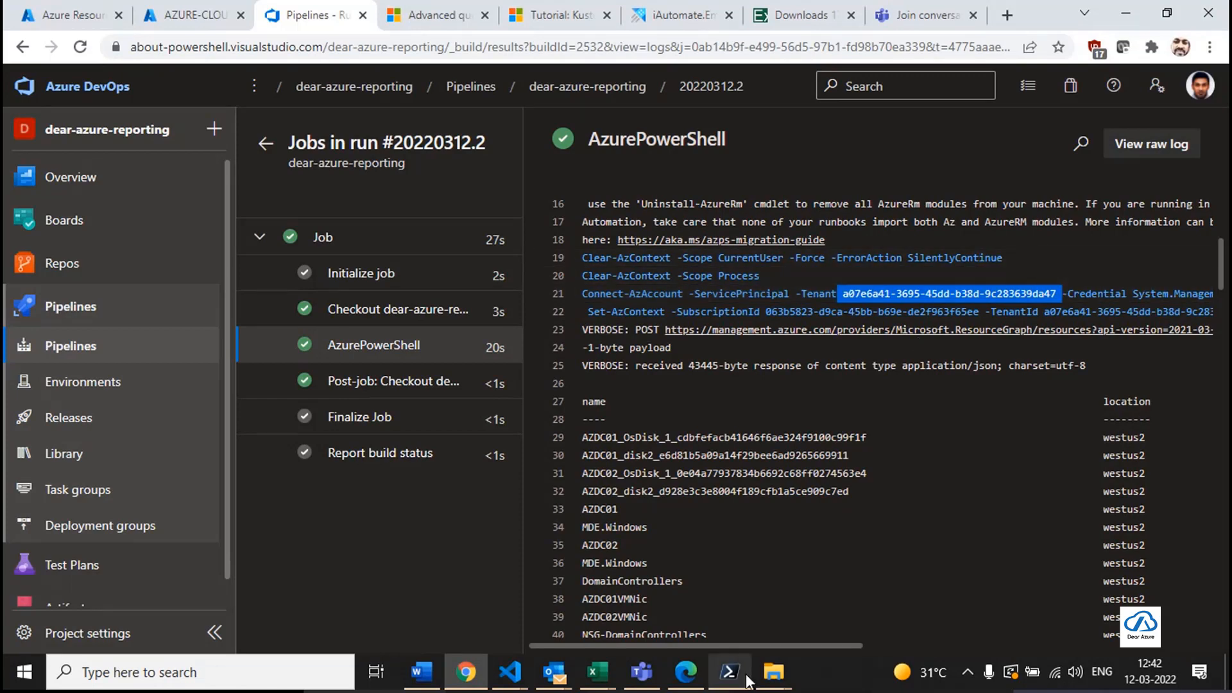
Switch to azure-pipeline.yaml in Visual Studio Code and add a "- task:" entry on line 20, below the AzurePowerShell@5 task.
left_click(510, 672)
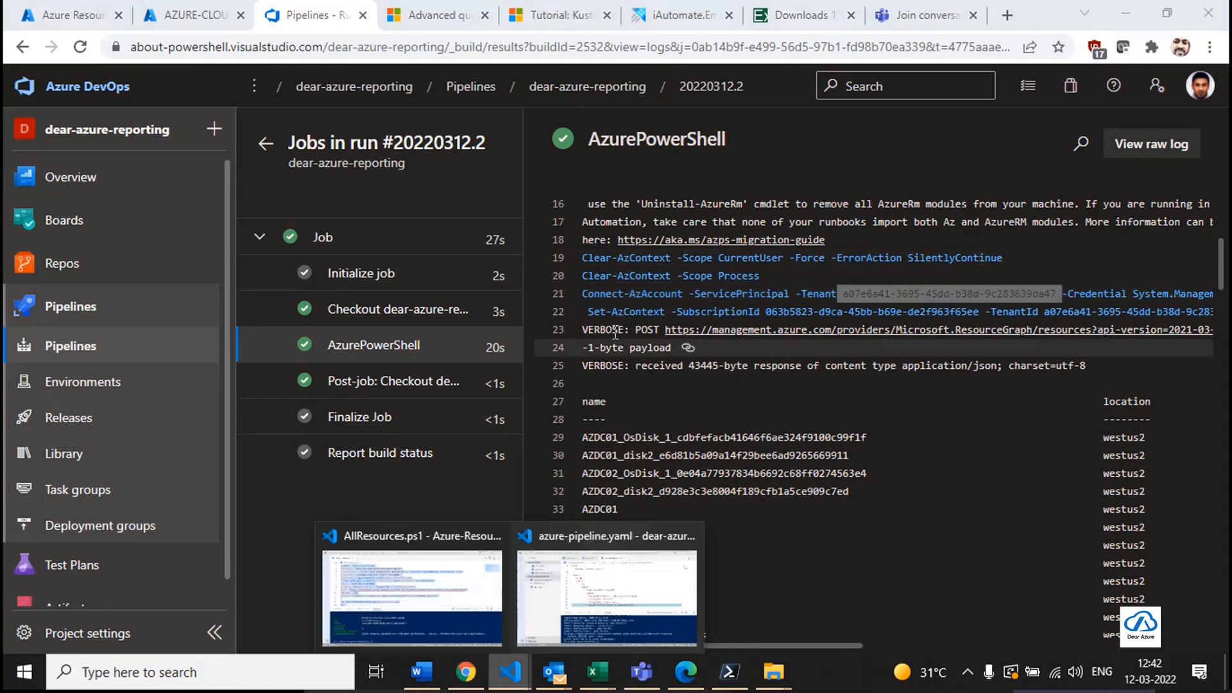
left_click(561, 596)
left_click_drag(664, 268, 528, 265)
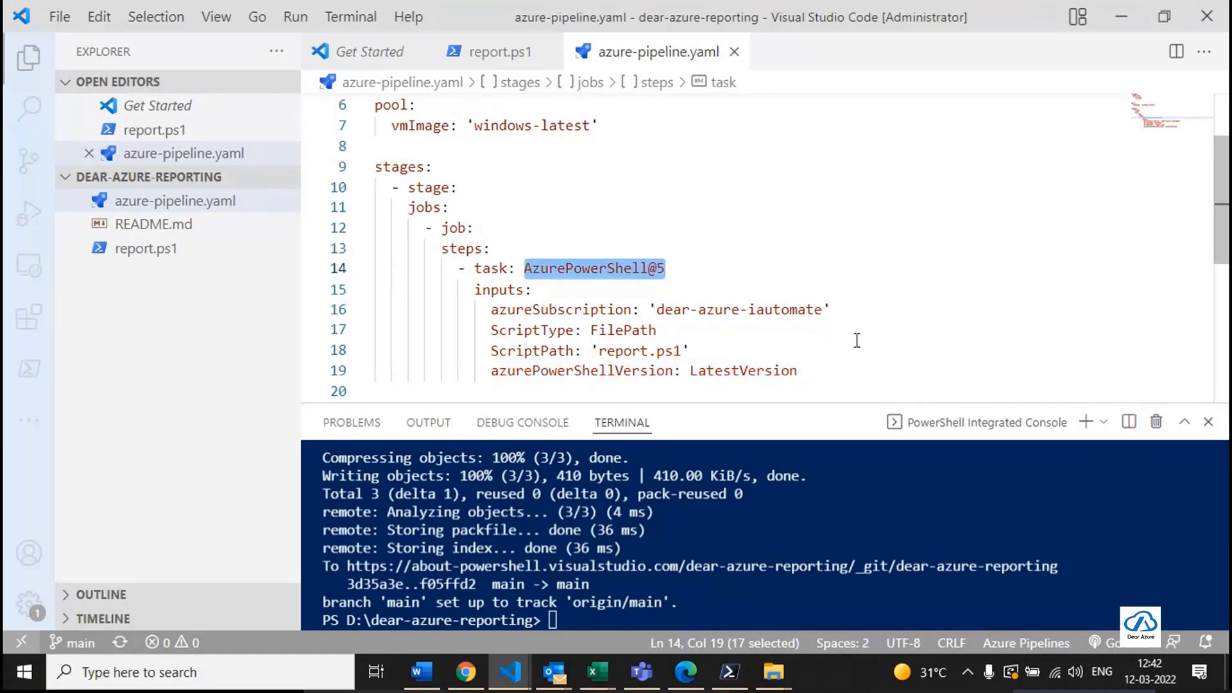
scroll(694, 307, "down", 2)
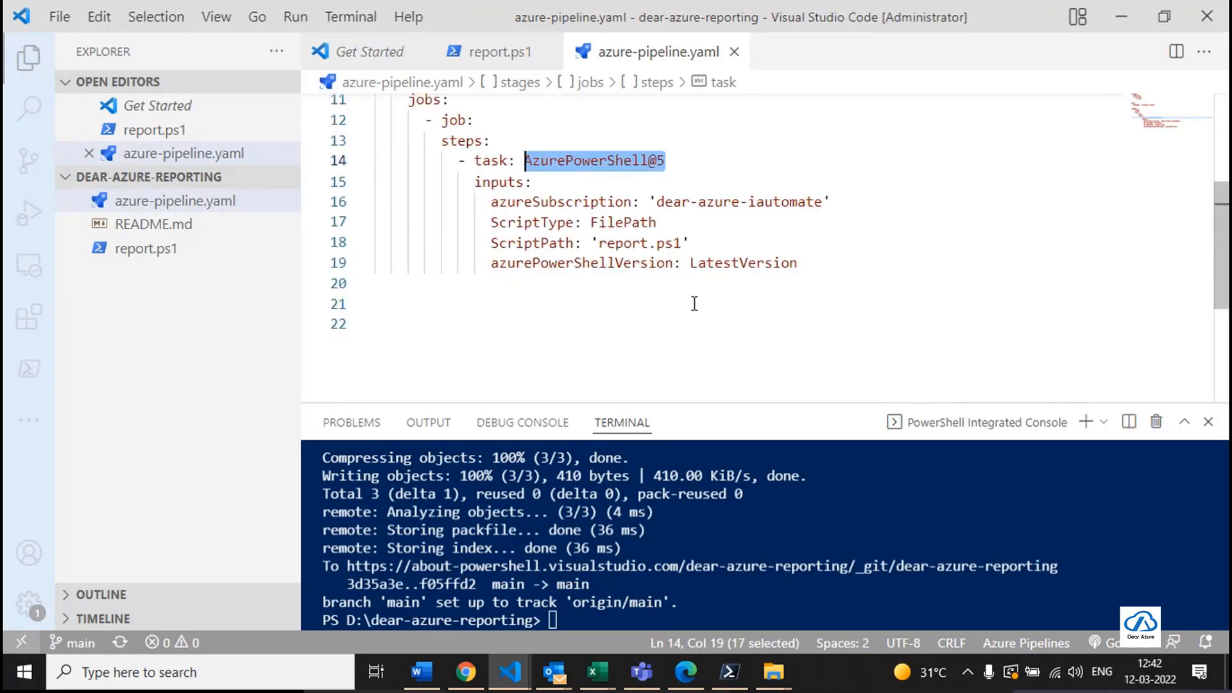
left_click(827, 285)
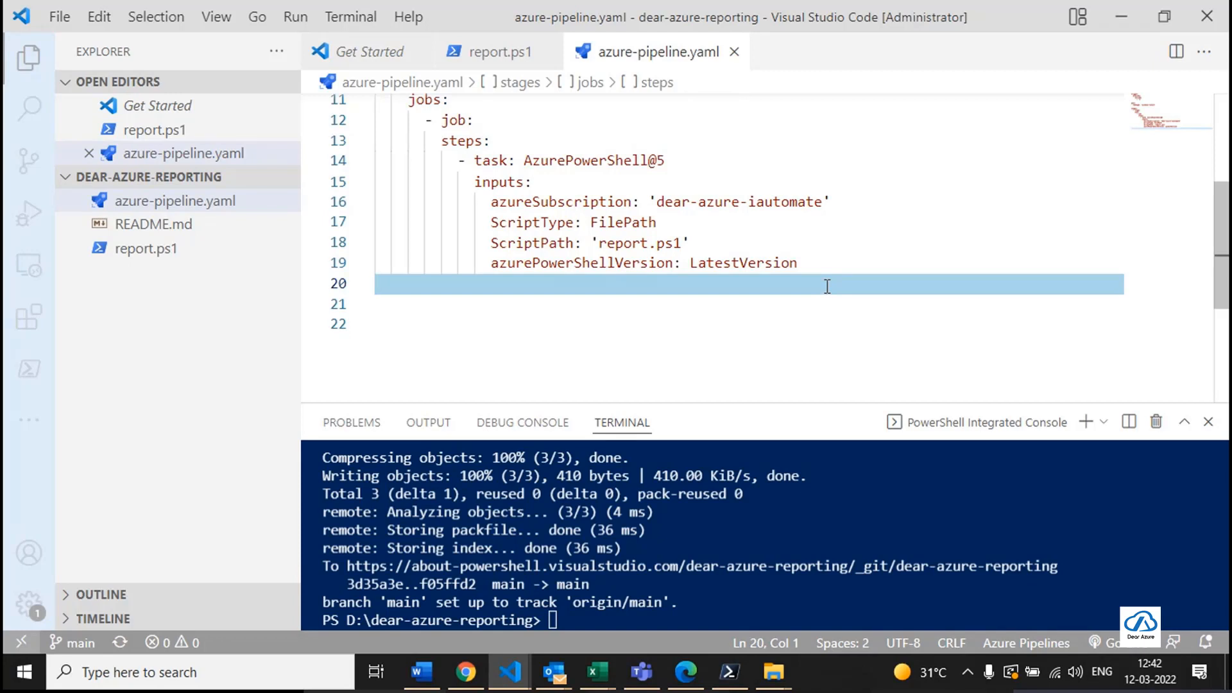
key("Tab")
type("- task:")
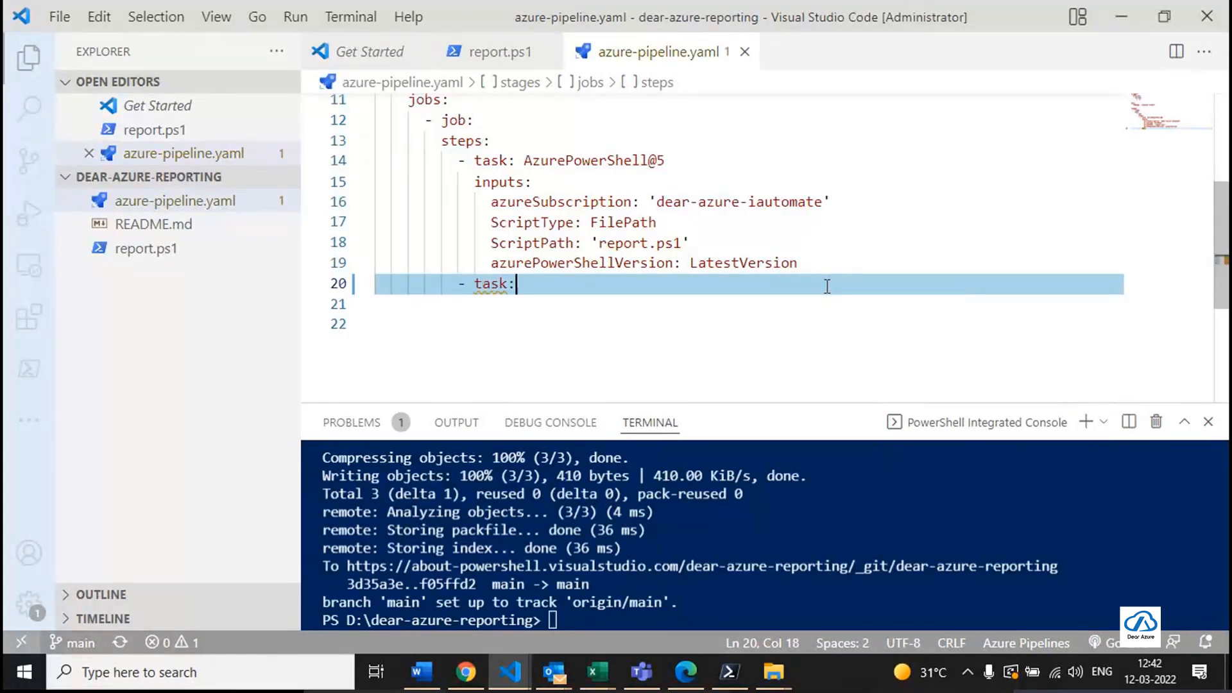
Try "AzureB", "Blo" and "sto" as the name of the new task to look for a matching suggestion.
type(" AzureB")
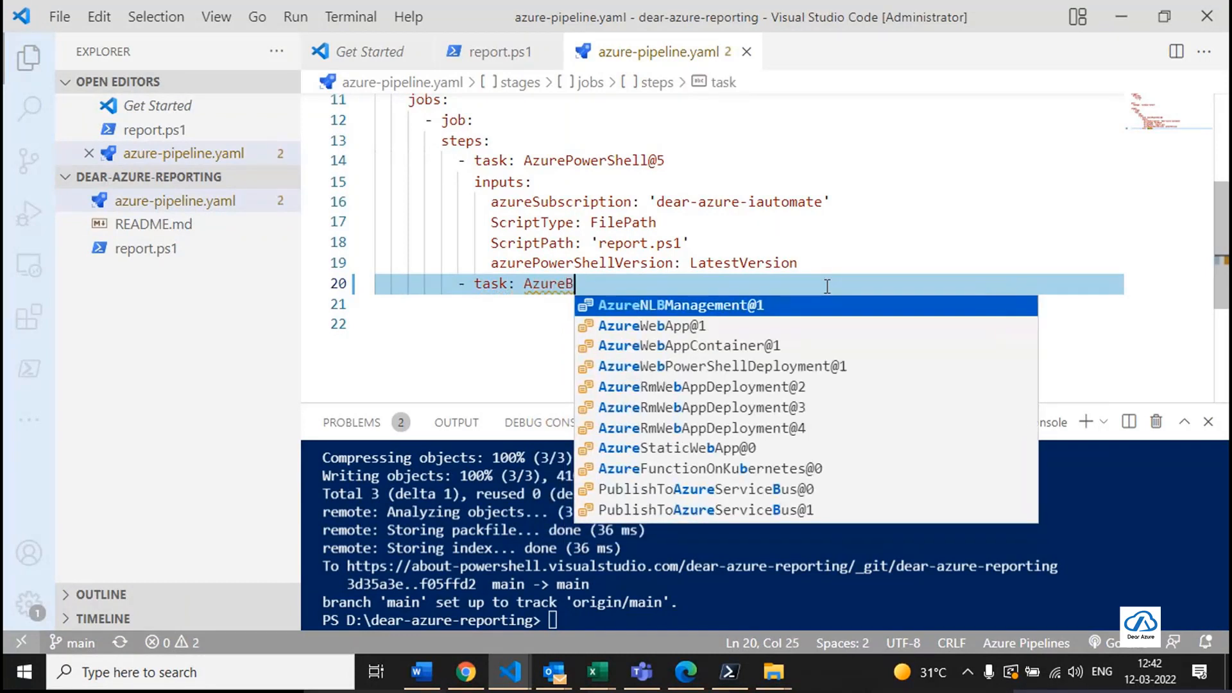
key("BackSpace")
key("BackSpace")
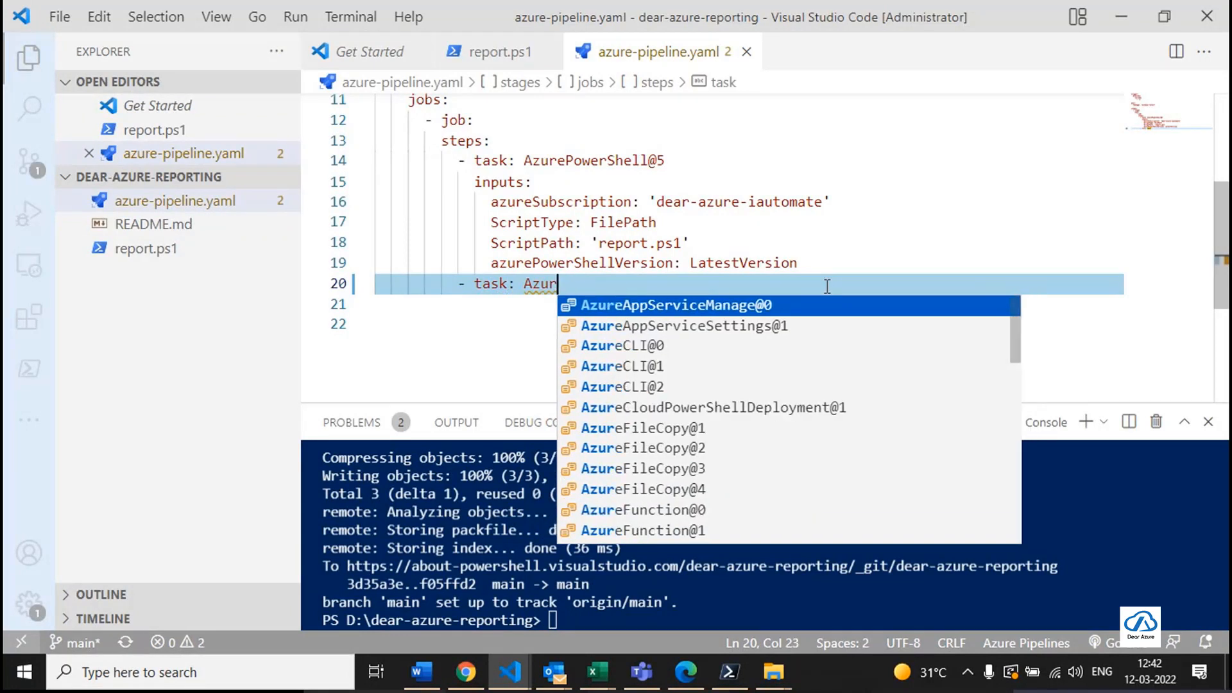
key("BackSpace")
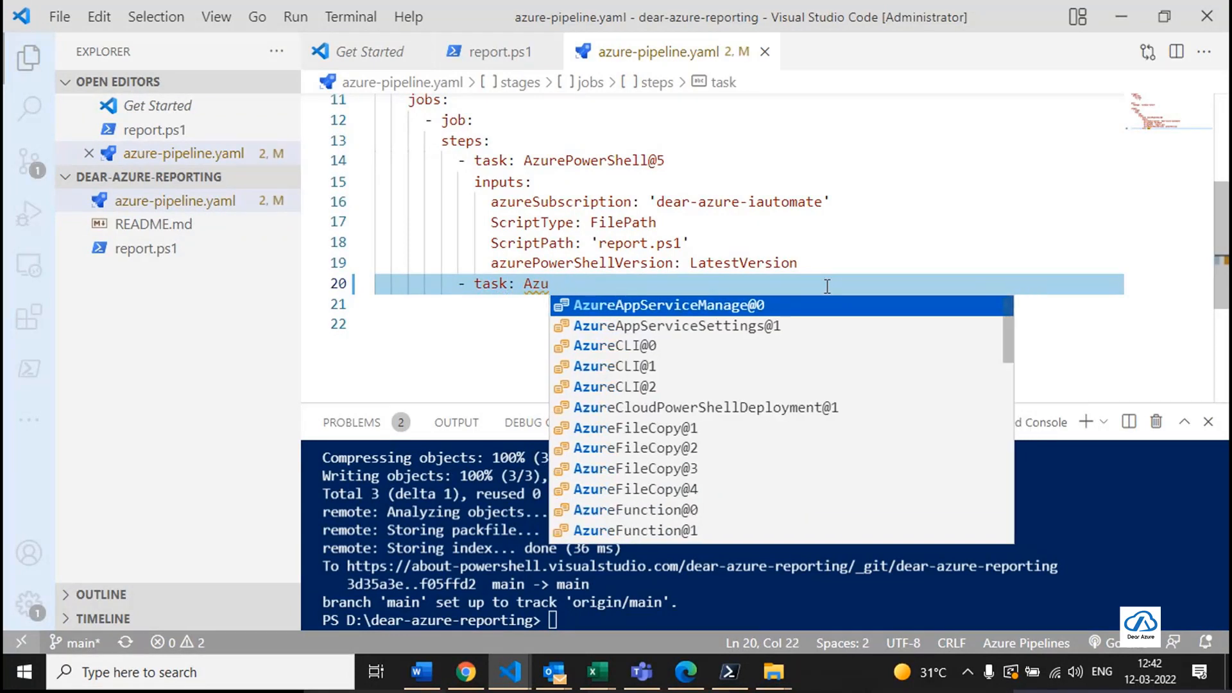
key("BackSpace")
key("BackSpace")
key("BackSpace")
type("Blo")
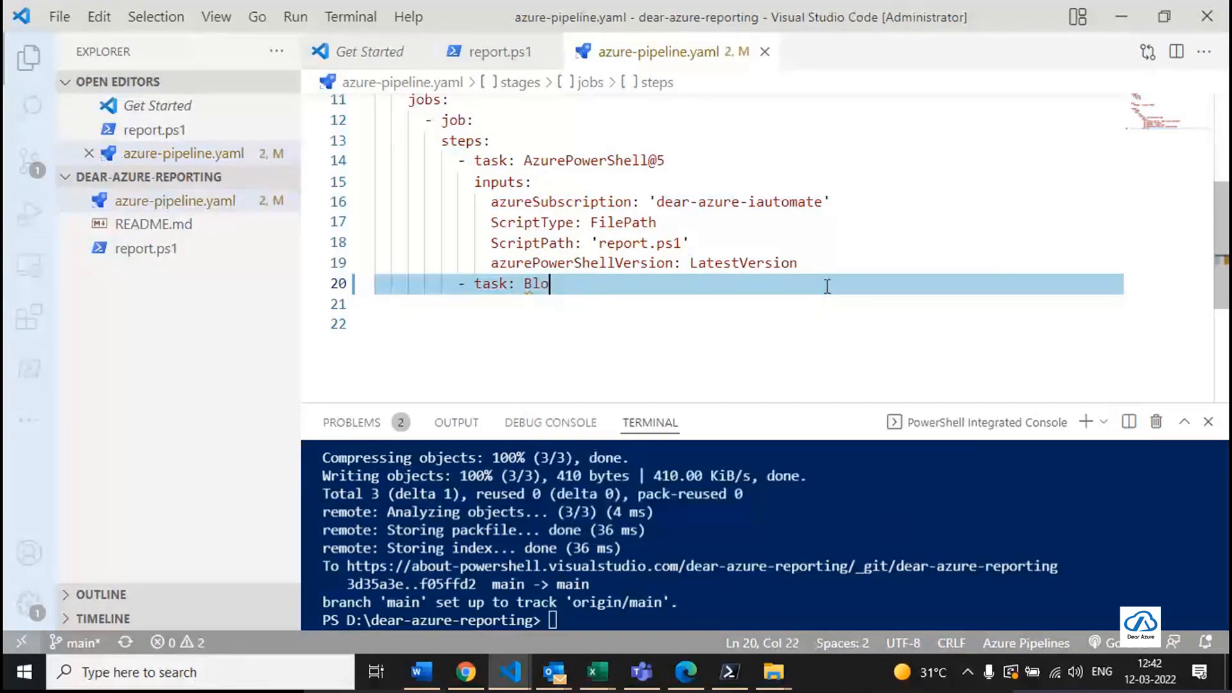
type("to")
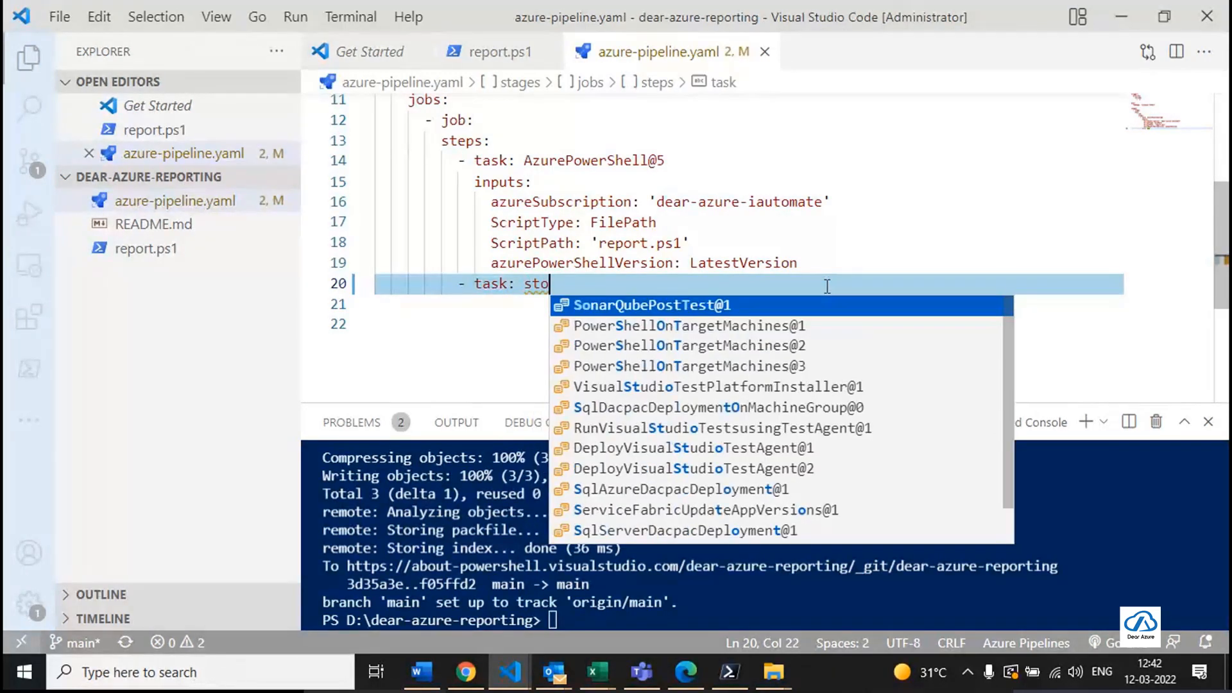
key("BackSpace")
key("BackSpace")
key("BackSpace")
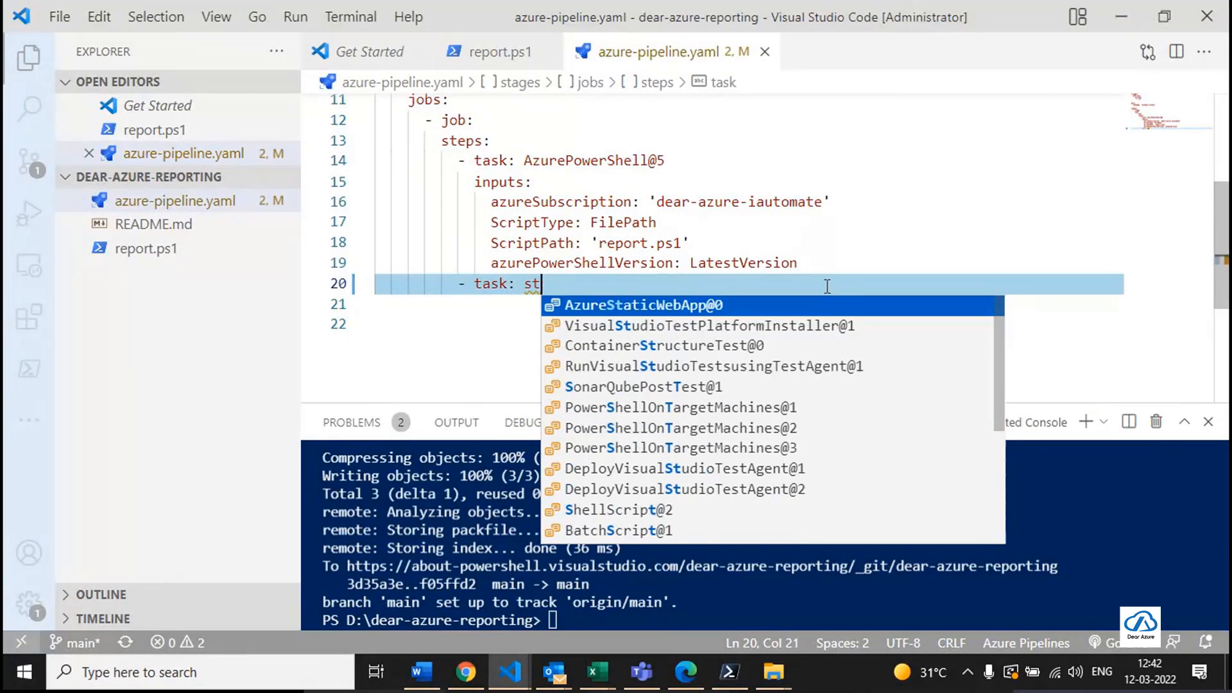
type("a")
key("BackSpace")
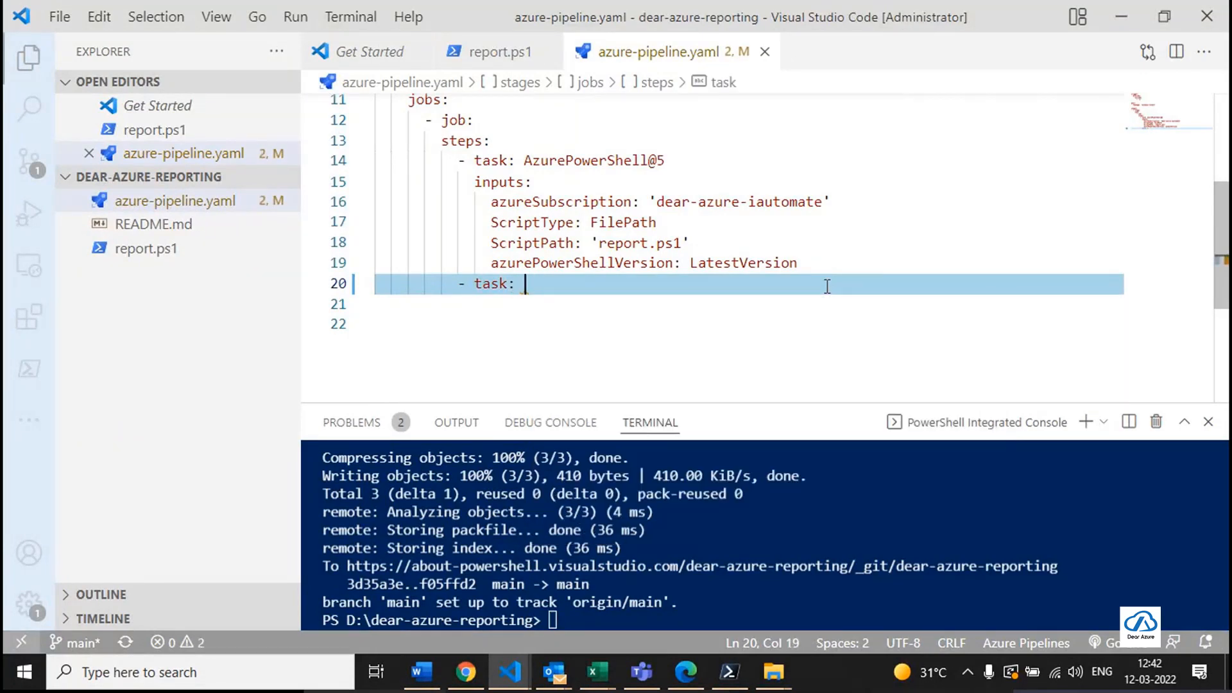
Enter "az" as the new task's name and browse the suggested Azure tasks to the end of the list.
type("az")
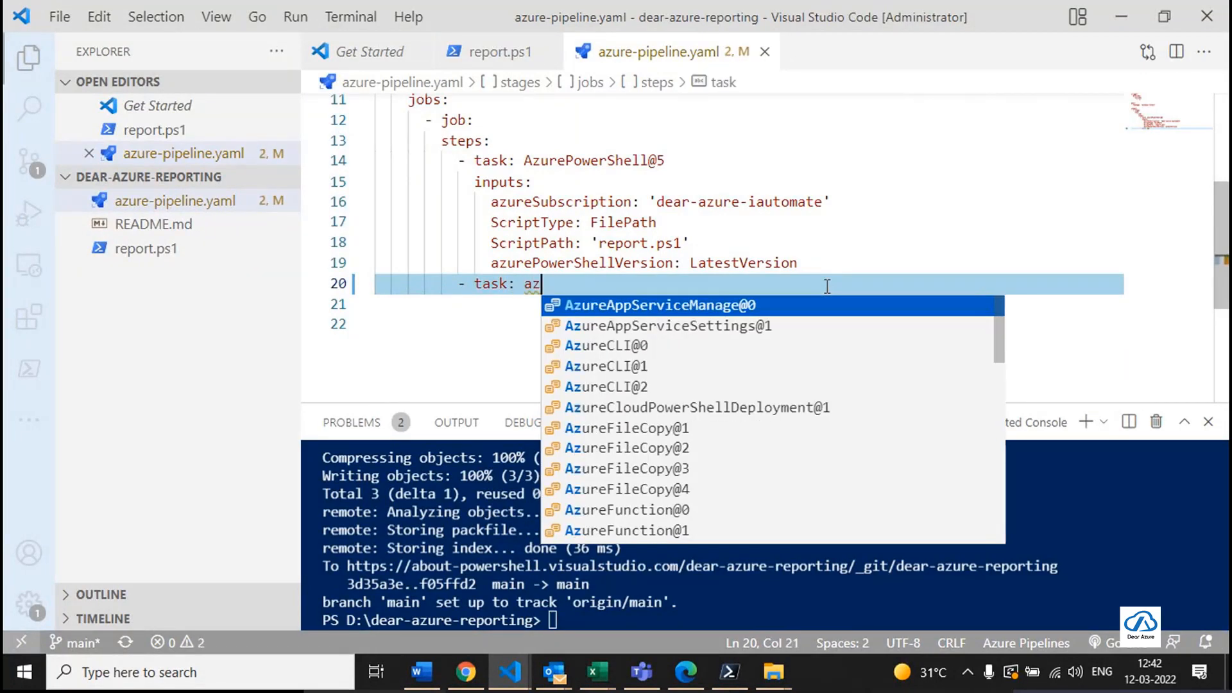
scroll(827, 287, "down", 1)
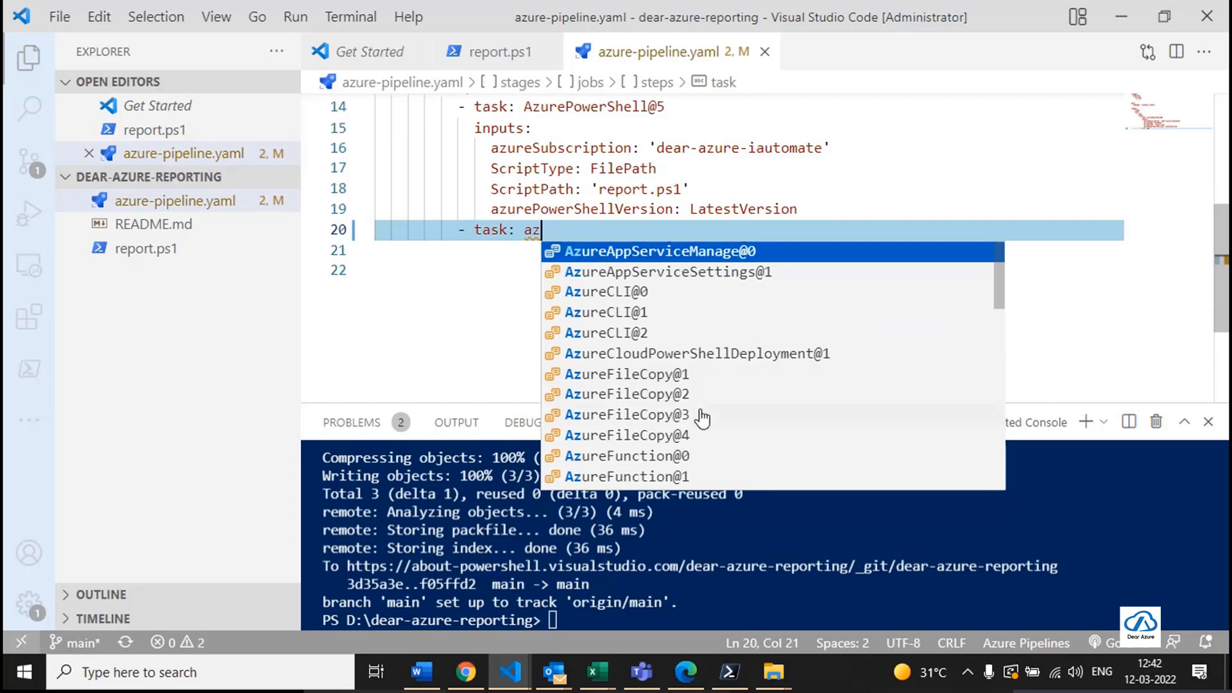
scroll(702, 418, "down", 8)
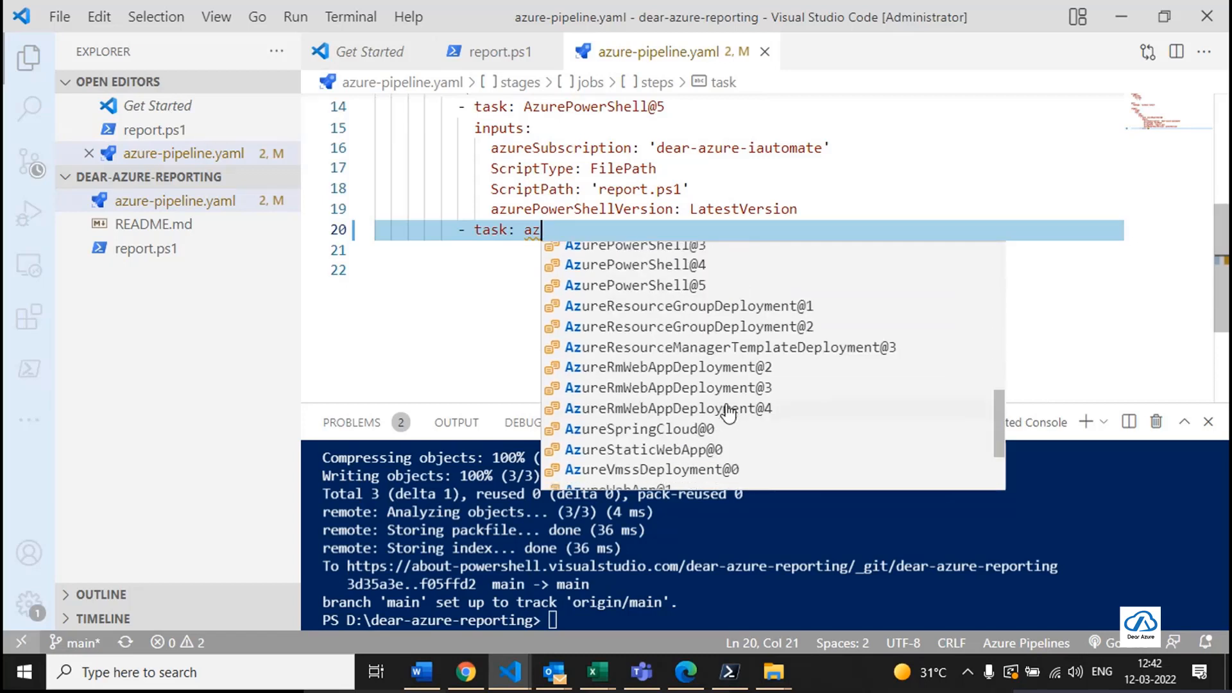
scroll(725, 408, "down", 2)
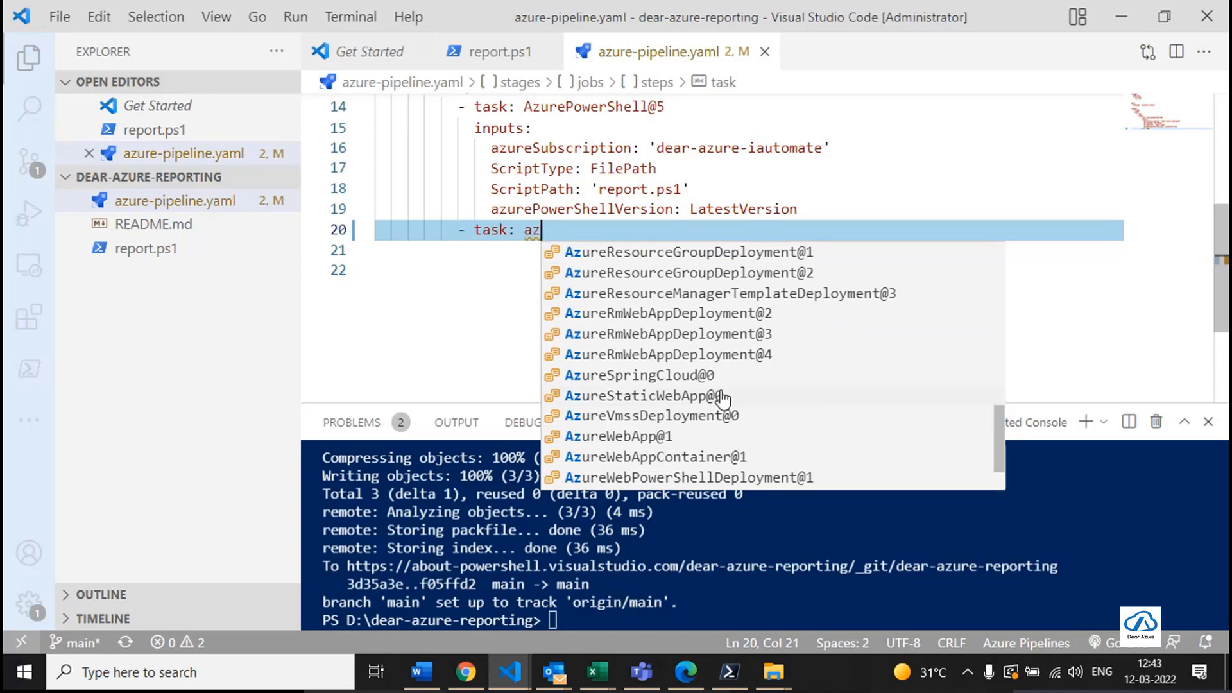
scroll(723, 398, "down", 1)
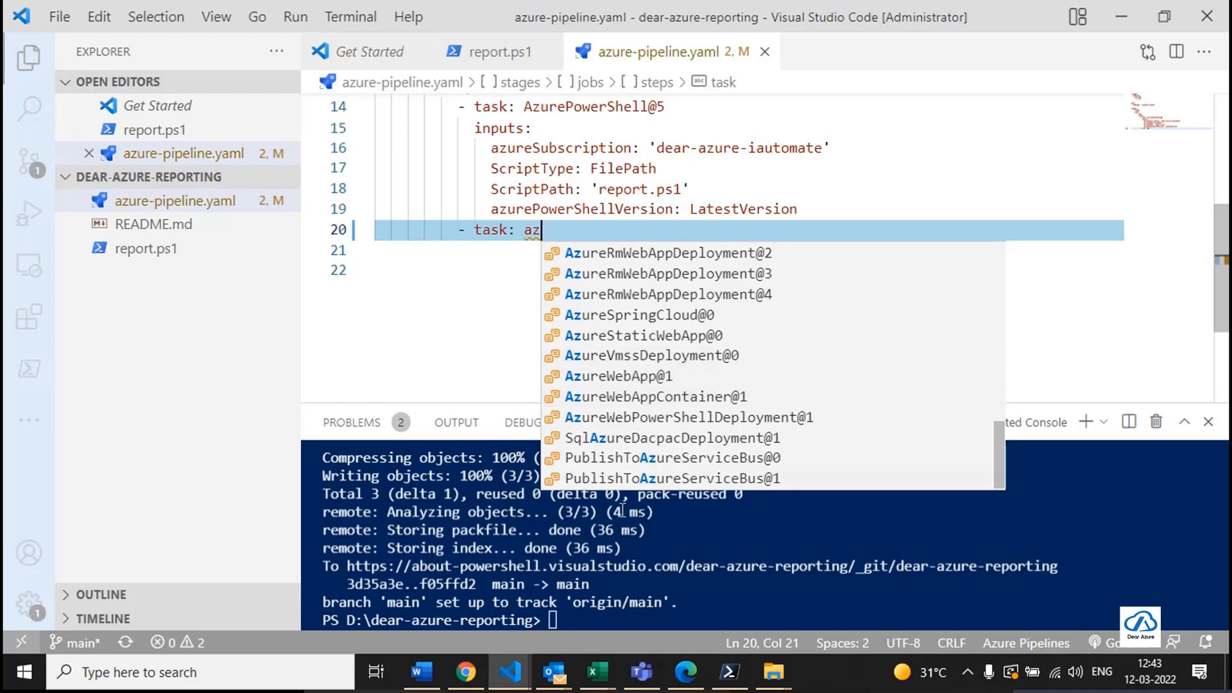
Switch to Chrome and open google.com in a new tab.
left_click(466, 672)
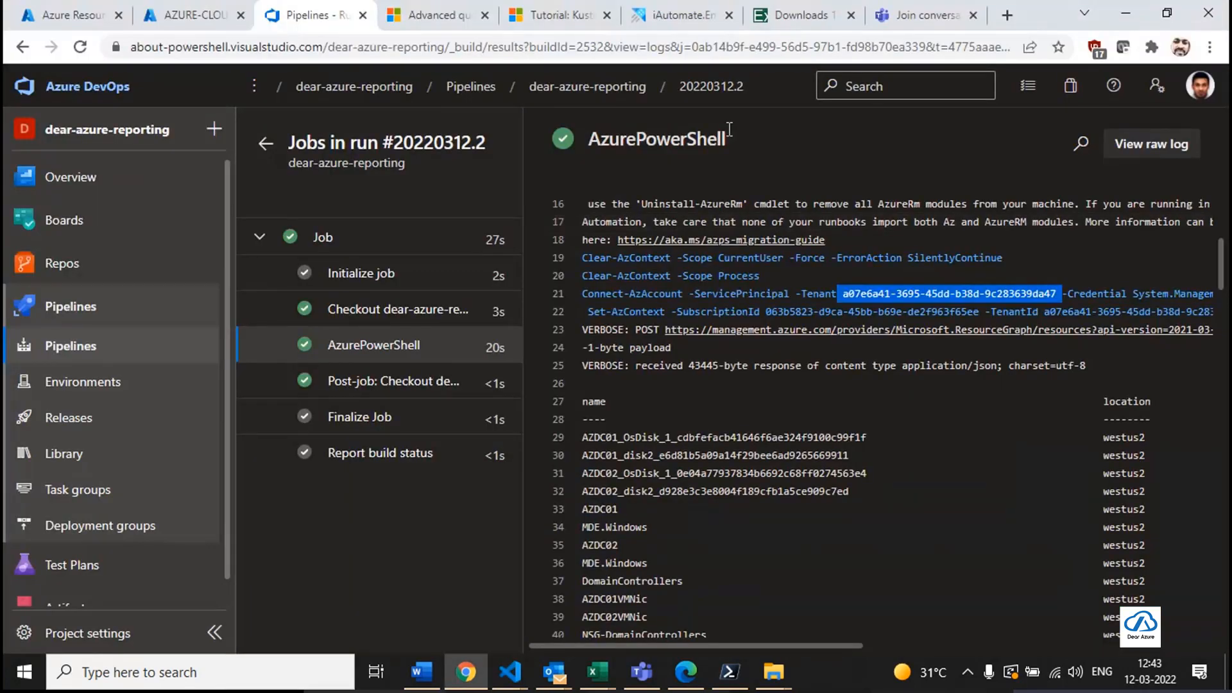
left_click(999, 18)
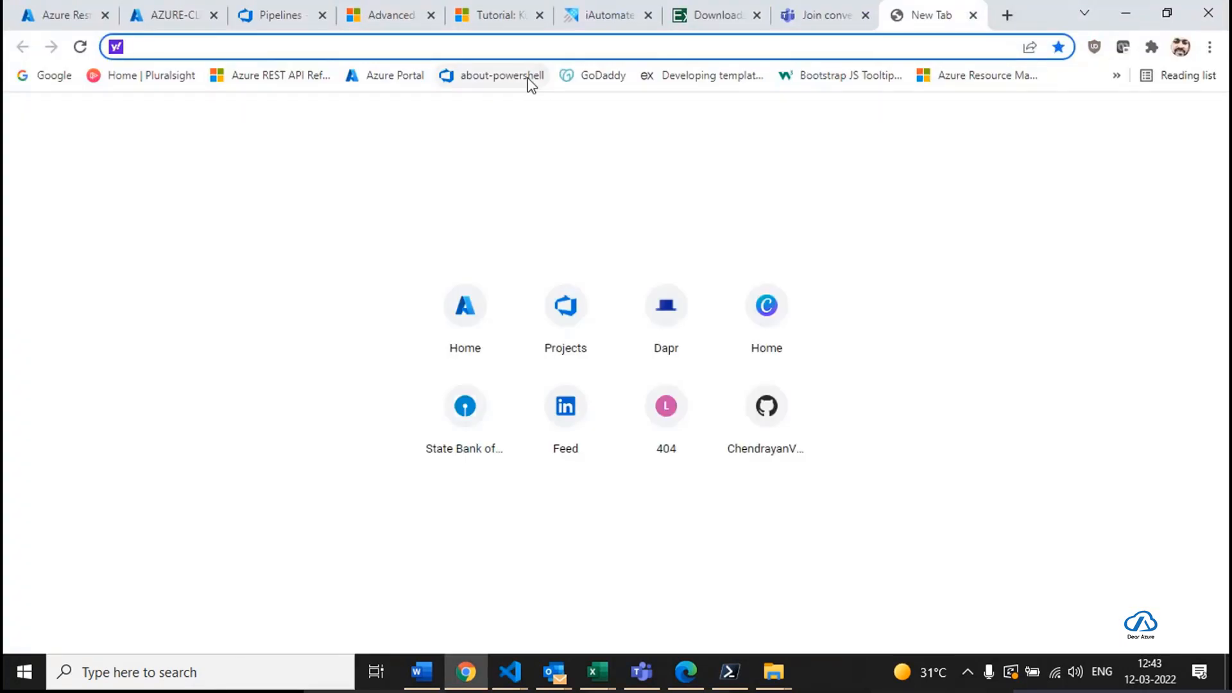
type("google.com")
key("Return")
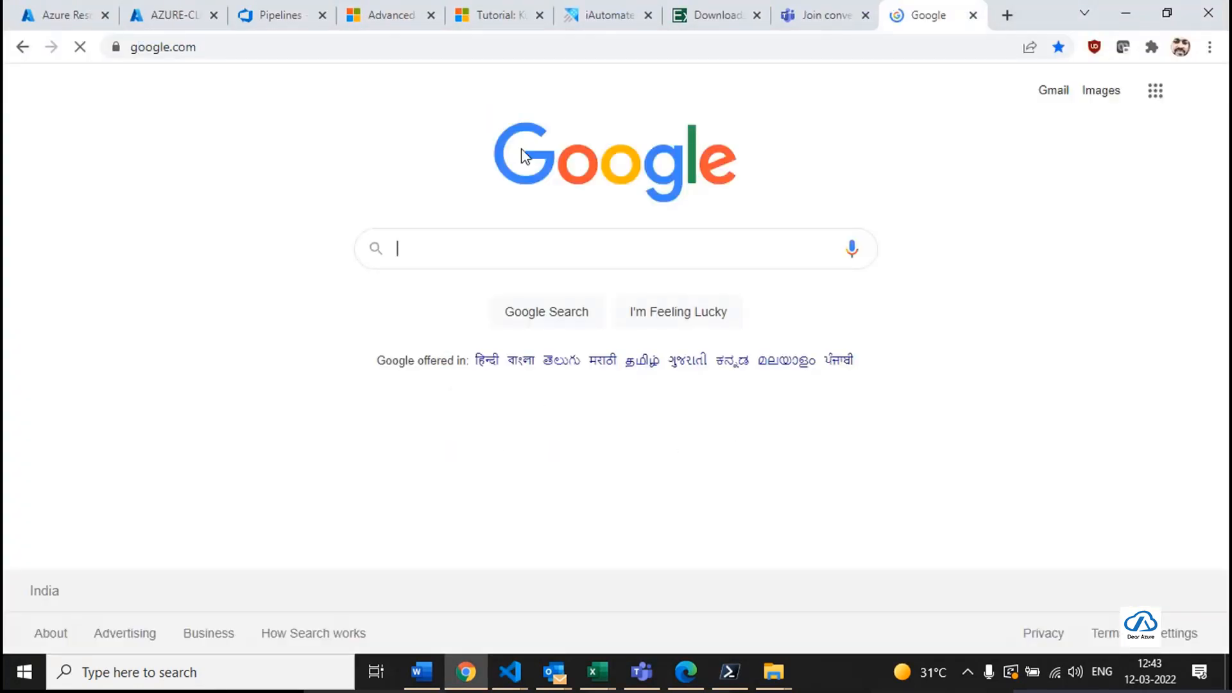
Search Google for "powershell gallery" and open the PowerShell Gallery site from the results.
type("PowerShell Ga")
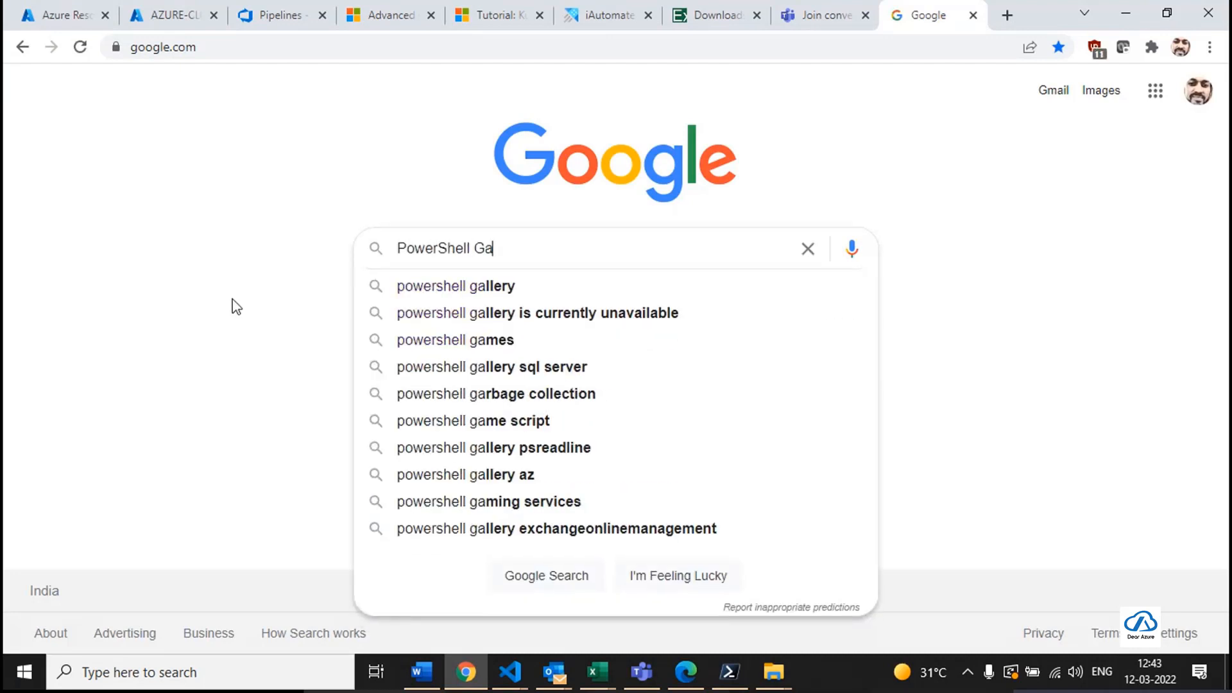
key("Down")
key("Return")
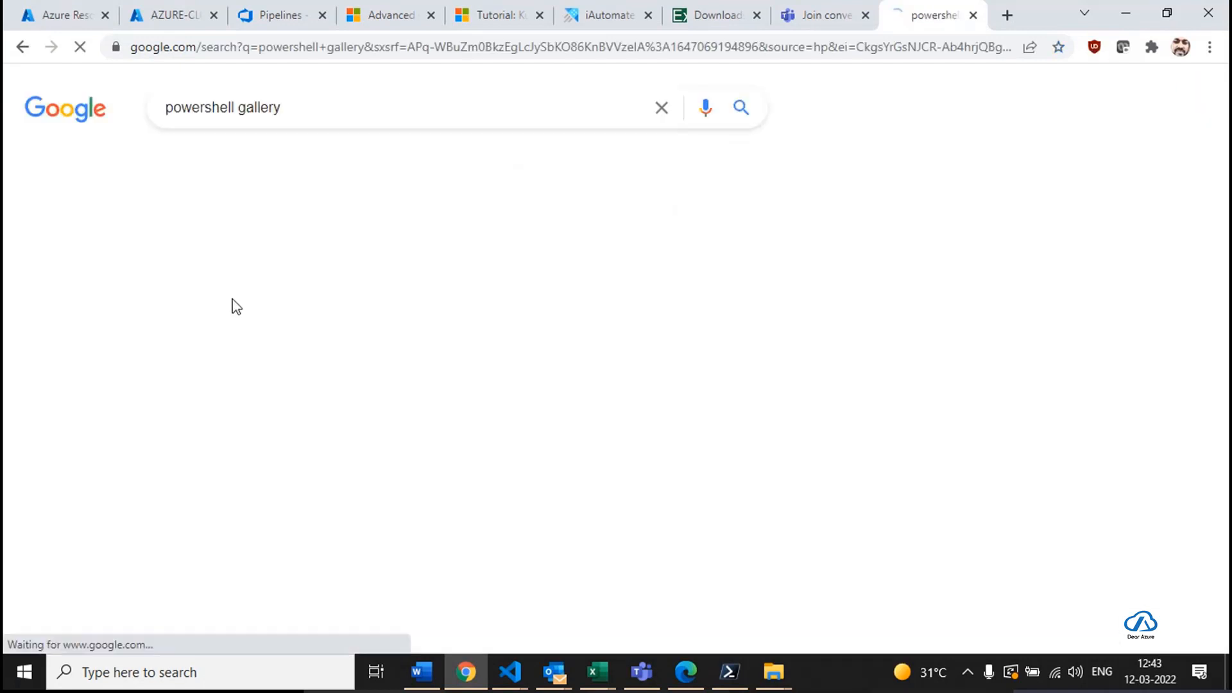
left_click(486, 267)
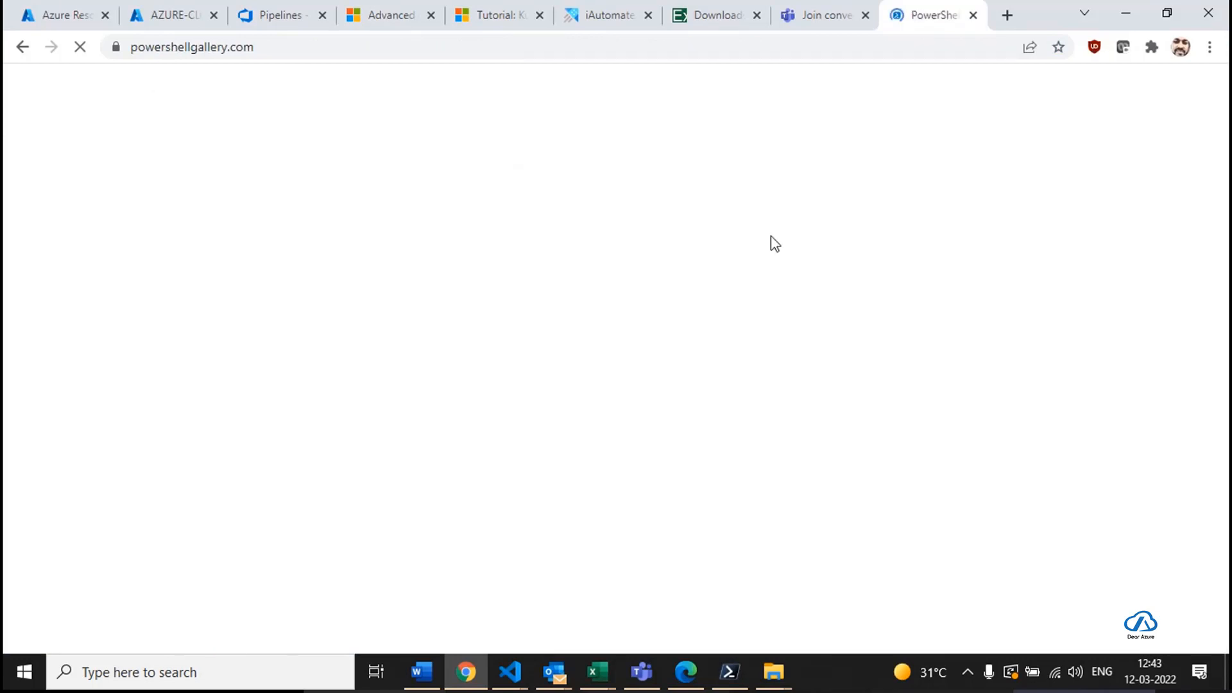
Search the PowerShell Gallery packages for "PSADX".
left_click(628, 314)
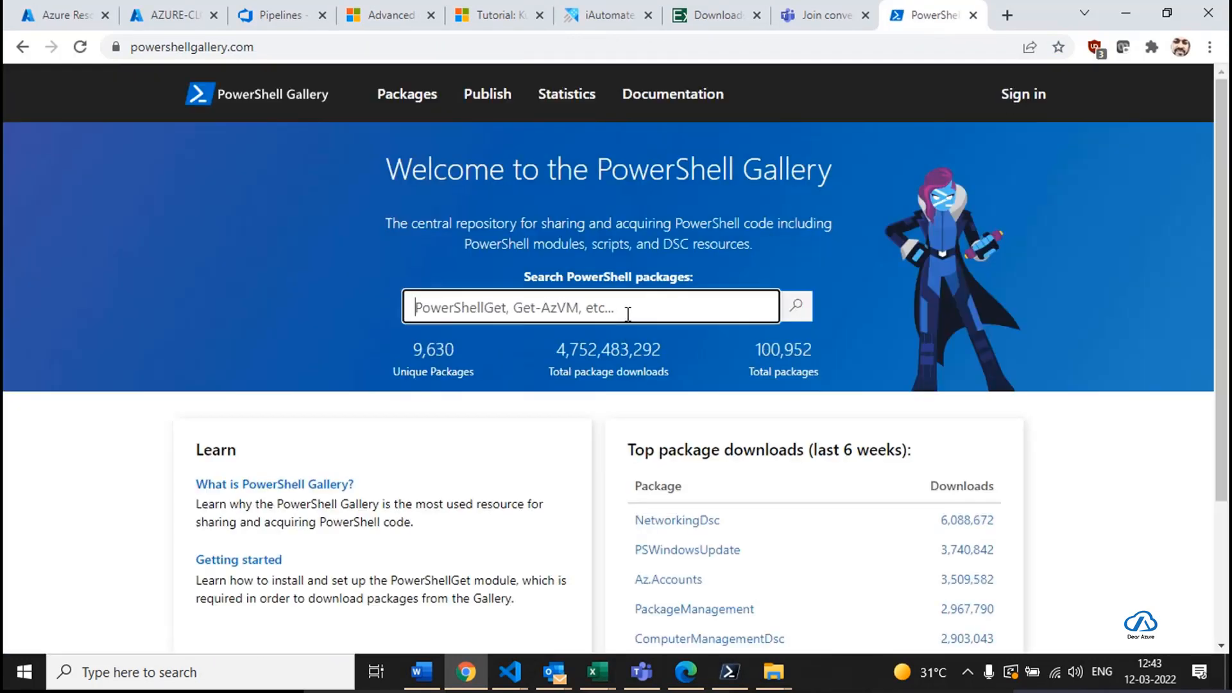
type("ADX")
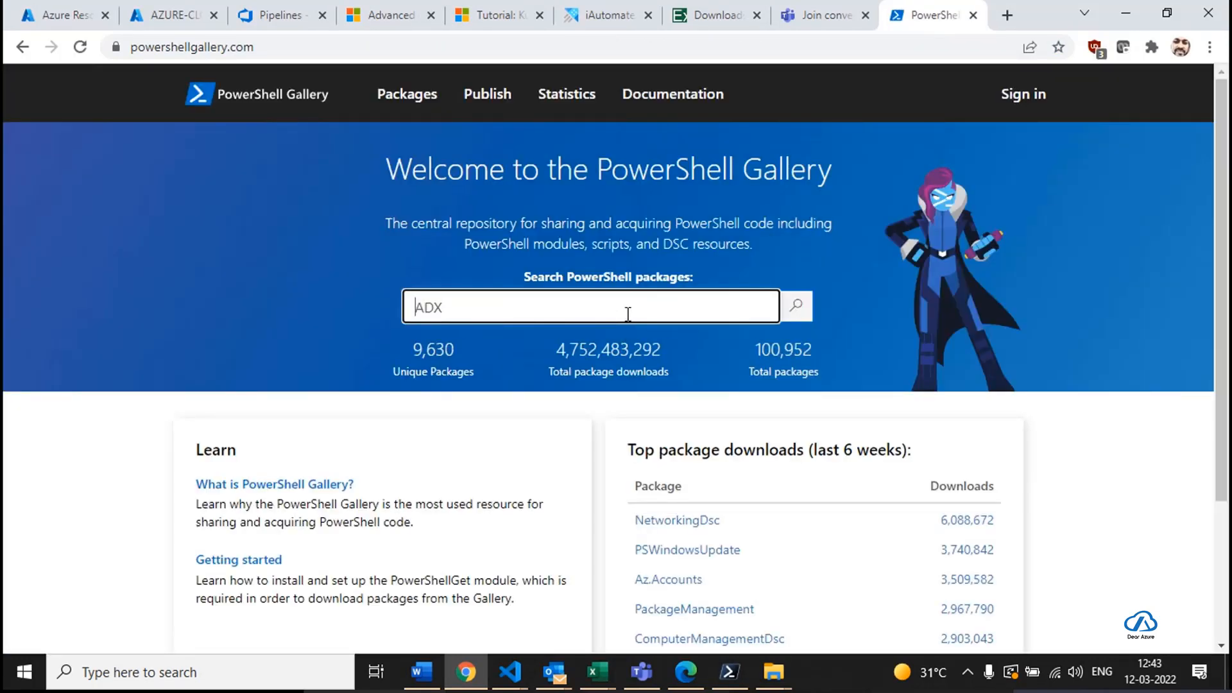
type("PS")
key("Return")
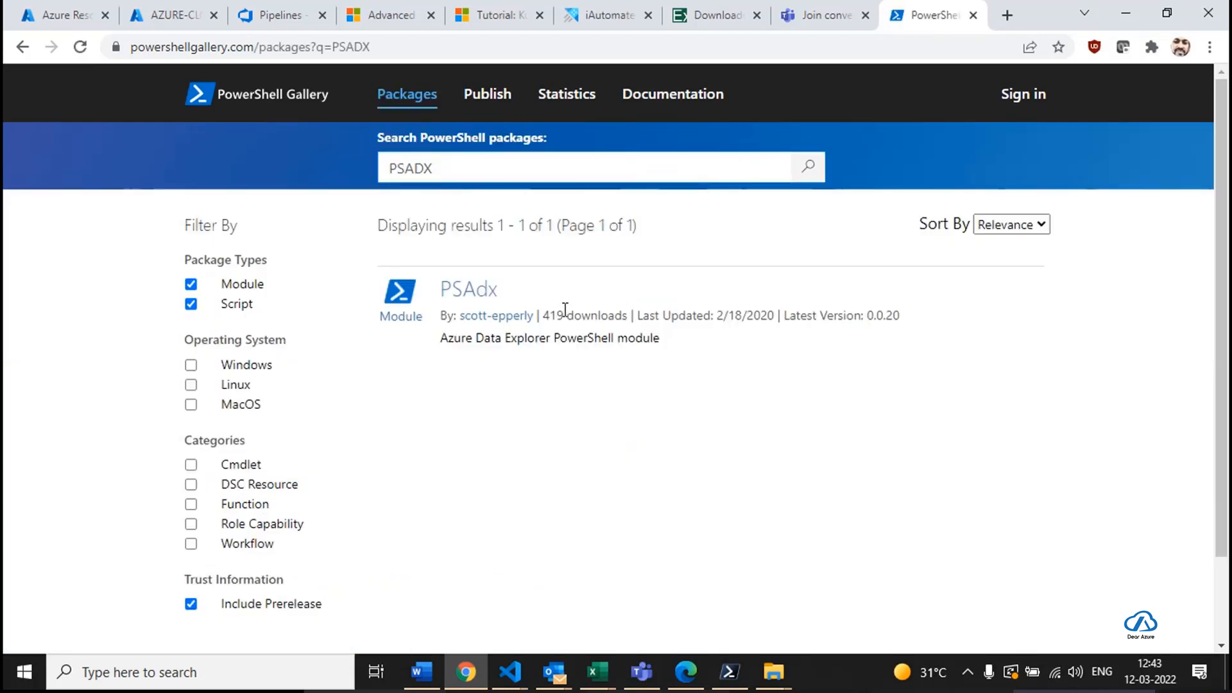
Change the package search to "ADX" and open the PowerShell.Azure.Data.Explorer module page.
left_click(405, 168)
key("BackSpace")
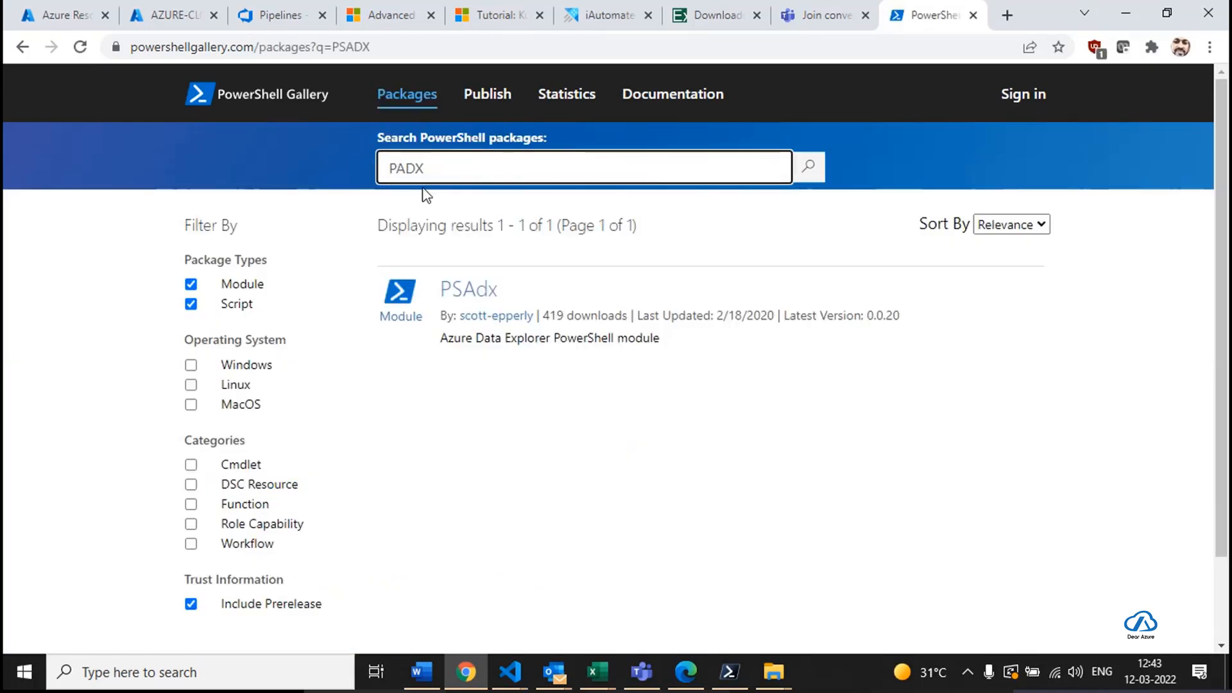
key("BackSpace")
key("Return")
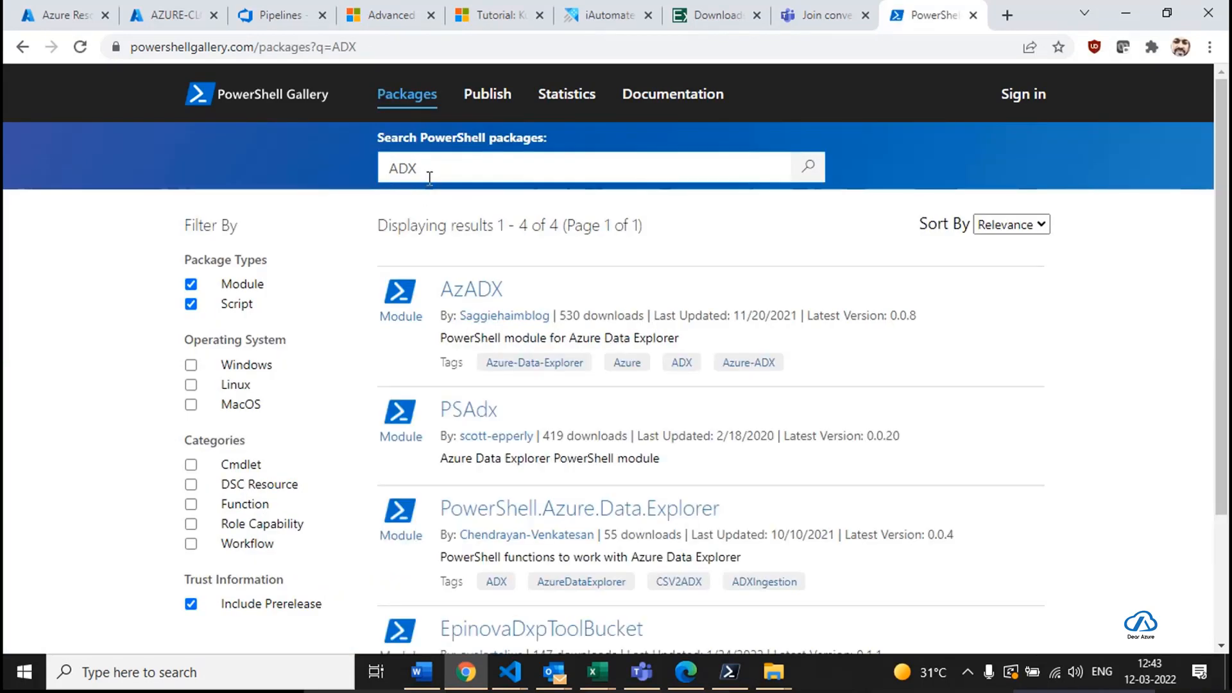
scroll(503, 371, "down", 3)
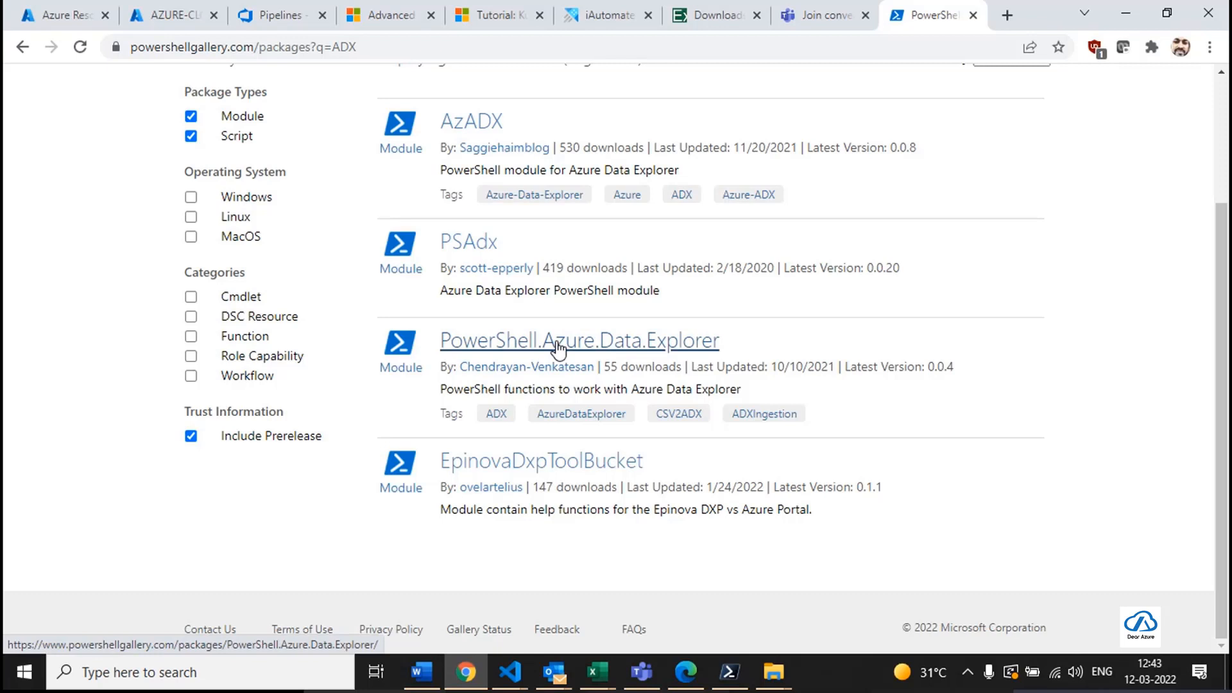
left_click(558, 344)
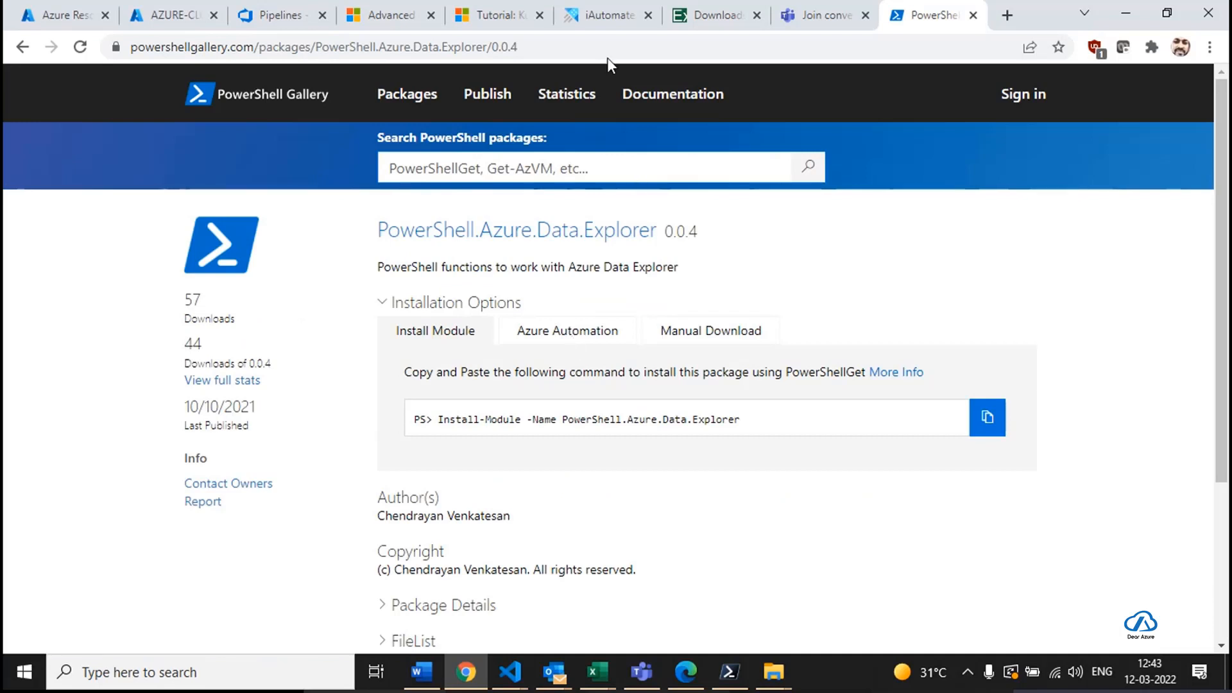
Go to Azure Data Explorer, open the iAutomate free cluster and start ingesting new data.
left_click(613, 18)
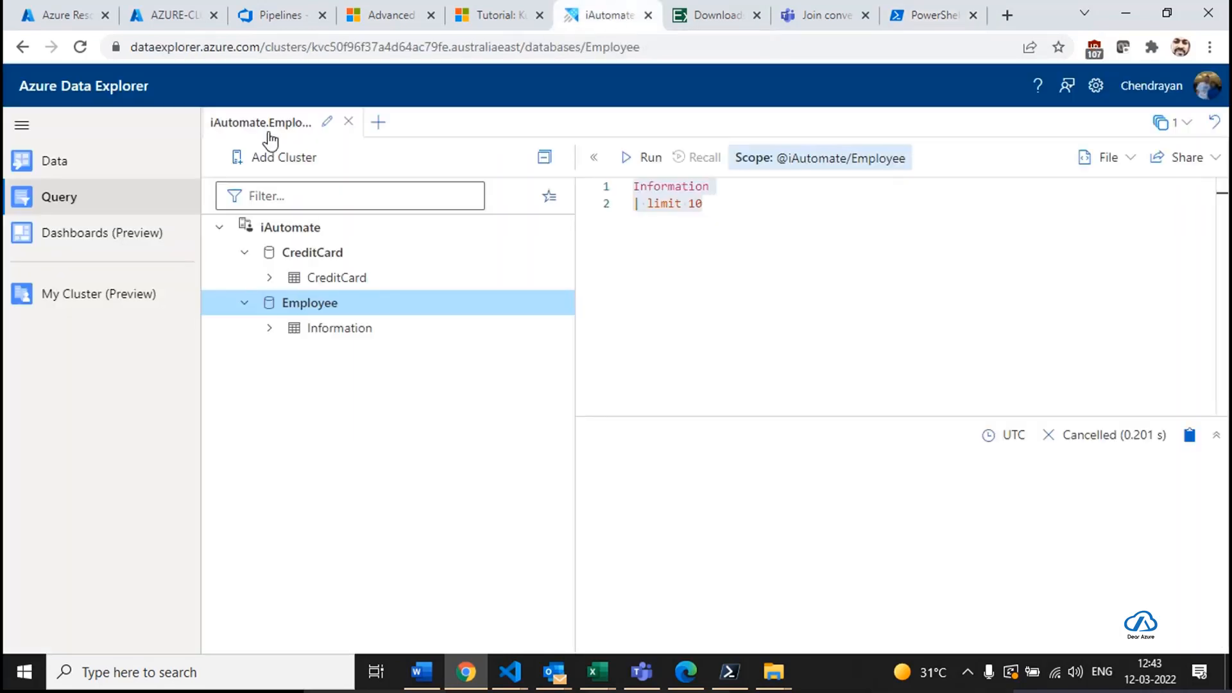
left_click(65, 297)
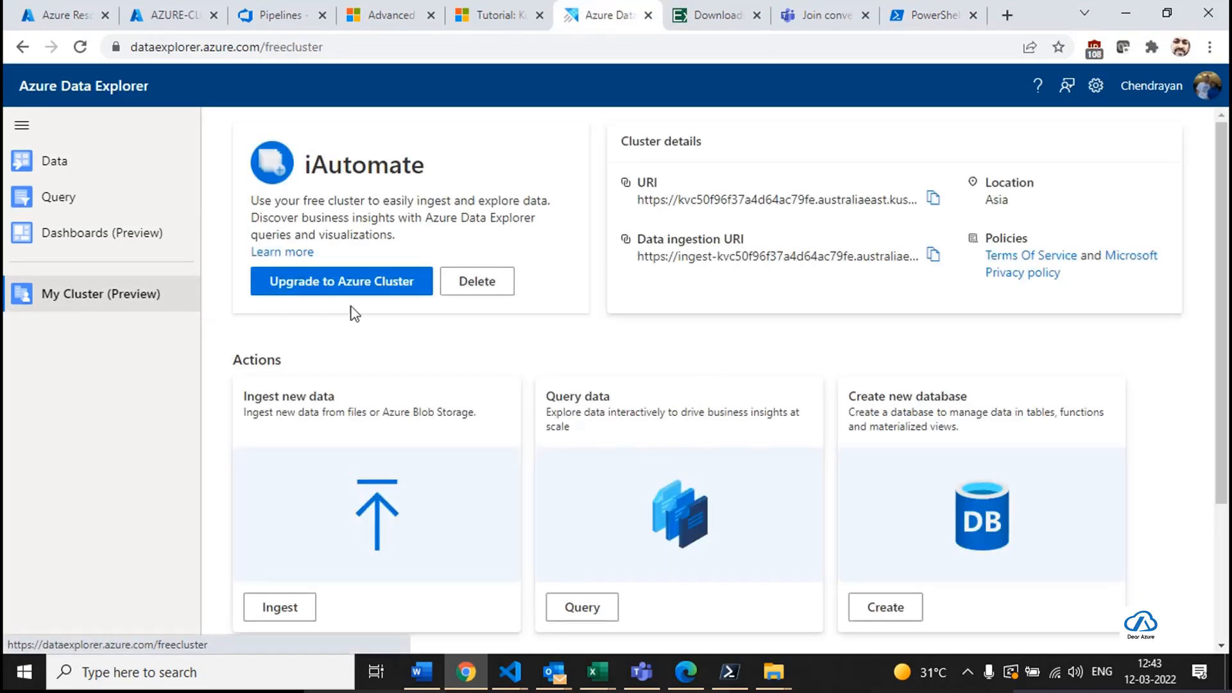
scroll(294, 392, "down", 2)
left_click(283, 416)
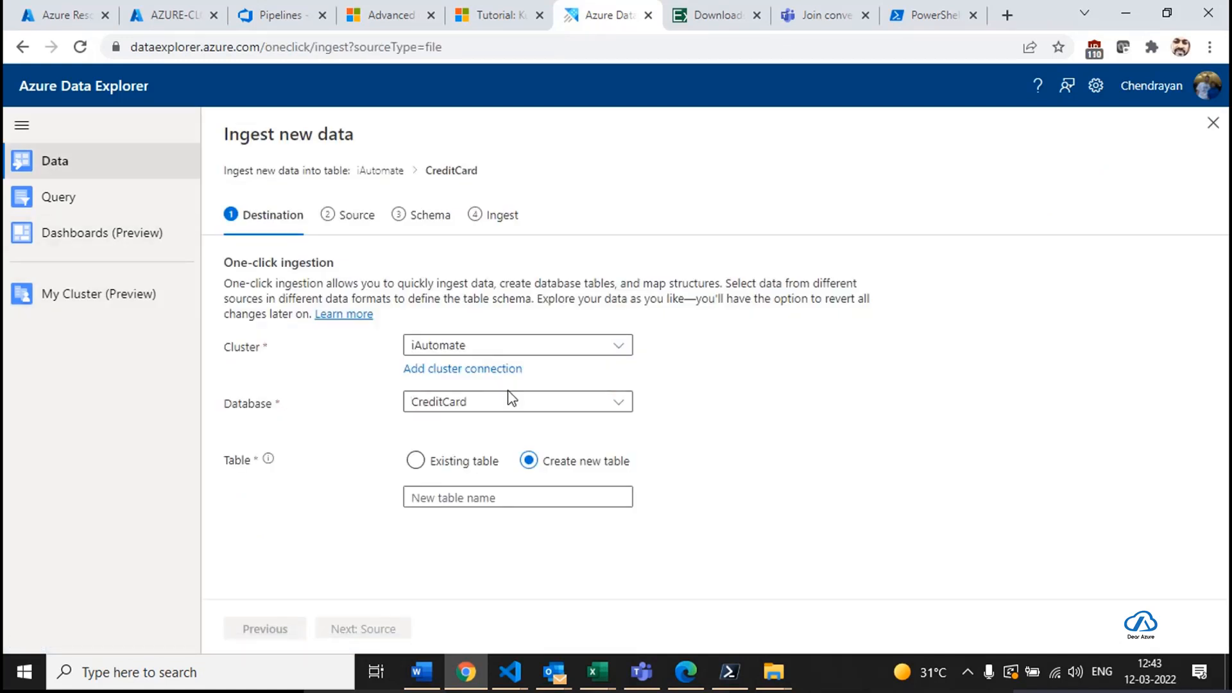
Name the new table "Demo" in the CreditCard database and continue to the ingestion's source settings.
left_click(472, 499)
type("Demo")
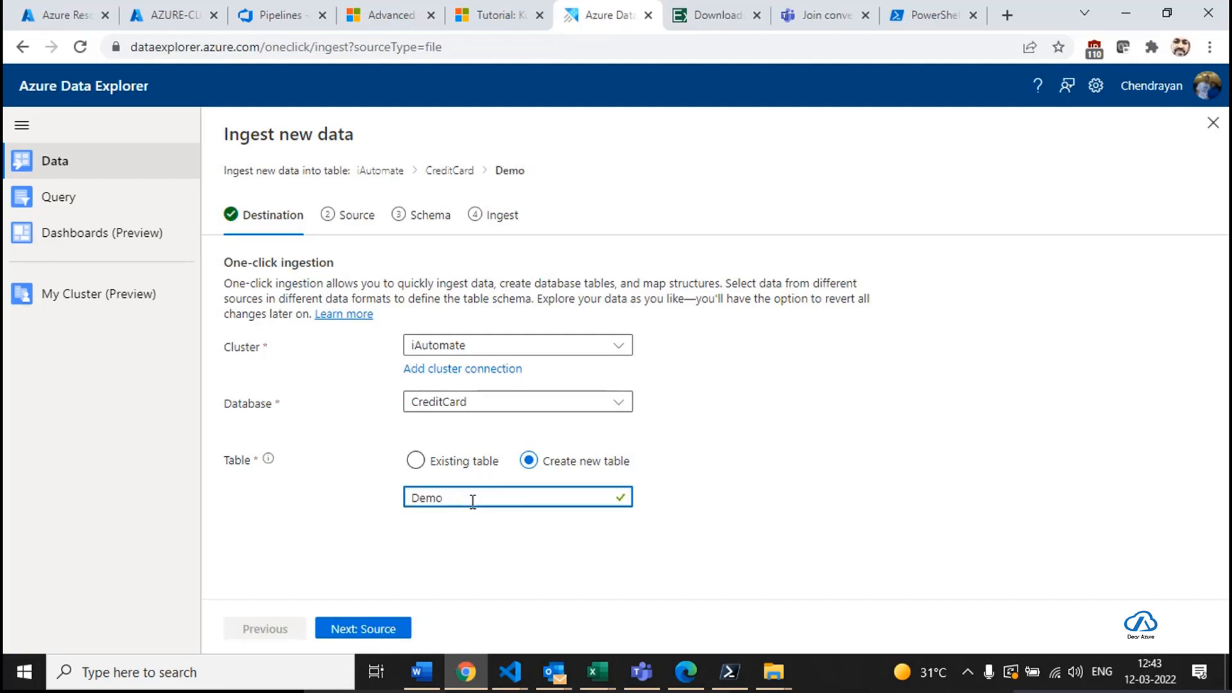
left_click(332, 627)
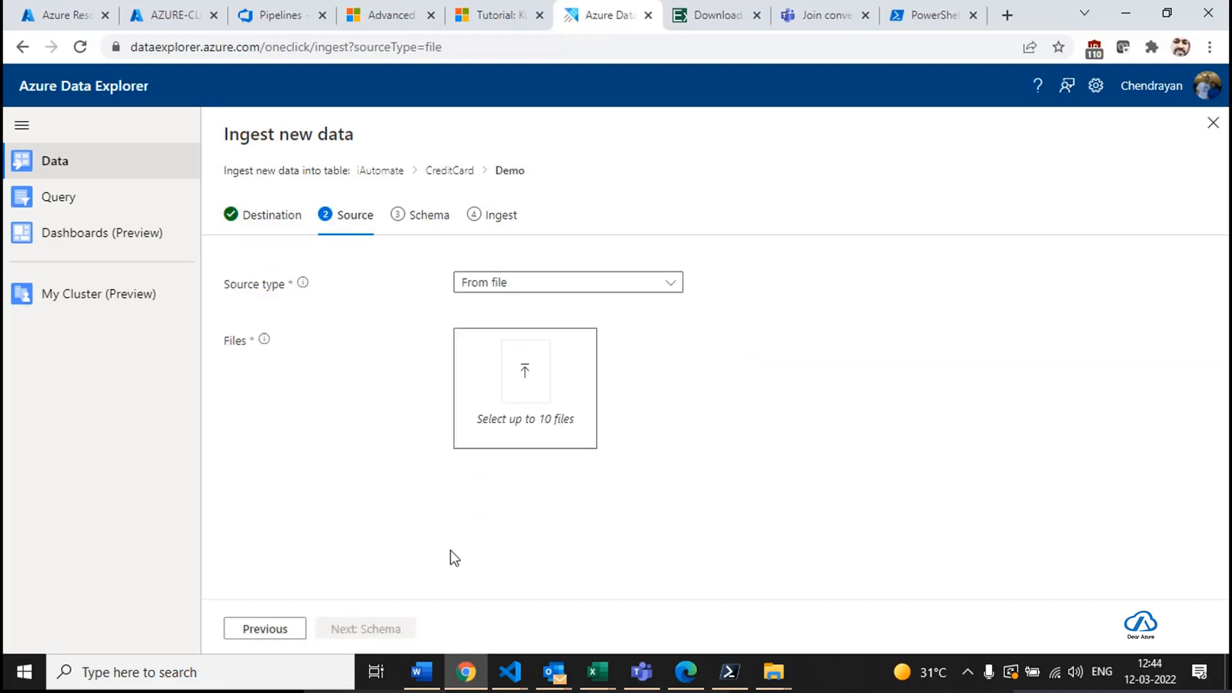
Review the available ingestion source types, choose "From blob" and place the cursor in the link to source.
left_click(560, 397)
left_click(608, 401)
left_click(480, 281)
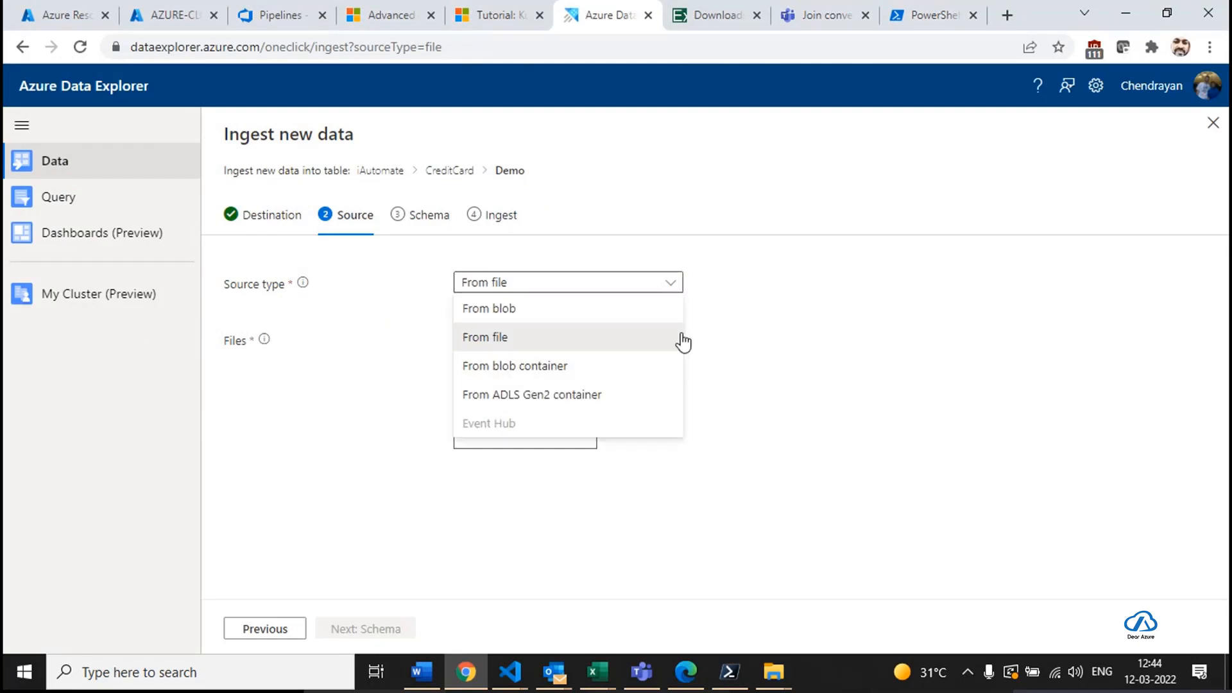
left_click(875, 326)
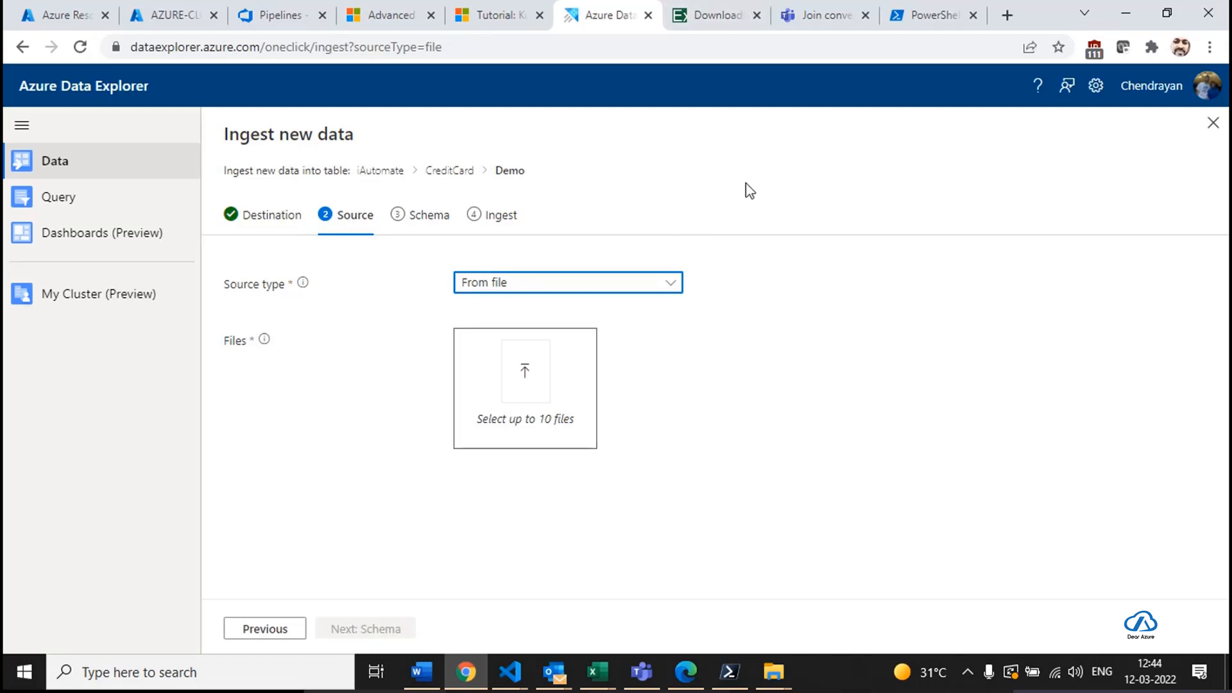
left_click(494, 281)
left_click(506, 310)
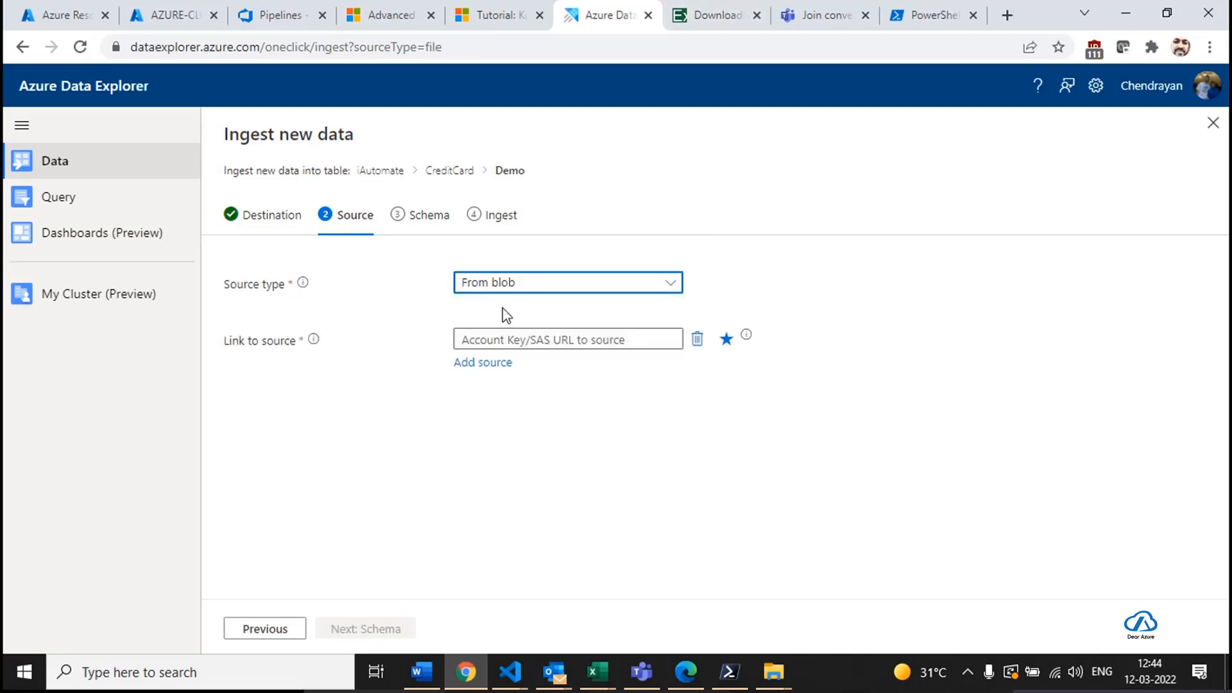
left_click(545, 340)
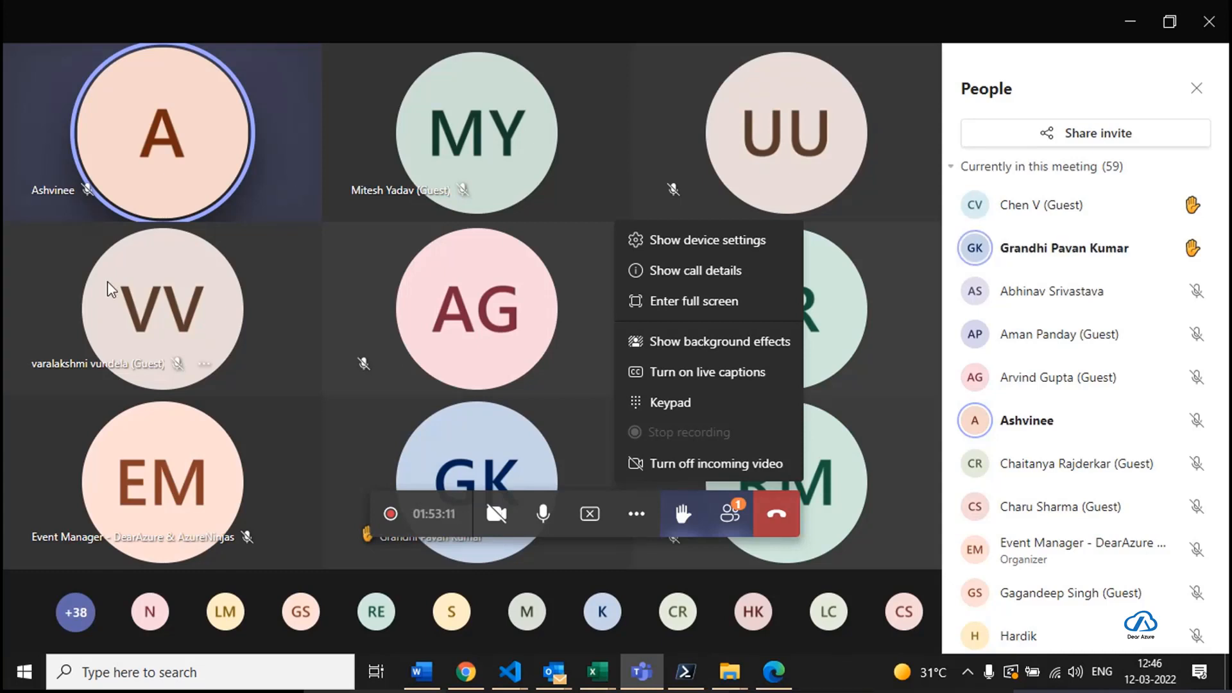
Return from the Teams meeting to Chrome and open the stgscheme001 storage account from the Azure portal's recent resources.
left_click(465, 671)
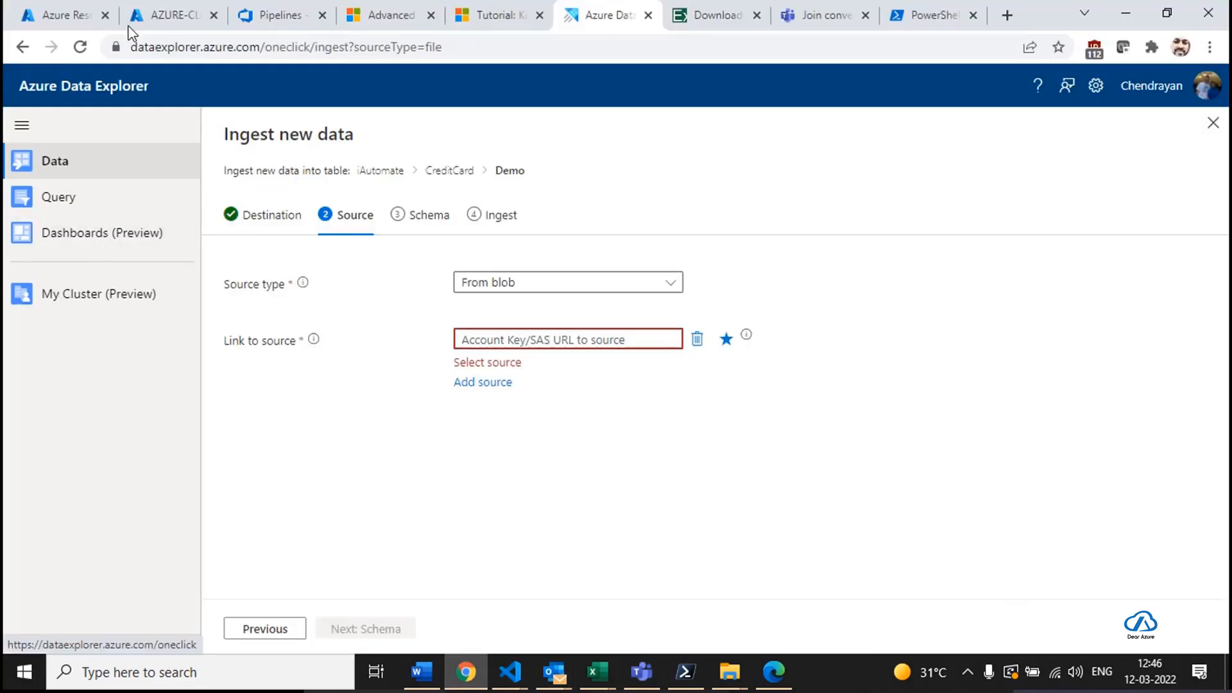
left_click(161, 15)
left_click(64, 15)
left_click(25, 167)
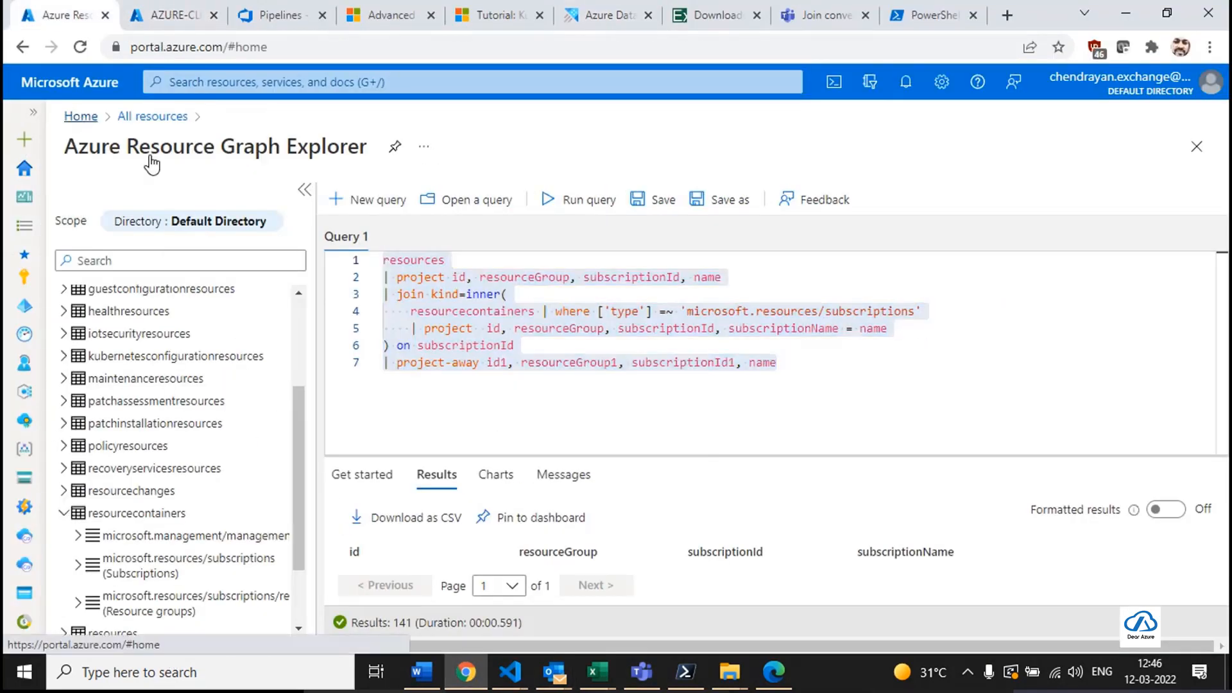
scroll(199, 488, "down", 3)
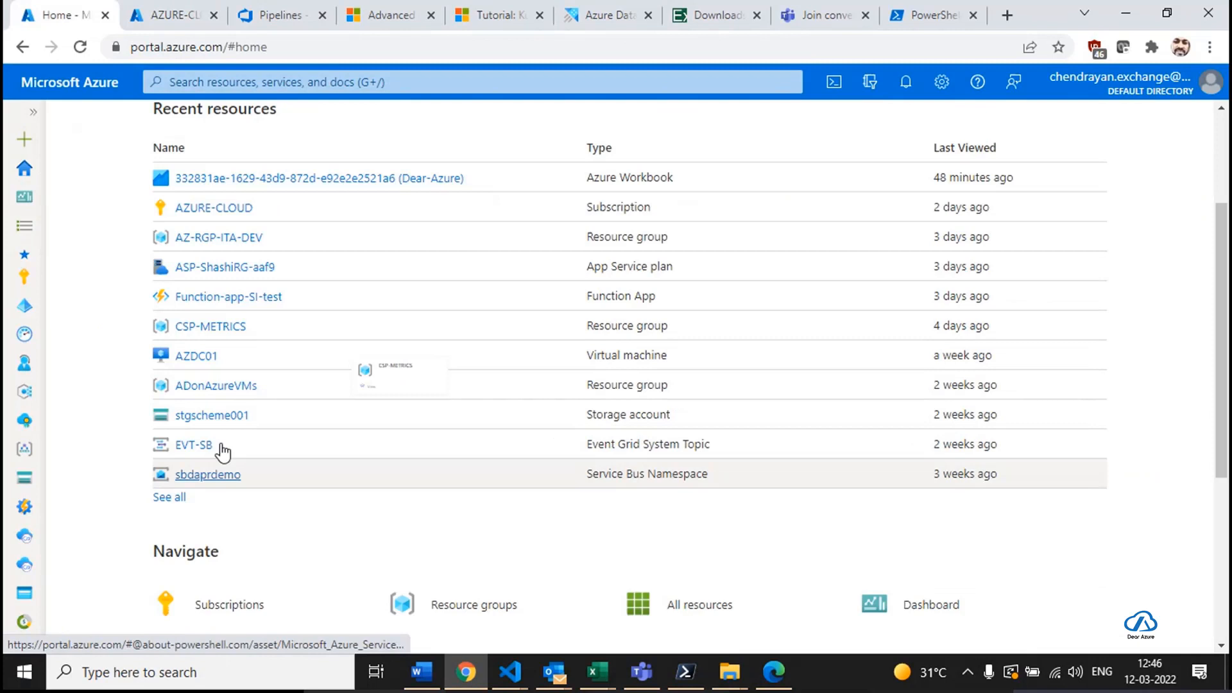
left_click(196, 416)
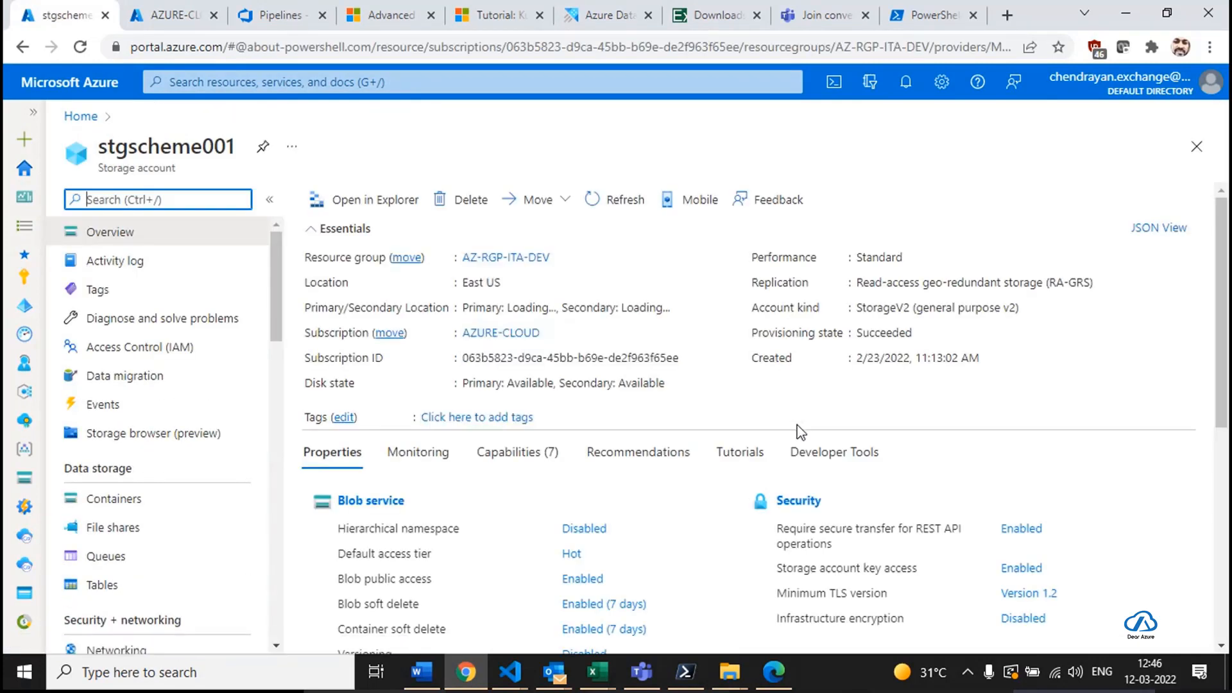
Highlight the Created date in the stgscheme001 storage account's essentials.
left_click_drag(858, 359, 984, 368)
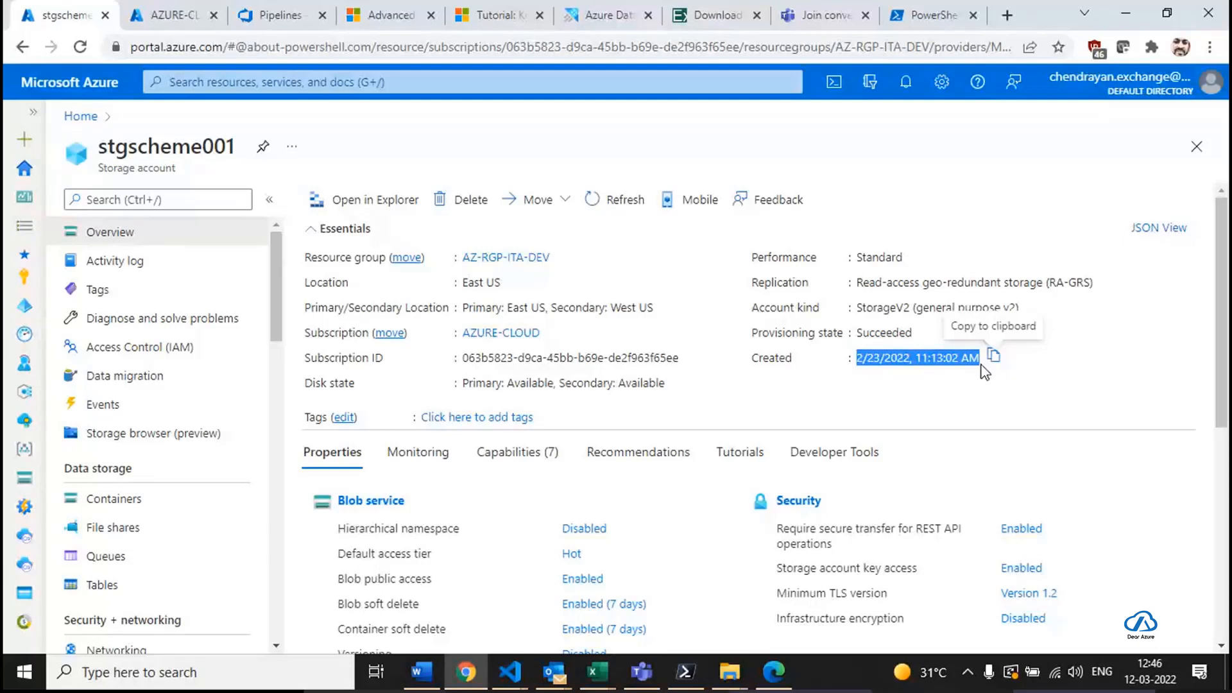
left_click(980, 361)
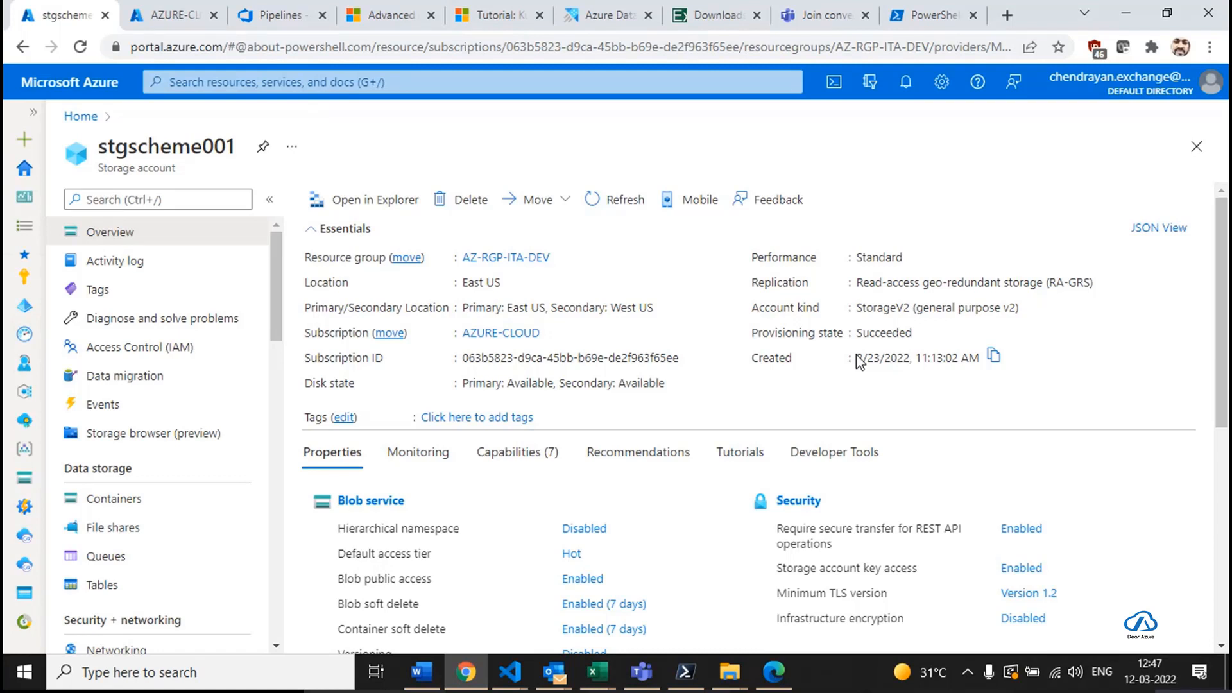
left_click_drag(858, 358, 980, 358)
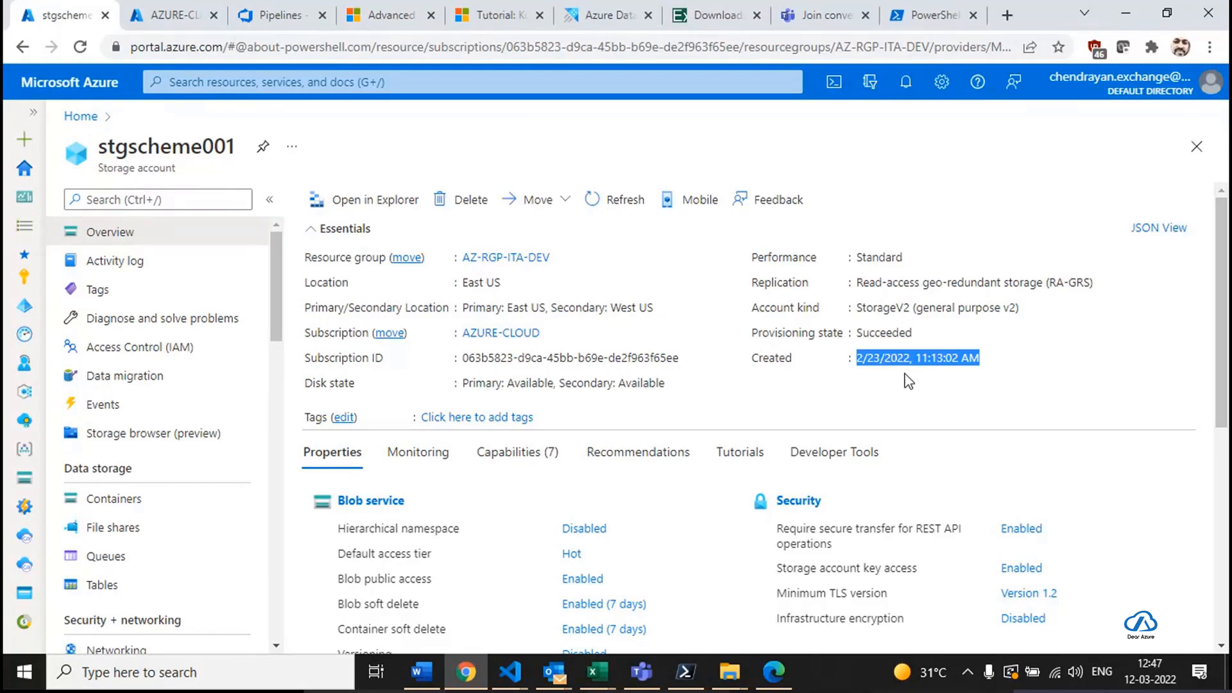
In the AZURE-CLOUD subscription's browser tab, go through portal home to All resources and open the Create a resource page.
left_click(169, 15)
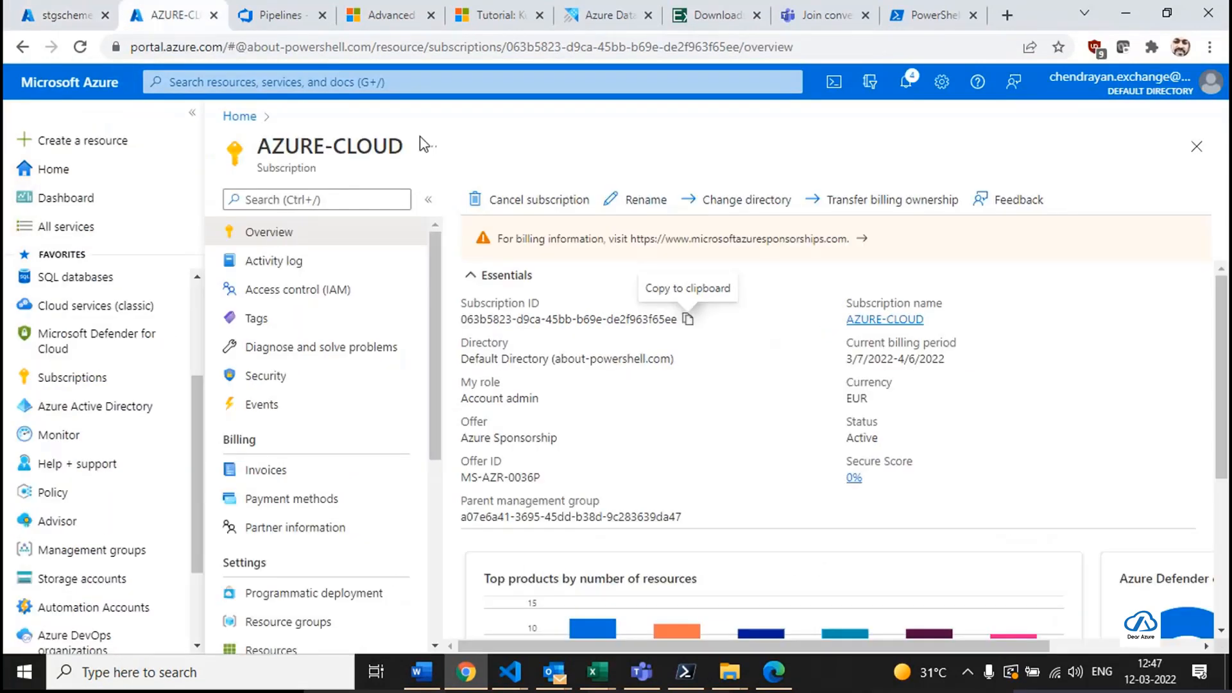
left_click(247, 118)
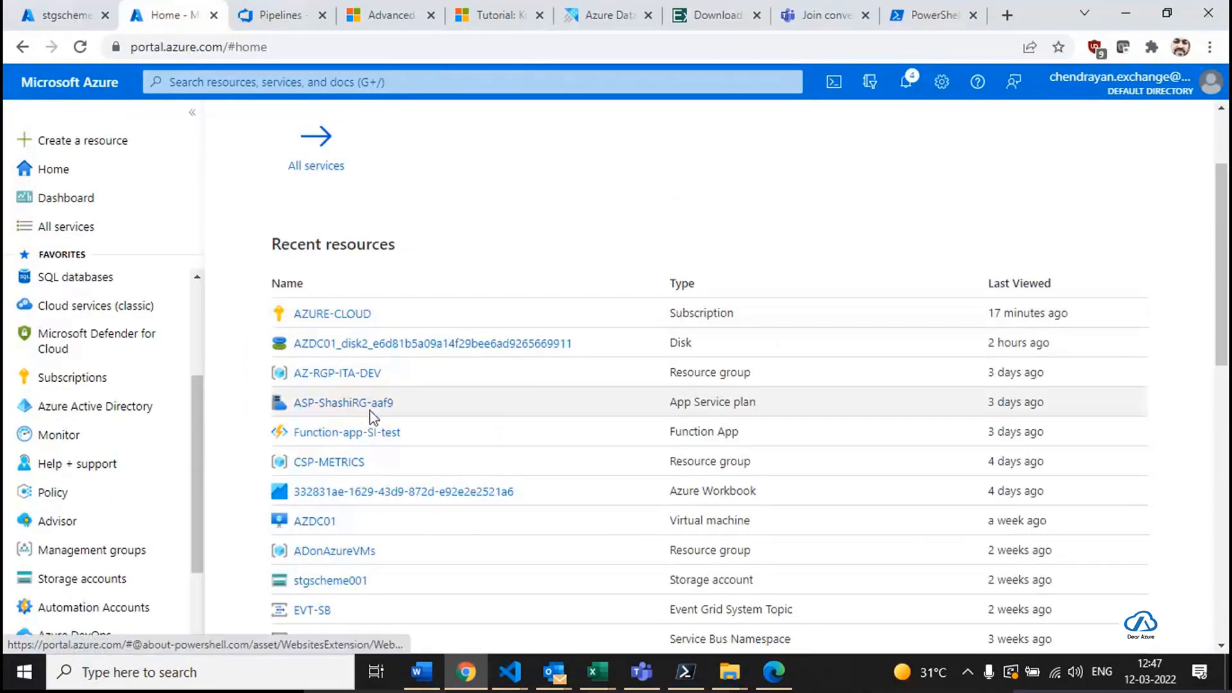
scroll(374, 417, "up", 2)
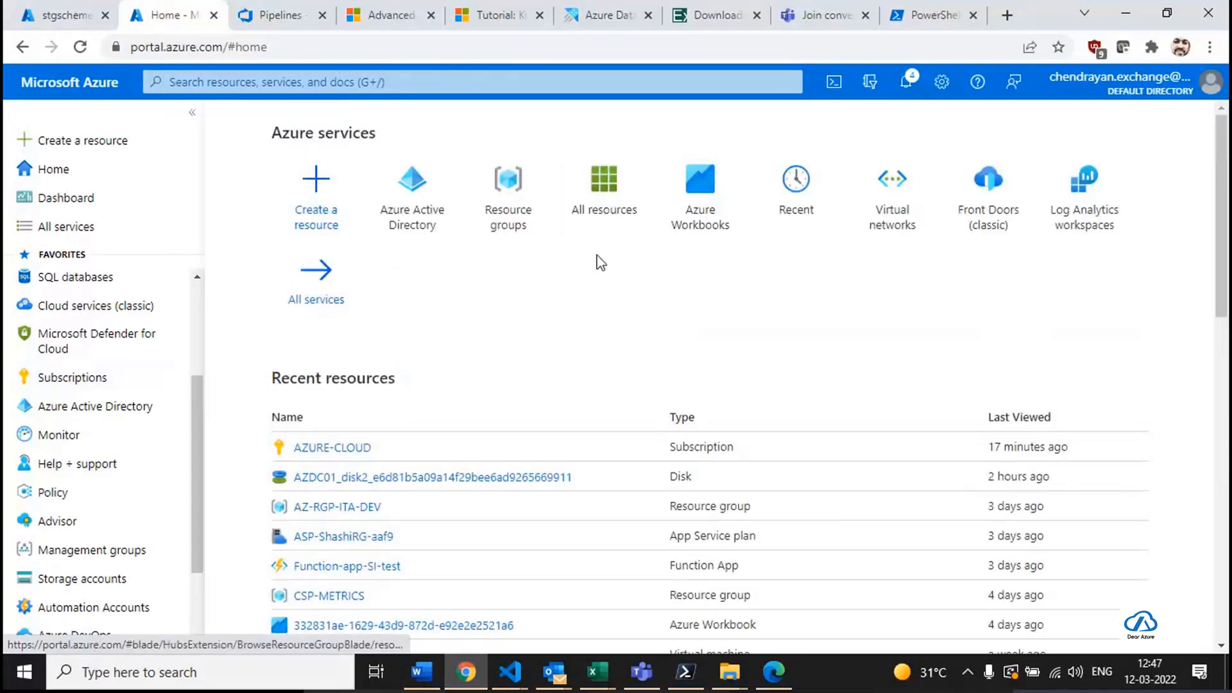
left_click(604, 206)
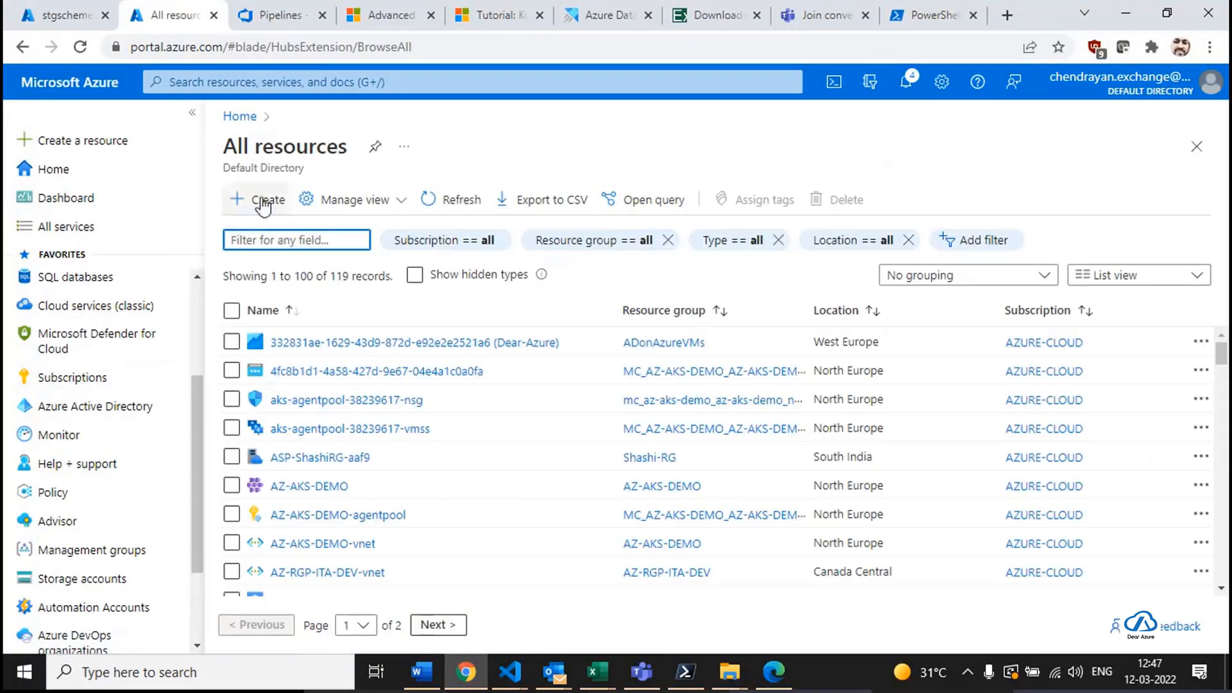
left_click(263, 204)
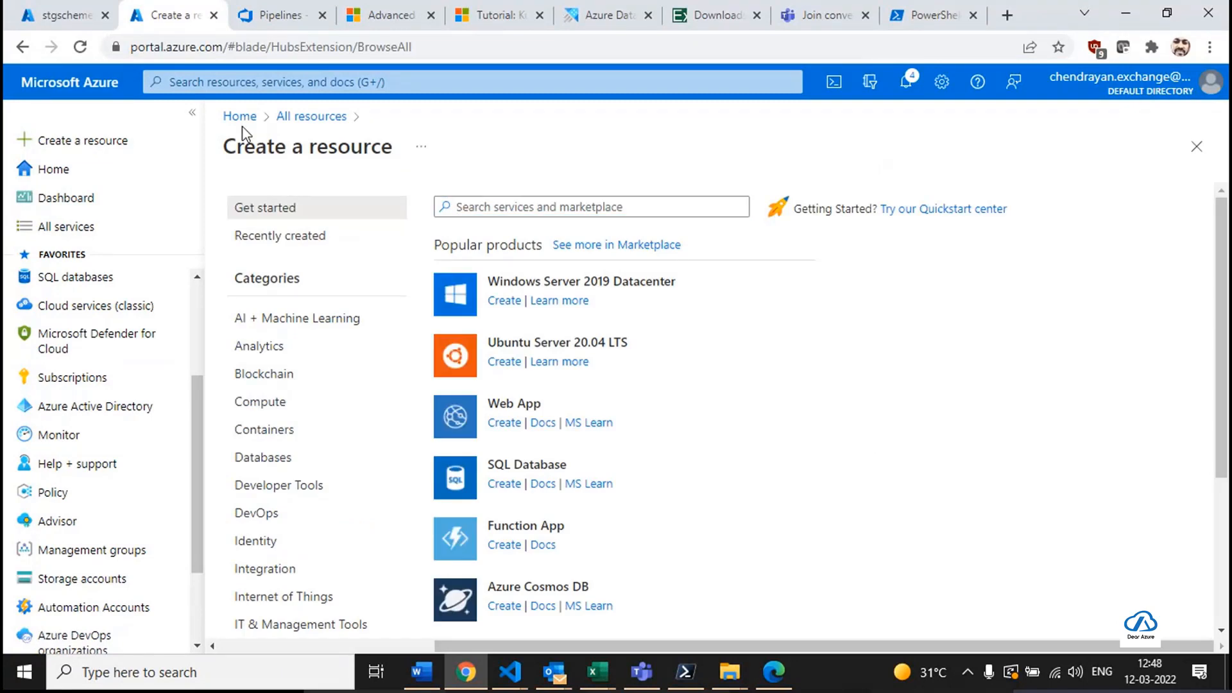
Go back to portal home, reopen All resources and show the Create a resource page again.
left_click(239, 116)
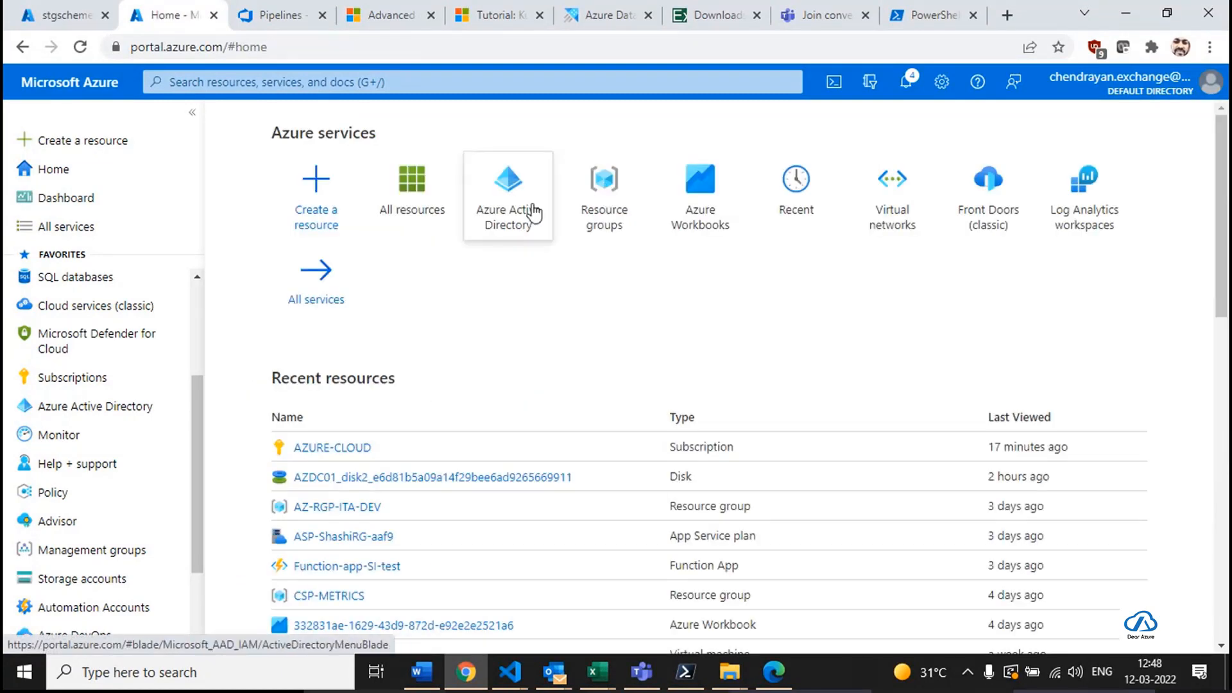
left_click(434, 187)
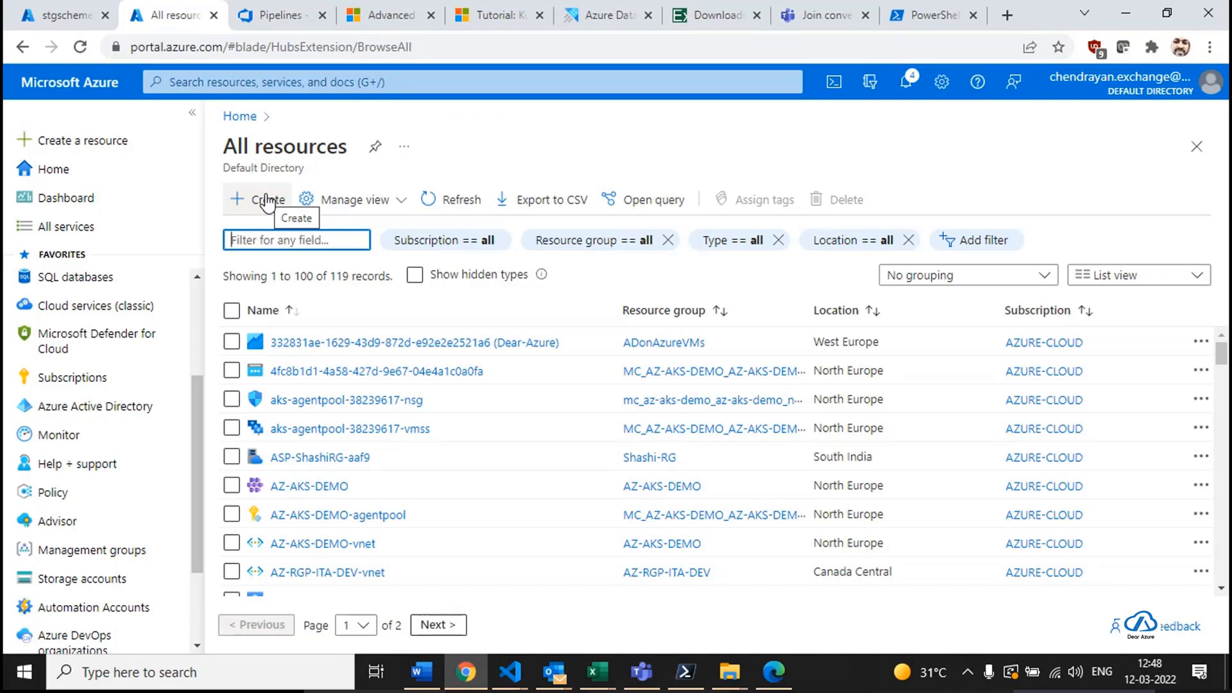
left_click(267, 202)
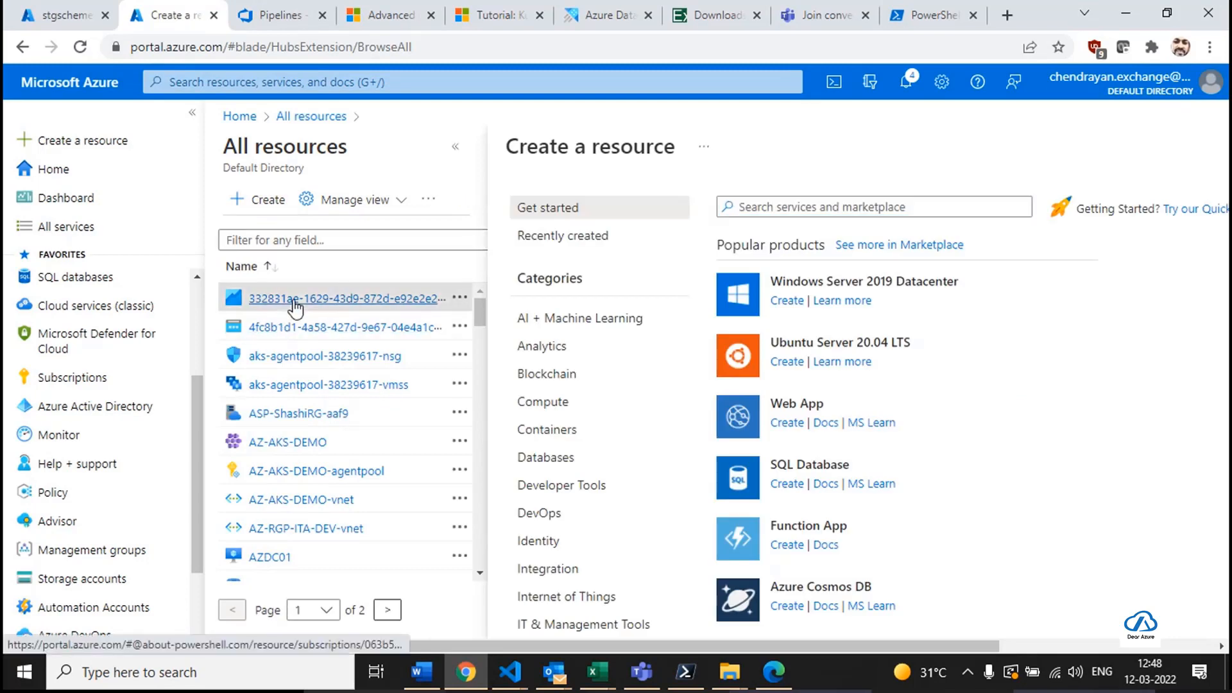
Open the Dear-Azure workbook from All resources, view its overview and return to the resource list.
left_click(330, 299)
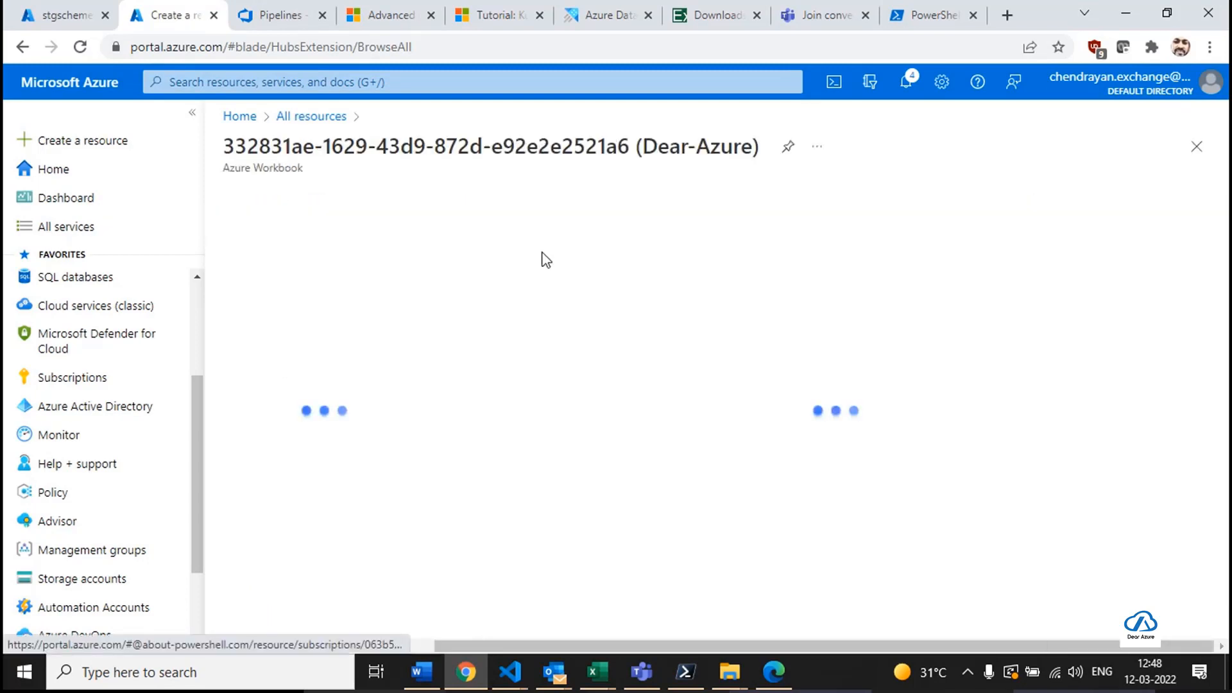
left_click(313, 118)
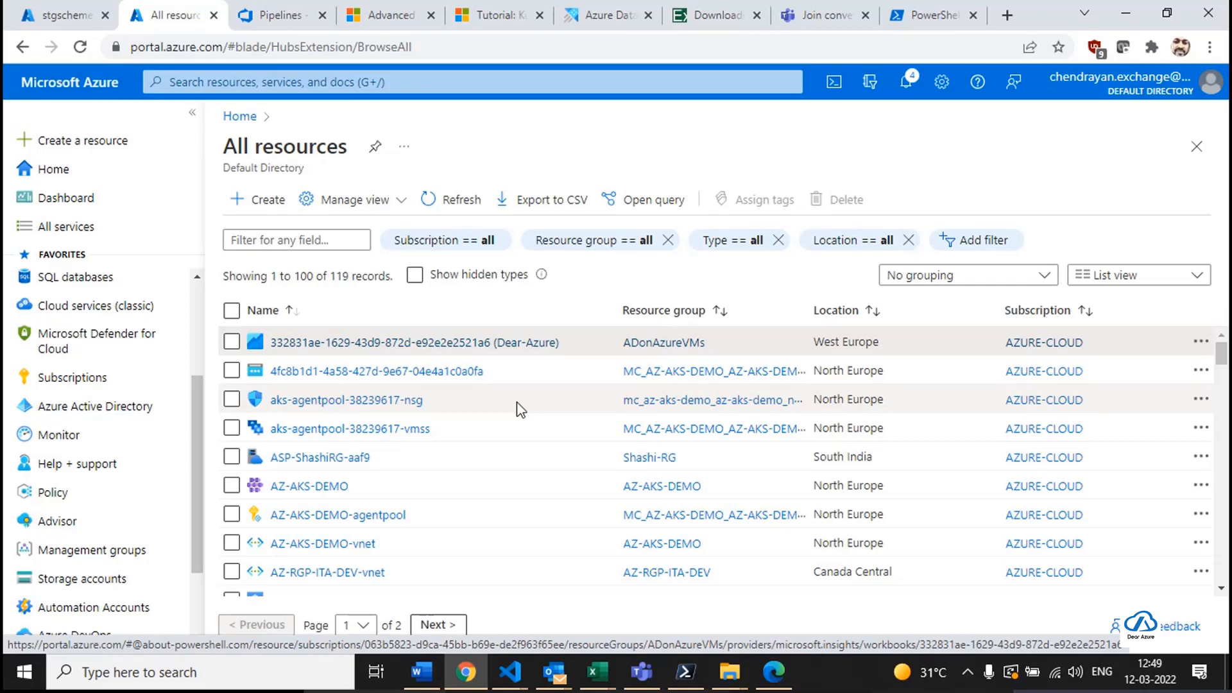
left_click(366, 342)
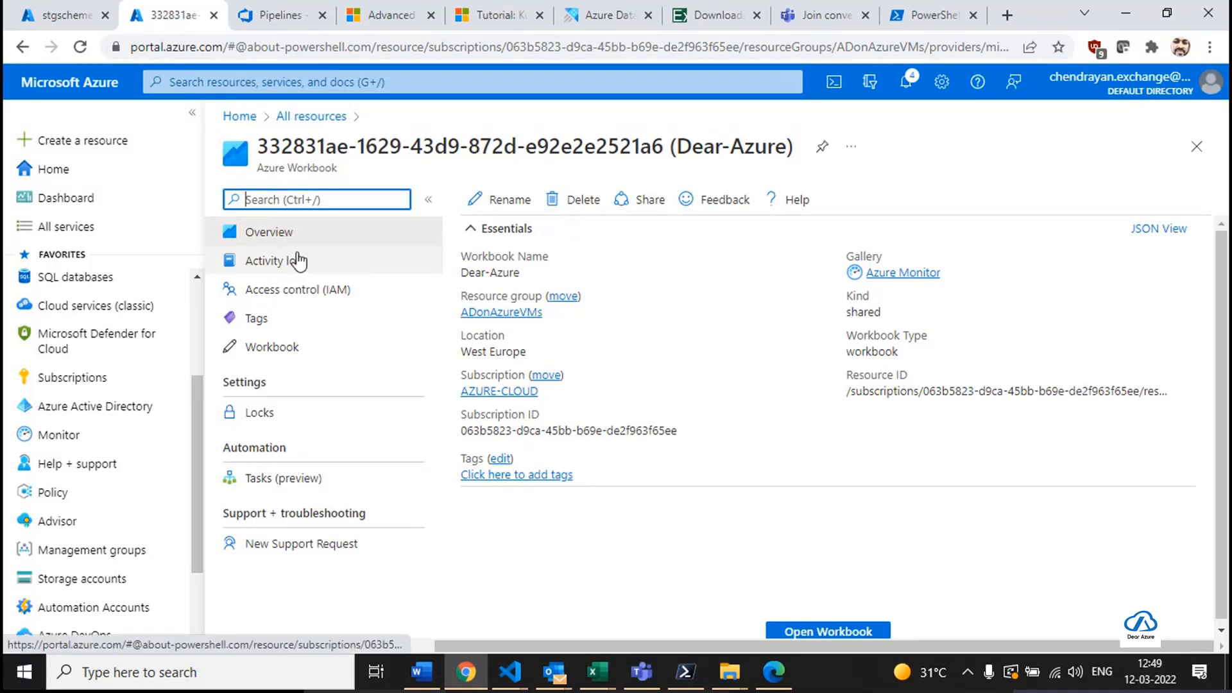
left_click(288, 116)
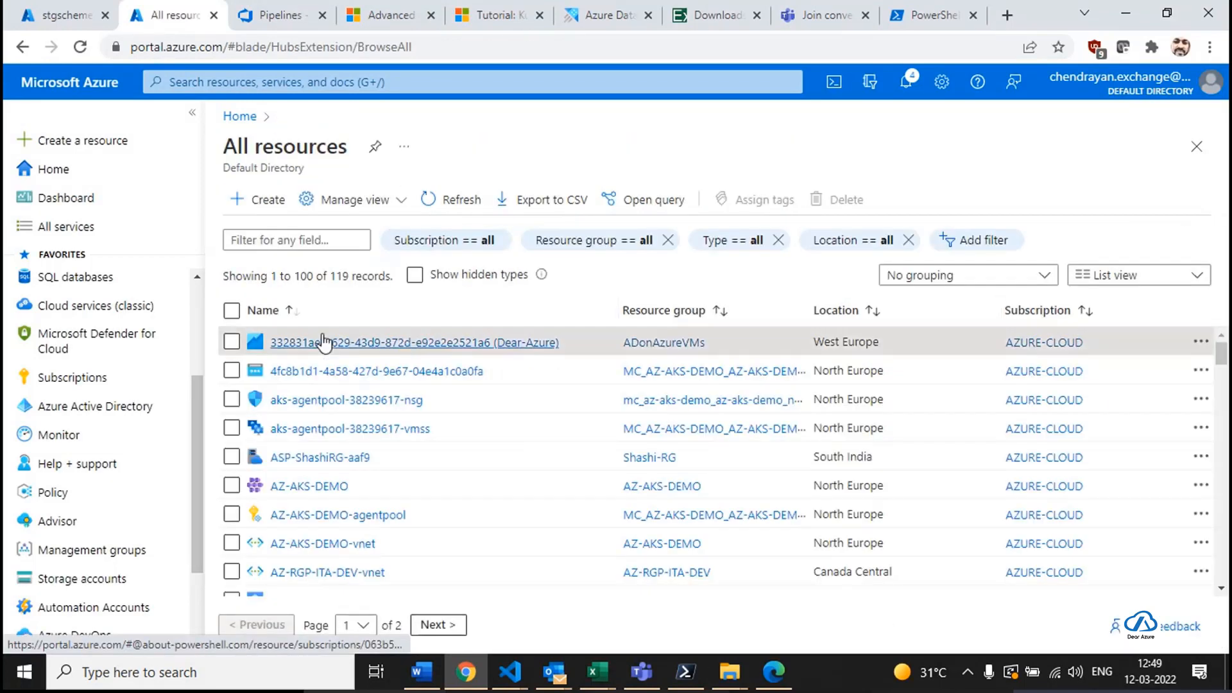
Bring up the Azure portal's search suggestions and switch to the Teams meeting window.
left_click(228, 83)
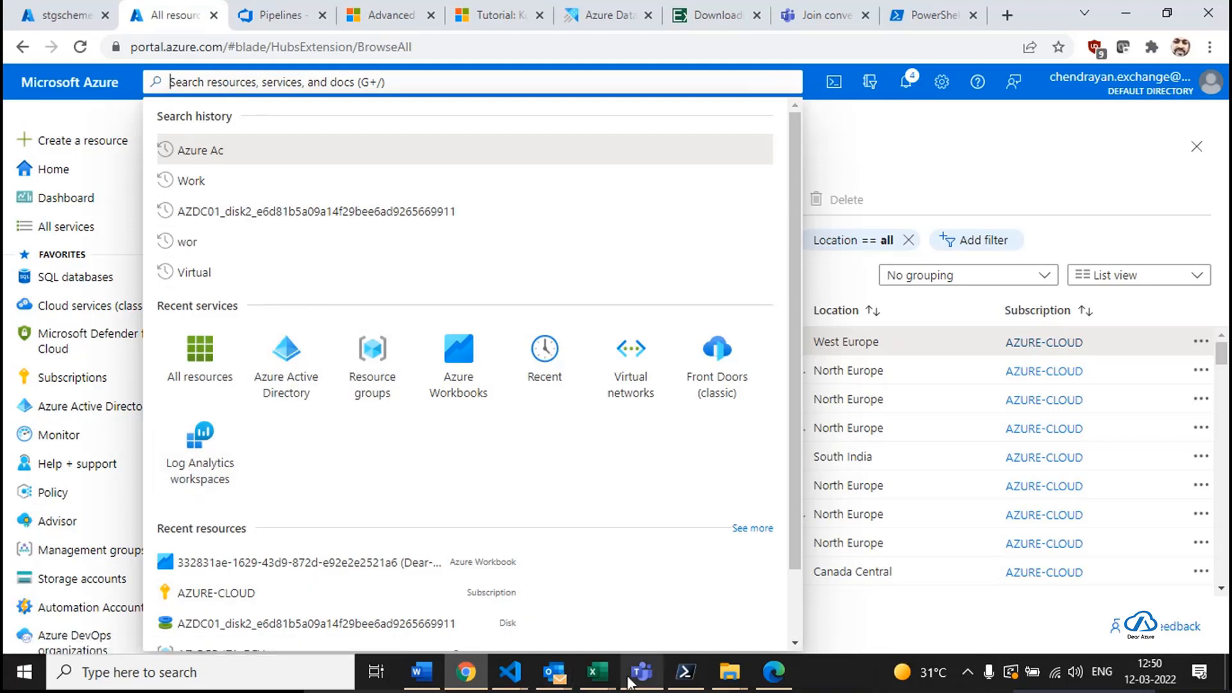
mouse_move(632, 678)
left_click(623, 630)
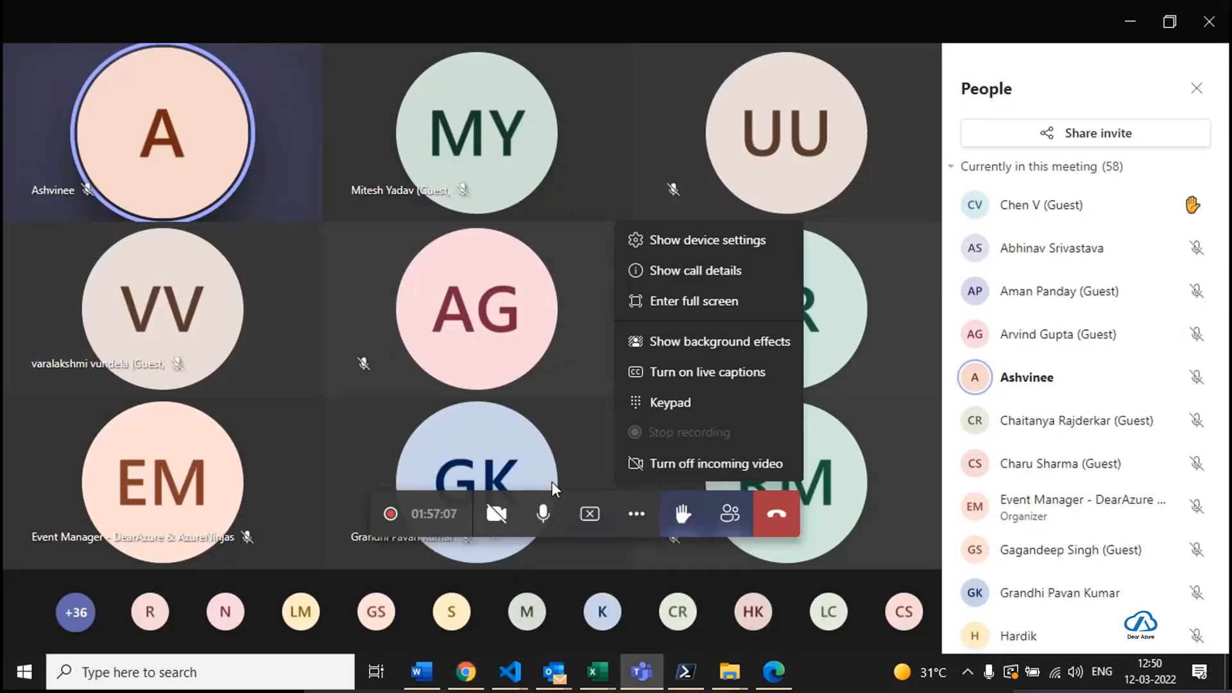